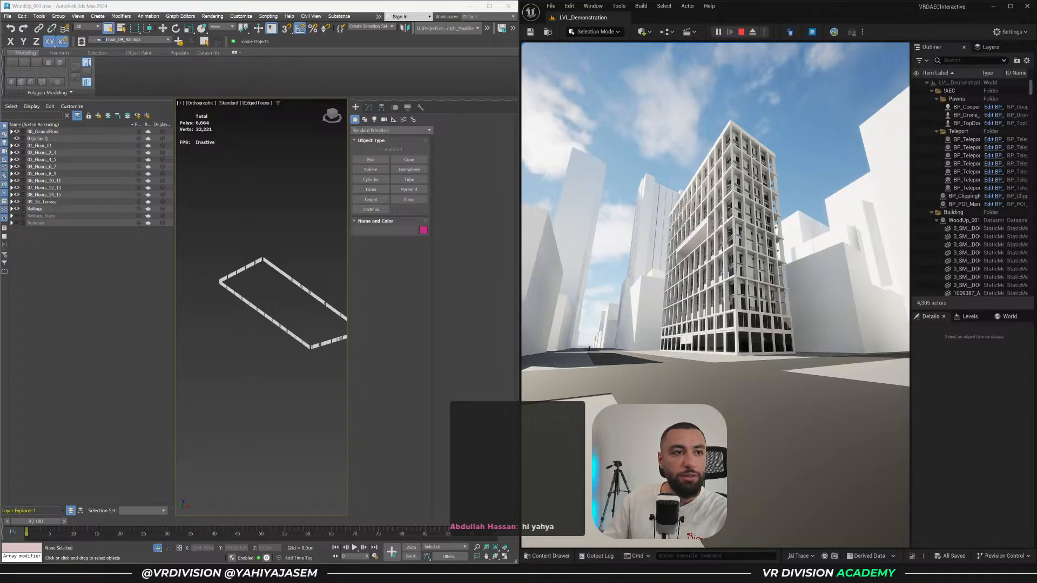
Start the 25-minute timer in the Clock app and move its window out of the way.
drag(0, 62, 474, 78)
click(495, 354)
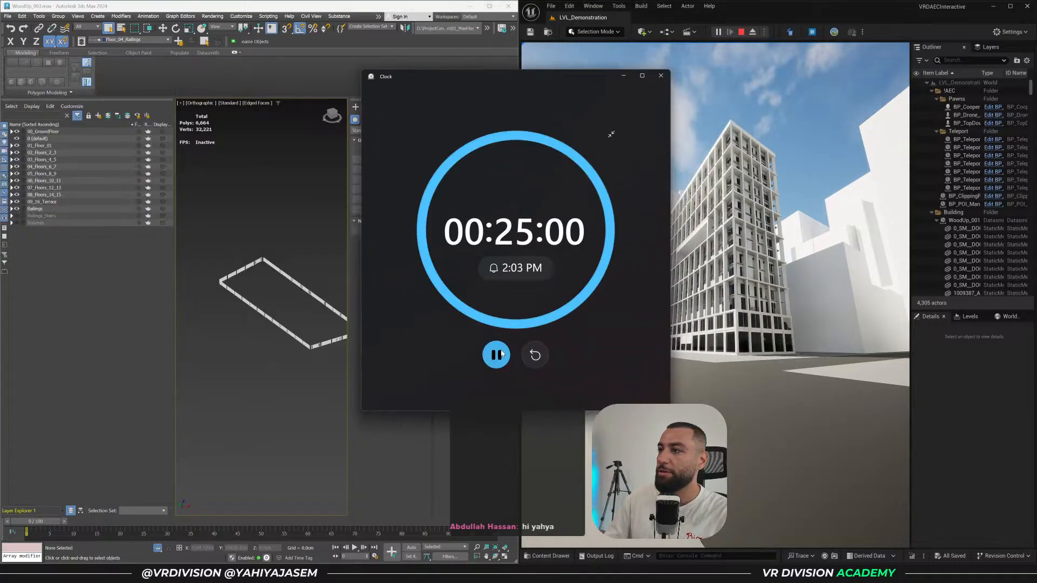
drag(589, 81, 0, 81)
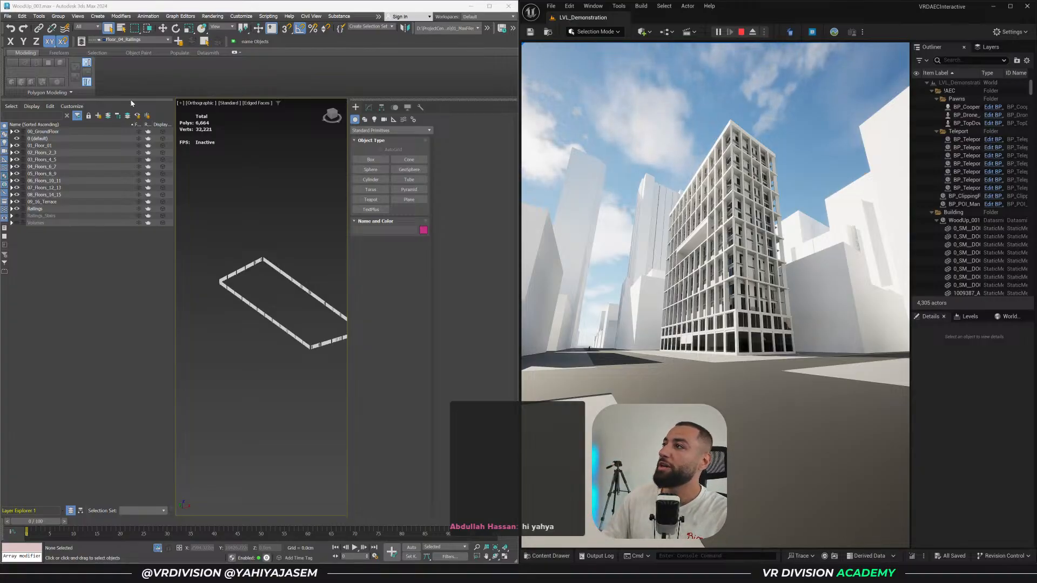
In the running Unreal Editor preview, open the AEC Interactive menu and maximize the editor window.
drag(604, 154, 598, 178)
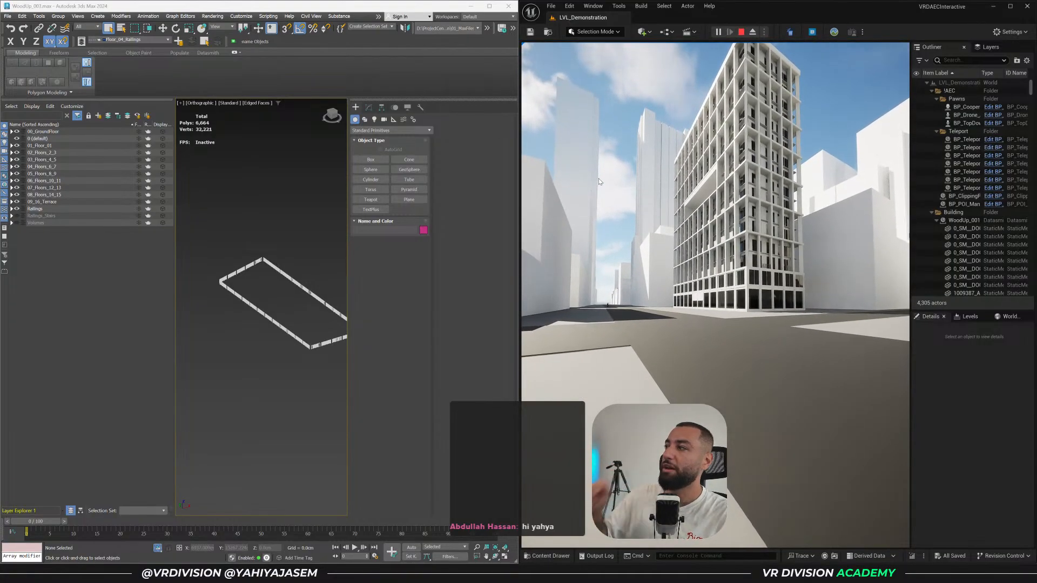
drag(663, 200, 665, 209)
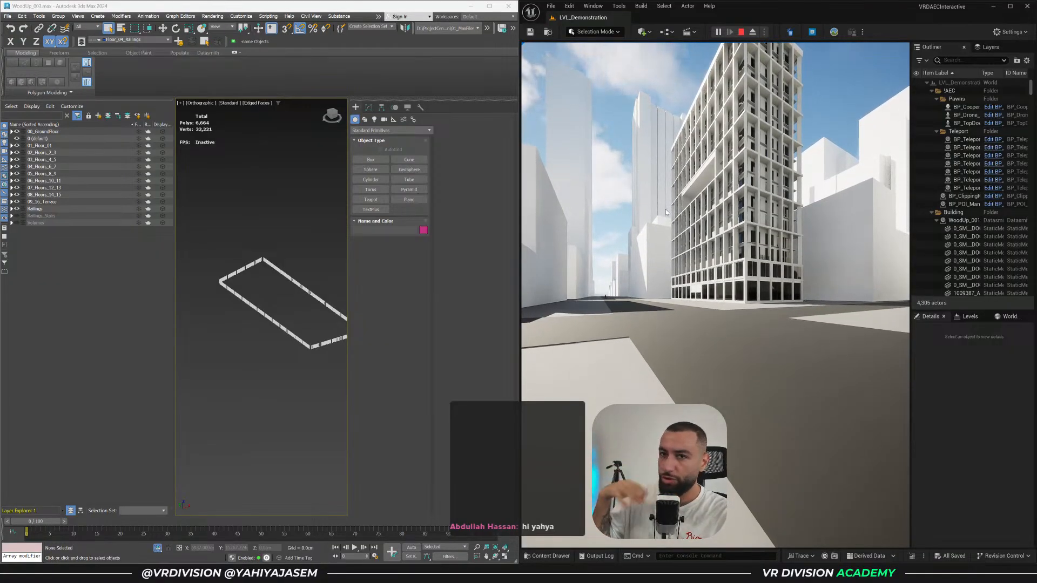
drag(665, 208, 661, 164)
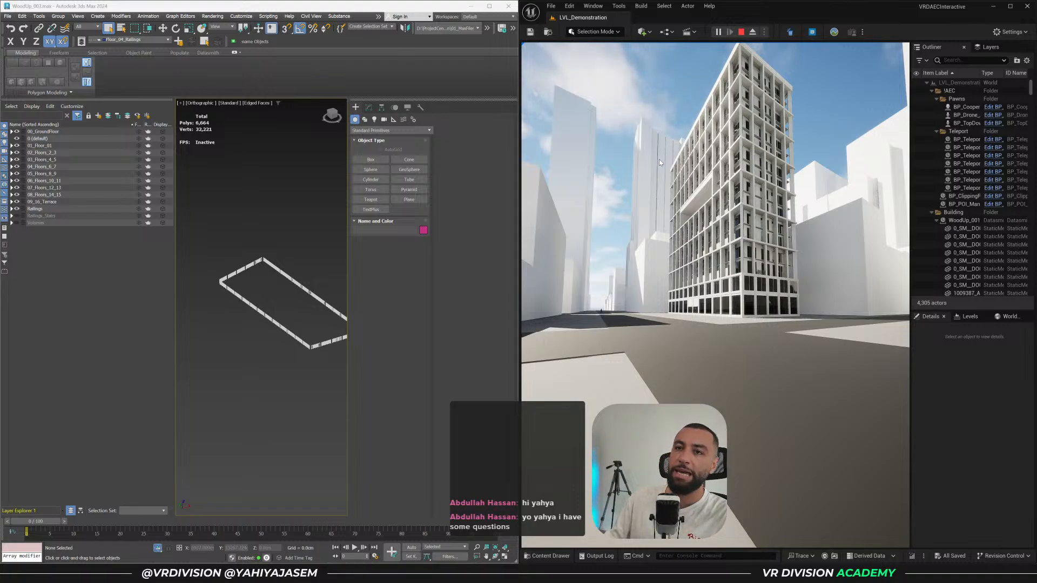
key(Tab)
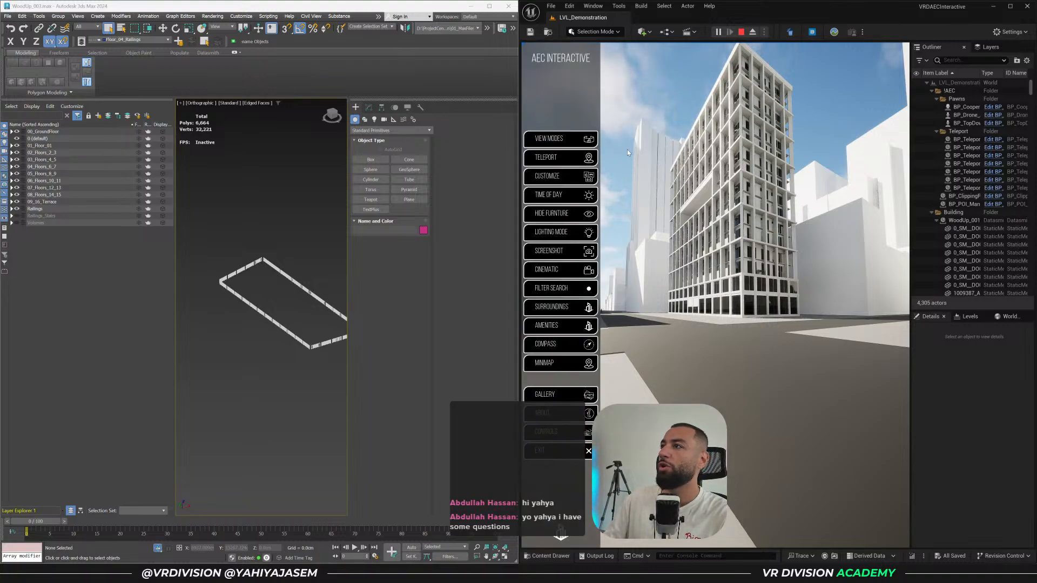
drag(756, 15, 595, 96)
double_click(590, 91)
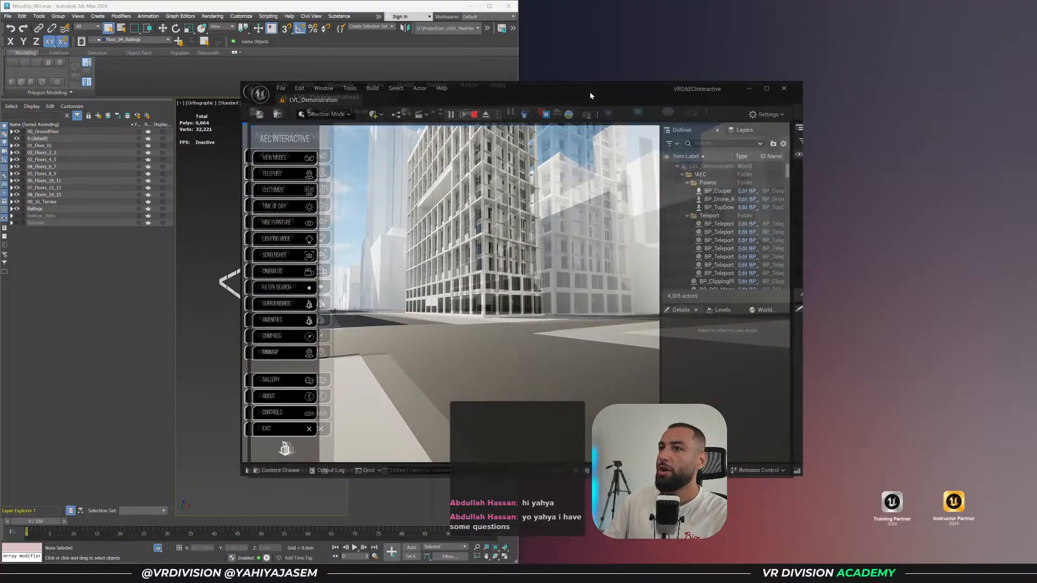
Switch the view mode through Third Person and Drone Mode to Top Down.
drag(515, 202, 477, 192)
click(81, 91)
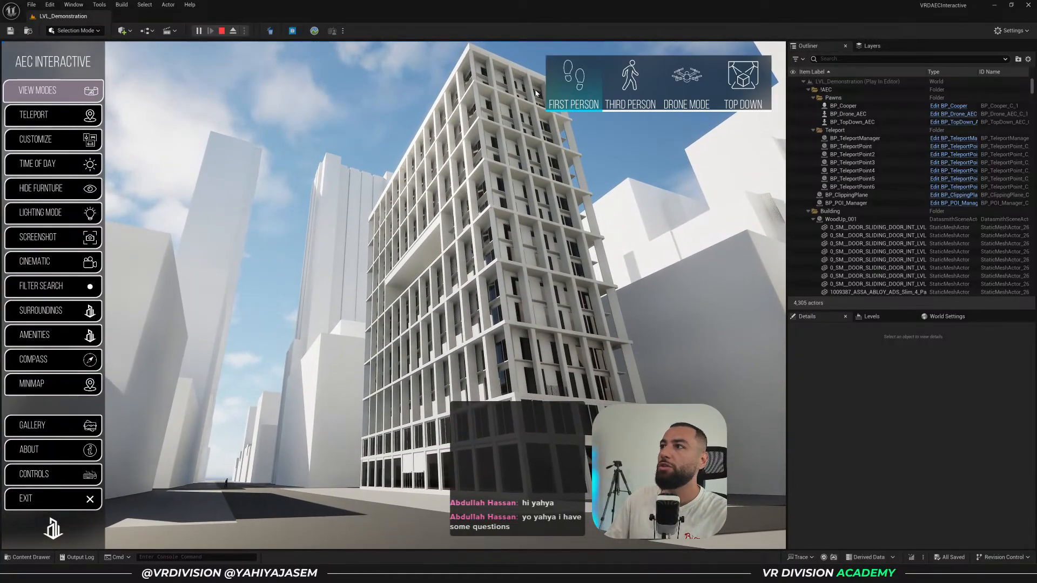
click(626, 97)
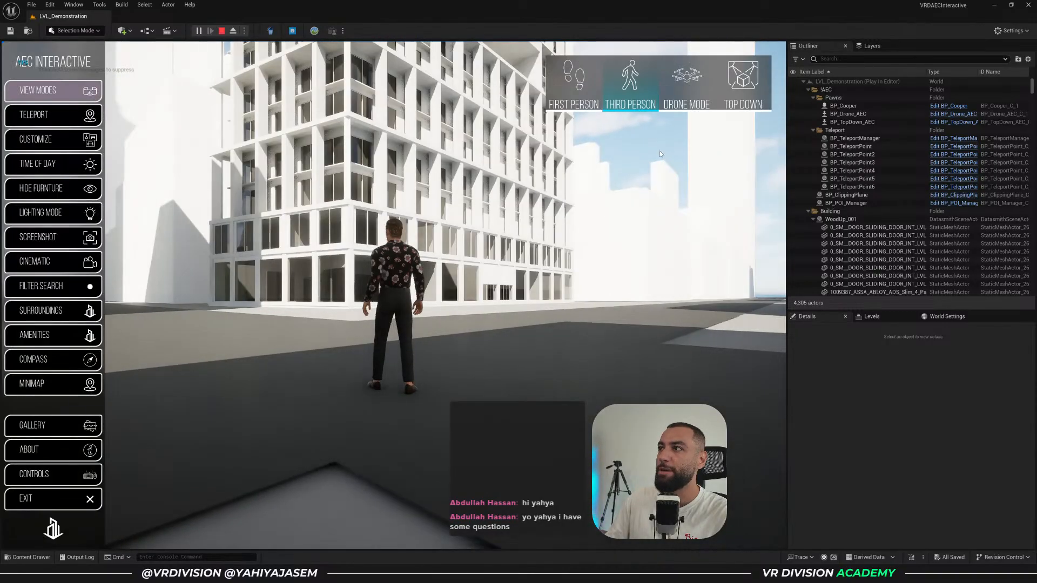
click(686, 87)
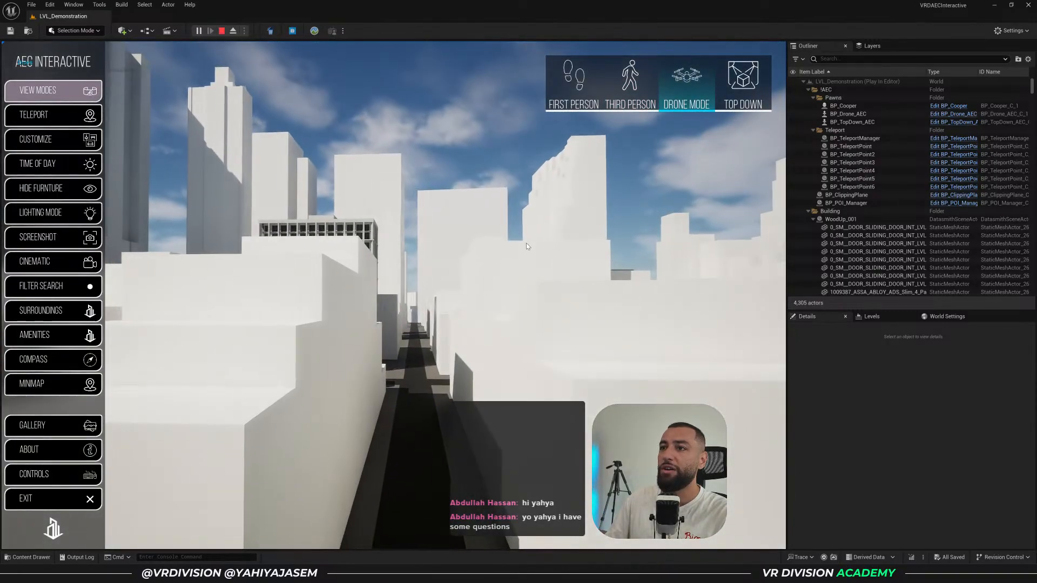
click(741, 84)
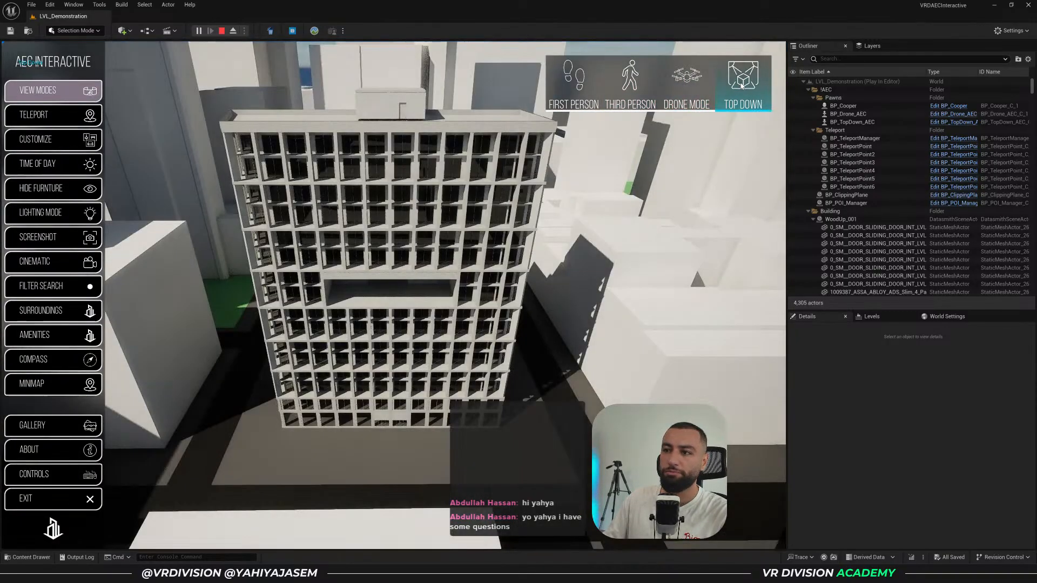
drag(536, 235, 602, 240)
mouse_move(372, 276)
mouse_down()
mouse_move(458, 288)
mouse_move(438, 286)
mouse_move(532, 277)
mouse_up()
Customize the tower's walls with the Clay Grid material and return to the main menu.
click(83, 140)
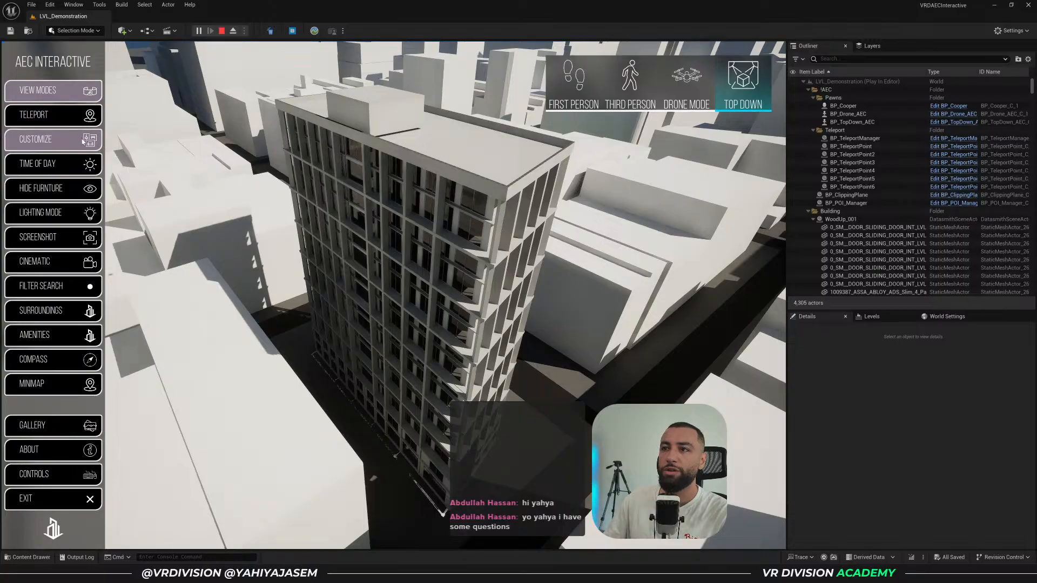
click(86, 145)
drag(375, 191, 232, 193)
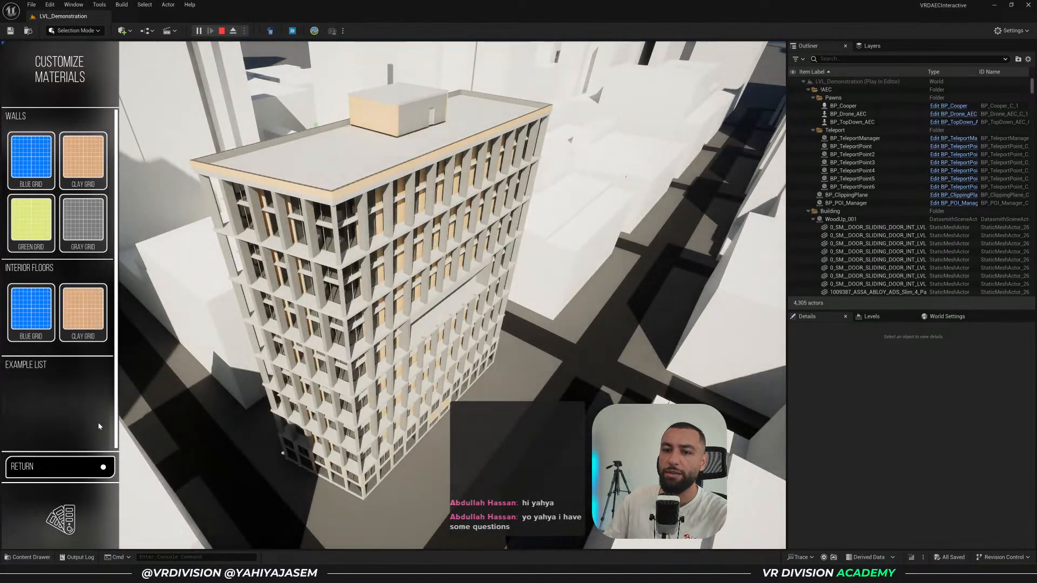
click(54, 466)
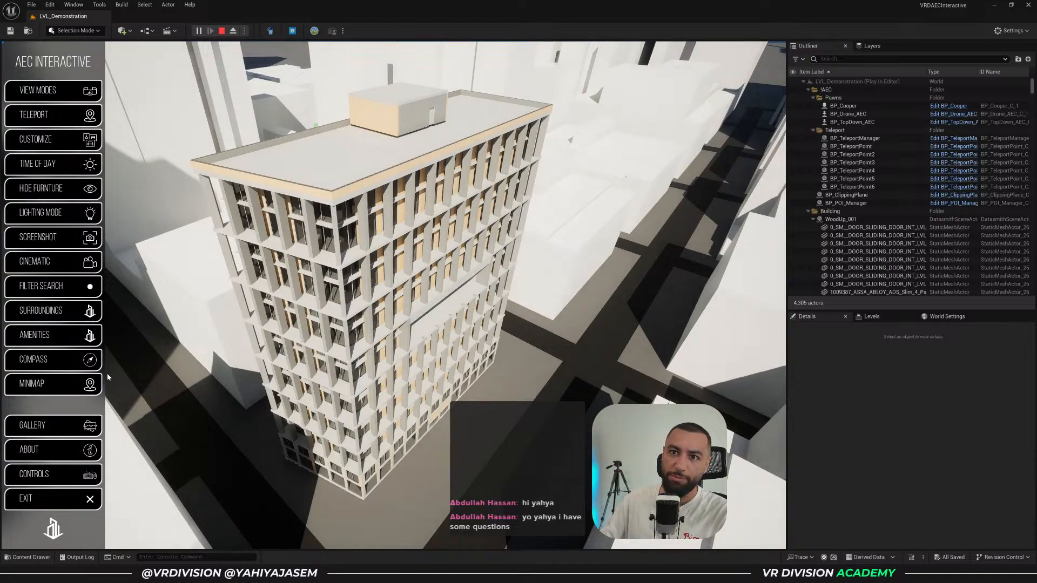
Stop the running preview after viewing the tower up close, and restore the editor to a smaller floating window.
drag(141, 254, 116, 208)
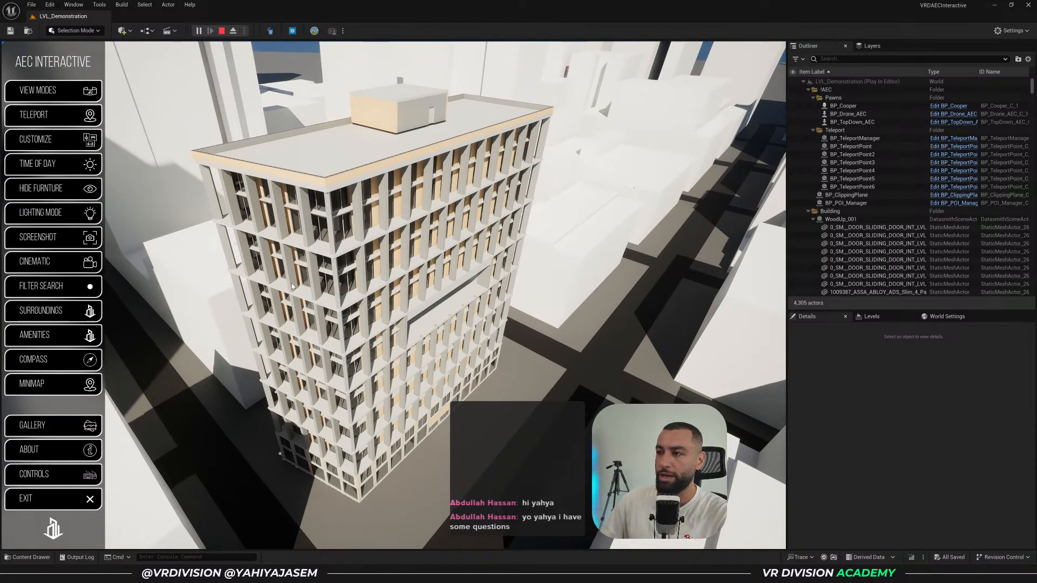
drag(141, 303, 341, 303)
scroll(340, 303, up, 5)
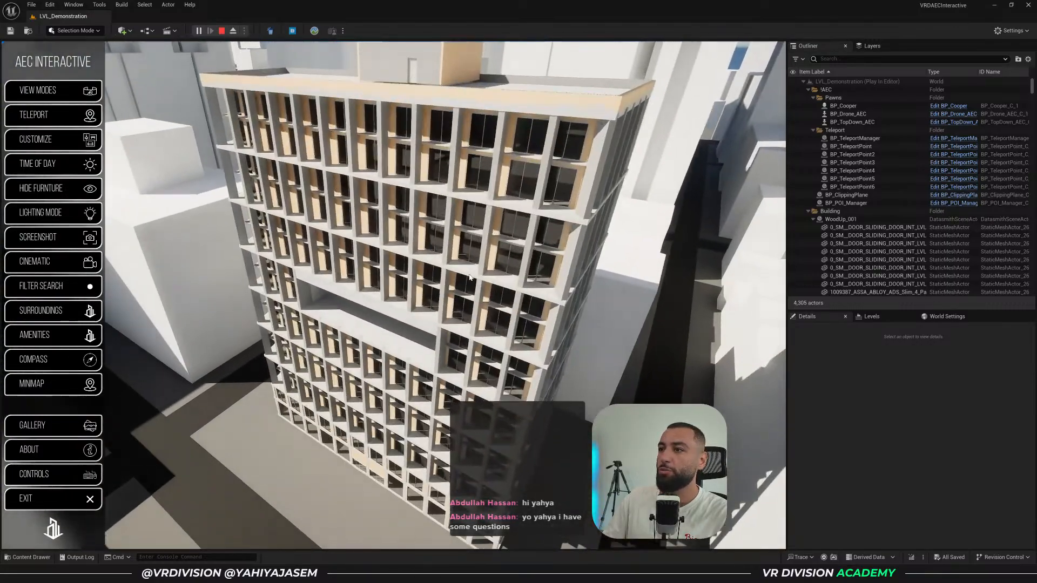
drag(432, 294, 449, 209)
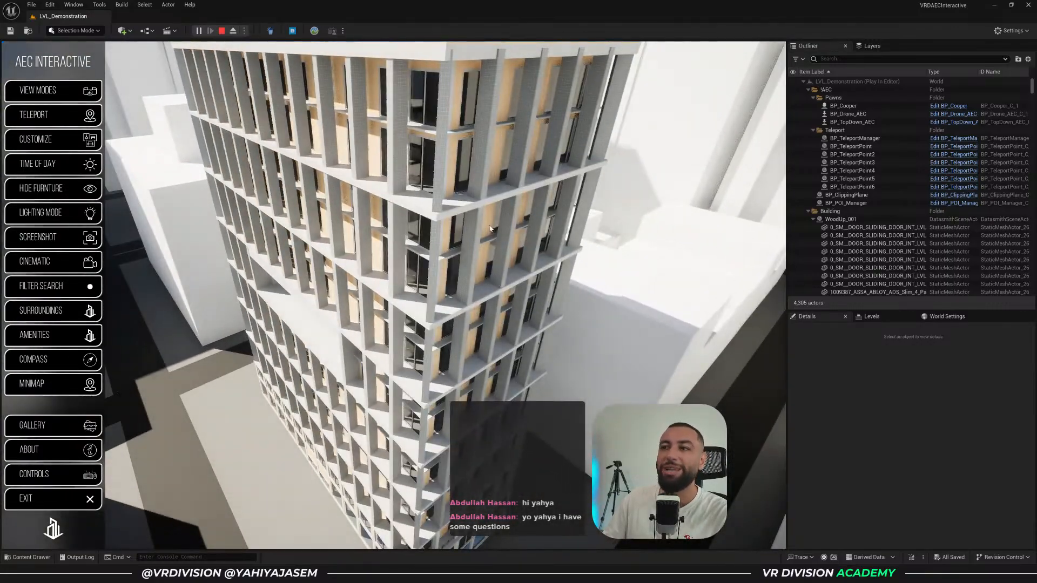
drag(565, 5, 720, 47)
key(Escape)
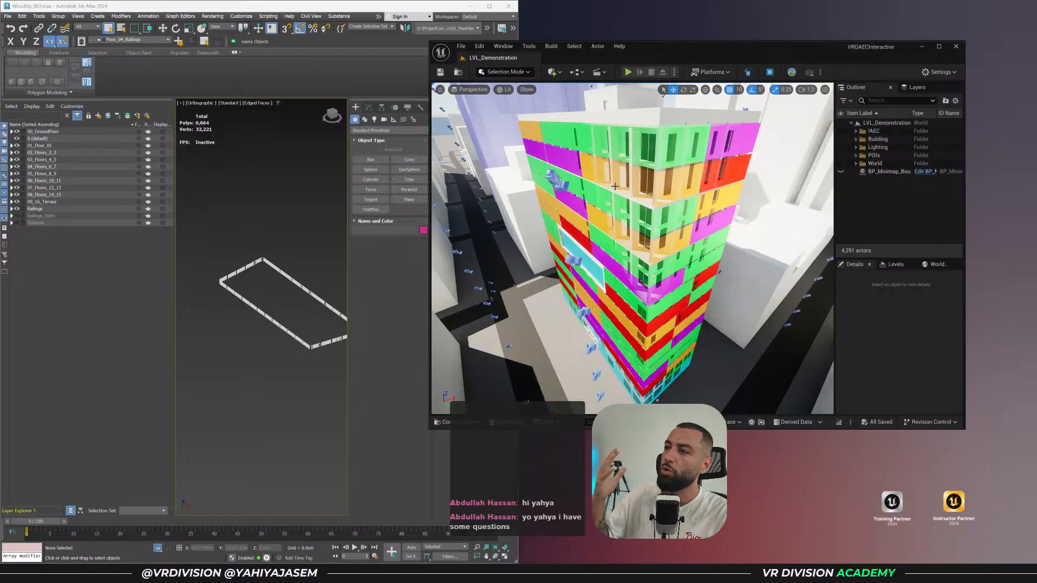
Select the large sliding window in an upper-floor room, try to move it, and undo the move.
key(w)
right_drag(634, 194, 456, 285)
scroll(530, 312, down, 1)
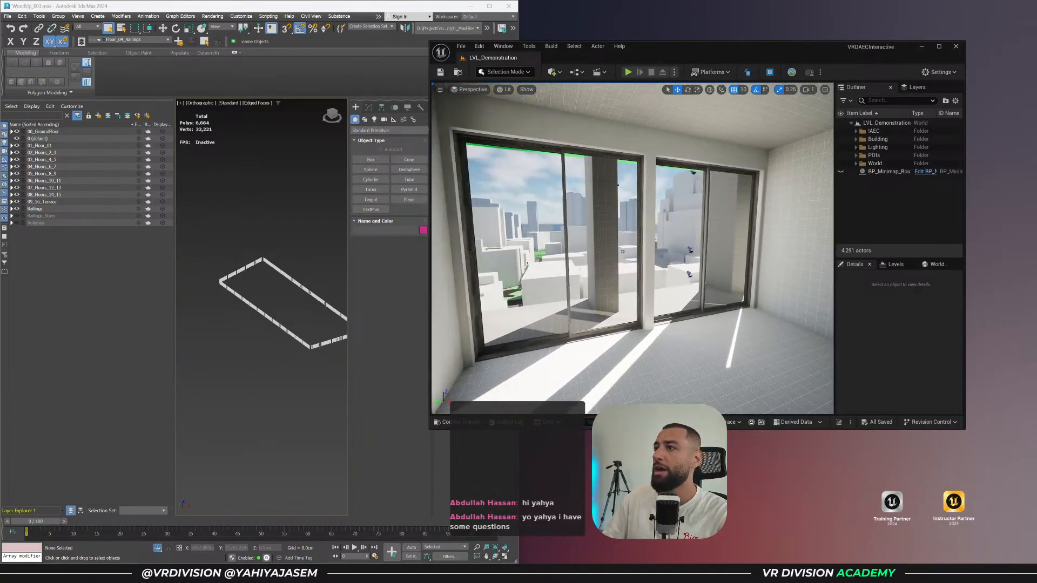
click(625, 261)
drag(559, 344, 499, 279)
key(ctrl+z)
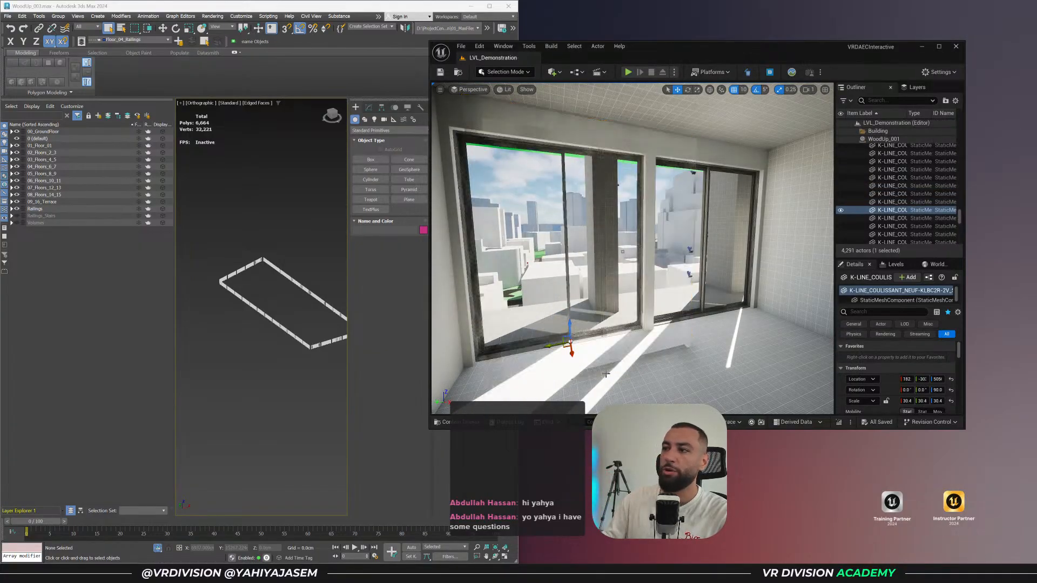
View the room's walls and door, and widen the Outliner so that the actor names are readable.
right_drag(606, 374, 793, 373)
key(w)
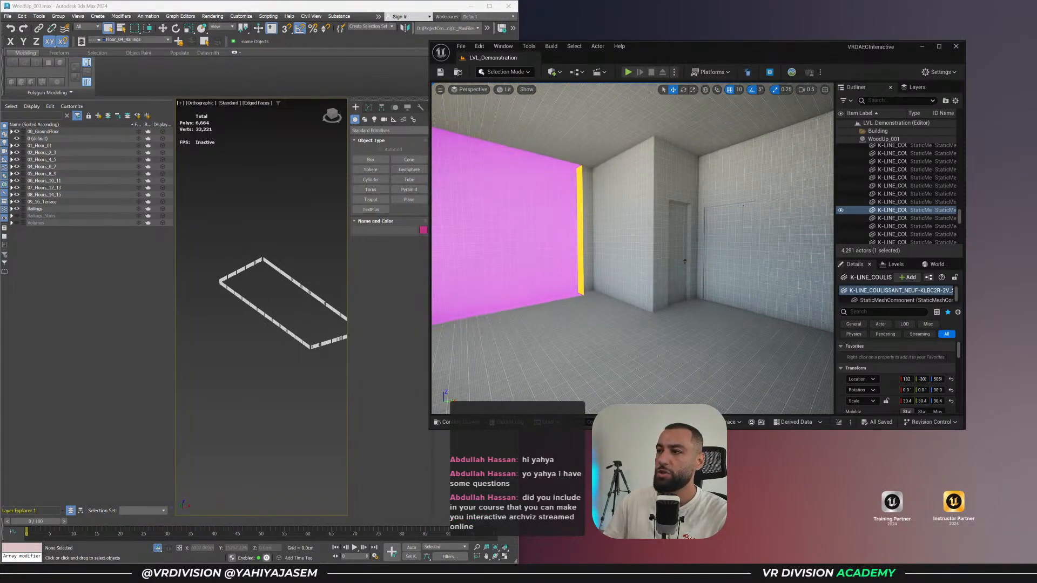
key(a)
right_drag(637, 333, 651, 334)
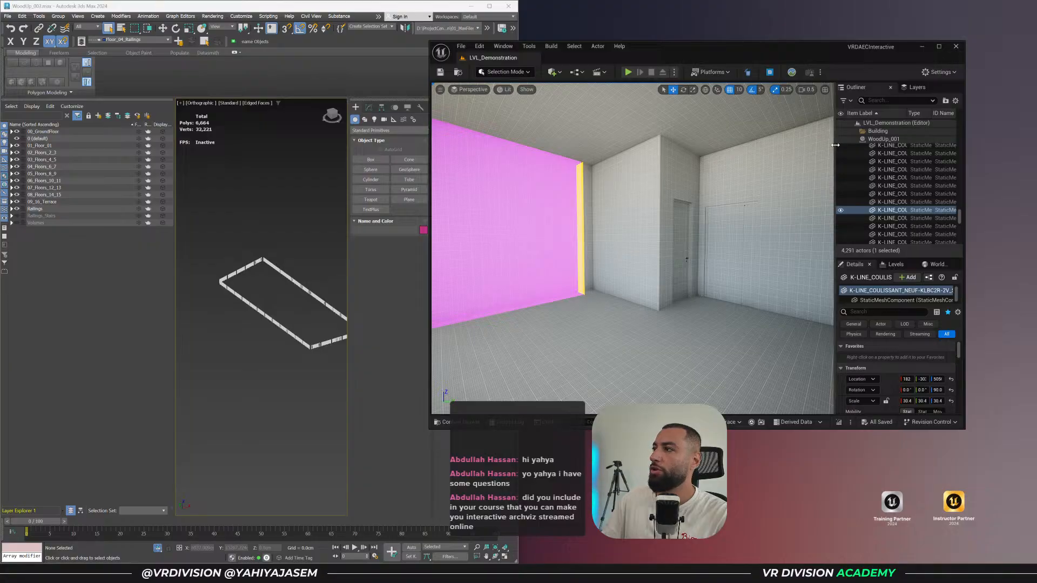
drag(834, 145, 730, 146)
Look through the K-LINE_COULISSANT window actors under WoodUp_001 in the Outliner, selecting several to check their names.
scroll(814, 186, up, 5)
click(798, 187)
click(798, 203)
click(797, 221)
scroll(798, 220, up, 4)
click(800, 203)
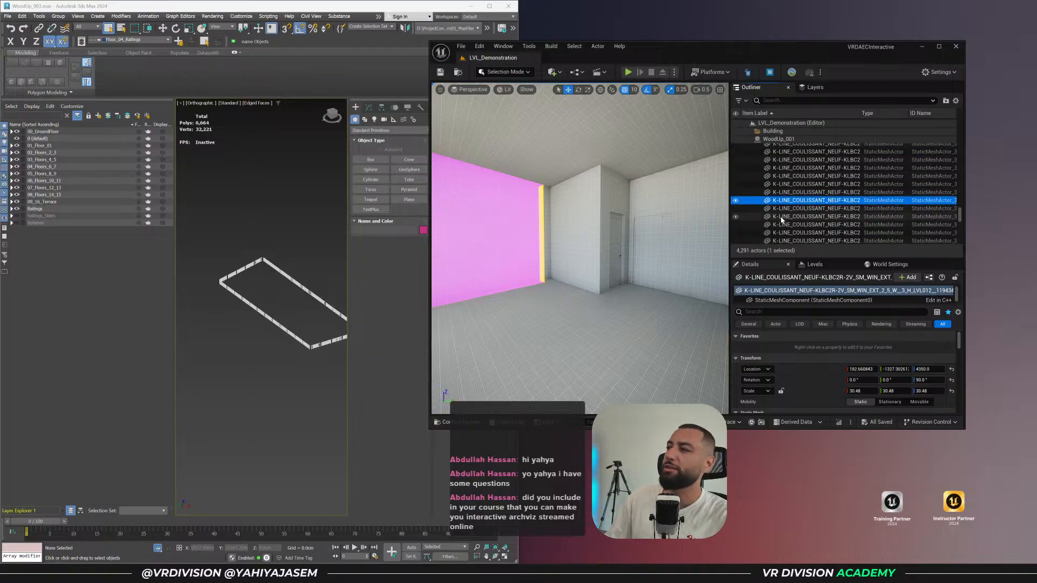
scroll(784, 223, up, 1)
scroll(785, 225, up, 3)
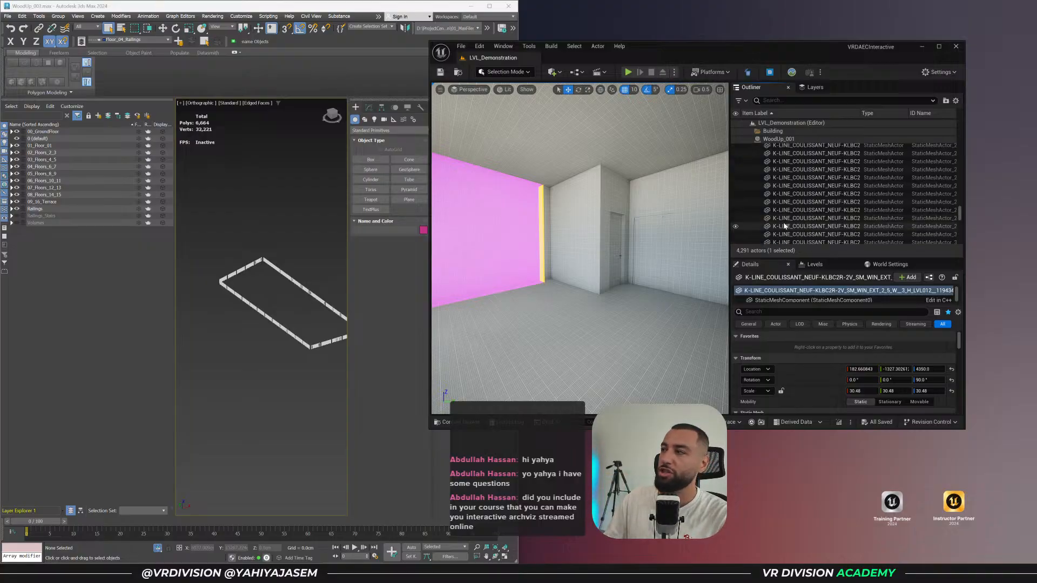
Bring the browser with the unreal-engine-blueprint-architecture course page onto this screen and maximize it.
click(206, 235)
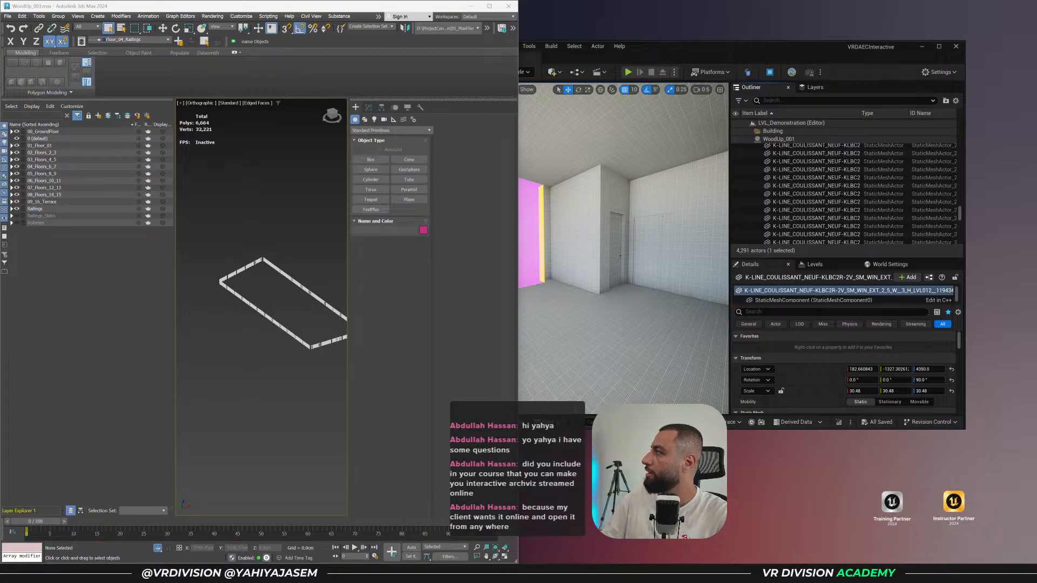
drag(663, 74, 572, 84)
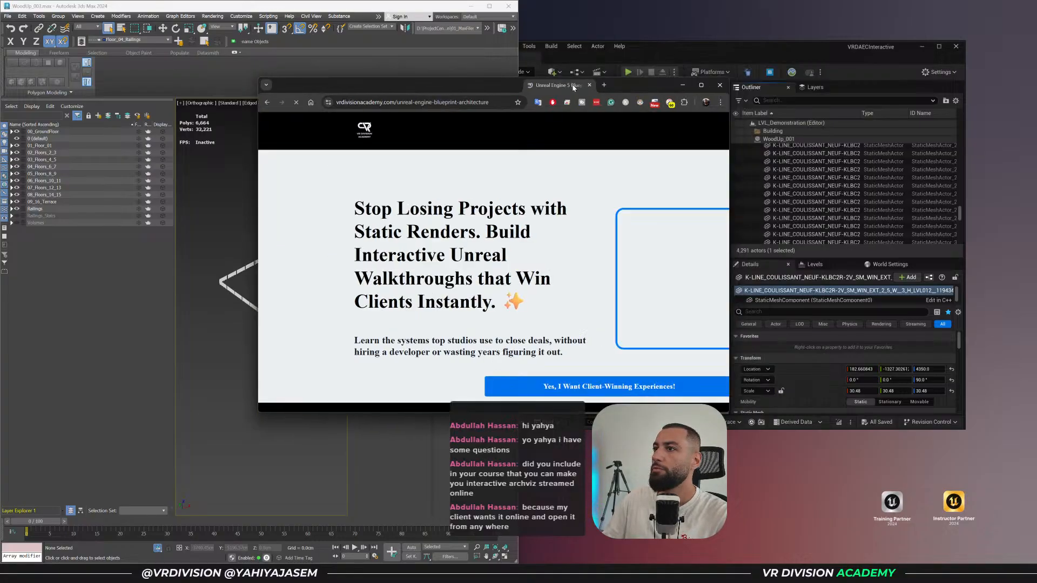
double_click(573, 85)
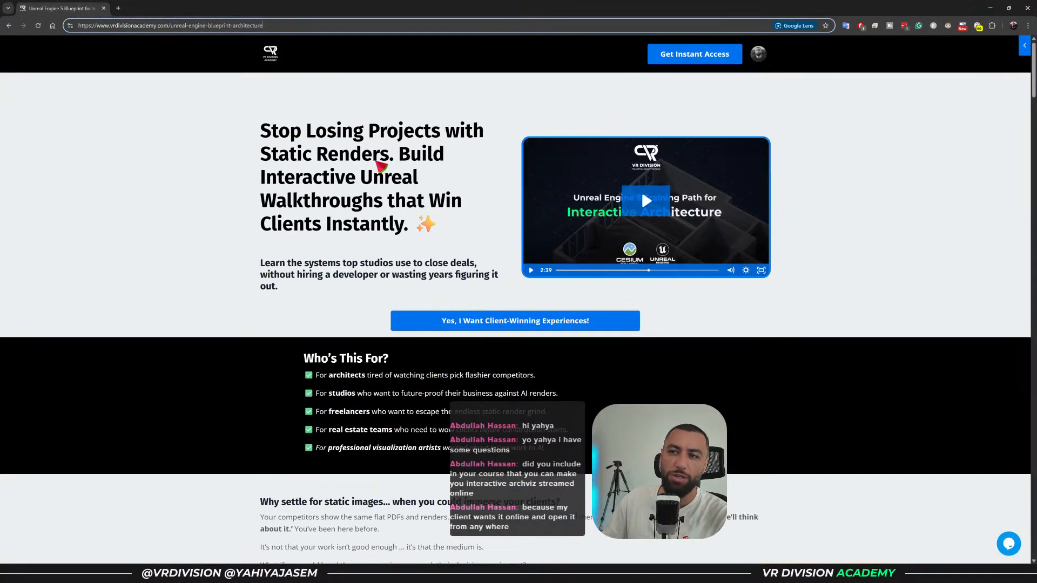
Look through the course page's features, pricing, curriculum and frequently asked questions for anything about online streaming.
scroll(382, 165, down, 5)
scroll(382, 167, down, 18)
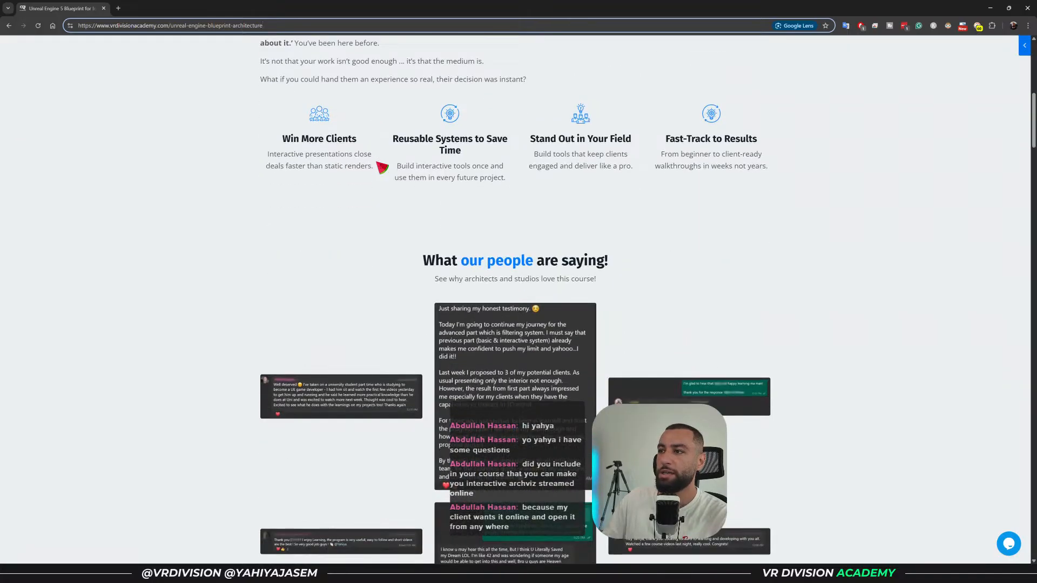
scroll(382, 167, down, 15)
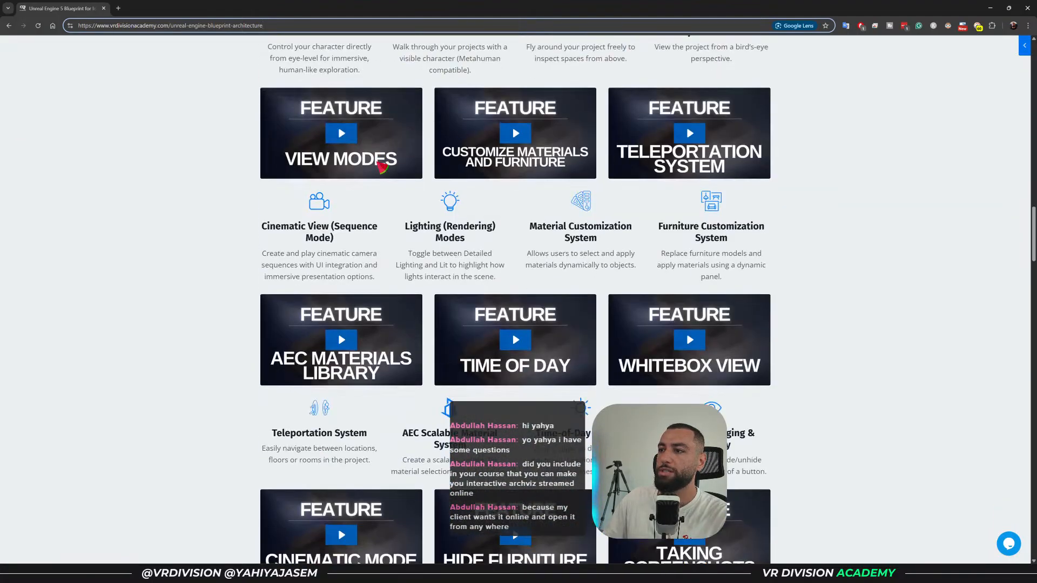
scroll(441, 176, down, 13)
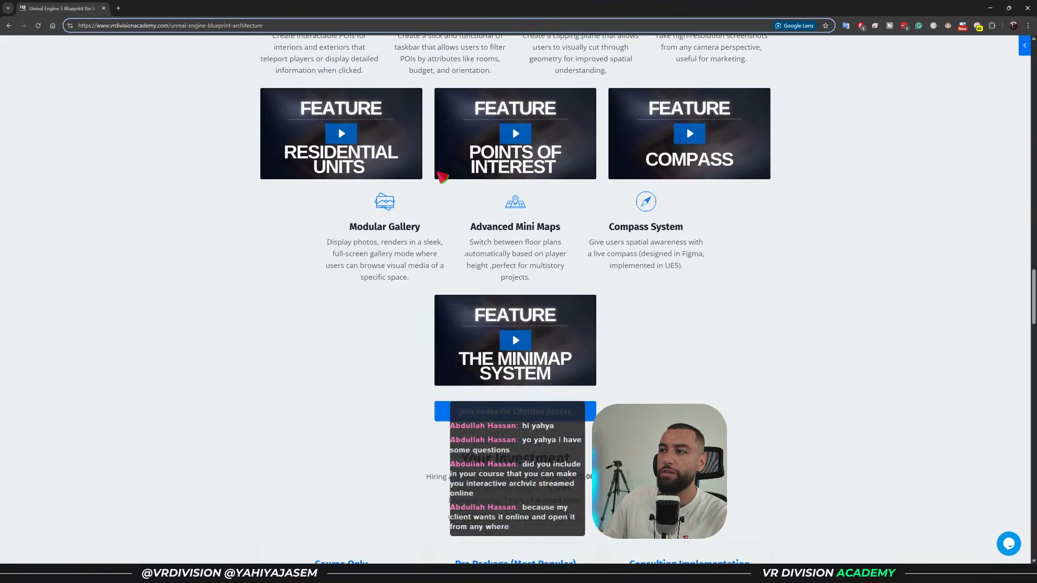
scroll(390, 136, down, 20)
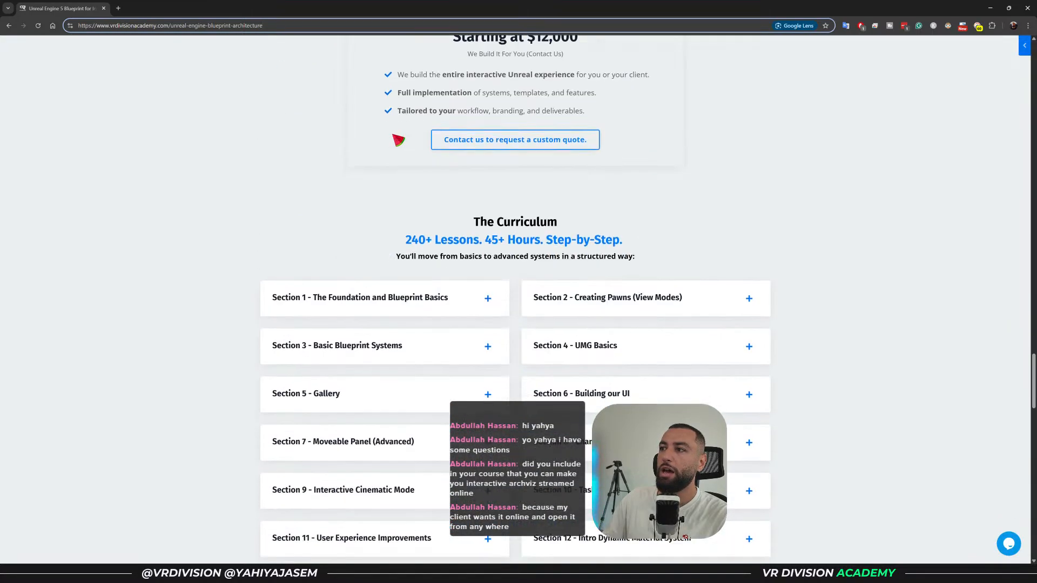
scroll(398, 141, down, 7)
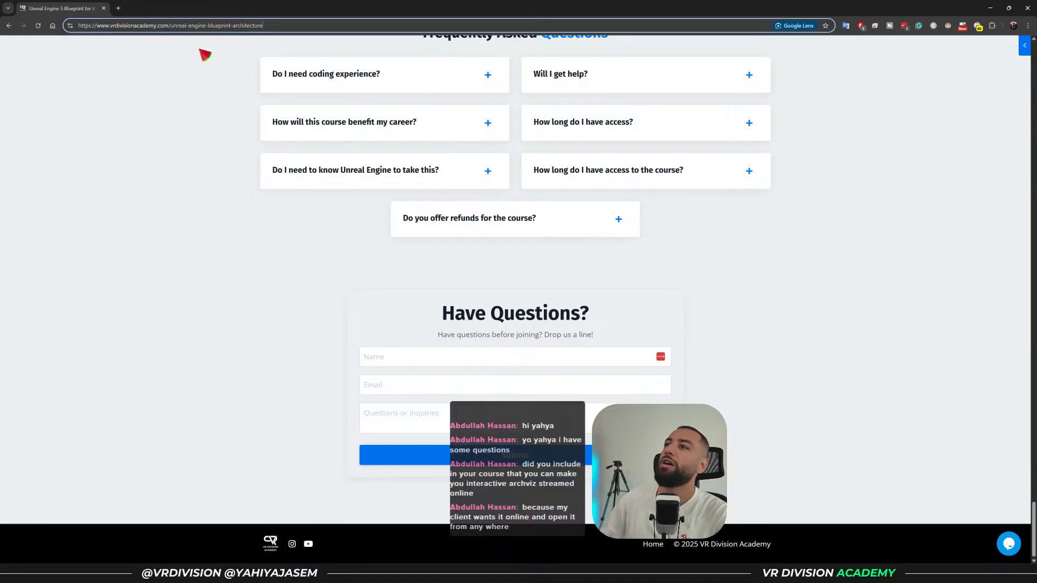
scroll(657, 307, up, 20)
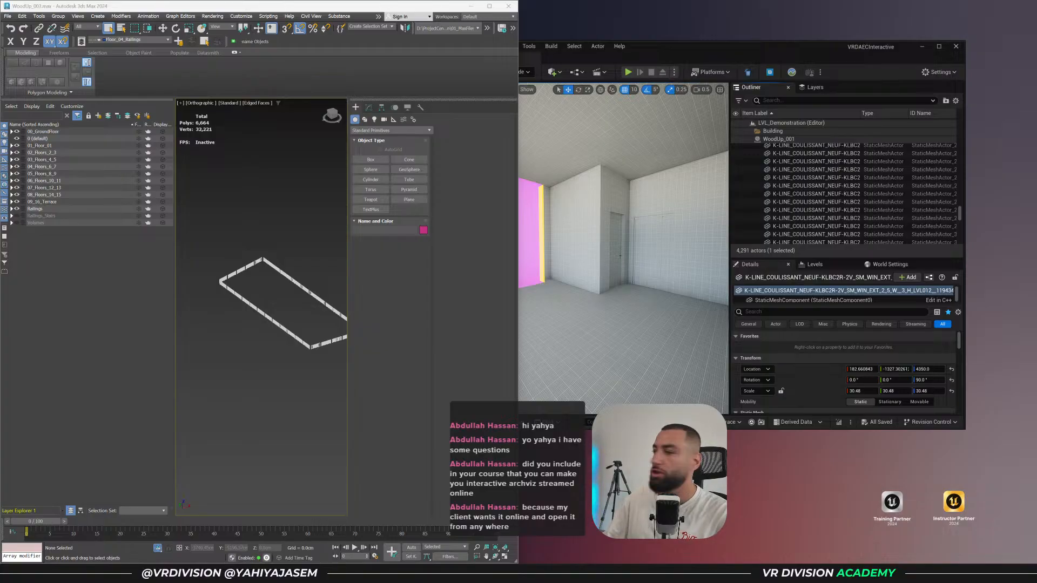
Switch back to Unreal Editor and maximize its window.
drag(1036, 60, 0, 55)
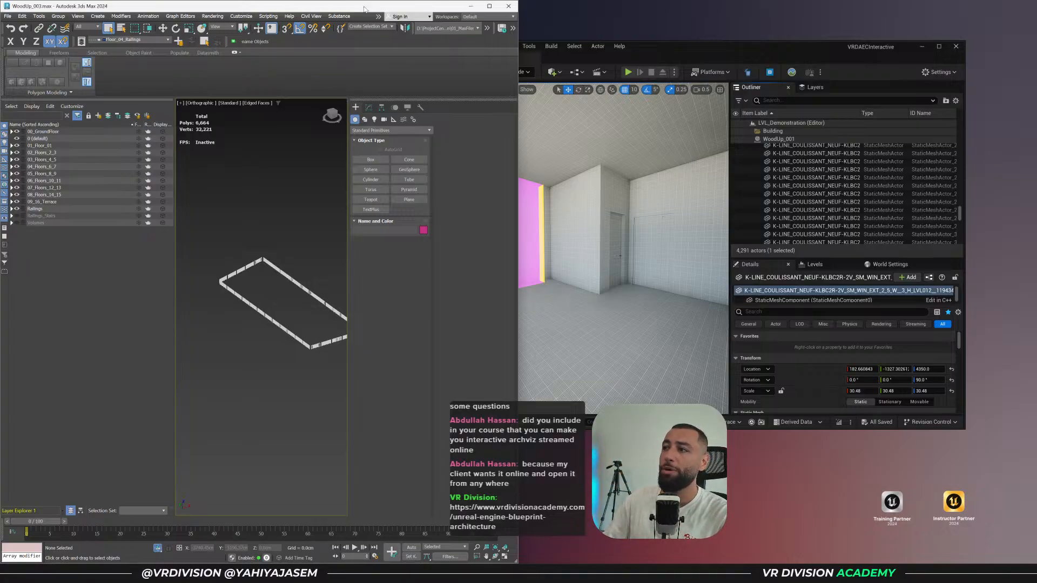
double_click(730, 48)
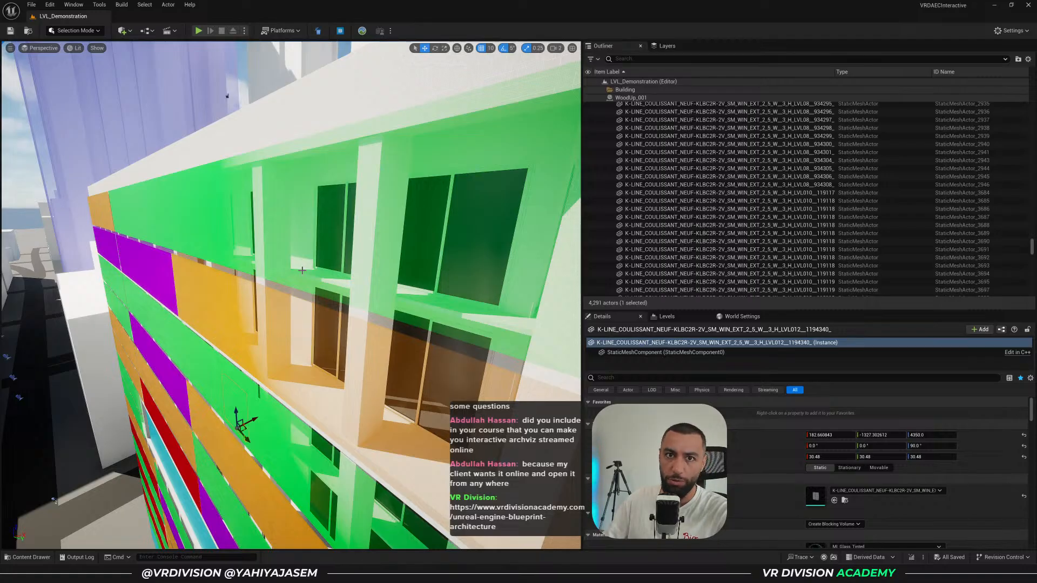
Examine the windows and balconies behind the coloured apartment volumes on the building facade up close, including the building corner.
mouse_move(302, 271)
right_down()
mouse_move(316, 249)
mouse_move(308, 281)
right_up()
scroll(302, 271, down, 5)
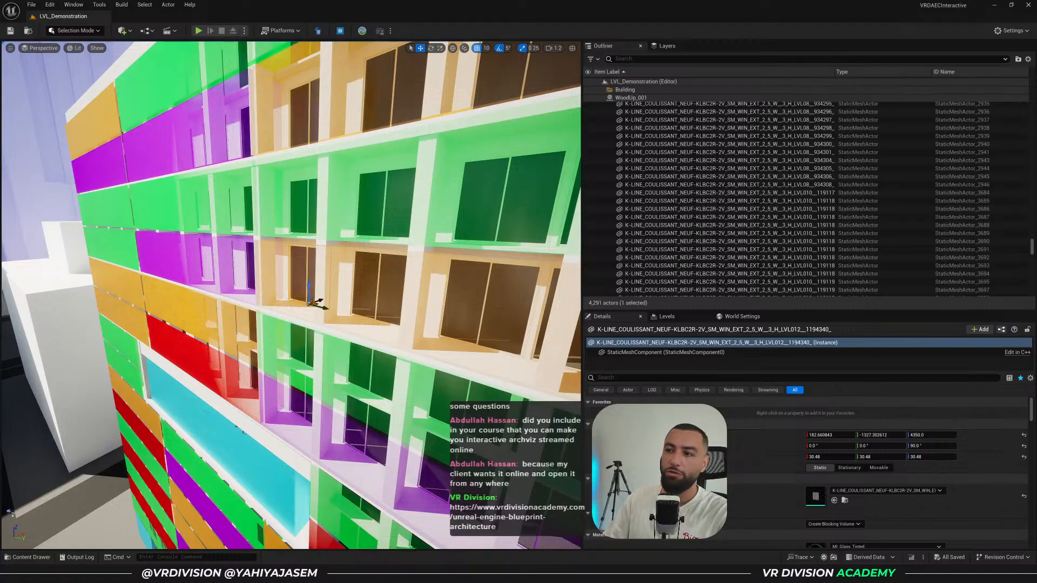
right_drag(308, 281, 303, 285)
key(s)
key(d)
right_drag(386, 314, 353, 322)
key(w)
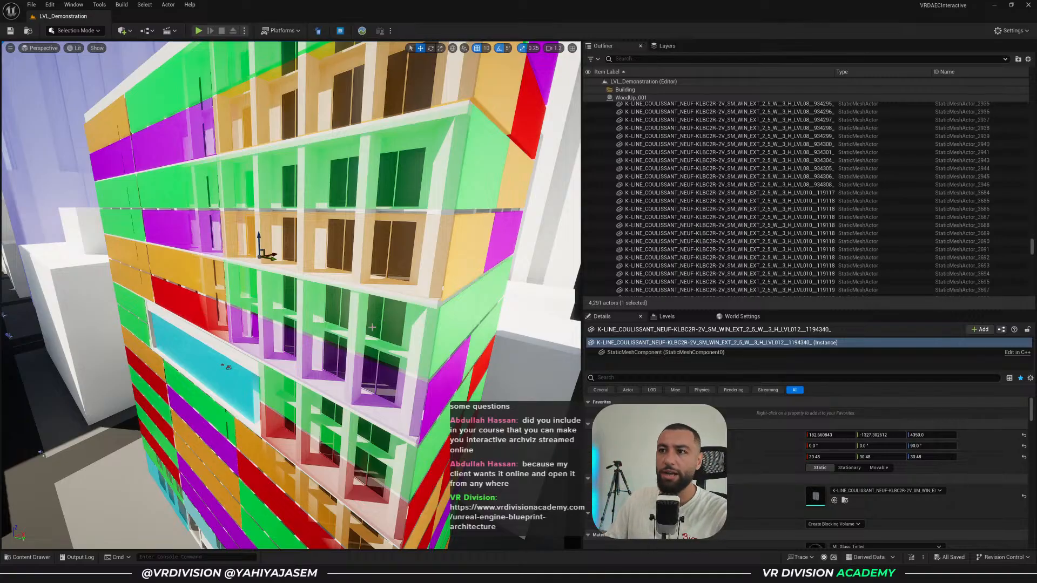
right_drag(384, 317, 379, 315)
key(w)
Widen the viewport against the Outliner and Details panels and clear the window actor selection.
drag(582, 233, 693, 232)
right_drag(531, 228, 527, 231)
key(Escape)
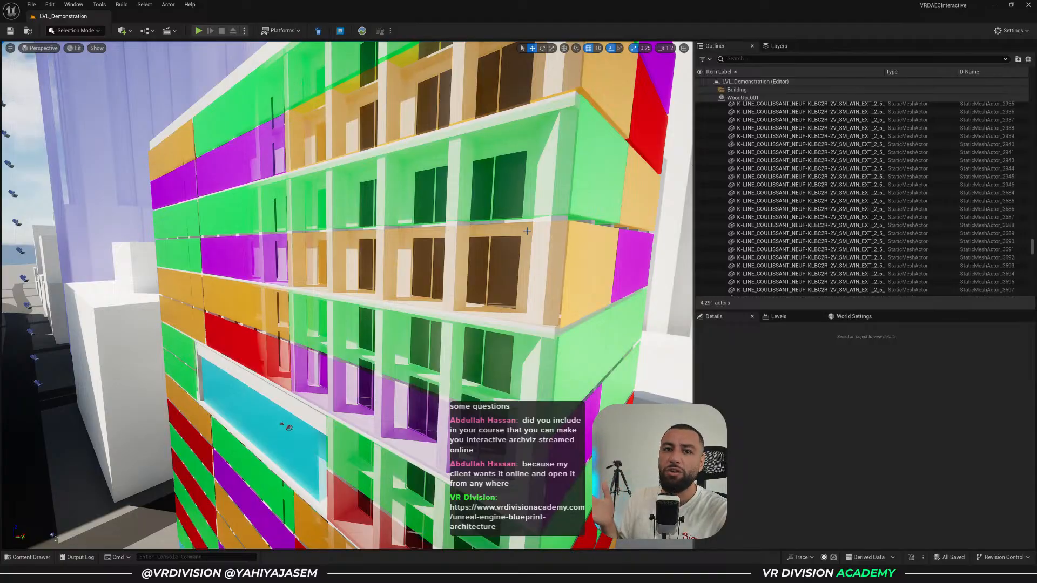
Examine the whole colour-coded building and its surroundings from a distance, from above and near street level.
key(s)
right_drag(527, 231, 524, 240)
scroll(527, 237, up, 1)
key(s)
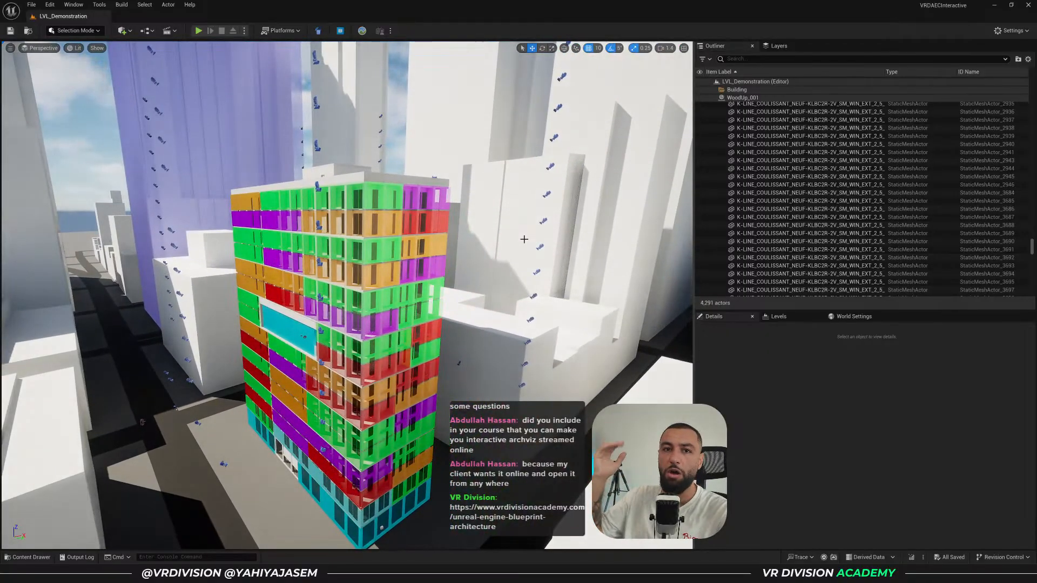
right_drag(523, 239, 462, 275)
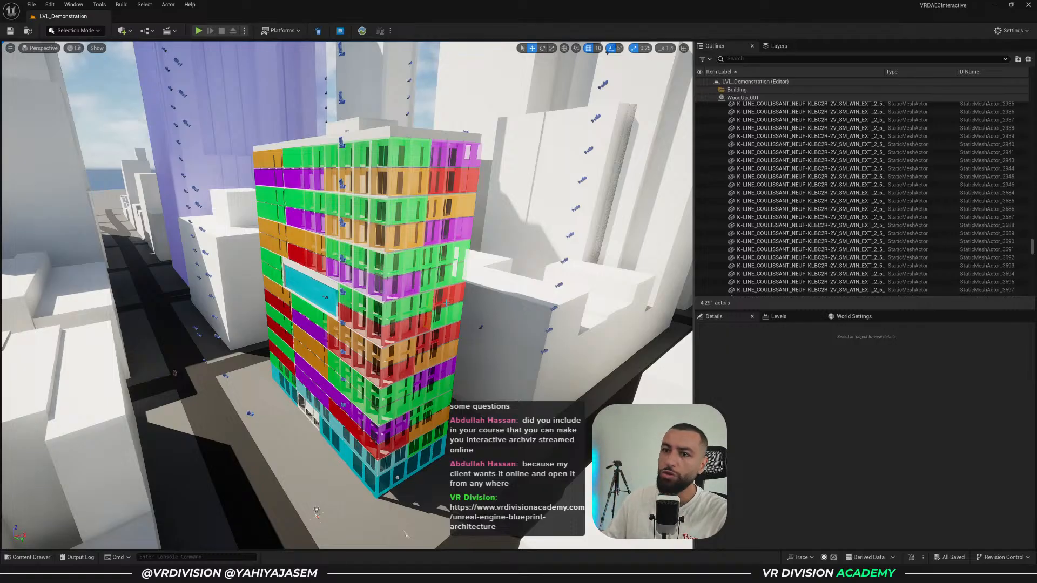
right_drag(440, 304, 429, 297)
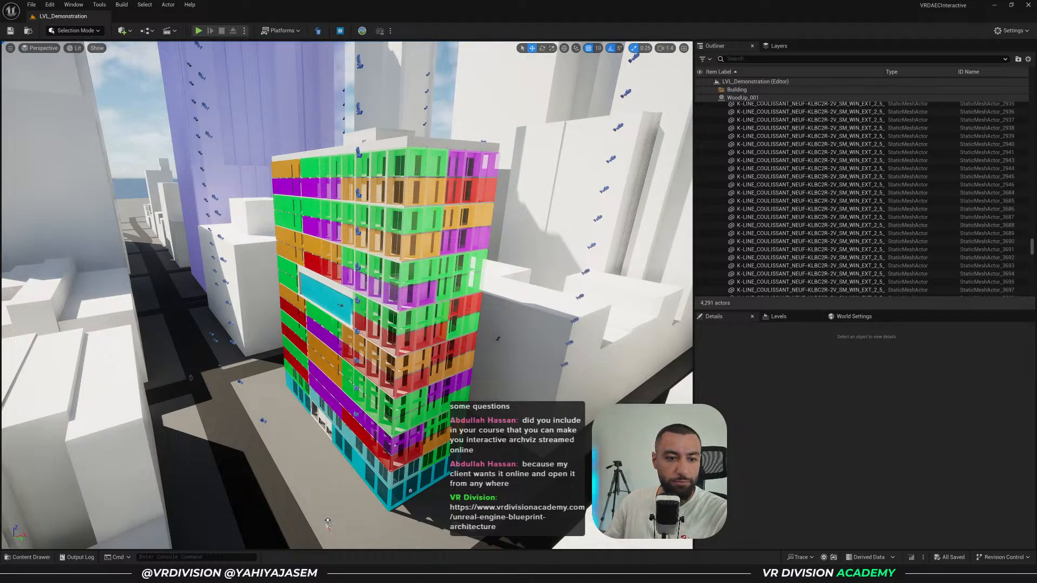
key(q)
right_drag(317, 281, 317, 281)
scroll(317, 282, down, 4)
key(w)
key(q)
scroll(317, 281, down, 1)
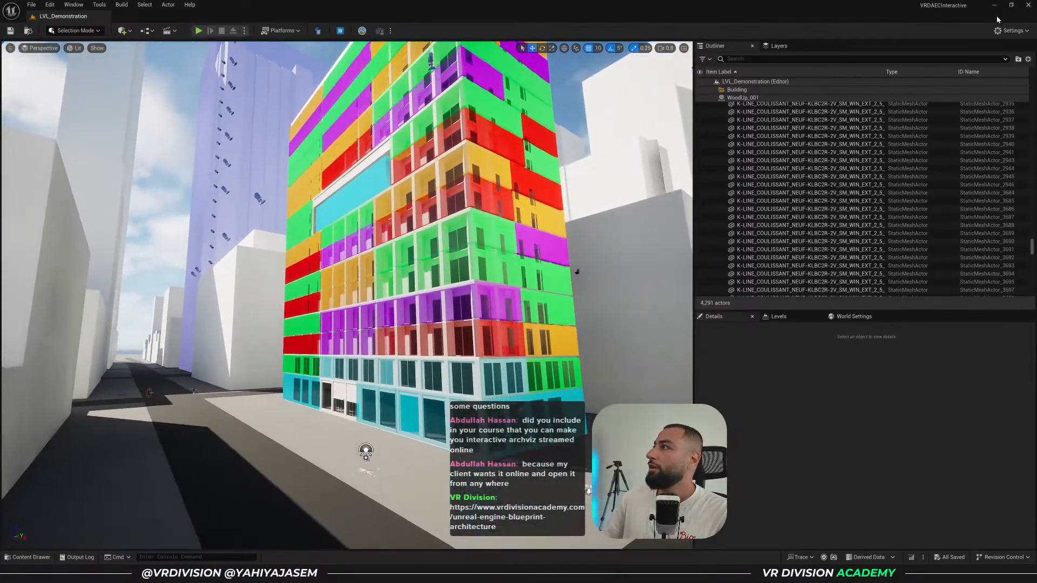
Minimize Unreal Editor and switch to 3ds Max with WoodUp_003.max, centring the isolated railings in view.
click(994, 6)
click(490, 4)
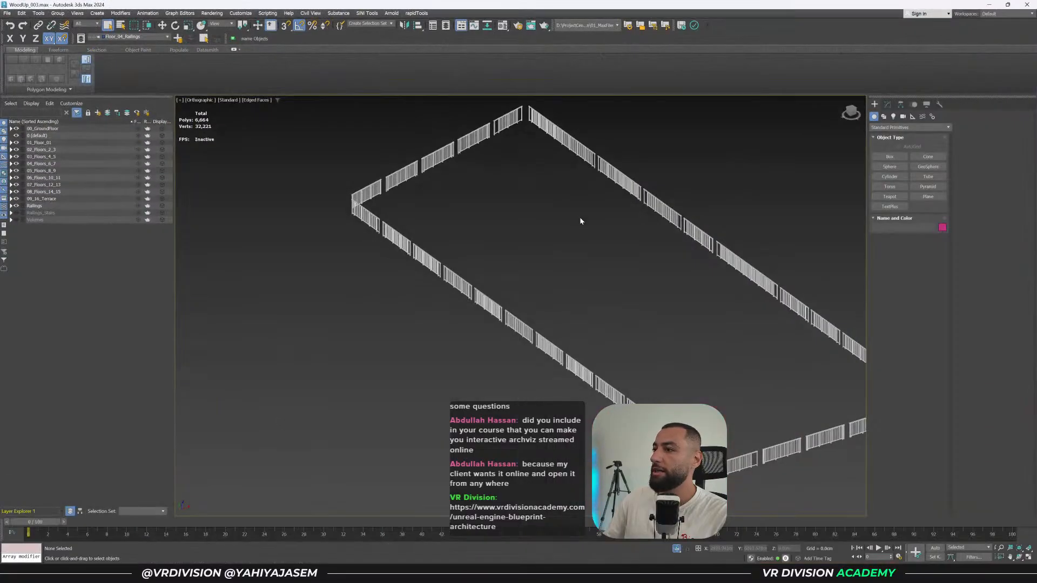
middle_drag(537, 232, 495, 249)
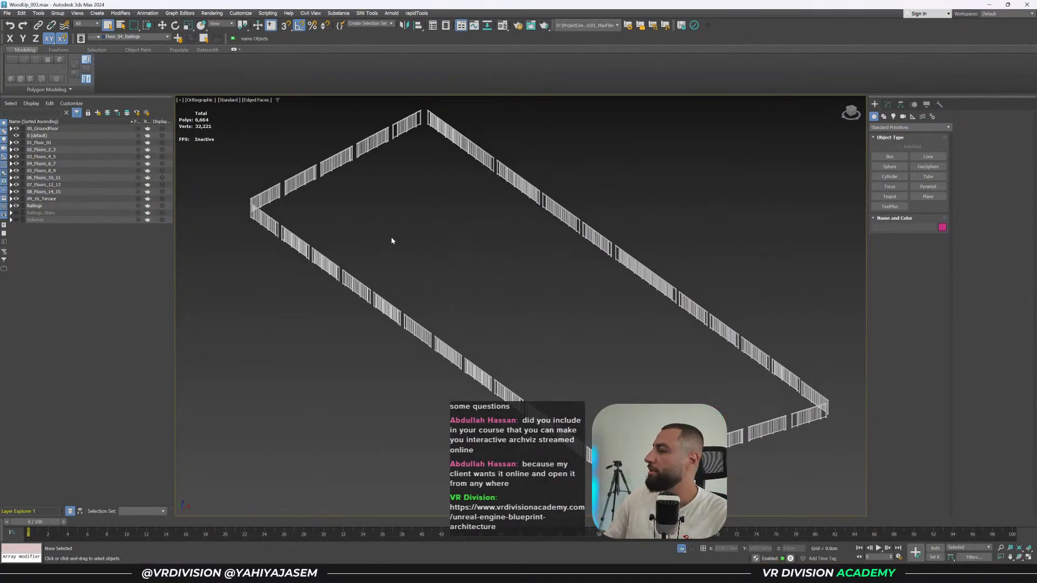
Look through the scene objects sorted by hierarchy, and return the explorer to sorting by layer.
click(80, 510)
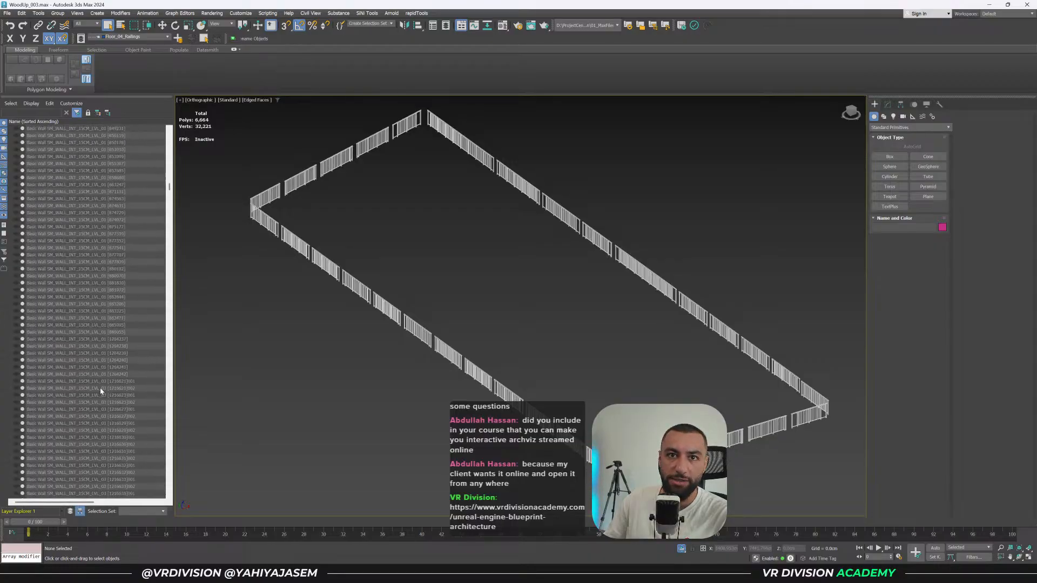
scroll(101, 391, down, 20)
scroll(100, 391, up, 20)
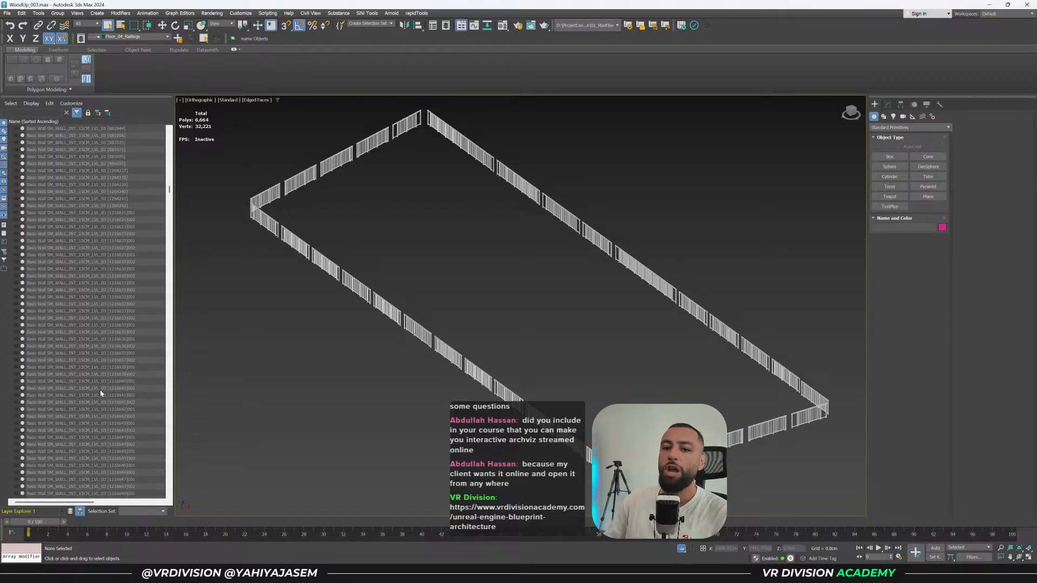
click(70, 510)
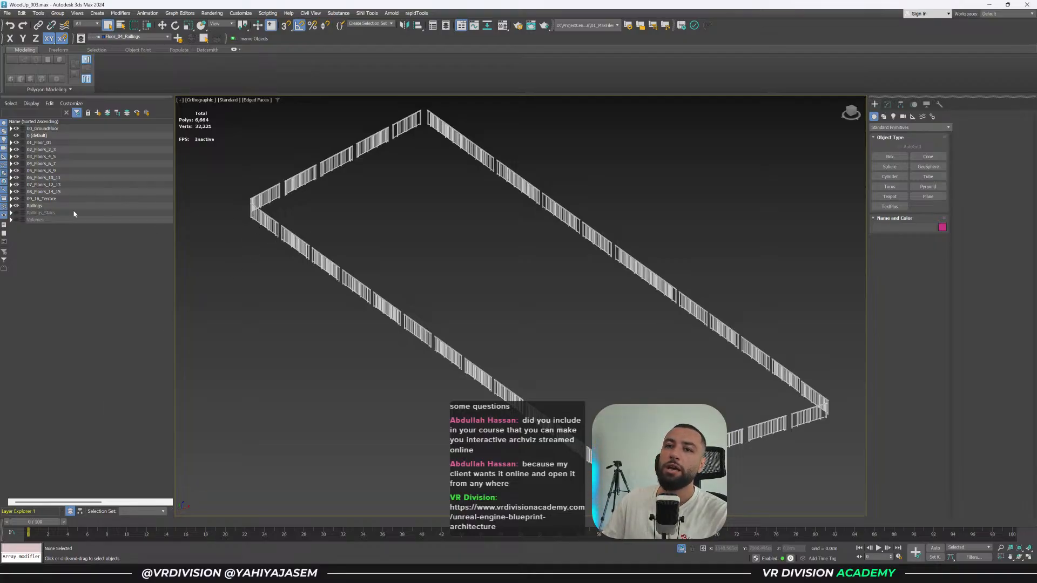
Select the near corner railing panel under Railings > Floor_04_Railings in perspective view and end isolation to show the whole building.
click(12, 206)
click(16, 220)
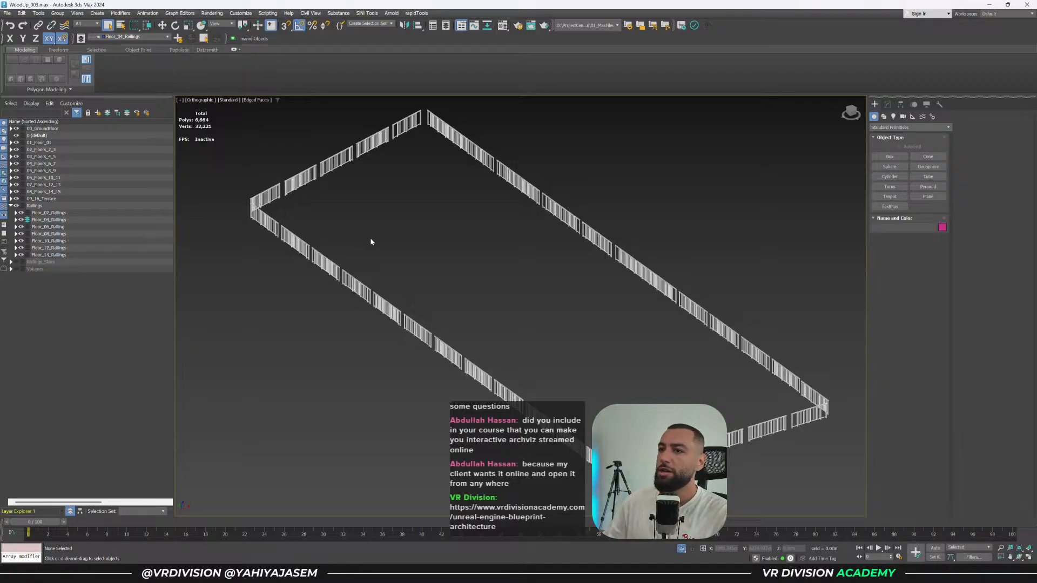
scroll(399, 262, up, 3)
scroll(431, 268, up, 2)
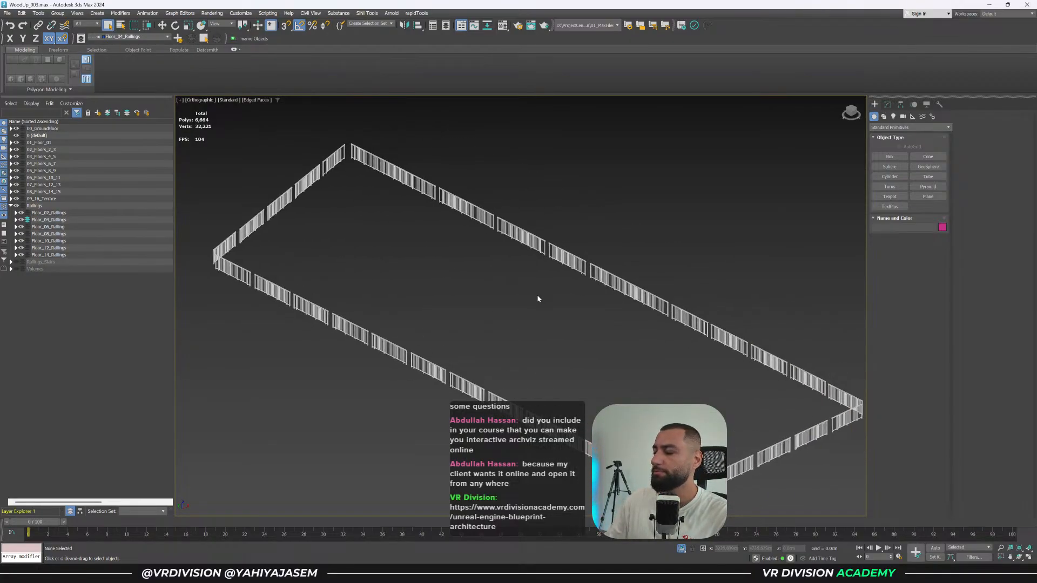
scroll(559, 308, up, 3)
key(p)
middle_drag(571, 287, 621, 283)
click(686, 351)
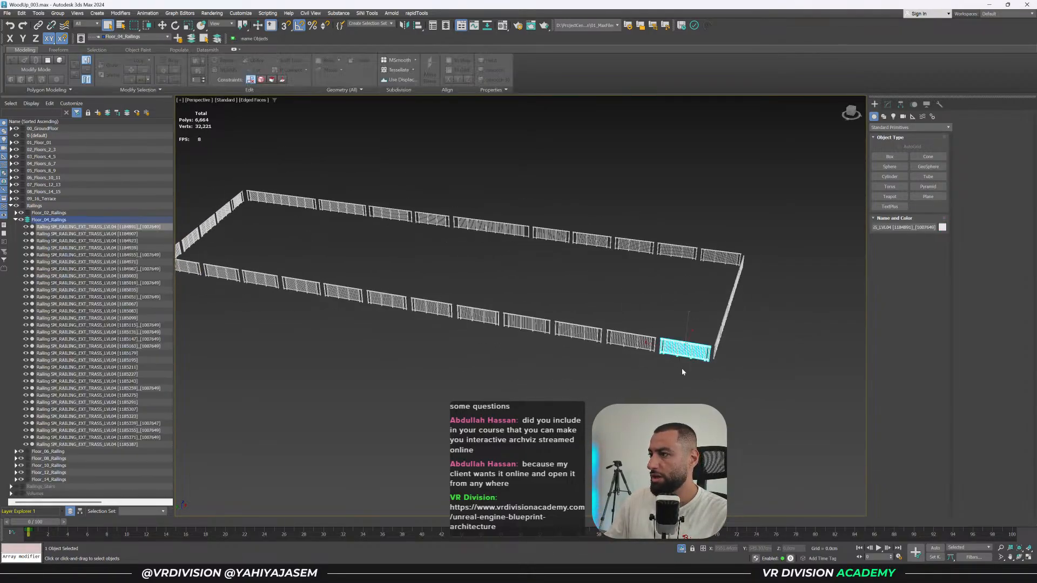
click(683, 549)
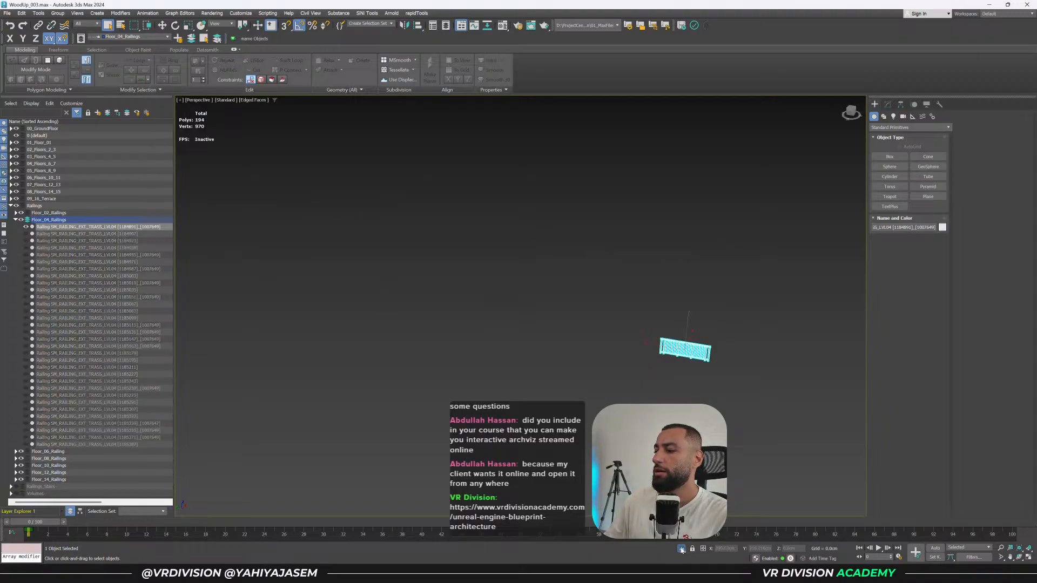
click(682, 548)
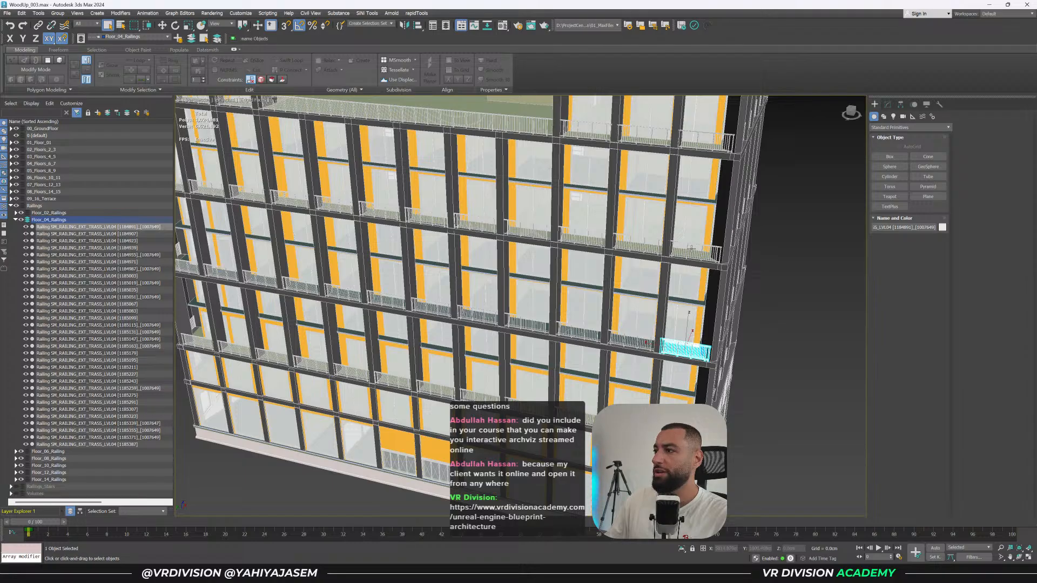
Select every object in the Floor_06_Railing layer and isolate the selection.
scroll(696, 248, up, 8)
scroll(697, 248, up, 3)
click(701, 254)
double_click(60, 226)
key(alt+q)
scroll(411, 257, down, 8)
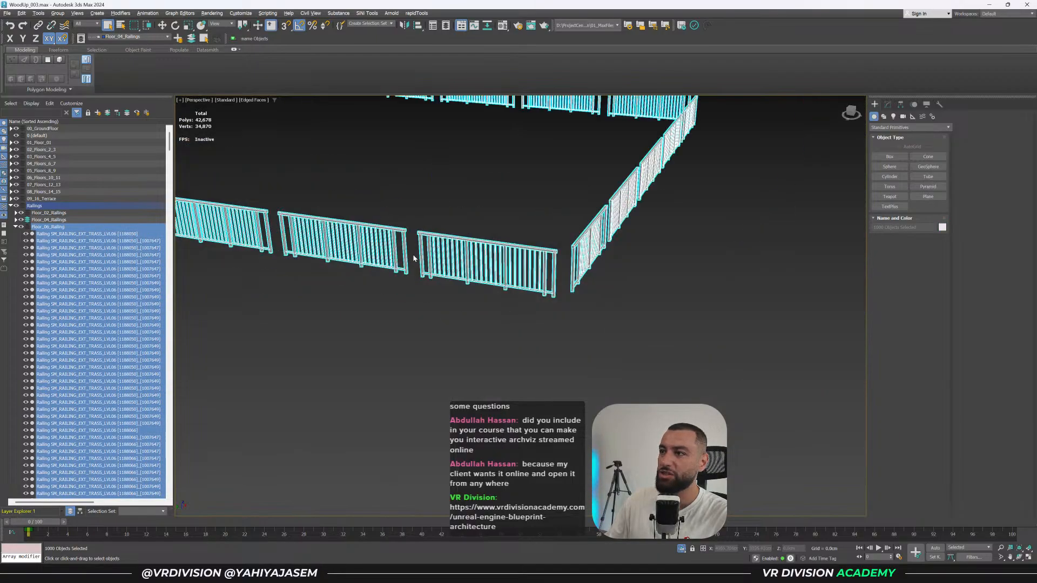
Select the parts of the floor 6 corner railing panel, then all floor 6 railings, to compare their object counts.
scroll(453, 250, up, 4)
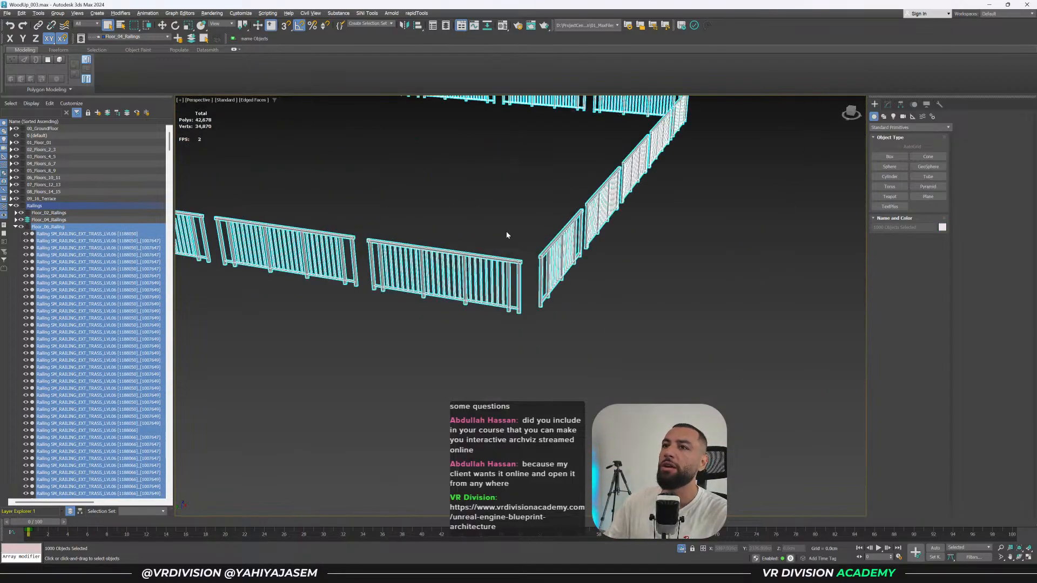
drag(524, 214, 368, 342)
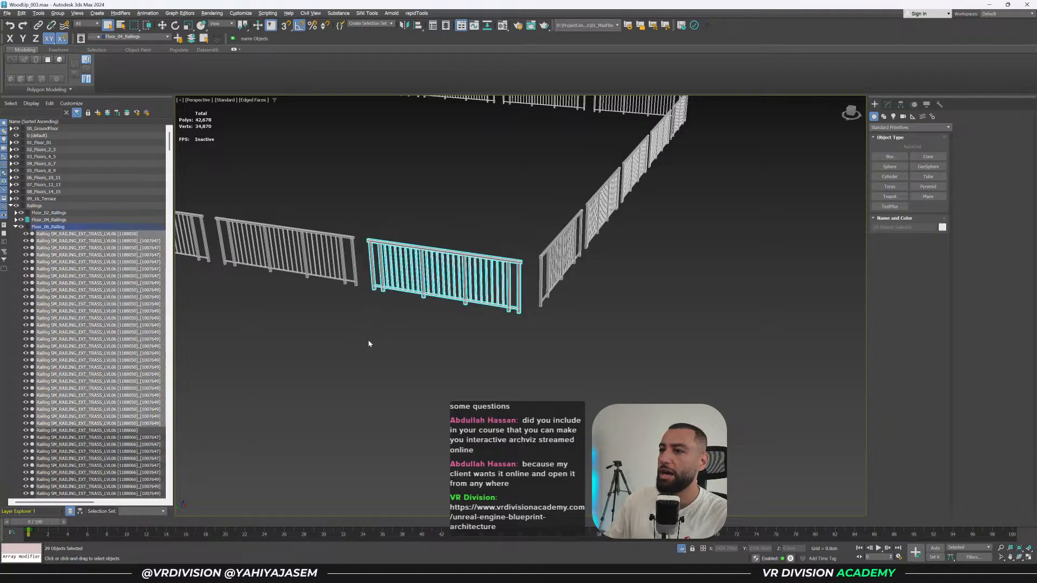
scroll(487, 227, down, 4)
drag(501, 213, 465, 254)
scroll(464, 255, down, 3)
middle_drag(464, 255, 513, 305)
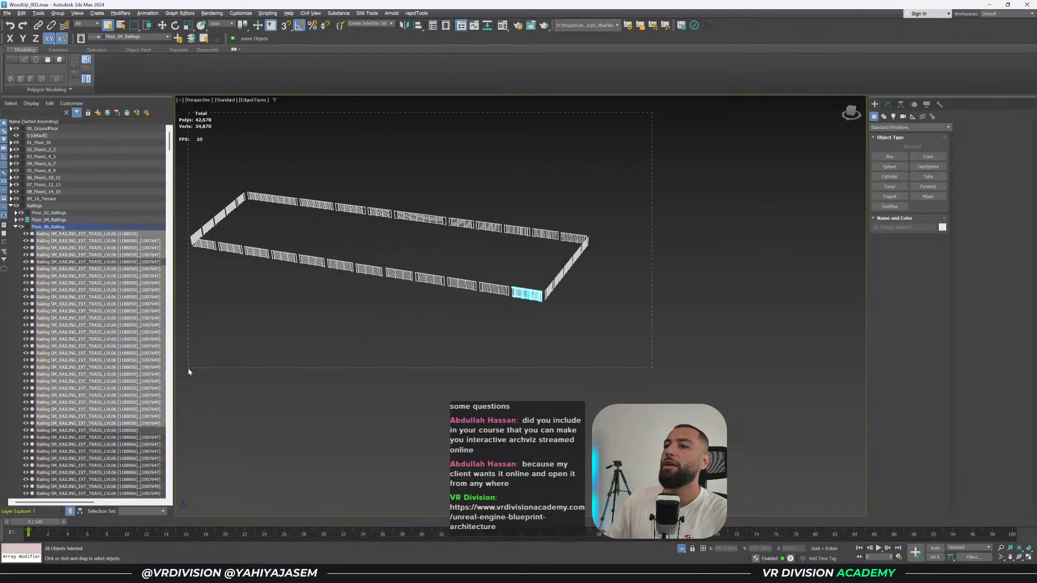
key(ctrl+a)
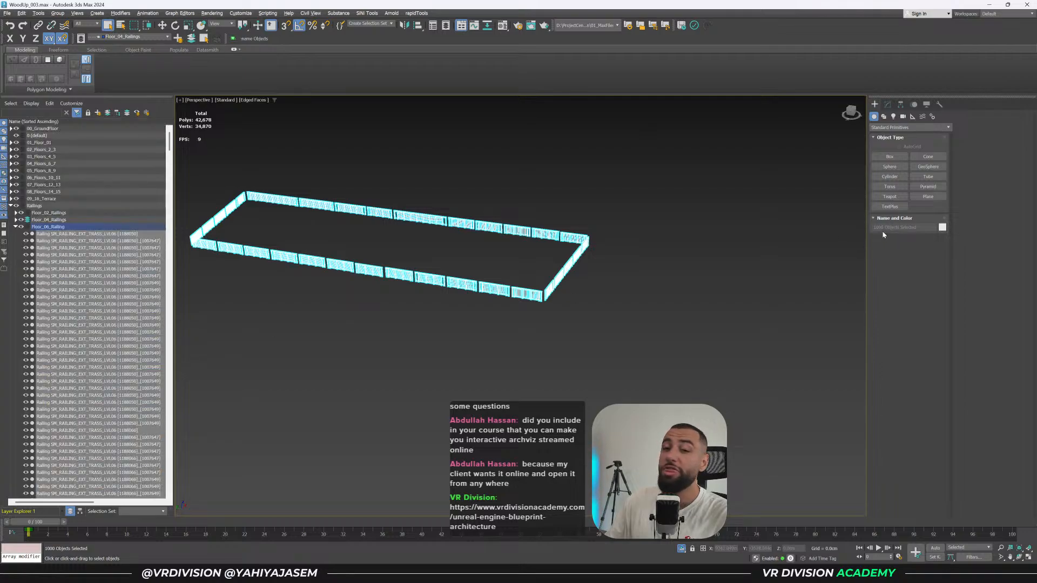
click(653, 343)
key(ctrl+a)
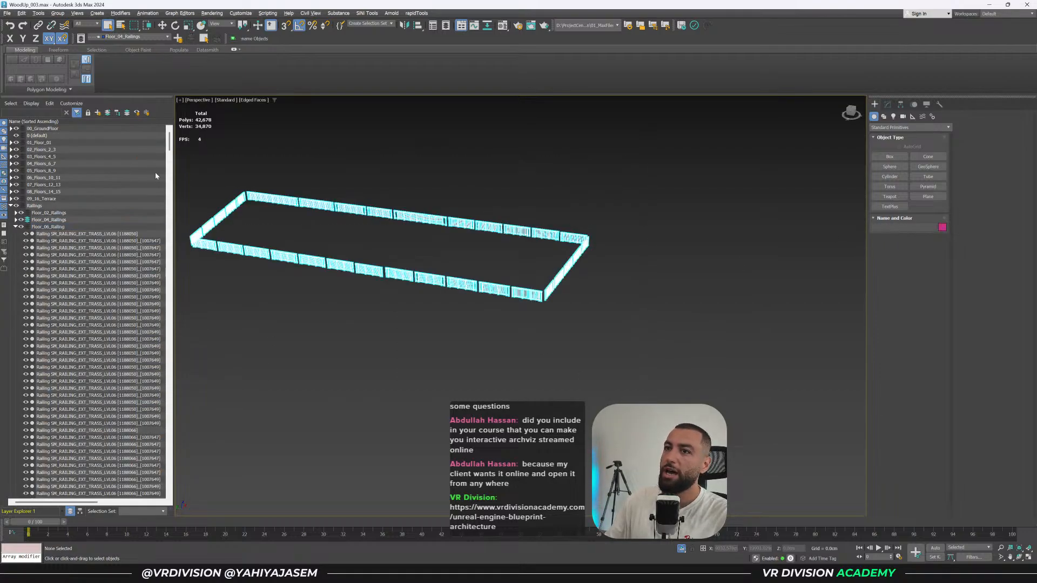
Collapse the Floor_06_Railing layer, select all objects in Floor_04_Railings and show them alongside the floor 6 railings.
click(16, 234)
click(15, 227)
click(15, 220)
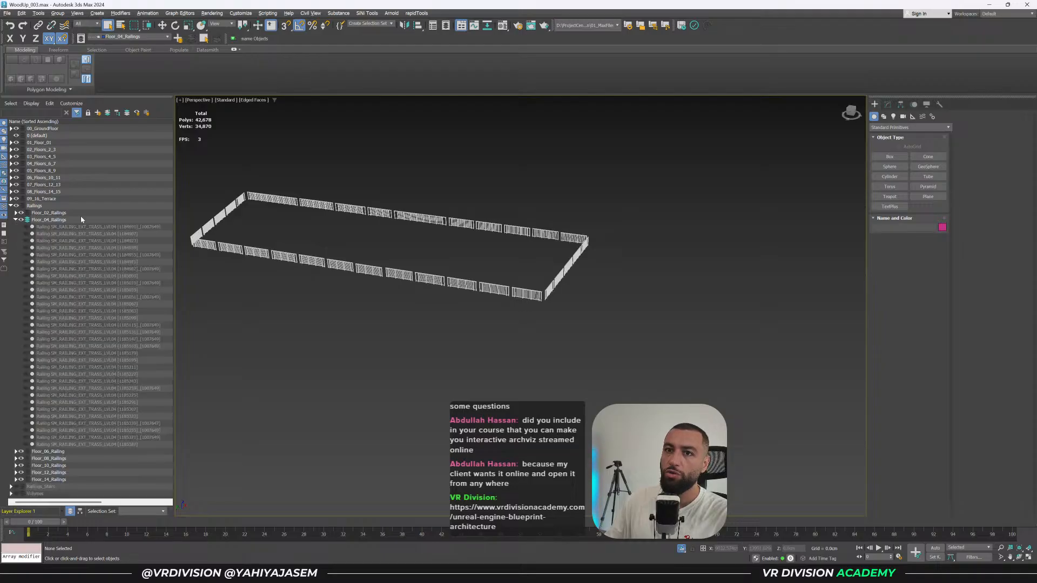
double_click(80, 214)
click(15, 213)
click(66, 221)
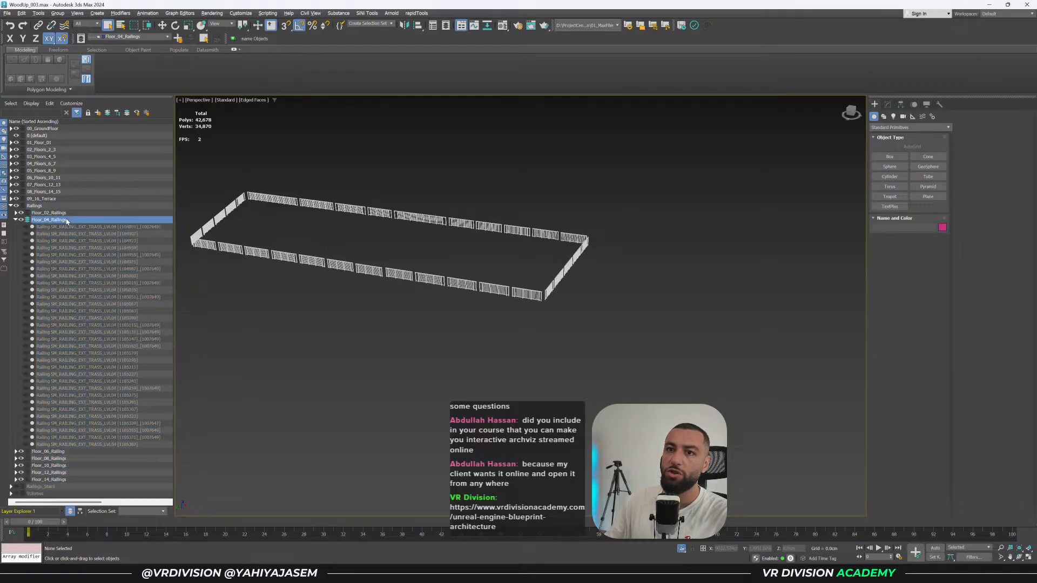
click(48, 220)
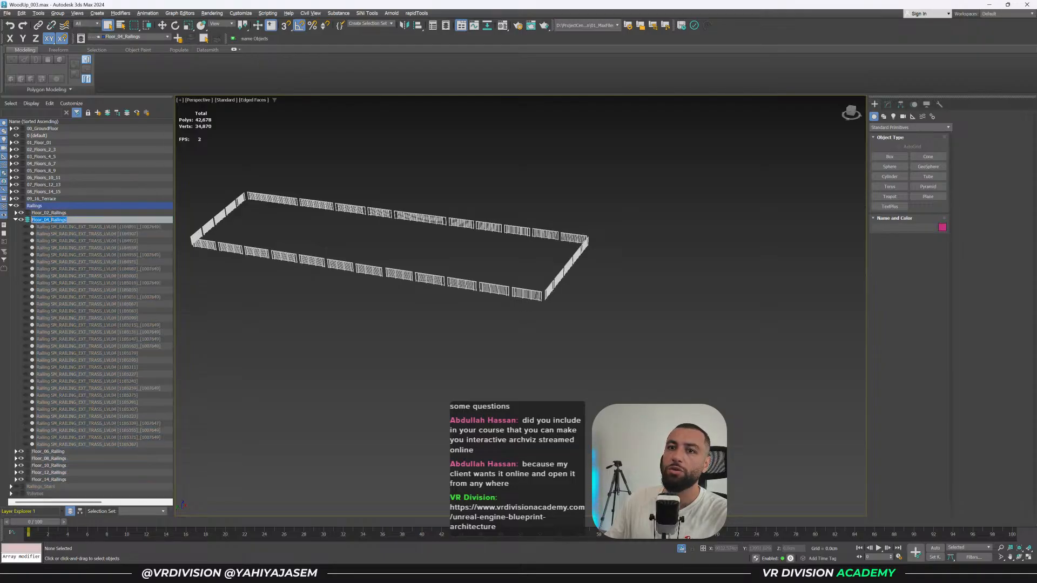
double_click(83, 221)
click(26, 247)
Select individual bars of a floor 6 railing up close to check whether each is a separate object.
alt+middle_drag(433, 297, 433, 290)
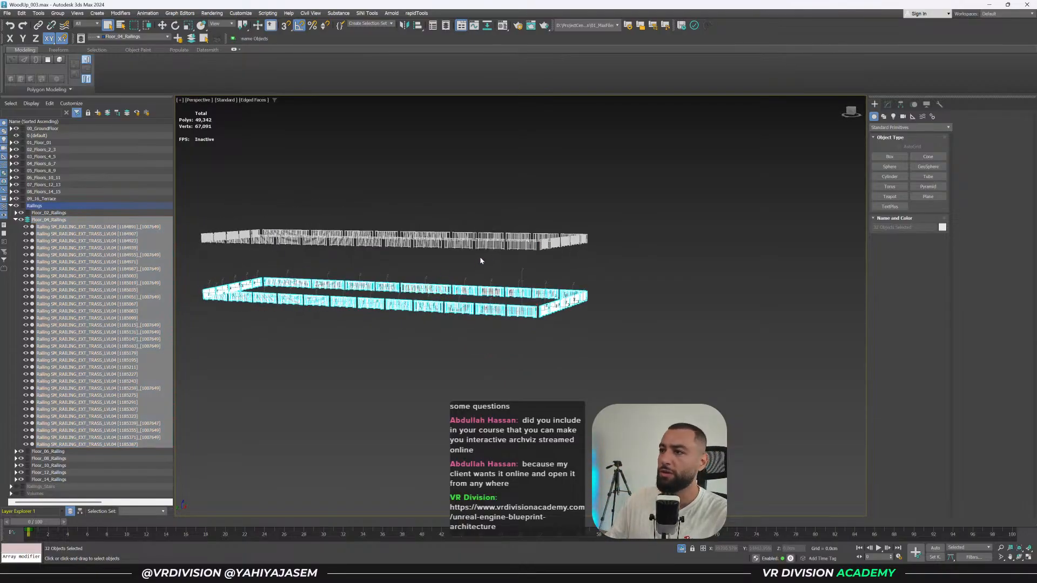
scroll(481, 260, up, 6)
click(559, 302)
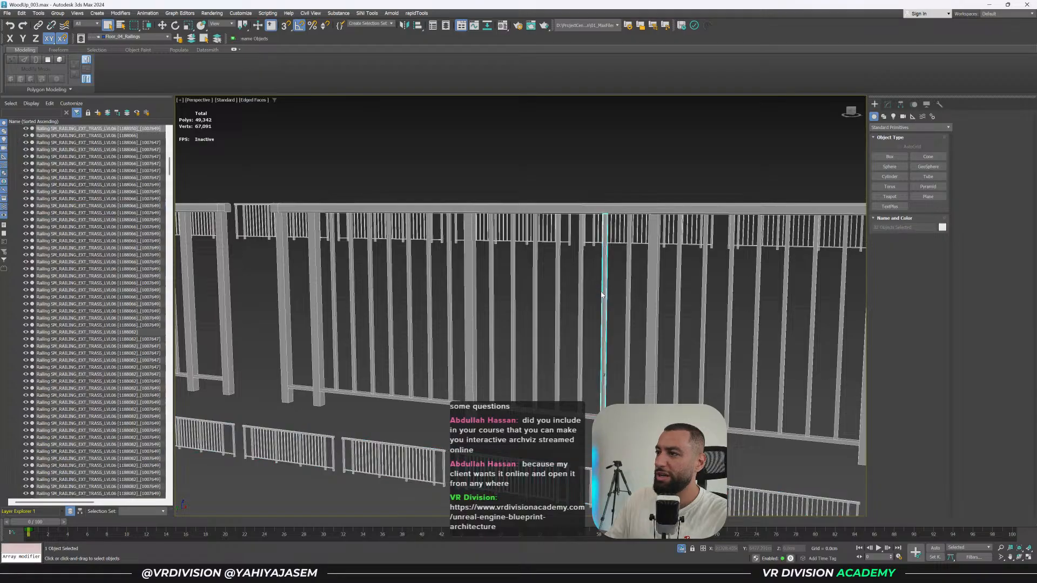
click(528, 340)
click(512, 352)
click(491, 364)
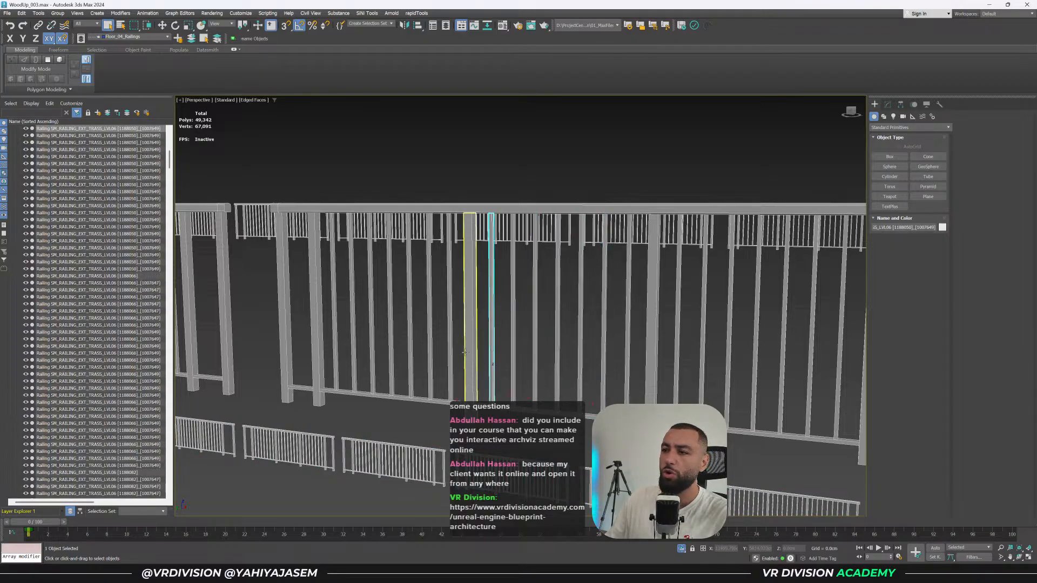
scroll(478, 351, down, 10)
scroll(792, 270, down, 1)
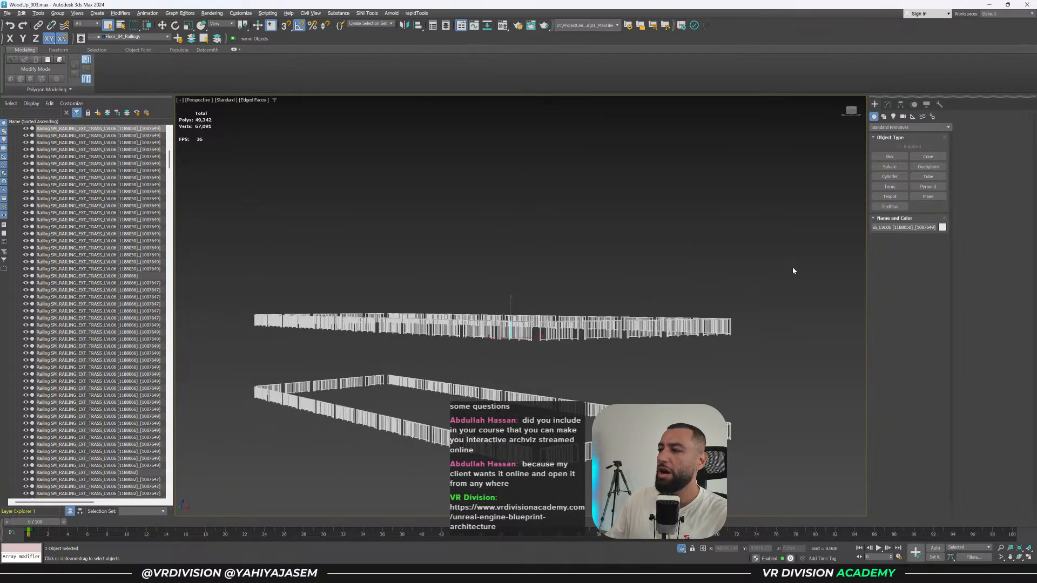
Compare the floor 6 and floor 4 railings by selecting each set in turn and examining the floor 4 panels up close.
drag(239, 362, 239, 362)
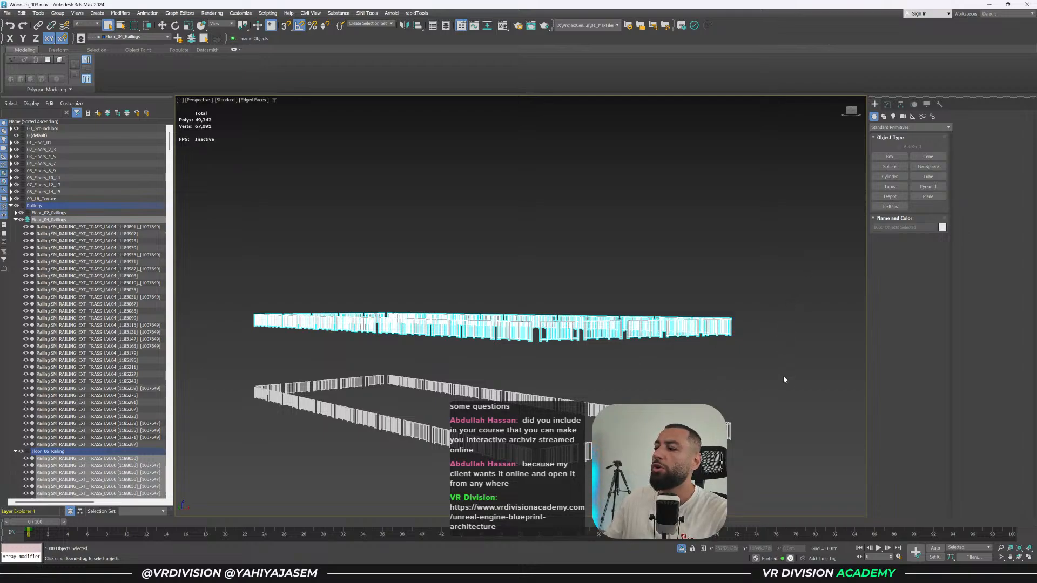
drag(321, 514, 319, 512)
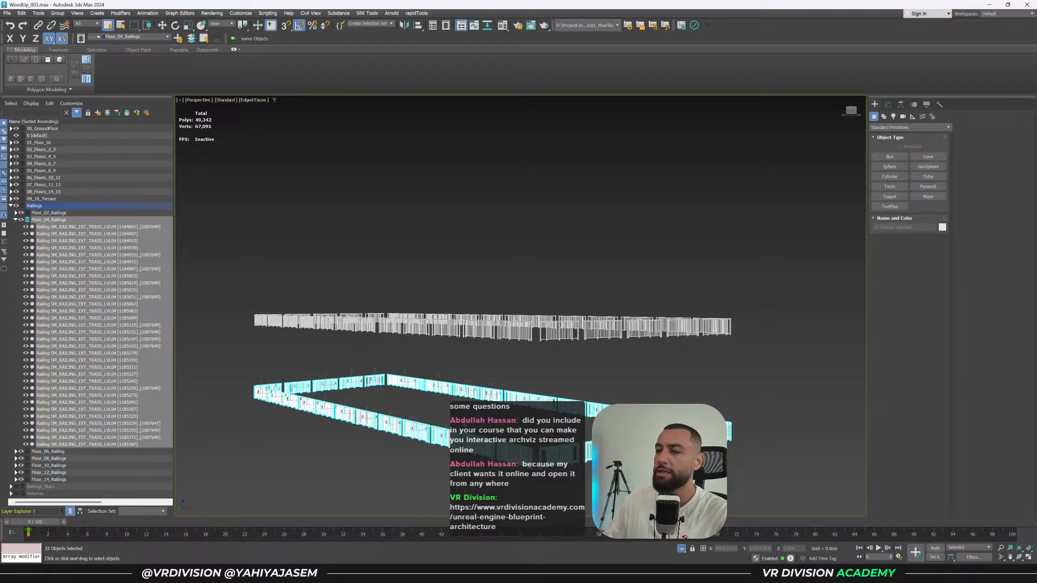
key(z)
scroll(387, 409, up, 5)
middle_drag(418, 307, 488, 486)
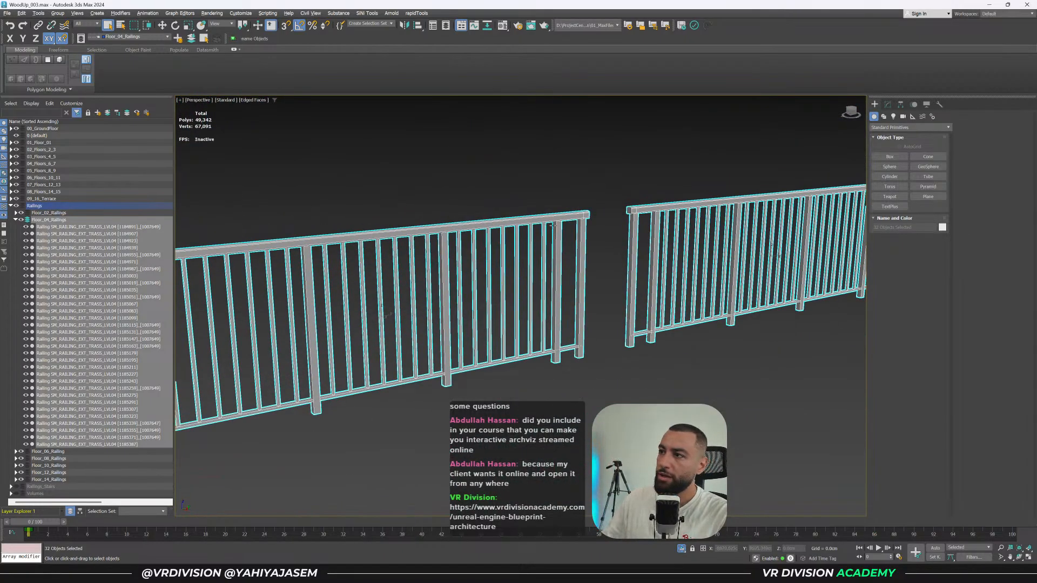
scroll(552, 233, down, 3)
scroll(551, 233, down, 5)
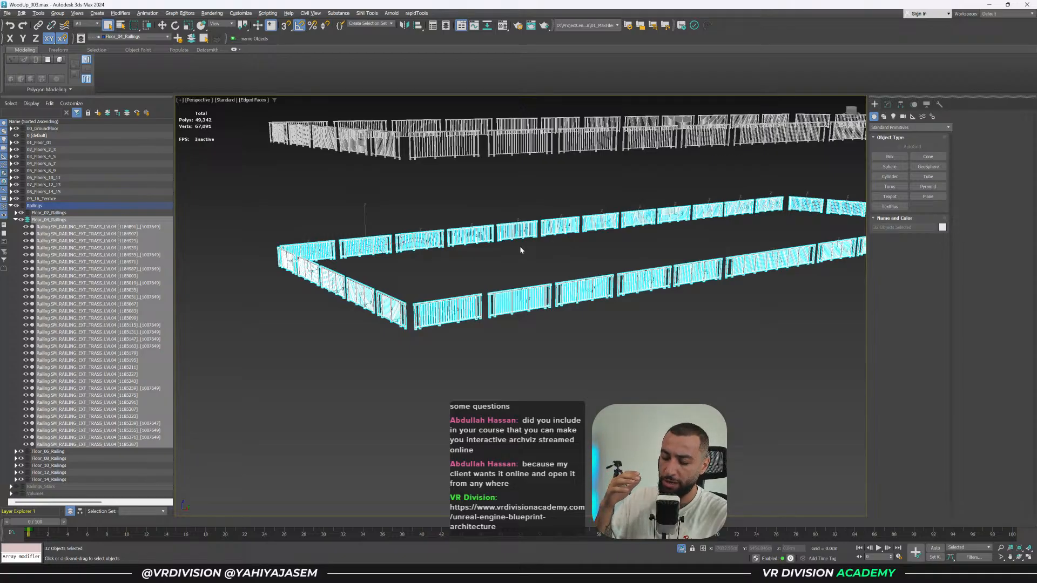
alt+middle_drag(521, 250, 483, 265)
drag(961, 324, 962, 323)
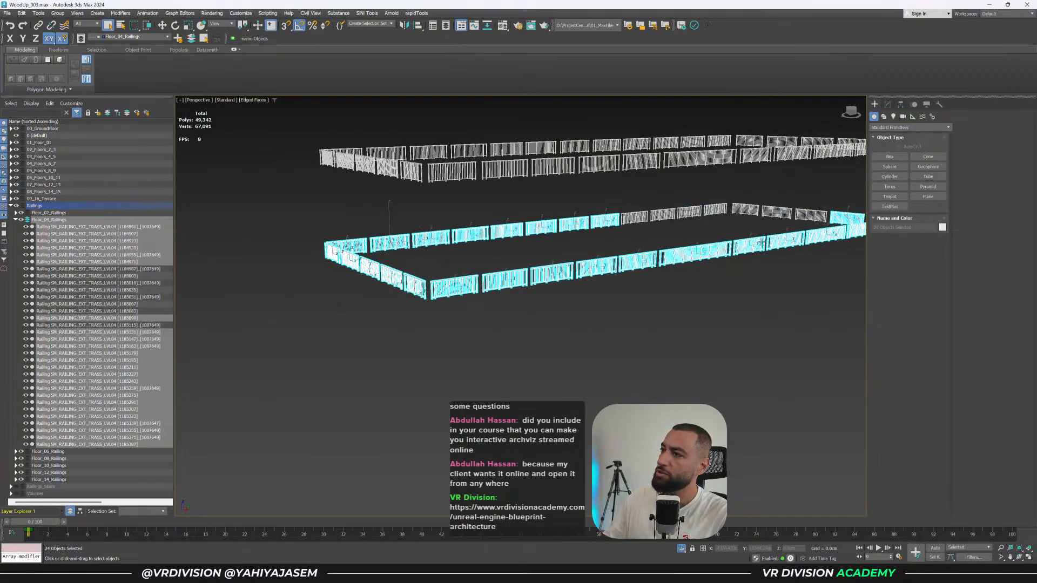
Select all the floor 4 railings, then try moving a single panel sideways to check that it is one object.
ctrl+drag(840, 193, 379, 356)
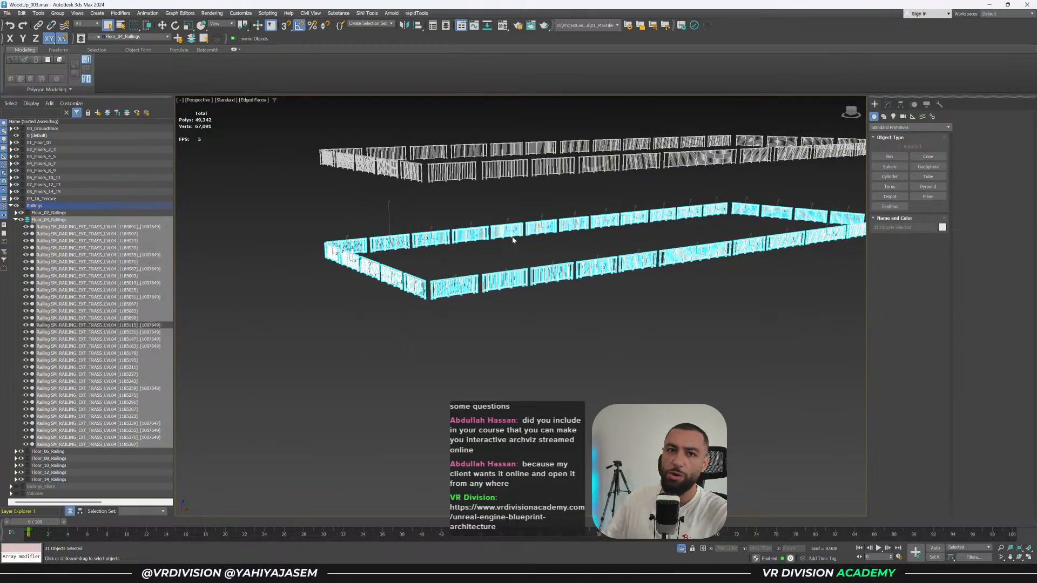
scroll(514, 229, up, 5)
drag(454, 338, 454, 338)
alt+middle_drag(486, 300, 463, 292)
key(w)
drag(497, 300, 591, 294)
key(ctrl+z)
Examine the posts and bars of the selected floor 4 railing panel up close.
alt+middle_drag(591, 293, 546, 326)
scroll(546, 325, up, 8)
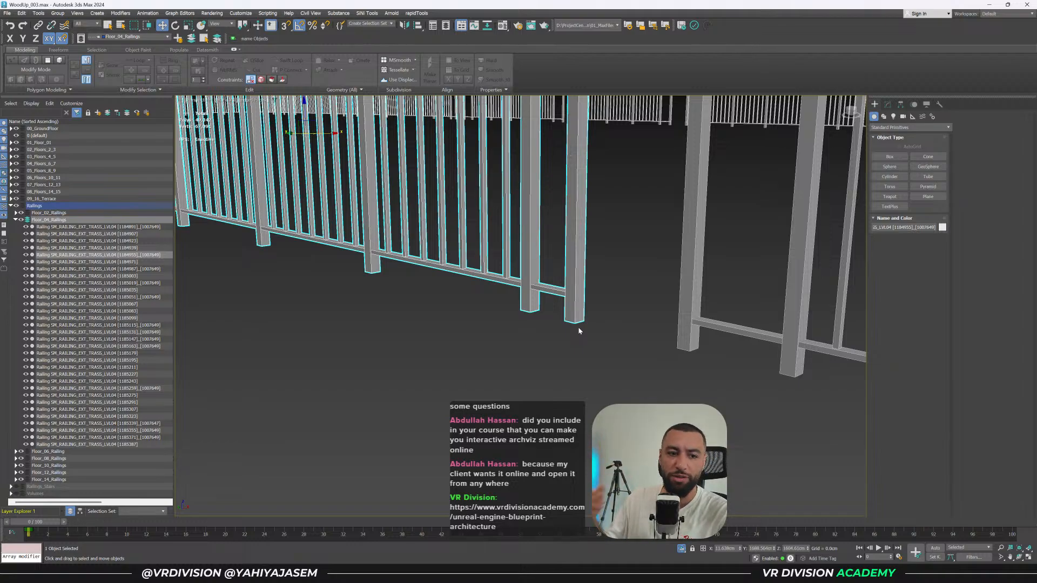
scroll(577, 326, down, 5)
scroll(636, 370, down, 8)
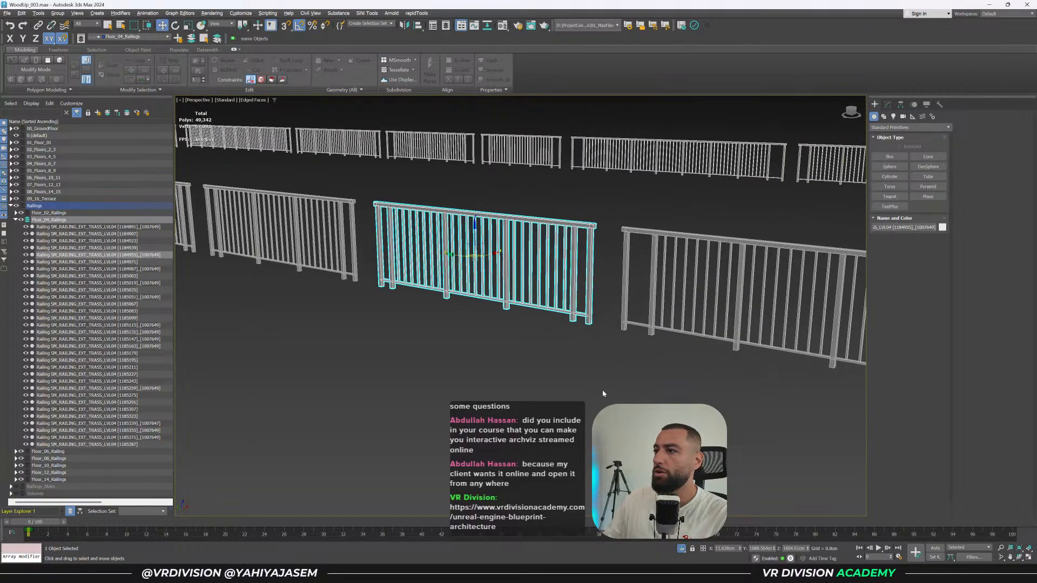
Select all the floor 6 railings and leave isolation mode to show them within the whole building.
scroll(673, 370, down, 3)
mouse_move(652, 369)
alt+middle_down()
mouse_move(669, 353)
mouse_move(688, 363)
mouse_move(657, 363)
alt+middle_up()
scroll(710, 345, down, 2)
drag(275, 301, 262, 298)
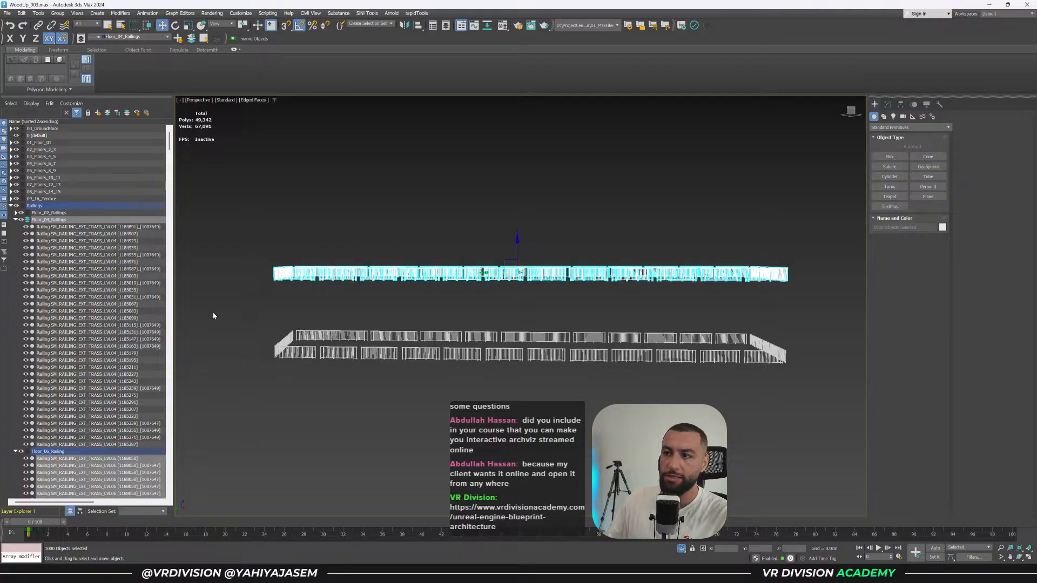
click(681, 548)
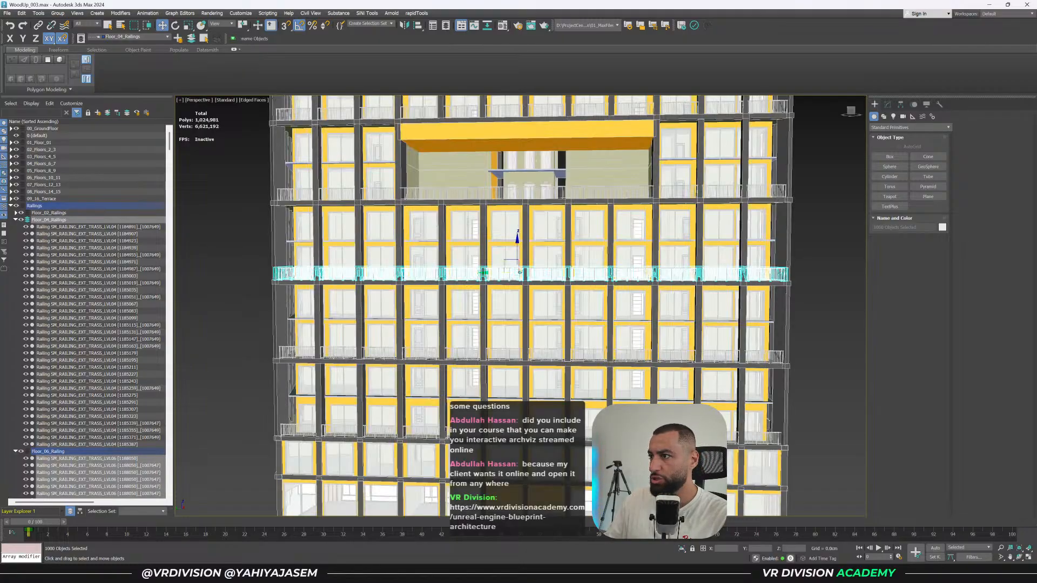
Select the top rail in front of the recessed middle facade opening and locate the layer that contains it.
middle_drag(586, 307, 596, 263)
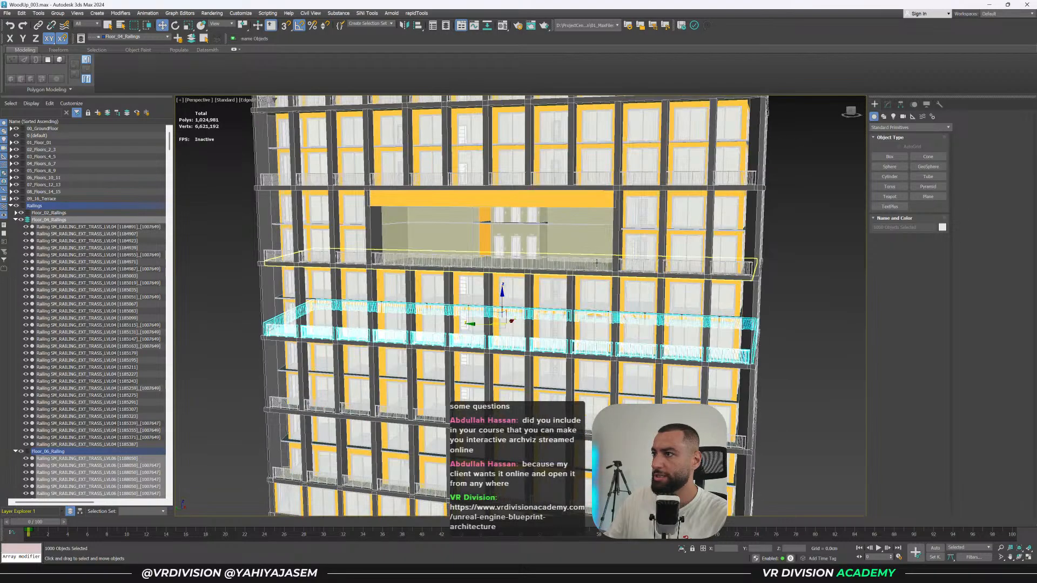
click(597, 259)
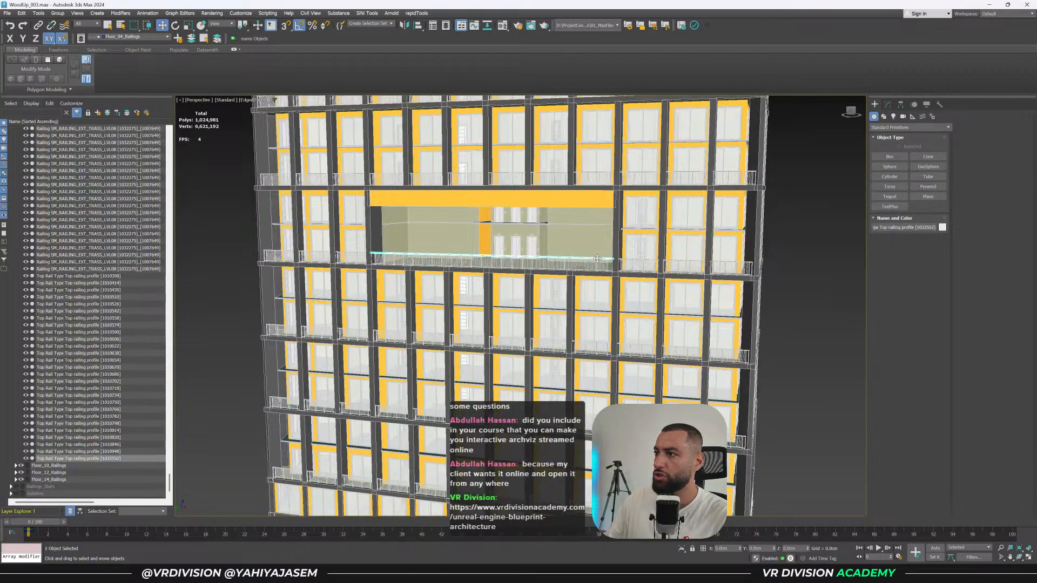
scroll(609, 329, down, 10)
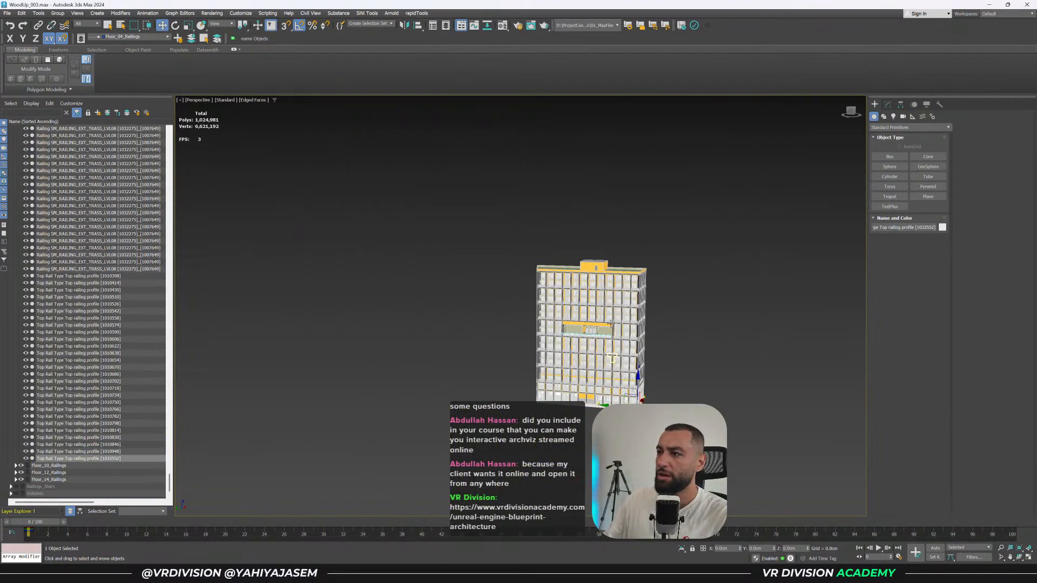
scroll(611, 316, up, 5)
scroll(116, 239, up, 5)
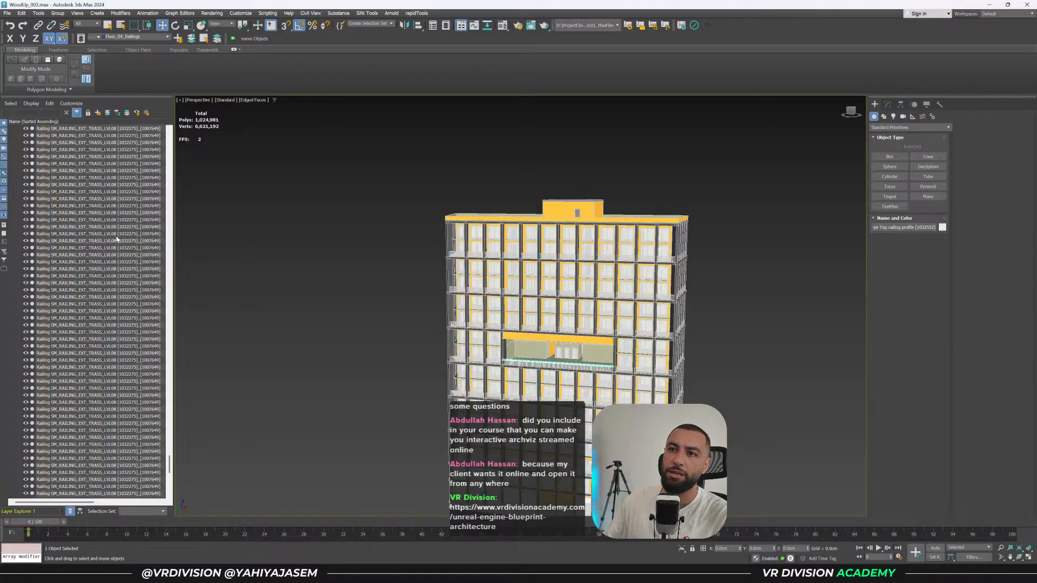
scroll(115, 252, up, 5)
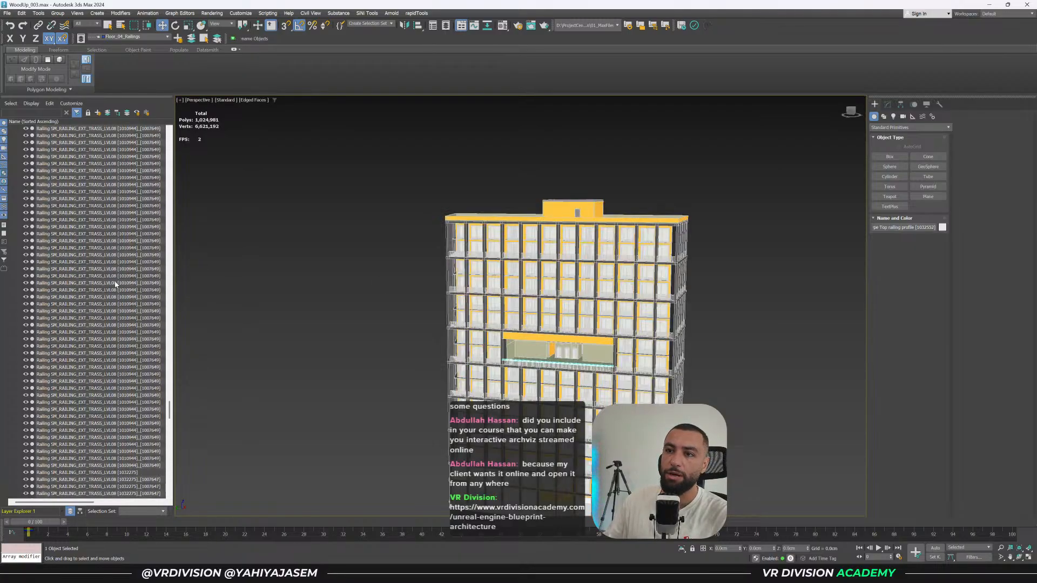
scroll(115, 290, up, 8)
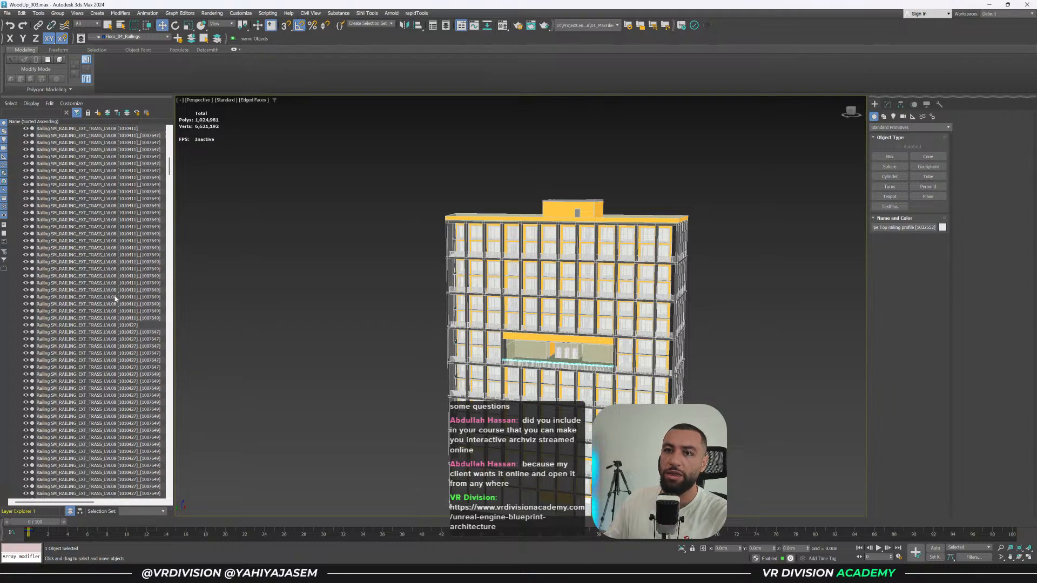
scroll(81, 324, up, 8)
Select all objects in the Floor_08_Railings layer and isolate them.
double_click(48, 353)
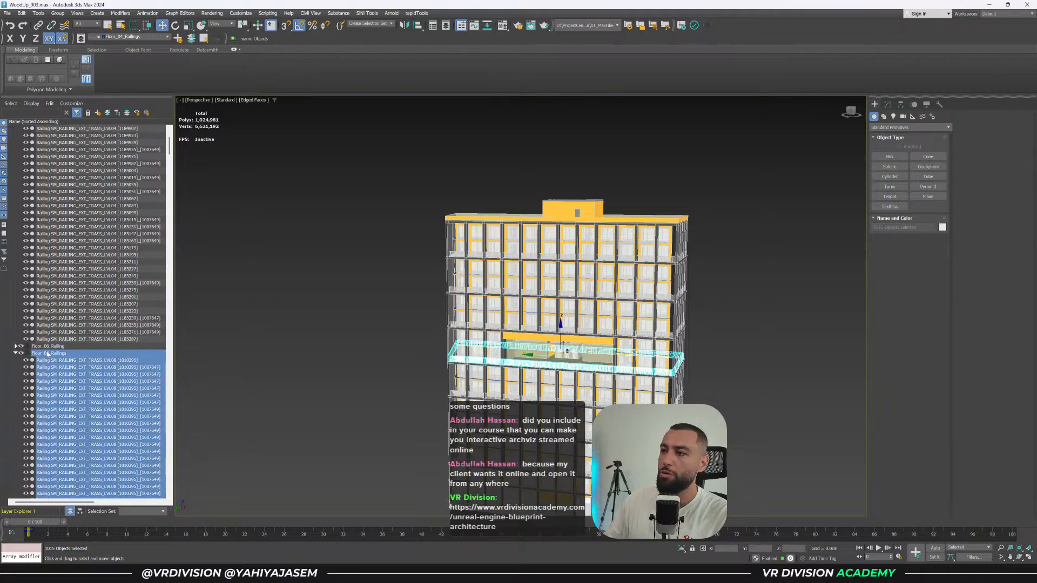
key(alt+q)
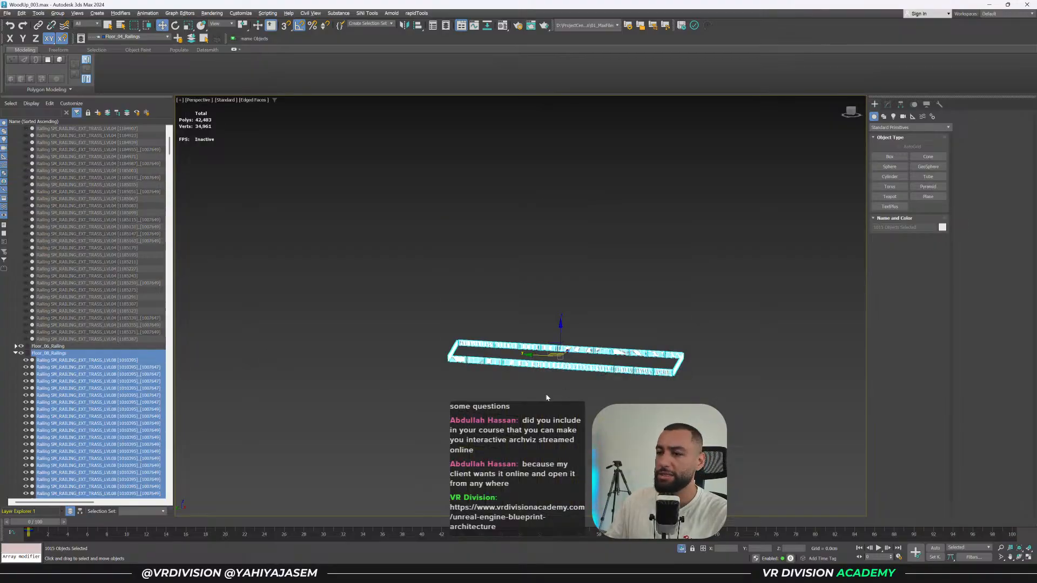
click(613, 381)
alt+middle_drag(613, 382, 591, 318)
scroll(590, 317, up, 3)
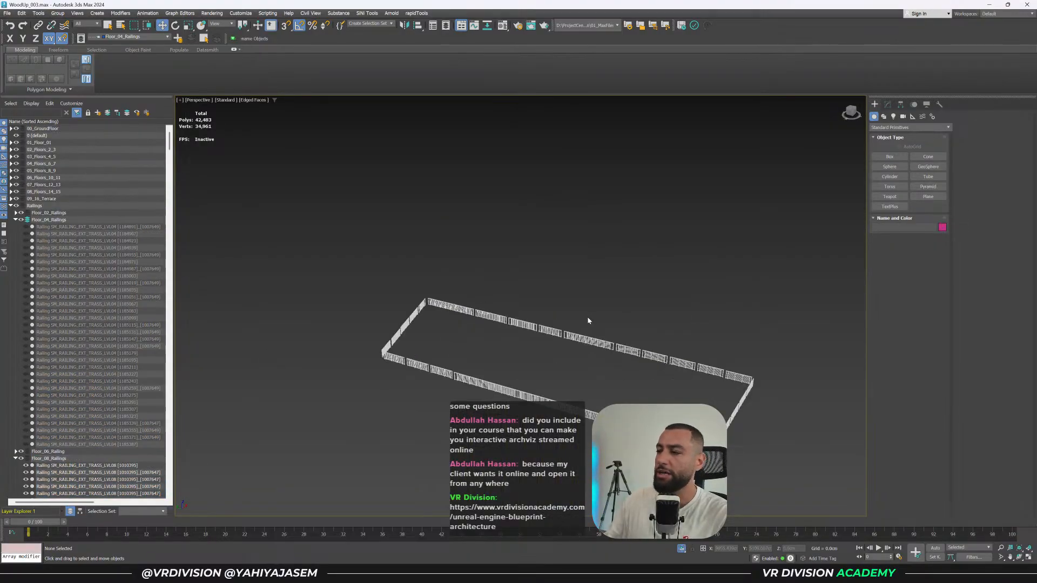
key(ctrl+a)
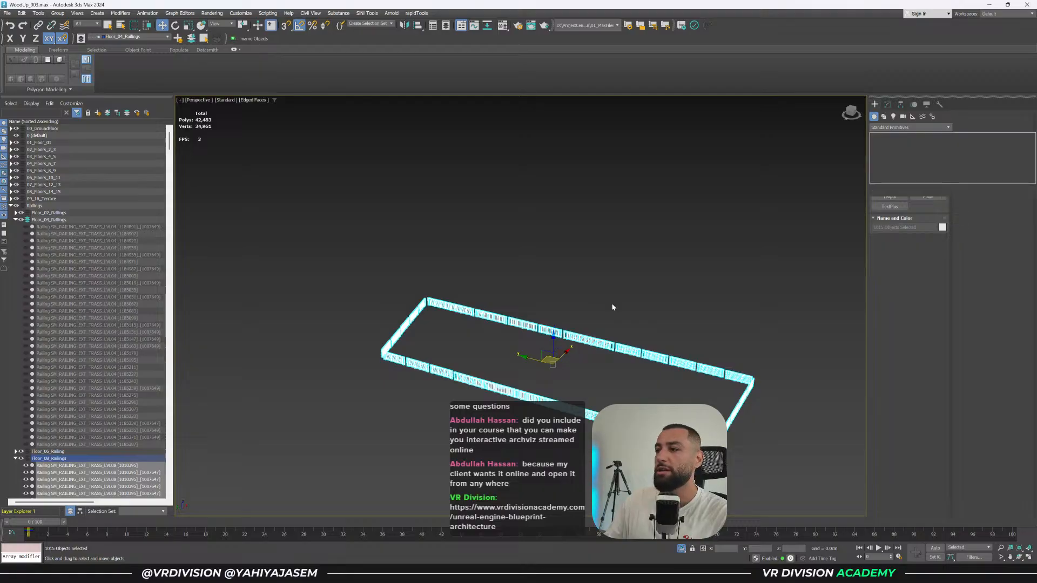
click(568, 320)
Select all the parts of a single railing panel near a corner of floor 8.
scroll(447, 306, up, 5)
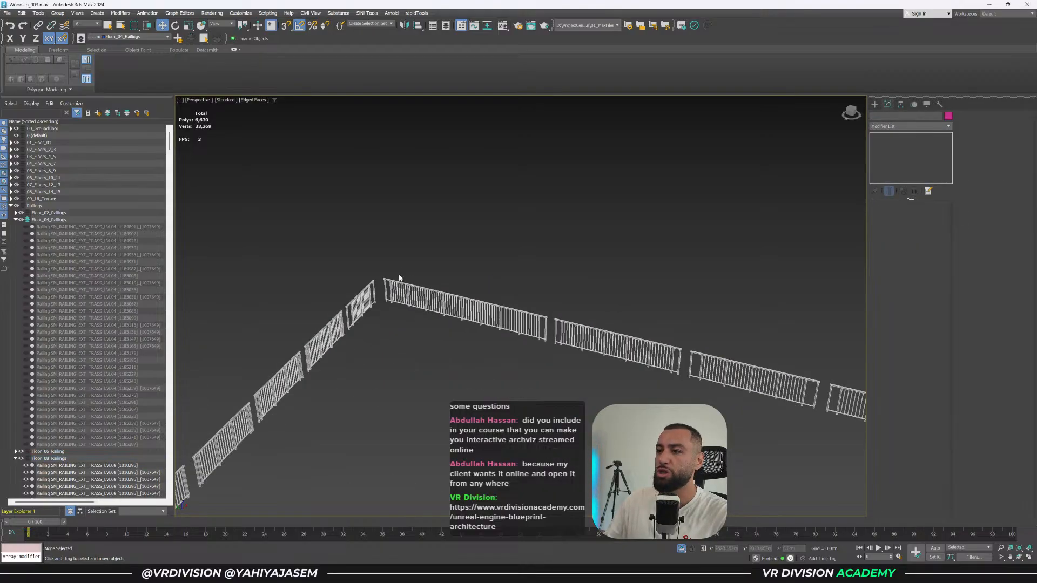
drag(548, 383, 549, 384)
alt+middle_drag(549, 383, 460, 312)
drag(436, 362, 516, 440)
drag(399, 316, 520, 450)
alt+middle_drag(519, 450, 413, 109)
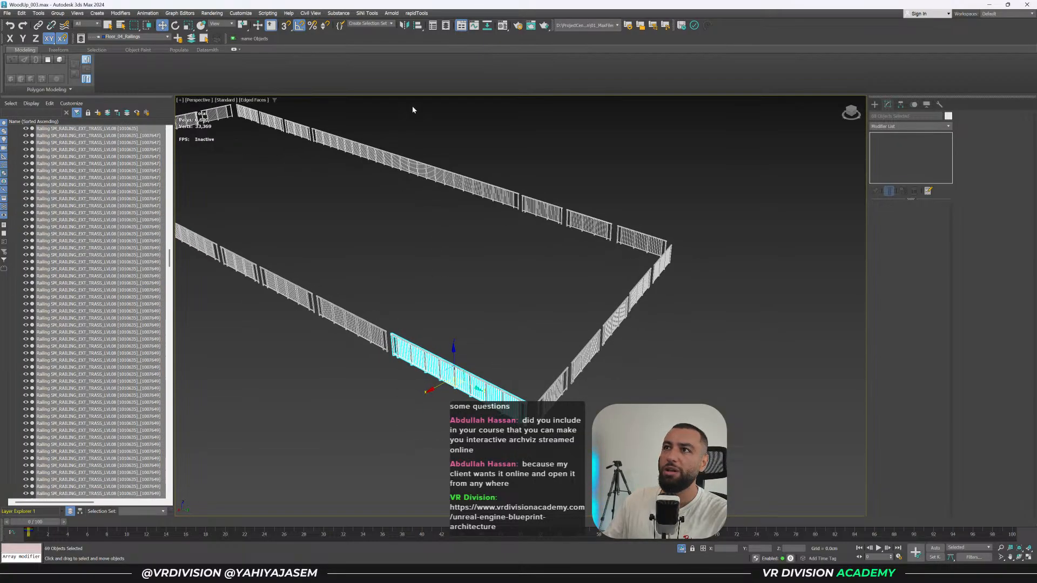
Show the fastAttach command of rapidTools, then isolate the parts of the single floor 8 railing panel.
click(420, 14)
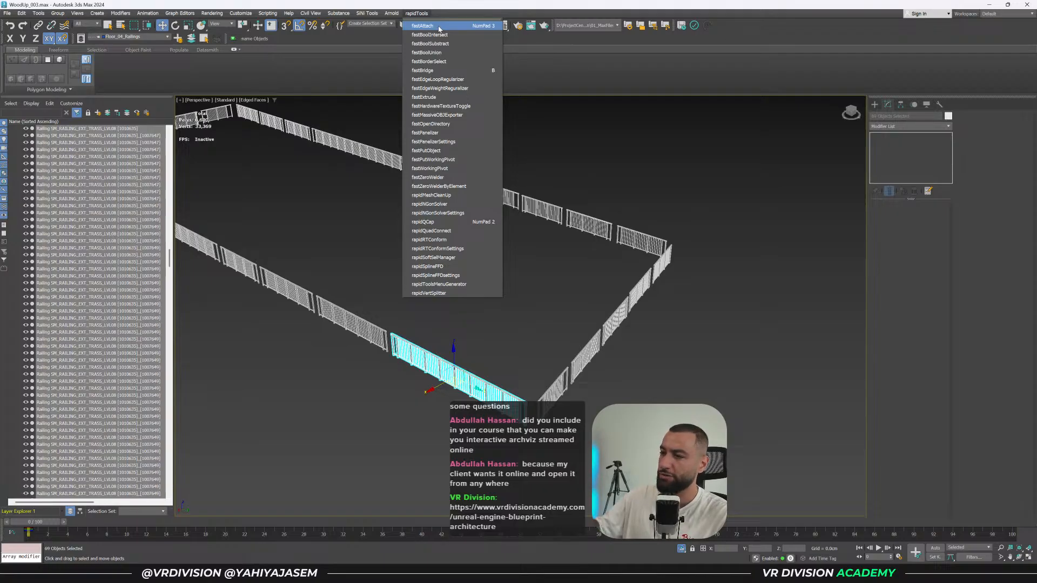
click(406, 409)
alt+middle_drag(406, 409, 416, 397)
key(alt+q)
drag(324, 284, 666, 547)
key(shift+a)
click(545, 299)
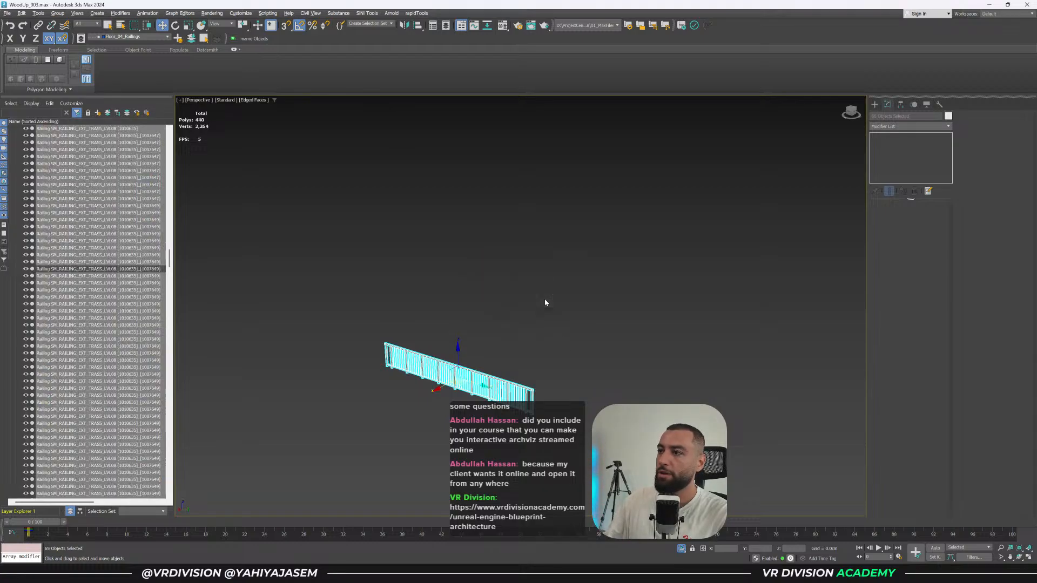
click(545, 300)
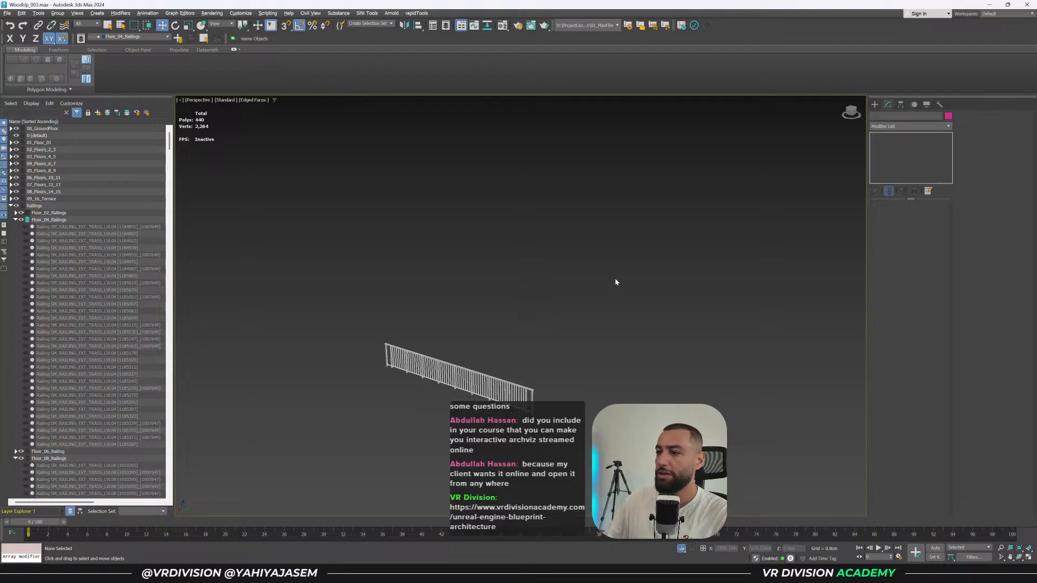
Select the isolated panel's parts, then all objects in Floor_08_Railings, to compare their object counts, and clear the selection.
drag(616, 282, 277, 396)
scroll(97, 250, up, 15)
scroll(95, 248, down, 3)
double_click(53, 289)
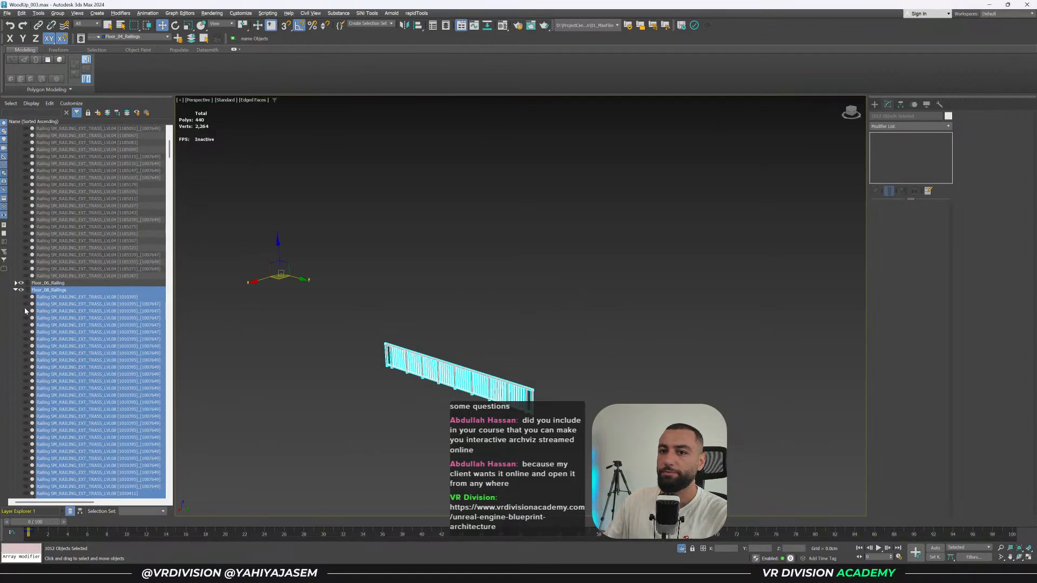
click(748, 206)
Save the WoodUp_003.max scene, close it and start 3ds Max 2024 again.
key(alt+Tab)
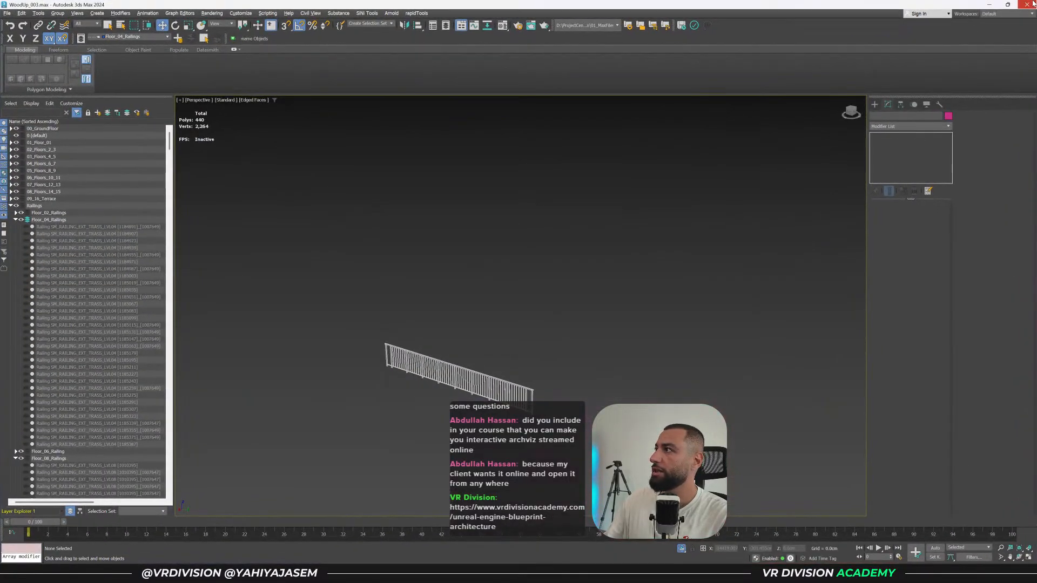
key(ctrl+s)
click(475, 297)
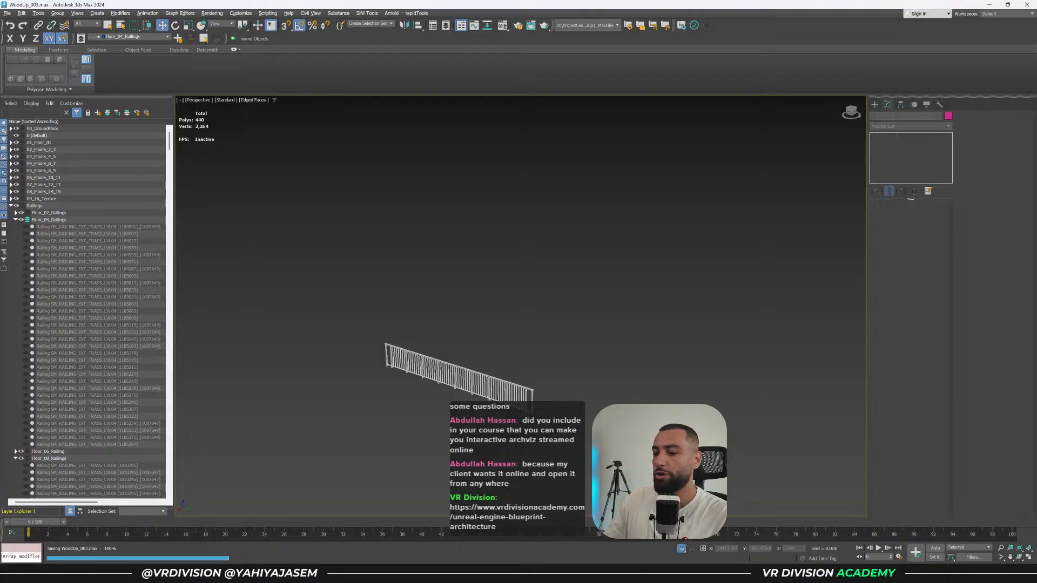
click(462, 573)
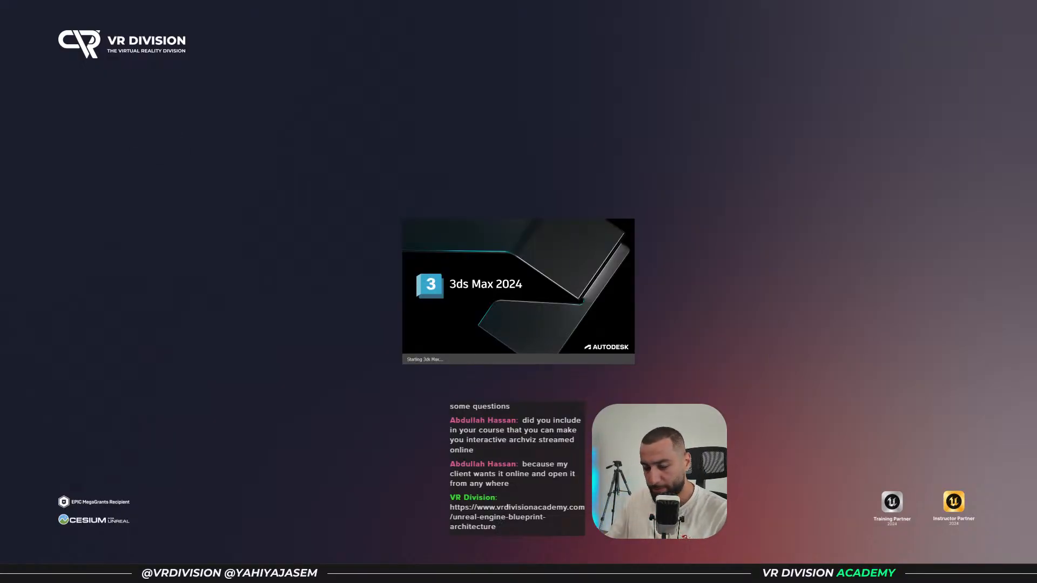
Search the computer for "rapid tool" and open the folder containing rapidToolsInstaller_v1.14.mzp, narrowing its window beside 3ds Max.
key(ctrl)
key(ctrl)
text(rapi)
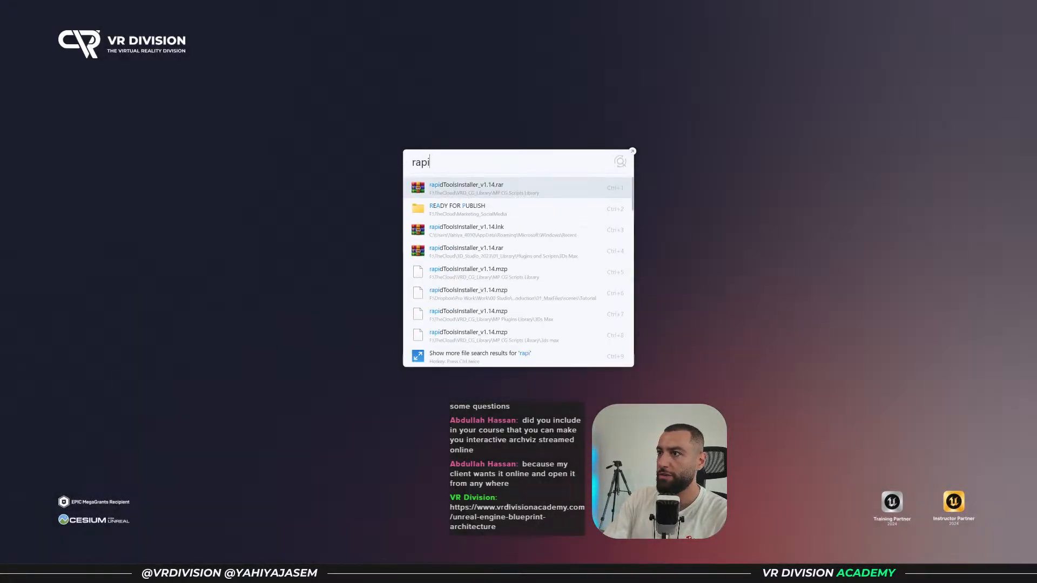
text(d tool)
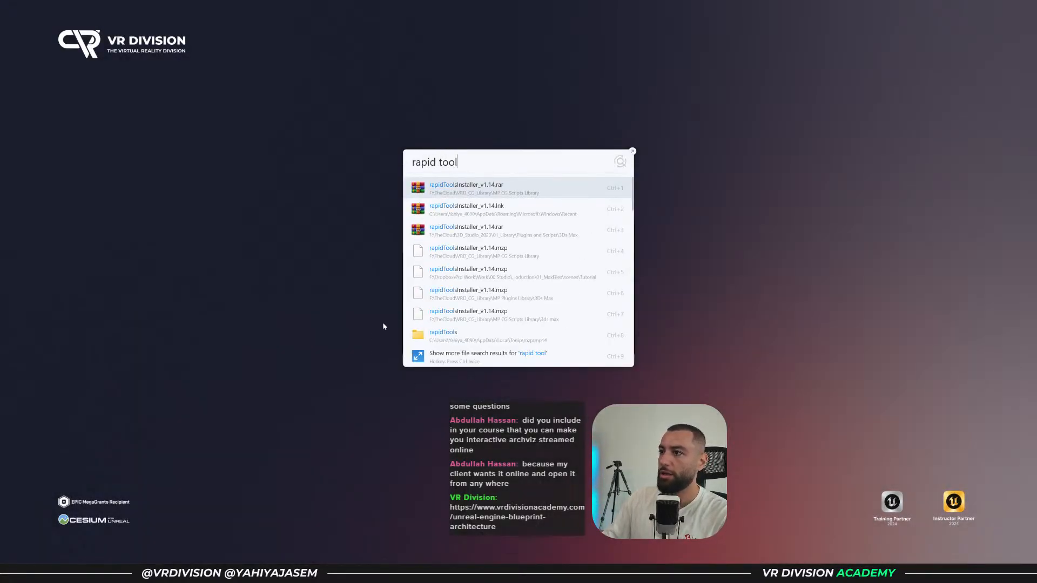
click(467, 249)
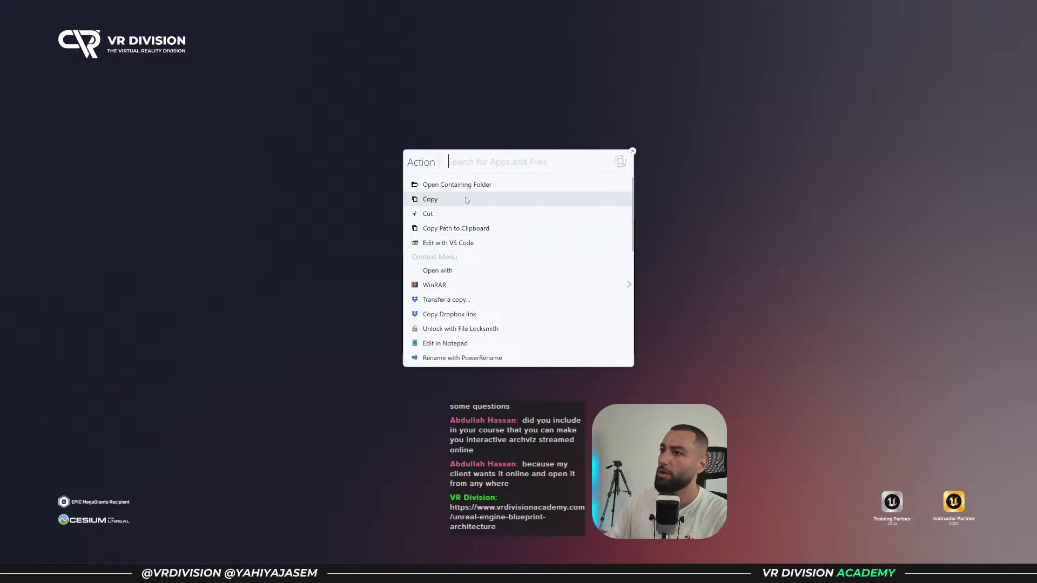
click(464, 187)
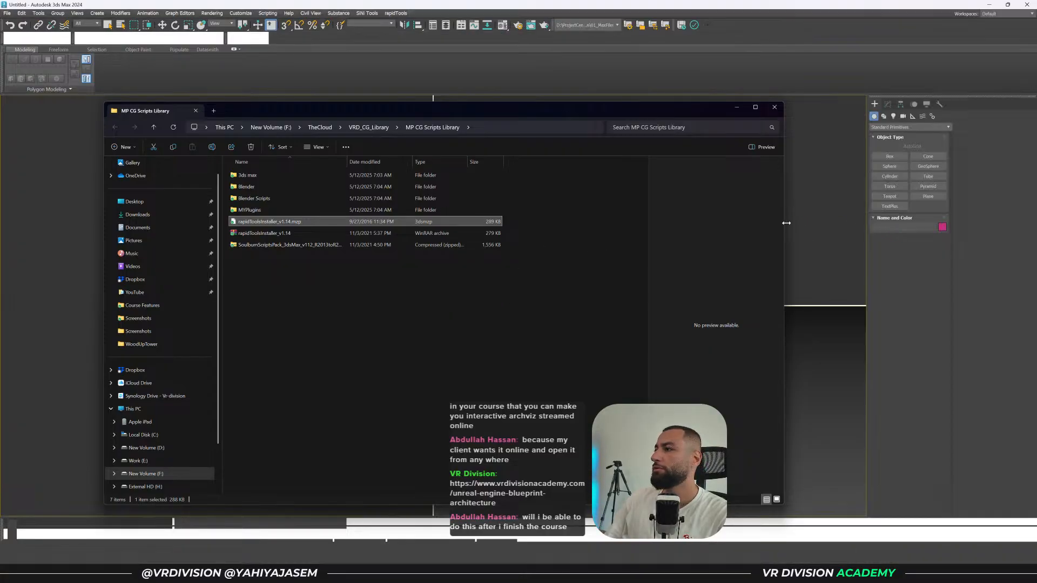
drag(784, 226, 647, 243)
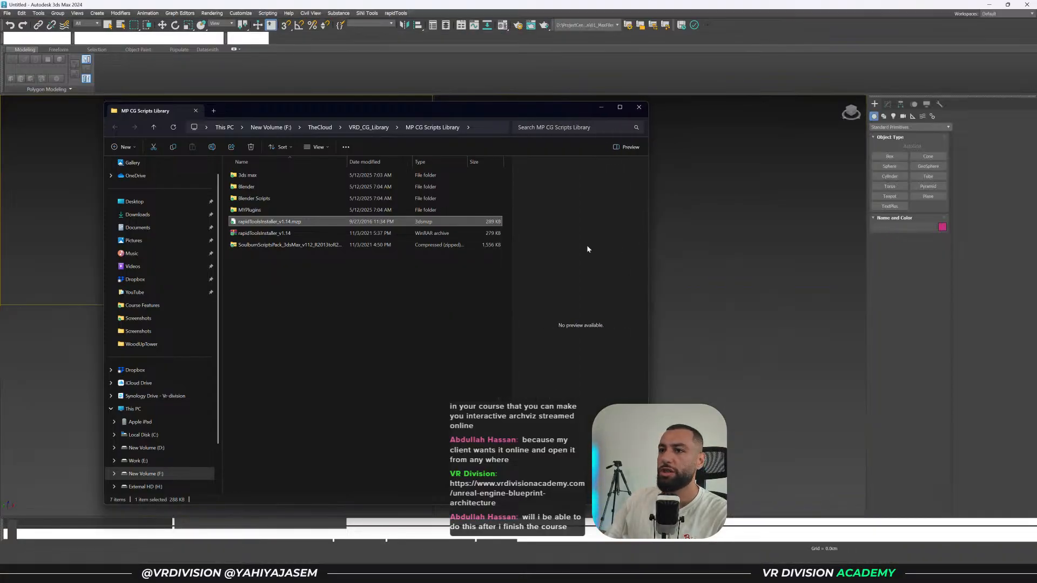
Load rapidToolsInstaller_v1.14.mzp from the MP CG Scripts Library folder into the empty 3ds Max scene to launch the rapidTools installer.
click(399, 17)
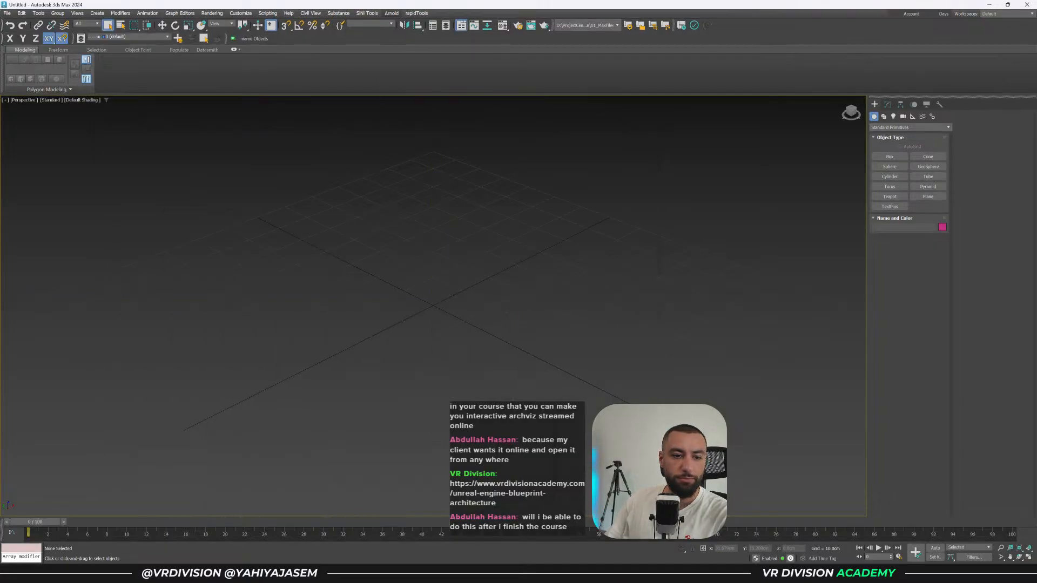
click(587, 313)
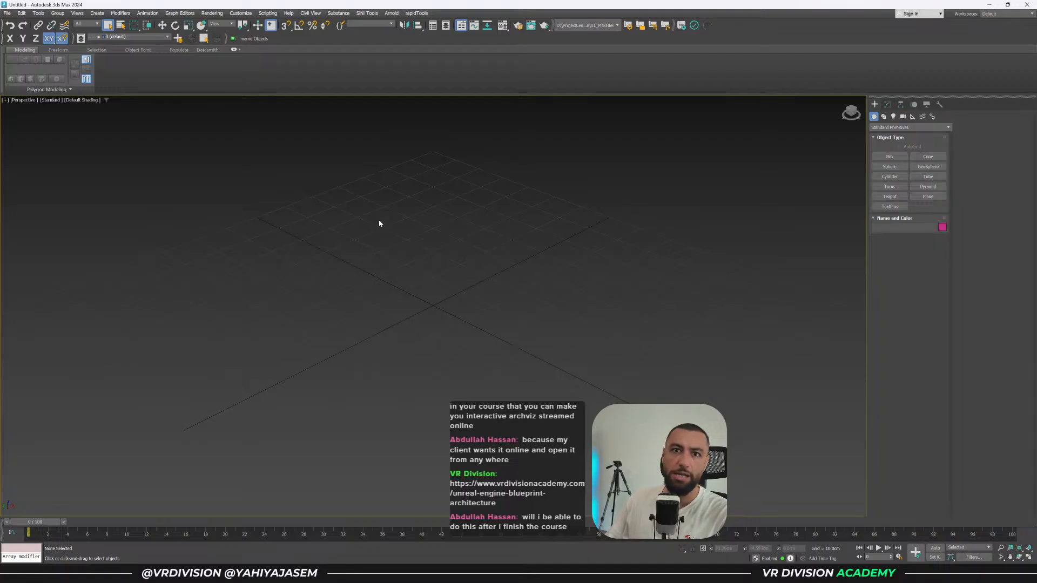
click(417, 13)
click(417, 14)
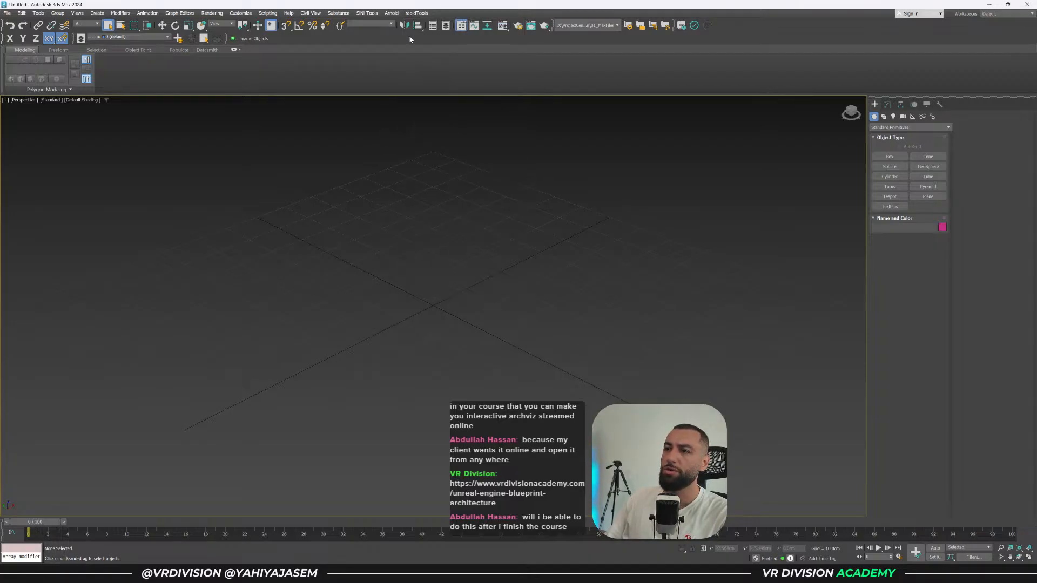
key(alt+Tab)
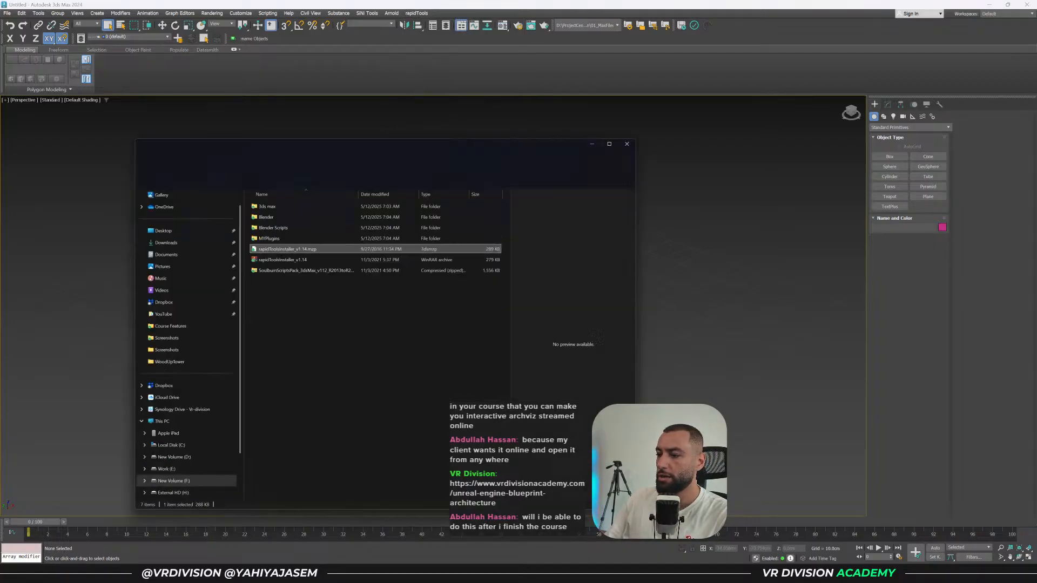
drag(270, 222, 719, 242)
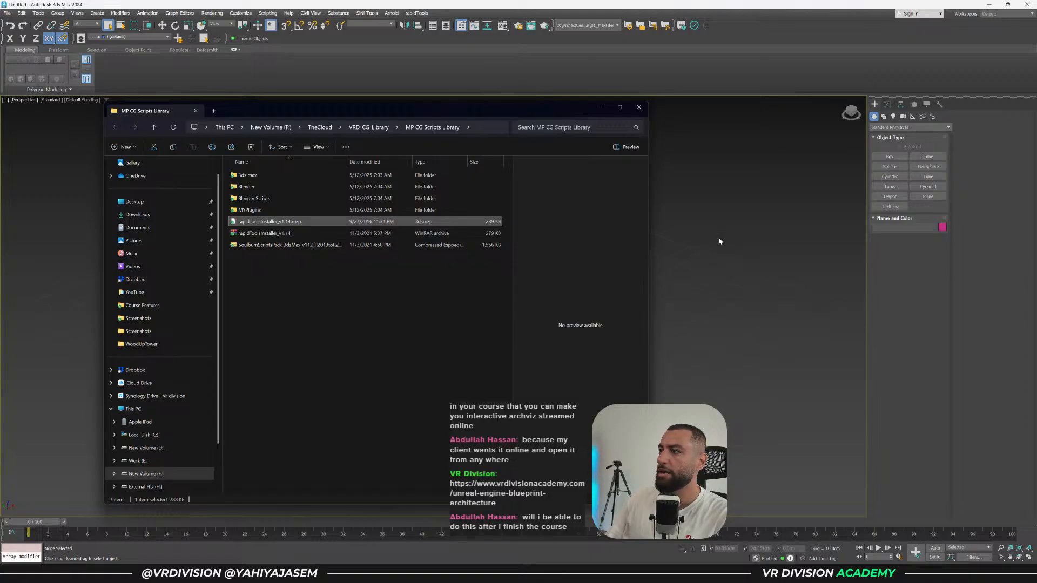
click(601, 108)
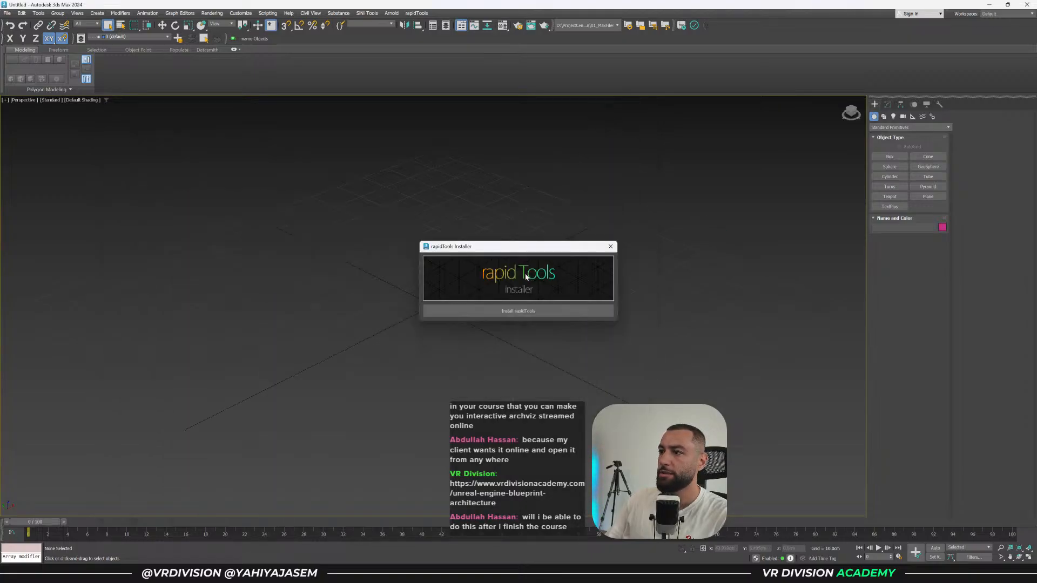
Run the rapidTools installation, decline replacing the existing menu, and close the installer.
click(512, 311)
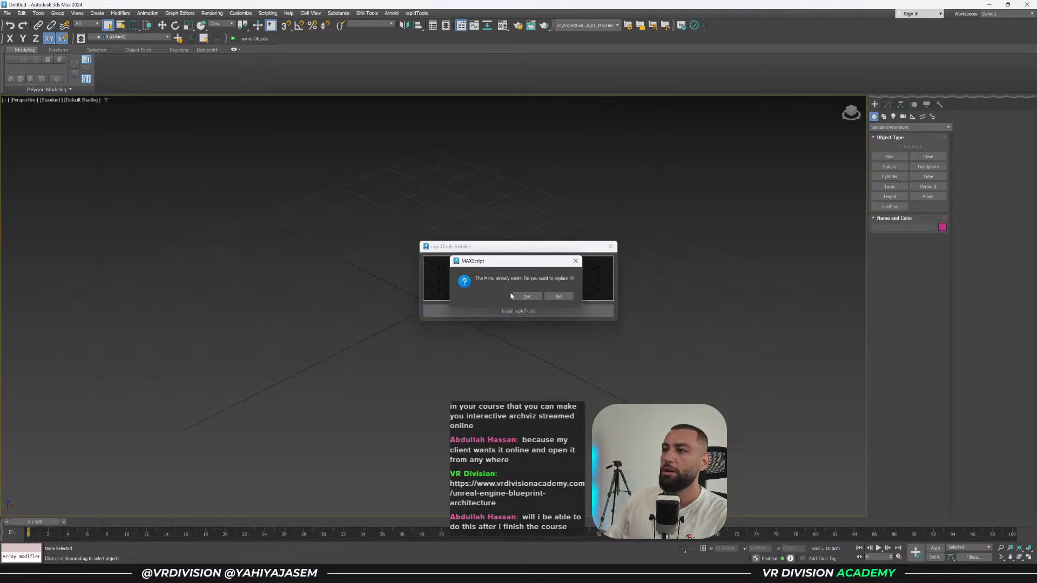
click(547, 299)
click(558, 299)
click(560, 296)
click(612, 246)
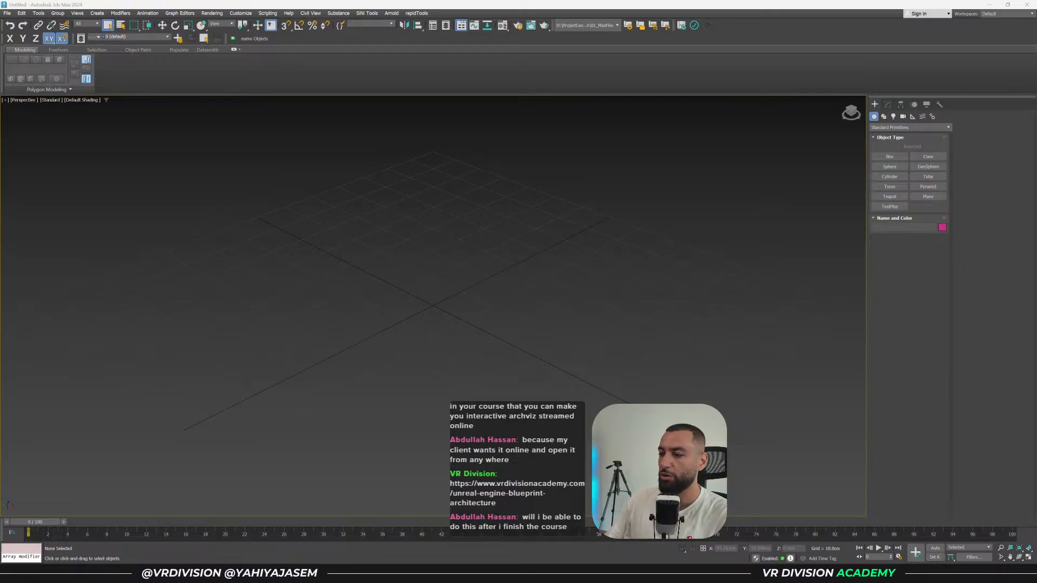
Reopen the recent WoodUp_003.max scene and dismiss the isolated-objects warning.
click(7, 13)
mouse_move(32, 53)
click(208, 53)
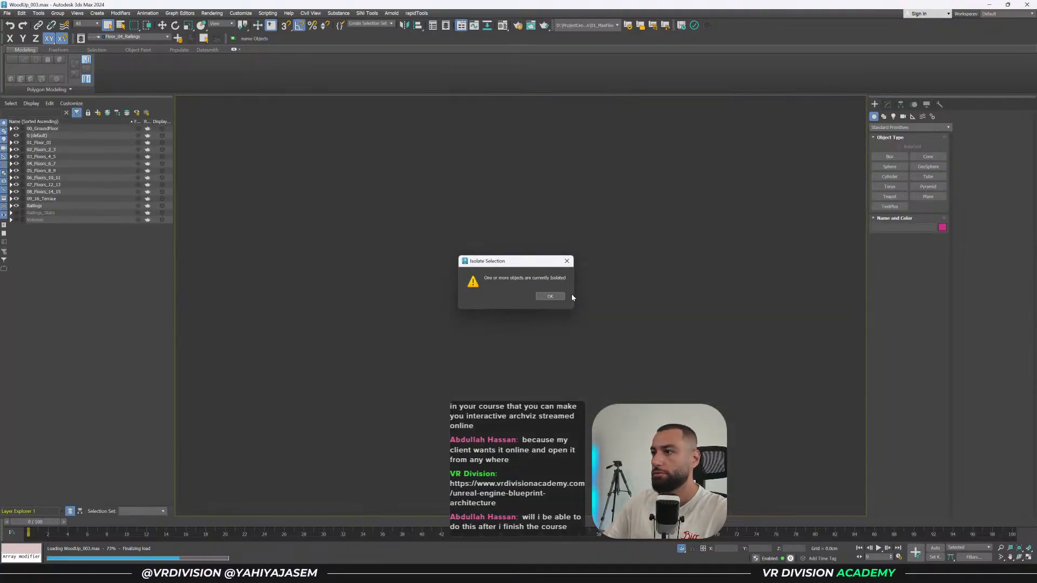
click(549, 294)
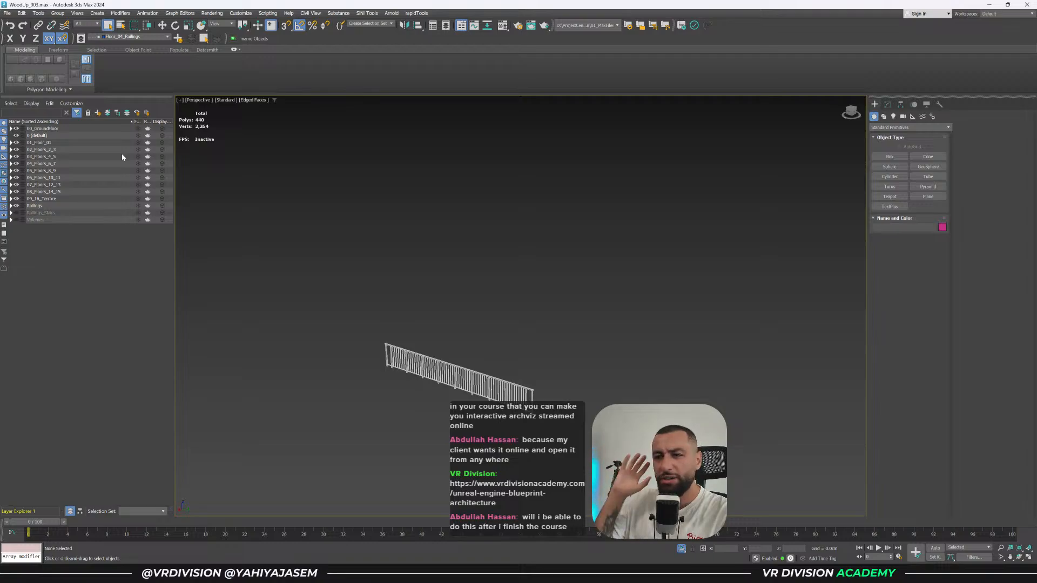
Find the isolated panel's layer, select all objects in Floor_08_Railings, and unhide and frame them.
key(ctrl+a)
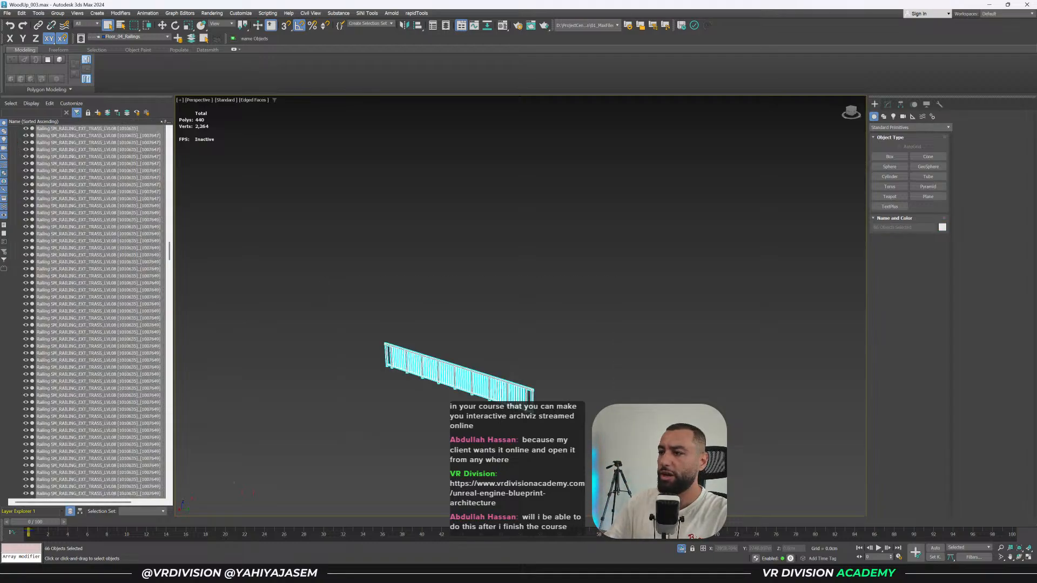
scroll(131, 225, up, 10)
scroll(126, 221, up, 10)
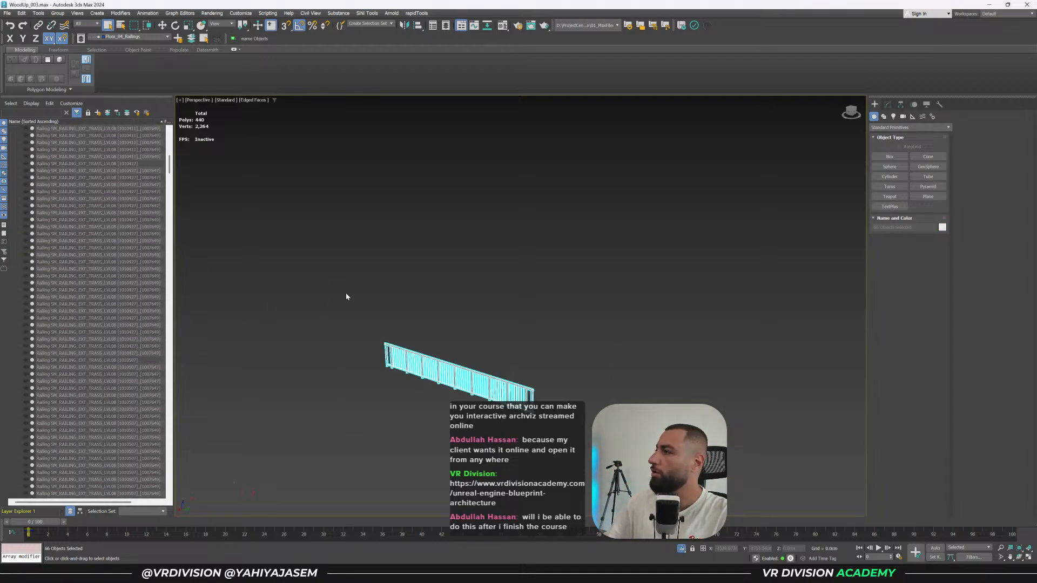
scroll(162, 244, up, 20)
double_click(65, 234)
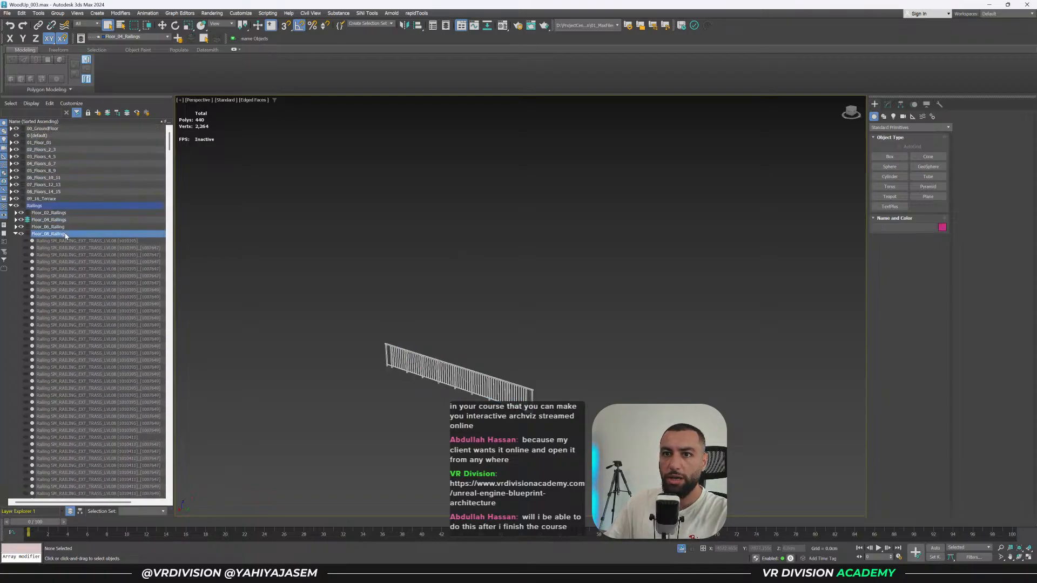
click(26, 248)
key(z)
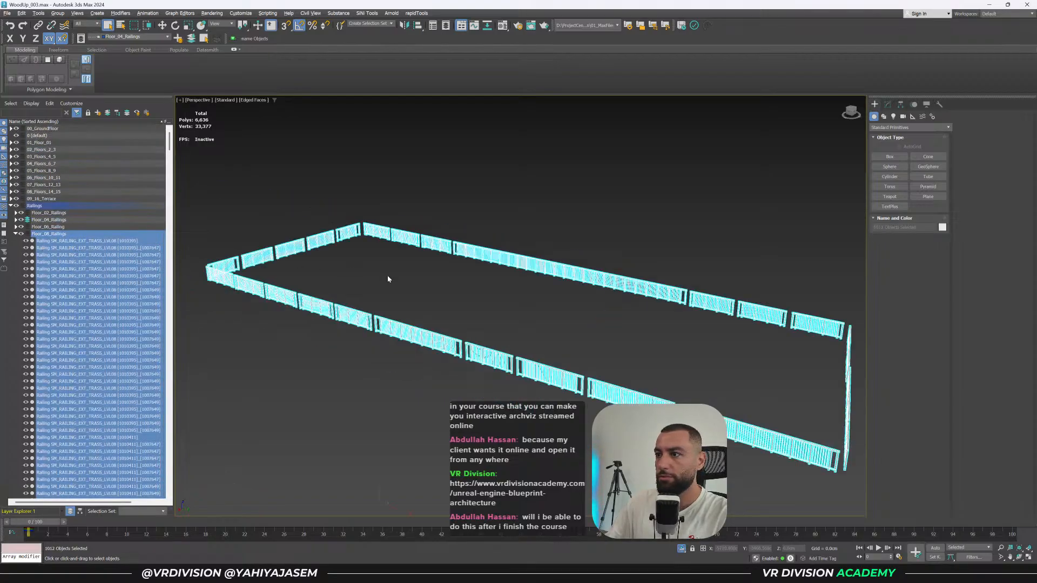
Select all parts of the last panel at the near corner of the front row and merge them with rapidTools fastAttach.
drag(485, 306, 493, 307)
middle_drag(694, 385, 565, 328)
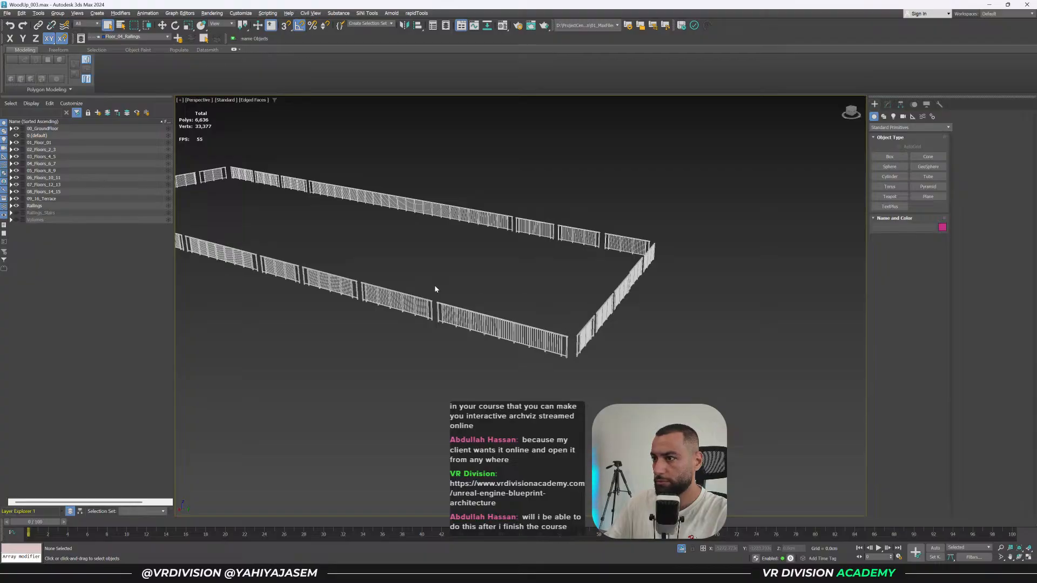
drag(434, 287, 569, 388)
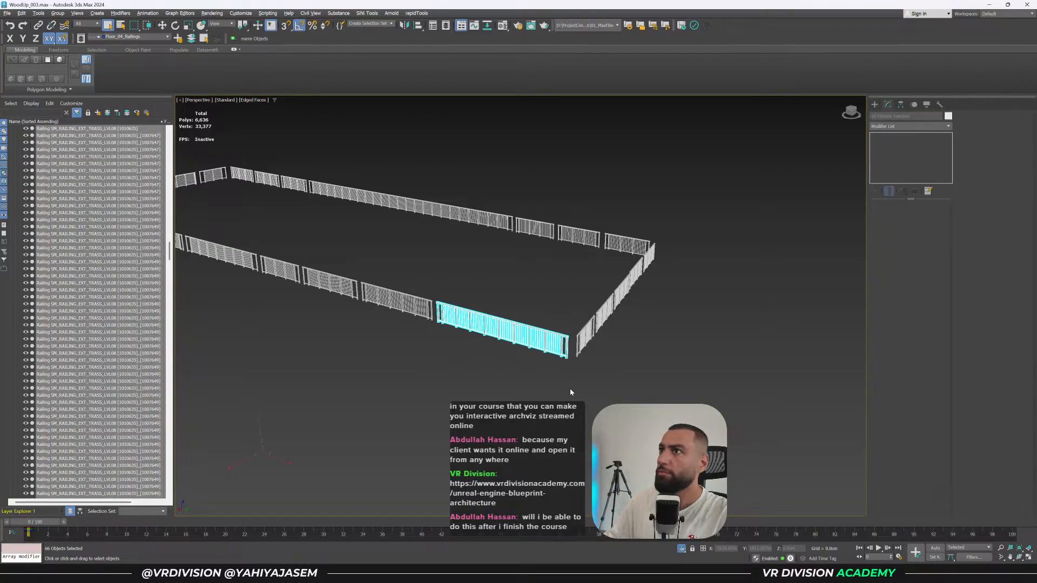
click(417, 14)
click(421, 23)
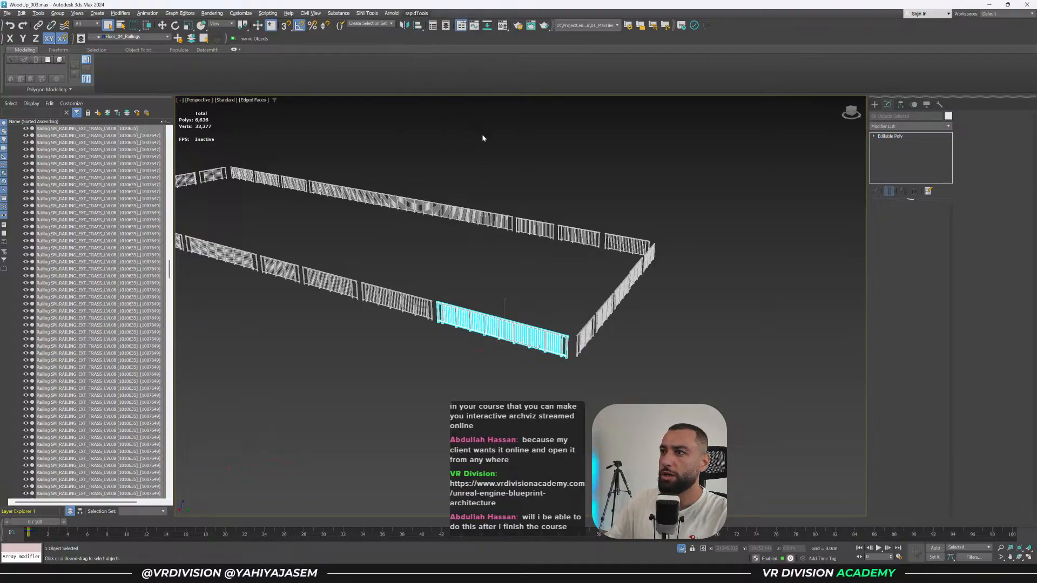
Search the hotkeys for "fast" to look up the shortcut assigned to fastAttach, and close the Hotkey Editor.
text(fast)
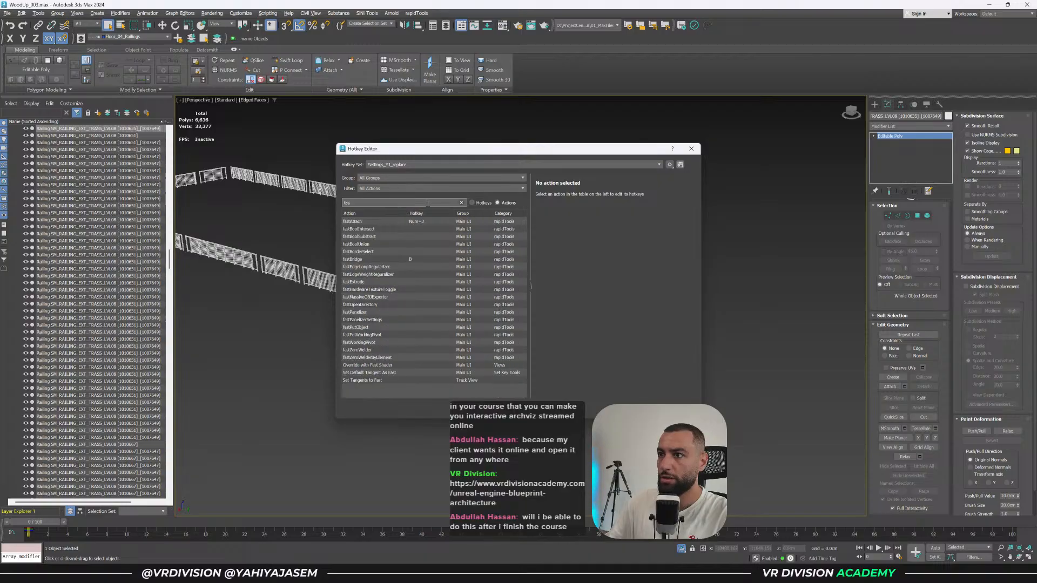
click(428, 221)
click(711, 148)
click(691, 149)
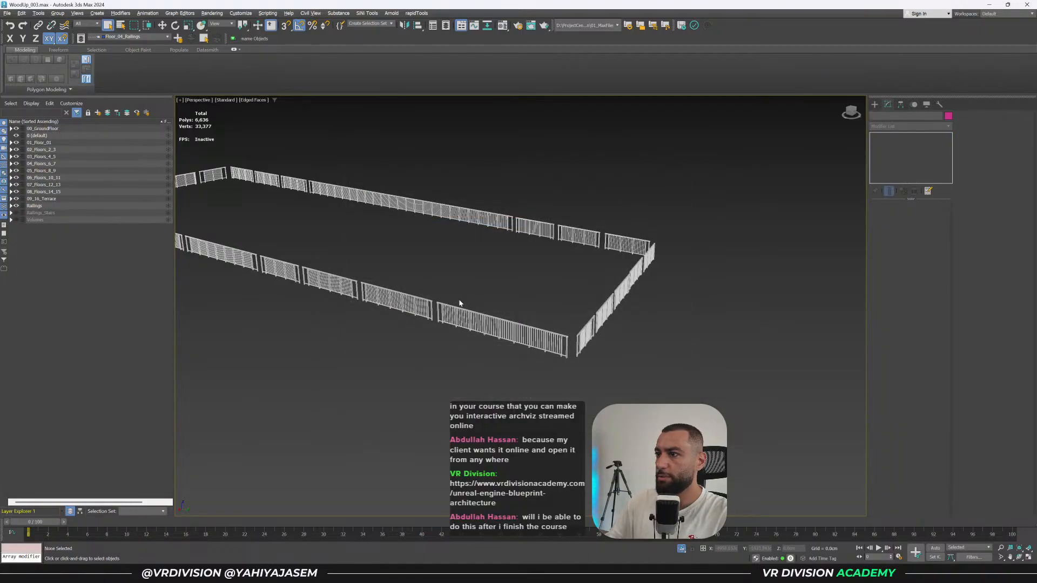
click(416, 13)
click(383, 119)
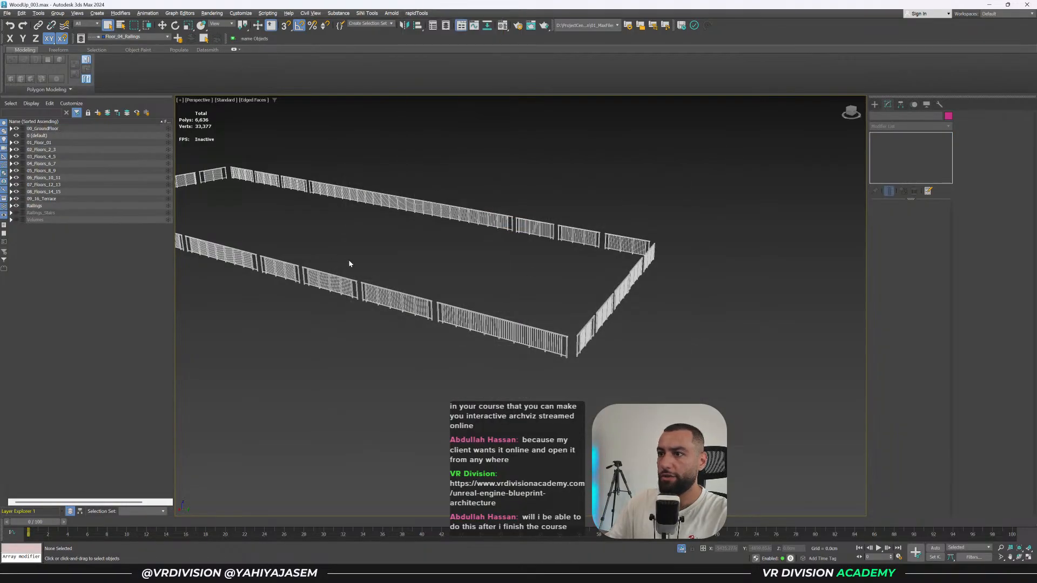
Merge the parts of the next two front-row panels beside the merged corner panel into one object each with fastAttach.
drag(361, 272, 433, 344)
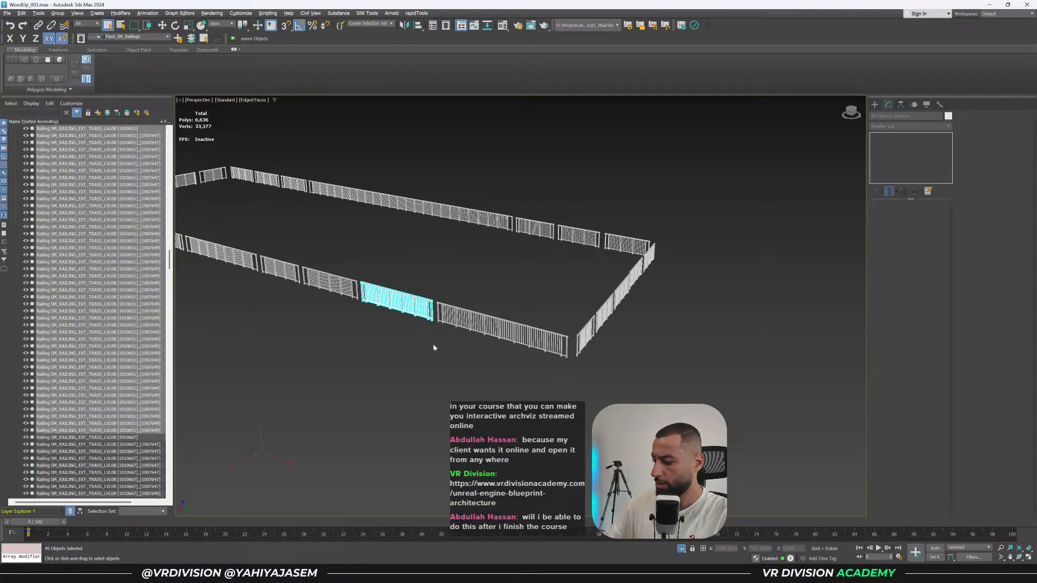
middle_drag(360, 273, 498, 299)
scroll(415, 282, up, 3)
drag(504, 359, 526, 371)
middle_drag(526, 371, 520, 339)
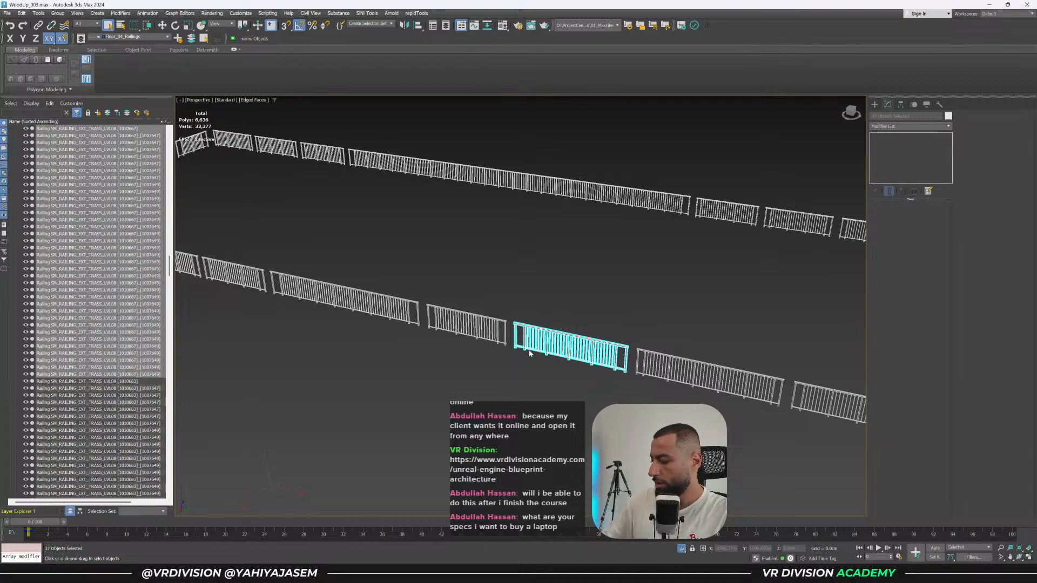
click(525, 342)
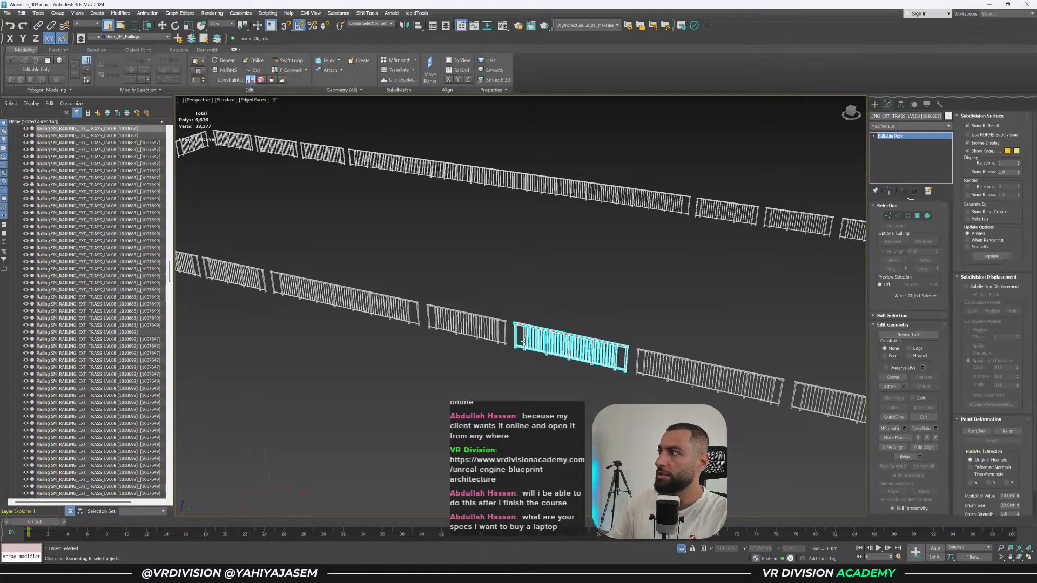
Merge the following short panel and the long panel beside it into one object each with fastAttach.
drag(422, 280, 511, 367)
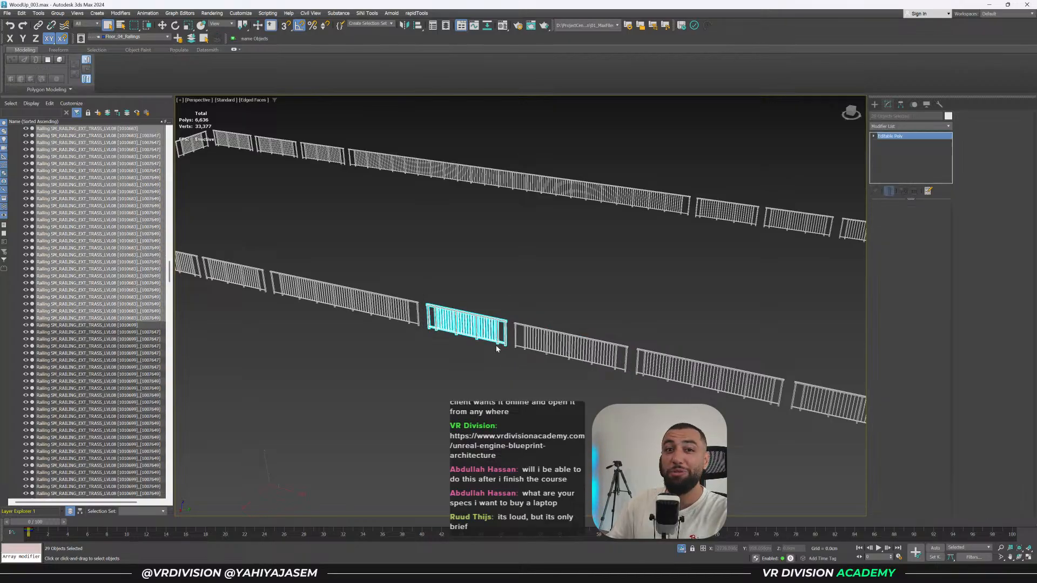
middle_drag(325, 266, 423, 295)
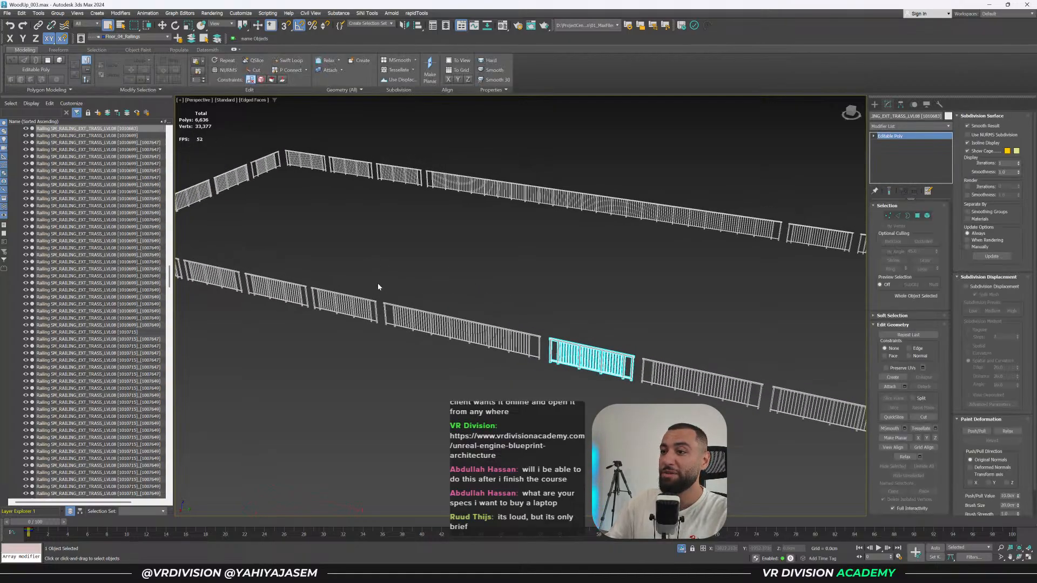
drag(540, 395, 539, 396)
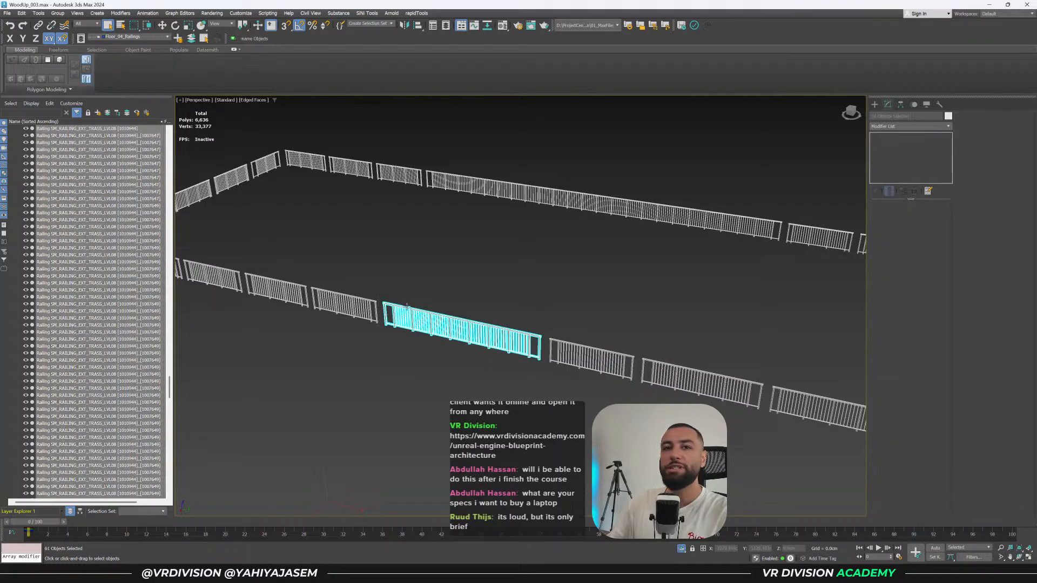
middle_drag(336, 282, 535, 298)
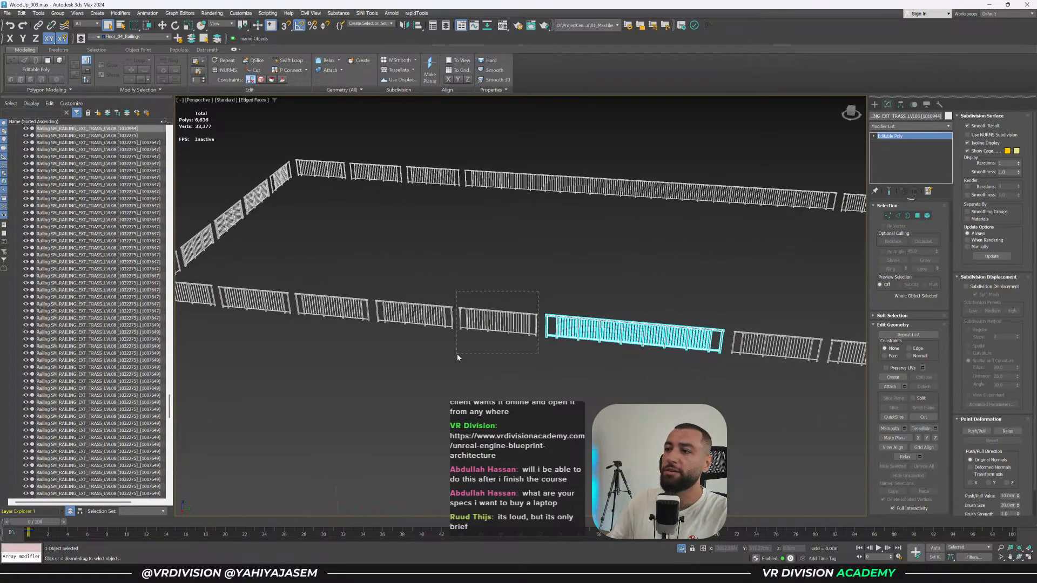
Use fastAttach to merge the parts of each of the two short panels directly past the long front panel.
drag(457, 355, 460, 356)
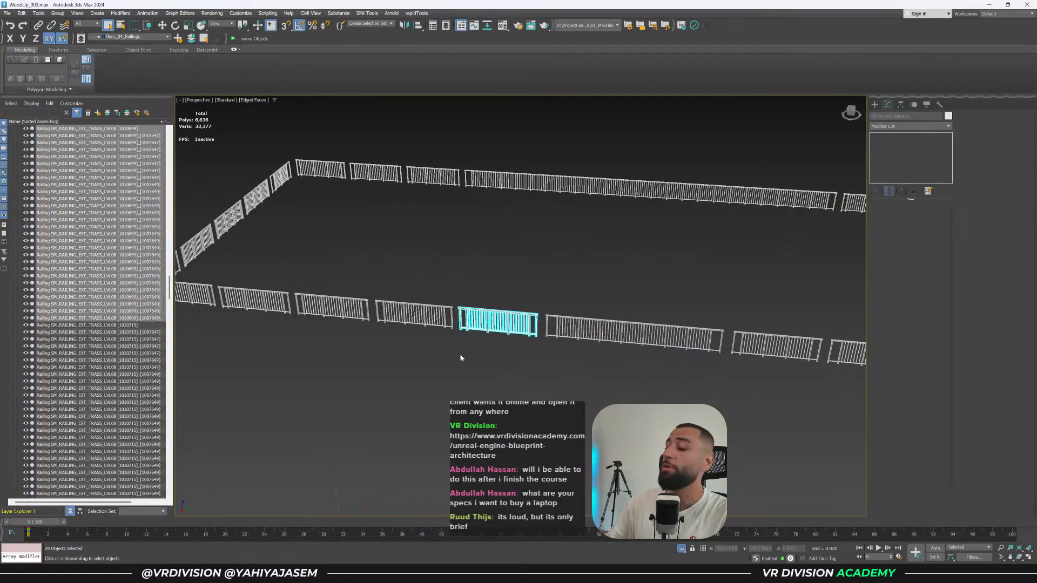
key(ctrl+shift+a)
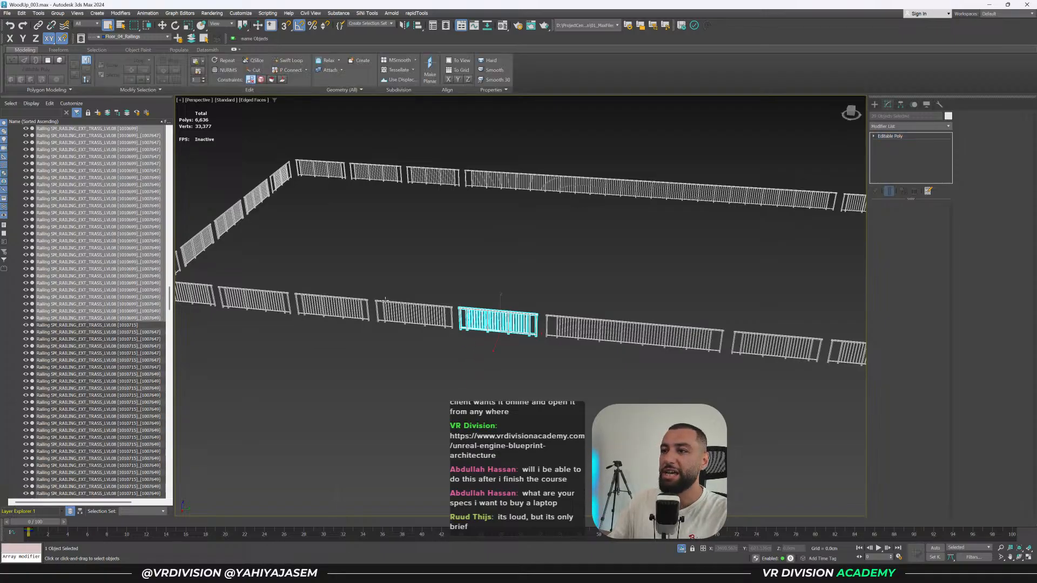
scroll(378, 296, up, 3)
drag(488, 366, 488, 366)
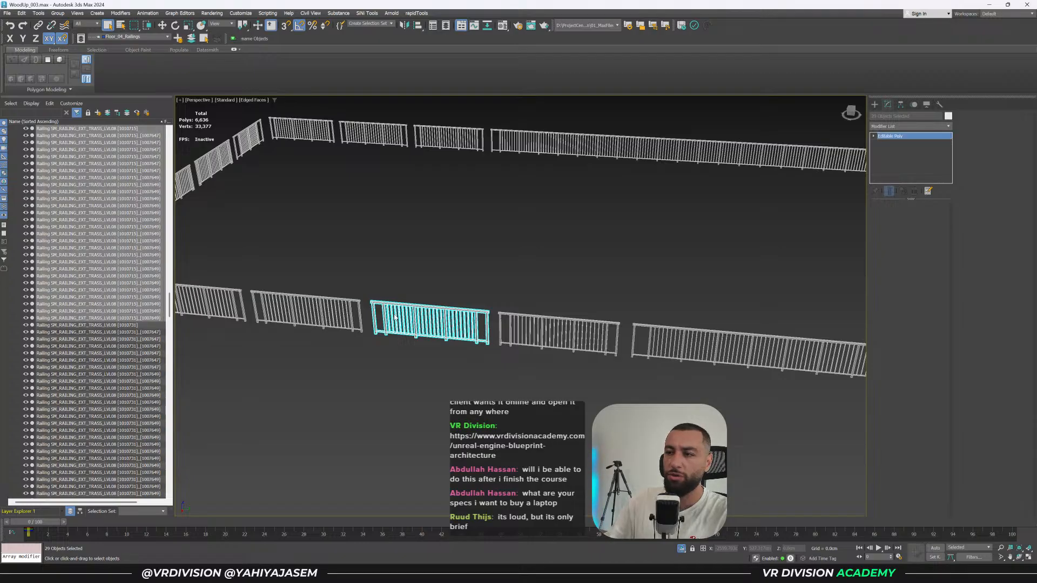
scroll(391, 281, up, 3)
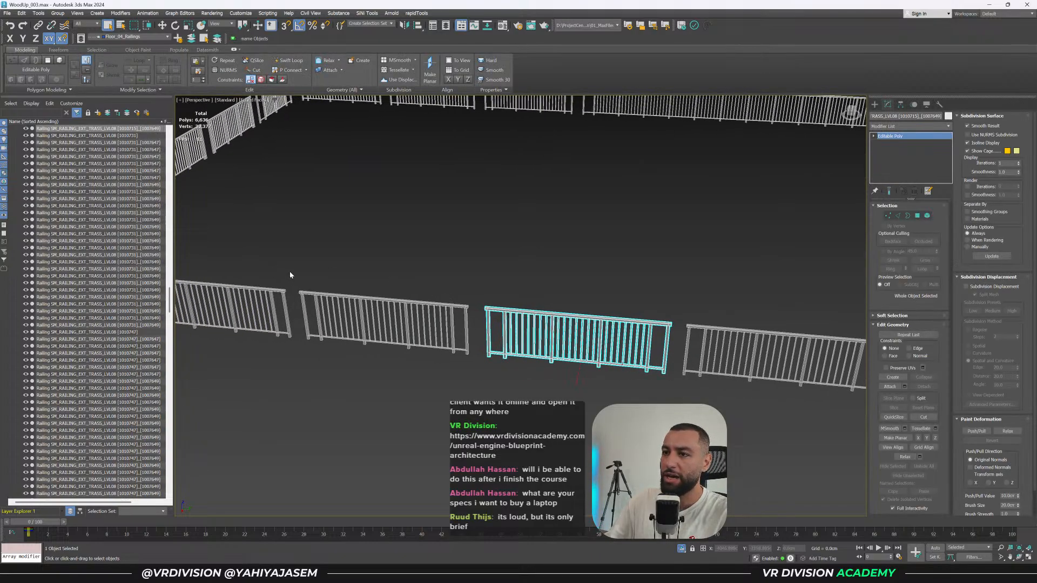
Undo the merge that picked up the neighbouring panel's pieces and fastAttach only the third short panel's own parts.
drag(467, 376, 469, 382)
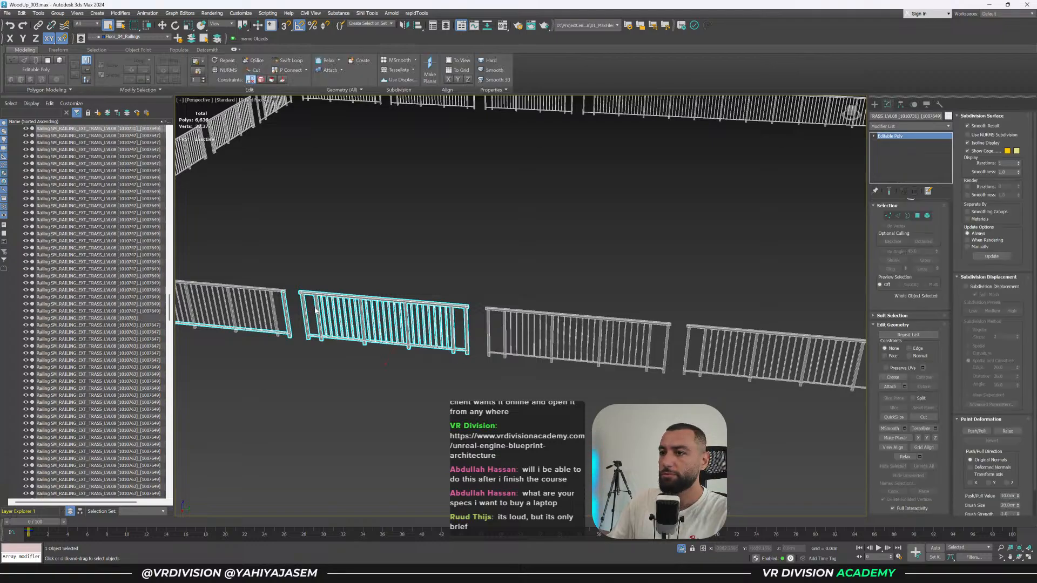
click(294, 271)
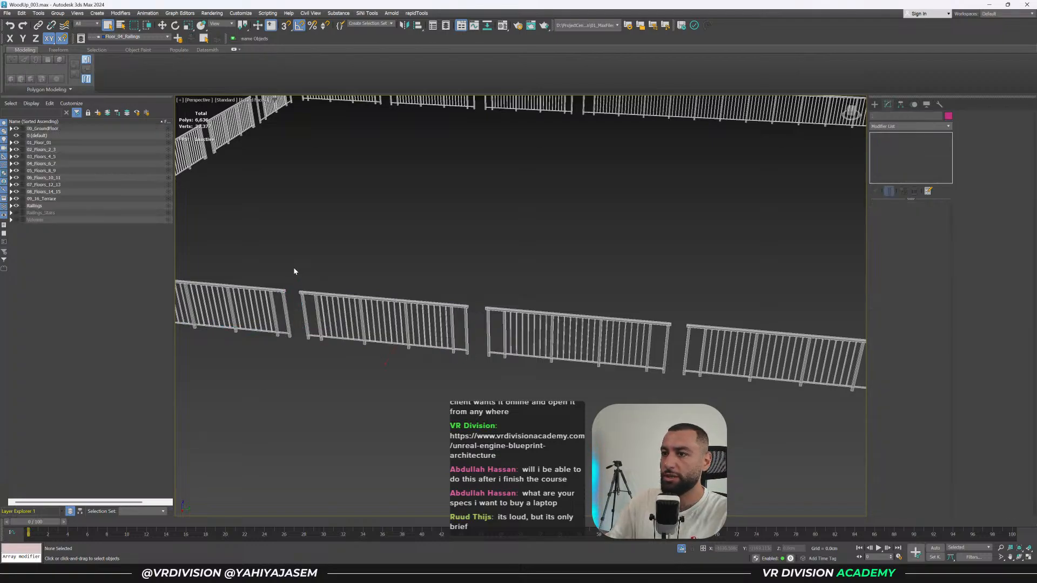
drag(477, 396, 473, 394)
key(alt+a)
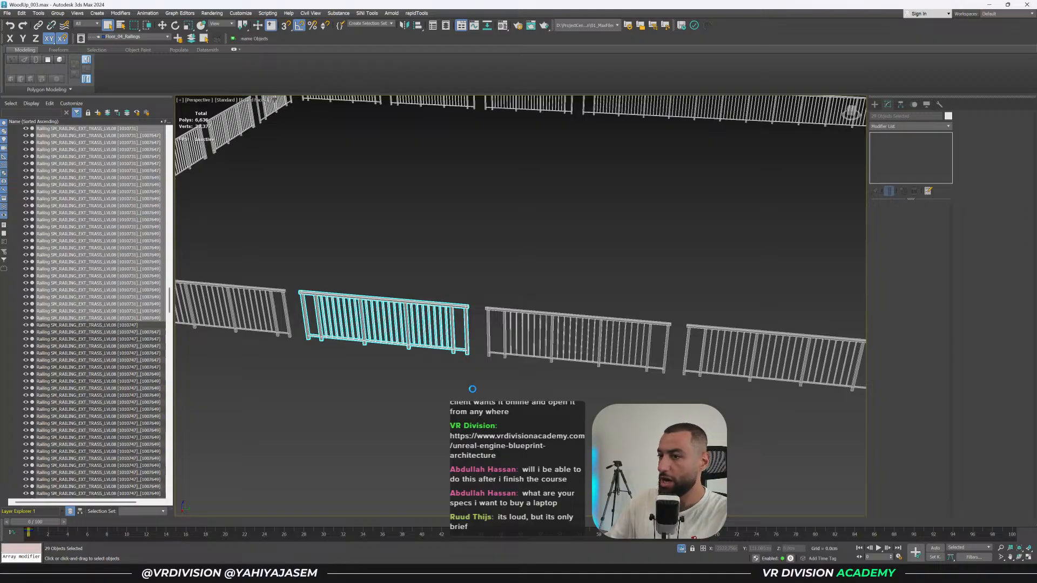
Merge the parts of the front row's final two panels, up to the far corner, into one object each with fastAttach.
middle_drag(320, 270, 592, 276)
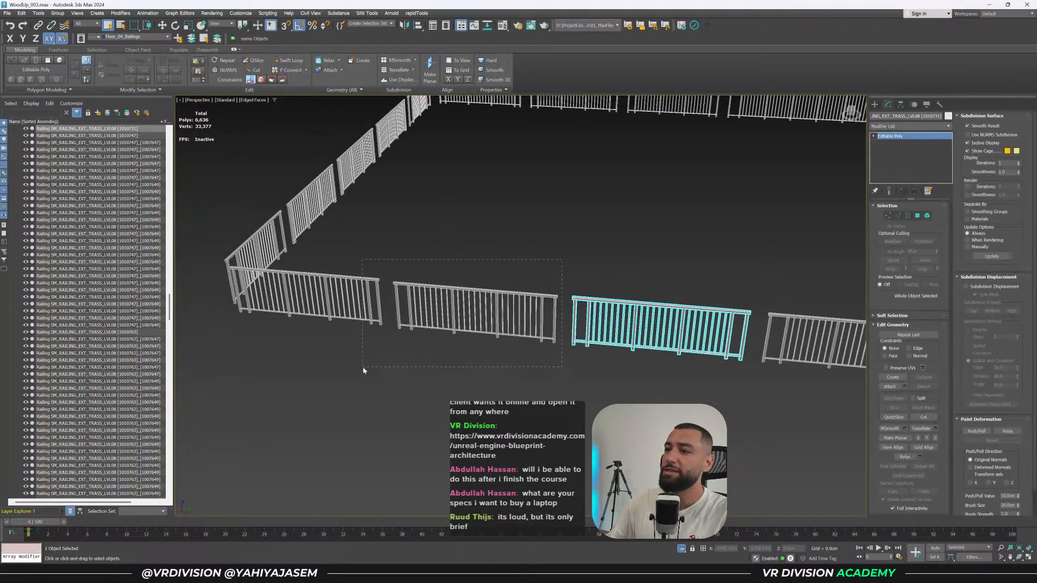
key(ctrl+z)
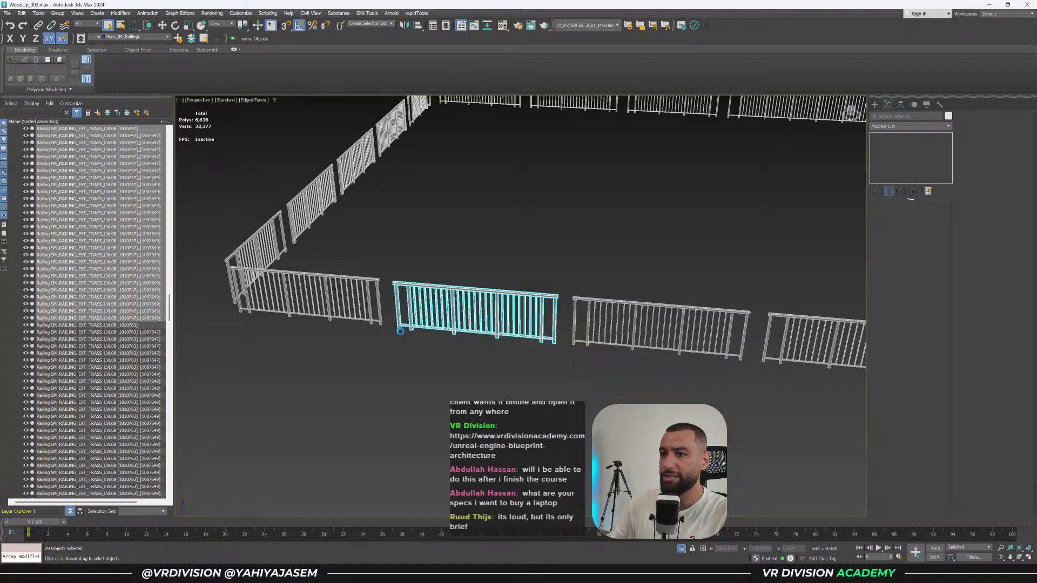
alt+middle_drag(370, 294, 397, 297)
middle_drag(397, 297, 433, 387)
key(ctrl+z)
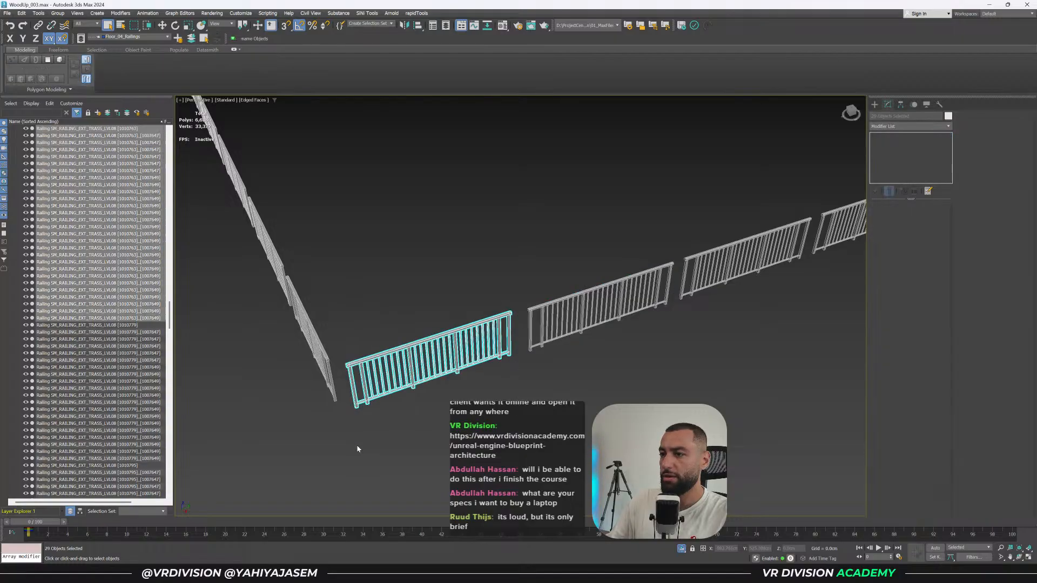
key(ctrl+y)
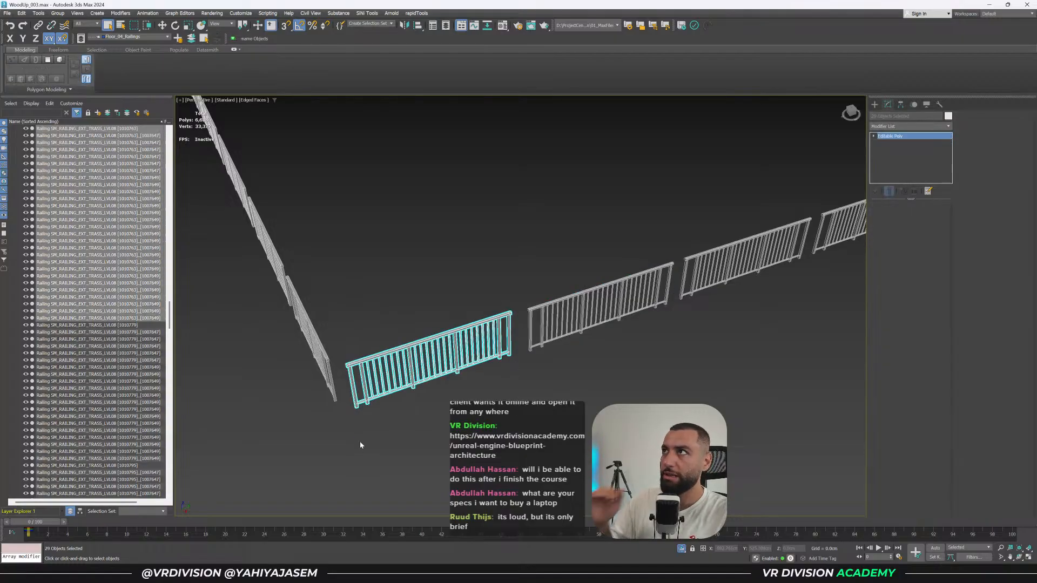
Select all parts of the first panel around the corner on the short side and merge them with fastAttach.
alt+middle_drag(359, 442, 398, 383)
middle_drag(398, 383, 426, 343)
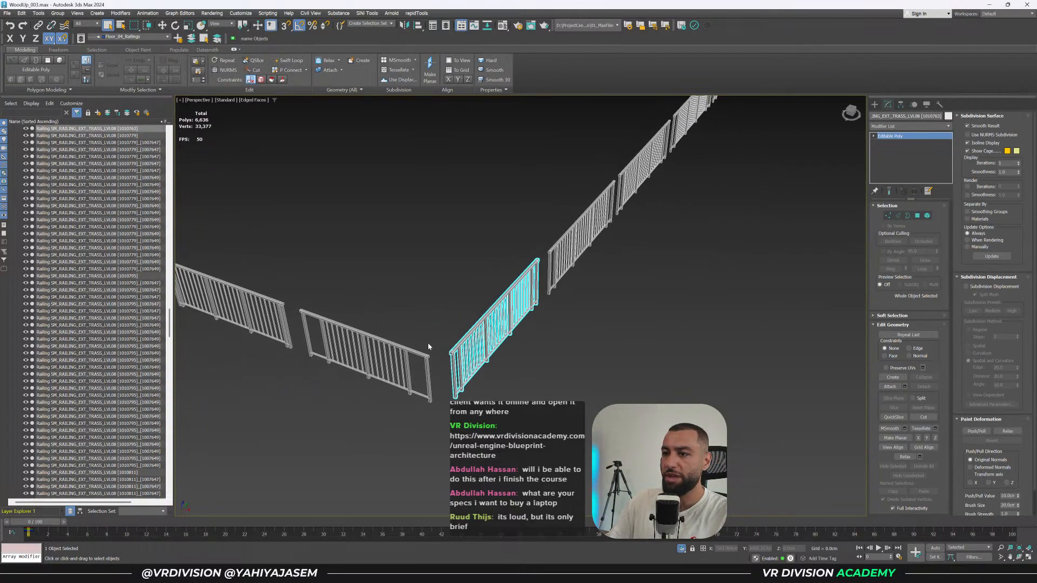
drag(431, 277, 308, 442)
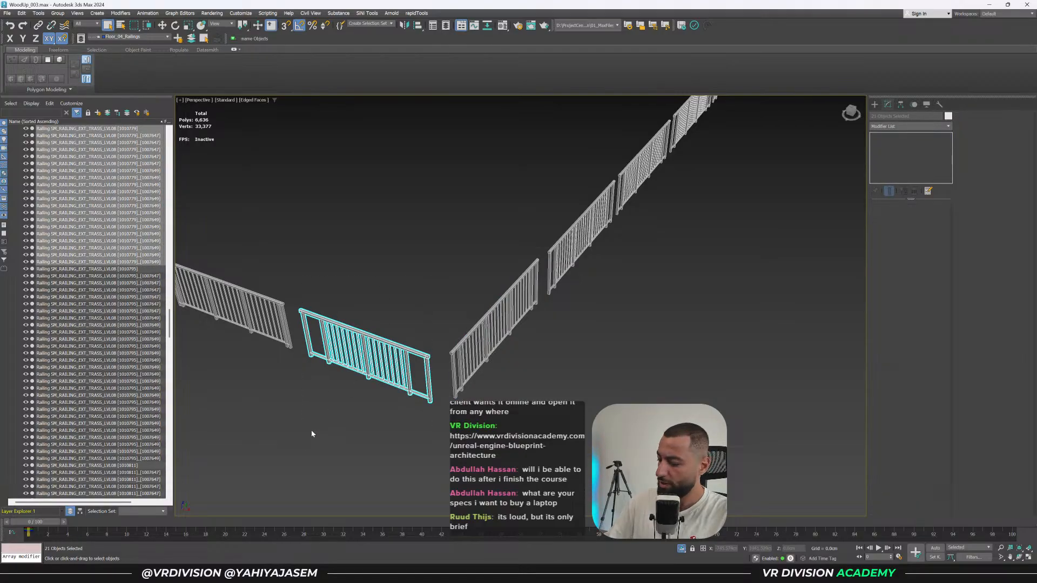
key(alt+a)
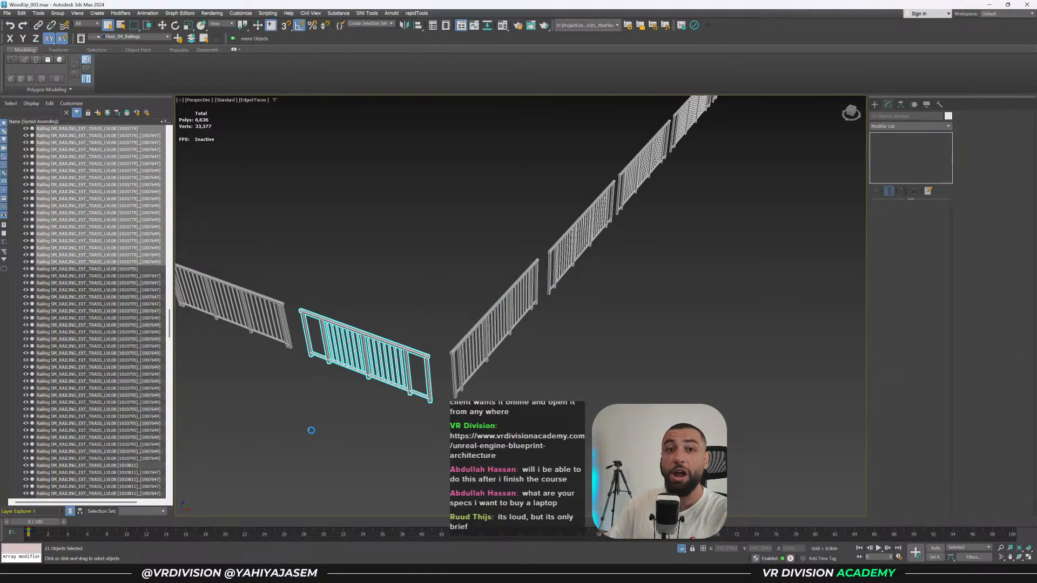
Use fastAttach to merge the parts of the second and third panels on the short side into one object each.
middle_drag(412, 387, 677, 399)
drag(404, 242, 541, 389)
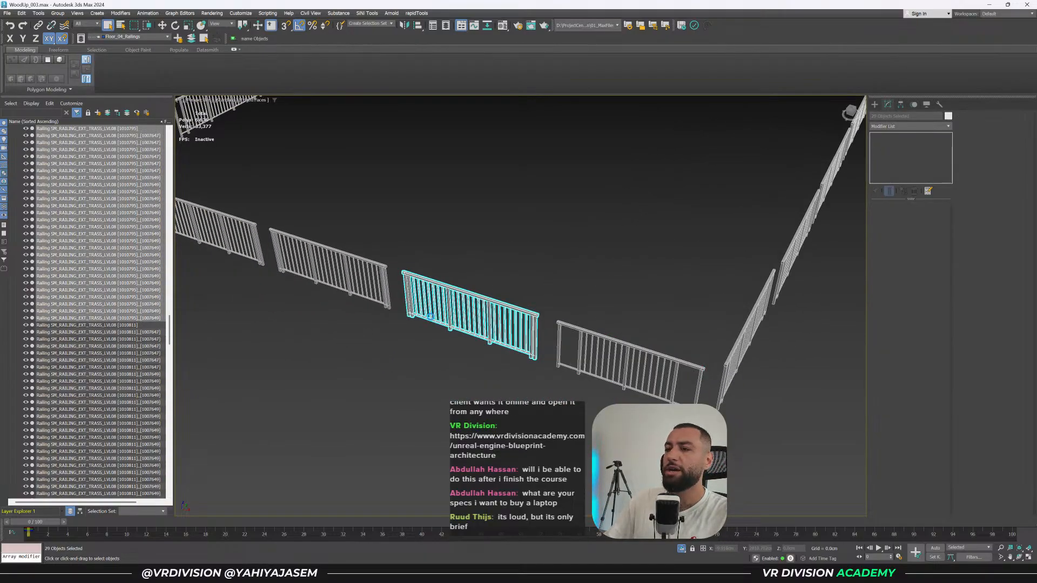
middle_drag(332, 251, 451, 310)
drag(369, 277, 477, 379)
drag(507, 422, 508, 422)
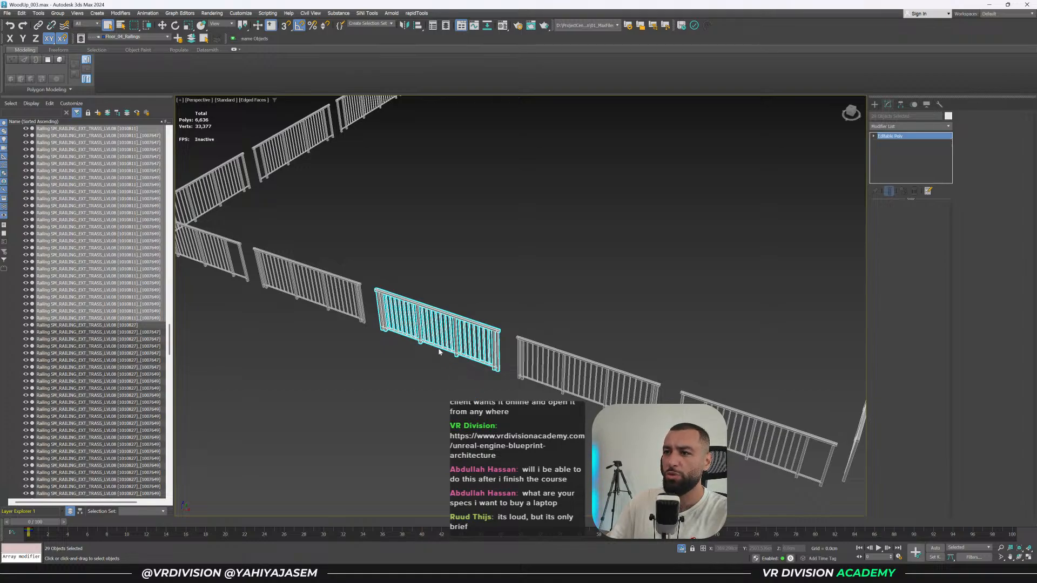
click(421, 349)
Merge the parts of the short side's fourth panel and its final corner panel into one object each with fastAttach.
middle_drag(414, 288, 483, 302)
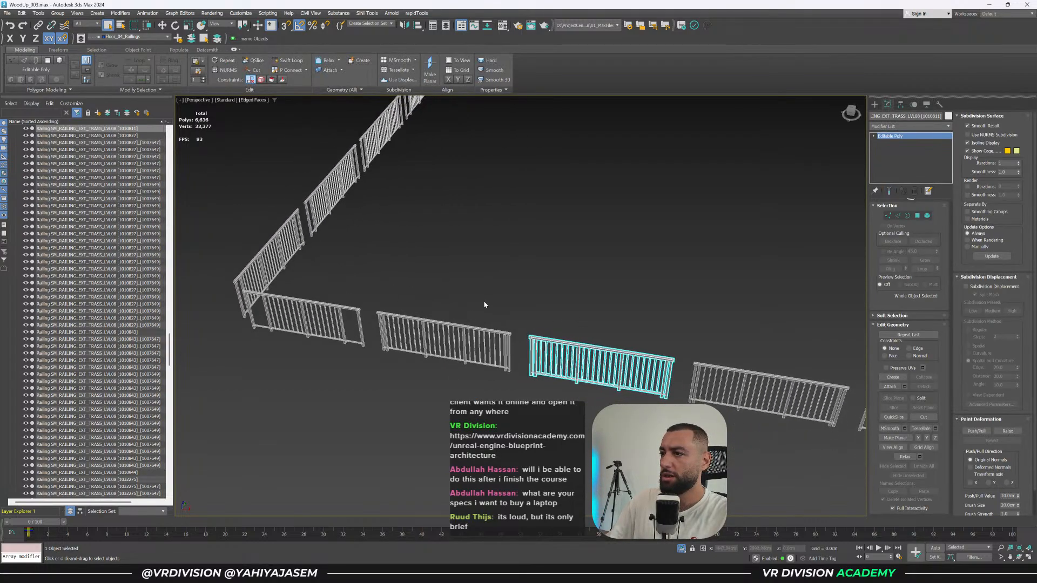
drag(367, 289, 515, 400)
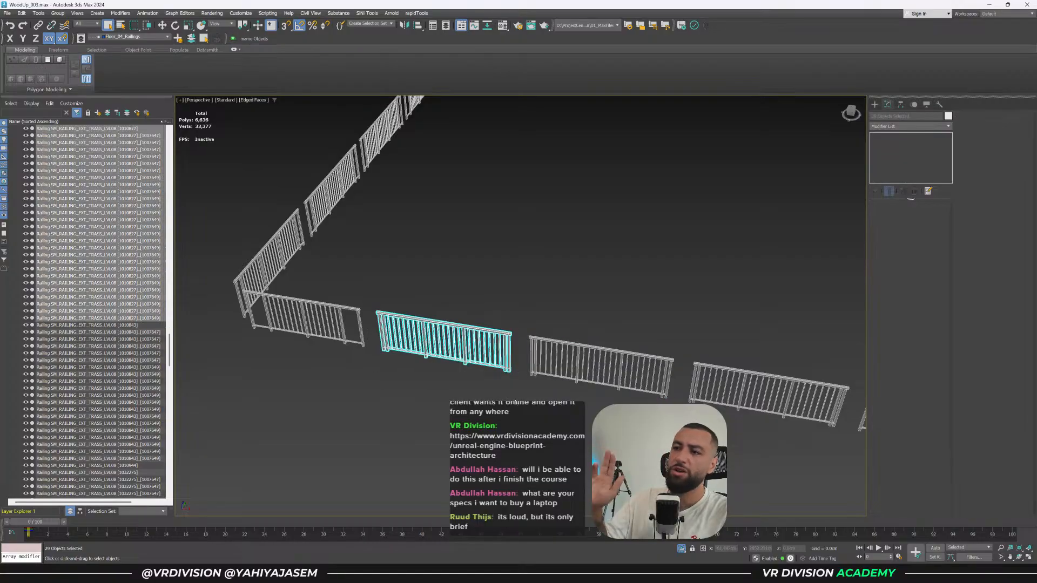
click(436, 326)
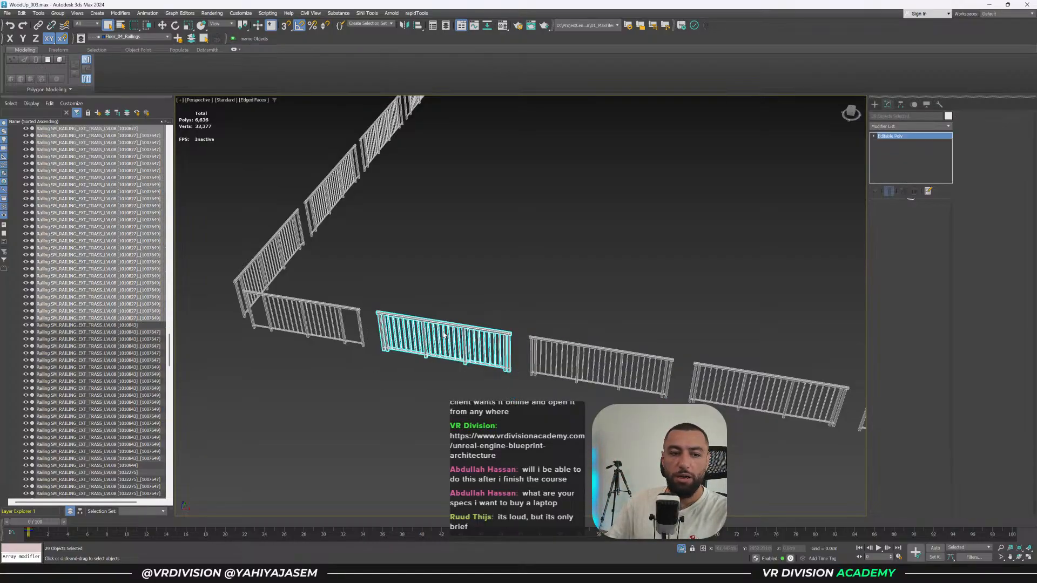
alt+middle_drag(547, 314, 556, 318)
drag(562, 308, 429, 410)
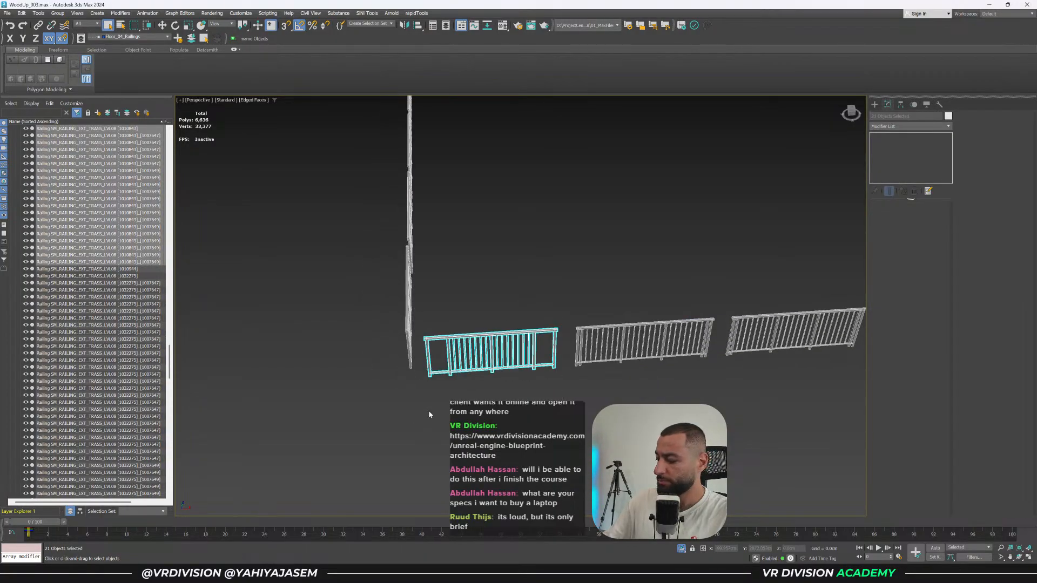
key(alt+a)
alt+middle_drag(443, 413, 508, 420)
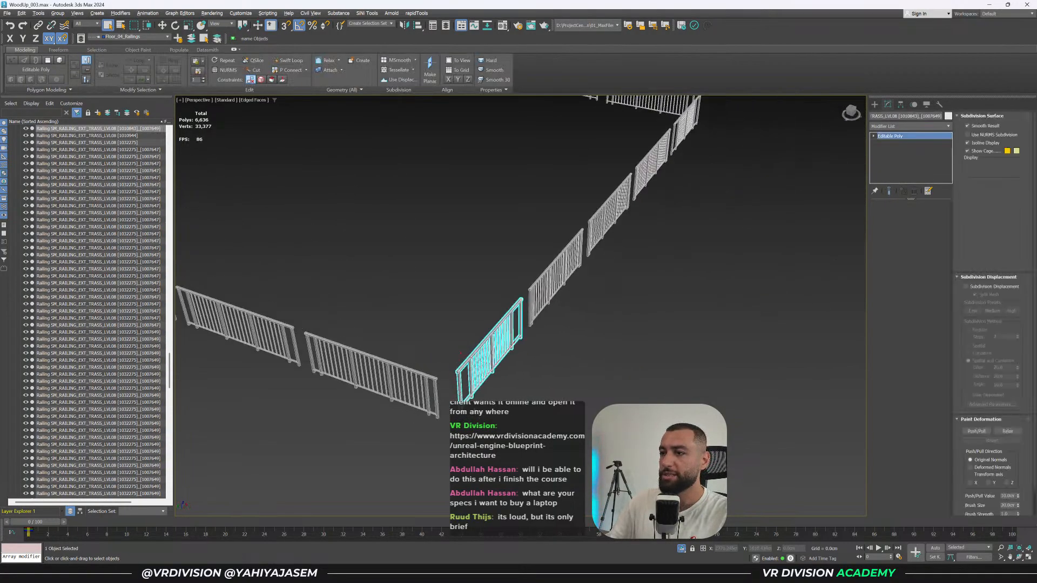
Around the corner on the opposite long row, merge each of the first three short panels into one object with fastAttach.
drag(297, 312, 446, 444)
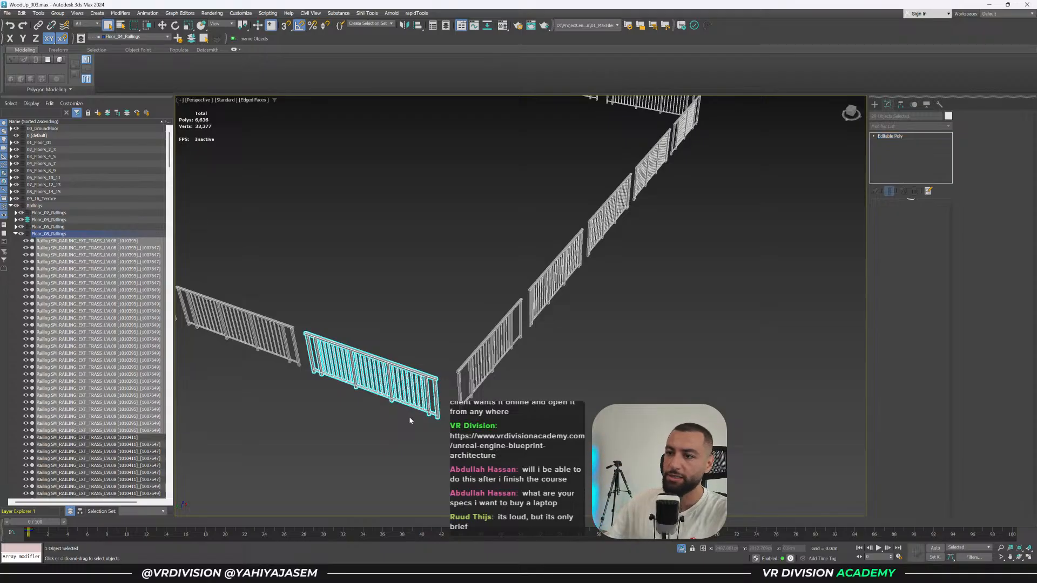
middle_drag(351, 352, 513, 340)
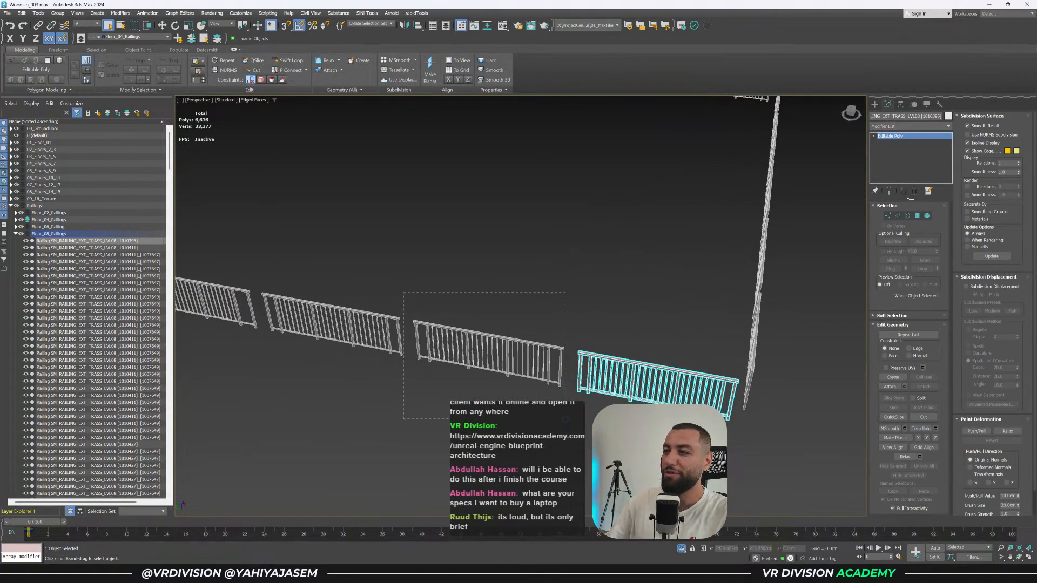
key(ctrl+z)
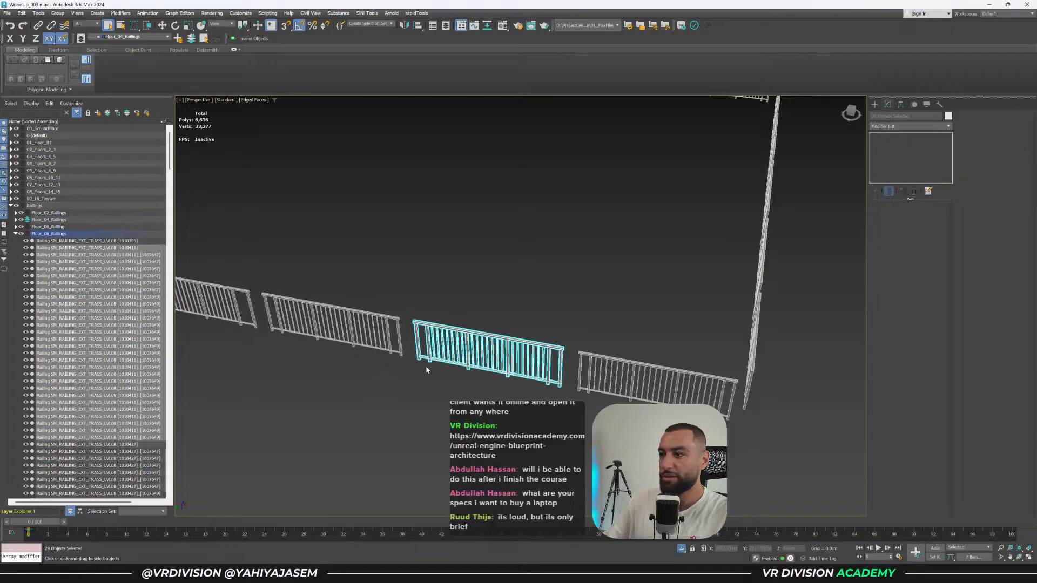
middle_drag(390, 335, 525, 351)
drag(396, 284, 539, 414)
middle_drag(423, 330, 486, 362)
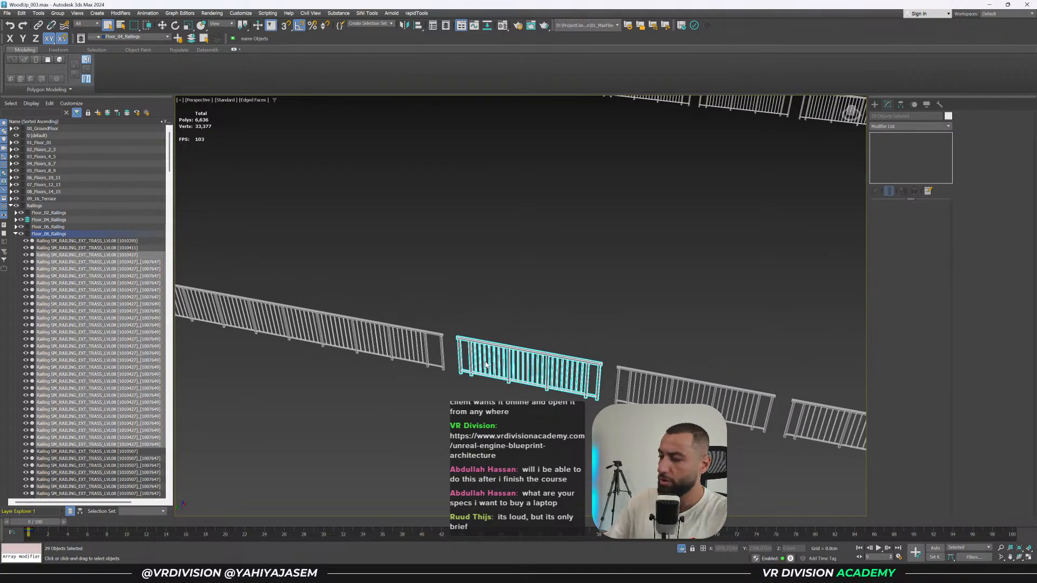
Select all parts of the first short panel beyond this row's long panel and merge them with fastAttach.
scroll(363, 330, down, 3)
middle_drag(363, 330, 594, 361)
scroll(595, 360, down, 3)
middle_drag(236, 359, 653, 320)
scroll(653, 320, up, 3)
drag(618, 312, 503, 399)
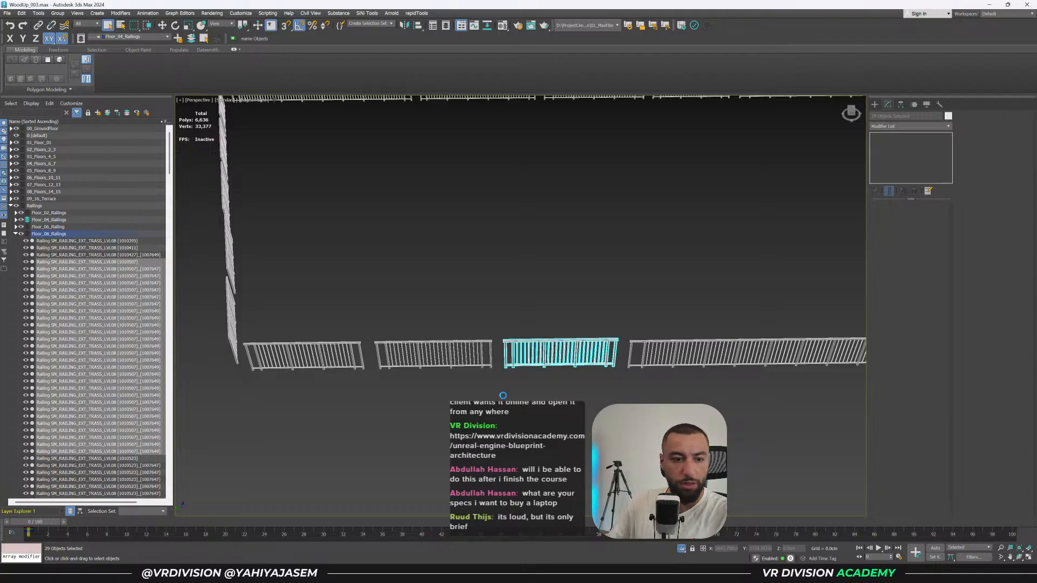
key(alt+a)
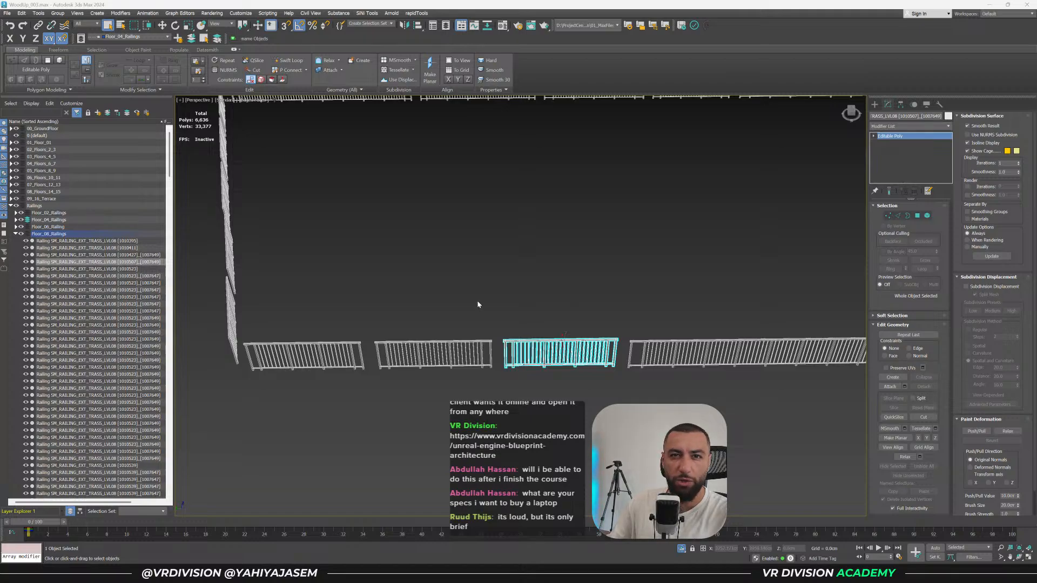
Merge the parts of this row's last two short panels, up to the corner, into one object each with fastAttach.
drag(496, 319, 468, 352)
drag(375, 401, 393, 403)
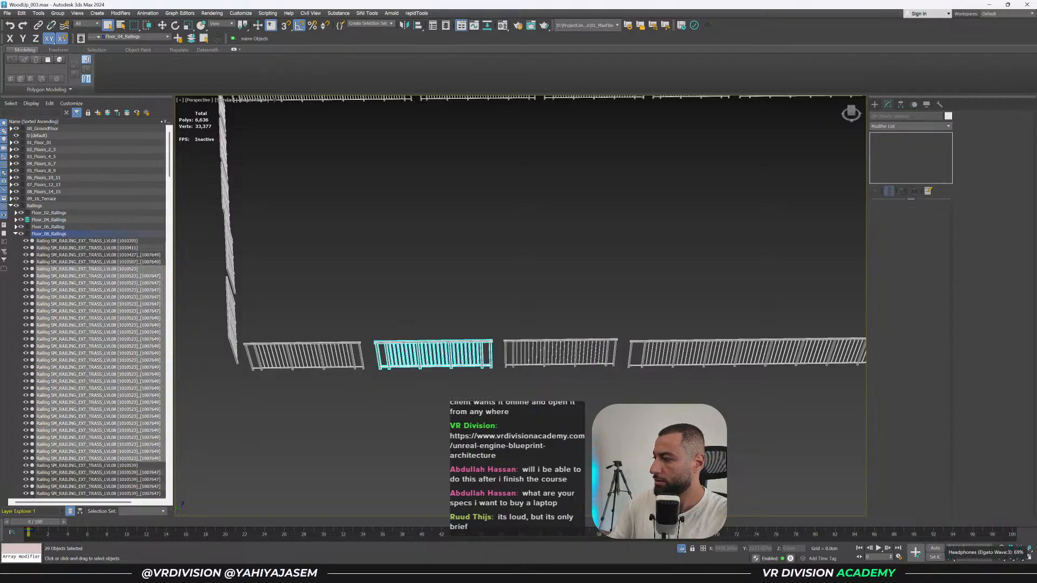
middle_drag(532, 417, 565, 416)
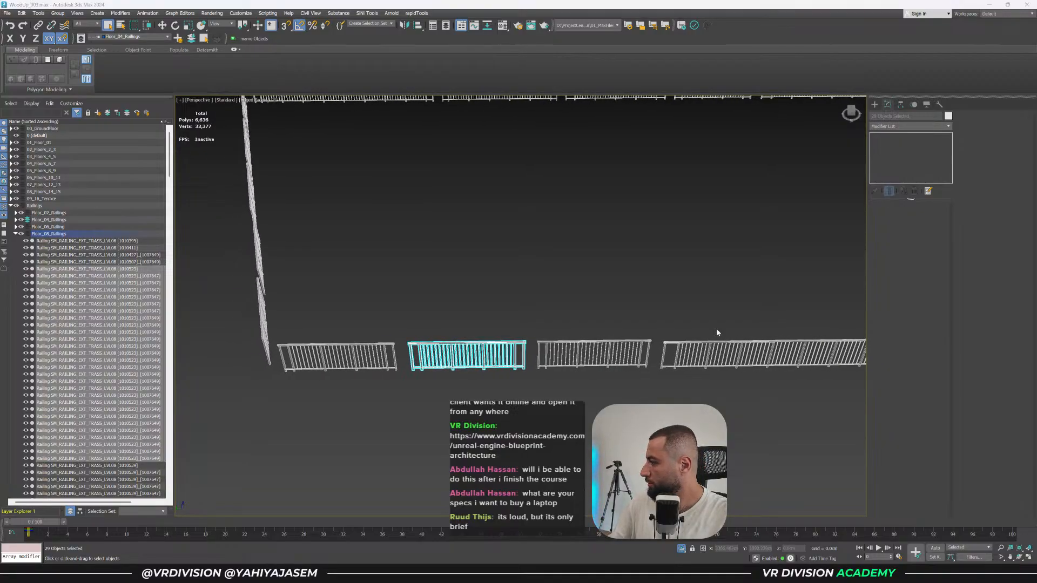
middle_drag(458, 372, 471, 372)
click(453, 360)
middle_drag(384, 323, 438, 324)
click(455, 313)
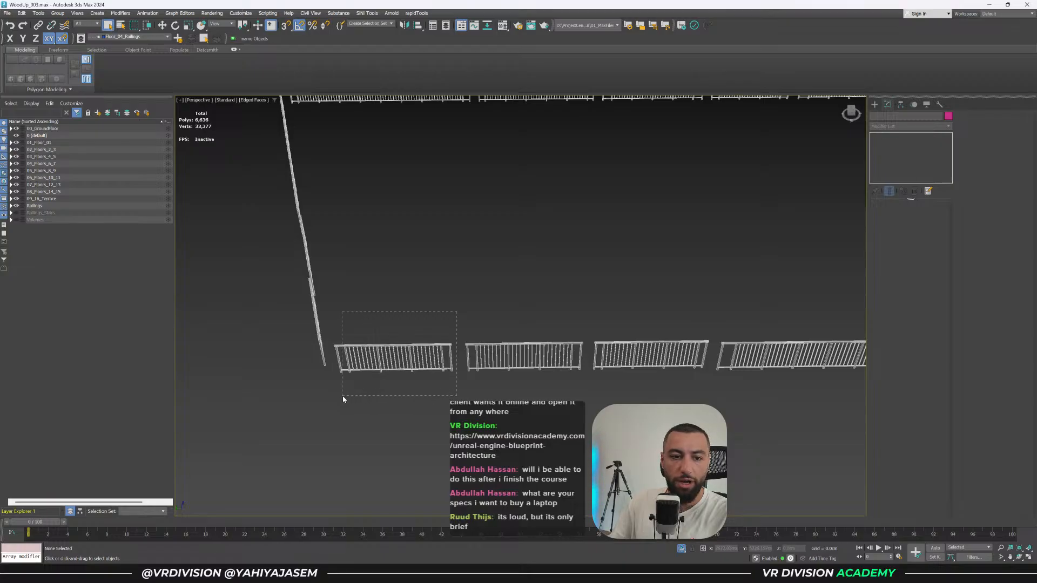
drag(343, 398, 342, 396)
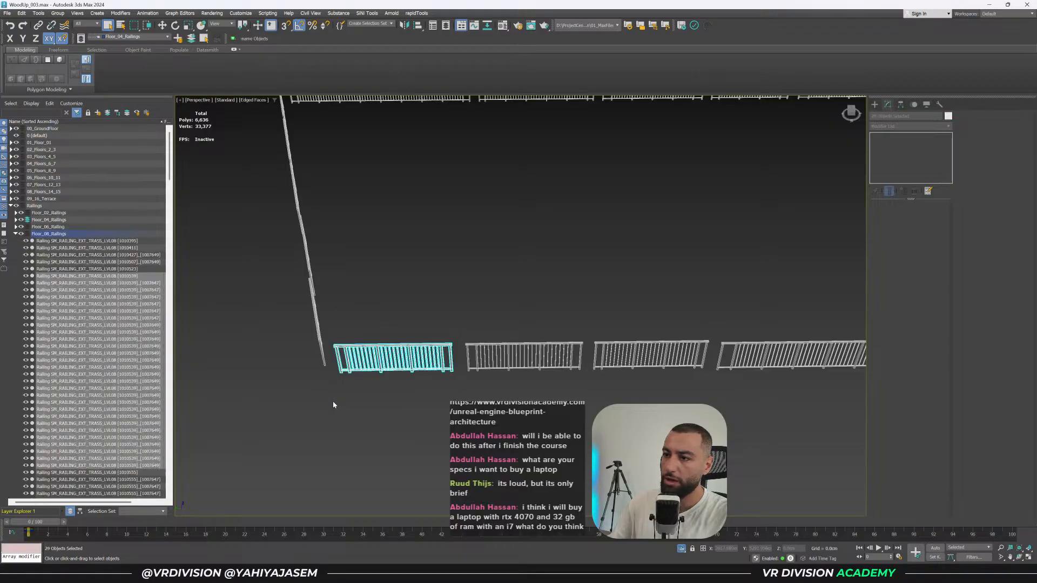
click(362, 371)
Clear the selection and save the scene.
alt+middle_drag(354, 310, 468, 330)
click(467, 330)
key(ctrl+s)
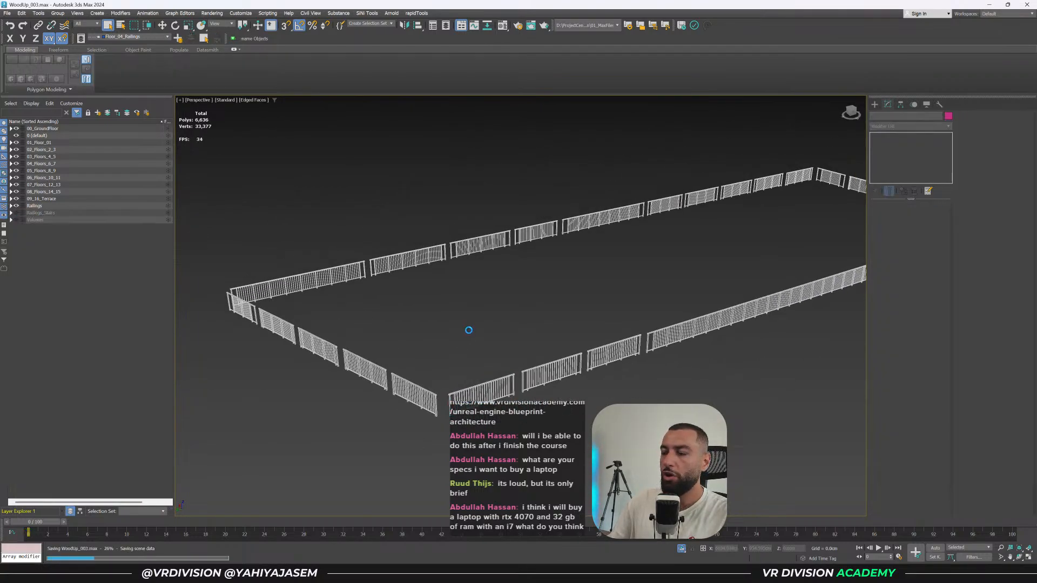
Isolate all parts of this row's long middle panel and merge them into one object with fastAttach.
alt+middle_drag(698, 347, 503, 366)
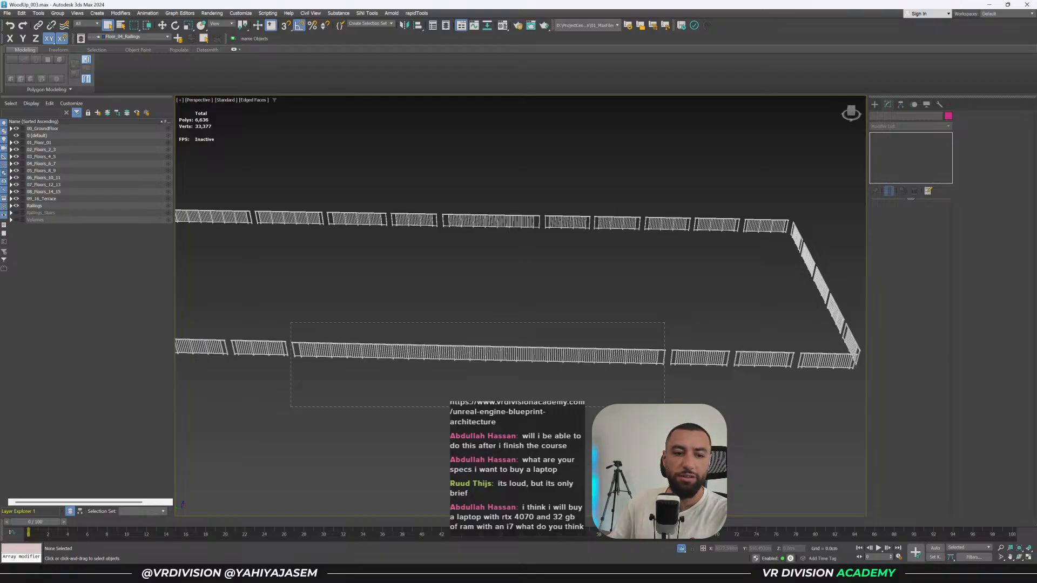
drag(664, 406, 664, 406)
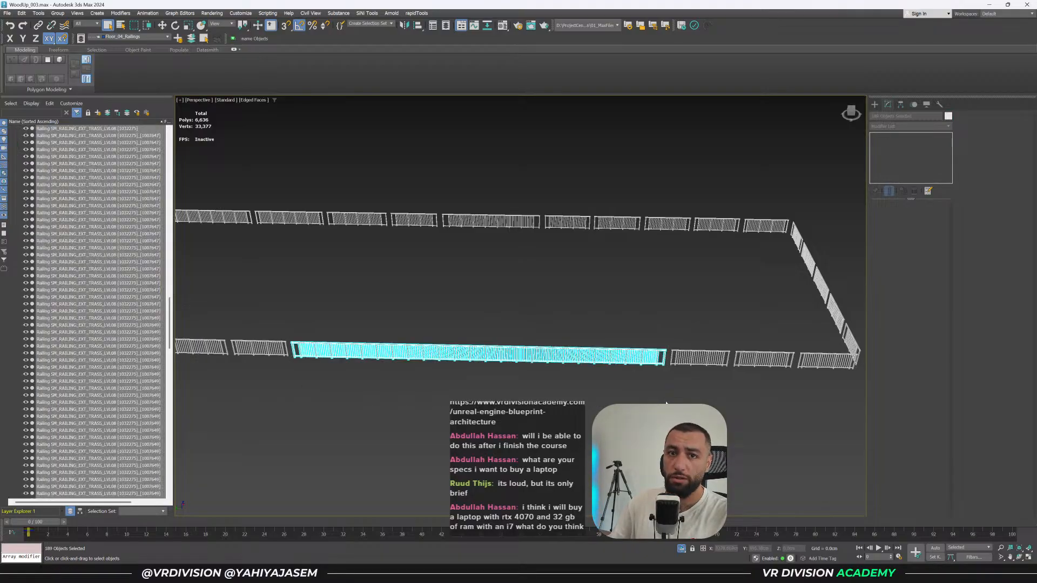
alt+middle_drag(415, 333, 416, 339)
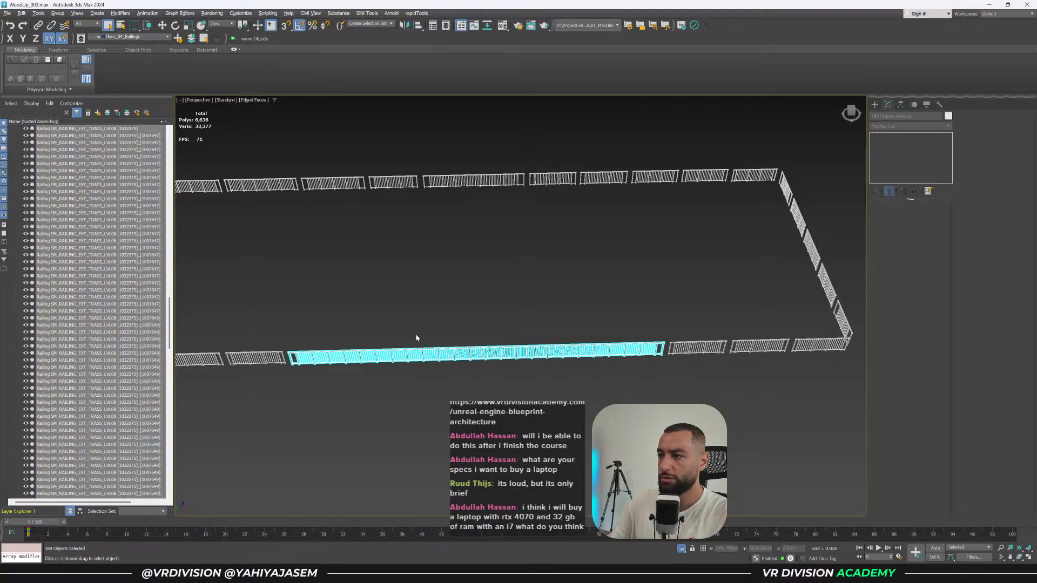
key(alt+q)
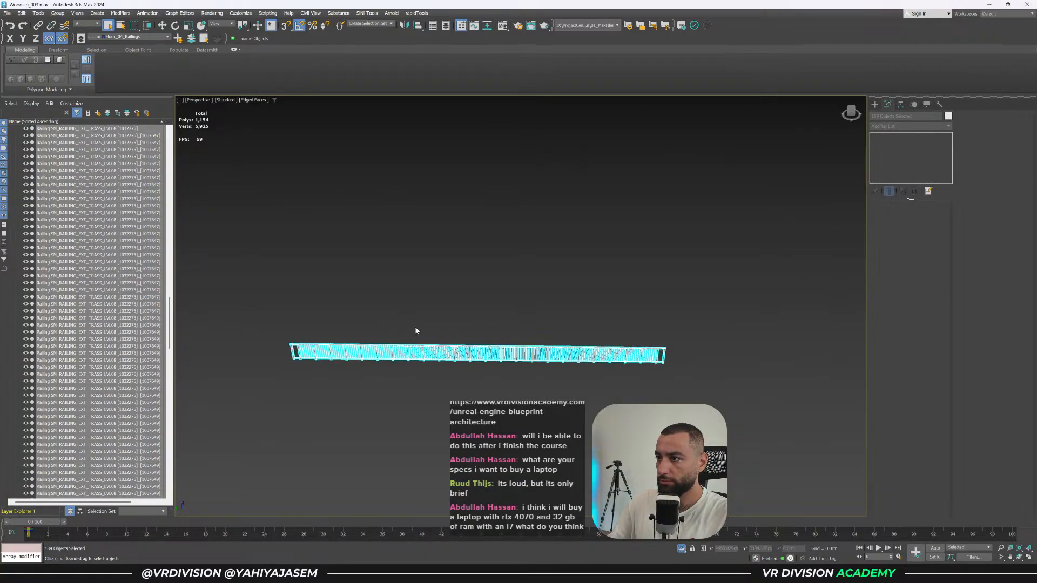
scroll(417, 329, up, 2)
alt+middle_drag(418, 332, 418, 318)
scroll(810, 386, up, 2)
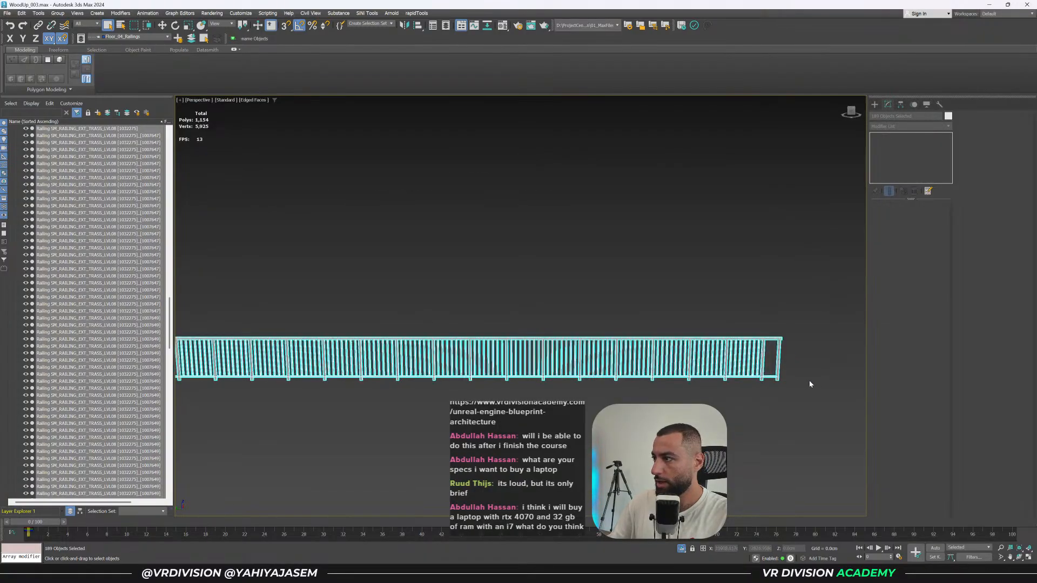
scroll(493, 365, down, 2)
middle_drag(420, 363, 569, 354)
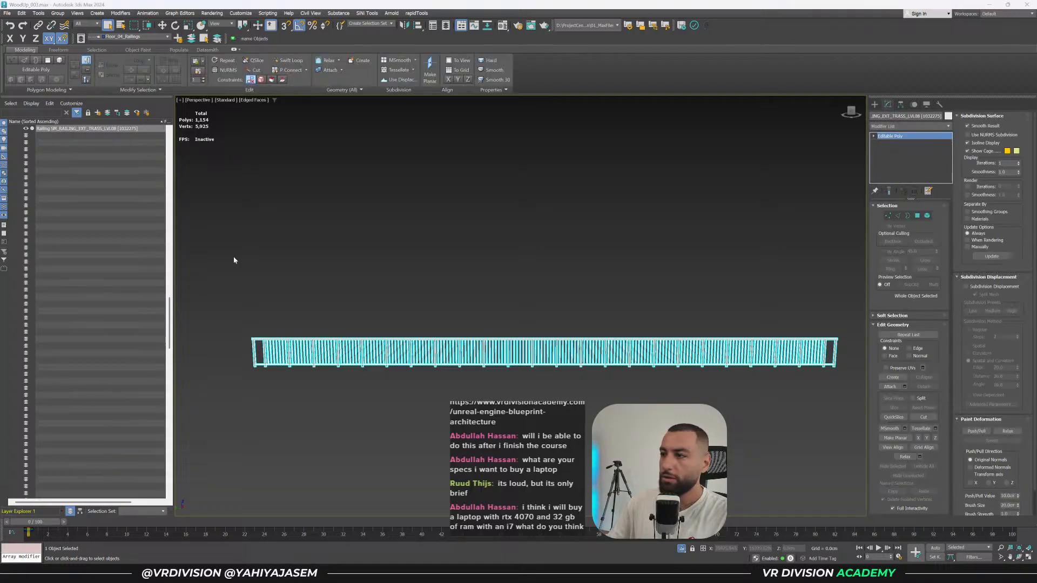
click(340, 305)
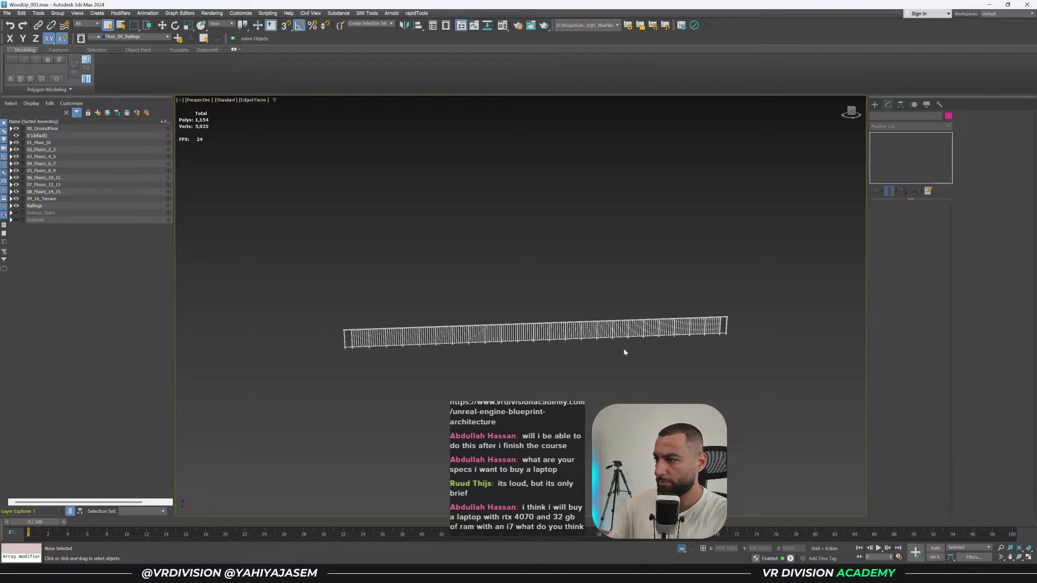
Exit isolation, select everything in the Railings layer, and isolate all floors' railings in the front view.
click(683, 548)
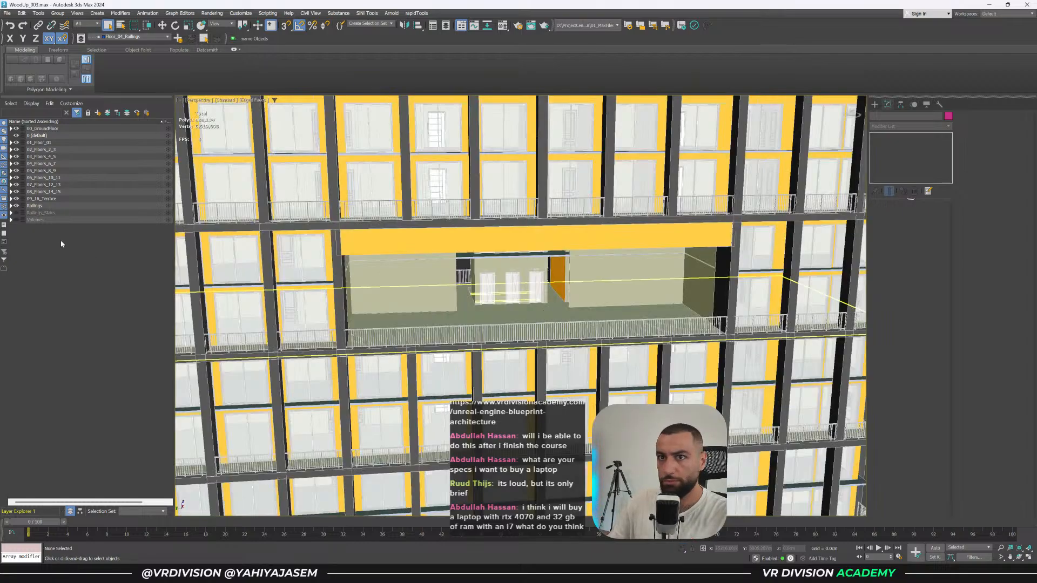
click(30, 206)
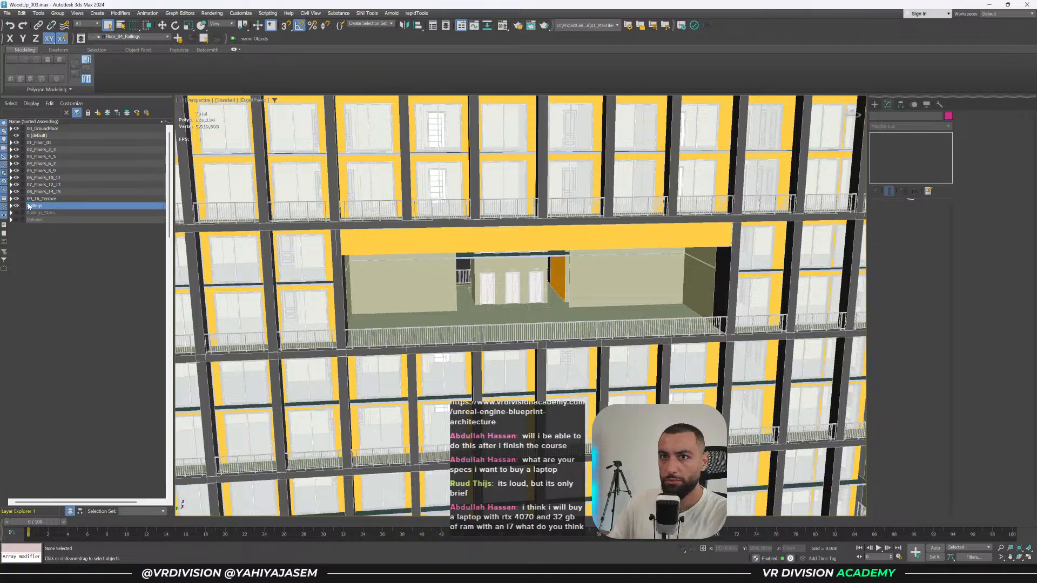
double_click(30, 206)
scroll(404, 268, down, 5)
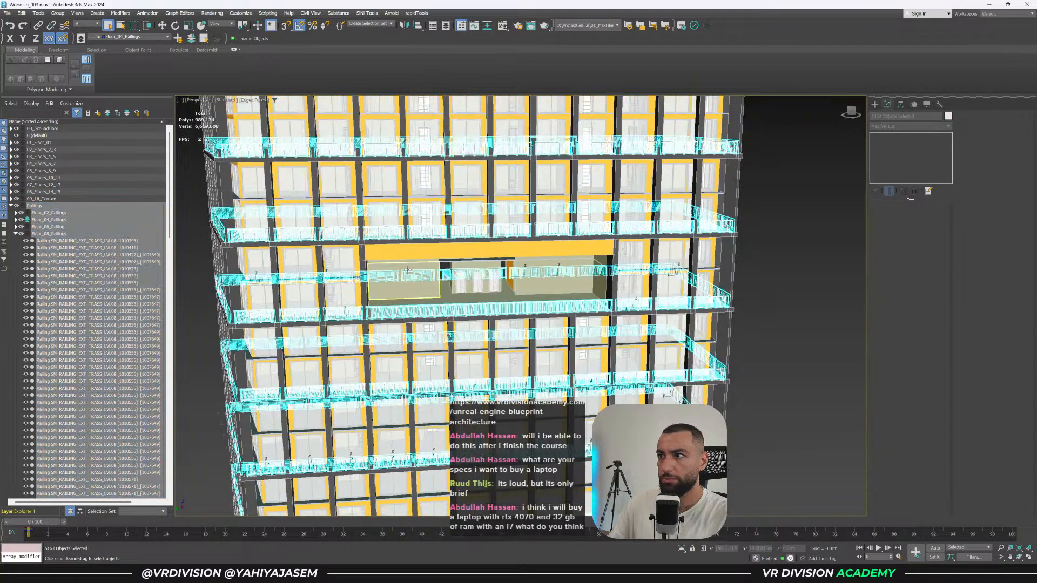
scroll(408, 270, down, 3)
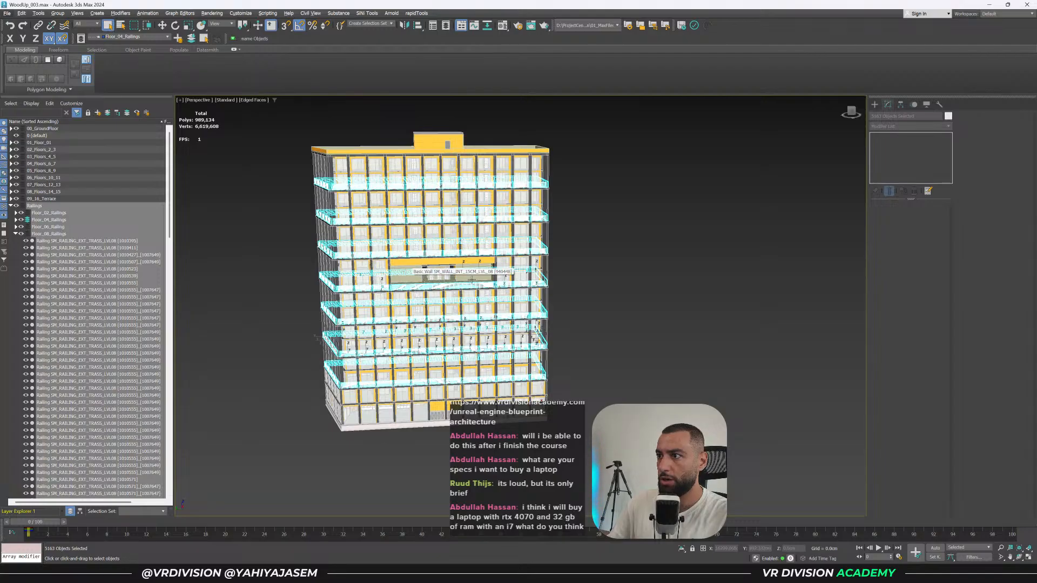
middle_drag(544, 281, 565, 269)
key(alt+q)
key(f)
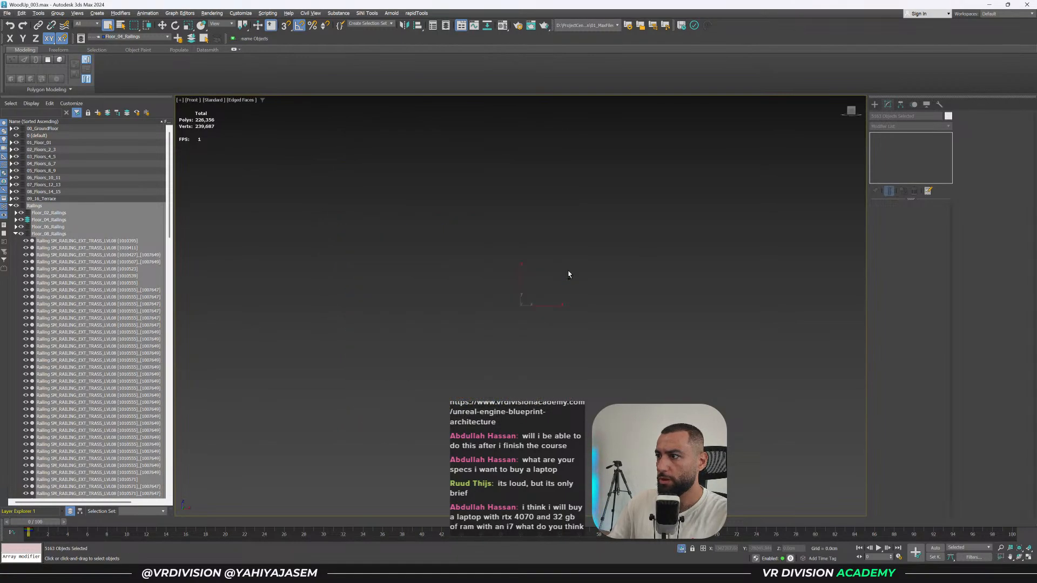
Delete the lowest row of Floor_02 railings, keeping only one end piece as a position reference.
click(641, 382)
drag(613, 405, 428, 451)
middle_drag(594, 453, 626, 372)
scroll(664, 390, up, 3)
drag(605, 370, 302, 448)
scroll(431, 419, up, 3)
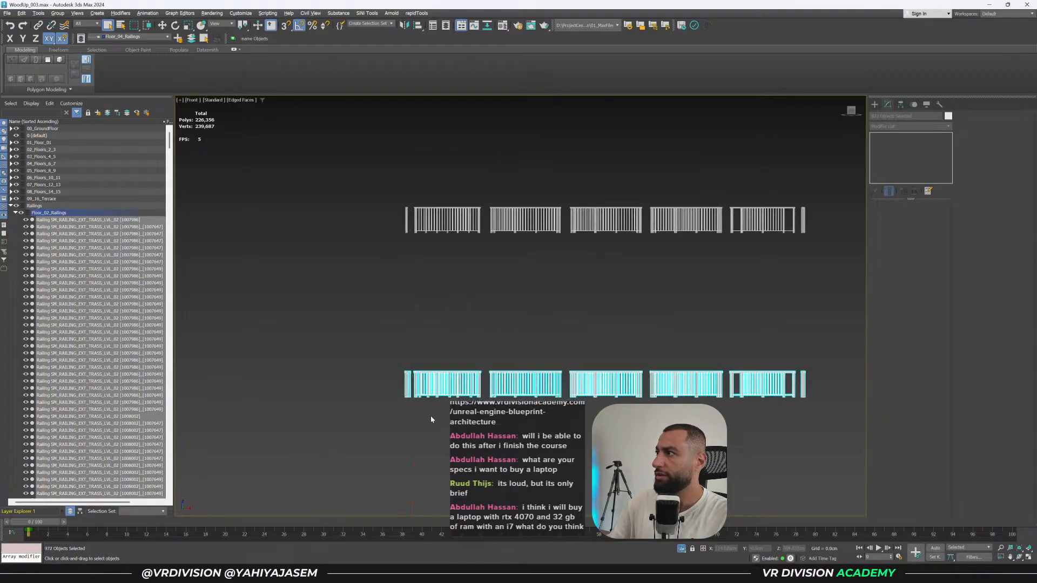
scroll(411, 399, up, 8)
alt+click(379, 376)
key(Delete)
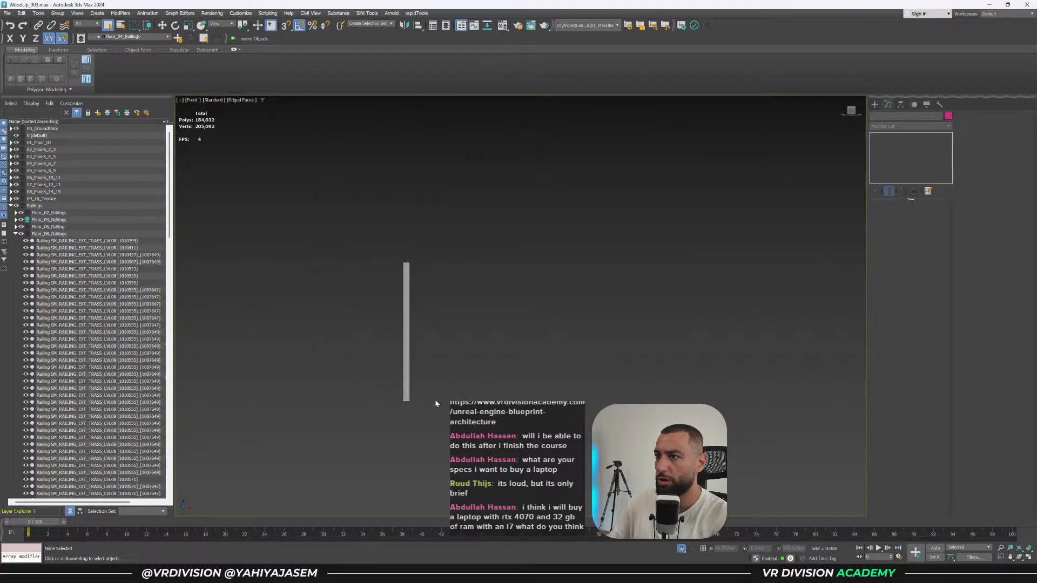
Select the Floor_04 railing row and clone it down to the Floor_02 reference piece.
scroll(432, 393, down, 8)
drag(413, 274, 635, 339)
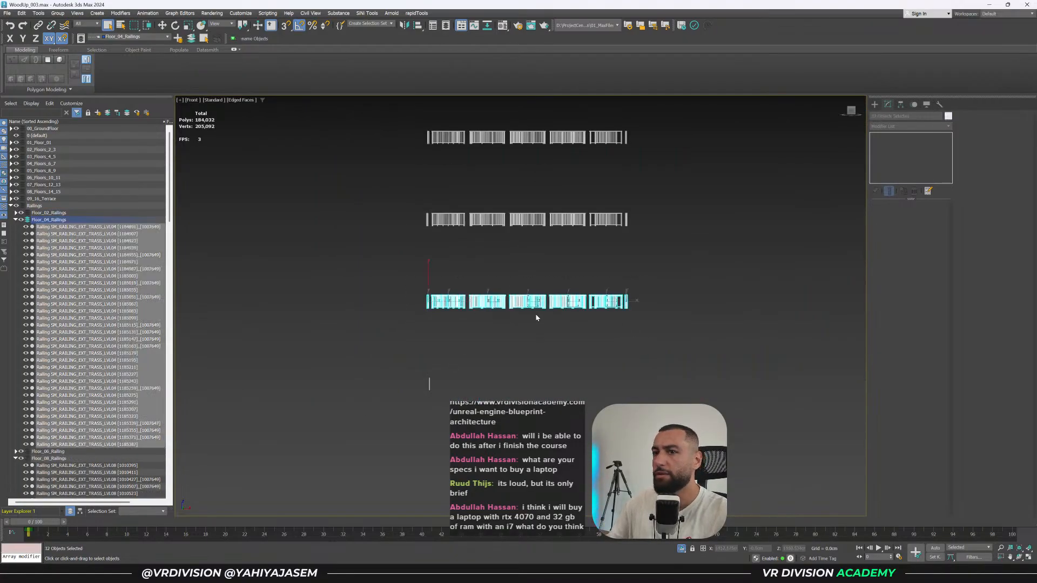
click(16, 212)
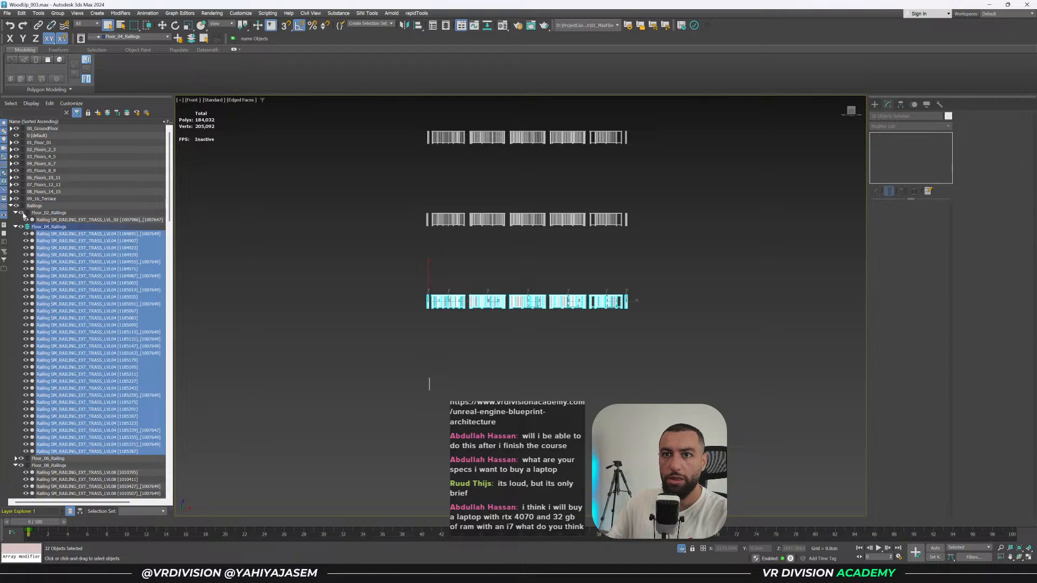
key(w)
middle_drag(410, 262, 401, 242)
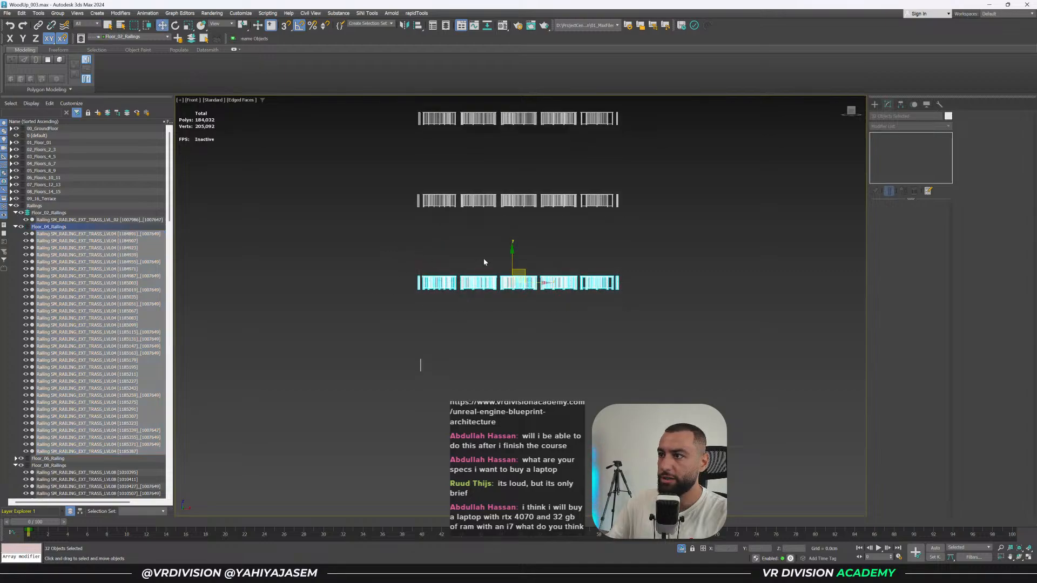
shift+drag(512, 252, 512, 320)
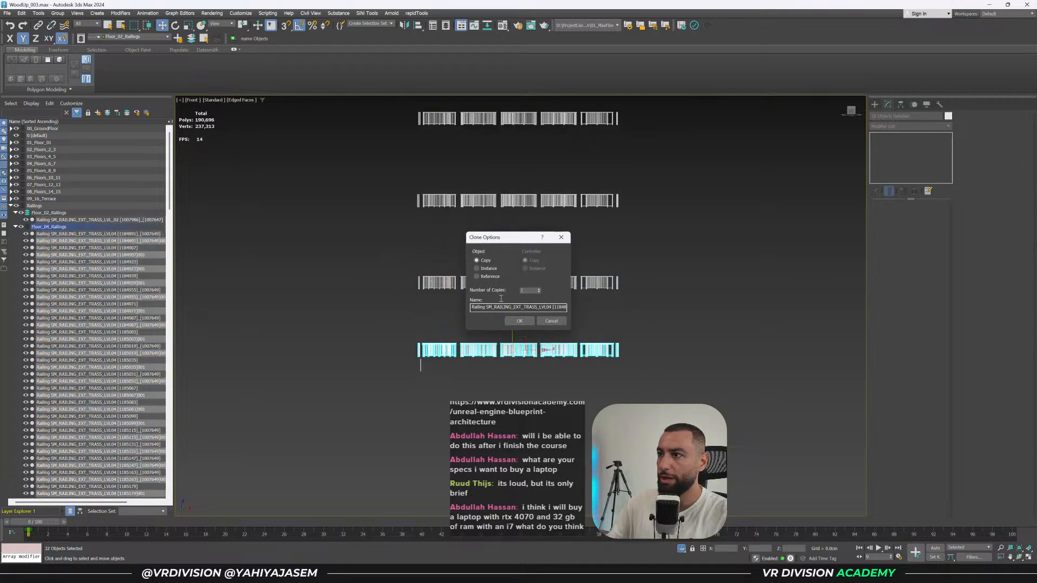
click(519, 320)
Snap the cloned row's height to the Floor_02 reference end piece and delete that reference.
scroll(389, 360, up, 5)
middle_drag(418, 341, 412, 291)
key(s)
drag(404, 295, 350, 267)
key(s)
key(space)
click(423, 448)
key(Delete)
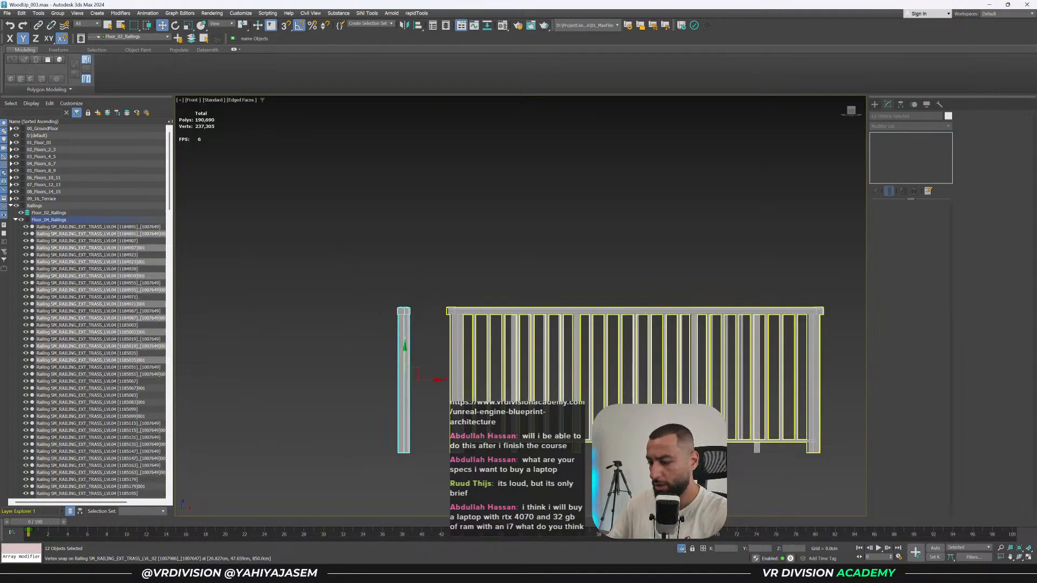
Exit isolation in the perspective view and inspect the cloned railings' fit along the Floor_02 balcony.
middle_drag(475, 372, 435, 312)
key(p)
key(z)
click(684, 549)
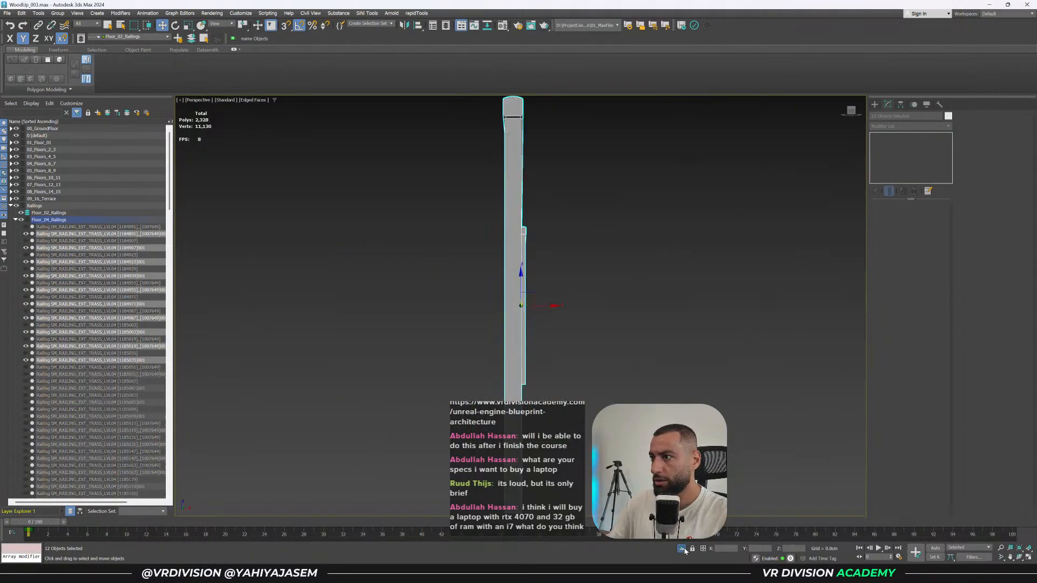
click(682, 549)
scroll(552, 388, down, 10)
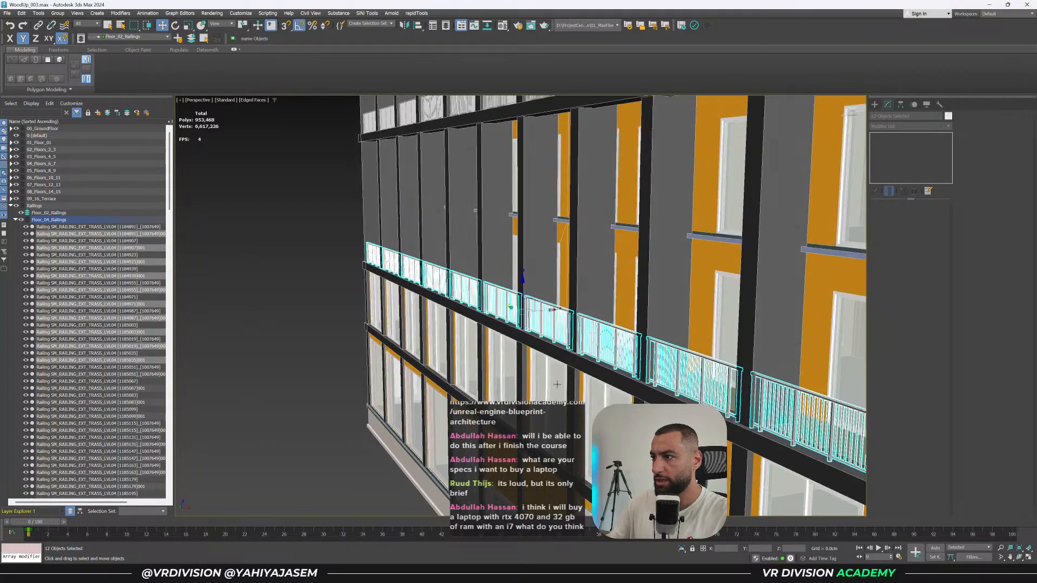
alt+middle_drag(552, 388, 622, 309)
scroll(622, 308, up, 12)
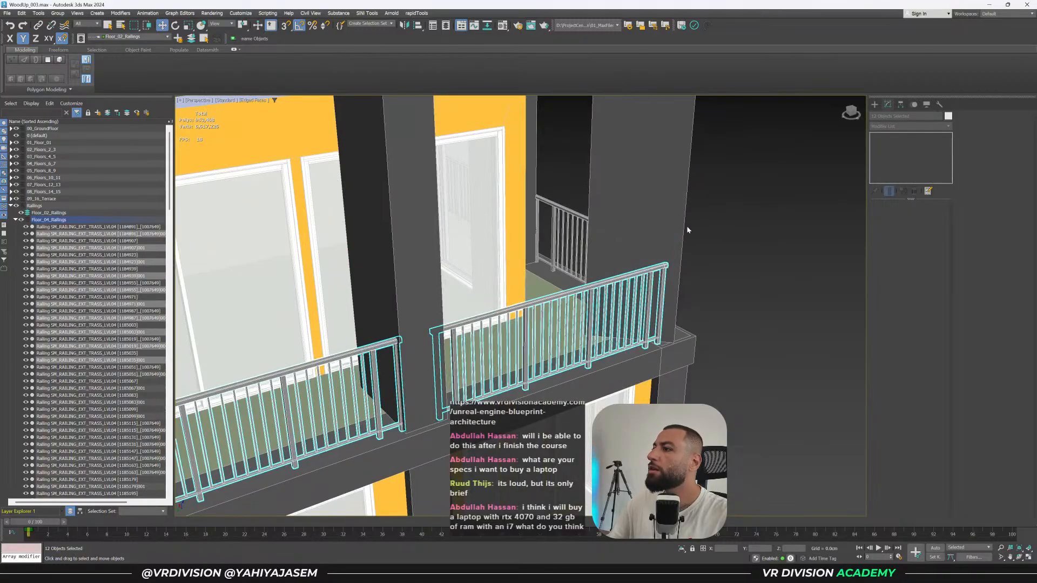
scroll(677, 259, down, 5)
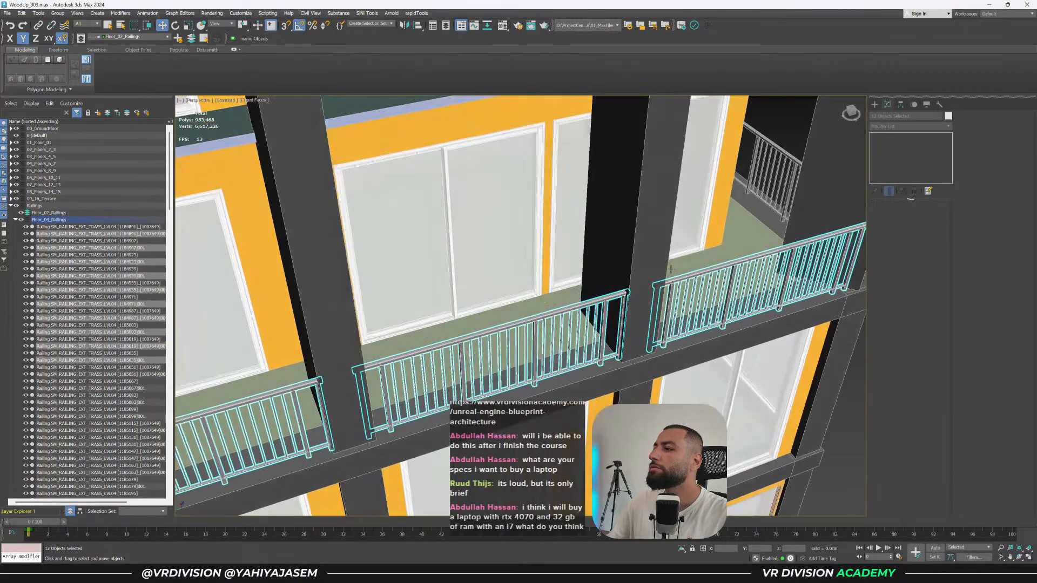
middle_drag(702, 264, 324, 354)
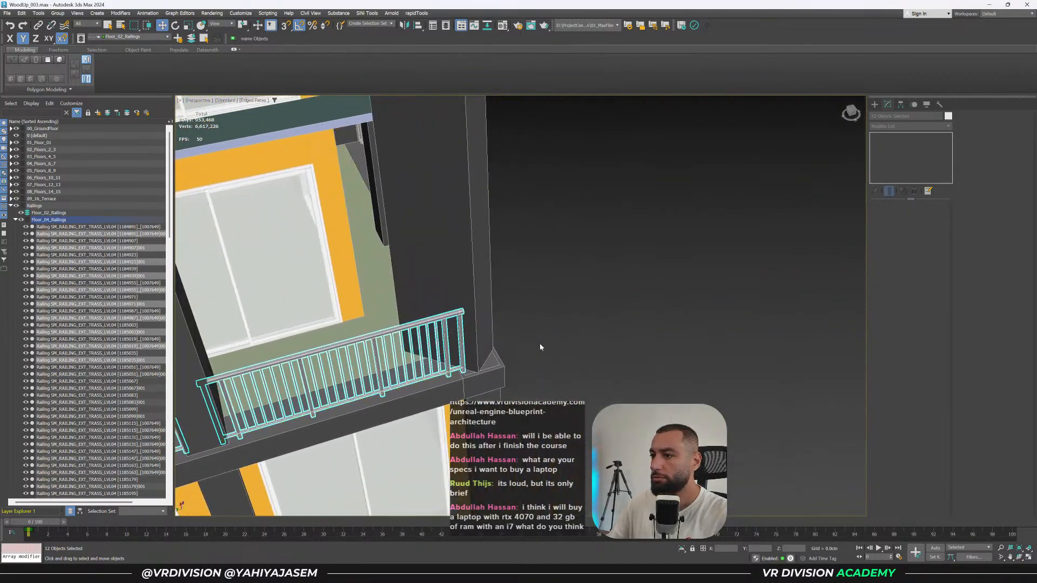
click(540, 347)
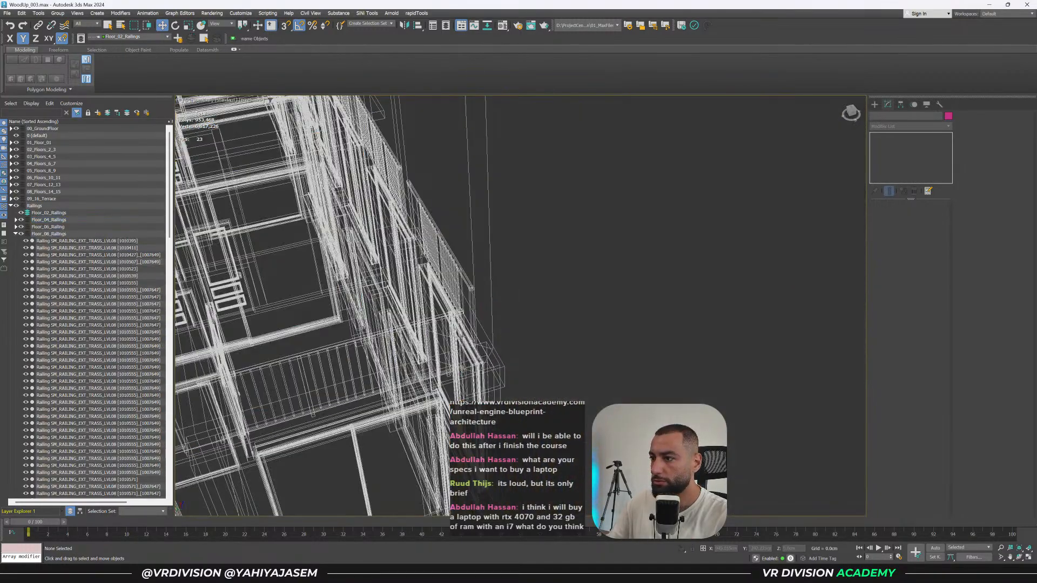
Examine the cloned side railing at the building corner and compare it with the railings on the floors above.
scroll(462, 331, up, 3)
key(F3)
click(465, 344)
scroll(465, 346, down, 5)
alt+middle_drag(460, 340, 397, 342)
scroll(399, 351, up, 8)
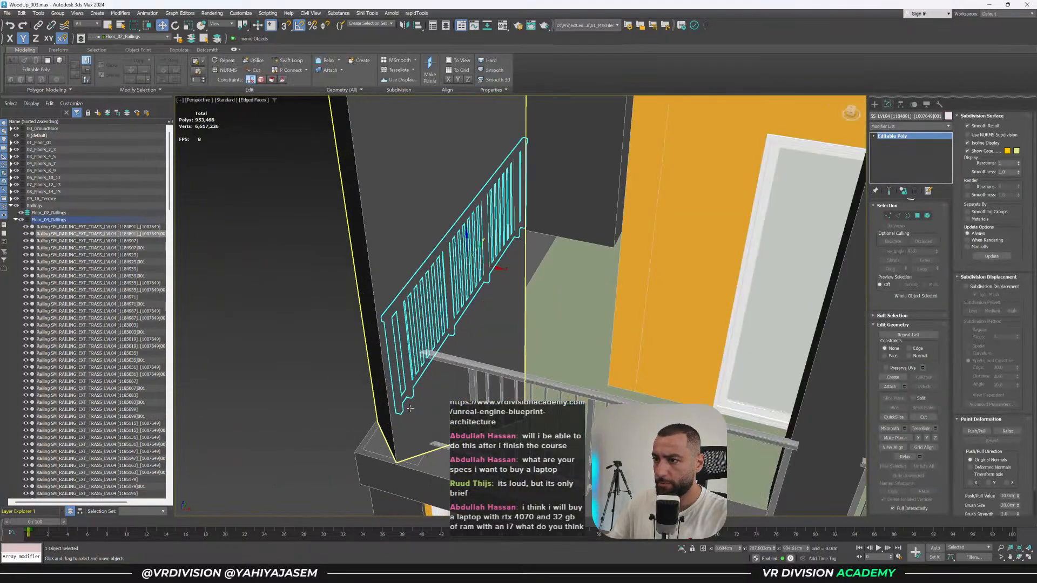
scroll(412, 408, down, 6)
alt+middle_drag(435, 331, 548, 318)
scroll(449, 249, up, 3)
scroll(449, 249, up, 2)
middle_drag(831, 118, 665, 299)
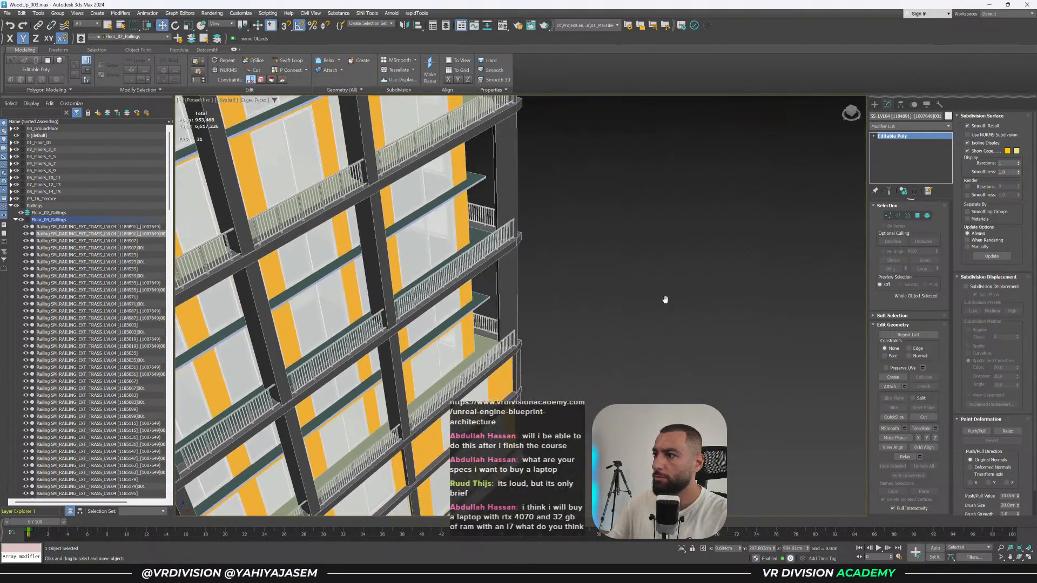
click(489, 321)
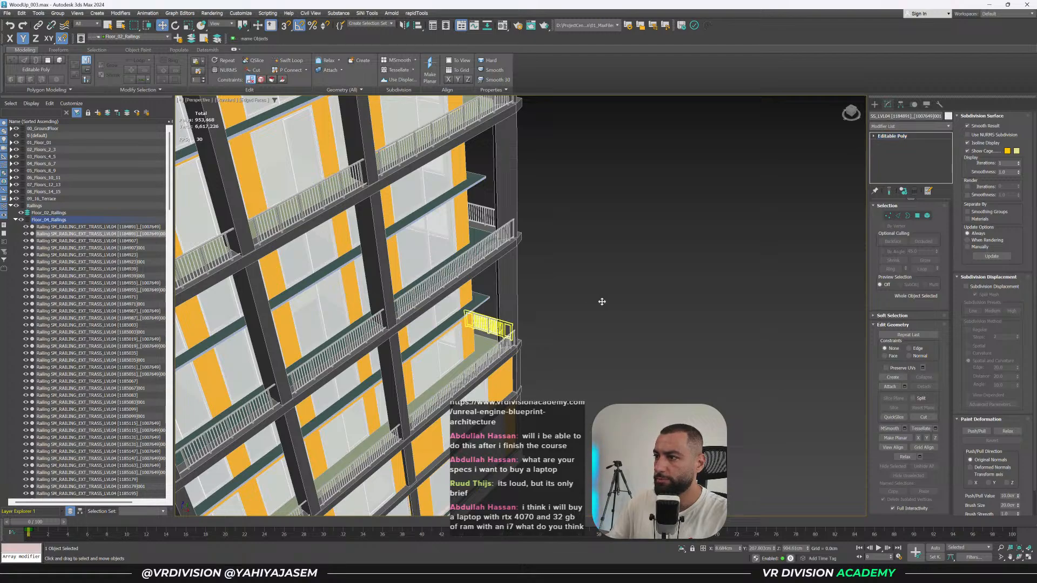
alt+middle_drag(581, 305, 471, 290)
scroll(499, 326, down, 4)
middle_drag(499, 327, 339, 293)
click(282, 283)
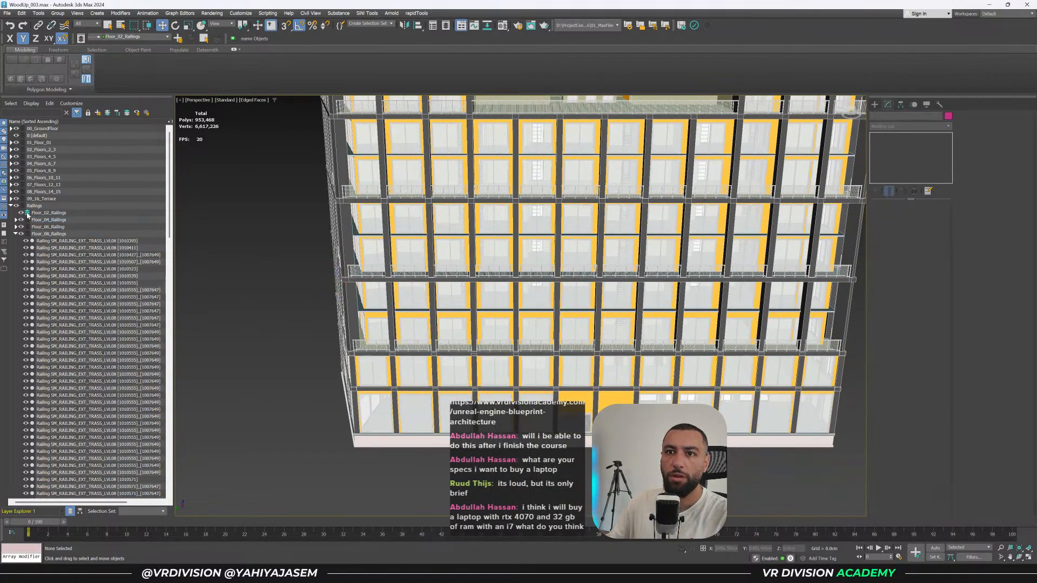
Isolate the Floor_04_Railings objects in the front view and move the lower cloned row into the Floor_02_Railings layer.
double_click(66, 220)
key(f)
key(z)
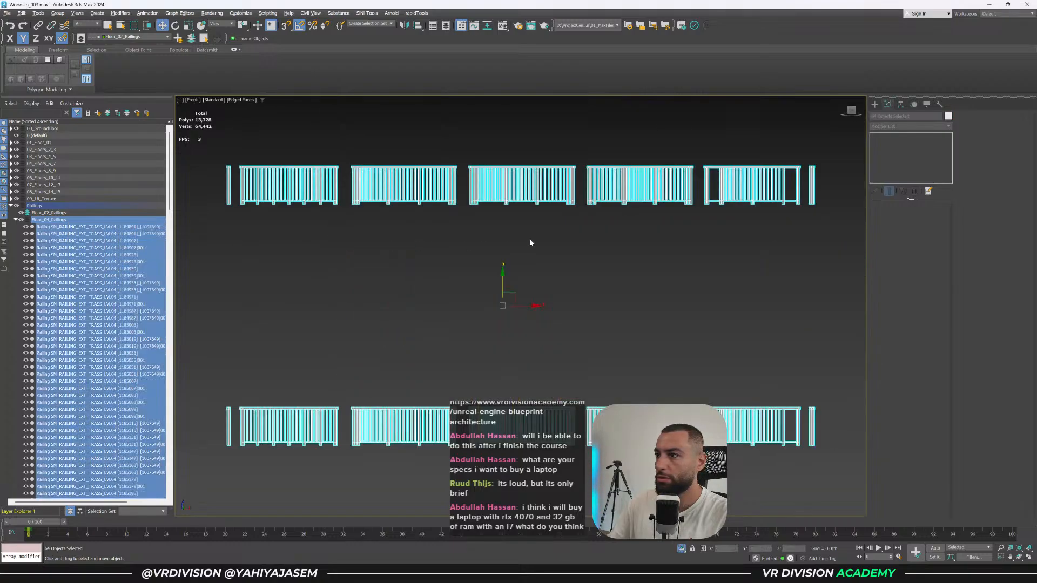
scroll(529, 243, down, 5)
alt+drag(386, 236, 385, 234)
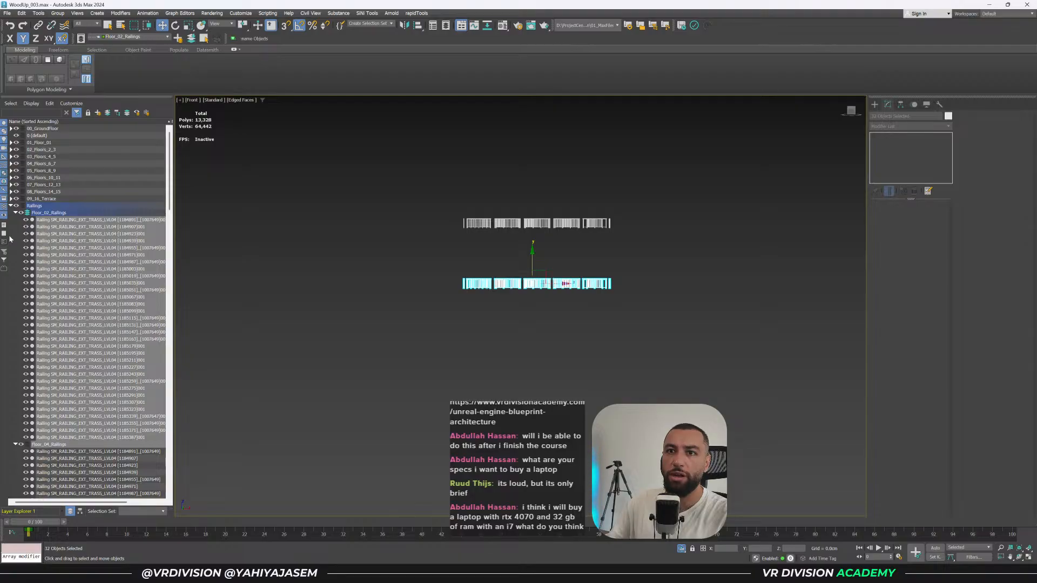
click(16, 213)
click(15, 220)
Bring the Floor_06_Railing objects into the isolated view and delete all but one end piece as a position reference.
click(16, 226)
double_click(33, 227)
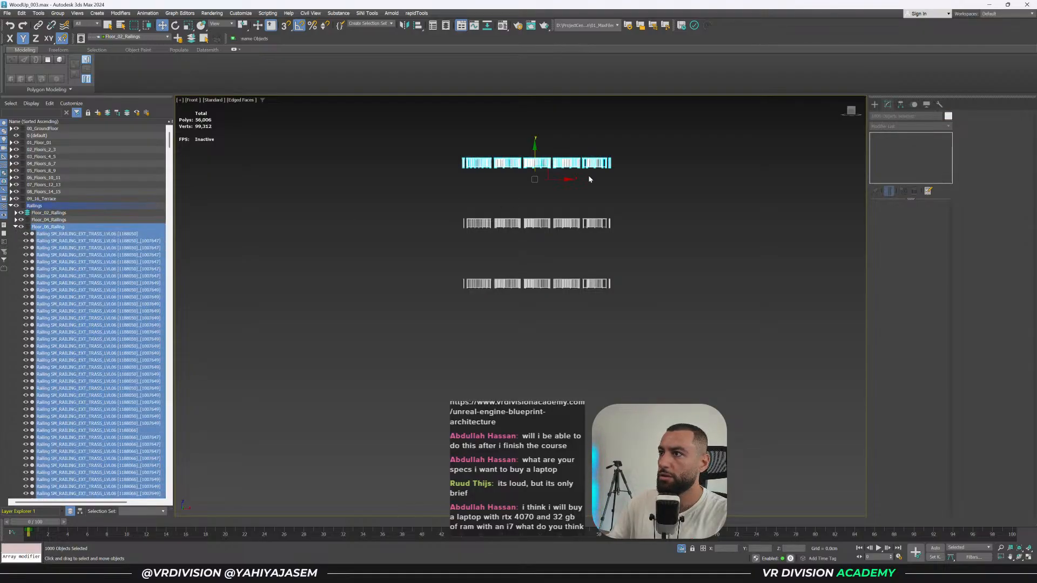
key(z)
scroll(622, 223, up, 3)
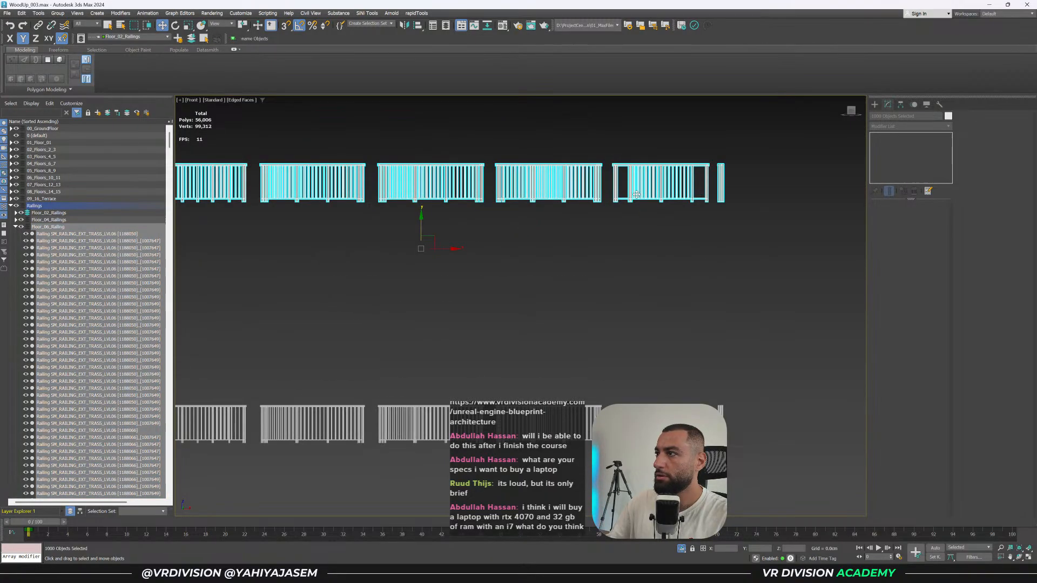
alt+click(722, 190)
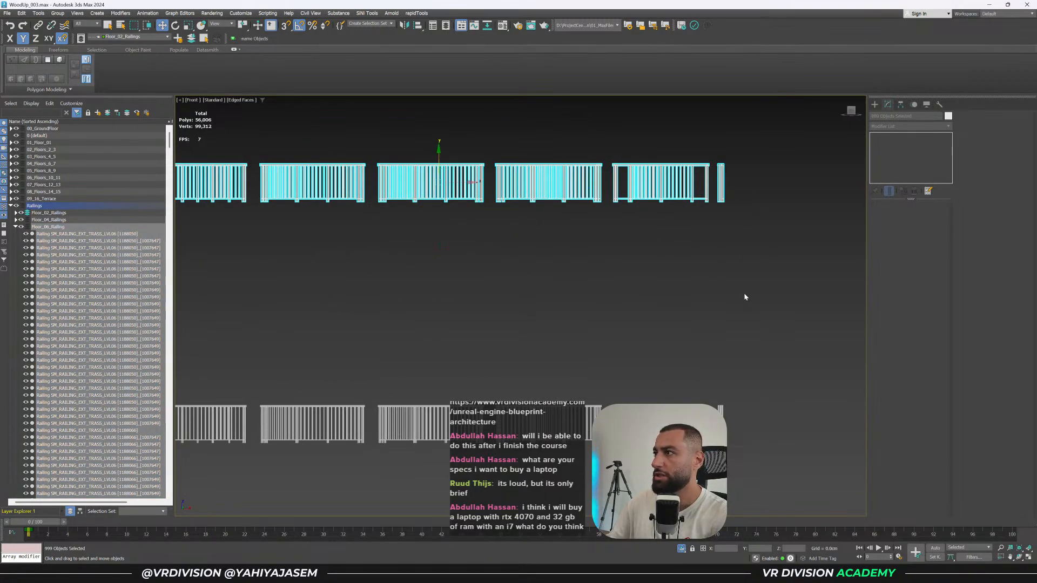
key(Delete)
drag(859, 152, 596, 289)
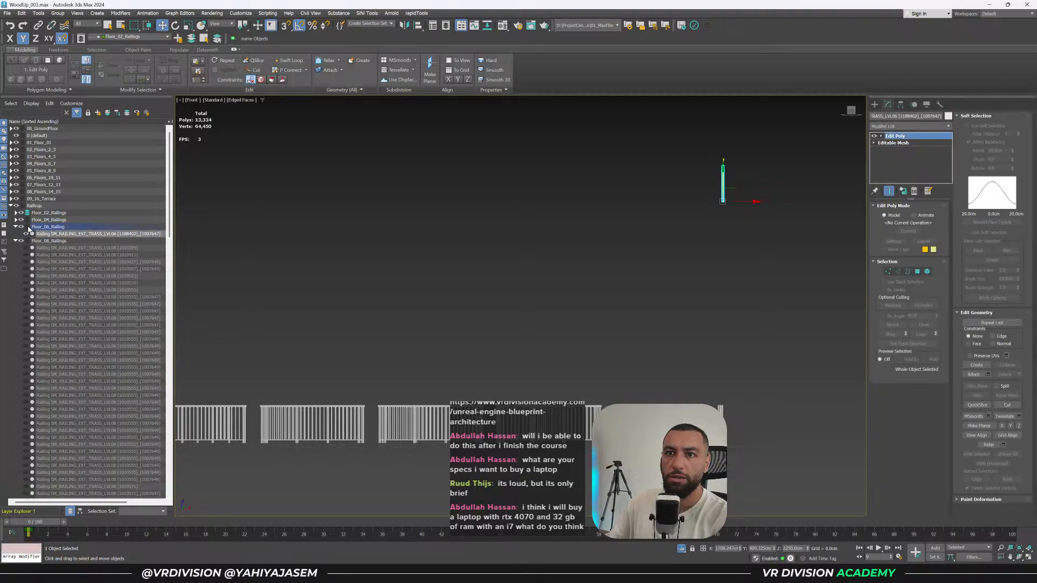
Clone the Floor_04 railing row as instances up towards the Floor_06 reference piece.
scroll(338, 279, down, 2)
middle_drag(628, 300, 691, 285)
drag(836, 304, 247, 382)
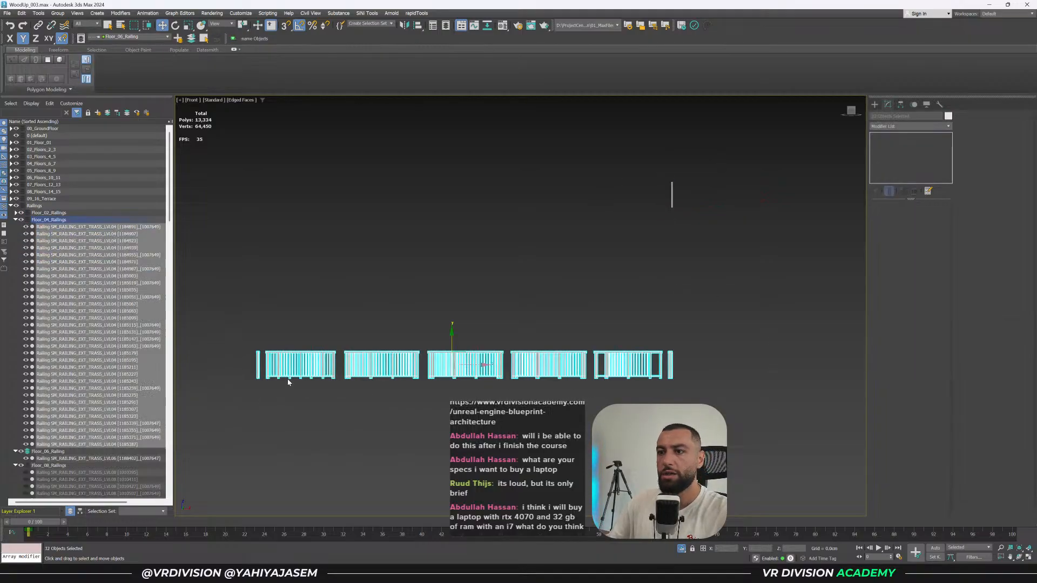
shift+drag(450, 345, 451, 218)
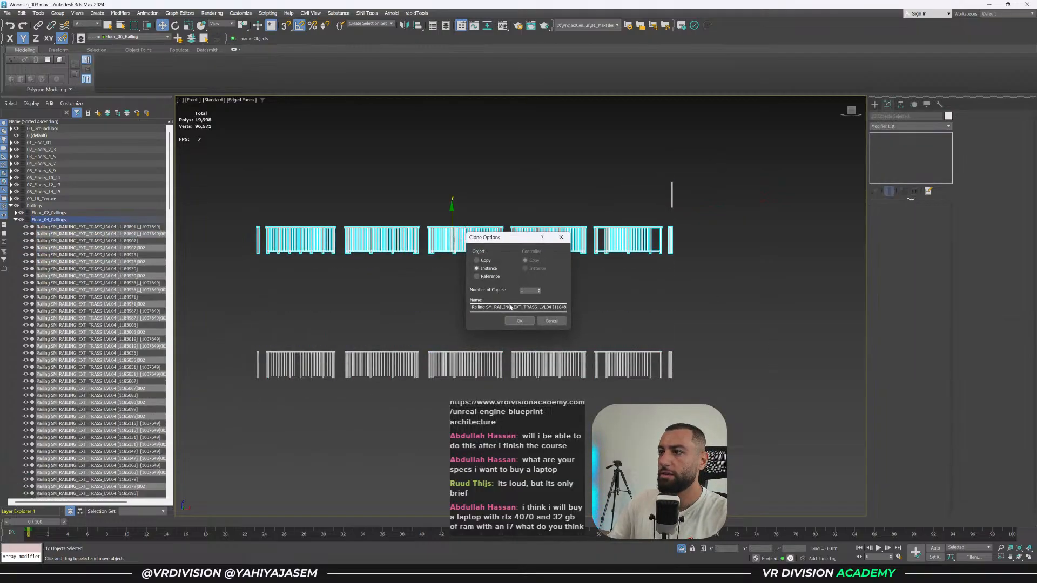
click(519, 323)
Snap the instanced row's height to the Floor_06 reference end piece and delete that reference.
middle_drag(668, 232, 656, 245)
scroll(656, 245, up, 4)
key(s)
drag(626, 316, 628, 189)
scroll(630, 134, up, 5)
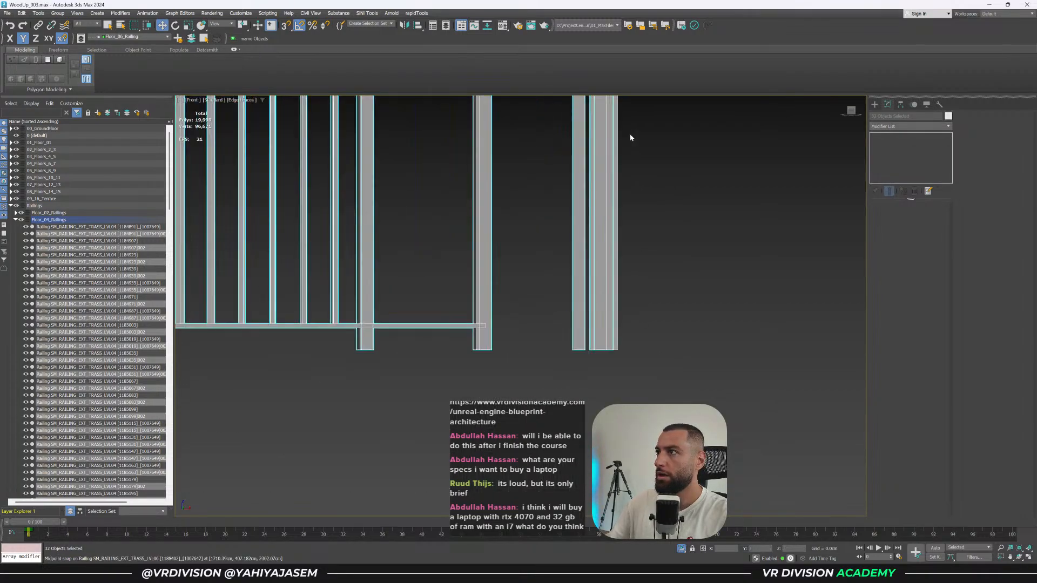
scroll(609, 219, down, 2)
scroll(605, 155, up, 3)
scroll(589, 154, up, 2)
click(567, 162)
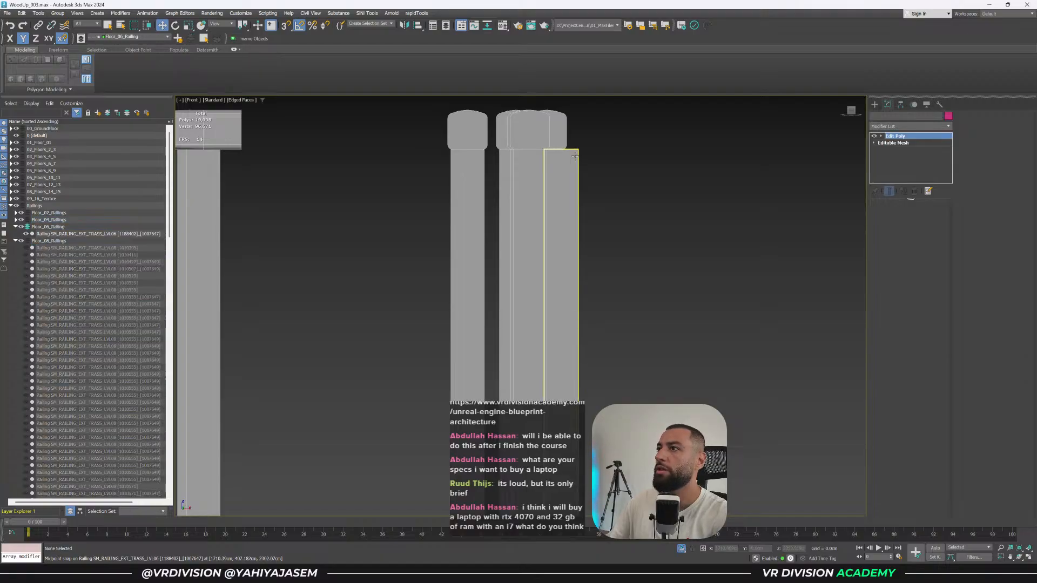
key(Delete)
Move the instanced upper railing row into the Floor_06_Railing layer.
scroll(509, 188, down, 10)
middle_drag(557, 185, 705, 216)
scroll(633, 204, down, 2)
drag(722, 203, 242, 258)
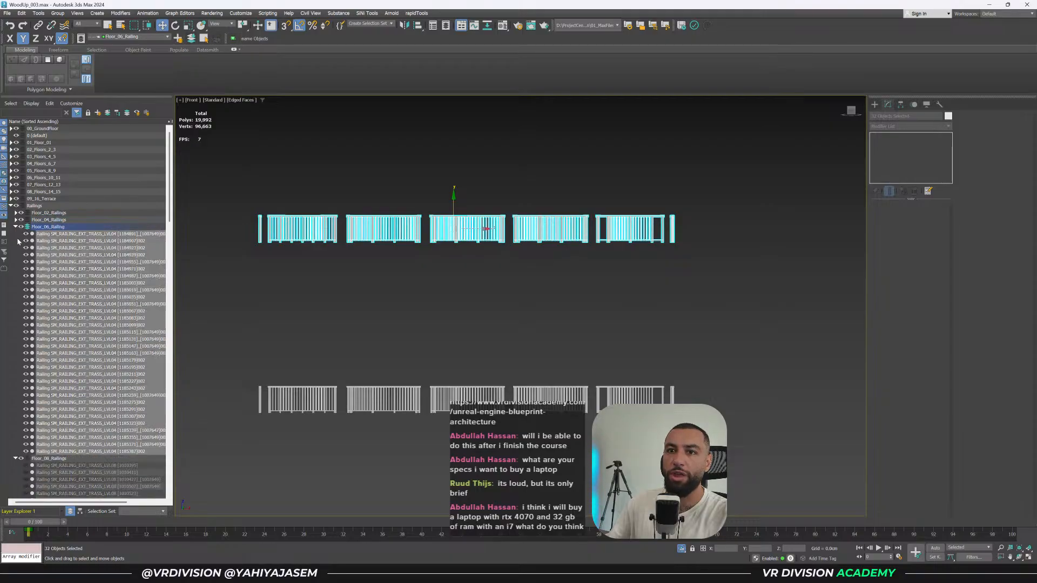
click(16, 227)
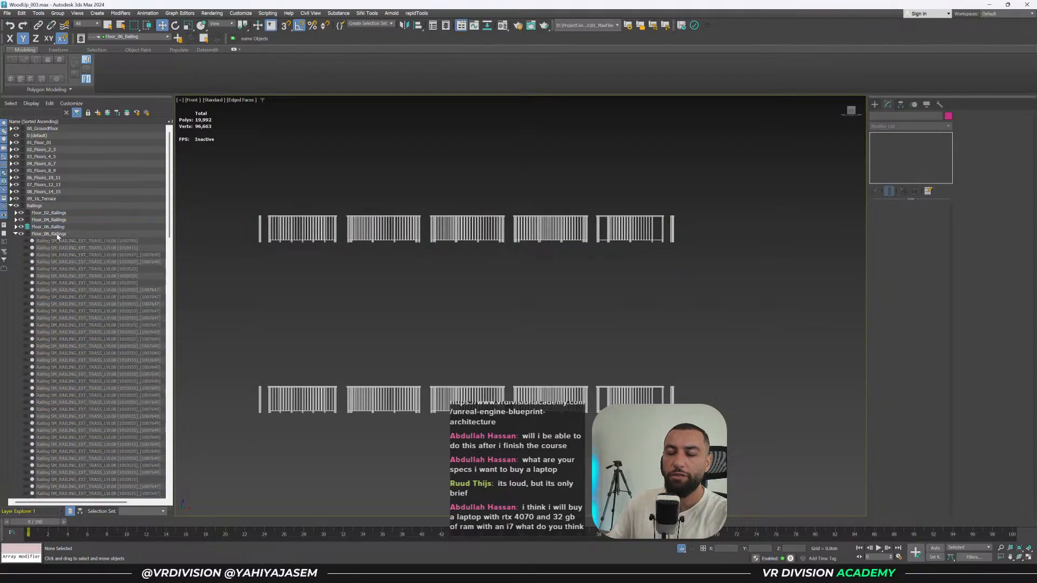
Show the Floor_08_Railings objects to check them against the other floors, and hide that layer again.
scroll(51, 245, down, 15)
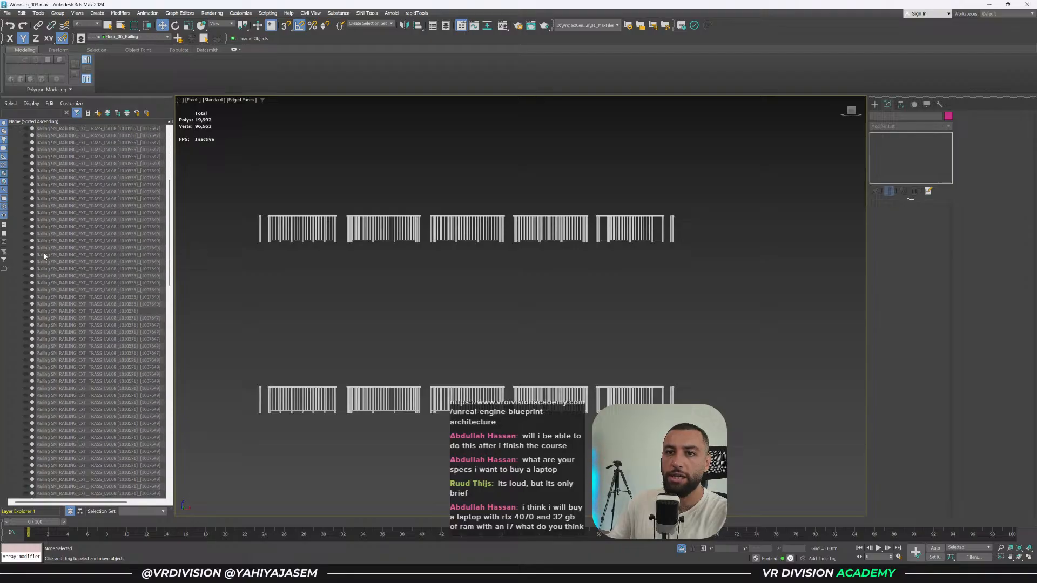
scroll(44, 254, down, 5)
scroll(43, 255, up, 20)
double_click(42, 235)
click(26, 242)
mouse_move(404, 230)
middle_down()
mouse_move(445, 291)
mouse_move(481, 274)
mouse_move(637, 293)
mouse_move(387, 229)
middle_up()
key(z)
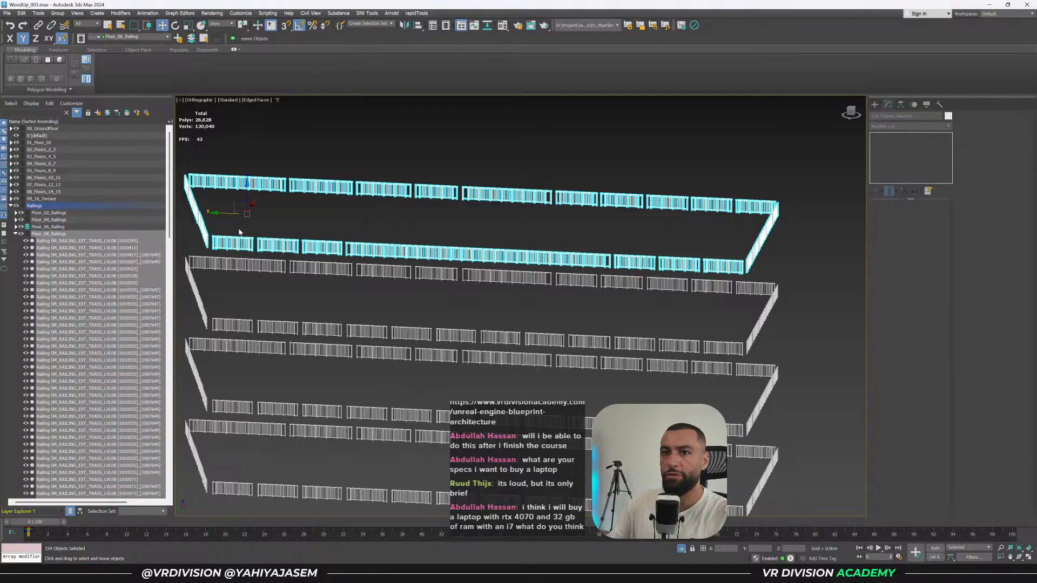
click(22, 235)
click(16, 234)
Show all Floor_10_Railings objects in the front view and delete everything except one end piece as a reference.
double_click(35, 242)
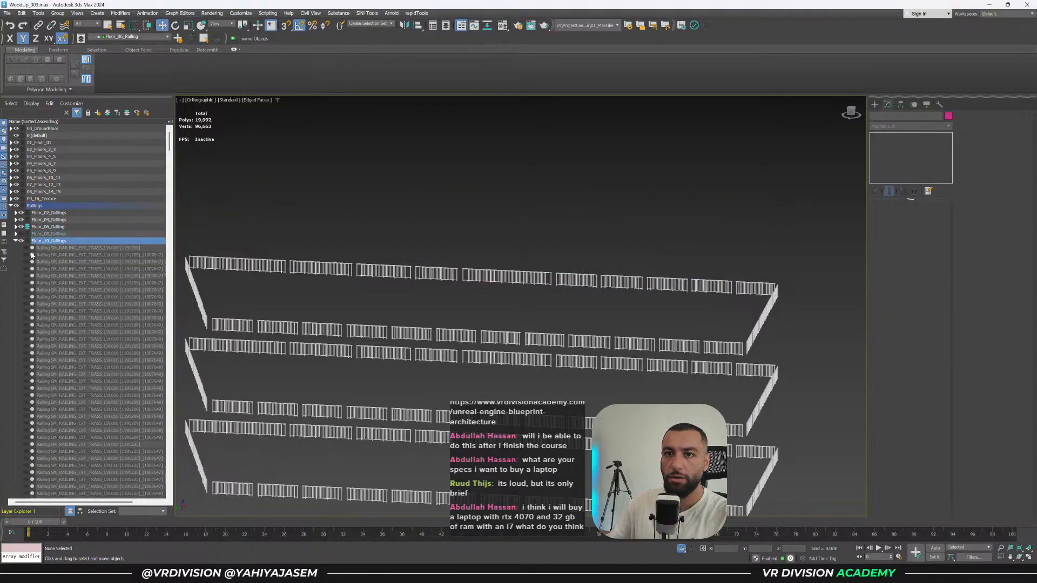
click(26, 255)
key(f)
key(z)
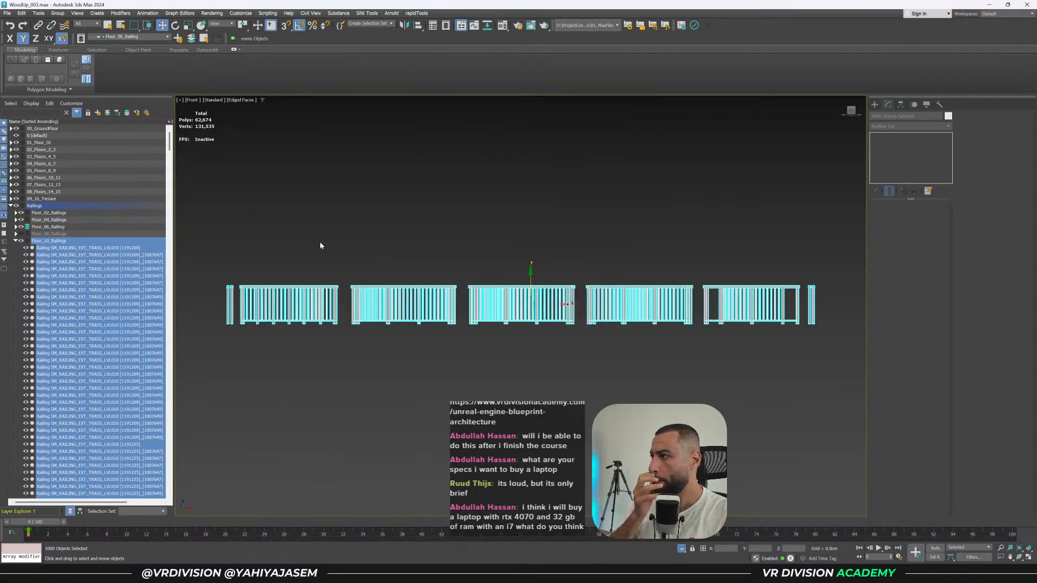
scroll(807, 299, up, 6)
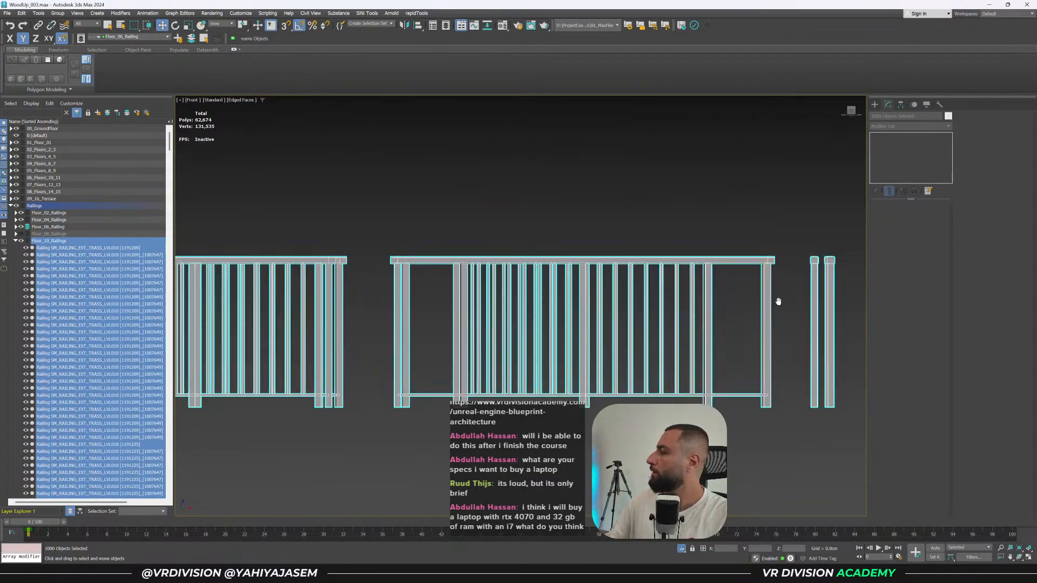
middle_drag(666, 311, 518, 309)
scroll(571, 310, up, 2)
alt+click(511, 332)
scroll(510, 332, down, 5)
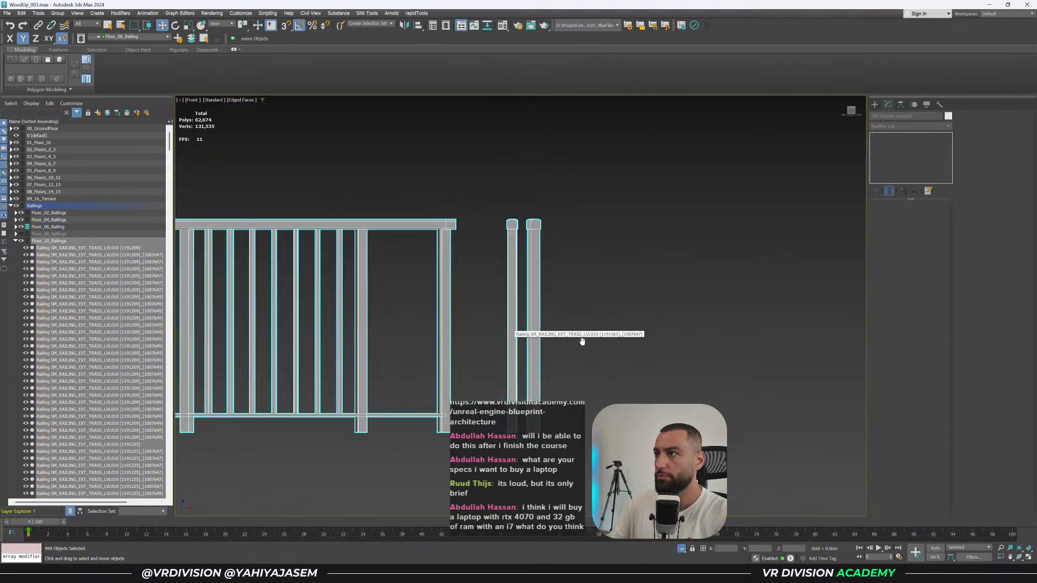
key(Delete)
Clone the merged railing row as an instance, raised to about the height of the Floor_10 reference end piece.
middle_drag(509, 371, 651, 260)
scroll(586, 322, down, 4)
scroll(650, 260, down, 3)
middle_drag(649, 313, 654, 213)
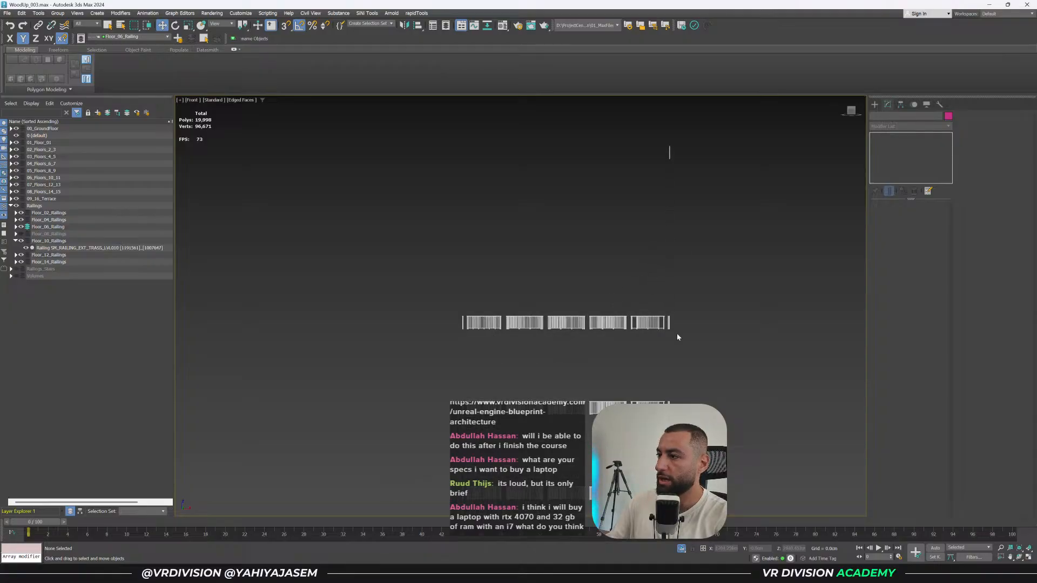
drag(382, 439, 382, 439)
shift+drag(562, 377, 595, 123)
key(Return)
Vertex-snap the instanced row's height to the bottom of the Floor_10 reference end piece and delete that reference.
scroll(640, 131, up, 2)
scroll(684, 153, down, 2)
scroll(684, 153, up, 5)
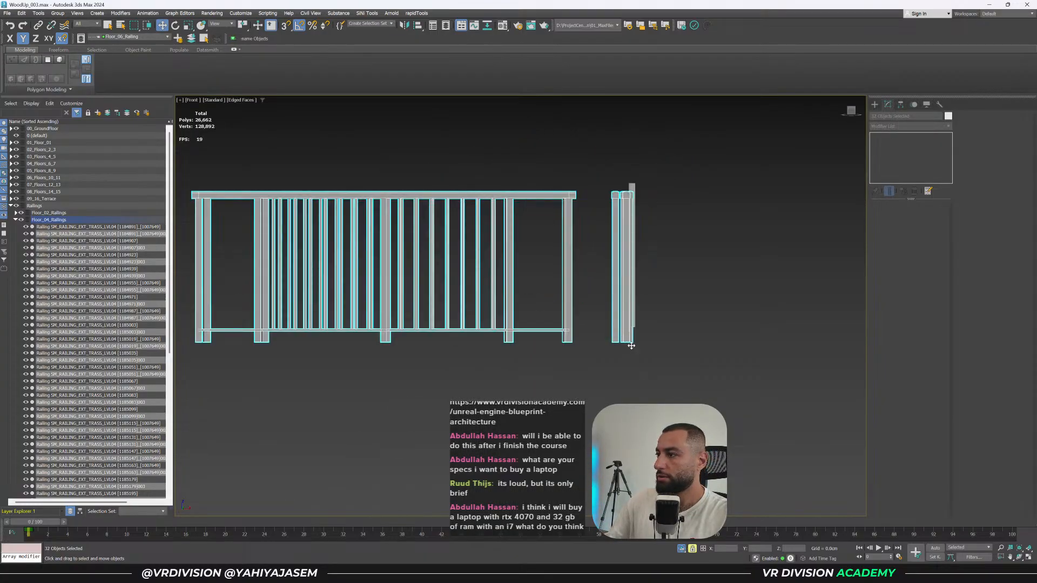
middle_drag(650, 345, 615, 375)
key(s)
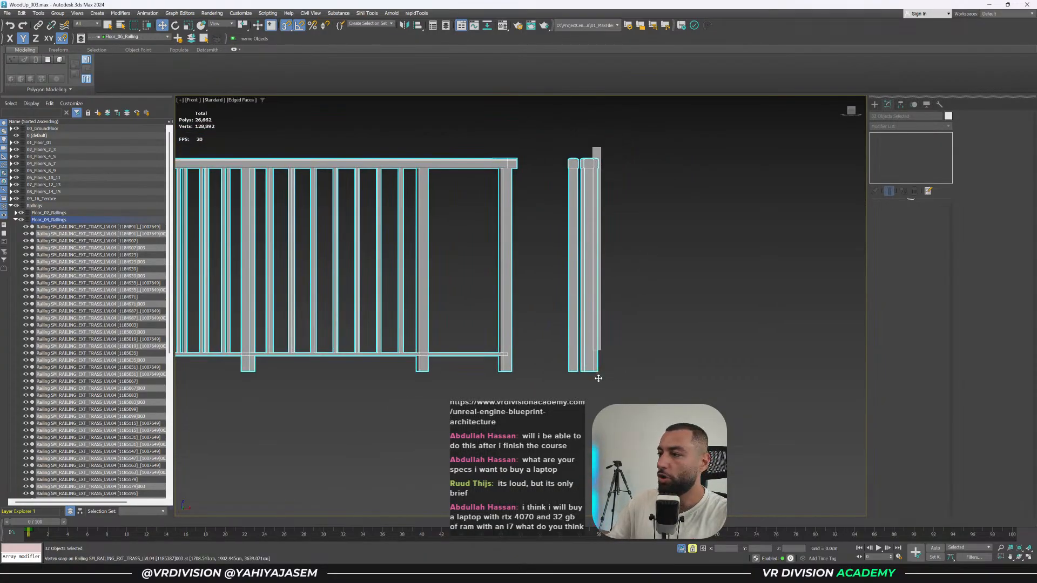
drag(598, 375, 602, 353)
key(s)
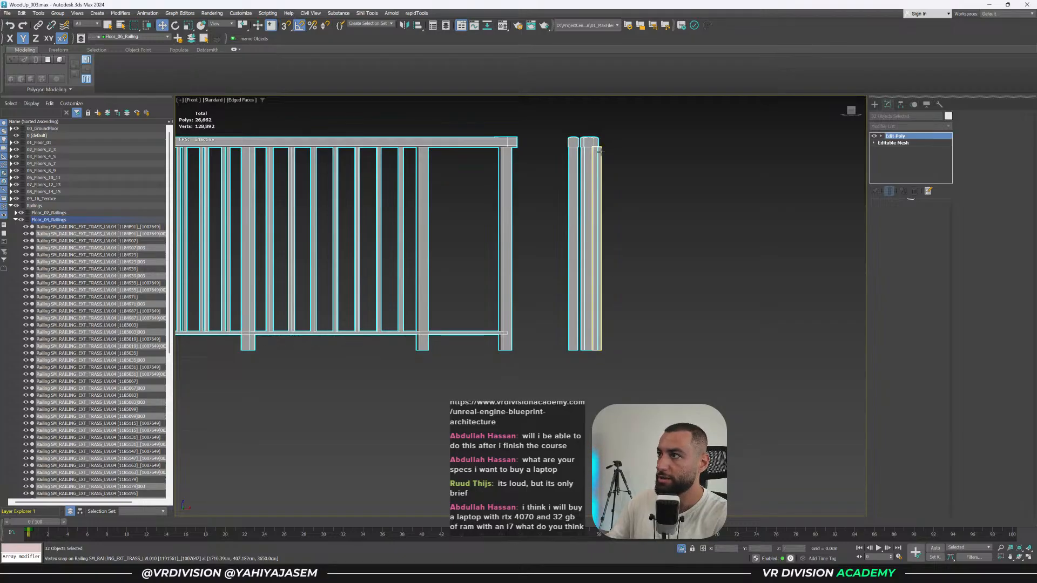
click(607, 156)
scroll(637, 189, down, 5)
scroll(669, 200, down, 3)
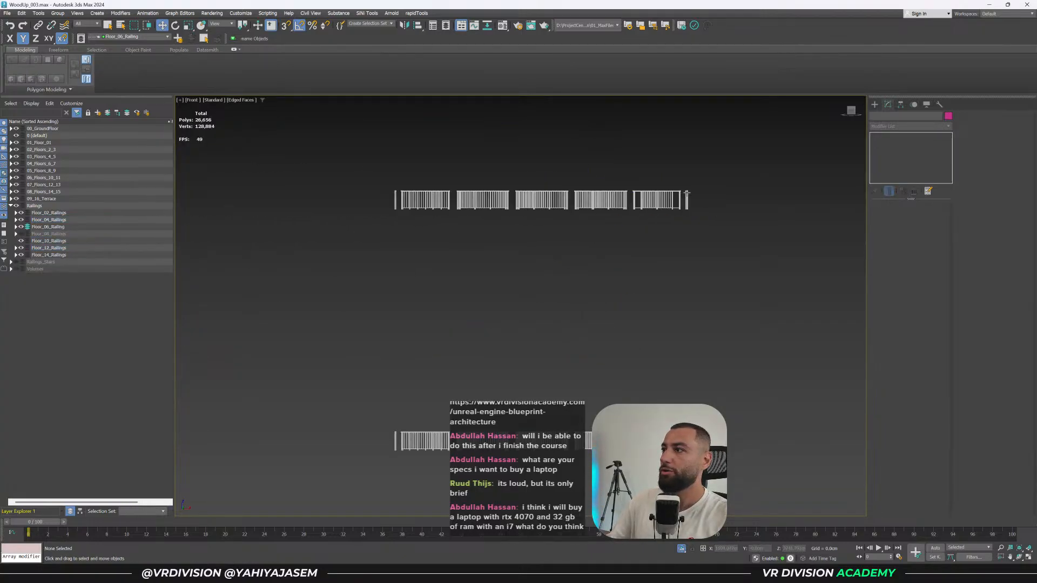
Move the new instanced railing row into the Floor_10_Railings layer.
drag(260, 252, 176, 249)
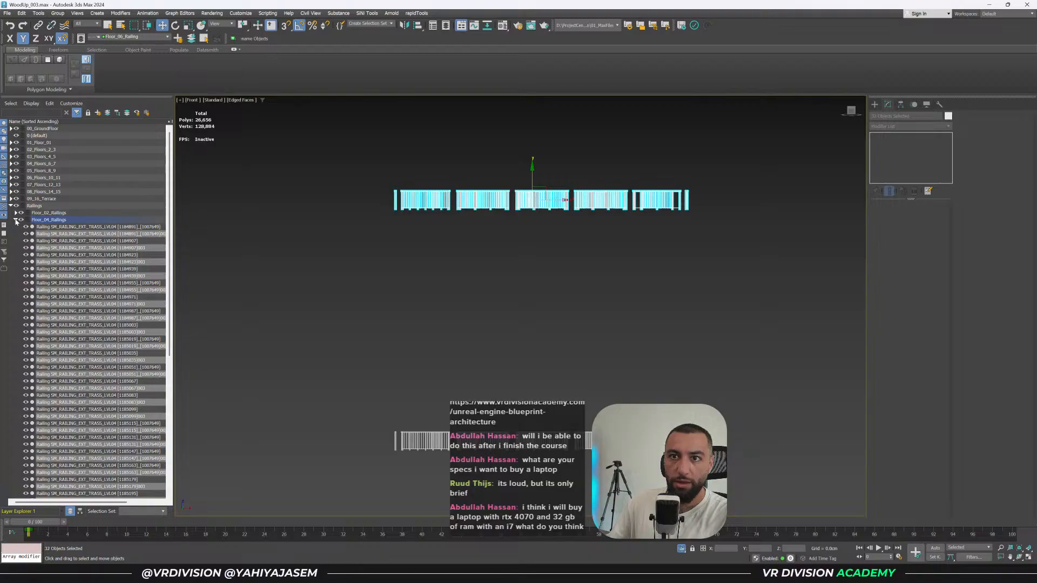
click(17, 221)
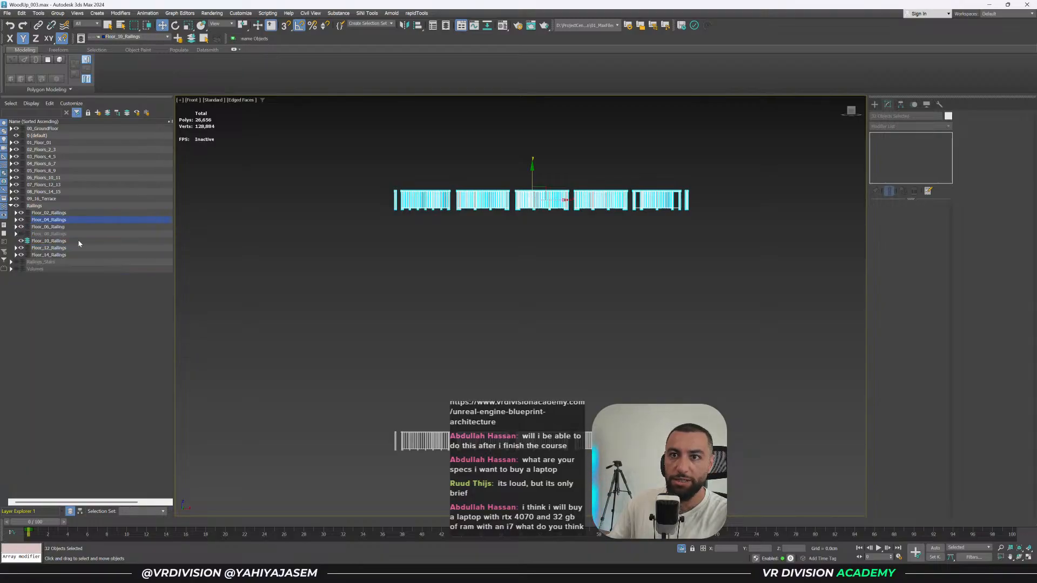
click(197, 43)
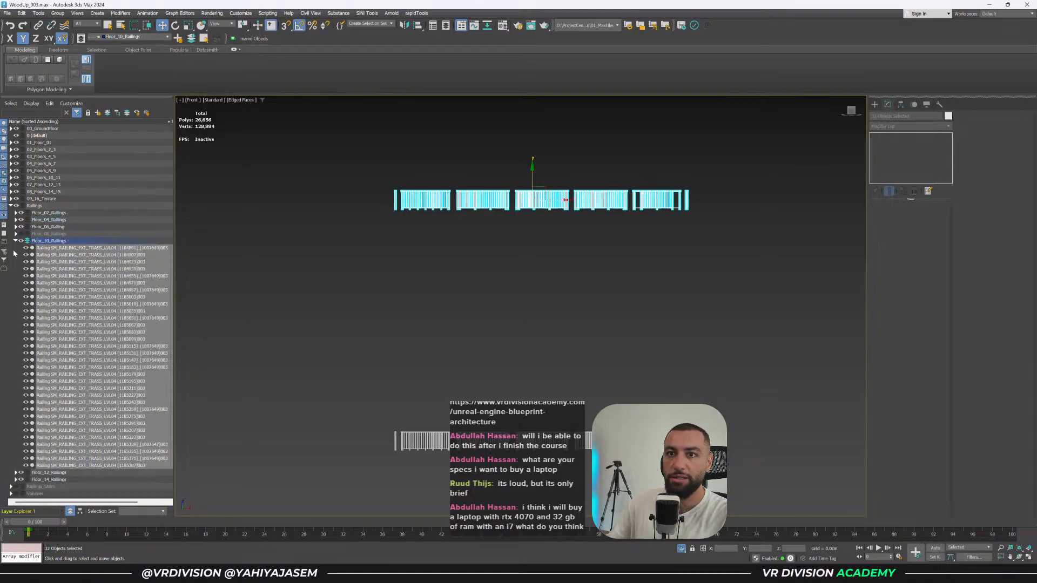
click(16, 241)
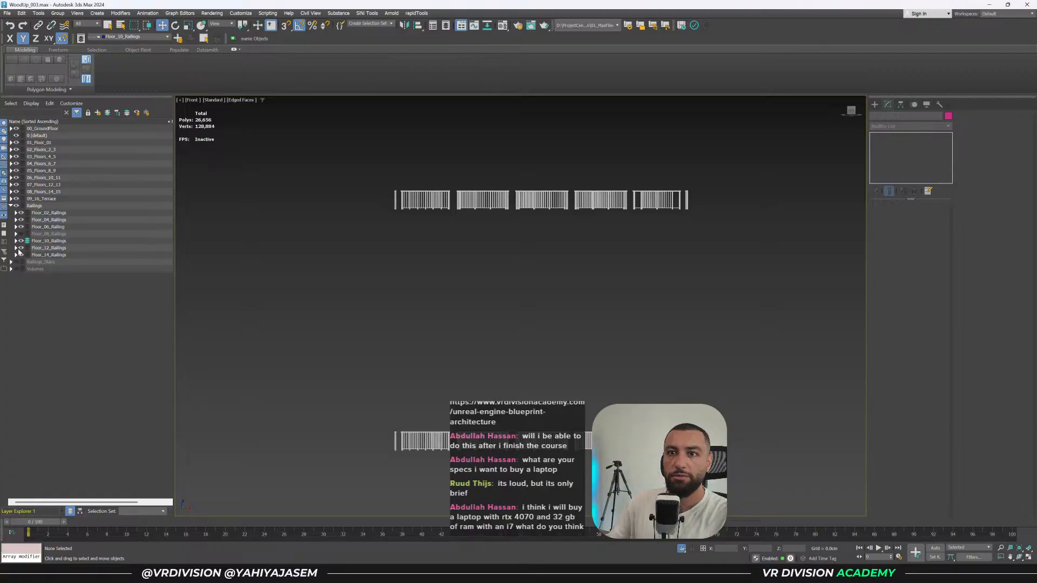
Show all Floor_12_Railings objects and delete everything except one end piece as a height reference.
click(16, 248)
double_click(47, 249)
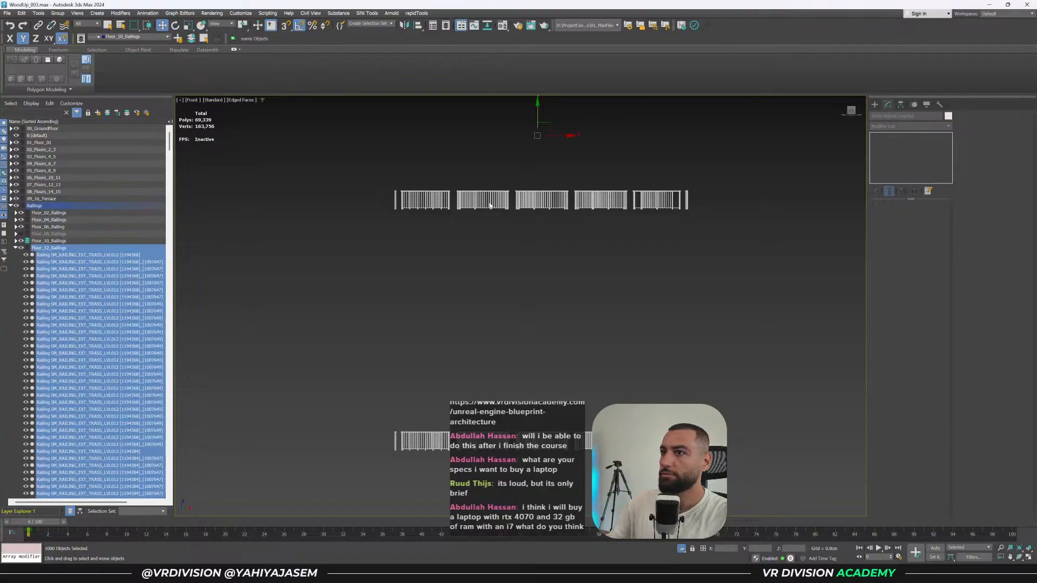
scroll(490, 205, down, 4)
middle_drag(492, 220, 494, 271)
scroll(543, 251, up, 4)
drag(692, 232, 323, 296)
middle_drag(473, 240, 467, 312)
drag(465, 235, 292, 262)
scroll(594, 197, up, 10)
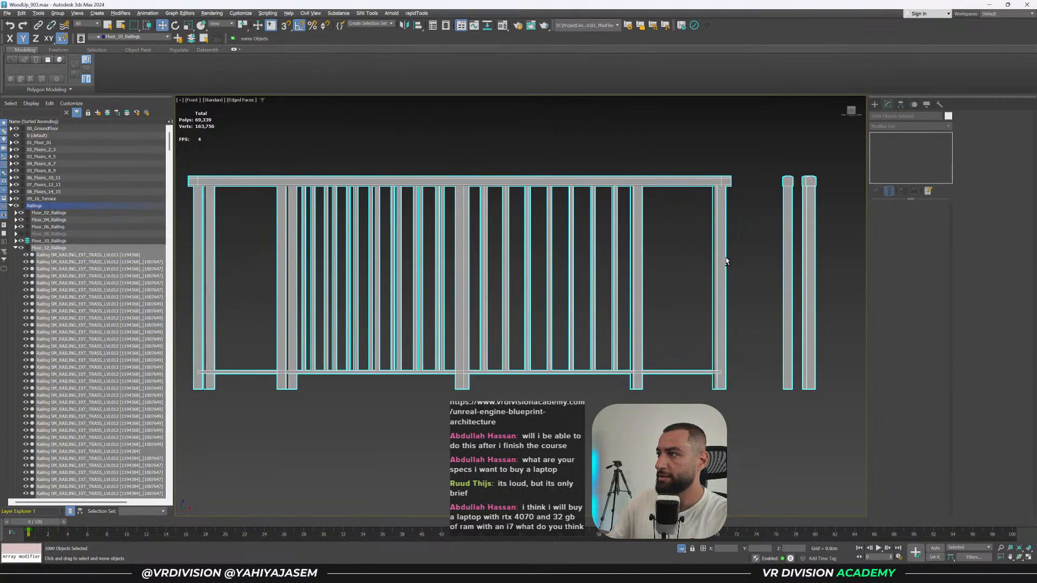
scroll(725, 262, down, 5)
key(Delete)
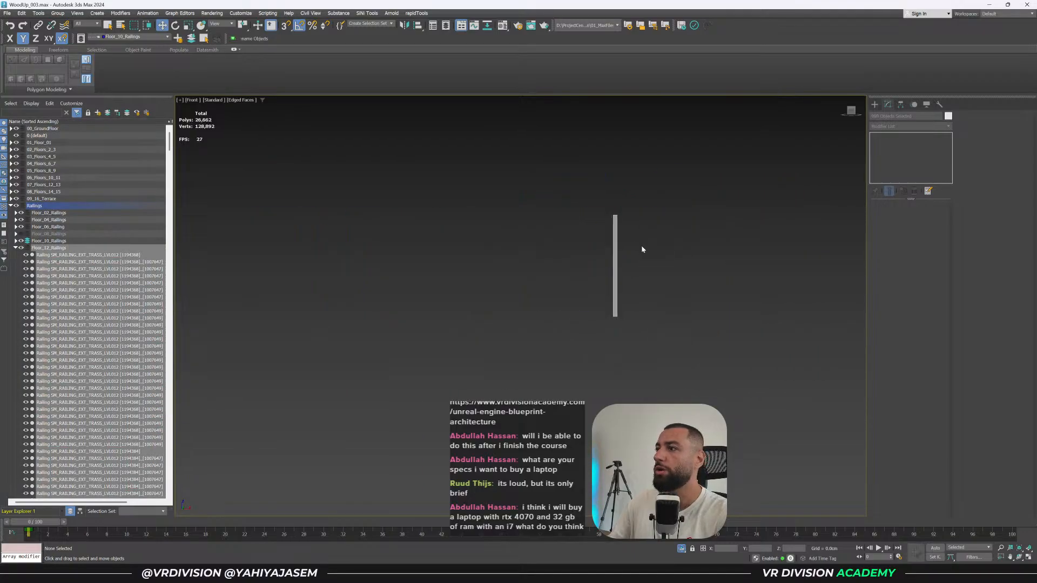
Clone the Floor_10 railing row upward as one instance, close to the Floor_12 reference piece.
scroll(642, 249, down, 5)
drag(651, 331, 354, 410)
shift+drag(465, 352, 465, 169)
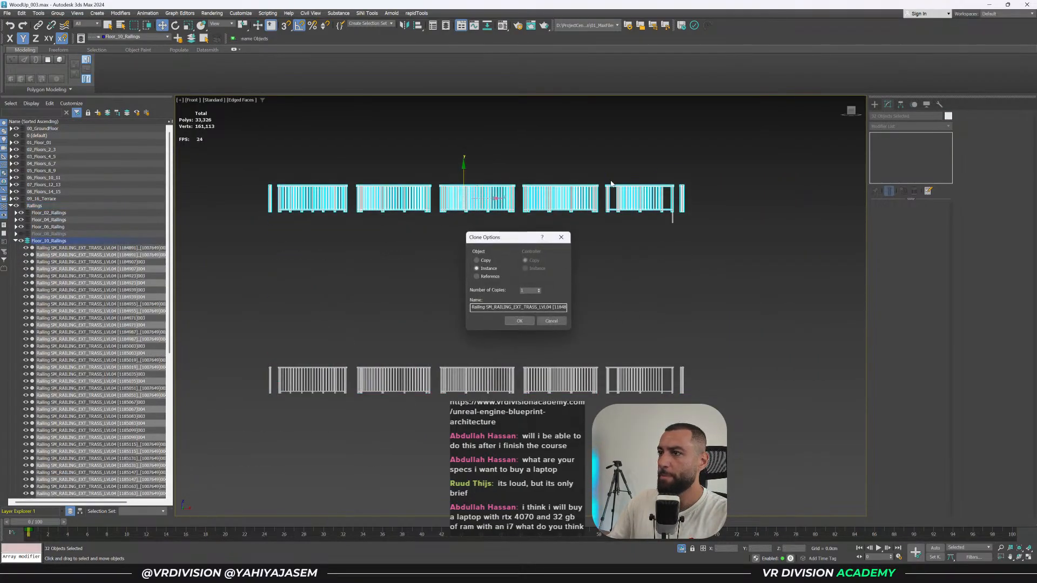
click(519, 321)
Vertex-snap the bottom of the instanced row to the bottom of the Floor_12 reference end piece.
scroll(528, 209, up, 10)
key(s)
key(space)
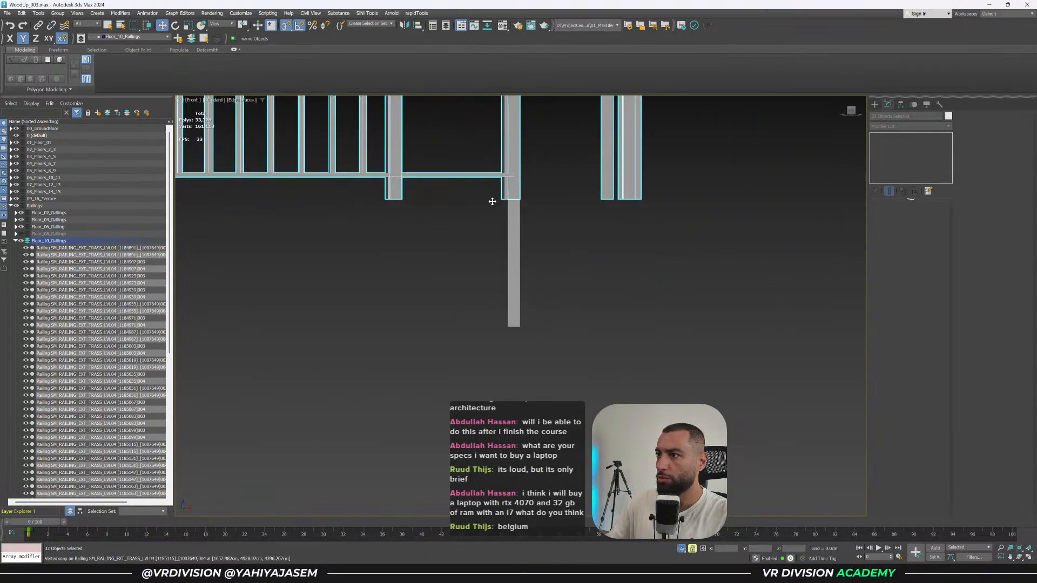
drag(498, 201, 505, 324)
key(s)
key(Delete)
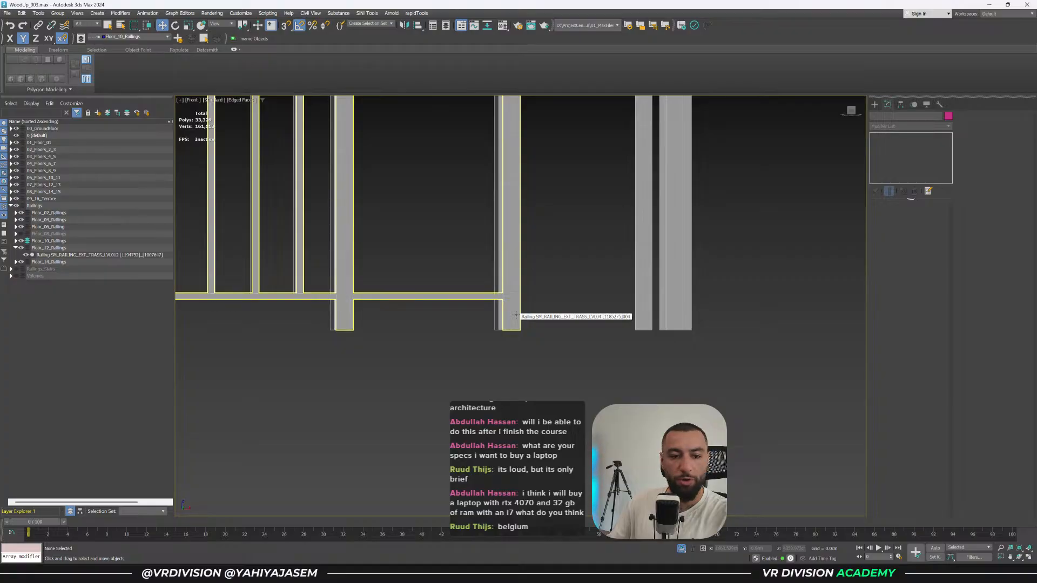
click(516, 315)
scroll(540, 335, down, 2)
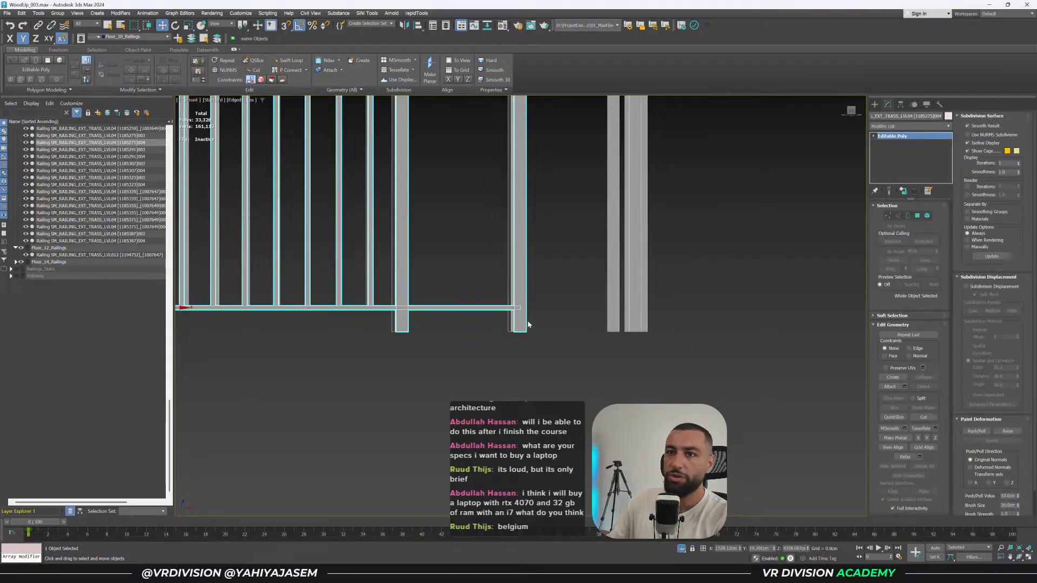
scroll(585, 322, down, 4)
click(610, 324)
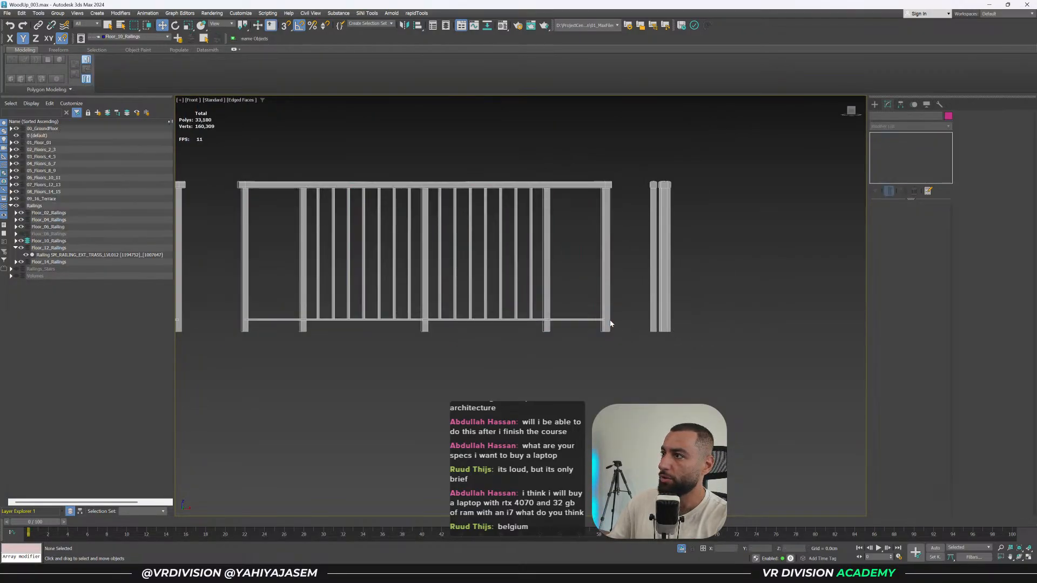
click(616, 326)
Select the leftover Floor_12 reference end piece, check it against the row in an orbited view, and delete it.
scroll(617, 326, up, 2)
drag(622, 326, 589, 348)
scroll(601, 332, down, 5)
alt+middle_drag(609, 320, 569, 294)
alt+drag(522, 335, 522, 337)
middle_drag(487, 203, 506, 272)
alt+drag(492, 250, 458, 149)
middle_drag(516, 243, 492, 201)
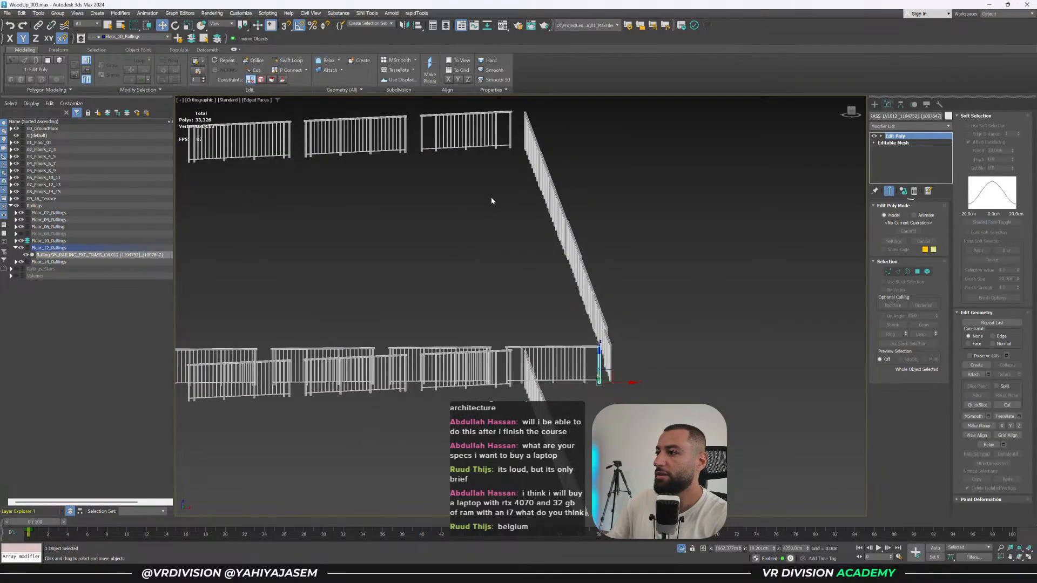
click(503, 222)
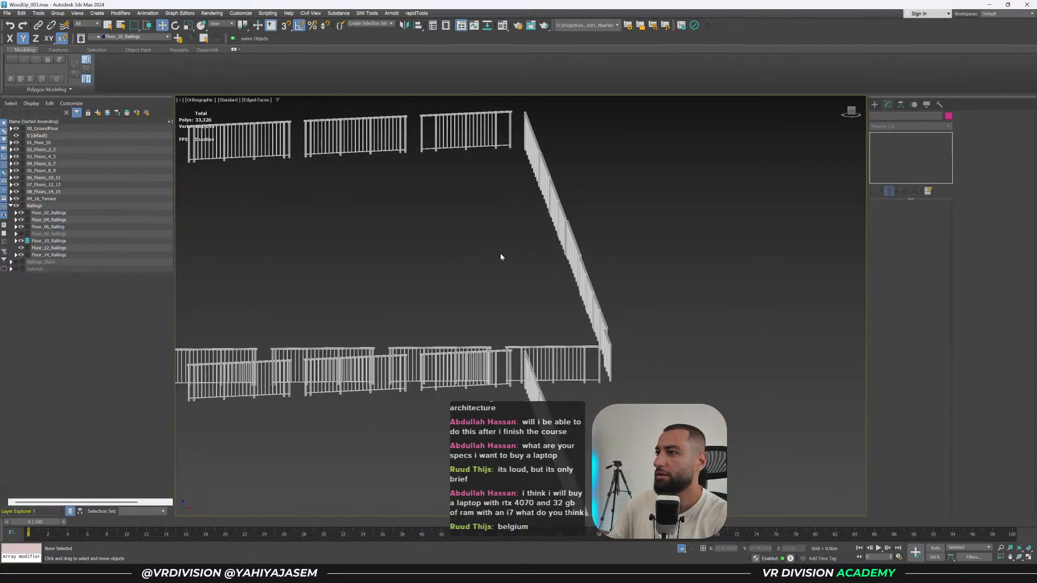
scroll(678, 224, down, 3)
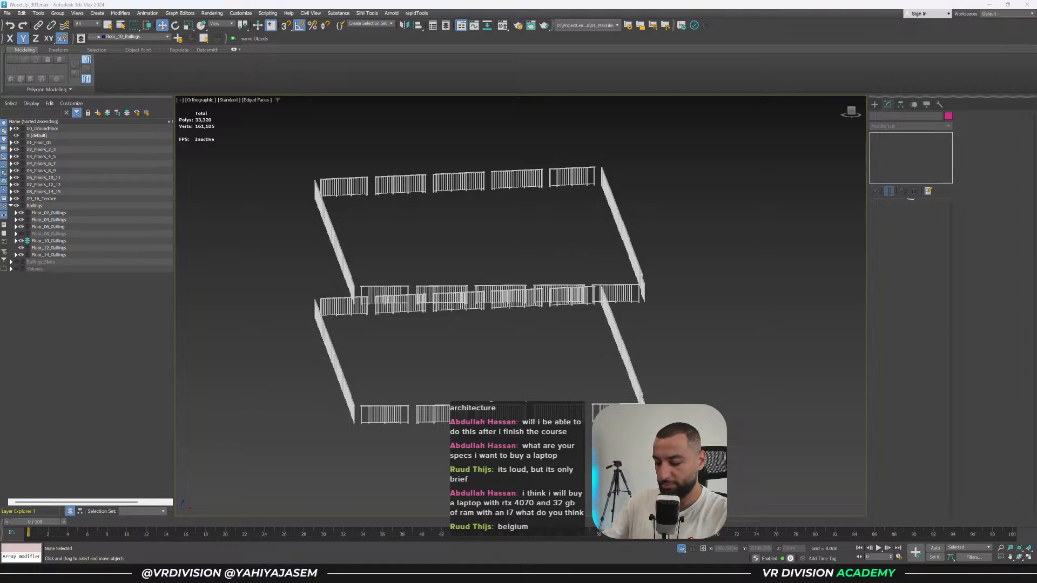
Select the topmost instanced railing row and move it into the Floor_12_Railings layer.
alt+middle_drag(263, 212, 526, 199)
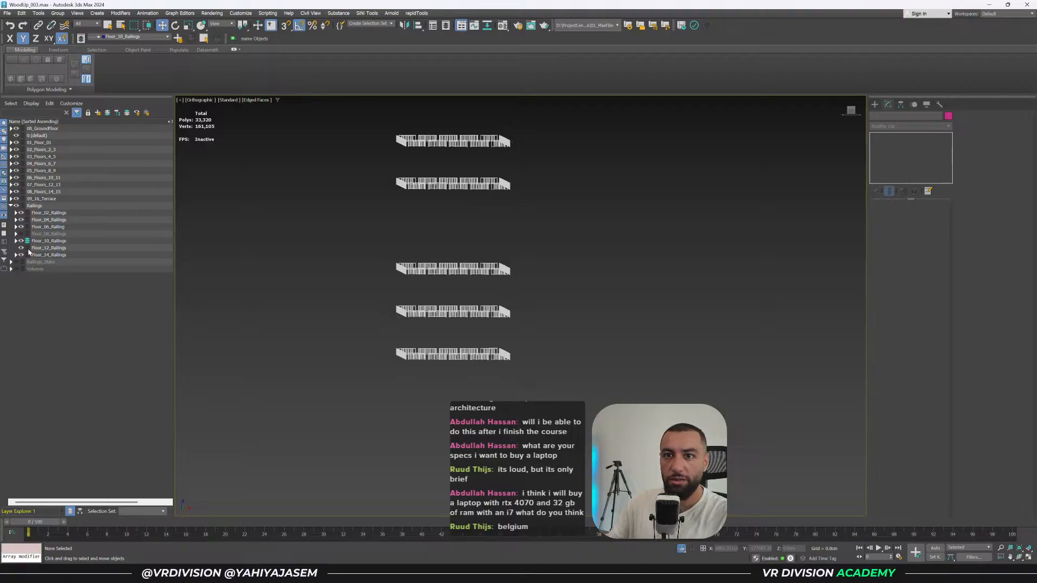
drag(558, 123, 270, 176)
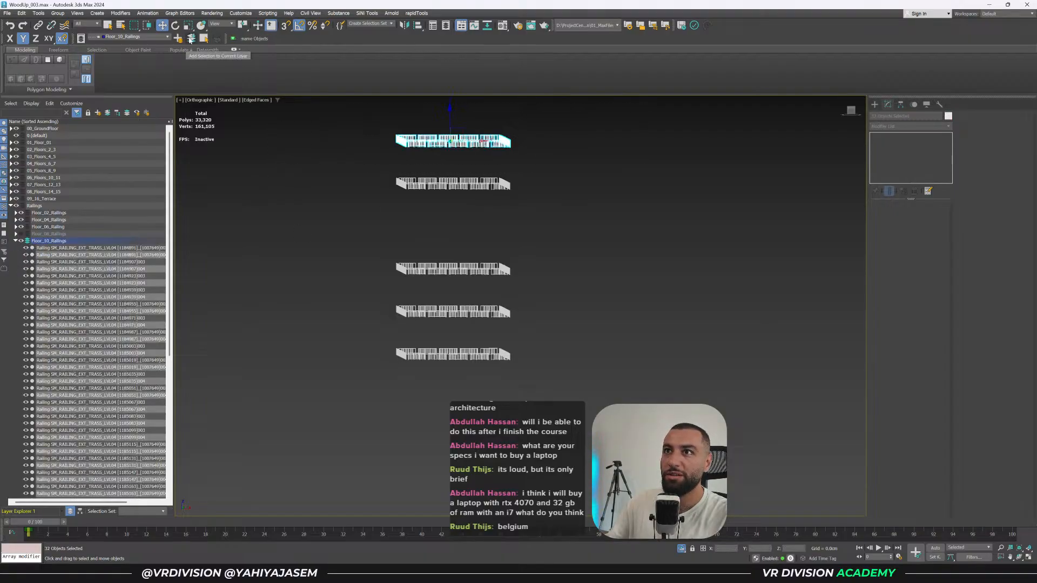
click(16, 241)
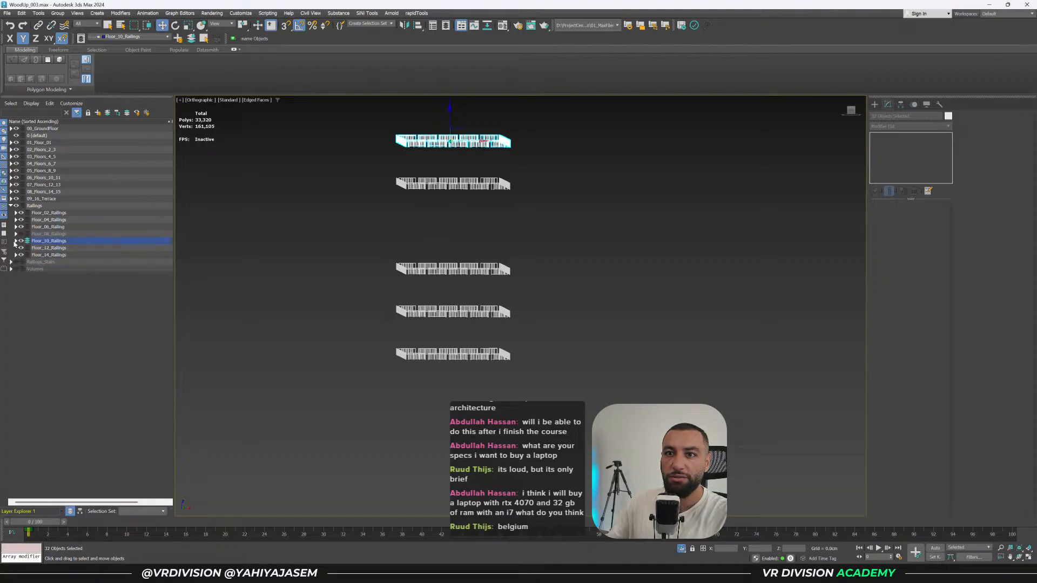
click(192, 40)
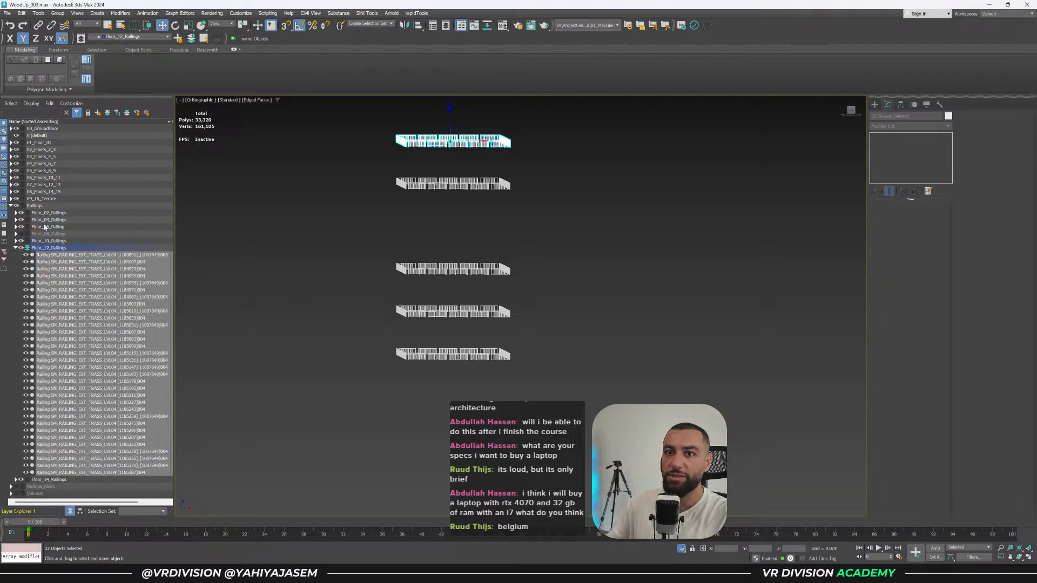
click(15, 248)
Show all Floor_14_Railings objects in the front view and delete everything except one end piece as a reference.
click(15, 256)
double_click(54, 256)
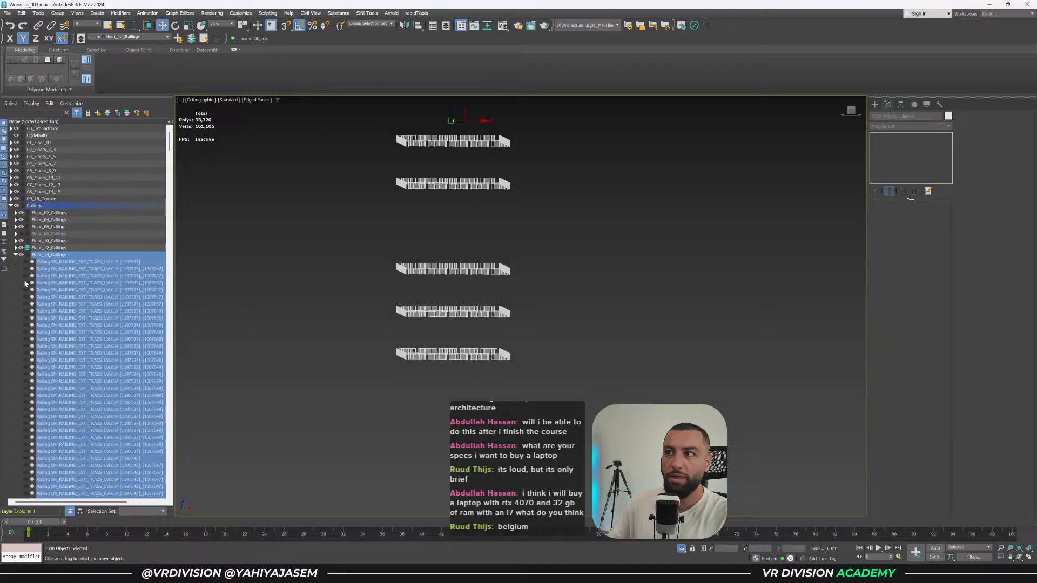
key(z)
key(f)
scroll(724, 297, up, 8)
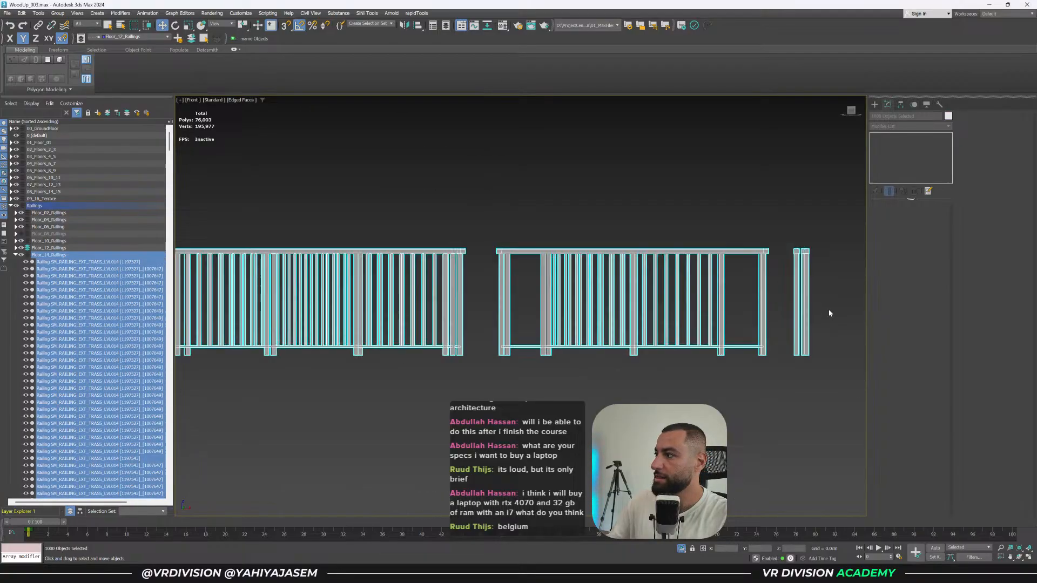
scroll(724, 373, down, 4)
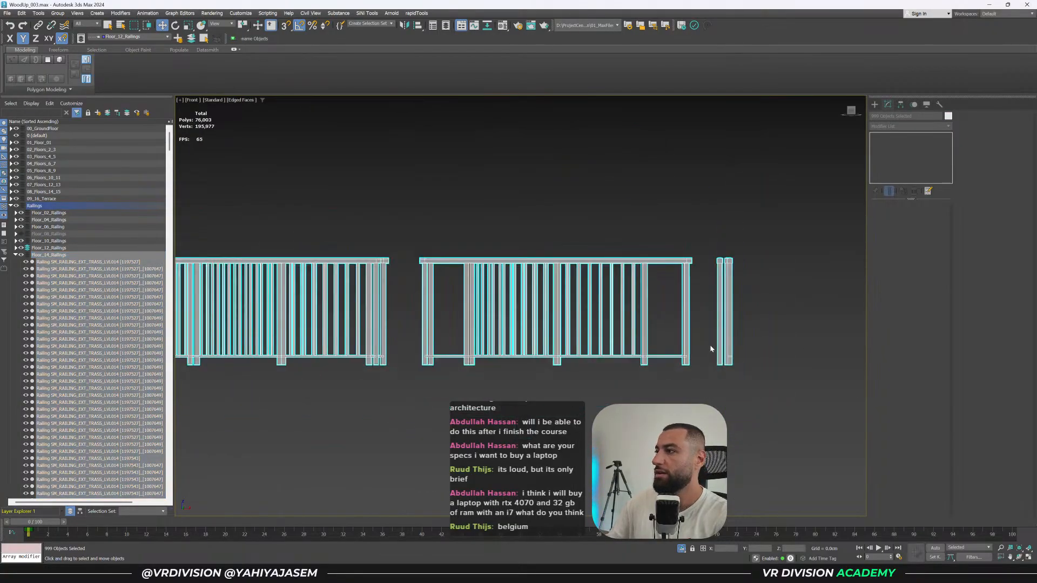
key(Delete)
Clone the Floor_12 railing row upward as one instance, close to the Floor_14 reference piece.
double_click(51, 248)
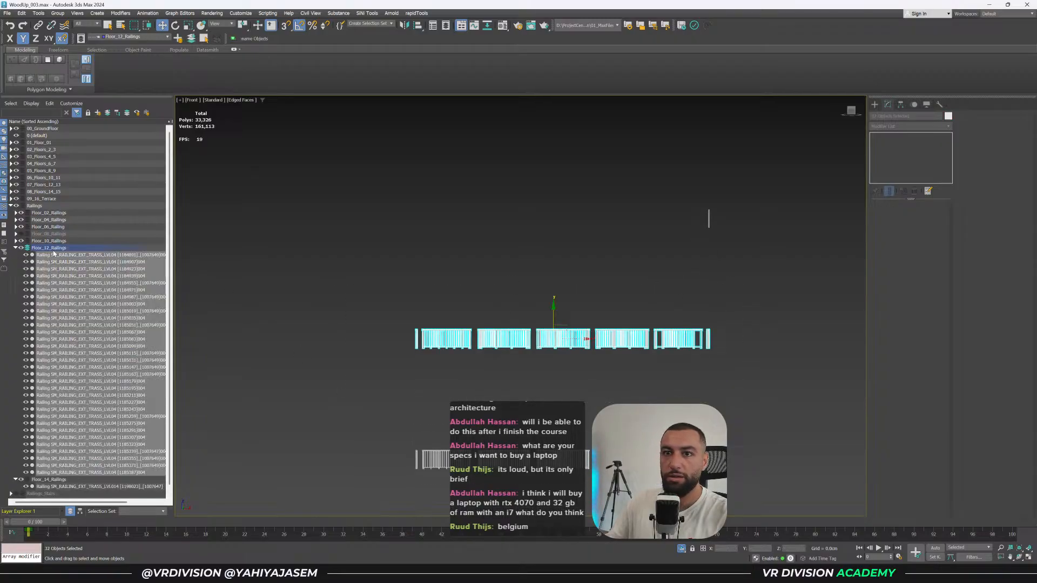
click(17, 248)
drag(794, 324, 361, 379)
shift+drag(554, 307, 562, 189)
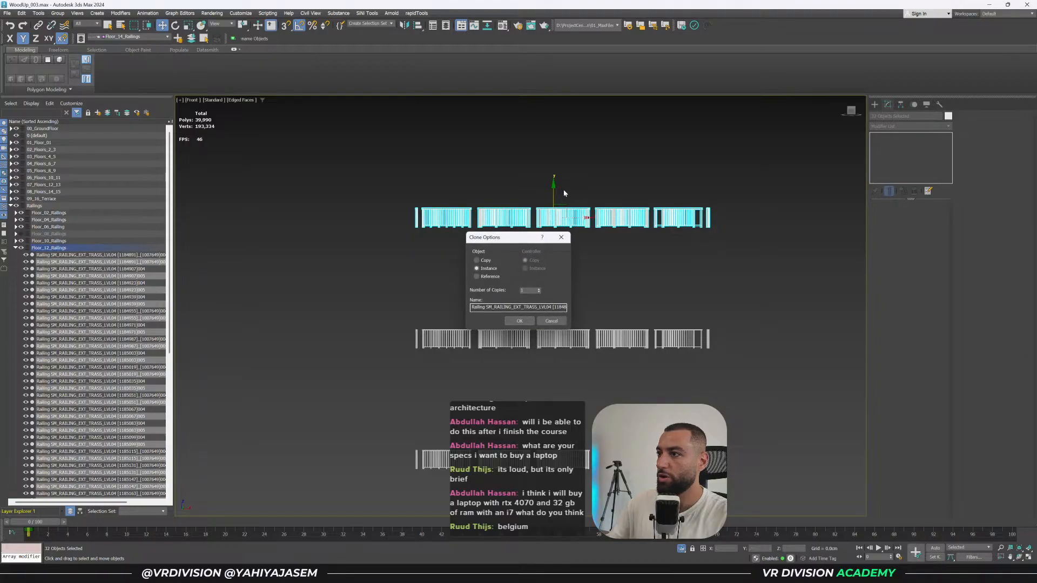
click(519, 320)
Vertex-snap the instanced row's bottom to the bottom of the Floor_14 reference end piece.
scroll(723, 210, up, 4)
scroll(627, 241, up, 5)
key(space)
drag(571, 272, 555, 216)
key(s)
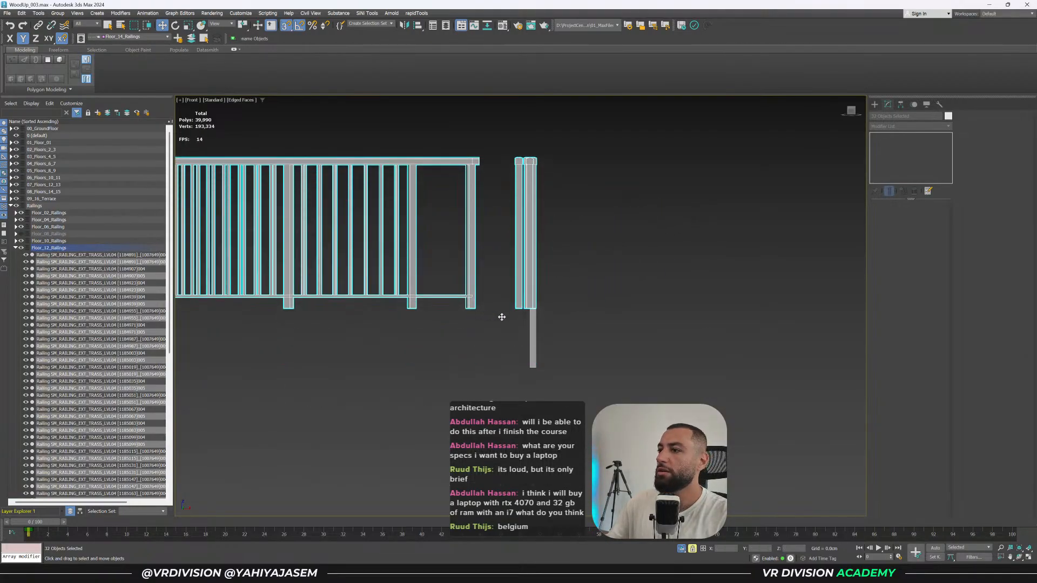
drag(515, 308, 529, 364)
key(s)
Select the leftover reference end piece in the Floor_14_Railings layer and delete it.
scroll(530, 372, up, 5)
key(space)
click(557, 365)
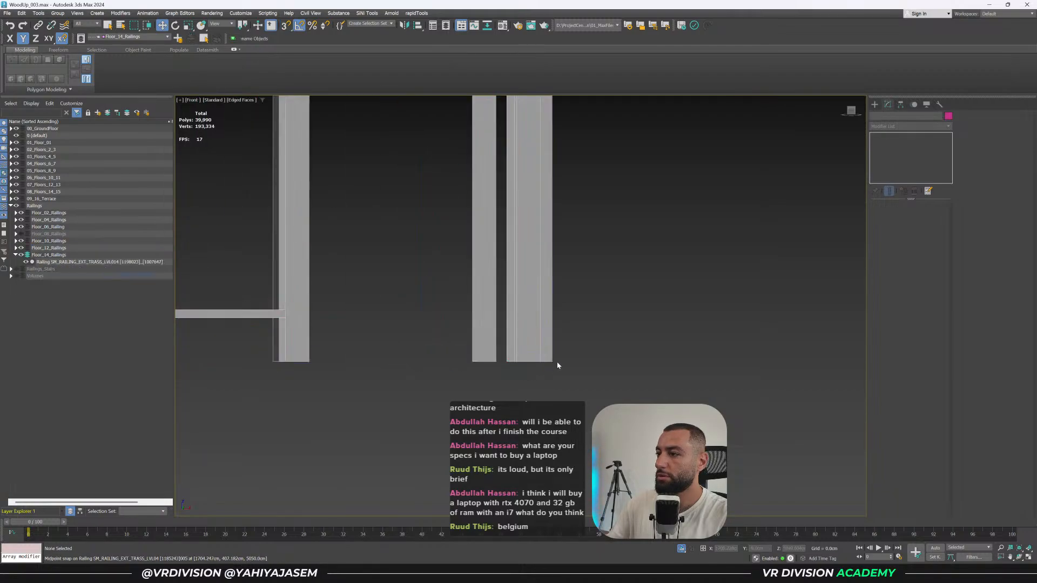
click(72, 261)
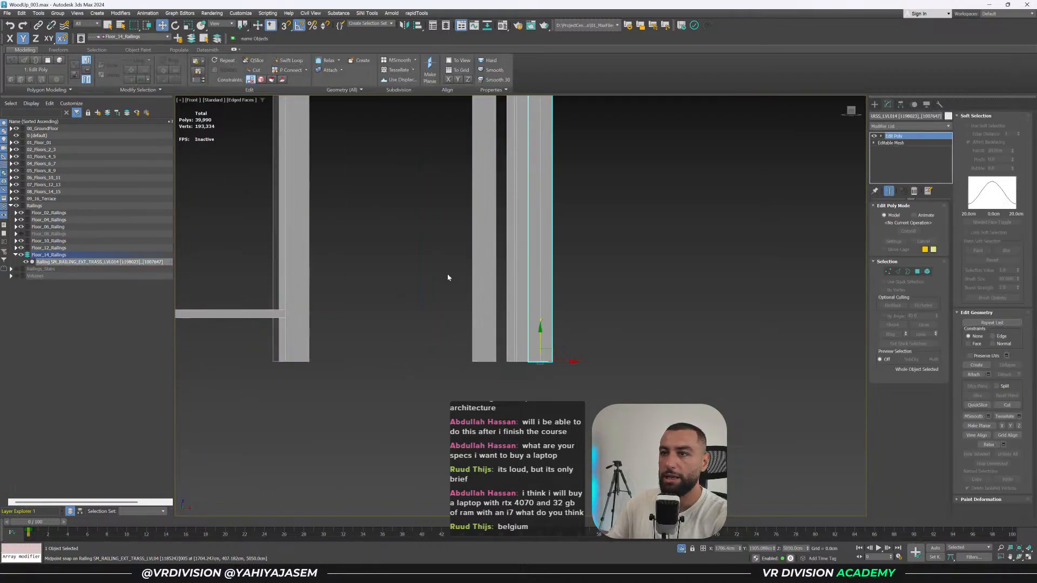
key(z)
scroll(756, 300, down, 1)
middle_drag(754, 300, 684, 297)
key(Delete)
scroll(637, 276, down, 2)
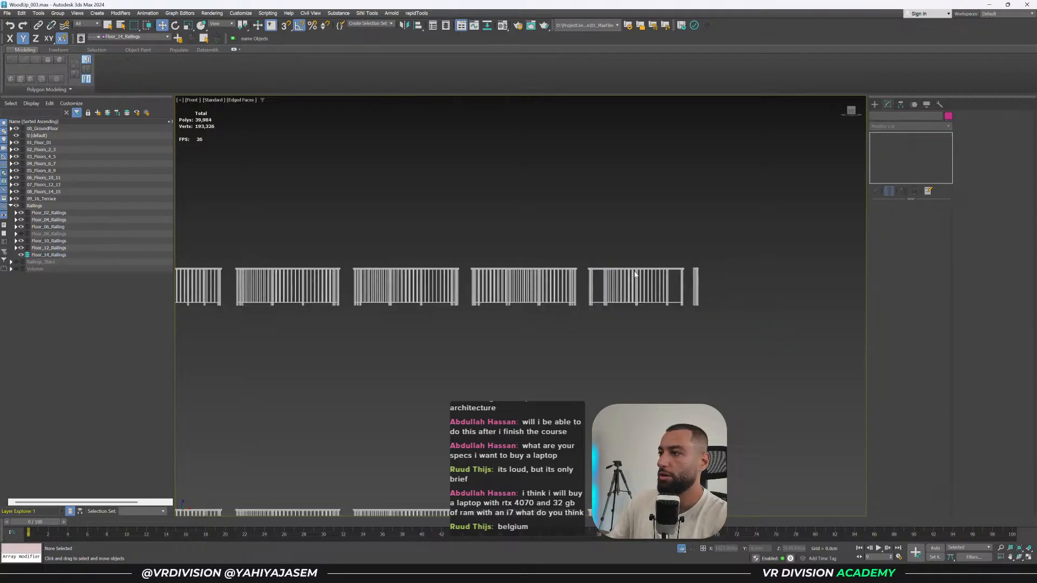
Move the topmost instanced railing row into the Floor_14_Railings layer.
drag(726, 237, 190, 284)
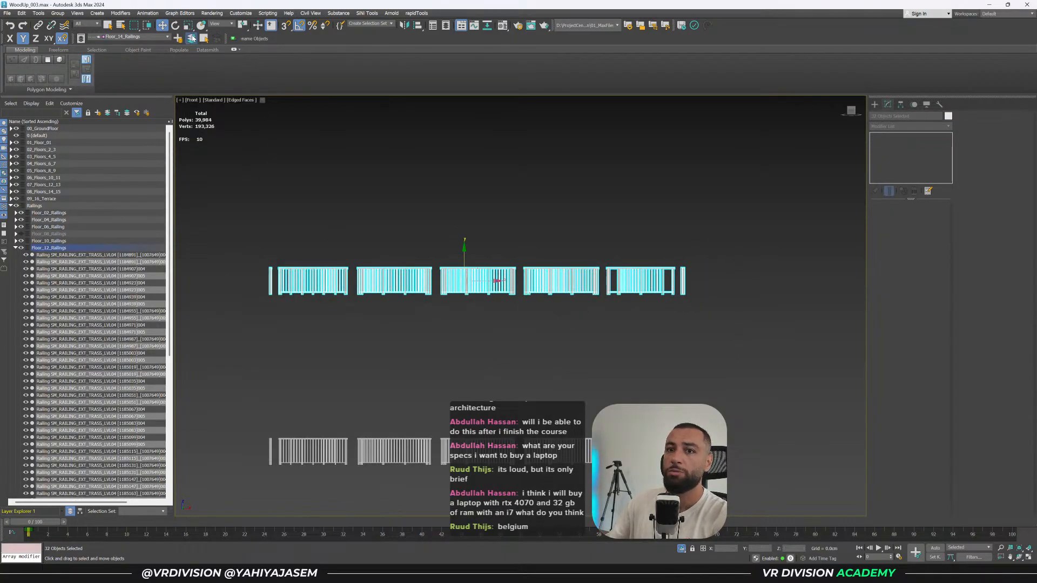
click(19, 263)
click(15, 255)
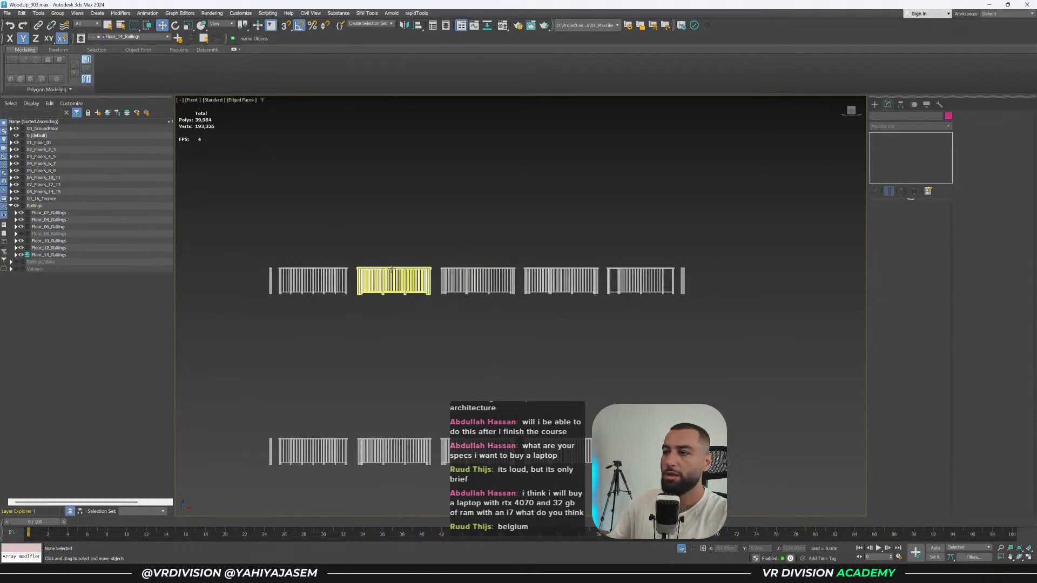
Unhide the Floor_08_Railings layer, select all of its railing pieces and isolate them.
scroll(439, 238, down, 4)
middle_drag(458, 209, 492, 142)
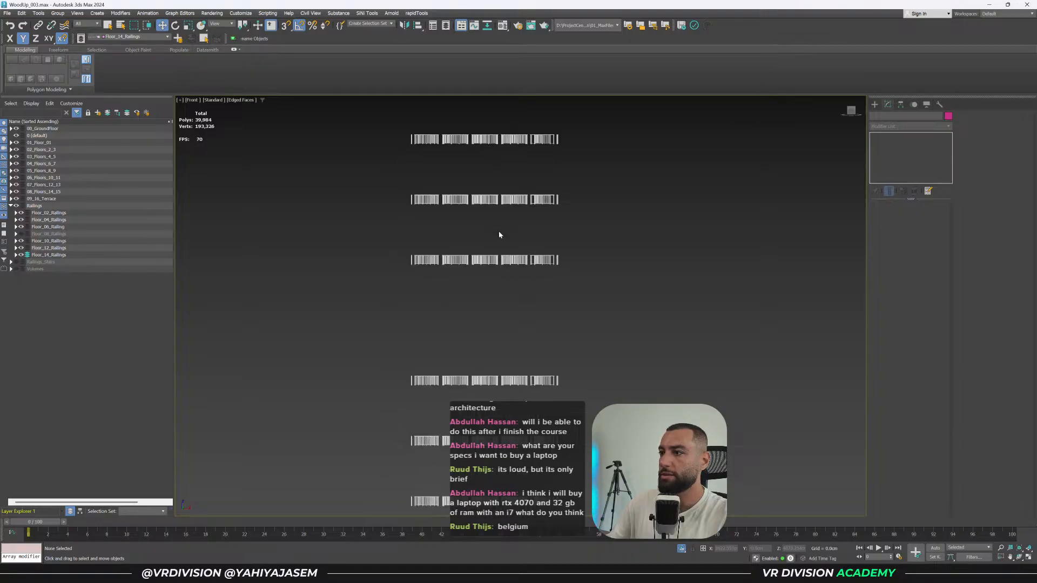
click(20, 234)
click(15, 234)
double_click(46, 234)
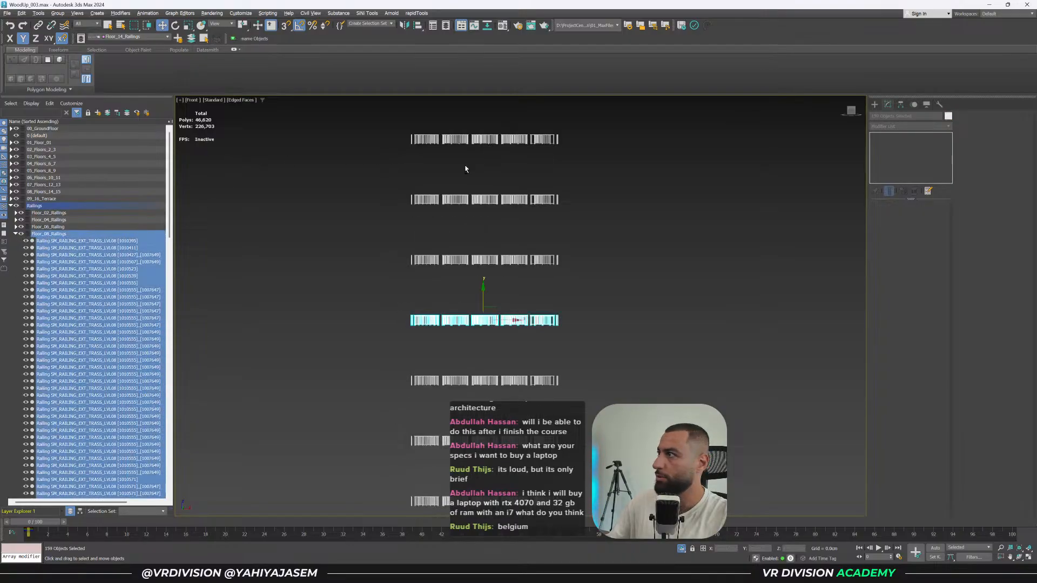
key(alt+q)
alt+middle_drag(555, 226, 584, 240)
click(583, 240)
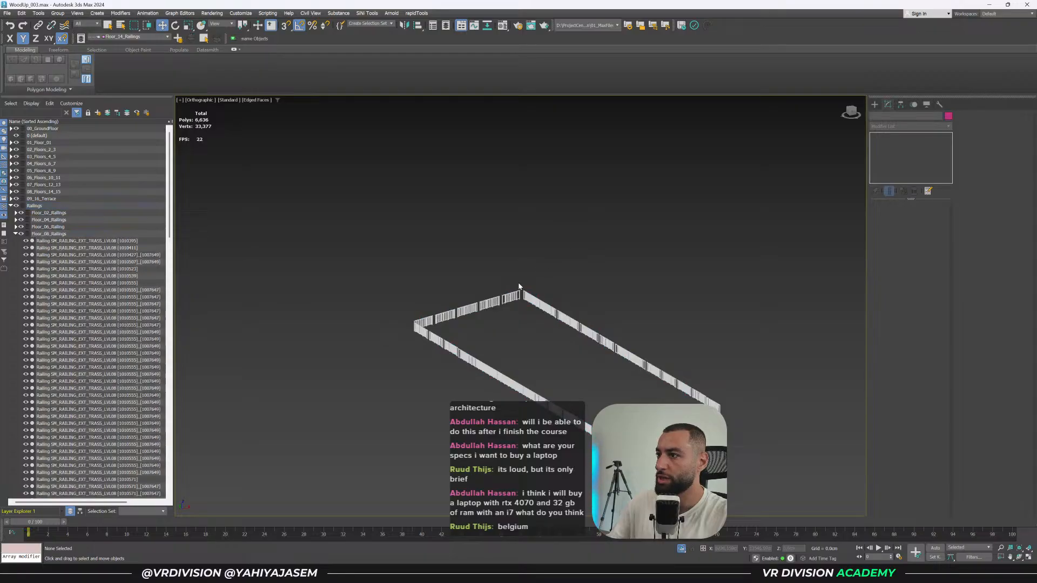
Select the pieces of the corner railing section on Floor_08 and try to merge them into one object.
scroll(520, 285, up, 5)
drag(516, 291, 485, 350)
alt+middle_drag(529, 350, 461, 286)
drag(426, 264, 571, 389)
key(alt+c)
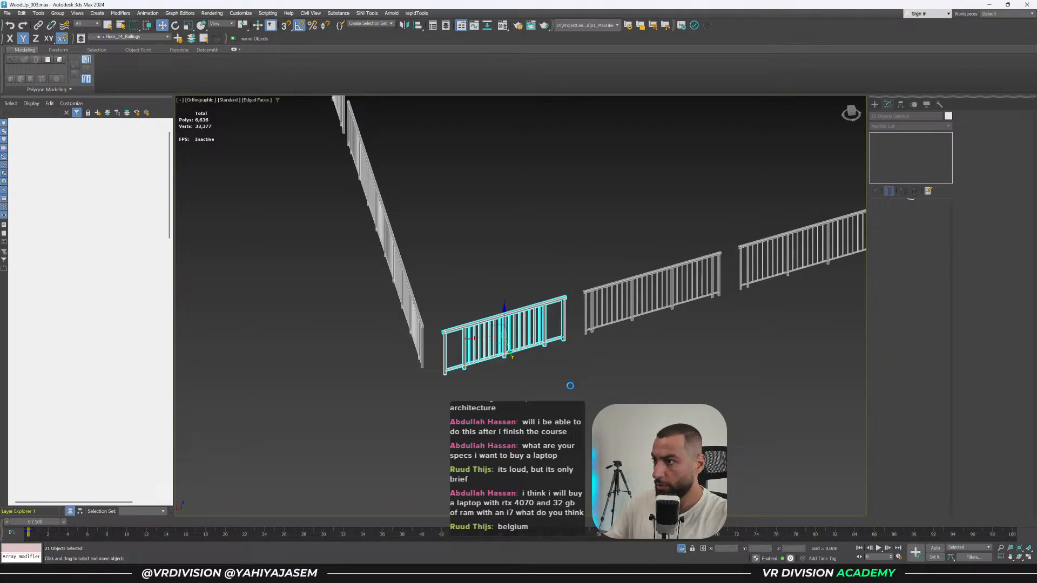
click(545, 297)
middle_drag(555, 279, 537, 303)
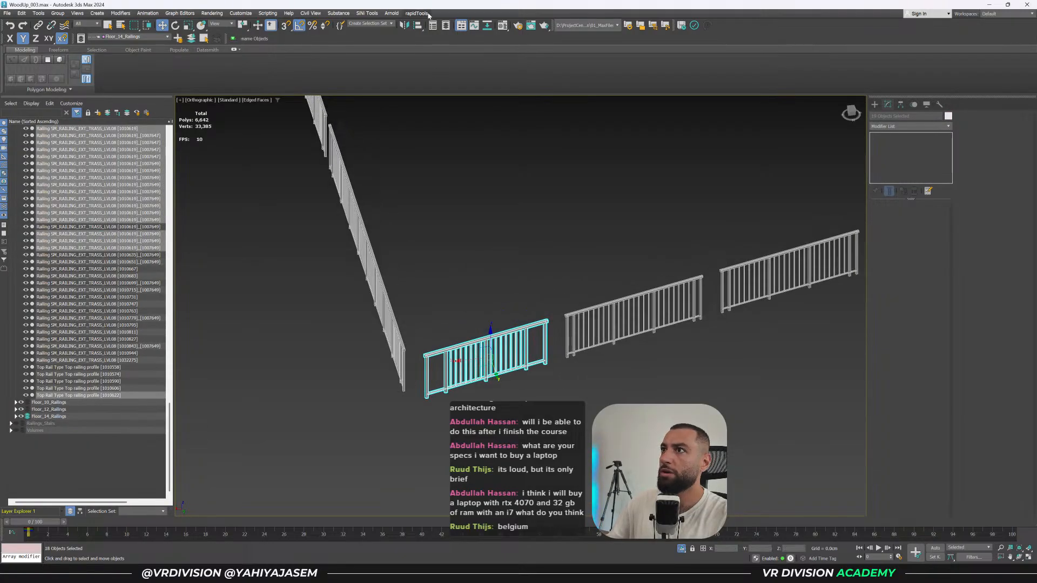
click(425, 14)
click(426, 13)
click(507, 224)
Isolate the pieces of the Floor_08 corner railing section and save the scene.
drag(553, 293, 415, 433)
key(alt+q)
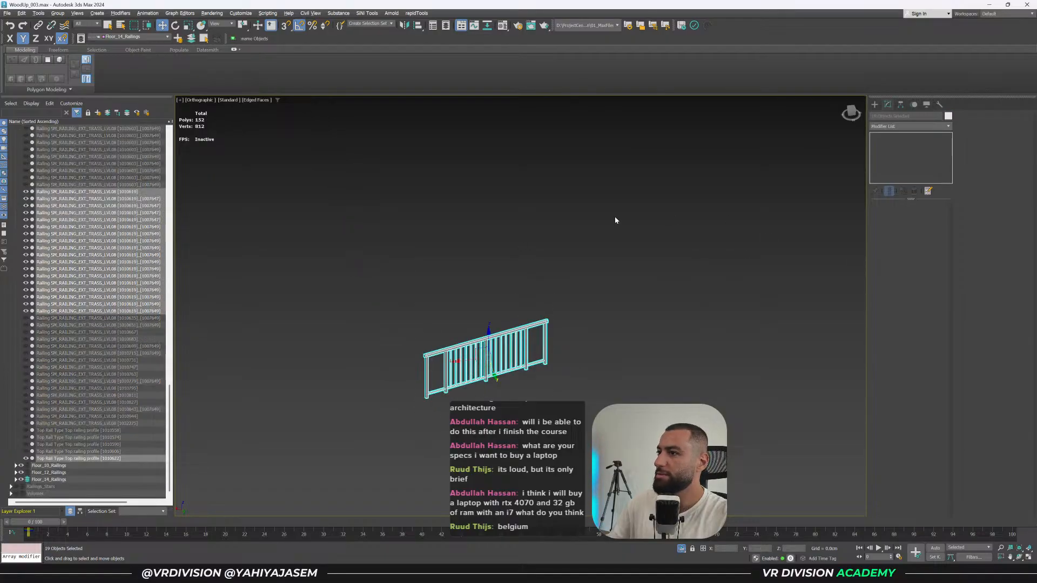
key(ctrl+s)
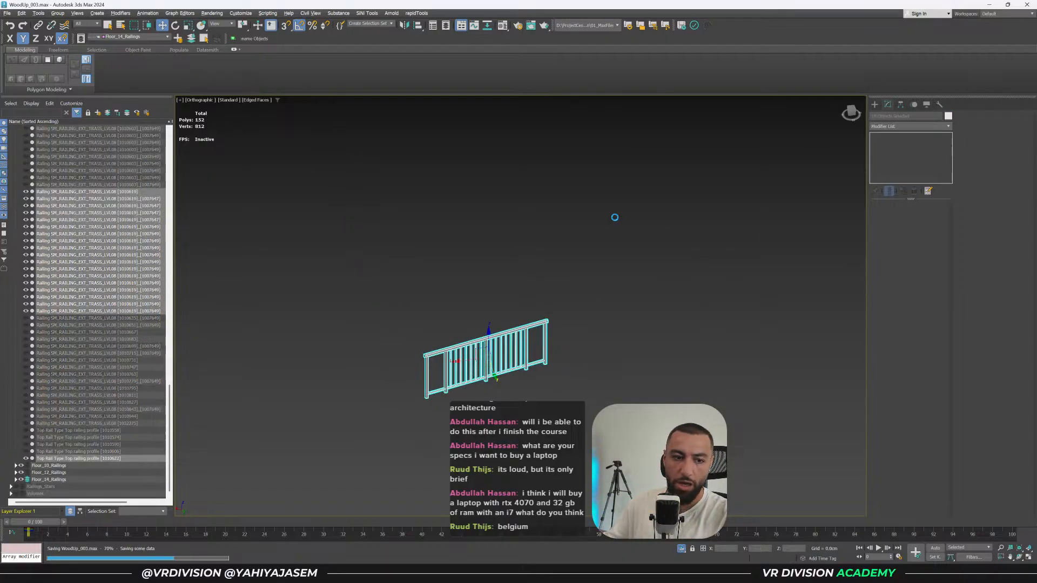
Attach all other pieces of the isolated corner section to its end post and save the scene.
click(546, 334)
click(547, 334)
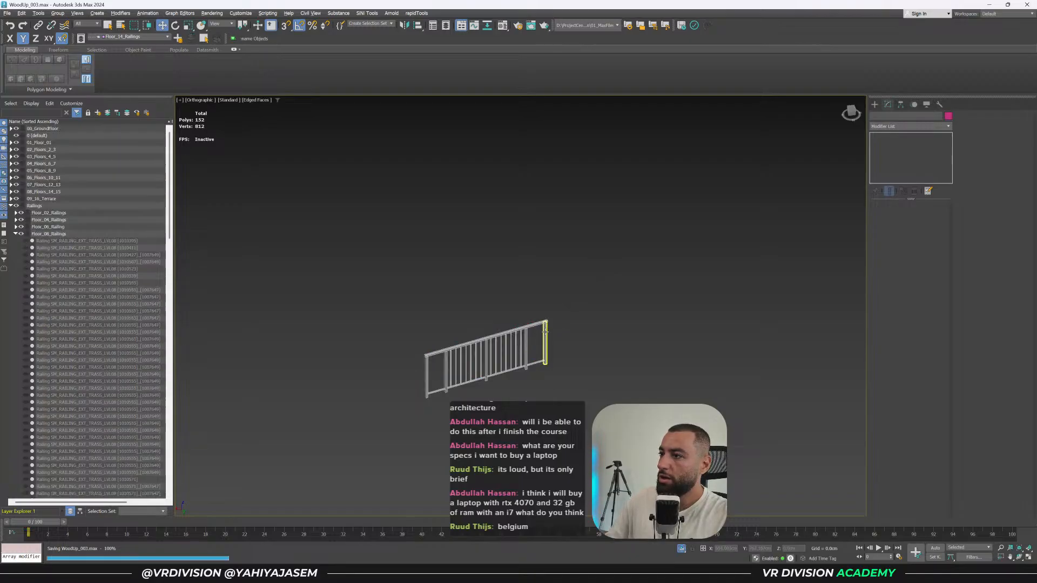
mouse_move(568, 286)
middle_down()
mouse_move(507, 280)
mouse_move(518, 290)
mouse_move(578, 272)
middle_up()
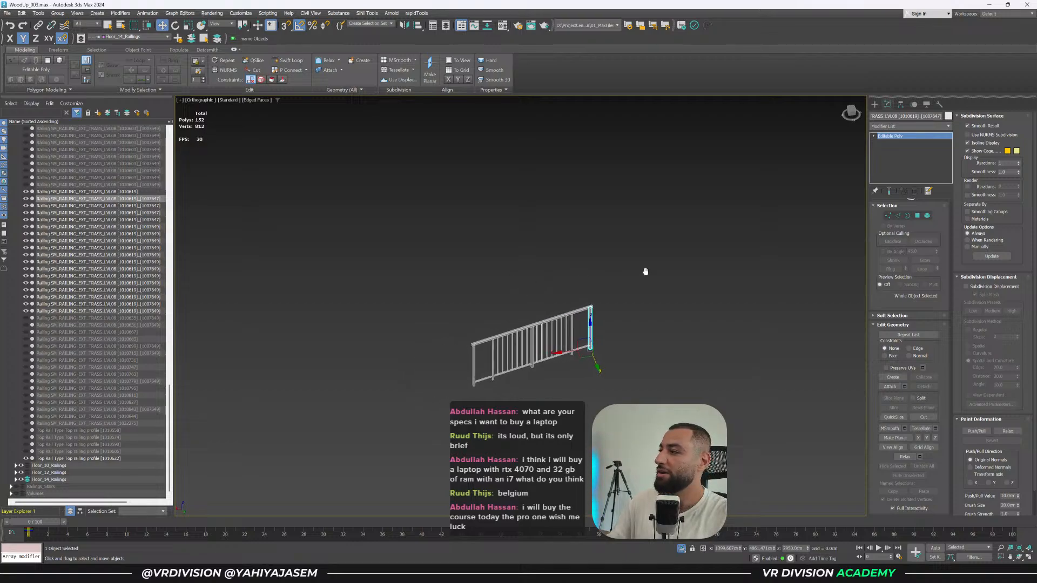
click(906, 387)
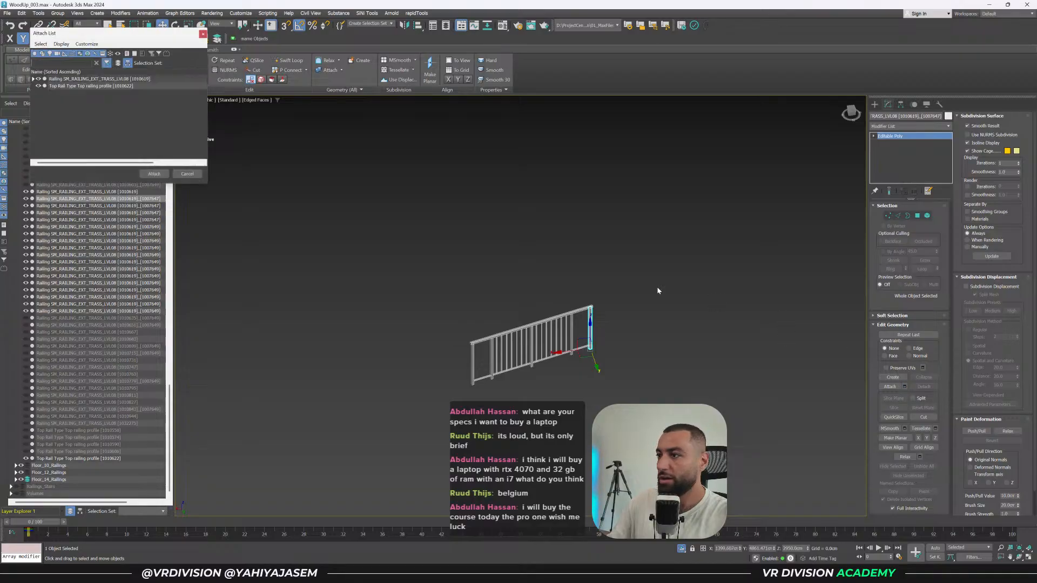
click(34, 79)
scroll(102, 121, down, 5)
shift+click(104, 150)
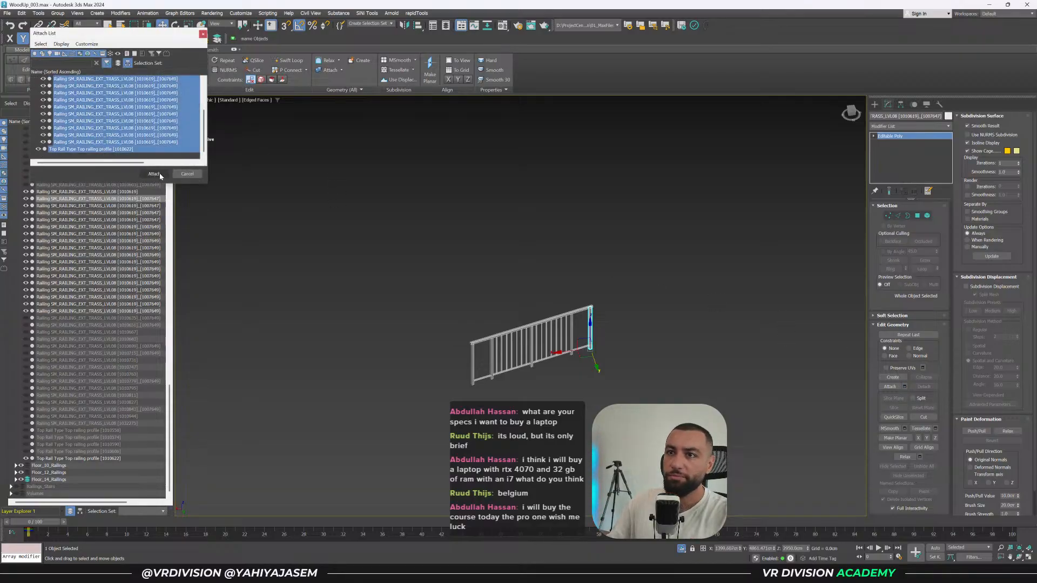
click(154, 173)
middle_drag(552, 280, 520, 284)
click(571, 352)
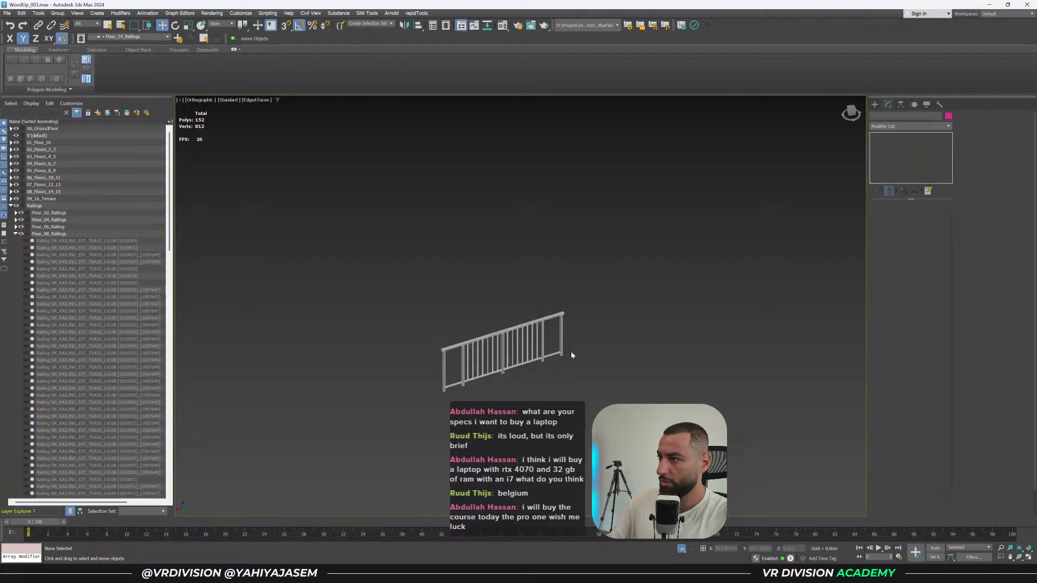
key(ctrl+s)
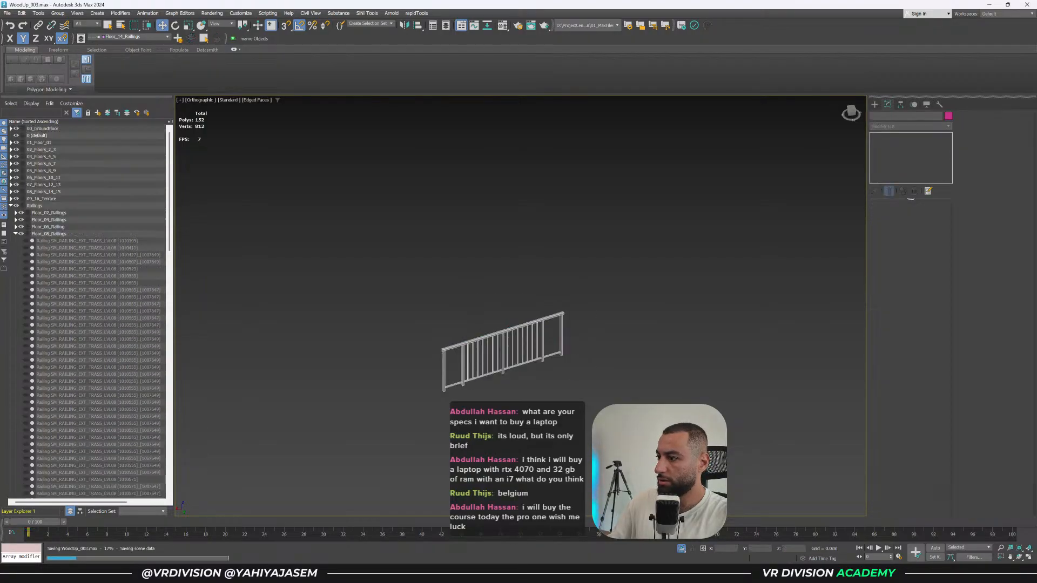
Leave isolation and, from the Floor_08_Railings layer, isolate only the railing section next to the merged corner section.
key(alt+q)
click(625, 295)
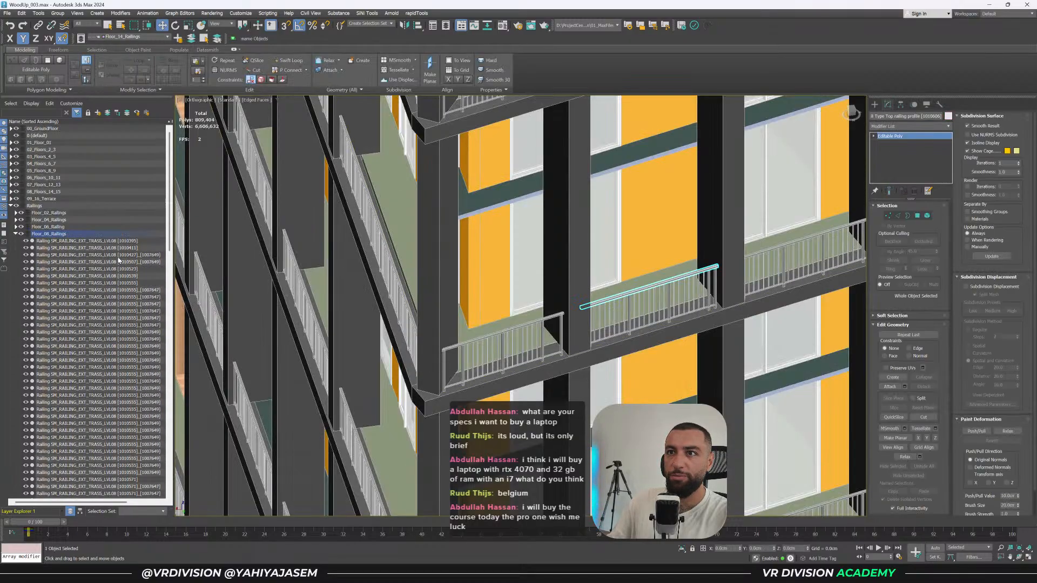
click(65, 235)
key(alt+q)
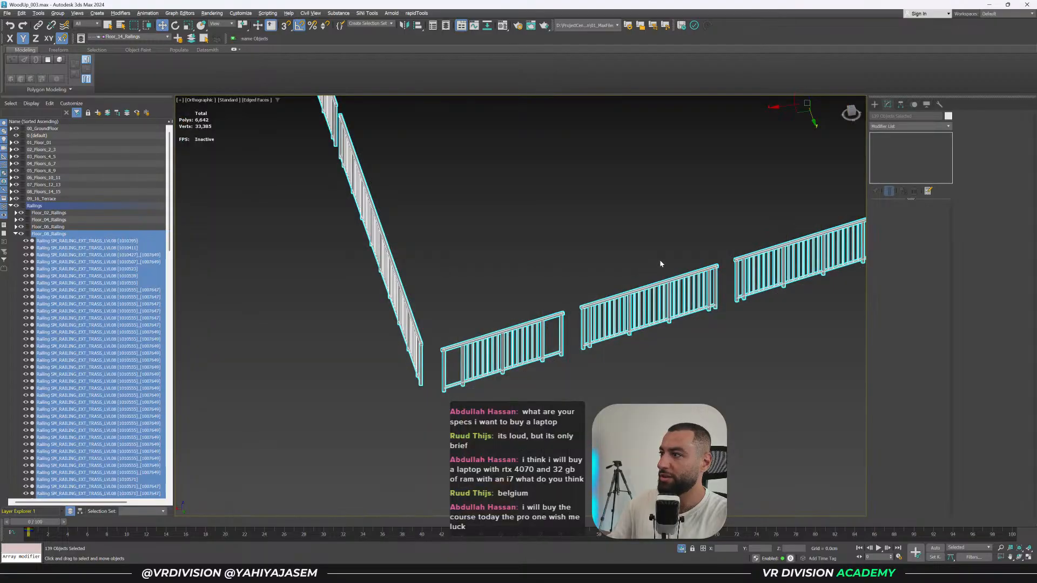
click(659, 259)
drag(624, 248, 495, 376)
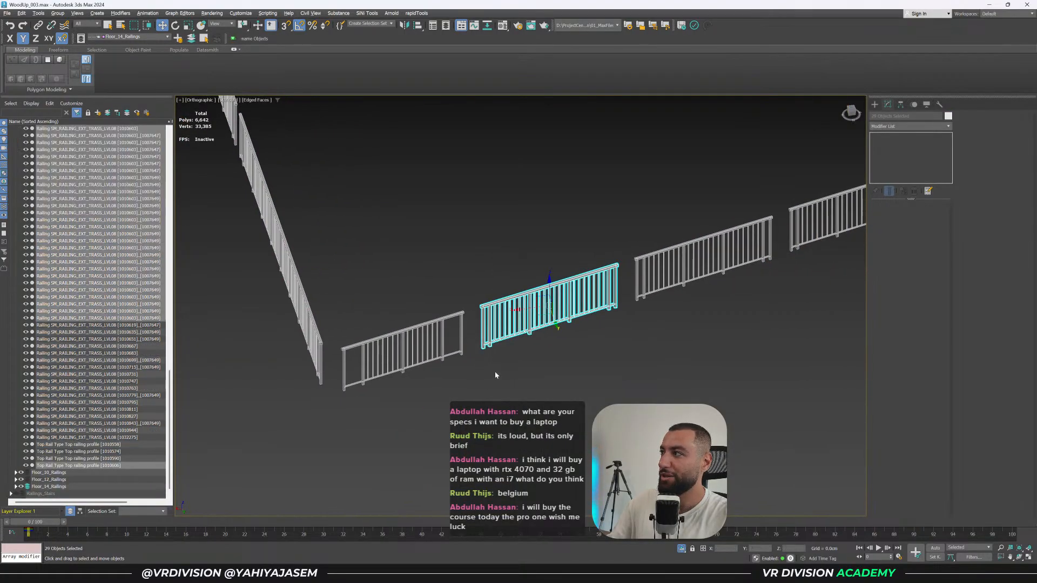
key(alt+q)
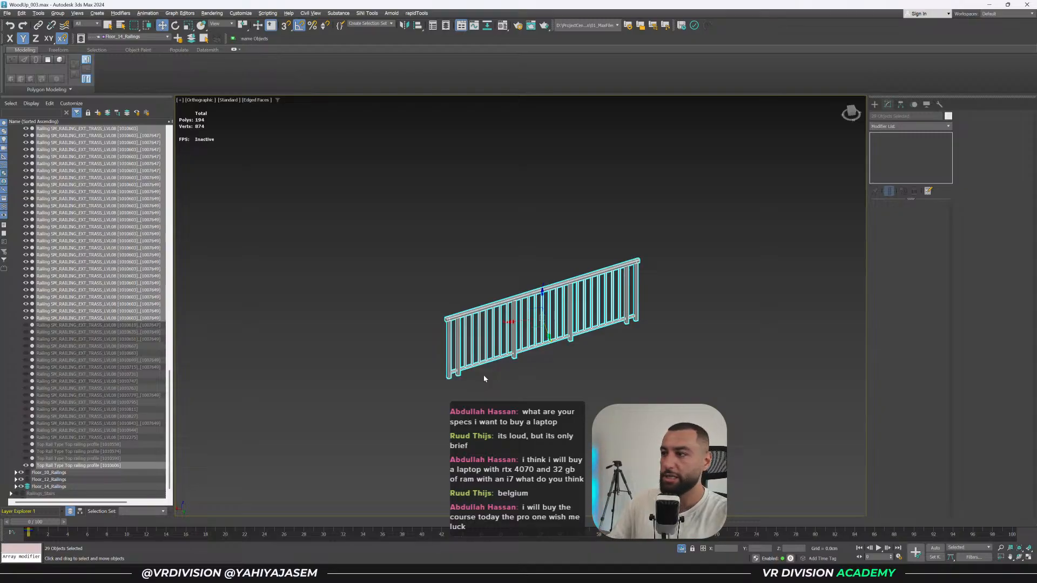
Attach all other pieces of the isolated second railing section to one of its balusters and save the scene.
scroll(614, 307, up, 3)
click(615, 307)
click(614, 307)
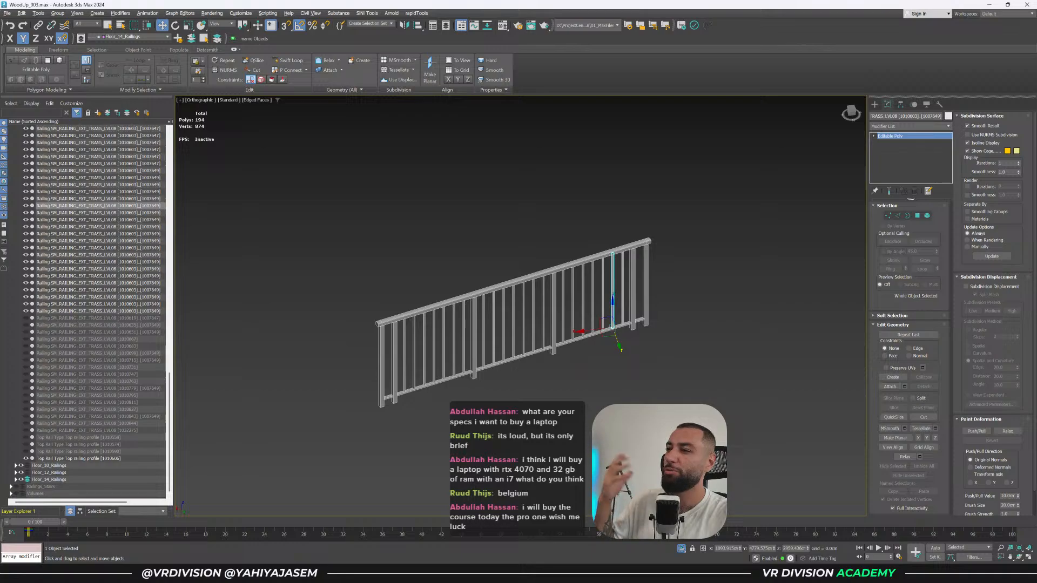
scroll(673, 344, up, 2)
middle_drag(673, 345, 711, 353)
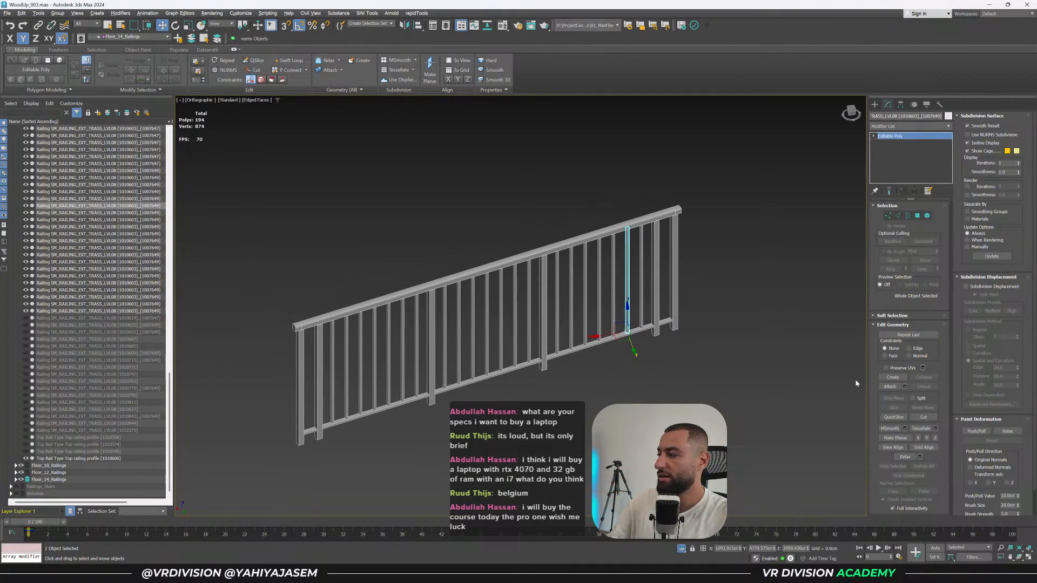
click(904, 386)
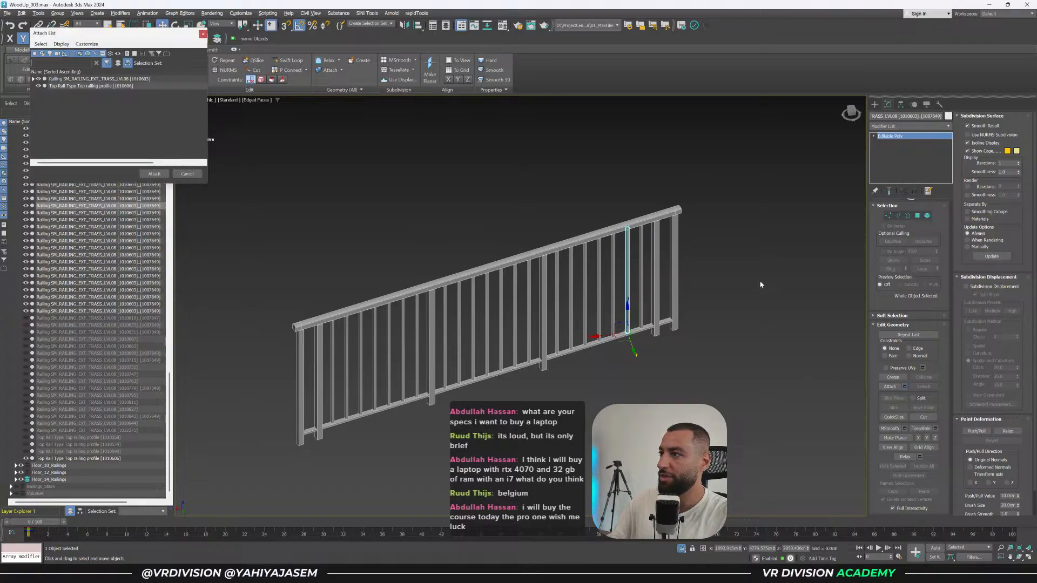
click(33, 79)
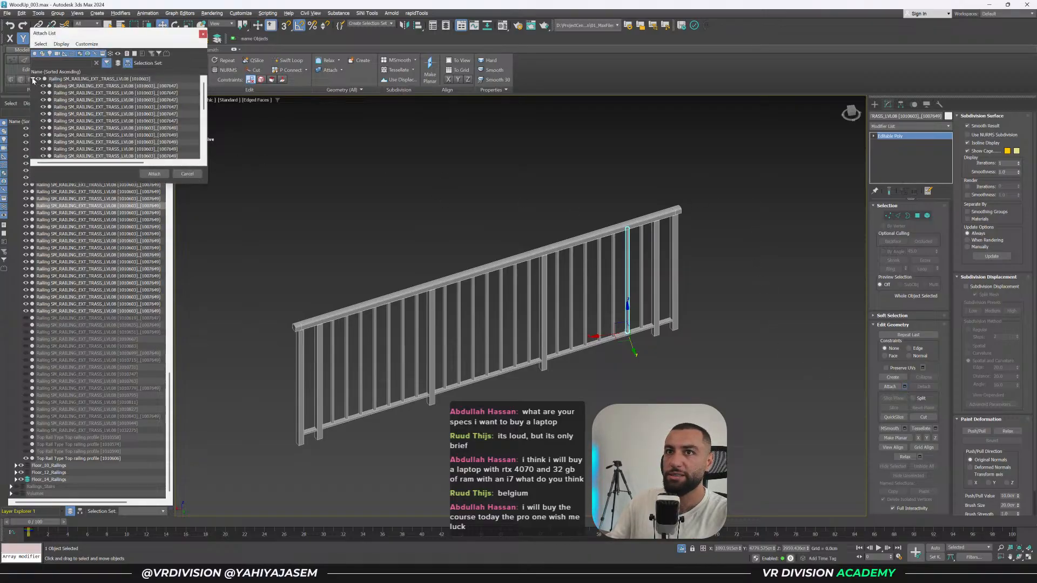
double_click(77, 80)
click(155, 173)
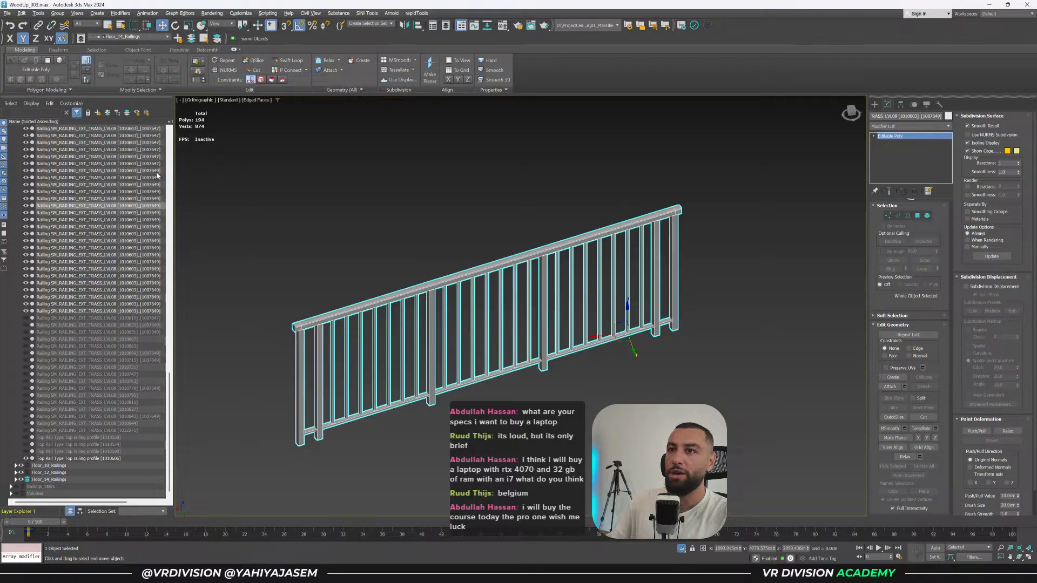
scroll(617, 278, down, 4)
alt+middle_drag(708, 285, 659, 289)
key(ctrl+s)
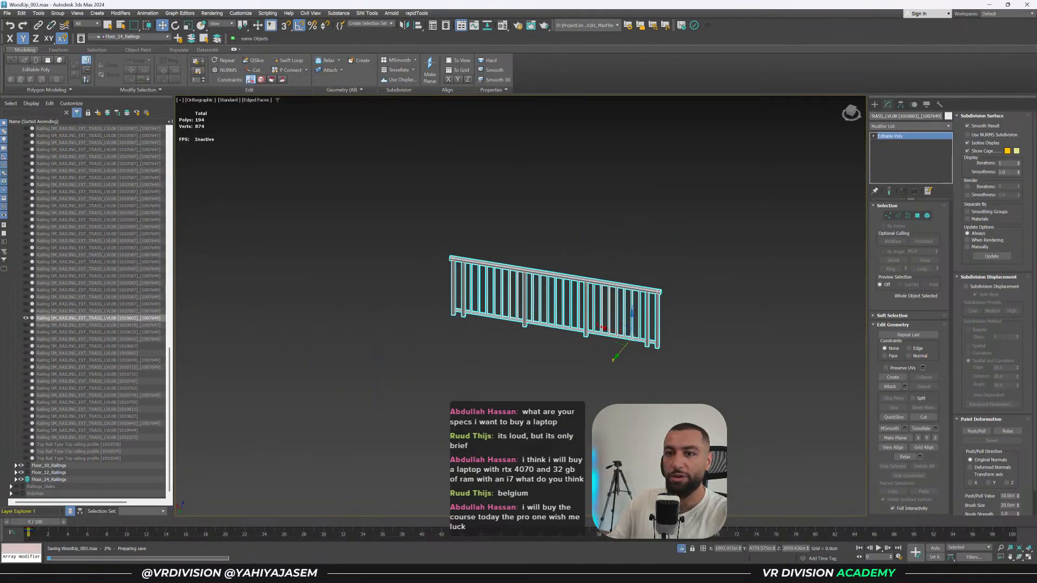
Leave isolation and isolate all objects of the Floor_08_Railings layer again.
middle_drag(660, 292, 616, 285)
click(682, 548)
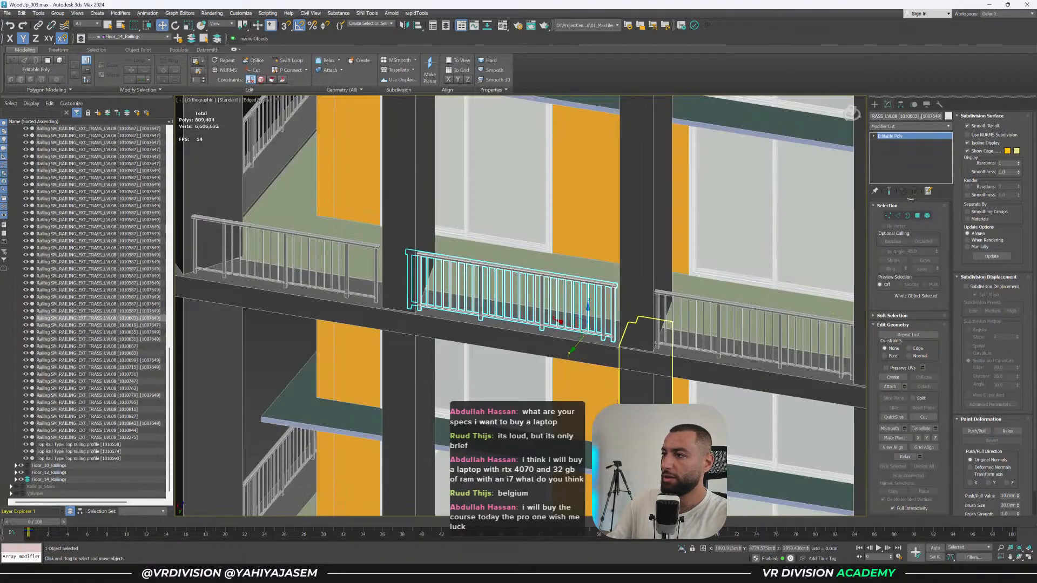
click(693, 298)
middle_drag(694, 298, 458, 291)
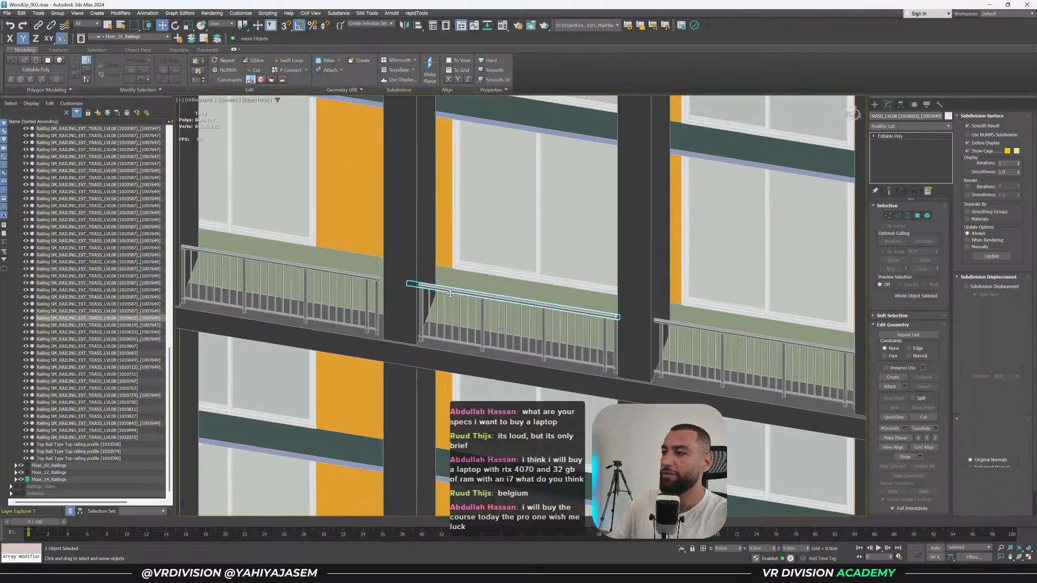
scroll(103, 274, up, 6)
scroll(102, 274, up, 20)
double_click(69, 235)
key(alt+q)
scroll(540, 308, down, 6)
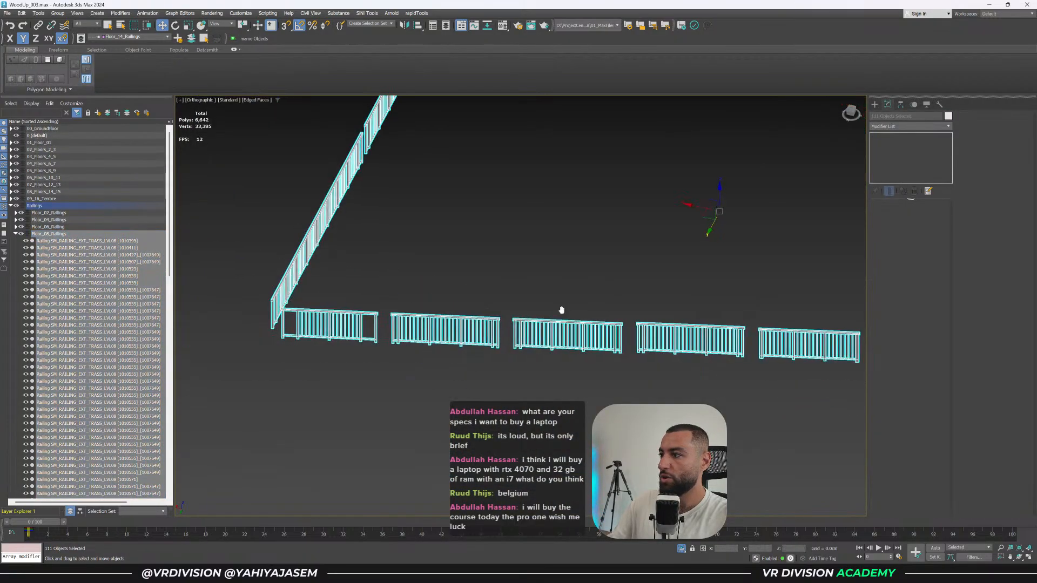
Select the pieces of the middle railing section in the five-section row and isolate them.
click(451, 280)
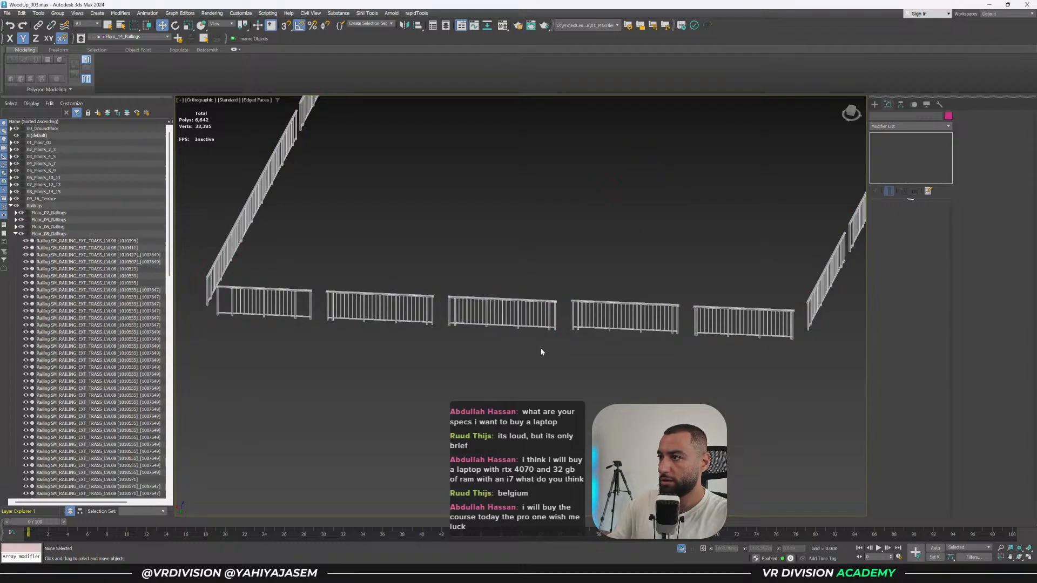
drag(558, 351, 446, 274)
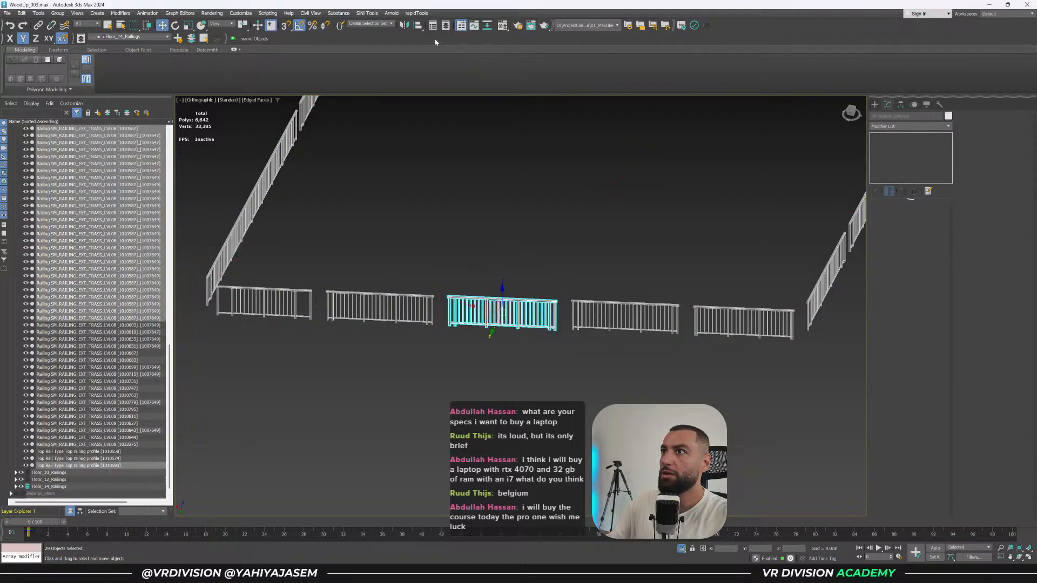
scroll(513, 313, up, 3)
key(alt+q)
Attach all other pieces of the isolated middle railing section to its end post.
click(628, 299)
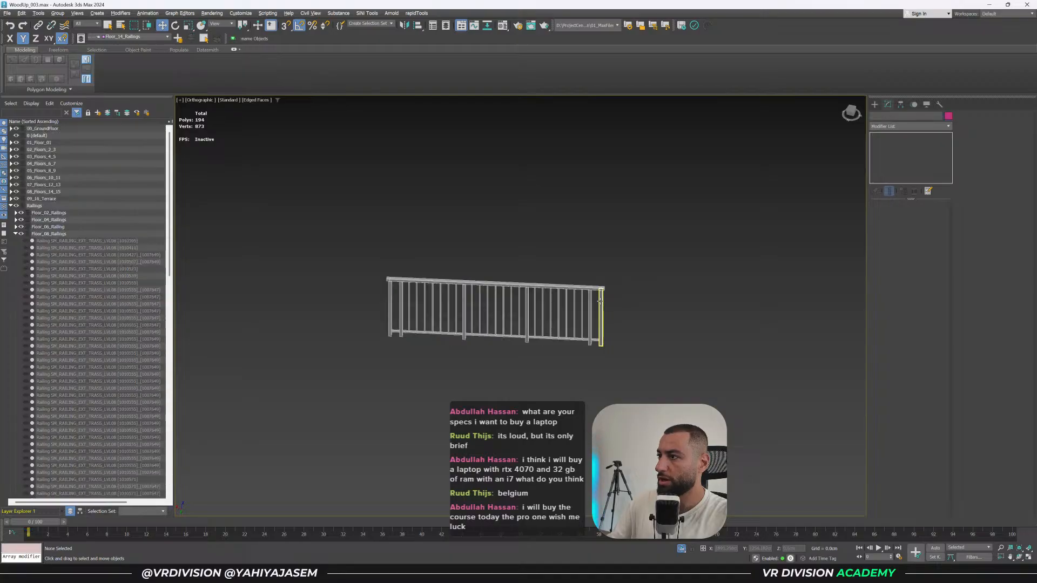
click(601, 301)
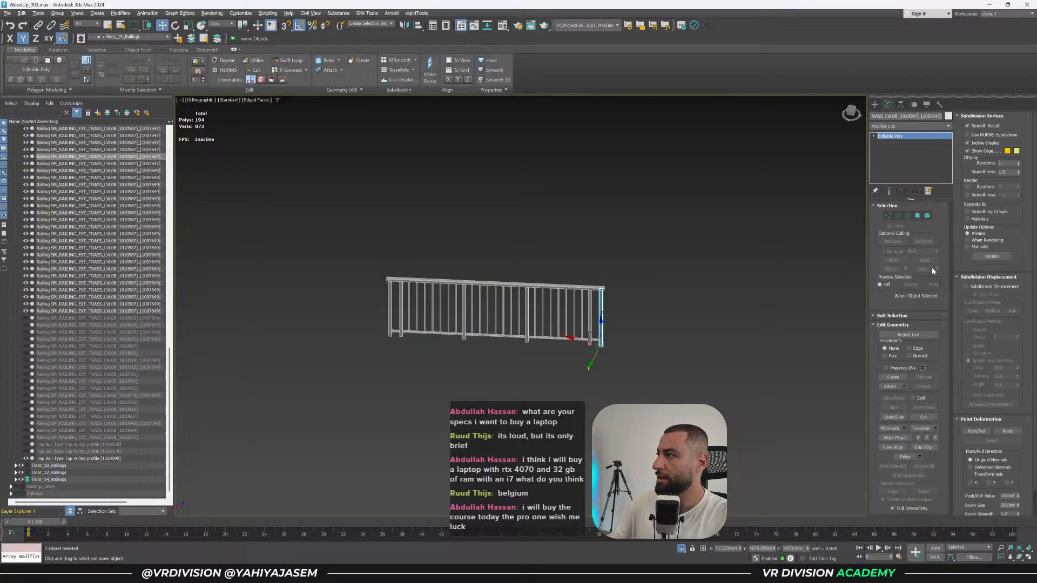
click(904, 386)
click(133, 88)
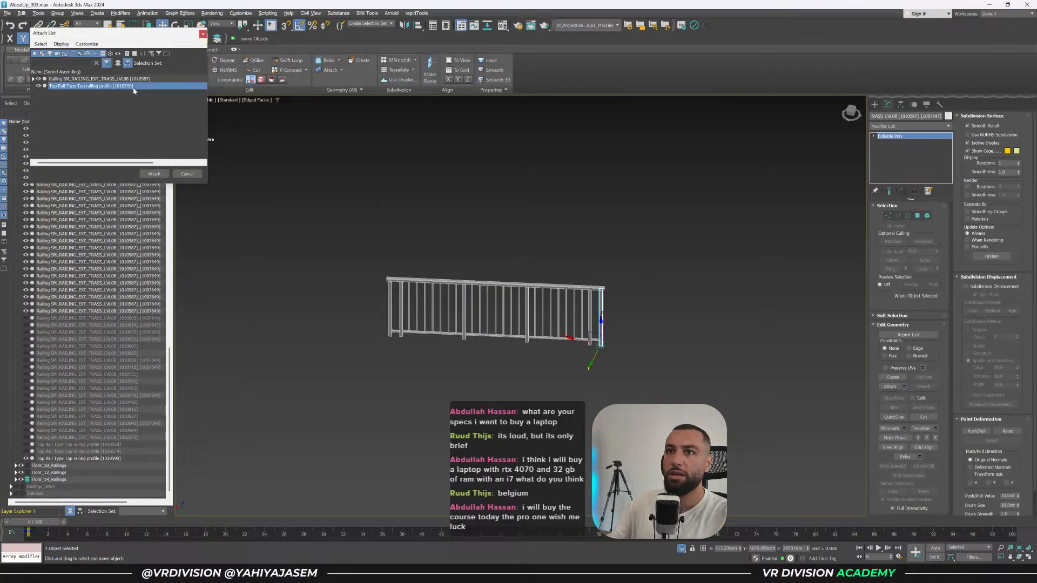
key(ctrl+a)
click(154, 173)
drag(657, 257, 288, 325)
click(257, 253)
Bring back the Floor_08_Railings objects and isolate the pieces of the fourth railing section in the row.
double_click(54, 235)
click(27, 254)
alt+middle_drag(679, 287, 464, 257)
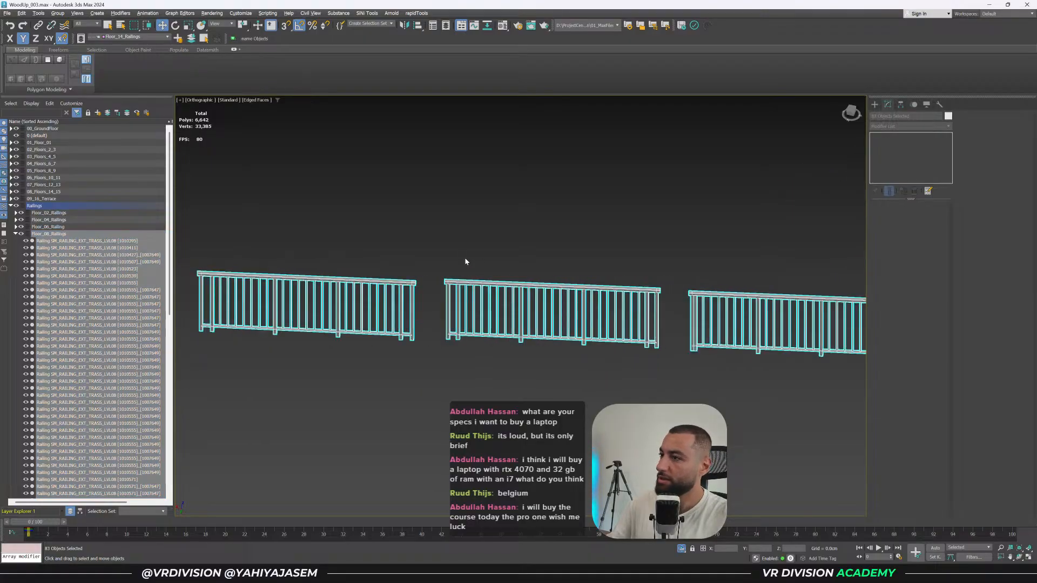
click(431, 255)
drag(426, 254, 660, 398)
key(alt+q)
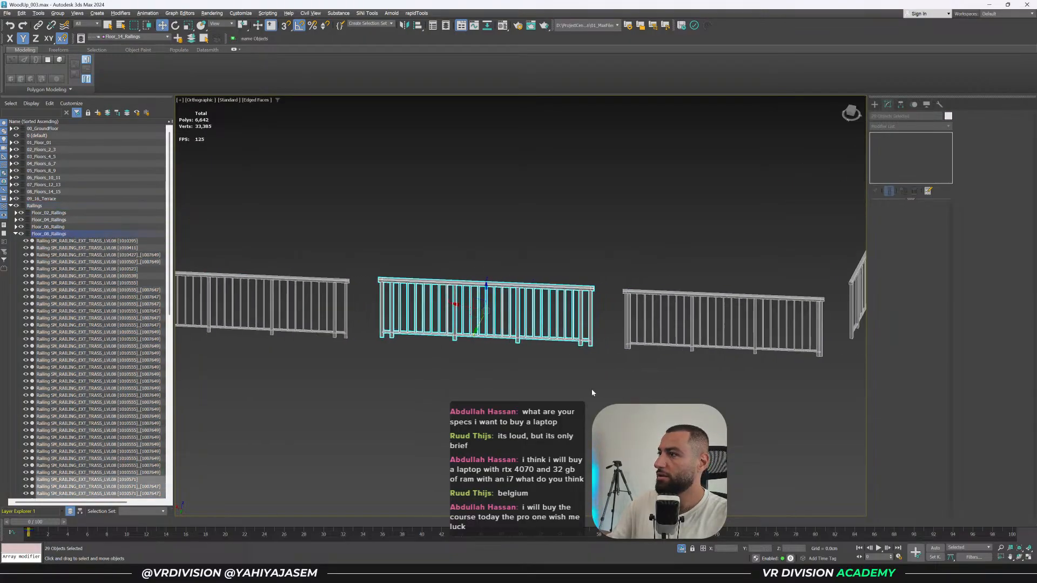
Save the scene and try to merge all pieces of the isolated fourth railing section into one object.
drag(616, 306, 598, 315)
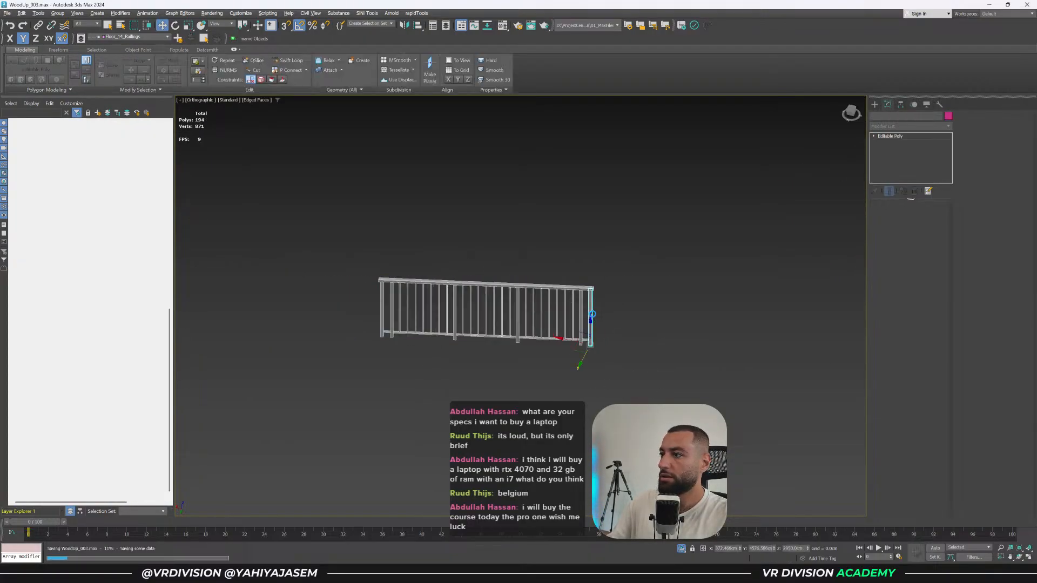
drag(641, 238, 285, 425)
key(alt+q)
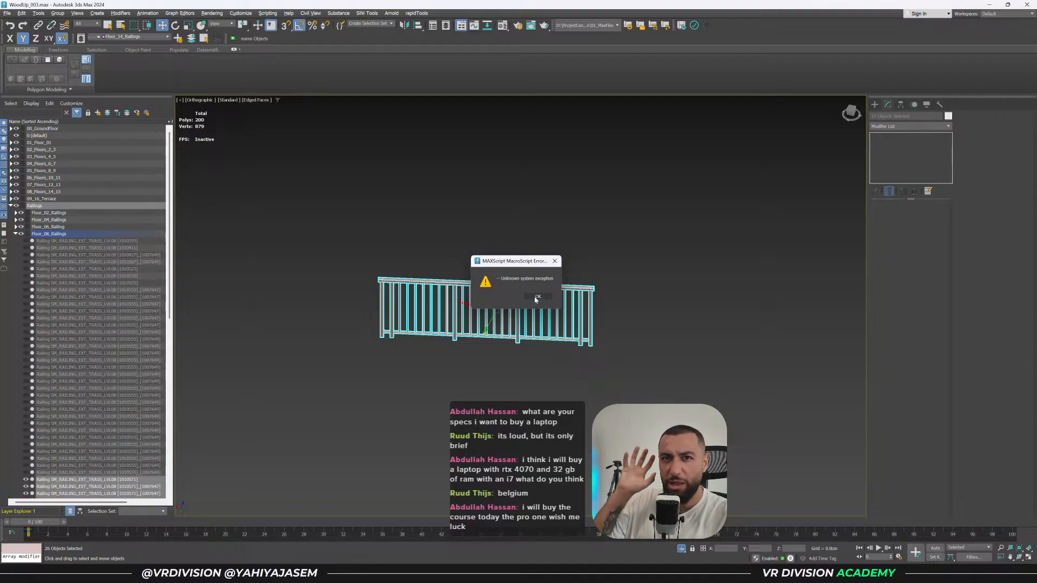
Attach all other pieces of the isolated fourth railing section to its end post.
click(537, 296)
click(634, 264)
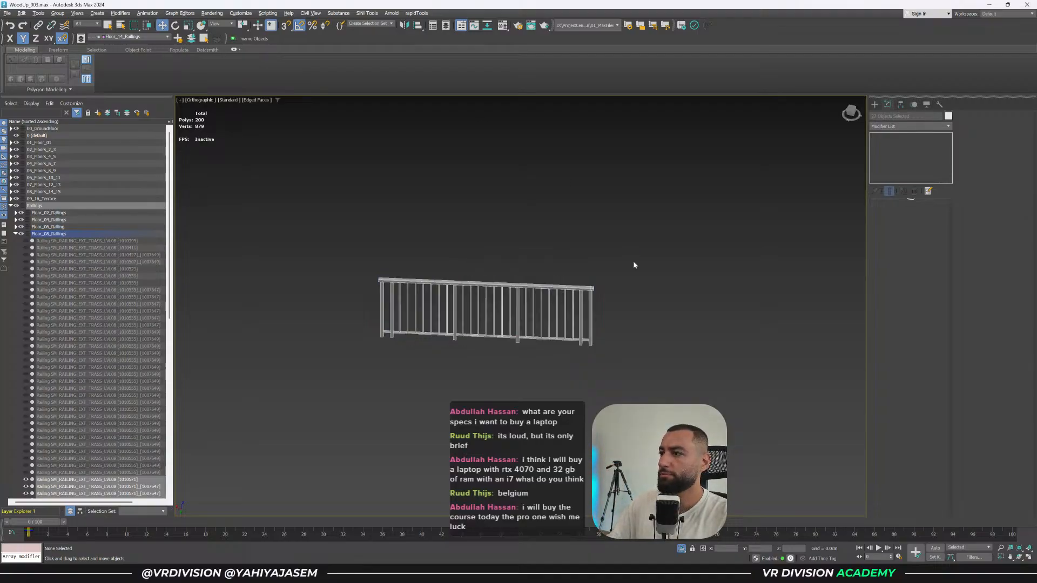
click(591, 317)
key(ctrl+a)
click(854, 203)
drag(610, 306, 589, 323)
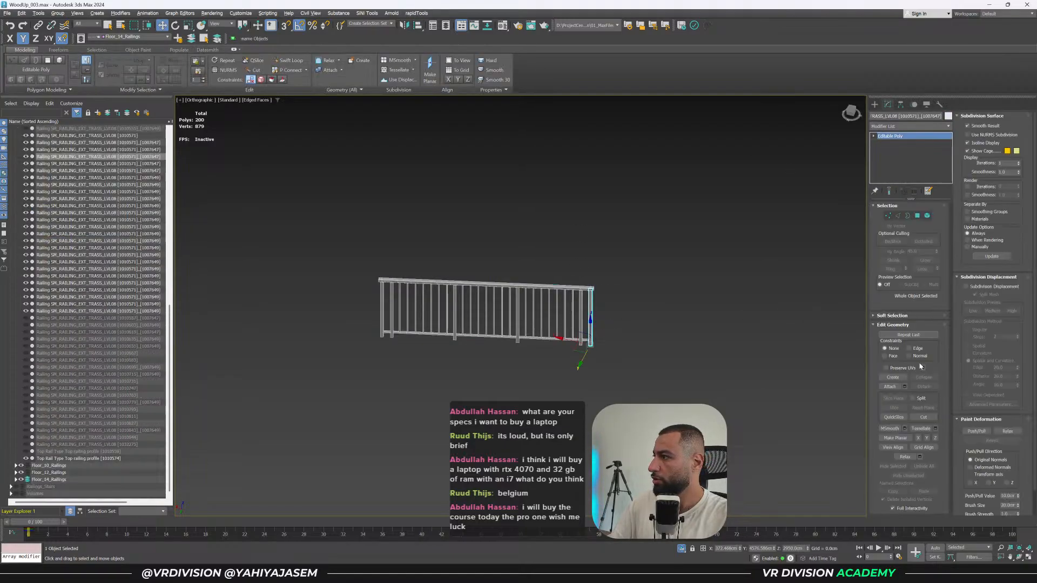
click(905, 387)
click(101, 81)
key(ctrl+a)
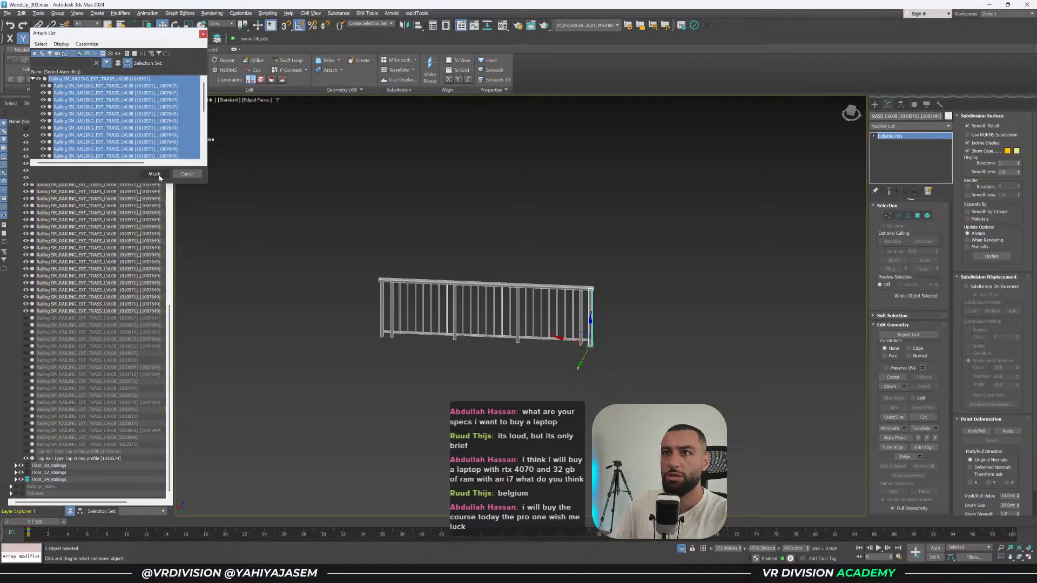
click(155, 175)
right_click(437, 376)
Bring back the Floor_08_Railings objects and select the pieces of the fifth railing section in the row.
click(324, 319)
click(81, 234)
double_click(81, 233)
click(26, 269)
middle_drag(662, 277, 436, 256)
click(394, 242)
drag(393, 243, 599, 354)
key(z)
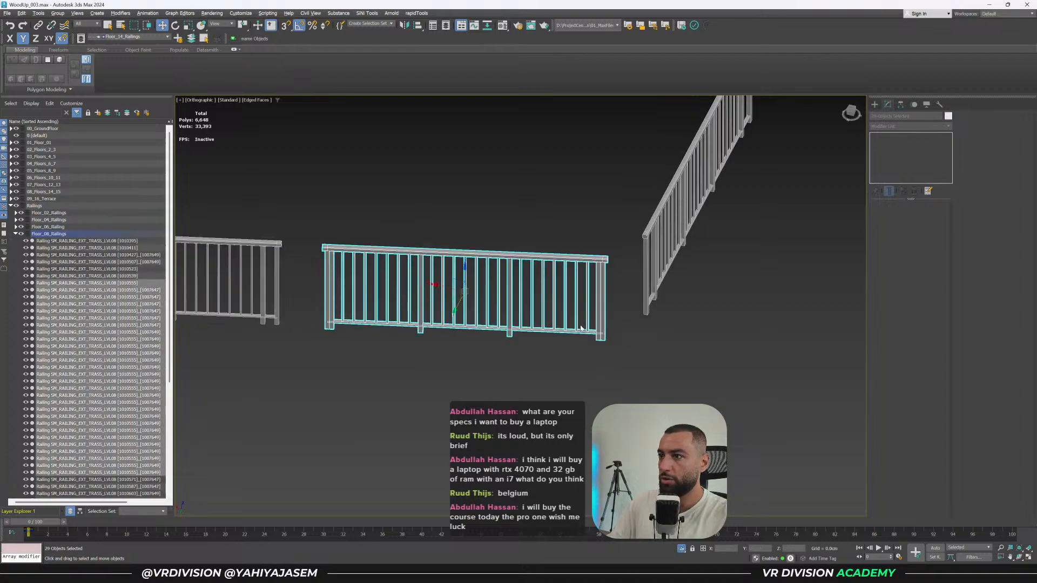
Delete the doubled post at each end of the fifth railing section.
click(354, 309)
scroll(306, 310, up, 3)
click(326, 303)
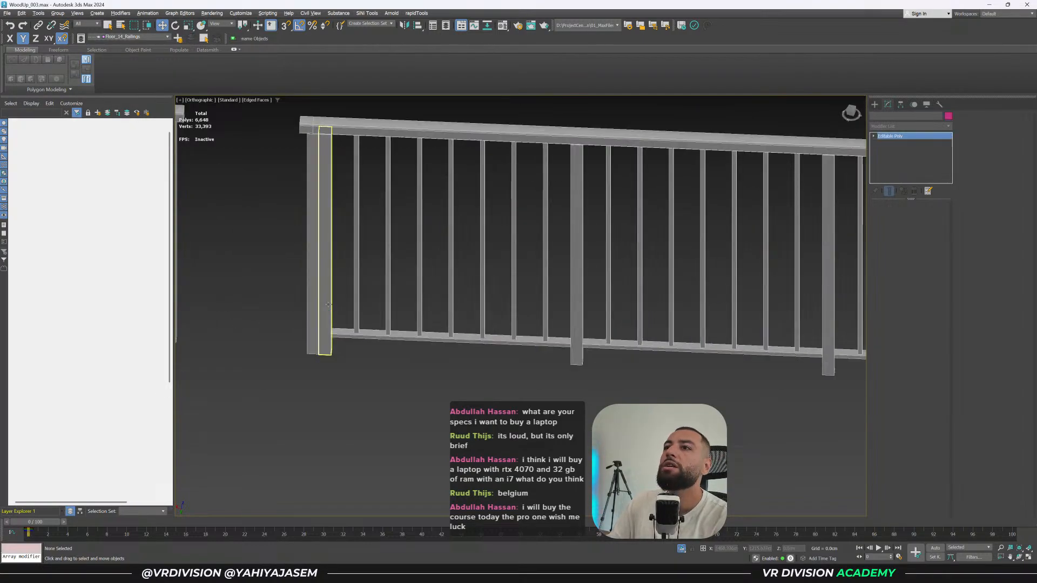
key(Delete)
scroll(615, 269, down, 2)
middle_drag(616, 268, 421, 256)
scroll(600, 276, up, 1)
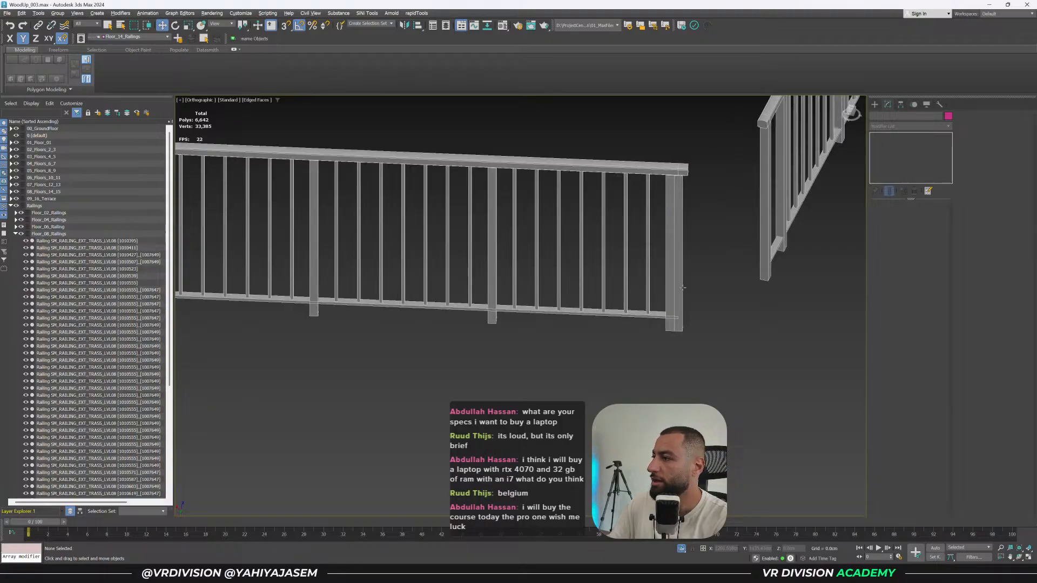
click(671, 290)
key(Delete)
scroll(692, 294, down, 4)
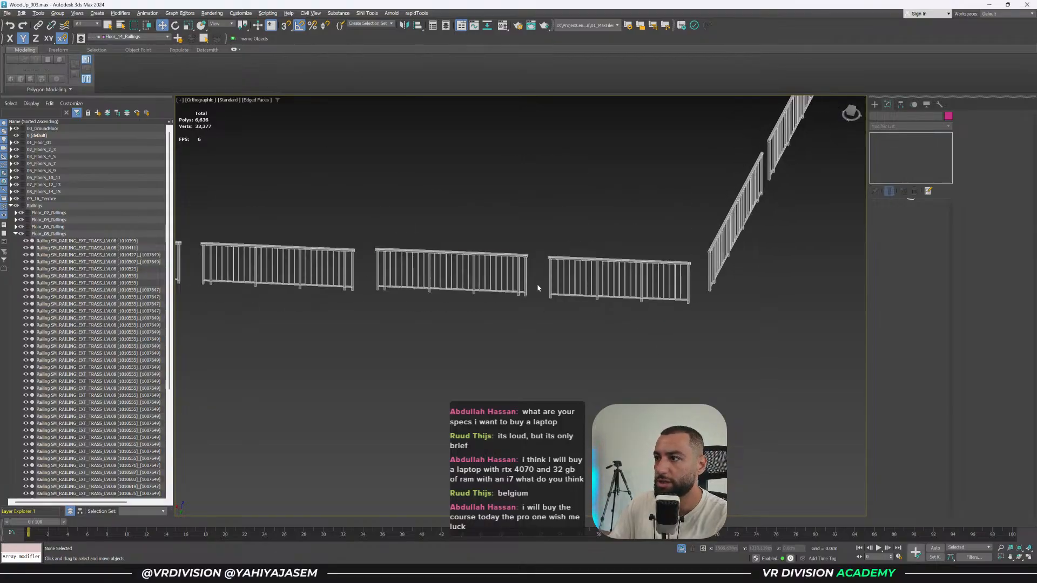
Select the remaining pieces of the fifth railing section and isolate them.
scroll(502, 286, up, 1)
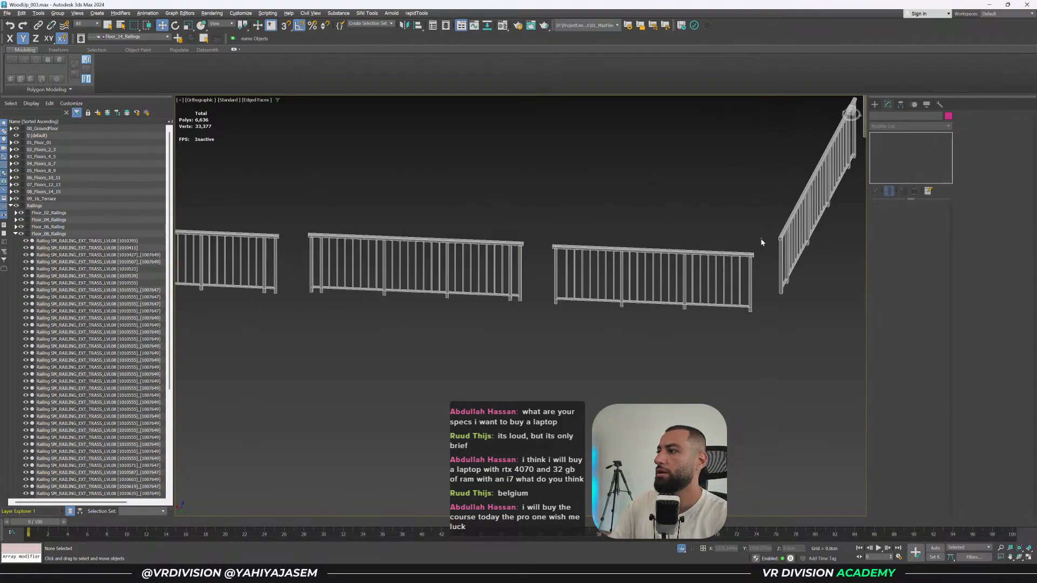
drag(761, 239, 551, 355)
mouse_move(551, 282)
middle_down()
mouse_move(525, 295)
mouse_move(539, 295)
middle_up()
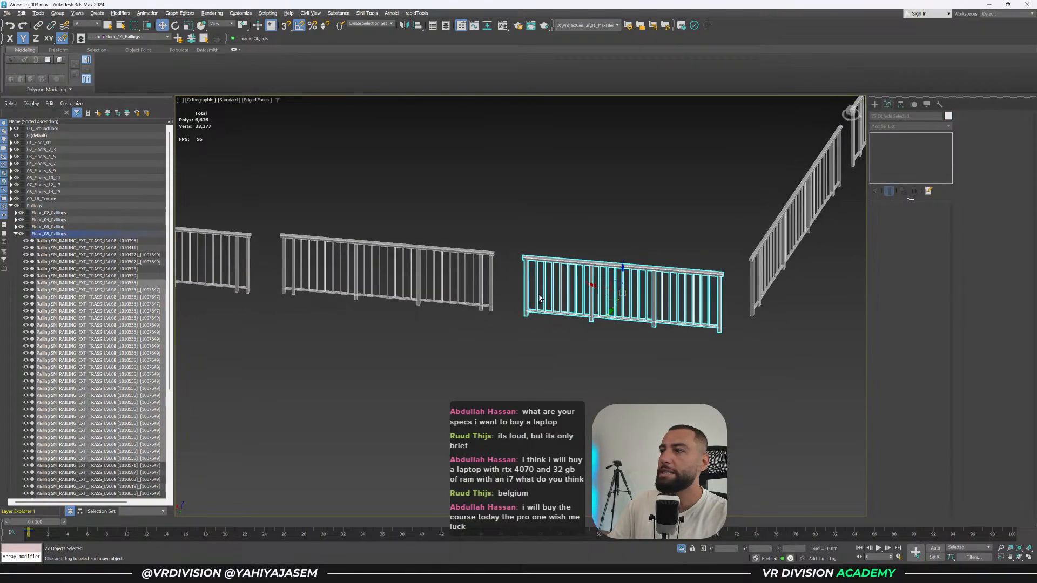
key(alt+q)
click(743, 331)
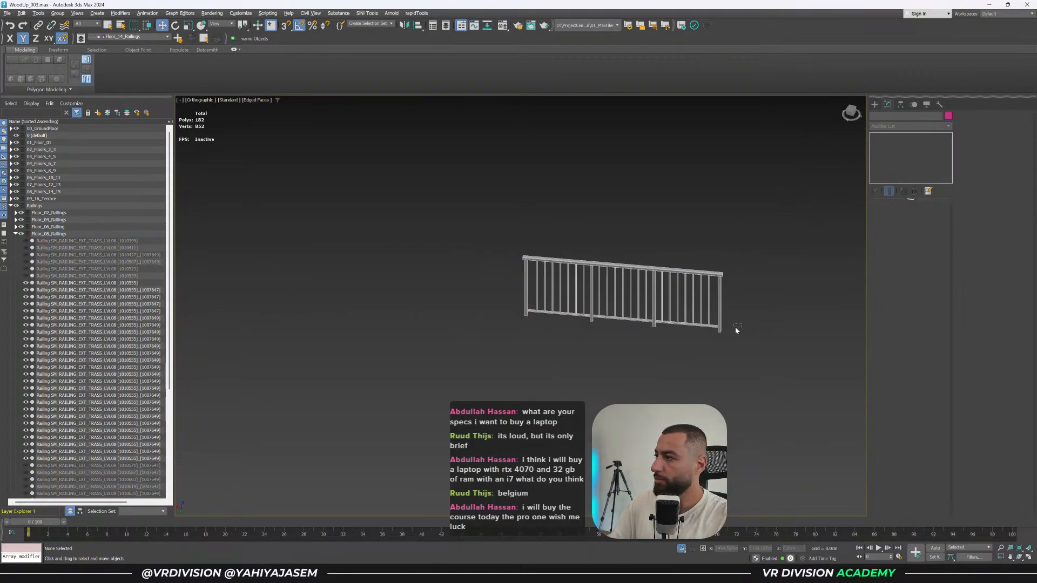
Attach all other pieces of the isolated fifth railing section to its end post and save the scene.
click(720, 326)
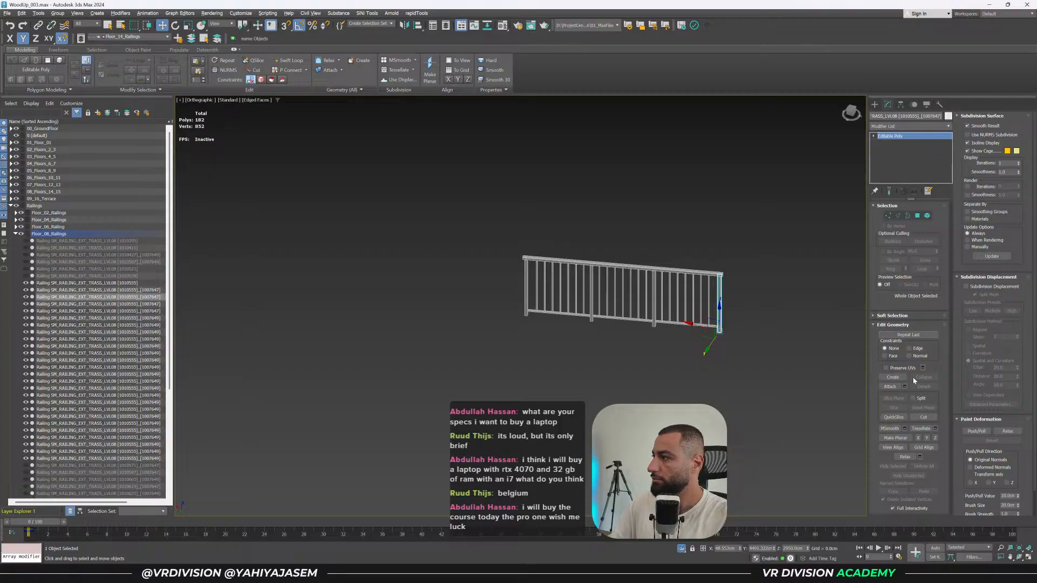
click(906, 386)
key(ctrl+a)
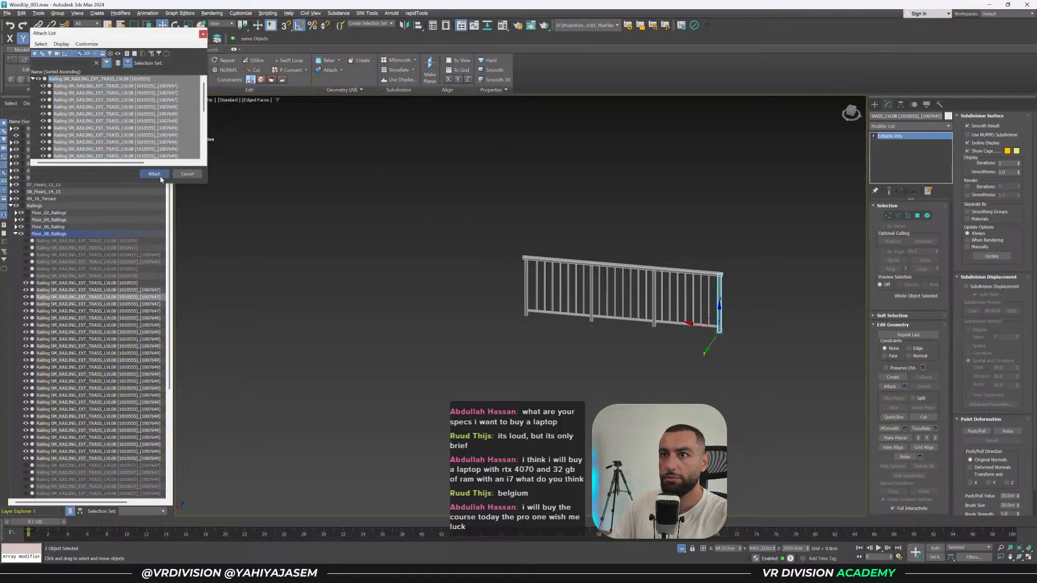
click(154, 174)
click(550, 348)
key(ctrl+s)
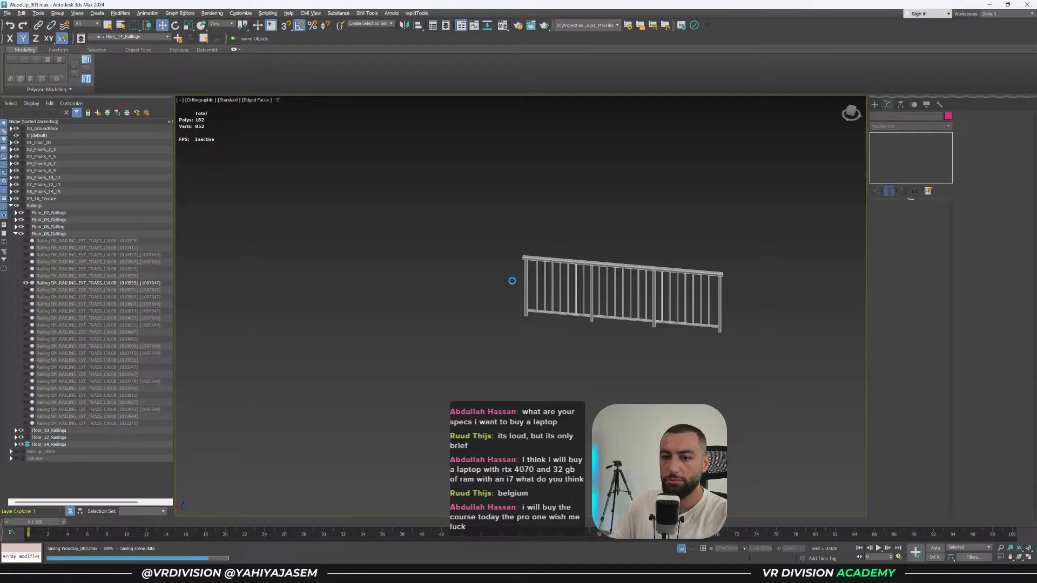
Bring back all Floor_08_Railings objects and check that the railing sections around the floor are single objects.
double_click(47, 234)
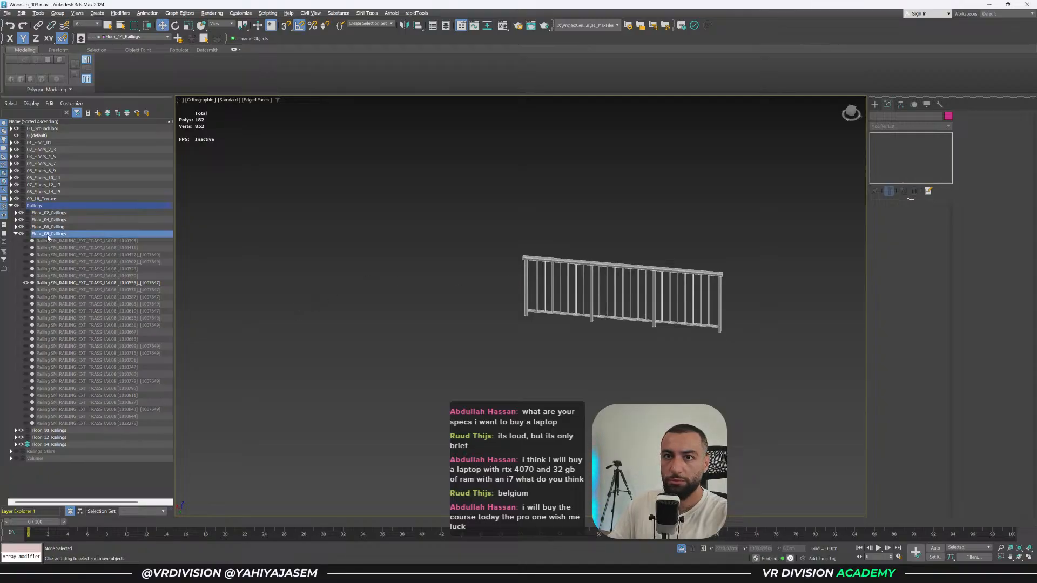
click(25, 247)
scroll(291, 273, down, 5)
alt+middle_drag(346, 276, 458, 432)
scroll(456, 283, down, 4)
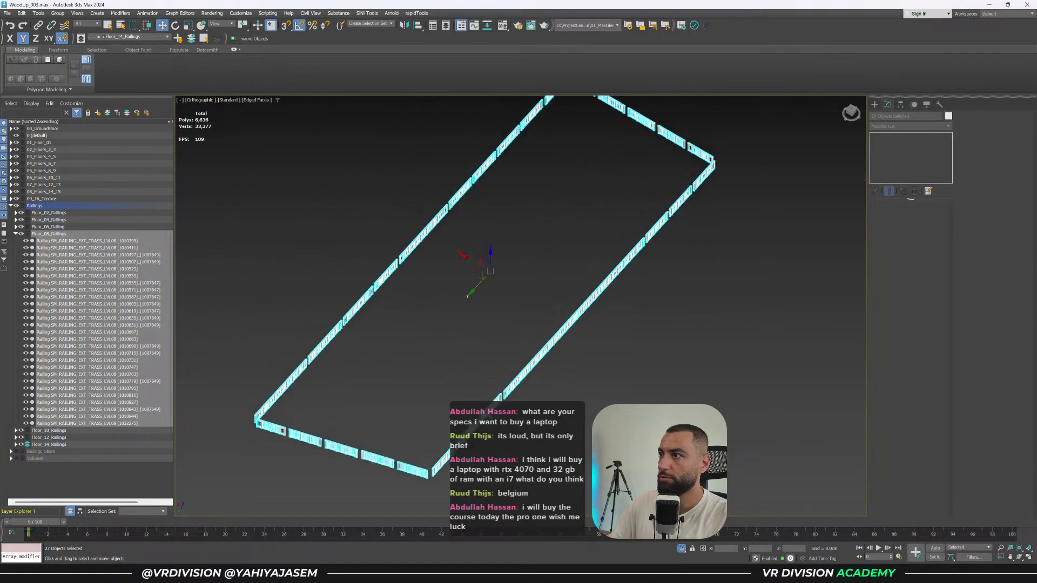
middle_drag(585, 199, 554, 302)
click(607, 224)
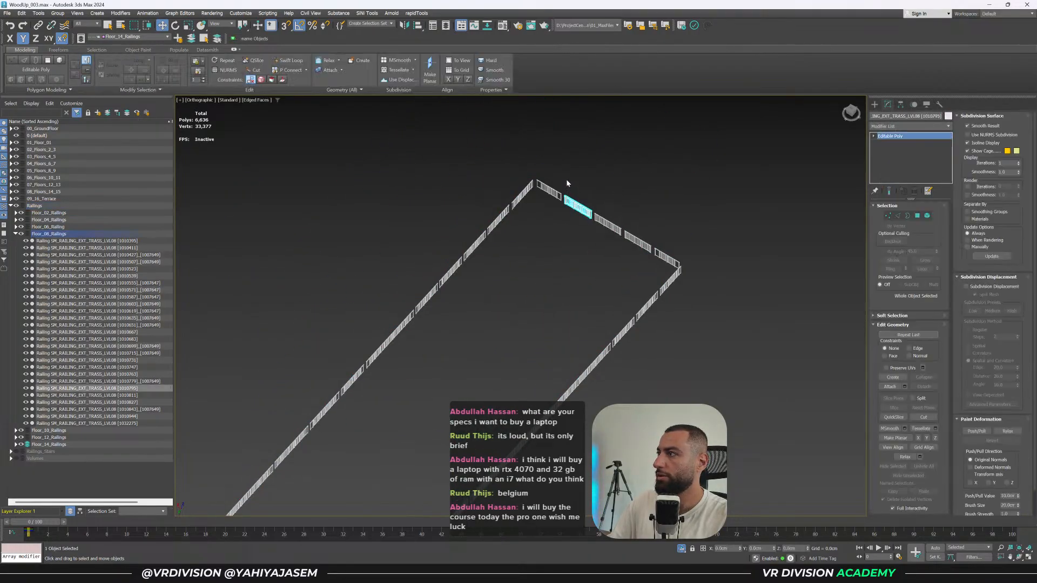
click(548, 190)
alt+middle_drag(545, 246, 620, 219)
drag(199, 391, 200, 391)
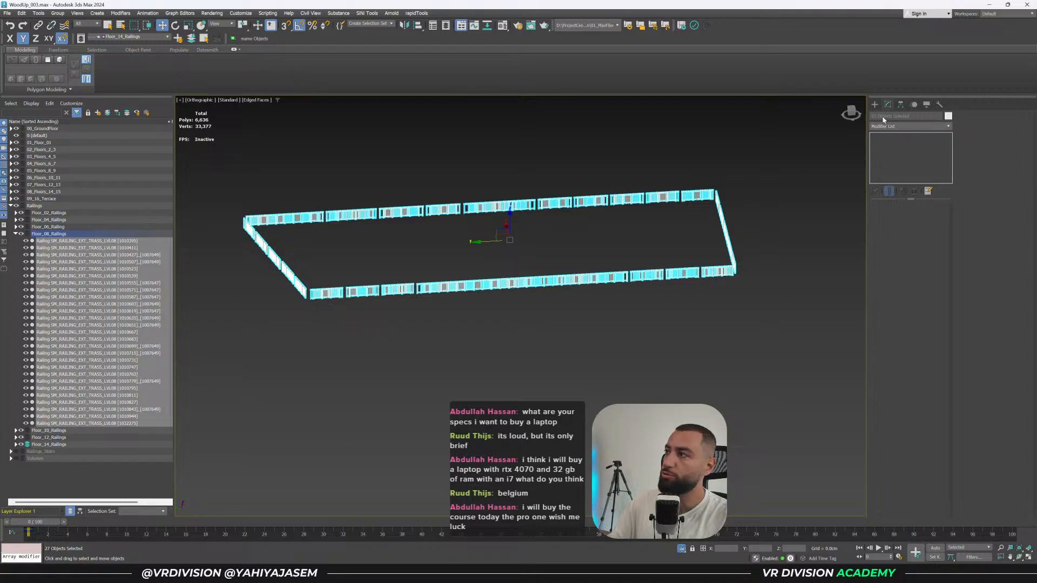
click(647, 332)
Save the scene and collapse the Floor_08_Railings layer.
key(ctrl+s)
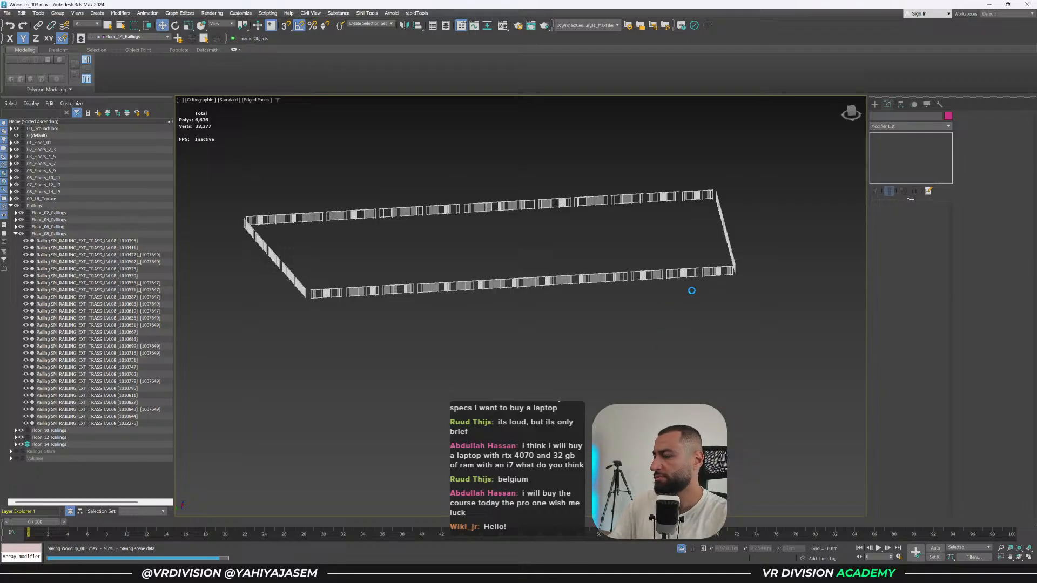
mouse_move(267, 339)
mouse_down()
mouse_move(206, 343)
mouse_move(247, 344)
mouse_up()
alt+middle_drag(384, 340, 390, 340)
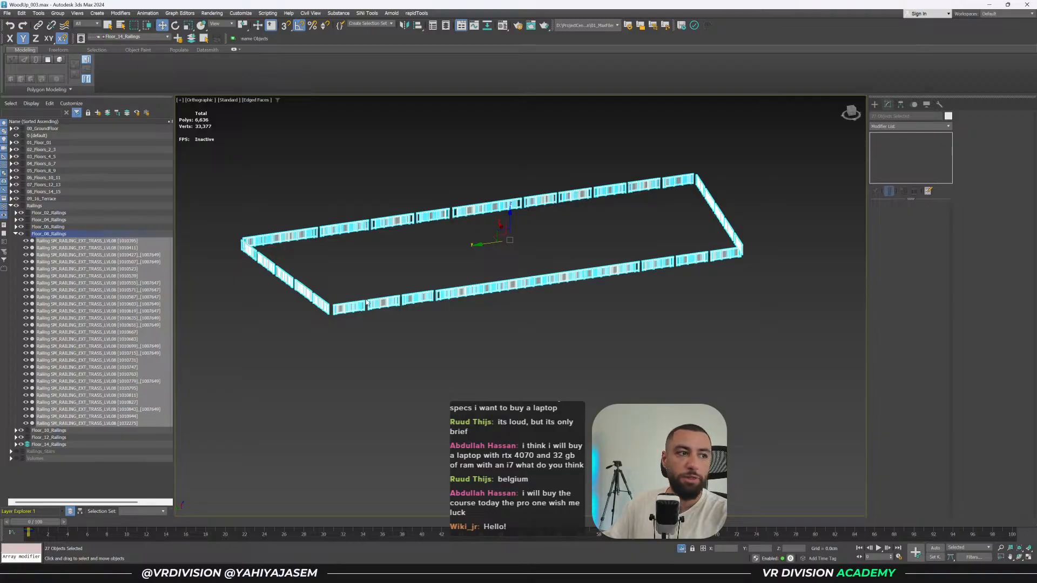
click(371, 319)
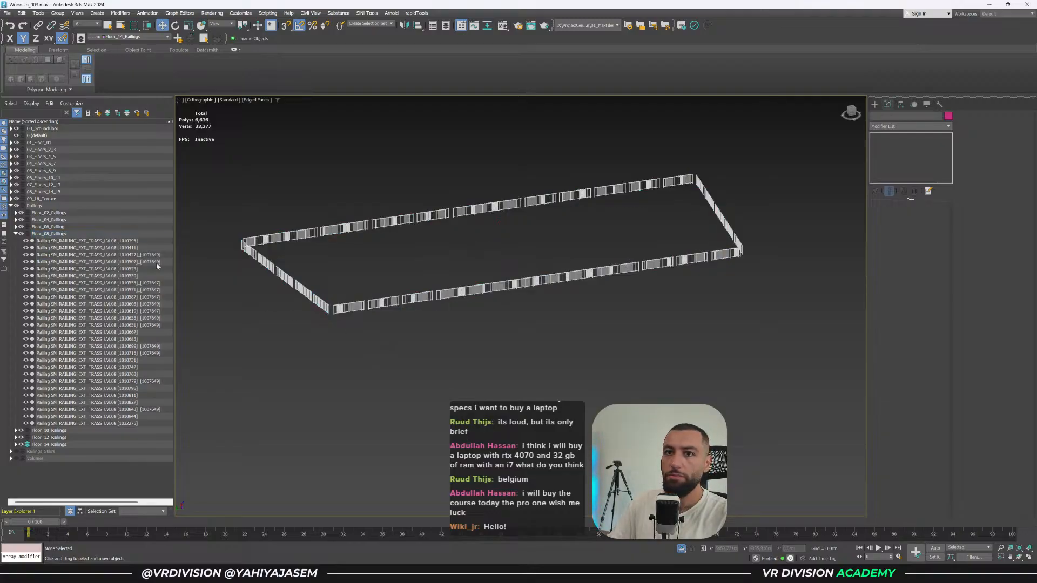
click(15, 233)
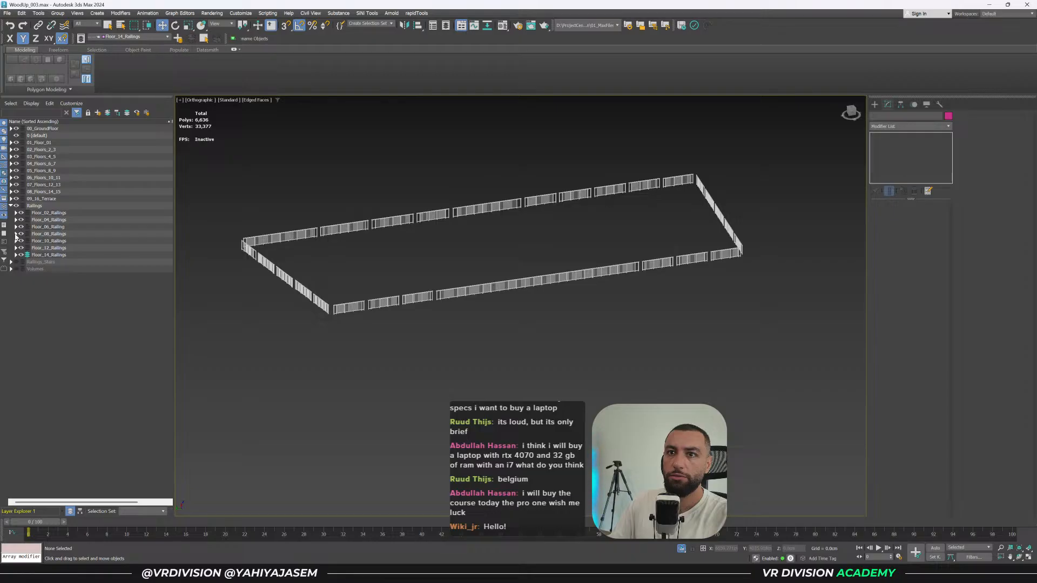
Switch to Unreal Editor to view the colored building in the level, and return to 3ds Max.
key(alt+Tab)
click(349, 340)
mouse_move(435, 312)
right_down()
mouse_move(440, 350)
mouse_move(441, 316)
right_up()
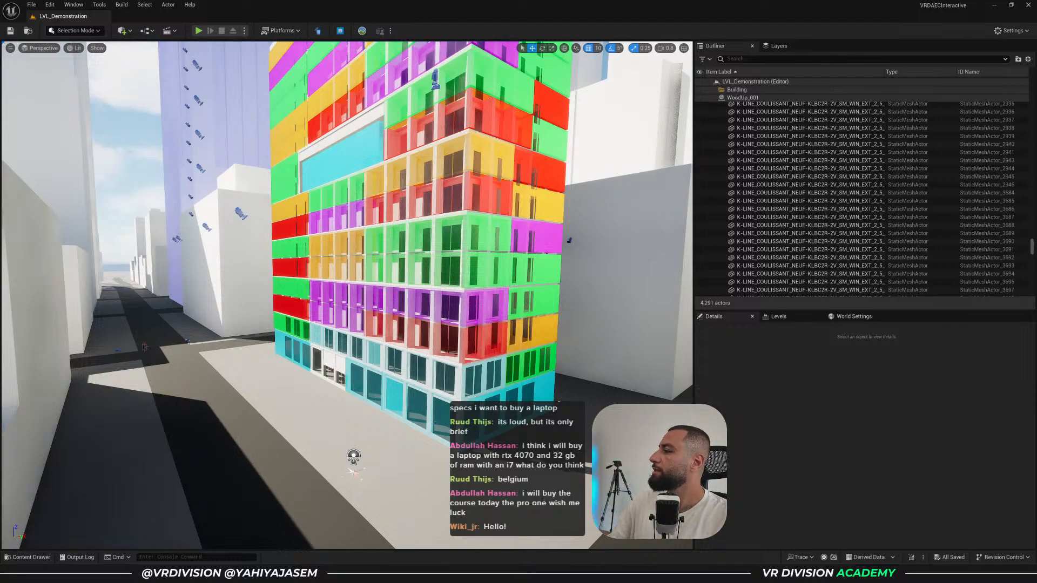
key(alt+Tab)
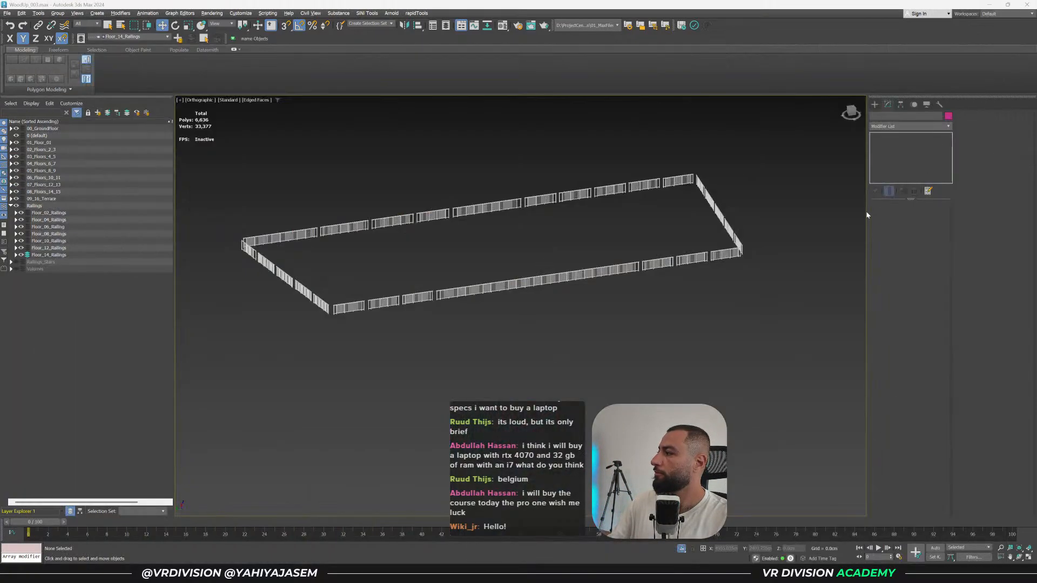
End the isolation and examine the railings across the facades of the whole building.
click(681, 549)
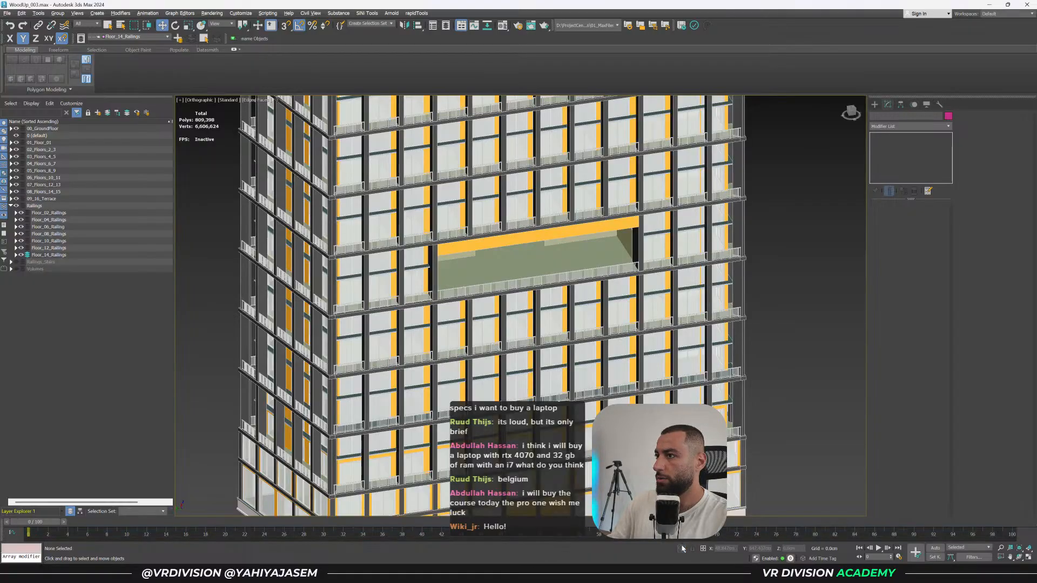
alt+middle_drag(633, 307, 736, 278)
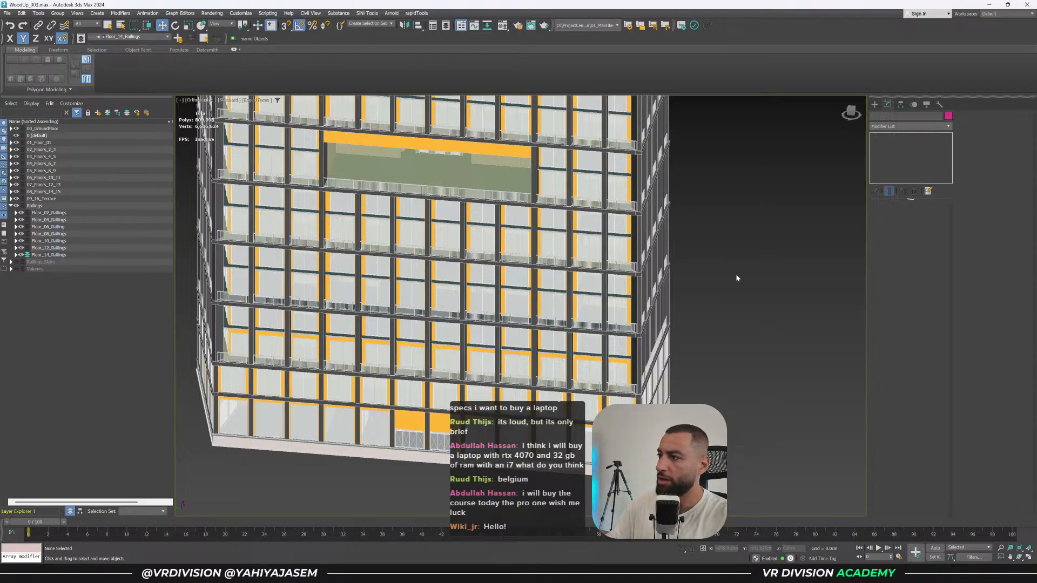
alt+middle_drag(740, 276, 733, 276)
scroll(734, 278, up, 4)
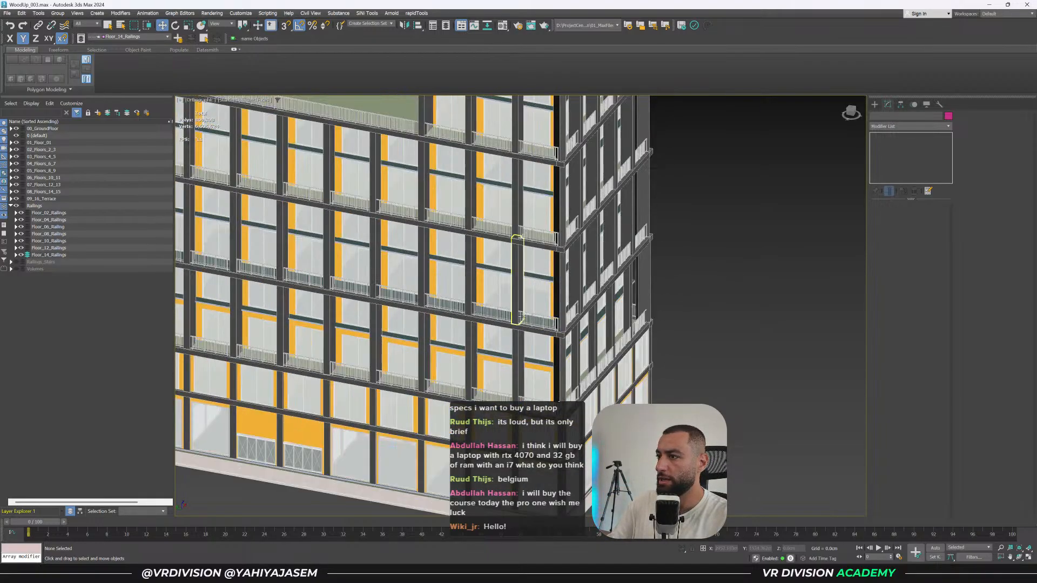
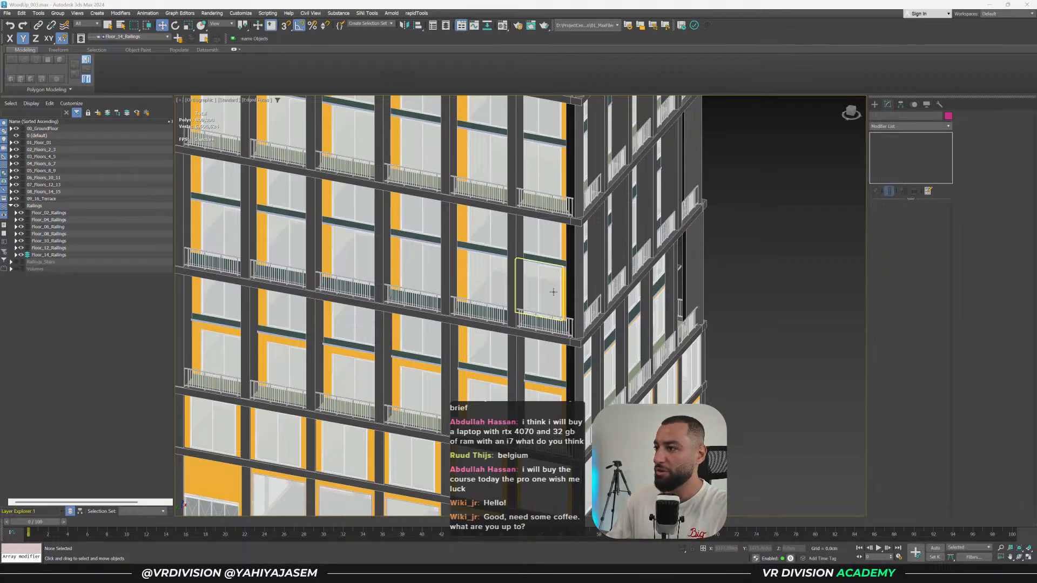
middle_drag(554, 292, 647, 278)
middle_drag(713, 284, 753, 232)
scroll(752, 233, down, 2)
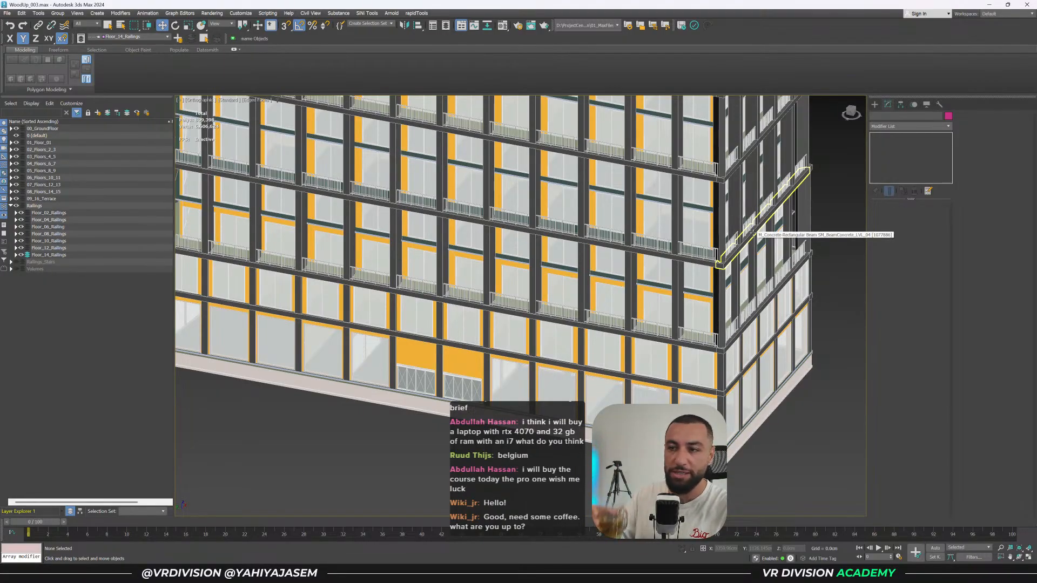
middle_drag(752, 233, 721, 277)
middle_drag(721, 276, 664, 378)
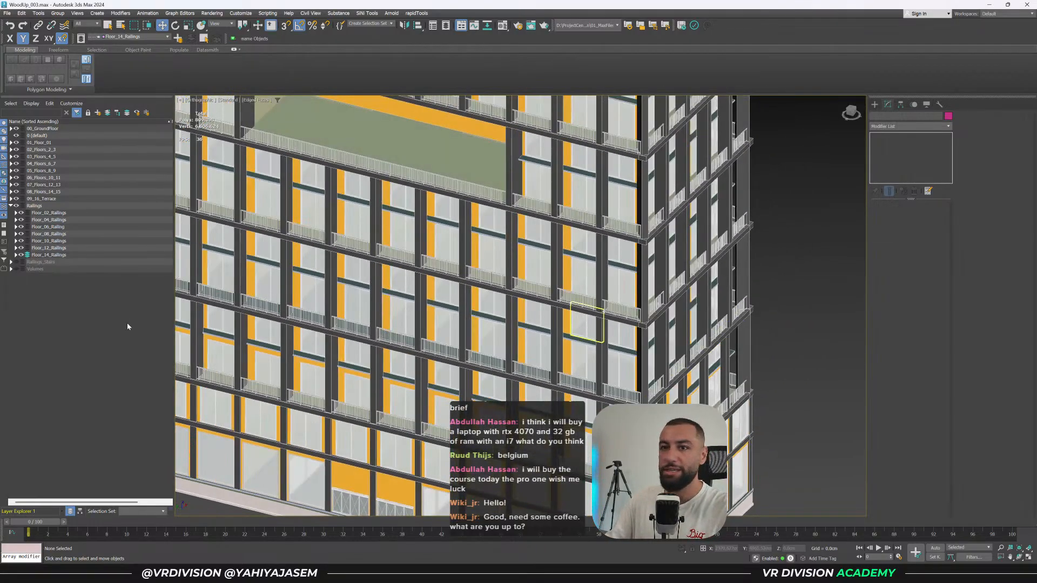
Isolate all Floor_02 objects from the 02_Floors_2_3 layer and save the scene.
click(11, 206)
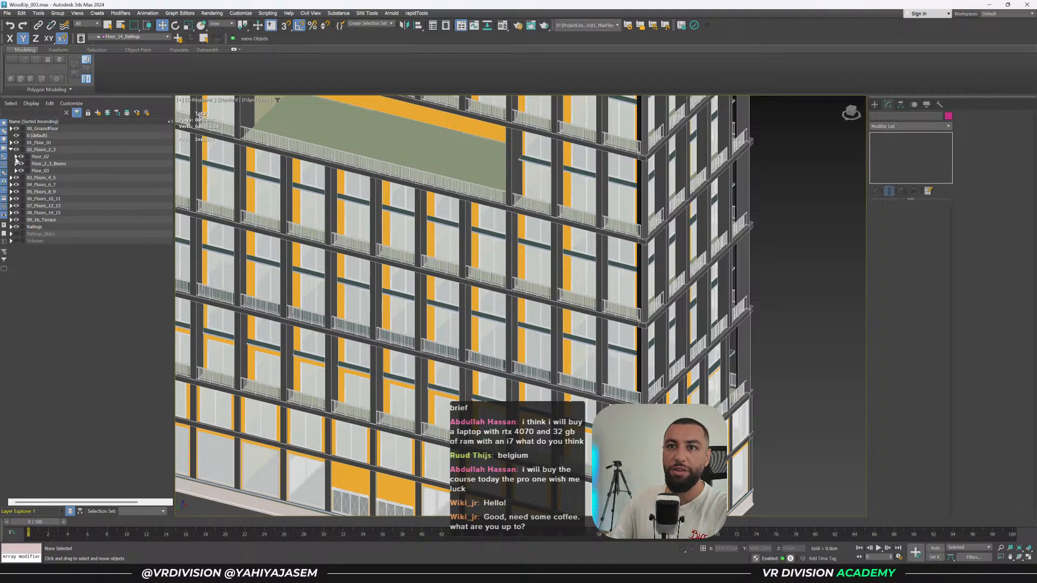
click(16, 157)
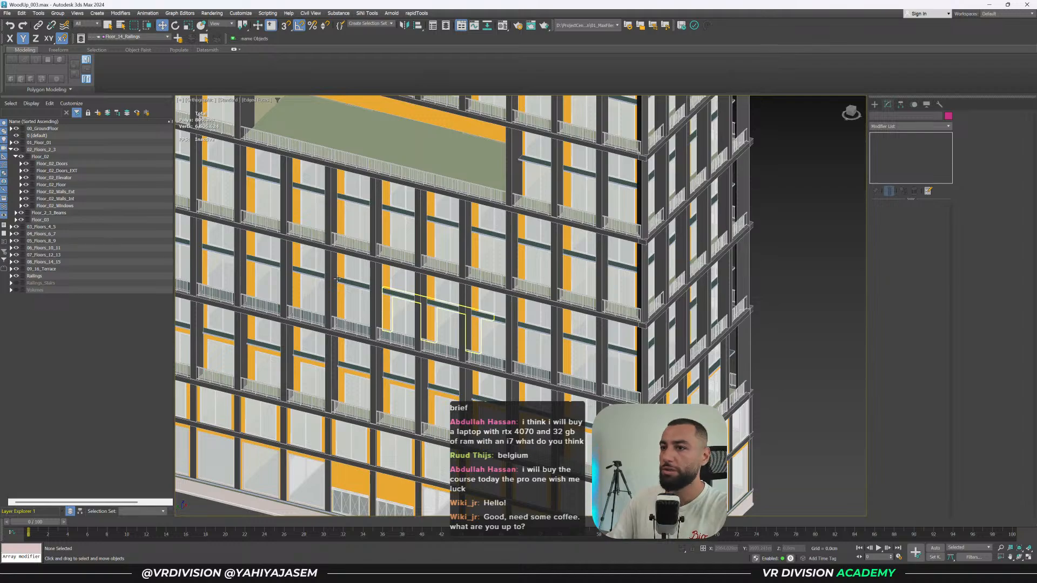
double_click(64, 158)
key(alt+q)
alt+middle_drag(513, 253, 482, 295)
click(593, 266)
middle_drag(573, 292, 609, 183)
scroll(577, 262, up, 2)
scroll(609, 183, down, 2)
key(ctrl+s)
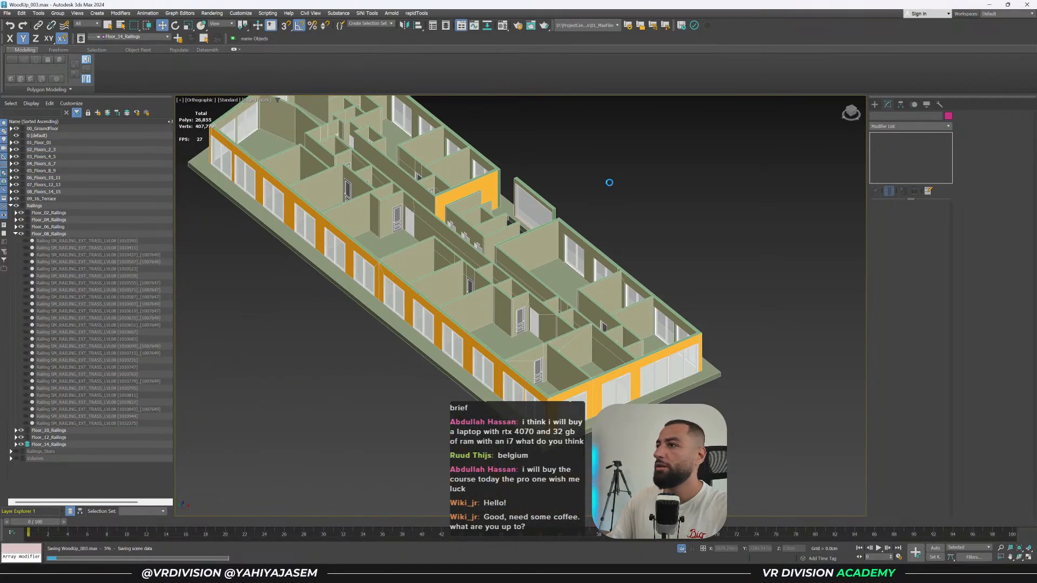
middle_drag(378, 242, 437, 318)
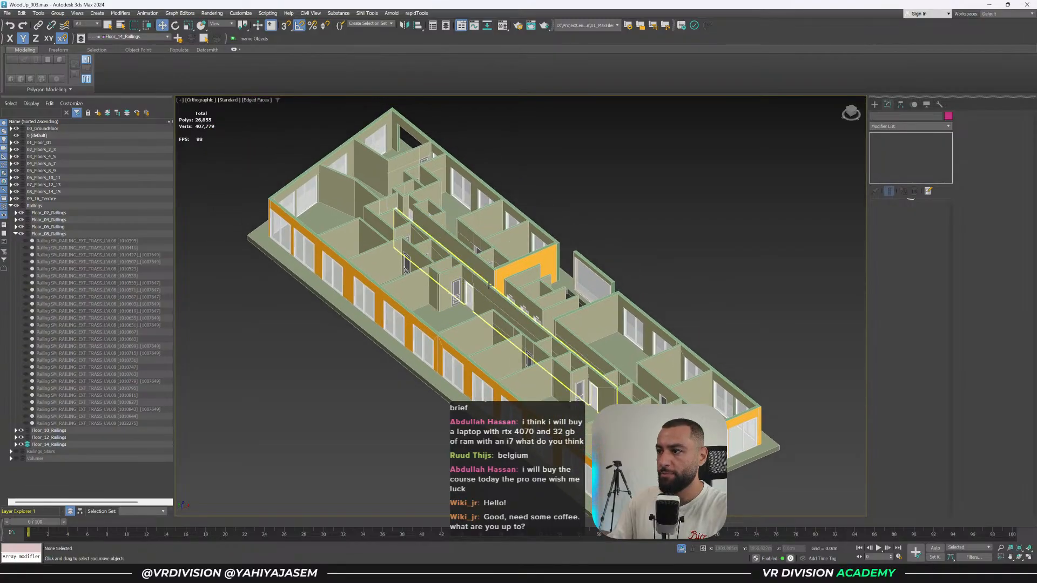
Isolate the long interior wall with the door opening on Floor_02 to examine its geometry.
scroll(590, 311, up, 1)
alt+middle_drag(590, 311, 674, 385)
click(670, 352)
key(alt+q)
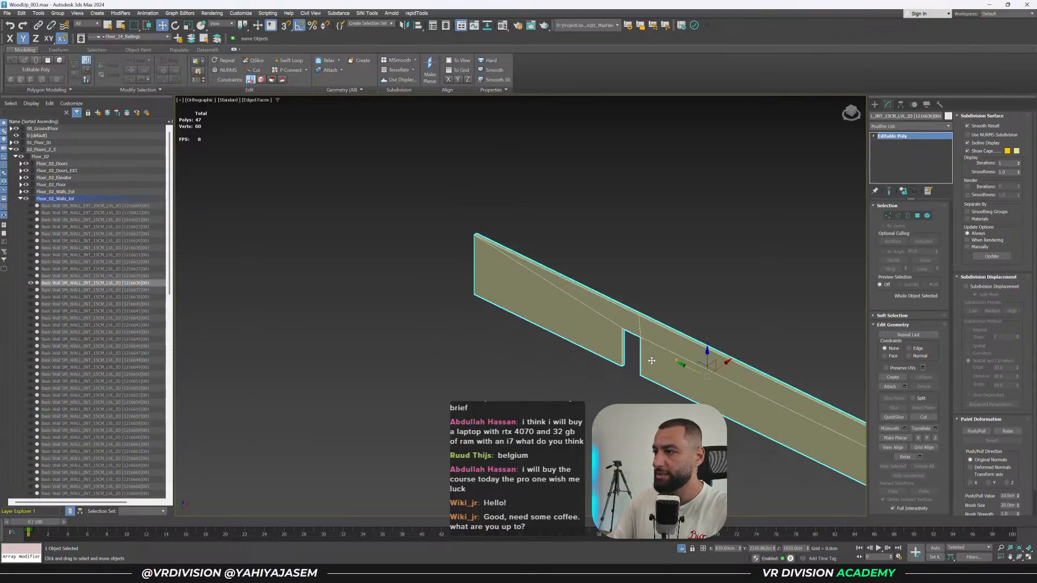
scroll(713, 383, up, 4)
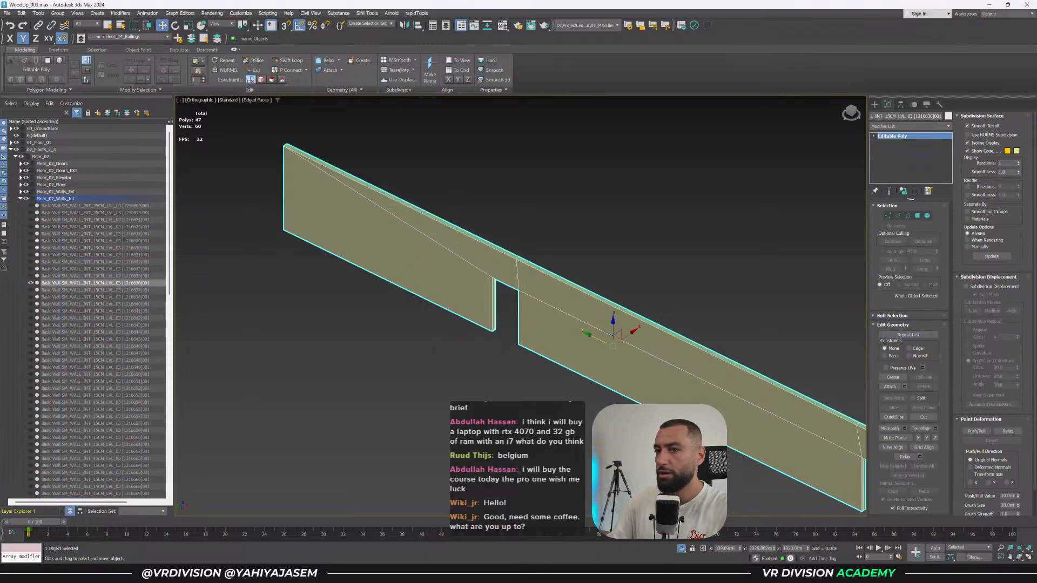
Select every object in the Floor_02_Walls_Int layer and unhide them to view the full wall layout.
double_click(99, 200)
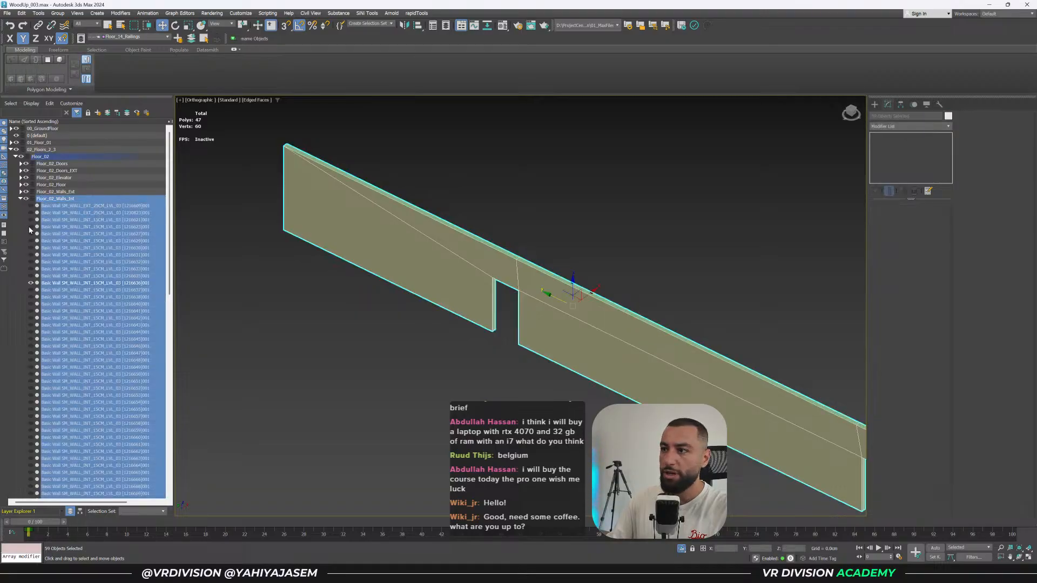
click(30, 227)
alt+middle_drag(412, 269, 522, 312)
key(s)
scroll(522, 312, up, 3)
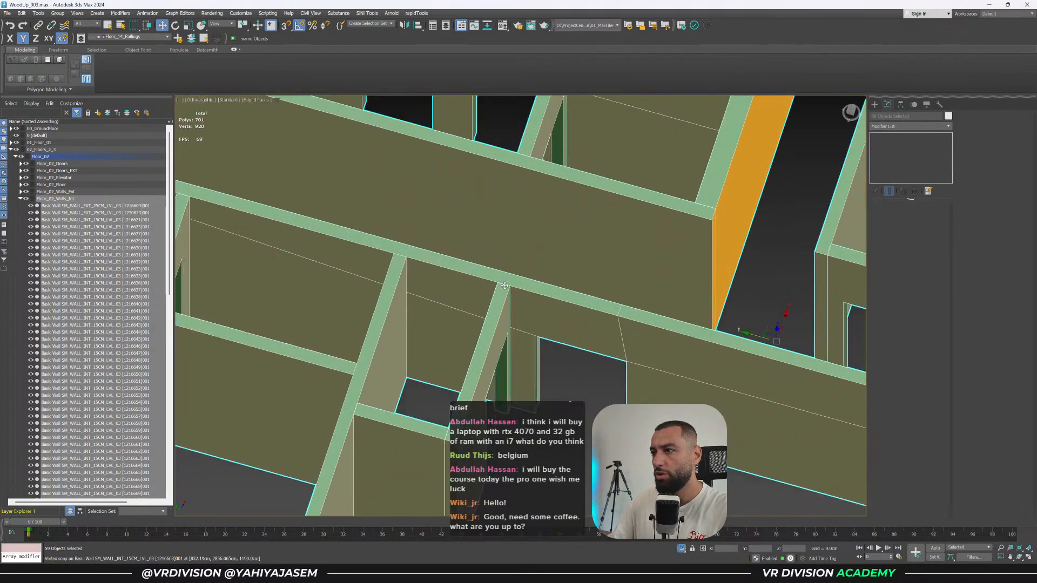
scroll(569, 324, down, 4)
scroll(568, 324, up, 2)
middle_drag(609, 340, 488, 301)
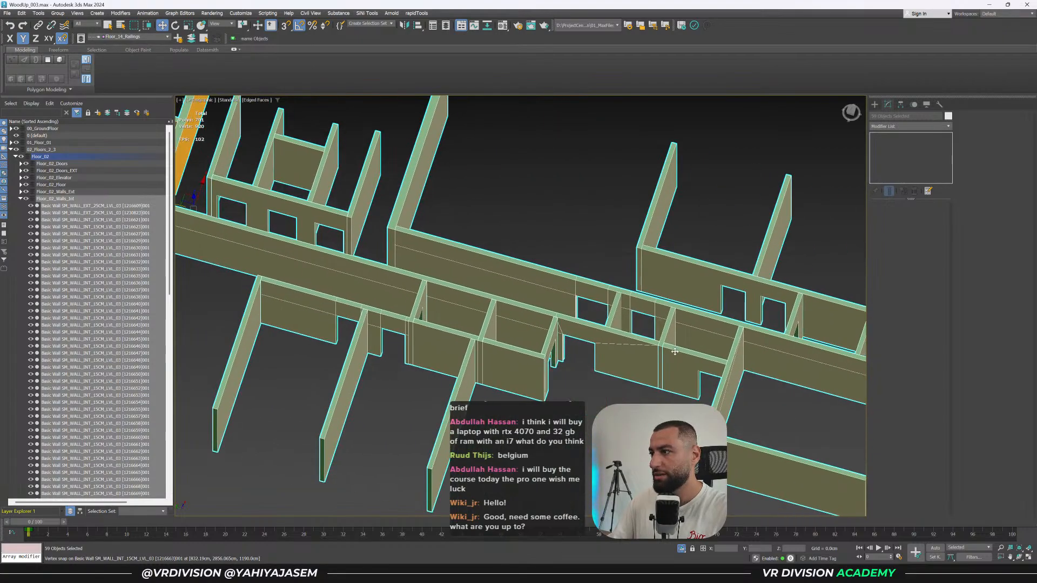
Clear the selection, check the walls along the Floor_02 corridor, and collapse the Floor_08_Railings layer.
click(631, 391)
click(630, 372)
click(567, 370)
middle_drag(562, 363, 637, 363)
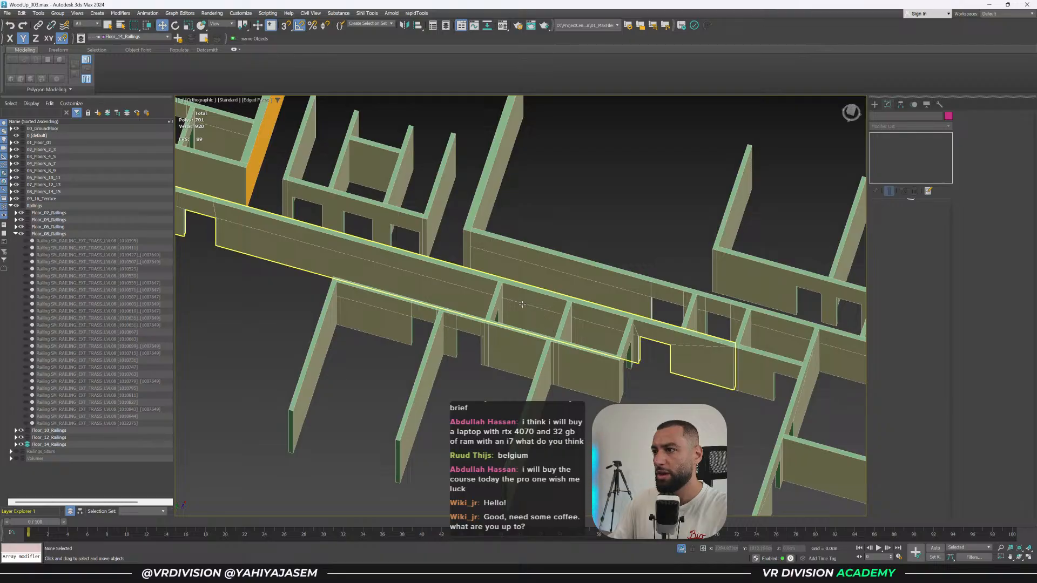
middle_drag(522, 304, 641, 331)
click(15, 233)
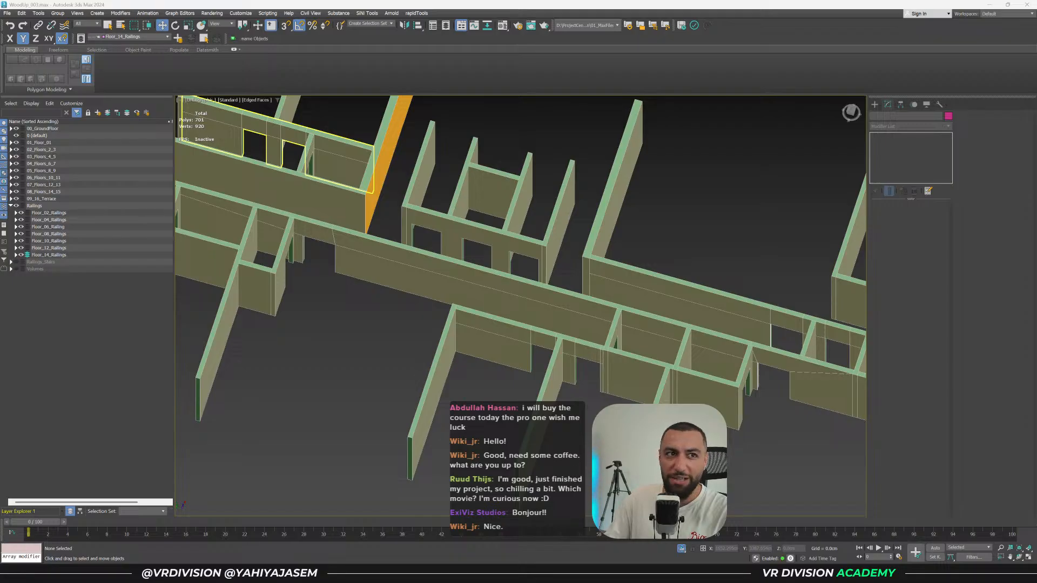
Bring up the browser with the IMDb page for In Bruges and return to 3ds Max.
drag(1036, 162, 389, 66)
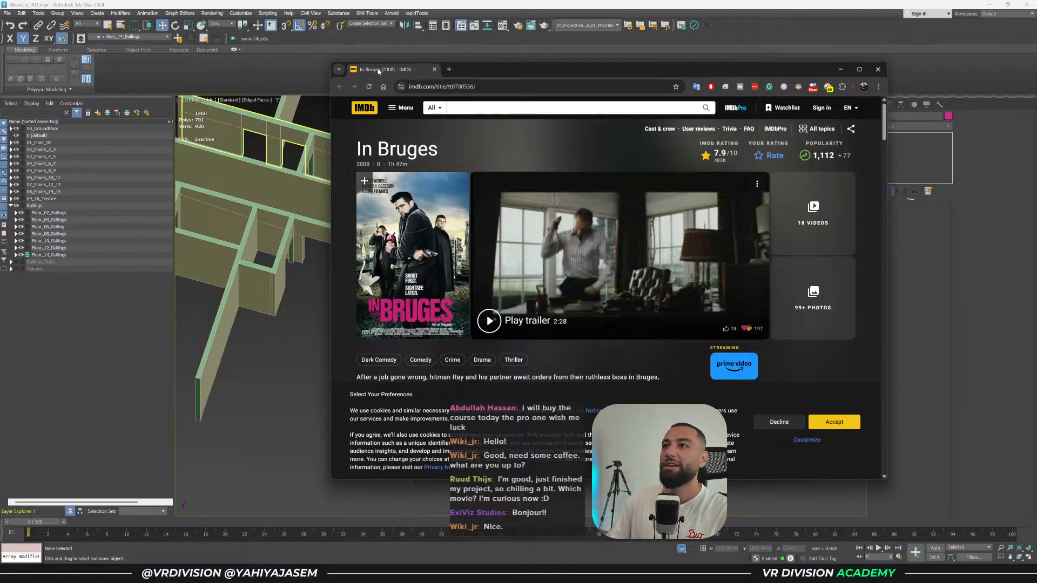
drag(379, 70, 0, 116)
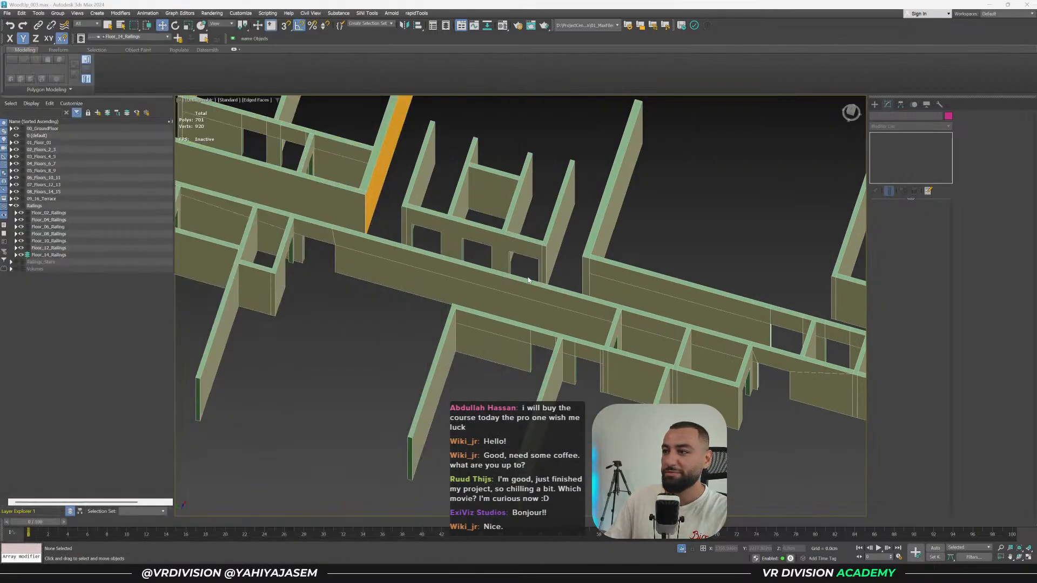
Examine the whole Floor_02 interior wall layout in the perspective view.
scroll(518, 289, down, 5)
alt+middle_drag(423, 292, 517, 317)
scroll(505, 300, up, 2)
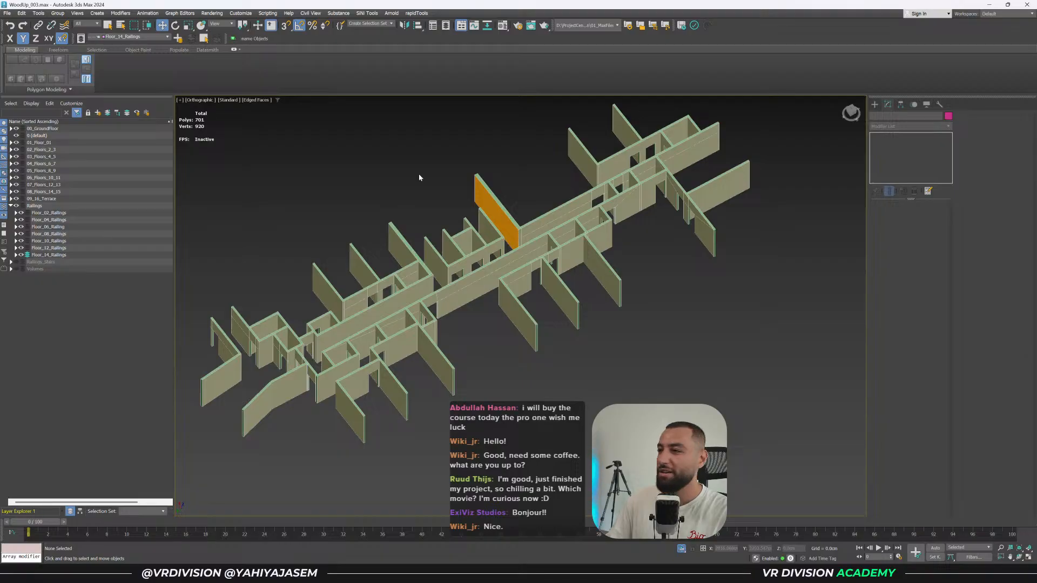
scroll(419, 179, up, 3)
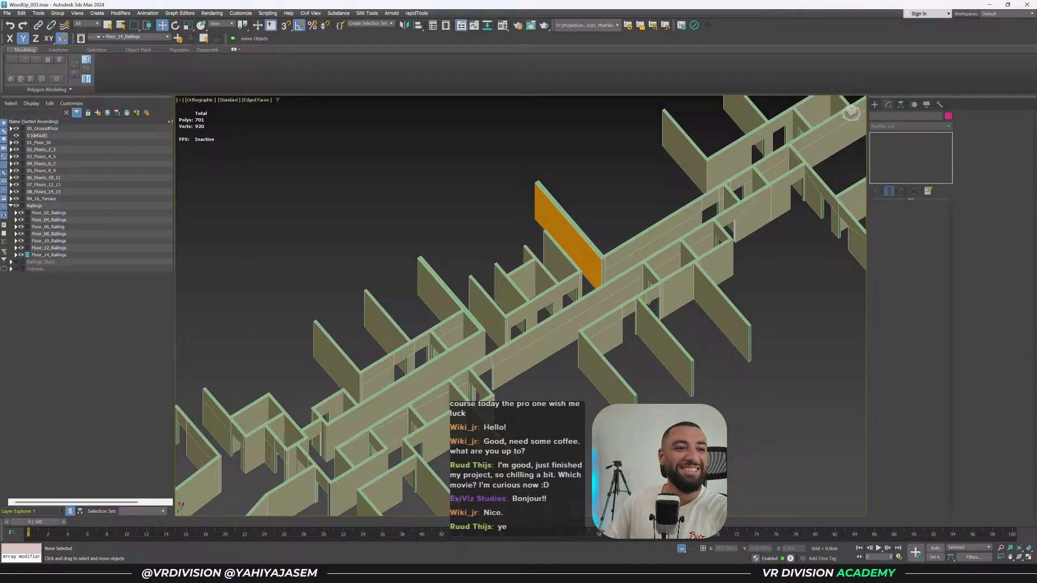
middle_drag(570, 291, 533, 228)
key(p)
scroll(519, 270, up, 10)
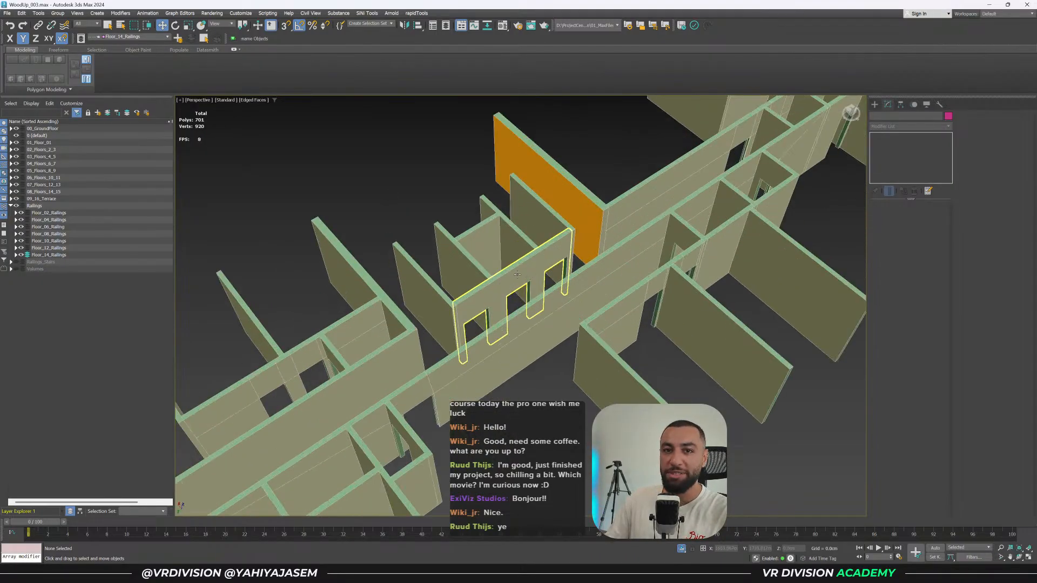
scroll(517, 274, down, 8)
Select the short interior wall with three door openings and examine it with its surrounding walls.
click(474, 392)
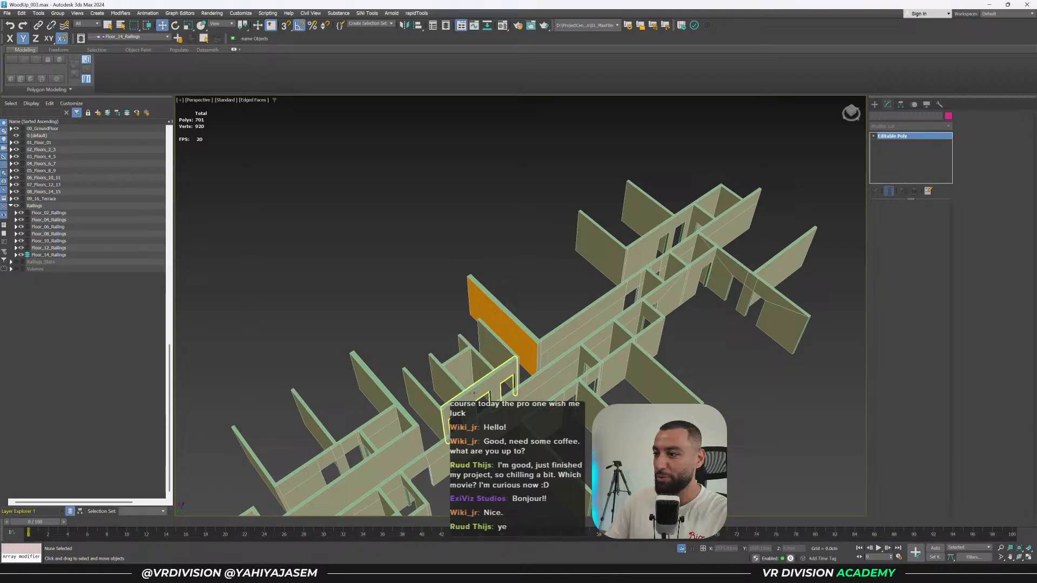
scroll(507, 292, up, 10)
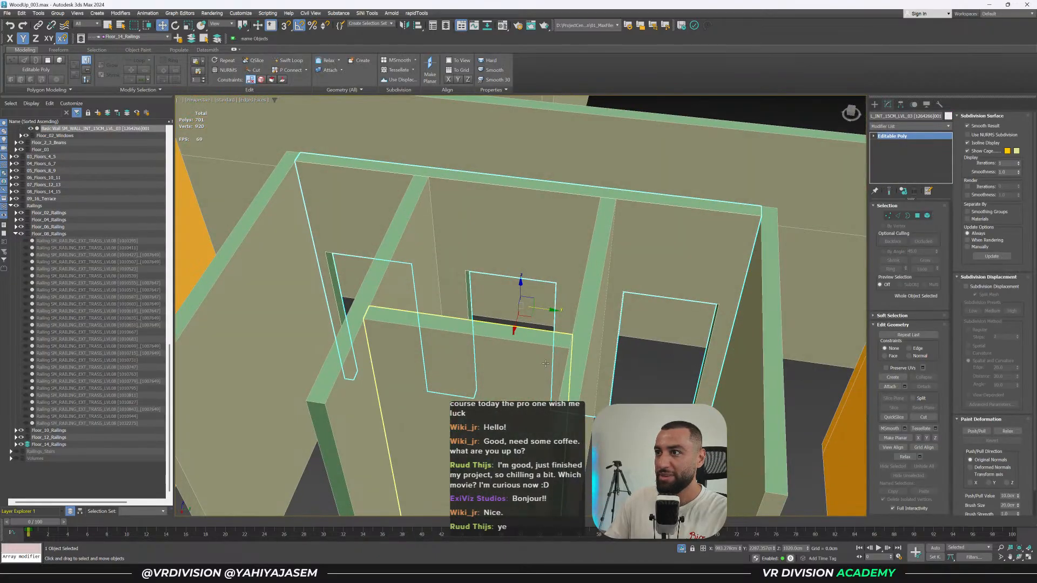
scroll(545, 363, down, 8)
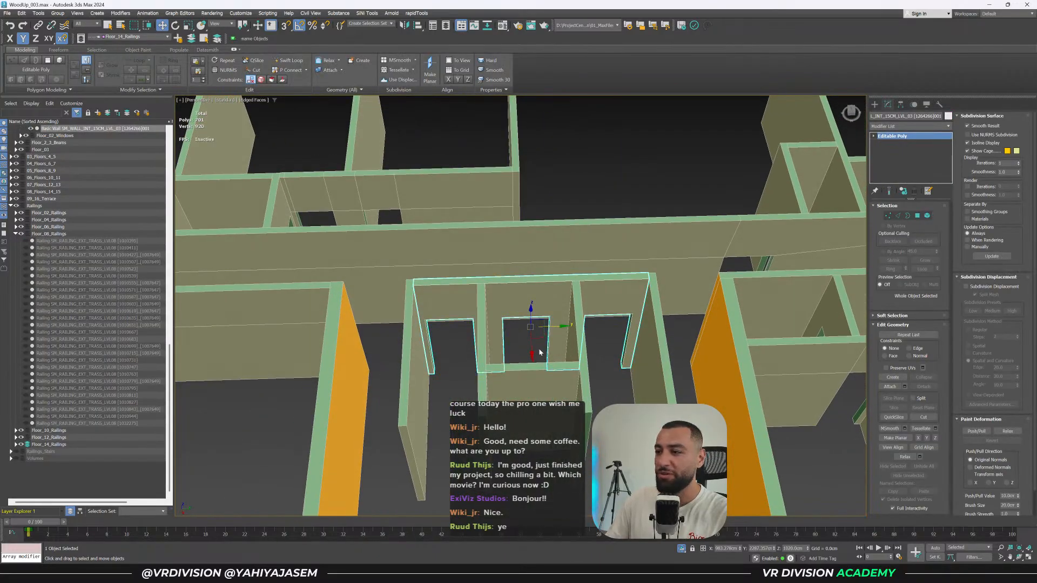
scroll(540, 352, down, 5)
middle_drag(394, 335, 626, 326)
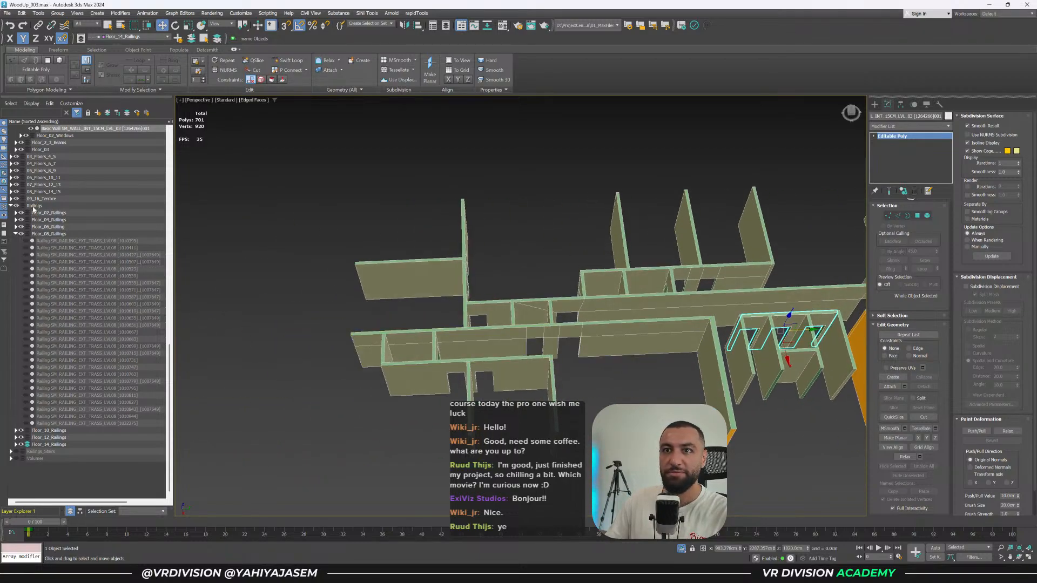
Expand the 03_Floors_4_5 layer and select all visible walls to check which layer they belong to.
scroll(33, 208, up, 5)
click(21, 200)
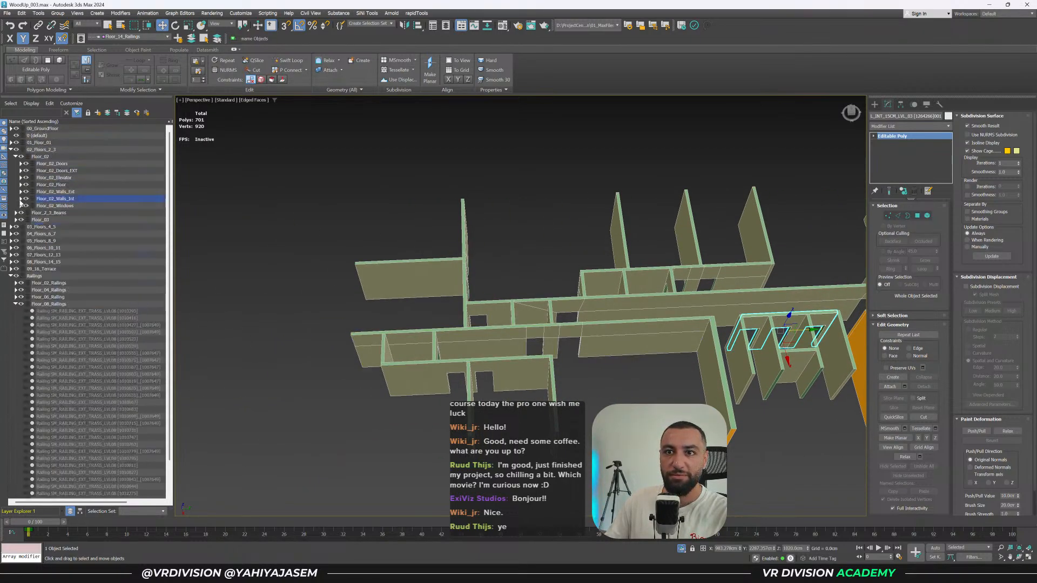
click(10, 227)
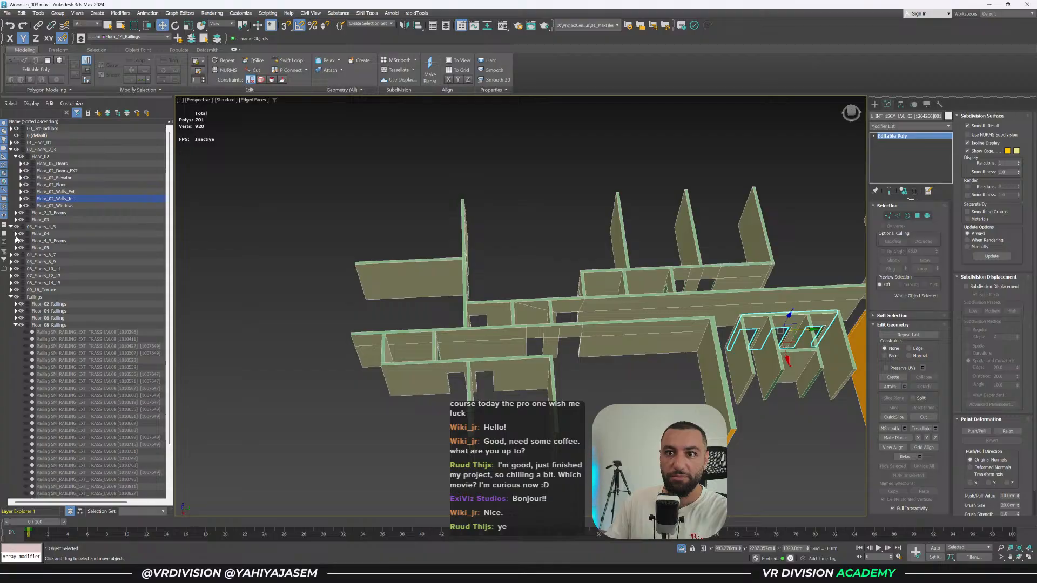
scroll(459, 276, down, 4)
alt+middle_drag(489, 267, 443, 271)
scroll(443, 271, down, 2)
drag(731, 208, 337, 413)
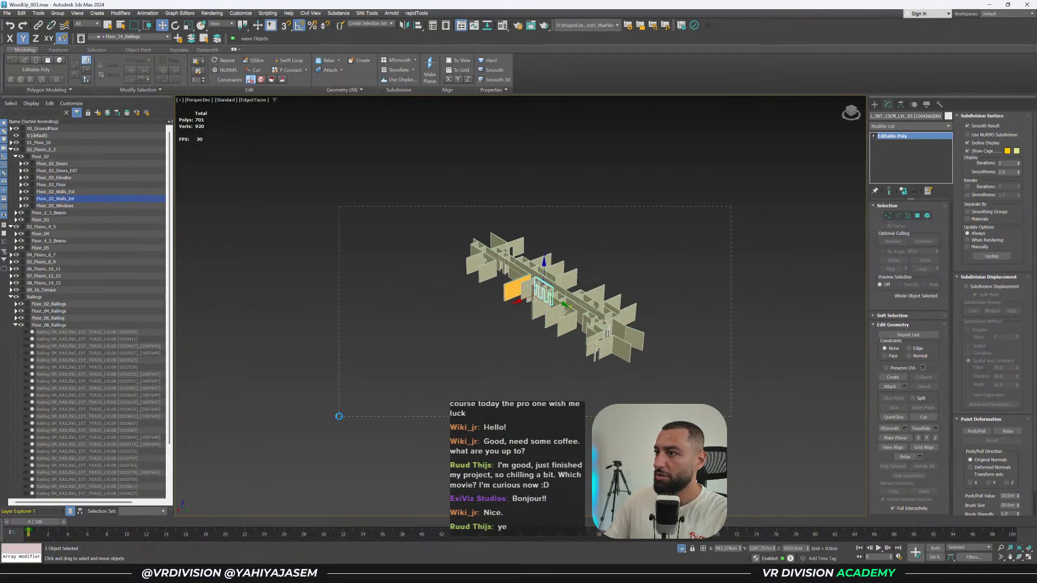
scroll(639, 273, up, 2)
drag(733, 163, 274, 461)
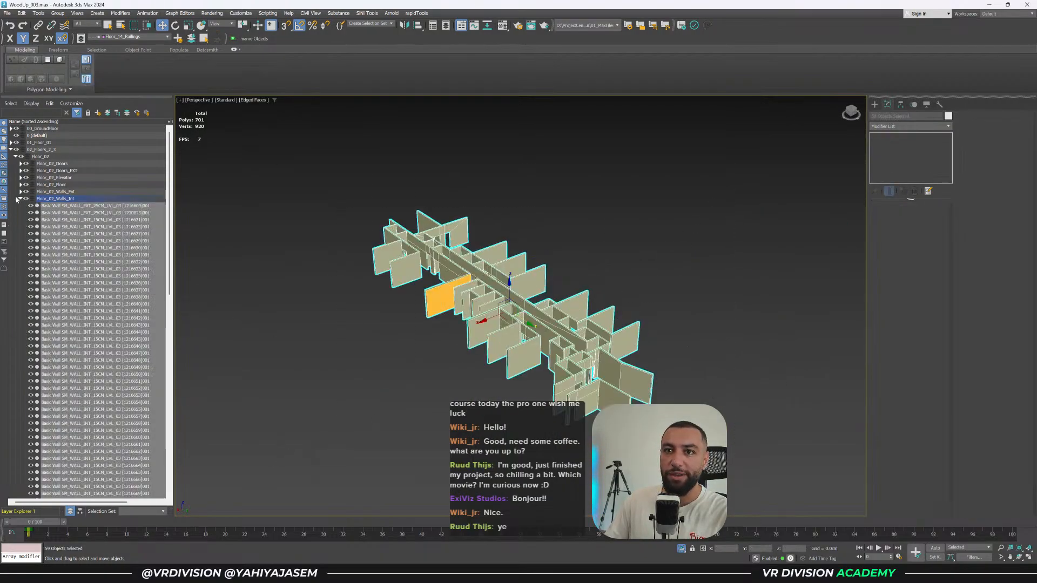
click(19, 198)
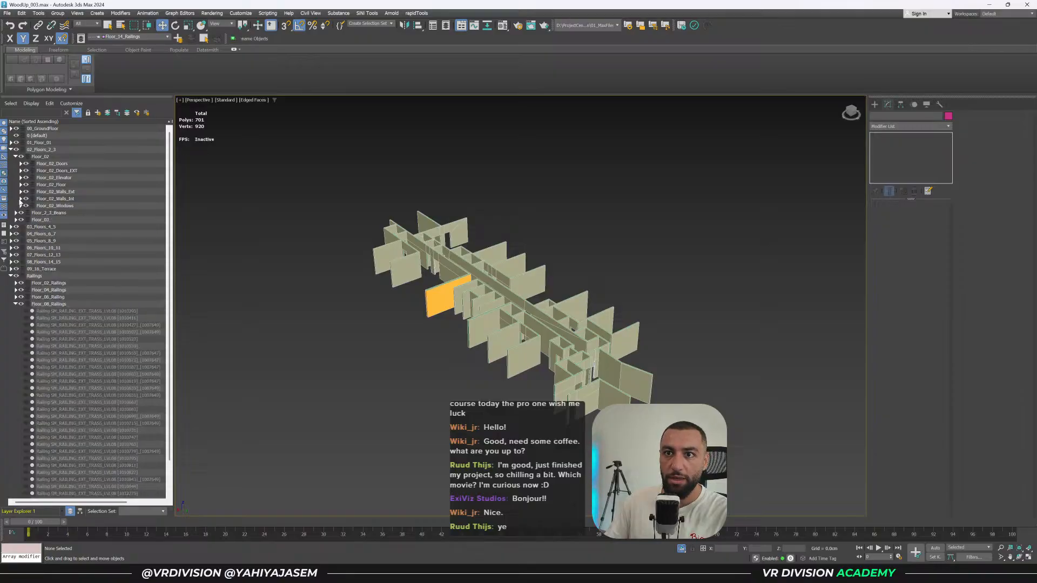
Unhide all the interior walls in the Floor_03_Walls_Int layer and save the scene.
click(16, 219)
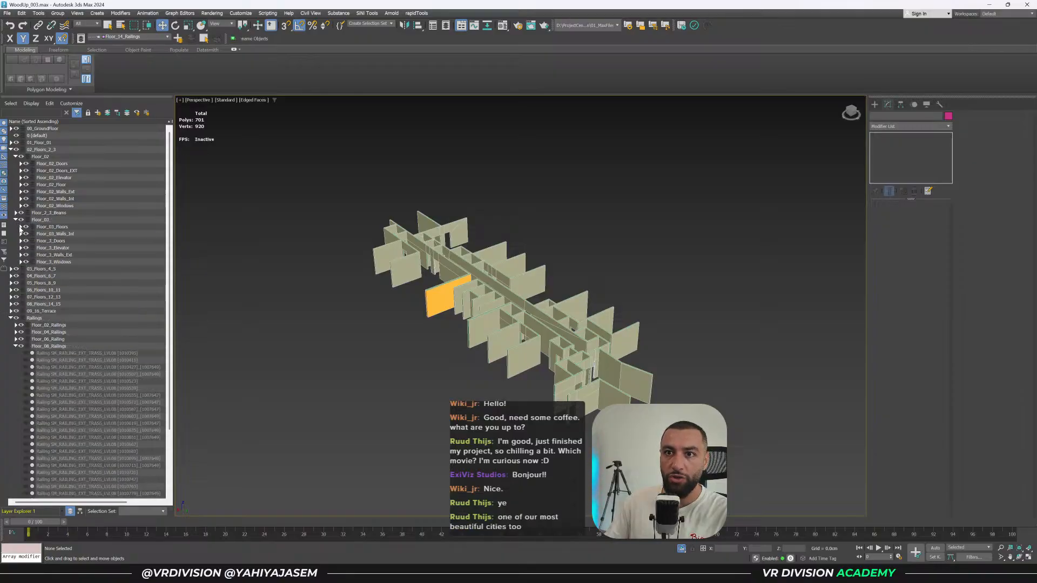
click(21, 234)
double_click(40, 234)
click(31, 243)
alt+middle_drag(567, 292, 616, 272)
click(340, 352)
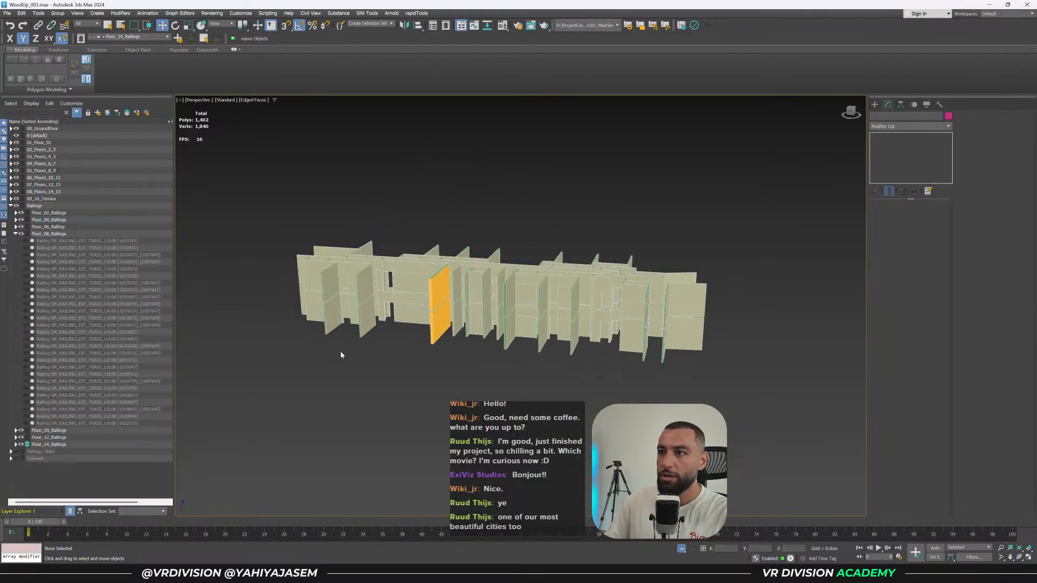
key(ctrl+s)
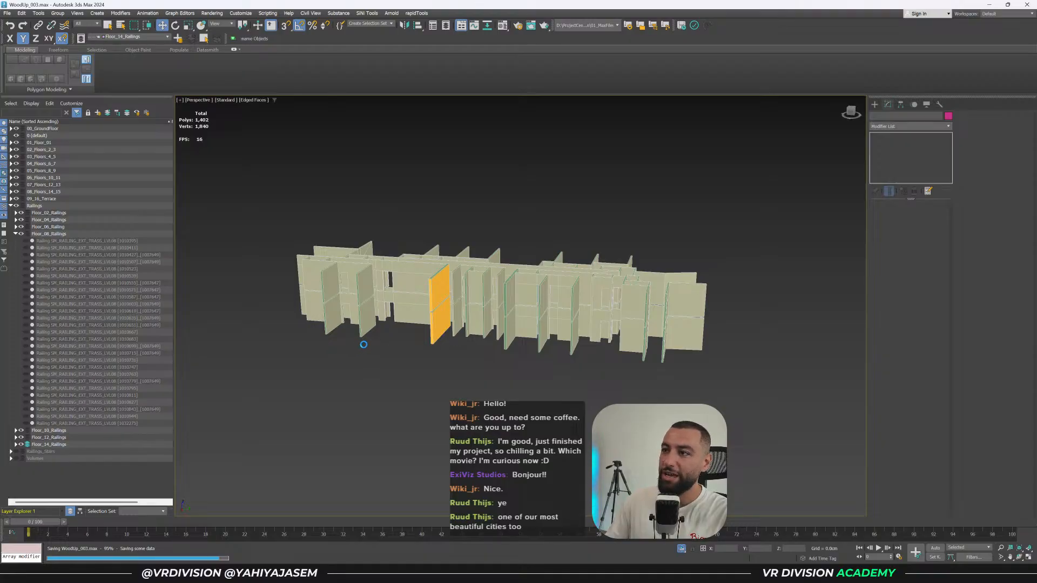
Collapse the Railings layer and unhide all walls in the Floor_04_Walls_Int layer under 03_Floors_4_5.
scroll(430, 267, up, 3)
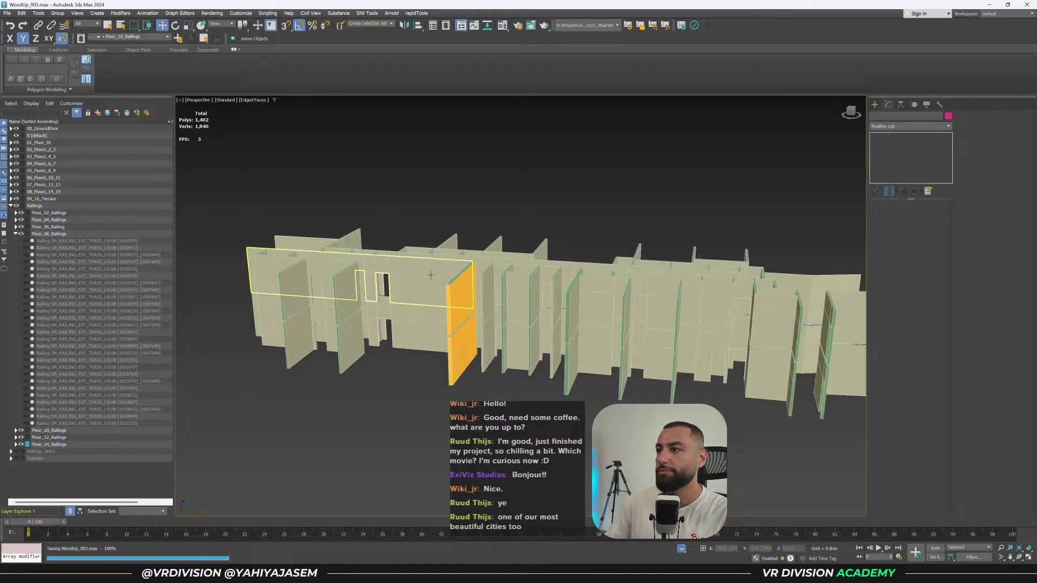
click(11, 206)
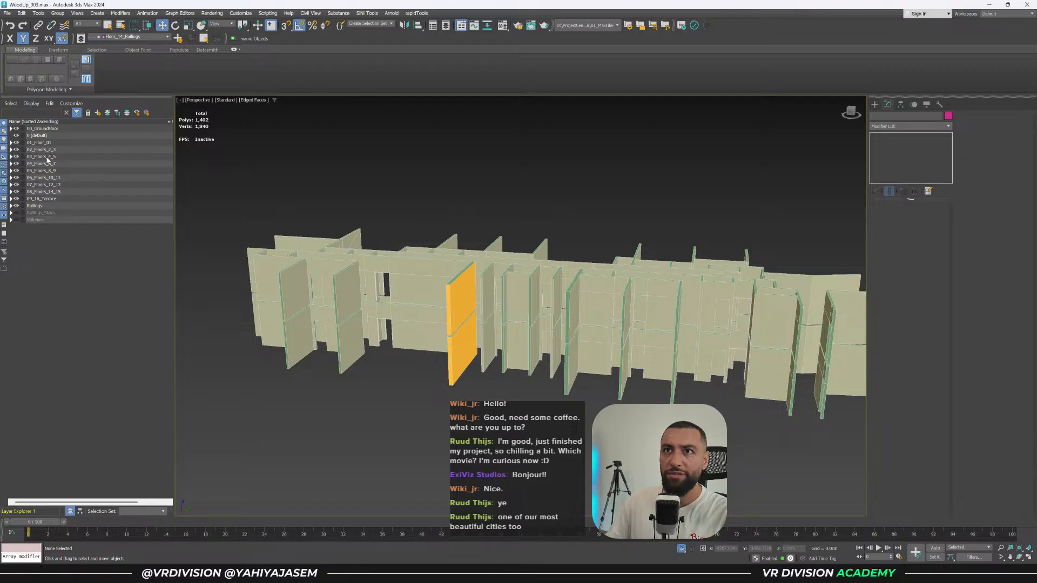
click(11, 156)
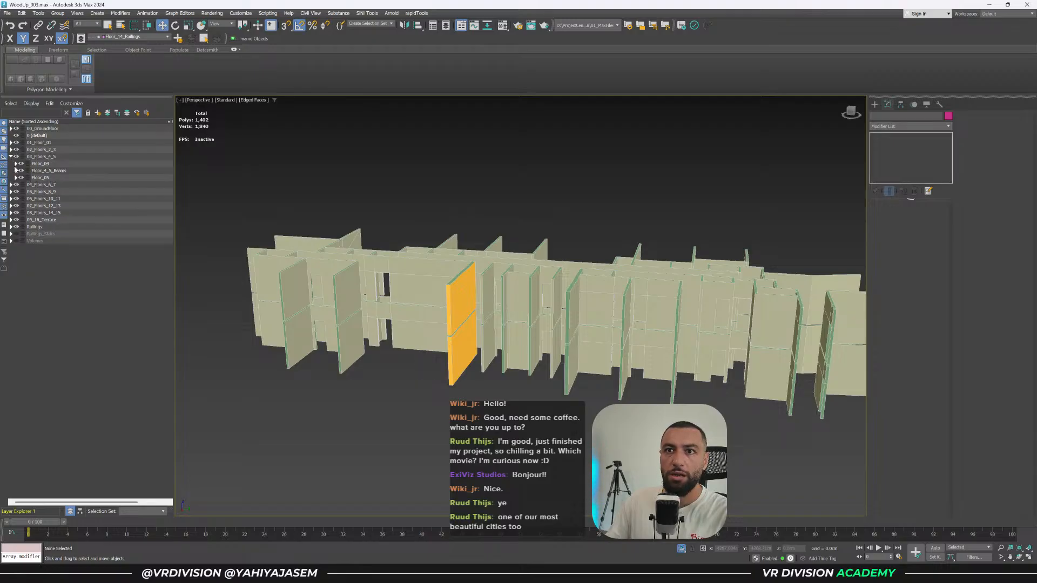
click(16, 164)
double_click(41, 192)
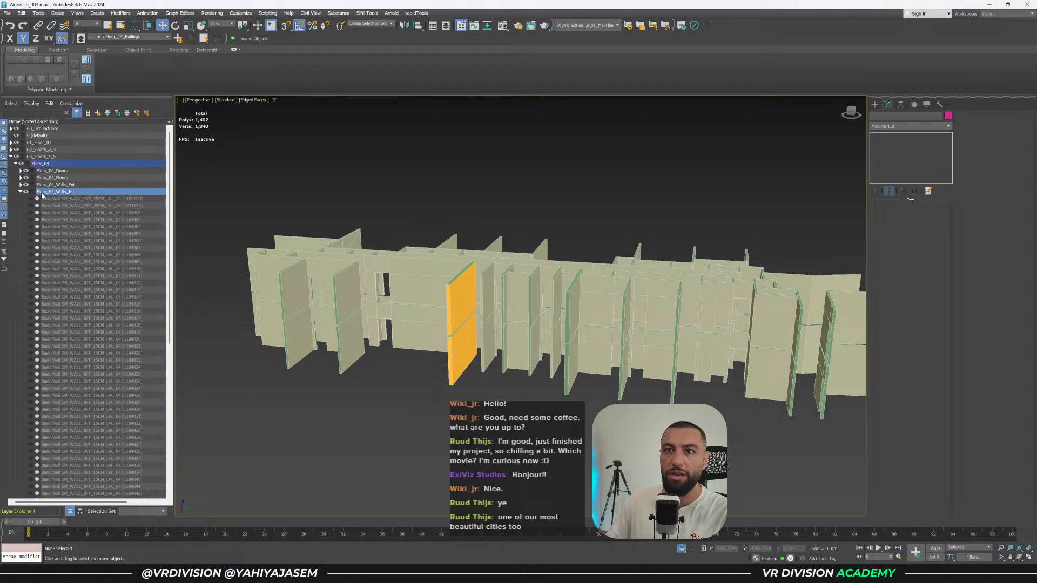
click(30, 207)
alt+middle_drag(535, 234, 478, 243)
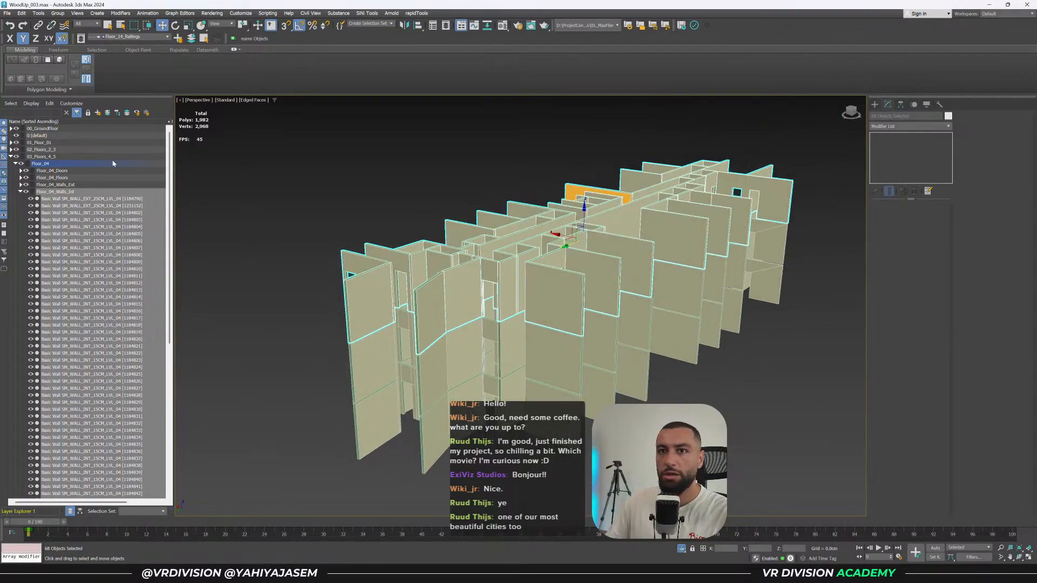
Make Floor_04_Walls_Int the current layer, hide its walls except one at the building's near end, and show the front view.
alt+click(364, 287)
key(alt+h)
key(f)
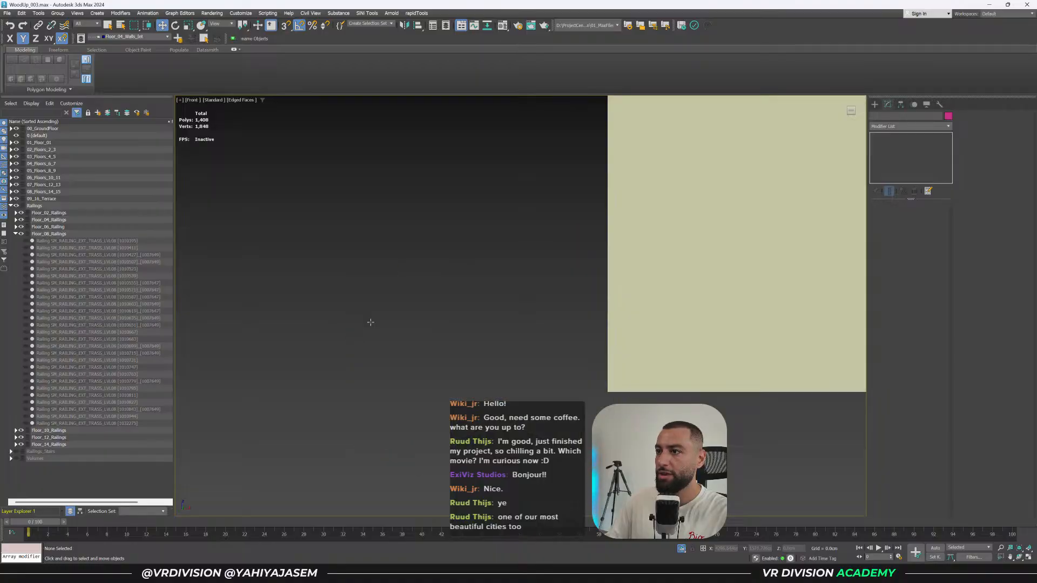
key(z)
scroll(486, 326, down, 3)
Clone the Floor_03 interior walls upward to the Floor_04 level as one set of instances.
drag(657, 314, 470, 309)
scroll(506, 294, up, 2)
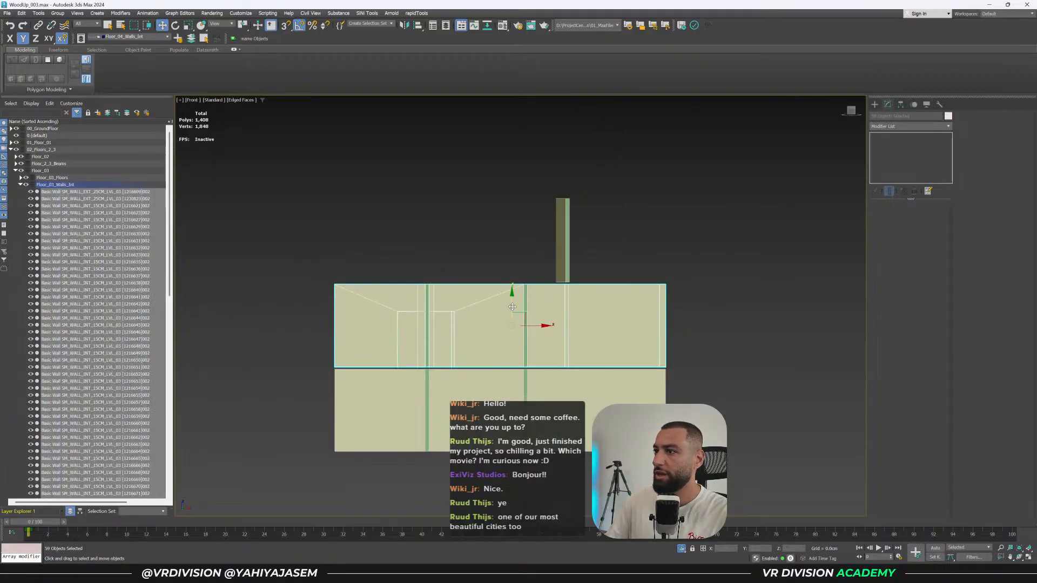
shift+drag(512, 302, 521, 201)
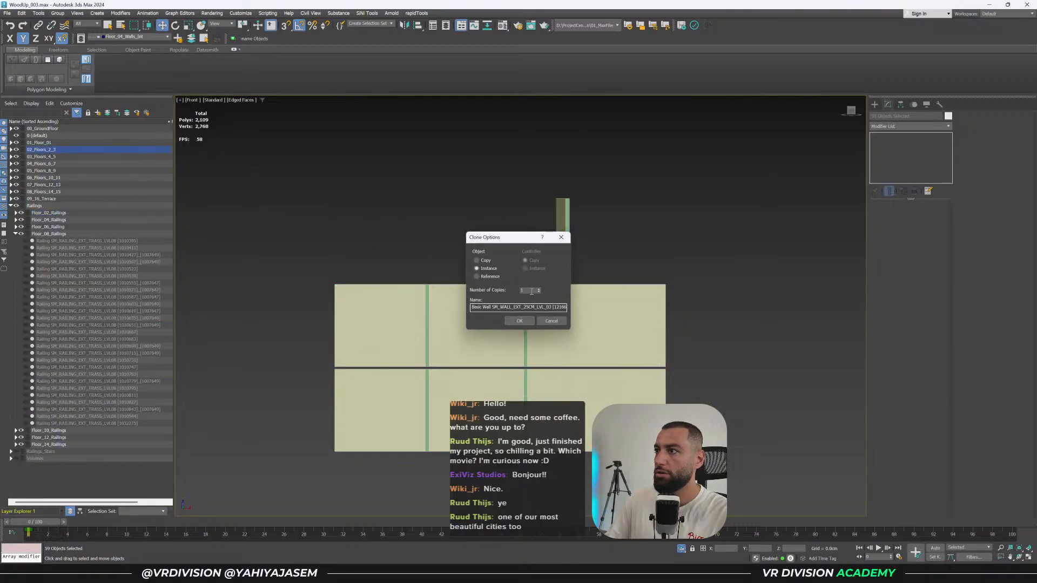
click(520, 321)
Delete the instanced wall copies from the Floor_04 level and keep the scene open.
scroll(546, 260, down, 10)
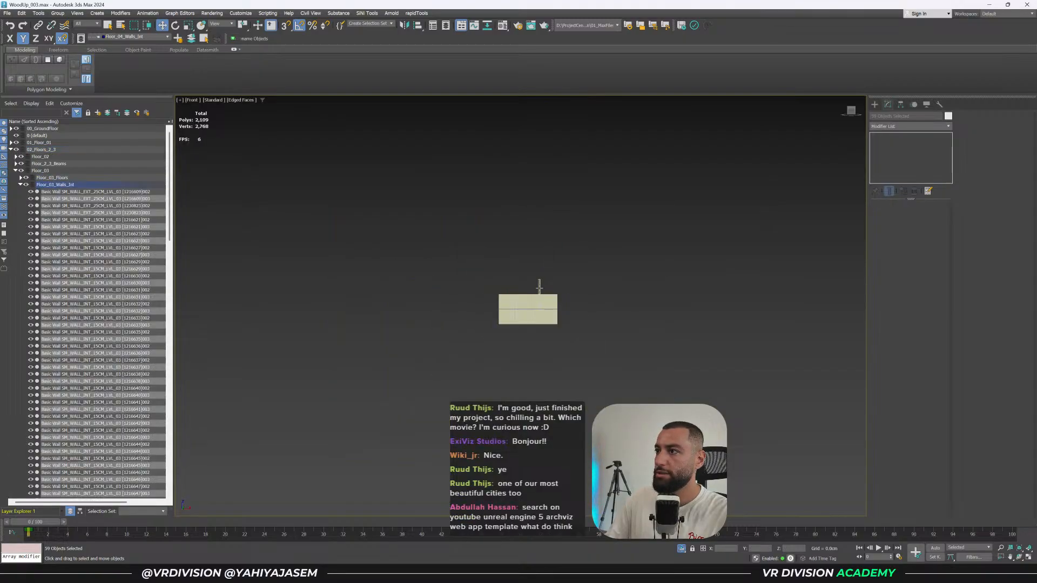
scroll(535, 272, up, 3)
drag(532, 189, 531, 203)
key(ctrl+z)
key(space)
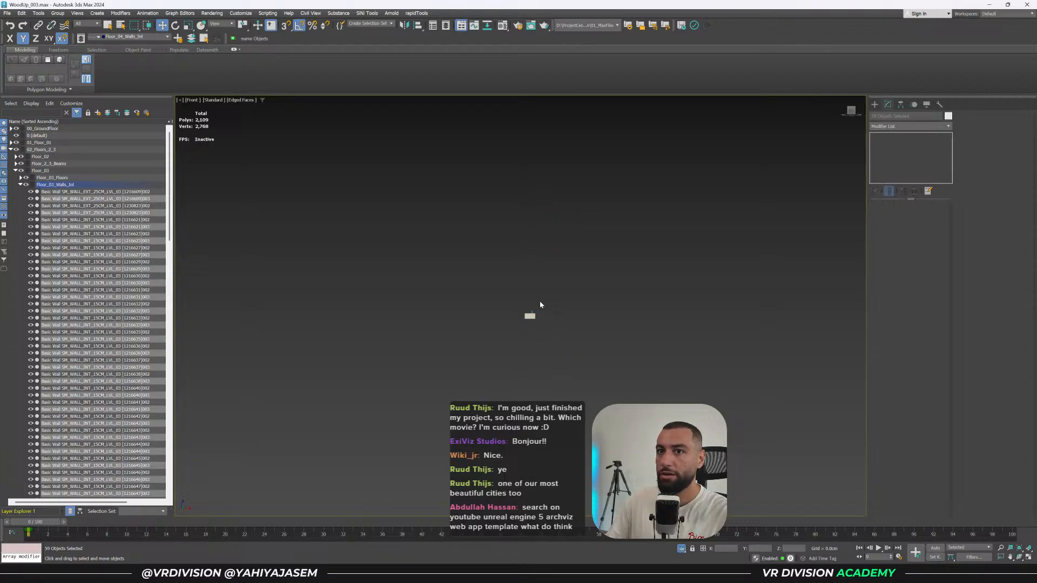
scroll(536, 300, up, 3)
key(Delete)
scroll(539, 317, up, 5)
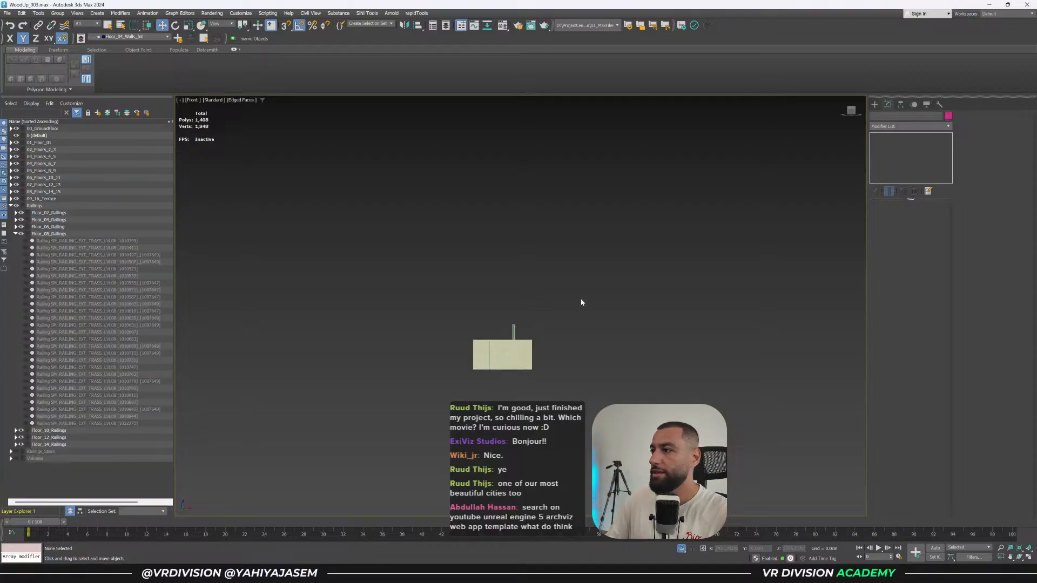
click(1026, 4)
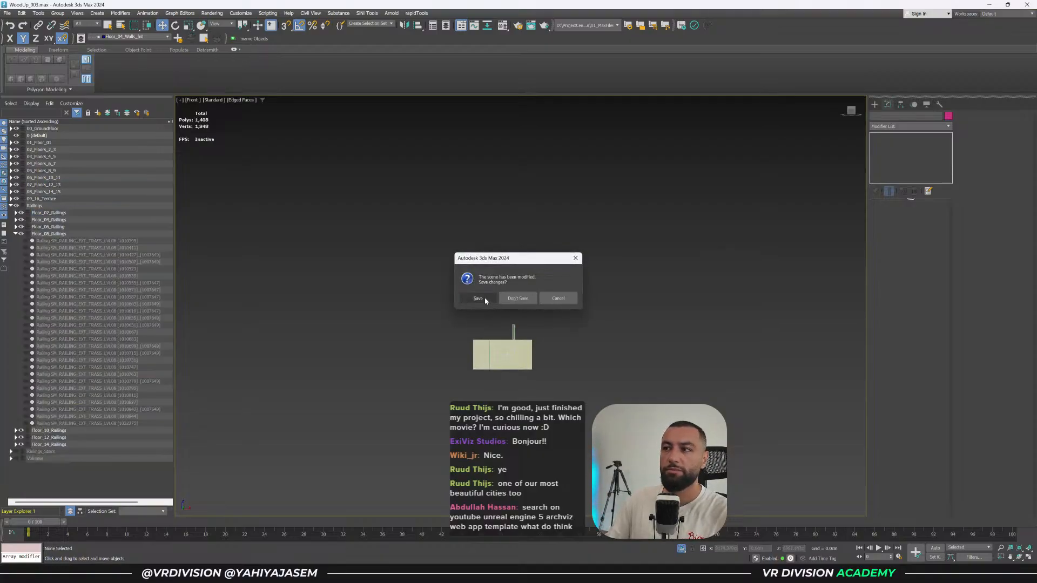
click(559, 298)
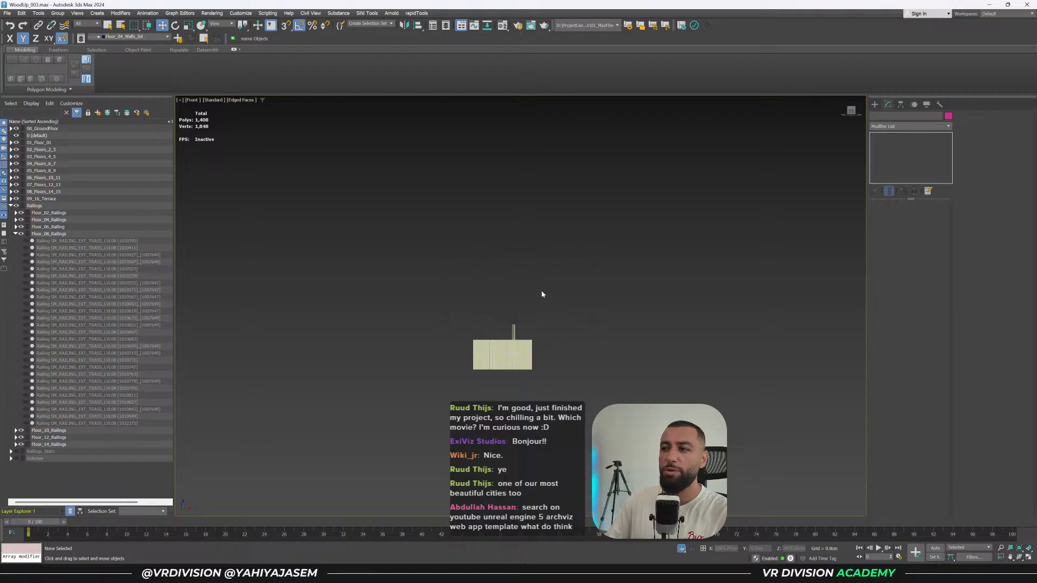
Save the scene as a new version named WoodUp_004.
click(7, 14)
click(35, 90)
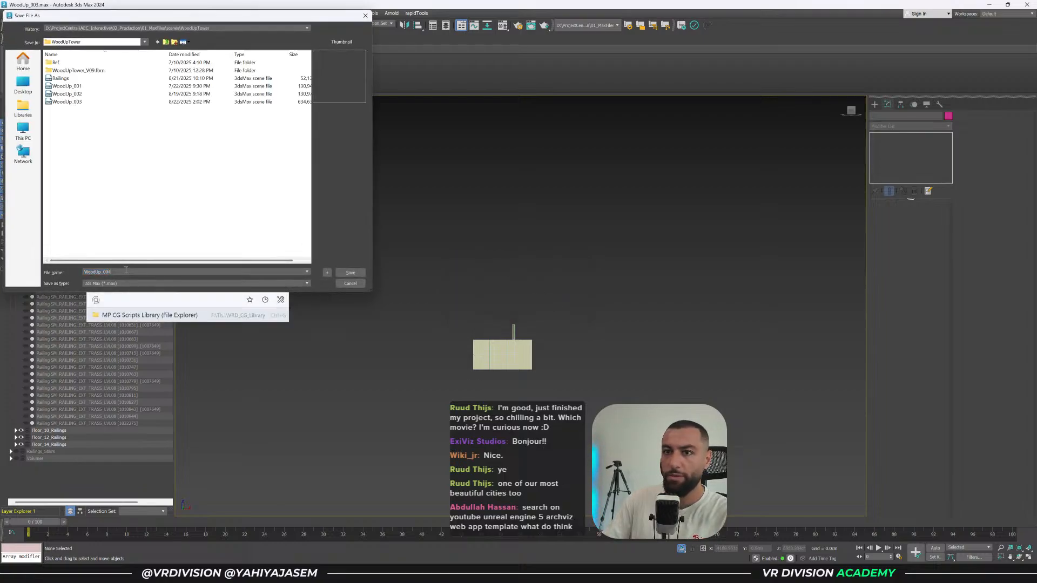
key(Return)
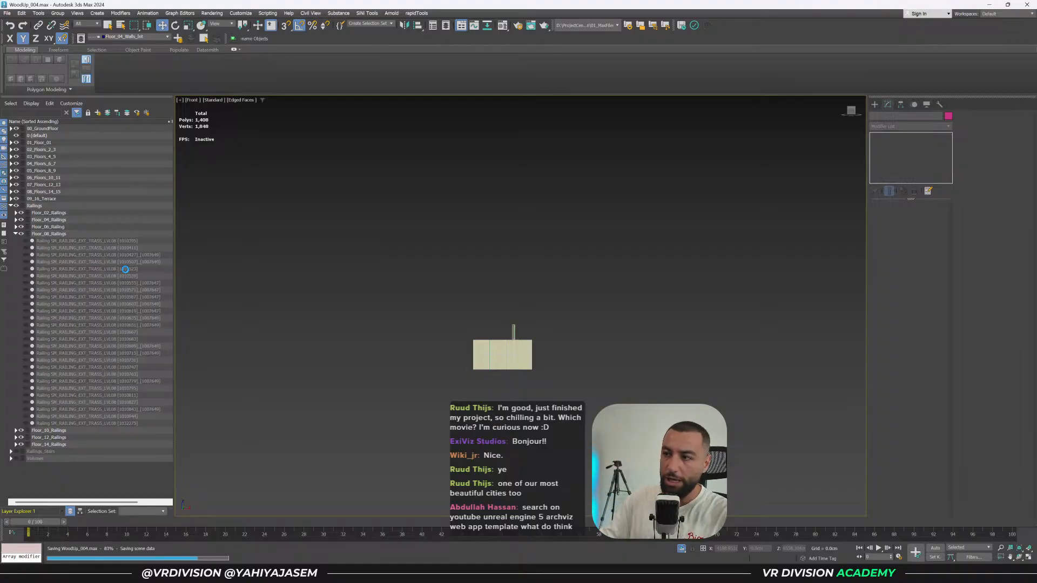
scroll(522, 296, up, 1)
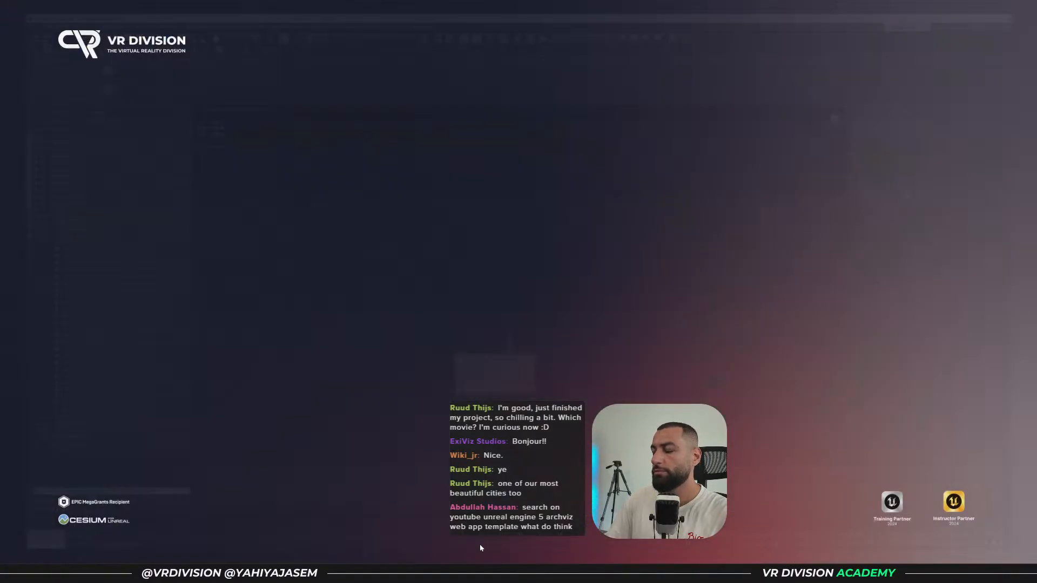
Relaunch 3ds Max, close its security messages, and reopen the recent scene WoodUp_004, accepting the isolated-objects notice.
click(484, 571)
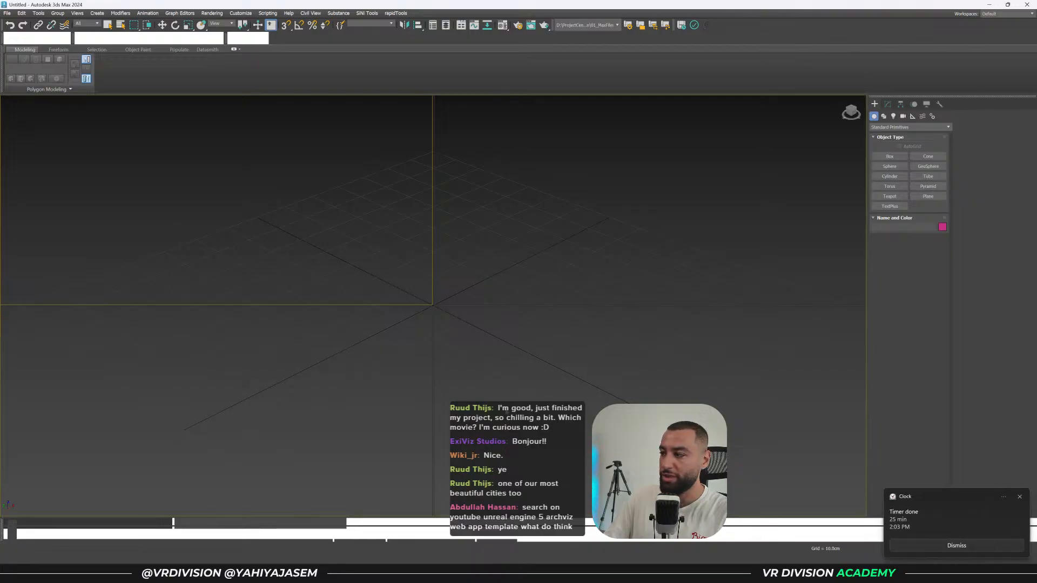
click(900, 513)
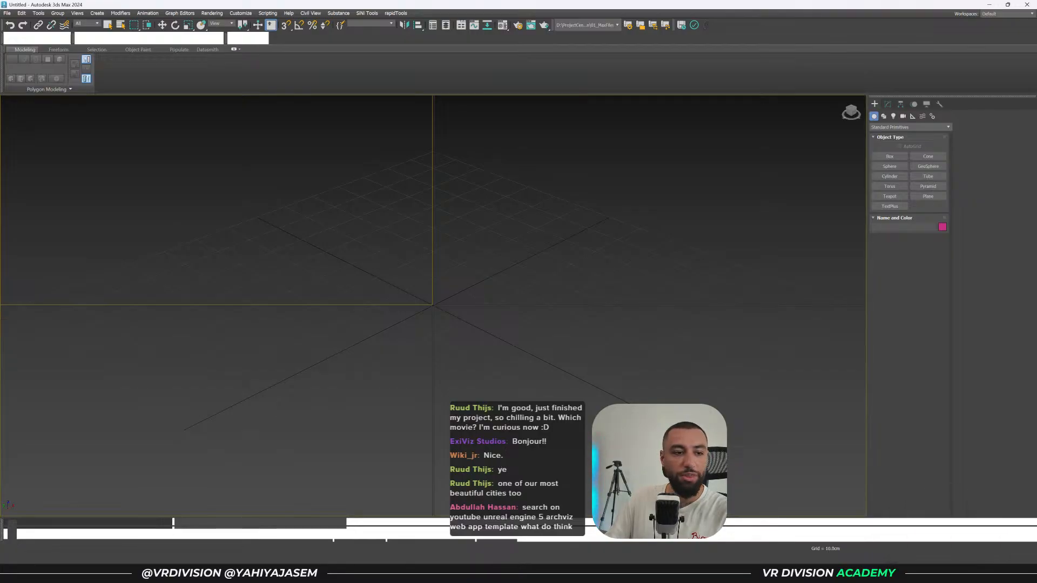
mouse_move(1036, 100)
mouse_down()
mouse_move(489, 104)
mouse_move(1036, 105)
mouse_up()
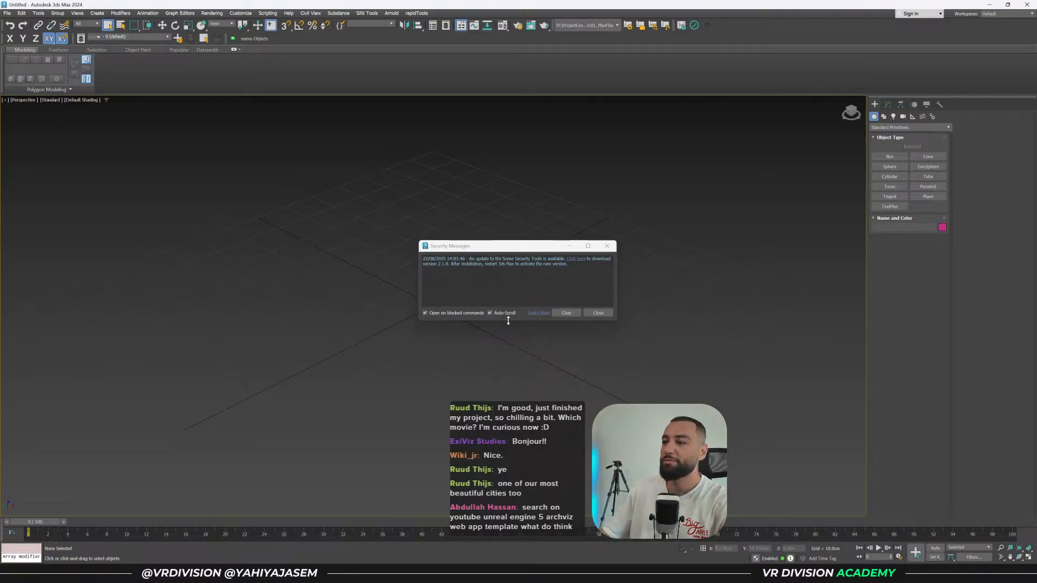
click(598, 313)
click(7, 13)
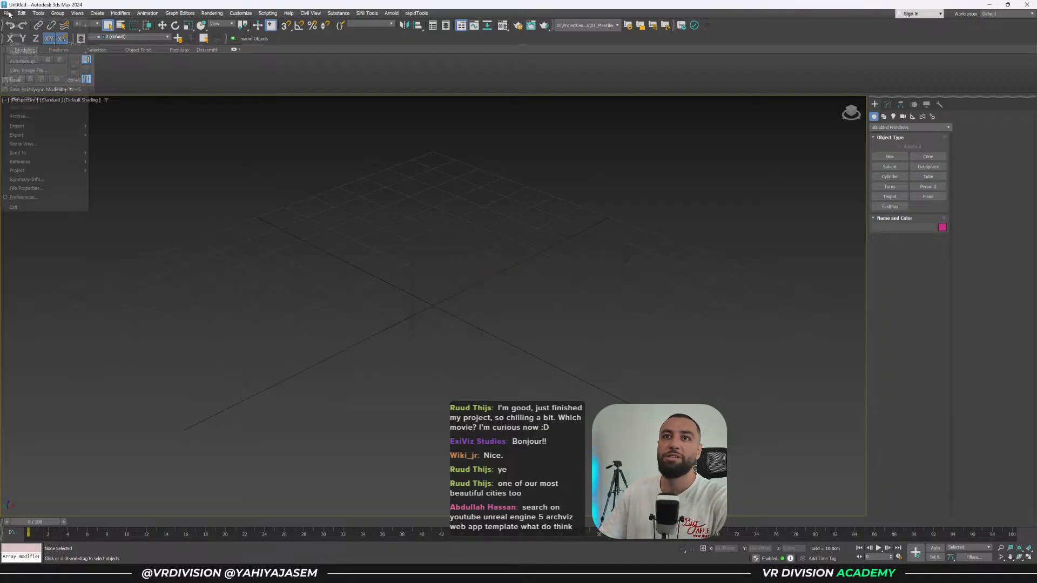
mouse_move(54, 52)
click(115, 53)
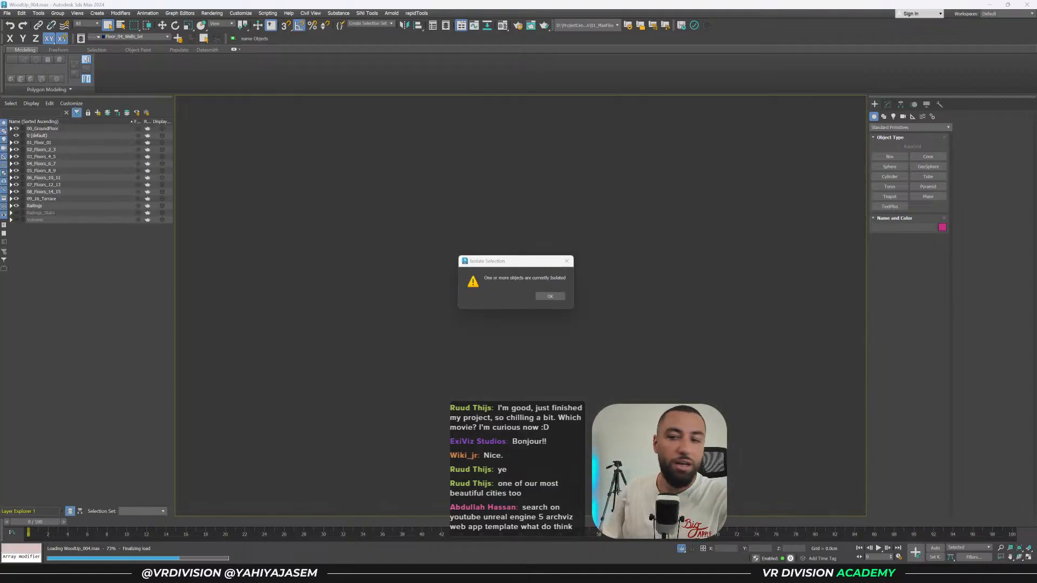
click(543, 297)
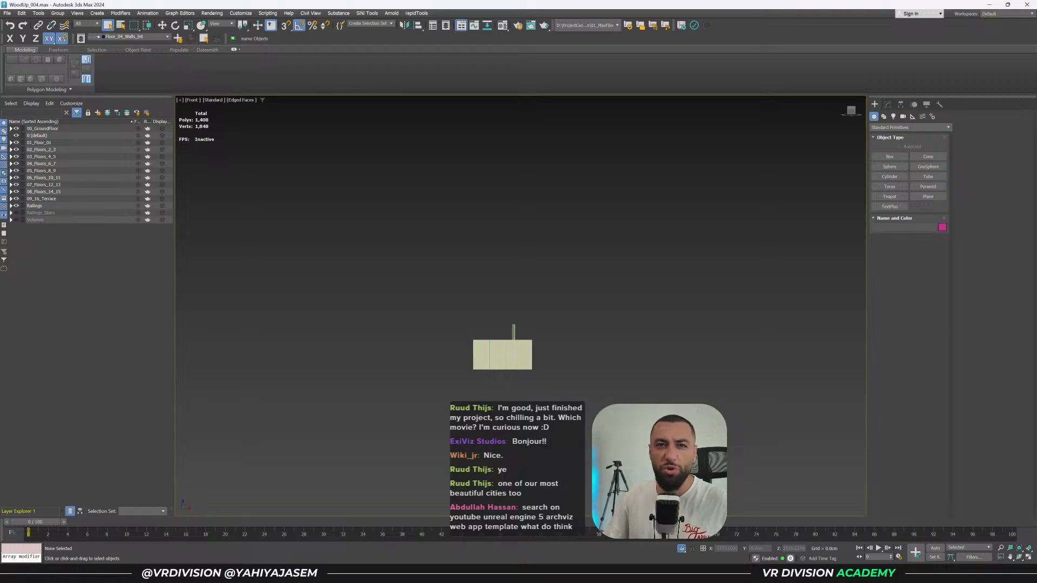
Locate the Floor_03 interior walls in the layer tree and expand 03_Floors_4_5 down to the contents of Floor_04_Walls_Int.
scroll(491, 323, up, 3)
drag(604, 359, 348, 357)
middle_drag(409, 337, 393, 306)
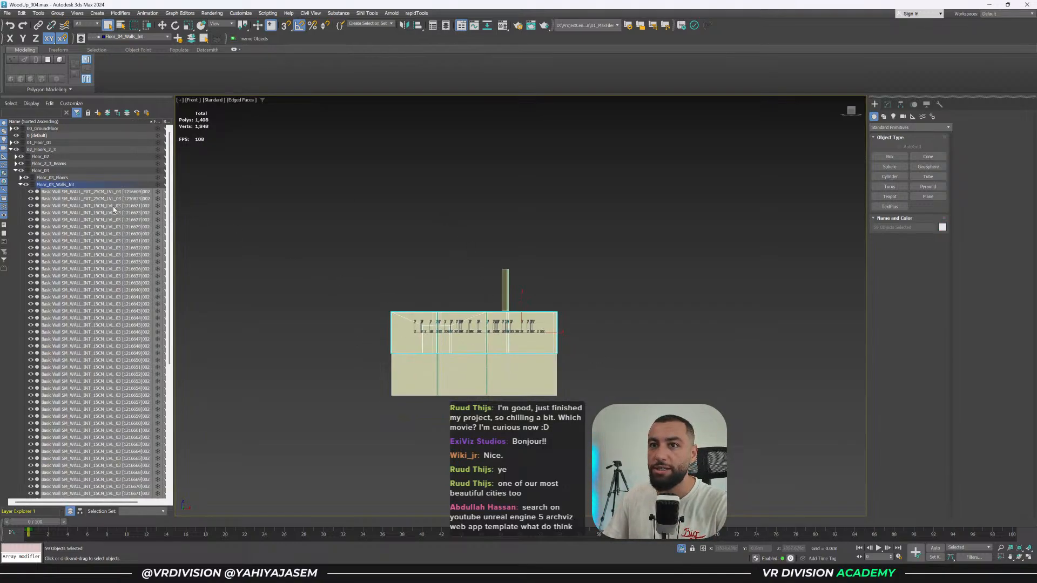
click(20, 185)
click(12, 220)
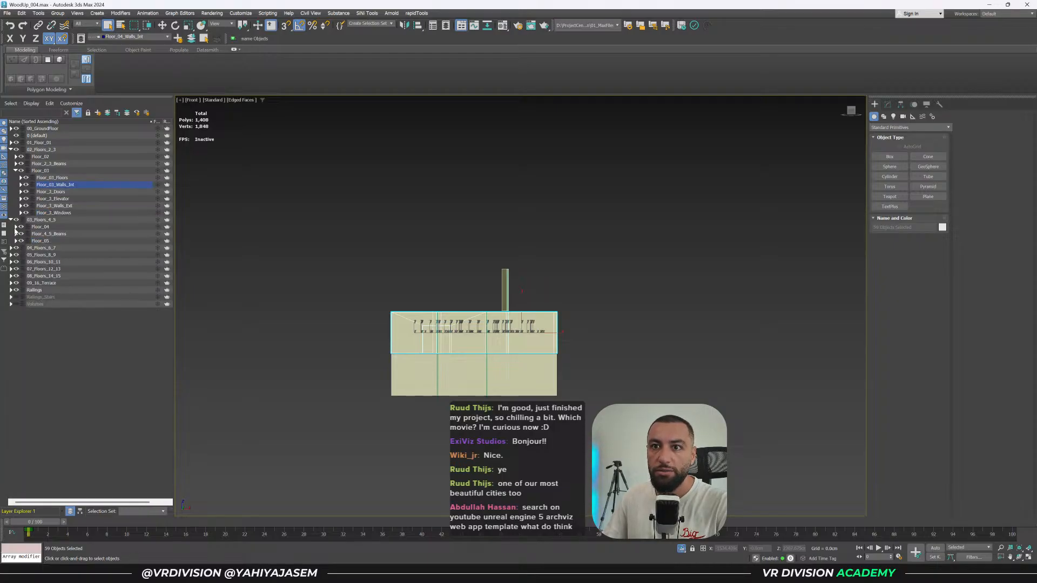
click(16, 227)
click(21, 255)
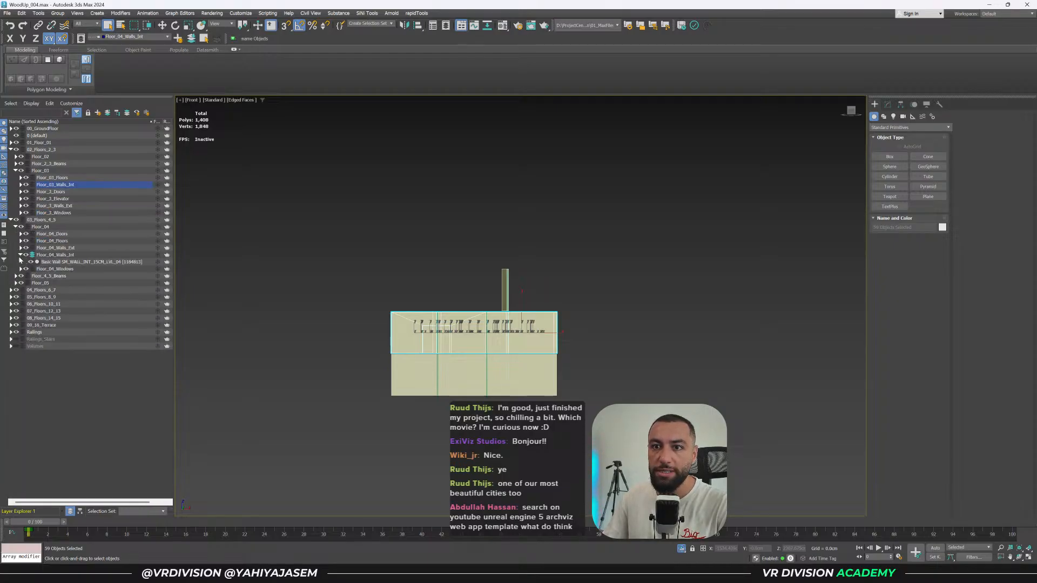
Clone all Floor_03 interior walls upward to the Floor_04 level as one set of instances.
drag(599, 324, 315, 342)
scroll(536, 317, up, 2)
key(w)
shift+drag(456, 313, 456, 250)
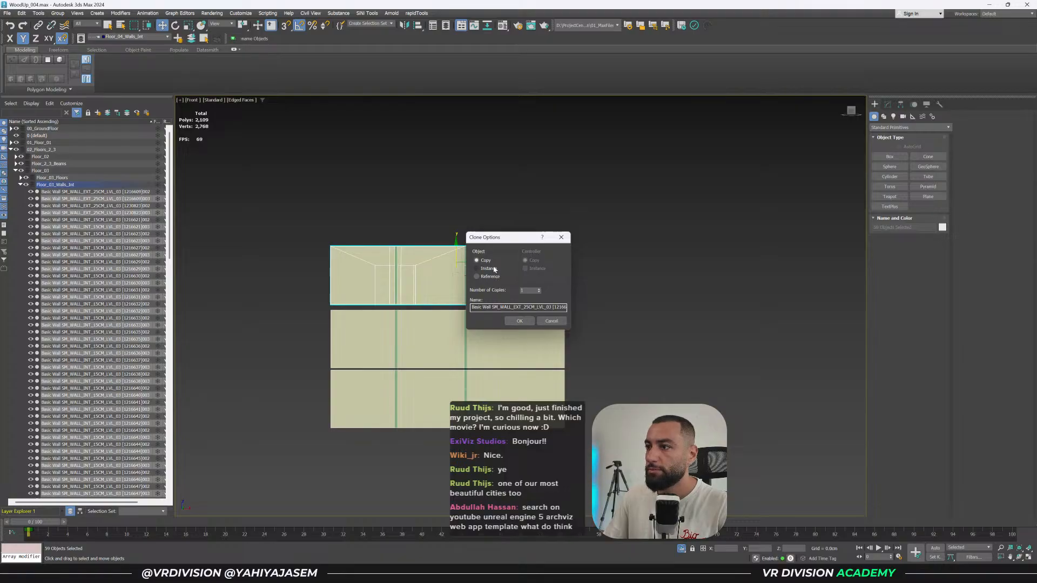
click(518, 320)
Align the cloned walls vertically by vertex-snapping their lower edge to the bottom of the remaining Floor_04 reference wall.
scroll(397, 294, up, 3)
key(s)
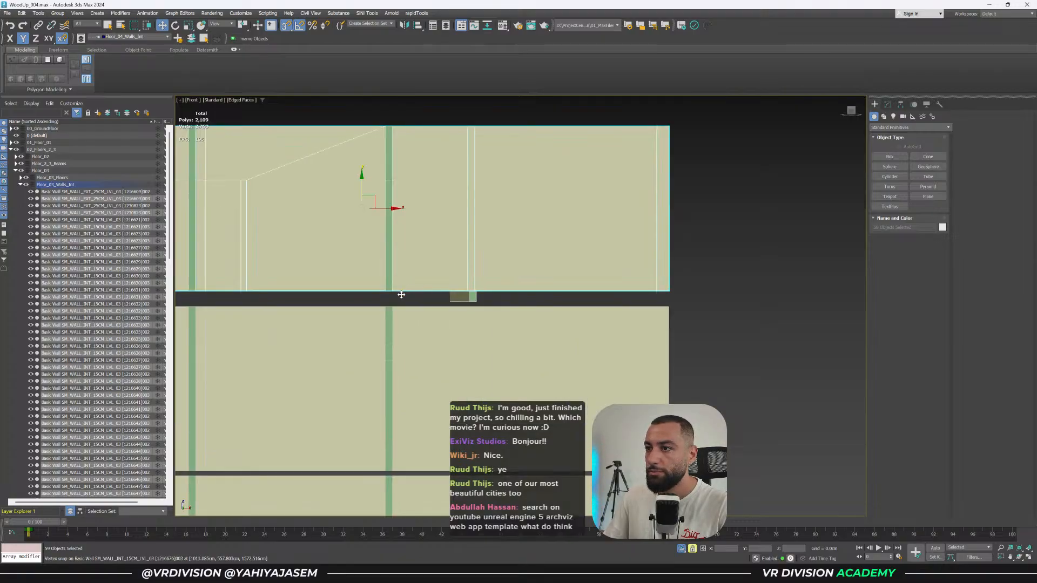
drag(396, 294, 450, 302)
key(s)
key(space)
Delete the original reference wall left at the Floor_04 level.
middle_drag(450, 142, 612, 231)
scroll(499, 170, up, 2)
scroll(485, 182, down, 2)
scroll(671, 202, down, 1)
scroll(618, 228, up, 3)
click(632, 230)
key(Delete)
Select all cloned walls at the Floor_04 level and add them to the current layer, Floor_04_Walls_Int.
scroll(631, 229, down, 3)
drag(808, 203, 268, 324)
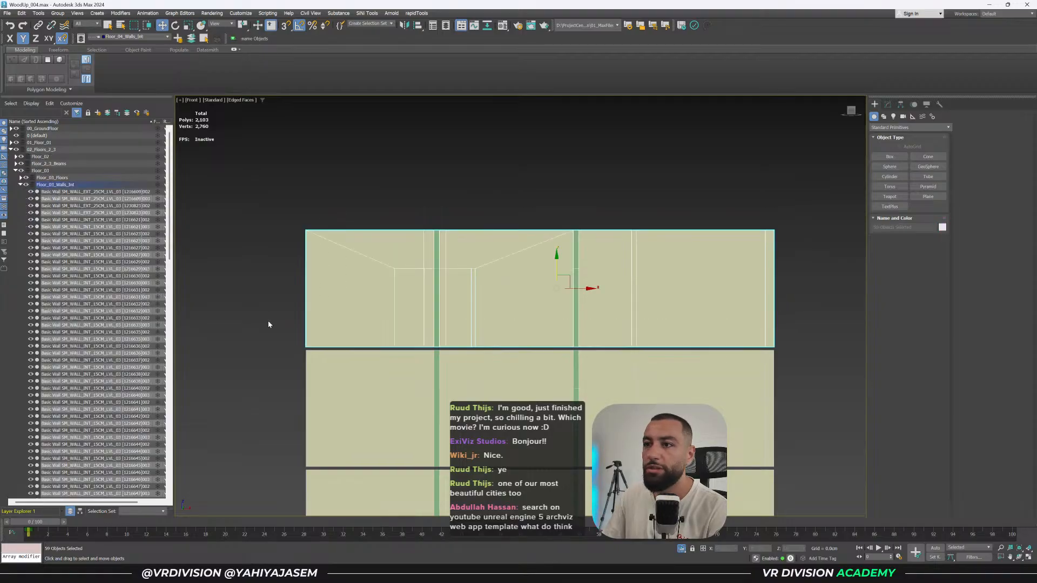
click(190, 41)
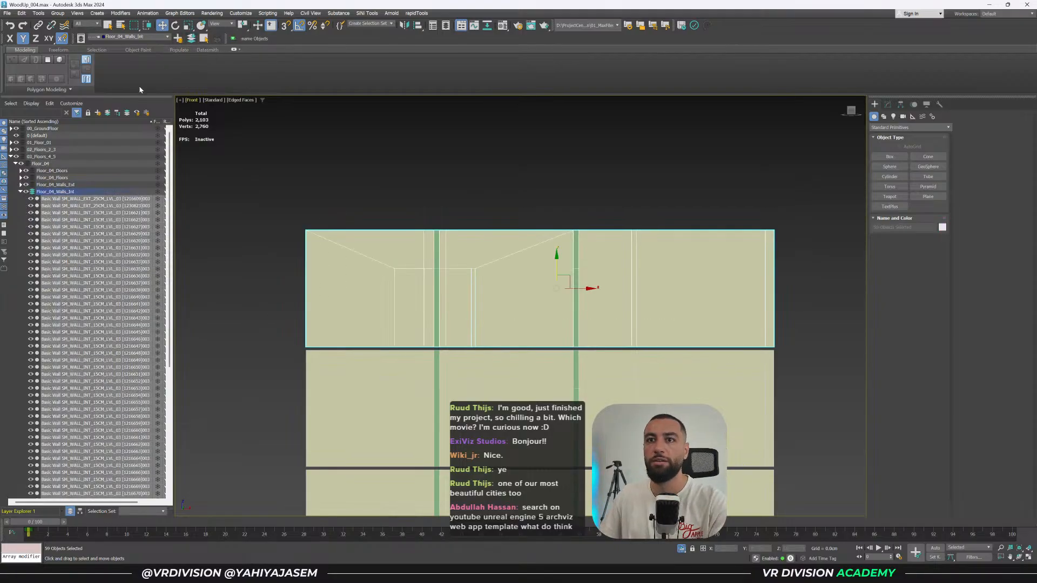
Make Floor_05_Walls_Int the current layer, select all its walls, and unhide them.
click(20, 192)
click(16, 212)
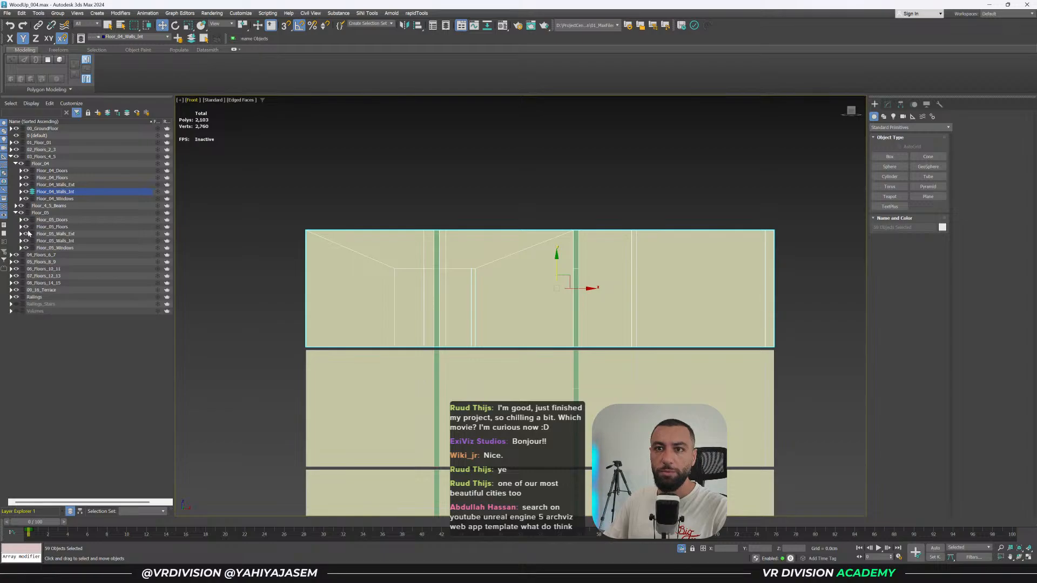
click(53, 241)
click(21, 241)
click(32, 241)
click(25, 242)
double_click(50, 243)
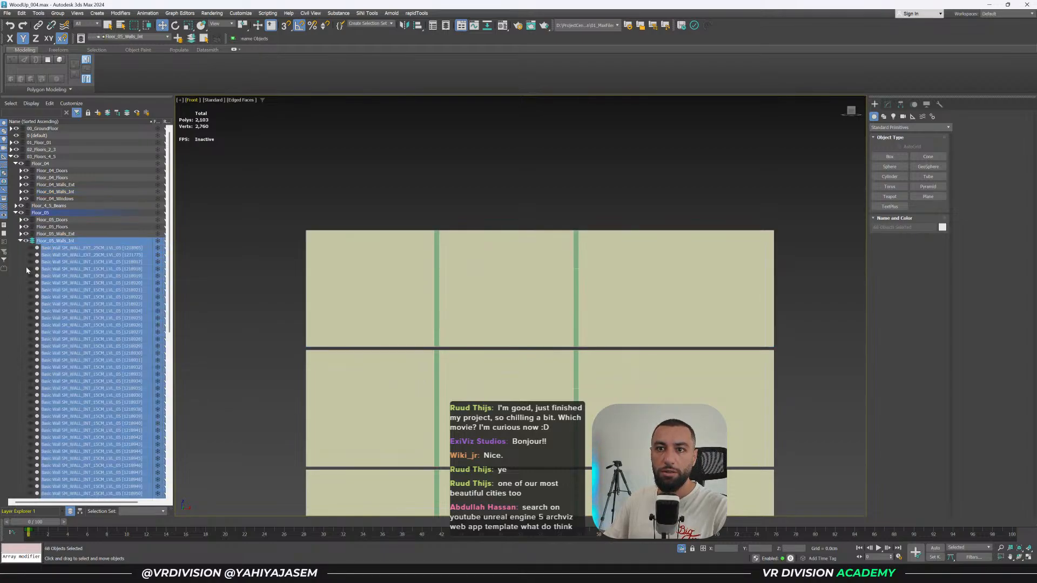
click(30, 269)
scroll(254, 224, down, 2)
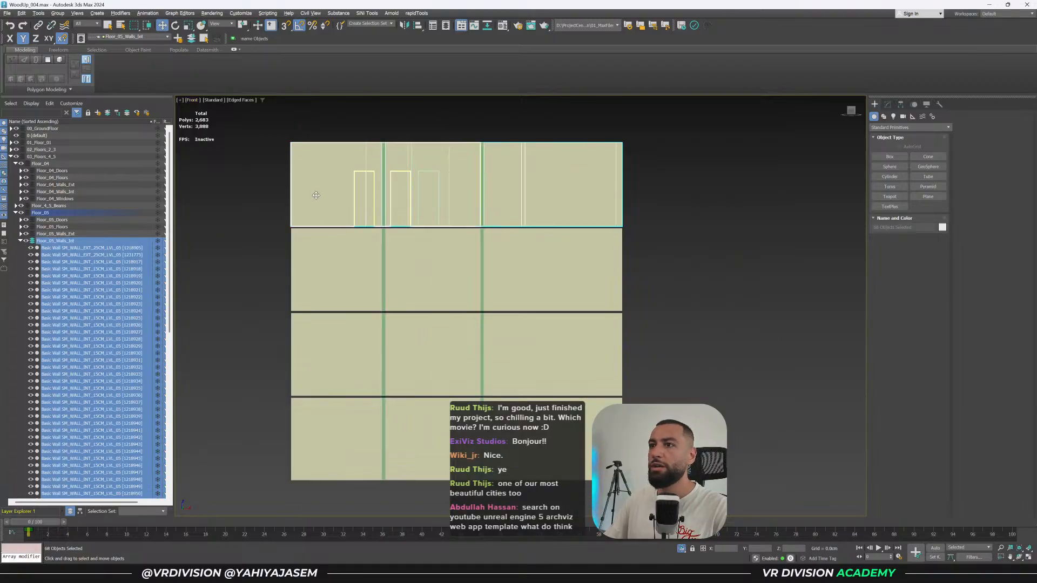
Delete the Floor_05 interior walls except the near-end wall with two door openings, keeping it as a height reference.
alt+middle_drag(321, 194, 319, 232)
key(f)
key(z)
alt+click(343, 274)
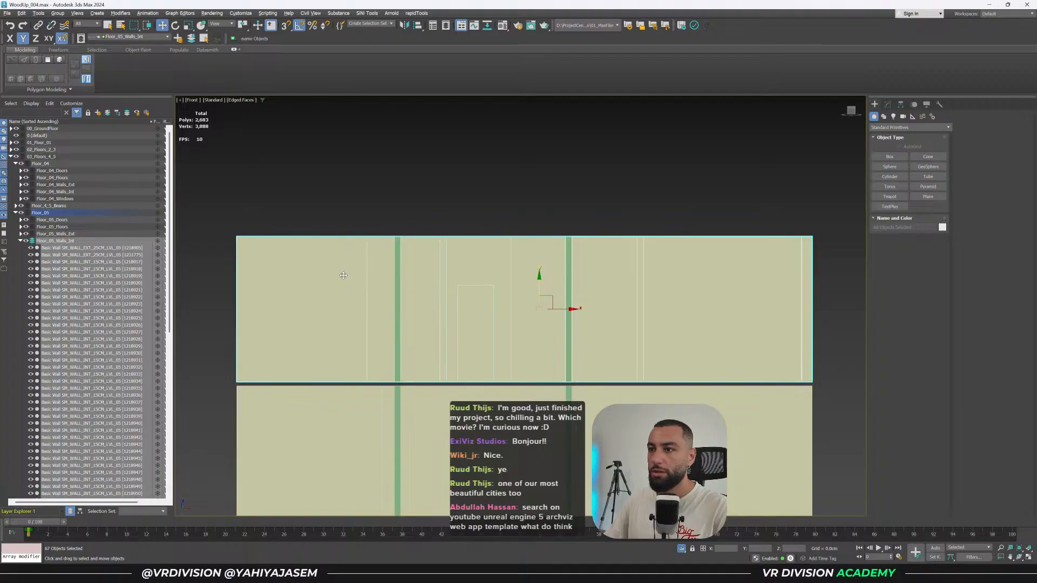
middle_drag(400, 282, 366, 241)
scroll(366, 241, down, 2)
key(Delete)
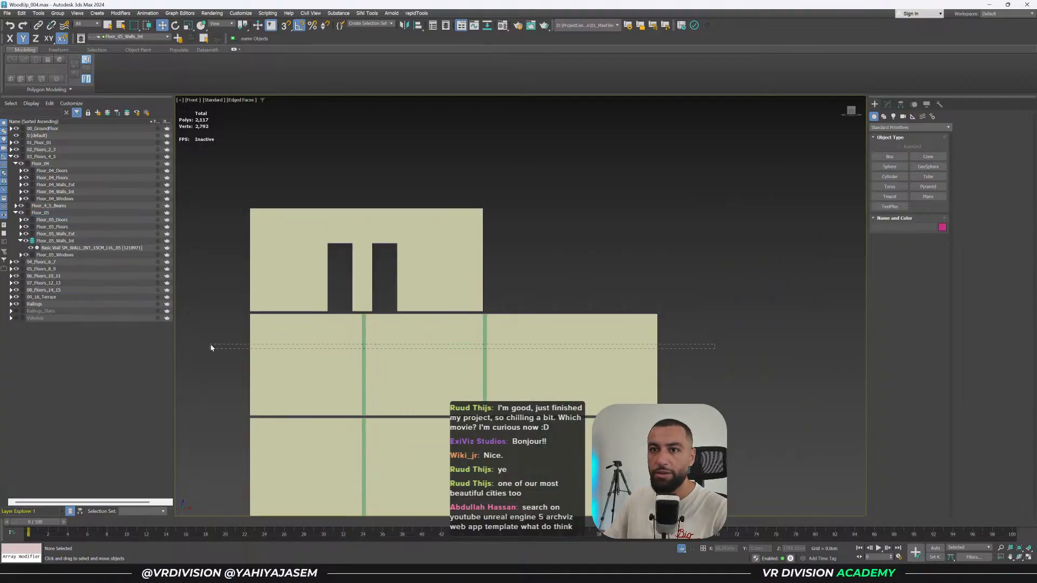
Clone all Floor_04 interior walls upward to the Floor_05 level, accepting the offered clone options.
click(412, 259)
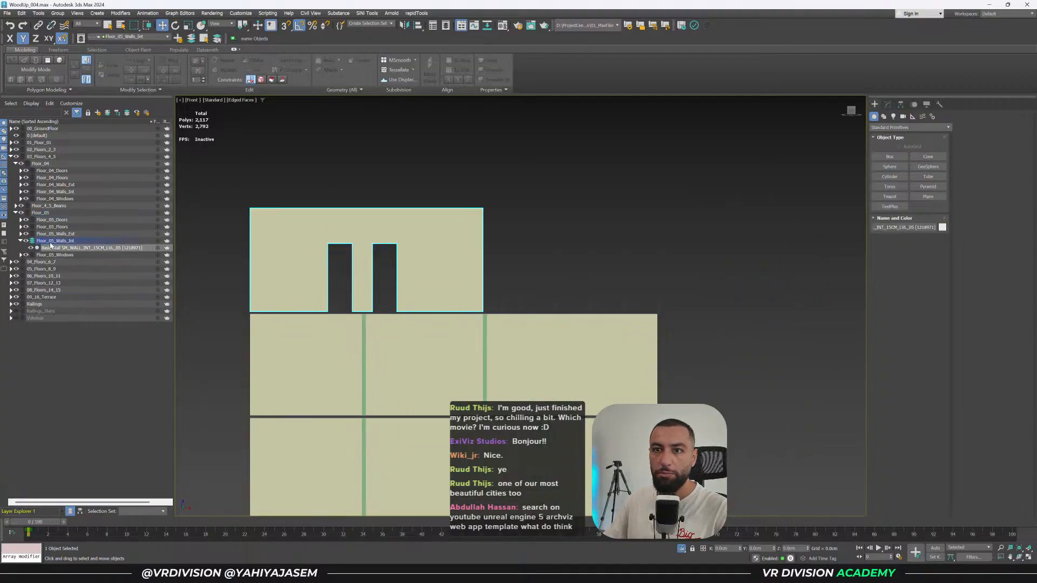
drag(234, 328, 695, 351)
shift+drag(466, 346, 466, 227)
key(Return)
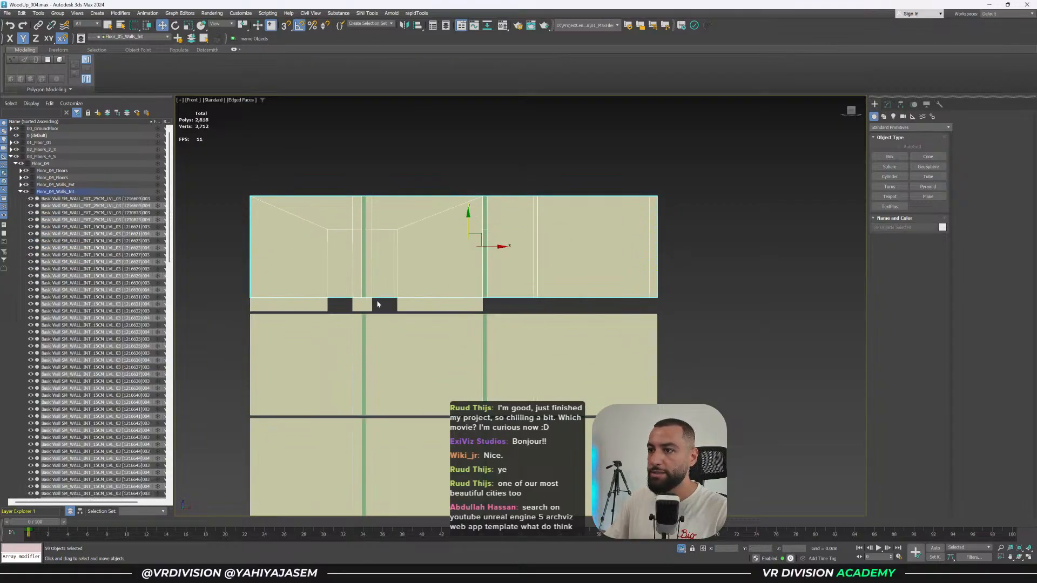
Align the Floor_05 wall clones vertically by vertex-snapping them to the bottom of the remaining Floor_05 reference wall.
scroll(369, 300, up, 3)
key(s)
drag(299, 297, 335, 320)
key(s)
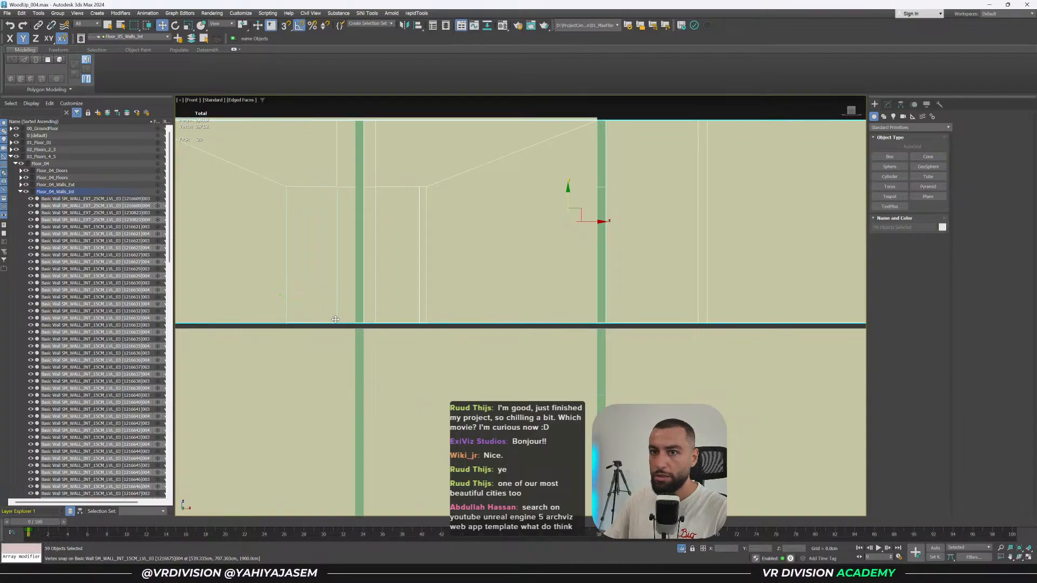
scroll(415, 165, down, 2)
Delete the original reference wall left in the Floor_05_Walls_Int layer.
mouse_move(415, 165)
alt+middle_down()
mouse_move(486, 157)
mouse_move(420, 179)
alt+middle_up()
scroll(71, 219, down, 10)
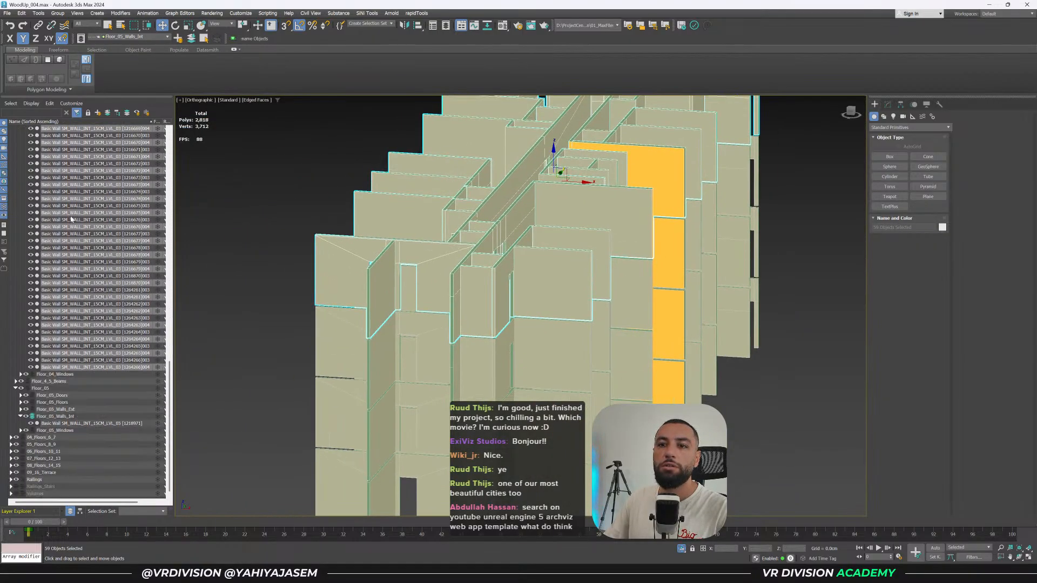
click(67, 424)
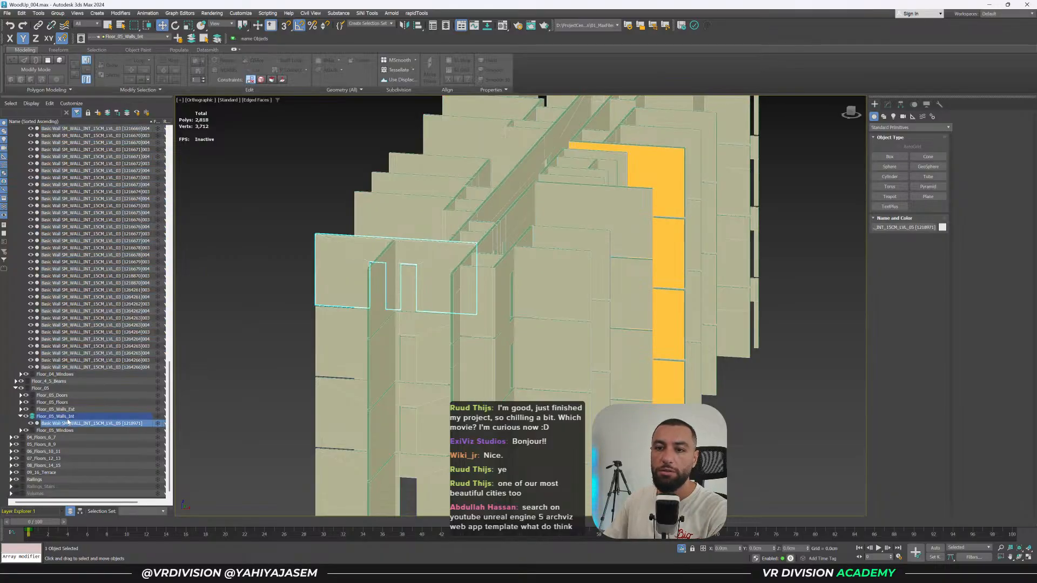
click(296, 334)
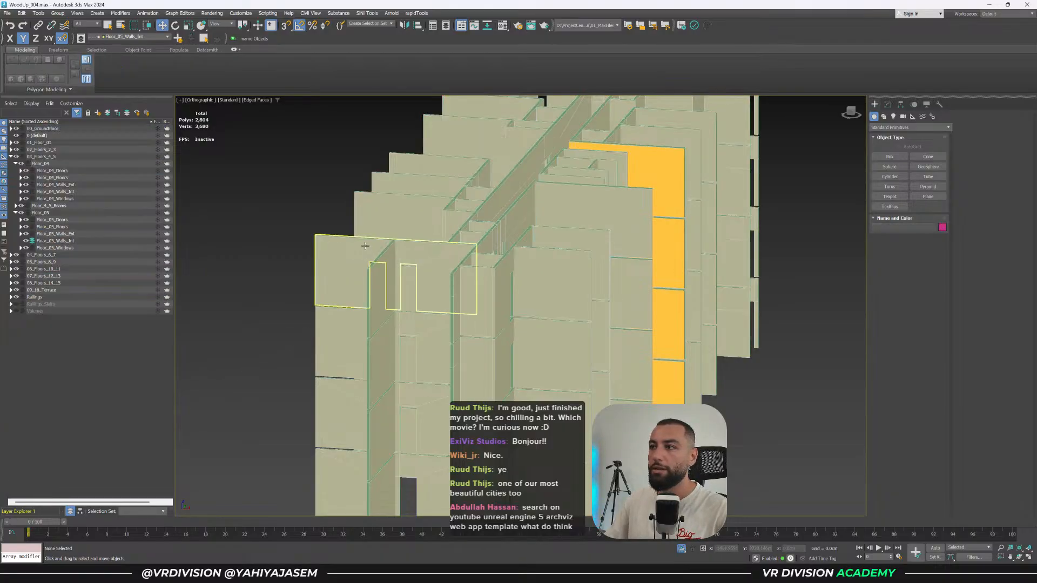
Select the copied top-storey walls in the Front view and assign them to the Floor_05_Walls_Int layer.
key(f)
key(z)
drag(721, 166, 320, 145)
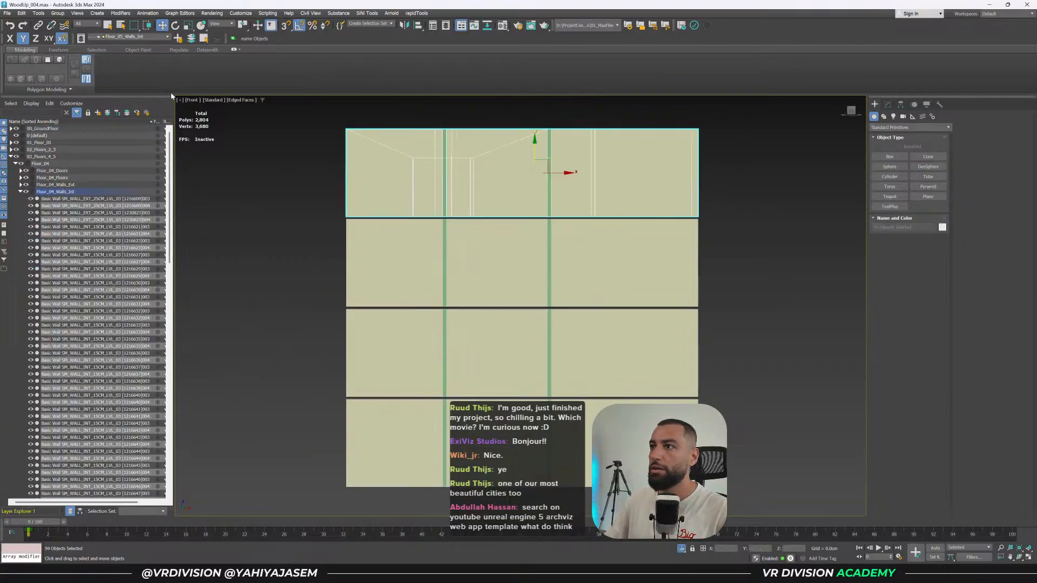
click(191, 38)
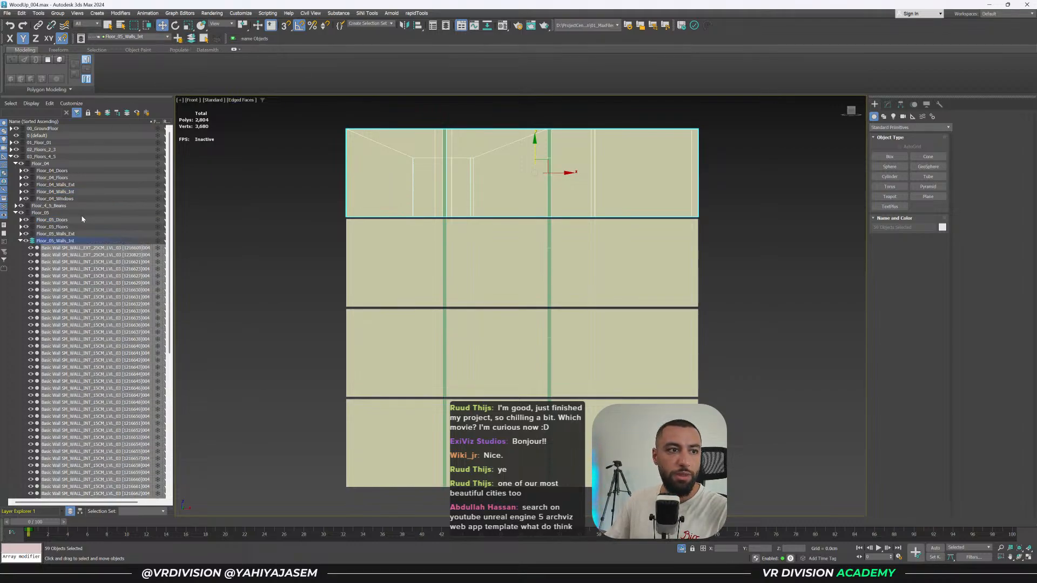
Select and unhide all walls in the Floor_06_Walls_Int layer under 04_Floors_6_7.
click(14, 213)
click(11, 220)
click(15, 227)
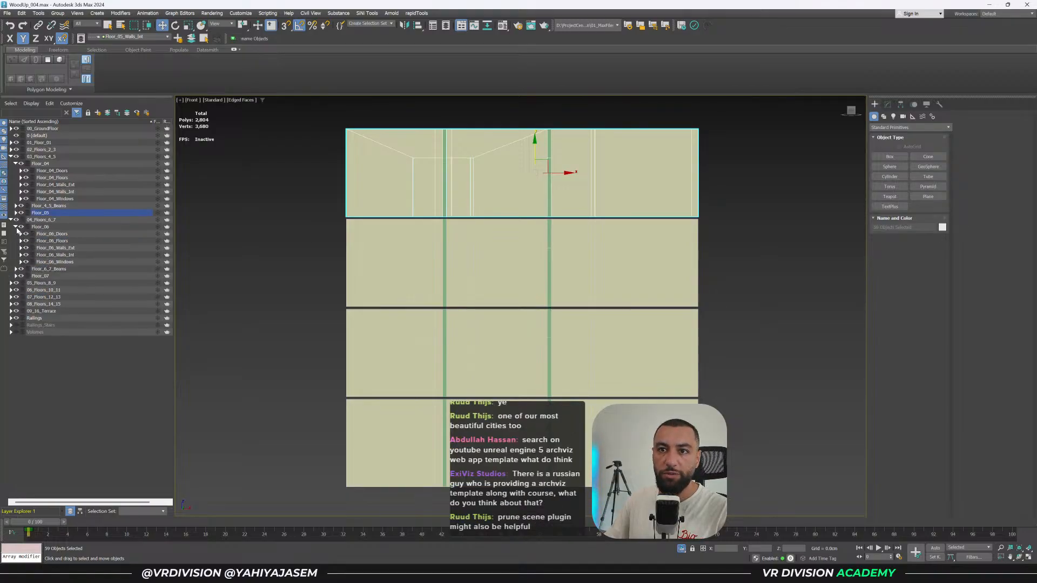
click(22, 255)
click(21, 255)
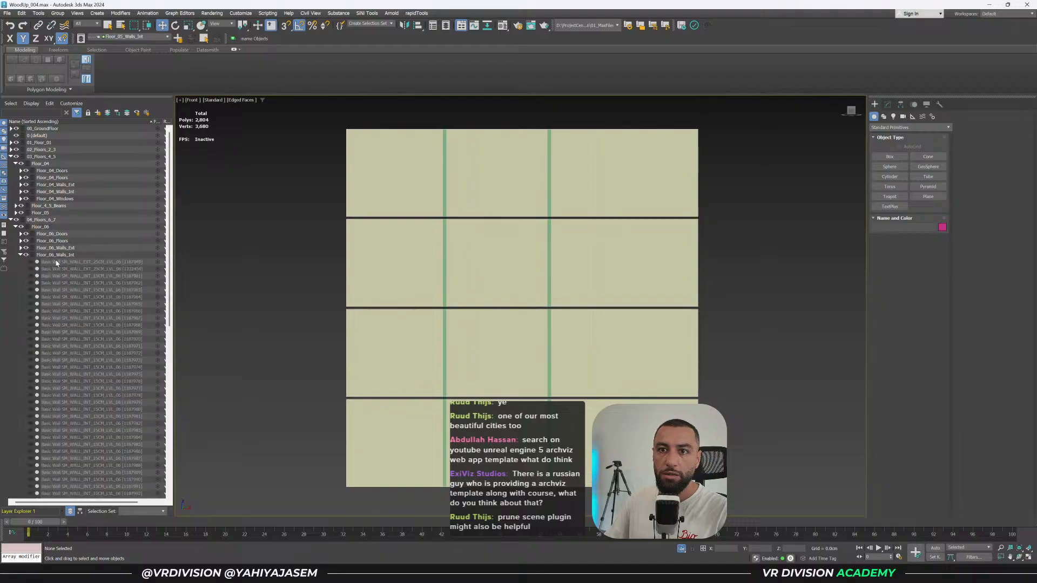
double_click(58, 256)
click(30, 269)
Examine the Floor_06 interior walls against the storeys below to find walls that differ in length.
scroll(393, 214, down, 6)
middle_drag(396, 208, 400, 291)
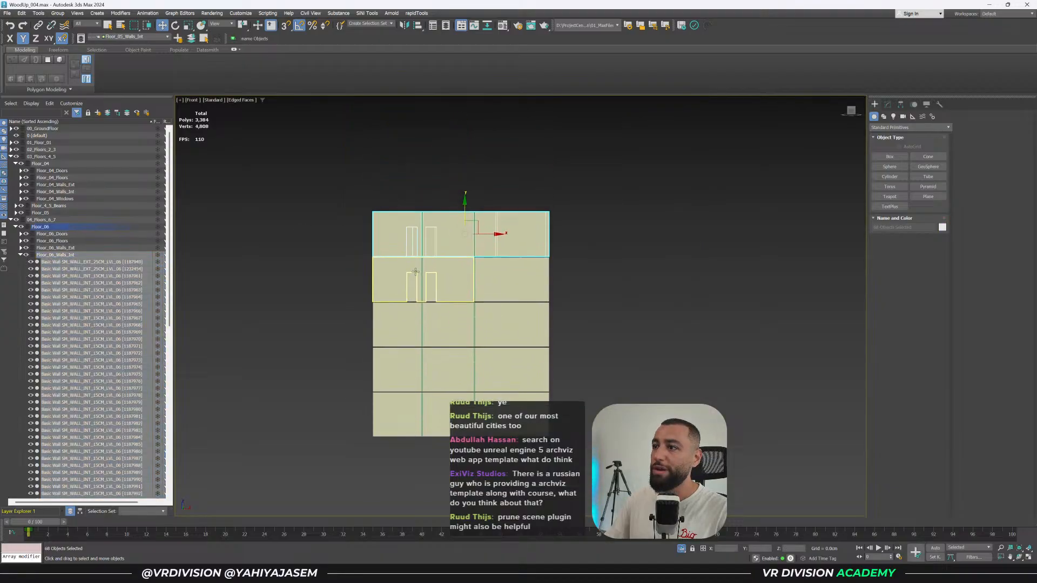
scroll(445, 242, up, 3)
alt+middle_drag(446, 241, 424, 267)
scroll(443, 246, up, 1)
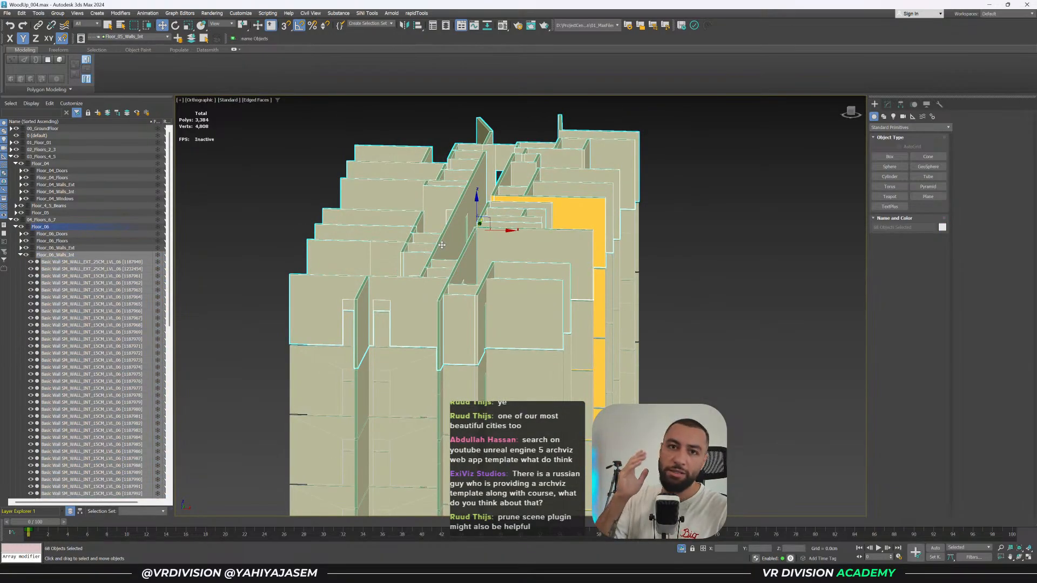
alt+middle_drag(441, 245, 532, 280)
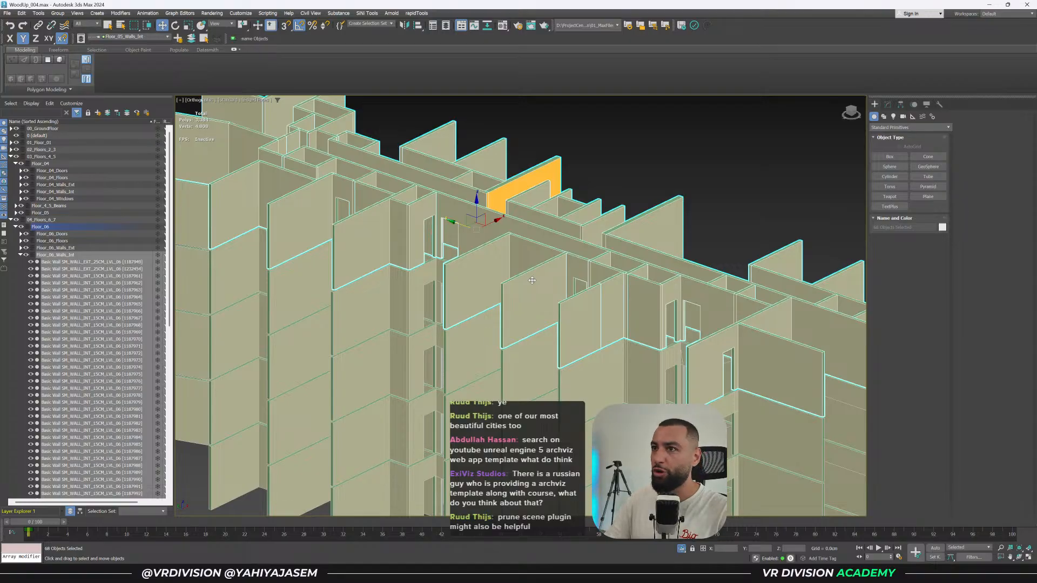
scroll(532, 280, down, 3)
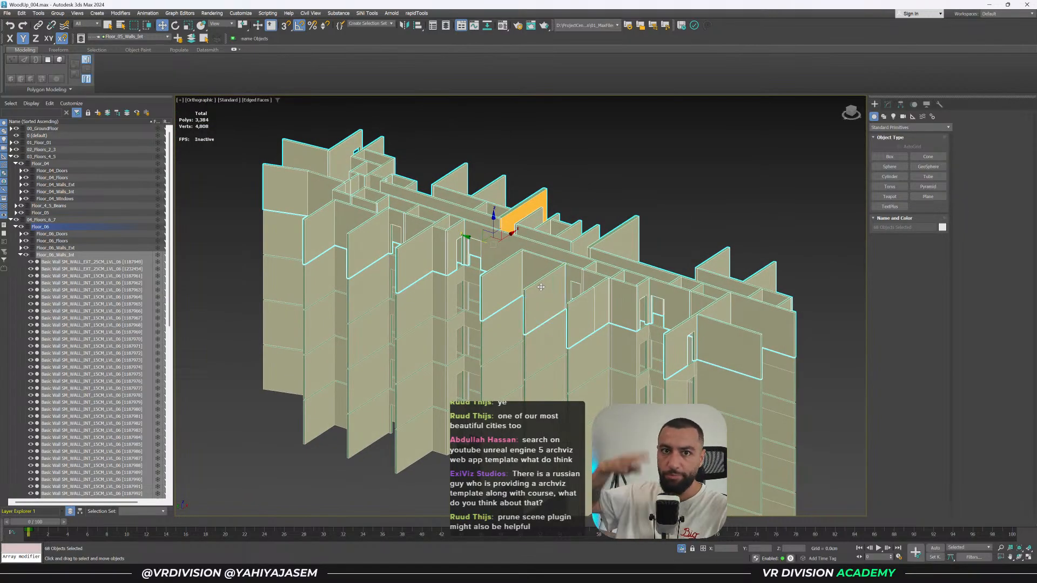
scroll(573, 316, up, 4)
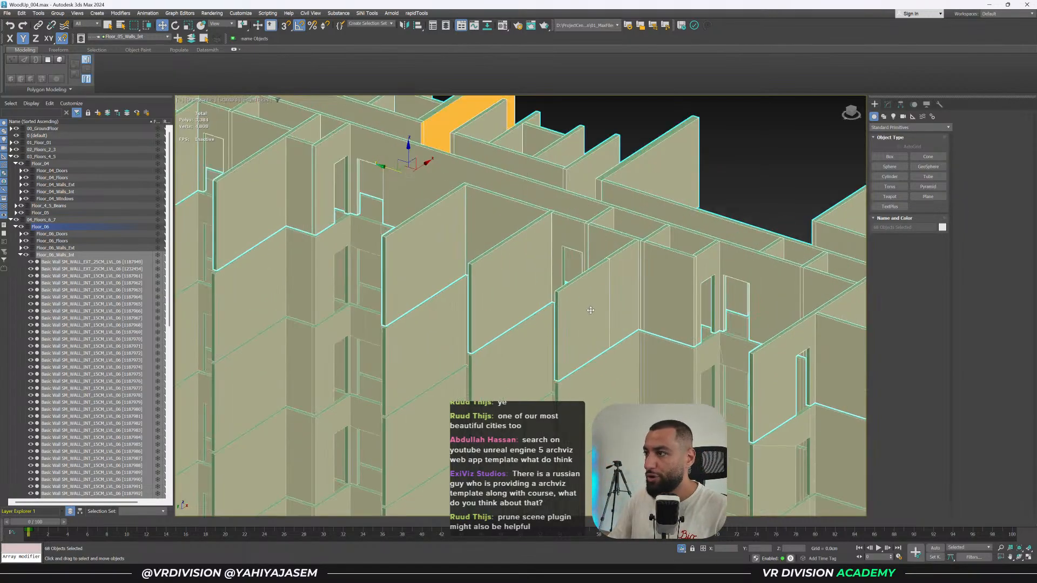
click(613, 293)
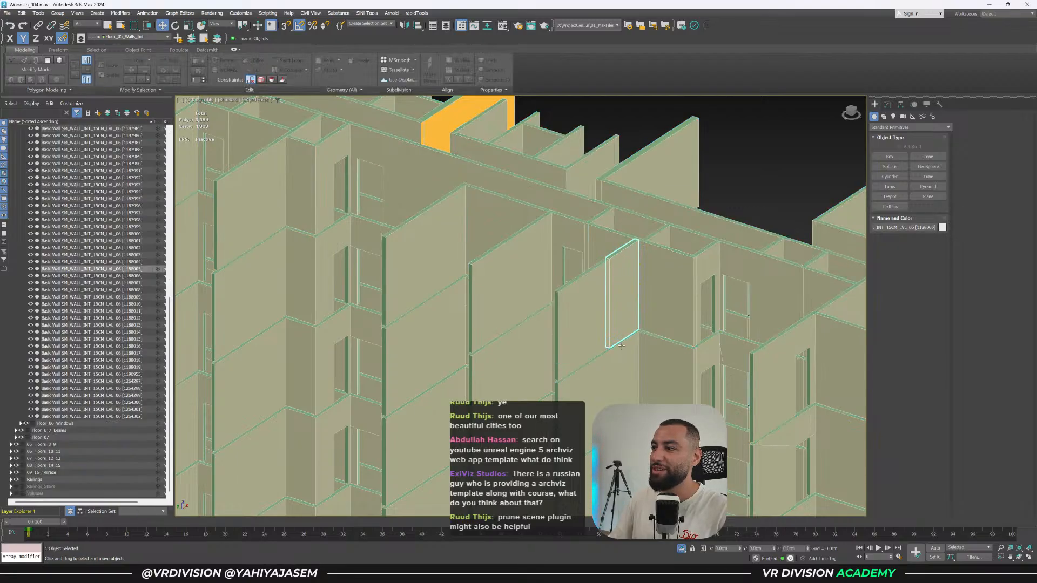
click(623, 296)
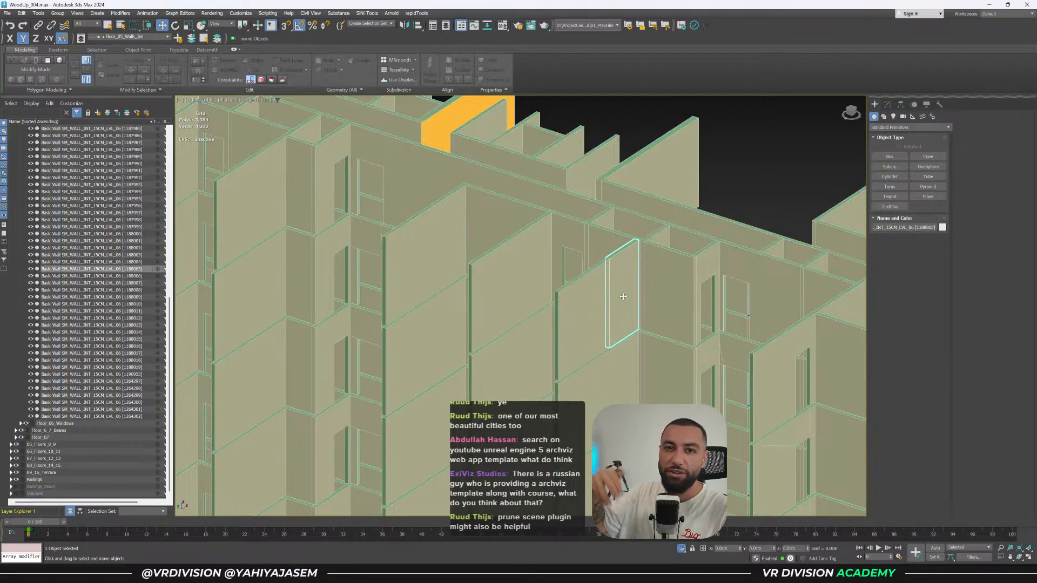
scroll(623, 296, down, 2)
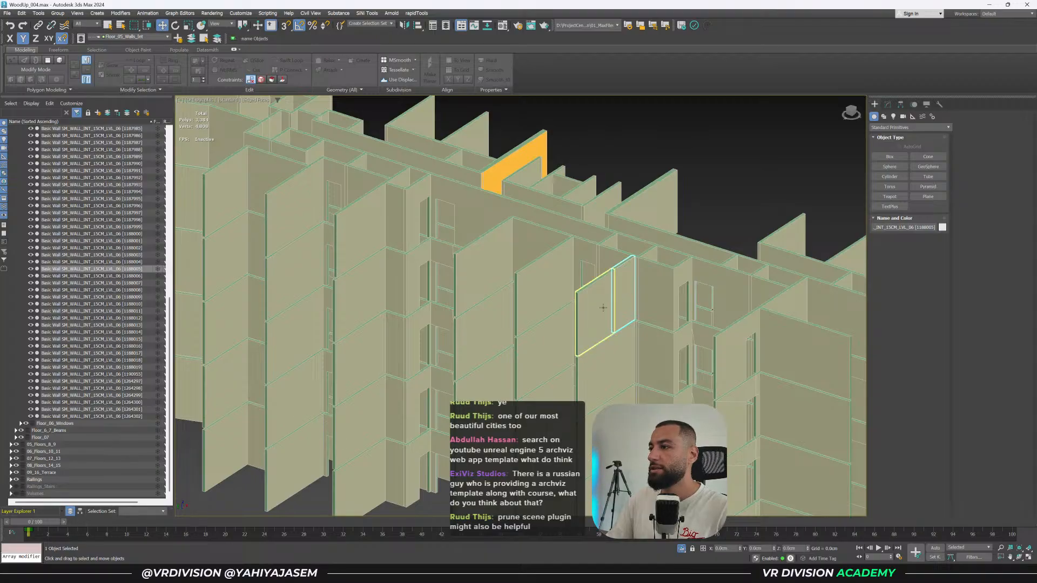
Delete all Floor_06 interior walls except the single wall that differs from the storey below.
key(f)
key(z)
scroll(727, 207, down, 10)
middle_drag(713, 211, 498, 252)
drag(647, 206, 407, 264)
alt+middle_drag(416, 267, 546, 311)
scroll(546, 312, up, 4)
alt+click(547, 311)
key(Delete)
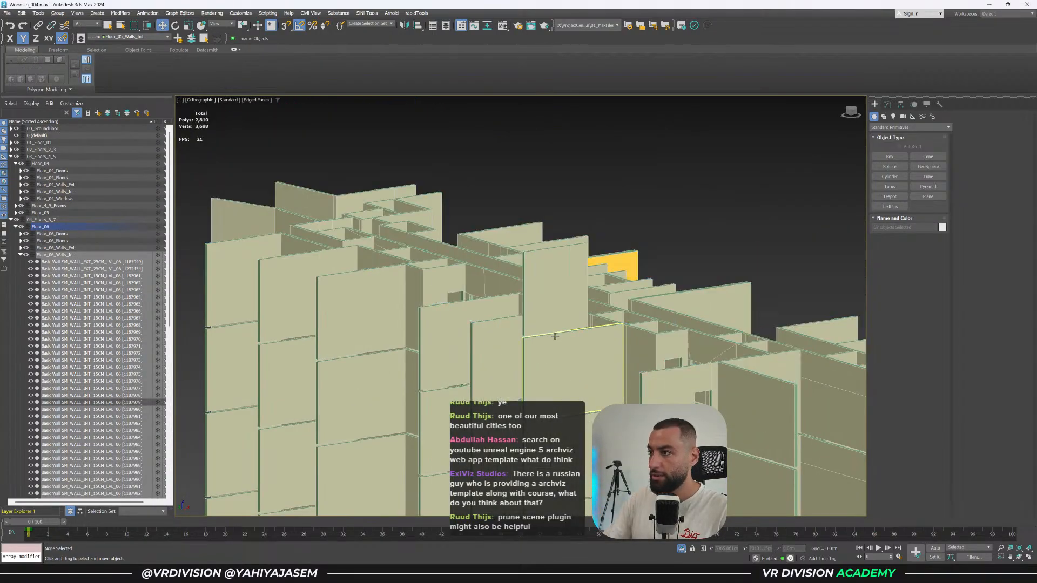
Copy the Floor_05 interior walls up one storey and snap the copies level with the kept Floor_06 wall.
click(553, 316)
key(f)
key(z)
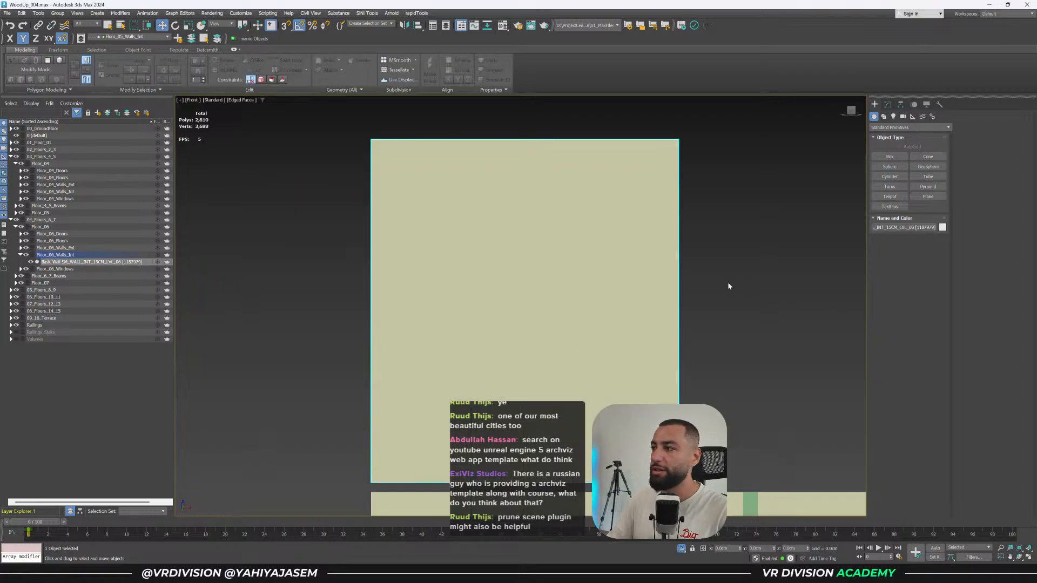
scroll(417, 243, down, 4)
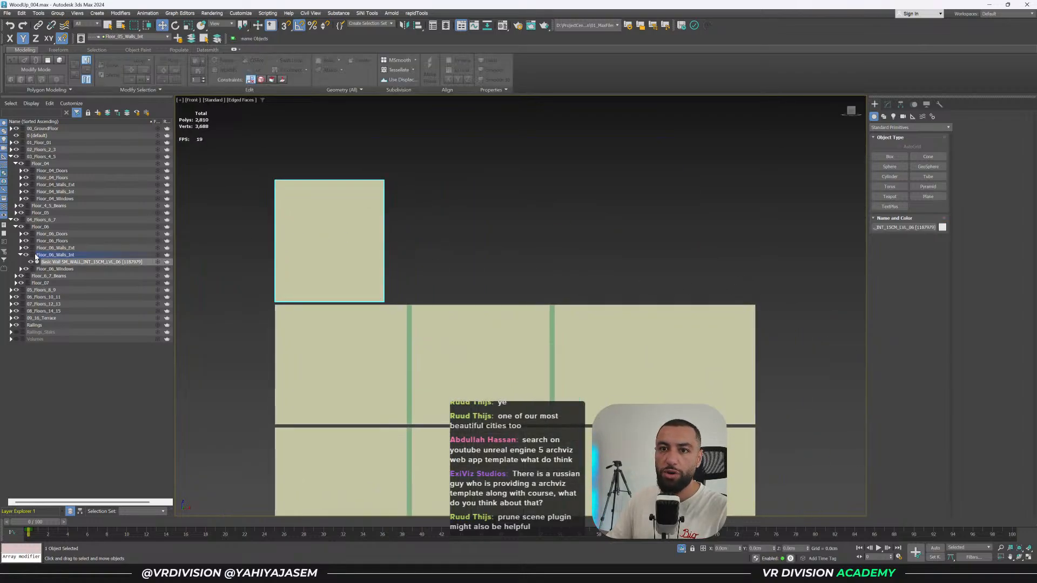
shift+drag(534, 335, 373, 266)
key(Return)
key(s)
mouse_move(274, 356)
mouse_down()
mouse_move(260, 251)
mouse_move(268, 262)
mouse_move(268, 241)
mouse_move(271, 300)
mouse_move(285, 286)
mouse_up()
alt+middle_drag(285, 286, 464, 271)
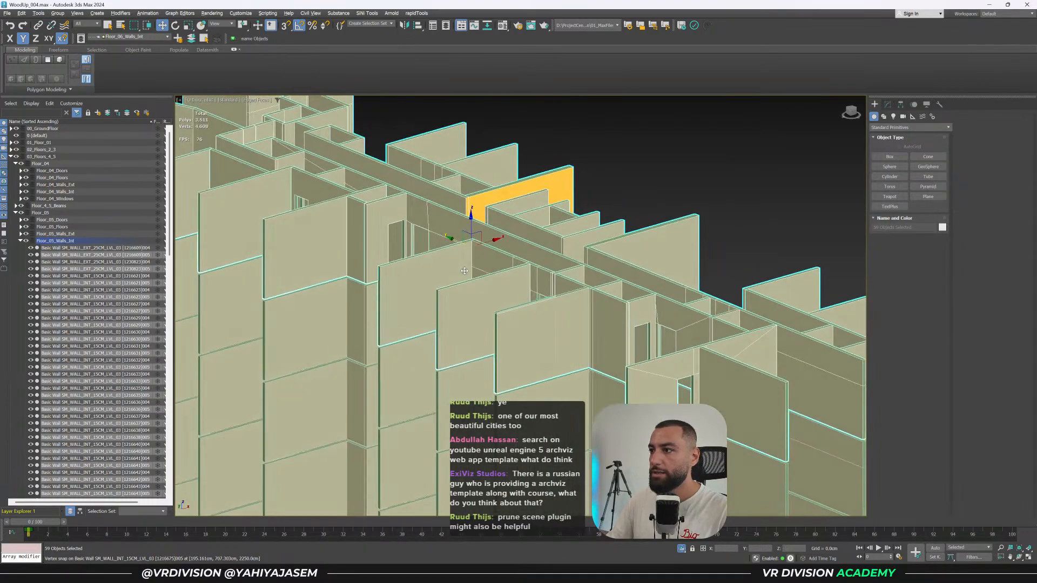
Assign the copied walls to the Floor_06_Walls_Int layer and delete the copied wall overlapping the kept shorter wall.
click(530, 336)
key(ctrl+z)
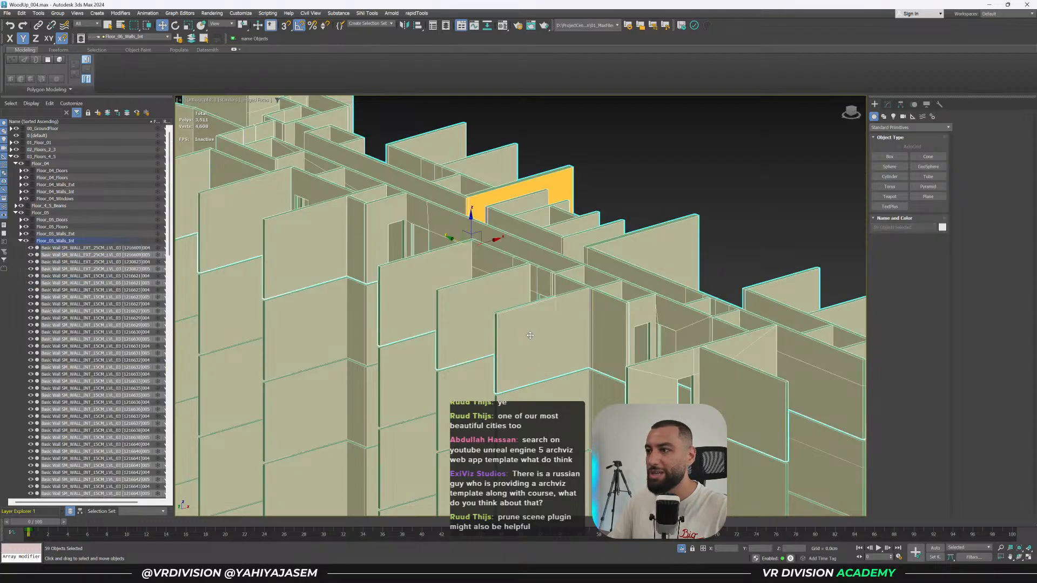
click(192, 39)
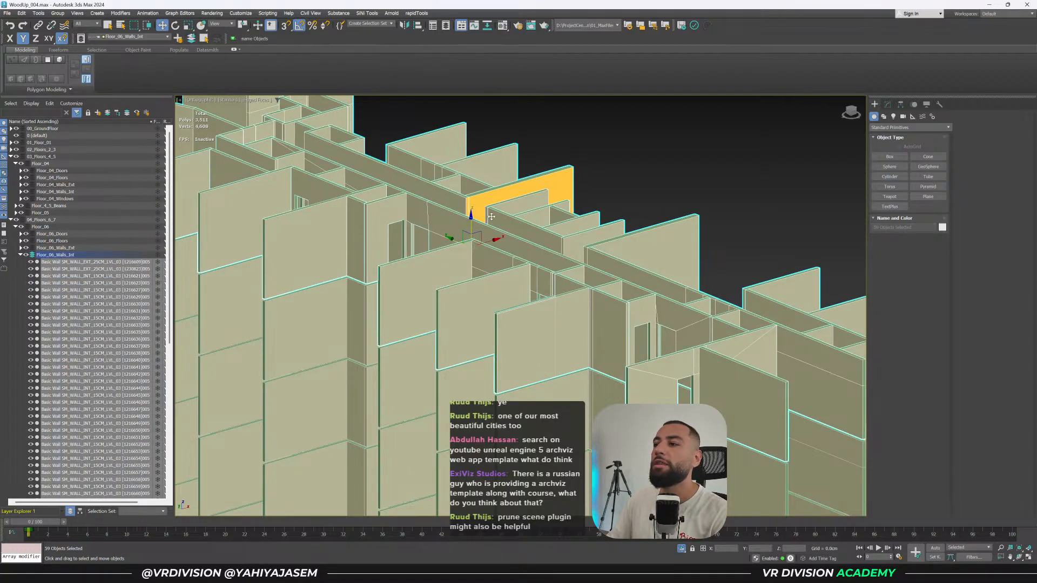
click(520, 332)
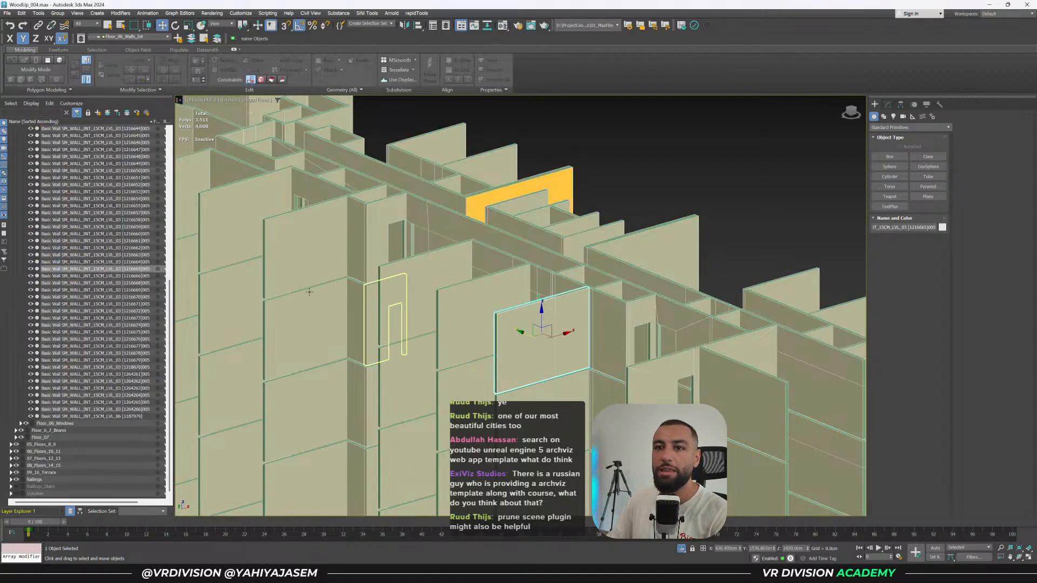
key(Delete)
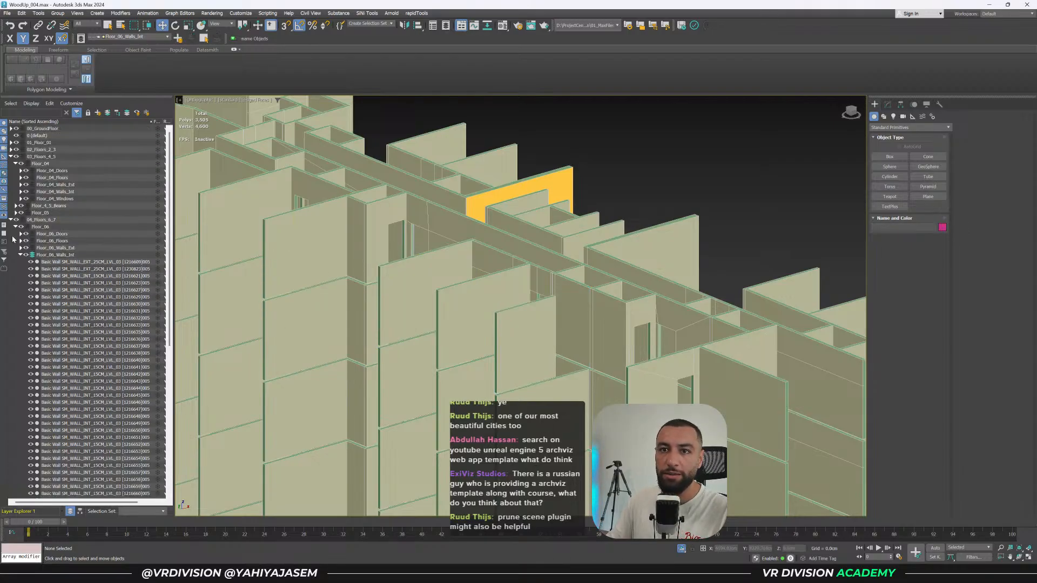
Select and unhide all walls in the Floor_10_Walls_Int layer under 06_Floors_10_11.
click(15, 227)
click(42, 248)
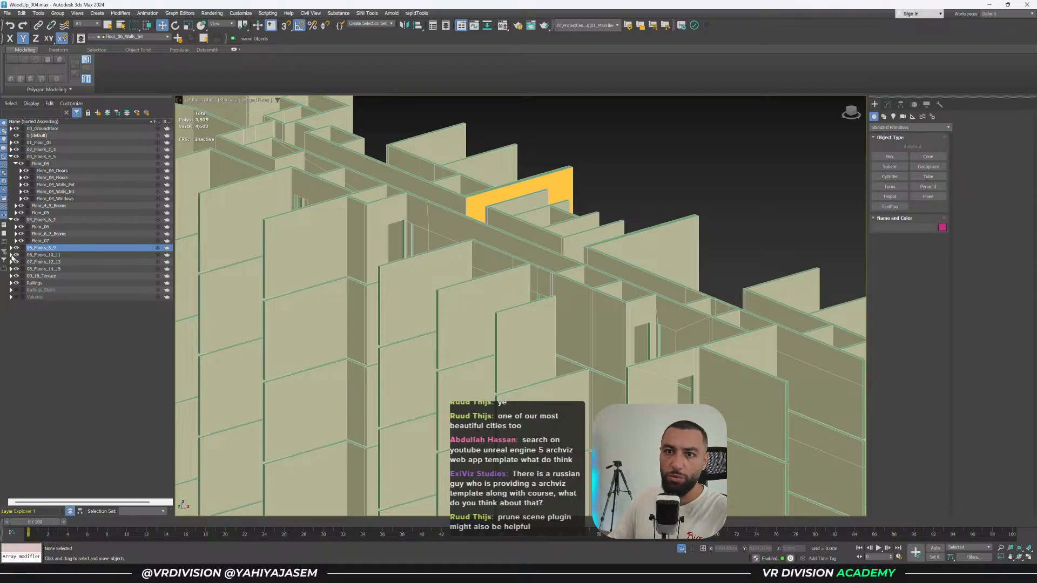
click(11, 255)
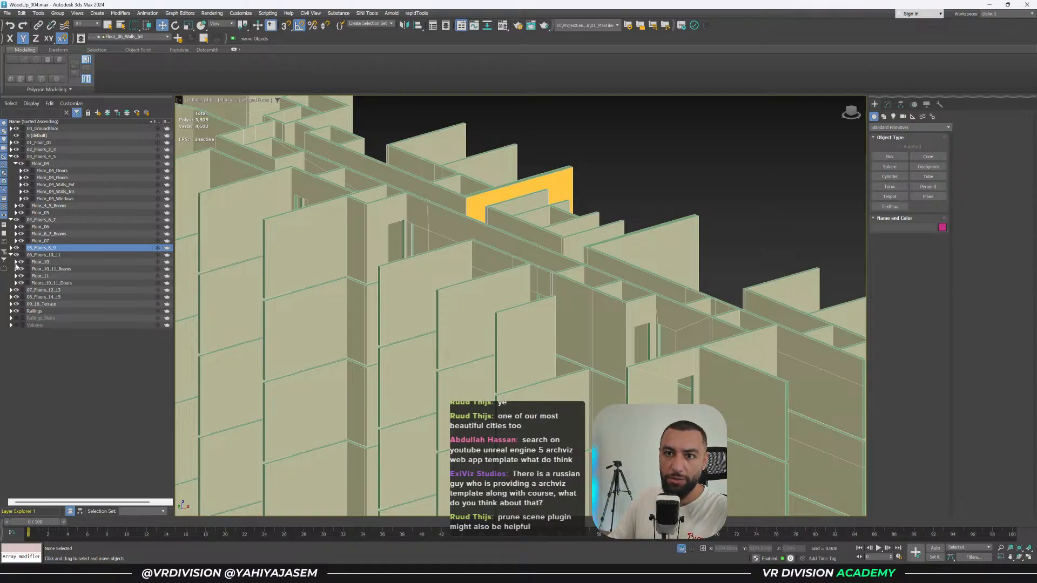
click(16, 262)
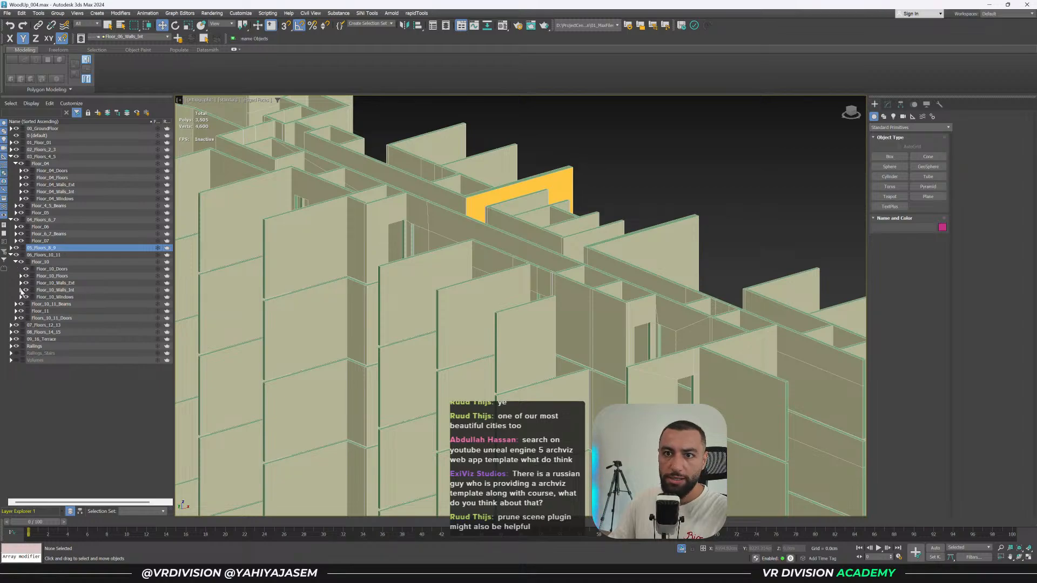
double_click(22, 291)
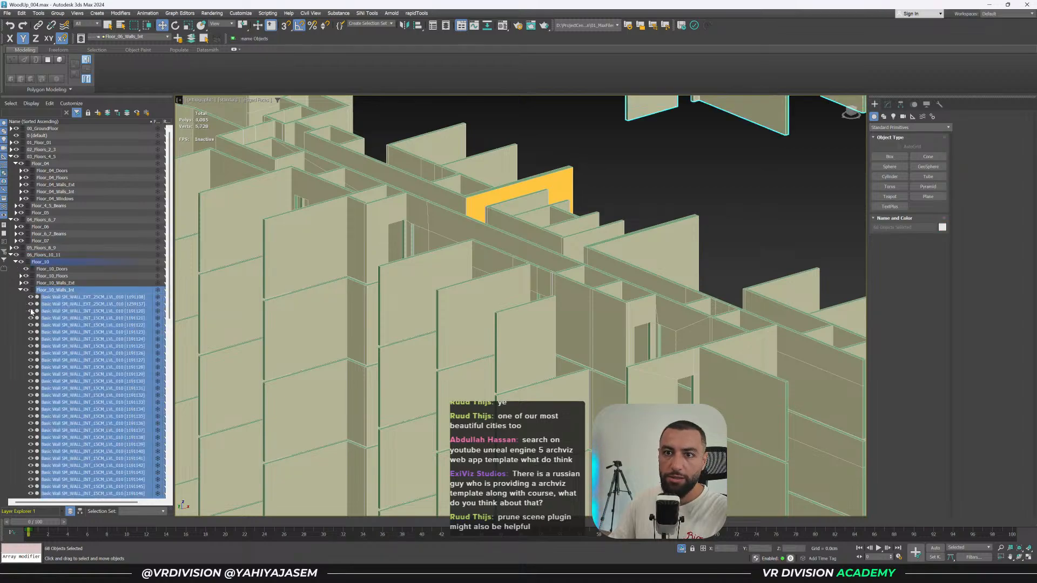
Select and unhide all walls in the Floor_11_Walls_Int layer.
scroll(32, 312, down, 15)
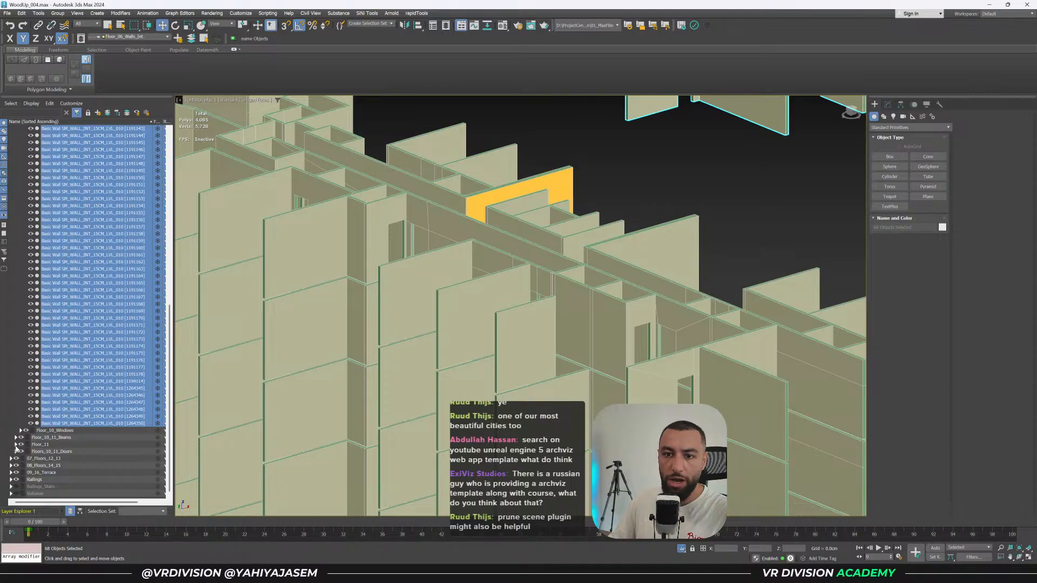
click(15, 444)
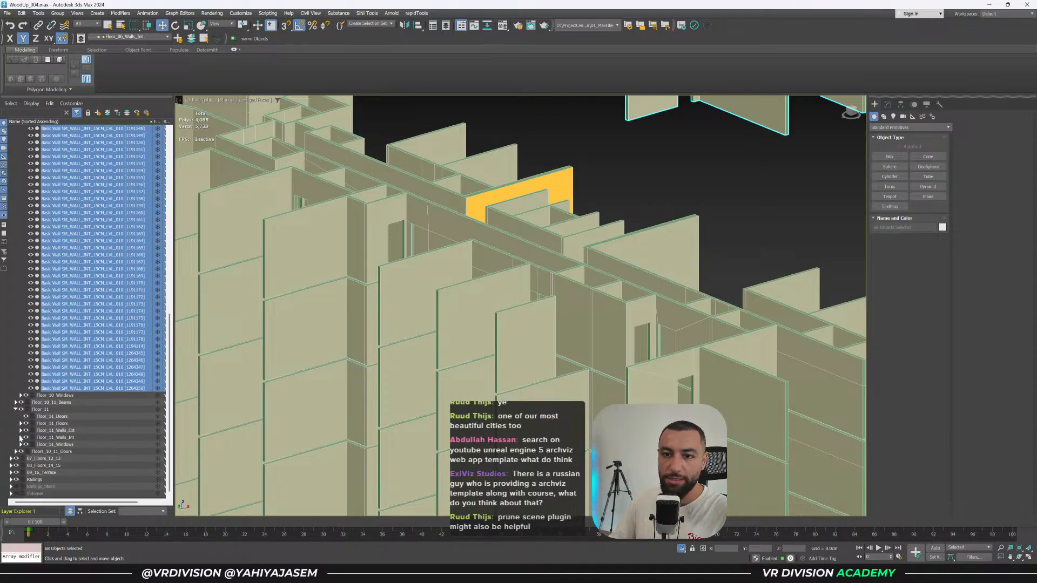
click(20, 437)
scroll(58, 338, down, 8)
double_click(51, 269)
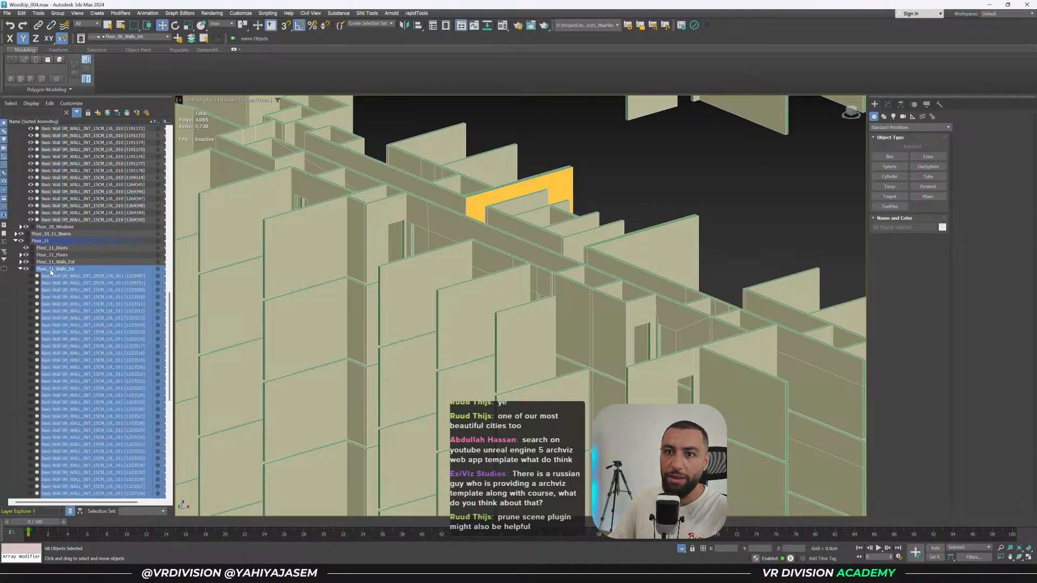
Select and unhide all walls in the Floor_12_Walls_Int layer under 07_Floors_12_13.
scroll(39, 274, down, 15)
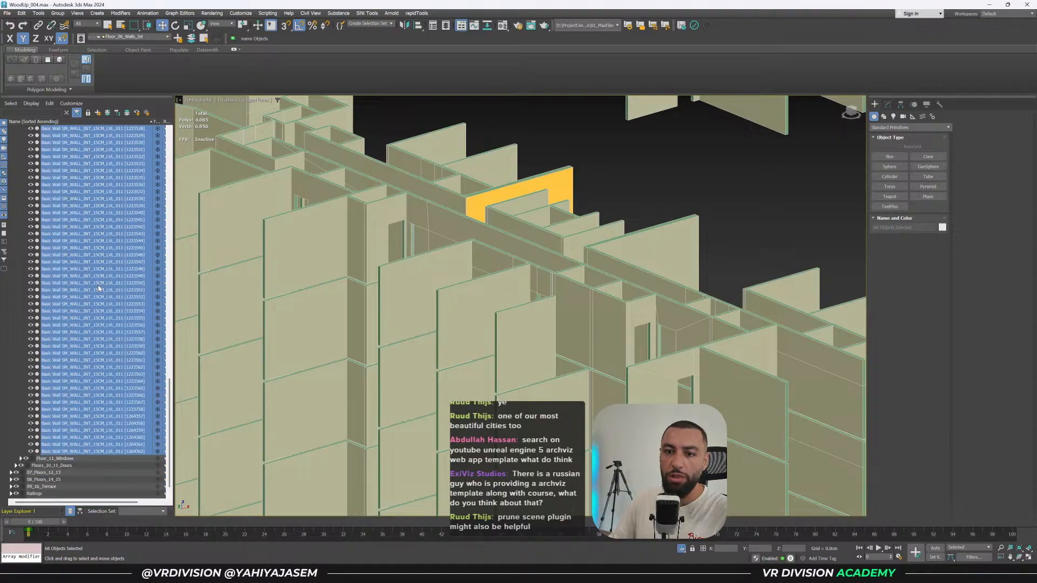
click(12, 458)
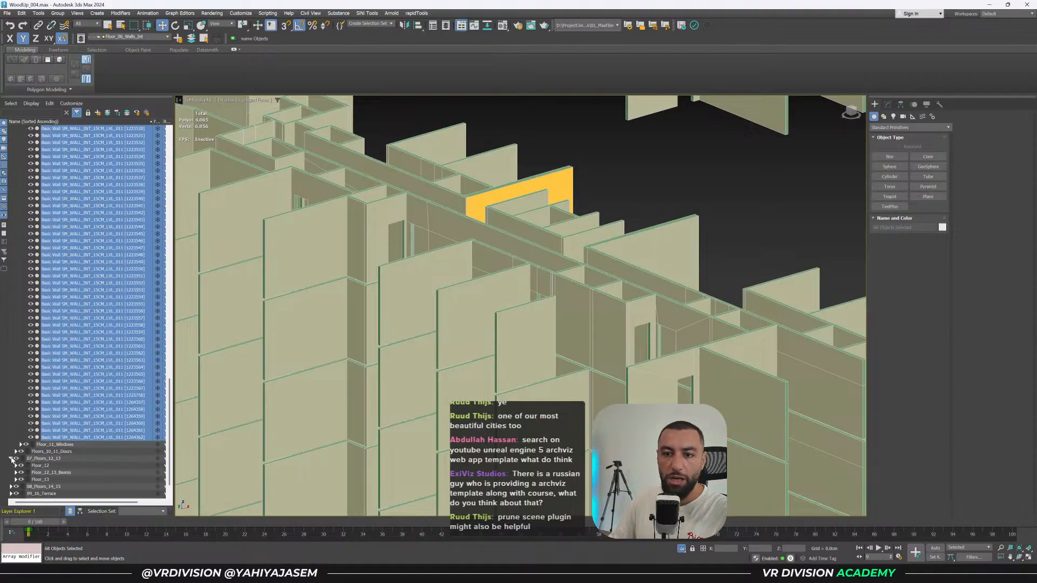
click(17, 445)
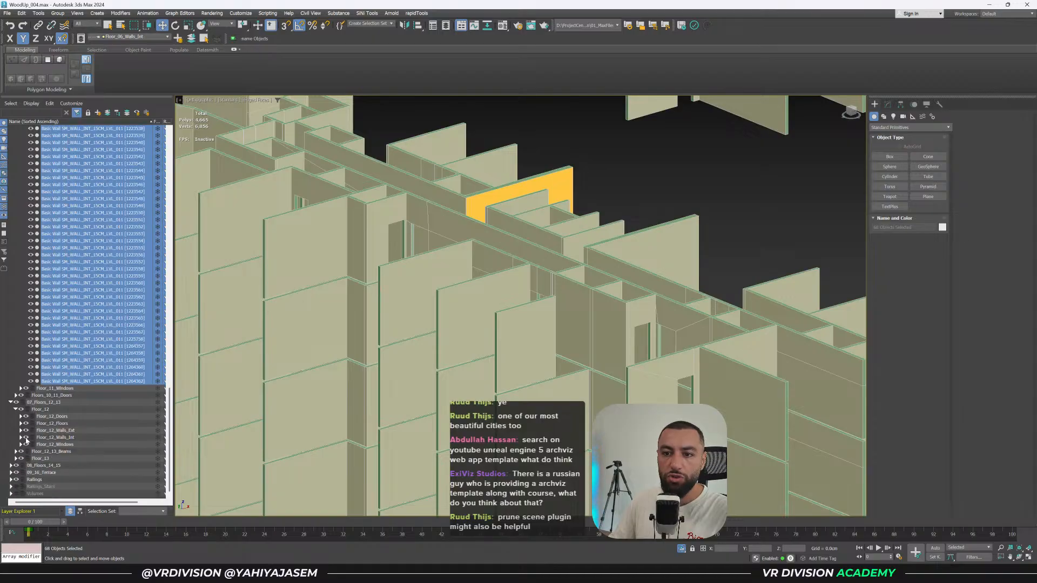
click(21, 437)
scroll(23, 441, down, 5)
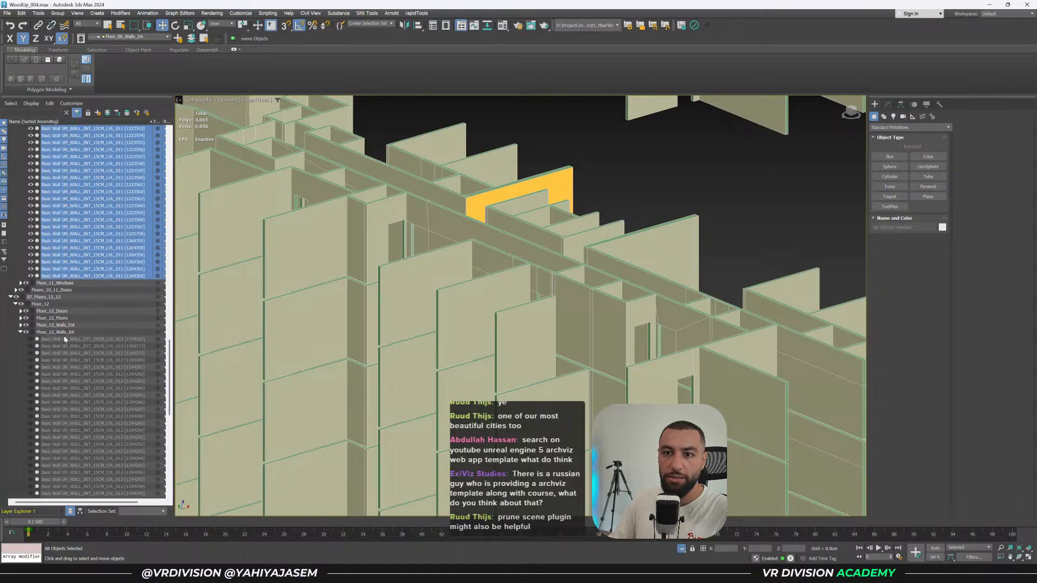
click(59, 331)
Select and unhide all objects in the Floor_13_Walls_Int layer.
scroll(32, 361, down, 17)
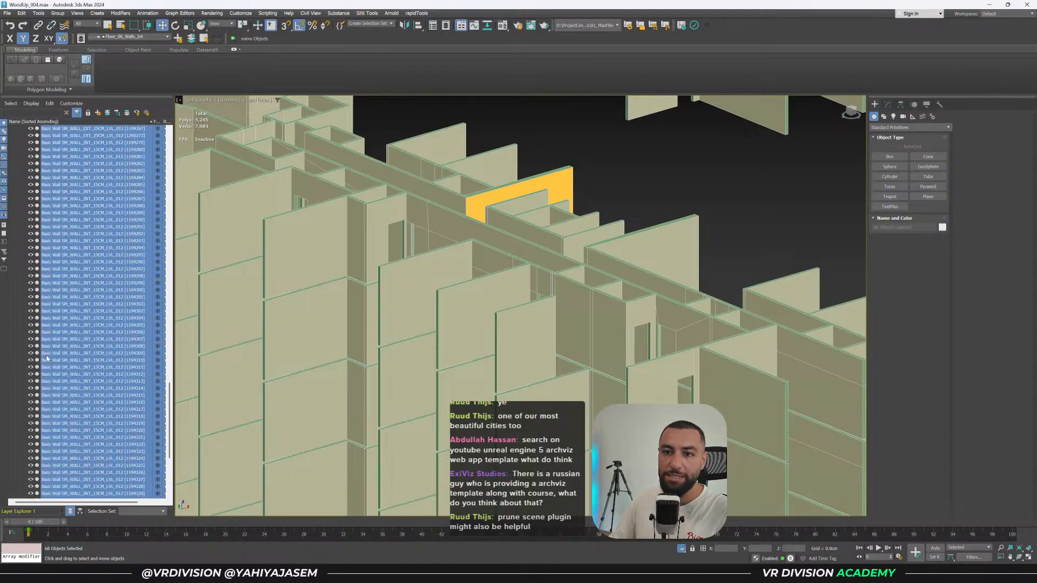
click(16, 458)
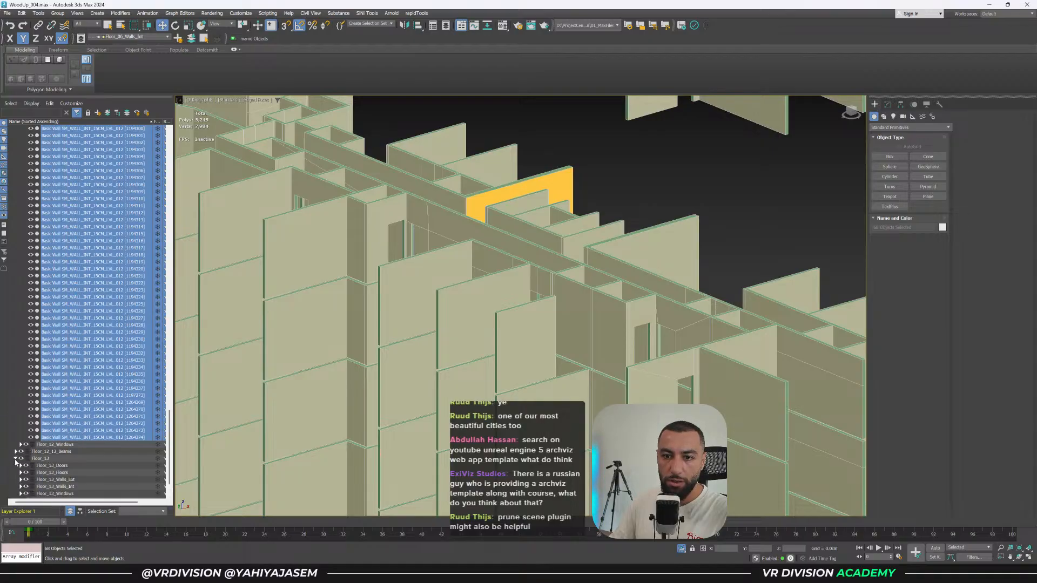
click(45, 451)
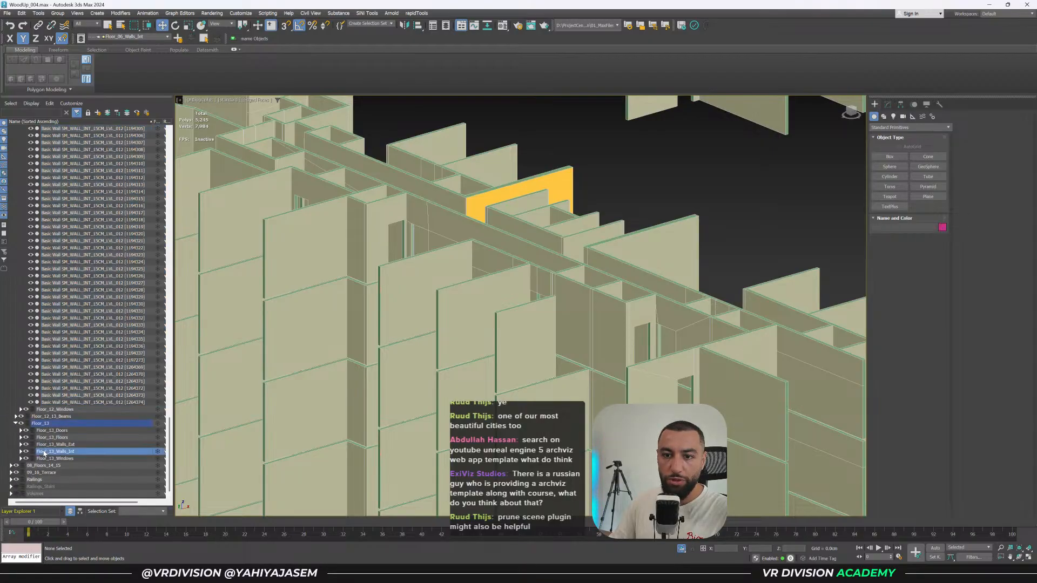
scroll(56, 434, down, 20)
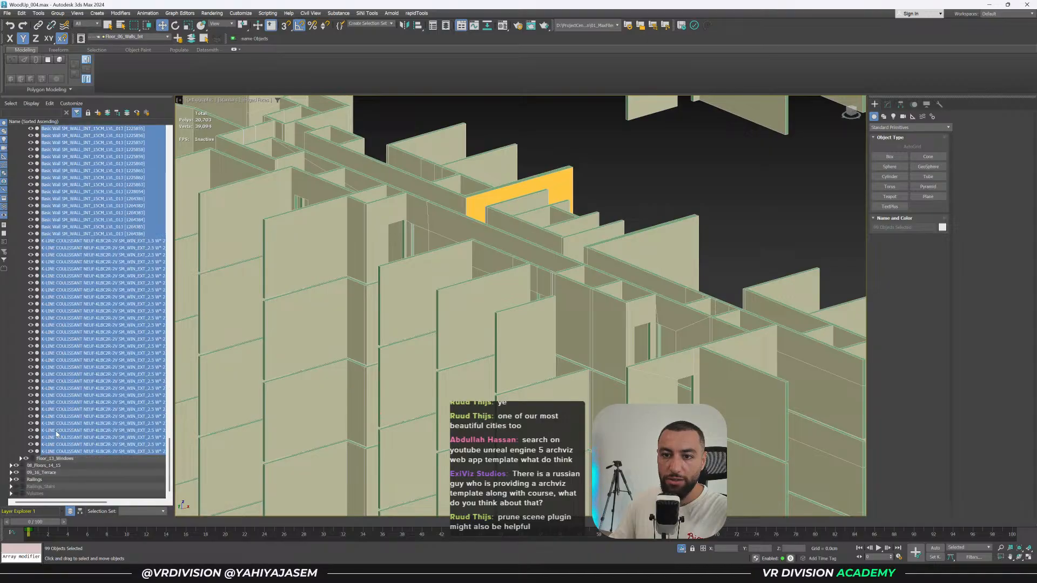
Select and unhide all walls in the Floor_14_Walls_Int layer under 08_Floors_14_15.
click(12, 466)
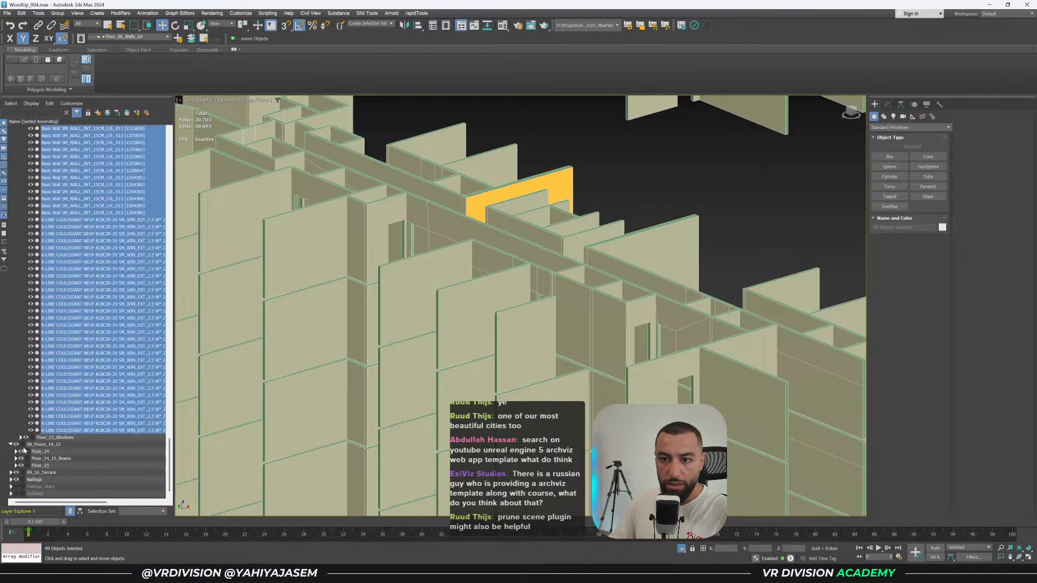
click(18, 452)
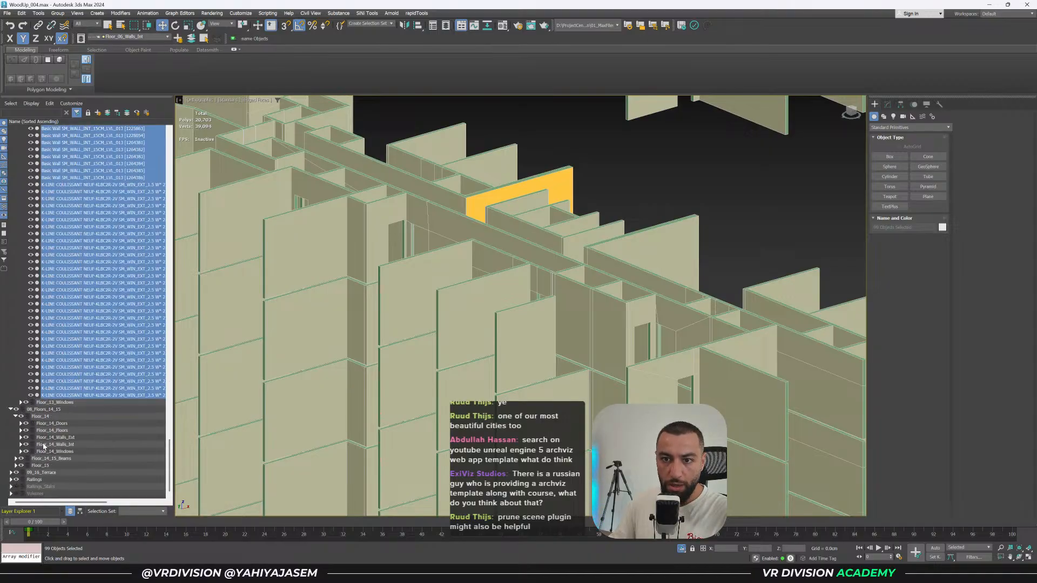
double_click(43, 446)
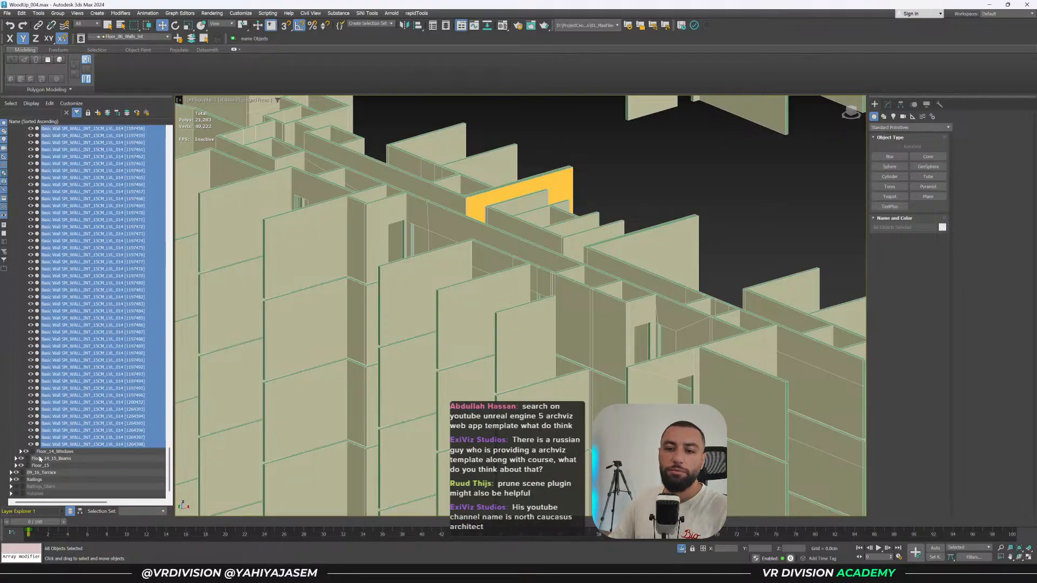
Select and unhide all walls in the Floor_15_Walls_Int layer, clear the selection and save the scene.
click(16, 466)
double_click(52, 458)
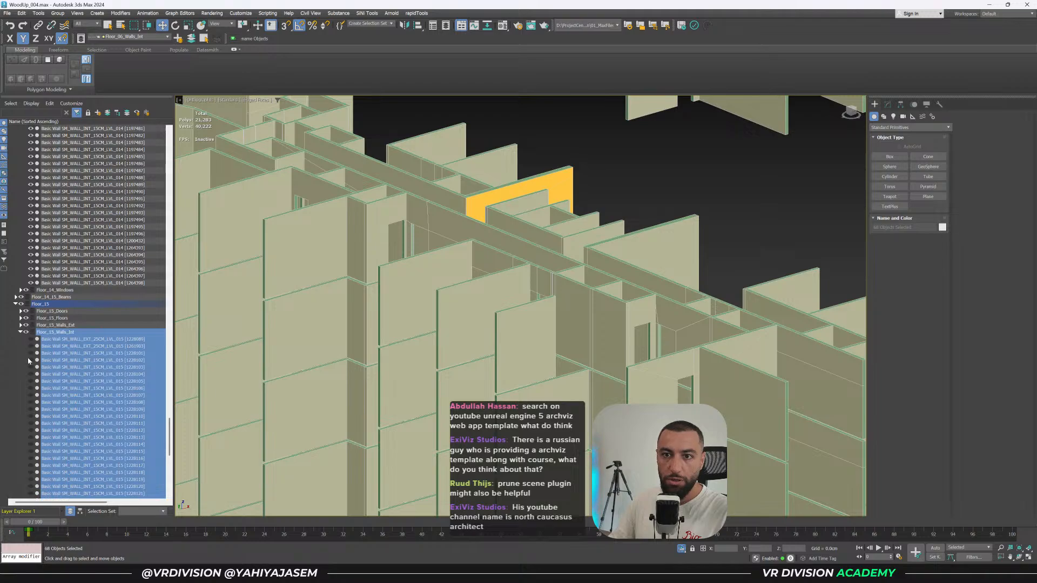
scroll(361, 317, down, 8)
alt+middle_drag(363, 317, 385, 296)
click(498, 242)
key(ctrl+s)
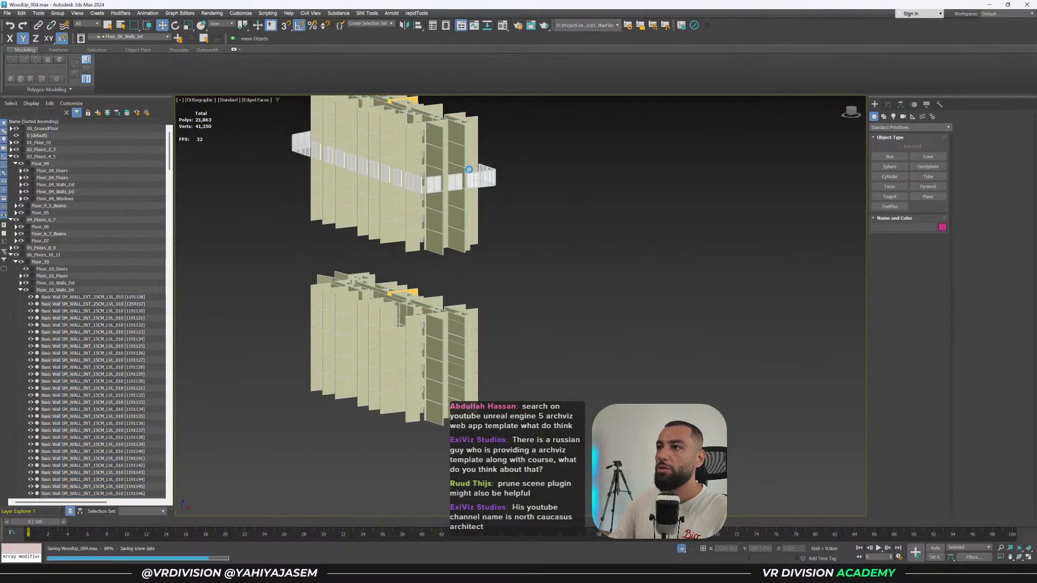
Select the window objects mixed in with the Floor_13 interior walls and assign them to the Floor_13_Windows layer.
scroll(401, 176, up, 5)
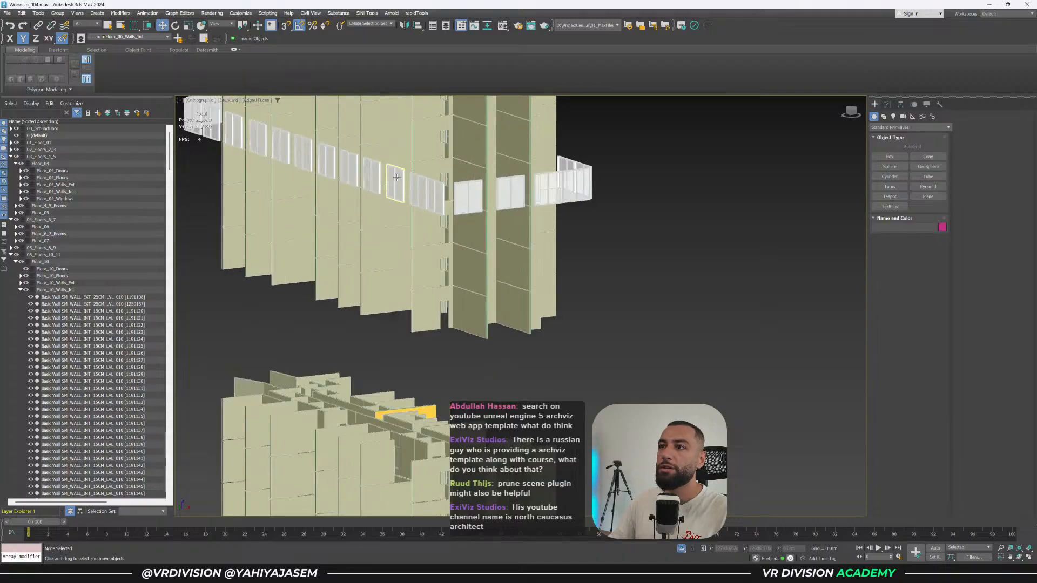
key(f)
drag(446, 193, 629, 190)
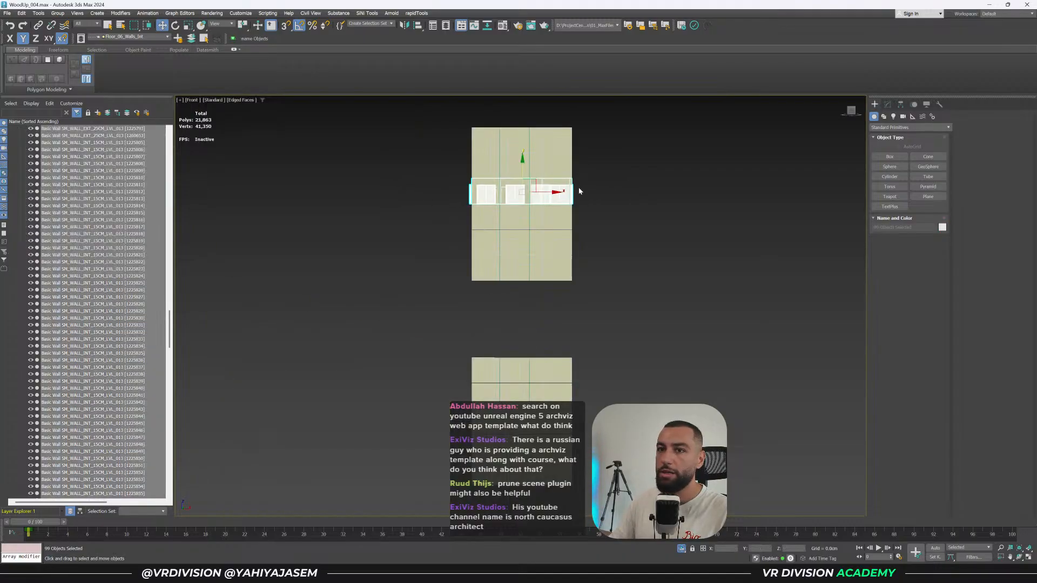
scroll(84, 238, up, 4)
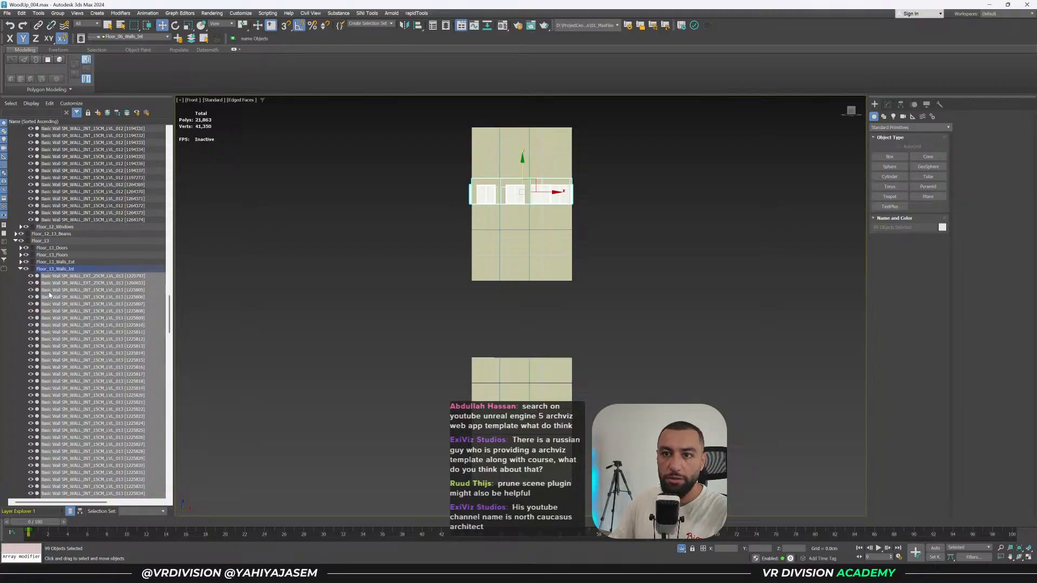
click(20, 269)
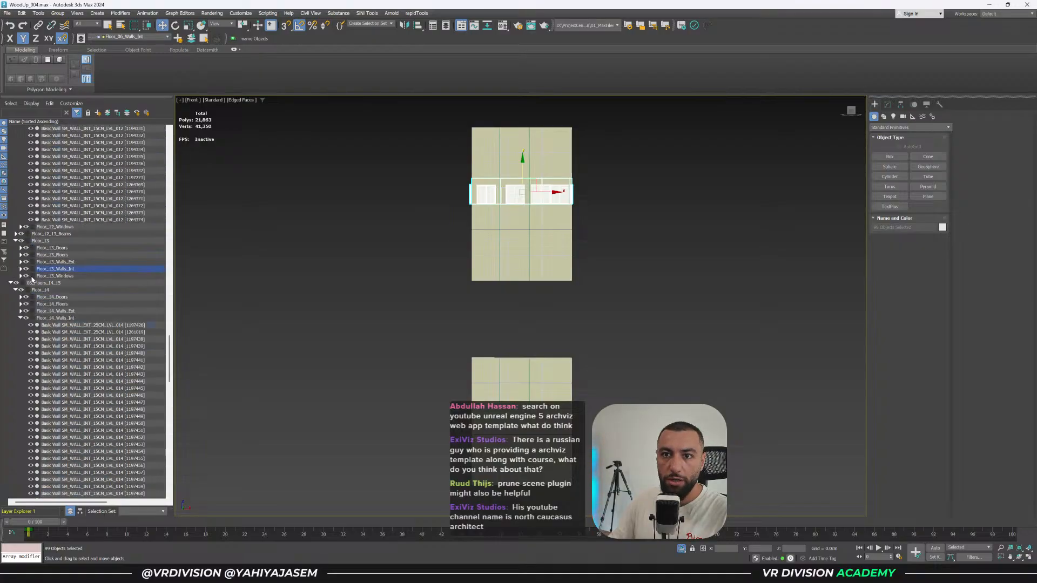
scroll(509, 183, up, 4)
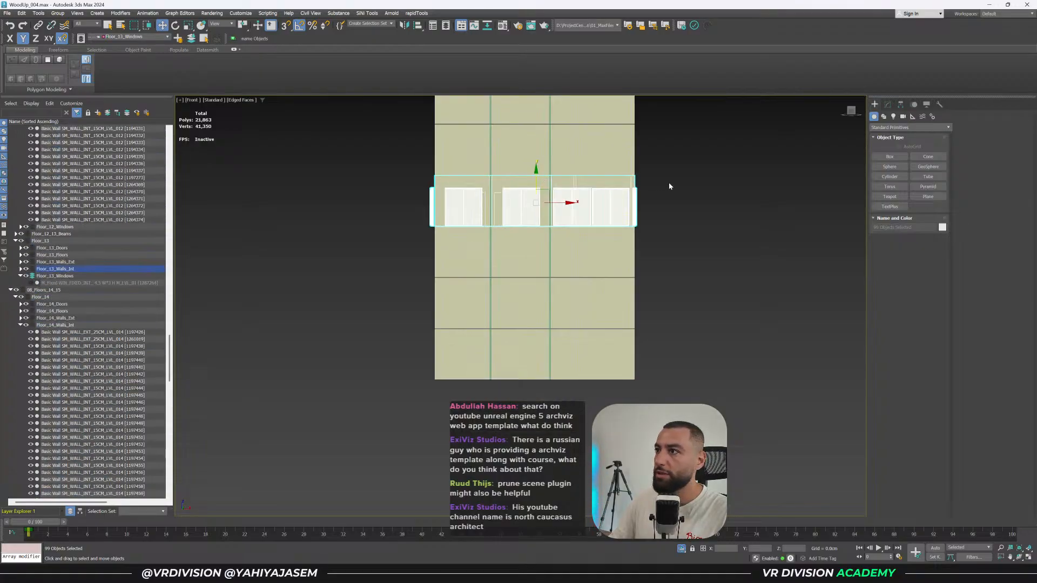
click(688, 195)
drag(689, 195, 380, 206)
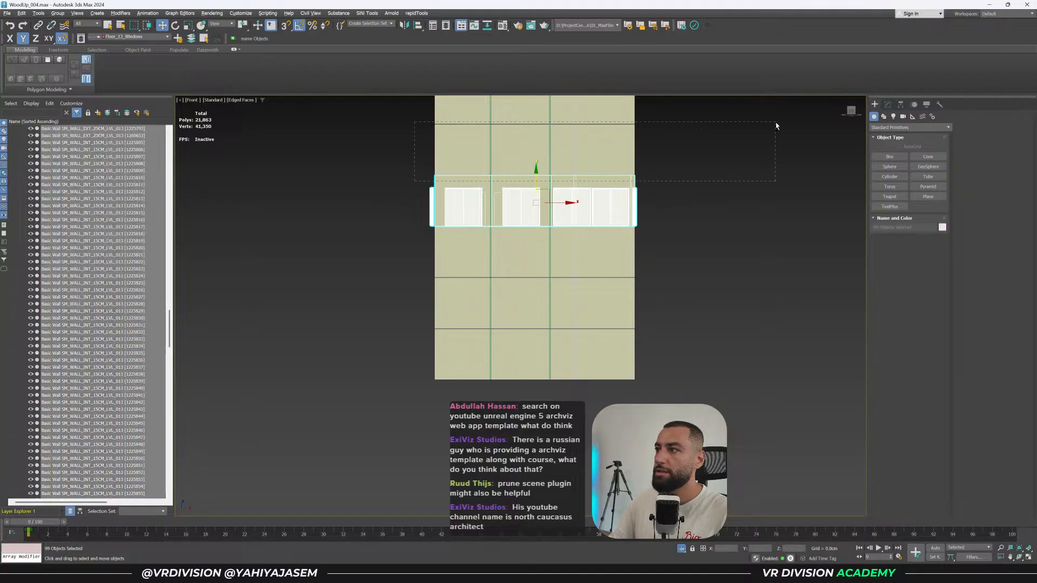
click(191, 38)
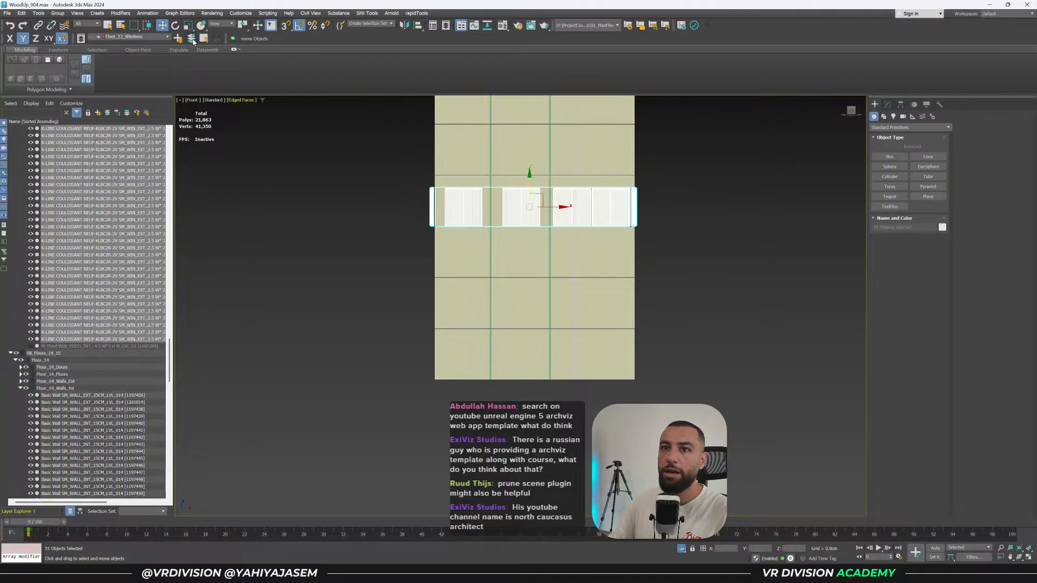
Hide the Floor_13_Windows layer and save the scene.
scroll(39, 329, up, 9)
click(22, 332)
click(26, 311)
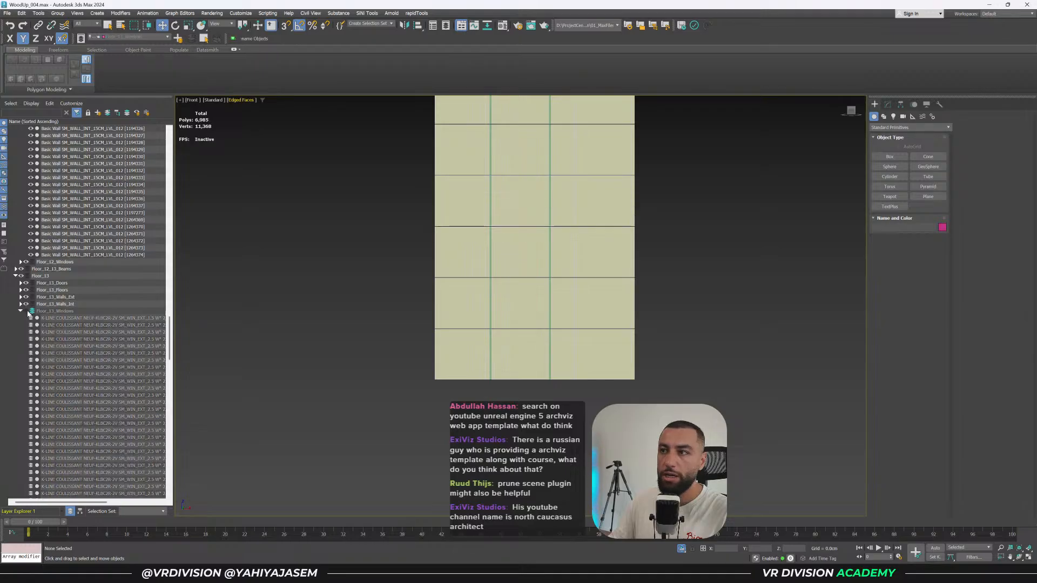
scroll(560, 366, down, 4)
middle_drag(560, 367, 533, 308)
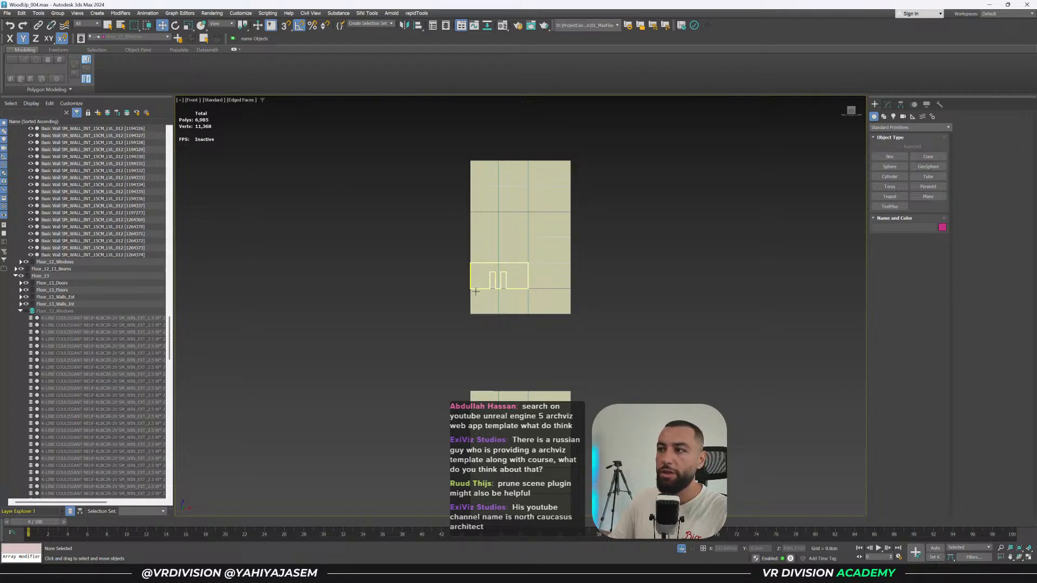
middle_drag(506, 333, 496, 321)
key(ctrl+s)
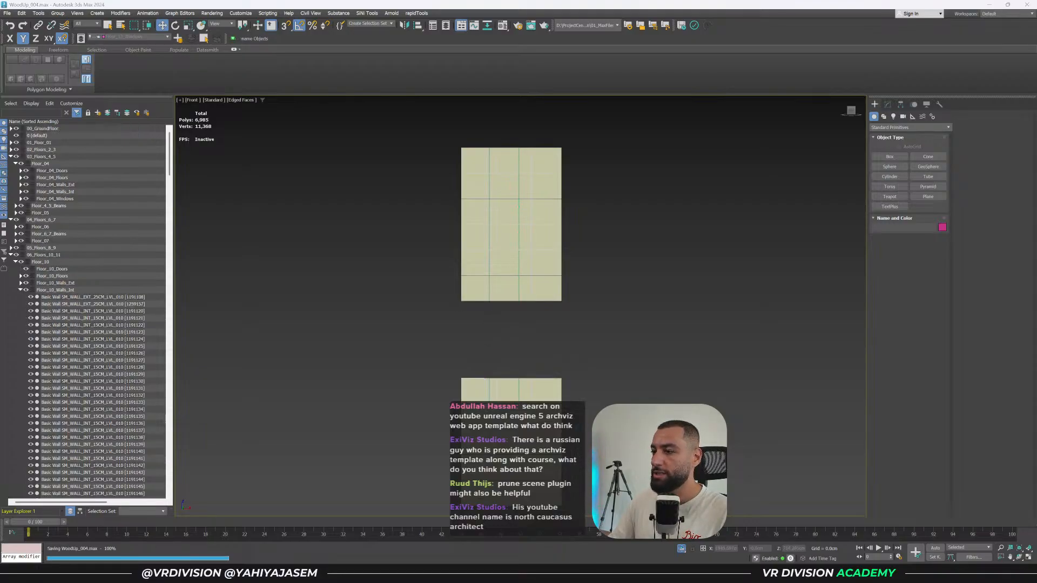
Switch to Unreal Editor, examine the storeys on the coloured building facade, and return to 3ds Max.
key(alt+Tab)
right_drag(536, 398, 527, 339)
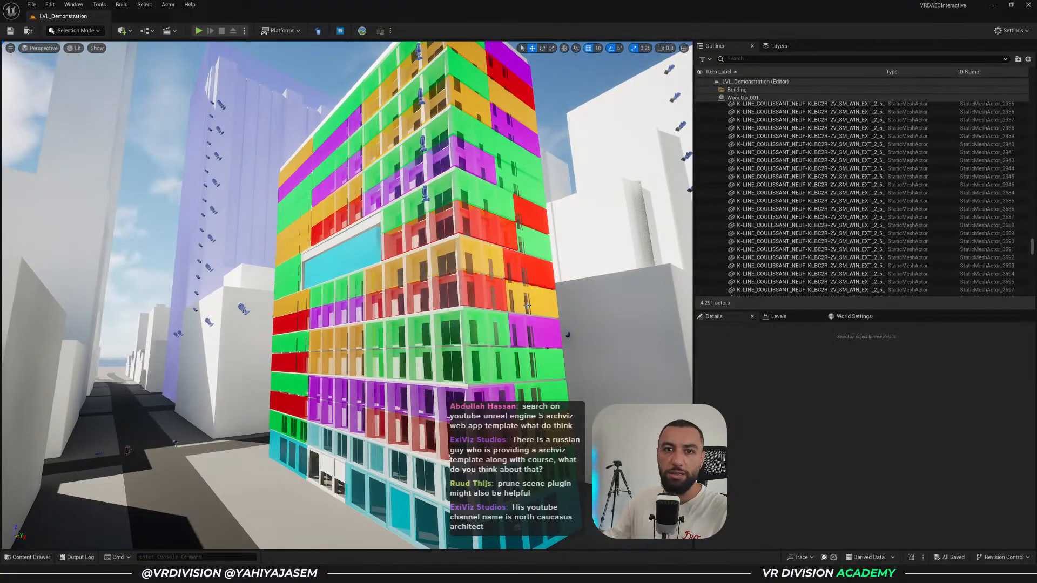
right_drag(564, 262, 571, 300)
click(992, 7)
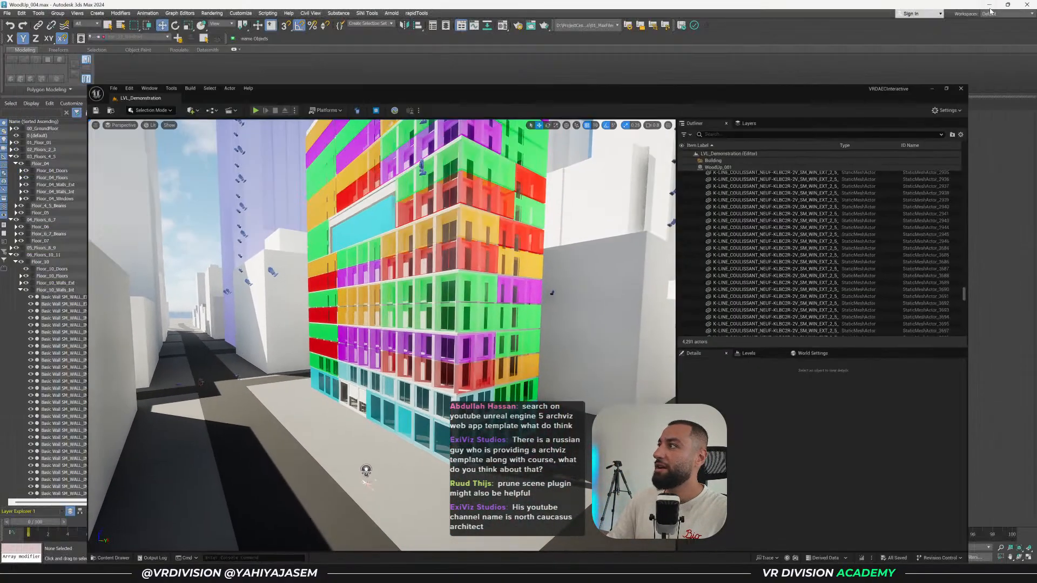
Select the wall projecting slightly above the lower block's top edge and make its Floor_06_Walls_Int layer active.
middle_drag(584, 361, 592, 315)
scroll(593, 315, down, 2)
scroll(595, 303, up, 4)
drag(593, 302, 440, 334)
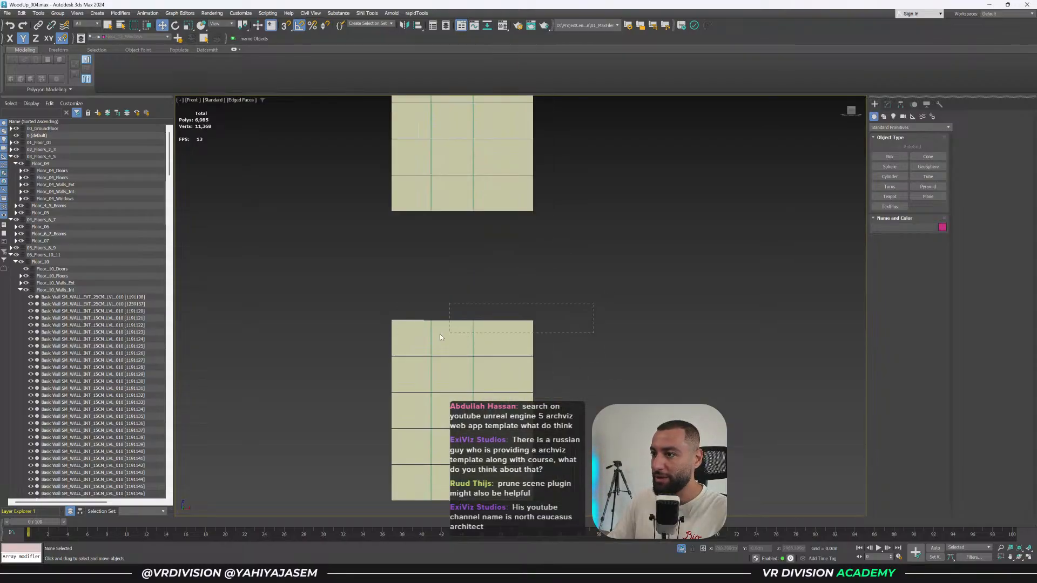
drag(430, 298, 416, 309)
scroll(402, 329, up, 6)
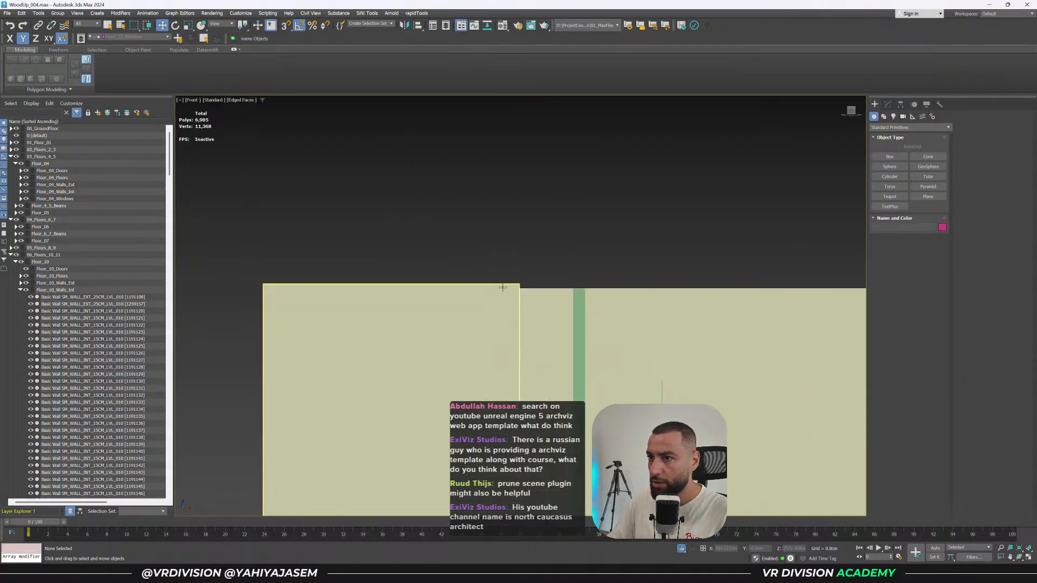
click(502, 287)
mouse_move(502, 287)
alt+middle_down()
mouse_move(472, 280)
mouse_move(493, 300)
mouse_move(508, 269)
mouse_move(518, 295)
alt+middle_up()
scroll(478, 283, down, 5)
scroll(470, 313, down, 4)
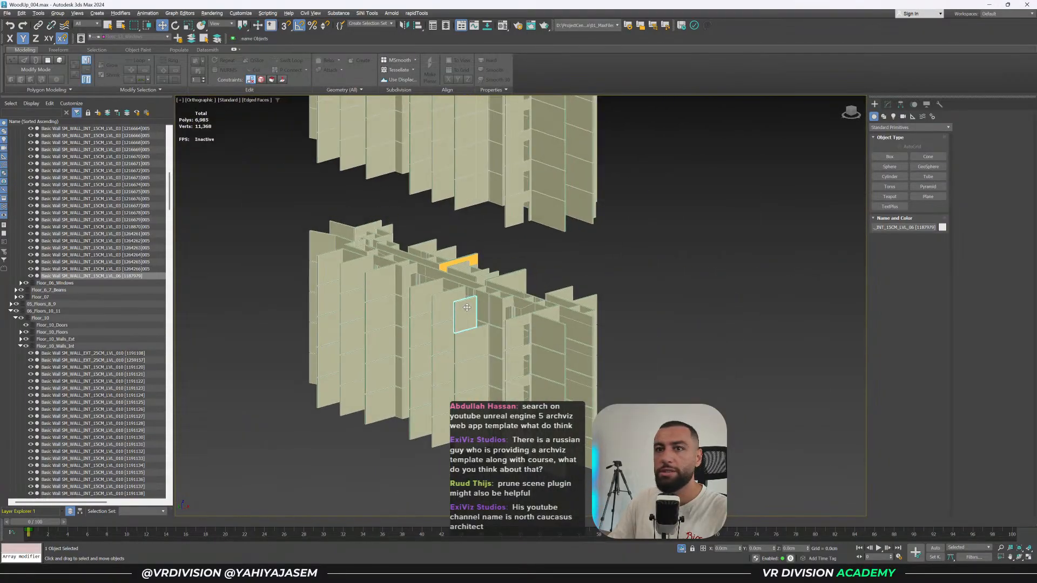
scroll(133, 261, up, 10)
scroll(112, 256, up, 9)
click(33, 254)
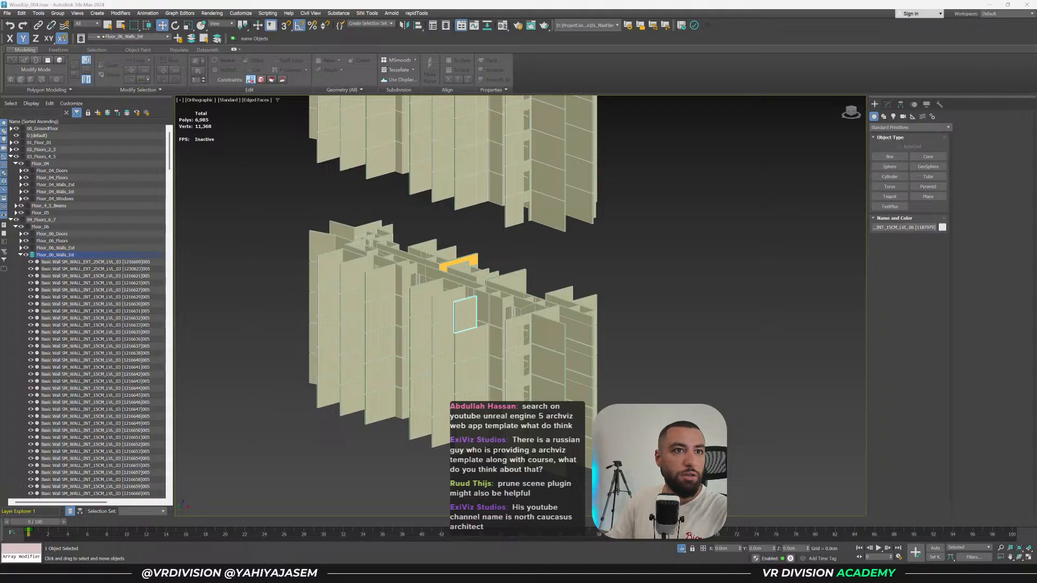
Switch to the browser's Prune Scene page on 3dground.net and examine the plugin's main cleanup options.
drag(605, 121, 803, 143)
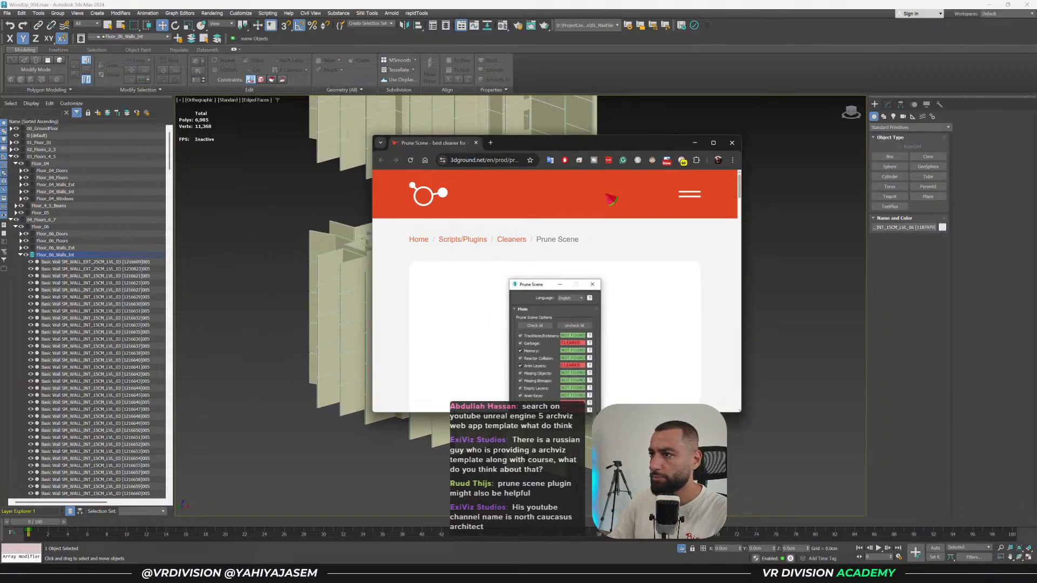
scroll(586, 216, down, 5)
scroll(555, 244, up, 1)
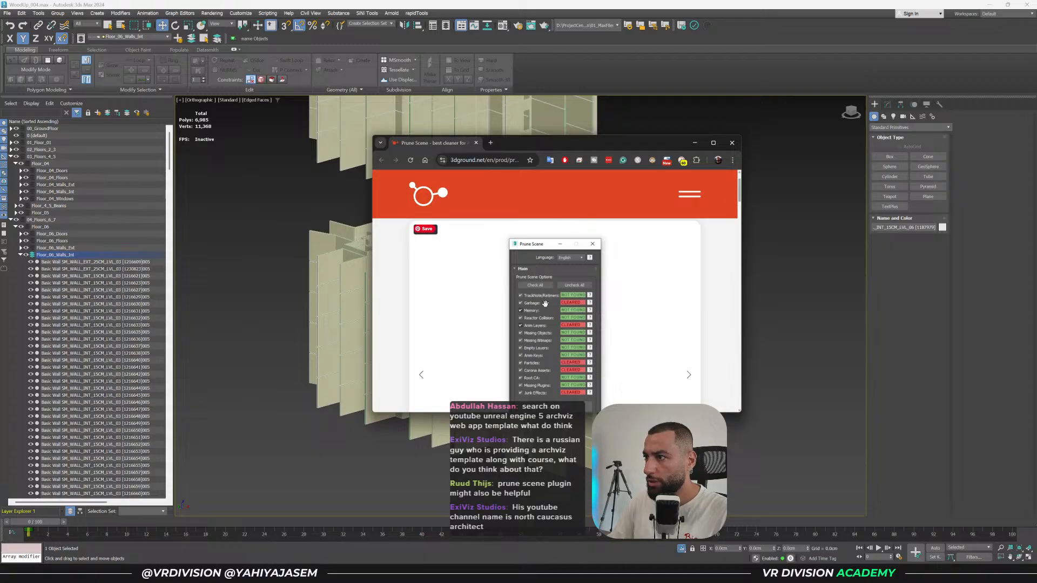
scroll(553, 256, up, 1)
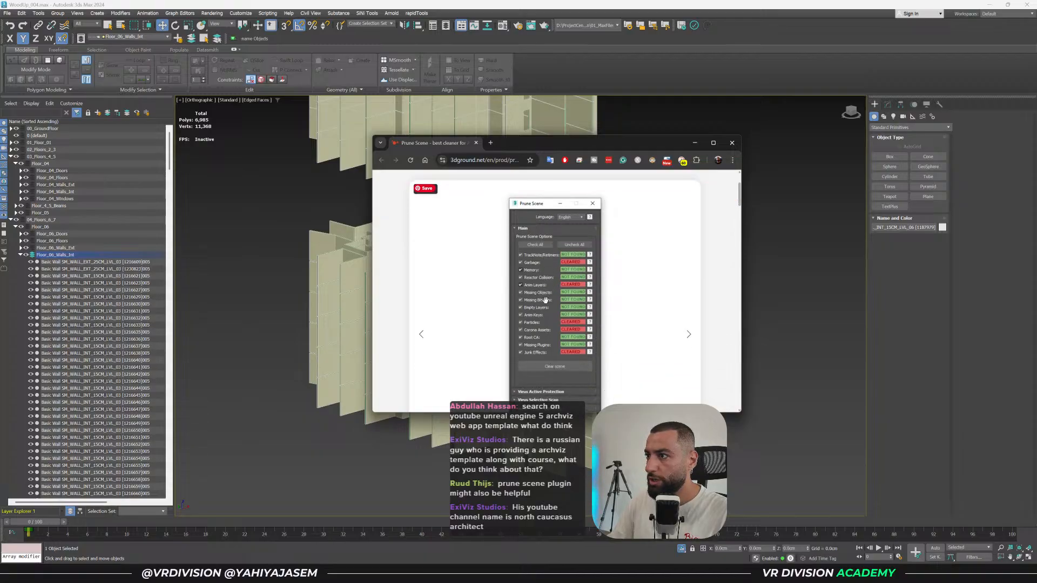
scroll(542, 298, down, 2)
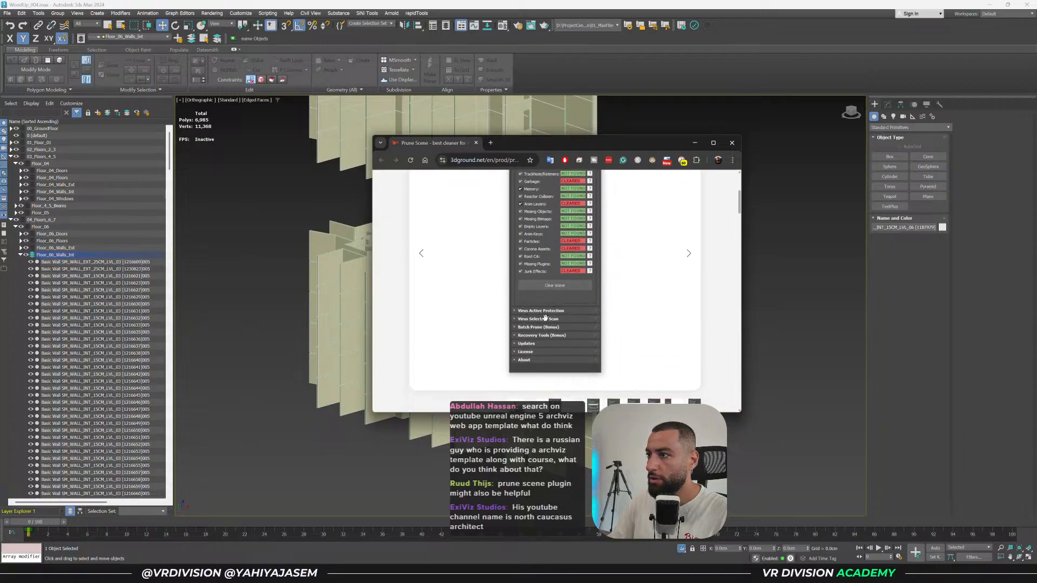
scroll(550, 343, down, 1)
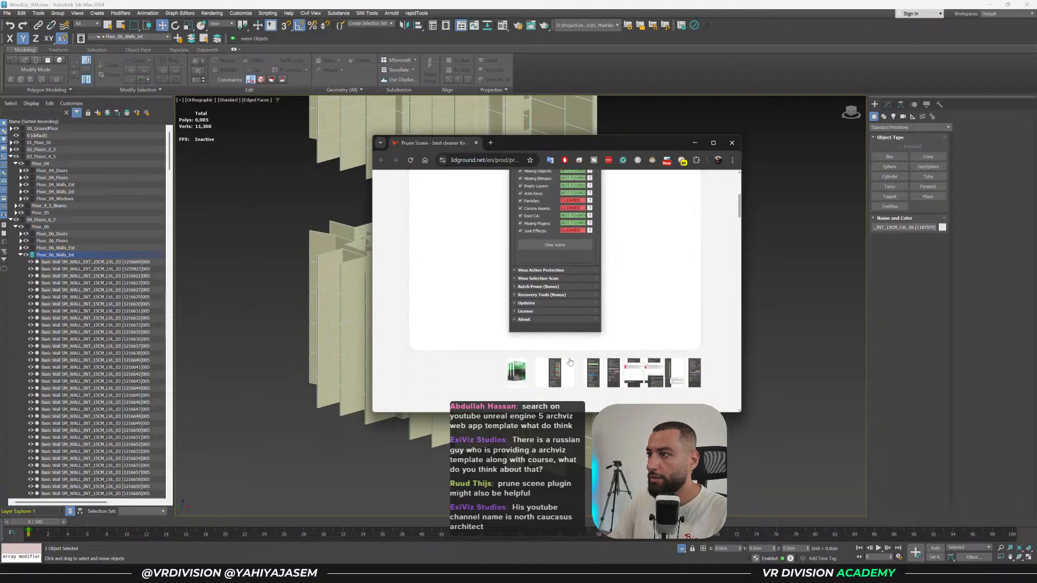
Go through the Prune Scene gallery images on virus protection, selective scan, batch prune and updates, and move the browser away.
click(570, 362)
click(687, 294)
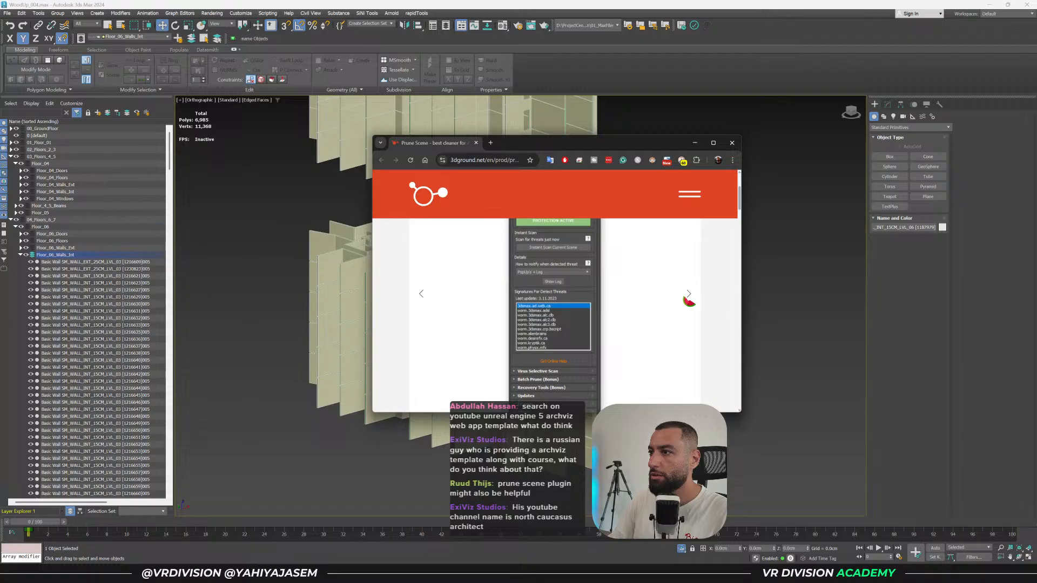
click(687, 297)
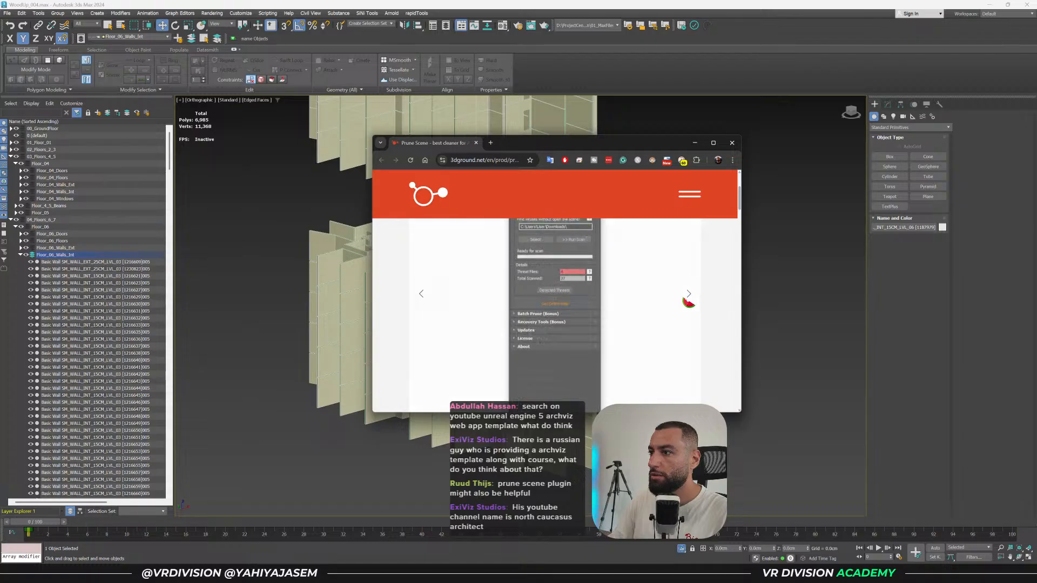
scroll(672, 319, up, 2)
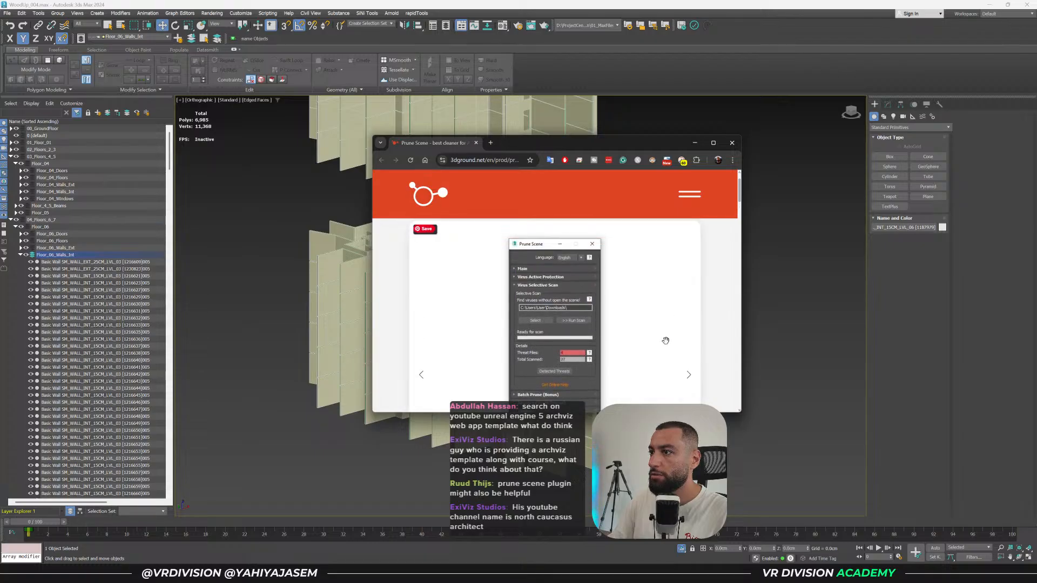
click(690, 376)
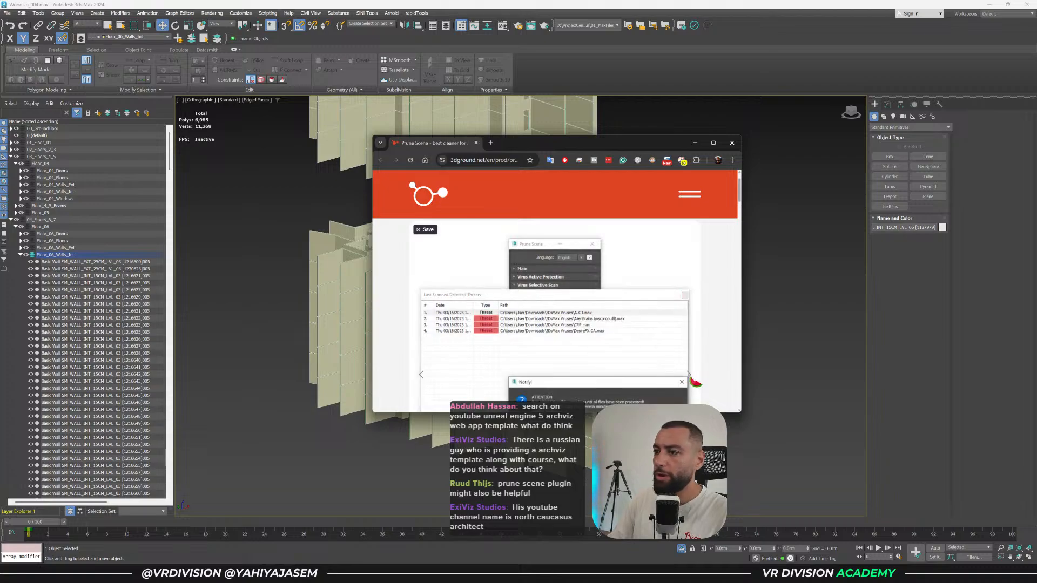
click(689, 376)
scroll(693, 379, down, 1)
click(689, 336)
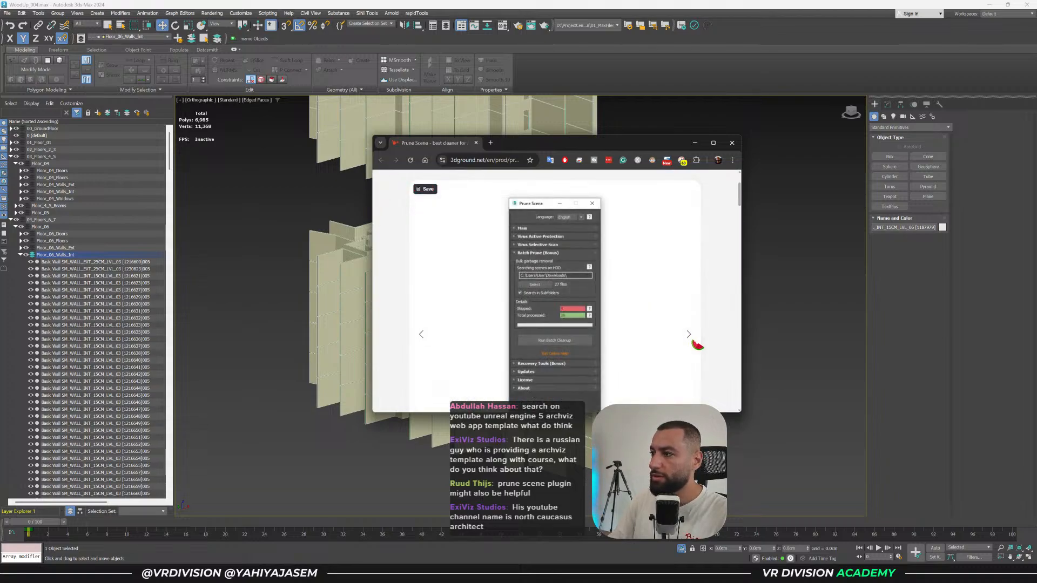
click(691, 339)
click(690, 335)
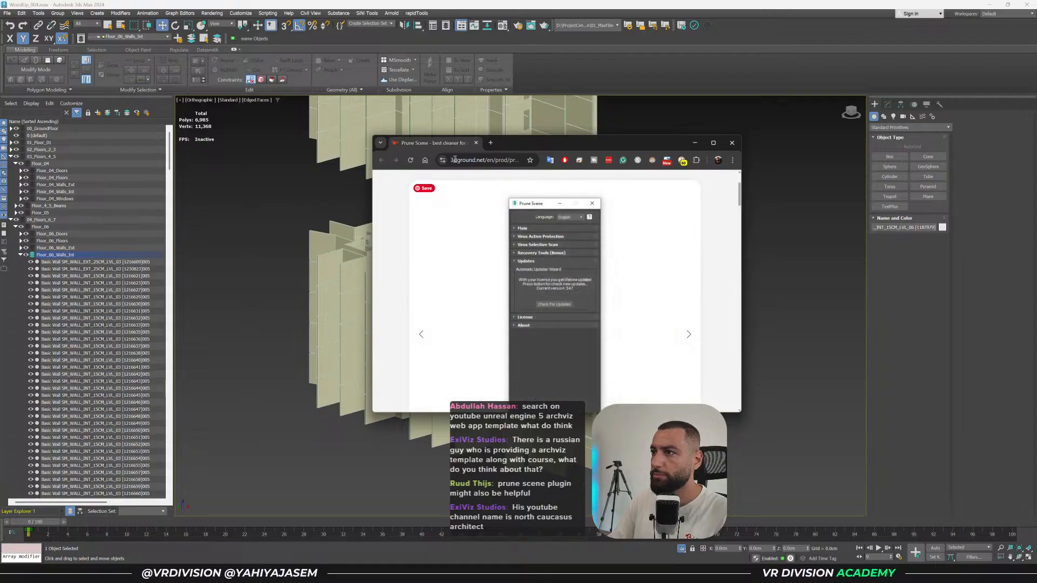
drag(436, 146, 0, 89)
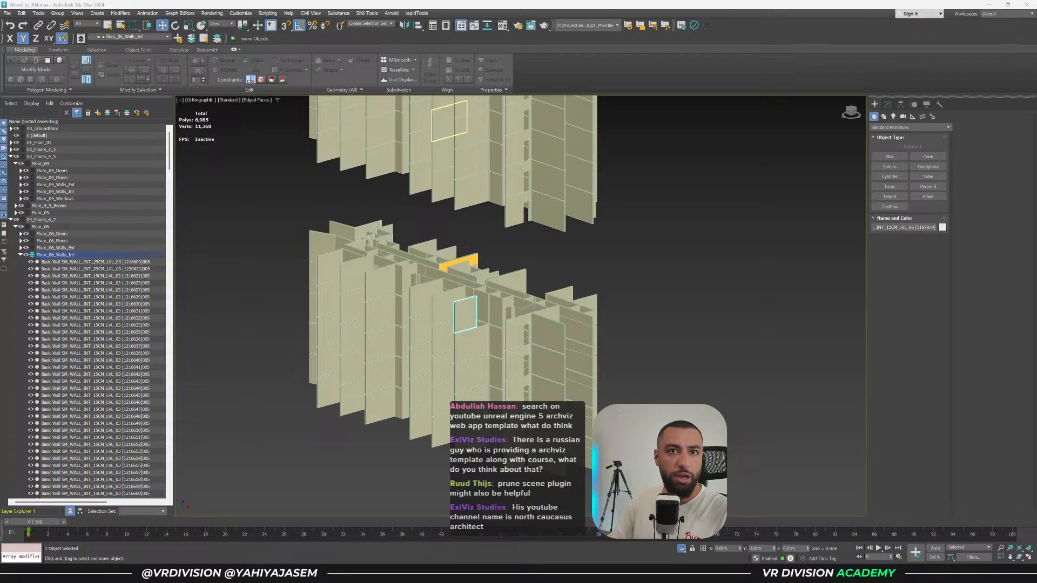
middle_drag(543, 253, 549, 225)
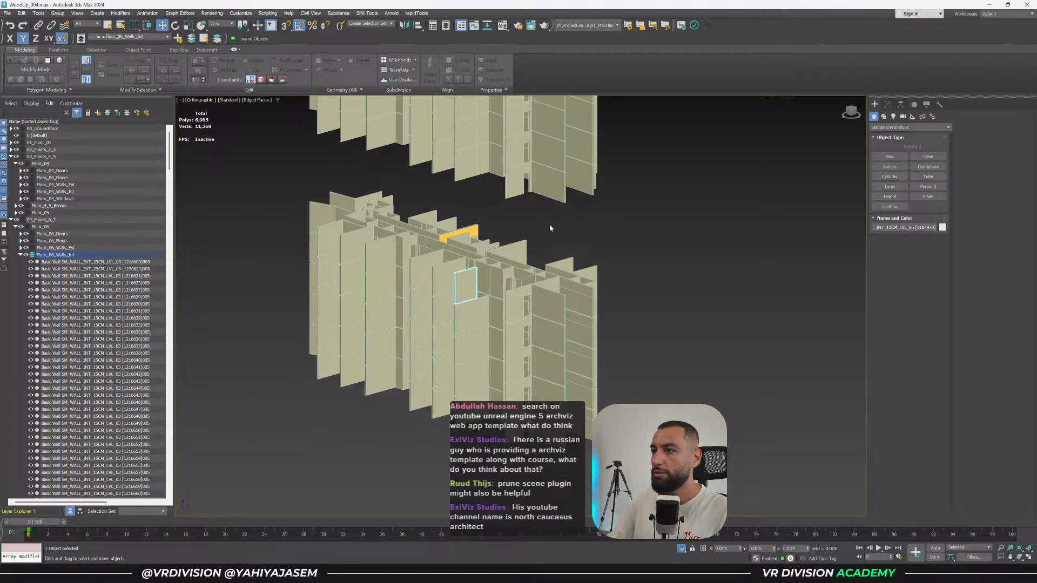
key(f)
key(z)
scroll(594, 303, down, 6)
middle_drag(675, 318, 624, 287)
scroll(624, 287, down, 2)
drag(752, 291, 397, 281)
scroll(581, 279, up, 4)
middle_drag(582, 279, 489, 304)
mouse_move(532, 329)
shift+mouse_down()
mouse_move(534, 162)
mouse_move(536, 193)
shift+mouse_up()
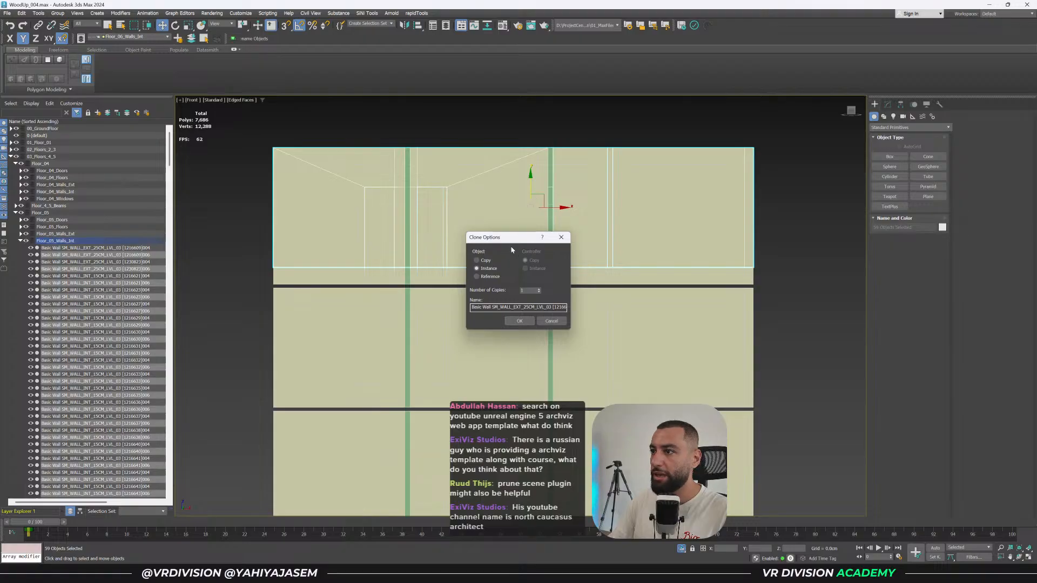
click(519, 321)
key(s)
drag(753, 268, 755, 284)
key(s)
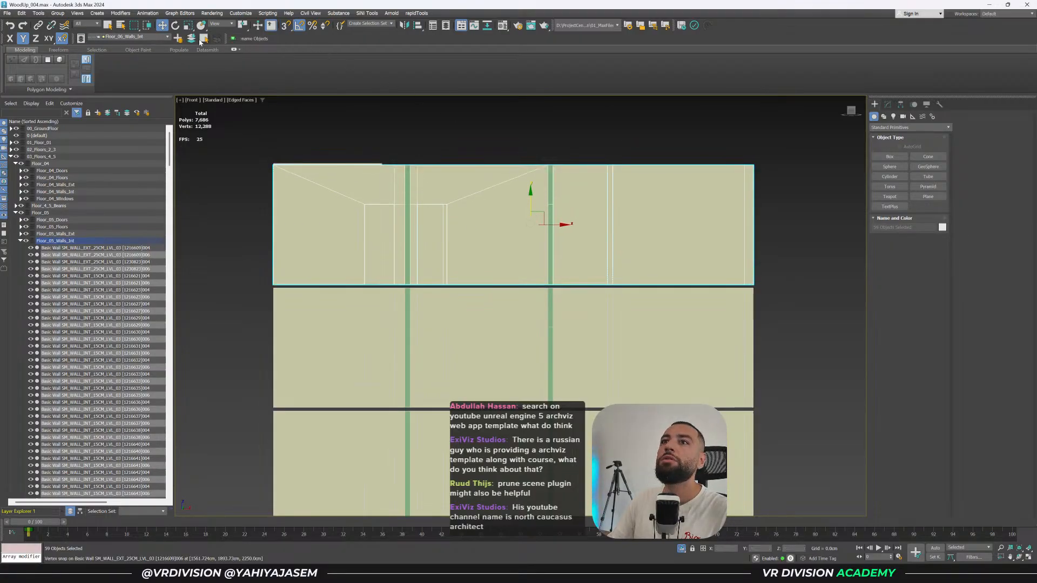
key(ctrl+z)
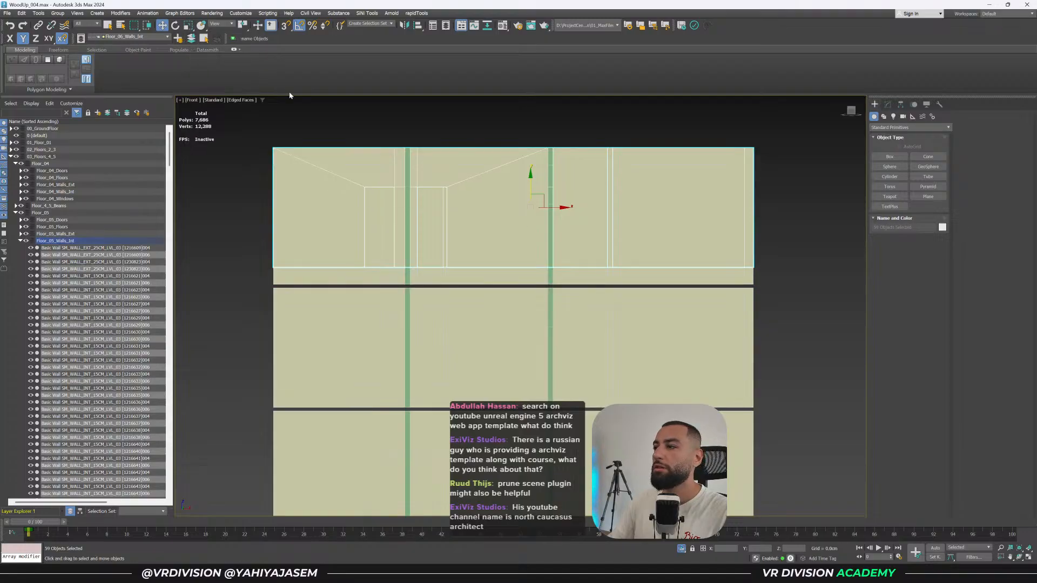
key(Delete)
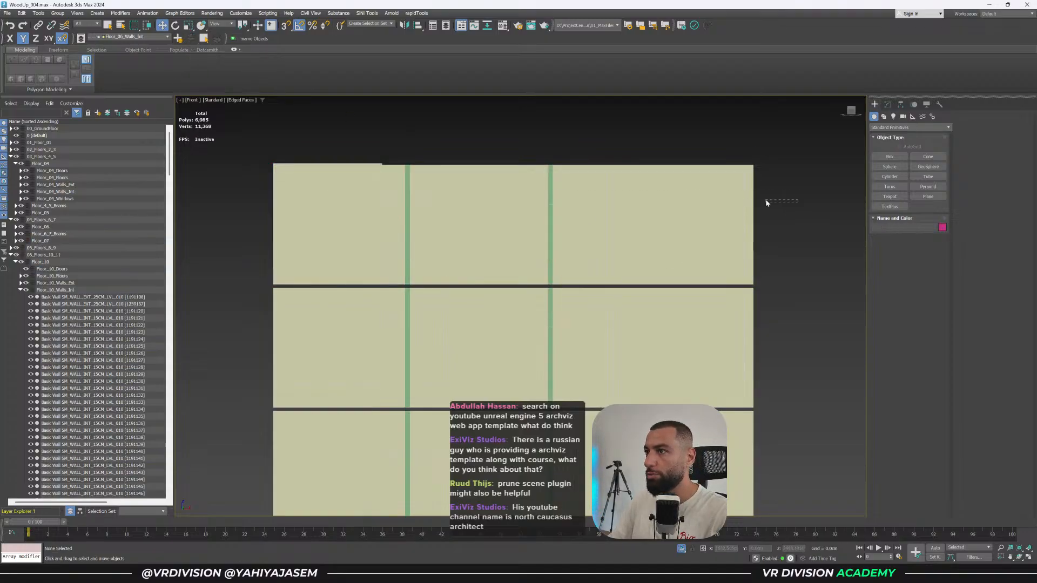
Delete the Floor_06 interior walls at the top of the lower block, keeping only the slightly taller wall.
drag(798, 211, 213, 203)
scroll(353, 158, up, 3)
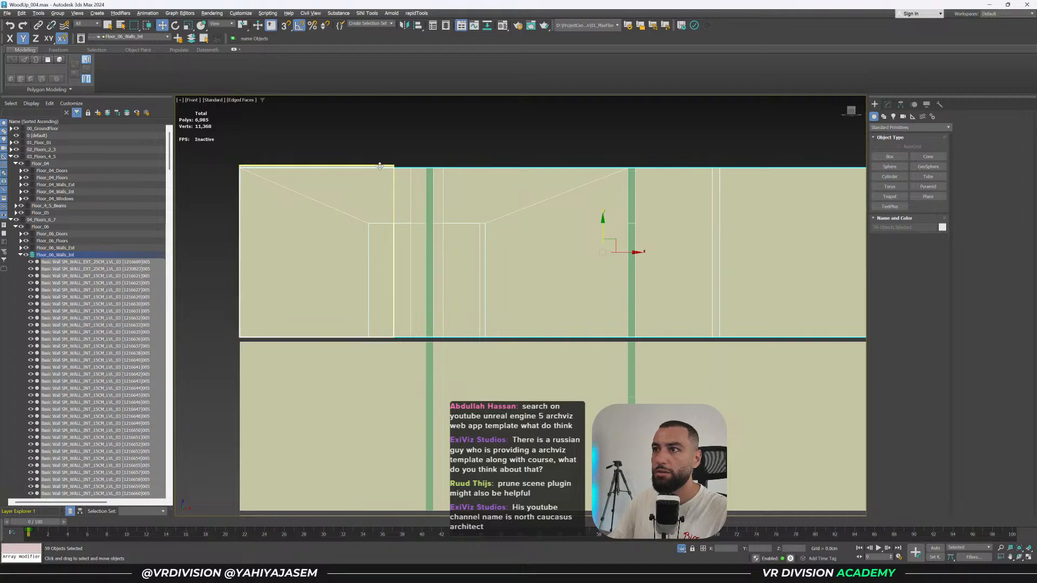
scroll(449, 182, down, 3)
key(Delete)
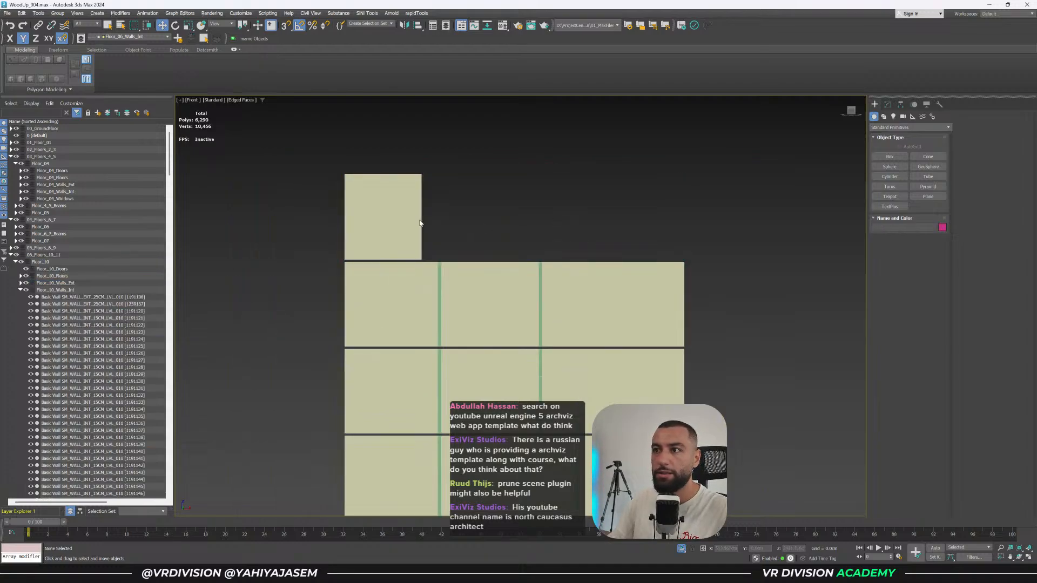
Clone the Floor_05 interior walls upward as an instance and vertex-snap the copies into the Floor_06 storey.
click(411, 222)
drag(293, 307, 755, 298)
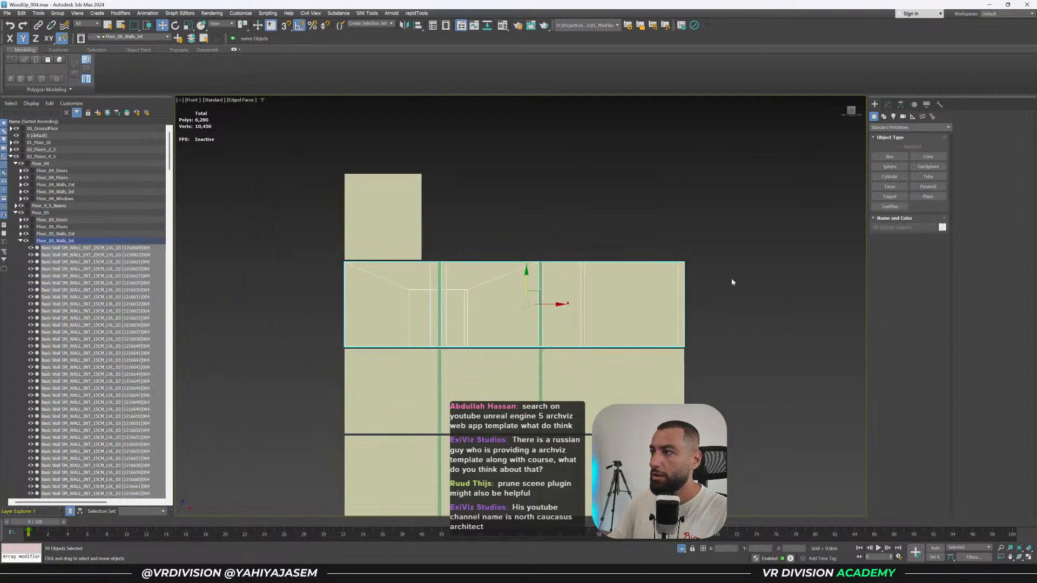
drag(527, 280, 527, 406)
key(ctrl+z)
key(Delete)
shift+drag(526, 281, 517, 209)
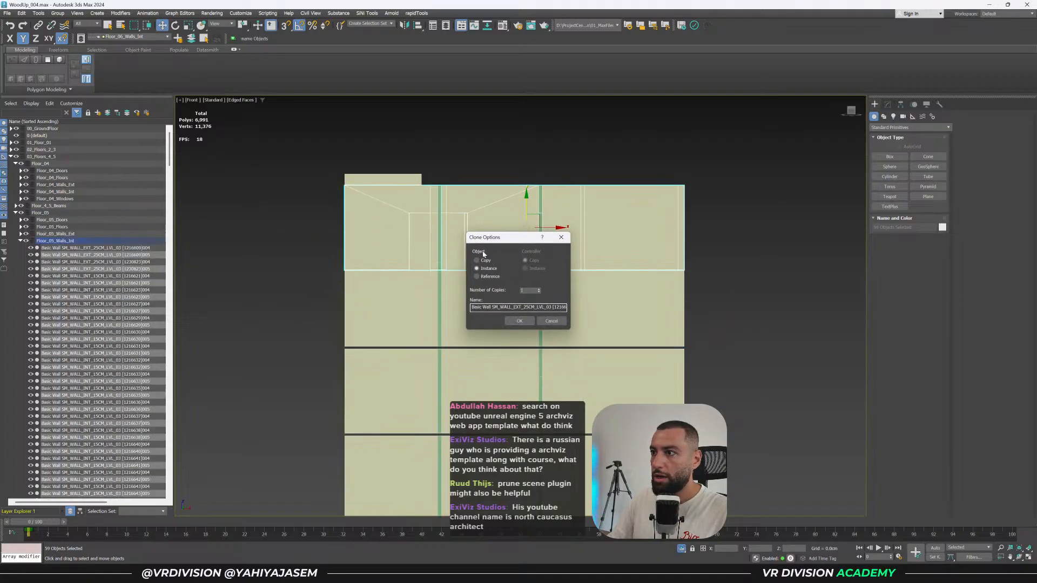
scroll(371, 265, up, 4)
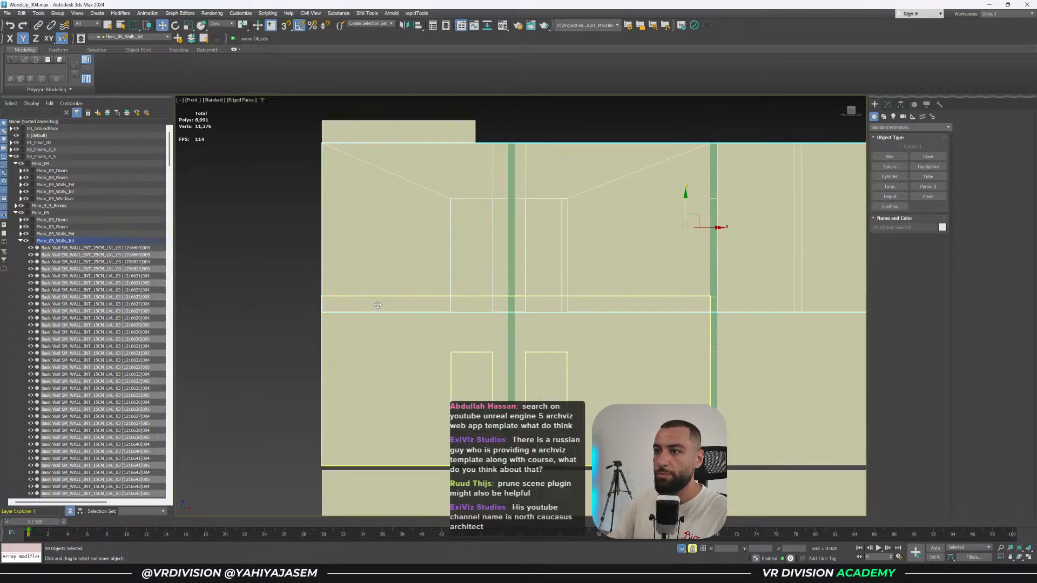
key(s)
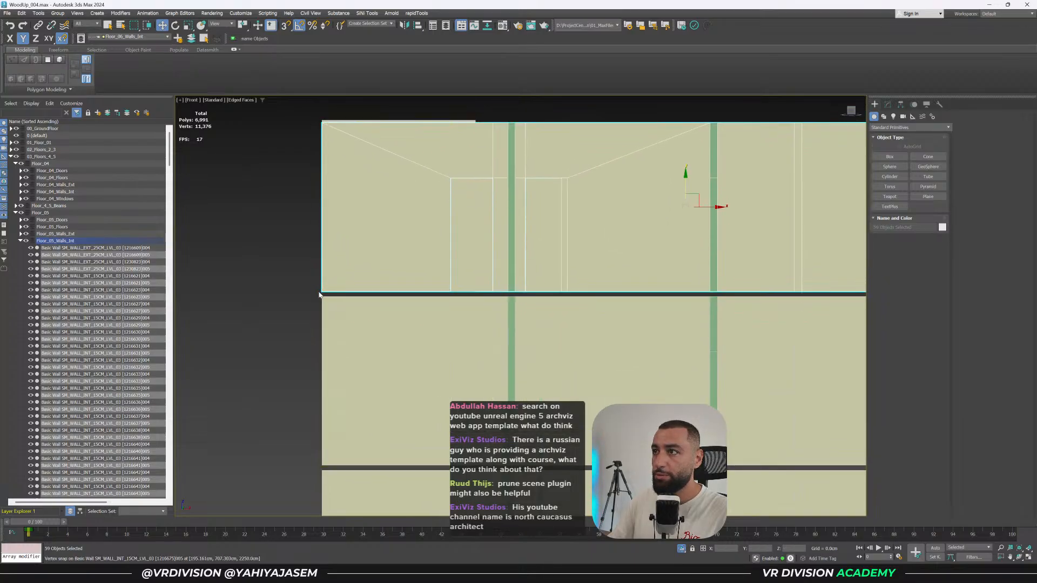
scroll(445, 173, up, 3)
Delete the leftover original Floor_06 wall and add the cloned storey of walls to the Floor_06_Walls_Int layer.
click(468, 197)
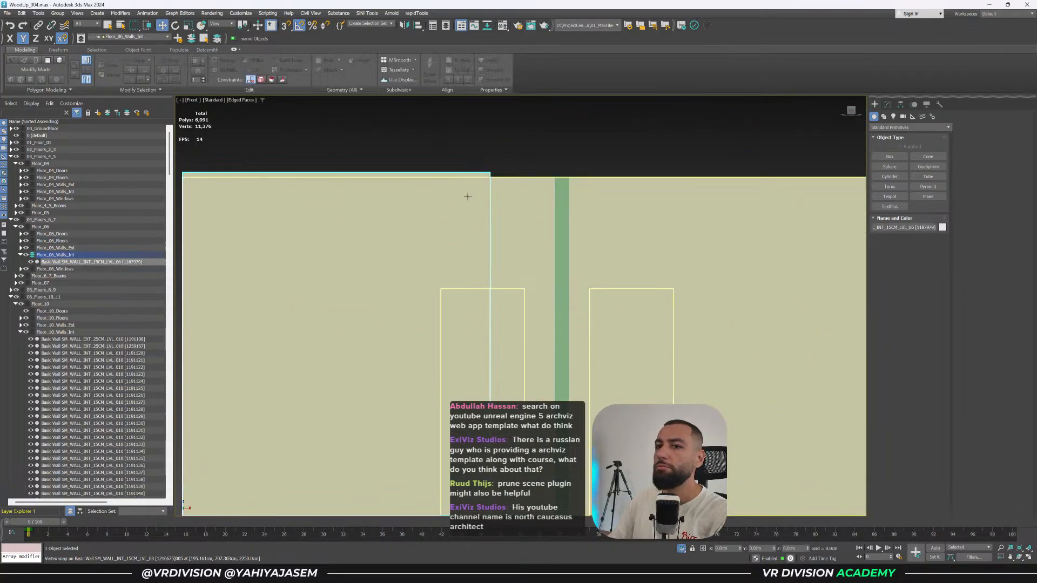
scroll(468, 196, down, 2)
key(Delete)
scroll(310, 241, down, 3)
drag(344, 178, 524, 202)
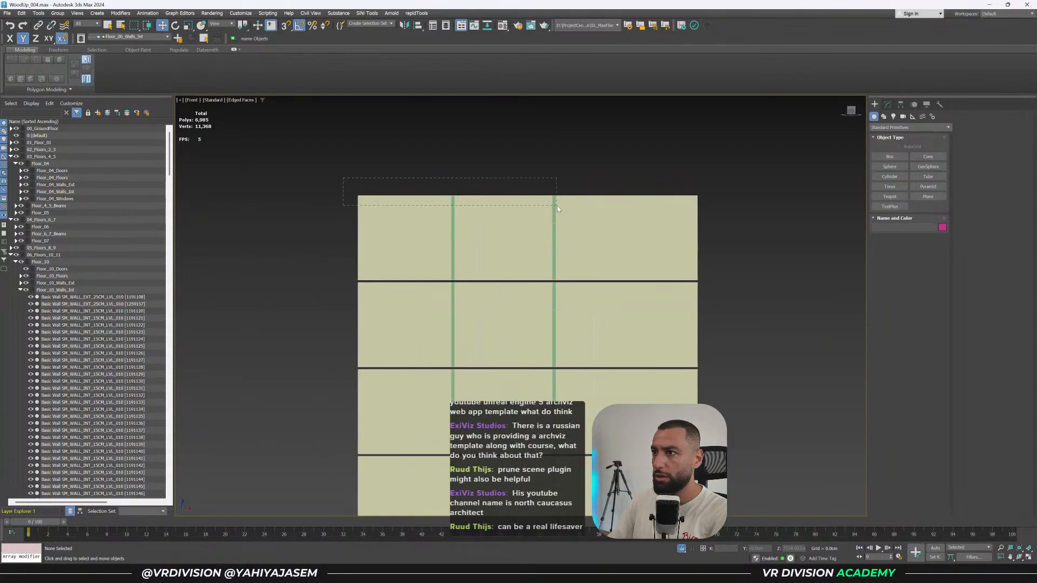
drag(765, 261, 765, 261)
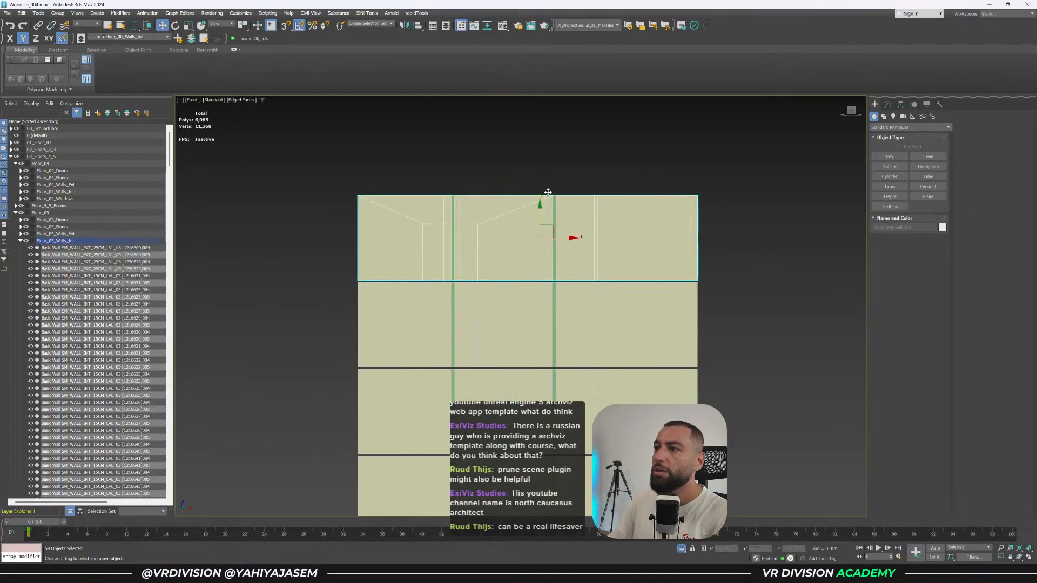
click(191, 38)
Clone the Floor_06 interior walls upward as an instance into the gap just beneath the upper block.
scroll(330, 288, down, 2)
scroll(422, 252, up, 1)
middle_drag(422, 252, 620, 340)
click(644, 338)
key(f)
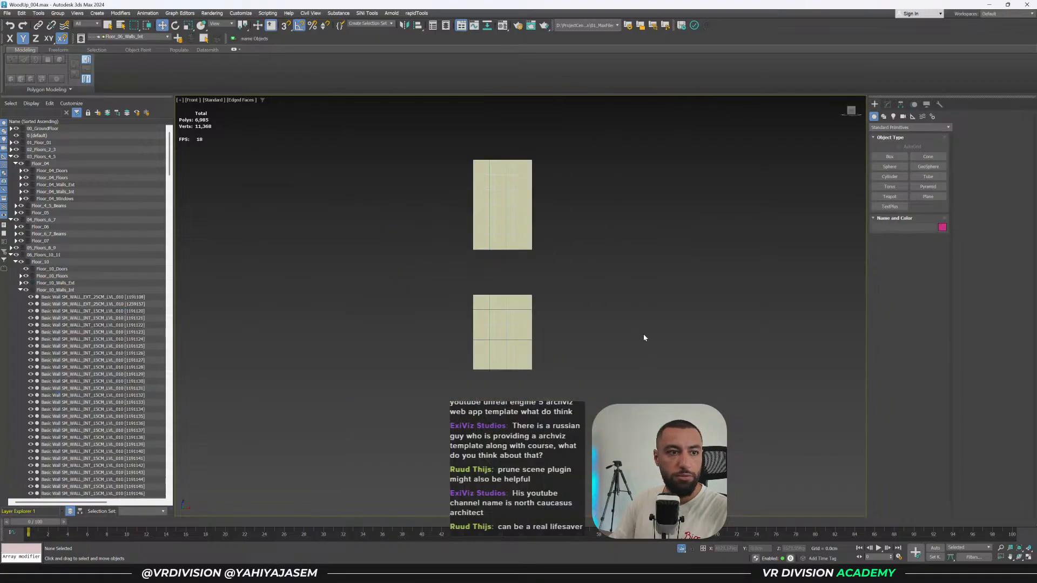
scroll(570, 273, up, 4)
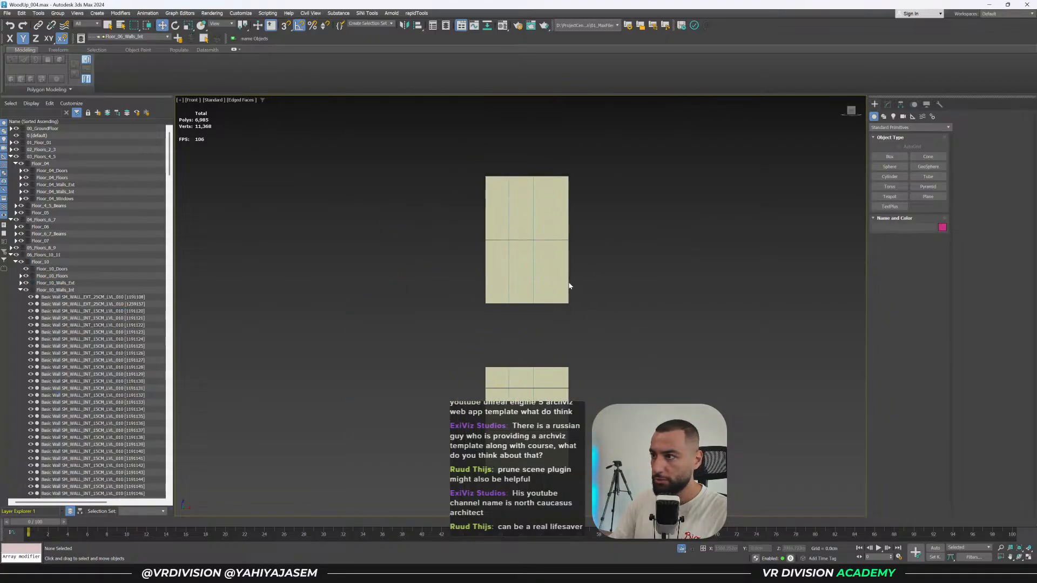
drag(414, 312, 414, 312)
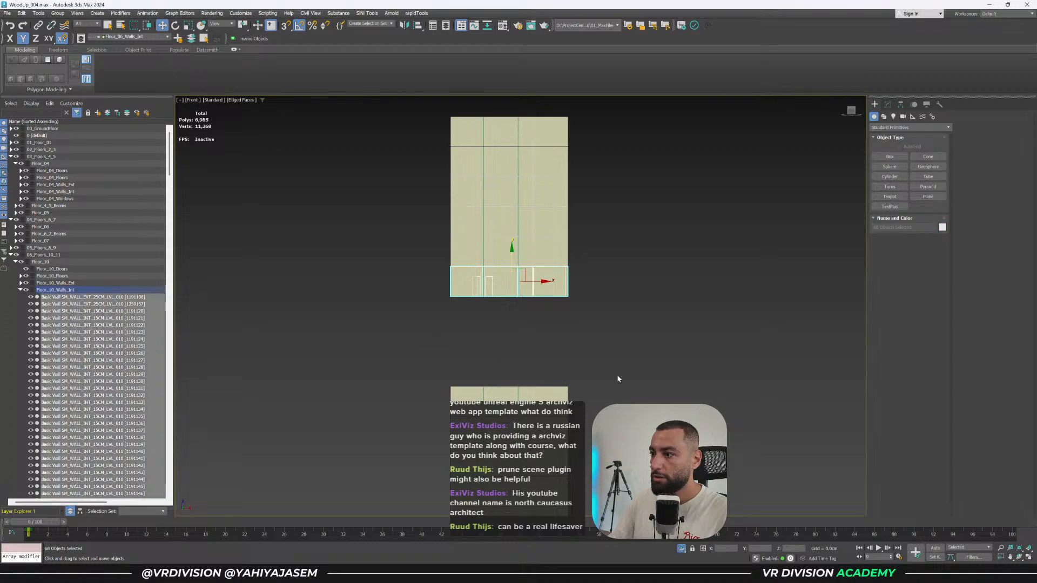
scroll(617, 375, up, 2)
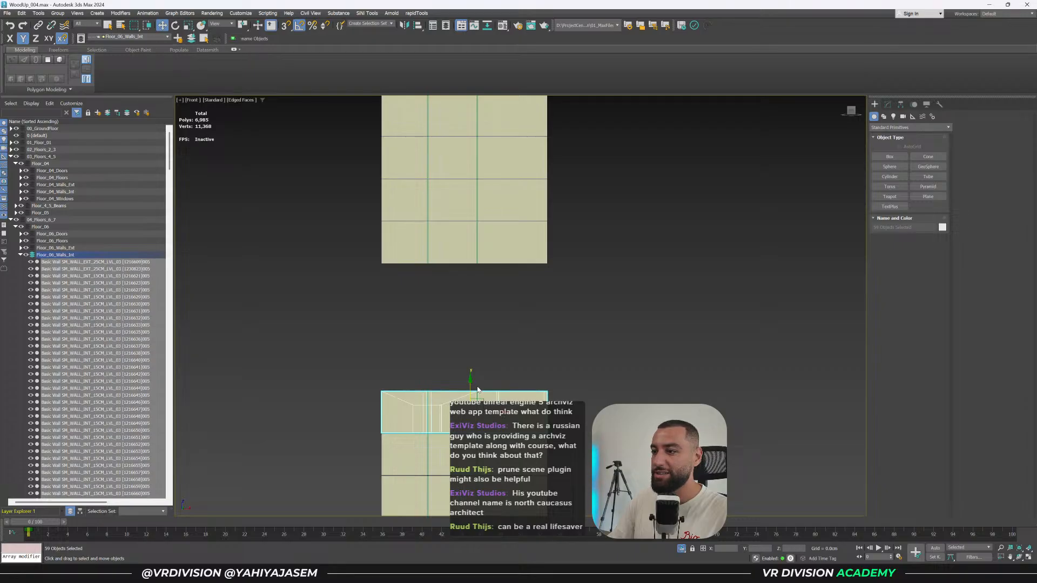
shift+drag(467, 368, 452, 277)
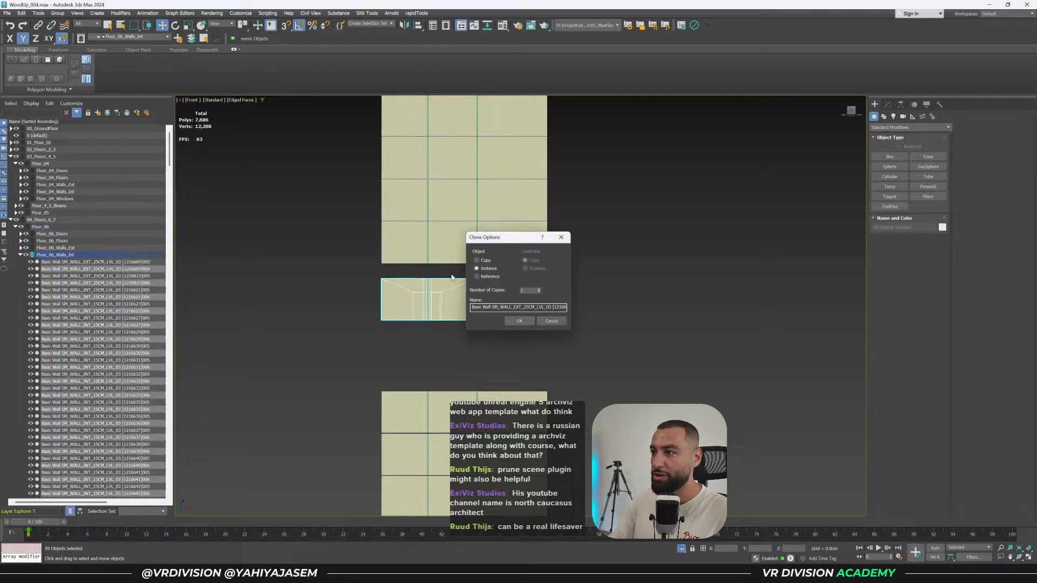
click(519, 321)
Delete the Floor_10 interior walls except one near the block's outer edge and make its Floor_10_Walls_Int layer active.
click(521, 248)
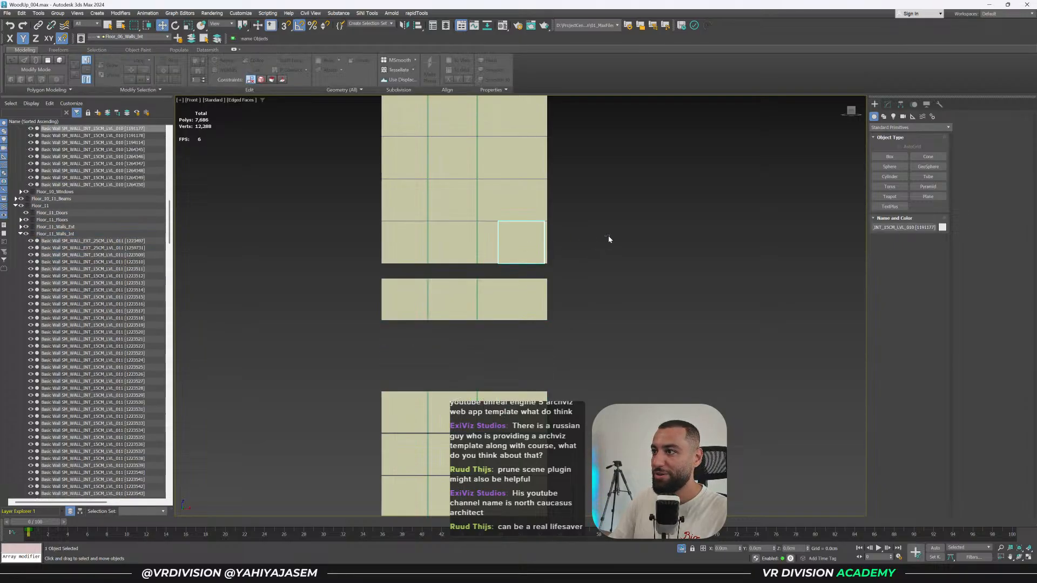
scroll(530, 249, up, 2)
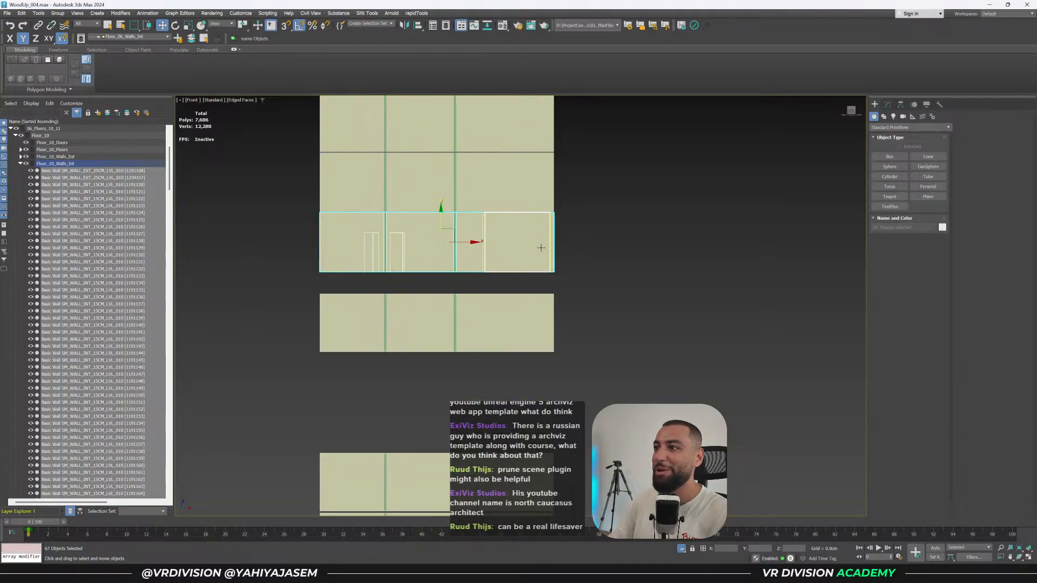
key(Delete)
click(526, 246)
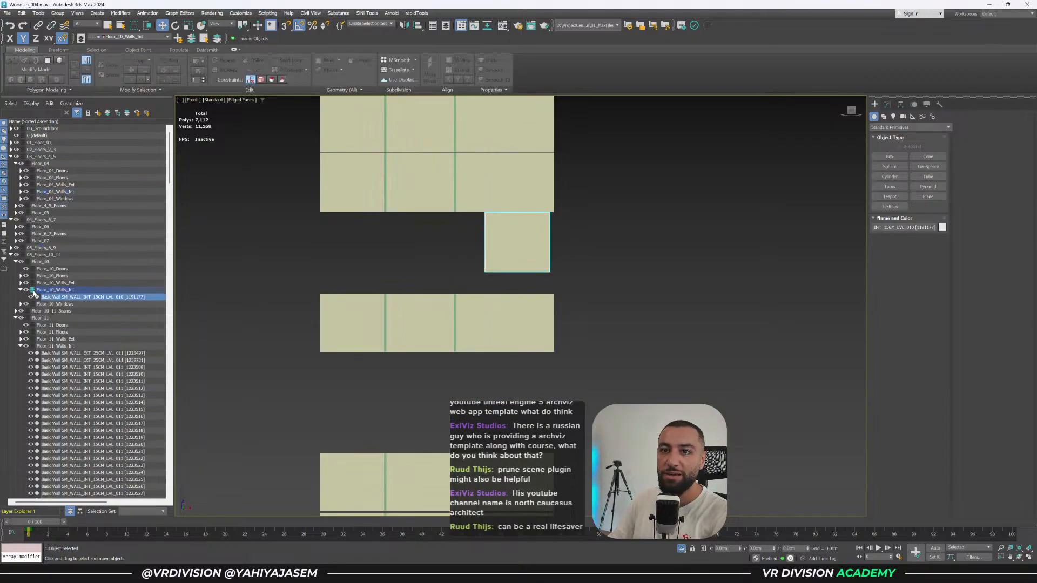
Move the cloned walls up and snap them into the emptied Floor_10 storey of the upper block.
drag(634, 376, 633, 375)
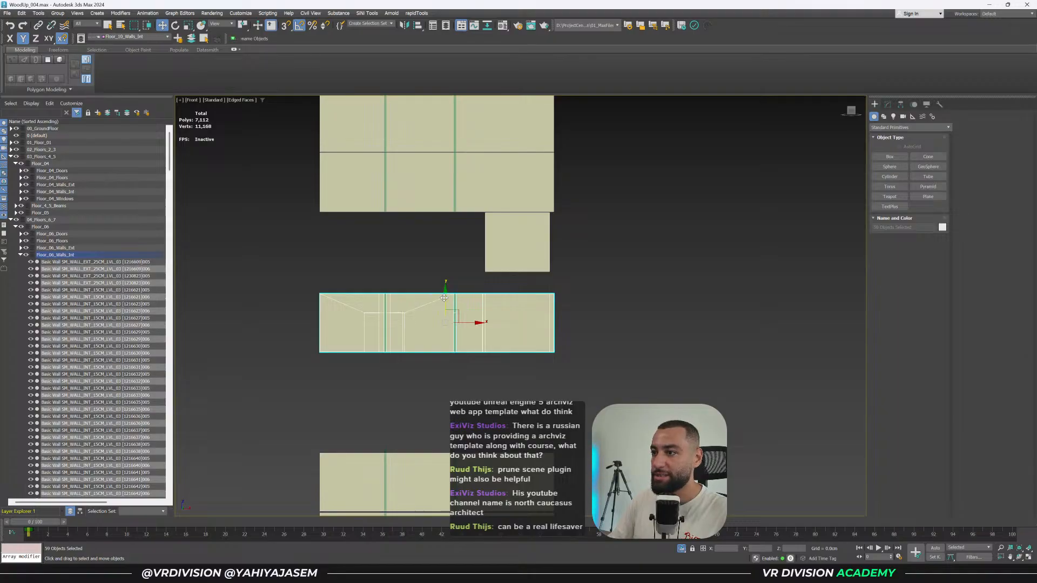
drag(444, 298, 444, 262)
scroll(531, 270, up, 3)
key(s)
key(space)
drag(567, 365, 565, 273)
key(s)
scroll(565, 156, up, 4)
key(space)
Delete the leftover original Floor_10 interior wall.
click(568, 166)
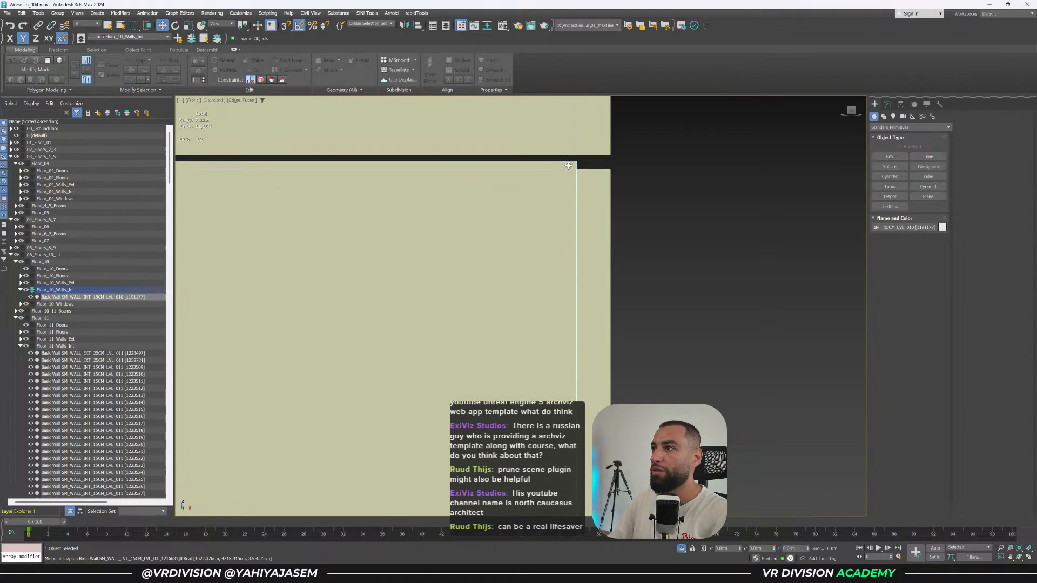
scroll(568, 166, down, 6)
click(802, 267)
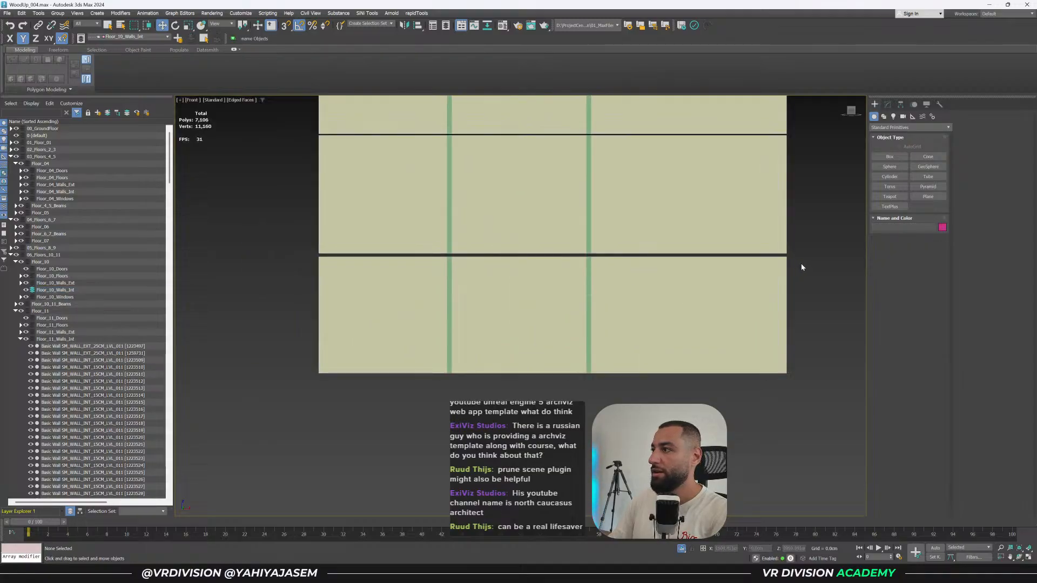
Delete the Floor_11 interior walls, keeping only one wall near the block's outer edge.
click(689, 164)
middle_drag(721, 143, 690, 288)
drag(837, 324, 268, 337)
scroll(427, 275, down, 3)
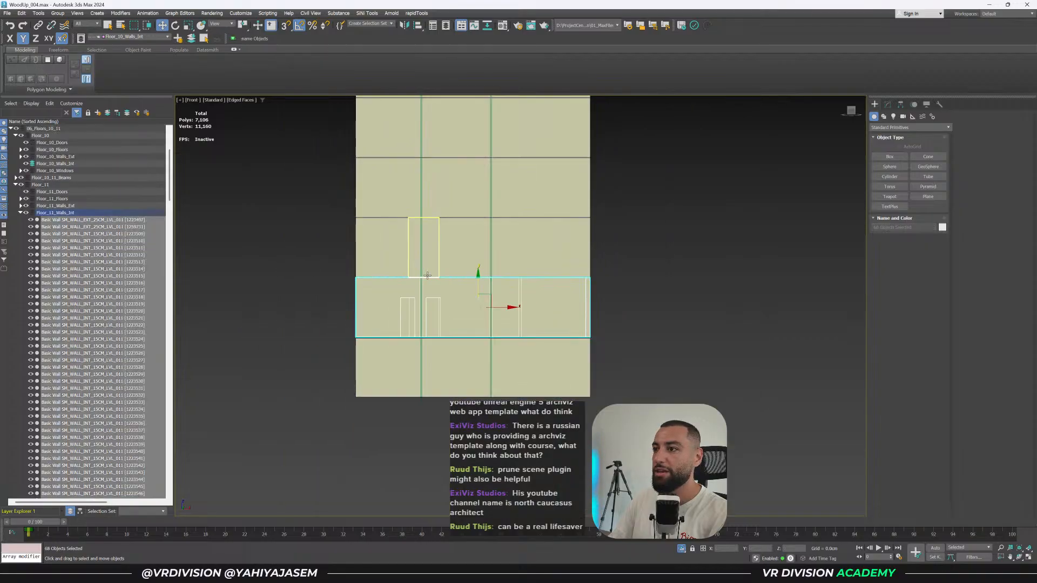
scroll(427, 275, down, 2)
scroll(500, 276, up, 2)
alt+click(527, 306)
middle_drag(591, 270, 614, 294)
key(Delete)
Delete the interior walls of Floor_12 and the storey above it, keeping one outer-edge wall on each.
drag(619, 274, 330, 278)
alt+click(568, 265)
middle_drag(659, 244, 686, 298)
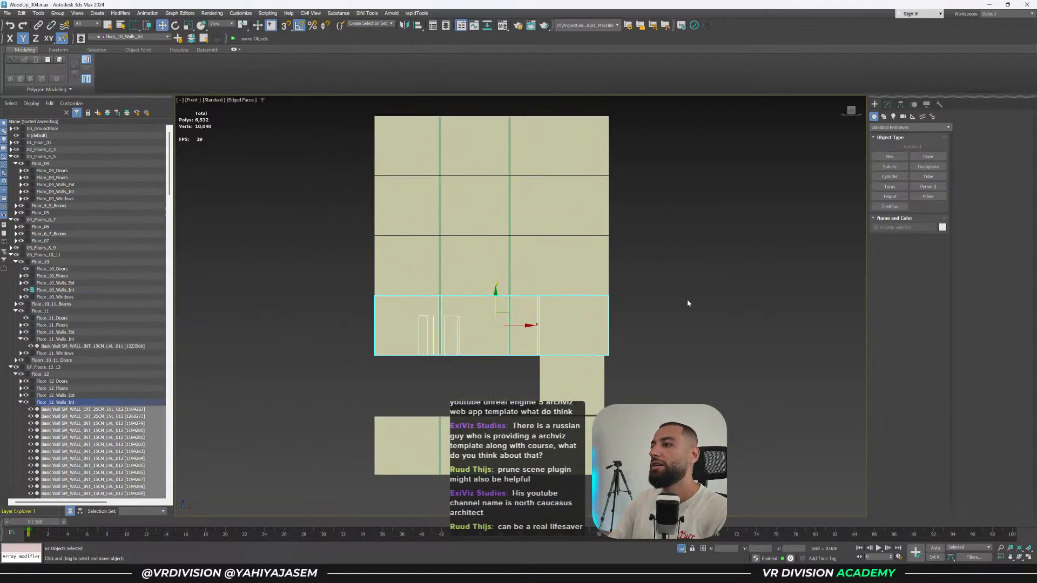
key(Delete)
drag(628, 261, 346, 267)
alt+click(572, 264)
middle_drag(685, 192, 699, 215)
key(Delete)
Delete the interior walls of the next two storeys up, keeping one wall on each in the same column.
drag(669, 220, 262, 213)
alt+click(579, 227)
key(Delete)
drag(666, 172, 346, 184)
alt+click(564, 173)
key(Delete)
middle_drag(675, 375, 674, 308)
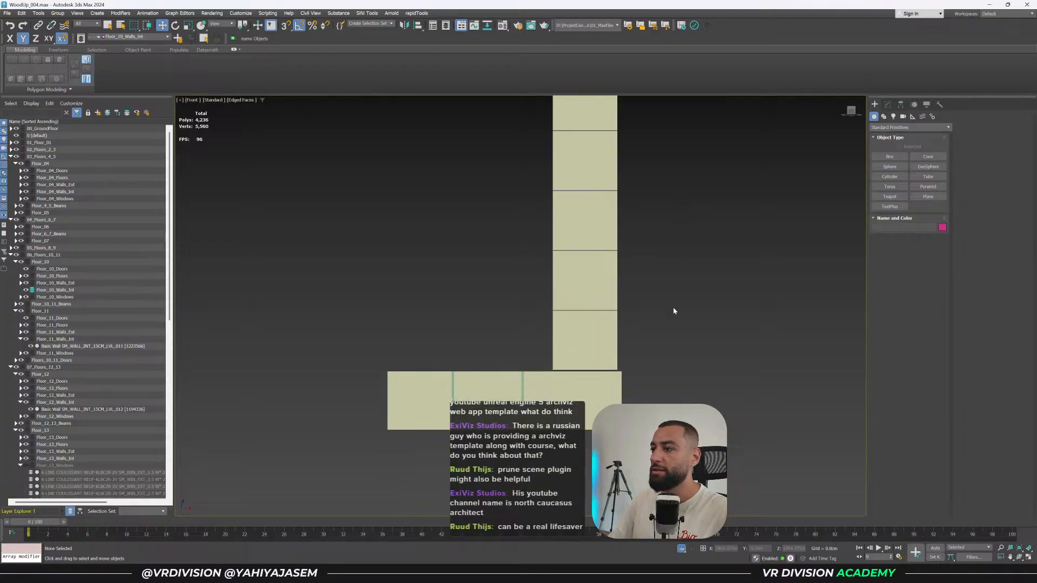
Make Floor_11_Walls_Int the active layer and clone the Floor_10 storey's new walls upward as an instance.
click(555, 339)
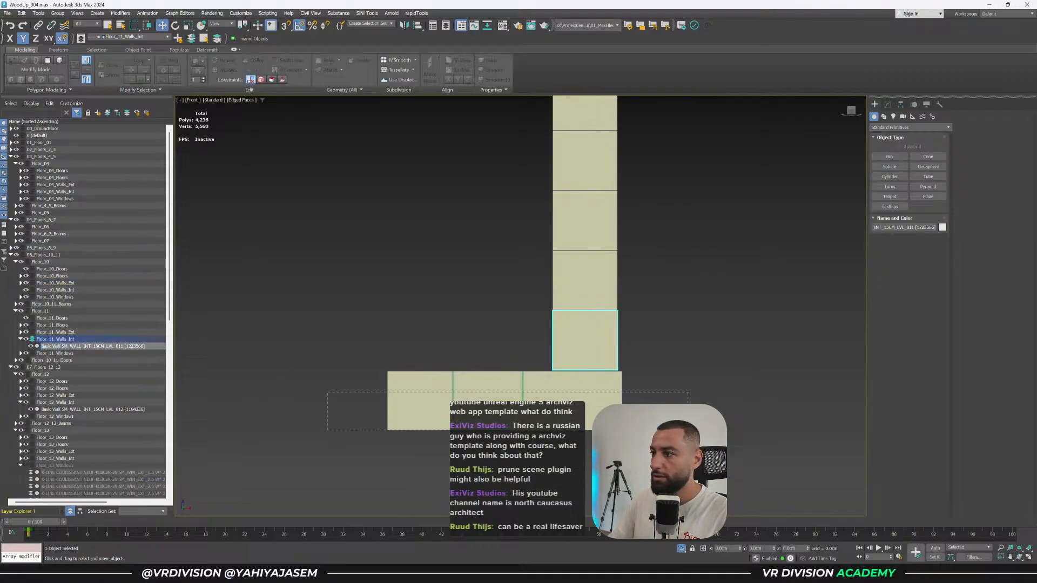
drag(275, 365, 522, 378)
key(z)
scroll(522, 378, down, 3)
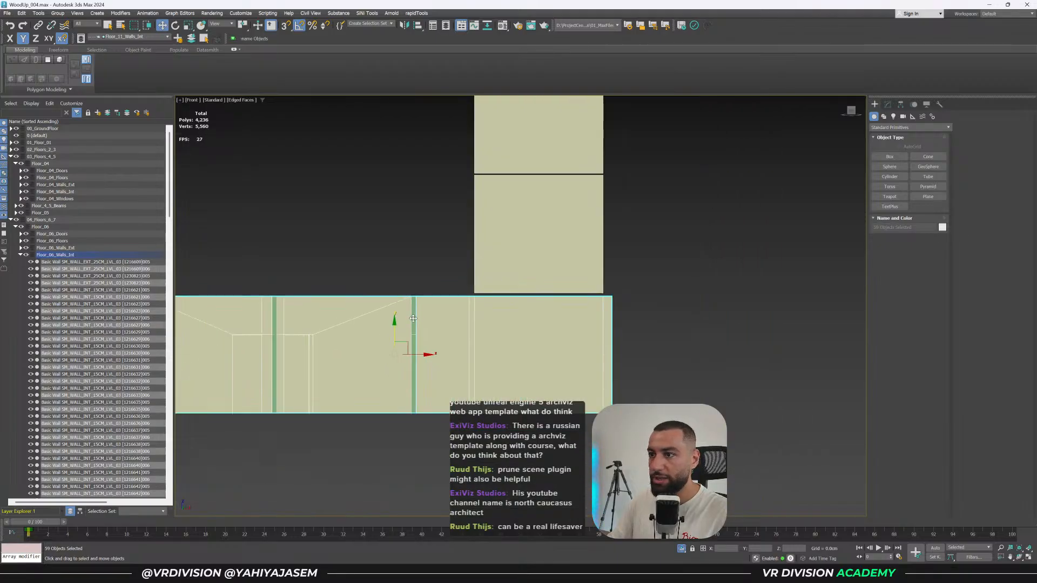
shift+drag(394, 330, 402, 231)
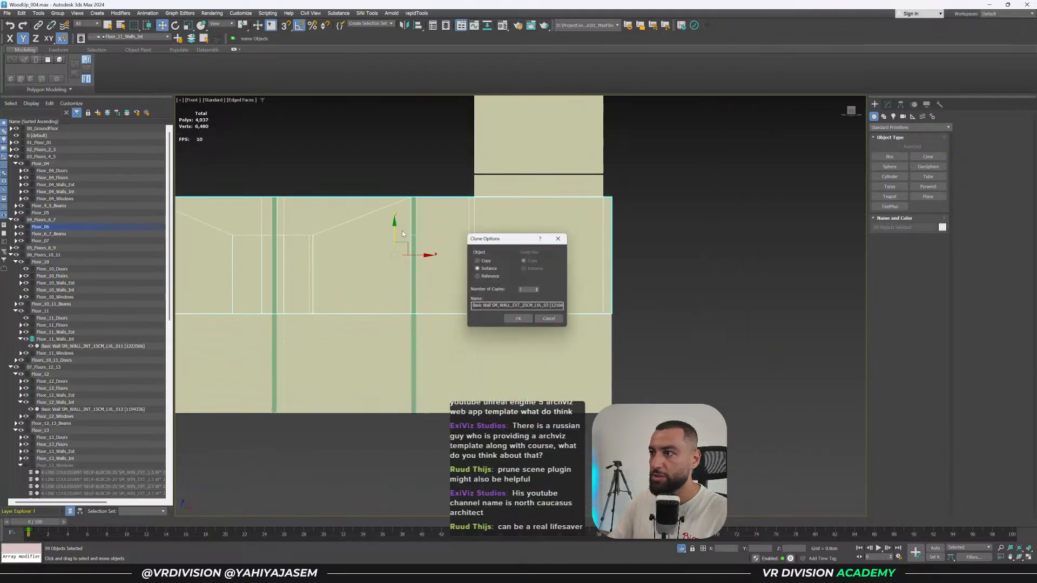
click(521, 321)
Snap the cloned walls vertically into the Floor_11 storey, aligned with the kept original wall.
scroll(618, 278, up, 2)
key(s)
key(space)
mouse_move(609, 330)
mouse_down()
mouse_move(618, 280)
mouse_move(599, 299)
mouse_up()
key(s)
key(space)
Delete the leftover original Floor_11 interior wall.
click(667, 166)
click(592, 138)
key(Delete)
middle_drag(593, 137, 661, 272)
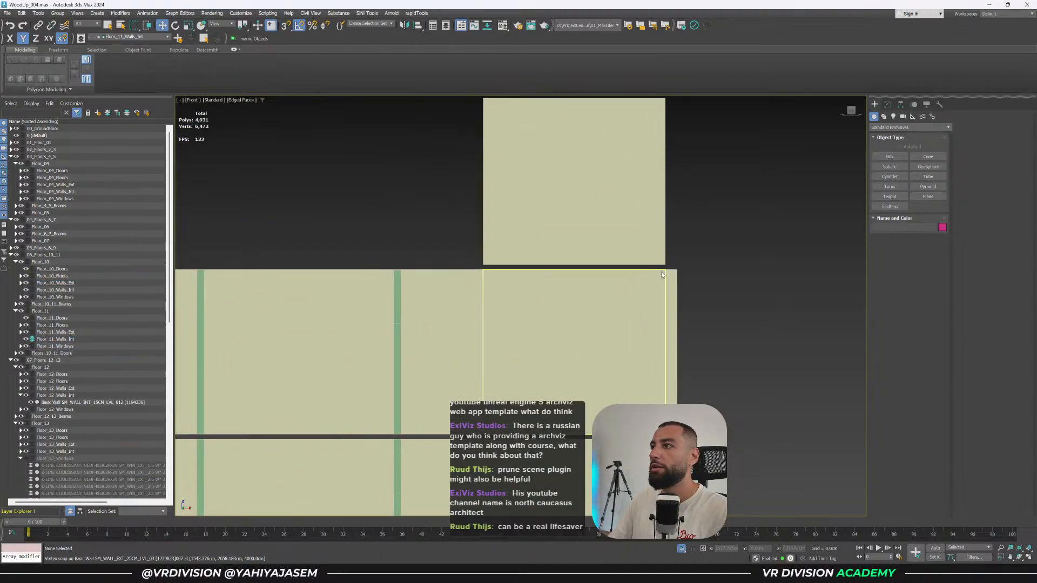
Make Floor_12_Walls_Int the active layer and clone the Floor_11 storey's new walls upward.
scroll(662, 274, down, 3)
click(648, 238)
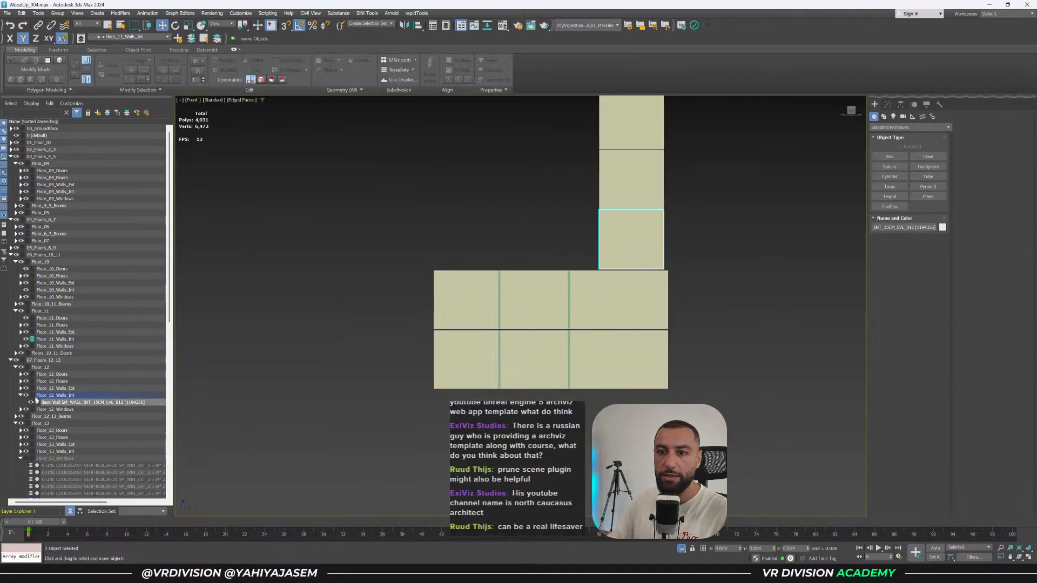
drag(384, 294, 737, 294)
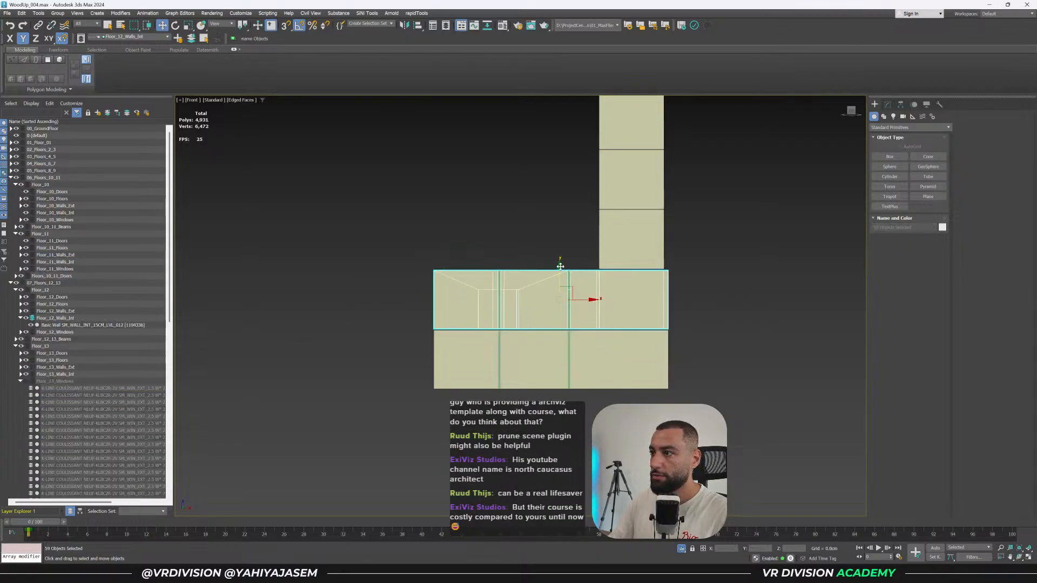
shift+drag(560, 272, 560, 204)
scroll(622, 243, up, 3)
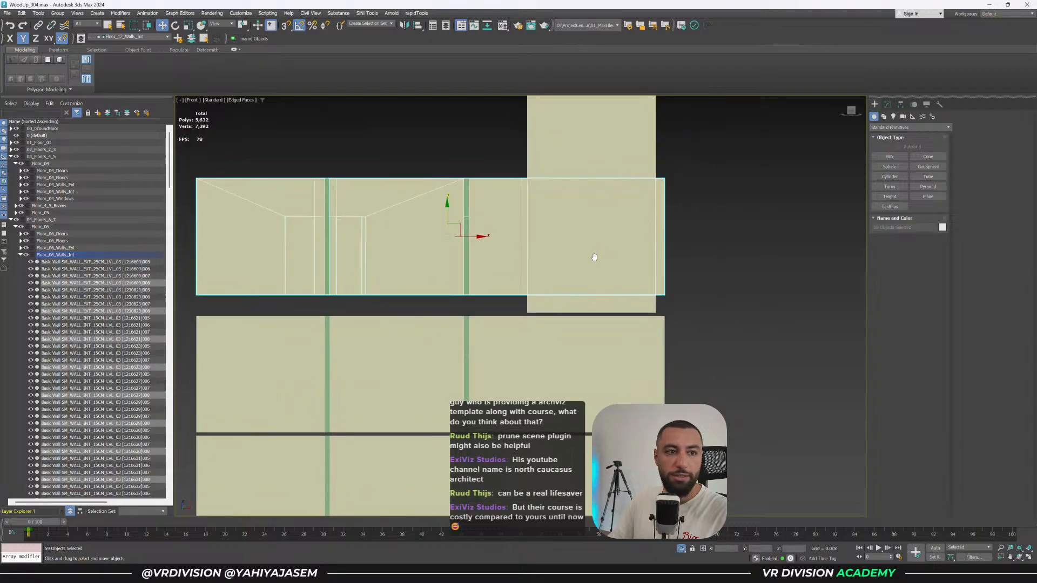
Snap the cloned walls vertically into the Floor_12 storey and delete the leftover original Floor_12 interior wall.
scroll(592, 255, down, 2)
scroll(625, 259, down, 1)
drag(625, 259, 627, 194)
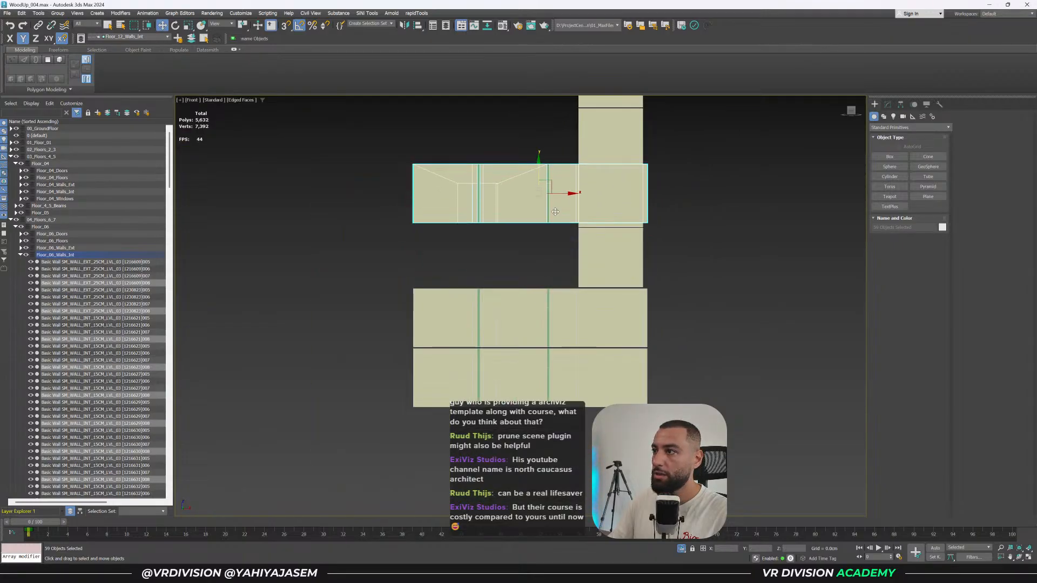
scroll(627, 248, up, 2)
key(ctrl+z)
scroll(674, 298, up, 1)
drag(666, 319, 666, 343)
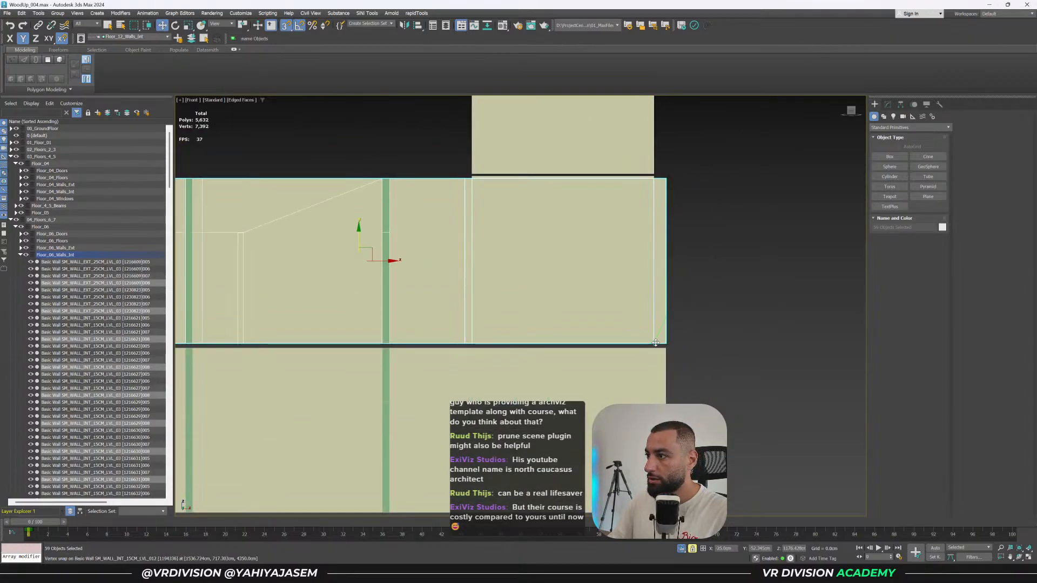
click(731, 262)
scroll(694, 235, down, 3)
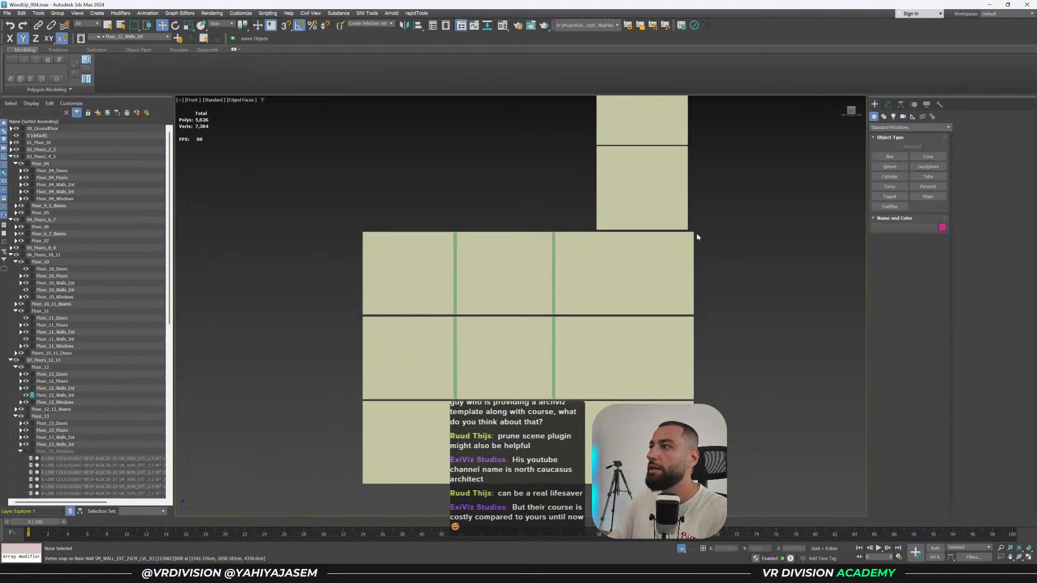
Make Floor_13_Walls_Int the active layer and clone the Floor_12 storey's new walls upward as an instance.
click(665, 202)
click(32, 445)
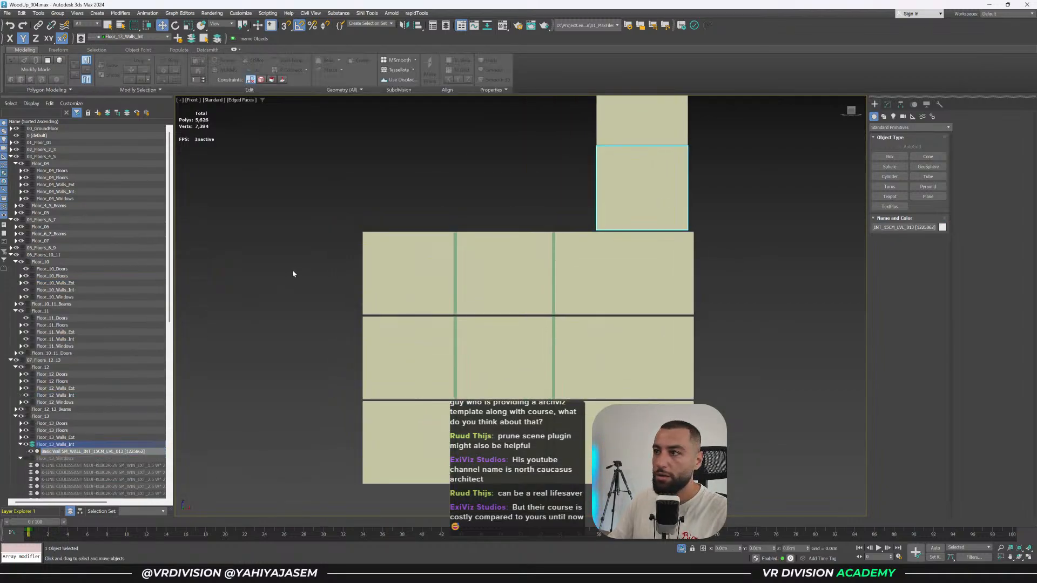
drag(772, 299, 773, 298)
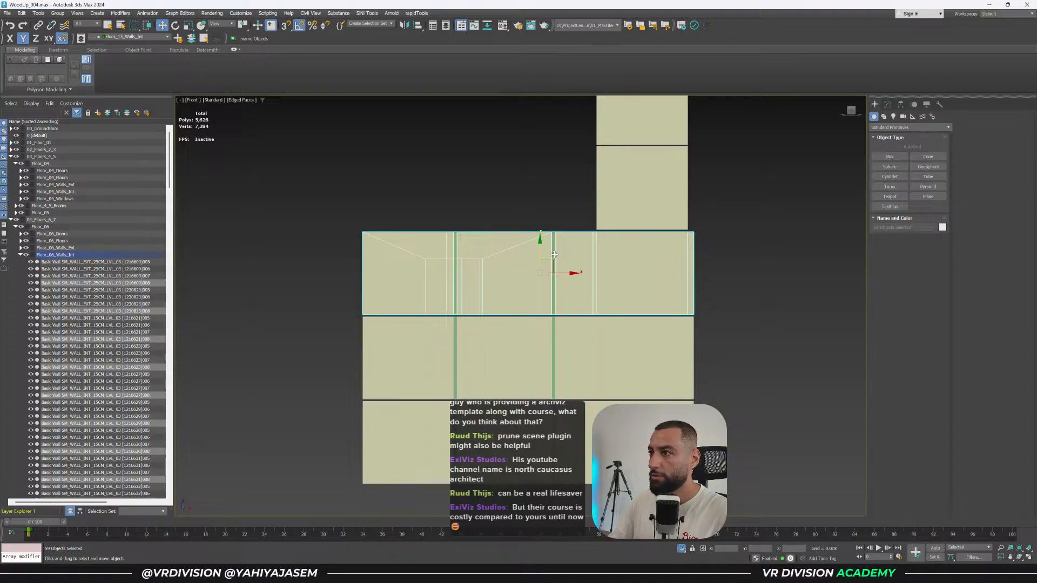
shift+drag(541, 253, 542, 203)
click(519, 320)
Snap the cloned walls vertically into the Floor_13 storey, aligned with the original wall there.
scroll(698, 186, up, 4)
middle_drag(697, 186, 692, 250)
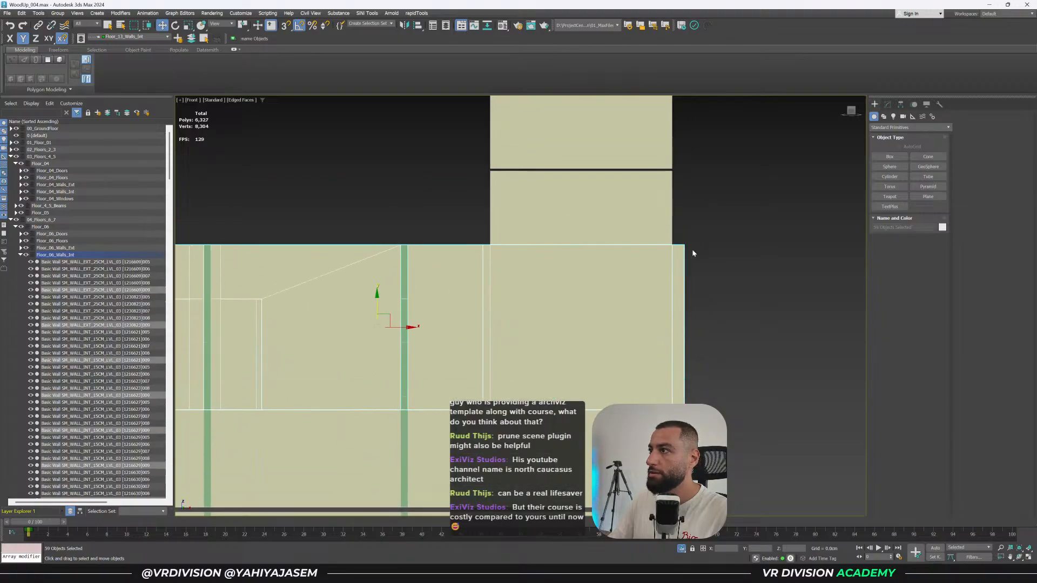
key(space)
drag(691, 250, 689, 228)
drag(685, 311, 673, 338)
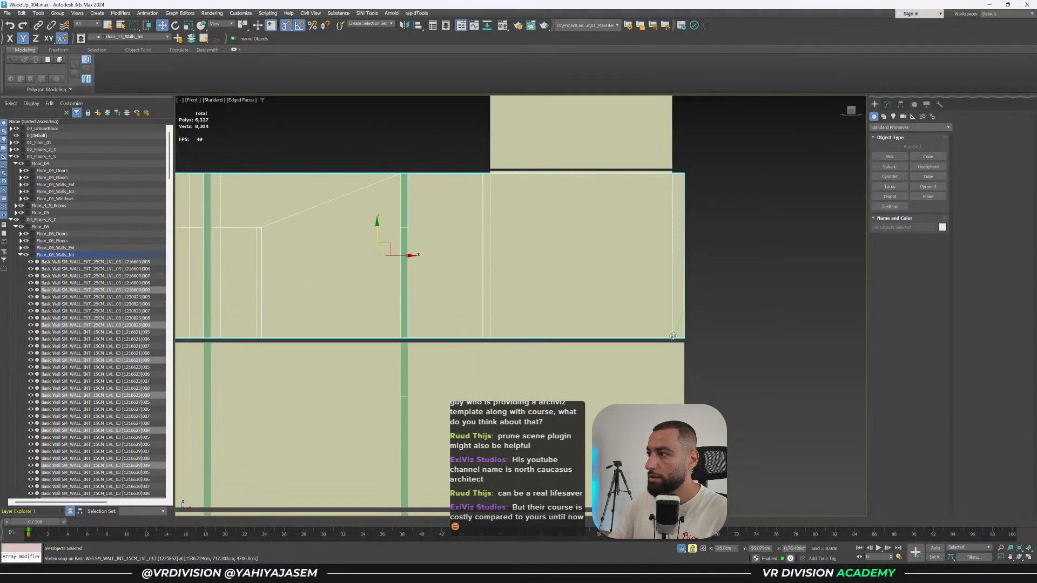
key(space)
key(s)
Delete the leftover original Floor_13 interior wall.
click(677, 168)
click(653, 172)
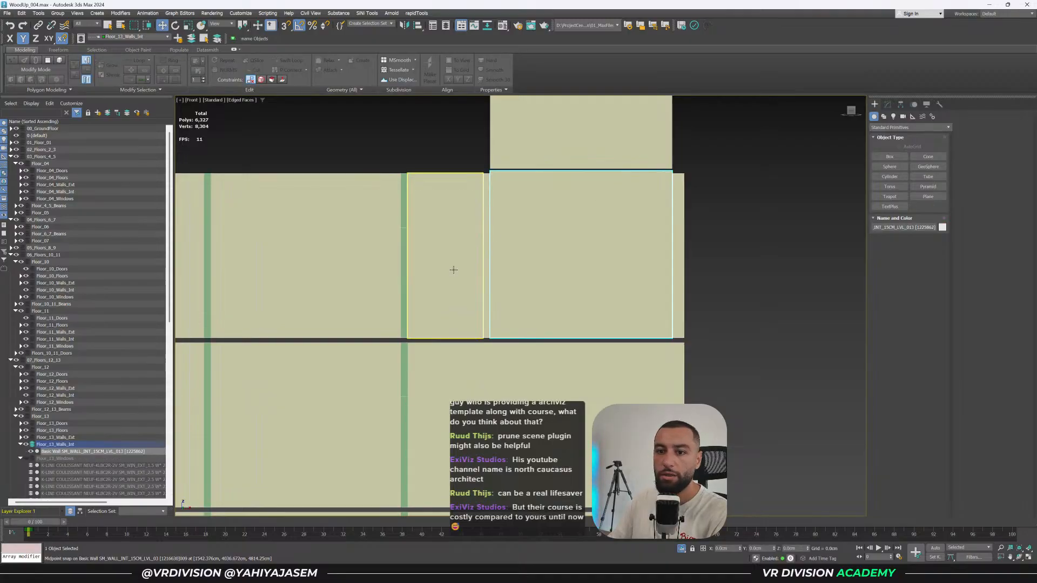
key(Delete)
Select all the new Floor_13 storey walls and move them into the Floor_13_Walls_Int layer.
scroll(750, 239, down, 3)
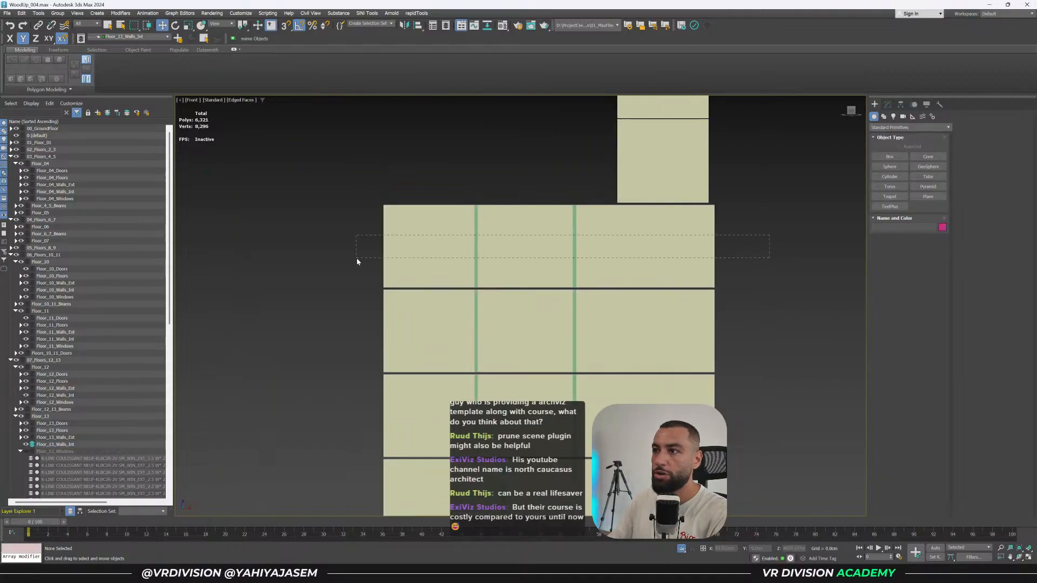
drag(357, 258, 356, 259)
click(195, 40)
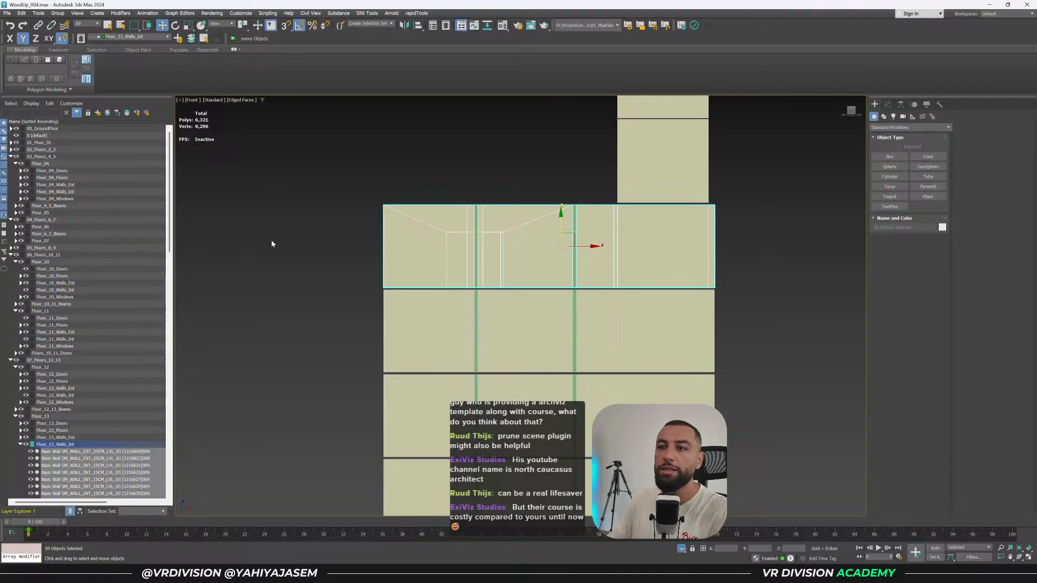
Make Floor_14_Walls_Int the active layer and clone the Floor_13 storey's new walls upward as an instance.
key(z)
click(606, 236)
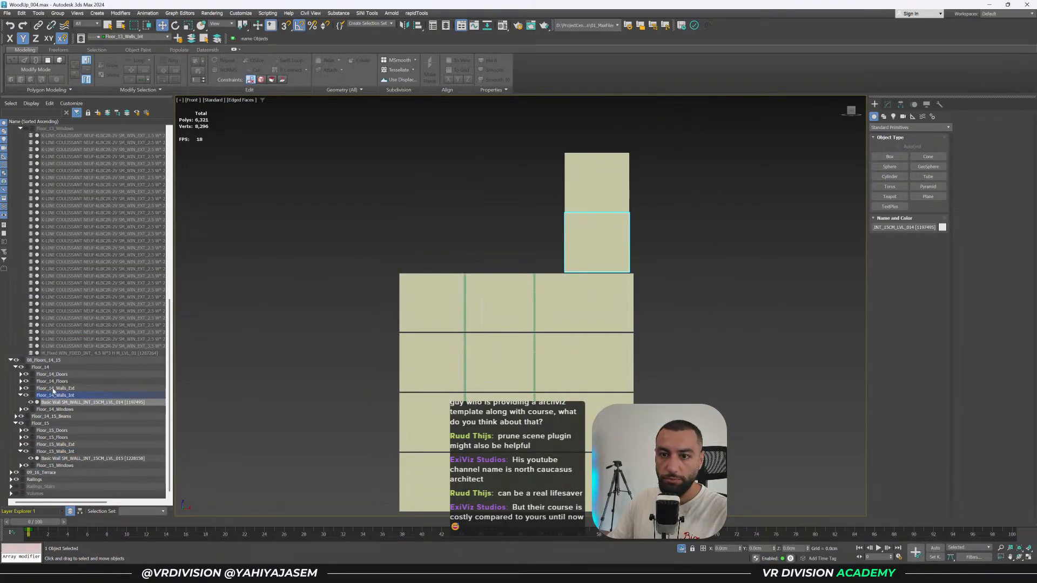
scroll(394, 297, up, 2)
drag(809, 321, 809, 320)
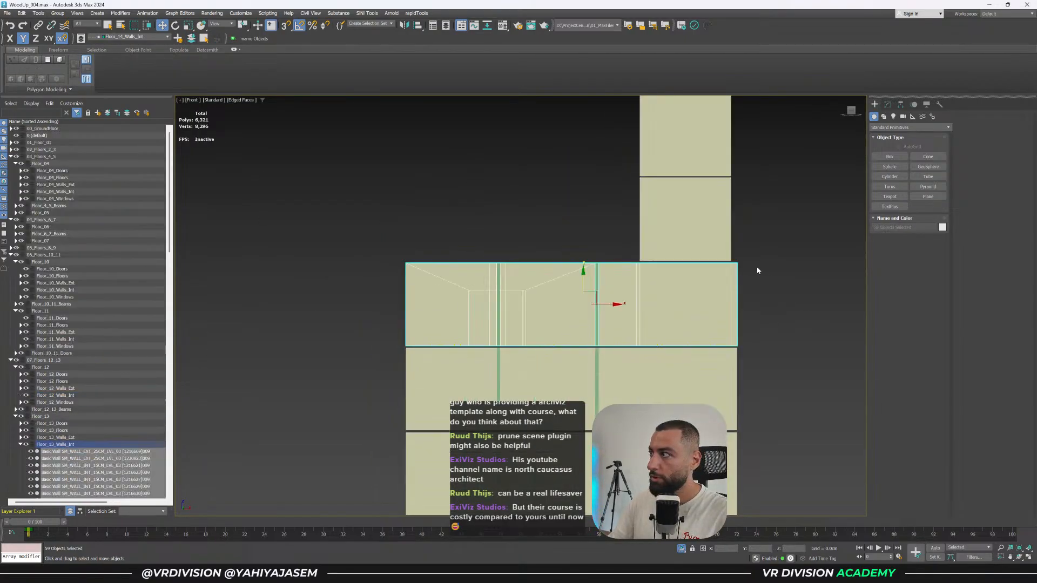
shift+drag(583, 274, 583, 221)
click(518, 321)
Snap the cloned walls vertically into the Floor_14 storey, aligned with the original wall there.
scroll(705, 218, up, 2)
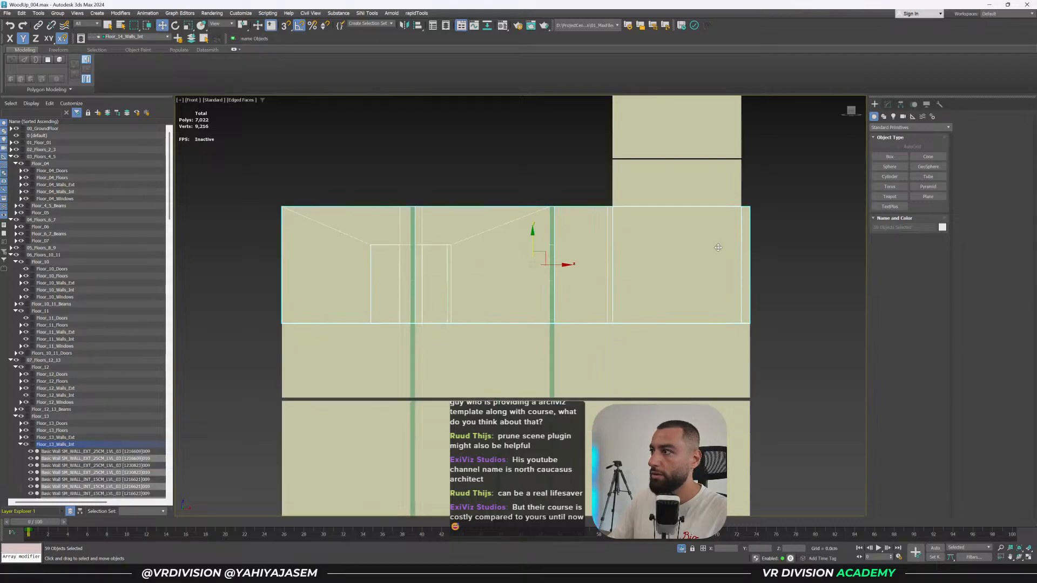
key(space)
key(s)
drag(754, 323, 747, 150)
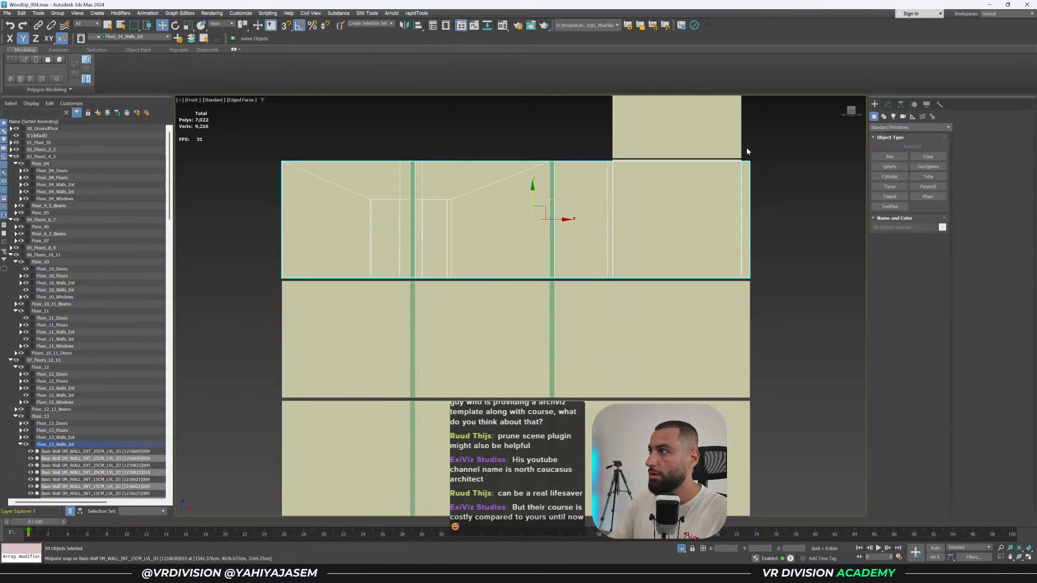
Delete the leftover original Floor_14 interior wall and move the storey's new walls into the Floor_14_Walls_Int layer.
click(732, 161)
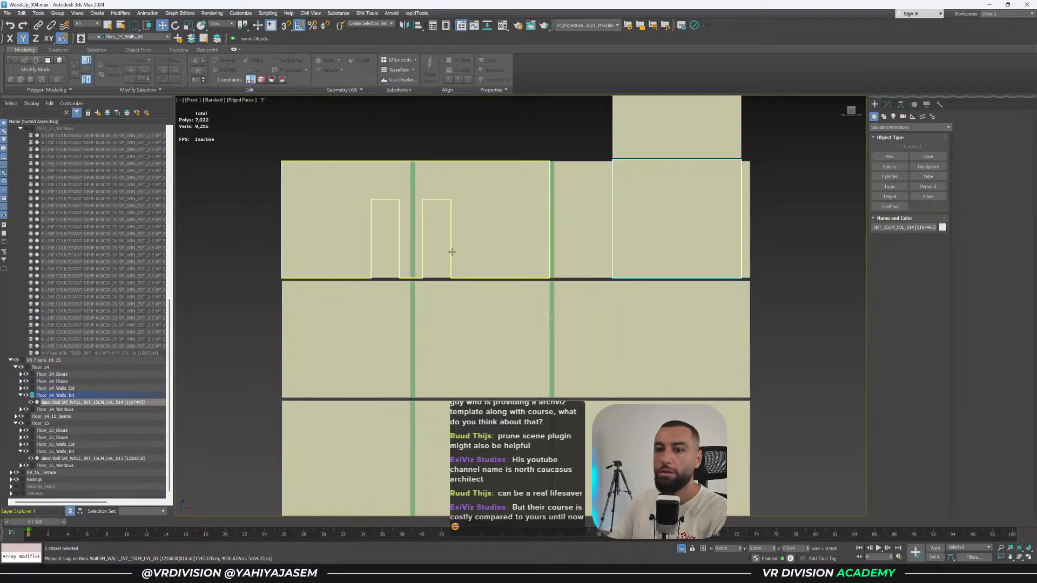
key(Delete)
drag(236, 253, 235, 254)
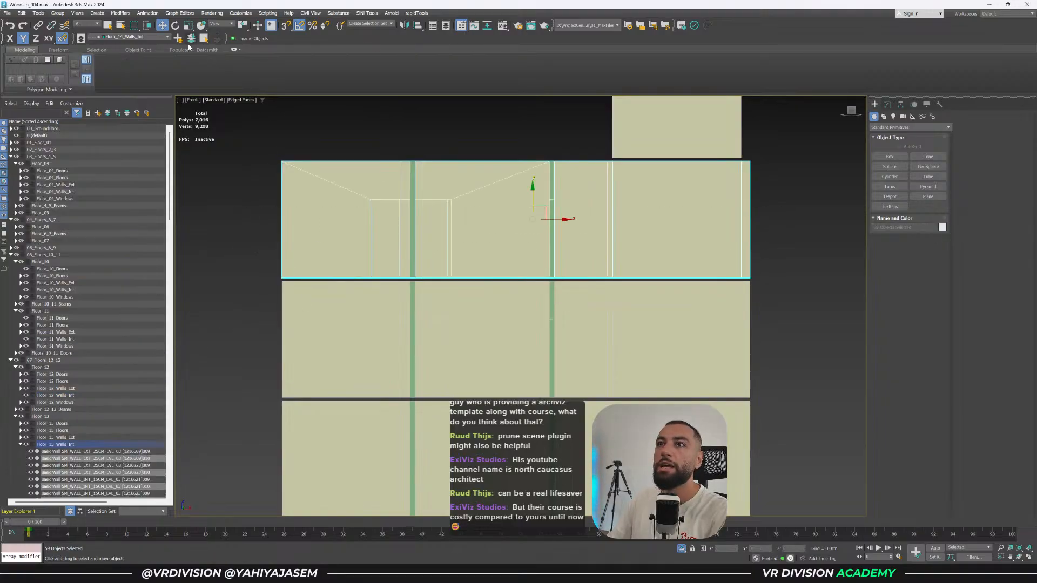
Clone the Floor_14 storey's new walls upward as an instance and assign the clones to the Floor_15_Walls_Int layer.
middle_drag(581, 144, 561, 209)
click(609, 196)
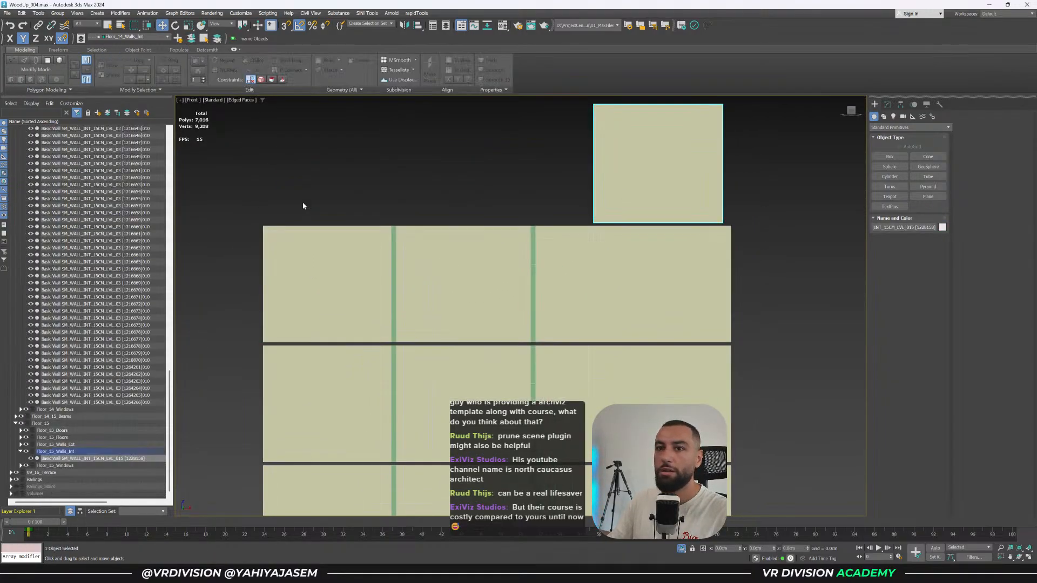
drag(482, 290, 483, 290)
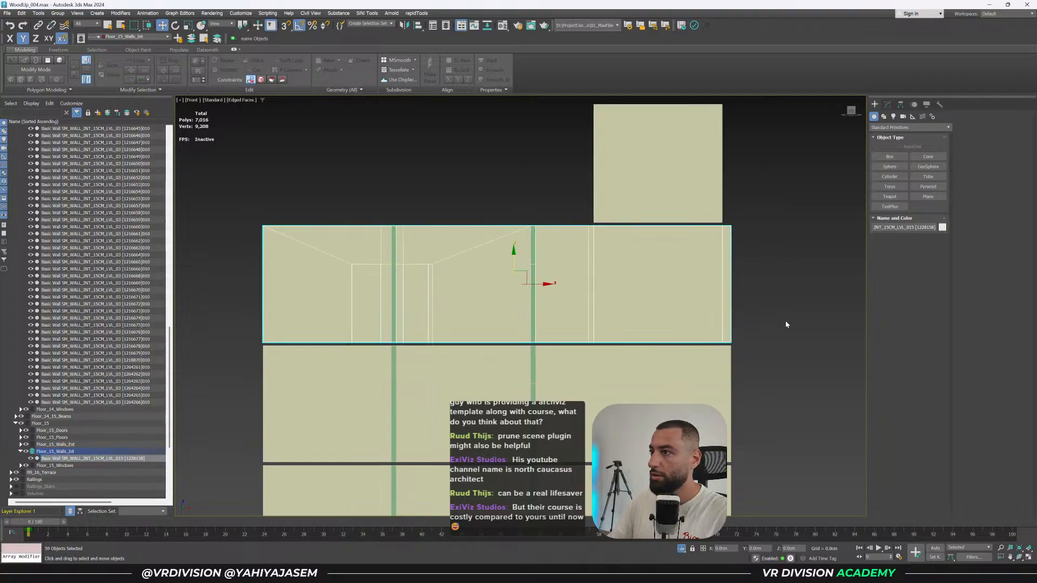
shift+drag(515, 261, 516, 148)
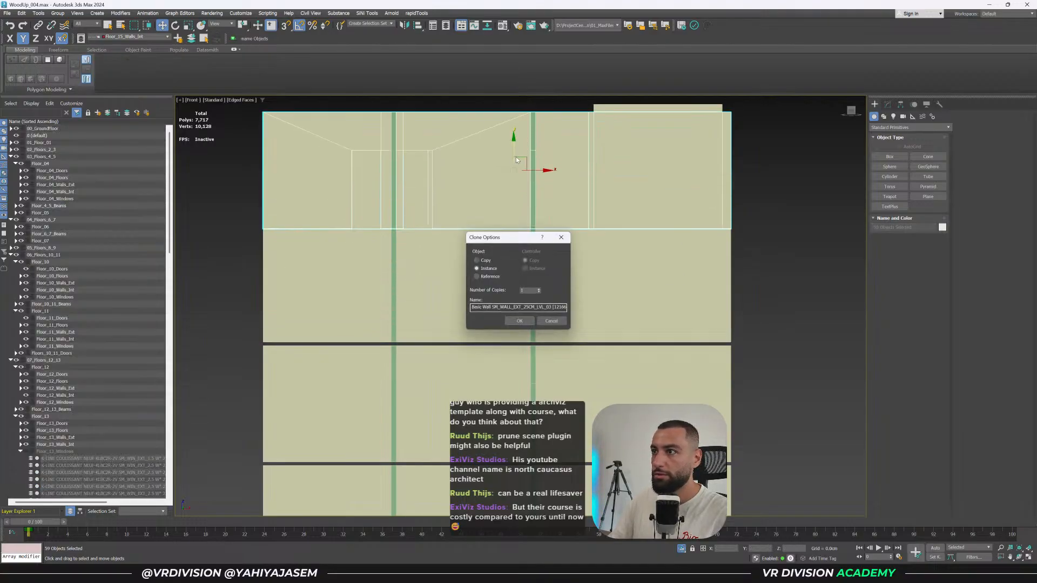
key(Return)
middle_drag(378, 96, 376, 122)
click(181, 38)
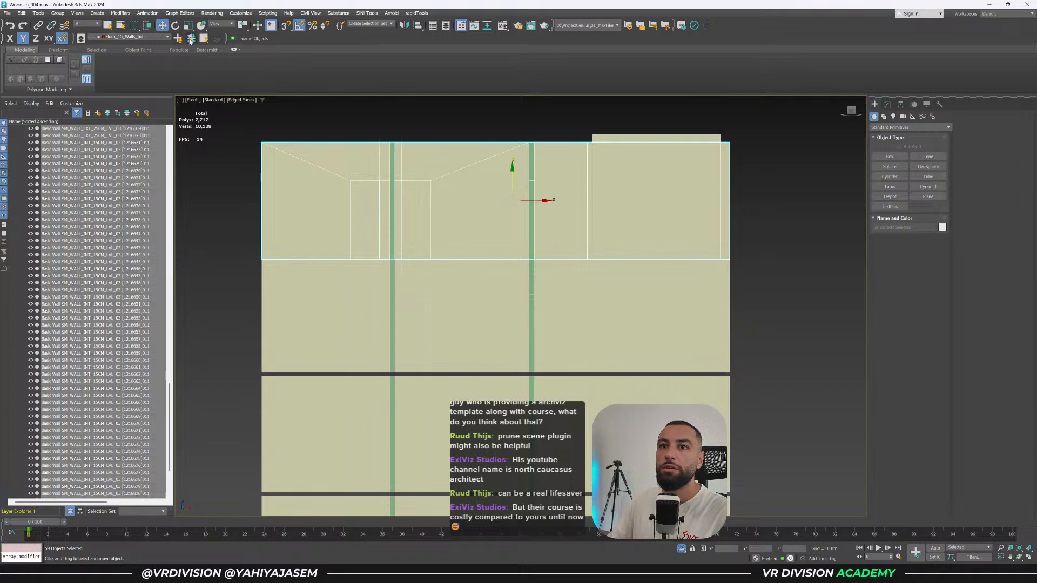
Raise the cloned walls and snap them vertically into the Floor_15 storey, aligned with the original wall there.
middle_drag(493, 213, 478, 290)
scroll(98, 184, up, 7)
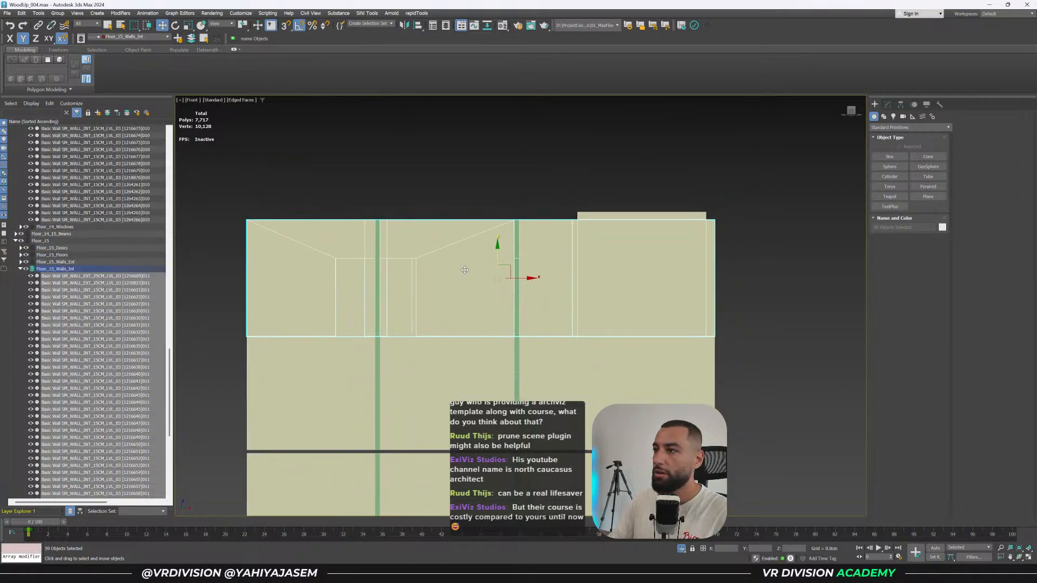
drag(498, 244, 497, 192)
key(s)
key(space)
drag(713, 287, 705, 327)
key(s)
key(space)
Delete the leftover original Floor_15 interior wall.
click(759, 260)
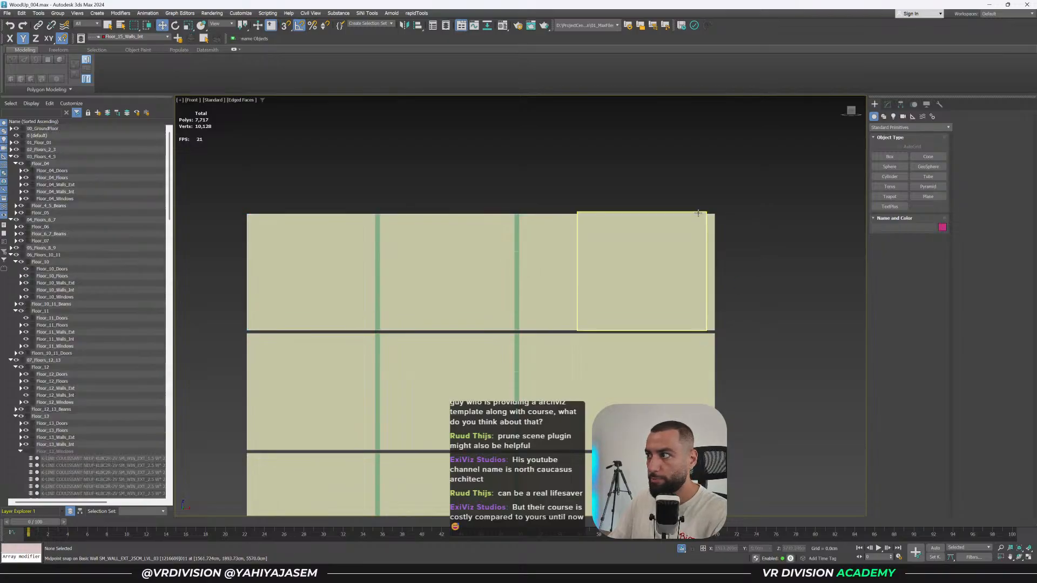
click(702, 213)
key(Delete)
Check the full stack of interior walls in the perspective view and save the scene.
scroll(444, 318, down, 8)
middle_drag(455, 310, 458, 193)
scroll(565, 294, up, 4)
middle_drag(565, 293, 551, 368)
middle_drag(562, 364, 545, 224)
key(p)
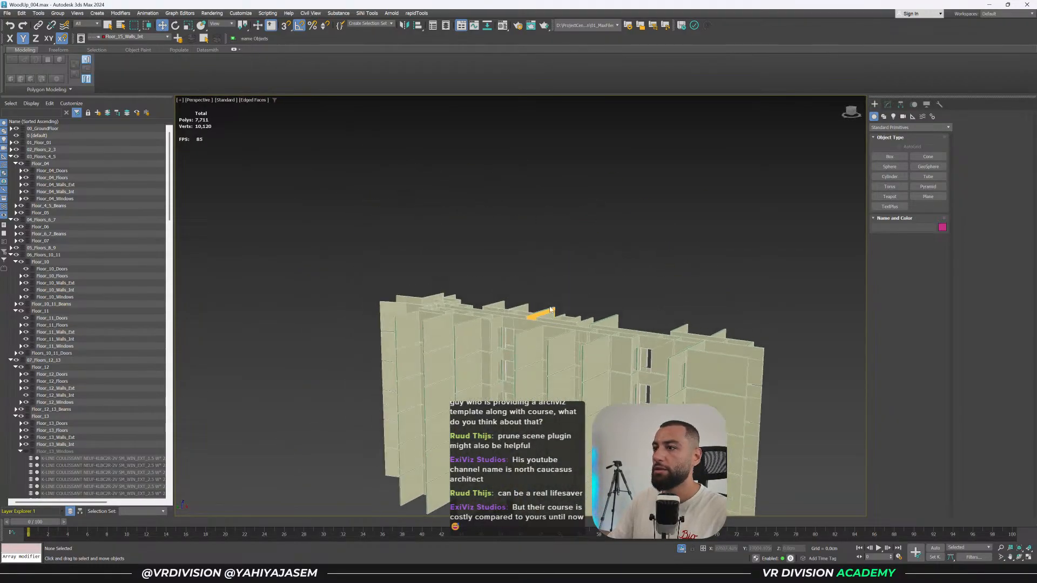
middle_drag(545, 283, 528, 132)
scroll(528, 132, down, 4)
alt+middle_drag(564, 251, 574, 276)
key(ctrl+s)
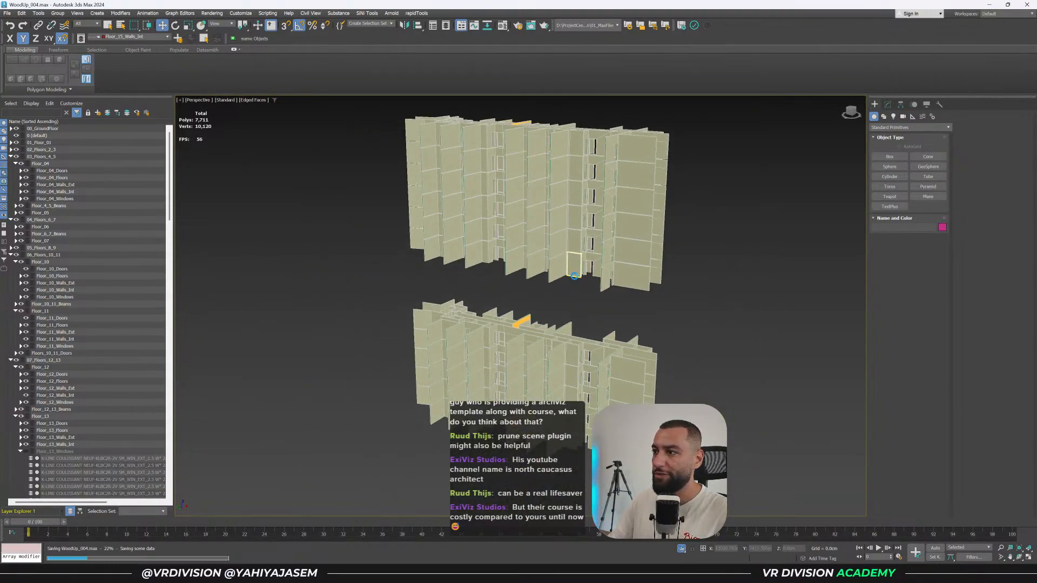
Save the WoodUp_004 scene again.
middle_drag(563, 304, 540, 308)
scroll(560, 298, up, 3)
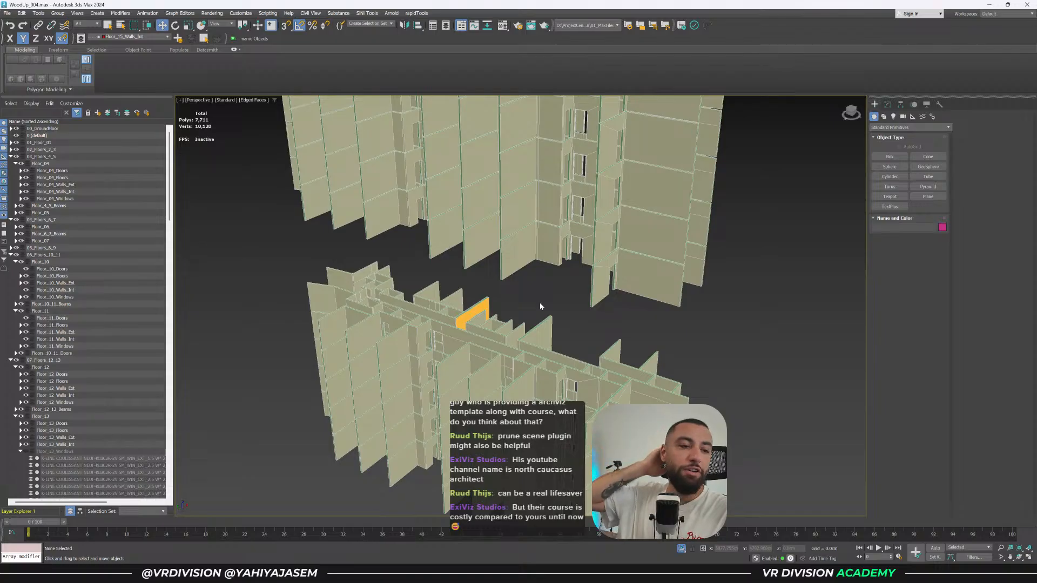
click(367, 13)
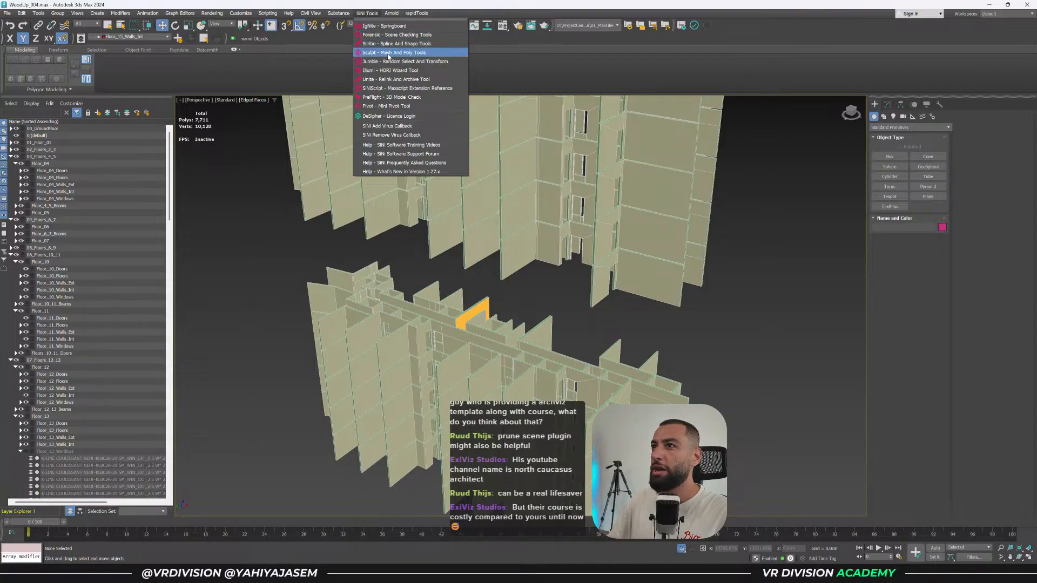
click(721, 289)
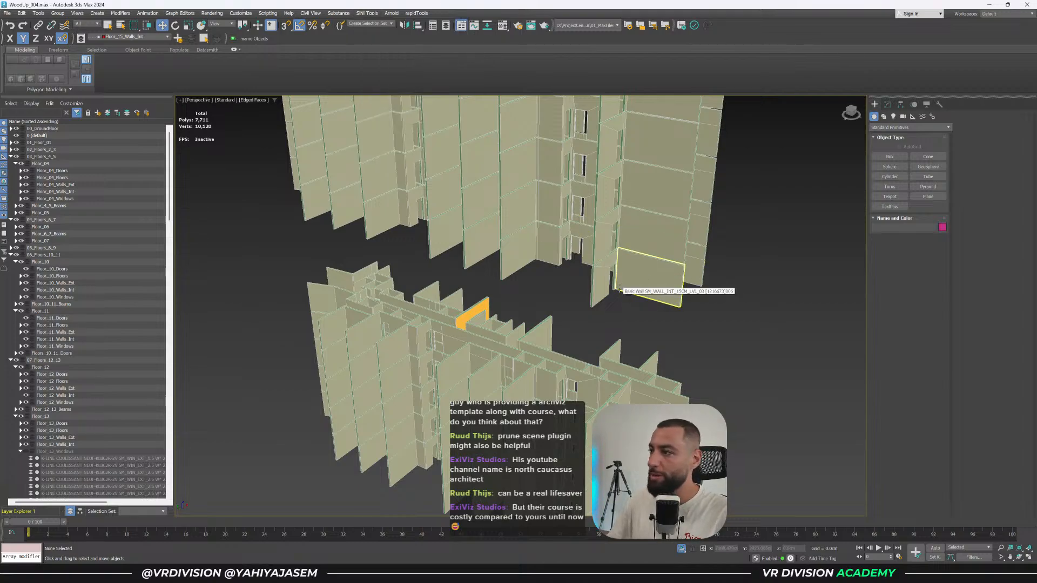
middle_drag(777, 294, 704, 319)
key(ctrl+s)
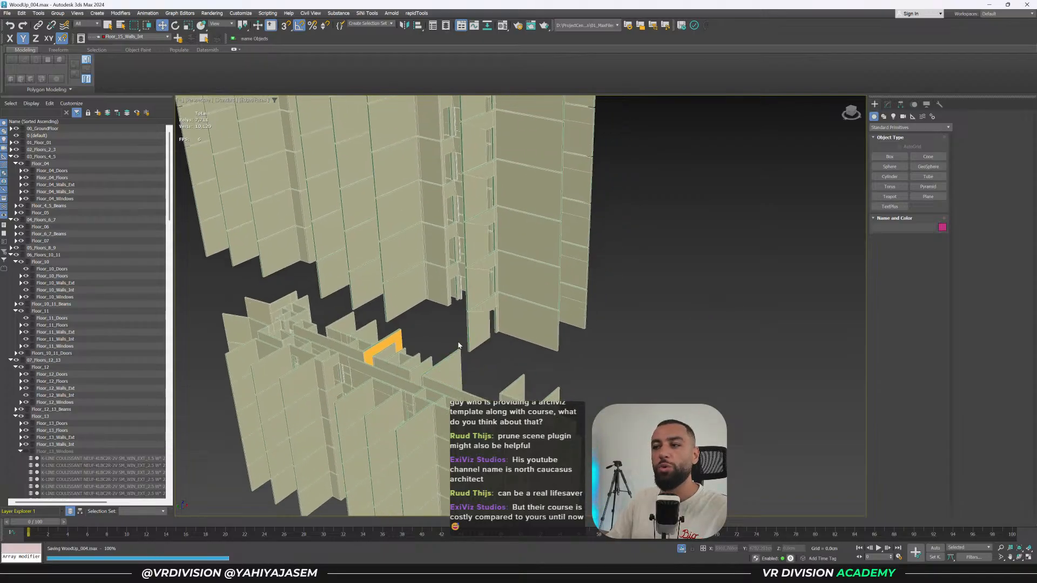
Inspect the stacked interior walls of all storeys up close and from several angles.
middle_drag(459, 337, 550, 348)
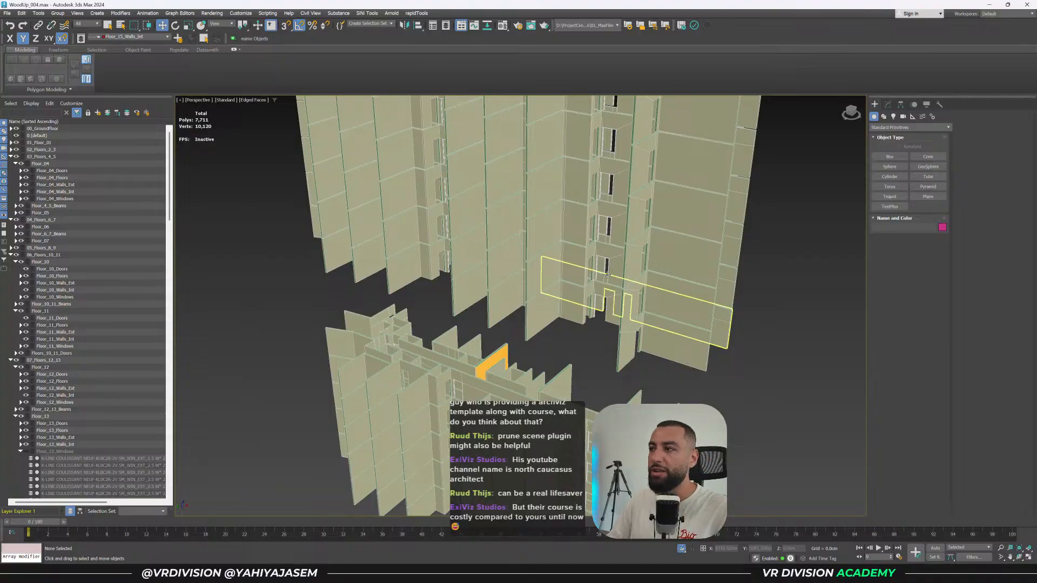
scroll(573, 351, up, 6)
mouse_move(592, 351)
middle_down()
mouse_move(583, 342)
mouse_move(578, 387)
mouse_move(579, 373)
mouse_move(595, 376)
mouse_move(607, 357)
mouse_move(609, 365)
mouse_move(590, 359)
middle_up()
scroll(577, 378, up, 5)
scroll(576, 366, down, 4)
scroll(576, 365, down, 6)
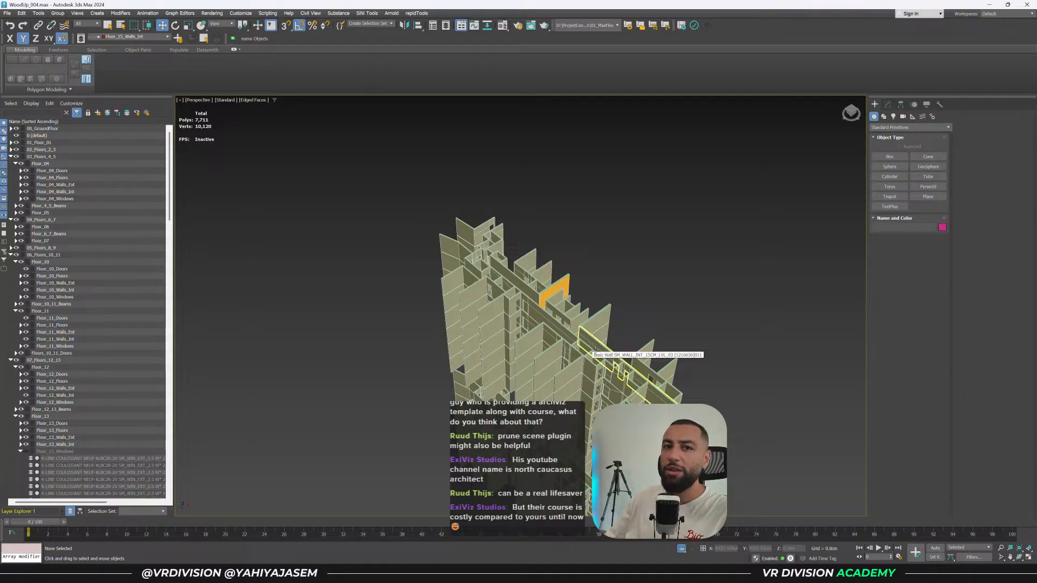
alt+middle_drag(588, 354, 674, 361)
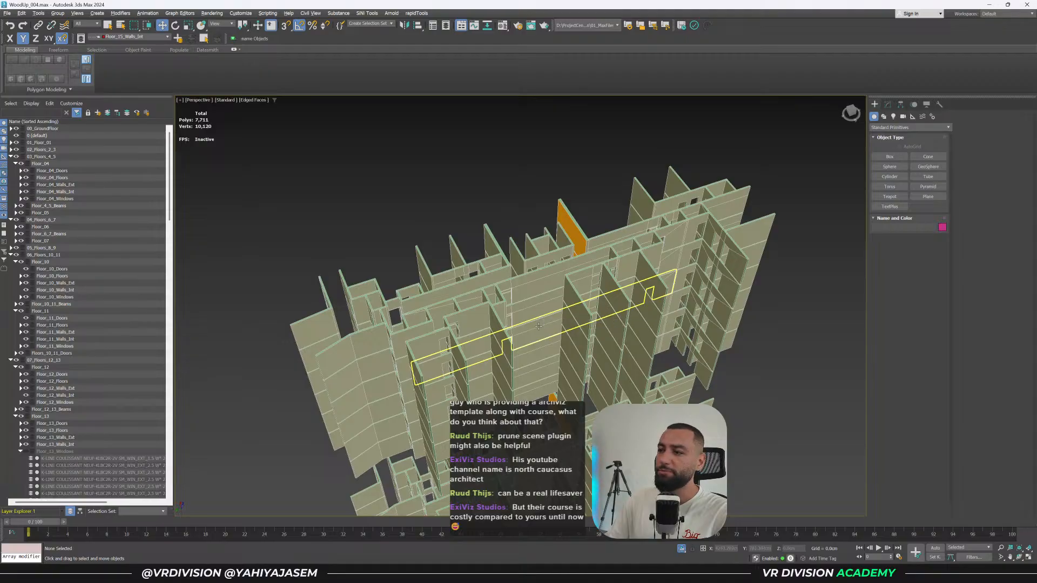
alt+middle_drag(538, 320, 528, 317)
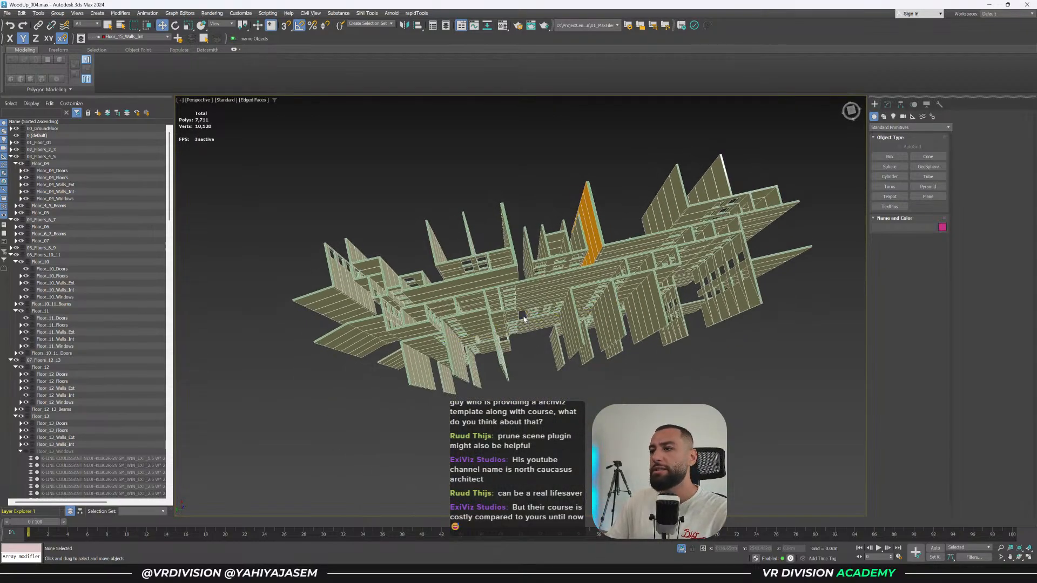
Save the scene once more and check the wall stack from below and from the side.
key(ctrl+s)
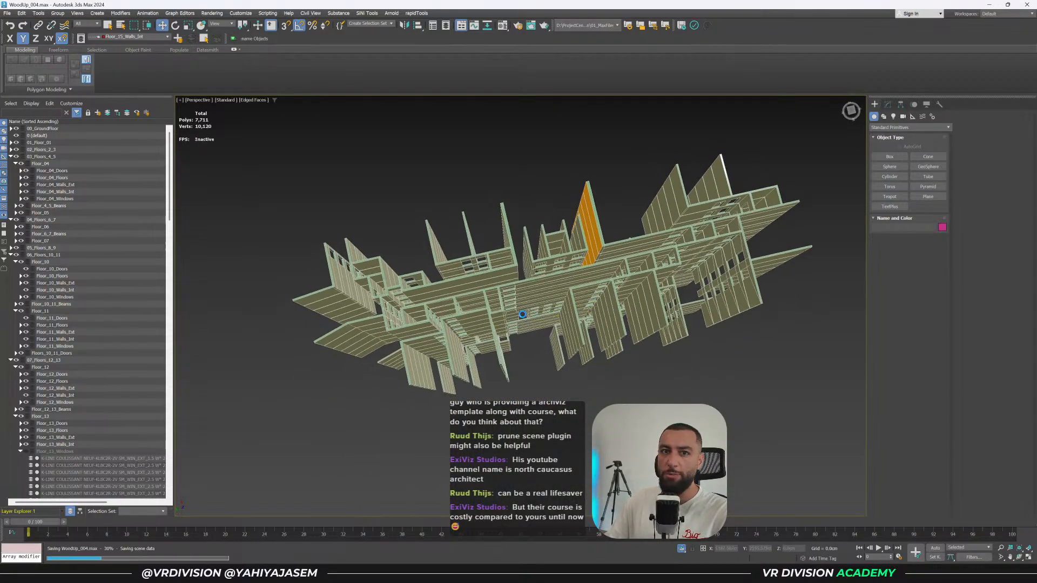
scroll(522, 317, up, 5)
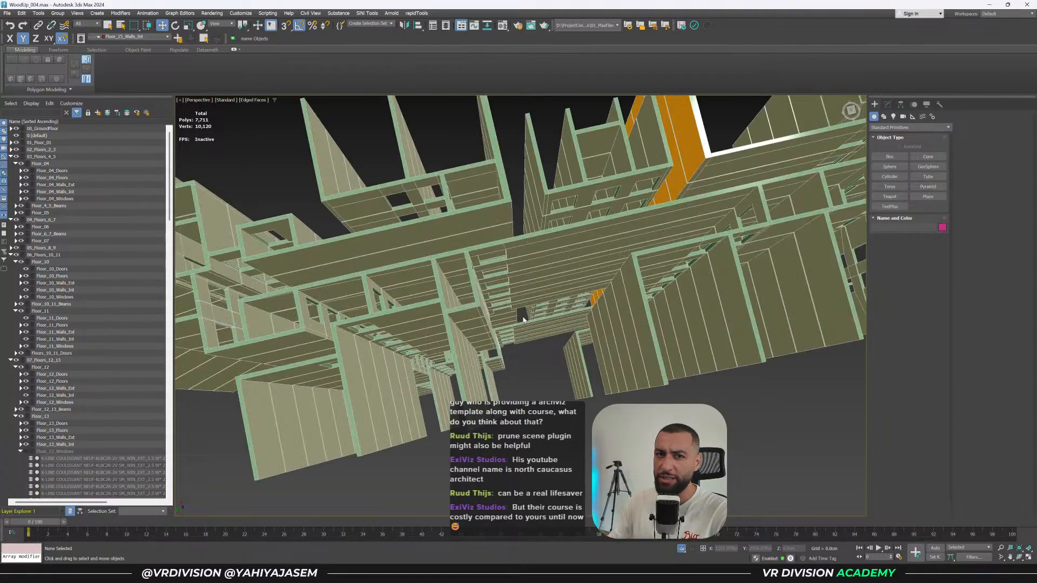
scroll(523, 319, down, 10)
mouse_move(522, 318)
alt+middle_down()
mouse_move(510, 287)
mouse_move(516, 301)
alt+middle_up()
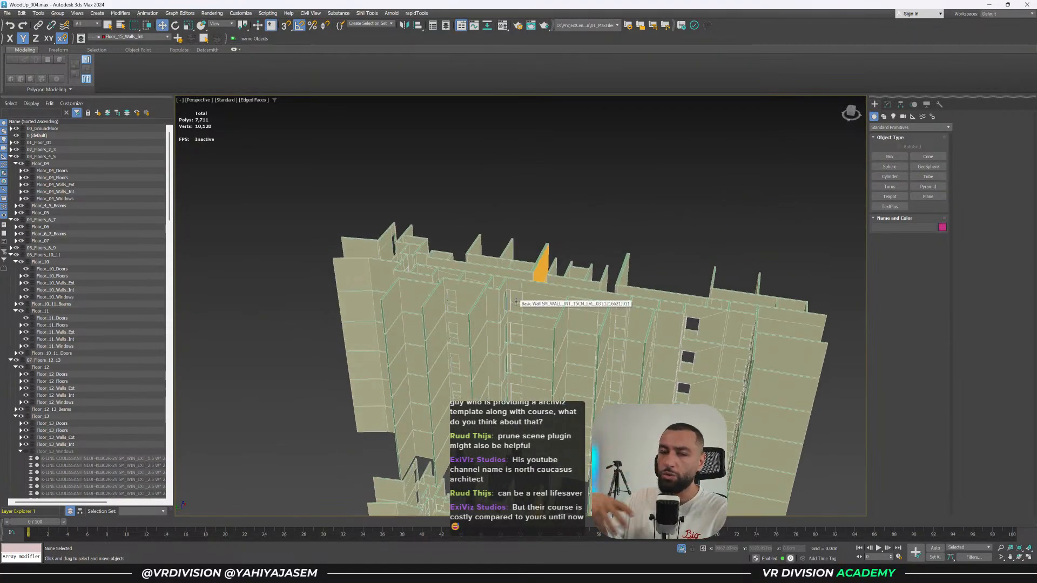
Inspect the stacked interior walls from several angles and save the scene.
mouse_move(561, 316)
alt+middle_down()
mouse_move(545, 319)
mouse_move(553, 306)
alt+middle_up()
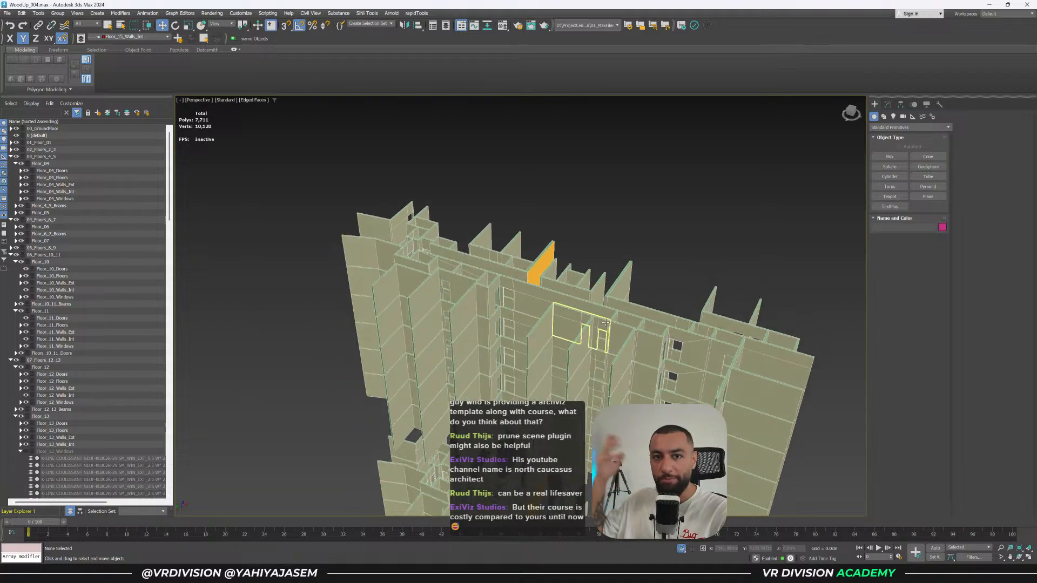
alt+middle_drag(602, 320, 565, 236)
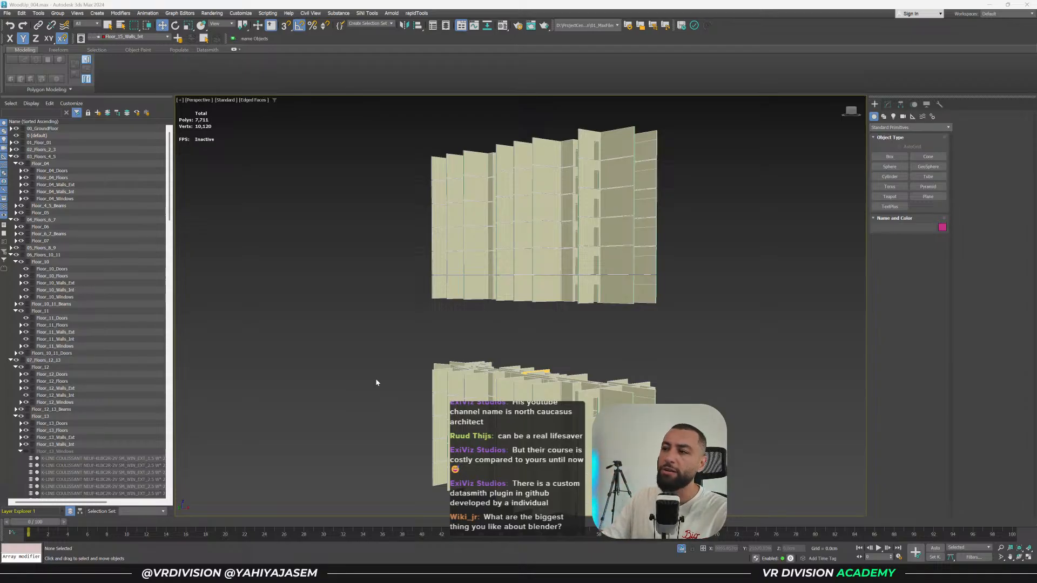
middle_drag(457, 377, 452, 308)
key(ctrl+s)
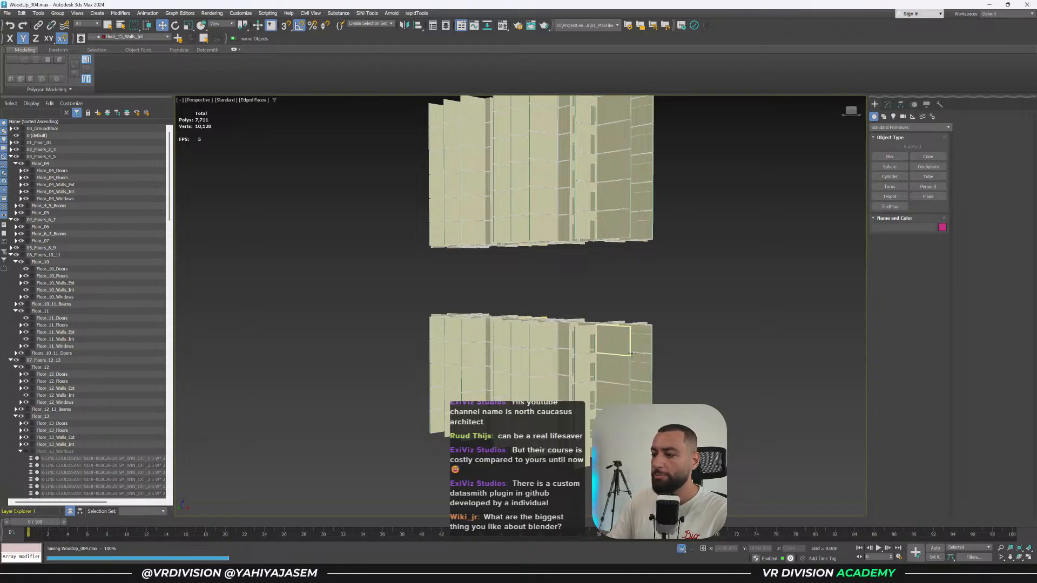
scroll(621, 339, up, 2)
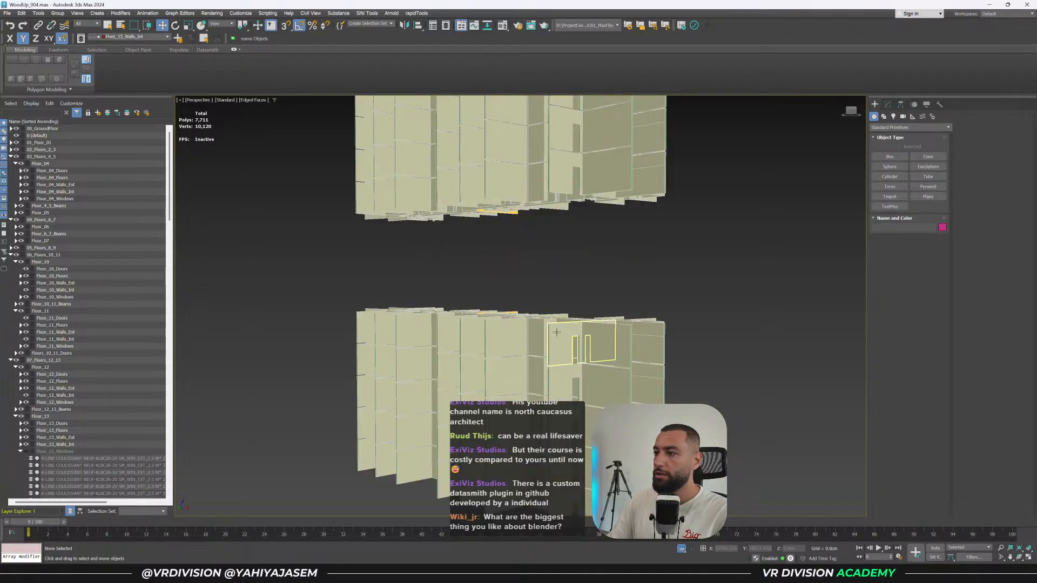
Collapse the Floor_13_Windows, Floor_14 and Floor_15 layers in the layer list and save the scene.
click(357, 334)
click(349, 332)
click(21, 360)
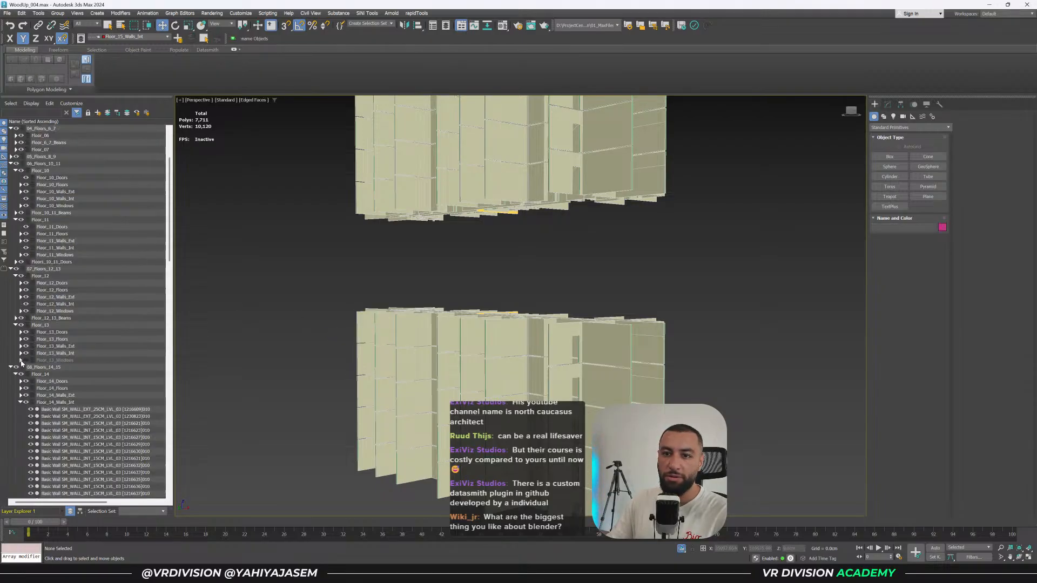
click(15, 388)
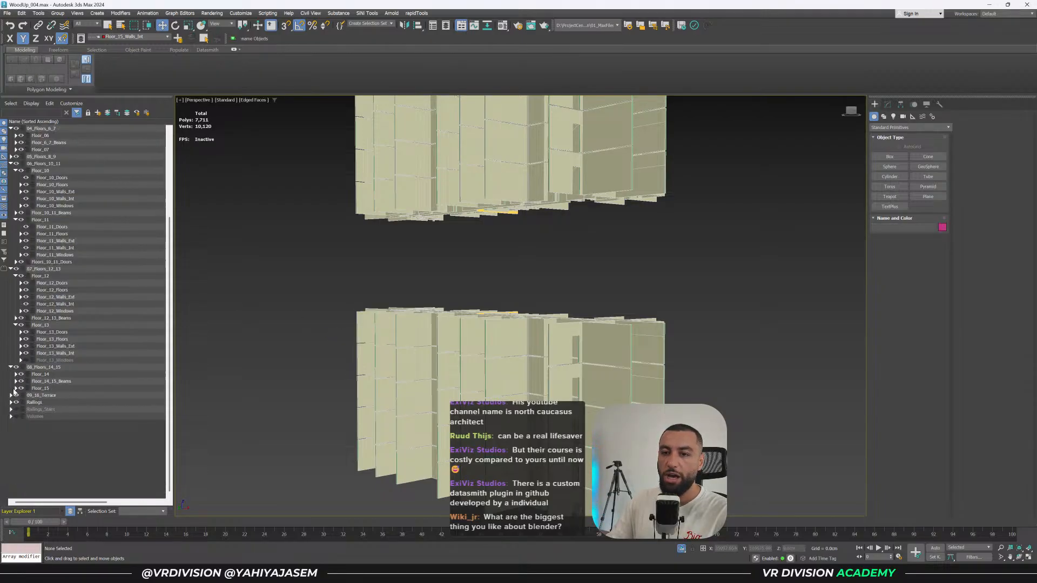
key(ctrl+s)
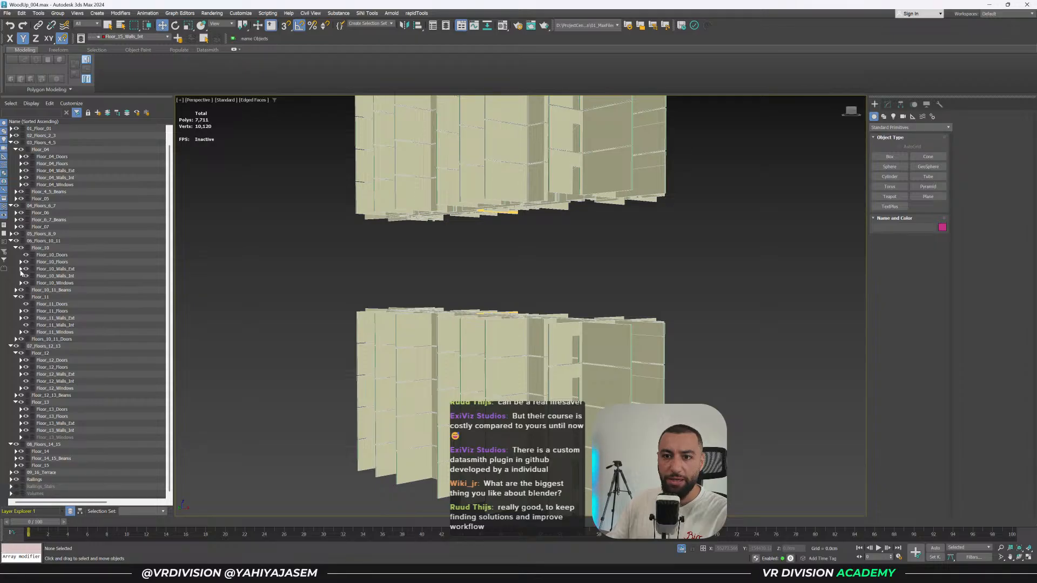
Check which layer holds a top-storey wall of the lower block and a bottom-storey wall of the upper block.
click(480, 336)
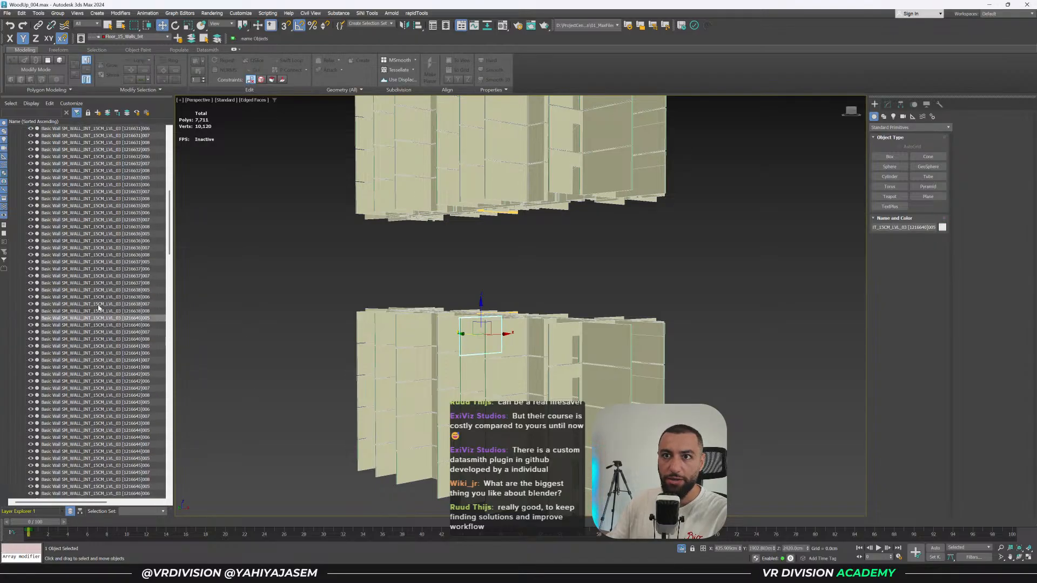
scroll(99, 308, up, 12)
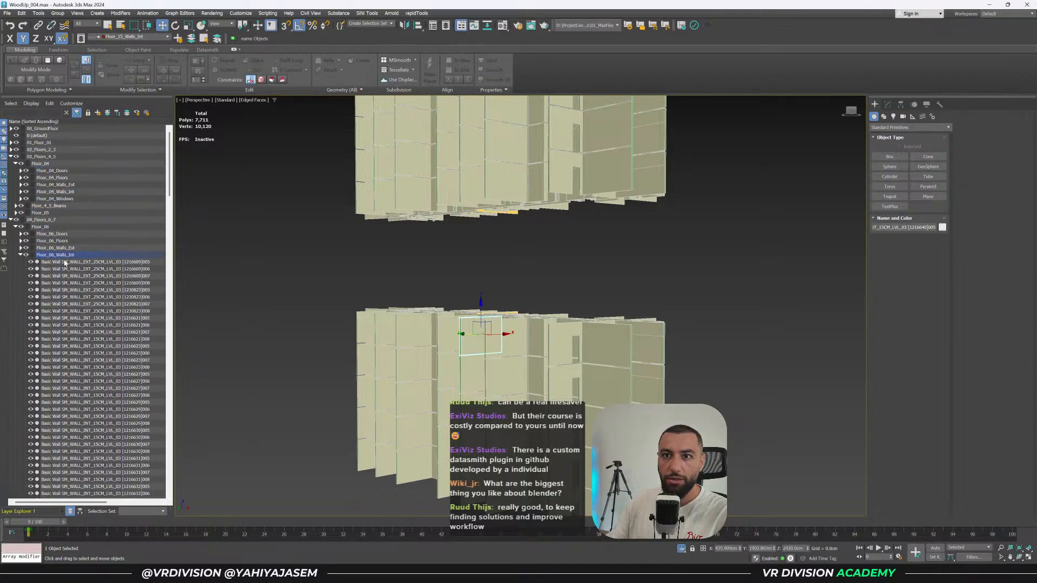
click(457, 189)
scroll(99, 253, up, 8)
scroll(99, 252, up, 15)
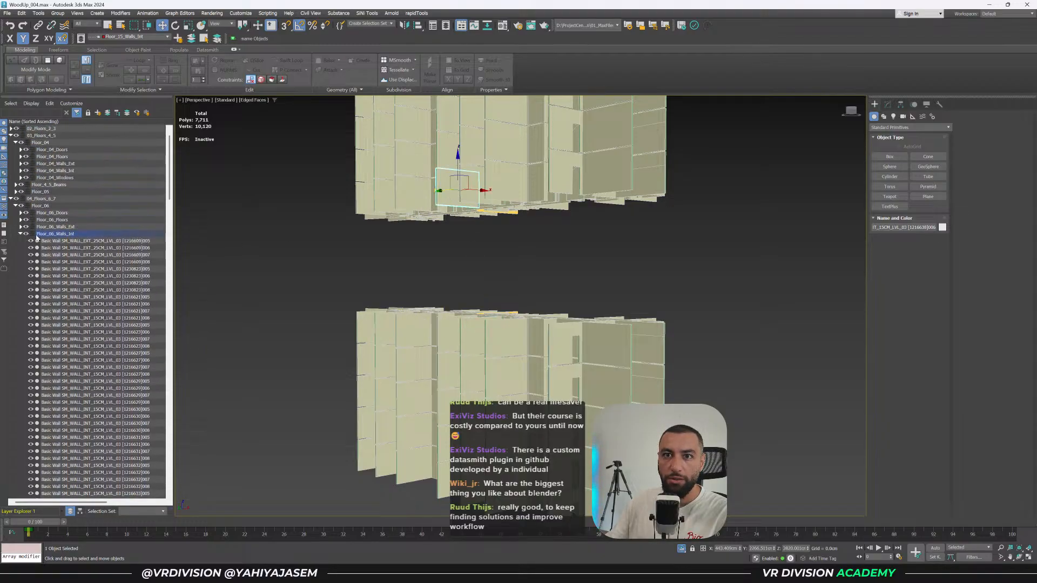
Collapse Floor_06_Walls_Int, examine the contents of Floor_07_Walls_Int, and collapse Floor_07.
click(21, 235)
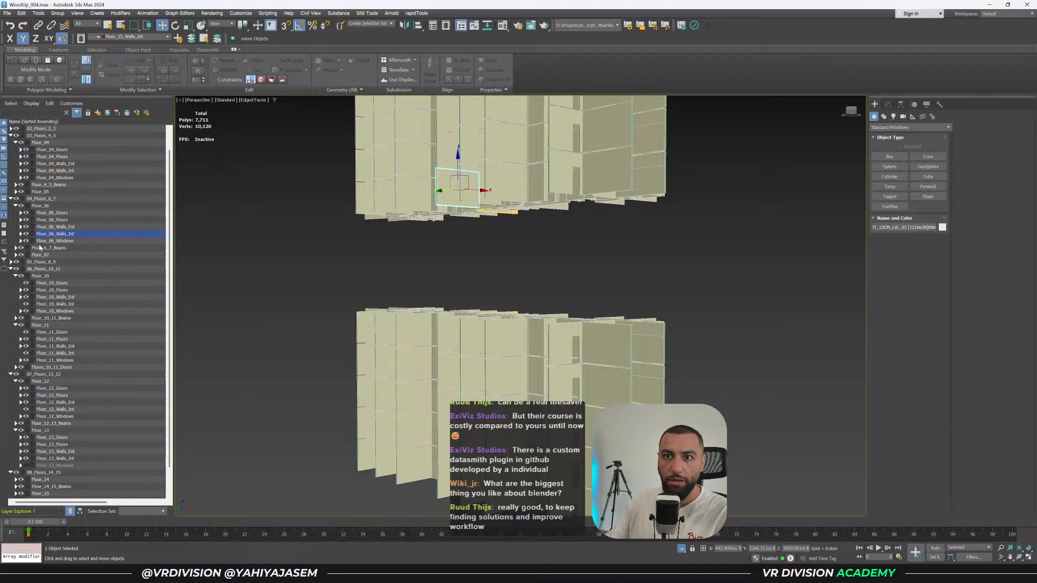
click(17, 254)
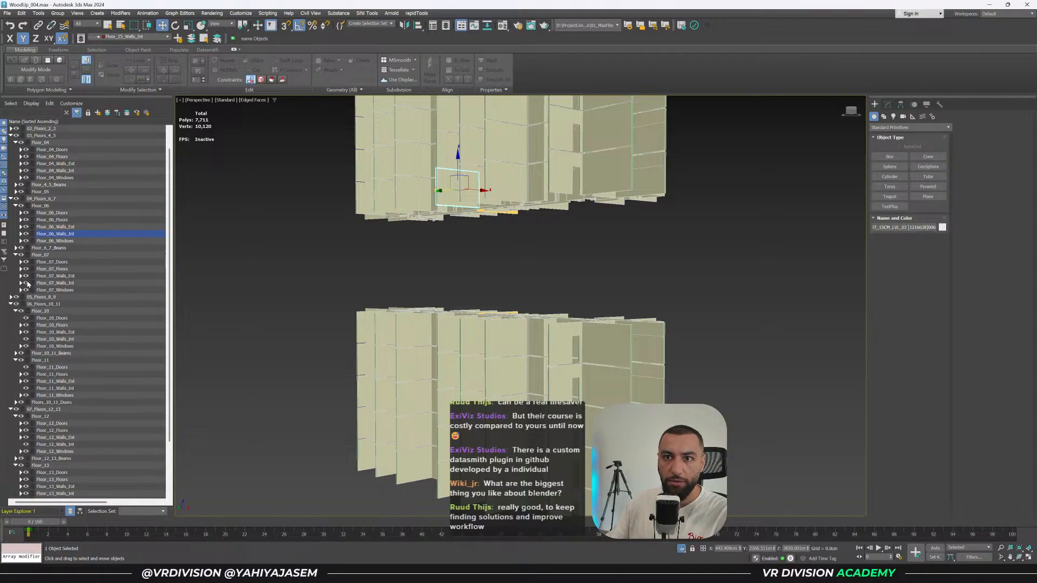
click(20, 283)
scroll(25, 285, down, 1)
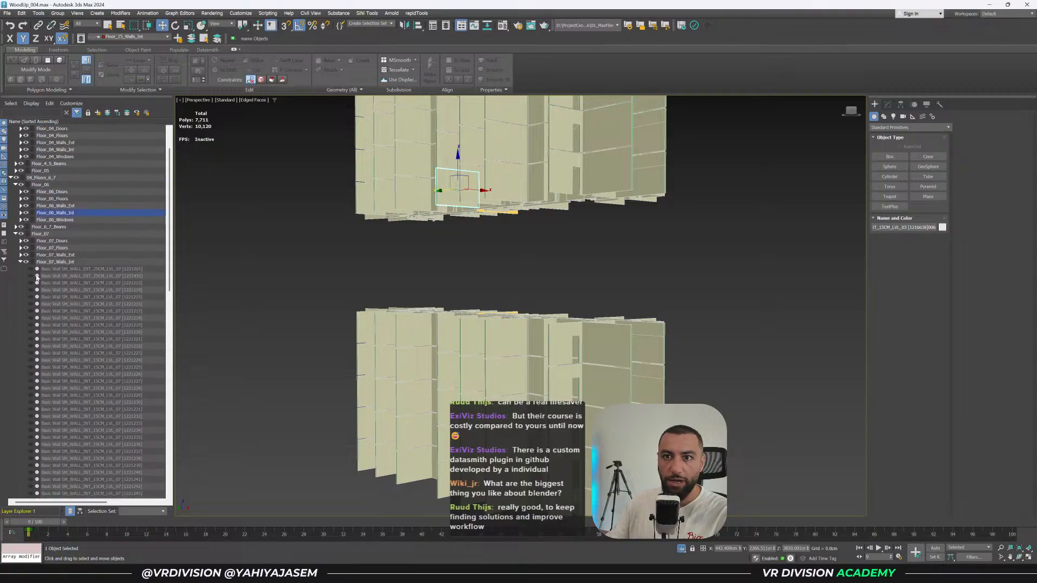
double_click(54, 263)
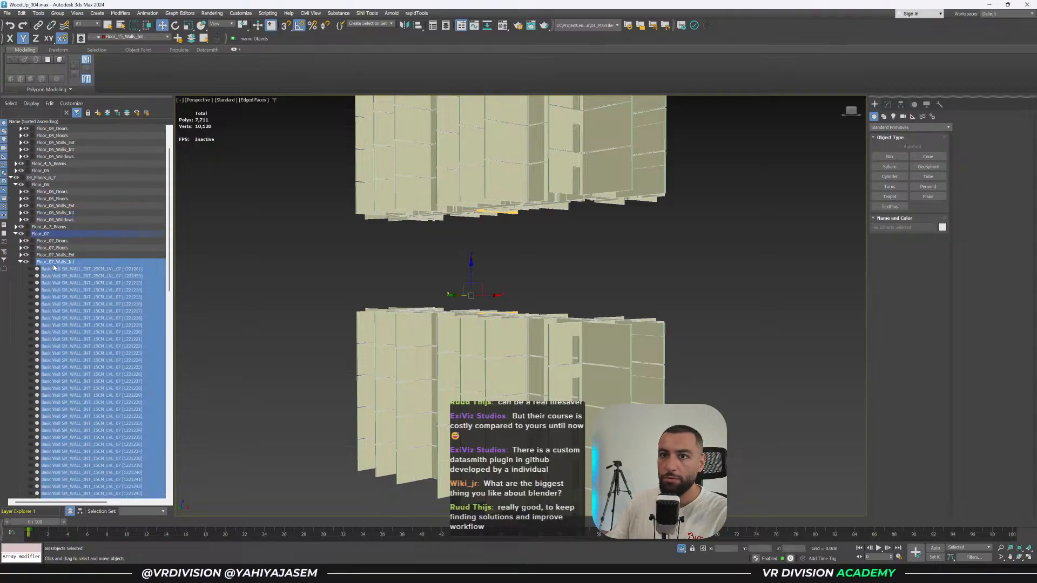
click(17, 249)
click(15, 234)
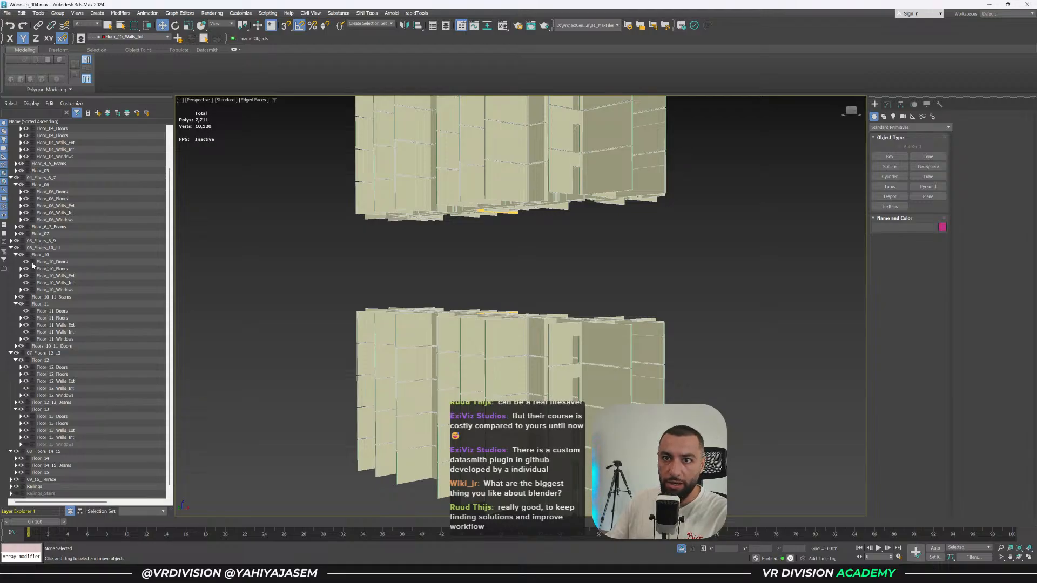
Make Floor_10_Walls_Int the active layer and move the upper block's lowest storey of interior walls into it, selecting them in the front view.
click(32, 283)
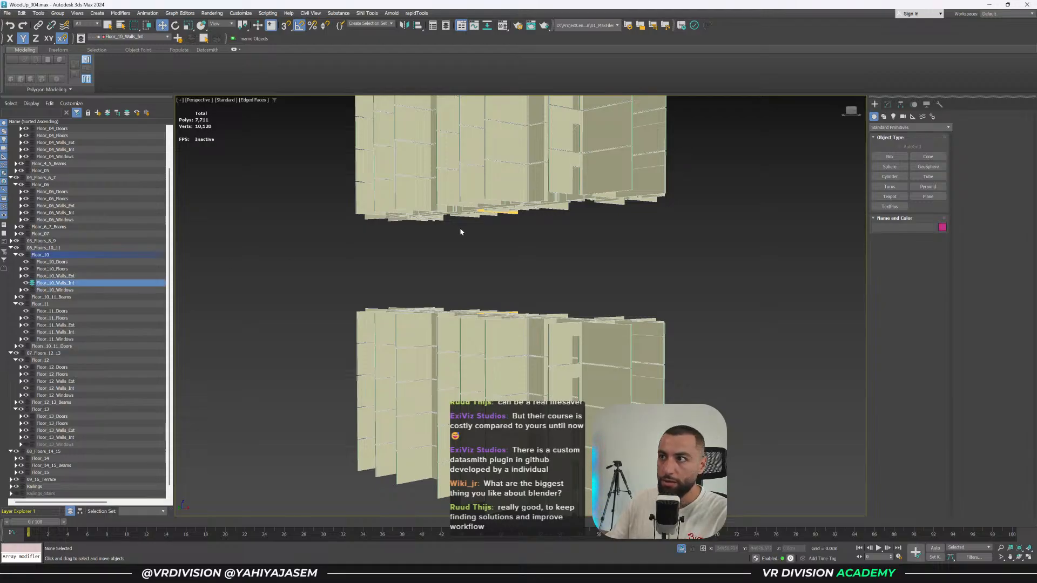
scroll(457, 261, up, 3)
click(457, 261)
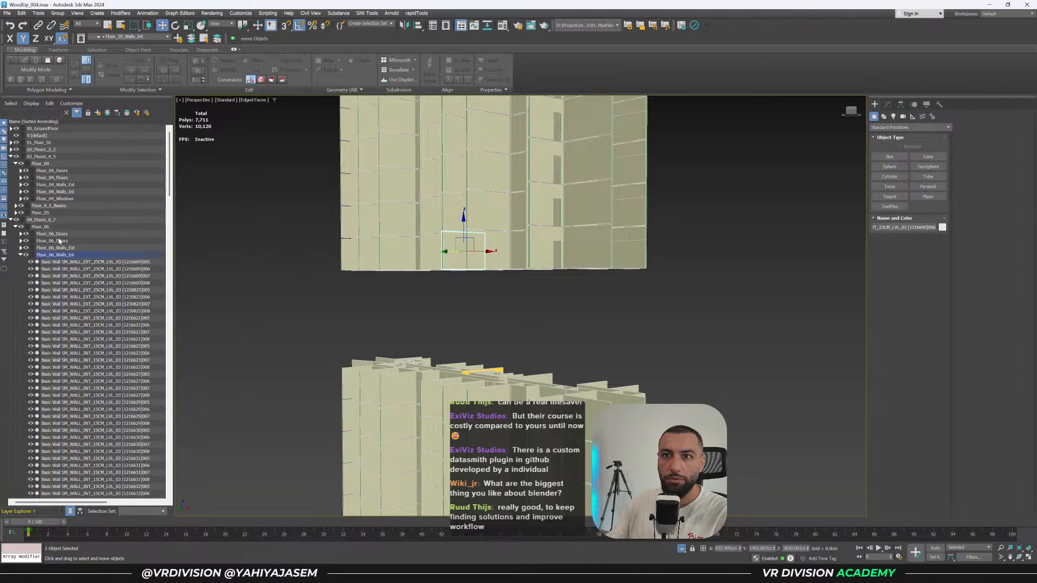
scroll(60, 241, down, 10)
middle_drag(602, 309, 578, 335)
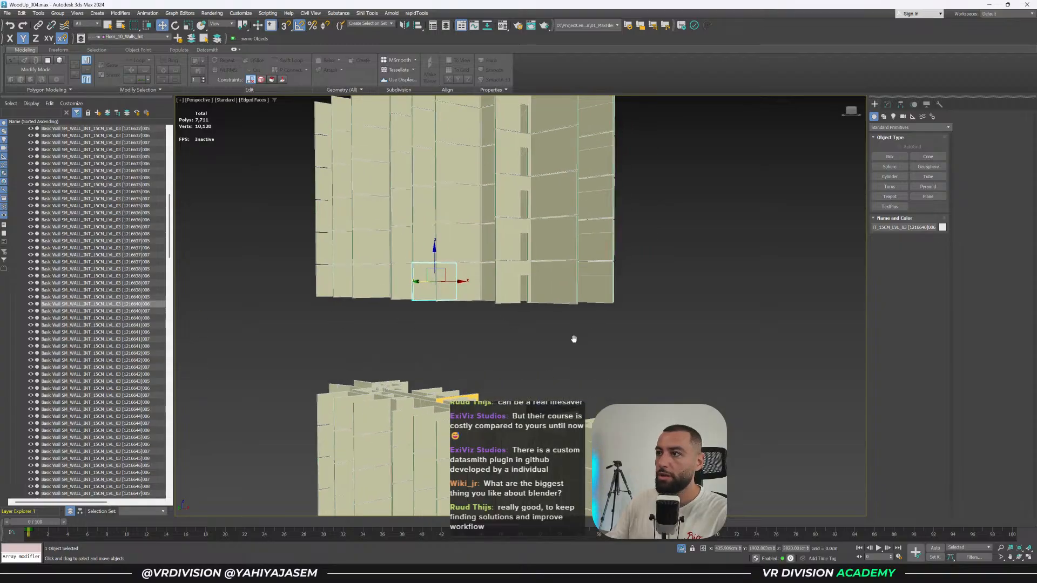
key(f)
key(z)
drag(606, 317, 256, 369)
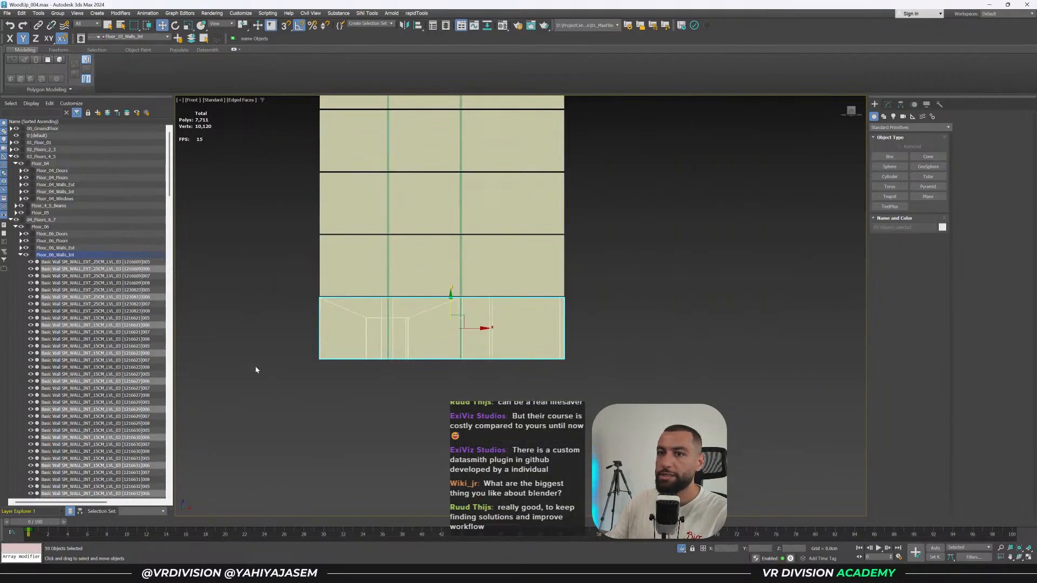
click(191, 39)
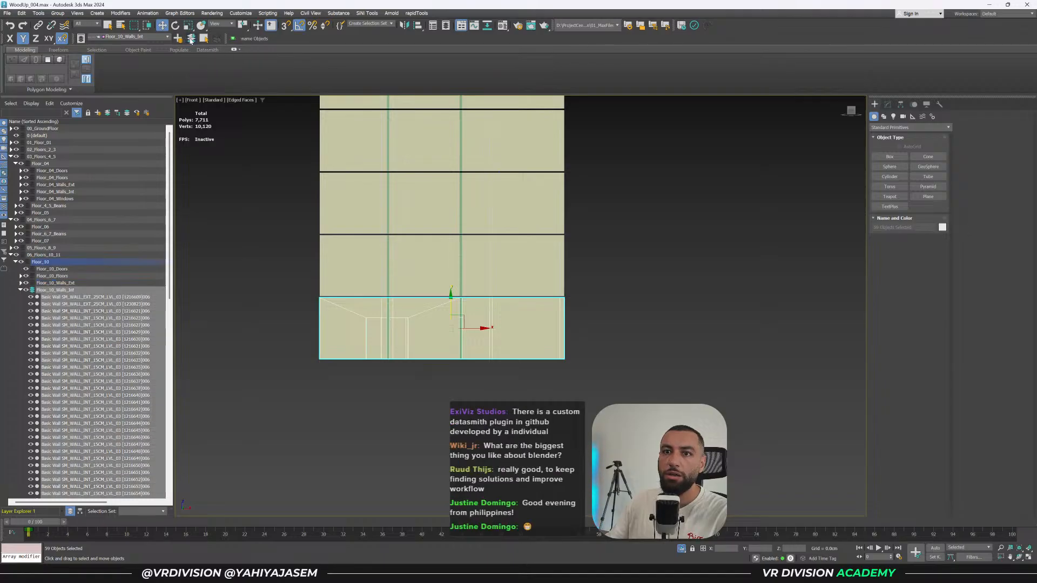
Make Floor_11_Walls_Int the active layer and move the upper block's second-lowest storey of interior walls into it.
scroll(20, 282, down, 15)
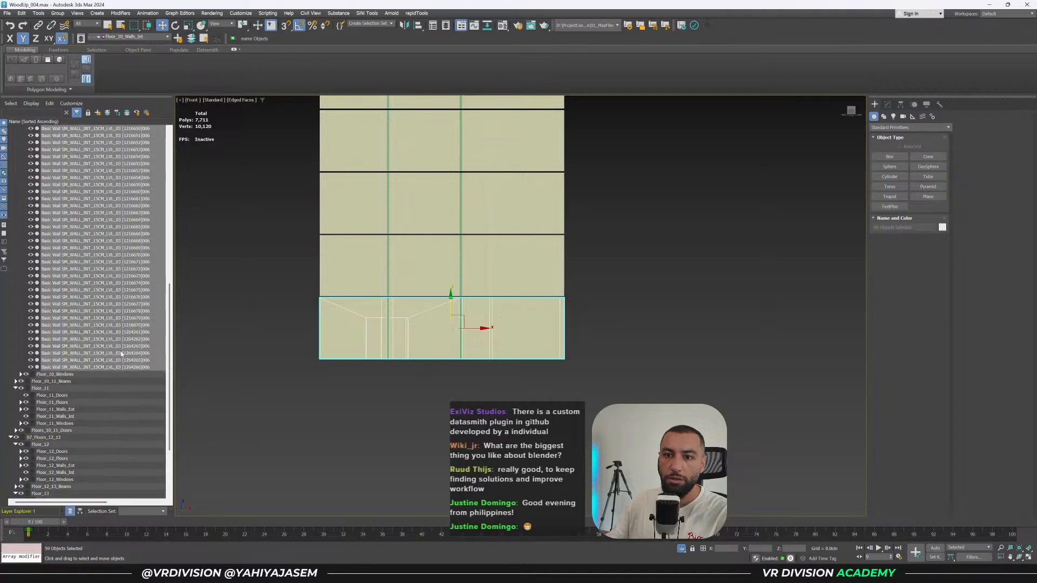
click(32, 416)
drag(262, 275, 706, 261)
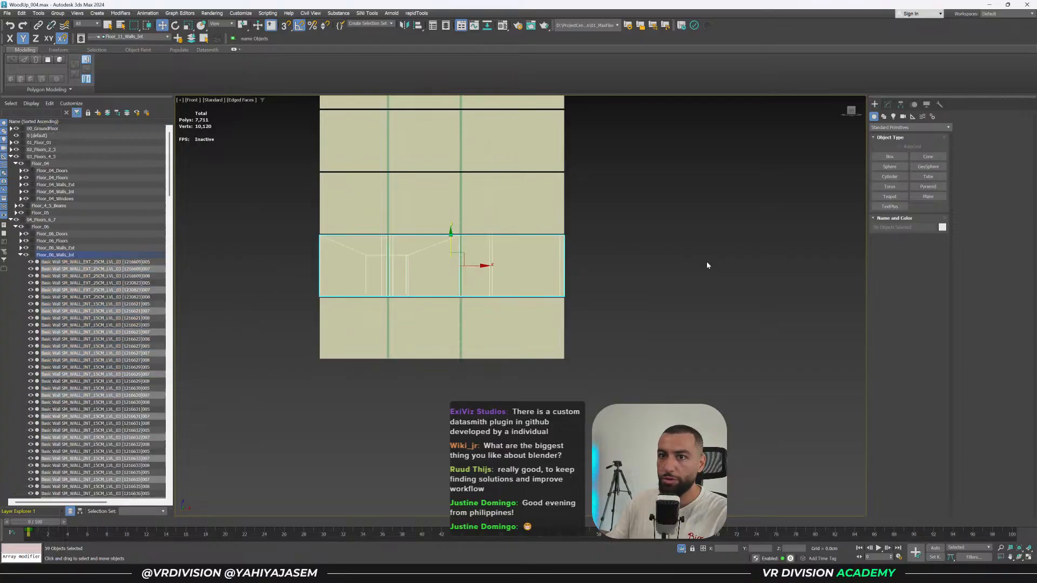
click(190, 39)
Check the layer assignment of the upper block's top three wall storeys against Floor_13, Floor_14 and Floor_15 by selecting each row.
drag(546, 203, 658, 208)
scroll(75, 268, down, 10)
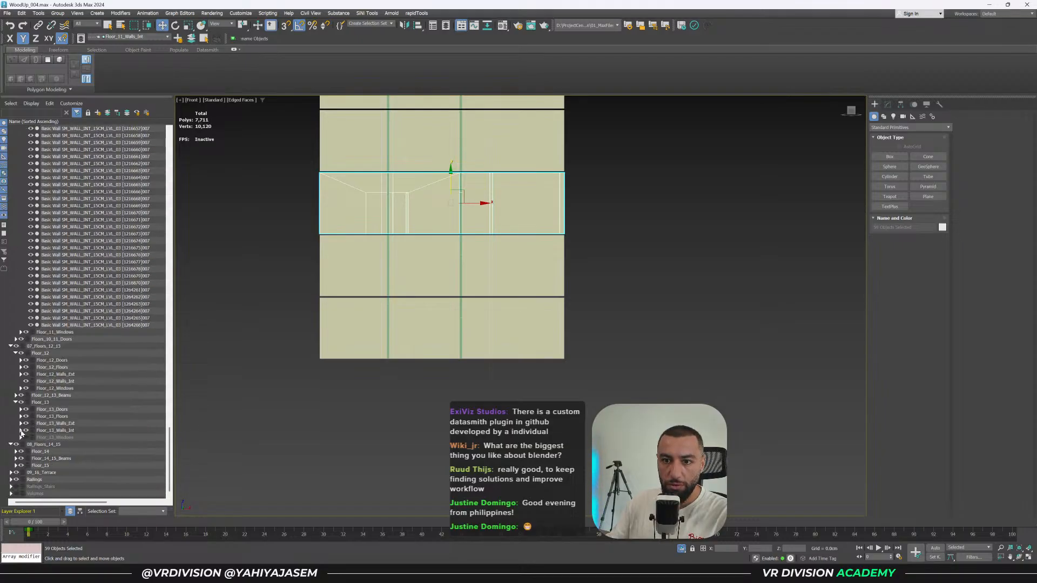
click(21, 430)
scroll(359, 352, down, 3)
scroll(359, 352, up, 2)
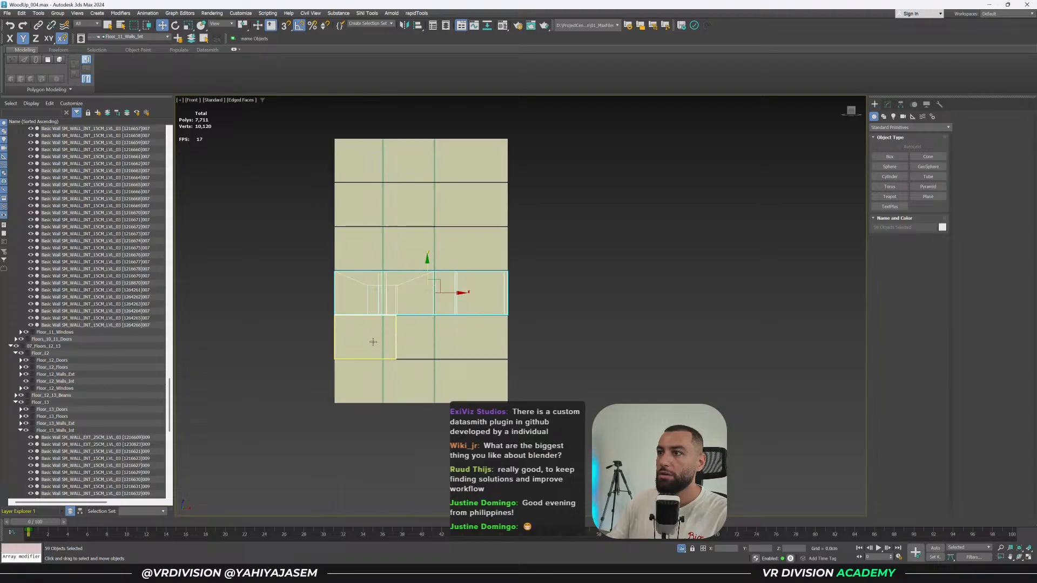
drag(301, 135, 577, 170)
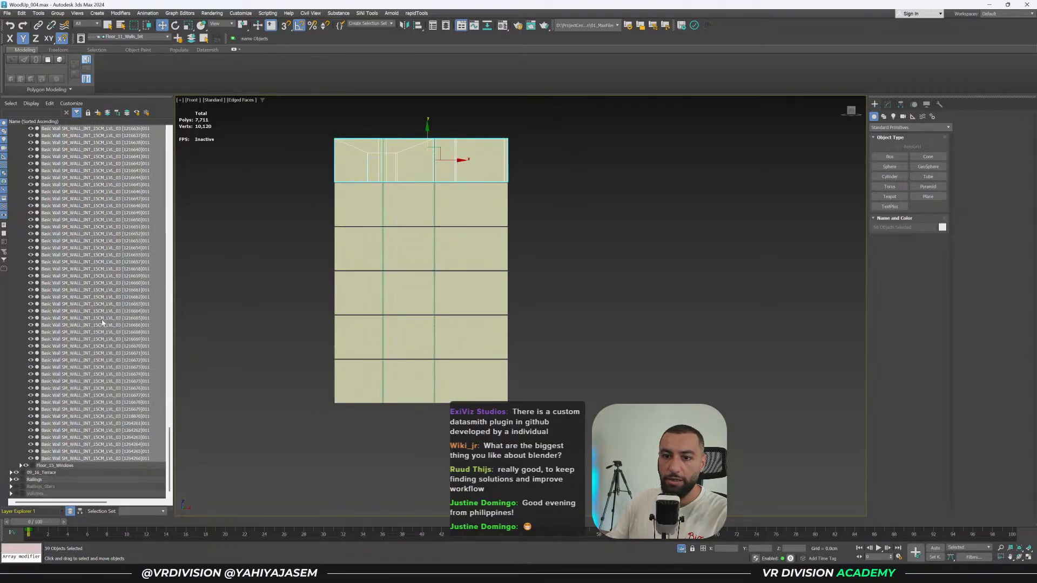
scroll(81, 308, up, 7)
drag(298, 199, 622, 203)
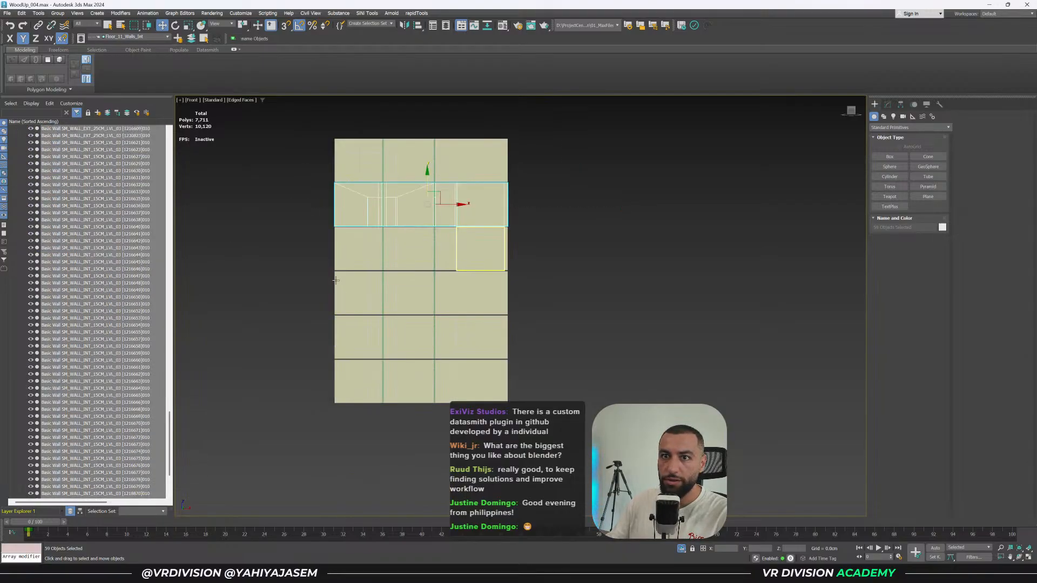
scroll(106, 335, up, 10)
drag(520, 240, 521, 243)
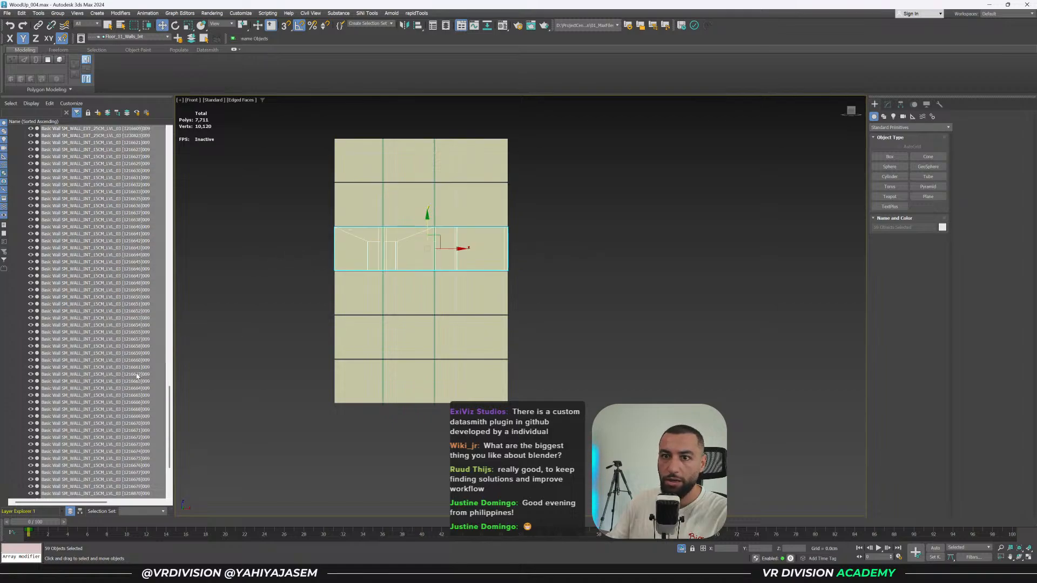
Move the upper block's third-lowest storey of interior walls into Floor_12_Walls_Int, clear the selection and save the scene.
drag(591, 299, 591, 299)
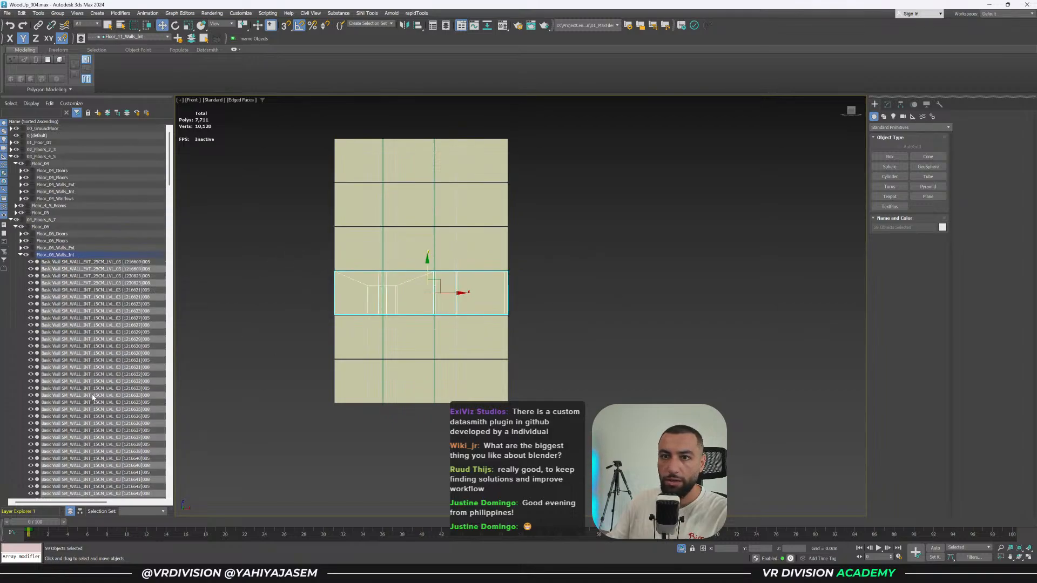
scroll(66, 290, down, 15)
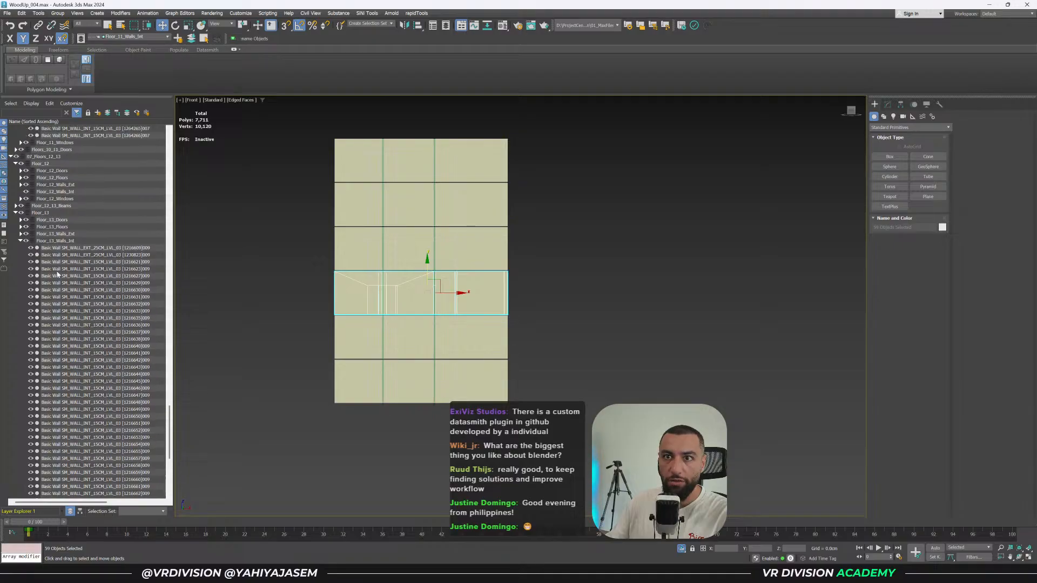
click(32, 191)
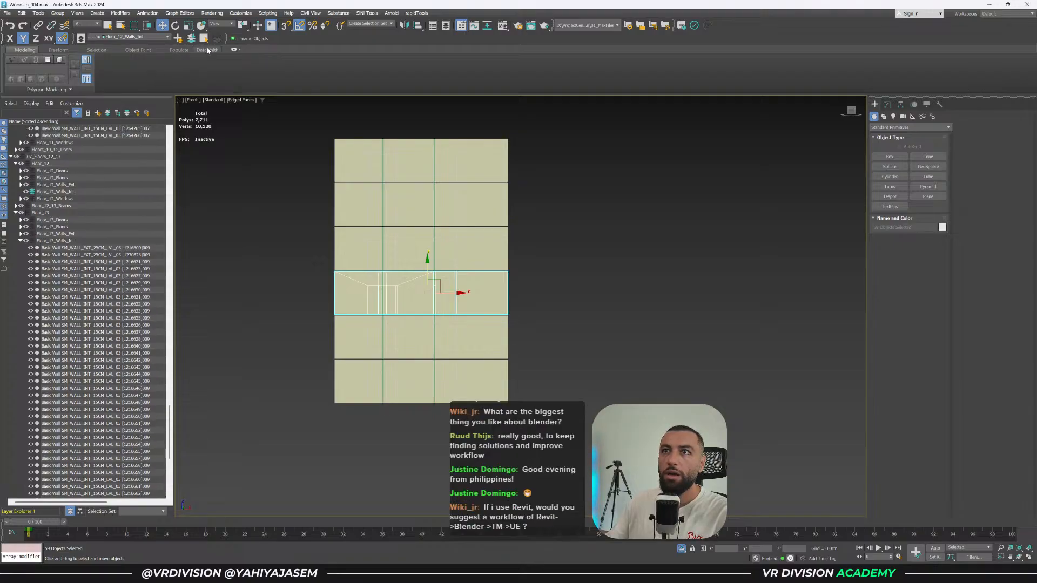
click(191, 40)
click(287, 213)
key(ctrl+s)
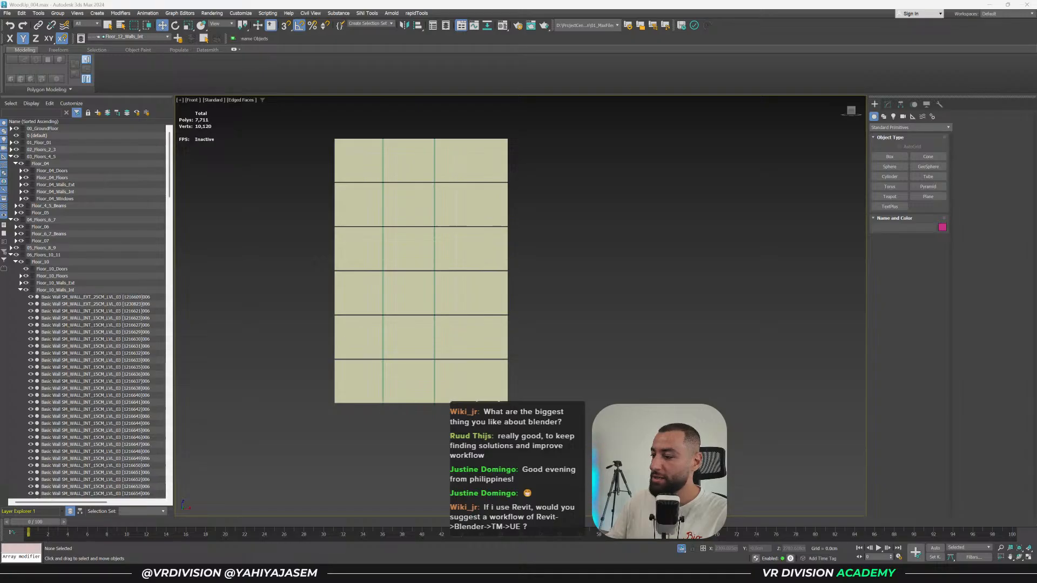
Save the scene and collapse the Floor_10_Walls_Int and Floor_11 layers in the layer list.
middle_drag(612, 431, 654, 371)
middle_drag(550, 421, 664, 296)
key(ctrl+s)
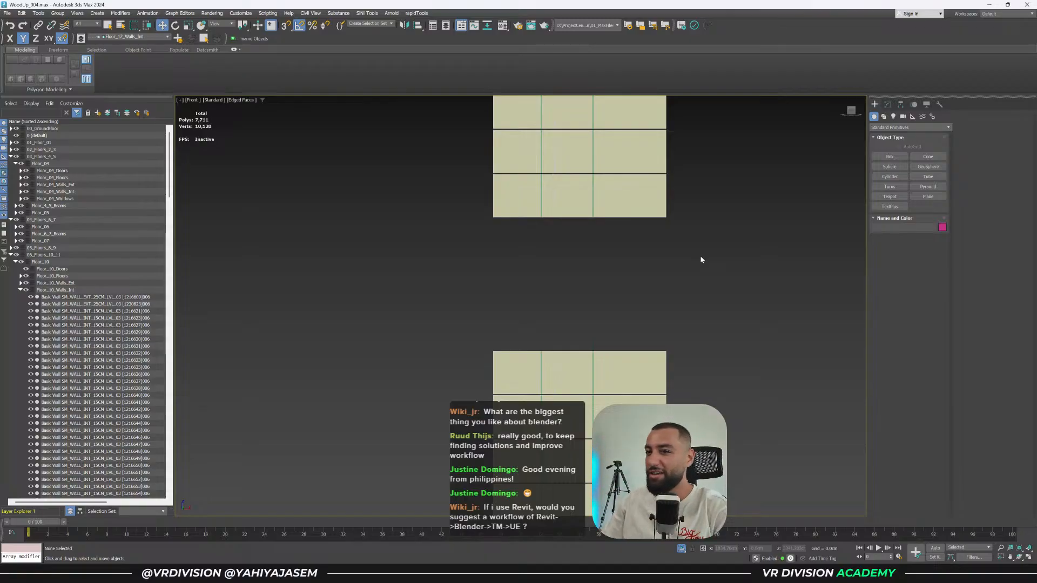
click(20, 290)
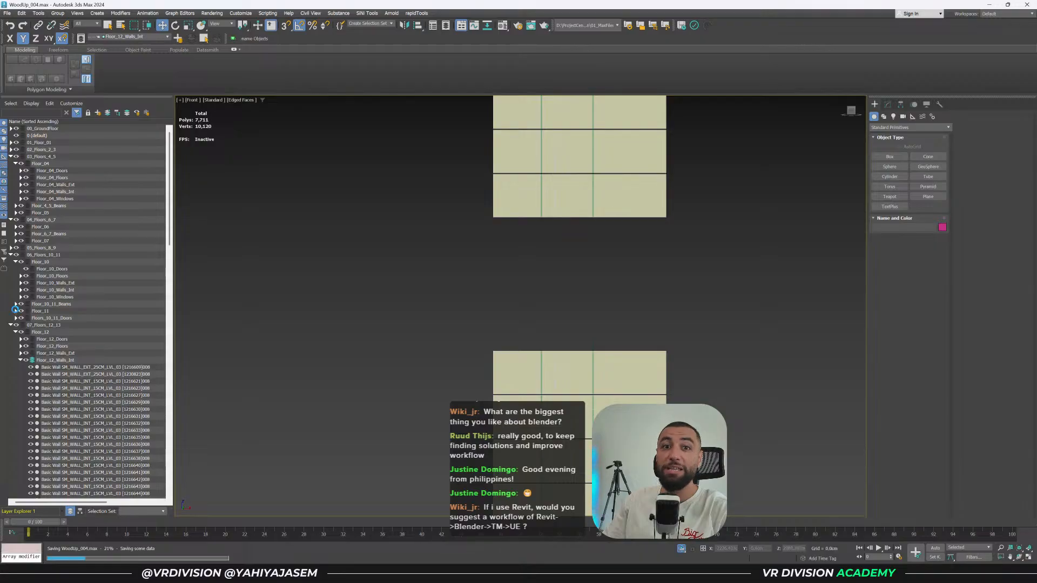
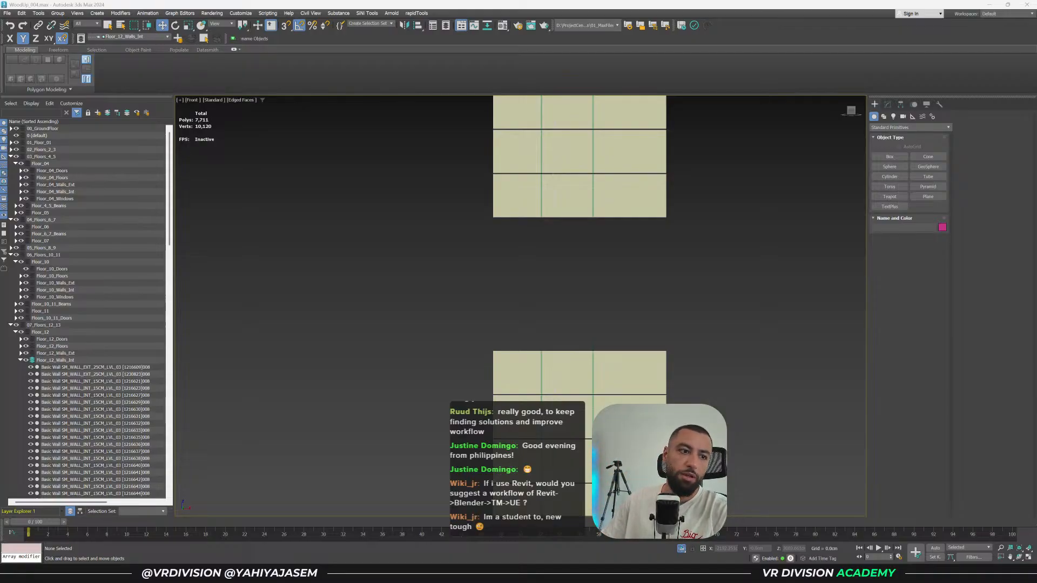
Clear the viewport selection and save the scene.
drag(748, 313, 395, 385)
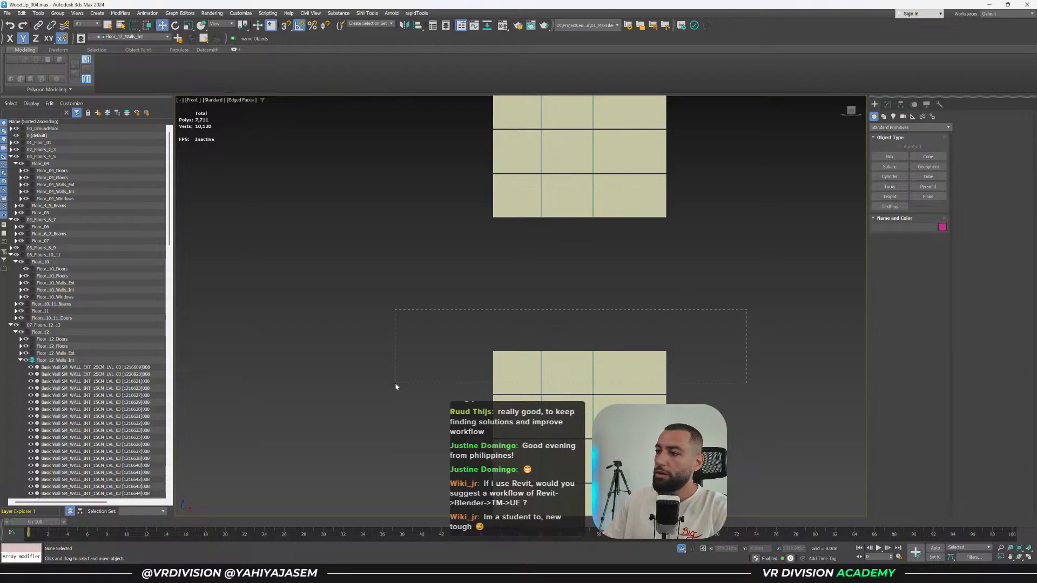
click(396, 385)
key(ctrl+s)
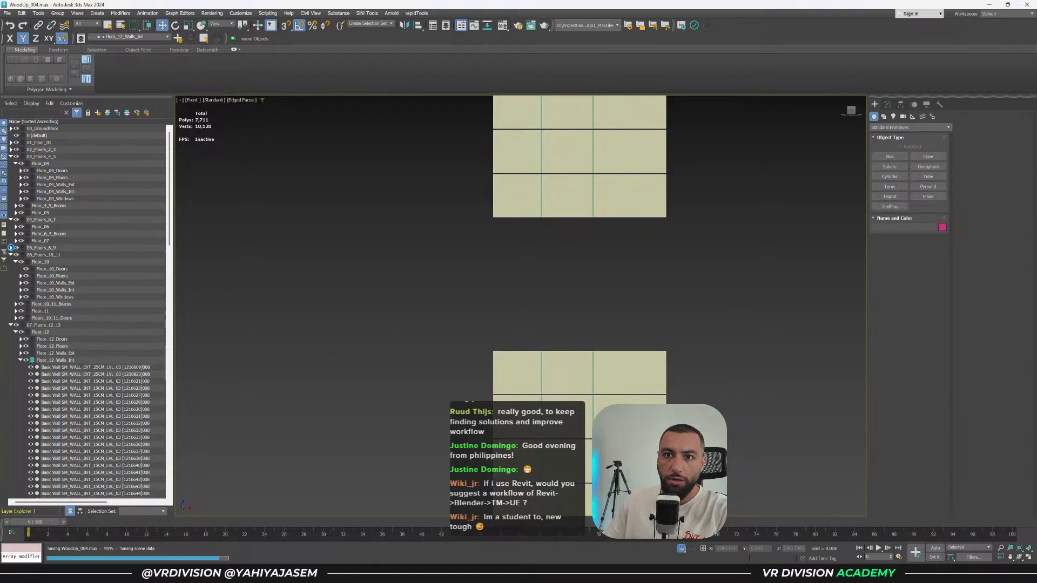
Select all interior walls of Floor_08_Walls_Int and unhide them between the two wall blocks.
click(11, 248)
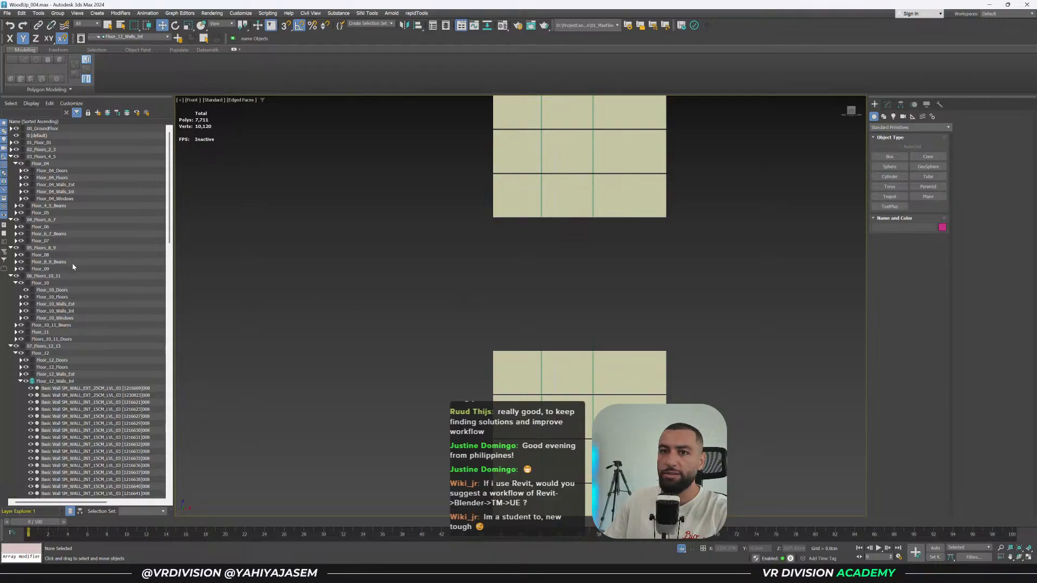
click(16, 255)
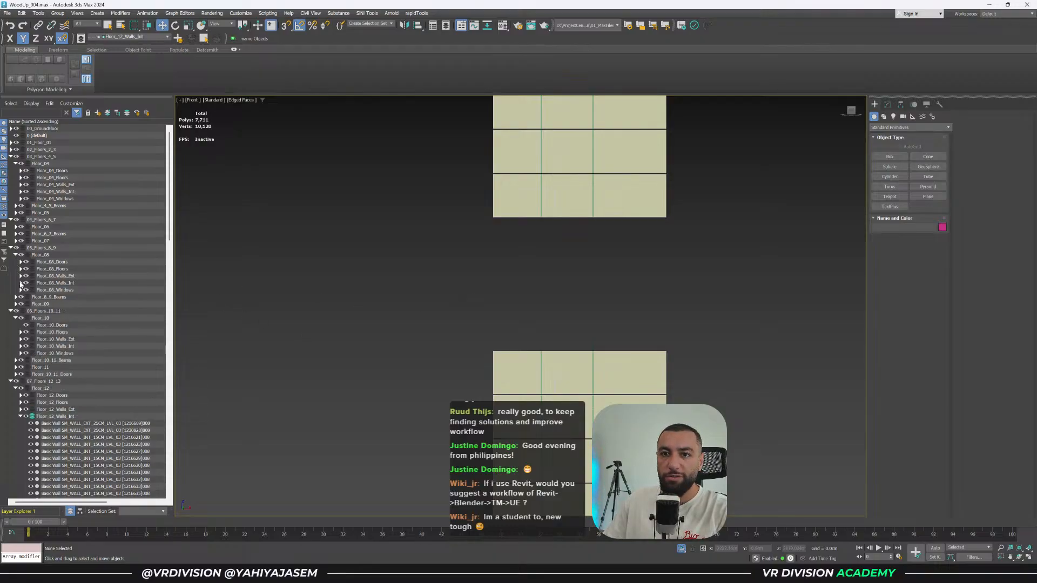
click(20, 283)
double_click(49, 284)
click(31, 296)
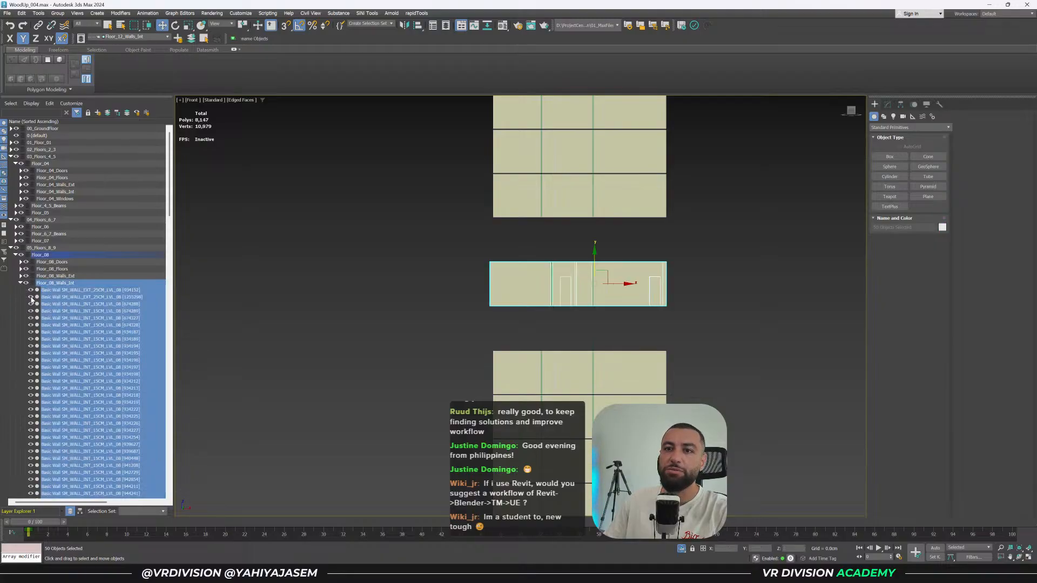
key(z)
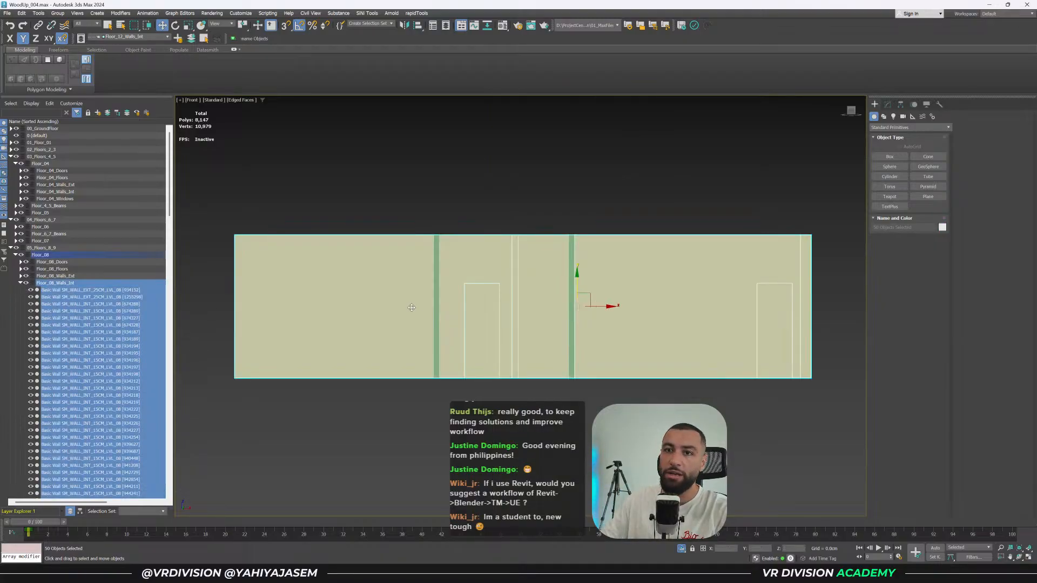
scroll(412, 307, down, 5)
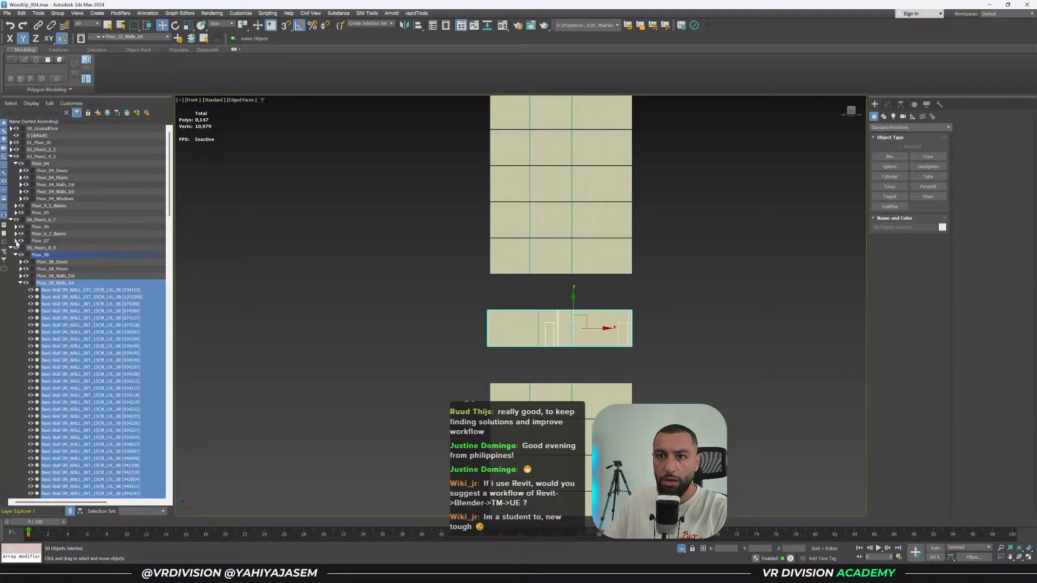
Unhide the imported walls of Floor_07_Walls_Int and isolate them in an angled view.
click(16, 242)
double_click(32, 268)
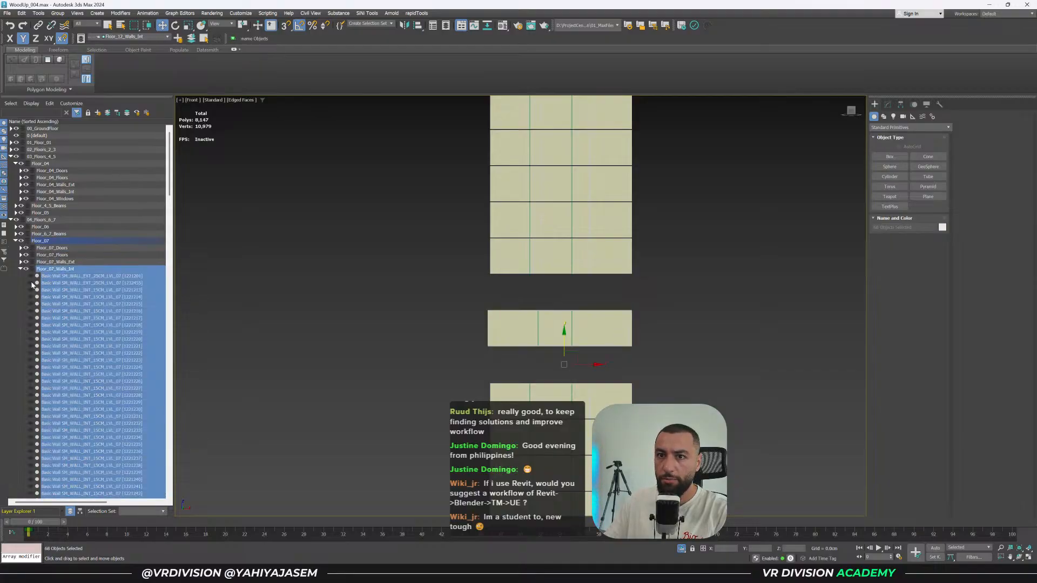
click(31, 283)
alt+middle_drag(460, 382, 556, 411)
scroll(586, 335, up, 3)
key(alt+q)
alt+middle_drag(583, 372, 589, 416)
scroll(588, 417, up, 2)
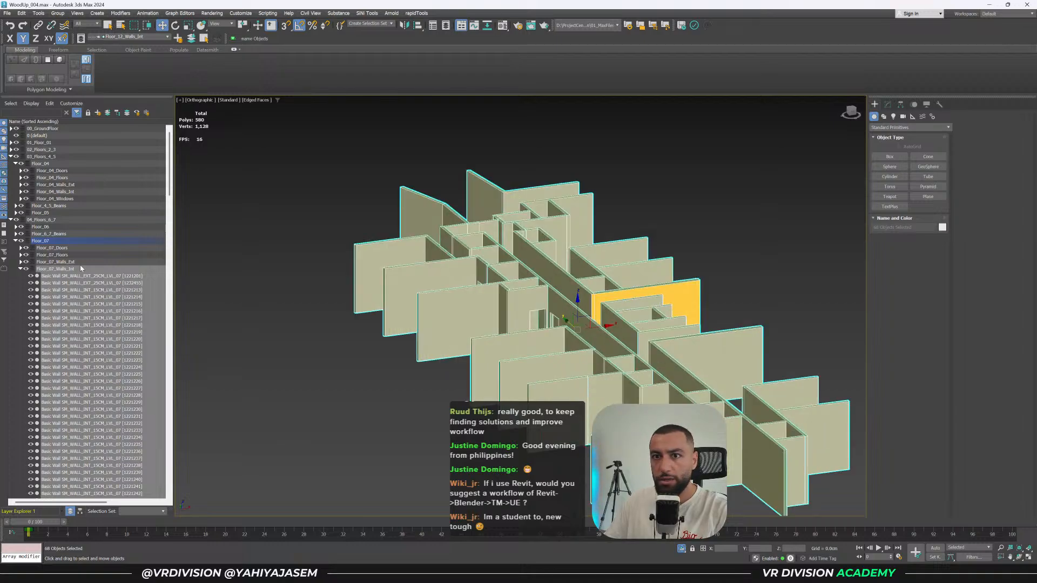
Delete all imported Floor_07_Walls_Int walls except one kept as a height reference, with that layer active.
middle_drag(588, 368, 532, 308)
alt+click(499, 368)
key(Delete)
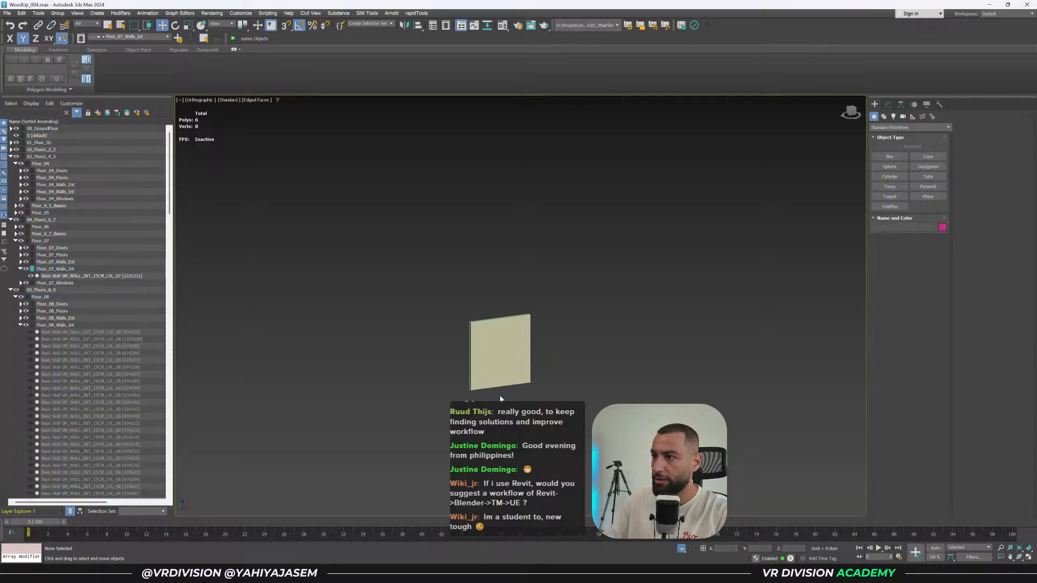
click(506, 359)
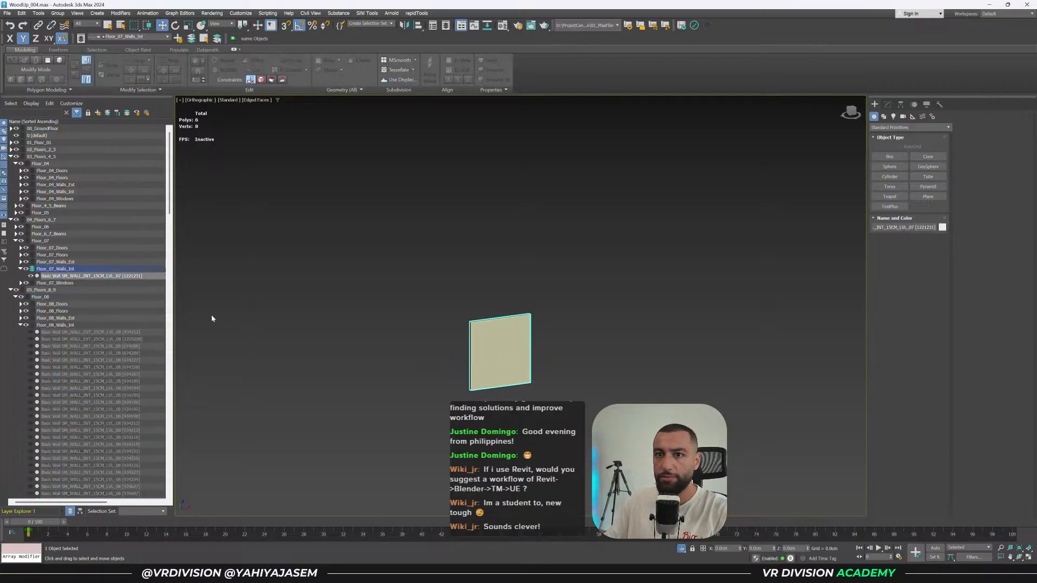
Show the Floor_06_Walls_Int walls in the front view and clone them one storey up as a single set of instances.
click(16, 227)
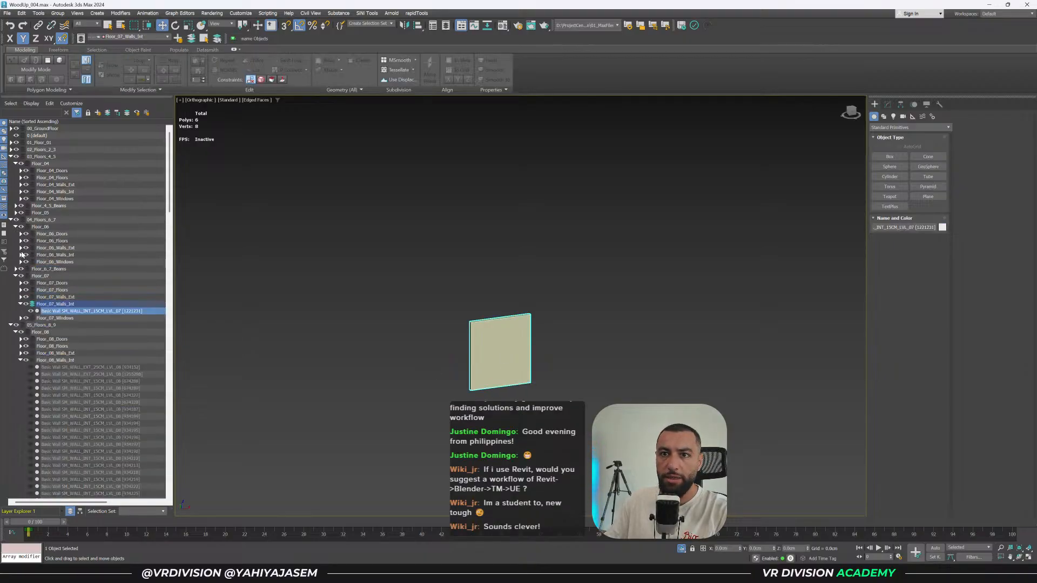
click(21, 255)
double_click(50, 255)
click(31, 269)
key(f)
key(z)
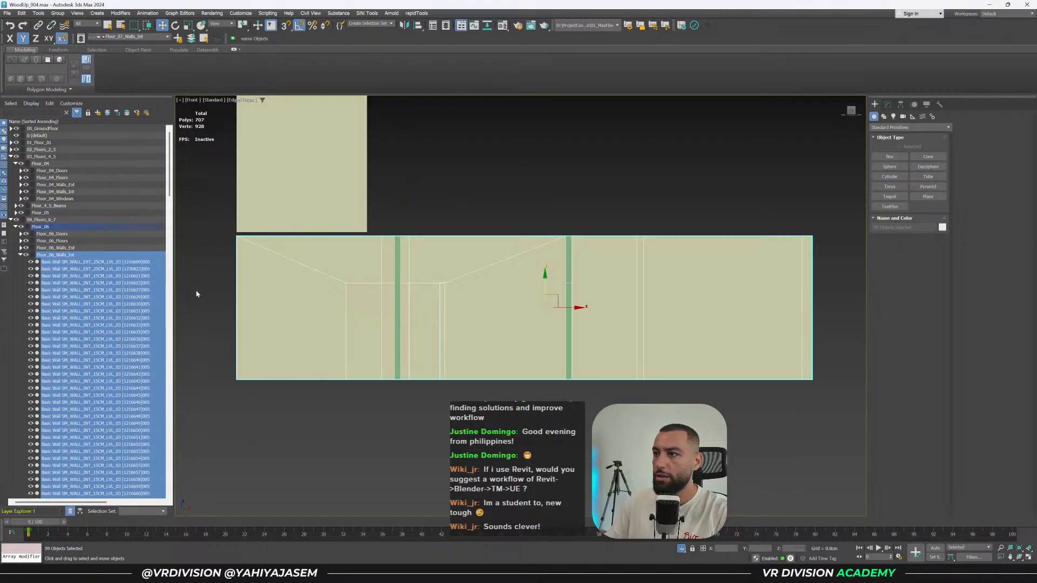
scroll(472, 304, down, 2)
shift+drag(507, 284, 506, 211)
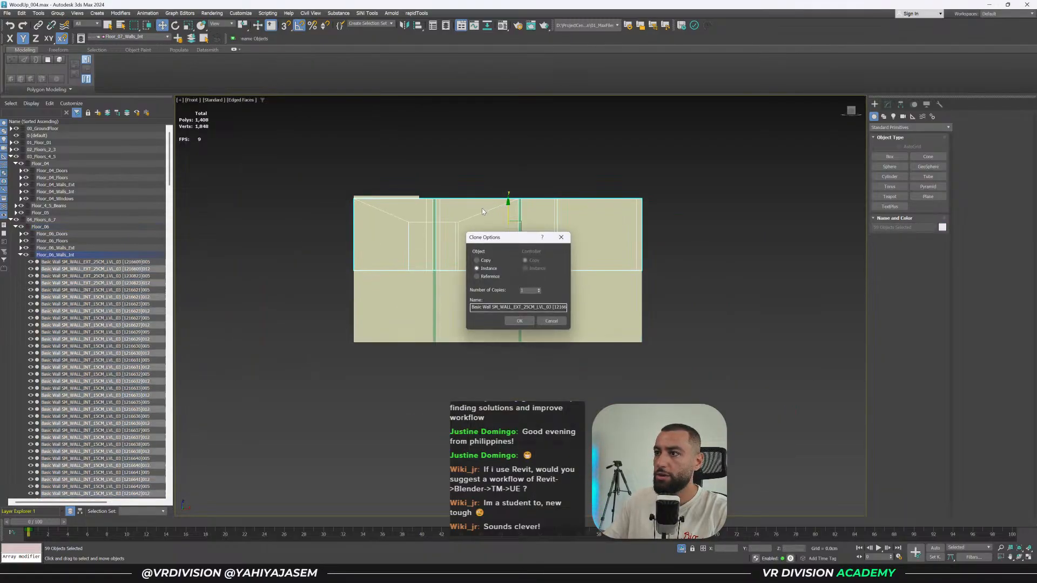
key(Return)
Snap the cloned storey's lower corner to the base of the Floor_07 reference wall and remove that reference wall.
scroll(345, 200, up, 3)
drag(457, 287, 457, 272)
key(s)
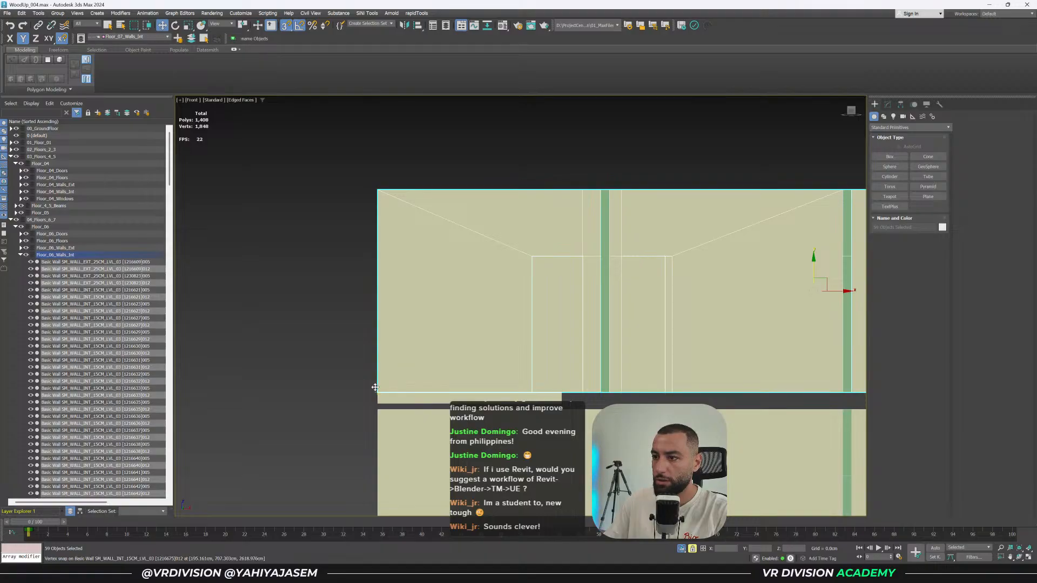
drag(377, 393, 378, 402)
click(559, 199)
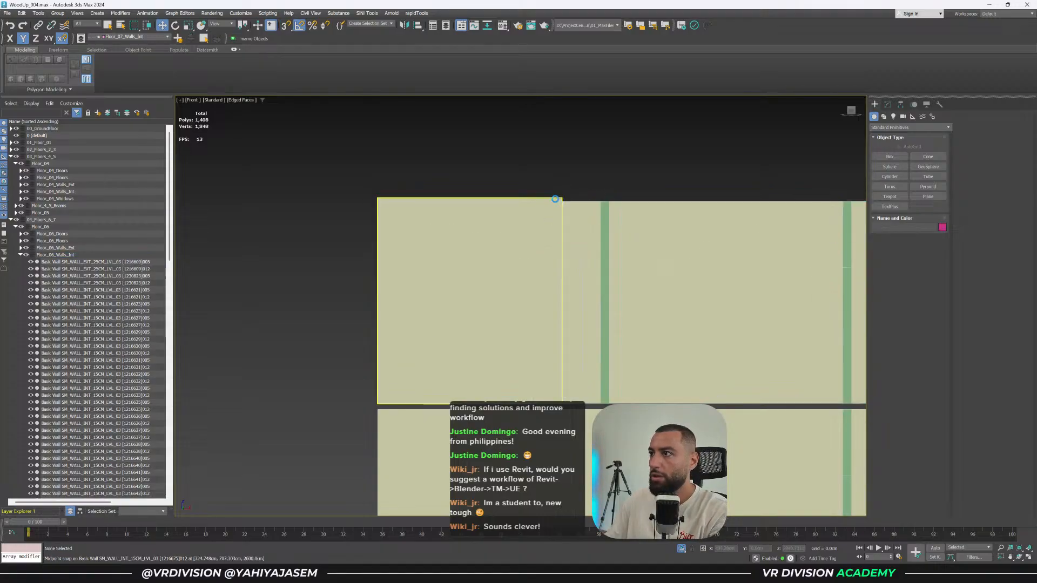
Select all walls in Floor_06_Walls_Int and isolate them in the front view.
key(alt+q)
scroll(573, 206, down, 3)
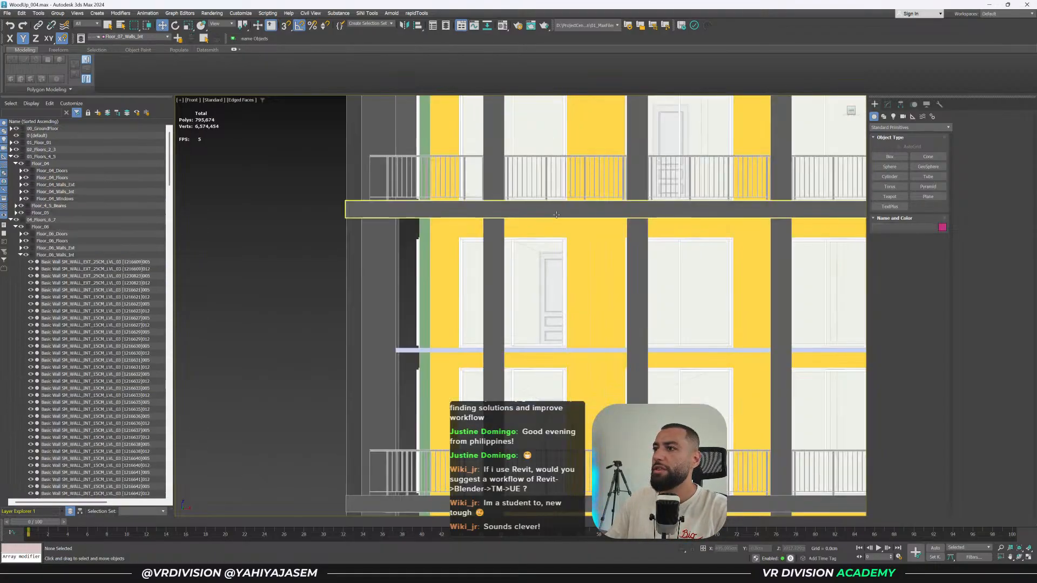
double_click(81, 255)
key(alt+q)
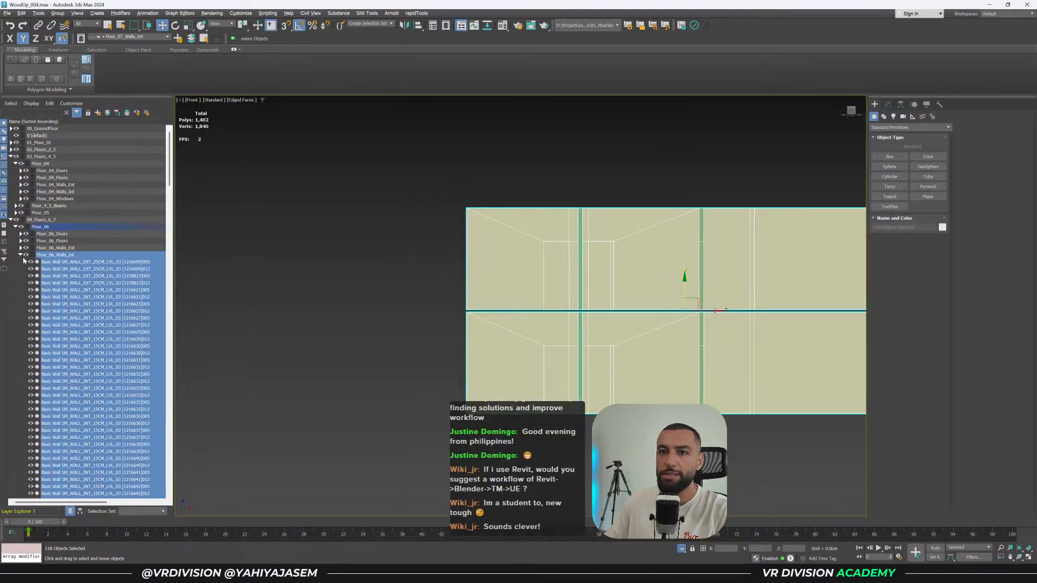
key(z)
Move the upper of the two isolated wall storeys into Floor_07_Walls_Int and save the scene.
drag(727, 205, 305, 283)
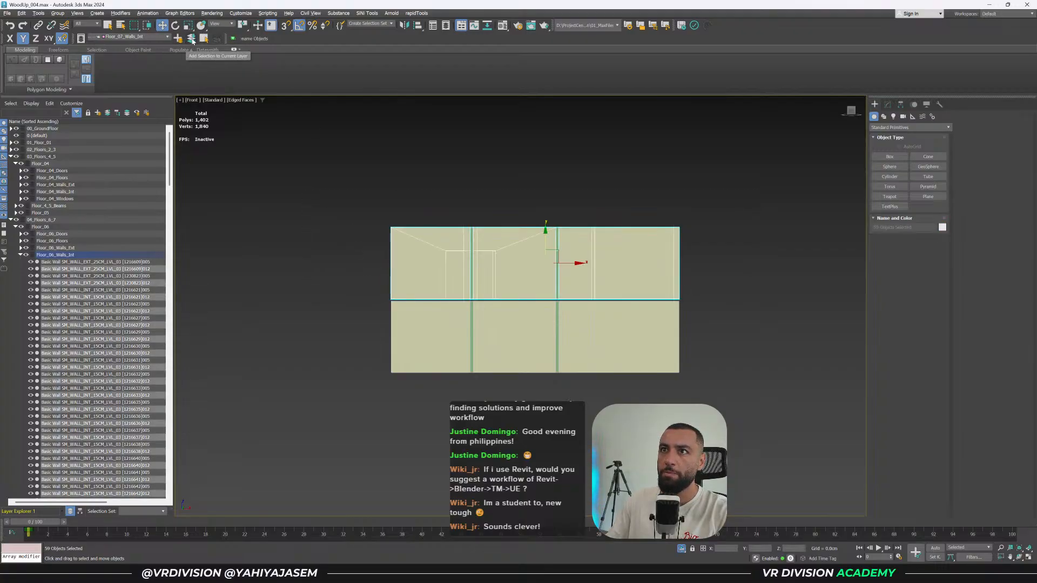
click(191, 39)
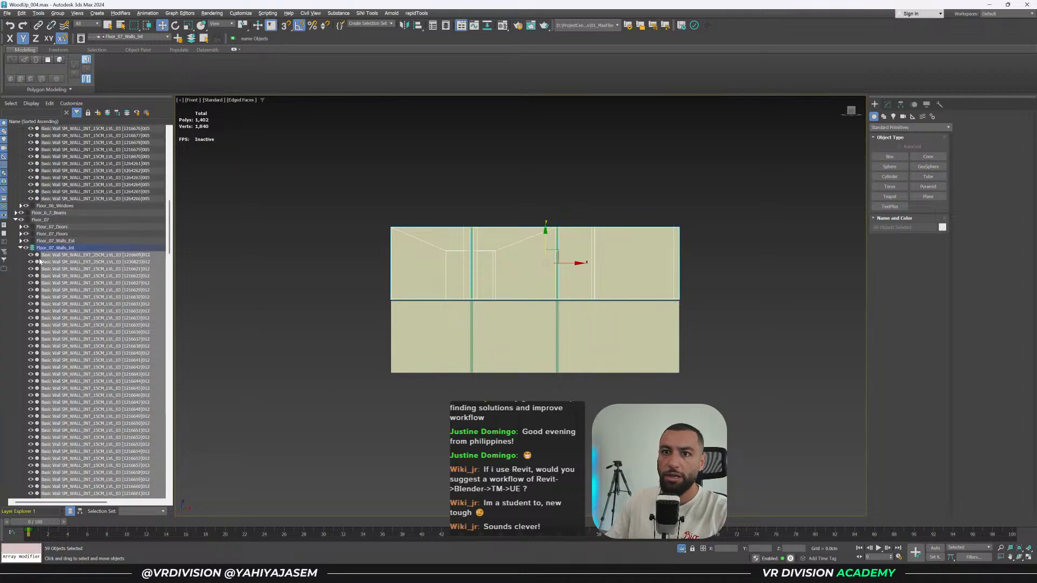
click(335, 249)
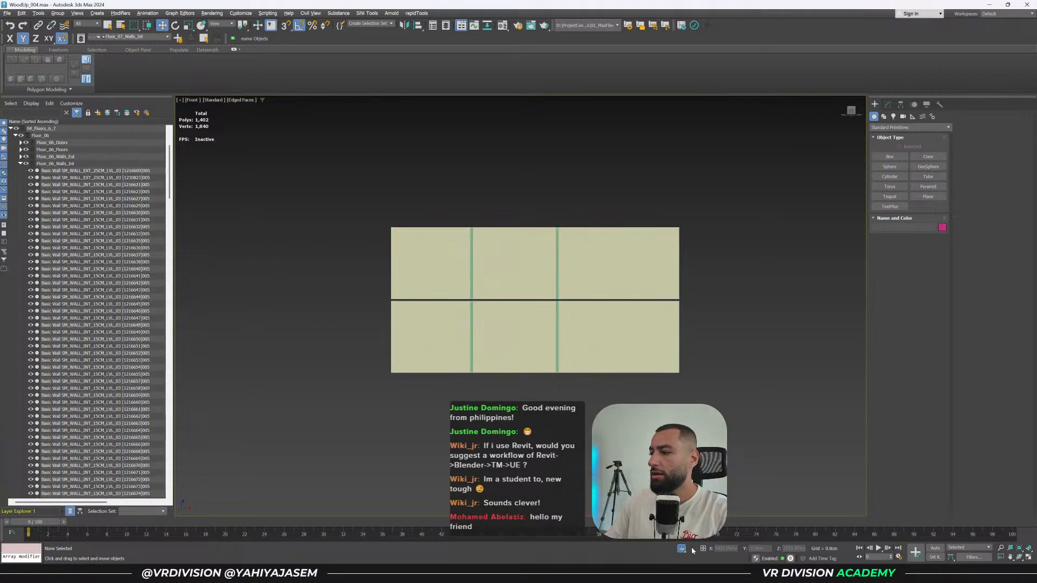
key(p)
key(ctrl+s)
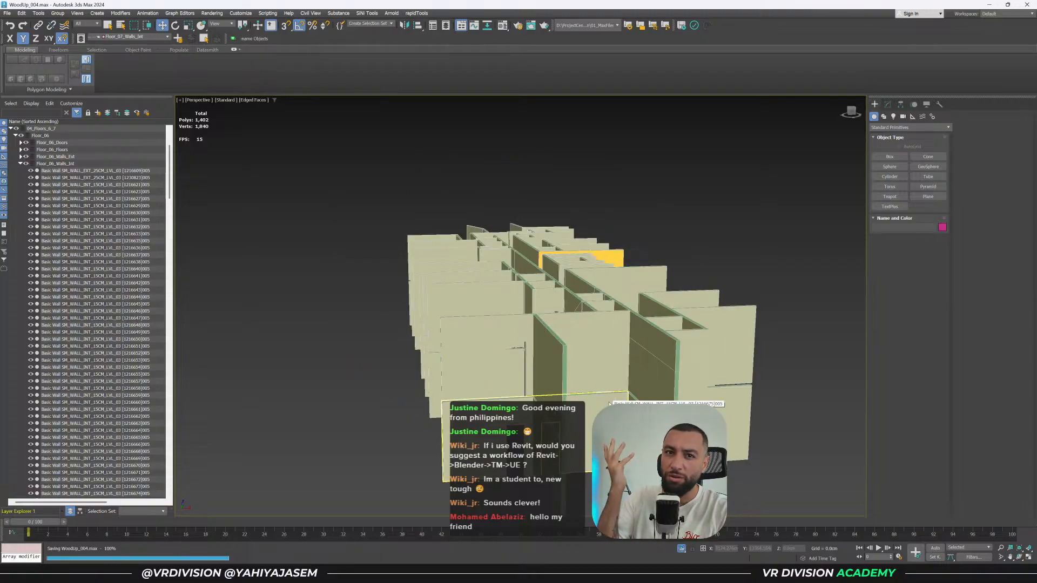
Examine the two wall storeys in perspective, then inspect them within the full building through the facade's large opening.
alt+middle_drag(615, 423, 672, 421)
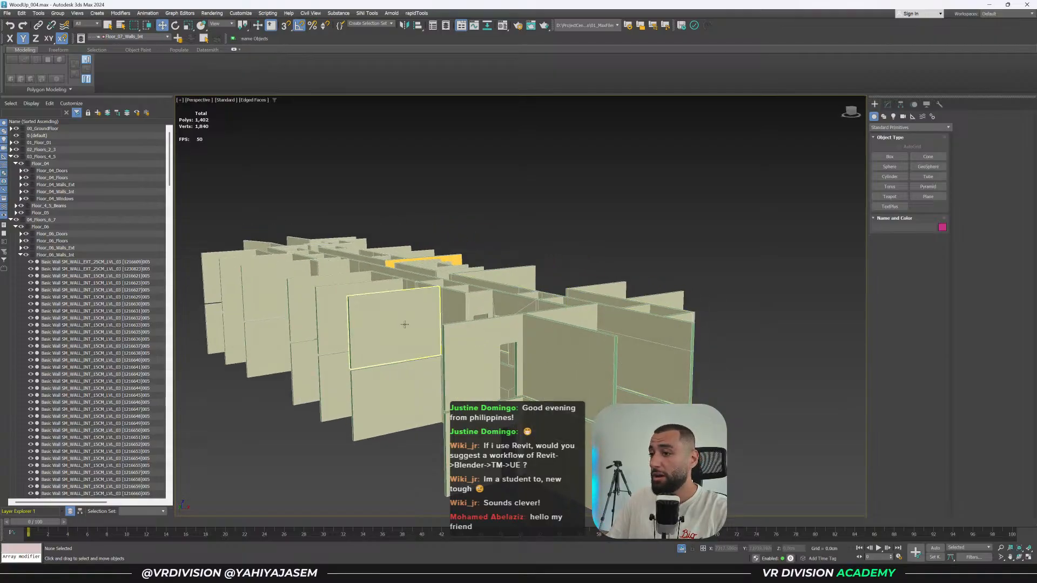
alt+middle_drag(405, 324, 554, 380)
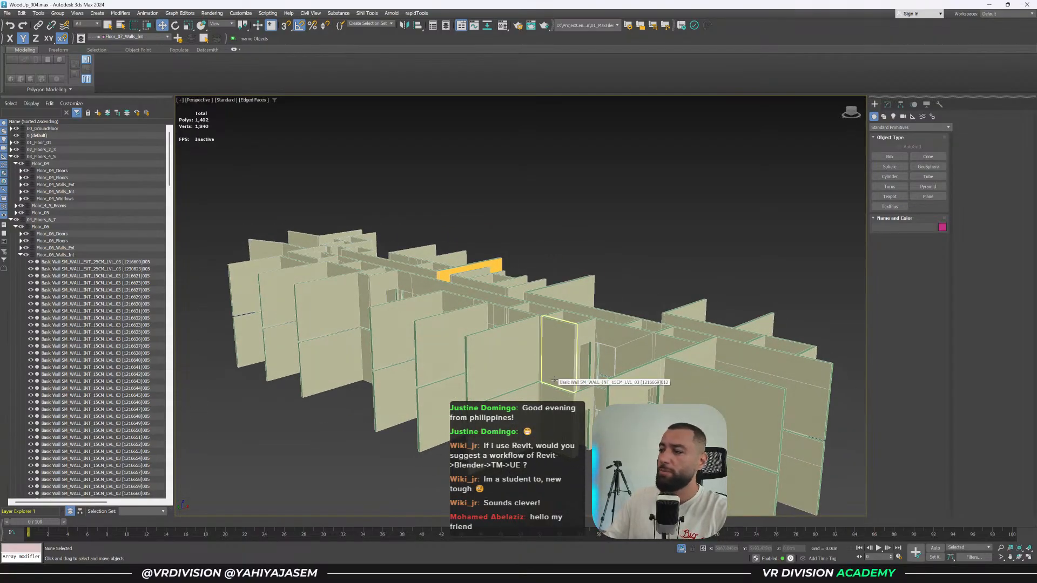
click(681, 549)
scroll(567, 370, down, 3)
scroll(567, 370, down, 3)
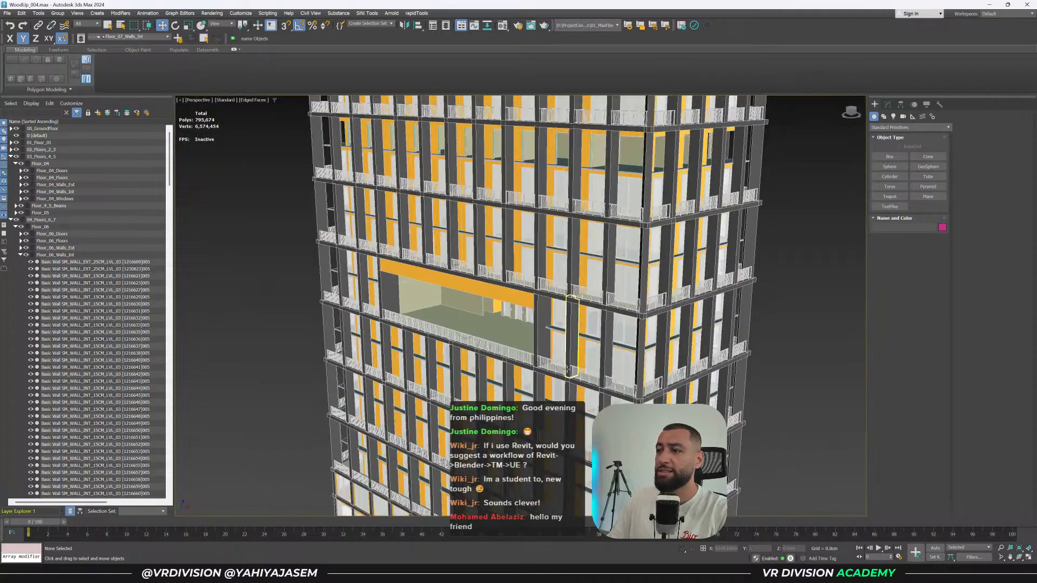
scroll(567, 370, up, 2)
alt+middle_drag(567, 370, 560, 348)
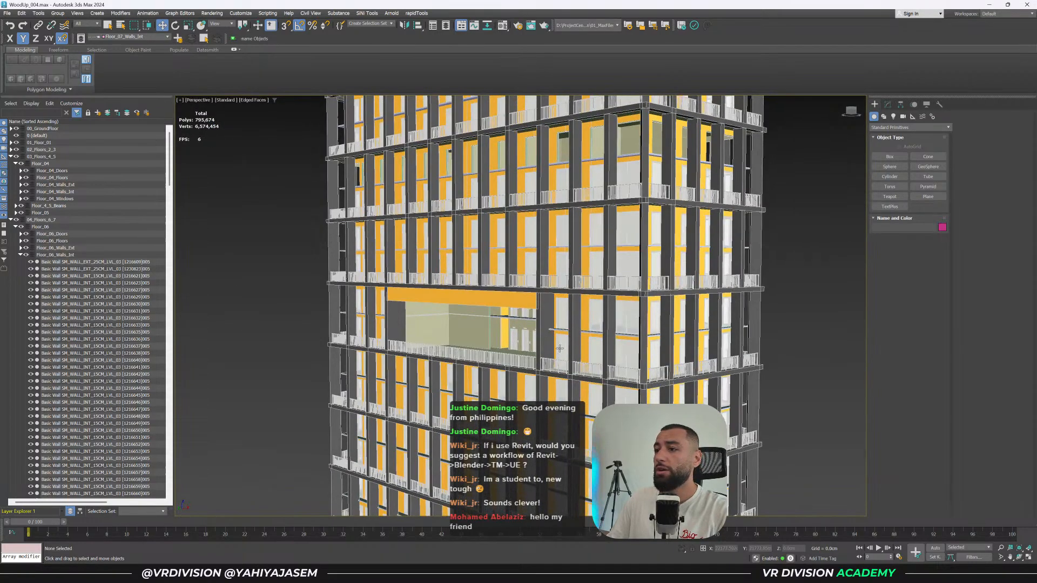
scroll(481, 329, up, 3)
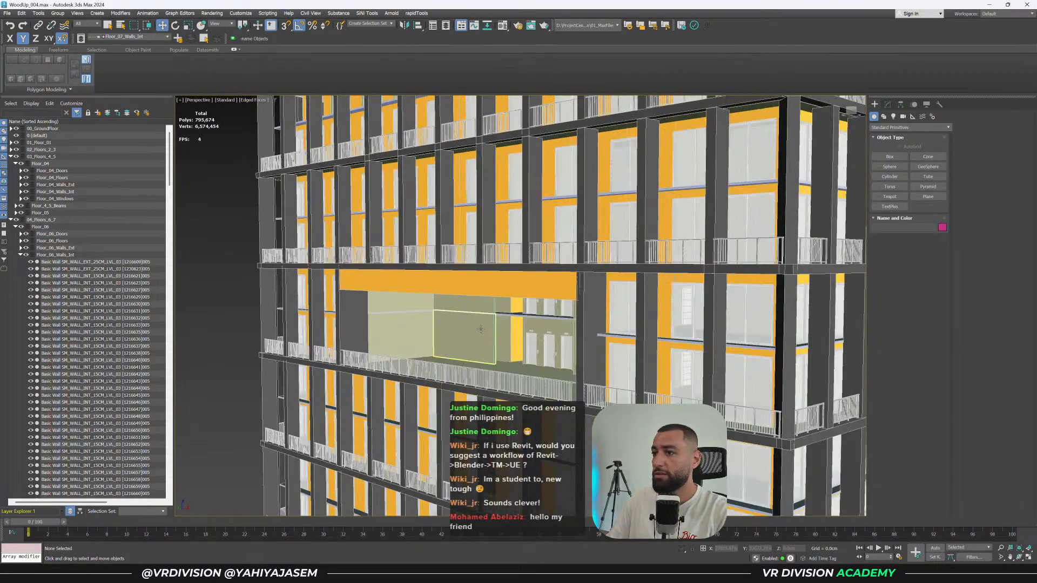
scroll(481, 329, up, 5)
Pick the wall inside the facade opening and isolate all interior walls of its Floor_08_Walls_Int layer.
click(481, 329)
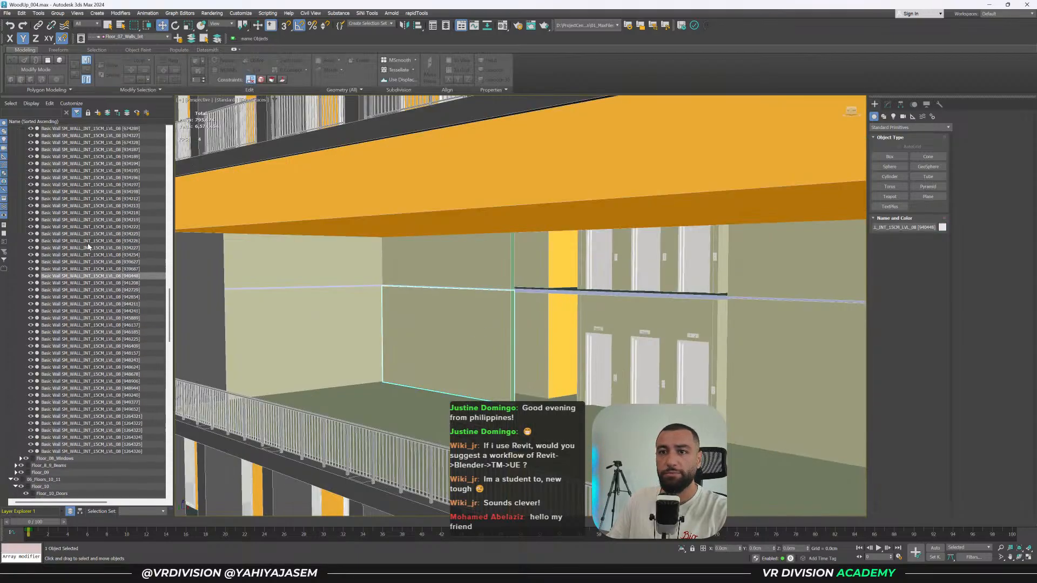
scroll(88, 247, up, 9)
double_click(74, 270)
key(alt+q)
Inspect the isolated Floor_08 interior walls from several angles and try selecting similar objects.
alt+middle_drag(388, 265, 502, 343)
alt+middle_drag(432, 323, 508, 331)
click(467, 354)
alt+middle_drag(416, 338, 675, 275)
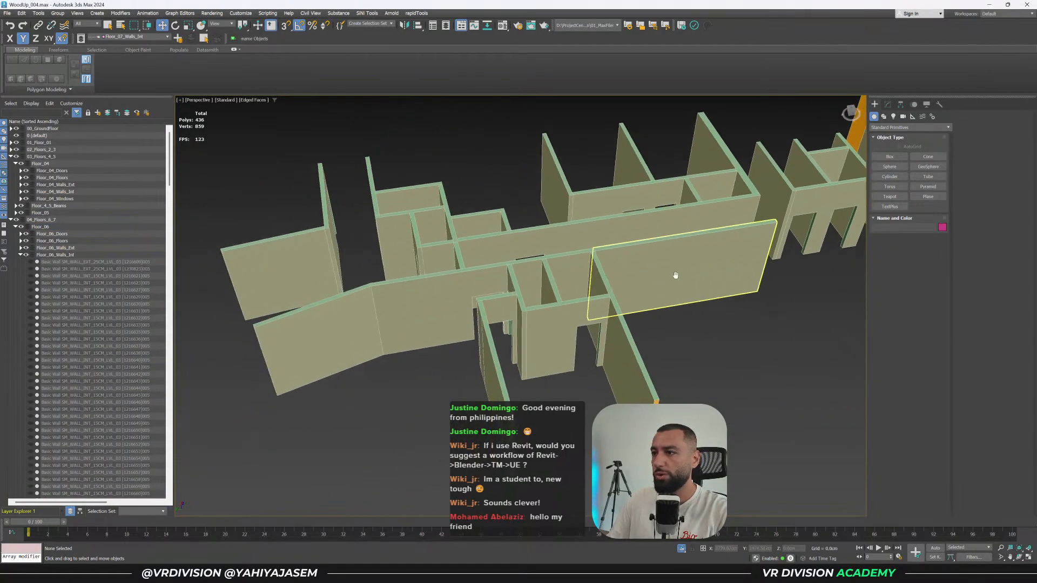
click(478, 315)
alt+middle_drag(477, 315, 679, 263)
key(ctrl+q)
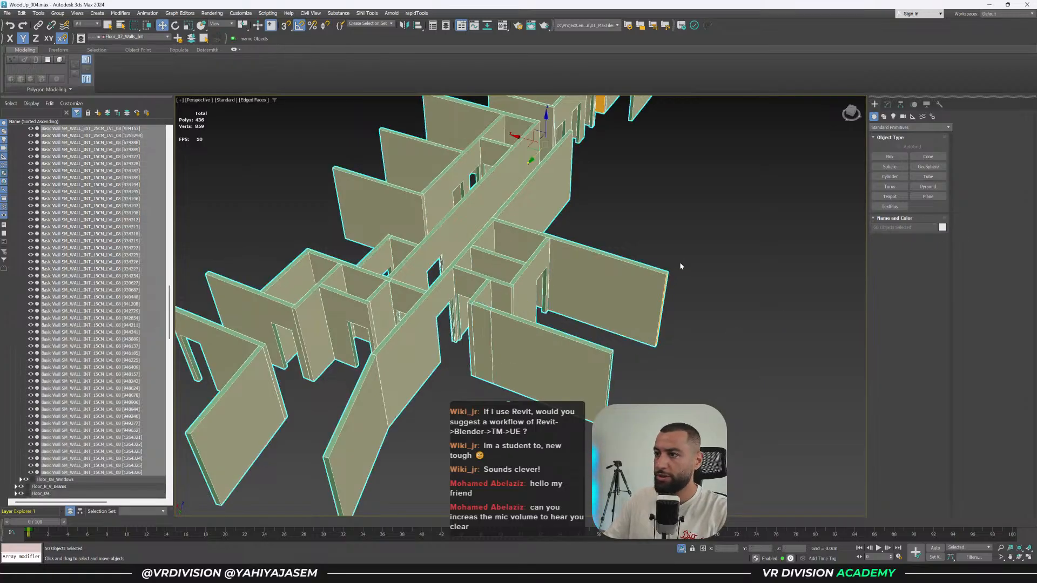
click(680, 266)
Start vertex editing on the short wall stub beside the long wall and select its end vertices in the top view.
click(485, 347)
alt+middle_drag(485, 347, 487, 360)
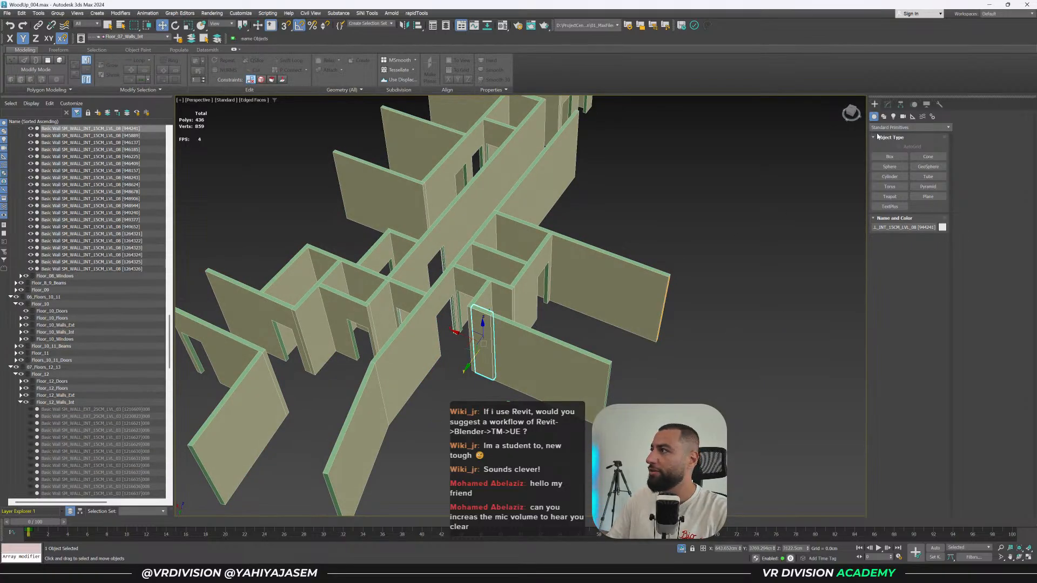
click(888, 105)
key(1)
scroll(575, 307, up, 4)
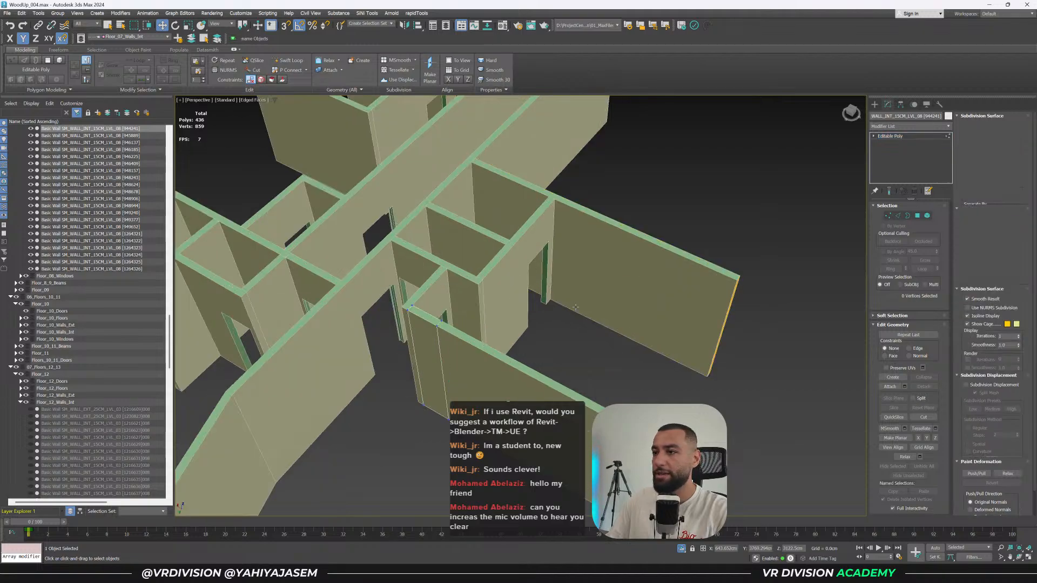
key(t)
scroll(504, 192, up, 5)
scroll(503, 189, up, 4)
drag(467, 203, 334, 302)
Stretch the stub's selected vertices with snapping to the far end of the adjoining long wall.
scroll(335, 300, down, 2)
middle_drag(335, 301, 651, 252)
scroll(581, 275, down, 3)
drag(672, 246, 397, 295)
key(s)
key(s)
key(1)
Delete the redundant long wall overlapped by the stretched wall.
click(516, 201)
click(562, 280)
key(Delete)
Inspect the remaining Floor_08 interior walls along the storey for other split or redundant wall pieces.
scroll(600, 312, down, 4)
middle_drag(599, 312, 587, 212)
middle_drag(586, 211, 549, 304)
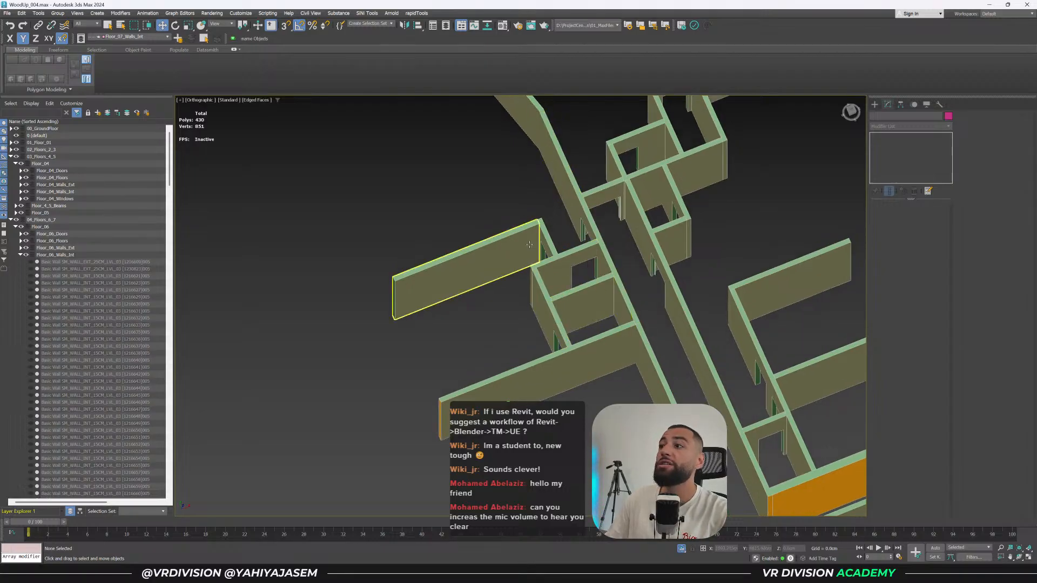
middle_drag(689, 162, 601, 226)
middle_drag(665, 144, 603, 224)
middle_drag(600, 325, 557, 217)
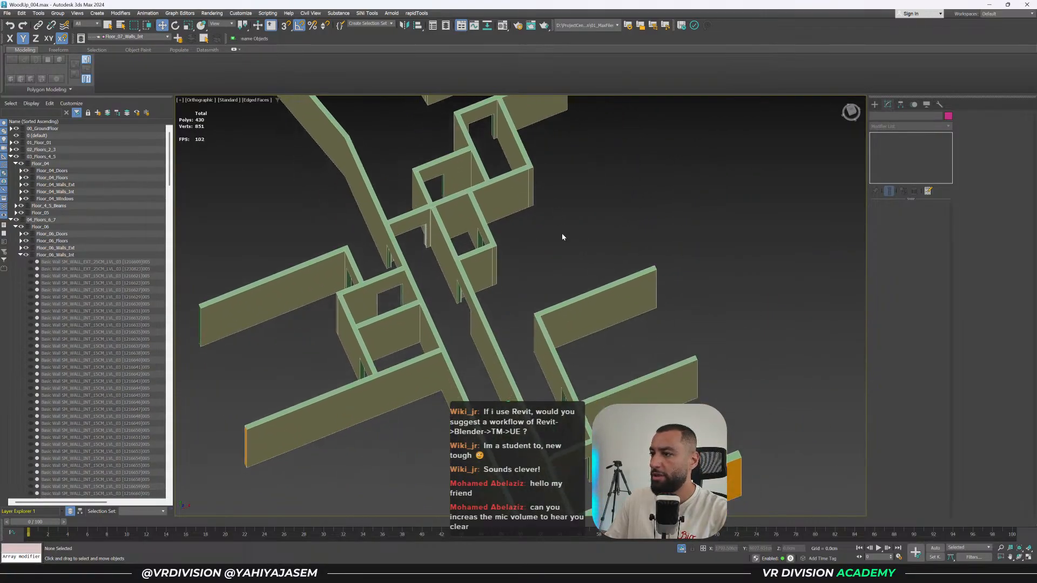
alt+middle_drag(581, 397, 582, 302)
middle_drag(669, 391, 580, 214)
middle_drag(635, 364, 569, 250)
scroll(595, 346, up, 2)
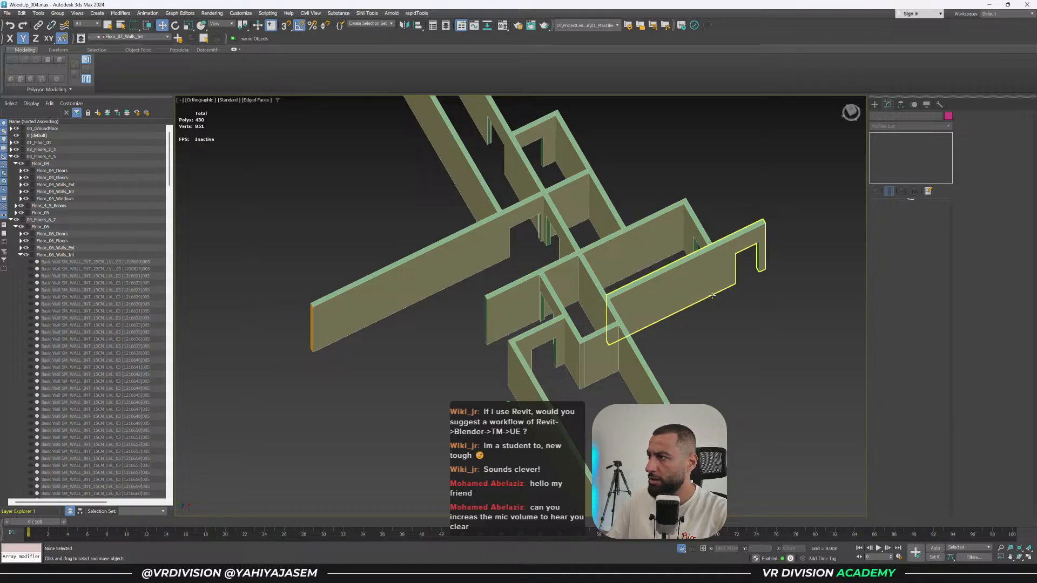
Examine the corridor walls and both wings of the storey for long walls split into collinear pieces.
scroll(676, 339, down, 4)
alt+middle_drag(676, 339, 699, 324)
middle_drag(545, 165, 531, 302)
scroll(606, 260, up, 3)
middle_drag(606, 261, 543, 347)
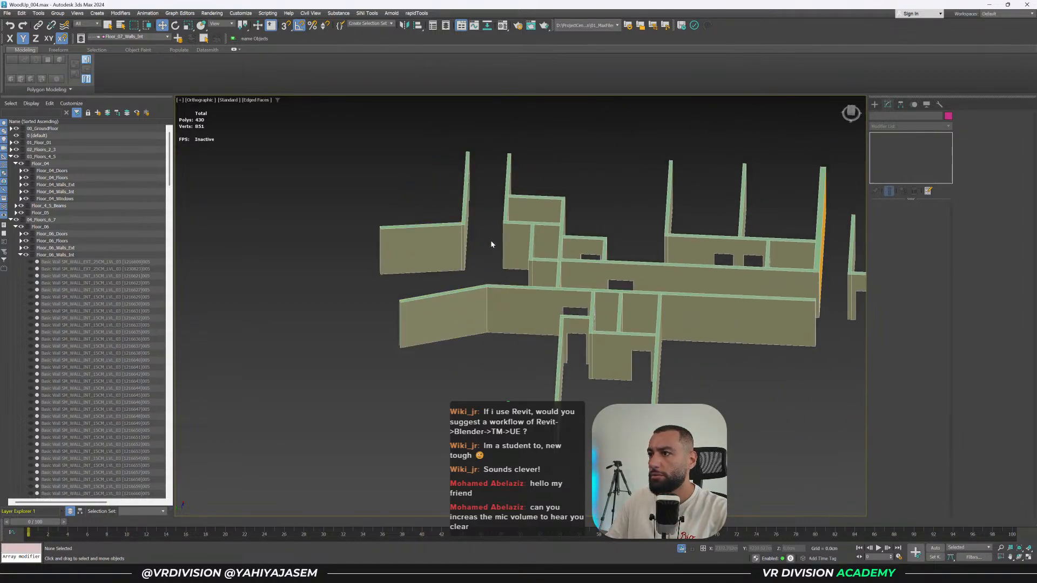
alt+middle_drag(483, 246, 482, 285)
click(463, 318)
click(509, 274)
scroll(510, 274, up, 5)
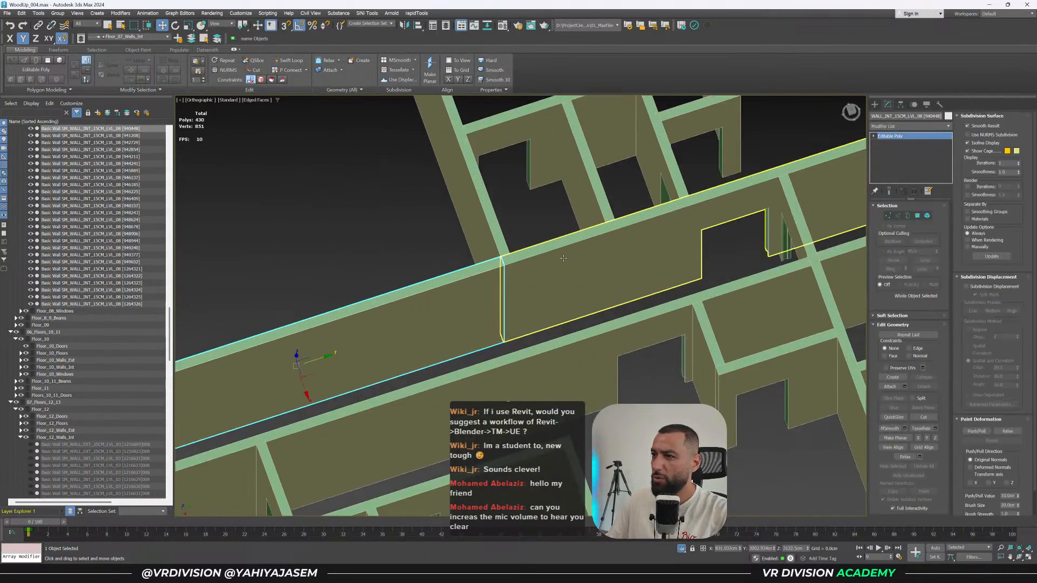
scroll(561, 262, down, 5)
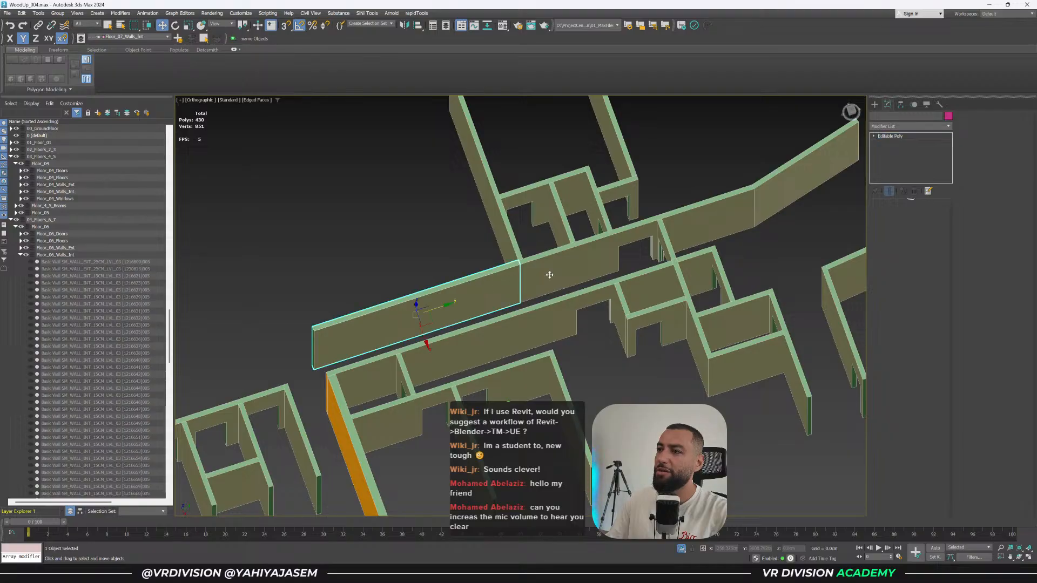
ctrl+click(549, 275)
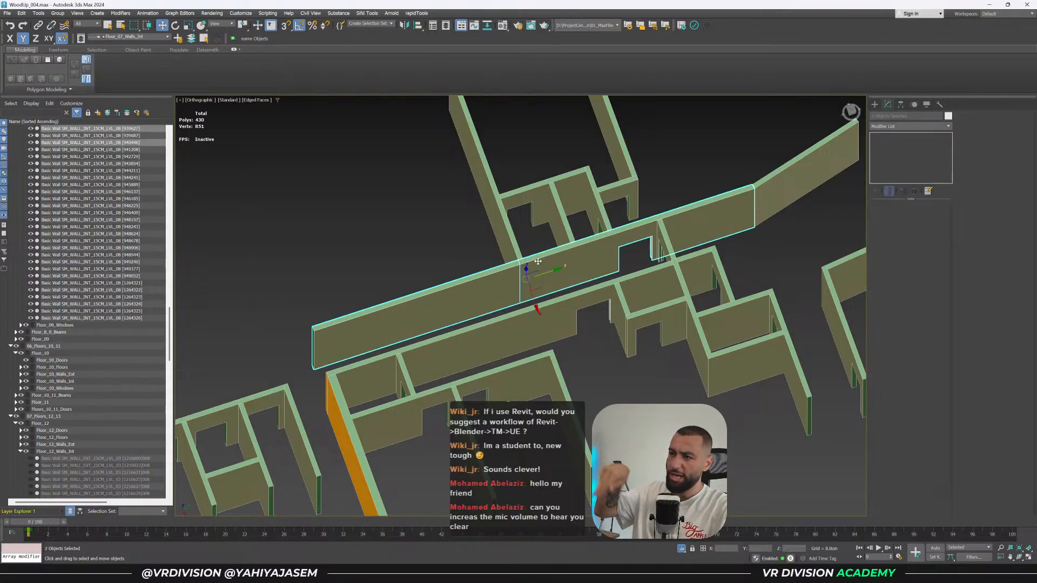
scroll(538, 263, down, 3)
middle_drag(483, 324, 590, 316)
click(598, 236)
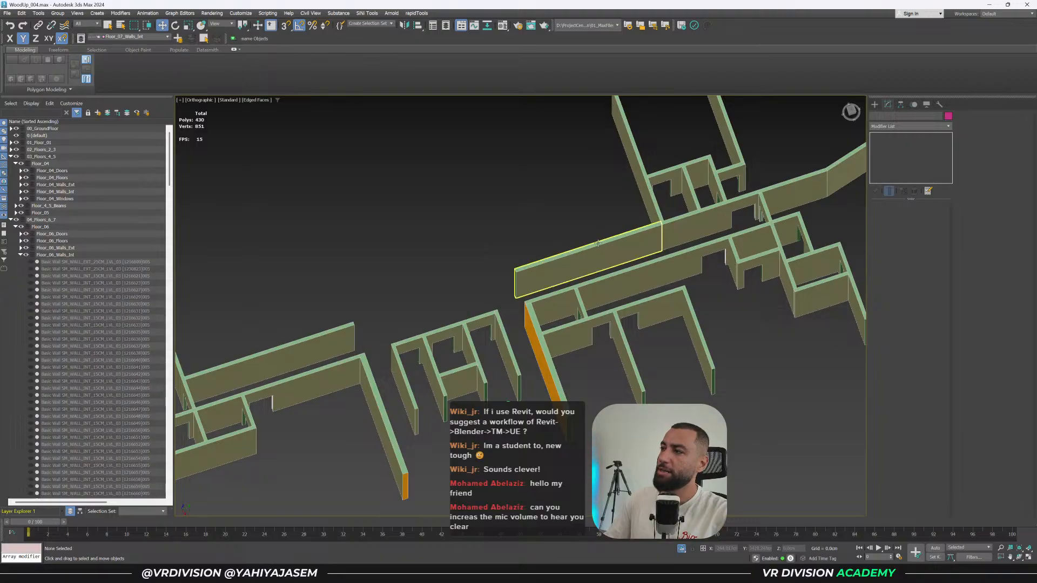
middle_drag(423, 287, 640, 174)
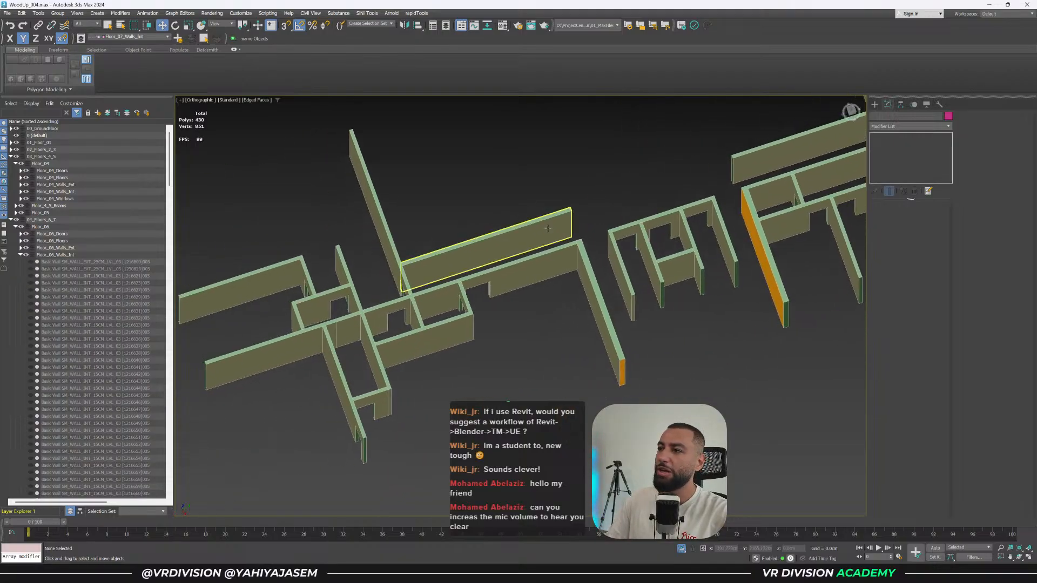
middle_drag(349, 333, 475, 294)
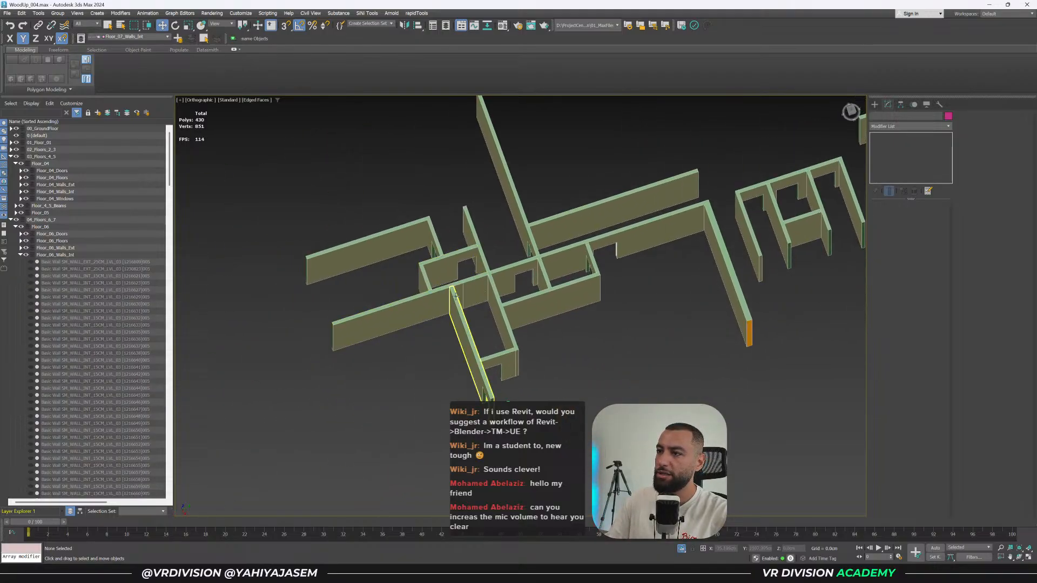
scroll(463, 293, up, 3)
Select the long wall and its short collinear neighbour and add an Edit Poly modifier to both.
click(452, 287)
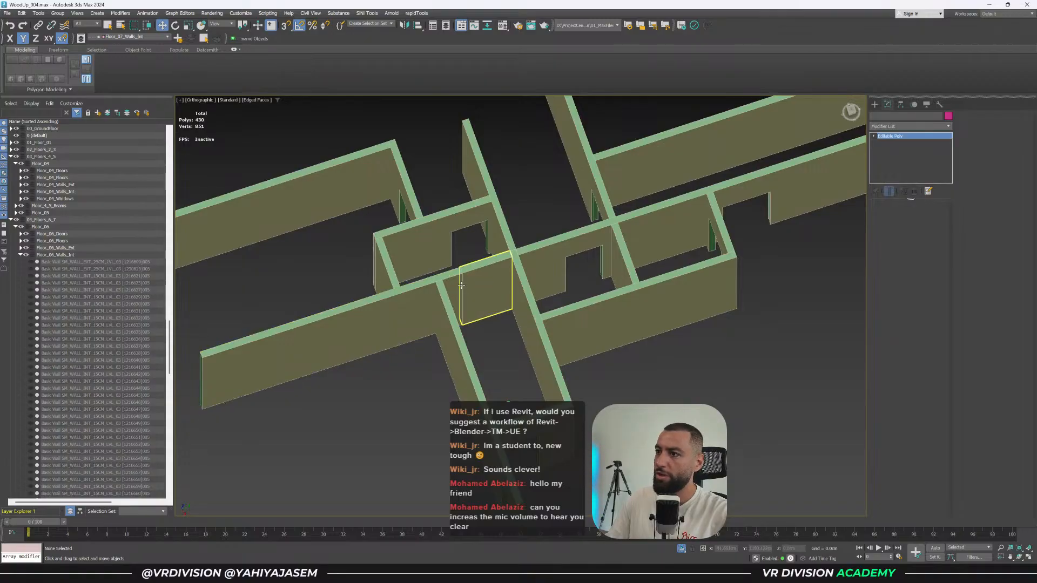
mouse_move(451, 286)
alt+middle_down()
mouse_move(469, 287)
mouse_move(454, 294)
alt+middle_up()
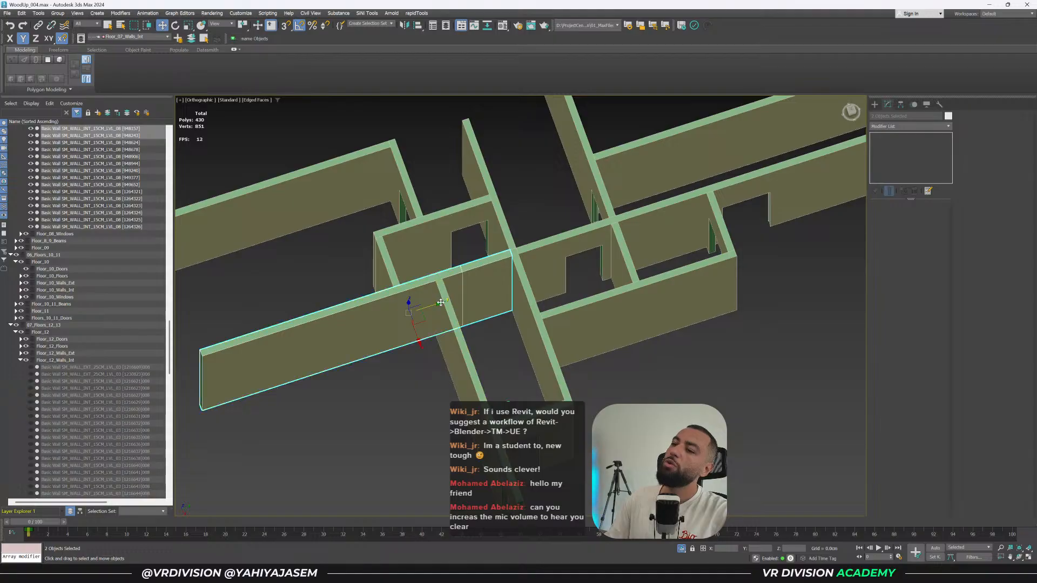
click(486, 330)
click(484, 298)
middle_drag(502, 297, 532, 287)
ctrl+click(512, 272)
click(909, 126)
text(ed)
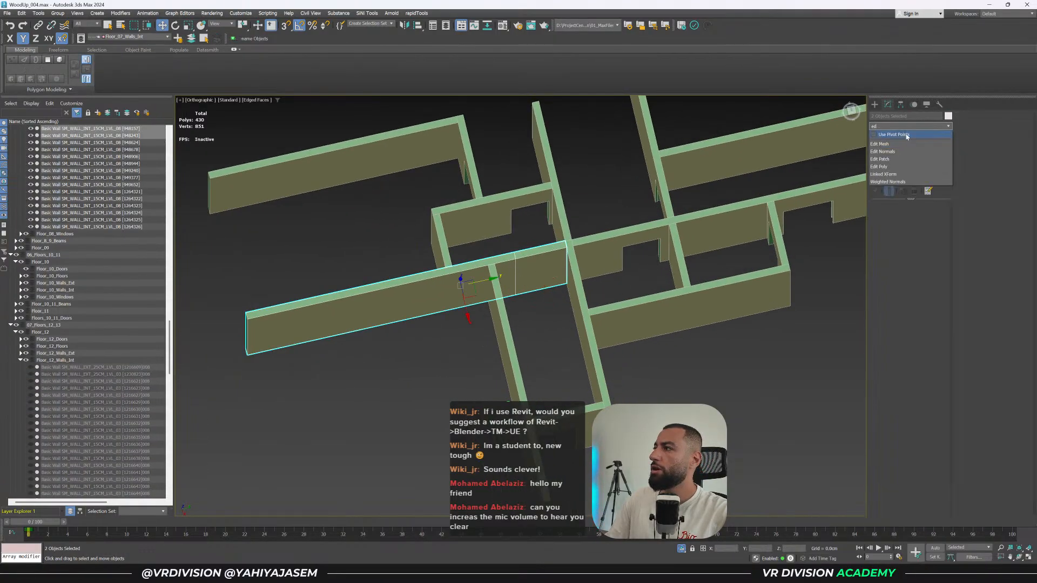
click(885, 167)
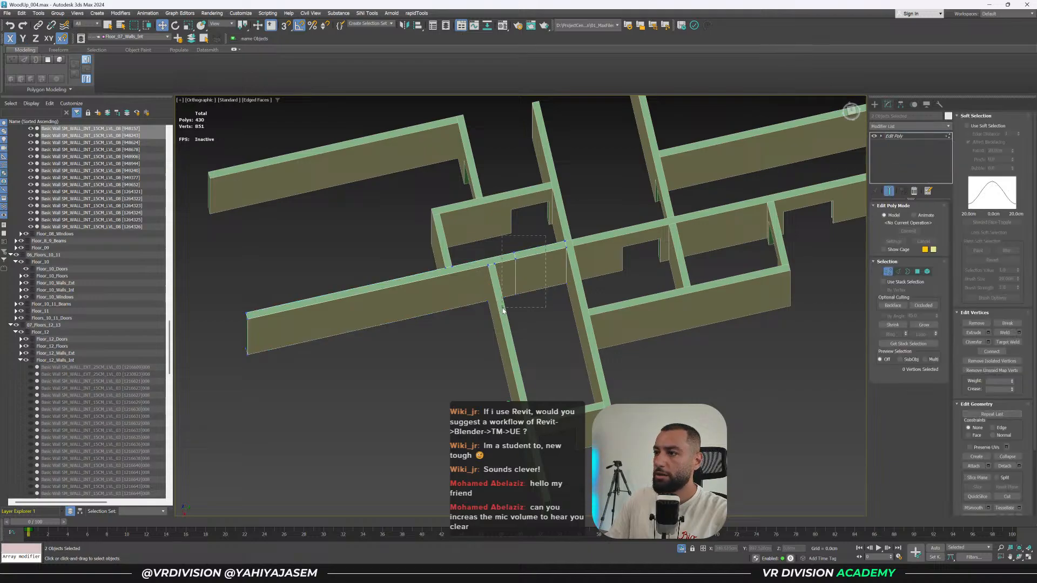
Try to move the two walls' meeting end vertices to the adjoining partition corner with snapping.
key(s)
drag(460, 272, 448, 268)
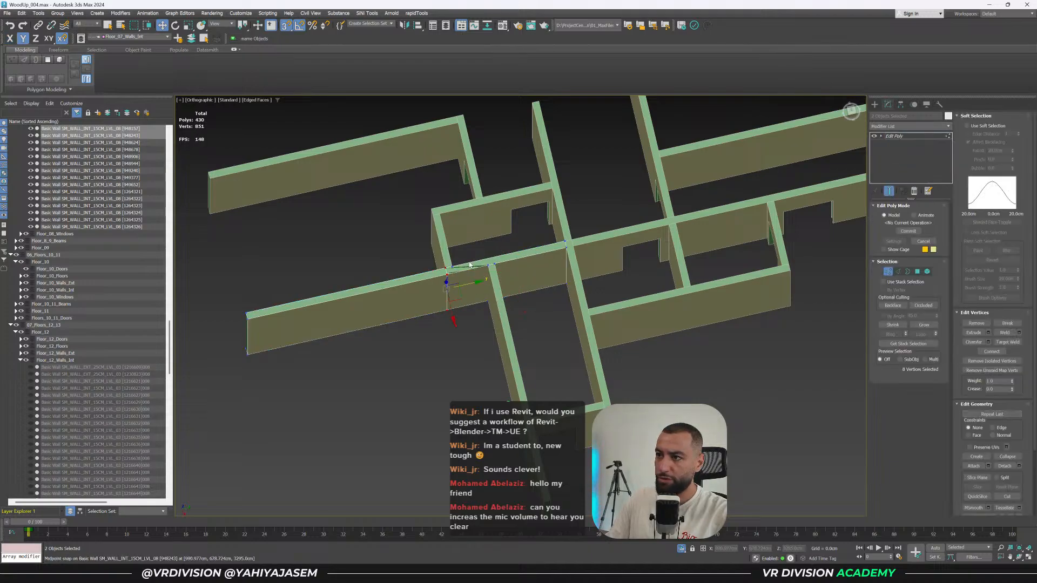
click(895, 137)
Stretch the short piece's end vertices with snapping to the far end of the collinear long wall.
click(555, 309)
click(547, 275)
key(1)
drag(528, 236, 524, 256)
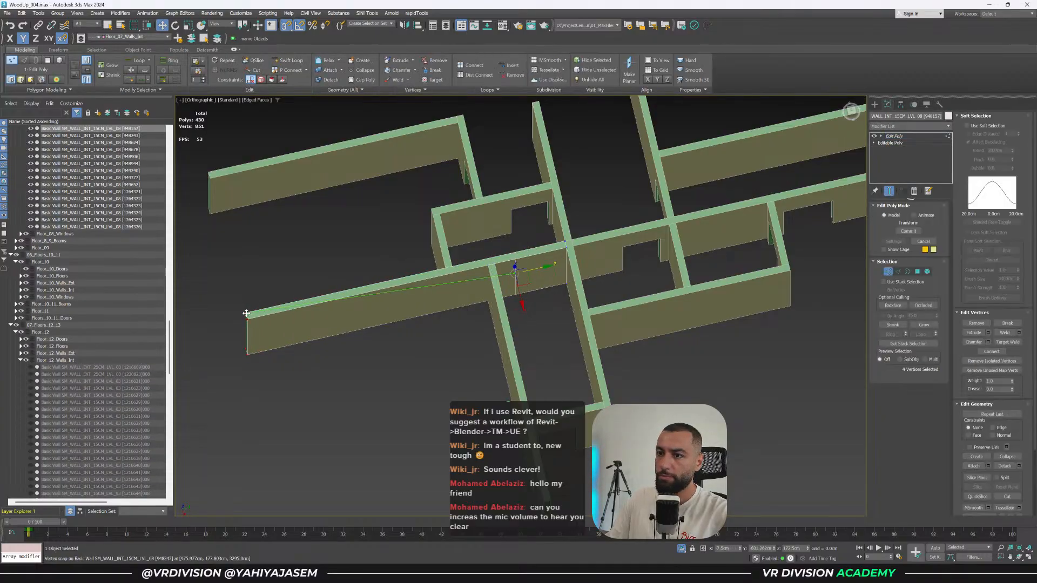
key(1)
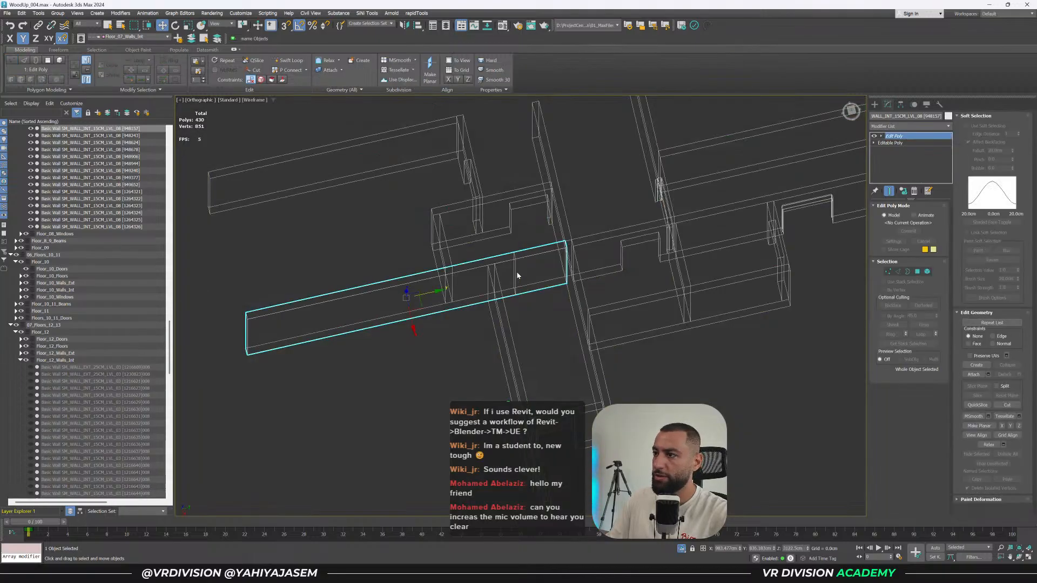
Delete the long wall covered by the stretched short piece and select the remaining full-length wall.
click(514, 272)
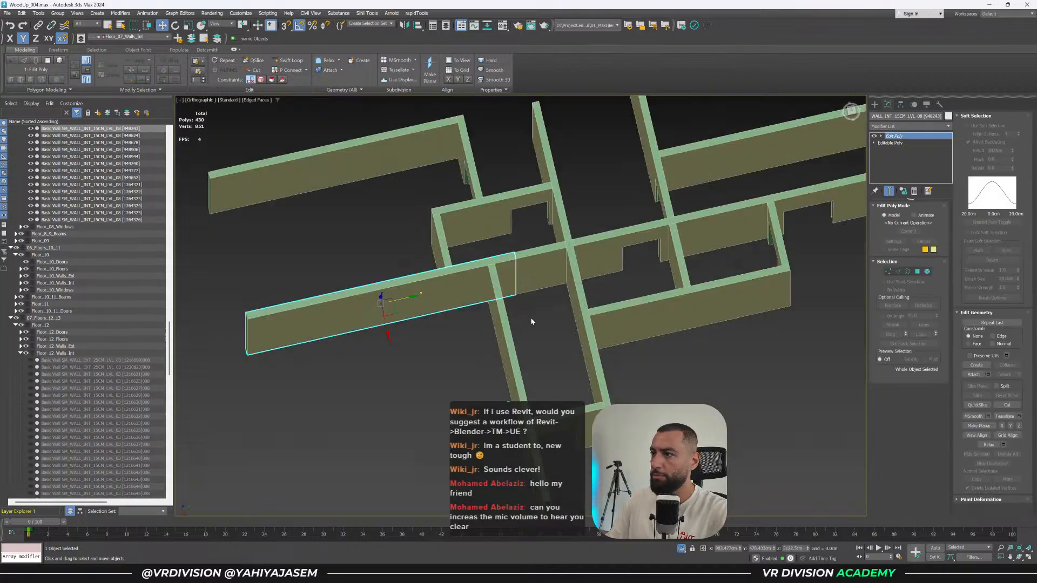
key(Delete)
click(512, 276)
View the full-length wall in perspective and collapse its Edit Poly modifier into an Editable Poly.
alt+middle_drag(512, 277, 532, 239)
key(p)
key(z)
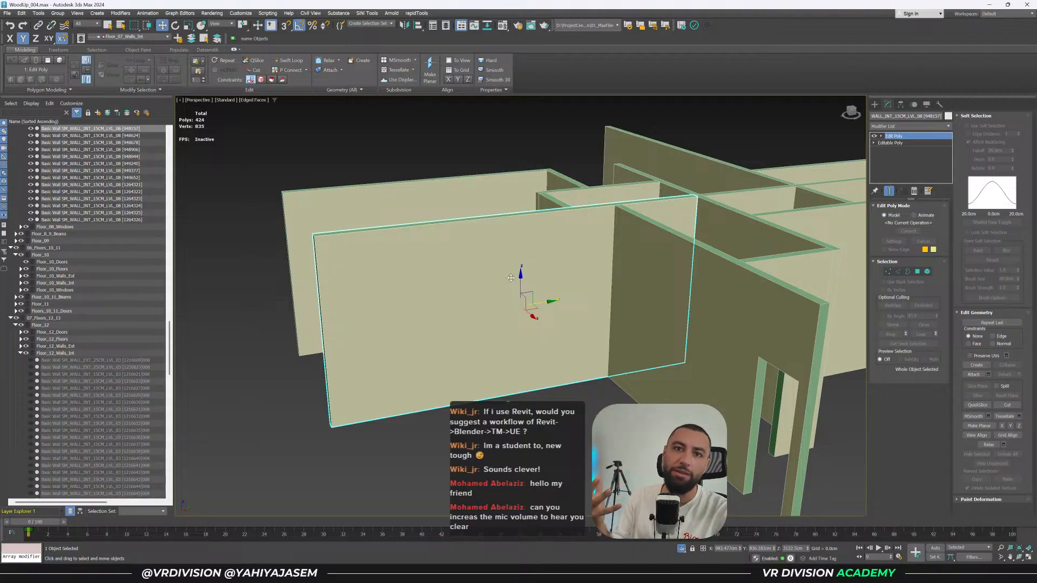
alt+middle_drag(510, 278, 545, 239)
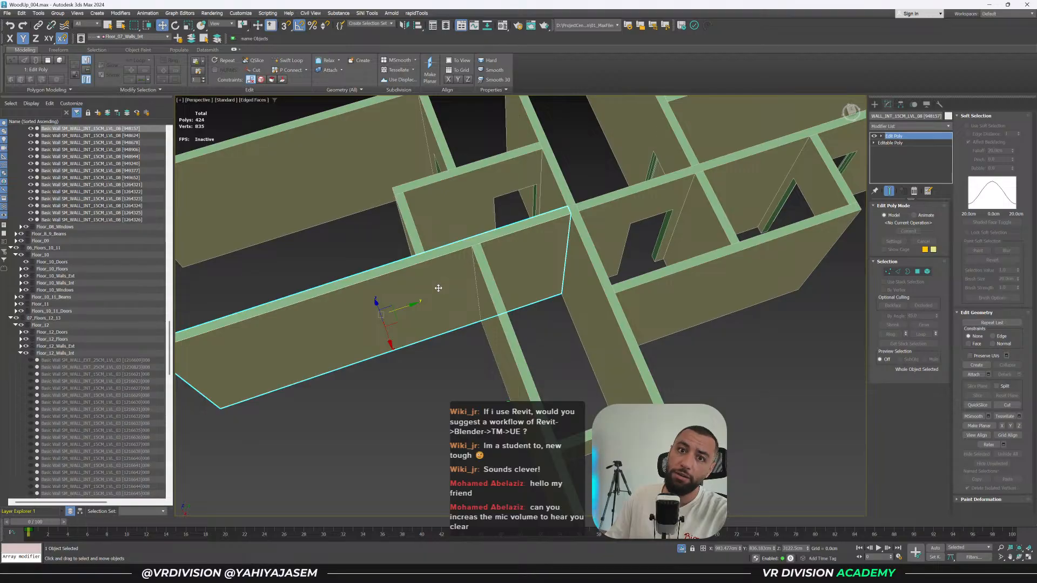
scroll(438, 288, down, 5)
scroll(456, 282, up, 4)
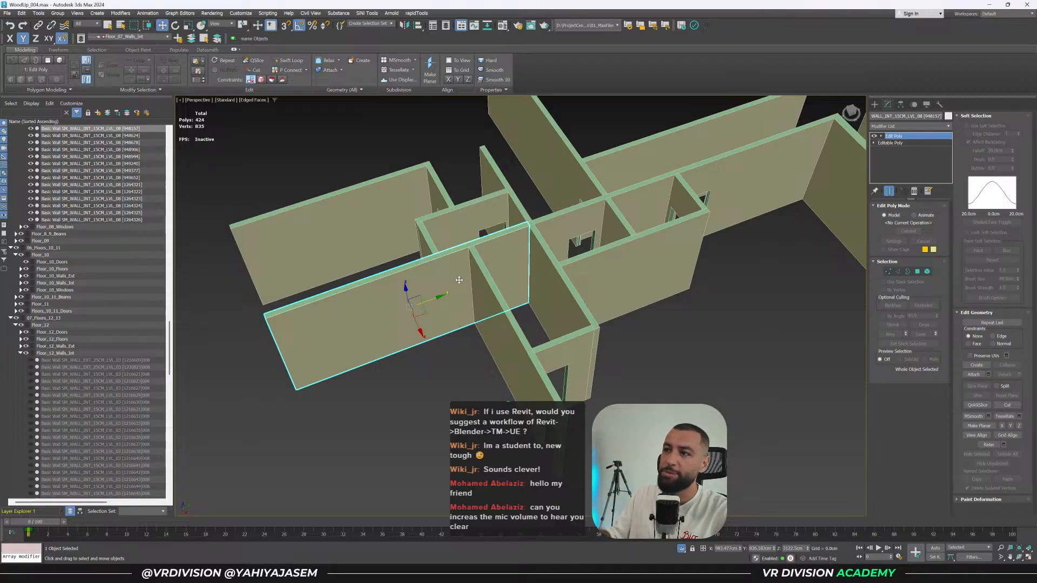
alt+middle_drag(504, 244, 525, 278)
key(ctrl+z)
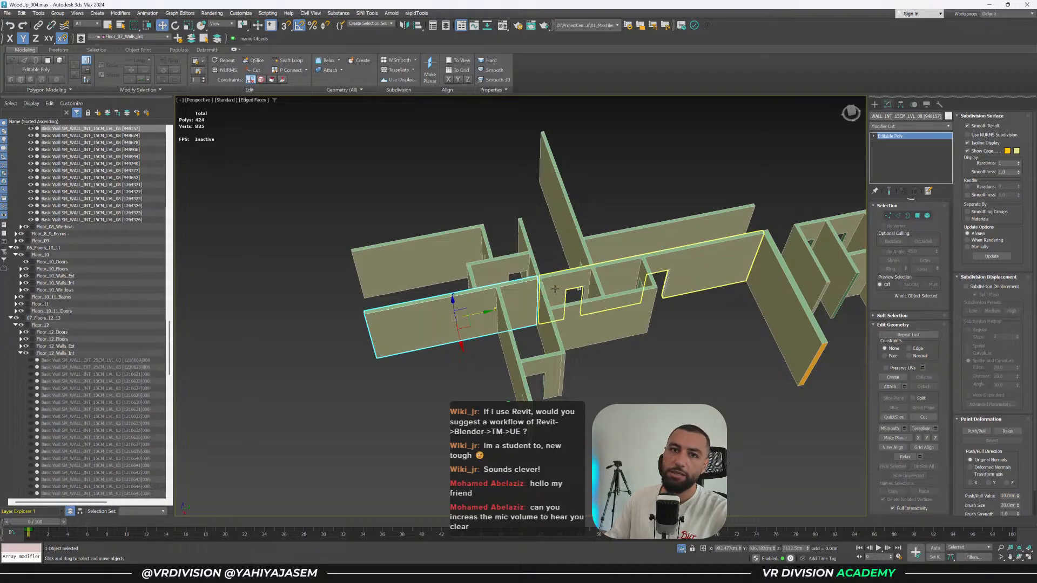
Examine the remaining rooms and wall joints of the storey in perspective for more split walls.
alt+middle_drag(554, 290, 477, 359)
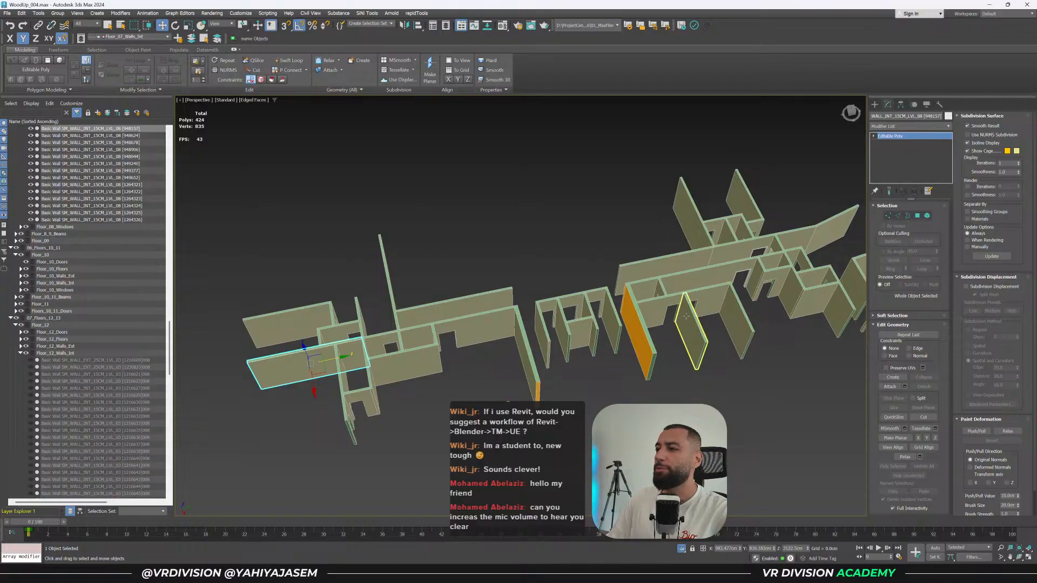
scroll(664, 329, up, 5)
alt+middle_drag(664, 329, 528, 296)
middle_drag(636, 291, 481, 380)
scroll(363, 350, down, 4)
middle_drag(363, 350, 487, 306)
scroll(368, 303, up, 3)
middle_drag(372, 302, 516, 291)
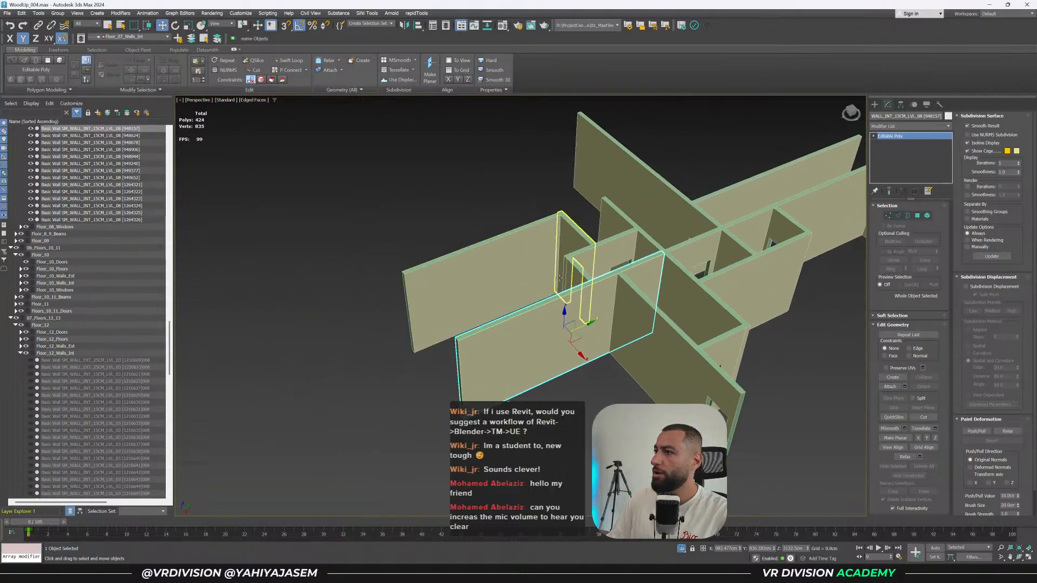
Isolate the full-length wall and check its vertices.
key(alt+q)
key(1)
key(1)
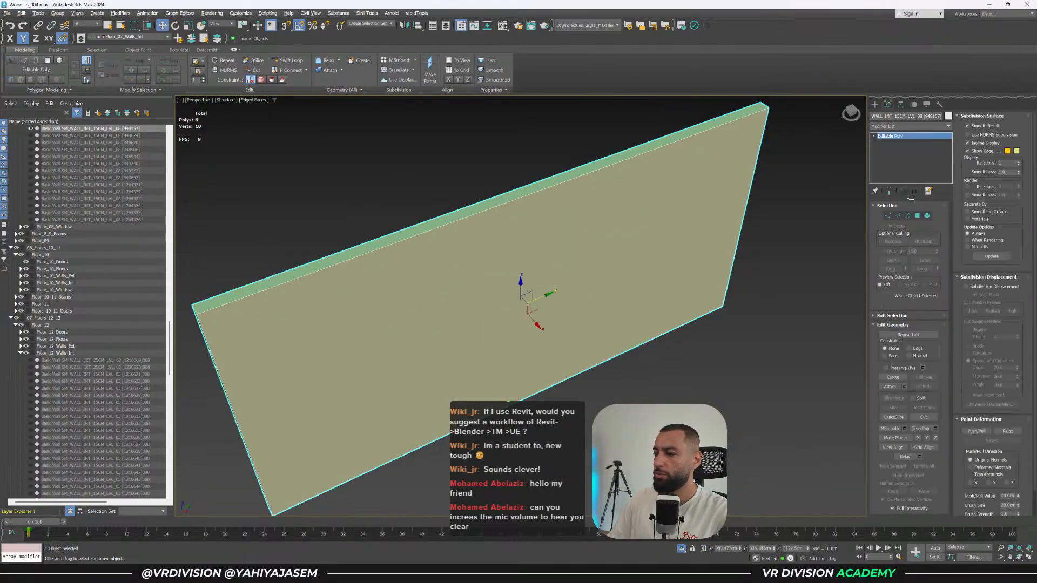
End the single-wall isolation and isolate all walls on the Floor_08_Walls_Int layer.
click(680, 548)
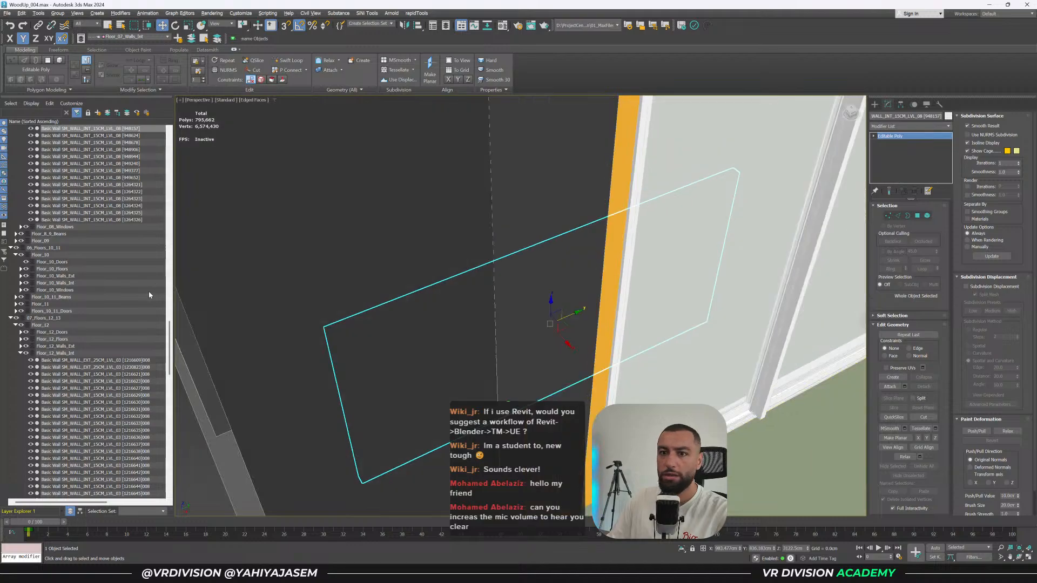
scroll(93, 262, up, 7)
scroll(93, 263, up, 9)
double_click(79, 220)
key(alt+q)
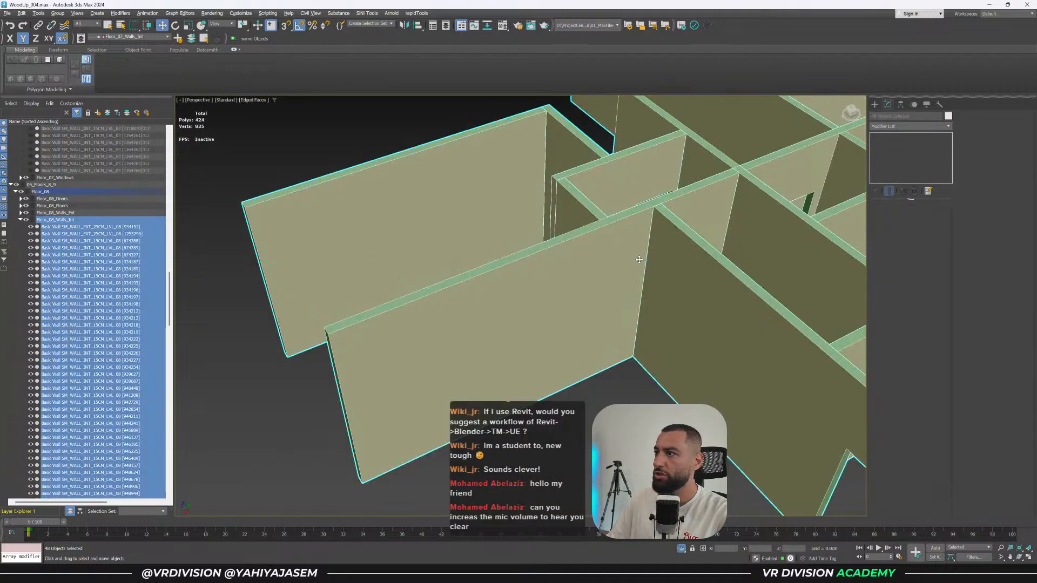
Select the adjoining wall with the door opening, start vertex editing and isolate it.
middle_drag(641, 261, 470, 326)
click(470, 327)
key(1)
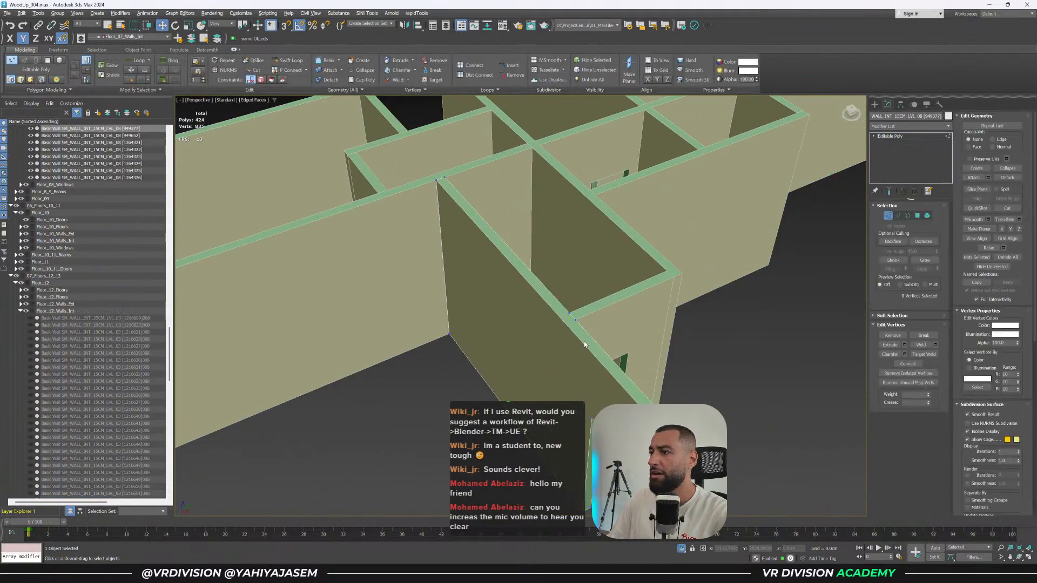
key(z)
key(alt+q)
scroll(540, 336, up, 3)
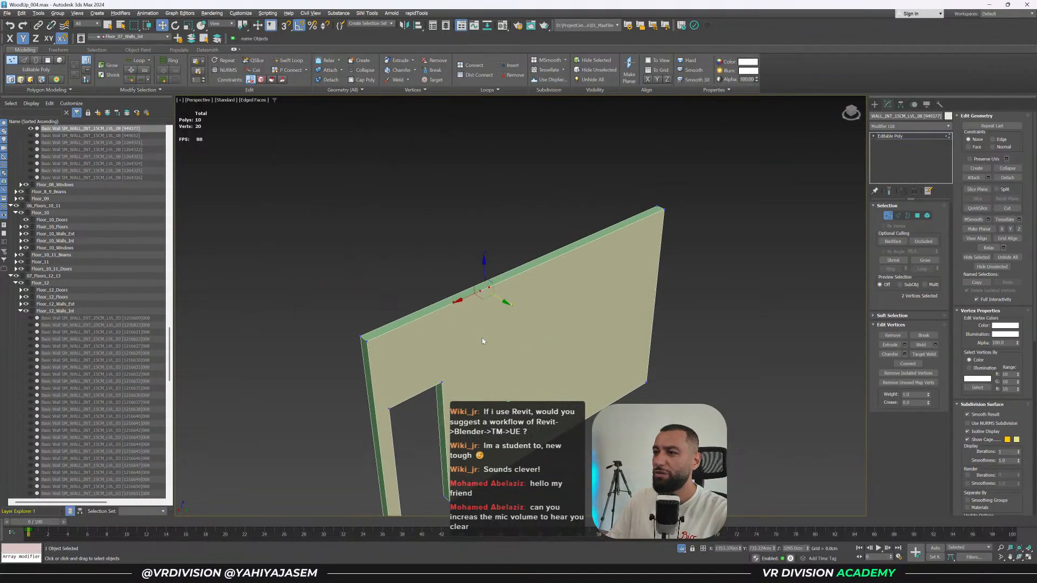
Check the isolated wall for unneeded vertices in the middle of its straight edges.
alt+middle_drag(506, 365, 515, 358)
key(1)
key(1)
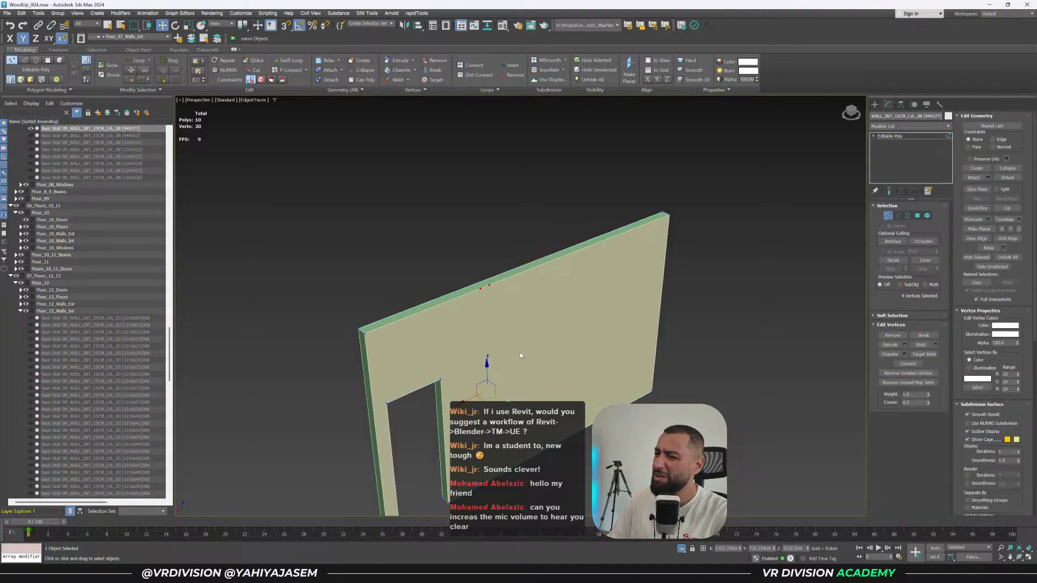
key(1)
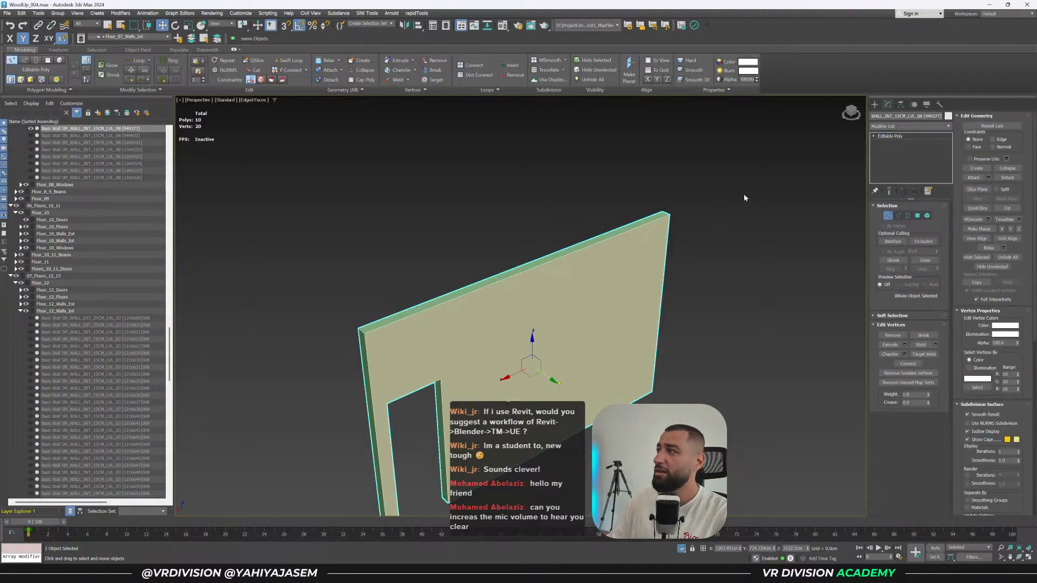
key(1)
alt+middle_drag(520, 302, 526, 263)
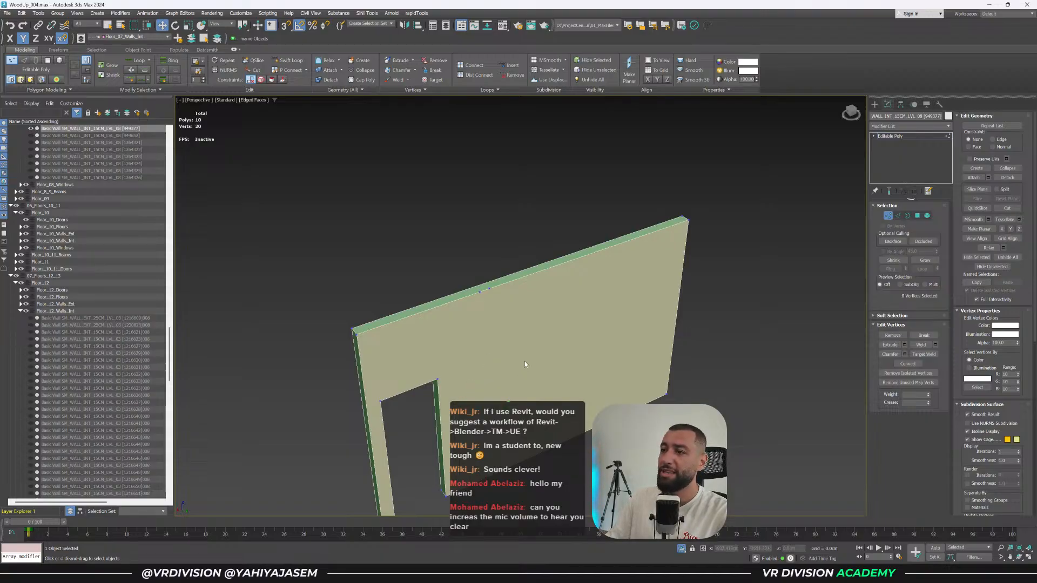
key(1)
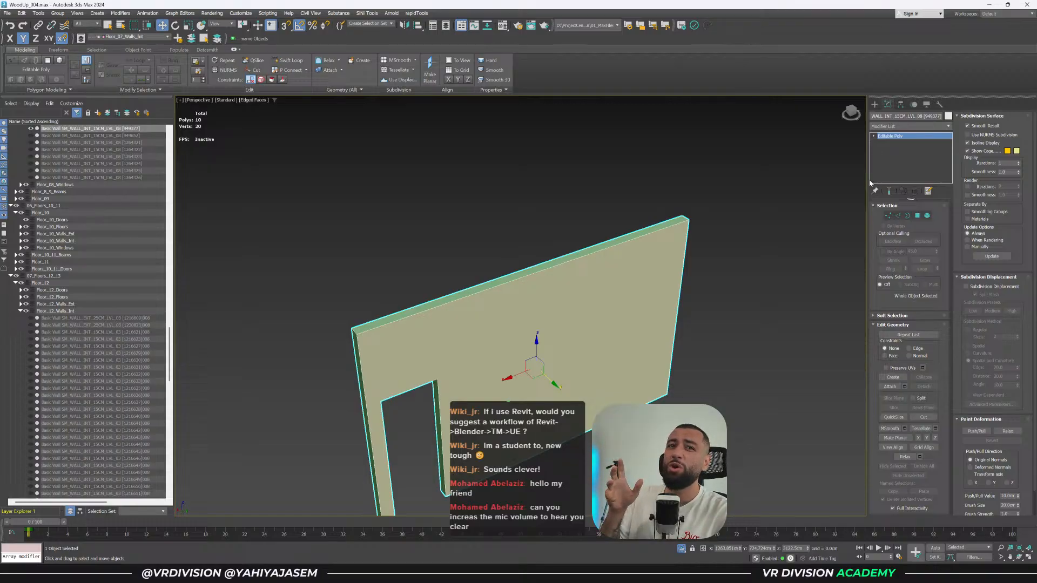
Add a Turn to Poly modifier to the isolated wall to strip its mid-edge vertices.
click(926, 127)
text(turn)
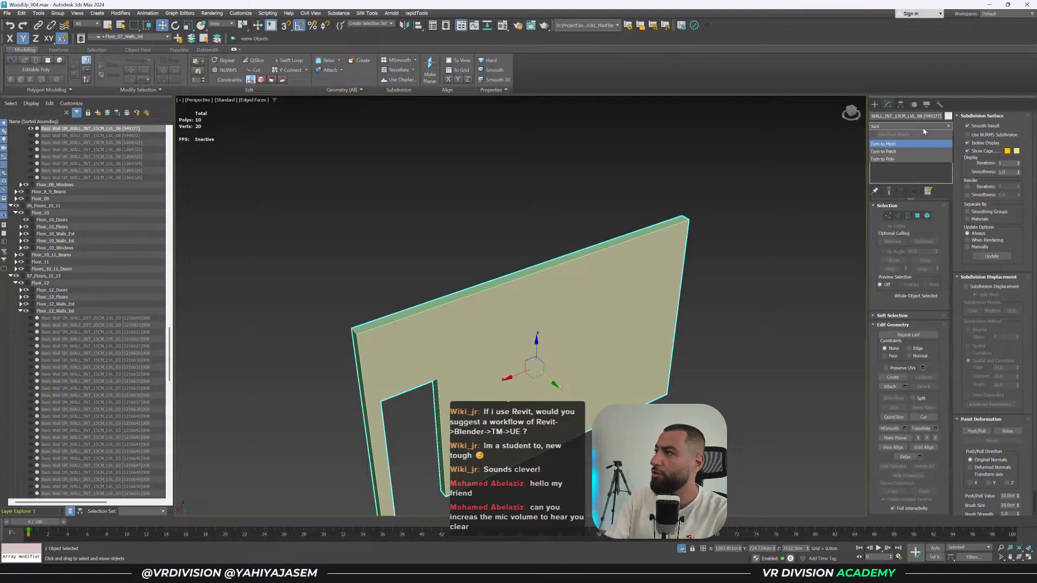
key(Down)
key(Down)
key(Return)
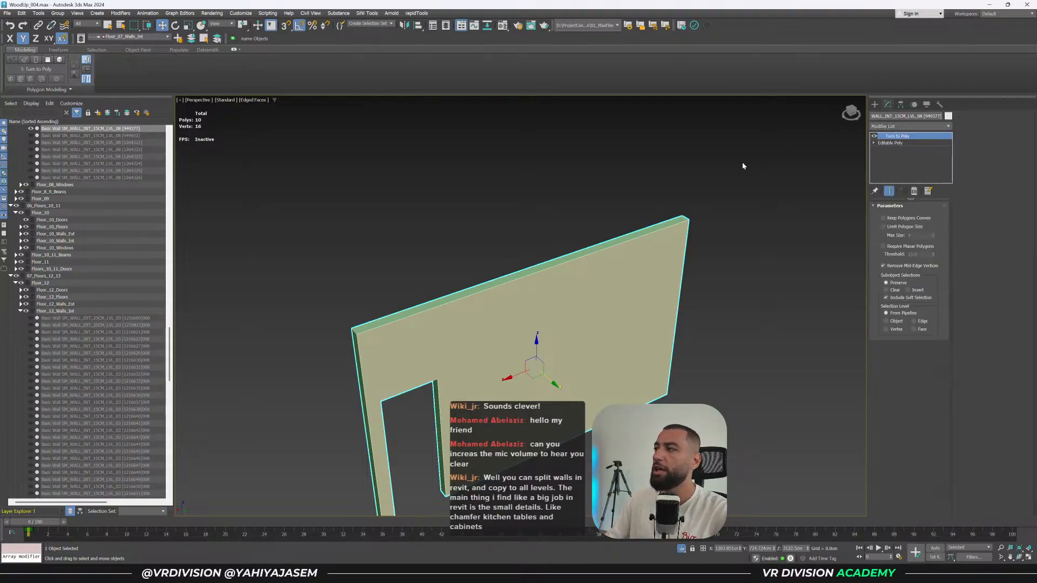
Collapse the wall back to an Editable Poly and check its vertices in wireframe.
alt+middle_drag(742, 166, 688, 196)
key(1)
key(F3)
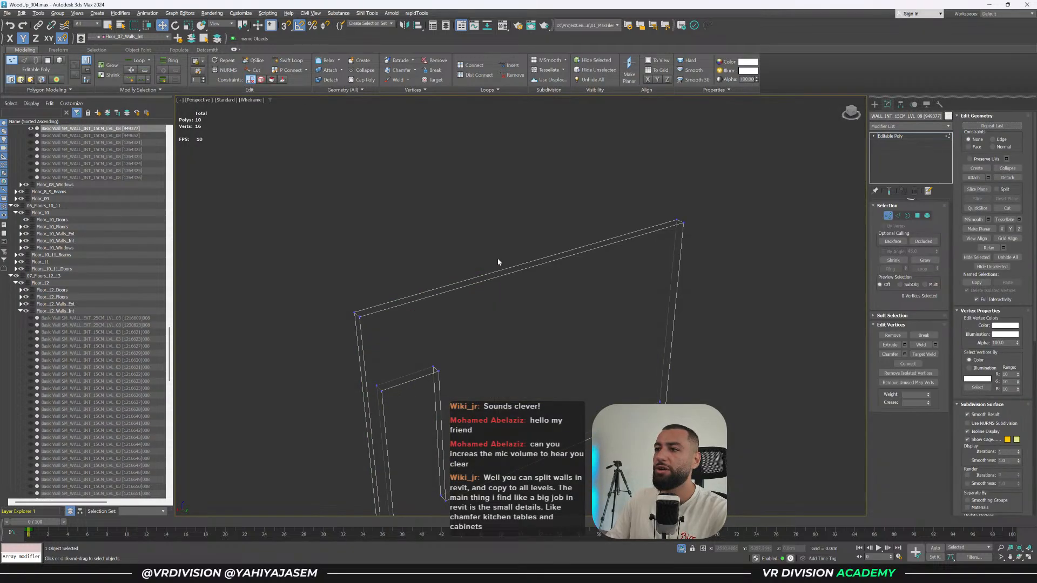
key(F3)
key(1)
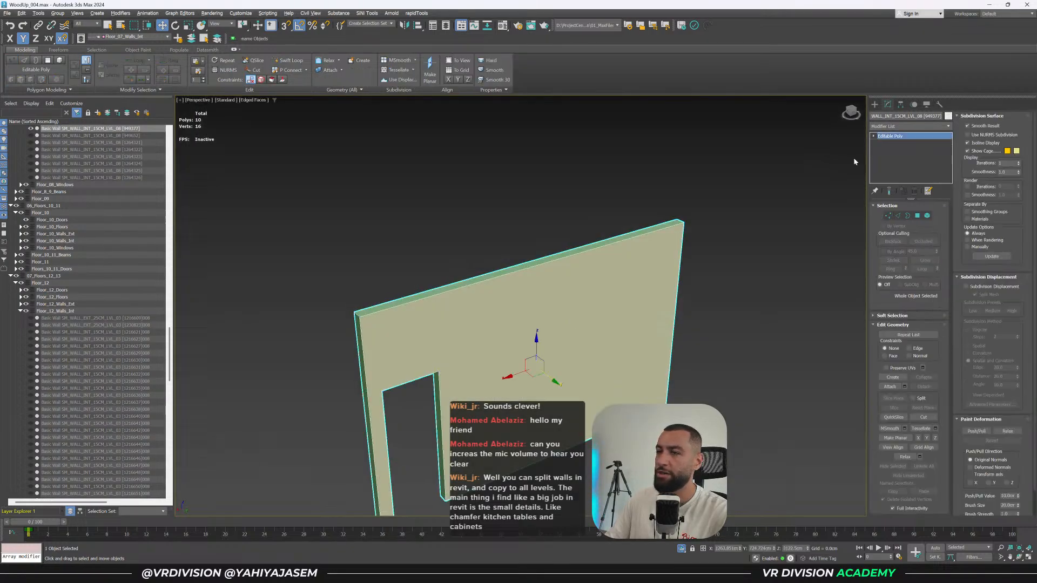
Select all walls on the Floor_08_Walls_Int layer and isolate them in the viewport.
scroll(77, 205, up, 15)
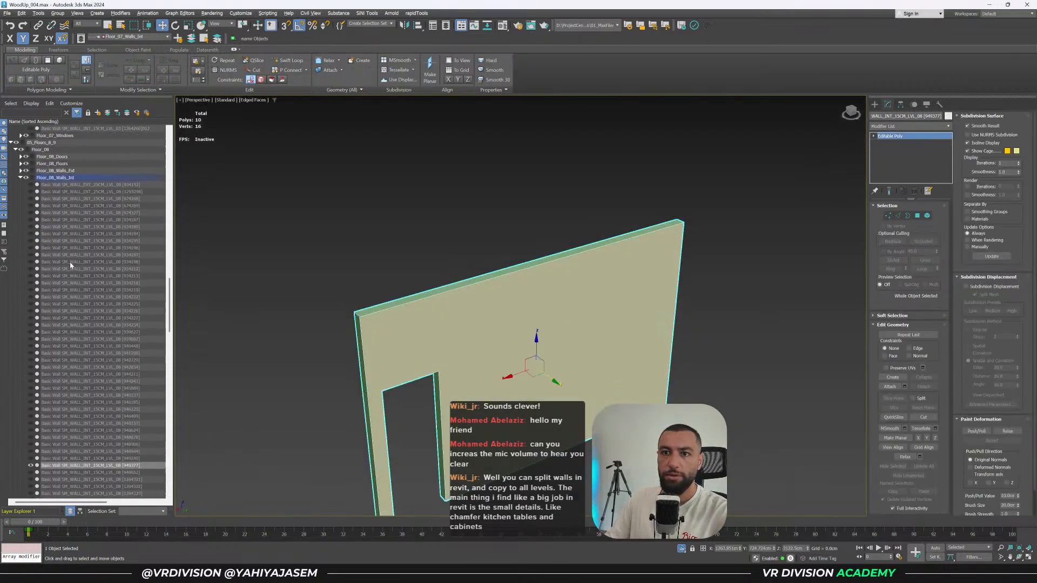
double_click(69, 157)
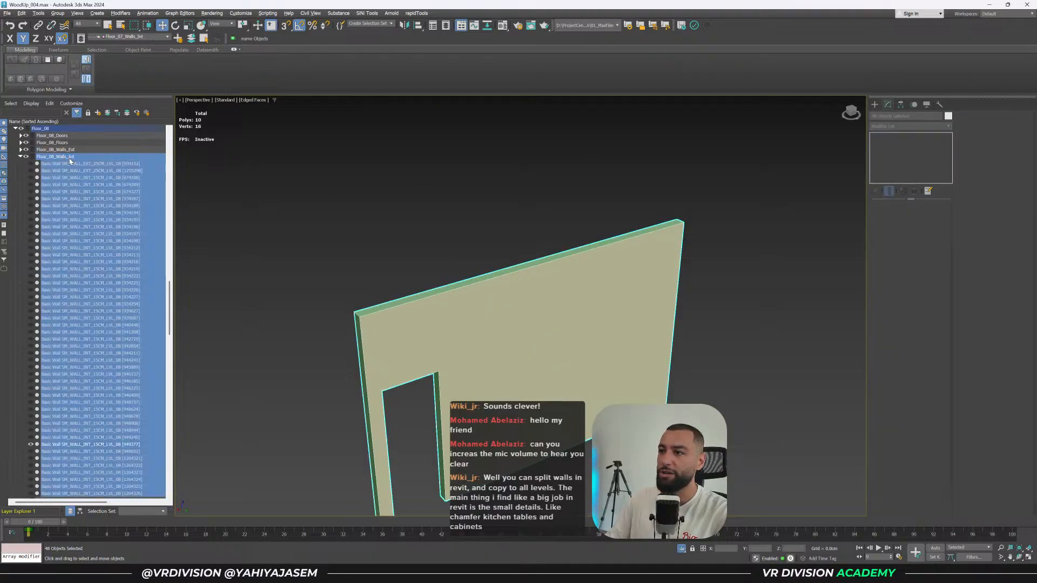
key(alt+q)
scroll(642, 243, down, 5)
middle_drag(709, 261, 477, 223)
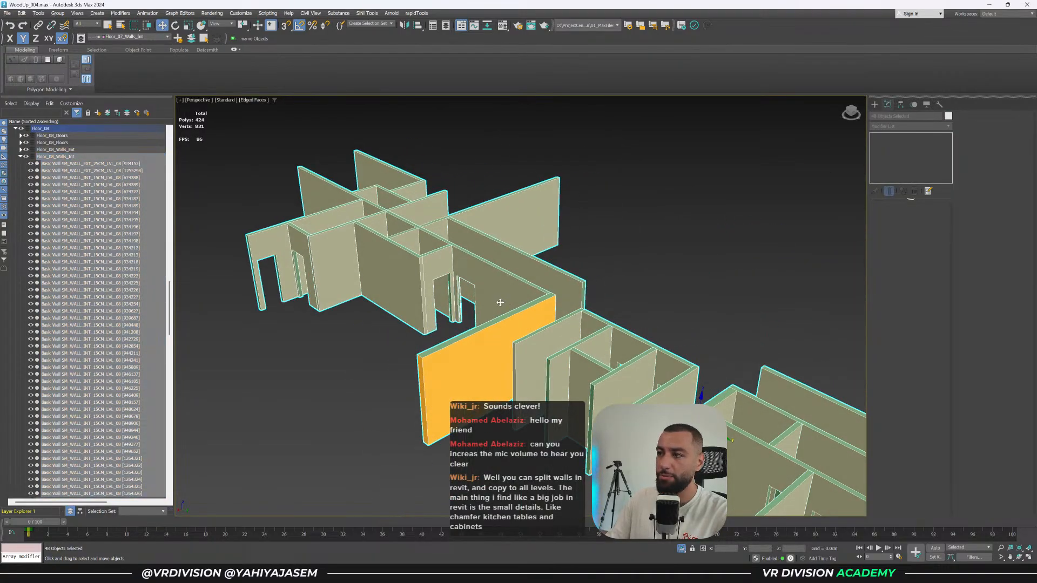
alt+middle_drag(500, 299, 564, 310)
Select the long corridor wall with the door opening among the Floor_08 interior walls and isolate it.
click(675, 322)
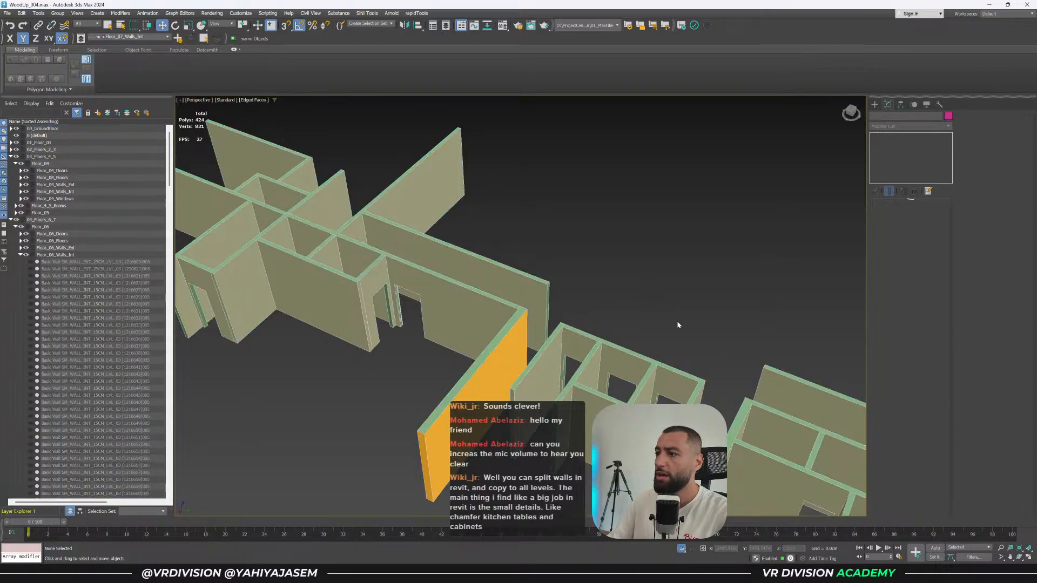
middle_drag(677, 323, 504, 229)
click(571, 319)
middle_drag(570, 320, 489, 309)
alt+middle_drag(489, 309, 557, 340)
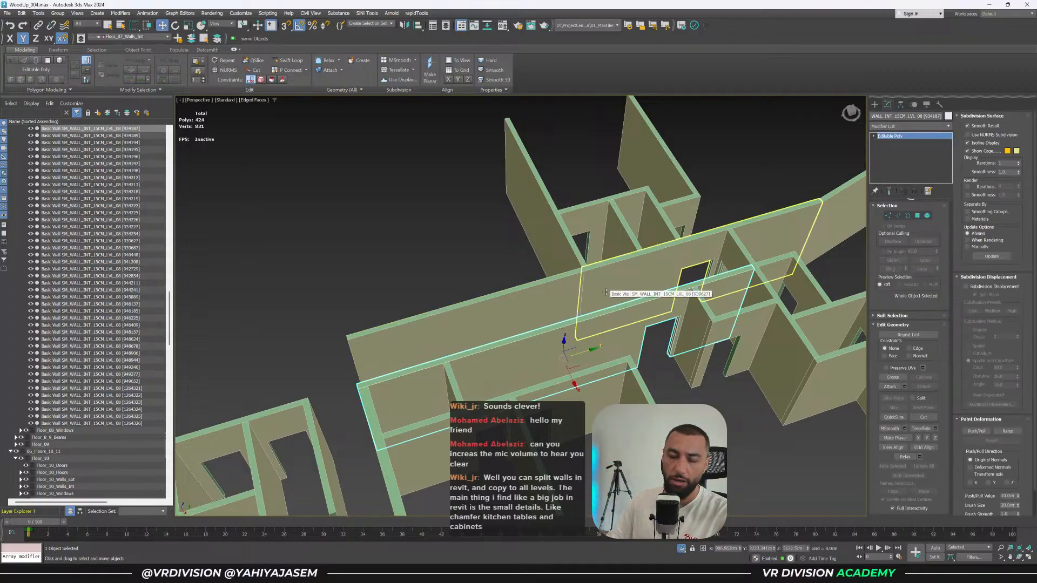
alt+middle_drag(606, 292, 545, 354)
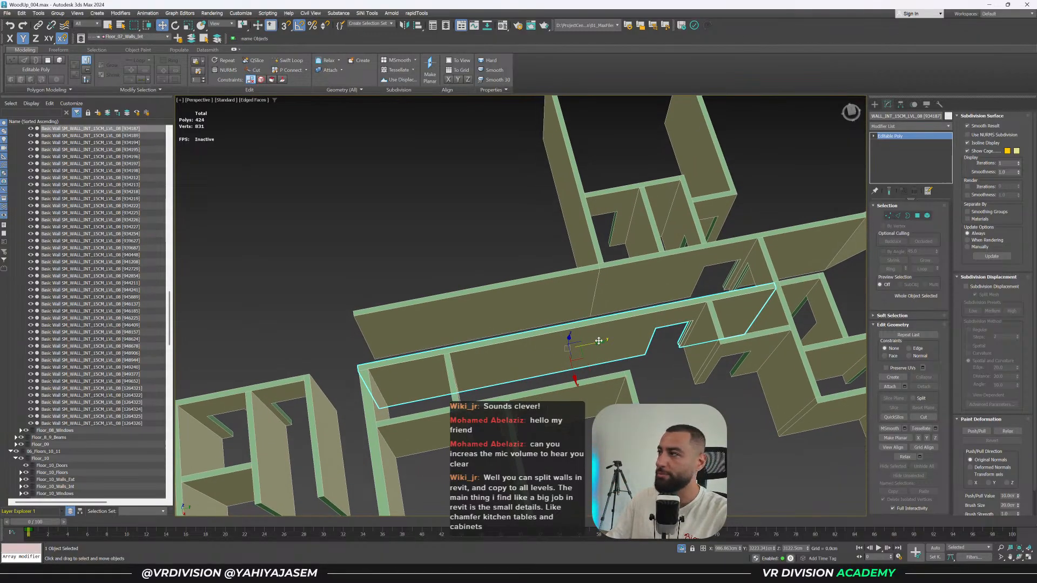
scroll(592, 342, down, 5)
key(alt+q)
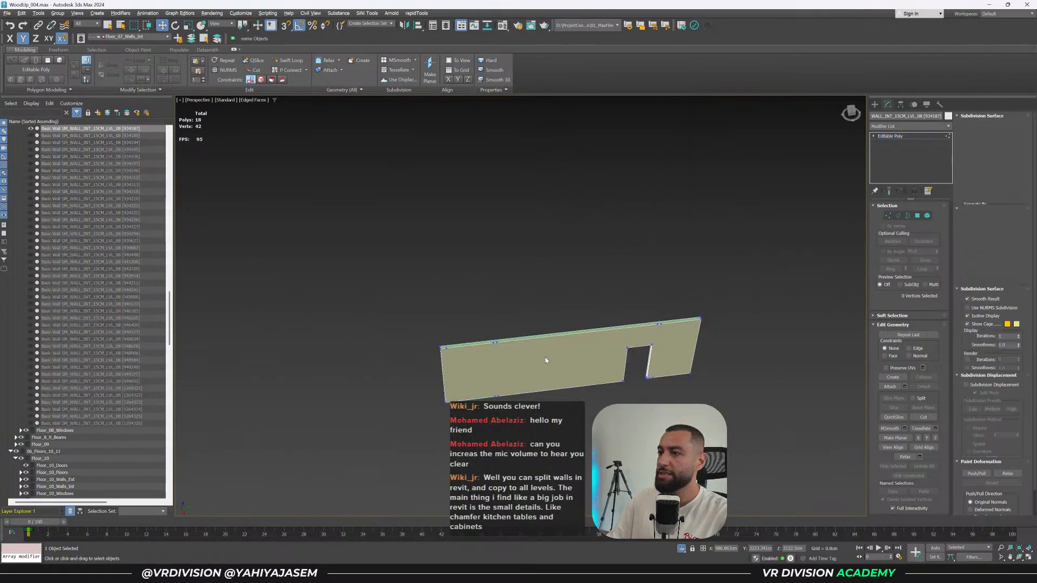
Try to select and remove the stray mid-edge vertices along the isolated wall's top and bottom edges.
key(1)
scroll(545, 358, up, 2)
drag(501, 443, 502, 444)
scroll(413, 348, up, 3)
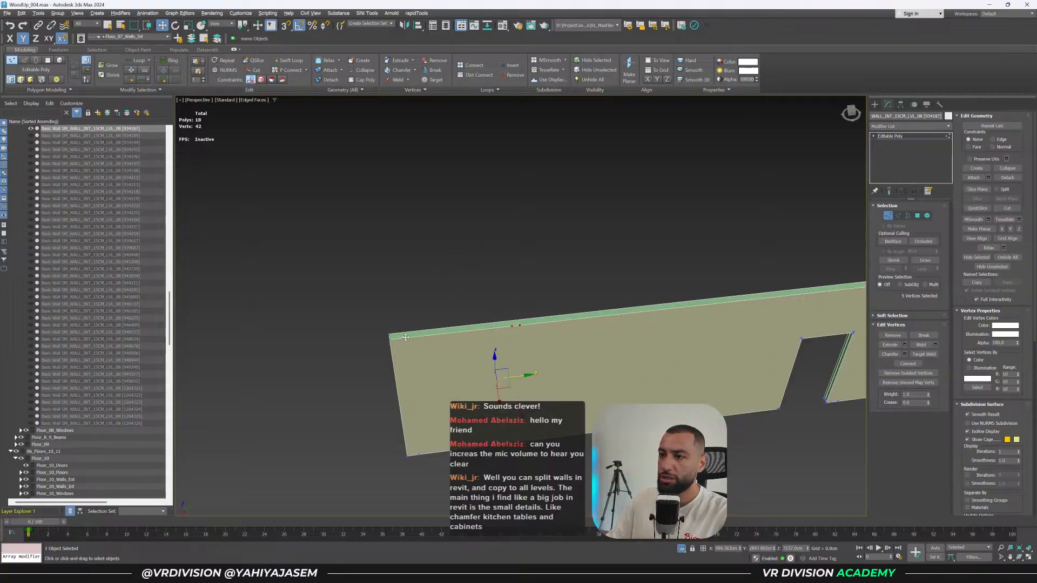
middle_drag(610, 397, 559, 307)
ctrl+click(636, 276)
ctrl+click(617, 396)
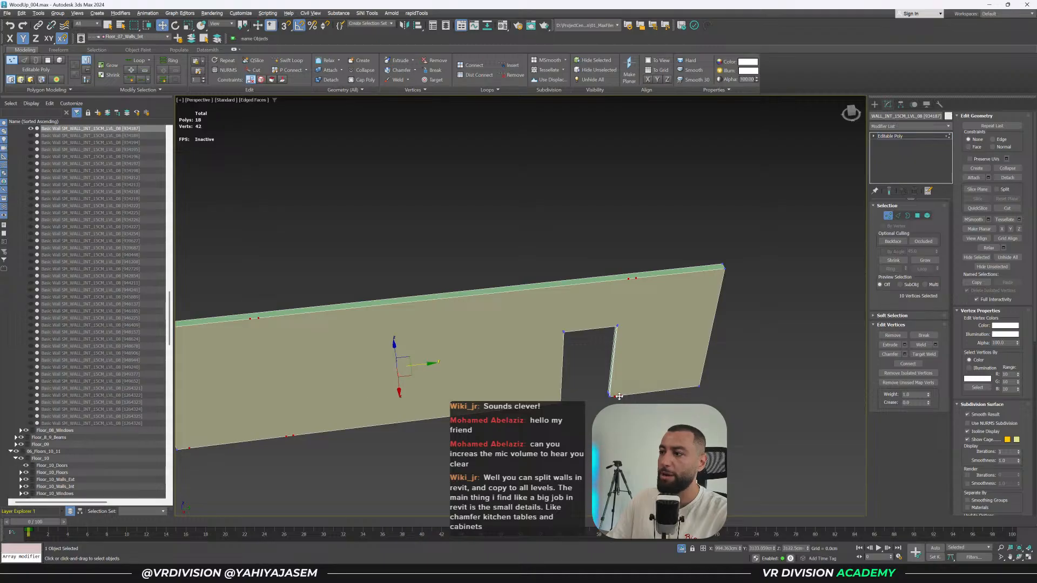
middle_drag(525, 386, 671, 349)
key(BackSpace)
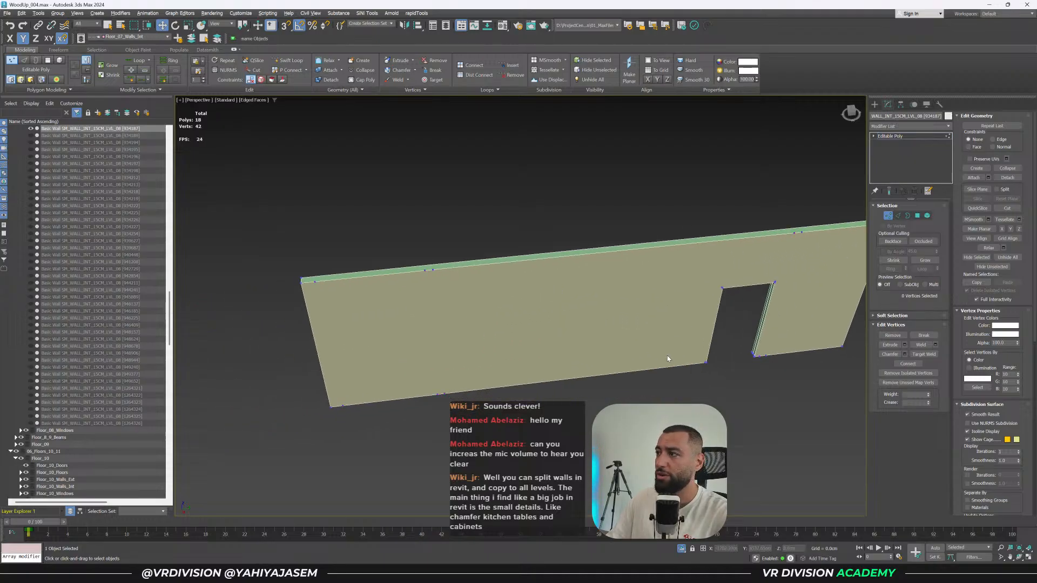
key(1)
Select every wall on the Floor_08_Walls_Int layer and show them all again.
scroll(63, 233, up, 7)
key(1)
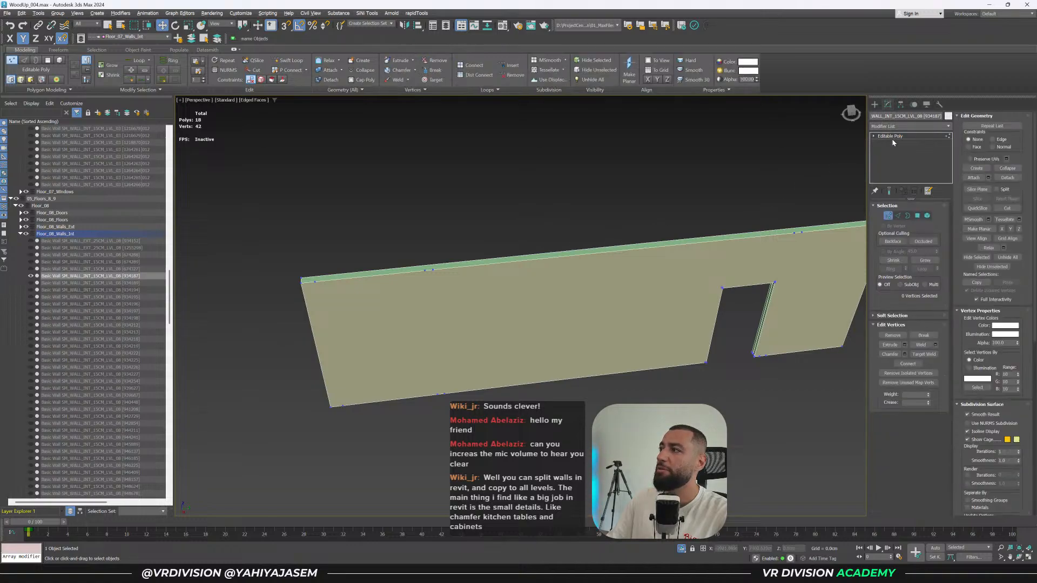
key(1)
click(904, 127)
click(903, 130)
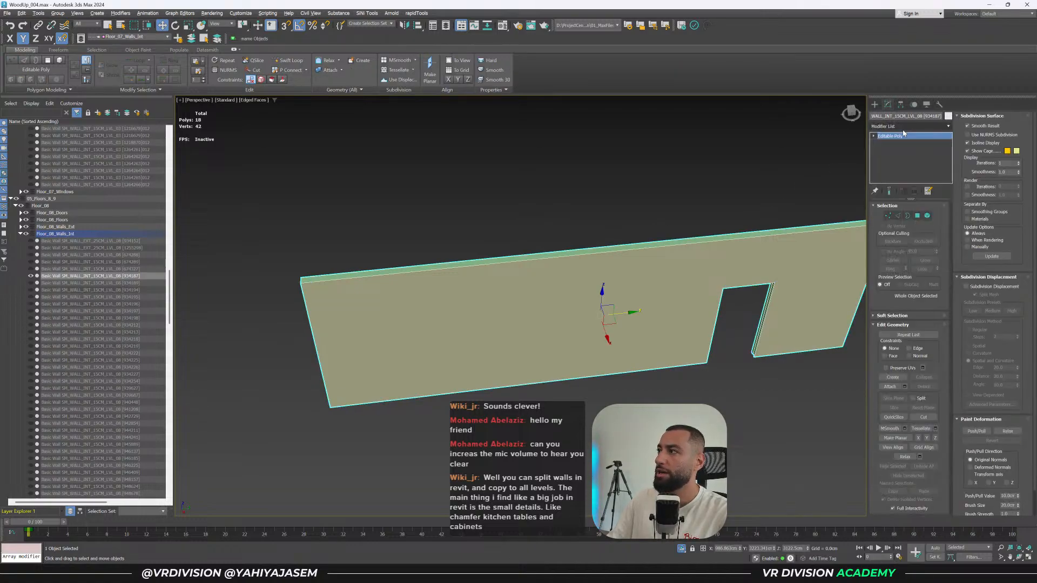
double_click(71, 234)
click(32, 250)
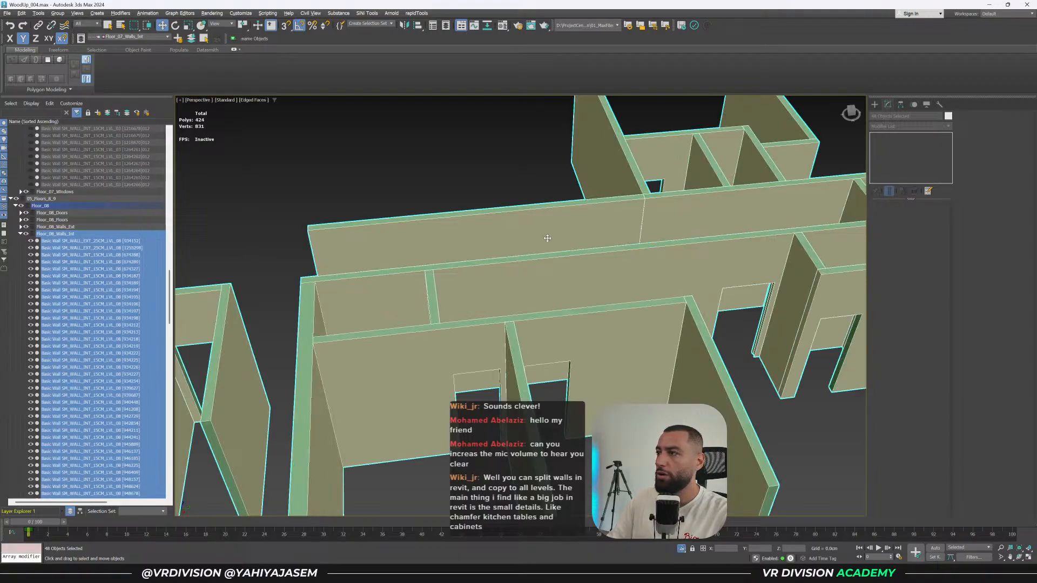
key(z)
alt+middle_drag(568, 233, 589, 223)
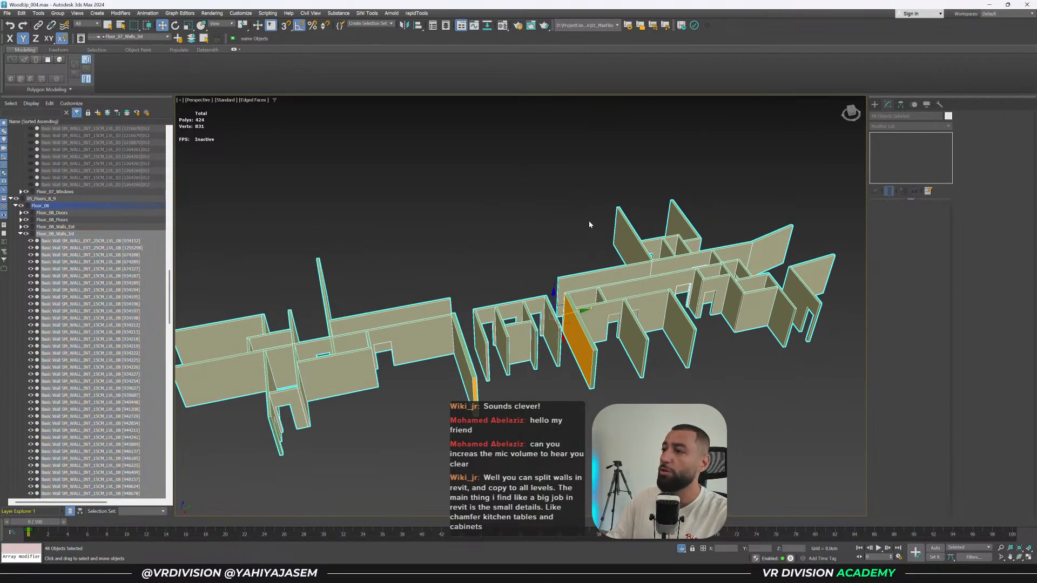
click(605, 220)
key(z)
key(ctrl+z)
key(z)
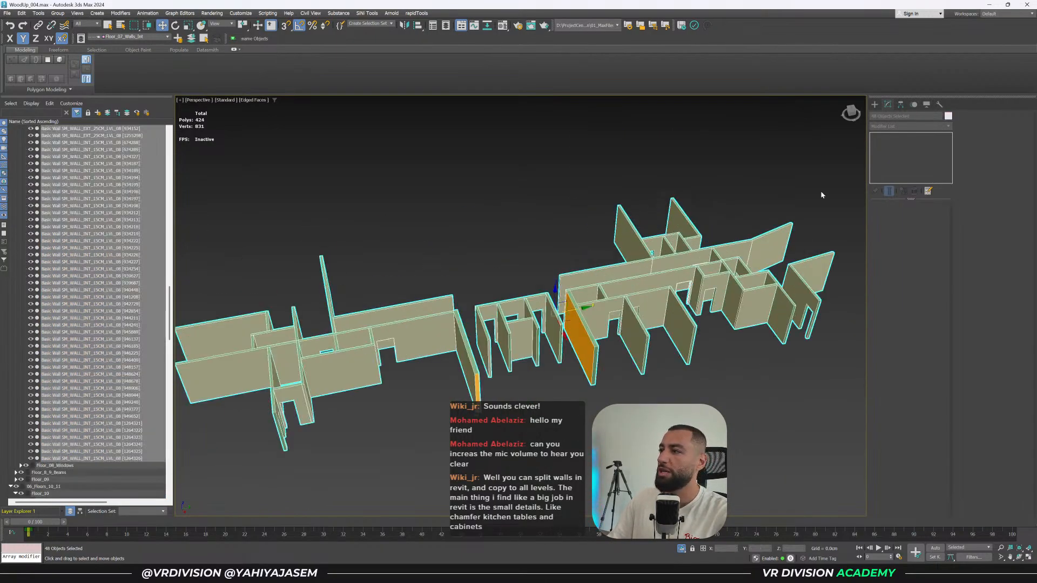
Add a Turn to Poly modifier to all selected Floor_08 interior walls and collapse them to Editable Poly.
click(891, 127)
text(turn)
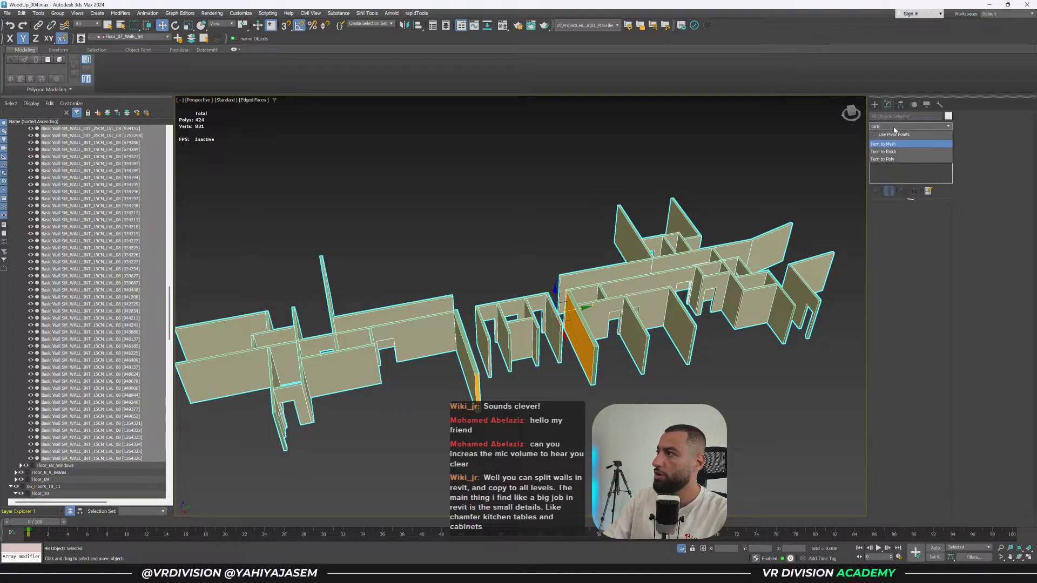
click(885, 159)
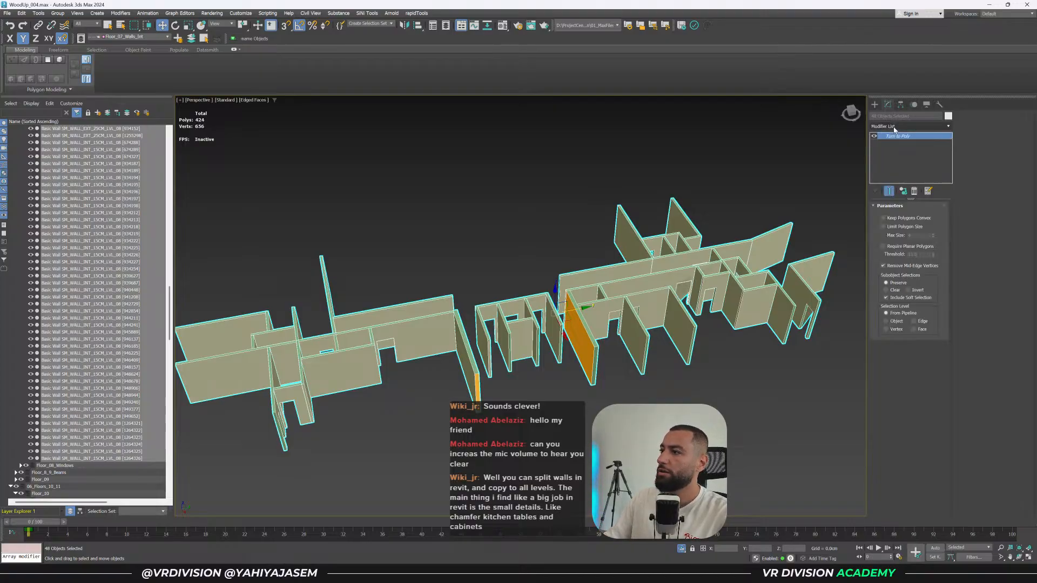
alt+middle_drag(754, 259, 666, 284)
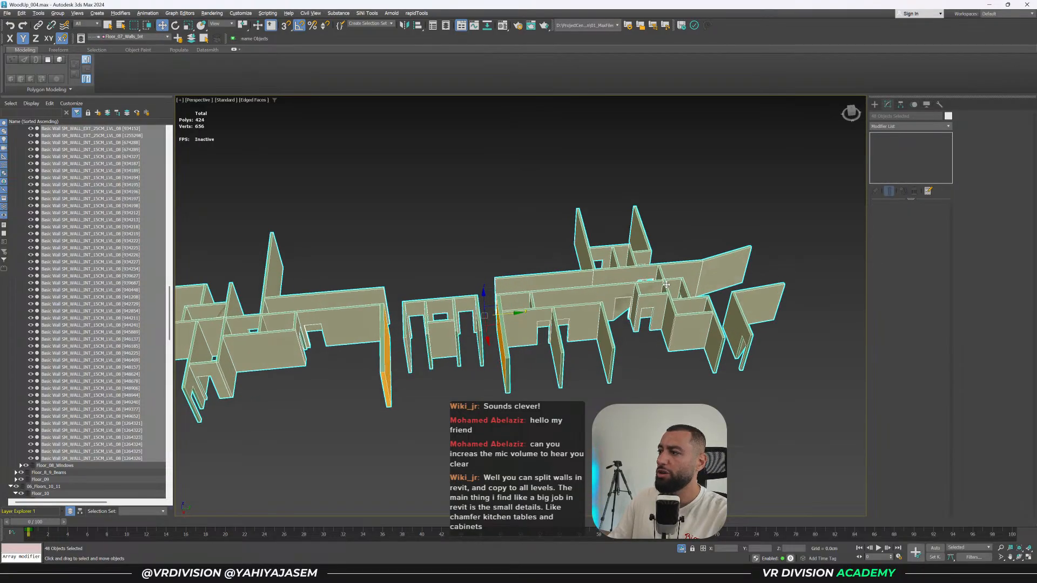
Examine the Floor_08 interior walls for broken faces around their door openings.
scroll(666, 285, down, 5)
scroll(329, 315, up, 10)
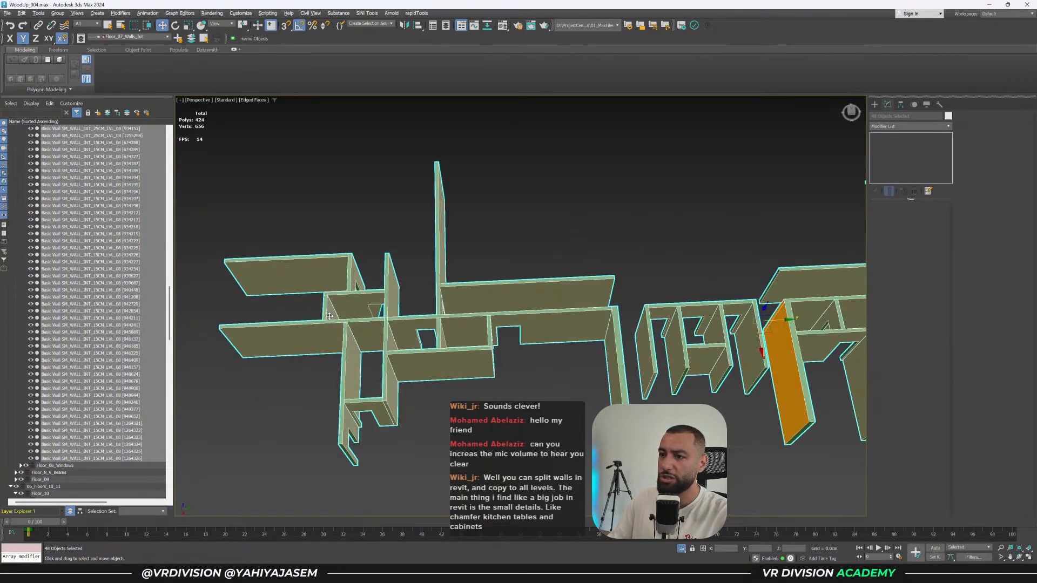
alt+middle_drag(329, 316, 367, 317)
scroll(368, 317, up, 10)
scroll(475, 325, down, 5)
middle_drag(516, 324, 297, 289)
scroll(432, 288, down, 4)
middle_drag(540, 298, 360, 280)
middle_drag(649, 300, 410, 302)
scroll(671, 303, down, 4)
click(683, 363)
middle_drag(684, 365, 593, 368)
Select the four walls with distorted faces around their door openings and isolate them.
click(699, 332)
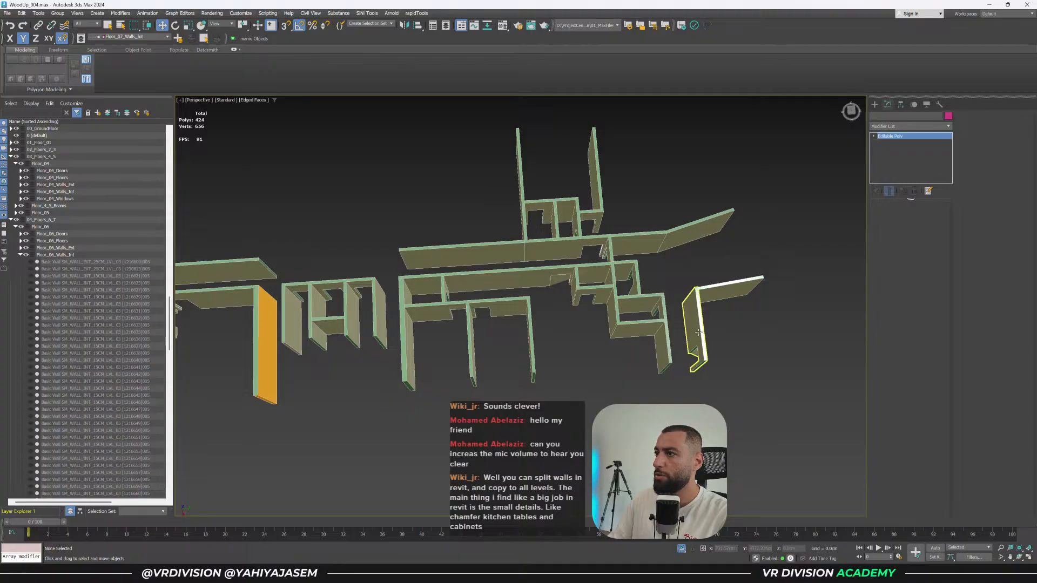
alt+middle_drag(545, 303, 756, 270)
scroll(575, 283, up, 3)
ctrl+click(548, 309)
middle_drag(783, 324, 353, 238)
middle_drag(658, 278, 439, 233)
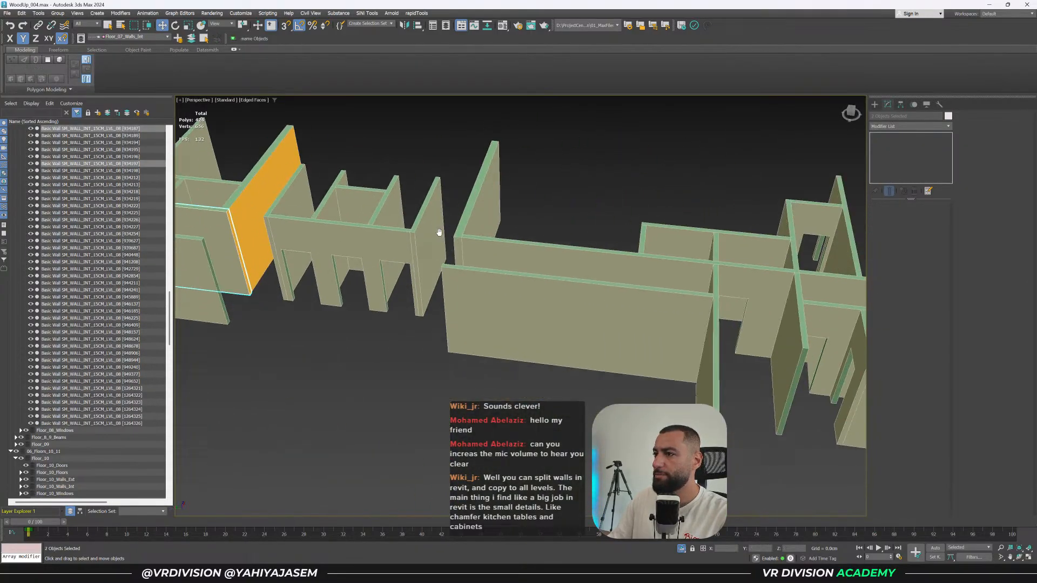
alt+middle_drag(528, 266, 525, 242)
middle_drag(624, 286, 364, 226)
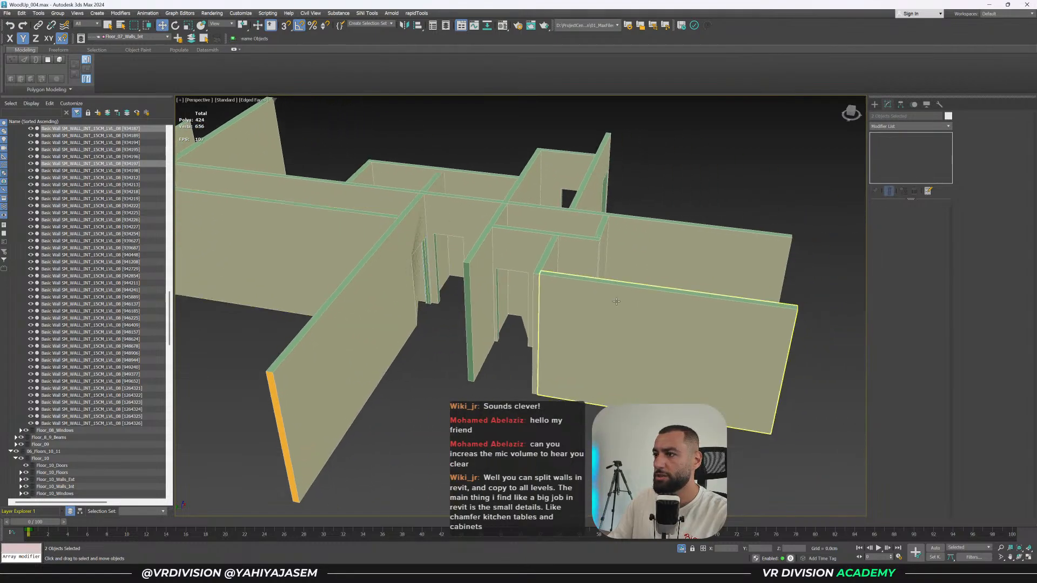
ctrl+click(523, 259)
alt+middle_drag(524, 259, 559, 216)
scroll(653, 192, down, 3)
ctrl+click(342, 294)
middle_drag(335, 151, 551, 289)
key(alt+q)
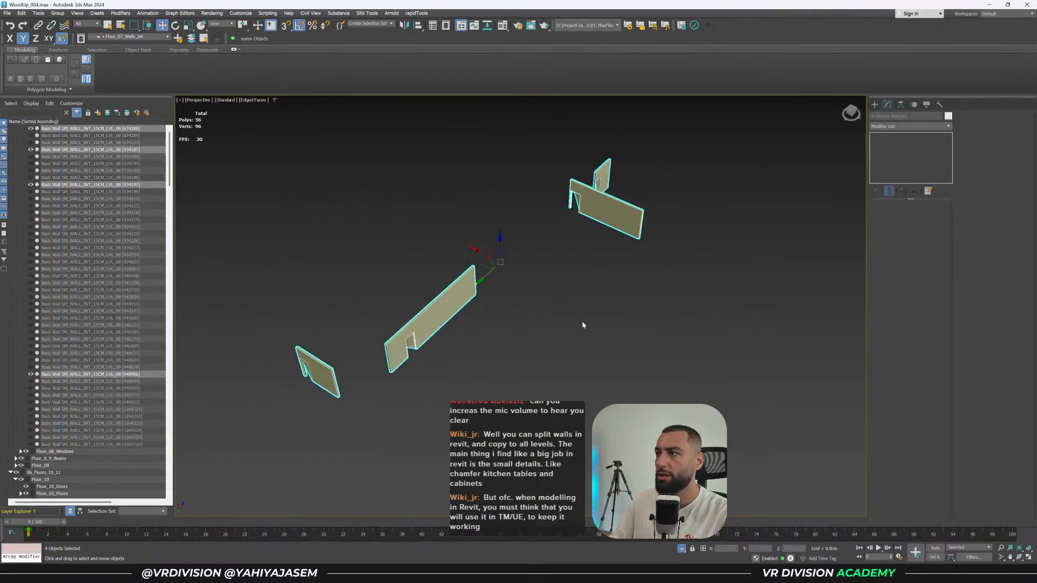
Connect the door opening's upper corner vertices to the top corner vertices on the short isolated wall.
click(581, 322)
scroll(605, 177, up, 5)
click(605, 177)
alt+middle_drag(637, 187, 600, 180)
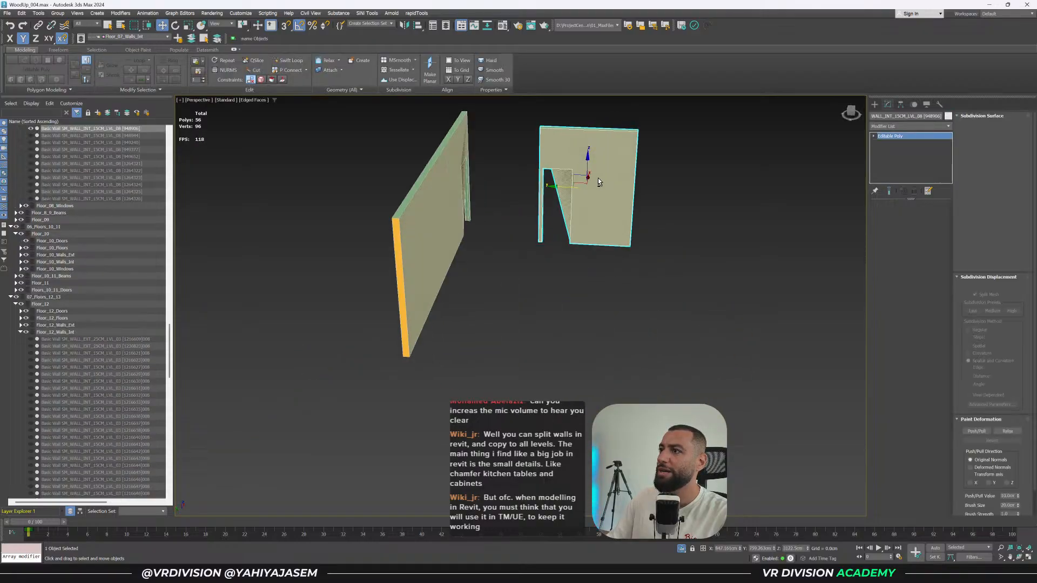
scroll(601, 179, up, 4)
key(1)
key(F3)
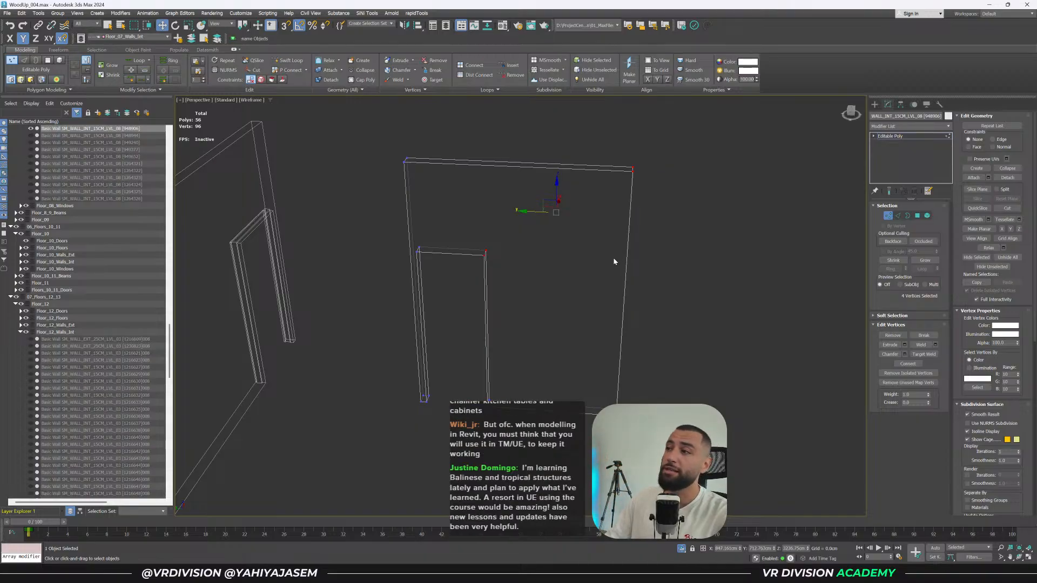
mouse_move(625, 236)
alt+middle_down()
mouse_move(627, 222)
mouse_move(635, 229)
alt+middle_up()
key(F3)
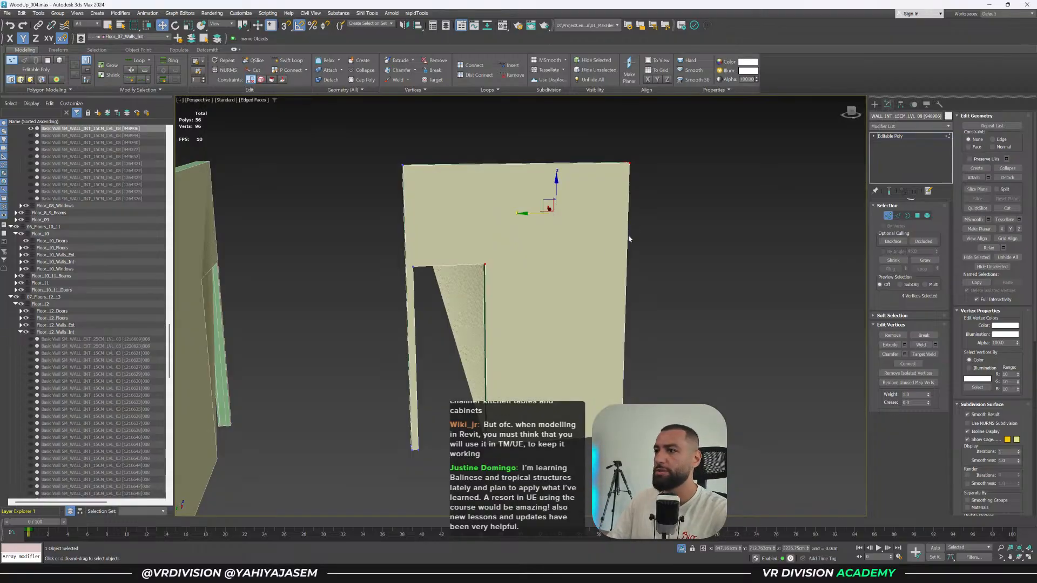
alt+middle_drag(433, 281, 431, 247)
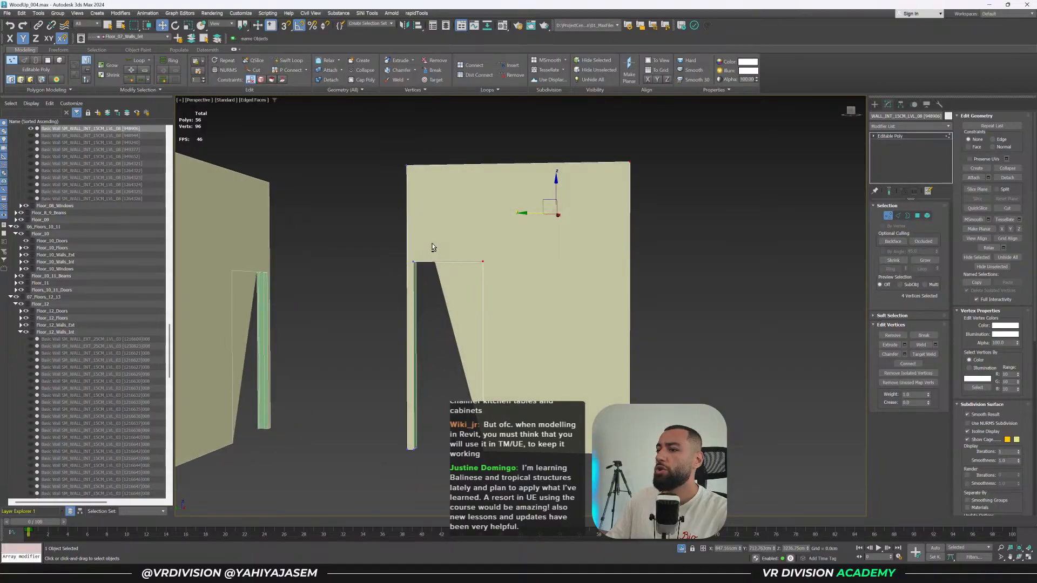
key(ctrl+shift+e)
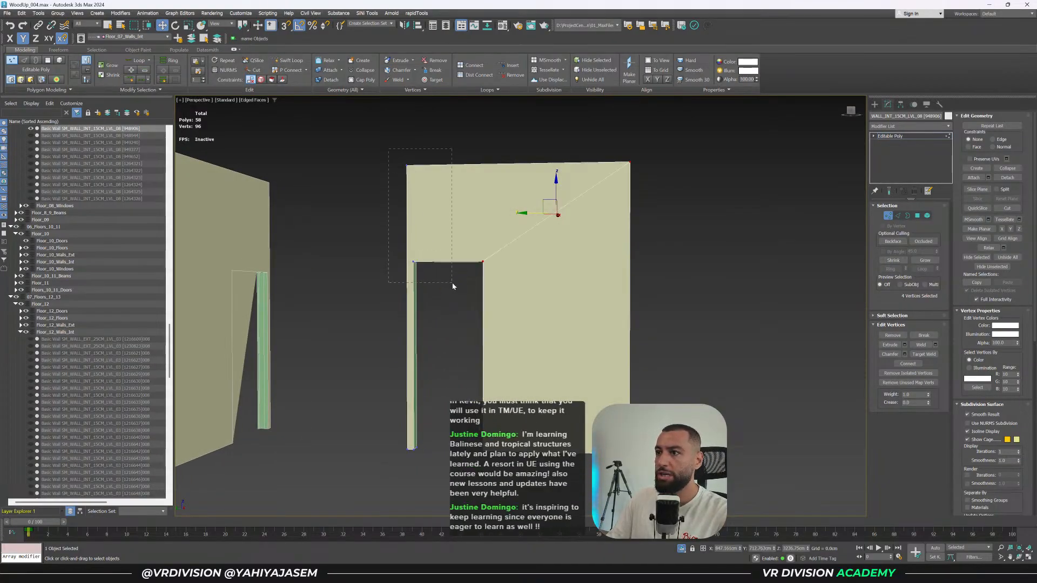
alt+middle_drag(454, 293, 422, 261)
On the next isolated wall, connect the door opening's inner upper corner to the far top corner on one face.
key(1)
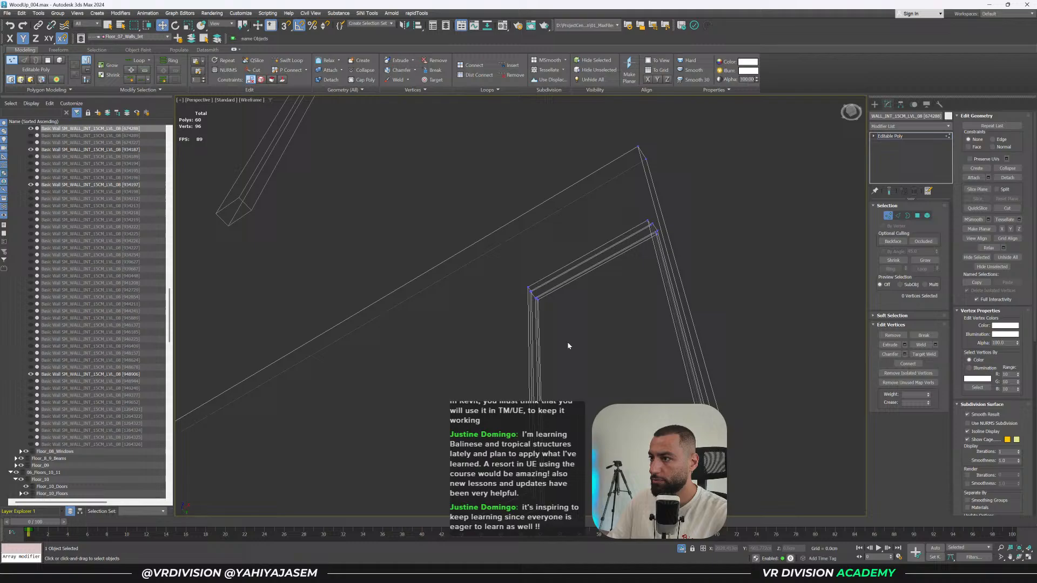
scroll(568, 345, up, 6)
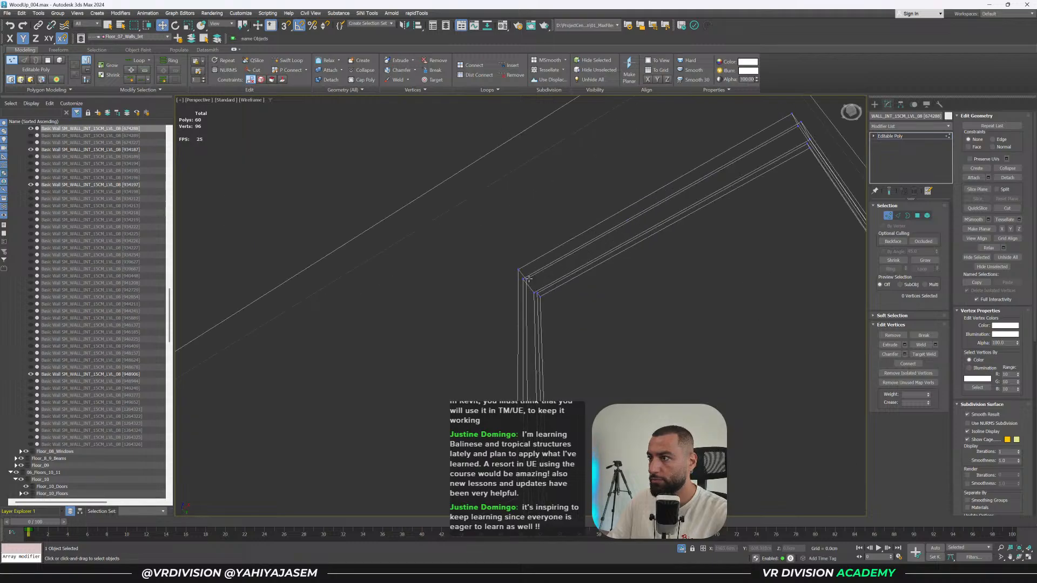
key(F3)
click(471, 235)
scroll(471, 235, down, 2)
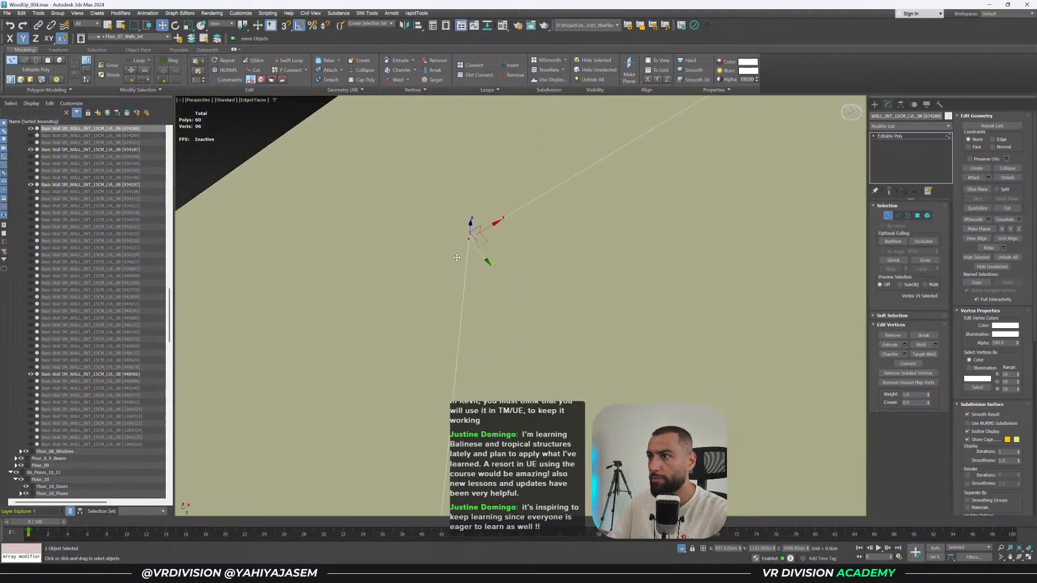
alt+middle_drag(471, 235, 491, 261)
scroll(241, 342, down, 4)
alt+middle_drag(241, 341, 335, 352)
ctrl+click(319, 358)
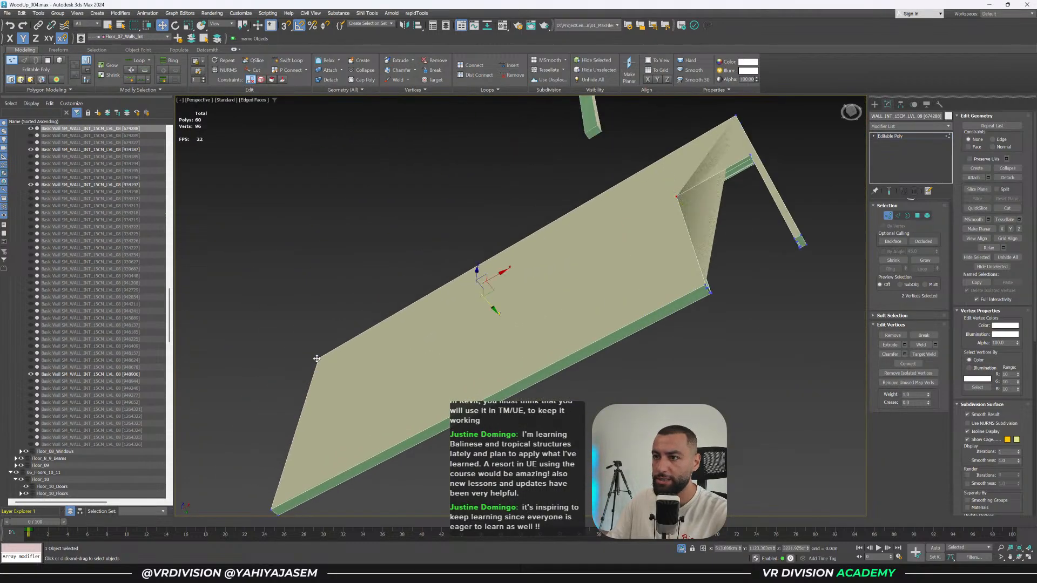
key(ctrl+shift+e)
Connect the door's inner upper corner vertex to the wall's far top corner on the opposite face.
alt+middle_drag(692, 303, 494, 298)
click(241, 280)
alt+middle_drag(241, 279, 294, 299)
ctrl+click(703, 214)
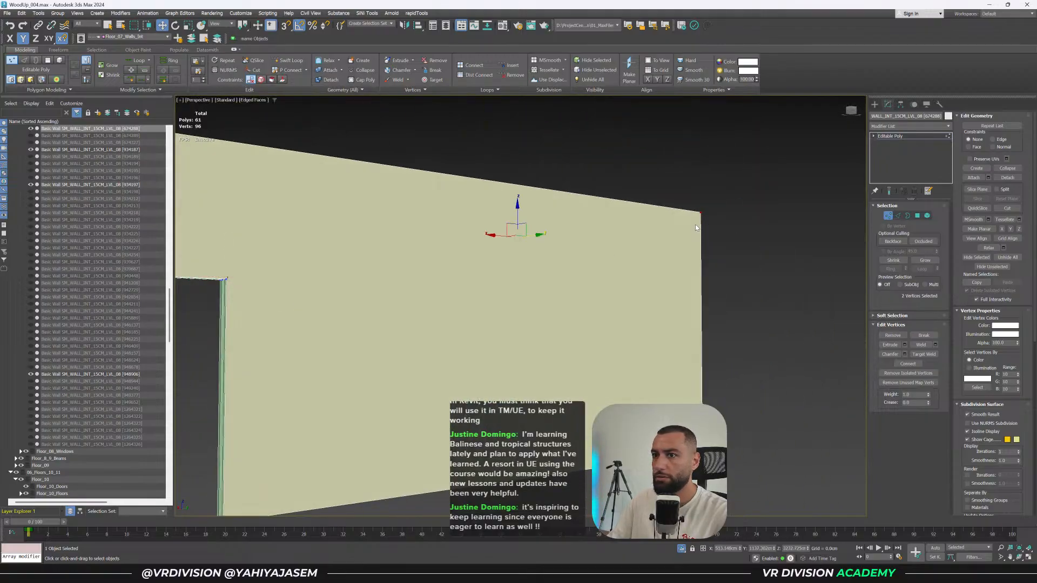
click(700, 214)
middle_drag(394, 295, 618, 251)
scroll(472, 238, up, 5)
click(471, 239)
key(ctrl+z)
ctrl+click(473, 238)
key(ctrl+shift+e)
Connect the door's outer upper corners to the nearest top corners on both wall faces and finish vertex editing.
scroll(493, 246, down, 5)
scroll(413, 251, up, 4)
alt+middle_drag(493, 246, 398, 283)
click(405, 272)
ctrl+click(391, 133)
key(ctrl+shift+e)
alt+middle_drag(500, 180, 409, 329)
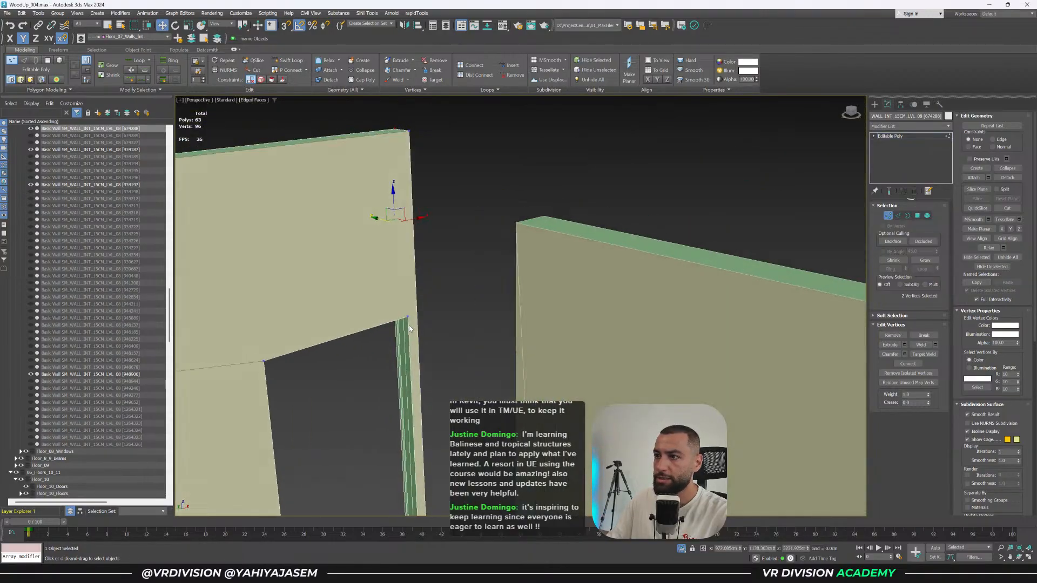
click(408, 317)
ctrl+click(410, 130)
key(ctrl+shift+e)
scroll(465, 165, down, 4)
alt+middle_drag(465, 165, 472, 178)
key(1)
On the long isolated wall, insert an edge across the end face farthest from the door and snap its height to the door head.
middle_drag(451, 254, 651, 216)
scroll(476, 302, down, 3)
alt+middle_drag(405, 246, 643, 354)
scroll(395, 274, down, 3)
middle_drag(452, 228, 498, 322)
click(430, 223)
mouse_move(396, 241)
alt+middle_down()
mouse_move(416, 228)
mouse_move(516, 265)
alt+middle_up()
scroll(417, 228, up, 4)
alt+middle_drag(515, 265, 556, 272)
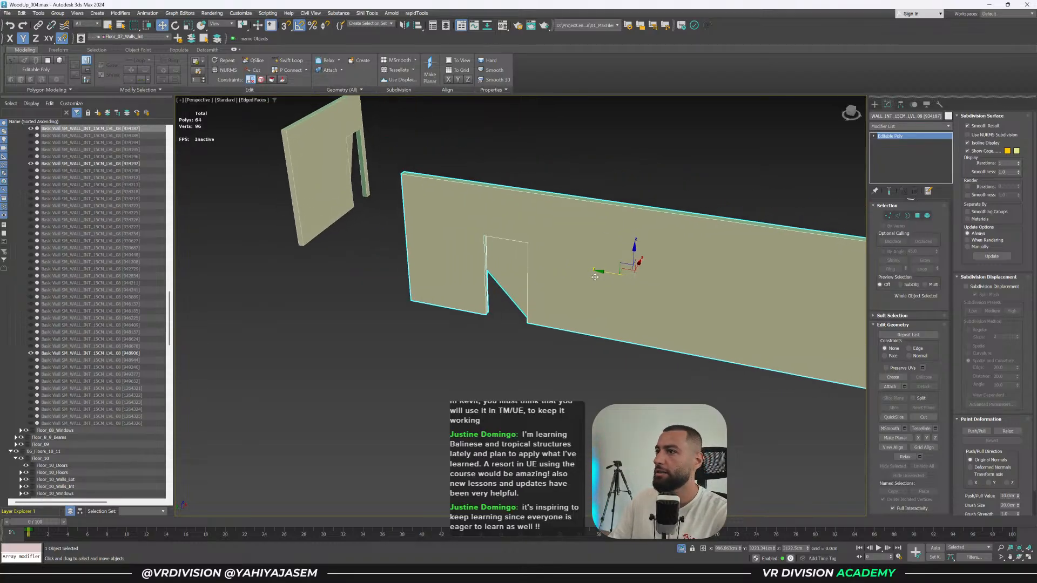
key(1)
scroll(523, 238, down, 3)
alt+middle_drag(731, 259, 713, 261)
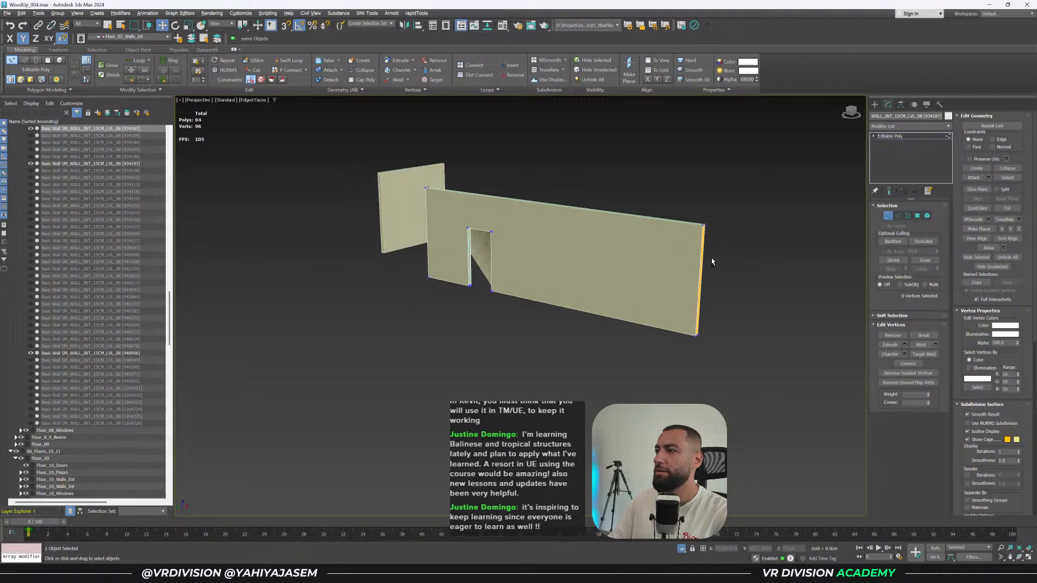
key(alt+1)
click(702, 265)
key(w)
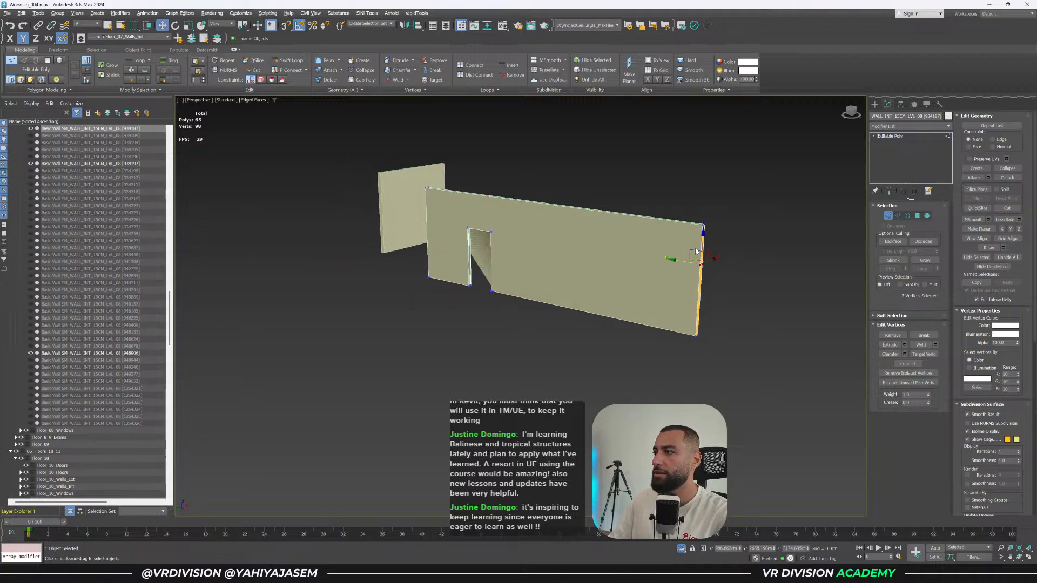
key(s)
key(s)
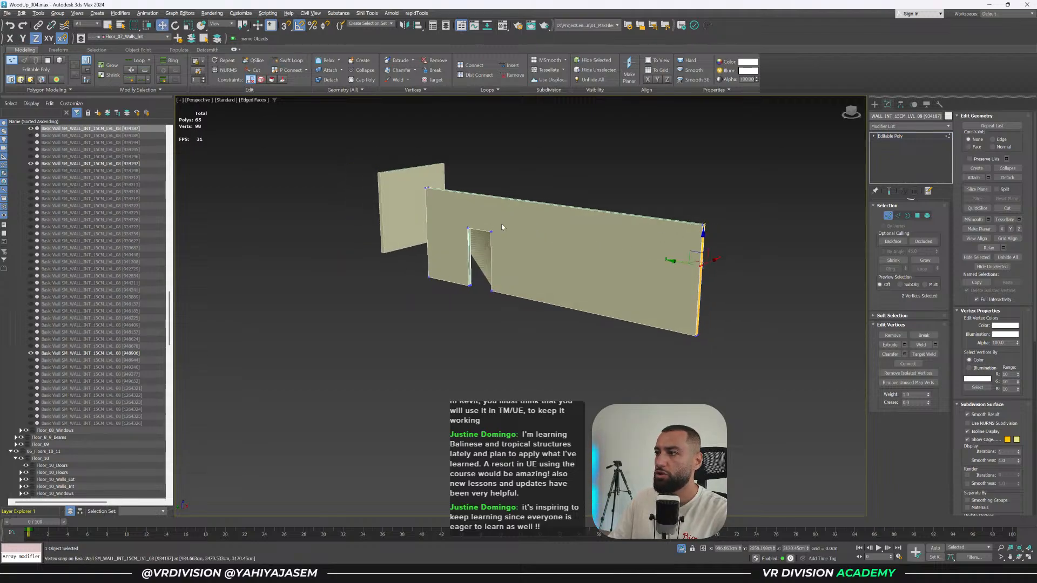
Insert an edge across the end face nearest the door and snap it to the door head's height.
alt+middle_drag(485, 221, 403, 291)
key(alt+1)
click(404, 296)
key(w)
key(s)
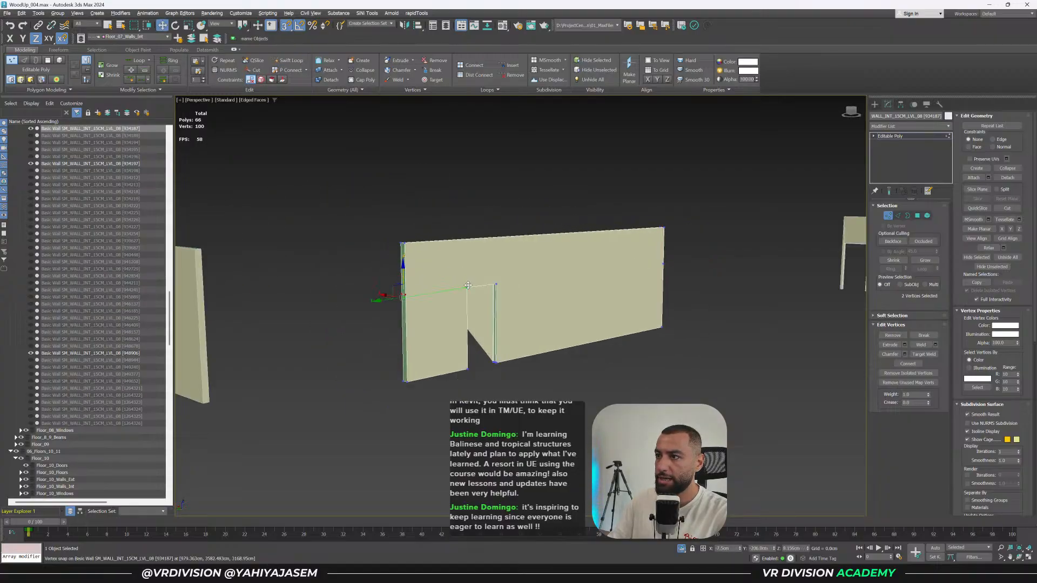
Connect the door's upper corner to the new end-edge vertex on the short side of the long wall.
scroll(468, 285, up, 4)
ctrl+click(468, 287)
alt+middle_drag(480, 303, 391, 317)
ctrl+click(315, 291)
ctrl+click(318, 292)
ctrl+click(314, 292)
key(ctrl+shift+e)
Connect the door's remaining upper corners to the matching end-edge vertices on the long wall's faces and clear the vertex selection.
middle_drag(299, 299, 442, 311)
click(391, 293)
middle_drag(264, 274, 607, 309)
ctrl+click(301, 252)
key(ctrl+shift+e)
alt+middle_drag(300, 253, 509, 286)
click(247, 353)
ctrl+click(631, 244)
key(ctrl+shift+e)
alt+middle_drag(630, 244, 516, 220)
click(498, 154)
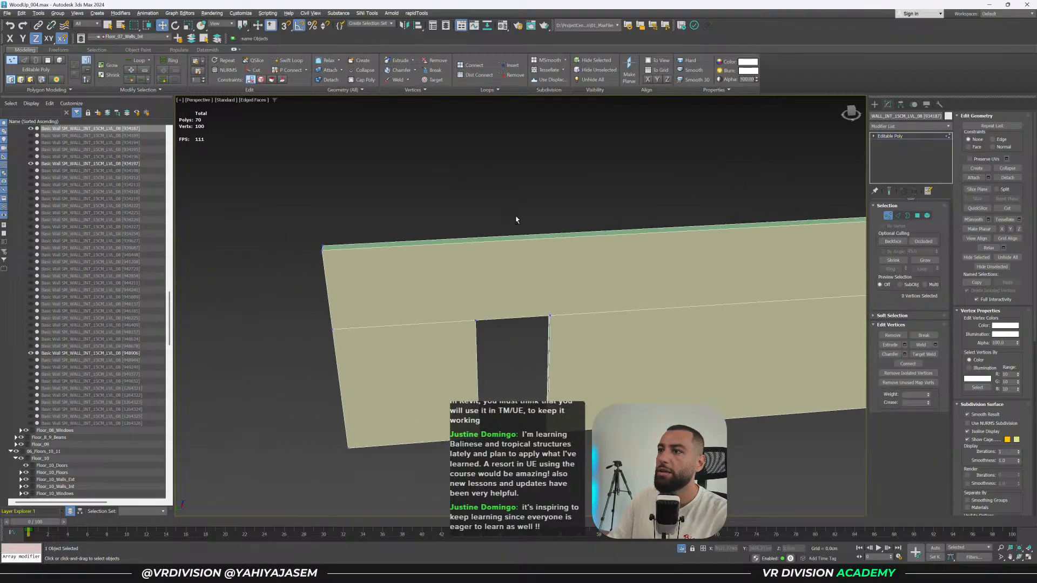
Insert two edges across the wall's top face above the door and snap one in line with a door jamb.
key(alt+1)
click(476, 237)
click(530, 237)
key(w)
key(s)
drag(506, 238, 529, 314)
scroll(555, 316, up, 6)
key(s)
scroll(464, 257, down, 2)
middle_drag(456, 253, 498, 244)
scroll(462, 213, down, 4)
Snap the other top-face edge in line with the opposite door jamb along the wall's length.
click(472, 200)
drag(501, 174, 469, 319)
key(s)
key(s)
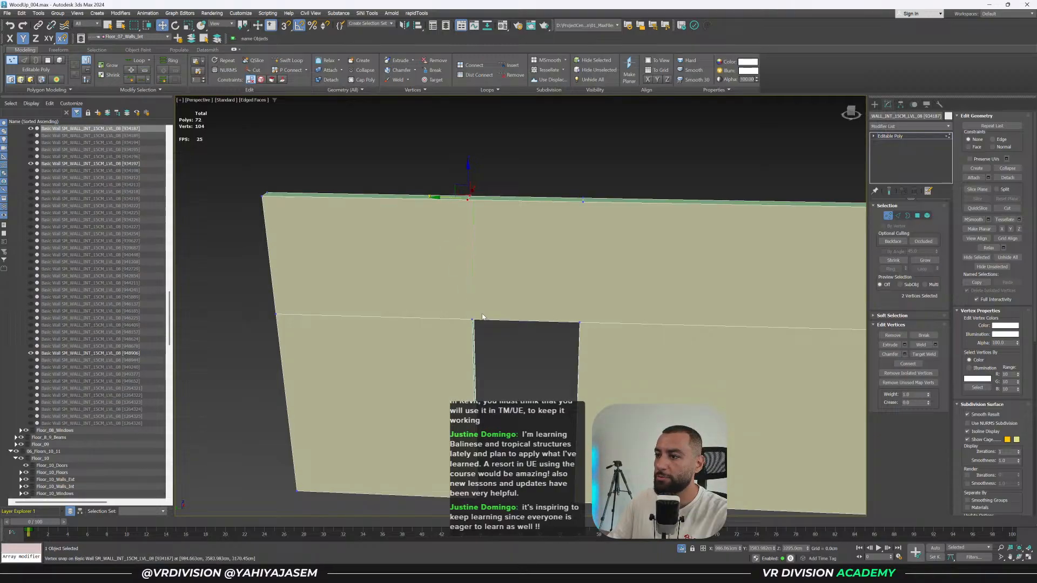
scroll(469, 316, up, 3)
key(s)
key(space)
drag(459, 137, 464, 326)
key(space)
key(s)
Connect the aligned top-edge vertices down to the door's upper corner on both wall faces.
ctrl+click(466, 326)
alt+middle_drag(490, 338, 453, 326)
ctrl+click(481, 327)
key(ctrl+shift+e)
Connect the door's other upper corner to the top edge above it on both faces and finish vertex editing.
click(390, 382)
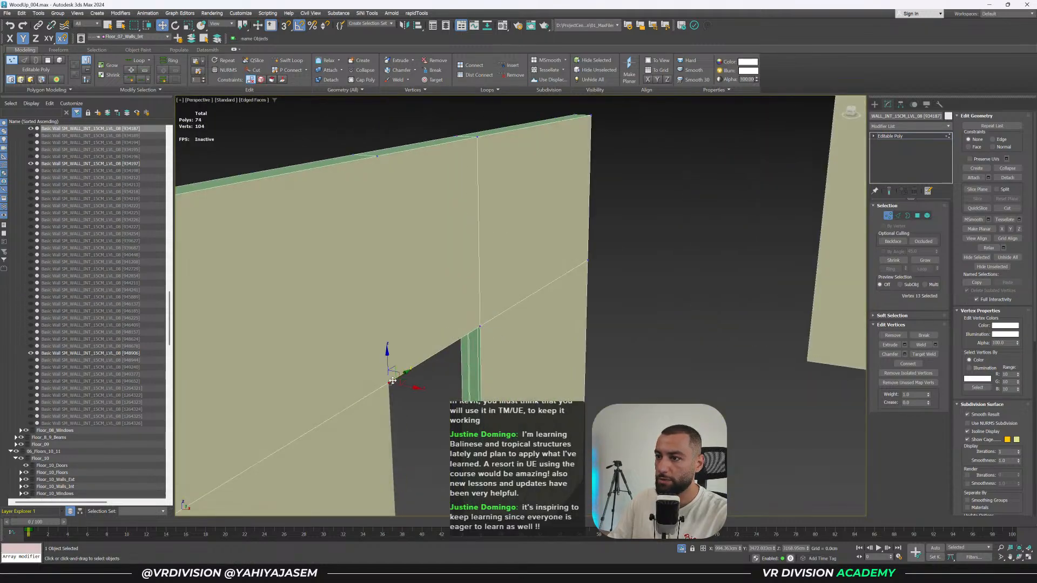
ctrl+click(380, 155)
key(ctrl+shift+e)
alt+middle_drag(386, 202, 421, 207)
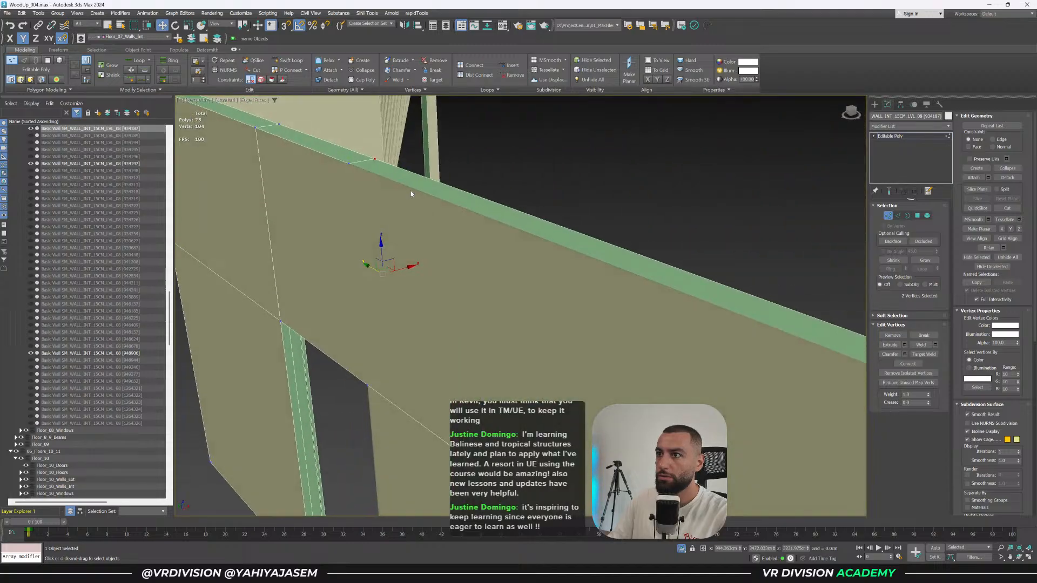
click(349, 164)
ctrl+click(368, 385)
key(ctrl+shift+e)
alt+middle_drag(423, 303, 480, 300)
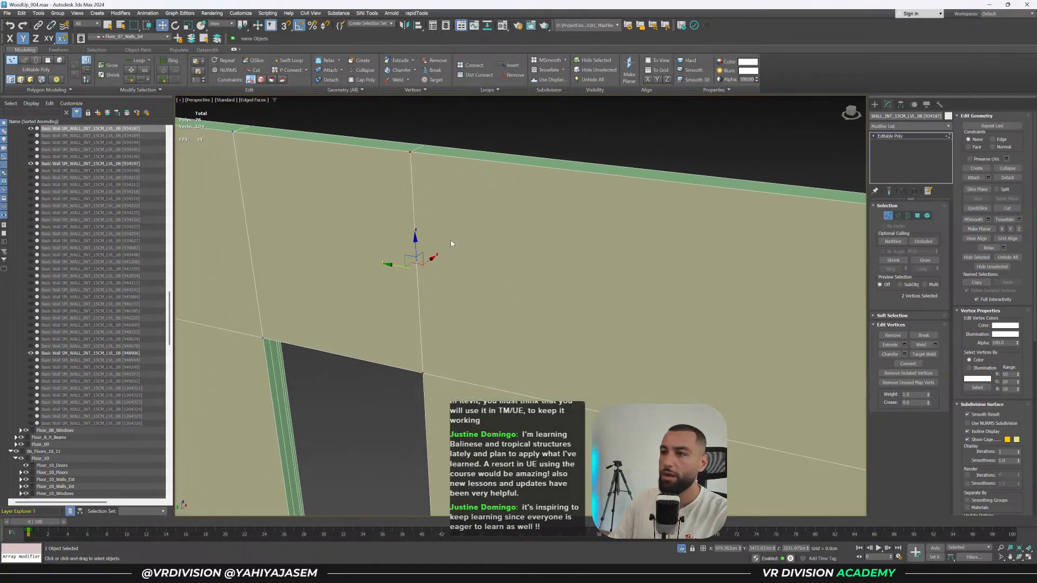
scroll(480, 300, down, 5)
scroll(351, 232, up, 3)
key(1)
On the other isolated door wall, connect the door's upper corners to the nearest top corners on both faces.
click(282, 224)
alt+middle_drag(350, 227, 424, 222)
key(1)
alt+middle_drag(320, 206, 482, 205)
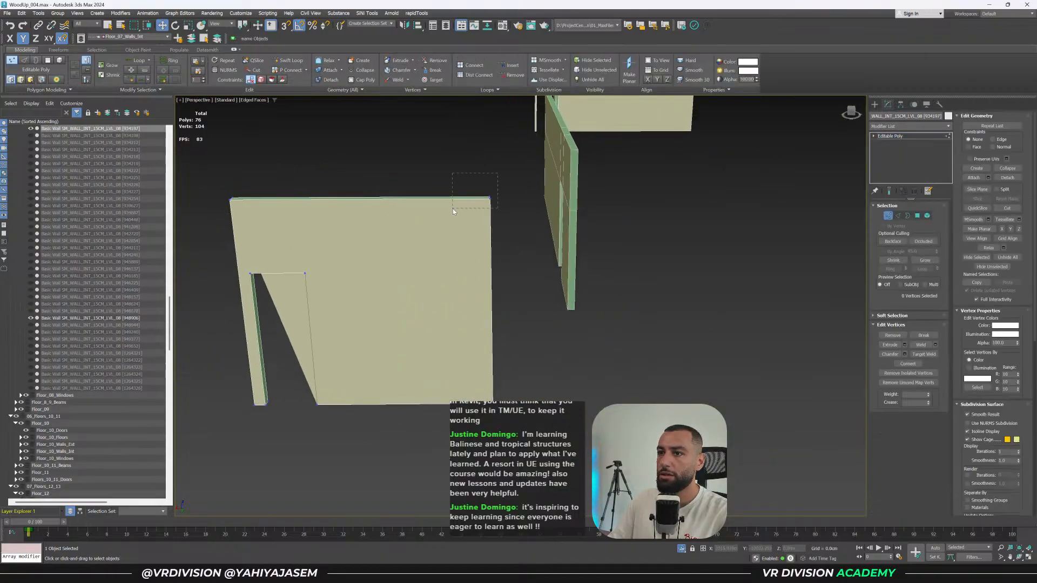
ctrl+drag(453, 208, 452, 209)
key(ctrl+shift+e)
drag(171, 147, 172, 148)
key(ctrl+shift+e)
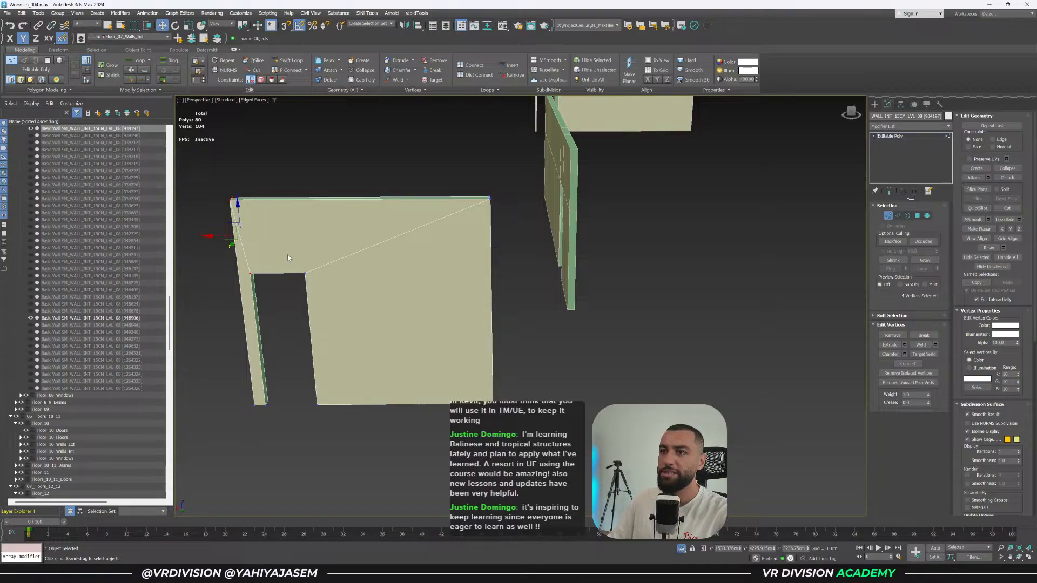
Inspect the edge layout around the door openings of the repaired walls in wireframe and shaded display.
alt+middle_drag(413, 252, 513, 216)
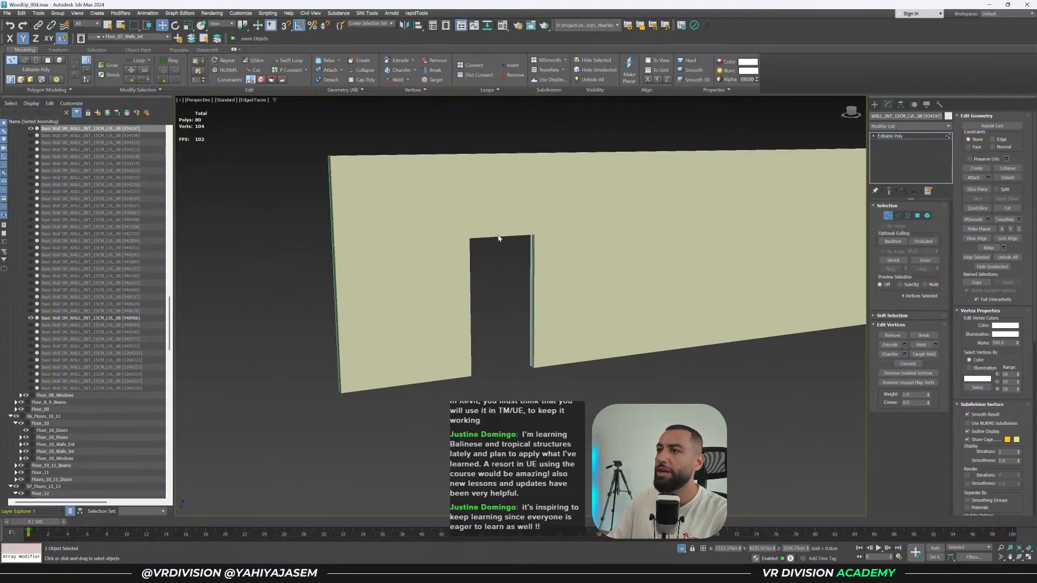
key(F3)
scroll(561, 226, down, 4)
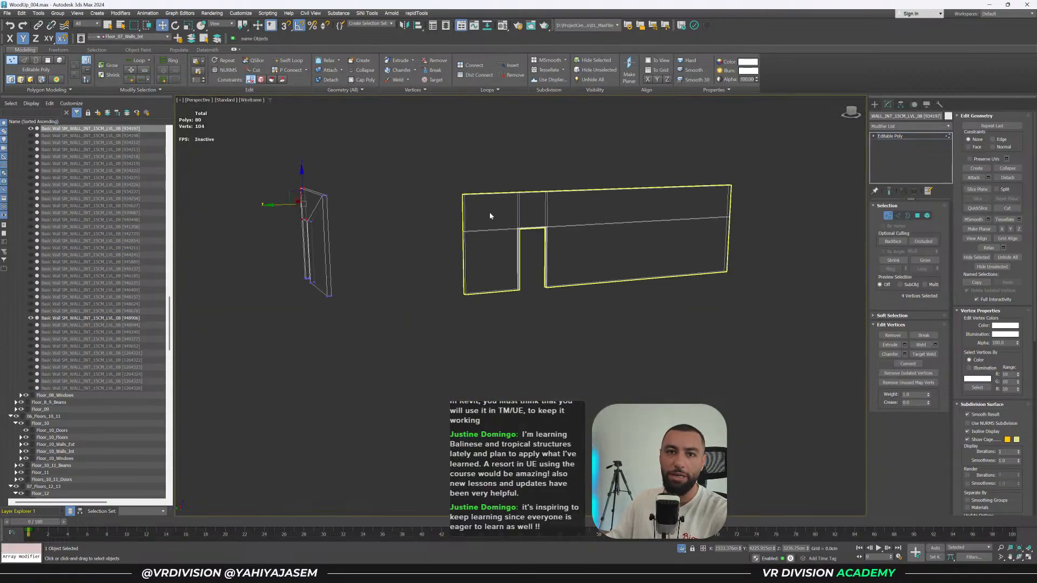
alt+middle_drag(490, 215, 519, 203)
scroll(524, 197, up, 5)
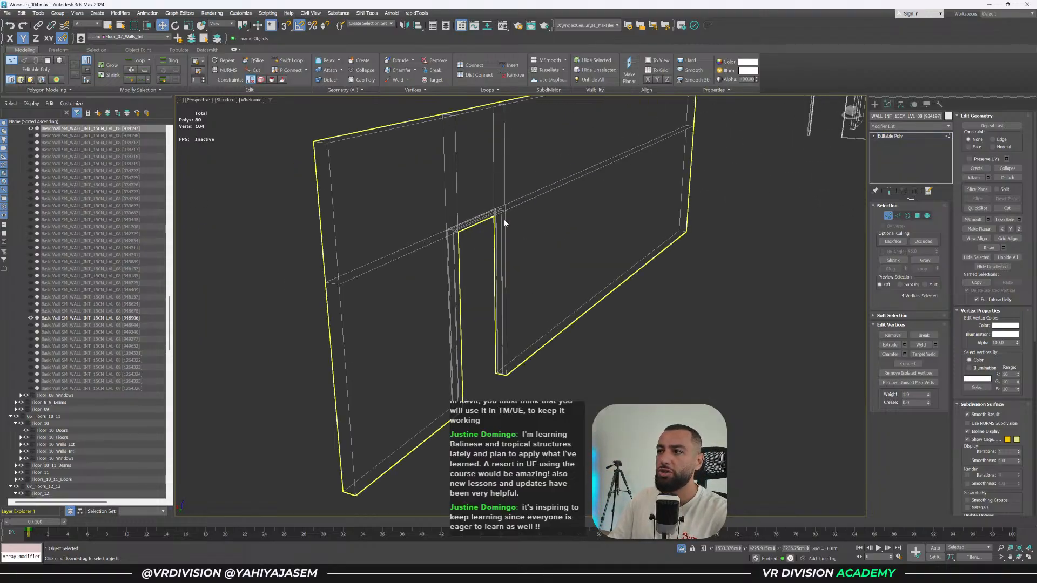
key(F3)
scroll(513, 216, down, 6)
middle_drag(484, 225, 526, 241)
scroll(455, 247, up, 4)
scroll(446, 247, up, 2)
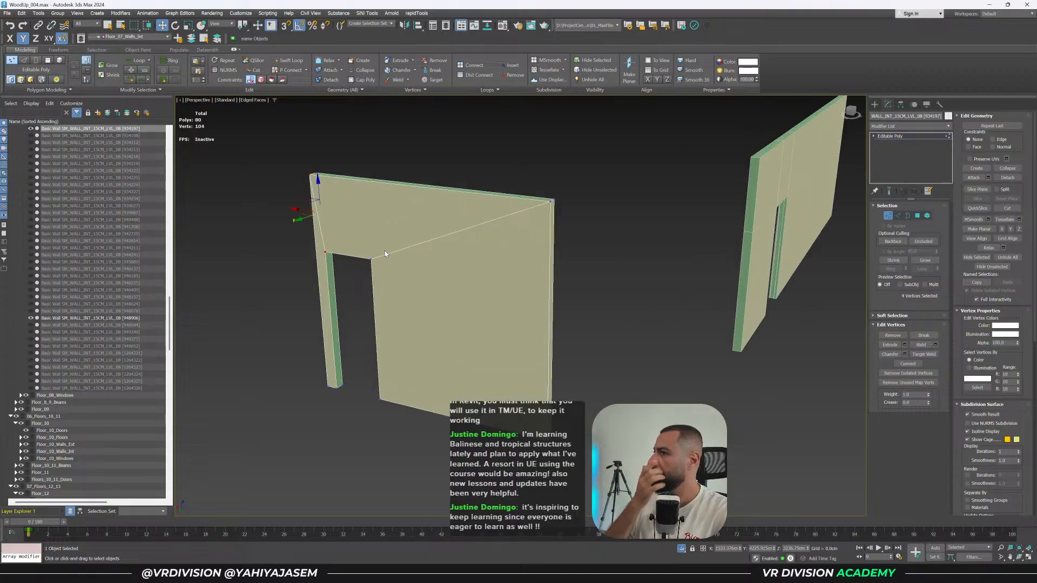
alt+middle_drag(388, 247, 468, 294)
scroll(480, 243, down, 3)
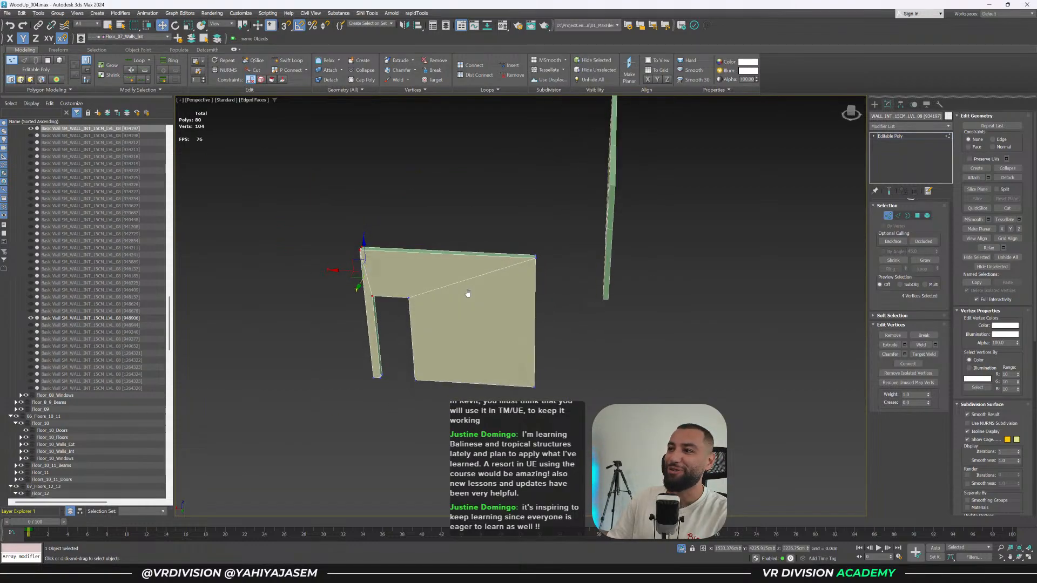
Finish vertex editing on the repaired wall, clear the selection and save the scene.
key(1)
click(531, 221)
key(ctrl+s)
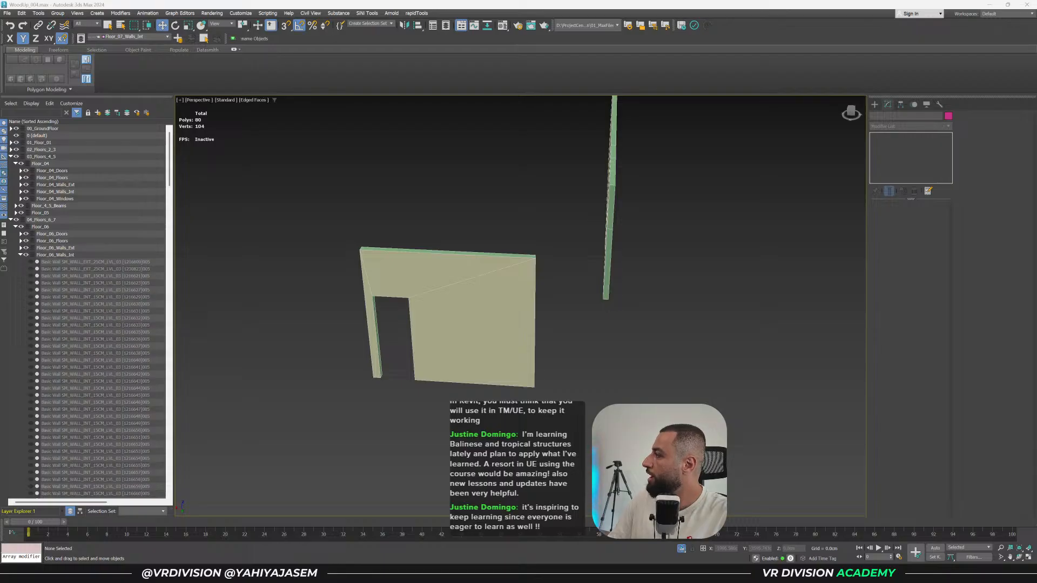
drag(1036, 20, 651, 19)
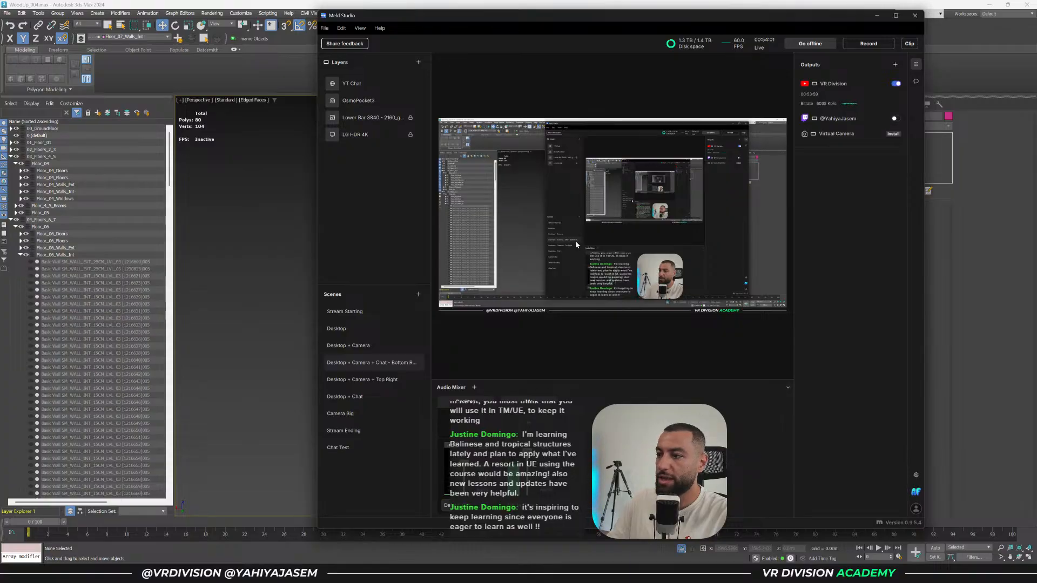
drag(626, 16, 1036, 17)
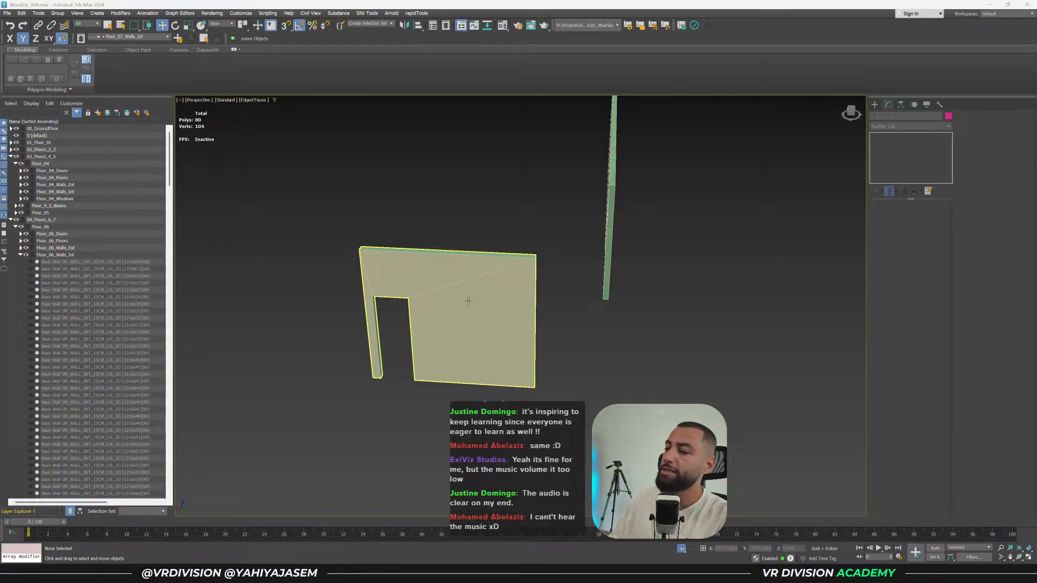
Exit isolation to bring back the whole building with nothing selected.
key(alt+q)
scroll(586, 381, down, 8)
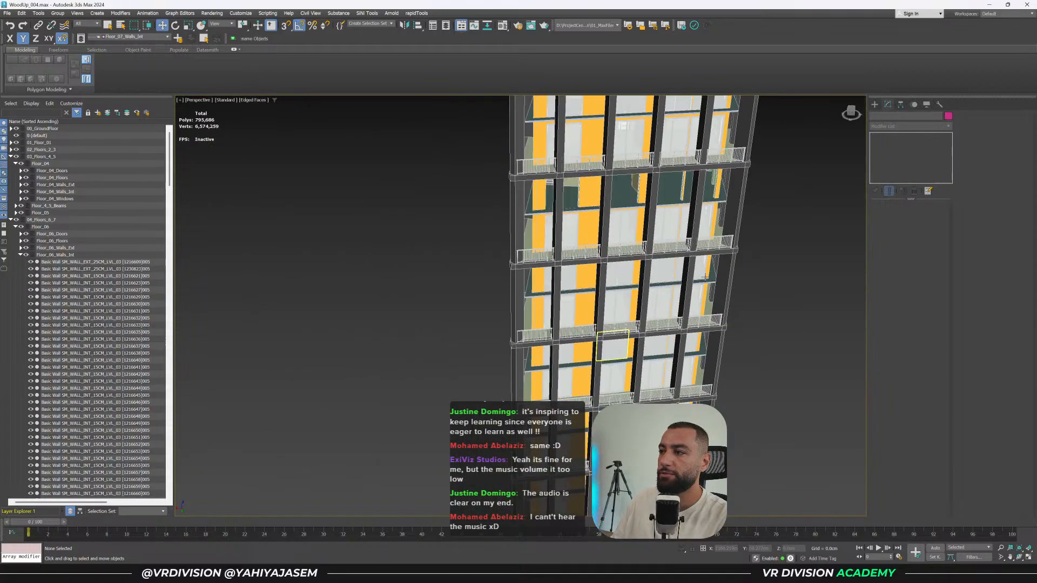
drag(482, 228, 783, 416)
alt+middle_drag(525, 379, 423, 409)
click(423, 409)
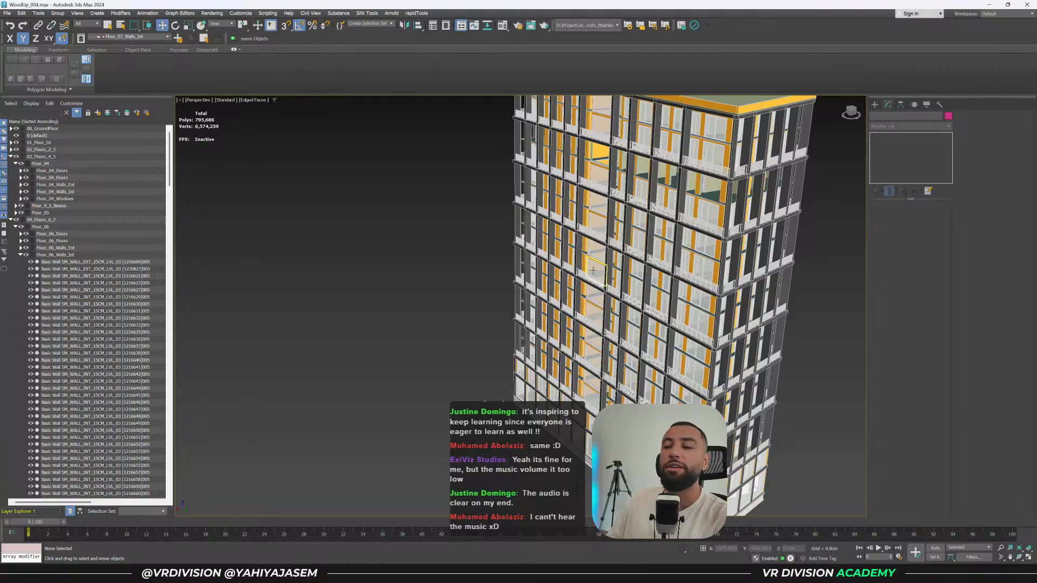
Select one of the facade's two-panel sliding windows, frame it and isolate it.
scroll(708, 316, up, 2)
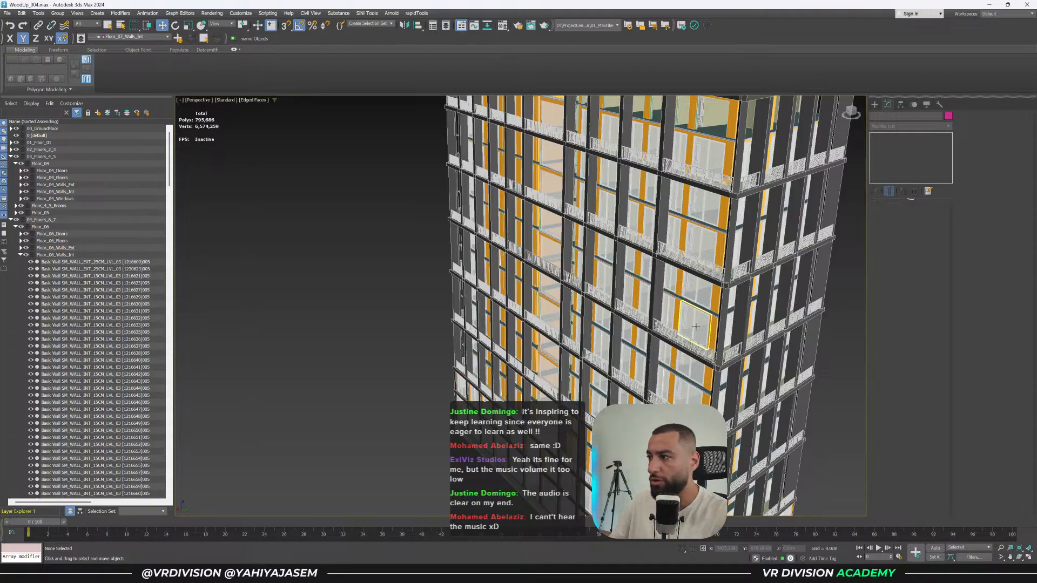
scroll(697, 322, up, 3)
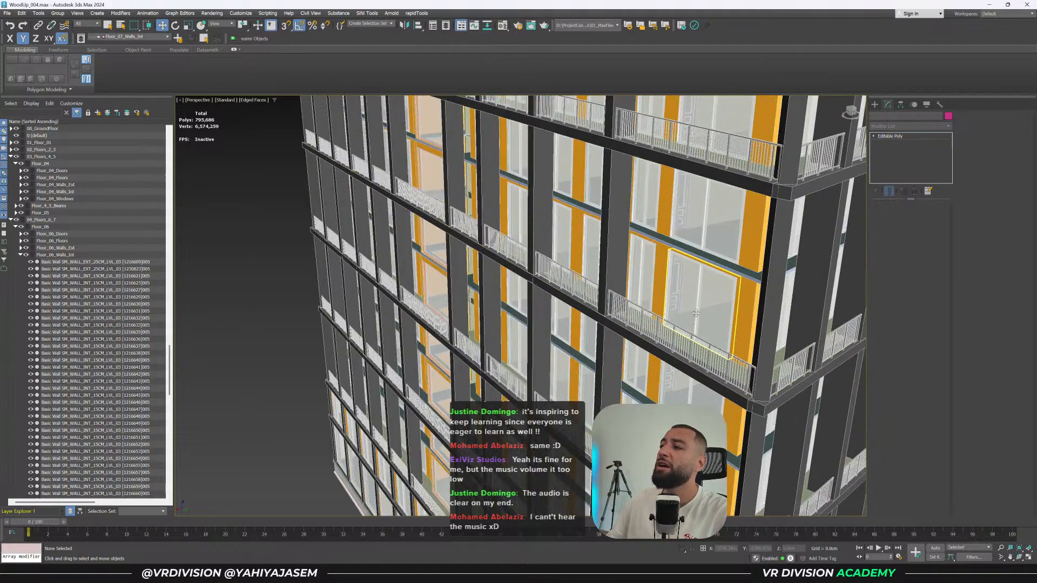
click(695, 313)
key(z)
key(alt+q)
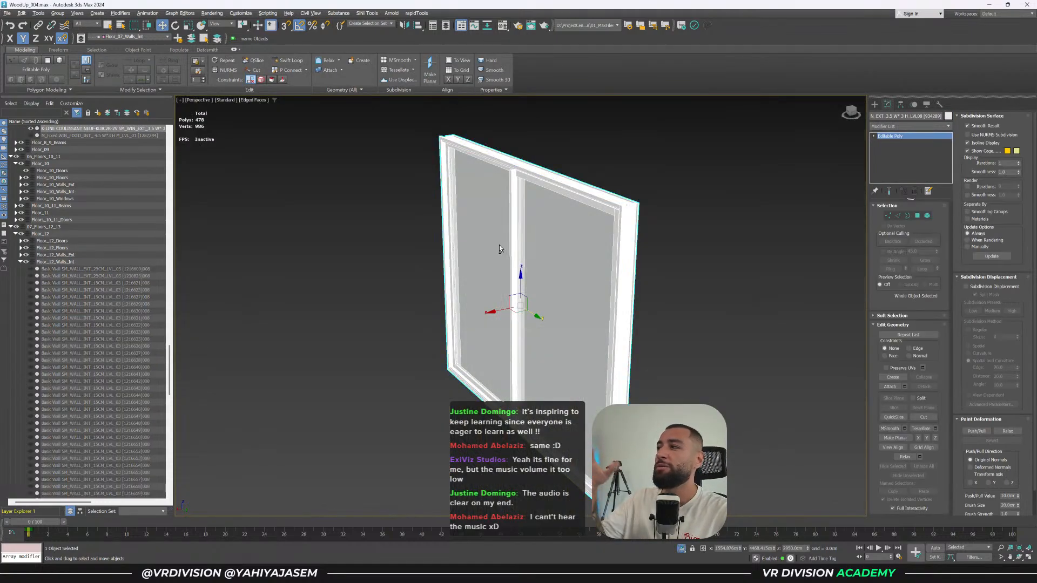
Try selecting the glass and surrounding frame elements of one sliding panel in Element mode, and undo the last selection change.
alt+middle_drag(499, 249, 536, 267)
key(5)
click(588, 356)
alt+middle_drag(596, 384, 636, 387)
scroll(633, 402, up, 3)
ctrl+click(635, 404)
ctrl+click(665, 396)
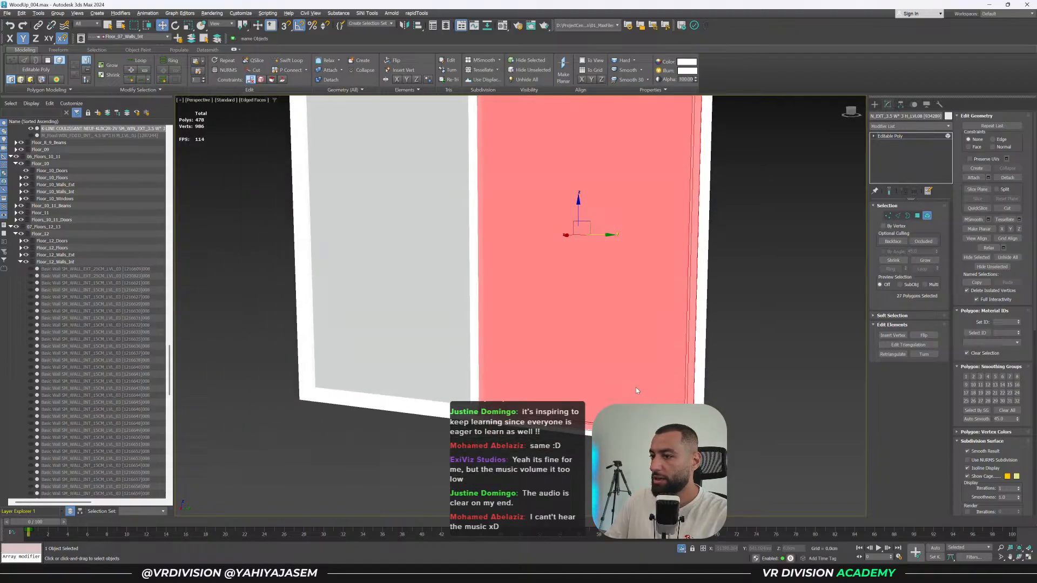
ctrl+click(474, 369)
middle_drag(507, 369, 492, 470)
key(ctrl+z)
Try to move the sliding panel's frame and glass elements away from the window, and undo the move and selections.
click(669, 151)
click(669, 150)
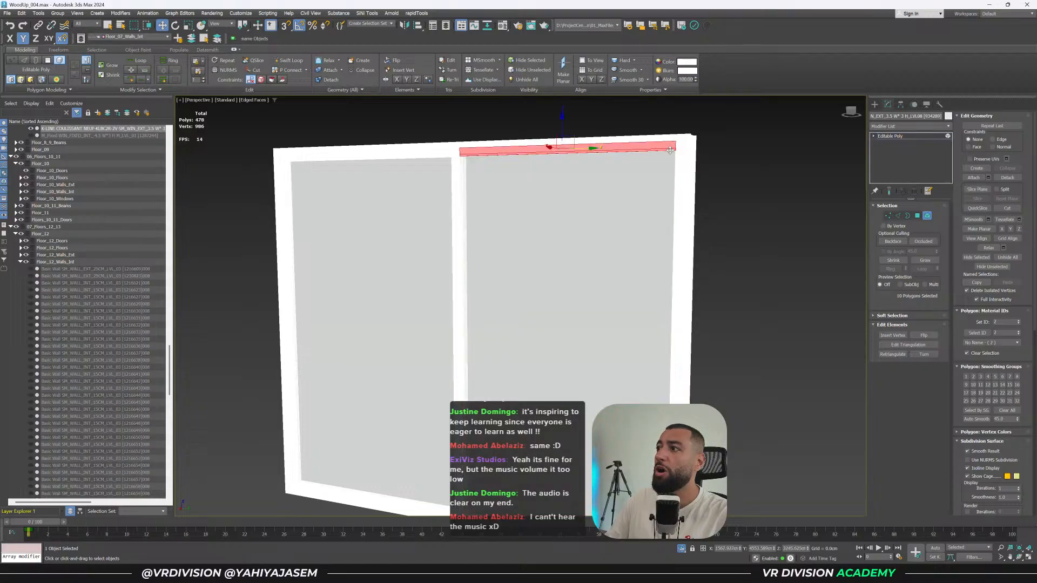
ctrl+click(676, 154)
scroll(613, 256, down, 5)
ctrl+click(610, 255)
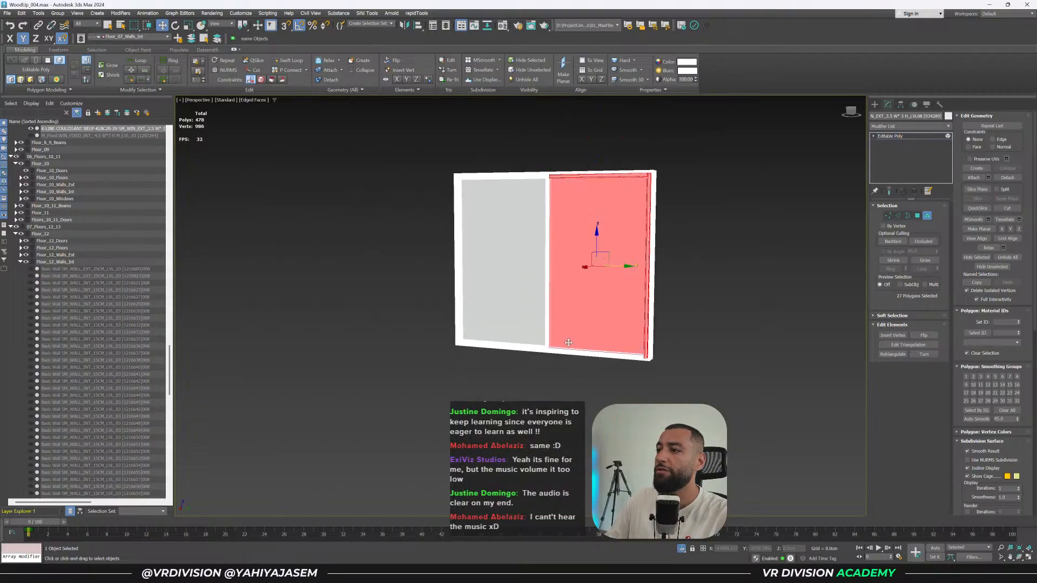
drag(627, 262, 953, 294)
key(ctrl+z)
key(ctrl+z)
key(ctrl+z)
Select the window's vertical side frame element and examine the frame with edge display turned off.
click(654, 216)
alt+middle_drag(660, 217, 646, 220)
scroll(648, 179, up, 5)
alt+middle_drag(648, 178, 474, 197)
key(F4)
scroll(518, 192, down, 5)
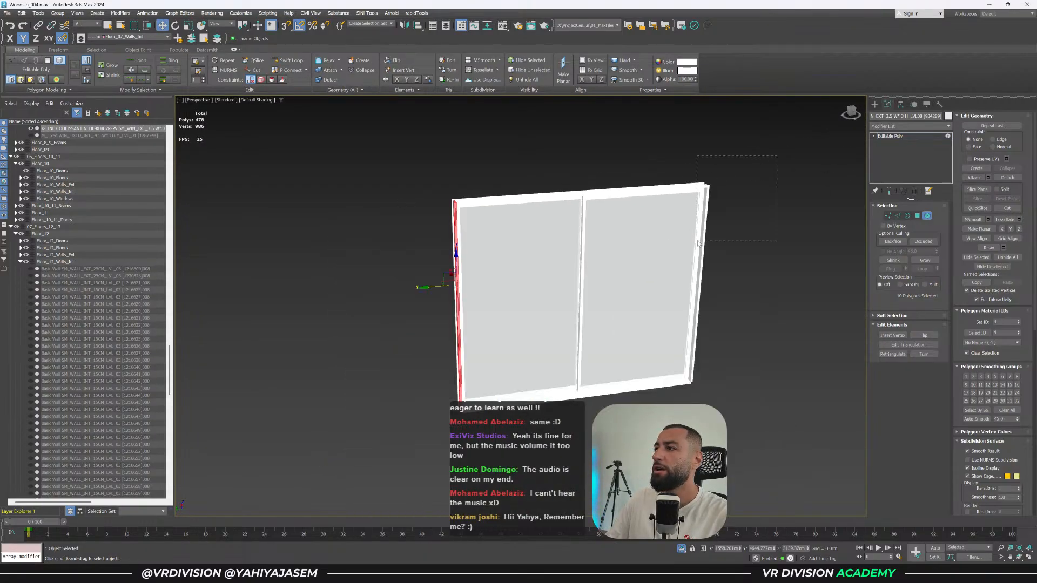
key(4)
drag(413, 455, 788, 144)
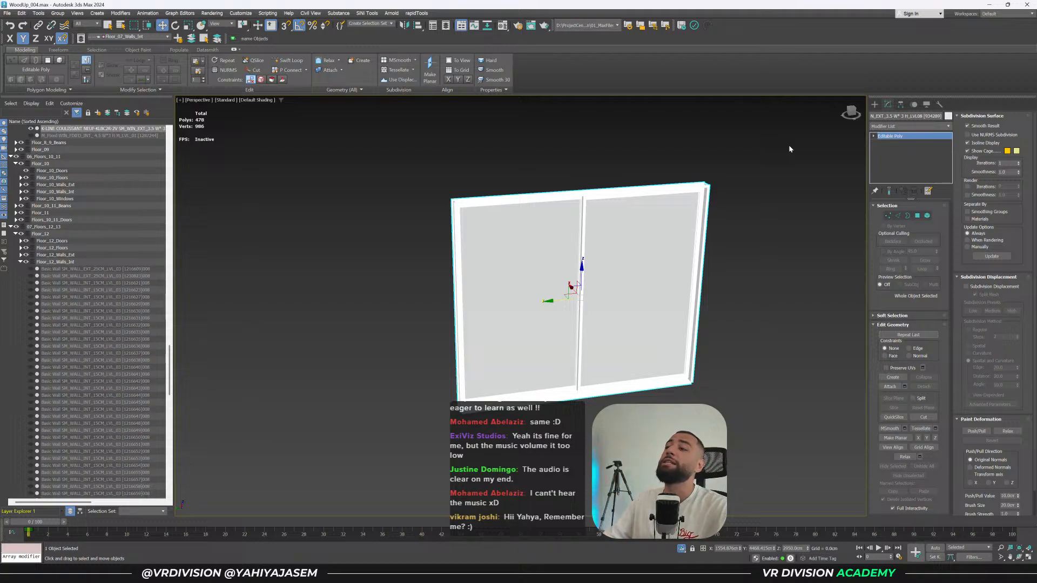
drag(762, 162, 625, 460)
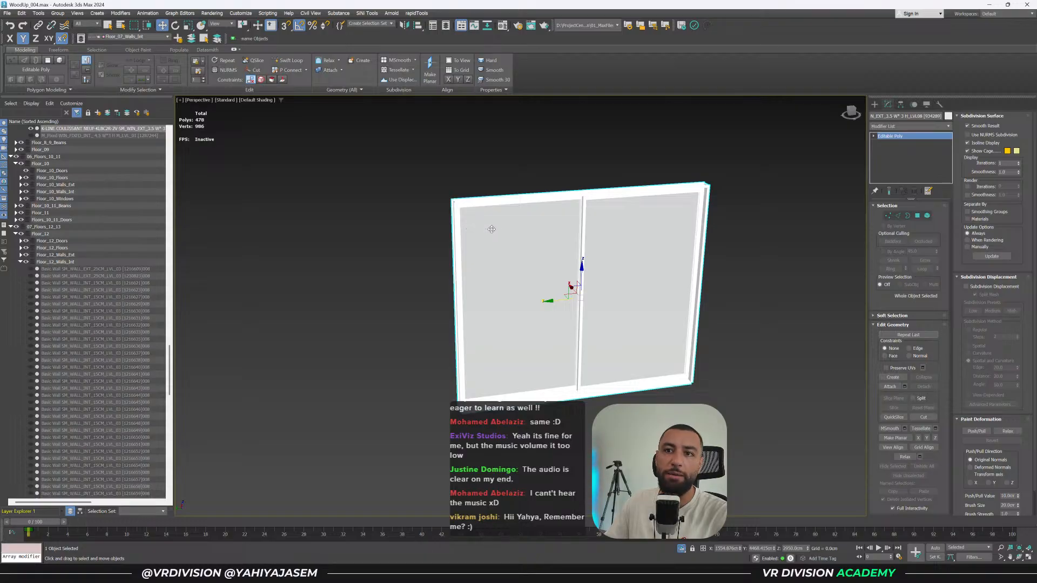
drag(761, 138, 379, 438)
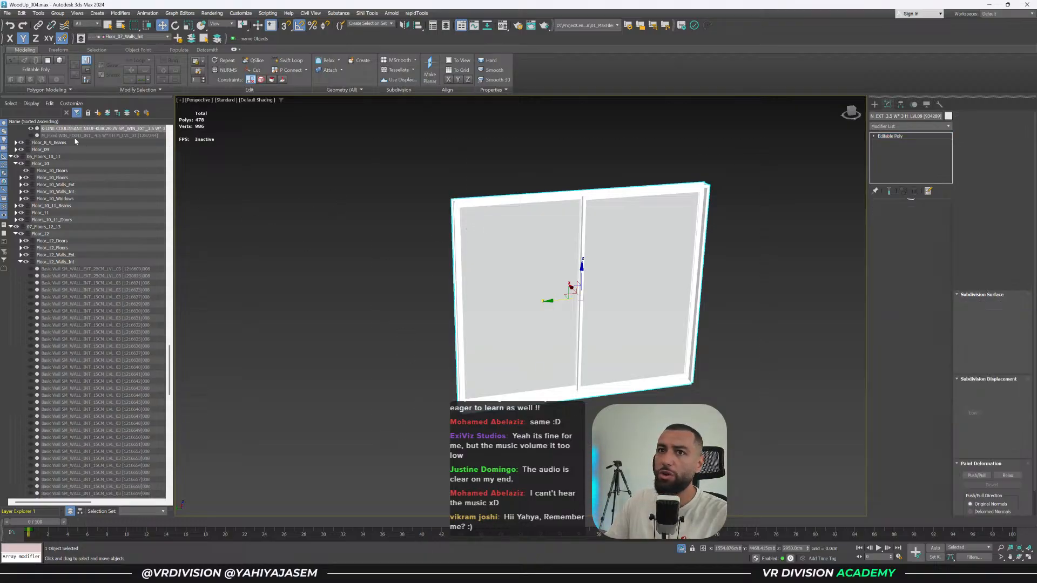
Review the window objects in the Floor_08_Windows layer, clear the selection and save the scene.
scroll(77, 211, up, 10)
scroll(78, 212, up, 1)
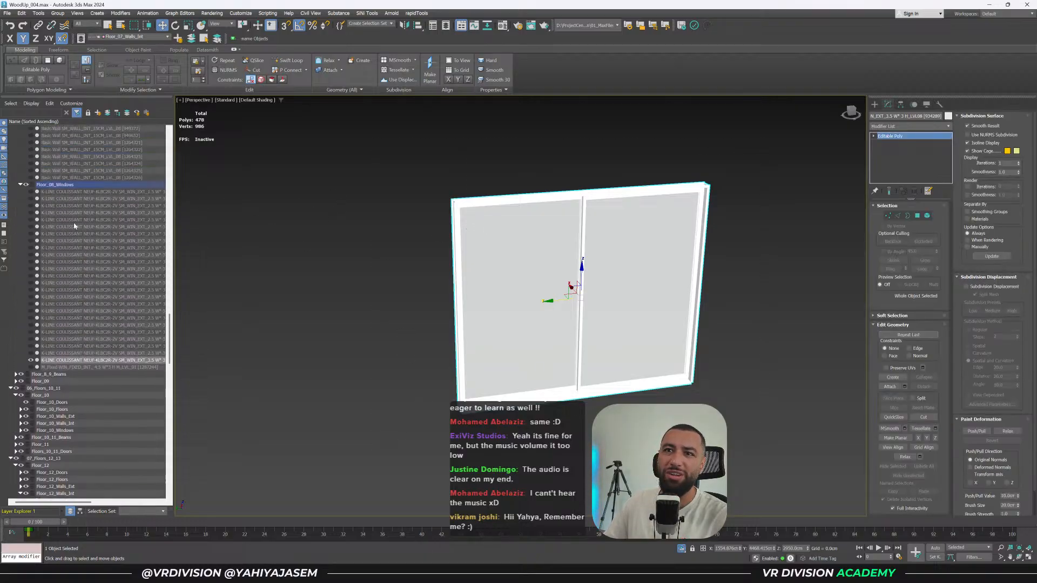
click(227, 320)
key(ctrl+s)
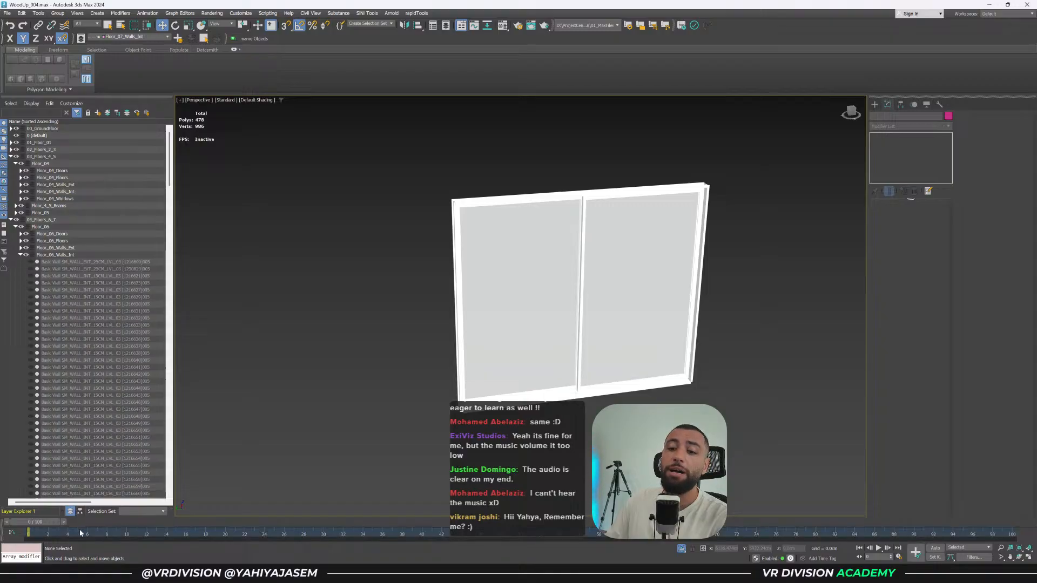
key(w)
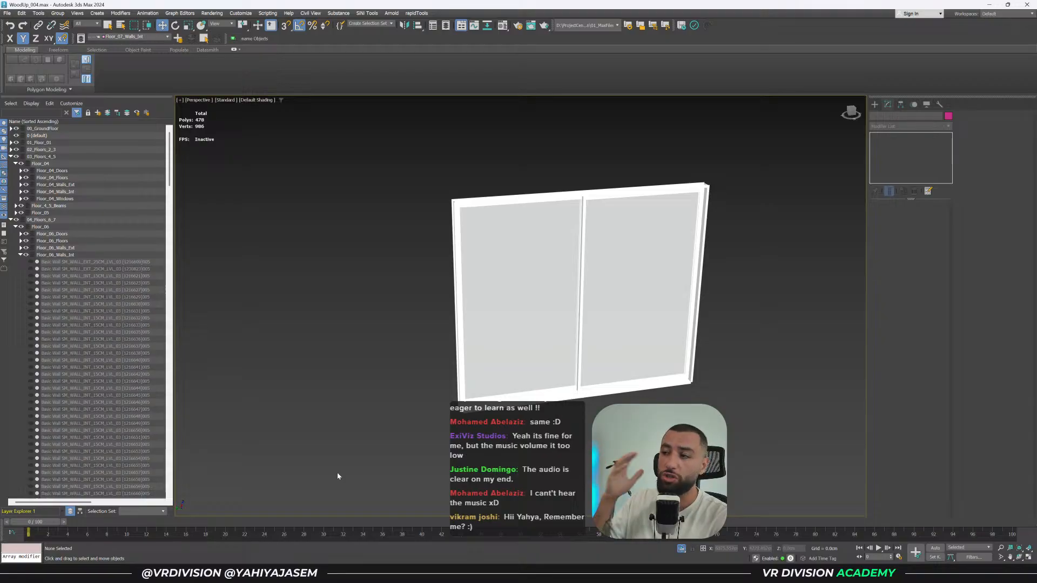
Turn on edge display for the isolated sliding window, inspect its frame from an angle and save the scene.
middle_drag(580, 374, 500, 376)
drag(673, 454, 705, 422)
click(706, 422)
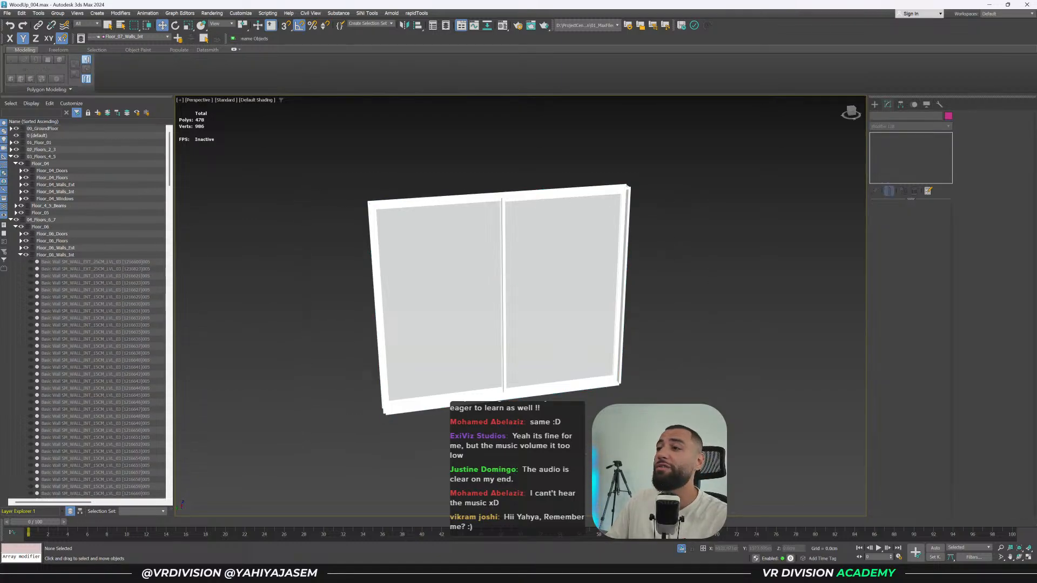
key(F4)
key(F4)
key(F4)
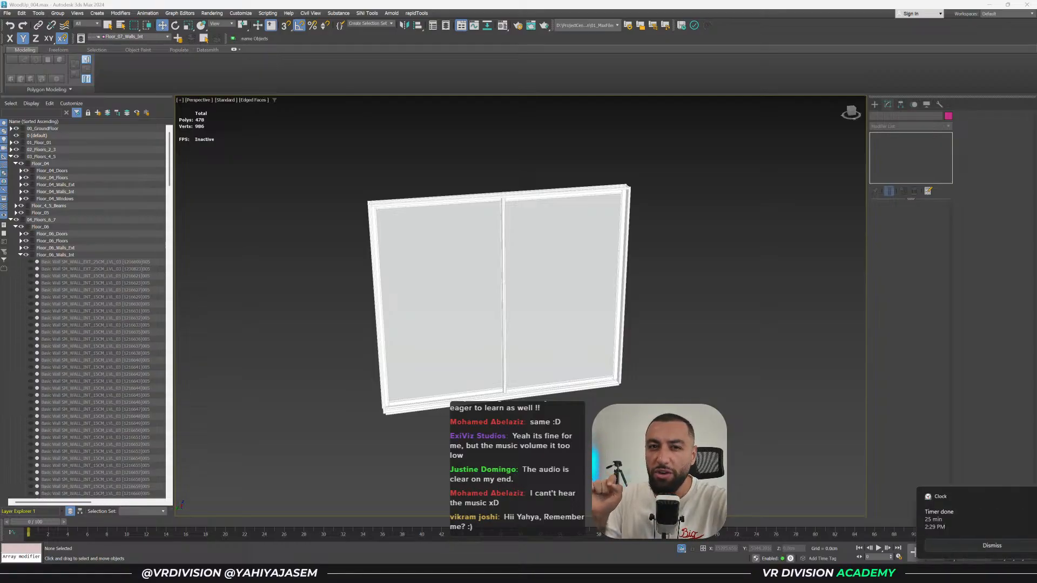
click(917, 544)
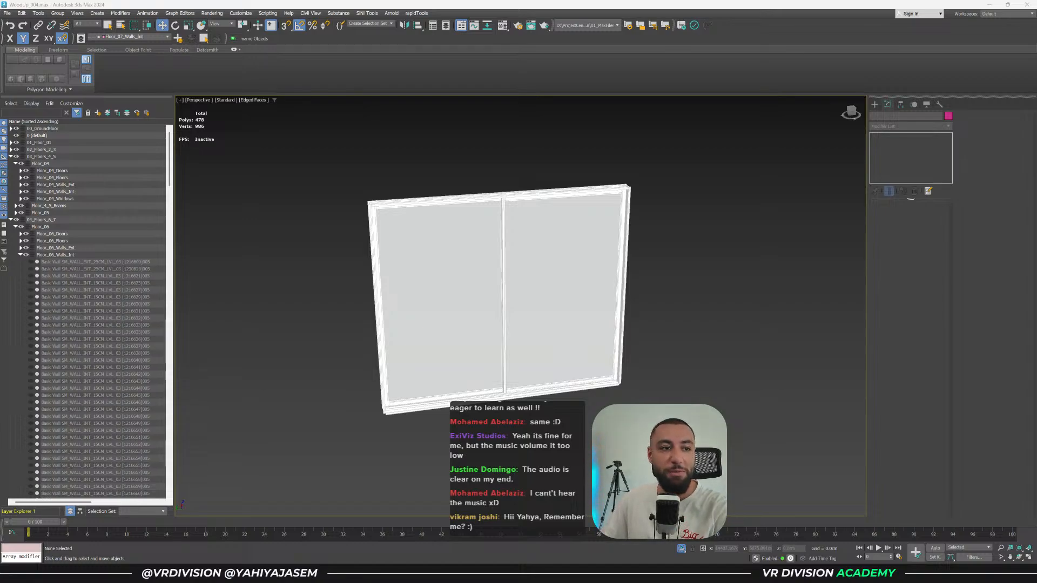
alt+middle_drag(350, 342, 382, 343)
key(ctrl+s)
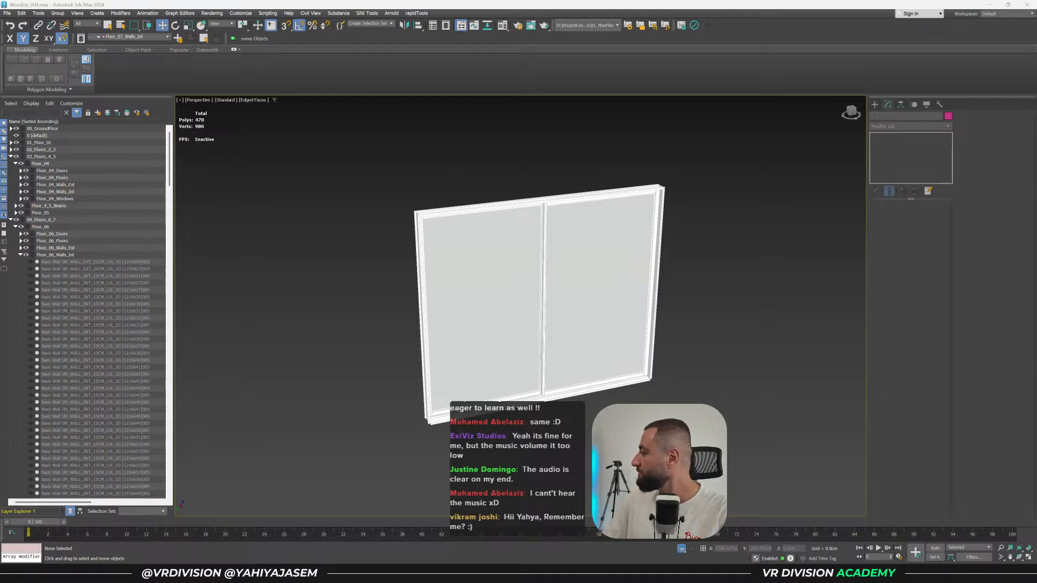
middle_drag(489, 432, 521, 416)
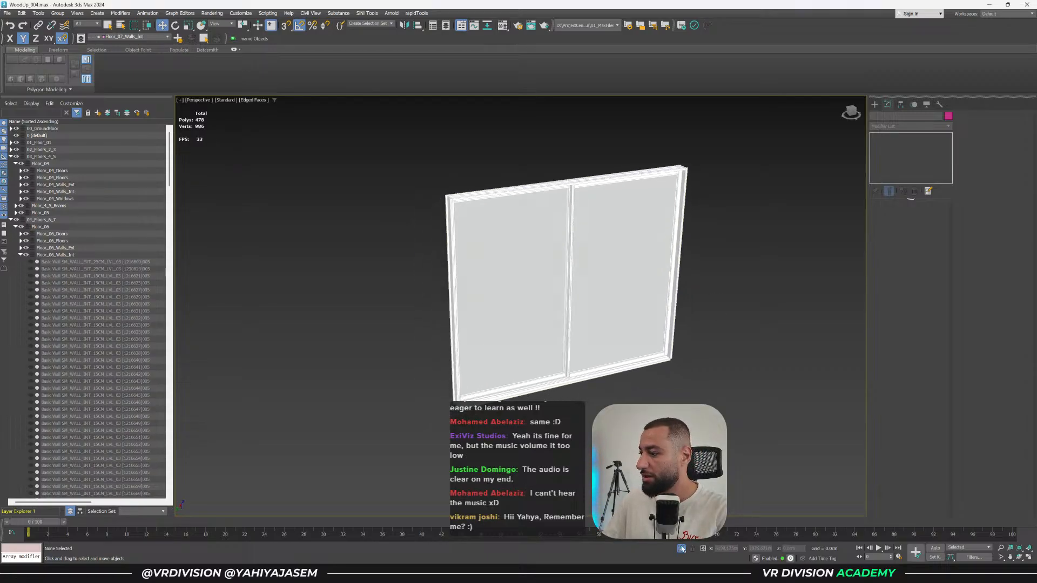
Exit isolation and examine the balconies and window facade across the whole building.
click(680, 550)
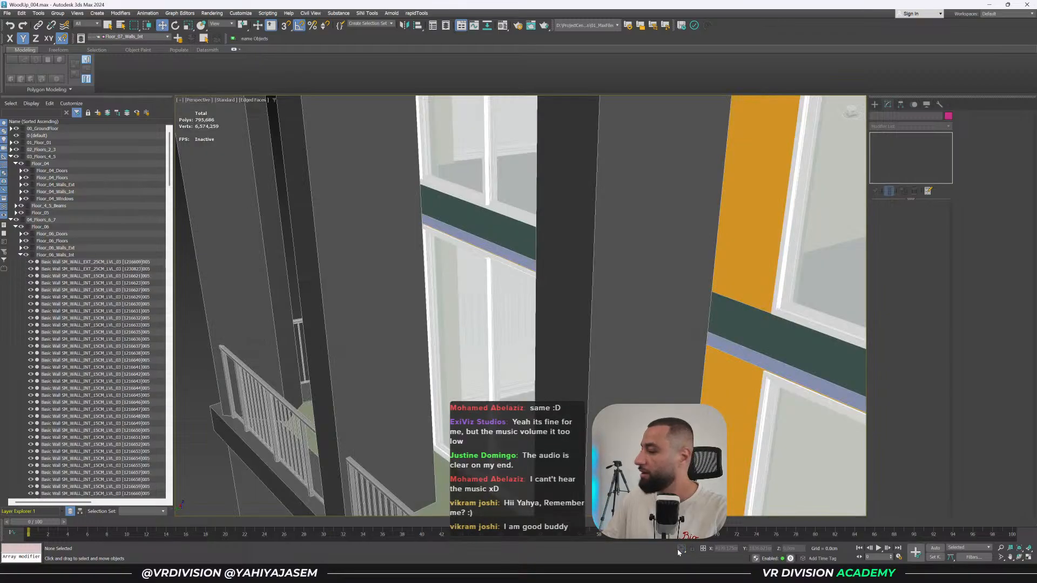
scroll(605, 357, down, 10)
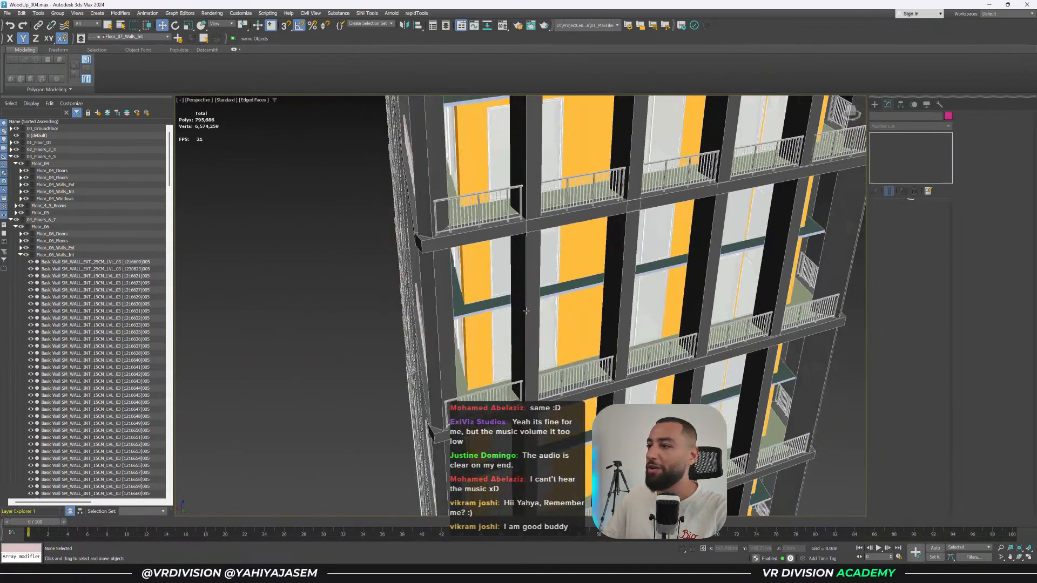
mouse_move(526, 311)
alt+middle_down()
mouse_move(602, 382)
mouse_move(178, 300)
mouse_move(543, 316)
alt+middle_up()
scroll(544, 316, up, 6)
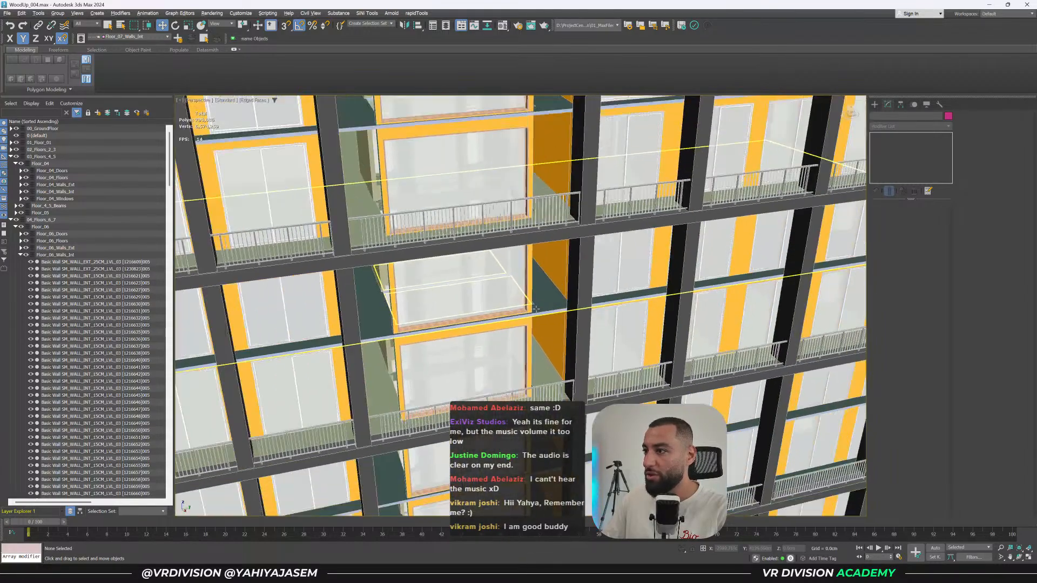
scroll(594, 310, up, 2)
scroll(591, 316, up, 3)
scroll(589, 321, down, 10)
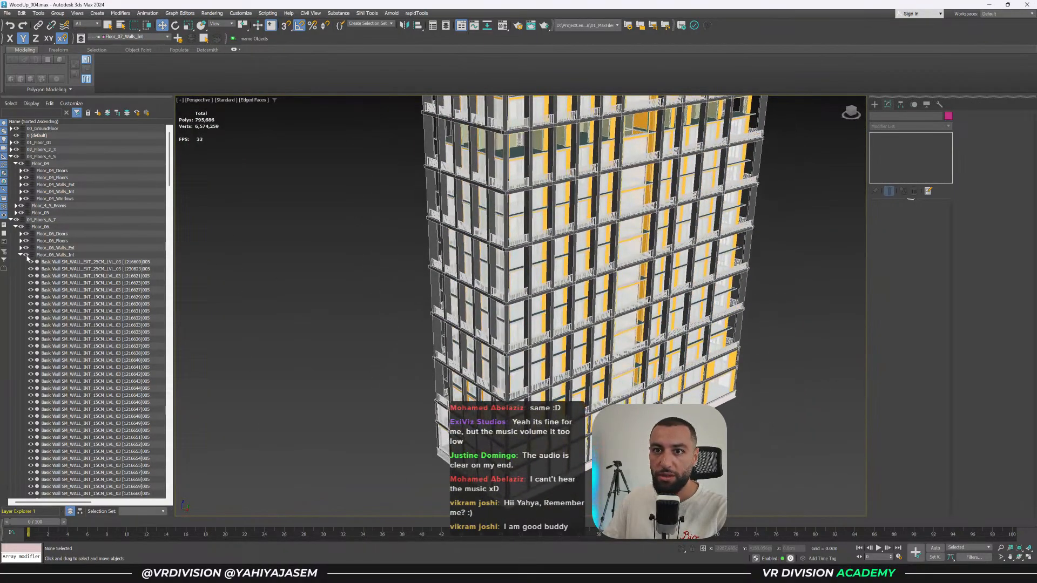
Select all walls in the Floor_08_Walls_Int layer under 05_Floors_8_9 and isolate them.
click(21, 255)
click(11, 283)
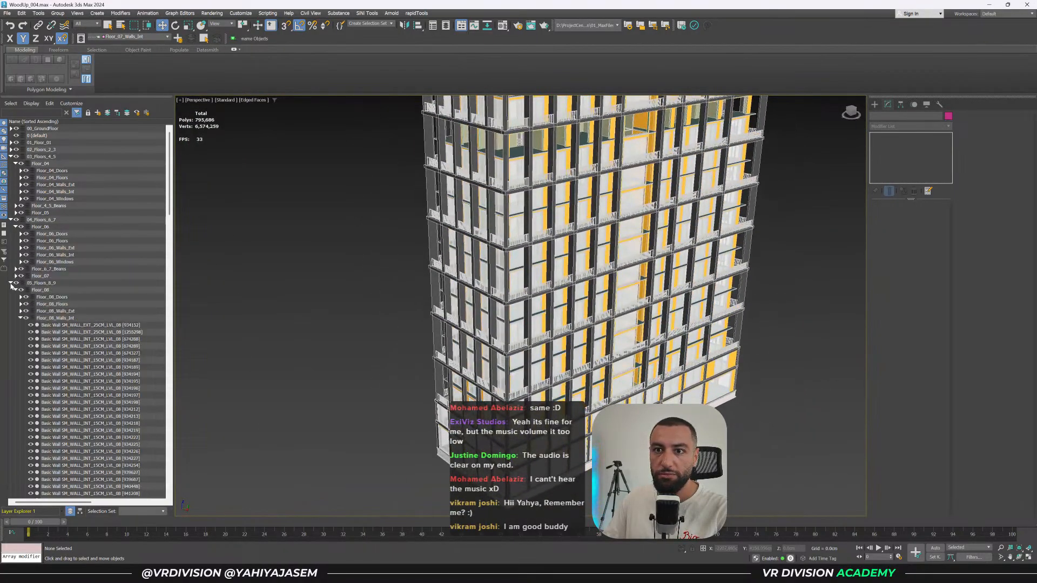
click(11, 283)
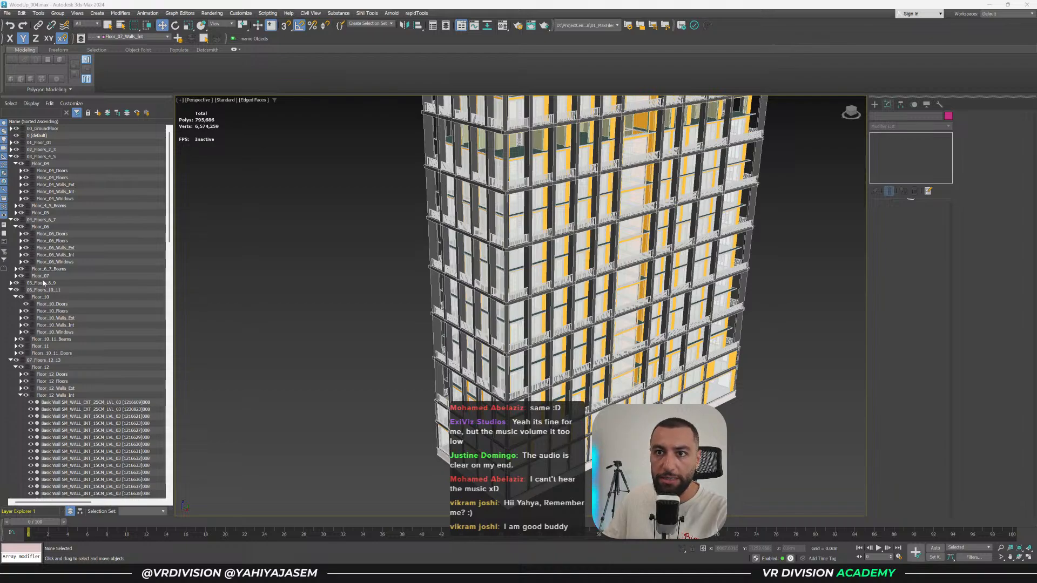
click(11, 283)
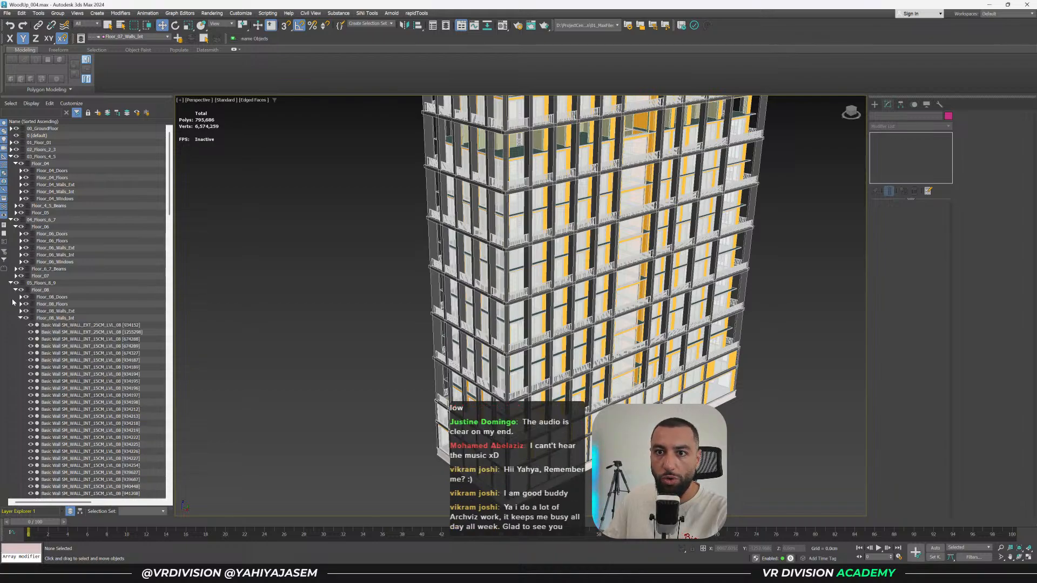
double_click(56, 319)
key(alt+q)
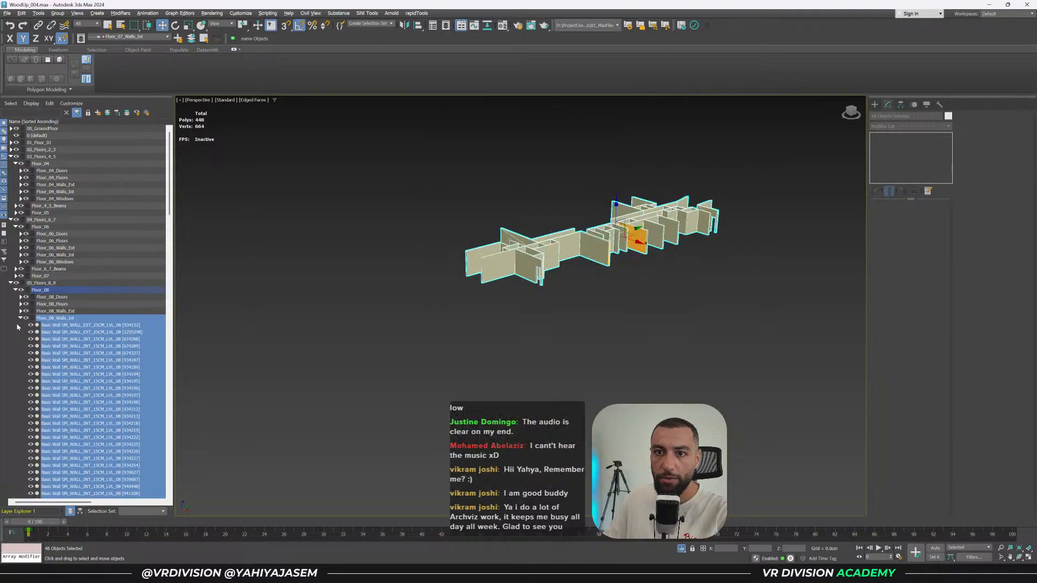
Expand Floor_09 and add the walls of the Floor_09_Walls_Int layer to the isolated view.
click(21, 318)
click(15, 339)
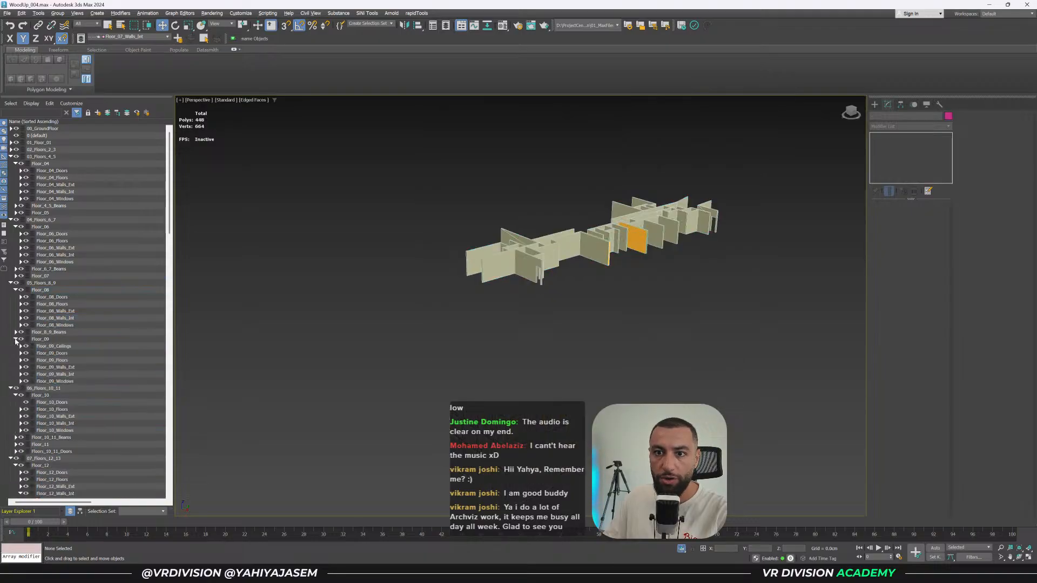
double_click(40, 374)
key(alt+q)
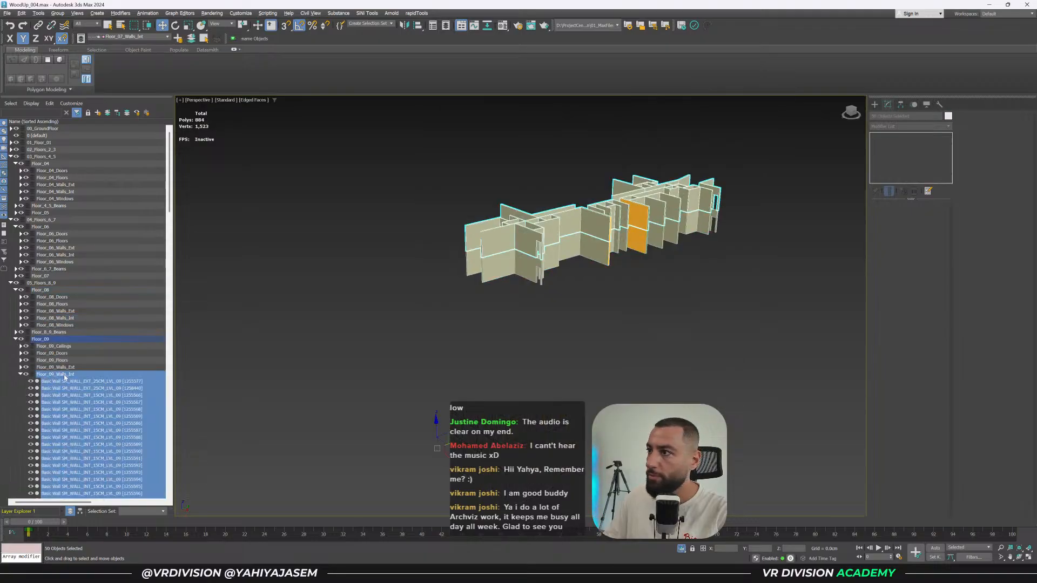
Delete the selected Floor_09 interior walls and select everything left in the isolated view.
scroll(450, 280, up, 3)
scroll(575, 271, up, 2)
middle_drag(575, 272, 548, 289)
key(Delete)
click(574, 326)
key(ctrl+a)
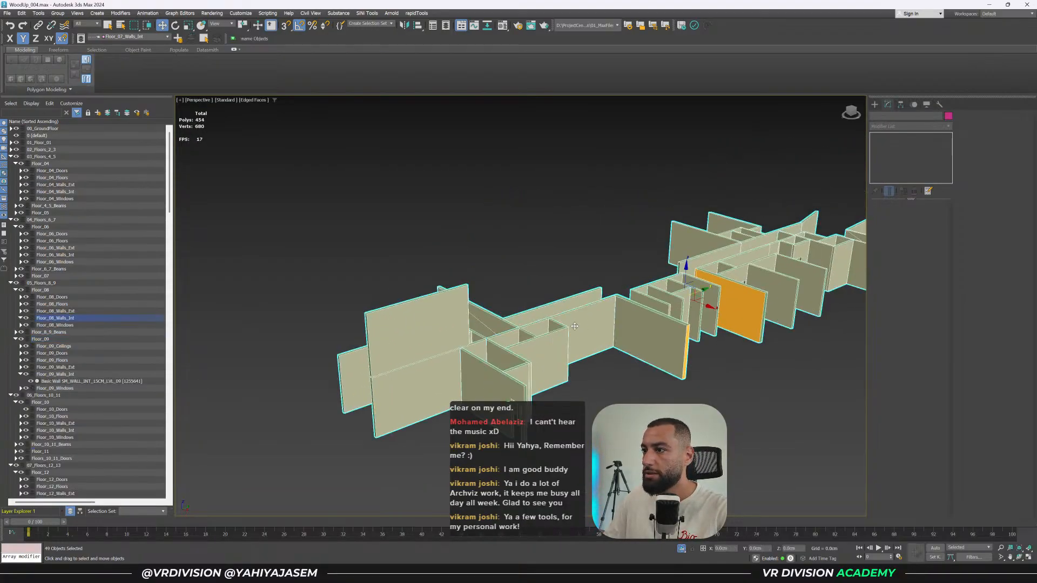
In the front view, select the Floor_08 interior walls and copy them straight up one storey, snapped onto their top edge.
key(f)
key(z)
drag(830, 338, 289, 486)
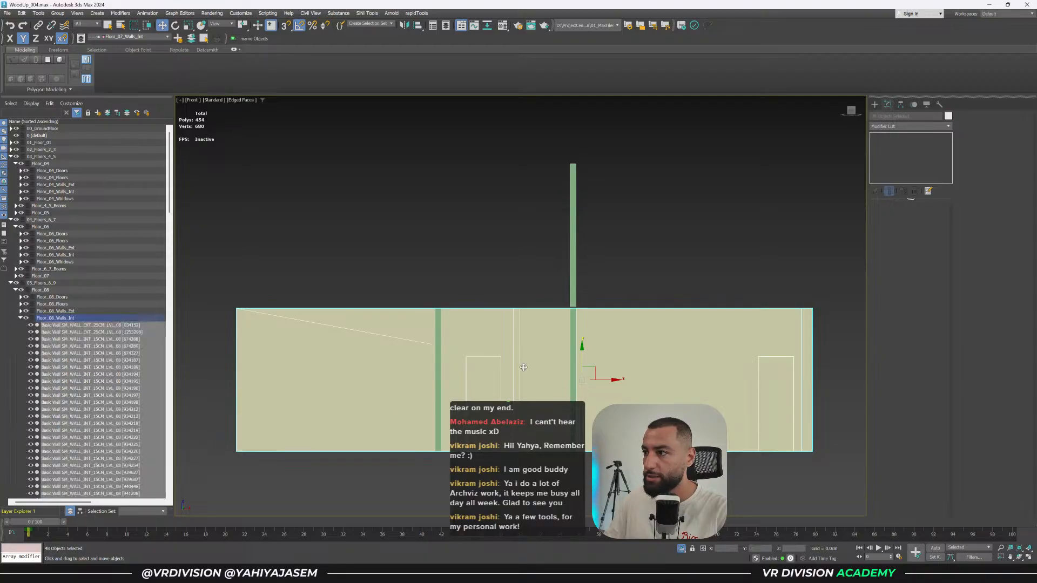
scroll(524, 367, down, 4)
mouse_move(542, 359)
shift+mouse_down()
mouse_move(543, 234)
mouse_move(554, 367)
shift+mouse_up()
click(519, 321)
scroll(526, 326, up, 4)
key(s)
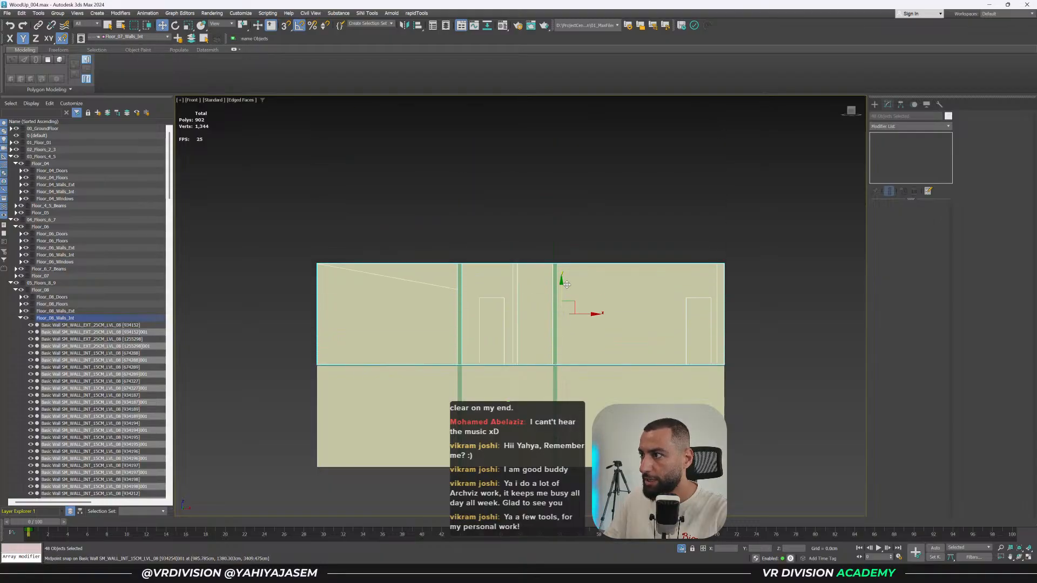
Try to assign the copied walls to the Floor_07_Walls_Int layer, and undo the assignment.
scroll(566, 285, up, 2)
alt+middle_drag(566, 285, 580, 308)
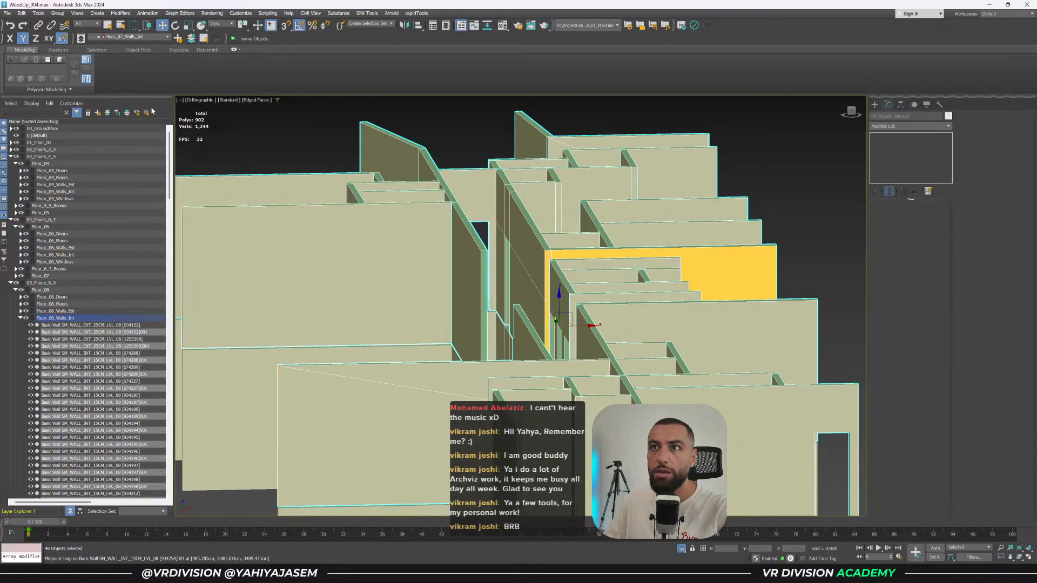
scroll(75, 315, down, 10)
scroll(75, 315, up, 10)
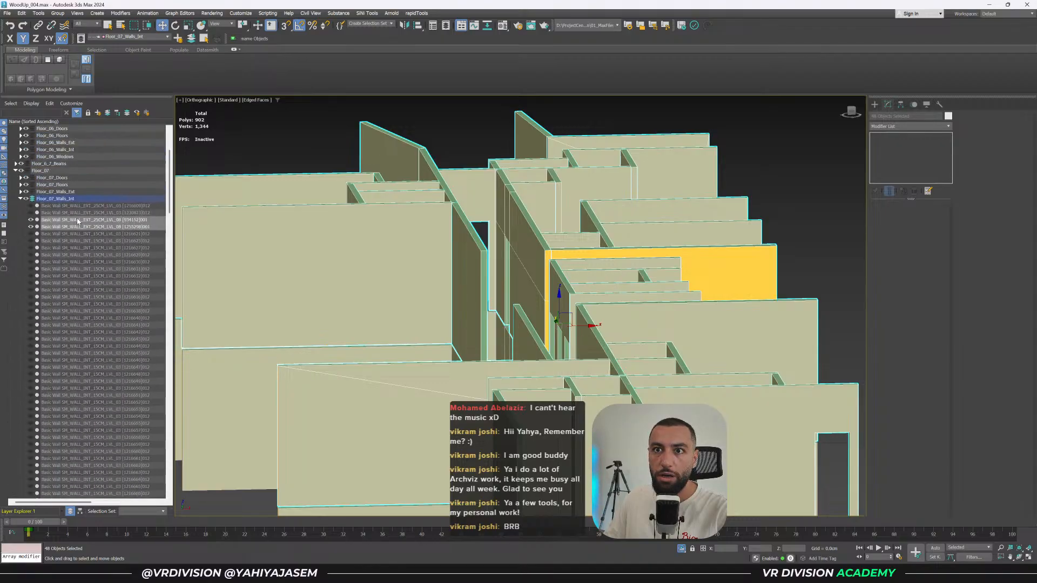
key(ctrl+z)
scroll(54, 288, down, 8)
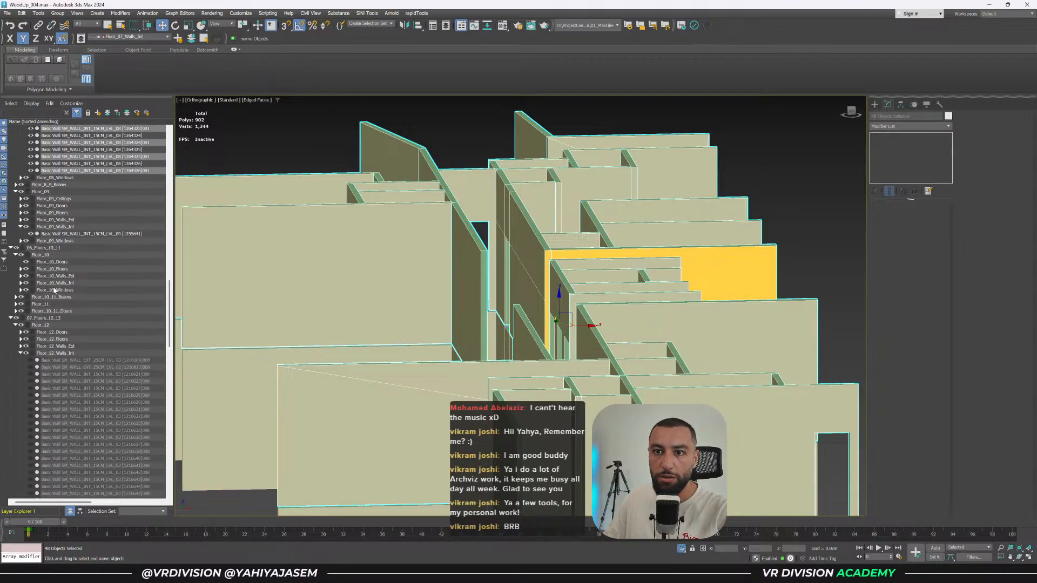
Make Floor_09_Walls_Int the active layer, isolate the copied walls with its leftover original wall, and delete that leftover wall.
click(33, 227)
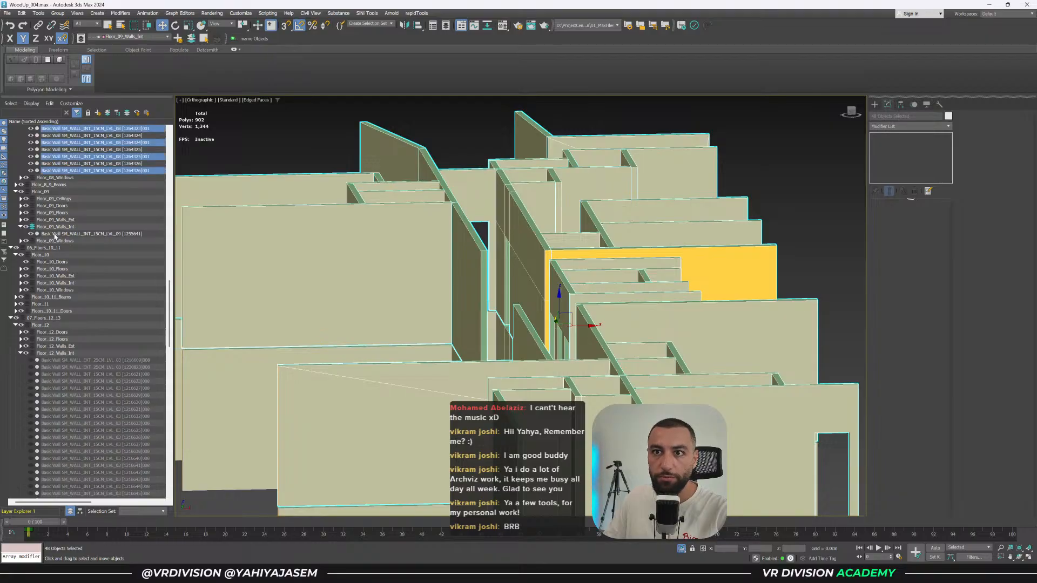
ctrl+click(55, 236)
key(alt+q)
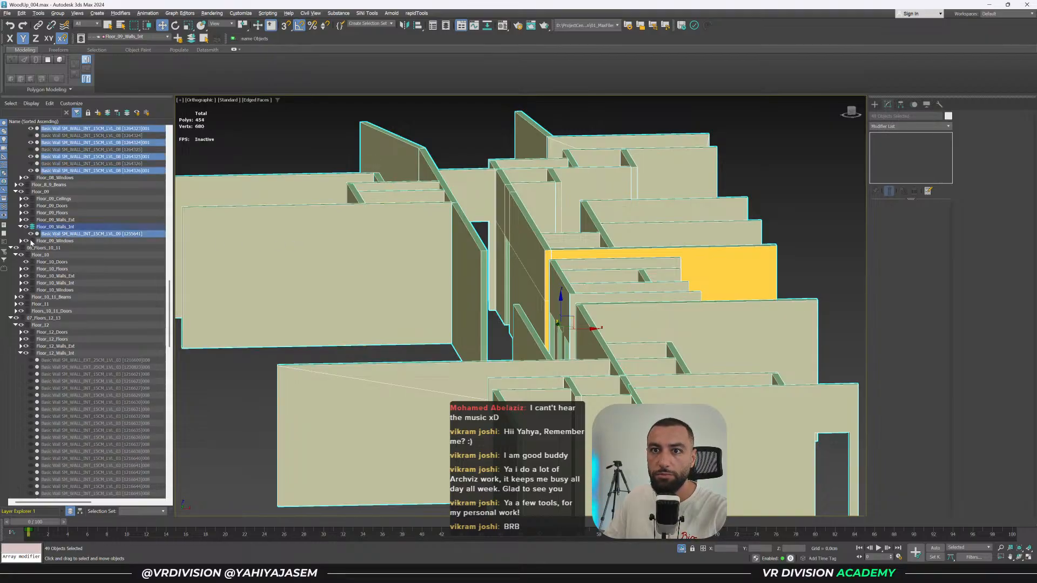
key(ctrl+d)
click(55, 236)
key(Delete)
Select all the copied walls in the front view and add them to the Floor_09_Walls_Int layer.
scroll(460, 293, down, 4)
alt+middle_drag(460, 293, 512, 258)
key(f)
key(z)
key(ctrl+a)
click(191, 38)
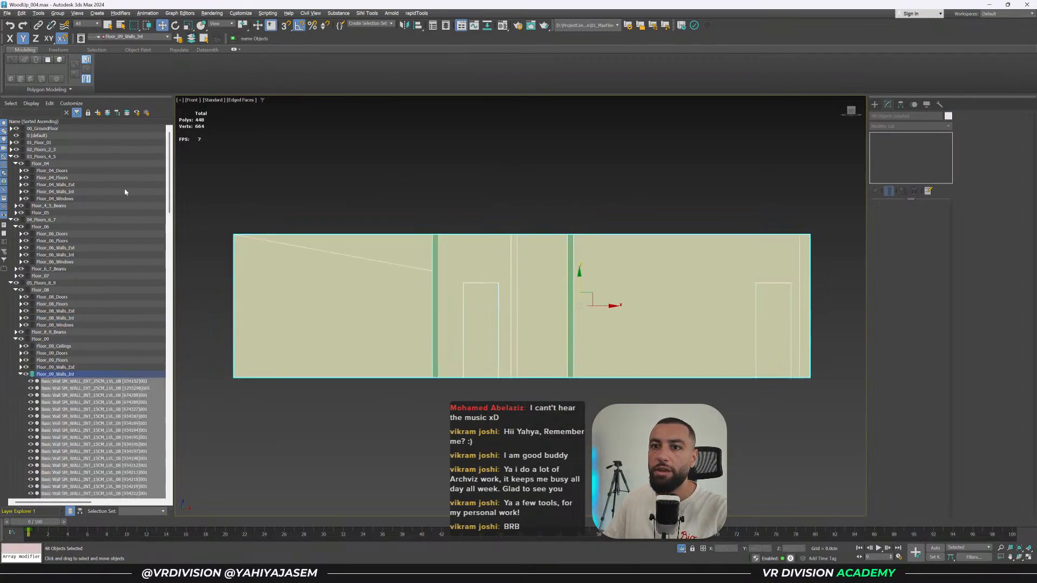
scroll(99, 265, down, 3)
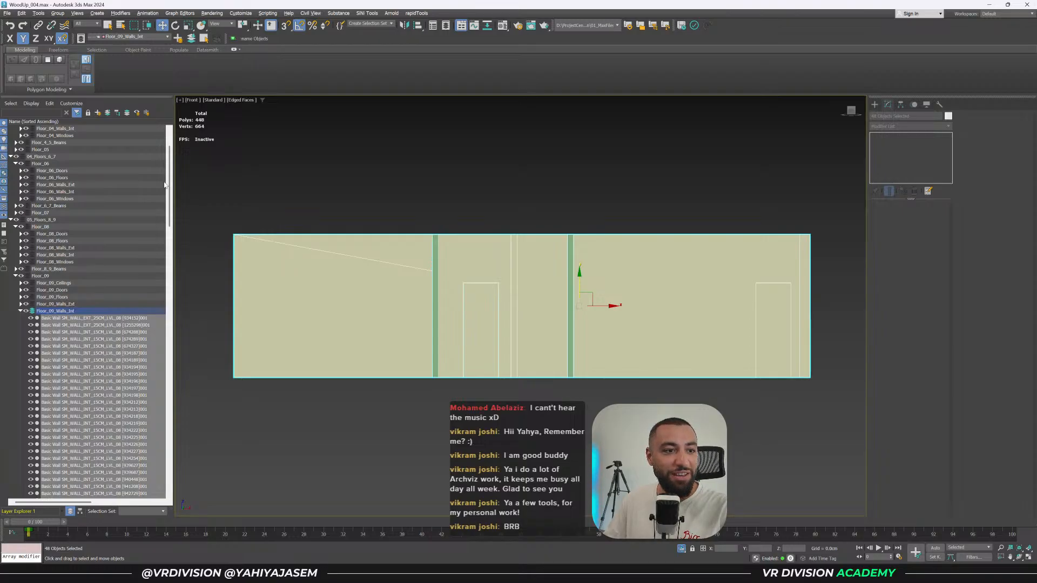
Clear the selection, review the Floor_09 interior walls in perspective and save the scene.
scroll(480, 252, down, 2)
alt+middle_drag(480, 253, 620, 223)
scroll(510, 280, down, 1)
click(620, 223)
key(ctrl+s)
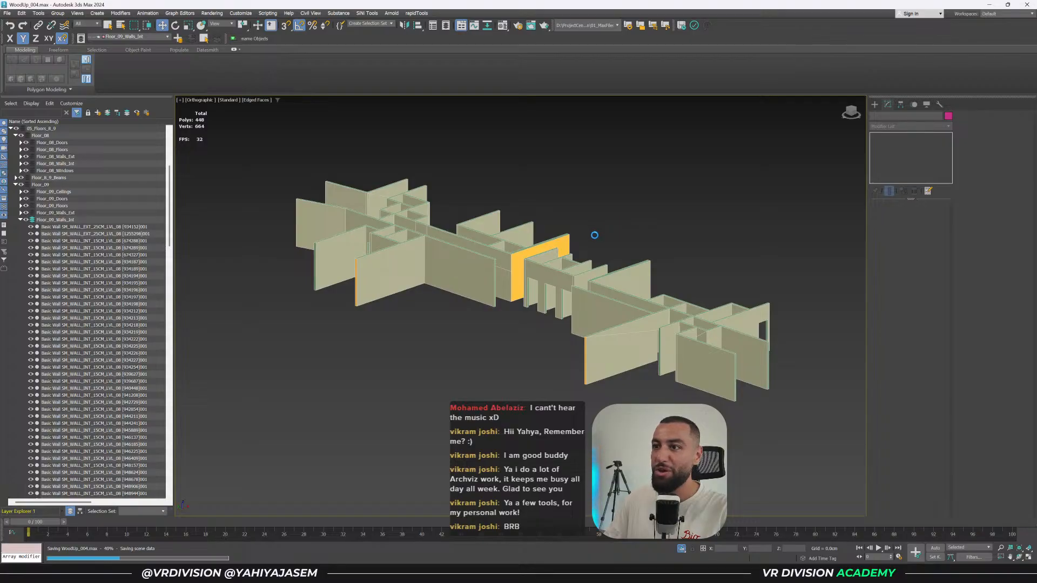
middle_drag(453, 337, 437, 330)
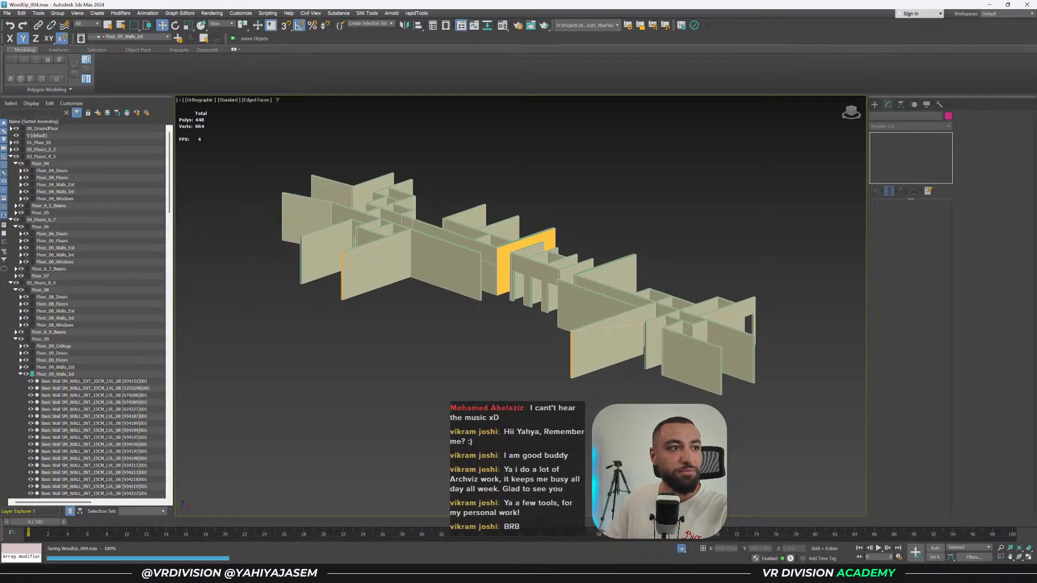
middle_drag(595, 230, 596, 252)
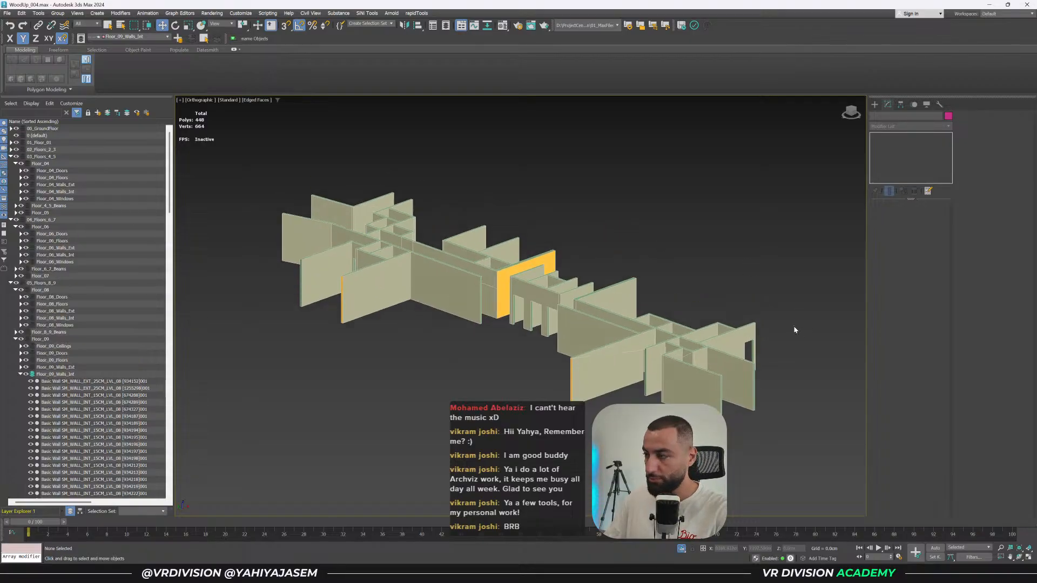
key(p)
click(757, 373)
key(ctrl+s)
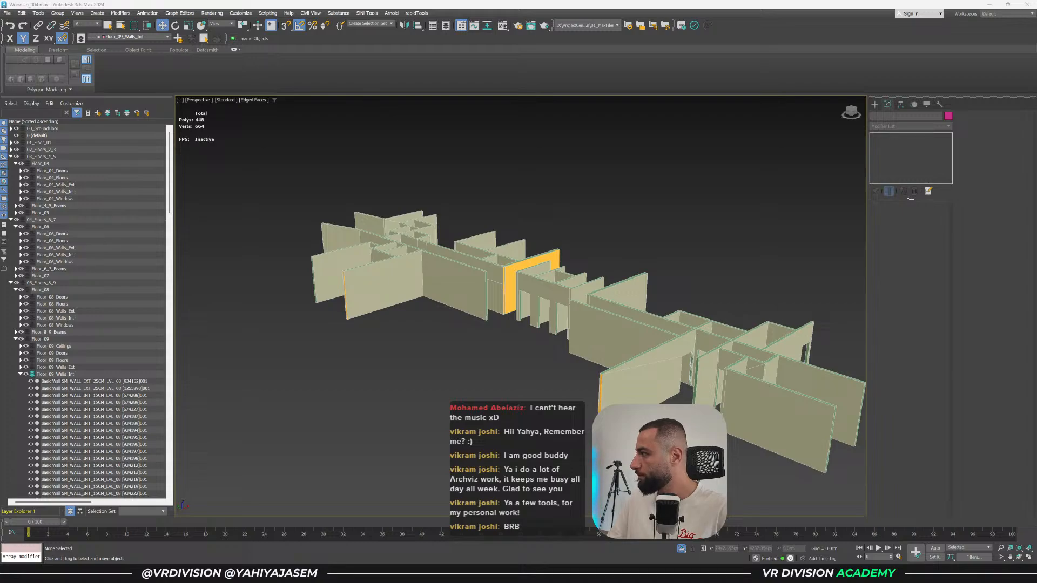
Exit isolation and inspect the full tower's facade around the large recessed opening.
click(683, 548)
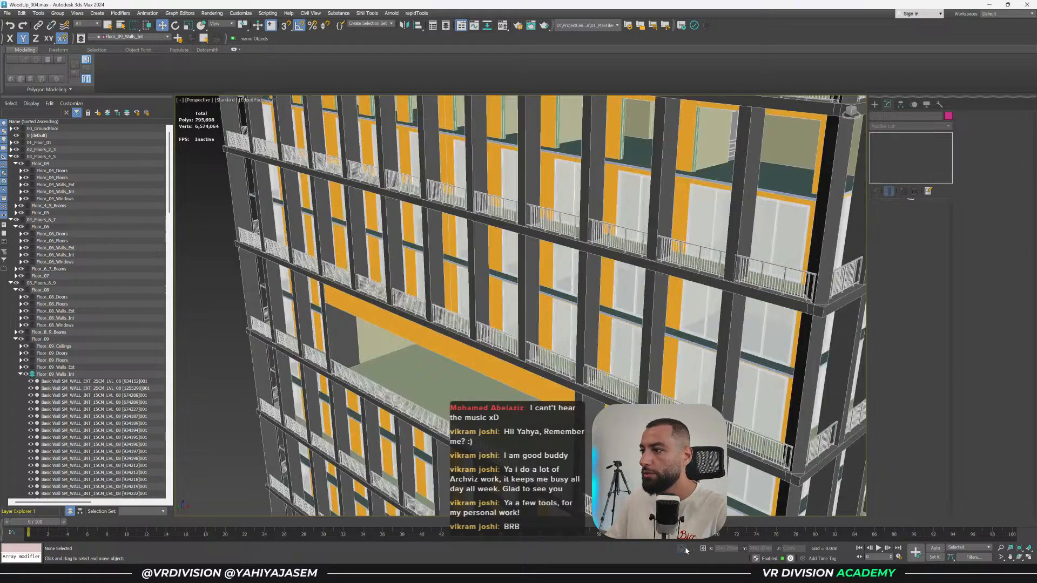
scroll(589, 330, down, 3)
alt+middle_drag(587, 336, 610, 350)
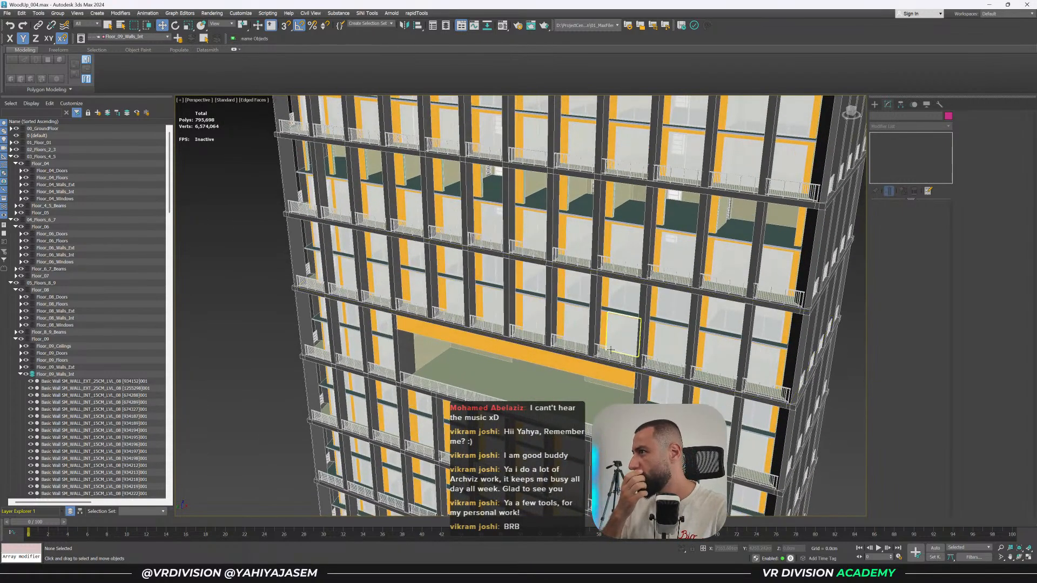
alt+middle_drag(616, 327, 565, 259)
scroll(581, 307, down, 3)
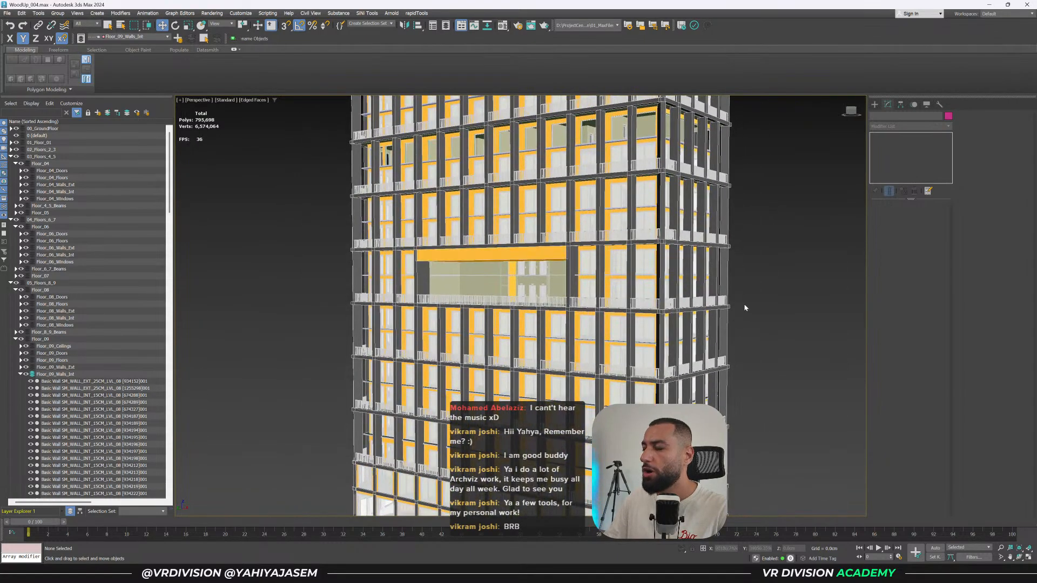
Unhide all objects and layers, then hide the Volumes layer and review the building's lower floors.
right_click(748, 362)
click(764, 268)
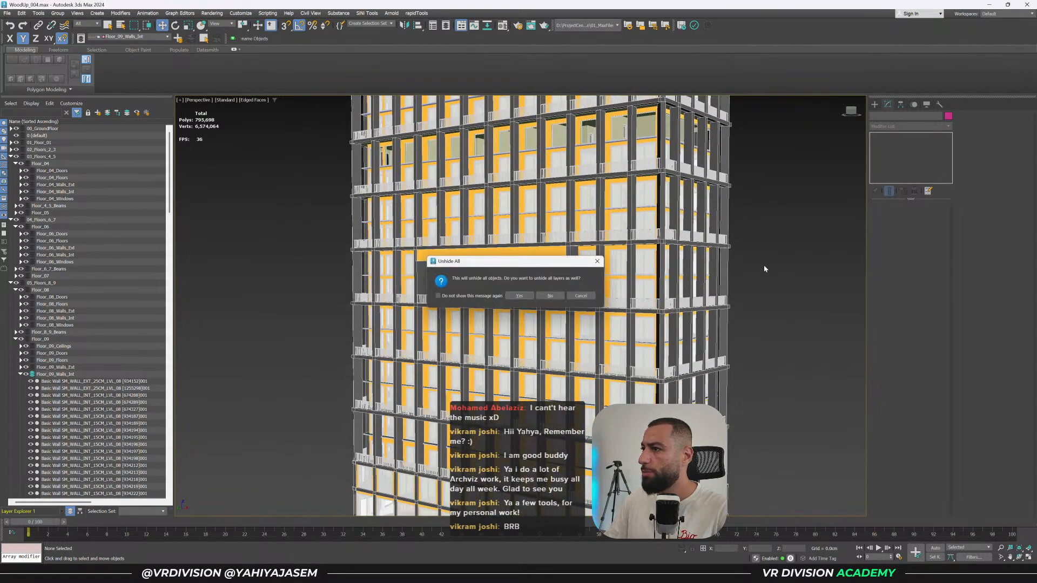
click(519, 296)
click(589, 296)
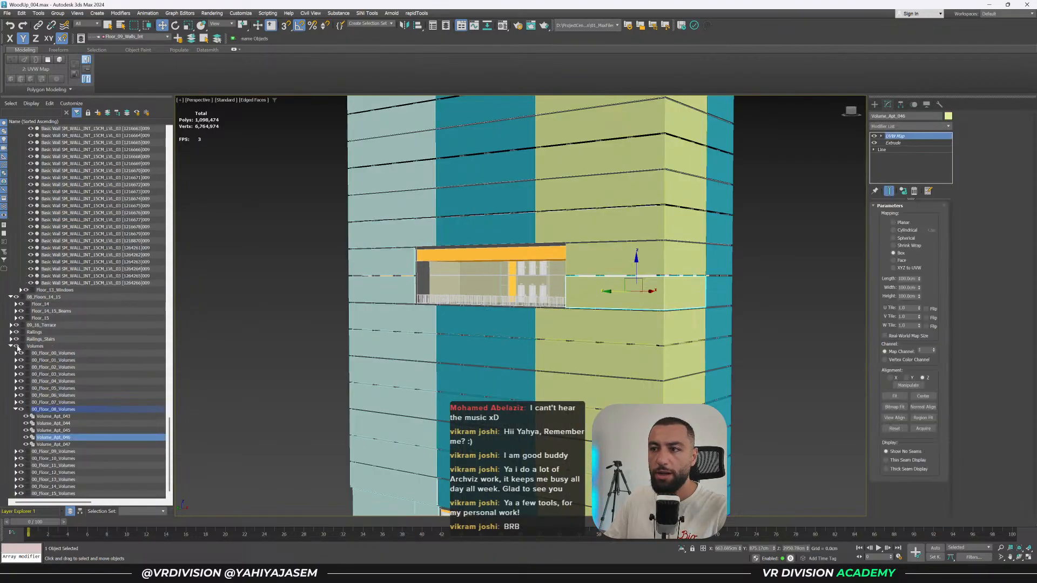
click(17, 346)
alt+middle_drag(299, 326, 319, 321)
middle_drag(600, 299, 563, 166)
alt+middle_drag(537, 286, 535, 310)
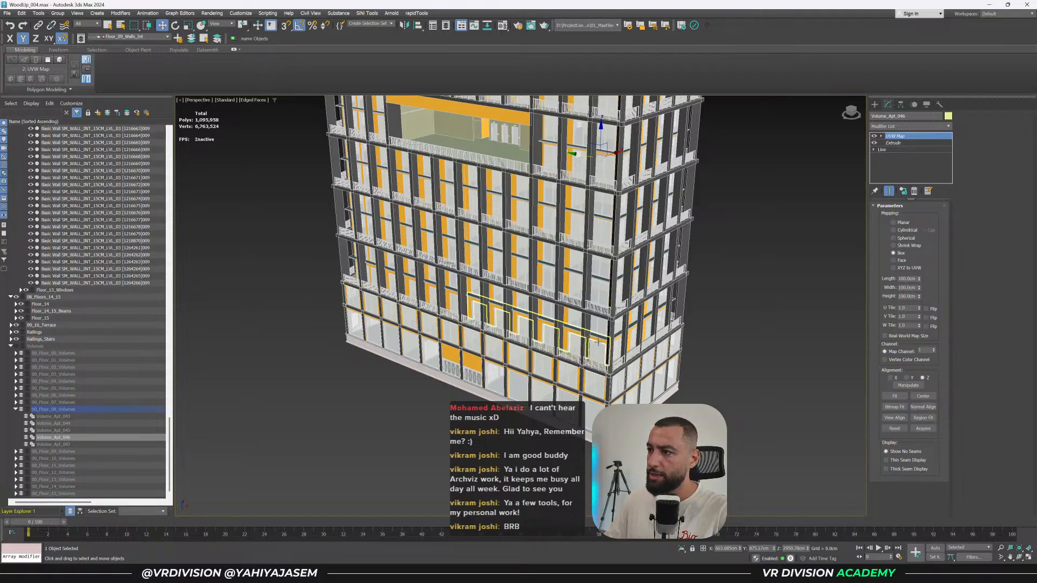
Examine the tower's lower-floor facades, exterior walls and corner from several sides.
scroll(578, 351, up, 5)
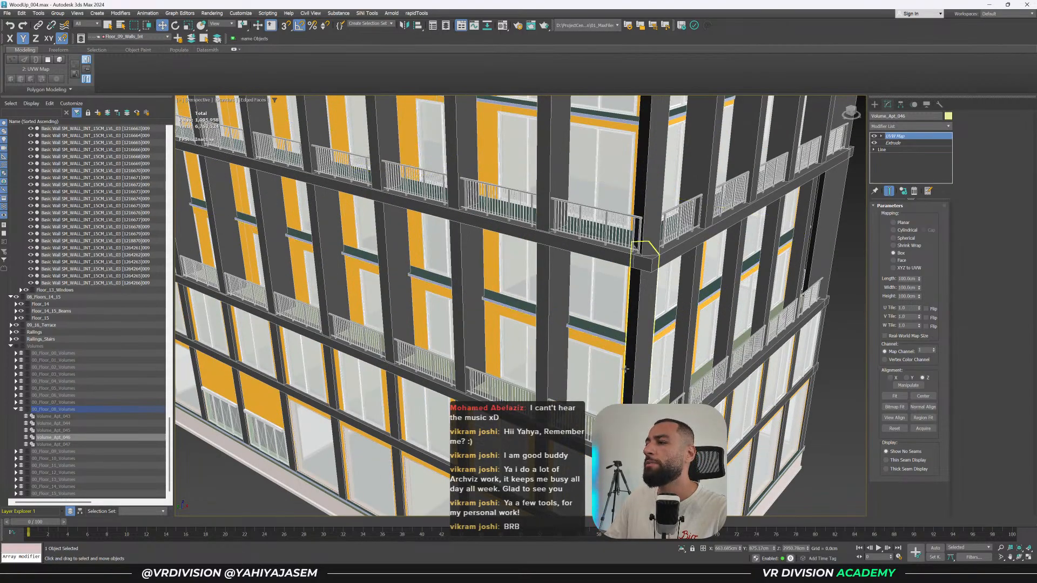
scroll(625, 368, down, 8)
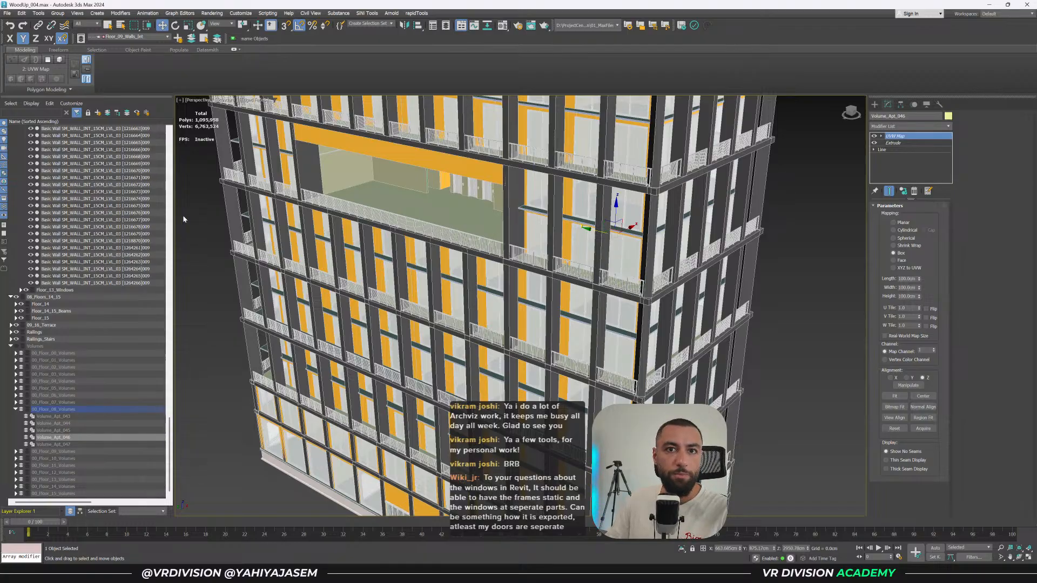
alt+middle_drag(334, 297, 469, 259)
middle_drag(359, 372, 534, 300)
middle_drag(529, 338, 548, 198)
mouse_move(581, 227)
alt+middle_down()
mouse_move(573, 238)
mouse_move(587, 243)
alt+middle_up()
scroll(643, 296, up, 2)
middle_drag(642, 297, 445, 287)
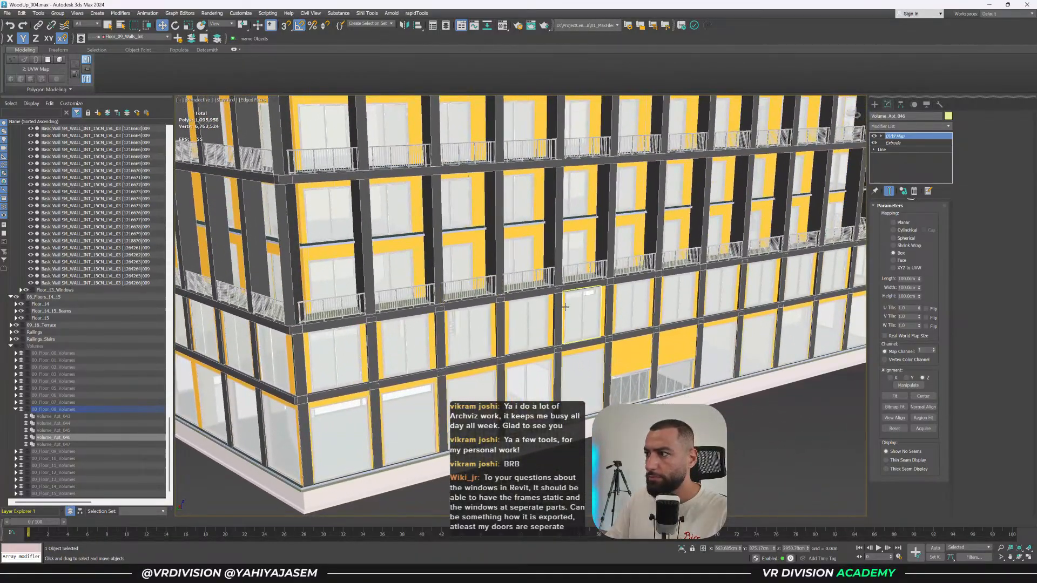
middle_drag(624, 273, 522, 353)
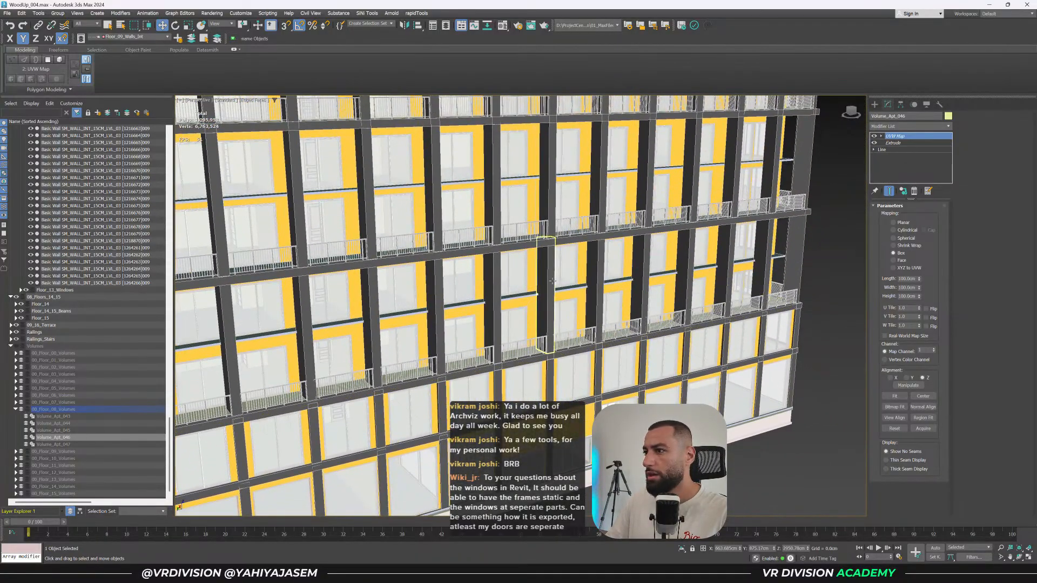
alt+middle_drag(546, 274, 533, 284)
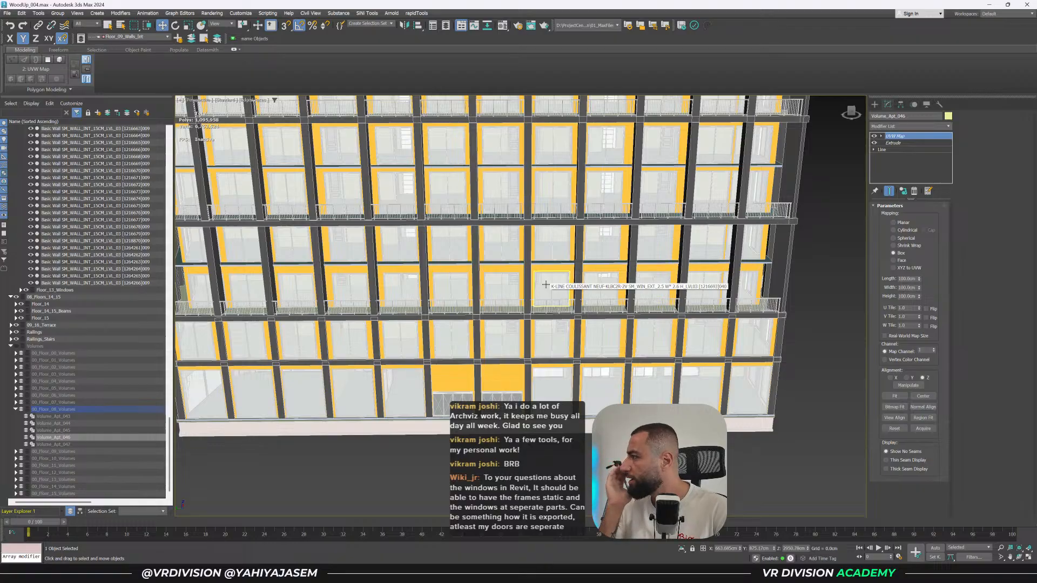
alt+middle_drag(626, 321, 620, 320)
scroll(740, 350, up, 2)
Select all objects on the Floor_01_Walls_Ext layer, isolate them and clear the selection.
click(729, 348)
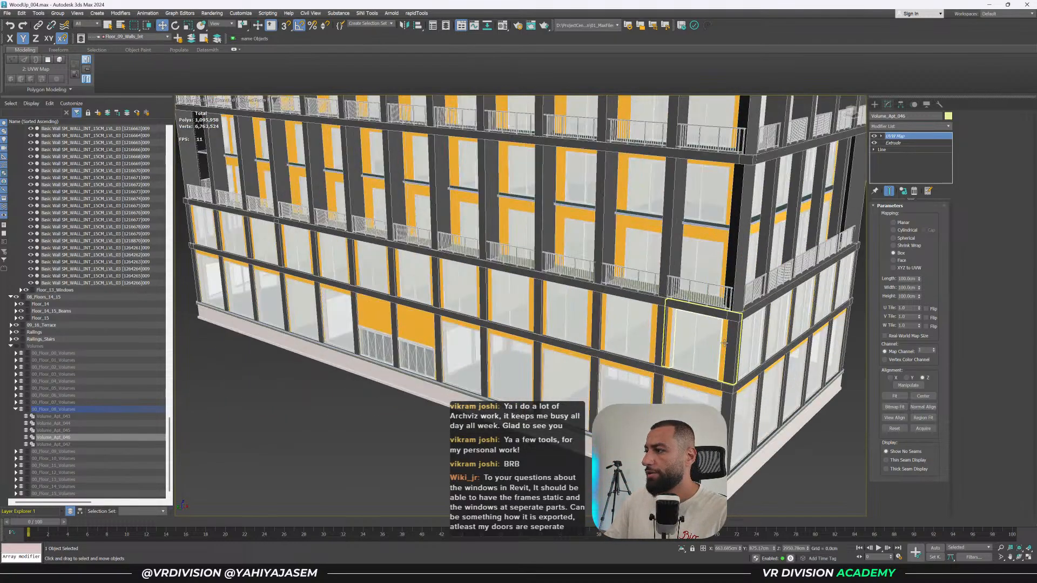
double_click(53, 177)
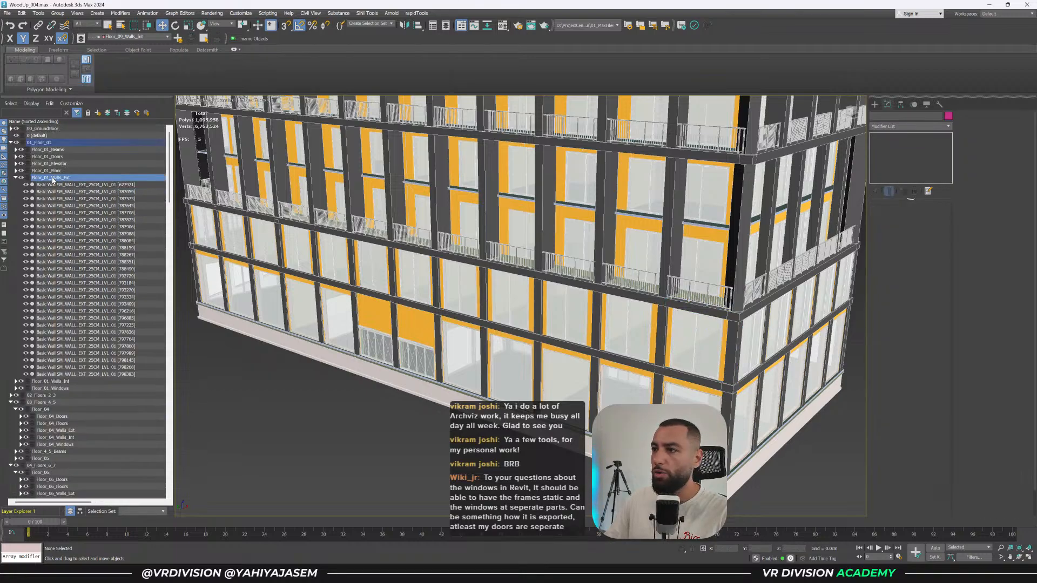
key(alt+q)
click(470, 357)
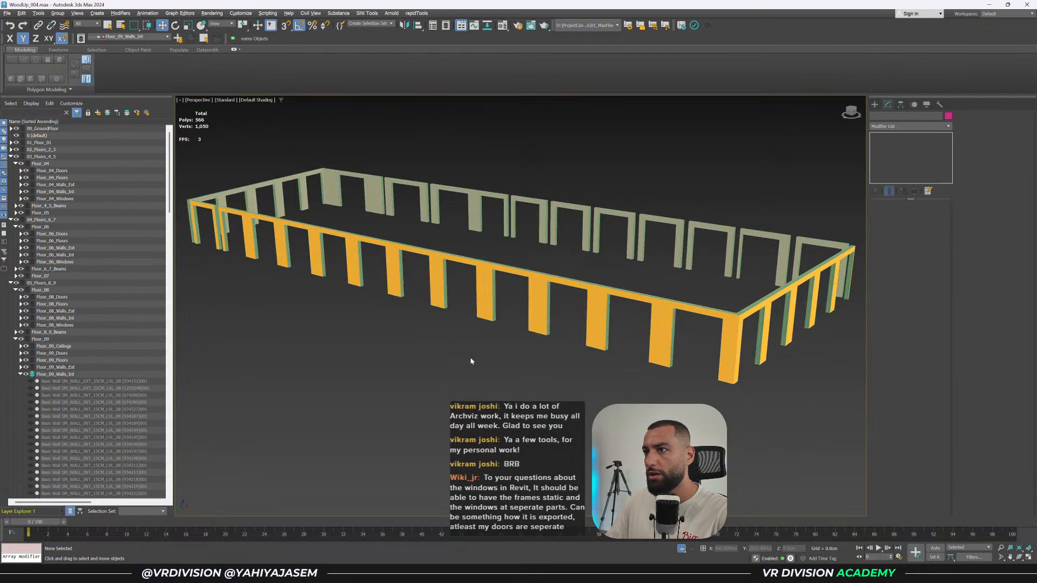
Select two adjacent walls on Floor_01's long exterior side and examine the seam where their lintels meet.
click(537, 317)
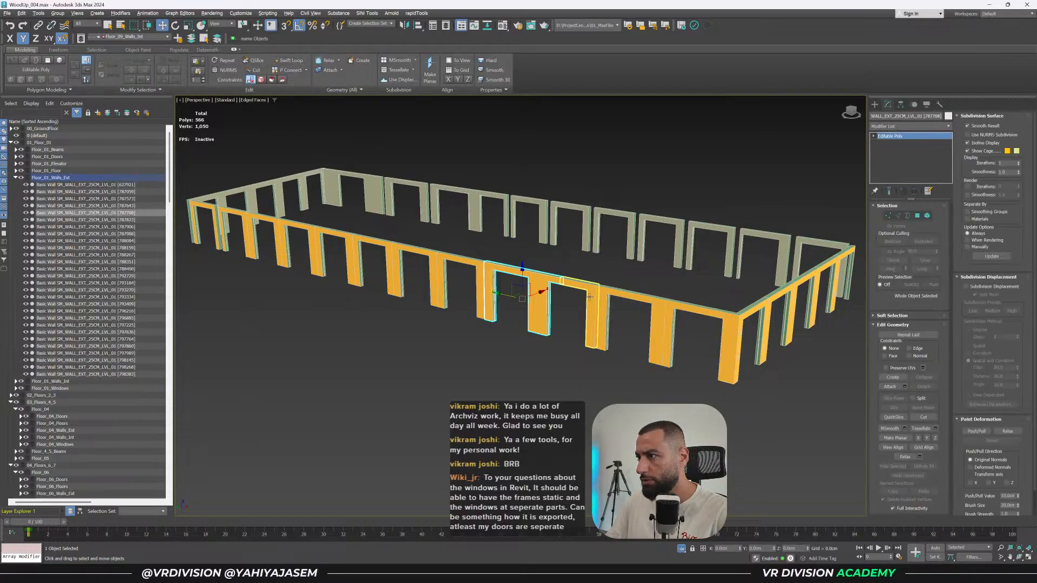
ctrl+click(564, 281)
scroll(564, 282, up, 5)
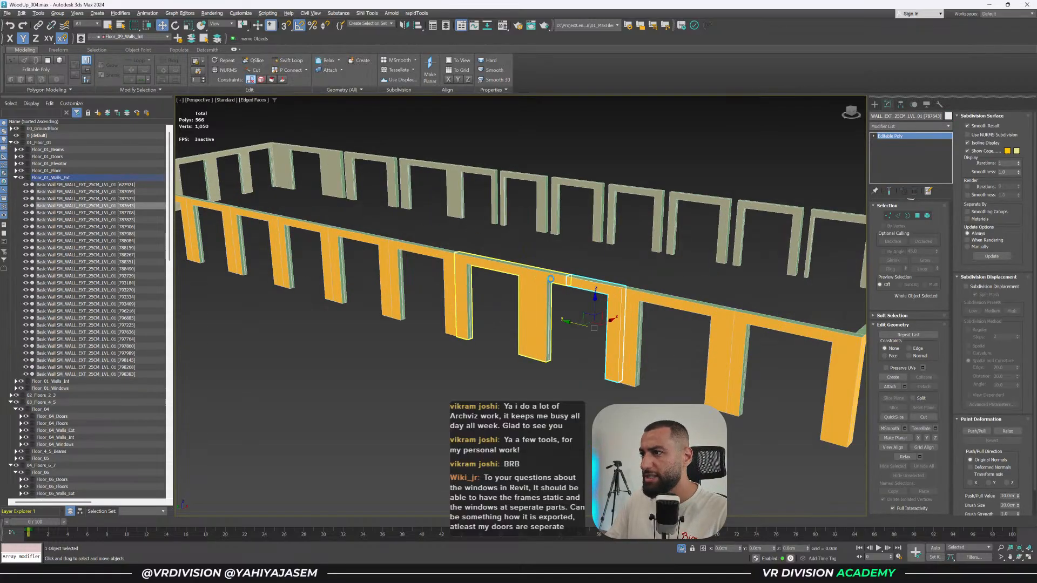
alt+middle_drag(564, 282, 577, 284)
scroll(578, 275, up, 6)
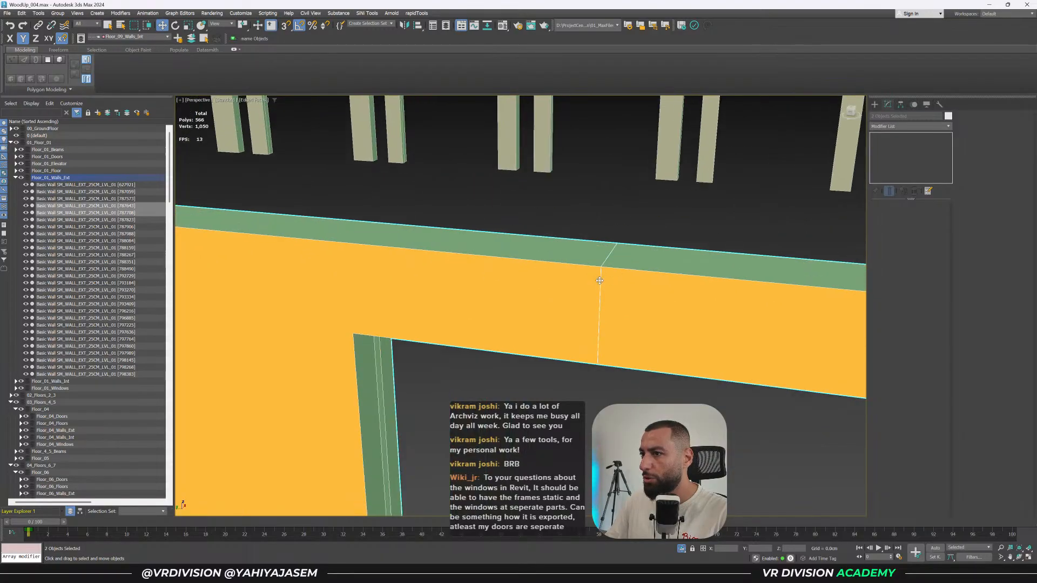
scroll(597, 280, down, 8)
scroll(601, 284, down, 8)
scroll(578, 290, up, 7)
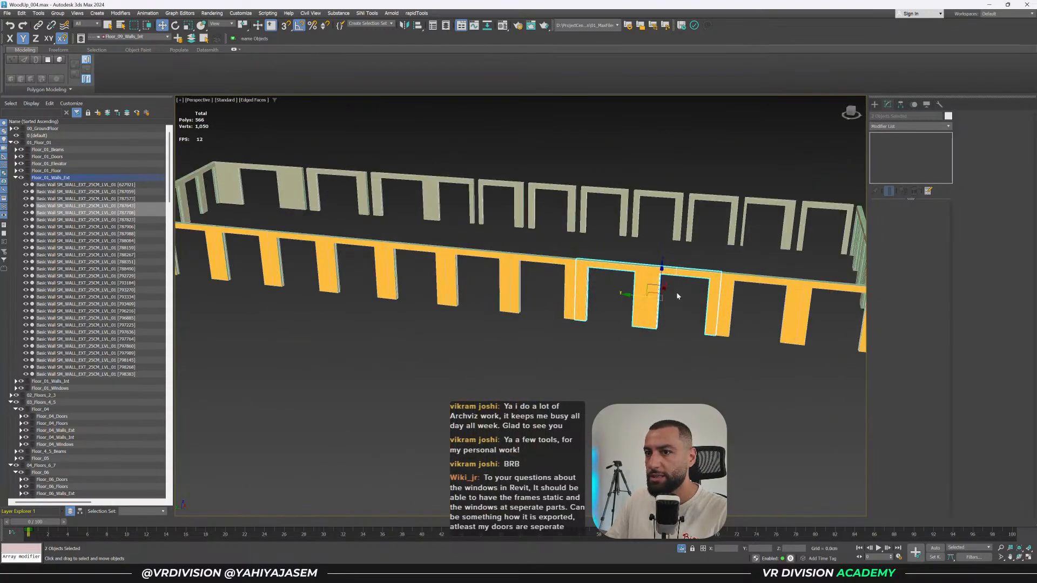
scroll(665, 300, up, 5)
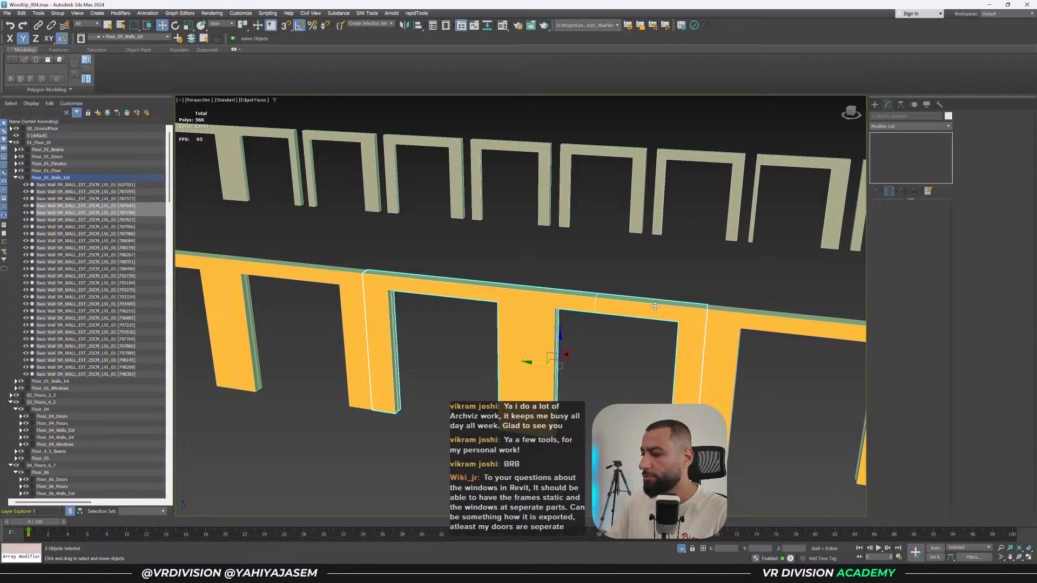
Attach the two adjacent Floor_01 exterior walls into a single editable poly object.
click(578, 290)
click(580, 297)
ctrl+click(601, 300)
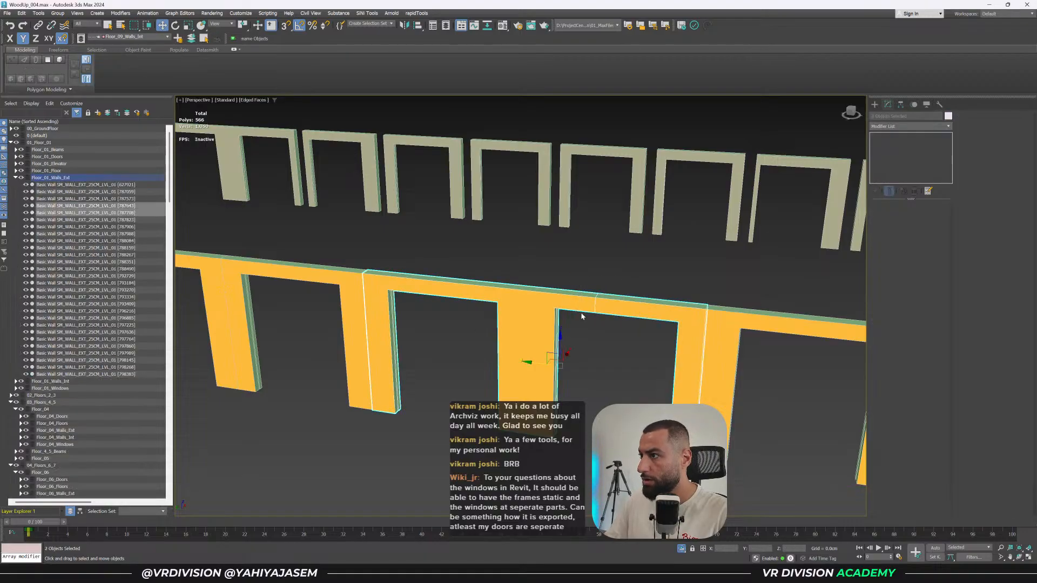
click(416, 13)
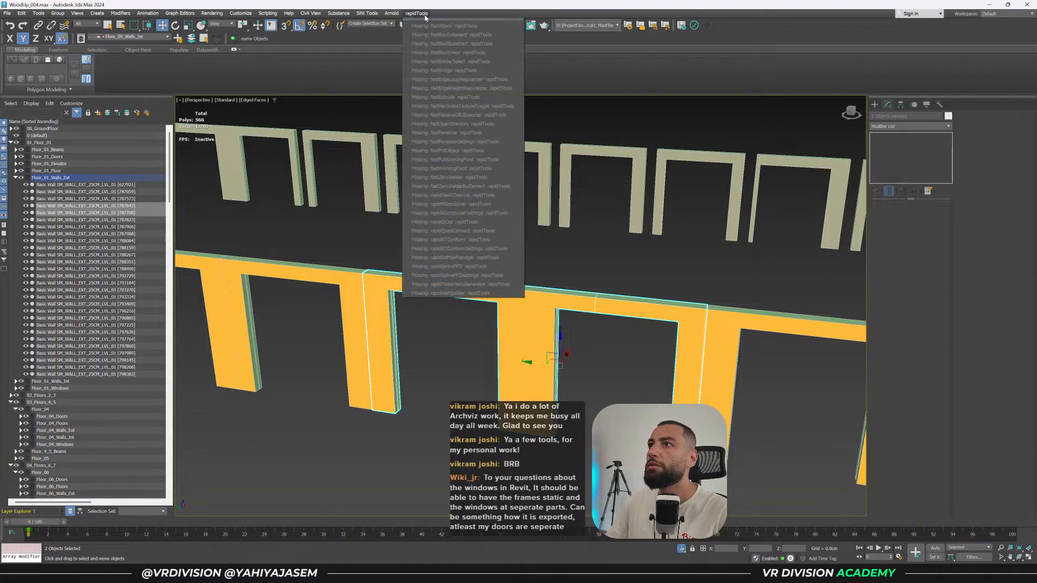
click(610, 241)
click(623, 300)
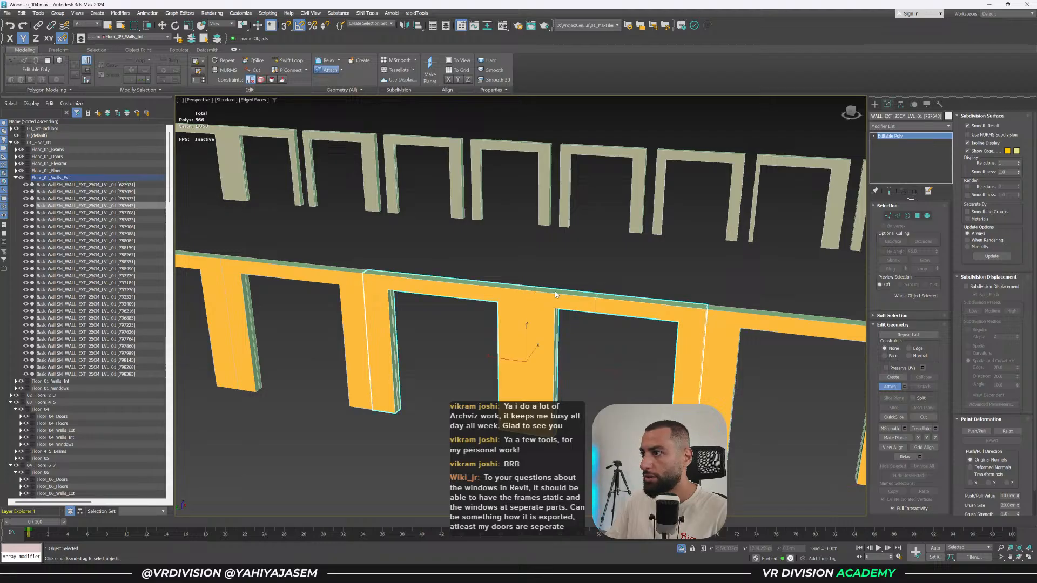
Select only the hidden end faces inside the merged wall's lintel seam and delete them.
key(1)
key(4)
drag(617, 279, 659, 292)
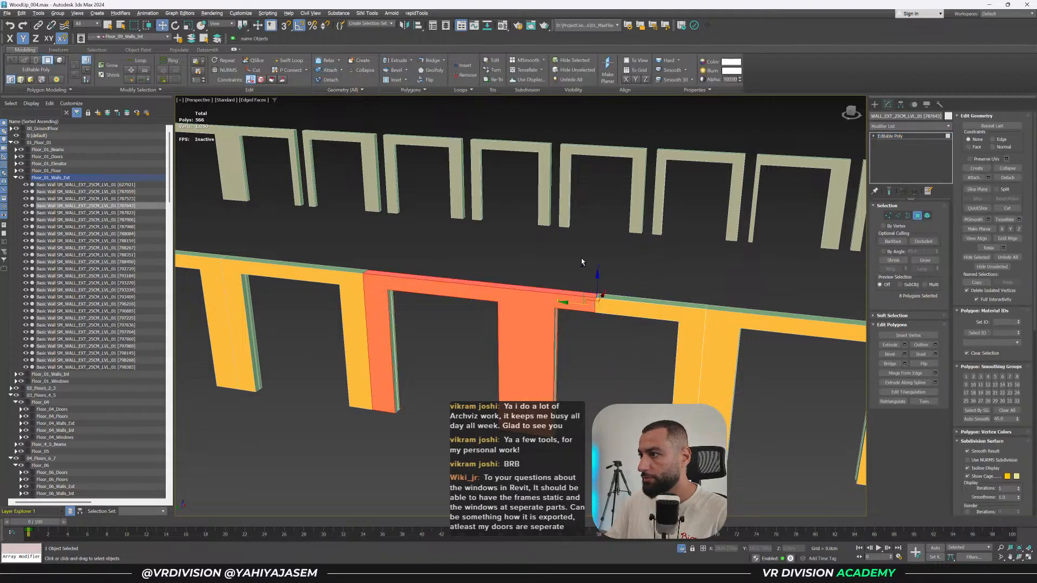
alt+drag(581, 259, 470, 397)
Weld the vertices at the lintel seam and remove the leftover seam edges along with their vertices.
key(F3)
key(1)
drag(617, 281, 587, 335)
scroll(606, 316, up, 3)
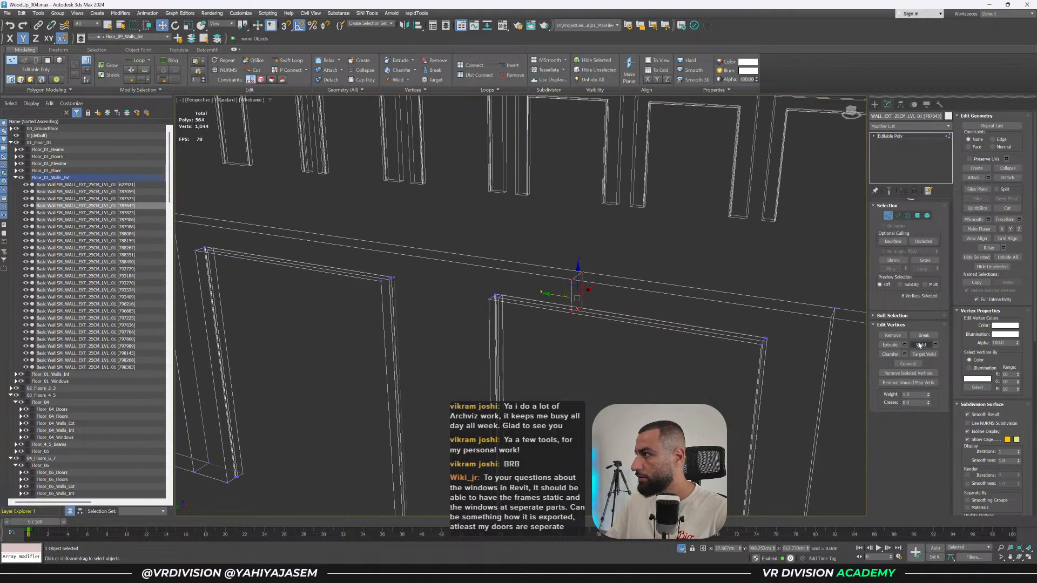
scroll(656, 315, up, 2)
middle_drag(656, 315, 589, 336)
key(ctrl+2)
key(ctrl+BackSpace)
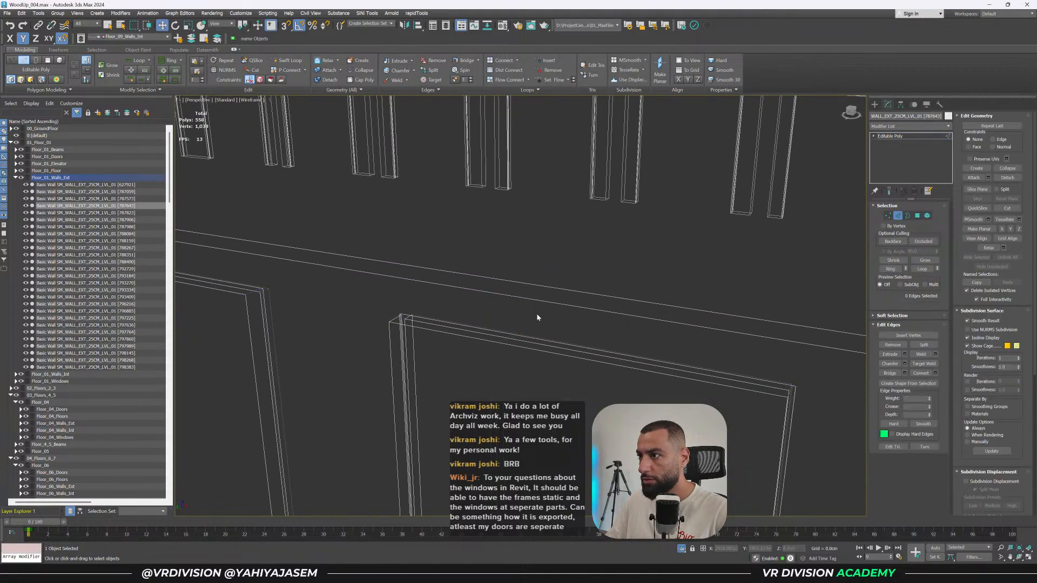
key(F3)
scroll(524, 316, down, 5)
key(1)
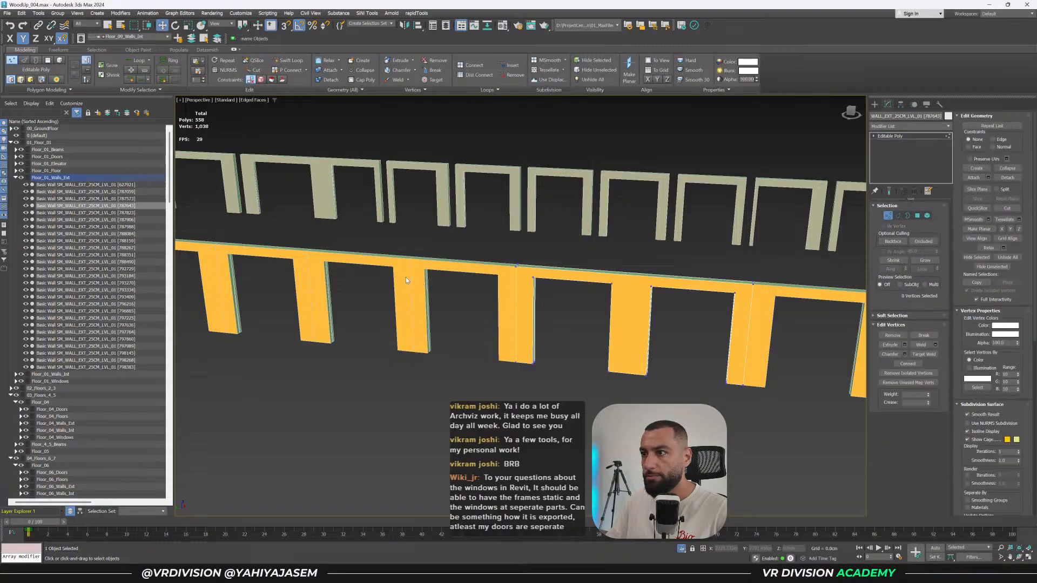
key(1)
Examine the remaining Floor_01 exterior walls around the perimeter, including the end wall.
middle_drag(519, 294, 684, 302)
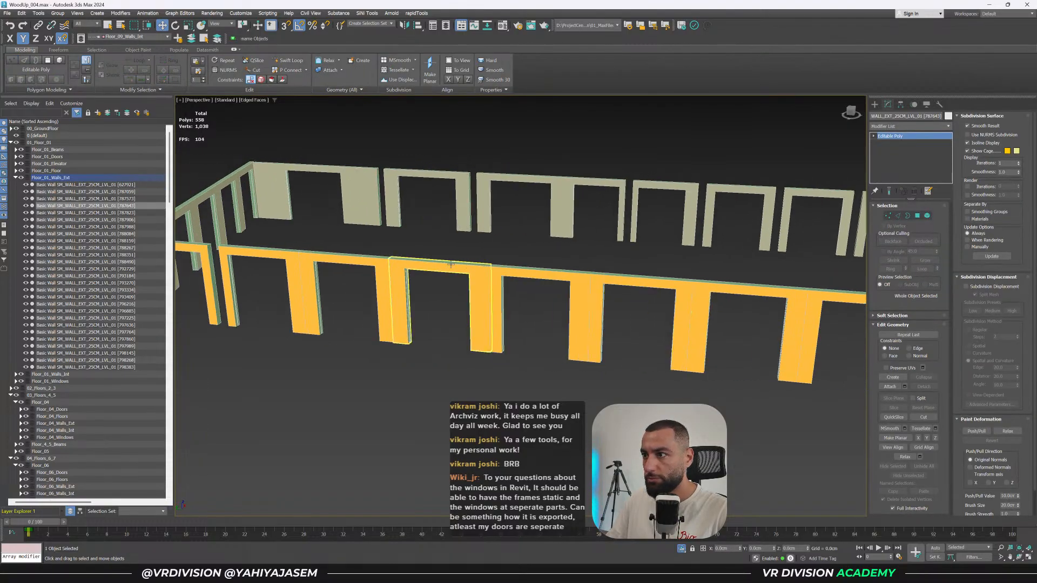
middle_drag(272, 253, 605, 265)
click(527, 265)
alt+middle_drag(527, 265, 674, 268)
click(604, 268)
alt+middle_drag(603, 267, 542, 273)
alt+middle_drag(367, 281, 380, 225)
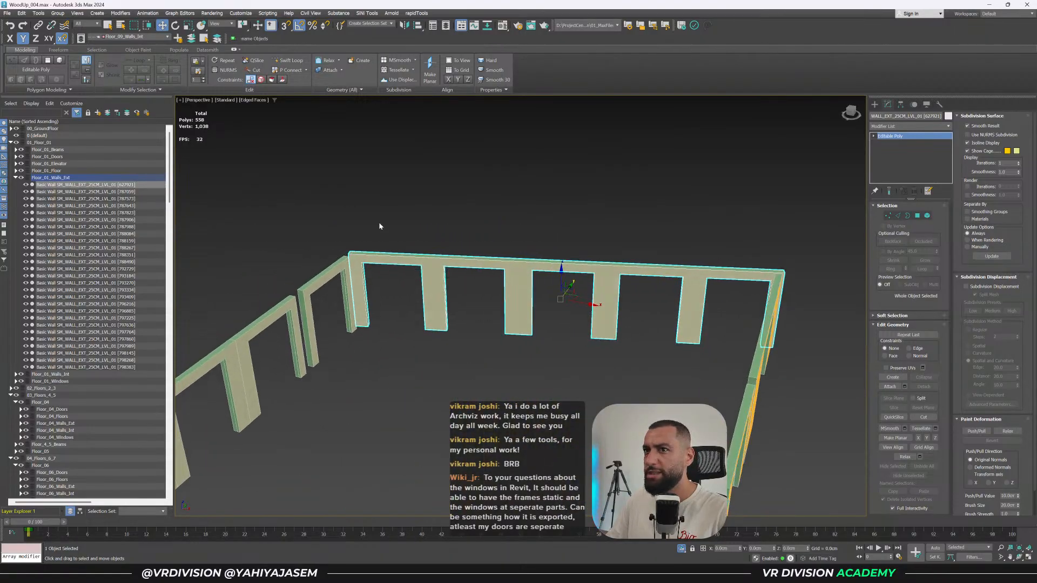
alt+middle_drag(456, 257, 502, 284)
scroll(526, 265, down, 3)
scroll(593, 380, up, 2)
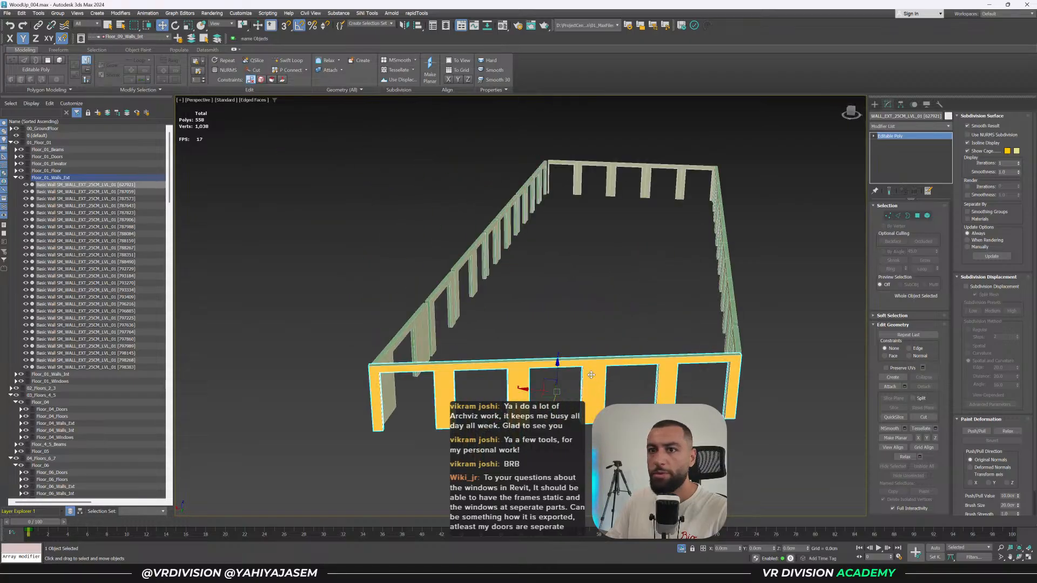
middle_drag(590, 375, 566, 370)
Collapse the Floor_01_Walls_Ext layer, then isolate the Floor_02_Walls_Ext objects from the 02_Floors_2_3 group and clear the selection.
click(15, 178)
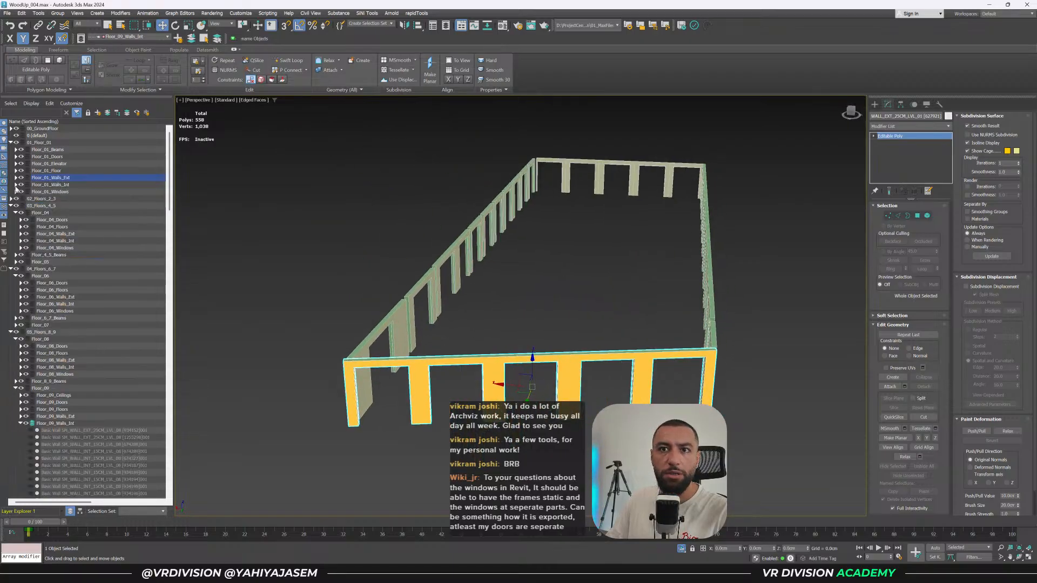
click(11, 199)
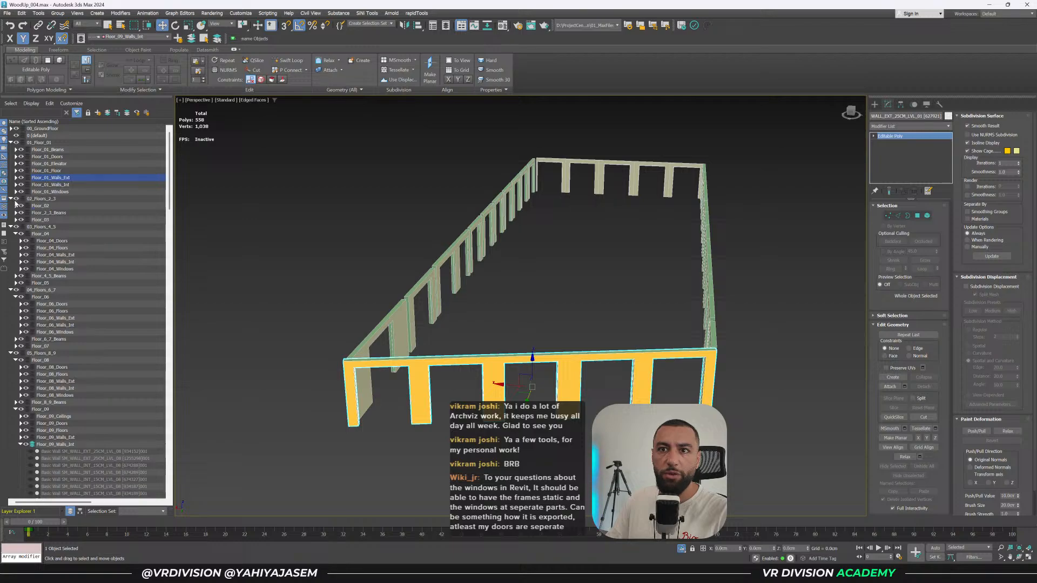
click(16, 205)
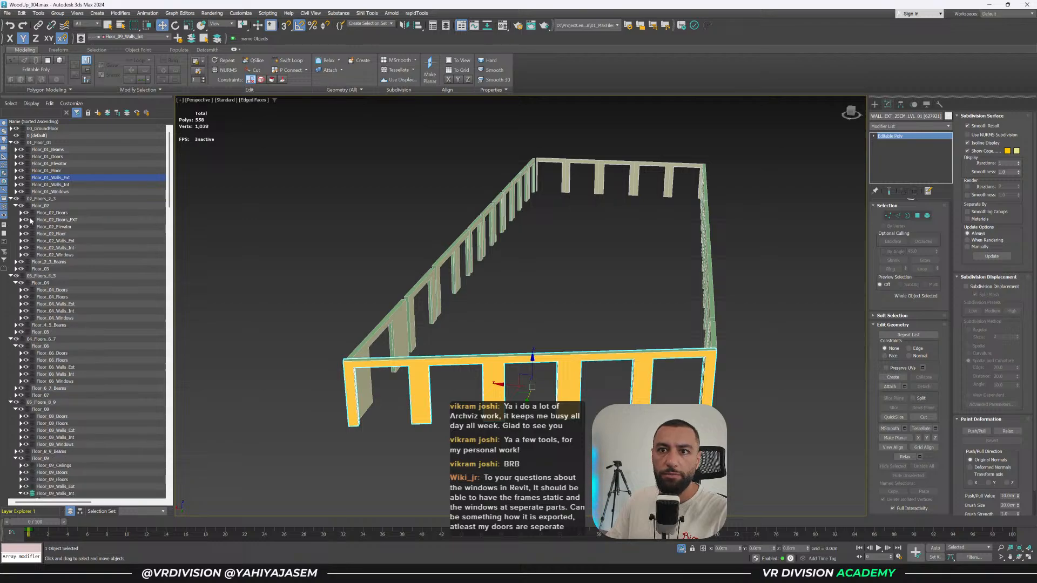
double_click(70, 242)
key(alt+q)
alt+middle_drag(493, 291, 478, 291)
middle_drag(621, 250, 594, 270)
click(611, 304)
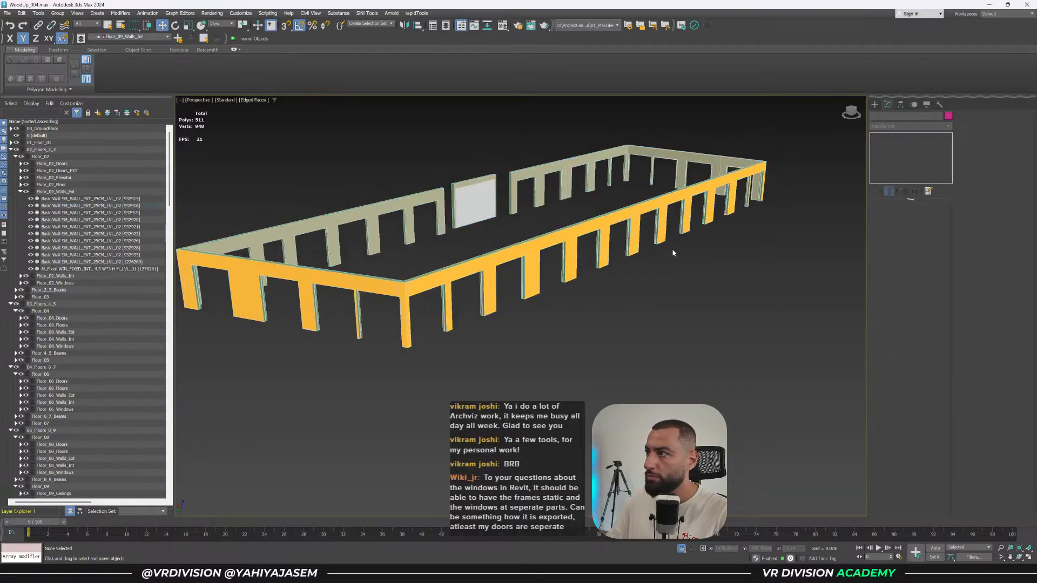
Examine the Floor_02 exterior walls, checking their edges, openings and separate wall pieces around the building.
click(536, 250)
alt+middle_drag(534, 249, 428, 256)
scroll(411, 251, up, 8)
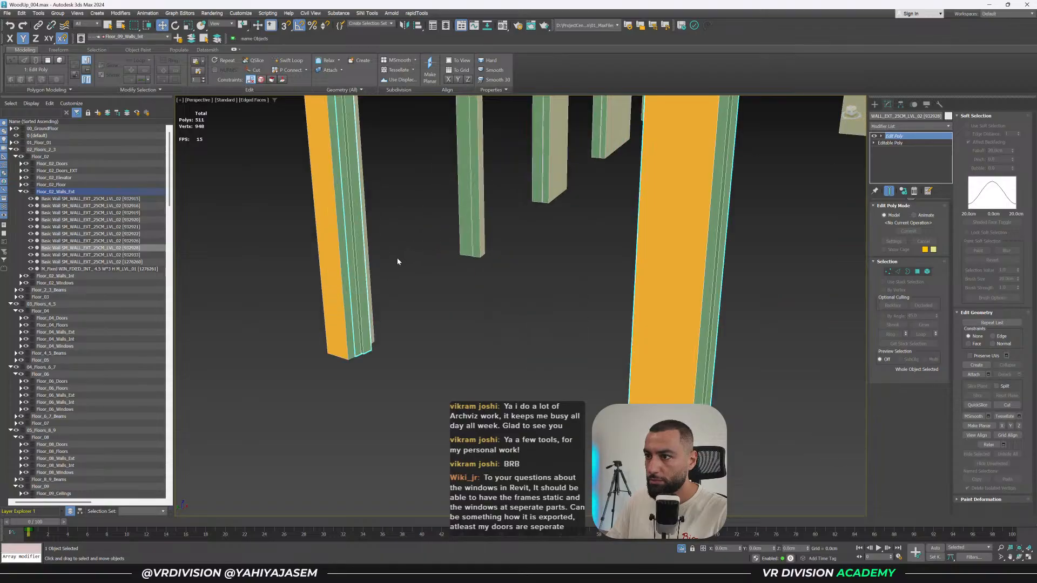
scroll(399, 259, down, 8)
middle_drag(515, 270, 562, 280)
middle_drag(691, 289, 570, 272)
click(617, 249)
alt+middle_drag(617, 249, 519, 316)
middle_drag(777, 259, 469, 324)
middle_drag(674, 271, 482, 308)
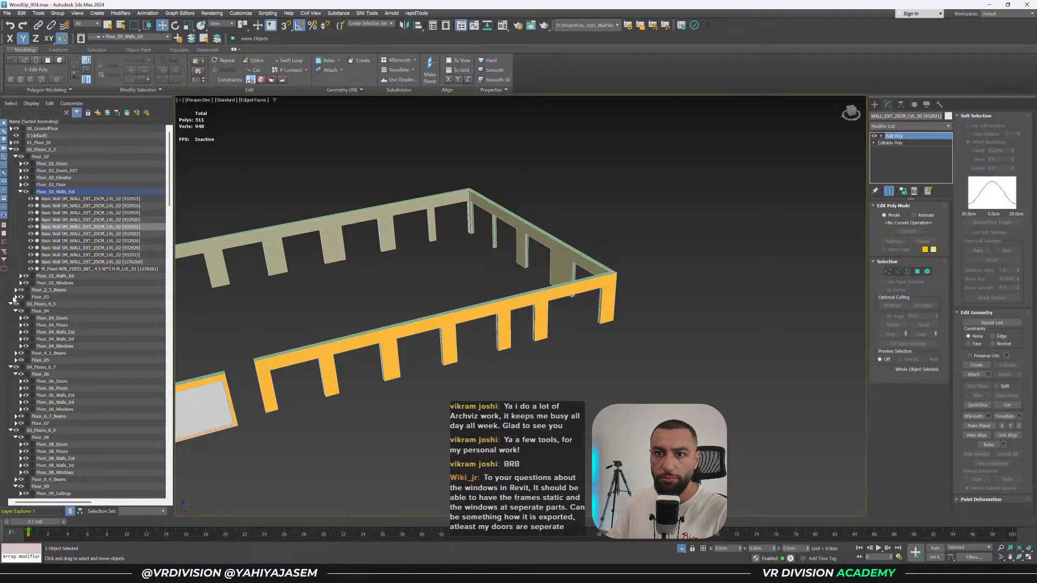
Unhide the exterior walls in Floor_3_Walls_Ext under Floor_03 and make that layer the active one.
click(15, 297)
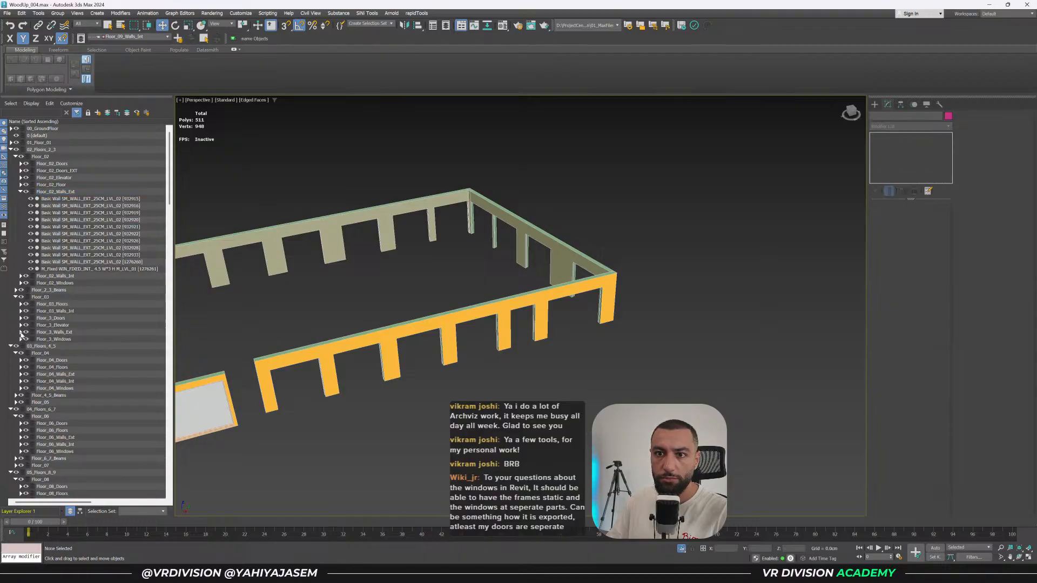
click(20, 332)
double_click(54, 332)
scroll(601, 282, up, 3)
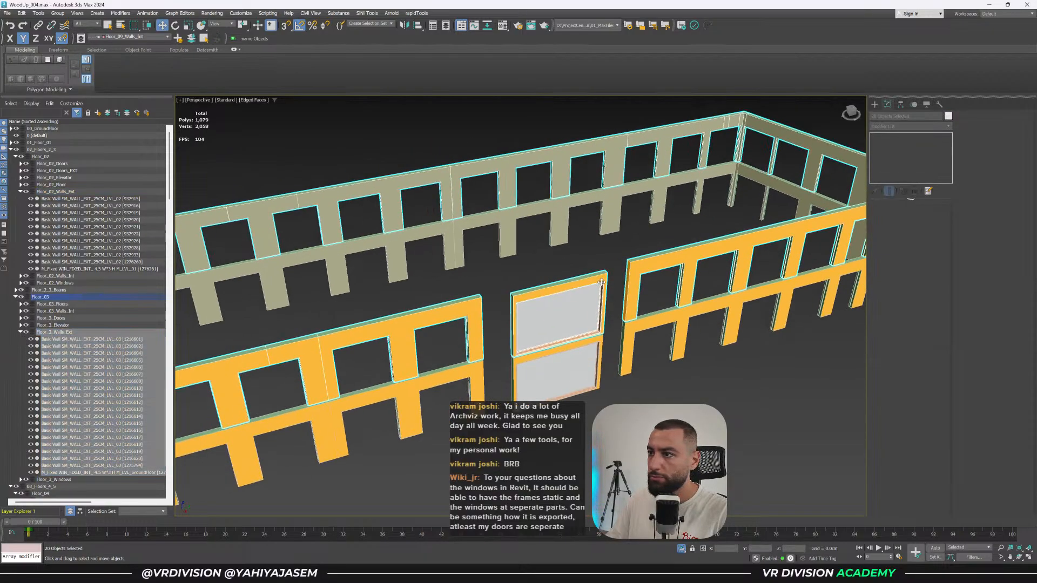
scroll(600, 282, down, 5)
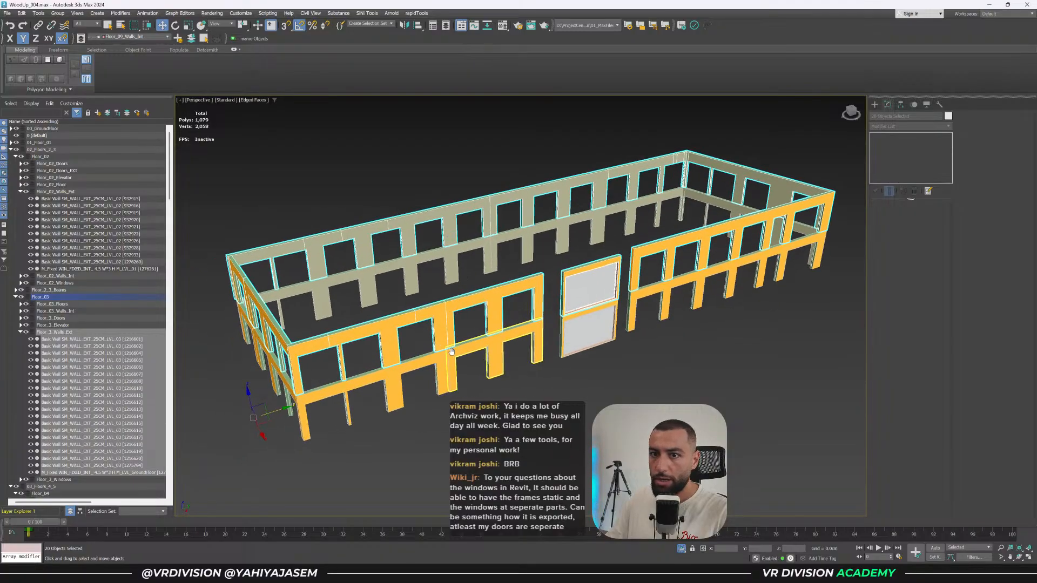
click(614, 383)
In the front view, clone all Floor_02 exterior walls and their fixed window upward as one Instance copy.
key(f)
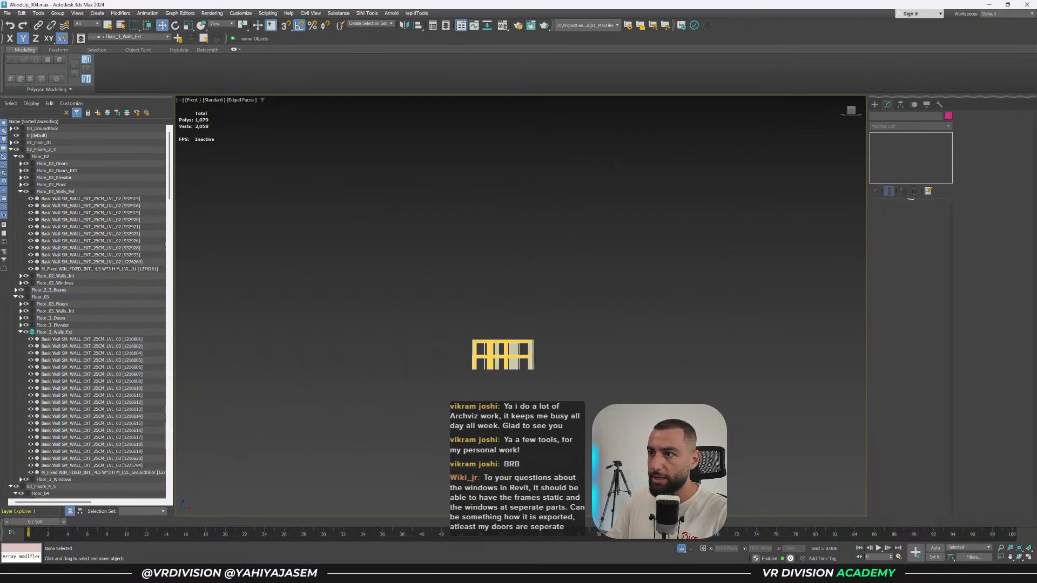
key(z)
scroll(629, 382, down, 3)
drag(307, 475, 307, 474)
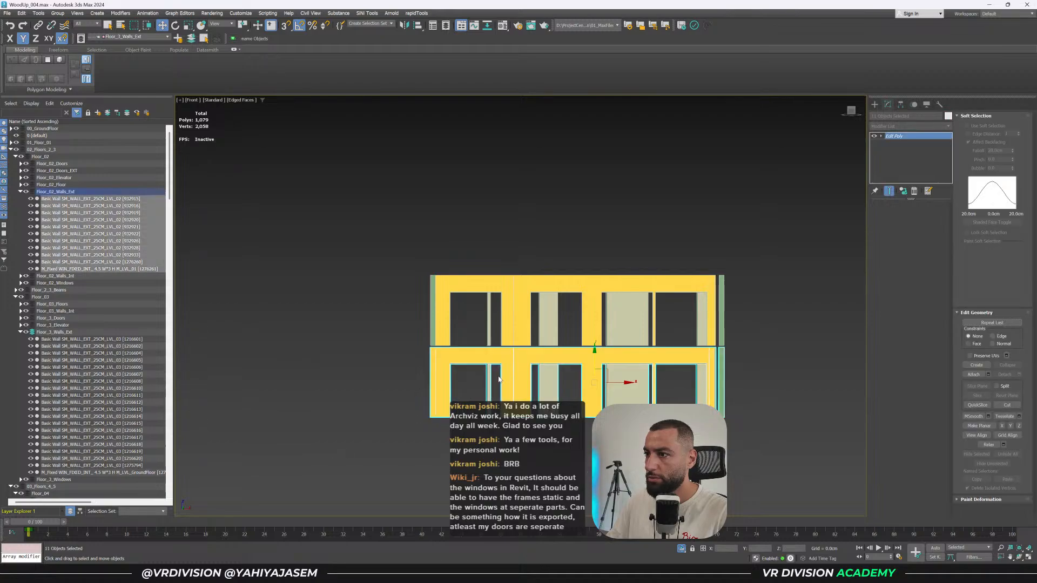
shift+drag(594, 367, 592, 278)
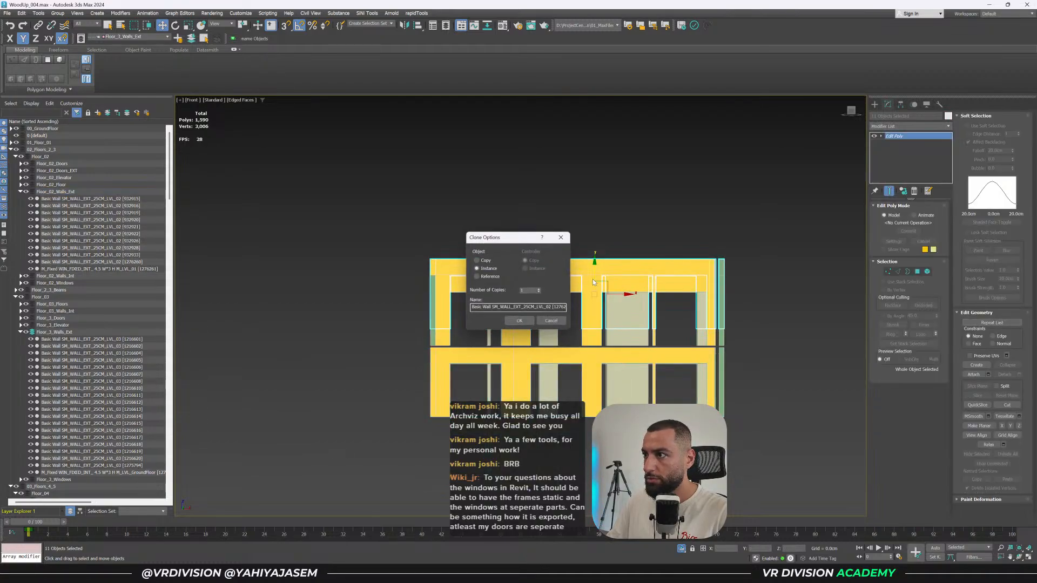
click(519, 321)
Snap the cloned walls vertically so their lower corner meets the base of the existing floor 3 walls.
scroll(446, 332, up, 6)
key(s)
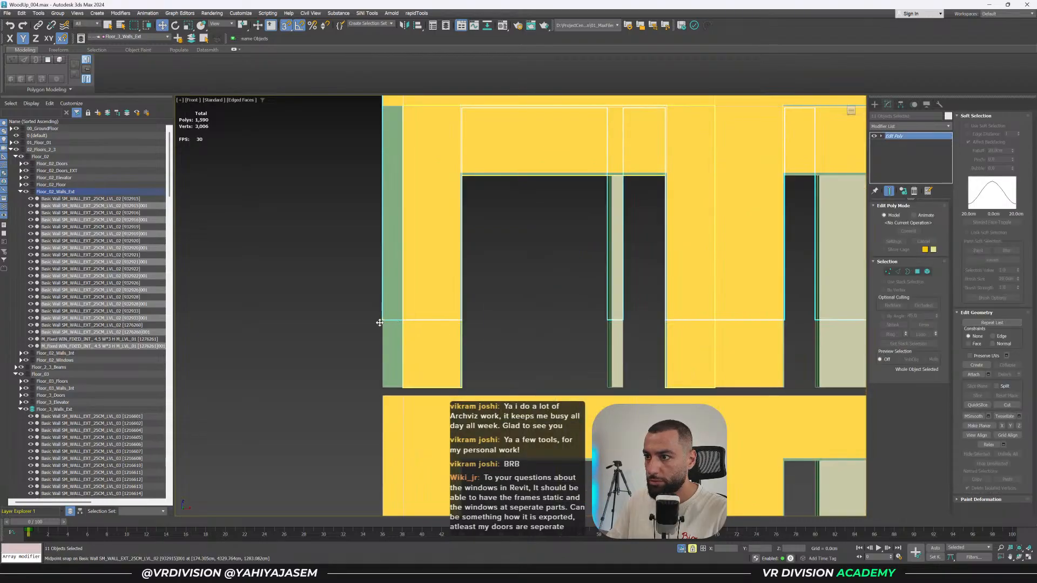
drag(380, 323, 380, 386)
key(s)
Delete all the original wall objects in the Floor_3_Walls_Ext layer, keeping the cloned walls.
scroll(57, 303, down, 5)
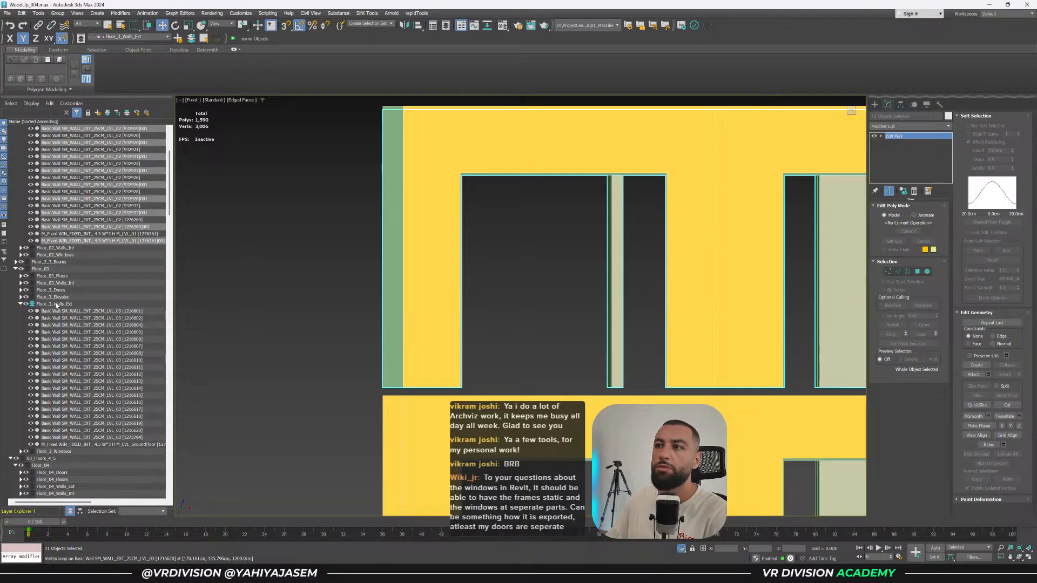
scroll(479, 331, down, 8)
alt+middle_drag(478, 331, 448, 351)
scroll(559, 302, up, 5)
scroll(559, 302, down, 1)
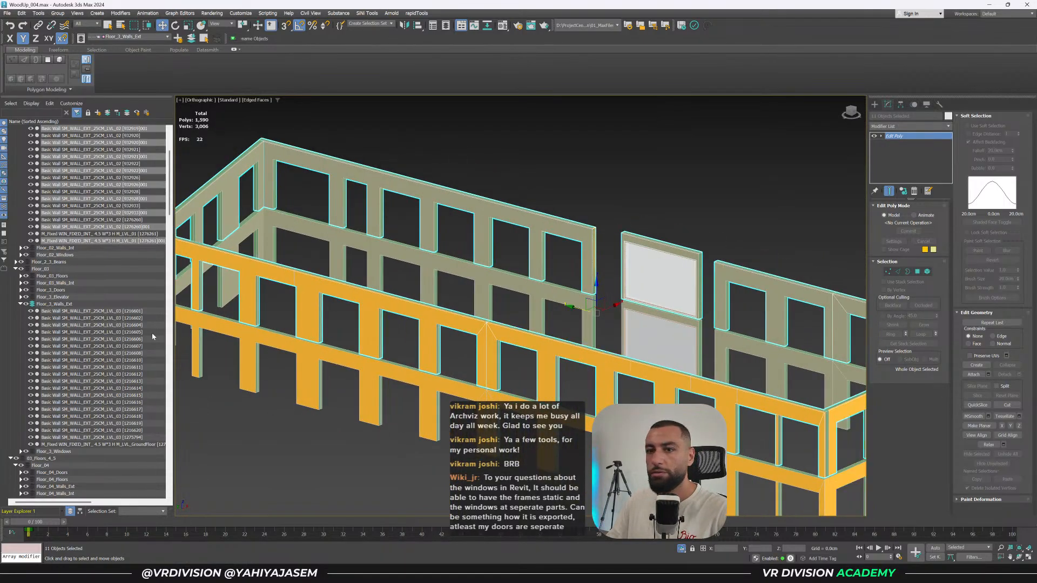
double_click(64, 306)
key(Delete)
scroll(410, 268, down, 6)
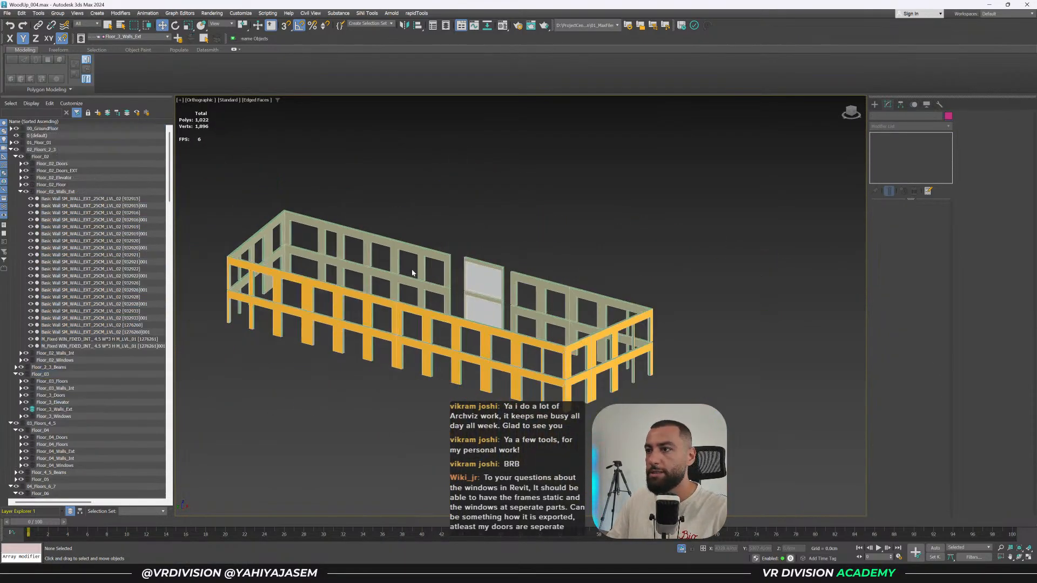
Select the cloned upper-storey walls in the front view and add them to the Floor_3_Walls_Ext layer.
key(f)
key(z)
drag(206, 252, 219, 209)
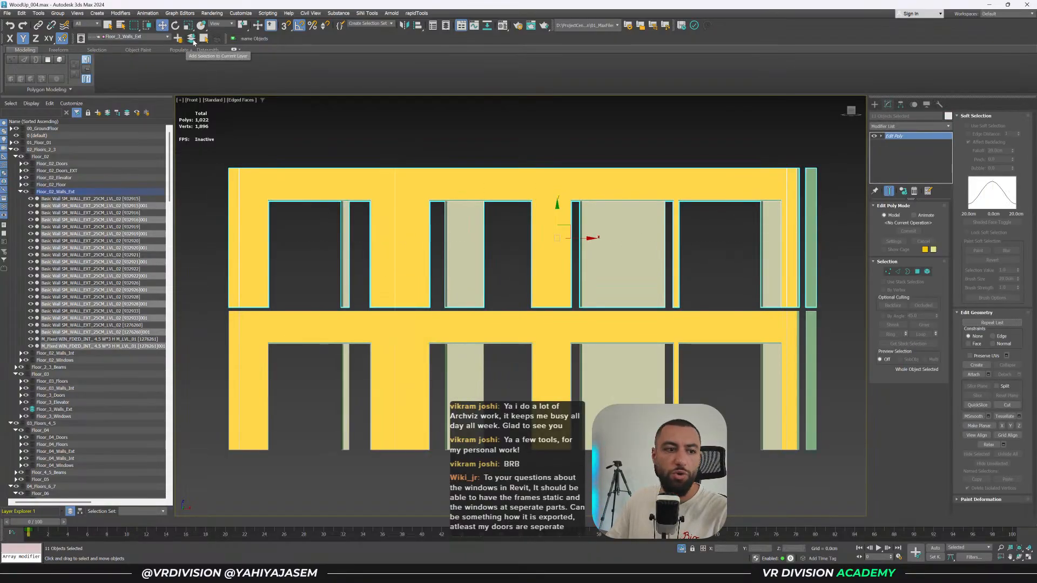
click(191, 38)
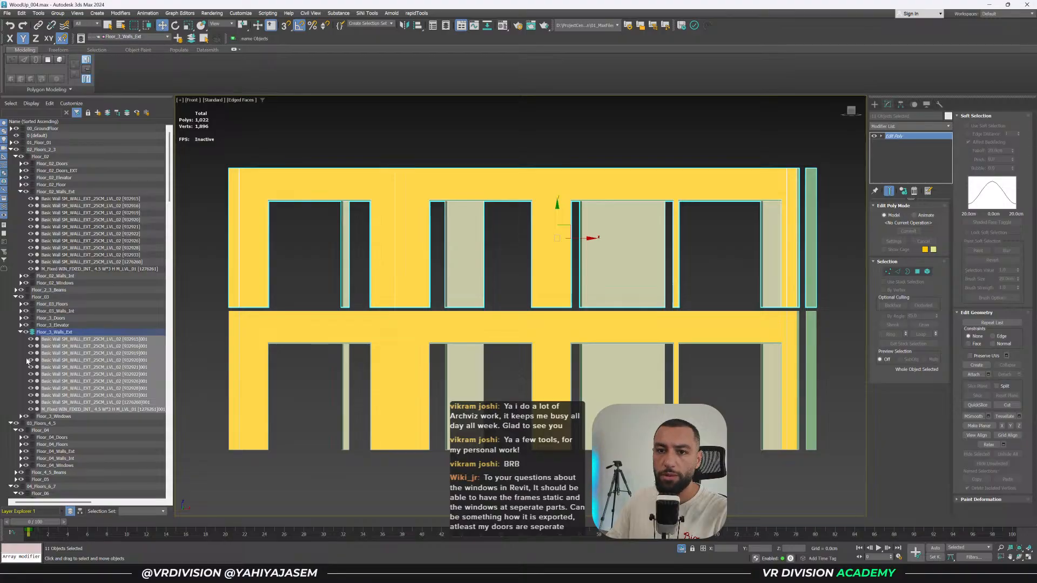
key(ctrl+d)
click(21, 333)
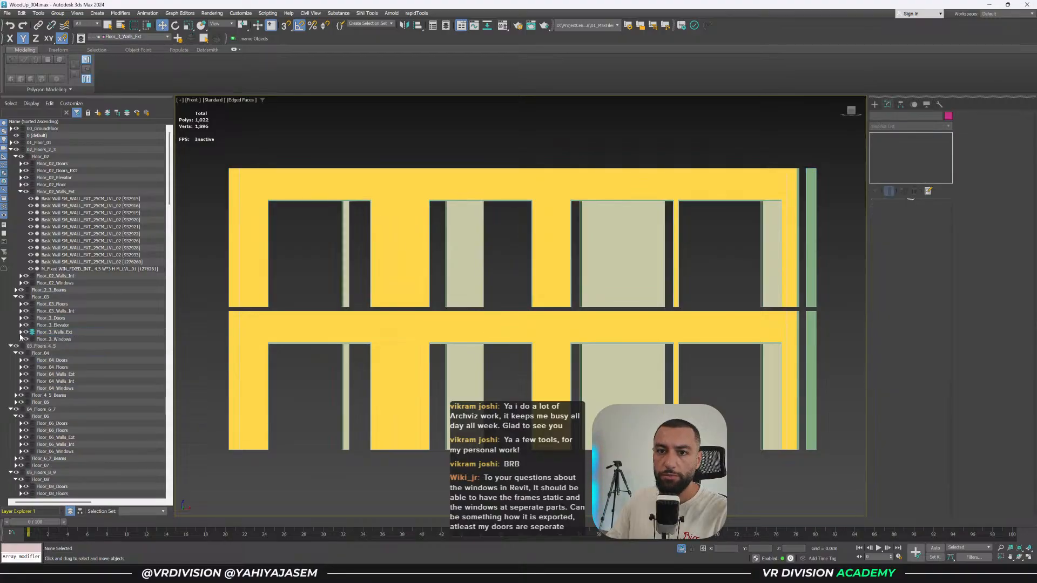
Unhide all the exterior wall objects in the Floor_04_Walls_Ext layer.
click(21, 374)
double_click(55, 375)
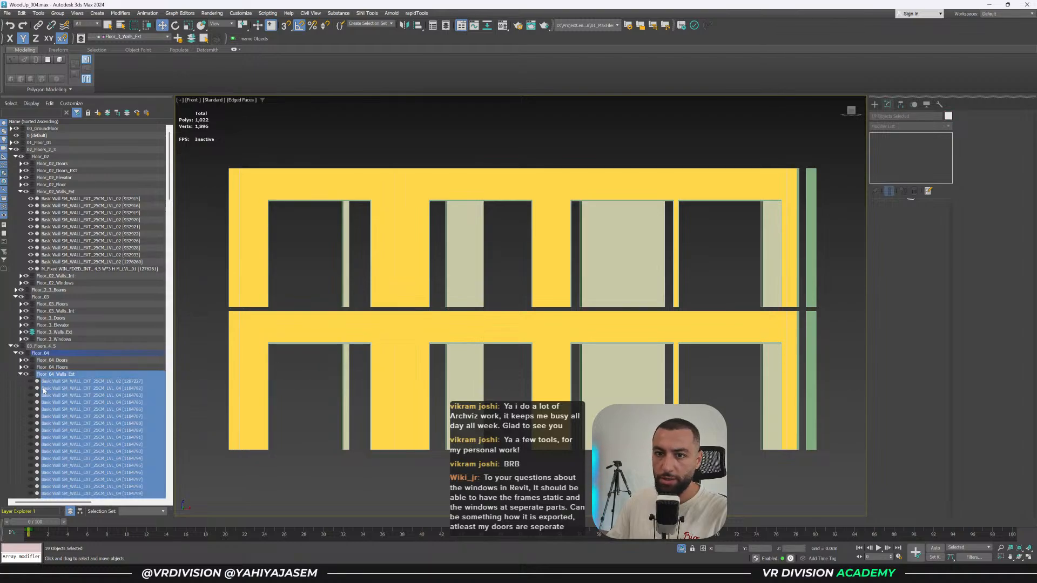
key(z)
scroll(46, 378, down, 6)
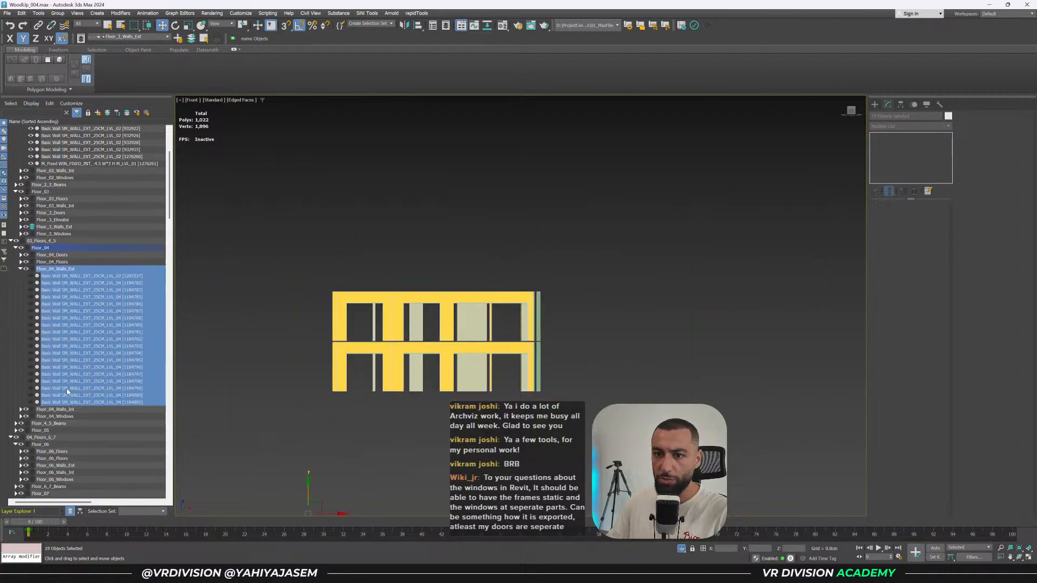
click(30, 360)
alt+middle_drag(480, 259, 567, 269)
click(380, 258)
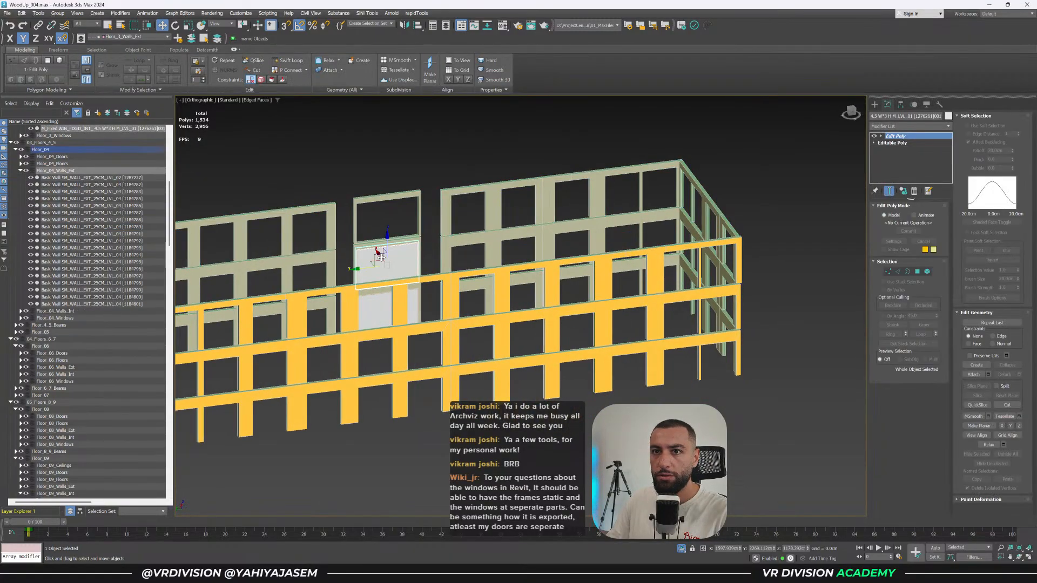
alt+middle_drag(372, 269, 400, 272)
drag(357, 262, 416, 272)
scroll(381, 257, up, 4)
key(ctrl+z)
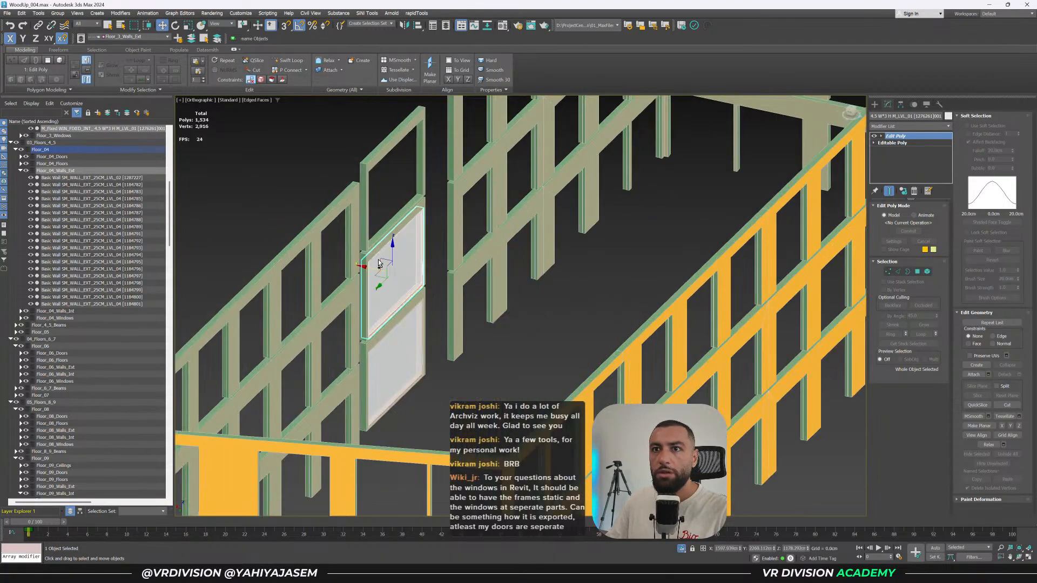
Make Floor_3_Windows the active layer and add the floor 3 fixed window to it.
scroll(129, 202, up, 6)
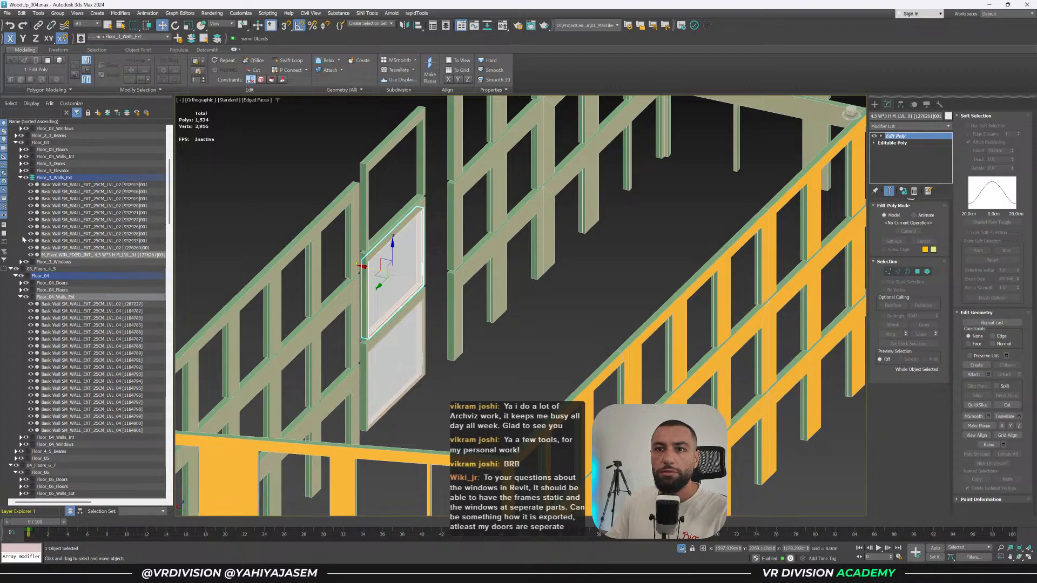
click(22, 240)
click(393, 299)
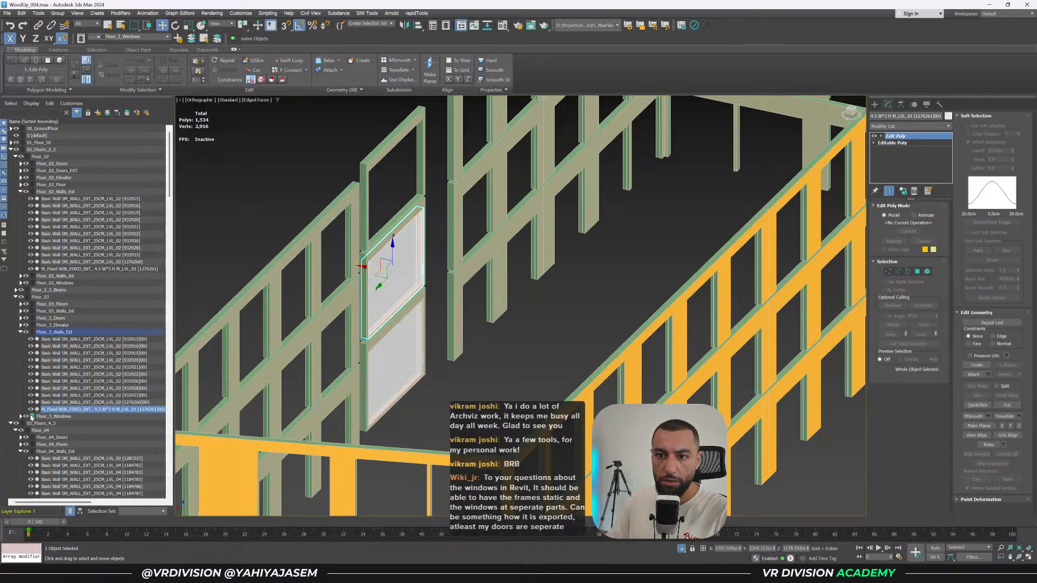
alt+middle_drag(393, 177, 402, 200)
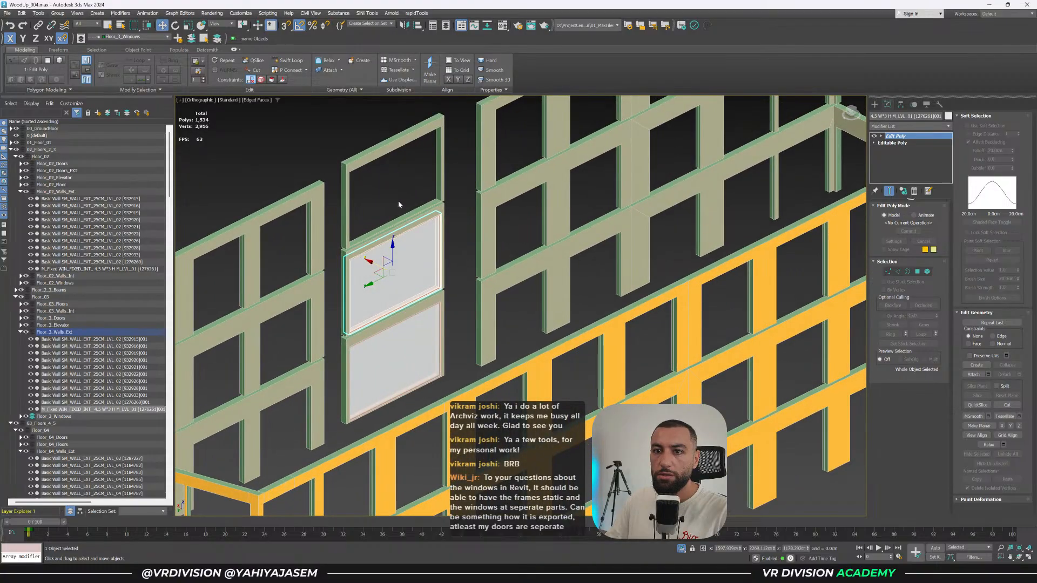
click(193, 39)
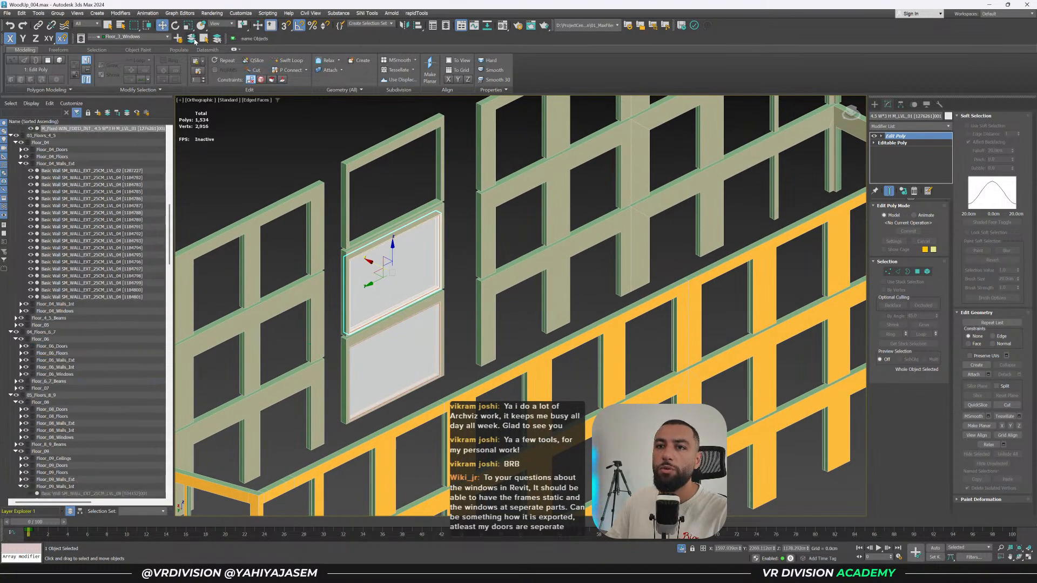
Make Floor_02_Windows the active layer and add the floor 2 fixed window to it.
click(395, 342)
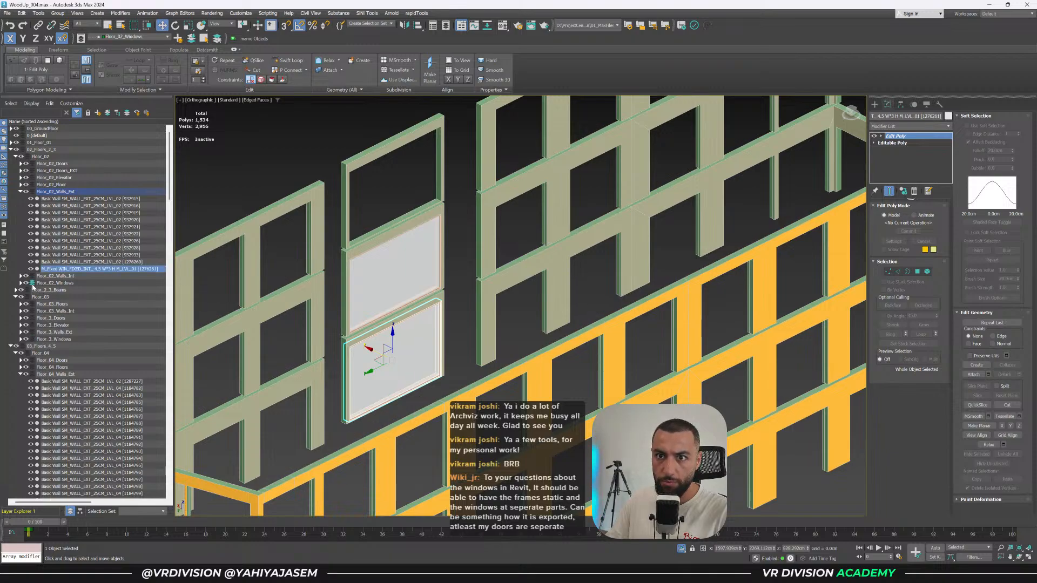
click(191, 39)
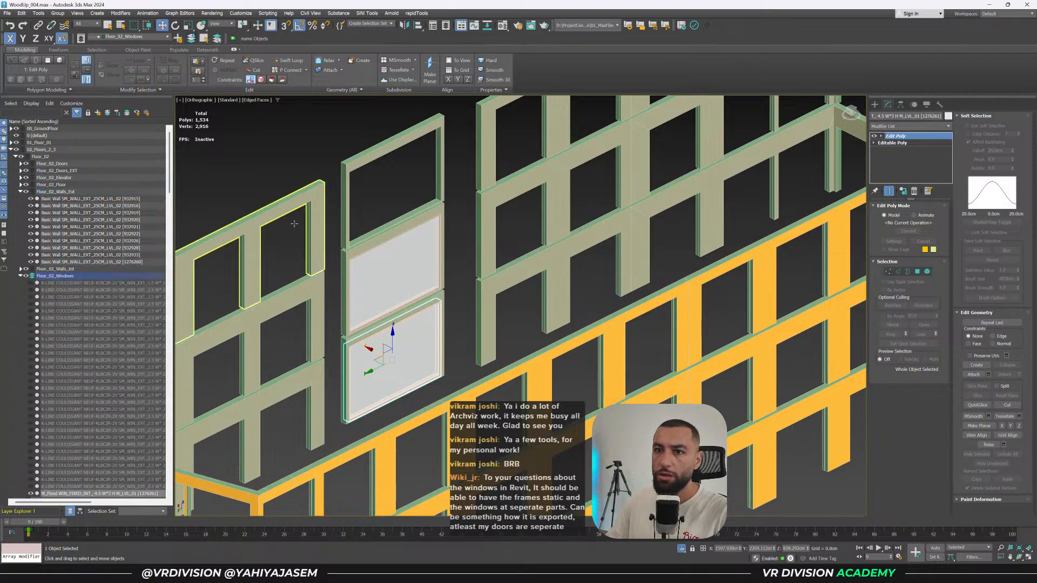
scroll(128, 310, down, 5)
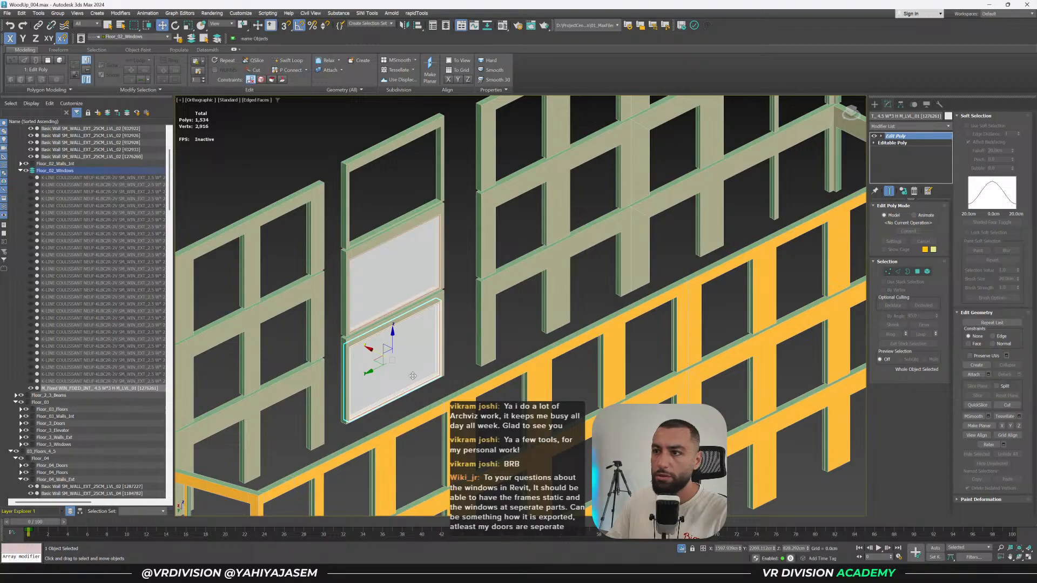
Make Floor_04_Walls_Ext the active layer and select all floor 4 exterior walls in the front view.
scroll(404, 345, down, 6)
click(419, 245)
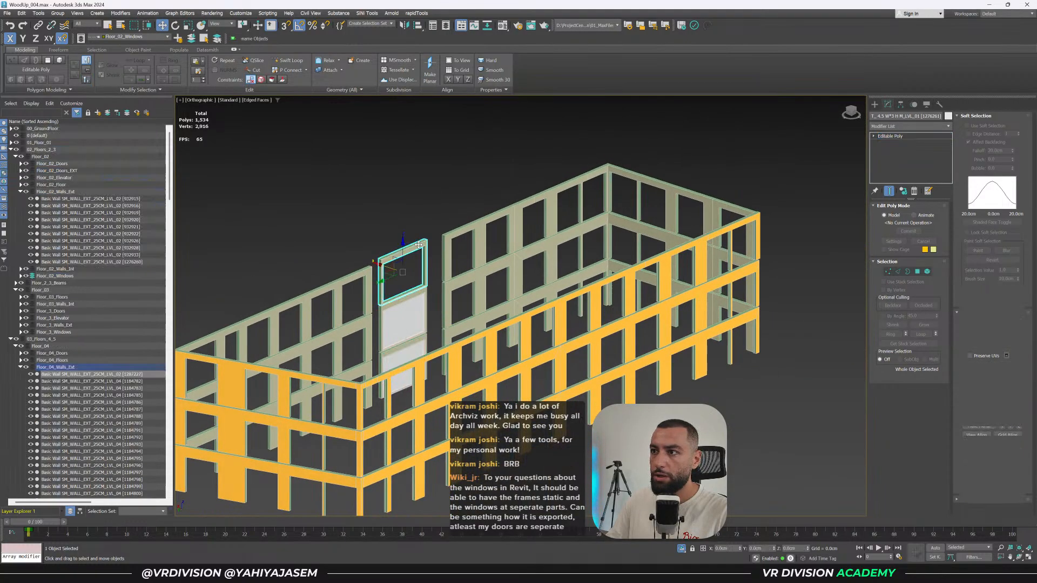
scroll(380, 339, down, 2)
scroll(380, 339, up, 6)
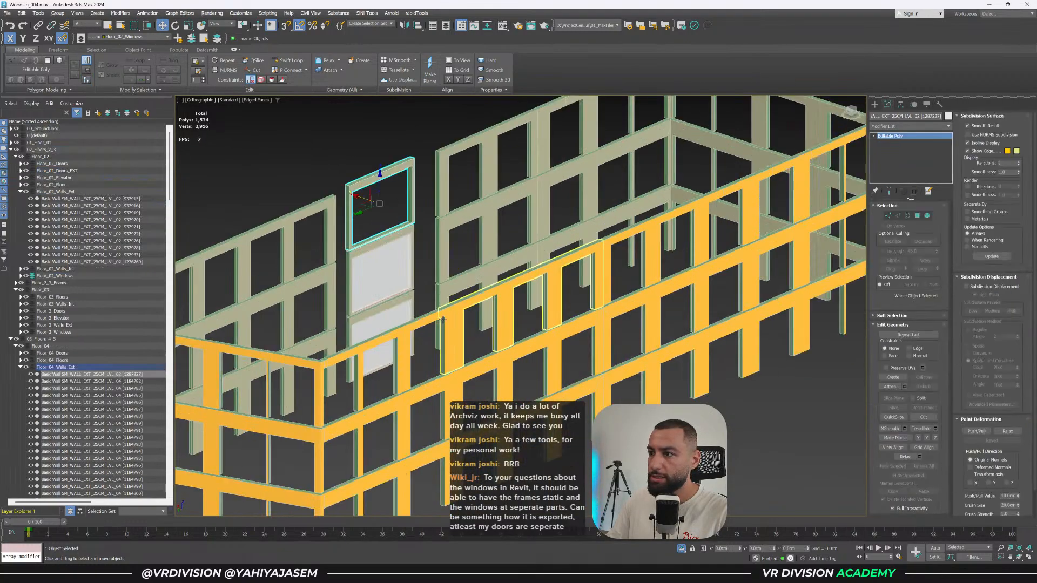
click(321, 368)
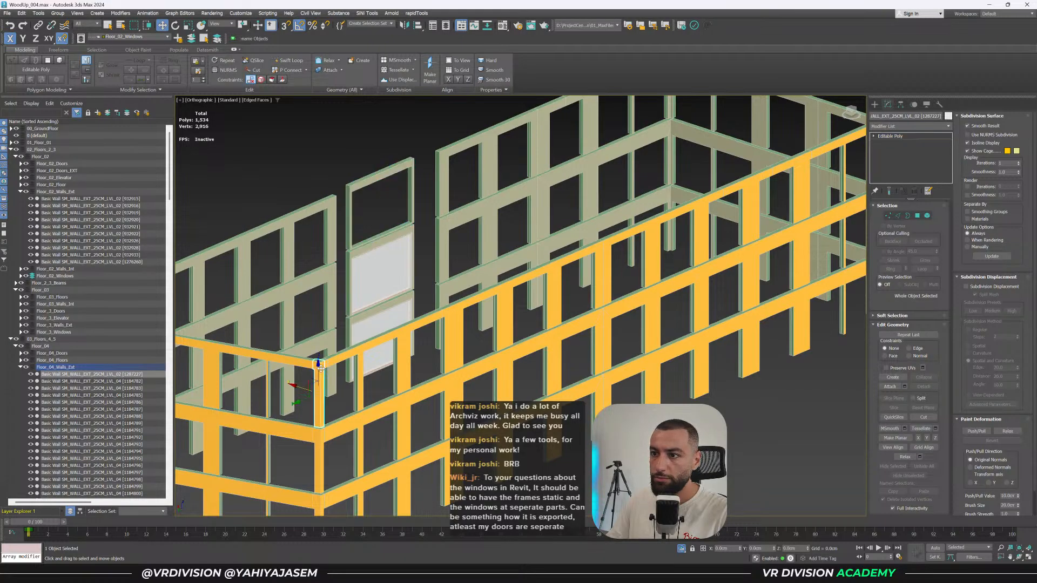
key(f)
key(z)
scroll(320, 369, down, 6)
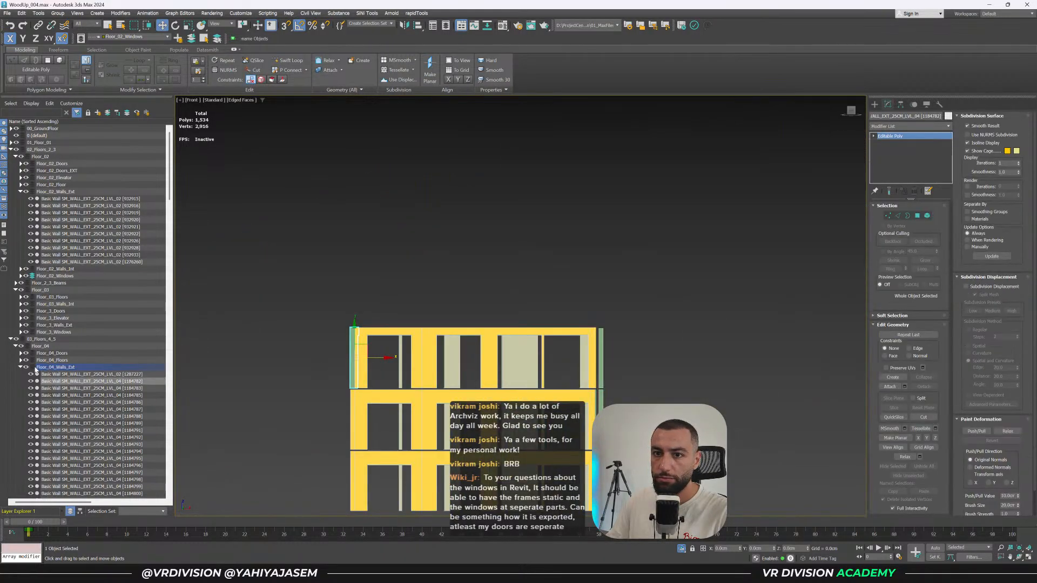
middle_drag(276, 365, 288, 306)
drag(303, 234, 690, 301)
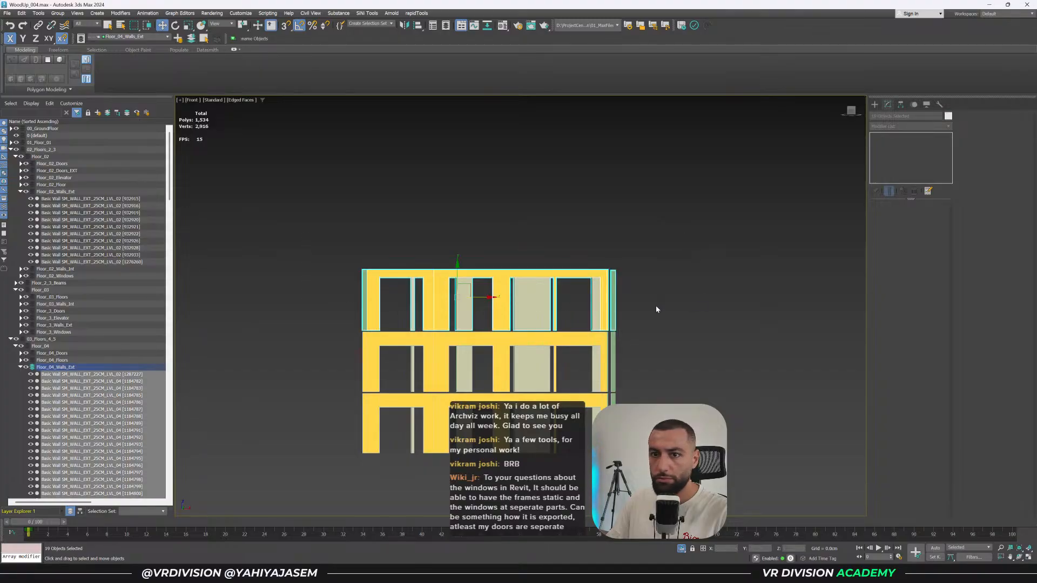
Select the floor 3 exterior walls with their fixed window and clone them upward onto floor 4.
scroll(84, 366, down, 5)
scroll(84, 366, down, 5)
click(298, 356)
drag(475, 371, 660, 373)
shift+drag(502, 338, 315, 271)
key(Escape)
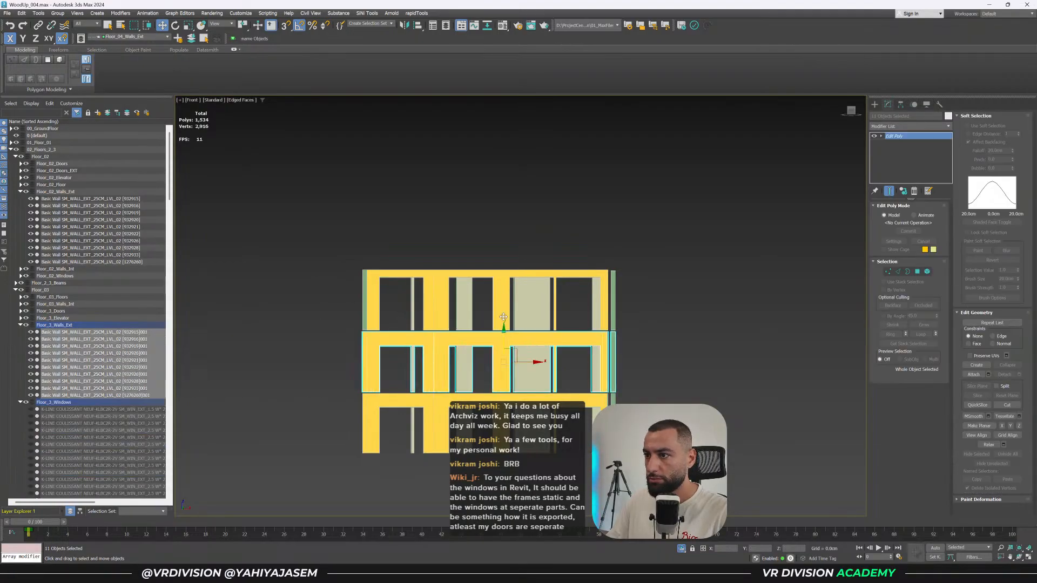
shift+drag(503, 317, 503, 257)
click(518, 321)
Snap the new clones vertically so their lower corner meets the base of the existing floor 4 walls.
scroll(380, 317, up, 4)
key(s)
drag(380, 317, 385, 351)
key(s)
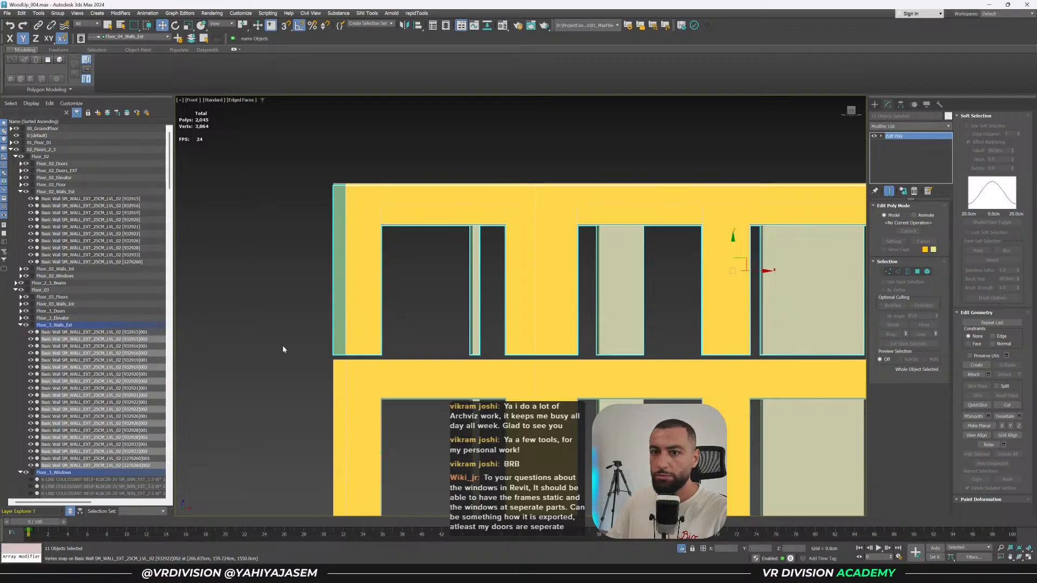
Delete the original floor 4 exterior walls and add the new floor 4 clones to the Floor_04_Walls_Ext layer.
scroll(99, 354, down, 15)
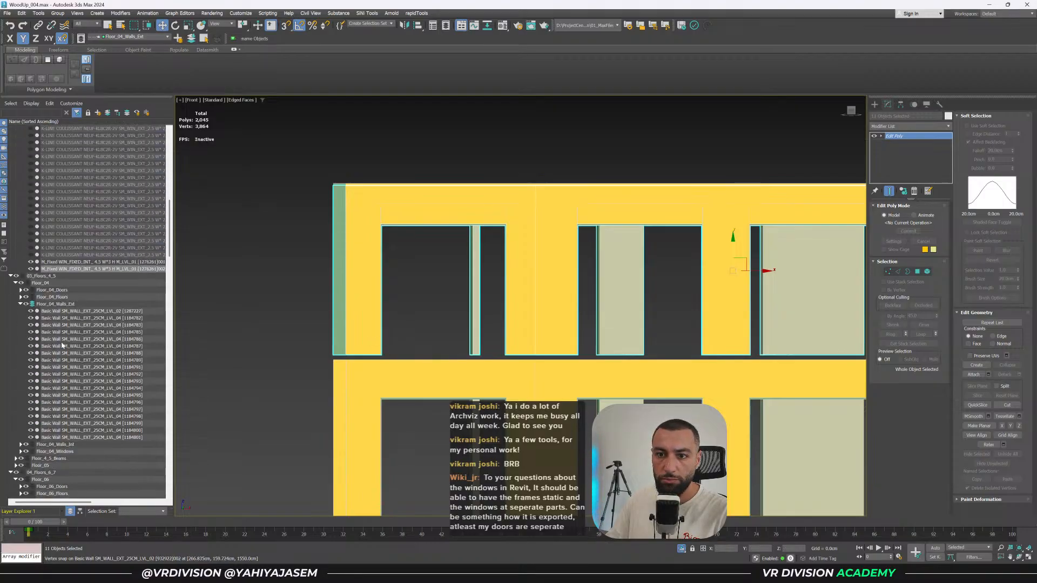
double_click(55, 304)
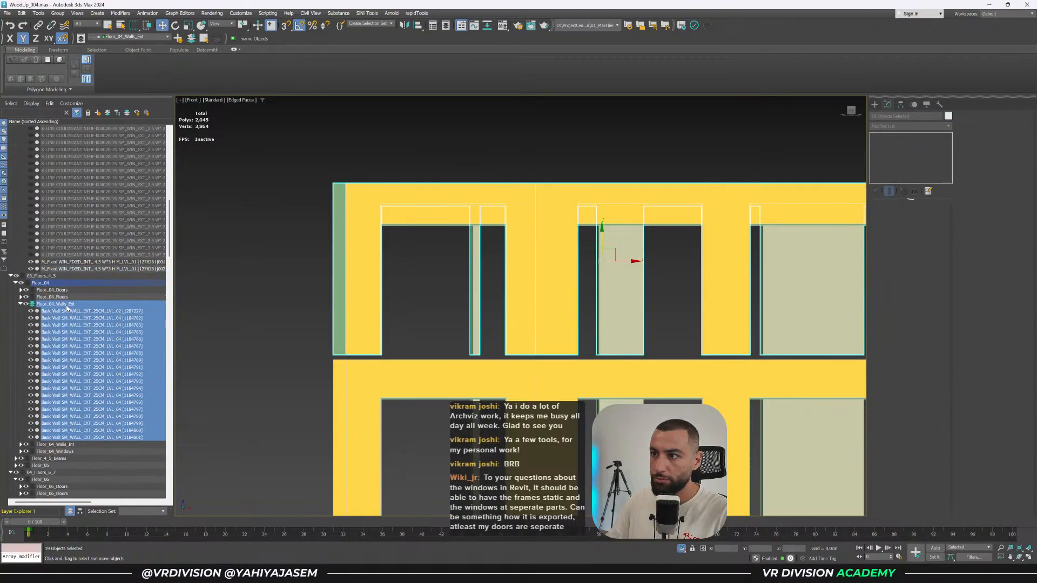
scroll(407, 315, down, 3)
middle_drag(406, 315, 343, 307)
key(Delete)
drag(710, 223, 241, 298)
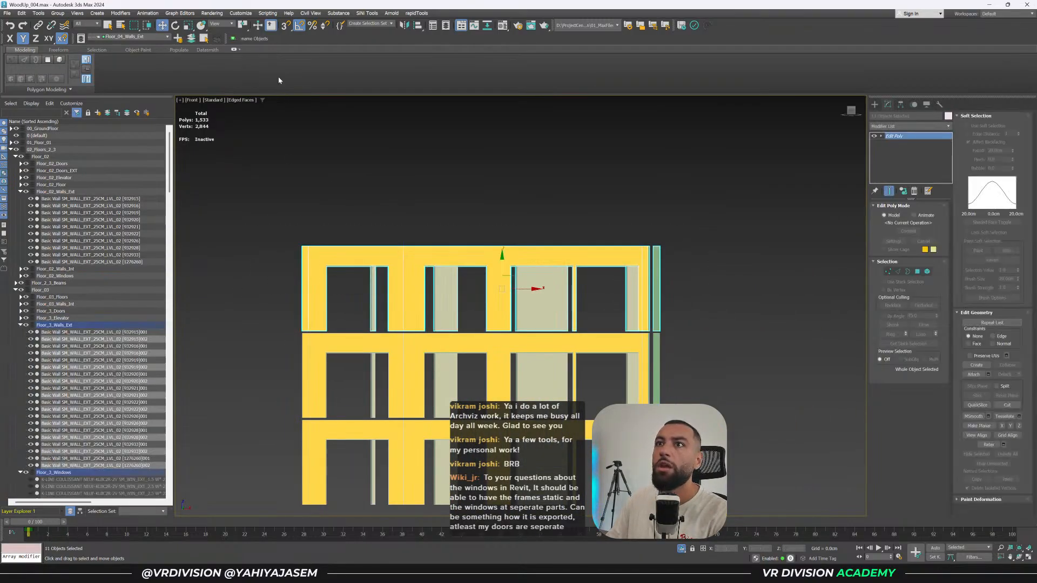
click(190, 40)
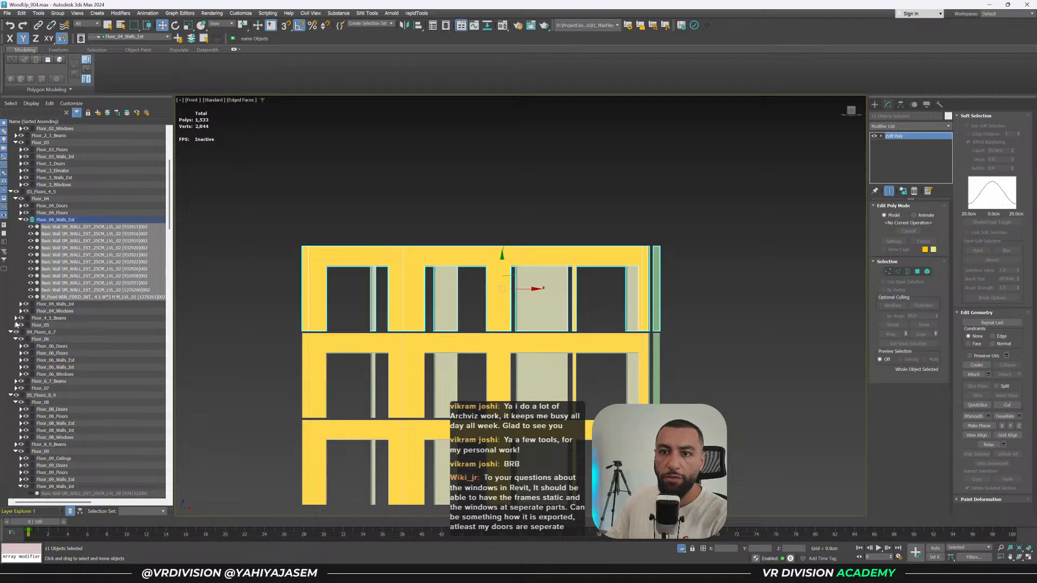
Select and unhide all walls in Floor_05_Walls_Ext, and make that layer active.
click(17, 325)
click(53, 354)
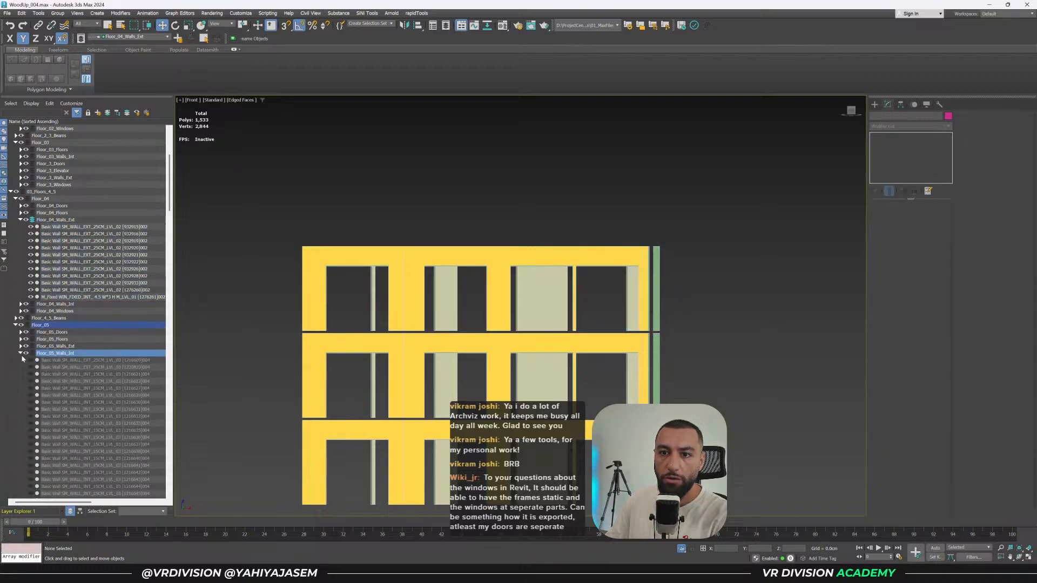
click(20, 353)
click(20, 346)
double_click(34, 346)
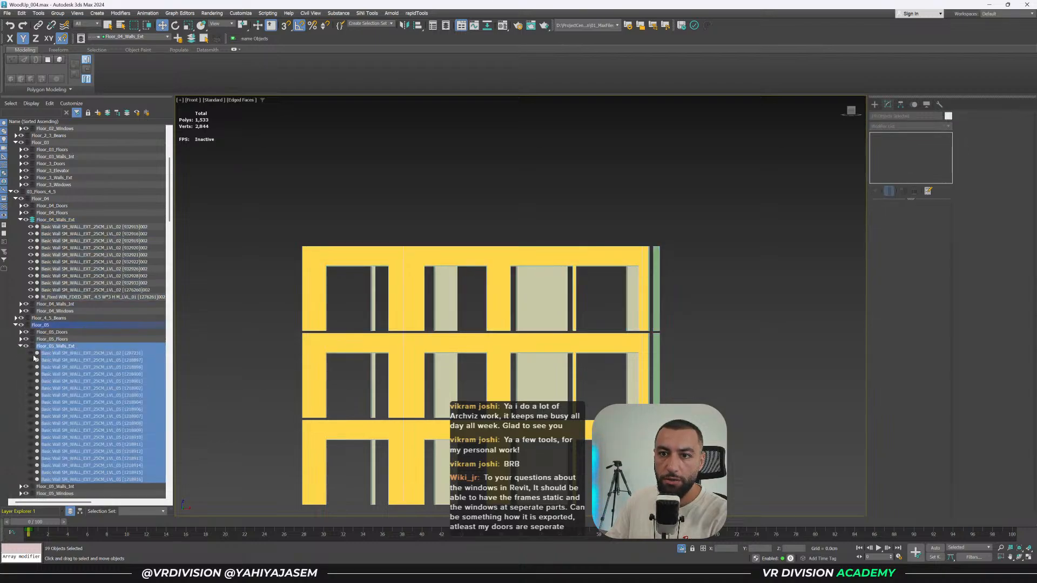
key(z)
alt+middle_drag(270, 205, 411, 231)
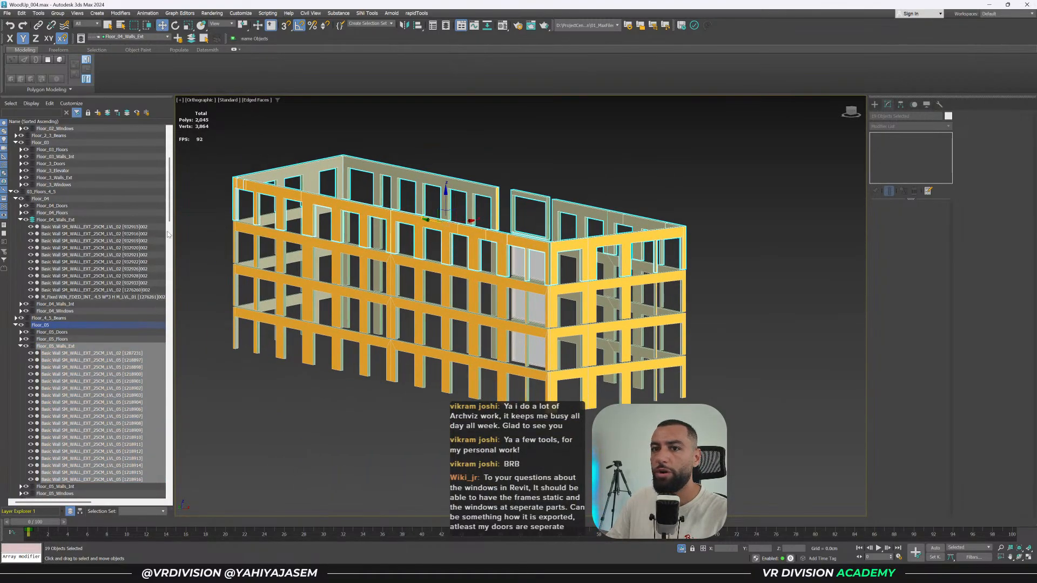
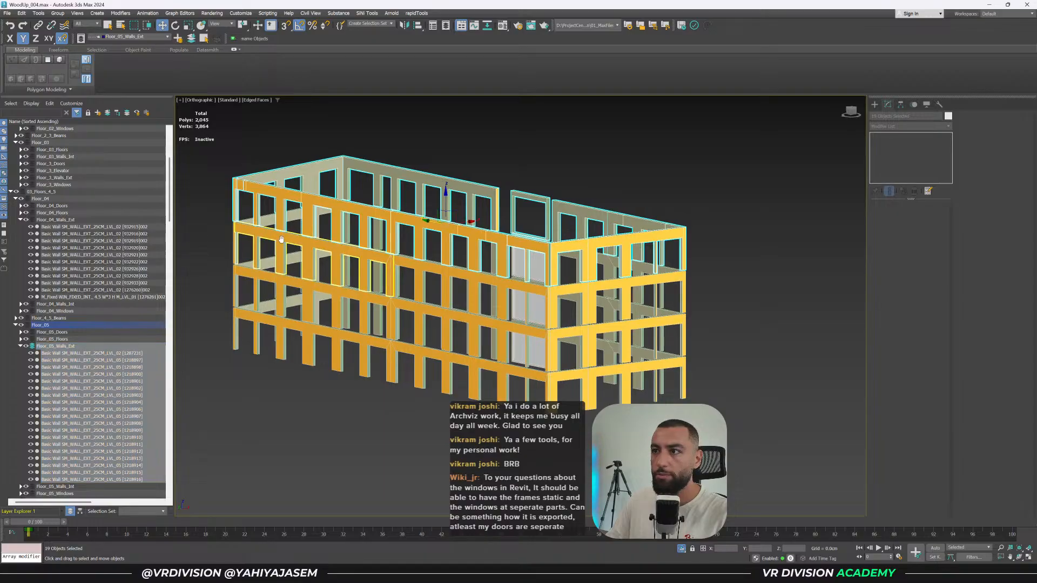
Delete the original floor 5 exterior walls, keeping one wall piece as a height reference.
middle_drag(274, 200, 271, 225)
alt+click(532, 268)
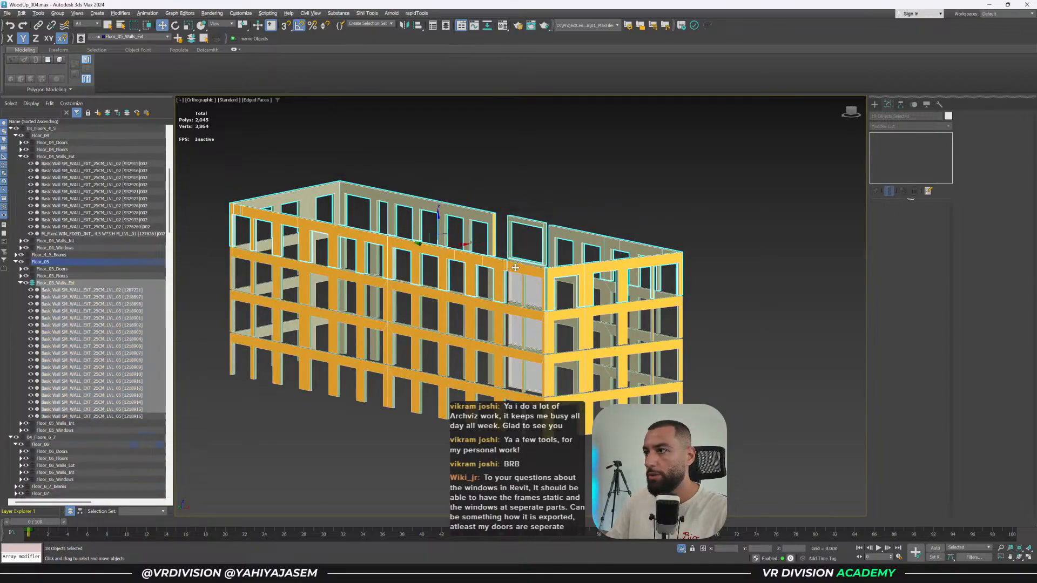
key(Delete)
In the front view, select the floor 4 exterior walls with their fixed window and clone them upward as instances onto floor 5.
key(f)
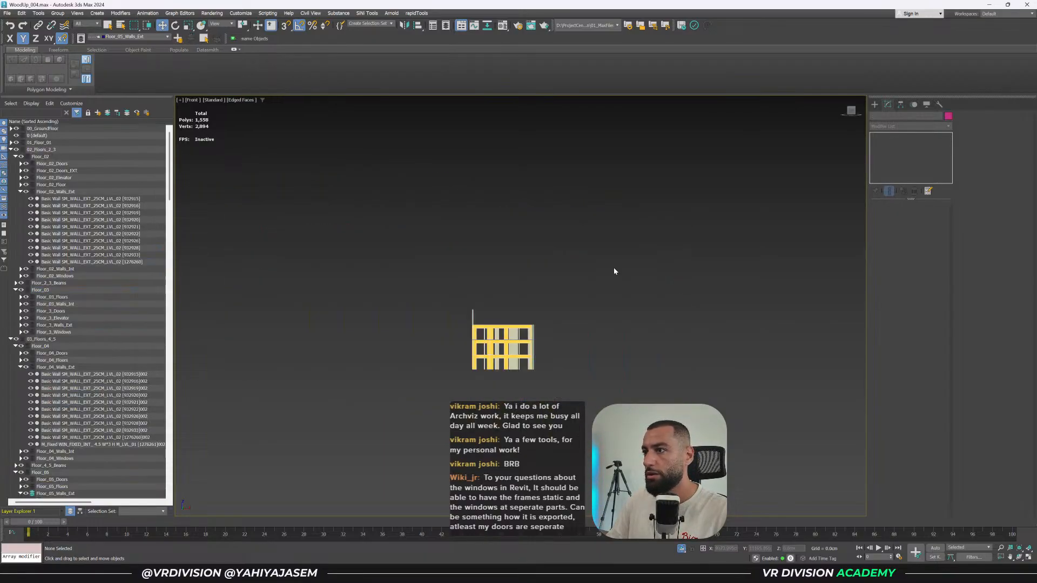
key(z)
drag(199, 271, 200, 271)
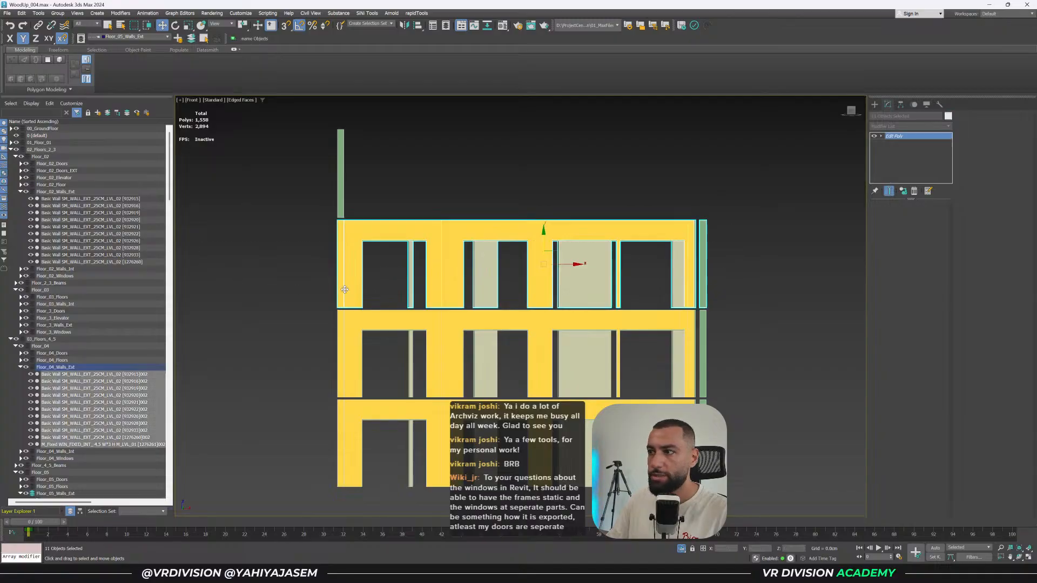
scroll(506, 291, down, 2)
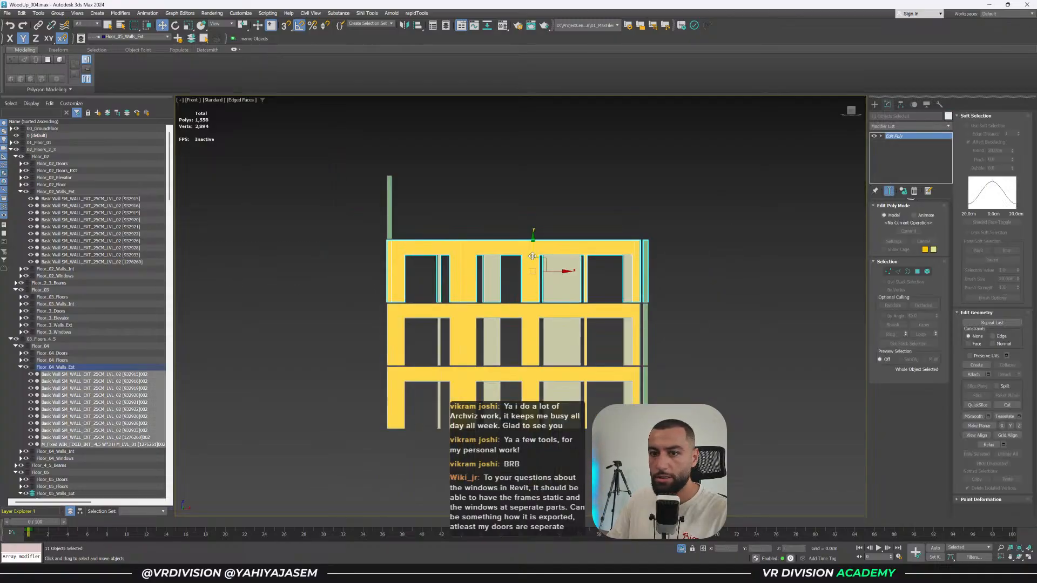
shift+drag(532, 256, 525, 192)
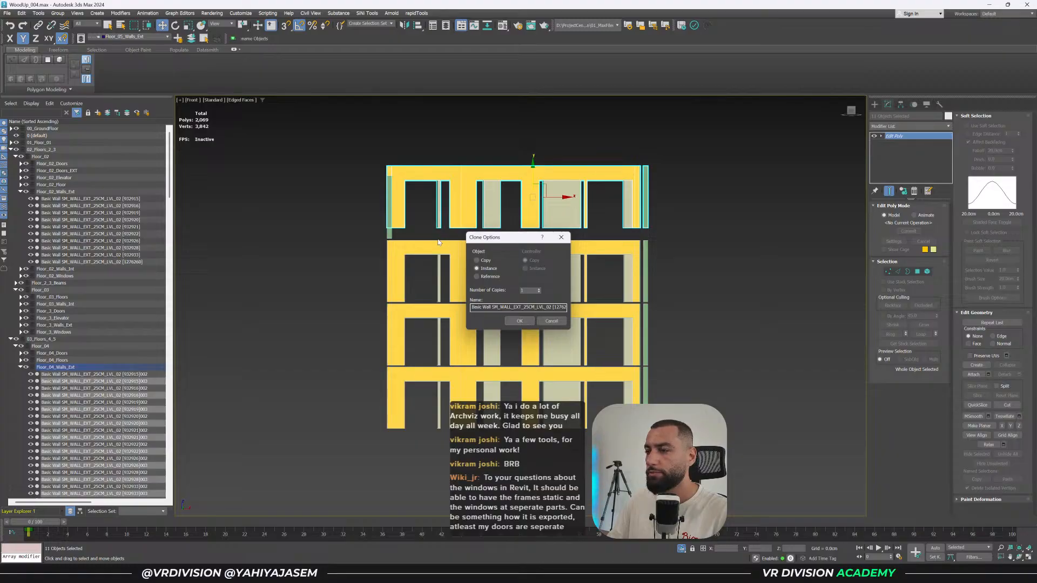
key(Return)
Snap the floor 5 clones vertically so their lower corner meets the base of the reference wall.
scroll(416, 225, up, 2)
key(s)
key(space)
drag(398, 228, 380, 243)
key(s)
key(space)
scroll(378, 167, up, 3)
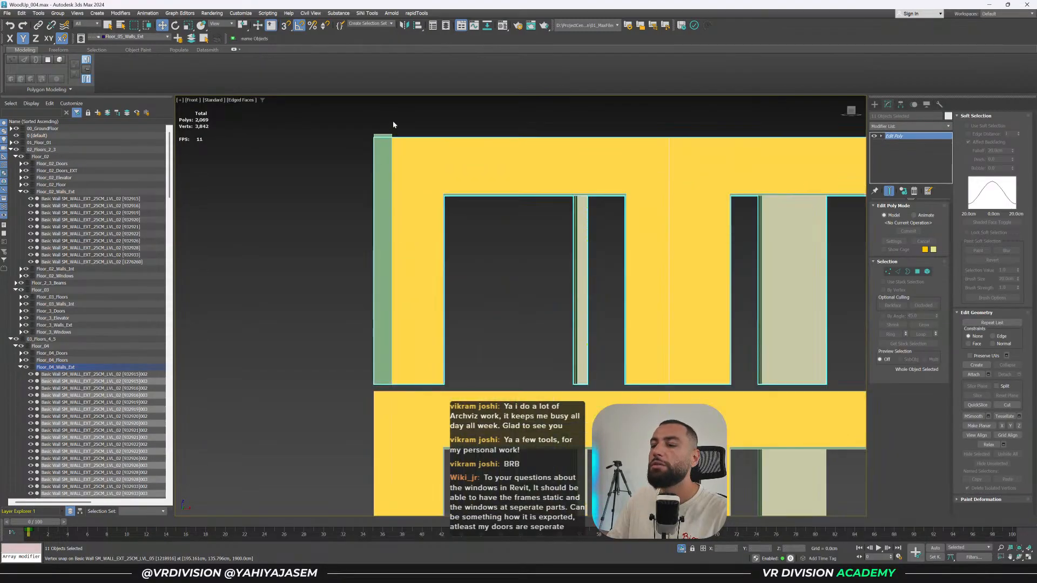
Delete the leftover reference wall on floor 5.
click(393, 122)
click(388, 136)
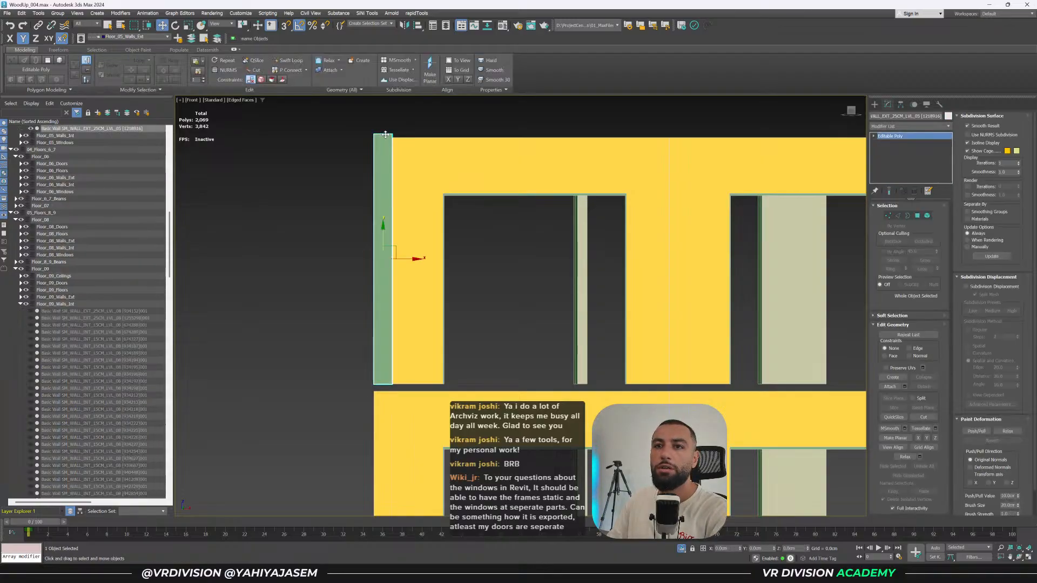
scroll(91, 195, up, 3)
click(339, 215)
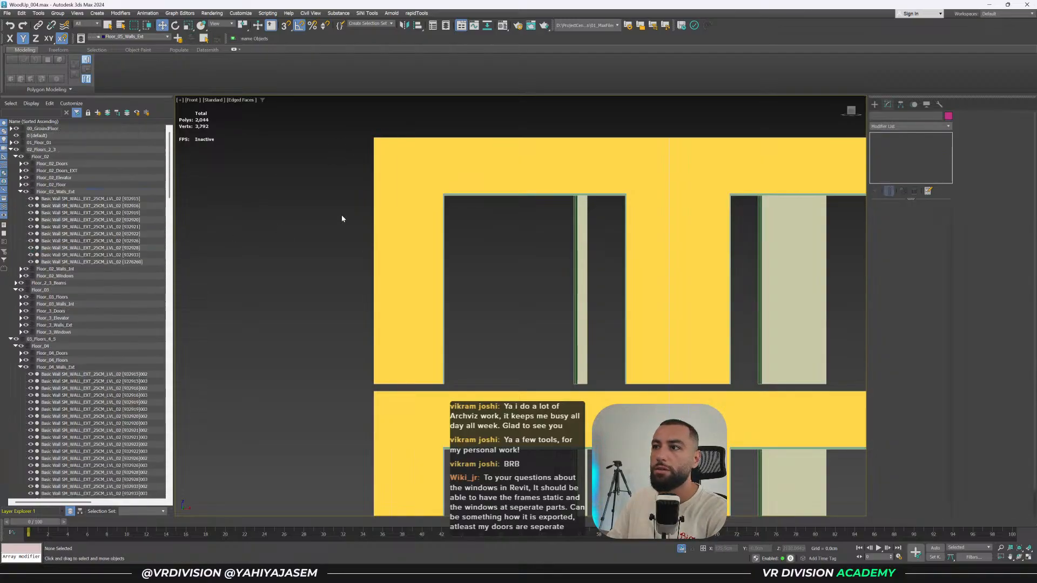
Select all the floor 5 clones and add them to the Floor_05_Walls_Ext layer.
scroll(324, 178, down, 5)
drag(773, 257, 773, 258)
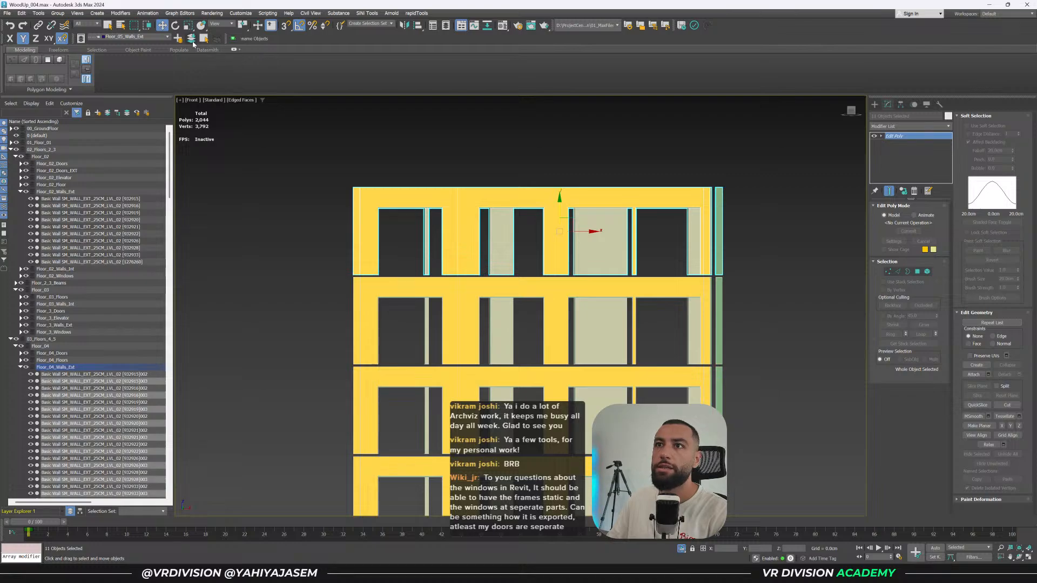
scroll(672, 253, down, 3)
alt+middle_drag(672, 254, 640, 269)
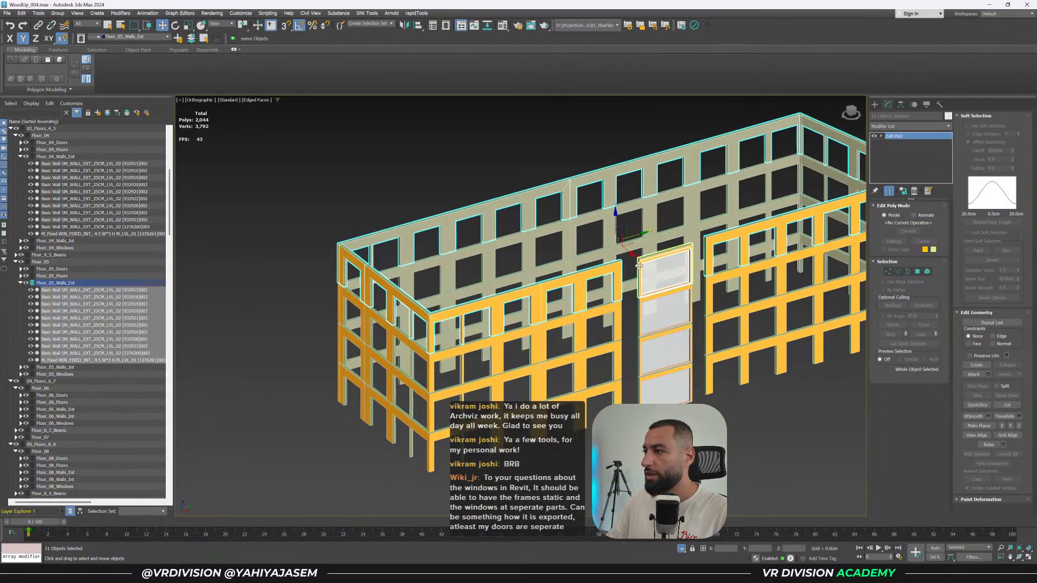
Select the cloned fixed windows on floors 4 and 5 and delete them.
click(631, 375)
click(649, 335)
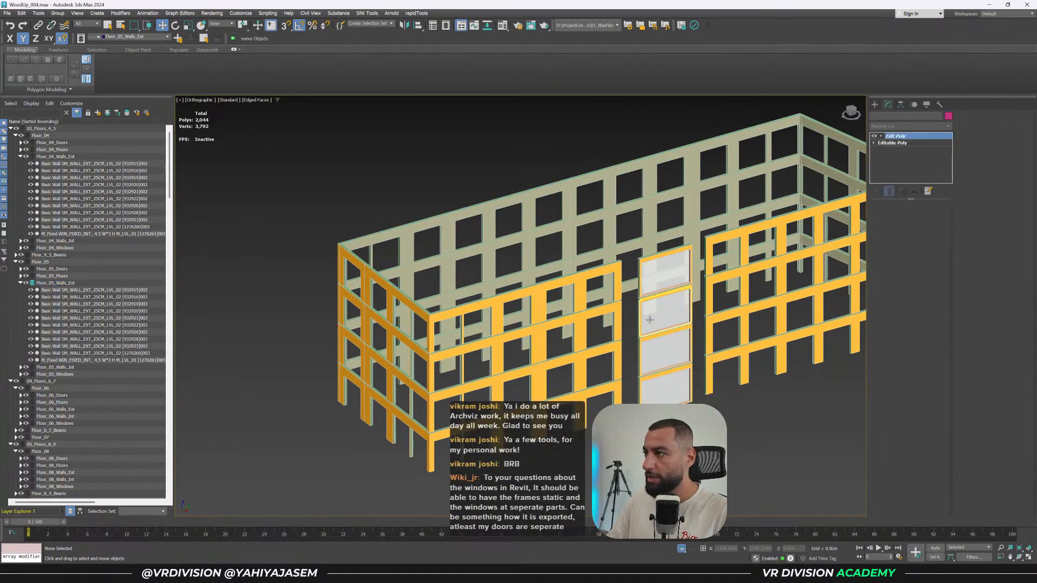
ctrl+click(654, 277)
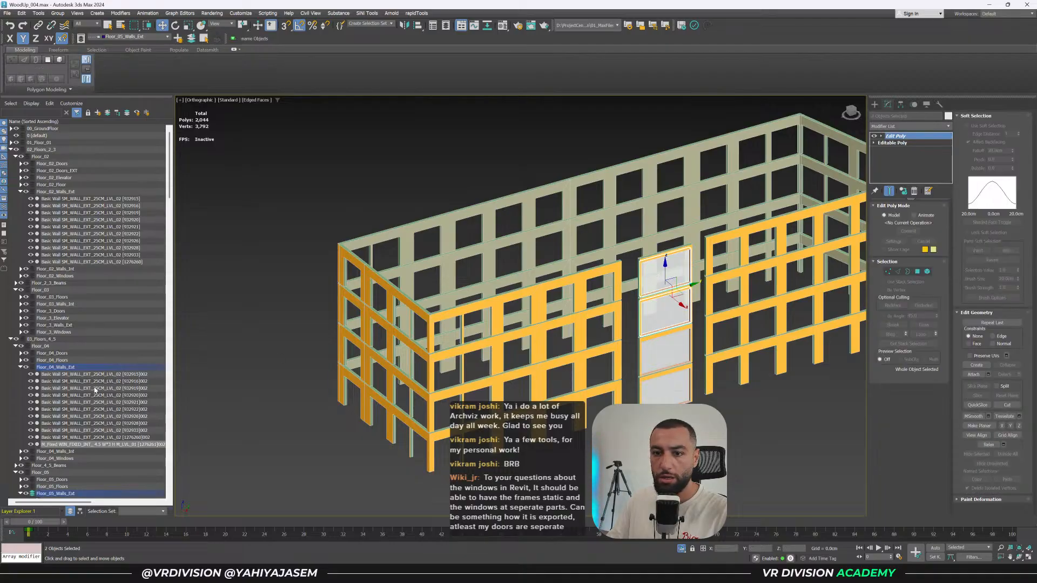
scroll(81, 367, down, 4)
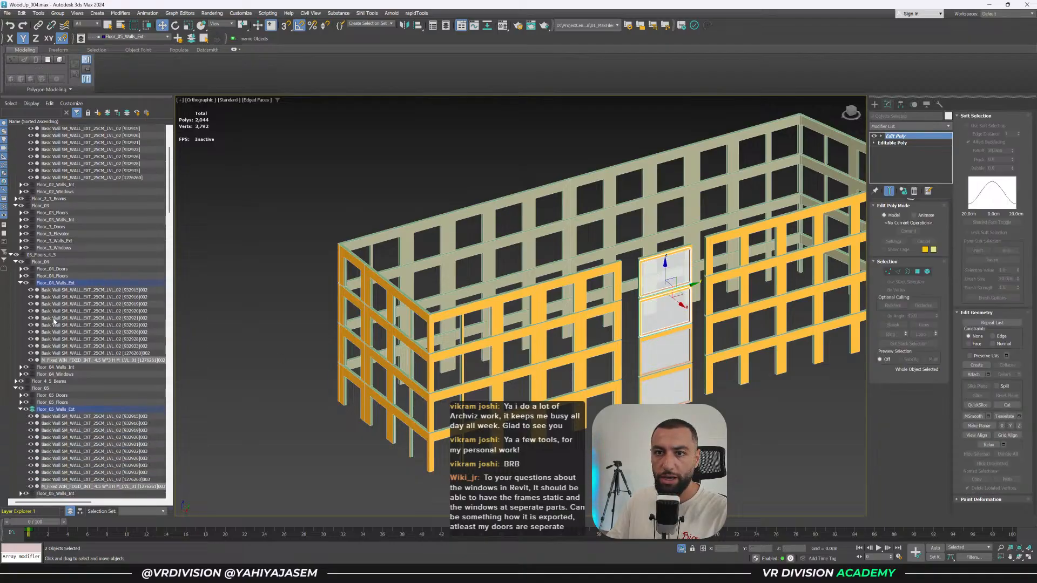
alt+middle_drag(540, 324, 585, 334)
key(Delete)
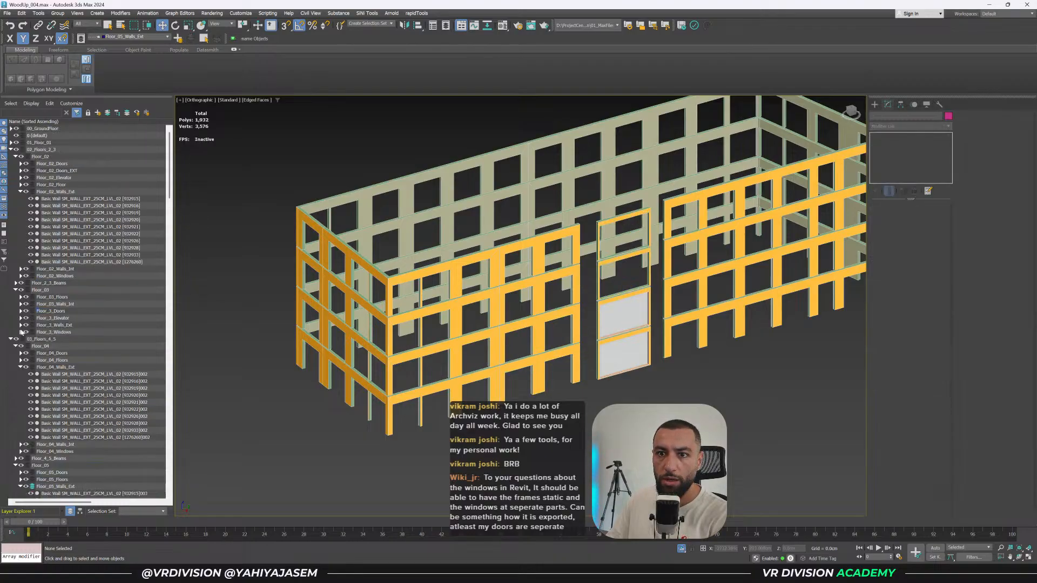
Unhide all windows in the Floor_3_Windows layer.
click(21, 333)
double_click(44, 333)
click(31, 347)
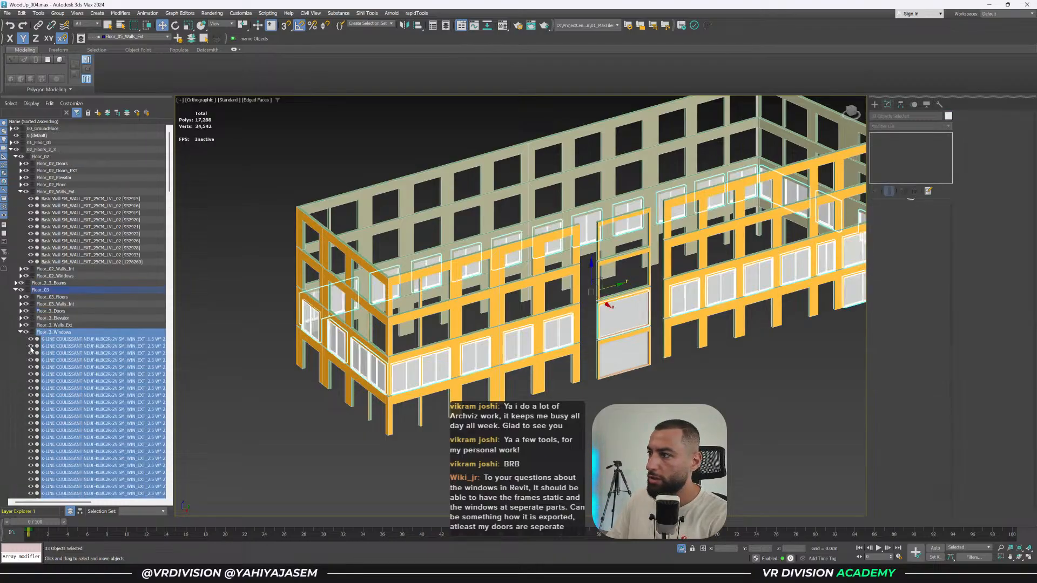
click(31, 347)
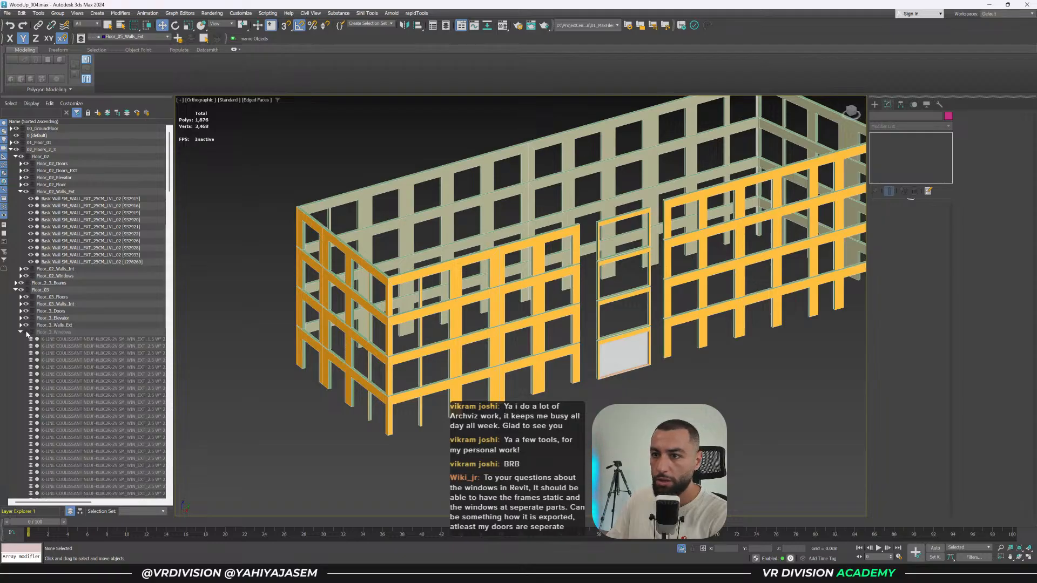
click(27, 332)
Try deleting the floor 3 fixed window, and undo the deletion.
click(618, 319)
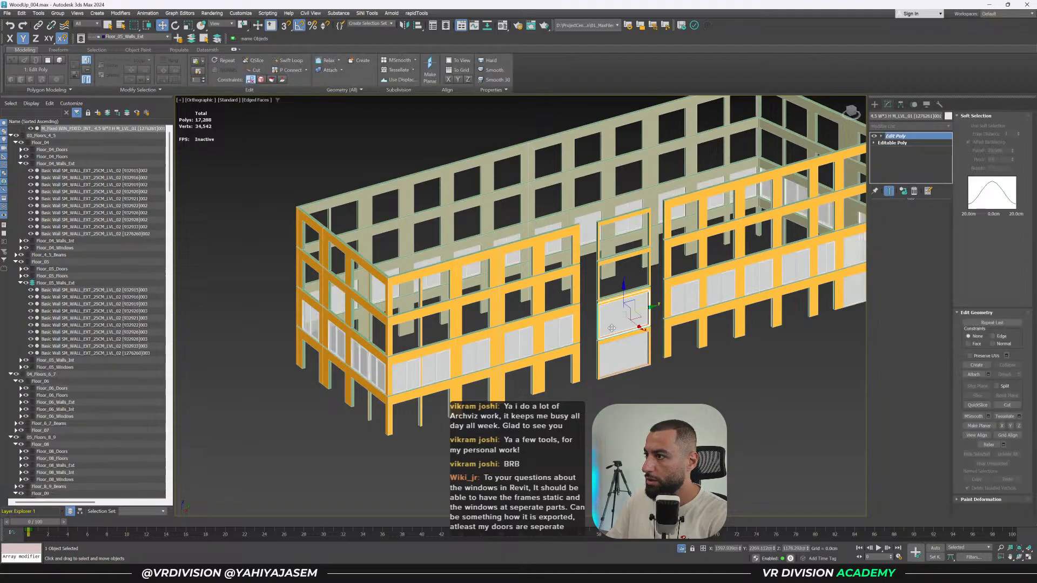
key(Delete)
key(ctrl+z)
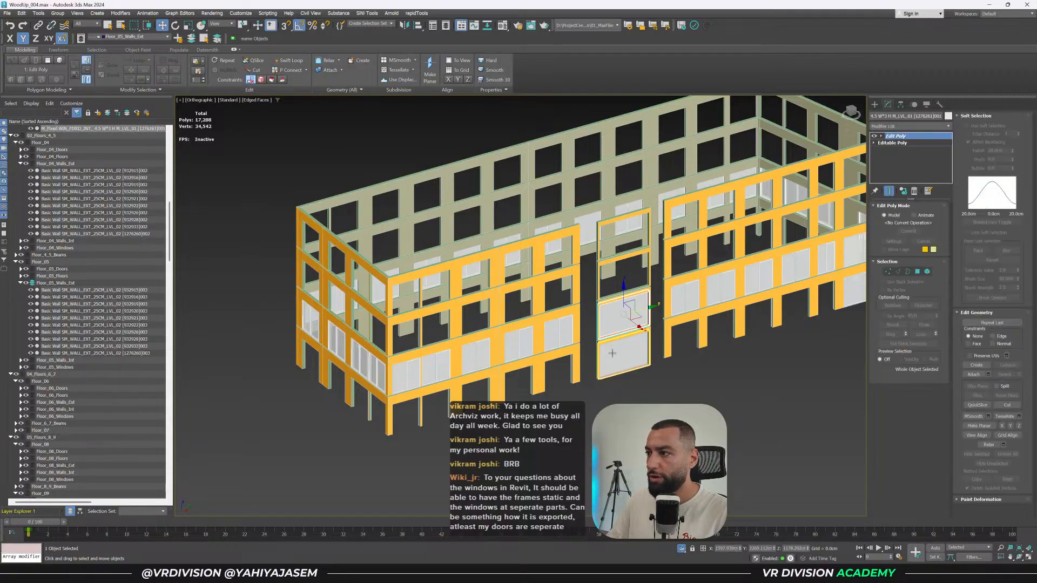
Select and unhide all windows in the Floor_02_Windows layer.
scroll(54, 270, down, 3)
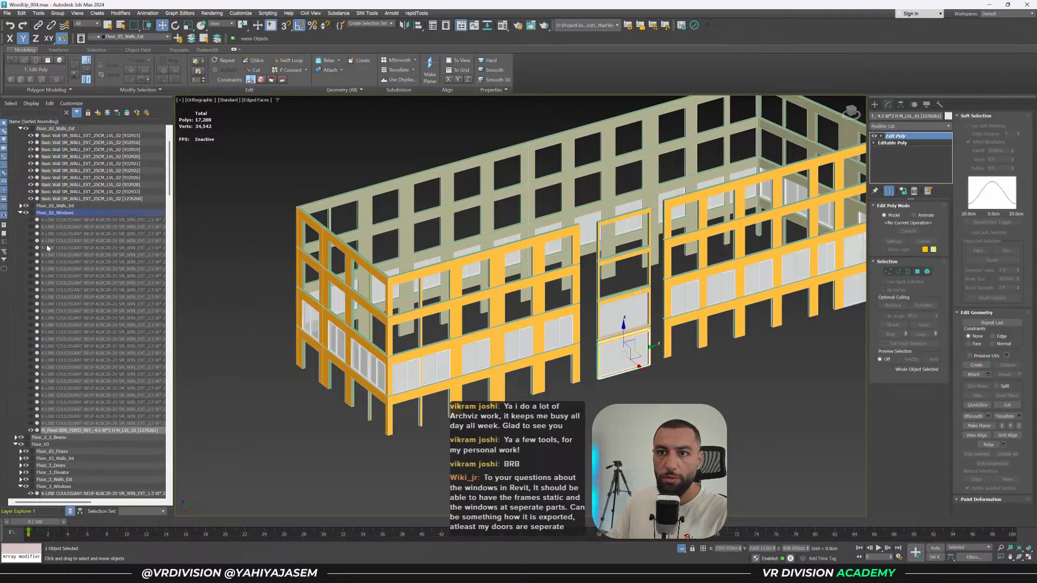
double_click(55, 214)
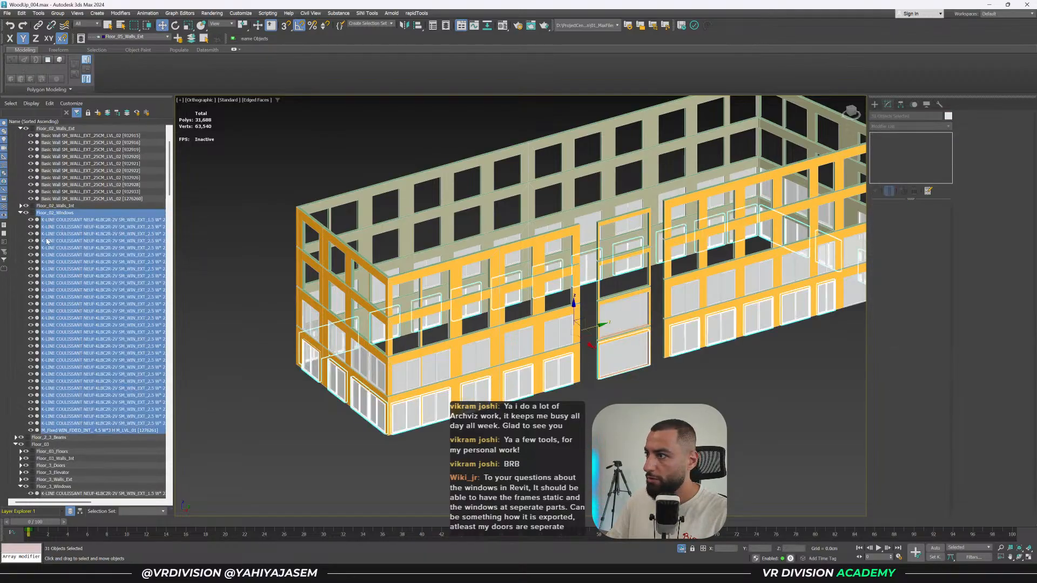
Try deleting the floor 2 fixed window, and undo the deletion.
click(619, 363)
key(Delete)
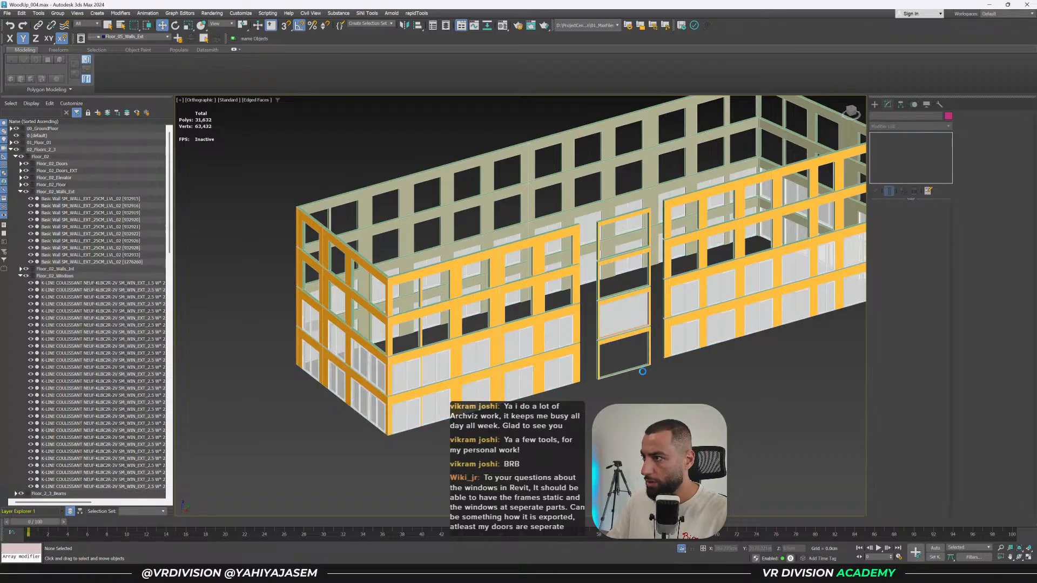
key(ctrl+z)
Unhide all windows in the Floor_05_Windows layer.
click(559, 332)
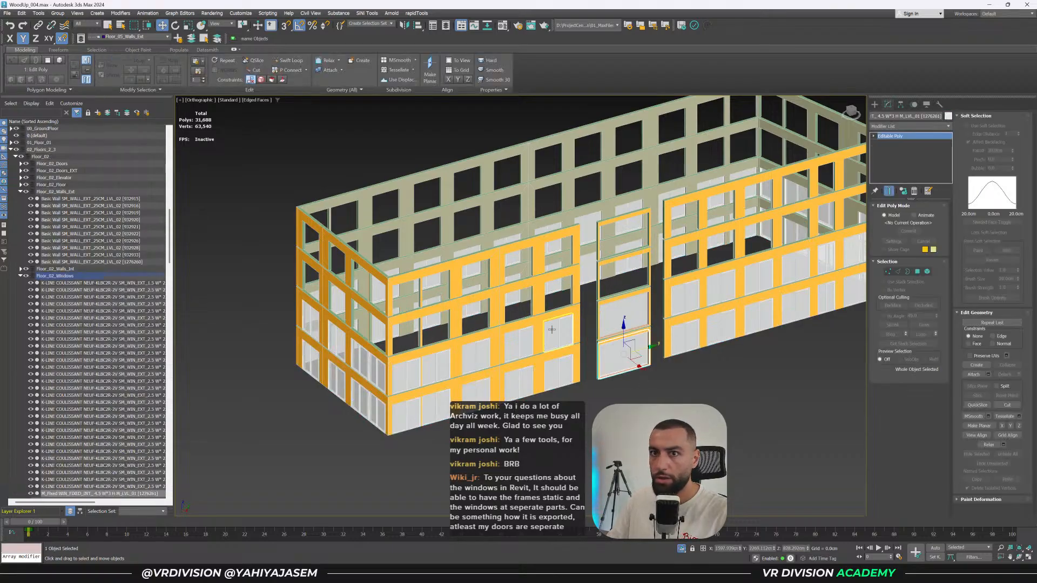
click(455, 314)
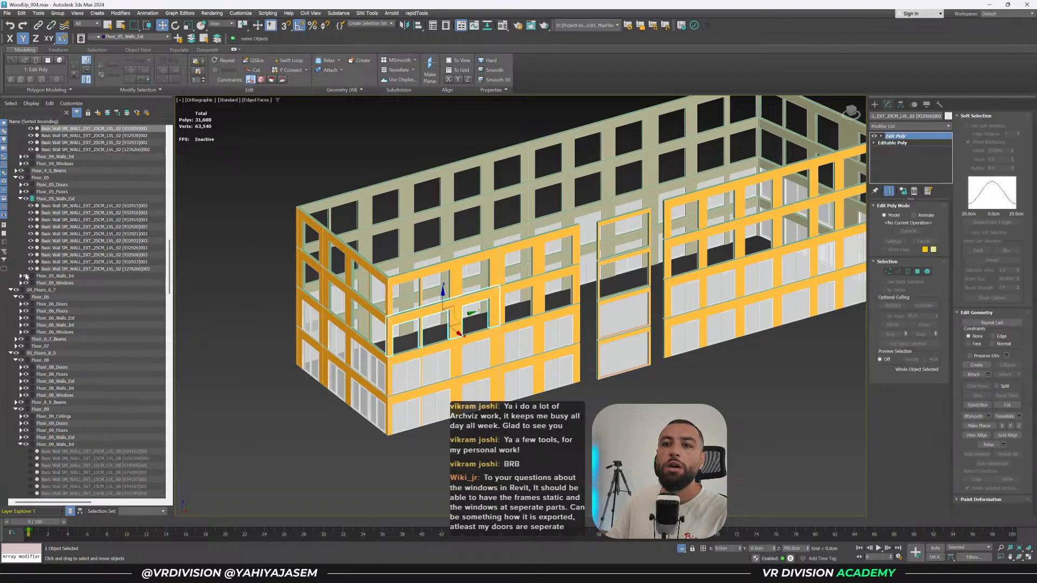
click(21, 283)
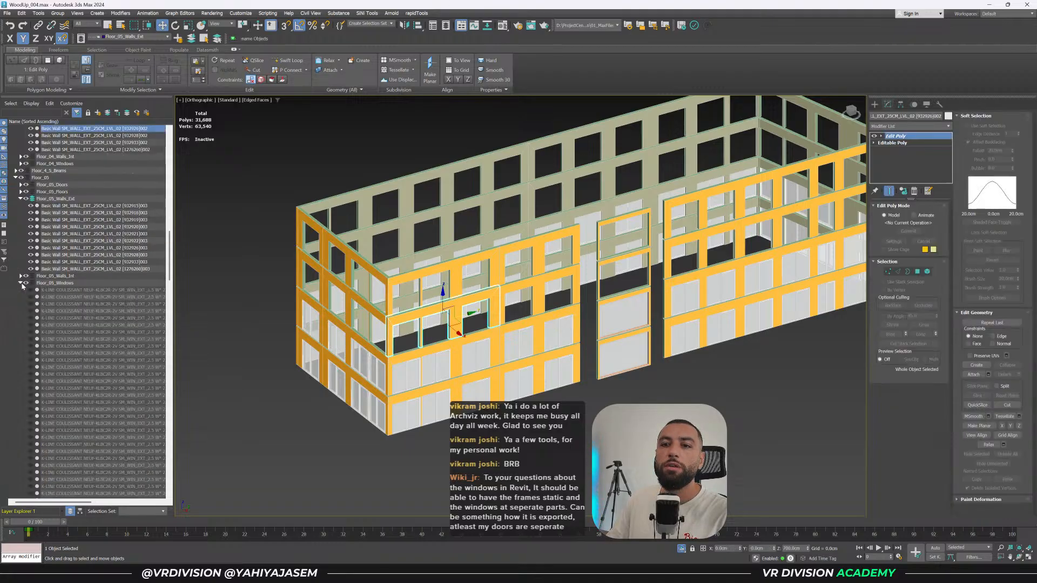
double_click(45, 284)
click(31, 297)
click(30, 297)
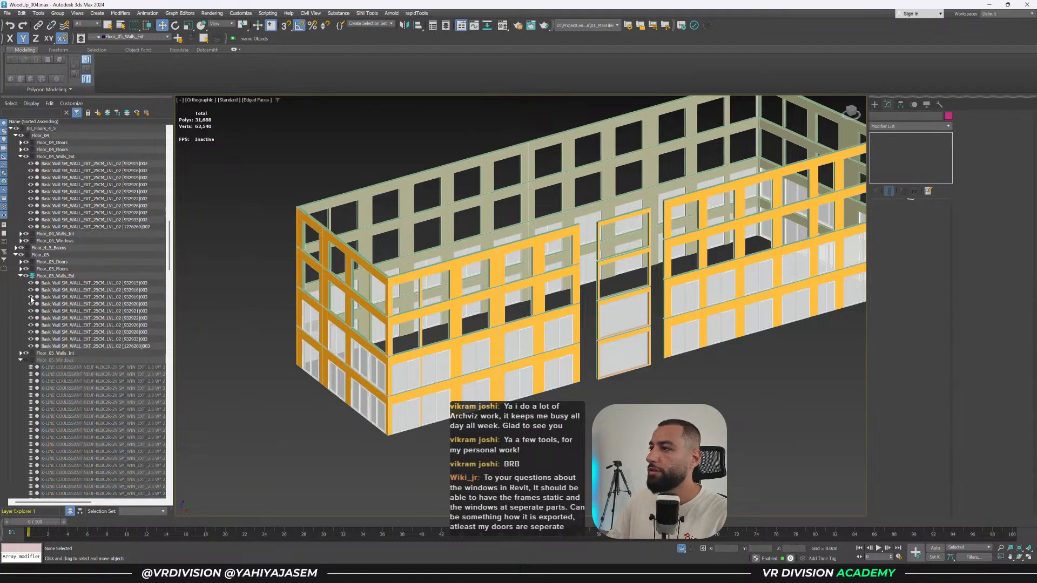
click(31, 297)
click(30, 297)
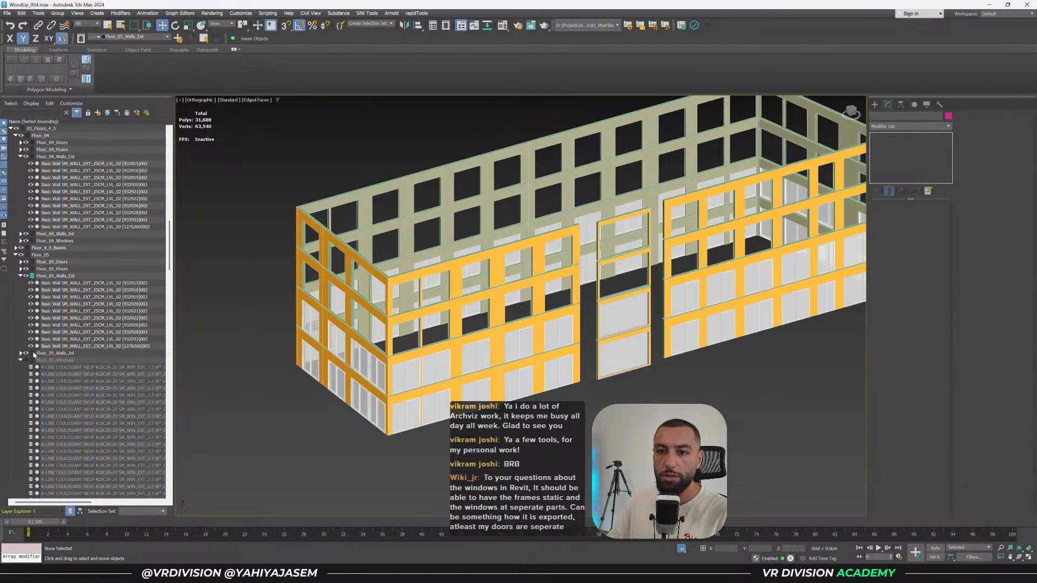
click(26, 360)
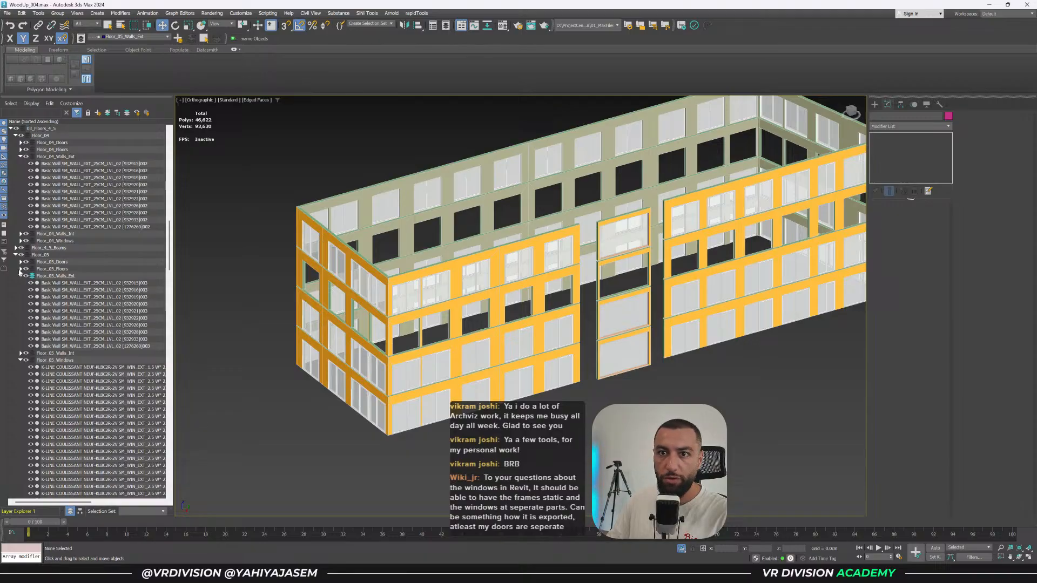
Select and unhide all windows in the Floor_04_Windows layer.
click(20, 276)
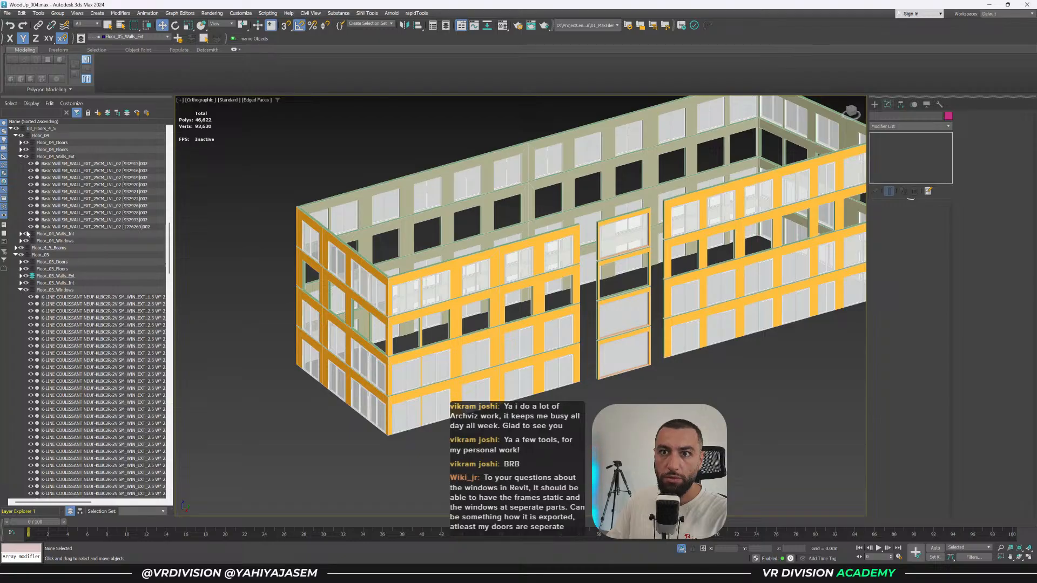
click(21, 241)
double_click(54, 242)
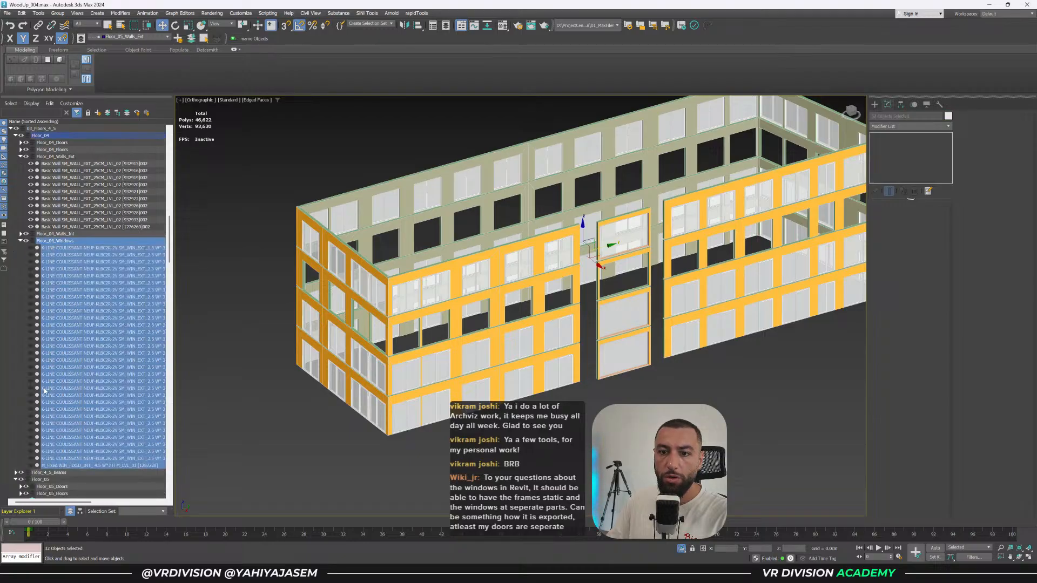
click(31, 465)
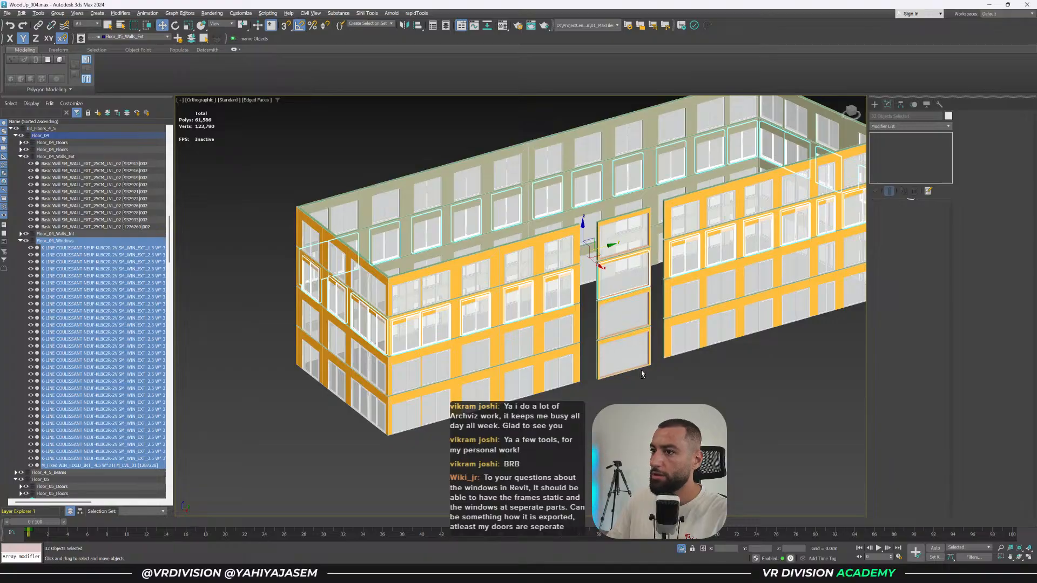
alt+middle_drag(641, 373, 647, 398)
click(648, 398)
Inspect how the floor 4 windows fit their wall openings, comparing them with the windows on the floors above and below.
scroll(446, 346, up, 5)
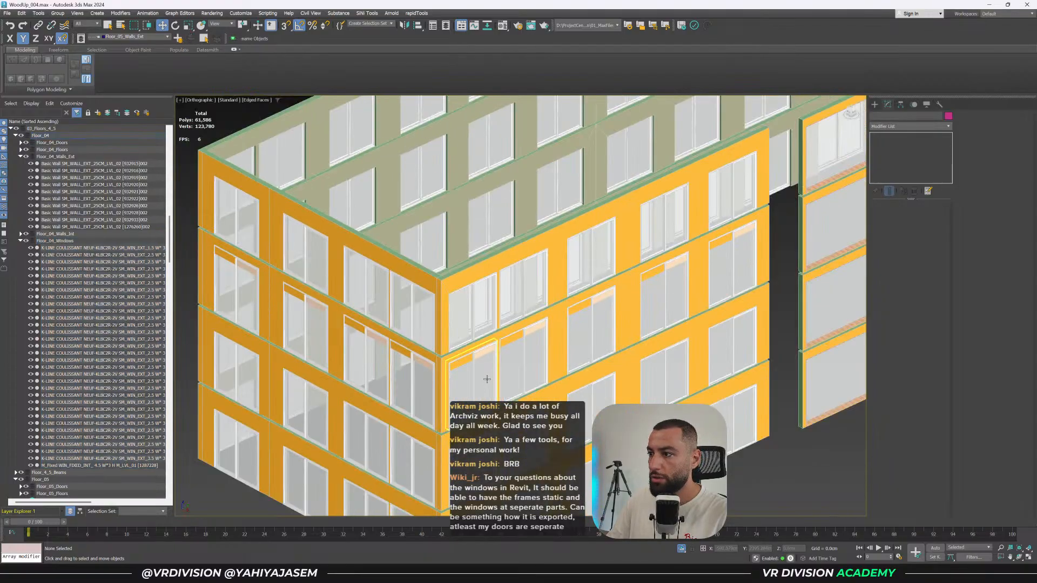
click(486, 379)
alt+middle_drag(487, 379, 514, 280)
scroll(551, 276, down, 5)
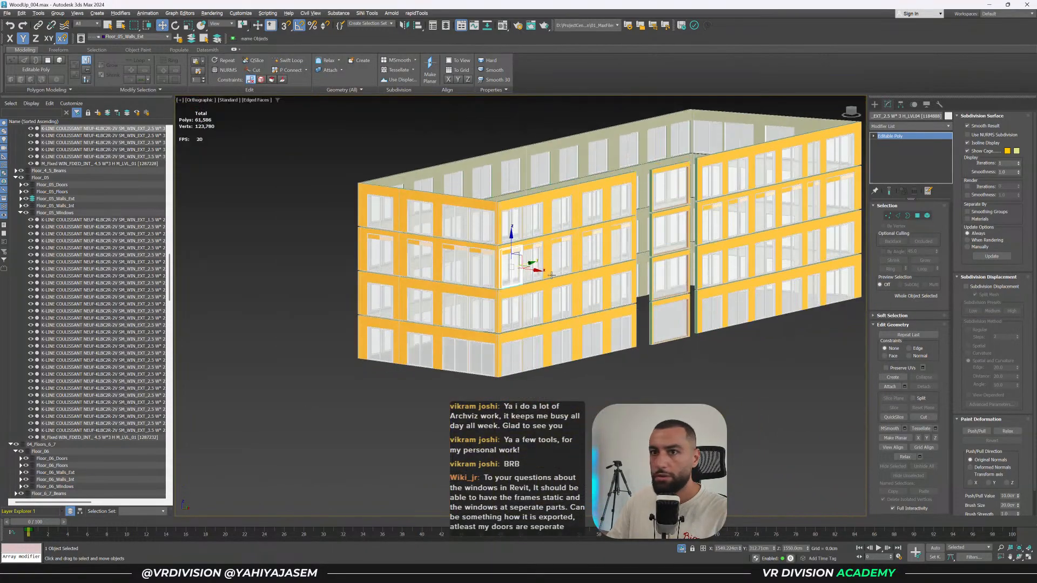
alt+middle_drag(666, 279, 631, 311)
key(p)
scroll(593, 299, up, 5)
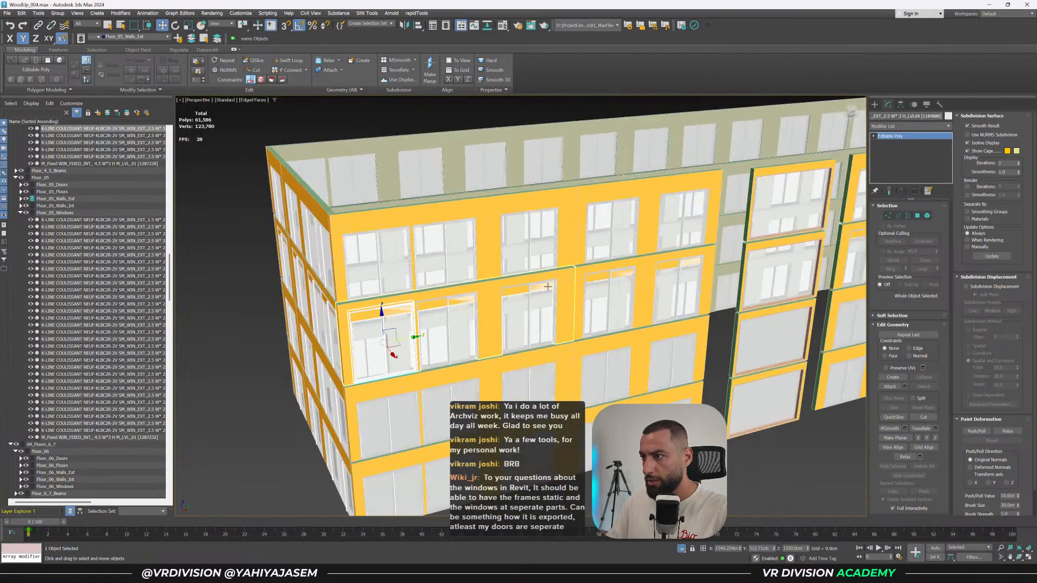
key(z)
scroll(548, 287, down, 5)
mouse_move(547, 287)
alt+middle_down()
mouse_move(578, 296)
mouse_move(565, 290)
alt+middle_up()
click(560, 411)
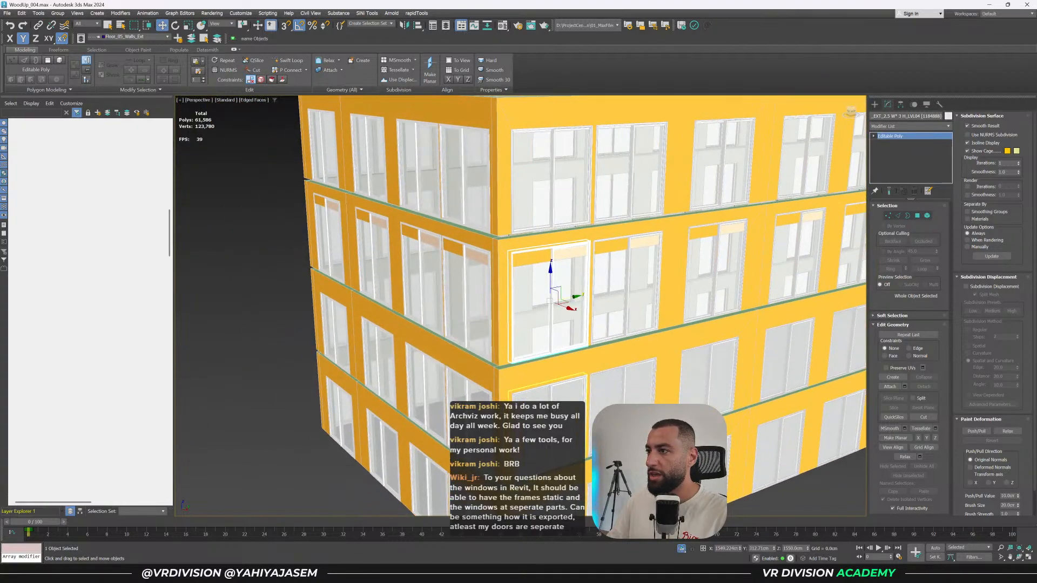
click(557, 311)
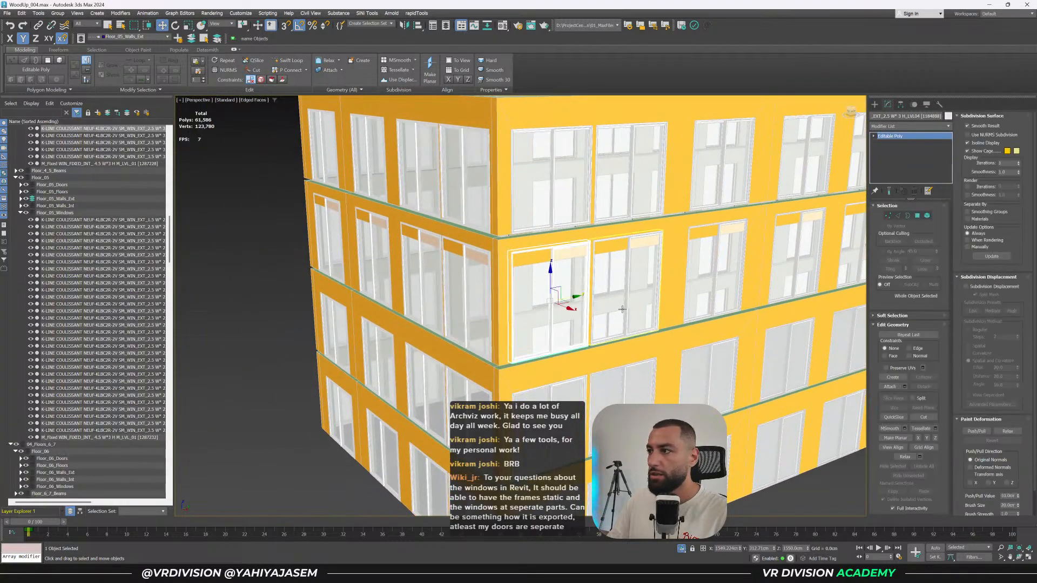
click(623, 307)
click(562, 413)
click(538, 299)
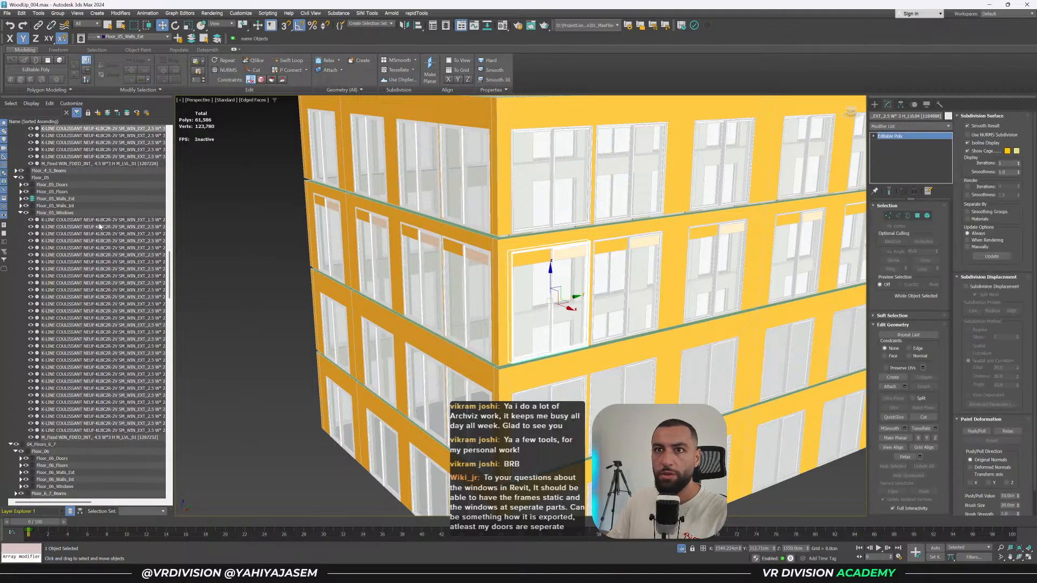
Delete all windows in the Floor_04_Windows layer except the M_Fixed window.
scroll(99, 226, up, 15)
double_click(67, 297)
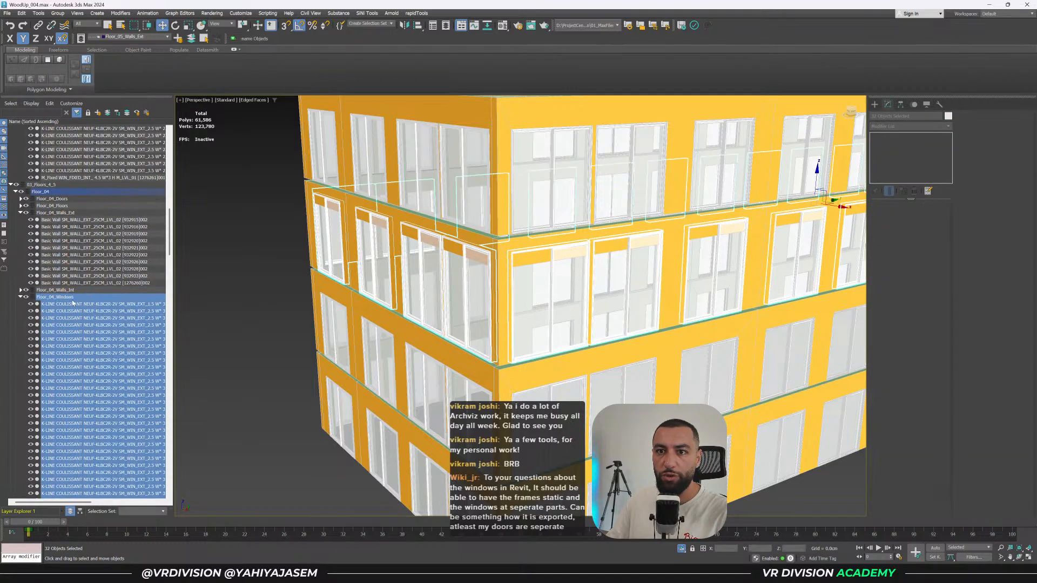
scroll(80, 344, down, 8)
ctrl+click(76, 355)
scroll(584, 345, down, 3)
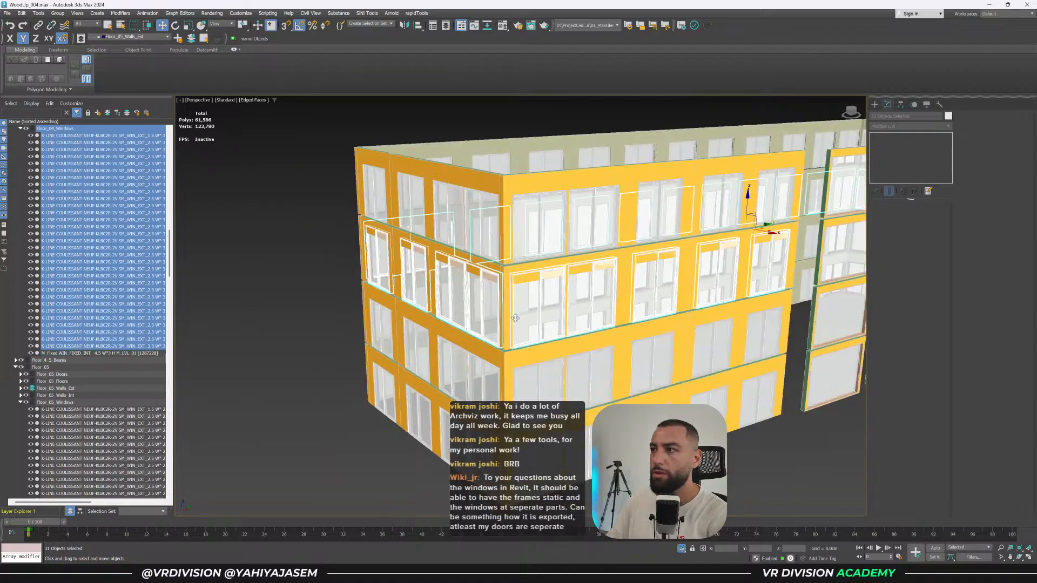
middle_drag(602, 348, 539, 351)
key(Delete)
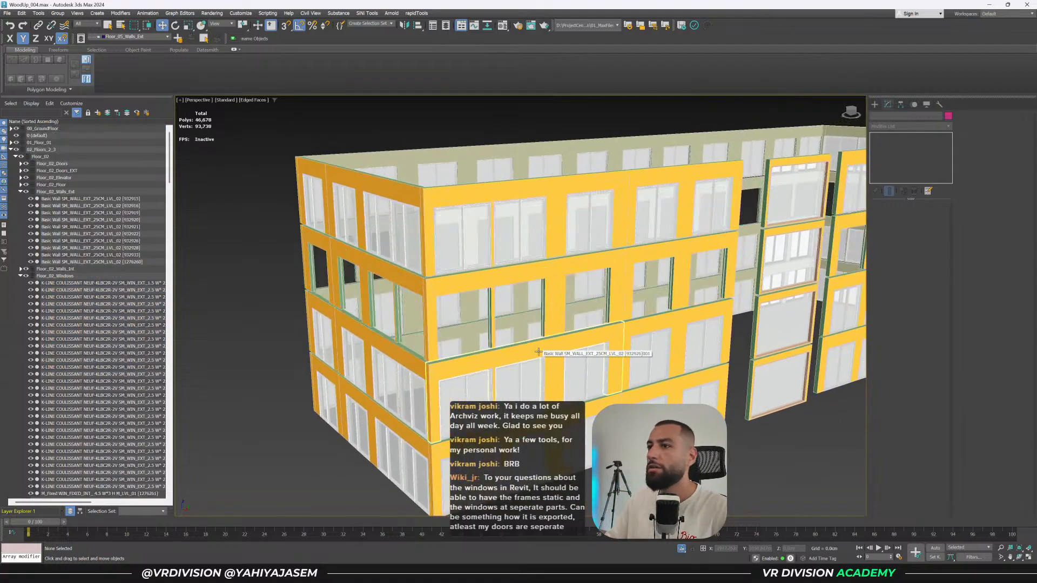
Collapse the Floor_02_Walls_Ext, Floor_02_Windows, Floor_3_Windows and 03_Floors_4_5 layers in the layer list.
alt+middle_drag(572, 344, 465, 290)
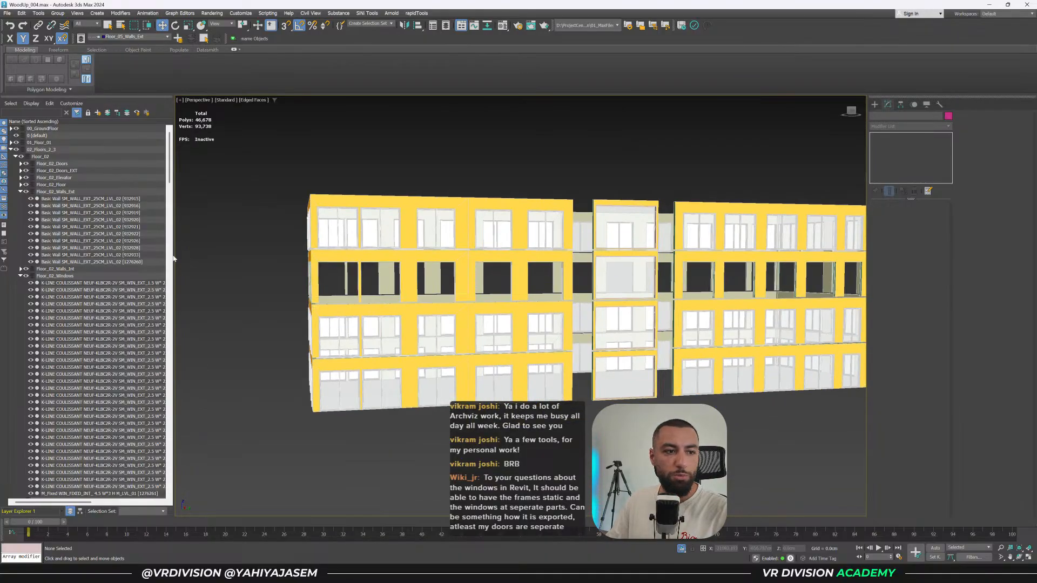
alt+middle_drag(672, 375, 621, 338)
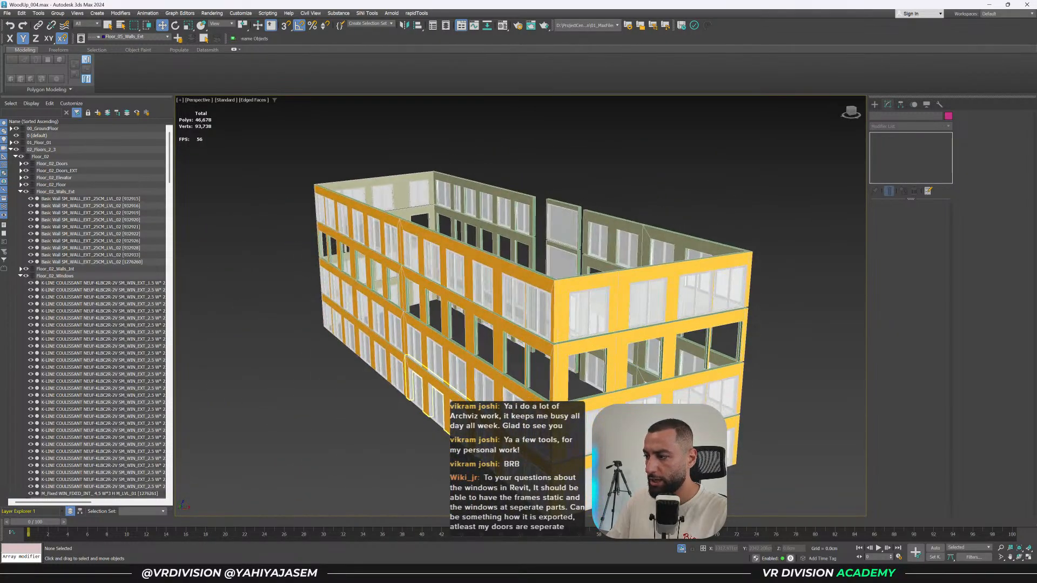
middle_drag(197, 331, 232, 340)
click(21, 192)
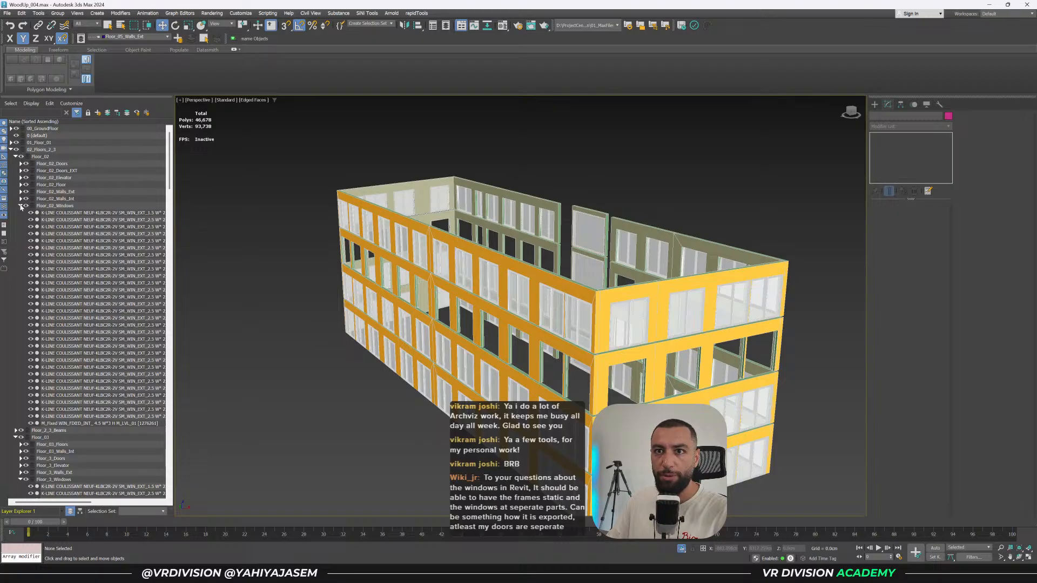
click(20, 206)
alt+middle_drag(502, 345, 537, 328)
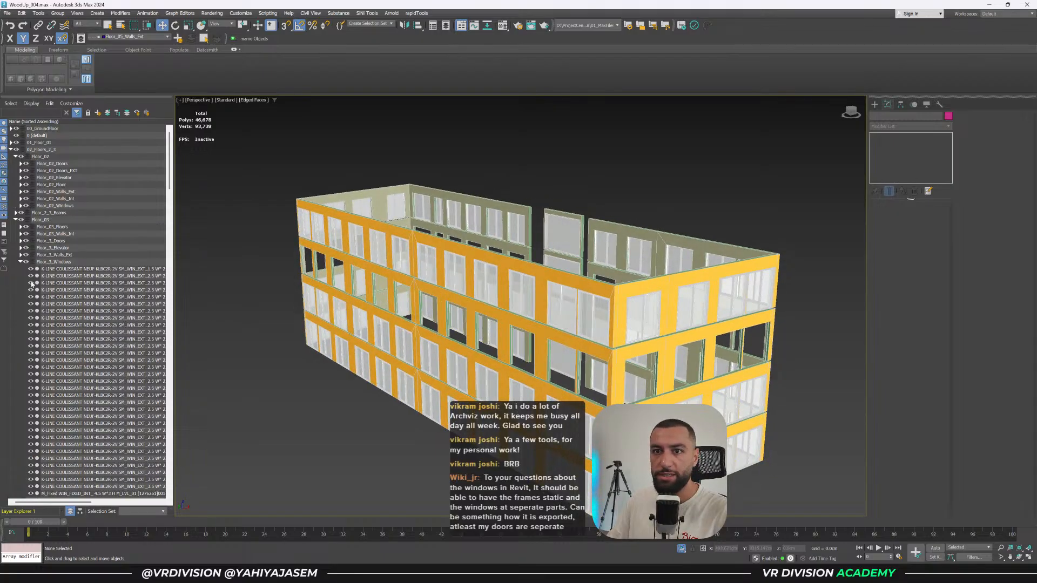
click(20, 263)
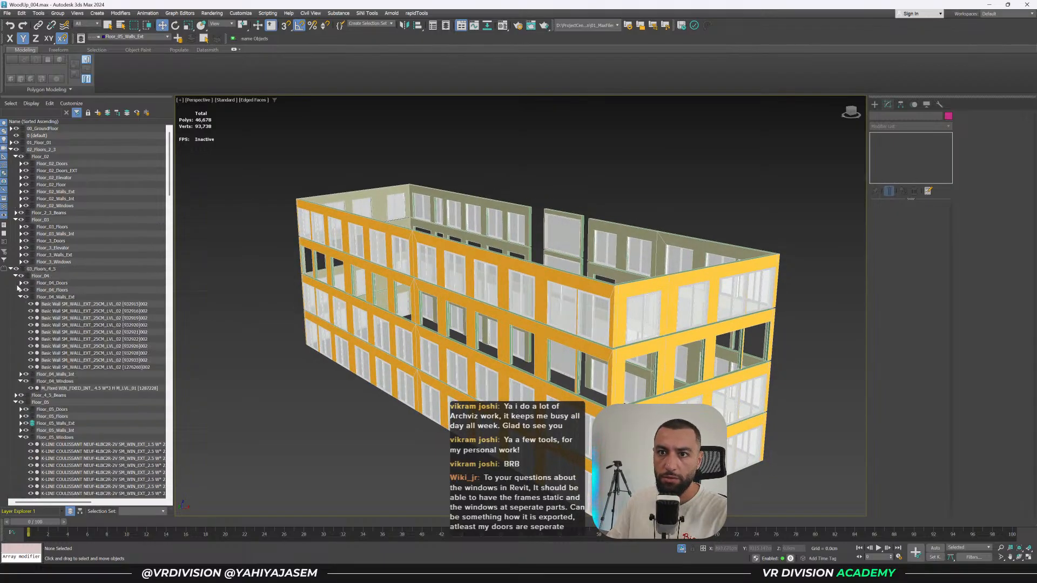
click(11, 269)
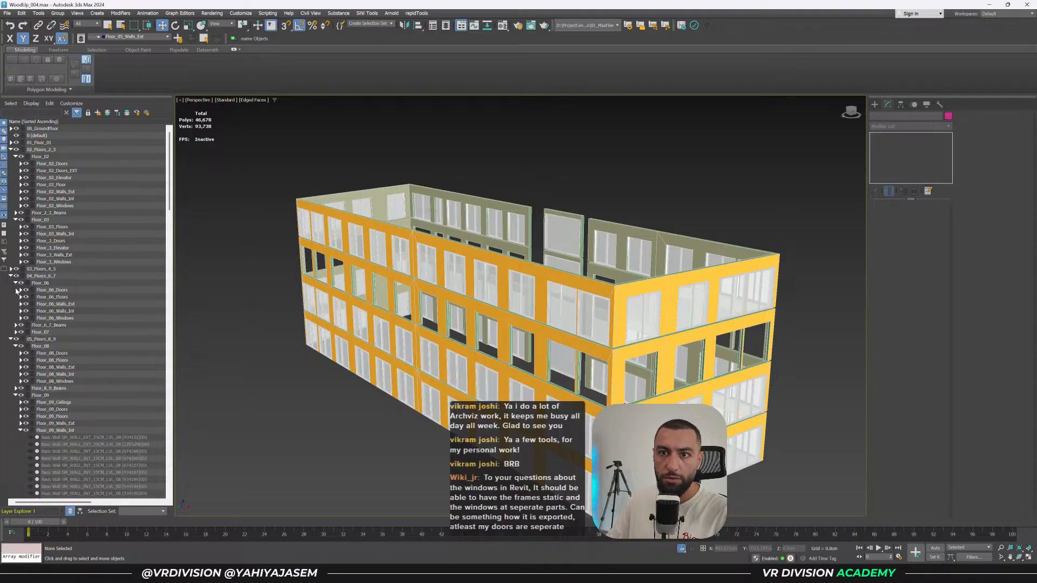
Select and unhide all walls in the Floor_06_Walls_Ext layer.
click(21, 304)
double_click(45, 304)
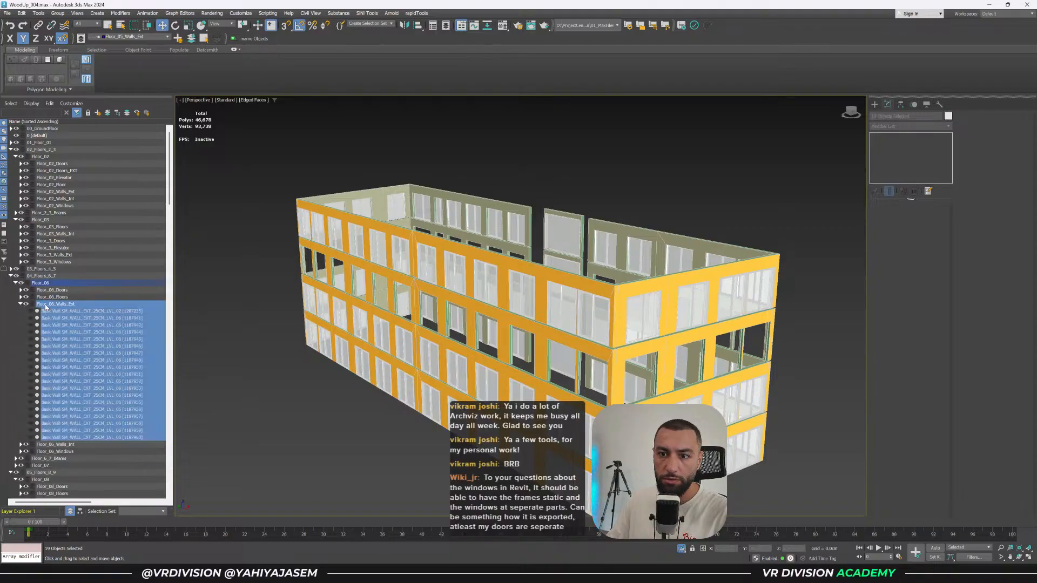
click(30, 336)
Expand Floor_07, and select and unhide all walls in its Floor_07_Walls_Ext layer.
scroll(74, 340, down, 6)
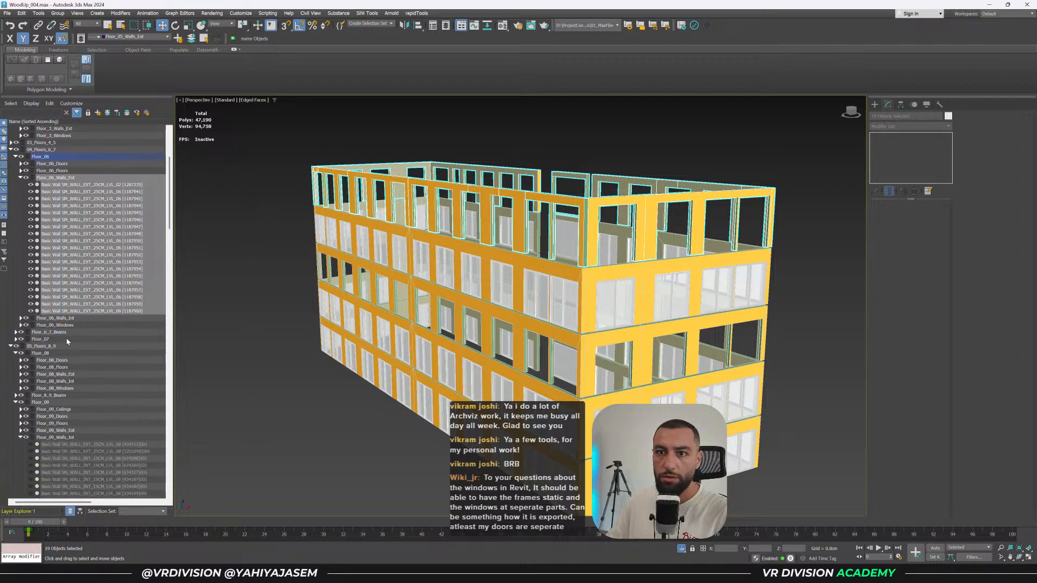
click(16, 340)
click(45, 375)
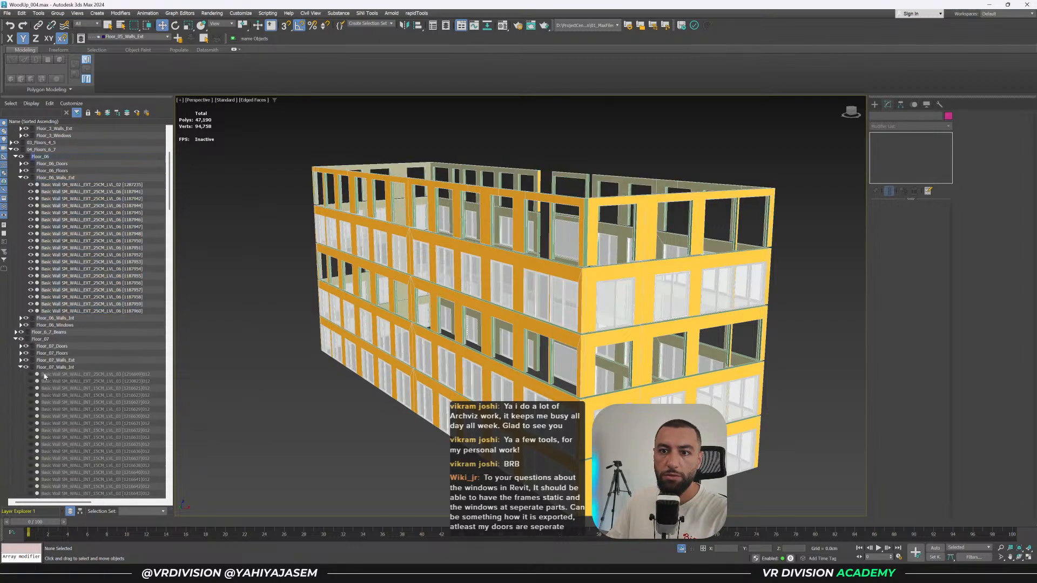
click(22, 368)
click(21, 361)
double_click(46, 361)
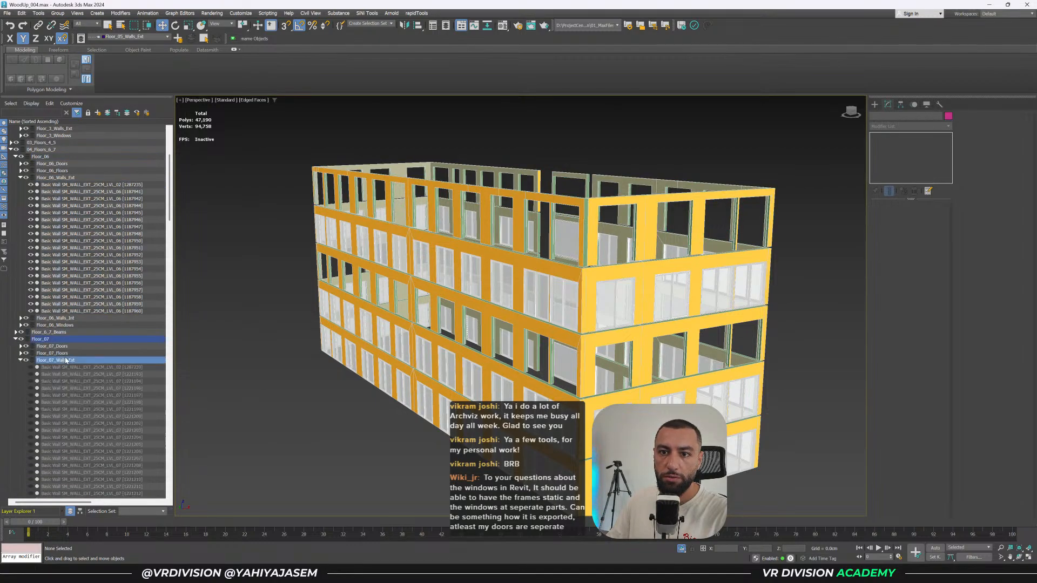
click(30, 381)
Hide all windows in the Floor_05_Windows layer.
alt+middle_drag(379, 283, 456, 293)
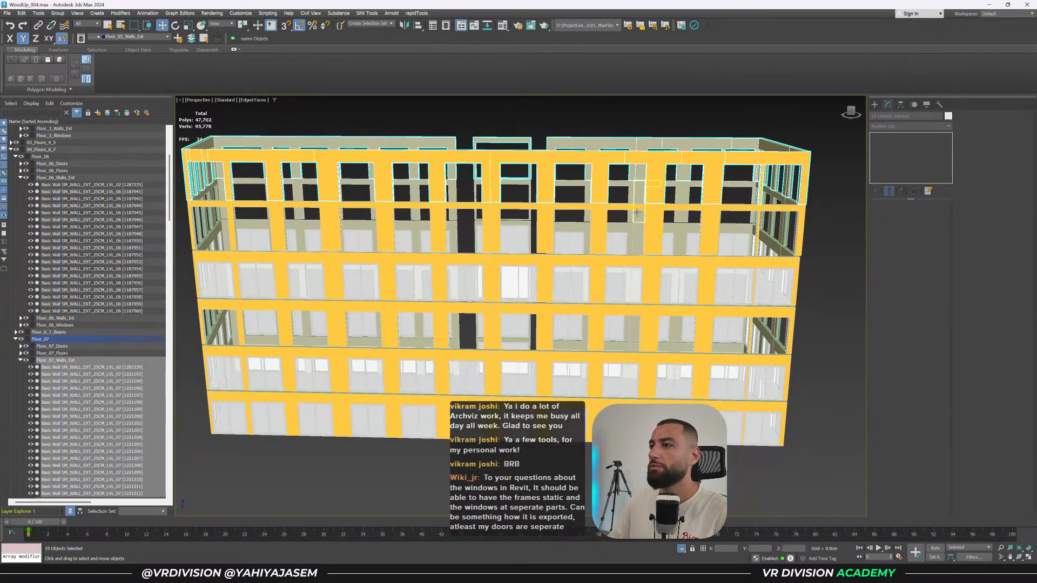
scroll(639, 214, down, 5)
alt+middle_drag(638, 214, 614, 250)
click(613, 250)
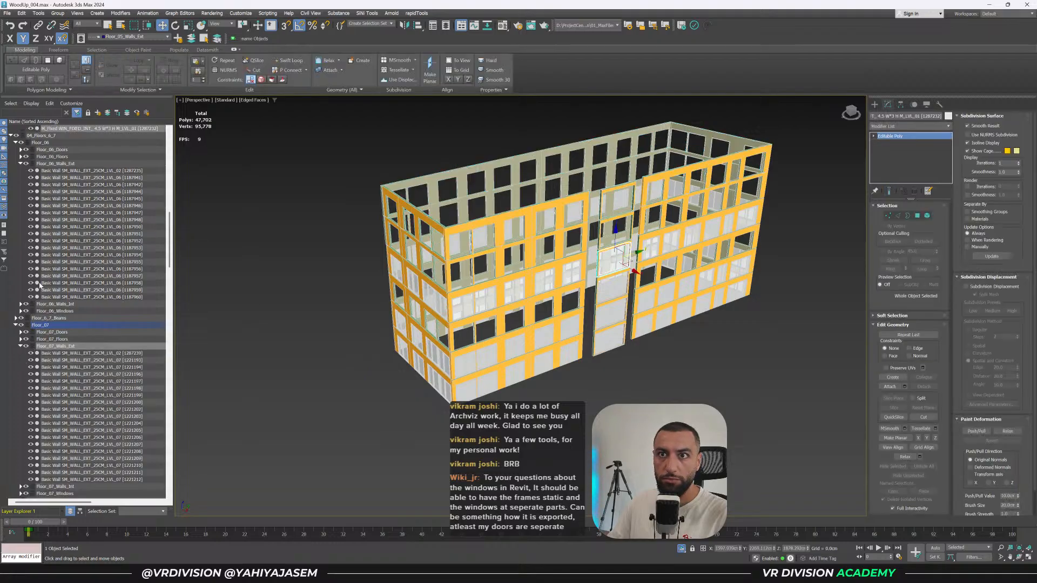
scroll(32, 319, up, 13)
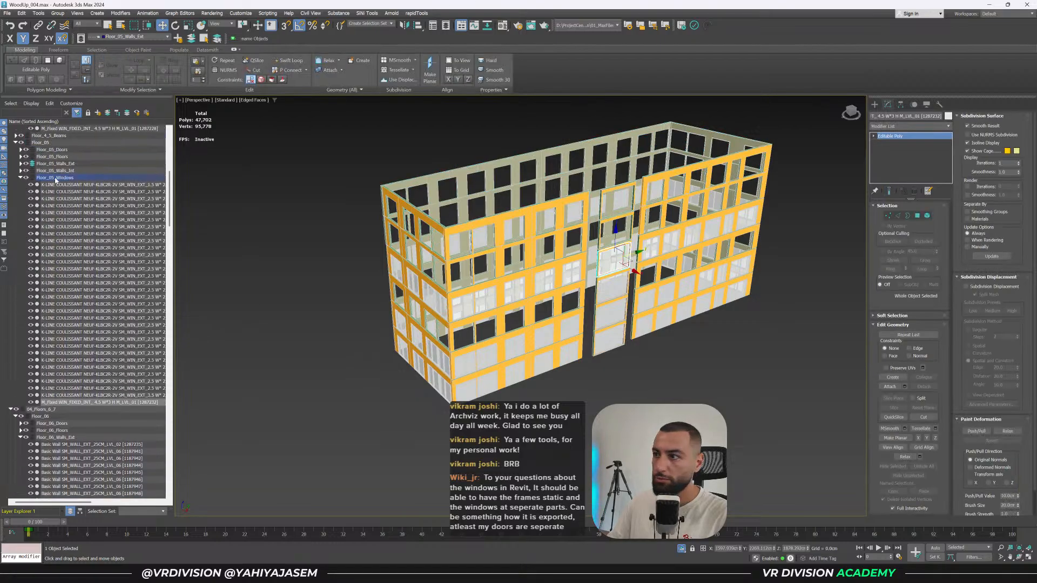
double_click(56, 178)
key(Delete)
Isolate the exterior walls of floors 5, 6 and 7 and show them in the front view.
alt+middle_drag(397, 315, 723, 306)
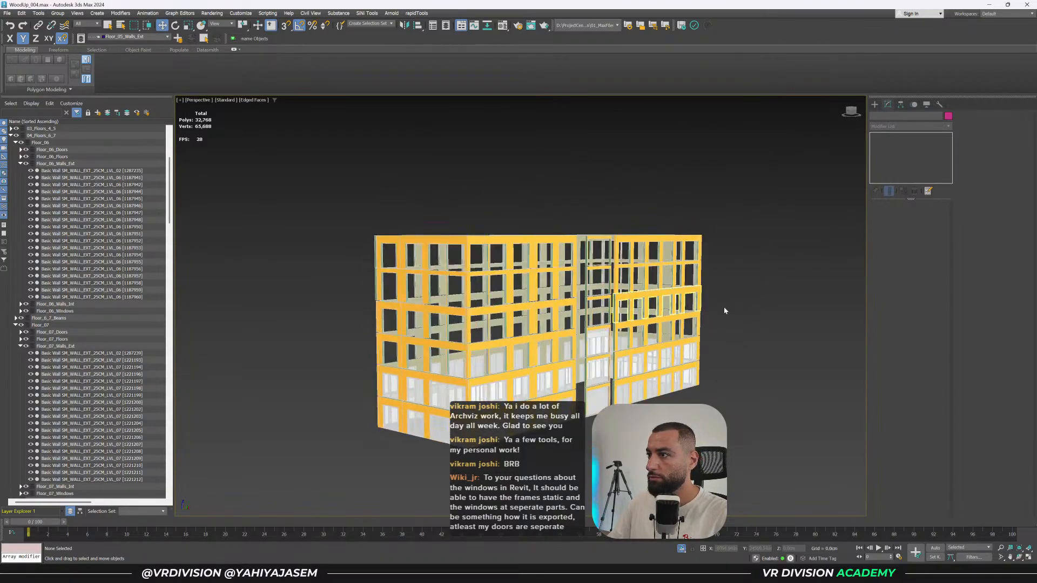
alt+middle_drag(778, 194, 782, 197)
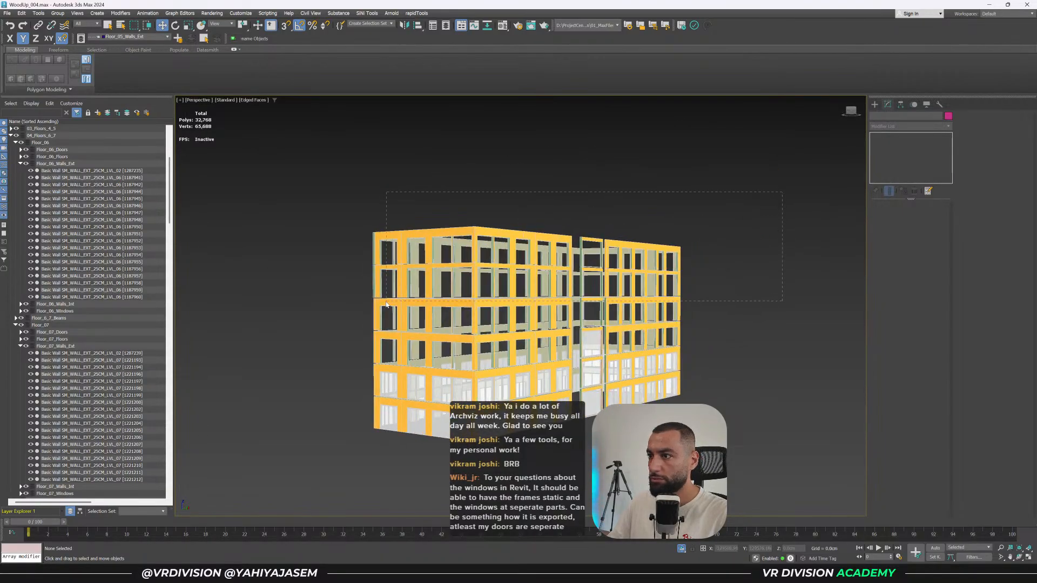
drag(386, 304, 386, 305)
key(alt+q)
key(f)
key(z)
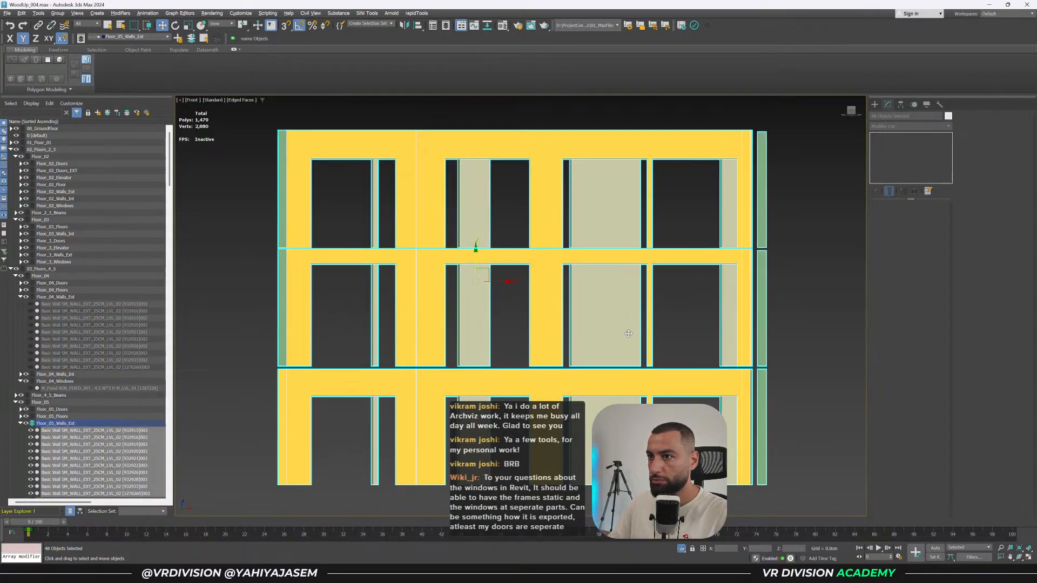
Select the floor 6 exterior walls and make Floor_06_Walls_Ext the active layer.
click(801, 338)
drag(803, 331, 60, 328)
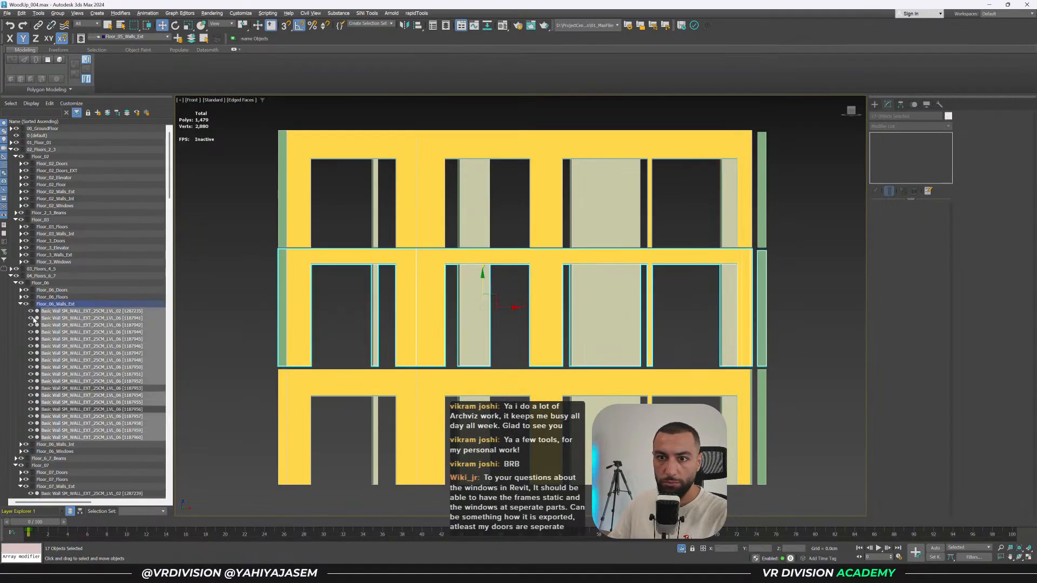
alt+middle_drag(319, 335, 351, 336)
key(f)
click(793, 259)
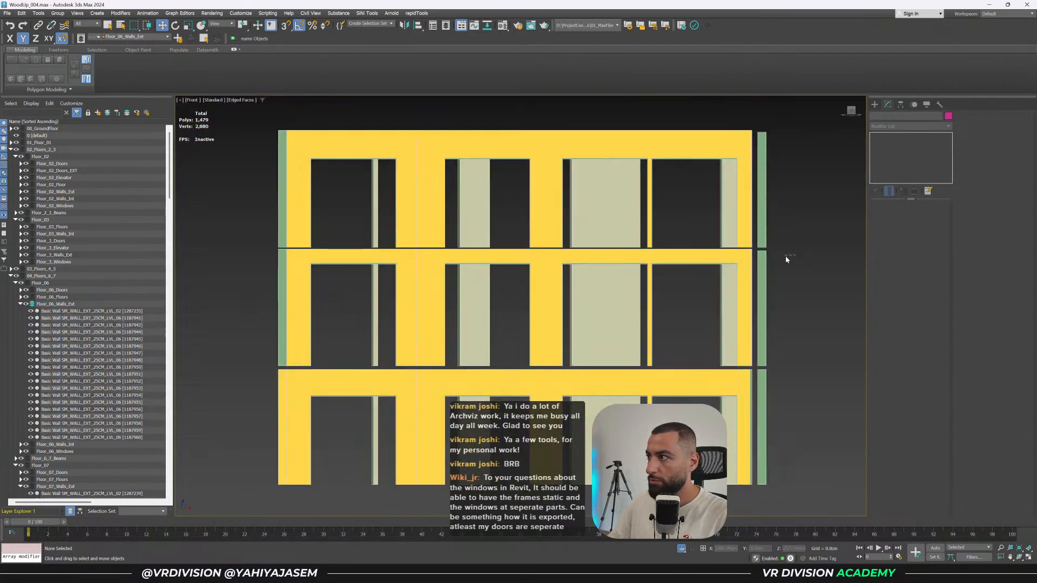
Delete the old exterior walls of floors 6 and 7, keeping the separate projecting wall frames [1287235] and [1287239].
drag(261, 318, 251, 317)
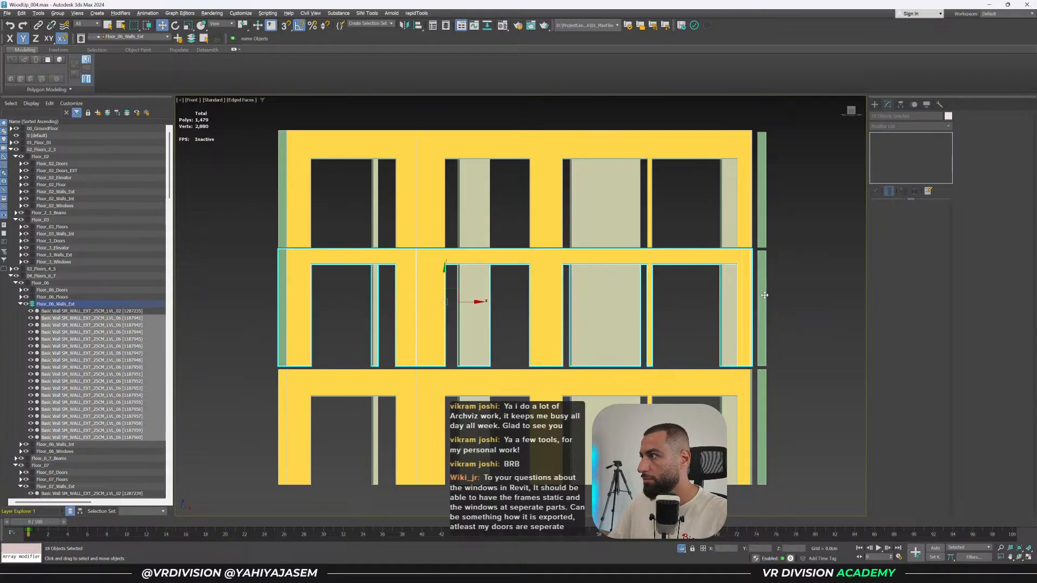
key(Delete)
drag(242, 207, 242, 206)
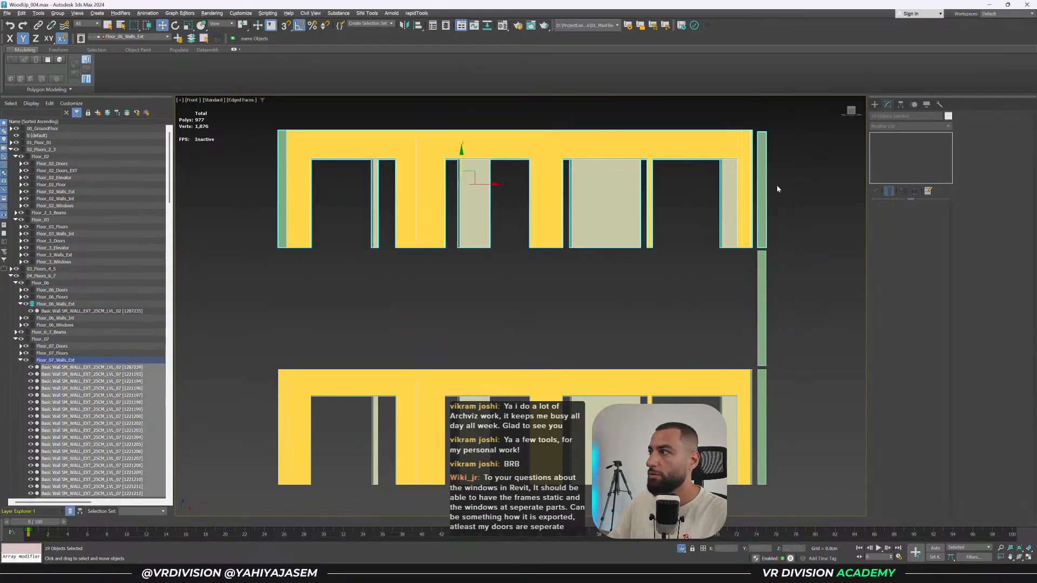
alt+click(762, 189)
key(Delete)
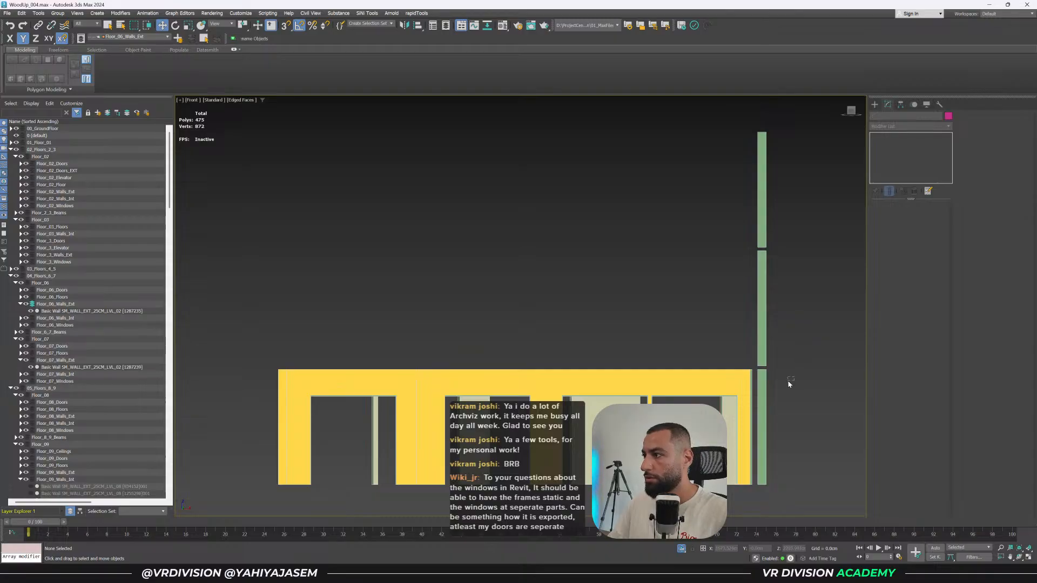
Clone the floor 5 exterior walls upward to floor 6, vertex-snapping them to the end of the existing floor 6 wall frame.
mouse_move(789, 380)
mouse_down()
mouse_move(554, 382)
mouse_move(529, 255)
mouse_up()
click(518, 321)
key(s)
drag(771, 361, 767, 365)
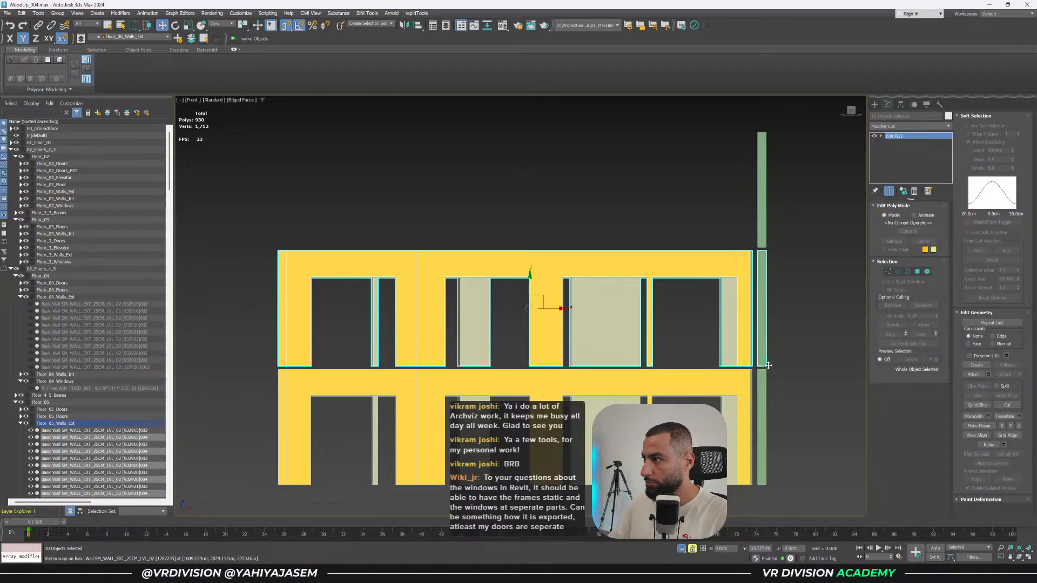
key(s)
key(space)
Delete the original projecting wall frame [1287235] from Floor_06_Walls_Ext, keeping the cloned frame in its place.
scroll(770, 368, down, 4)
alt+middle_drag(769, 367, 614, 359)
scroll(736, 364, up, 5)
click(688, 363)
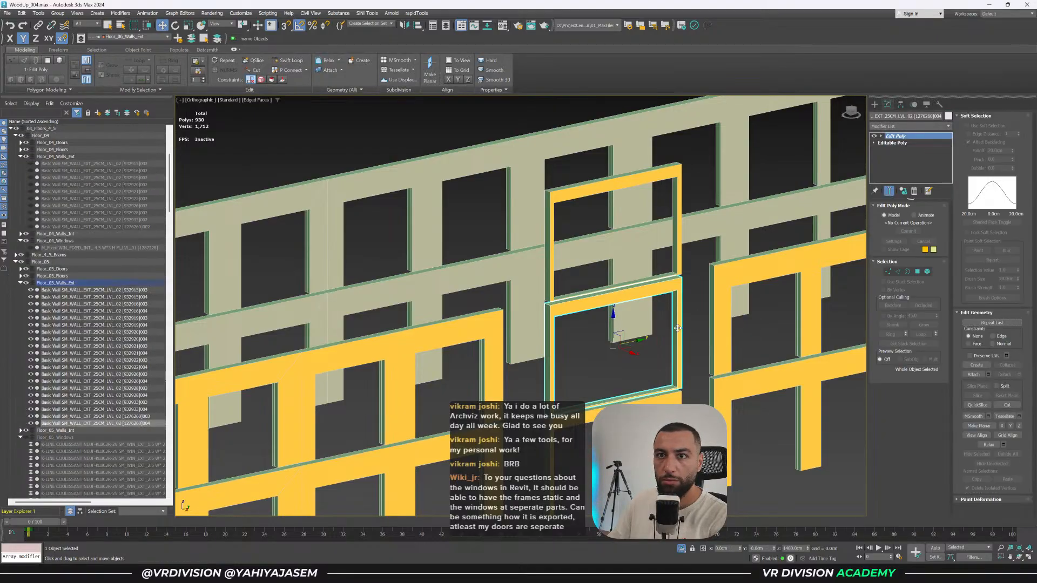
scroll(128, 340, down, 15)
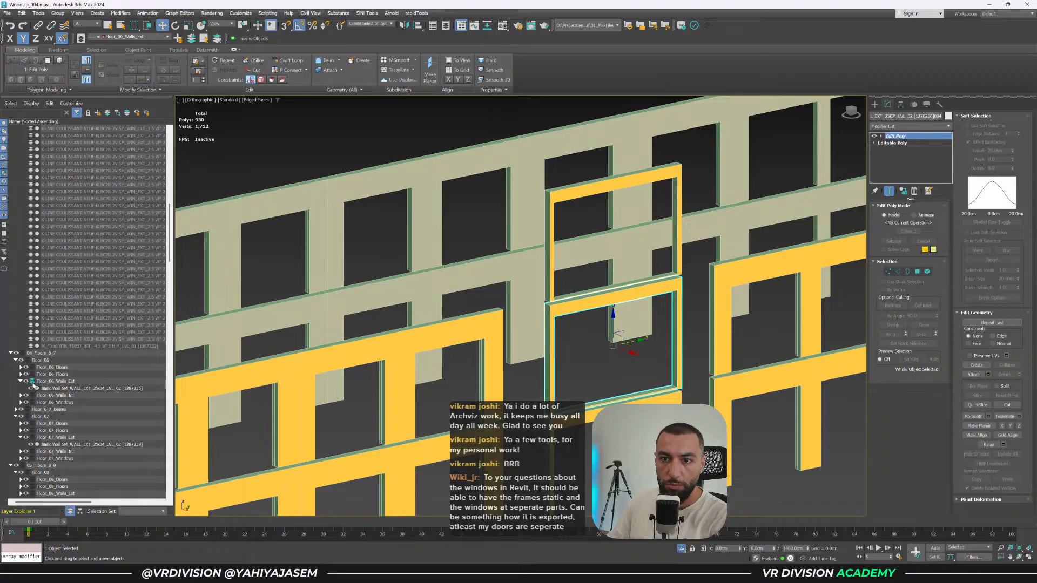
click(71, 388)
scroll(605, 383, down, 3)
middle_drag(605, 384, 600, 339)
key(Delete)
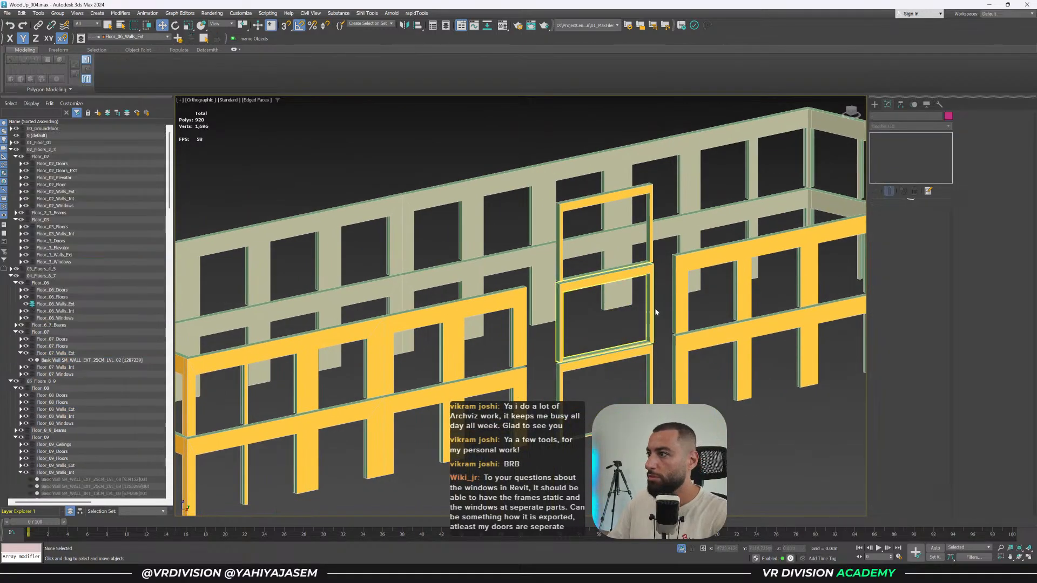
Select all the cloned floor 6 exterior walls in the front view and add them to the Floor_06_Walls_Ext layer.
click(652, 313)
key(f)
scroll(633, 316, down, 5)
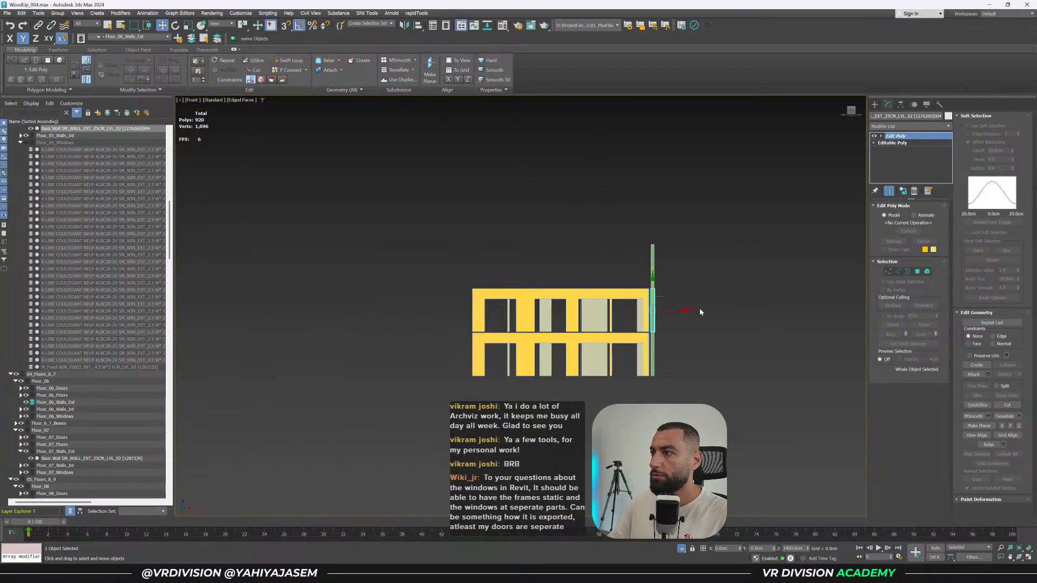
drag(412, 320, 412, 319)
scroll(516, 282, up, 4)
scroll(505, 277, down, 2)
middle_drag(505, 277, 402, 246)
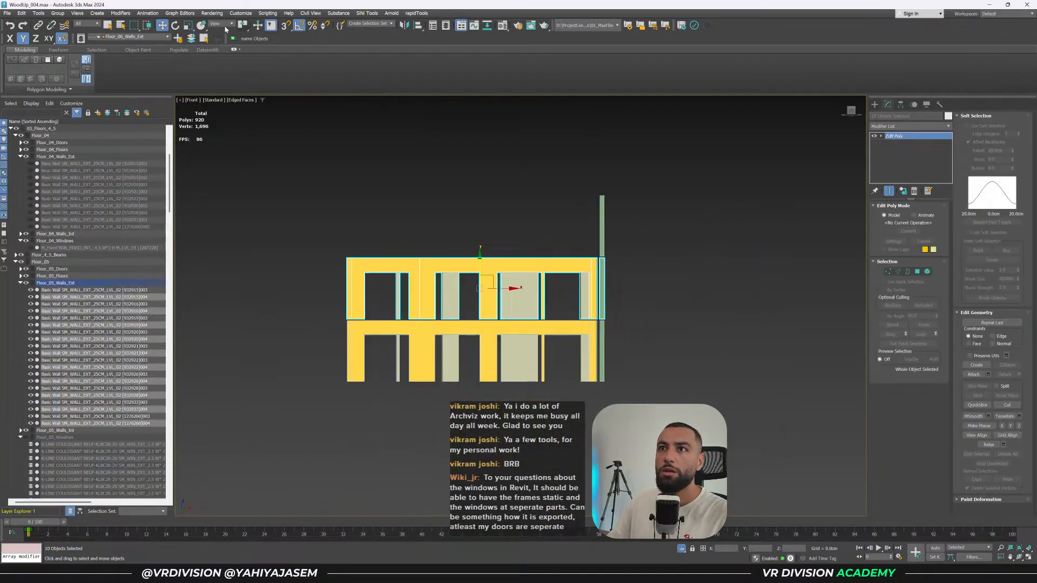
click(192, 41)
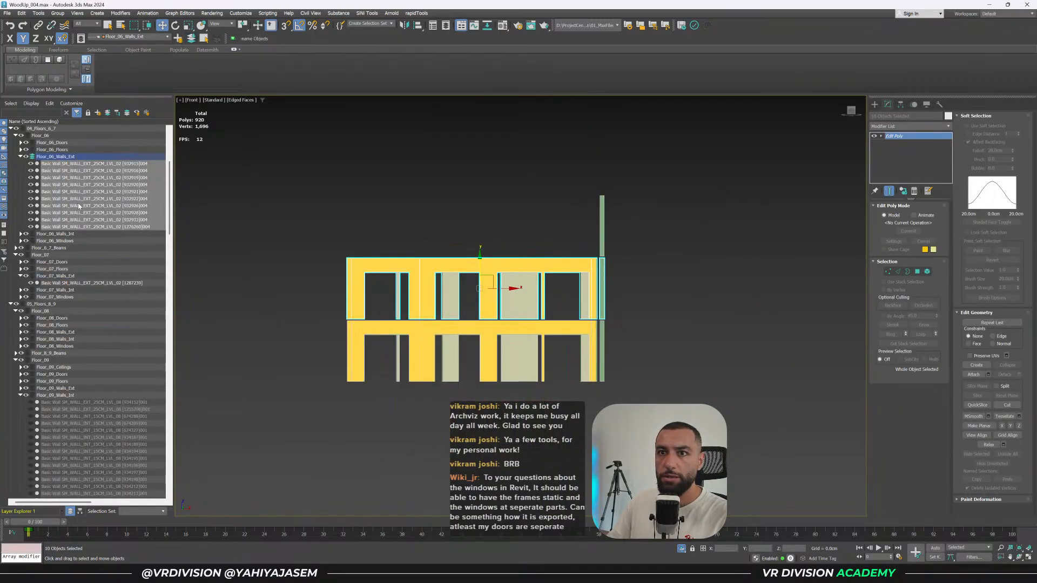
scroll(518, 259, up, 2)
alt+middle_drag(518, 259, 509, 262)
scroll(531, 279, down, 3)
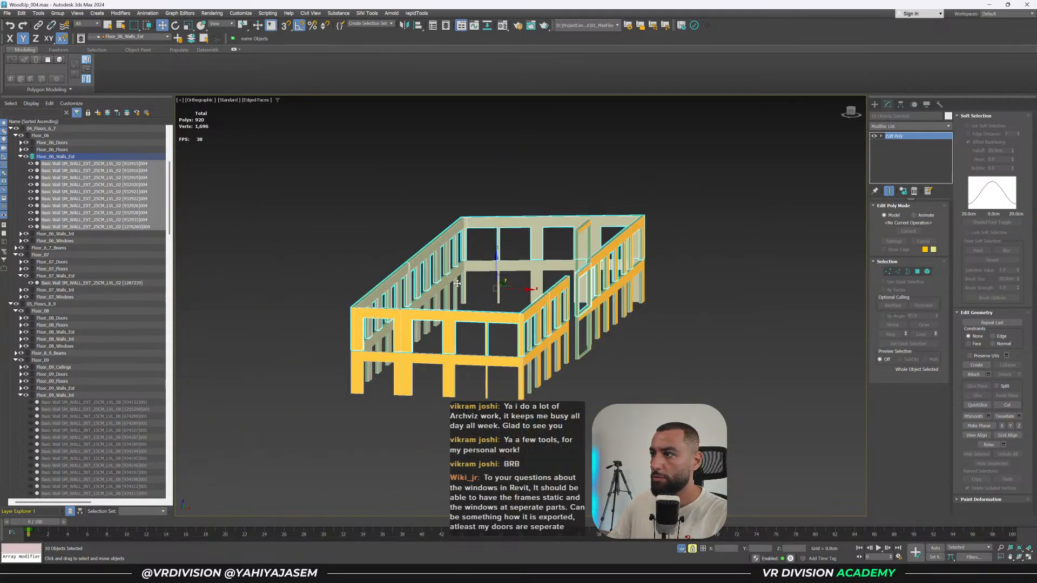
Make Floor_07_Walls_Ext the active layer and clone the floor 6 exterior walls upward once as instances.
click(702, 274)
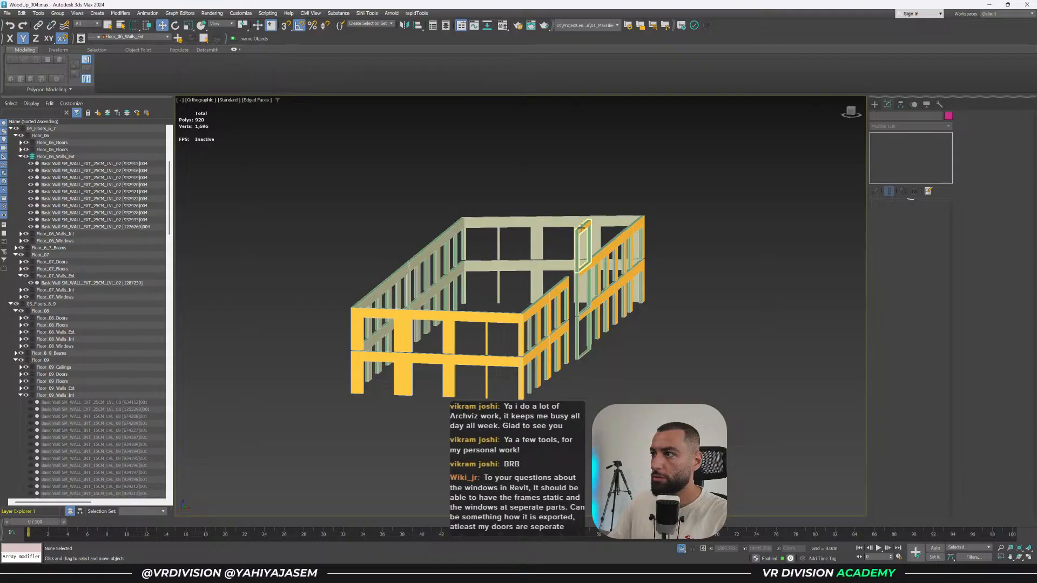
click(54, 282)
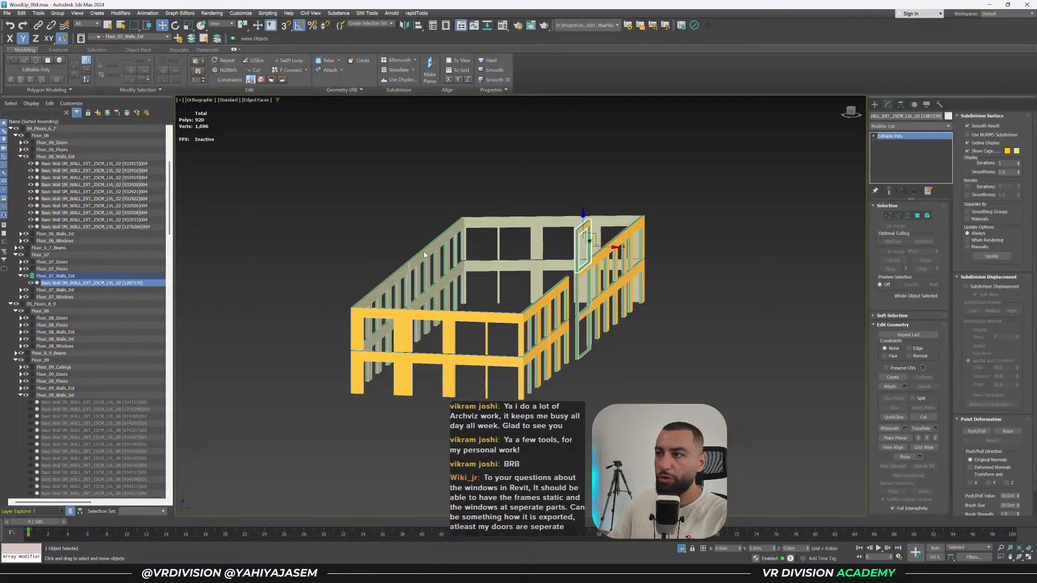
key(f)
scroll(612, 310, up, 5)
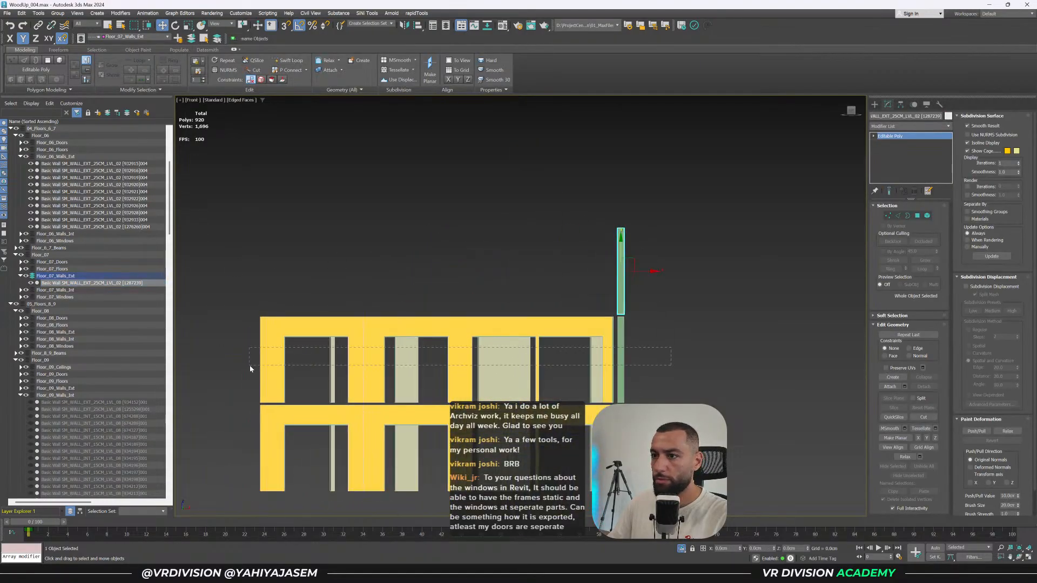
drag(249, 365, 246, 364)
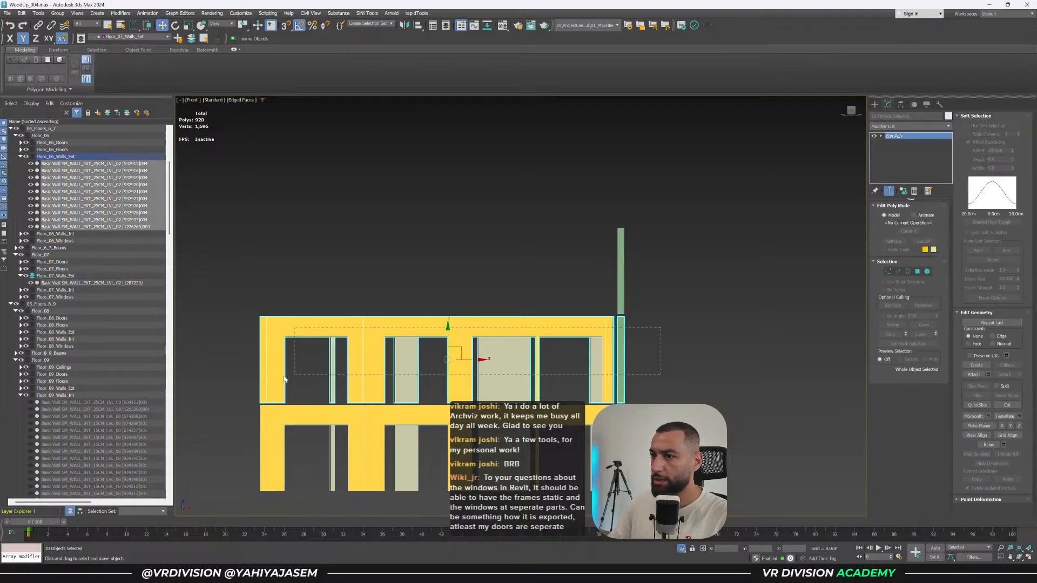
shift+drag(450, 336, 451, 243)
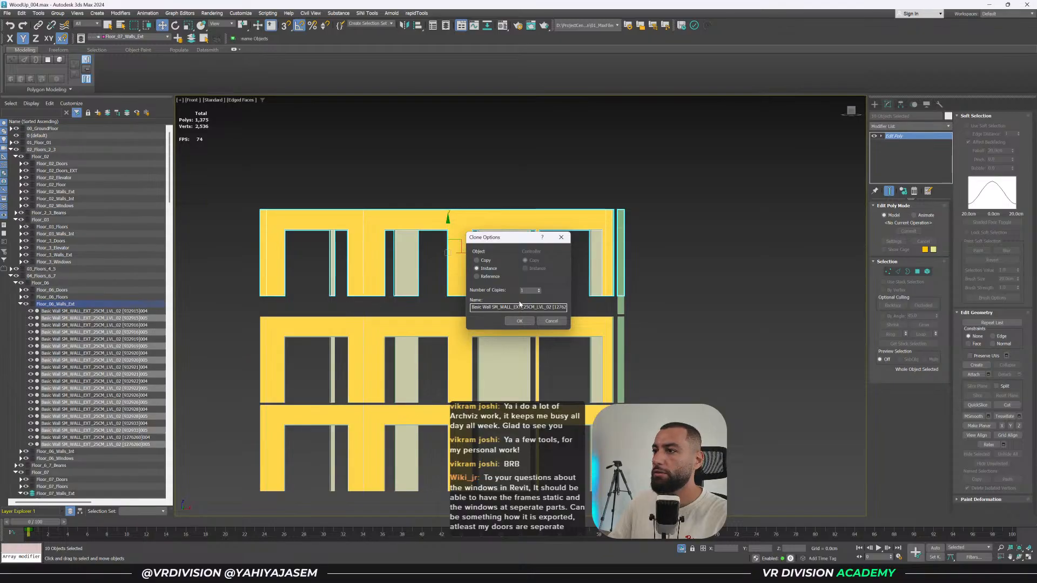
key(Return)
Vertex-snap the cloned walls down to the lower end of the existing floor 7 wall frame.
scroll(625, 294, up, 4)
key(s)
drag(625, 294, 621, 331)
key(s)
click(667, 326)
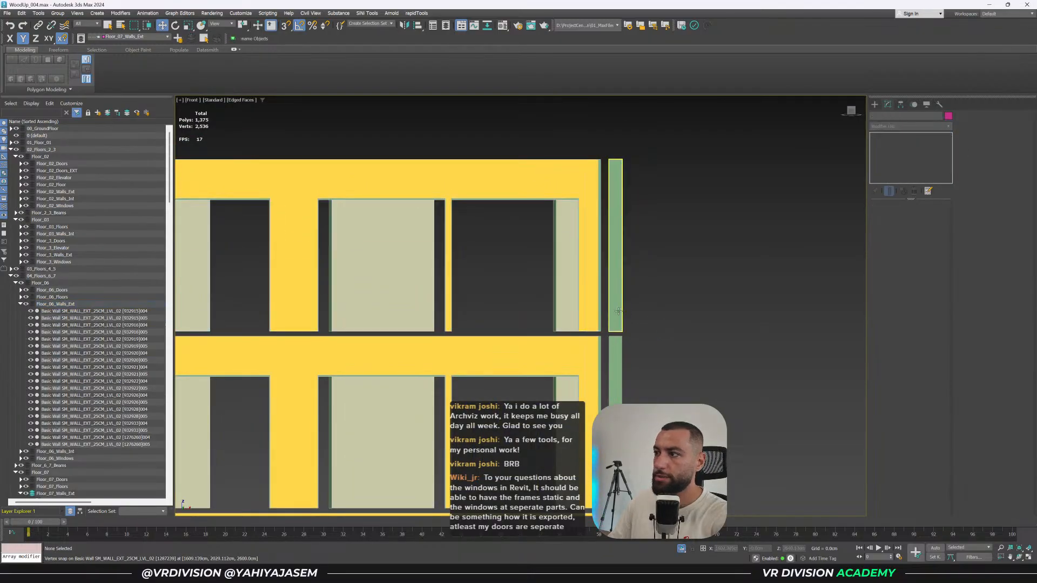
Delete the cloned projecting frame [1276260]005 on floor 7, keeping the original frame [1287239].
click(619, 311)
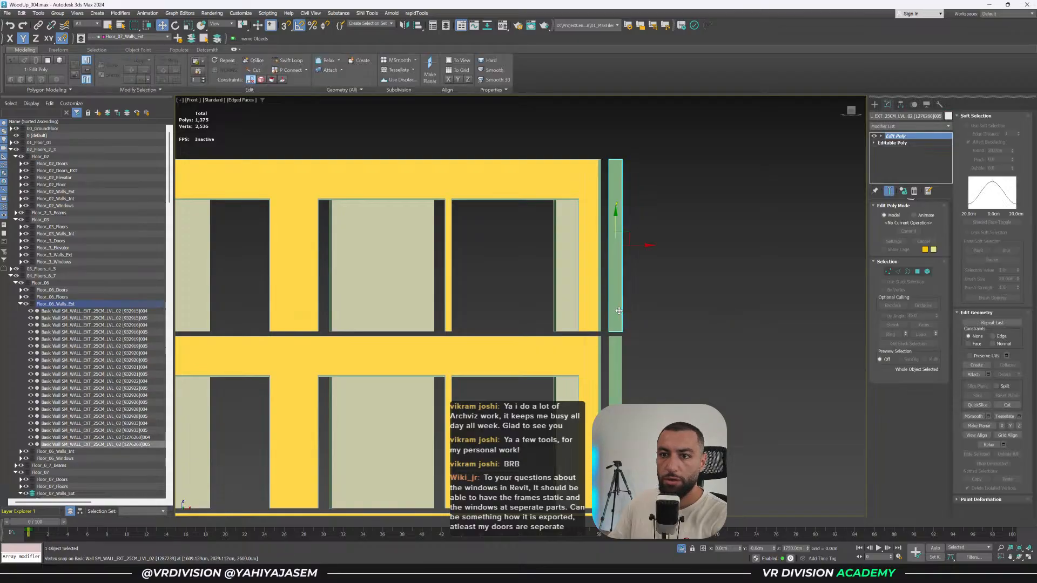
scroll(618, 311, down, 2)
key(Delete)
scroll(666, 254, down, 4)
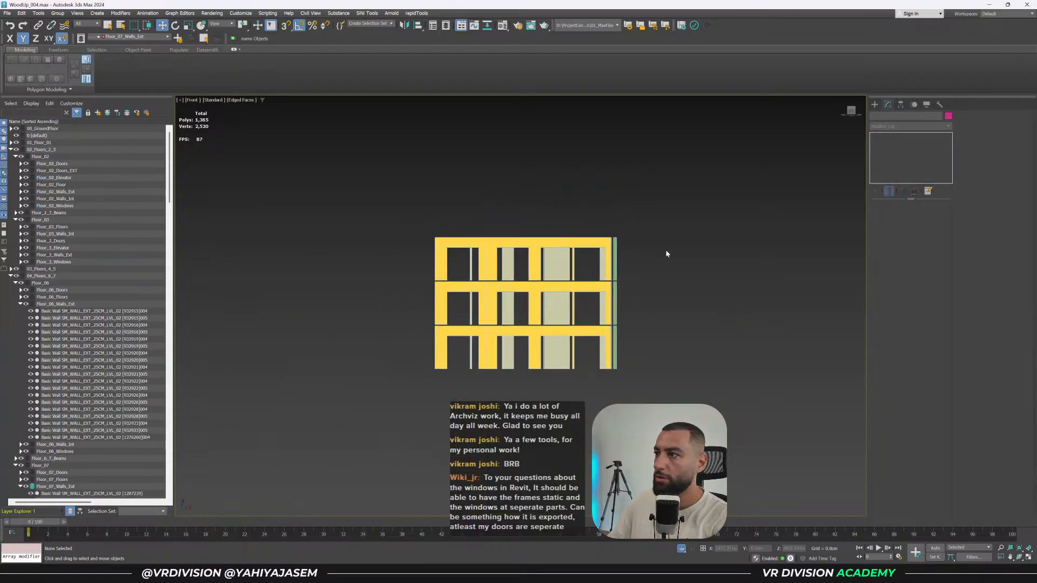
Select all the floor 7 exterior walls and add them to the Floor_07_Walls_Ext layer.
drag(666, 254, 325, 268)
scroll(502, 246, up, 2)
middle_drag(506, 258, 451, 243)
scroll(131, 301, down, 5)
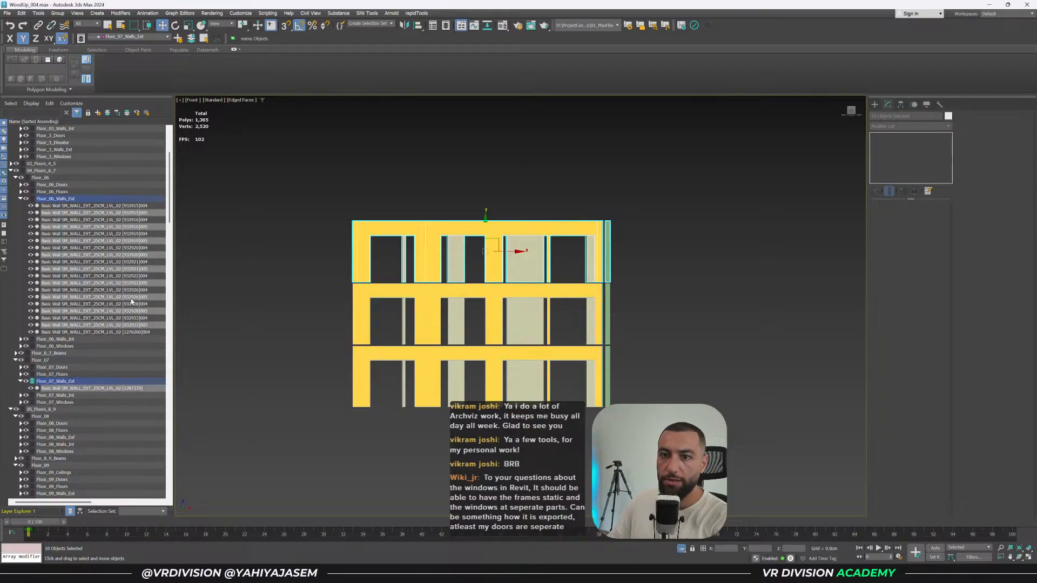
click(189, 39)
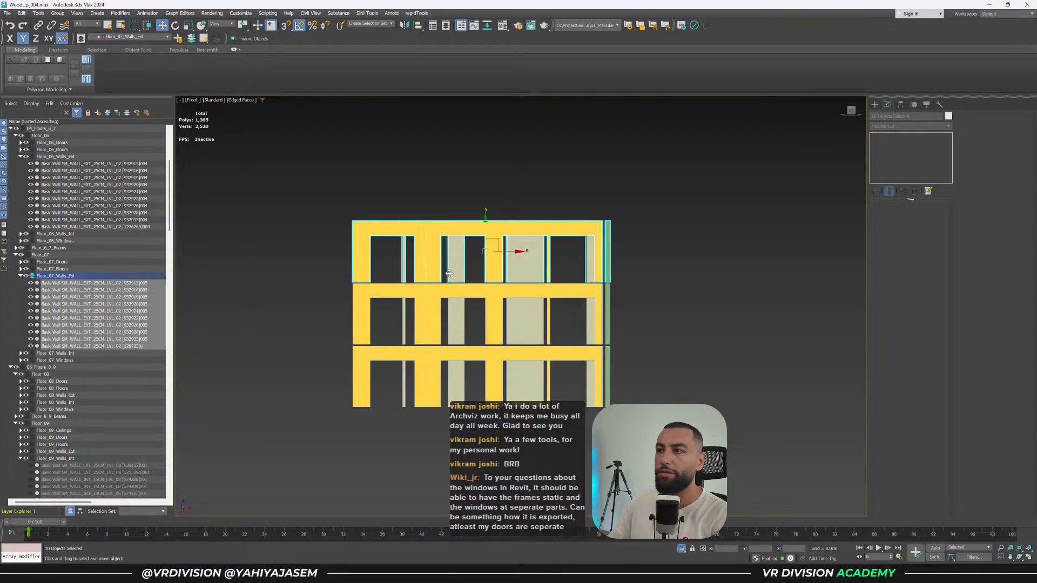
alt+middle_drag(449, 273, 427, 365)
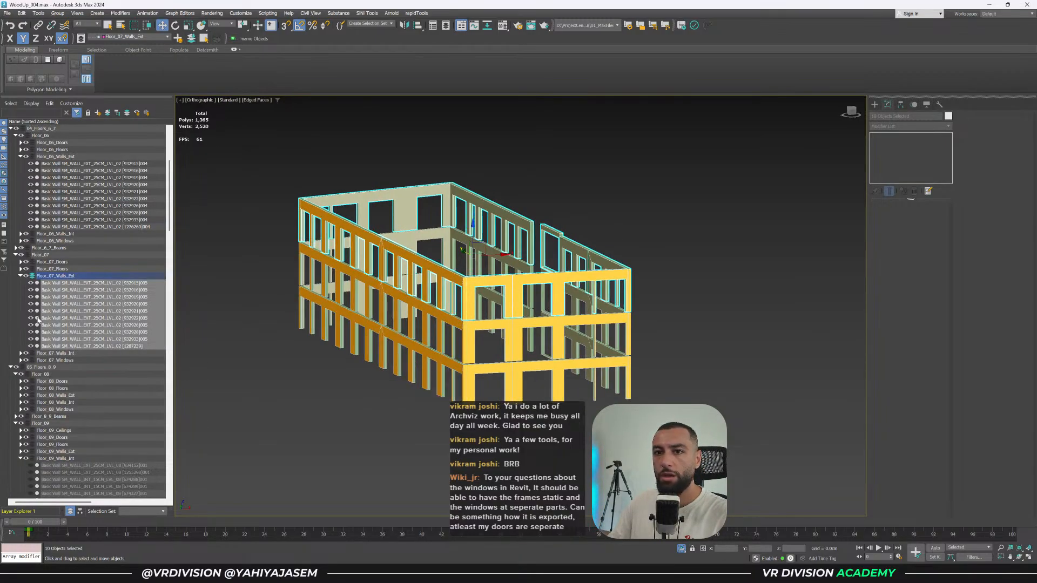
Collapse the floors 8 and 9 layer group and unhide all walls in Floor_10_Walls_Ext.
click(11, 367)
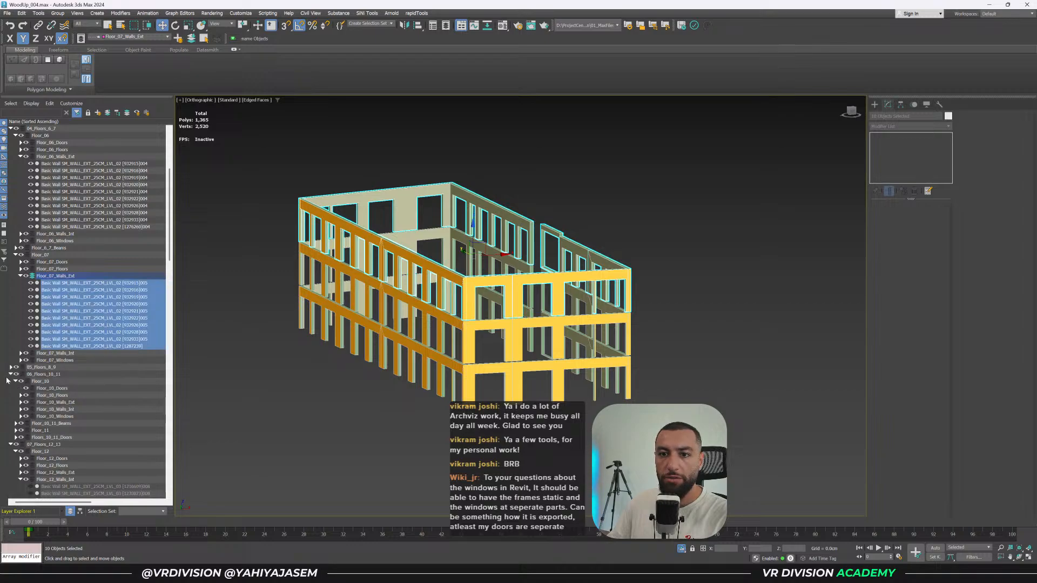
scroll(9, 378, down, 2)
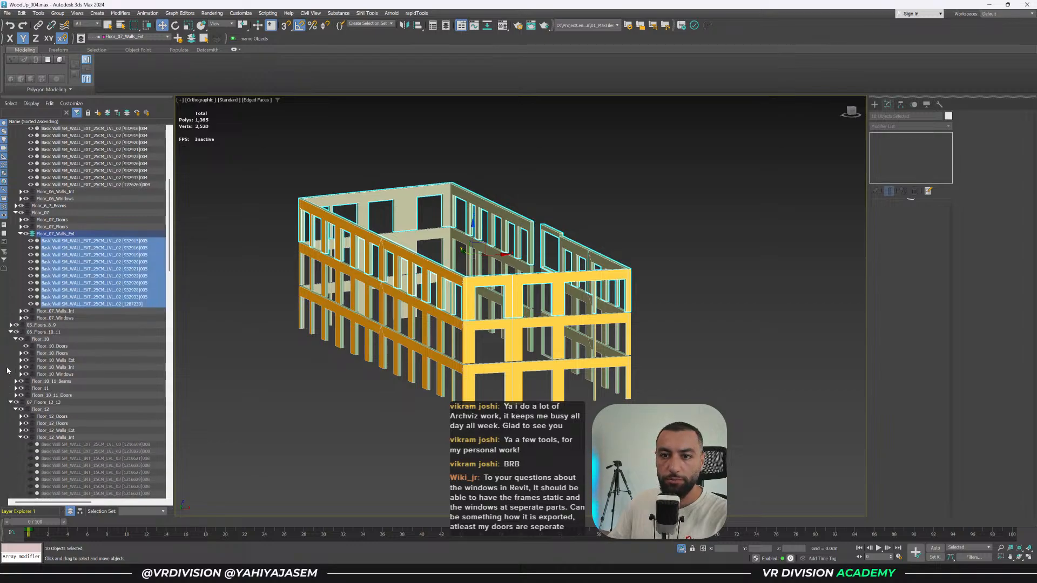
click(8, 370)
click(20, 361)
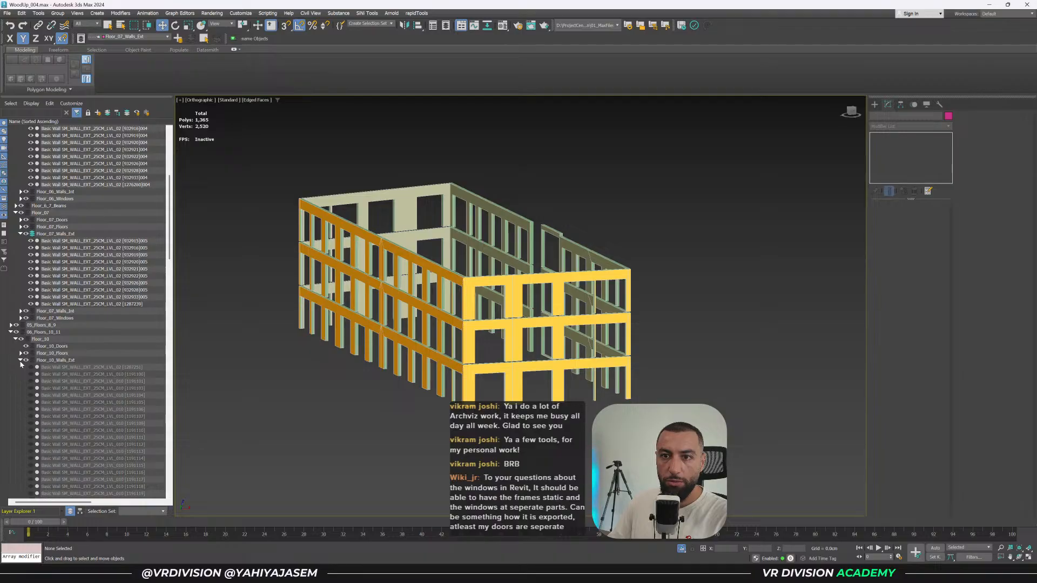
double_click(41, 360)
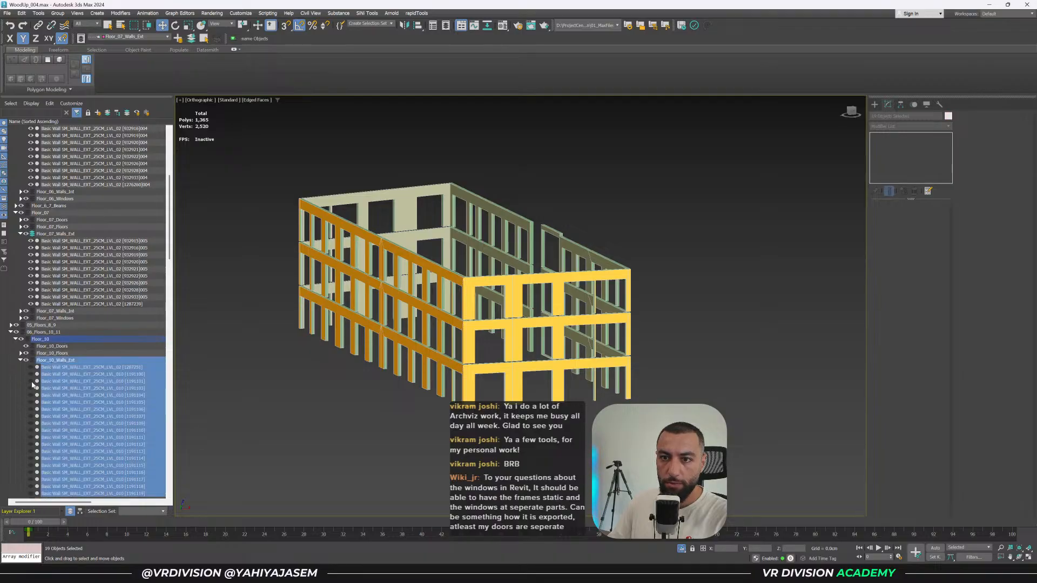
click(32, 382)
scroll(58, 387, down, 9)
Expand the Floor_11 layer, collapse its interior walls, and select and unhide all walls in Floor_11_Walls_Ext.
click(19, 381)
click(16, 332)
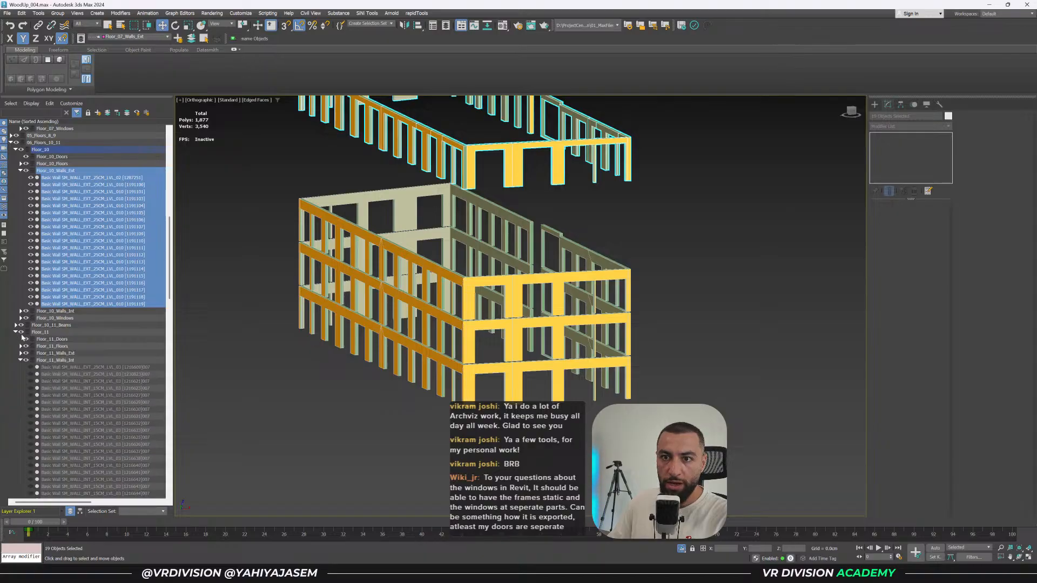
click(20, 359)
click(20, 353)
double_click(51, 353)
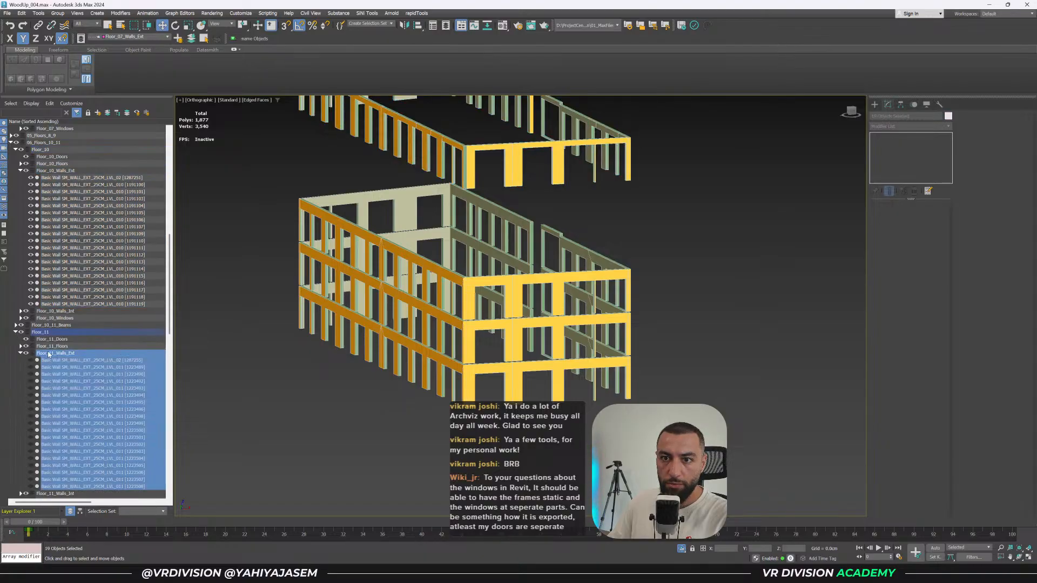
Select and unhide all walls in the Floor_12_Walls_Ext layer.
scroll(33, 370, down, 8)
click(20, 374)
double_click(52, 374)
scroll(30, 395, down, 3)
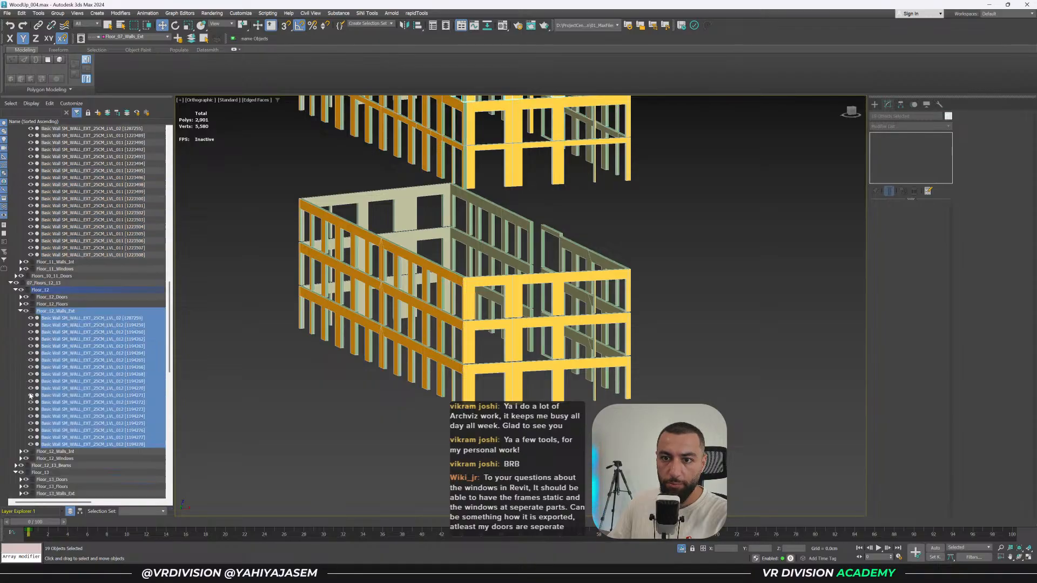
Collapse Floor_13_Walls_Int, unhide all walls in Floor_13_Walls_Ext, and collapse that layer.
scroll(30, 396, down, 4)
scroll(20, 388, down, 4)
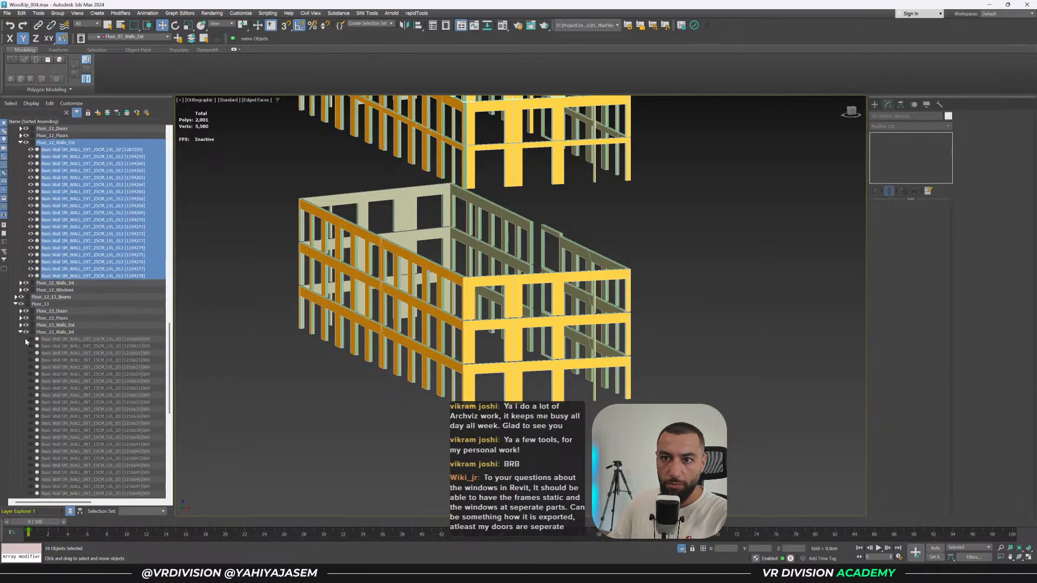
click(22, 334)
click(20, 325)
double_click(43, 325)
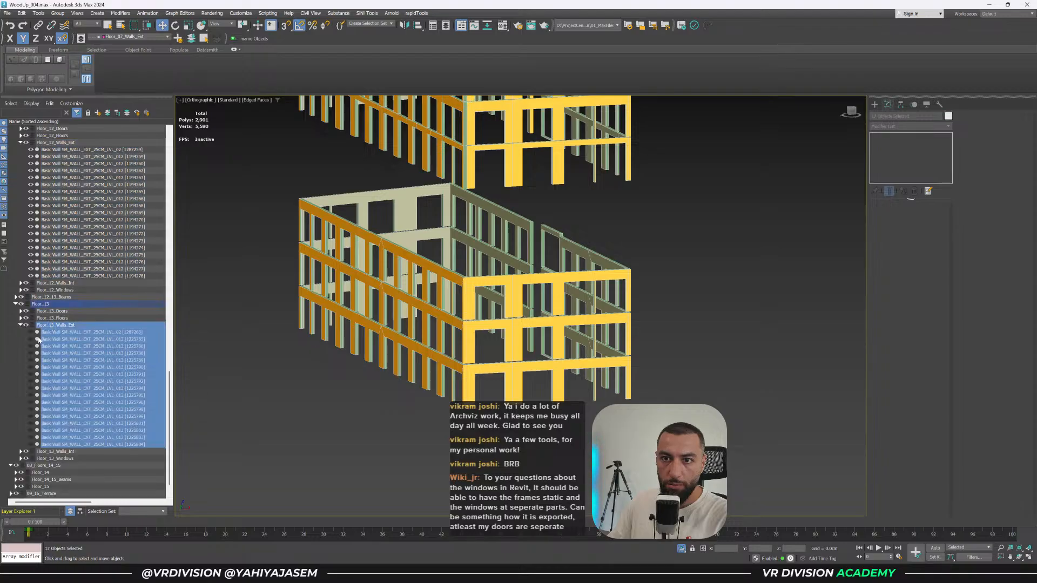
scroll(31, 346, down, 1)
click(18, 304)
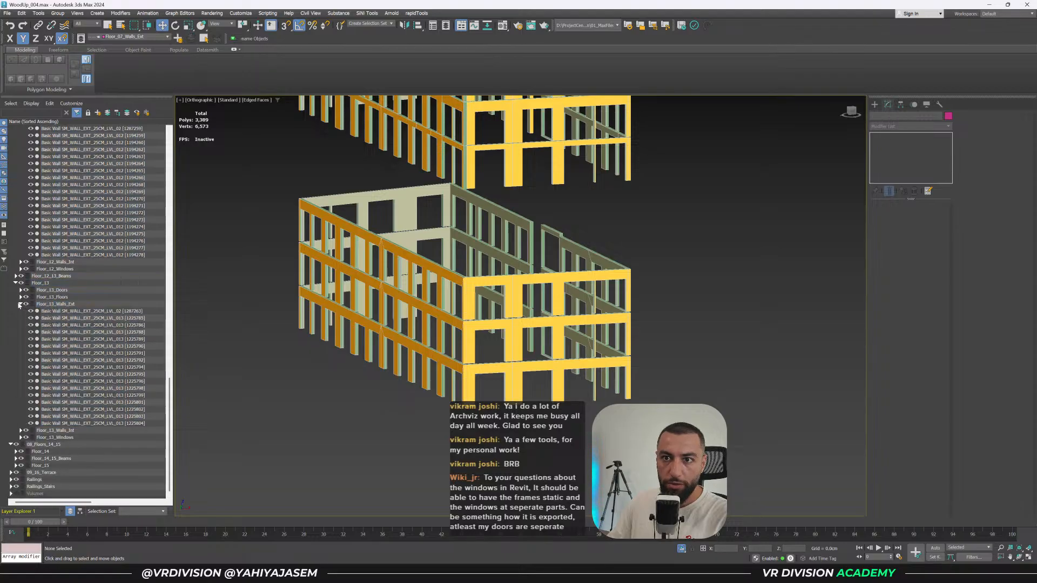
click(21, 305)
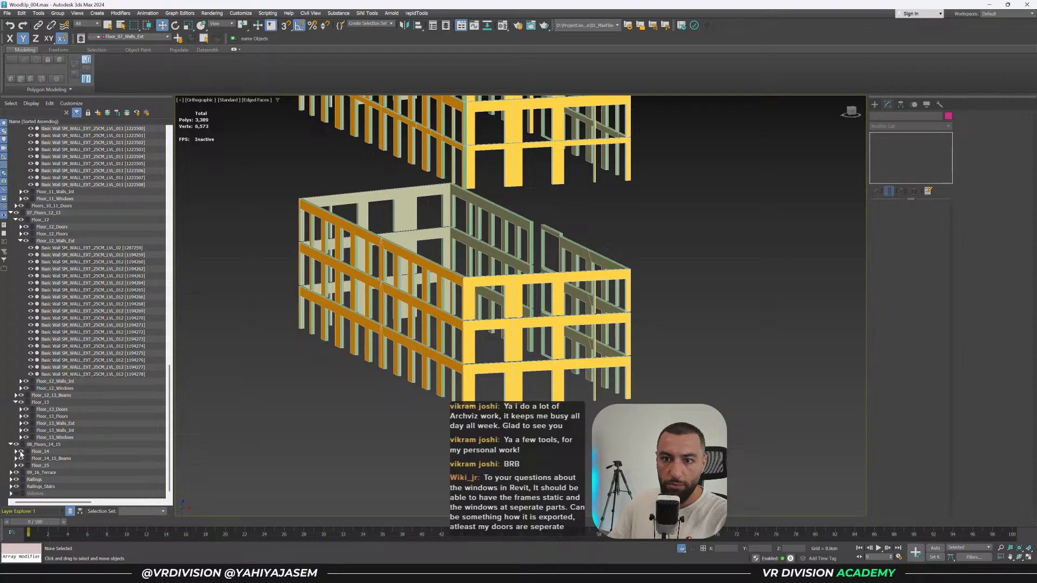
Expand Floor_14, make Floor_14_Walls_Ext the active layer, and select and unhide its walls.
click(16, 453)
scroll(18, 449, down, 7)
click(21, 332)
click(21, 325)
click(33, 326)
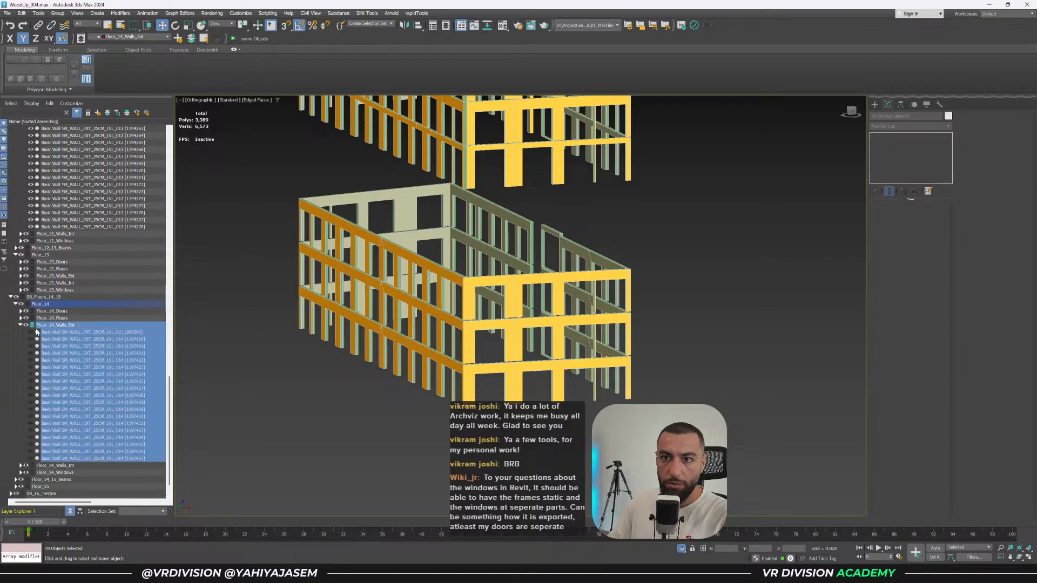
Unhide all walls in Floor_15_Walls_Ext, clear the selection, and save the scene.
scroll(27, 442, down, 1)
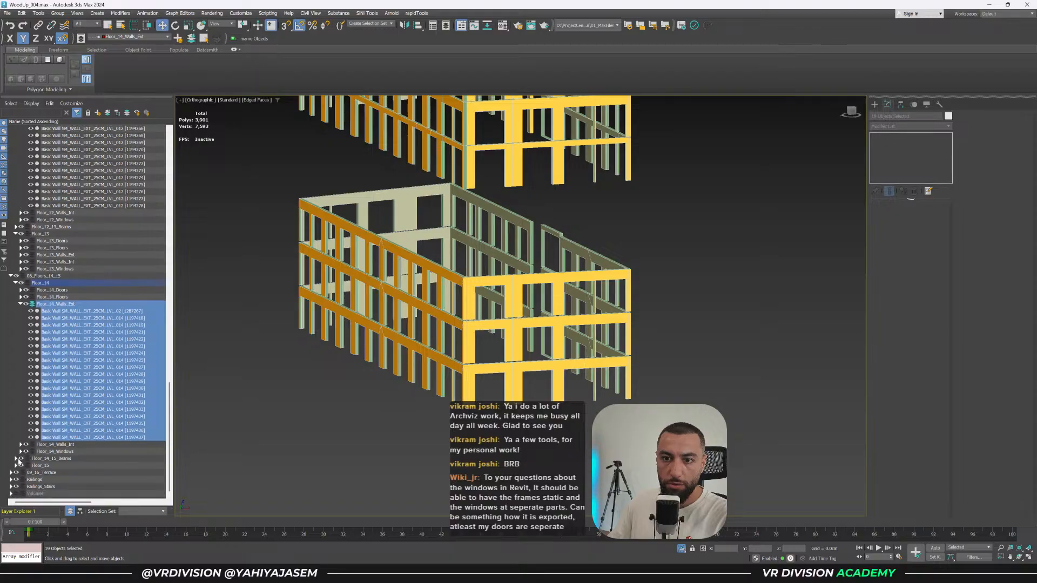
click(16, 465)
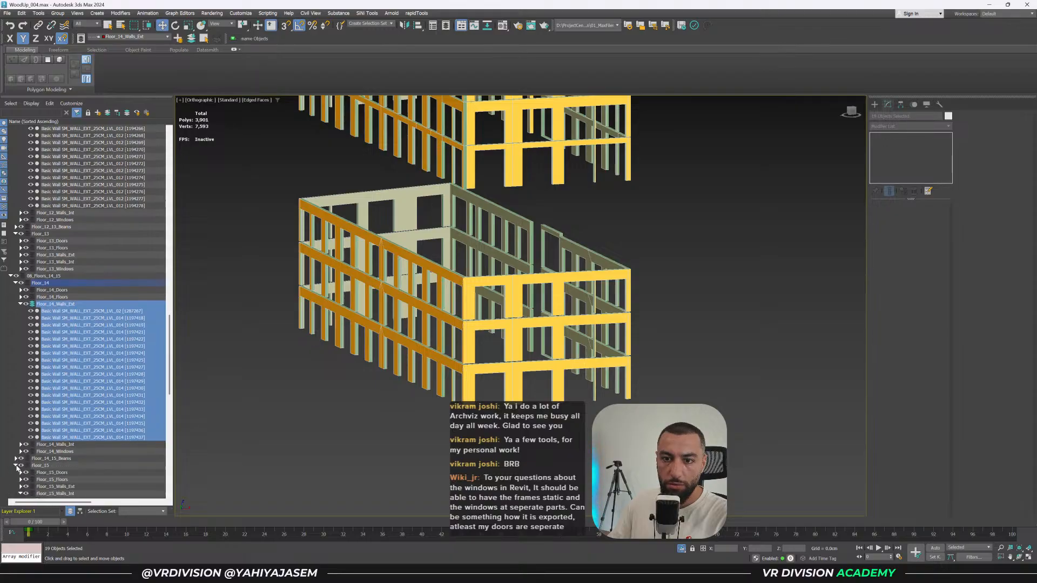
scroll(33, 406, down, 5)
click(21, 388)
click(20, 382)
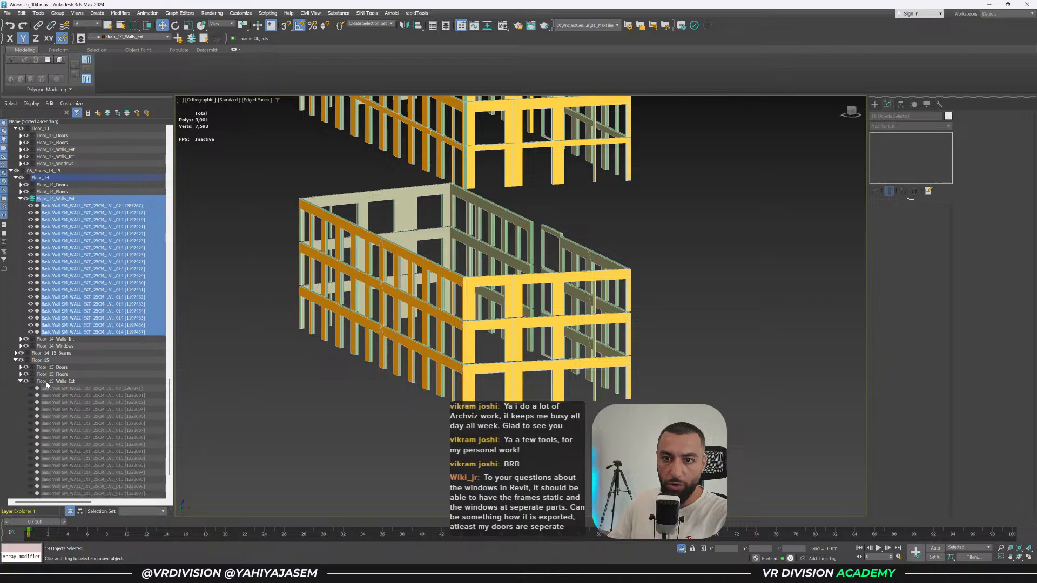
click(33, 381)
scroll(284, 334, down, 5)
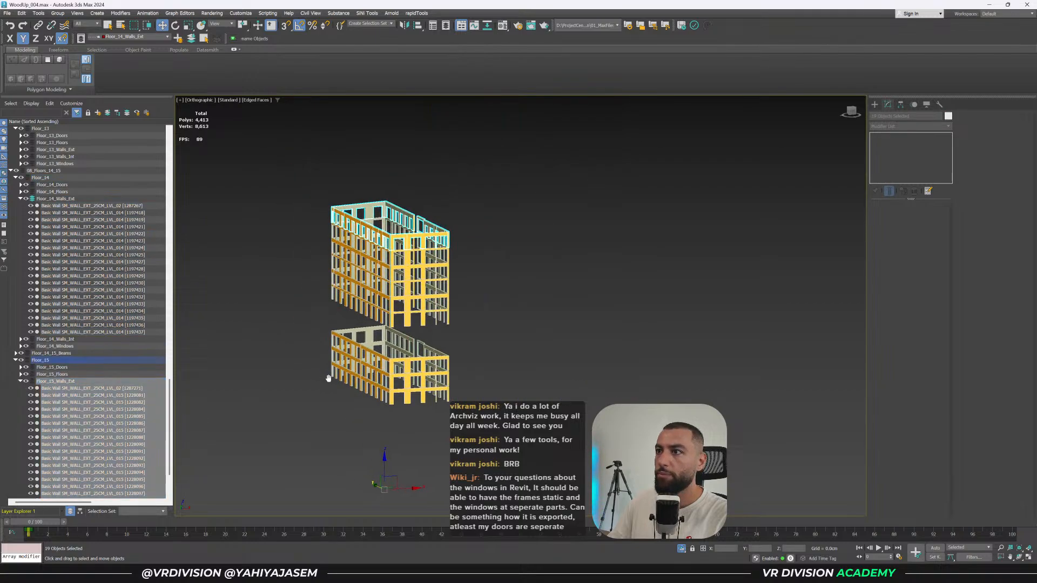
click(592, 326)
key(ctrl+s)
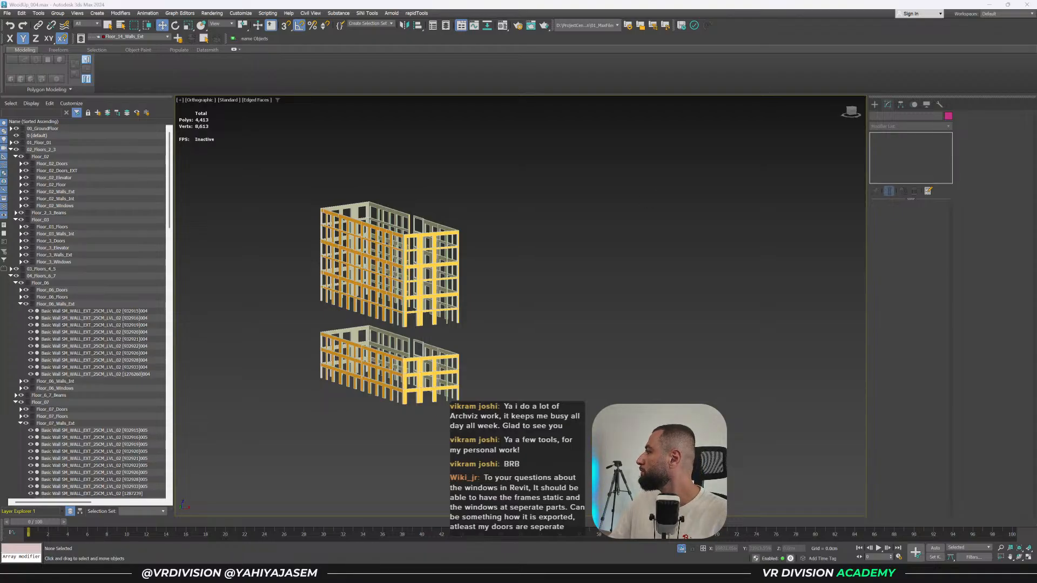
scroll(466, 304, up, 5)
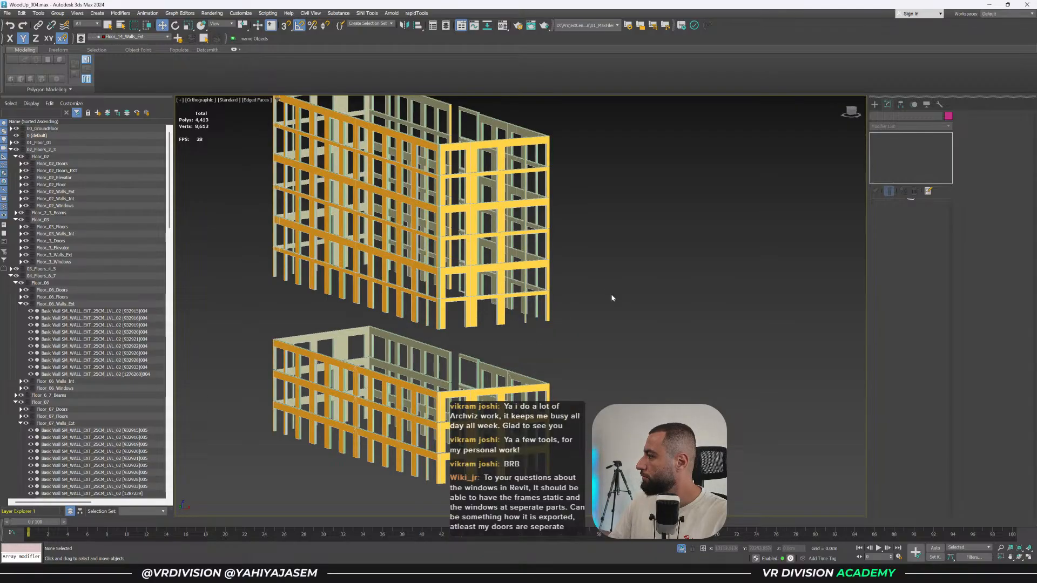
middle_drag(618, 298, 699, 280)
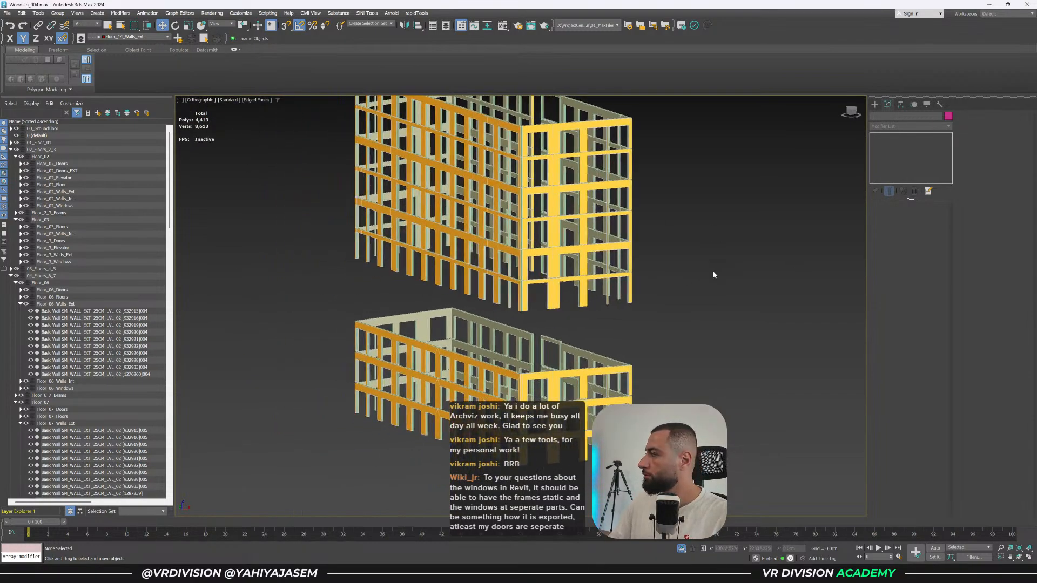
scroll(548, 308, up, 3)
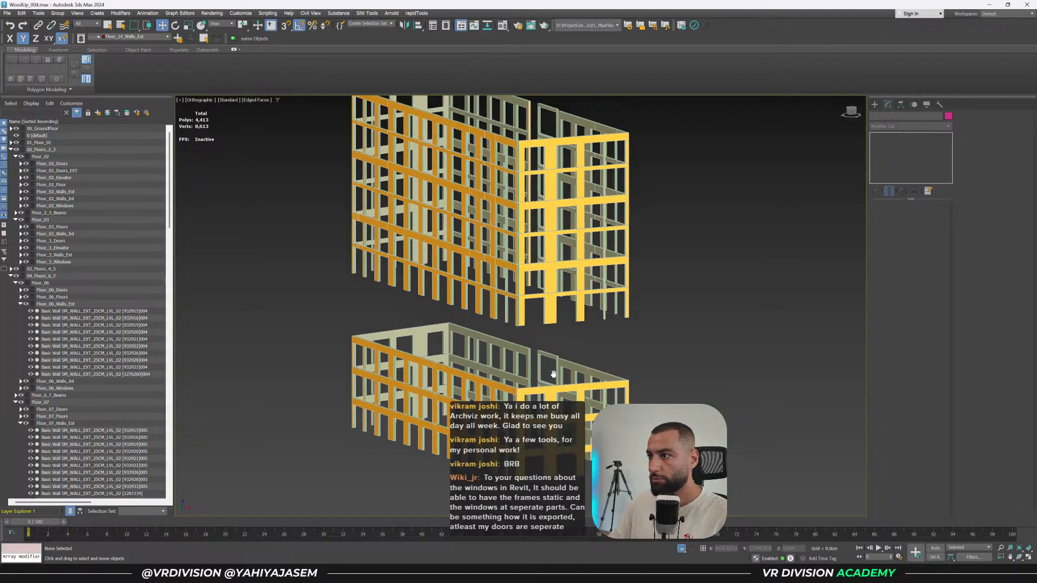
middle_drag(548, 308, 572, 320)
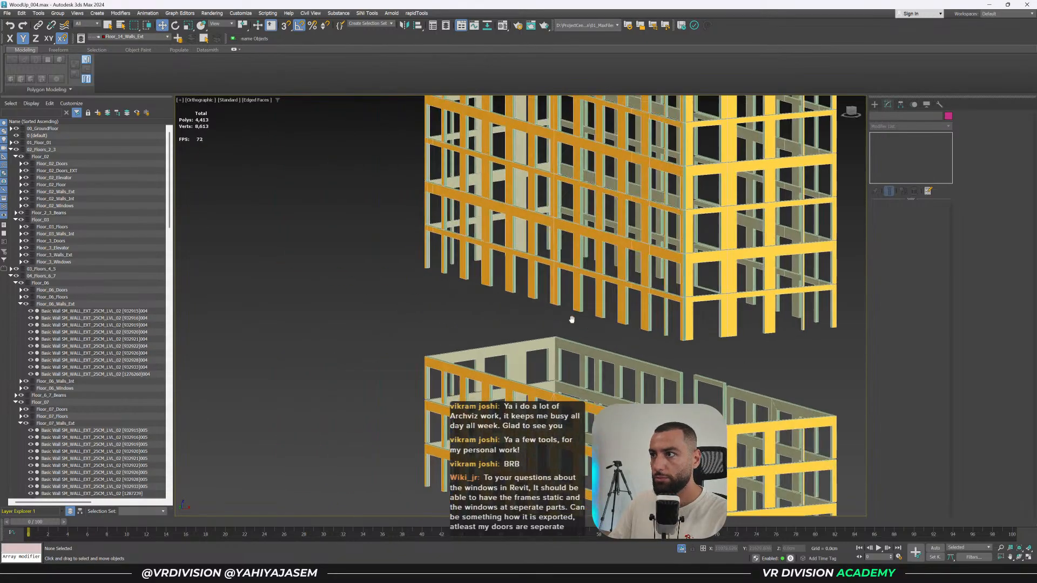
alt+middle_drag(775, 347, 712, 359)
Delete the old exterior walls of Floors 10 to 15 in the front view, keeping only the narrow side wall on each floor.
key(f)
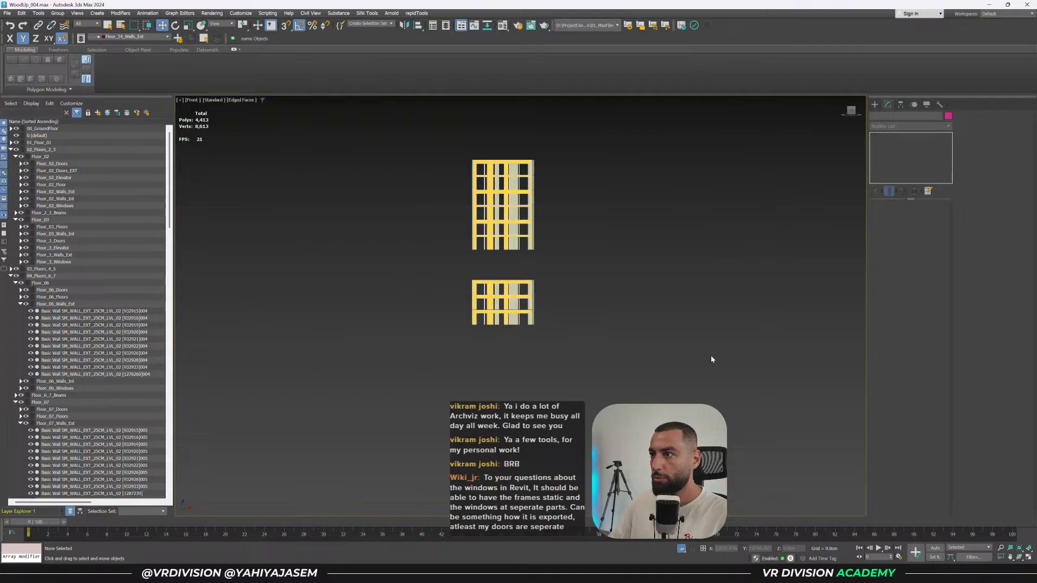
key(z)
drag(654, 341, 344, 110)
alt+drag(622, 121, 588, 333)
alt+middle_drag(588, 332, 632, 317)
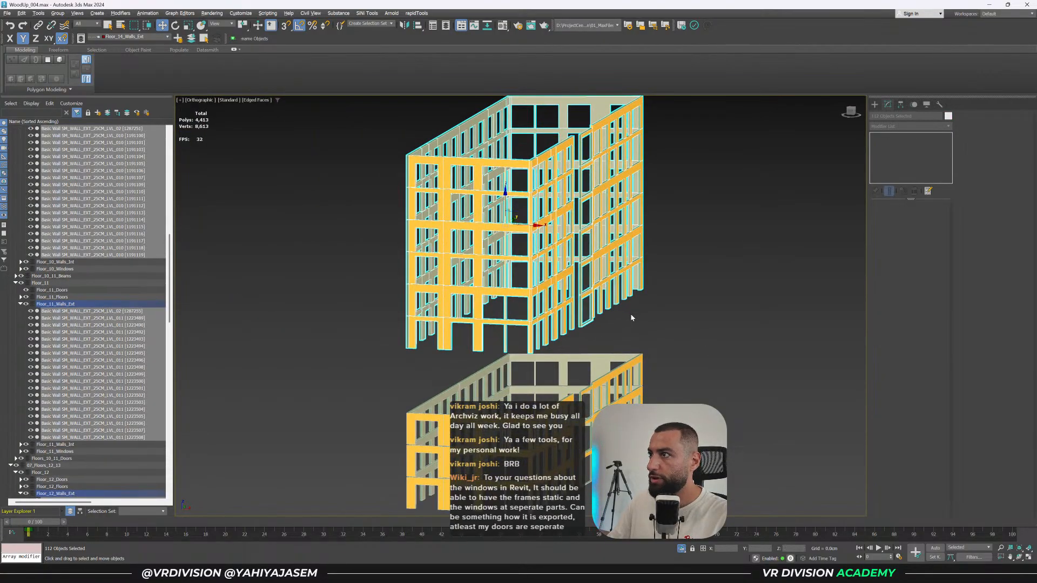
key(f)
drag(588, 116, 632, 282)
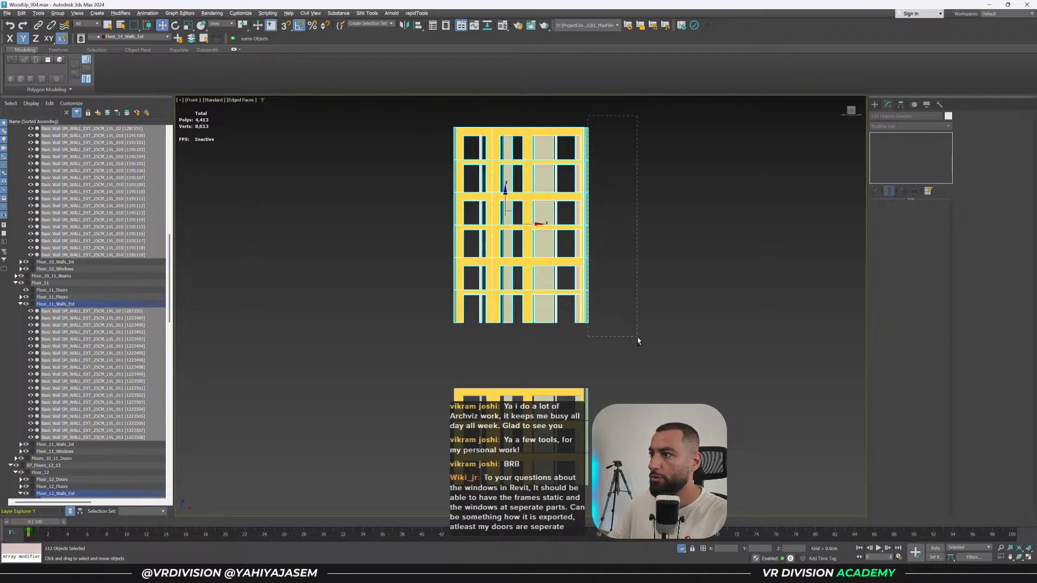
scroll(597, 238, up, 4)
middle_drag(593, 370, 556, 419)
alt+drag(542, 467, 619, 137)
middle_drag(615, 147, 613, 290)
alt+drag(569, 183, 540, 220)
scroll(571, 217, down, 2)
middle_drag(574, 222, 574, 176)
key(Delete)
Select the remaining Floor_10 side wall, make Floor_10_Walls_Ext the active layer, and save the scene.
middle_drag(584, 262, 593, 118)
click(561, 268)
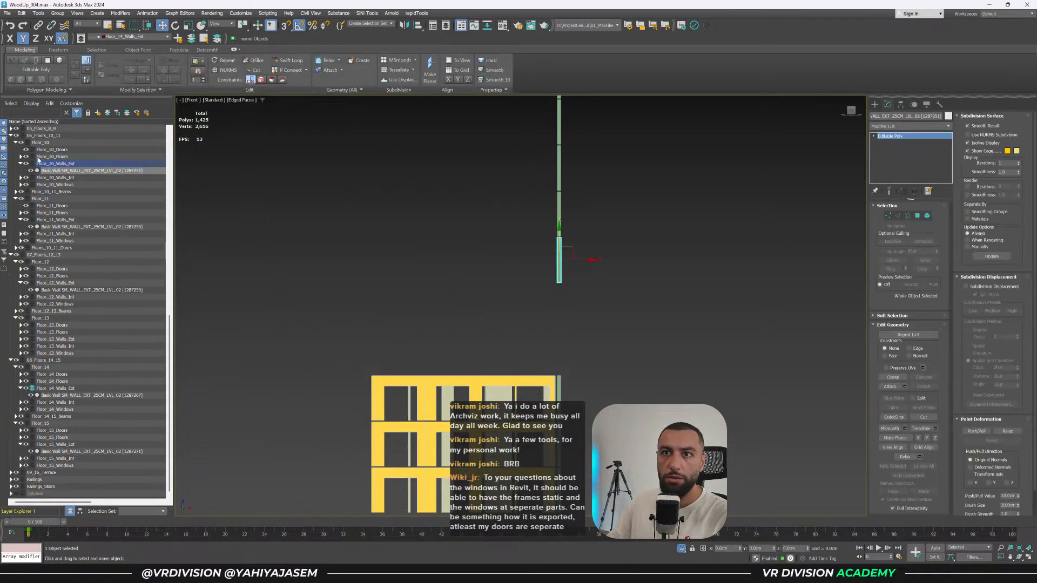
middle_drag(363, 301, 403, 277)
key(ctrl+s)
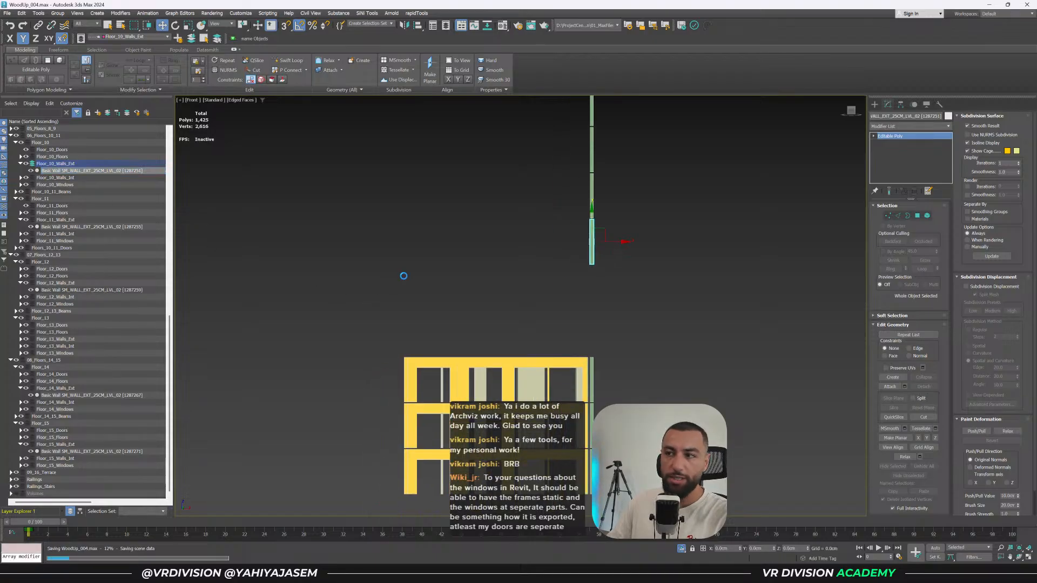
Clone the Floor_07 exterior walls without the side wall as instances up to Floor_10's level, and add them to Floor_10_Walls_Ext.
drag(640, 334, 346, 379)
scroll(521, 361, up, 2)
middle_drag(521, 361, 484, 397)
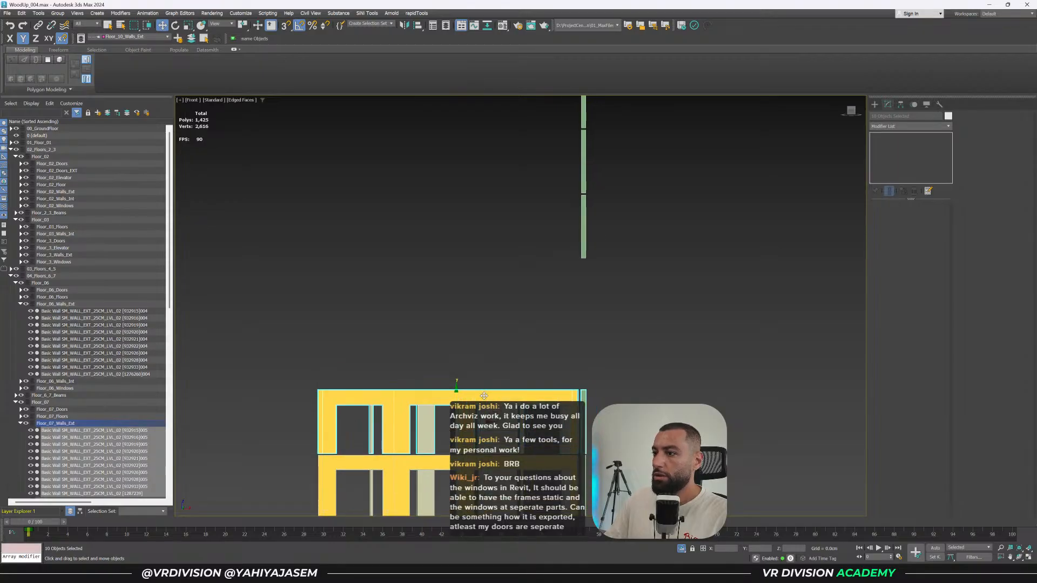
alt+click(583, 398)
shift+drag(444, 397, 444, 214)
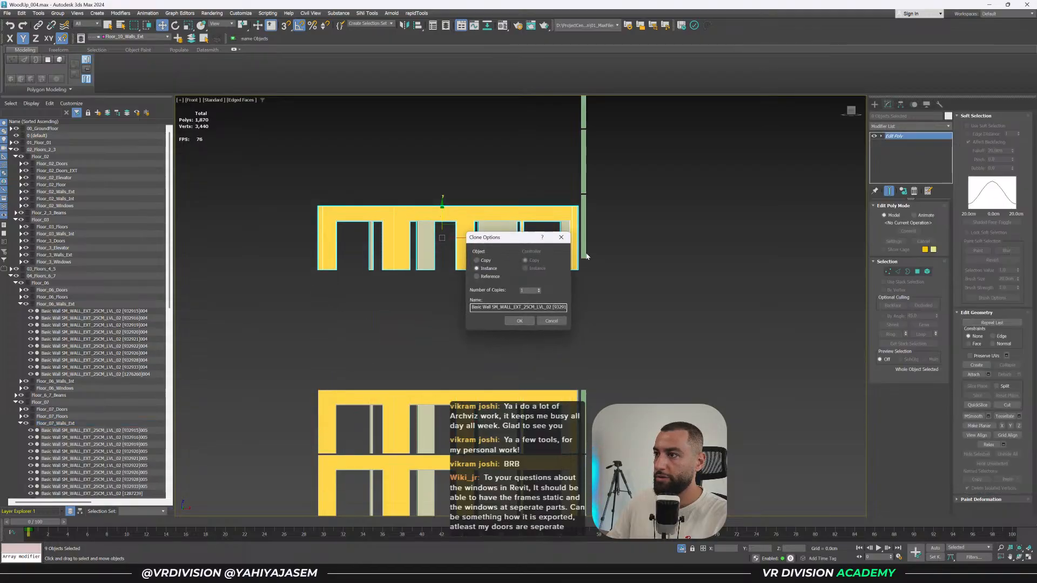
click(520, 321)
drag(578, 272, 578, 258)
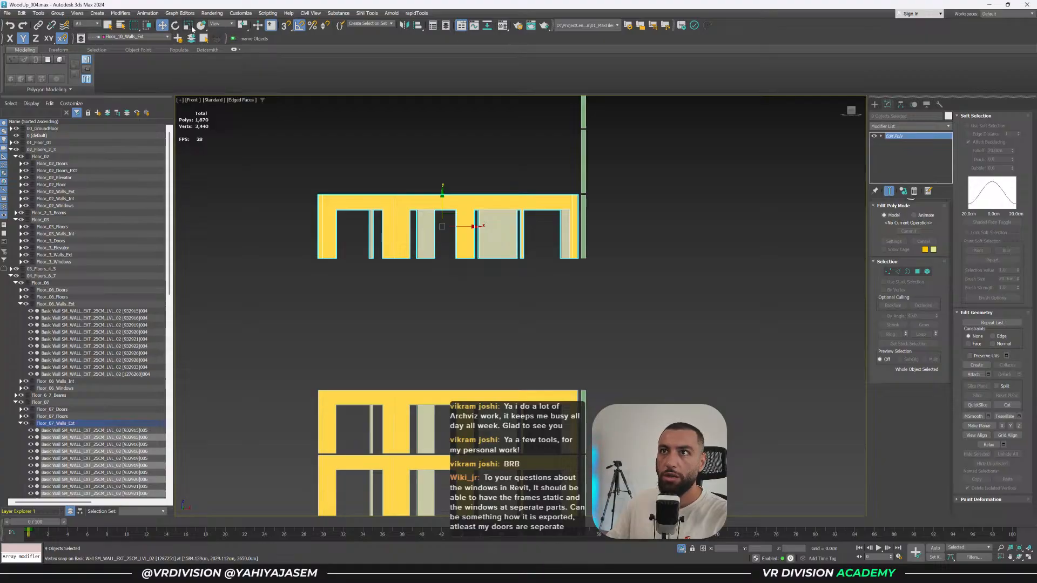
click(191, 38)
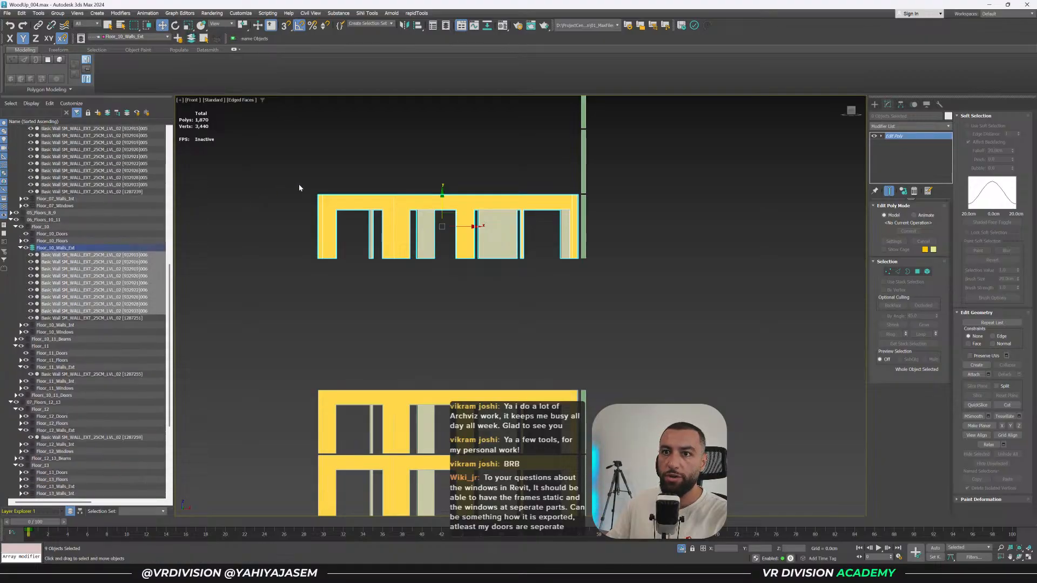
Make Floor_11_Walls_Ext the active layer and clone the nine new Floor_10 exterior walls upward.
middle_drag(280, 189, 290, 256)
drag(575, 220, 560, 226)
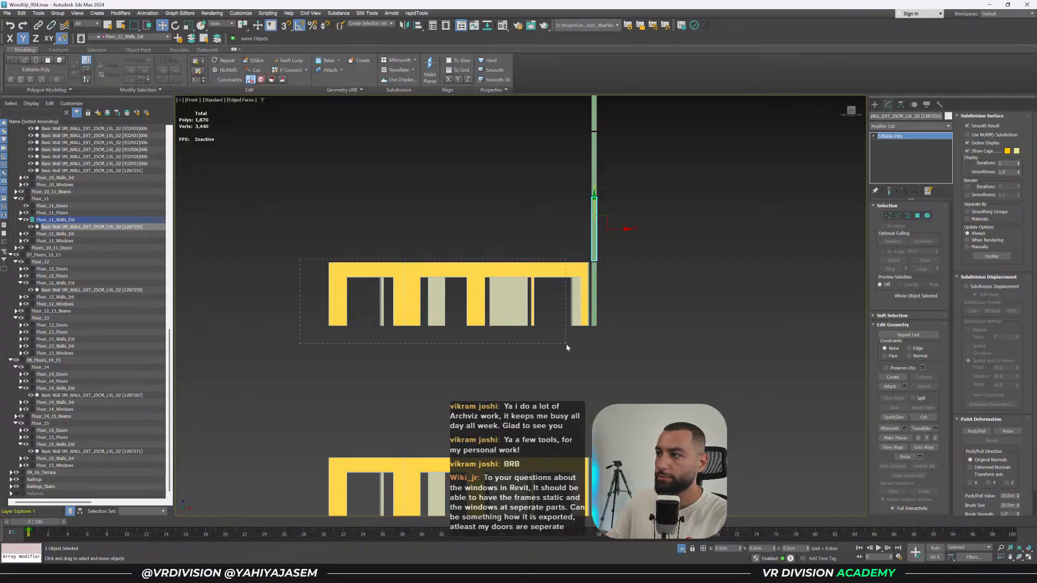
drag(590, 351, 590, 351)
scroll(566, 216, up, 3)
middle_drag(567, 216, 581, 251)
shift+drag(418, 333, 419, 229)
key(Return)
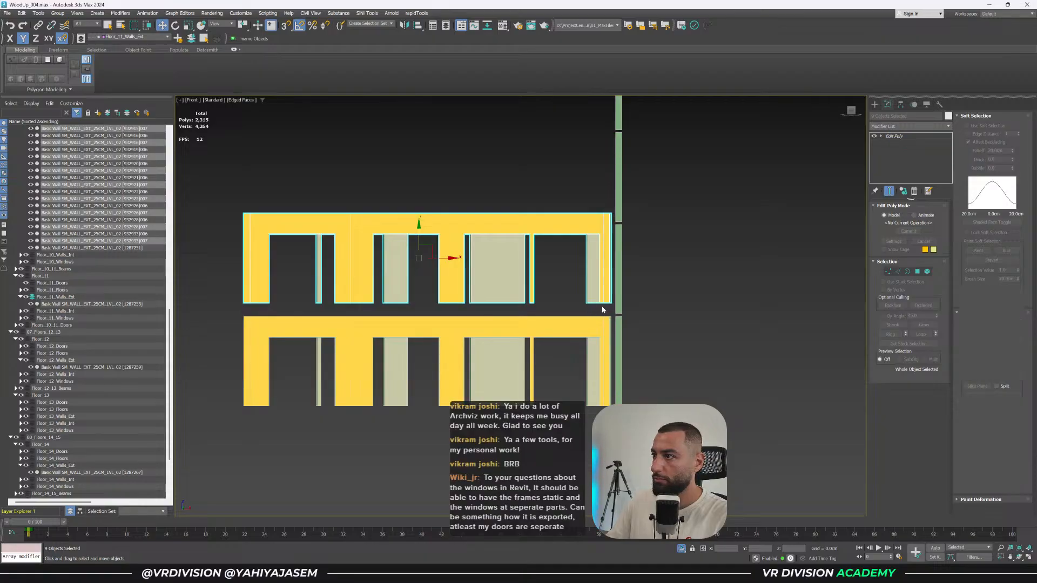
Snap the cloned walls vertically to the Floor_11 side wall and add them to Floor_11_Walls_Ext.
scroll(603, 307, up, 3)
key(s)
key(space)
drag(607, 304, 632, 322)
middle_drag(642, 211, 674, 381)
key(s)
key(space)
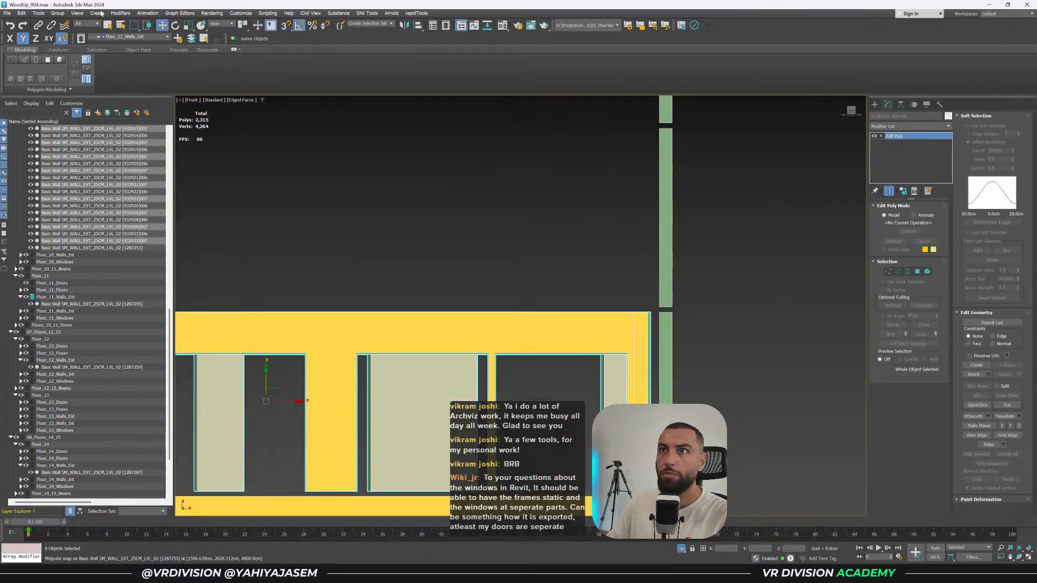
click(191, 38)
Make Floor_12_Walls_Ext the active layer and clone the nine new Floor_11 exterior walls upward.
drag(748, 224, 748, 224)
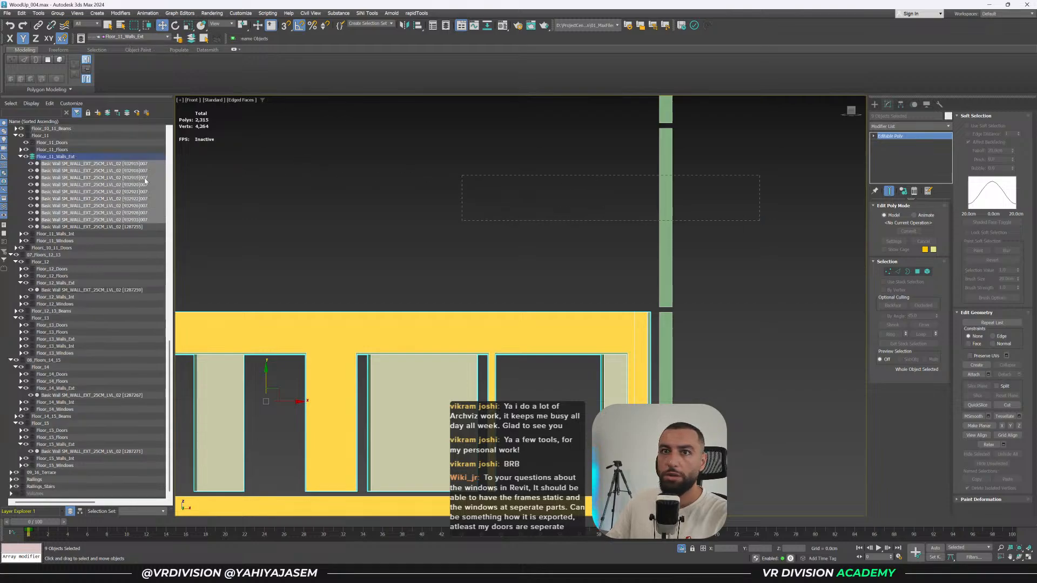
click(32, 282)
scroll(365, 268, down, 4)
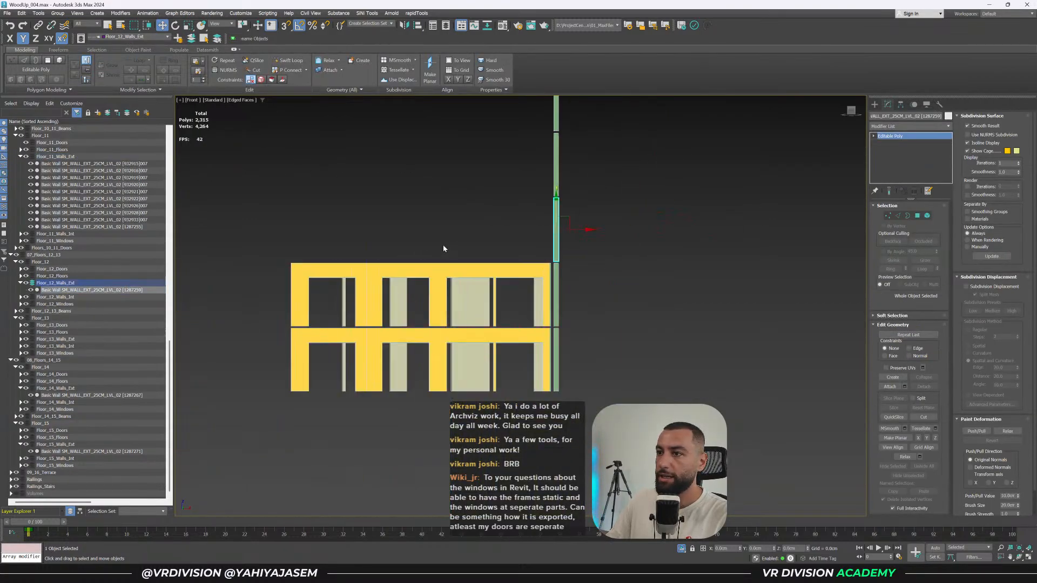
drag(555, 330, 556, 330)
scroll(356, 270, up, 3)
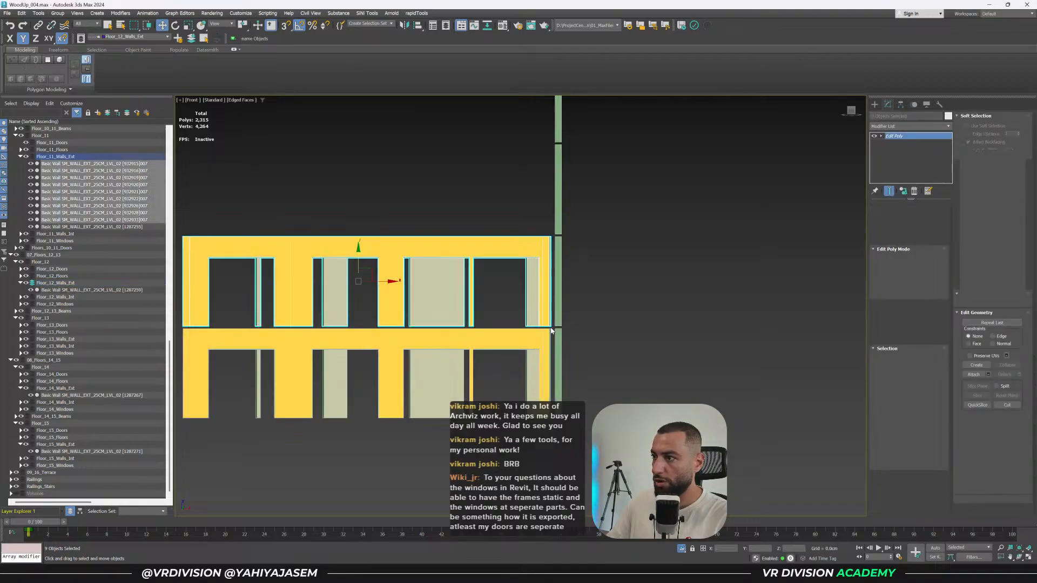
shift+drag(354, 206, 354, 122)
key(Return)
Snap the cloned walls vertically to the Floor_12 side wall and add them to Floor_12_Walls_Ext.
scroll(555, 243, up, 2)
key(s)
drag(555, 243, 554, 235)
scroll(554, 235, up, 3)
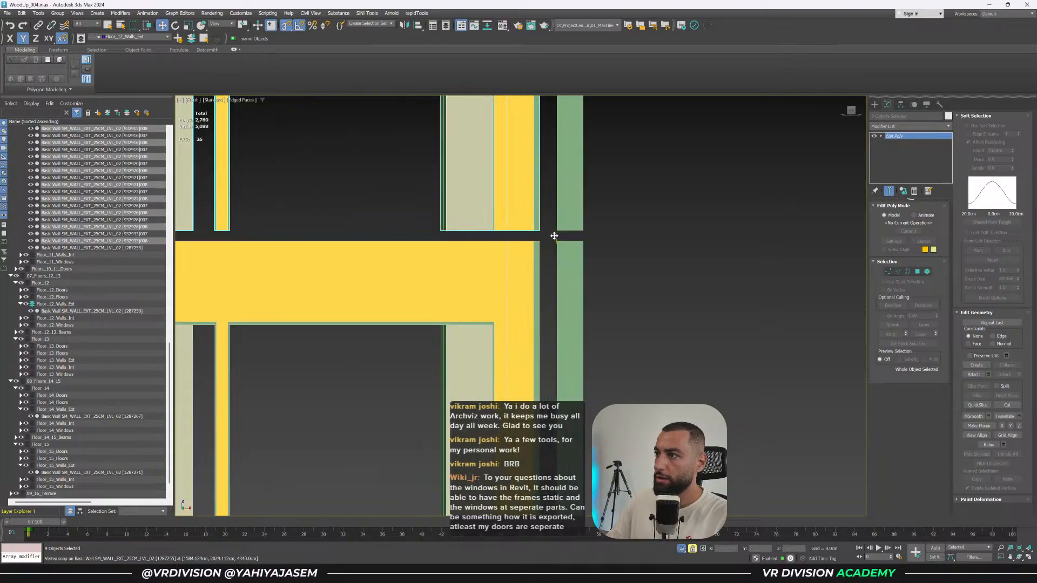
key(s)
key(space)
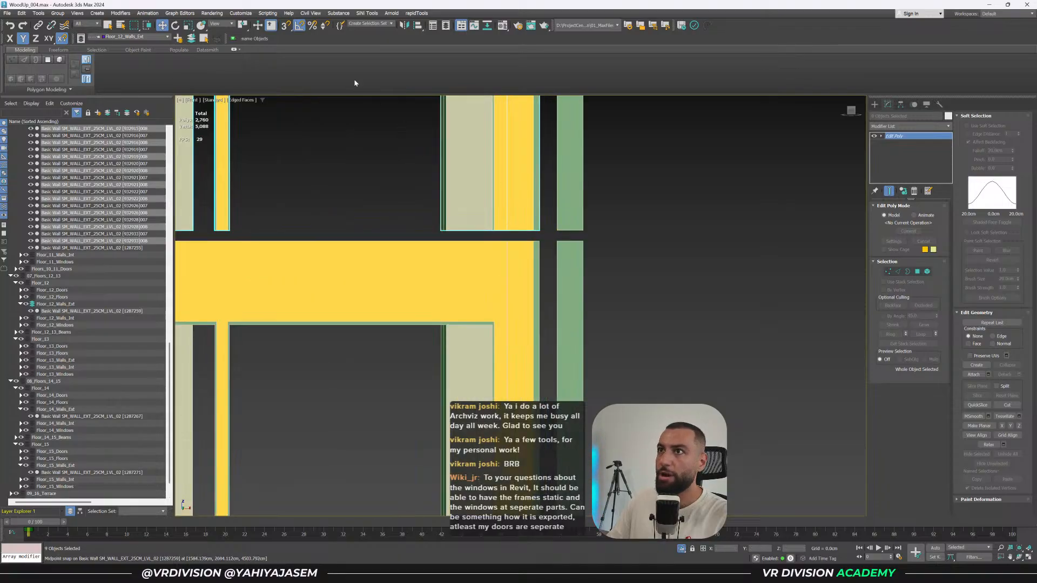
click(192, 41)
Select the Floor_13 side wall and make Floor_13_Walls_Ext the active layer.
scroll(430, 182, down, 3)
middle_drag(431, 182, 612, 338)
scroll(590, 310, down, 1)
drag(592, 222, 704, 227)
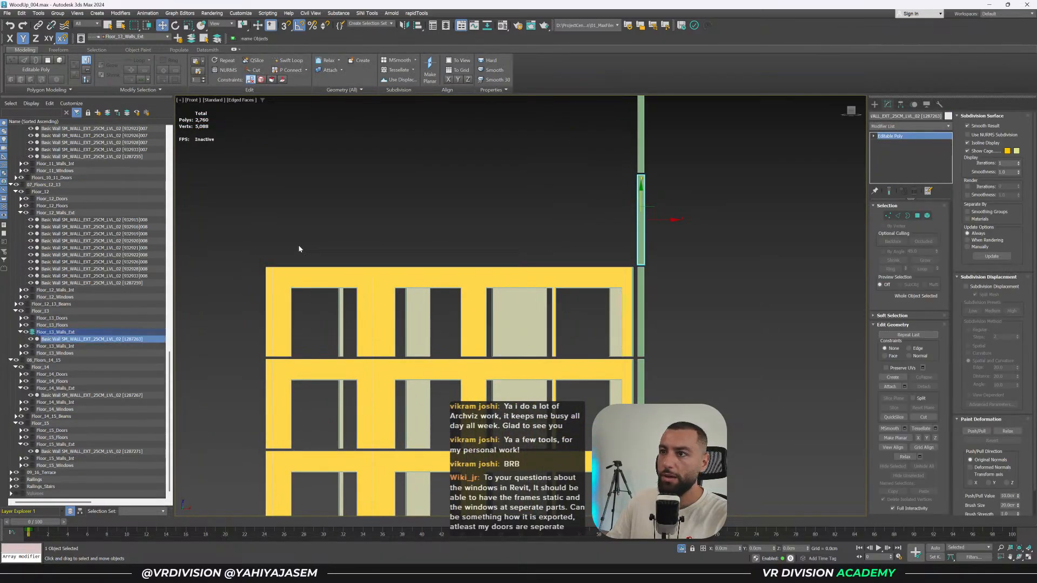
Clone the new exterior walls of Floors 10, 11 and 12 together upward as instances for the three floors above.
drag(603, 336, 635, 361)
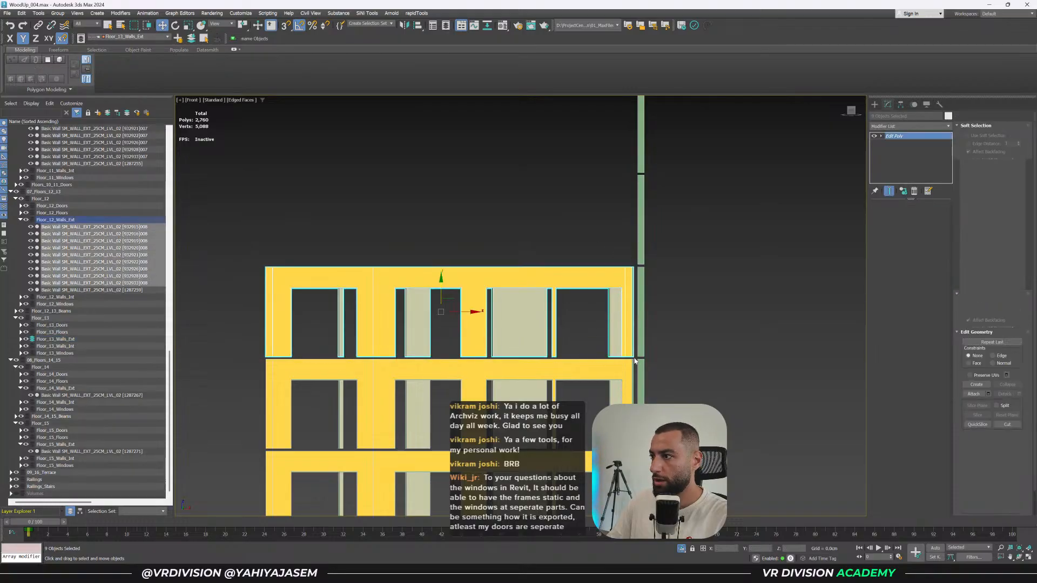
scroll(621, 356, down, 4)
middle_drag(569, 352, 568, 352)
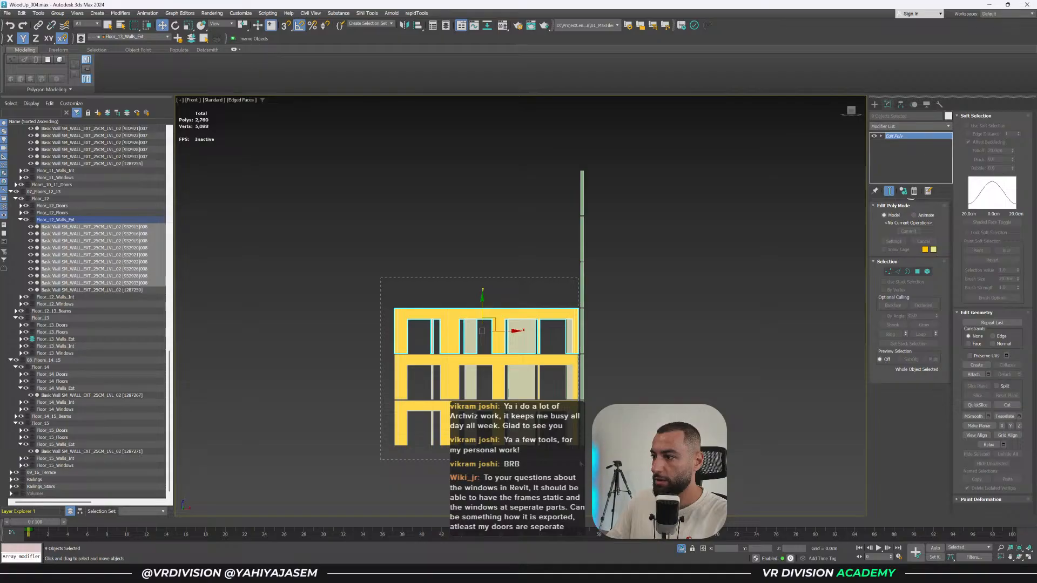
drag(579, 461, 580, 461)
drag(482, 354, 482, 425)
key(ctrl+z)
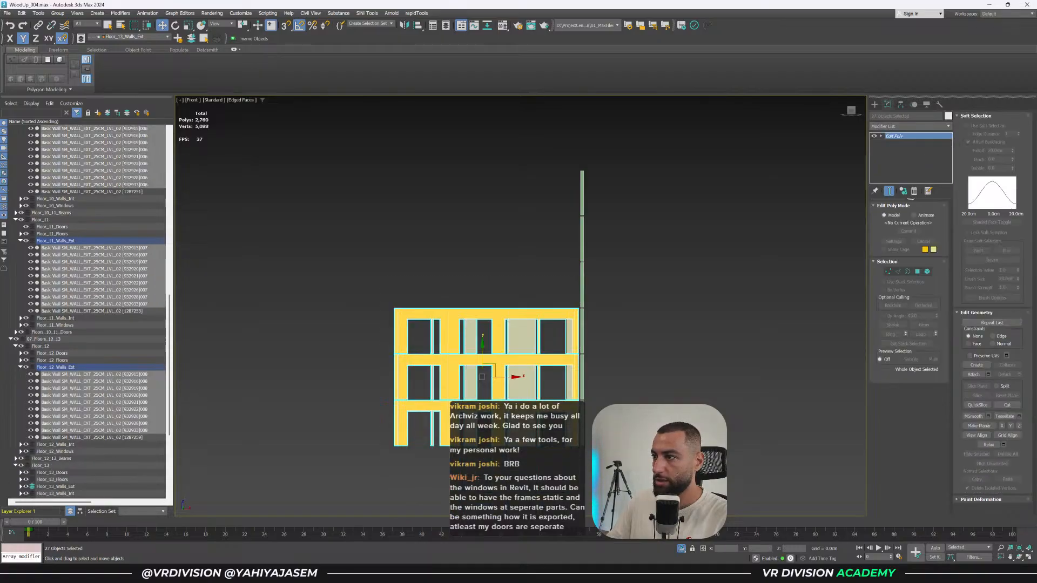
mouse_move(482, 350)
shift+mouse_down()
mouse_move(482, 157)
mouse_move(481, 196)
shift+mouse_up()
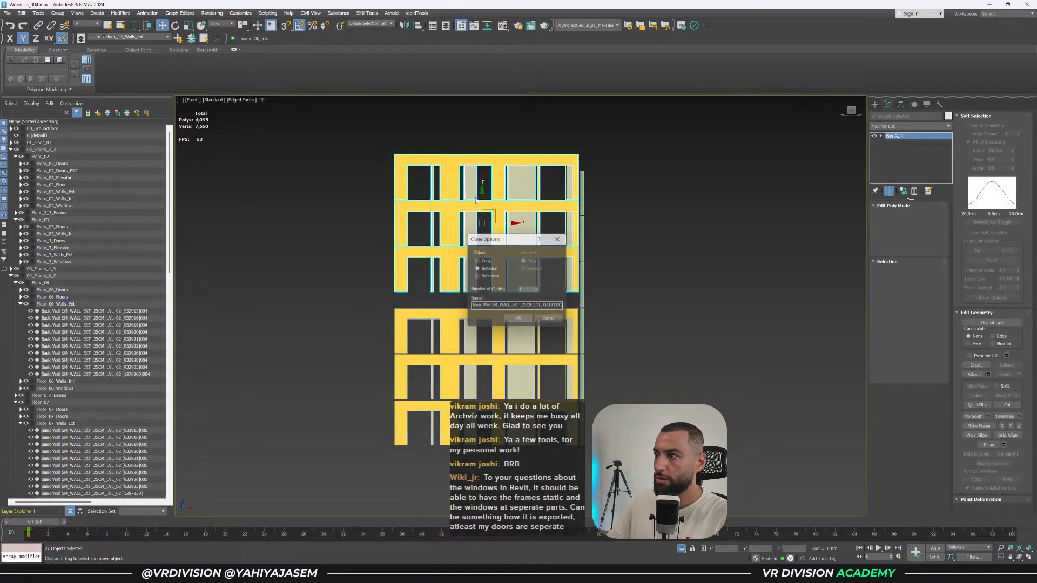
key(Return)
Snap the three cloned floors vertically to the side walls of Floors 13 to 15 and check their alignment.
scroll(575, 293, up, 6)
key(space)
key(s)
mouse_move(589, 291)
mouse_down()
mouse_move(602, 350)
mouse_move(590, 351)
mouse_up()
key(s)
scroll(590, 351, down, 5)
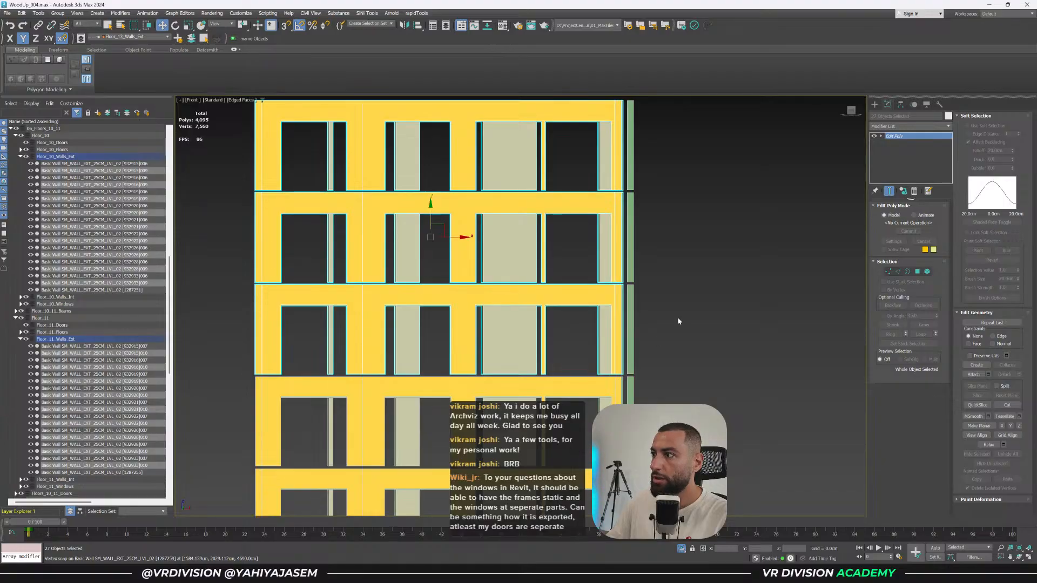
scroll(631, 281, up, 4)
middle_drag(608, 277, 614, 501)
scroll(610, 382, down, 1)
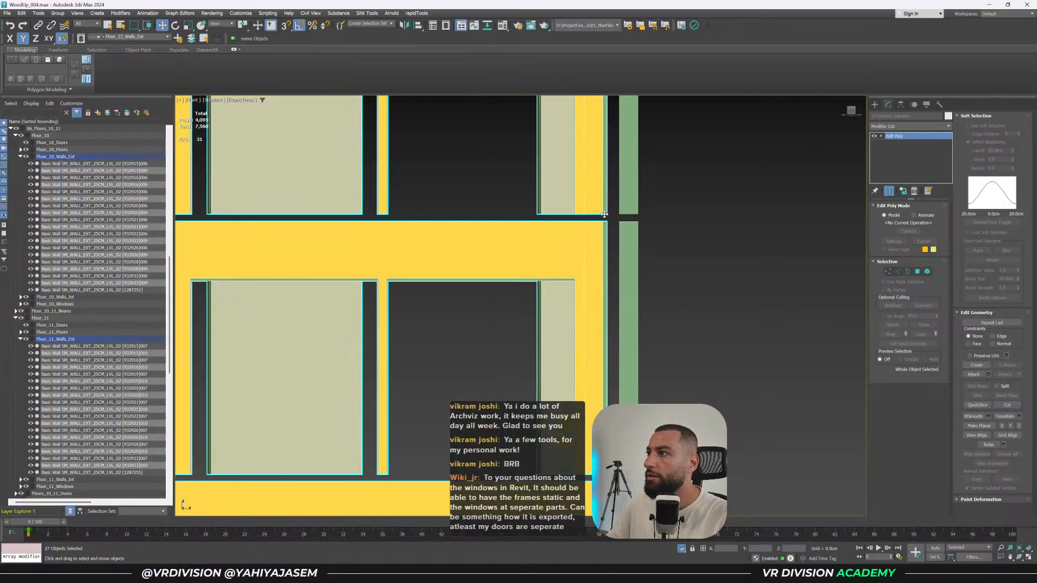
scroll(603, 214, up, 4)
drag(506, 198, 506, 198)
scroll(537, 232, down, 8)
middle_drag(554, 265, 607, 265)
Select the cloned walls and side wall at Floor 13's level and add them to Floor_13_Walls_Ext.
click(655, 307)
click(611, 326)
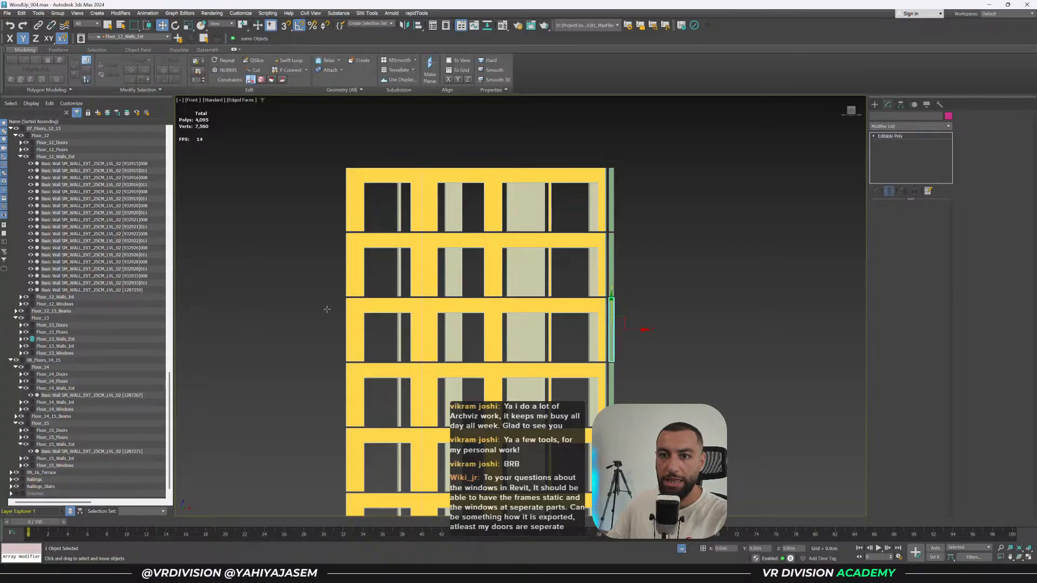
drag(316, 339, 315, 340)
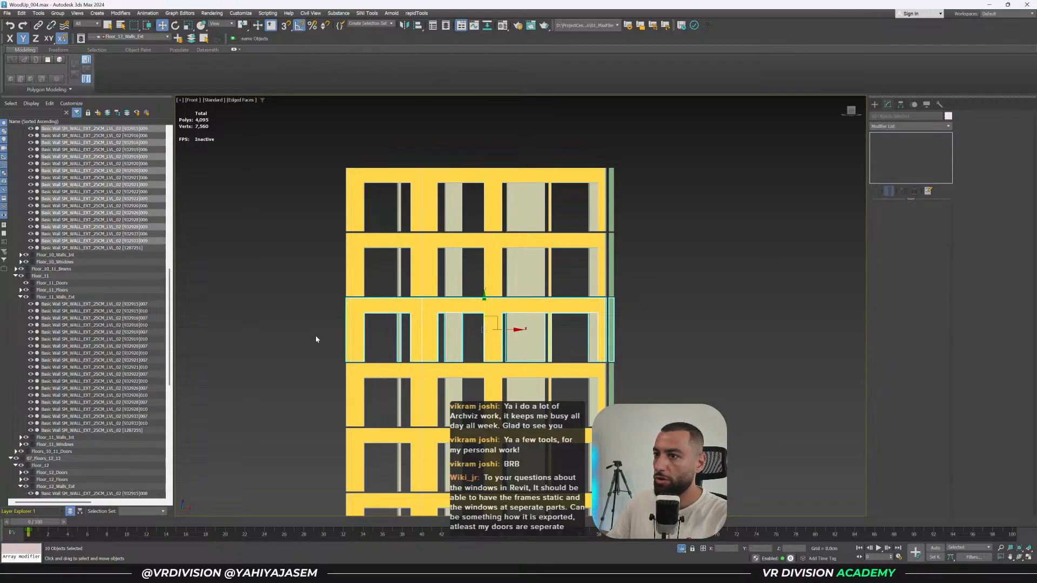
click(202, 39)
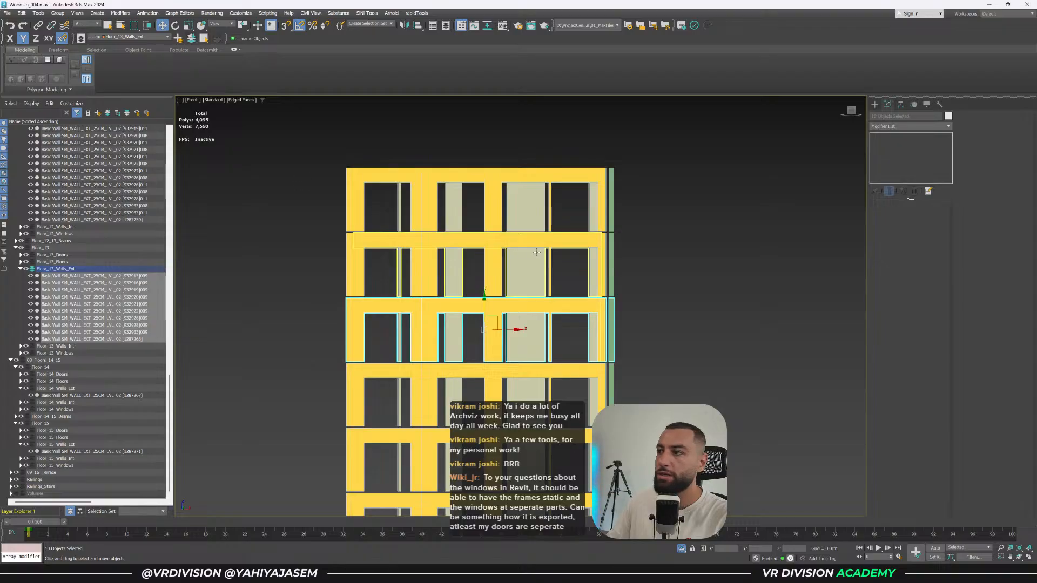
Add the cloned walls of the top two floors to Floor_14_Walls_Ext and Floor_15_Walls_Ext, making each layer active first.
click(613, 254)
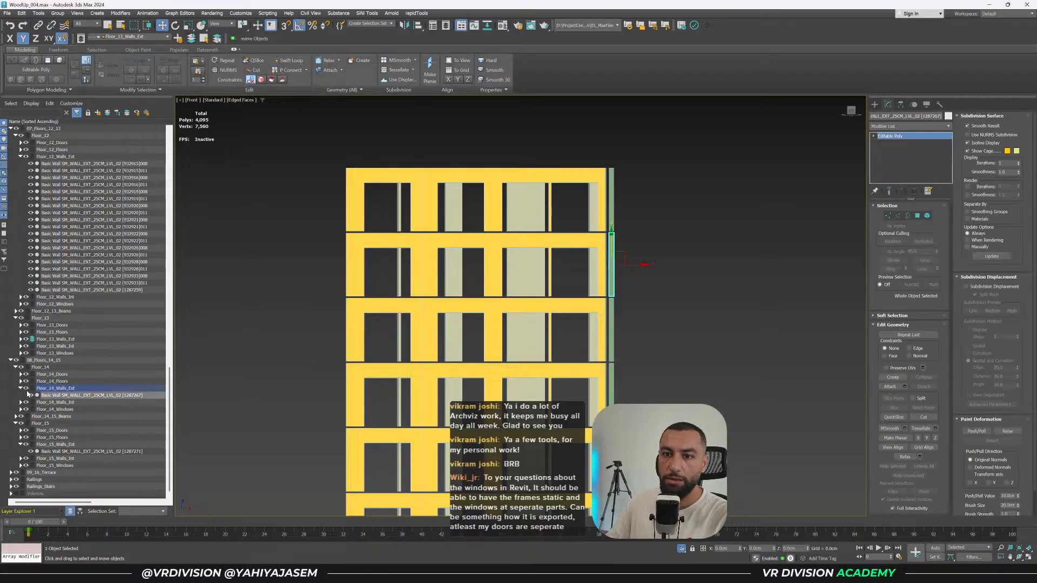
drag(713, 282, 713, 282)
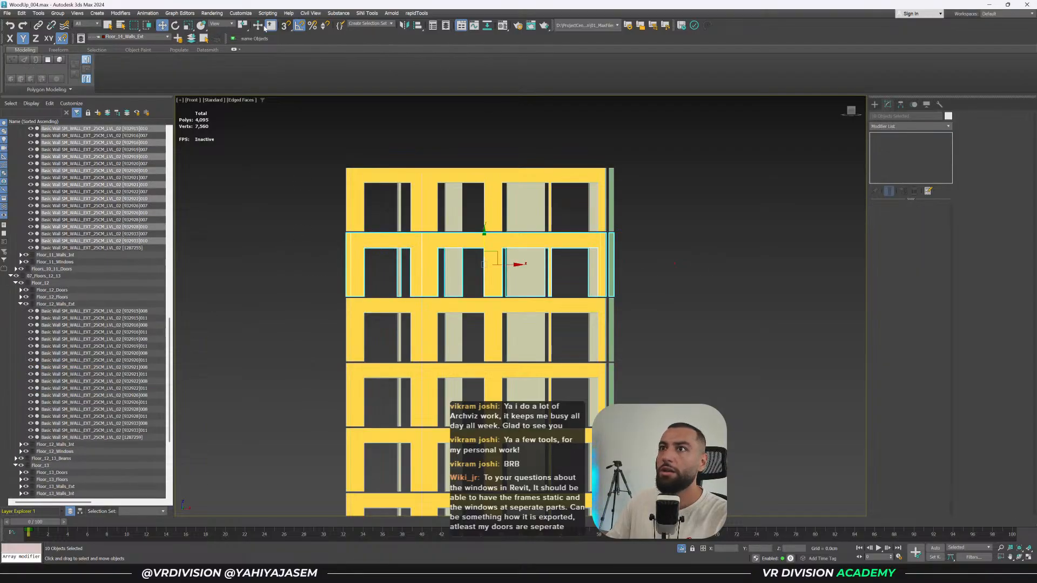
click(612, 199)
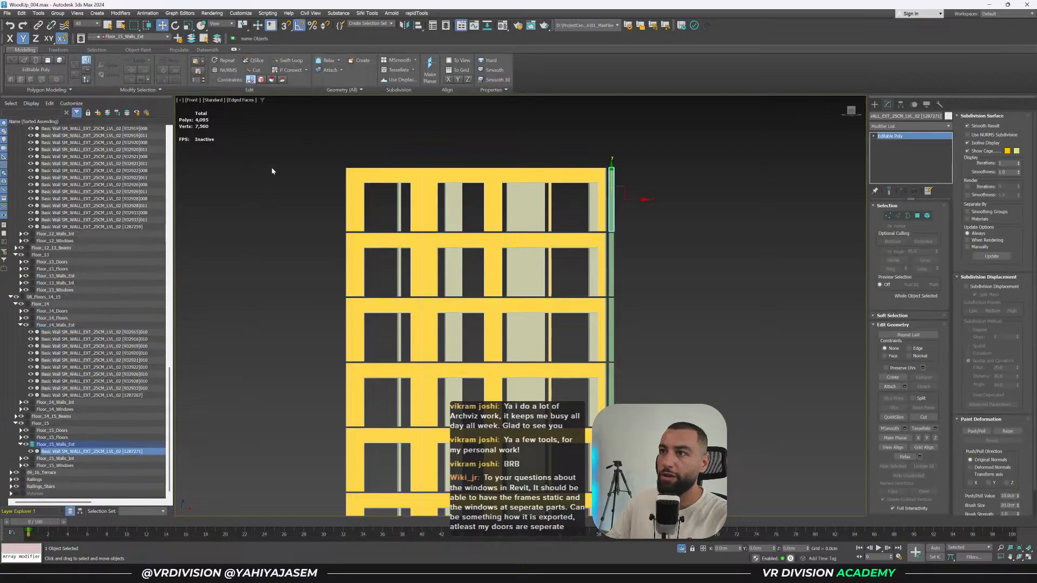
click(651, 214)
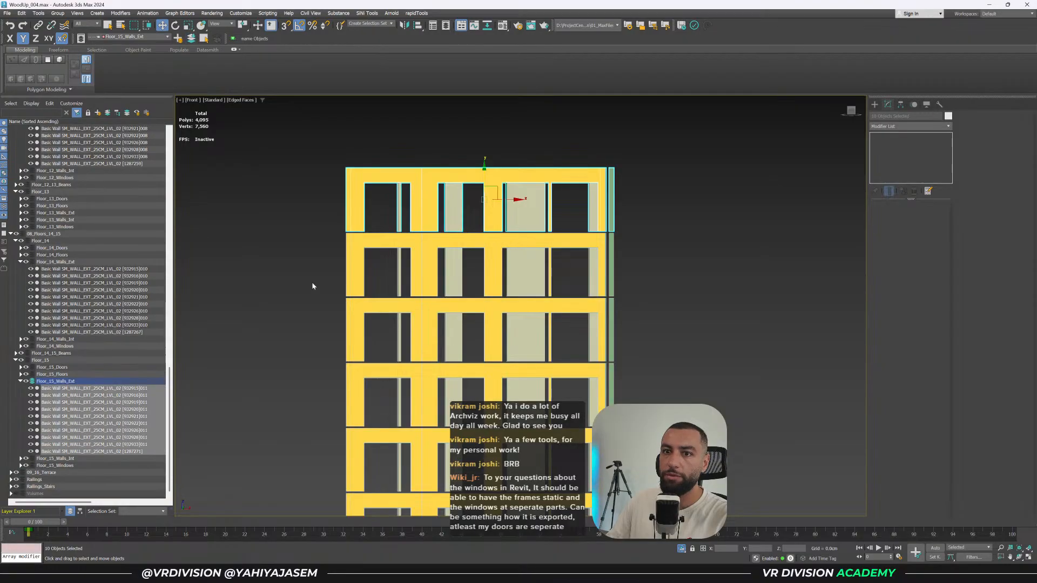
Save the scene and check the front view for floors whose exterior walls are still missing.
key(ctrl+s)
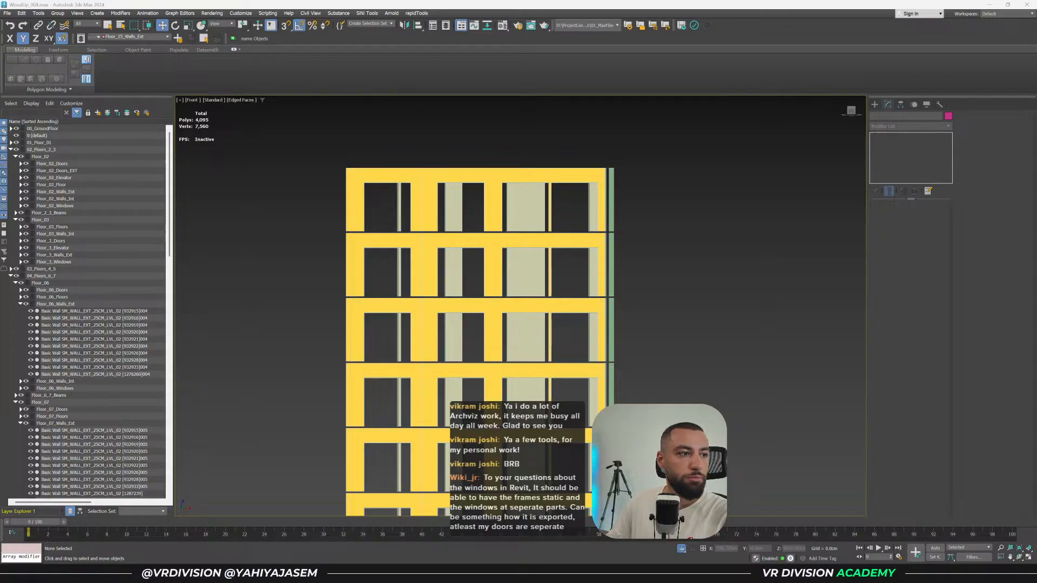
middle_drag(511, 307, 510, 132)
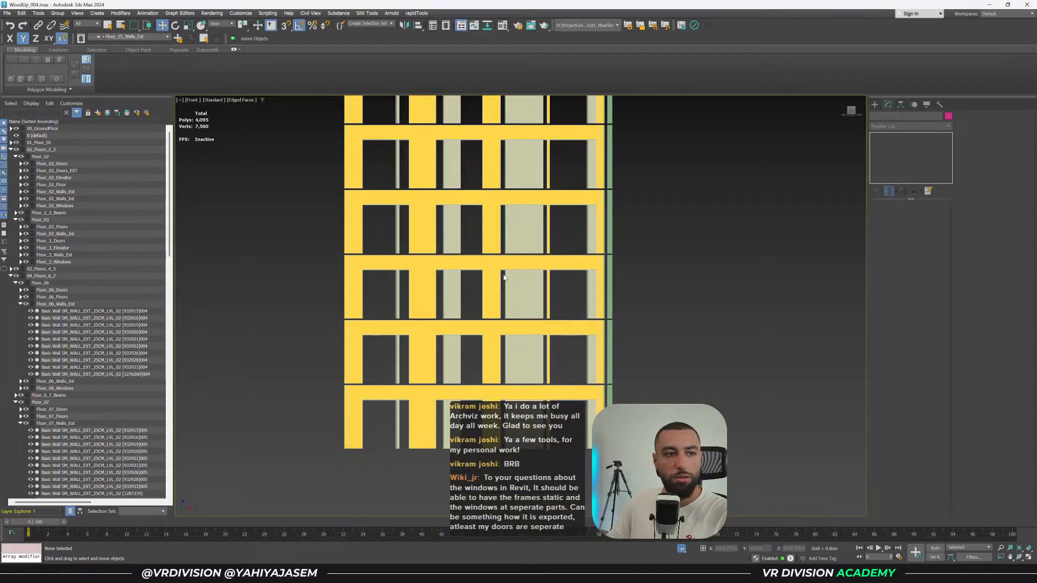
middle_drag(502, 273, 465, 199)
middle_drag(470, 243, 486, 214)
scroll(486, 214, down, 2)
key(ctrl+s)
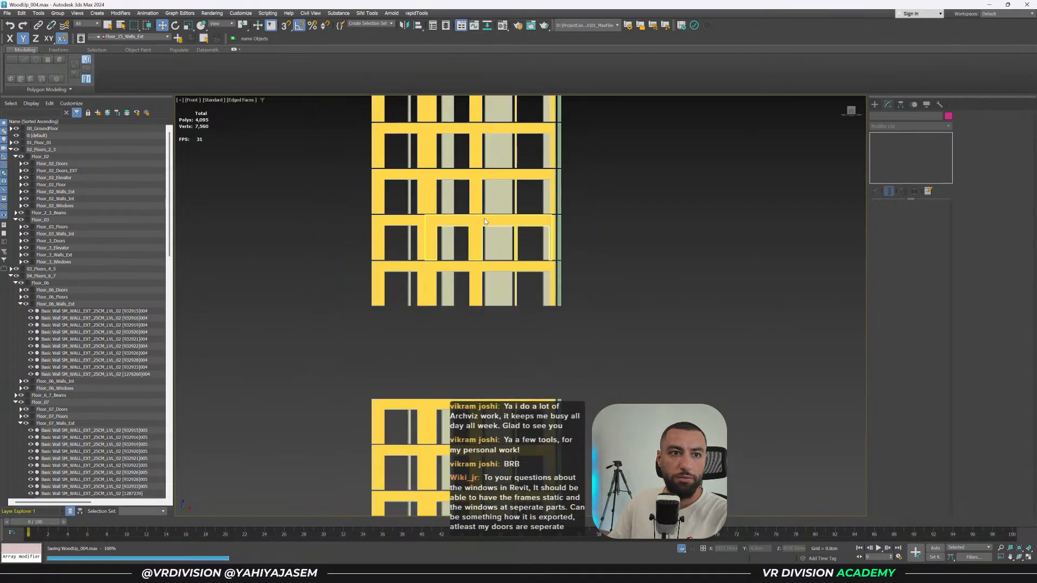
scroll(505, 310, down, 2)
middle_drag(504, 310, 558, 316)
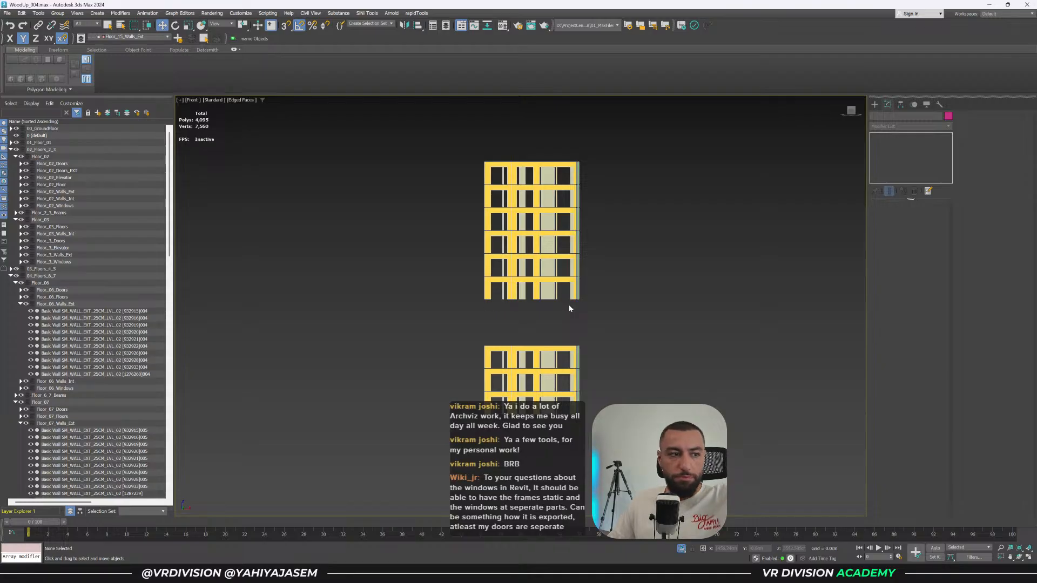
scroll(551, 332, up, 4)
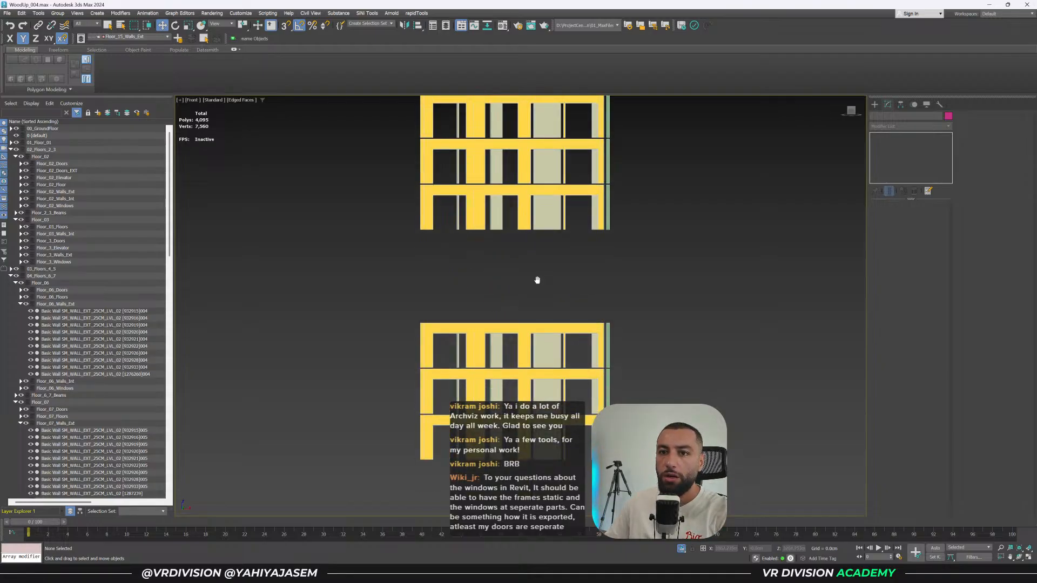
Collapse the expanded floor groups, open 05_Floors_8_9 and collapse Floor_09 inside it.
click(11, 276)
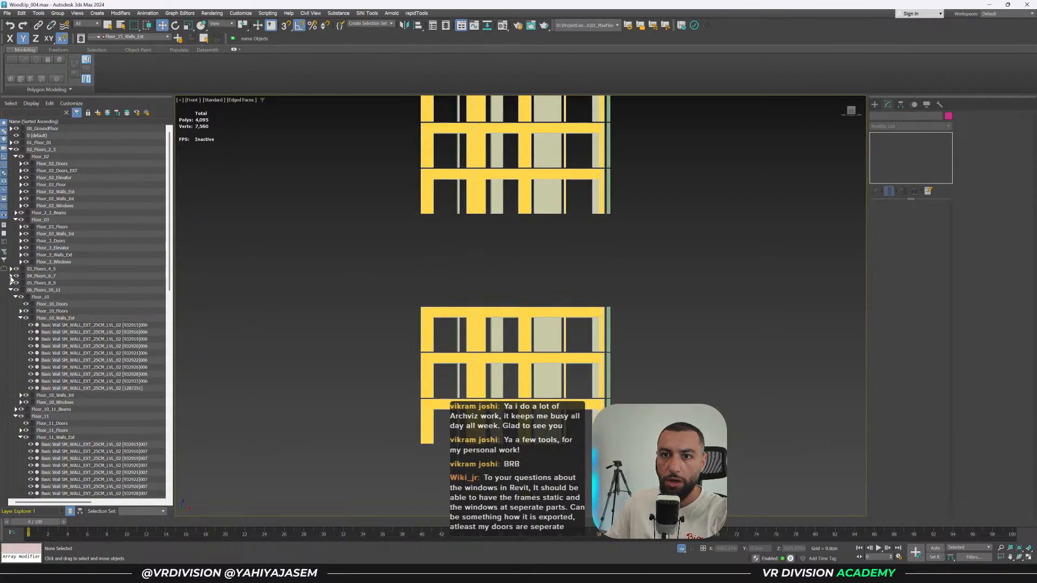
click(10, 290)
click(10, 298)
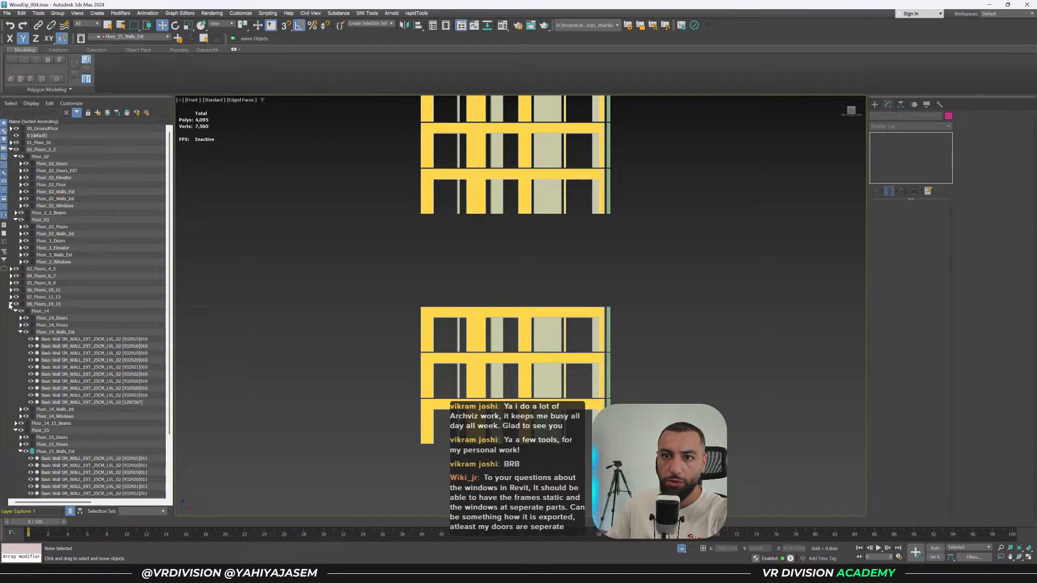
click(11, 304)
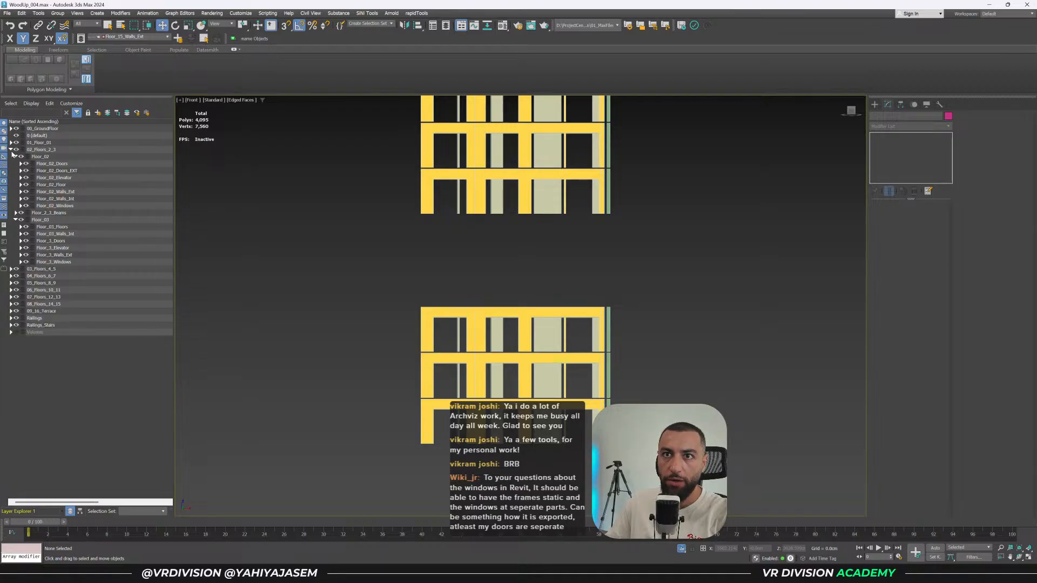
click(11, 150)
click(11, 171)
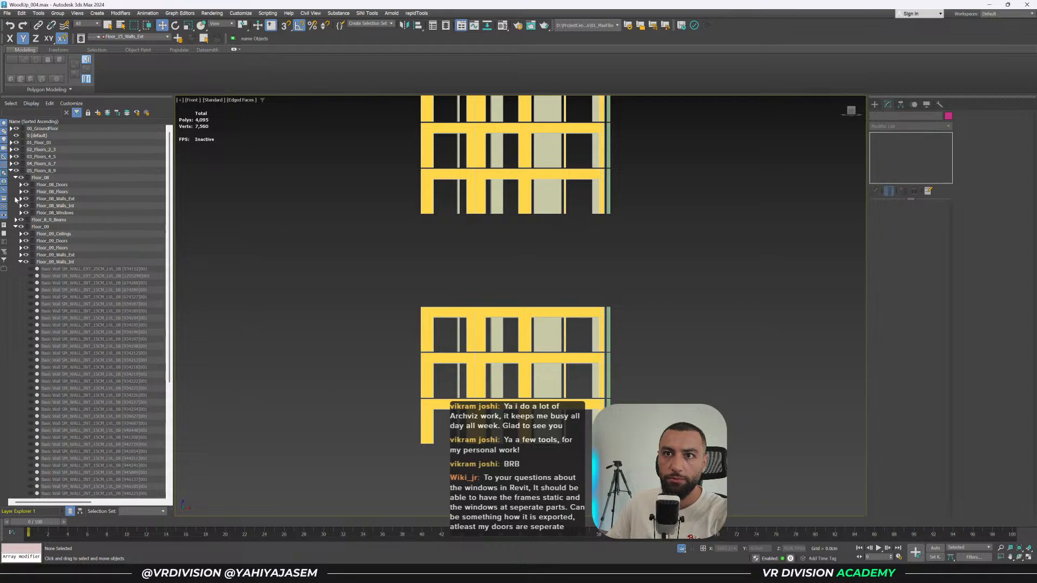
click(16, 227)
Unhide all the exterior walls in Floor_08_Walls_Ext and isolate them in an angled view.
click(21, 198)
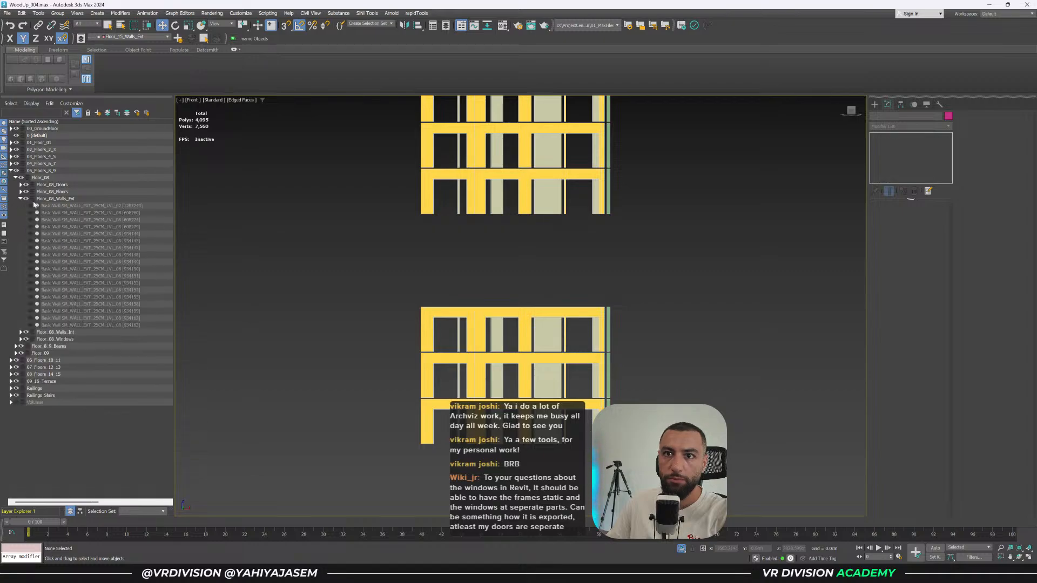
double_click(54, 198)
click(29, 243)
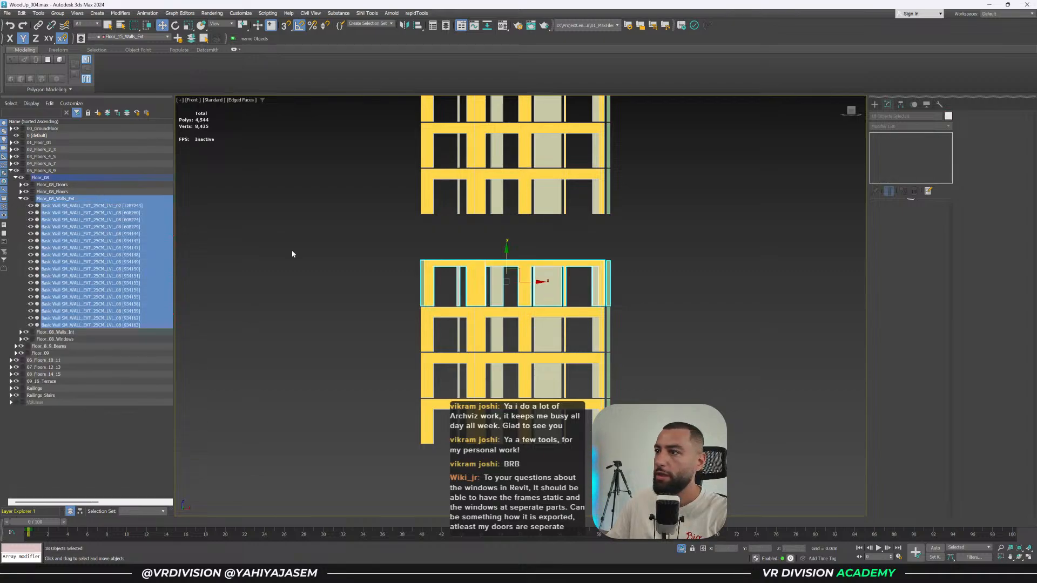
key(z)
key(alt+q)
scroll(561, 248, down, 3)
alt+middle_drag(562, 248, 609, 261)
scroll(601, 261, down, 2)
scroll(647, 355, up, 2)
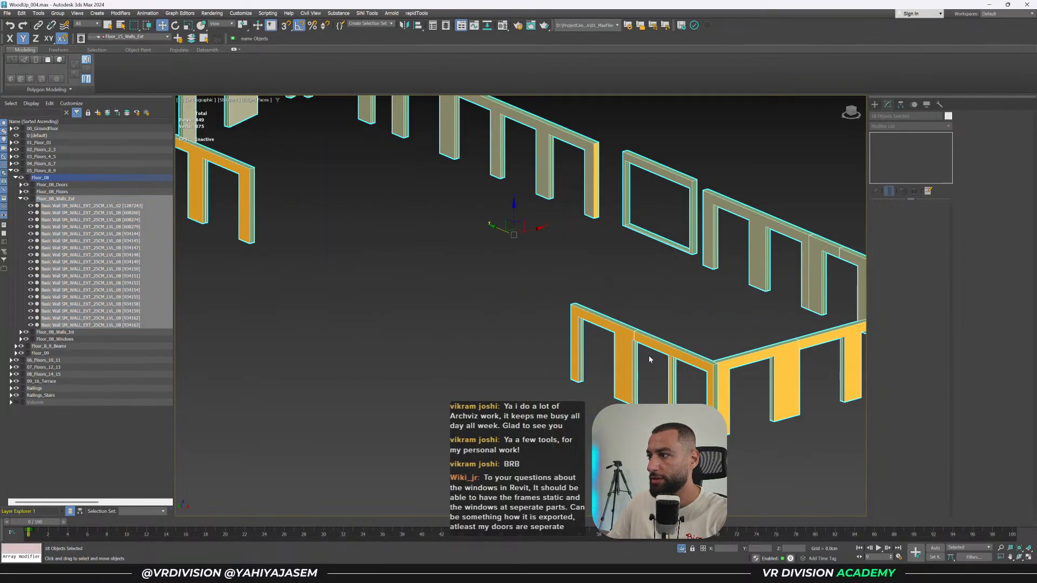
Try pulling the long front wall out of line to see which pieces form it, undoing each move.
click(652, 364)
scroll(656, 365, up, 3)
middle_drag(329, 202, 679, 284)
click(635, 269)
key(p)
scroll(589, 260, up, 8)
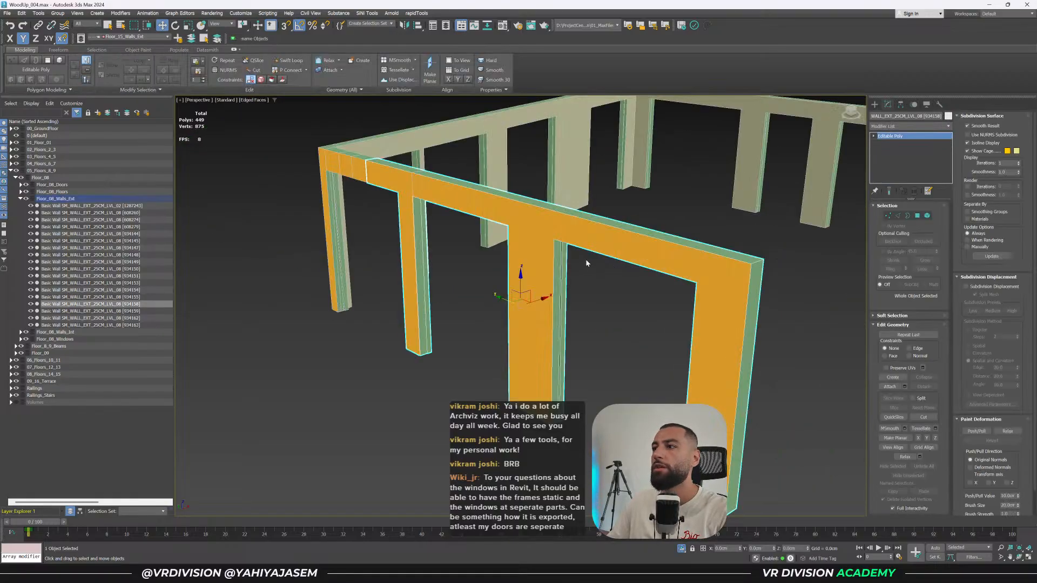
alt+middle_drag(568, 282, 594, 297)
drag(623, 311, 801, 311)
key(ctrl+z)
drag(531, 293, 811, 300)
key(ctrl+z)
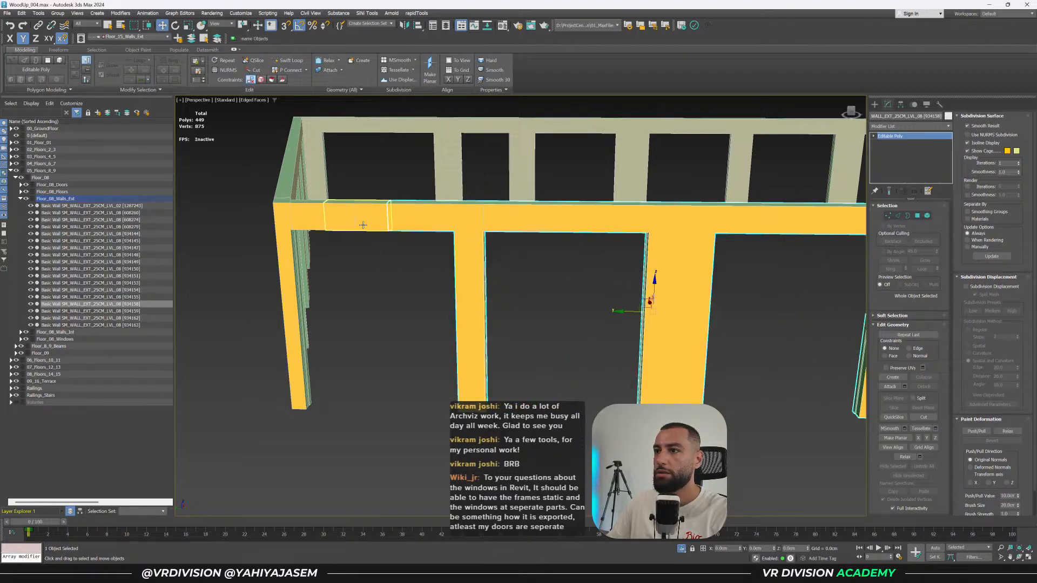
Select the corner post, short lintel pieces and long wall along the front row and isolate them.
alt+middle_drag(386, 240, 447, 277)
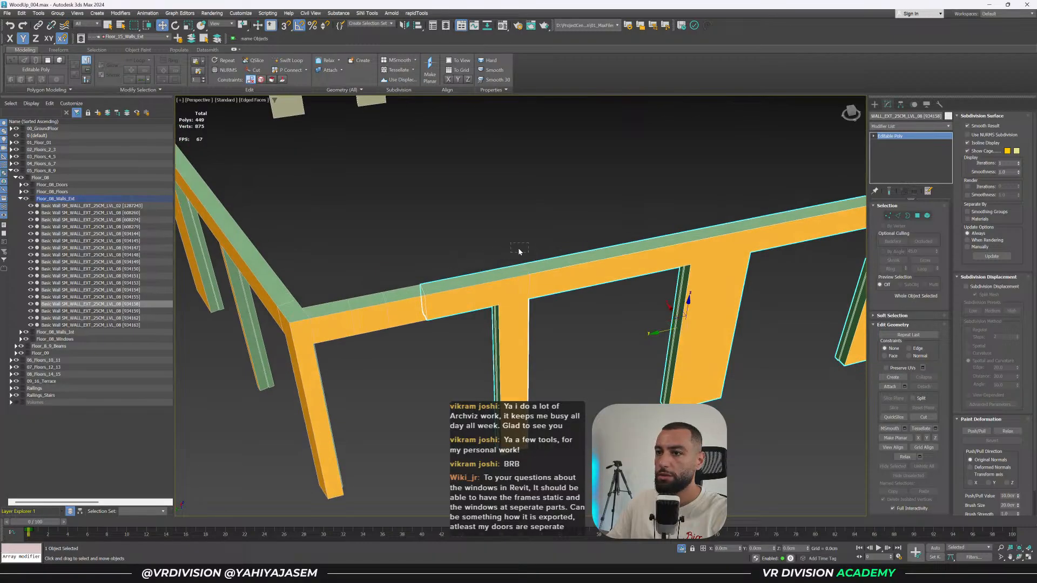
drag(518, 250, 299, 352)
scroll(479, 330, down, 3)
scroll(479, 333, down, 3)
key(alt+q)
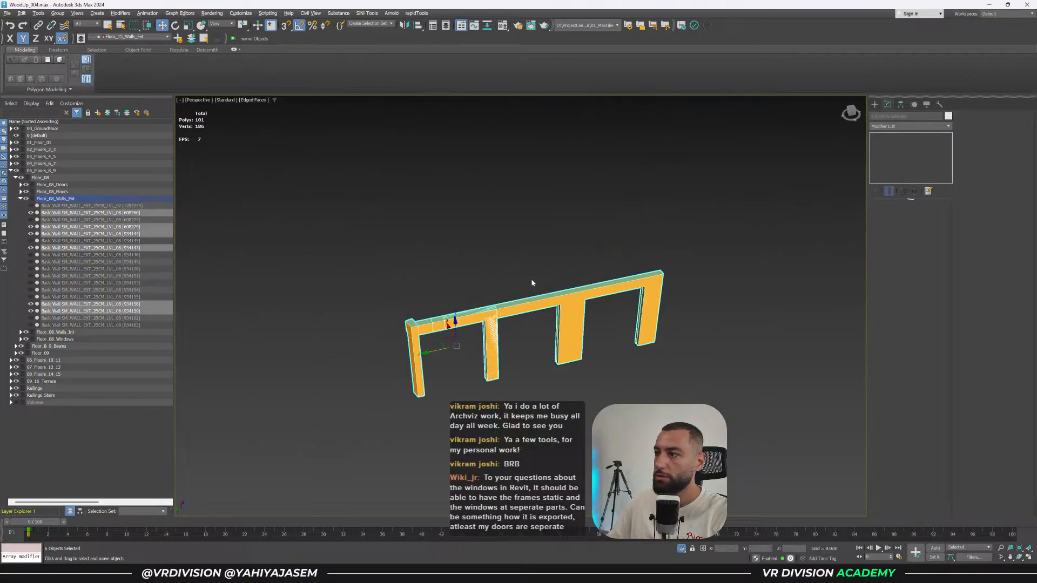
Try moving the long wall along the isolated row to expose overlapping pieces, and undo the moves.
click(532, 280)
click(520, 313)
alt+middle_drag(520, 313, 513, 310)
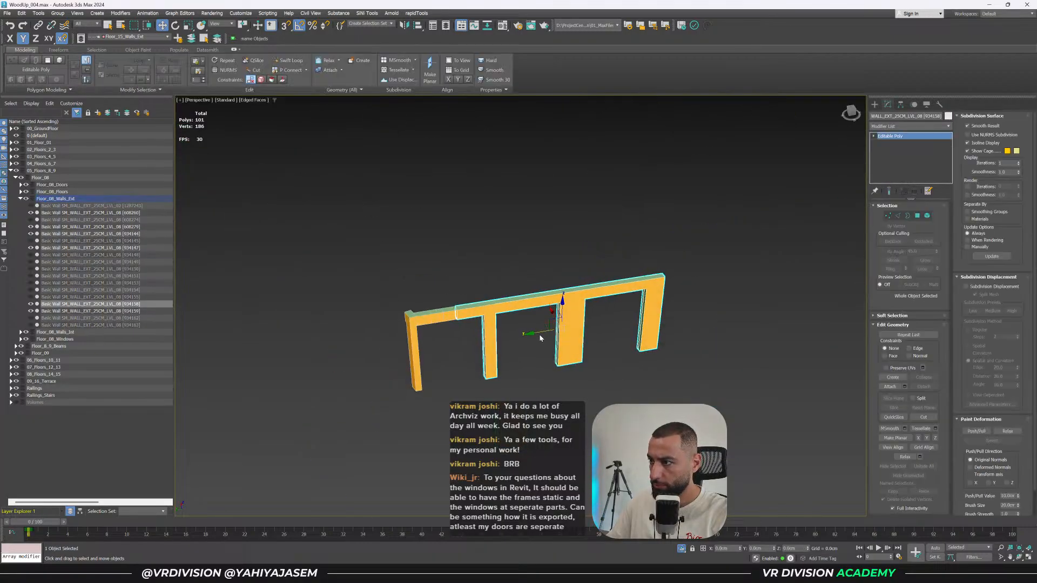
click(539, 337)
key(ctrl+z)
drag(535, 334, 606, 324)
scroll(494, 329, up, 2)
key(ctrl+z)
alt+middle_drag(465, 317, 539, 294)
Try deleting part of the long wall's polygons to reveal what lies behind, and undo the deletion.
key(4)
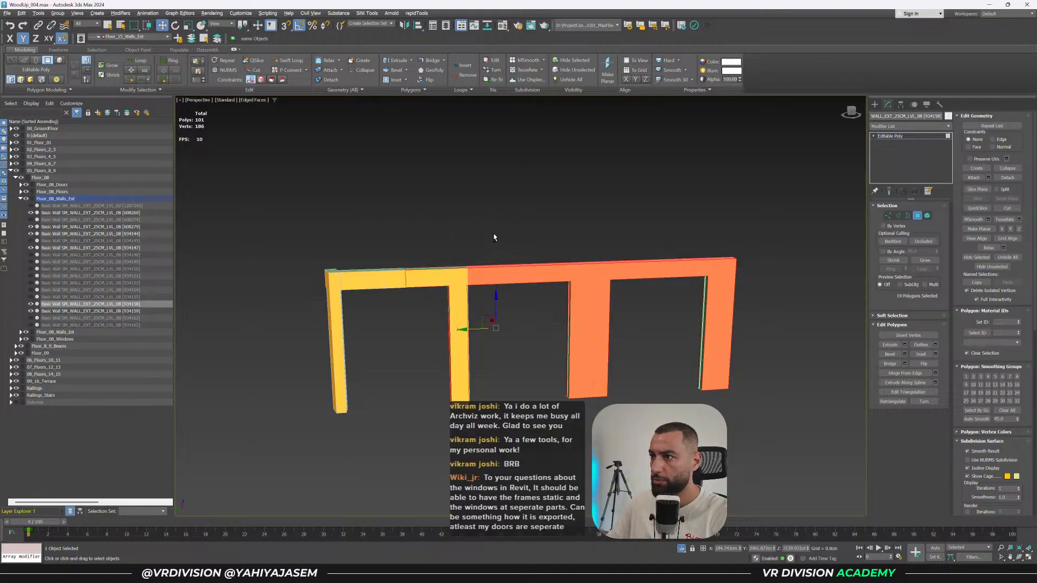
alt+drag(500, 452, 500, 453)
key(Delete)
alt+middle_drag(492, 312, 488, 301)
drag(490, 332, 438, 384)
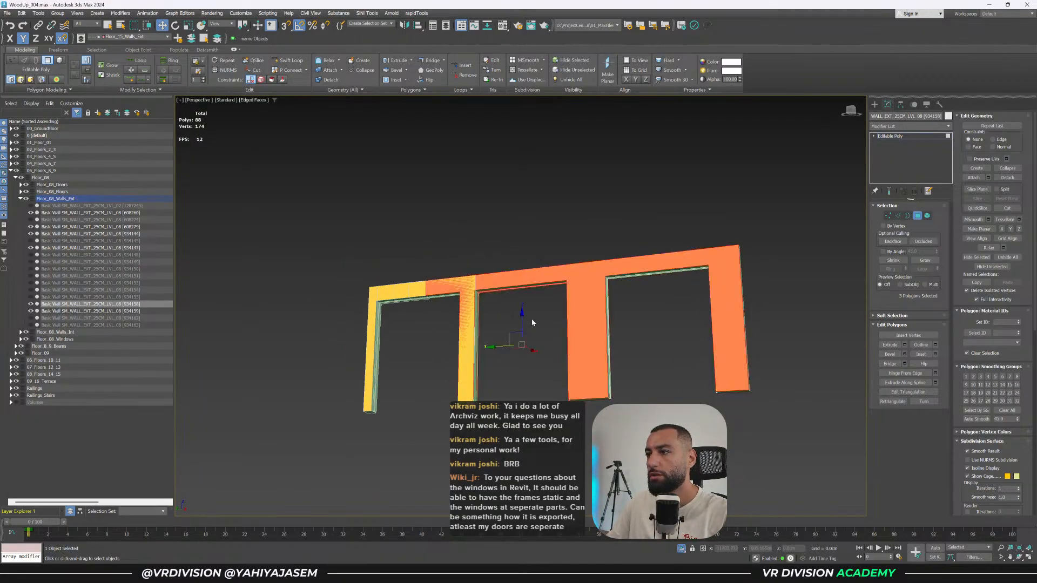
key(ctrl+z)
key(ctrl+z)
alt+middle_drag(532, 320, 541, 324)
key(4)
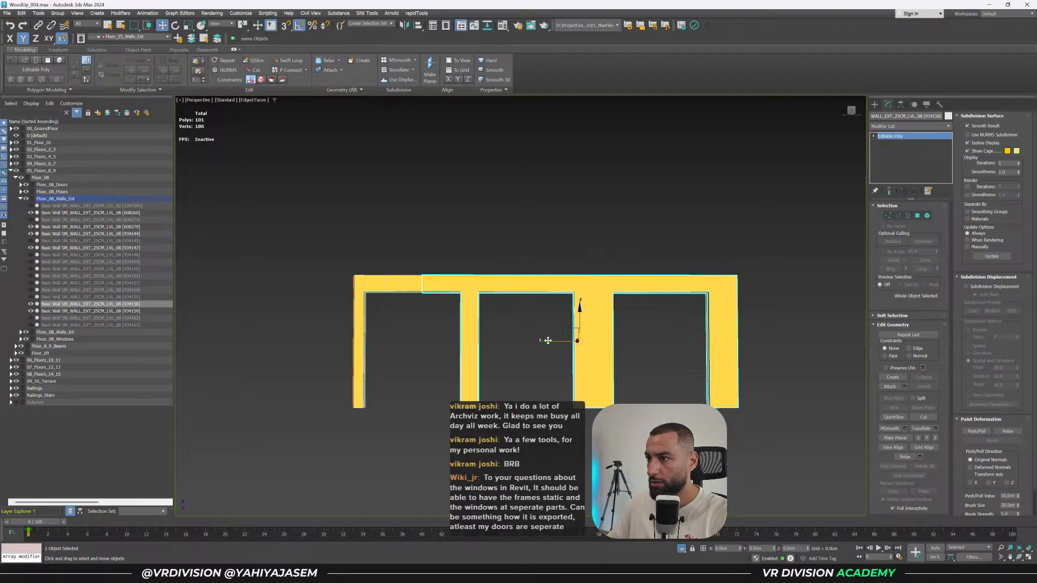
Delete the duplicate long wall that overlaps the other long wall in the isolated row.
alt+middle_drag(547, 340, 577, 338)
key(ctrl+z)
click(575, 336)
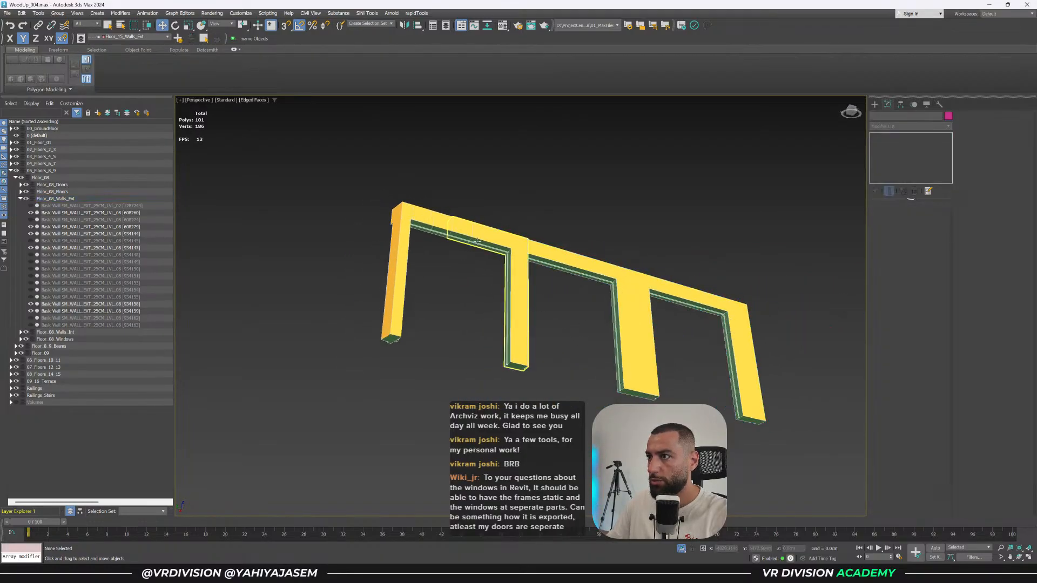
click(478, 243)
key(ctrl+z)
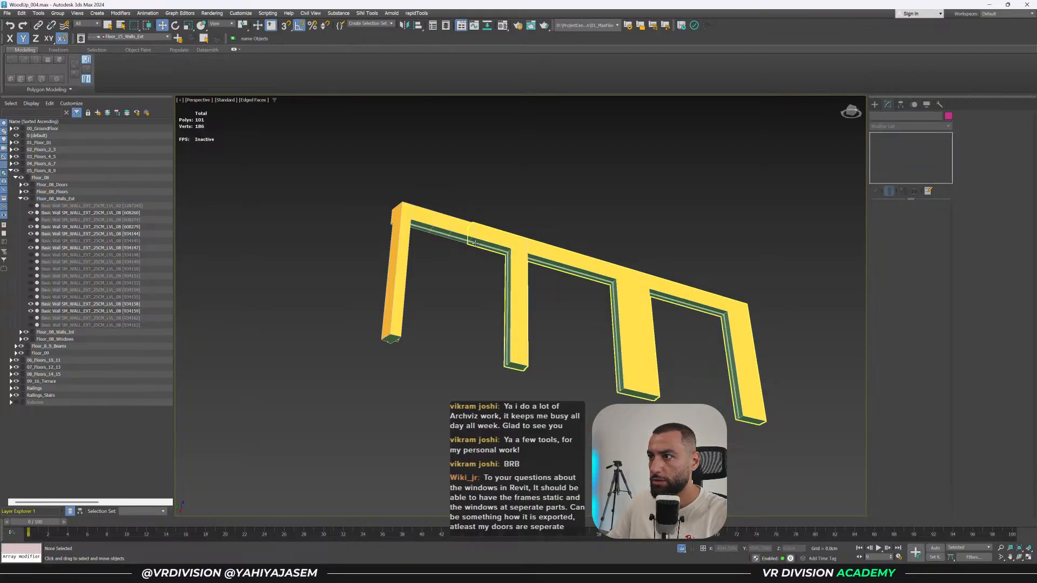
click(475, 243)
alt+middle_drag(474, 243, 512, 251)
scroll(519, 249, up, 3)
scroll(512, 250, up, 3)
key(Delete)
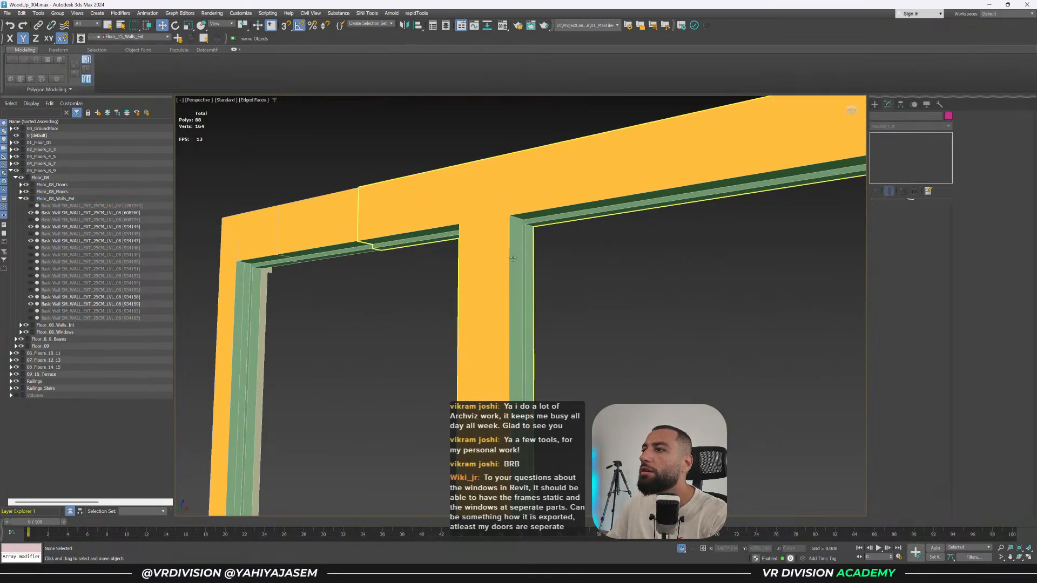
Attach the adjoining short lintel pieces and the corner post to the remaining long wall.
scroll(525, 225, up, 3)
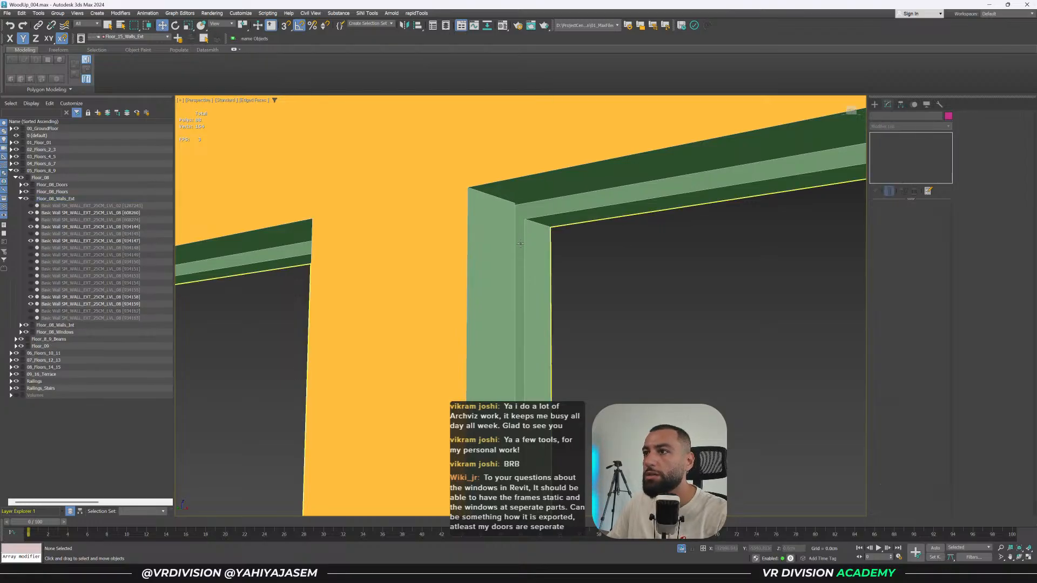
scroll(395, 269, down, 5)
alt+middle_drag(395, 268, 423, 264)
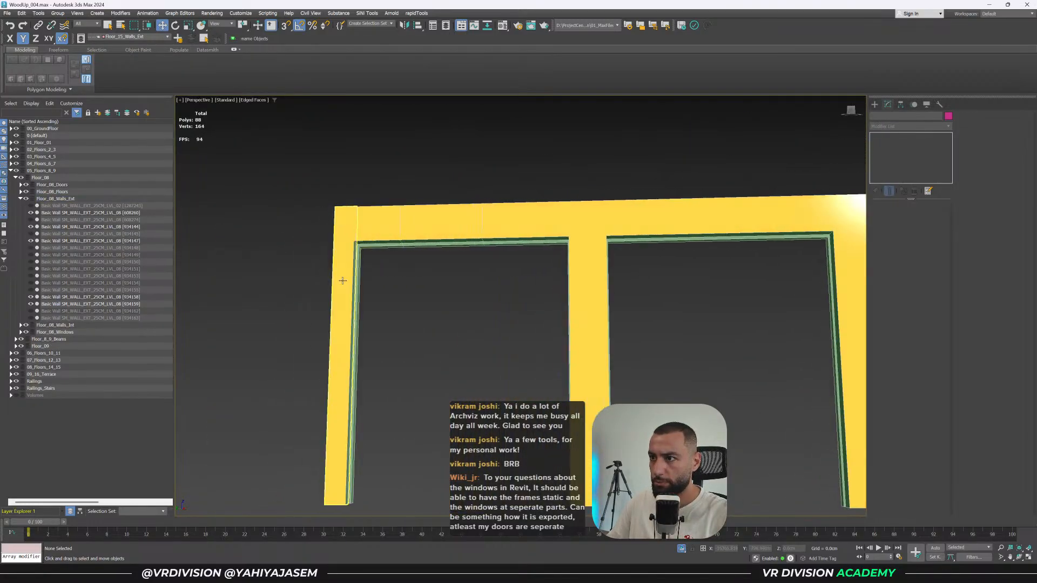
alt+middle_drag(523, 258, 581, 281)
click(597, 234)
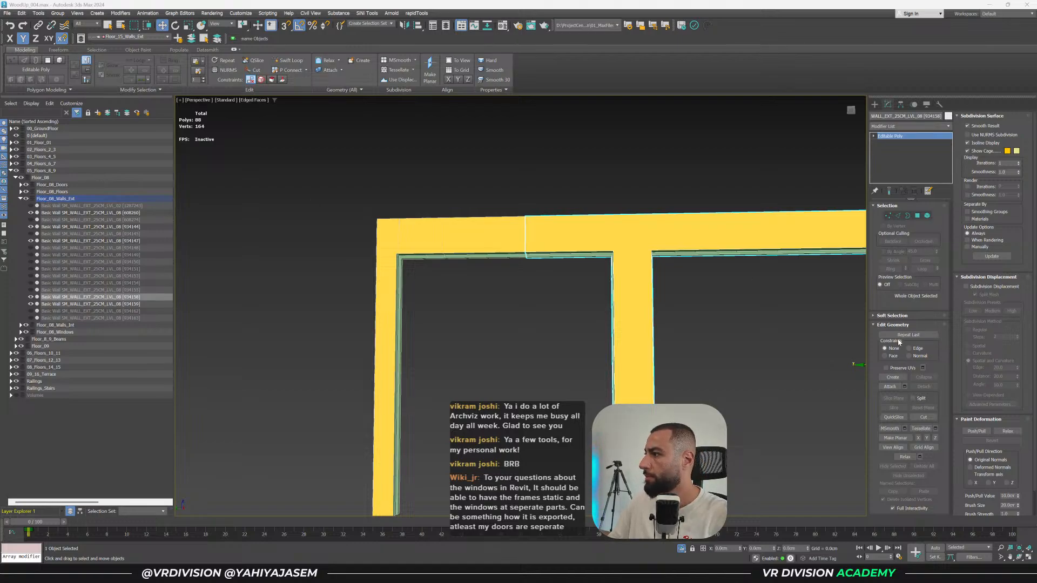
click(893, 385)
click(508, 243)
click(412, 238)
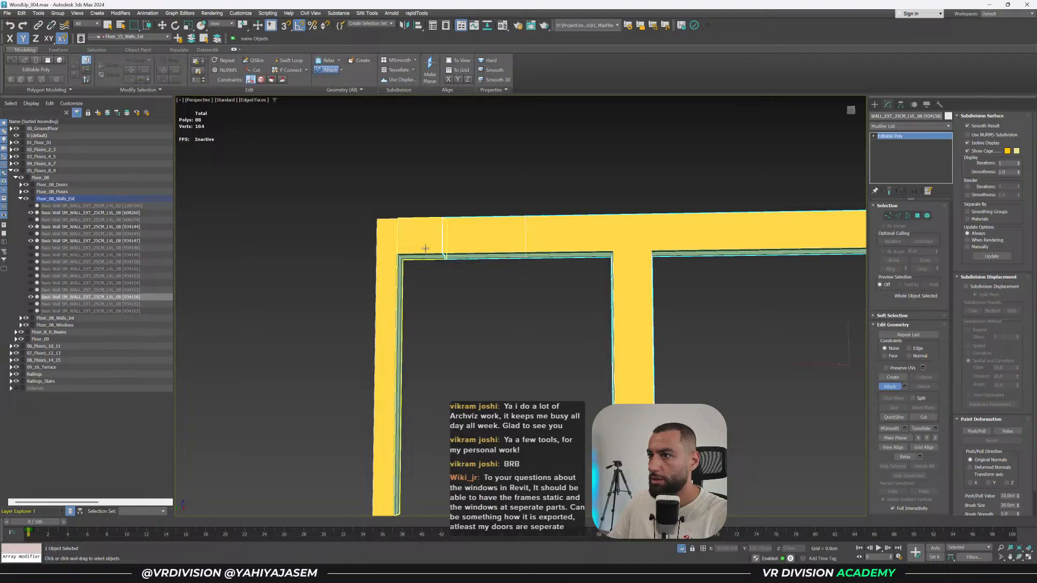
alt+middle_drag(375, 271, 397, 320)
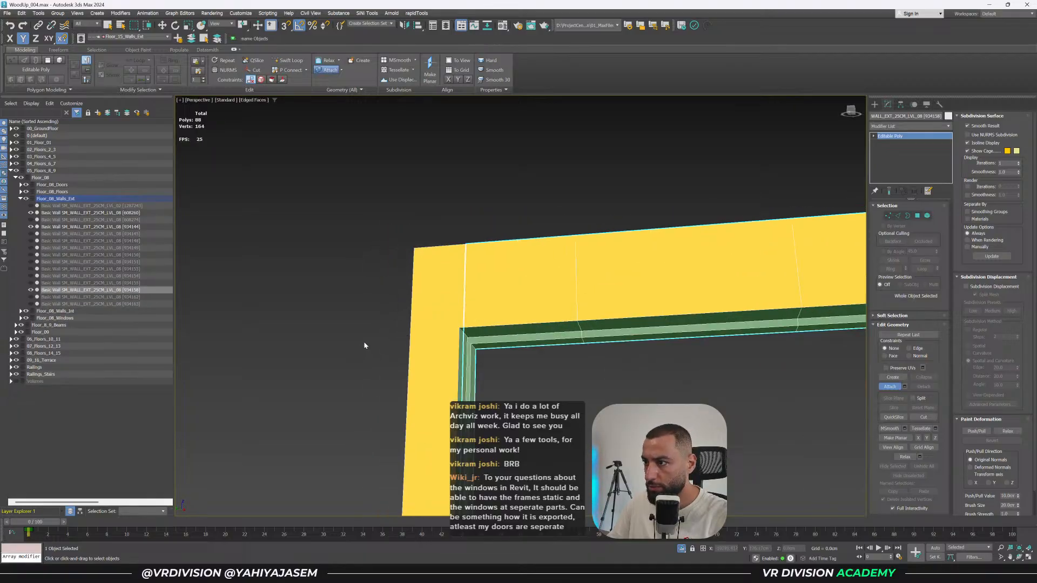
scroll(365, 346, up, 3)
click(467, 346)
alt+middle_drag(468, 346, 501, 267)
scroll(522, 301, up, 5)
key(w)
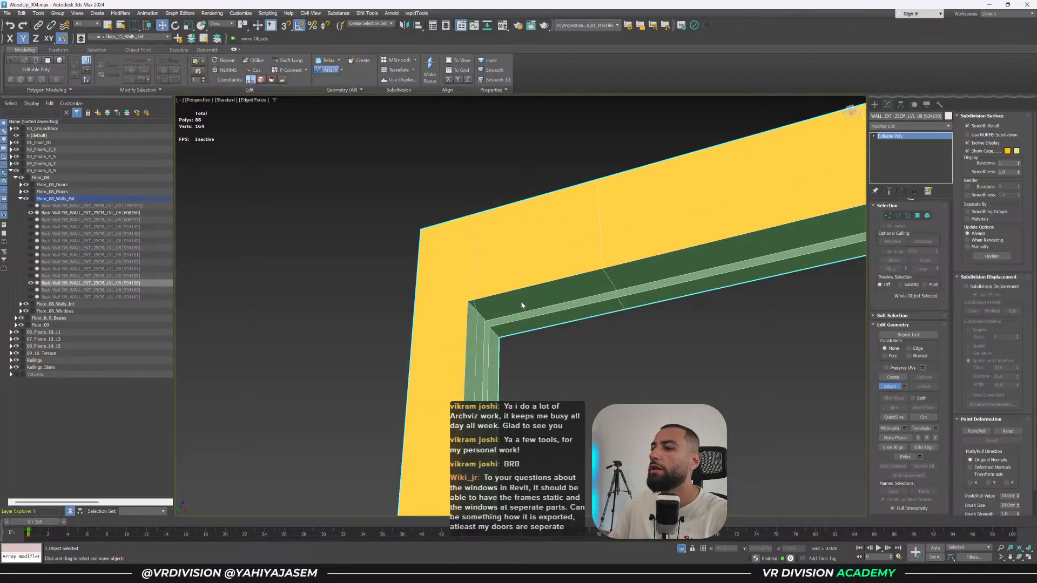
Show the joined wall in wireframe and select its polygons at the seam between the long wall and lintel.
key(1)
alt+middle_drag(553, 315, 421, 308)
scroll(537, 282, down, 4)
scroll(538, 282, down, 3)
scroll(595, 291, up, 4)
scroll(421, 307, down, 3)
alt+middle_drag(643, 284, 630, 293)
scroll(299, 238, up, 3)
middle_drag(298, 238, 681, 273)
key(F3)
key(4)
drag(706, 195, 676, 228)
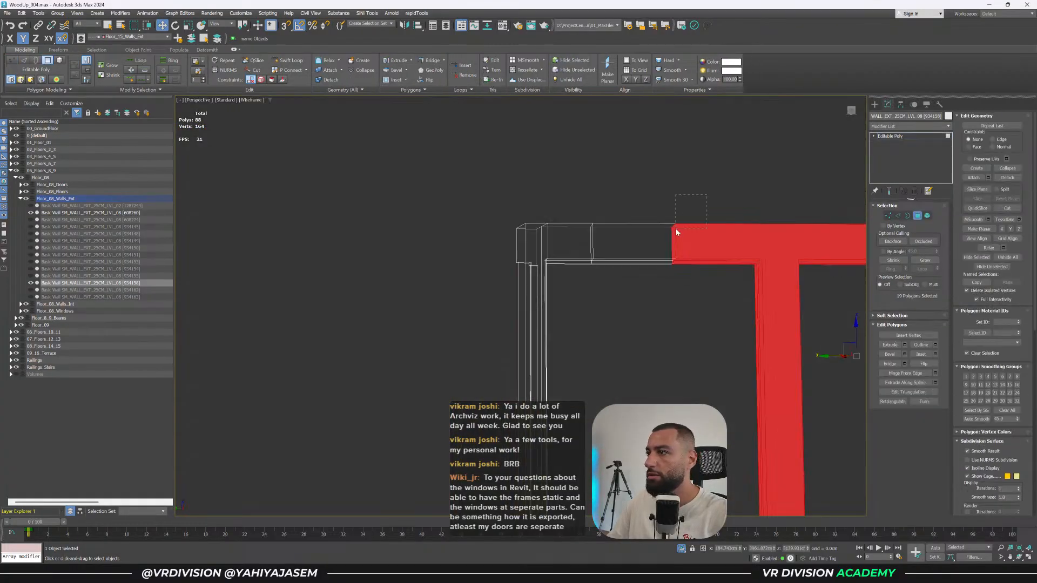
Adjust the polygon selection around the corner, undoing a wrong deselection and adding the corner post's polygons.
drag(570, 305, 568, 306)
alt+middle_drag(569, 256, 556, 258)
scroll(555, 258, down, 3)
alt+drag(477, 176, 546, 420)
scroll(636, 241, up, 3)
key(ctrl+z)
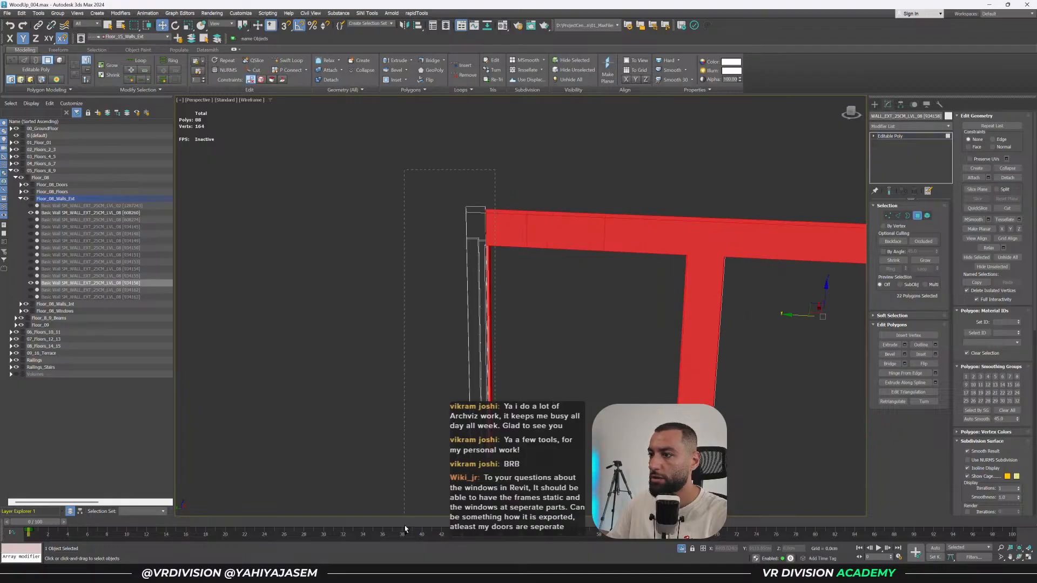
ctrl+drag(405, 529, 405, 530)
alt+middle_drag(718, 243, 653, 249)
Deselect the long wall's polygons beyond the lintel seam and the unwanted lintel and post polygons.
alt+drag(714, 177, 775, 330)
middle_drag(783, 367, 780, 365)
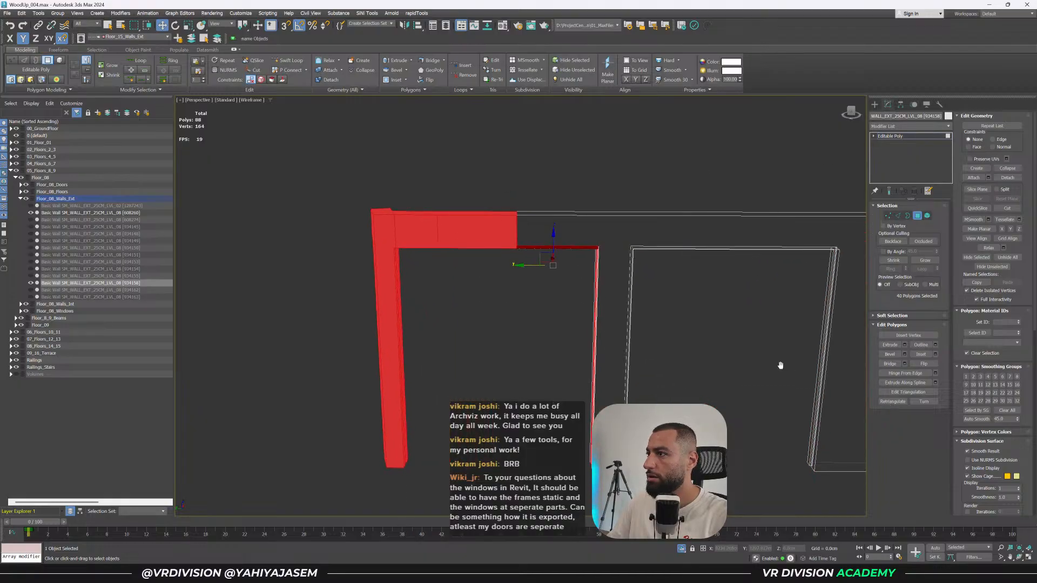
scroll(680, 328, down, 3)
alt+middle_drag(619, 305, 617, 306)
alt+drag(617, 306, 643, 265)
scroll(555, 246, up, 5)
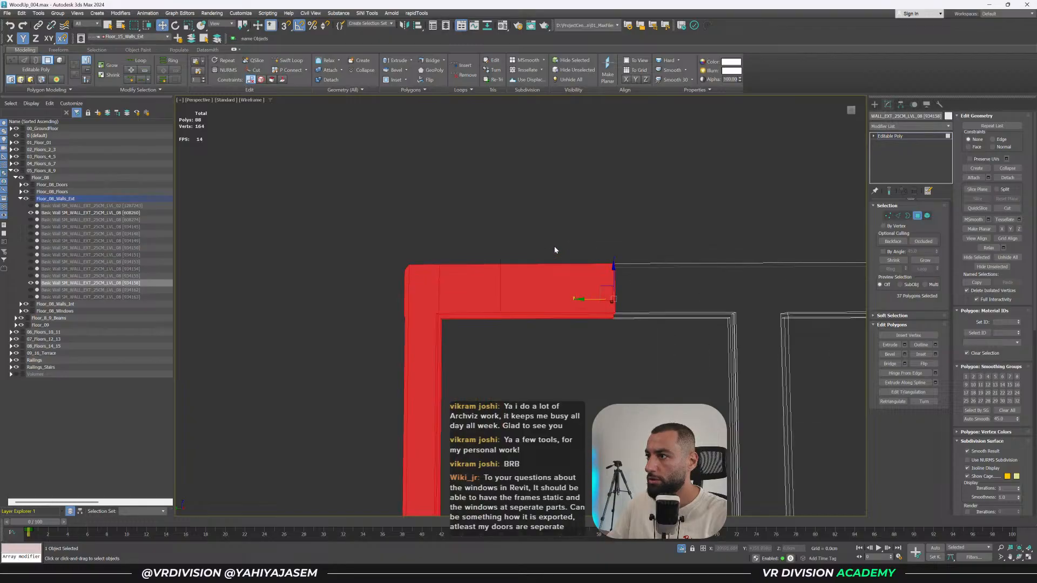
alt+drag(554, 250, 535, 388)
alt+drag(478, 332, 433, 282)
Deselect the upper corner polygons and the corner post's polygons of the joined wall, working from above in wireframe.
alt+middle_drag(440, 310, 441, 354)
key(t)
key(z)
key(F3)
scroll(543, 135, up, 2)
middle_drag(545, 143, 548, 217)
key(F3)
scroll(548, 217, up, 2)
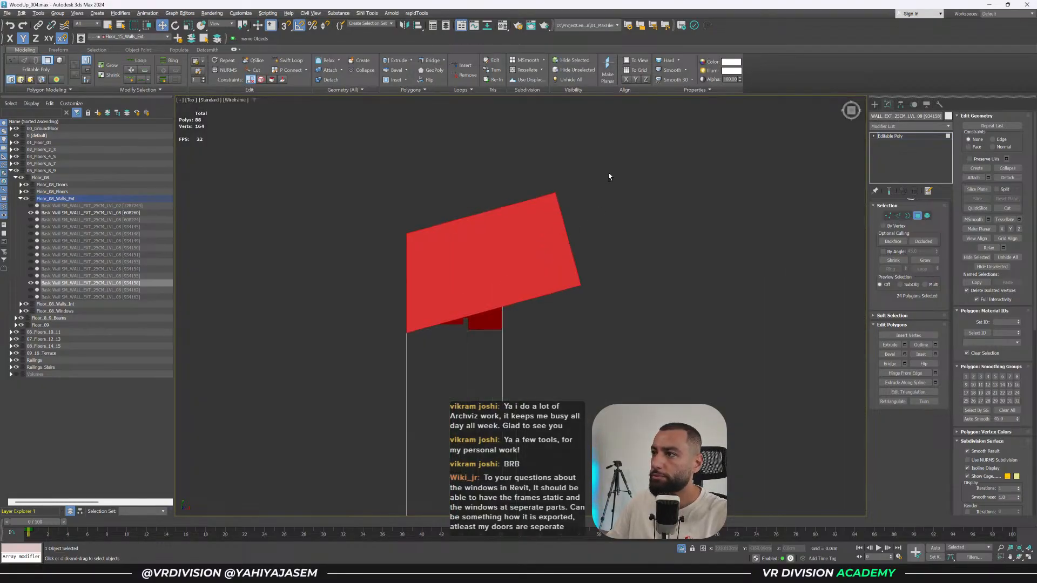
alt+click(541, 197)
scroll(539, 217, up, 2)
alt+click(479, 232)
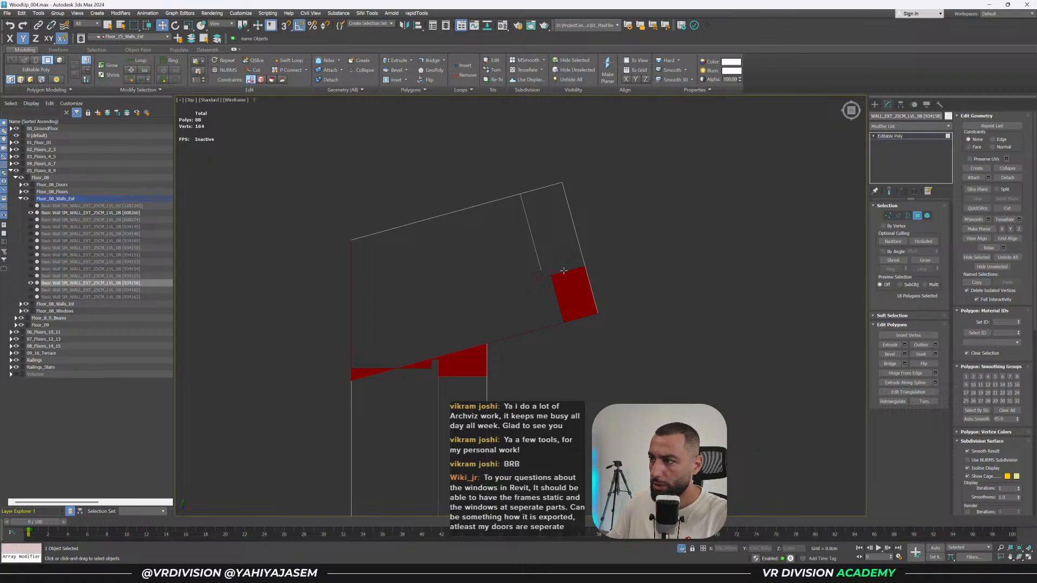
alt+click(564, 289)
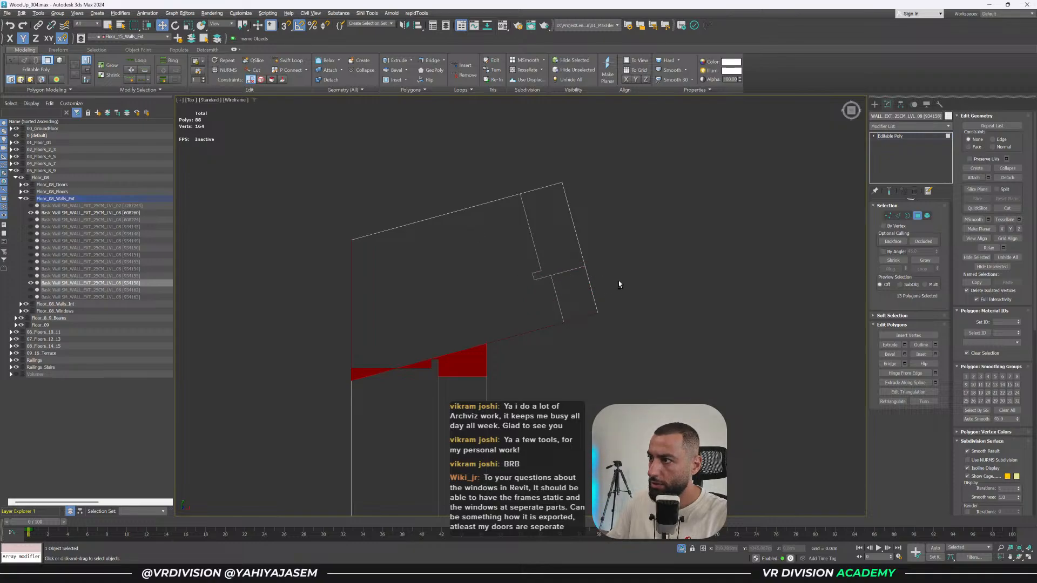
Deselect the remaining polygons beside the slanted corner joint so only the internal lintel seam polygons remain selected.
middle_drag(619, 284, 628, 248)
scroll(438, 276, up, 2)
alt+drag(403, 361, 383, 361)
alt+drag(497, 349, 529, 376)
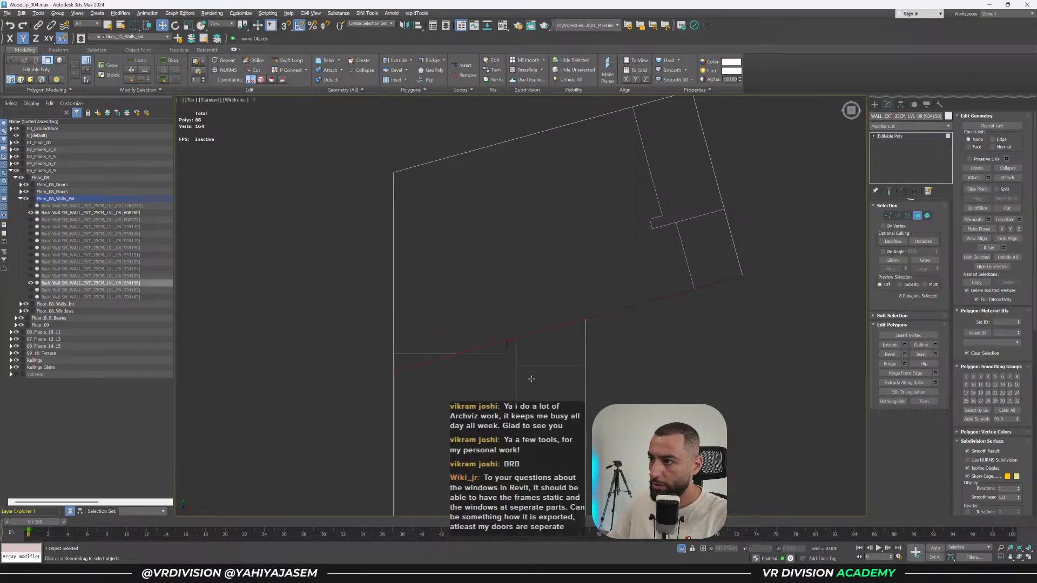
scroll(517, 355, up, 5)
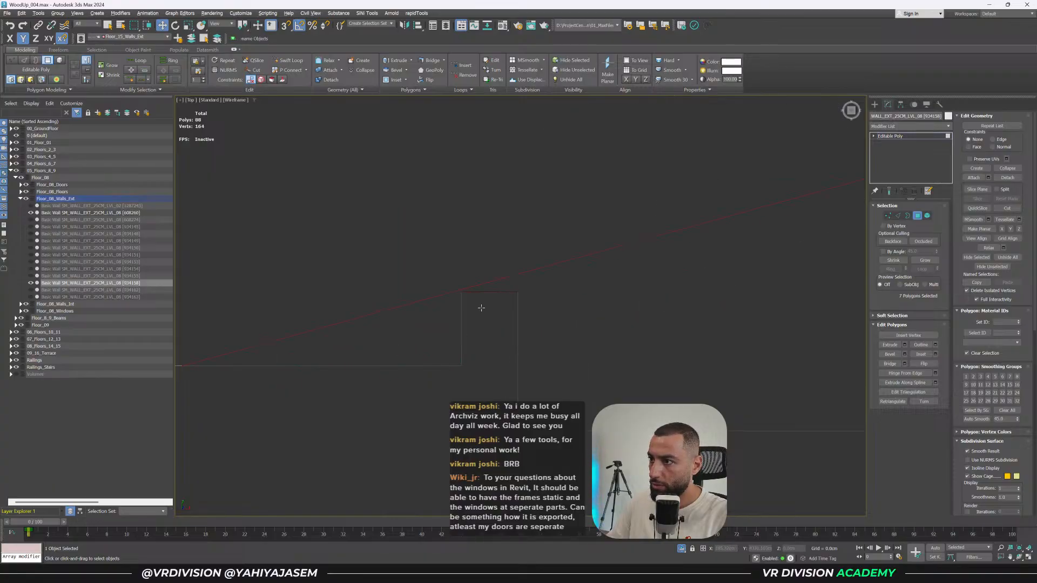
scroll(502, 297, down, 5)
mouse_move(622, 286)
alt+middle_down()
mouse_move(633, 292)
mouse_move(602, 285)
alt+middle_up()
key(F3)
mouse_move(694, 322)
alt+middle_down()
mouse_move(679, 317)
mouse_move(658, 254)
alt+middle_up()
alt+click(706, 328)
Delete the selected internal seam polygons between the joined lintel pieces.
scroll(657, 255, down, 4)
alt+middle_drag(616, 304, 765, 286)
scroll(545, 274, down, 3)
alt+middle_drag(545, 274, 599, 272)
scroll(587, 273, down, 4)
scroll(599, 272, down, 2)
scroll(596, 264, up, 8)
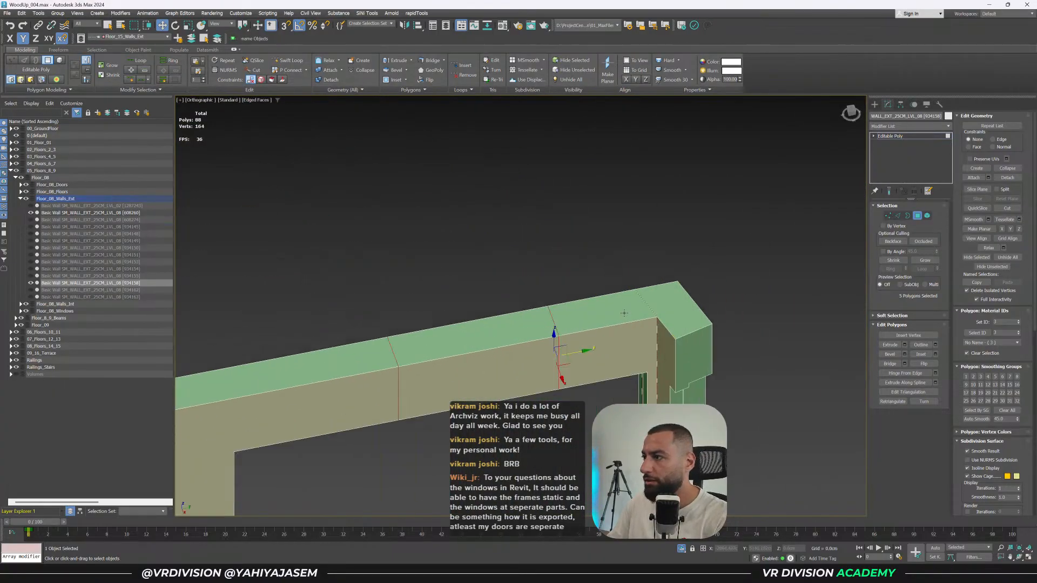
middle_drag(624, 313, 592, 240)
key(Delete)
scroll(598, 207, down, 2)
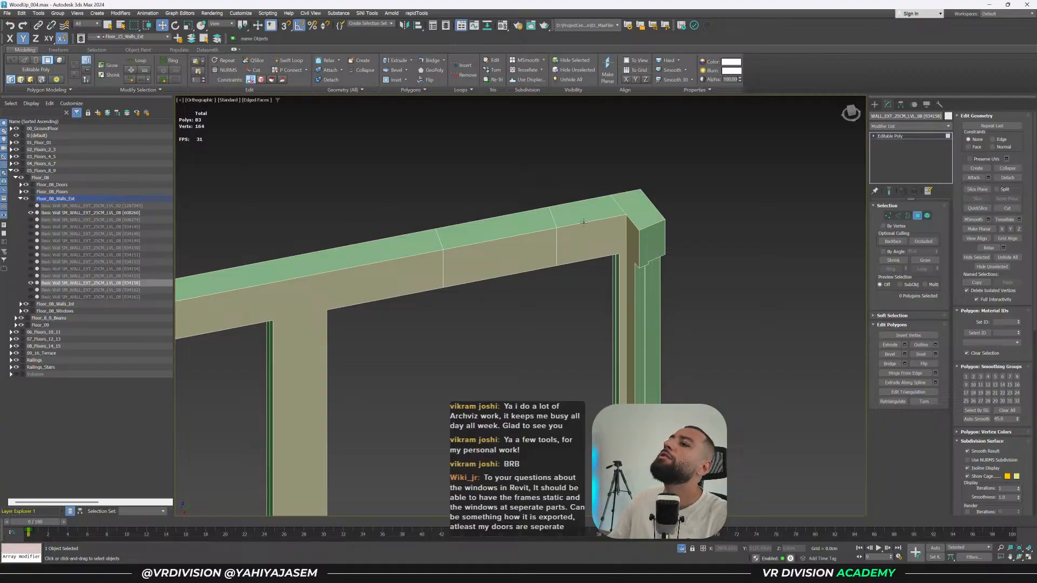
Weld all vertices of the joined wall.
key(1)
key(ctrl+a)
scroll(585, 224, up, 2)
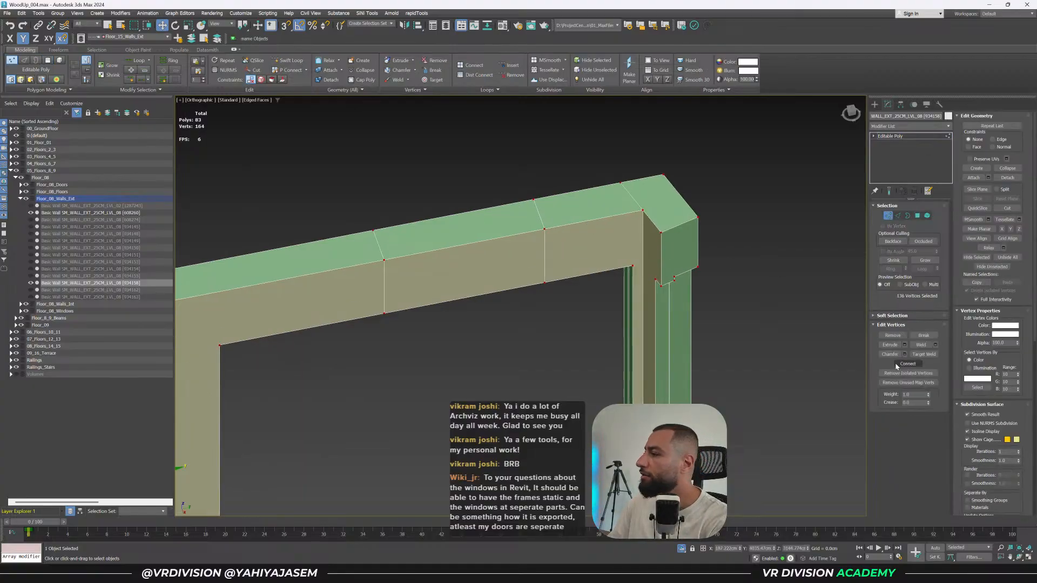
click(934, 345)
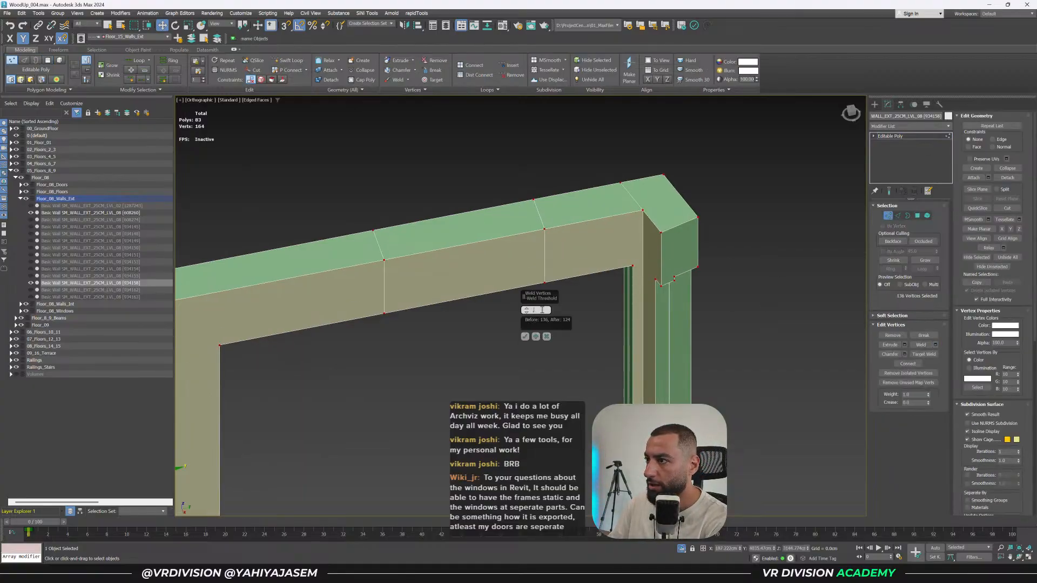
click(527, 336)
scroll(440, 311, up, 2)
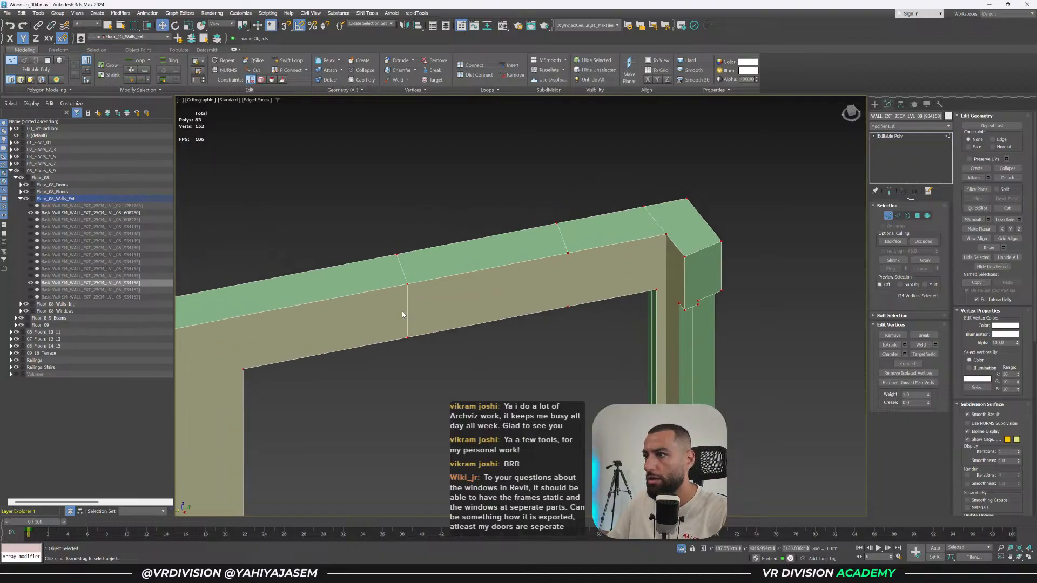
Remove the leftover seam edge loops across the lintel along with their vertices.
key(2)
double_click(560, 235)
key(ctrl+BackSpace)
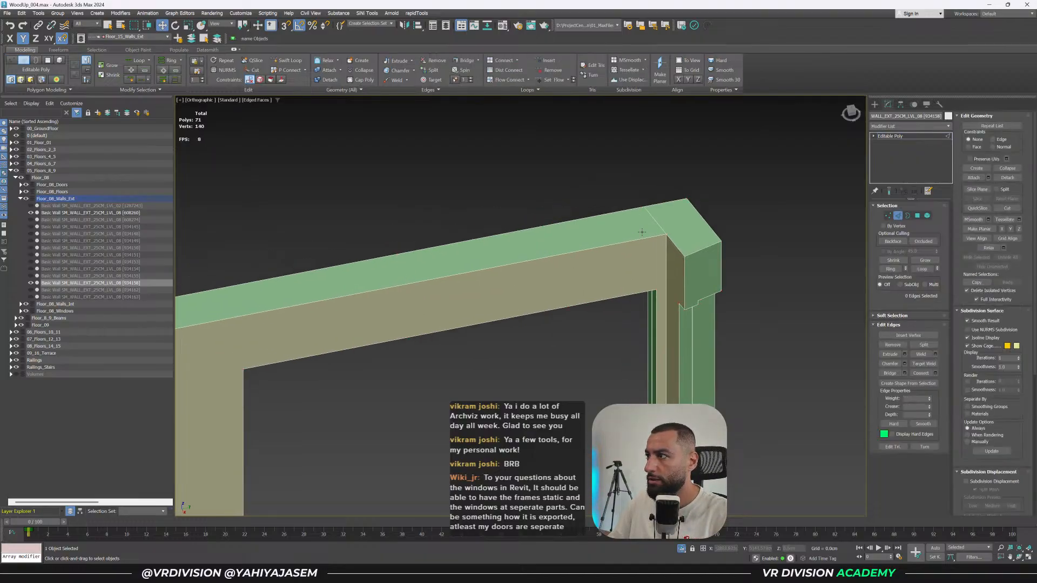
Delete the hidden internal polygon between the lintel and the corner post, picking it in wireframe.
scroll(653, 233, up, 2)
key(3)
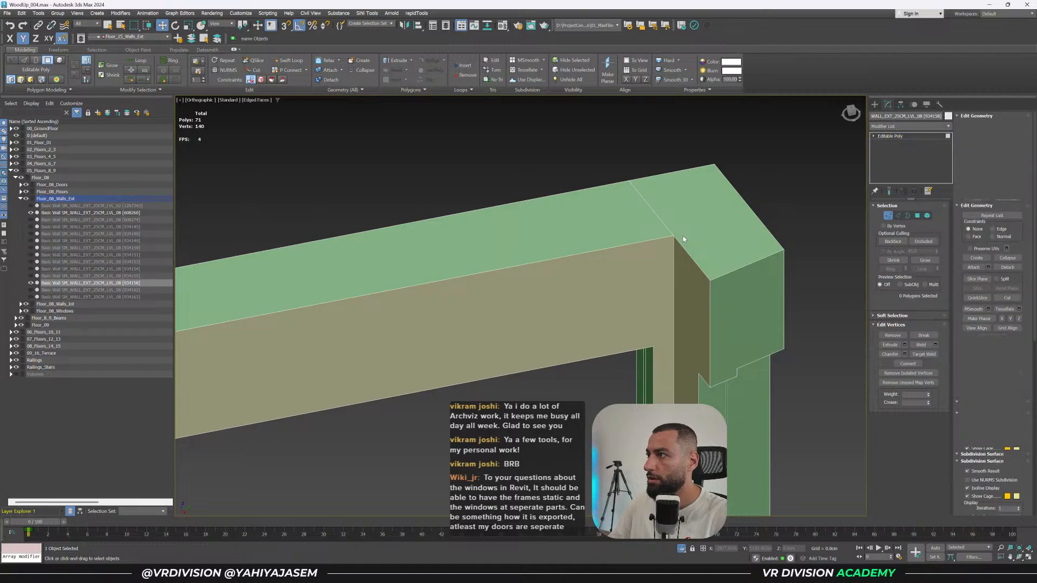
click(683, 236)
scroll(682, 235, down, 2)
key(1)
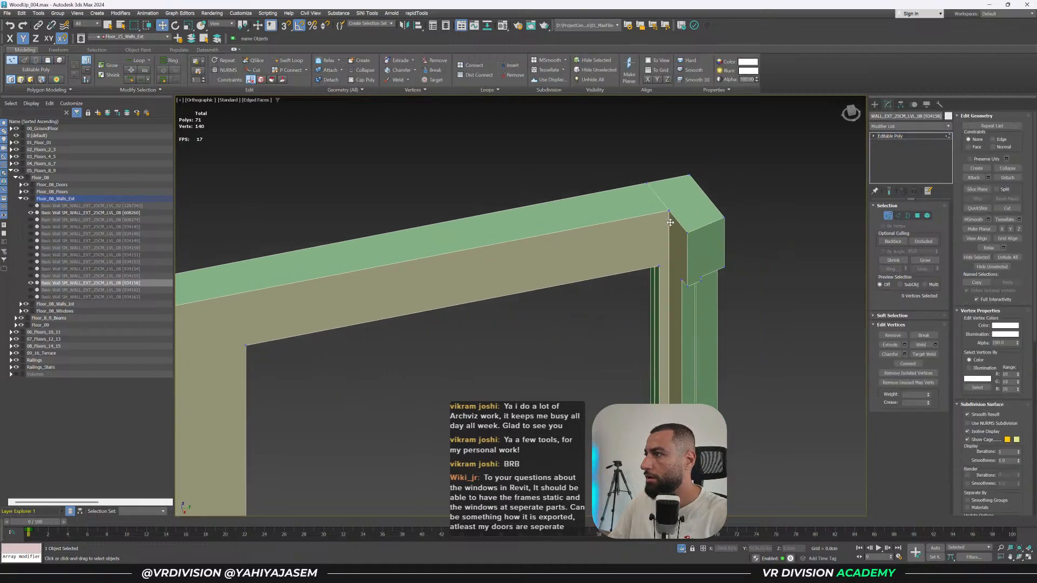
key(F3)
scroll(669, 227, up, 2)
key(4)
click(667, 223)
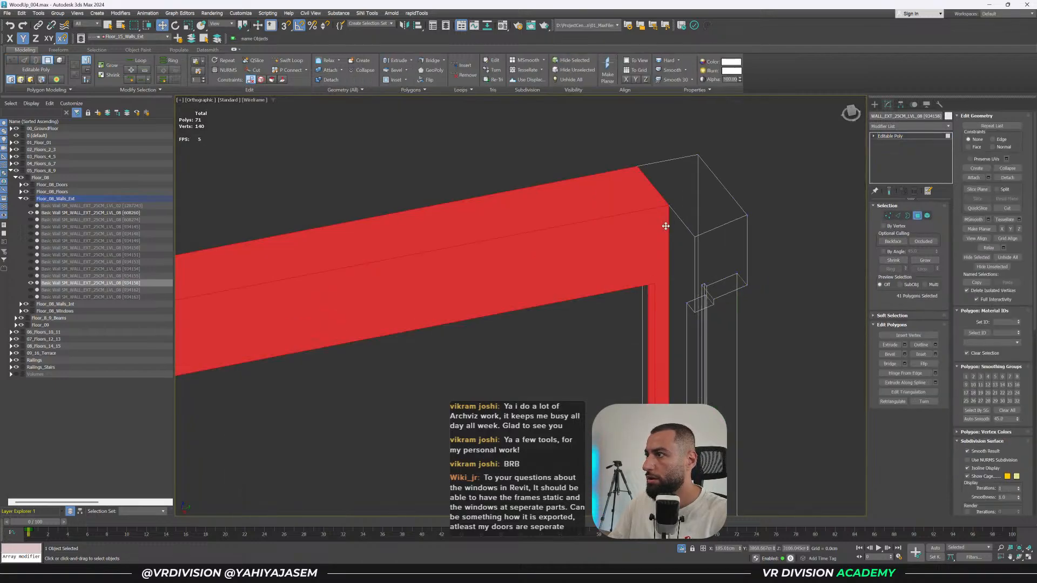
click(665, 226)
scroll(666, 228, down, 1)
key(F3)
alt+middle_drag(683, 240, 698, 252)
scroll(697, 251, down, 1)
mouse_move(697, 251)
middle_down()
mouse_move(698, 262)
mouse_move(678, 203)
middle_up()
key(Delete)
scroll(638, 192, up, 2)
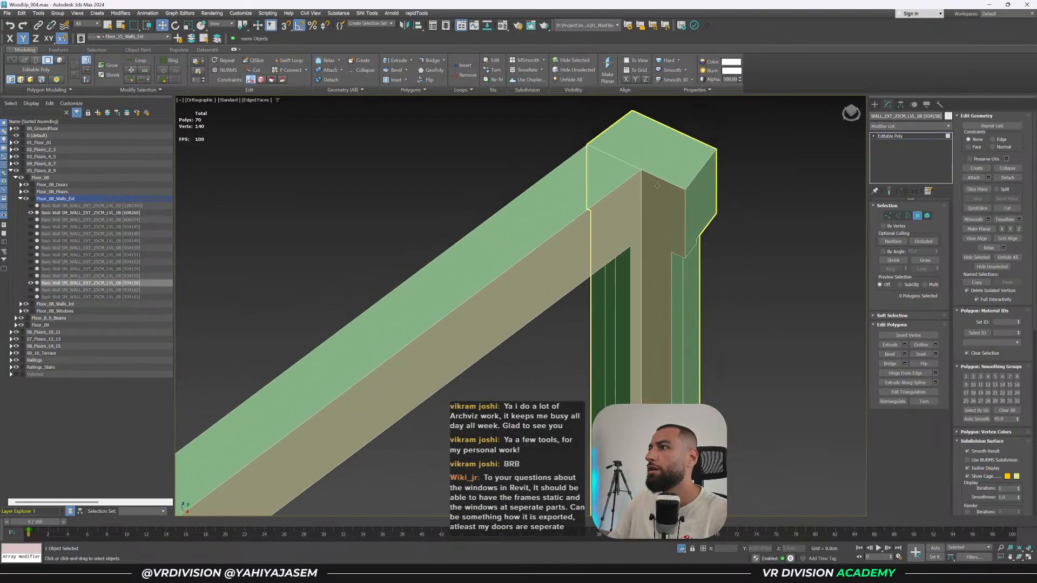
Select the edge loop along the corner jamb, drop one unwanted edge and switch to vertex selection.
key(1)
key(ctrl+a)
alt+middle_drag(826, 260, 773, 200)
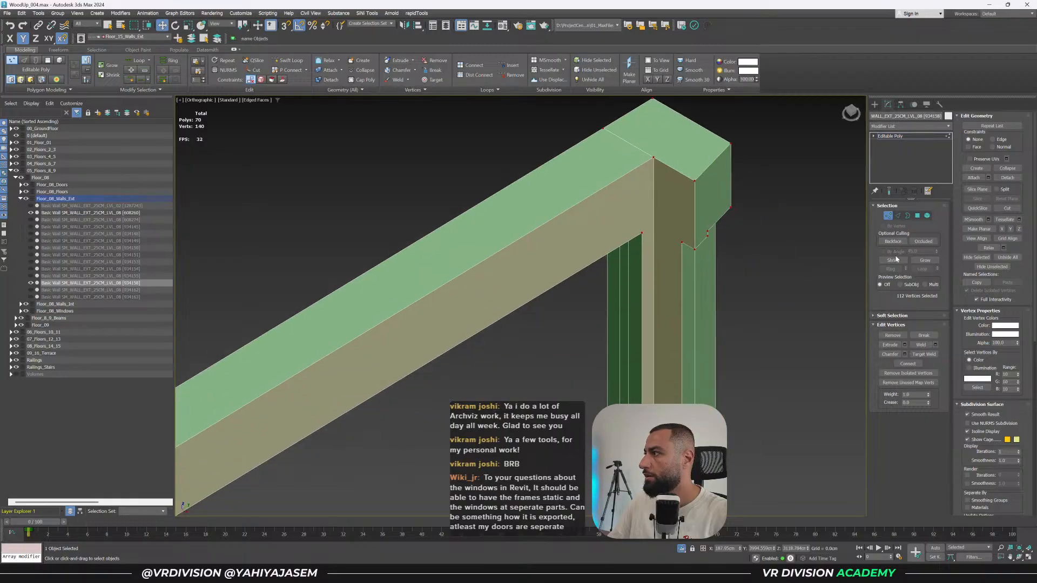
scroll(688, 217, down, 1)
key(F3)
scroll(641, 167, up, 2)
key(2)
click(622, 257)
mouse_move(621, 257)
alt+middle_down()
mouse_move(685, 249)
mouse_move(619, 143)
mouse_move(625, 264)
alt+middle_up()
key(F3)
double_click(615, 204)
scroll(636, 213, down, 3)
scroll(618, 144, down, 1)
scroll(637, 378, up, 2)
alt+middle_drag(637, 378, 639, 302)
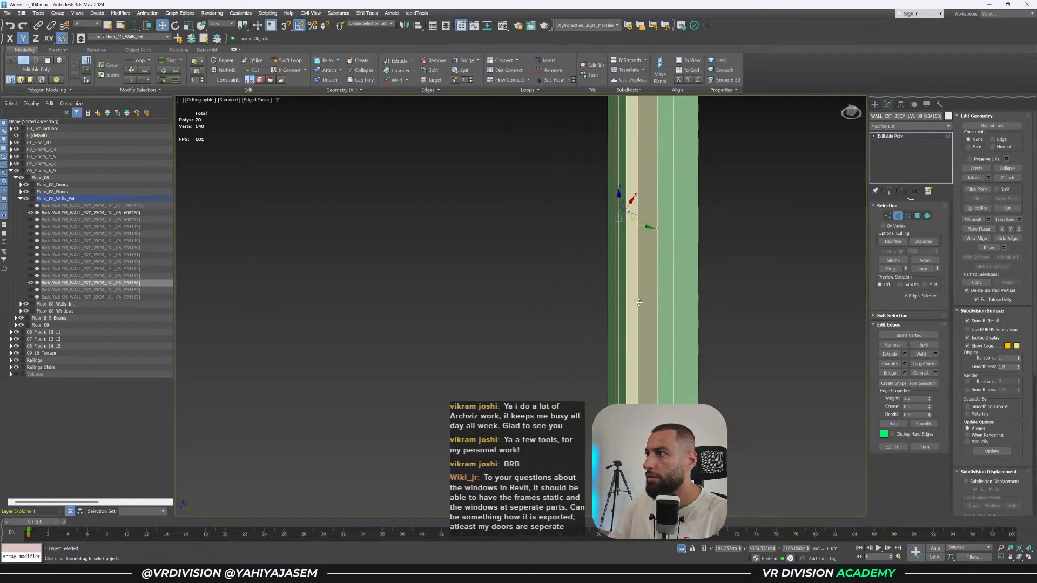
alt+click(638, 173)
scroll(638, 173, down, 3)
middle_drag(640, 178, 670, 269)
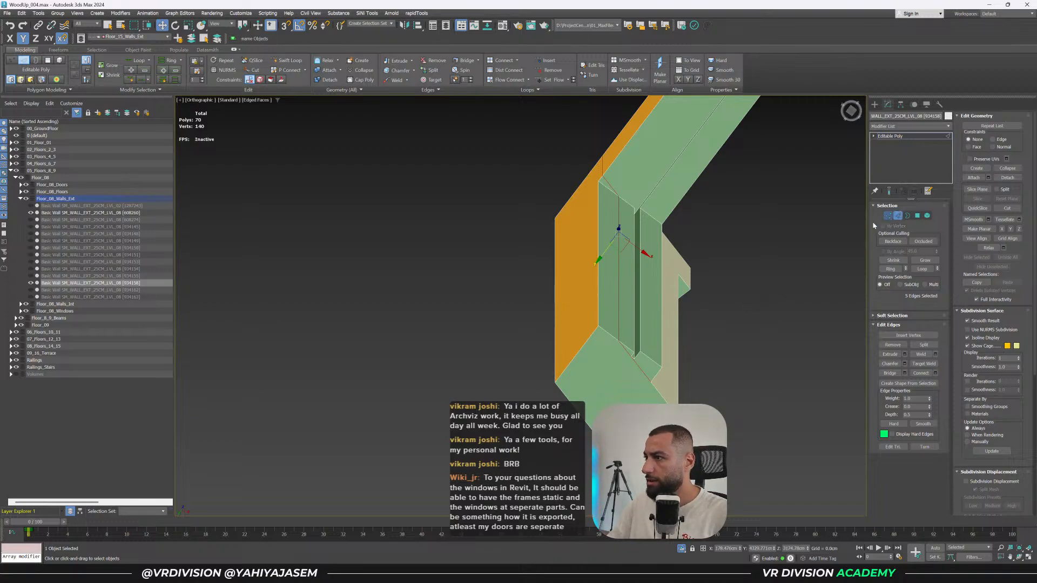
key(1)
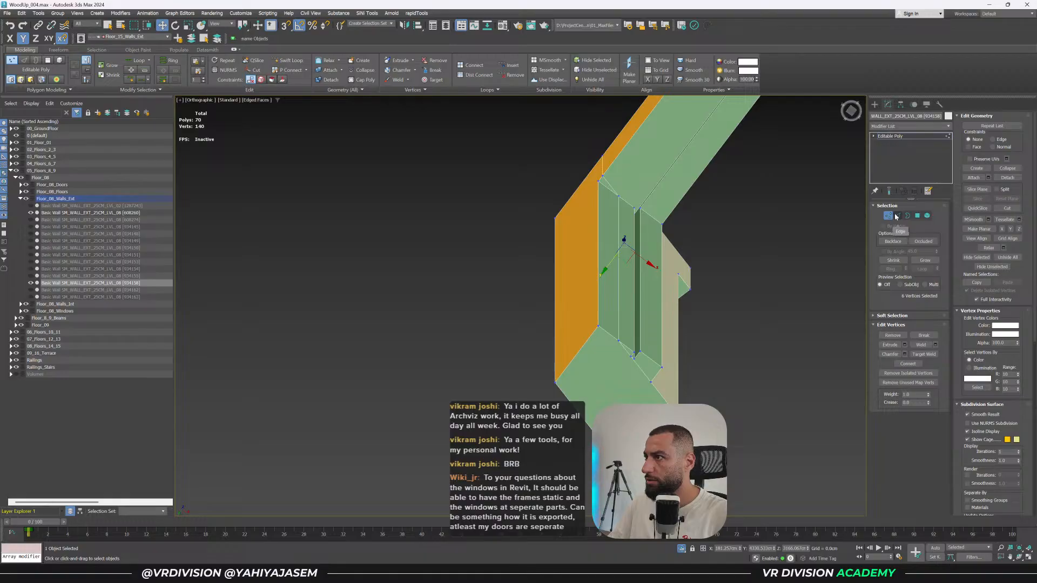
click(895, 216)
click(889, 219)
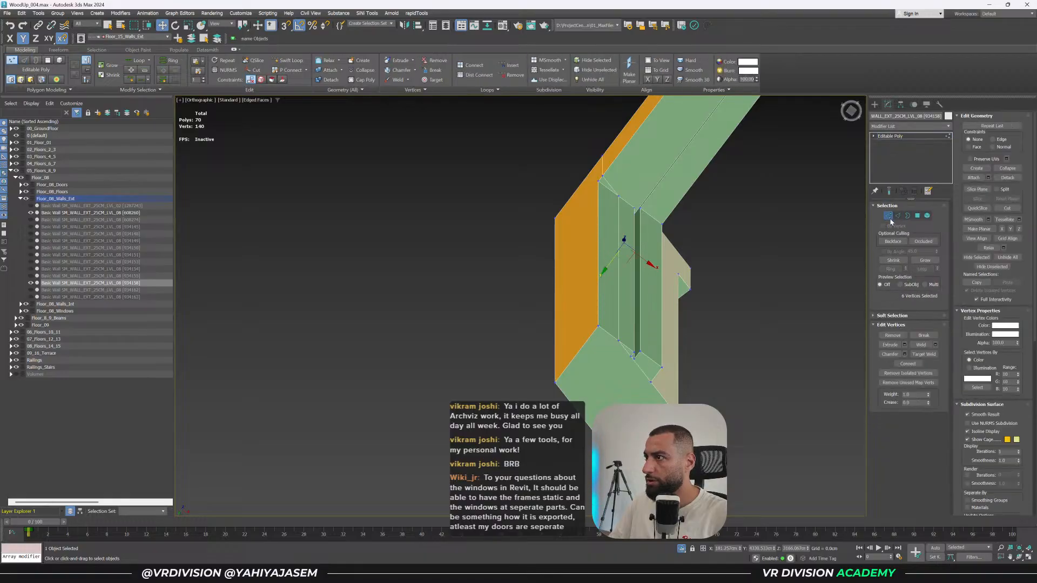
scroll(695, 326, up, 3)
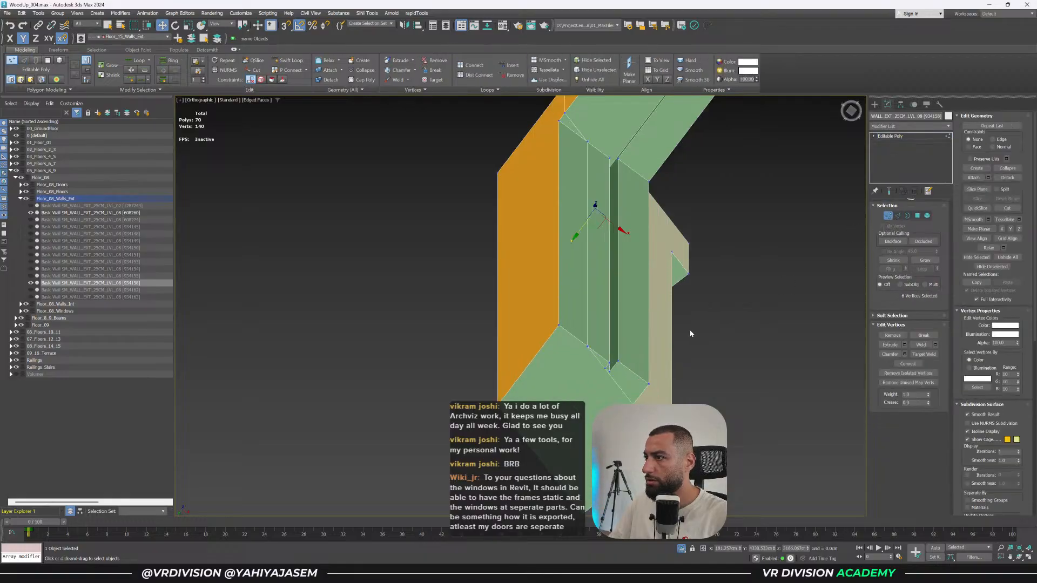
Delete the bottom polygons under the corner post.
key(4)
click(625, 393)
key(Delete)
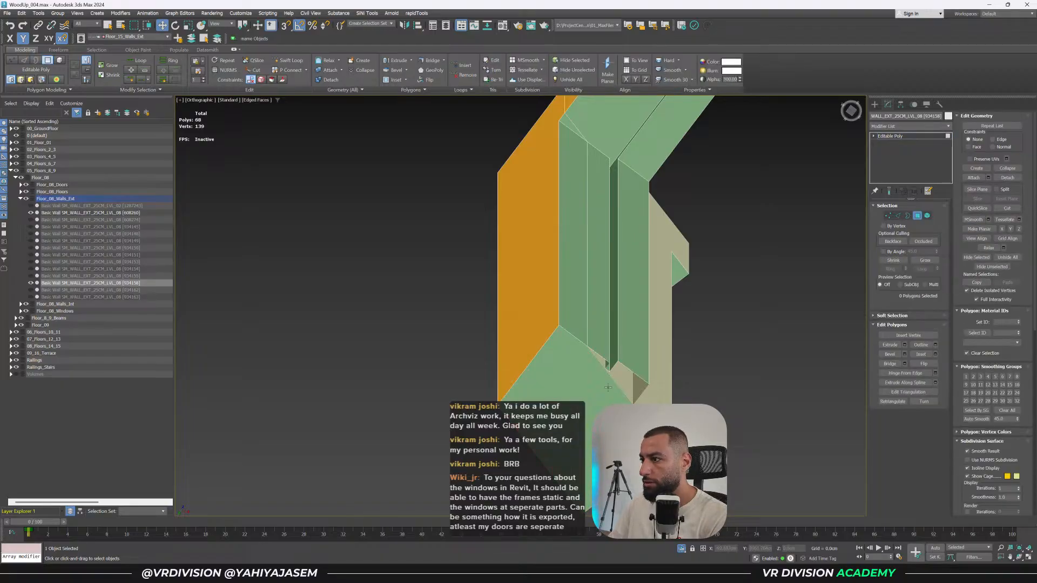
Inspect the joined wall's polygons around the corner post and long wall face for remaining internal faces.
scroll(606, 371, up, 3)
click(606, 369)
scroll(606, 370, down, 2)
alt+middle_drag(607, 372, 614, 362)
click(648, 273)
alt+middle_drag(648, 273, 620, 267)
key(shift+z)
click(650, 273)
key(z)
key(F3)
alt+middle_drag(654, 350, 637, 288)
key(F3)
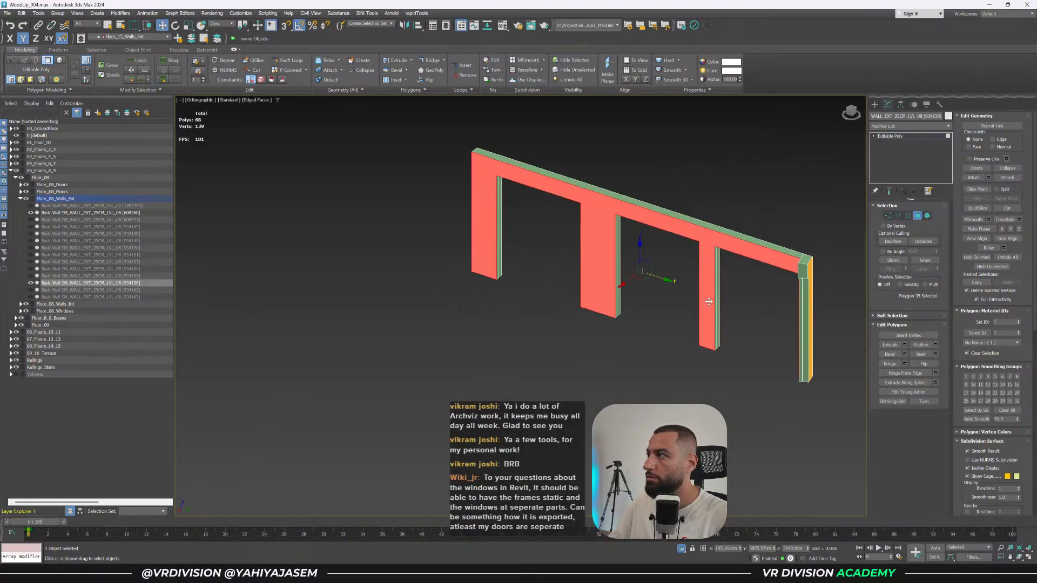
scroll(708, 301, up, 2)
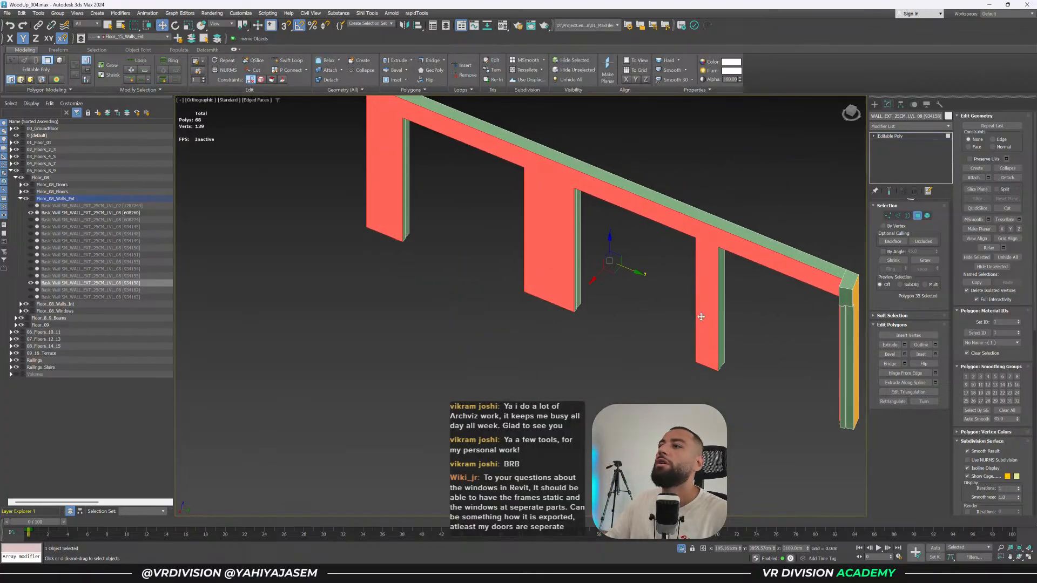
scroll(706, 317, down, 4)
alt+middle_drag(706, 317, 731, 319)
scroll(788, 232, up, 8)
click(791, 223)
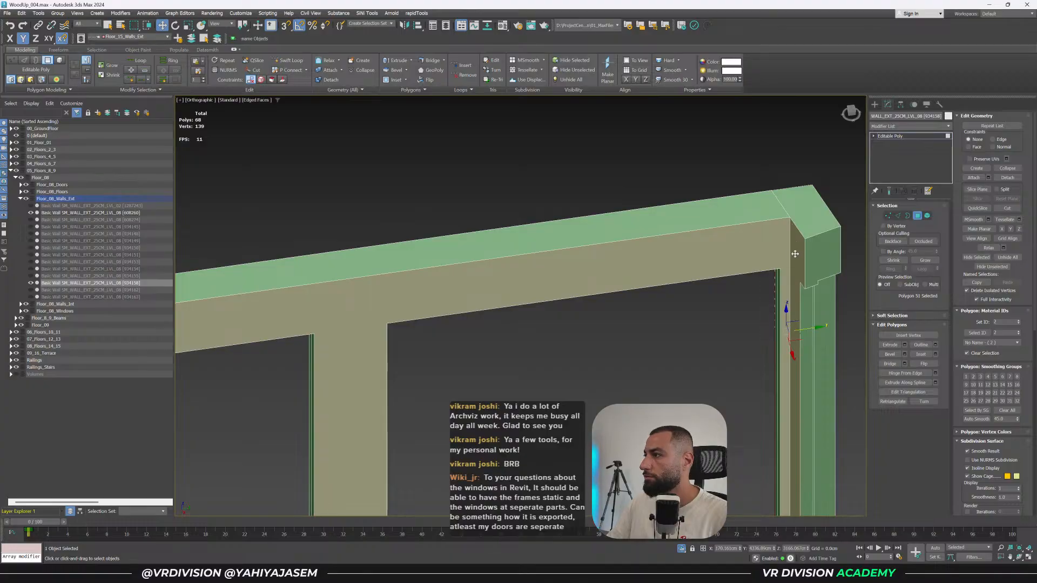
Weld all vertices of the joined wall again at the corner.
alt+middle_drag(795, 254, 721, 232)
key(1)
key(ctrl+a)
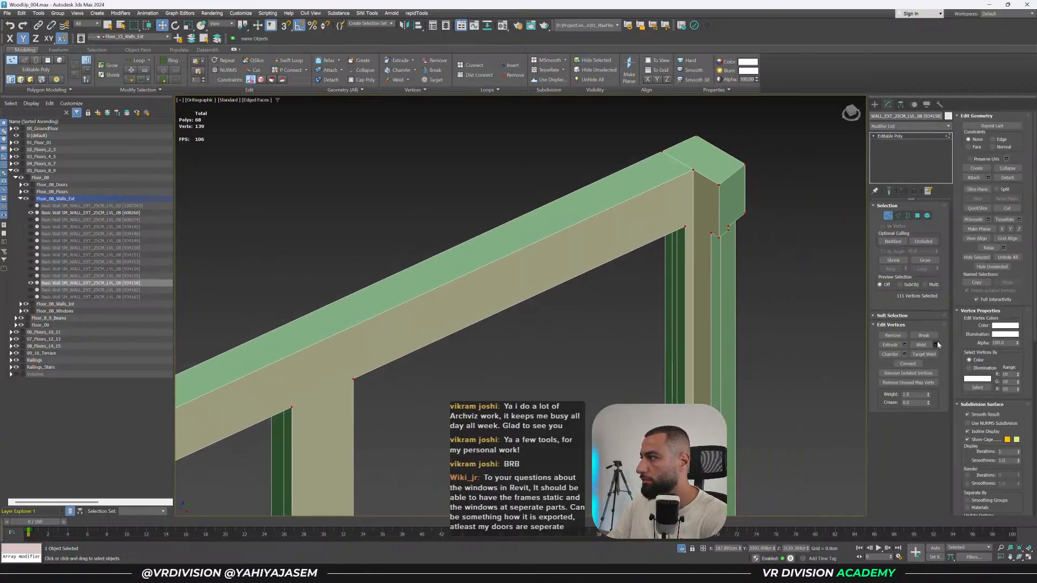
Select the joined wall's open border by the corner post and examine the gap at its base.
key(3)
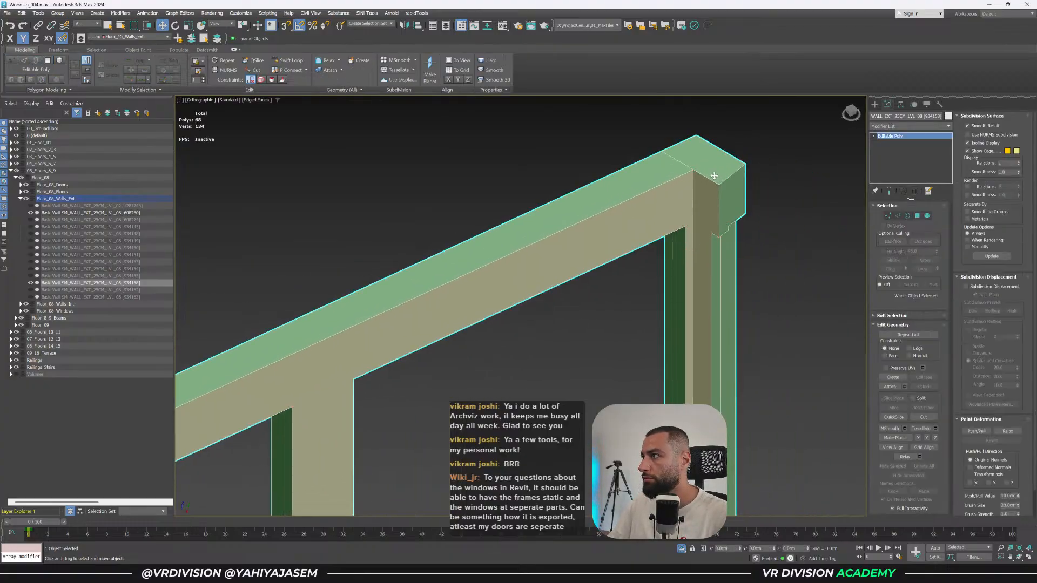
alt+middle_drag(713, 217, 722, 178)
alt+middle_drag(754, 368, 745, 337)
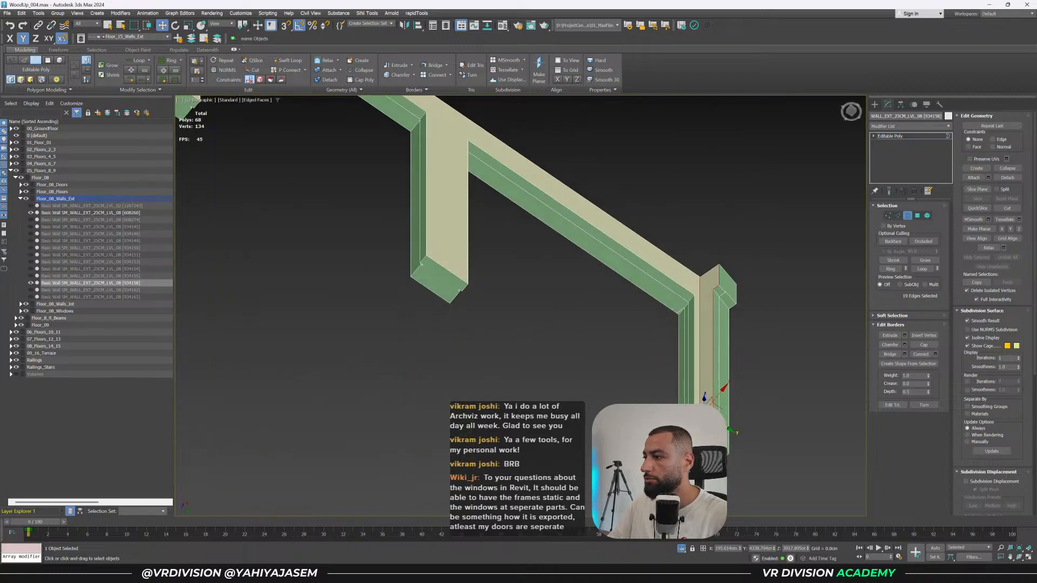
scroll(727, 432, up, 4)
alt+middle_drag(756, 421, 741, 418)
Switch to the adjoining corner wall and delete its vertical side polygon at the post joint.
key(4)
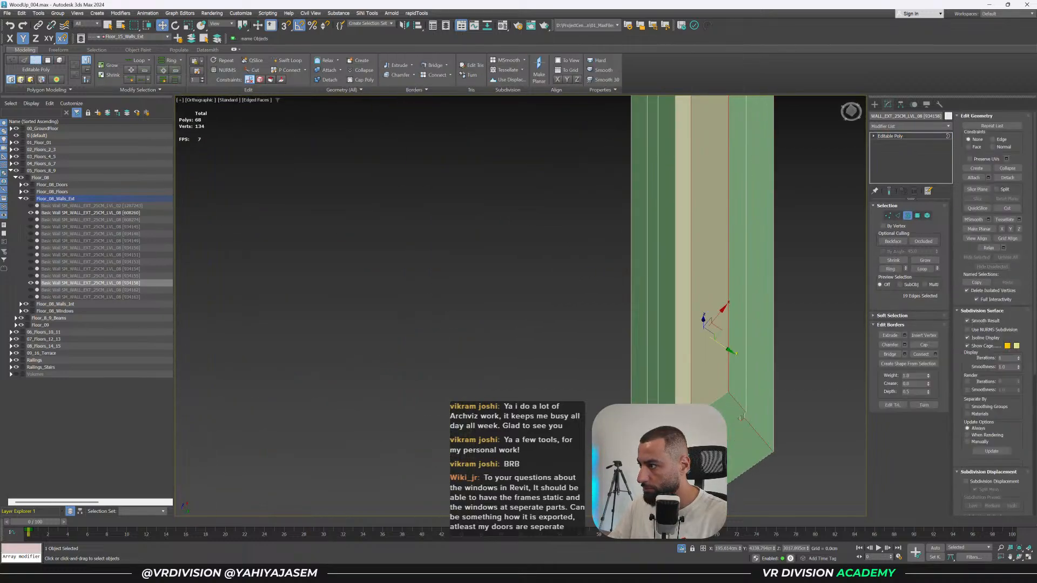
key(4)
click(740, 378)
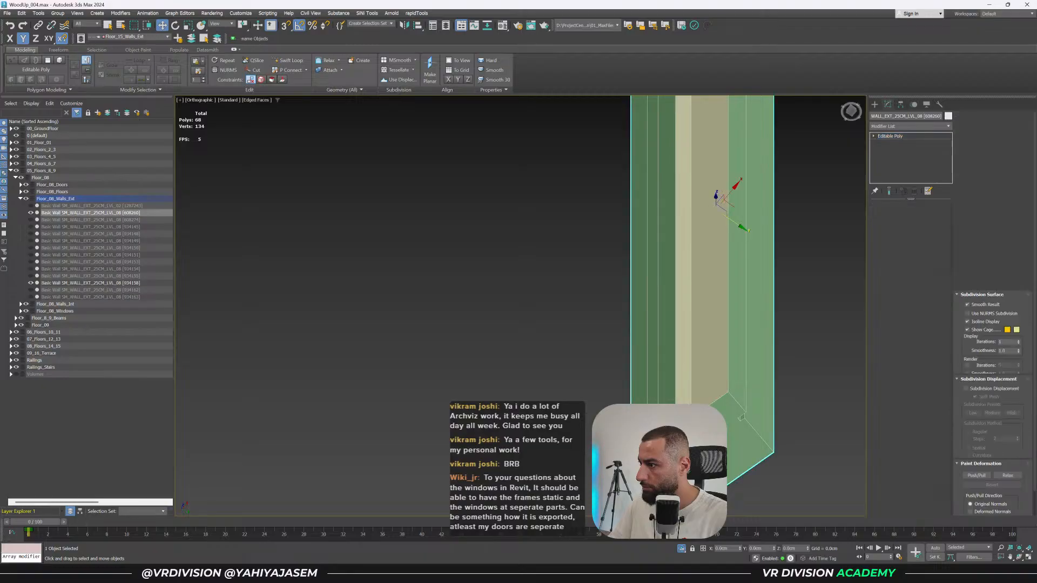
key(F3)
key(4)
click(747, 440)
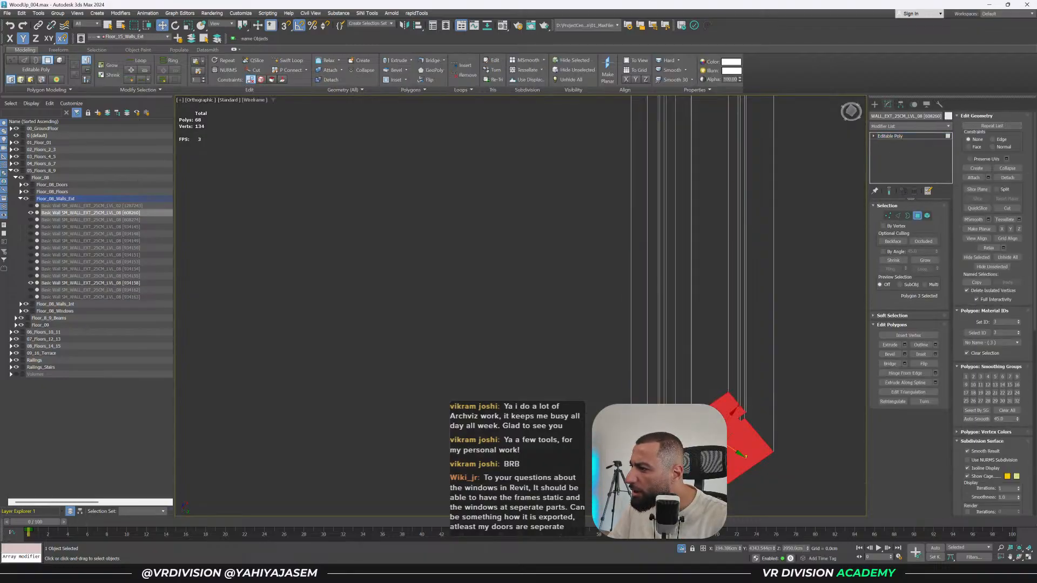
key(F3)
alt+middle_drag(746, 440, 716, 434)
mouse_move(715, 435)
middle_down()
mouse_move(701, 317)
mouse_move(691, 316)
mouse_move(706, 310)
mouse_move(672, 283)
mouse_move(673, 329)
middle_up()
scroll(672, 283, up, 3)
click(672, 283)
key(Delete)
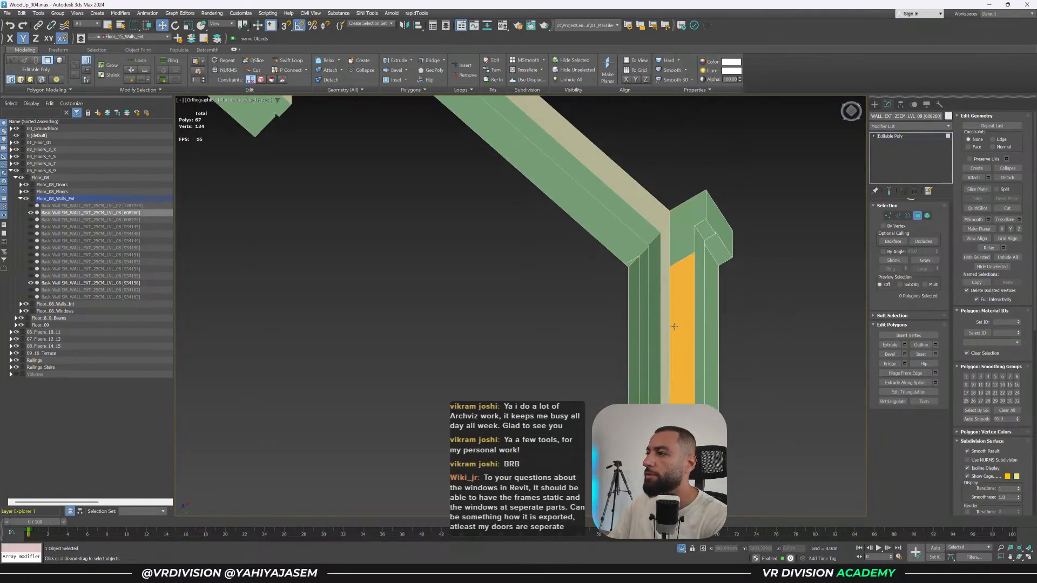
Select the vertical edge loop along the window jamb near the corner.
scroll(657, 421, up, 2)
key(2)
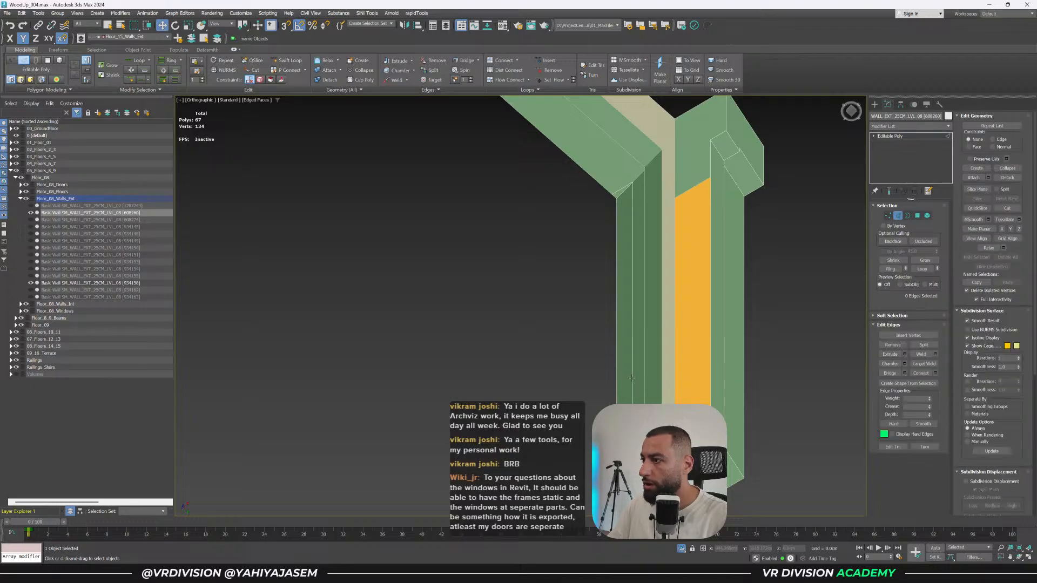
scroll(636, 376, down, 2)
scroll(661, 429, up, 2)
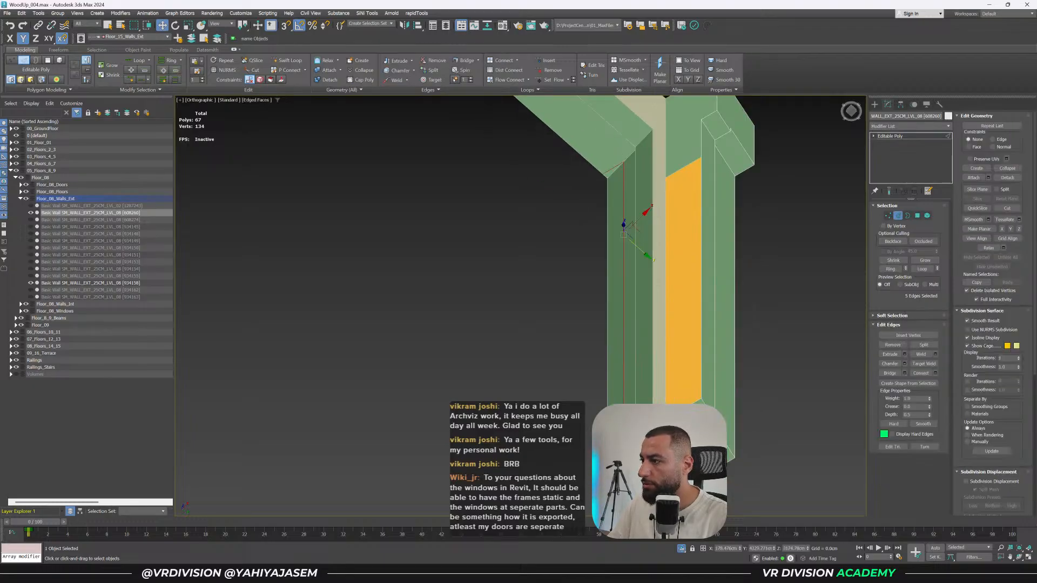
Inspect the corner wall's side polygons beside the post by selecting them in wireframe and shaded display.
scroll(664, 357, down, 3)
middle_drag(665, 357, 664, 405)
alt+middle_drag(664, 405, 780, 475)
alt+middle_drag(709, 305, 685, 287)
key(4)
key(F3)
click(623, 250)
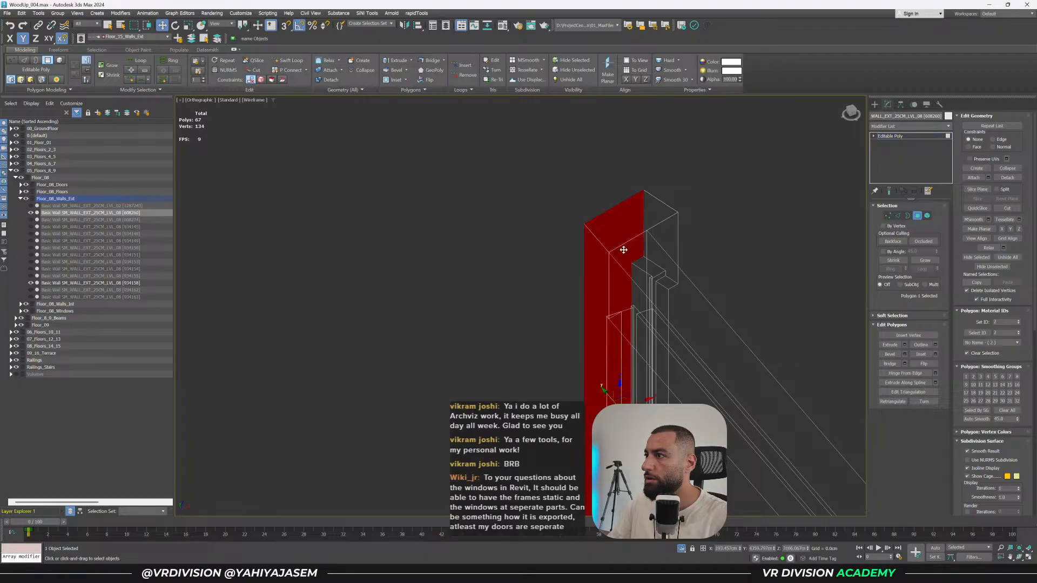
double_click(623, 250)
key(F3)
click(607, 321)
Remove the short diagonal edge at the post's corner and the vertical edge along the adjoining jamb.
alt+middle_drag(607, 322, 626, 276)
key(2)
click(618, 375)
alt+middle_drag(628, 389, 612, 232)
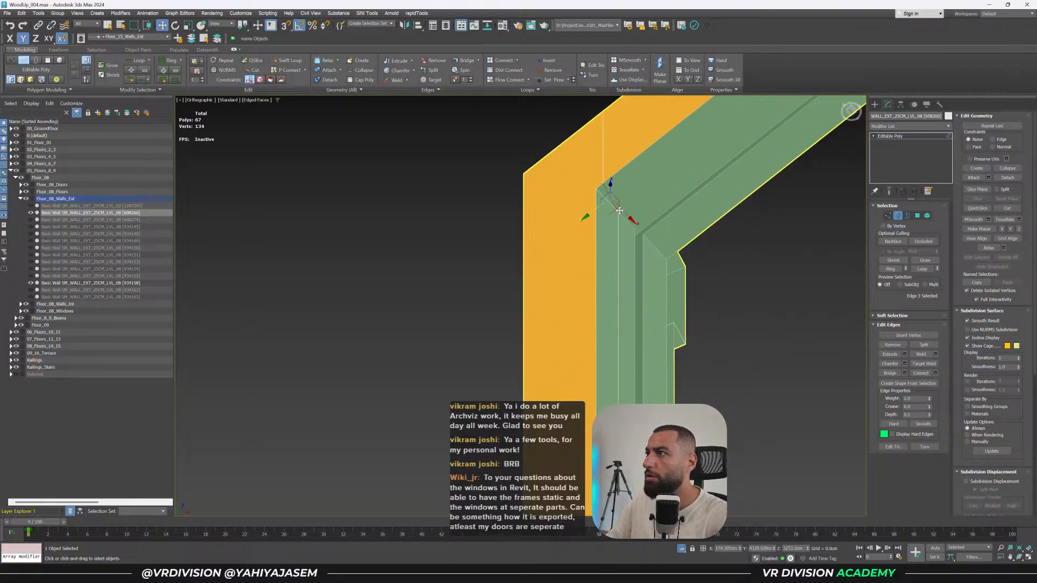
scroll(614, 199, up, 3)
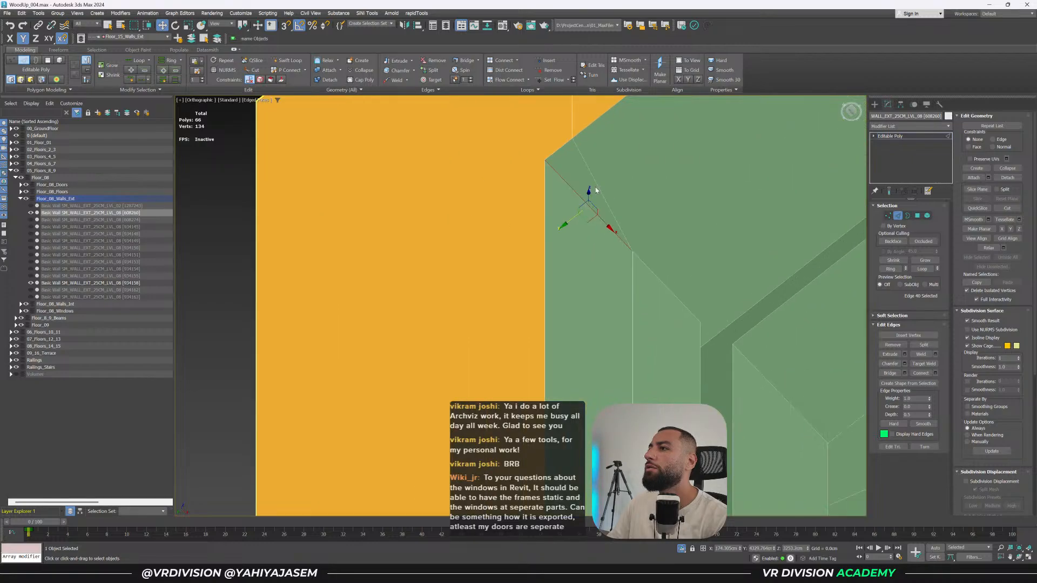
scroll(597, 188, down, 5)
click(598, 184)
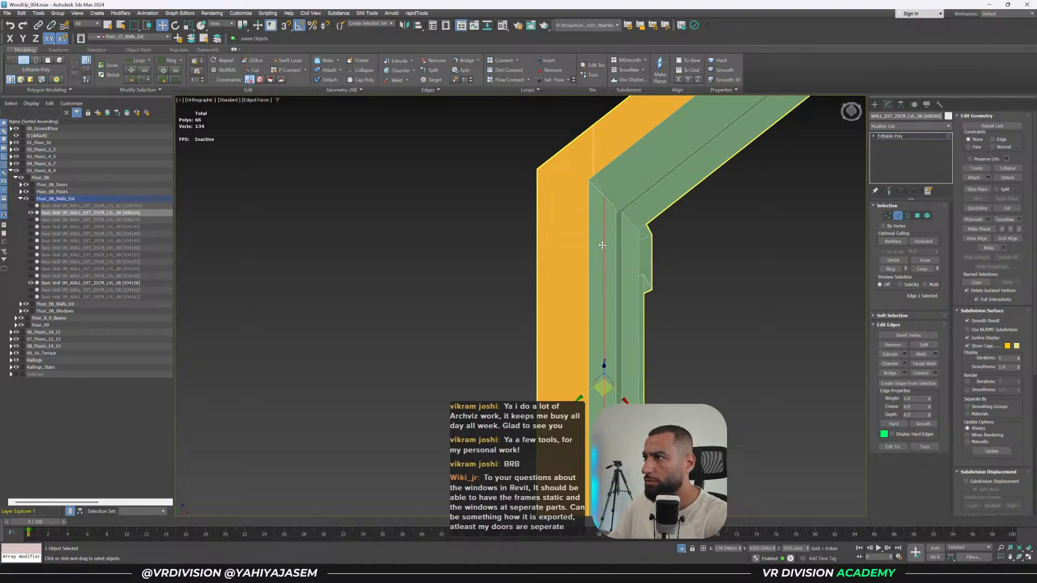
key(ctrl+BackSpace)
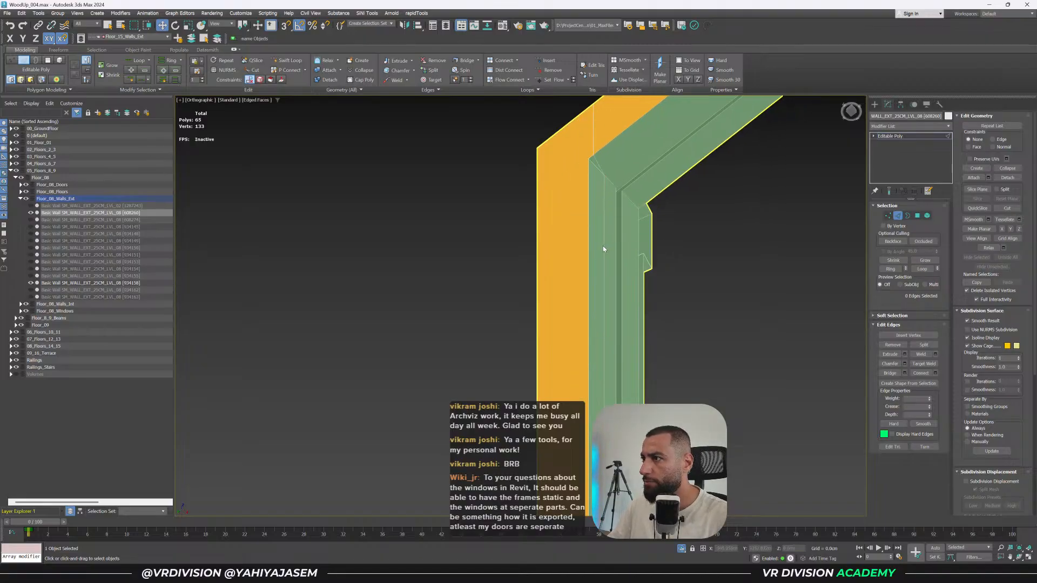
Select a vertex on the post's jamb and examine the geometry toward its base.
scroll(621, 276, down, 4)
middle_drag(619, 422, 607, 294)
scroll(606, 294, up, 6)
scroll(606, 359, up, 2)
key(1)
middle_drag(605, 393, 650, 348)
click(608, 350)
scroll(609, 350, down, 3)
alt+middle_drag(650, 348, 694, 336)
scroll(695, 235, down, 2)
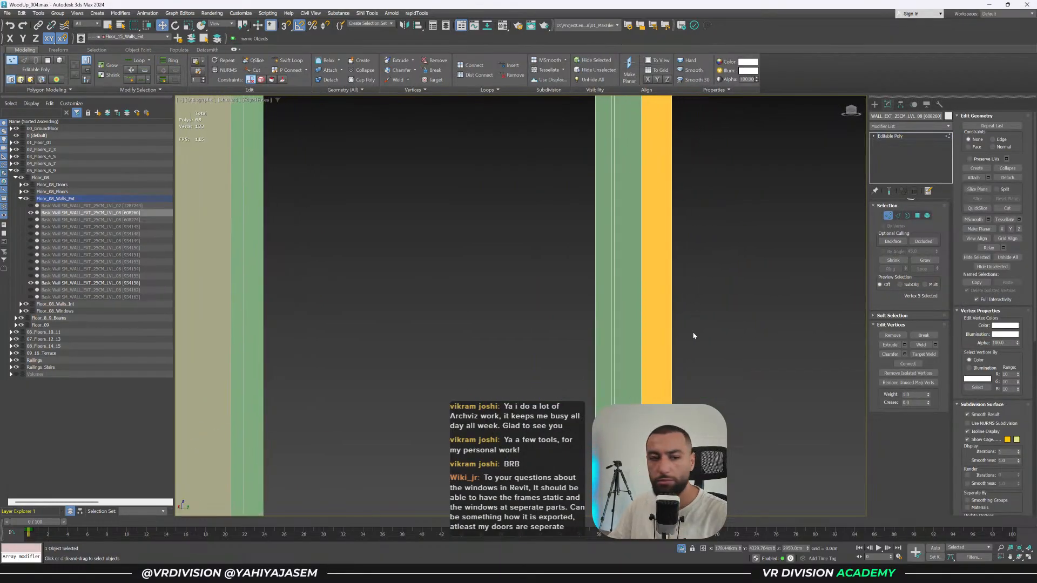
Select the open border along the corner post and all vertices of that wall piece.
middle_drag(621, 269, 695, 167)
scroll(620, 306, down, 2)
scroll(629, 352, down, 2)
middle_drag(695, 167, 686, 211)
key(3)
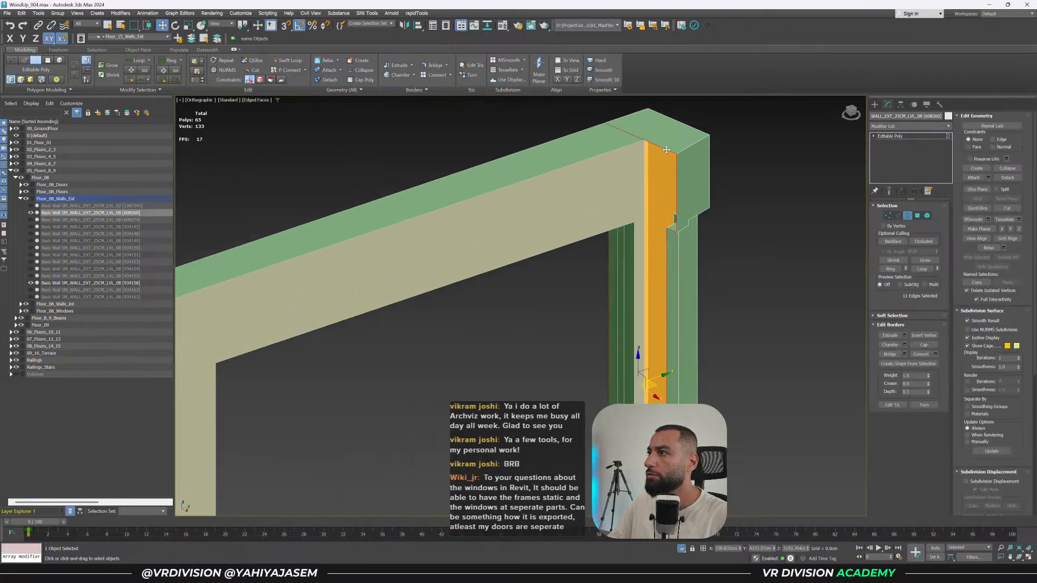
key(1)
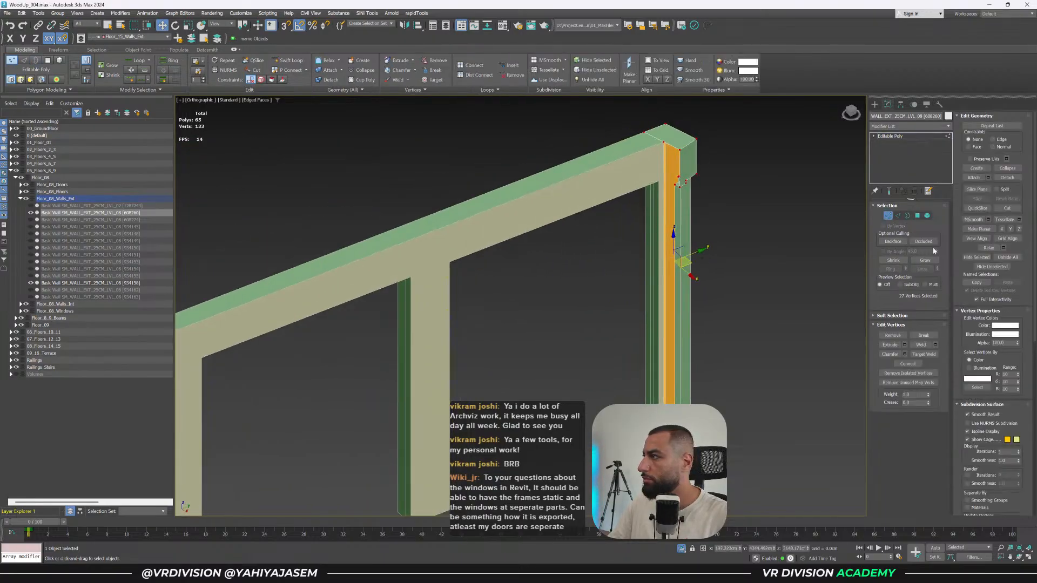
drag(0, 0, 0, 0)
Move the small corner wall piece away from the long wall and delete it.
alt+middle_drag(697, 361, 695, 332)
scroll(696, 324, down, 2)
key(1)
shift+drag(696, 298, 780, 292)
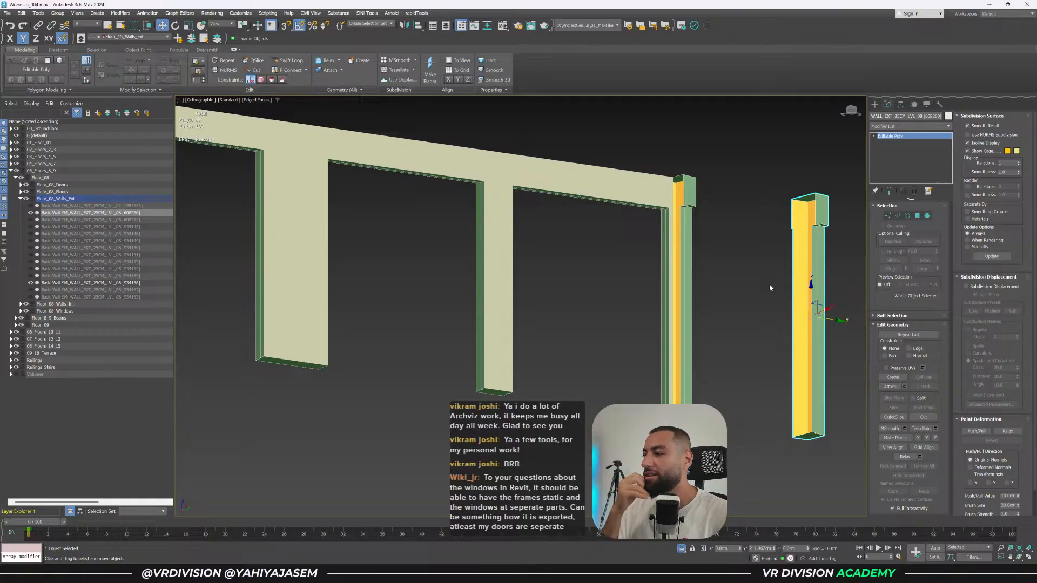
middle_drag(699, 289, 692, 271)
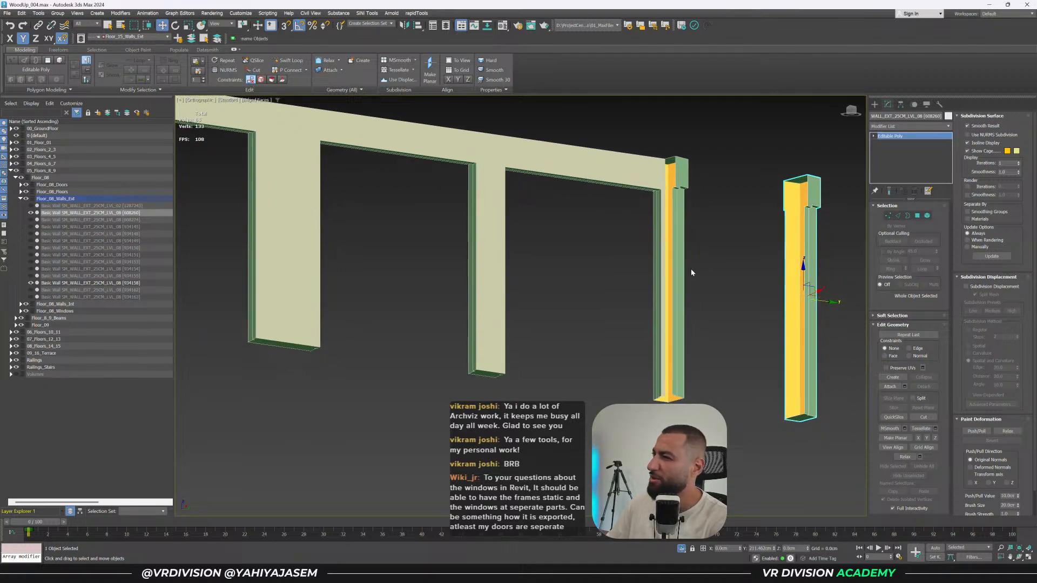
key(Delete)
Select the remaining long wall and the two vertical edges bounding its open corner post face.
click(661, 268)
scroll(527, 365, down, 3)
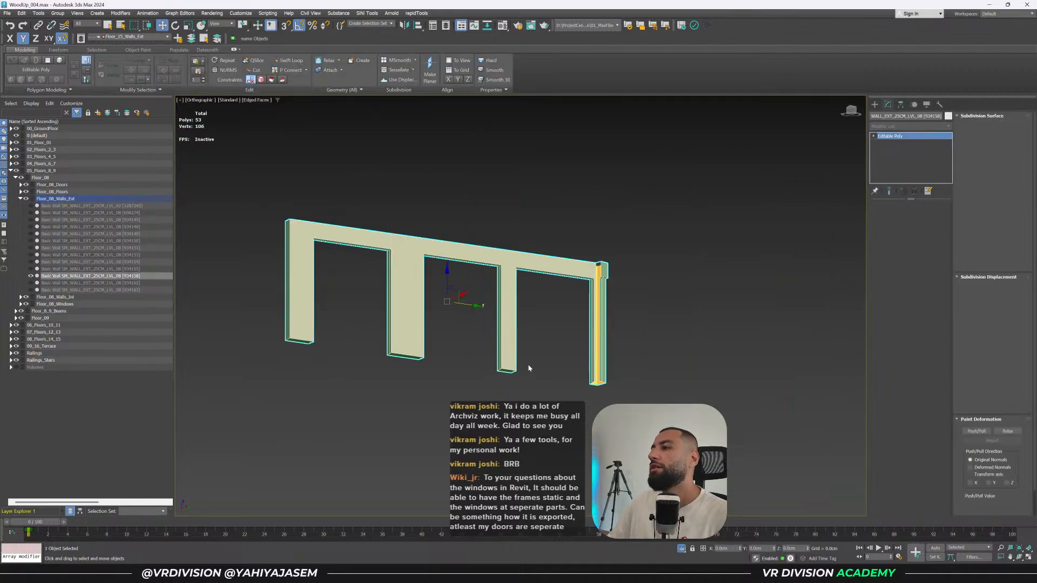
scroll(603, 367, up, 6)
scroll(603, 367, up, 2)
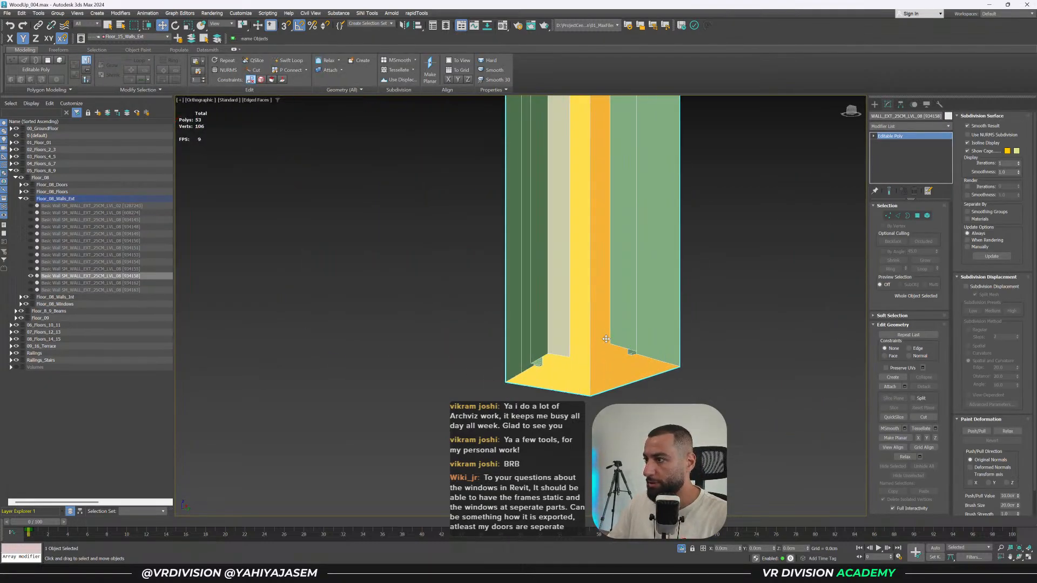
key(2)
click(628, 220)
middle_drag(628, 219, 614, 419)
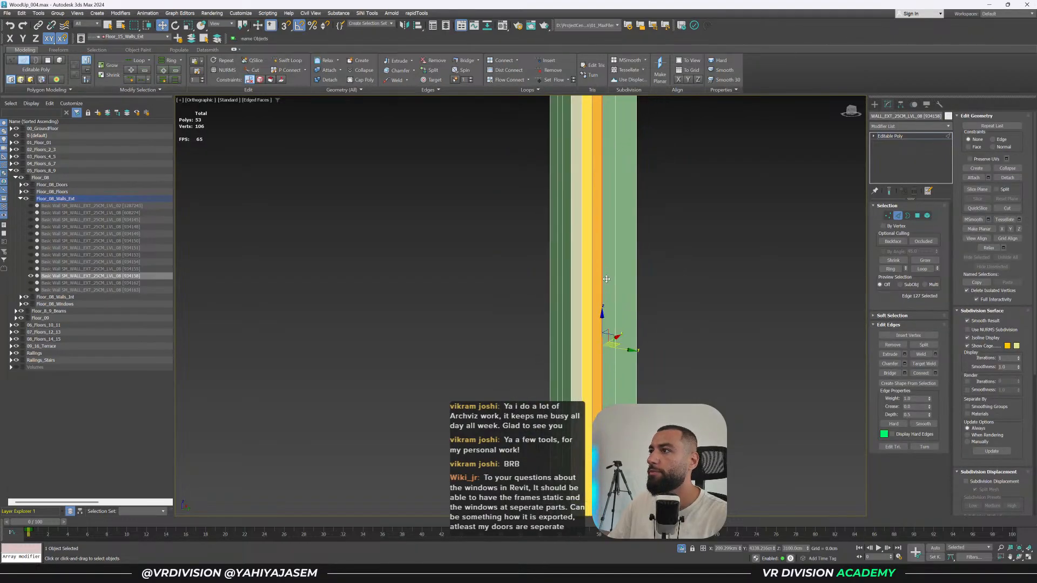
scroll(614, 419, down, 3)
alt+middle_drag(610, 332, 590, 312)
click(583, 306)
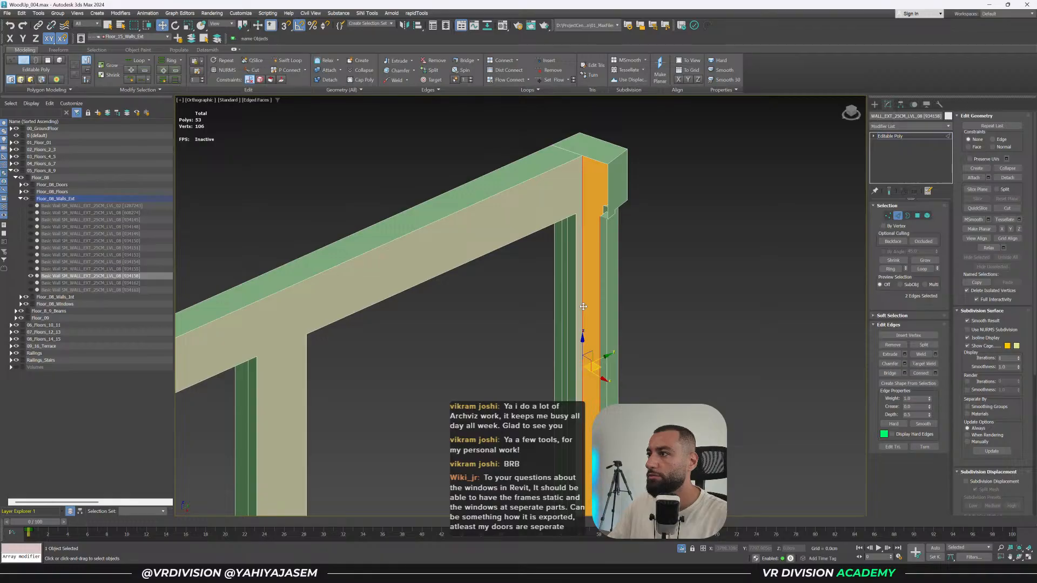
scroll(583, 217, up, 2)
click(780, 278)
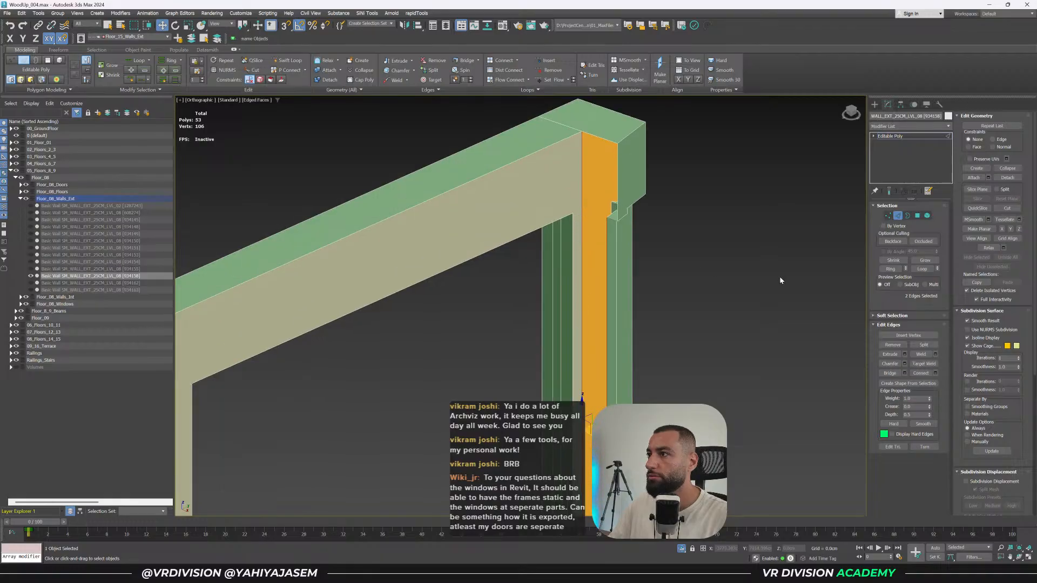
Cut an edge from the window opening's upper corner to the post's vertical open edge.
right_click(777, 274)
click(740, 216)
scroll(606, 207, up, 4)
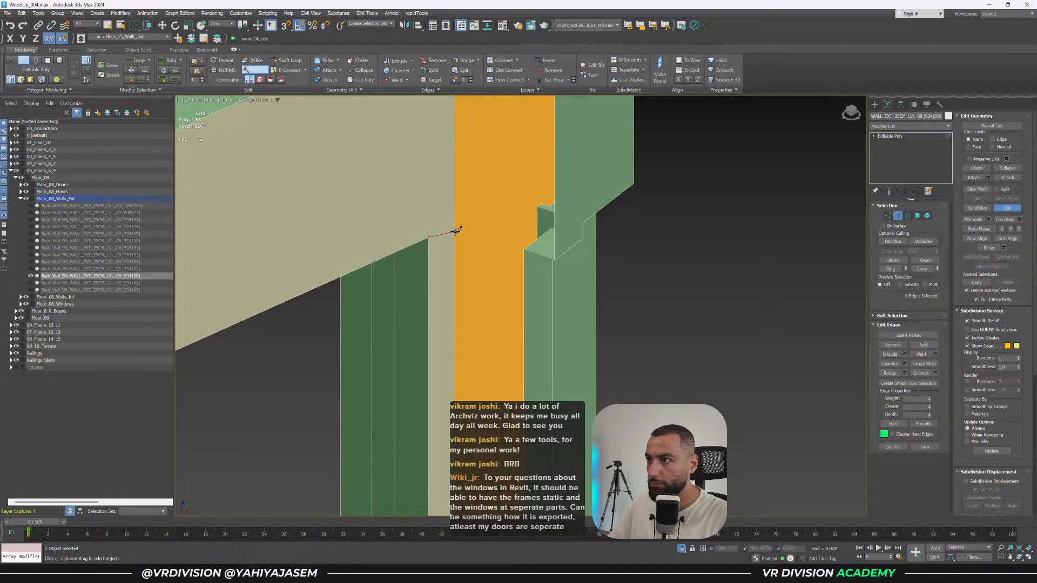
Snap the new cut vertex vertically to the height of the notch corner across the open face.
key(1)
drag(471, 212, 450, 247)
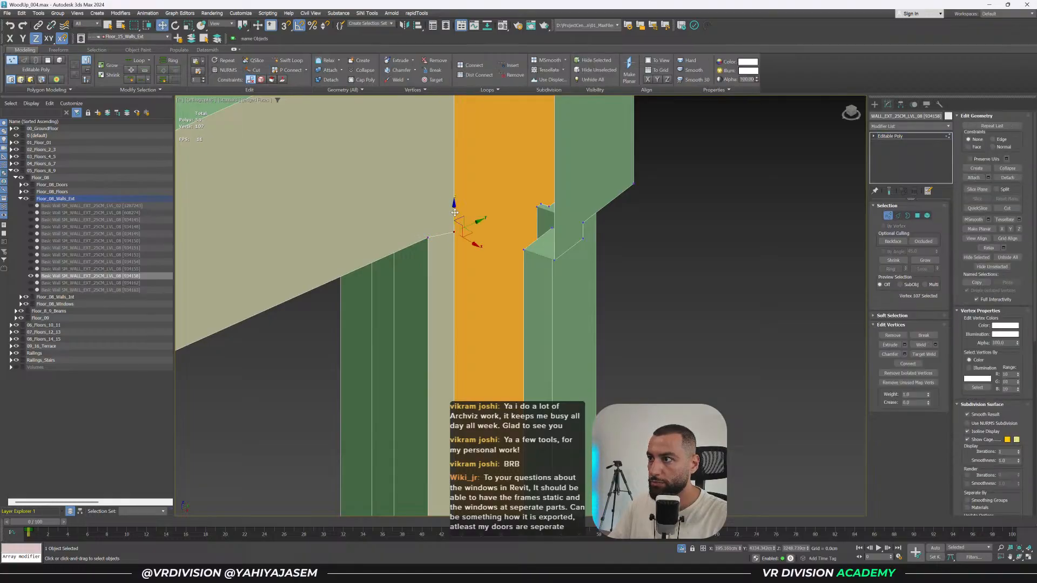
key(s)
drag(521, 251, 515, 270)
key(2)
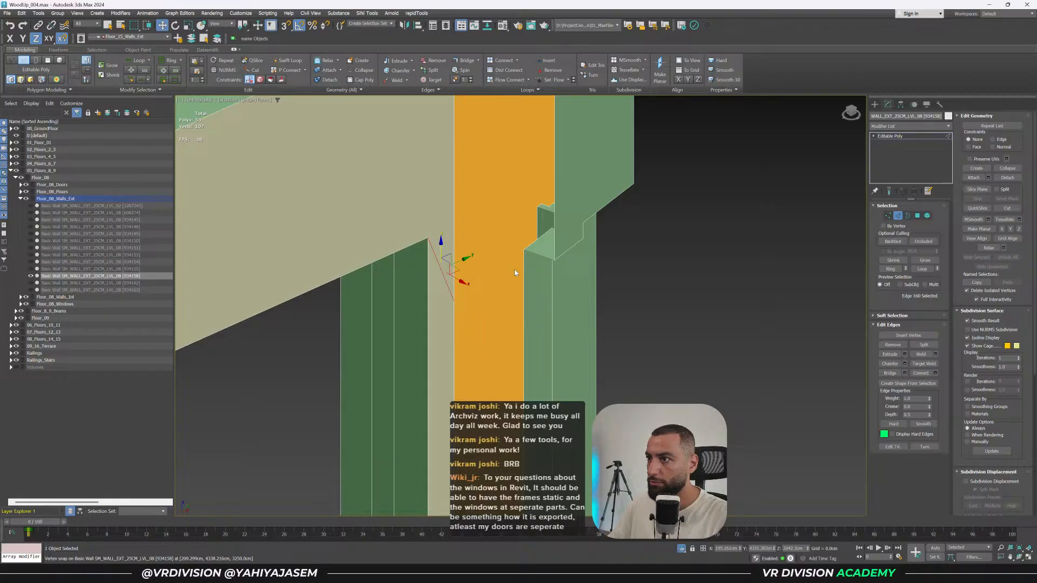
key(1)
key(space)
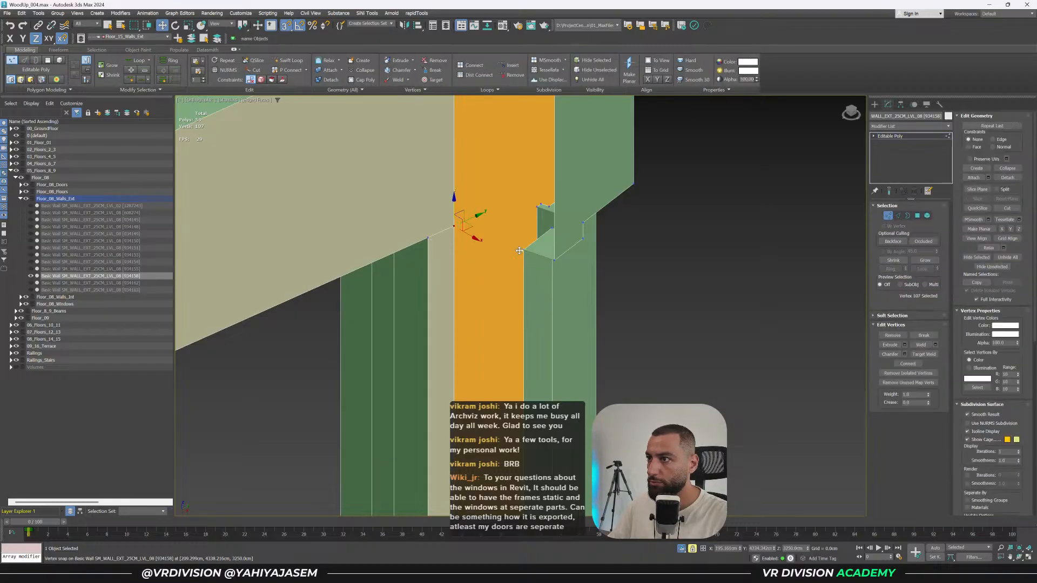
Bridge the two vertical edges below the cut to close the lower part of the corner post.
key(2)
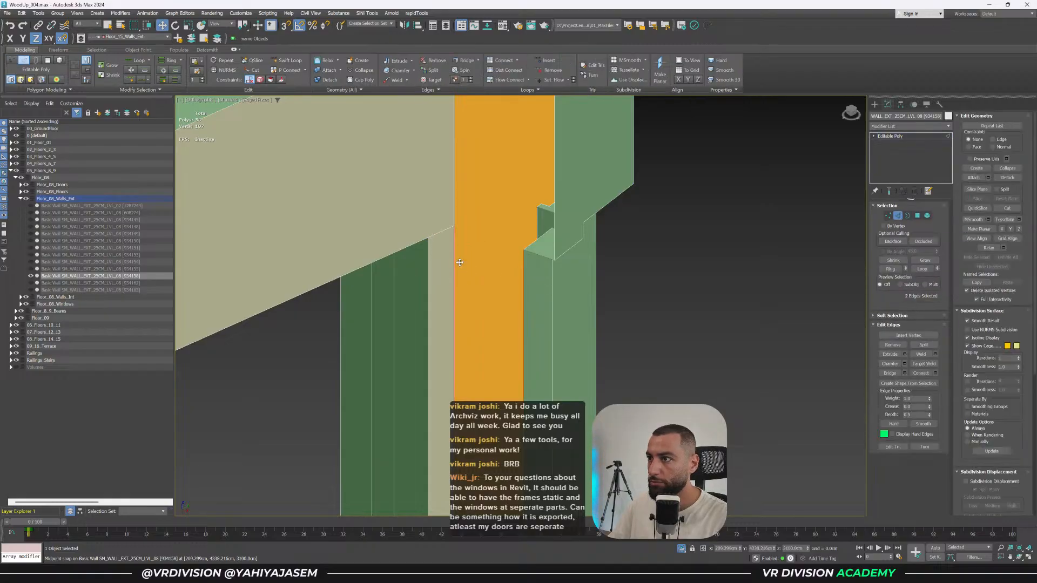
scroll(495, 296, down, 2)
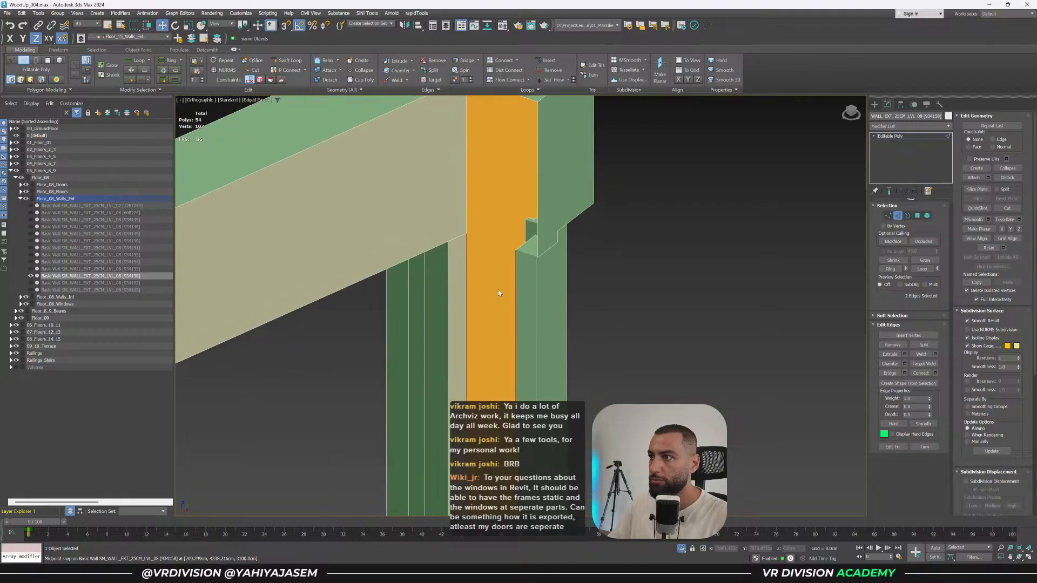
click(890, 374)
scroll(573, 369, down, 6)
middle_drag(573, 373, 577, 241)
alt+middle_drag(576, 241, 593, 330)
scroll(567, 413, up, 5)
scroll(572, 413, down, 1)
middle_drag(572, 410, 583, 313)
scroll(596, 232, up, 3)
scroll(591, 233, down, 1)
scroll(590, 232, down, 5)
alt+middle_drag(583, 313, 585, 378)
middle_drag(583, 195, 584, 280)
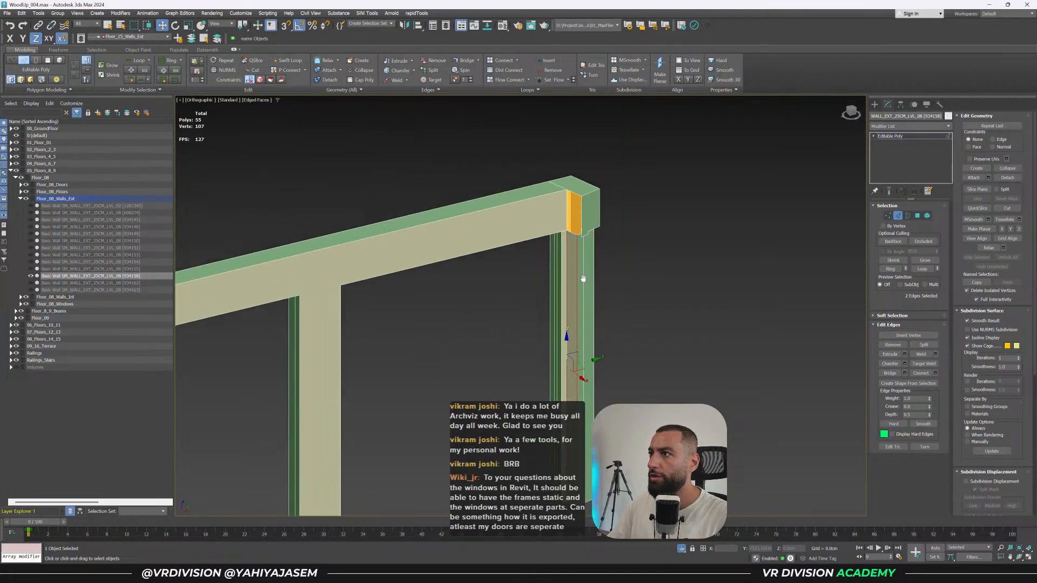
Cap the remaining open border at the top of the corner post.
scroll(584, 210, up, 3)
key(1)
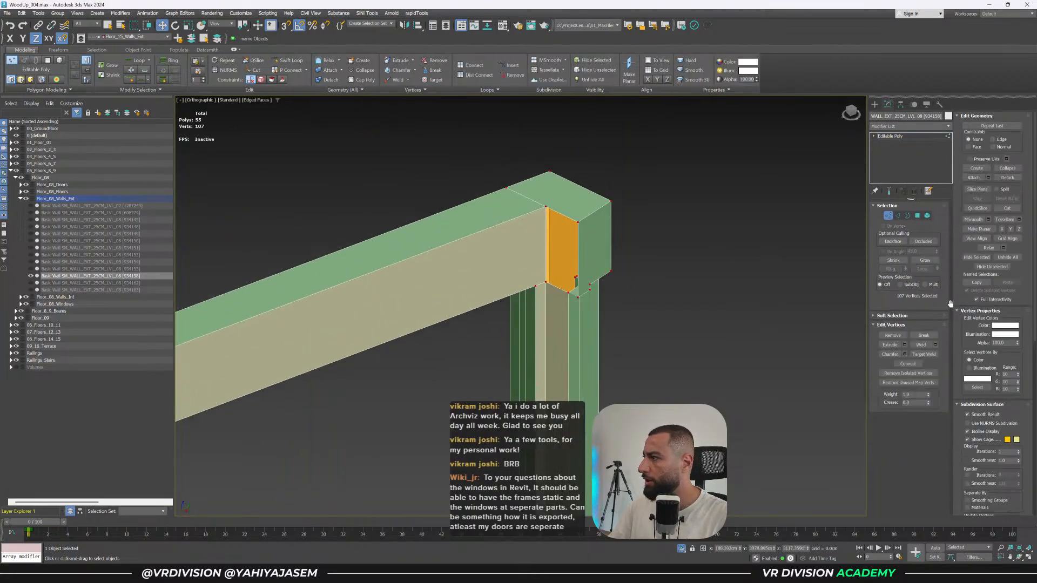
key(3)
alt+middle_drag(505, 215, 563, 183)
key(alt+p)
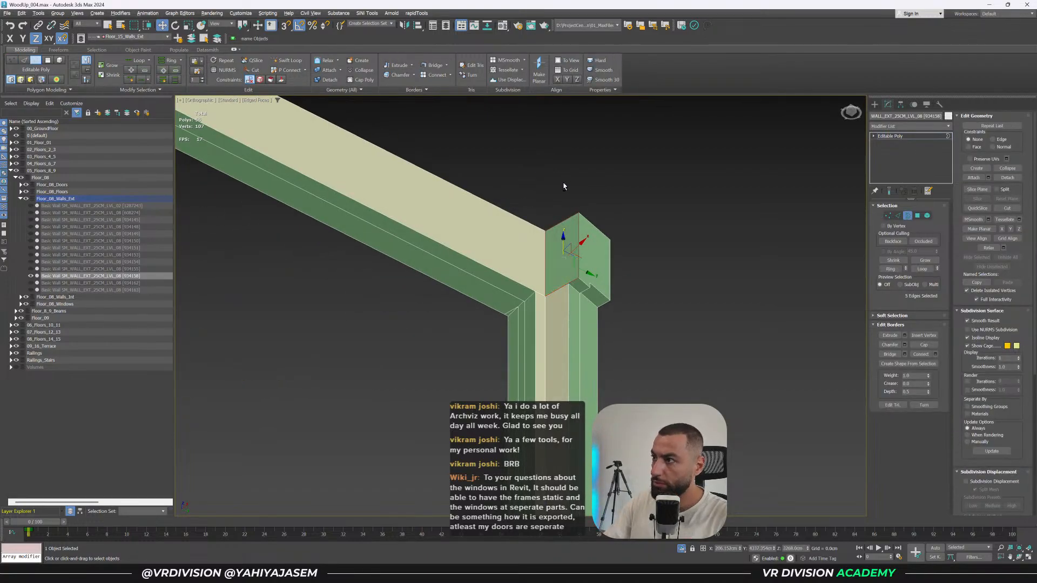
Select the bridged and capped corner polygons in turn and check their smoothing groups.
key(4)
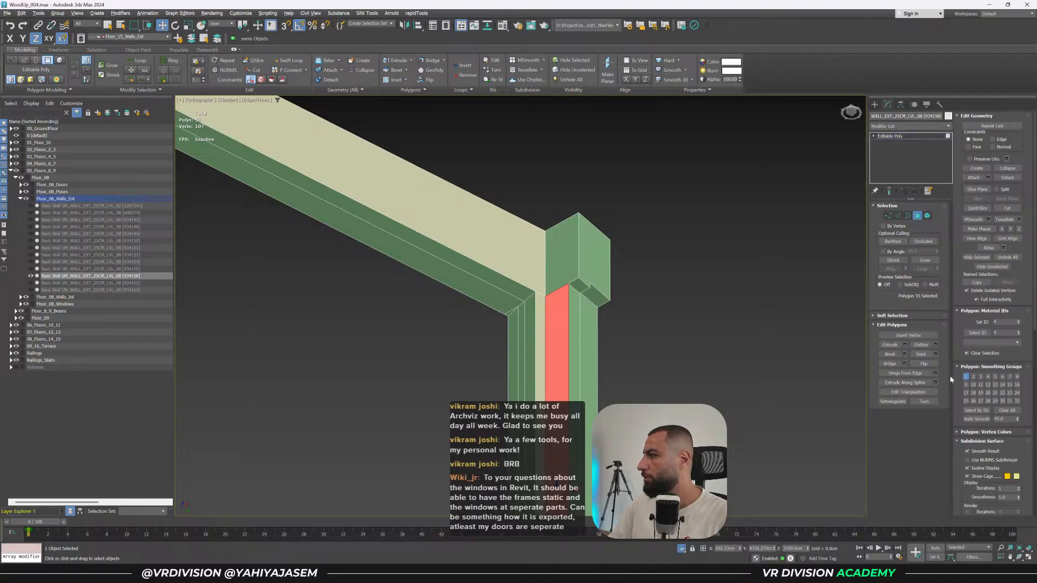
click(575, 271)
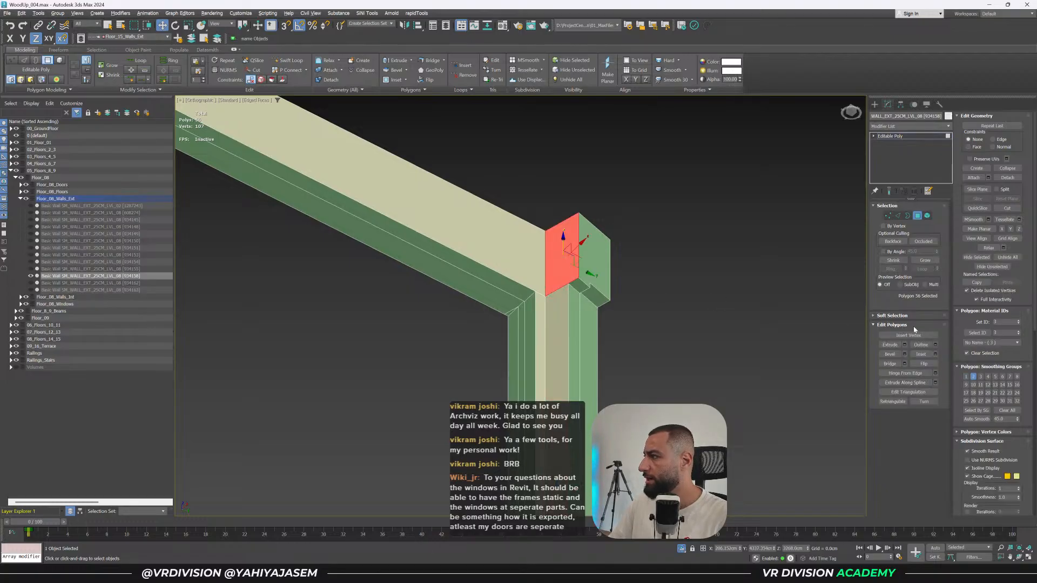
click(805, 321)
click(514, 325)
Remove the leftover edges along the window jamb and across the wall's top near the corner.
key(2)
click(514, 311)
alt+middle_drag(513, 311, 516, 250)
click(520, 249)
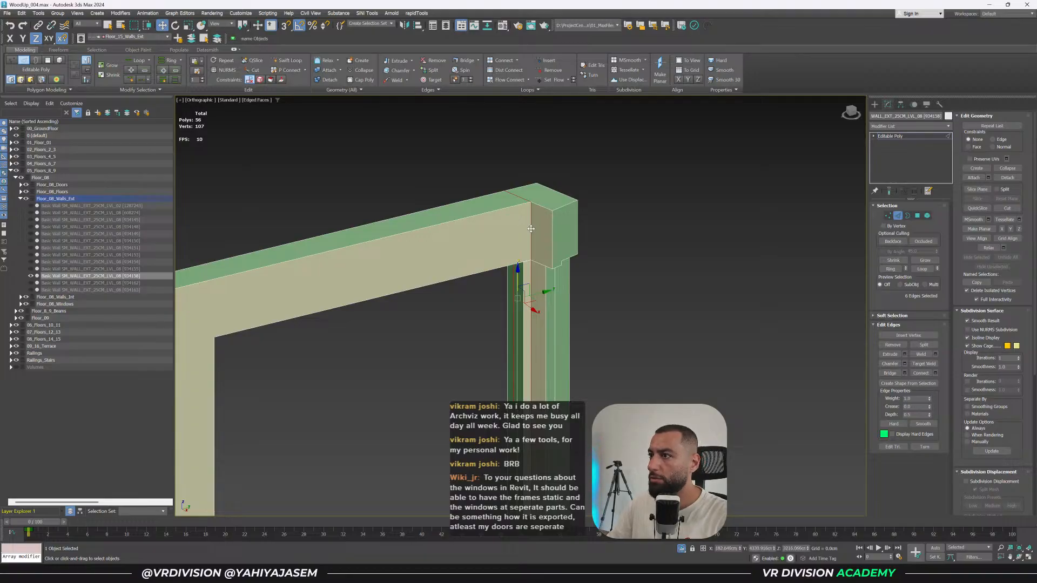
scroll(554, 306, down, 2)
alt+middle_drag(554, 306, 617, 275)
scroll(532, 252, up, 4)
alt+middle_drag(532, 252, 543, 189)
scroll(541, 247, down, 5)
middle_drag(543, 189, 544, 309)
scroll(545, 314, down, 3)
alt+middle_drag(715, 286, 499, 269)
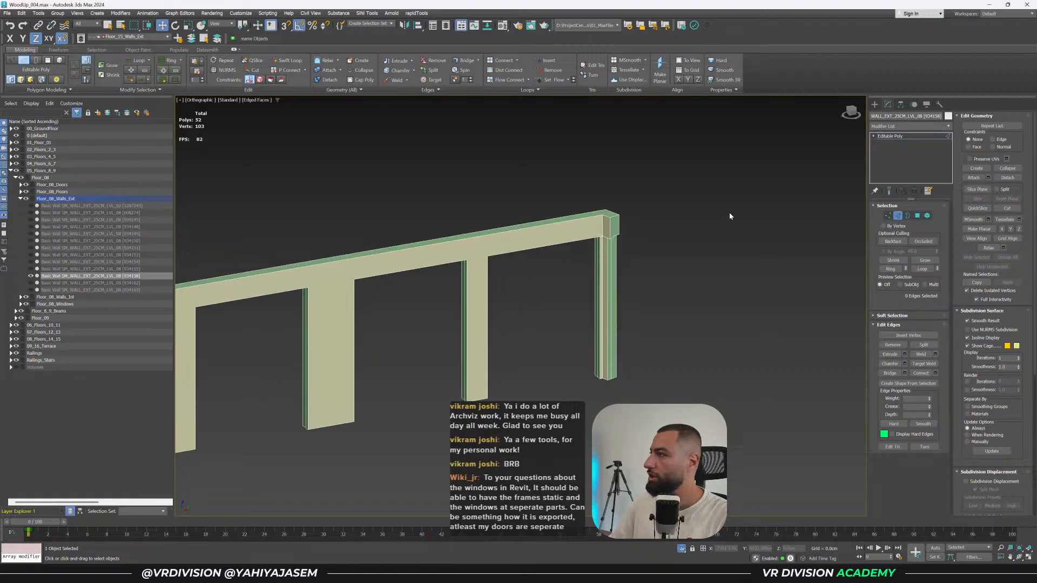
Leave edge editing and show all of Floor 8's exterior walls again with nothing selected.
click(911, 139)
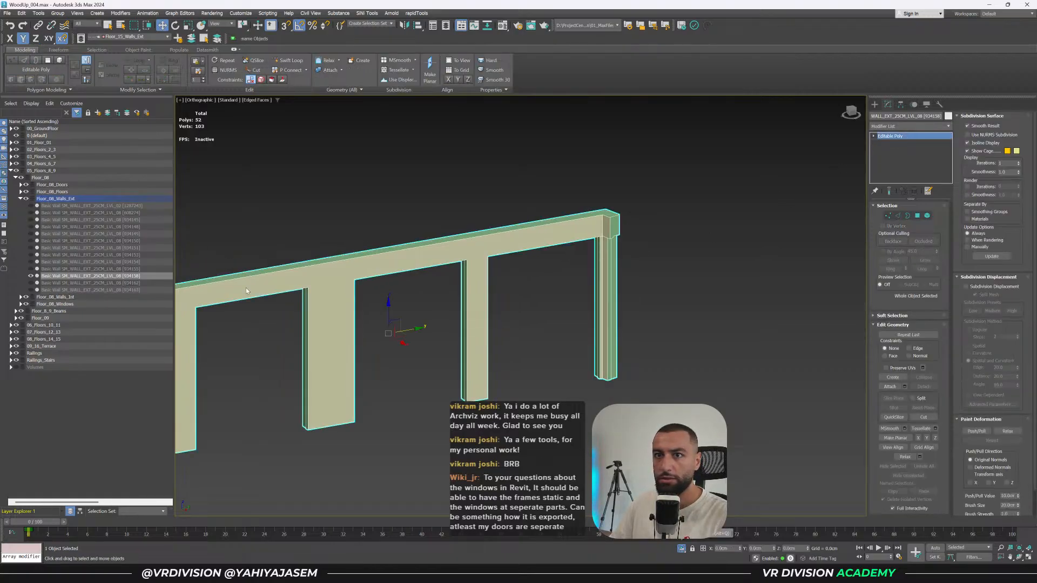
double_click(84, 201)
click(31, 226)
scroll(509, 250, down, 4)
alt+middle_drag(513, 252, 357, 245)
click(357, 216)
middle_drag(359, 178, 439, 303)
scroll(423, 212, up, 5)
middle_drag(432, 206, 514, 316)
scroll(521, 368, up, 1)
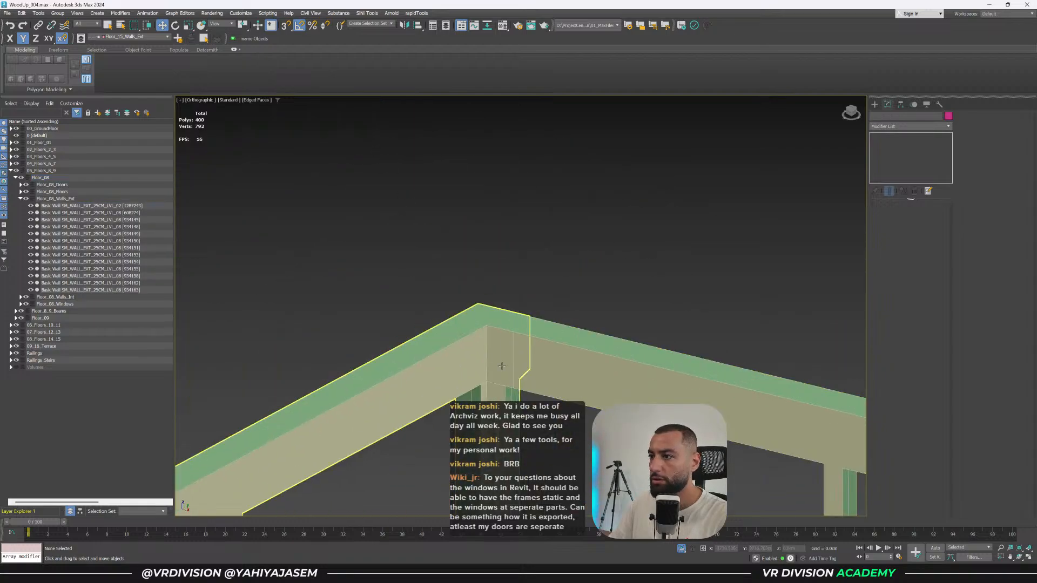
Try deleting the wall adjoining the finished corner, and undo the deletion.
scroll(477, 361, down, 3)
click(565, 315)
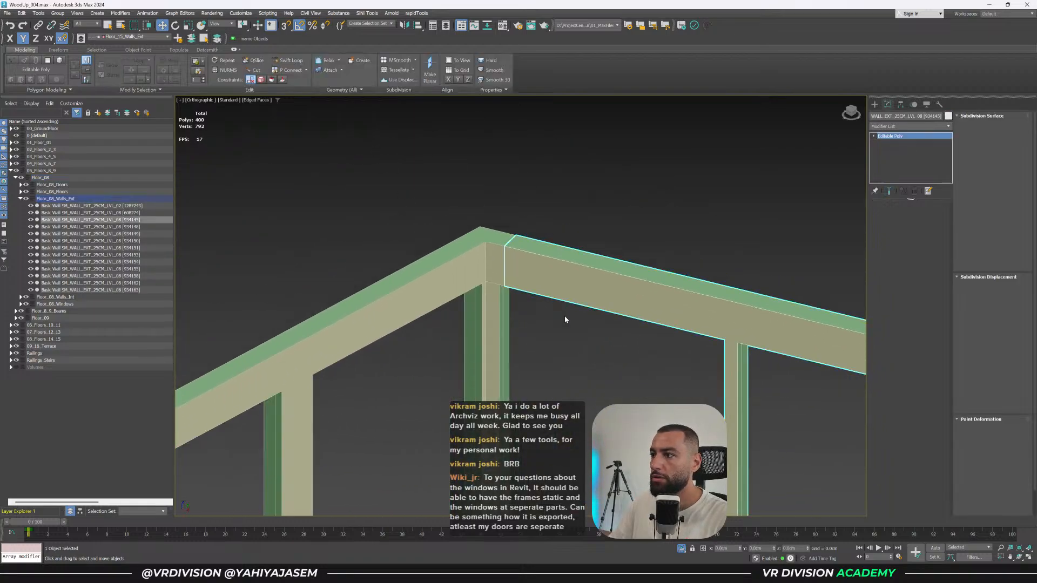
scroll(565, 315, down, 2)
alt+middle_drag(555, 281, 467, 287)
middle_drag(842, 325, 585, 337)
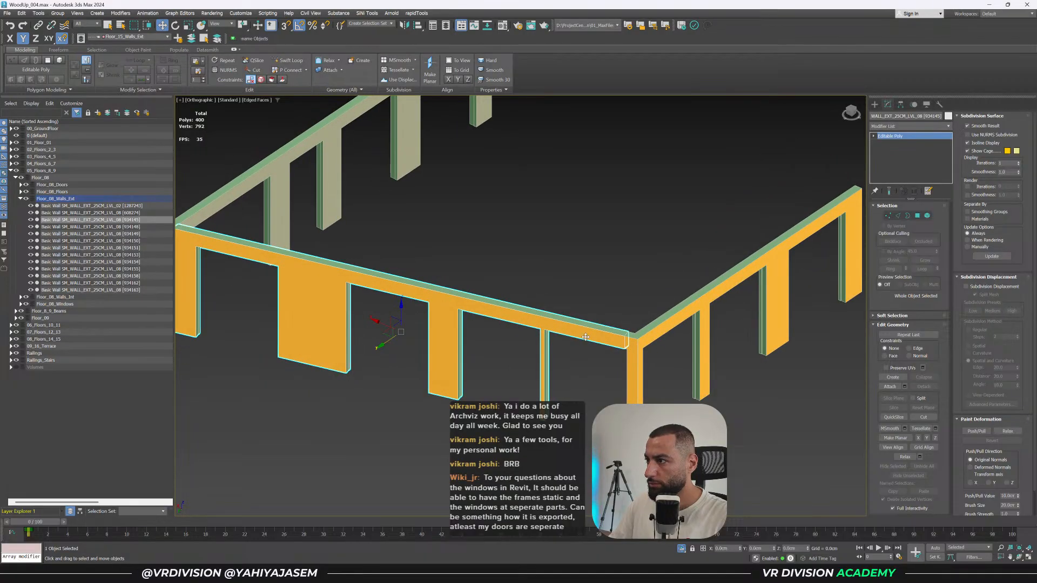
scroll(594, 337, up, 5)
key(Delete)
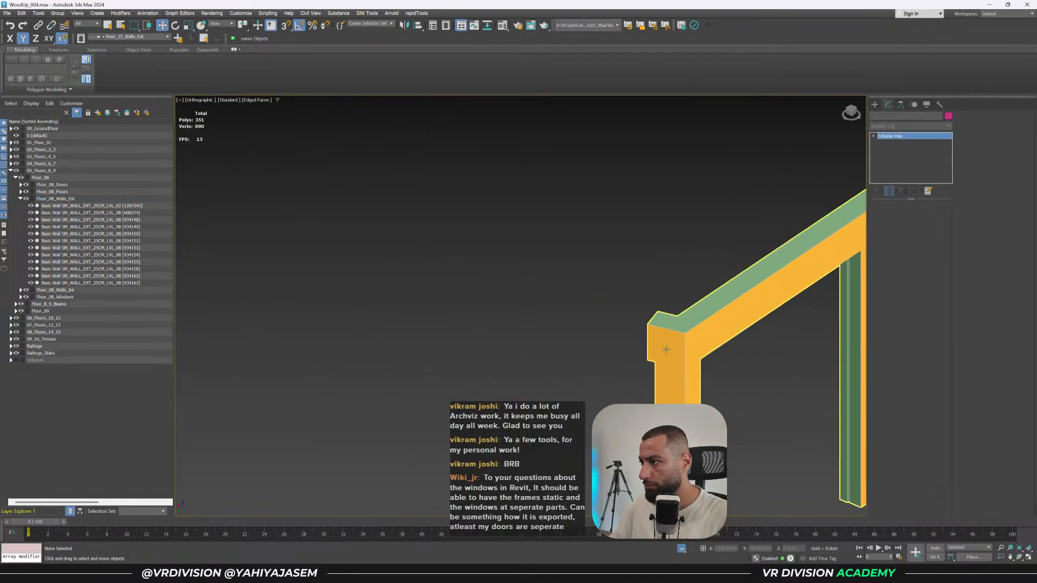
key(ctrl+z)
Select individual wall segments around the facade to check where the sections split.
scroll(669, 349, down, 5)
middle_drag(336, 281, 486, 305)
middle_drag(486, 305, 629, 358)
drag(647, 318, 624, 410)
middle_drag(307, 295, 616, 283)
middle_drag(395, 226, 640, 277)
drag(564, 250, 513, 320)
Select the four adjoining wall segments along the facade and isolate them.
scroll(390, 245, up, 3)
middle_drag(391, 245, 529, 232)
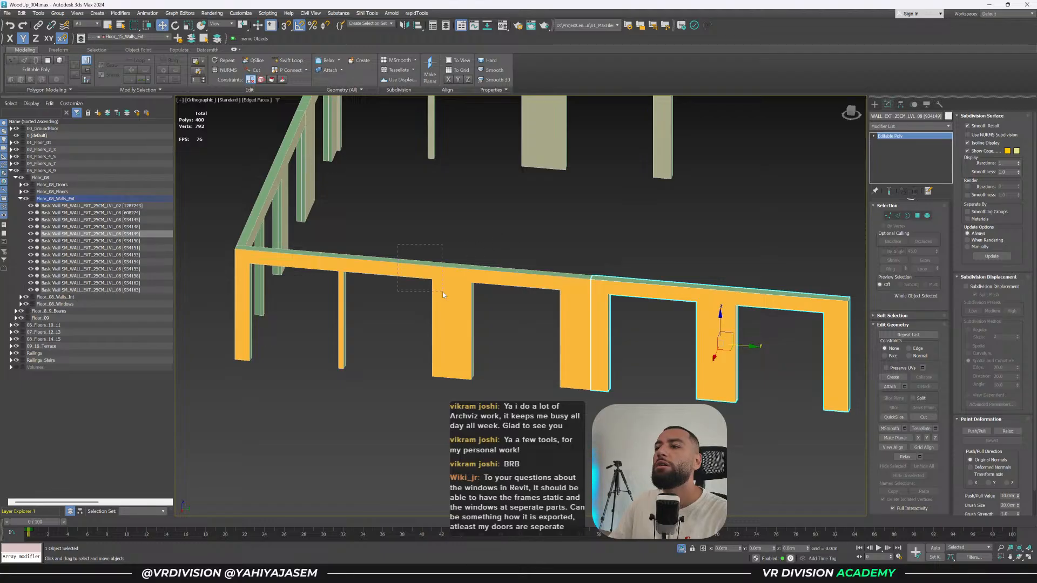
ctrl+drag(550, 258, 530, 302)
ctrl+drag(312, 249, 292, 294)
scroll(333, 290, down, 3)
alt+middle_drag(333, 290, 454, 240)
key(alt+q)
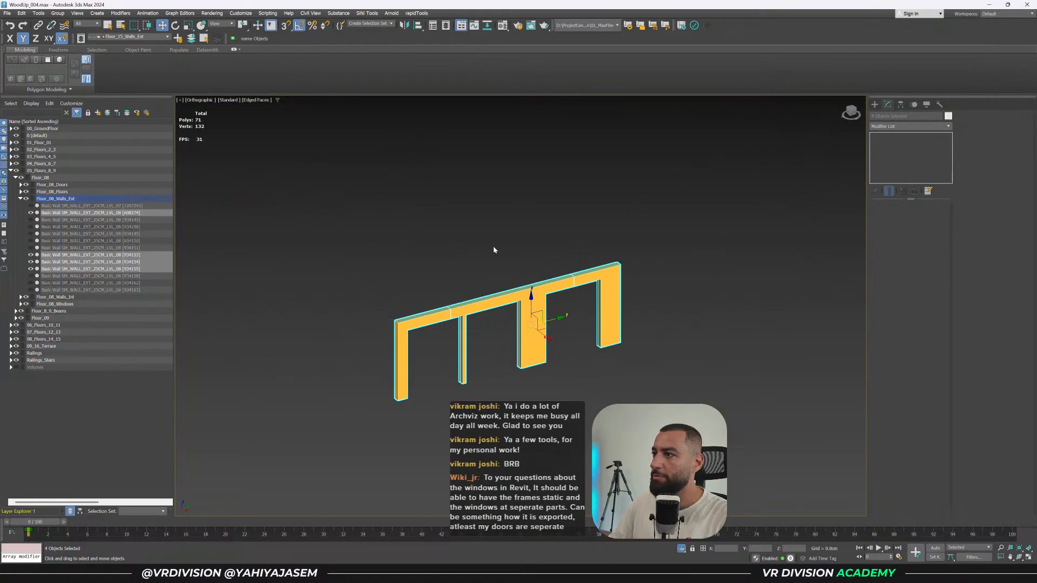
Attach the two adjoining facade segments to the end wall segment to form one object.
alt+middle_drag(596, 250, 375, 345)
scroll(563, 284, up, 4)
alt+middle_drag(564, 284, 587, 317)
scroll(588, 317, down, 4)
scroll(588, 319, up, 3)
click(587, 318)
click(632, 345)
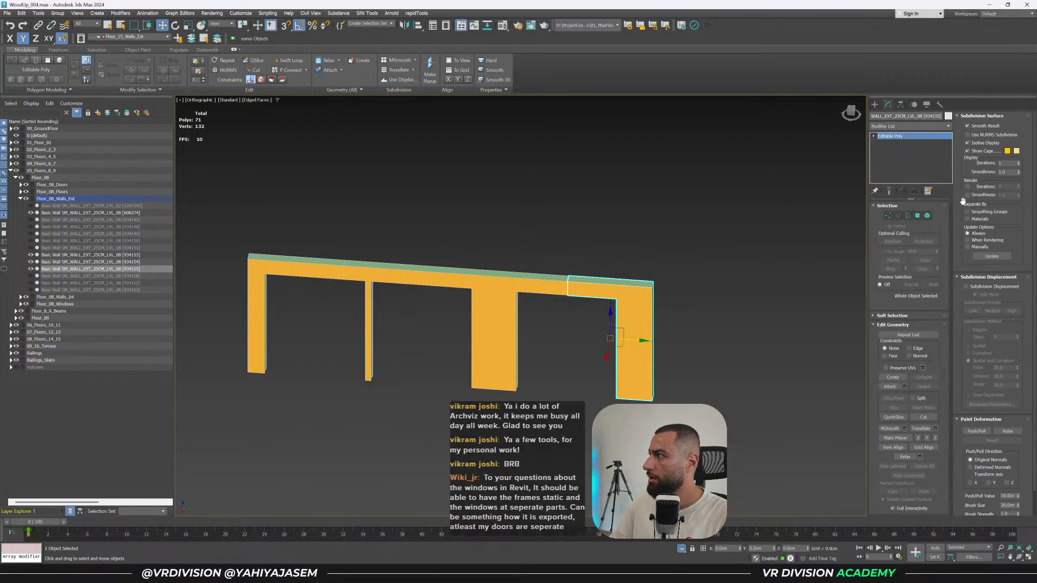
click(891, 389)
middle_drag(500, 349, 603, 365)
click(588, 311)
click(384, 283)
Delete the hidden inner faces at the two joints between the attached wall segments.
key(w)
key(4)
key(F3)
drag(639, 272, 684, 328)
ctrl+drag(417, 253, 453, 302)
alt+drag(468, 250, 497, 324)
alt+drag(338, 256, 384, 350)
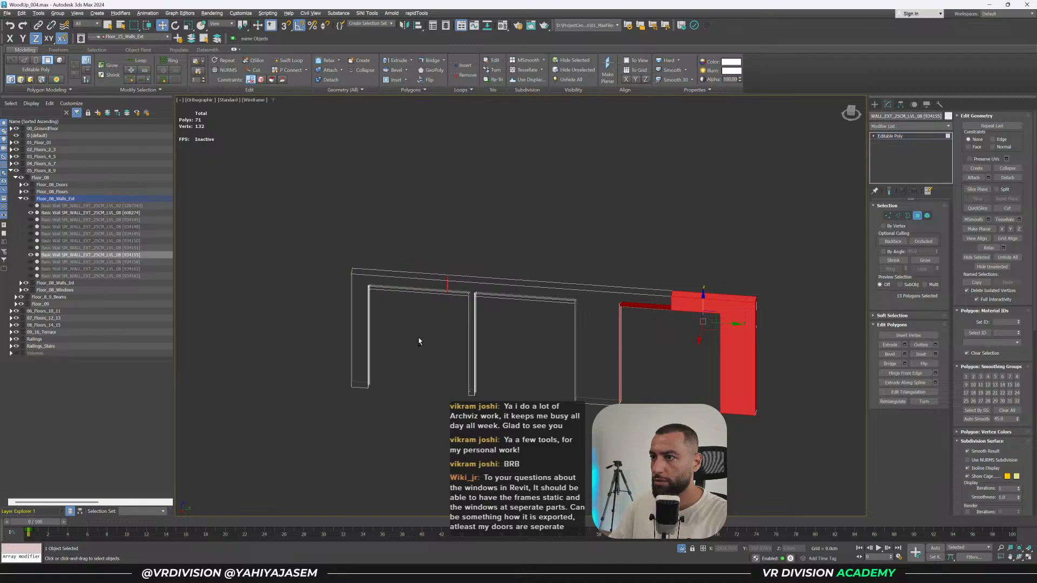
alt+middle_drag(580, 297, 597, 295)
alt+drag(771, 344, 771, 343)
alt+middle_drag(581, 245, 611, 283)
Weld the vertices at the joints, and repeat the weld on all vertices of the combined wall.
key(1)
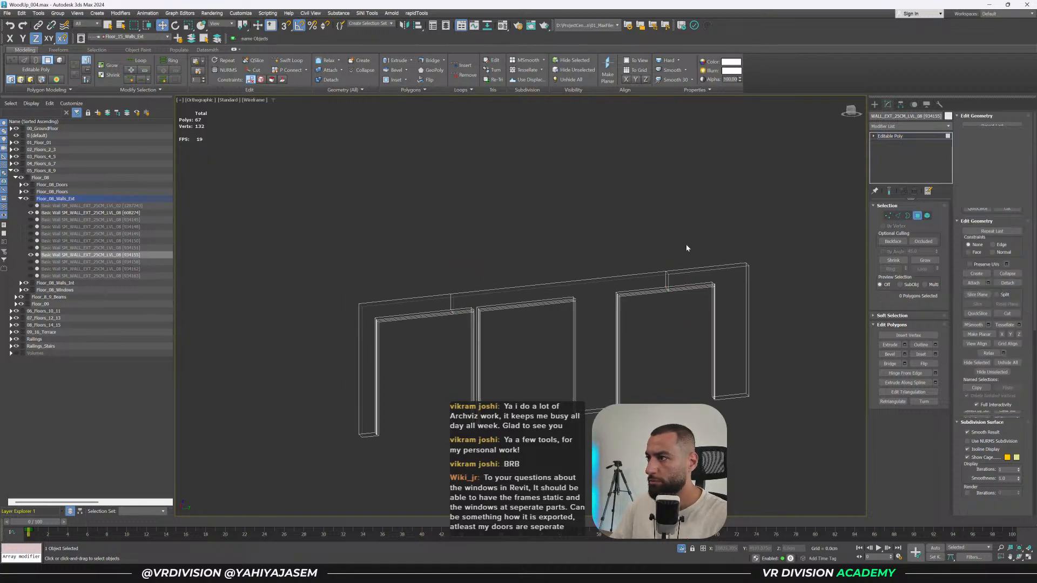
drag(686, 244, 655, 306)
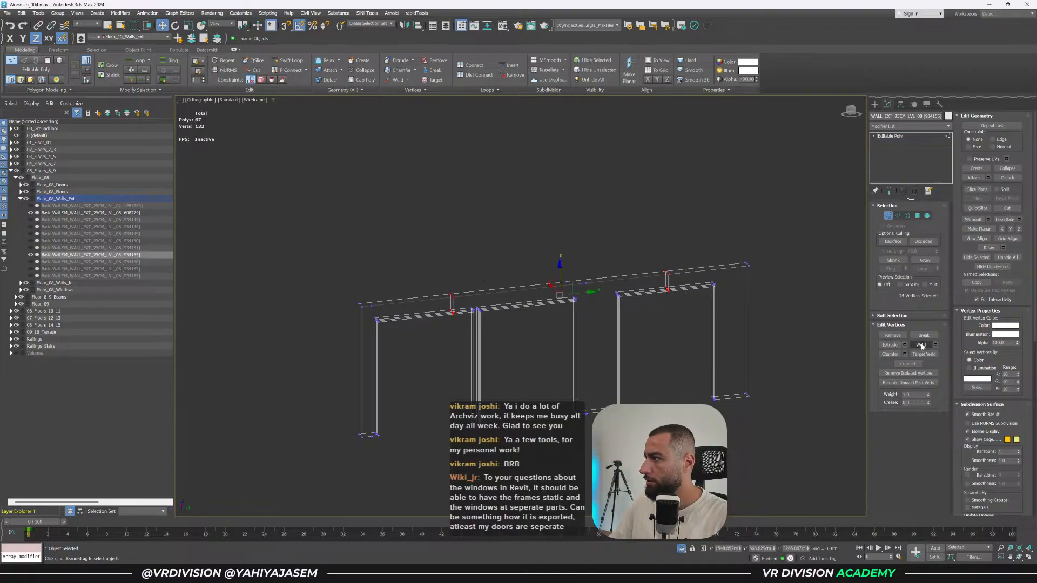
key(2)
right_click(667, 286)
alt+middle_drag(668, 286, 686, 305)
key(F3)
middle_drag(686, 305, 624, 306)
key(1)
key(ctrl+a)
middle_drag(698, 297, 558, 278)
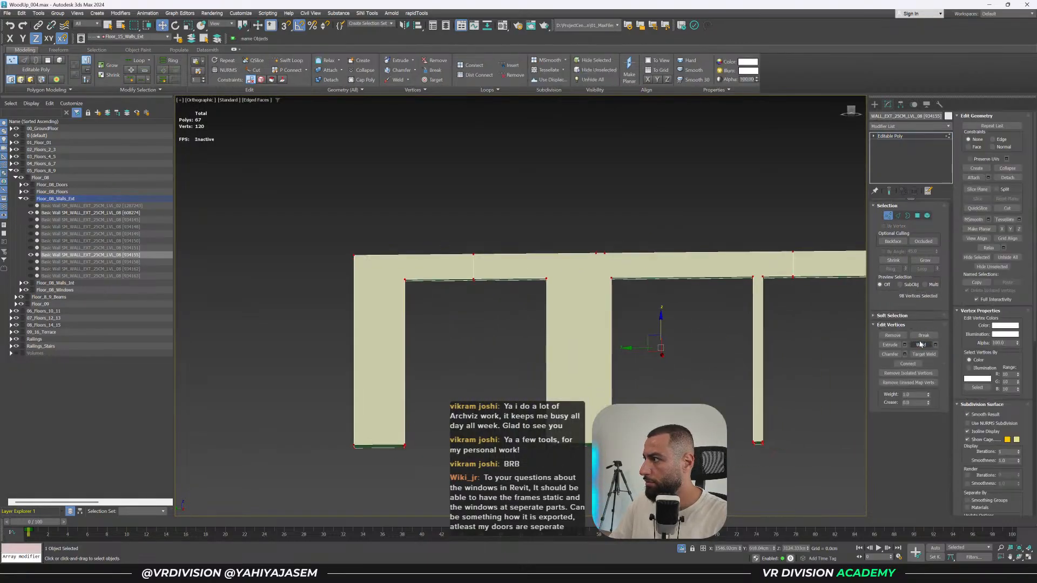
click(920, 344)
Remove the two leftover seam edge loops across the beam above the wall's openings, including their vertices.
middle_drag(721, 343, 582, 334)
key(2)
click(653, 256)
key(ctrl+BackSpace)
alt+middle_drag(523, 273, 512, 265)
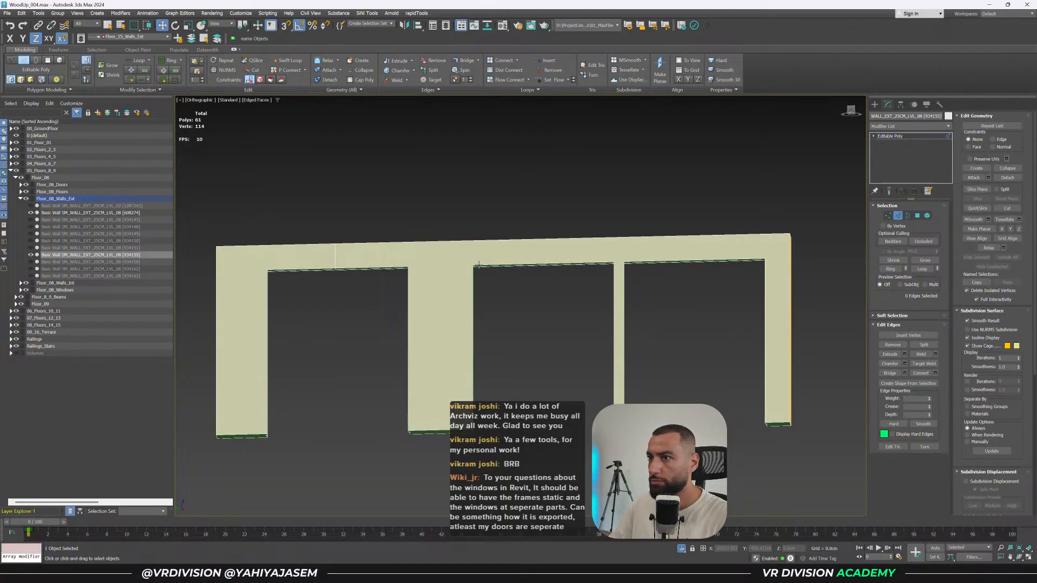
double_click(334, 256)
key(ctrl+BackSpace)
Examine the remaining seam above the end opening up close in shaded and wireframe display.
alt+middle_drag(416, 283, 457, 273)
scroll(316, 325, up, 3)
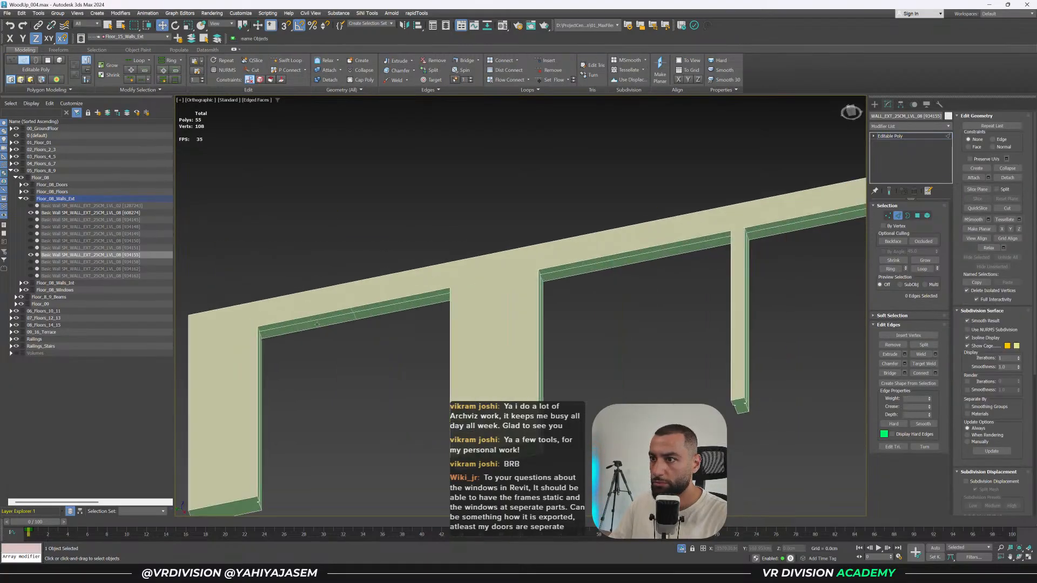
scroll(339, 312, up, 4)
click(364, 286)
key(F3)
key(F3)
click(360, 296)
key(F3)
scroll(363, 300, down, 5)
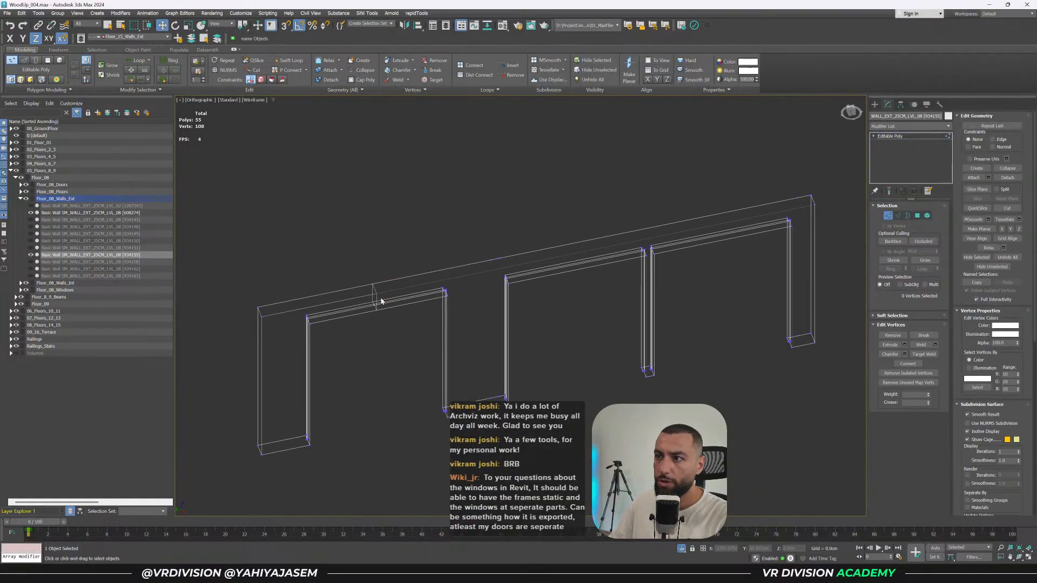
Delete the redundant wall segment overlapping the end of the joined wall, and select the joined wall to check it.
key(2)
drag(529, 331, 613, 439)
key(ctrl+z)
click(372, 294)
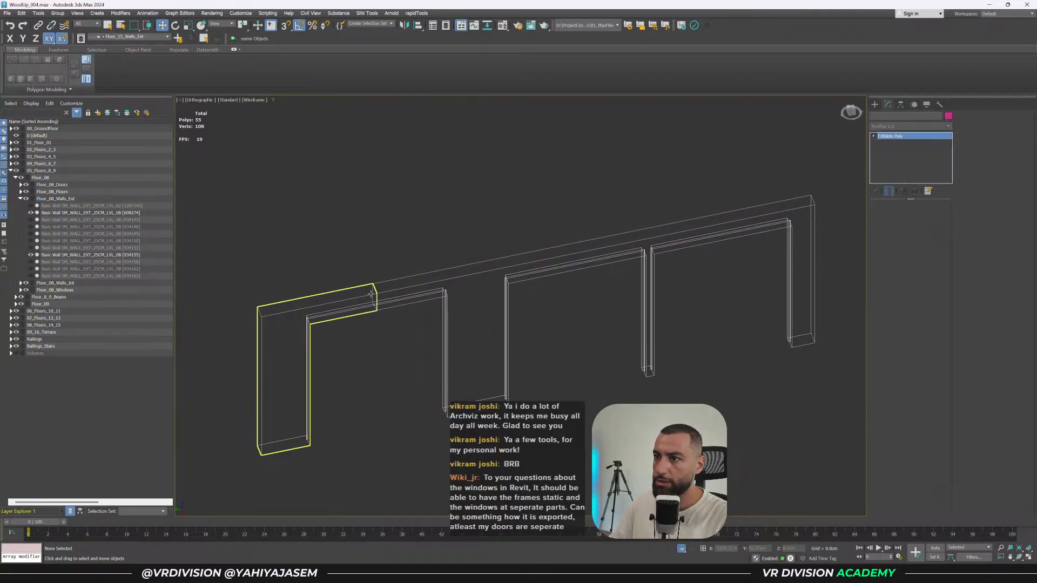
key(F3)
key(Delete)
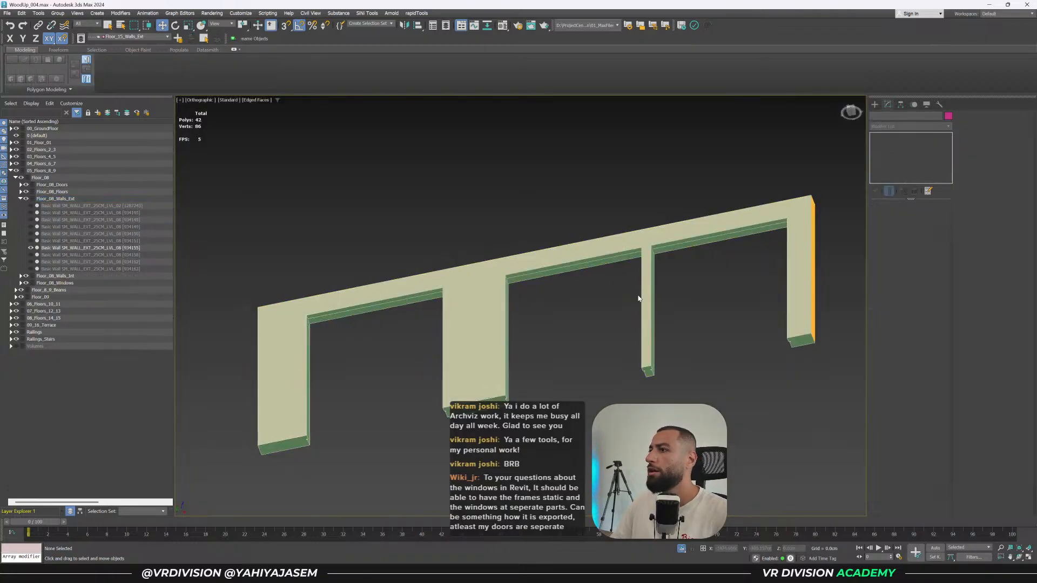
key(F3)
click(566, 252)
key(F3)
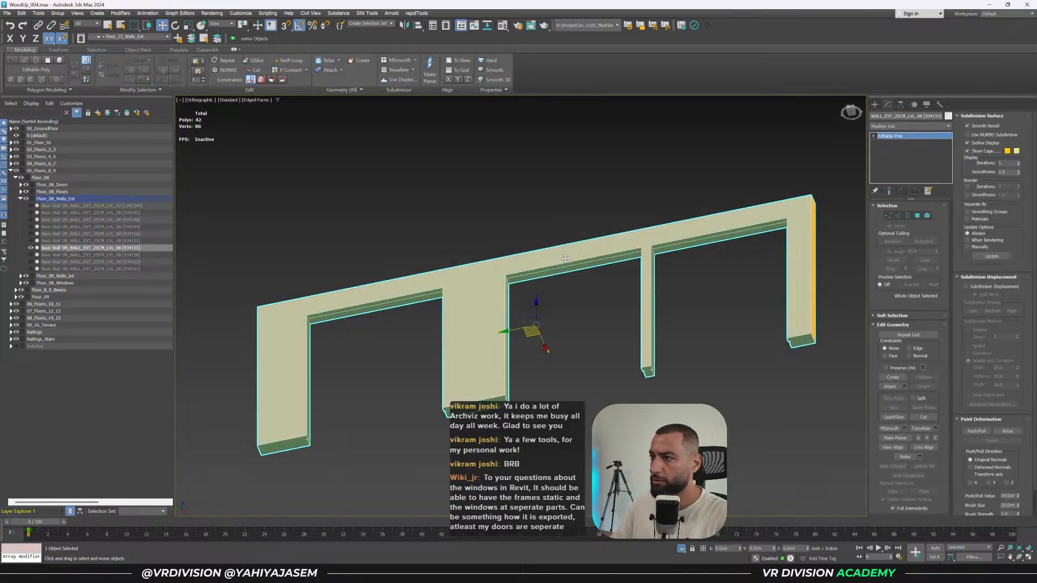
Show all of Floor 8's exterior walls again and keep them all selected.
mouse_move(565, 252)
alt+middle_down()
mouse_move(507, 299)
mouse_move(497, 296)
mouse_move(514, 289)
mouse_move(491, 289)
mouse_move(567, 292)
alt+middle_up()
double_click(76, 199)
click(31, 220)
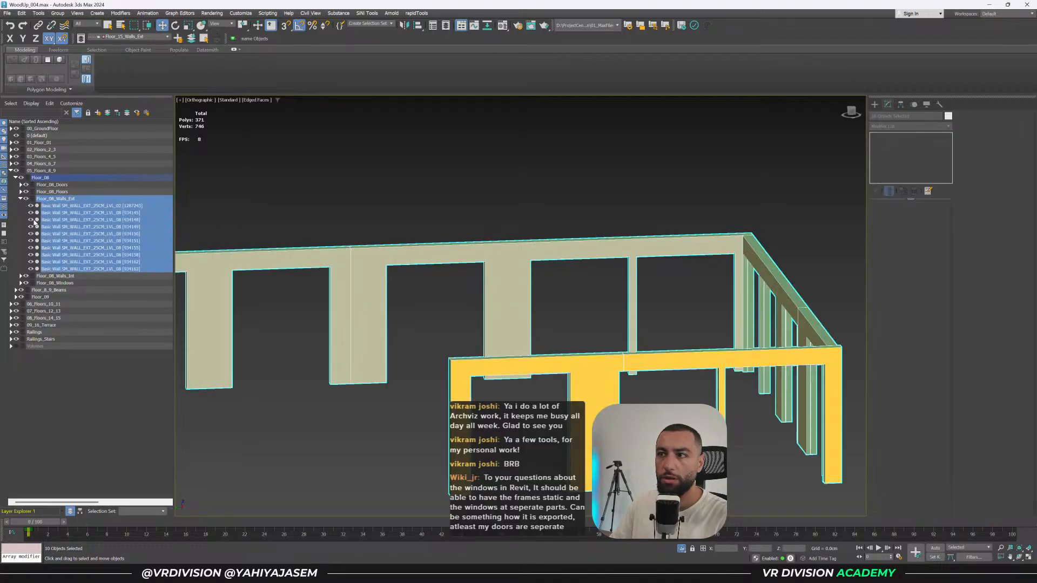
scroll(472, 237, down, 5)
alt+middle_drag(473, 254, 456, 267)
scroll(516, 274, up, 3)
click(515, 276)
key(F3)
key(F3)
middle_drag(578, 256, 650, 253)
key(ctrl+z)
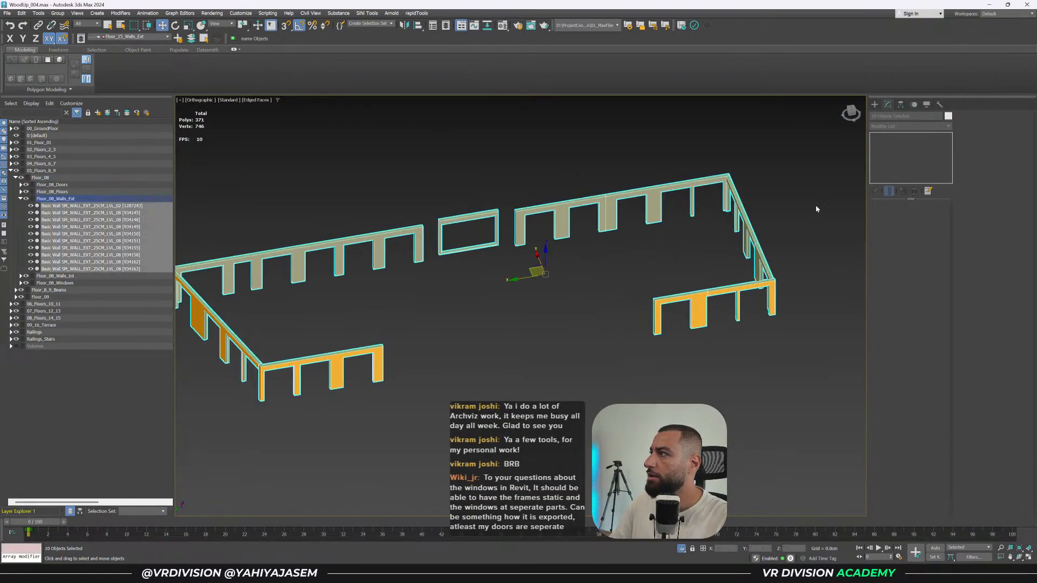
Apply a Turn to Poly modifier to all of Floor 8's exterior walls and check the result.
click(907, 126)
text(turn)
key(Down)
key(Down)
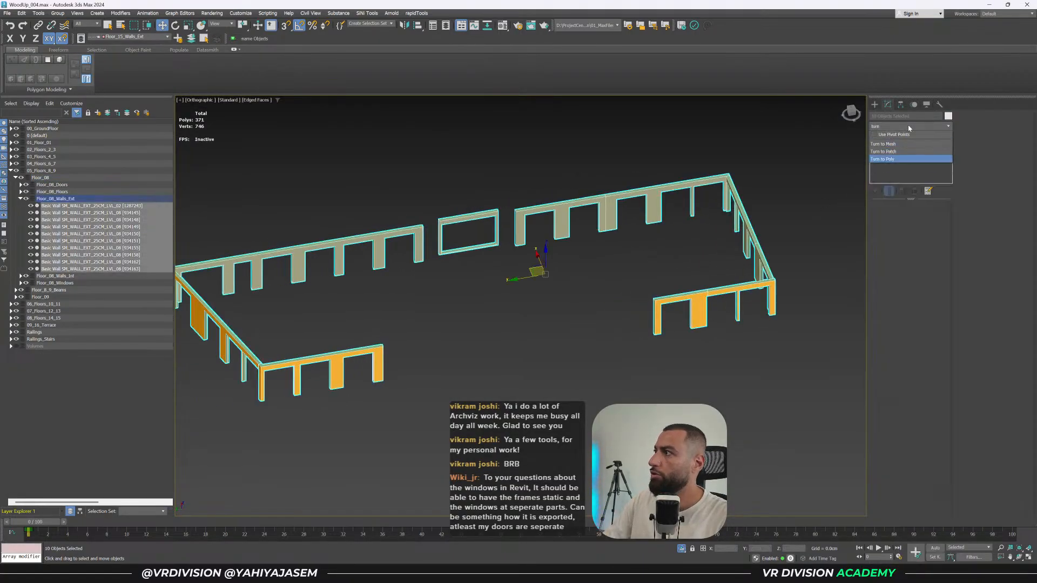
key(Return)
alt+middle_drag(801, 226, 875, 214)
scroll(617, 181, up, 2)
middle_drag(618, 181, 837, 163)
scroll(667, 150, down, 2)
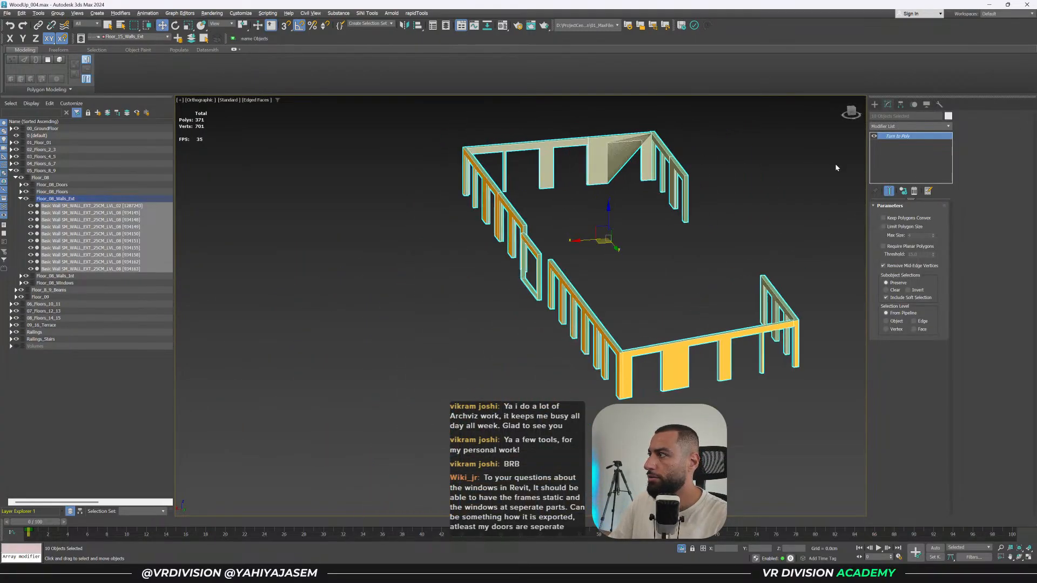
middle_drag(764, 176, 756, 199)
key(ctrl+z)
Isolate the corner wall segment with the distorted face and open its vertices for editing in wireframe.
click(630, 220)
click(610, 157)
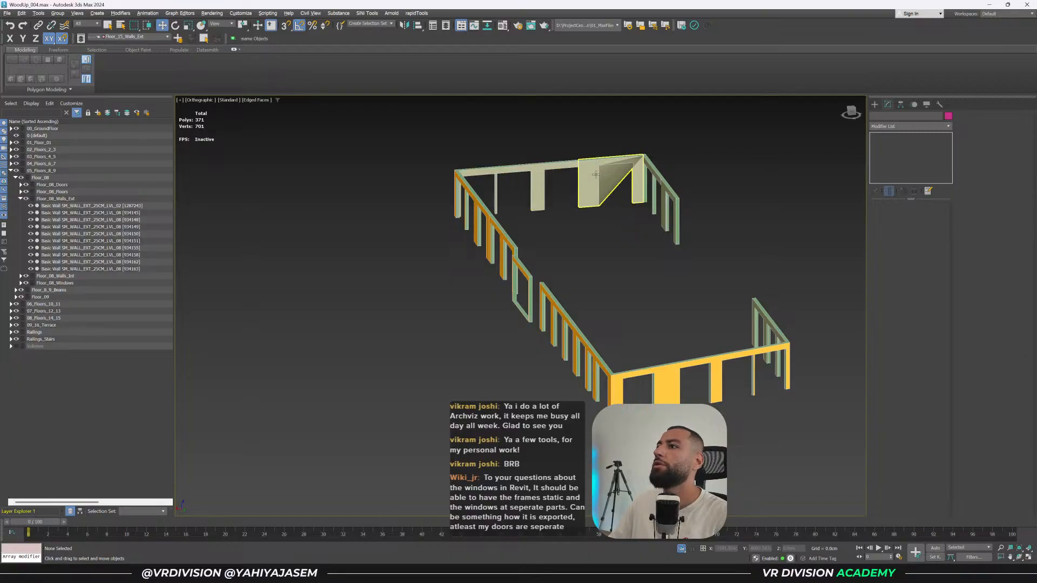
scroll(609, 156, up, 4)
key(alt+q)
alt+middle_drag(609, 156, 589, 137)
key(1)
key(F3)
Connect the opening's upper corner vertices to the wall's outer top corners at one end, on both wall faces.
drag(604, 131, 529, 182)
scroll(579, 157, up, 5)
alt+middle_drag(579, 157, 572, 165)
click(572, 179)
ctrl+click(431, 183)
key(ctrl+shift+e)
click(458, 194)
ctrl+click(603, 188)
key(ctrl+shift+e)
Connect the opening's upper corner to the outer top corner at the wall's other end, and leave vertex editing.
scroll(666, 207, down, 2)
middle_drag(667, 207, 496, 301)
scroll(496, 301, down, 2)
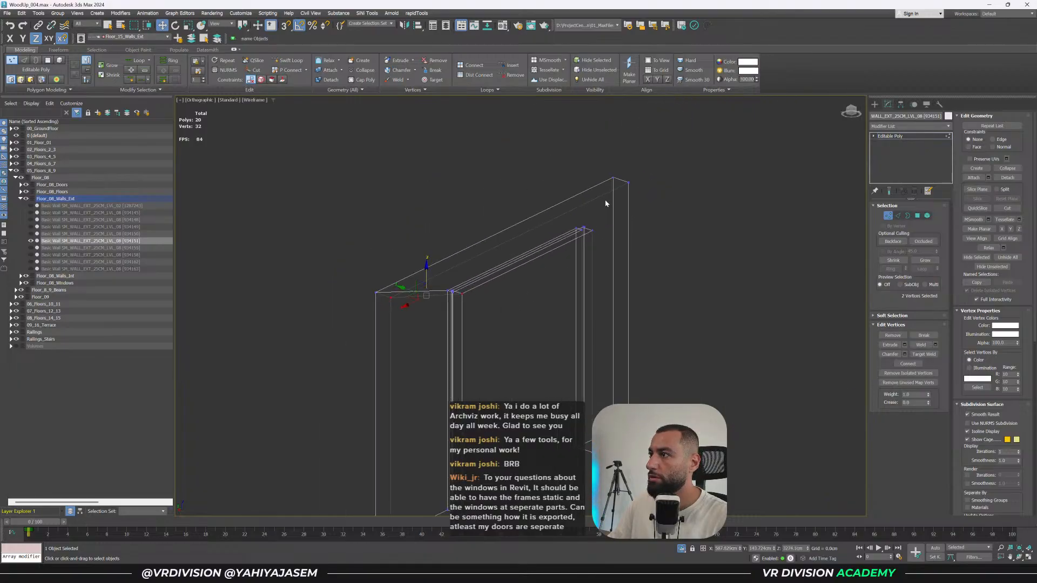
scroll(603, 201, up, 2)
click(622, 165)
mouse_move(624, 176)
alt+middle_down()
mouse_move(651, 159)
mouse_move(626, 168)
alt+middle_up()
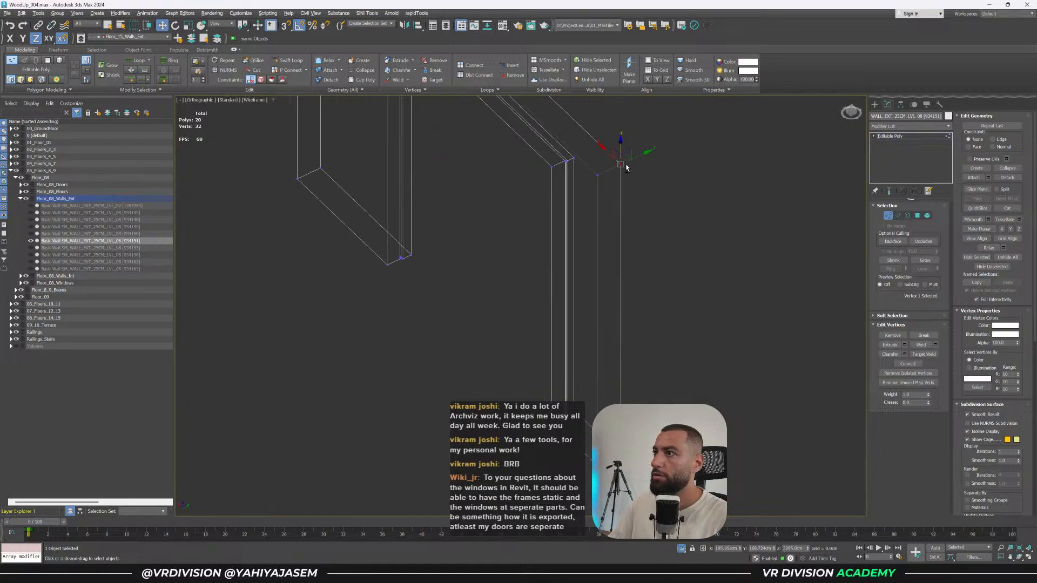
ctrl+click(574, 159)
key(ctrl+shift+e)
alt+middle_drag(572, 160, 543, 257)
key(F3)
click(598, 288)
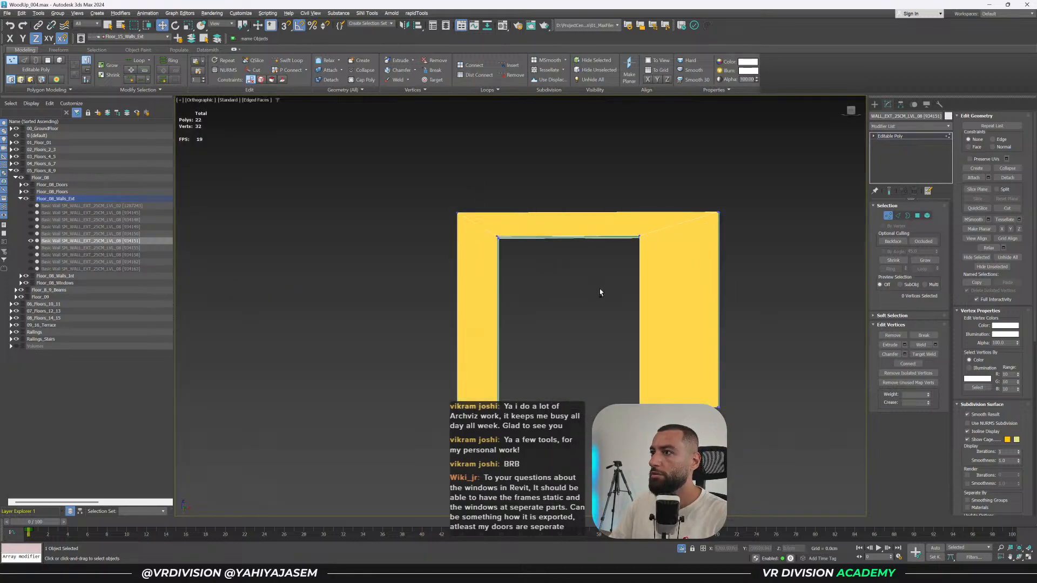
alt+middle_drag(598, 288, 610, 298)
scroll(576, 284, down, 5)
key(1)
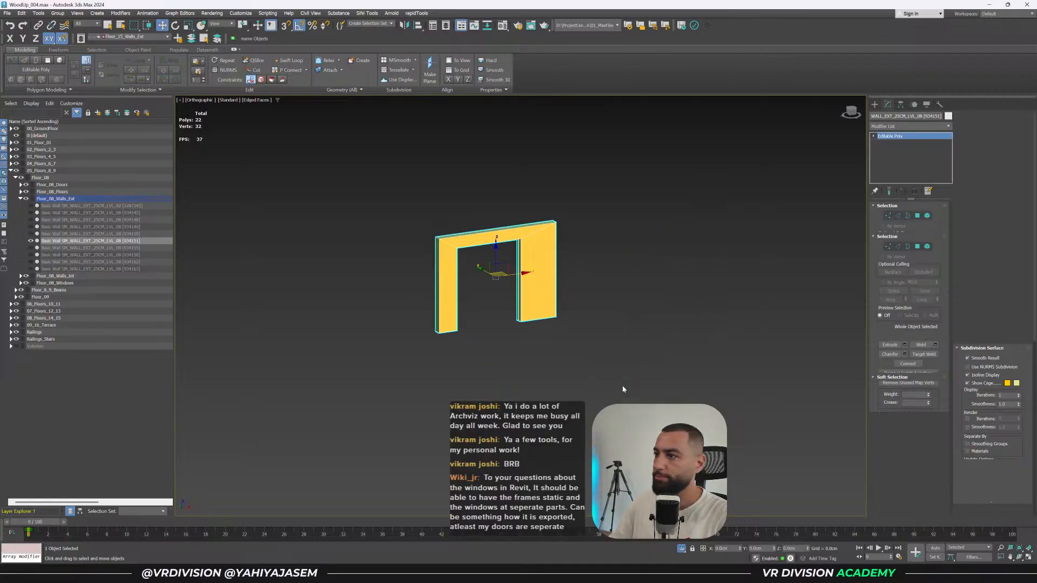
Leave the single-wall view and show all of Floor 8's exterior walls together.
click(682, 549)
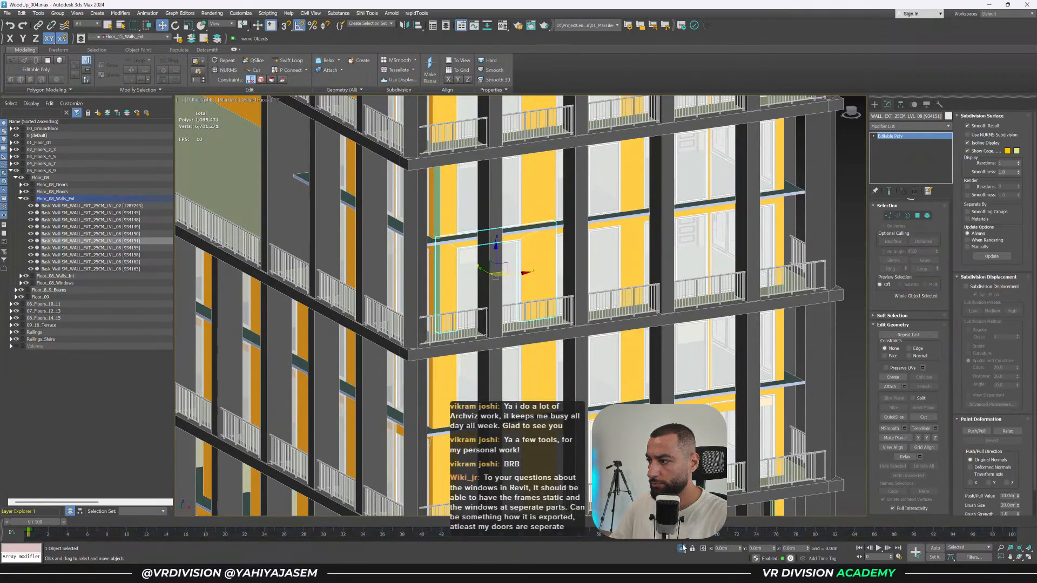
click(682, 548)
double_click(55, 199)
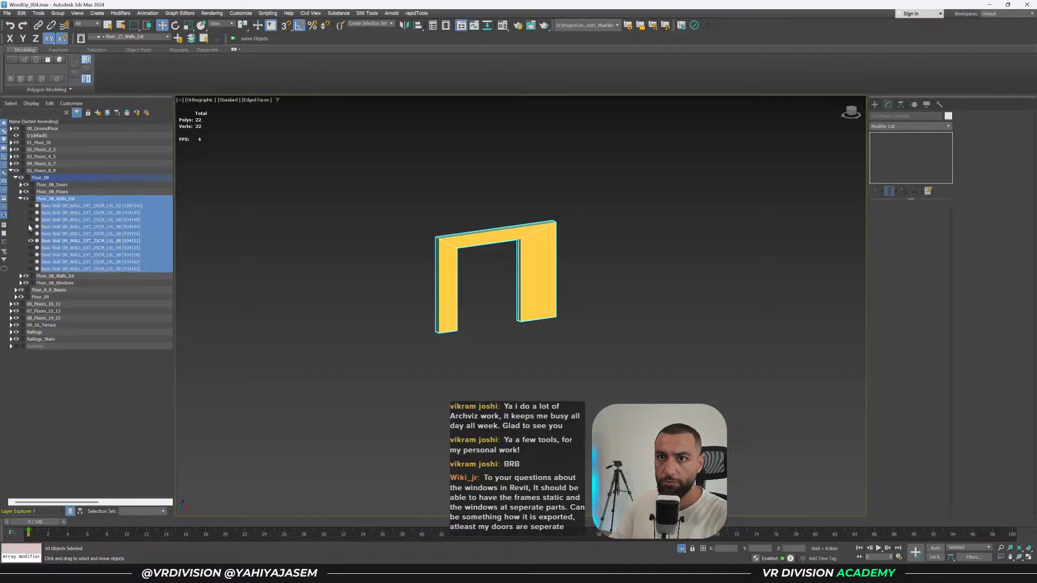
alt+middle_drag(519, 243, 612, 349)
scroll(529, 247, down, 4)
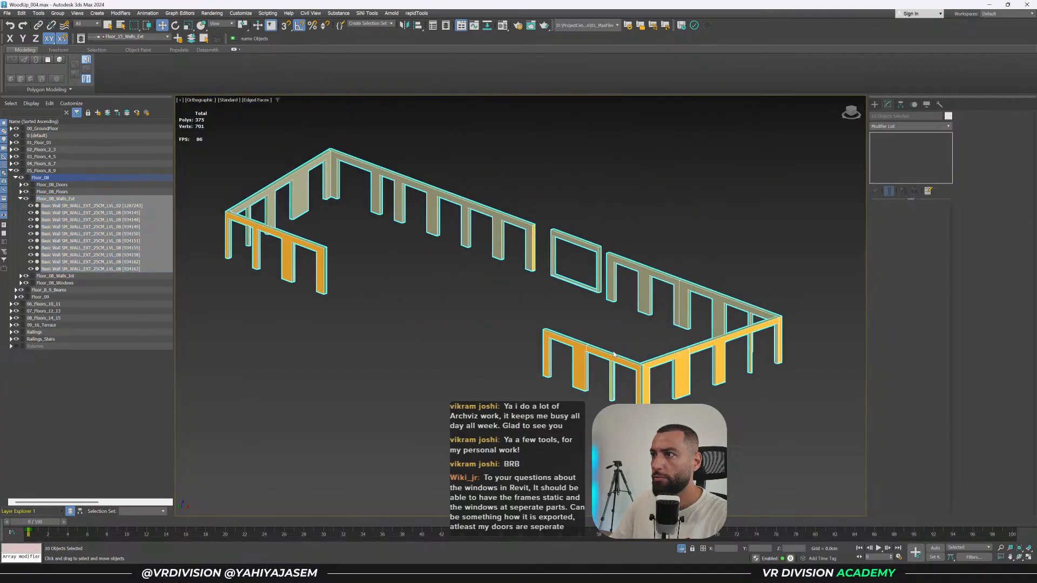
Select all walls in the Floor_09_Walls_Ext layer and show them above Floor 8's walls.
click(15, 297)
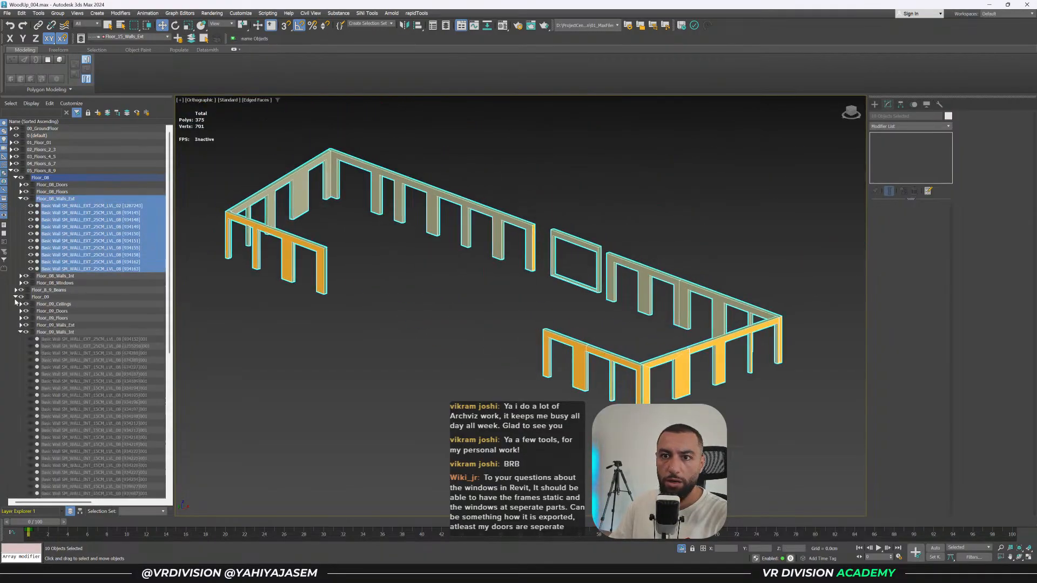
click(20, 332)
click(21, 325)
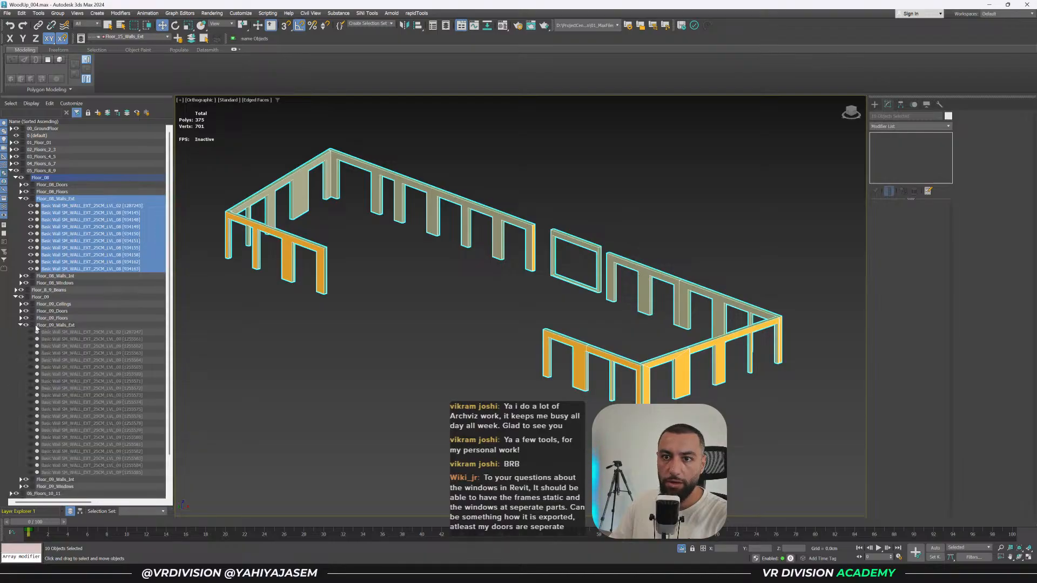
double_click(38, 326)
click(31, 332)
alt+middle_drag(364, 317, 381, 311)
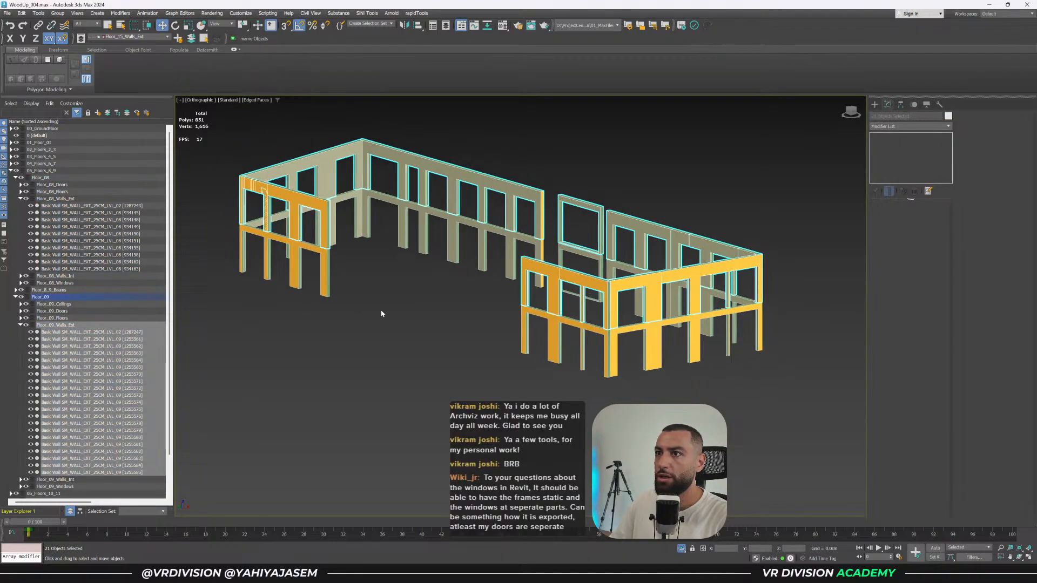
scroll(301, 210, up, 4)
scroll(261, 201, down, 4)
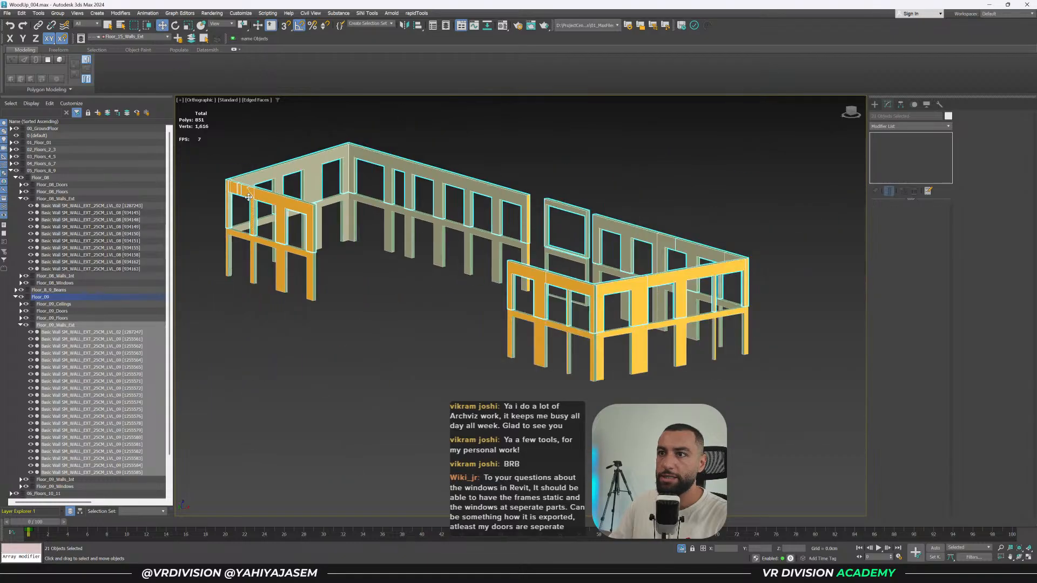
Delete all of Floor 9's exterior walls except one end segment kept as a height reference.
scroll(238, 193, up, 2)
alt+middle_drag(237, 191, 520, 312)
scroll(520, 312, up, 2)
alt+click(409, 229)
scroll(507, 242, down, 2)
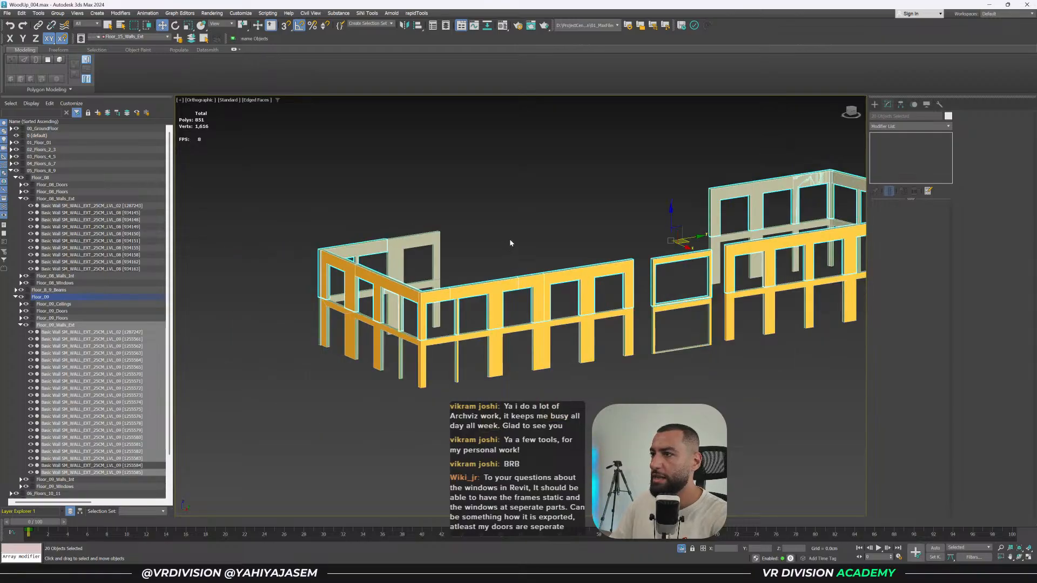
key(Delete)
Select all of Floor 8's exterior walls without the reference segment, and make Floor_09_Walls_Ext the active layer.
key(ctrl+a)
alt+click(408, 237)
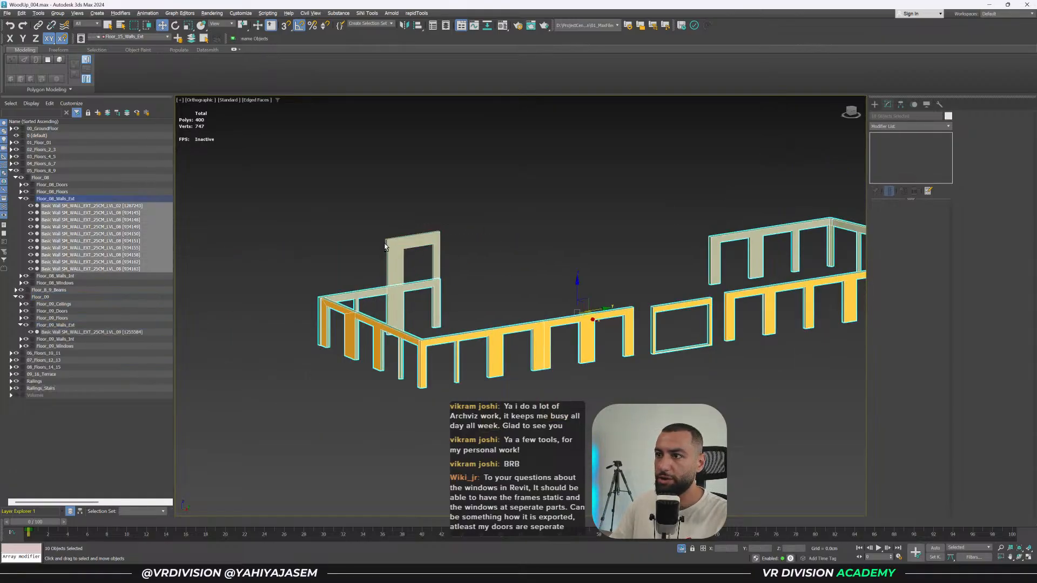
click(32, 326)
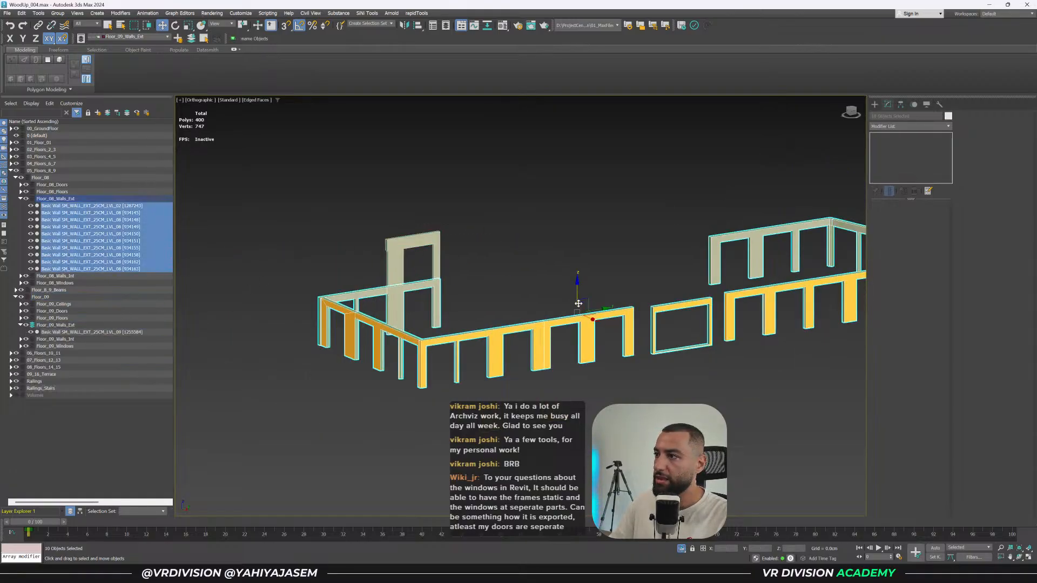
Try copying Floor 8's exterior walls upward and snapping the copies to the Floor 9 reference segment, and undo it.
shift+drag(576, 290, 559, 224)
key(Return)
scroll(443, 239, up, 6)
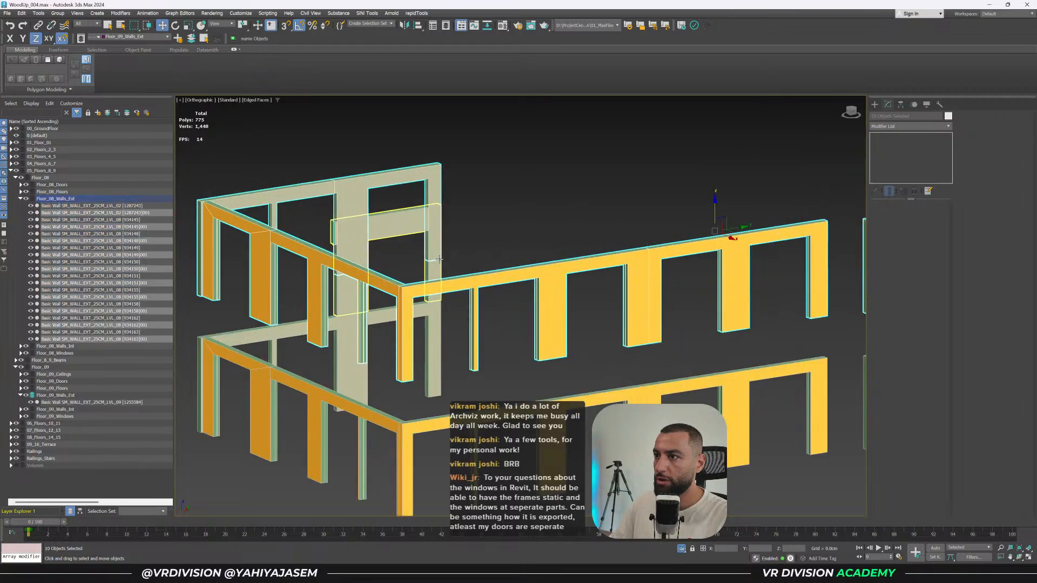
drag(438, 232, 438, 307)
key(space)
key(s)
click(365, 257)
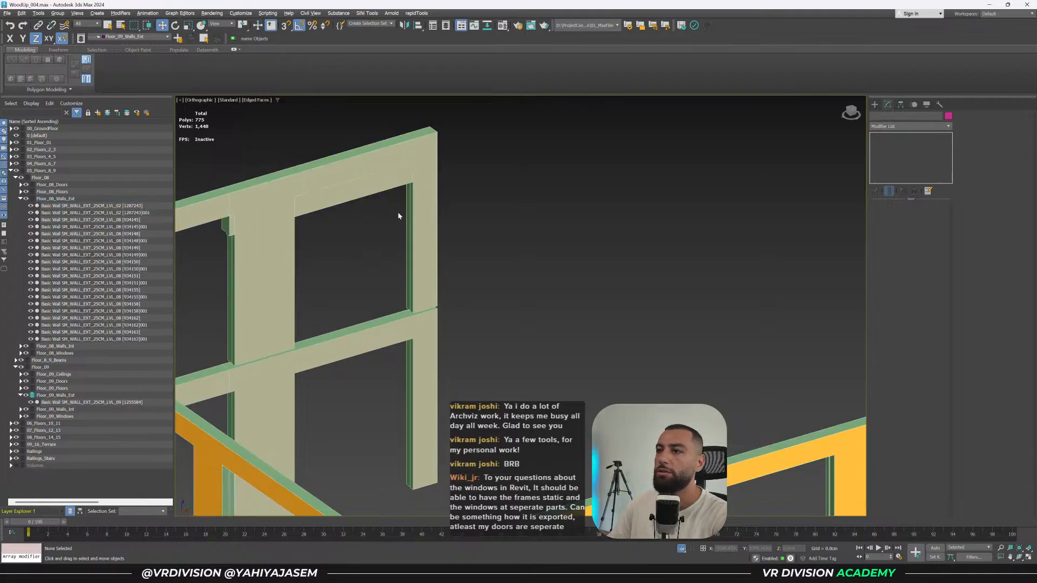
key(ctrl+z)
key(ctrl+z)
key(ctrl+z)
scroll(532, 294, down, 5)
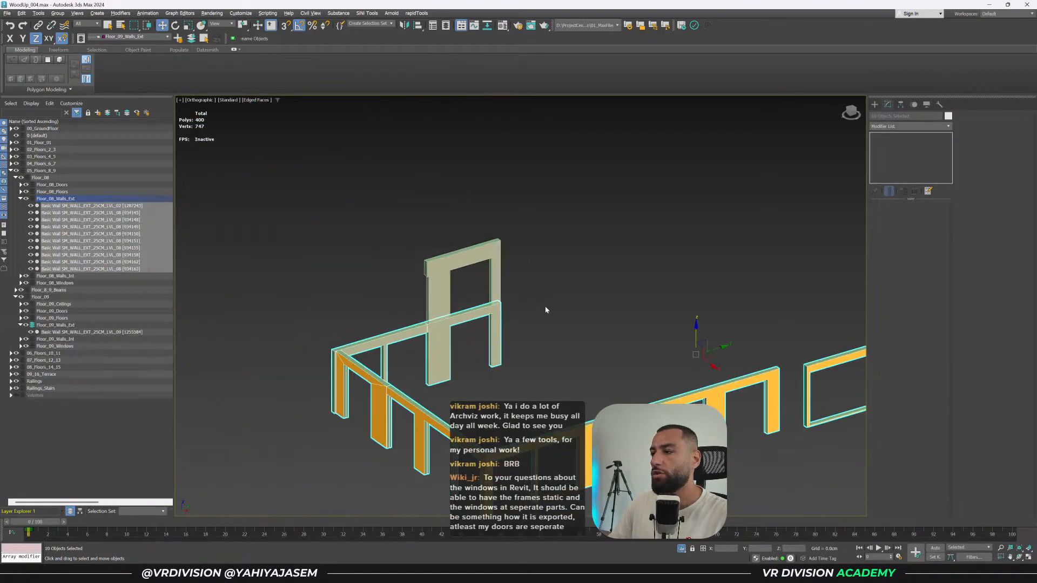
Copy Floor 8's exterior walls straight up and vertex-snap the copies to the height of the Floor 9 reference segment.
shift+drag(692, 332, 692, 254)
click(484, 261)
click(519, 321)
scroll(520, 313, up, 5)
key(s)
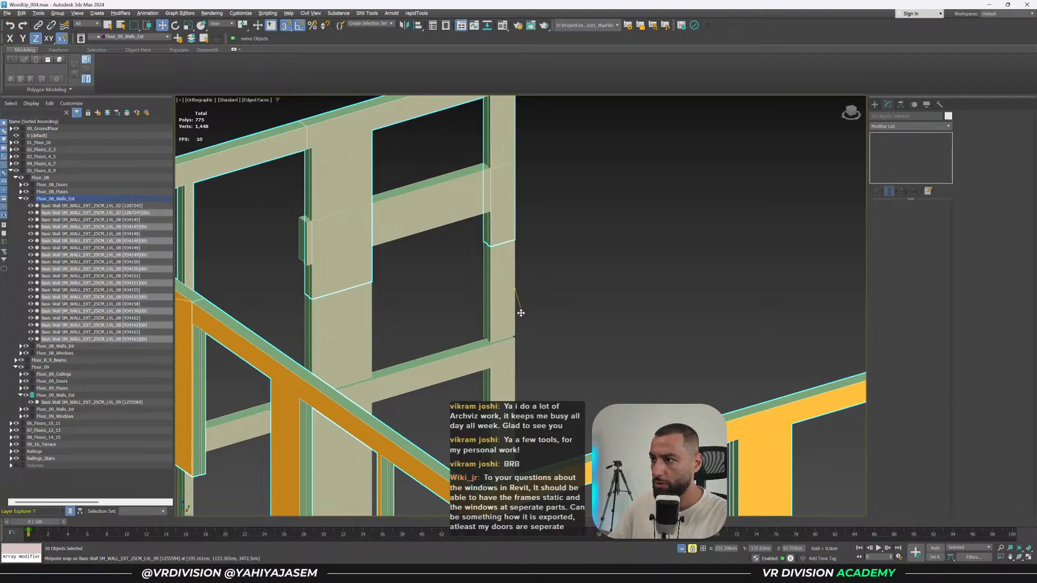
drag(521, 313, 517, 335)
key(s)
key(space)
click(436, 296)
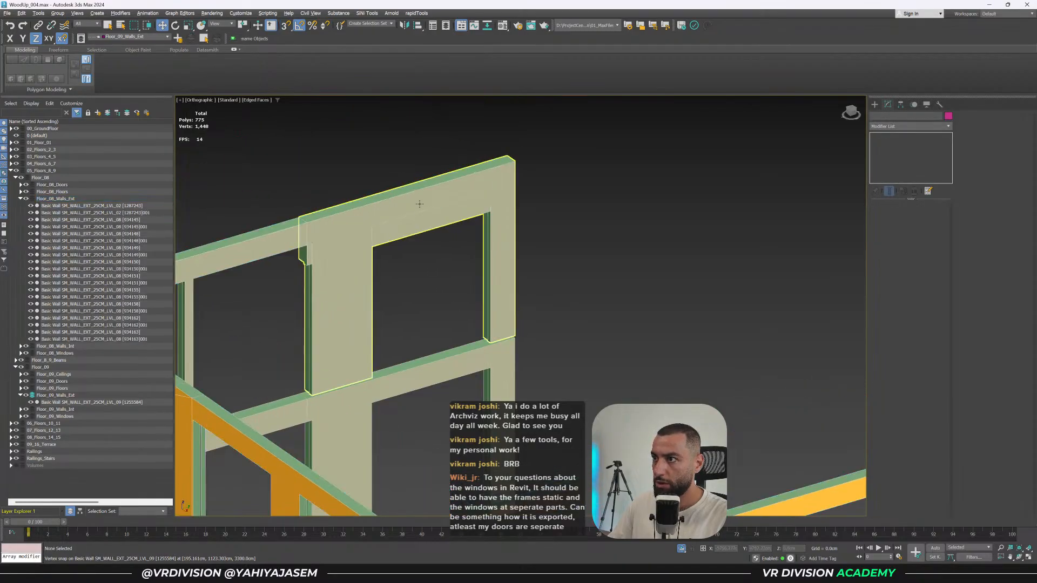
Select only the upper copied walls in the Floor_08_Walls_Ext layer, leaving Floor 8's original walls out of the selection.
click(92, 402)
key(f)
key(z)
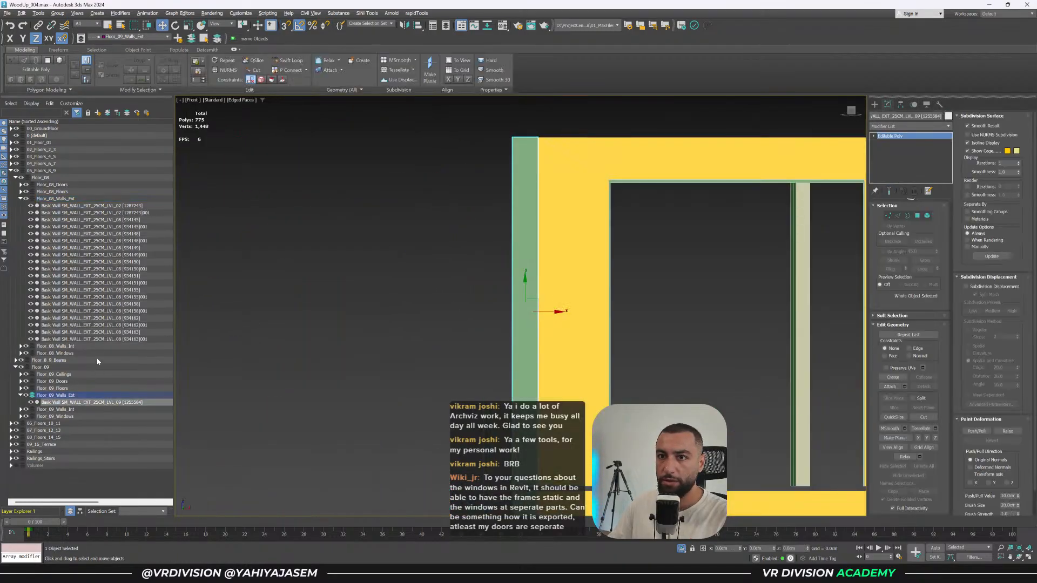
double_click(69, 198)
key(z)
alt+drag(192, 339, 977, 537)
scroll(558, 314, down, 3)
alt+middle_drag(559, 314, 576, 322)
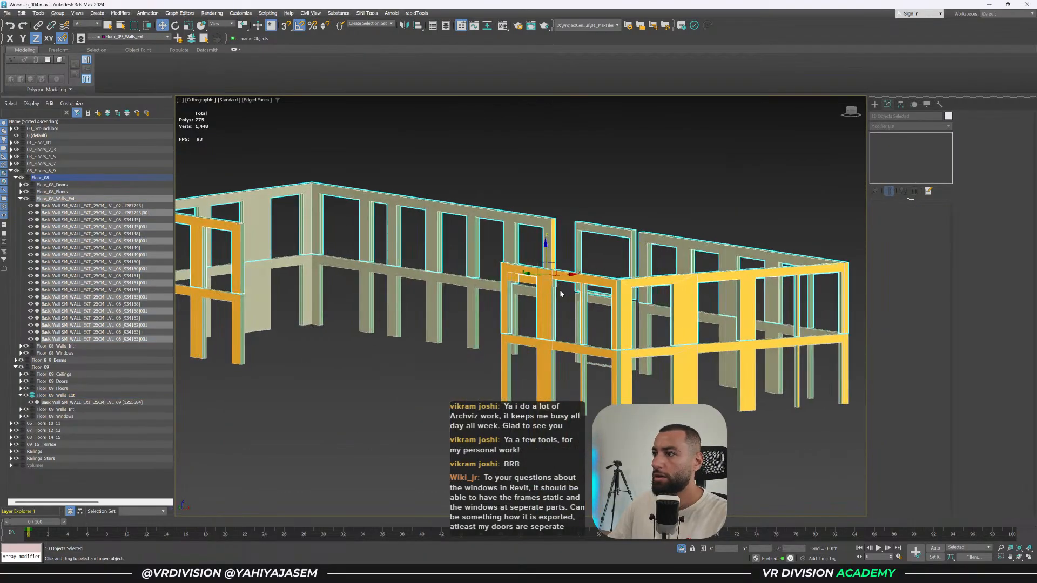
Add an Edit Poly modifier to all the selected upper wall copies together.
scroll(551, 293, up, 2)
click(909, 126)
text(e)
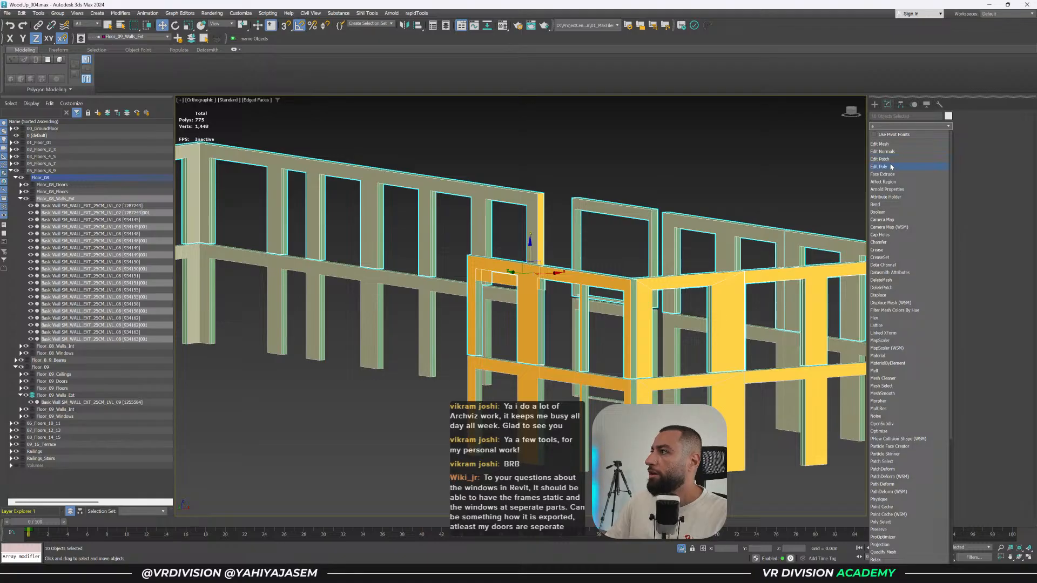
click(879, 167)
key(1)
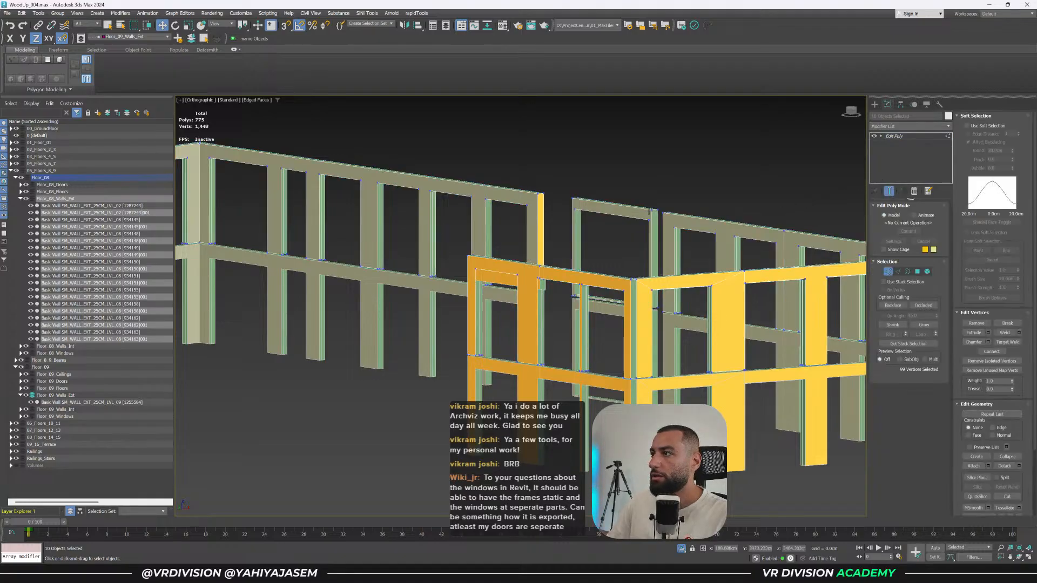
key(1)
Exclude the separate window frame panel from the selection, and isolate the remaining wall copies with the Floor 9 reference segment.
alt+click(635, 209)
alt+middle_drag(640, 223, 642, 227)
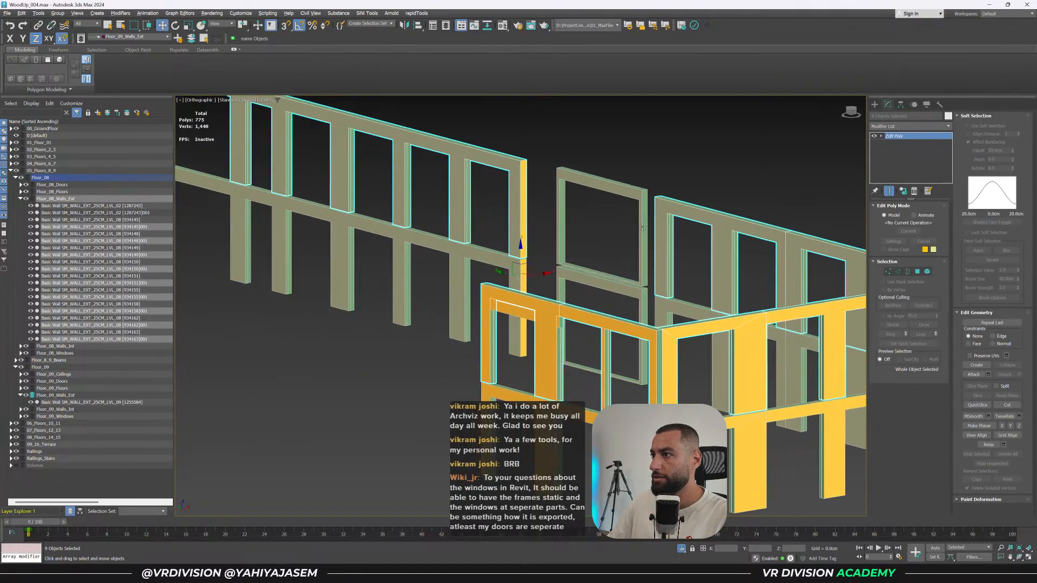
scroll(642, 227, down, 2)
ctrl+click(540, 327)
key(alt+q)
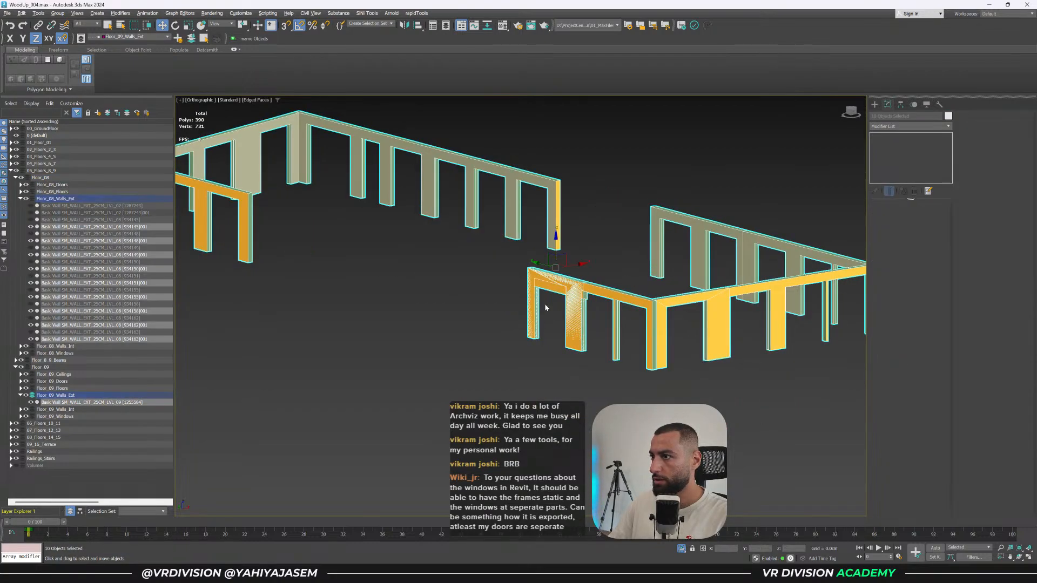
Exclude the reference segment from the selection, and select the wall copies' vertices along the upper edges of the openings.
scroll(544, 295, up, 3)
alt+click(549, 280)
key(1)
scroll(651, 260, down, 3)
middle_drag(651, 260, 654, 287)
key(f)
key(F3)
drag(826, 250, 198, 273)
key(F3)
alt+middle_drag(290, 266, 189, 214)
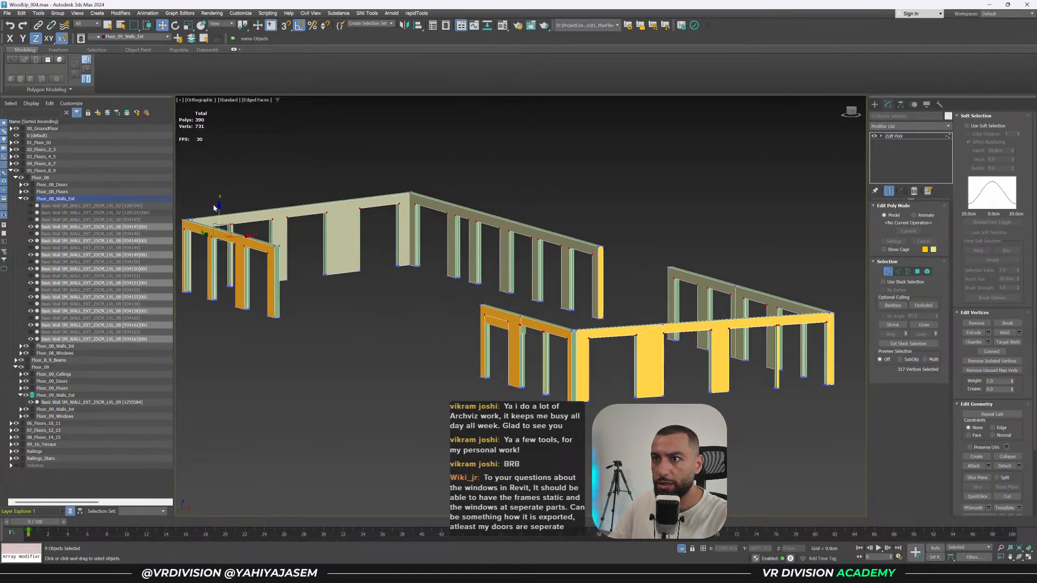
Try lowering the selected opening-head vertices freehand, and undo the move.
drag(219, 208, 236, 266)
scroll(238, 266, down, 3)
alt+middle_drag(237, 265, 259, 275)
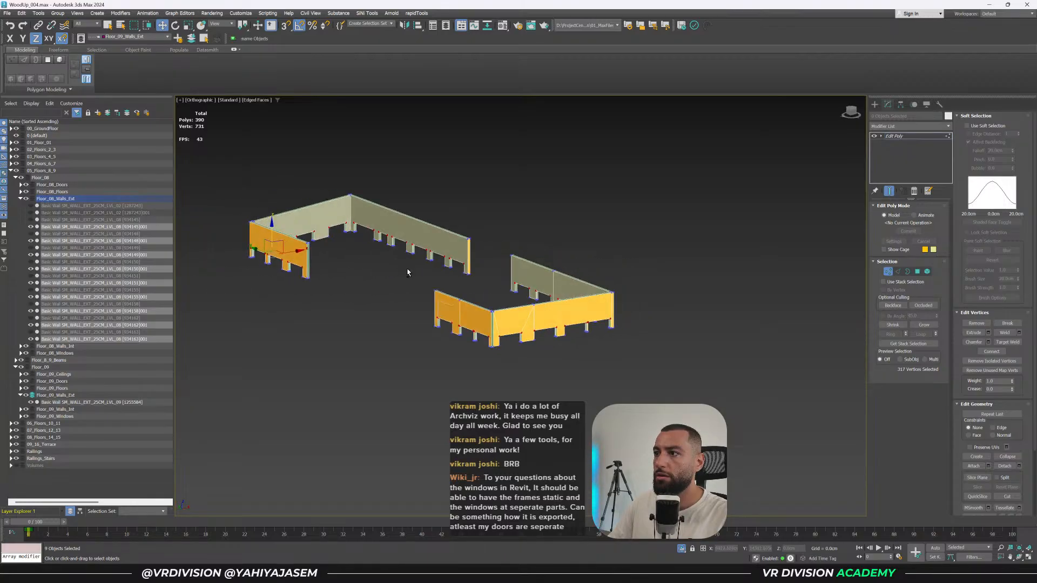
scroll(465, 313, up, 4)
key(ctrl+z)
Lower the opening-head vertices with vertex snapping to match the reference segment's opening height, and leave vertex editing.
key(space)
scroll(418, 294, up, 8)
key(s)
drag(396, 256, 395, 321)
scroll(464, 322, down, 8)
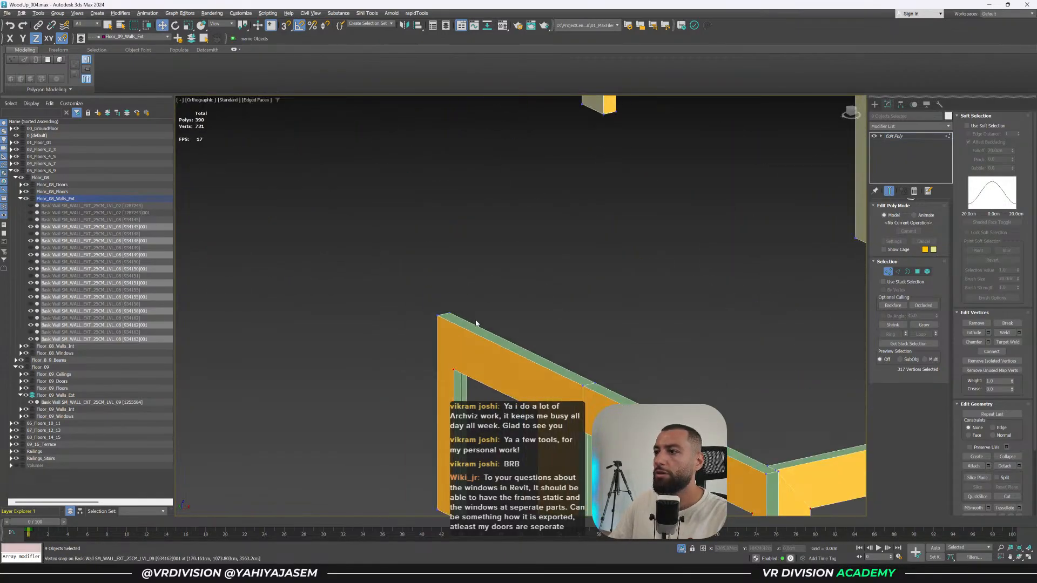
key(1)
Delete the Floor 9 reference segment that overlaps the copied walls.
click(478, 352)
click(481, 341)
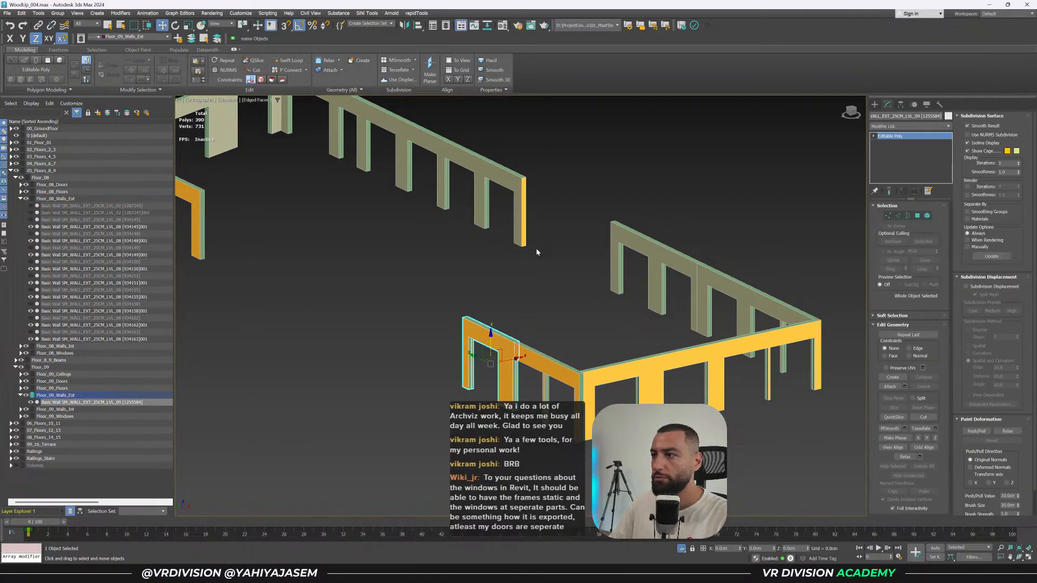
key(Delete)
Select all the isolated wall copies and move them to the Floor_09_Walls_Ext layer.
scroll(551, 269, down, 5)
drag(719, 145, 287, 416)
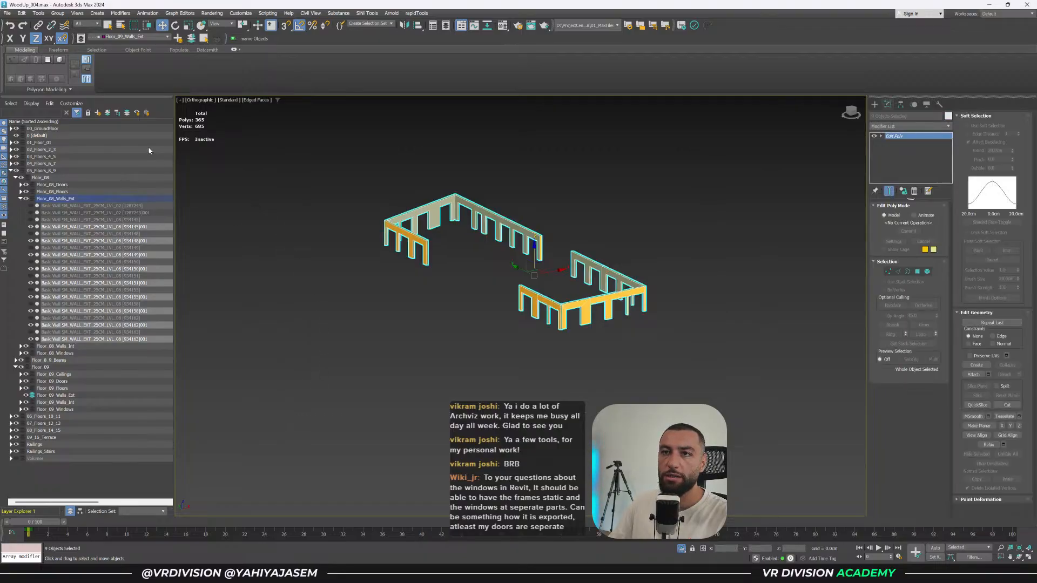
click(190, 39)
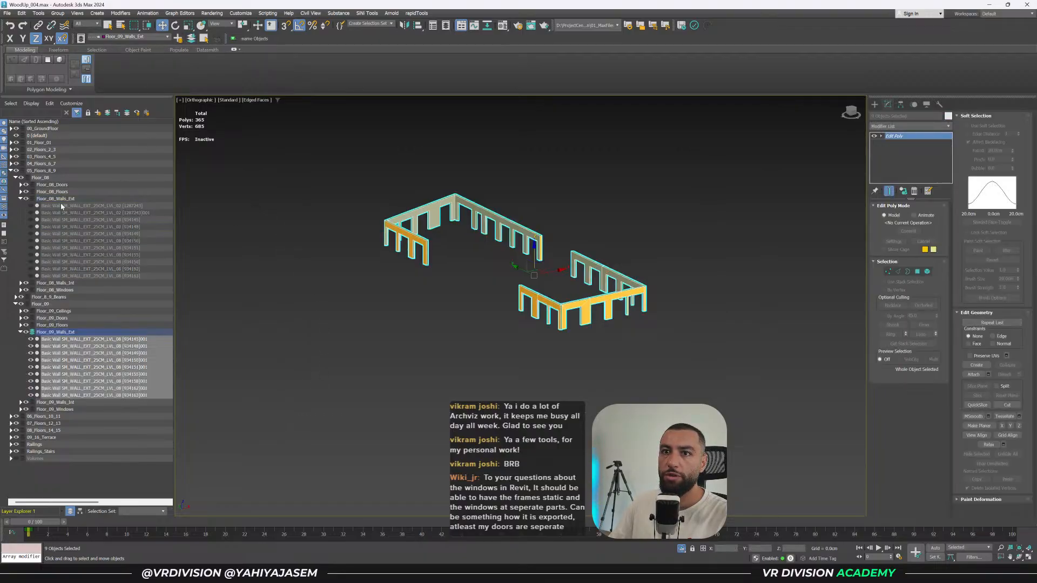
Unhide Floor 8's exterior walls, and move the upper window frame panel to the Floor_09_Walls_Ext layer.
double_click(61, 199)
click(32, 226)
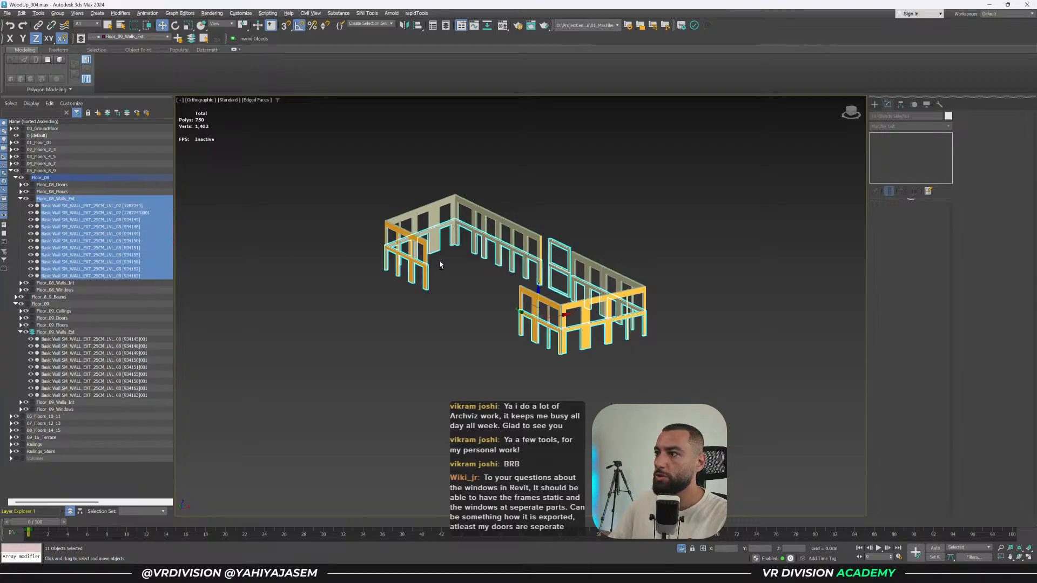
alt+middle_drag(440, 265, 506, 225)
drag(548, 250, 548, 250)
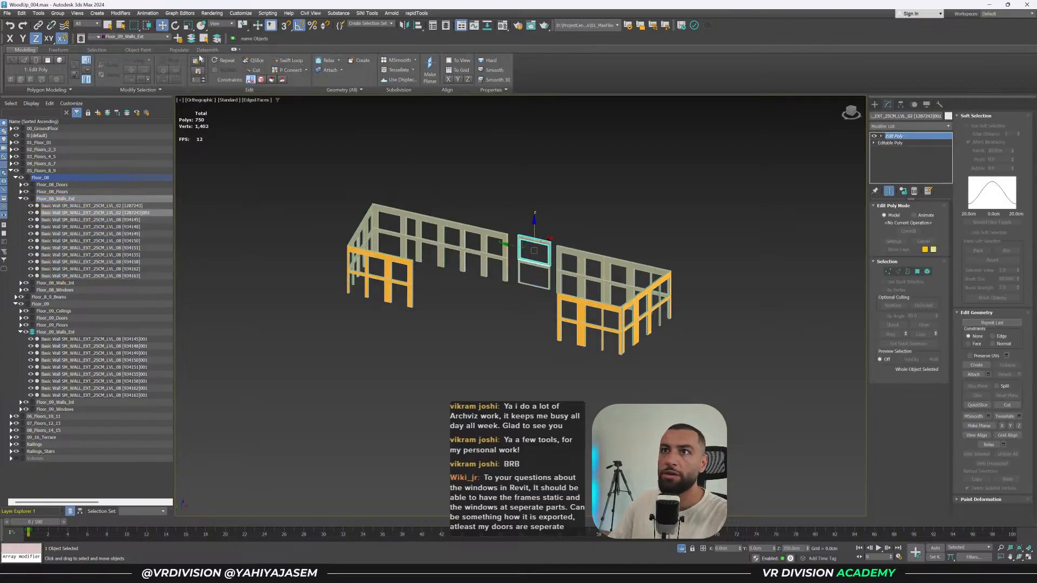
click(191, 39)
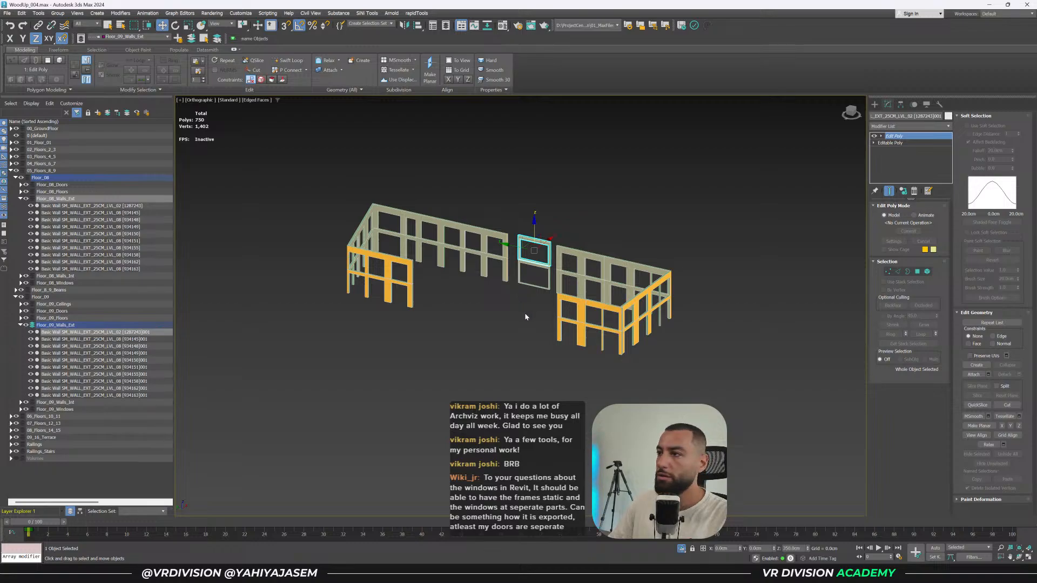
Clear the selection and save the scene.
alt+middle_drag(525, 316, 507, 323)
click(507, 324)
key(ctrl+s)
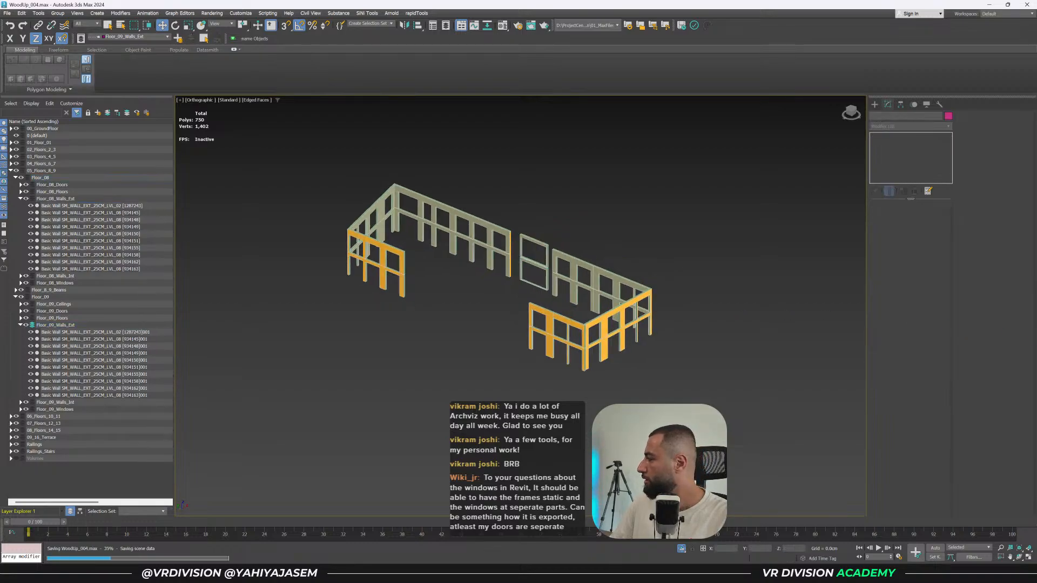
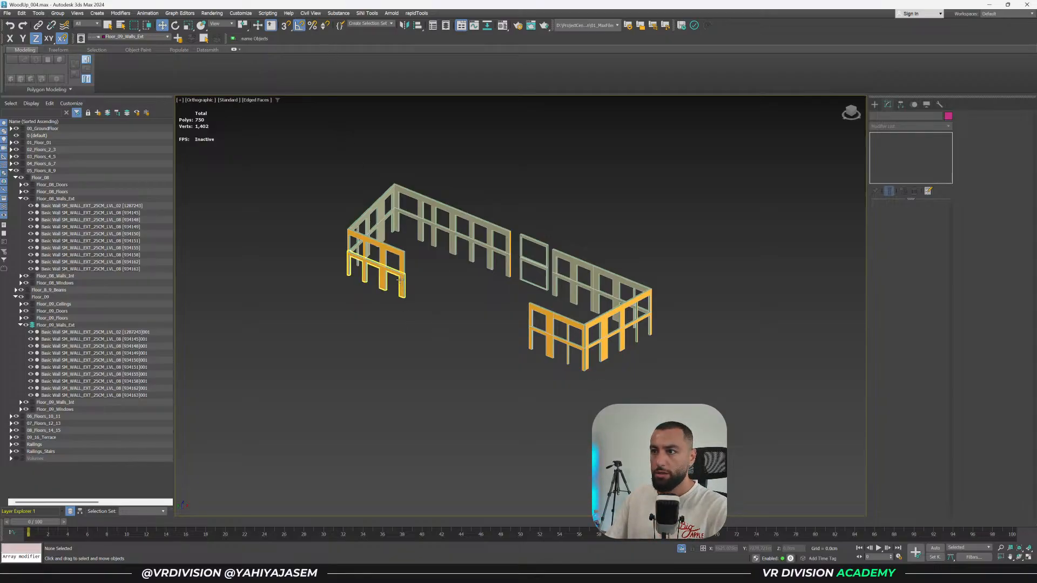
Give the green corner end face of the upper Floor 9 wall the material ID of the adjoining yellow facade faces.
scroll(399, 278, up, 5)
middle_drag(427, 232, 301, 304)
scroll(739, 378, up, 6)
middle_drag(715, 380, 553, 293)
scroll(511, 270, up, 3)
click(511, 270)
middle_drag(547, 375, 545, 268)
key(4)
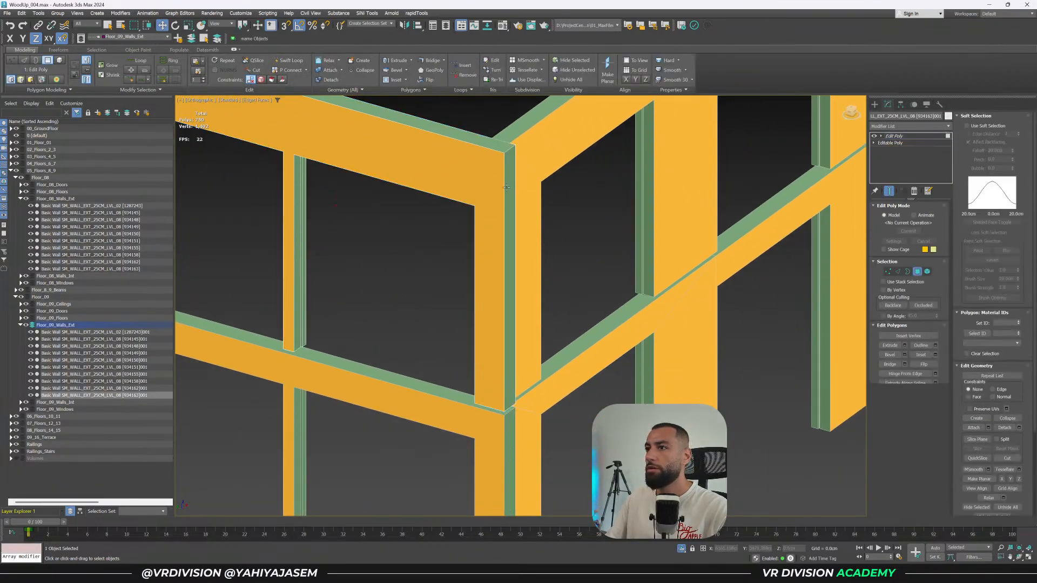
click(505, 187)
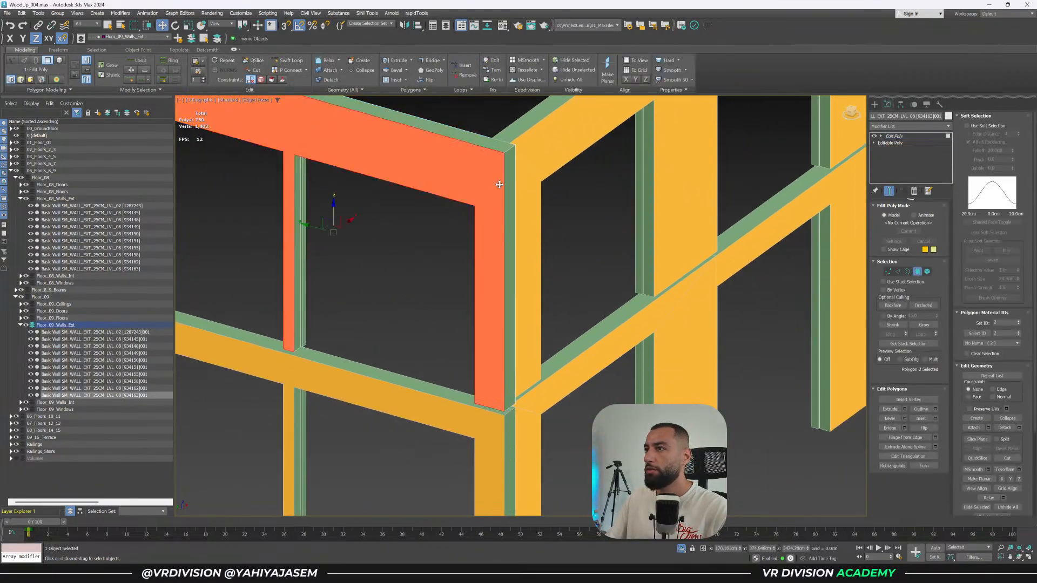
click(509, 216)
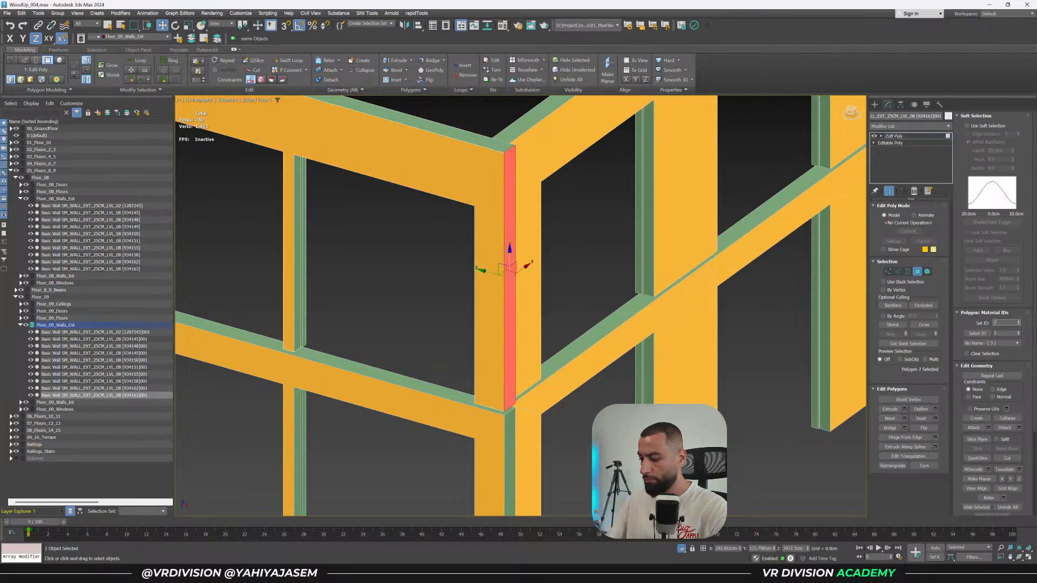
key(2)
key(4)
key(4)
Set the material ID of the green corner end face on the Floor 8 wall below to 1.
click(505, 447)
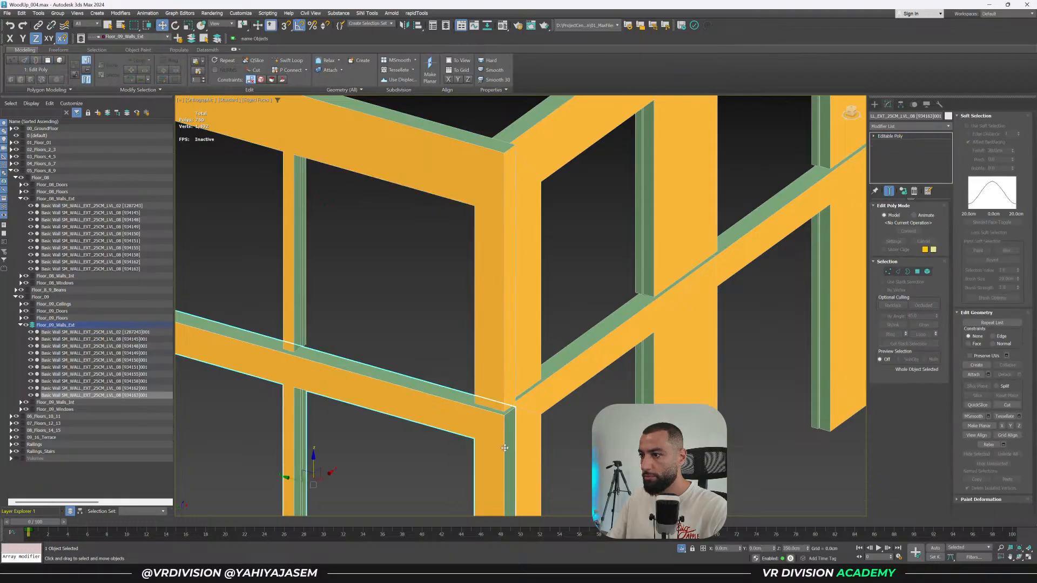
key(2)
key(4)
click(509, 448)
key(F2)
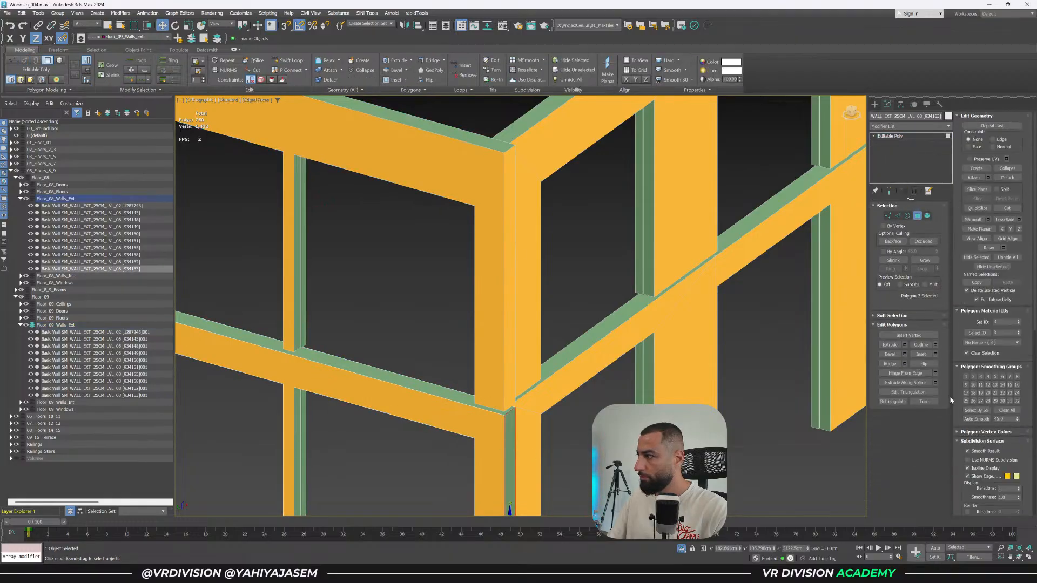
double_click(1002, 321)
text(1)
click(738, 419)
scroll(616, 328, down, 5)
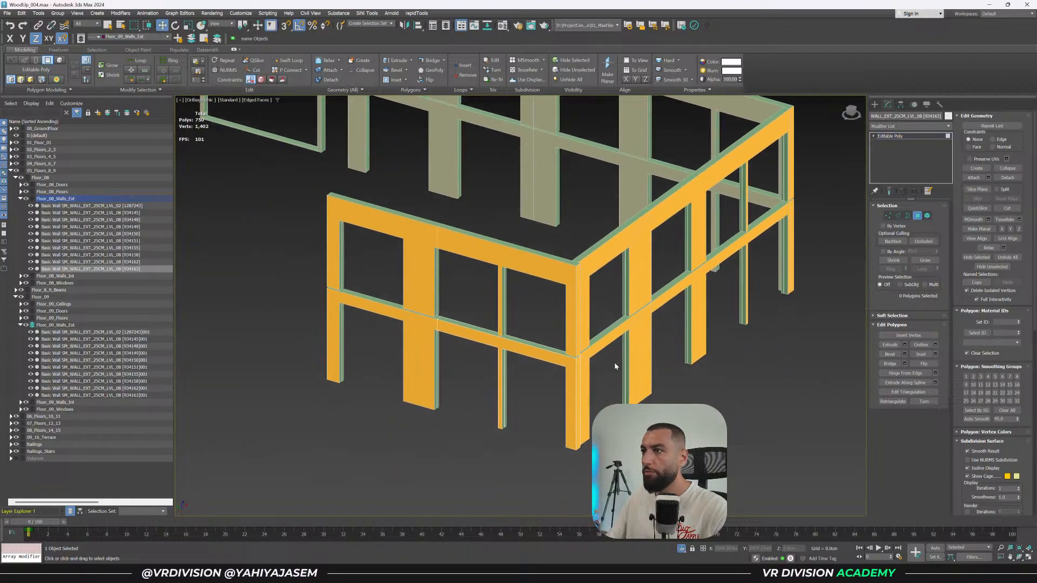
scroll(614, 362, down, 3)
key(4)
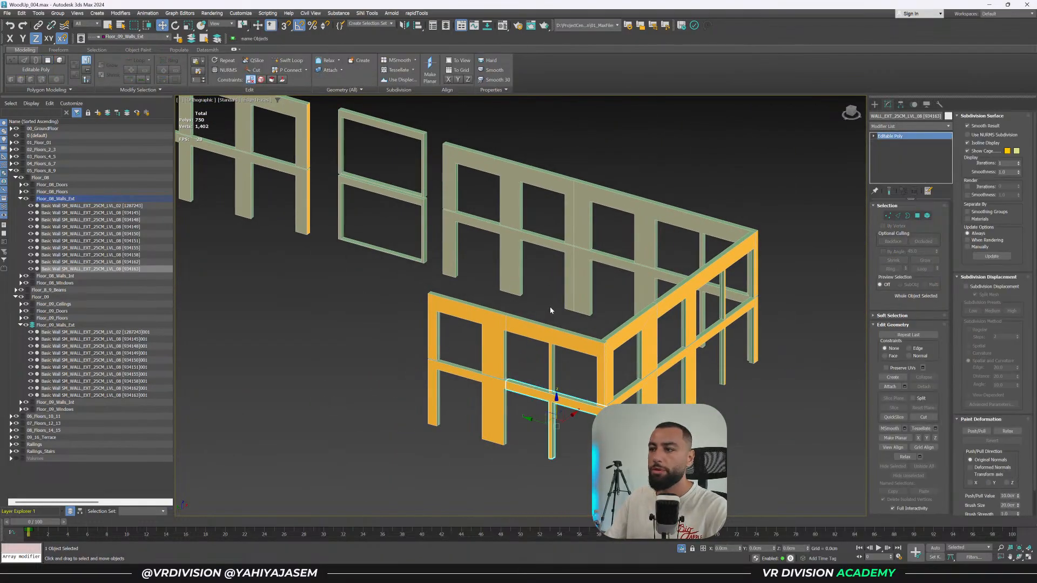
Inspect the stacked exterior walls of Floors 8 and 9 from several sides, ending in a perspective view.
alt+middle_drag(549, 315, 573, 314)
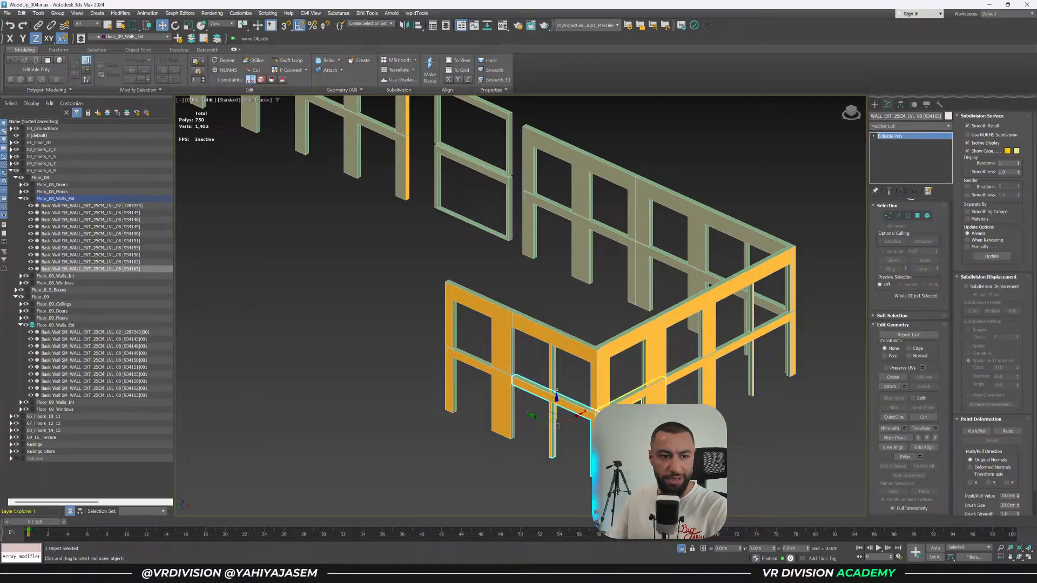
alt+middle_drag(556, 425, 595, 392)
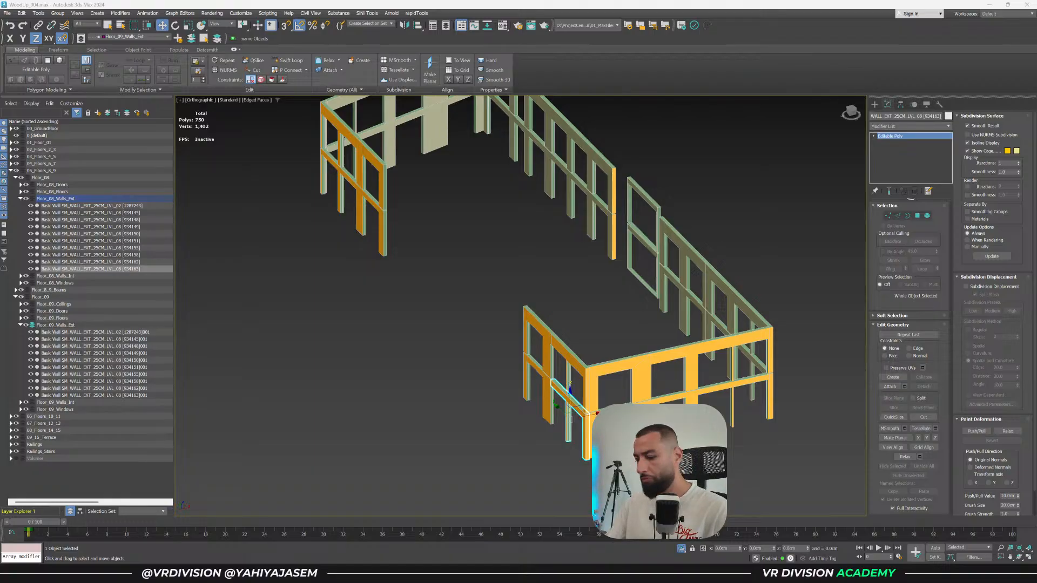
key(XF86AudioLowerVolume)
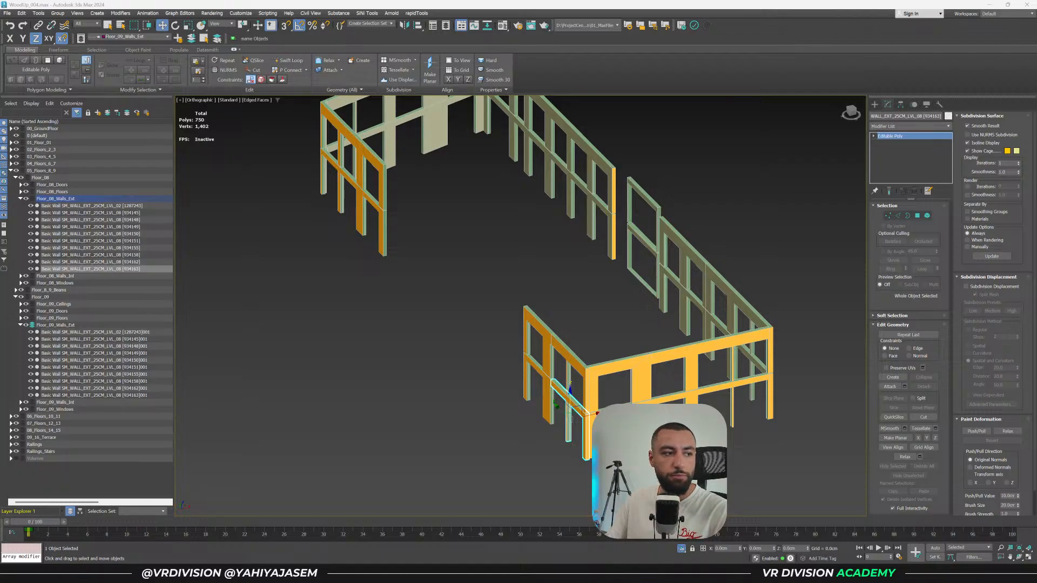
alt+middle_drag(504, 216, 411, 178)
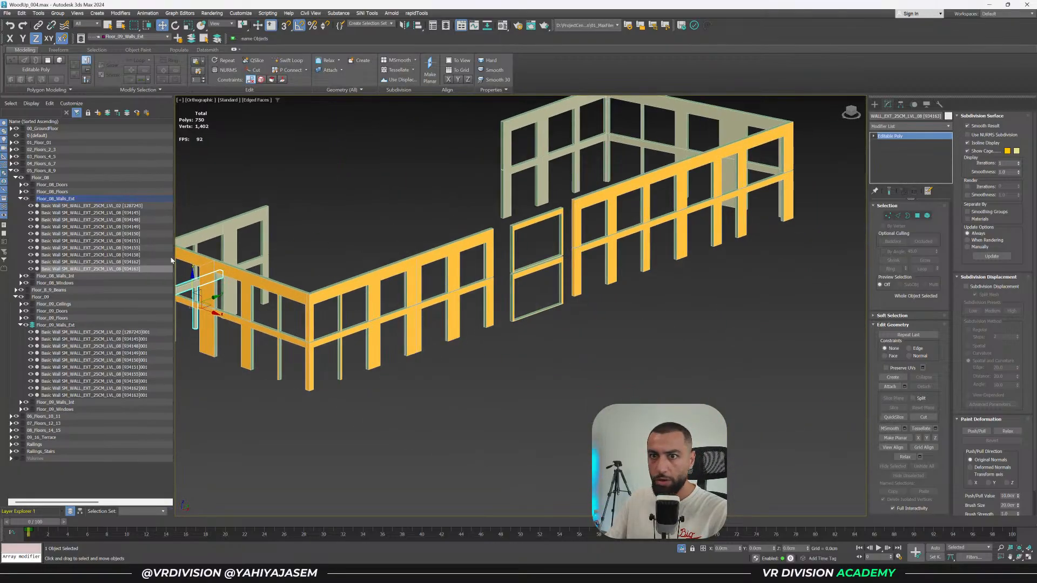
click(21, 200)
click(21, 199)
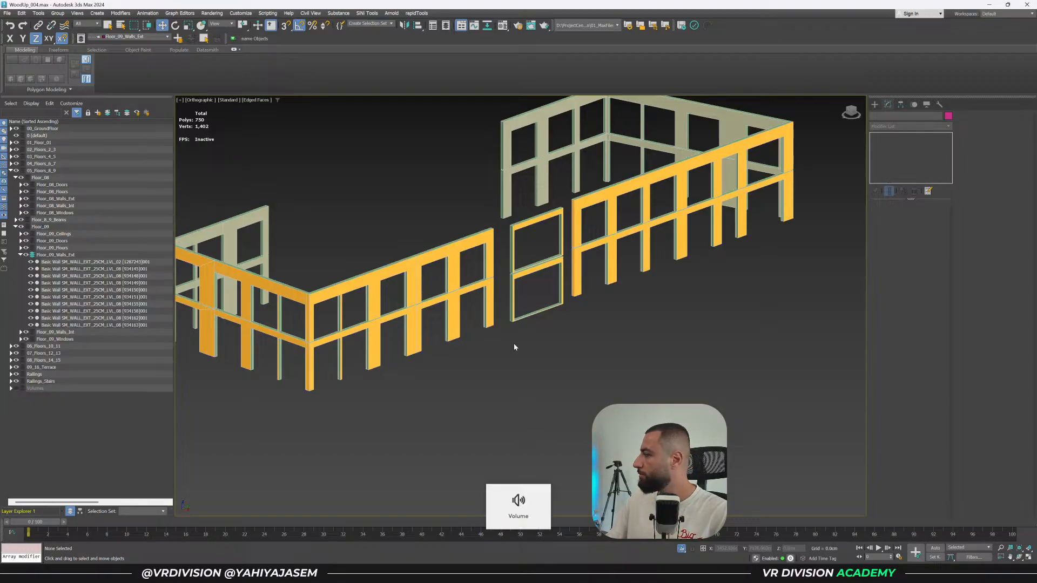
middle_drag(513, 346, 549, 338)
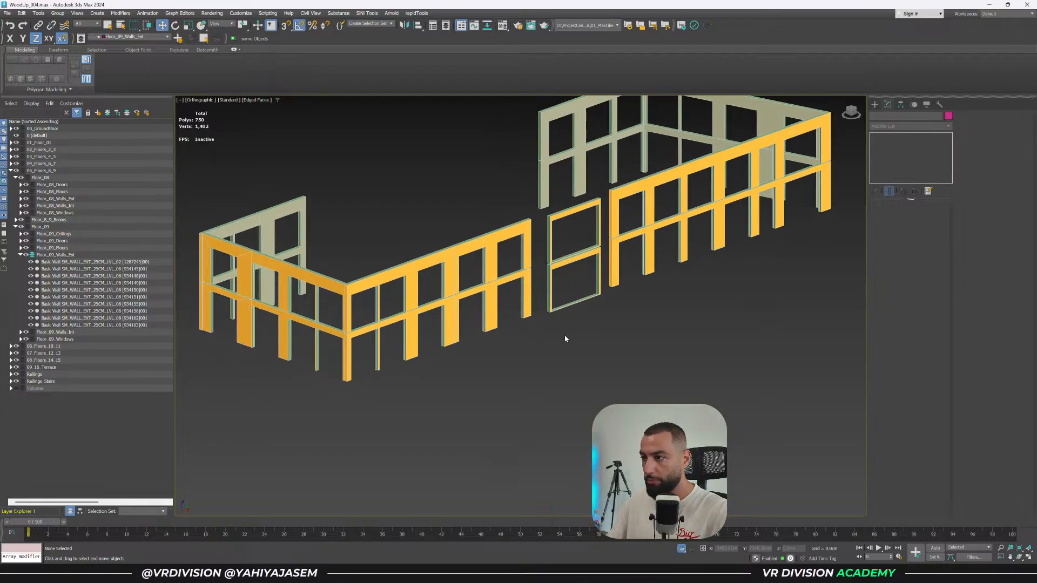
key(p)
middle_drag(565, 336, 567, 407)
alt+middle_drag(498, 309, 556, 304)
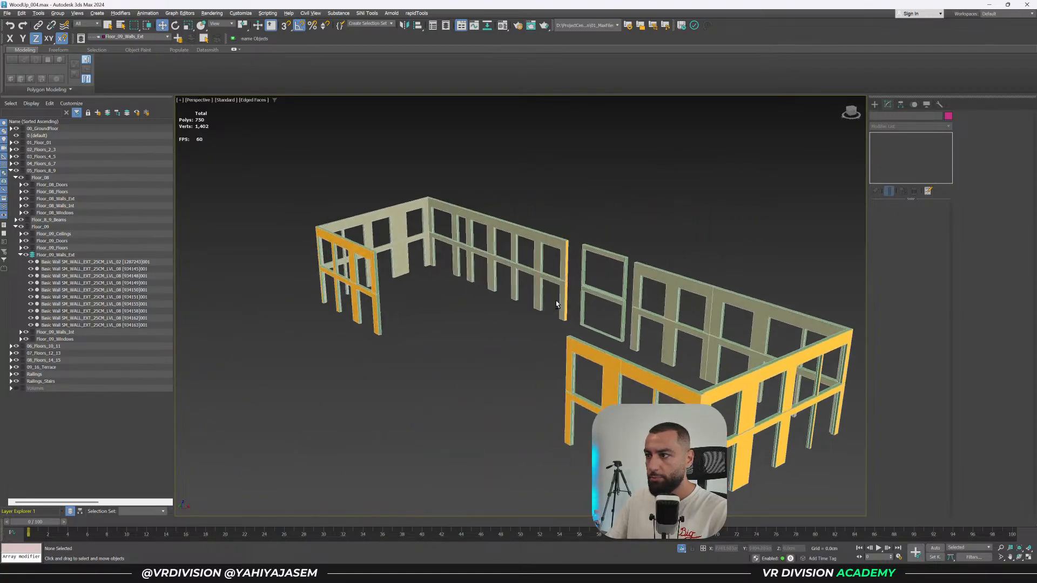
scroll(556, 304, down, 2)
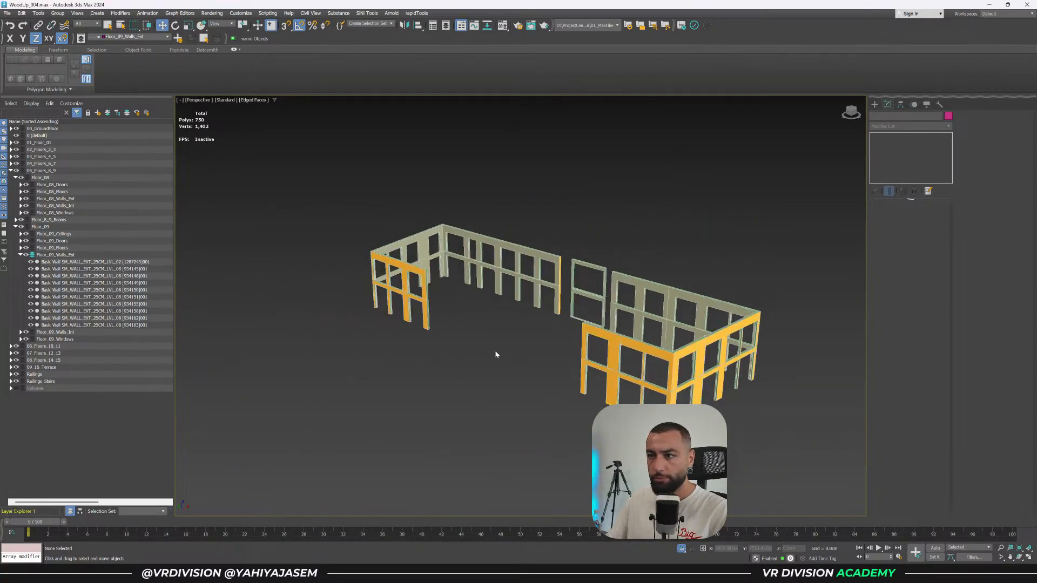
Make Floor_08_Walls_Ext the active layer, and select all of Floor 9's exterior walls in the front view.
click(427, 319)
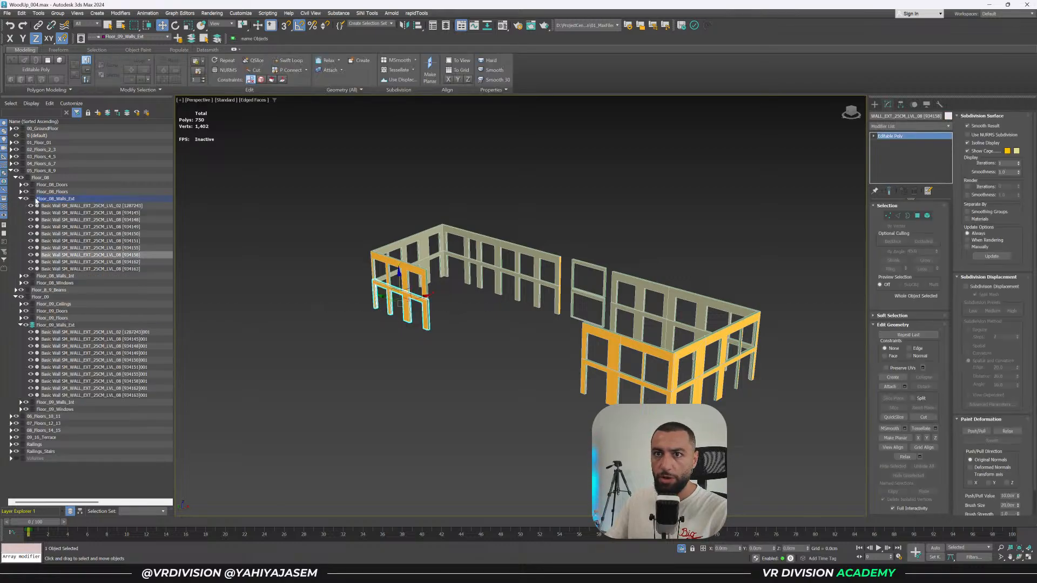
middle_drag(331, 240, 369, 207)
key(f)
key(z)
scroll(602, 286, down, 6)
middle_drag(620, 290, 388, 299)
scroll(590, 274, down, 2)
drag(718, 181, 397, 238)
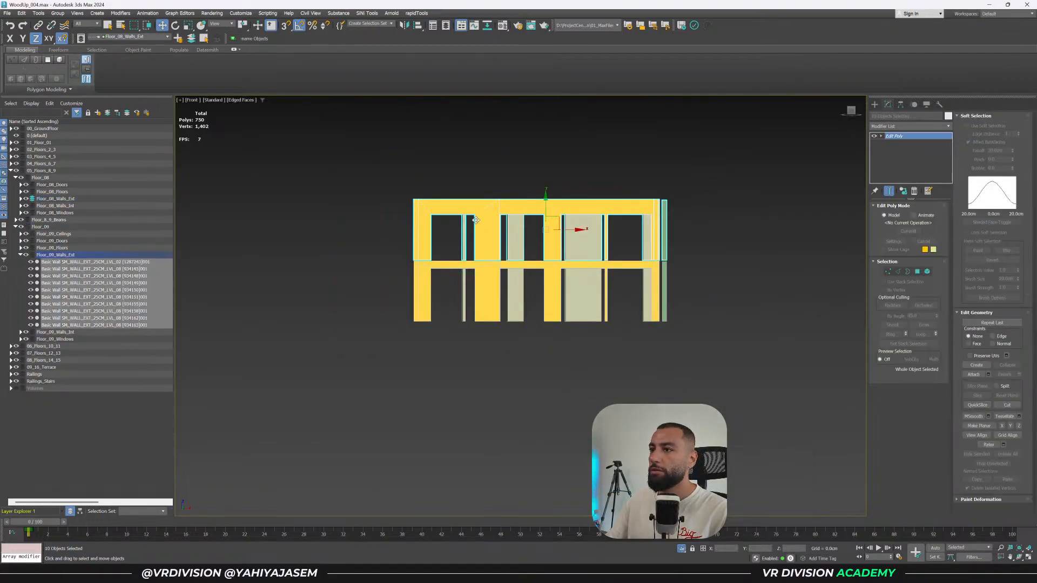
click(452, 237)
drag(745, 176, 384, 223)
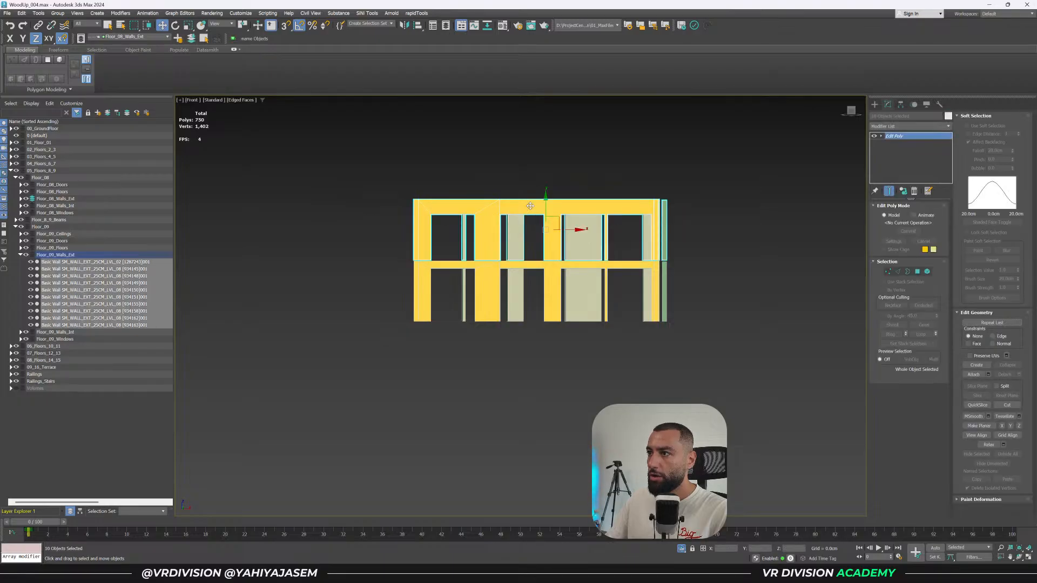
Copy Floor 9's selected exterior walls and snap the copies straight down onto the Floor 8 walls.
scroll(530, 206, up, 3)
shift+drag(551, 245, 560, 280)
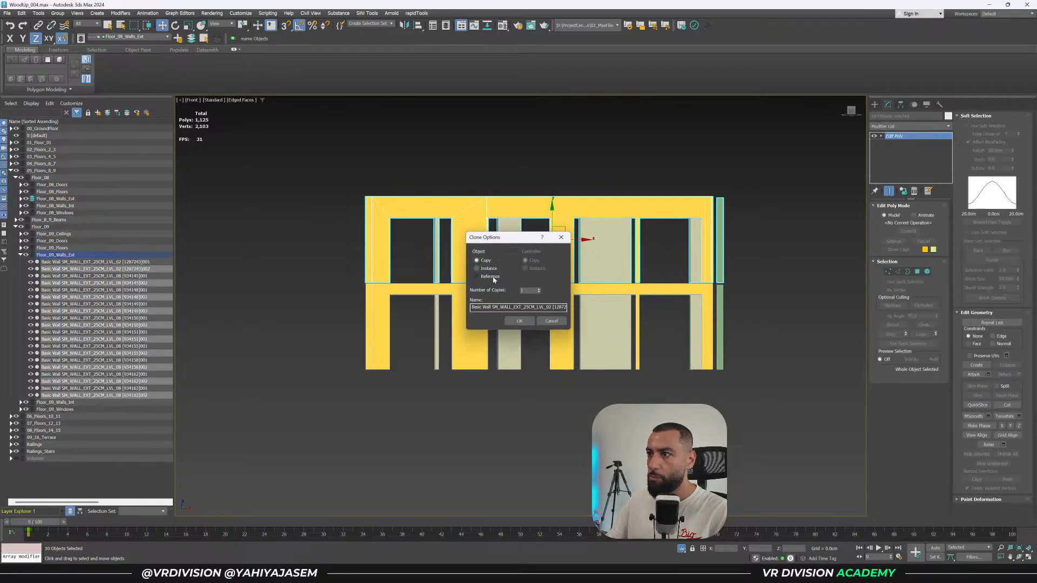
click(517, 319)
key(s)
key(space)
key(F6)
mouse_move(487, 283)
mouse_down()
mouse_move(472, 342)
mouse_move(484, 341)
mouse_move(487, 365)
mouse_up()
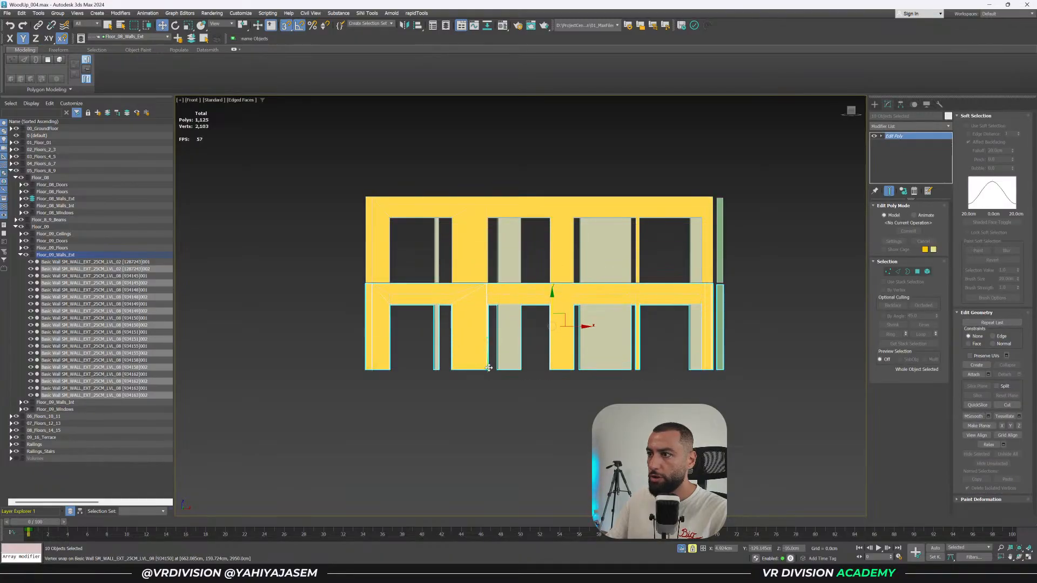
scroll(422, 325, up, 2)
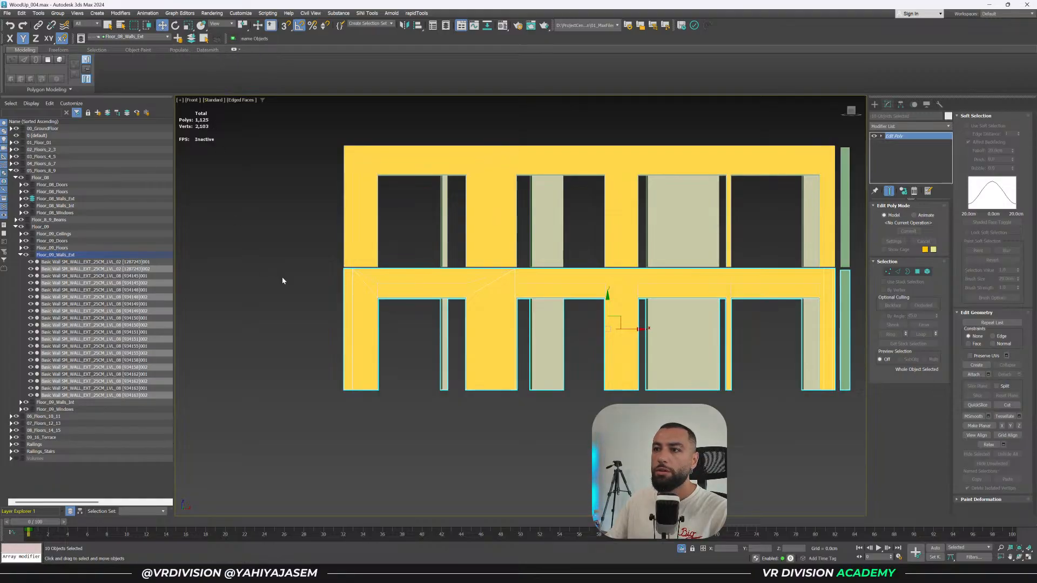
Isolate the overlapping Floor 8 walls and their copies, and delete the duplicate of the rectangular frame piece.
ctrl+drag(820, 401, 821, 403)
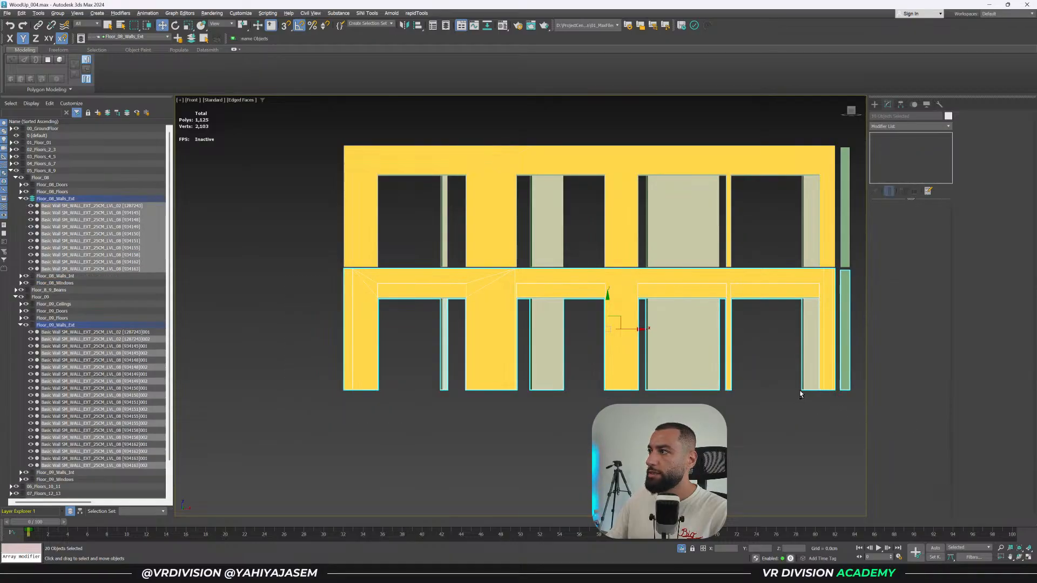
key(alt+q)
middle_drag(825, 355, 725, 354)
click(750, 305)
click(746, 304)
alt+middle_drag(747, 304, 788, 372)
right_click(788, 372)
key(Delete)
Delete the original walls in Floor_08_Walls_Ext, keeping only the rectangular frame piece in the facade gap.
click(513, 310)
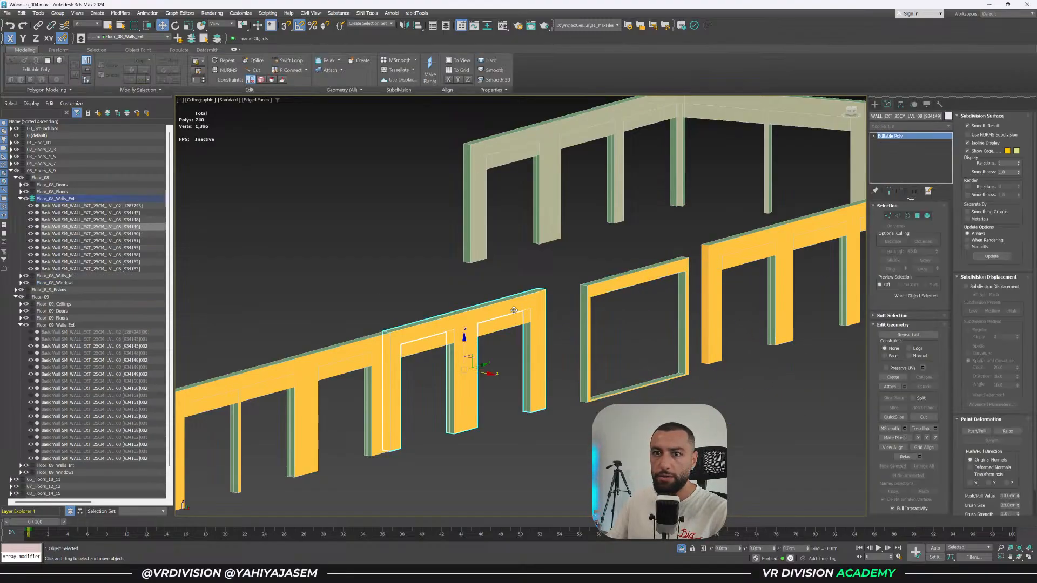
double_click(55, 198)
drag(626, 322, 613, 295)
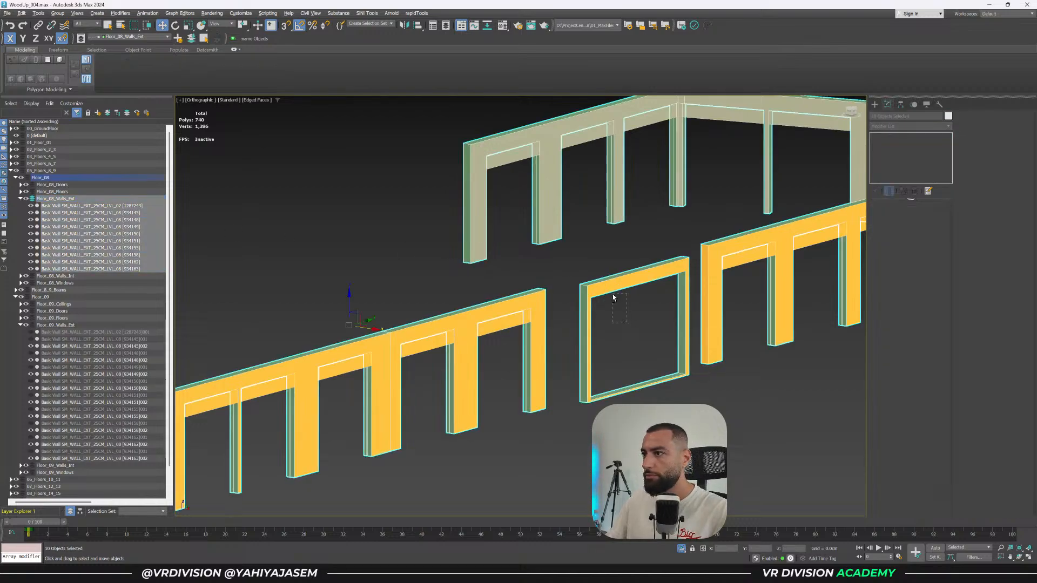
scroll(640, 301, down, 5)
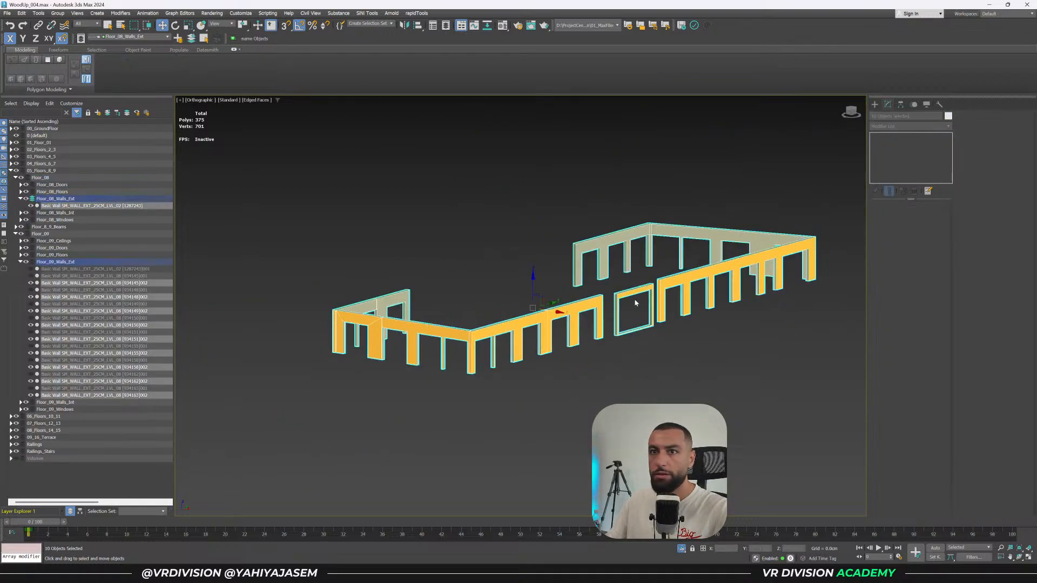
Move the copied walls into the Floor_08_Walls_Ext layer, and end the isolation in a perspective view.
click(191, 38)
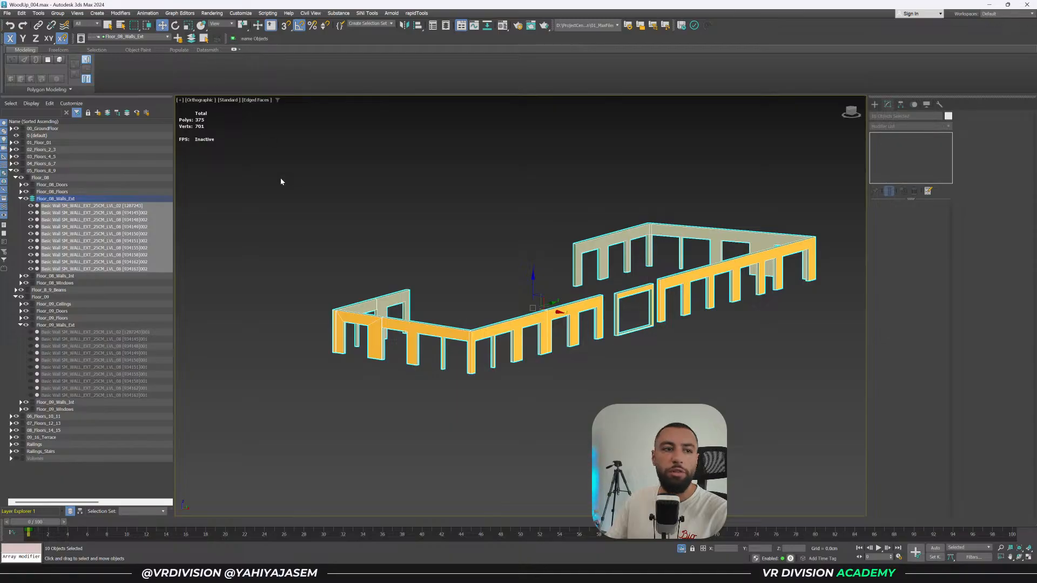
click(403, 272)
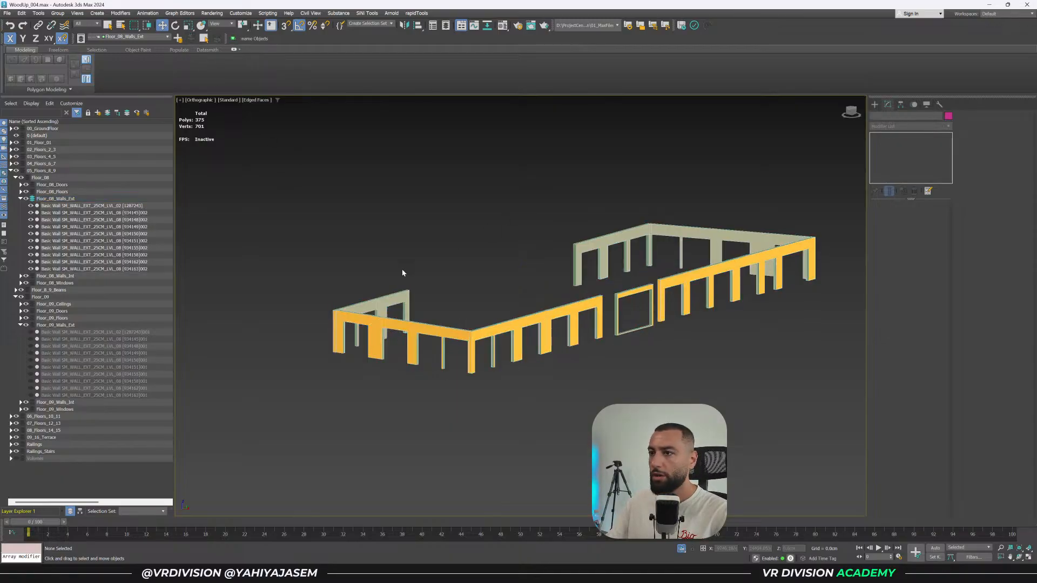
alt+middle_drag(402, 272, 436, 225)
key(p)
key(z)
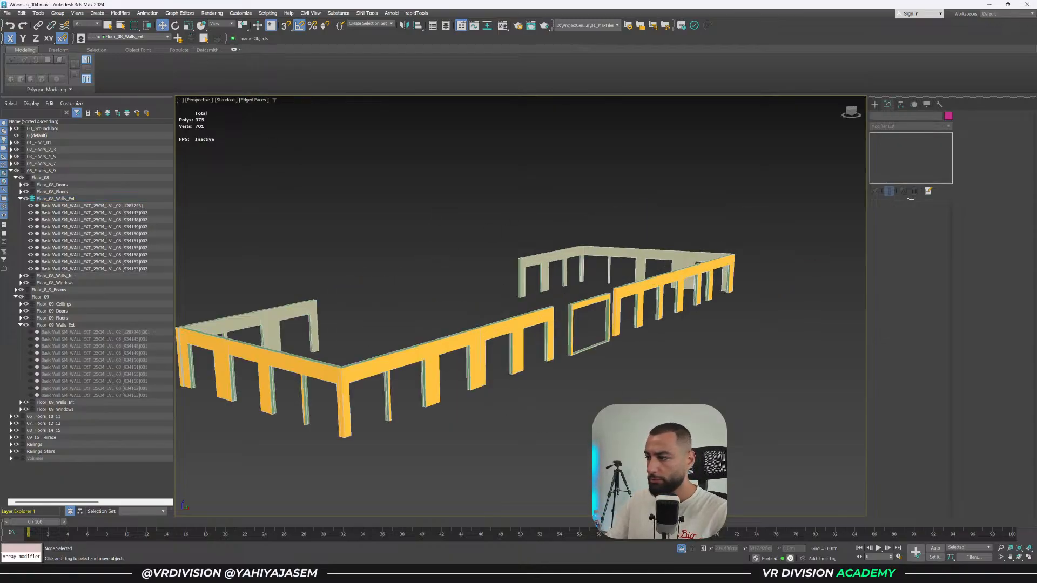
key(alt+q)
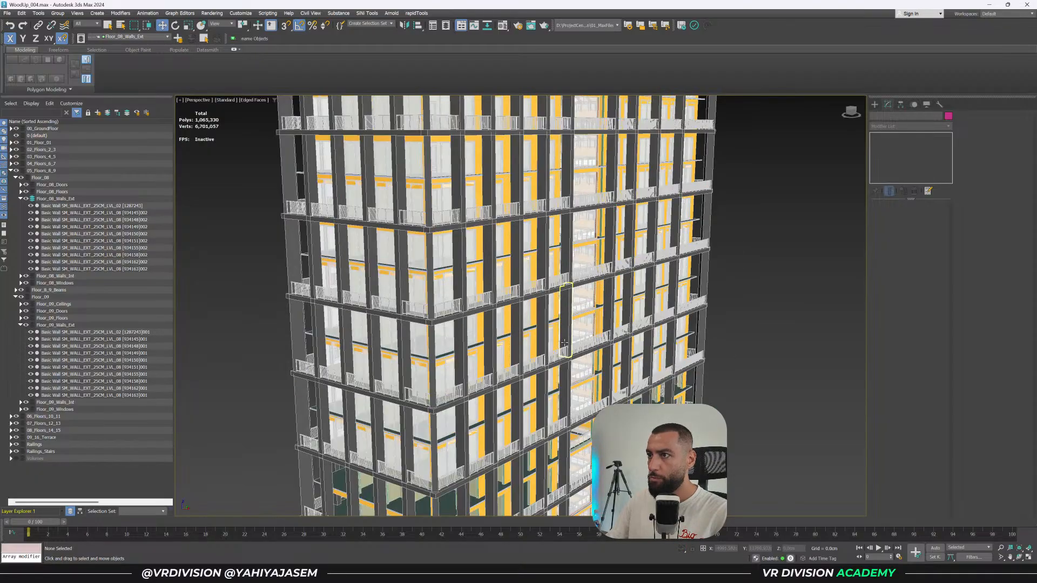
Try to delete the contents of Floor_06_Windows, sparing only the window at the facade corner.
scroll(564, 342, down, 3)
alt+middle_drag(564, 343, 589, 283)
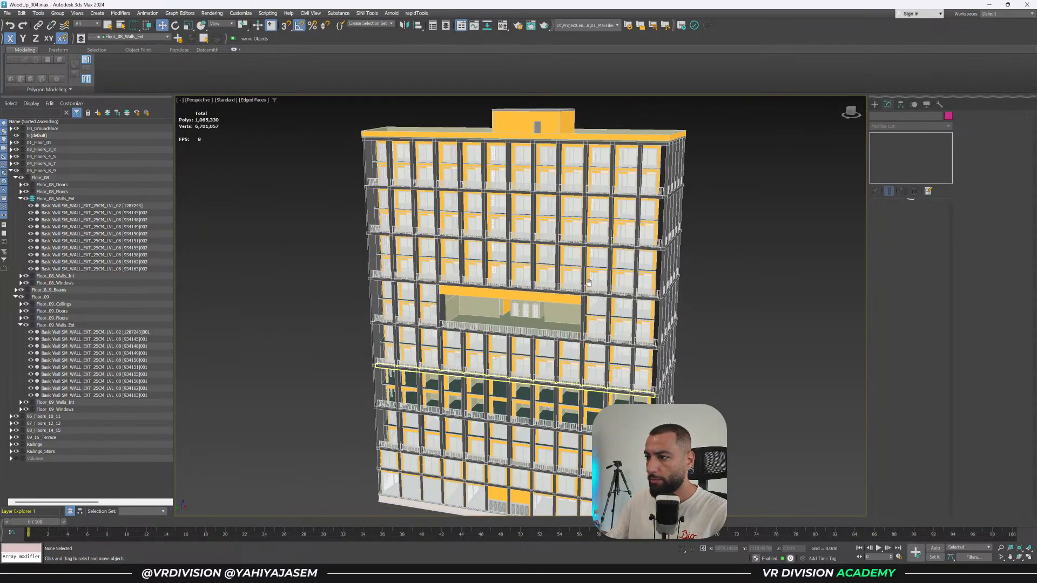
scroll(619, 369, up, 8)
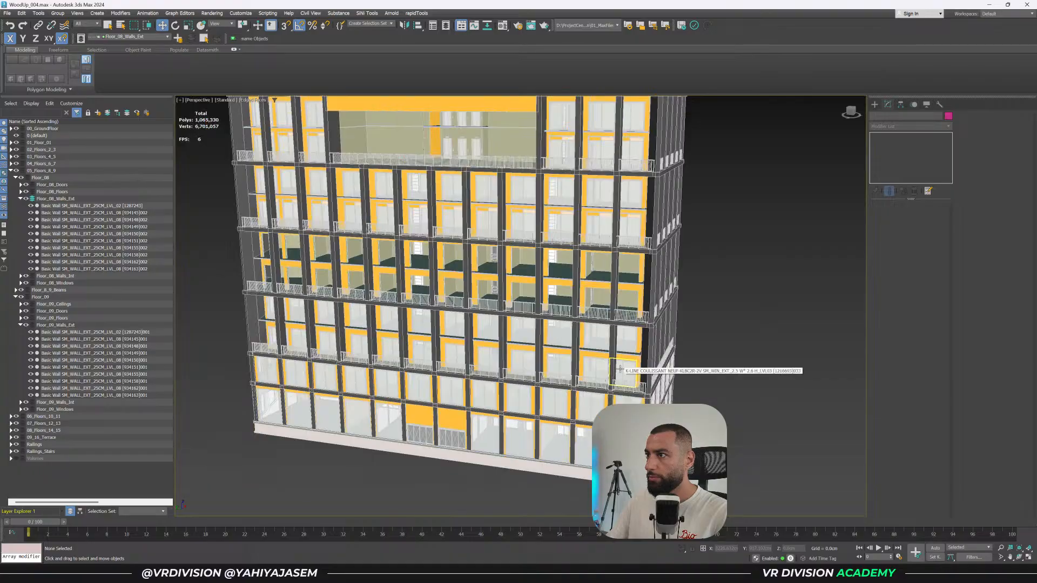
alt+middle_drag(620, 369, 626, 360)
alt+middle_drag(642, 313, 612, 344)
click(612, 344)
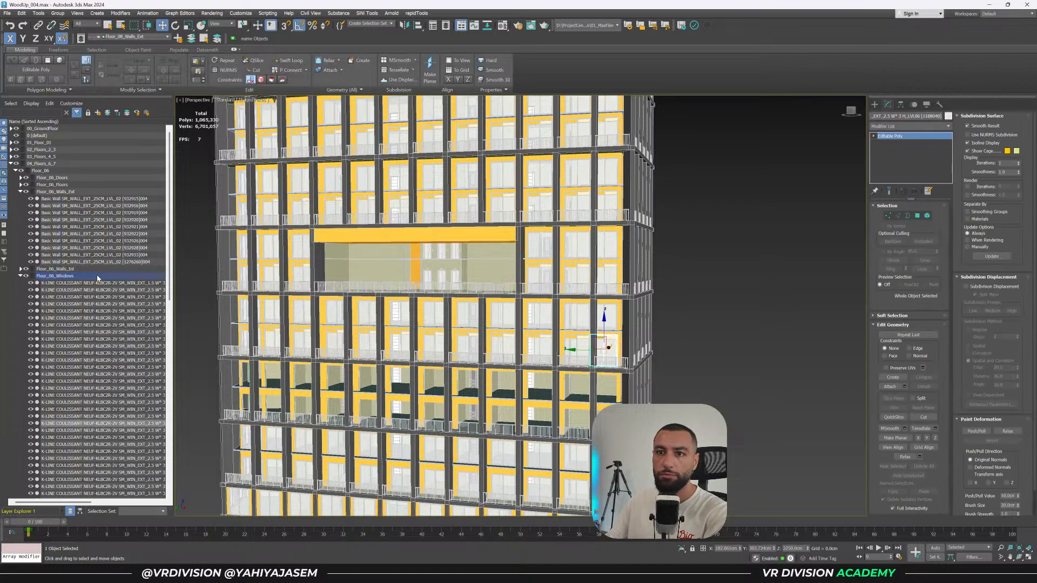
double_click(98, 278)
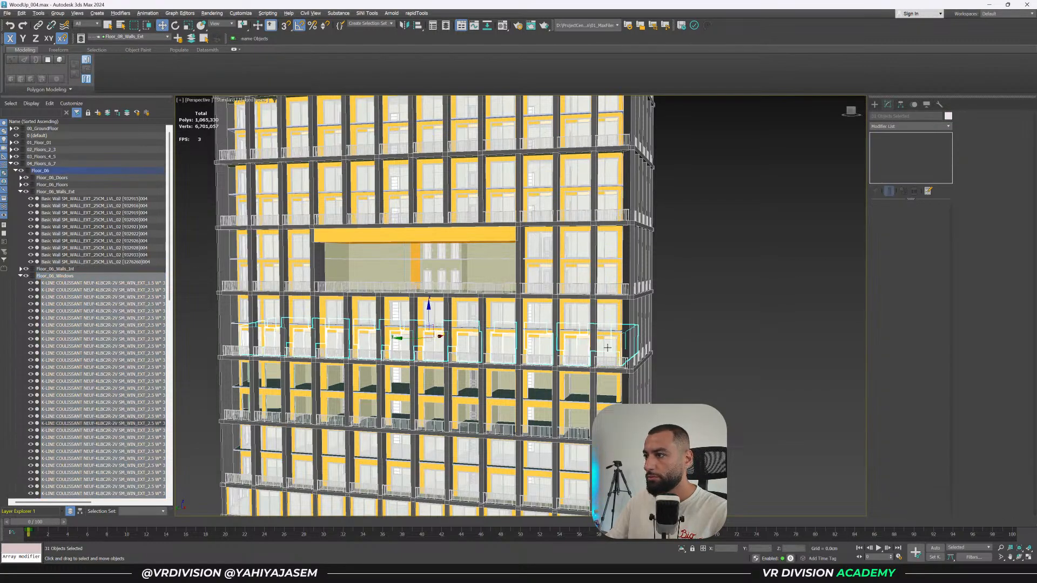
scroll(650, 332, up, 5)
Select Floor 8's windows, and undo back past the deletion of the Floor 6 windows.
click(582, 246)
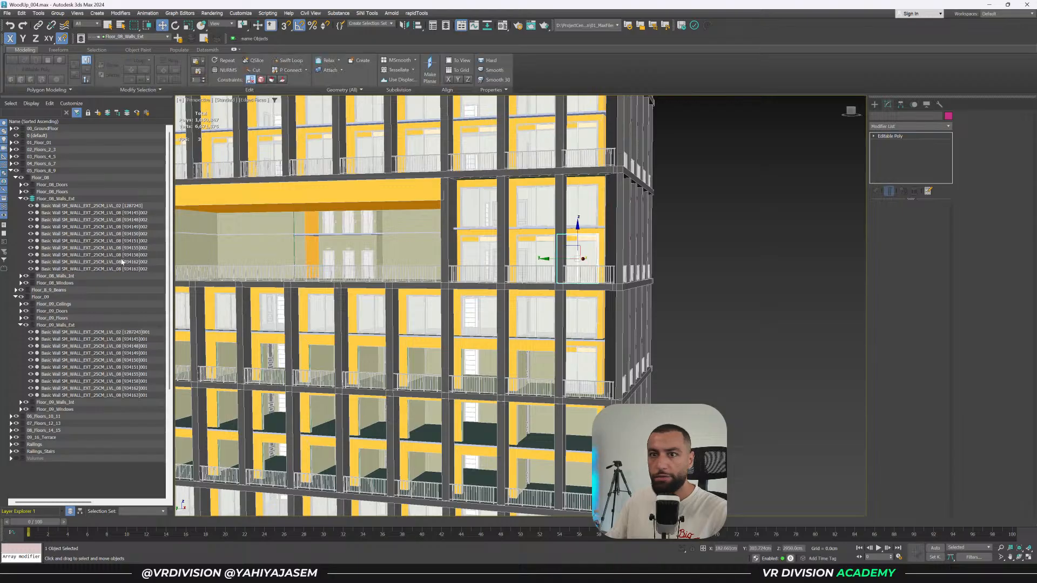
double_click(54, 282)
middle_drag(588, 371, 589, 332)
key(ctrl+z)
key(ctrl+z)
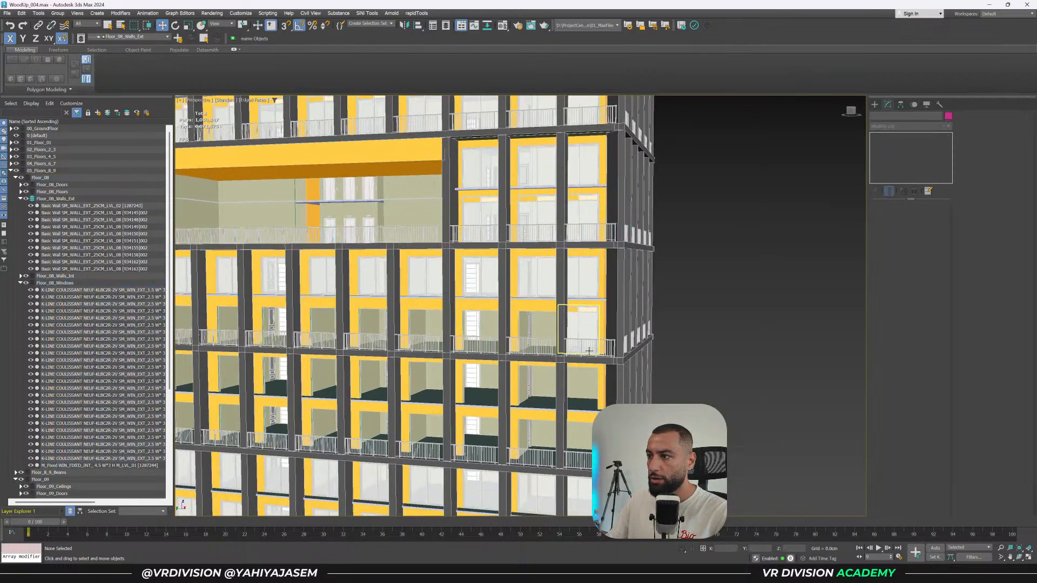
key(ctrl+z)
Delete the sliding windows in Floor_06_Windows, keeping the corner window and the M_Fixed interior window.
click(21, 311)
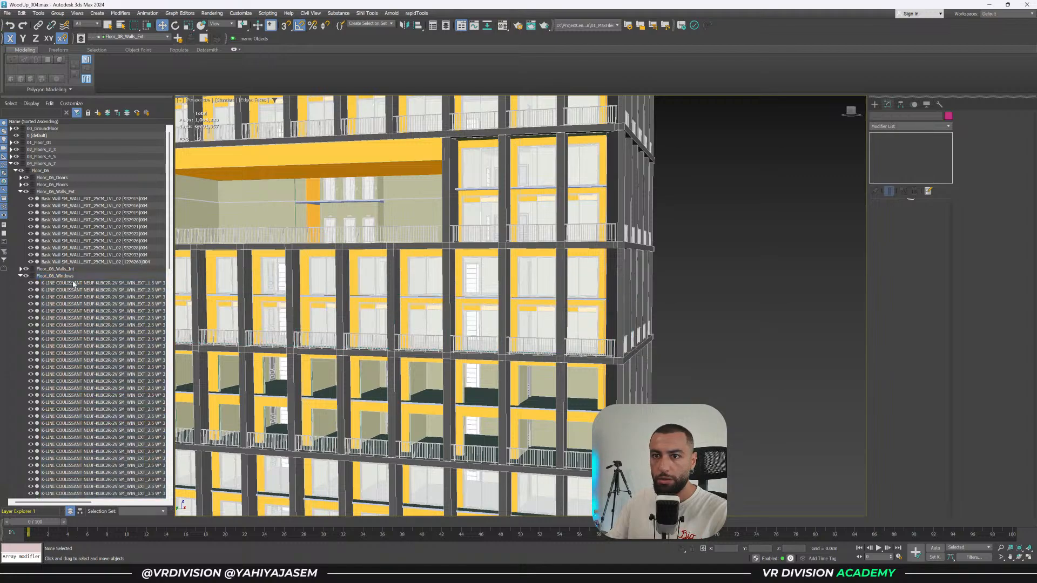
double_click(78, 277)
scroll(82, 387, down, 6)
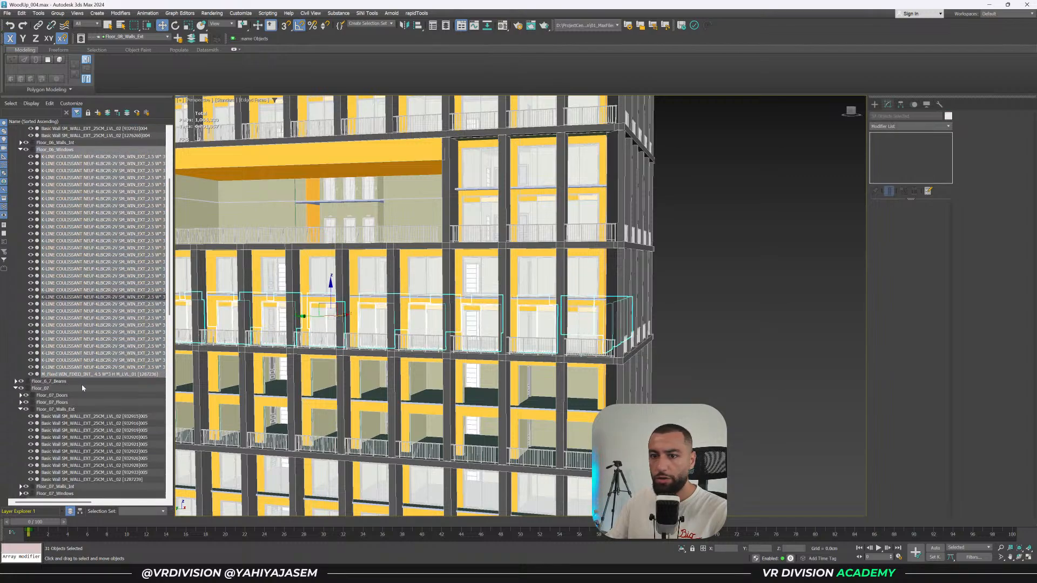
ctrl+click(107, 372)
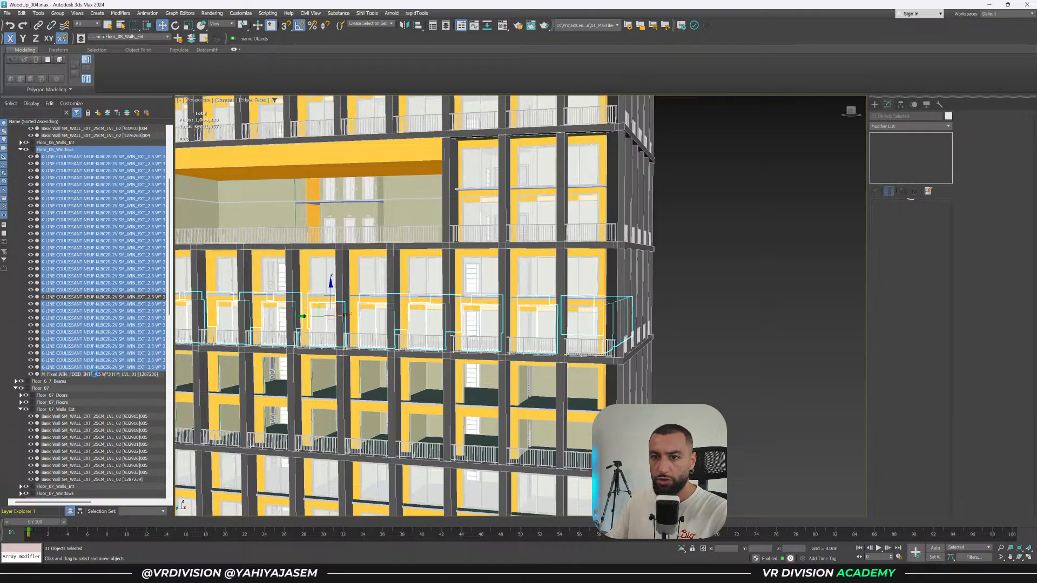
middle_drag(486, 348, 489, 362)
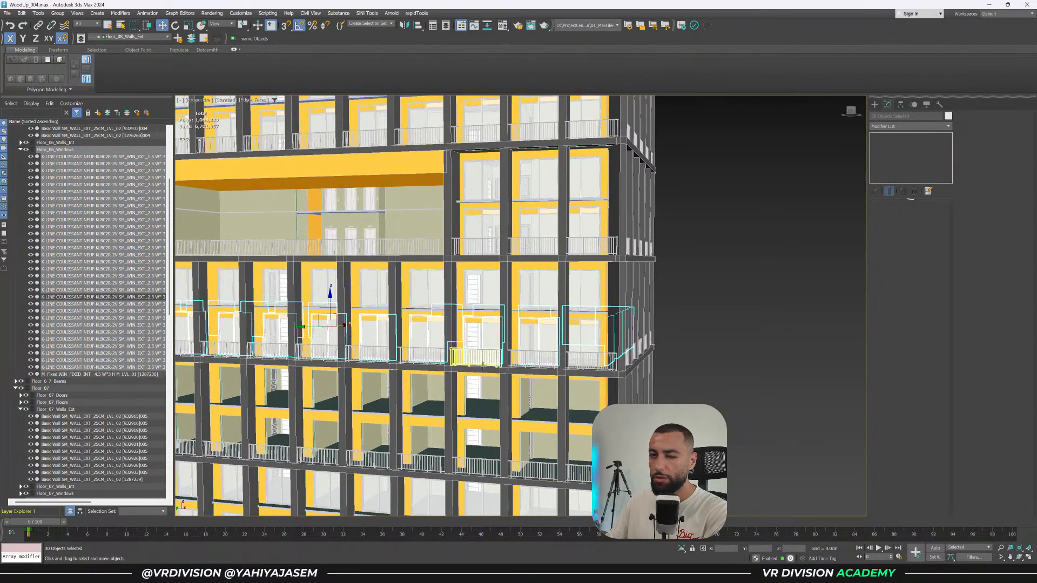
key(Delete)
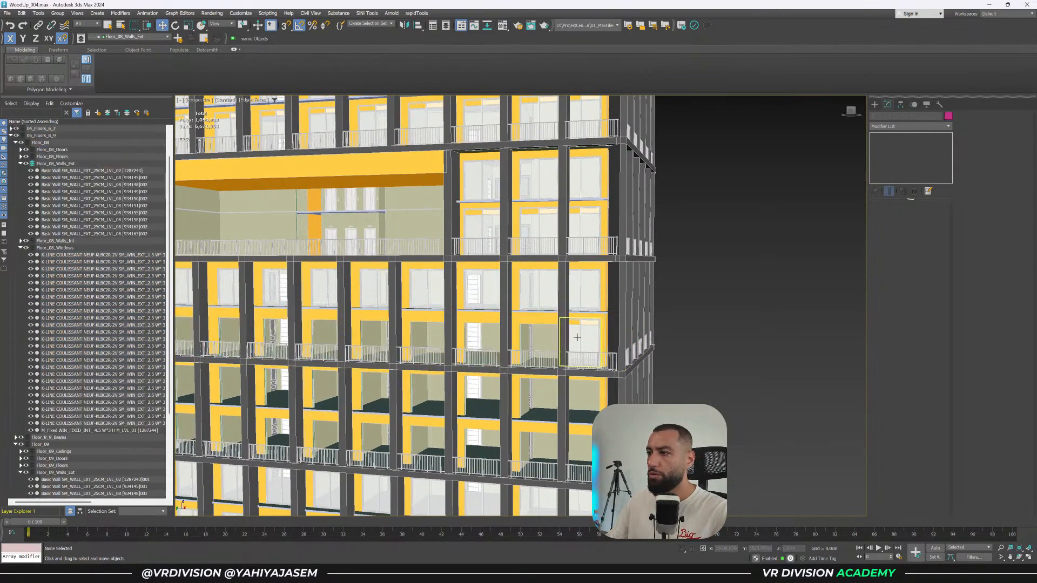
Delete the sliding windows in Floor_08_Windows, leaving out the corner window and the M_Fixed interior window.
click(585, 229)
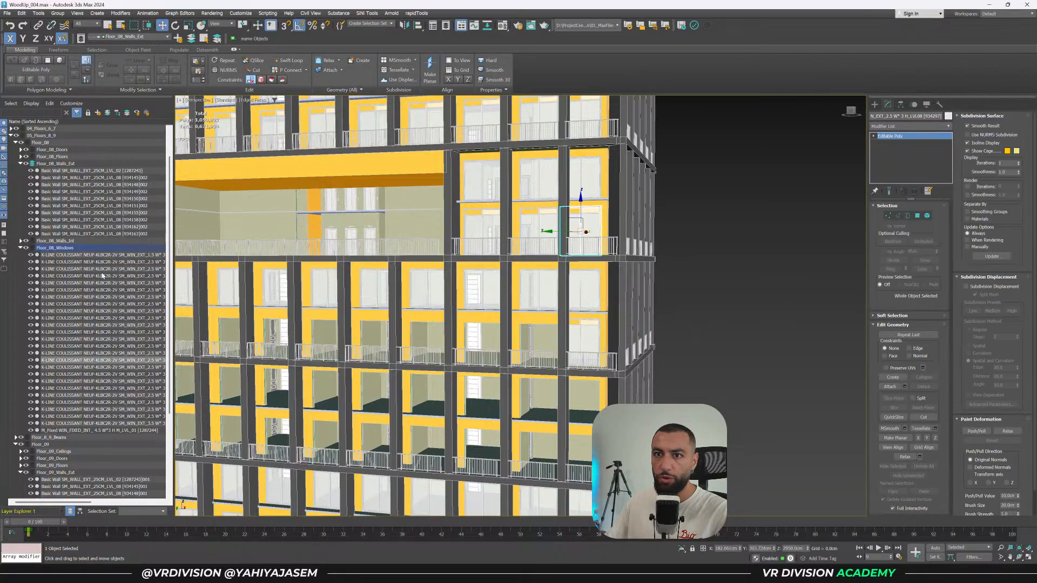
double_click(65, 248)
ctrl+click(101, 430)
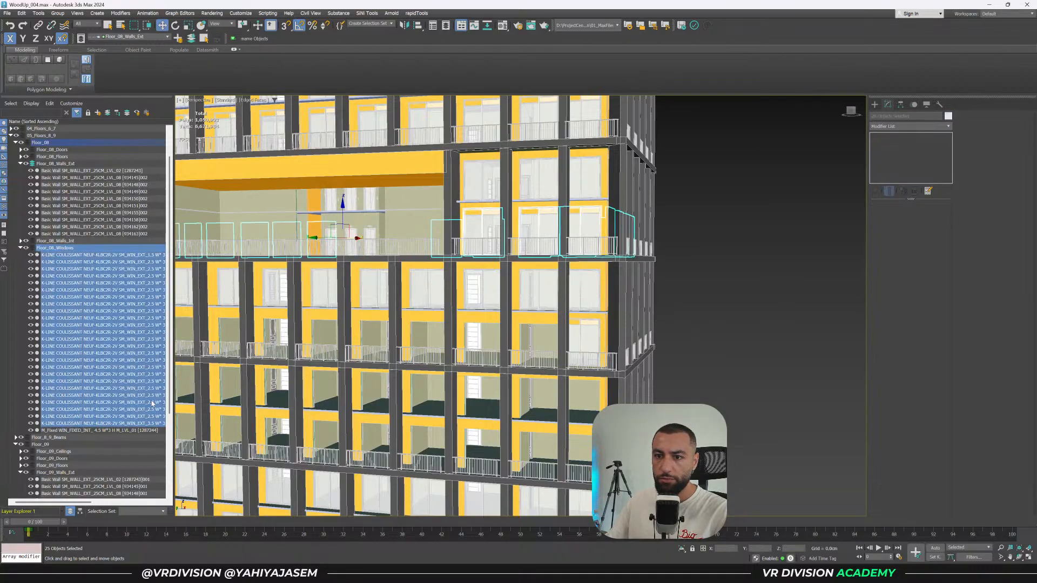
alt+click(585, 228)
middle_drag(629, 191, 628, 301)
Select all windows in Floor_10_Windows except the corner window and the M_Fixed interior window.
click(585, 228)
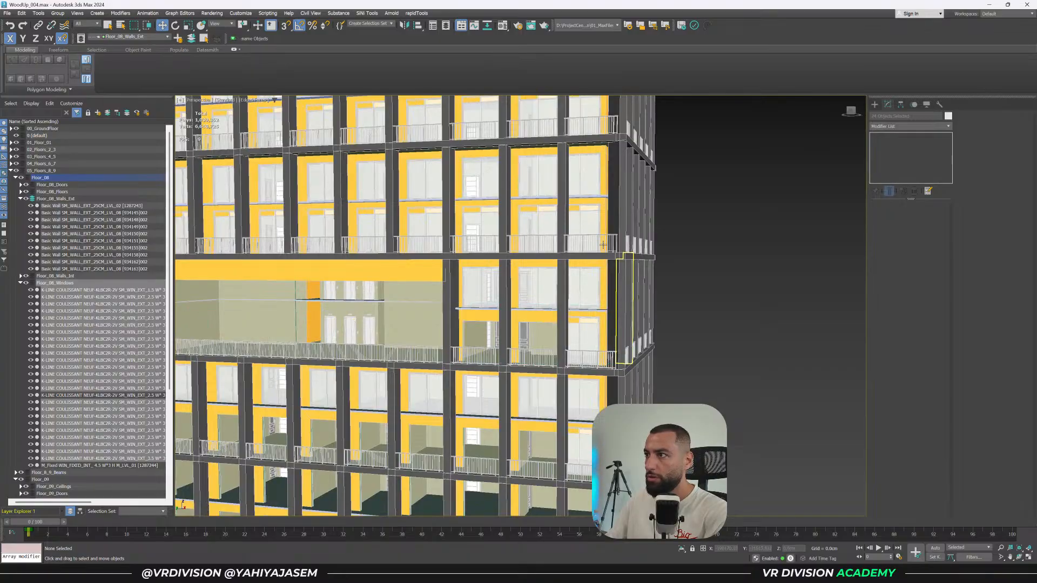
scroll(139, 257, up, 3)
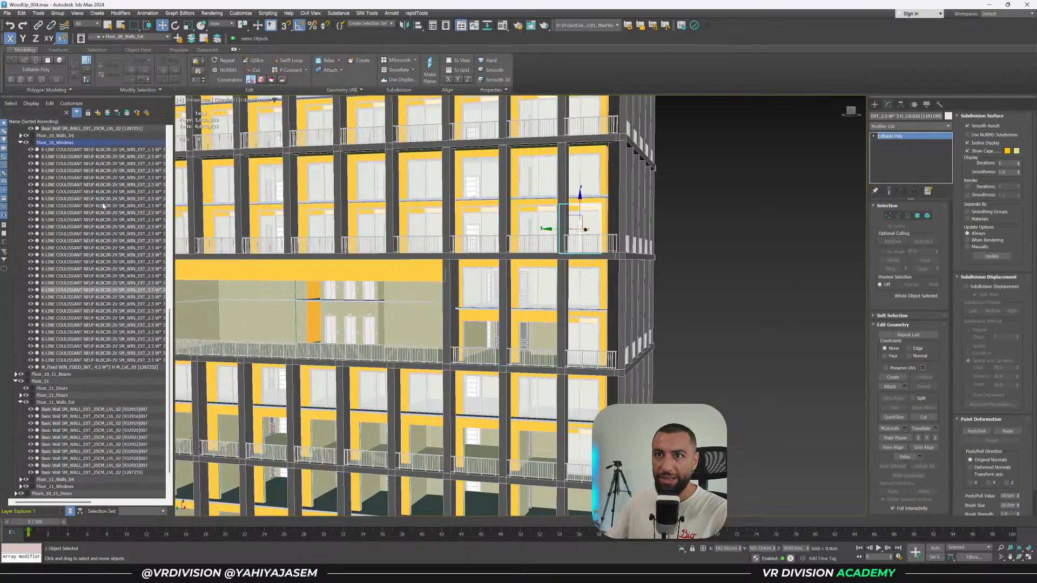
double_click(54, 142)
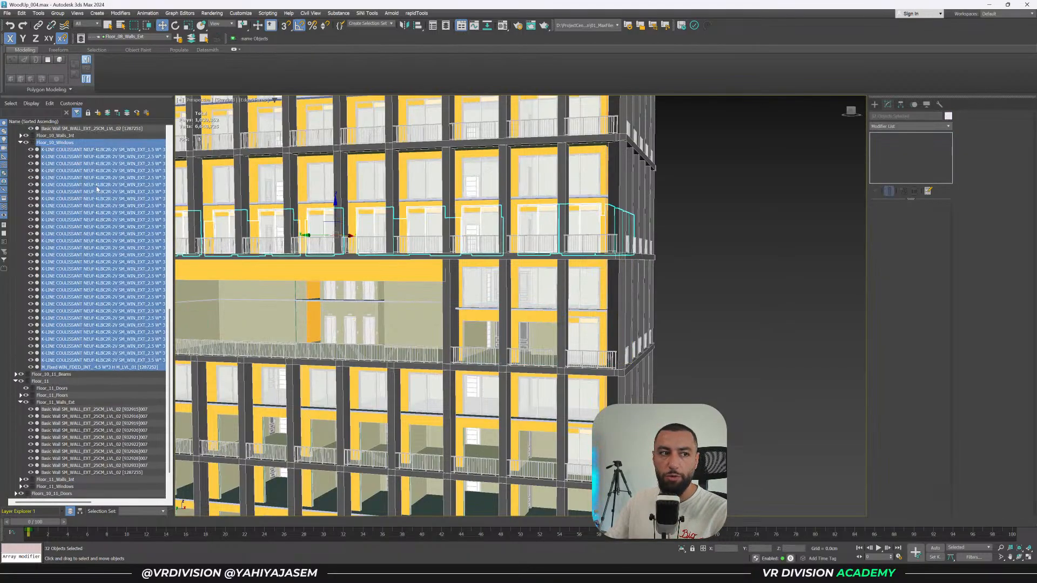
ctrl+click(133, 368)
alt+click(575, 226)
middle_drag(627, 222, 612, 346)
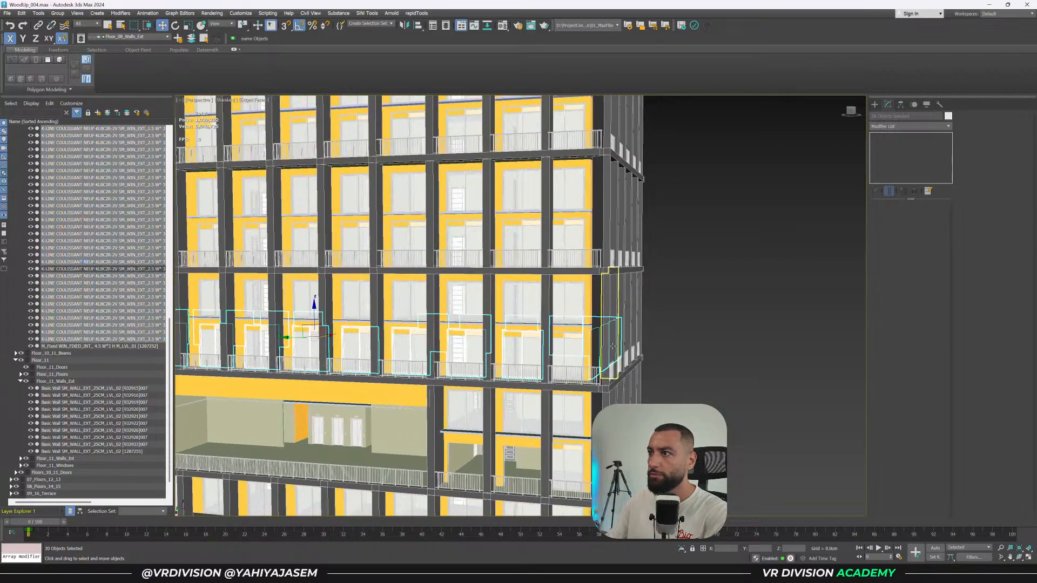
Delete all the sliding windows in the Floor_12_Windows layer, keeping its fixed window.
click(567, 237)
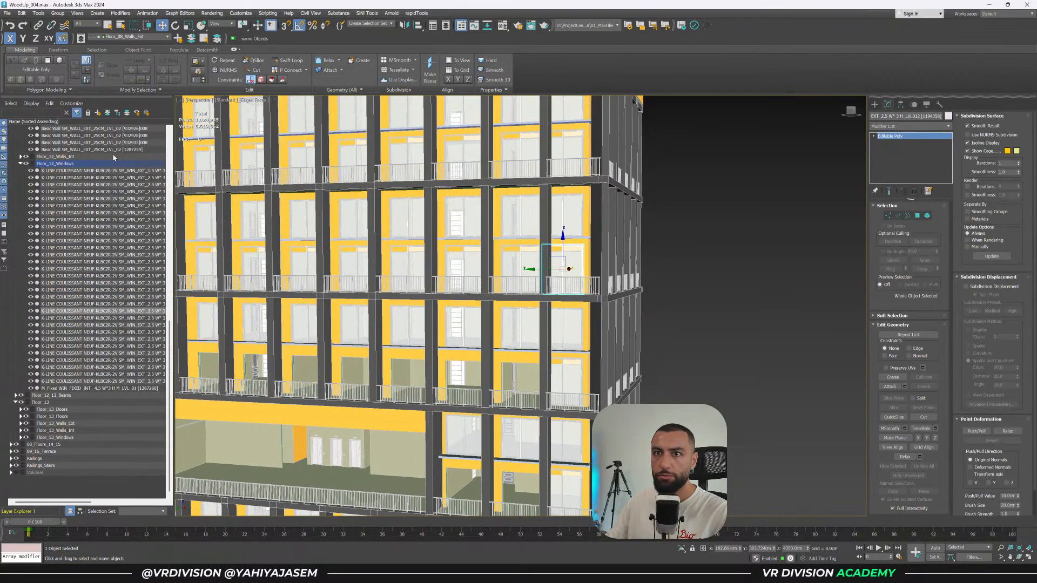
double_click(103, 164)
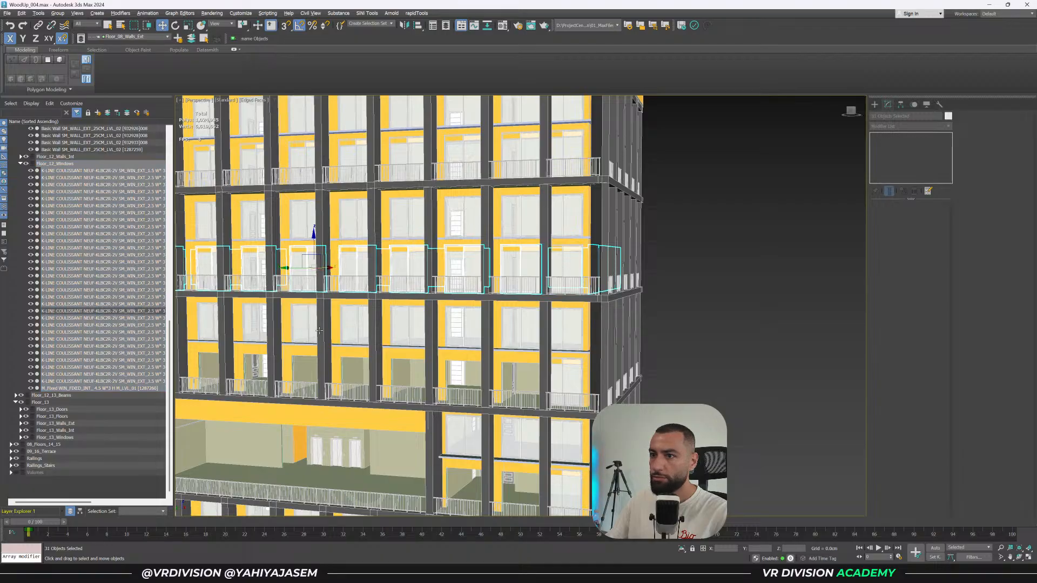
ctrl+click(112, 389)
middle_drag(530, 189, 536, 215)
key(Delete)
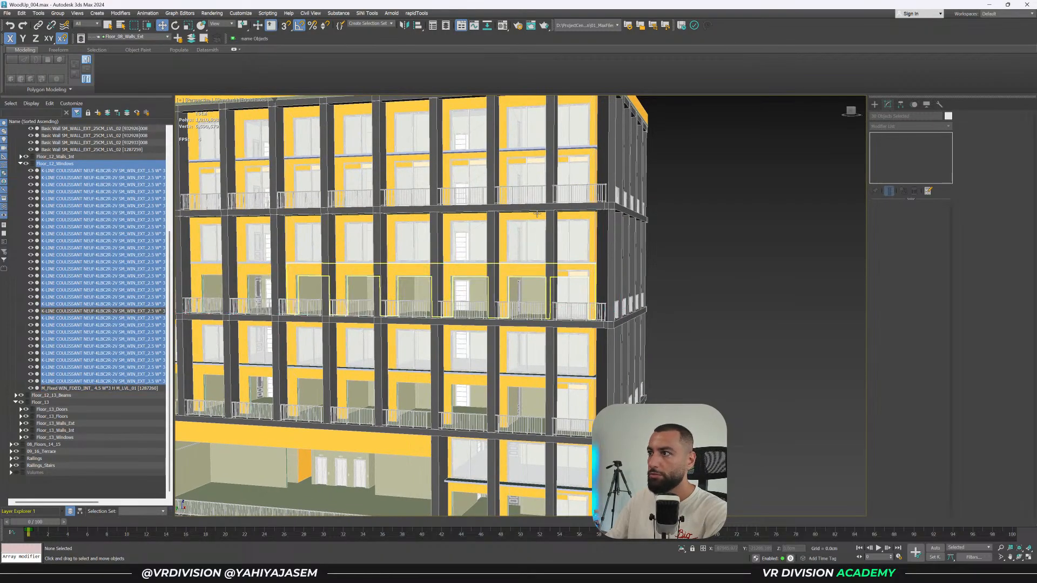
Delete all the sliding windows in the Floor_14_Windows layer, keeping its fixed window.
click(562, 175)
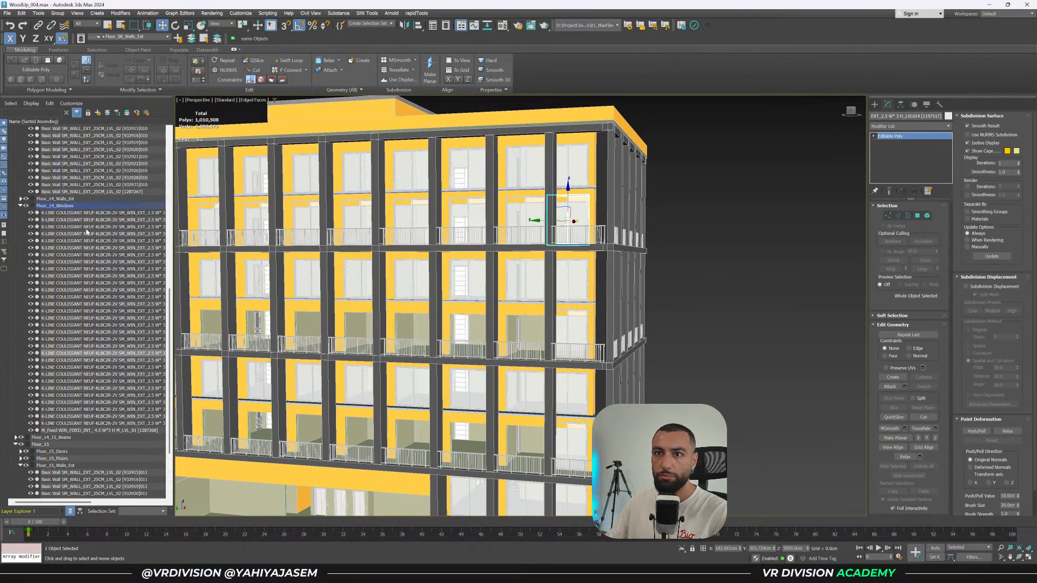
double_click(69, 268)
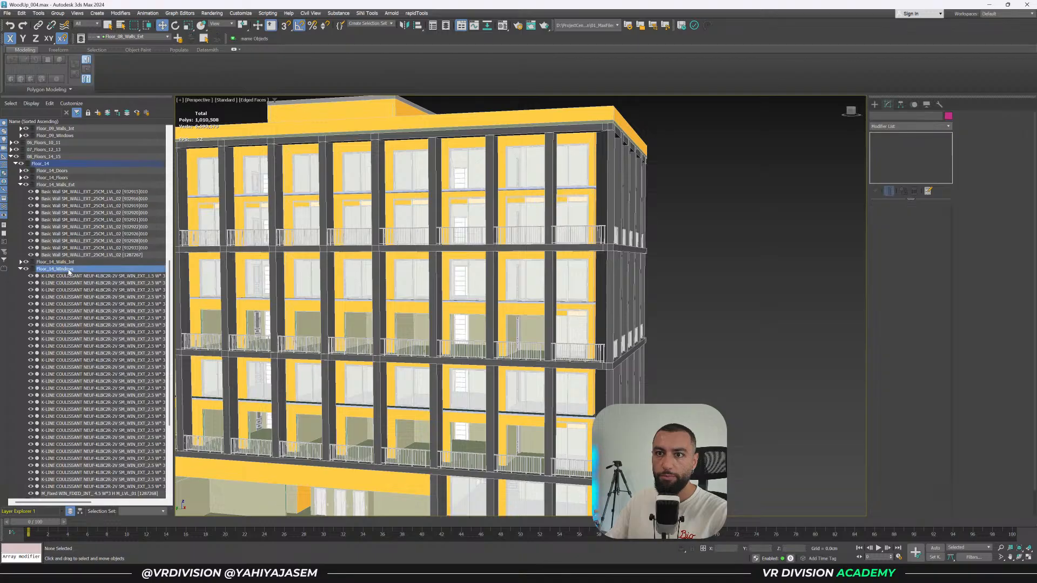
alt+click(559, 210)
ctrl+click(99, 346)
middle_drag(465, 280, 473, 298)
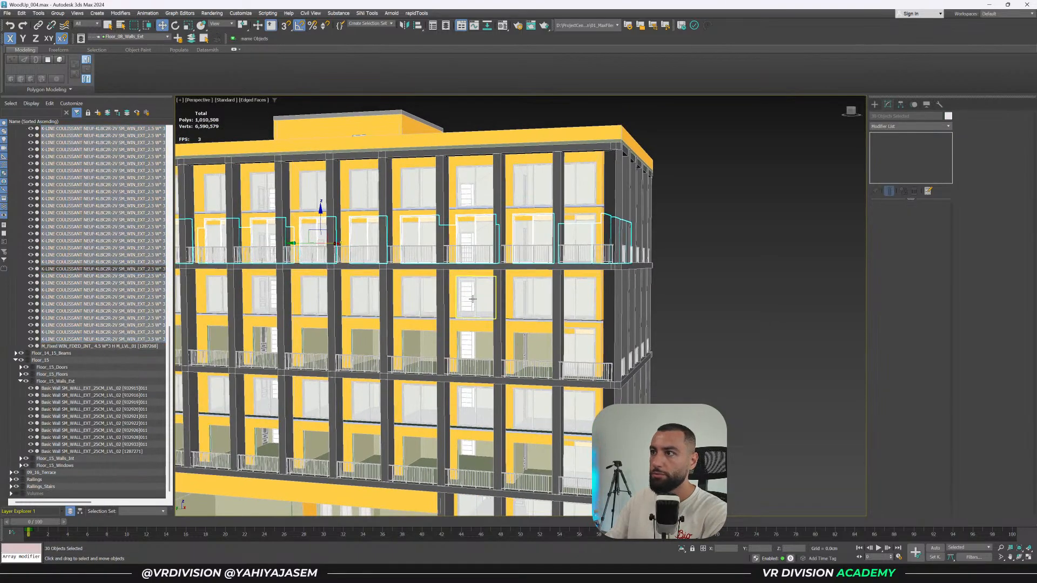
key(ctrl+d)
Save the scene.
scroll(597, 297, down, 5)
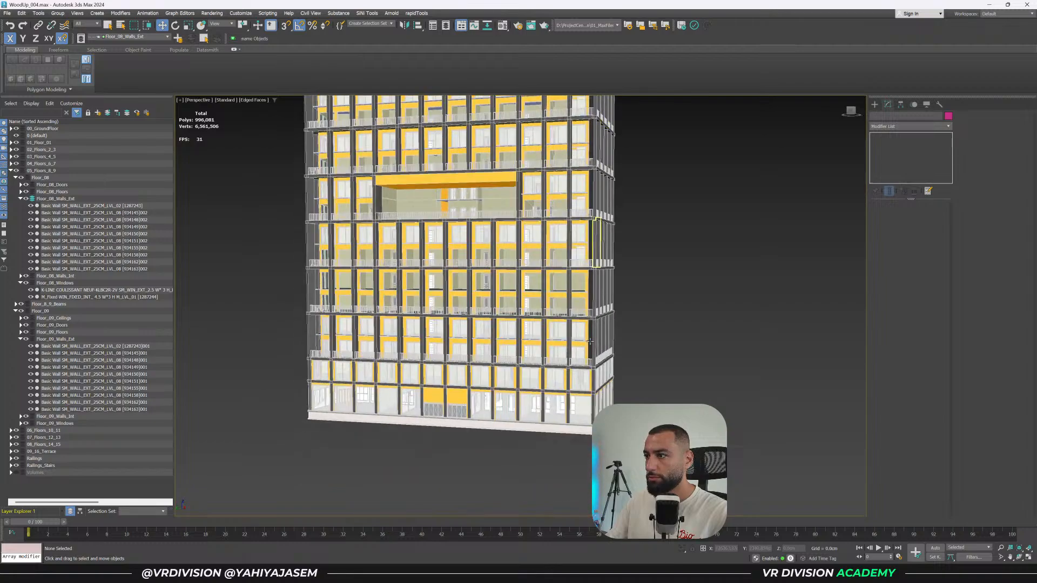
scroll(590, 341, up, 3)
key(ctrl+s)
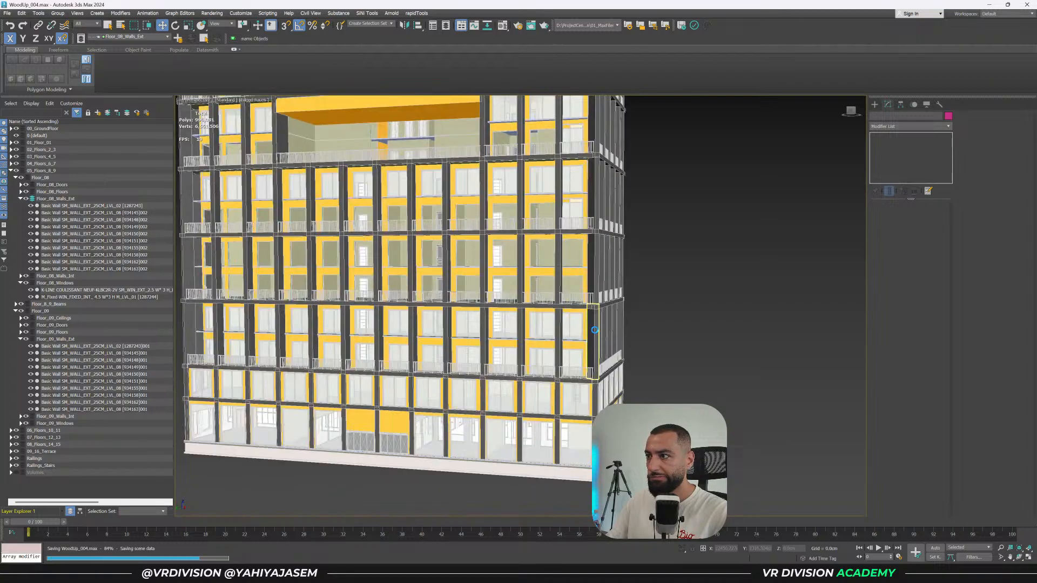
Unhide the Floor_05_Windows layer, select its windows to check them on the facade, and clear the selection.
middle_drag(579, 282, 473, 286)
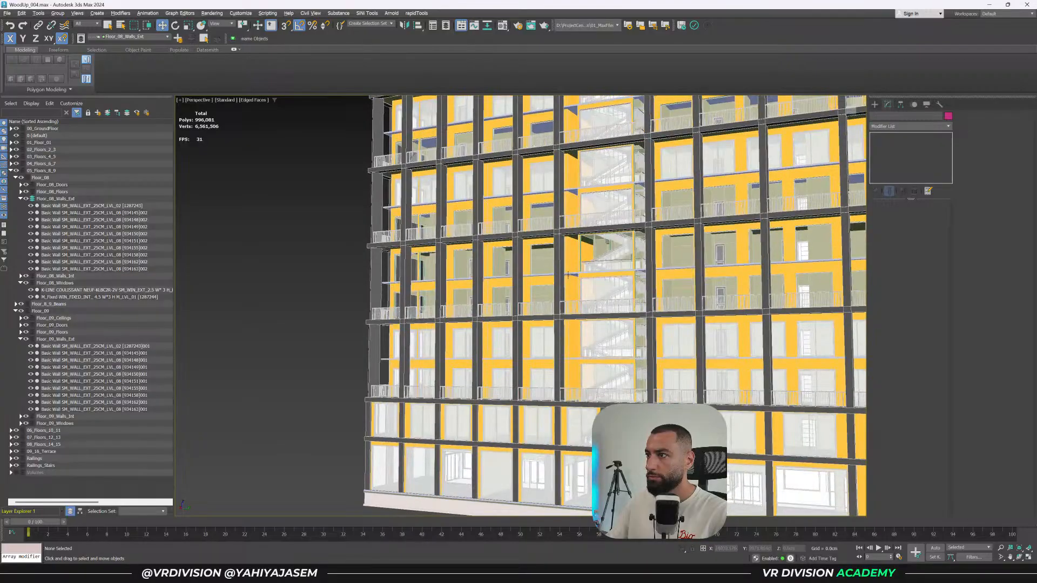
scroll(568, 273, up, 3)
click(567, 257)
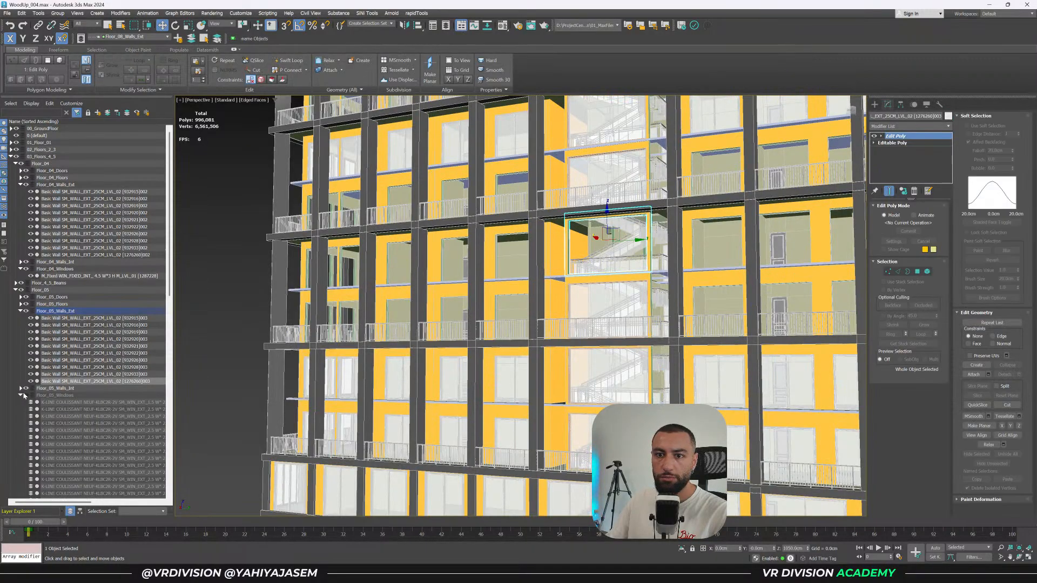
click(25, 395)
double_click(54, 396)
alt+middle_drag(316, 337, 621, 314)
scroll(507, 338, down, 5)
scroll(688, 311, up, 5)
alt+middle_drag(688, 311, 694, 337)
click(694, 337)
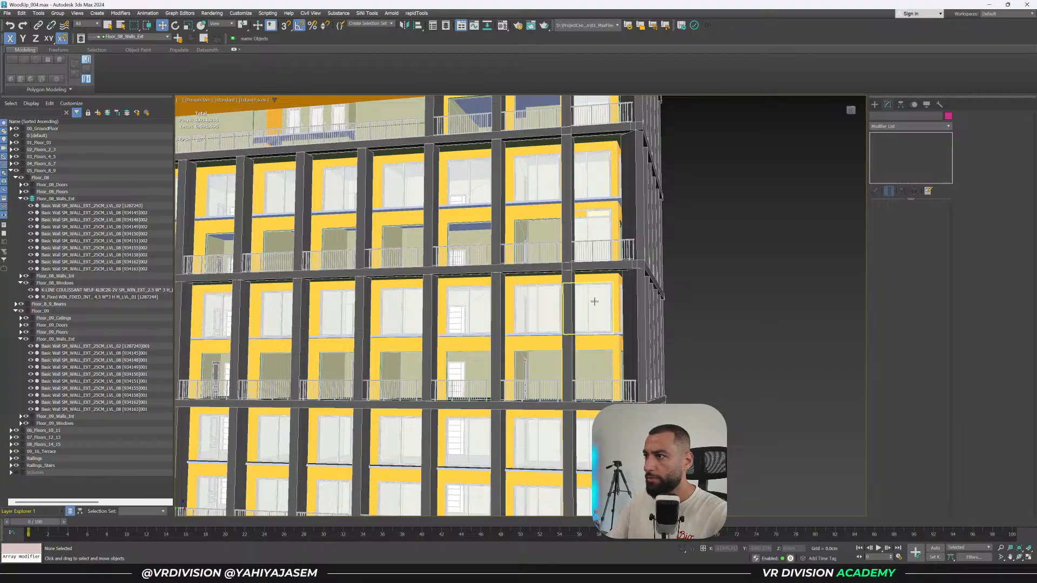
Check the contents of the Floor_04_Windows layer by selecting its fixed window and locating it on the building.
alt+middle_drag(604, 306, 656, 226)
scroll(652, 278, down, 4)
scroll(652, 231, up, 1)
click(615, 273)
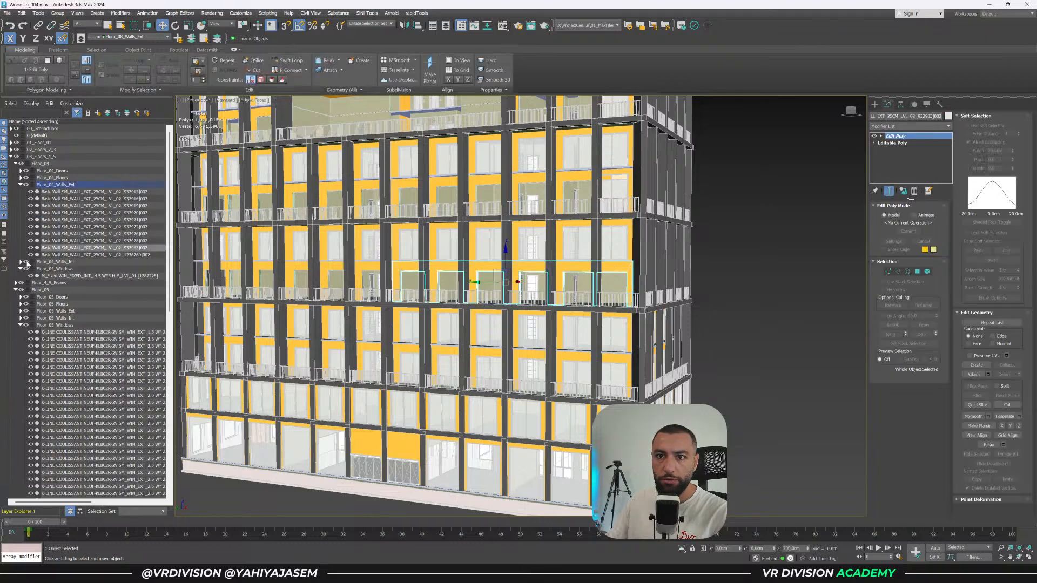
click(49, 274)
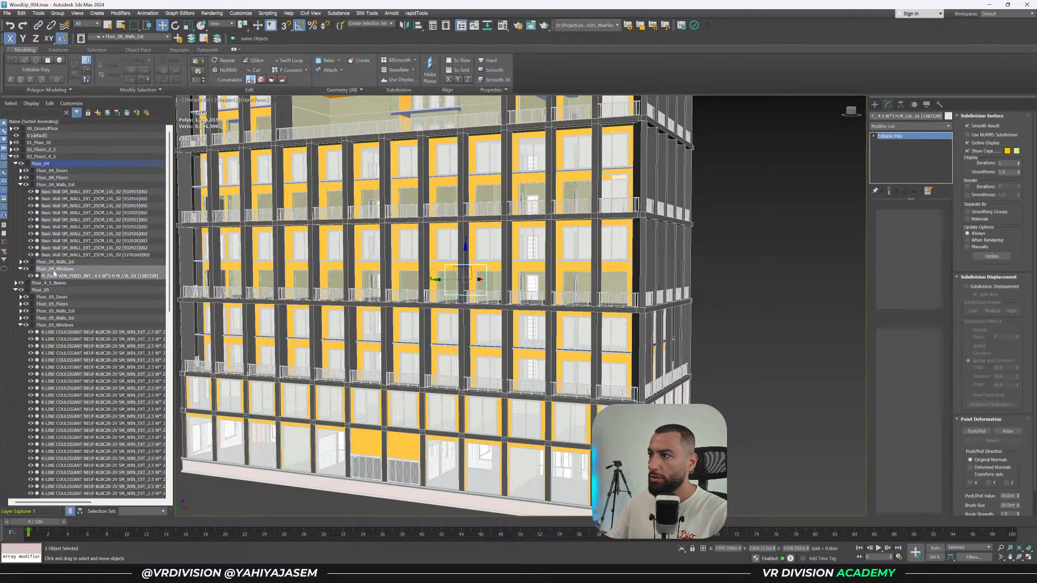
alt+middle_drag(413, 292, 414, 295)
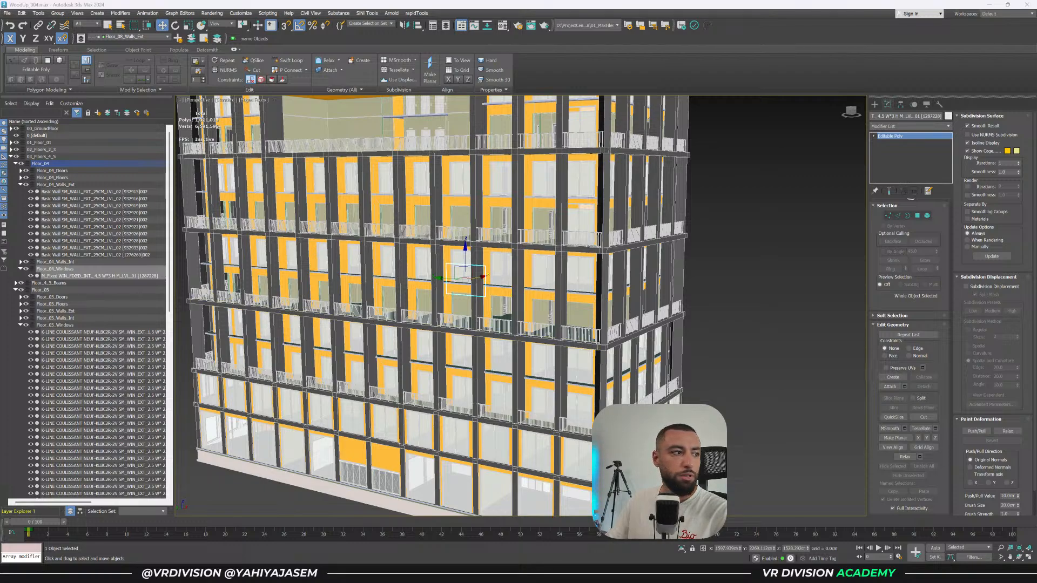
alt+middle_drag(362, 295, 473, 282)
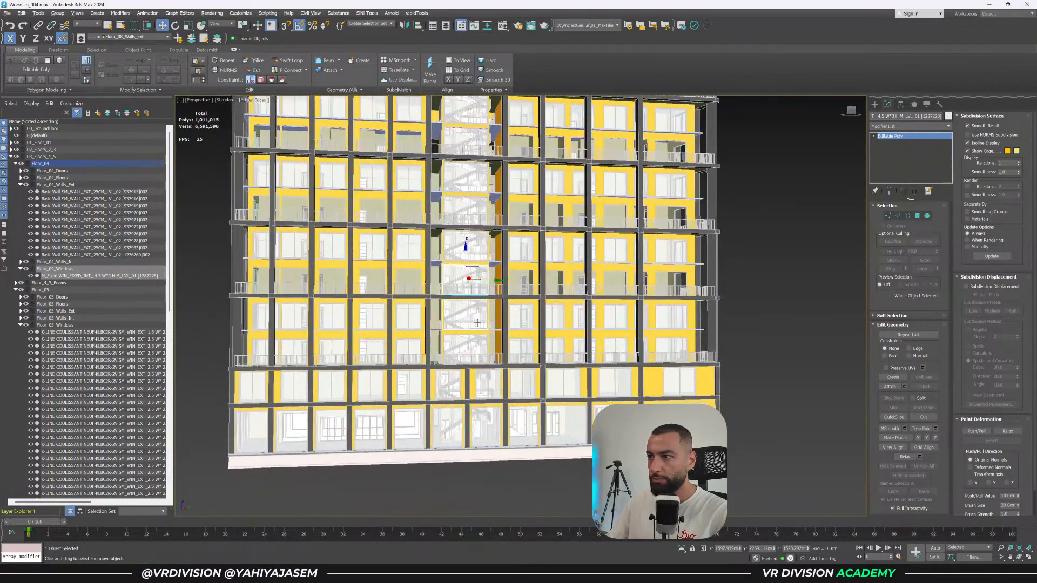
Isolate the windows of the Floor_3_Windows layer and select the stray window below the main row.
click(474, 322)
double_click(94, 262)
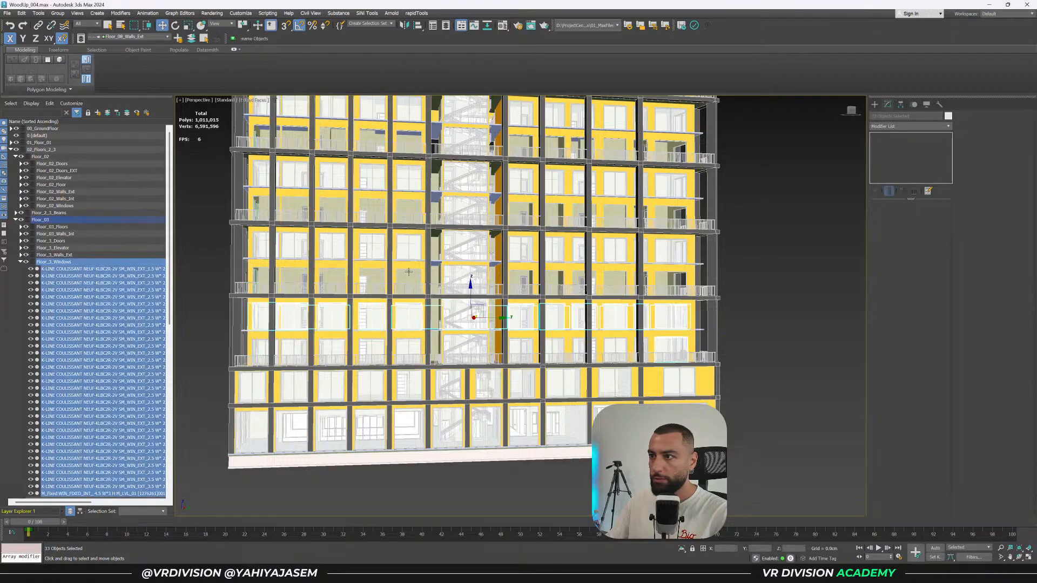
scroll(468, 273, up, 3)
key(alt+q)
alt+middle_drag(496, 292, 699, 382)
drag(789, 406, 791, 408)
alt+middle_drag(791, 407, 537, 353)
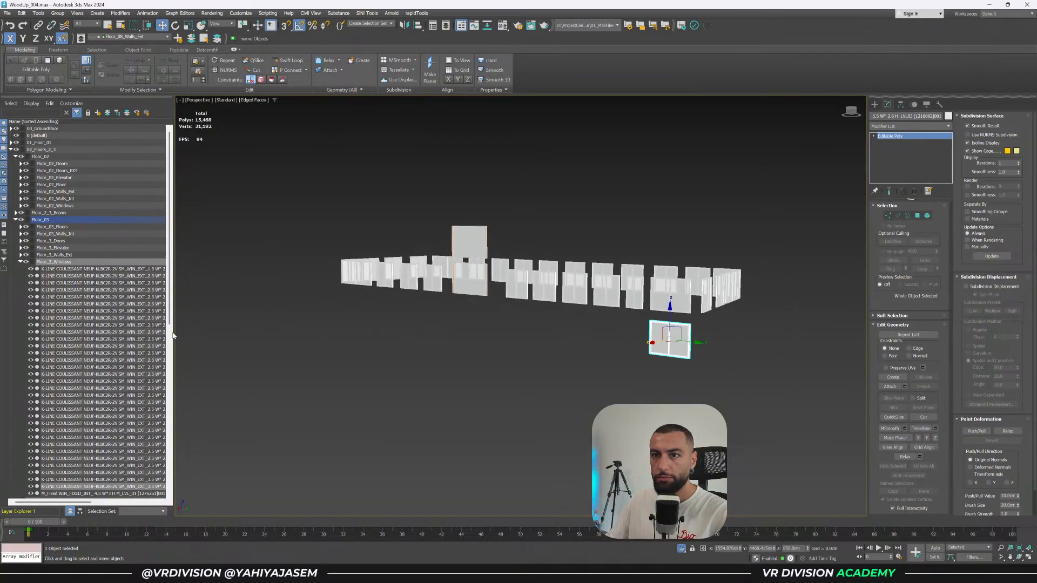
End the isolation around the stray Floor_3 window, and undo a trial deletion of it.
scroll(145, 341, down, 4)
middle_drag(398, 427, 364, 389)
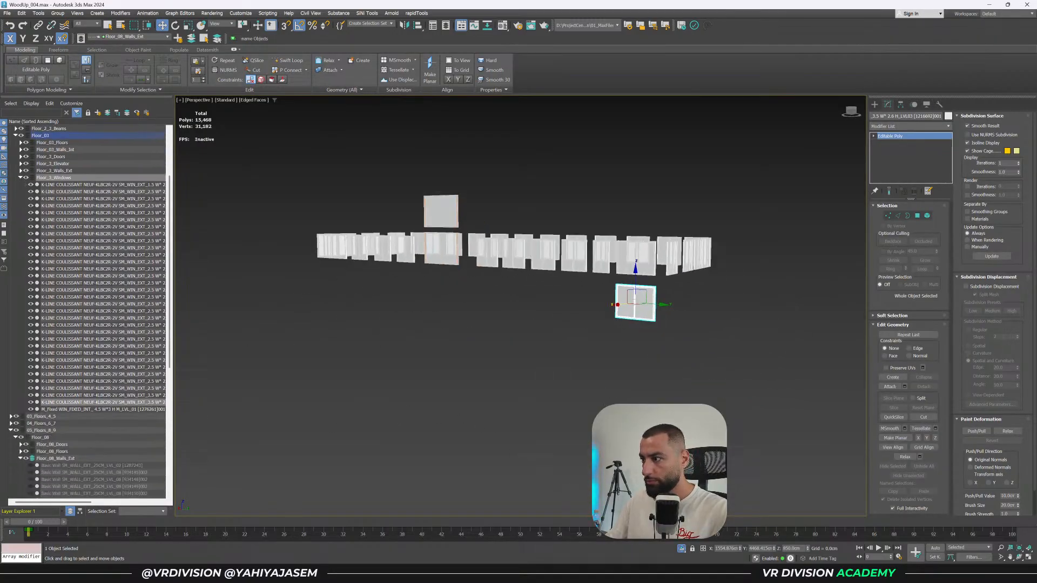
key(z)
key(alt+q)
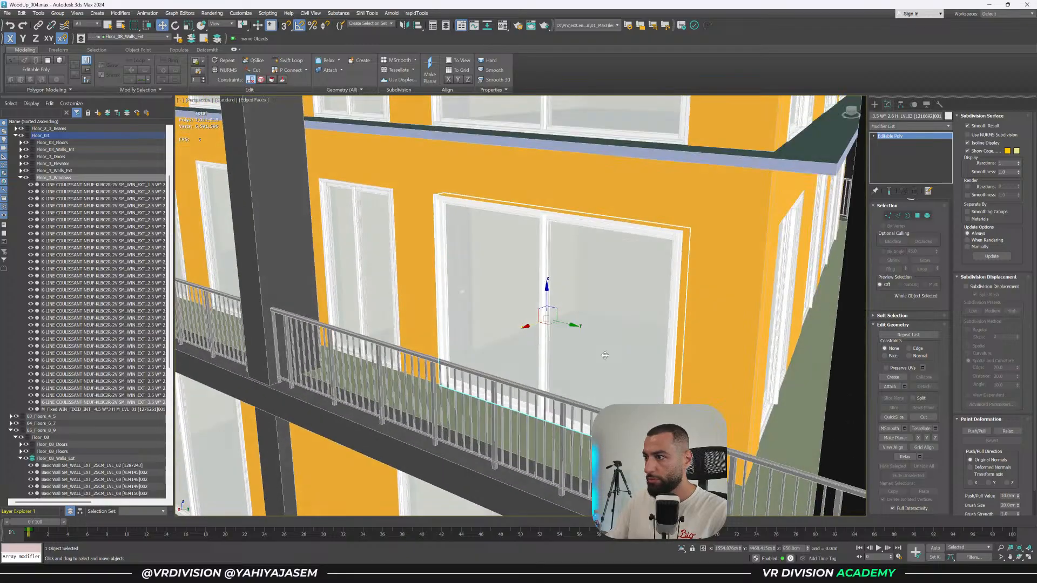
key(Delete)
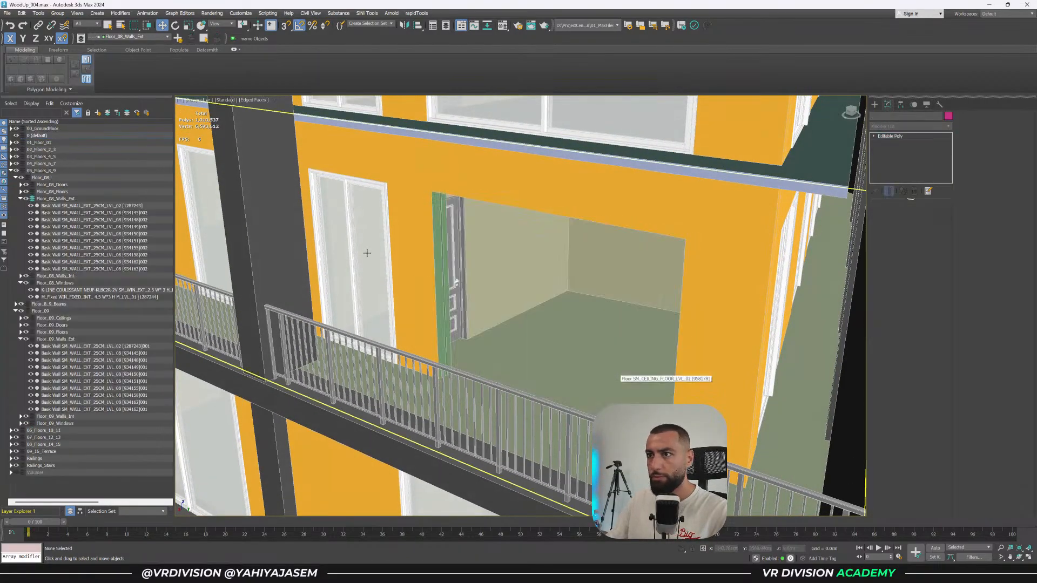
key(ctrl+z)
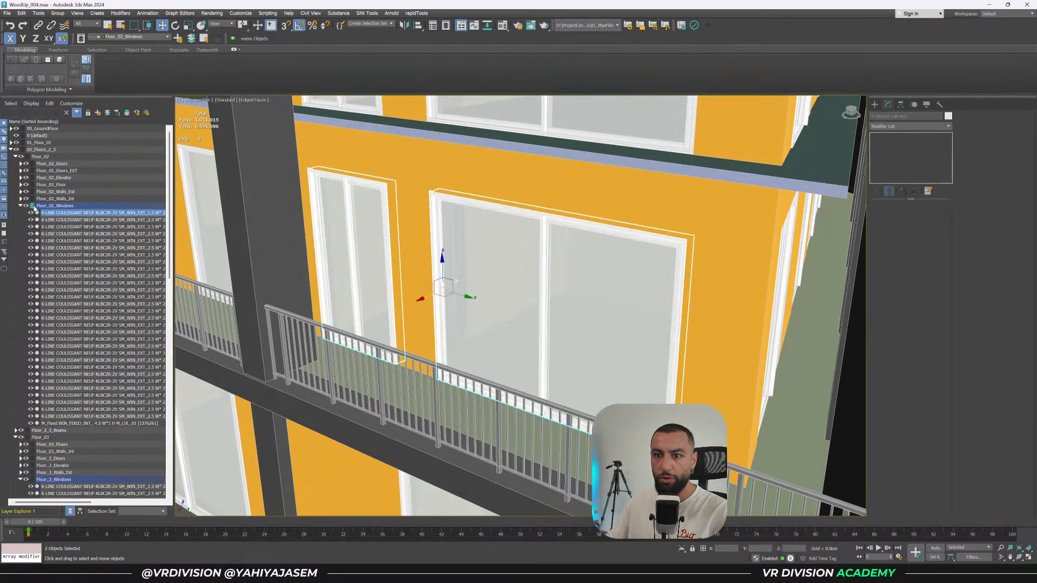
Move the stray window into the Floor_02_Windows layer and select that layer's windows to check them.
click(193, 40)
scroll(470, 232, down, 6)
alt+middle_drag(469, 232, 432, 202)
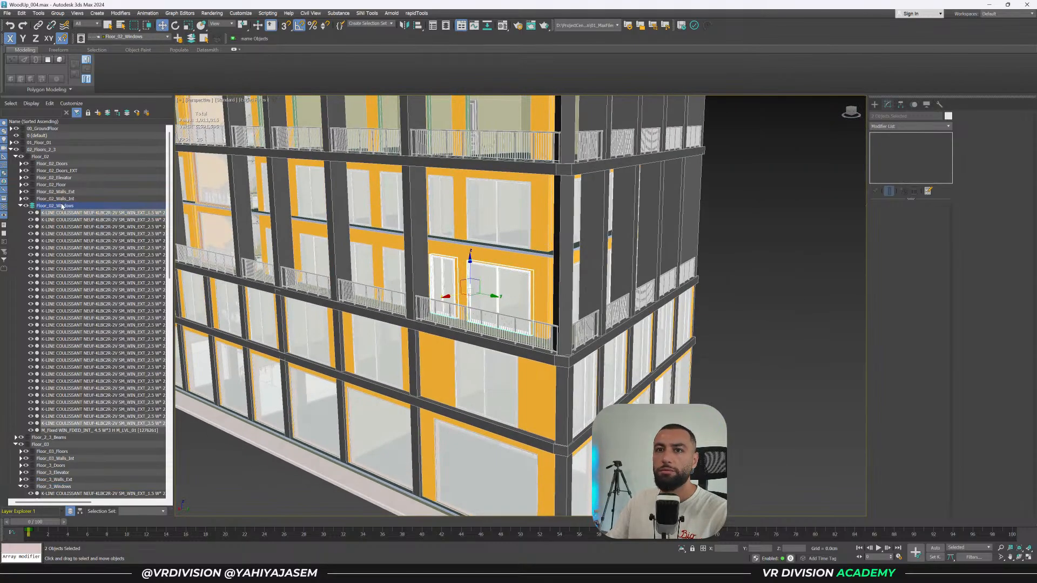
double_click(62, 206)
alt+middle_drag(409, 246, 570, 239)
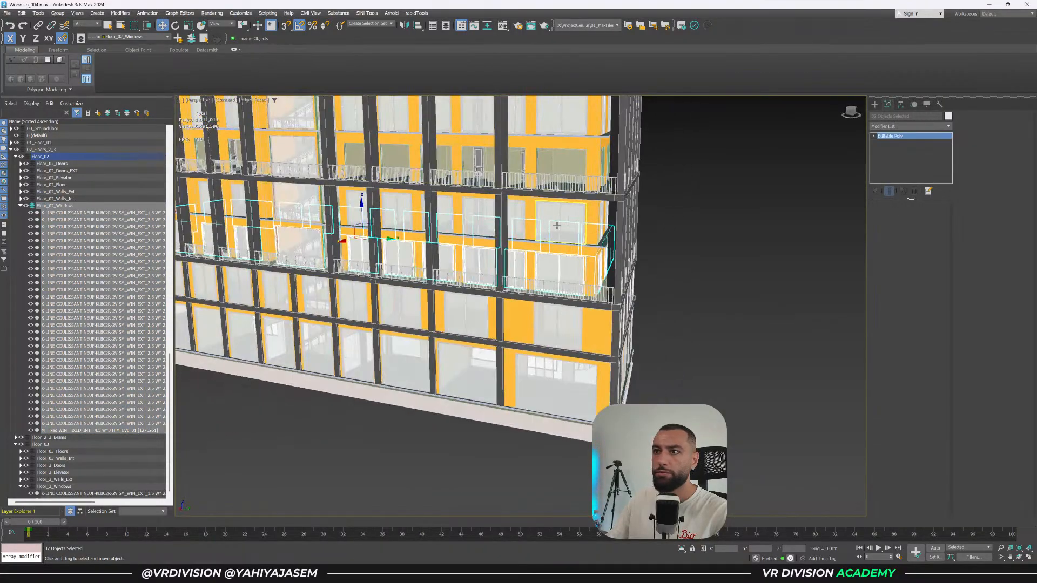
Isolate all Floor_3_Windows objects together with the fixed stairwell window of the floor above, and switch to the front view.
click(556, 226)
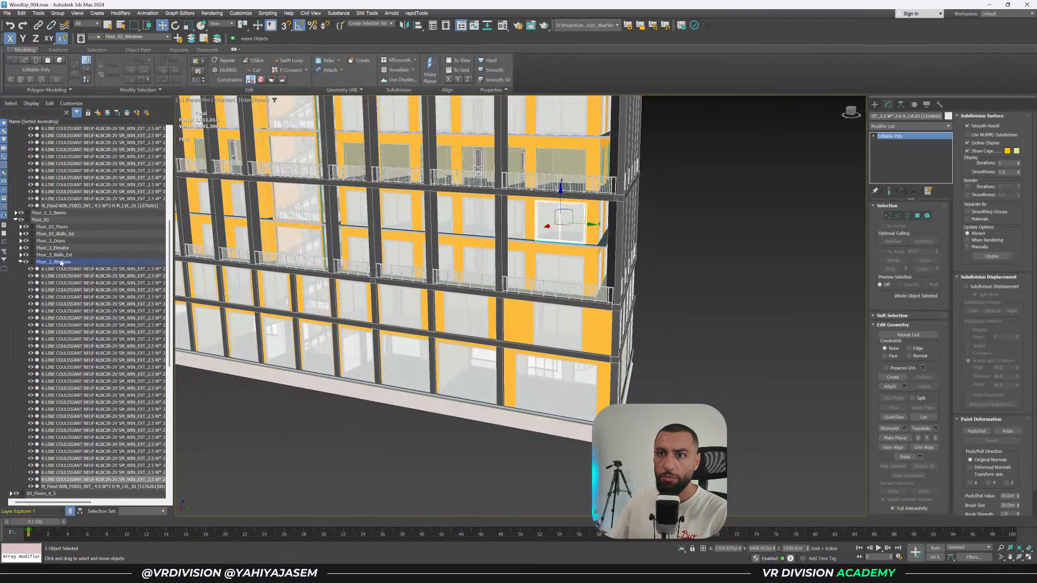
double_click(60, 262)
middle_drag(432, 278, 721, 359)
ctrl+click(536, 224)
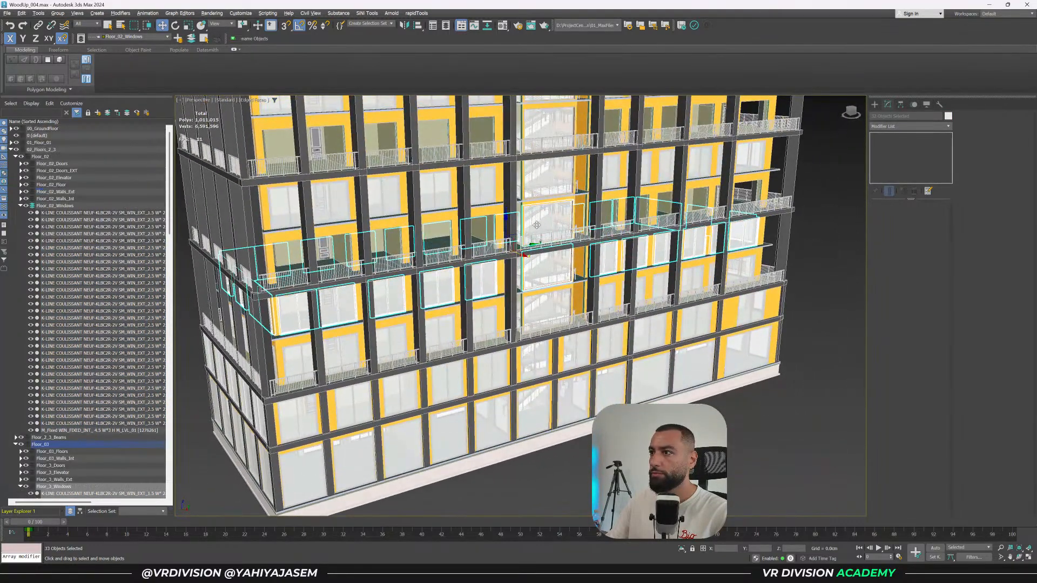
key(alt+q)
alt+middle_drag(539, 222, 517, 162)
drag(532, 157, 505, 192)
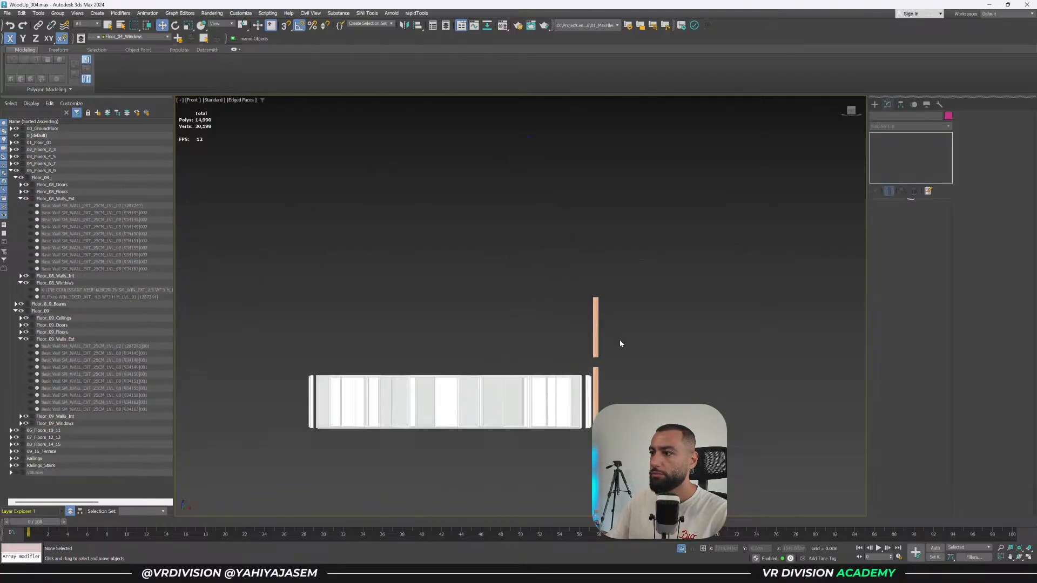
Copy the entire Floor_3 window row vertically to the floor above.
middle_drag(620, 344, 663, 306)
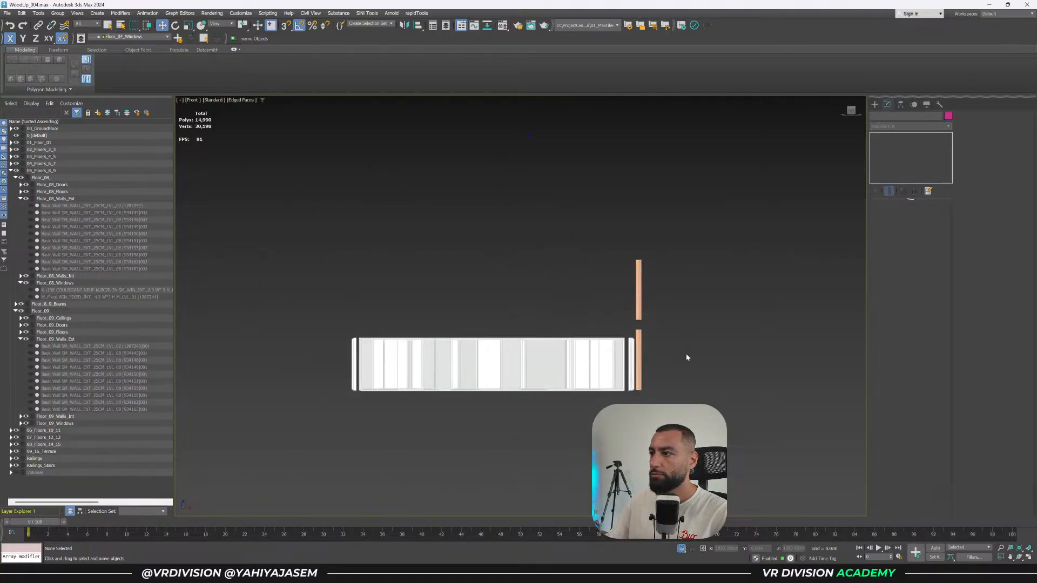
drag(686, 355, 335, 375)
scroll(585, 344, up, 2)
alt+middle_drag(585, 344, 558, 346)
shift+drag(441, 345, 441, 211)
click(515, 320)
Vertex-snap the copied window row vertically so its fixed window matches the existing Floor_04 fixed window.
scroll(614, 299, up, 6)
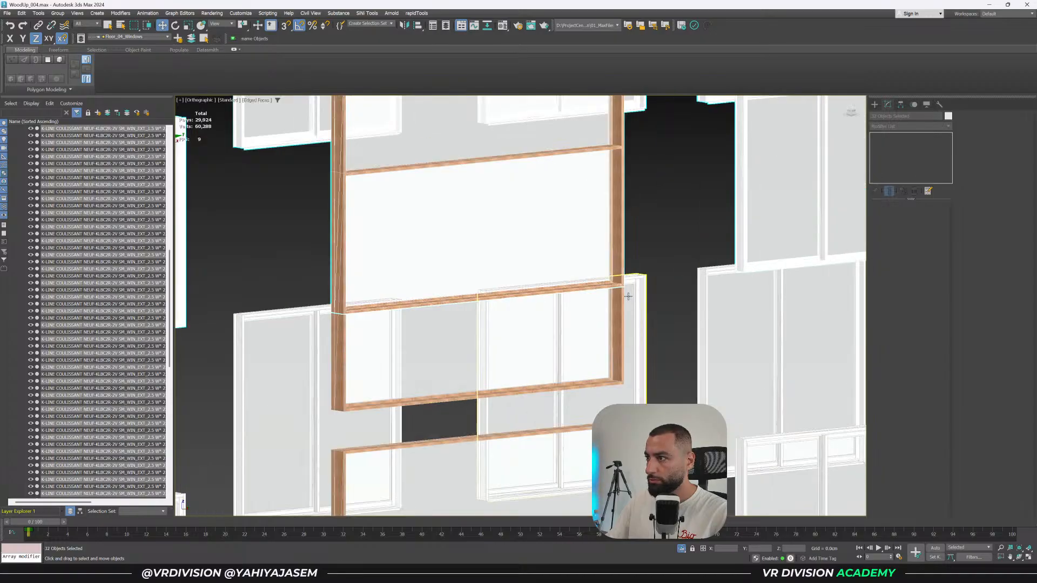
alt+middle_drag(627, 294, 644, 307)
scroll(707, 318, up, 2)
drag(694, 302, 687, 406)
Delete the duplicate fixed window from the copied row.
click(513, 355)
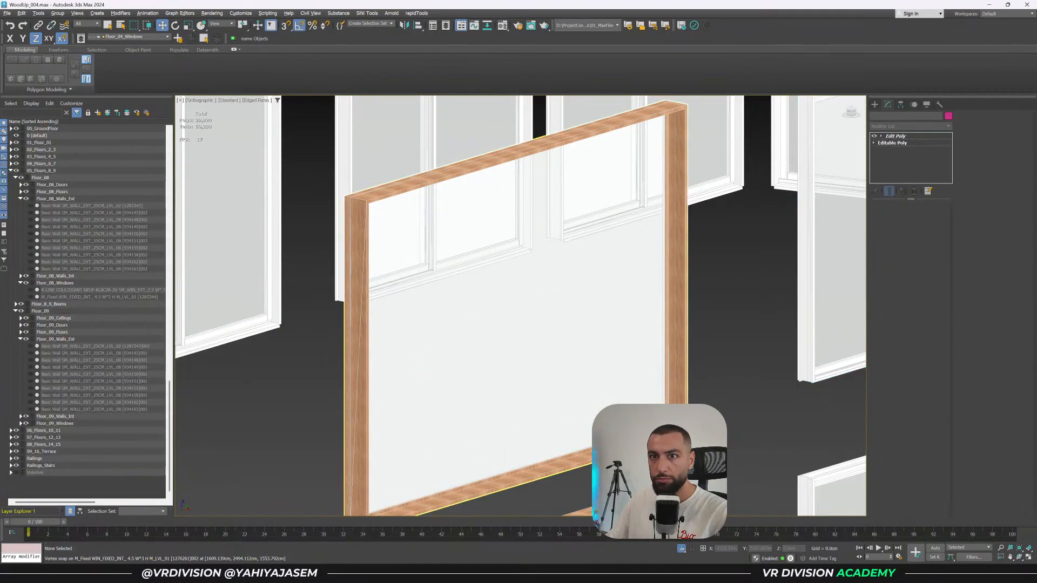
scroll(512, 355, down, 5)
key(Delete)
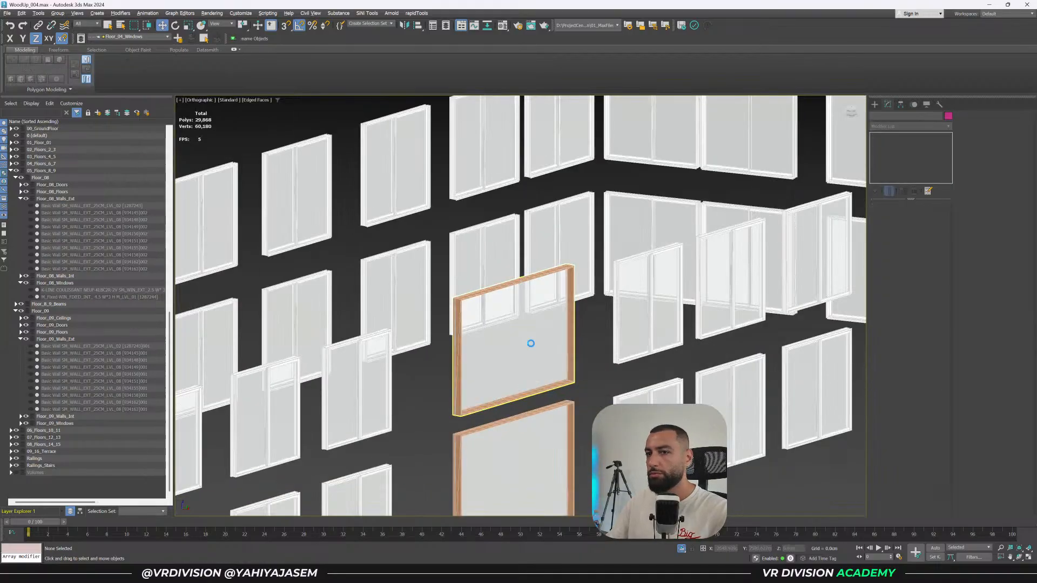
click(530, 344)
Select the upper window row in the front view and assign it to the Floor_04_Windows layer.
key(f)
key(z)
scroll(502, 265, down, 6)
middle_drag(530, 253, 623, 240)
drag(668, 207, 252, 285)
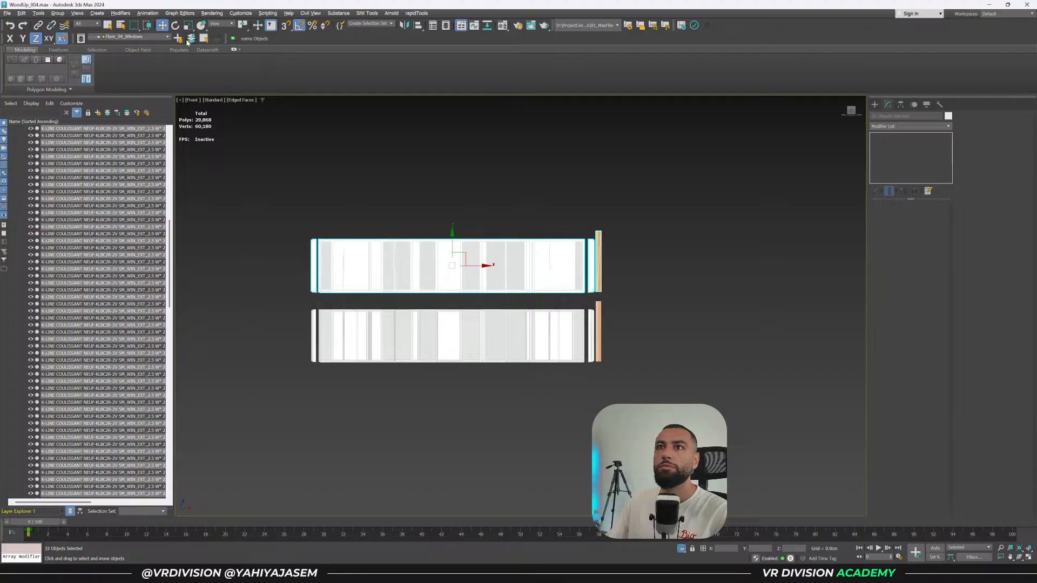
click(145, 112)
alt+middle_drag(297, 295, 343, 272)
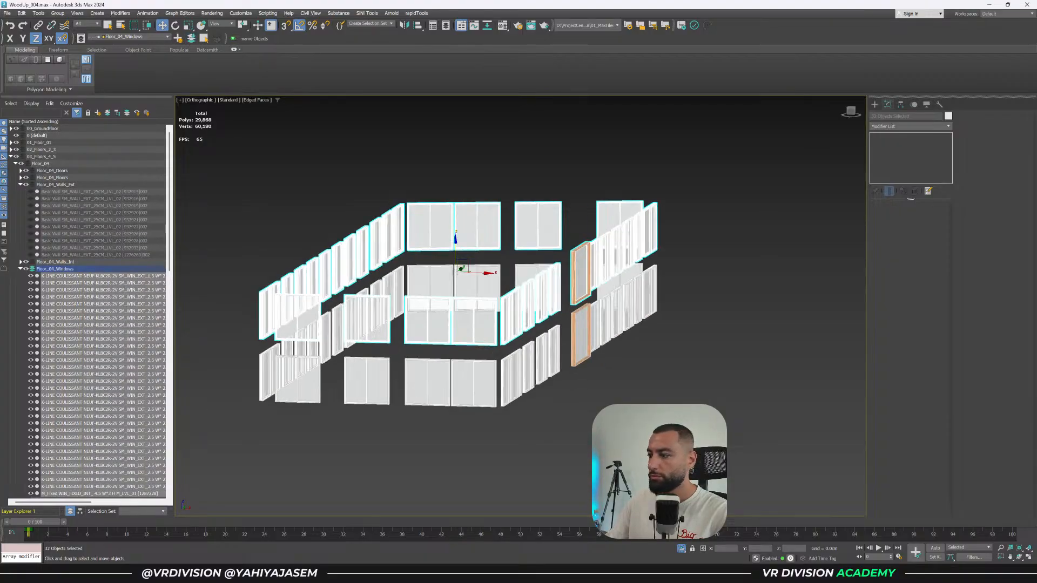
End the isolation and check the Floor_04 windows against the openings of the building's facade.
click(680, 550)
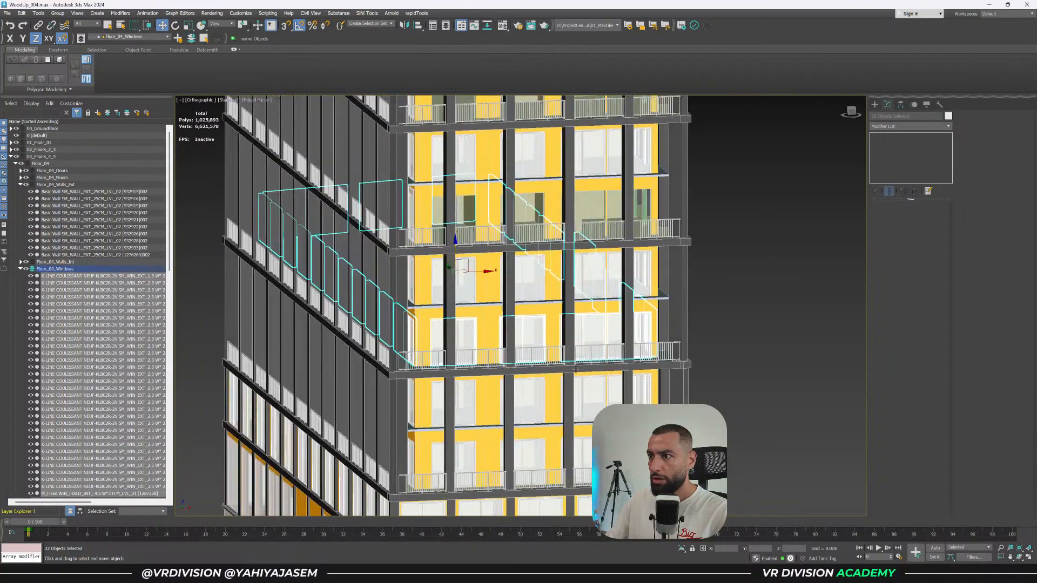
scroll(594, 369, down, 8)
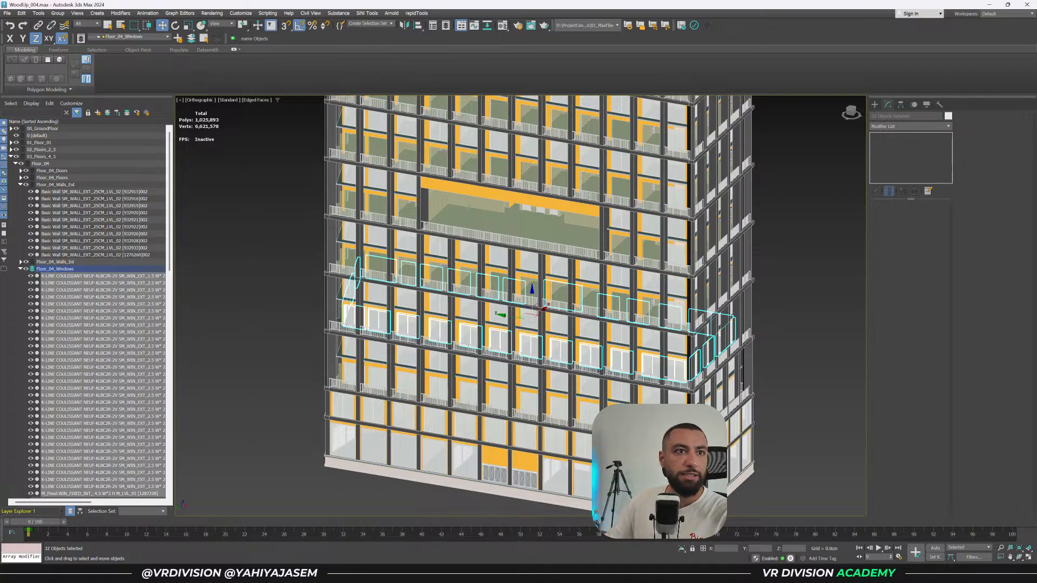
alt+middle_drag(436, 233, 399, 221)
scroll(577, 289, up, 4)
scroll(684, 319, up, 2)
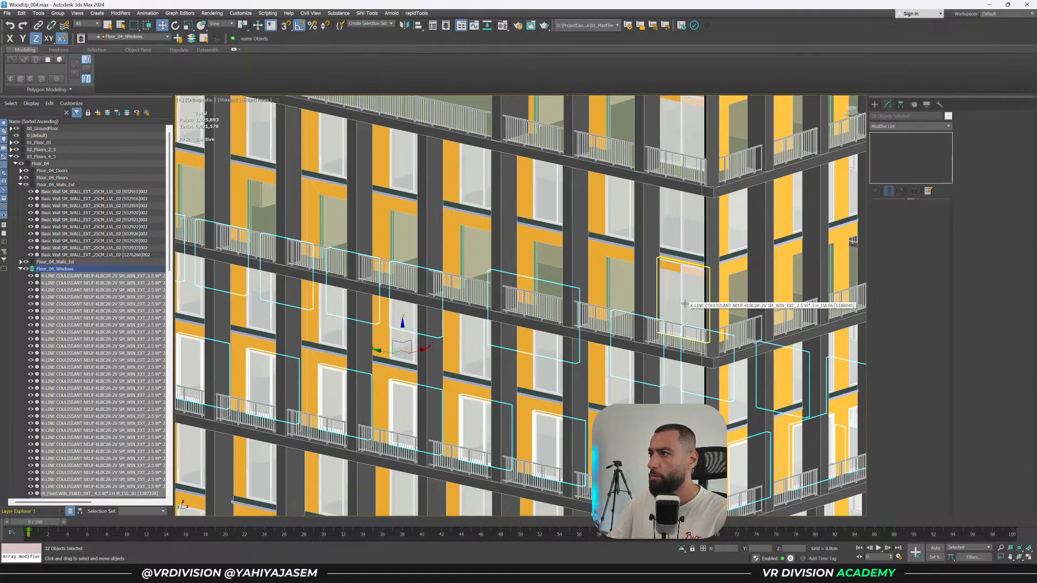
Select the windows of the Floor_05_Windows and Floor_06_Windows layers at the tower's corner and isolate them.
click(682, 302)
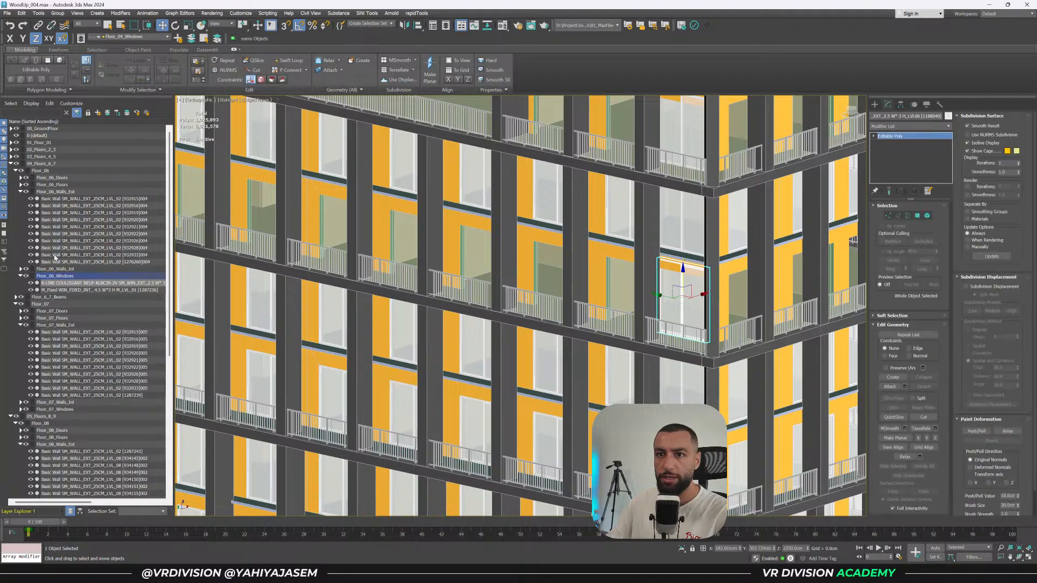
double_click(56, 277)
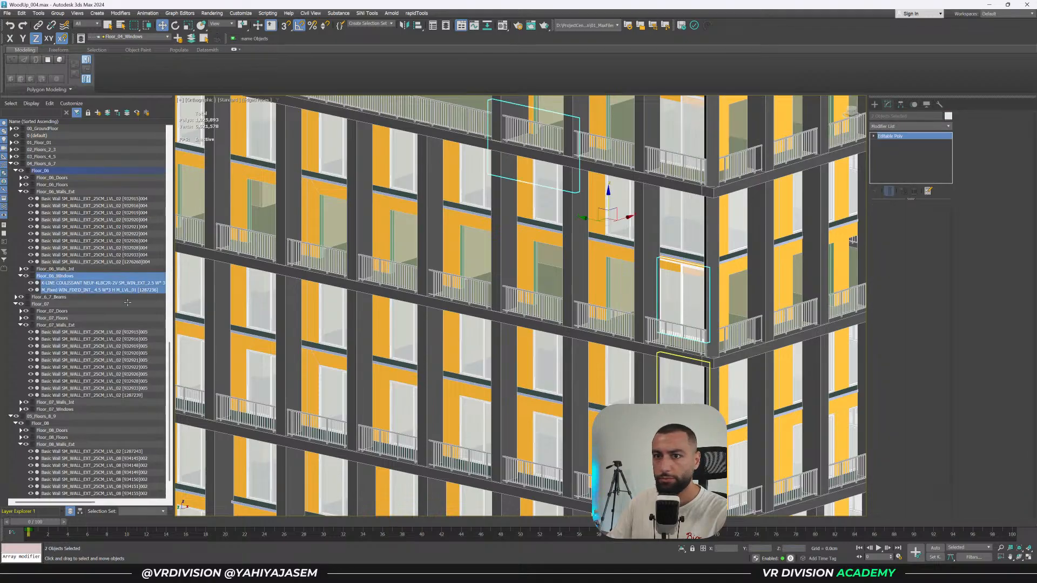
scroll(78, 236, up, 13)
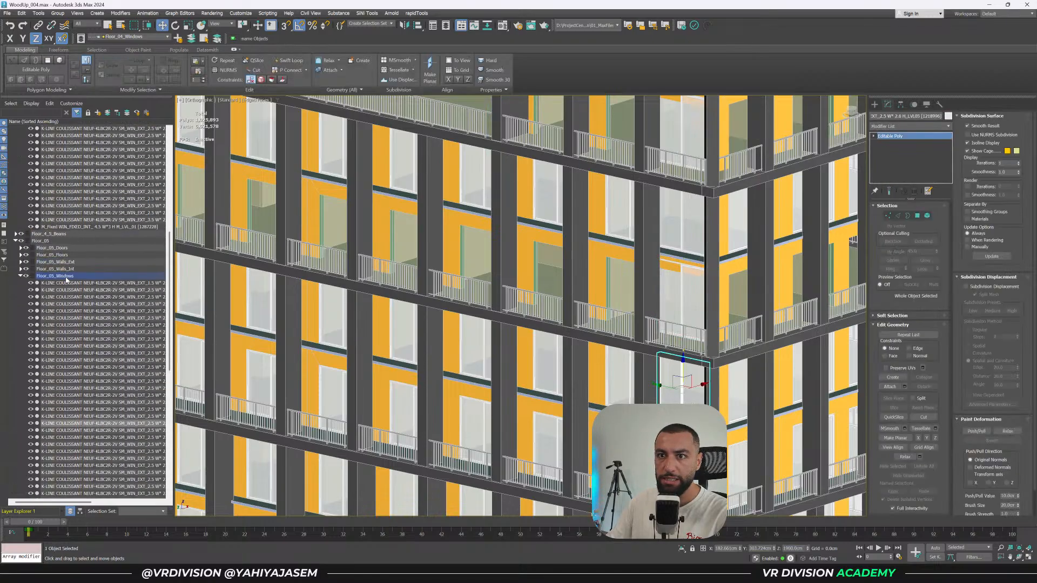
double_click(60, 276)
key(alt+q)
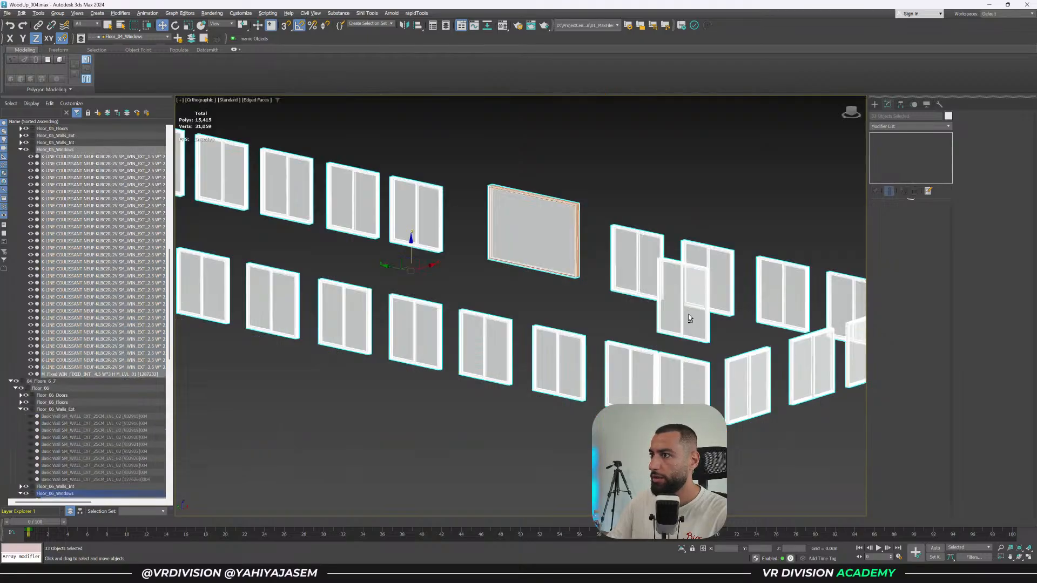
Try to delete the misfit Floor_06 window between the two isolated window rows.
alt+middle_drag(689, 319, 597, 214)
alt+click(572, 224)
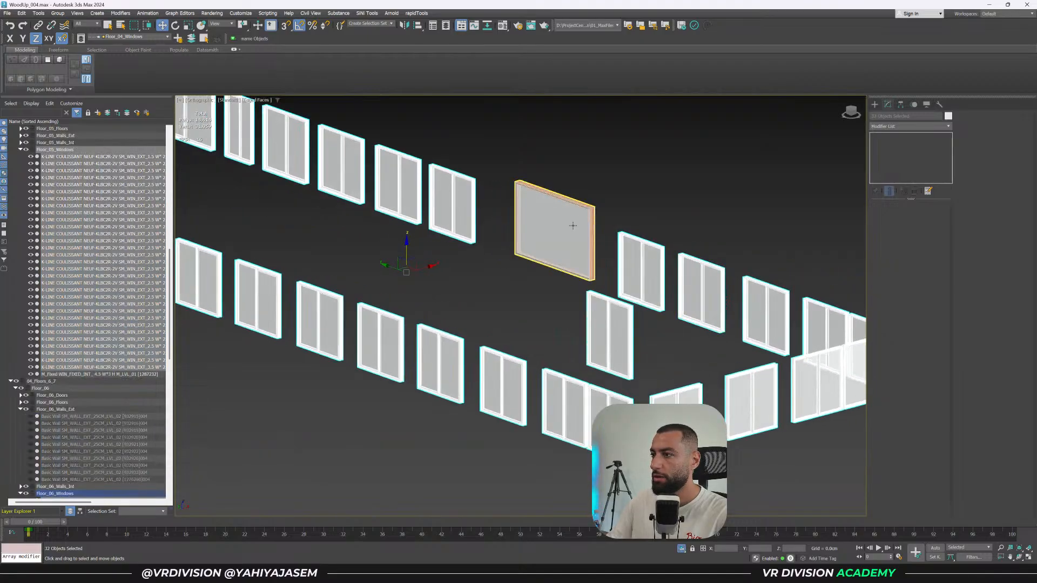
click(602, 346)
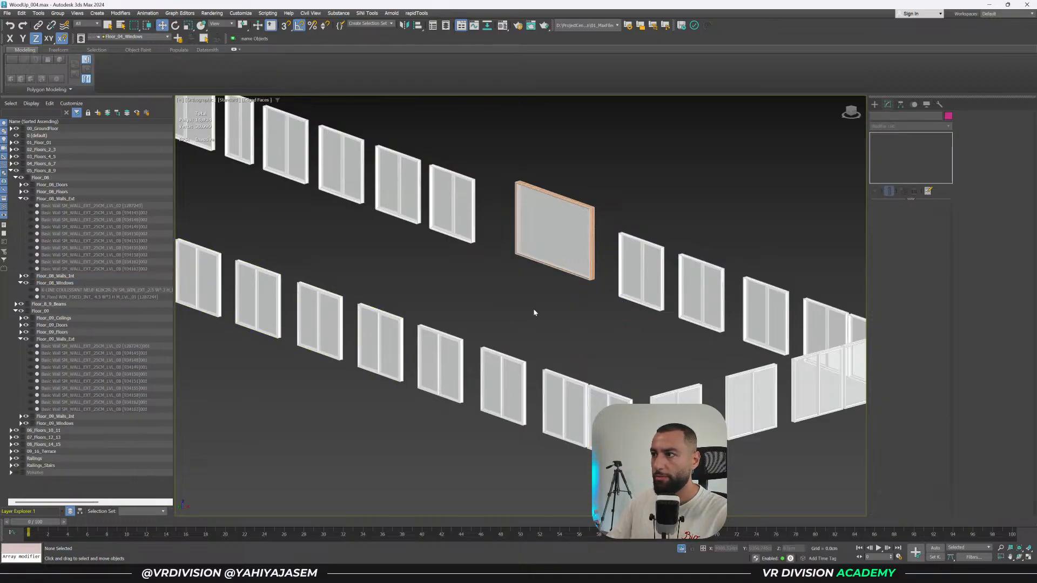
scroll(524, 309, down, 2)
key(ctrl+z)
Frame the isolated windows in the front view and restore the Floor_06 fixed window above the Floor_05 row.
key(f)
key(z)
scroll(577, 311, down, 5)
middle_drag(576, 311, 415, 268)
drag(740, 321, 353, 395)
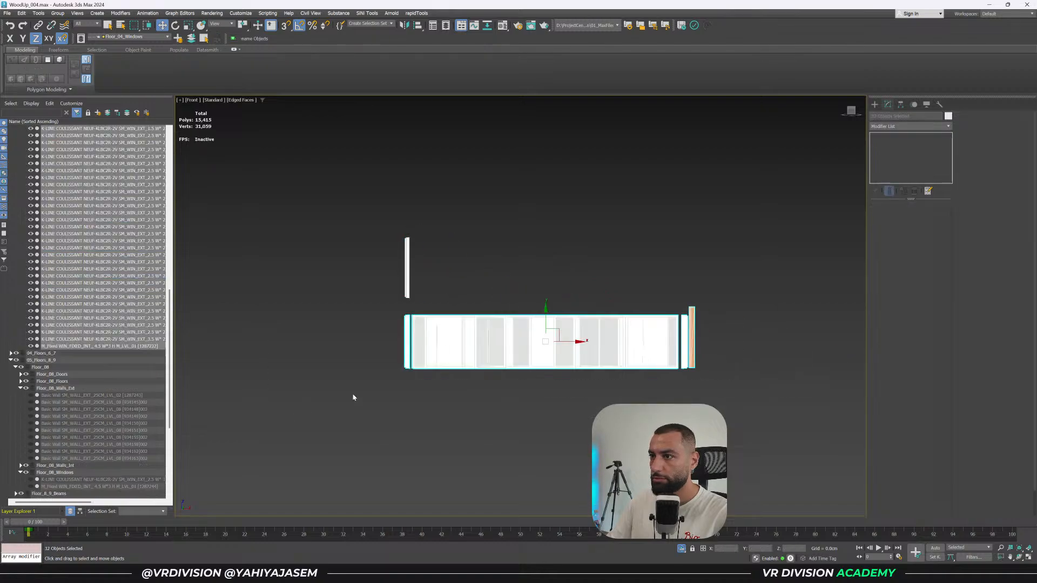
drag(546, 319, 546, 353)
key(ctrl+z)
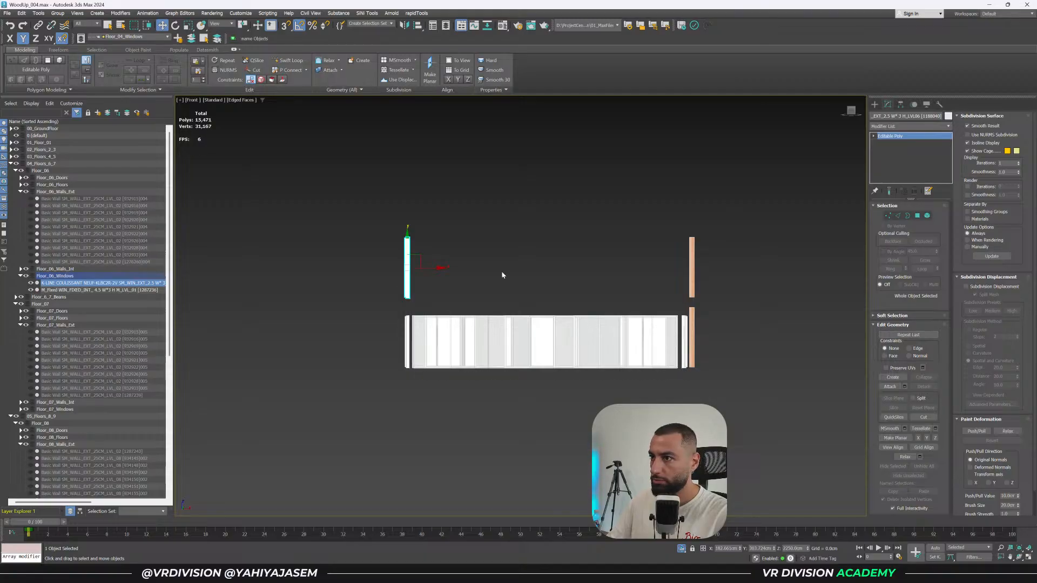
Delete the misfit Floor_06 sliding window and make Floor_06_Windows the active layer.
drag(465, 244, 357, 278)
key(Delete)
drag(708, 323, 344, 413)
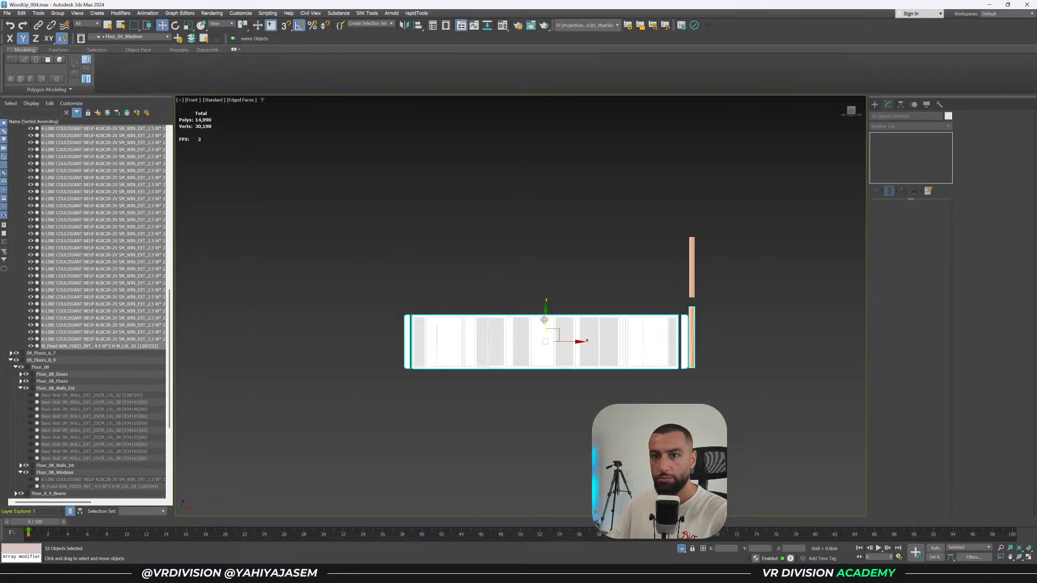
drag(814, 235, 591, 254)
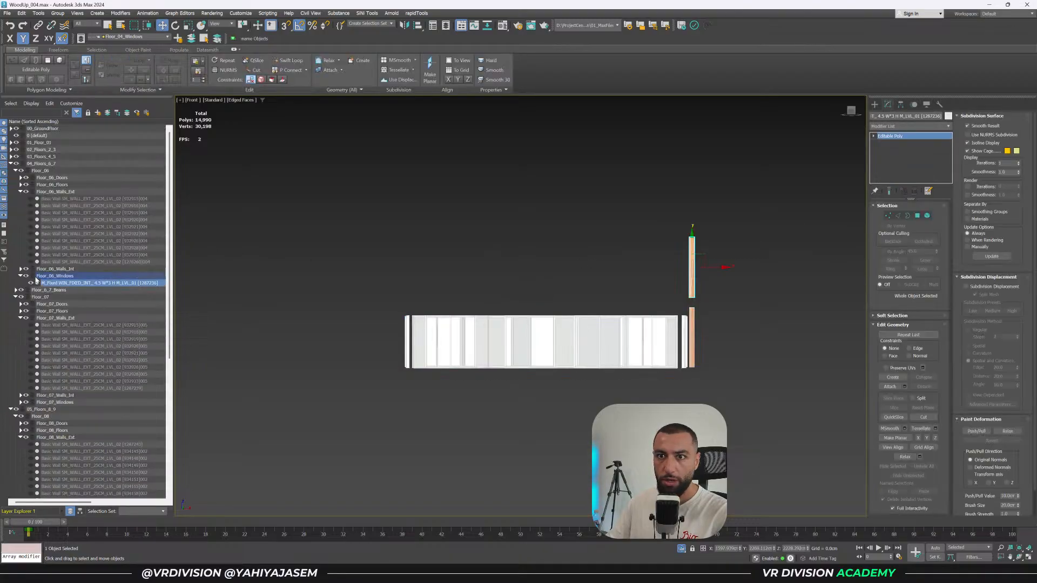
Clone the whole Floor_05 window row upward as one instance.
drag(356, 339, 774, 403)
mouse_move(545, 313)
shift+mouse_down()
mouse_move(546, 268)
mouse_move(673, 271)
shift+mouse_up()
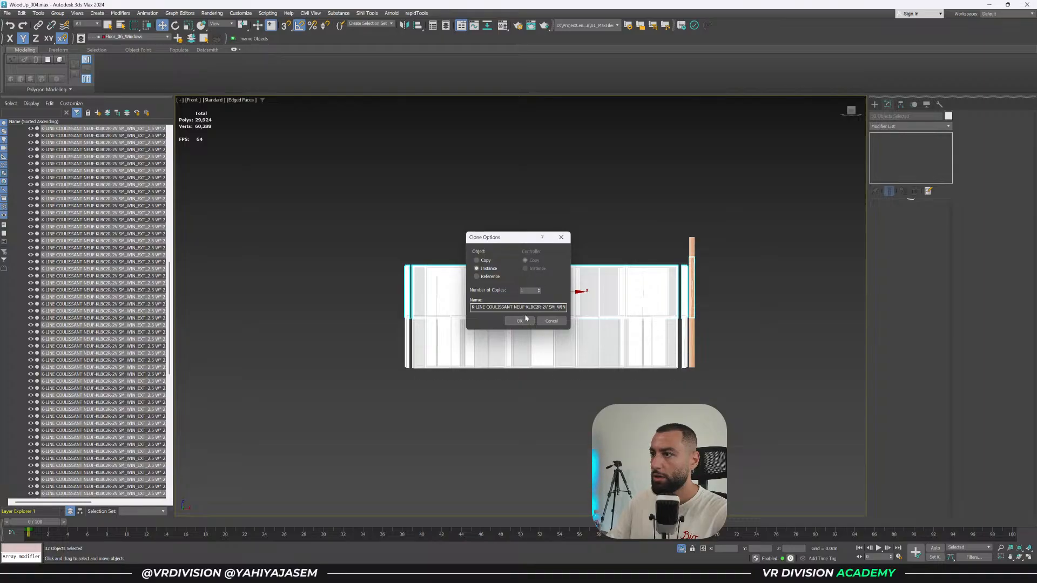
click(519, 321)
Vertex-snap the copied row vertically so its fixed window aligns with the existing Floor_06 fixed window.
scroll(702, 292, up, 5)
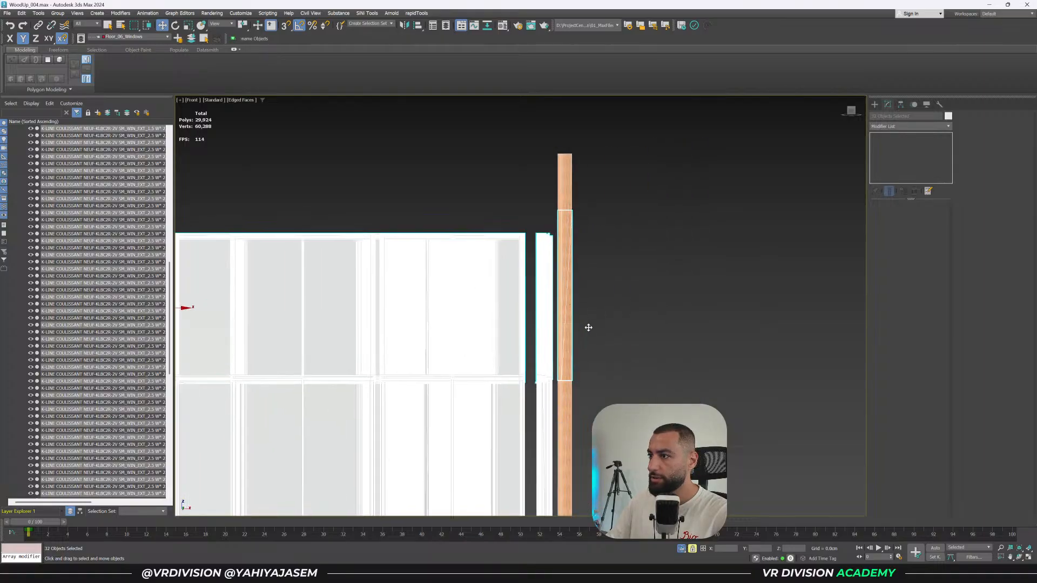
scroll(576, 349, up, 4)
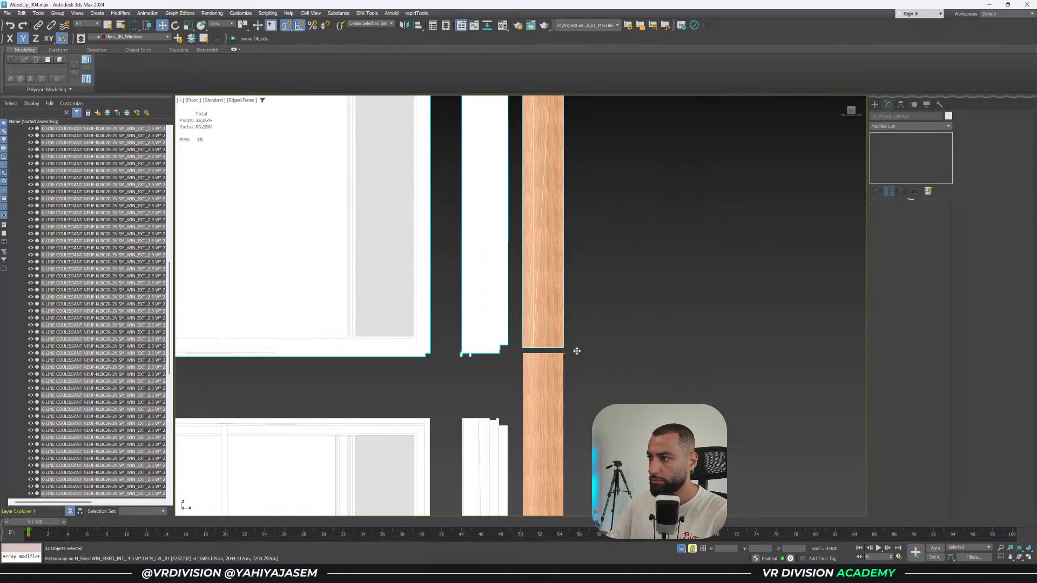
drag(564, 348, 566, 273)
key(s)
key(space)
Delete the duplicate fixed window overlapping the original in the copied Floor_06 row.
scroll(597, 273, down, 4)
alt+middle_drag(597, 273, 639, 281)
scroll(639, 281, down, 1)
click(601, 296)
click(560, 296)
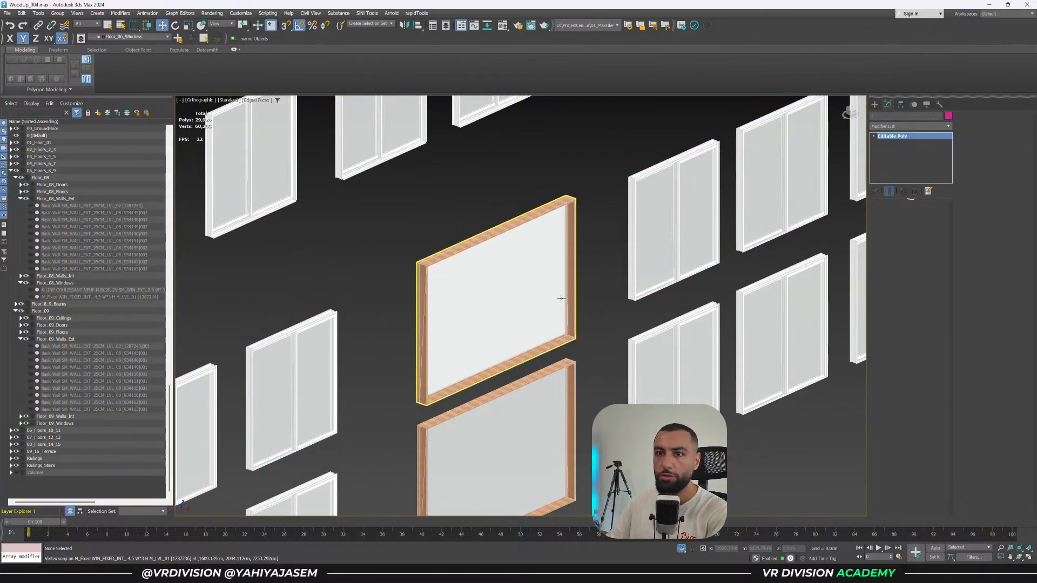
scroll(102, 231, up, 6)
click(348, 259)
scroll(581, 249, down, 4)
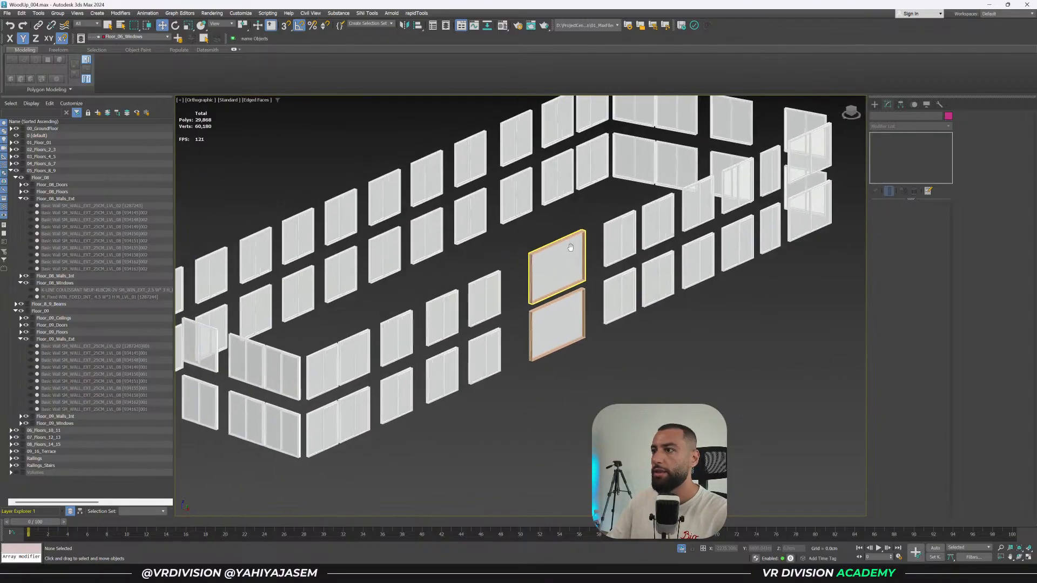
Select the upper window row in the front view and assign it to the Floor_06_Windows layer.
key(f)
key(z)
scroll(737, 231, down, 3)
drag(398, 229, 398, 228)
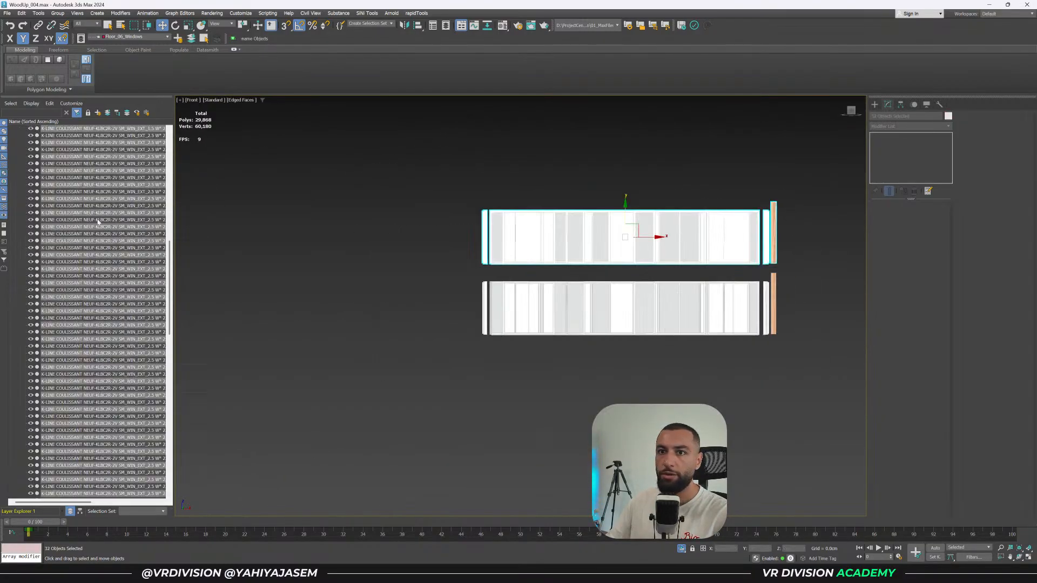
click(192, 39)
scroll(77, 237, down, 7)
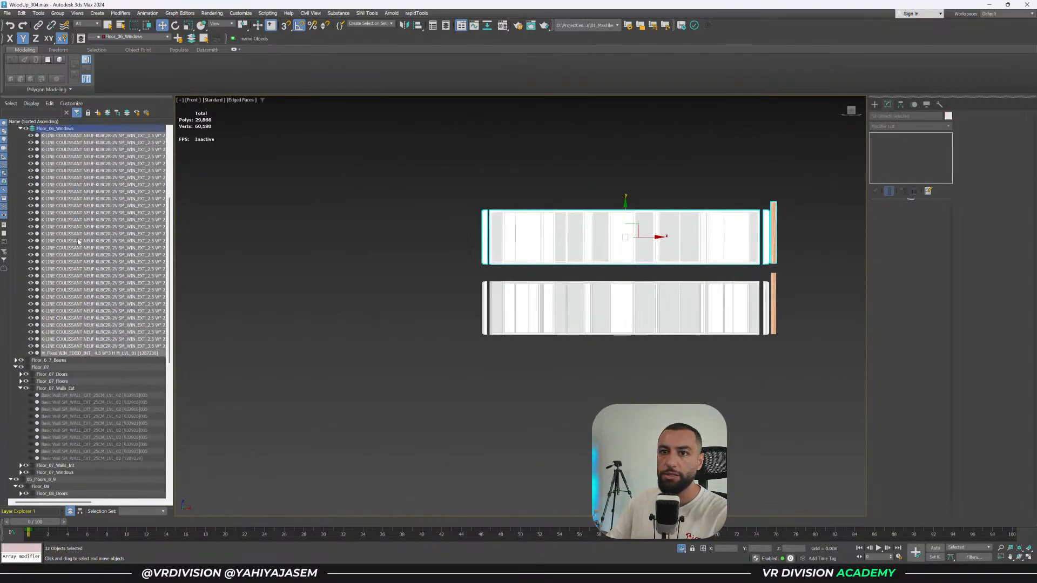
End the isolation and check the copied Floor_06 windows against the facade openings.
alt+middle_drag(566, 334, 543, 366)
key(p)
key(z)
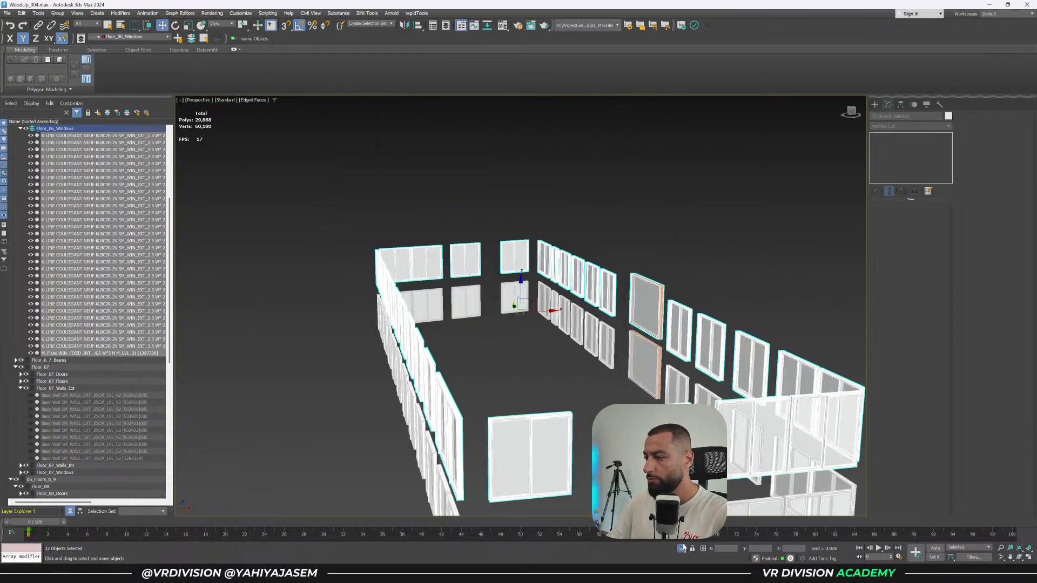
click(682, 549)
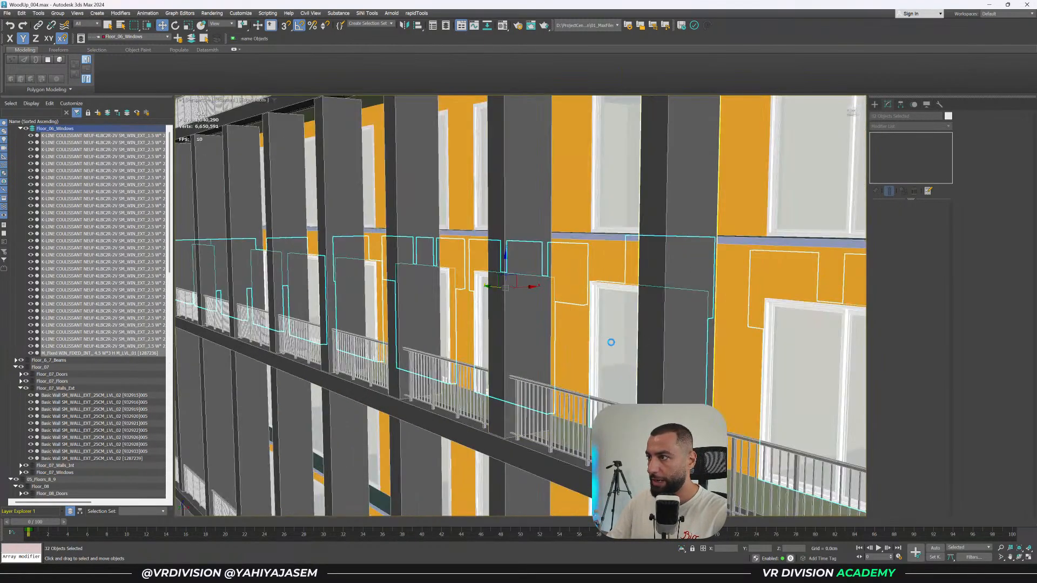
click(611, 343)
key(z)
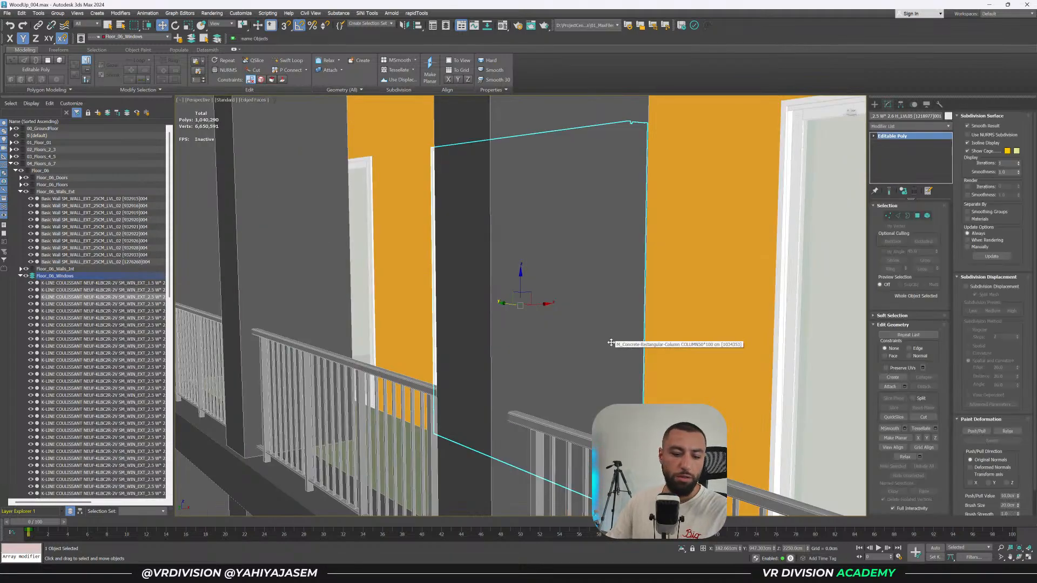
scroll(551, 314, down, 12)
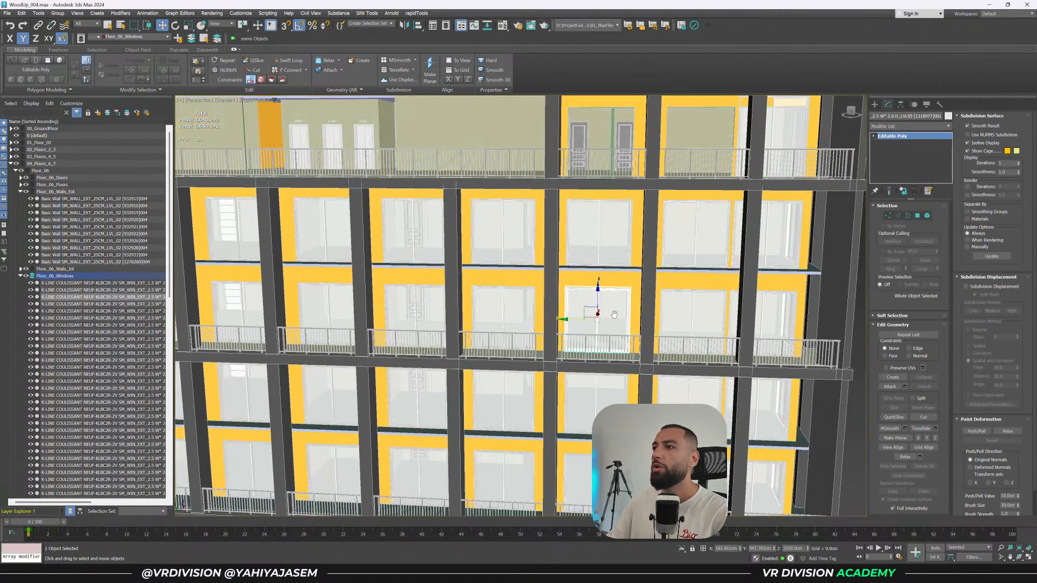
alt+middle_drag(614, 314, 633, 345)
Delete the misfit corner window on Floor_08 and the matching ones on every second floor above it.
click(654, 317)
click(628, 271)
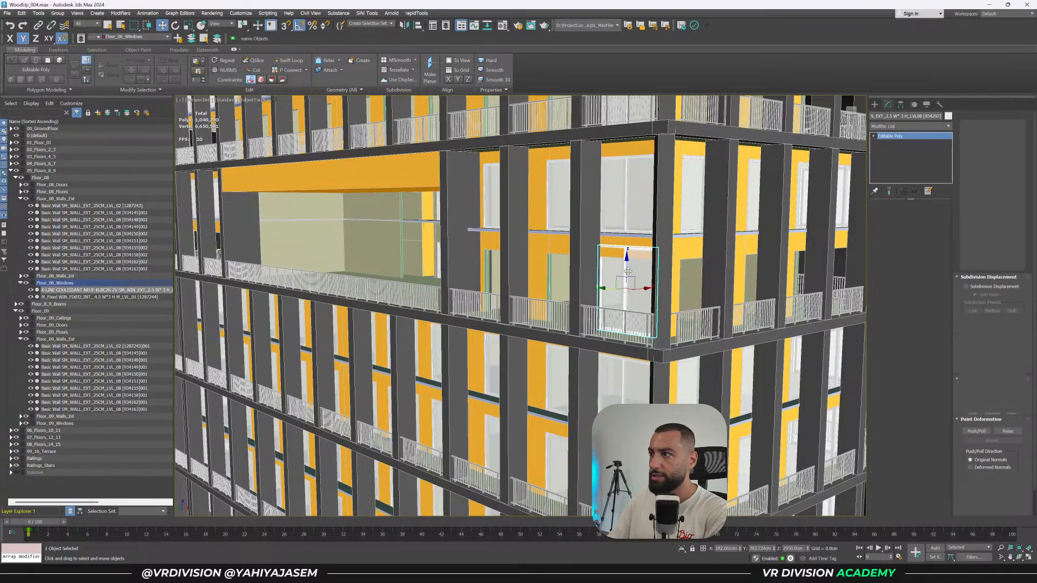
key(Delete)
scroll(626, 268, down, 3)
middle_drag(622, 263, 617, 313)
click(619, 189)
key(Delete)
middle_drag(617, 191, 625, 303)
click(618, 198)
middle_drag(623, 174, 619, 345)
key(Delete)
click(630, 255)
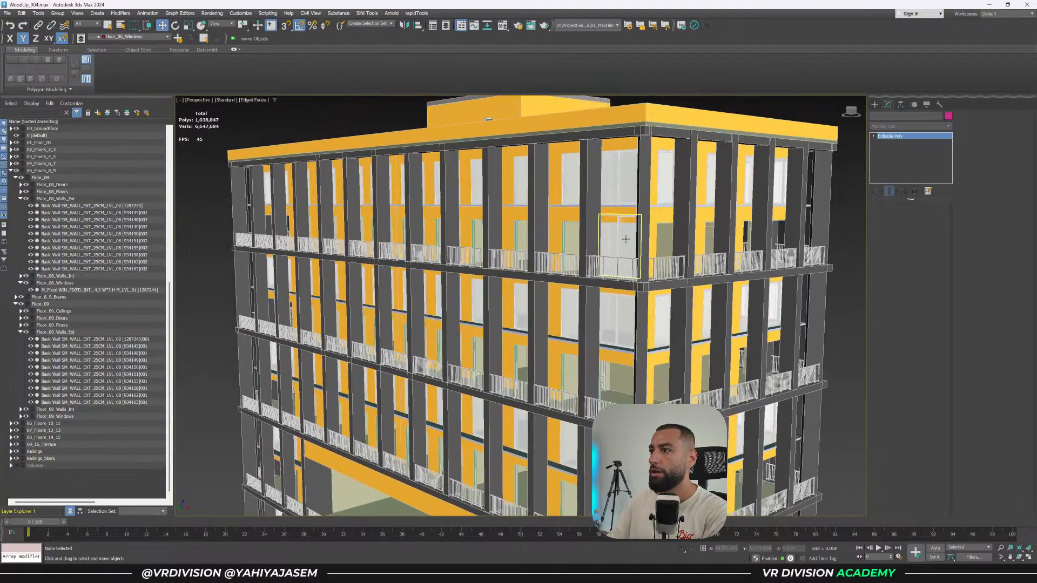
key(Delete)
Select the stairwell's fixed windows on Floor_14, Floor_12 and Floor_10.
scroll(626, 248, down, 3)
alt+middle_drag(619, 238, 564, 257)
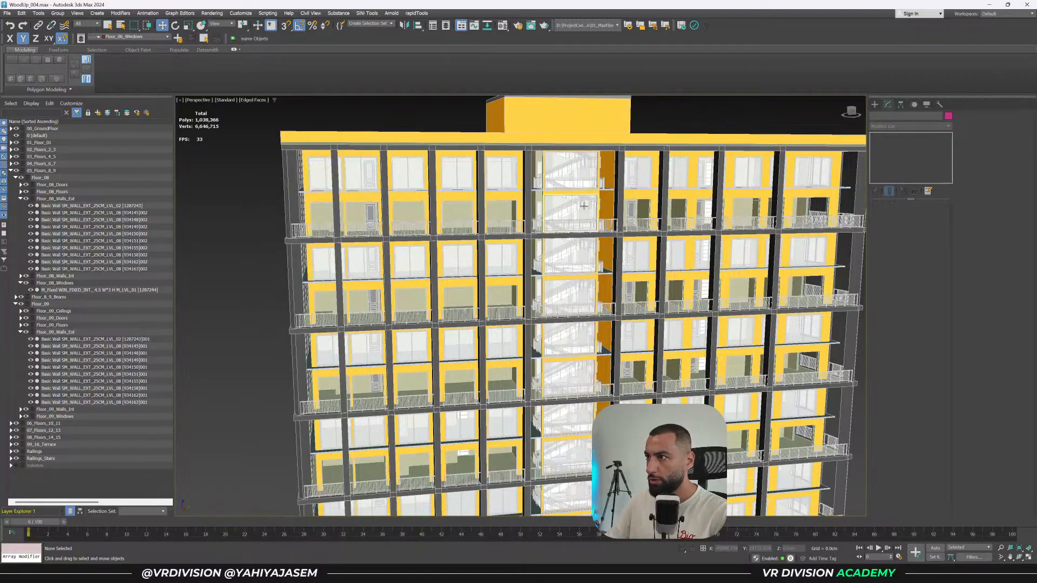
click(584, 205)
alt+middle_drag(584, 205, 563, 287)
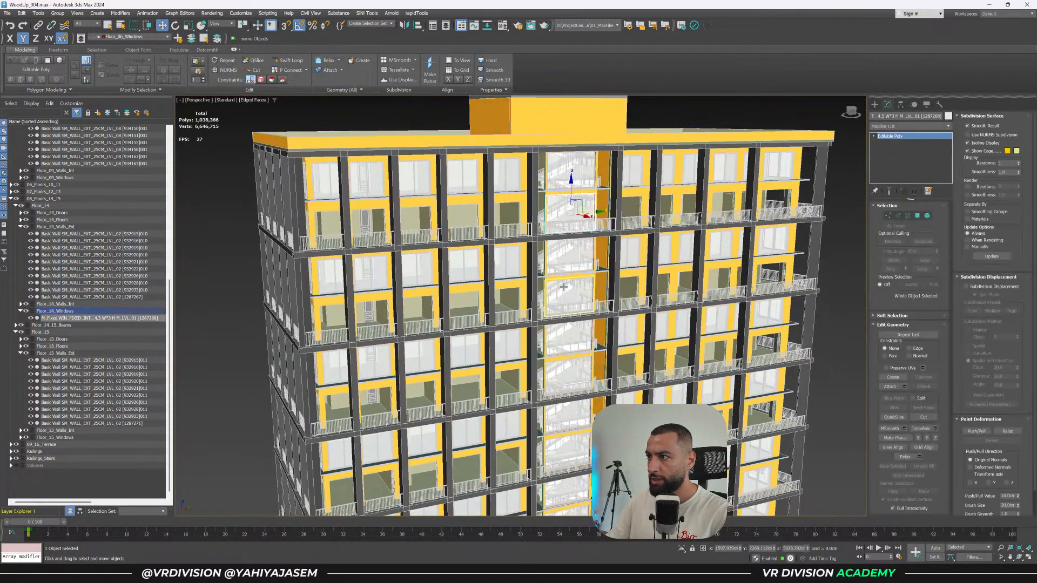
ctrl+click(564, 287)
ctrl+click(555, 366)
middle_drag(567, 380, 565, 263)
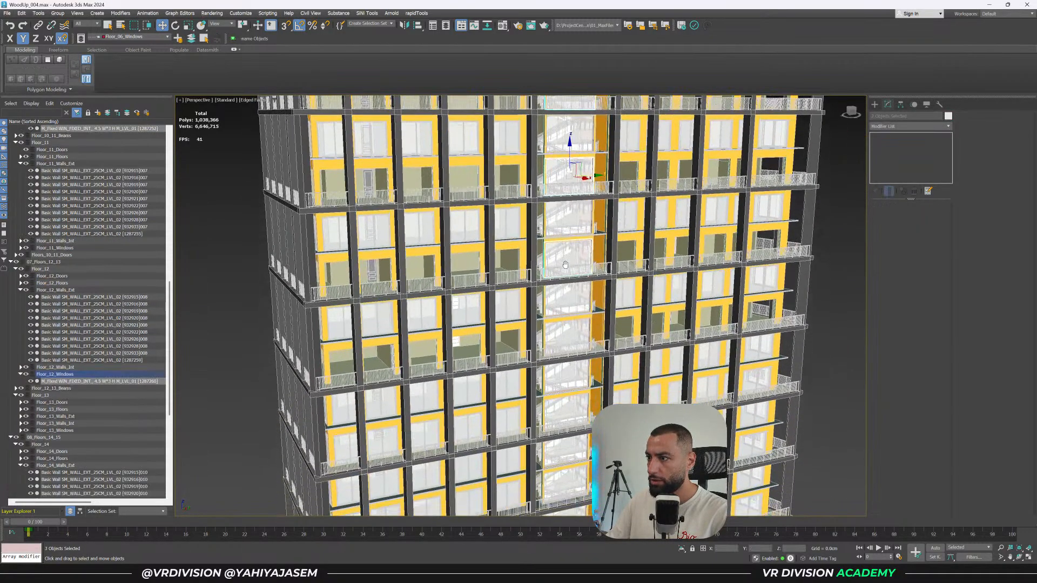
alt+middle_drag(509, 390, 532, 402)
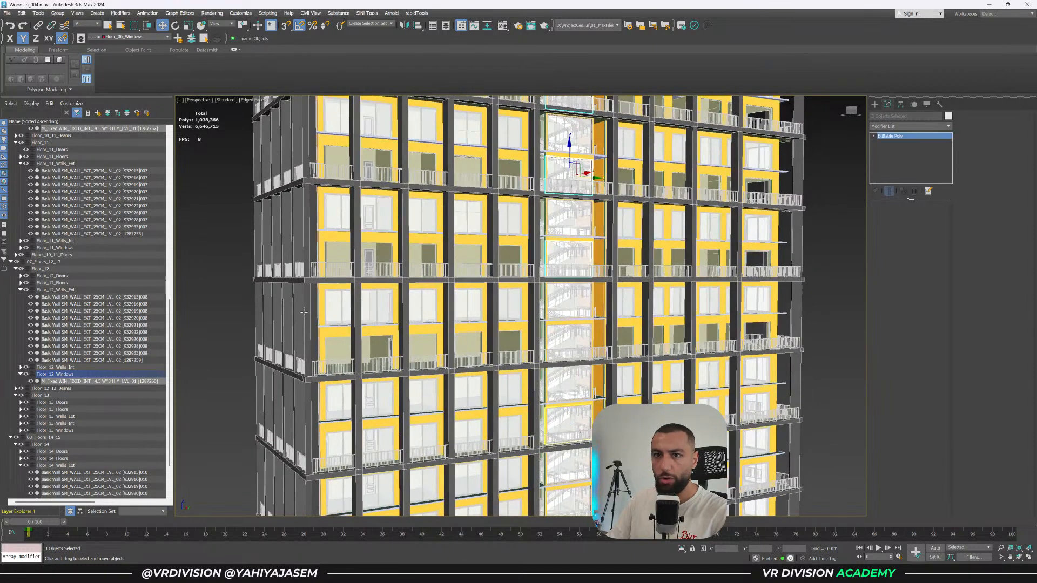
Isolate the Floor_06_Windows row together with the four fixed stairwell windows above it in the front view.
scroll(74, 290, up, 18)
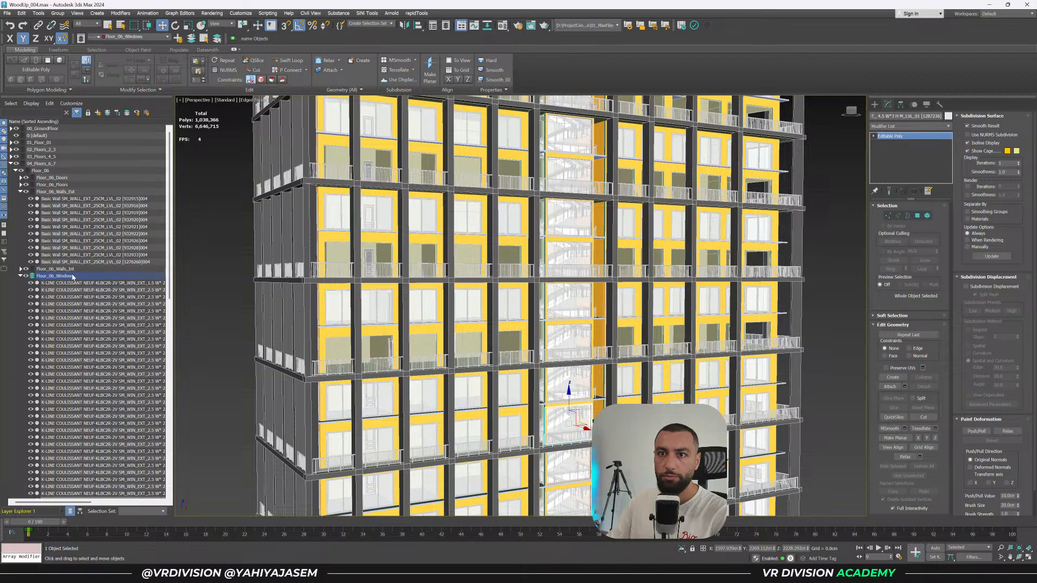
double_click(73, 277)
alt+middle_drag(546, 319, 566, 329)
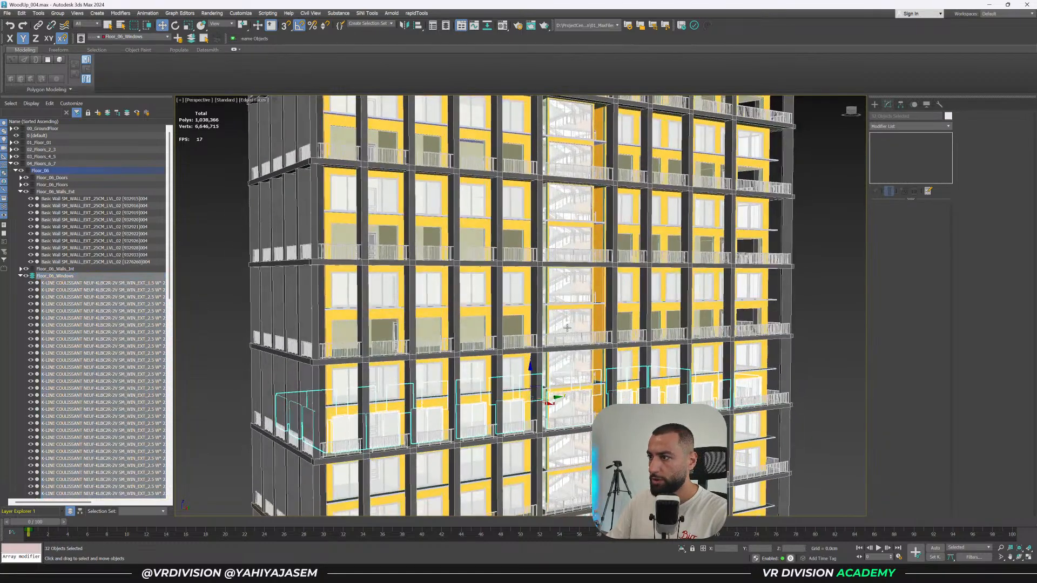
alt+middle_drag(571, 215, 562, 249)
scroll(557, 185, down, 7)
alt+middle_drag(558, 189, 581, 222)
key(alt+q)
key(f)
key(z)
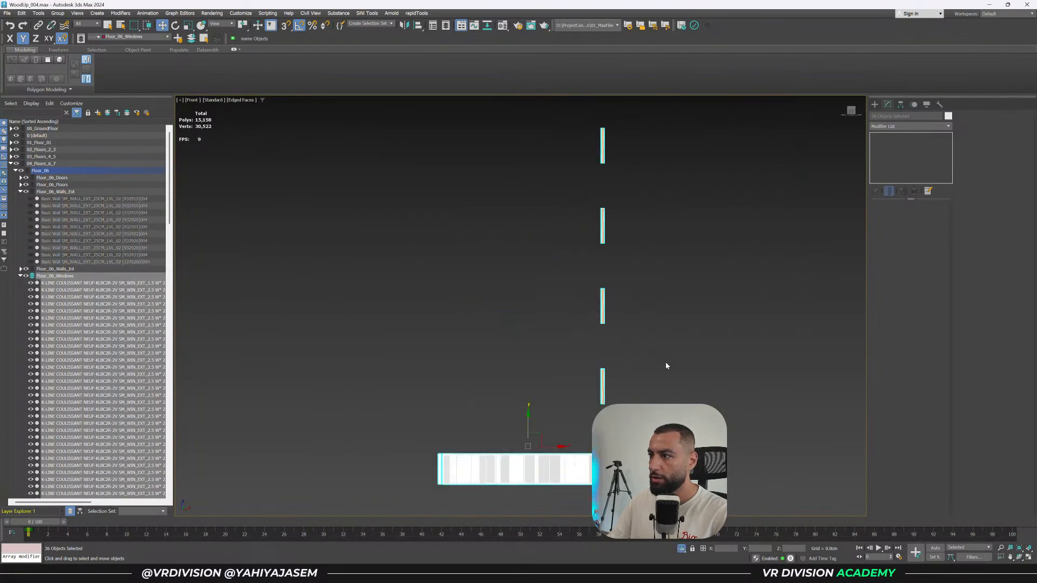
Make Floor_08_Windows the active layer and clone the Floor_06 window row upward as one instance.
drag(667, 364, 469, 396)
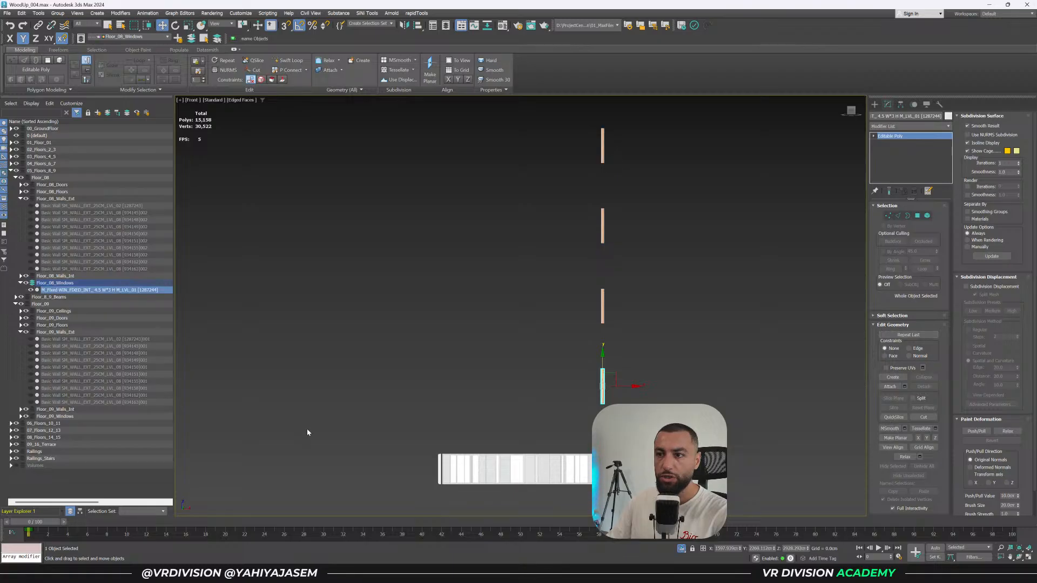
drag(648, 509, 650, 510)
scroll(548, 457, up, 2)
shift+drag(505, 446, 505, 363)
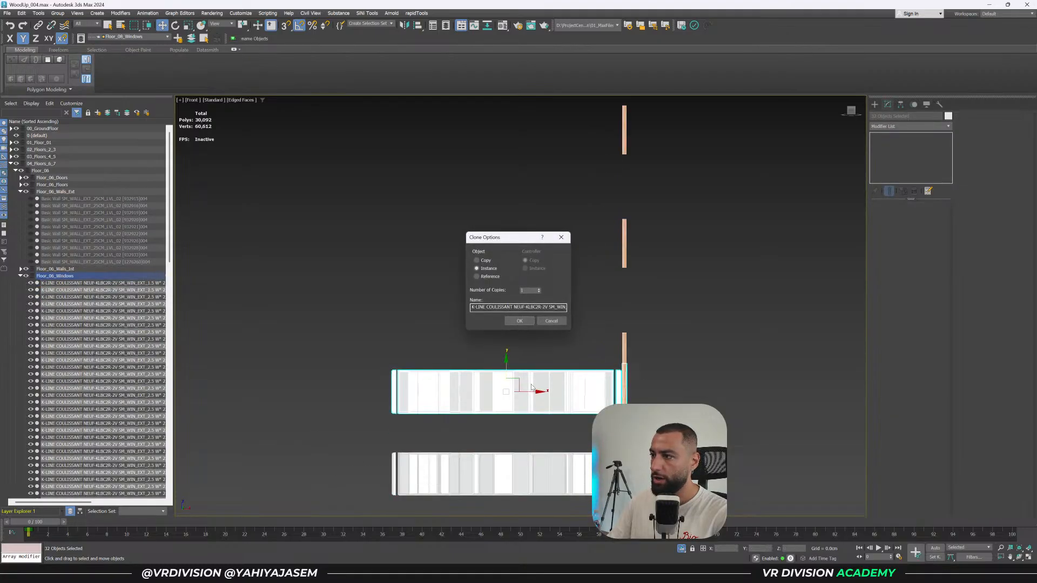
key(Return)
Vertex-snap the copied row vertically so its fixed window aligns with the existing Floor_08 fixed window.
scroll(632, 406, up, 2)
key(s)
key(space)
drag(625, 418, 624, 357)
scroll(627, 380, up, 6)
key(s)
key(space)
Delete the duplicate fixed window from the row copied to Floor_08.
click(609, 186)
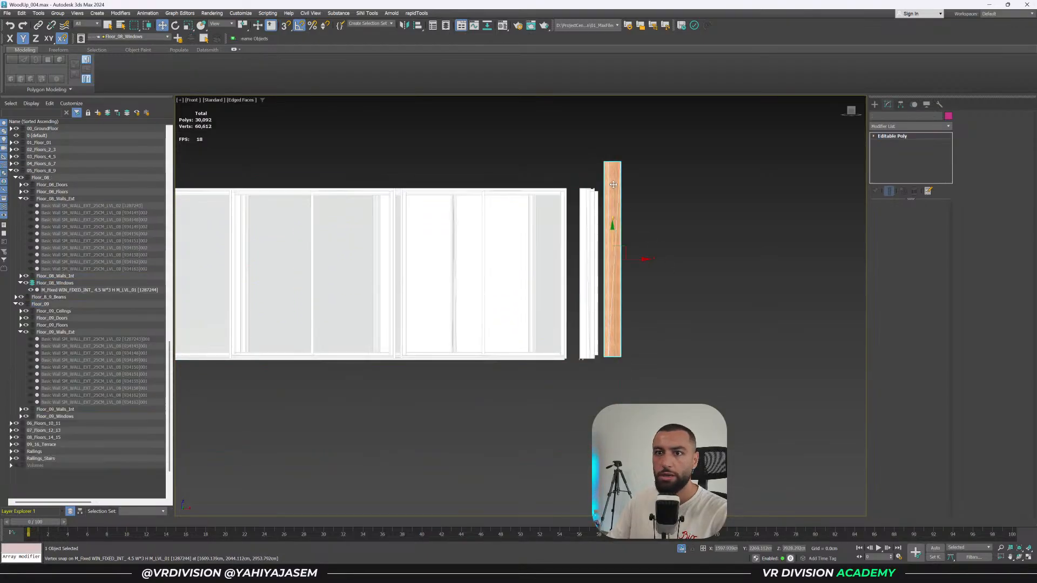
scroll(705, 375, down, 3)
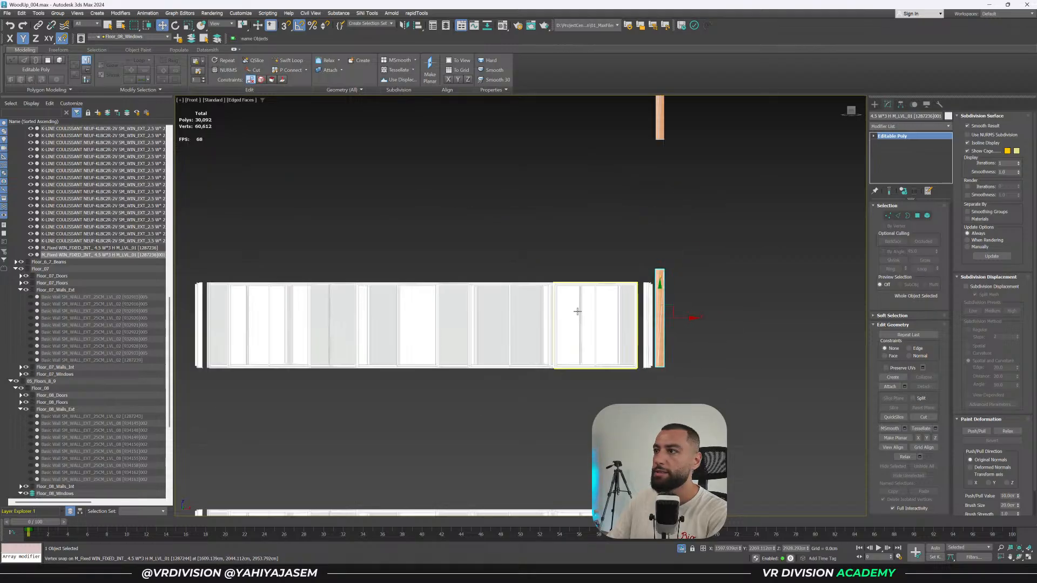
click(720, 289)
Select the row copied to Floor_08 and assign it to the Floor_08_Windows layer.
scroll(750, 268, down, 2)
drag(750, 266, 530, 302)
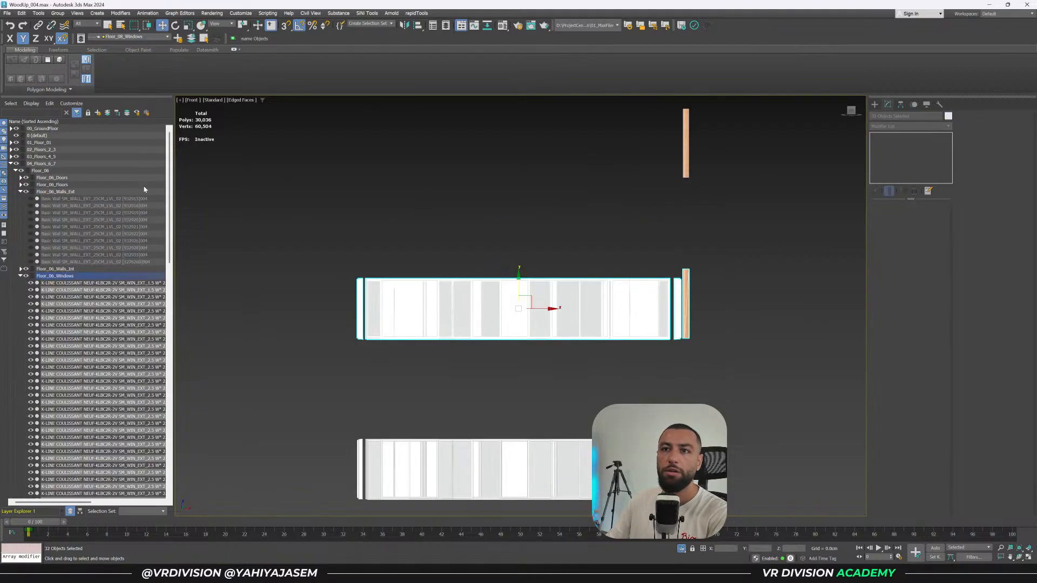
click(203, 38)
middle_drag(483, 162, 468, 218)
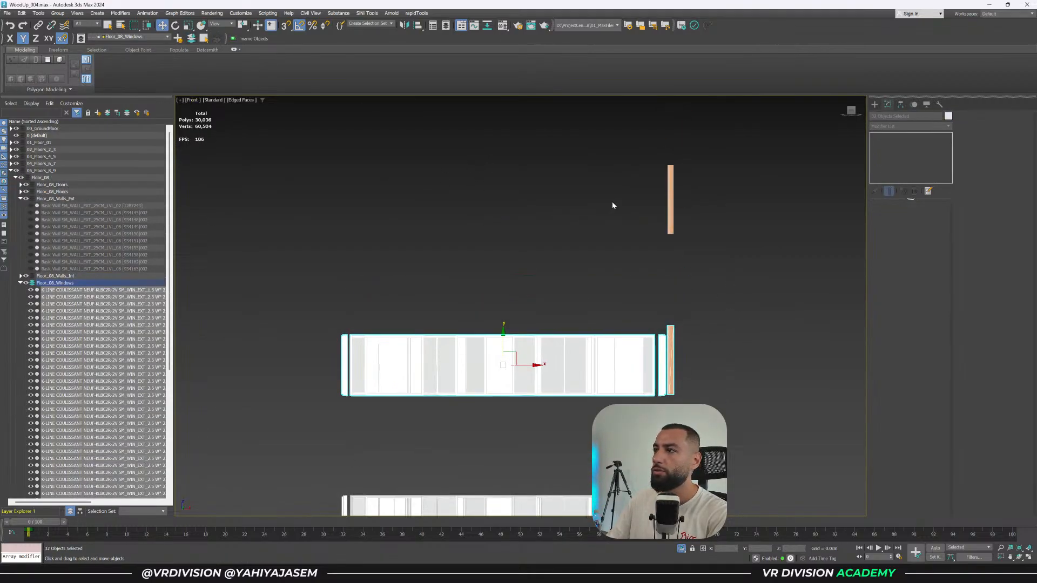
Make Floor_10_Windows the active layer and clone the Floor_08 window row upward as one instance.
click(613, 202)
click(670, 195)
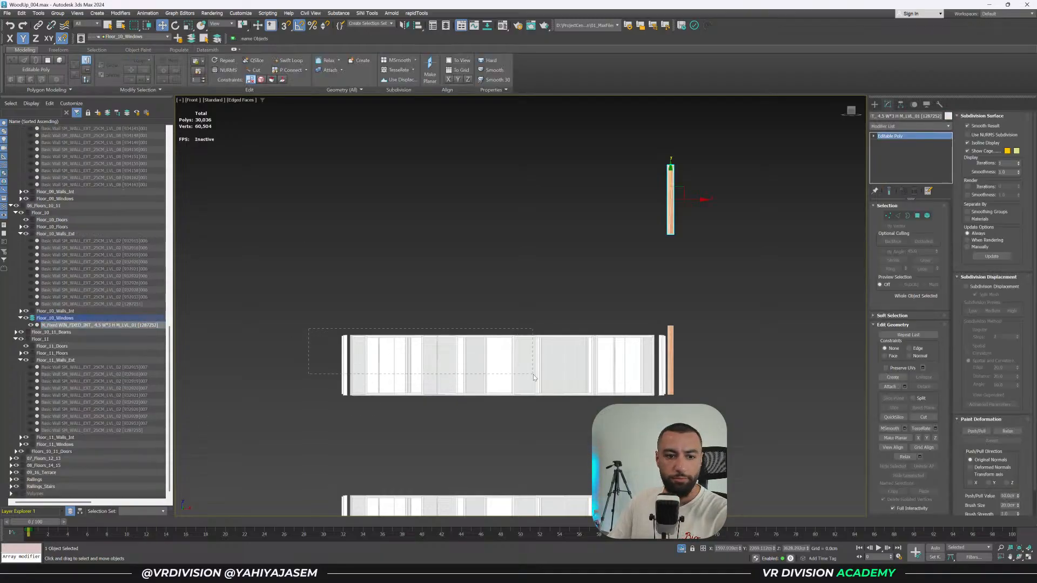
drag(686, 398, 685, 398)
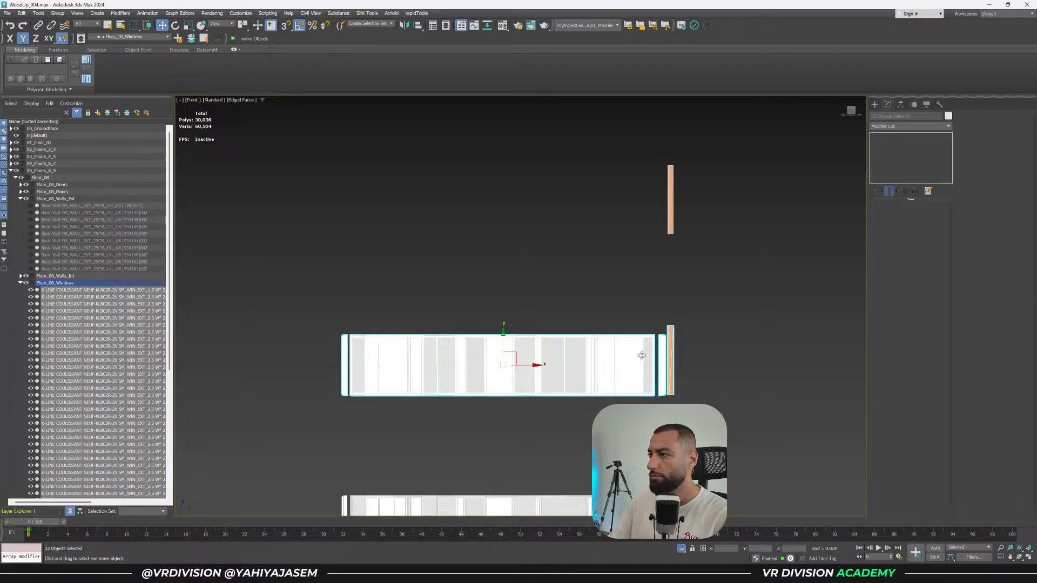
shift+drag(503, 338, 502, 212)
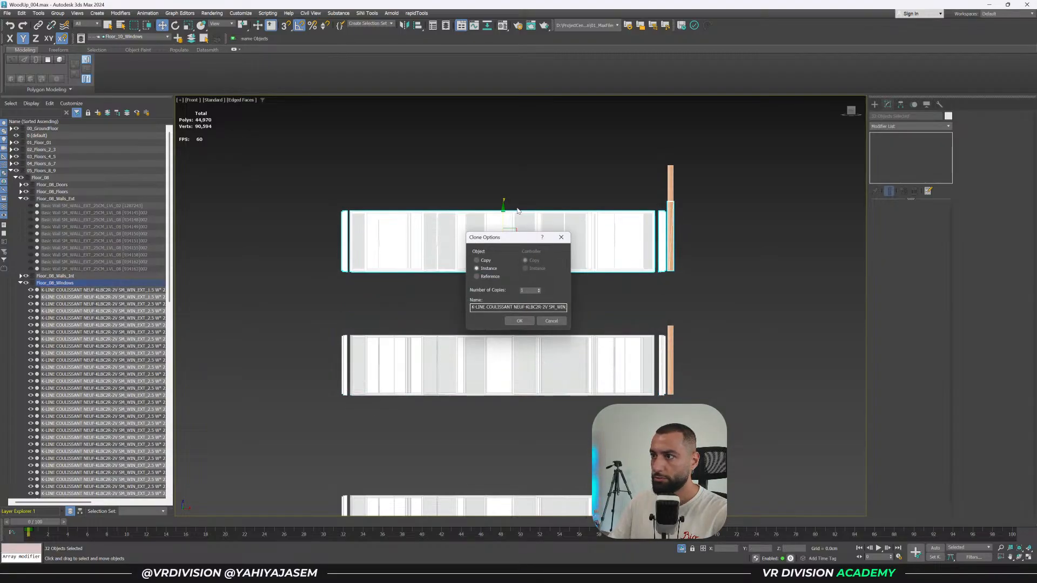
click(519, 321)
Vertex-snap the new row vertically so its fixed window aligns with the existing Floor_10 fixed window.
scroll(654, 199, up, 2)
middle_drag(655, 237, 589, 358)
key(s)
drag(589, 357, 615, 373)
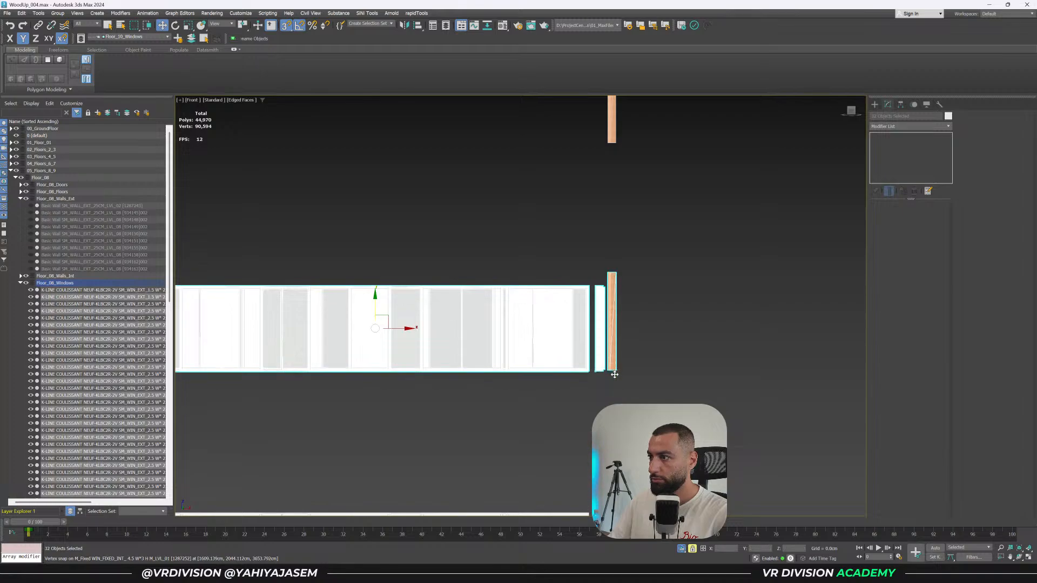
key(s)
Delete the duplicate fixed window at Floor_10 and assign the copied row to the Floor_10_Windows layer.
click(612, 281)
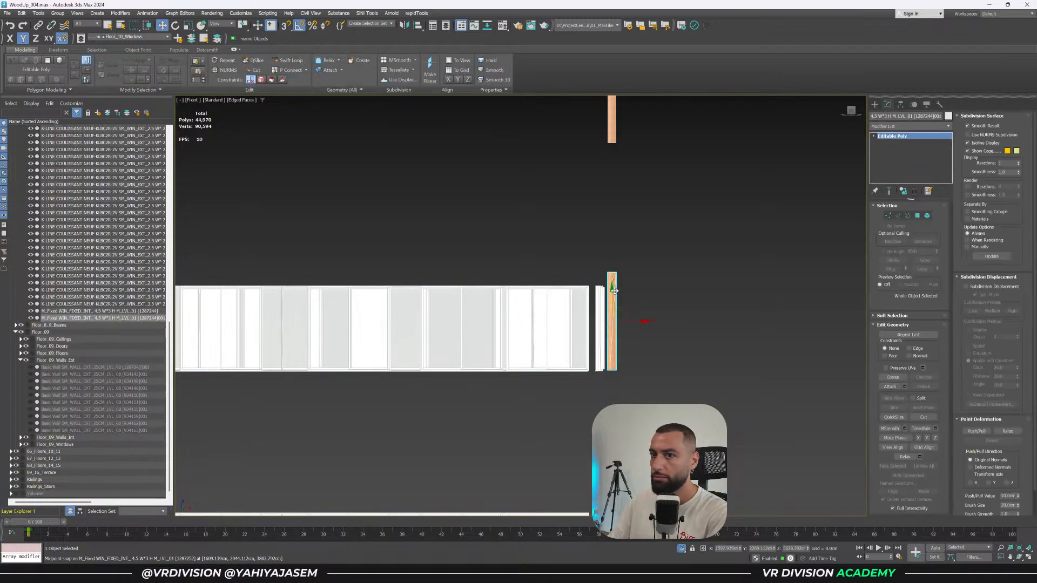
key(Delete)
click(612, 289)
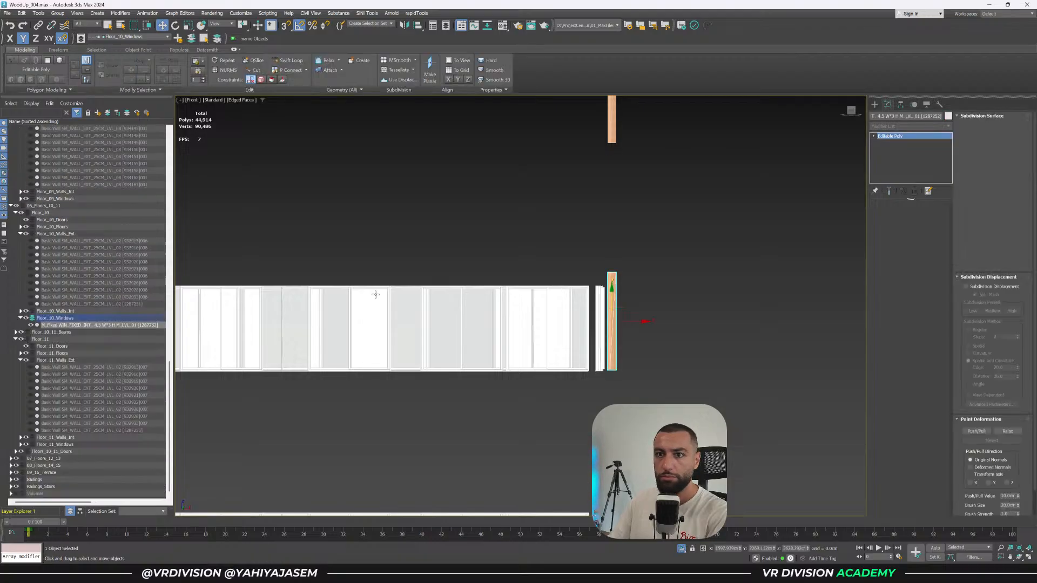
key(z)
drag(343, 360, 343, 360)
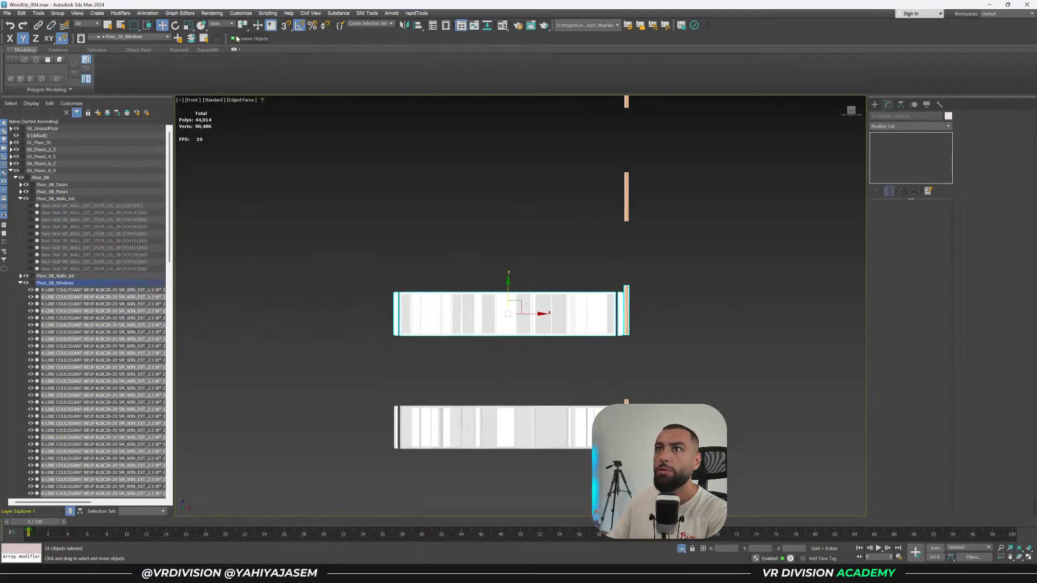
middle_drag(511, 192, 486, 224)
scroll(159, 298, down, 15)
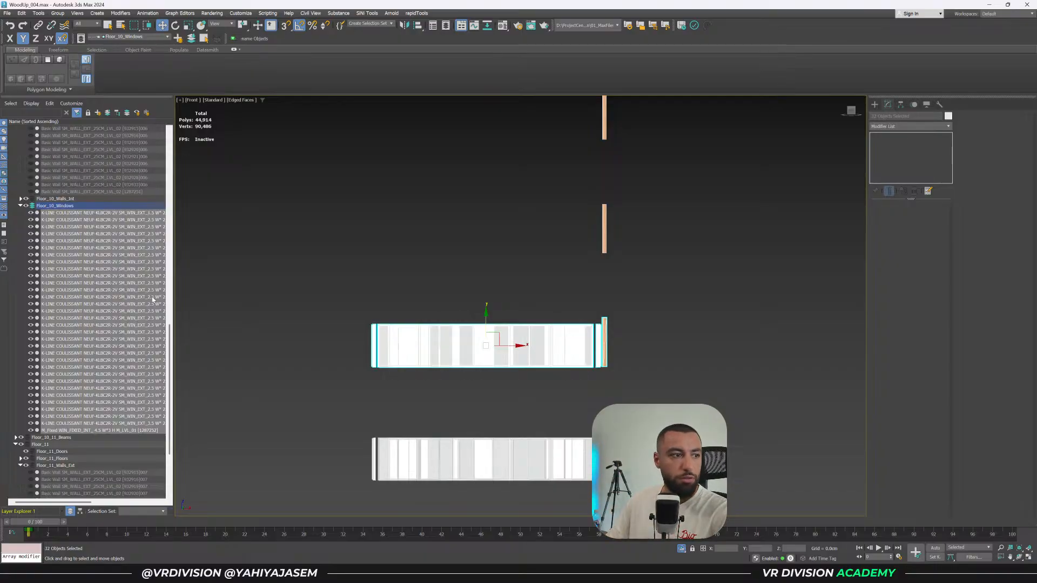
Make Floor_12_Windows the active layer and clone the Floor_10 window row upward as one instance.
drag(671, 214, 556, 242)
click(33, 402)
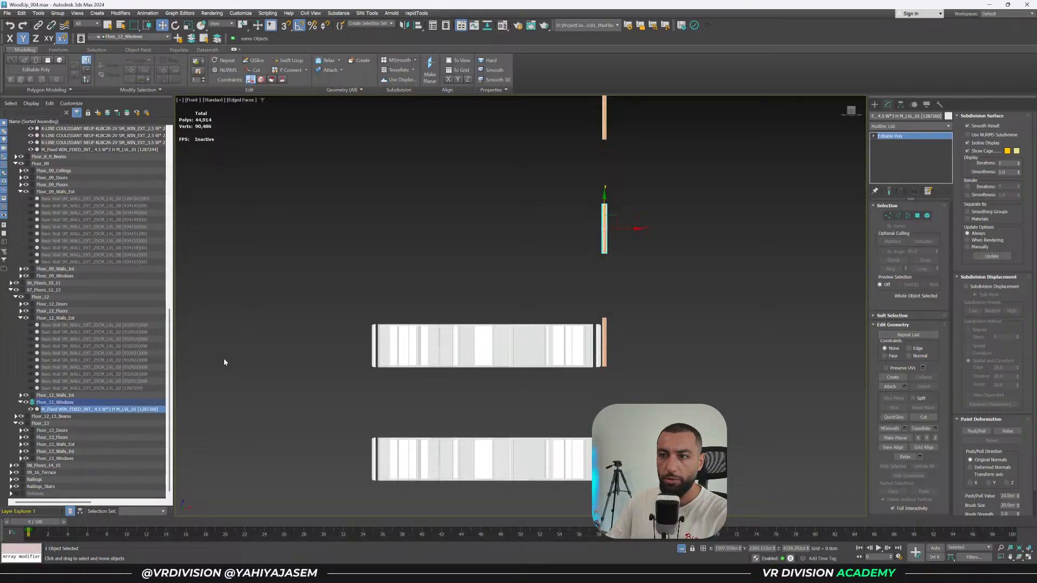
drag(363, 342, 662, 364)
shift+drag(486, 323, 491, 242)
click(519, 320)
Vertex-snap the new row vertically so its fixed window aligns with the existing Floor_12 fixed window.
scroll(448, 284, up, 3)
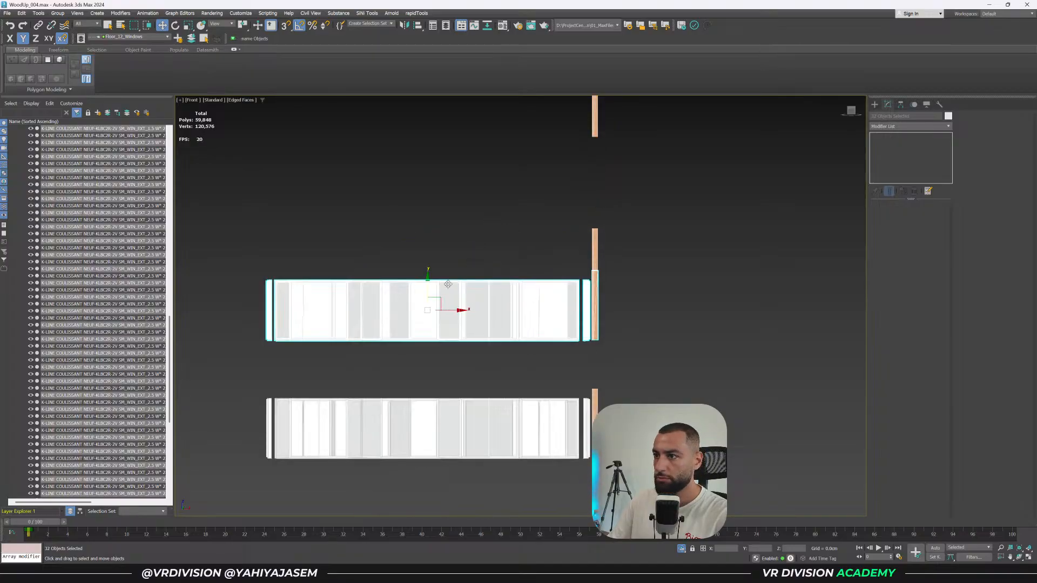
drag(428, 279, 428, 255)
scroll(584, 277, up, 3)
key(s)
key(space)
drag(614, 361, 612, 319)
key(s)
key(space)
Delete the duplicate fixed window at Floor_12 and assign the copied row to the Floor_12_Windows layer.
click(651, 313)
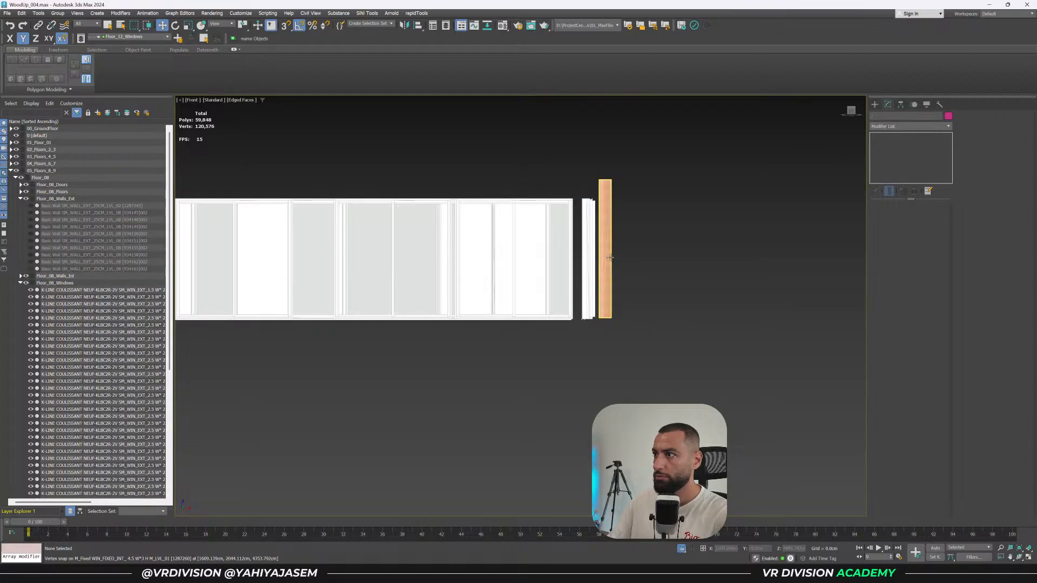
click(610, 258)
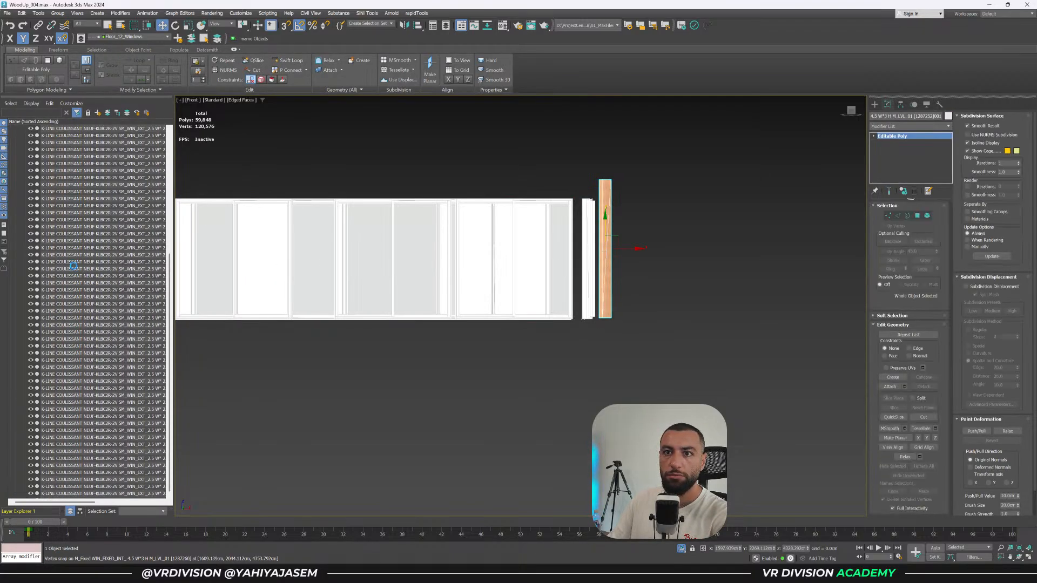
key(Delete)
scroll(565, 303, down, 5)
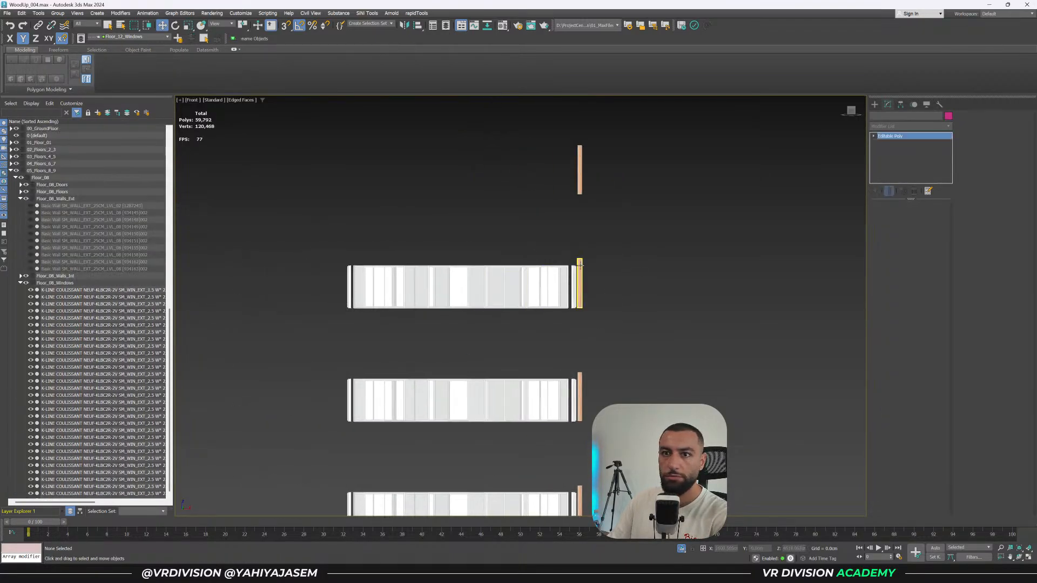
click(580, 264)
drag(643, 310, 643, 310)
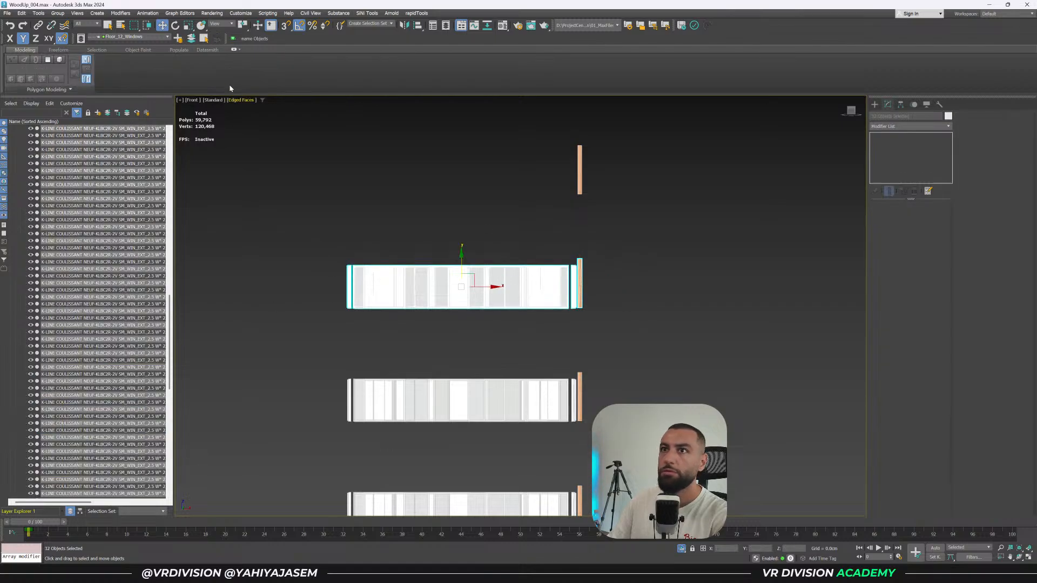
scroll(161, 237, up, 8)
scroll(407, 263, down, 2)
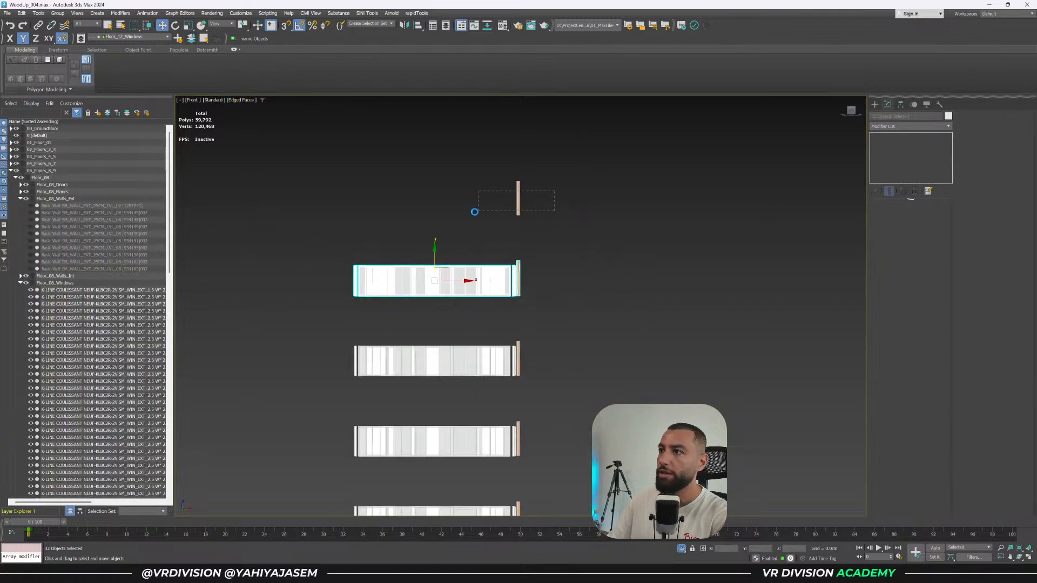
Make Floor_14_Windows the active layer and clone the Floor_12 window row upward as one instance.
click(517, 197)
drag(296, 258, 551, 301)
scroll(468, 281, up, 2)
drag(423, 189, 422, 189)
key(ctrl+z)
shift+drag(421, 252, 424, 176)
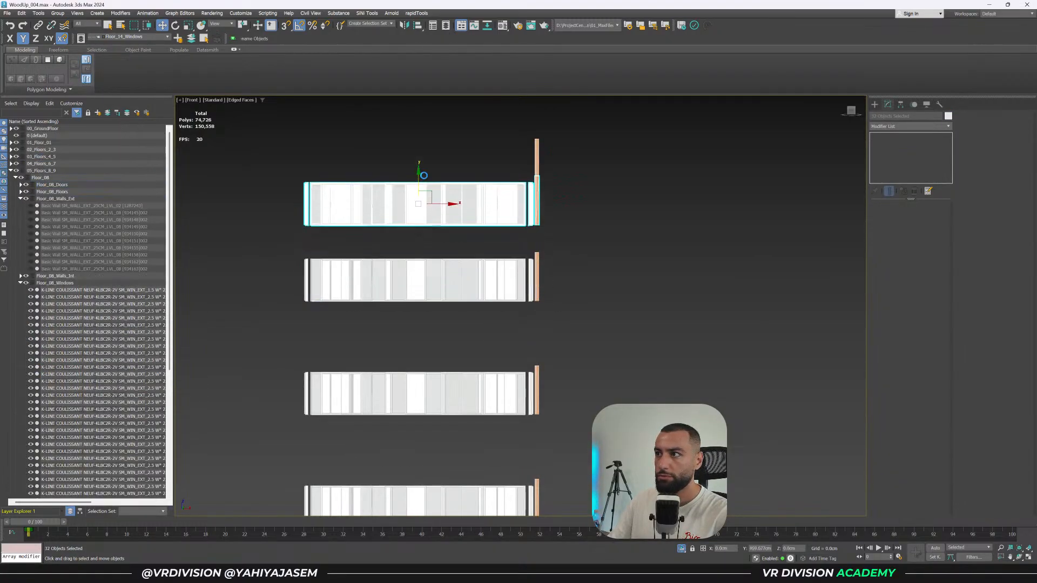
key(Return)
Vertex-snap the new row vertically so its fixed window aligns with the existing Floor_14 fixed window.
scroll(499, 222, up, 3)
key(s)
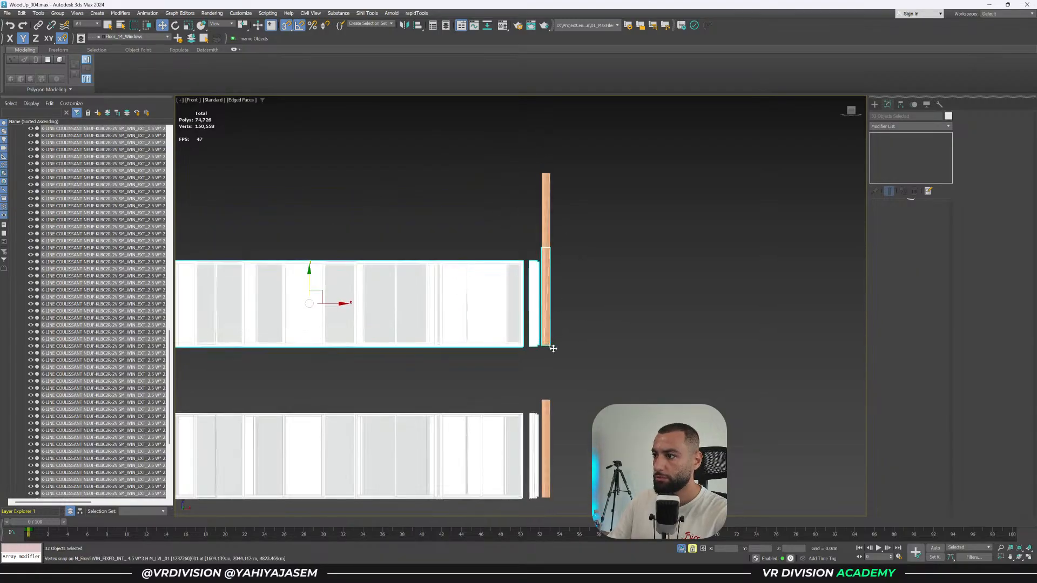
drag(553, 348, 550, 273)
Delete the duplicate fixed window at Floor_14 and assign the copied row to the Floor_14_Windows layer.
click(553, 222)
click(548, 221)
key(Delete)
scroll(603, 216, down, 3)
drag(658, 195, 301, 219)
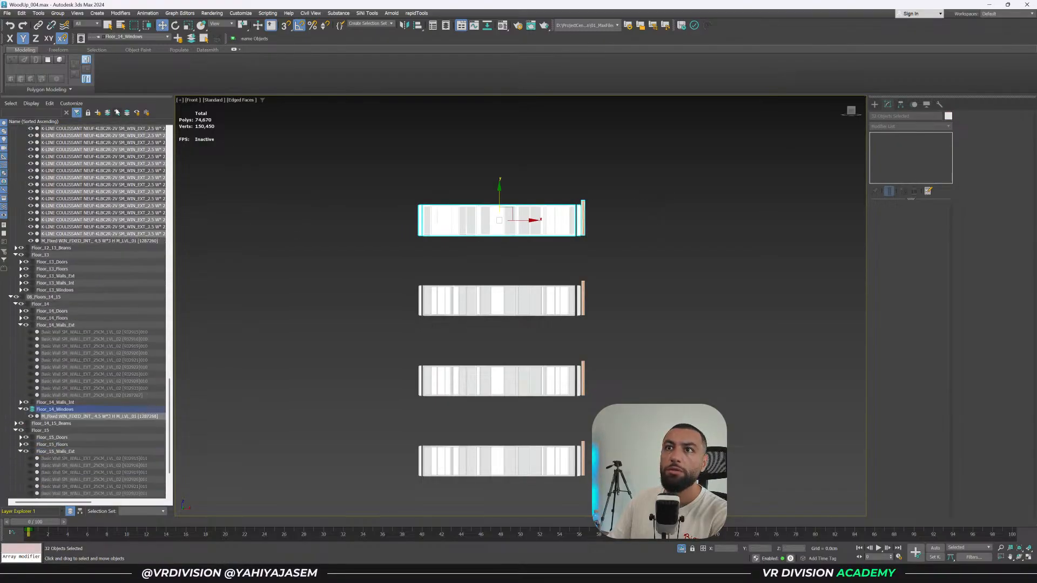
scroll(94, 232, up, 10)
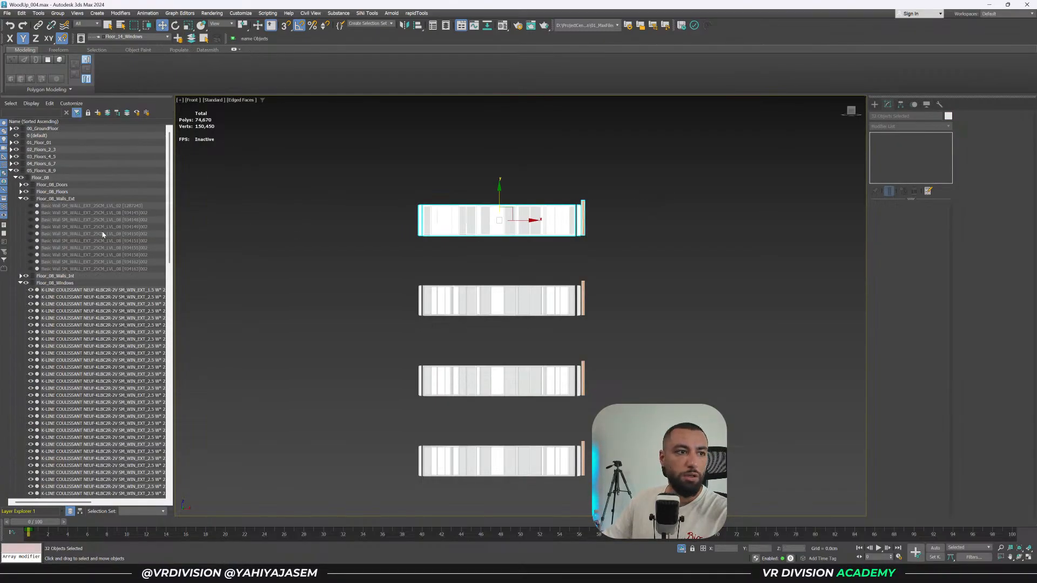
scroll(422, 303, down, 8)
Switch to the perspective view and end isolation to show the whole tower with its new window rows.
alt+middle_drag(423, 302, 441, 314)
scroll(441, 314, up, 5)
click(429, 441)
key(p)
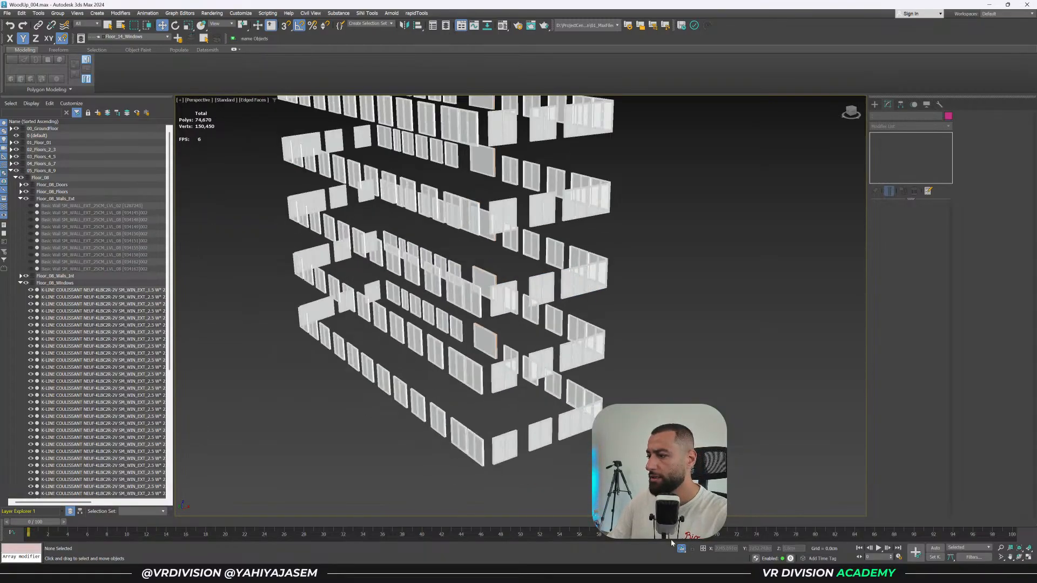
click(681, 548)
alt+middle_drag(603, 385, 610, 380)
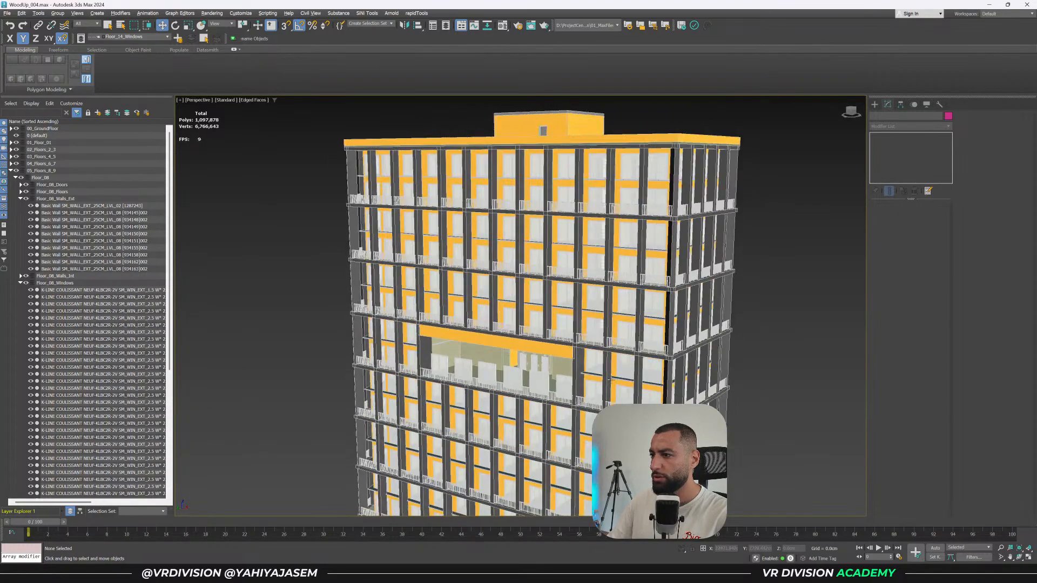
Delete the six Floor_08 windows standing along the railing of the open terrace.
scroll(605, 388, up, 5)
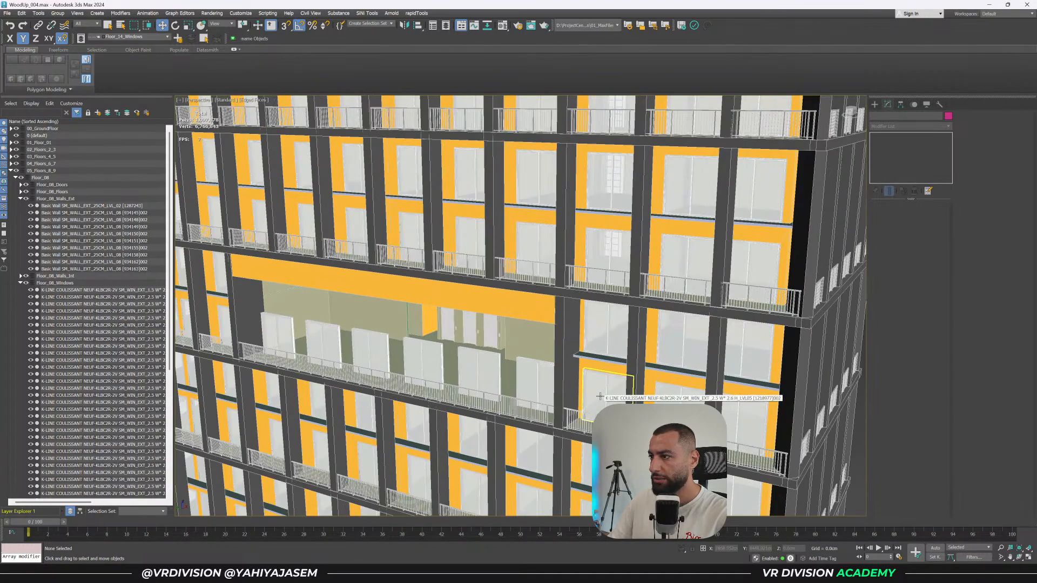
click(520, 372)
mouse_move(519, 372)
alt+middle_down()
mouse_move(477, 365)
mouse_move(532, 370)
alt+middle_up()
middle_drag(532, 370, 588, 311)
ctrl+click(739, 264)
alt+click(637, 313)
key(q)
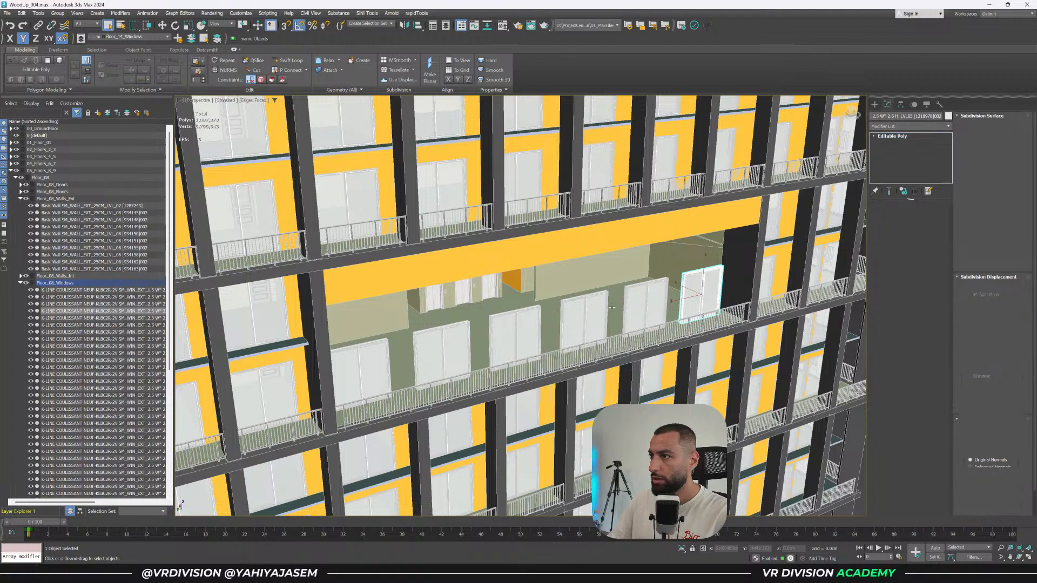
ctrl+click(645, 305)
ctrl+click(564, 305)
ctrl+click(513, 337)
ctrl+click(413, 349)
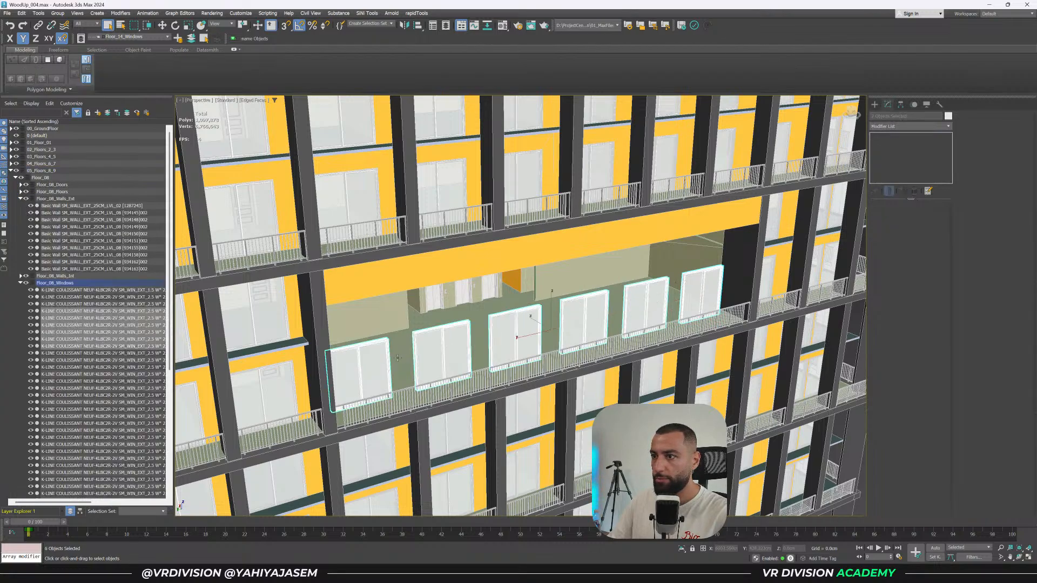
middle_drag(302, 378, 378, 347)
key(Delete)
Try deleting a Floor_08 window near the tower's corner and undo the deletion.
click(378, 347)
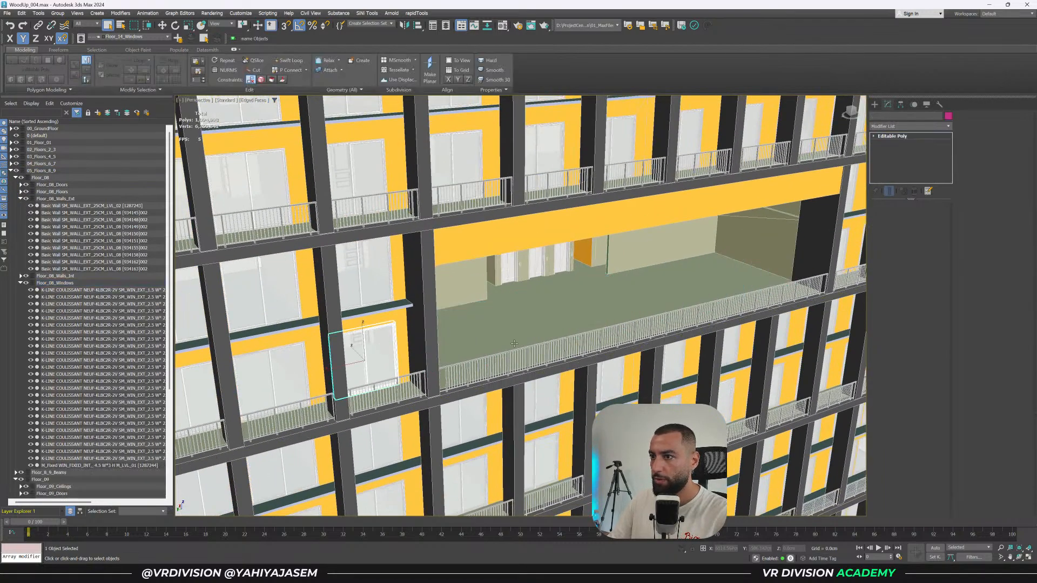
scroll(378, 347, down, 6)
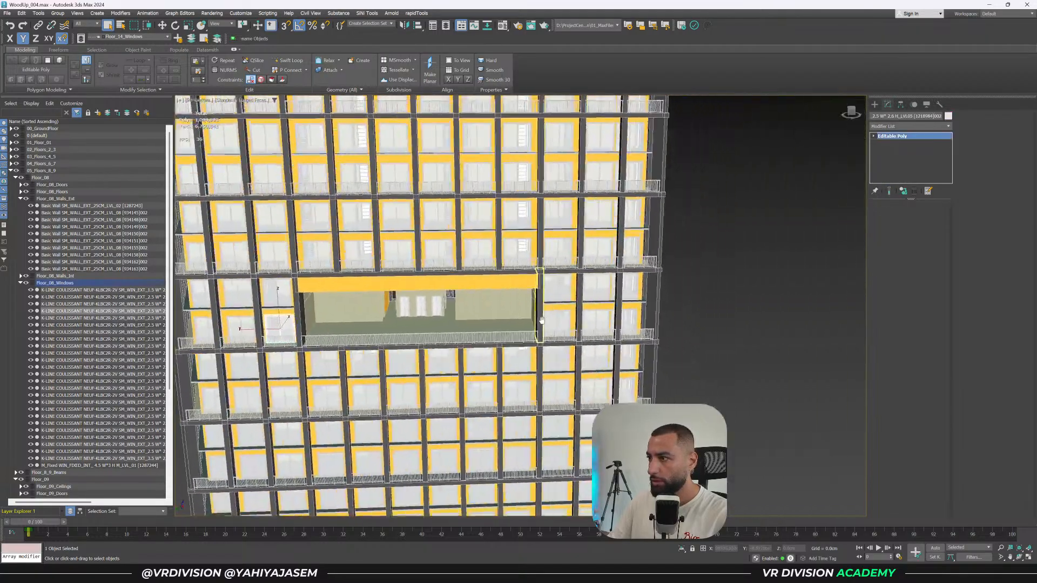
alt+middle_drag(541, 321, 505, 340)
scroll(507, 343, up, 3)
alt+middle_drag(576, 386, 592, 368)
scroll(595, 367, up, 5)
scroll(593, 361, down, 3)
scroll(594, 365, up, 3)
key(Delete)
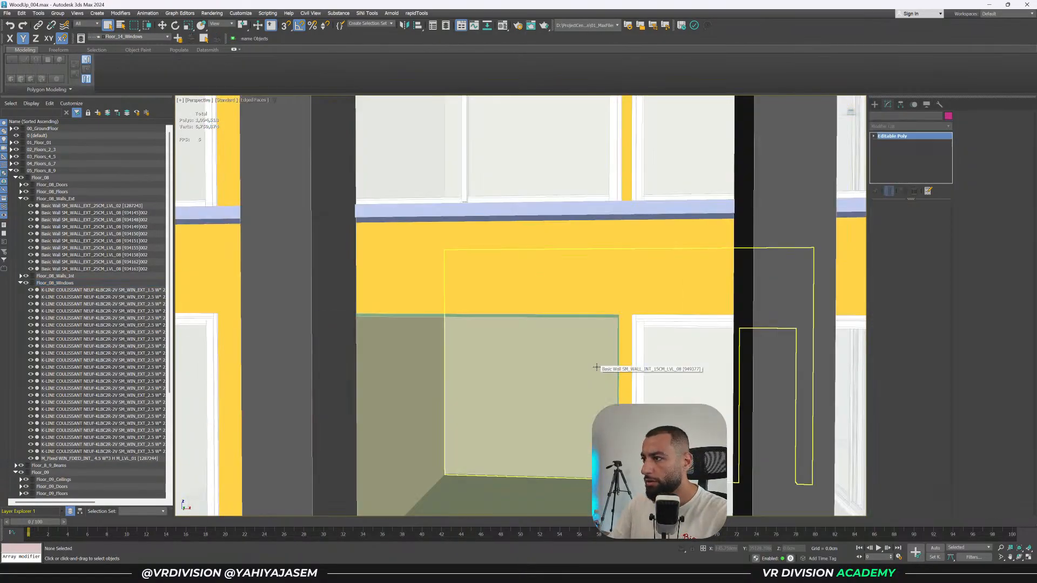
key(ctrl+z)
Inspect the fit of the Floor_08 windows around the corner, the stairwell side and the whole facade.
scroll(596, 367, down, 5)
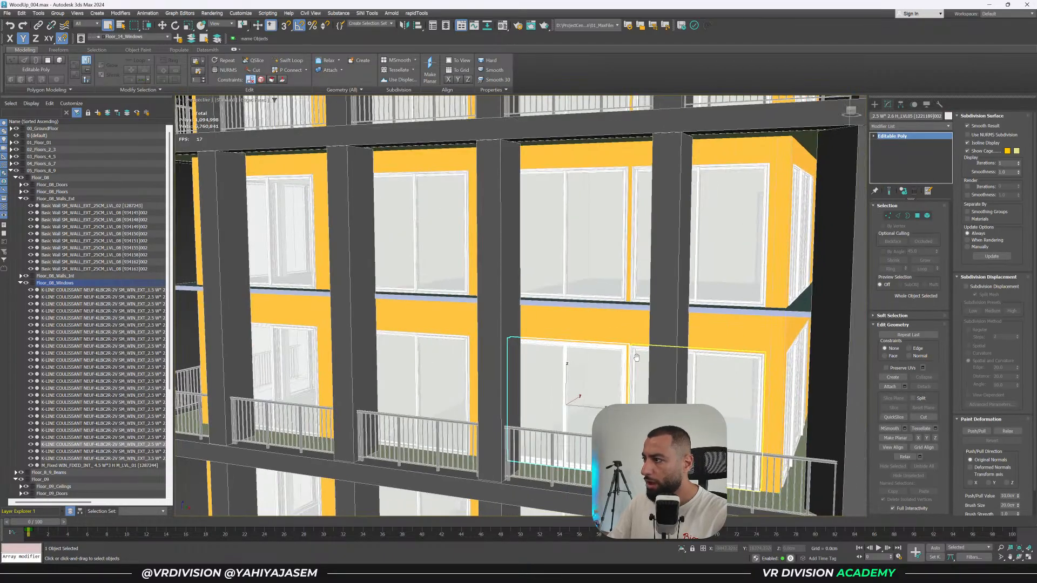
alt+middle_drag(644, 359, 527, 316)
middle_drag(699, 343, 695, 343)
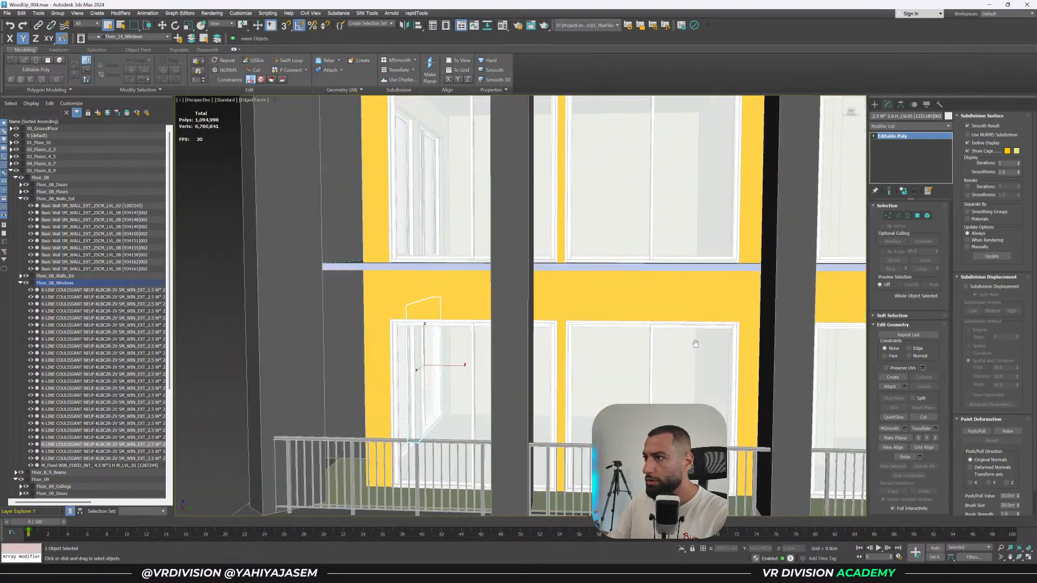
middle_drag(772, 357, 468, 347)
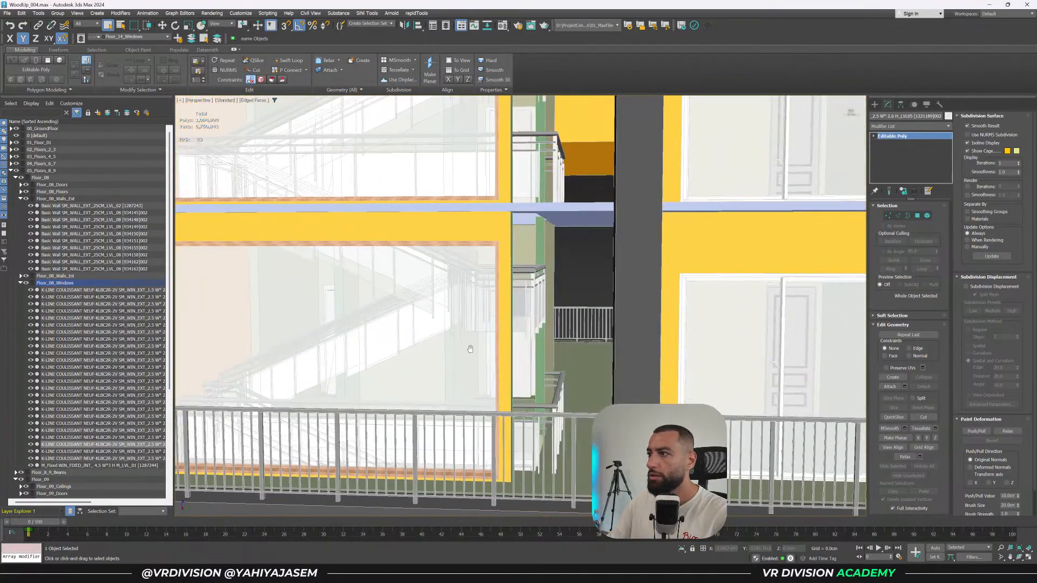
scroll(473, 362, down, 5)
middle_drag(663, 353, 486, 345)
click(529, 338)
alt+middle_drag(559, 349, 493, 363)
scroll(522, 355, down, 6)
alt+middle_drag(638, 324, 597, 208)
scroll(597, 208, down, 6)
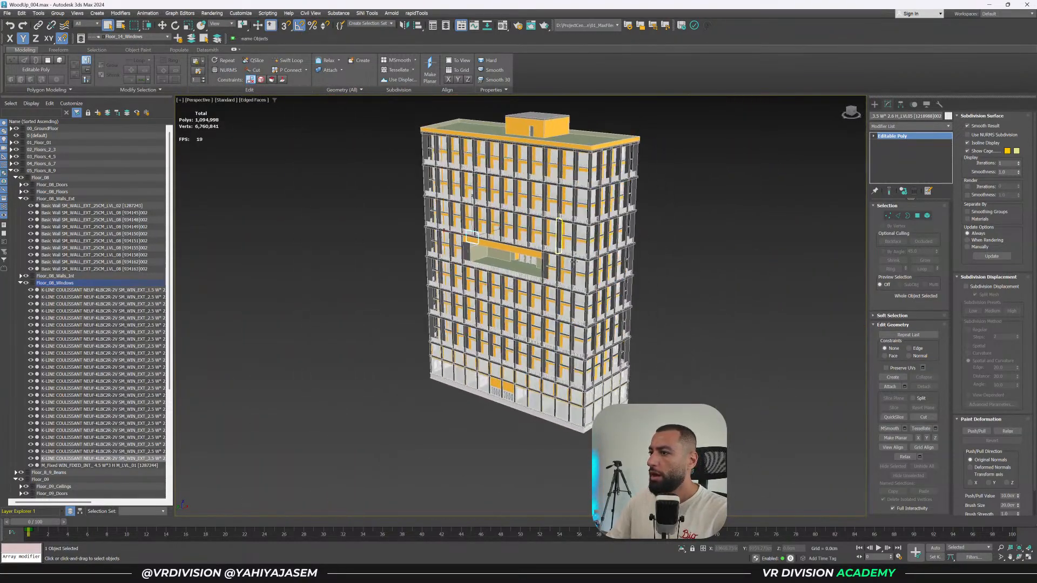
Clear the selection and save the scene.
click(675, 301)
scroll(670, 294, up, 2)
key(ctrl+s)
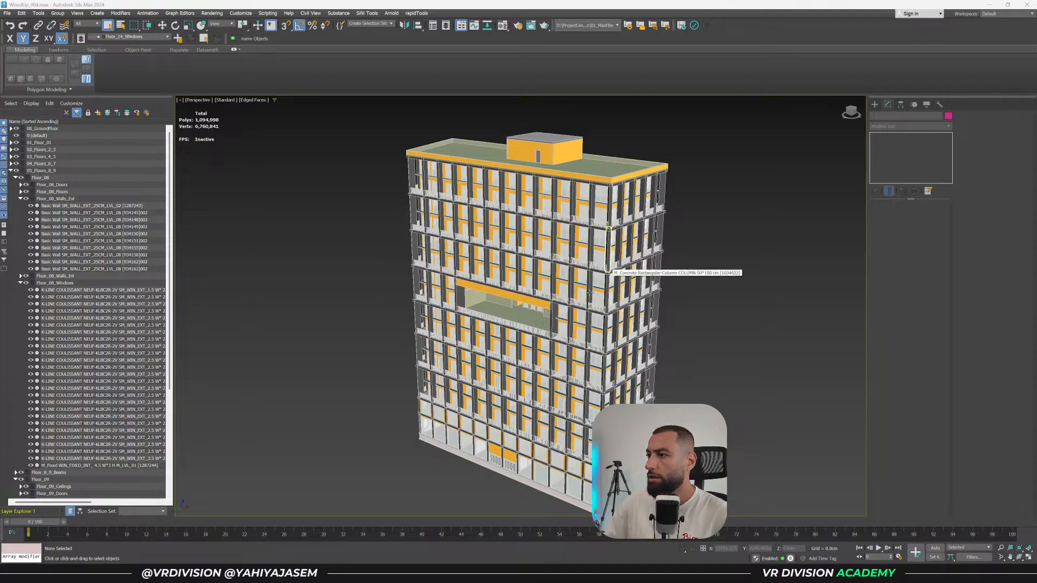
scroll(587, 296, up, 3)
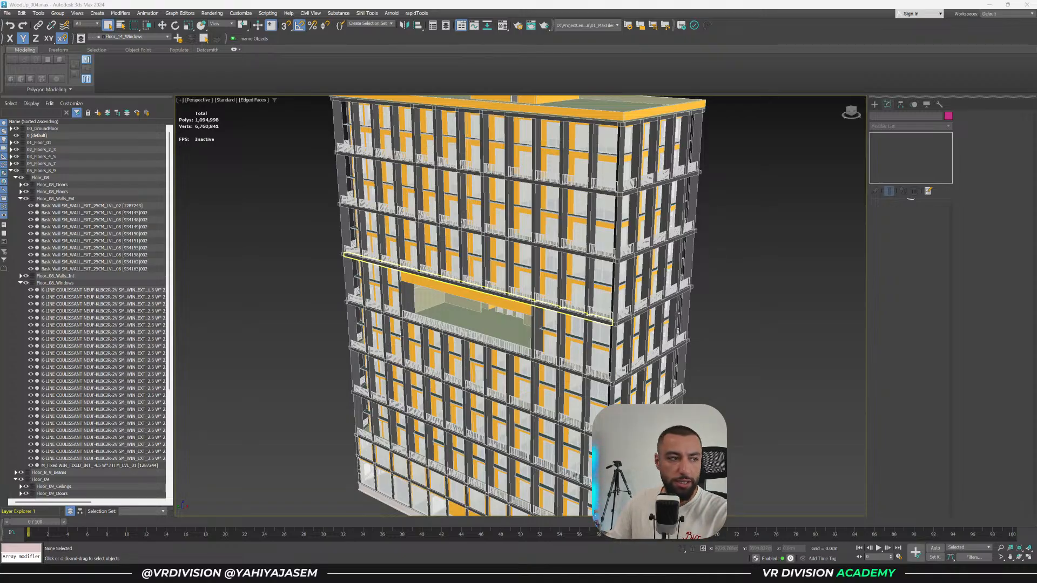
Examine the open terrace, the lower facade windows and the ground-floor window frames, switching the view to wireframe.
scroll(490, 325, up, 5)
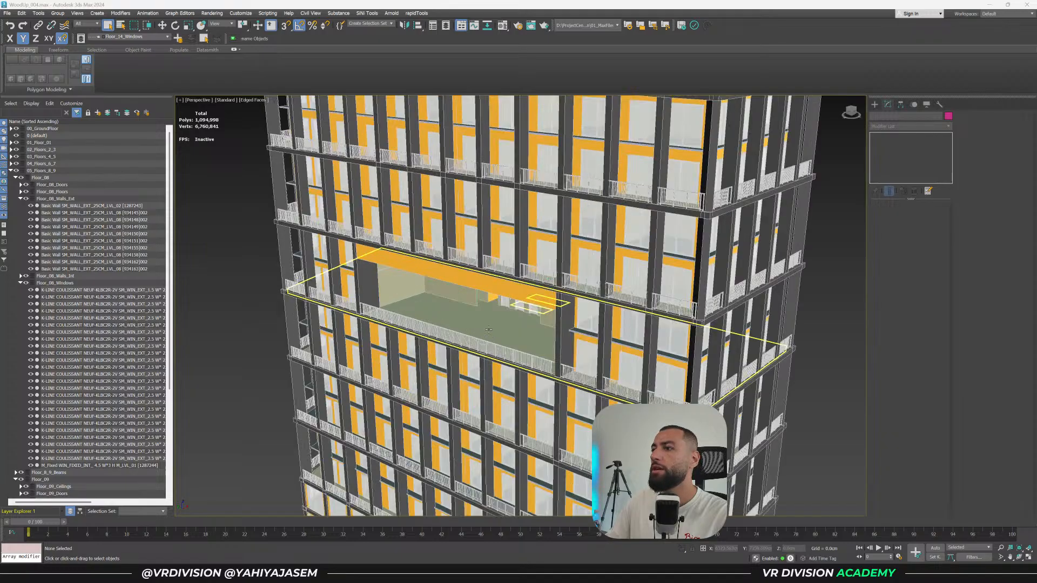
scroll(490, 327, down, 5)
middle_drag(491, 326, 496, 173)
scroll(601, 305, up, 3)
alt+middle_drag(639, 319, 642, 331)
scroll(642, 331, up, 3)
middle_drag(675, 380, 667, 297)
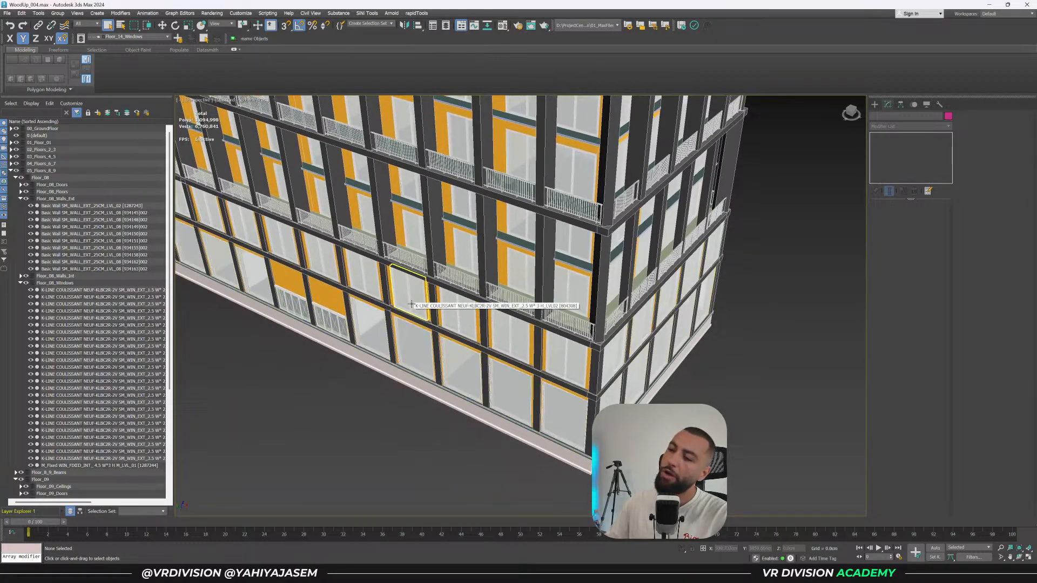
scroll(410, 304, up, 6)
scroll(483, 324, down, 6)
alt+middle_drag(474, 319, 486, 313)
key(F3)
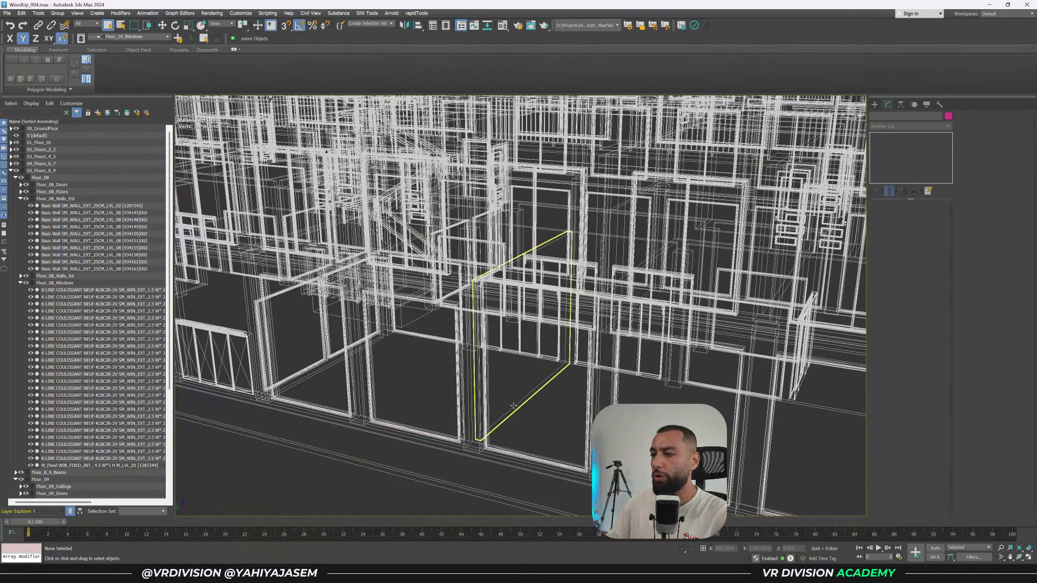
scroll(513, 432, up, 4)
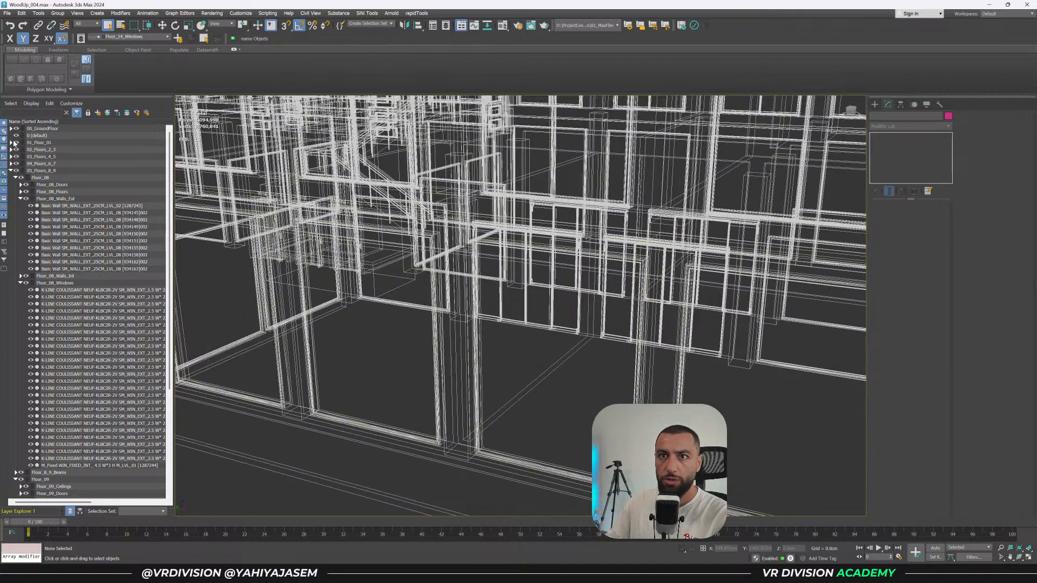
Select all objects of the 00_GroundFloor layer, isolate them and return the view to shaded display.
click(11, 170)
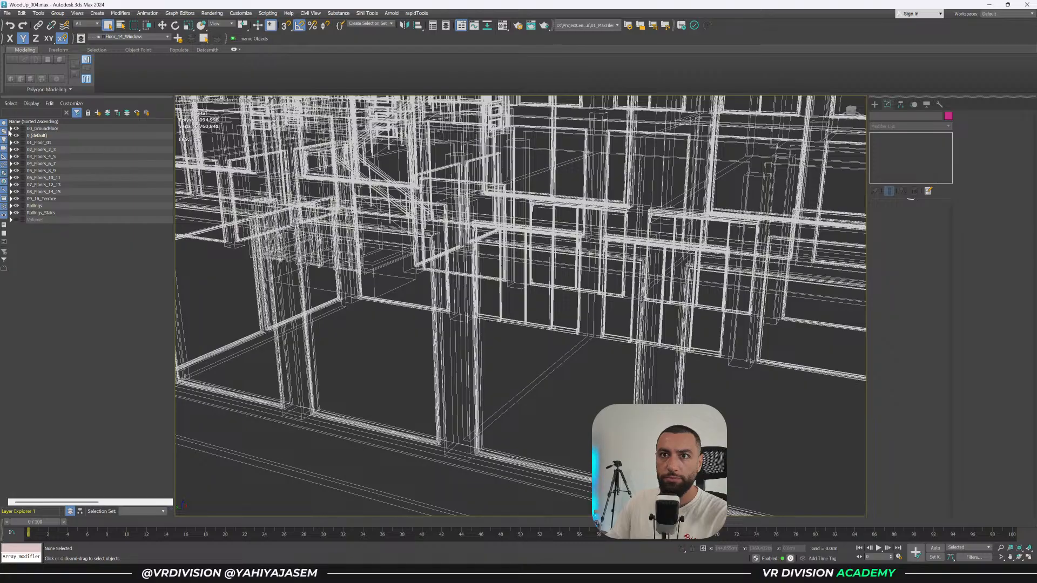
click(11, 128)
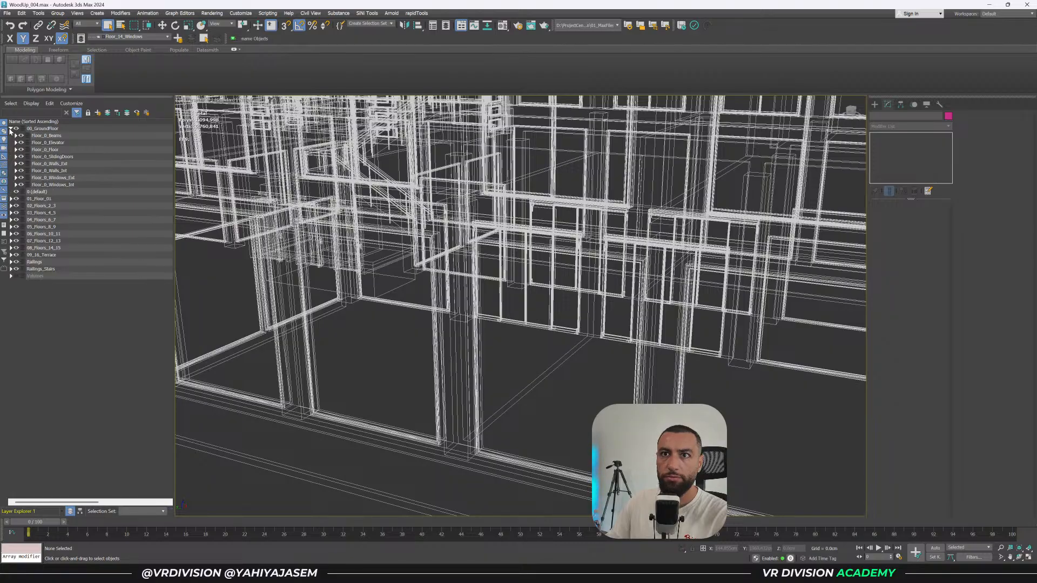
double_click(43, 128)
key(z)
alt+middle_drag(511, 232, 521, 263)
key(F3)
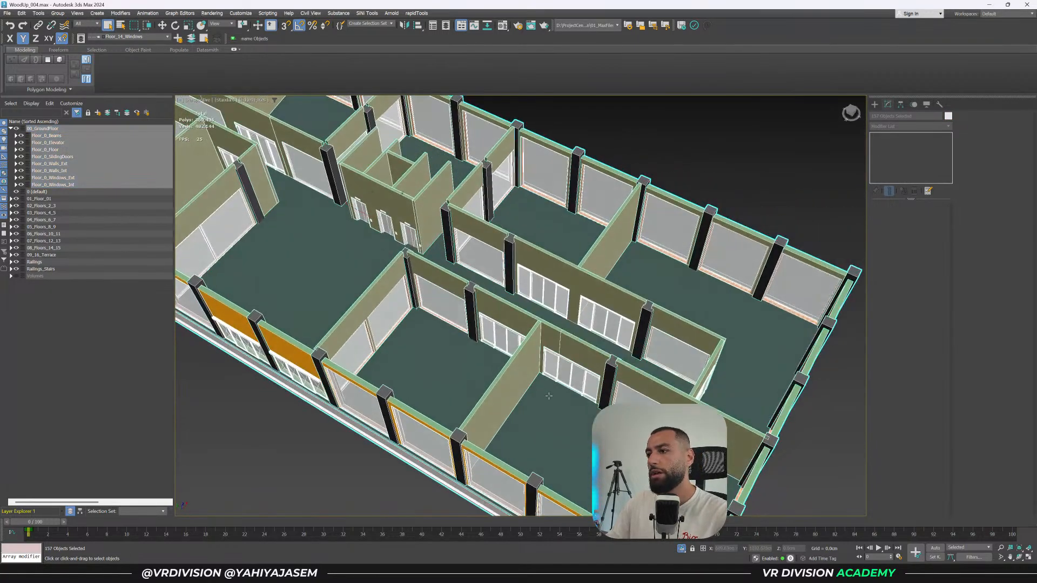
Inspect the isolated ground floor's slab, rooms and walls and clear the selection.
click(548, 396)
click(238, 423)
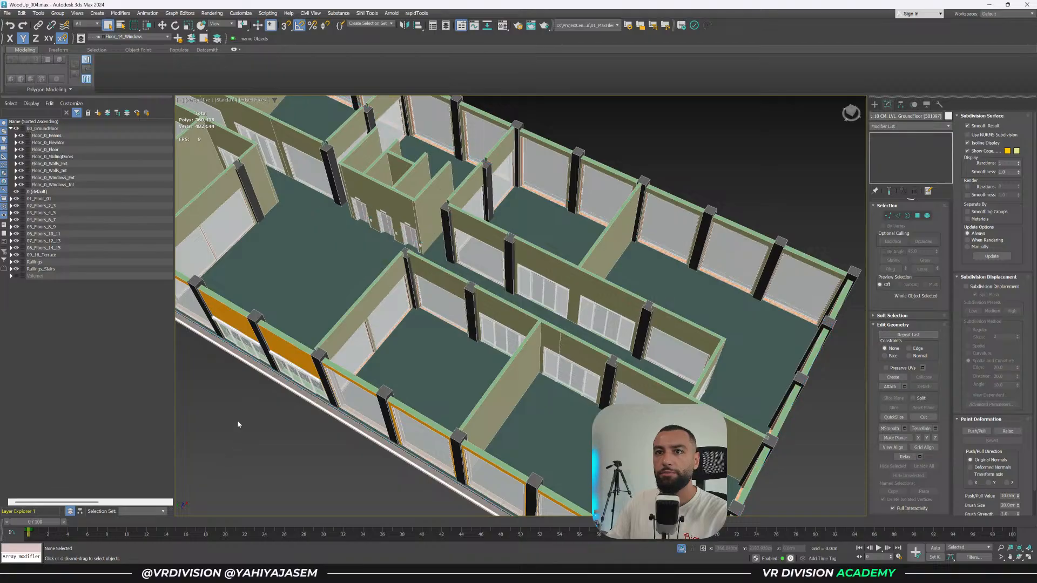
click(274, 282)
scroll(273, 283, down, 10)
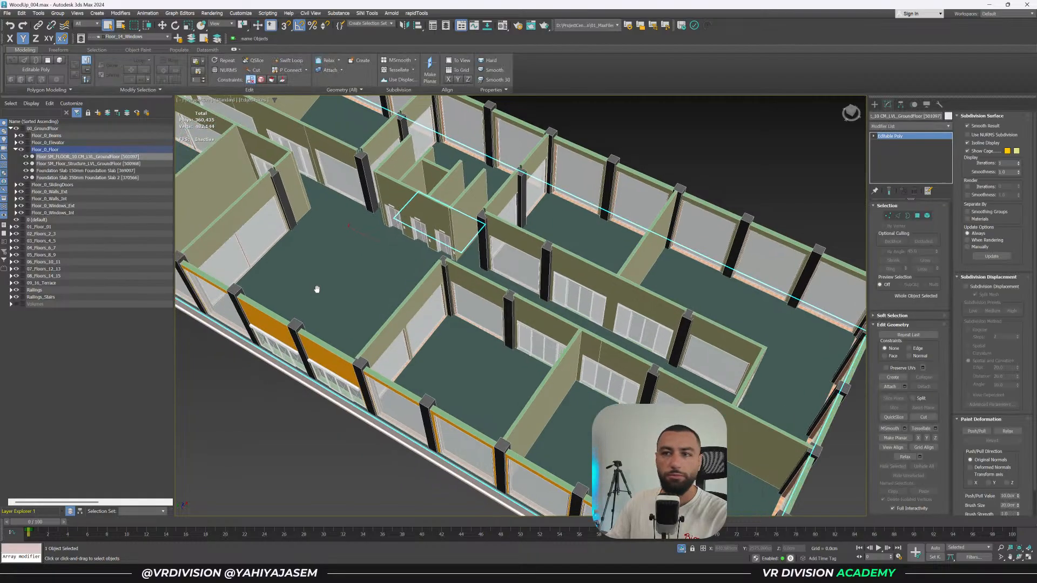
alt+middle_drag(351, 263, 316, 259)
click(644, 254)
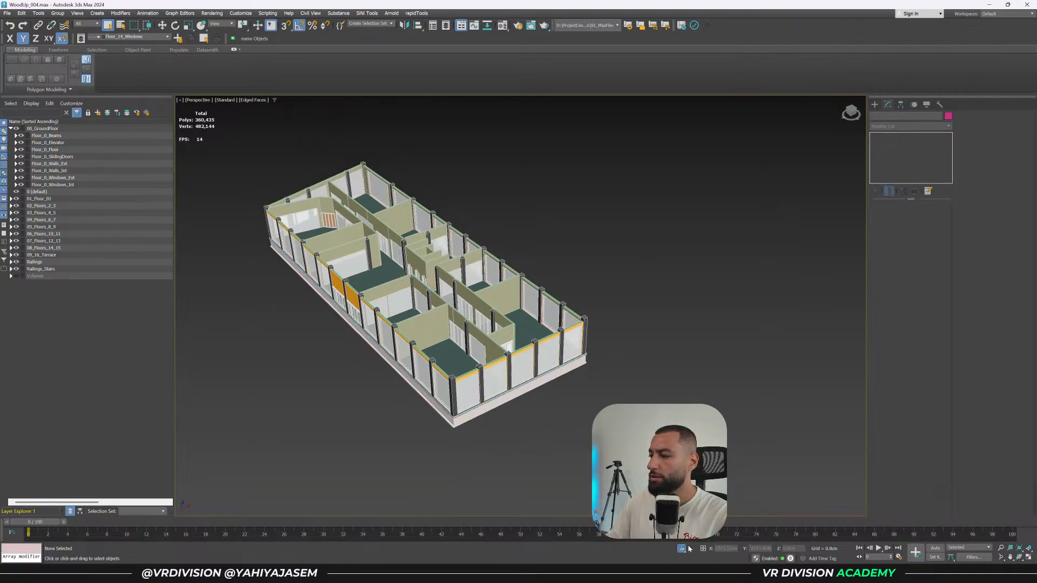
End the isolation with all ground-floor objects selected, hide everything unselected and save the scene.
key(ctrl+a)
key(z)
key(alt+q)
right_click(621, 433)
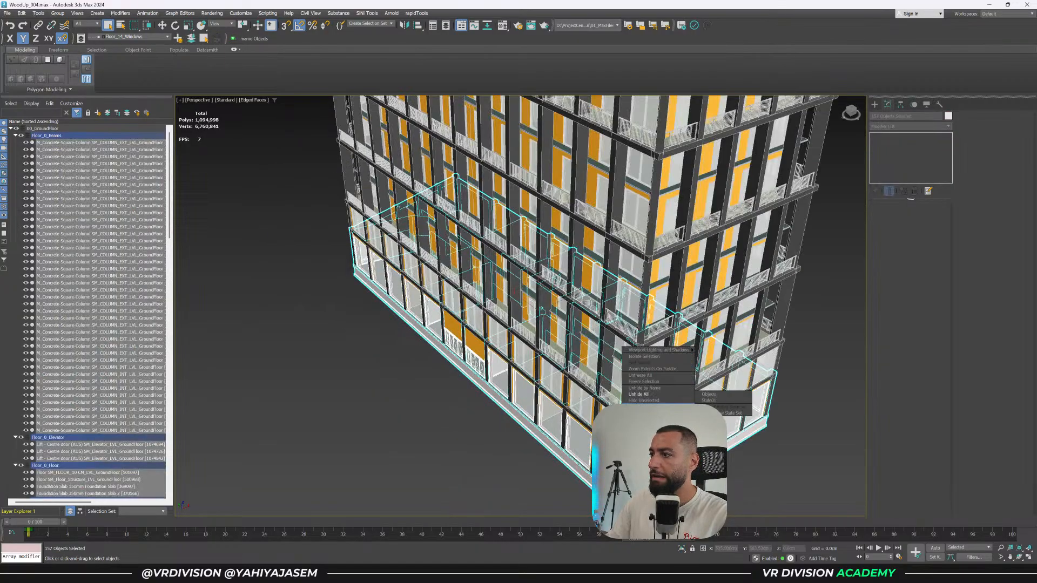
click(644, 400)
middle_drag(645, 396, 615, 415)
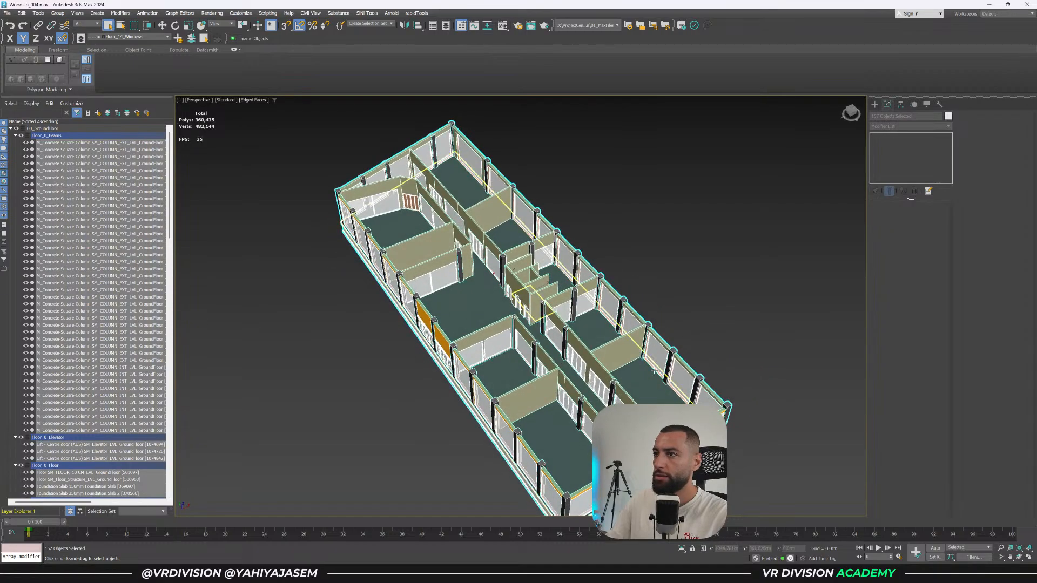
click(316, 208)
key(ctrl+s)
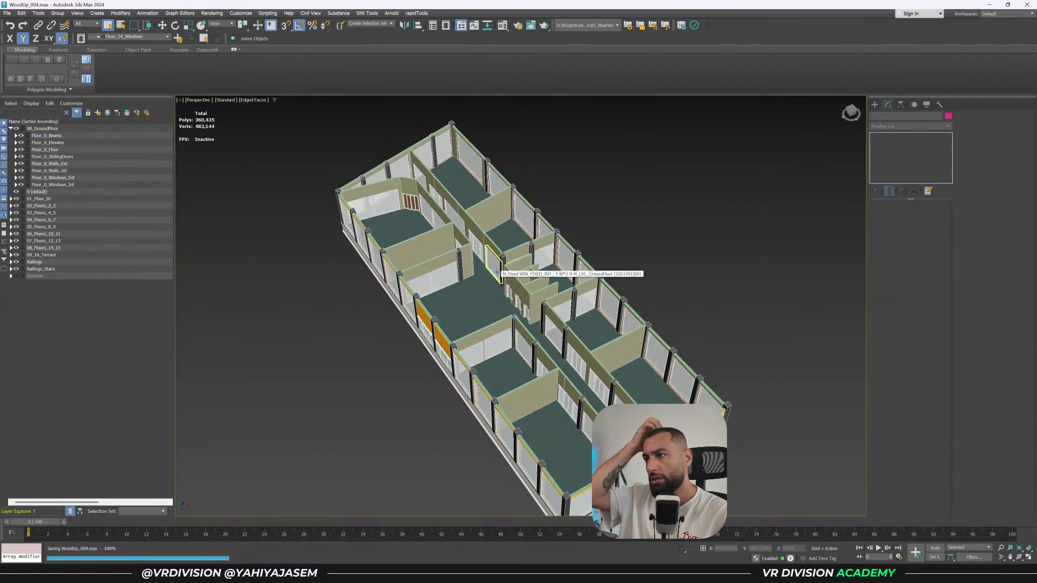
Examine the ground-floor slab's outline and its slanted corner in the top view.
alt+middle_drag(497, 273, 510, 323)
click(490, 284)
alt+middle_drag(534, 149, 525, 223)
key(t)
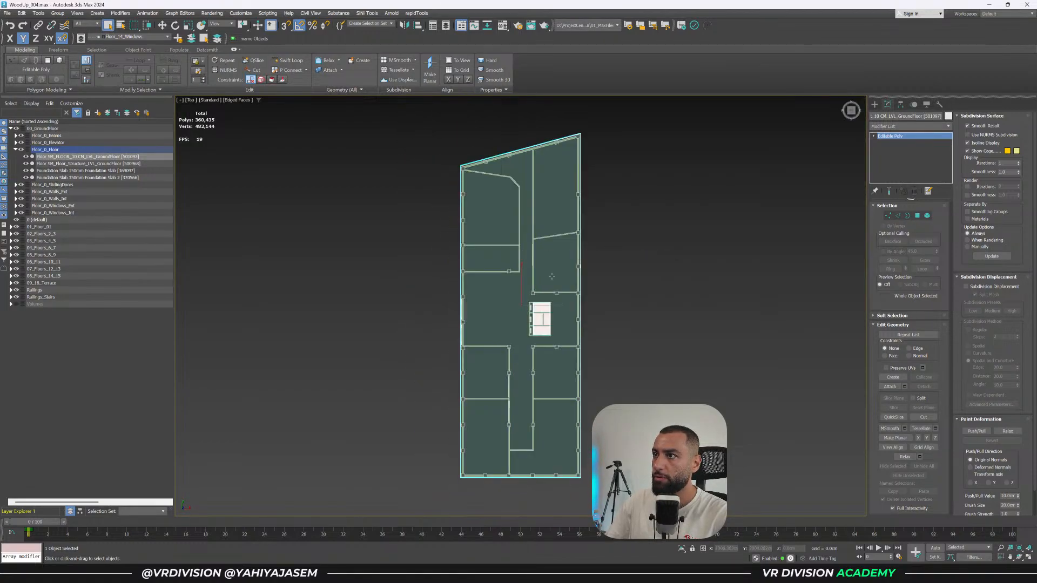
scroll(573, 135, up, 6)
click(579, 137)
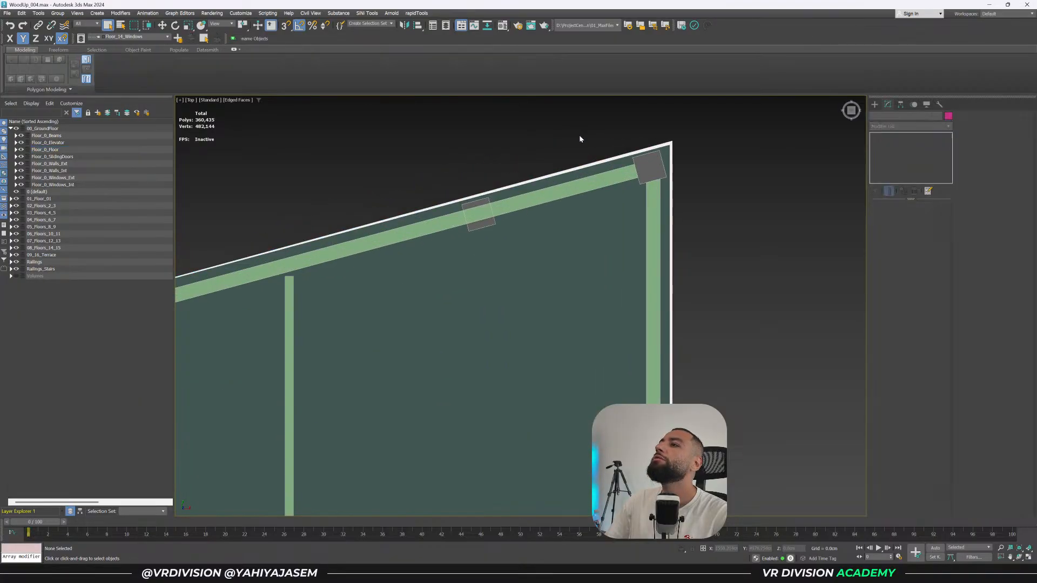
click(558, 268)
Turn off edged faces and select the 10 cm ground-floor slab by its edge below the sliding doors.
scroll(549, 271, down, 10)
alt+middle_drag(418, 413, 480, 384)
scroll(482, 382, up, 4)
click(483, 377)
key(F4)
scroll(481, 346, up, 12)
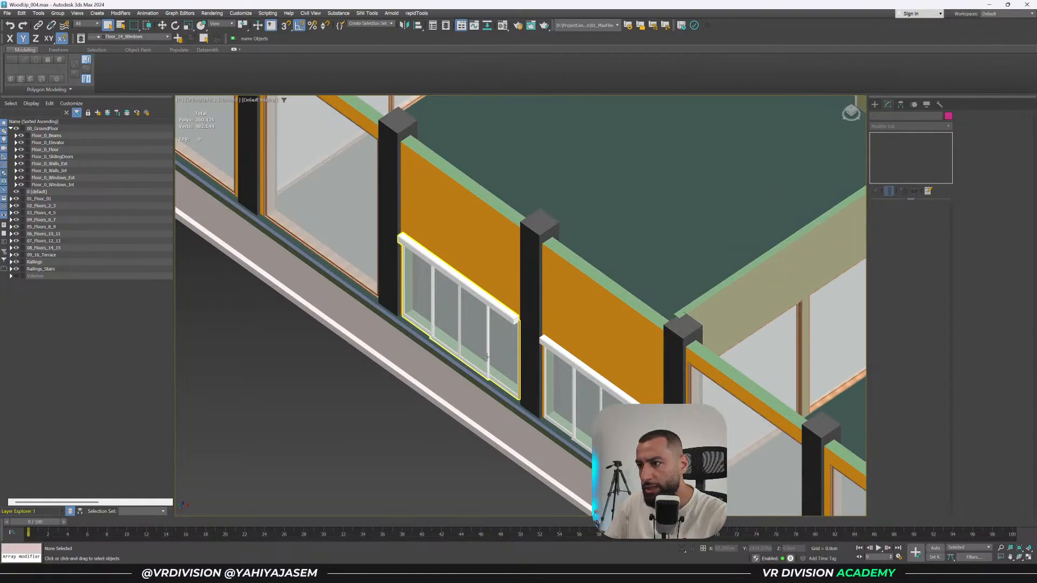
click(383, 278)
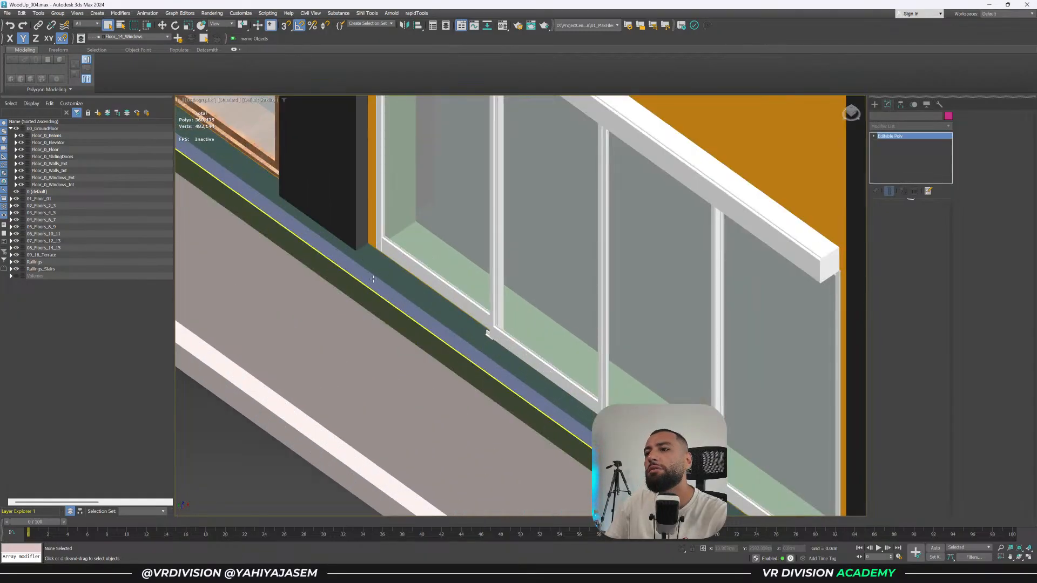
Examine the slab's projecting edge along the exterior windows and clear the selection.
scroll(523, 287, down, 10)
alt+middle_drag(523, 287, 513, 277)
key(w)
drag(485, 225, 841, 314)
scroll(841, 314, up, 10)
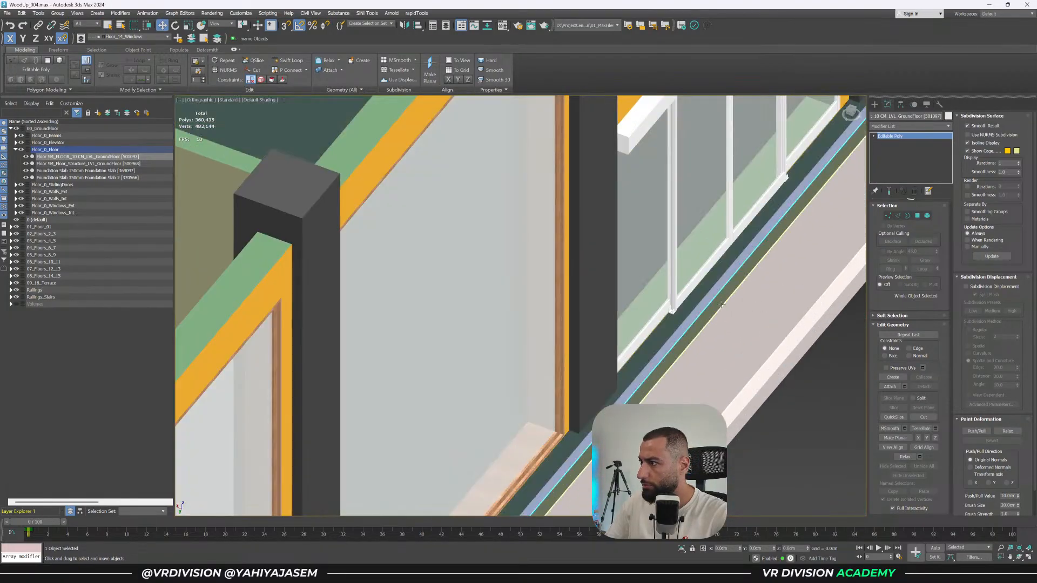
scroll(722, 305, down, 4)
alt+middle_drag(713, 311, 722, 336)
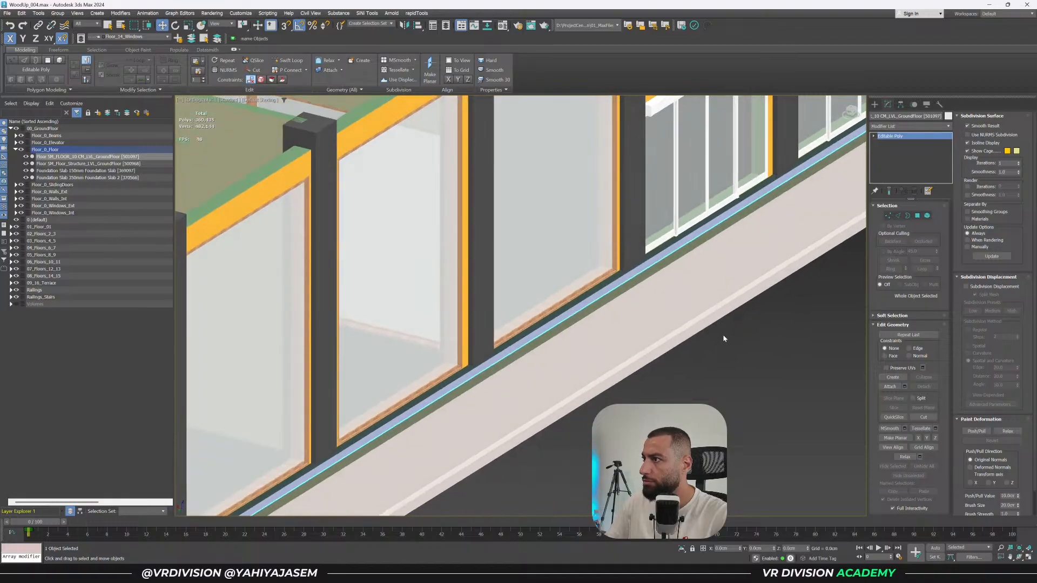
click(758, 379)
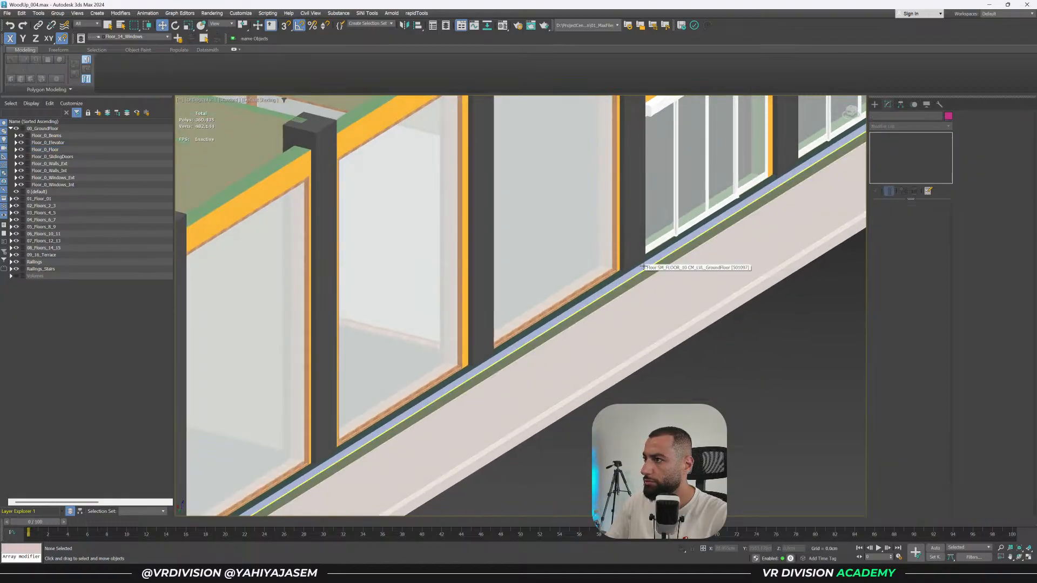
scroll(664, 270, down, 3)
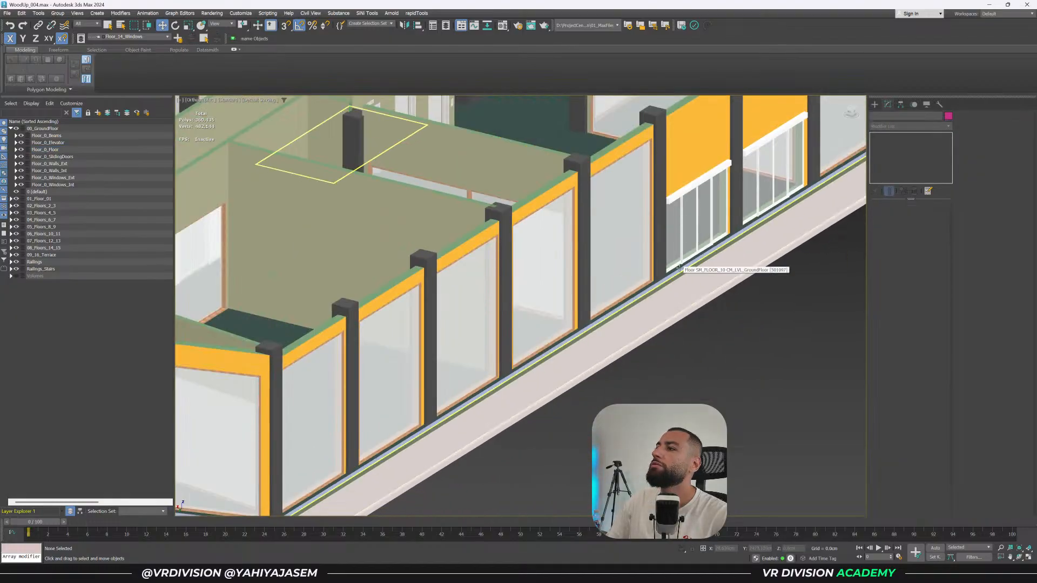
Check the extent of the ground-floor slab's top polygon and leave sub-object editing with no polygons selected.
click(679, 268)
scroll(679, 268, down, 4)
alt+middle_drag(678, 268, 623, 273)
scroll(623, 274, down, 3)
key(4)
click(529, 286)
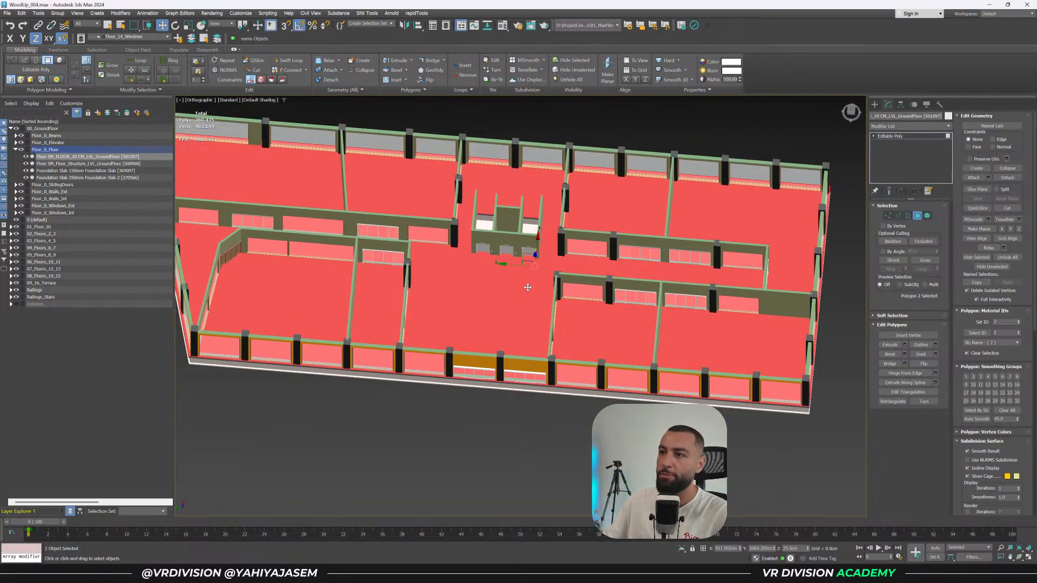
alt+middle_drag(527, 288, 479, 285)
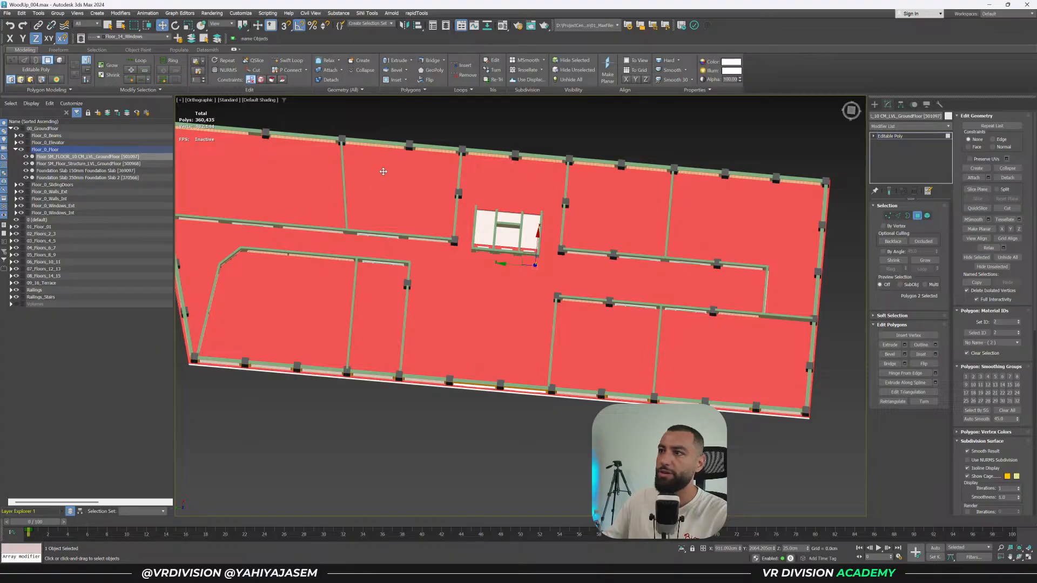
click(507, 476)
key(1)
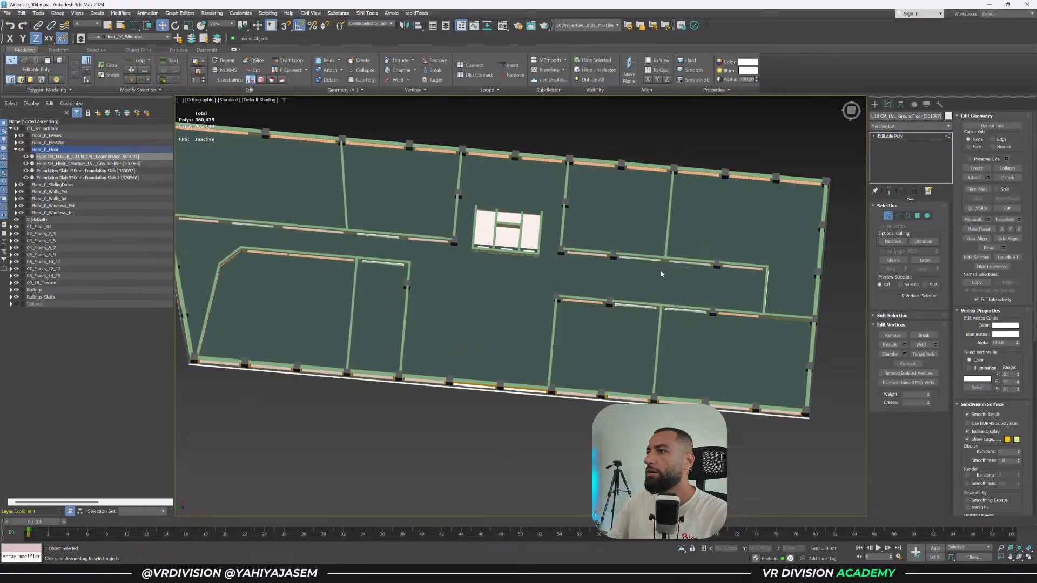
key(1)
Hide the Floor_0_Beams layer containing the ground-floor columns.
scroll(626, 263, up, 5)
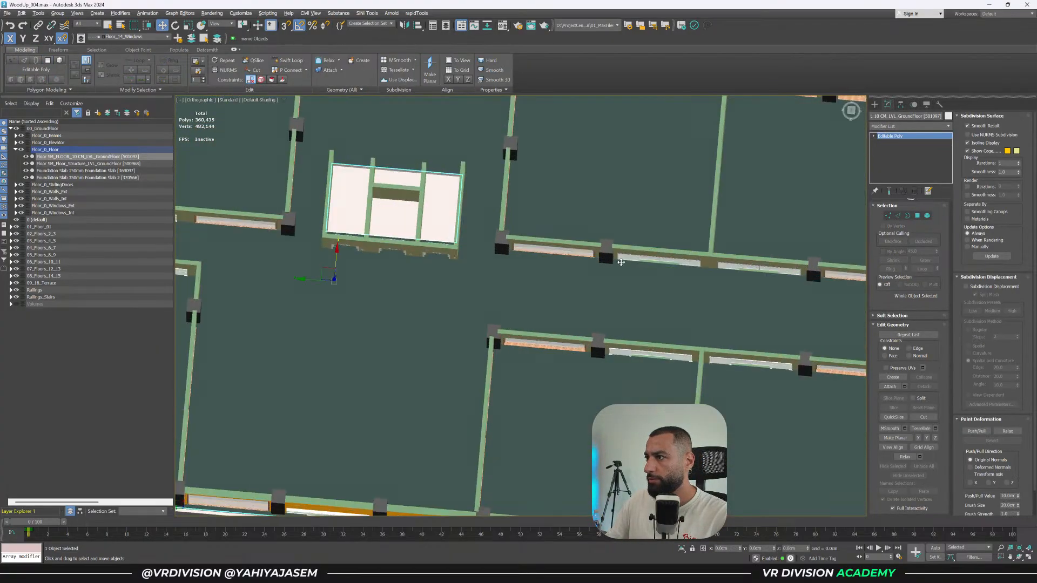
alt+middle_drag(621, 261, 611, 257)
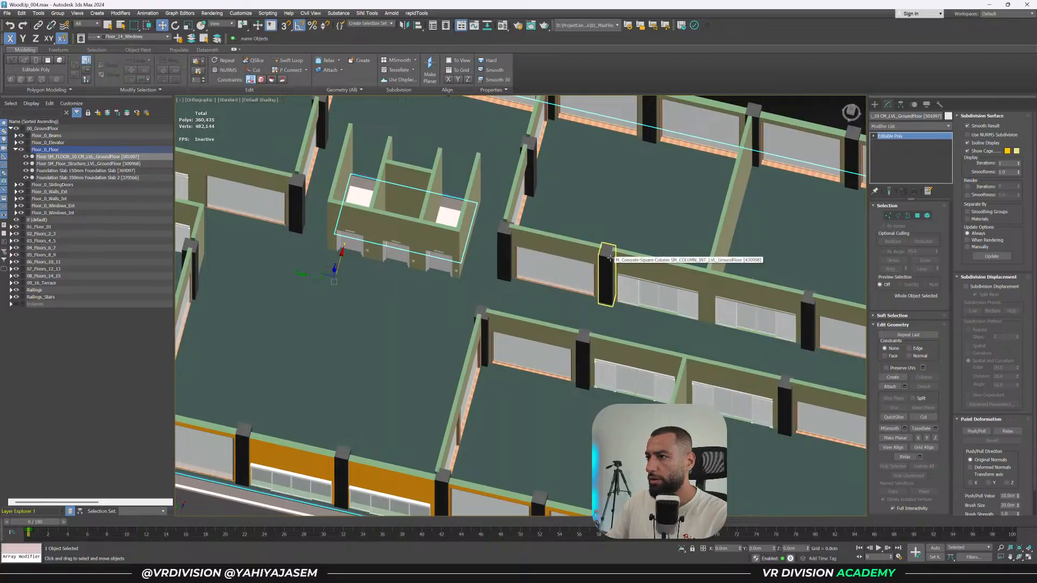
click(610, 258)
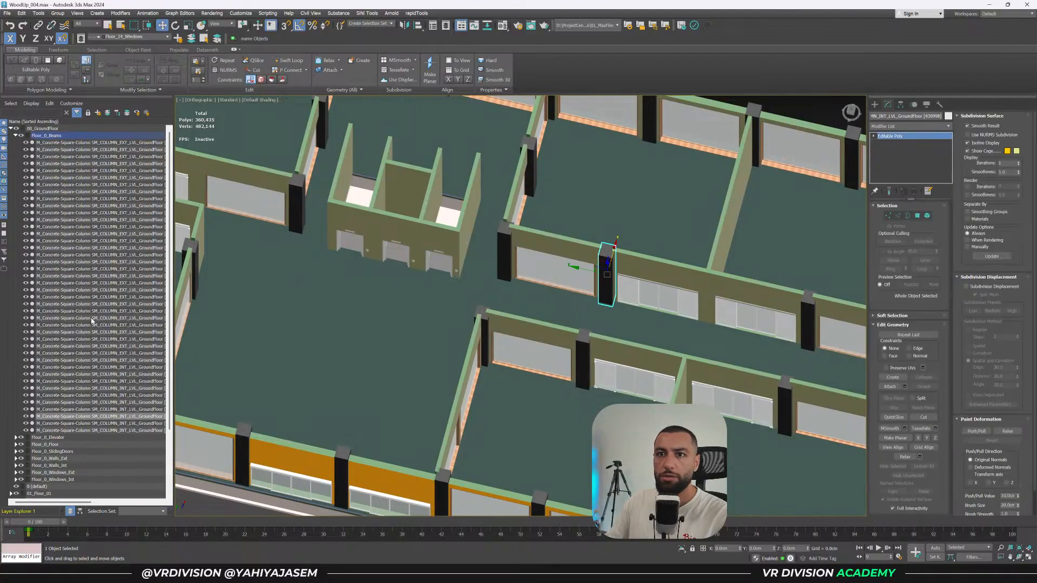
click(21, 136)
scroll(406, 232, down, 2)
alt+middle_drag(418, 236, 586, 318)
Inset the ground-floor slab's top polygon from its outer edge to under the exterior walls.
click(433, 240)
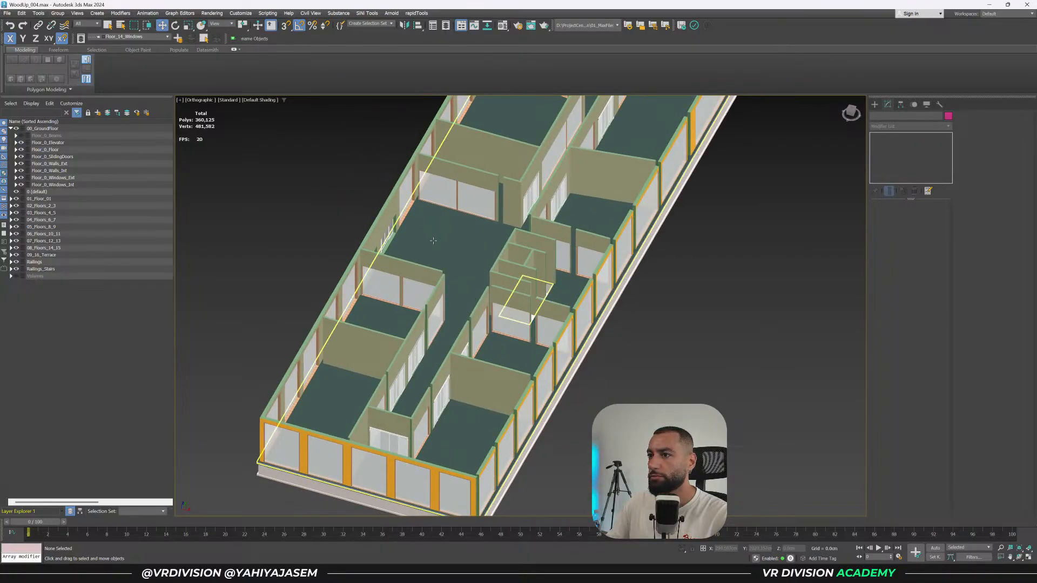
key(4)
click(433, 240)
alt+middle_drag(433, 241, 381, 216)
scroll(723, 303, up, 8)
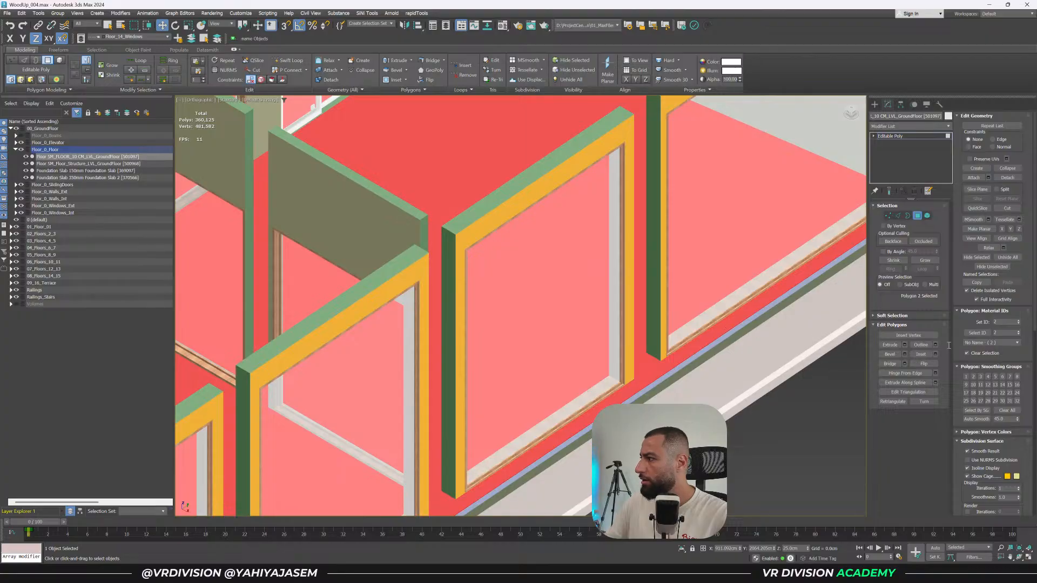
click(920, 355)
drag(717, 282, 718, 305)
Adjust the top polygon's inset at the slanted corner so its border falls within the exterior walls' thickness.
key(t)
key(z)
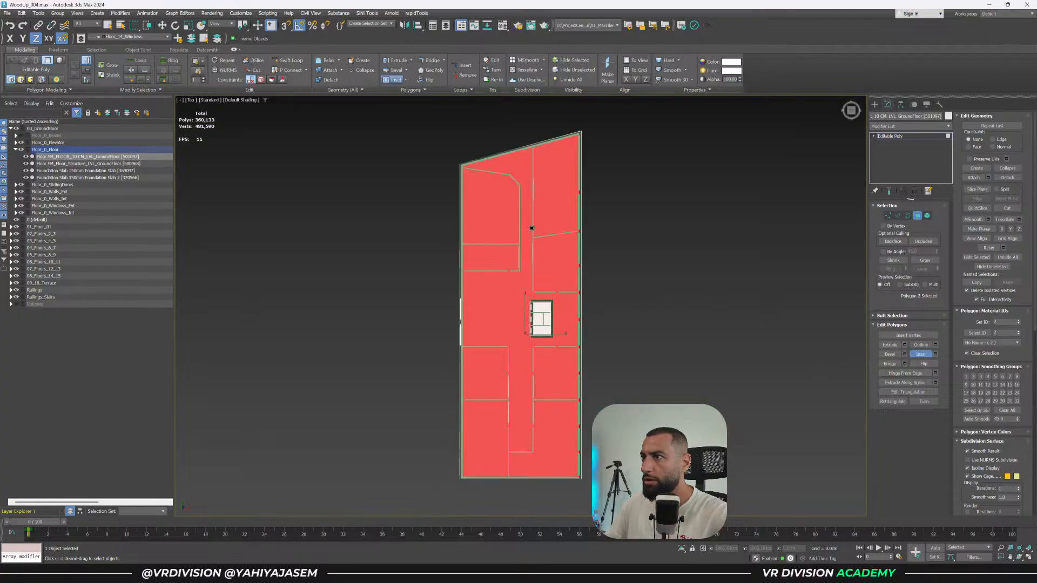
scroll(576, 131, up, 8)
middle_drag(669, 287, 656, 188)
scroll(647, 209, up, 4)
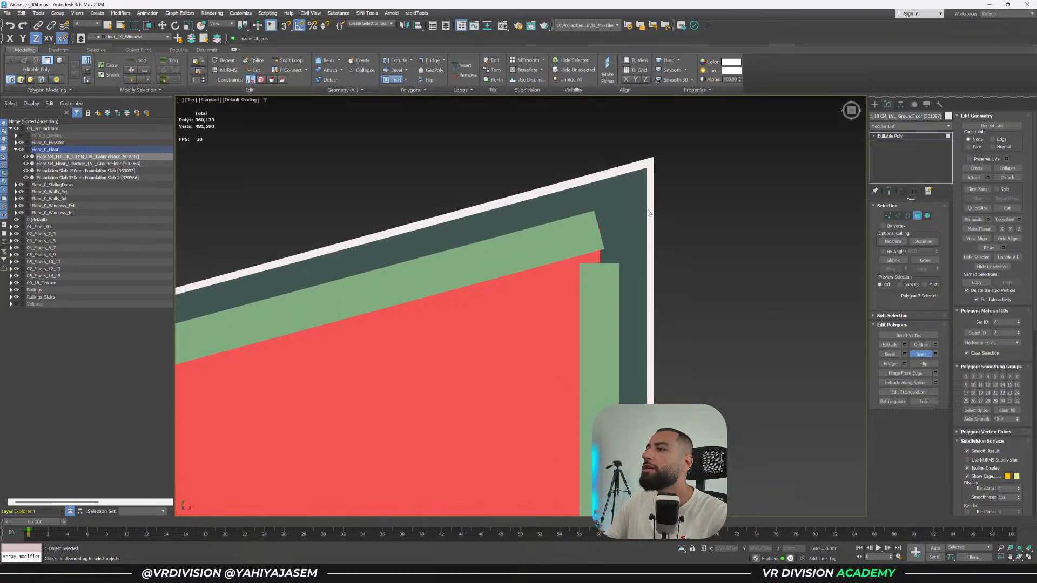
alt+click(621, 206)
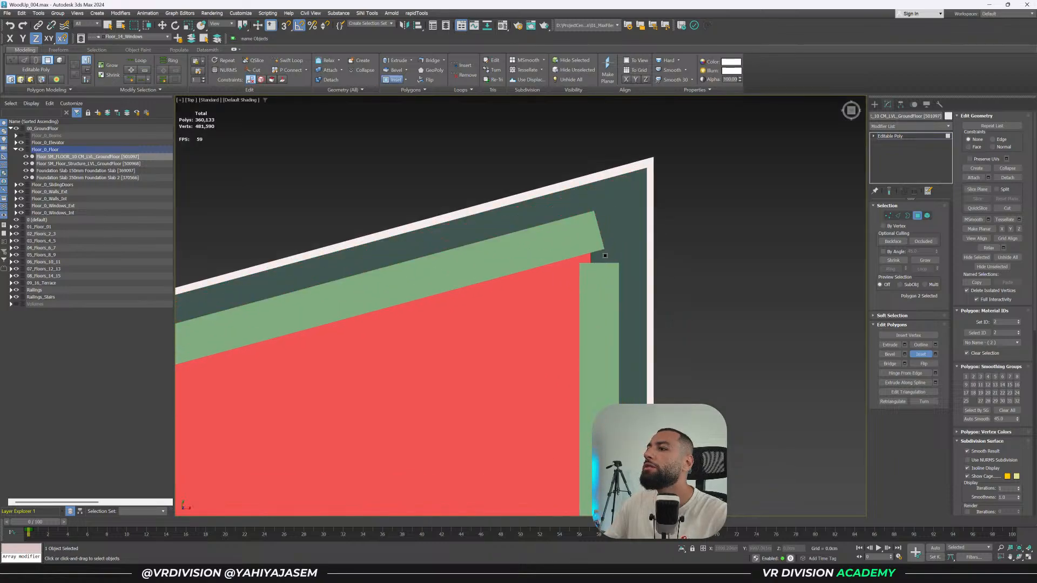
Check the inset border against the exterior walls, reselect the inner floor polygon and leave the Inset tool.
scroll(543, 264, down, 4)
middle_drag(507, 271, 531, 367)
middle_drag(456, 141, 568, 388)
middle_drag(579, 108, 566, 303)
scroll(566, 303, up, 5)
click(566, 302)
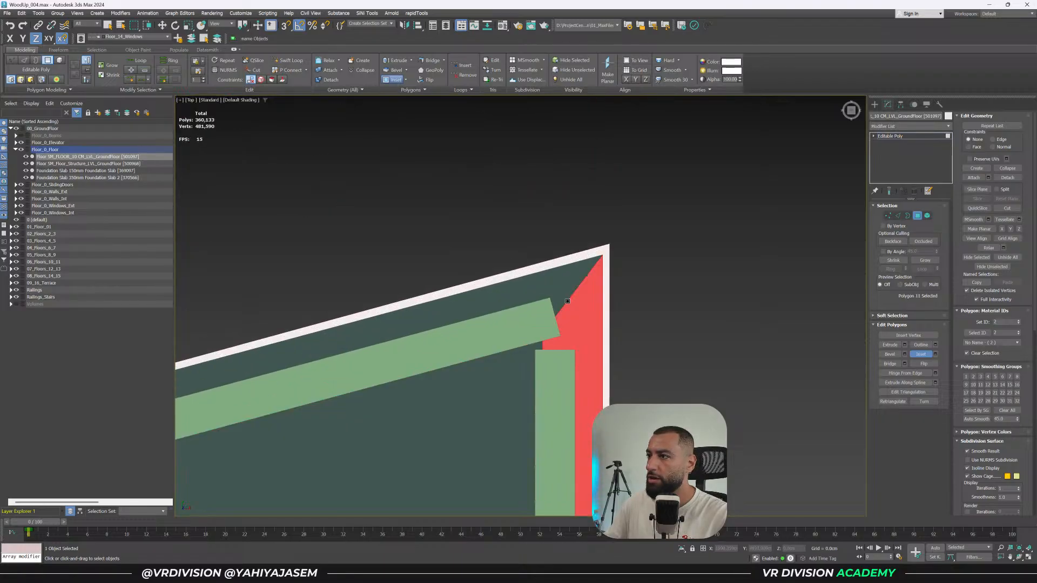
click(502, 358)
scroll(478, 310, down, 5)
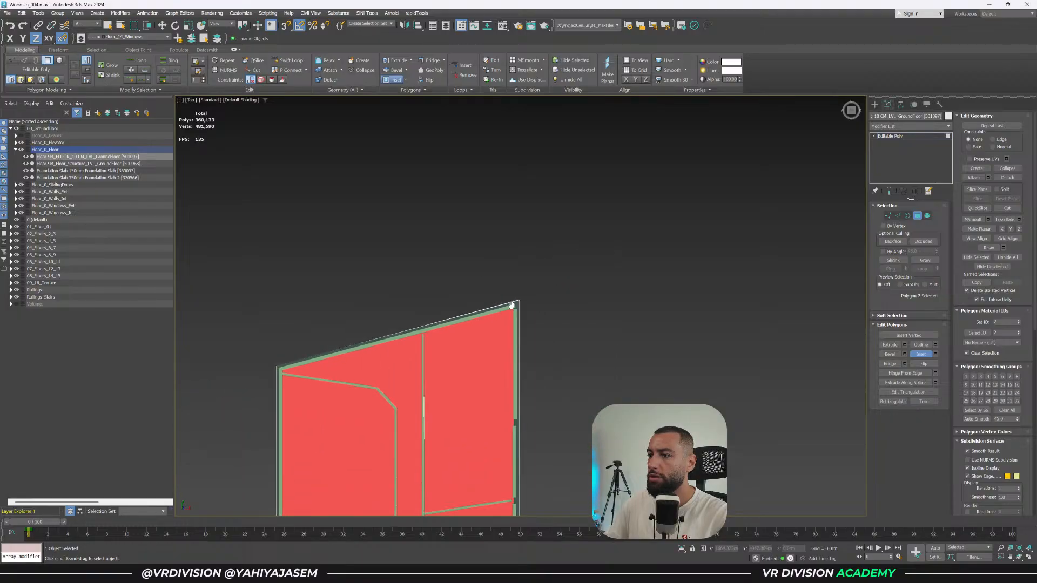
key(w)
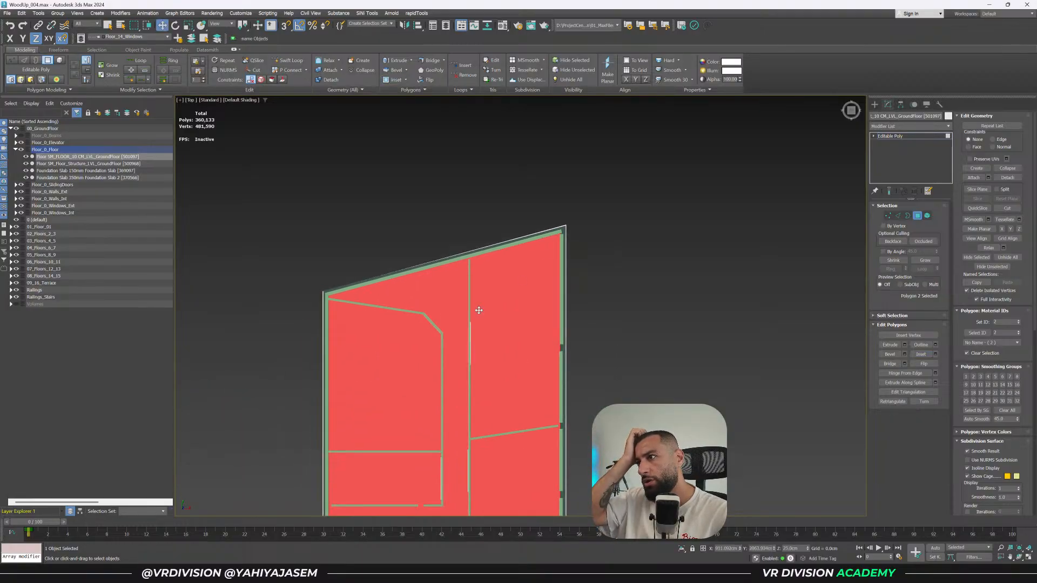
Undo the inset on the ground-floor slab's top polygon and inspect the slab edges and wall layout in wireframe.
key(ctrl+z)
key(ctrl+z)
key(ctrl+z)
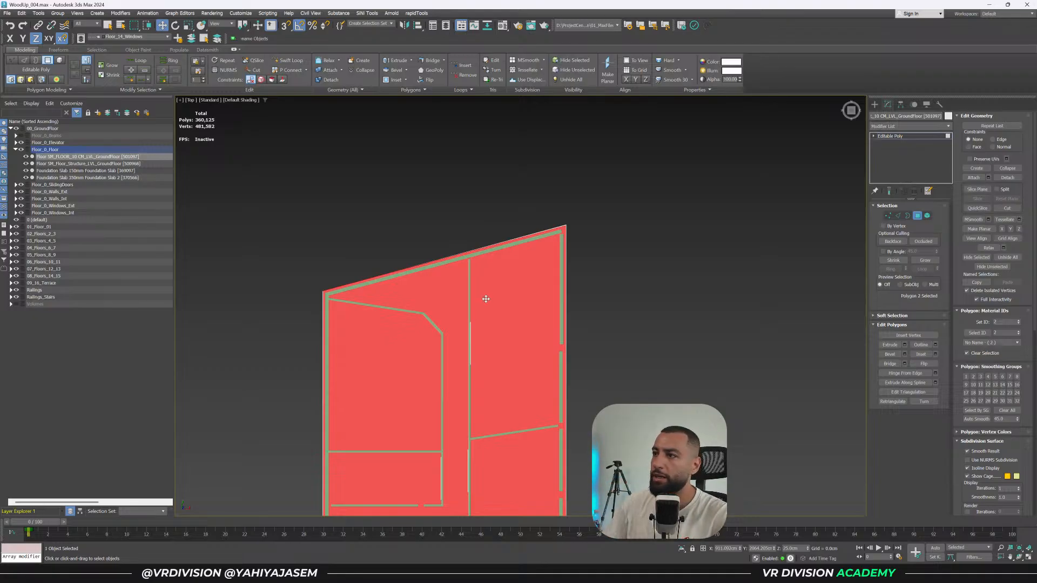
scroll(523, 257, up, 2)
middle_drag(600, 280, 687, 212)
key(2)
key(F3)
scroll(706, 294, down, 3)
middle_drag(706, 294, 676, 156)
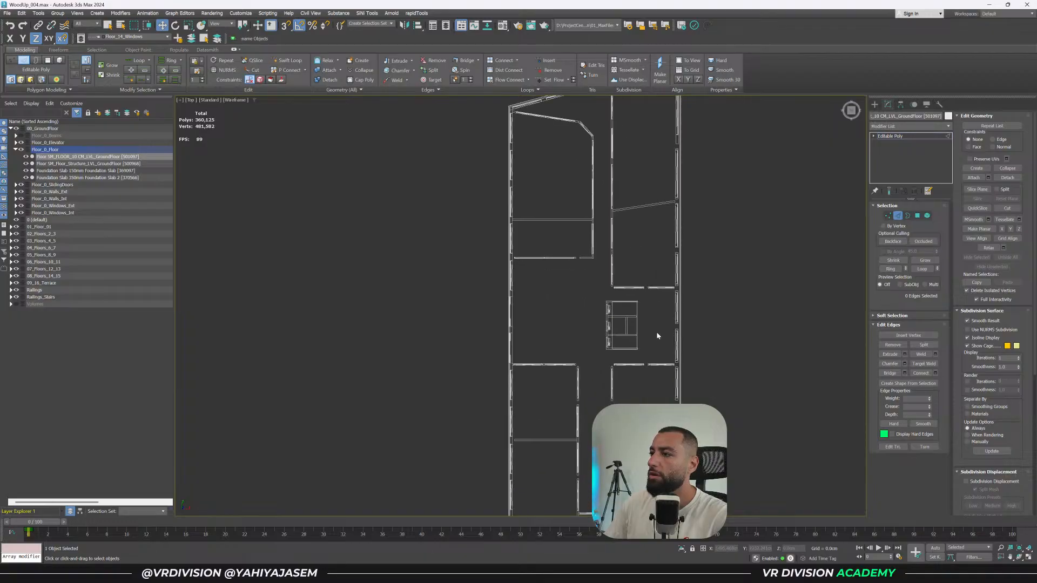
middle_drag(651, 328, 643, 263)
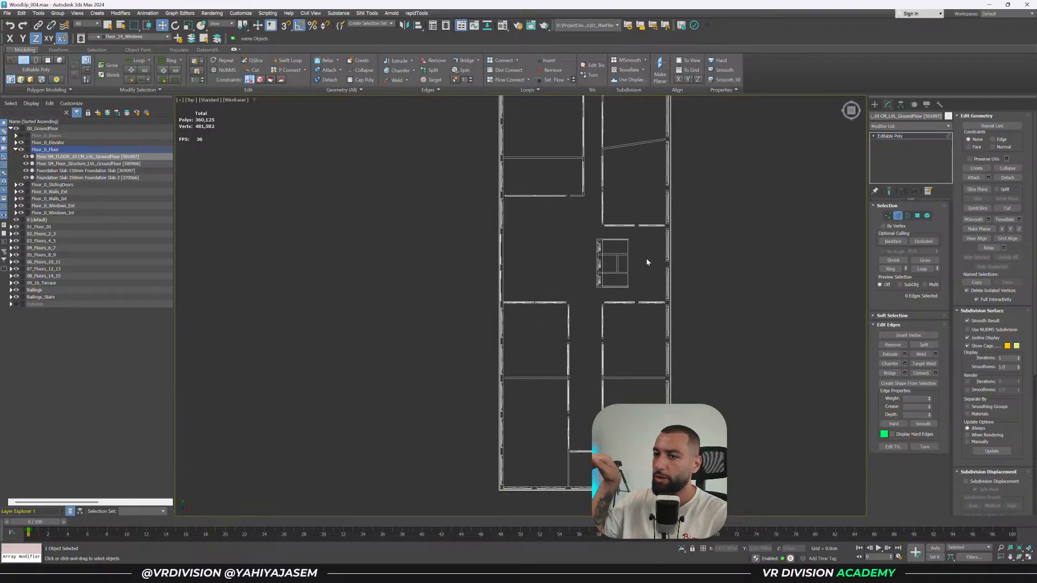
middle_drag(724, 208, 719, 292)
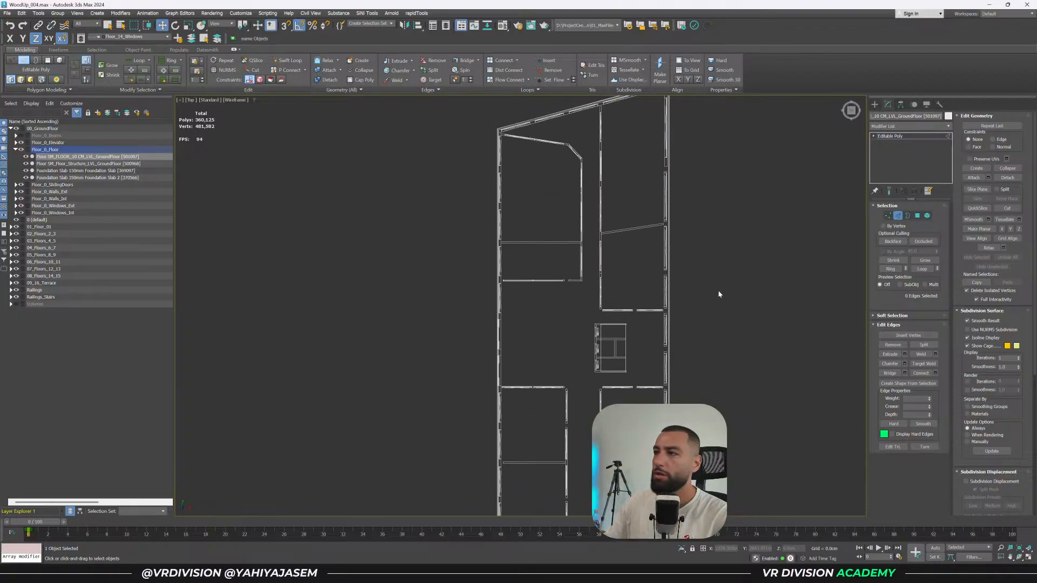
Select all of the slab's polygons and slice them lengthwise with Slice Plane, within the thickness of the plan's left exterior wall.
key(4)
click(725, 188)
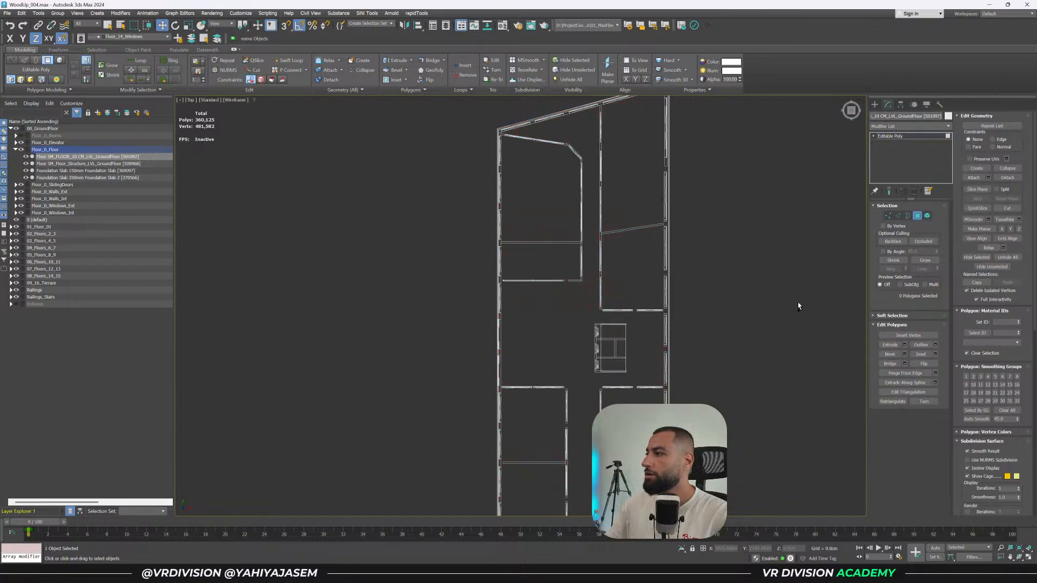
key(ctrl+a)
middle_drag(743, 341, 738, 366)
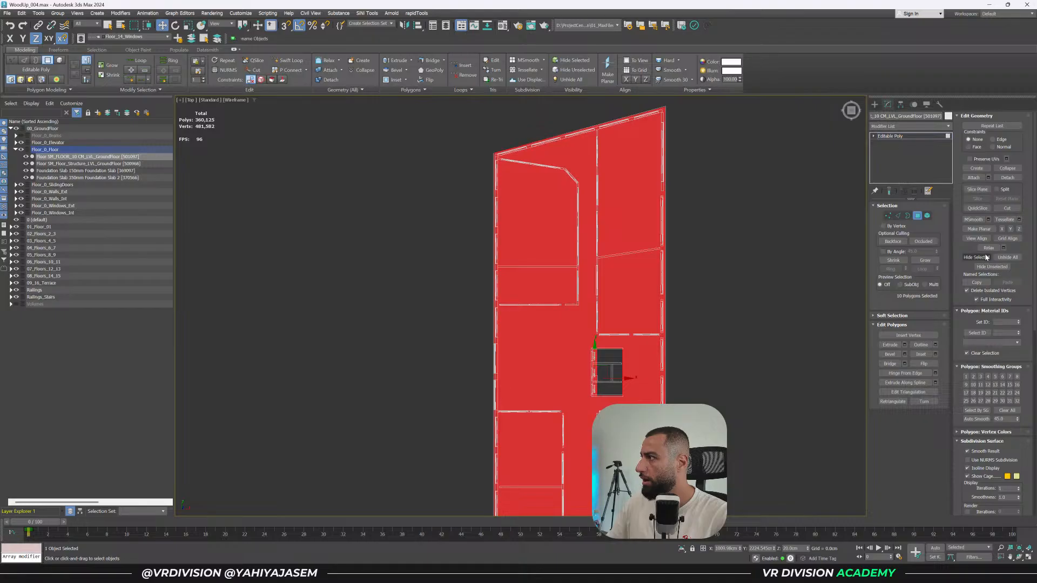
click(977, 190)
scroll(629, 297, down, 4)
key(e)
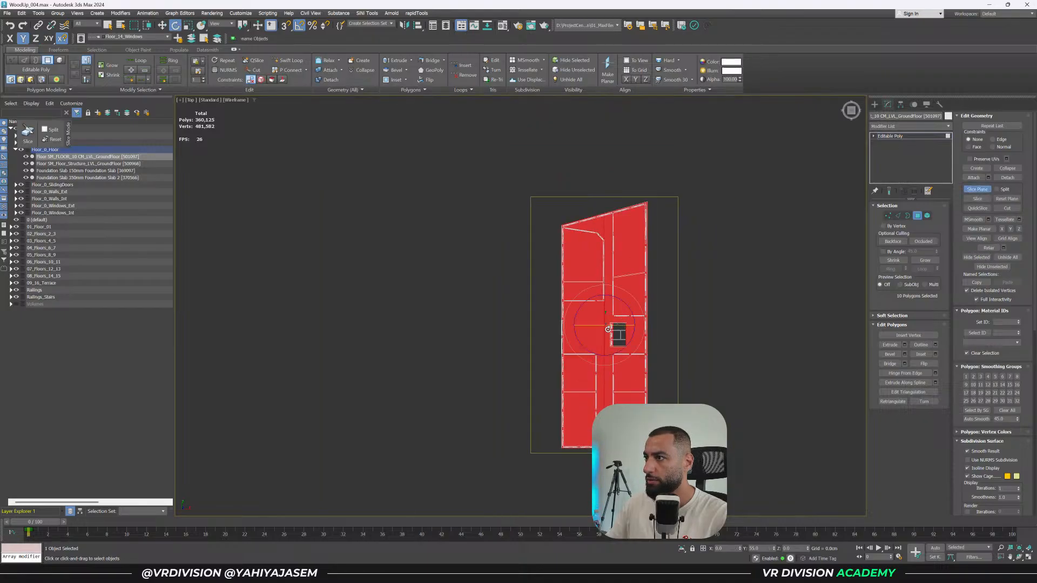
key(w)
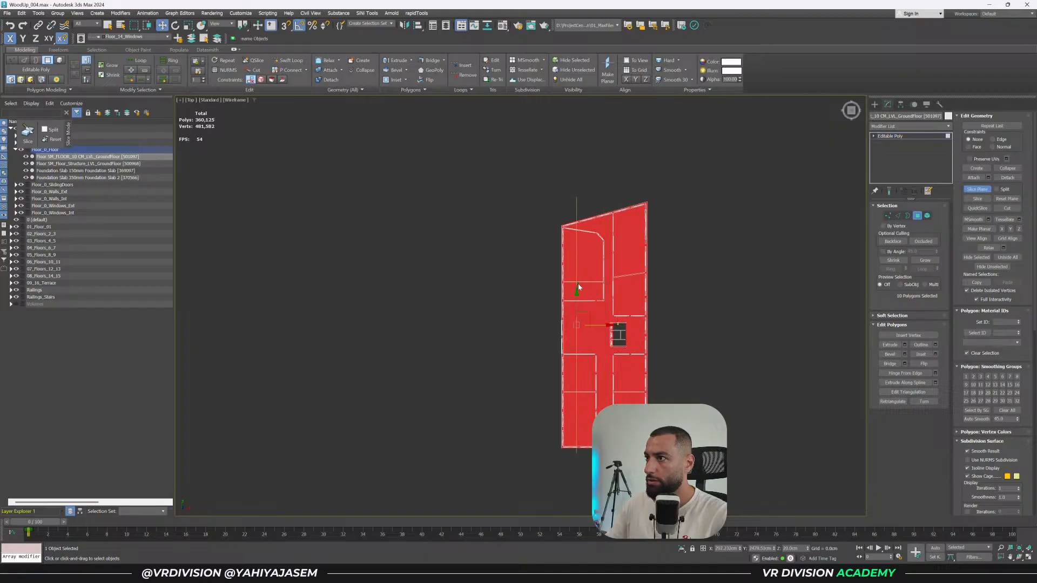
scroll(637, 223, up, 6)
key(F3)
drag(679, 207, 525, 217)
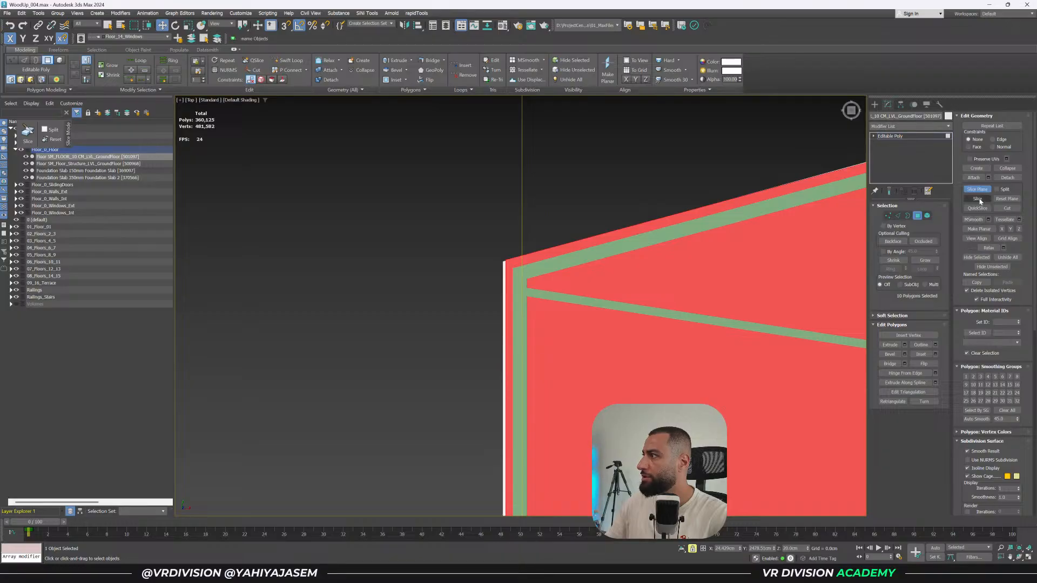
Slice the slab lengthwise again within the thickness of the plan's right exterior wall.
scroll(826, 223, down, 4)
middle_drag(820, 237, 339, 280)
key(space)
key(space)
drag(397, 266, 714, 273)
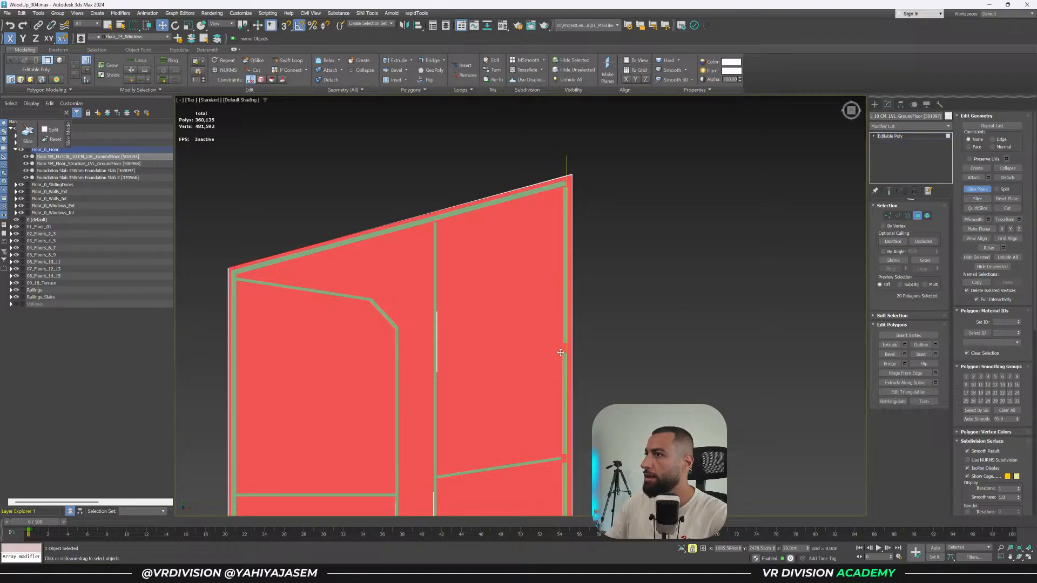
Turn the slice plane crosswise and slice the slab within the thickness of the straight end wall opposite the slanted facade.
scroll(686, 307, down, 6)
scroll(562, 248, up, 2)
key(e)
drag(573, 219, 538, 417)
key(w)
scroll(534, 417, up, 5)
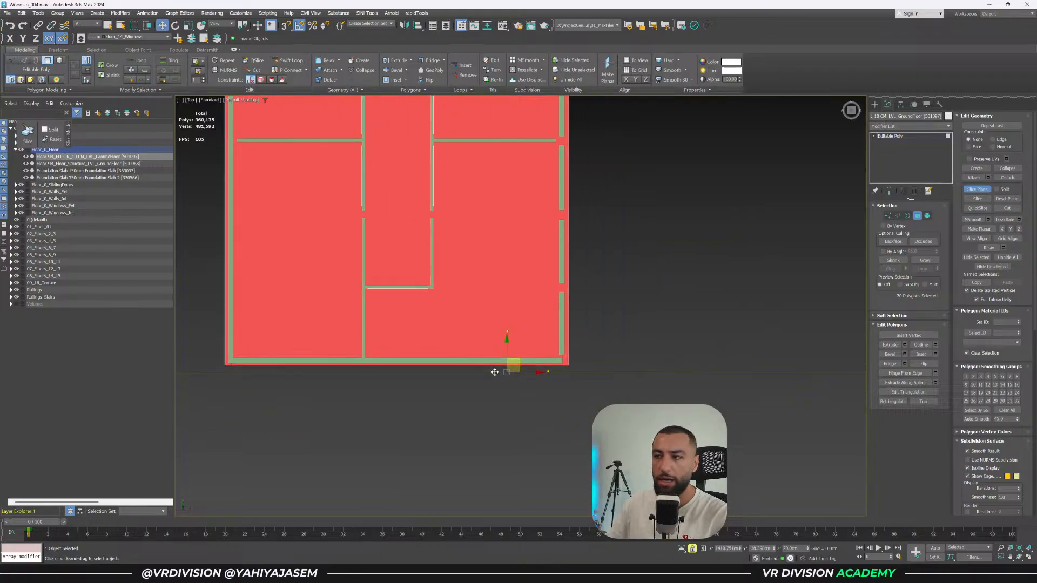
scroll(494, 372, up, 2)
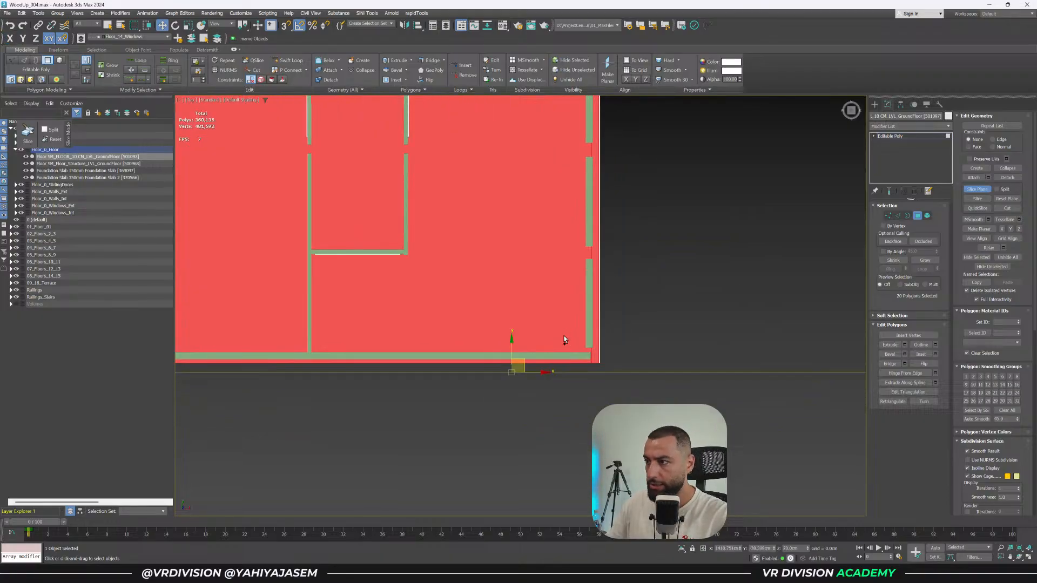
drag(518, 358, 516, 344)
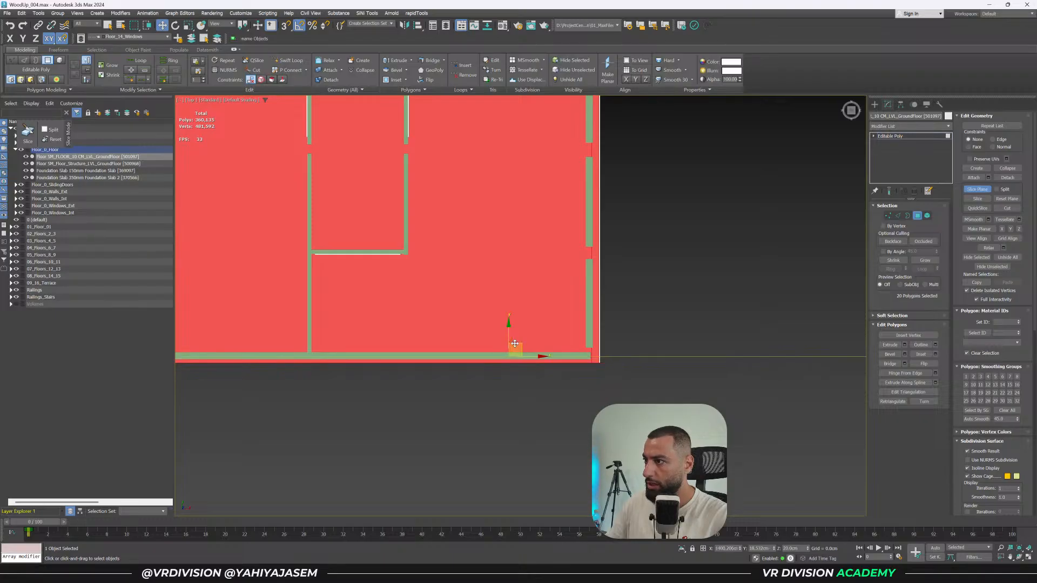
scroll(571, 341, up, 3)
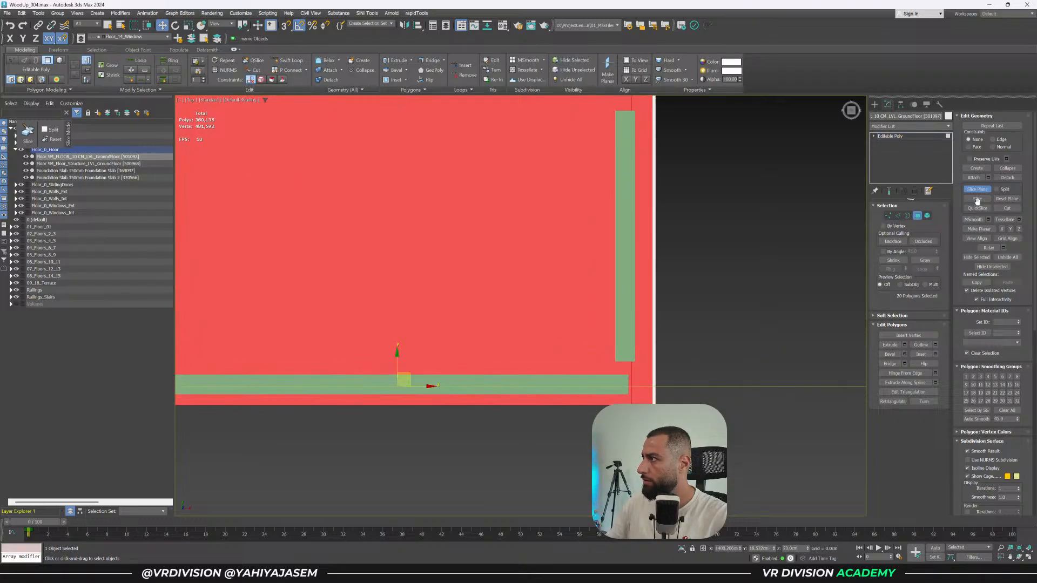
click(976, 199)
Rotate the slice plane 15 degrees, align it within the slanted exterior wall, slice the slab there and leave Slice Plane.
scroll(596, 190, down, 6)
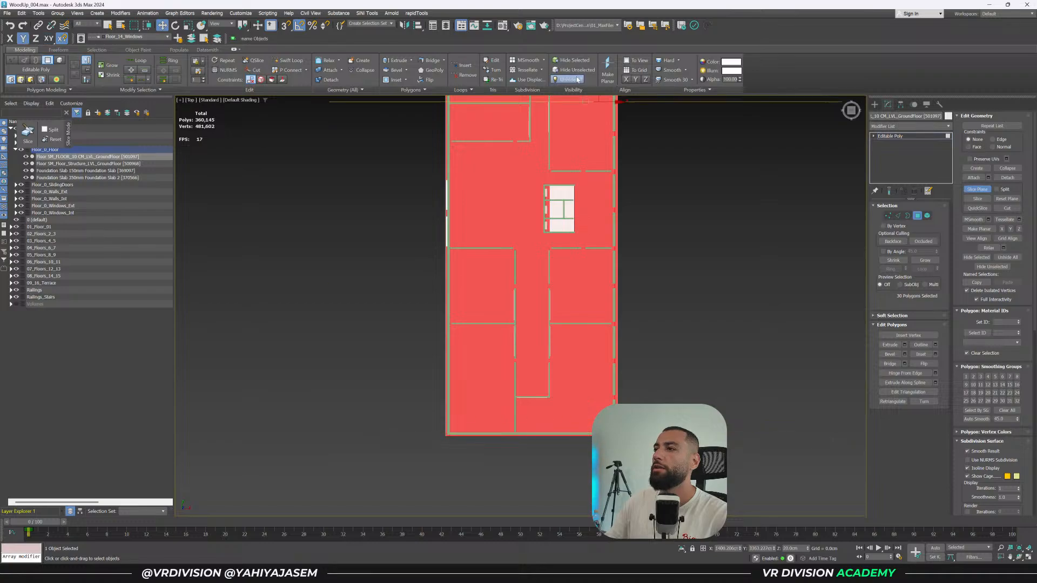
middle_drag(580, 99, 605, 366)
scroll(605, 366, up, 3)
drag(611, 371, 580, 112)
middle_drag(581, 133, 590, 241)
key(e)
drag(637, 221, 634, 217)
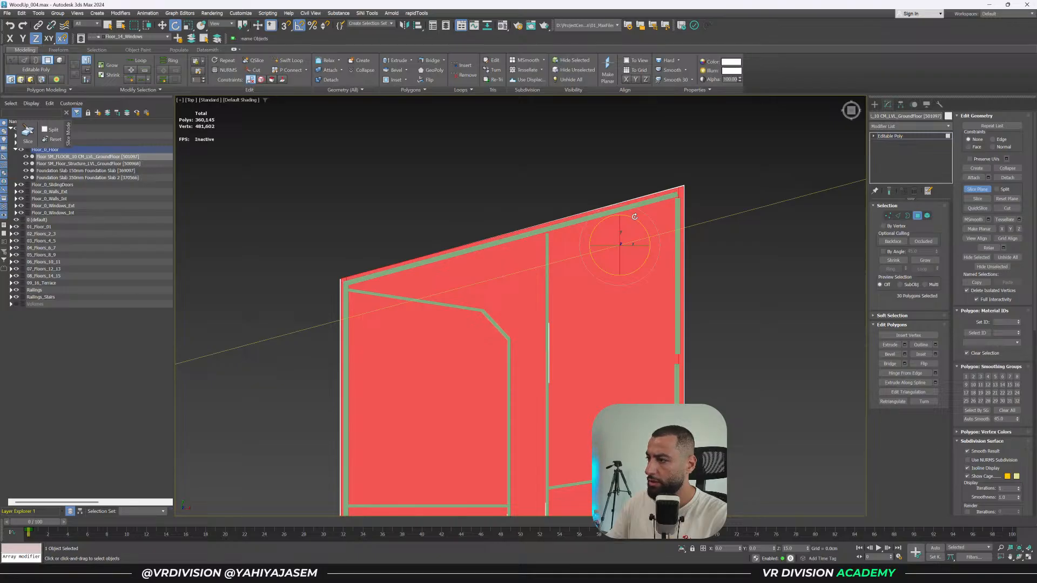
key(w)
drag(629, 232, 624, 200)
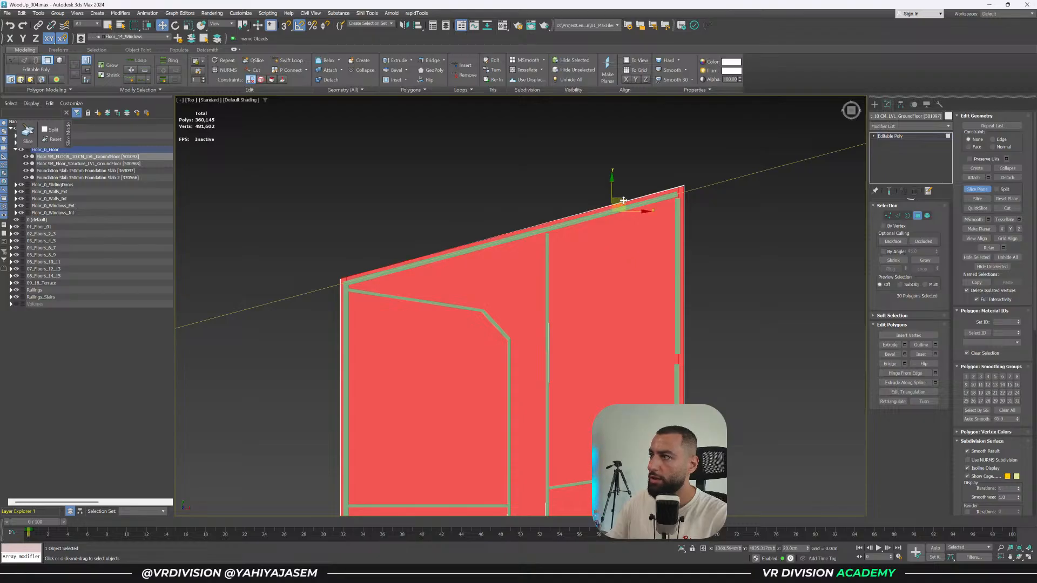
click(974, 189)
Reselect all of the slab's polygons and set up a slice plane rotated parallel to the slab's long side.
scroll(746, 288, down, 4)
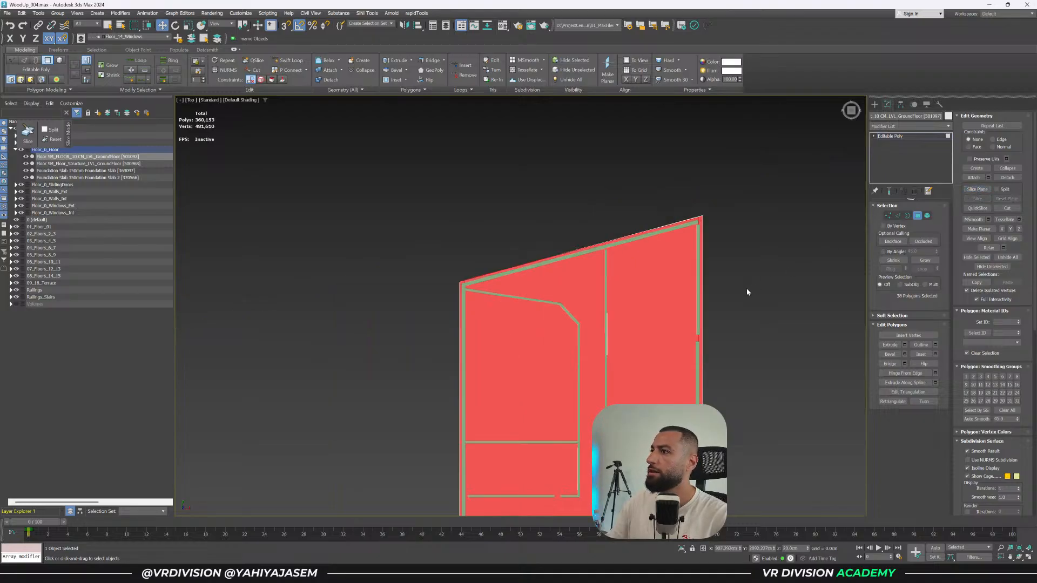
middle_drag(747, 289, 714, 232)
click(717, 242)
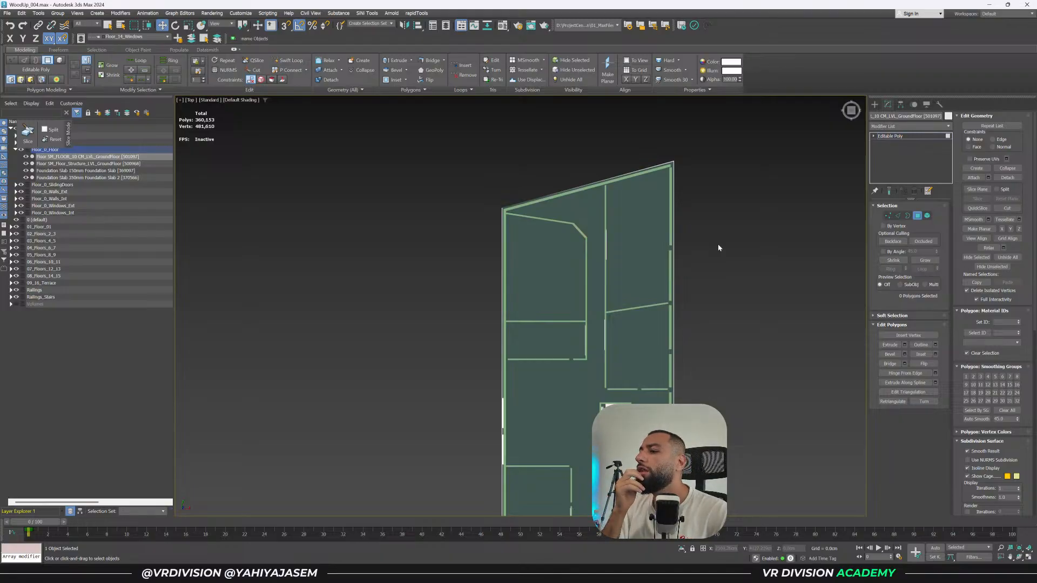
key(ctrl+a)
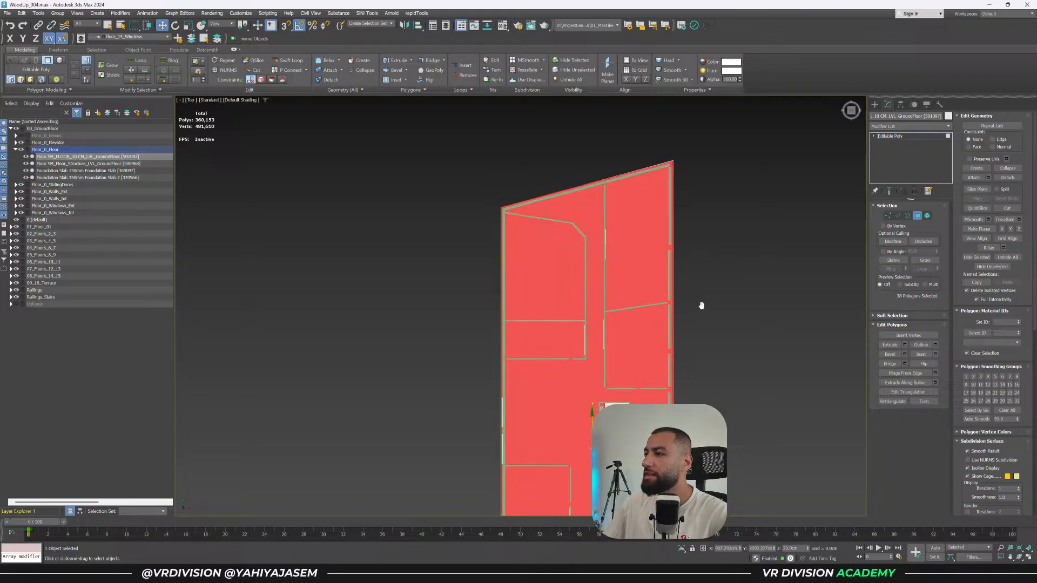
middle_drag(703, 311, 672, 151)
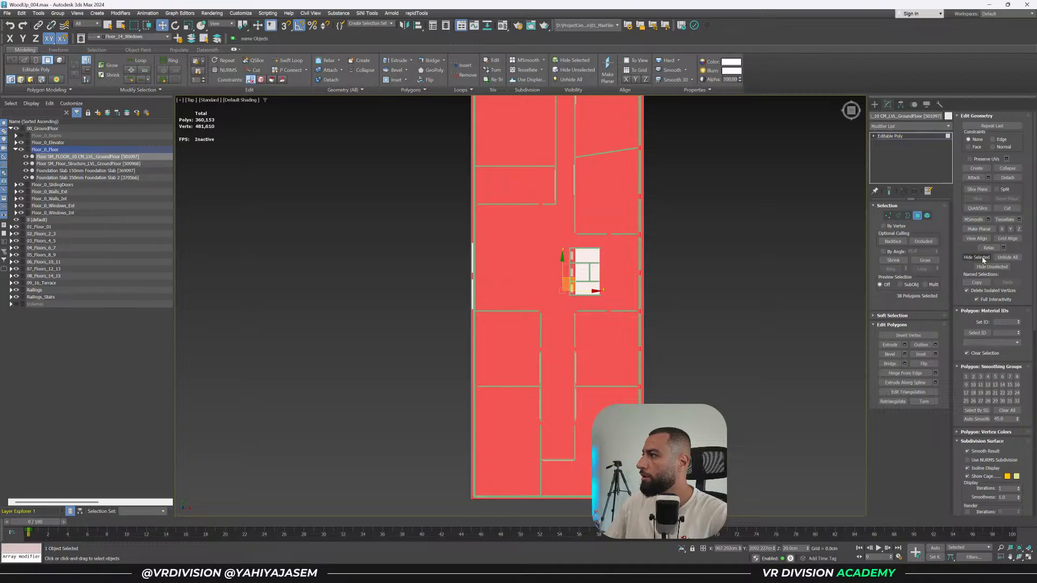
click(972, 193)
scroll(643, 218, down, 4)
middle_drag(644, 219, 639, 289)
scroll(648, 181, up, 4)
middle_drag(648, 177, 654, 197)
drag(622, 169, 700, 261)
key(e)
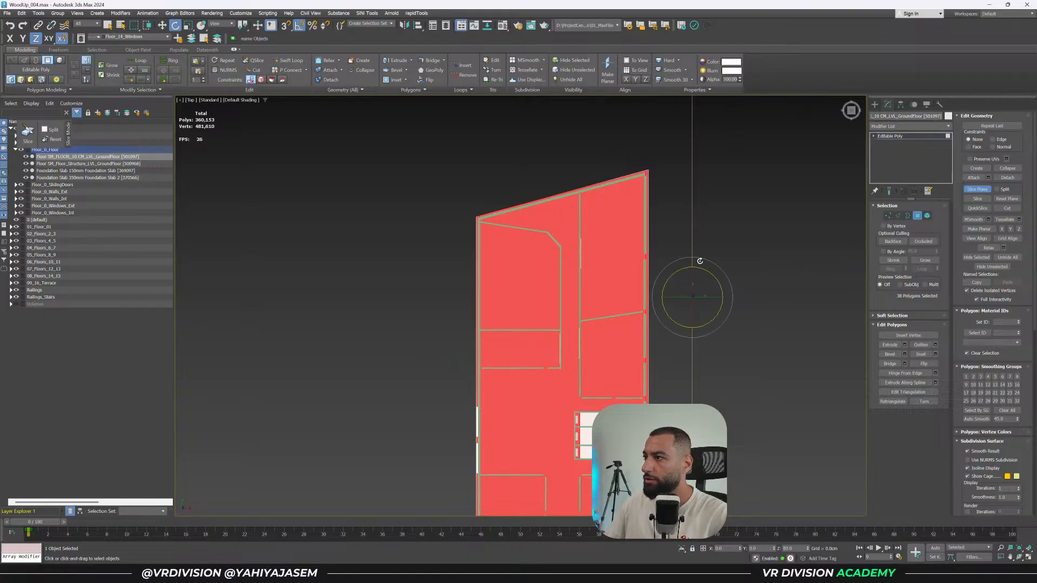
key(w)
Align the slice plane with the left wall of the lower corridor and slice the slab along it.
middle_drag(710, 293, 686, 239)
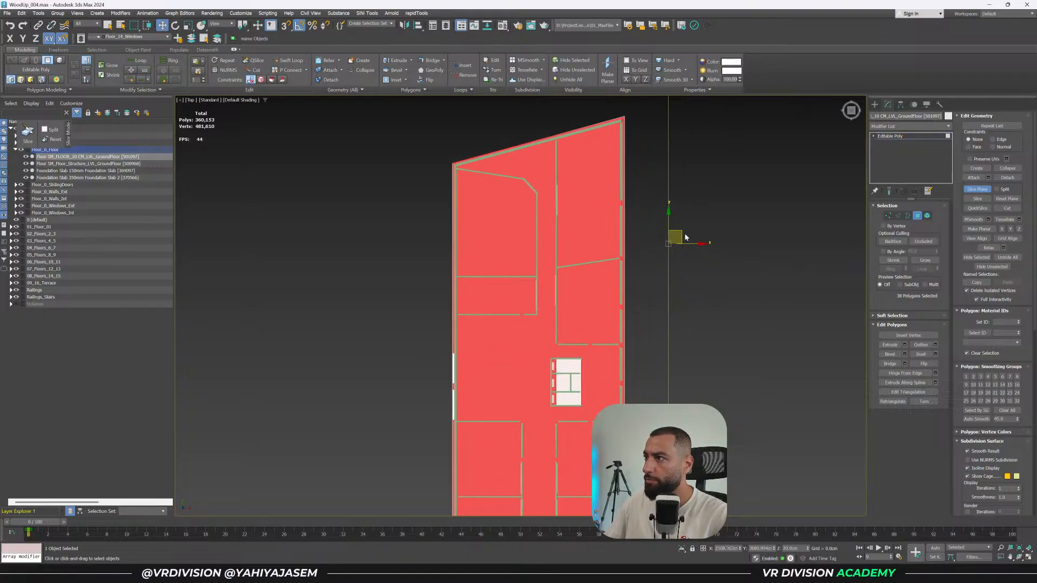
drag(682, 234, 535, 326)
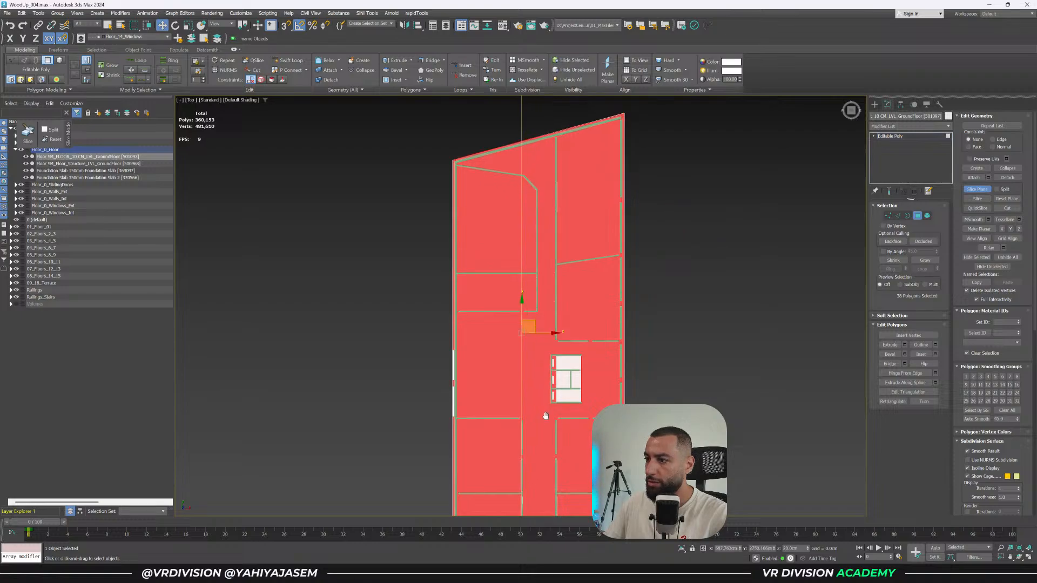
scroll(542, 295, up, 6)
scroll(565, 313, up, 2)
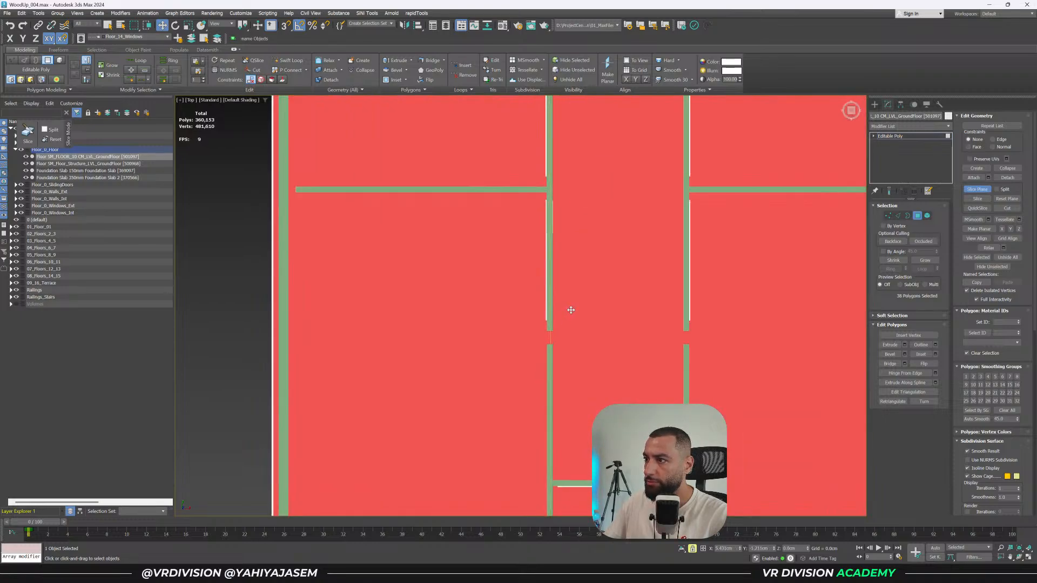
scroll(596, 326, down, 8)
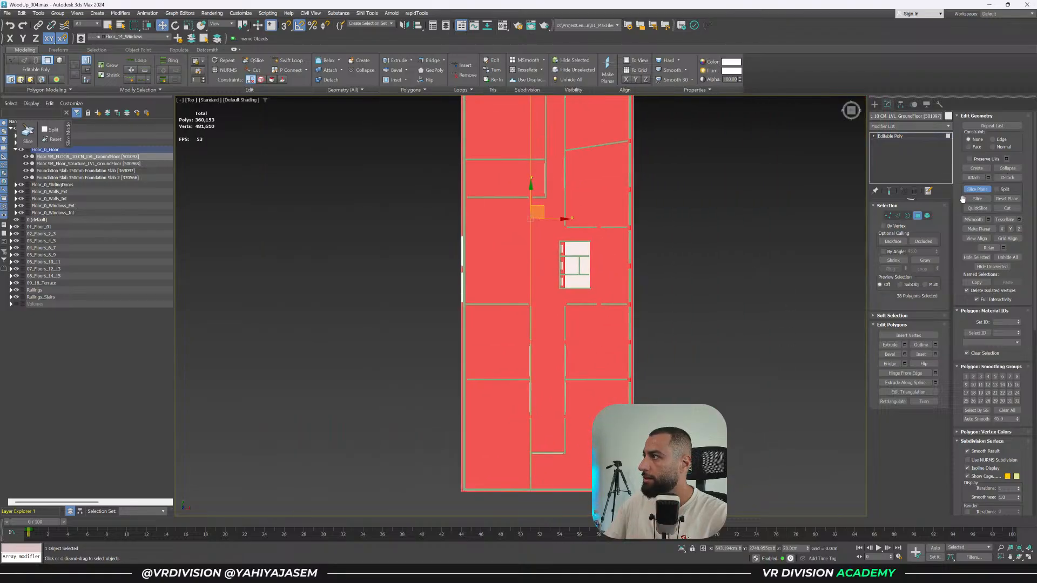
Slice the slab lengthwise along the interior wall on the corridor's right side.
drag(560, 219, 594, 229)
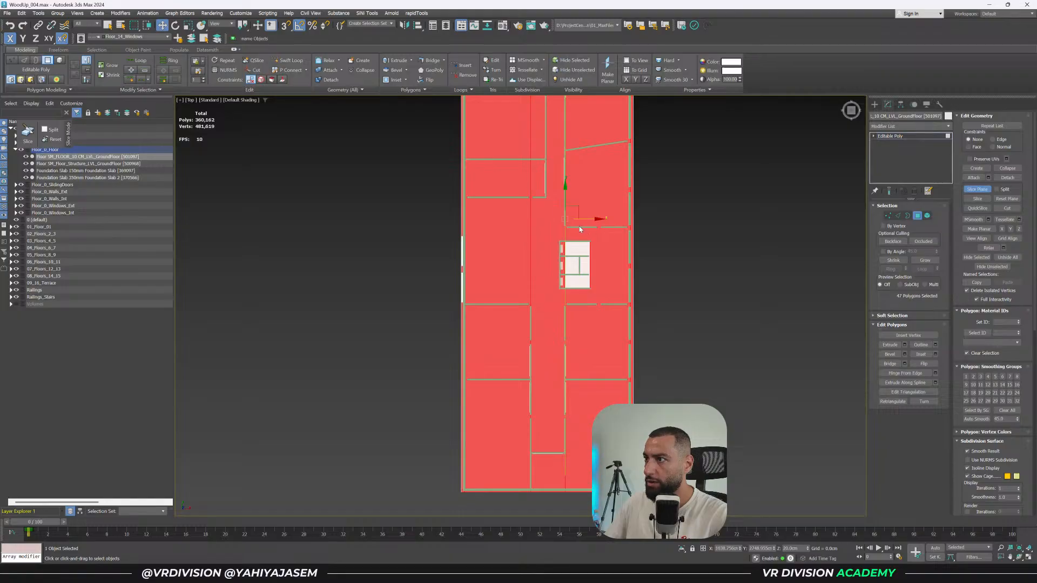
scroll(579, 229, up, 5)
scroll(556, 194, down, 5)
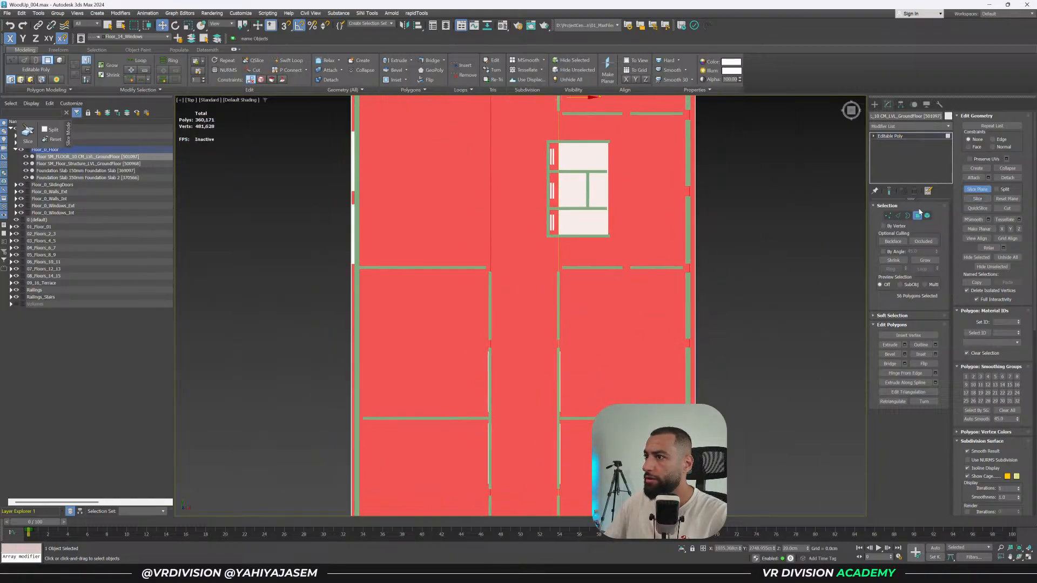
Move the lengthwise slice plane under the corridor-side wall of the room with the chamfered corner and slice the slab there.
scroll(613, 216, down, 4)
key(e)
mouse_move(601, 139)
mouse_down()
mouse_move(612, 158)
mouse_move(598, 133)
mouse_up()
drag(589, 128, 592, 130)
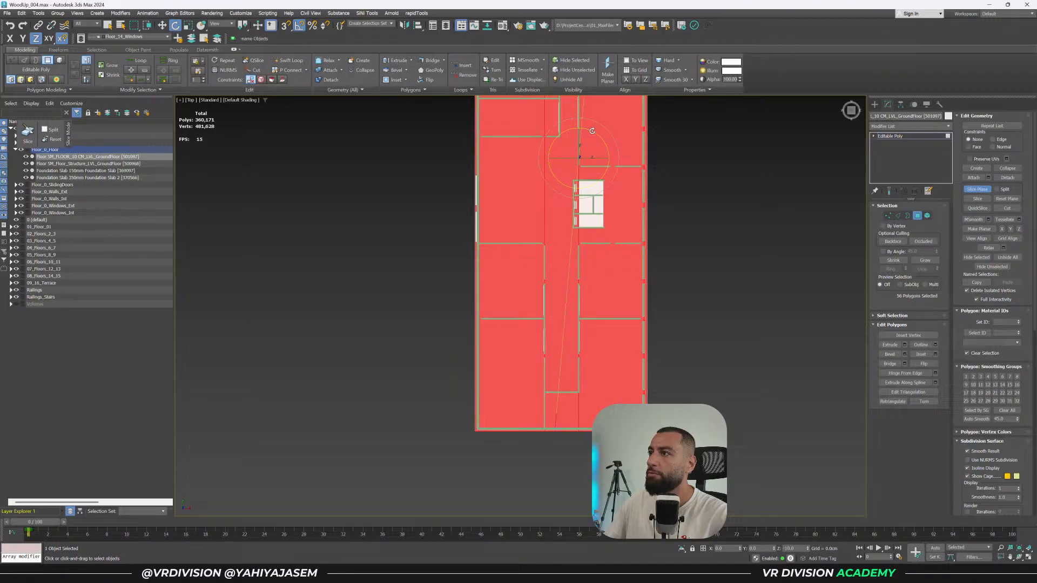
key(w)
middle_drag(591, 130, 607, 241)
drag(618, 261, 598, 260)
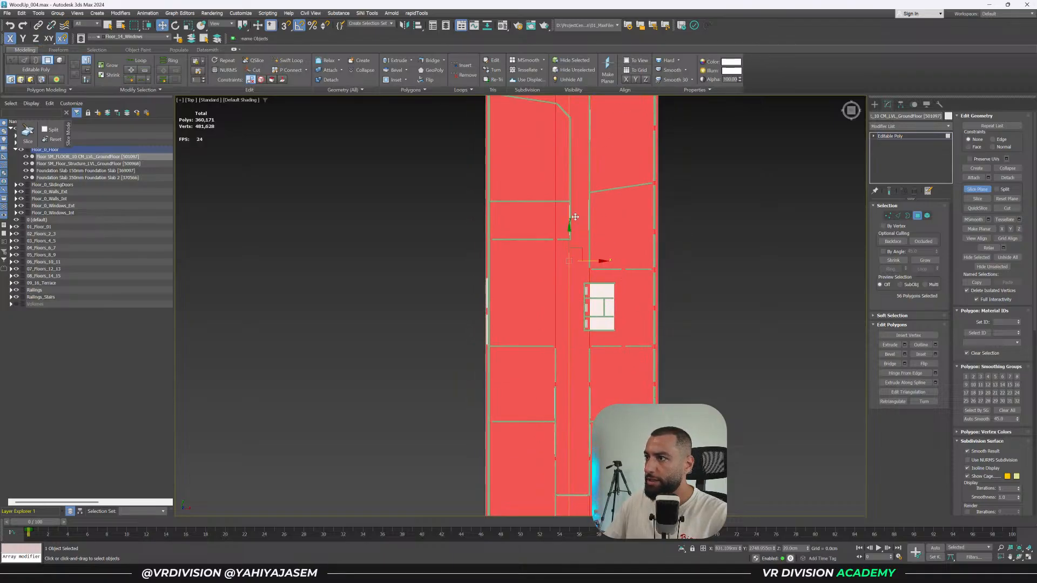
scroll(576, 217, up, 5)
key(space)
drag(578, 222, 586, 223)
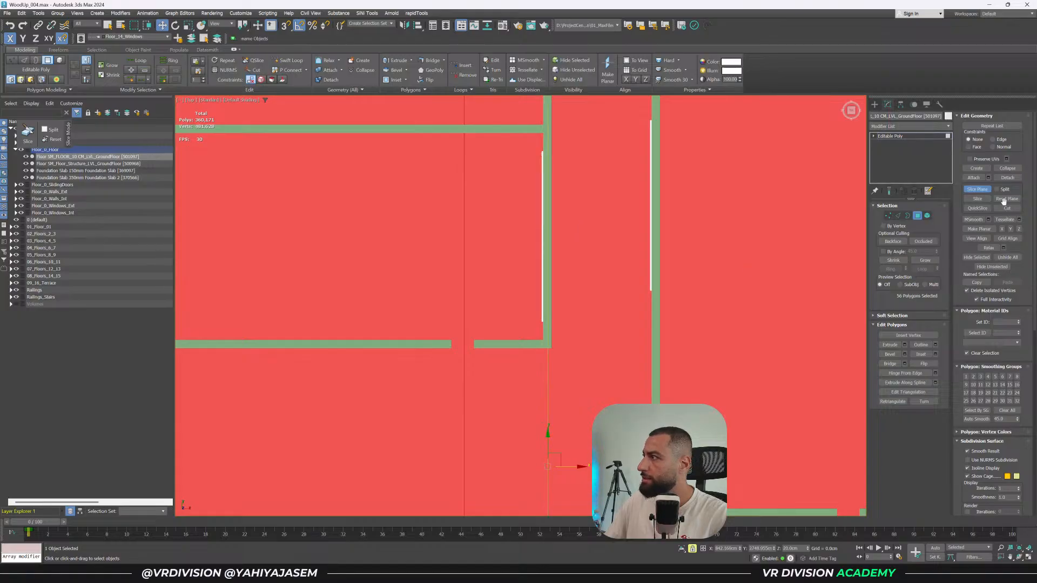
scroll(523, 321, up, 4)
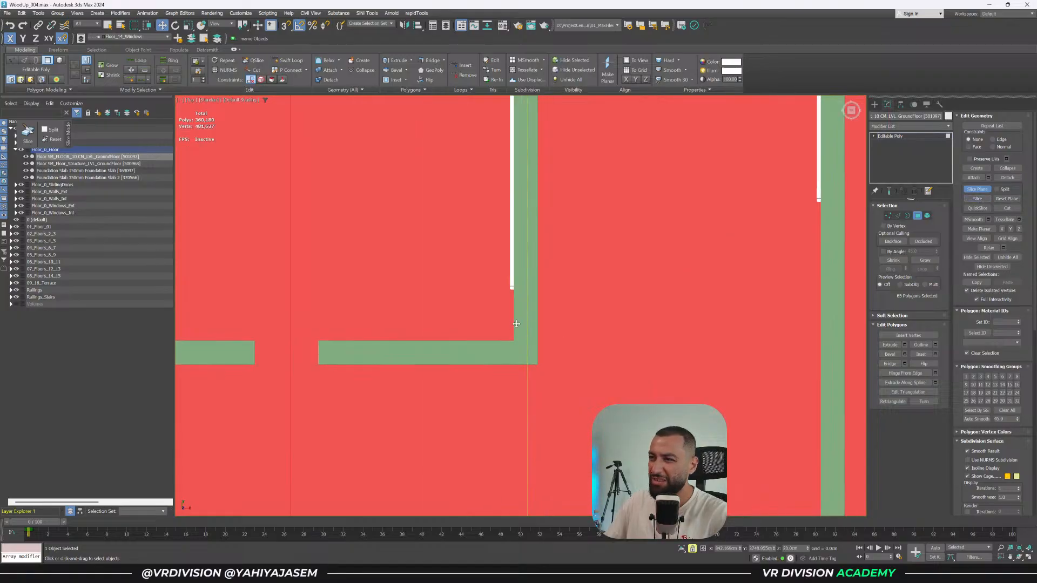
Rotate the slice plane crosswise, slice the slab under the chamfered room's lower wall, and move the plane to the next cross wall below.
scroll(518, 317, down, 7)
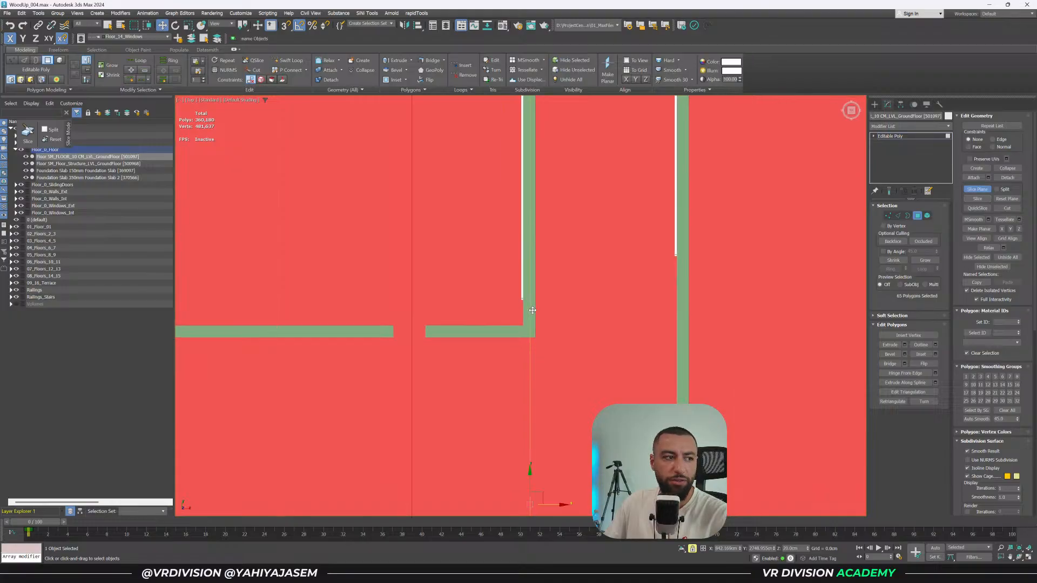
scroll(565, 370, up, 2)
scroll(562, 363, down, 2)
middle_drag(562, 361, 537, 400)
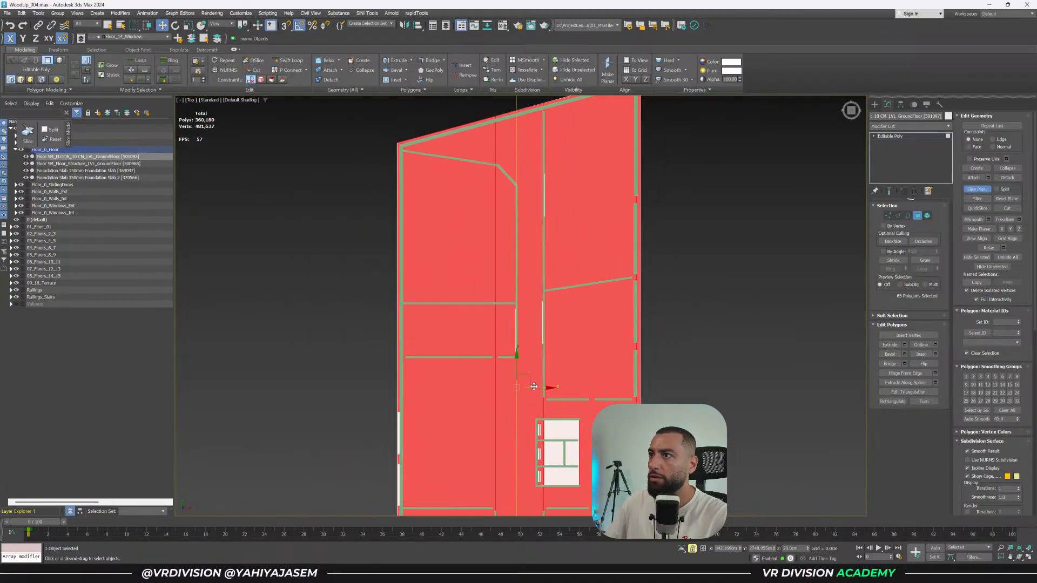
key(e)
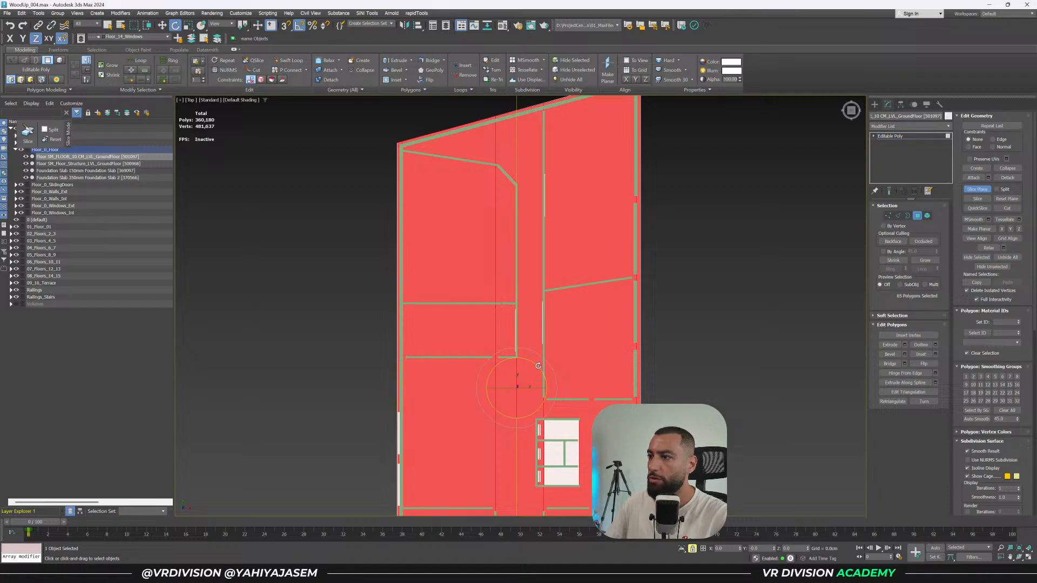
key(w)
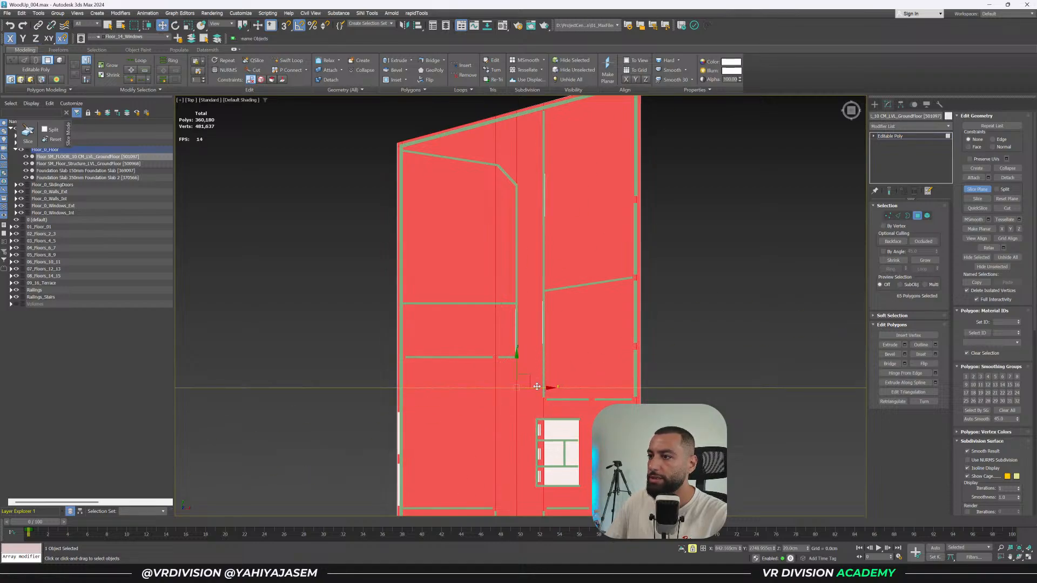
drag(518, 370, 516, 283)
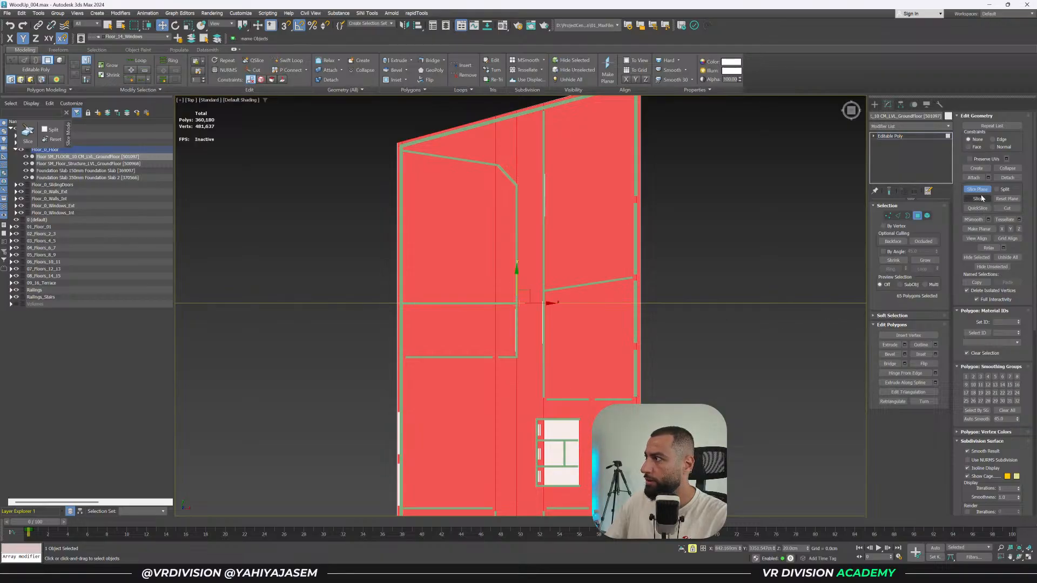
drag(518, 282, 511, 335)
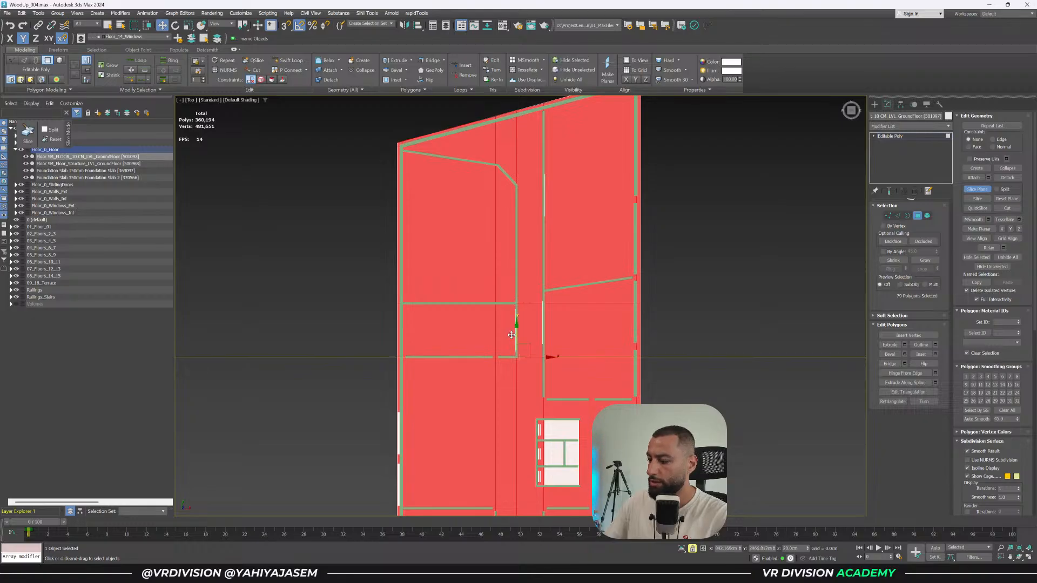
Search the hotkey actions for "slice" to check the available commands, and close the Hotkey Editor.
key(ctrl+alt+k)
click(388, 204)
text(s)
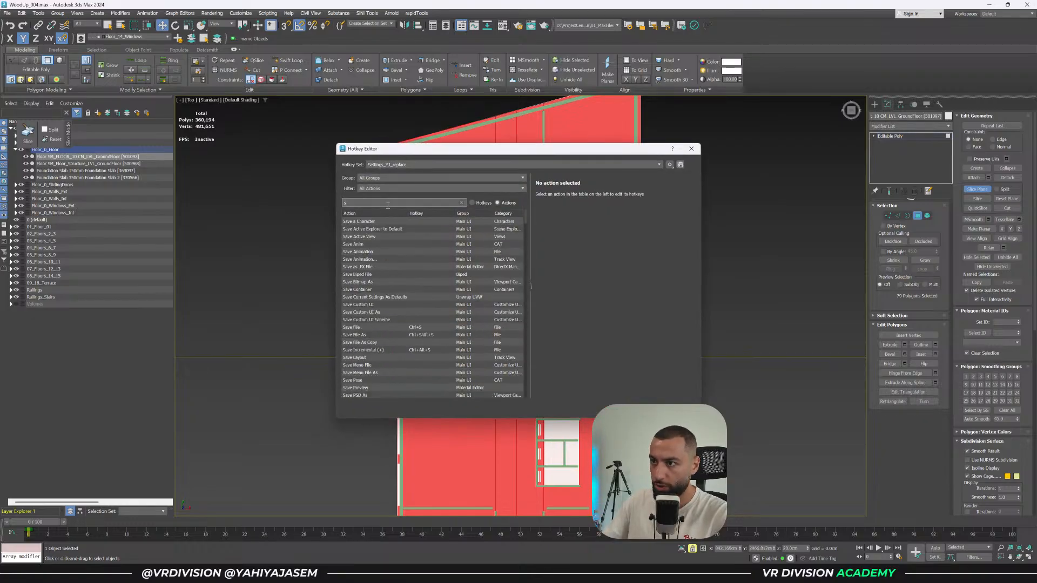
text(luce)
key(BackSpace)
key(BackSpace)
text(ice)
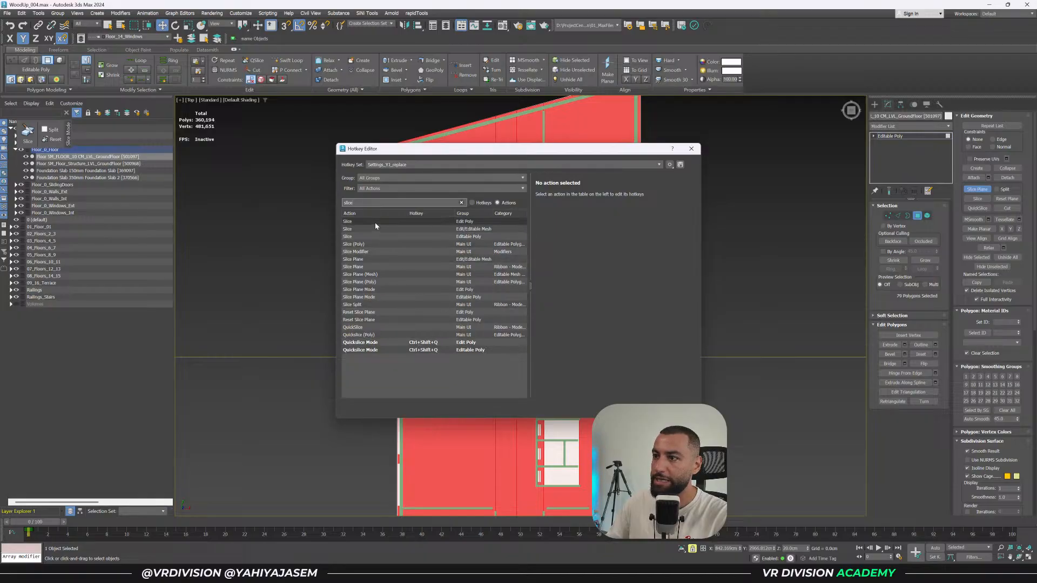
click(692, 149)
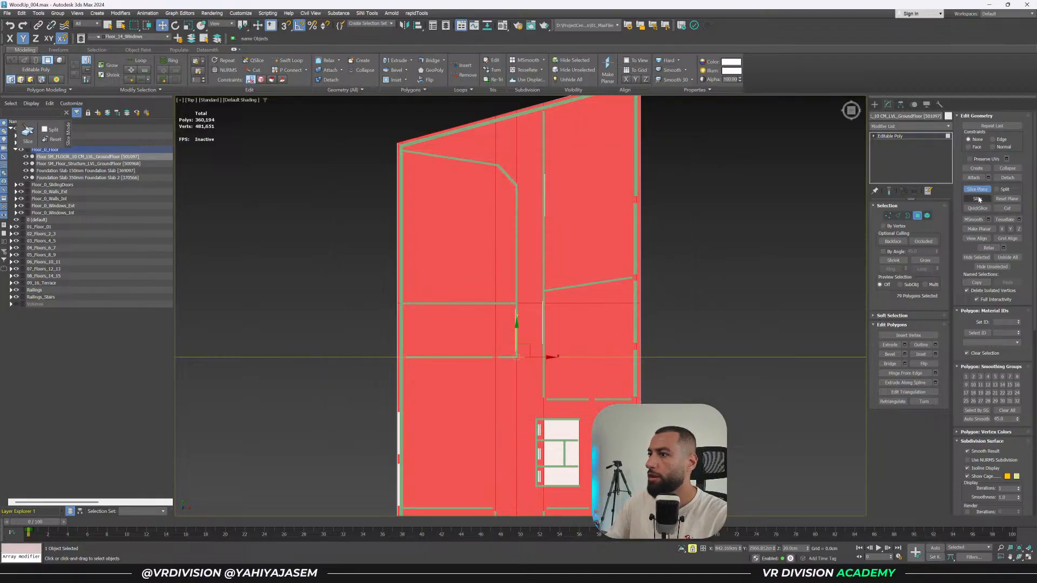
Slice the slab at the aligned cross wall and again under the cross wall just above the elevator core.
click(978, 201)
middle_drag(589, 382, 607, 213)
scroll(594, 216, up, 2)
middle_drag(520, 183, 486, 243)
drag(491, 165, 493, 240)
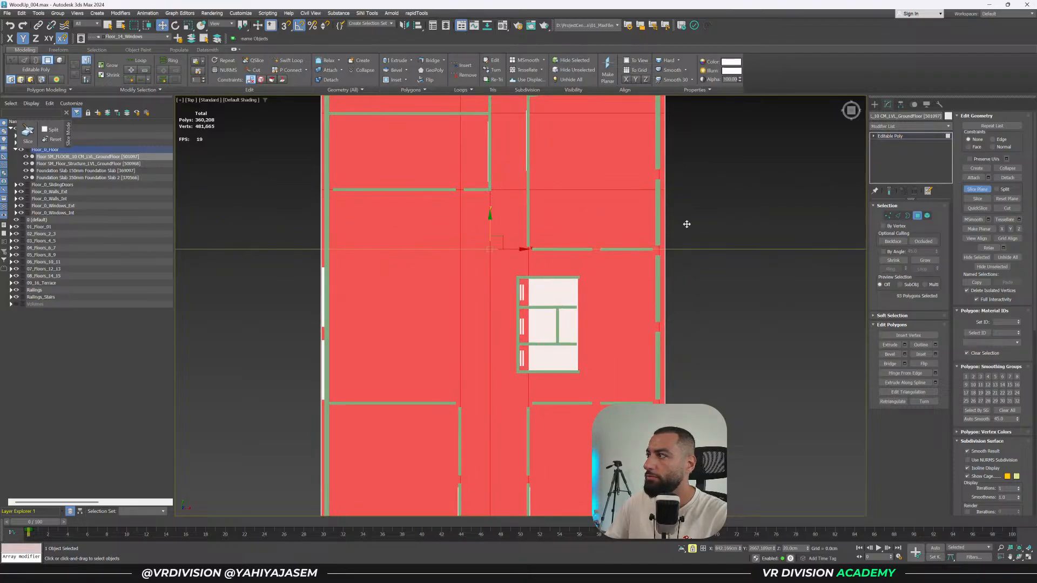
click(978, 198)
Slice the slab crosswise under the wall below the elevator core and under the next cross wall between the lower rooms.
drag(492, 229, 491, 379)
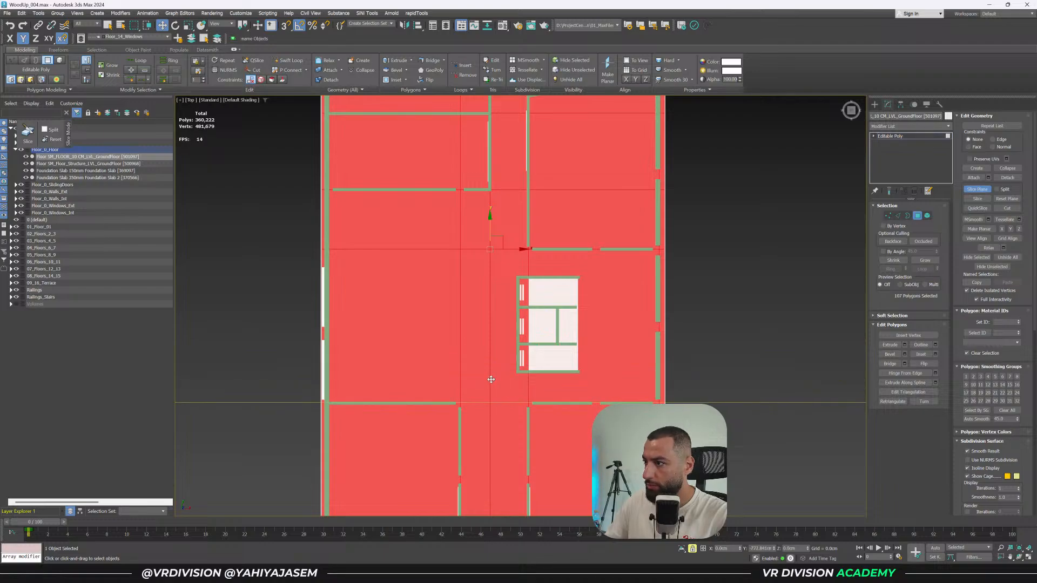
click(977, 199)
middle_drag(593, 390, 610, 189)
drag(502, 182, 513, 325)
click(973, 200)
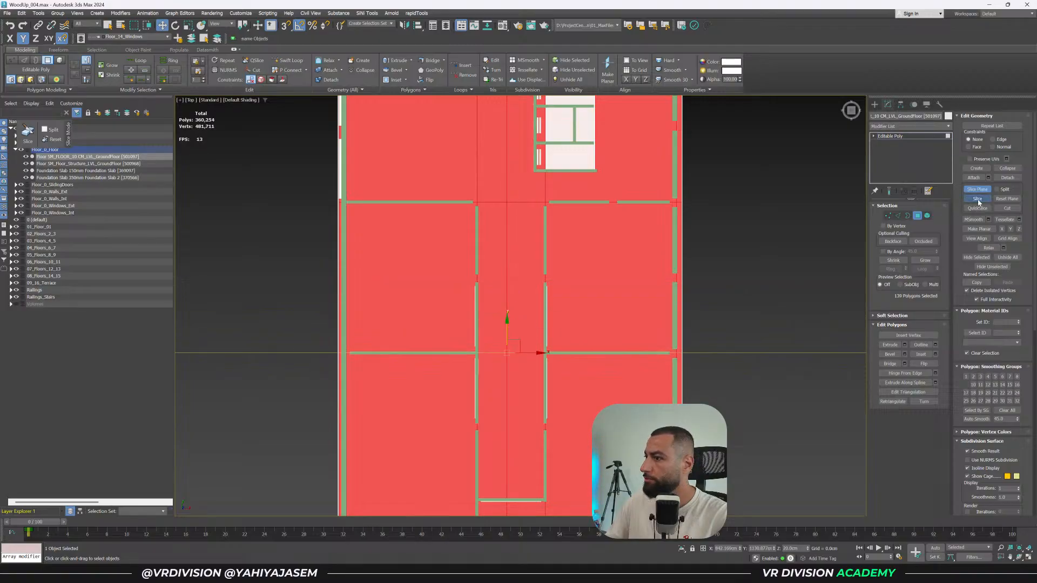
Make a crosswise slice near the lower corridor's end wall, leave Slice Plane mode and save the scene.
middle_drag(608, 325, 613, 162)
drag(511, 163, 530, 322)
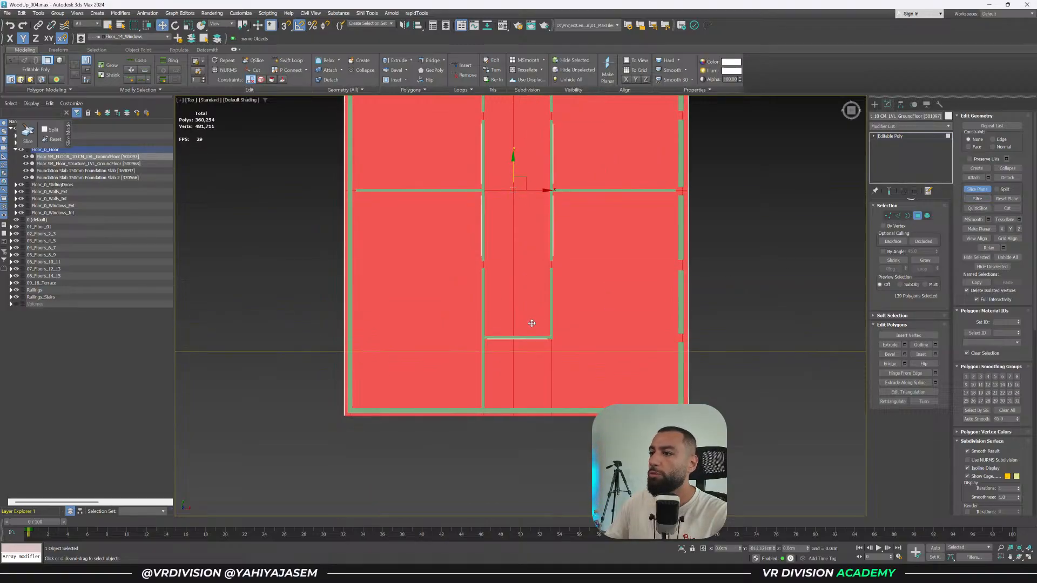
click(980, 200)
scroll(591, 222, down, 3)
middle_drag(579, 231, 540, 417)
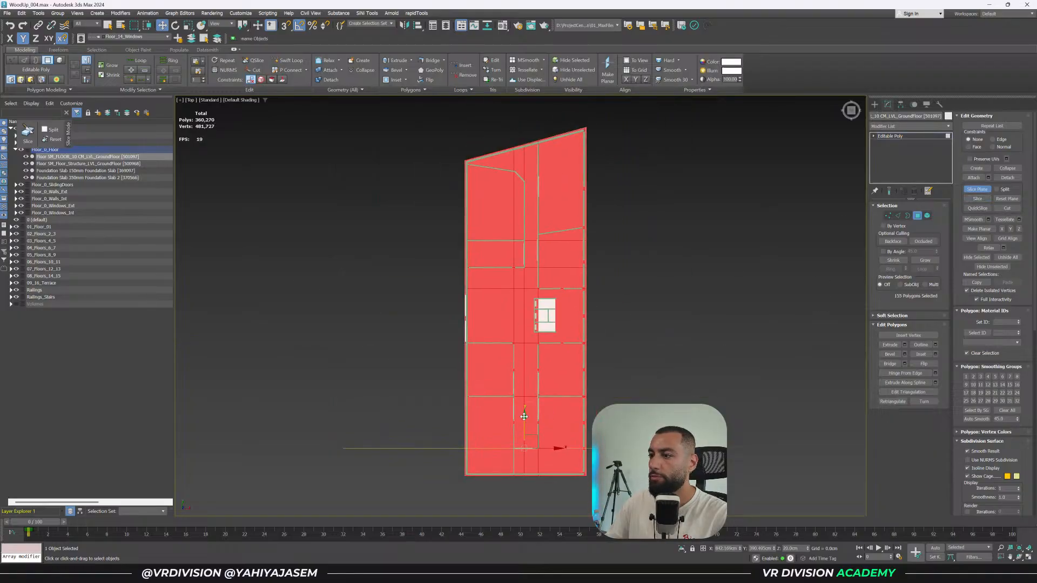
click(976, 189)
scroll(506, 225, up, 6)
key(ctrl+s)
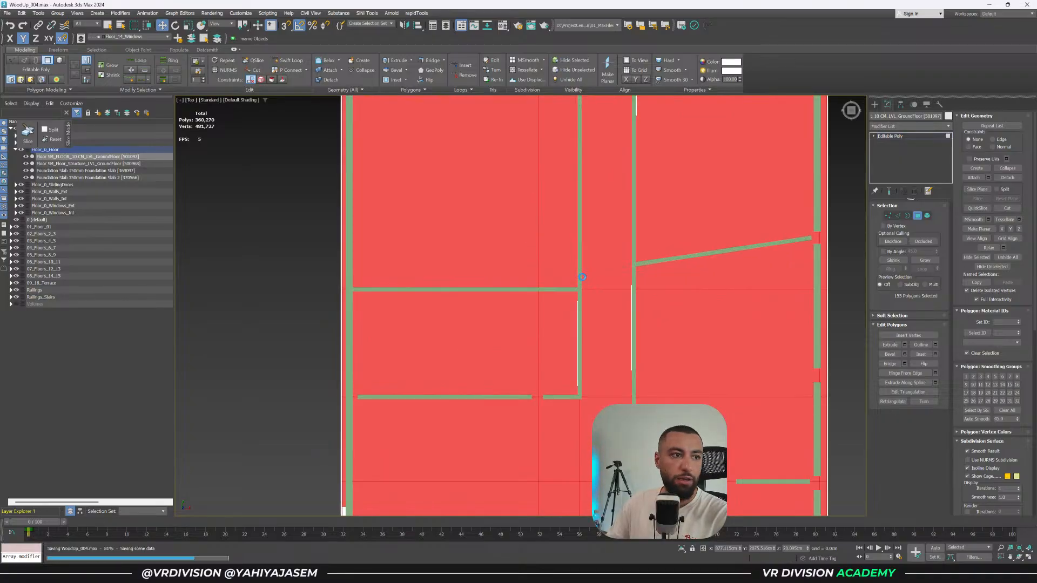
QuickSlice the slab along the slanted upper wall of the room with the chamfered corner.
middle_drag(613, 303, 571, 293)
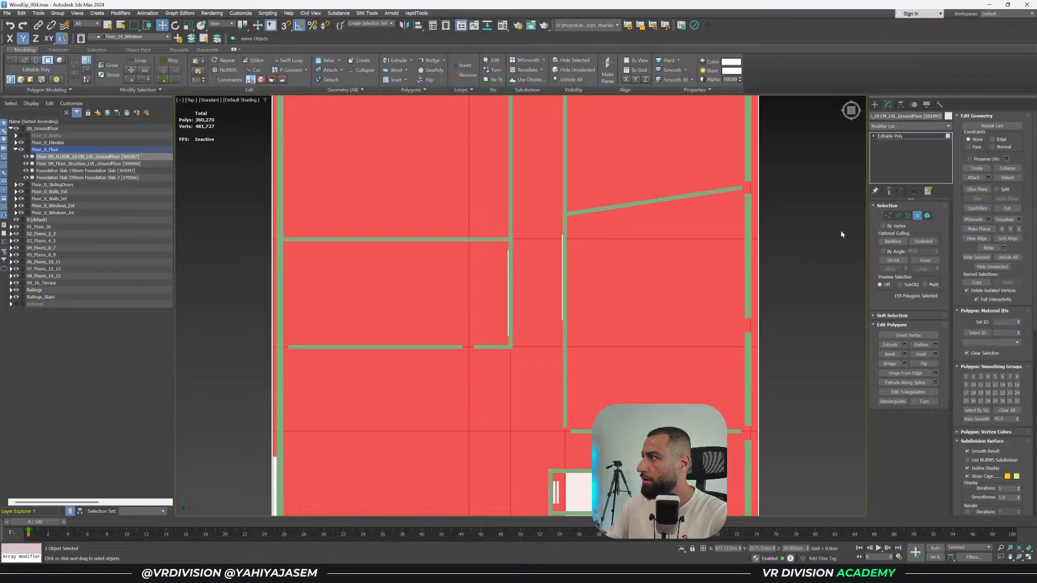
click(961, 208)
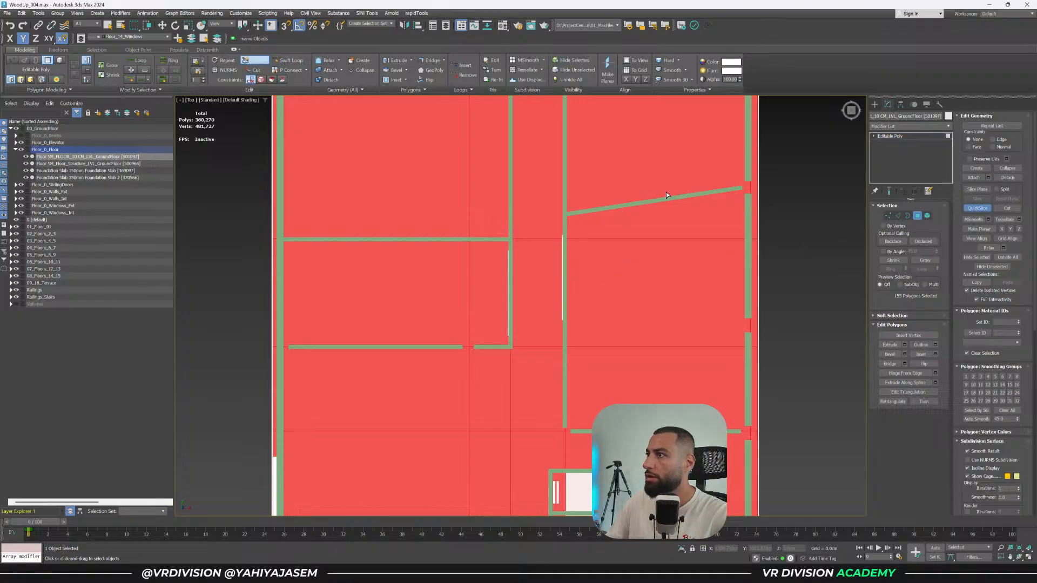
middle_drag(667, 190, 643, 391)
key(F3)
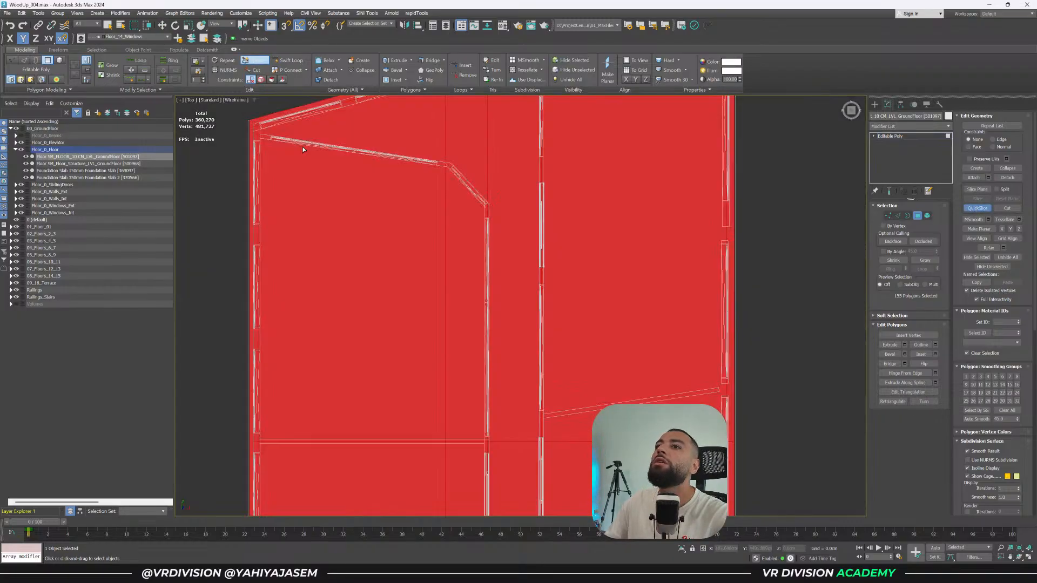
click(268, 138)
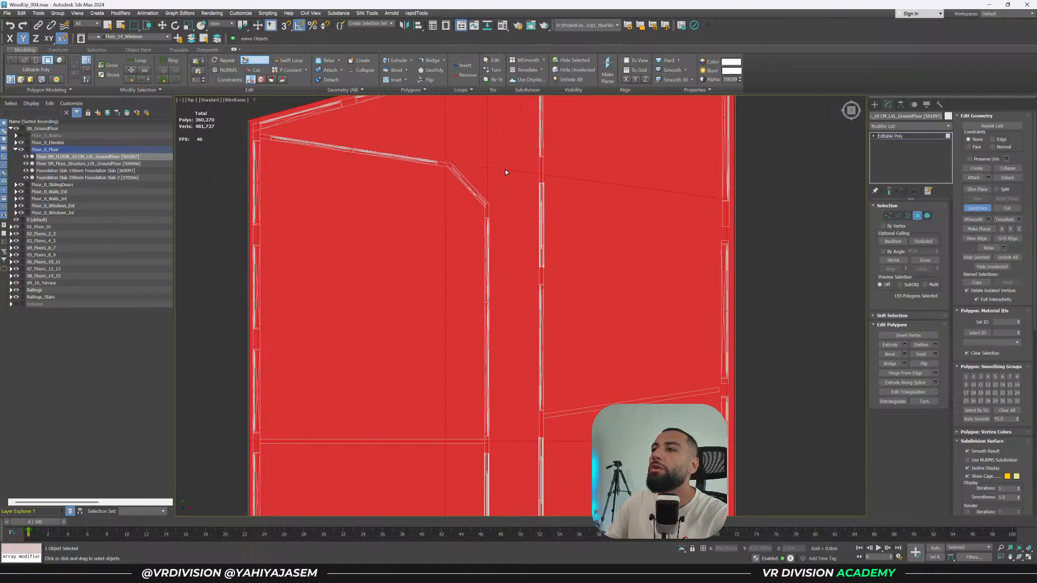
key(F3)
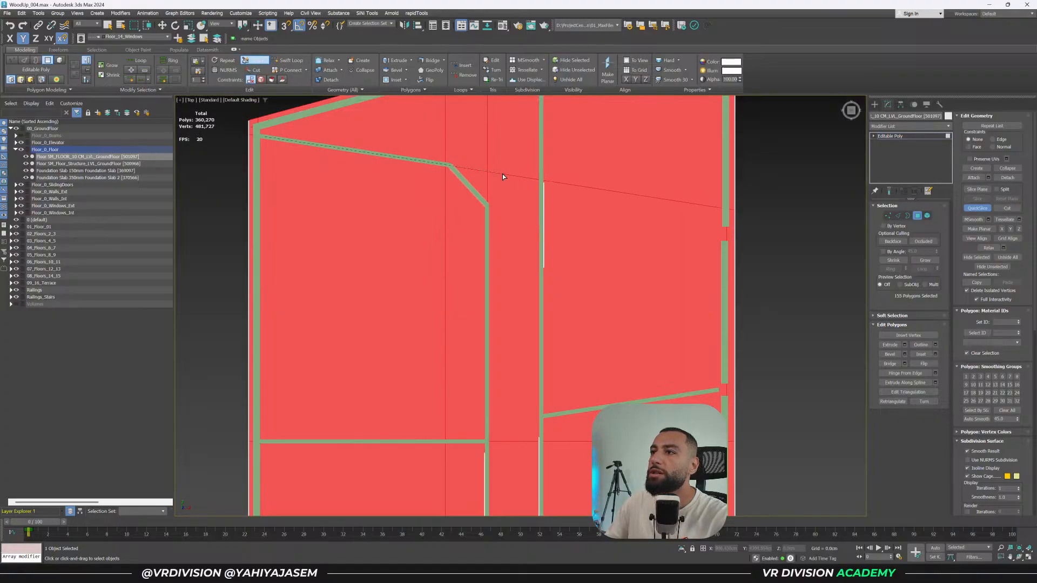
click(503, 175)
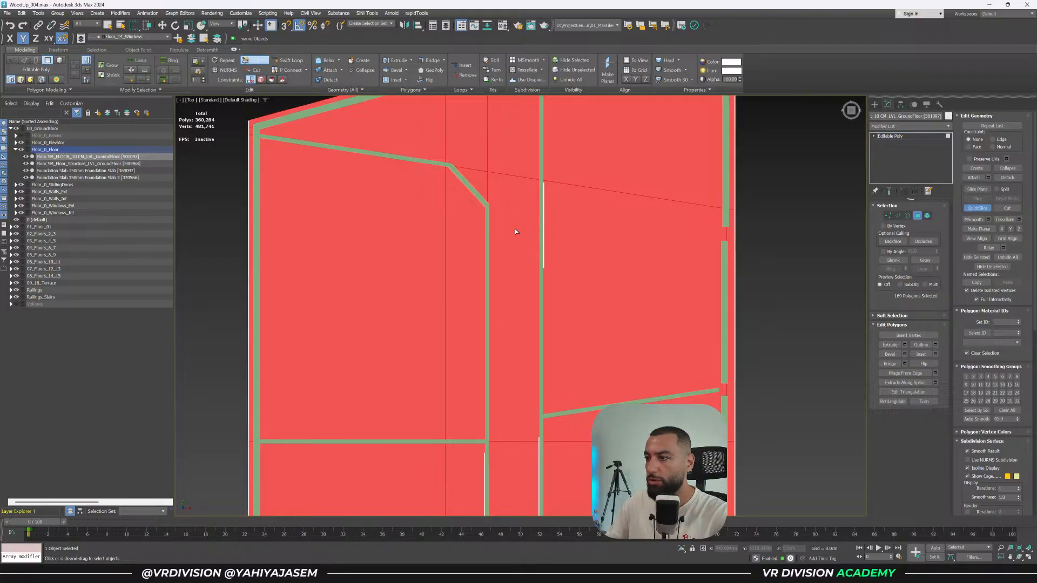
QuickSlice the slab along the slanted wall of the room on the corridor's right side.
key(w)
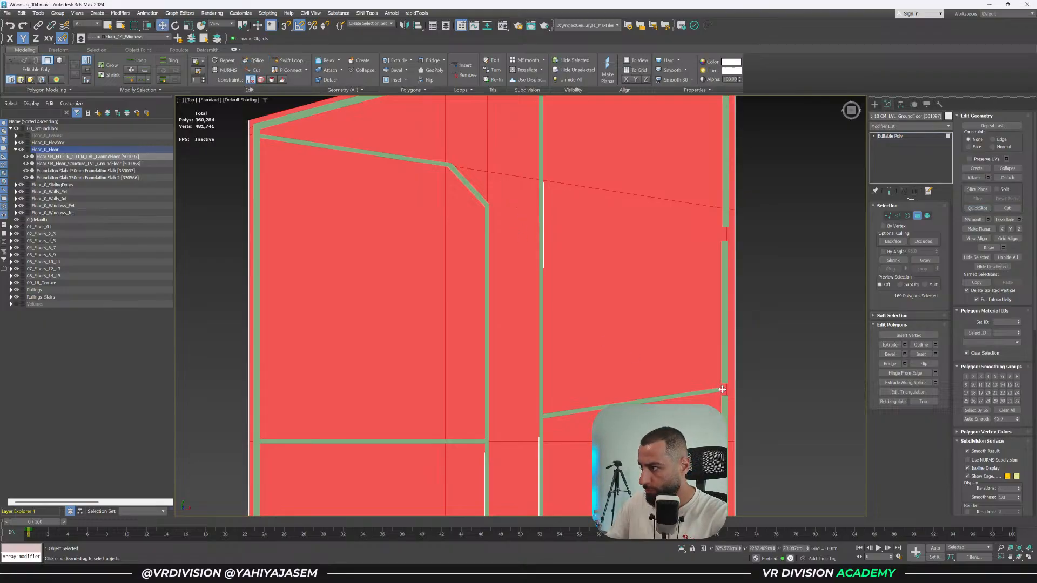
key(ctrl+shift+q)
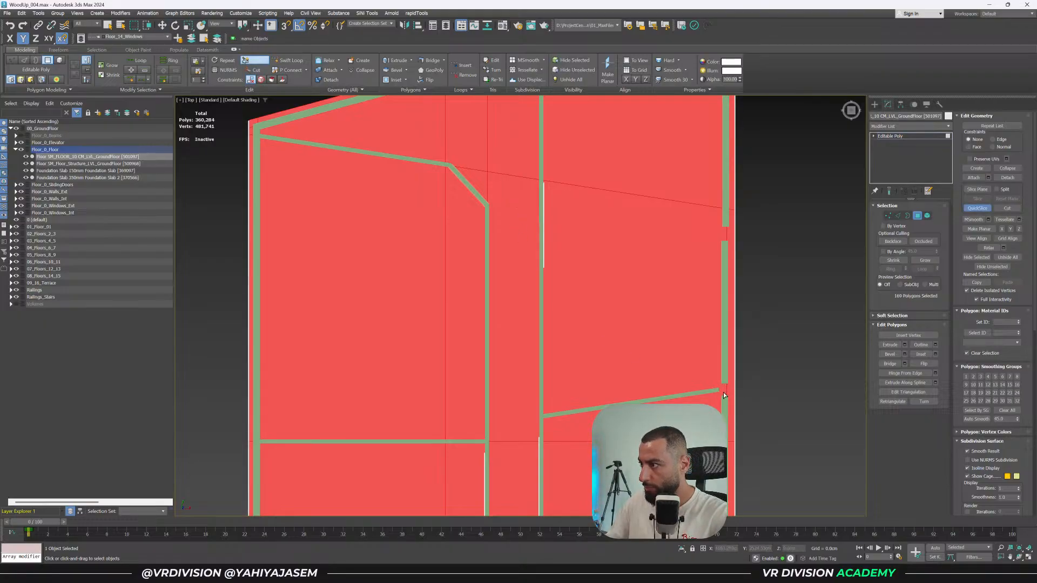
click(511, 422)
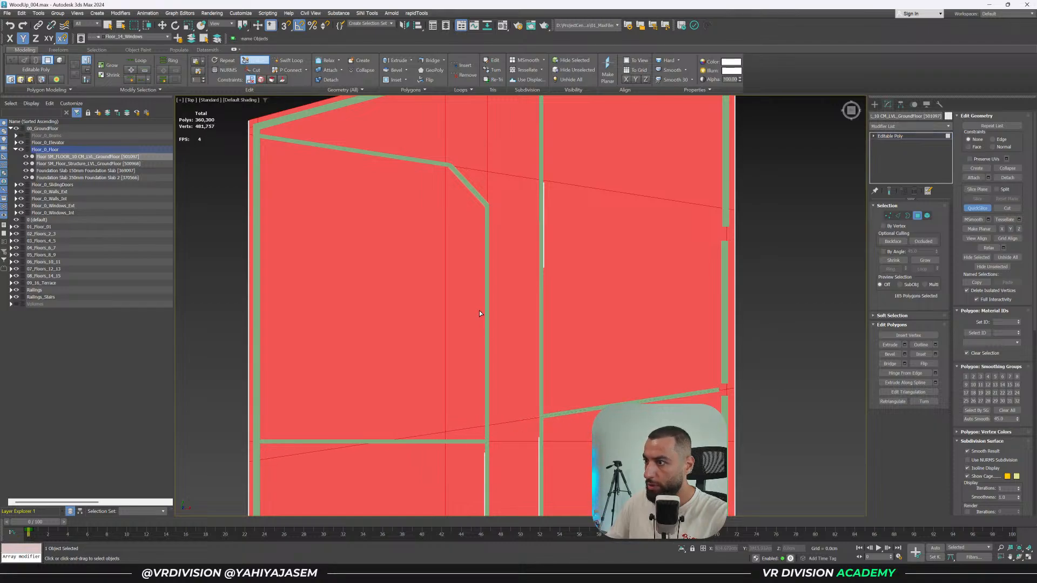
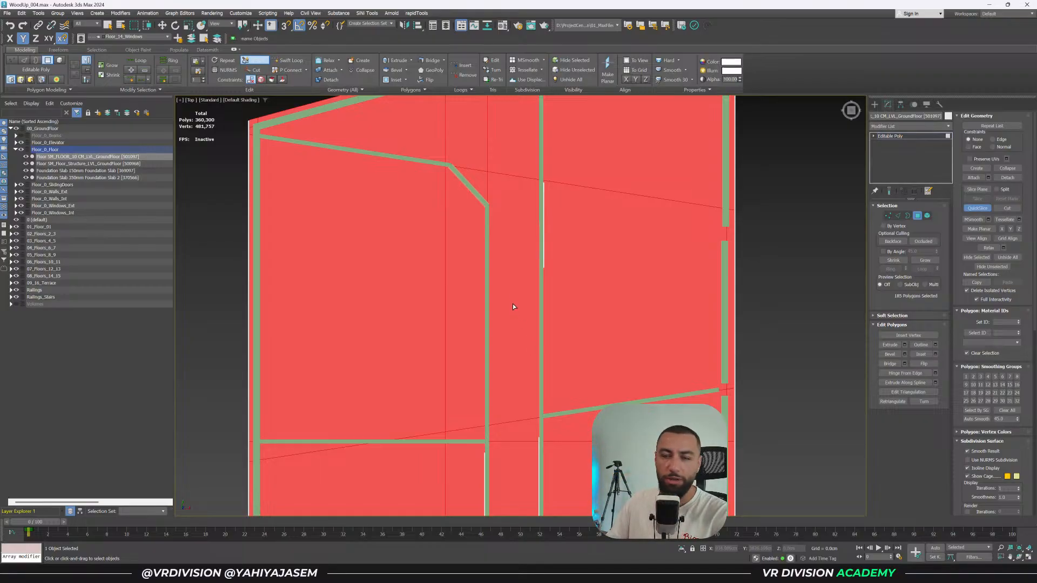
QuickSlice the slab diagonally along the chamfered corner wall of the upper-left room and end the command.
key(w)
key(ctrl+shift+q)
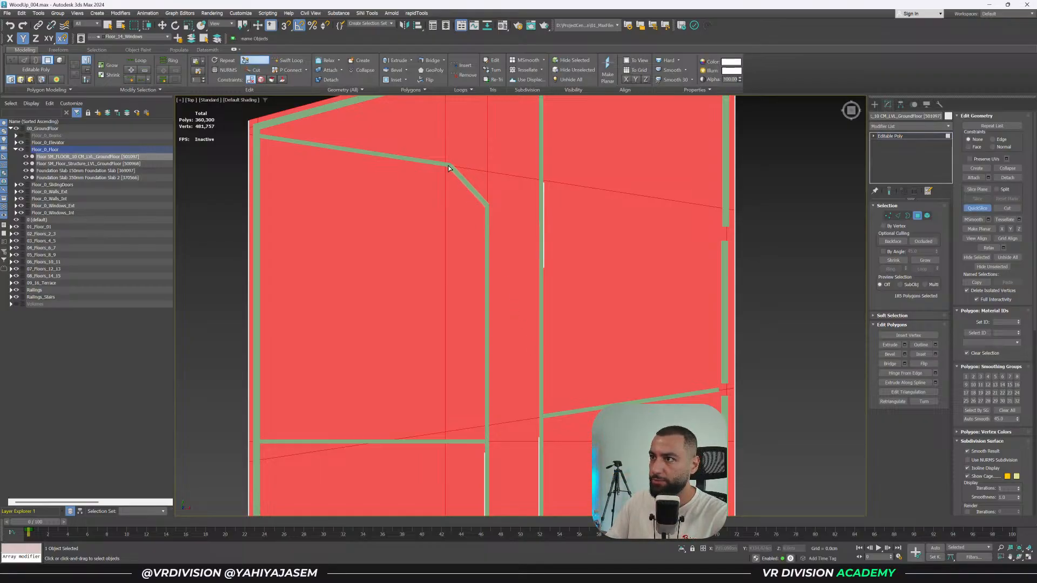
scroll(445, 166, up, 5)
key(F3)
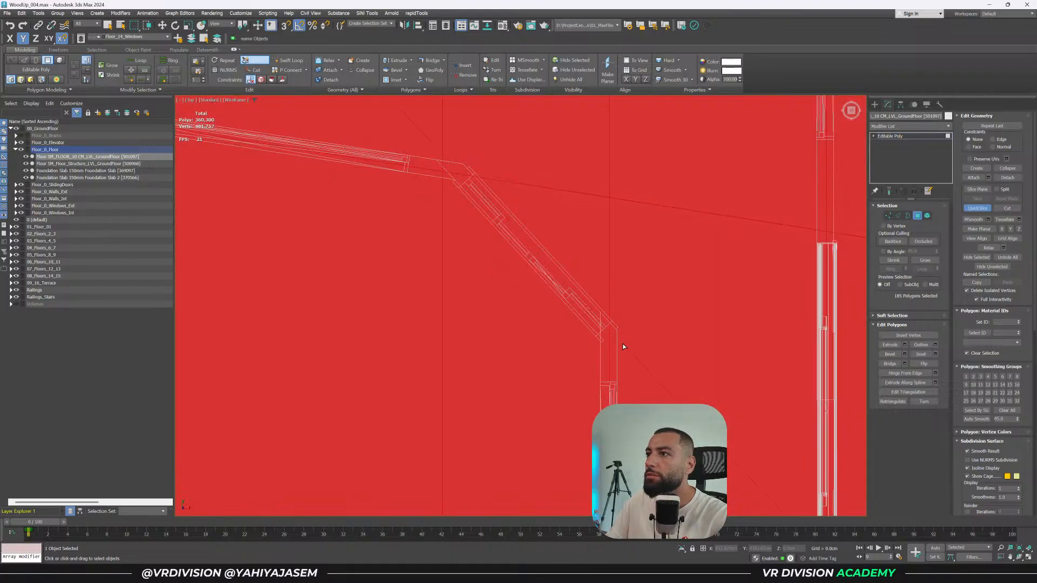
key(F3)
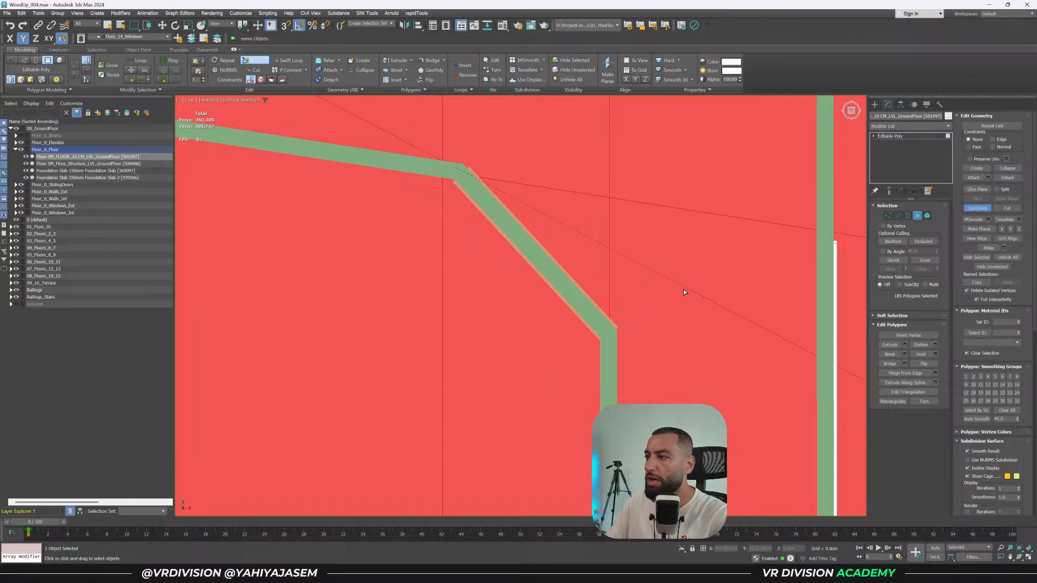
key(F3)
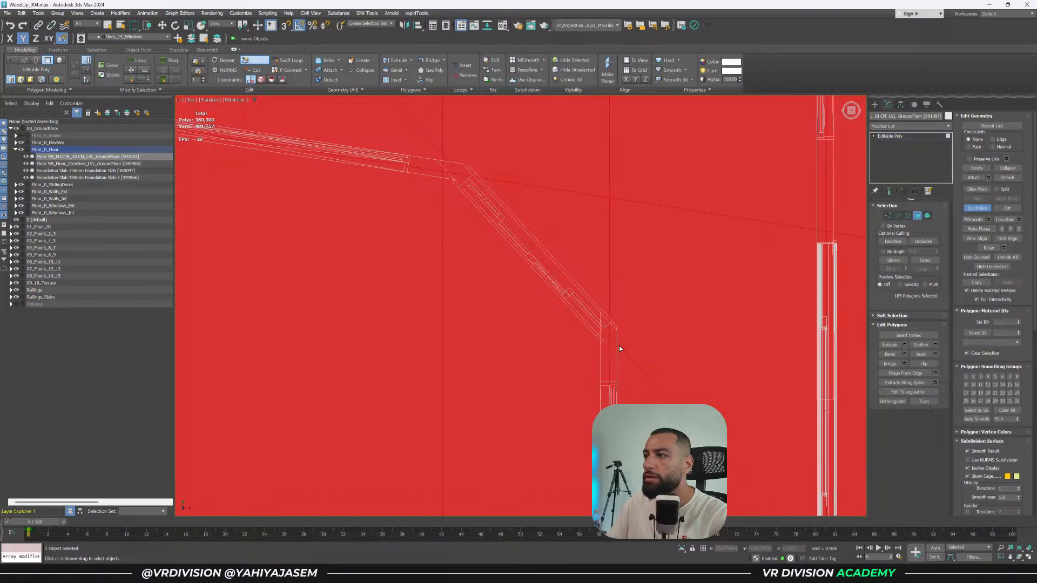
click(619, 348)
right_click(619, 348)
scroll(656, 368, down, 6)
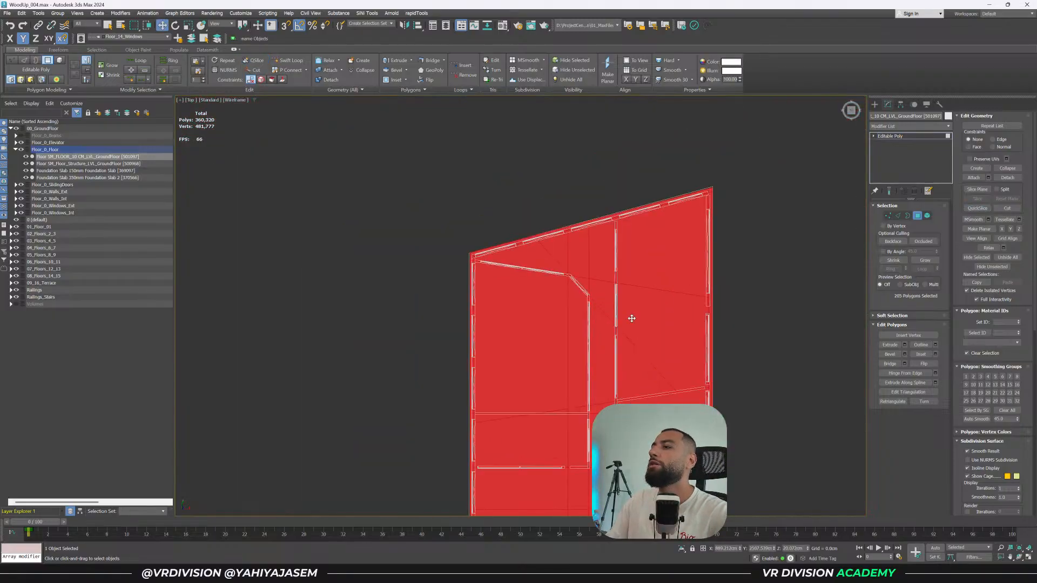
Select the three slab polygons inside the upper-right room to check the sliced room surface.
click(631, 275)
scroll(606, 310, up, 2)
key(F3)
click(578, 244)
ctrl+click(577, 182)
ctrl+click(571, 269)
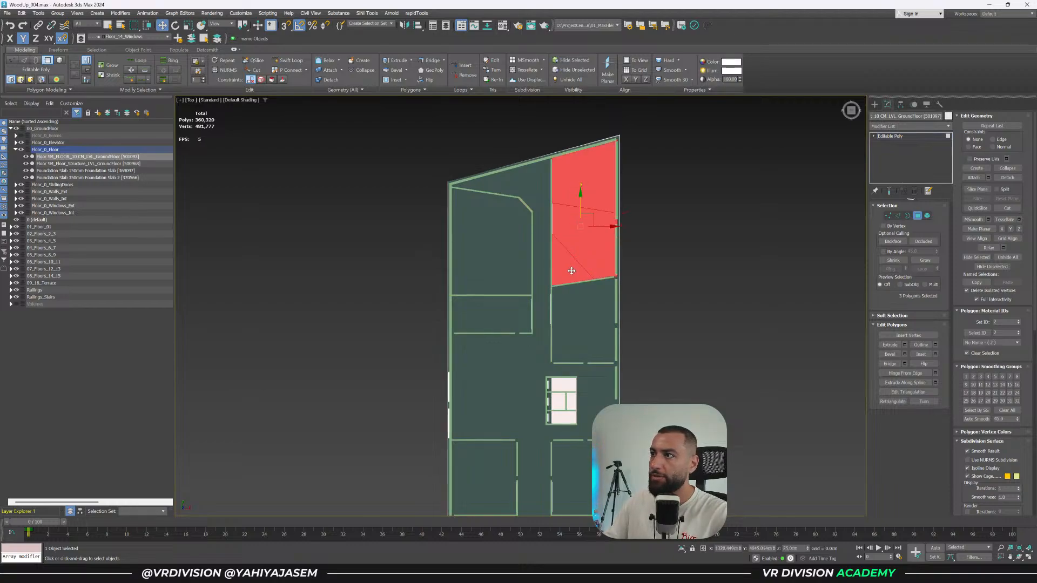
Isolate the floor slab, clear its polygon selection and check the slice edges in wireframe.
alt+middle_drag(624, 319, 581, 238)
key(alt+q)
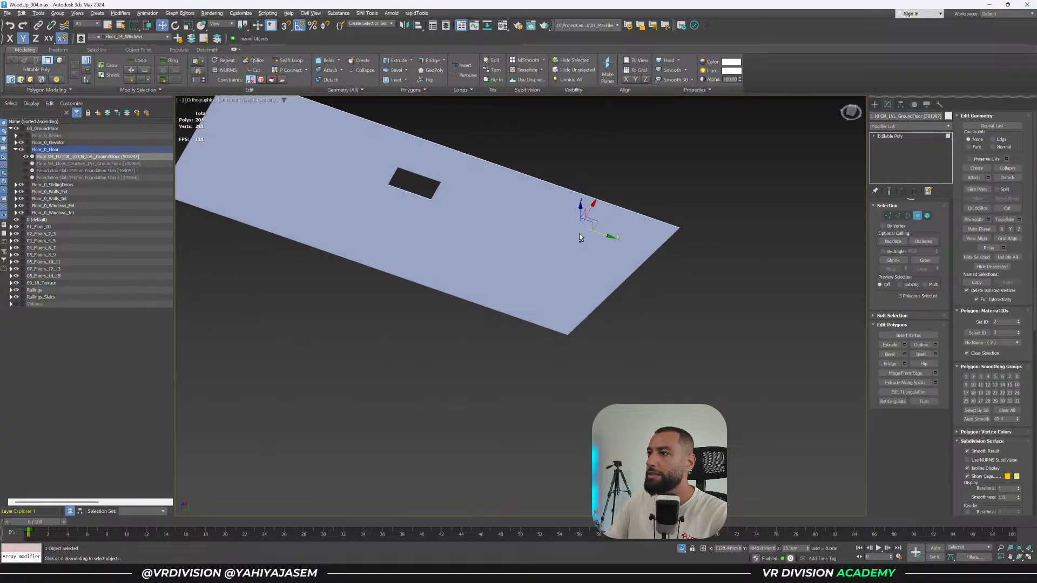
key(F3)
click(640, 294)
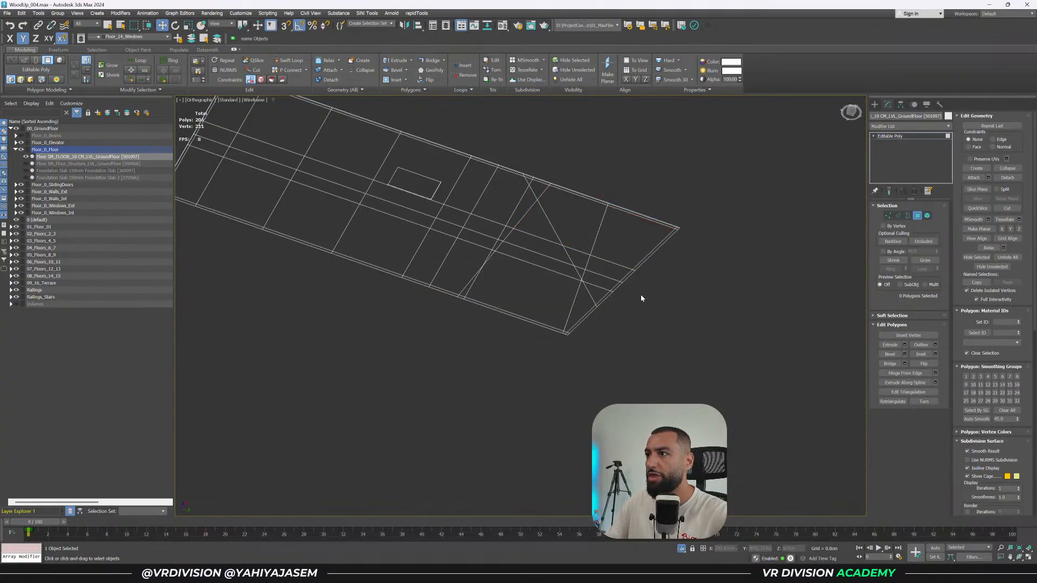
key(F3)
Return the isolated slab to the top view, leave polygon editing and save the scene.
mouse_move(628, 280)
alt+middle_down()
mouse_move(642, 324)
mouse_move(543, 284)
mouse_move(554, 299)
alt+middle_up()
key(t)
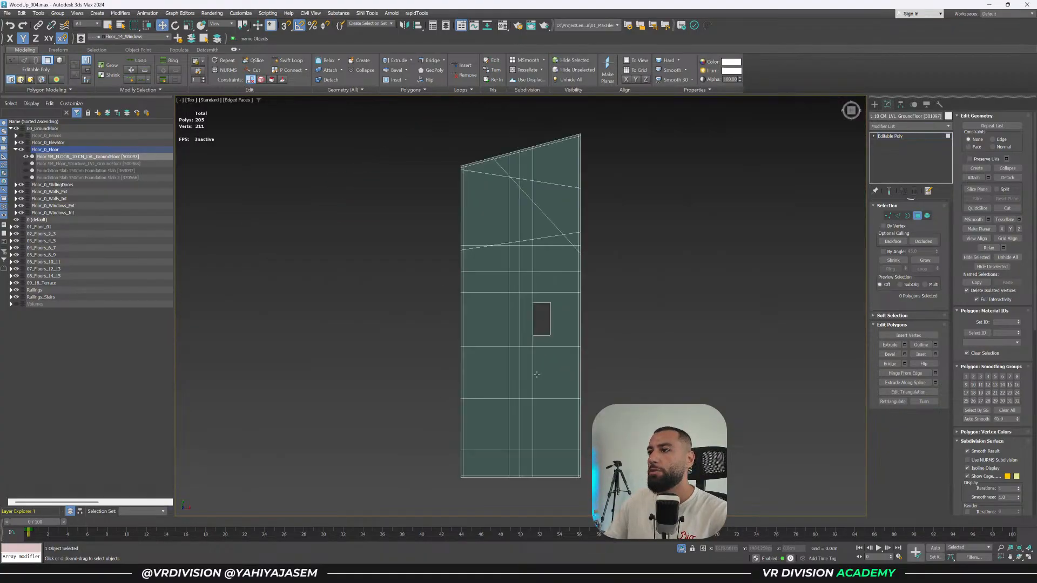
key(4)
key(ctrl+s)
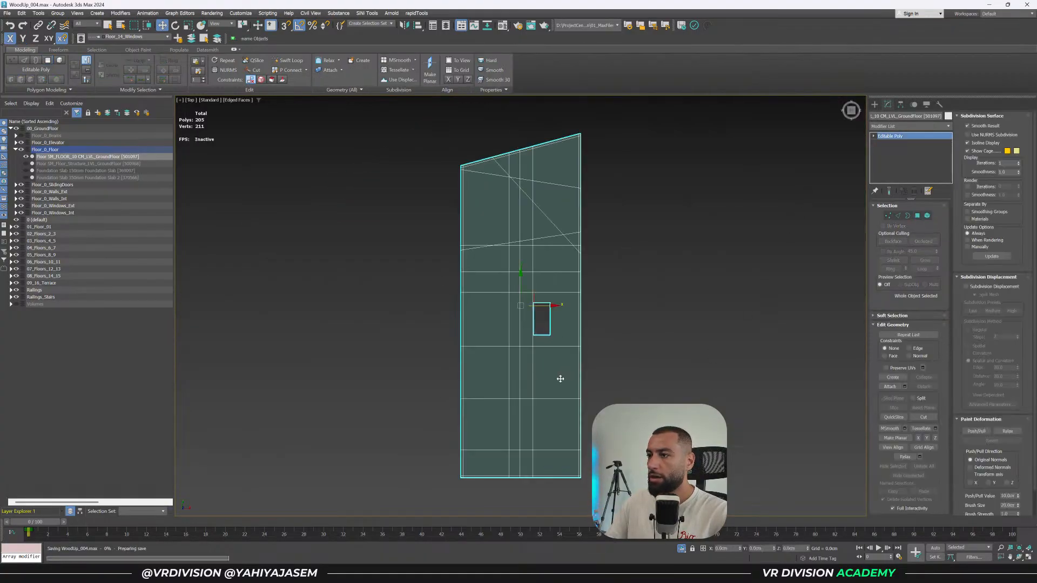
Switch to Unreal Editor, examine the ground-floor room's floor along the walls and windows, and clear the selection.
key(alt+Tab)
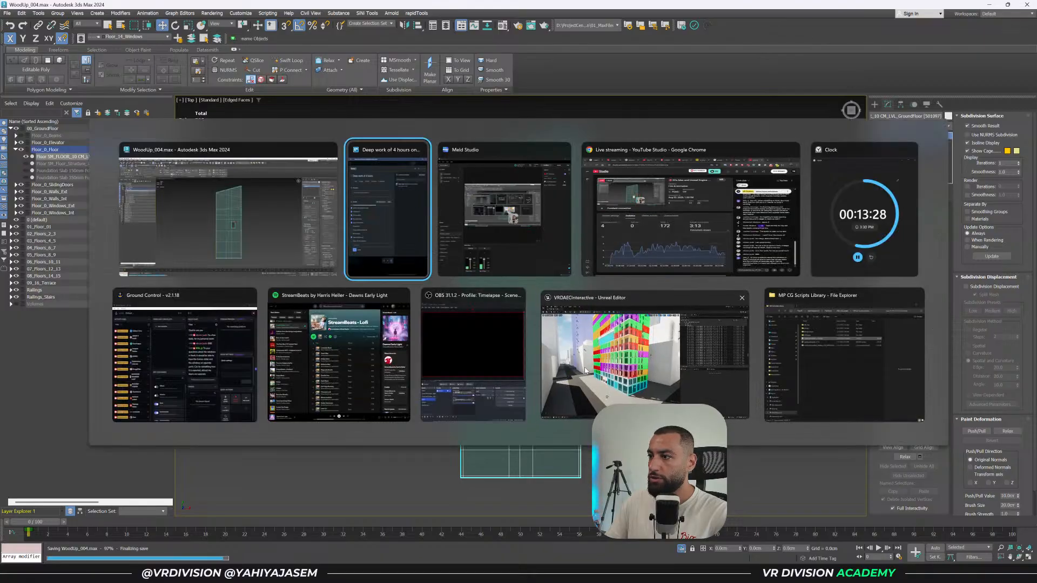
click(560, 378)
key(w)
right_drag(521, 361, 422, 319)
key(w)
click(430, 377)
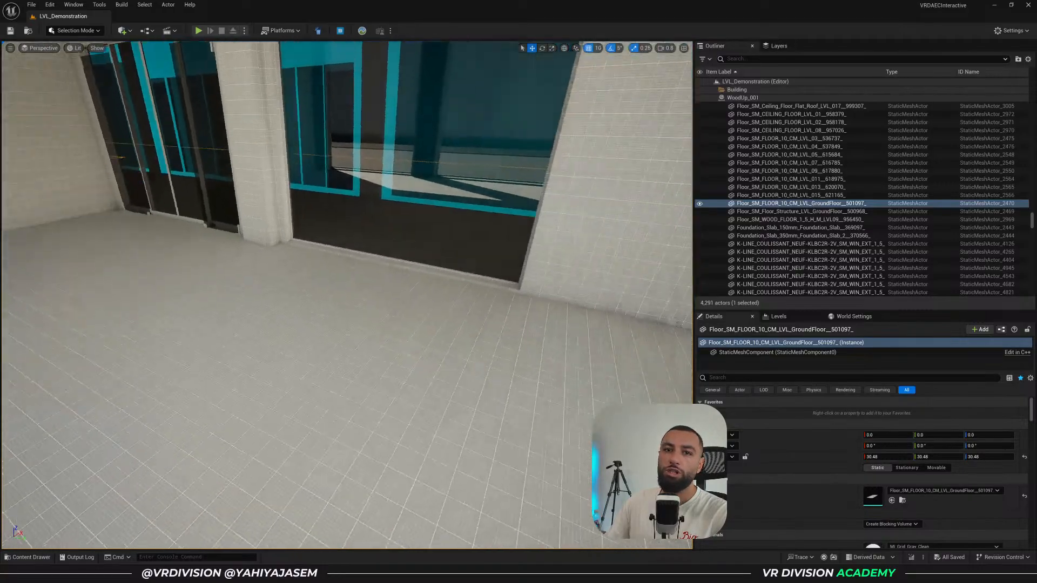
right_drag(422, 318, 599, 254)
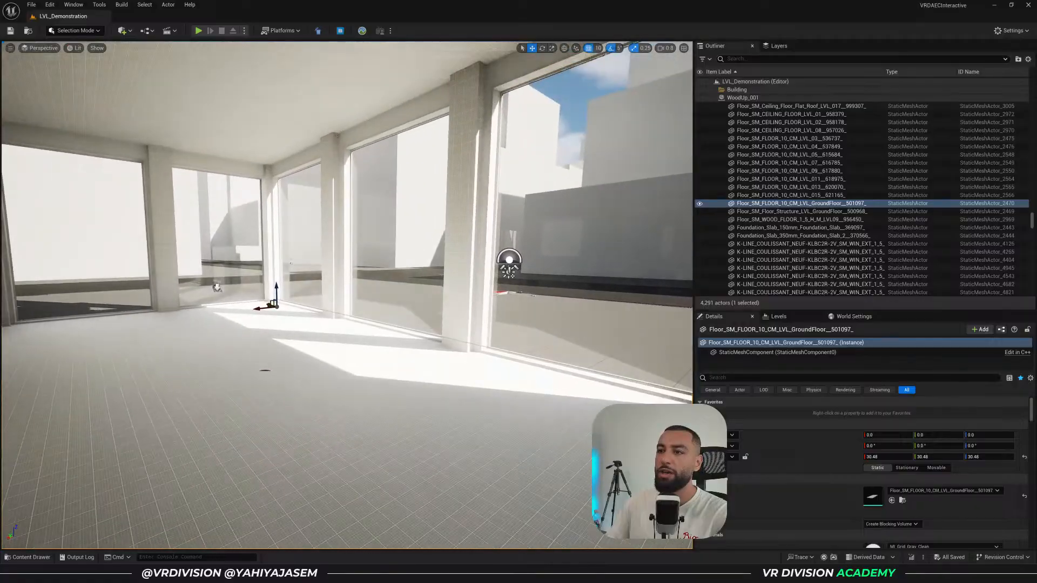
right_drag(474, 281, 184, 273)
right_drag(361, 242, 189, 199)
click(361, 242)
right_drag(361, 242, 44, 301)
key(Escape)
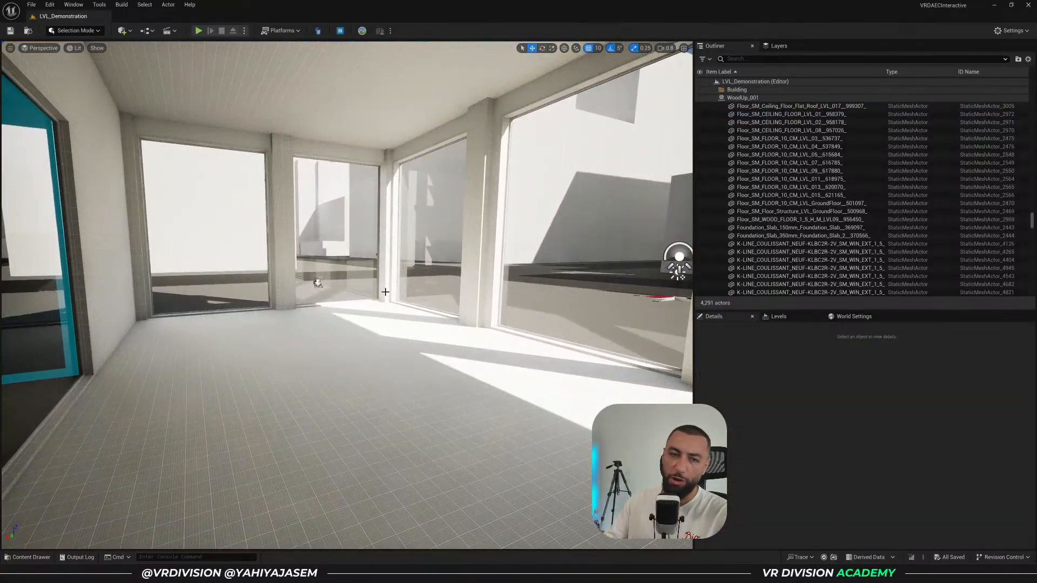
Return to 3ds Max, end the slab's isolation and select the floor polygons covering the whole upper-right room.
key(alt+Tab)
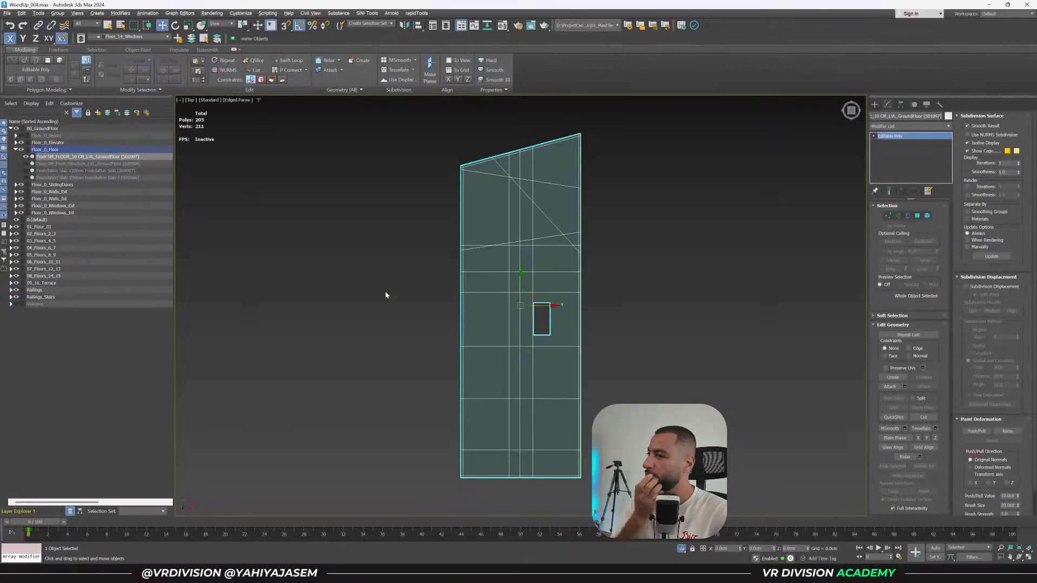
key(4)
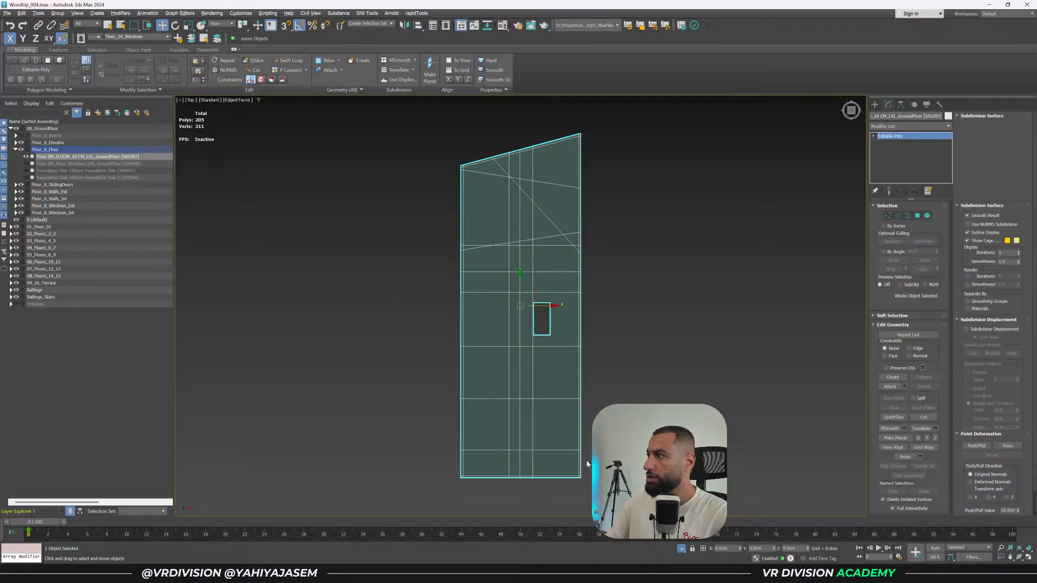
click(681, 548)
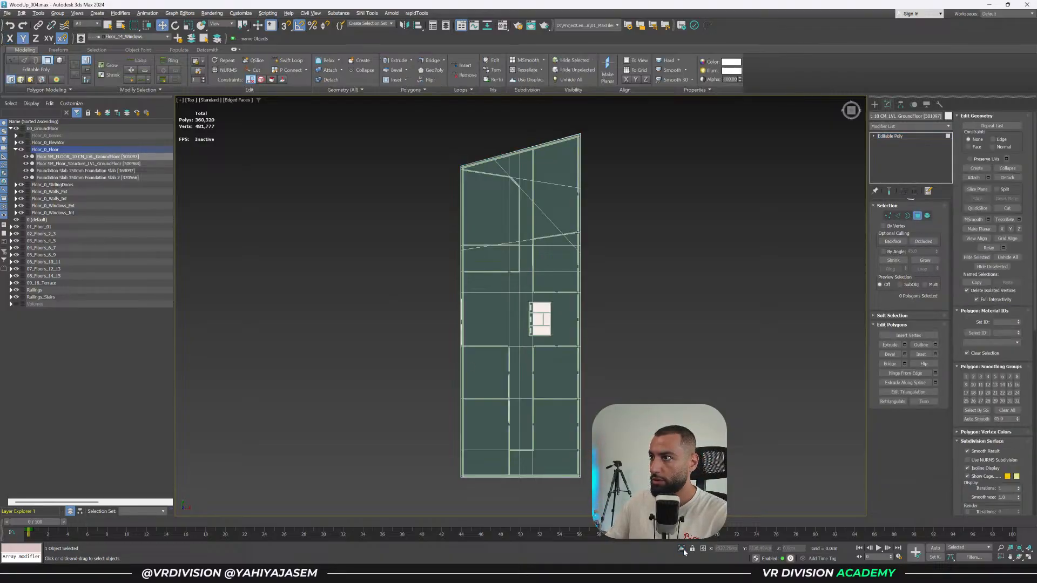
scroll(560, 156, up, 3)
key(F3)
click(576, 183)
key(F3)
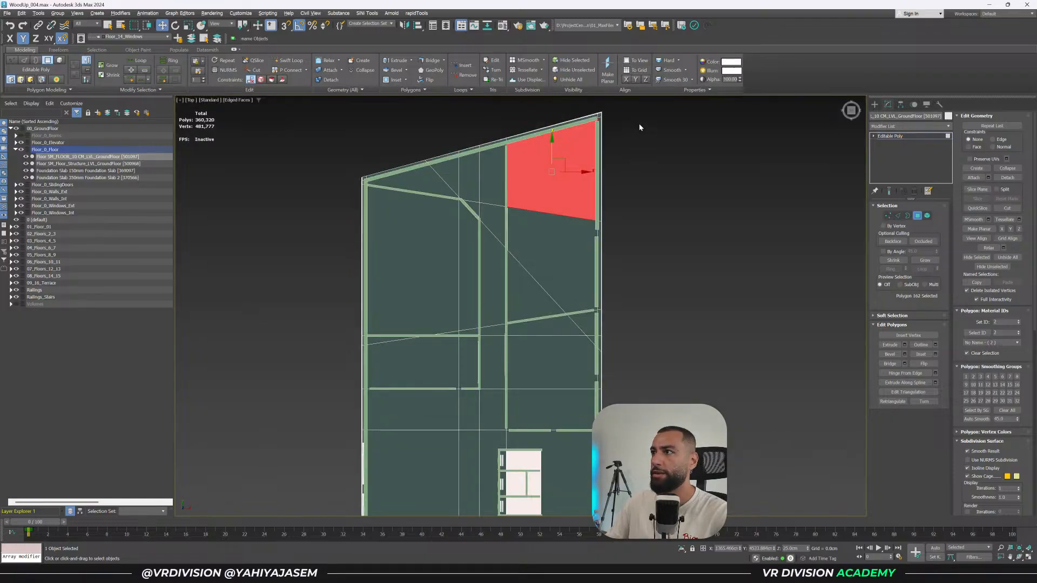
click(618, 115)
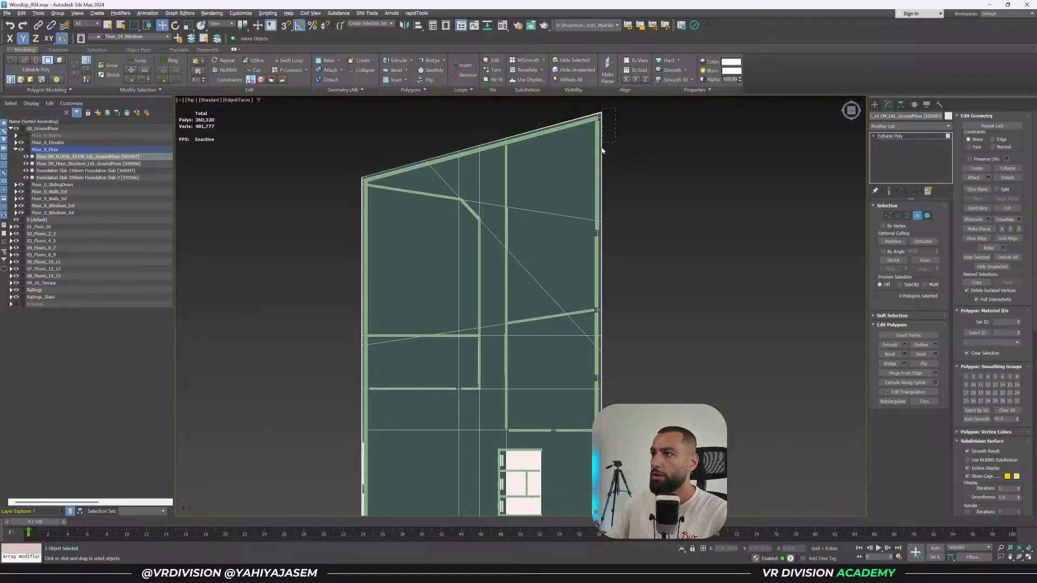
click(538, 302)
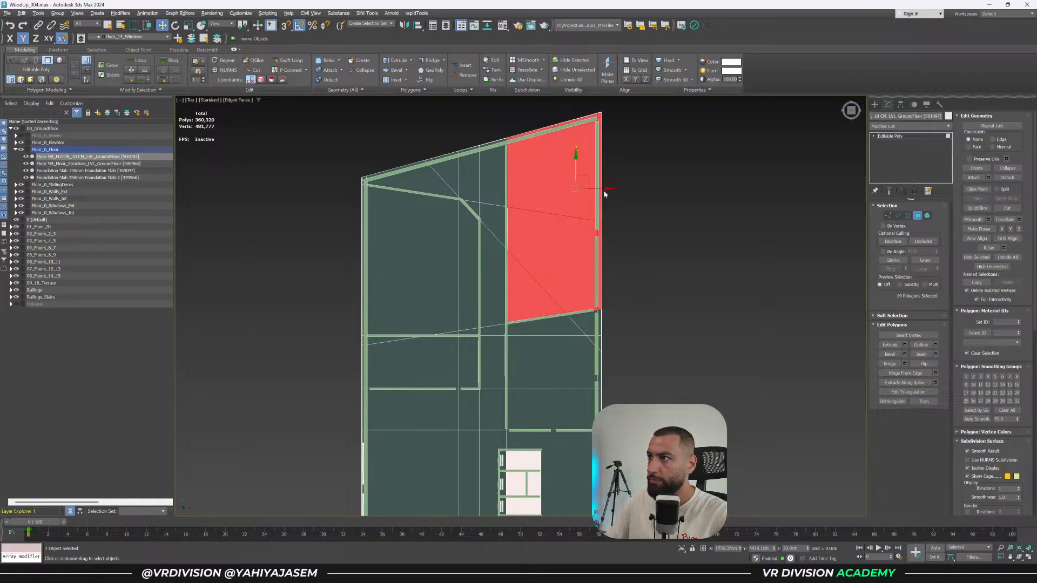
Make Floor_0_Floor the current layer and detach the upper-right room's floor polygons as a separate object.
scroll(593, 191, up, 3)
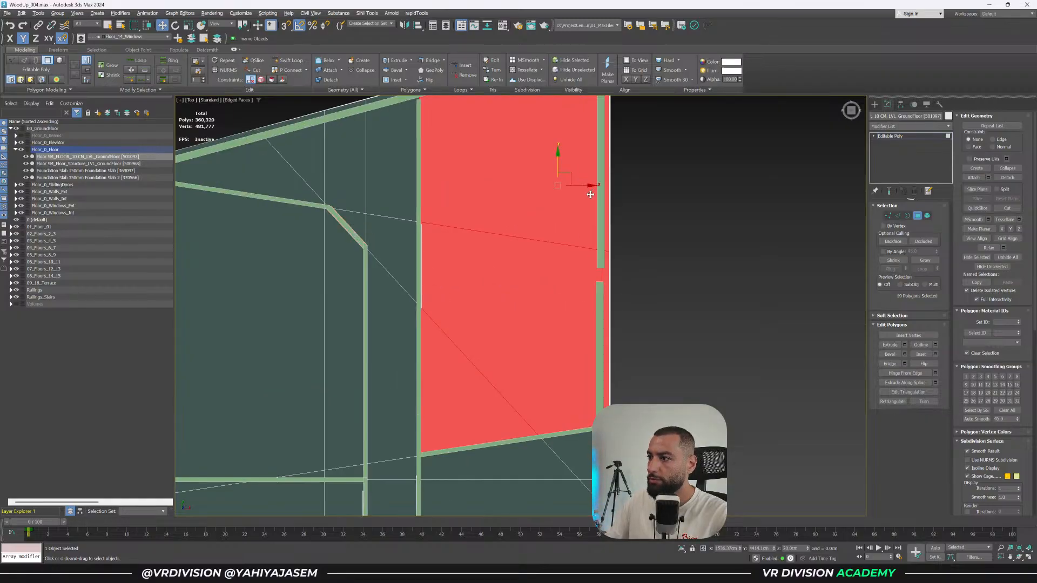
scroll(569, 203, down, 5)
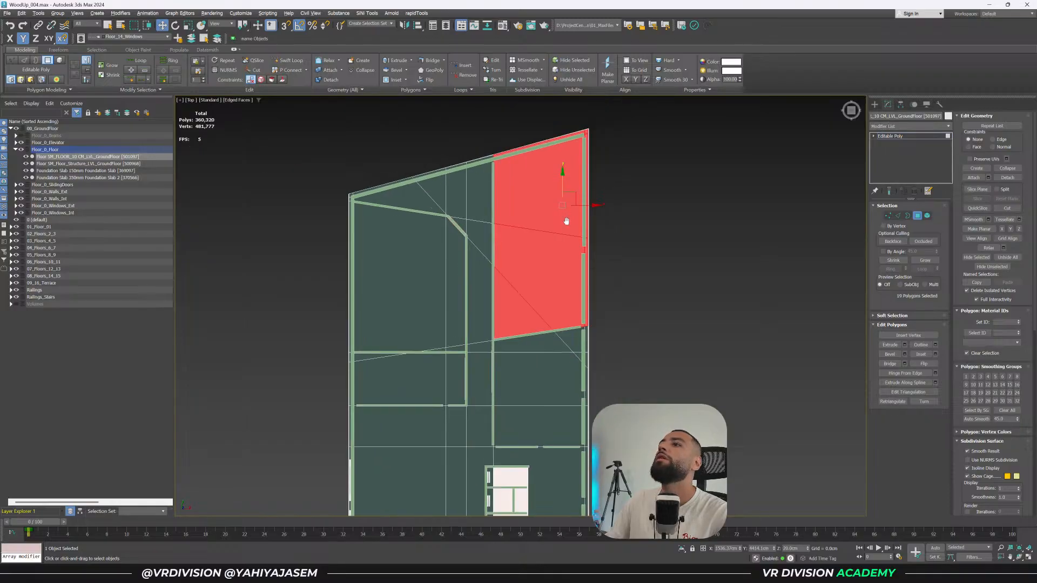
scroll(567, 212, up, 5)
scroll(611, 240, down, 4)
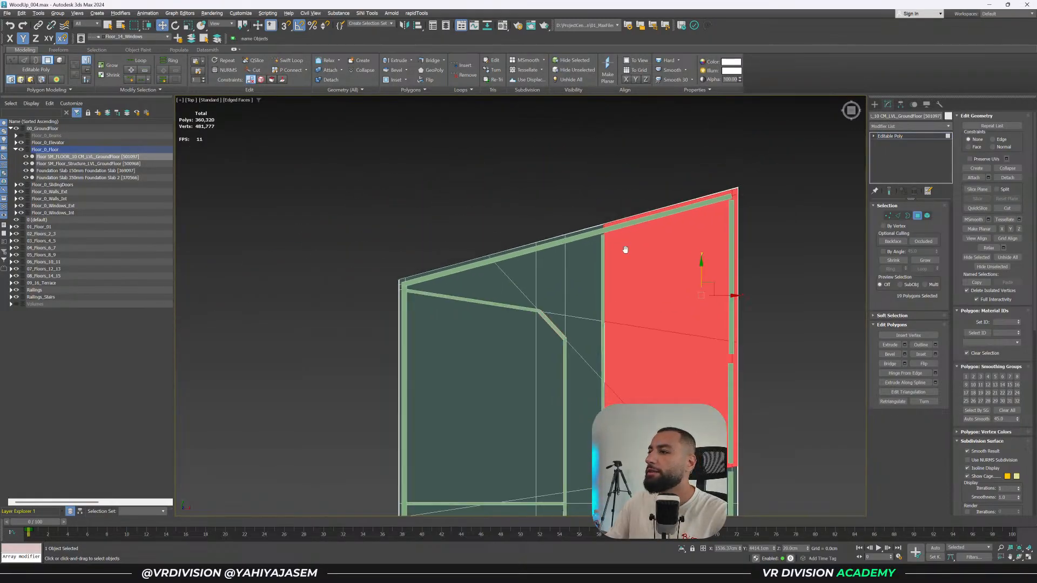
middle_drag(624, 250, 571, 176)
key(ctrl+d)
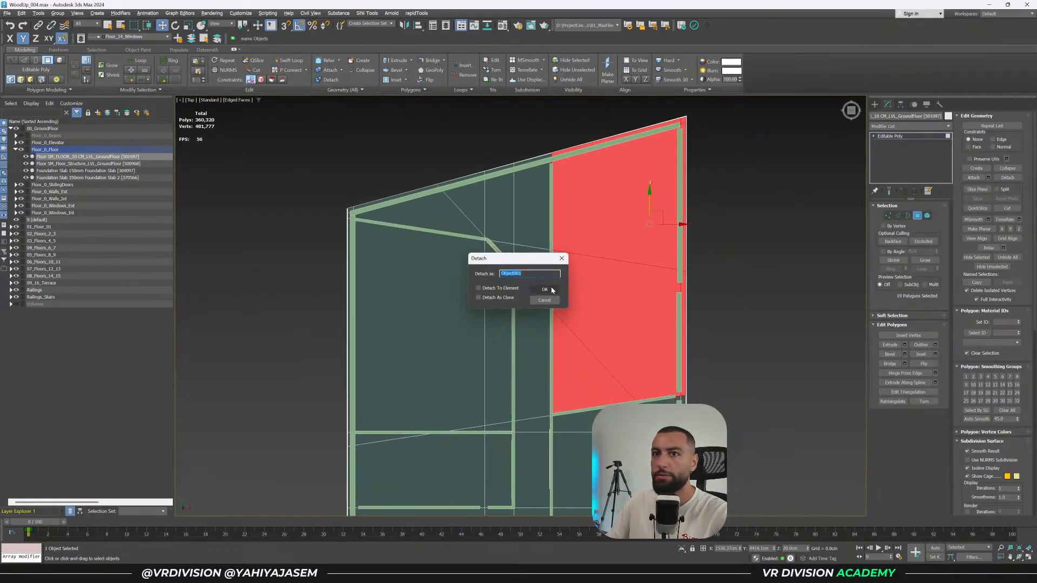
click(551, 290)
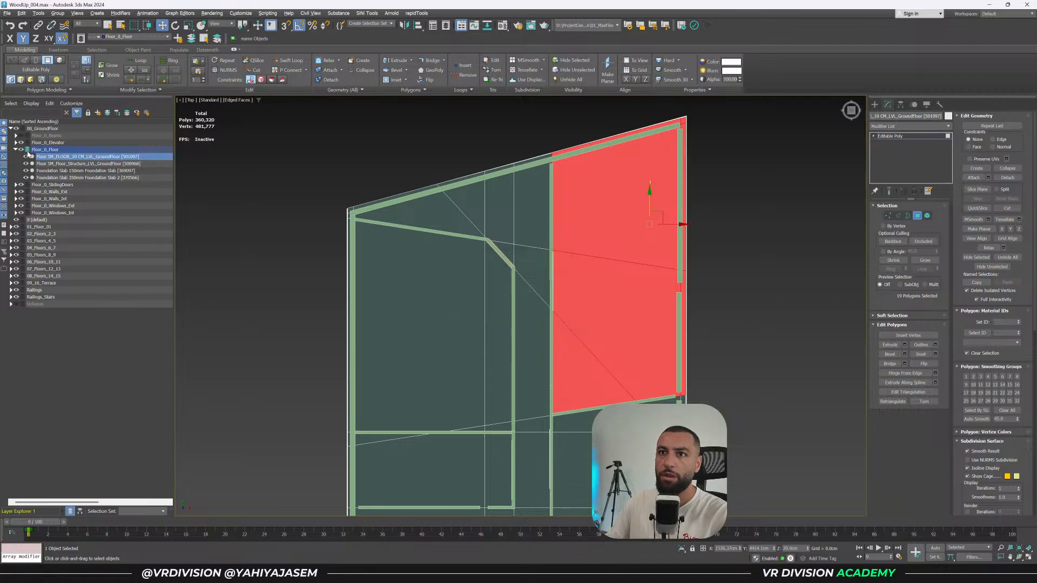
key(ctrl+d)
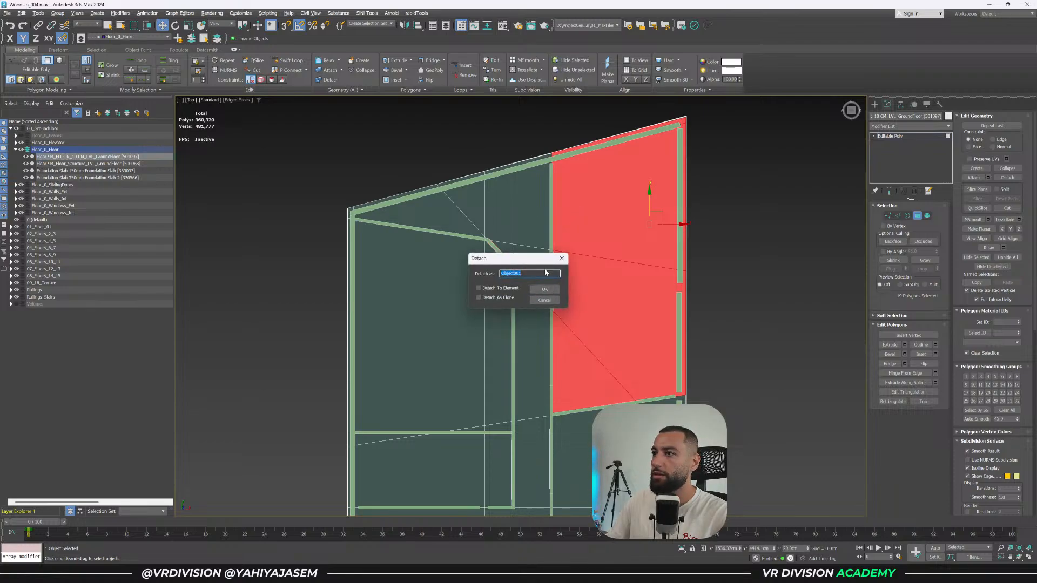
click(552, 291)
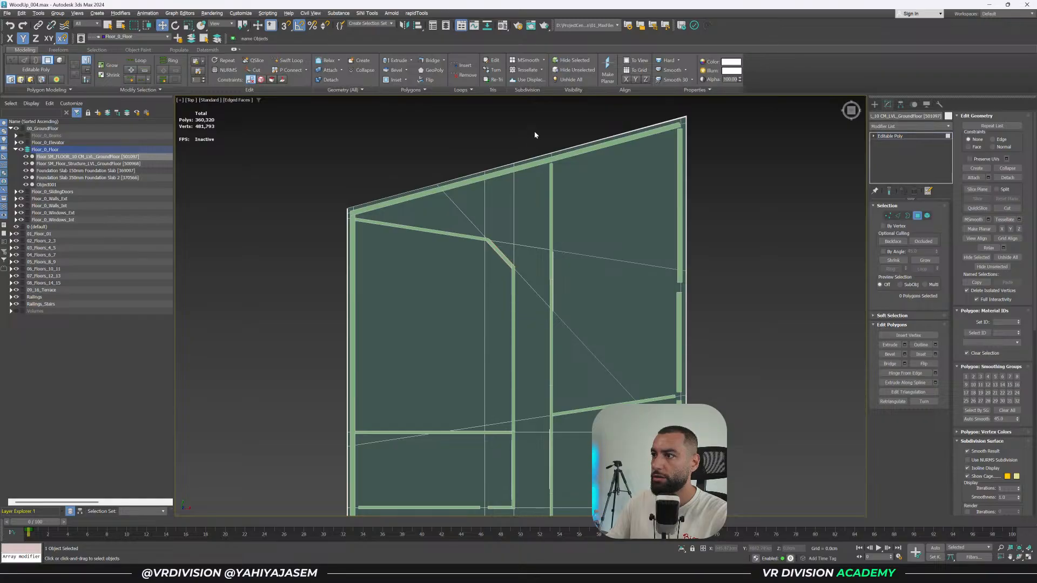
Select all floor polygons of the upper-left room with the chamfered corner and detach them as a separate object.
middle_drag(362, 274, 370, 231)
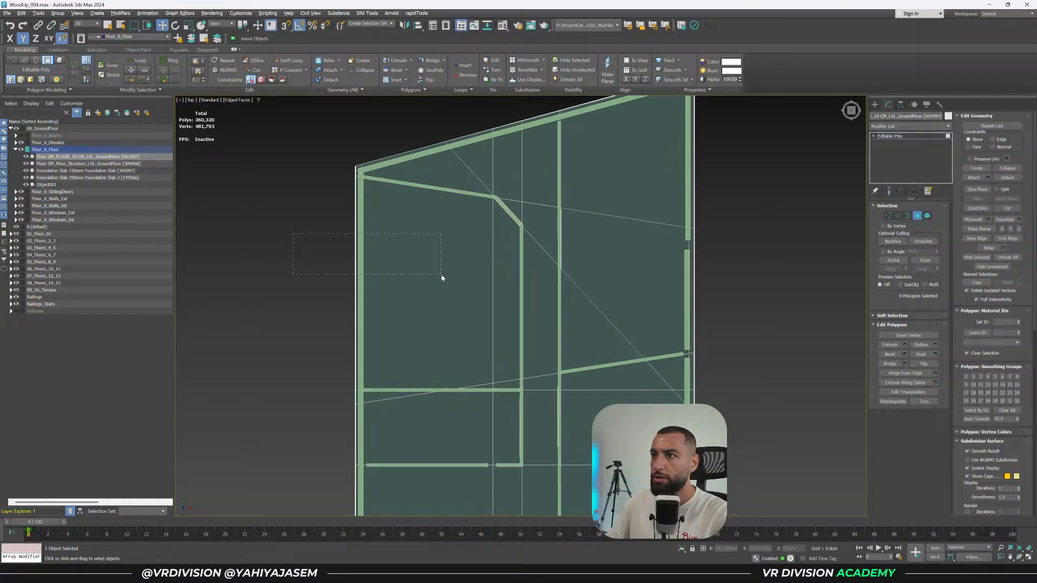
drag(441, 278, 442, 278)
middle_drag(463, 292, 468, 245)
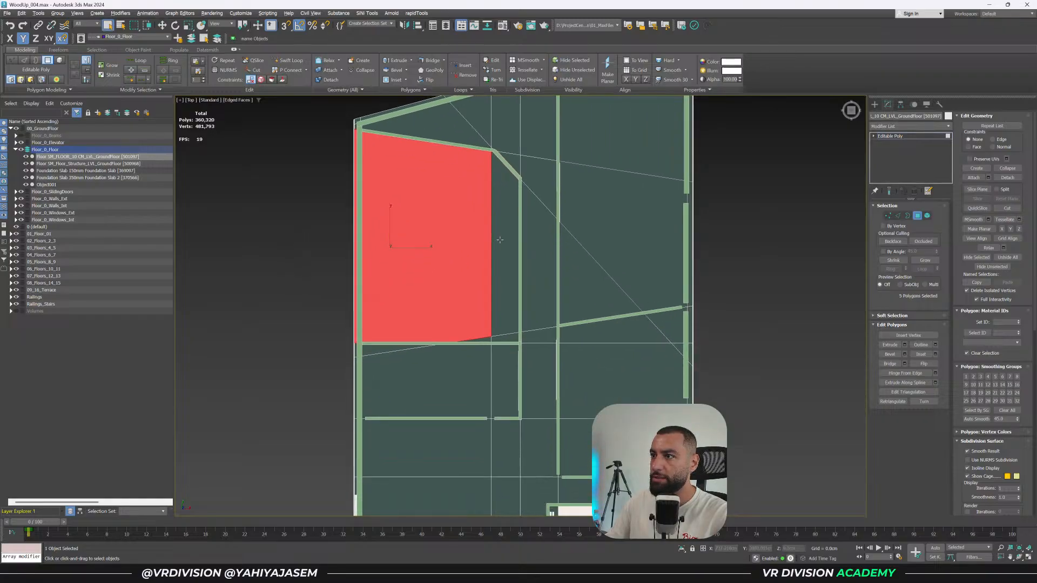
ctrl+drag(504, 237, 475, 264)
scroll(494, 336, up, 2)
ctrl+drag(504, 335, 475, 338)
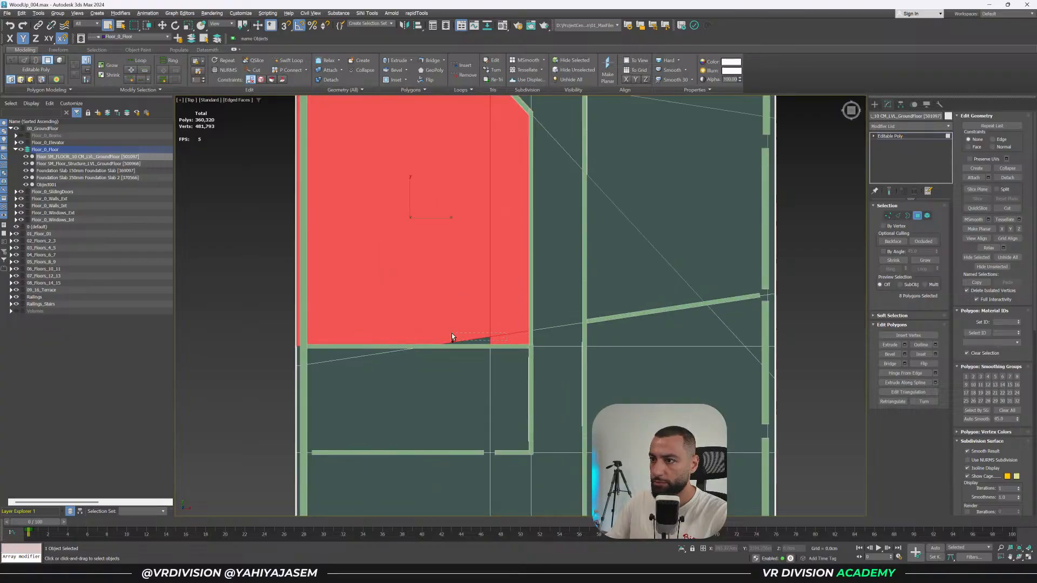
scroll(257, 246, down, 2)
middle_drag(257, 246, 286, 306)
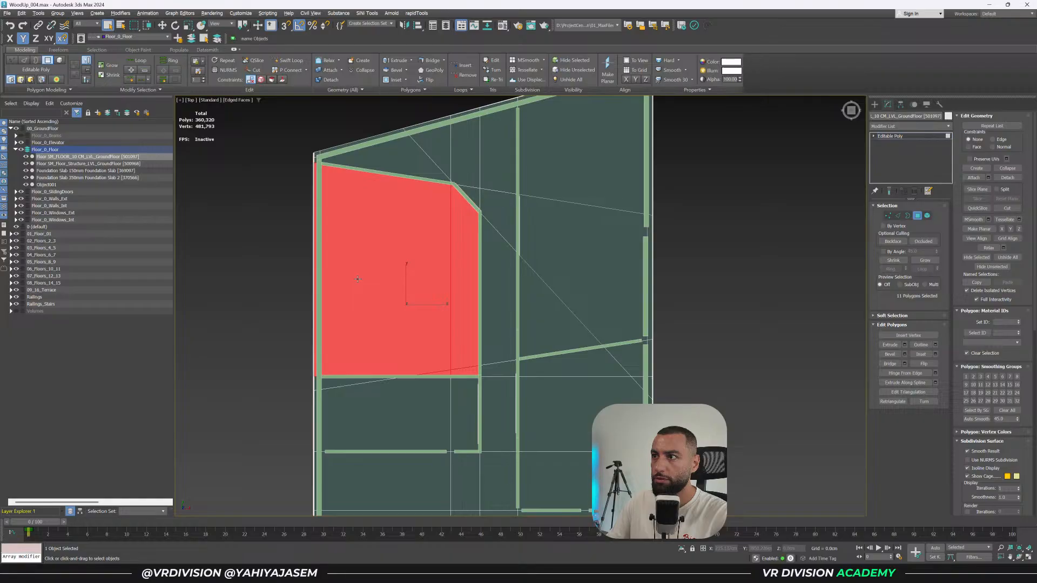
key(alt+d)
click(543, 290)
Select the floor polygons of the narrow room directly below the chamfered-corner room and detach them as a separate object.
middle_drag(466, 398, 479, 283)
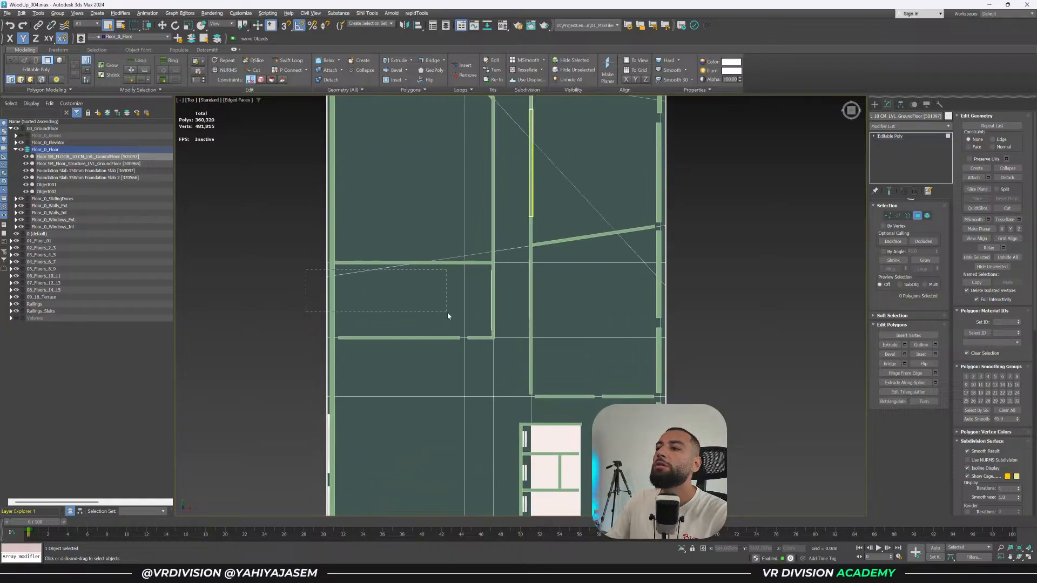
drag(447, 312, 481, 324)
scroll(417, 282, up, 3)
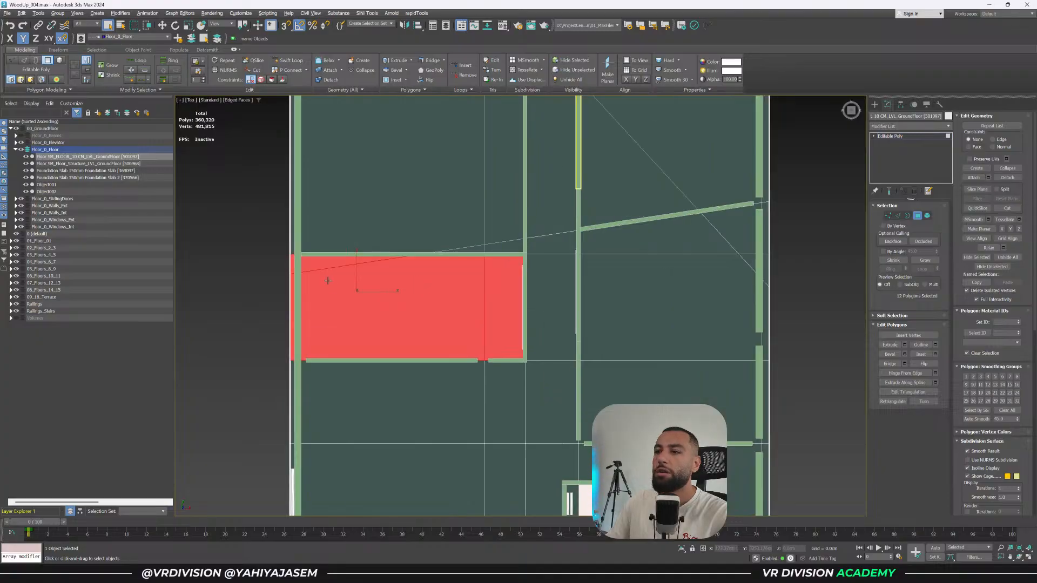
key(alt+d)
click(545, 290)
Check the polygons and slice edges of the left-hand room below the elevator core in shaded and wireframe display.
scroll(540, 282, down, 5)
middle_drag(539, 282, 530, 151)
scroll(420, 196, up, 2)
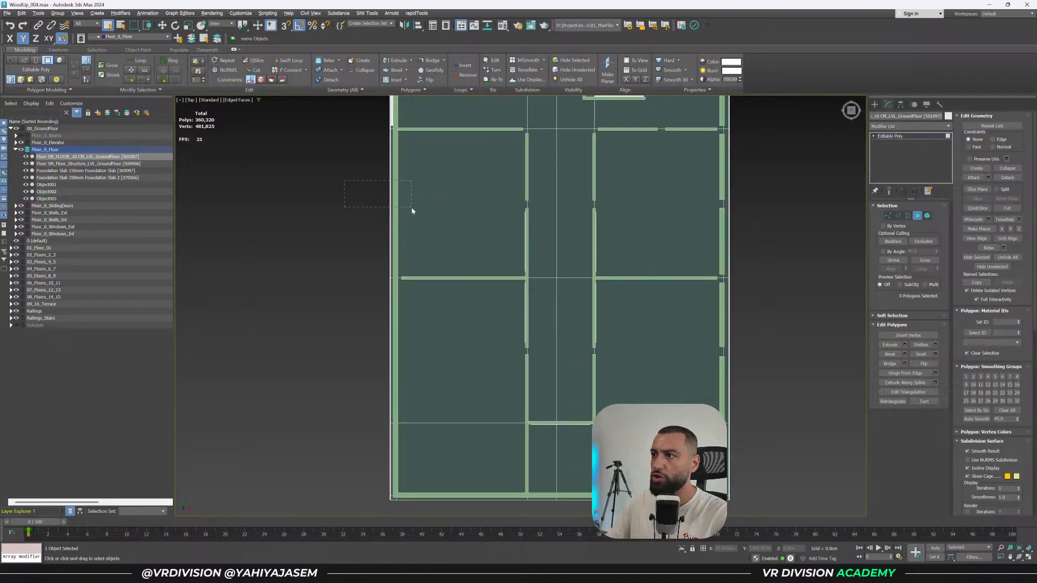
drag(425, 204, 466, 163)
click(301, 250)
scroll(502, 250, up, 3)
click(534, 267)
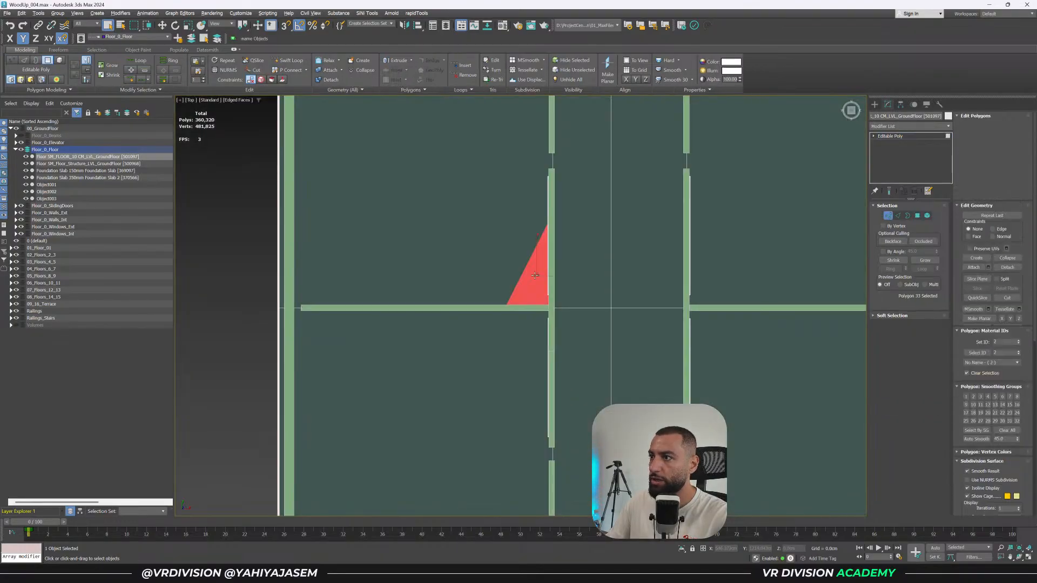
key(F3)
key(F3)
scroll(523, 252, down, 3)
click(509, 216)
Detach the floor of the left-hand room below the elevator core, then show the whole model again in top view.
drag(316, 197, 532, 271)
alt+middle_drag(532, 270, 527, 374)
scroll(528, 222, down, 1)
key(alt+q)
key(alt+d)
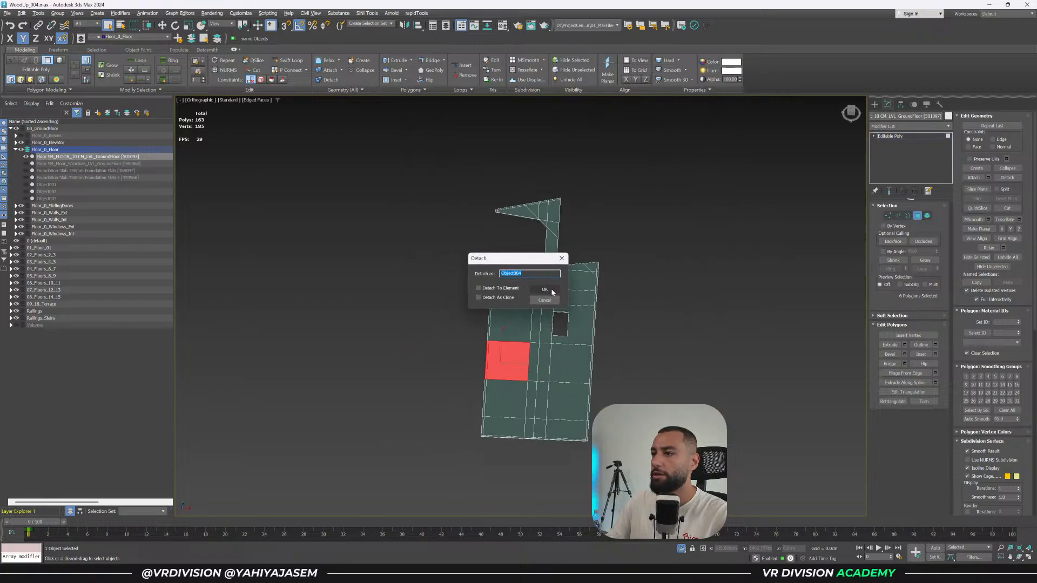
click(549, 292)
key(t)
key(z)
click(682, 548)
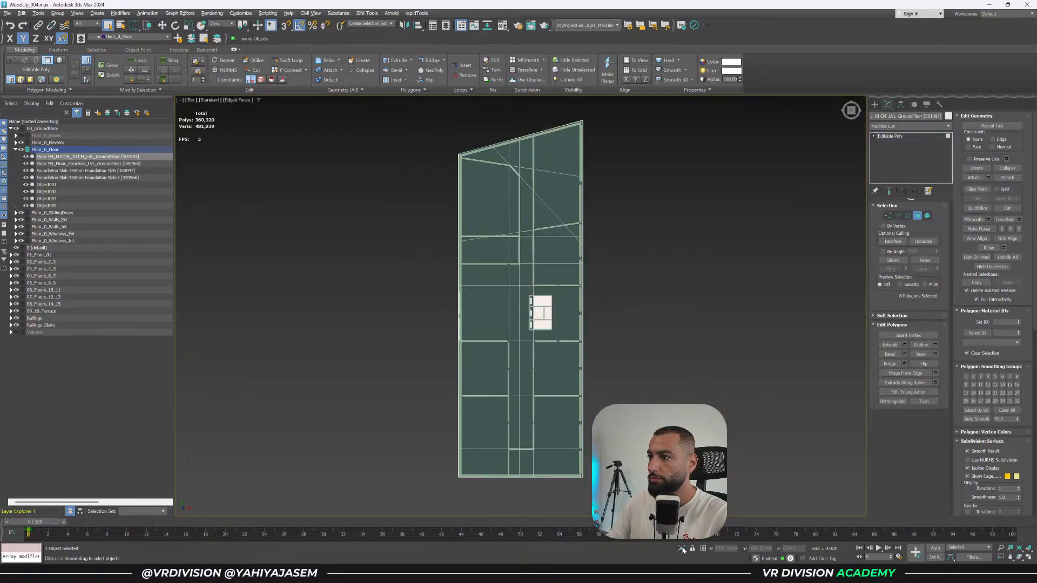
Select both floor strips of the lower-left corner room, including the slab border, and detach them as a separate object.
scroll(508, 400, up, 3)
scroll(540, 249, up, 5)
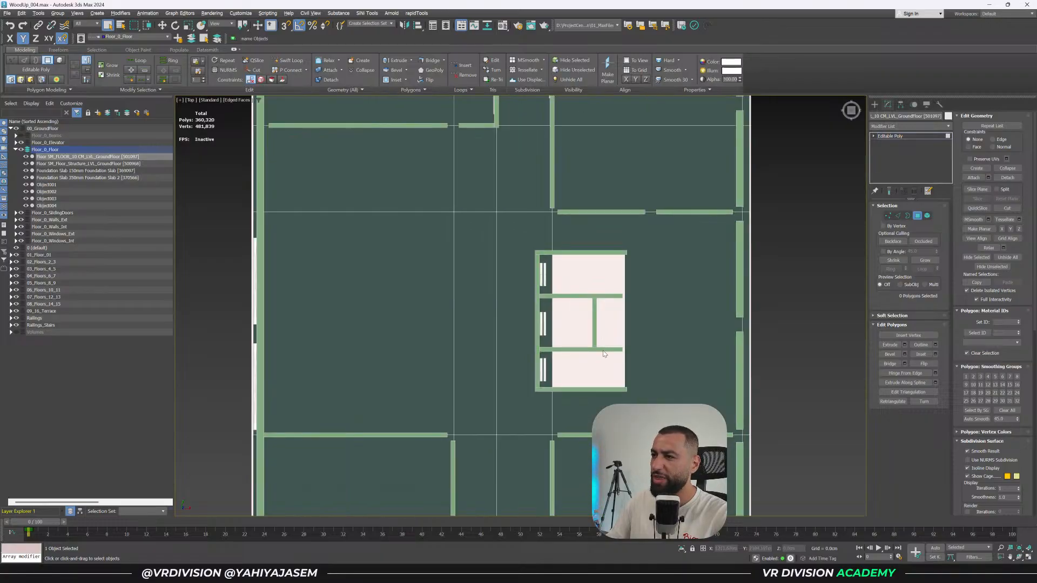
scroll(535, 319, down, 2)
scroll(536, 319, down, 4)
click(489, 330)
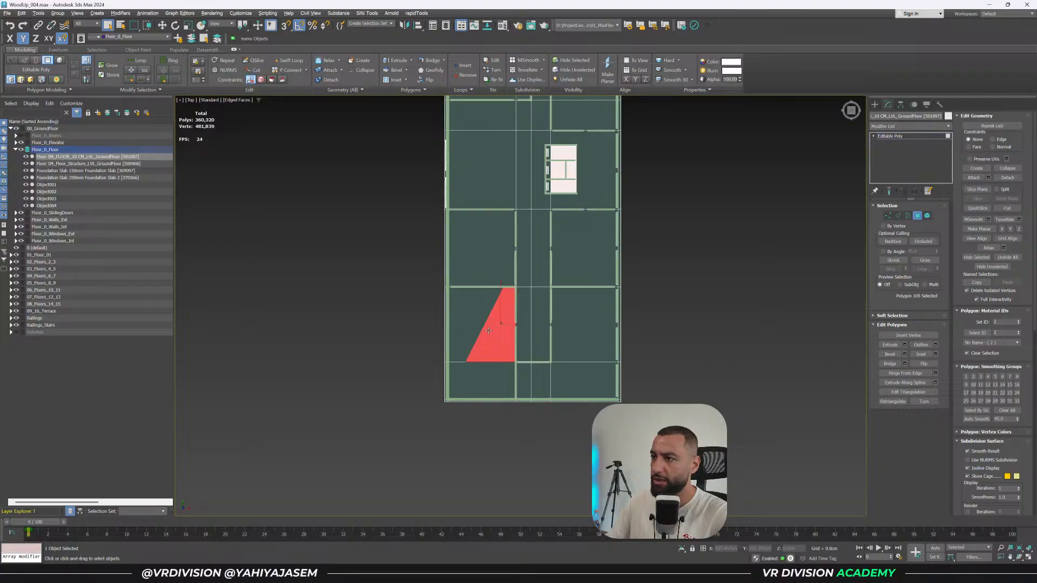
scroll(489, 330, up, 4)
drag(528, 371, 527, 365)
middle_drag(526, 365, 536, 319)
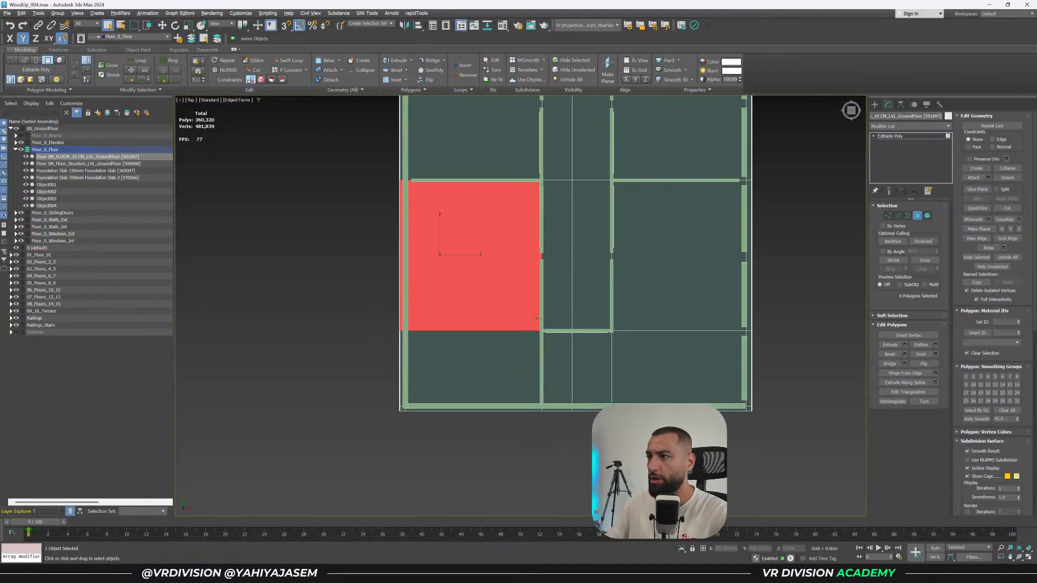
ctrl+click(514, 393)
scroll(511, 399, down, 2)
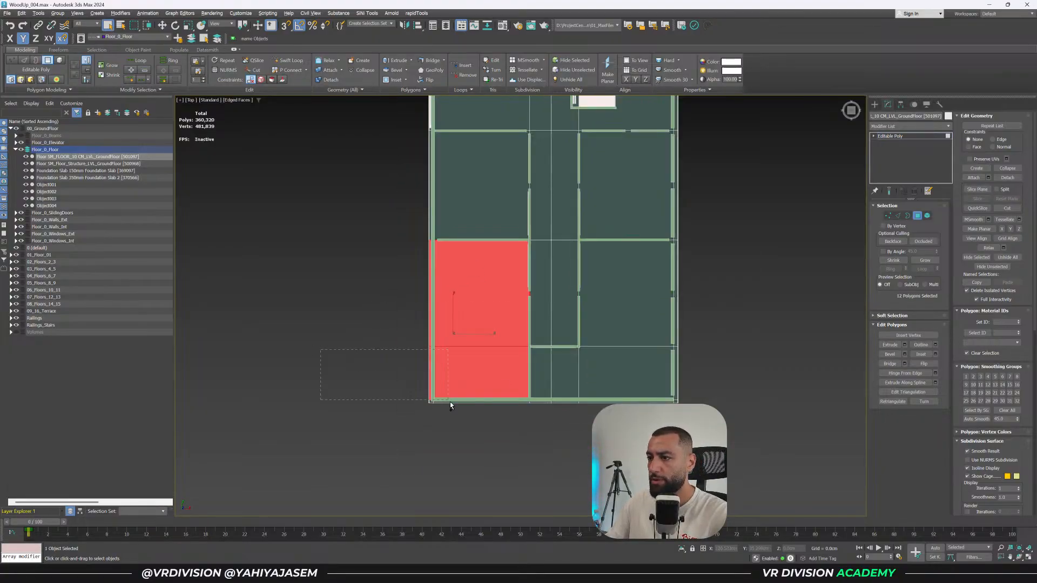
scroll(508, 417, up, 2)
scroll(495, 343, down, 2)
middle_drag(494, 343, 432, 357)
scroll(433, 356, up, 4)
key(alt+d)
click(539, 293)
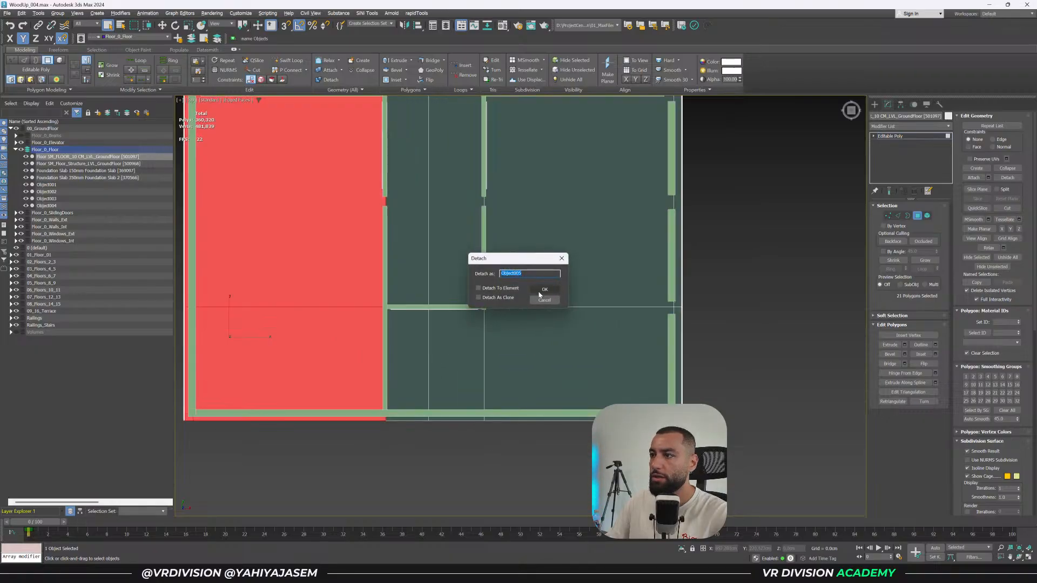
Select the bottom floor strip and the lower-right room's polygons above it, and detach them together as a separate object.
drag(765, 345, 417, 478)
middle_drag(600, 305, 539, 441)
scroll(540, 442, down, 3)
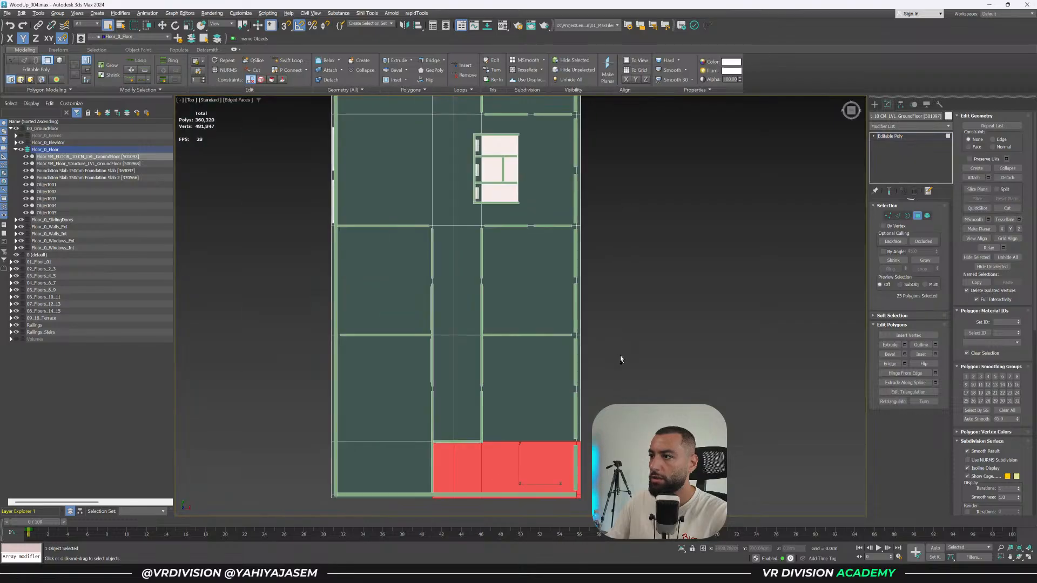
ctrl+click(540, 378)
key(alt+d)
click(539, 293)
Select the floor polygons of the right-hand room below the elevator core and detach them as a separate object.
drag(636, 246, 519, 296)
scroll(546, 252, up, 3)
middle_drag(546, 253, 572, 305)
key(alt+d)
click(557, 293)
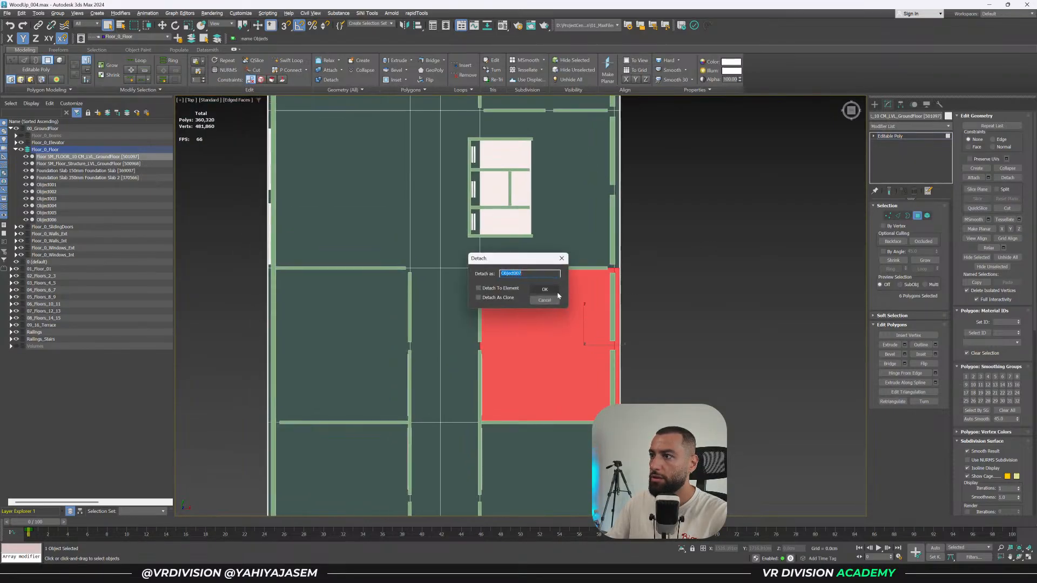
Select the floor polygons of the right-hand room between the slanted wall and the elevator core and detach them.
middle_drag(586, 145, 572, 330)
drag(627, 193, 548, 247)
middle_drag(548, 247, 555, 338)
drag(636, 234, 514, 362)
key(alt+d)
click(546, 291)
Select the remaining polygons of the ground-floor slab to check what is left, and isolate the corridor and lobby floor object.
middle_drag(581, 242, 595, 283)
key(ctrl+a)
scroll(593, 328, down, 4)
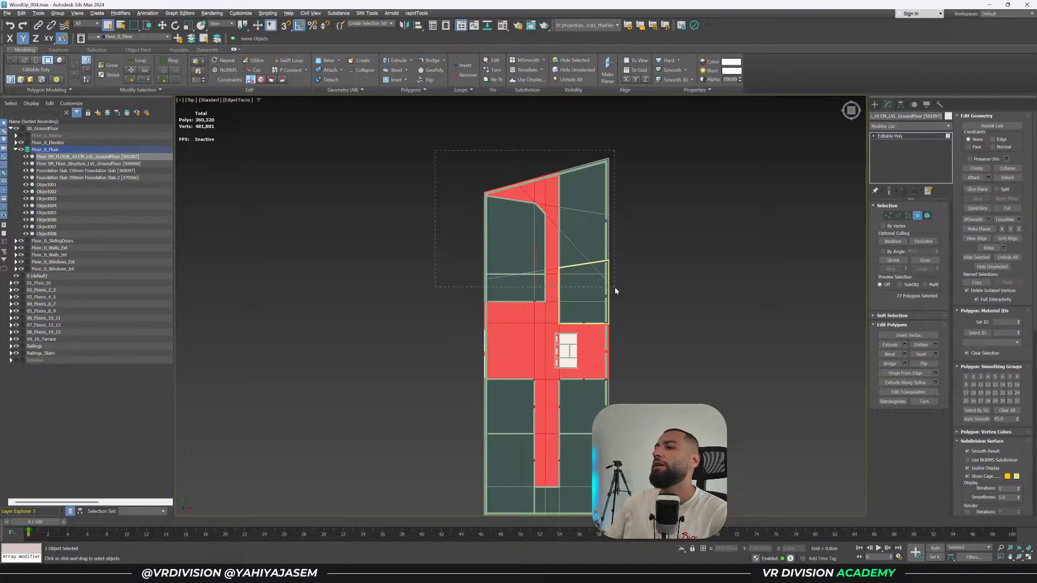
drag(615, 291, 614, 290)
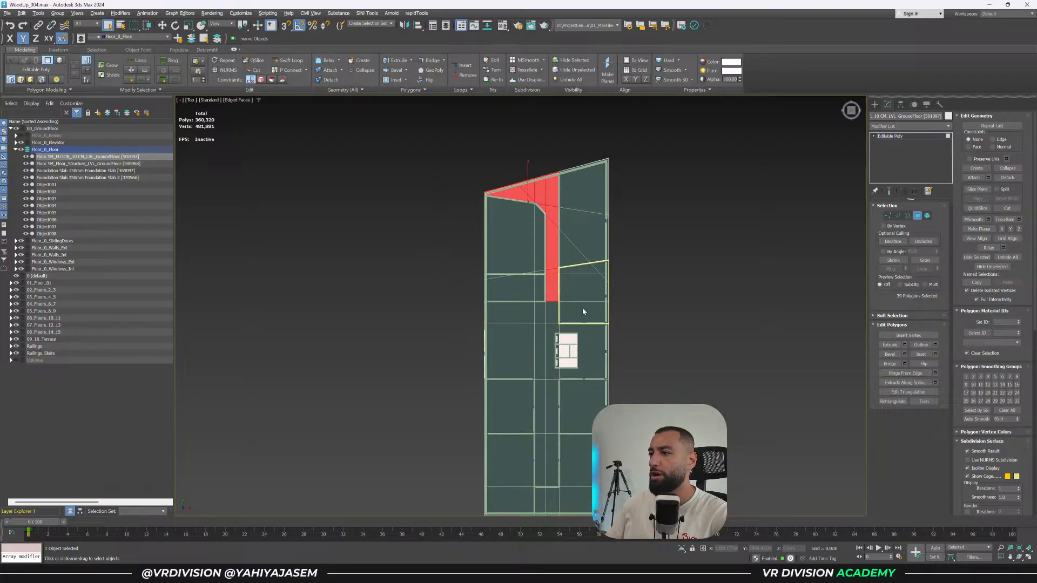
key(4)
key(alt+q)
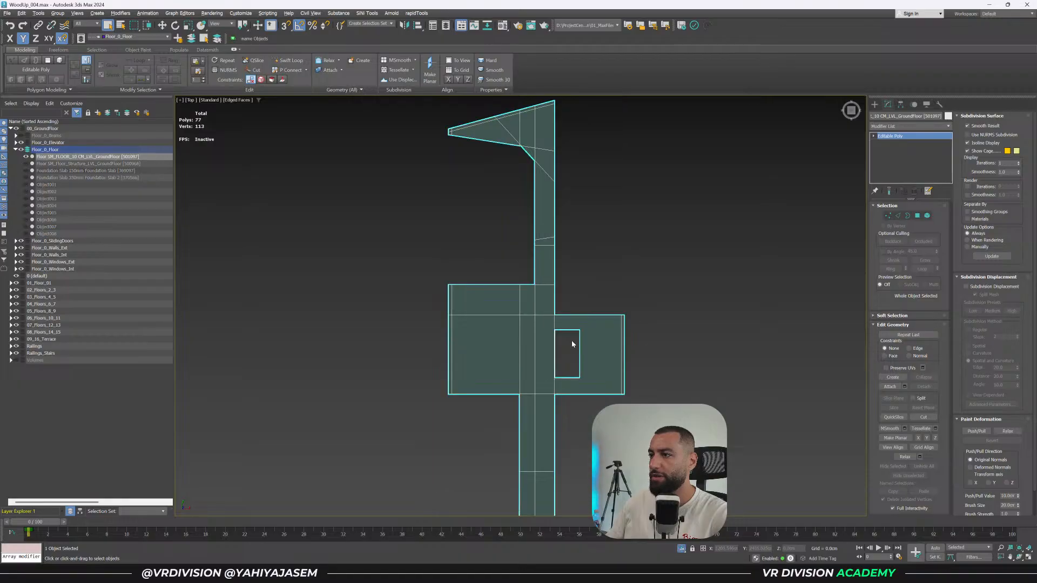
Remove the surplus edges, together with their vertices, from the upper corridor and its slanted end.
key(2)
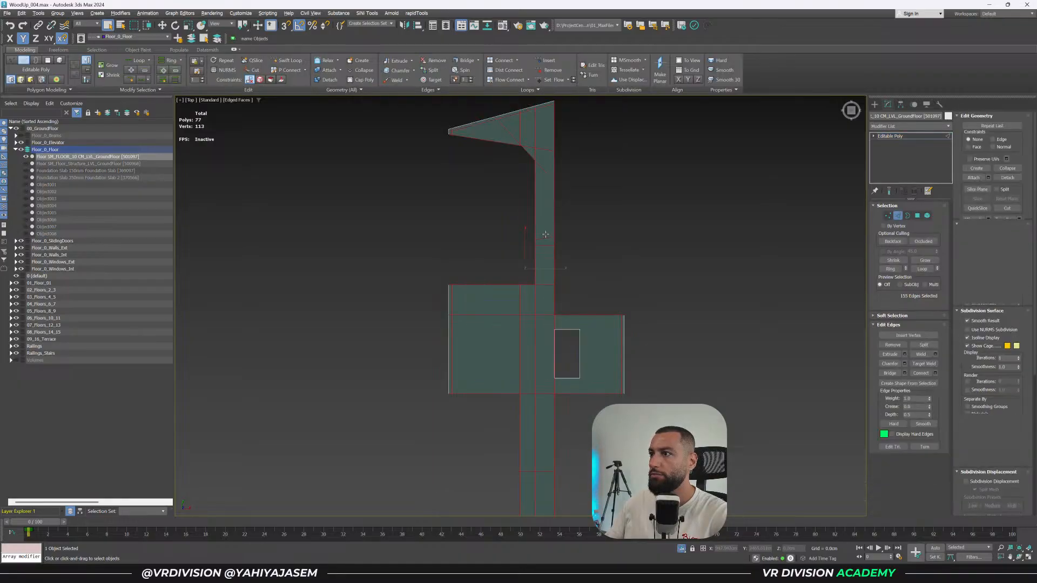
scroll(545, 234, up, 2)
key(F3)
key(ctrl+BackSpace)
middle_drag(541, 181, 556, 314)
scroll(544, 232, up, 3)
key(F3)
drag(514, 212, 500, 205)
key(ctrl+BackSpace)
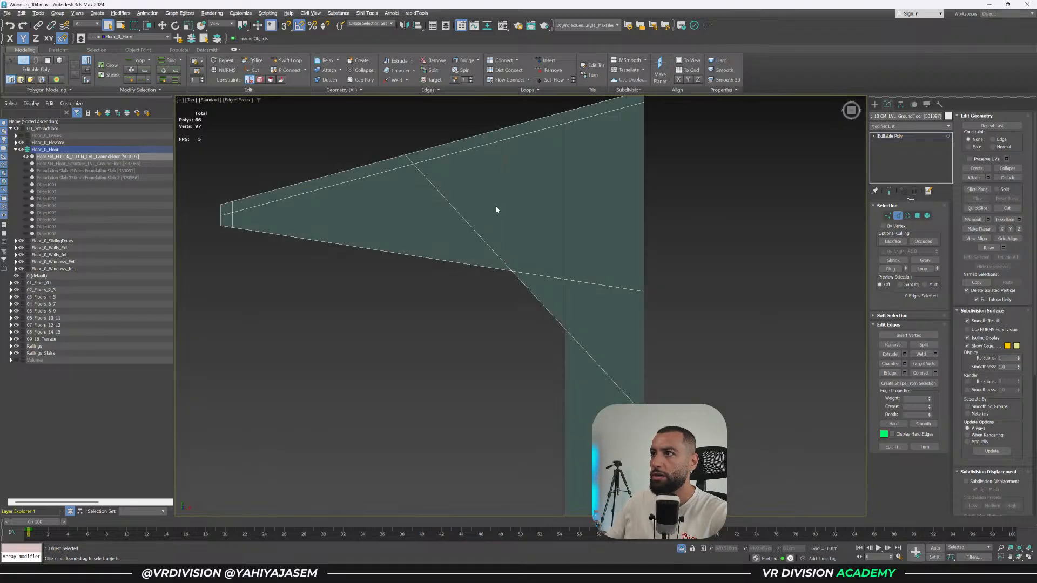
Remove the surplus edge running alongside the outer border of the floor beside the elevator opening, together with its vertices.
scroll(506, 173, down, 2)
scroll(517, 275, down, 1)
middle_drag(520, 279, 522, 170)
scroll(520, 344, up, 1)
middle_drag(508, 395, 505, 227)
scroll(504, 192, down, 3)
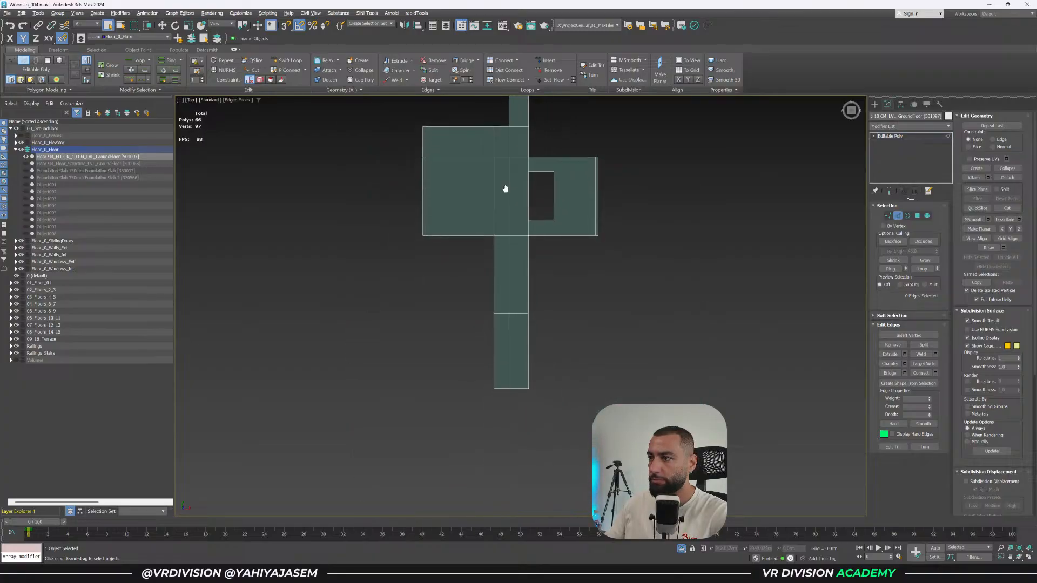
middle_drag(505, 190, 500, 220)
scroll(597, 198, up, 5)
key(F3)
click(628, 208)
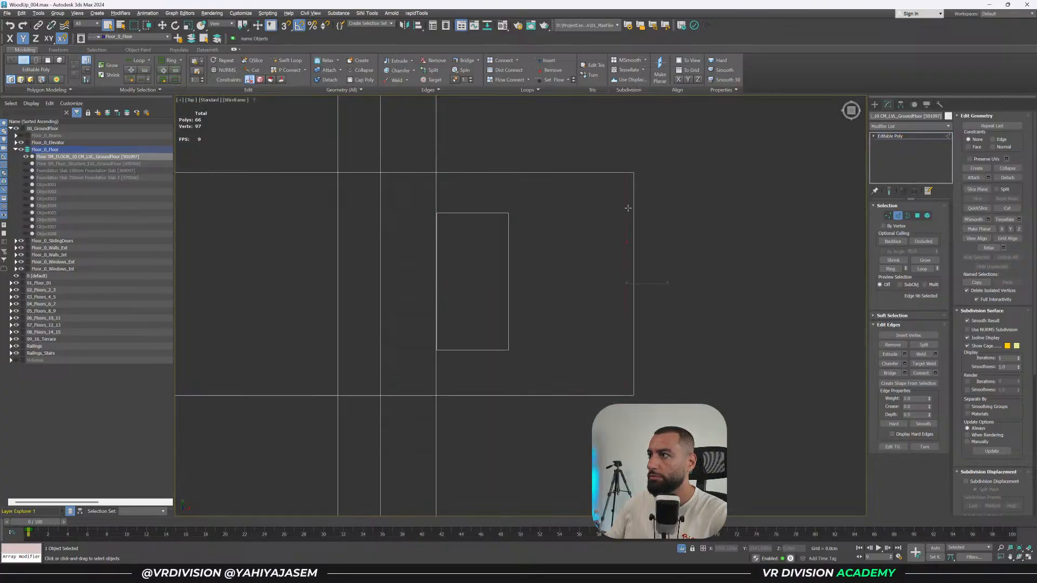
key(ctrl+BackSpace)
scroll(452, 209, up, 5)
scroll(437, 213, down, 3)
key(F3)
Connect the two outer corners of the floor beside the elevator opening to the opening's nearest corners.
key(1)
middle_drag(596, 219, 477, 240)
scroll(488, 235, down, 3)
drag(653, 167, 463, 242)
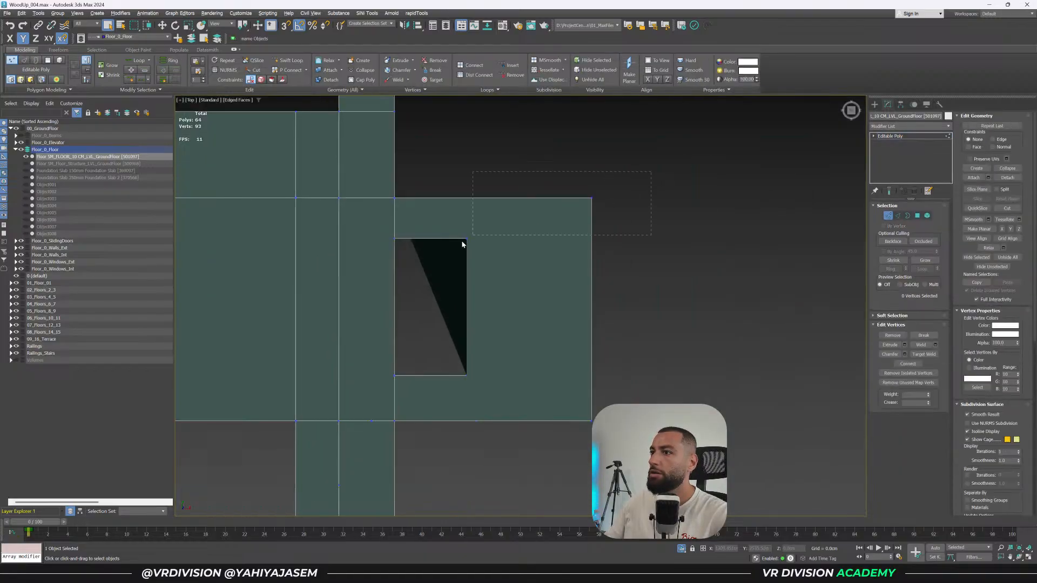
key(ctrl+shift+e)
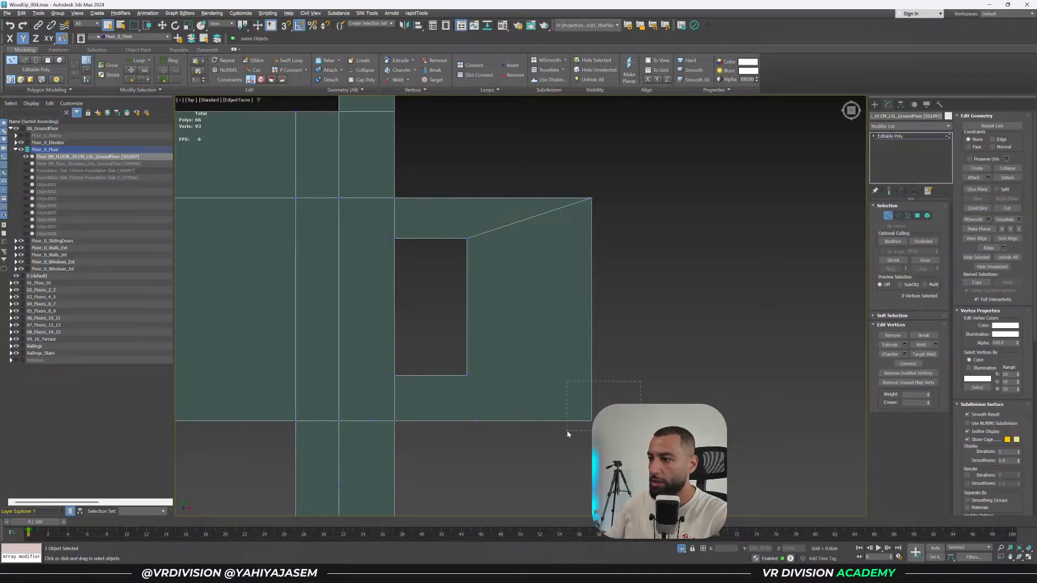
ctrl+drag(451, 392, 451, 391)
key(ctrl+shift+e)
Select the stray vertex on the slab's edge beside the elevator opening and save the scene.
middle_drag(467, 399, 498, 316)
alt+middle_drag(498, 316, 605, 273)
scroll(502, 325, up, 4)
click(503, 313)
scroll(520, 339, down, 5)
scroll(559, 200, down, 2)
scroll(555, 155, down, 2)
scroll(638, 288, up, 4)
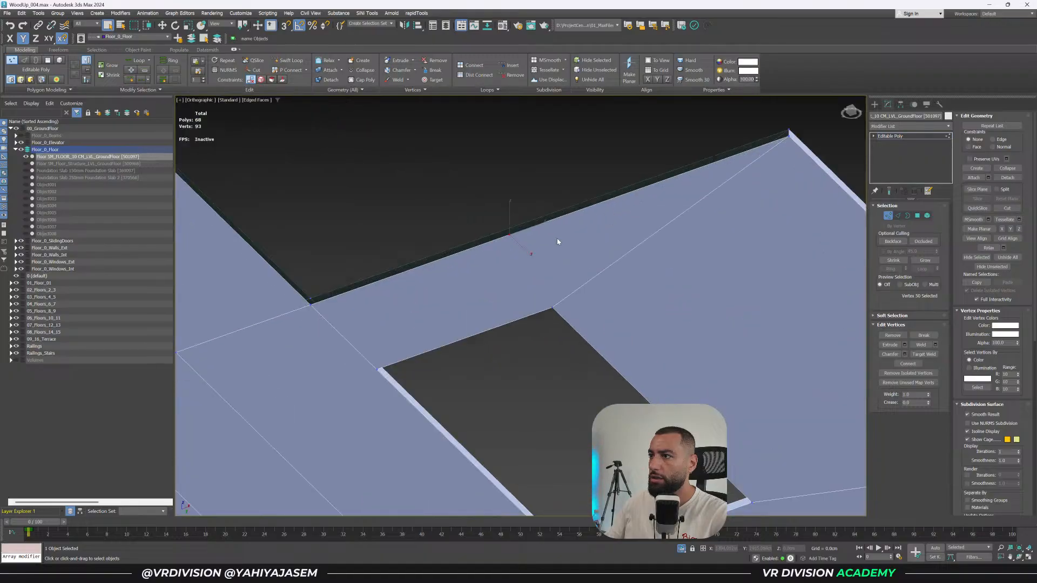
scroll(521, 232, up, 2)
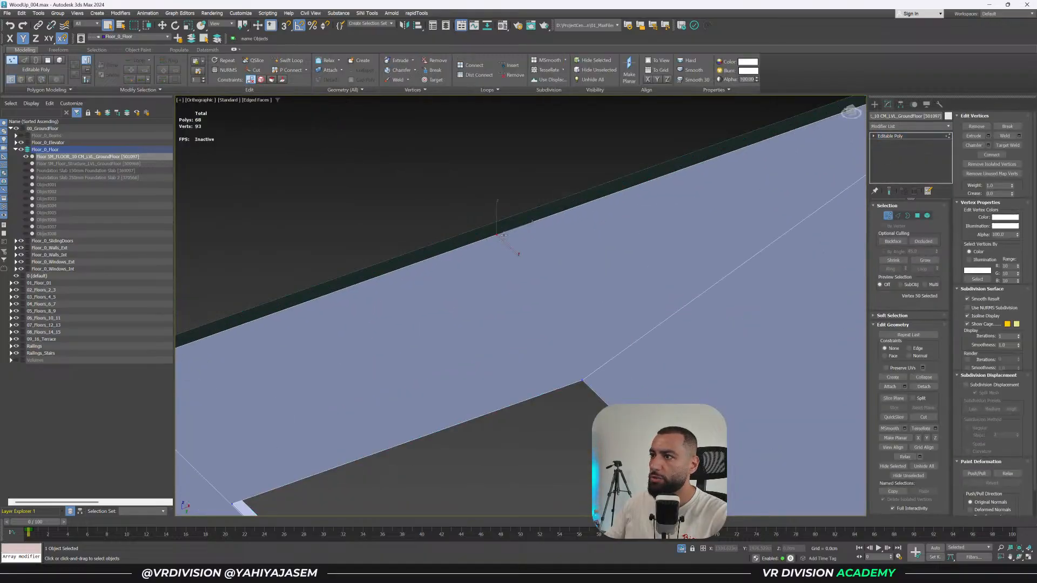
key(ctrl+s)
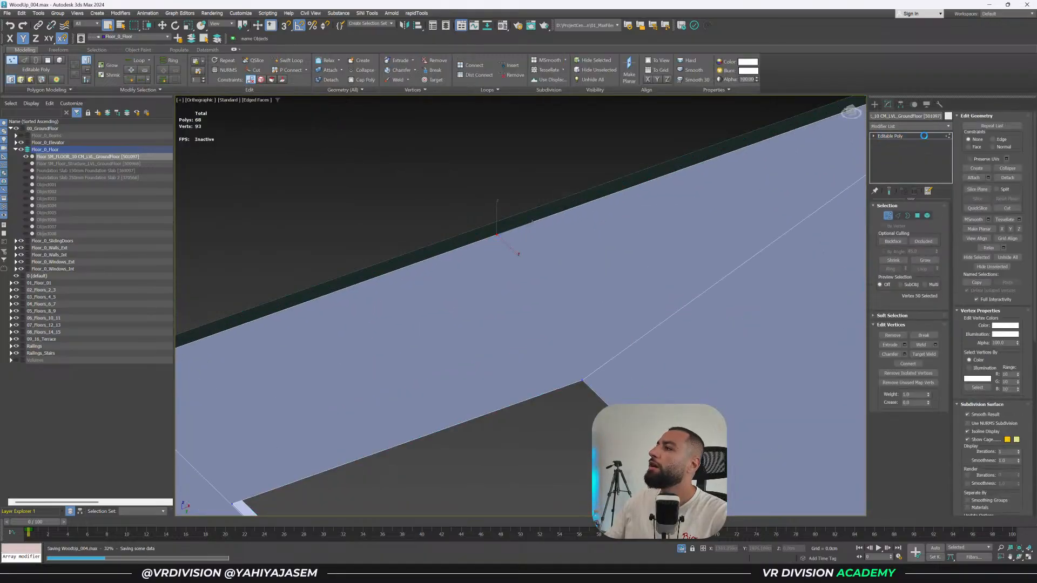
Try a Turn to Poly modifier on the corridor floor object and undo it.
click(924, 140)
click(925, 127)
text(turn)
click(882, 159)
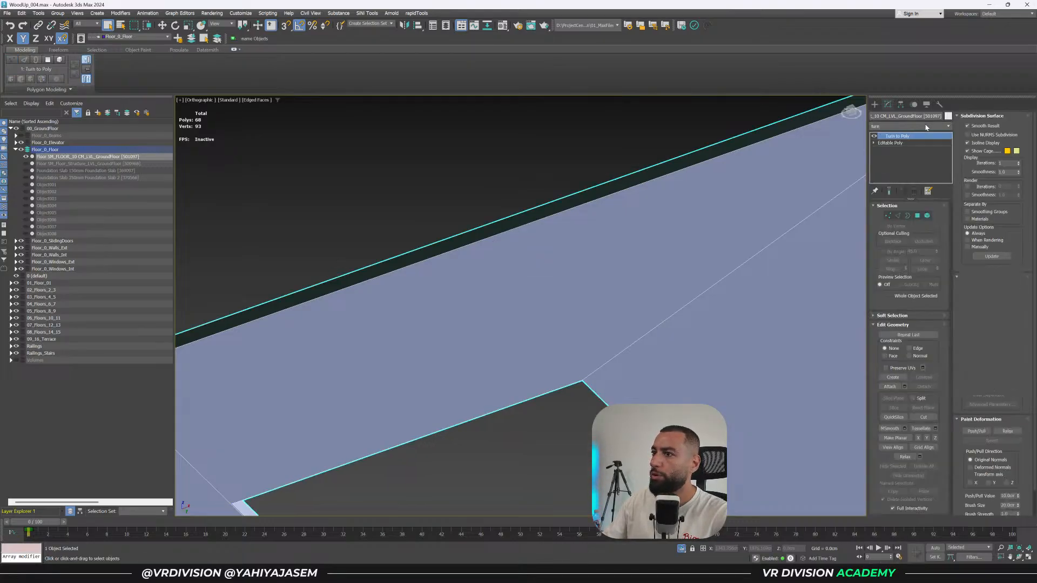
scroll(597, 231, down, 3)
scroll(597, 231, down, 5)
key(ctrl+z)
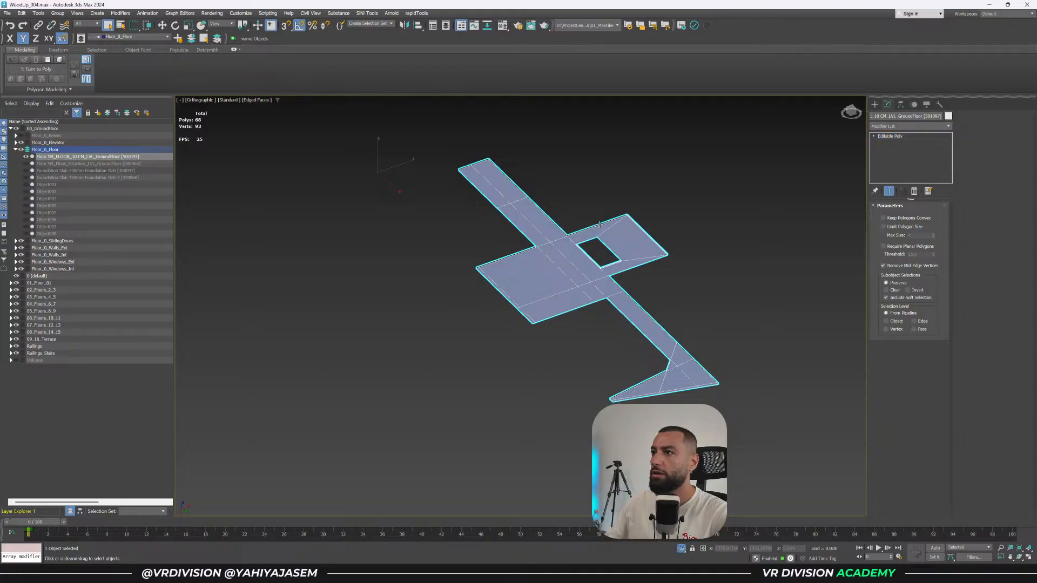
Remove the stray vertex from the slab's edge beside the elevator opening.
key(1)
scroll(596, 227, up, 2)
scroll(596, 227, up, 6)
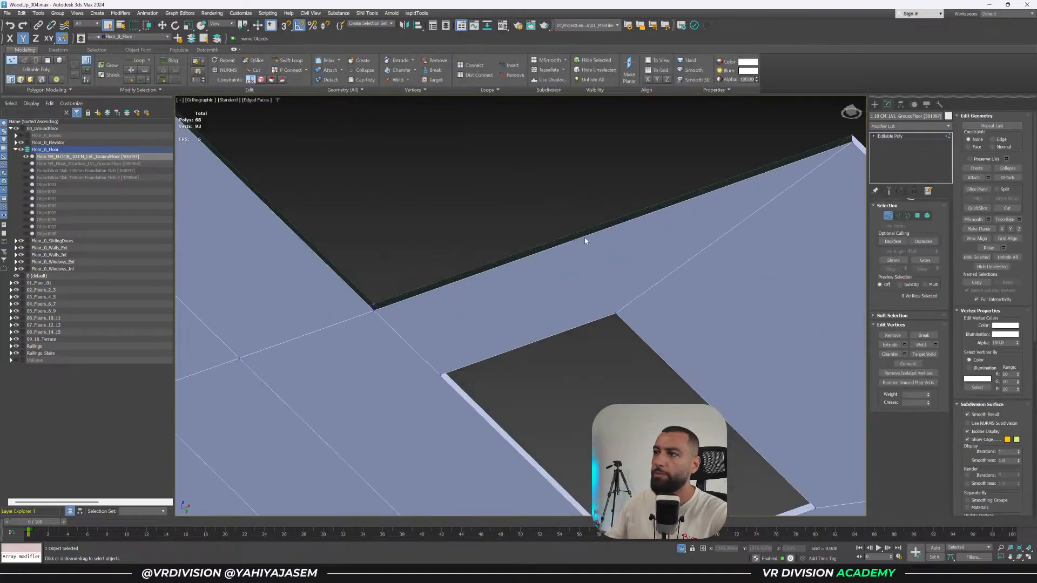
scroll(540, 272, down, 8)
alt+middle_drag(541, 273, 566, 341)
scroll(568, 366, up, 3)
scroll(550, 344, up, 5)
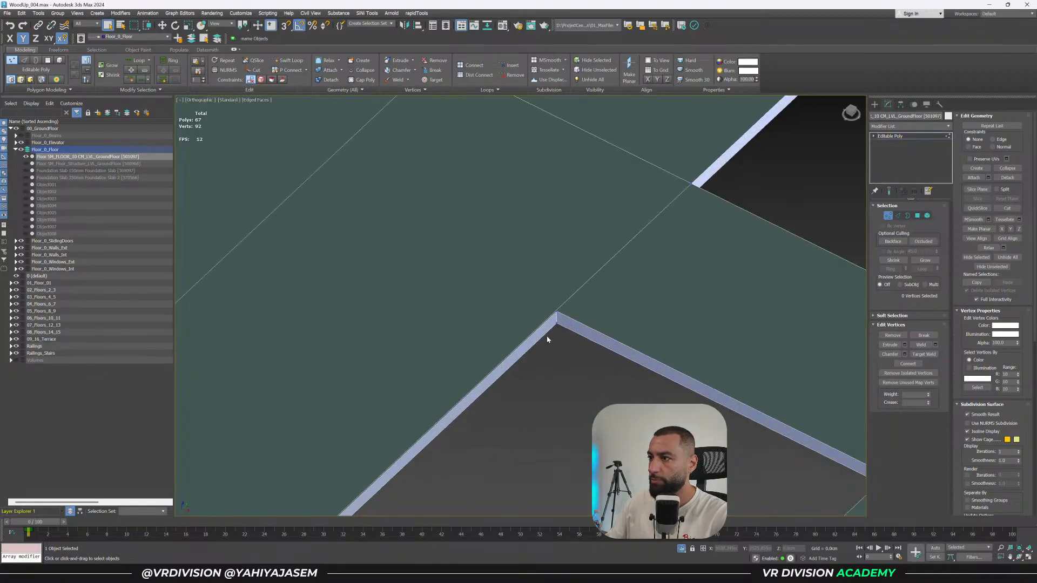
Examine the floor vertices around the elevator opening and the lower corridor junction from above.
drag(578, 288, 530, 371)
key(t)
key(z)
click(536, 334)
scroll(536, 328, down, 5)
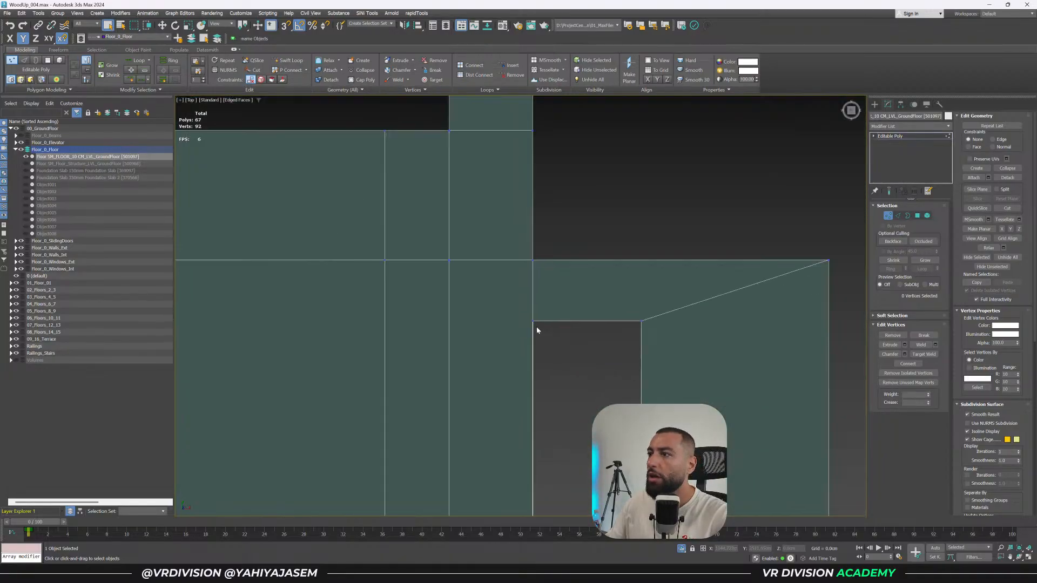
middle_drag(537, 328, 533, 204)
scroll(529, 370, up, 3)
middle_drag(546, 410, 537, 288)
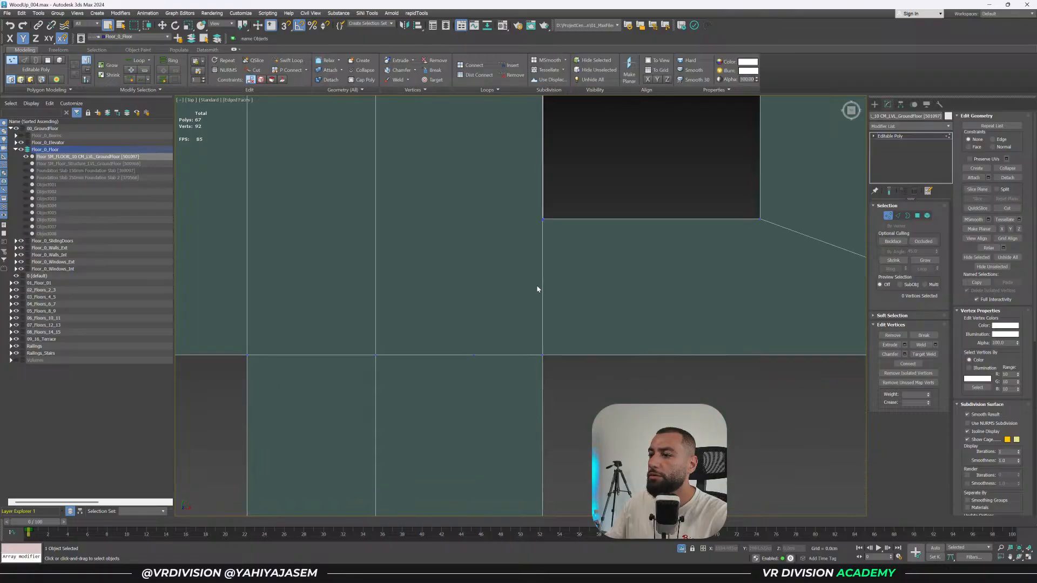
Select the three stray vertices around the lower corridor junction and try removing them together.
alt+middle_drag(451, 389, 467, 370)
scroll(378, 388, down, 5)
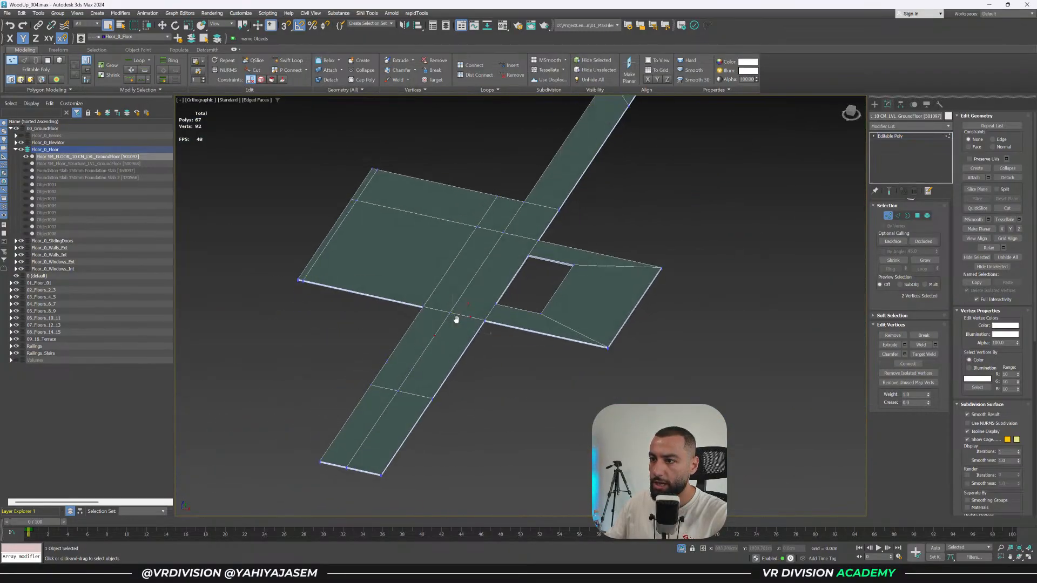
scroll(412, 375, up, 6)
alt+middle_drag(393, 363, 463, 354)
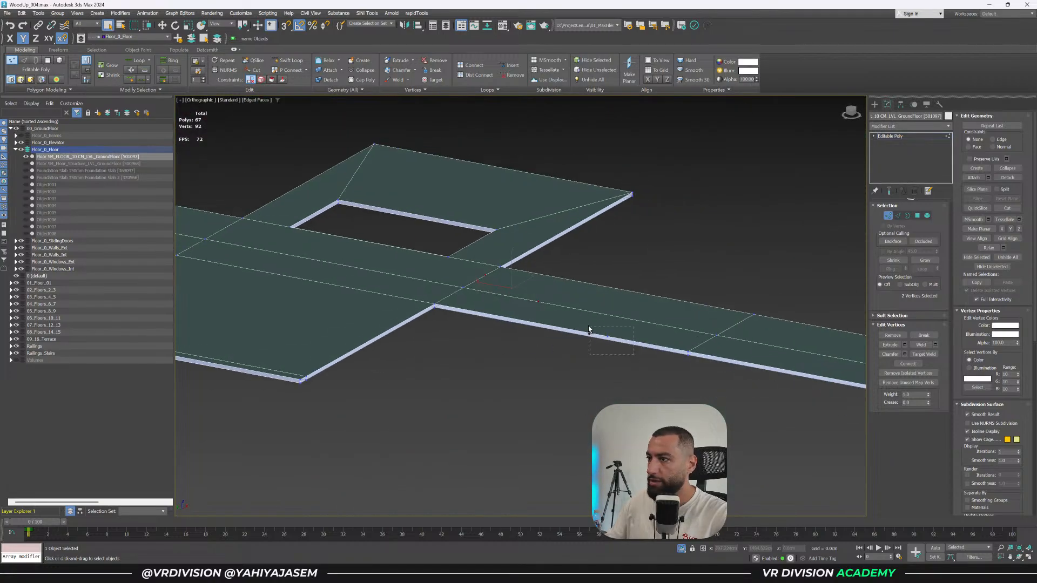
ctrl+drag(592, 331, 591, 328)
alt+middle_drag(590, 328, 581, 339)
scroll(581, 339, down, 3)
alt+middle_drag(522, 313, 602, 354)
scroll(574, 340, down, 3)
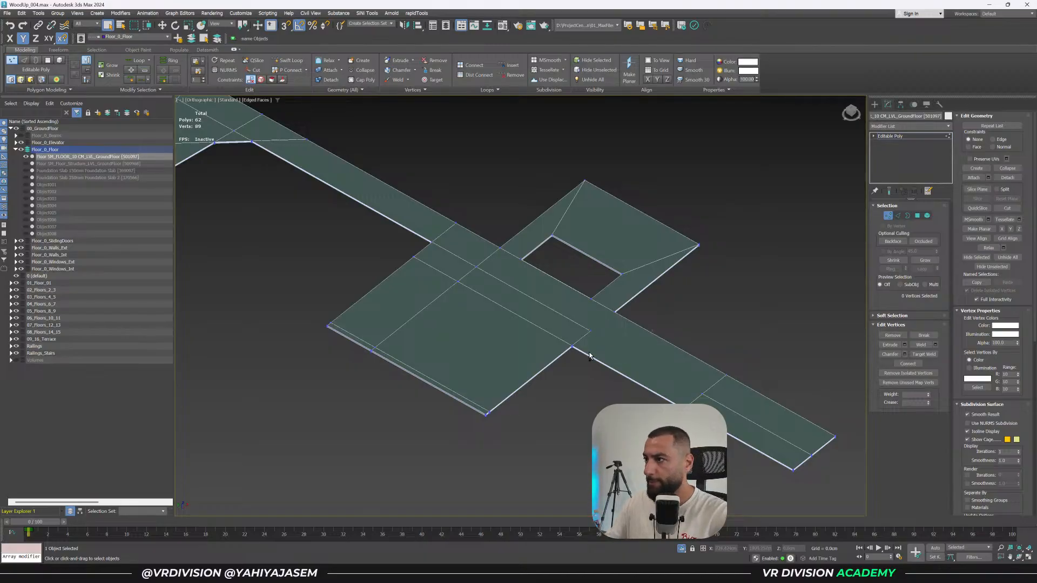
Undo the removal of the three corridor vertices, try removing them once more and undo that too.
key(t)
key(z)
scroll(518, 354, up, 4)
key(ctrl+z)
alt+middle_drag(542, 399, 537, 380)
scroll(548, 338, up, 5)
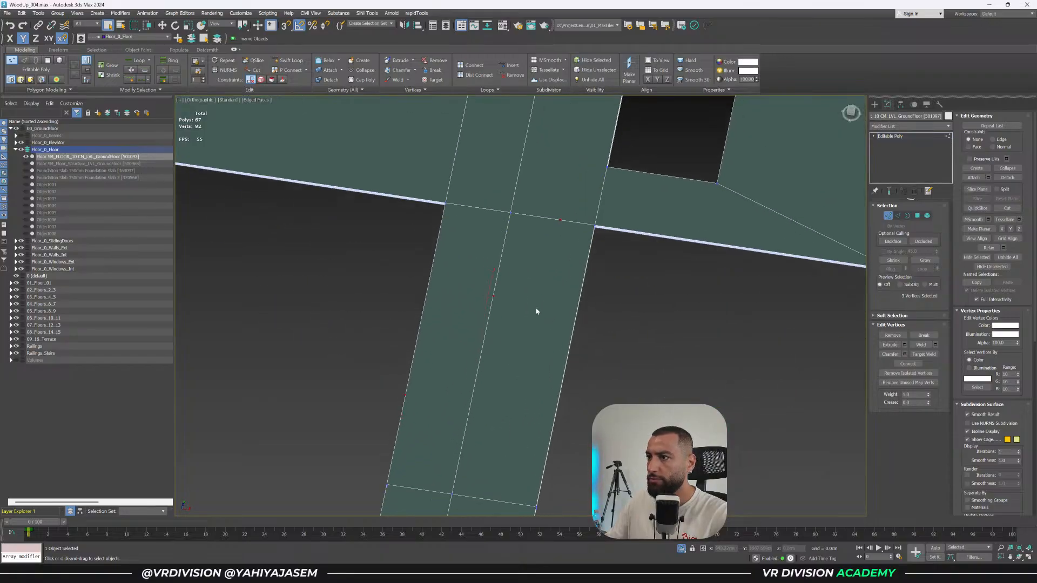
key(BackSpace)
key(ctrl+z)
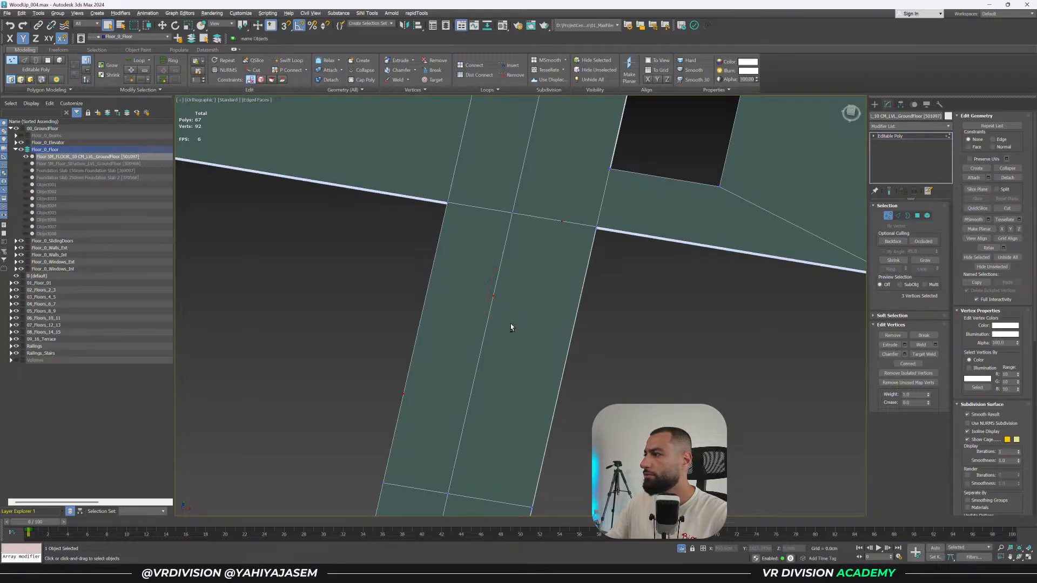
Remove the stray vertices of the lower corridor one at a time, deciding which ones are redundant.
key(F3)
drag(509, 279, 468, 314)
key(BackSpace)
key(F3)
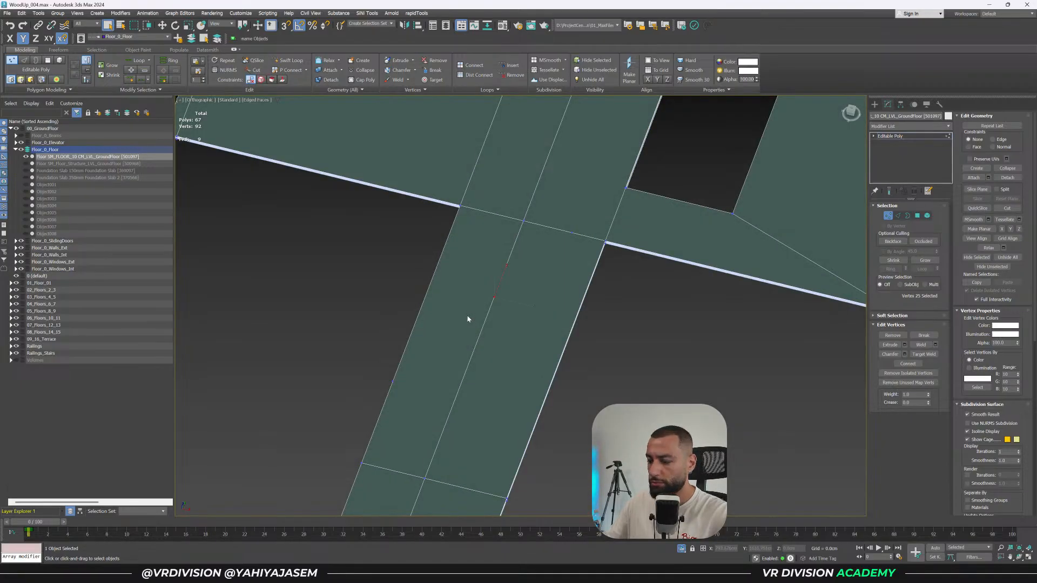
key(ctrl+z)
drag(363, 348, 388, 399)
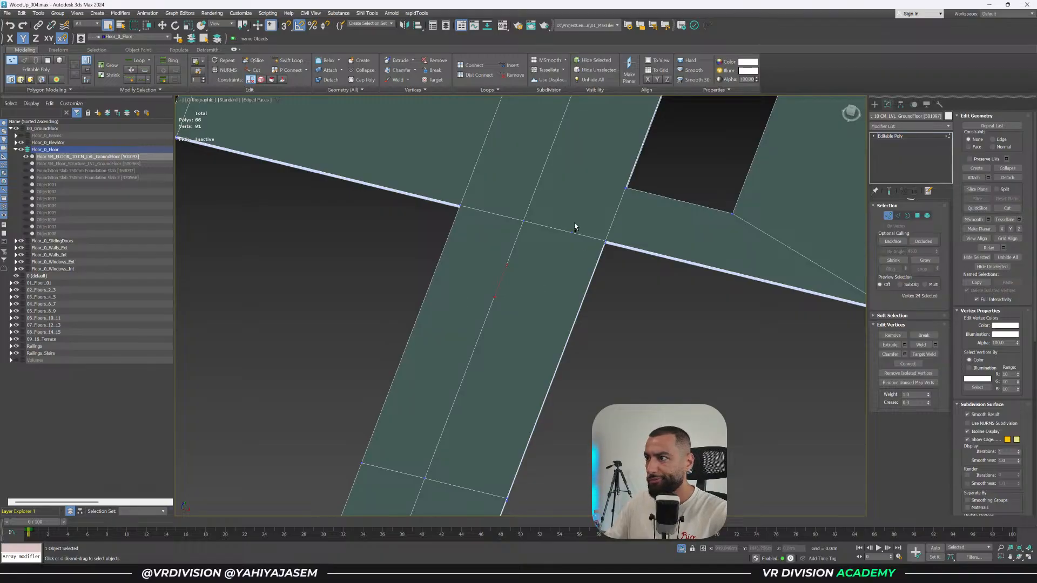
key(BackSpace)
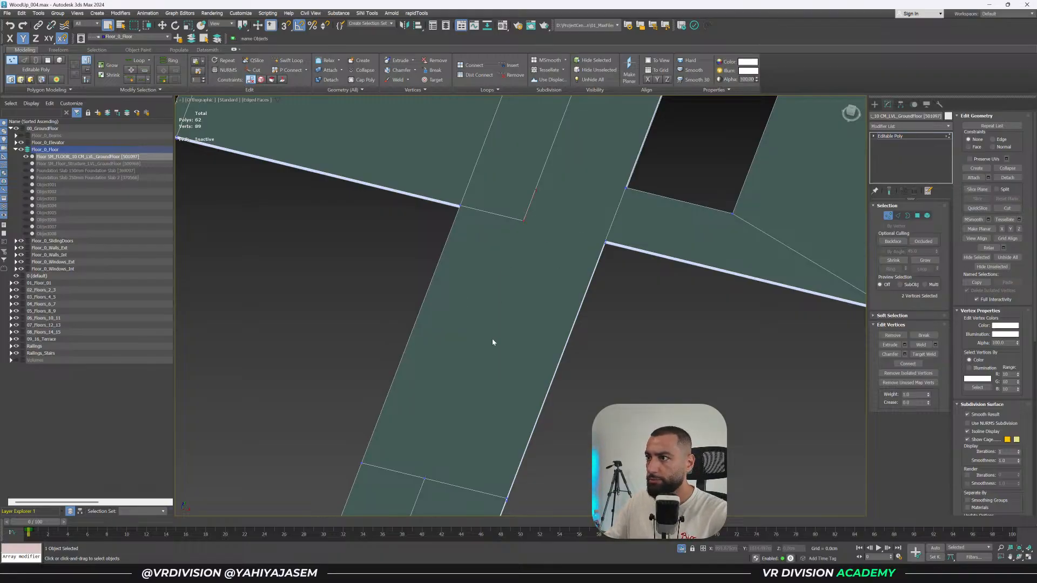
Connect vertices to rebuild the lower corridor's lengthwise edge and the edge across its junction with the lobby.
key(ctrl+shift+e)
scroll(625, 239, up, 4)
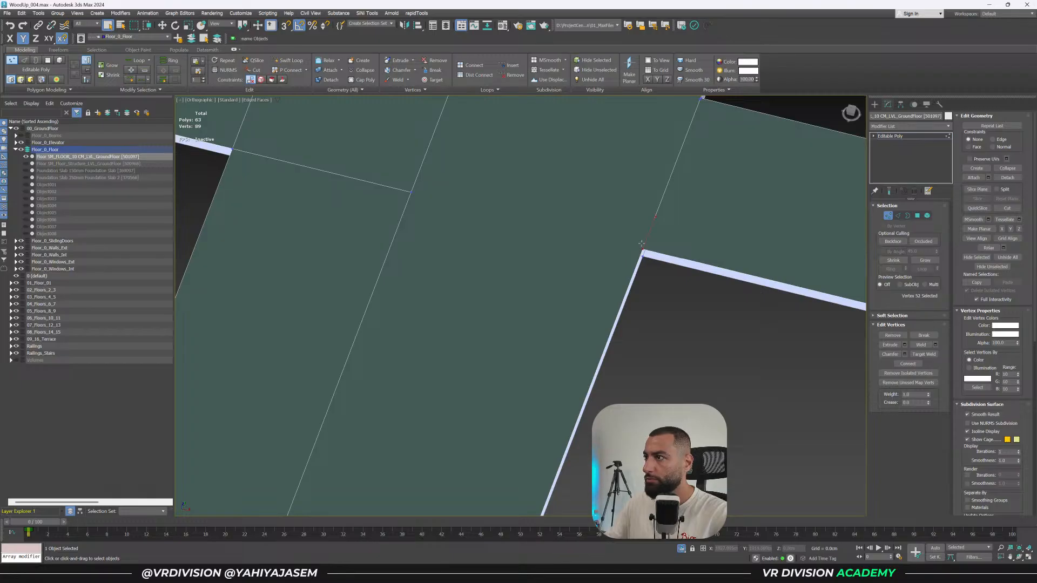
ctrl+drag(388, 193, 386, 199)
key(ctrl+shift+e)
Remove the stray vertex lying just beside the corner of the elevator opening on the corridor seam.
middle_drag(662, 153, 527, 356)
scroll(569, 307, up, 5)
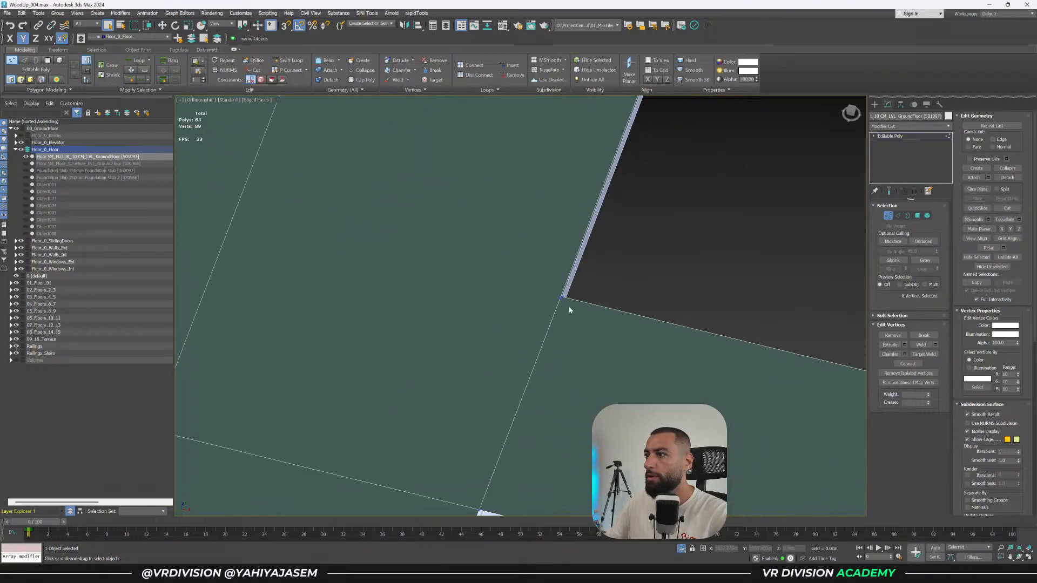
scroll(540, 275, up, 2)
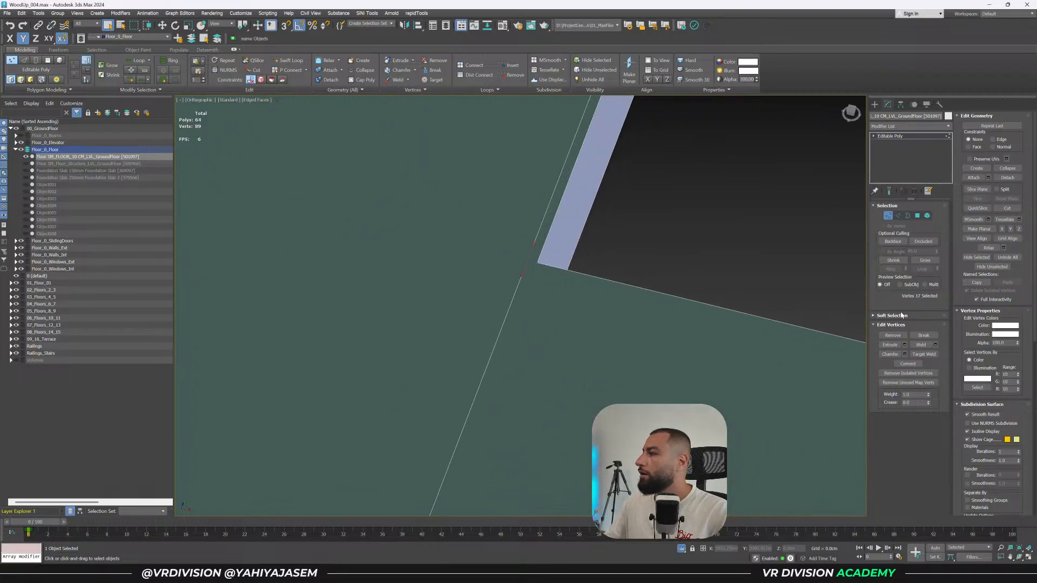
click(537, 263)
scroll(565, 315, down, 4)
middle_drag(567, 227, 505, 424)
middle_drag(564, 237, 487, 420)
middle_drag(563, 215, 522, 326)
scroll(521, 327, up, 6)
middle_drag(502, 289, 516, 324)
right_click(519, 325)
right_click(520, 325)
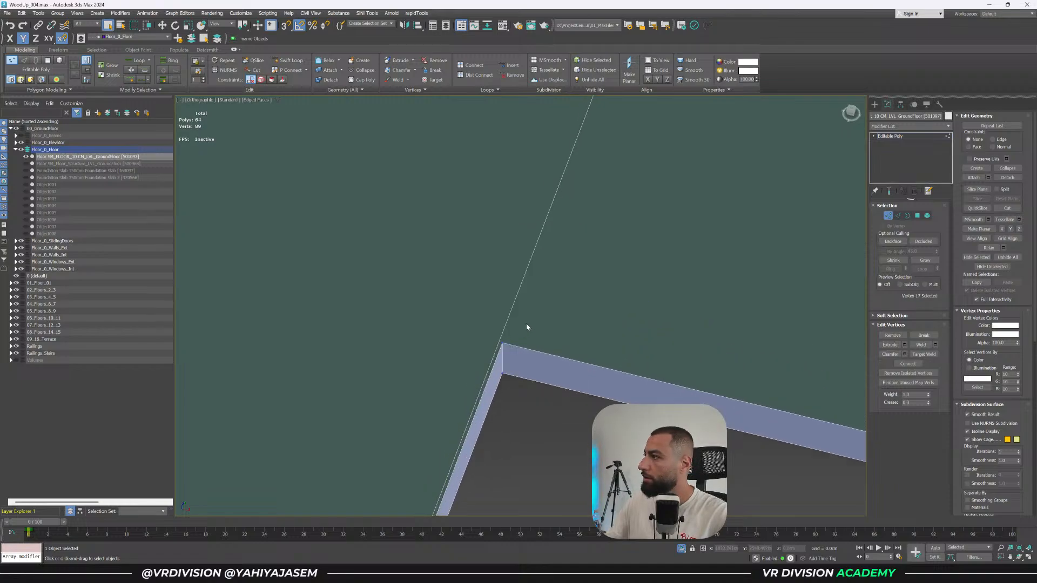
key(BackSpace)
Remove the extra edge, with its vertices, running beside the elevator opening's other corner.
scroll(526, 325, down, 5)
middle_drag(527, 324, 598, 97)
middle_drag(474, 372, 580, 142)
scroll(542, 357, up, 5)
alt+middle_drag(548, 371, 604, 299)
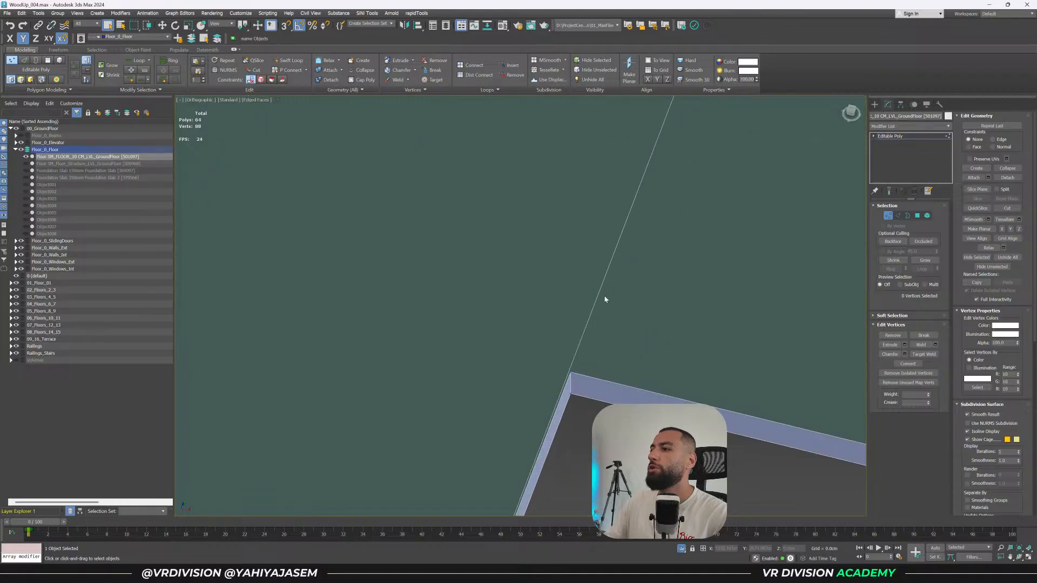
right_click(586, 355)
click(551, 287)
scroll(571, 367, up, 1)
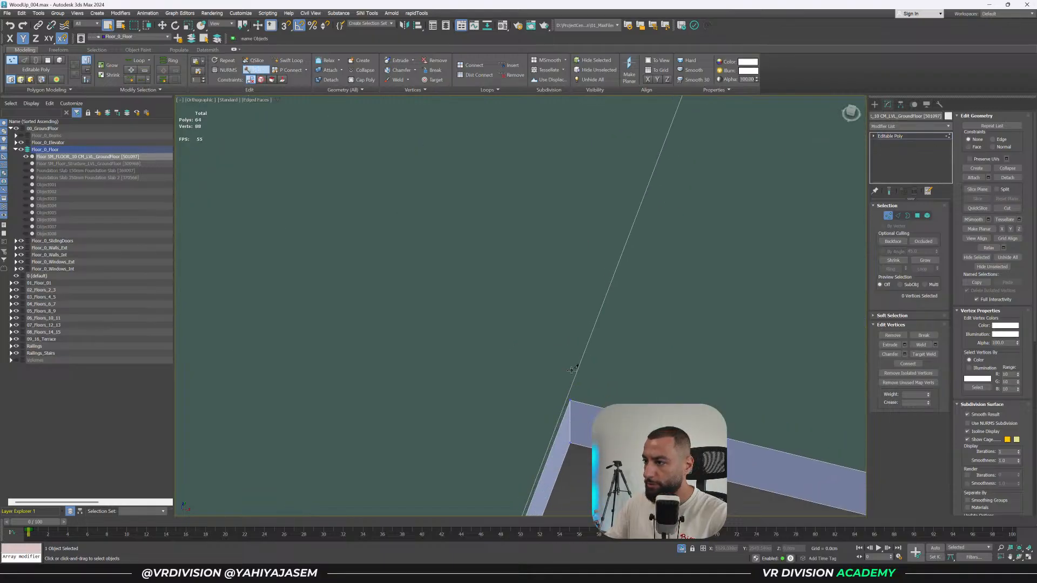
right_click(571, 400)
right_click(573, 400)
click(505, 419)
scroll(564, 423, up, 3)
key(2)
click(551, 406)
key(ctrl+BackSpace)
key(1)
Insert an edge loop with SwiftLoop across the corridor and lobby floor, close to the elevator opening's corner.
scroll(563, 364, down, 6)
scroll(564, 394, down, 3)
alt+middle_drag(565, 394, 578, 256)
scroll(610, 366, down, 5)
scroll(578, 256, down, 3)
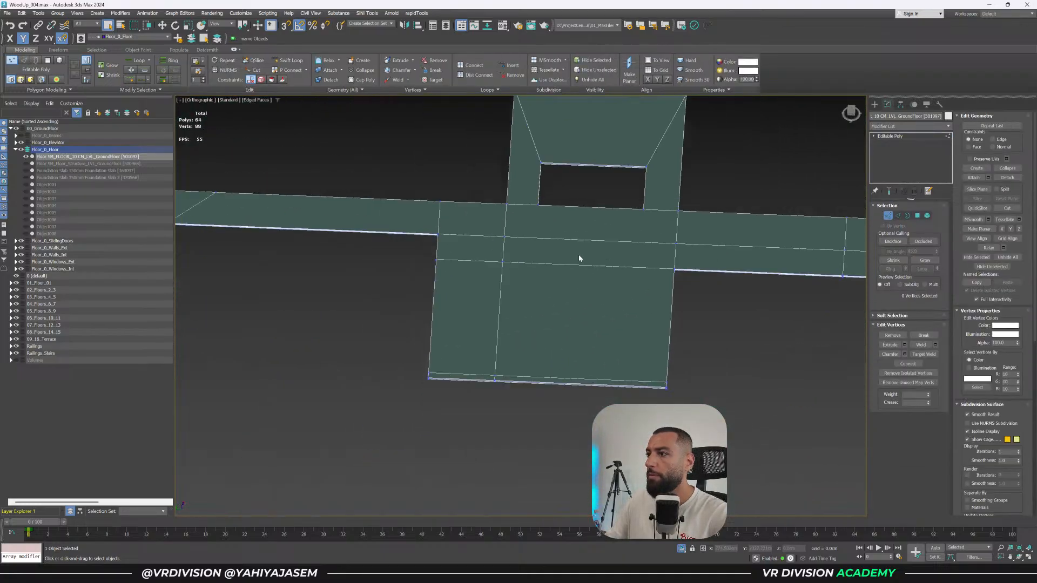
scroll(578, 256, up, 3)
middle_drag(569, 304, 566, 316)
key(alt+s)
scroll(517, 197, up, 8)
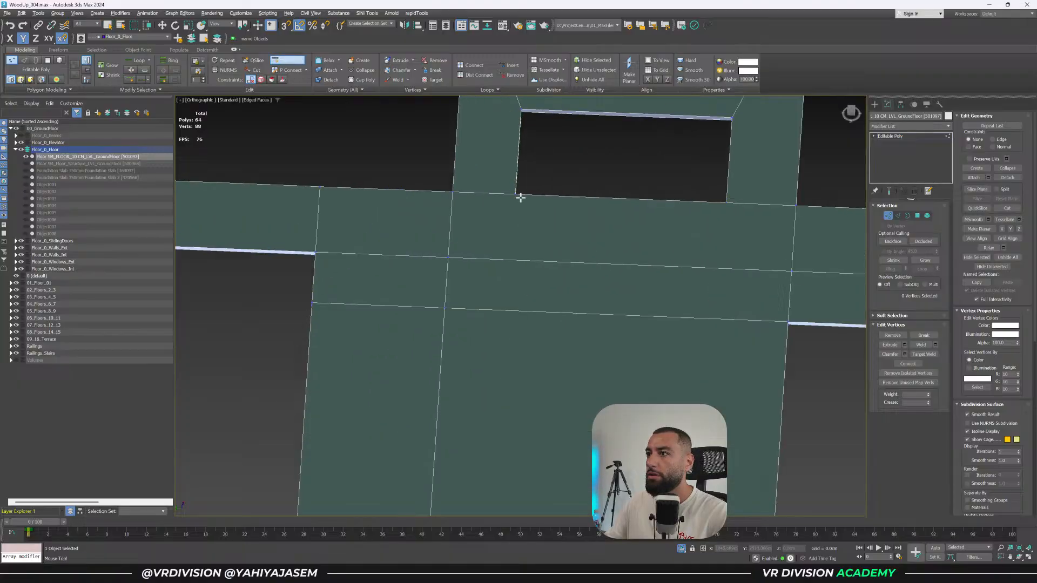
click(492, 239)
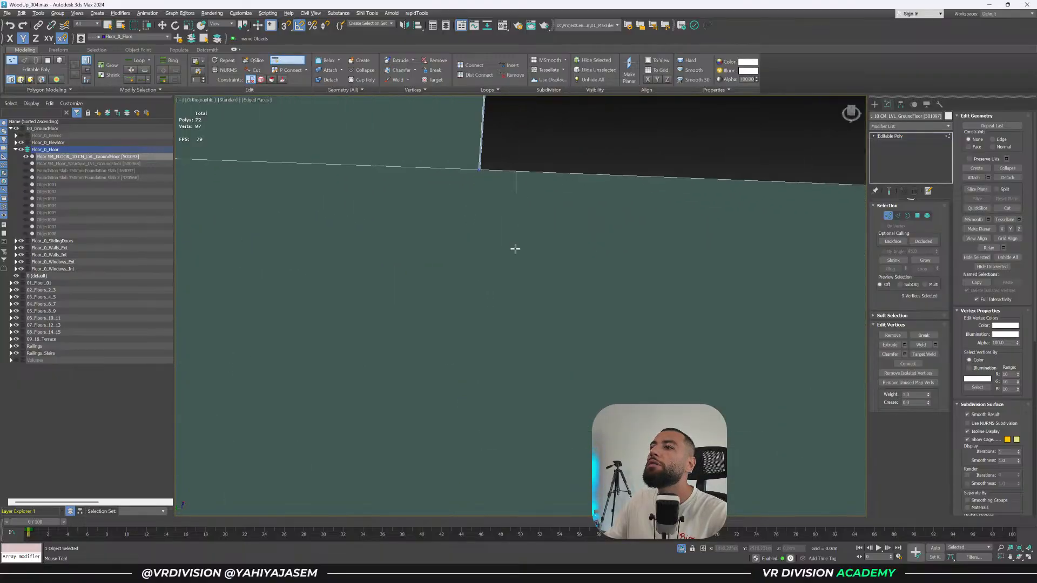
Undo the edge loop inserted across the corridor and lobby floor, and leave SwiftLoop.
scroll(530, 254, down, 6)
key(F3)
middle_drag(571, 299, 538, 287)
middle_drag(585, 321, 447, 264)
scroll(446, 264, down, 2)
key(ctrl+z)
right_click(591, 280)
Cut short edges joining the corridor seam to the elevator opening's two corridor-side corners.
scroll(588, 281, down, 4)
alt+middle_drag(574, 291, 572, 245)
key(F3)
scroll(606, 249, up, 2)
alt+middle_drag(619, 271, 627, 291)
scroll(600, 144, up, 6)
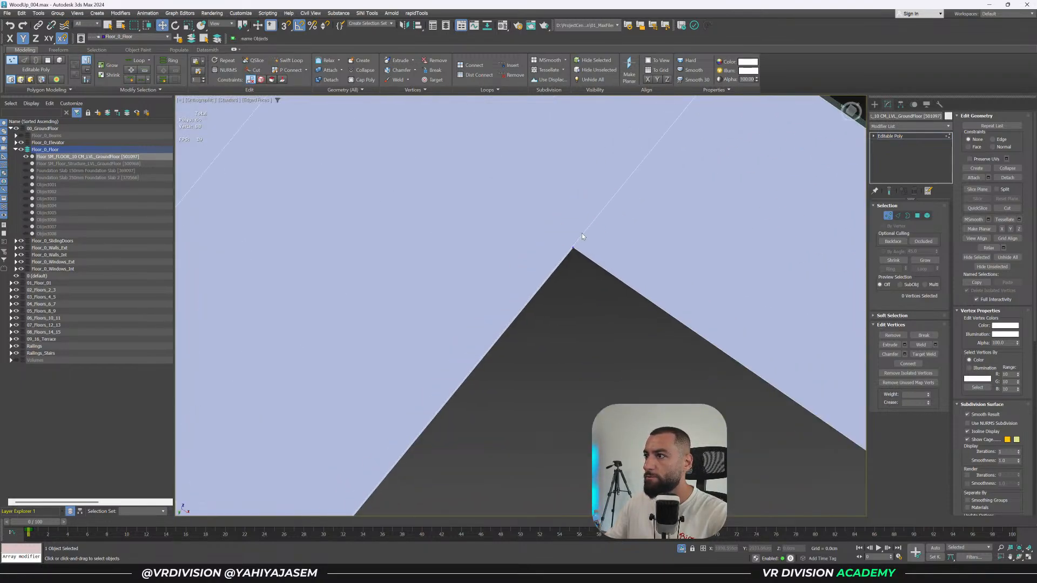
scroll(578, 245, up, 1)
right_click(578, 246)
click(557, 162)
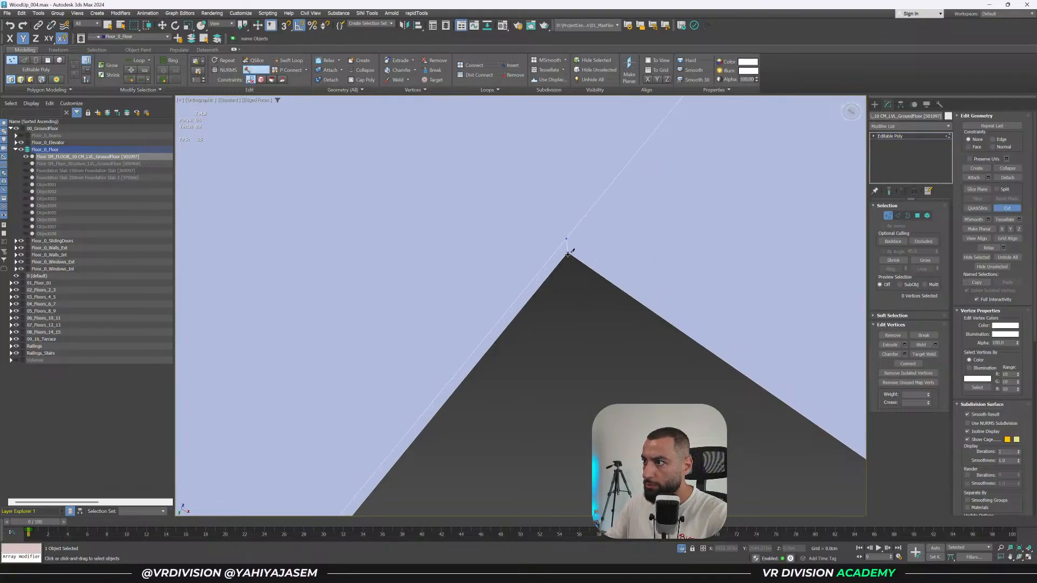
scroll(533, 370, down, 1)
middle_drag(483, 481, 698, 146)
scroll(426, 434, down, 2)
middle_drag(426, 435, 456, 345)
scroll(456, 345, down, 5)
middle_drag(425, 379, 456, 326)
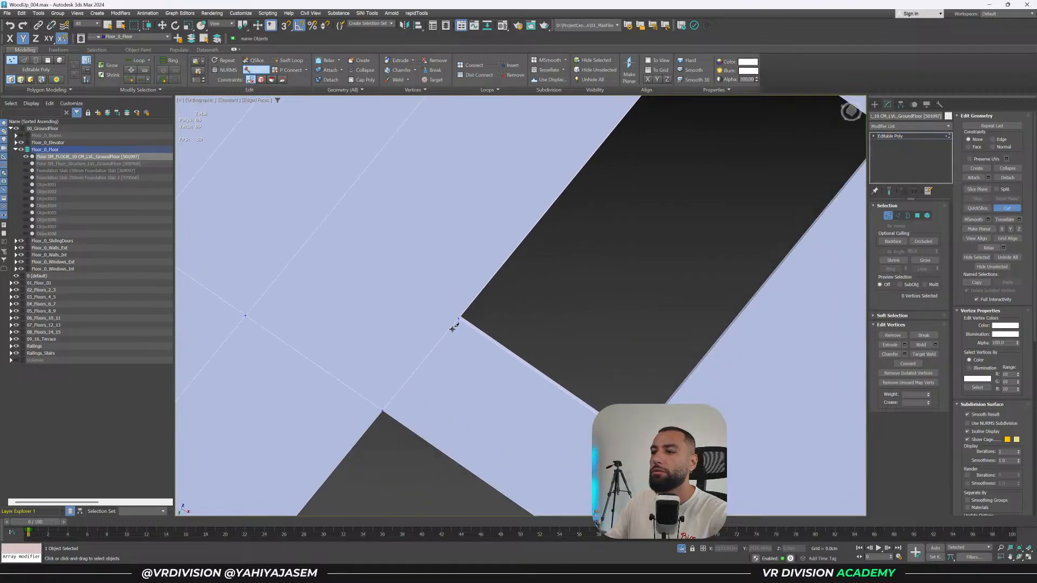
scroll(457, 325, up, 5)
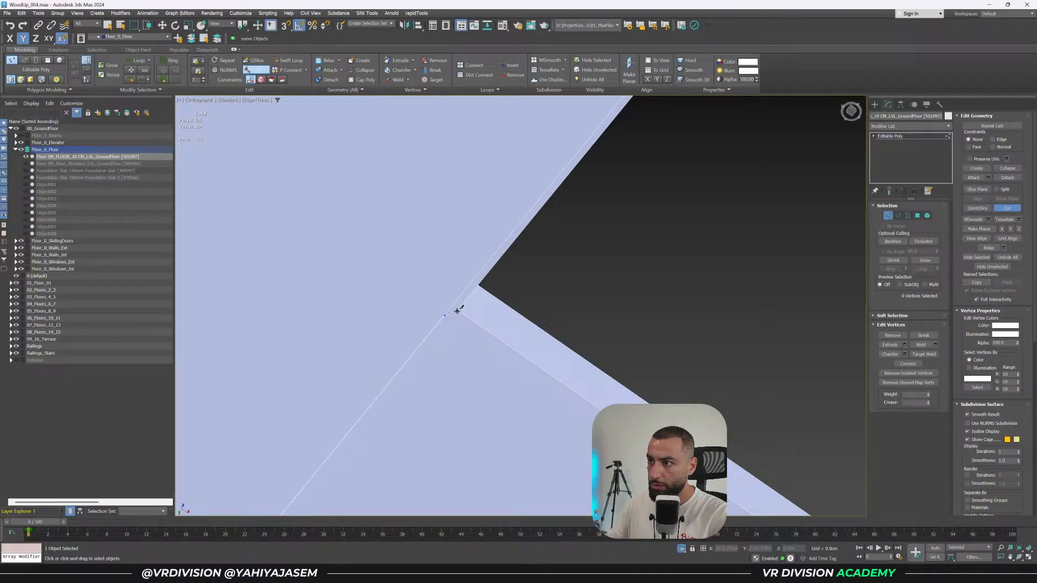
right_click(463, 296)
key(2)
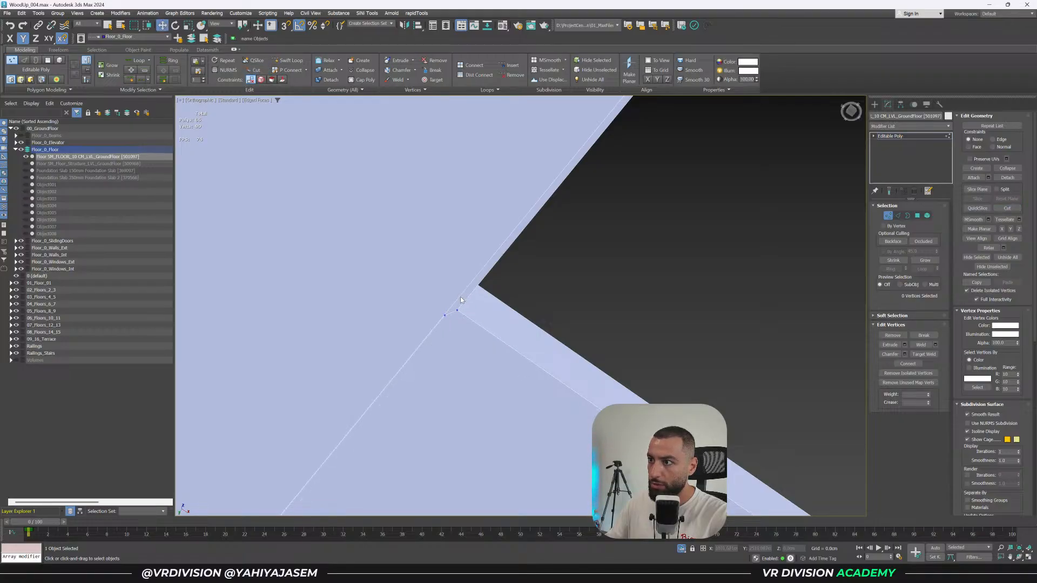
click(460, 297)
scroll(531, 269, down, 4)
middle_drag(540, 267, 665, 21)
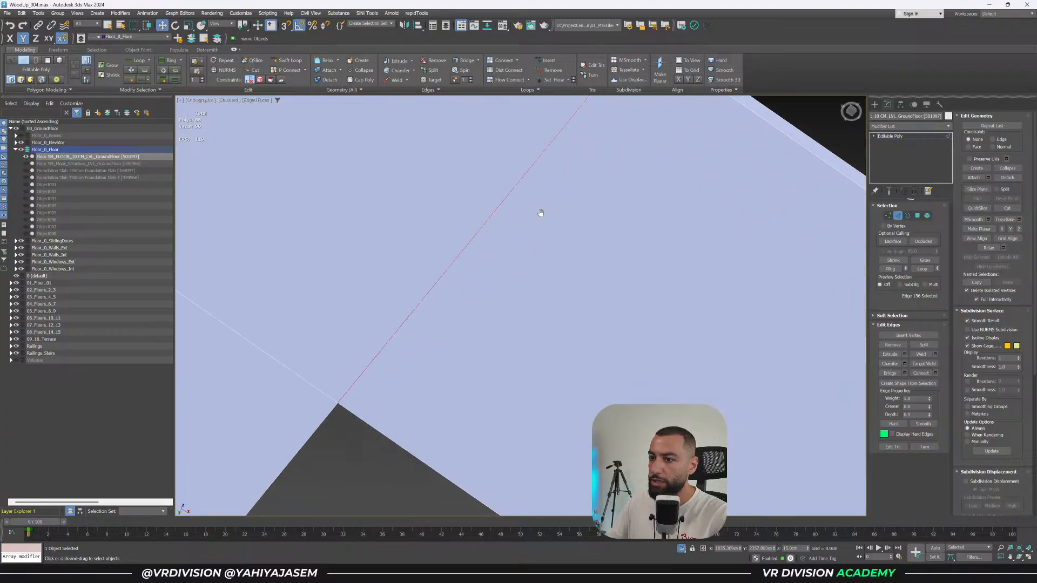
click(539, 218)
scroll(543, 245, down, 3)
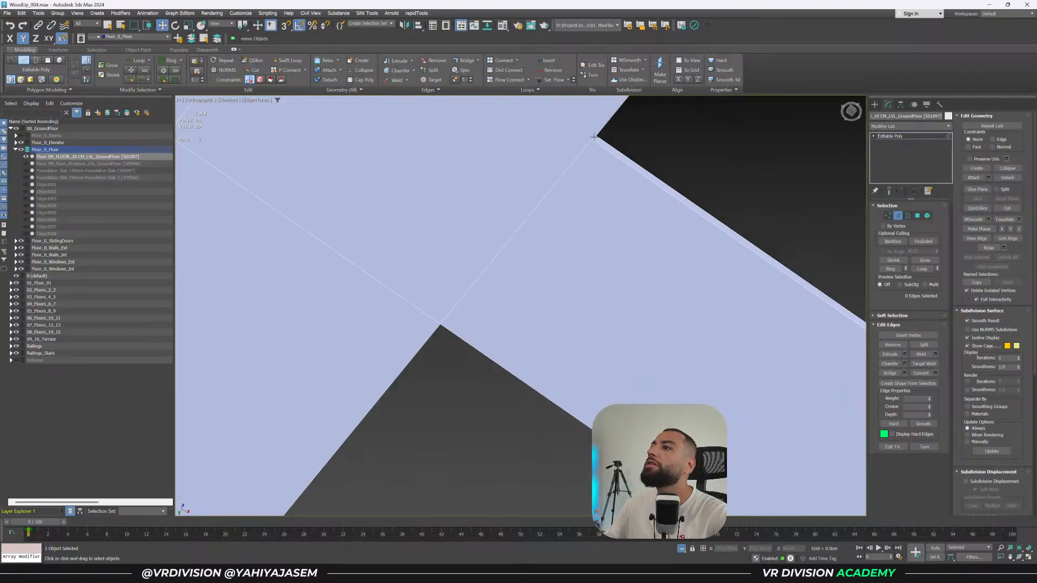
Target-weld the stray corridor-seam vertex onto the adjacent vertex at the elevator opening's corner.
scroll(590, 141, up, 5)
middle_drag(589, 142, 578, 186)
scroll(575, 187, up, 4)
key(1)
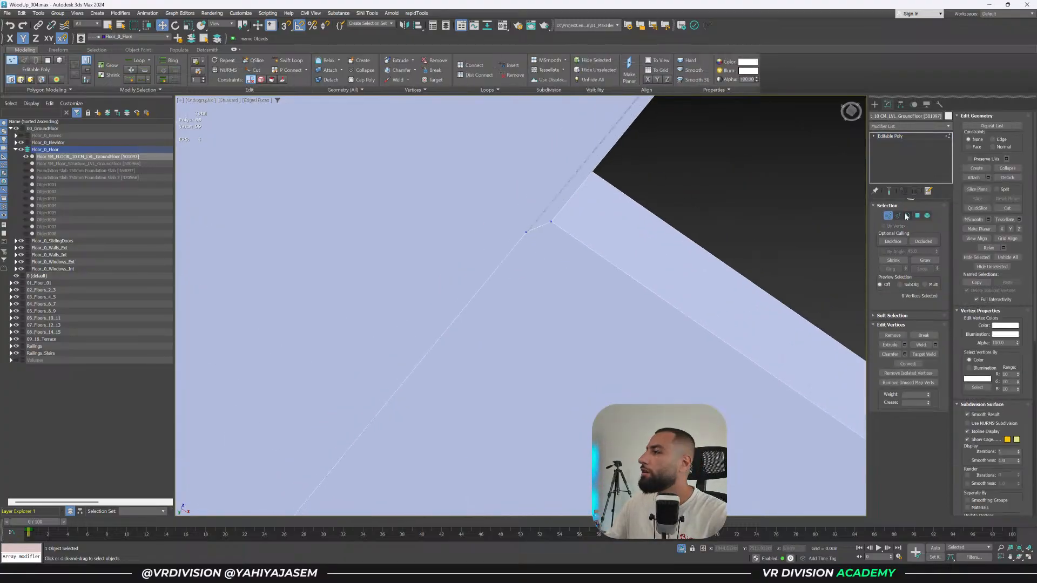
click(925, 355)
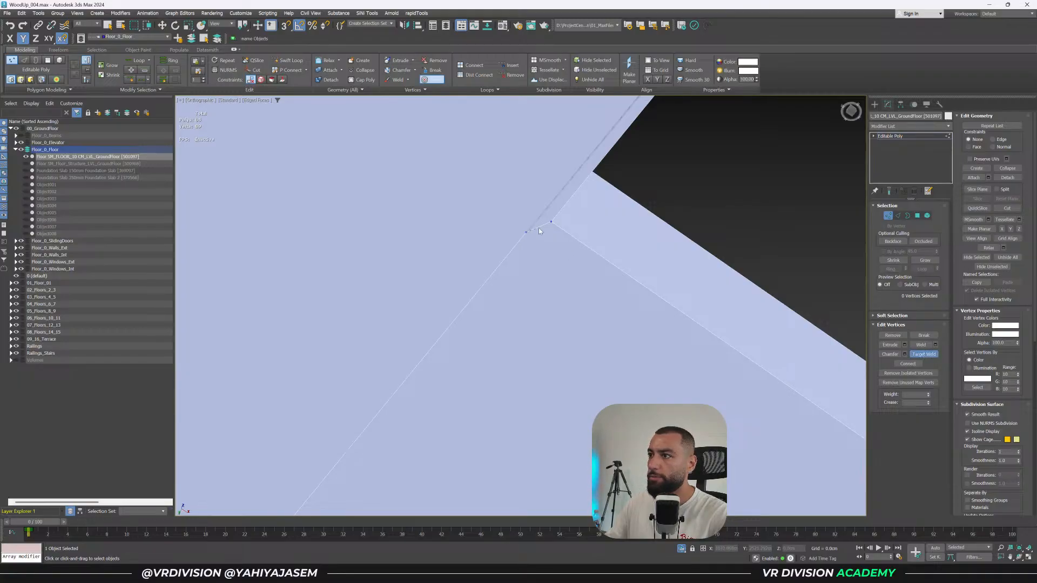
click(551, 223)
scroll(611, 204, down, 7)
middle_drag(680, 160, 559, 292)
scroll(557, 250, down, 3)
scroll(600, 193, up, 3)
scroll(584, 274, up, 5)
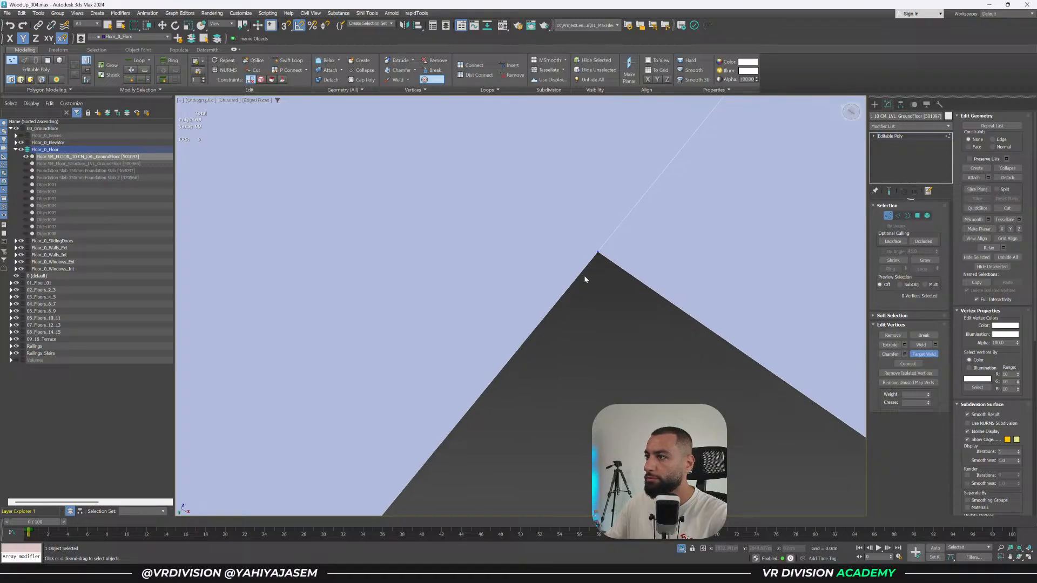
Insert two SwiftLoop edge loops across the lobby floor, roughly level with the two ends of the elevator opening.
scroll(599, 255, down, 5)
scroll(600, 259, down, 4)
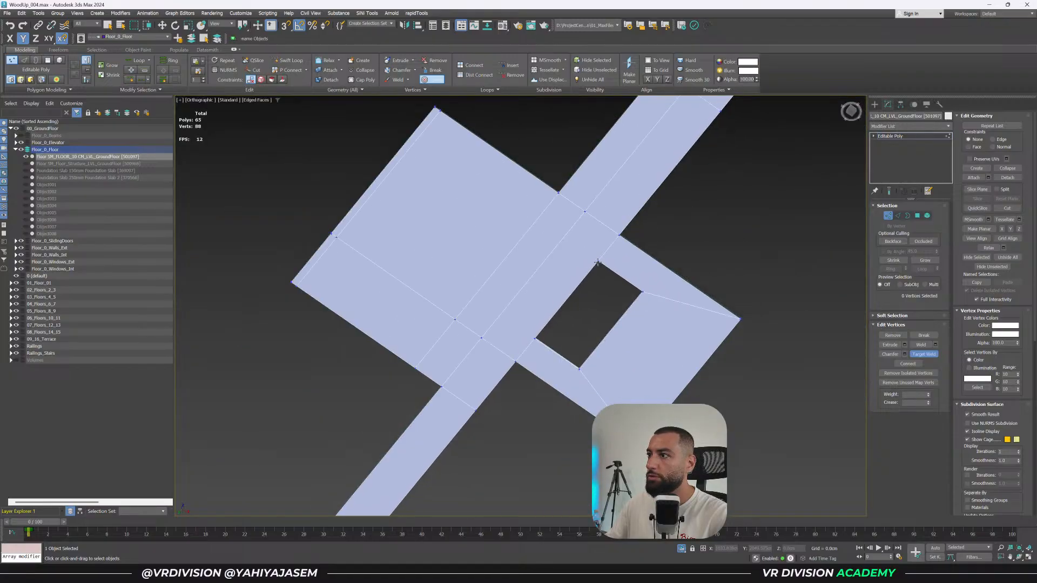
key(alt+shift+w)
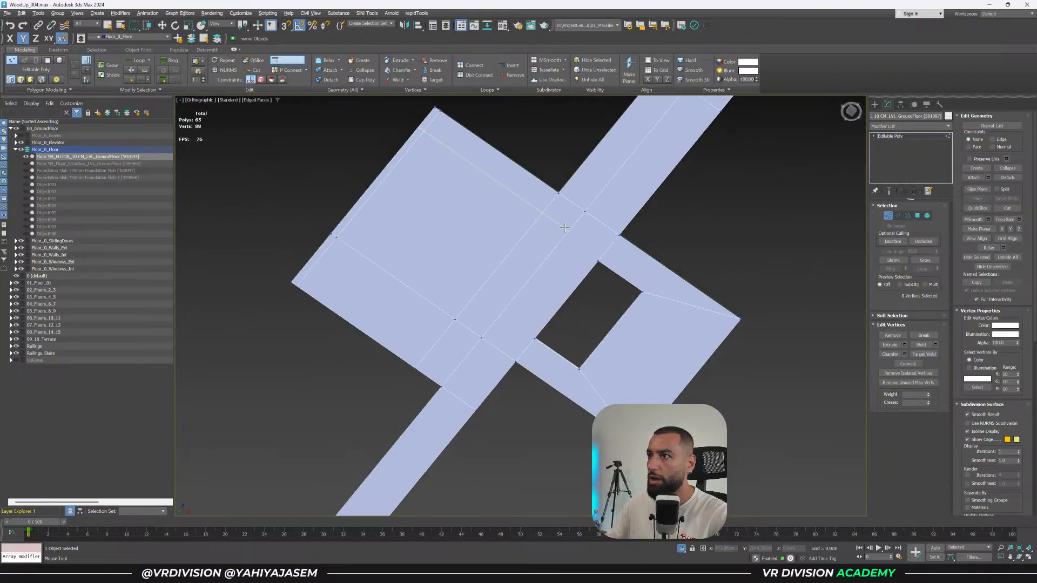
key(t)
scroll(495, 312, up, 3)
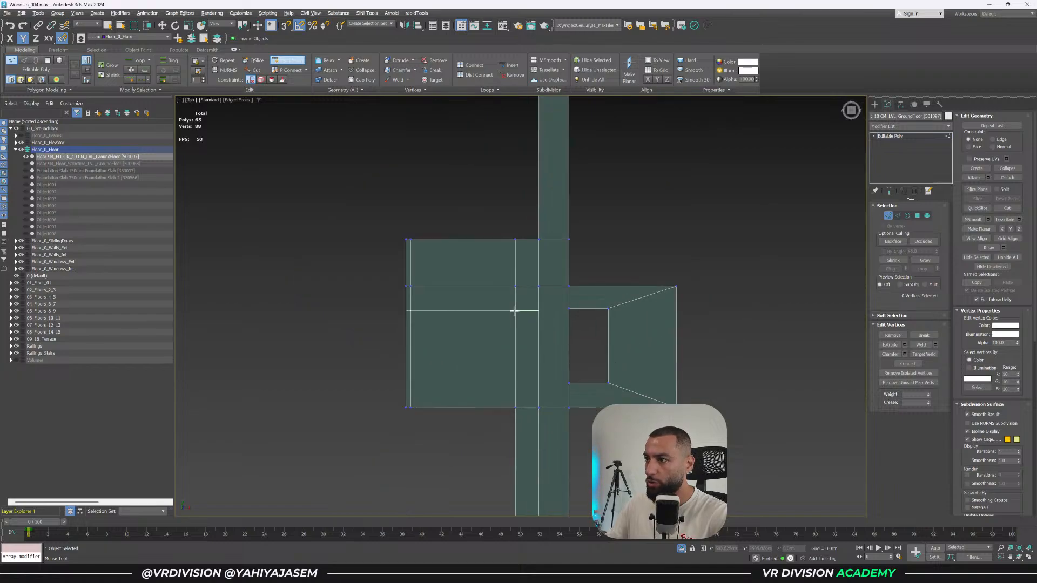
click(507, 380)
right_click(518, 370)
scroll(527, 363, up, 3)
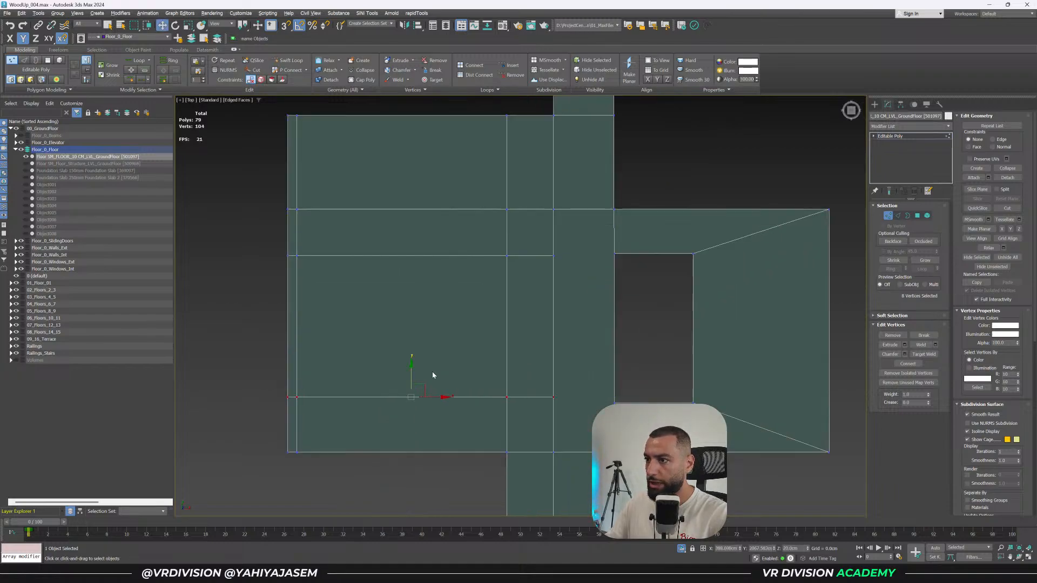
Snap both lobby loops level with the elevator opening's corners and connect them across the corridor to those corners.
drag(411, 369, 411, 376)
click(573, 252)
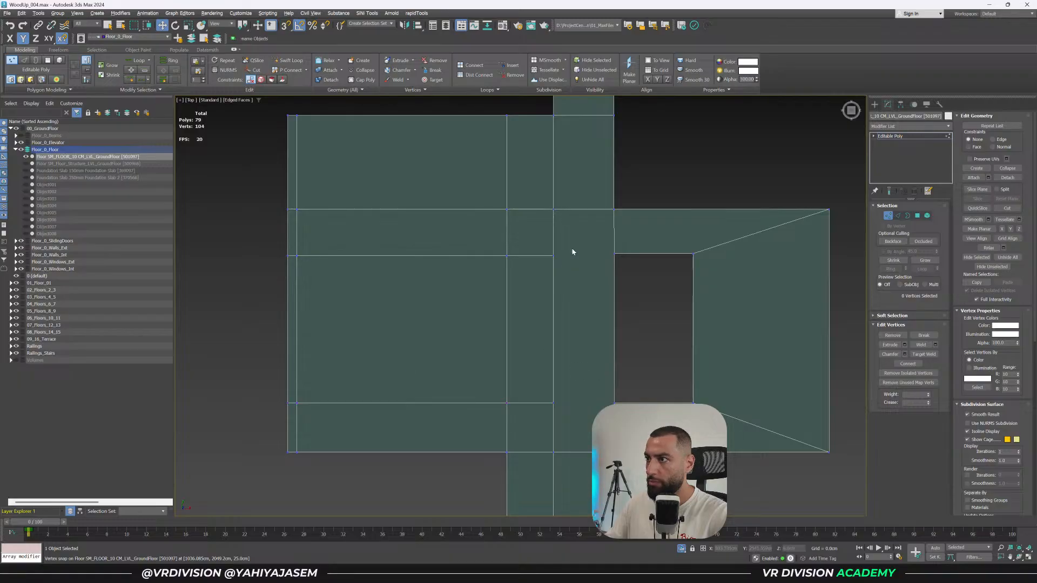
drag(410, 231, 611, 255)
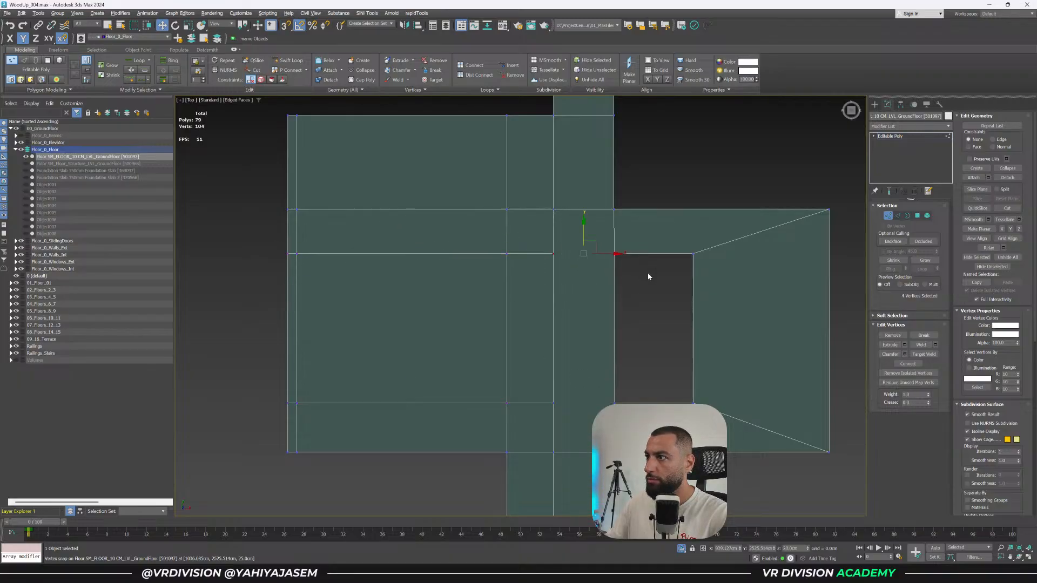
scroll(524, 421, down, 5)
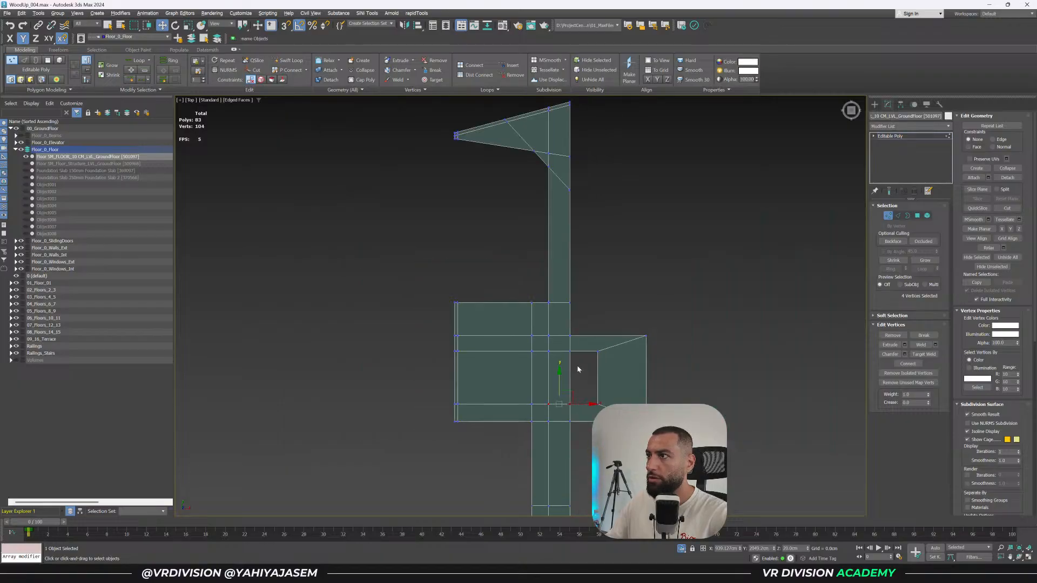
Remove the crosswise edge, with its vertices, from the middle of the lower corridor.
middle_drag(587, 431, 576, 277)
key(2)
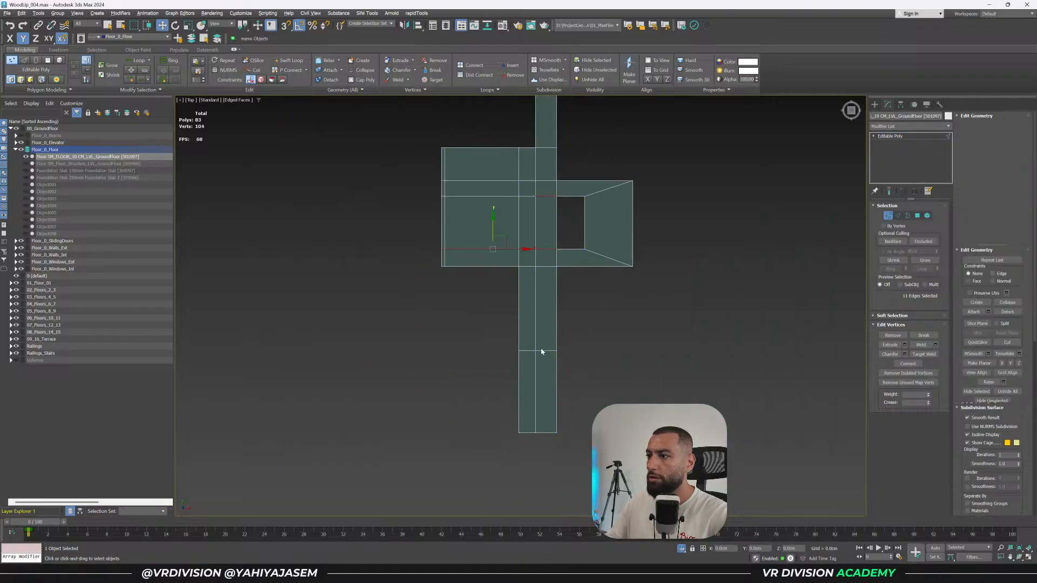
double_click(542, 350)
key(ctrl+BackSpace)
alt+middle_drag(570, 361, 569, 284)
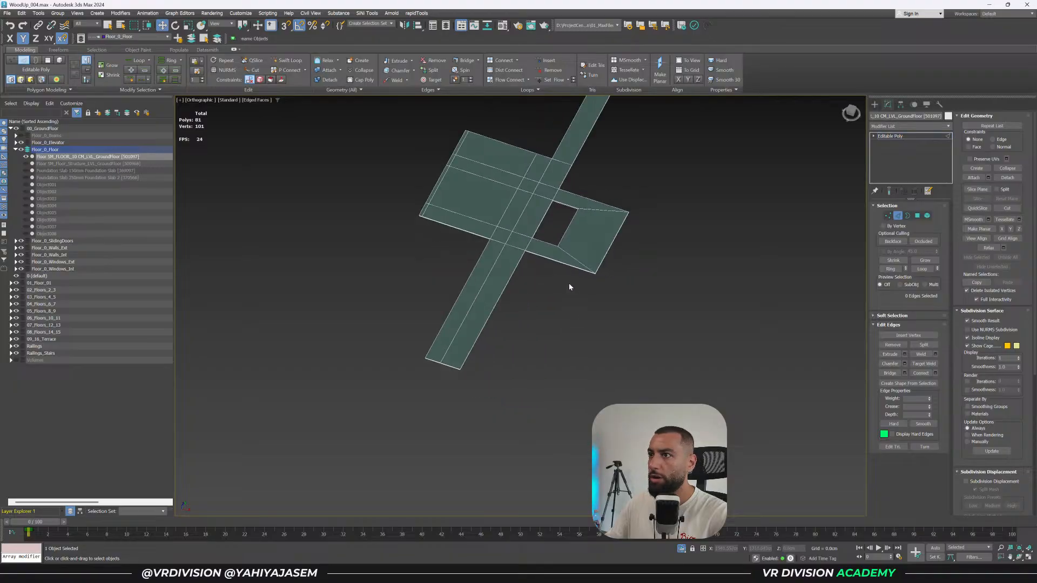
Leave sub-object editing on the corridor slab and save the scene.
key(1)
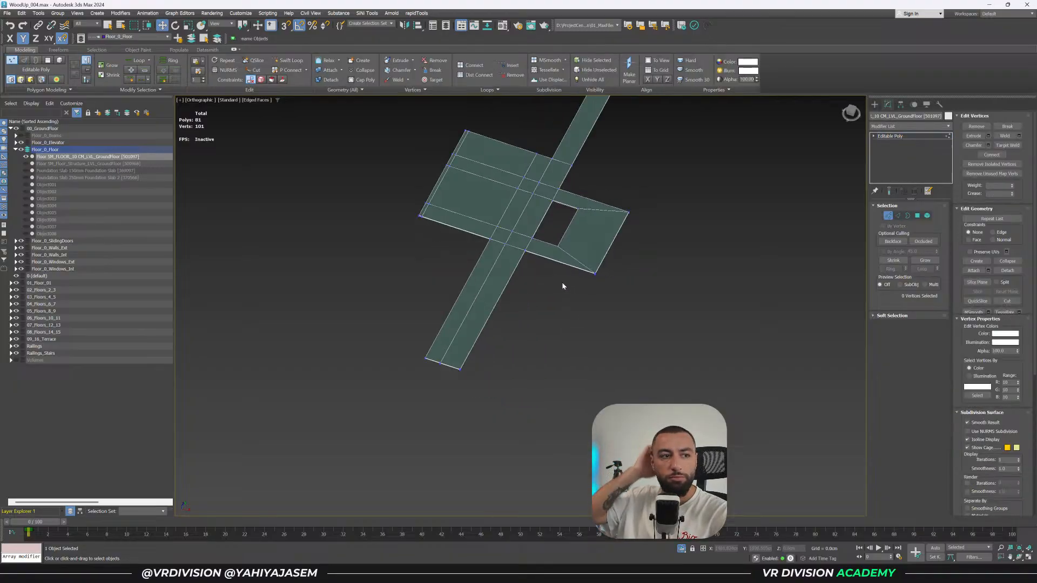
key(1)
key(ctrl+s)
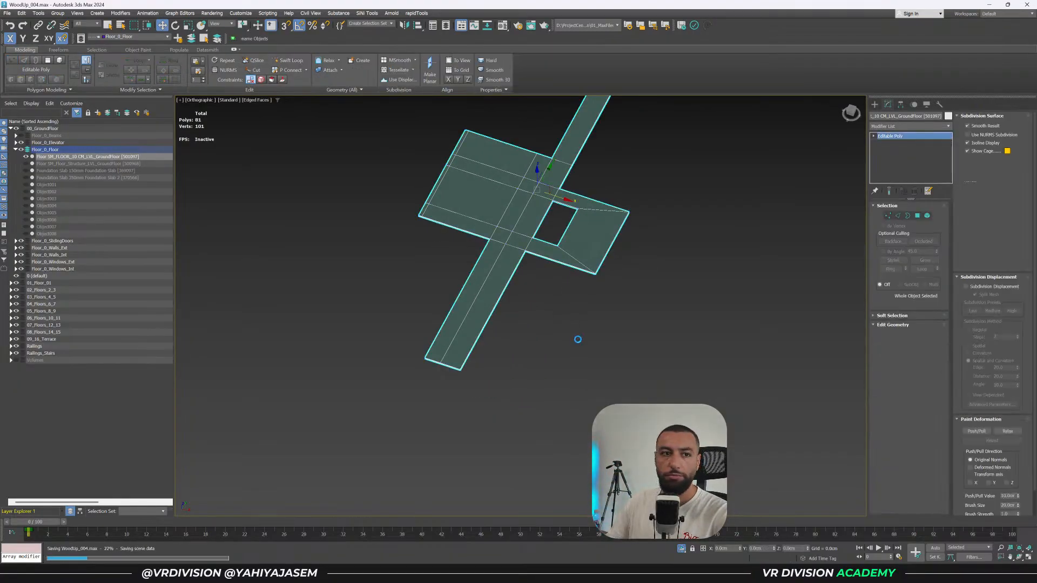
mouse_move(683, 551)
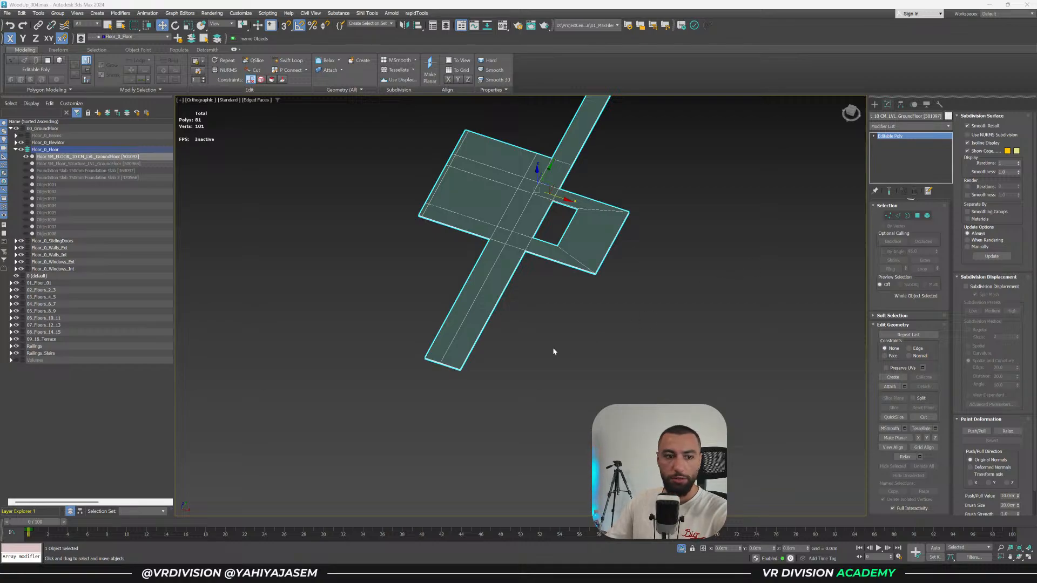
Exit isolation to bring back the whole ground floor and select a detached room floor beside the lower corridor.
middle_drag(553, 348, 558, 401)
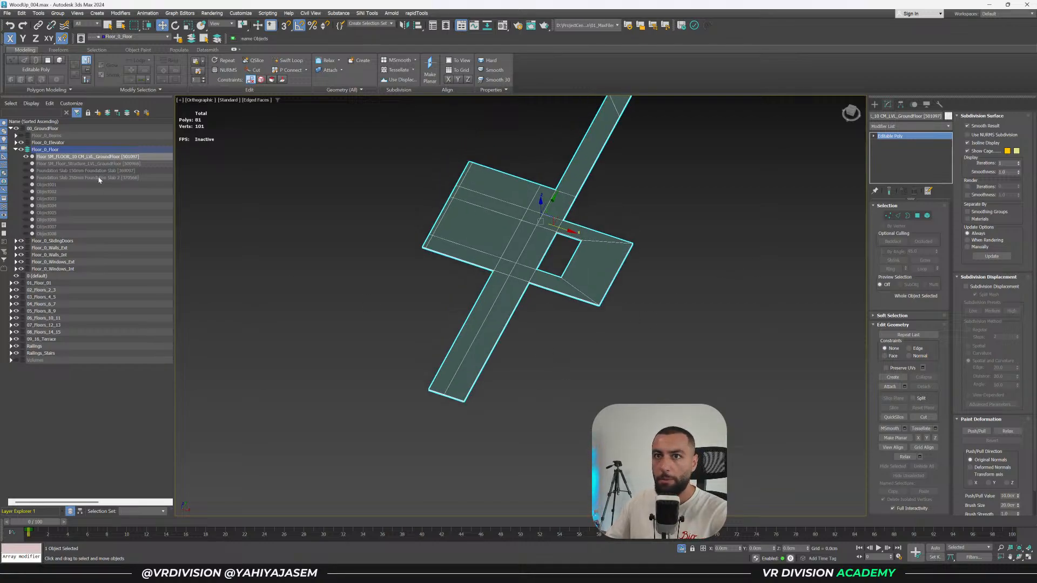
click(281, 245)
key(t)
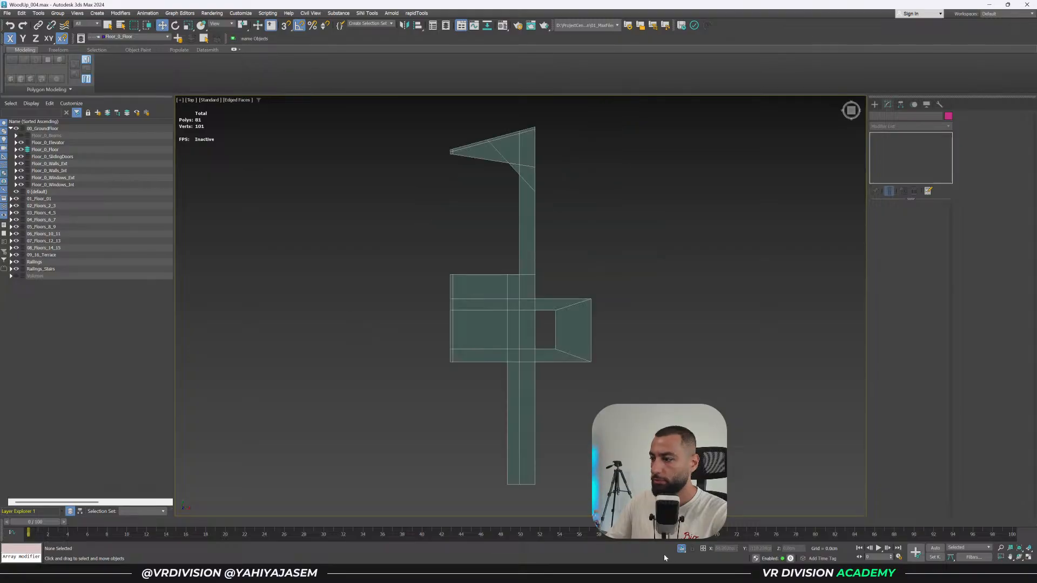
click(681, 549)
click(547, 344)
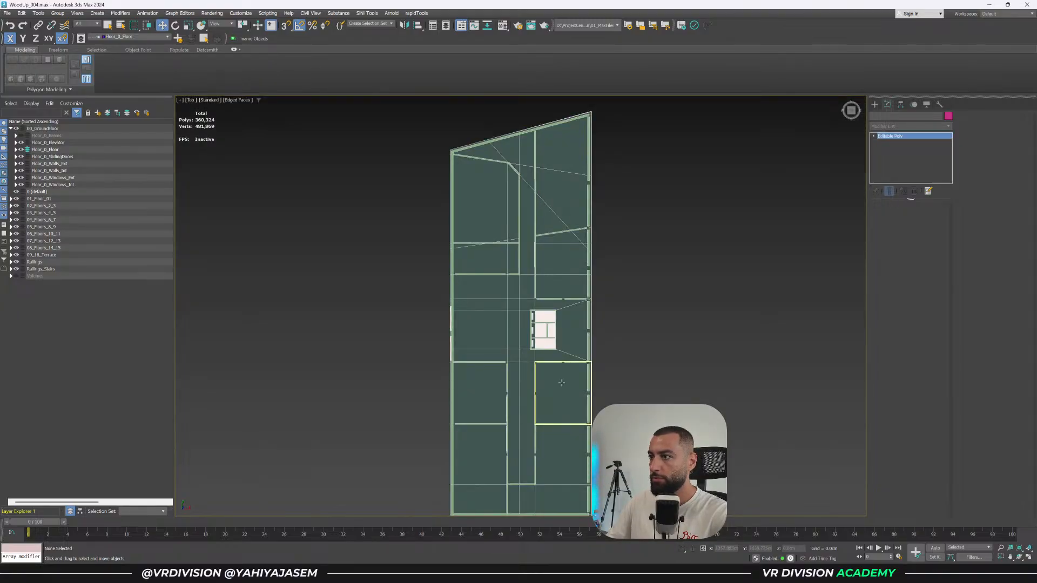
alt+middle_drag(546, 346, 545, 364)
scroll(545, 363, up, 5)
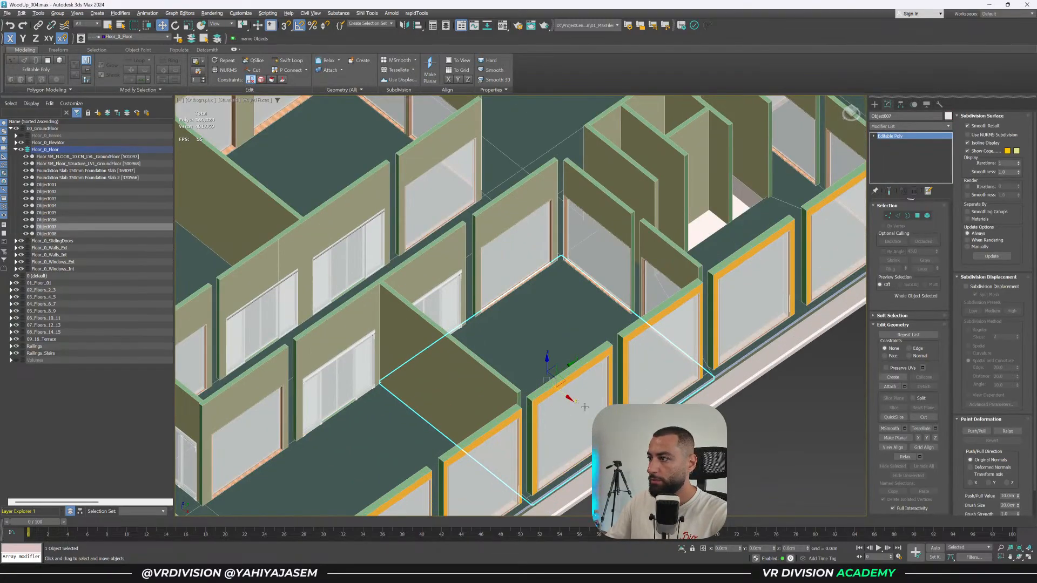
Select every object in the Floor_0_Floor layer and isolate them.
double_click(94, 152)
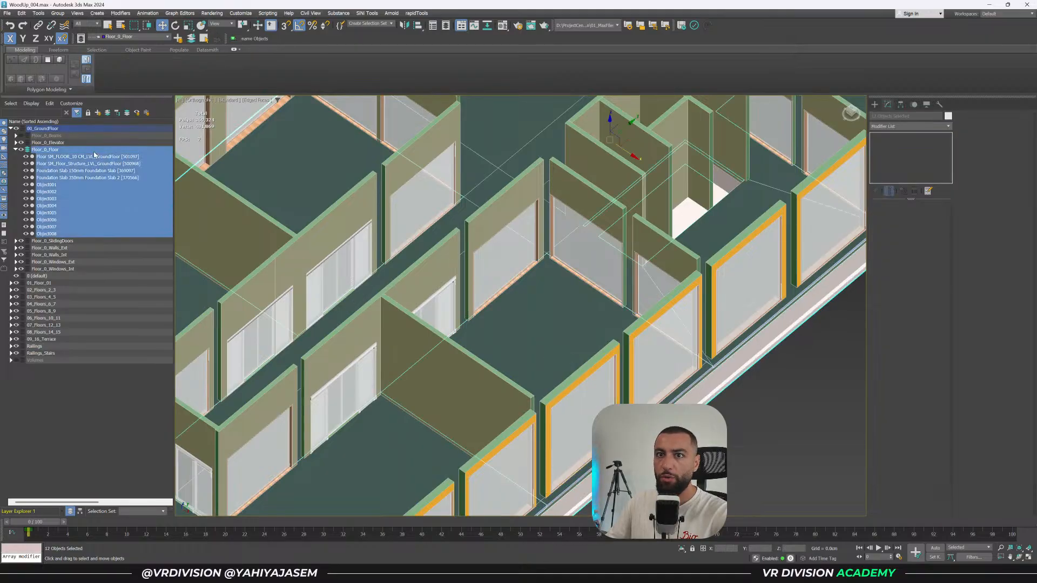
key(alt+q)
alt+middle_drag(453, 315, 695, 336)
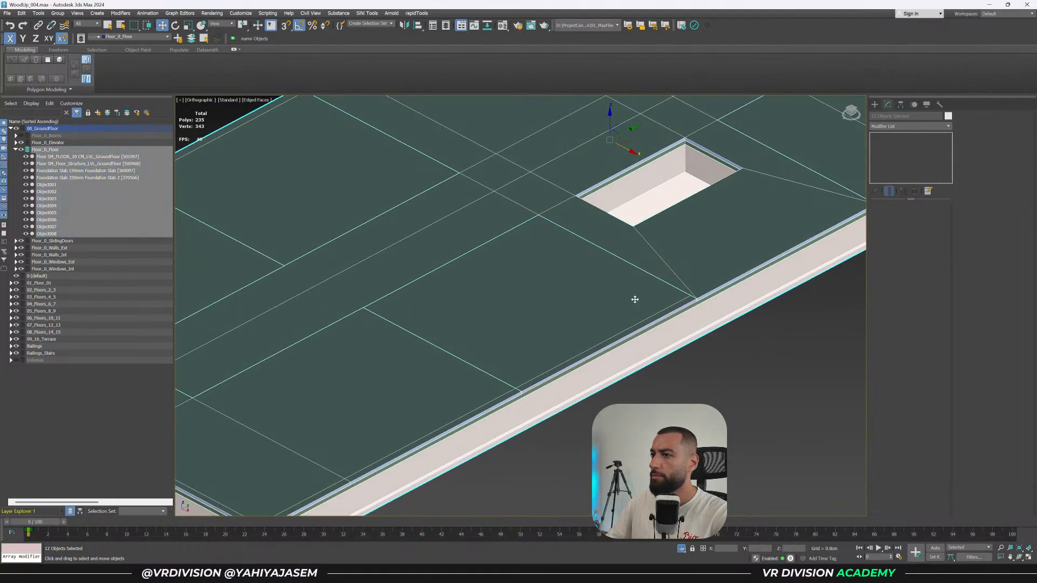
Hide the two 150mm foundation slabs in the Floor_0_Floor layer.
key(f)
key(z)
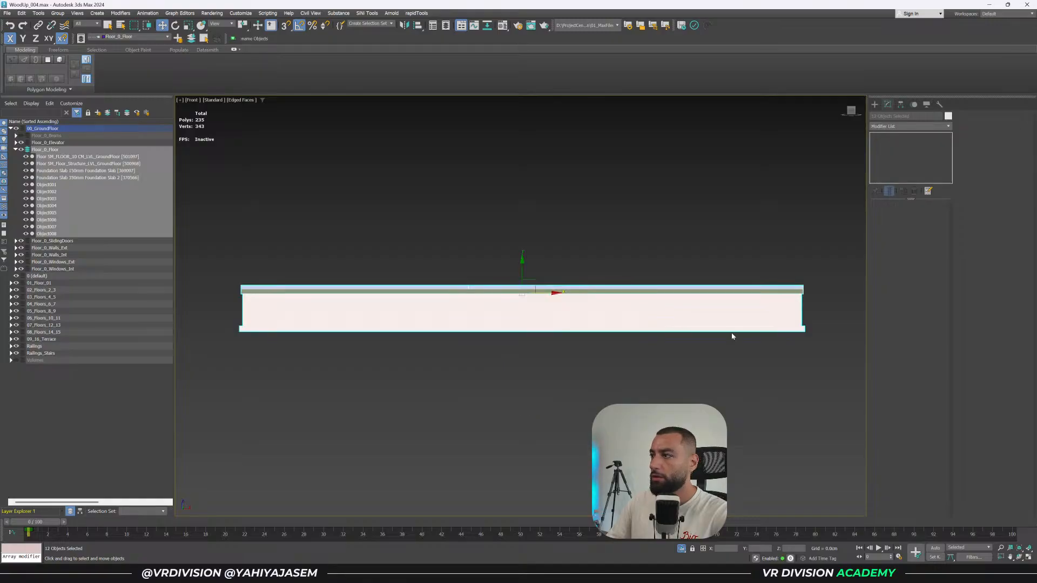
click(26, 171)
click(26, 177)
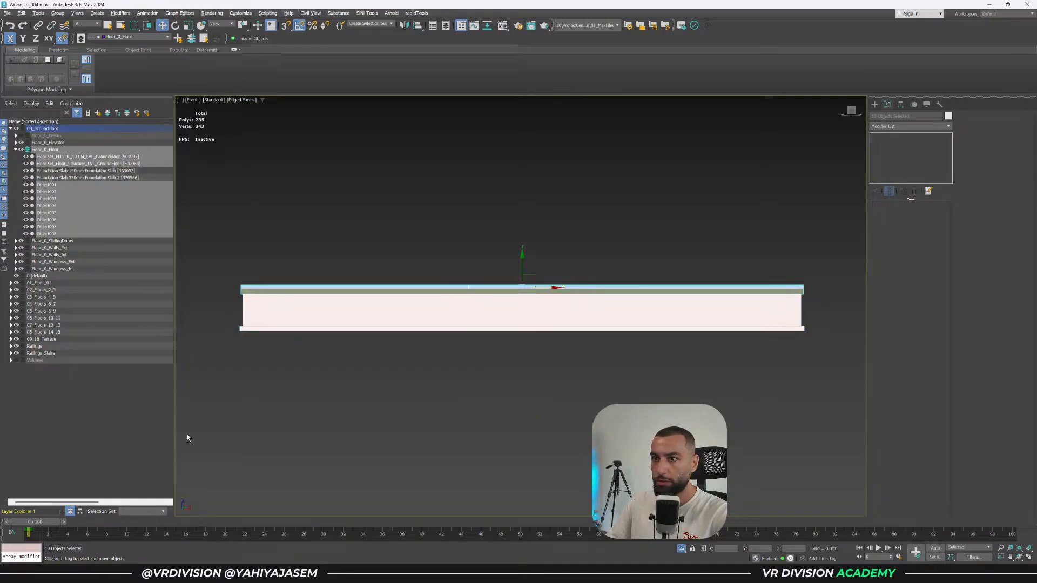
alt+middle_drag(306, 331, 345, 371)
key(F3)
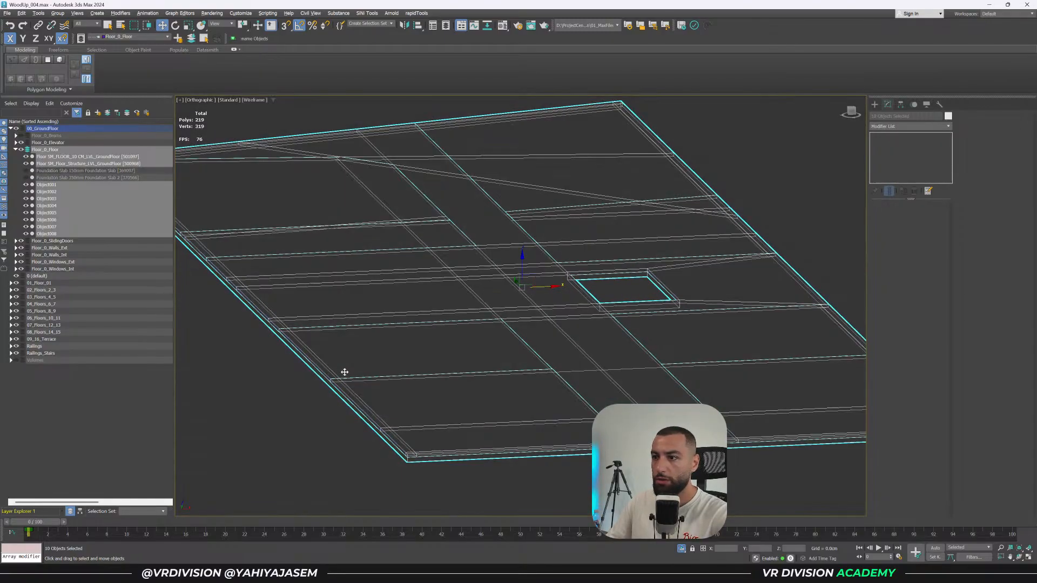
key(F3)
Take the ground-floor structure slab out of the selection and isolate only the corridor slab and room floors.
key(f)
key(z)
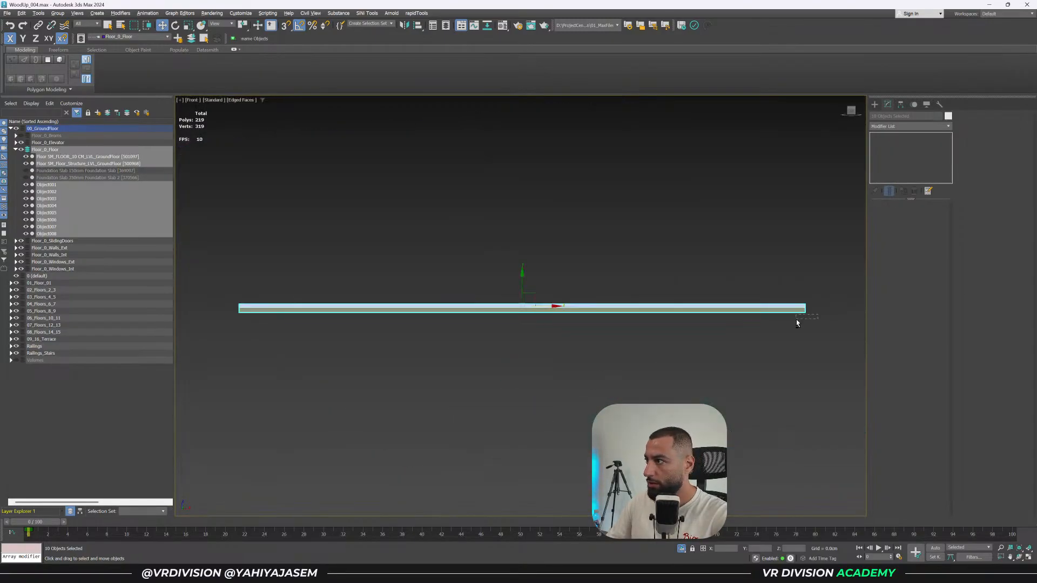
alt+drag(212, 312, 212, 311)
key(alt+q)
alt+middle_drag(543, 323, 528, 342)
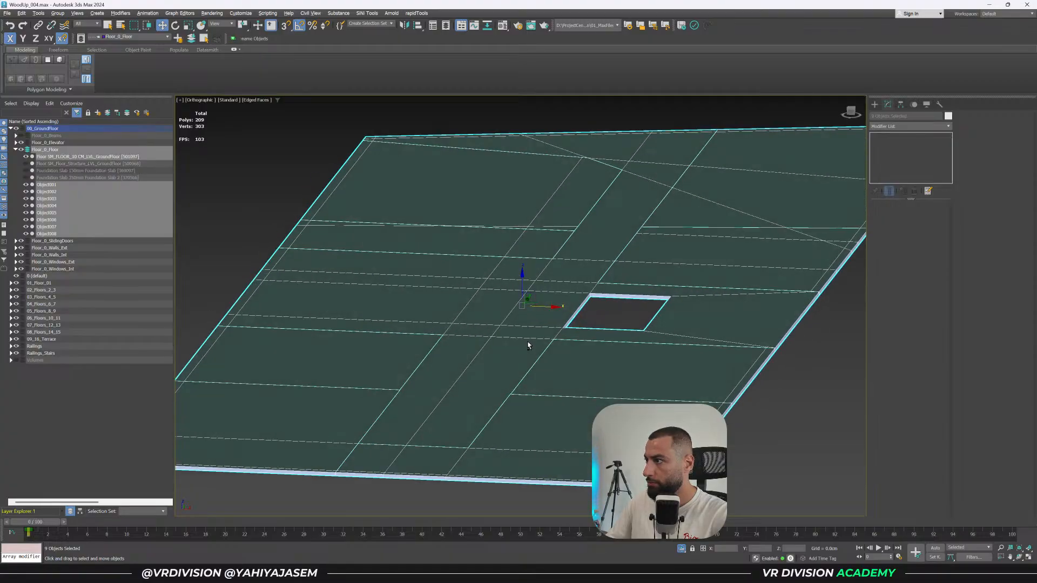
Select the corridor slab and, at polygon level, the polygons surrounding the shaft opening out to the slab's outer edge.
alt+middle_drag(596, 348, 825, 338)
click(822, 336)
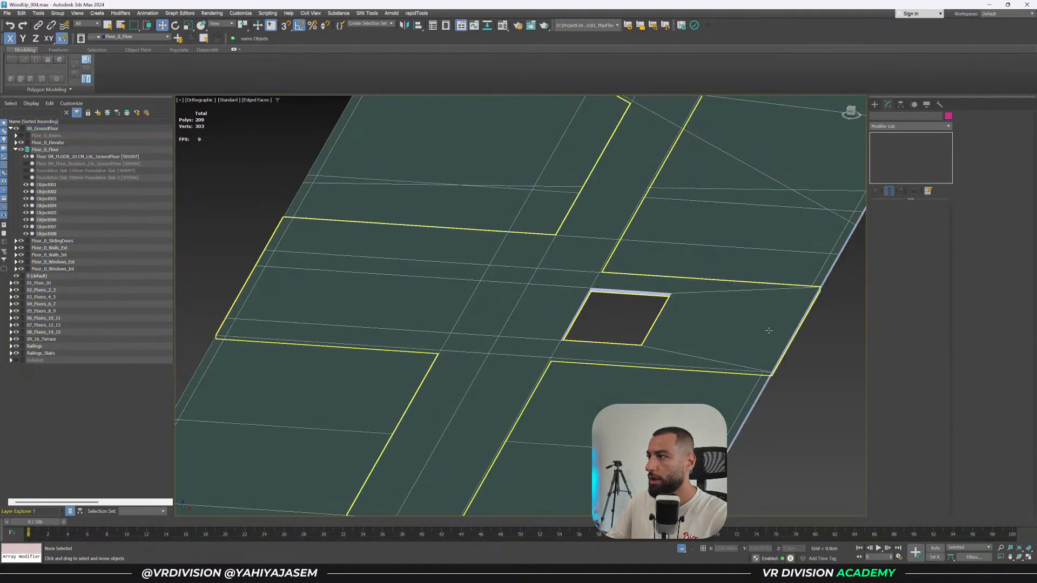
click(793, 313)
alt+middle_drag(784, 304, 797, 307)
right_click(798, 332)
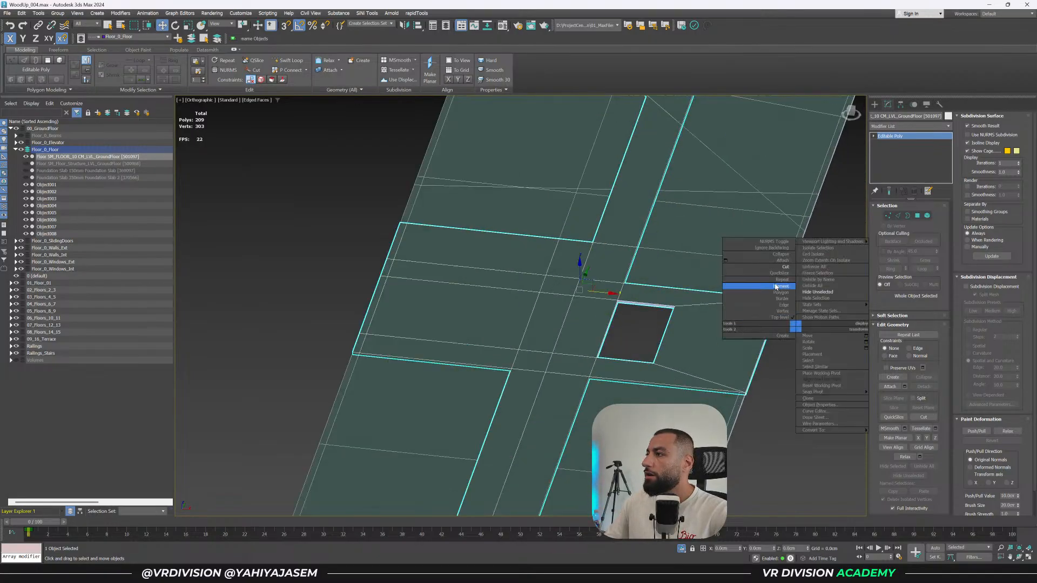
click(770, 398)
scroll(770, 397, up, 4)
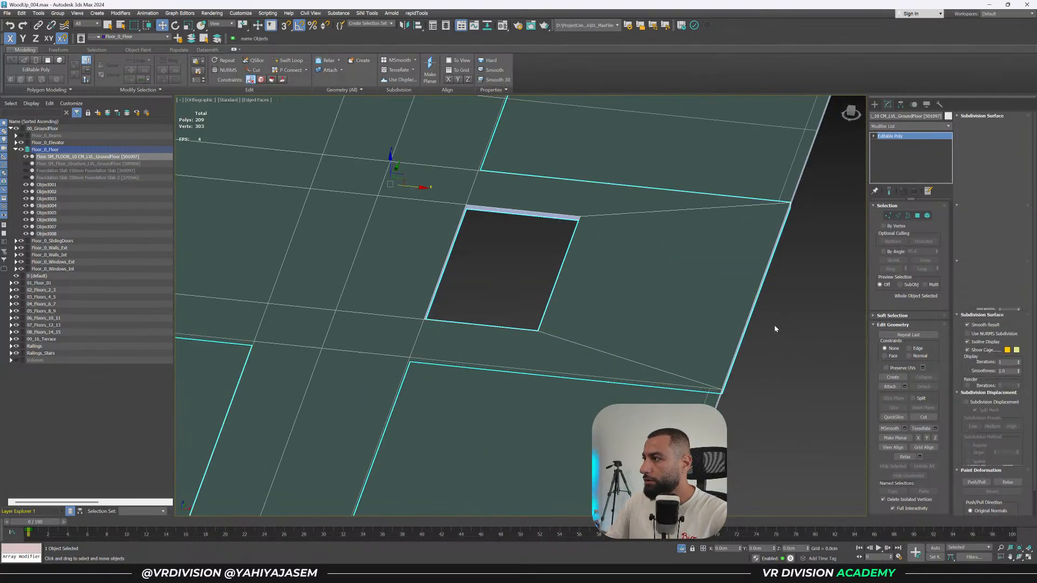
key(4)
key(t)
key(z)
scroll(569, 311, up, 5)
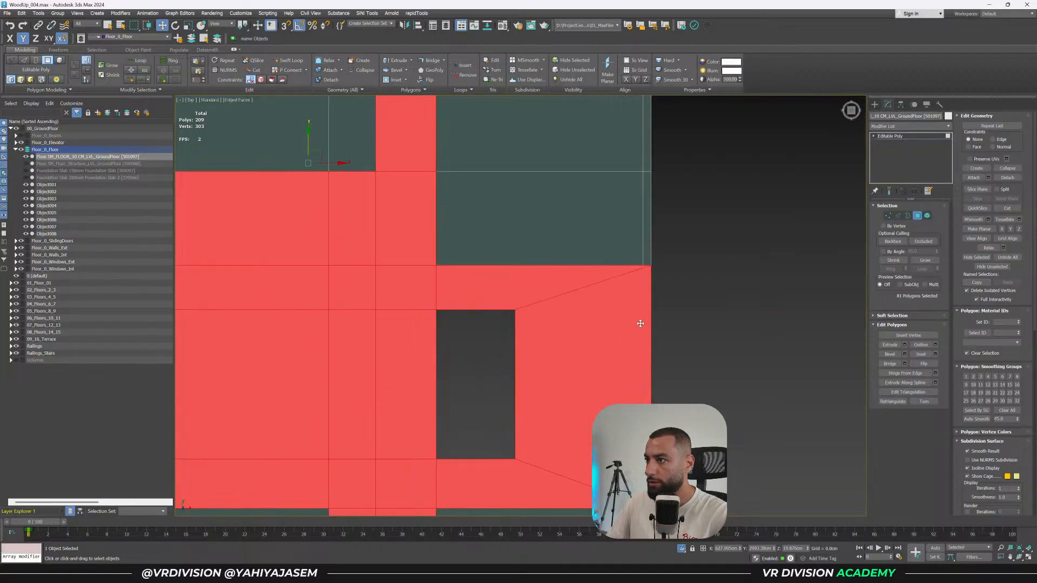
click(713, 329)
middle_drag(712, 329, 682, 273)
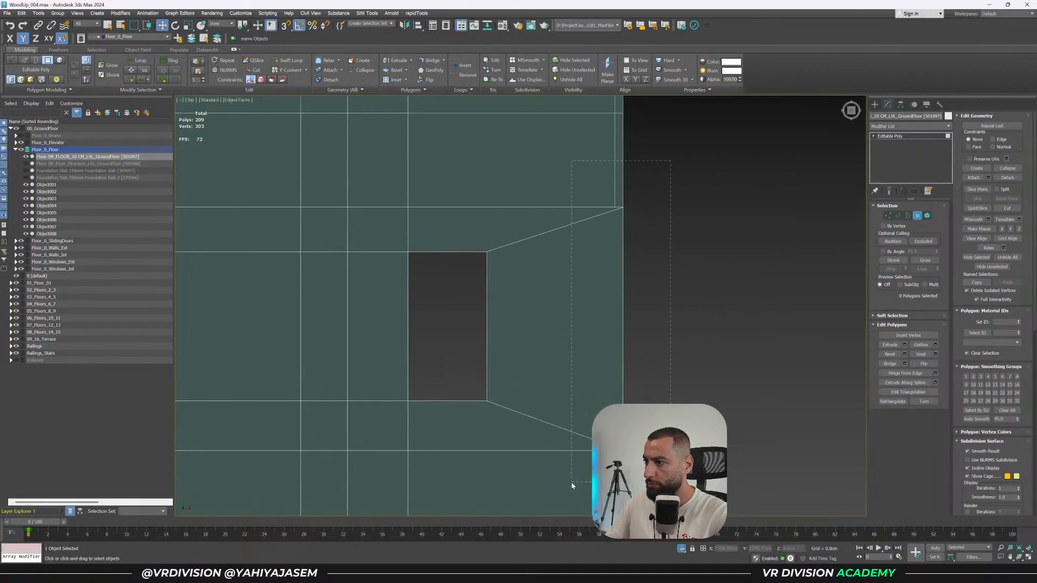
drag(572, 482, 386, 482)
Slice the selected polygons with a slice plane rotated 90 degrees and snapped to the neighbouring floor's inner border line, and finish polygon editing.
click(975, 190)
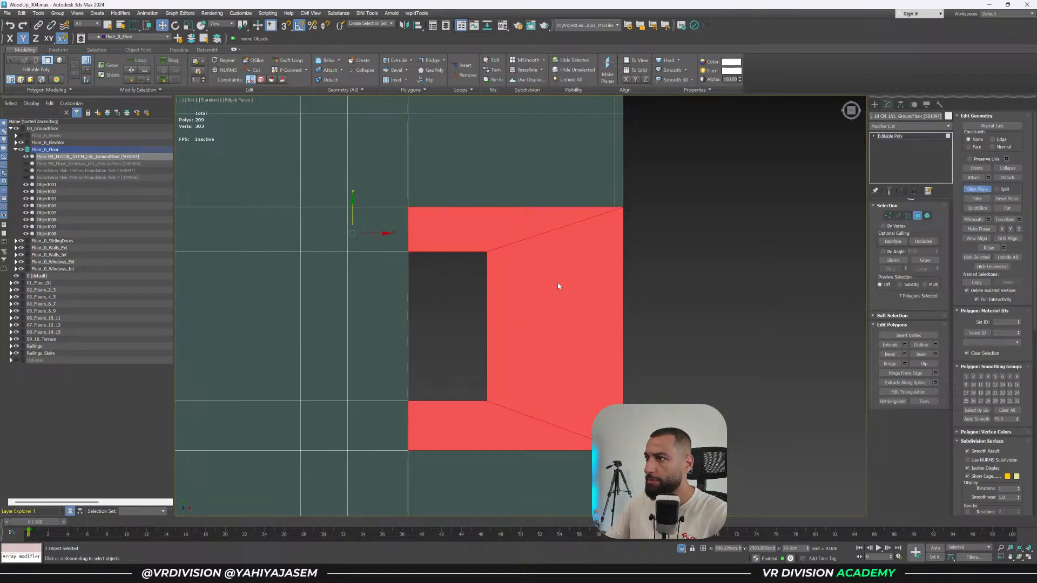
scroll(577, 264, down, 6)
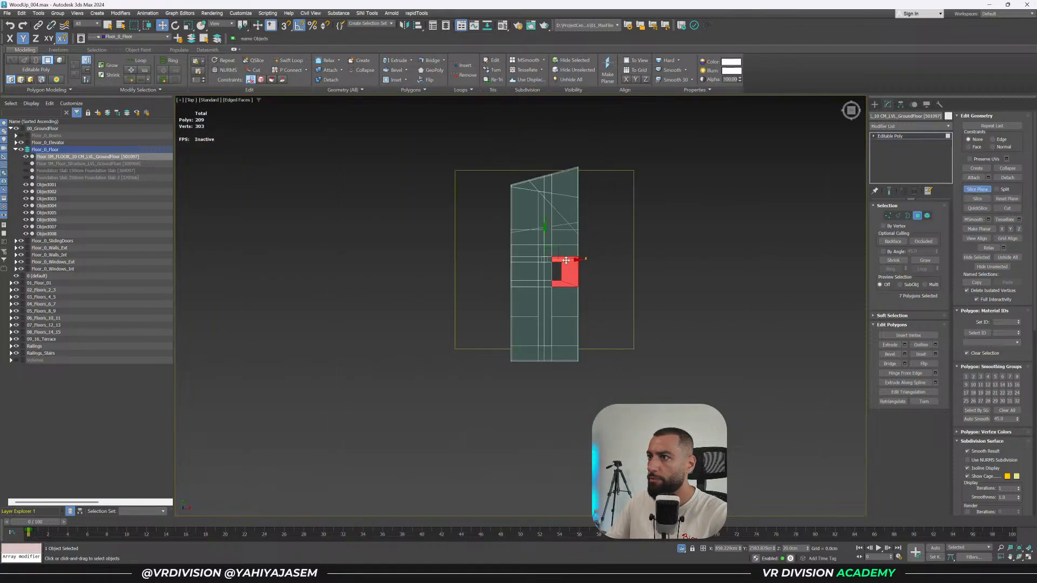
key(e)
drag(526, 255, 552, 275)
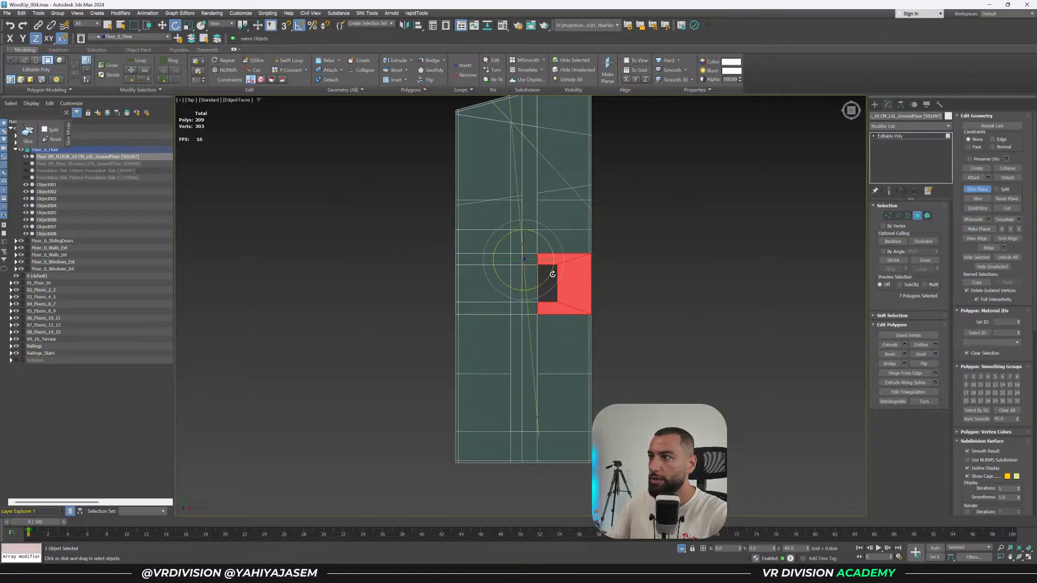
key(w)
scroll(593, 250, up, 8)
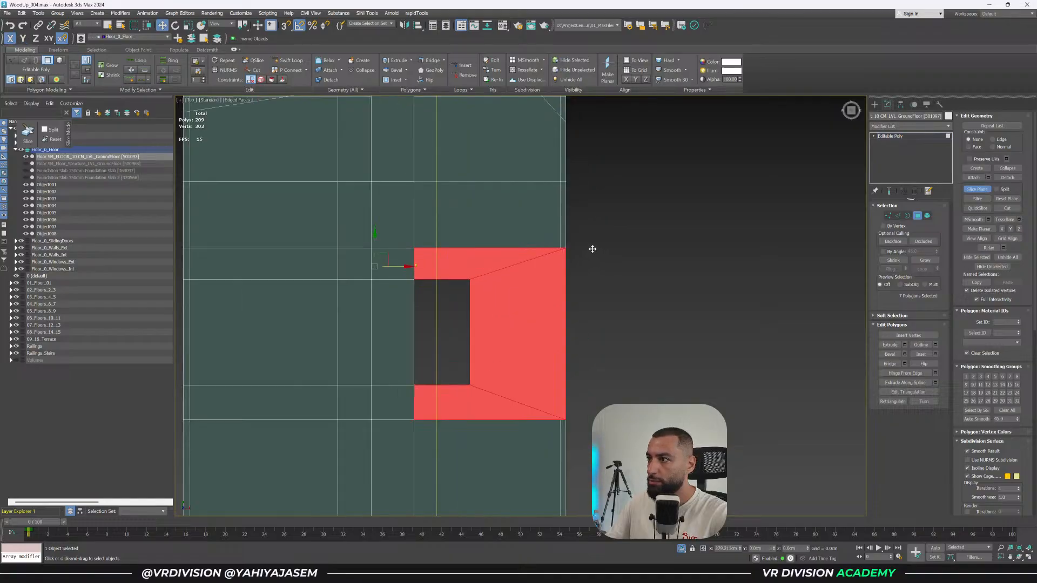
drag(534, 142, 537, 113)
click(976, 198)
click(976, 189)
click(807, 254)
scroll(608, 249, down, 6)
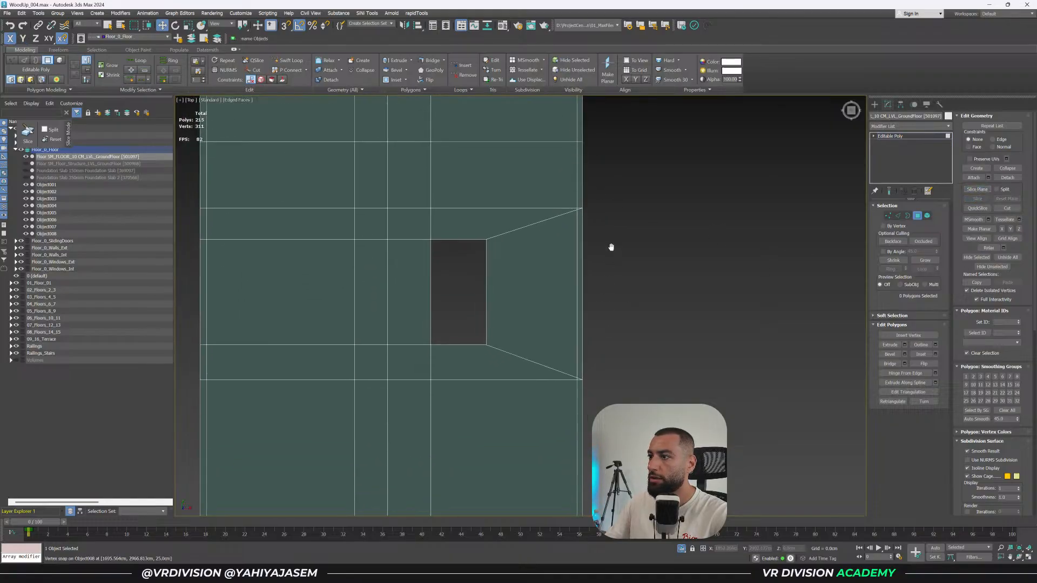
key(4)
click(642, 250)
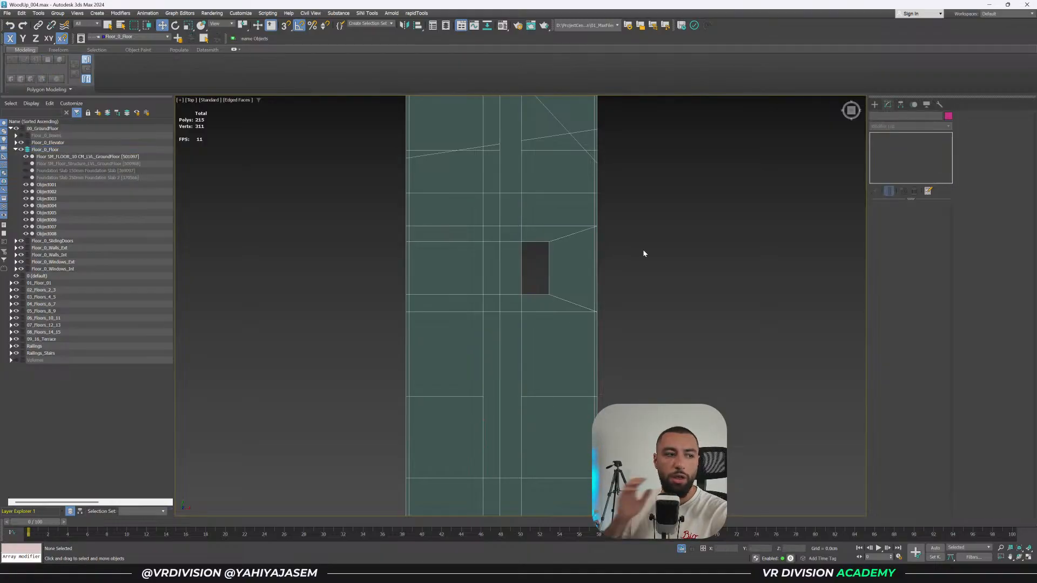
Apply an Edit Poly modifier to all isolated floor pieces together and try selecting polygons of the corner room and its border strip.
key(ctrl+a)
alt+middle_drag(642, 268, 849, 161)
click(896, 125)
text(ed)
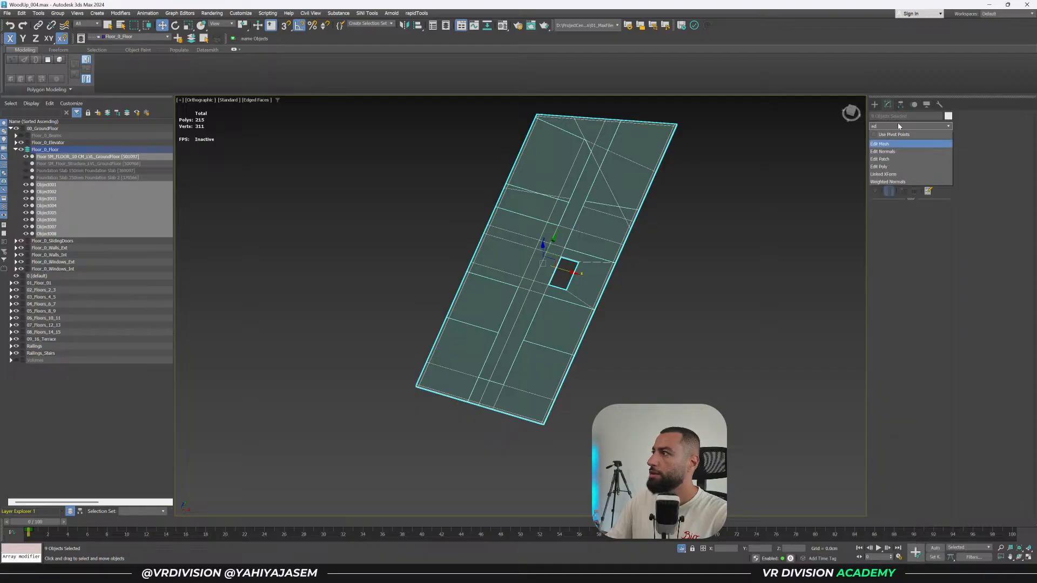
click(892, 168)
scroll(724, 147, up, 5)
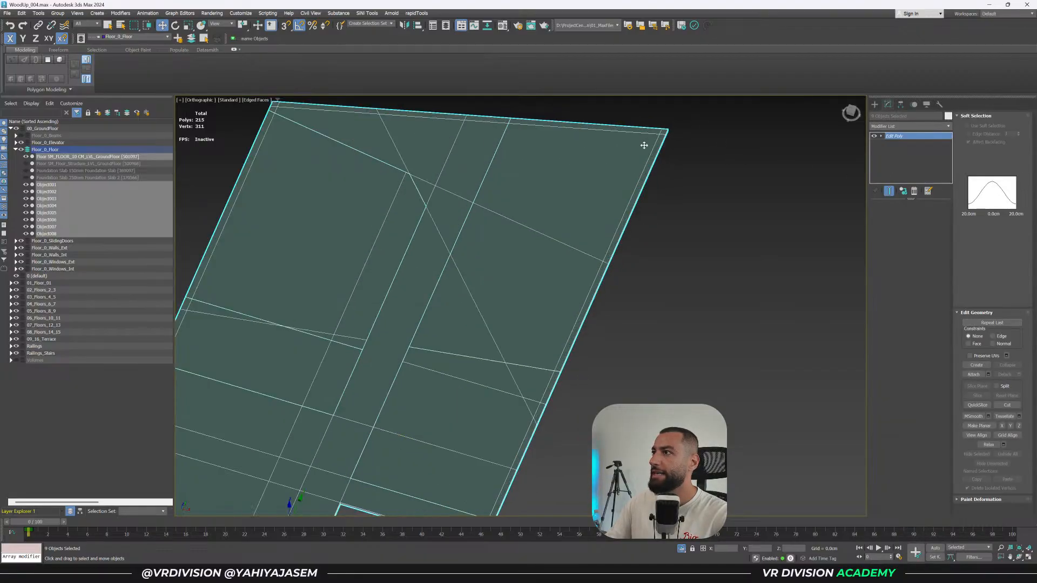
key(4)
key(ctrl+a)
click(645, 222)
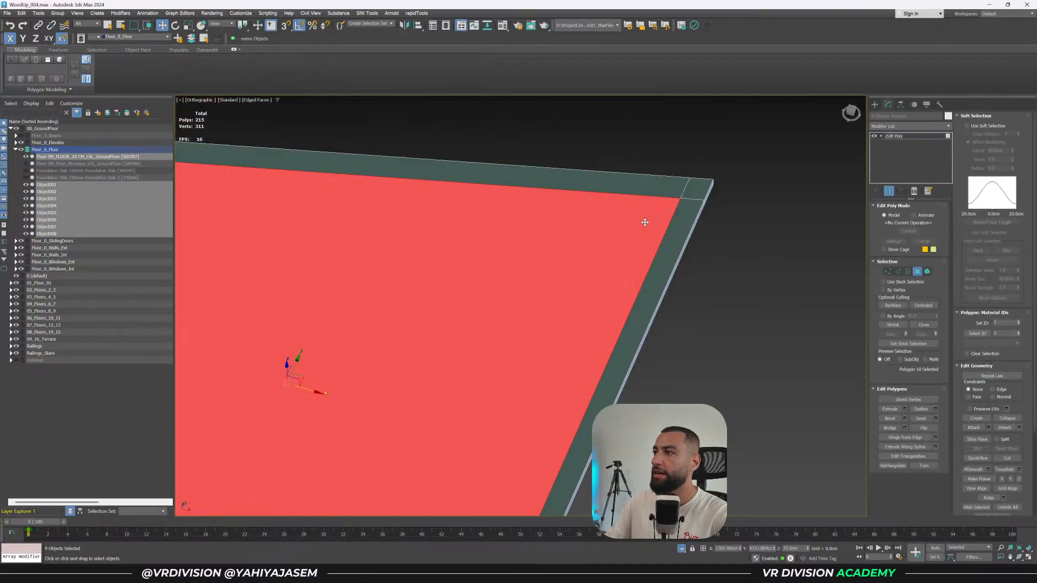
click(681, 224)
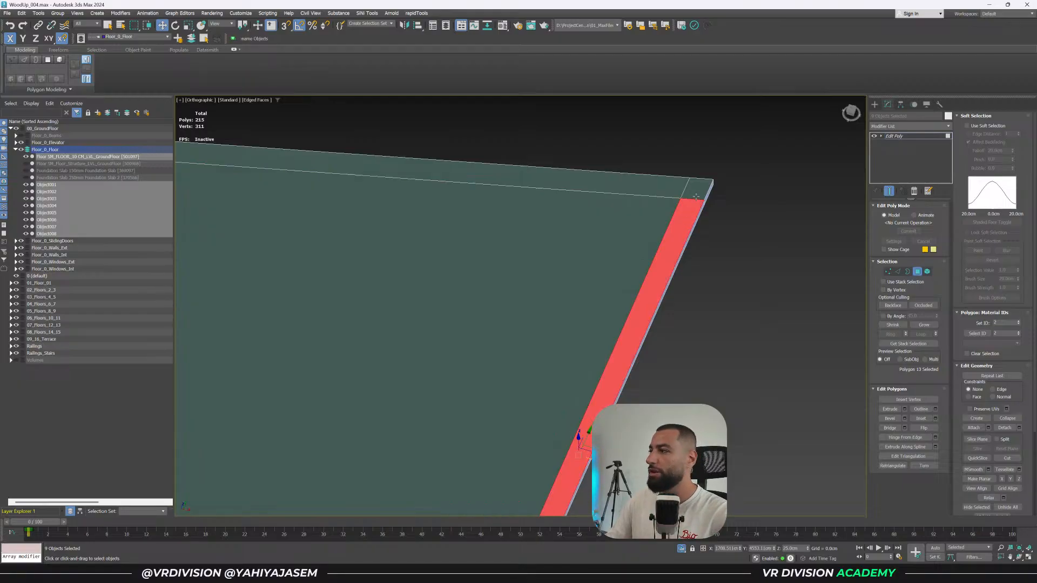
Select all floor polygons and deselect the interior room and corridor polygons, keeping only the perimeter strip and slab sides.
scroll(696, 196, down, 6)
middle_drag(624, 240, 612, 242)
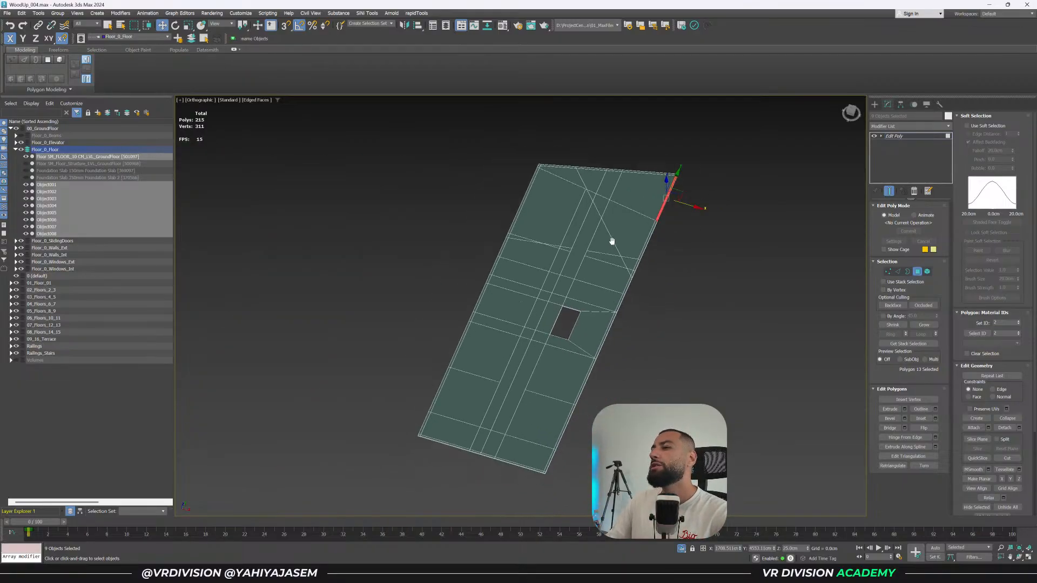
key(ctrl+a)
key(t)
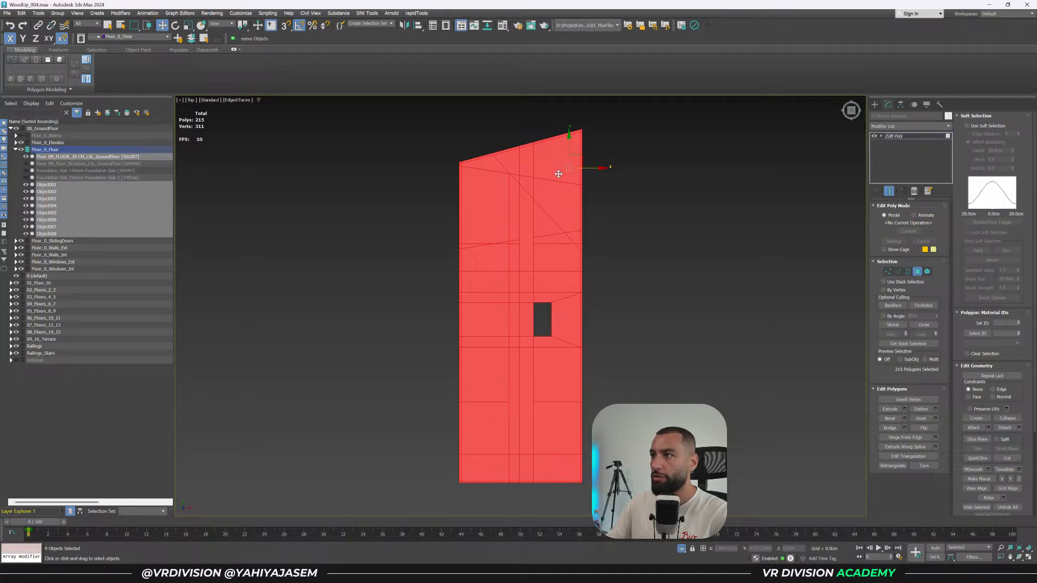
alt+drag(561, 170, 499, 253)
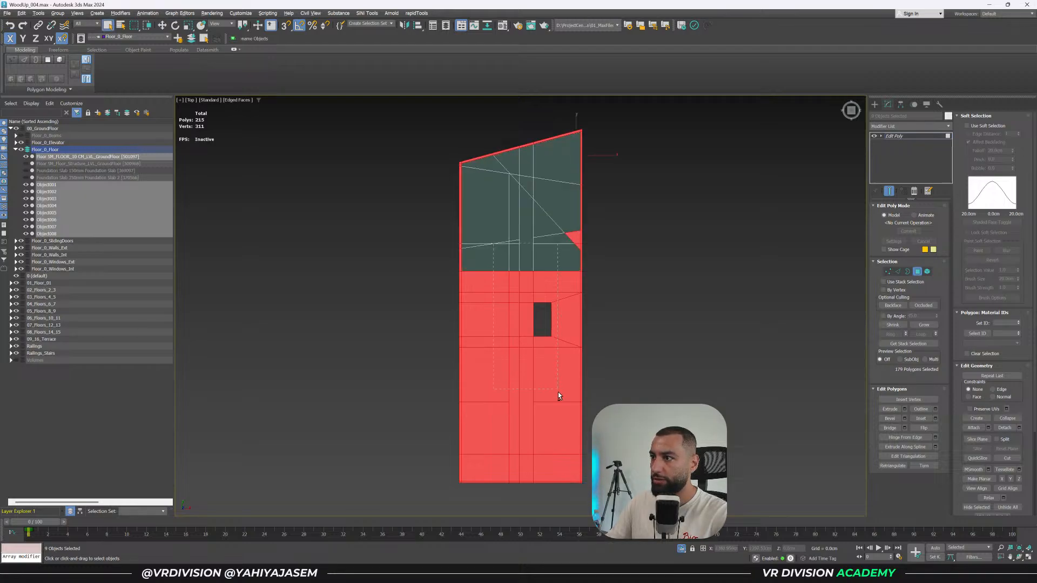
alt+drag(558, 395, 561, 410)
alt+drag(547, 307, 546, 308)
middle_drag(546, 307, 546, 226)
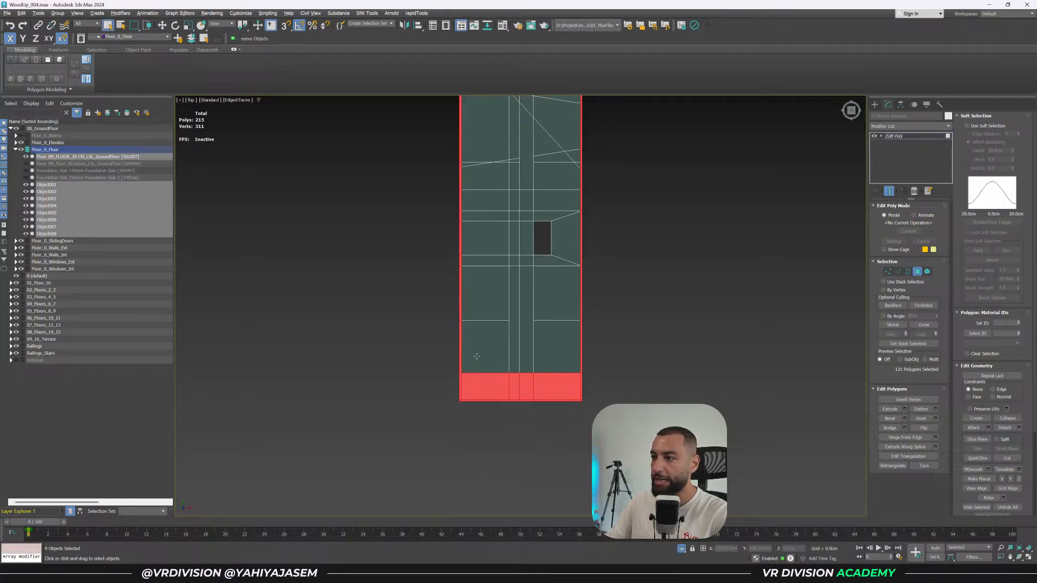
alt+drag(561, 384, 562, 384)
scroll(465, 385, up, 3)
alt+click(467, 384)
scroll(500, 376, down, 2)
alt+middle_drag(514, 357, 551, 294)
scroll(548, 294, up, 5)
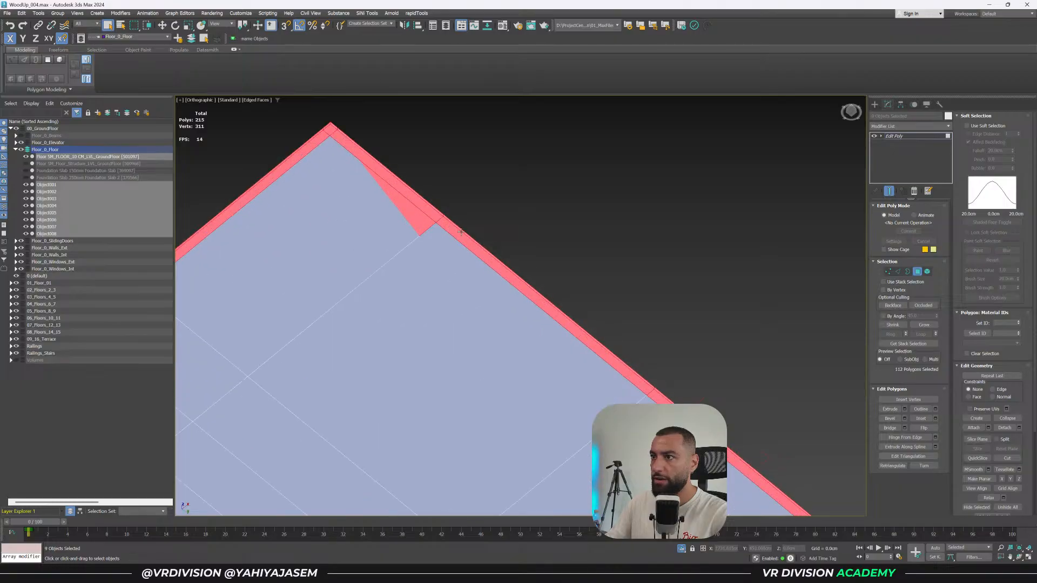
scroll(419, 220, down, 5)
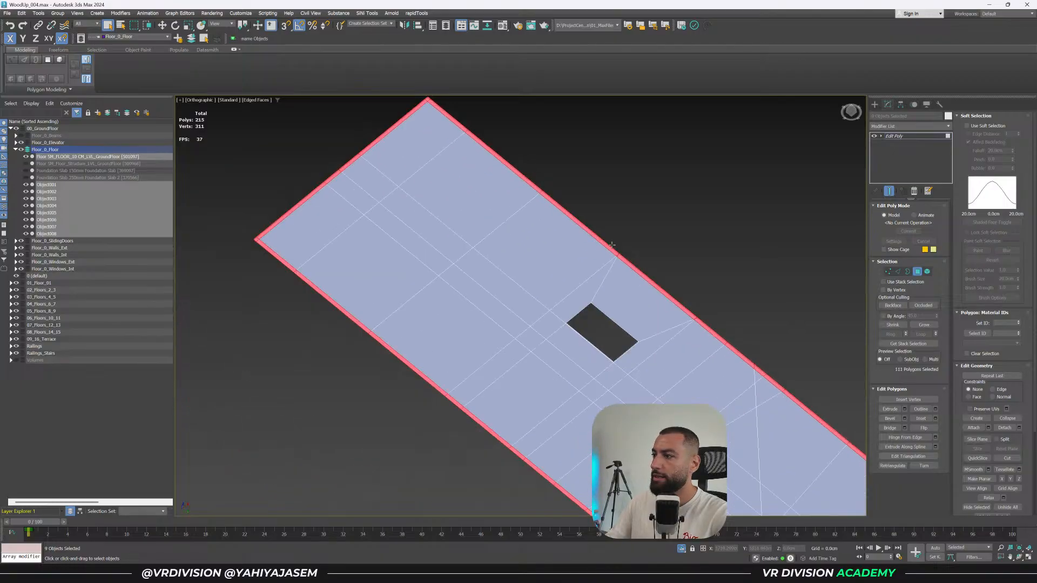
click(717, 367)
key(ctrl+z)
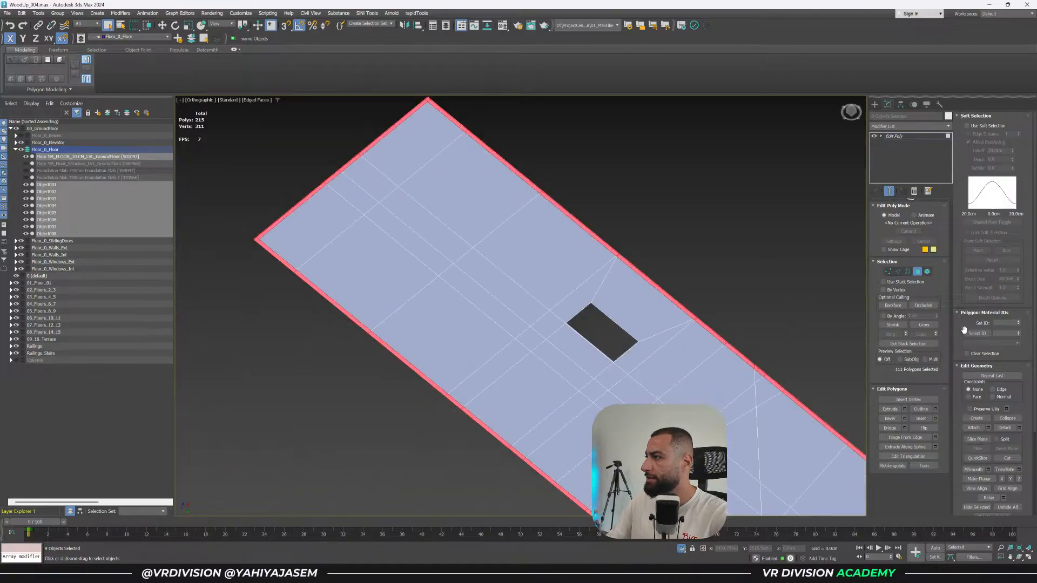
Clear the polygon selection, remove the shared Edit Poly modifier from the floor pieces and deselect them.
alt+middle_drag(766, 237, 701, 281)
click(786, 385)
alt+middle_drag(785, 385, 754, 379)
scroll(619, 387, up, 5)
alt+middle_drag(619, 388, 760, 336)
scroll(628, 336, down, 8)
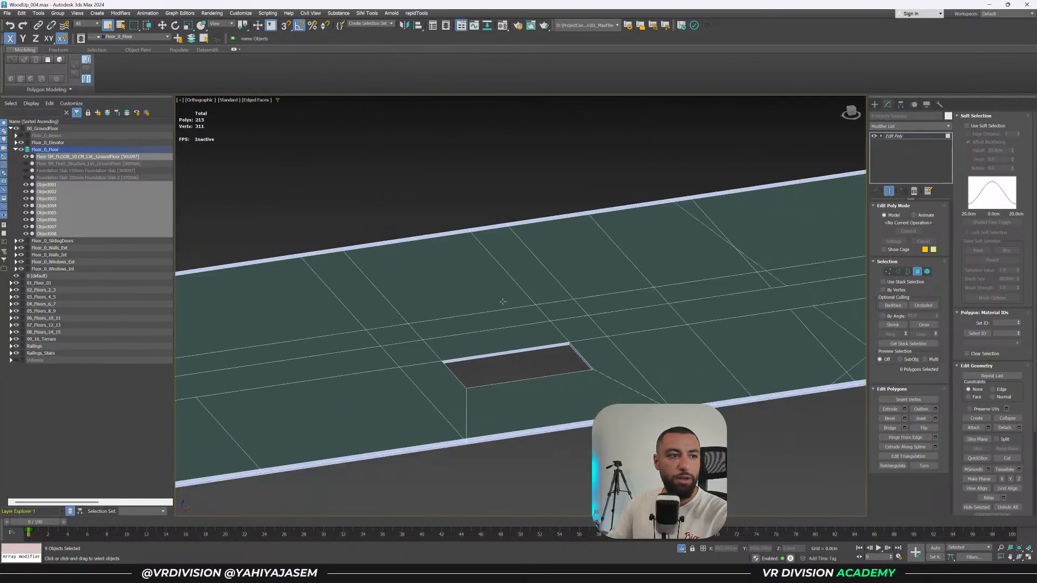
alt+middle_drag(629, 336, 645, 334)
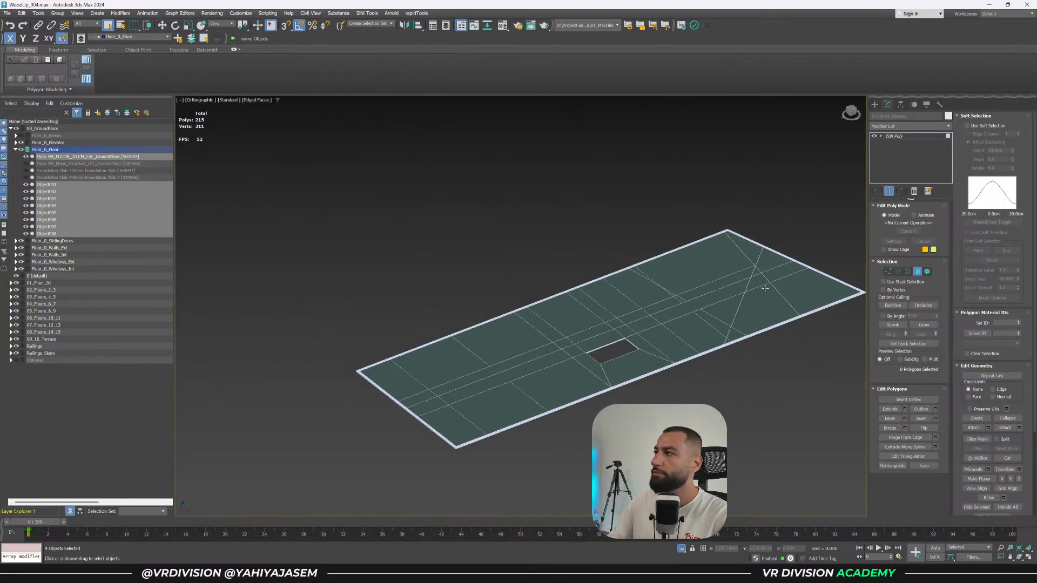
click(902, 139)
click(824, 205)
click(627, 387)
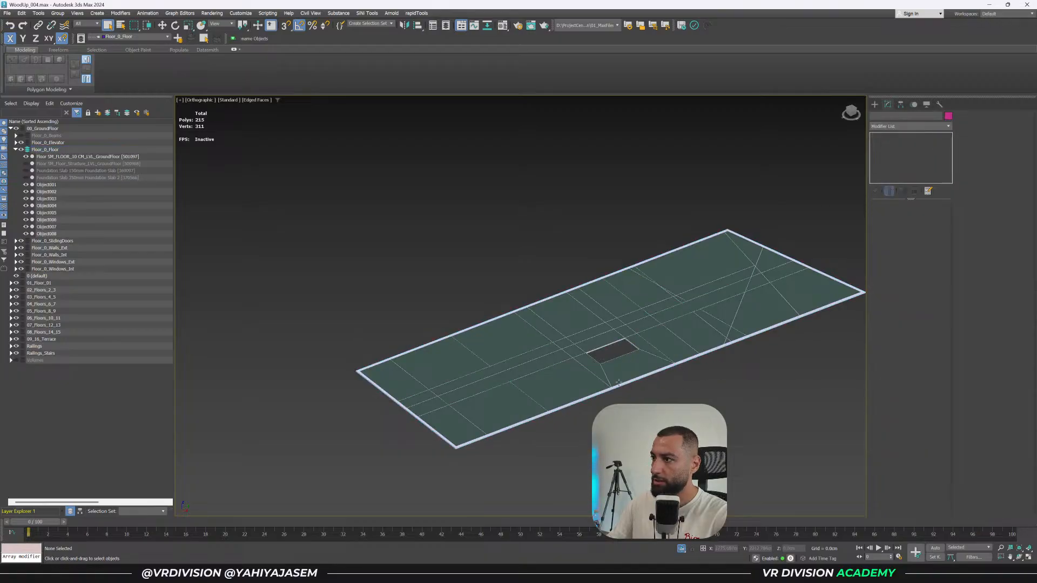
Isolate the L-shaped room floor at the building's end and remove unneeded edges together with their vertices.
click(475, 405)
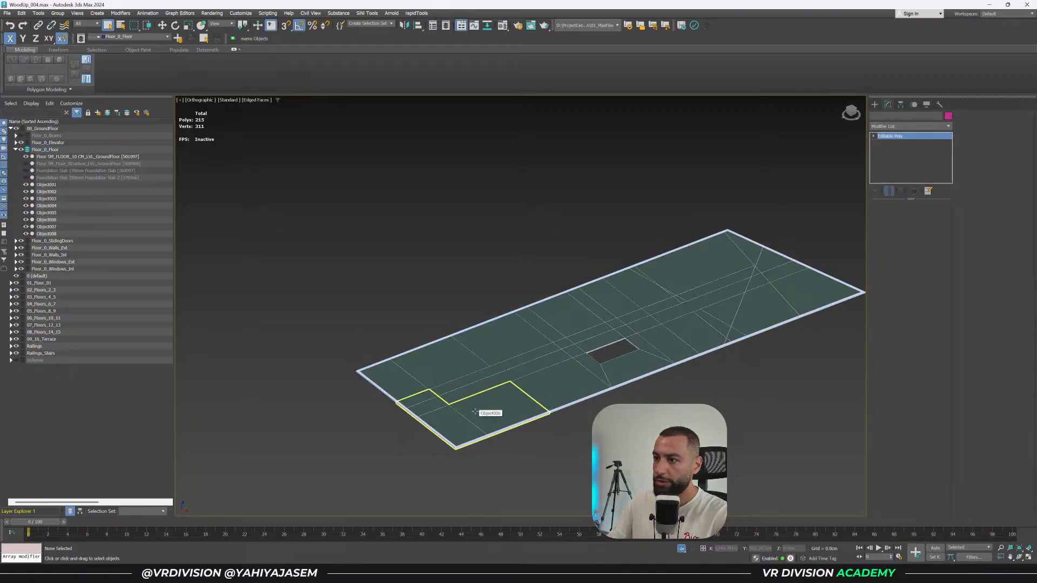
alt+middle_drag(476, 405, 495, 427)
key(alt+q)
alt+middle_drag(426, 440, 505, 216)
scroll(425, 419, up, 7)
key(2)
scroll(435, 393, down, 5)
key(ctrl+BackSpace)
key(ctrl+BackSpace)
key(2)
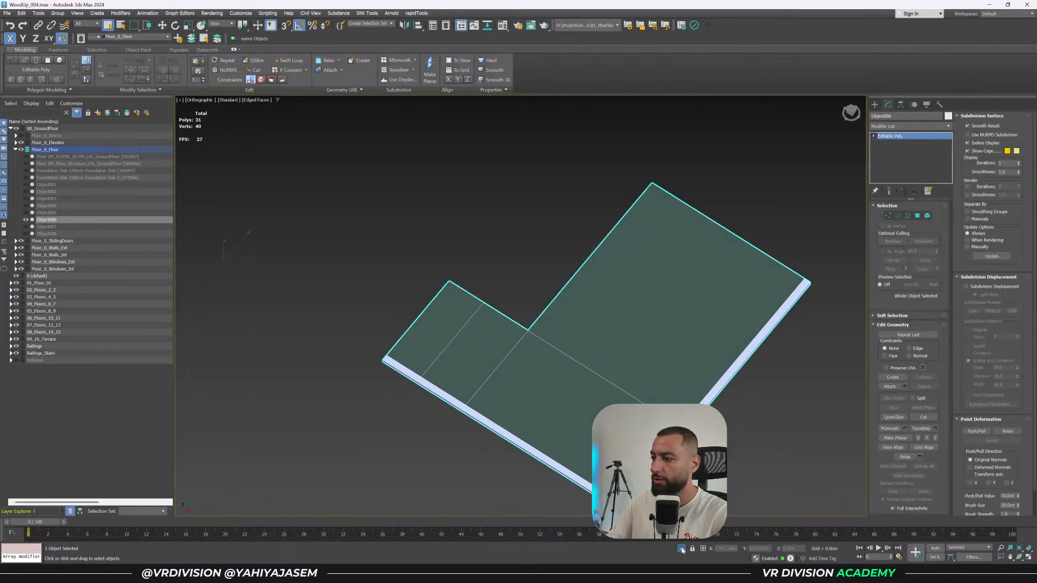
Exit isolation to bring back the whole ground floor and examine how the room floors meet the interior walls.
click(682, 549)
scroll(615, 241, down, 5)
scroll(708, 231, up, 6)
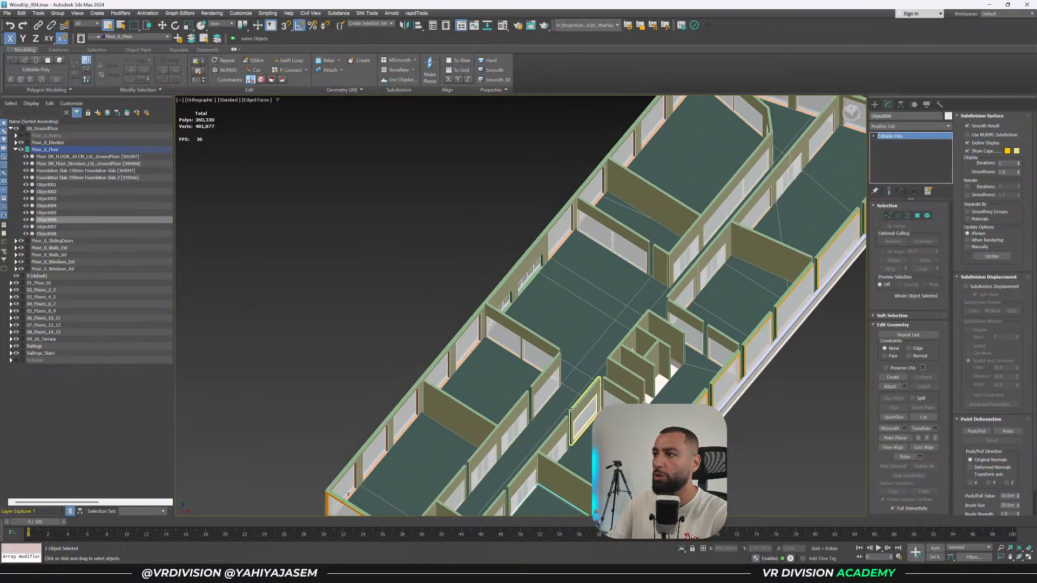
scroll(708, 231, down, 3)
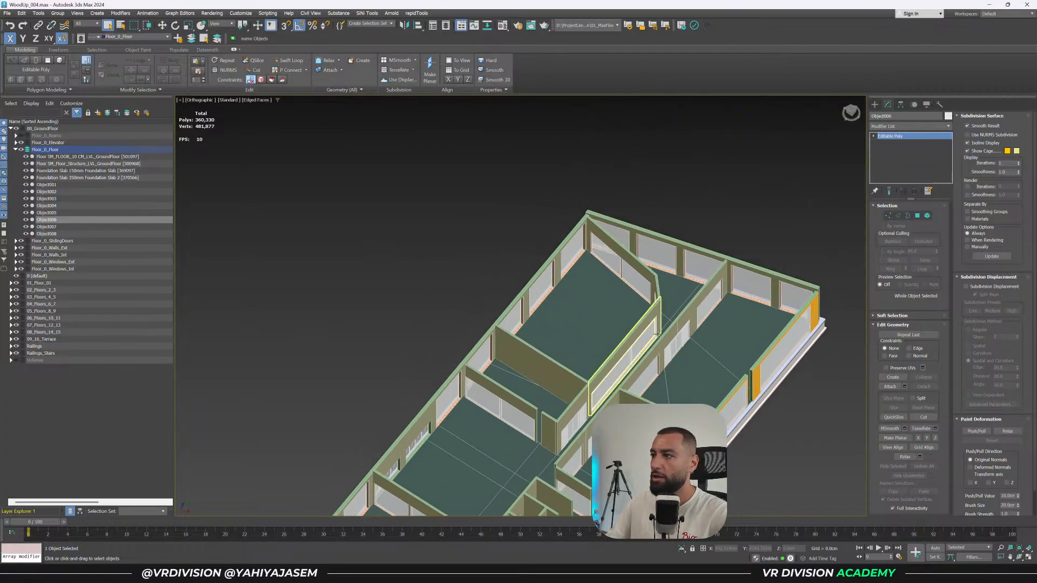
alt+middle_drag(709, 231, 673, 308)
scroll(546, 315, up, 3)
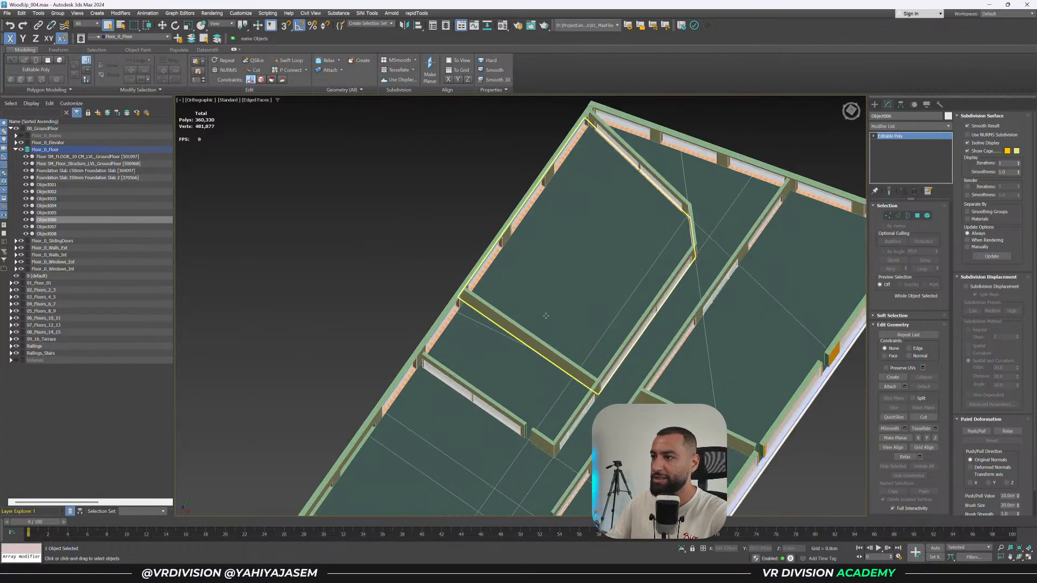
alt+middle_drag(575, 378, 559, 345)
scroll(632, 431, up, 3)
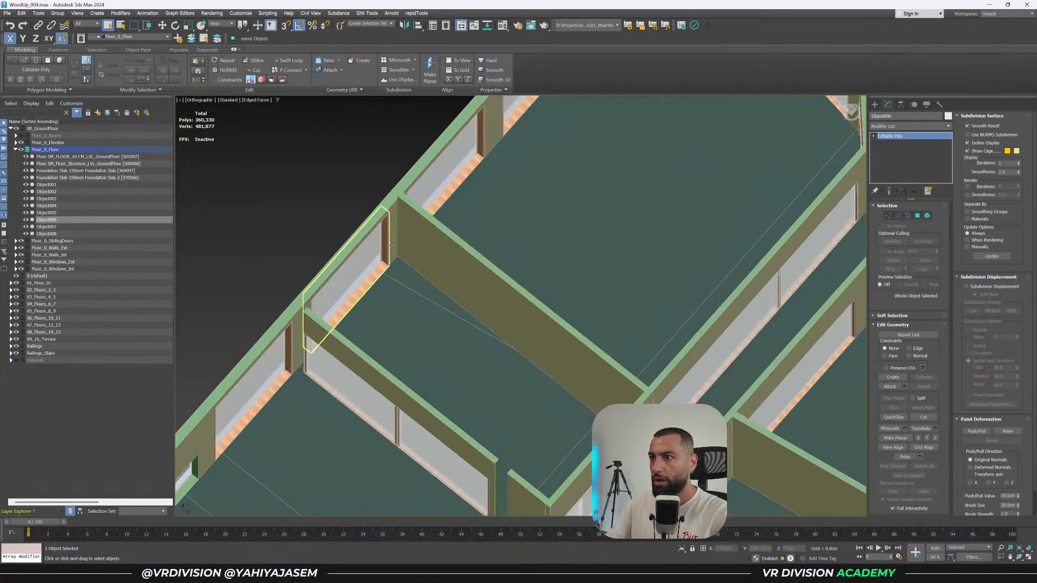
scroll(390, 244, down, 5)
alt+middle_drag(389, 244, 479, 373)
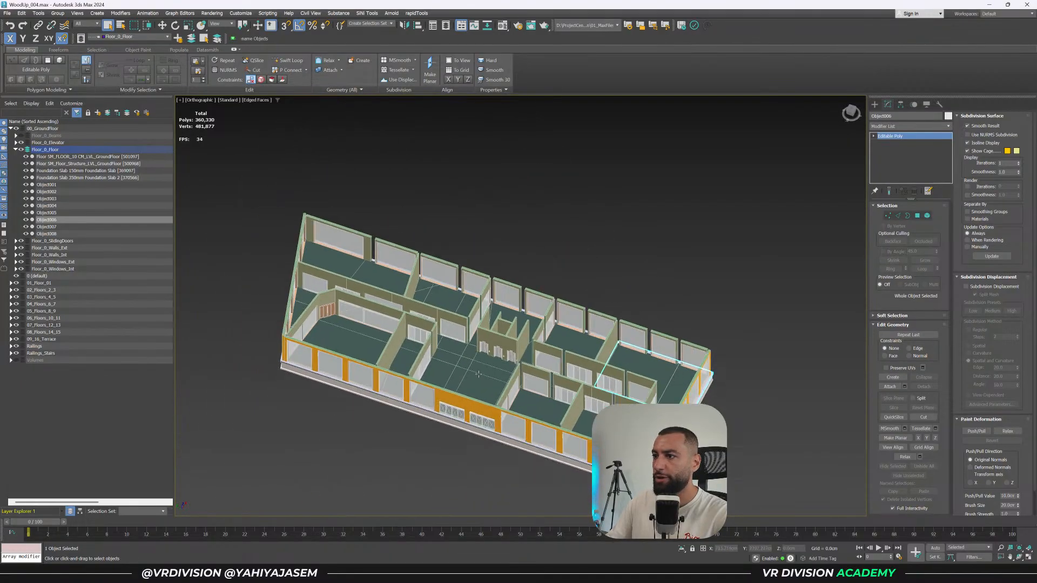
Select one of the sliding entrance doors in the ground-floor facade and examine the end of its upper frame.
scroll(479, 373, up, 3)
scroll(546, 359, up, 3)
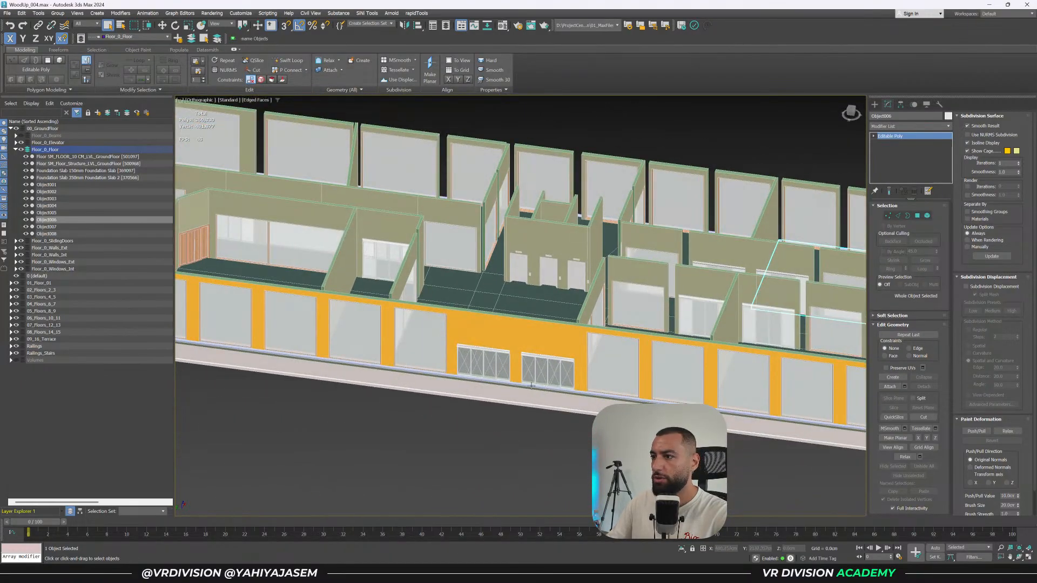
scroll(514, 438, up, 6)
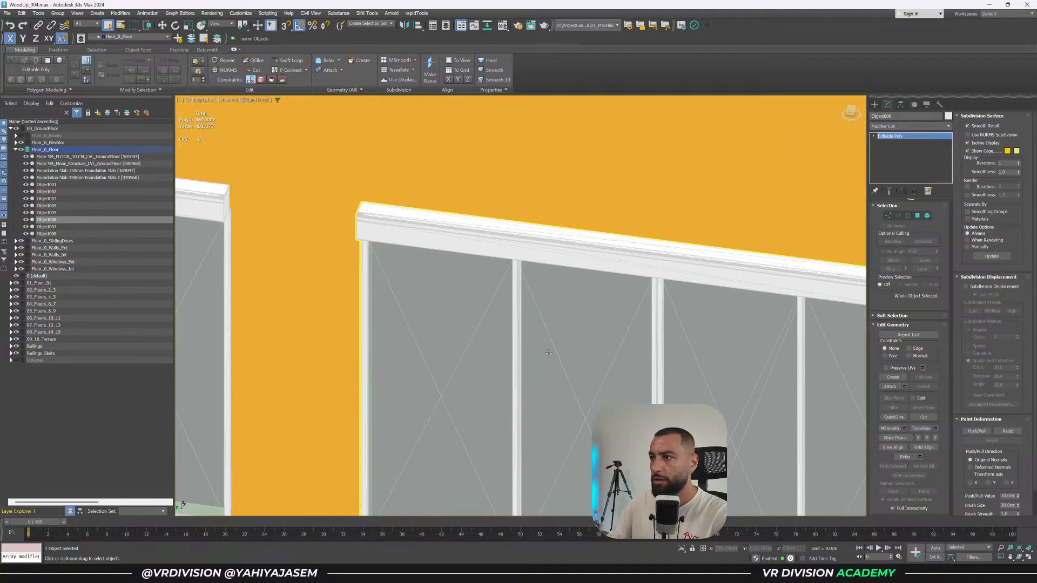
click(548, 353)
scroll(551, 356, down, 4)
alt+middle_drag(551, 356, 546, 383)
scroll(690, 350, up, 6)
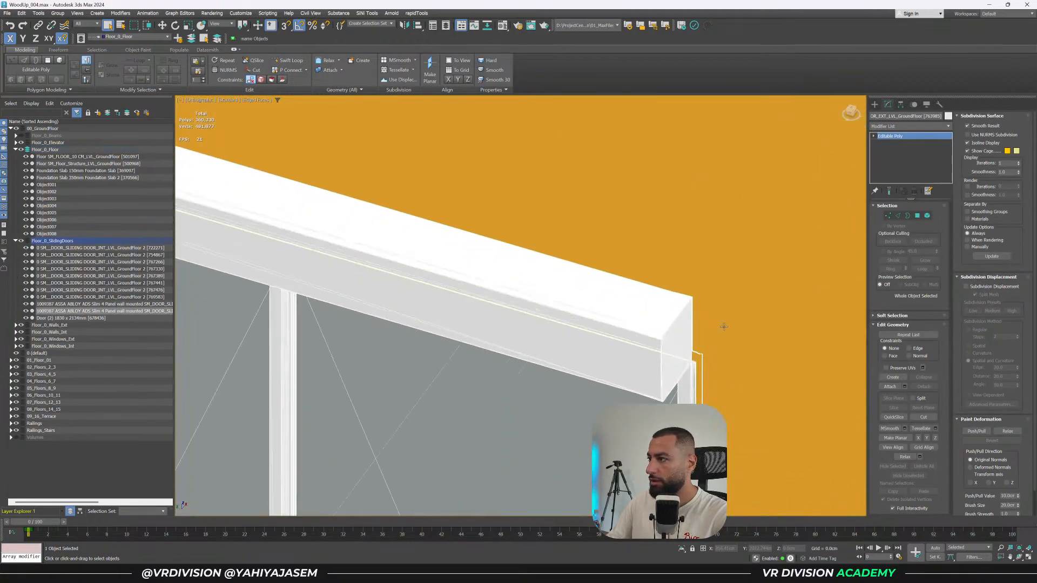
Select both sliding entrance doors in the ground-floor facade and give them a red object colour.
scroll(726, 325, up, 3)
scroll(672, 354, down, 8)
alt+middle_drag(669, 354, 706, 359)
scroll(706, 361, down, 2)
scroll(519, 376, down, 5)
ctrl+click(450, 422)
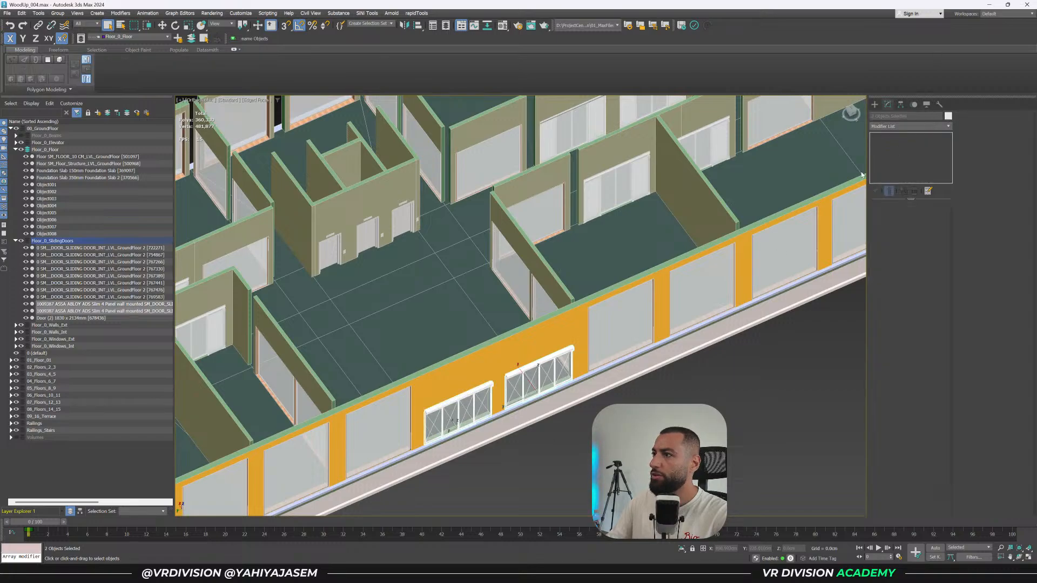
click(947, 116)
click(454, 278)
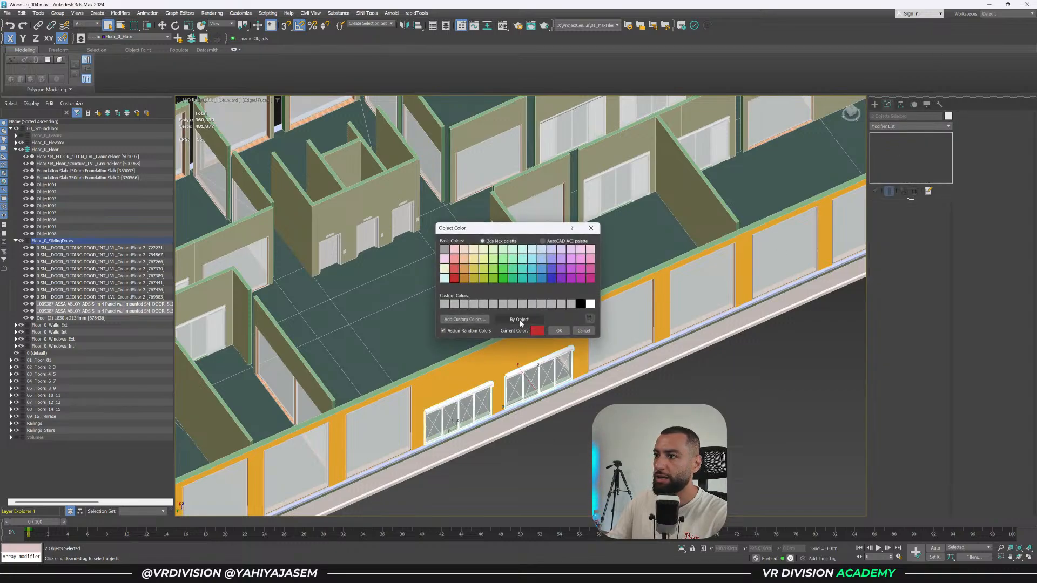
click(559, 331)
click(621, 431)
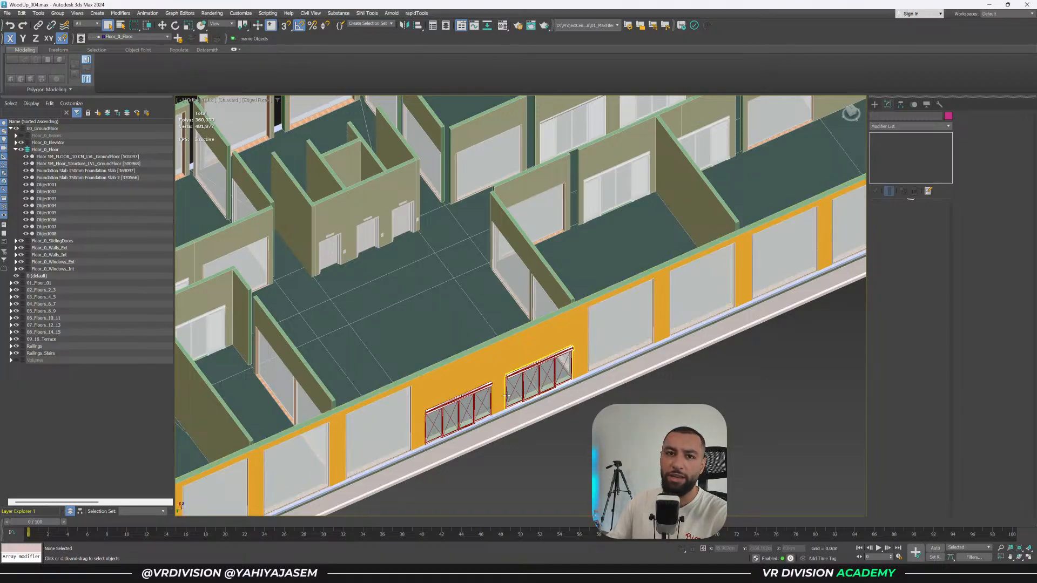
Select all lift doors on the Floor_0_Elevator layer and apply the same red object colour.
click(365, 231)
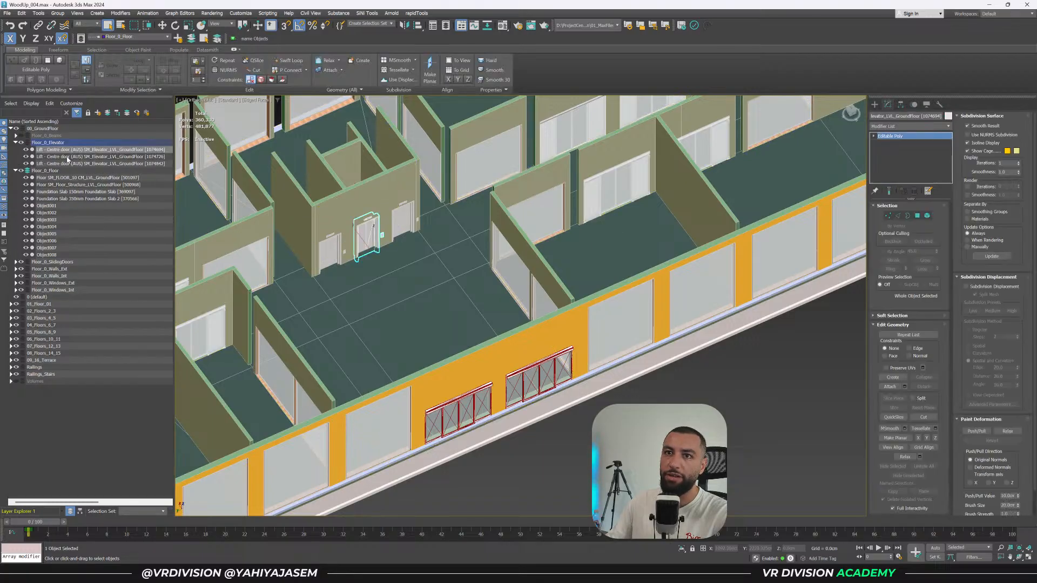
double_click(68, 145)
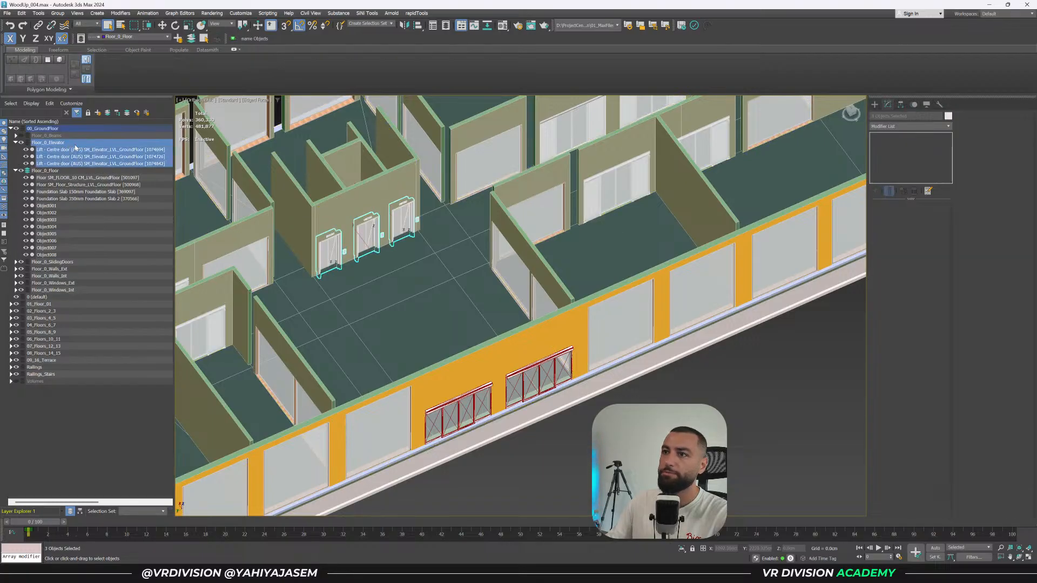
click(948, 116)
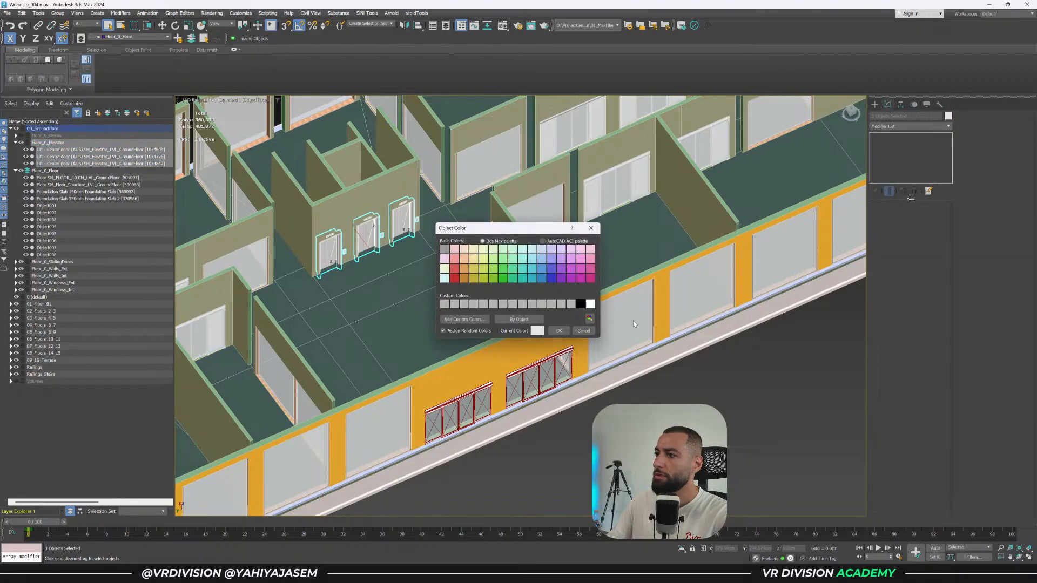
click(559, 331)
scroll(744, 377, down, 5)
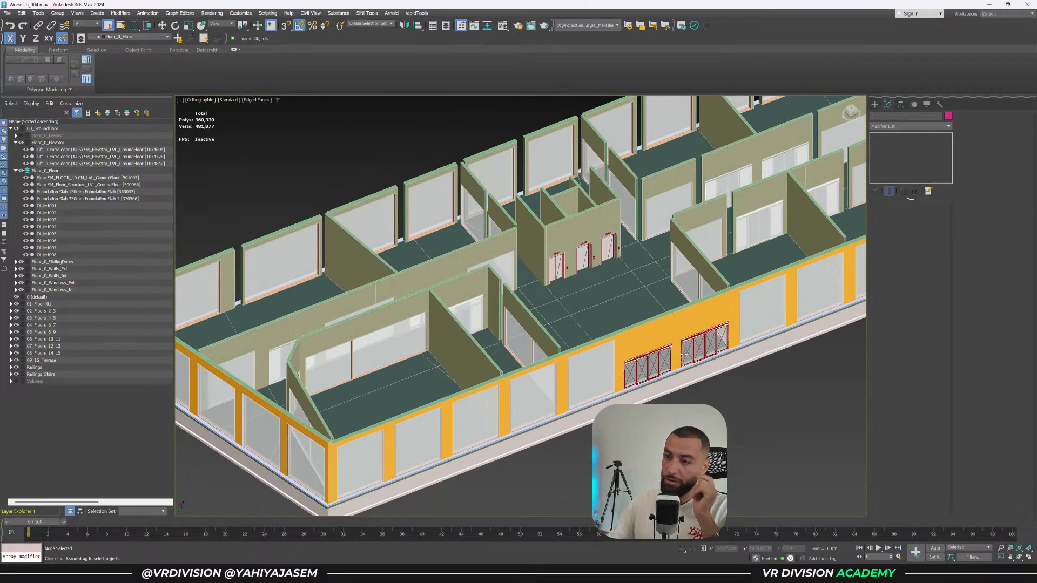
Raise the top polygon of the exterior wall at the building's slanted end, snapping it vertically to the adjoining wall's top.
alt+middle_drag(683, 355, 532, 346)
scroll(251, 204, up, 5)
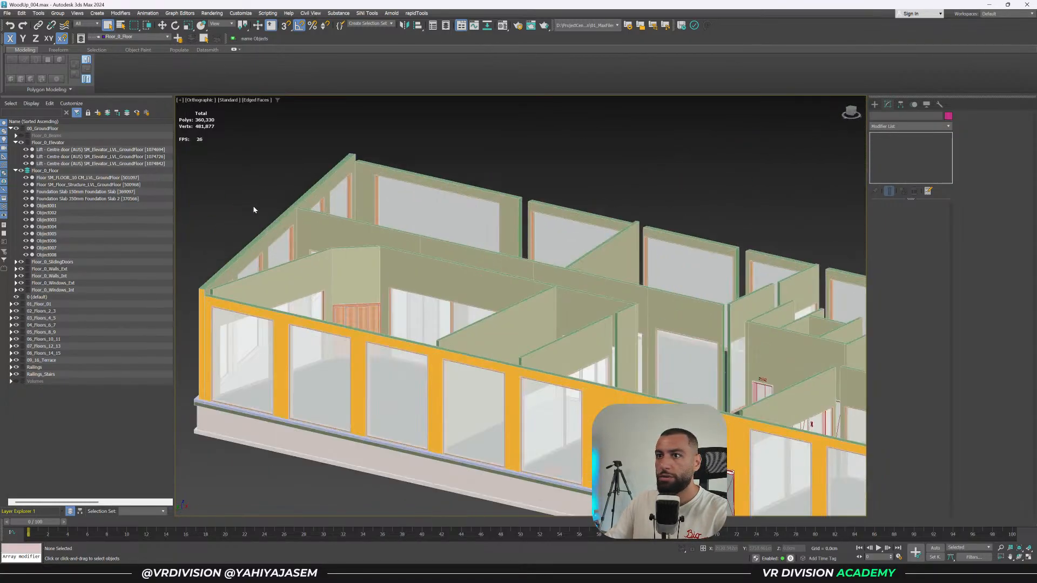
middle_drag(250, 203, 326, 192)
click(296, 280)
key(4)
click(304, 272)
key(w)
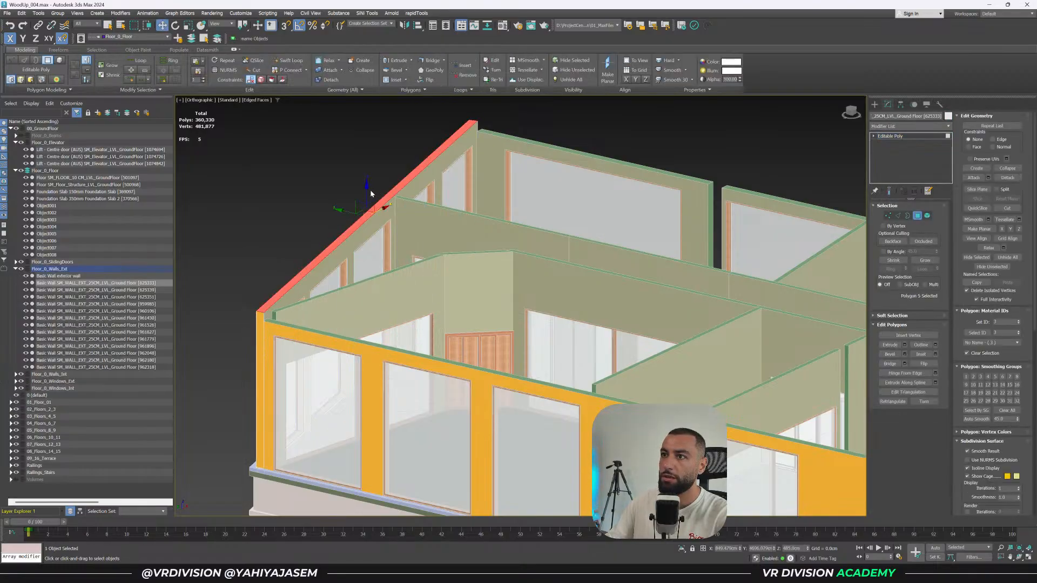
drag(367, 192, 477, 131)
alt+middle_drag(478, 162, 562, 140)
key(p)
key(z)
alt+middle_drag(459, 343, 516, 319)
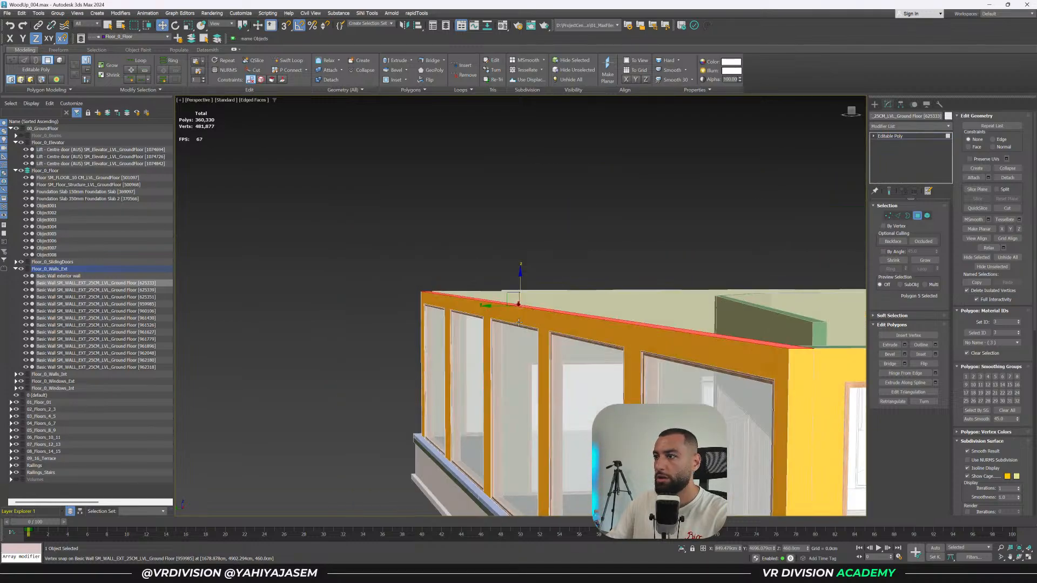
Unhide all objects in the scene and leave polygon editing on the end wall.
right_click(515, 320)
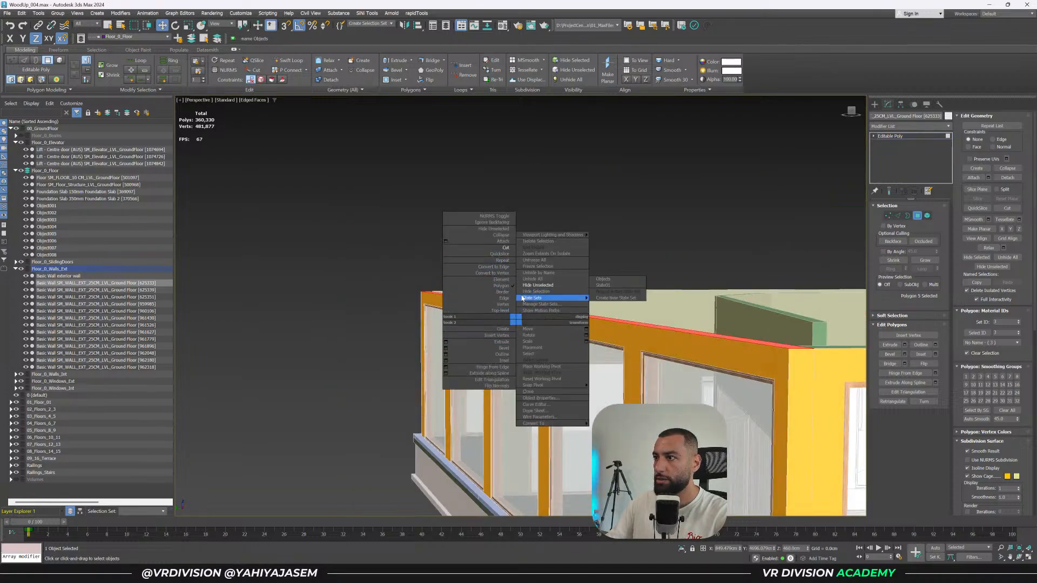
click(536, 279)
alt+middle_drag(572, 298, 696, 298)
key(4)
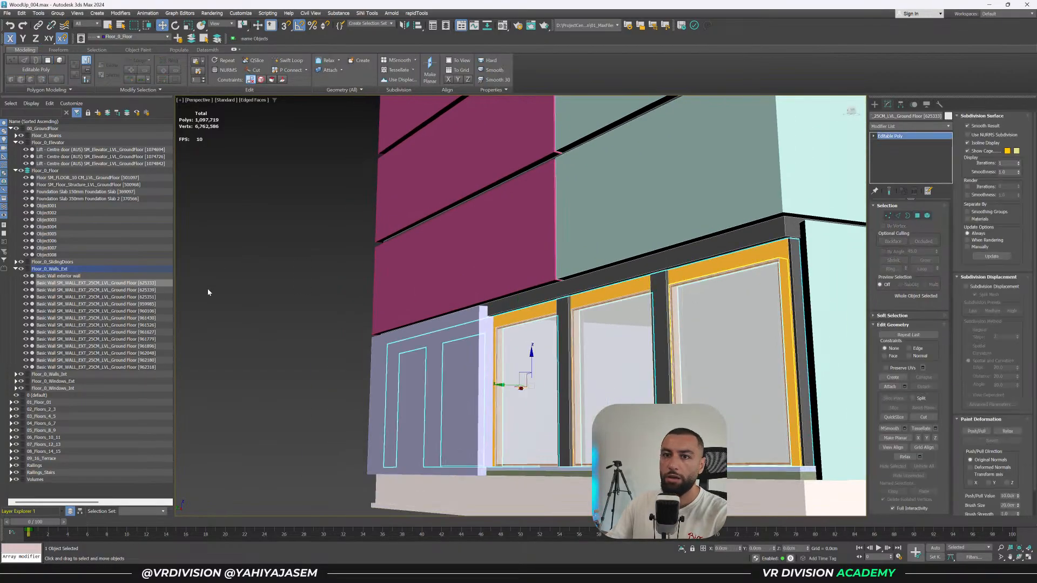
Hide the 00_Floor_01_Volumes layer and the whole Volumes layer so the tower's facade is exposed.
click(394, 294)
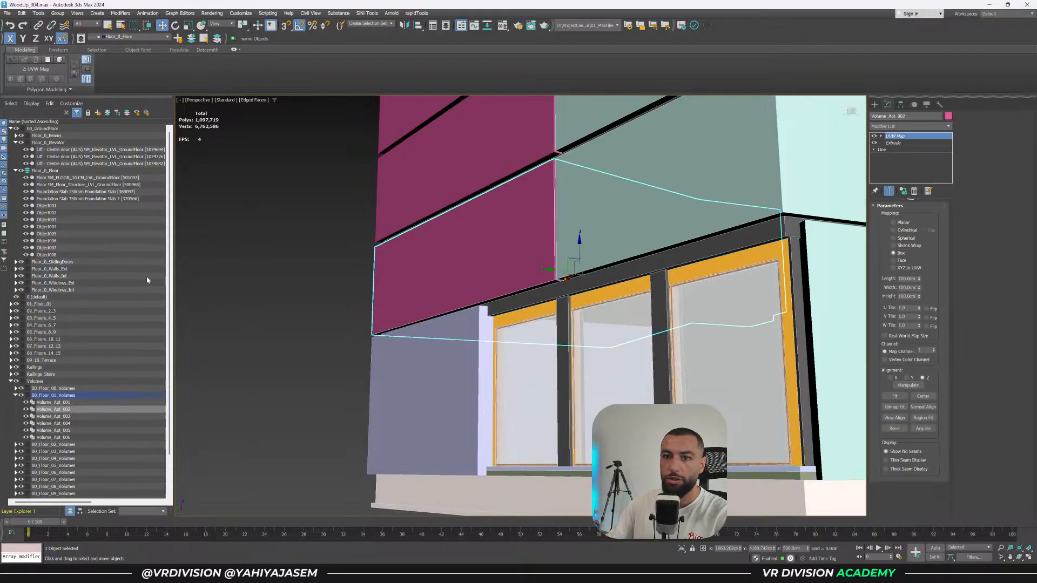
click(40, 396)
click(21, 396)
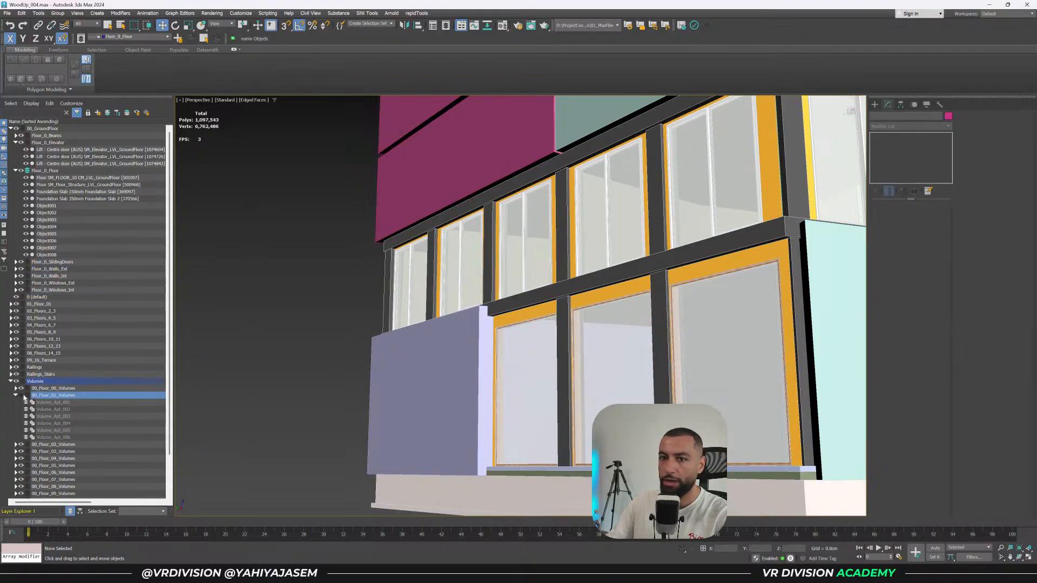
click(16, 382)
scroll(446, 348, down, 8)
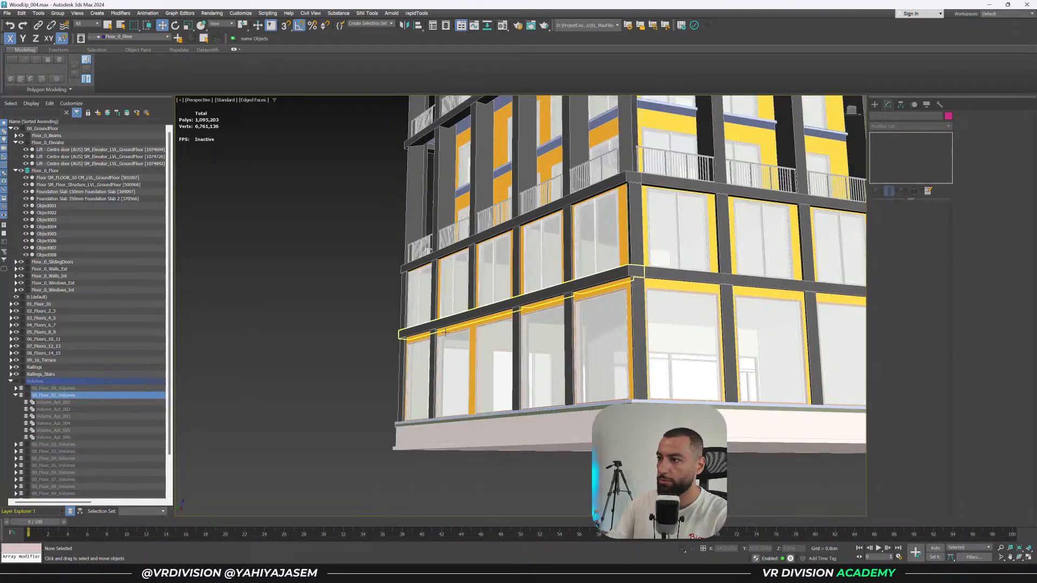
alt+middle_drag(446, 348, 447, 353)
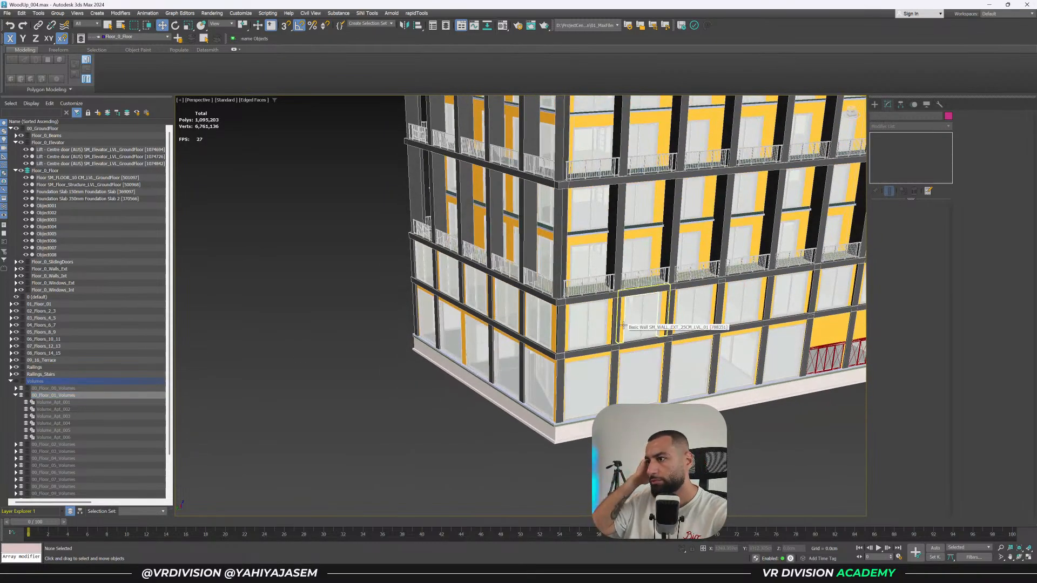
Select everything on the 01_Floor_01 layer, isolate it and clear the selection.
scroll(625, 323, up, 10)
alt+middle_drag(554, 319, 550, 318)
scroll(550, 318, up, 5)
scroll(549, 318, up, 3)
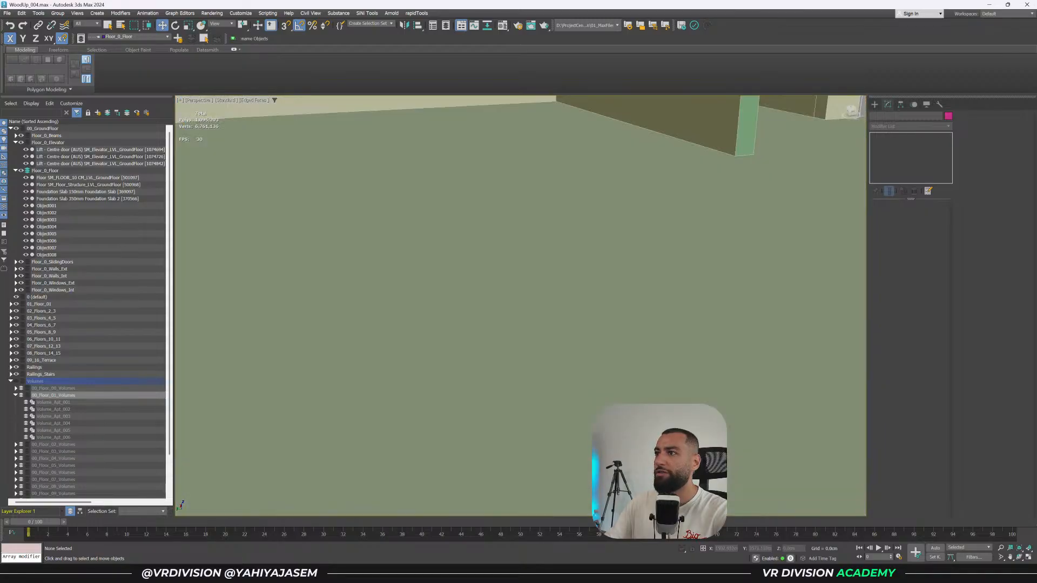
click(543, 301)
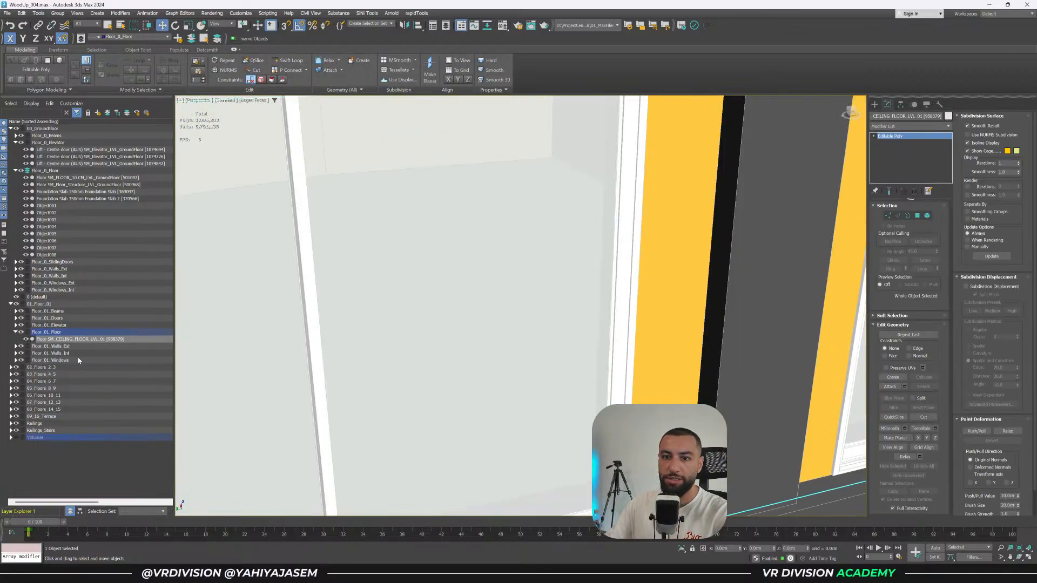
double_click(47, 304)
key(z)
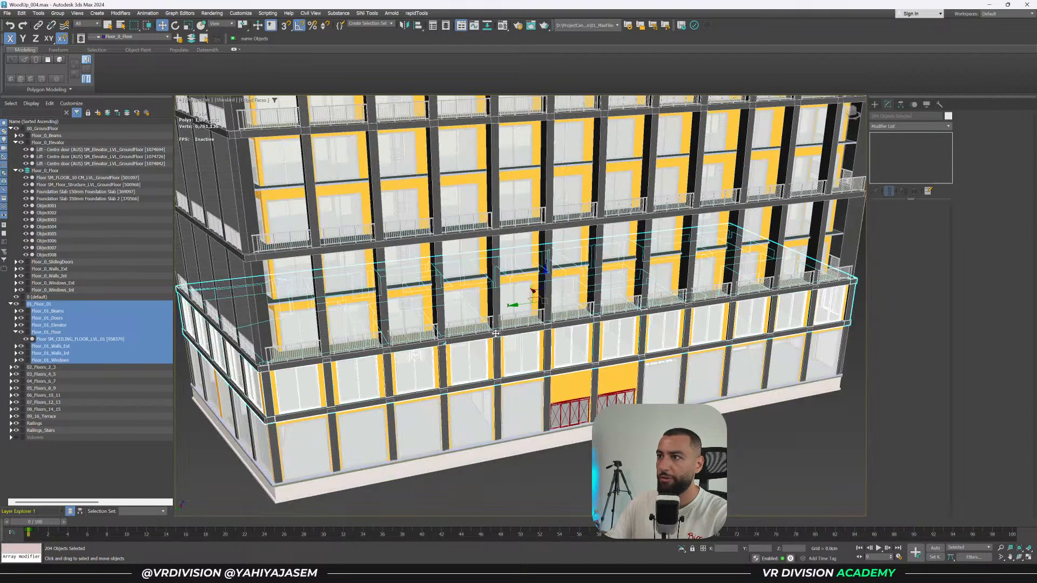
key(alt+q)
mouse_move(520, 347)
alt+middle_down()
mouse_move(517, 370)
mouse_move(512, 361)
alt+middle_up()
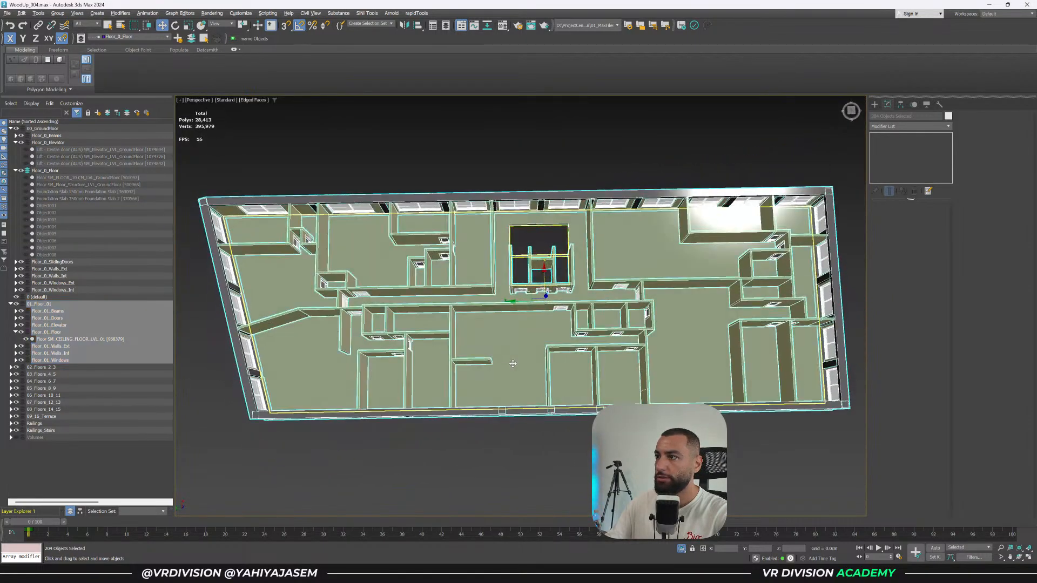
click(576, 442)
In the top view, hide the Floor_01_Beams, Floor_01_Windows and Floor_01_Walls_Ext layers, and save the scene.
click(704, 338)
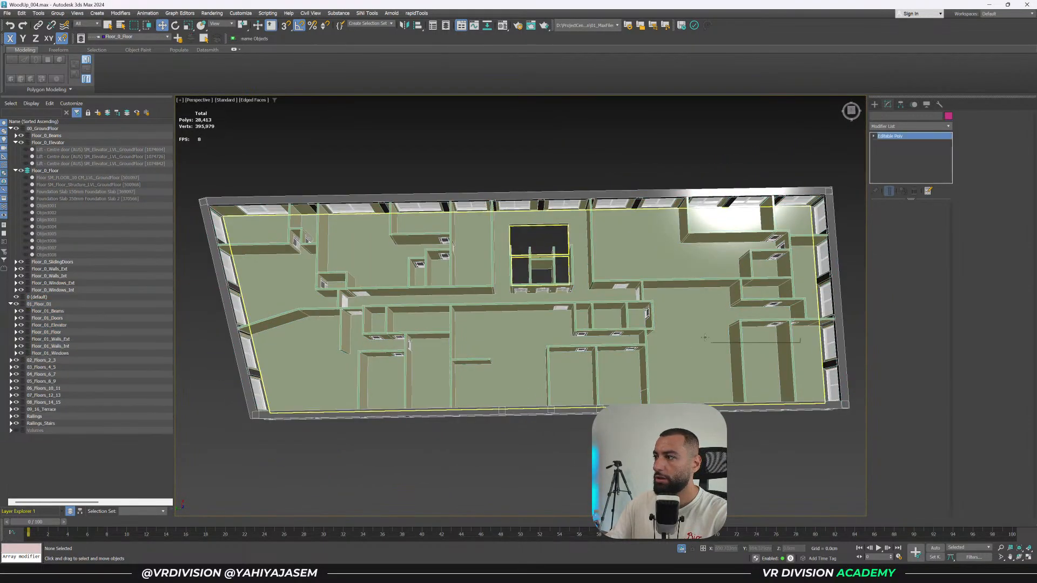
key(t)
key(z)
scroll(483, 171, up, 2)
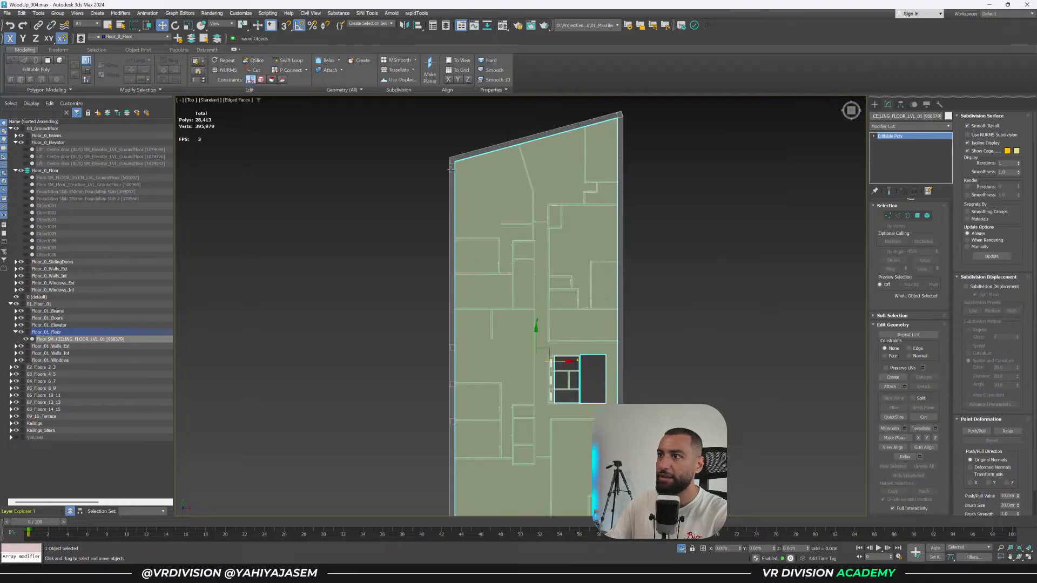
click(270, 286)
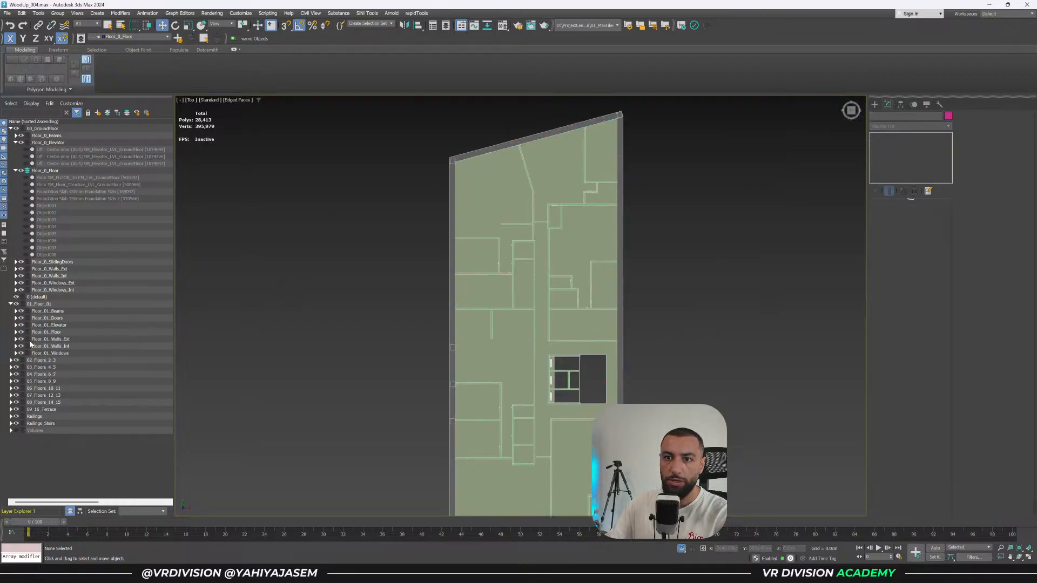
click(20, 312)
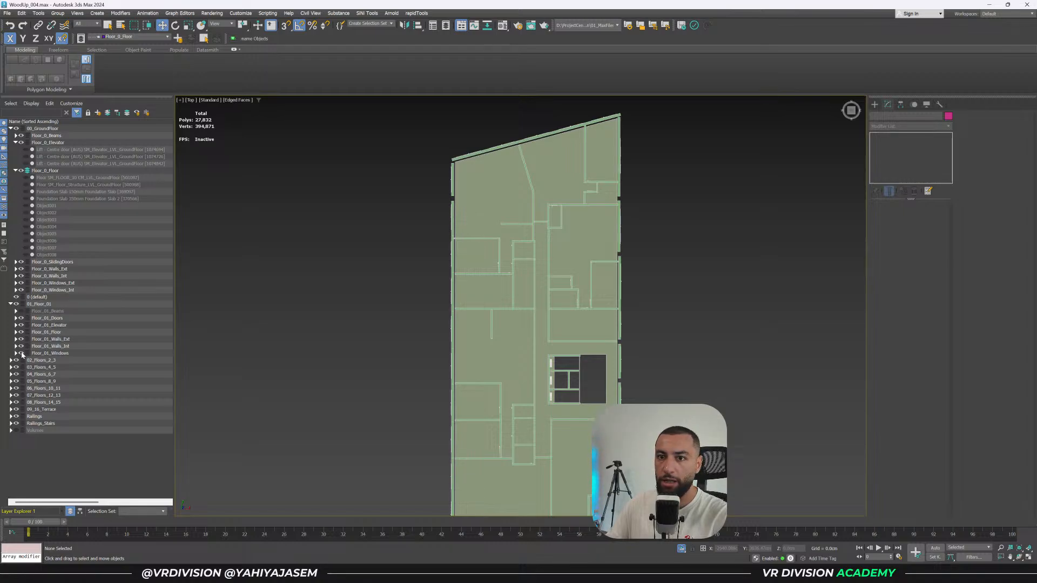
click(21, 354)
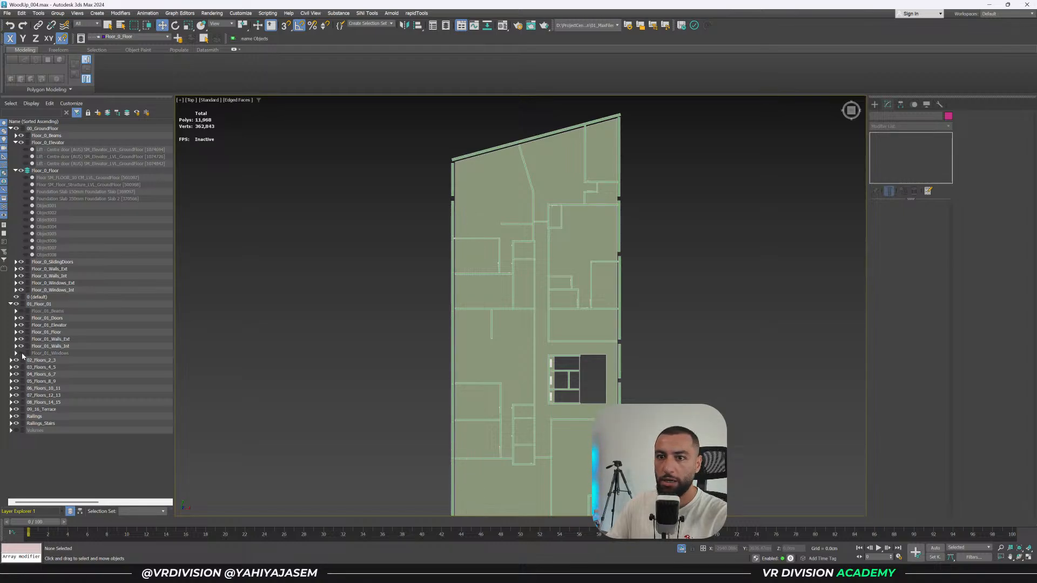
click(21, 339)
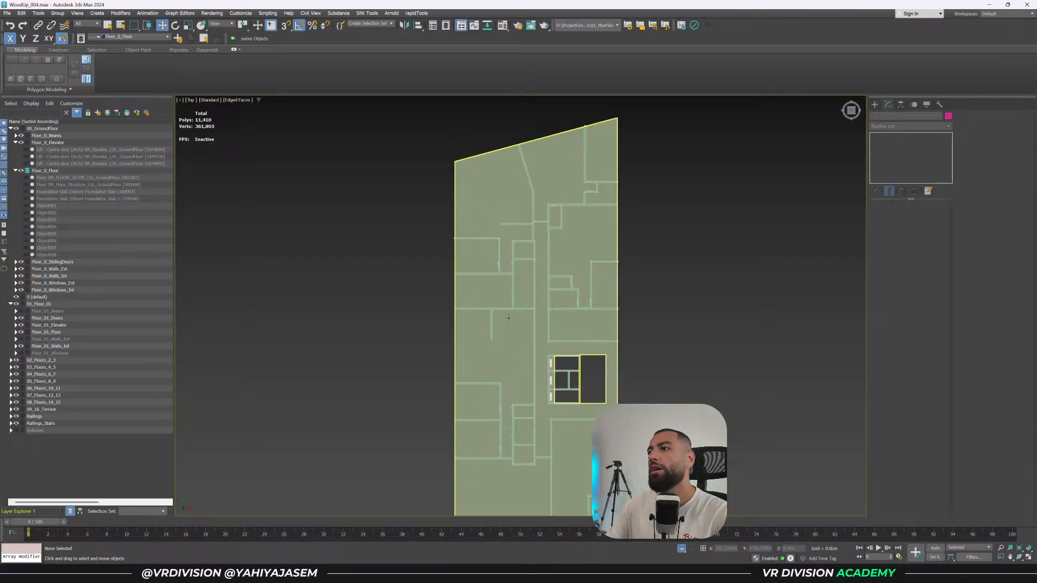
middle_drag(616, 359, 616, 301)
key(ctrl+s)
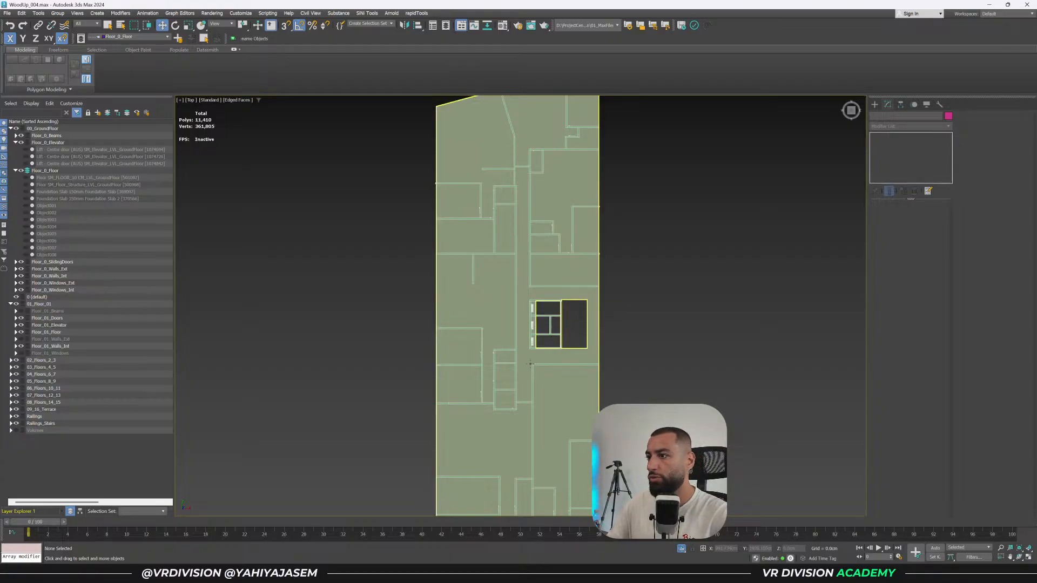
Examine how the first-floor slab runs under the interior walls and doors around the elevator core, and select the slab.
middle_drag(540, 385, 513, 268)
scroll(428, 243, up, 5)
middle_drag(420, 214, 455, 315)
alt+middle_drag(409, 252, 479, 256)
middle_drag(464, 258, 601, 289)
scroll(464, 278, up, 3)
scroll(609, 297, up, 3)
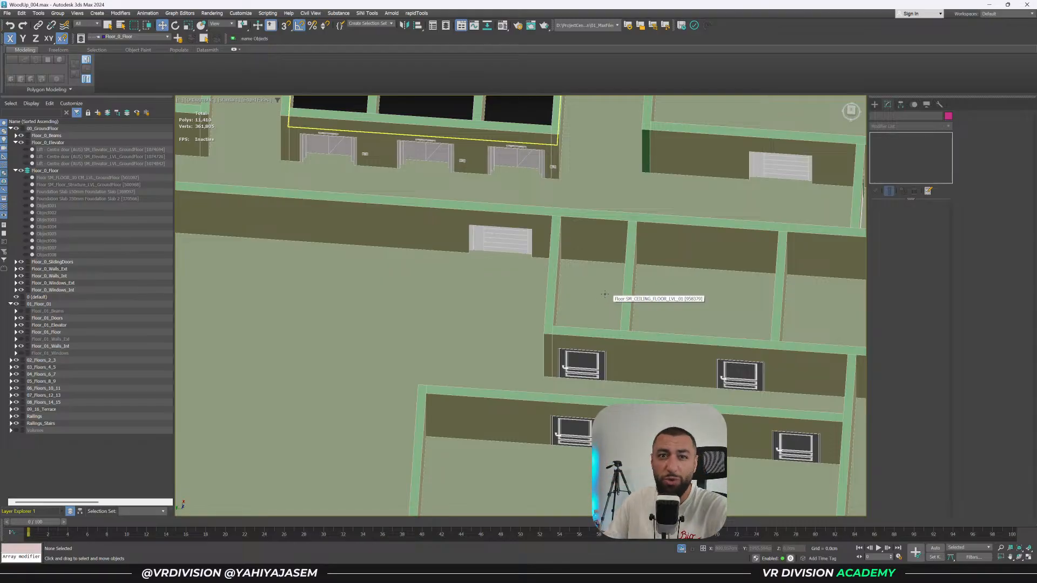
scroll(556, 302, down, 5)
alt+middle_drag(539, 279, 469, 282)
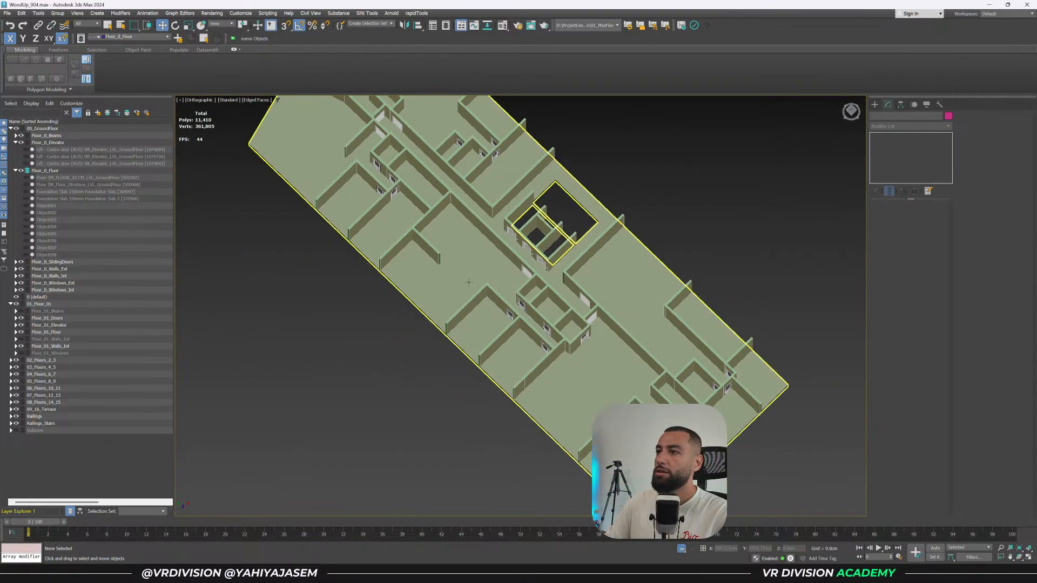
click(469, 282)
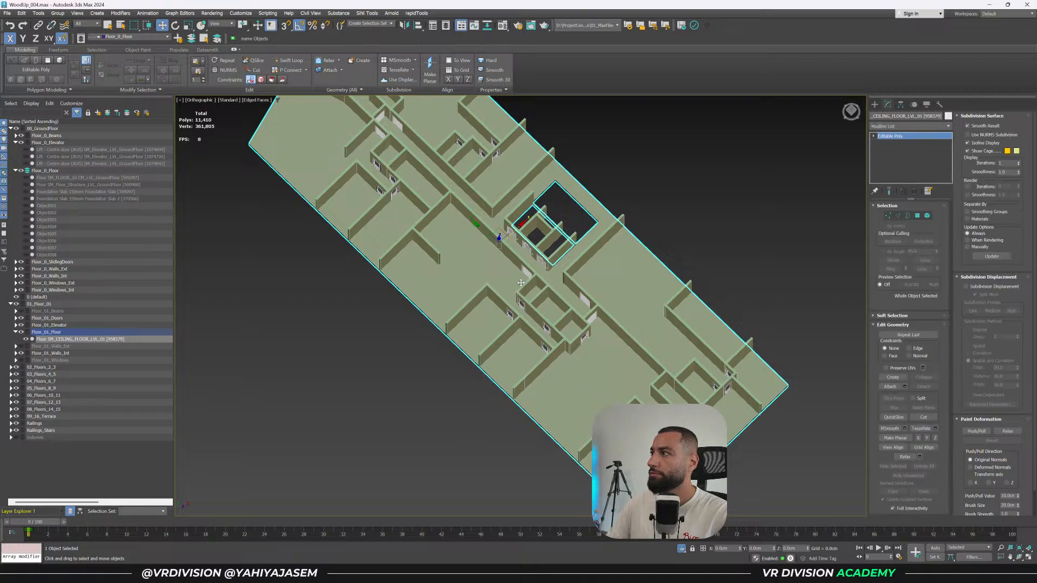
Identify the layer of the interior doors by selecting a door, and hide the Floor_01_Doors layer.
alt+middle_drag(469, 282, 516, 280)
key(ctrl+a)
key(z)
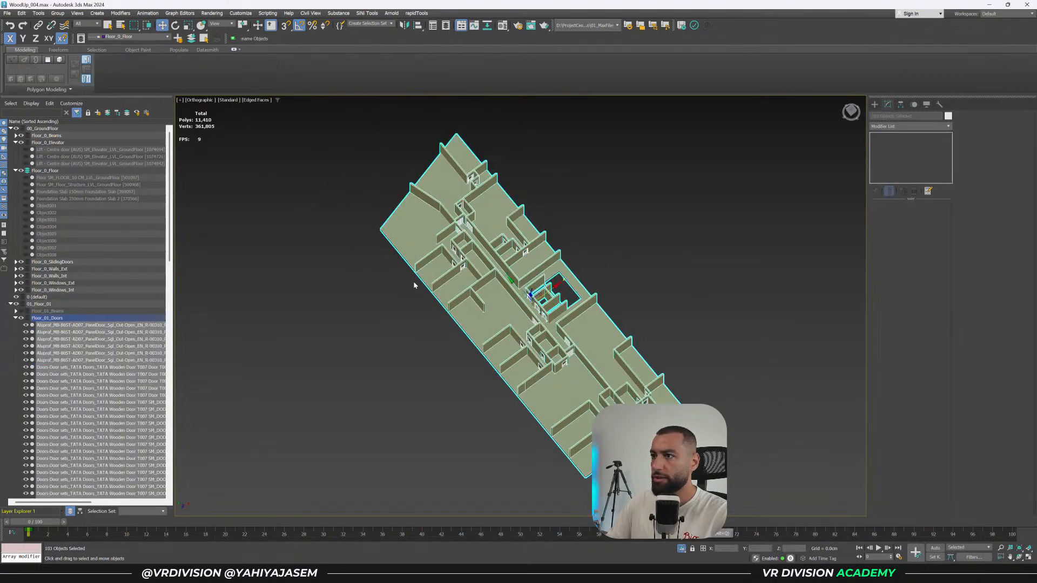
scroll(427, 270, up, 4)
click(557, 205)
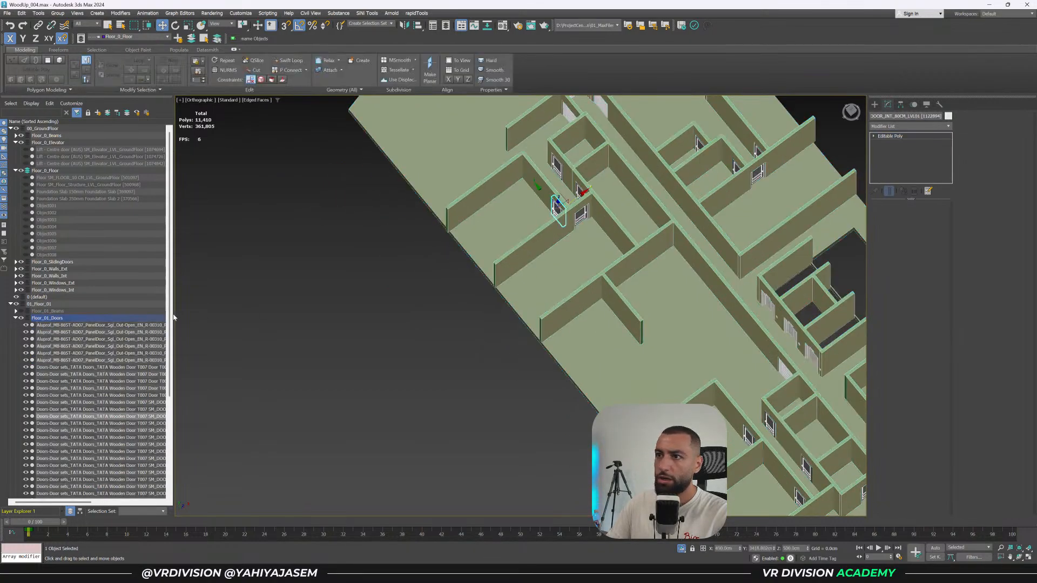
click(14, 333)
click(557, 206)
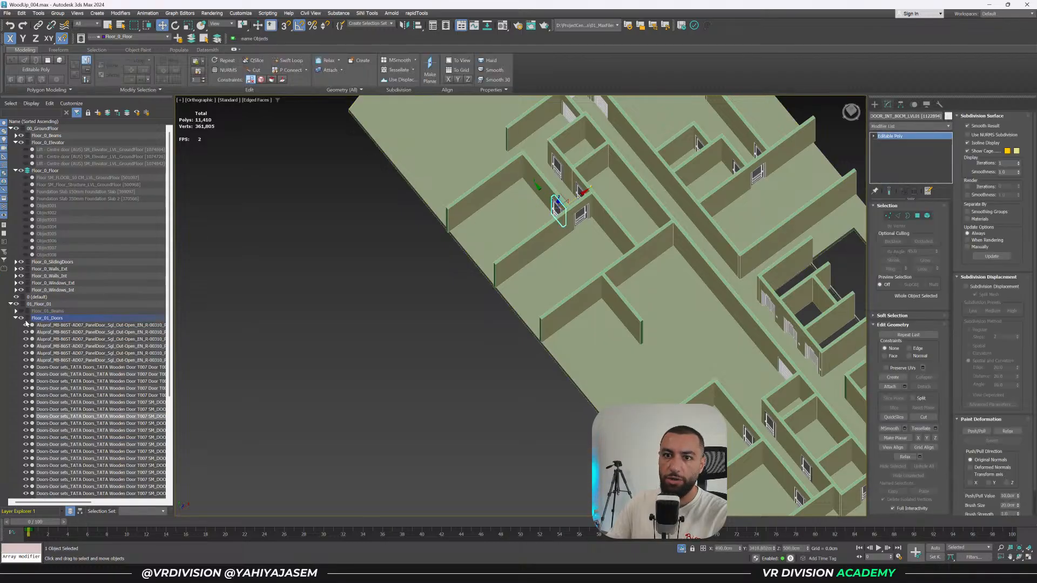
click(21, 318)
scroll(403, 316, down, 3)
alt+middle_drag(403, 316, 409, 307)
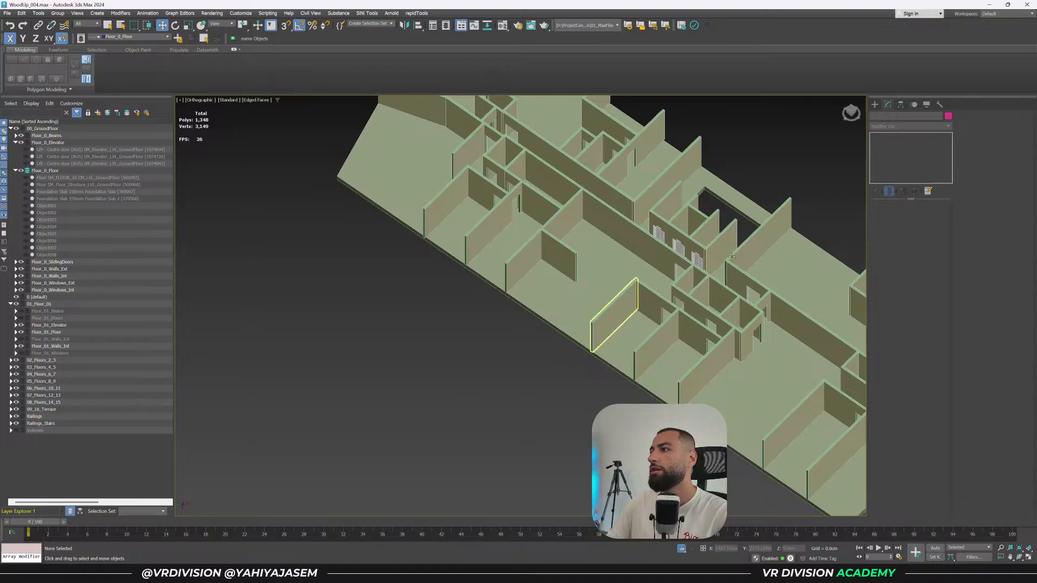
Isolate all the remaining visible first-floor objects again as a group and save the scene.
scroll(721, 256, up, 5)
key(ctrl+a)
key(z)
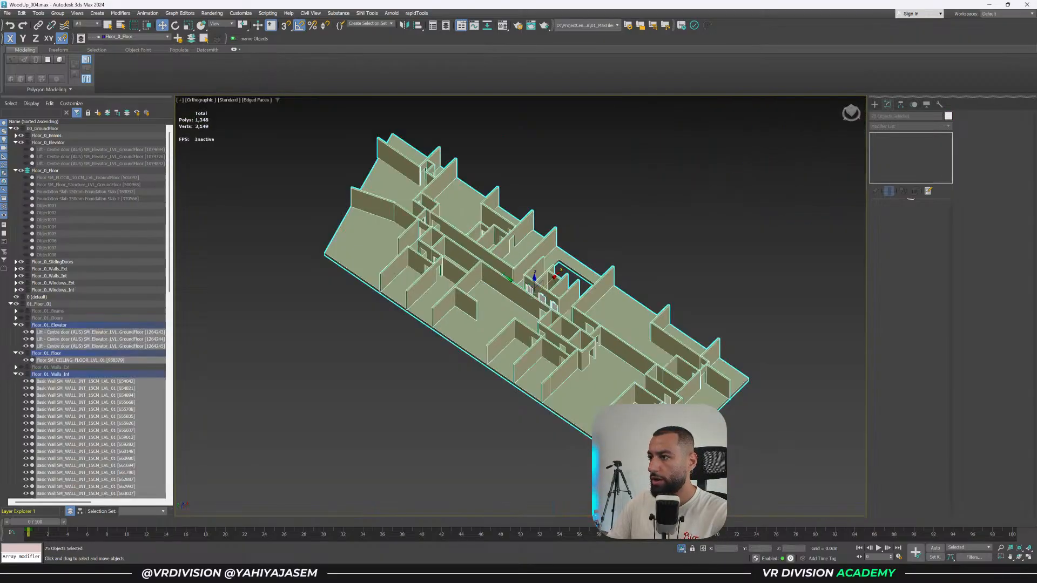
click(681, 548)
right_click(675, 376)
click(692, 347)
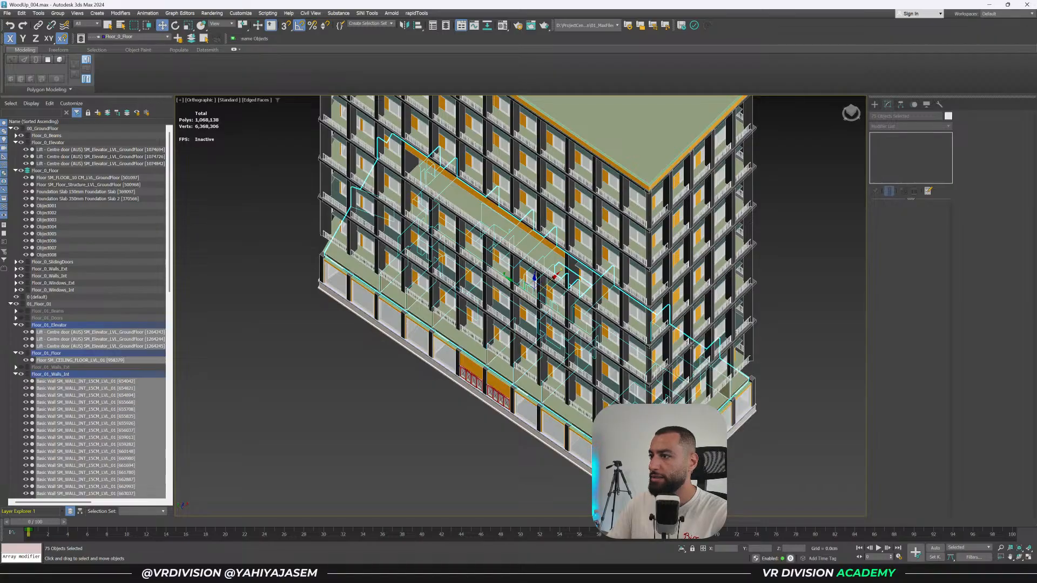
click(775, 344)
key(ctrl+s)
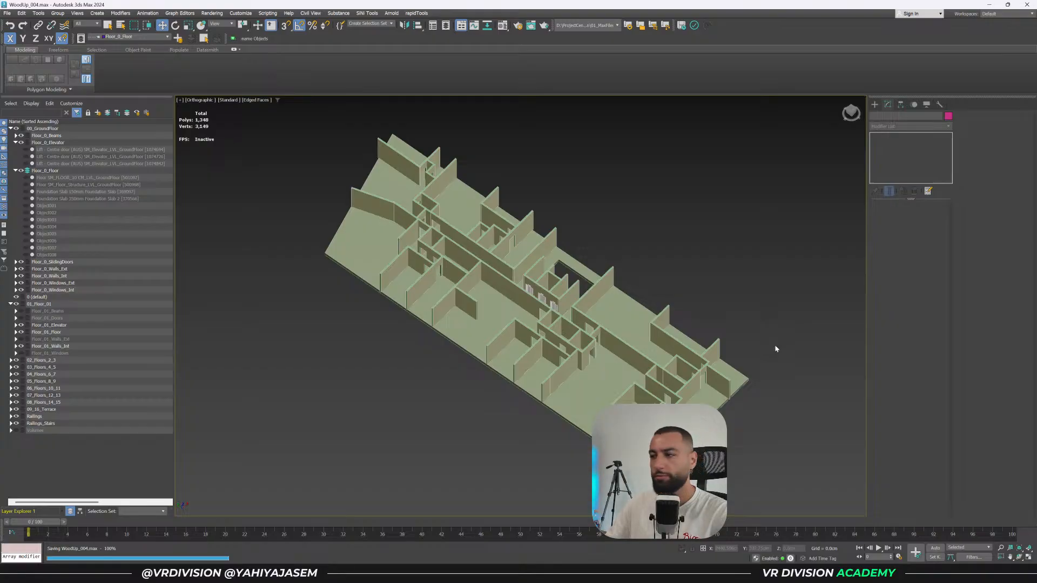
Isolate the first-floor ceiling/floor slab and show it in the Top view.
click(606, 377)
key(t)
key(z)
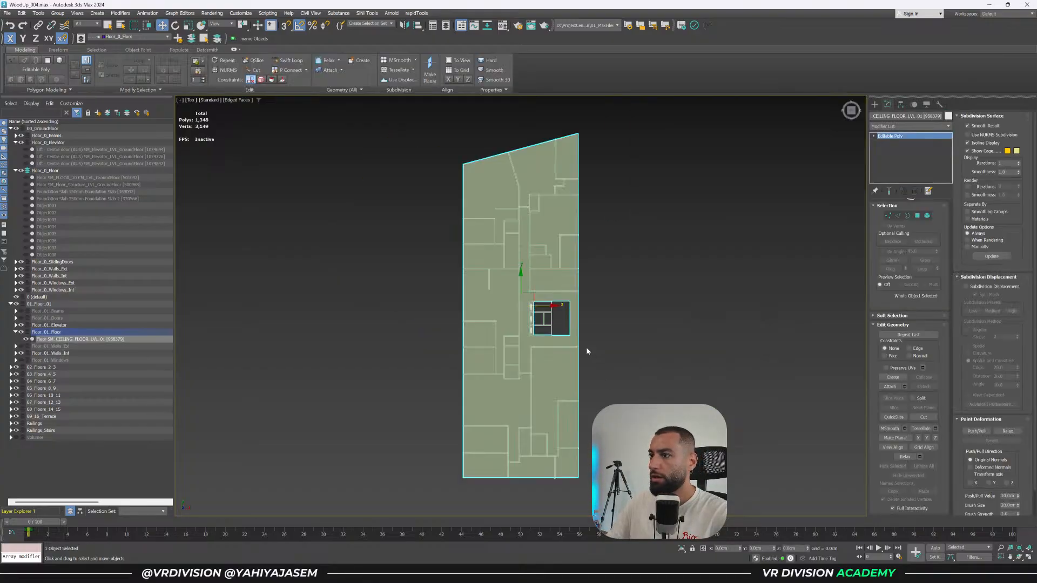
scroll(552, 322, up, 4)
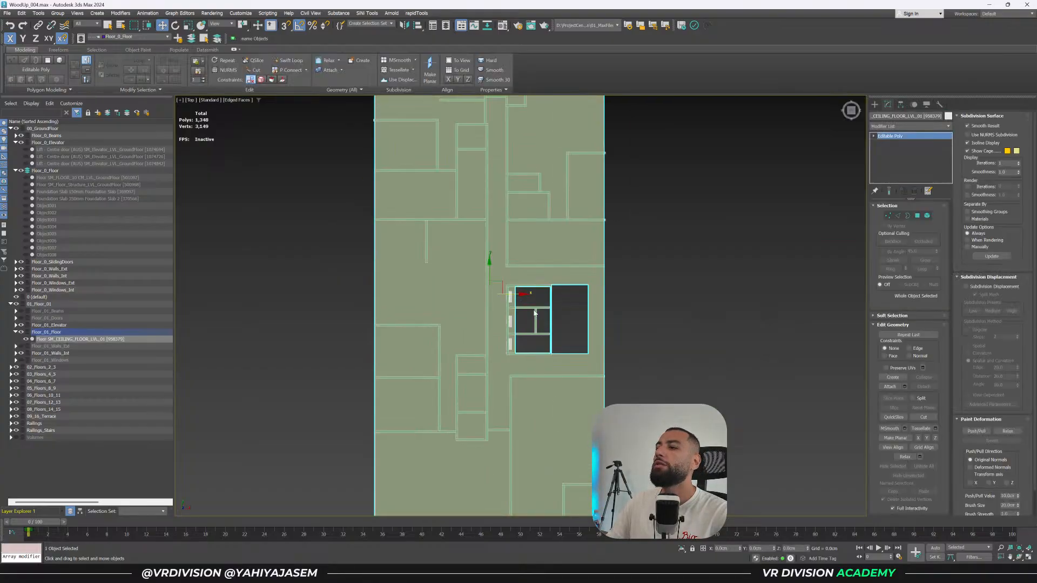
scroll(534, 312, down, 3)
key(alt+q)
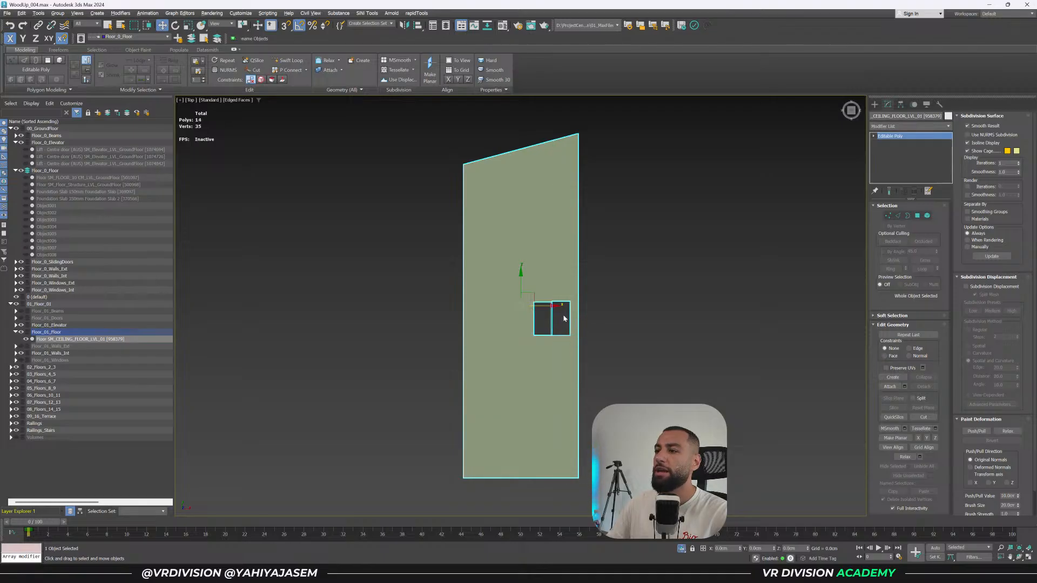
Examine the slab's two openings and its vertices from above and below.
scroll(556, 312, up, 7)
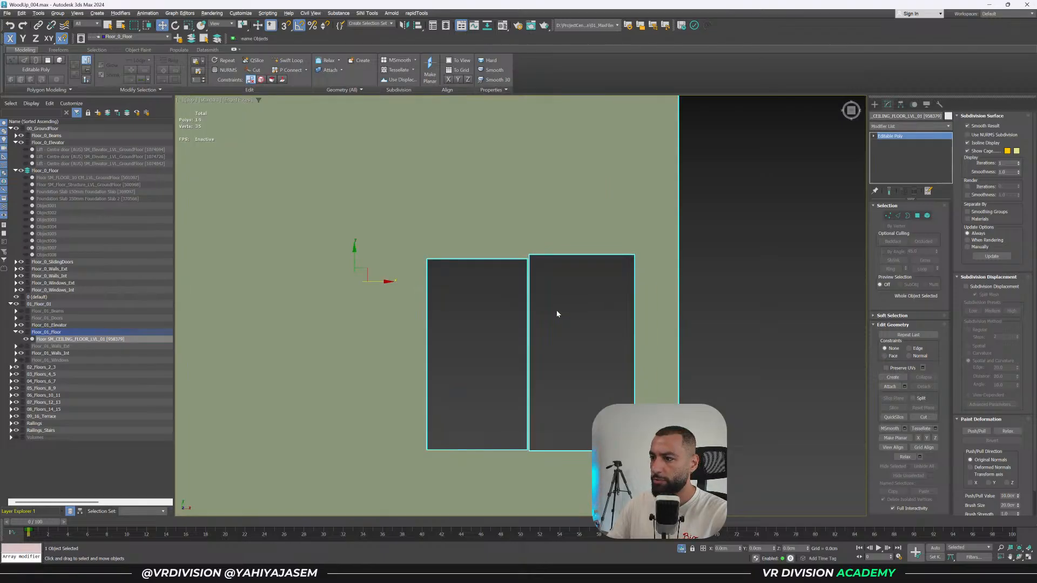
scroll(557, 314, down, 4)
scroll(556, 314, up, 2)
scroll(557, 314, down, 4)
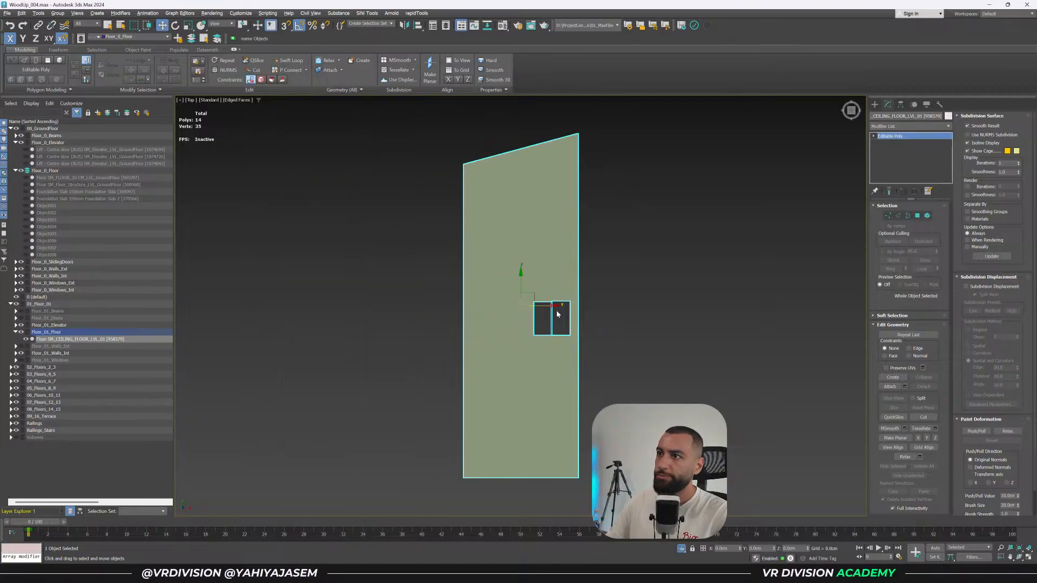
key(1)
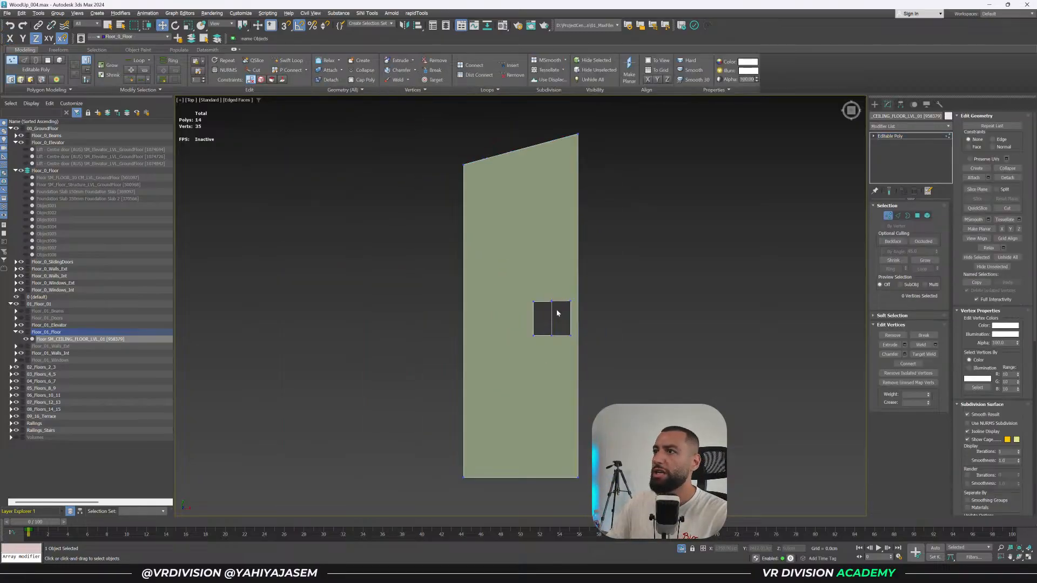
alt+middle_drag(541, 319, 550, 278)
alt+middle_drag(495, 313, 566, 311)
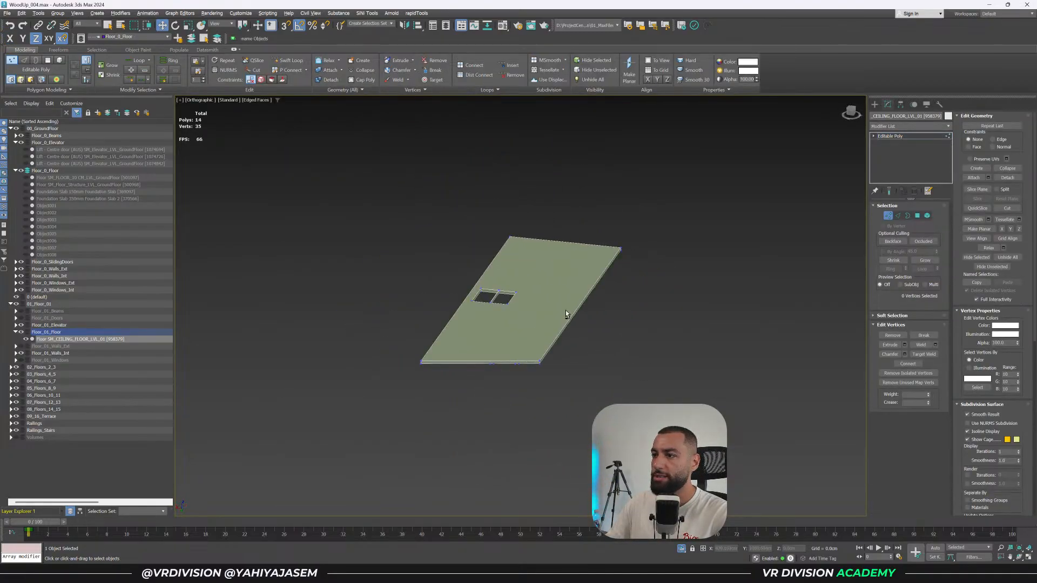
alt+middle_drag(495, 352, 490, 331)
scroll(520, 237, up, 3)
alt+middle_drag(521, 236, 546, 237)
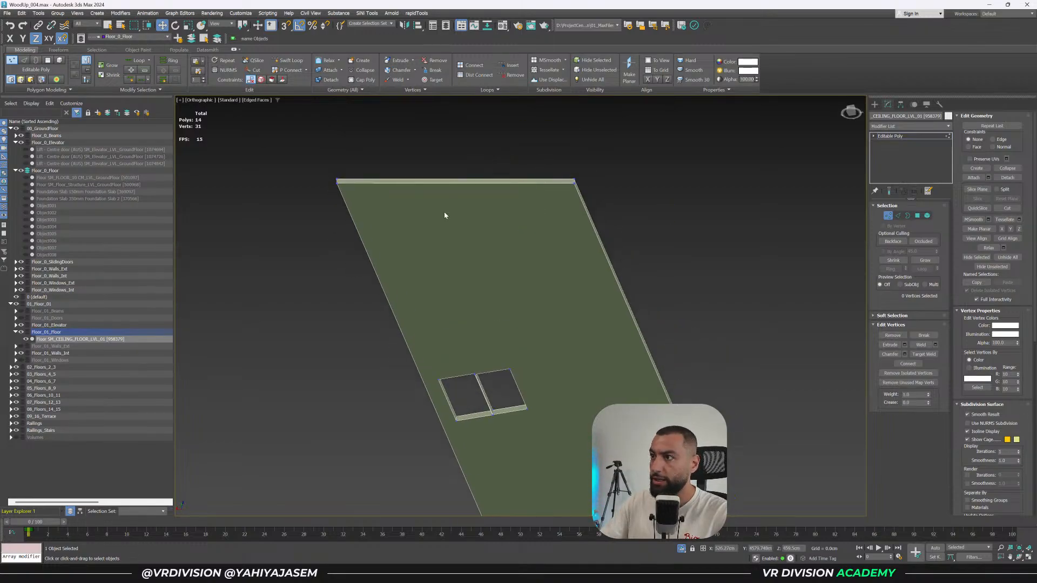
scroll(455, 231, down, 3)
alt+middle_drag(481, 261, 457, 253)
scroll(468, 250, up, 1)
Connect the corner vertices at the ends of the strip separating the slab's two openings.
key(t)
key(z)
scroll(559, 322, up, 5)
drag(545, 176, 519, 276)
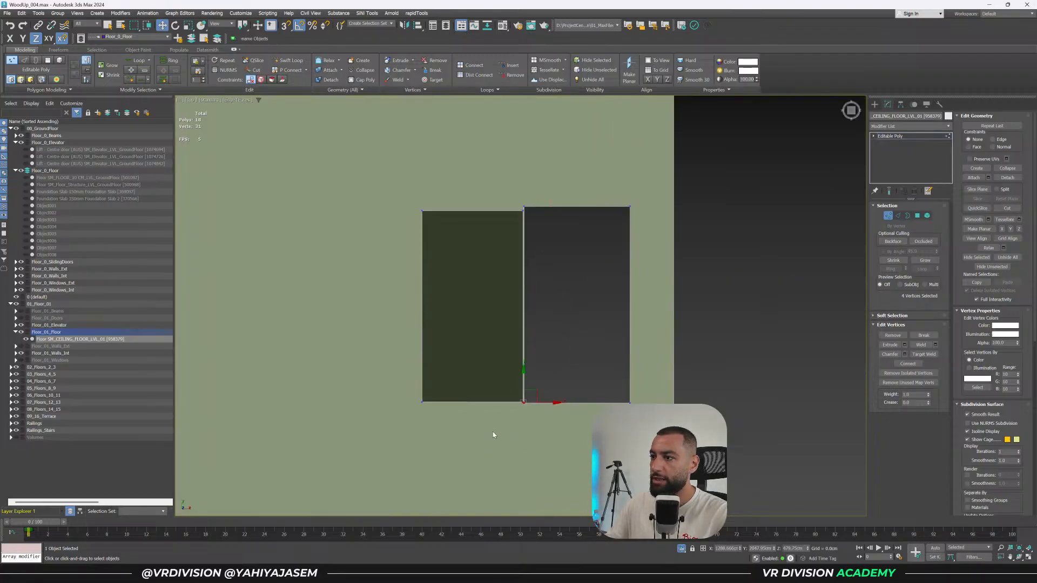
scroll(525, 404, up, 4)
click(530, 407)
scroll(530, 407, down, 3)
scroll(600, 372, down, 1)
middle_drag(655, 363, 469, 448)
scroll(602, 369, down, 1)
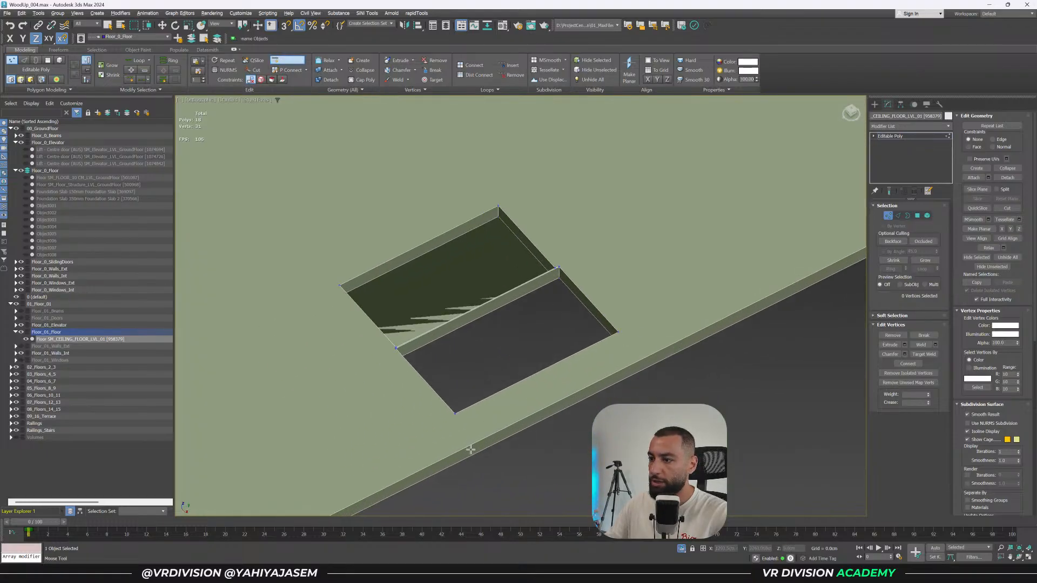
key(w)
scroll(499, 389, down, 8)
drag(509, 356, 534, 360)
alt+middle_drag(554, 392, 560, 414)
Connect the edges of the slab's long side beside the openings and snap the new edge in line with an opening corner.
key(2)
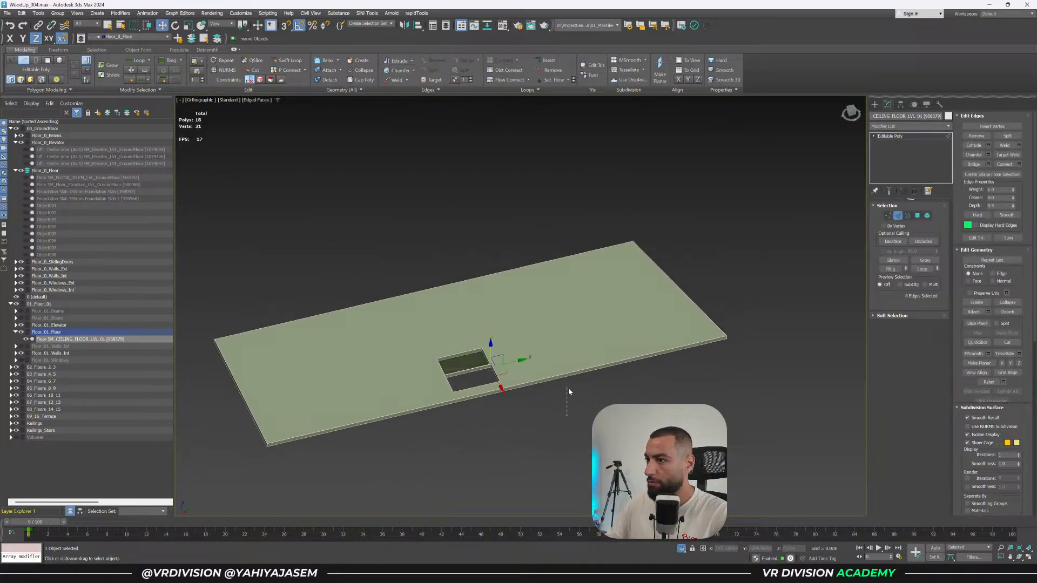
drag(568, 387, 545, 359)
alt+middle_drag(546, 390, 509, 389)
scroll(510, 389, up, 4)
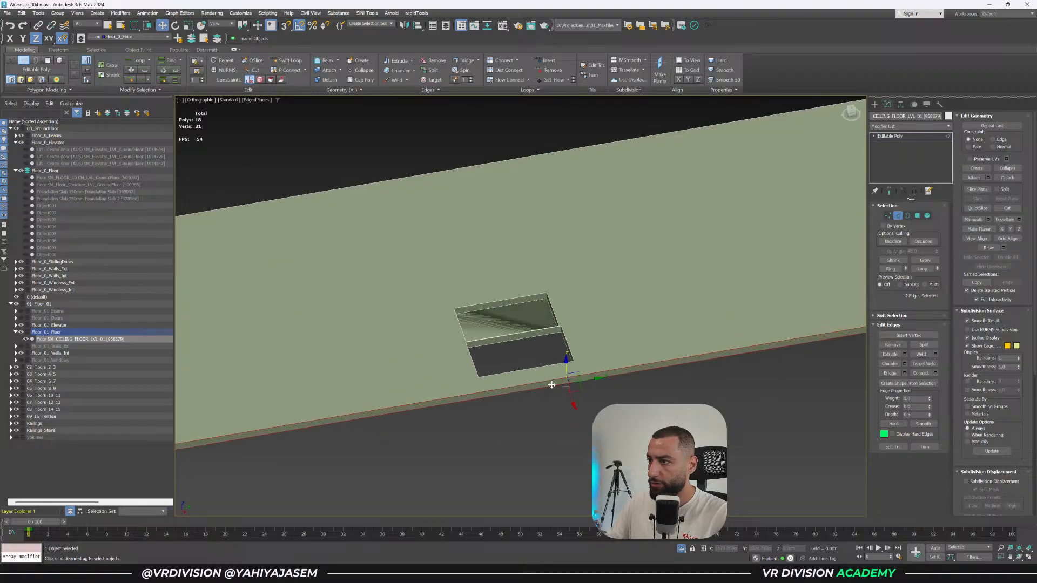
key(ctrl+shift+e)
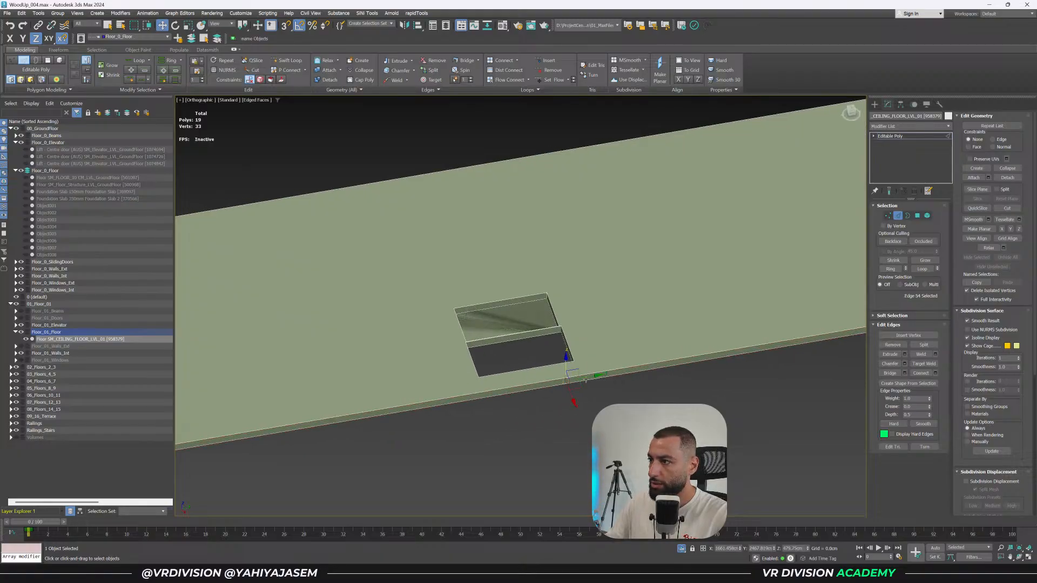
drag(586, 379, 590, 377)
key(s)
drag(497, 375, 478, 377)
Add a second connecting edge on the same long side and snap it in line with the openings' other corner.
key(s)
drag(638, 377, 656, 358)
key(ctrl+shift+e)
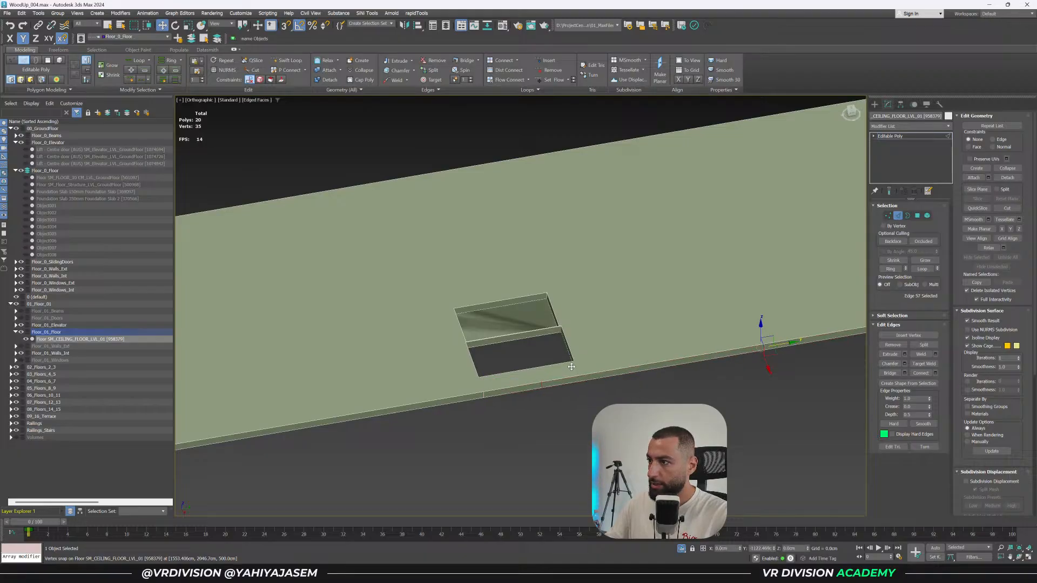
drag(574, 362, 555, 403)
key(s)
Connect the opening's corner vertices to the aligned vertices on the slab's nearby long side.
key(1)
key(ctrl+shift+e)
drag(522, 353, 475, 408)
key(ctrl+shift+e)
Align the dividing edges on the slab's opposite long side with the openings' two corners using snapping.
alt+middle_drag(475, 408, 678, 266)
scroll(678, 266, down, 3)
scroll(531, 414, up, 3)
click(530, 415)
alt+middle_drag(530, 415, 567, 417)
key(2)
click(551, 376)
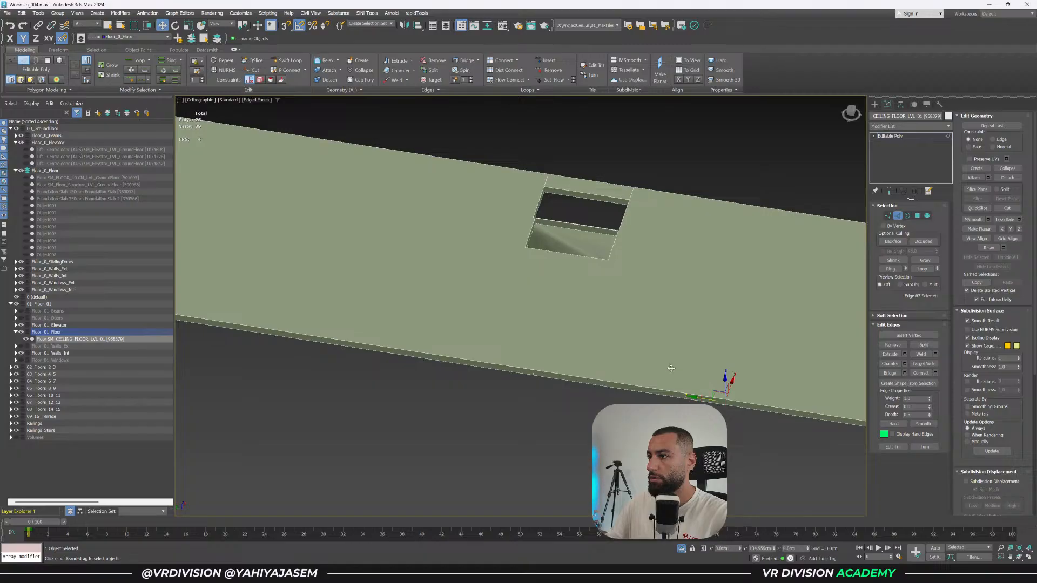
double_click(486, 368)
key(1)
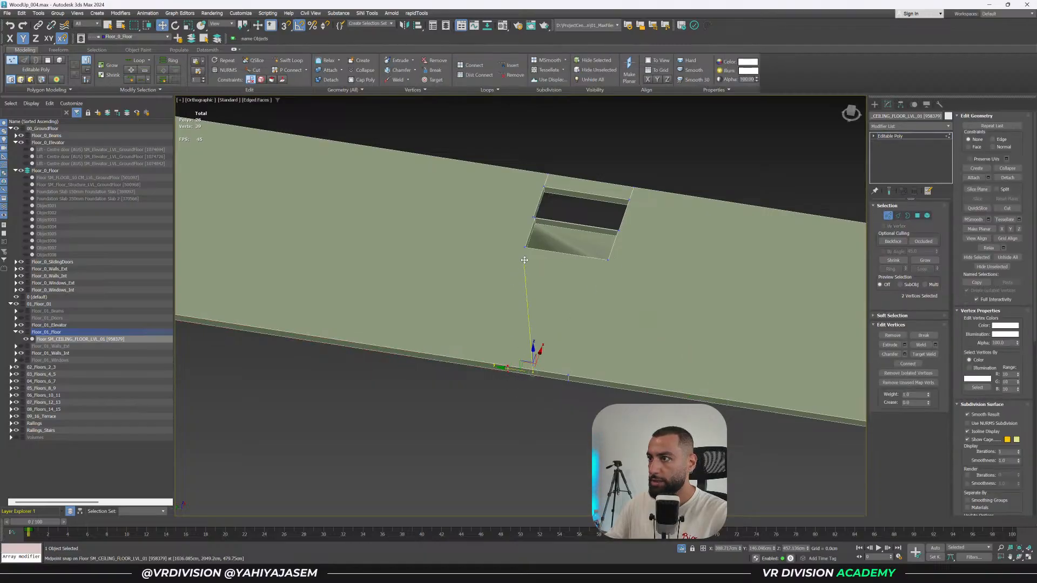
drag(524, 260, 621, 274)
Connect the openings' far corner vertices to the aligned vertices on the opposite long side of the slab.
ctrl+drag(586, 393, 559, 343)
key(ctrl+shift+e)
drag(539, 258, 511, 235)
ctrl+drag(493, 345, 473, 382)
key(ctrl+shift+e)
alt+middle_drag(531, 387, 616, 353)
scroll(572, 357, down, 3)
middle_drag(551, 356, 598, 394)
click(599, 394)
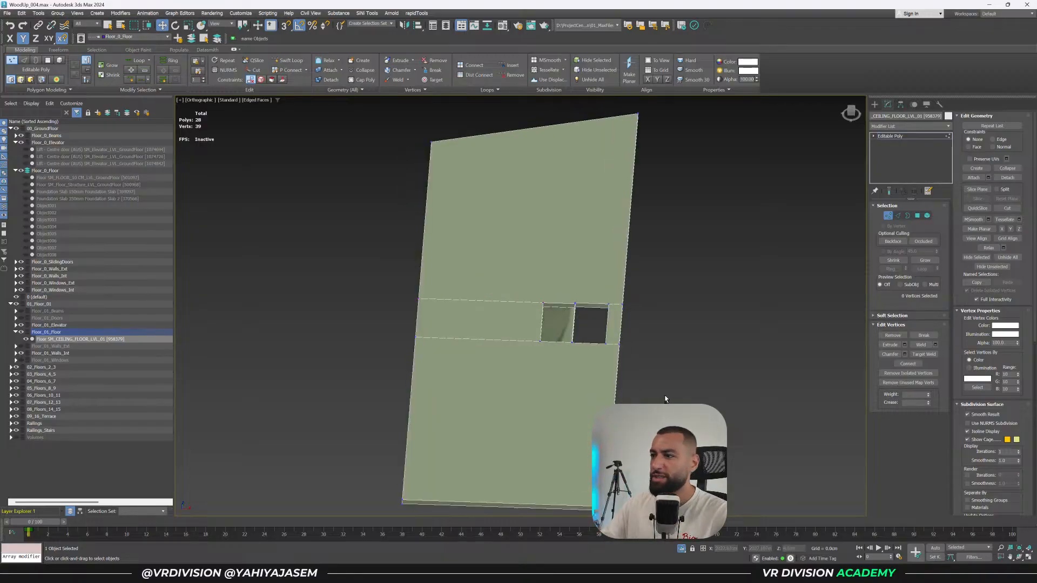
Try to insert a lengthwise edge loop through the slab's short end with Swift Loop.
middle_drag(647, 483, 657, 423)
scroll(587, 440, up, 2)
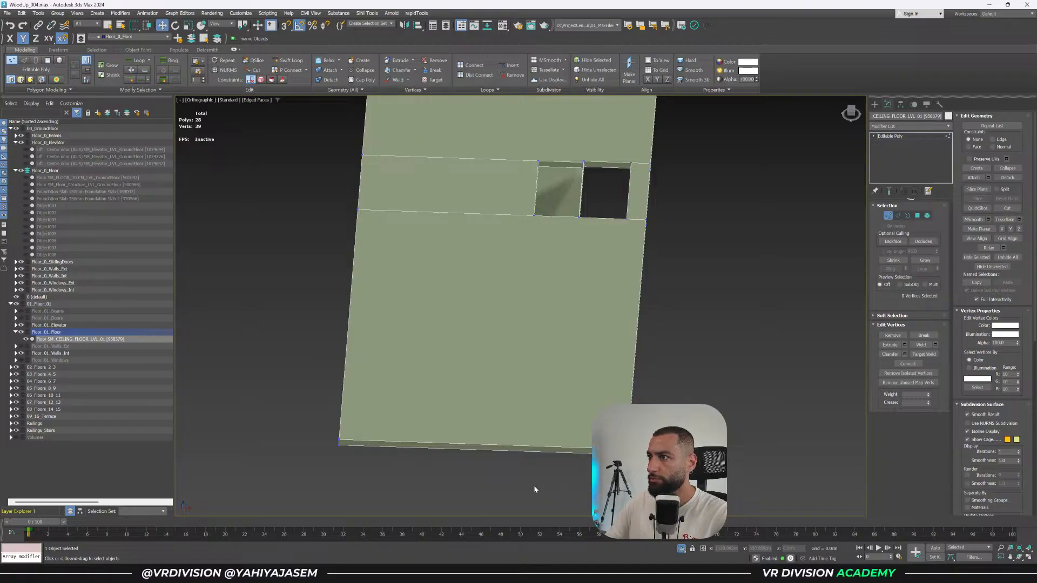
key(2)
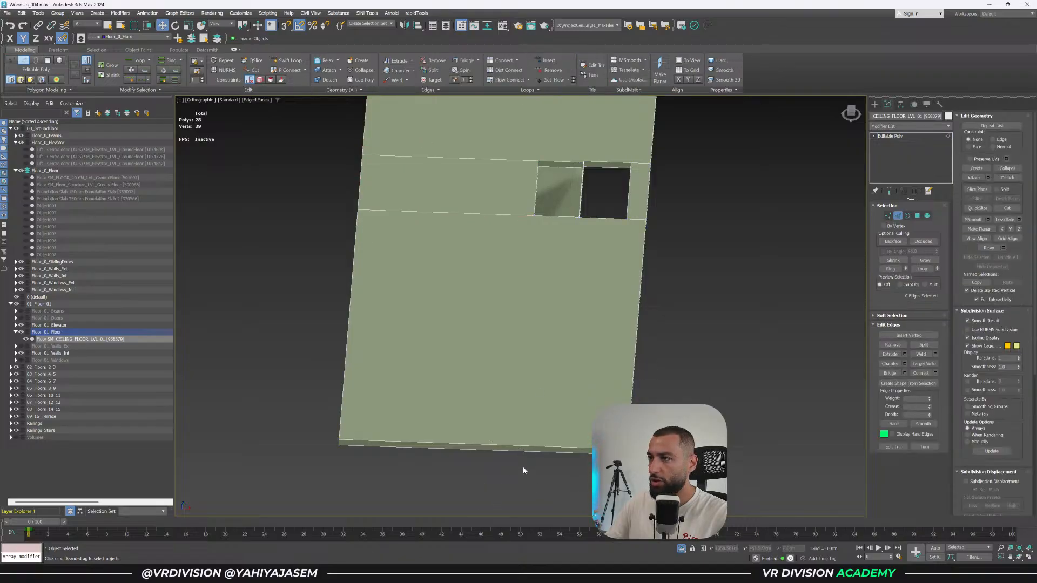
key(alt+shift+w)
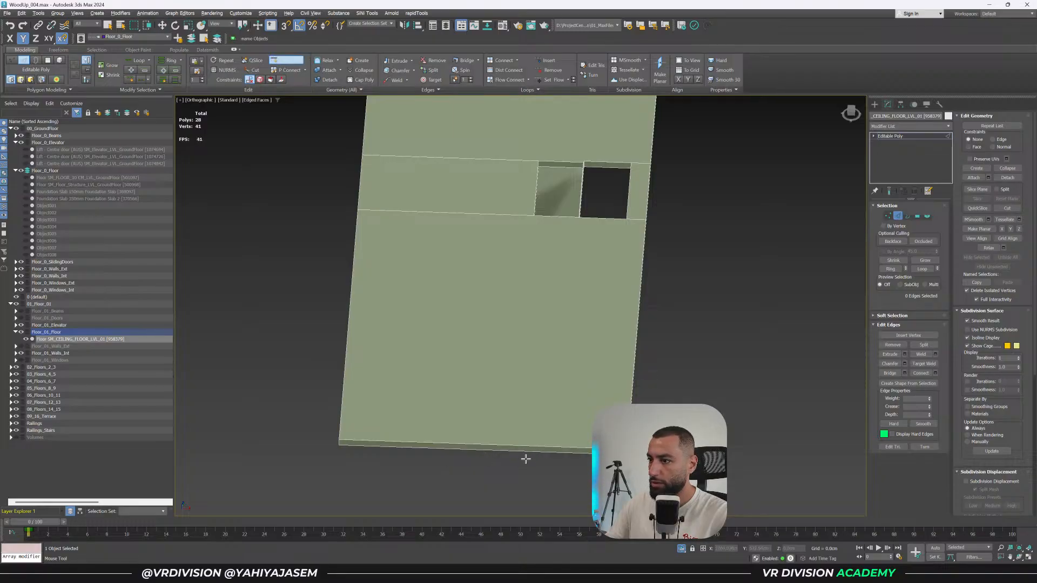
right_click(525, 458)
Inspect the slab's short end face in wireframe and discard the attempted loop's vertices.
key(F3)
alt+middle_drag(525, 467, 523, 461)
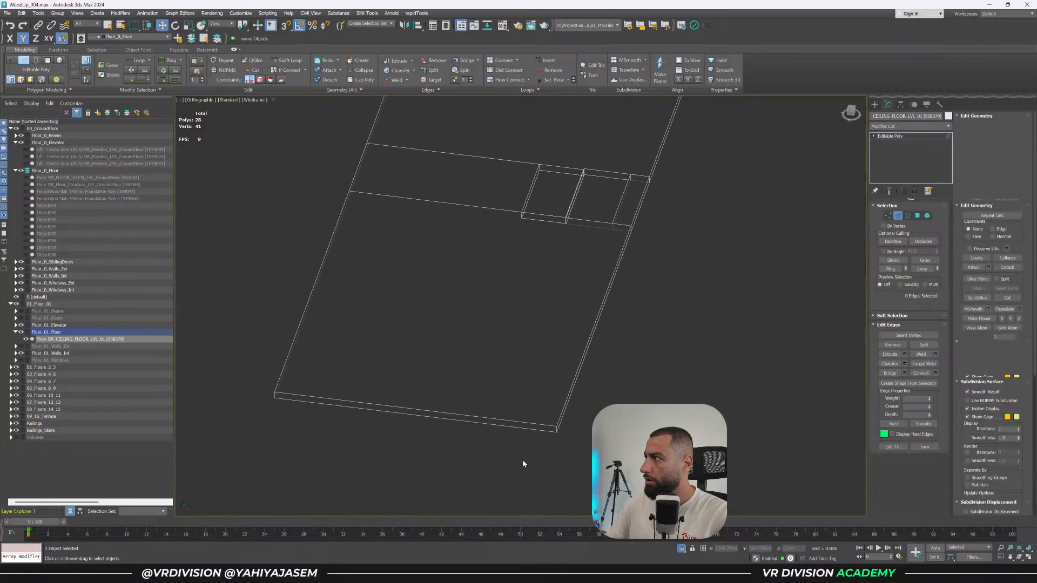
key(4)
click(486, 455)
click(490, 421)
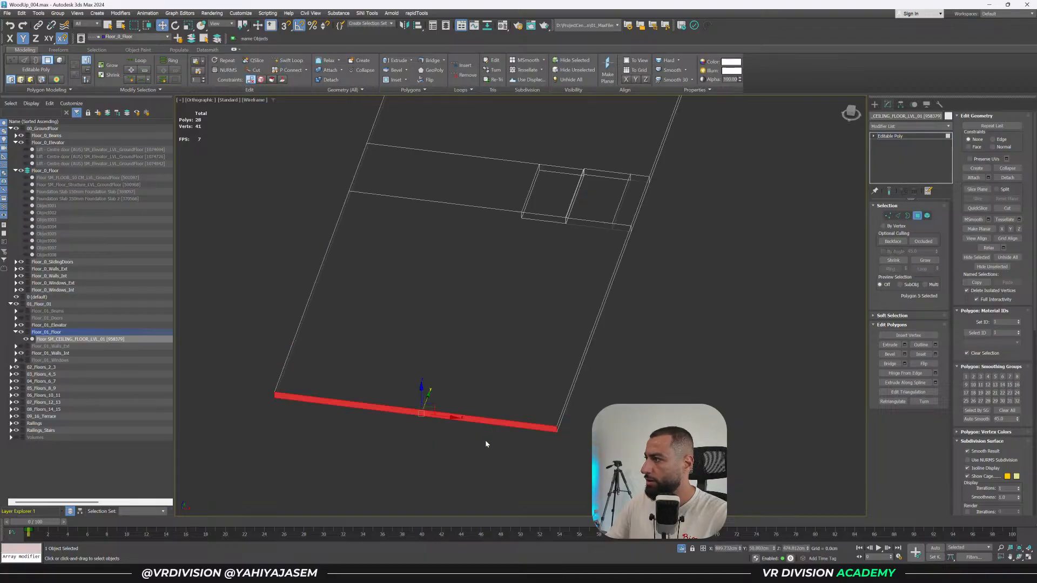
key(1)
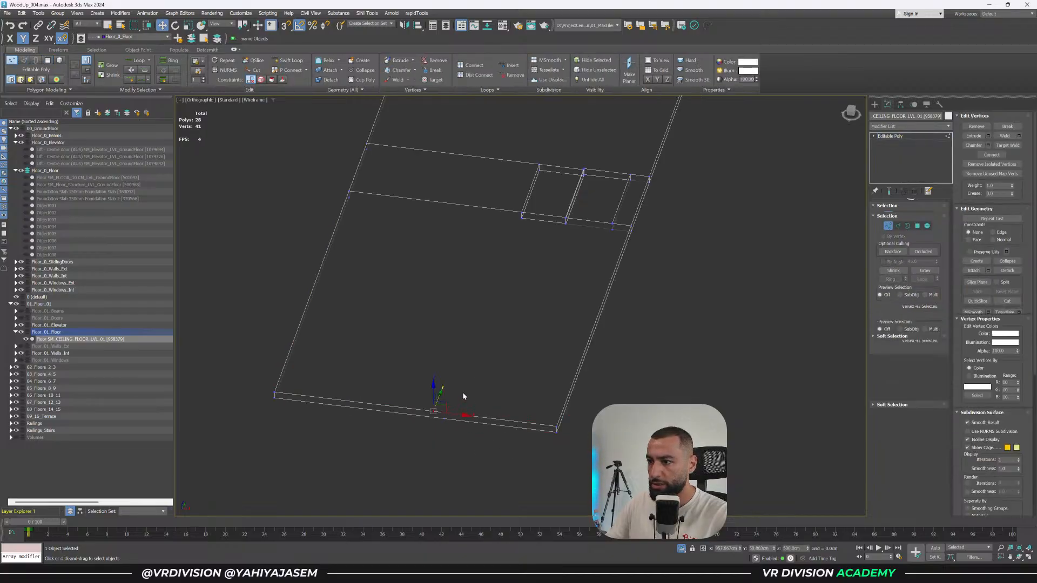
alt+middle_drag(430, 436, 517, 406)
scroll(517, 406, up, 5)
key(2)
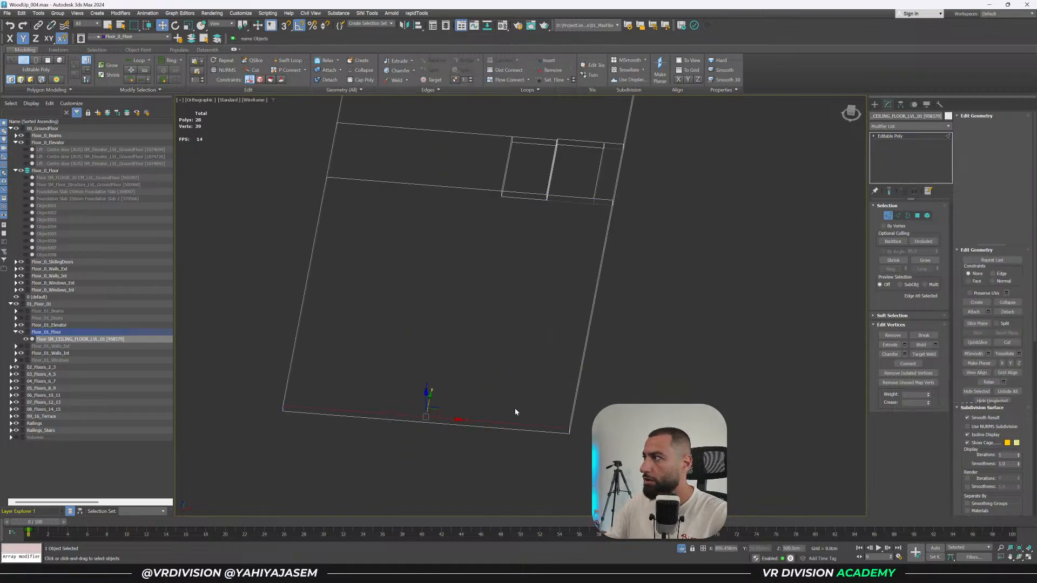
key(1)
key(alt+1)
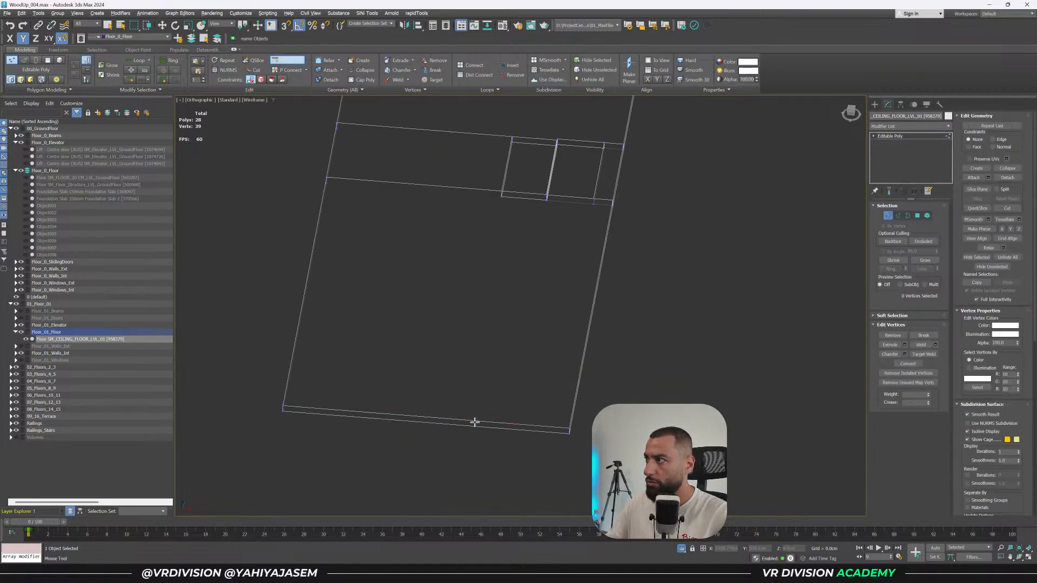
Divide the slab's short end face by connecting its upper and lower edges with new vertical edges.
key(F3)
key(2)
drag(484, 463, 479, 382)
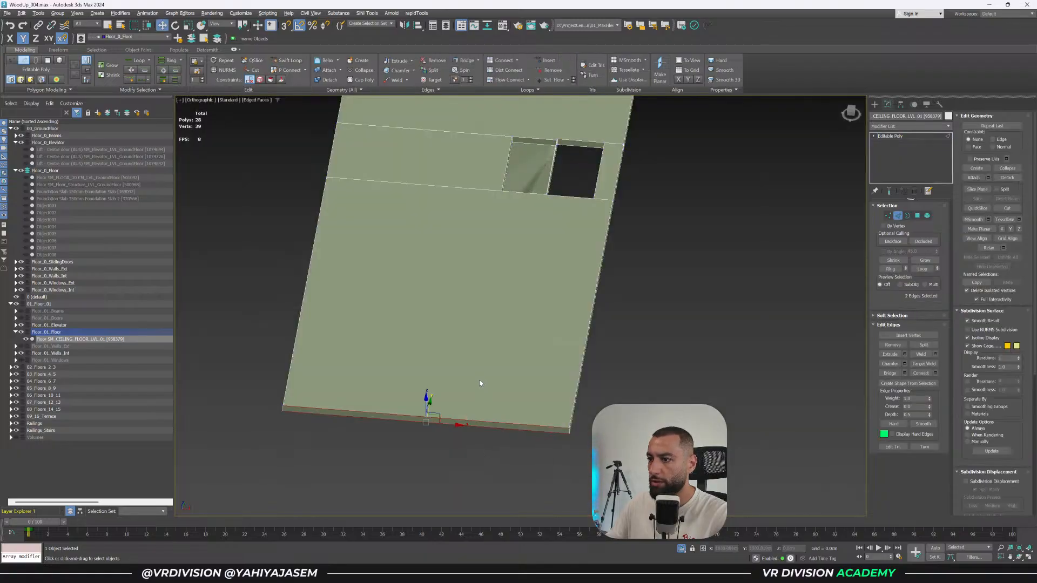
key(F3)
key(ctrl+shift+e)
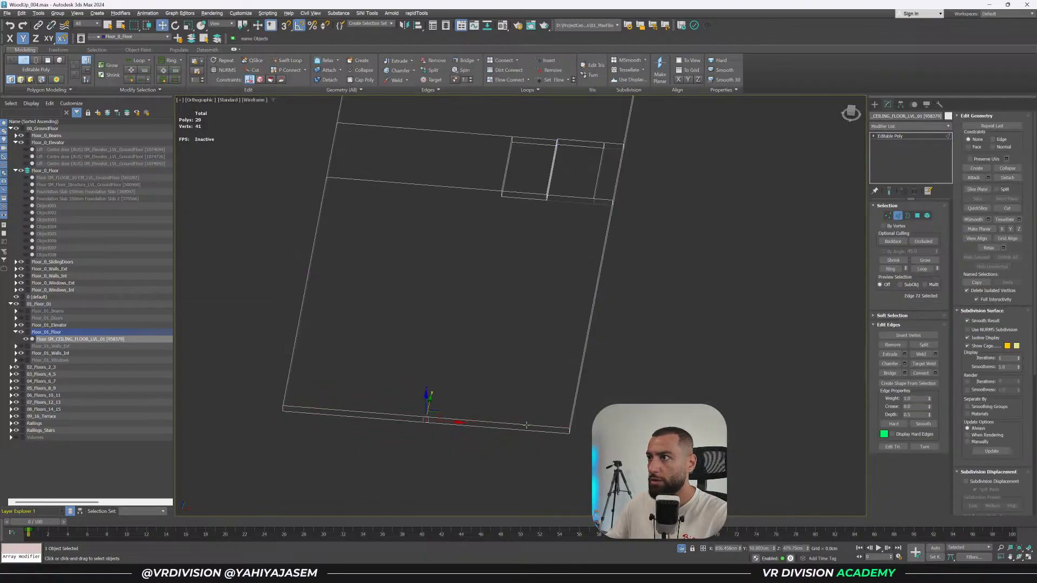
drag(487, 451, 487, 397)
key(ctrl+shift+e)
key(ctrl+shift+e)
drag(519, 450, 452, 450)
key(ctrl+shift+e)
Move the end-face vertex pair along the X axis, snapping it in line with the opening's corner.
key(1)
drag(527, 415, 560, 195)
key(F5)
scroll(508, 409, up, 2)
drag(519, 429, 541, 410)
middle_drag(560, 287, 542, 409)
scroll(559, 249, up, 6)
drag(542, 410, 503, 221)
middle_drag(543, 187, 542, 294)
drag(503, 221, 487, 204)
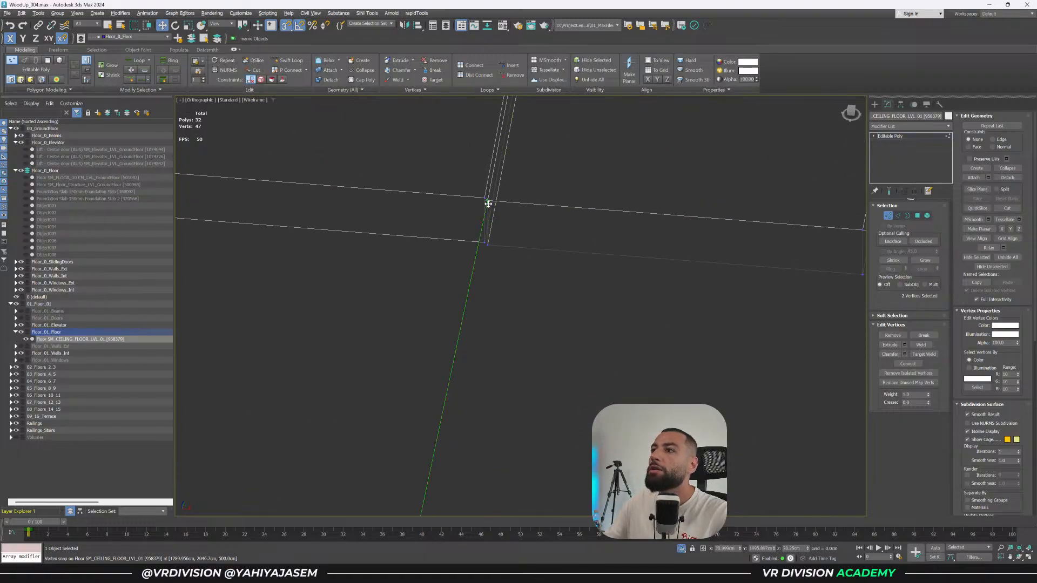
Snap two more end-face vertex pairs along the X axis, one to the divider between the openings and one to the opening's far corner.
scroll(472, 322, down, 5)
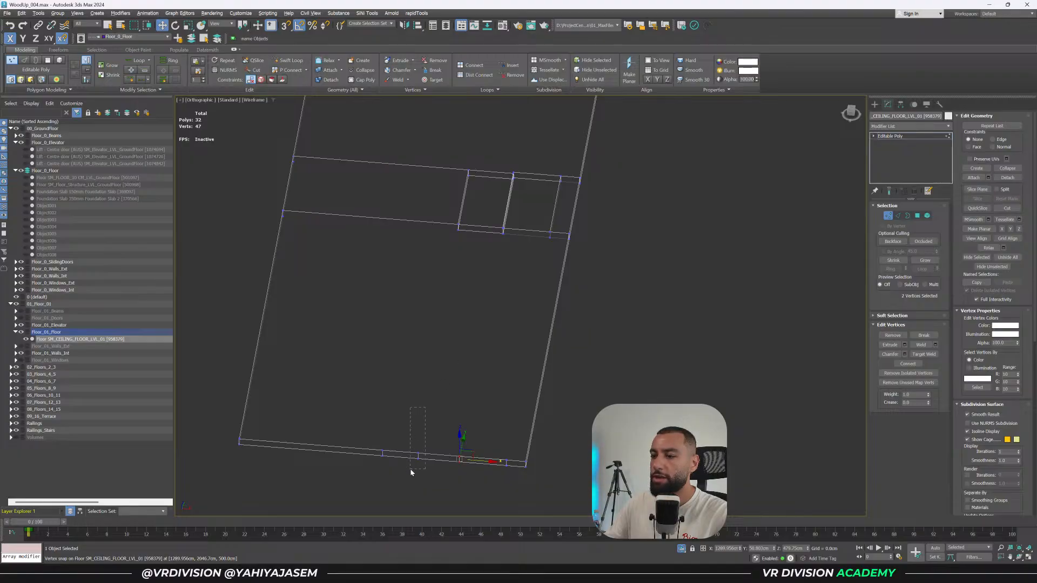
scroll(471, 238, up, 6)
drag(447, 397, 599, 201)
key(s)
scroll(496, 306, down, 3)
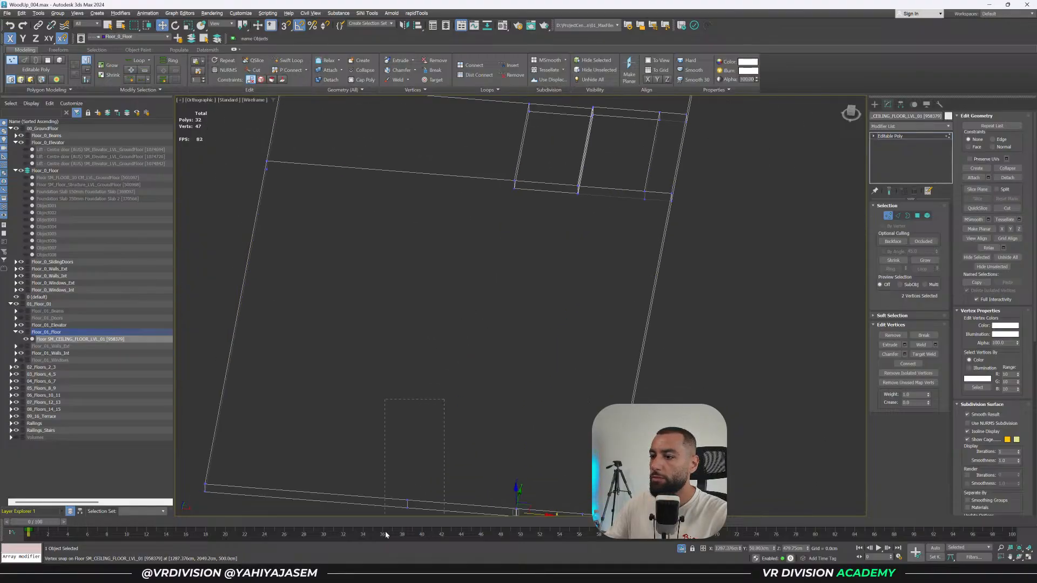
drag(406, 504, 515, 180)
key(s)
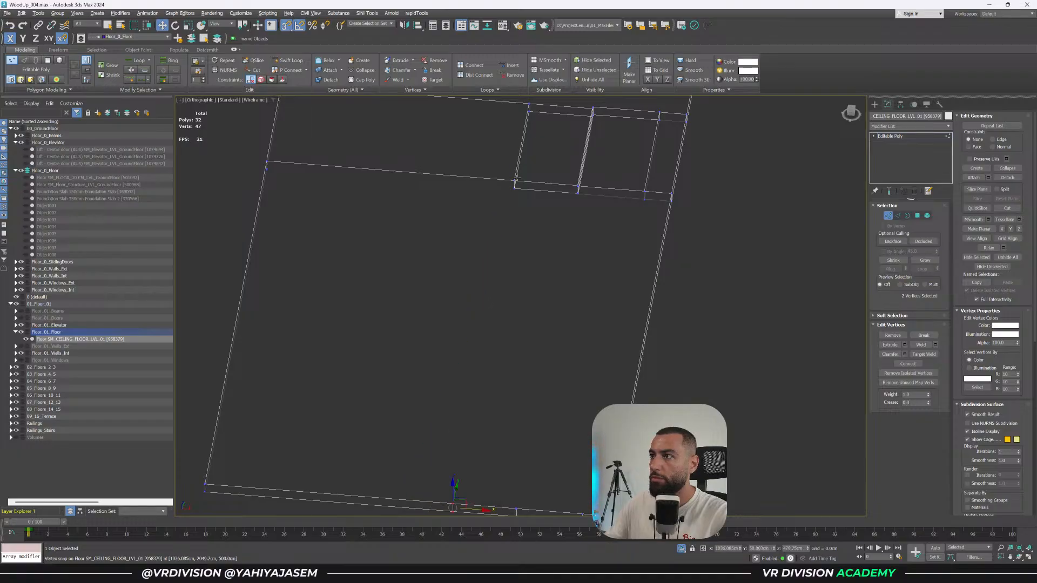
Connect the opening's far corner to the aligned end-face vertices with a new lengthwise edge.
drag(492, 222, 488, 247)
key(F3)
scroll(551, 310, up, 5)
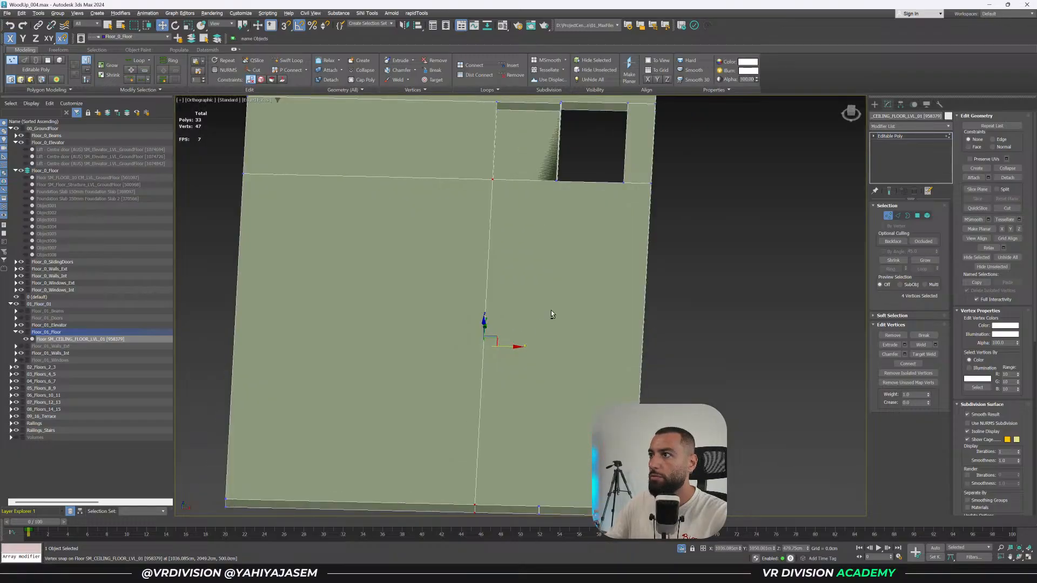
Try to gather the divider's corner vertices and the matching end-face vertices into one selection in wireframe.
key(F3)
scroll(536, 186, up, 5)
drag(588, 196, 618, 353)
scroll(604, 400, down, 6)
middle_drag(604, 400, 602, 216)
middle_drag(604, 497, 600, 236)
scroll(589, 200, up, 6)
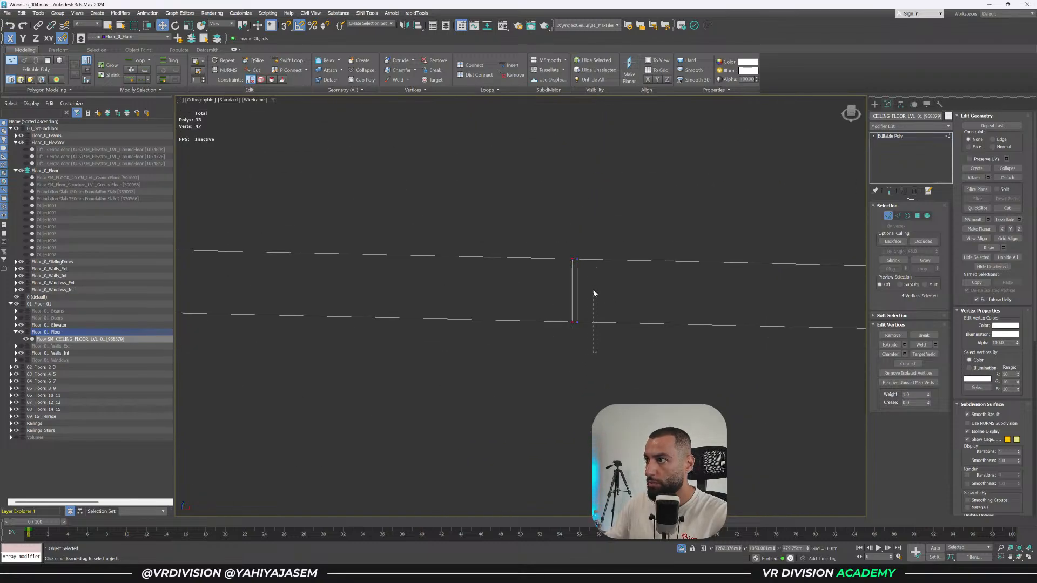
scroll(598, 295, down, 8)
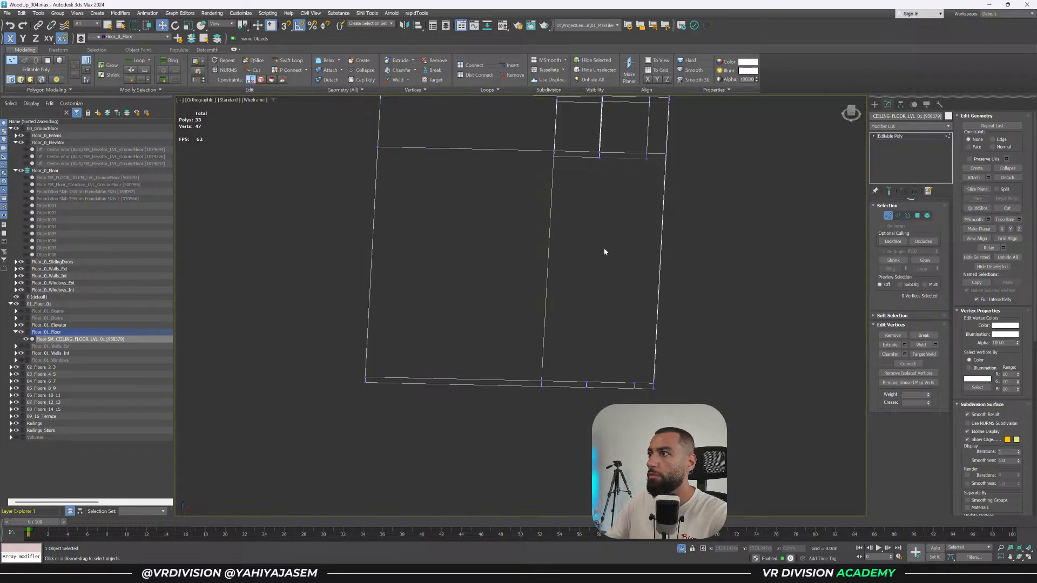
key(1)
key(1)
Try to connect the divider's corner vertices with the end-face vertices in line with them.
scroll(601, 157, up, 8)
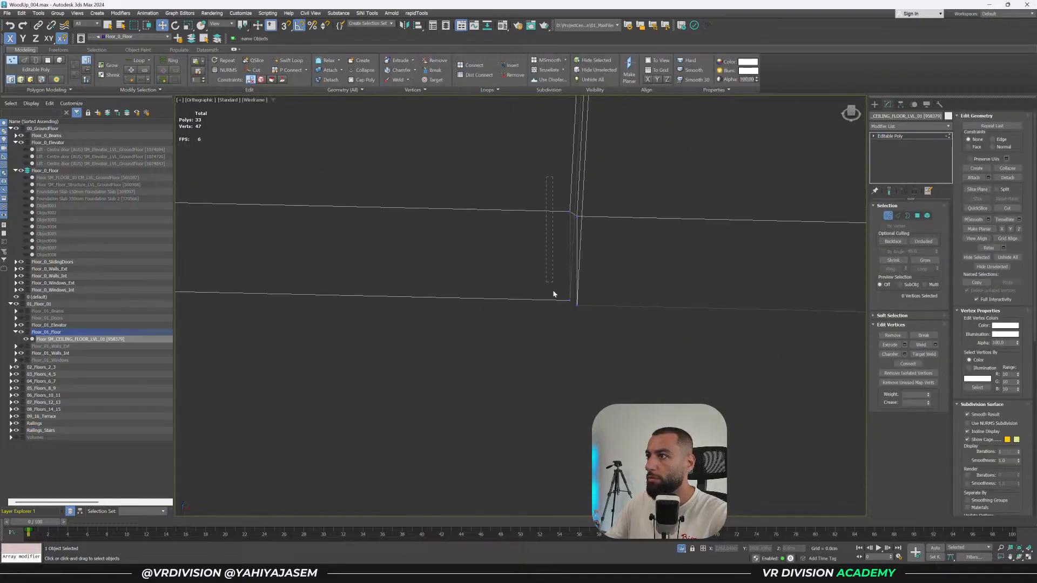
drag(569, 338, 569, 338)
middle_drag(567, 383, 574, 278)
scroll(575, 280, up, 10)
drag(566, 286, 609, 478)
alt+middle_drag(609, 478, 617, 301)
key(F3)
scroll(666, 347, down, 5)
scroll(636, 438, down, 4)
scroll(615, 268, down, 1)
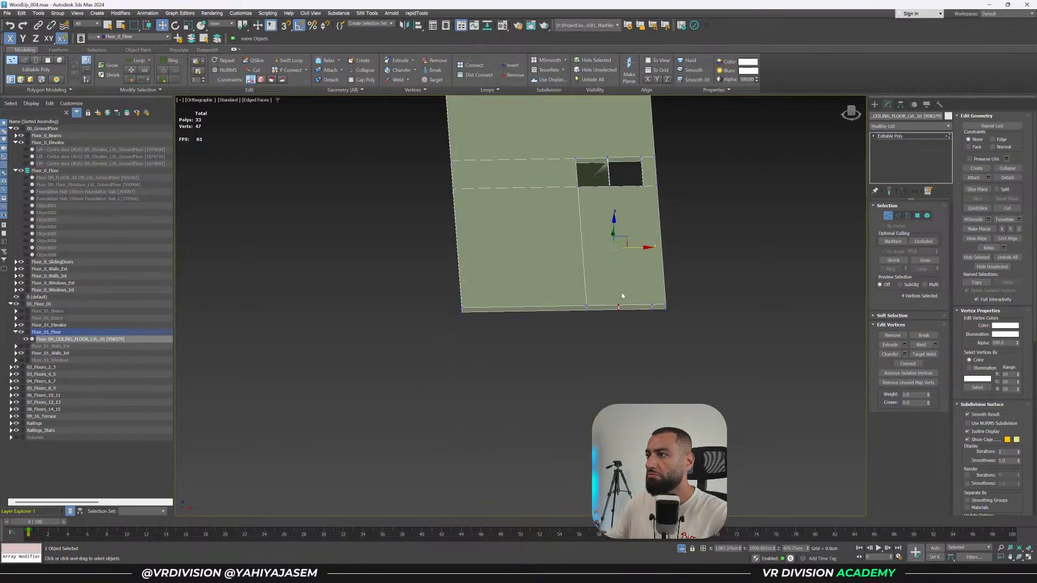
Connect the outer opening corner to its aligned end-face vertex with a lengthwise edge on the slab's underside.
scroll(617, 301, up, 3)
drag(628, 239, 598, 366)
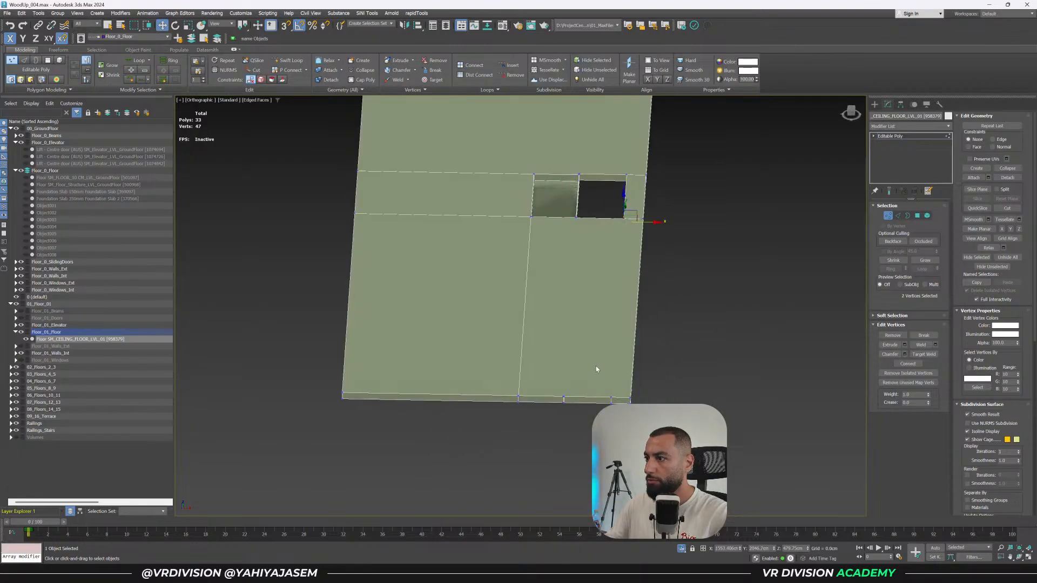
scroll(597, 366, up, 3)
key(F3)
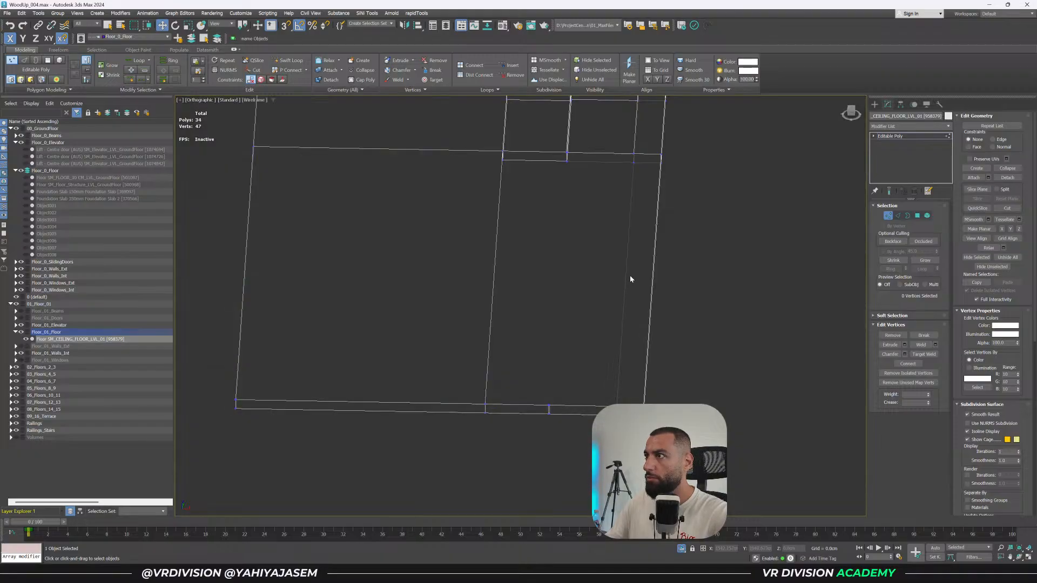
Try to connect the outer opening corner to the end-edge vertex on the slab's top face.
click(634, 153)
alt+middle_drag(649, 192, 493, 338)
key(F3)
ctrl+click(444, 388)
Delete the top polygon between the openings and the slab's end, plus the stray triangular polygon beside it.
middle_drag(546, 306, 560, 340)
key(4)
click(519, 291)
key(Delete)
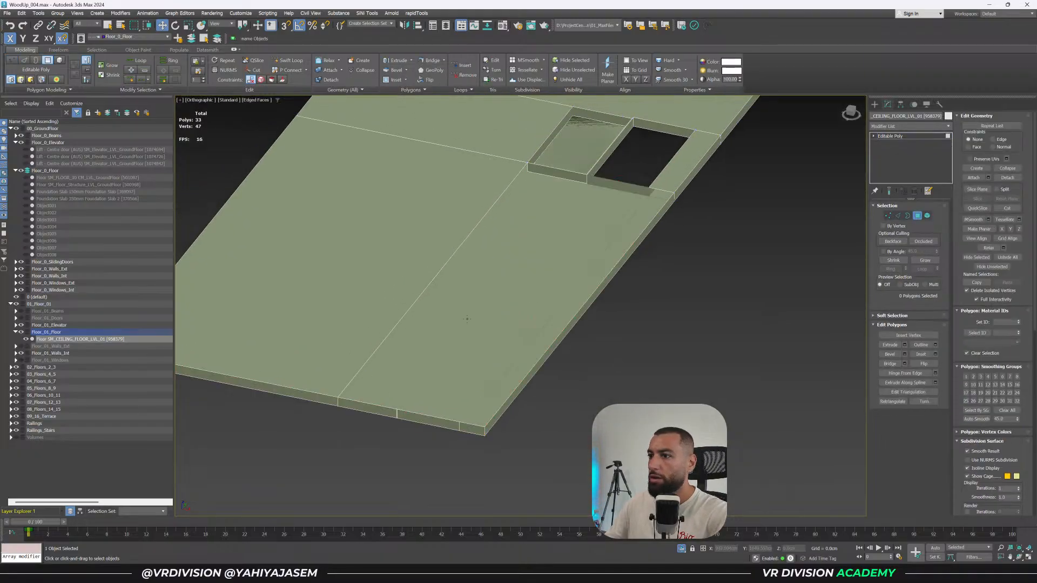
key(F3)
click(516, 378)
key(F3)
alt+middle_drag(586, 317, 636, 322)
click(602, 391)
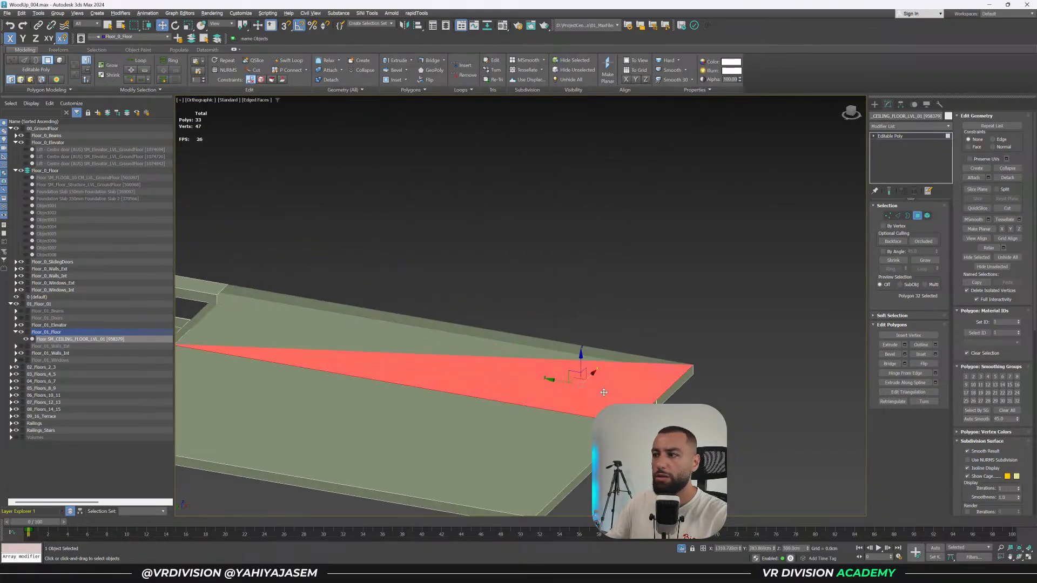
mouse_move(601, 391)
alt+middle_down()
mouse_move(571, 398)
mouse_move(604, 378)
alt+middle_up()
key(Delete)
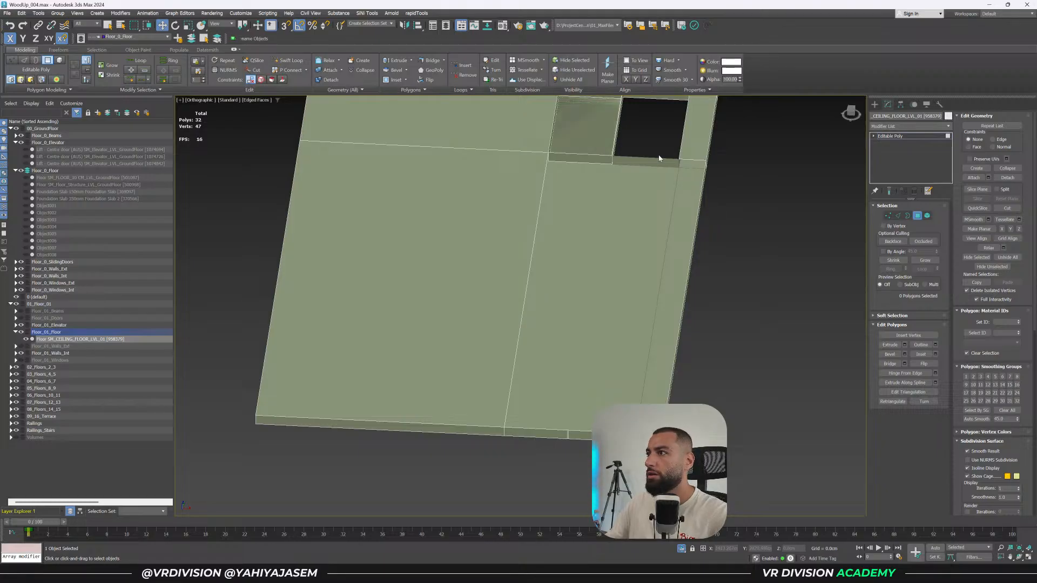
Cap the open border beside the openings and connect the outer opening corner to the slab's end edge.
key(3)
click(655, 155)
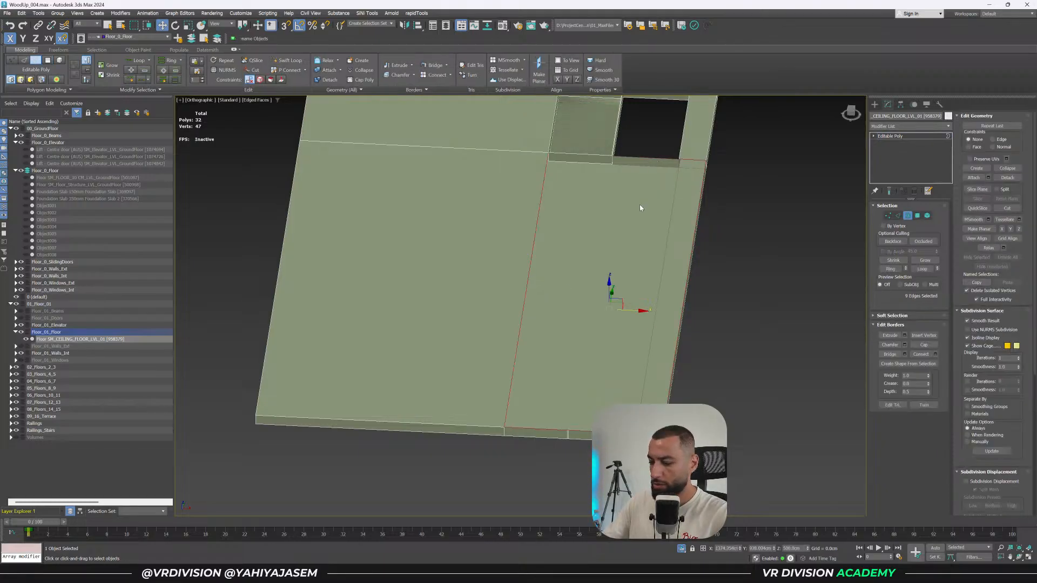
key(alt+p)
key(1)
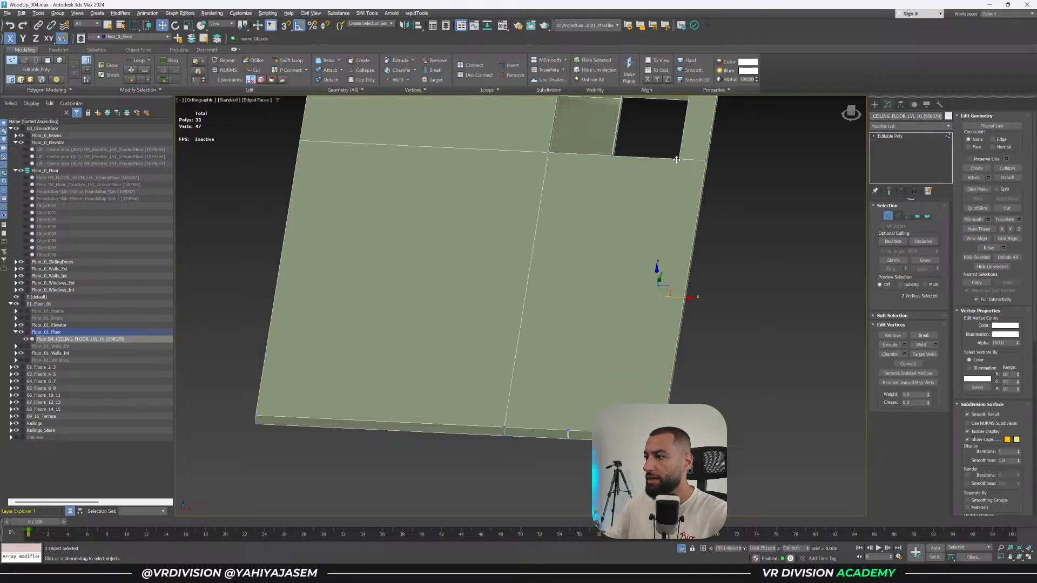
key(ctrl+shift+e)
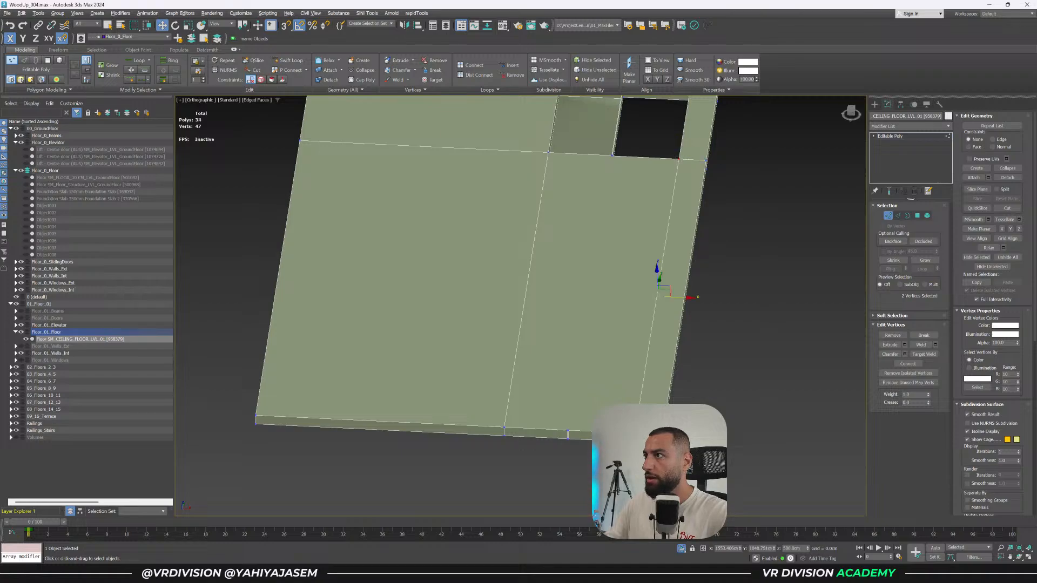
Connect the corner vertex at the divider between the openings to the aligned vertex on the slab's end edge.
scroll(612, 156, up, 2)
click(612, 155)
scroll(601, 341, down, 2)
middle_drag(593, 421, 578, 216)
scroll(557, 263, up, 5)
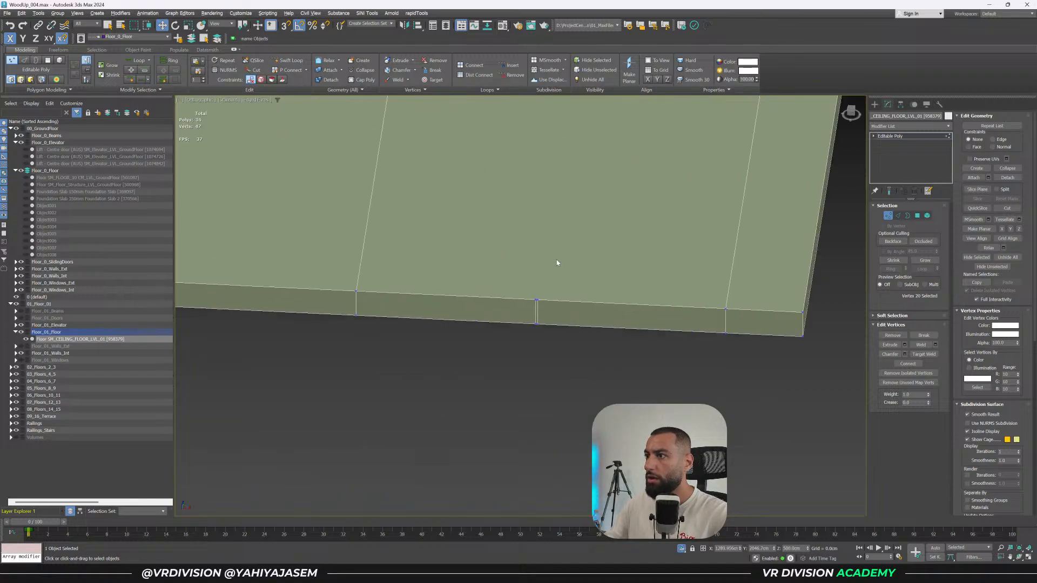
scroll(558, 263, up, 2)
ctrl+click(526, 319)
key(ctrl+shift+e)
Examine the divider's corner vertices and the matching end-edge vertices at both ends of the new edge.
click(524, 319)
scroll(527, 316, down, 5)
middle_drag(564, 129, 572, 377)
scroll(600, 264, up, 3)
scroll(591, 299, down, 2)
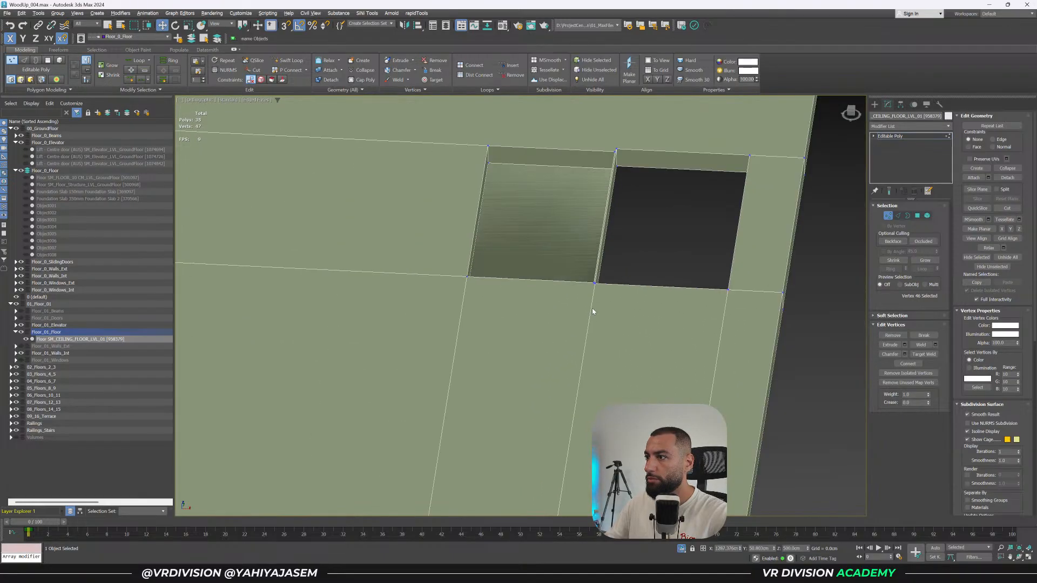
scroll(592, 307, up, 3)
click(596, 261)
scroll(587, 294, down, 3)
middle_drag(561, 448, 580, 270)
middle_drag(558, 421, 574, 294)
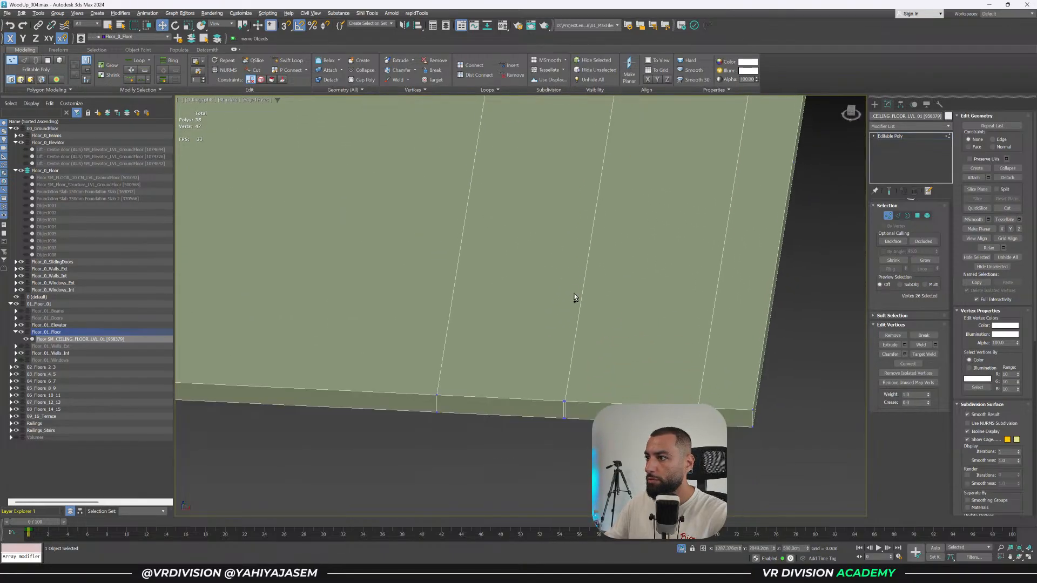
scroll(564, 408, up, 3)
scroll(571, 397, down, 4)
Select the strip polygon between the new lengthwise edges to check the slab's top surface.
alt+middle_drag(582, 380, 629, 351)
key(4)
click(597, 358)
scroll(596, 359, down, 3)
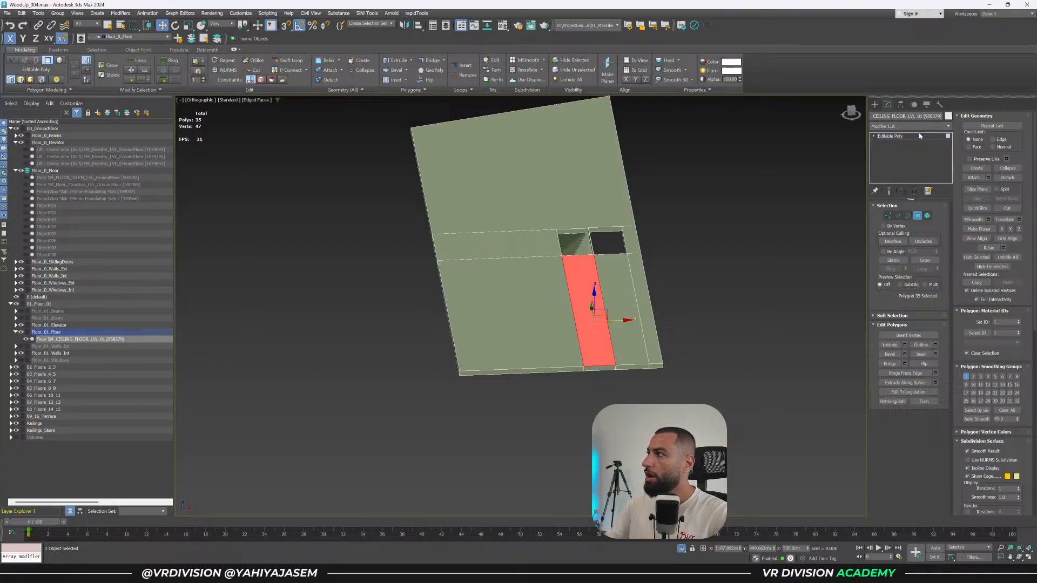
Undo the slab's topology edits step by step, back to the plain slab with its two openings.
click(917, 137)
key(ctrl+z)
key(ctrl+z)
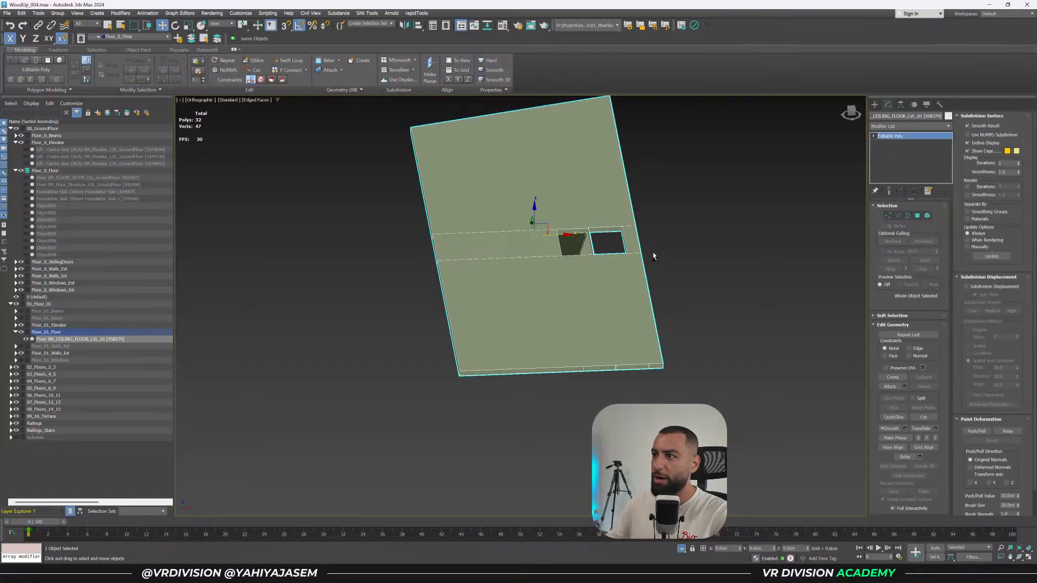
key(ctrl+z)
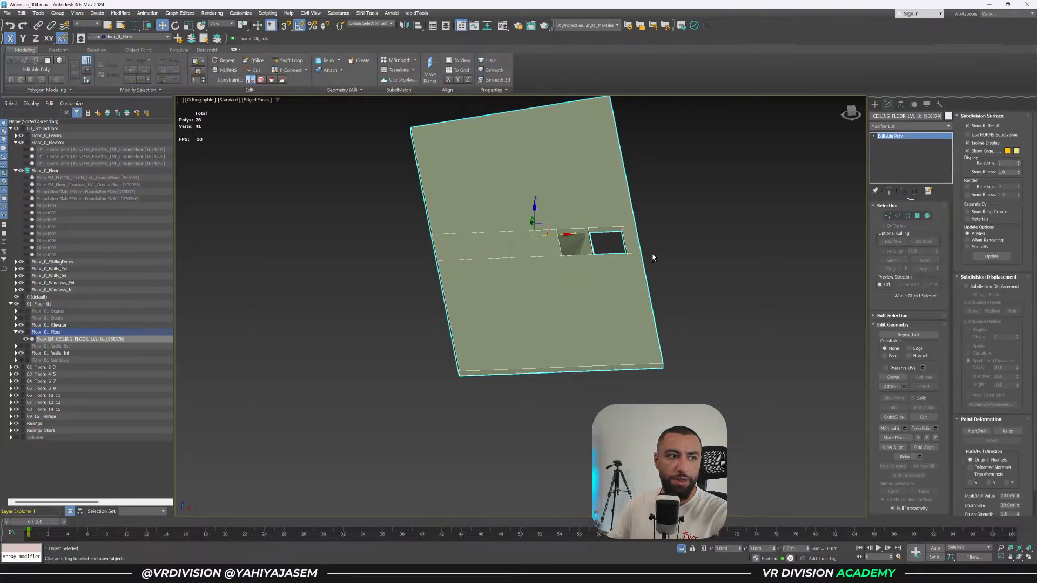
scroll(652, 260, up, 4)
key(ctrl+z)
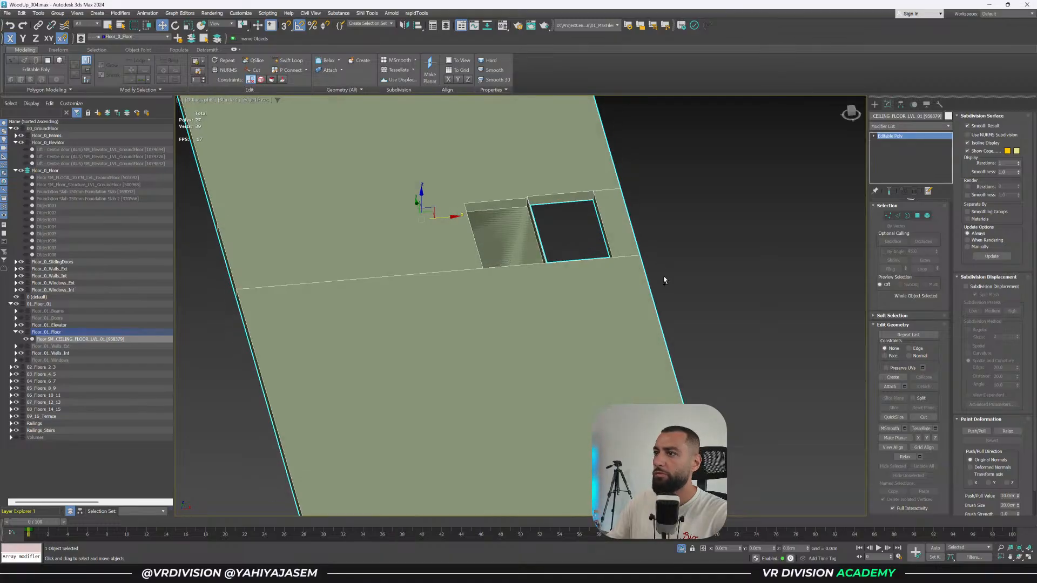
key(ctrl+z)
key(ctrl+z)
key(ctrl+z)
key(ctrl+z)
key(ctrl+z)
key(ctrl+z)
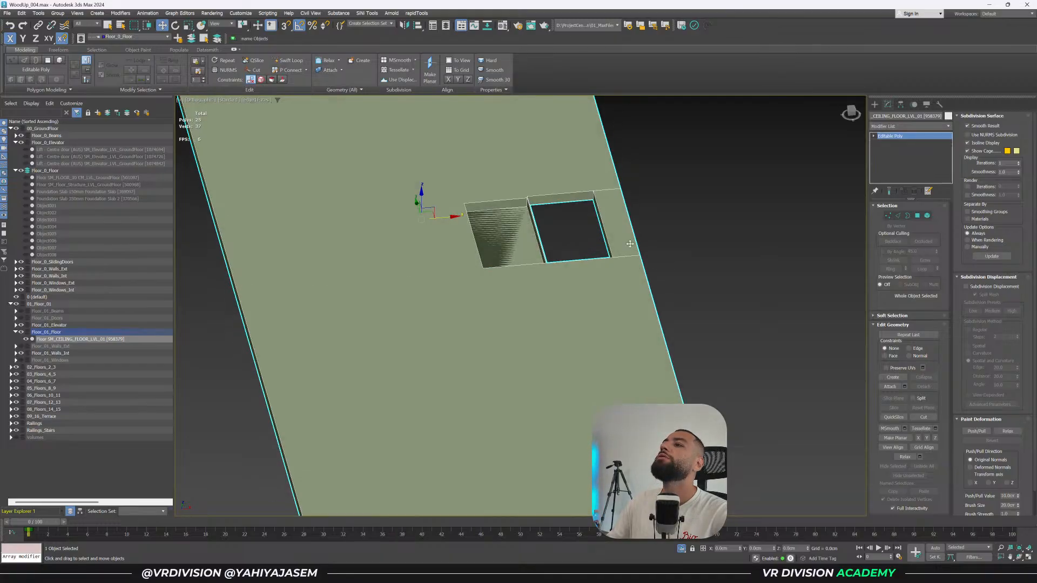
key(ctrl+z)
key(ctrl+z)
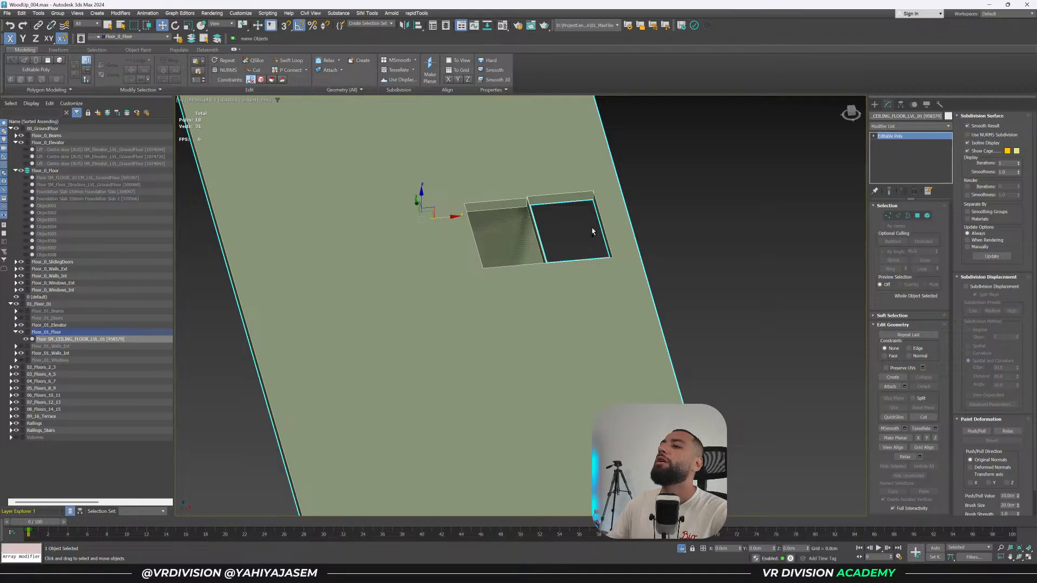
key(ctrl+z)
key(ctrl+y)
key(ctrl+z)
scroll(592, 231, down, 4)
mouse_move(590, 258)
alt+middle_down()
mouse_move(581, 210)
mouse_move(586, 264)
alt+middle_up()
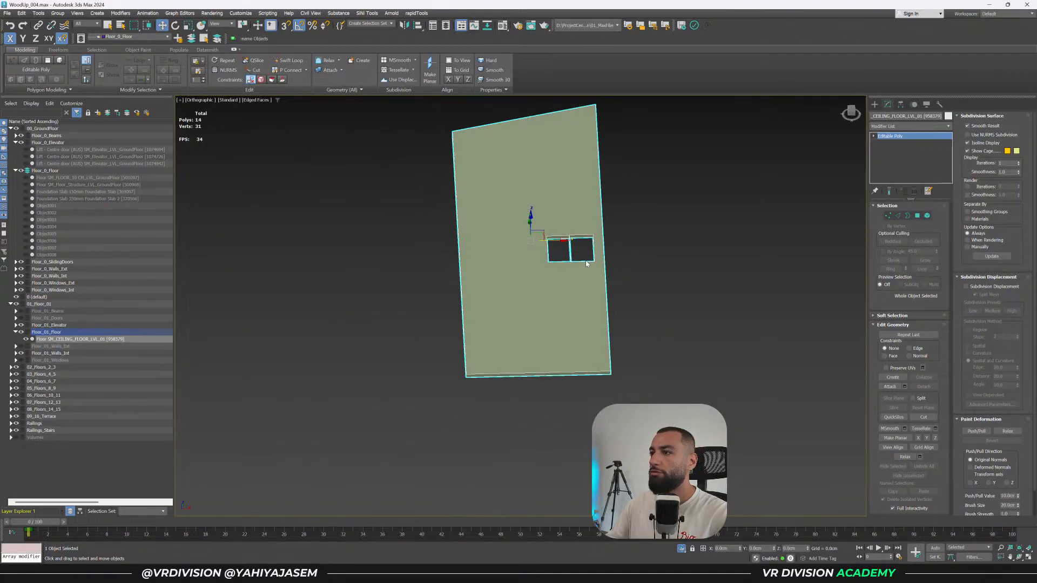
Unhide the first-floor interior walls in the Floor_01_Walls_Int layer.
click(289, 376)
click(17, 346)
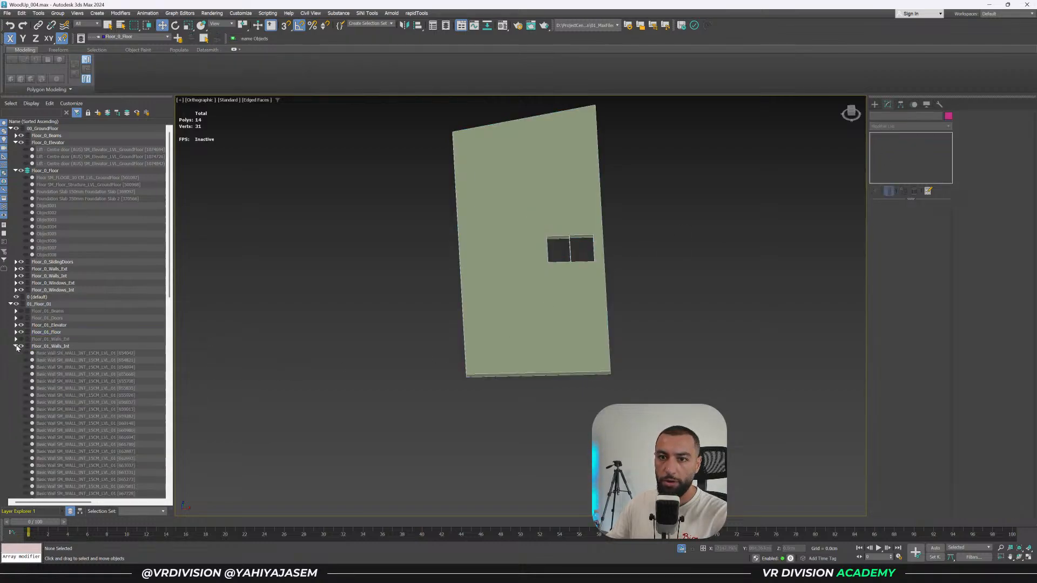
double_click(51, 346)
click(26, 361)
middle_drag(453, 363, 444, 400)
click(381, 378)
Select the first-floor ceiling slab, show it in the Top view and enter polygon editing.
click(566, 320)
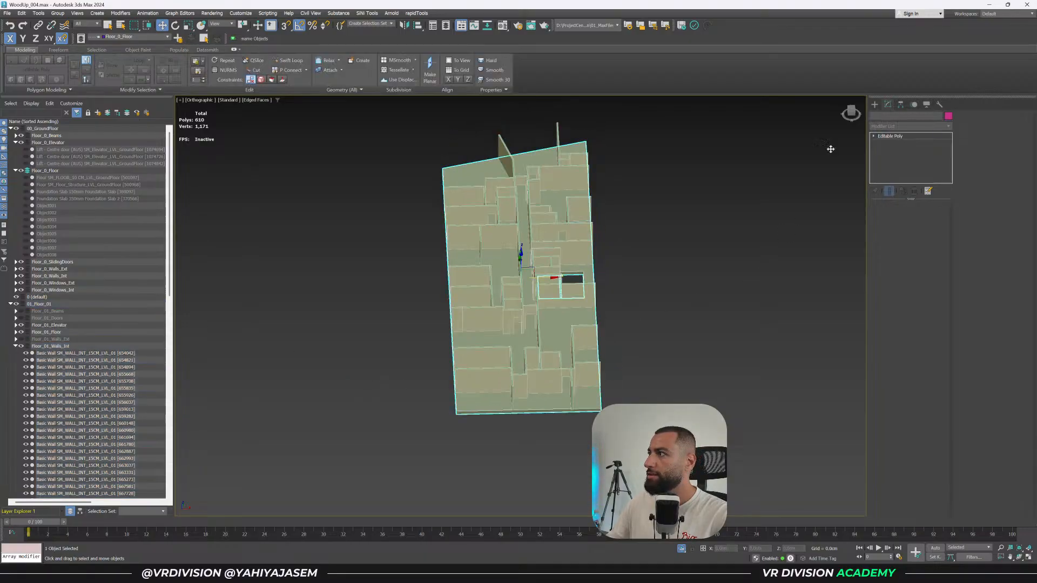
key(t)
key(z)
key(4)
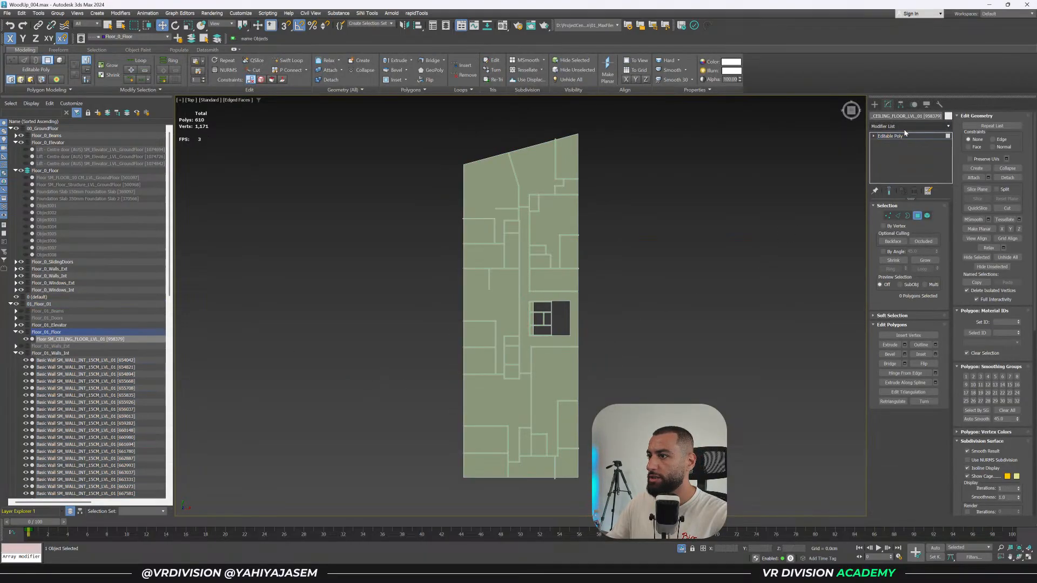
key(ctrl+a)
click(590, 301)
scroll(542, 313, up, 5)
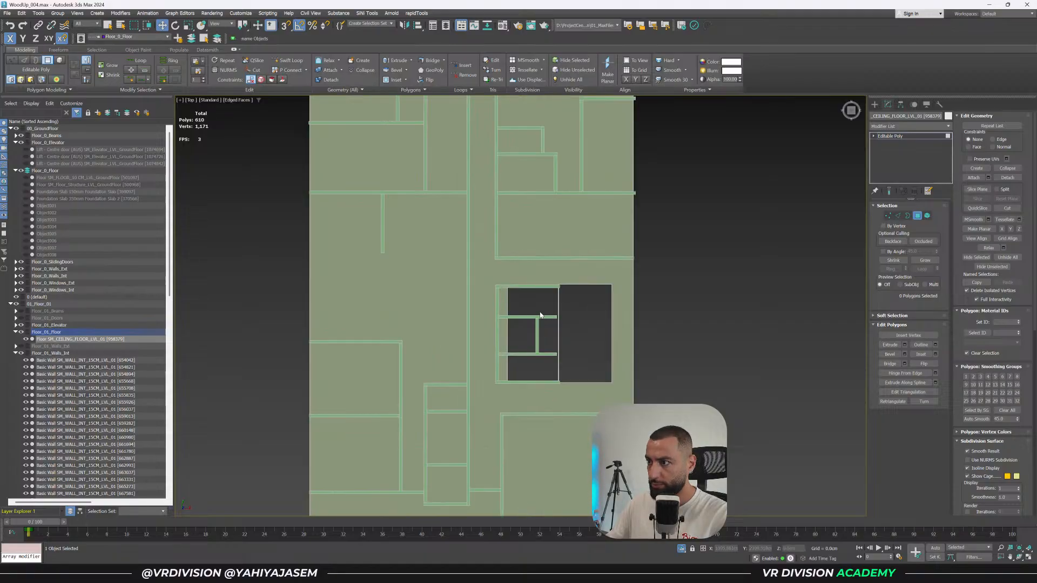
click(908, 136)
click(912, 126)
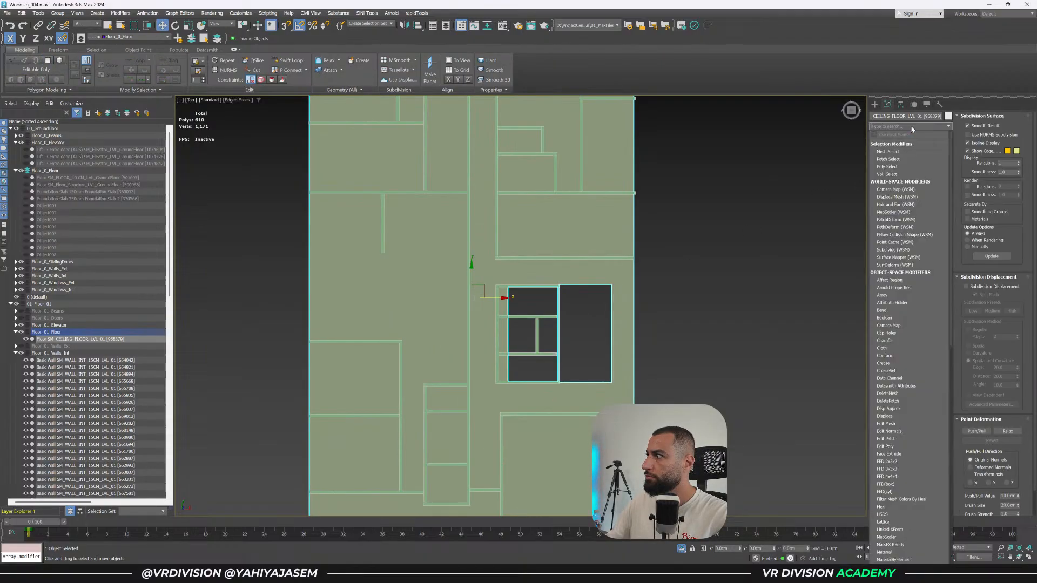
click(912, 129)
click(900, 162)
Activate a Slice Plane on all of the slab's polygons and rotate it 90 degrees to run lengthwise through the slab.
key(4)
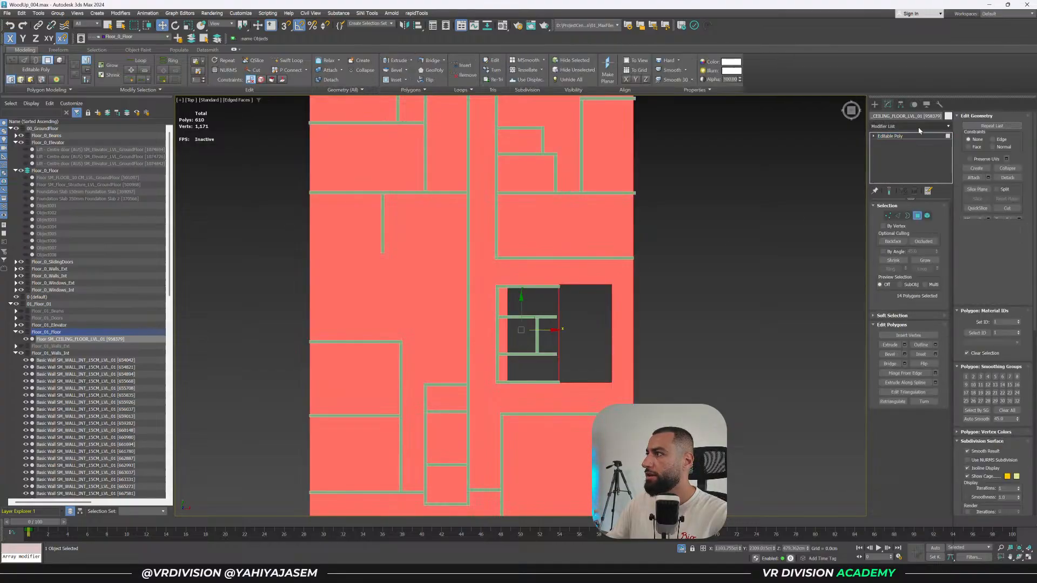
click(918, 128)
click(918, 128)
click(977, 189)
scroll(583, 282, down, 5)
key(e)
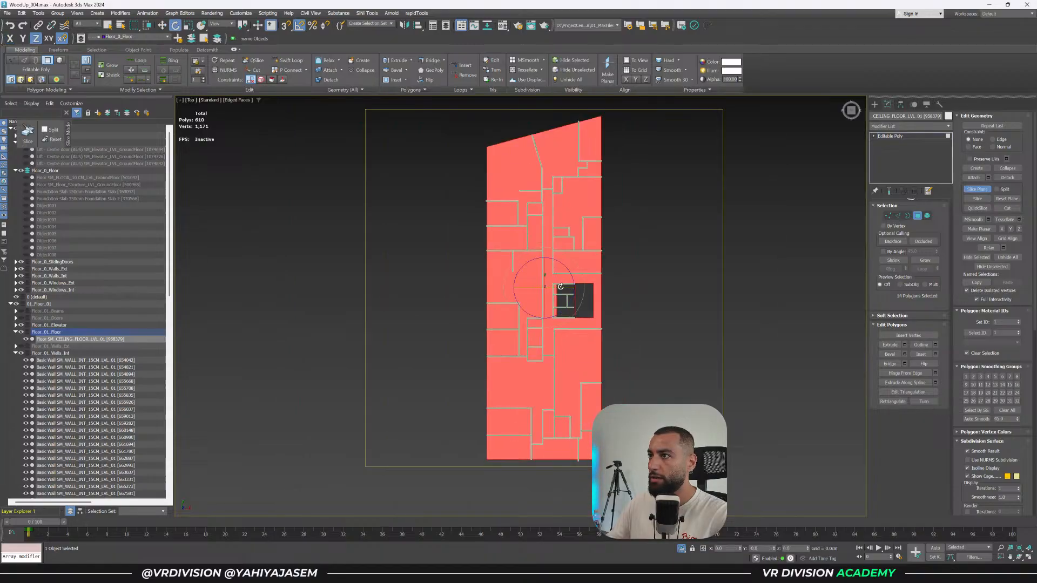
drag(573, 292, 585, 291)
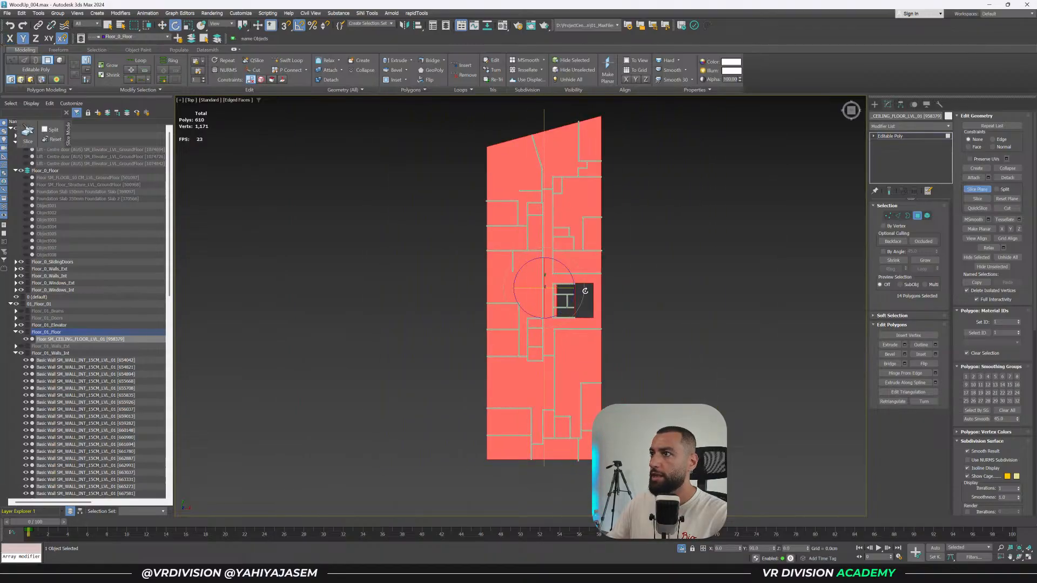
Align the lengthwise slice plane with the long corridor wall on the side away from the openings and slice the slab there.
key(w)
scroll(561, 291, up, 4)
drag(556, 292, 552, 292)
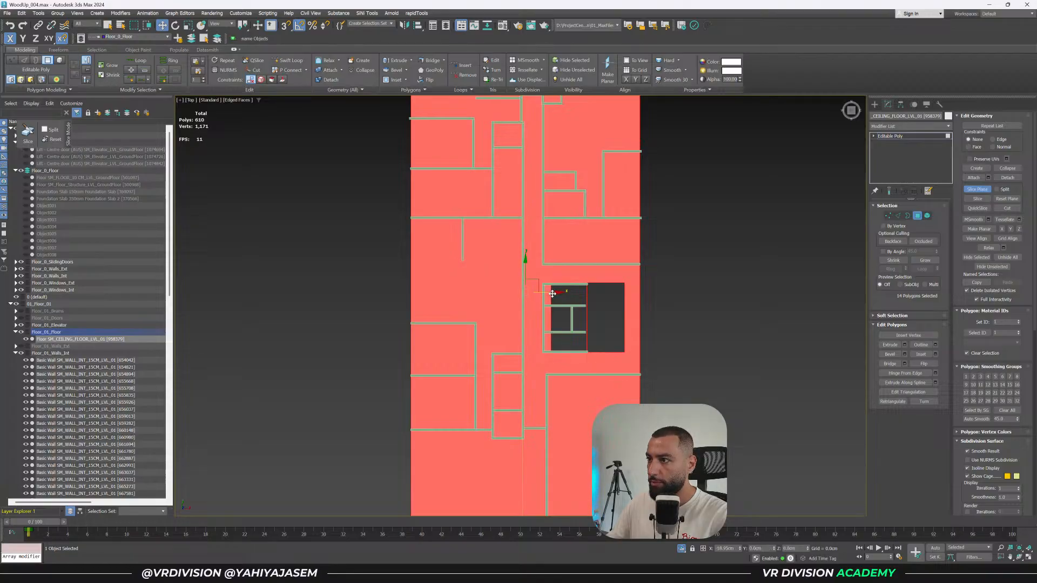
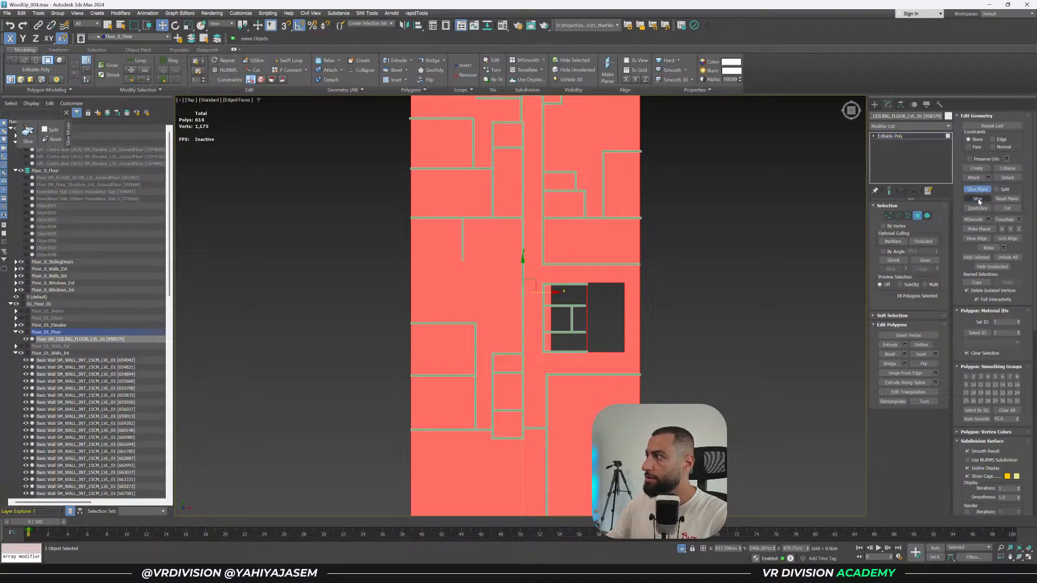
Slice the slab lengthwise along the two offset corridor walls on the openings' side.
middle_drag(508, 333, 488, 208)
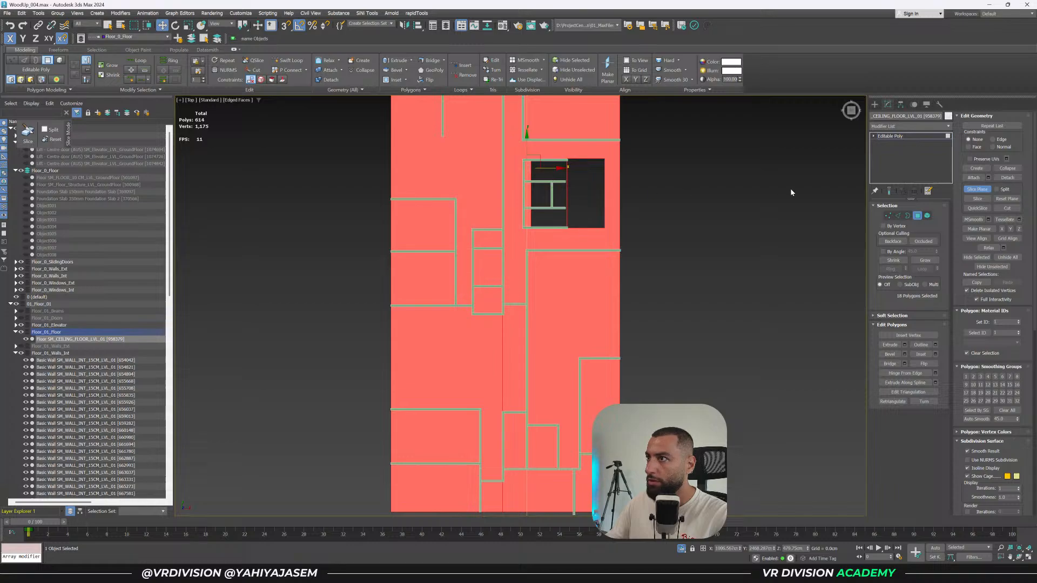
scroll(512, 141, up, 2)
middle_drag(512, 140, 521, 183)
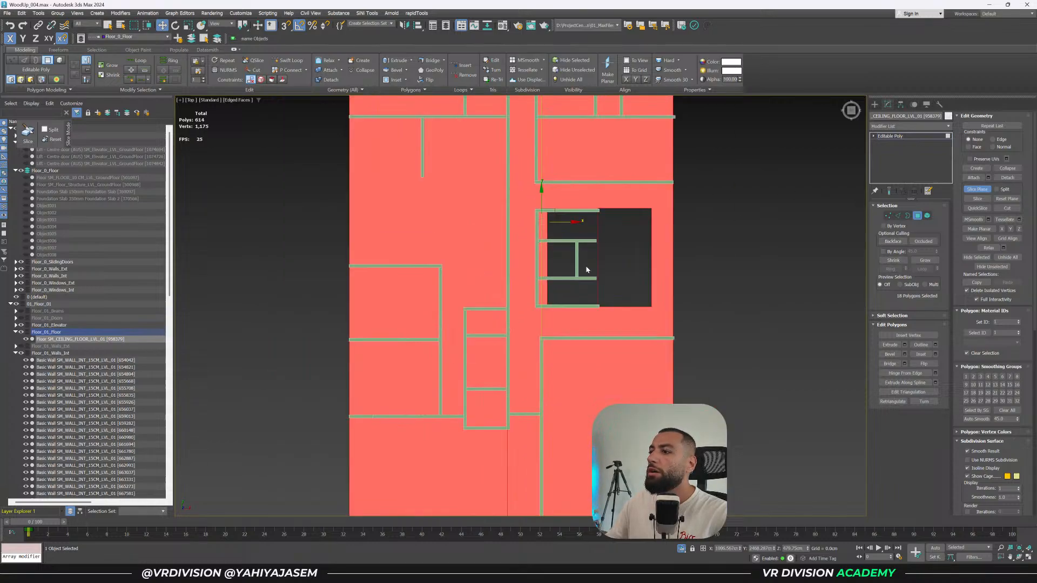
middle_drag(650, 192, 678, 269)
drag(589, 298, 584, 298)
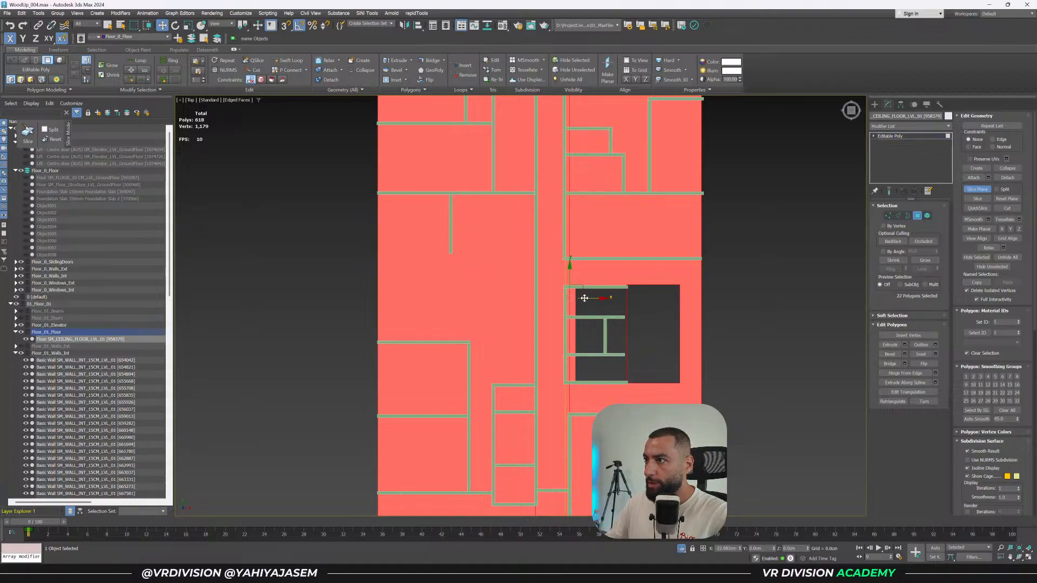
middle_drag(612, 140, 620, 341)
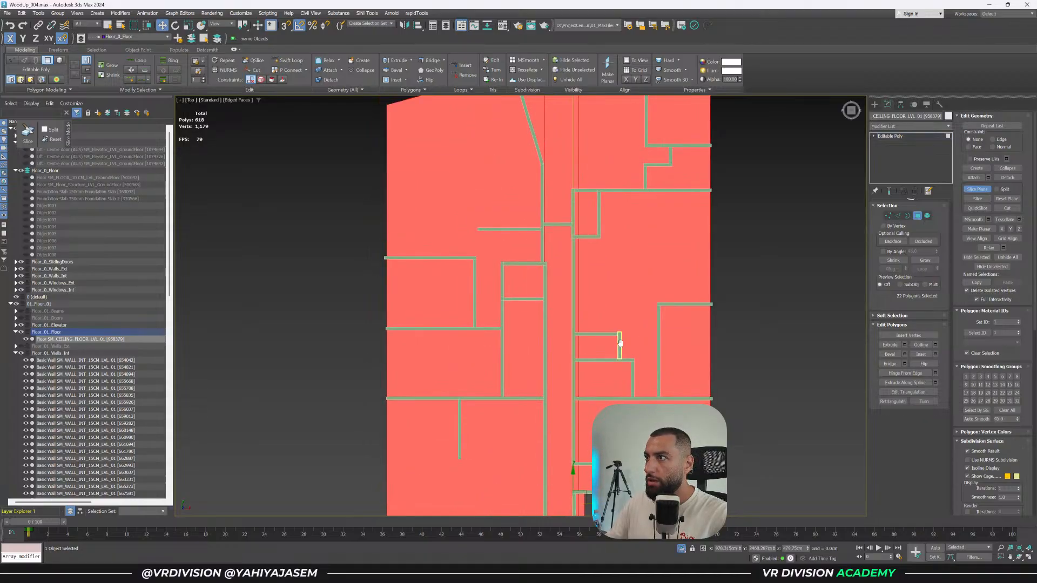
click(976, 200)
scroll(648, 324, down, 5)
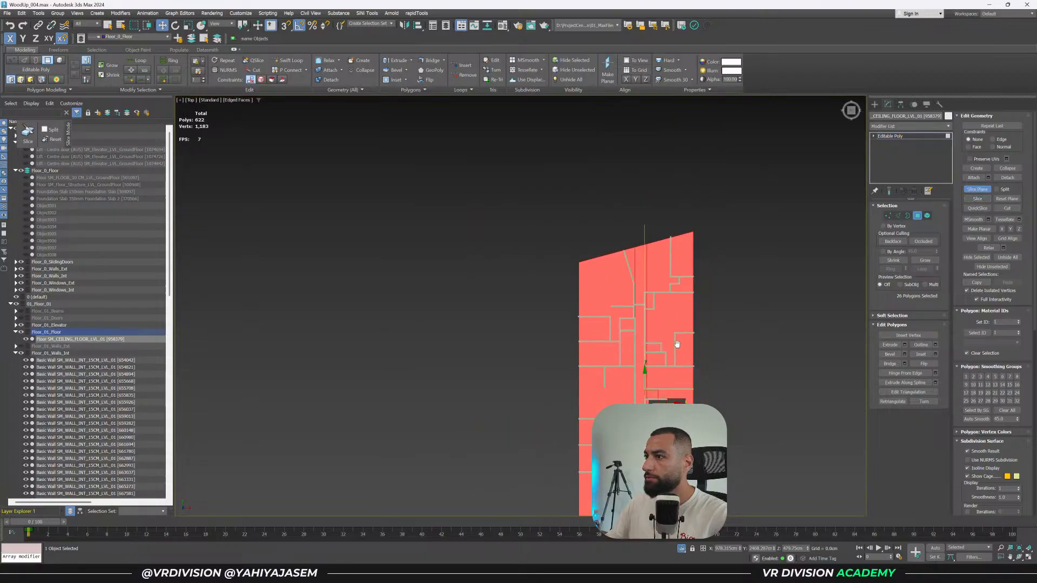
Rotate the slice plane 90 degrees and slice the slab crosswise at the short corridor wall near the slanted end.
scroll(624, 316, up, 6)
key(e)
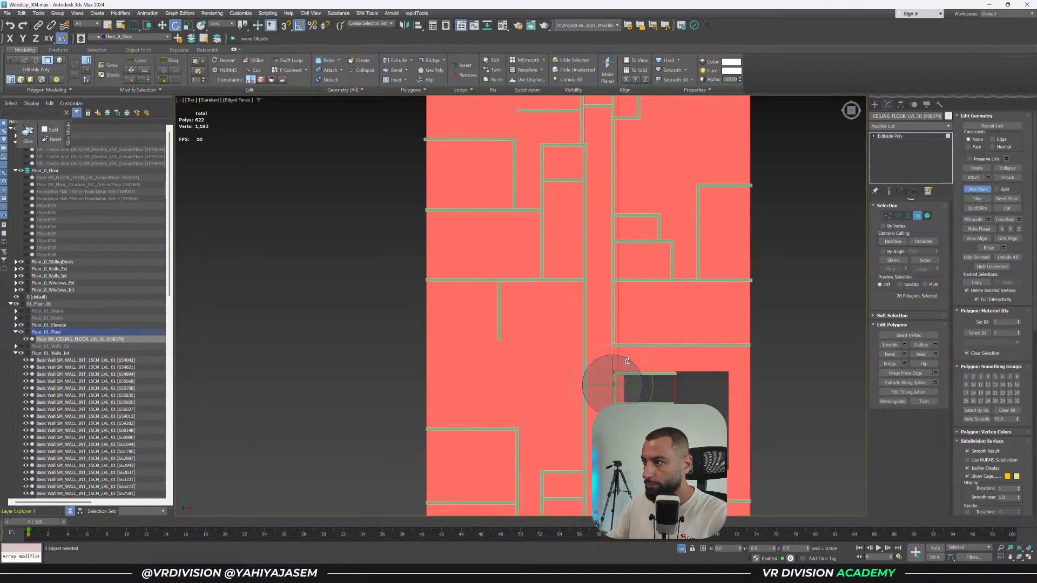
drag(645, 378, 613, 127)
key(w)
scroll(621, 151, up, 4)
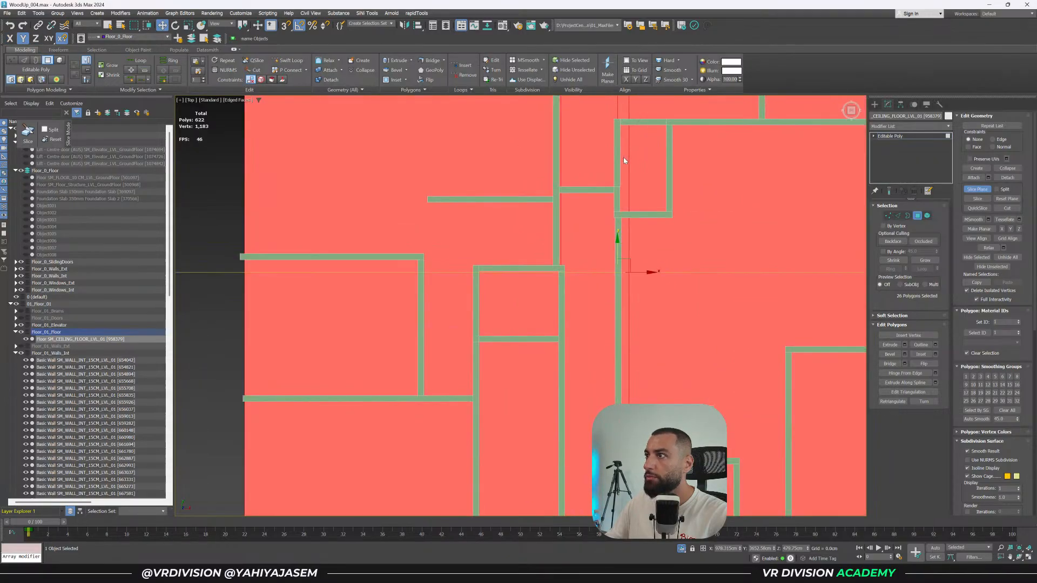
scroll(623, 162, up, 2)
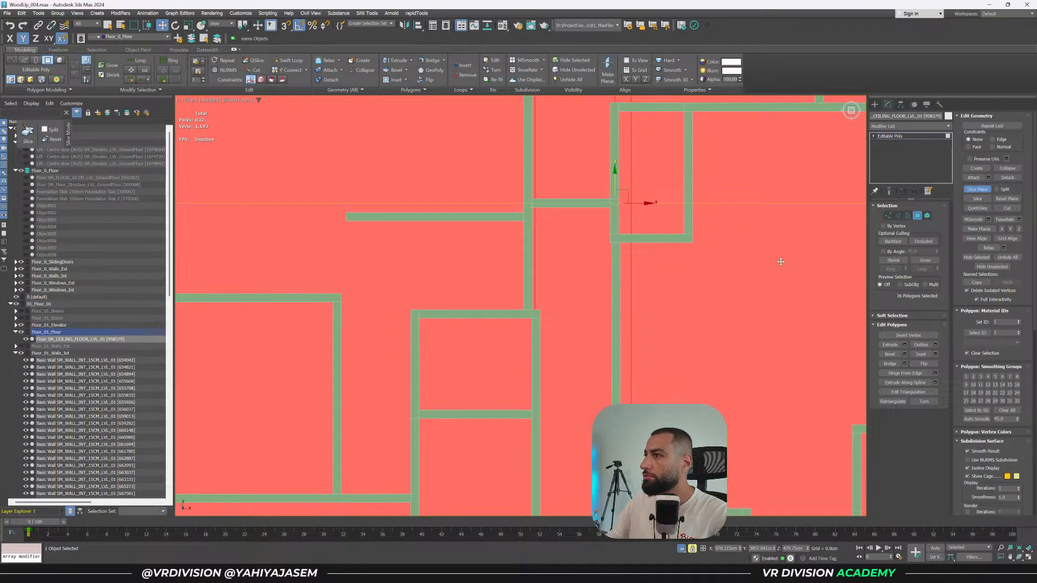
Move the slice plane to the cross wall just before the openings, on the slanted-end side, and slice the slab there.
scroll(781, 262, down, 4)
middle_drag(698, 308, 588, 270)
drag(587, 174, 592, 421)
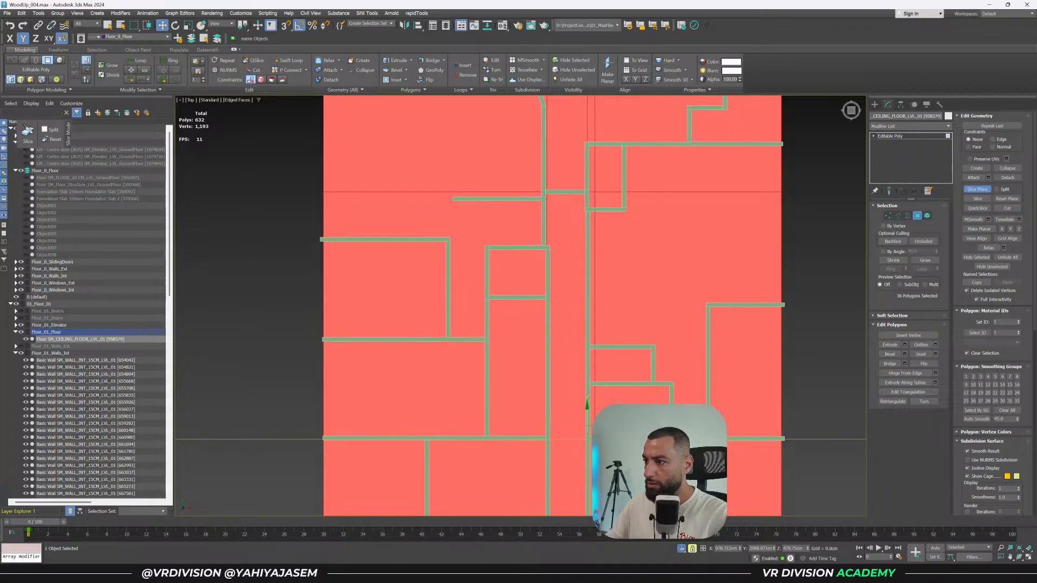
middle_drag(592, 421, 595, 221)
drag(584, 209, 581, 300)
click(977, 200)
Try a crosswise slice through the openings, aligned with the room wall across the corridor, and undo it.
middle_drag(575, 351, 568, 235)
drag(582, 182, 560, 296)
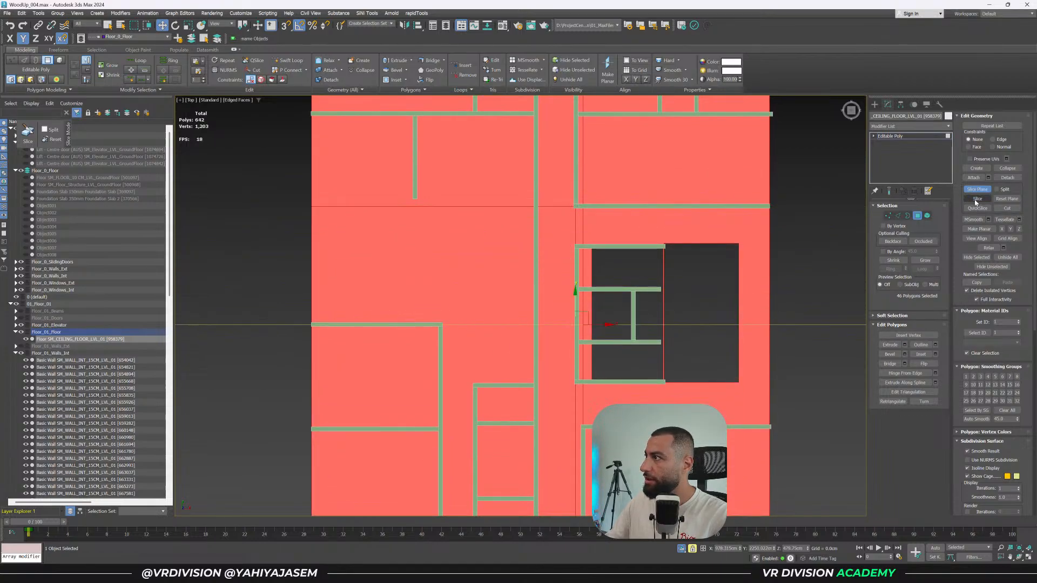
middle_drag(562, 367, 560, 257)
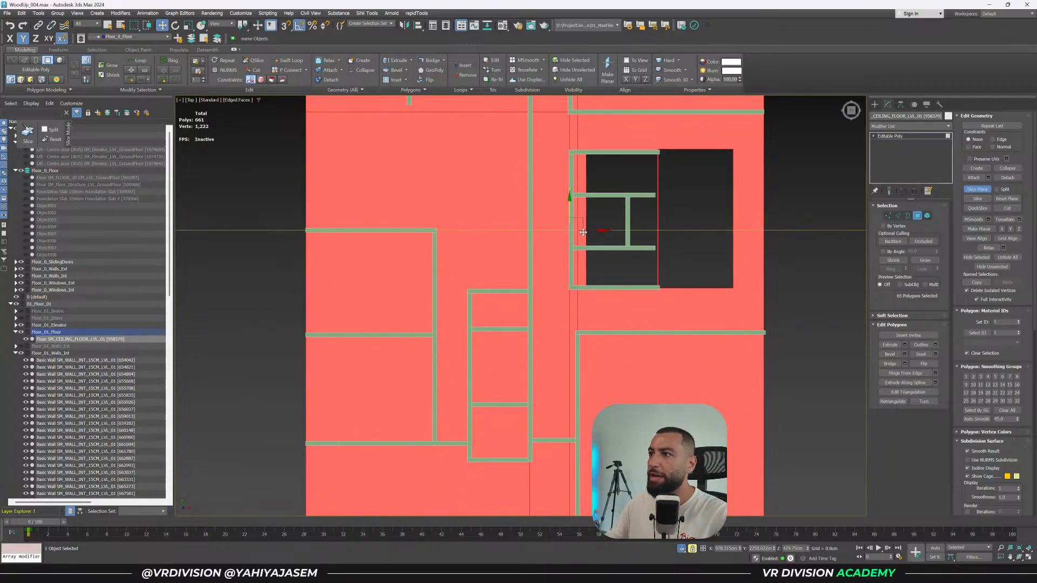
scroll(551, 231, down, 3)
scroll(473, 221, up, 2)
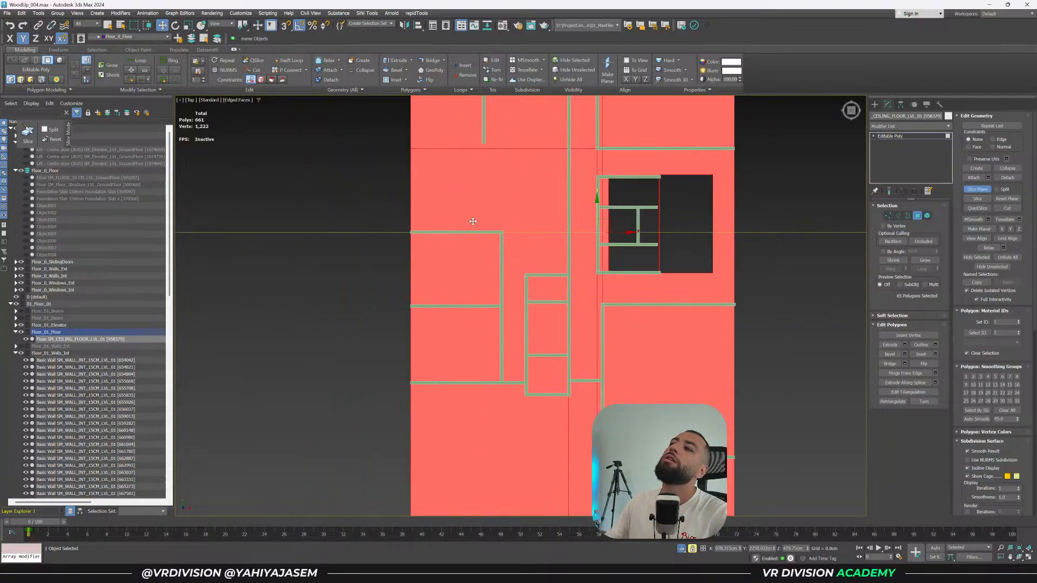
middle_drag(537, 225, 528, 291)
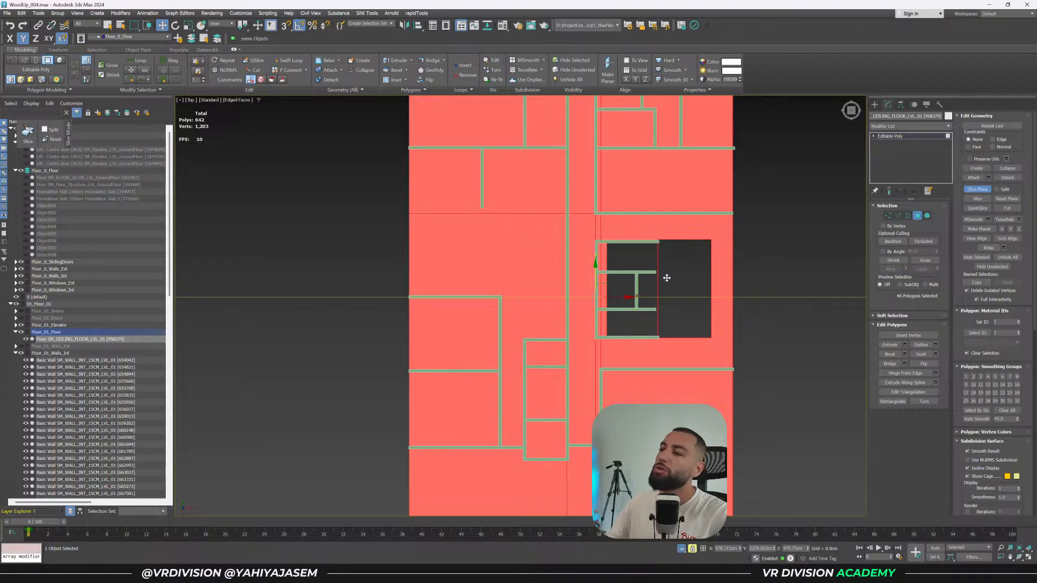
Slice the slab crosswise at the short corridor wall beyond the openings and check the cuts in 3D and Top views.
drag(595, 282, 584, 430)
middle_drag(605, 439, 618, 352)
scroll(619, 351, up, 5)
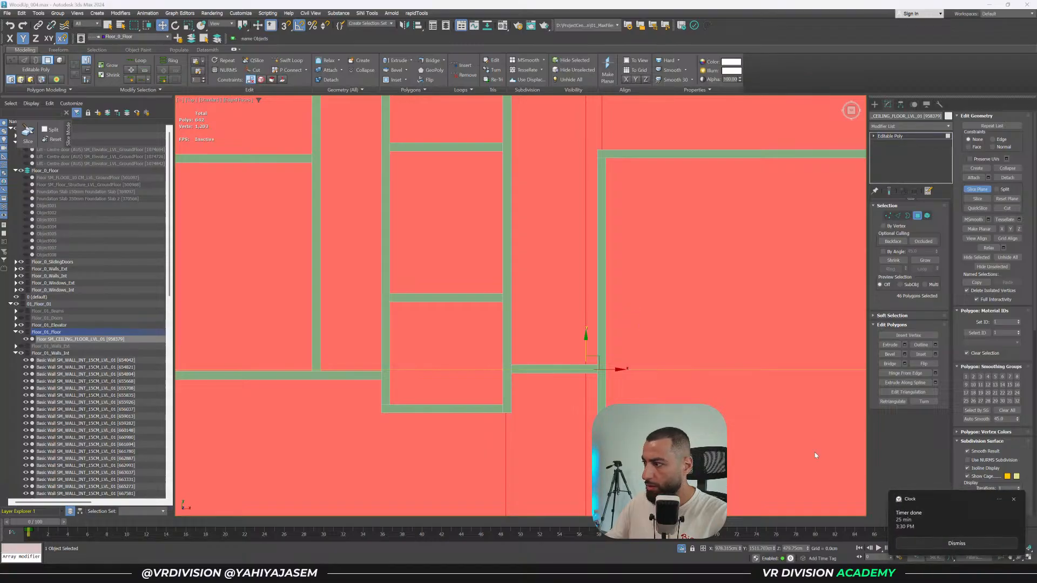
drag(586, 348, 586, 345)
scroll(662, 211, down, 5)
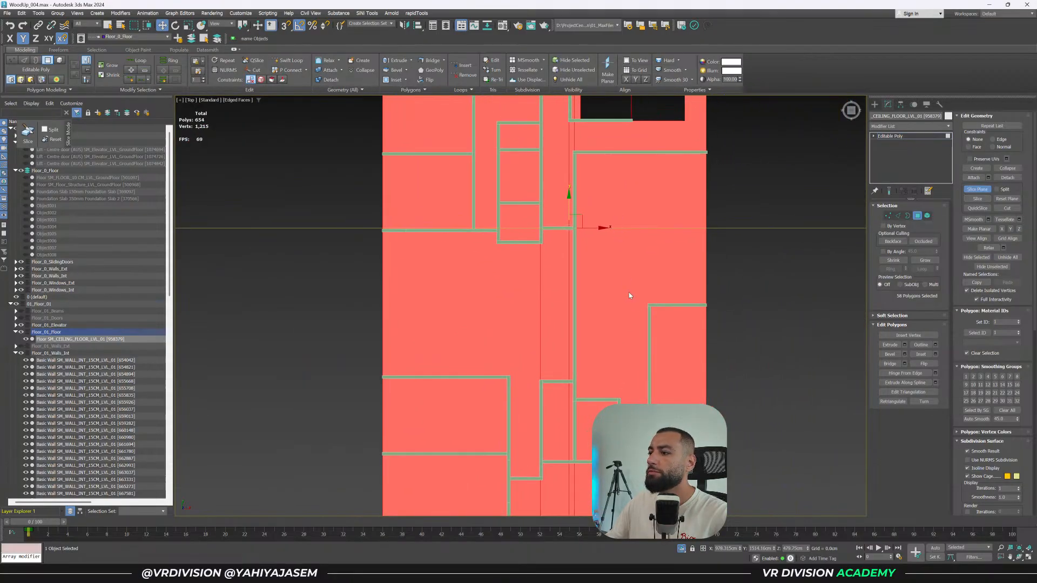
middle_drag(627, 313, 703, 339)
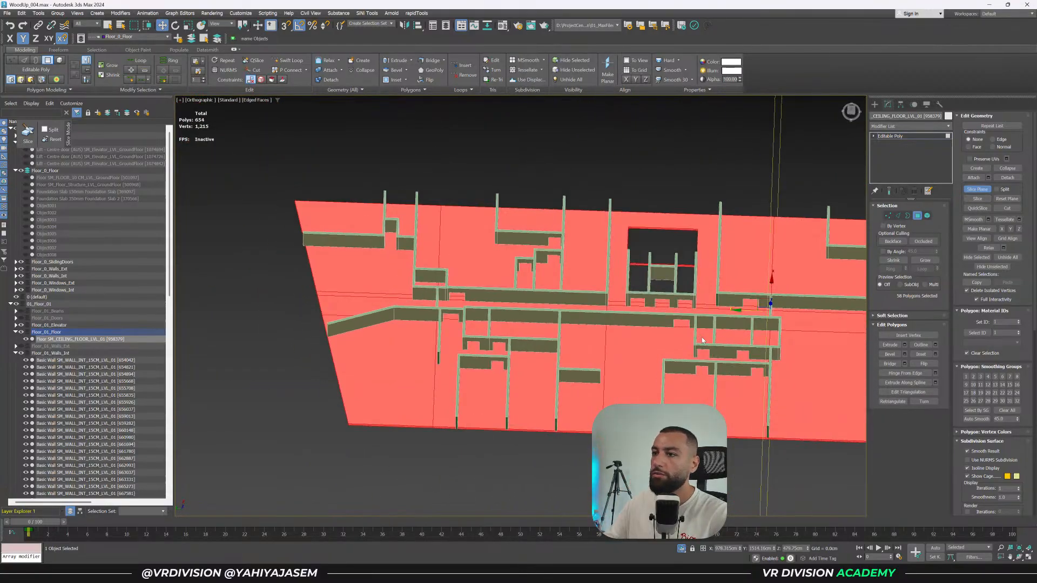
scroll(660, 356, down, 4)
key(t)
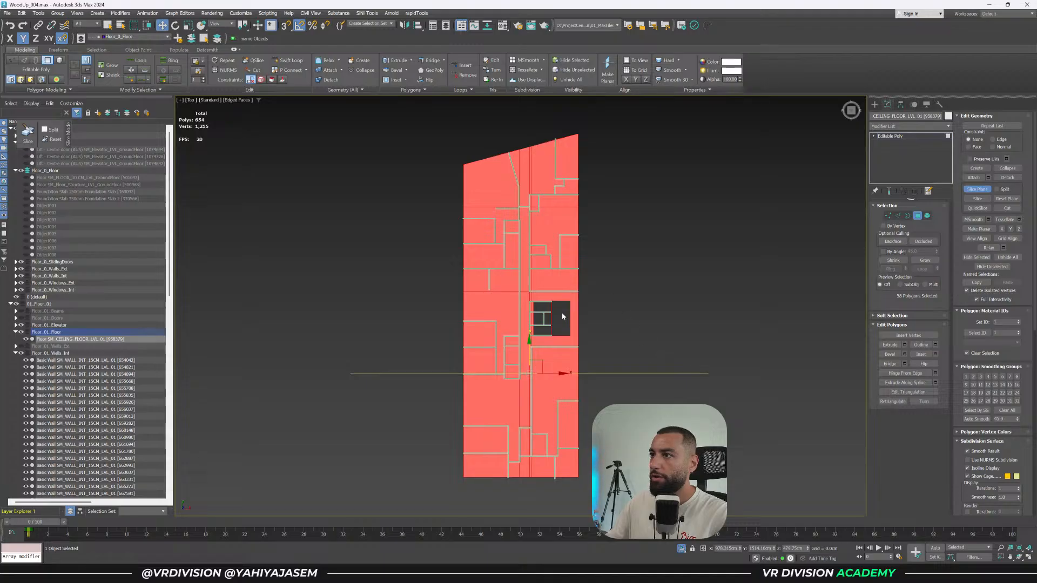
drag(541, 364, 531, 152)
scroll(531, 152, up, 3)
middle_drag(531, 152, 544, 212)
scroll(544, 212, down, 1)
key(e)
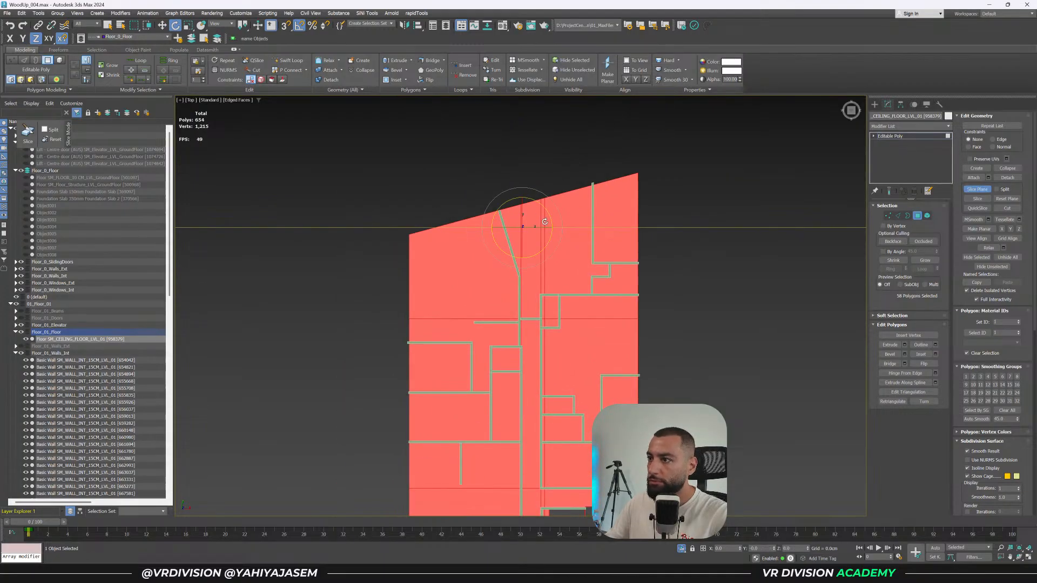
scroll(544, 218, up, 2)
drag(527, 228, 483, 234)
key(w)
key(e)
key(w)
key(e)
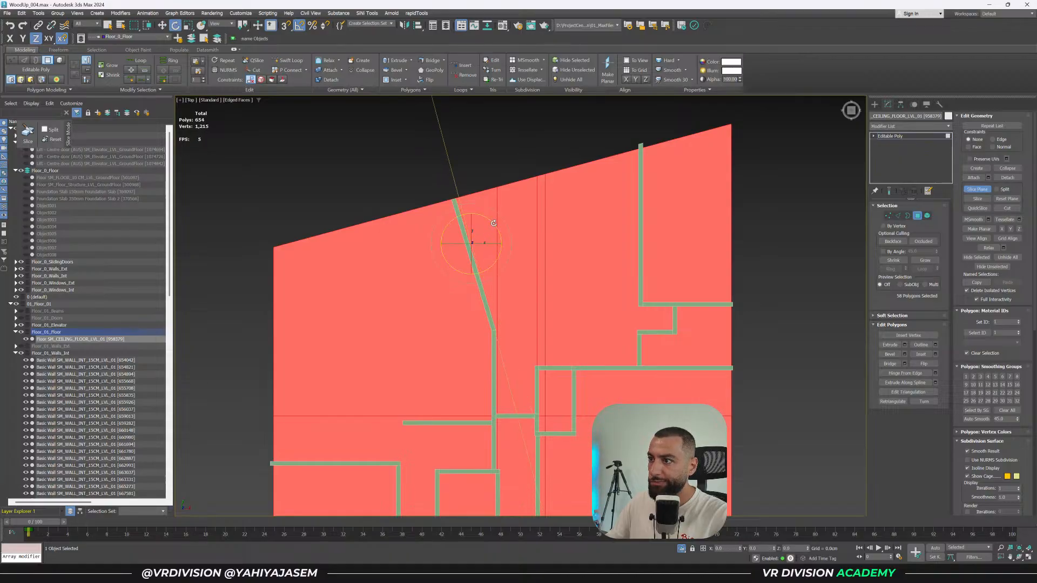
click(977, 190)
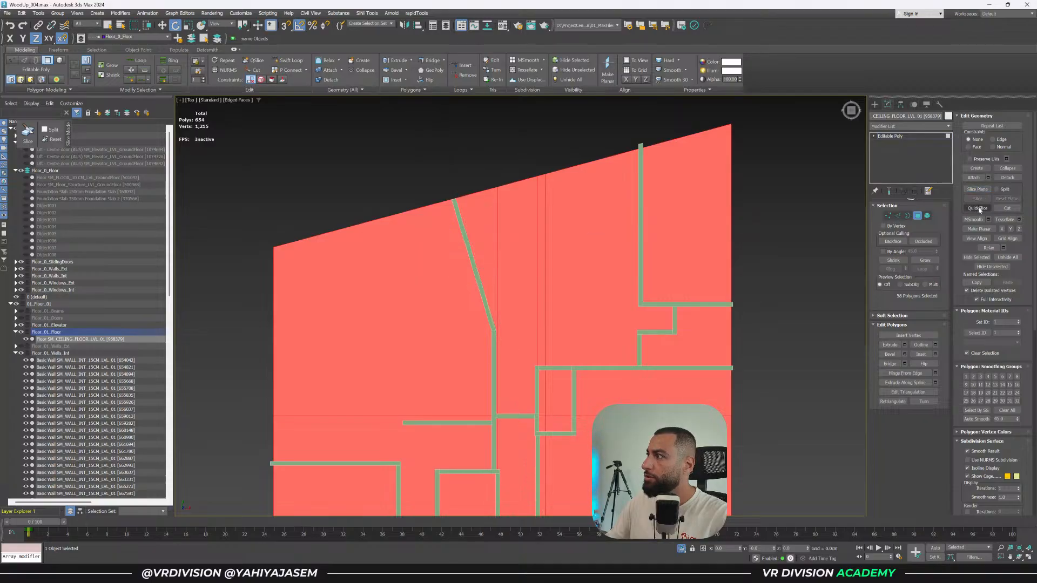
Cut the slab along the slanted corridor wall with QuickSlice, from the slab's edge to the wall's bend.
click(964, 209)
scroll(456, 202, up, 5)
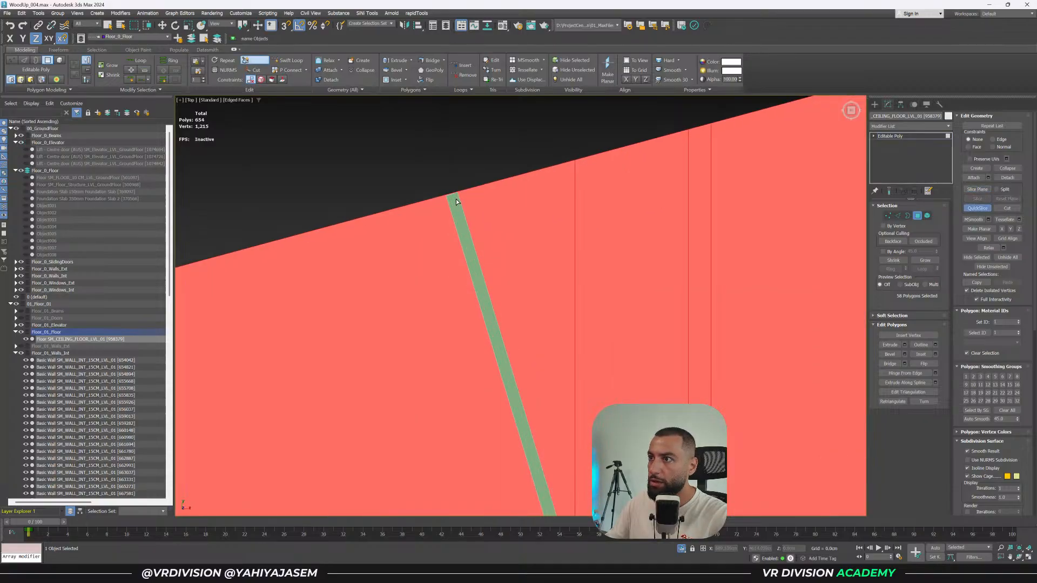
click(456, 198)
middle_drag(586, 328, 566, 229)
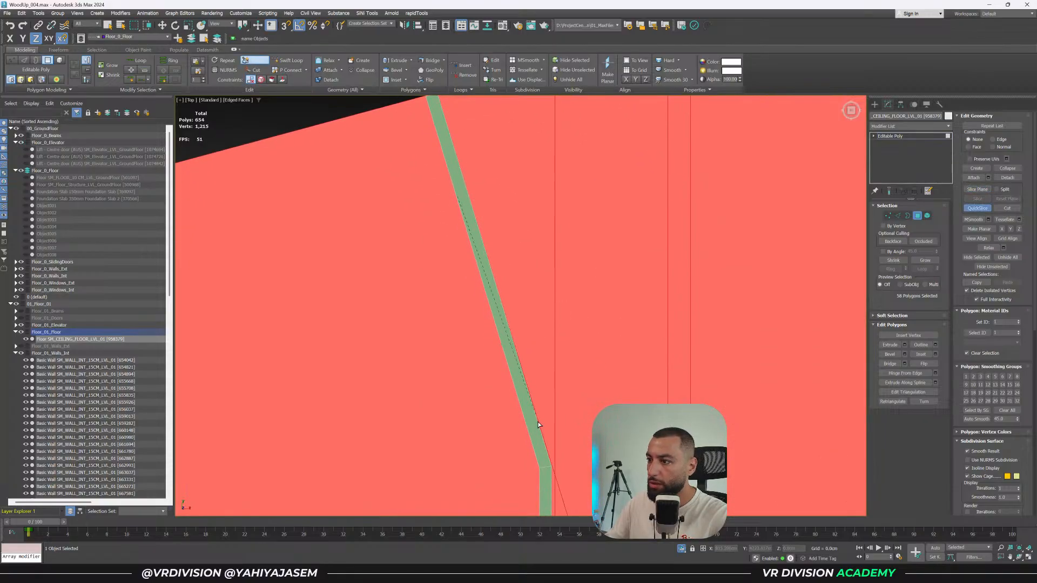
key(F3)
click(550, 468)
right_click(551, 469)
scroll(610, 467, down, 6)
Return the view to shaded display and clear the slab's polygon selection.
middle_drag(611, 467, 576, 341)
key(4)
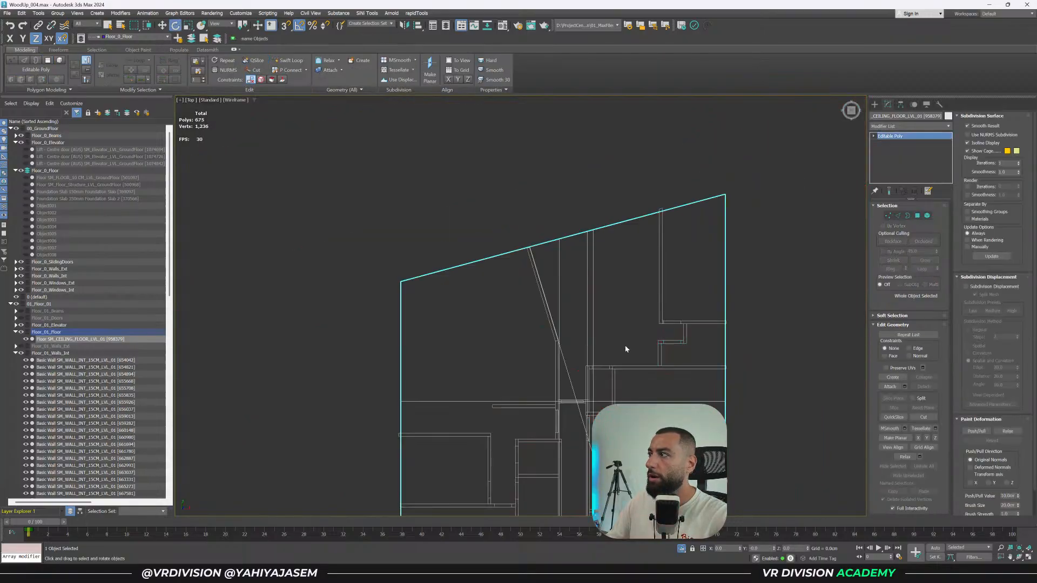
key(F3)
middle_drag(749, 299, 702, 190)
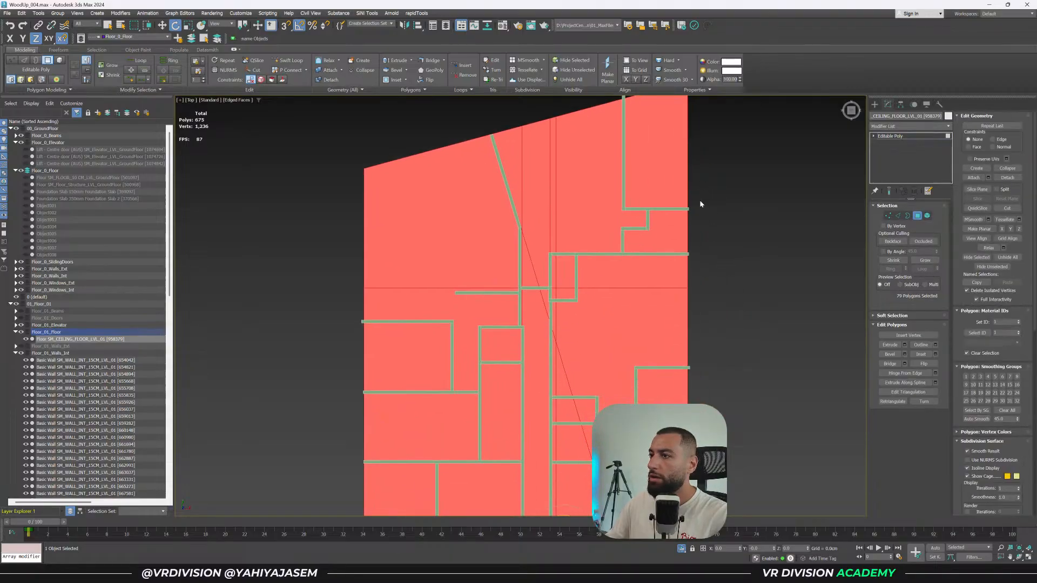
middle_drag(664, 309, 655, 174)
click(675, 402)
Examine the slab's new cuts around the openings, the corridor and the slanted wall, selecting individual corridor polygons.
middle_drag(678, 375, 677, 254)
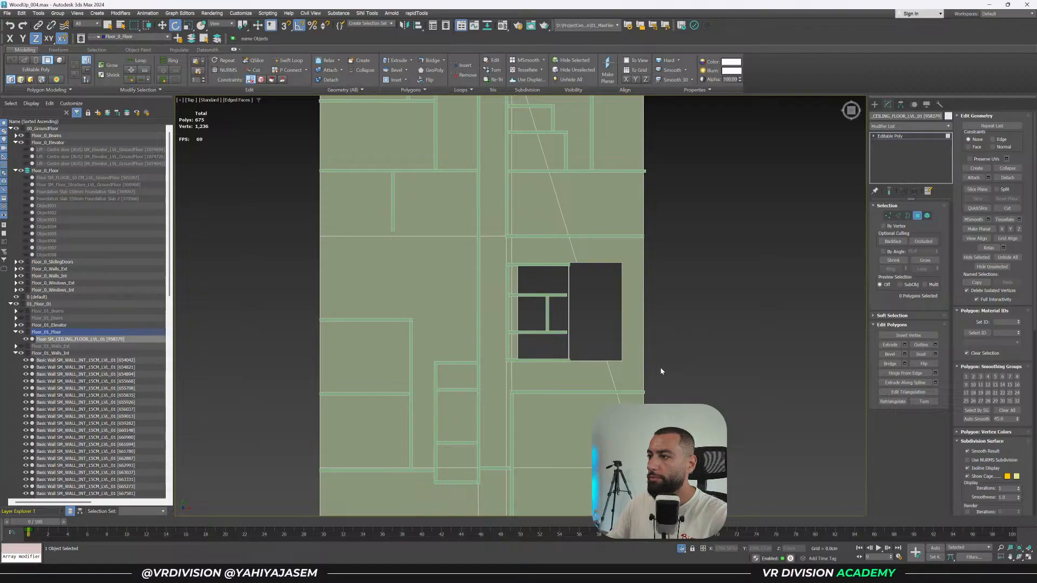
alt+middle_drag(655, 354, 642, 332)
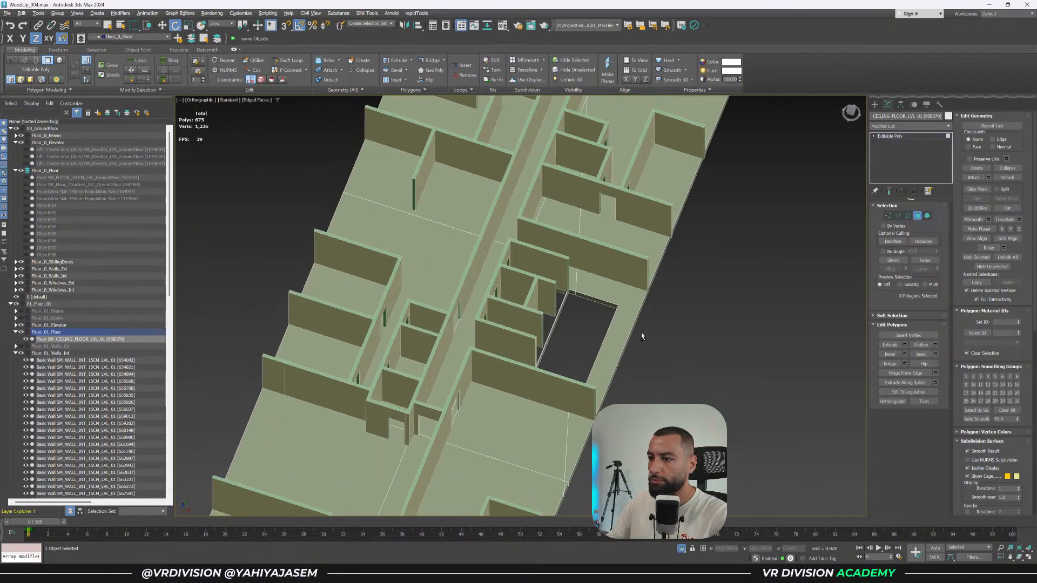
click(471, 346)
alt+middle_drag(480, 355, 507, 359)
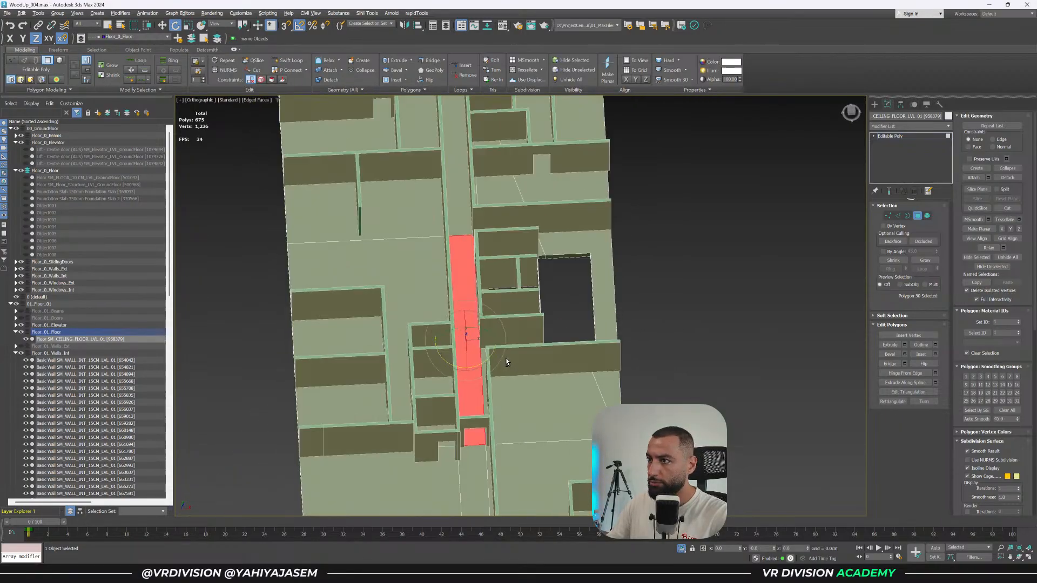
key(w)
key(t)
key(z)
scroll(508, 357, down, 6)
middle_drag(543, 227, 549, 396)
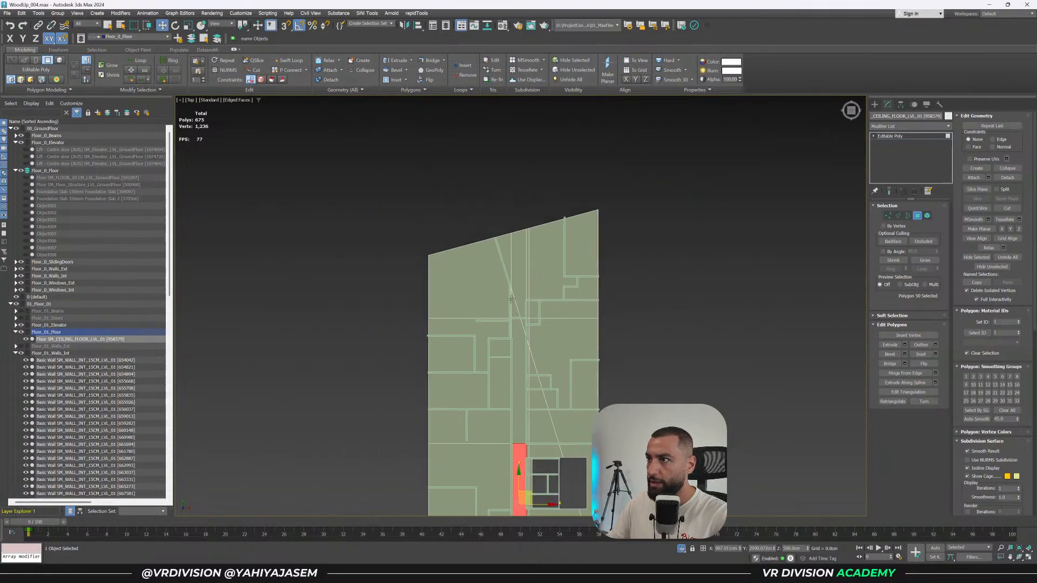
scroll(515, 296, up, 6)
click(519, 326)
alt+middle_drag(523, 343, 459, 340)
Leave sub-object editing, deselect the slab and collapse the Floor_0_Floor, Floor_01_Walls_Int, Floor_01_Floor and 01_Floor_01 layers.
key(1)
key(1)
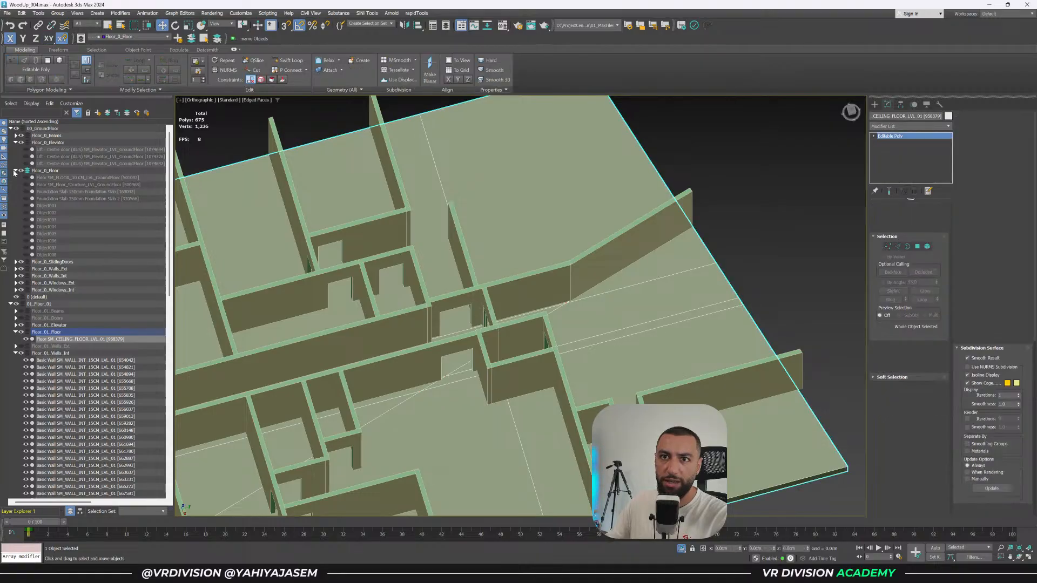
click(15, 170)
key(ctrl+d)
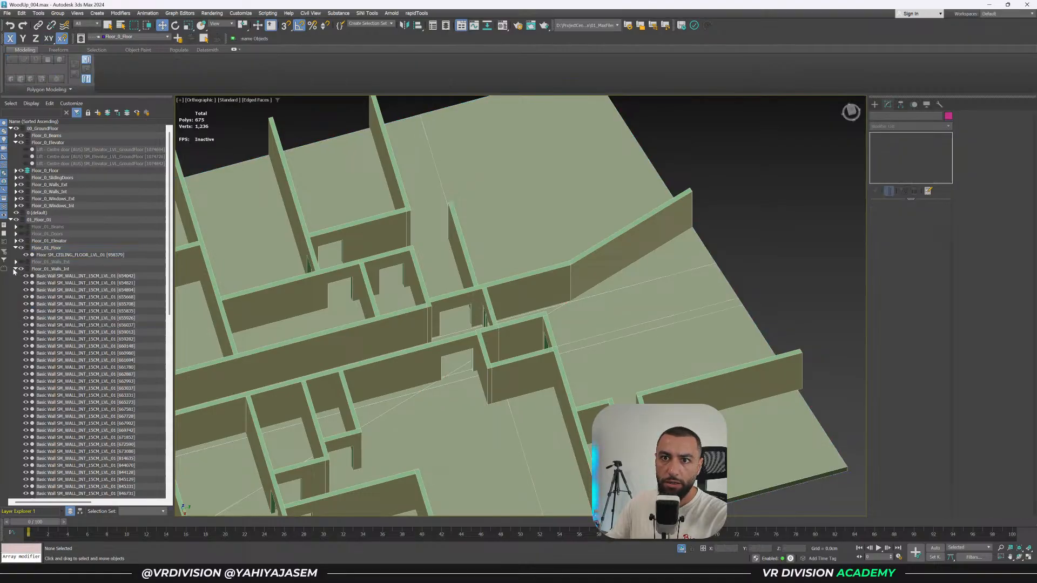
click(16, 269)
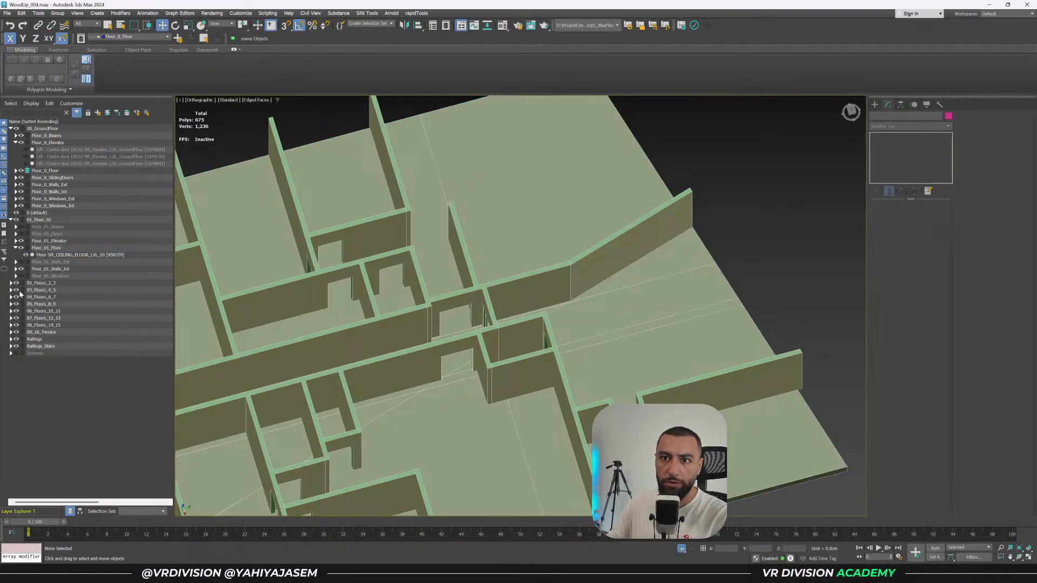
click(16, 247)
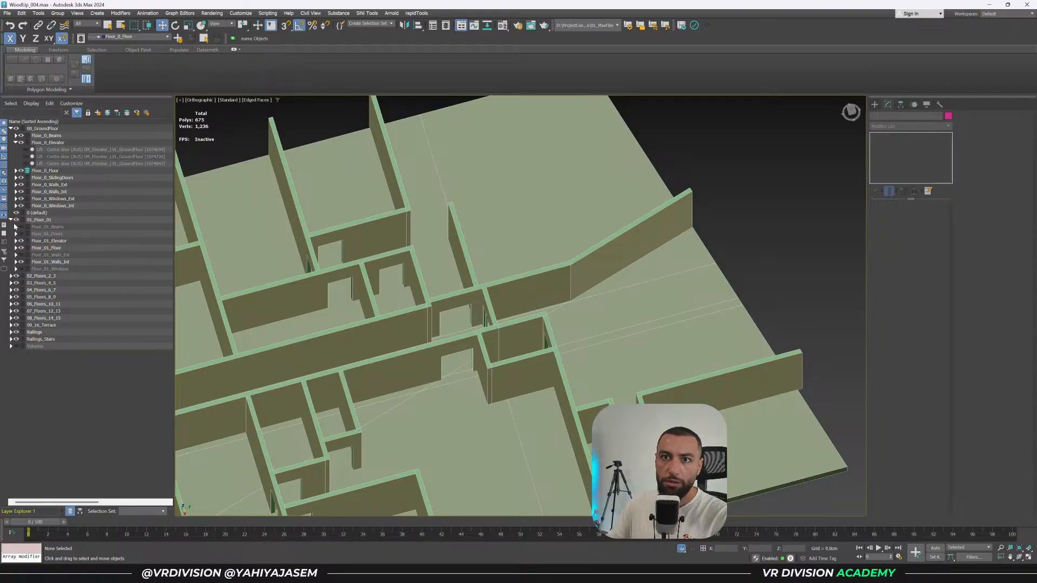
click(11, 220)
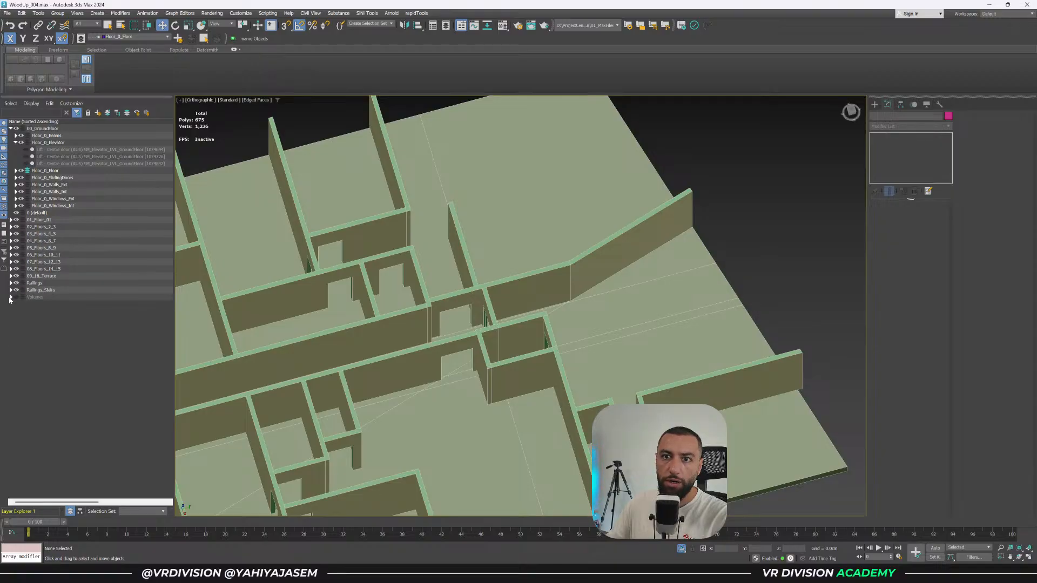
Expand and unhide the Volumes layer, and view the tower's floor volumes from the front.
click(10, 297)
click(16, 298)
alt+middle_drag(448, 313, 402, 344)
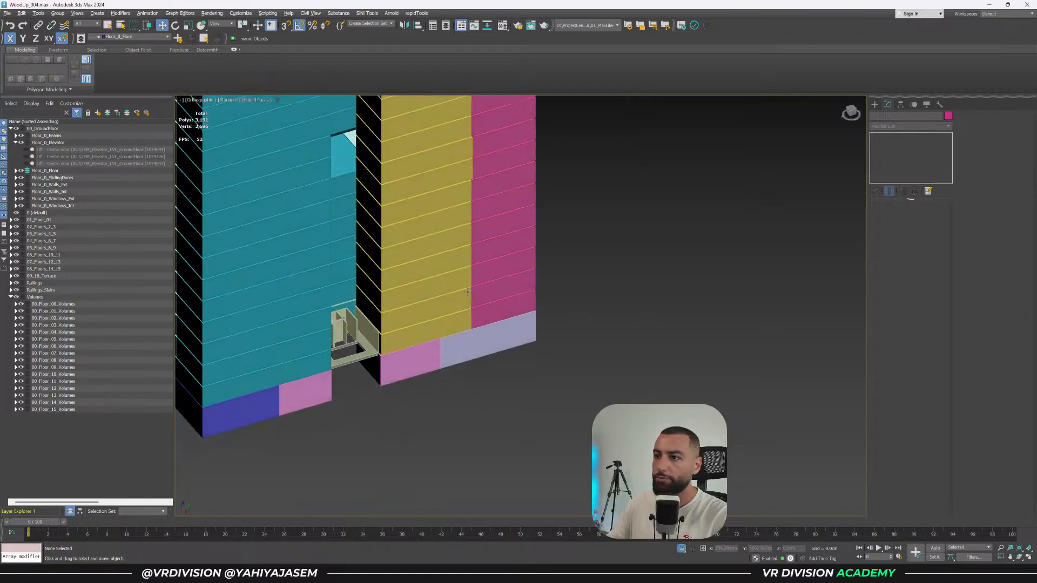
click(398, 340)
key(f)
scroll(534, 424, down, 3)
click(601, 371)
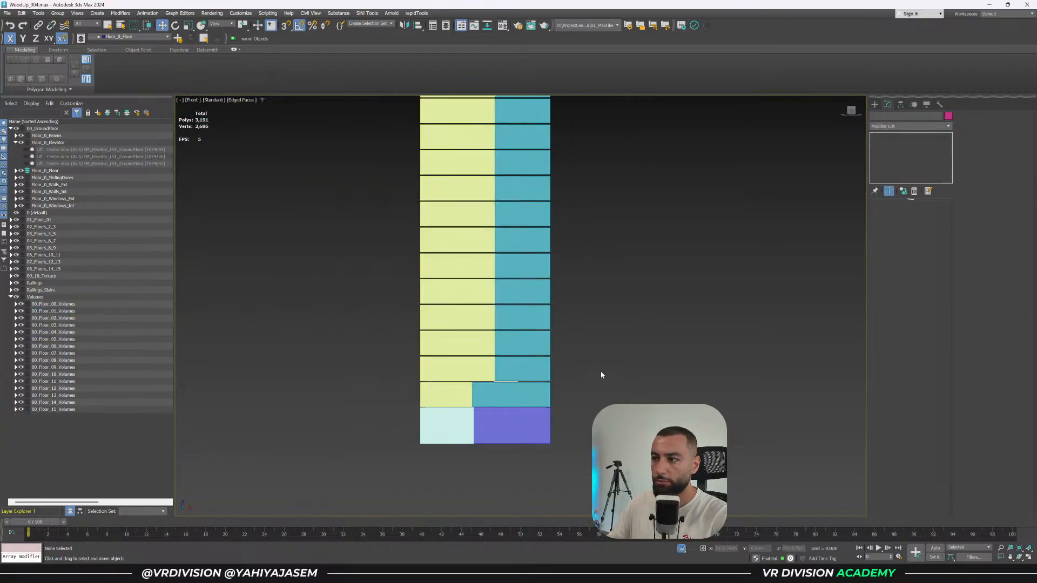
Hide 00_Floor_00_Volumes and the floor 02 to 15 volume layers, leaving only 00_Floor_01_Volumes visible, and switch to the top view.
click(21, 304)
click(60, 319)
shift+click(50, 410)
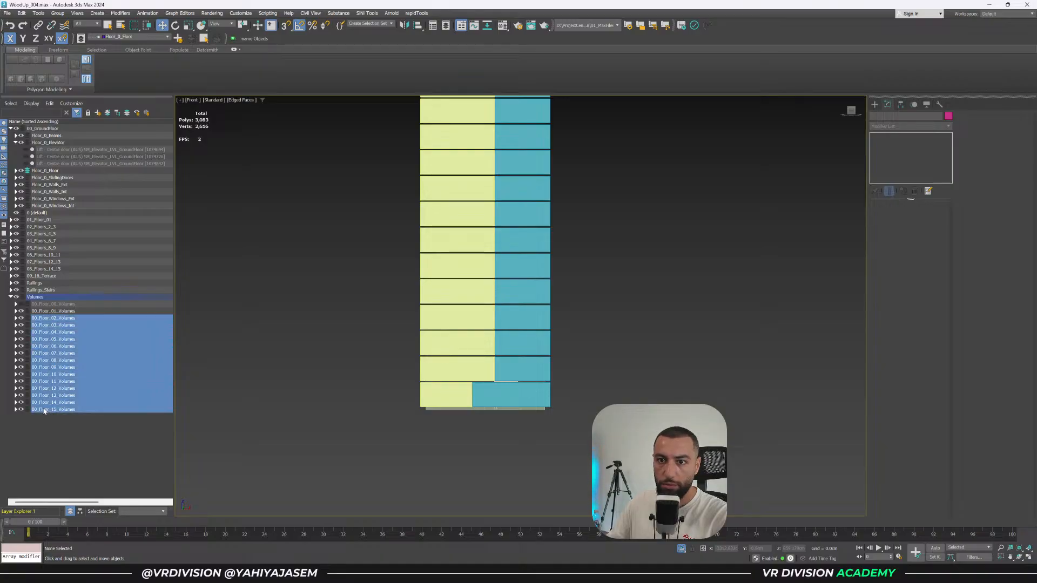
click(22, 410)
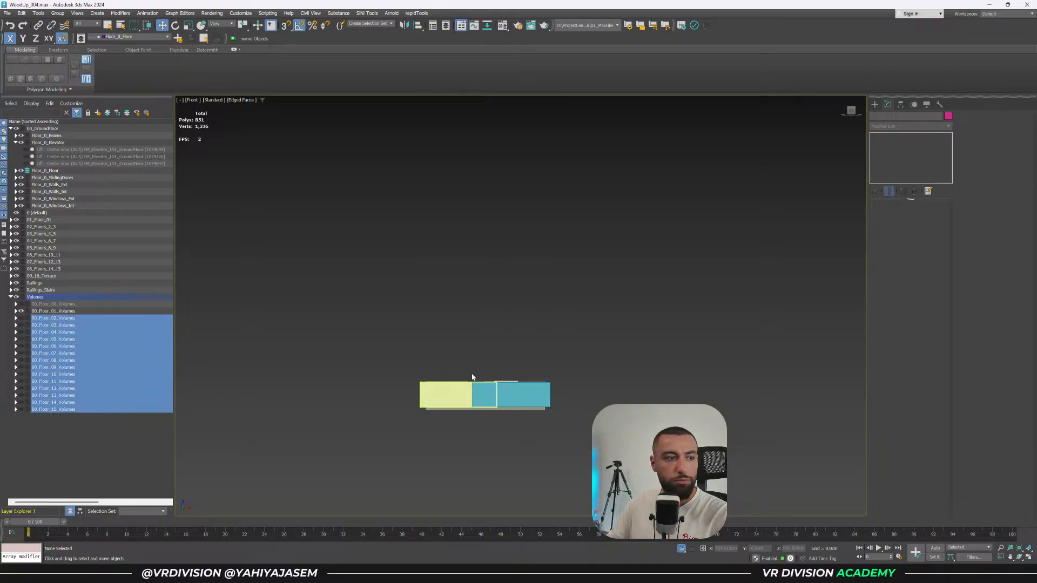
middle_drag(494, 353, 491, 300)
key(t)
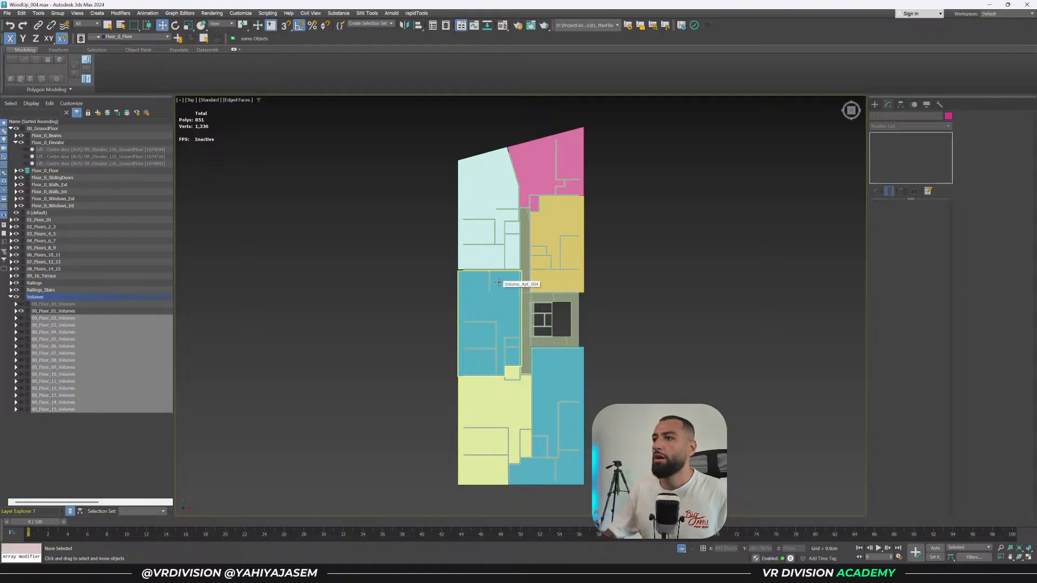
Switch to wireframe display, deselect the pale apartment volume and select the first-floor slab for polygon editing.
click(486, 215)
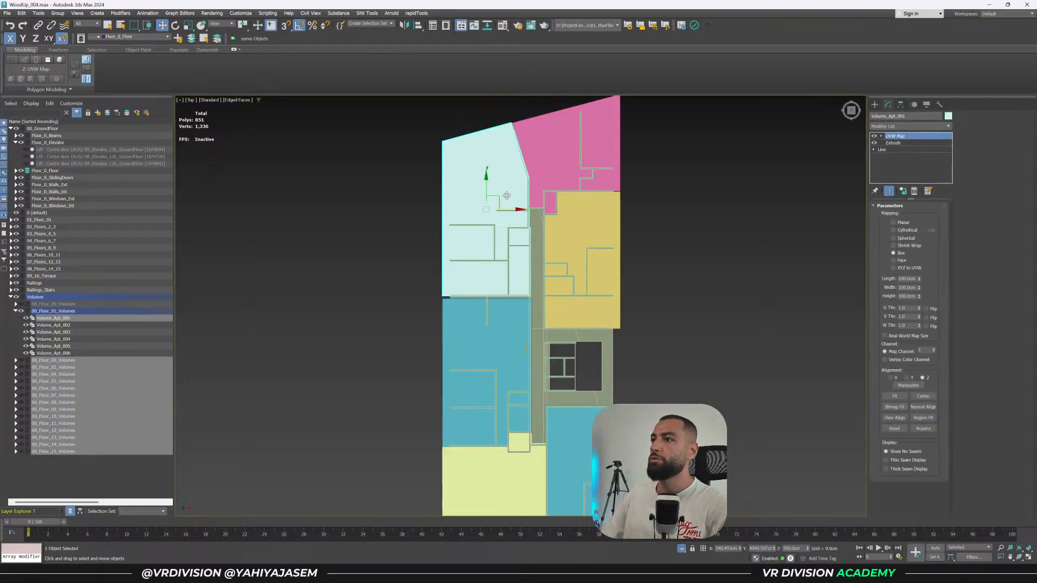
key(F3)
scroll(513, 196, up, 1)
click(407, 182)
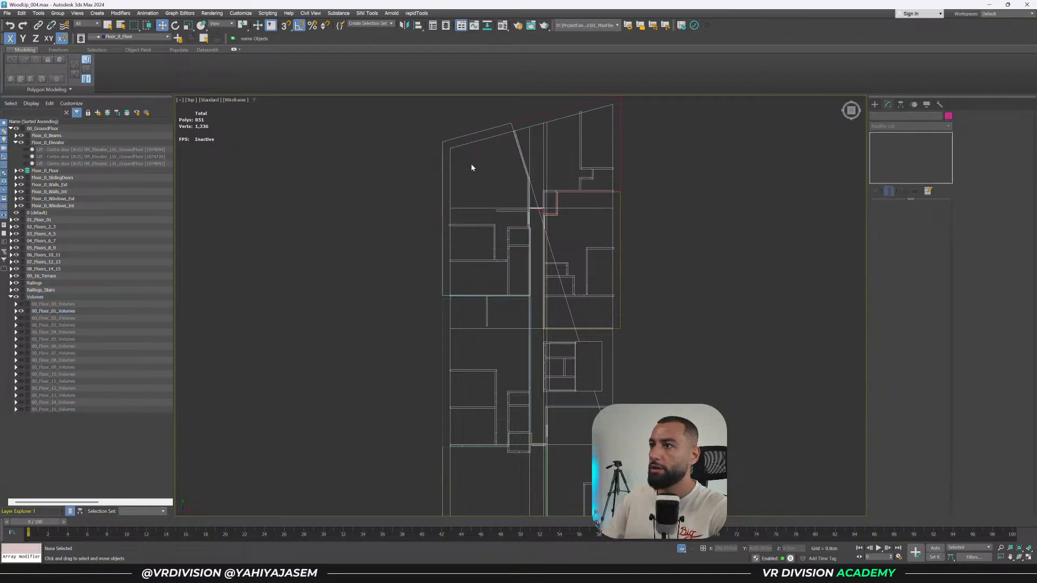
click(460, 148)
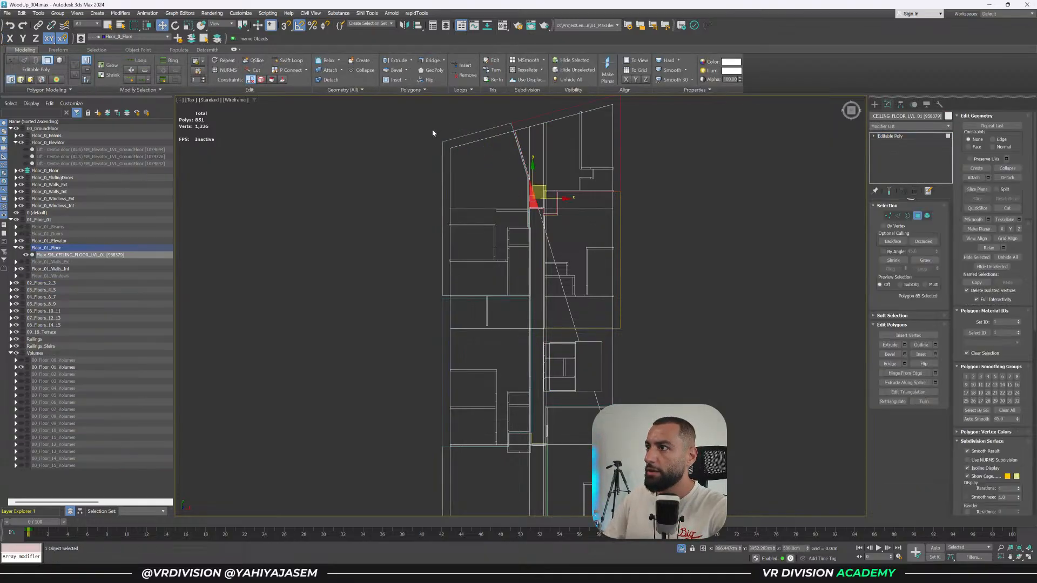
Select the slab polygons under the pale apartment volume and compare their extent with its boundary in shaded and wireframe display.
scroll(500, 139, up, 2)
drag(414, 149, 501, 158)
key(F3)
key(F3)
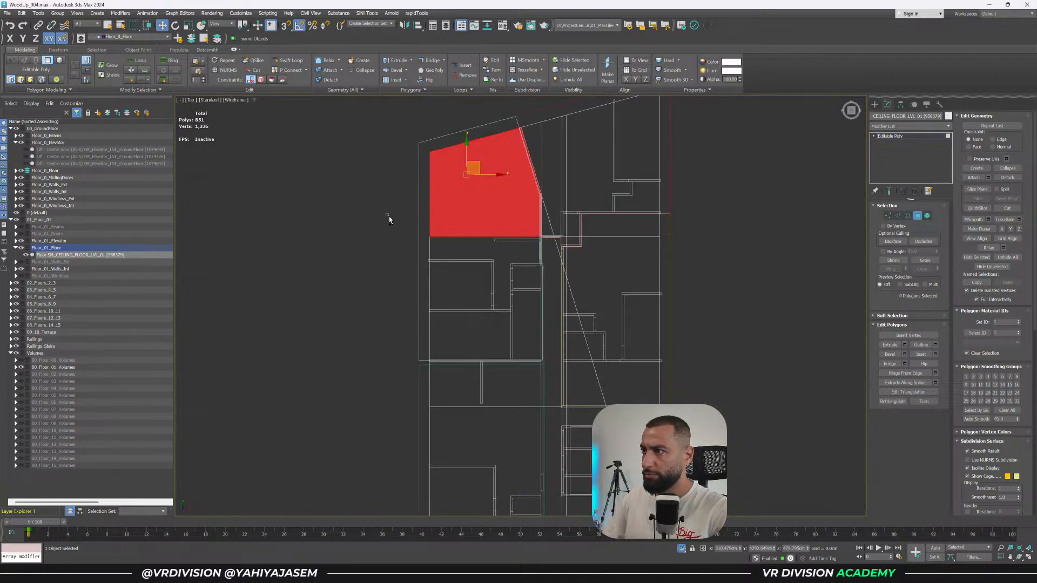
ctrl+drag(530, 328, 529, 329)
middle_drag(522, 367, 516, 319)
scroll(515, 326, up, 2)
key(F3)
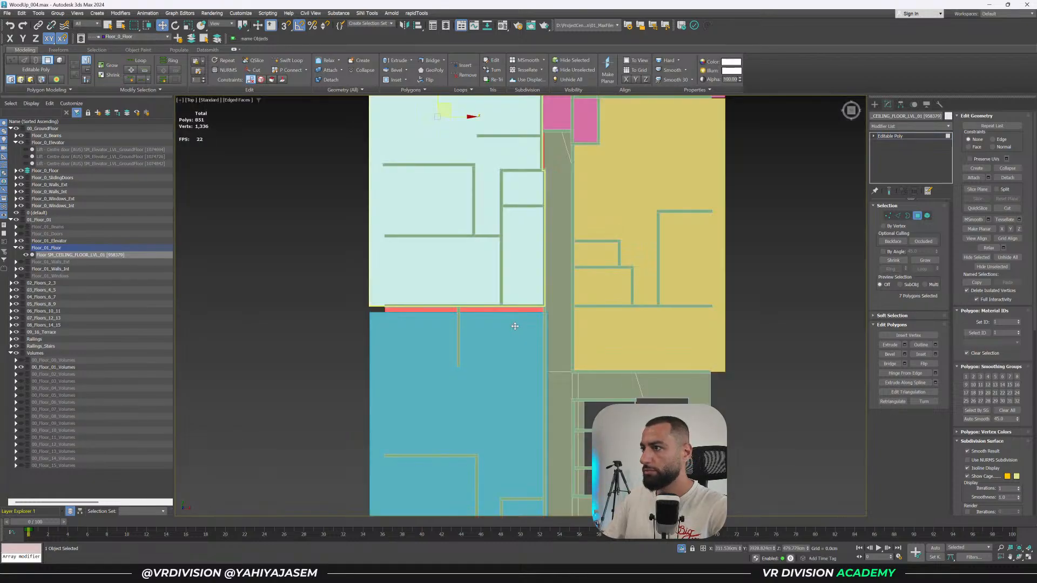
key(F3)
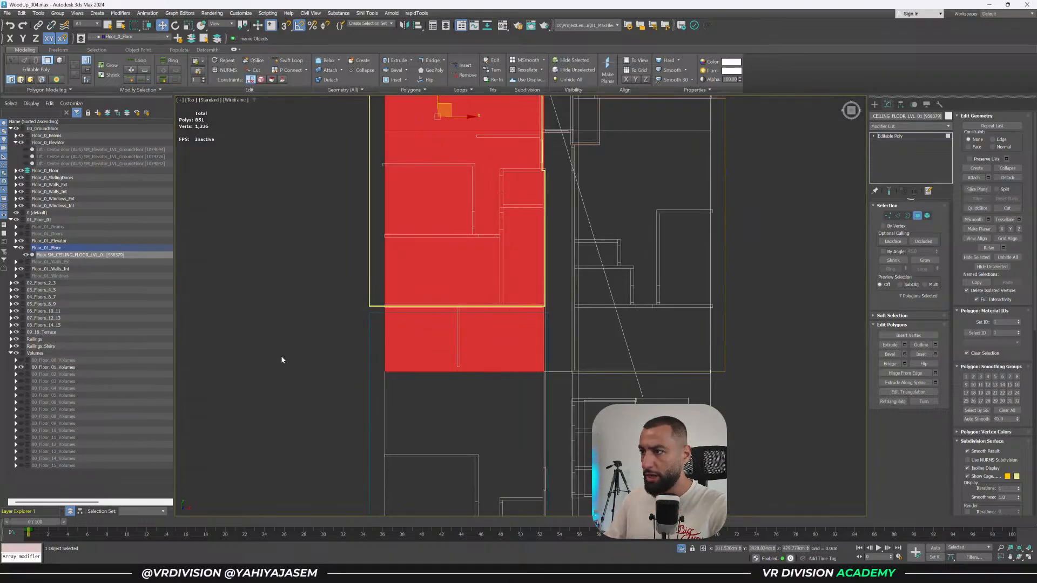
Clear the slab's polygon selection and return to shaded display.
click(332, 259)
drag(584, 312, 585, 313)
click(297, 260)
drag(298, 261, 586, 325)
click(286, 275)
key(F3)
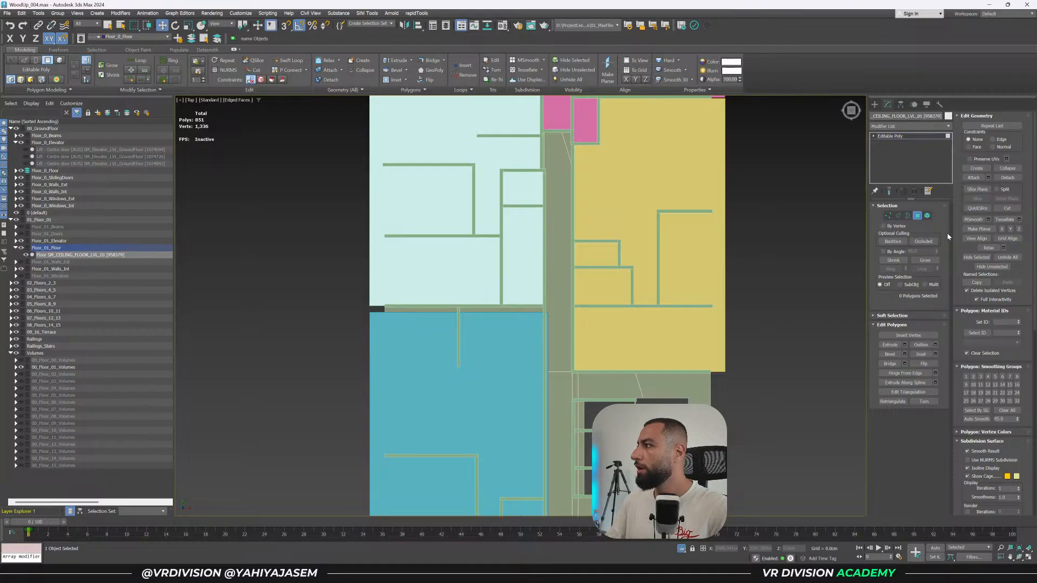
Reset the slice plane, align it with the dividing wall between the pale and blue apartments, and try to slice the slab there.
click(977, 189)
mouse_move(644, 361)
mouse_down()
mouse_move(642, 351)
mouse_move(643, 360)
mouse_up()
key(w)
key(e)
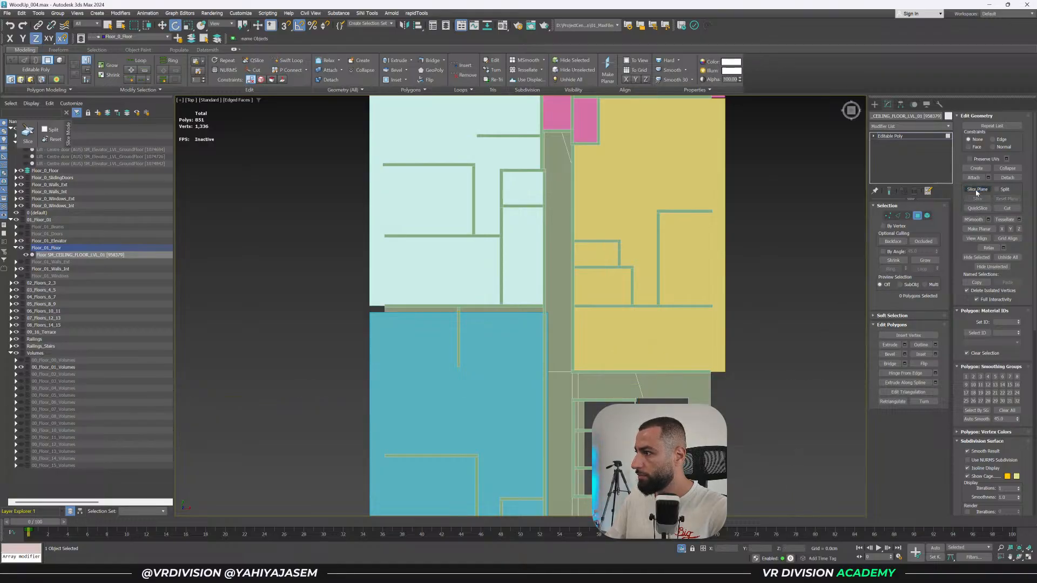
click(1005, 199)
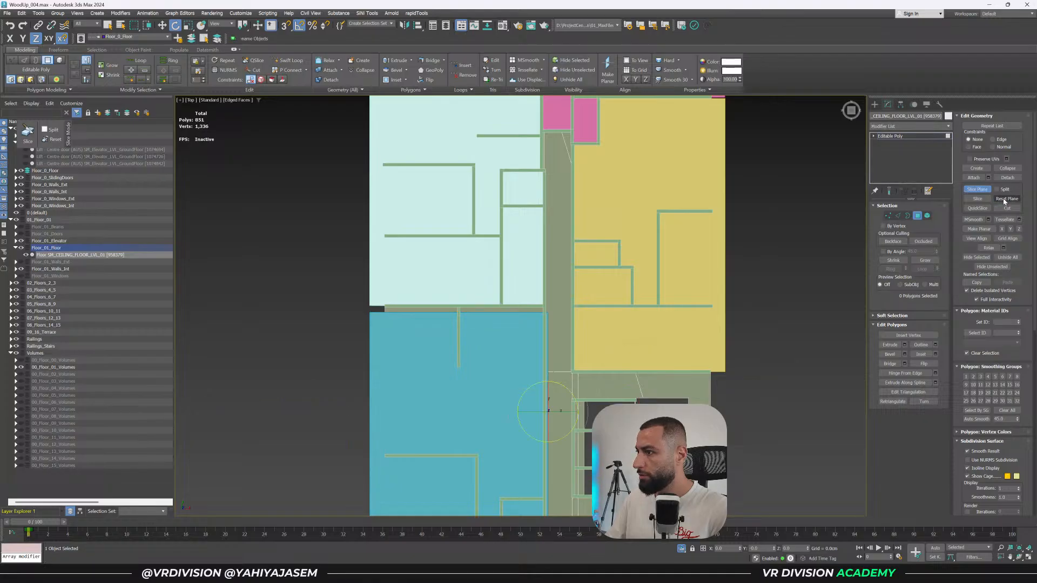
scroll(620, 377, down, 2)
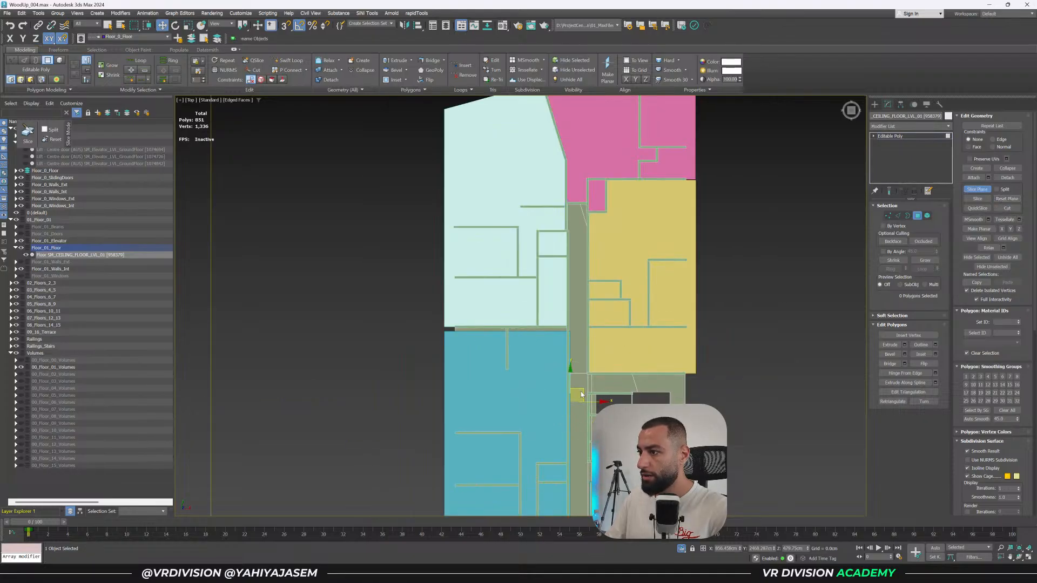
drag(593, 403, 611, 404)
key(w)
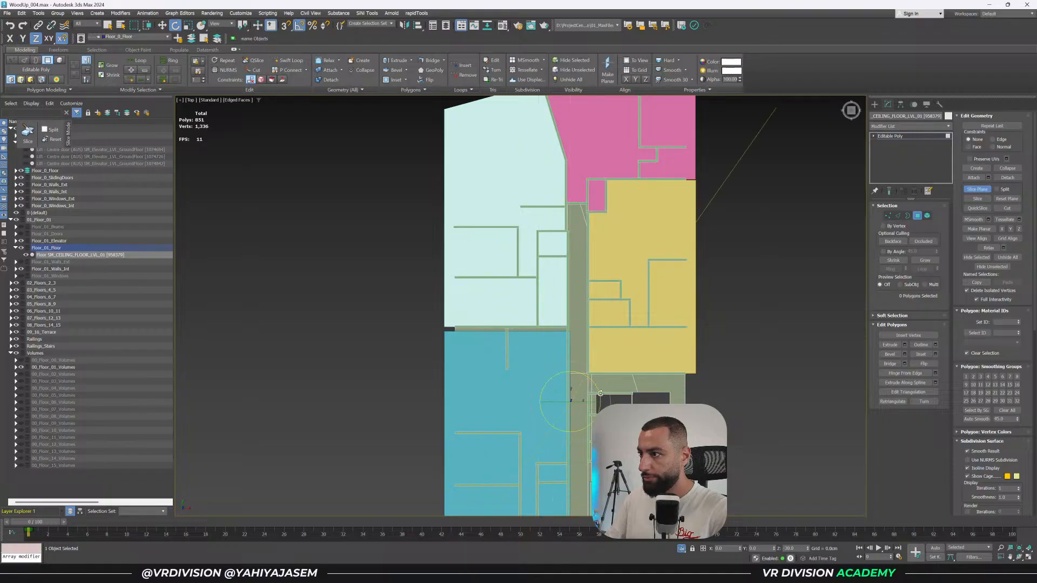
drag(570, 385, 568, 312)
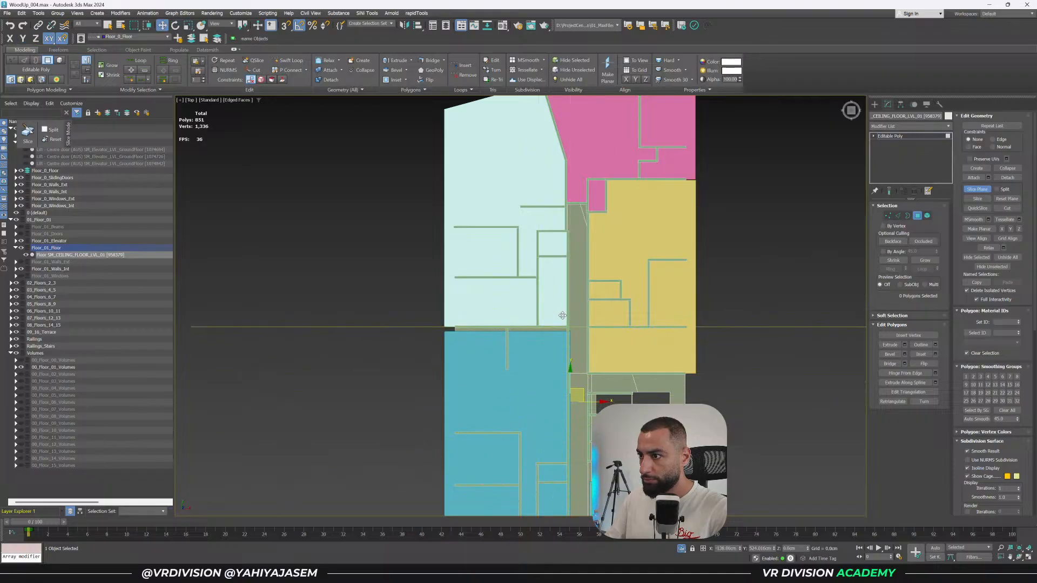
scroll(458, 327, up, 4)
middle_drag(744, 316, 600, 317)
click(979, 200)
click(978, 190)
Check the slab in wireframe for a cut at the dividing wall by selecting the surrounding polygons, and clear the selection.
scroll(462, 331, down, 5)
middle_drag(505, 302, 518, 303)
scroll(518, 303, down, 5)
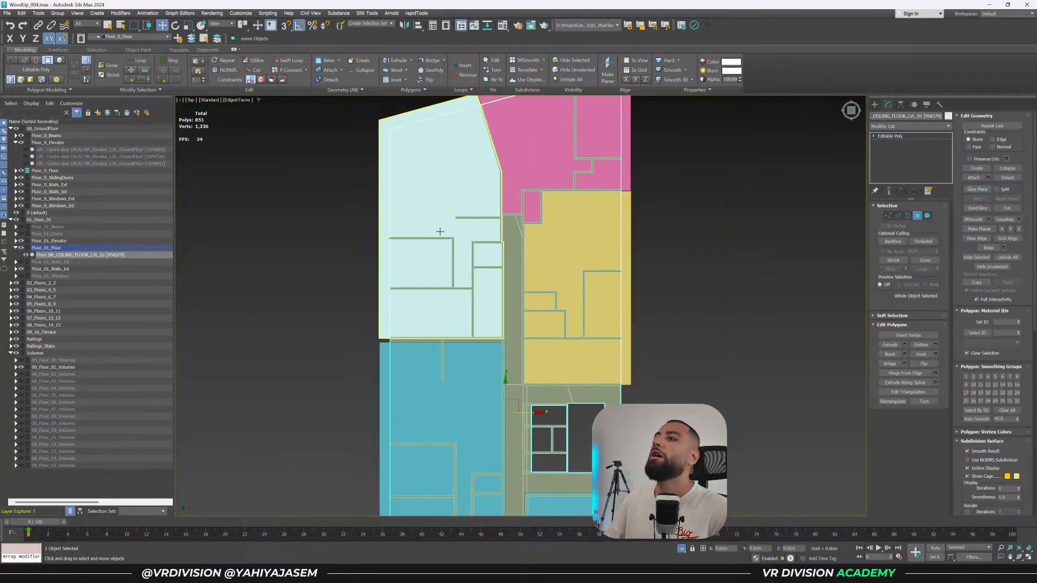
key(F3)
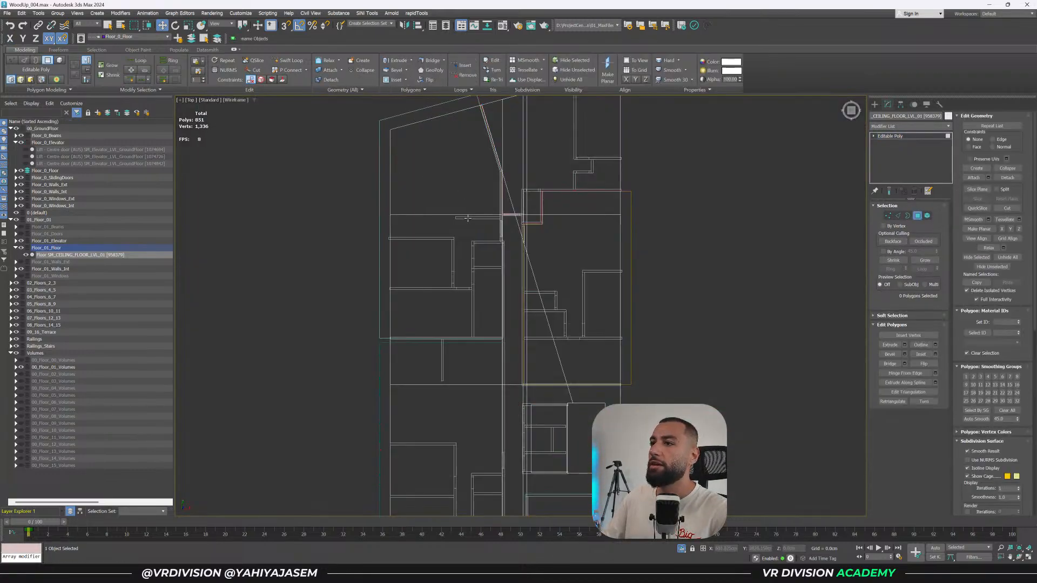
drag(514, 354, 515, 357)
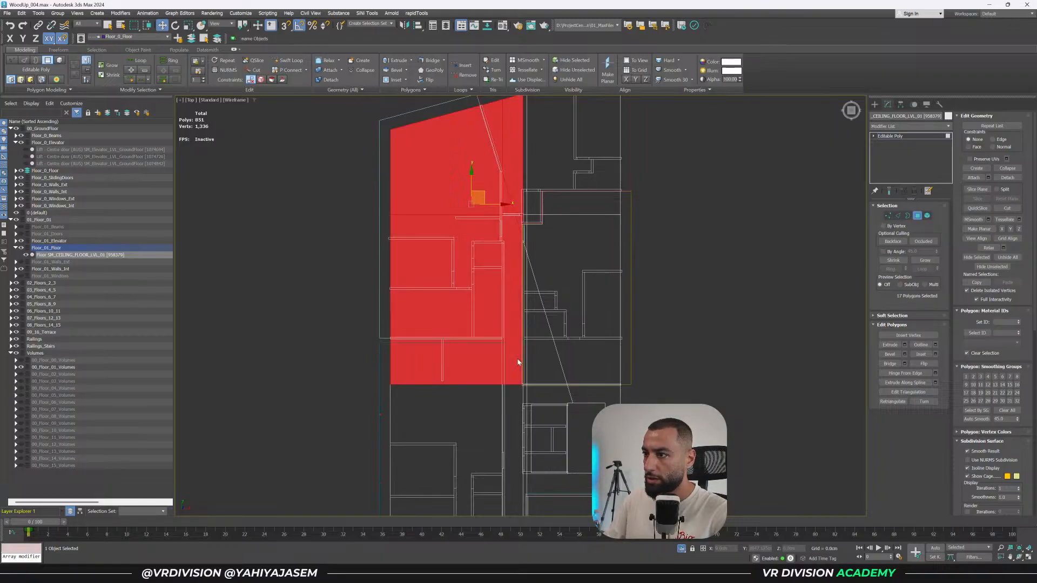
key(ctrl+d)
Select all slab polygons, slice them along the wall between the pale and blue apartments, and clear the selection.
scroll(396, 345, up, 6)
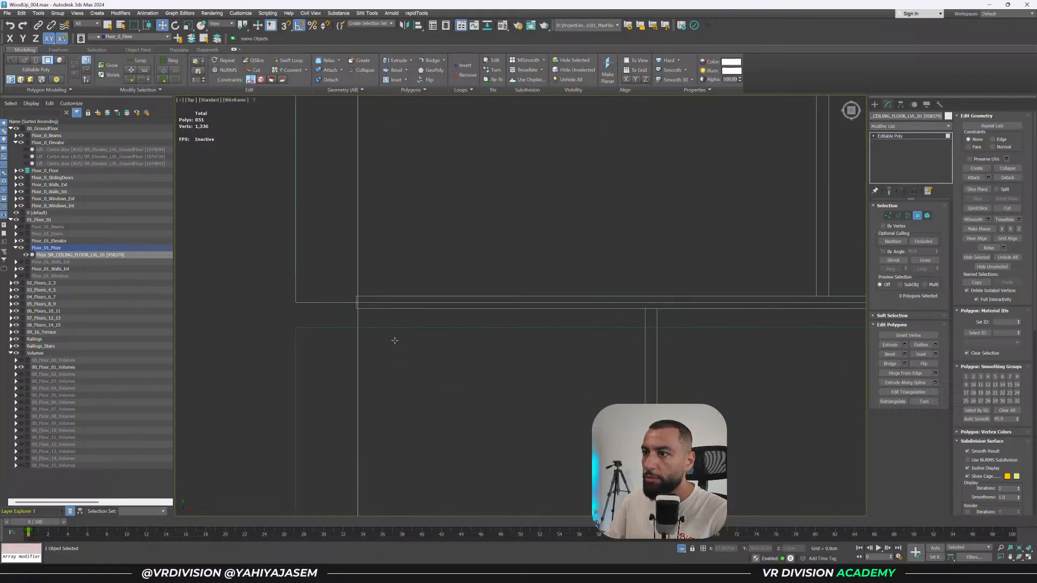
scroll(377, 304, down, 6)
key(ctrl+a)
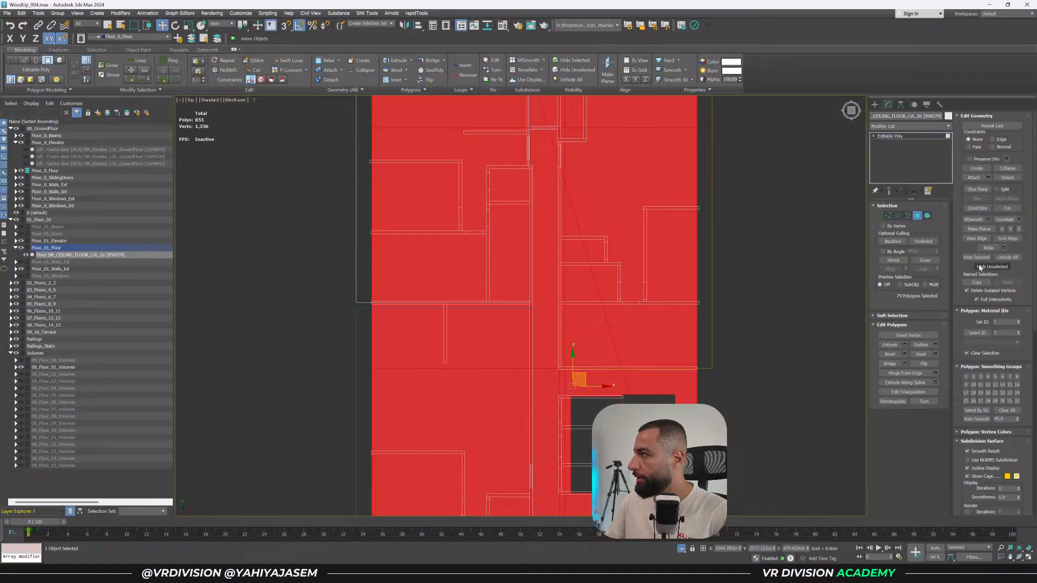
click(978, 189)
click(977, 199)
click(977, 189)
middle_drag(733, 225, 692, 300)
scroll(262, 134, down, 2)
middle_drag(262, 133, 273, 201)
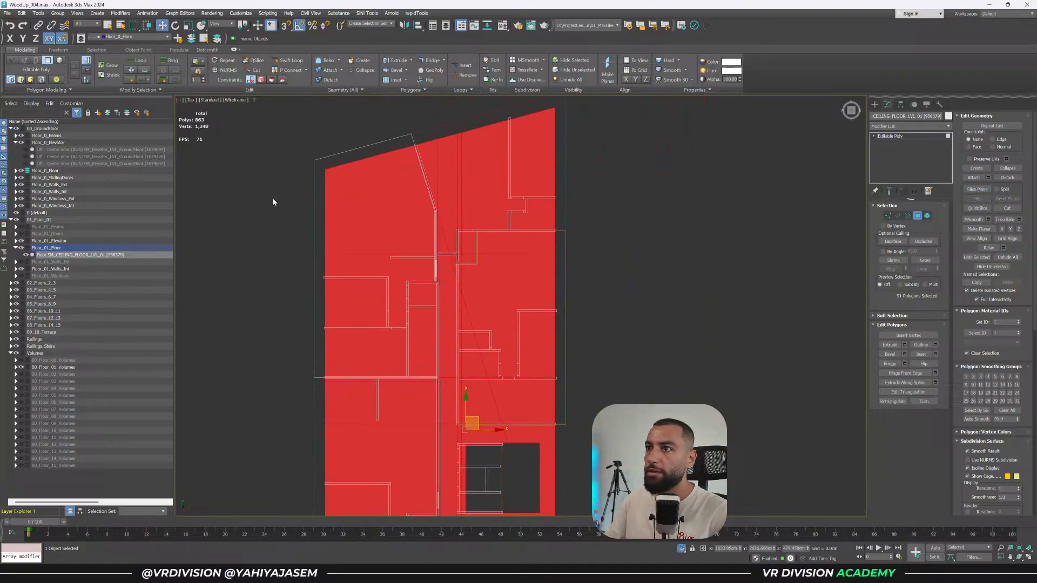
click(273, 201)
Select the slab polygons under the pale apartment volume and detach them as a separate object.
double_click(387, 349)
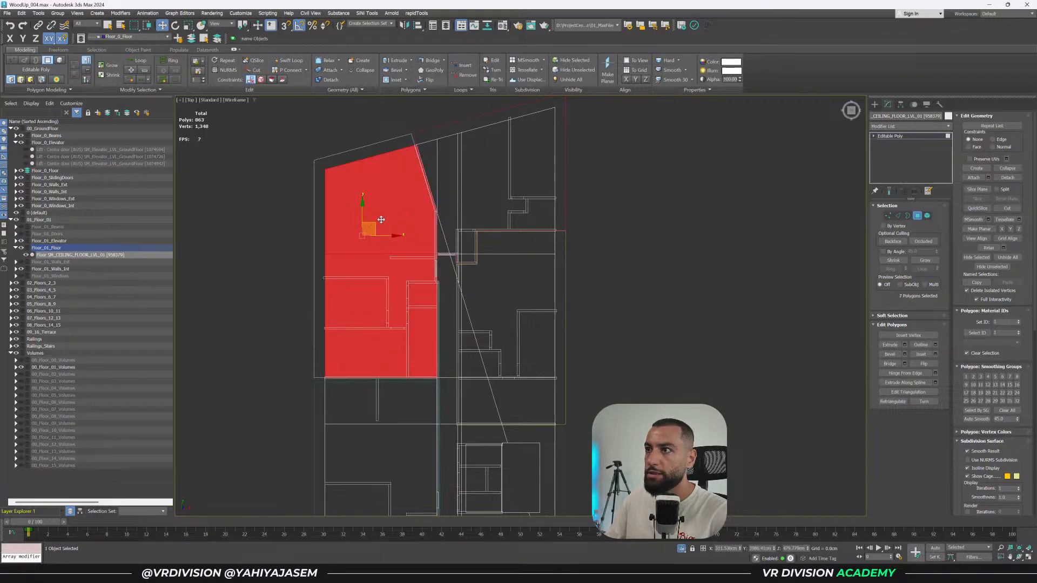
key(F3)
mouse_move(413, 231)
alt+middle_down()
mouse_move(412, 204)
mouse_move(463, 203)
mouse_move(416, 203)
alt+middle_up()
key(t)
key(z)
key(alt+d)
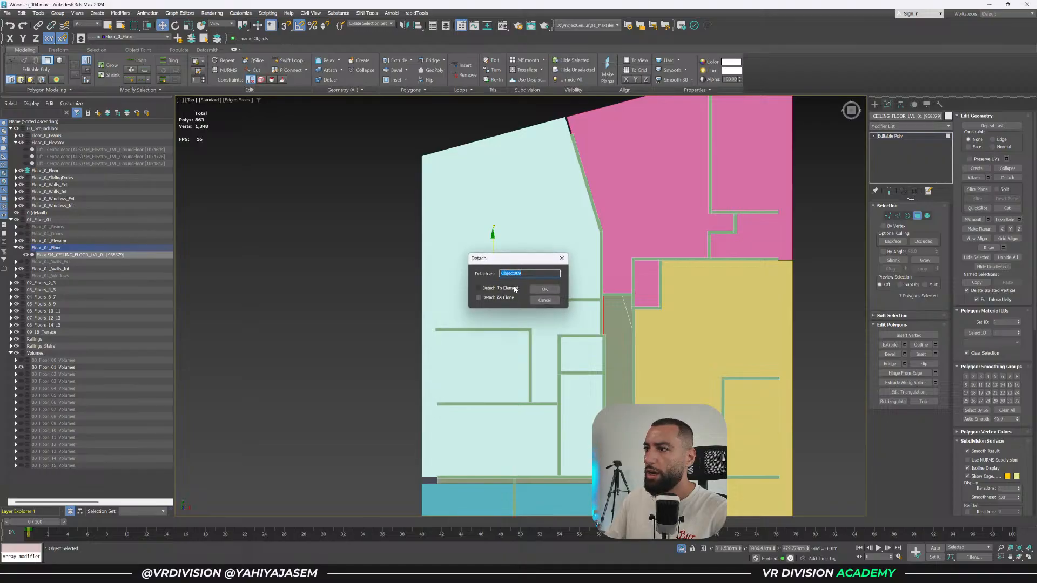
click(543, 290)
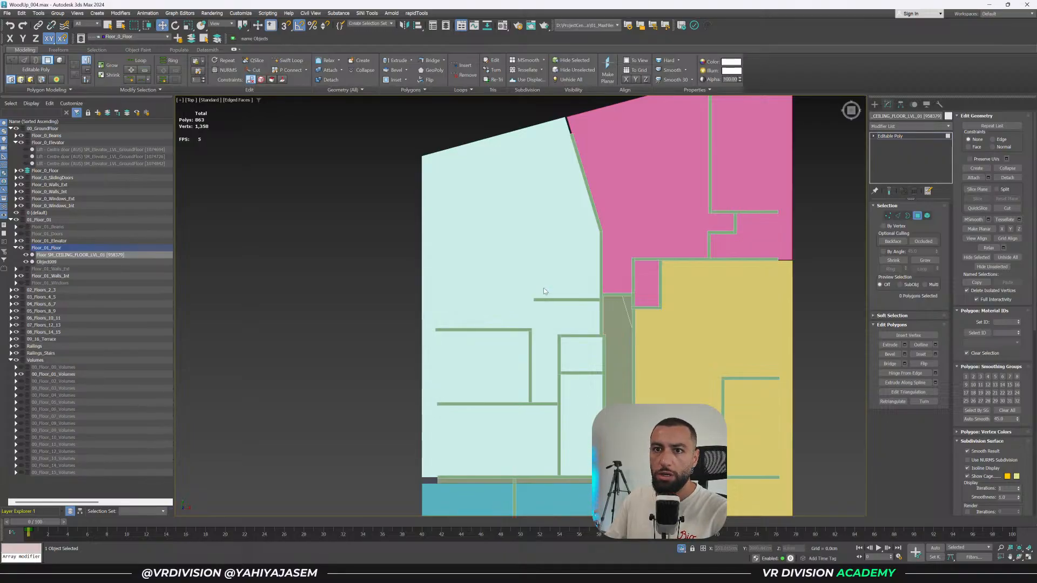
Examine the slab polygons around the pink apartment's small room in wireframe, selecting individual polygons beside the corridor.
middle_drag(533, 340, 413, 296)
scroll(510, 292, down, 2)
scroll(653, 141, up, 2)
middle_drag(652, 142, 666, 205)
click(475, 229)
key(F3)
click(509, 393)
click(504, 377)
click(485, 395)
scroll(479, 395, up, 3)
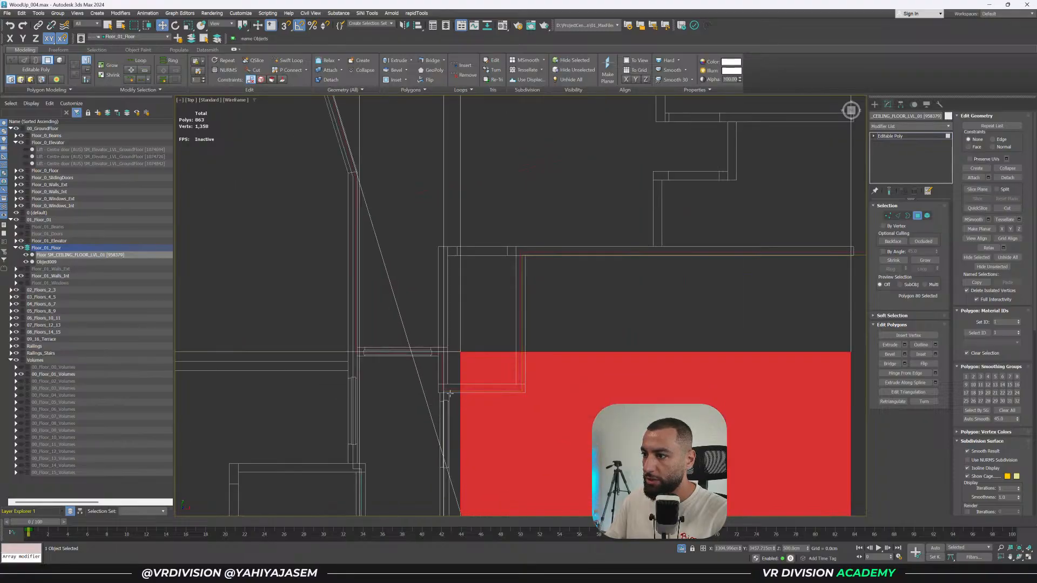
Select the slab polygons spanning the pink and yellow apartments up to the slanted wall, removing the corridor polygons from the selection.
scroll(449, 393, down, 3)
click(705, 176)
click(439, 396)
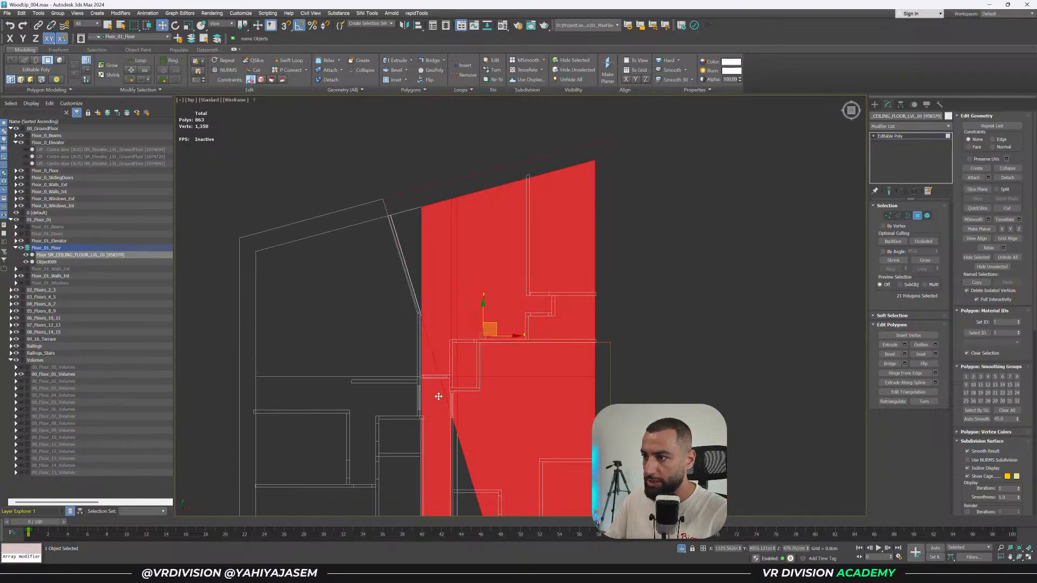
alt+drag(632, 432, 373, 493)
middle_drag(400, 445, 414, 348)
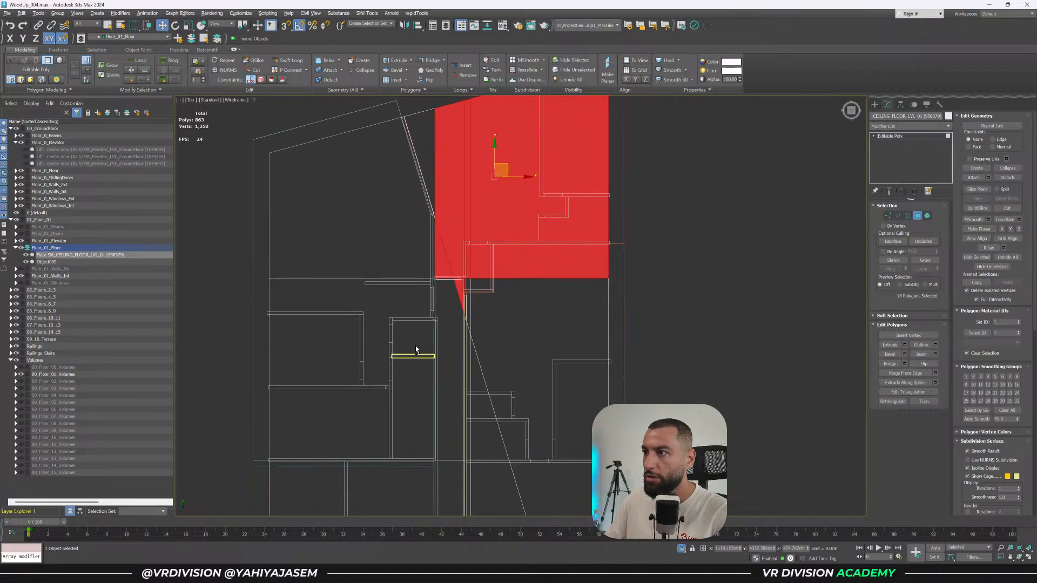
ctrl+drag(482, 317, 469, 307)
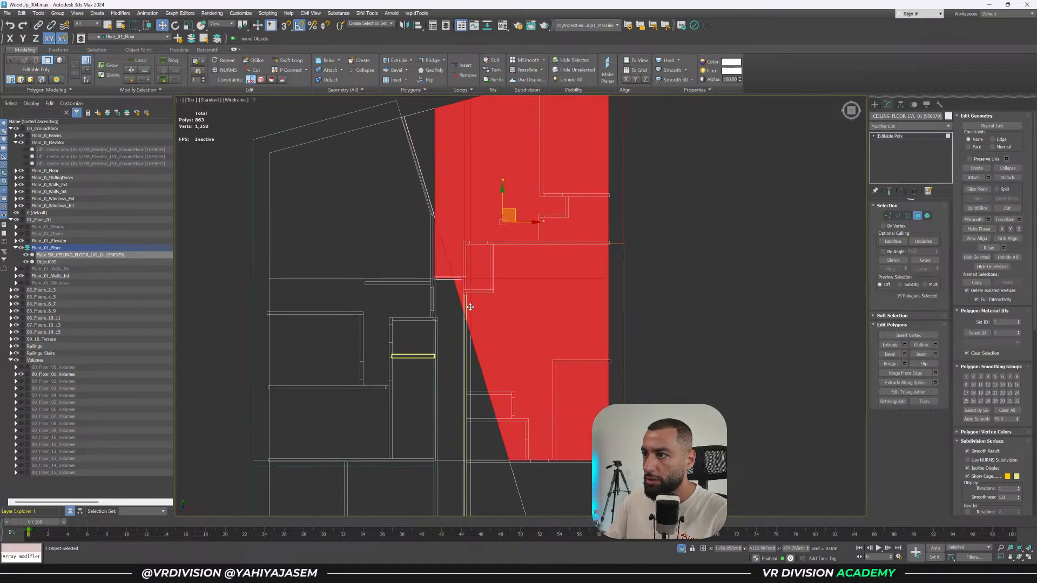
middle_drag(670, 198, 678, 234)
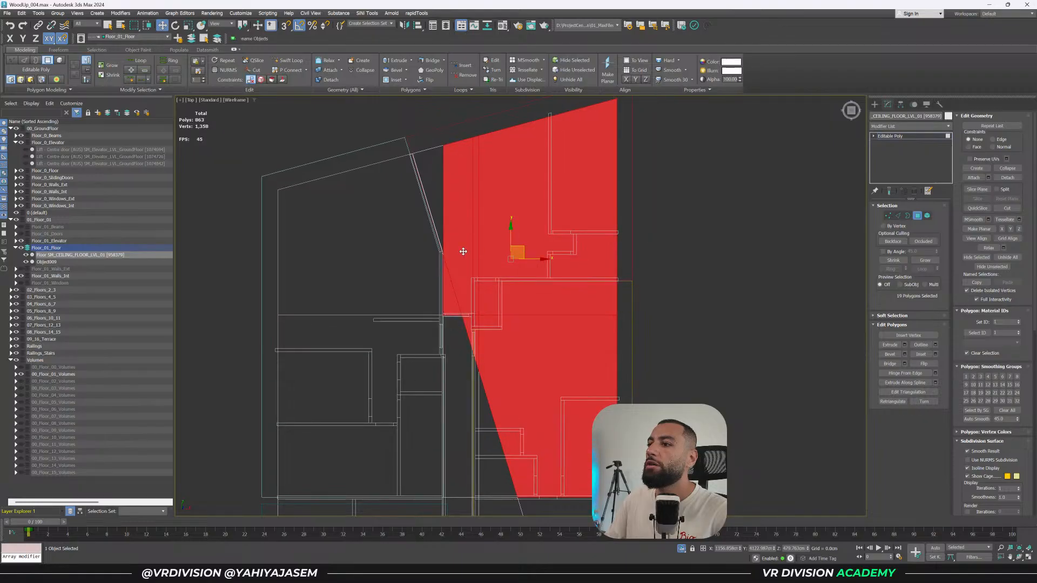
ctrl+click(444, 177)
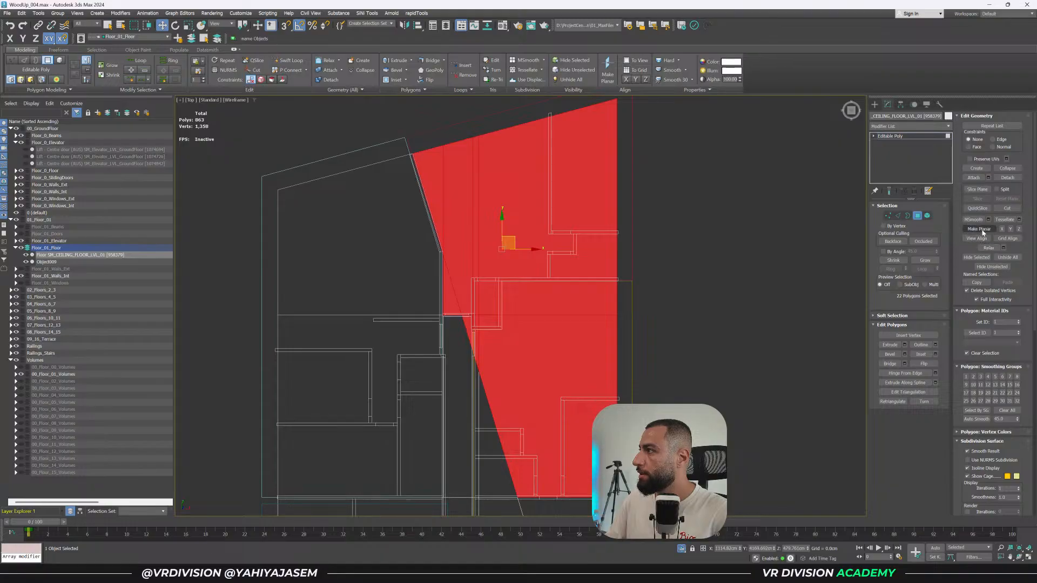
Move the slice plane to the lower wall of the pink apartment's small room and slice the selected polygons there.
click(977, 190)
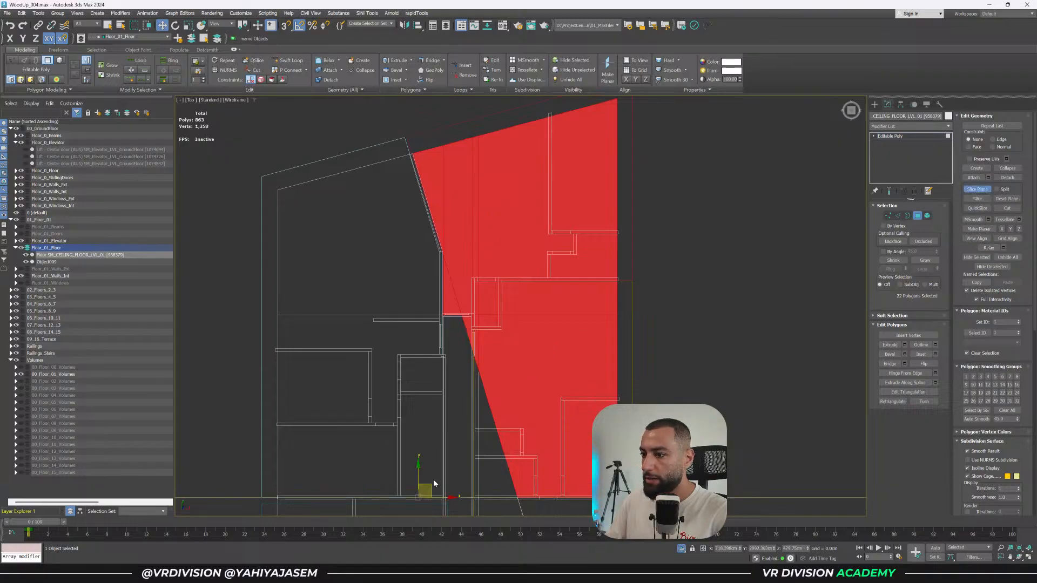
drag(433, 478, 491, 332)
scroll(500, 326, up, 3)
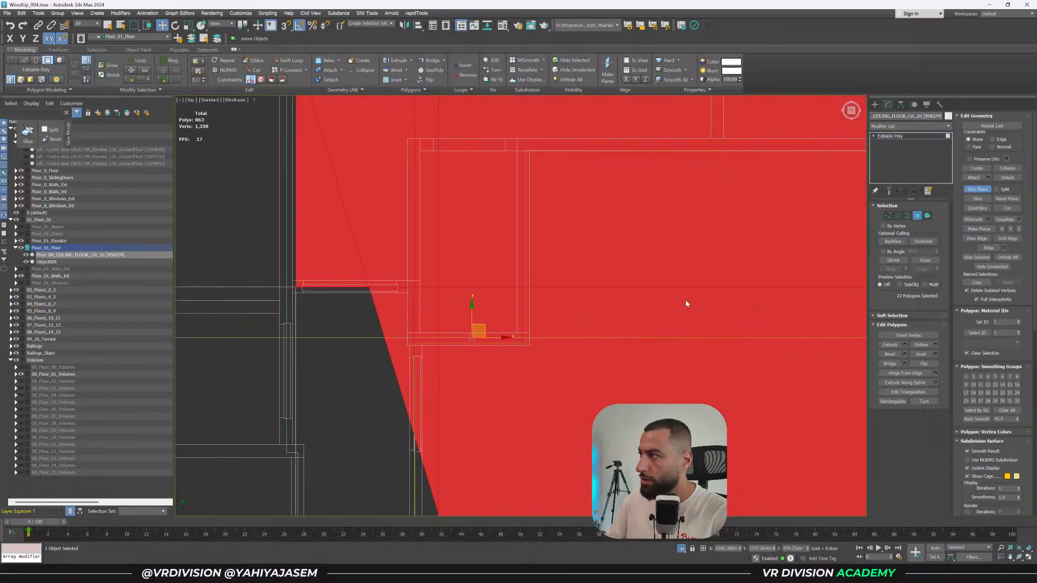
scroll(551, 313, down, 3)
Turn the slice plane vertical, align it with the small room's wall facing the yellow apartment, and slice the selected polygons.
key(e)
drag(537, 306, 551, 328)
key(w)
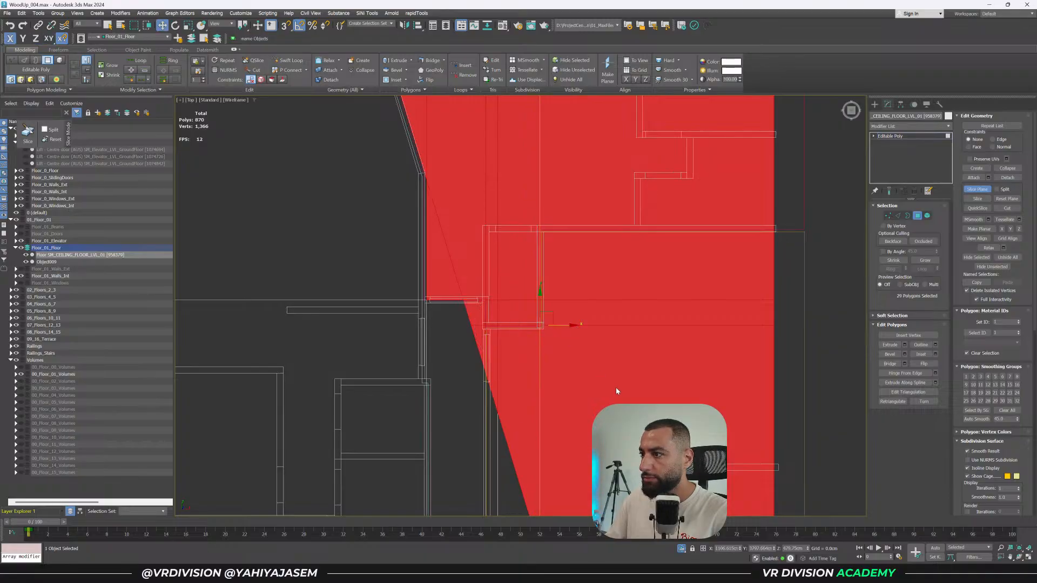
middle_drag(617, 391, 581, 250)
click(978, 189)
Select the slab polygons under the pink apartment, including those of its small room beside the corridor.
middle_drag(671, 185, 663, 247)
key(F3)
middle_drag(739, 193, 729, 310)
click(735, 146)
key(F3)
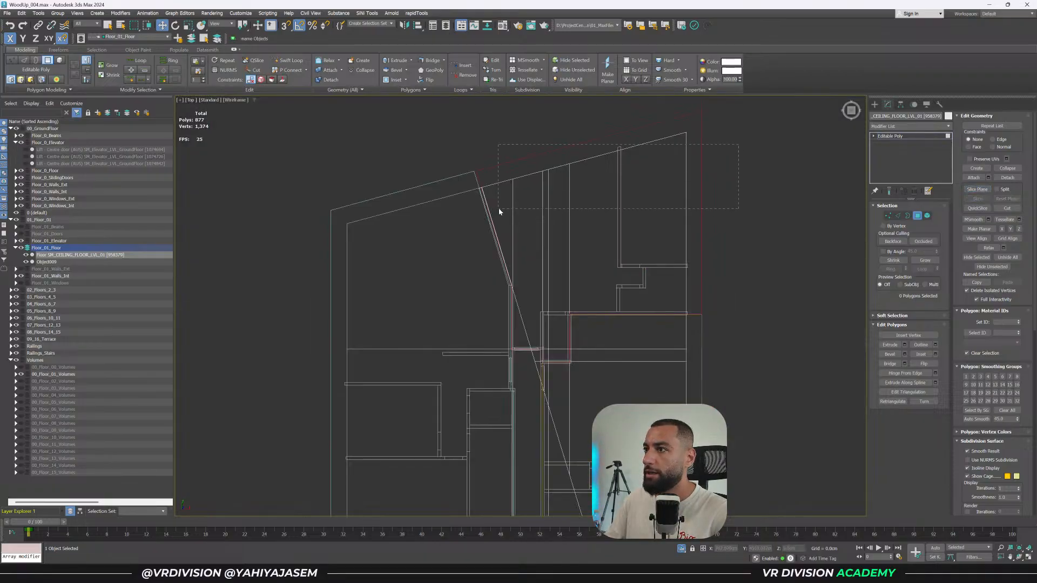
click(498, 208)
key(F3)
scroll(508, 270, up, 3)
key(F3)
ctrl+click(511, 342)
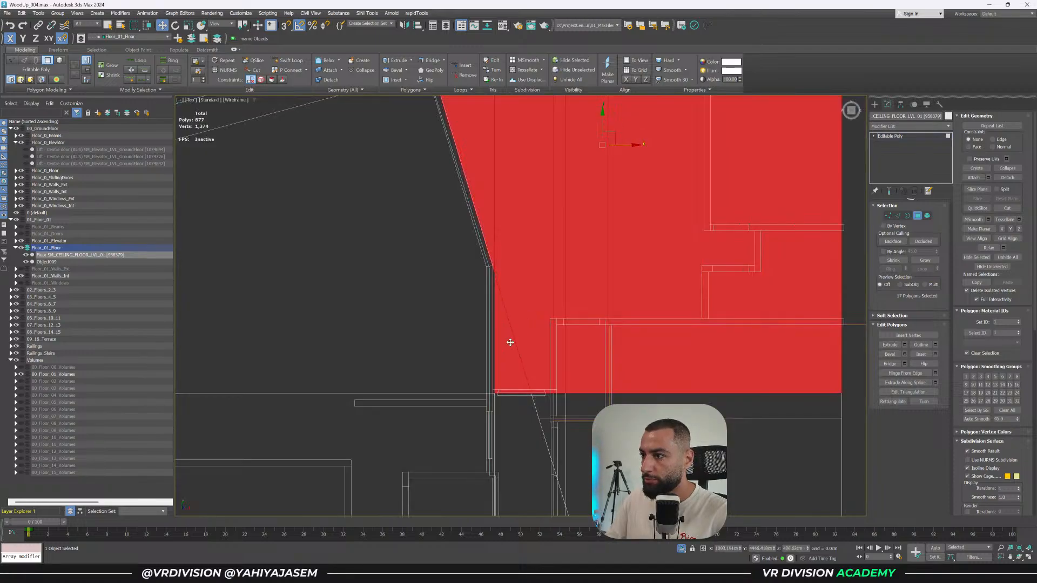
key(q)
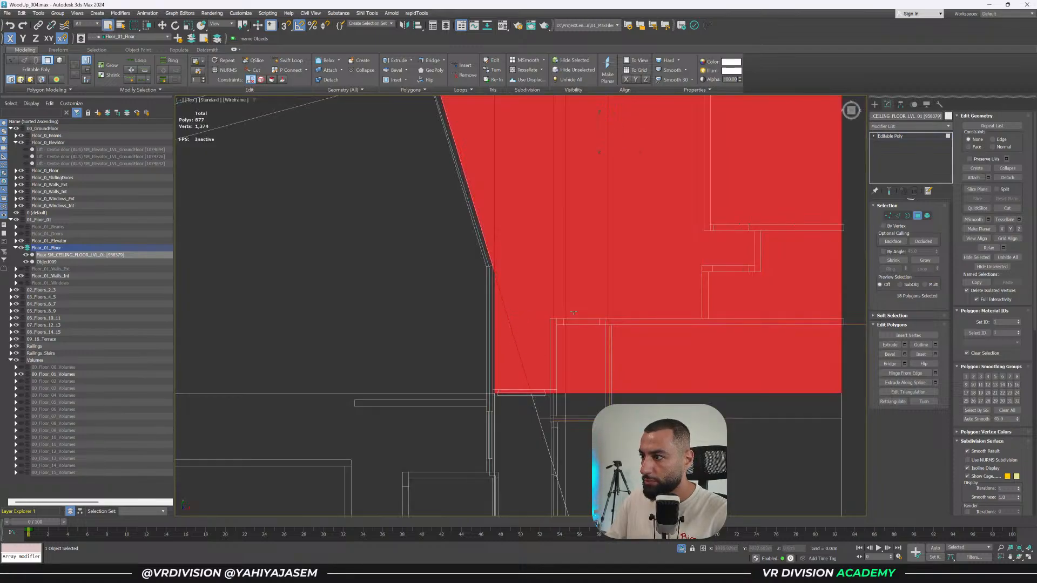
ctrl+click(581, 405)
scroll(578, 394, up, 4)
key(F3)
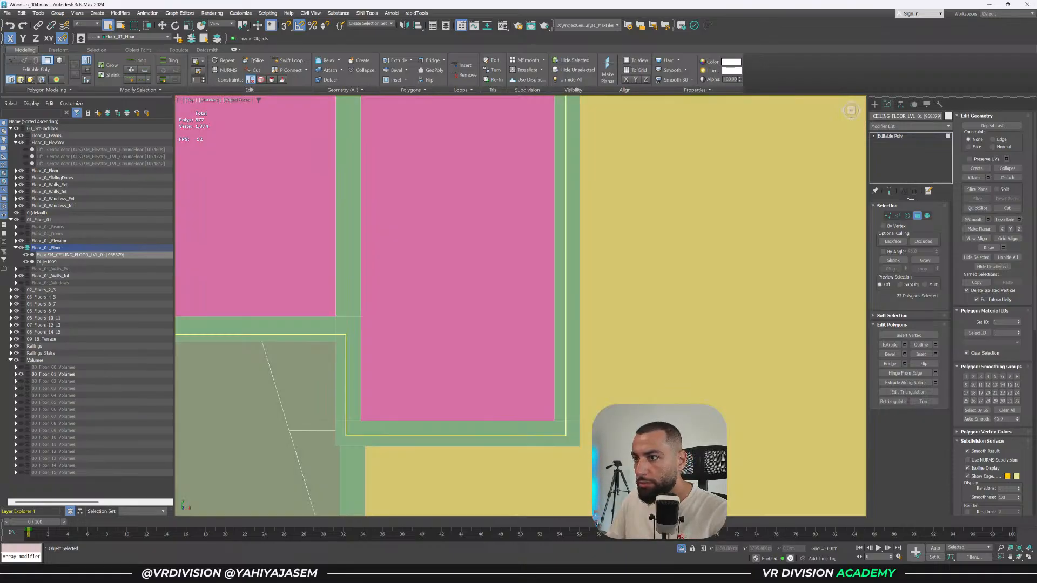
Detach the selected pink apartment slab polygons as a separate object.
scroll(583, 378, down, 6)
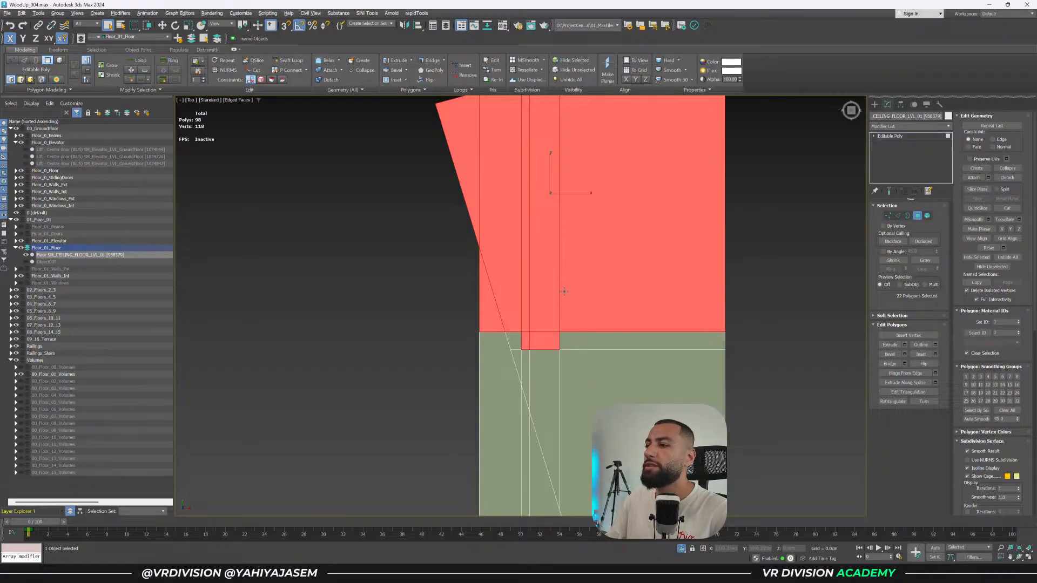
middle_drag(564, 292, 560, 315)
scroll(532, 312, down, 2)
middle_drag(537, 278, 514, 262)
key(alt+d)
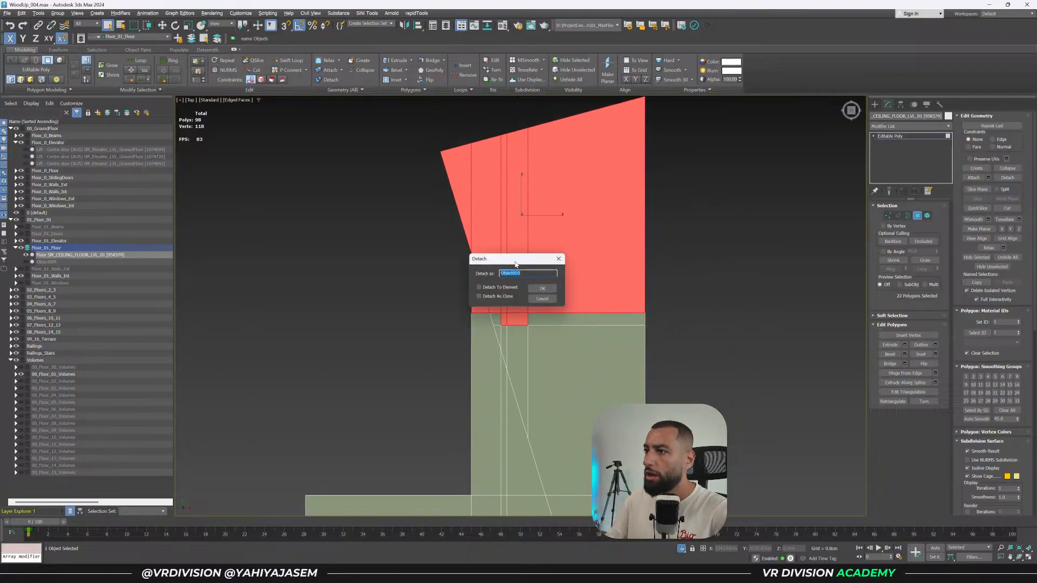
click(543, 289)
Examine the slab polygons under the yellow apartment against the wall it shares with the pink apartment.
middle_drag(597, 338, 594, 243)
scroll(594, 243, down, 2)
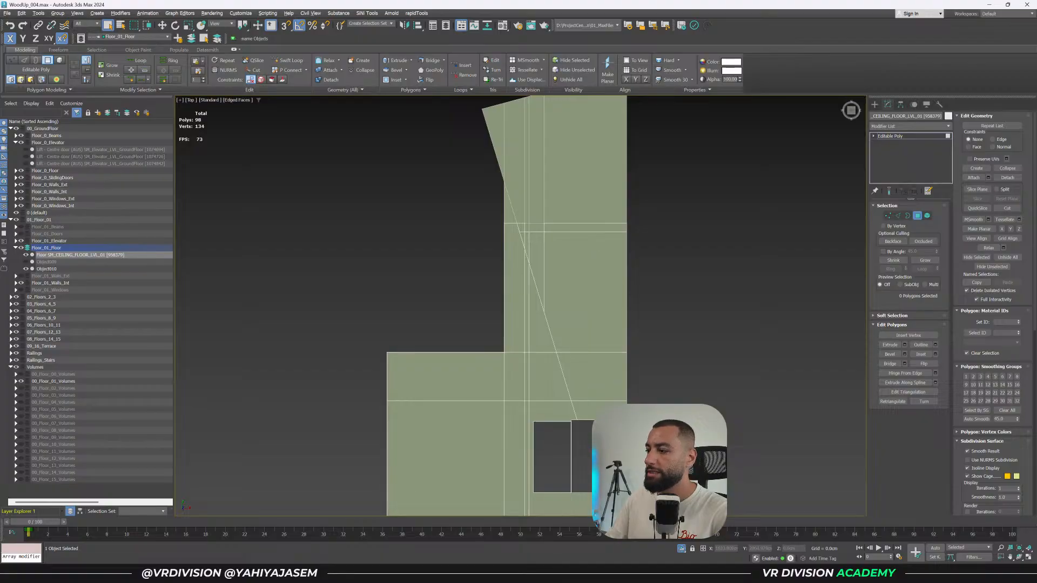
click(682, 549)
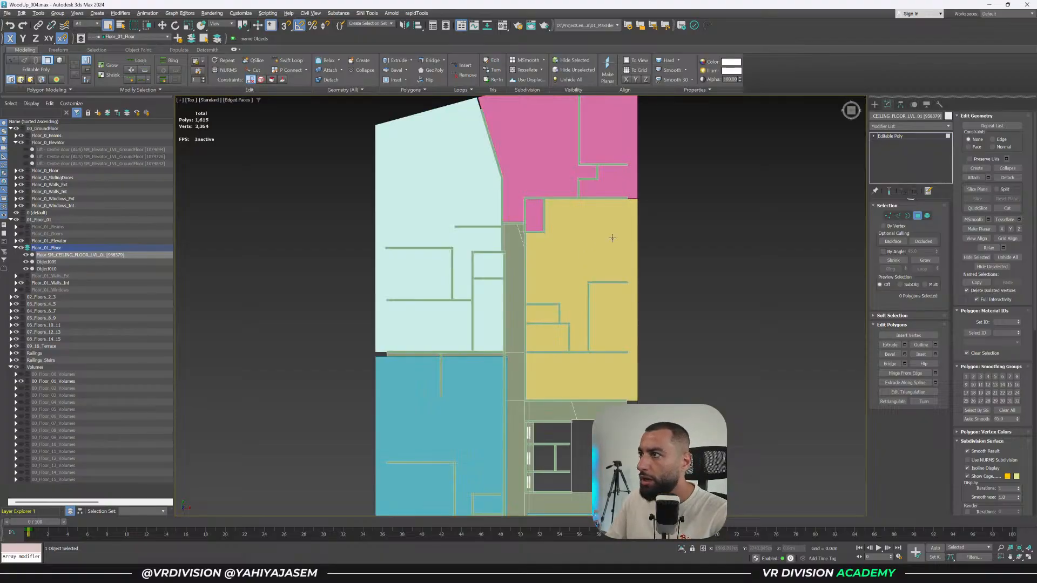
scroll(610, 237, up, 2)
key(F3)
drag(535, 331, 536, 345)
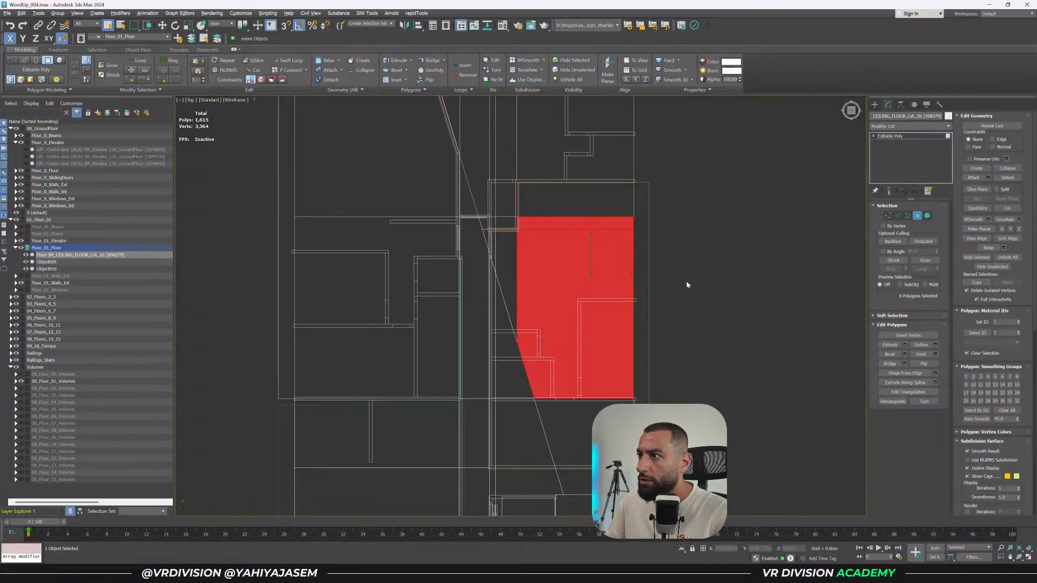
click(625, 218)
click(649, 200)
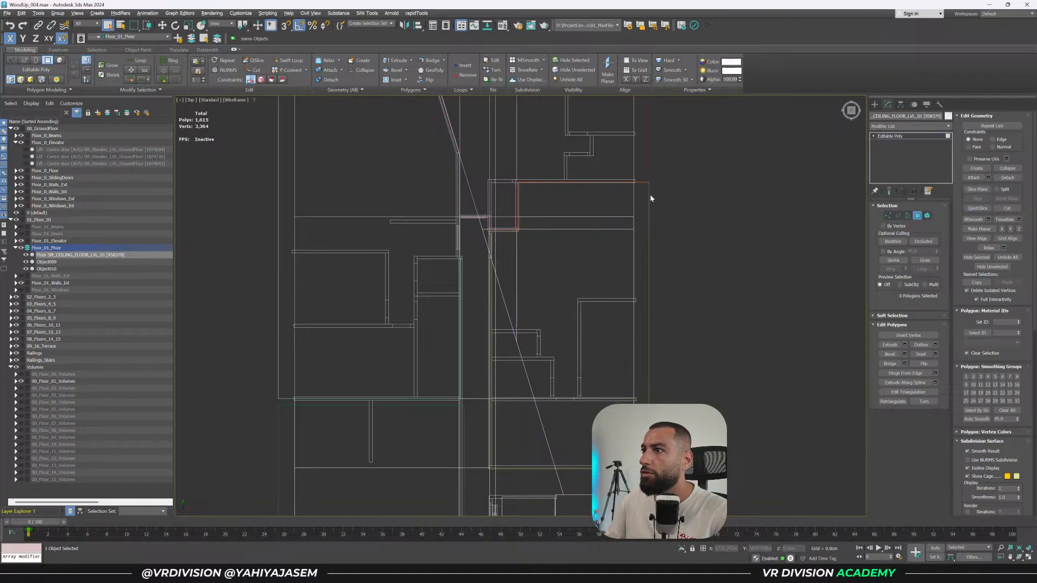
key(F3)
key(F3)
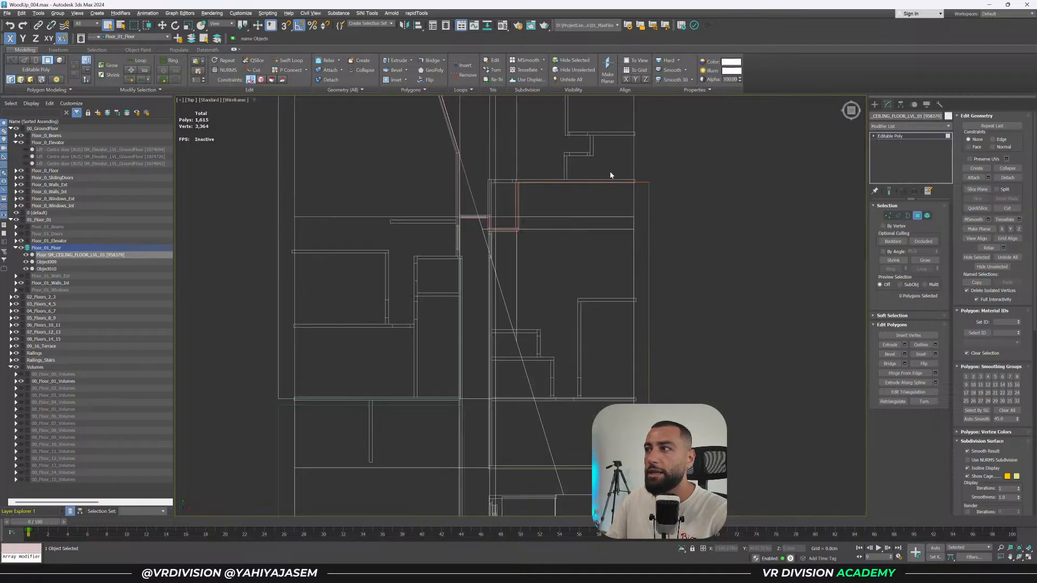
key(F3)
key(F3)
Undo the polygon selections and the detachment of the pink apartment's slab polygons.
key(ctrl+z)
key(ctrl+z)
key(ctrl+z)
key(alt+q)
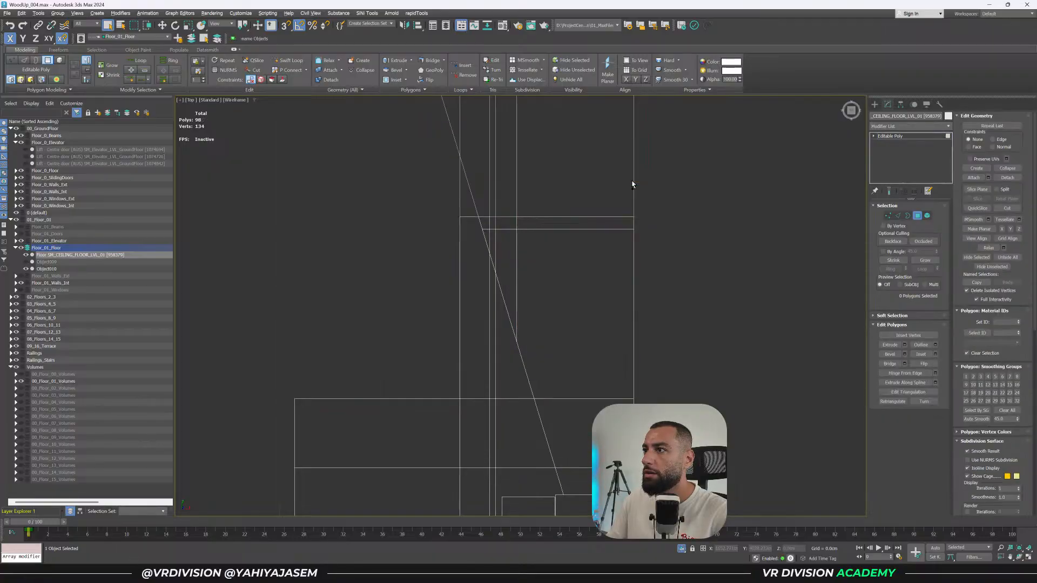
key(ctrl+z)
middle_drag(666, 186, 669, 217)
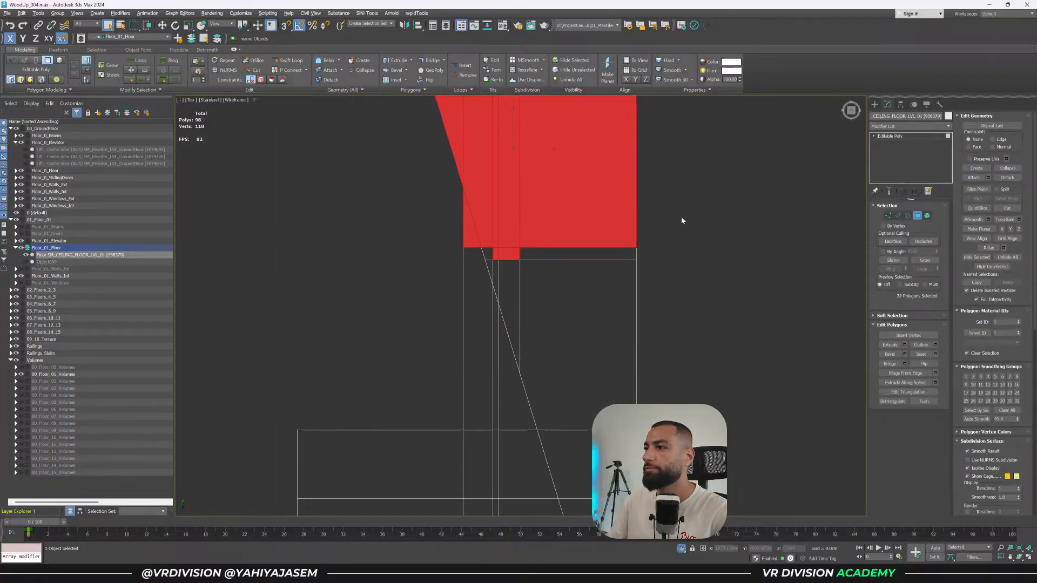
Turn the slice plane horizontal, align it with the wall between the pink and yellow apartments, and slice the selected polygons.
click(682, 549)
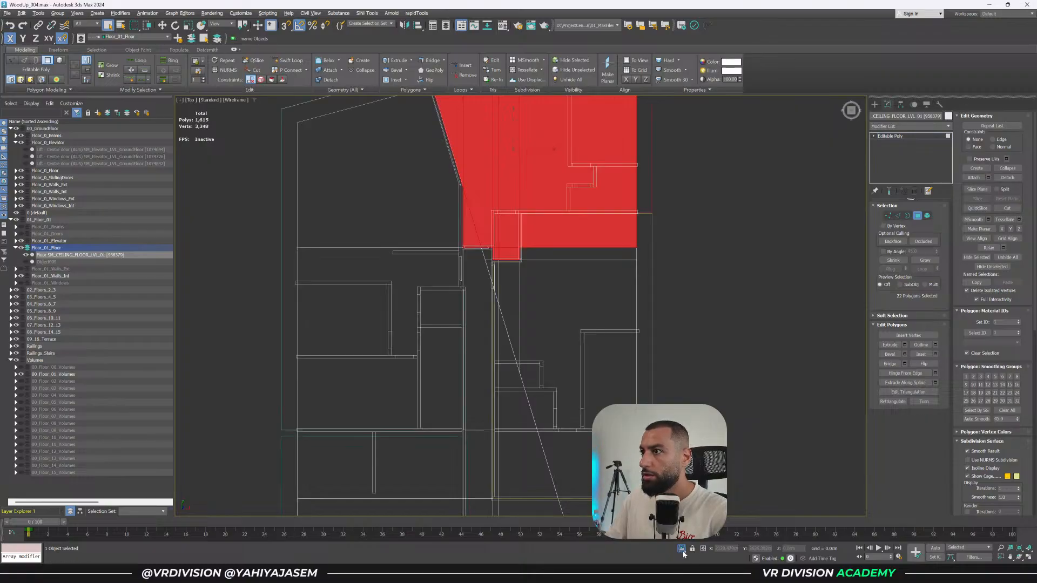
middle_drag(662, 193, 677, 236)
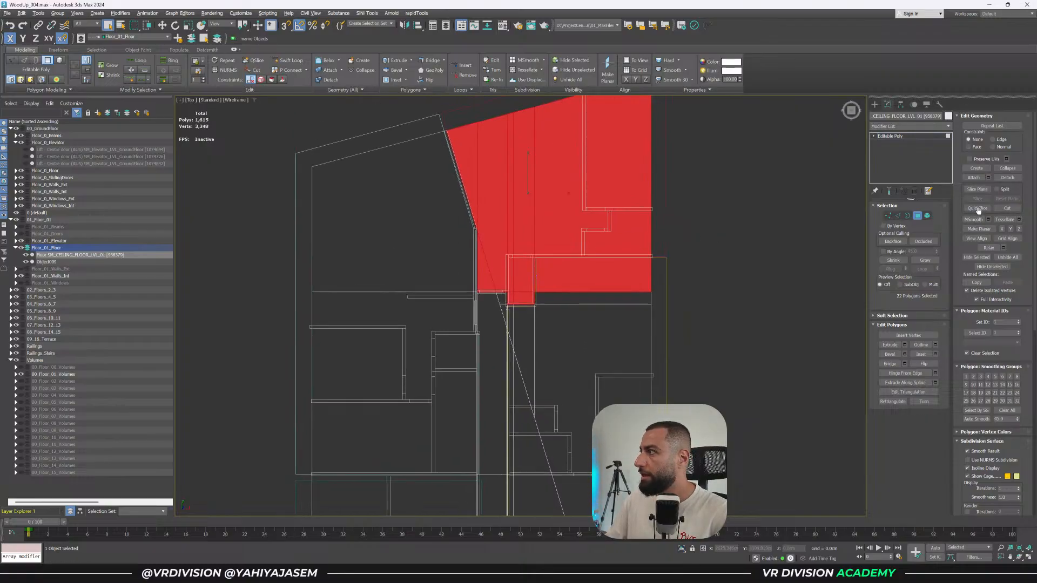
click(980, 188)
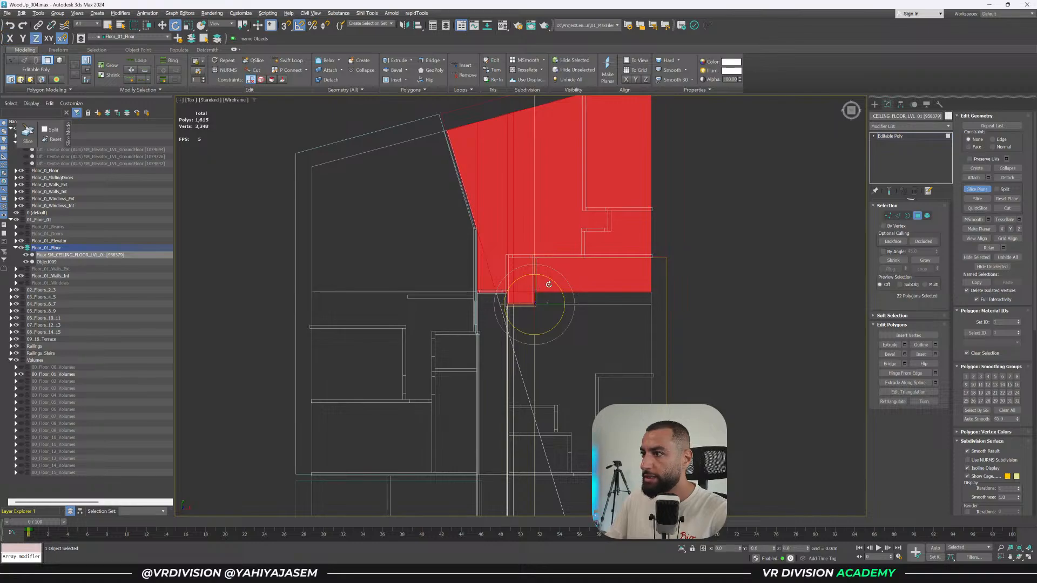
drag(555, 283, 549, 250)
key(w)
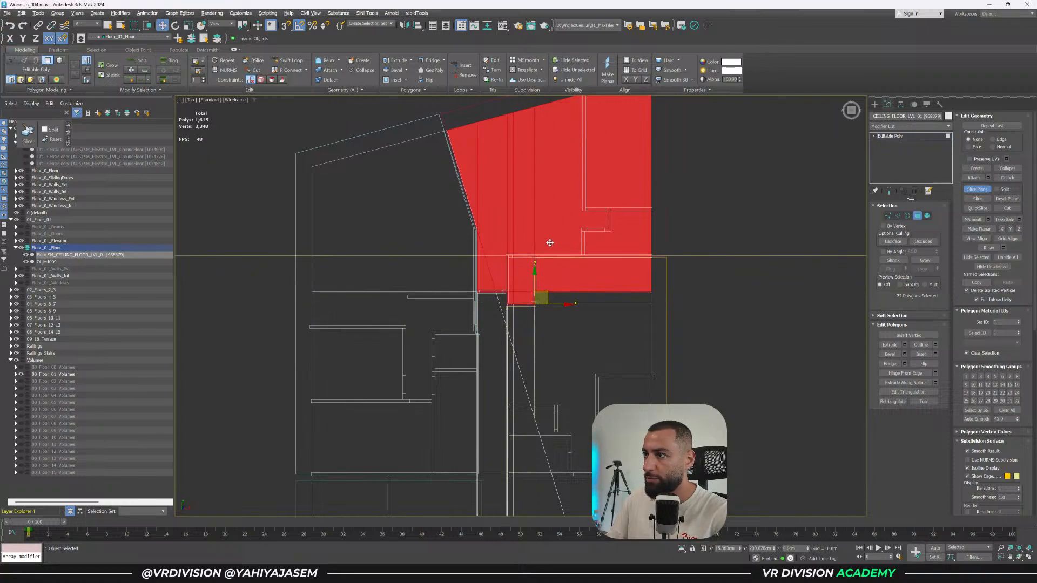
scroll(549, 250, up, 2)
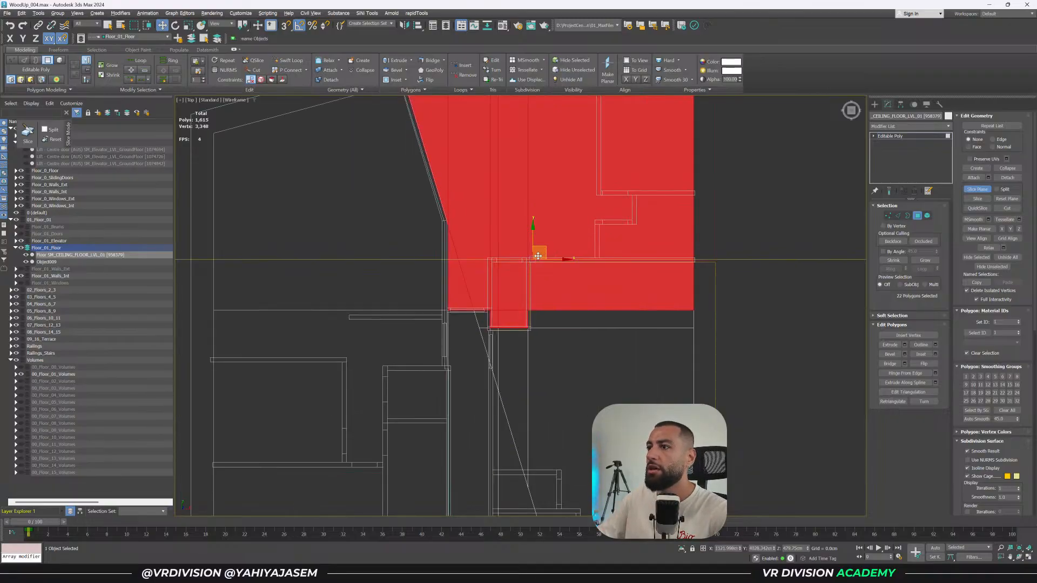
key(F3)
scroll(540, 262, up, 2)
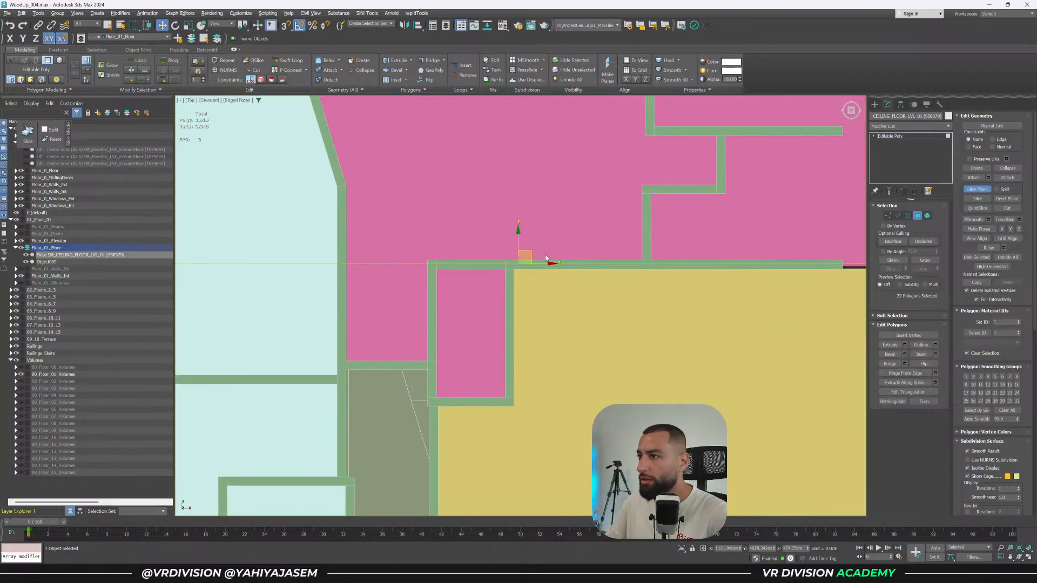
drag(536, 256, 543, 257)
click(978, 199)
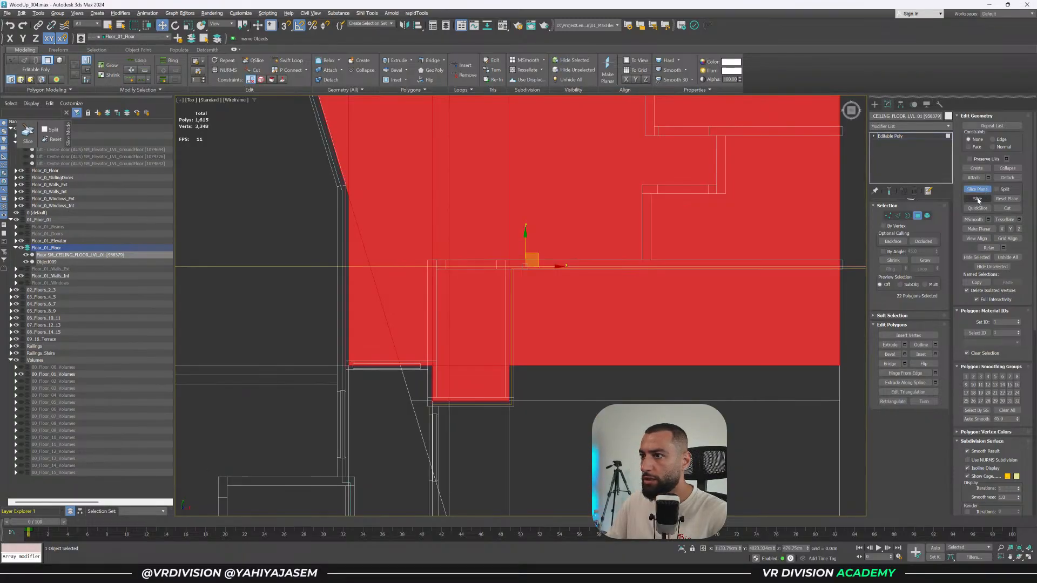
scroll(510, 267, down, 2)
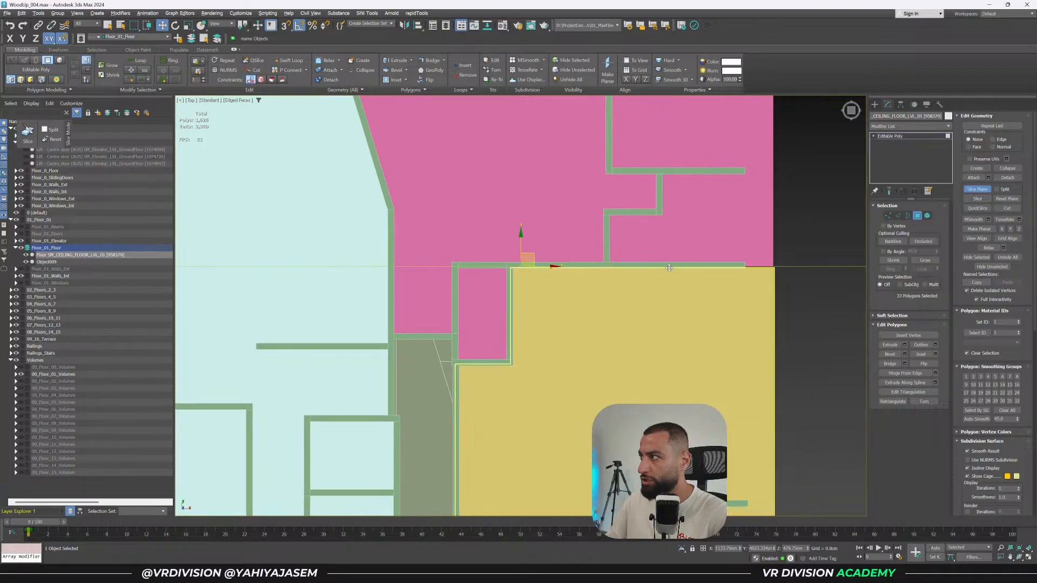
click(980, 190)
Remove the polygons under the yellow apartment from the selection, keeping those of the pink apartment and its small room.
key(F3)
alt+drag(751, 307, 492, 402)
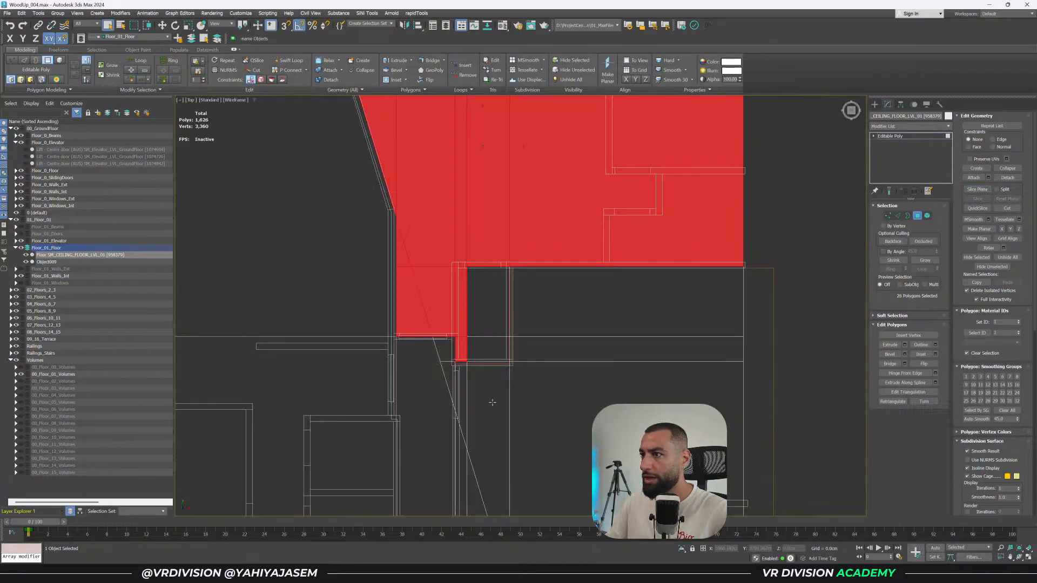
key(ctrl+z)
alt+drag(763, 321, 665, 363)
middle_drag(628, 368, 573, 386)
scroll(570, 386, down, 2)
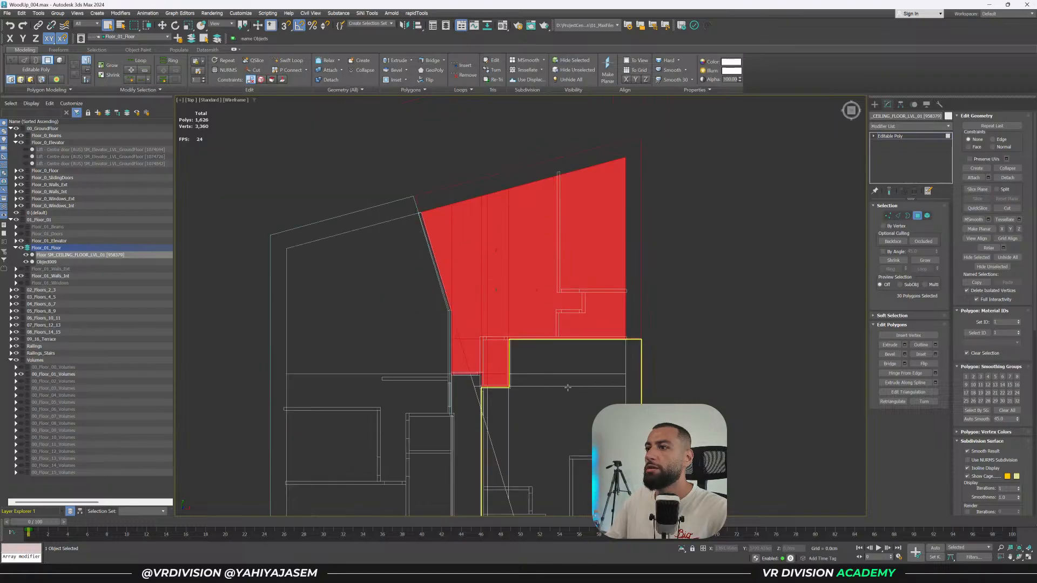
key(F3)
alt+drag(568, 384, 557, 375)
alt+middle_drag(557, 375, 535, 357)
Isolate the slab, detach the selected pink apartment polygons as a separate object, and show the full plan again.
key(alt+q)
key(alt+d)
click(542, 292)
alt+middle_drag(540, 295, 616, 309)
scroll(509, 322, down, 1)
key(t)
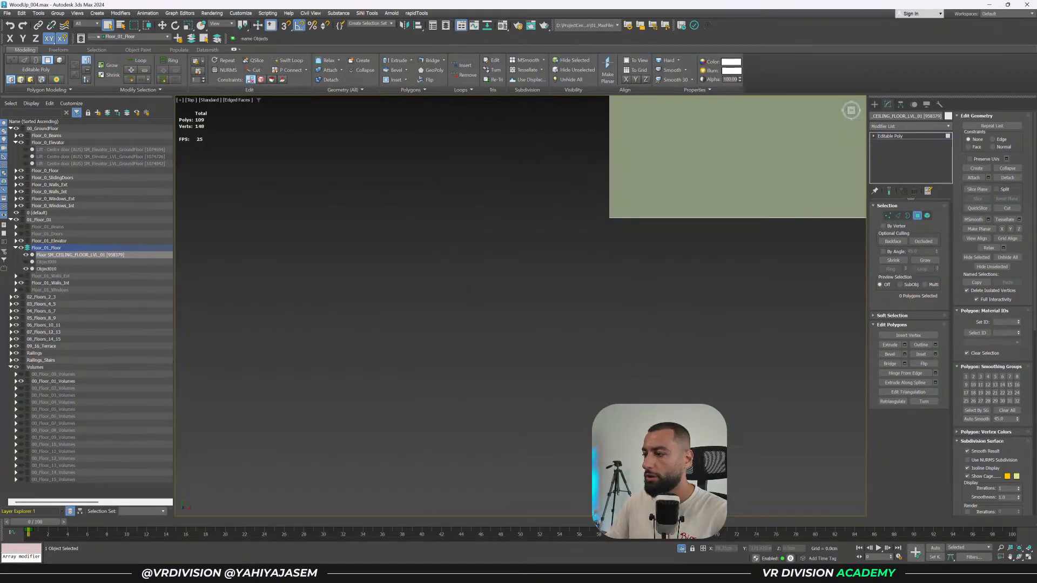
key(z)
key(alt+q)
scroll(626, 338, up, 3)
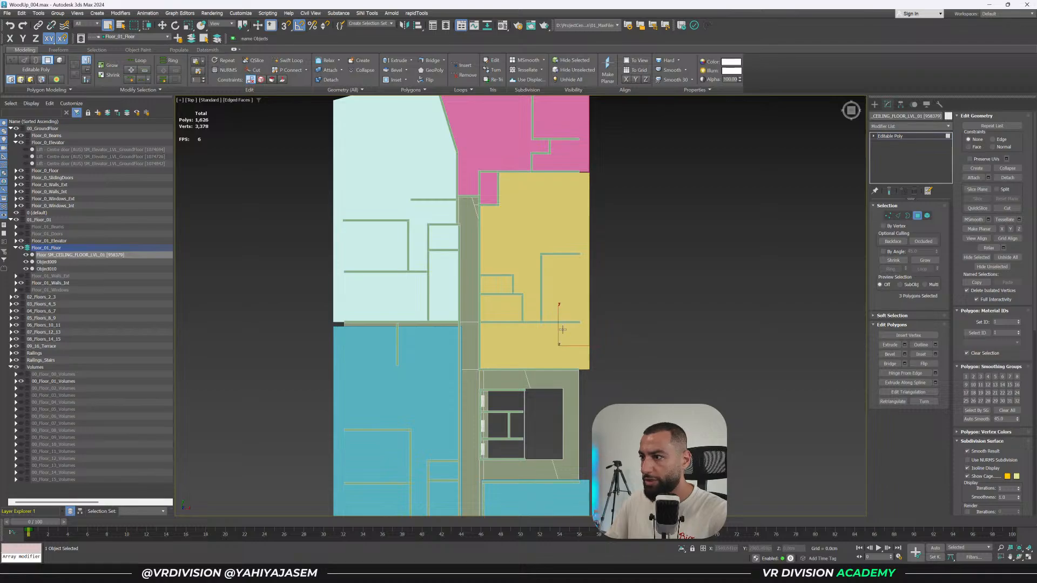
Select the slab polygons under the yellow apartment, from the pink apartment's wall down to the wall above the elevator core.
key(F3)
key(F3)
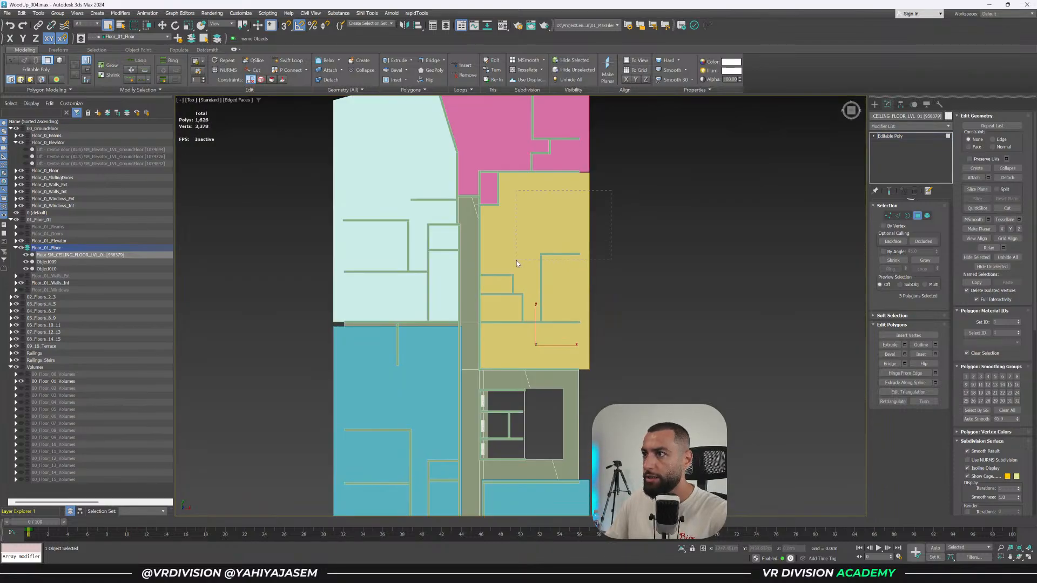
drag(490, 341, 486, 354)
key(alt+q)
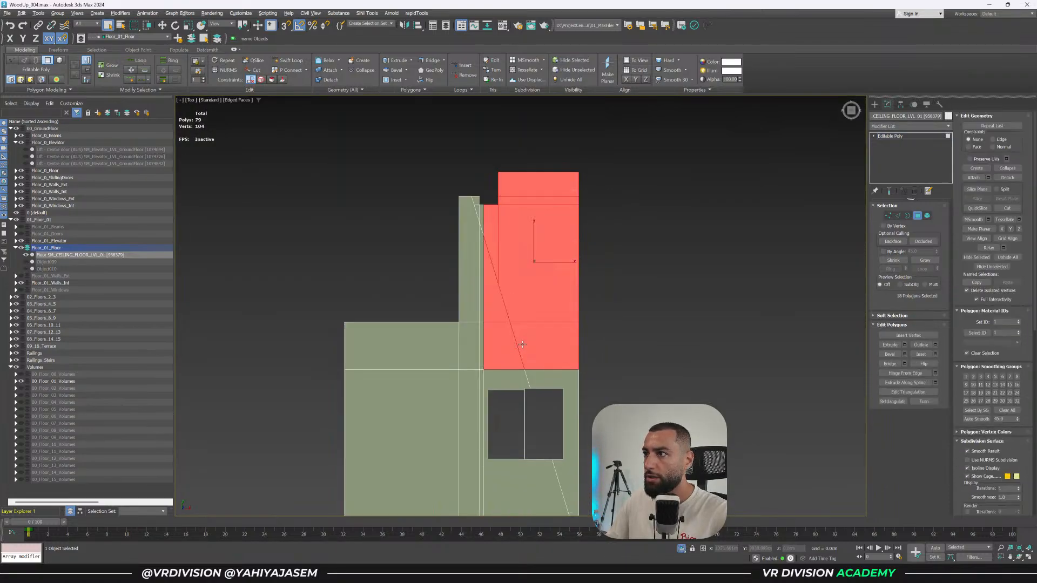
key(alt+q)
scroll(480, 194, up, 2)
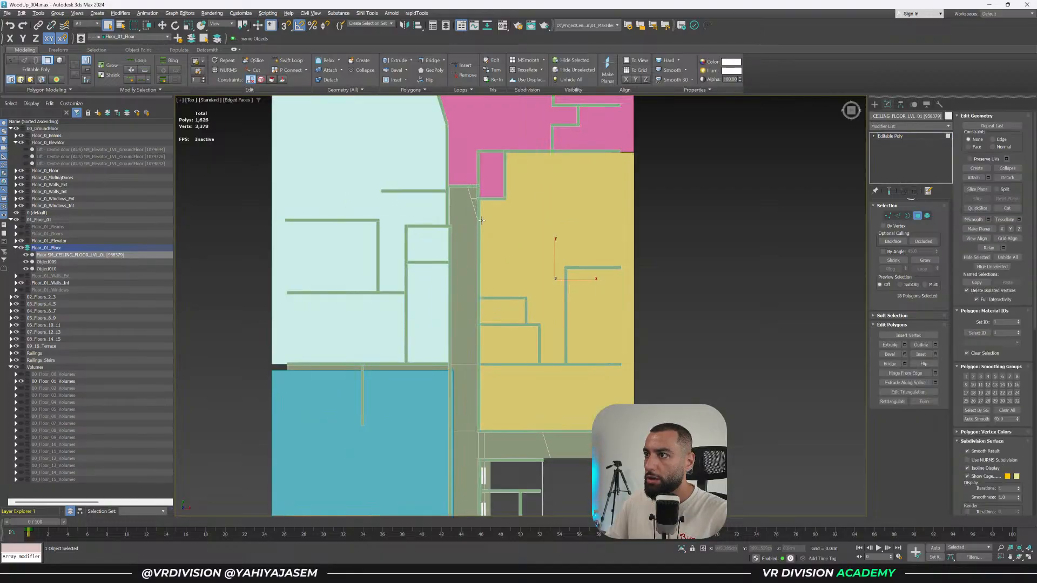
key(F3)
ctrl+drag(538, 409, 539, 419)
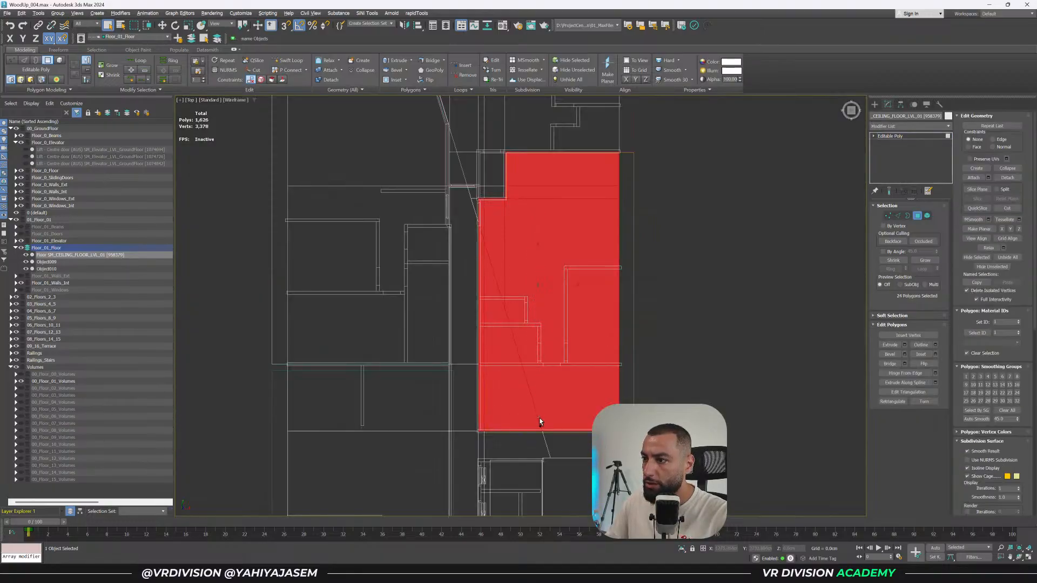
Check the yellow apartment's polygon selection from different views and detach it as a separate object.
key(F3)
mouse_move(524, 346)
middle_down()
mouse_move(549, 328)
mouse_move(555, 303)
mouse_move(544, 320)
middle_up()
key(t)
key(F3)
key(F3)
scroll(446, 338, up, 2)
alt+middle_drag(447, 339, 534, 361)
scroll(484, 345, down, 2)
key(t)
key(z)
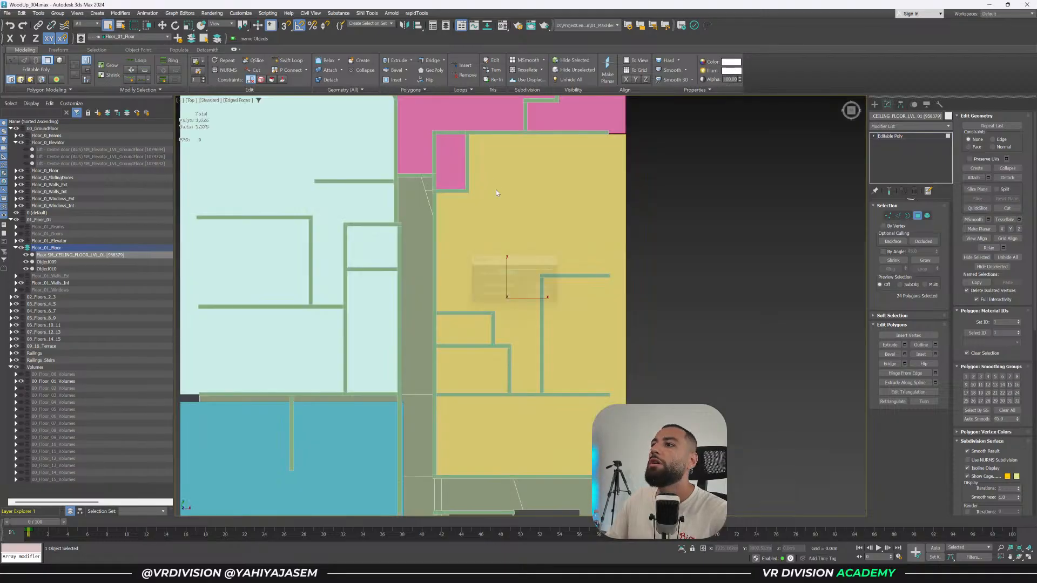
key(Return)
scroll(574, 195, down, 2)
middle_drag(574, 196, 550, 211)
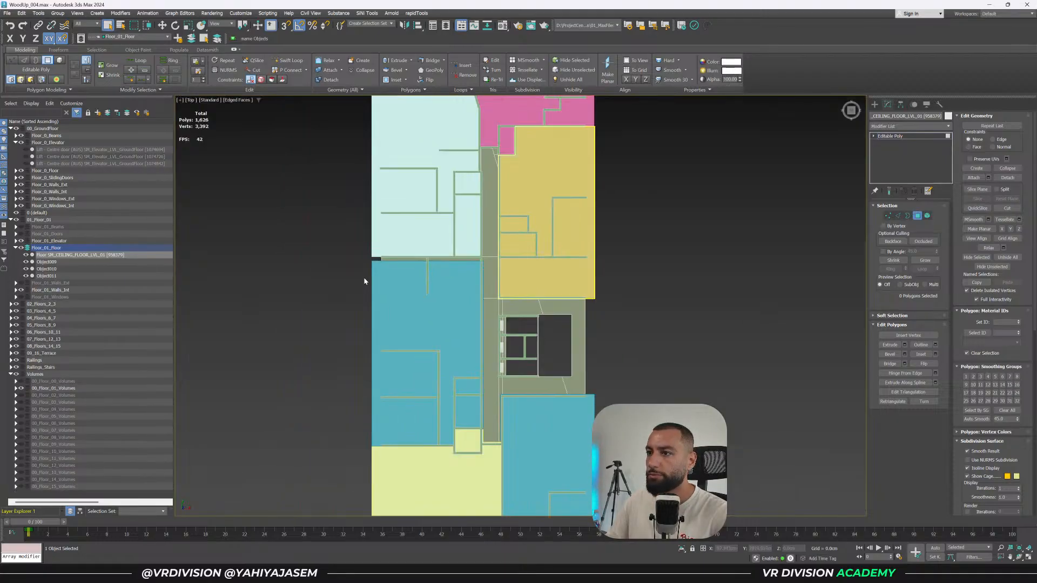
Examine the slab polygons under the blue apartment and the adjoining small pale-yellow room, selecting individual polygons up to the corridor.
click(425, 354)
key(F3)
click(342, 300)
key(F3)
scroll(371, 265, up, 1)
scroll(443, 254, up, 1)
scroll(433, 274, down, 2)
key(F3)
key(F3)
click(473, 382)
key(F3)
scroll(473, 383, up, 2)
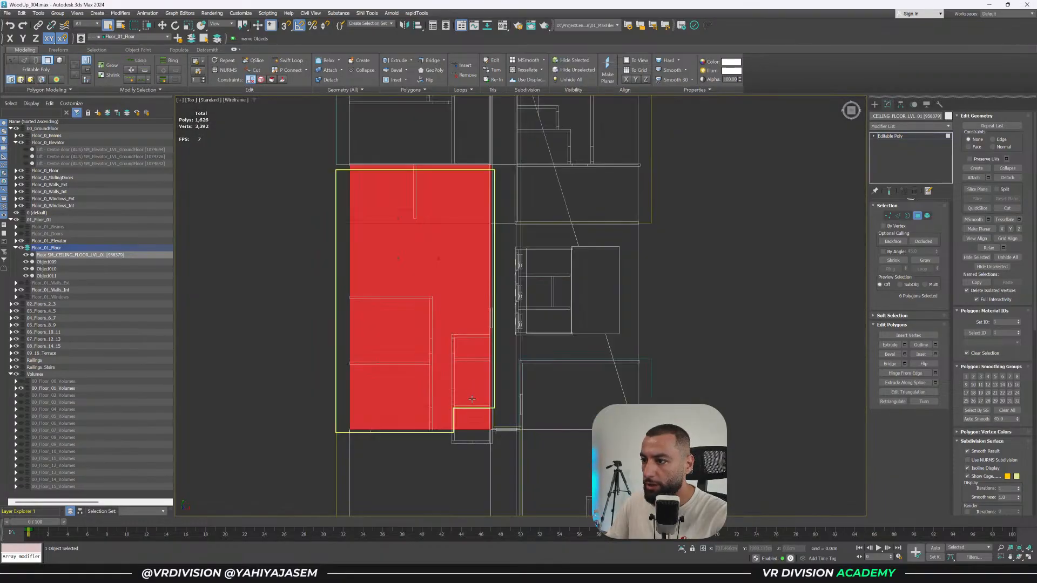
click(466, 436)
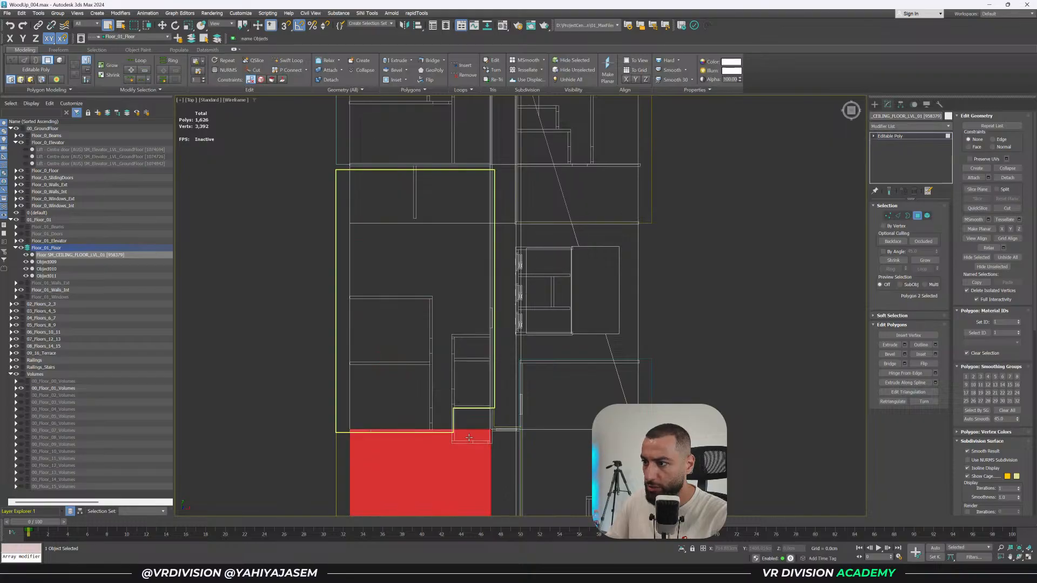
click(469, 428)
key(F3)
scroll(470, 419, down, 2)
middle_drag(470, 413, 471, 322)
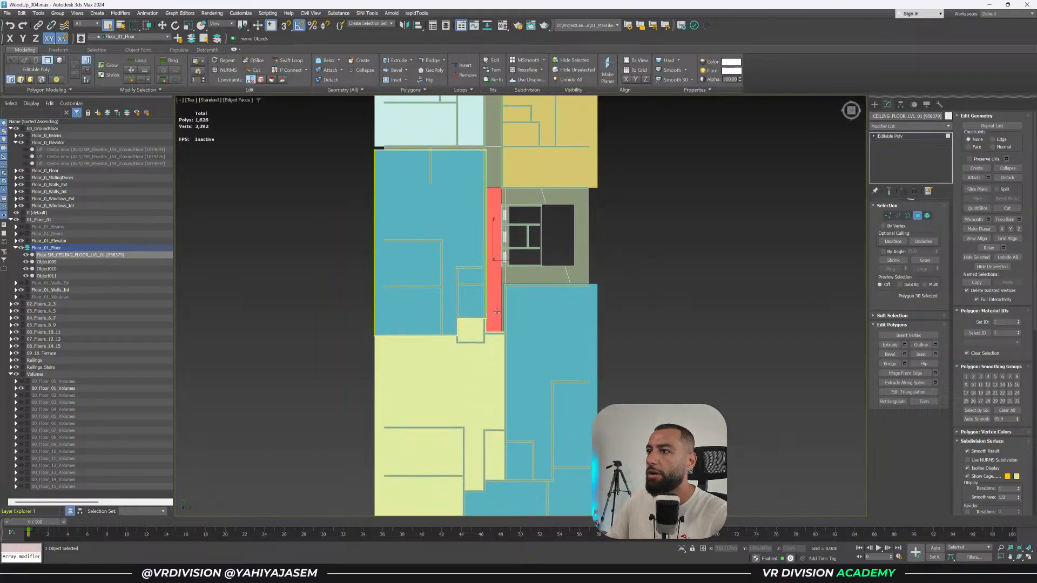
Select the slab polygons along the full corridor and around the elevator core, and isolate the slab.
scroll(496, 312, up, 2)
drag(499, 319, 491, 323)
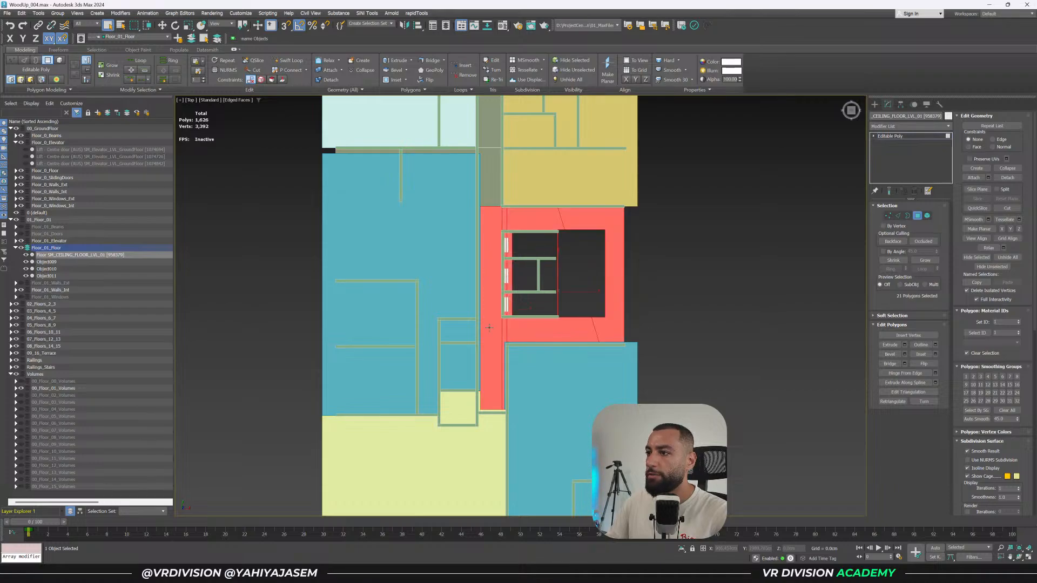
middle_drag(526, 267, 532, 383)
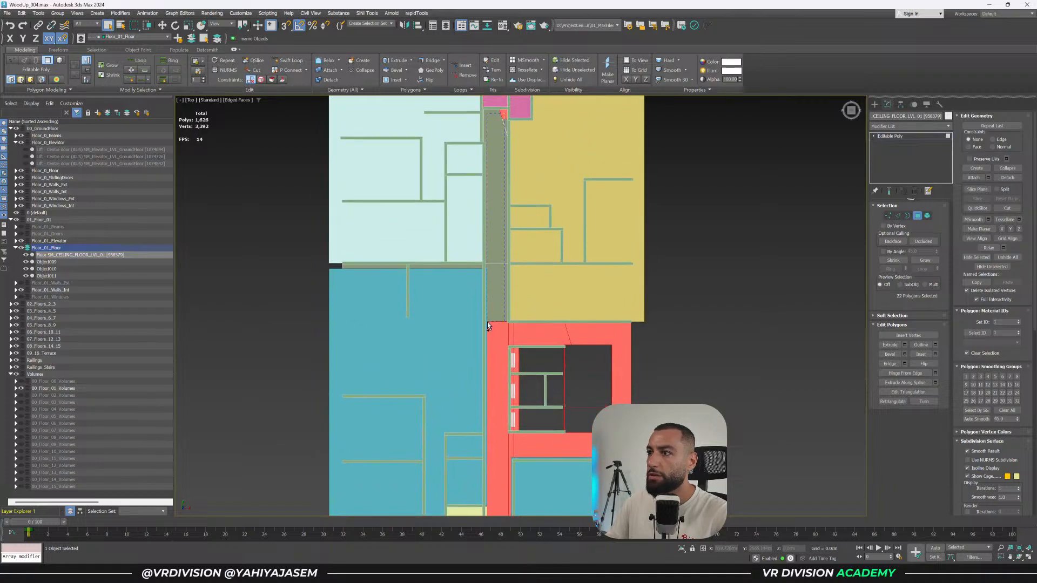
middle_drag(489, 342, 492, 178)
scroll(496, 297, down, 2)
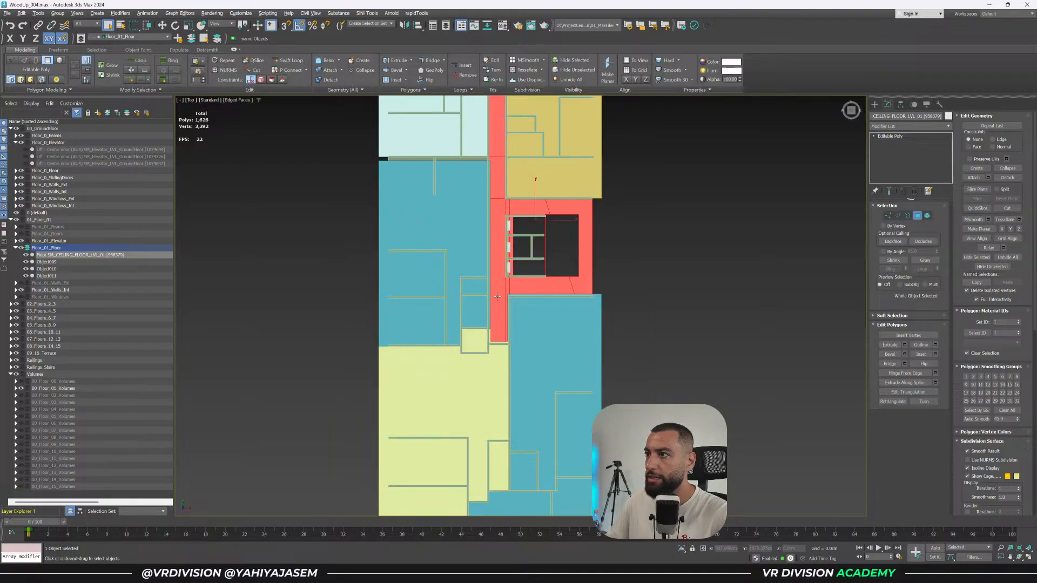
key(alt+q)
middle_drag(539, 291, 543, 340)
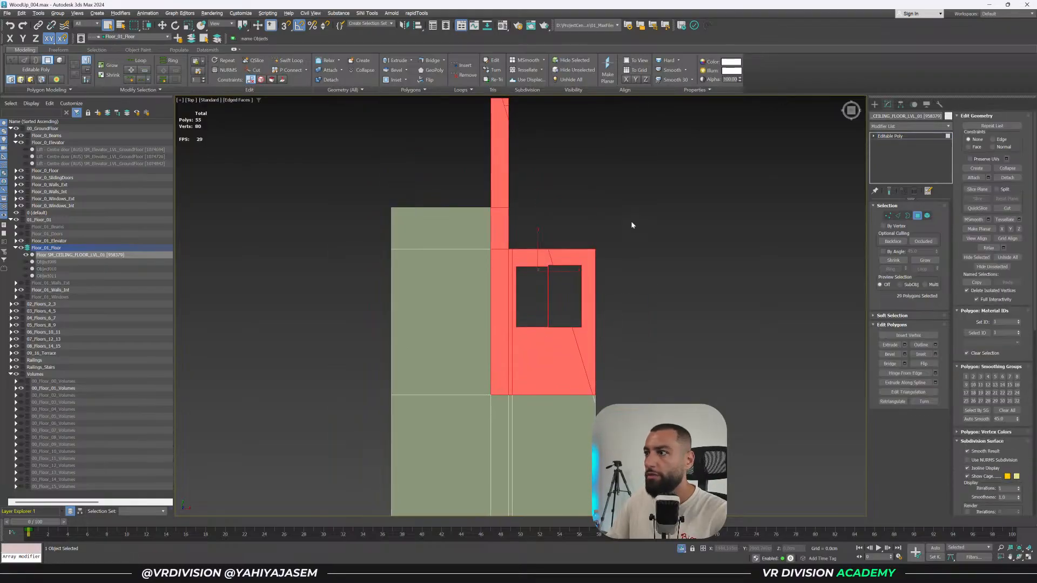
Try to detach the corridor and elevator core polygons as a separate object and check the remaining slab for leftover pieces.
middle_drag(632, 227, 627, 302)
scroll(627, 302, down, 2)
key(alt+d)
click(543, 290)
middle_drag(616, 364, 608, 222)
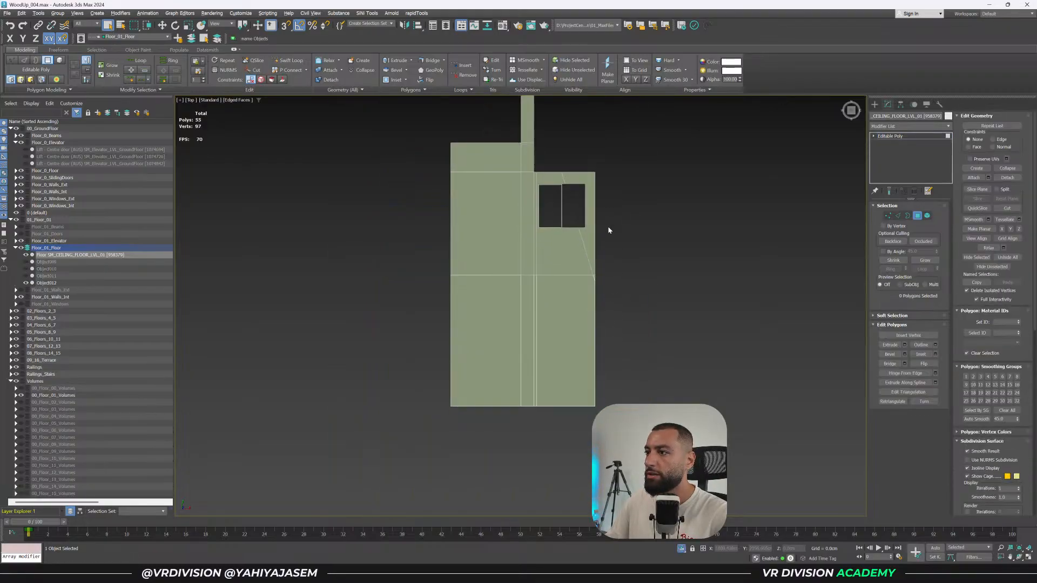
key(alt+q)
key(alt+q)
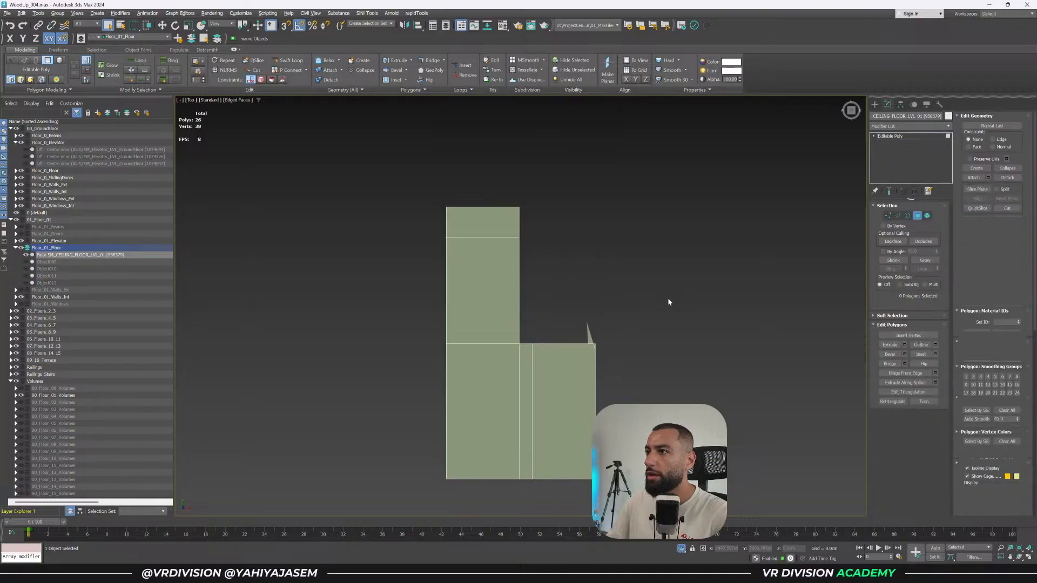
key(alt+q)
key(F3)
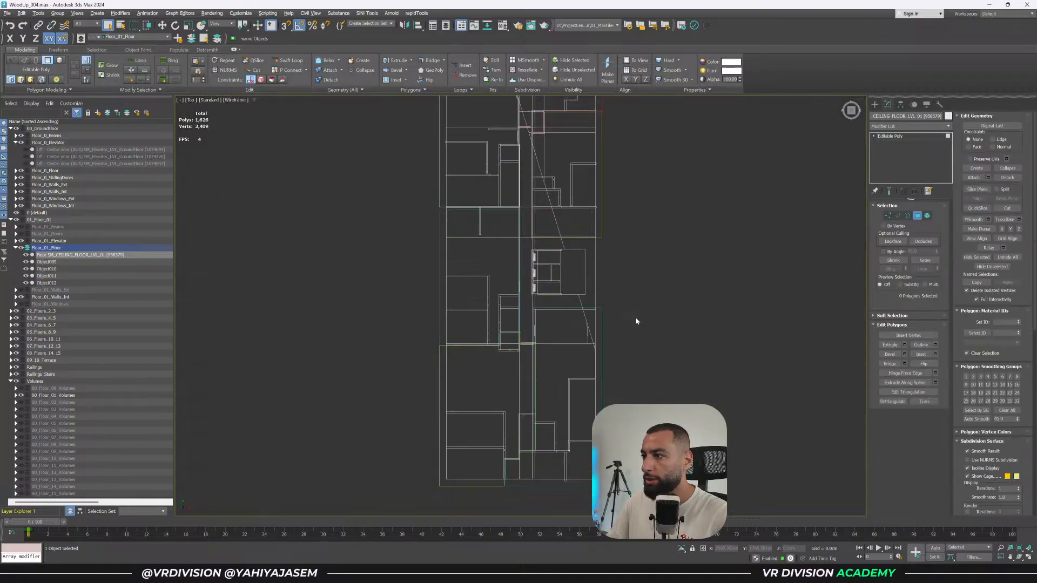
Undo the detach of the corridor and elevator core polygons.
key(ctrl+z)
key(ctrl+z)
key(ctrl+z)
key(ctrl+z)
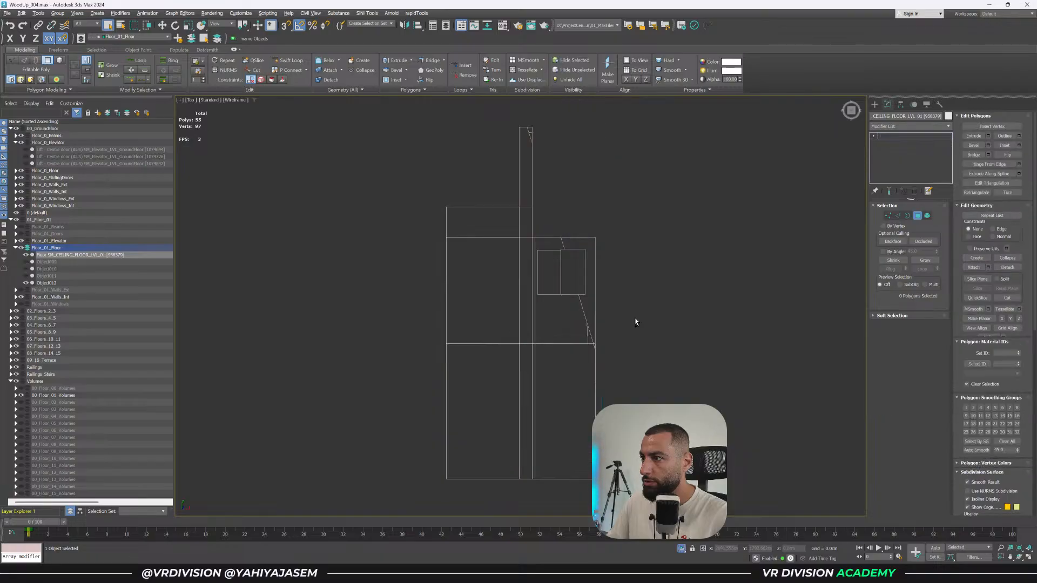
Correct the polygon selection near the elevator core's lower edge and detach the corridor and core as a separate object.
ctrl+drag(576, 337, 581, 336)
key(F3)
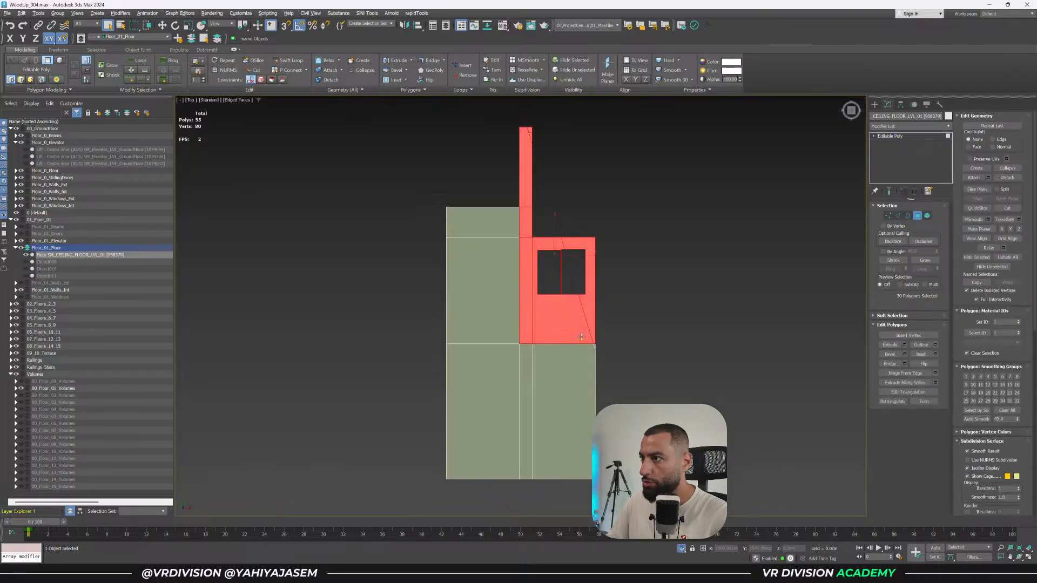
alt+middle_drag(603, 337, 579, 242)
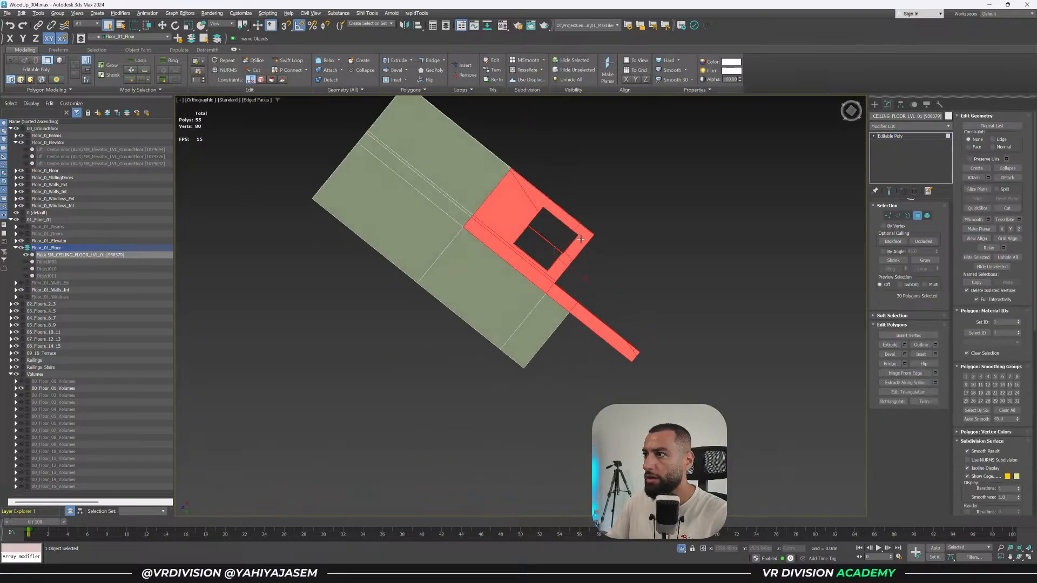
key(alt+d)
click(545, 291)
alt+middle_drag(610, 285, 556, 357)
key(t)
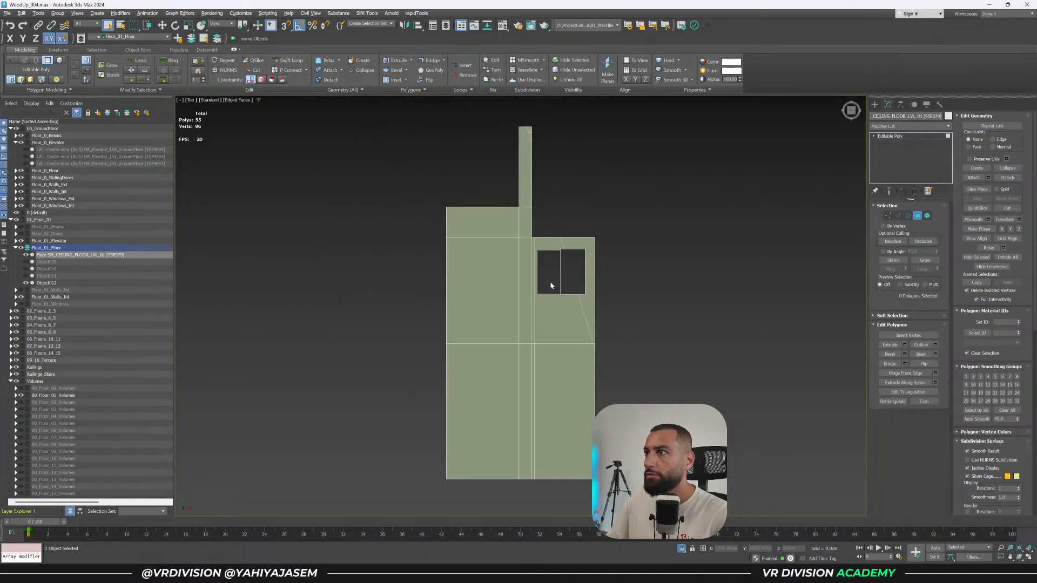
Inspect the slab around the elevator core and end the isolation to show the full plan again.
scroll(528, 136, up, 6)
scroll(535, 148, down, 4)
middle_drag(553, 302, 551, 180)
scroll(528, 343, down, 2)
middle_drag(528, 342, 534, 257)
key(z)
click(681, 549)
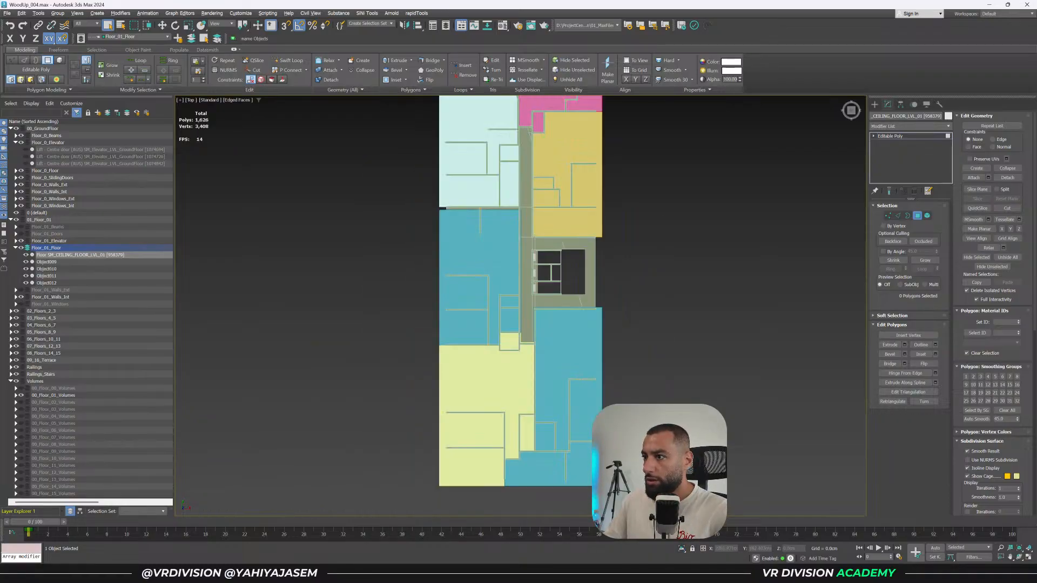
Try selecting individual slab polygons under the apartments in the lower part of the plan.
middle_drag(668, 363, 648, 284)
drag(541, 417, 480, 381)
key(F3)
scroll(532, 419, up, 2)
click(514, 414)
click(592, 380)
click(486, 385)
click(480, 418)
key(ctrl+a)
Select the slab polygons under the blue apartment across the corridor from the elevator core.
middle_drag(630, 222, 681, 376)
click(360, 192)
drag(360, 192, 487, 268)
key(F3)
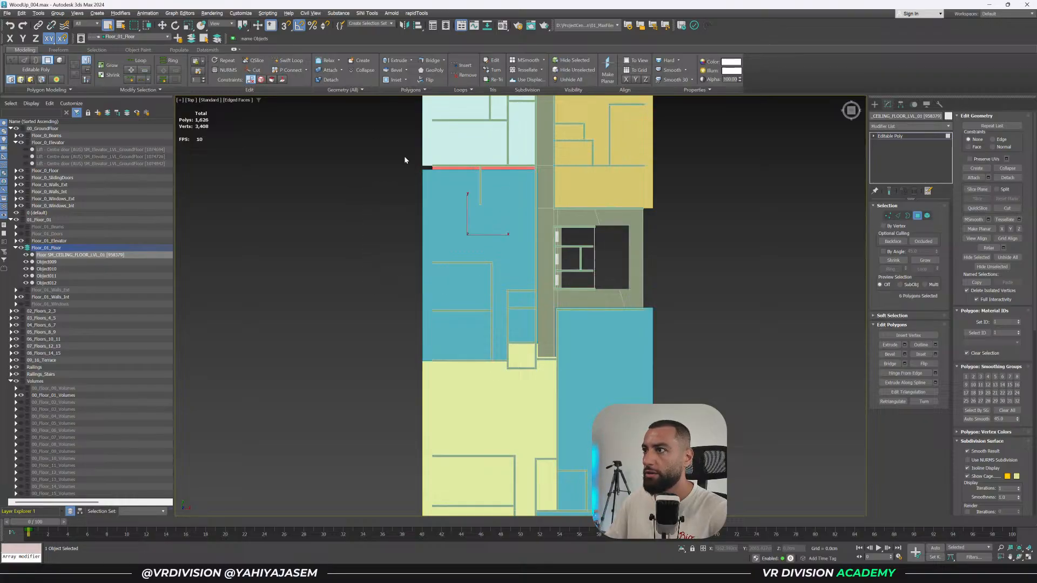
Compare the selected polygons with the blue apartment's lower walls and the small pale-yellow room in shaded and wireframe display.
scroll(544, 358, up, 2)
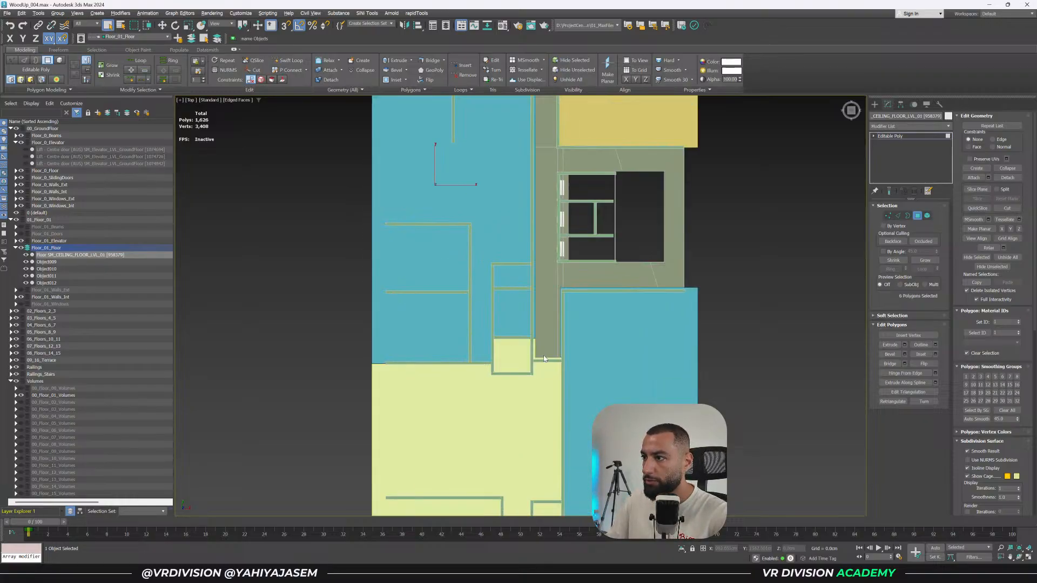
key(F3)
scroll(529, 344, up, 4)
key(F3)
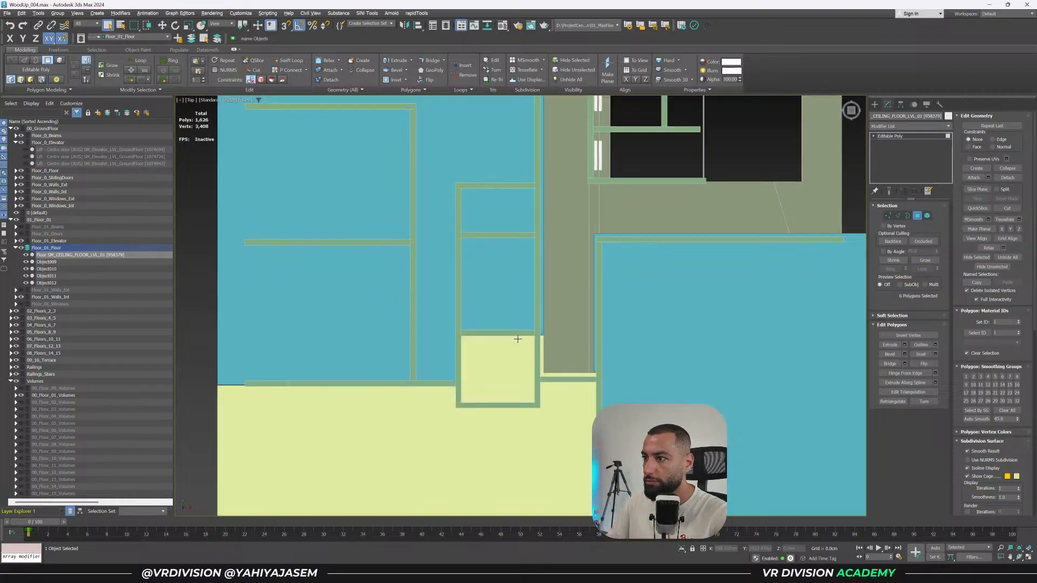
key(F3)
key(F3)
key(F3)
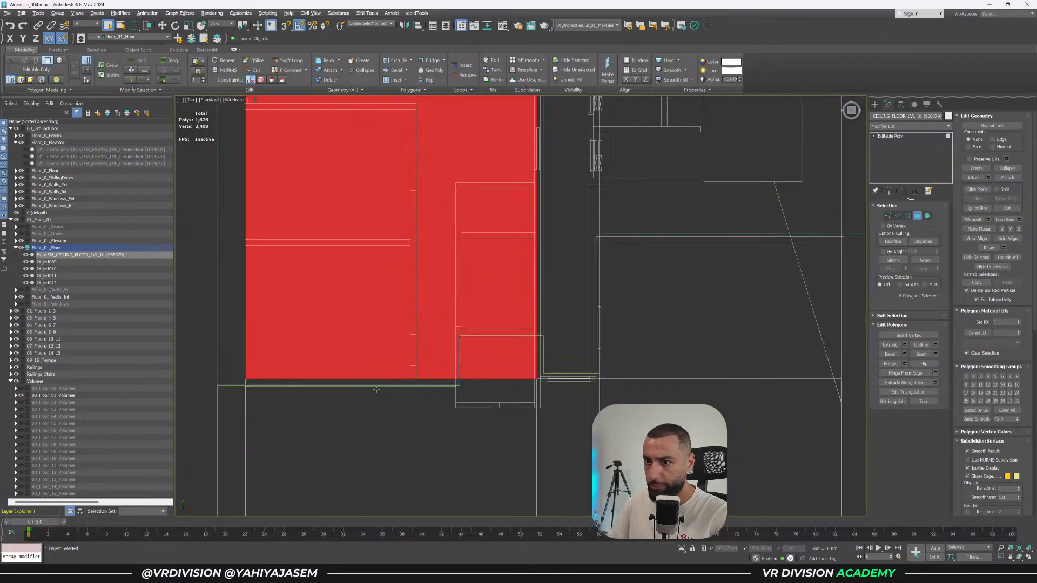
scroll(227, 375, up, 4)
ctrl+click(326, 398)
key(ctrl+z)
scroll(563, 364, down, 2)
middle_drag(563, 365, 306, 343)
scroll(306, 344, down, 1)
key(F3)
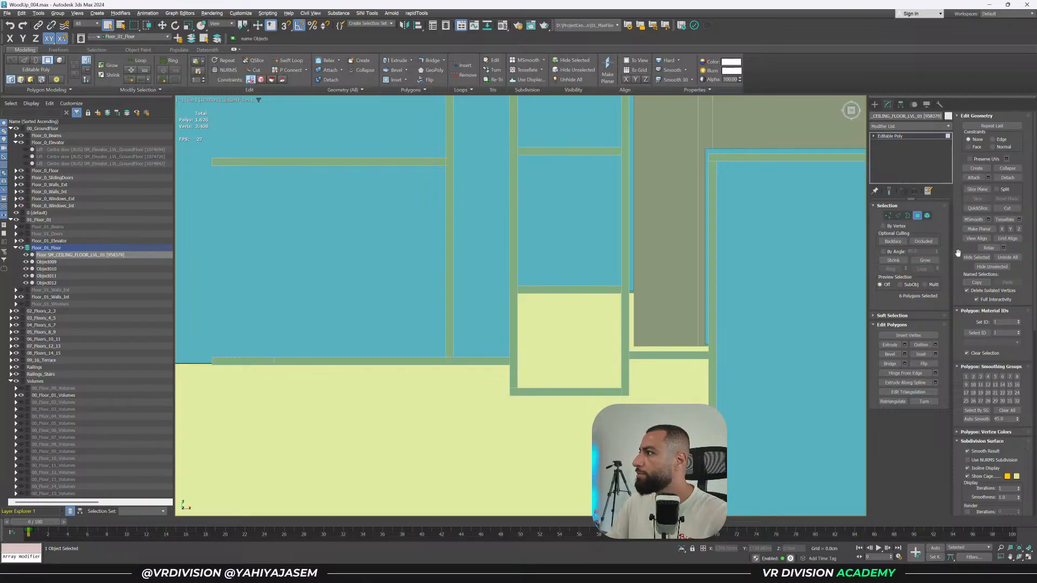
key(F3)
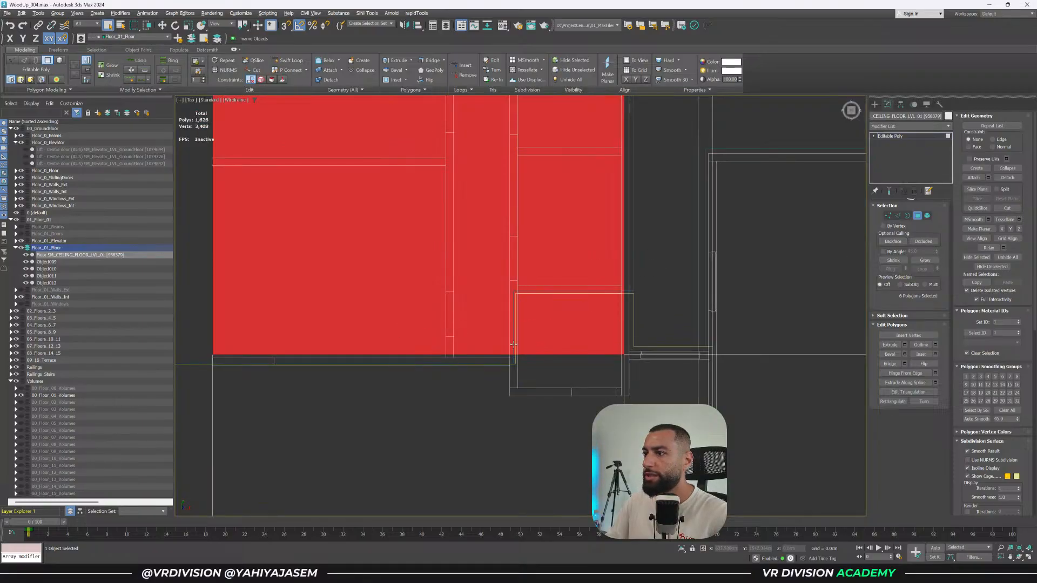
Slice the selected polygons horizontally along the wall between the blue apartment and the small pale-yellow room.
click(977, 189)
scroll(606, 315, down, 5)
drag(637, 123, 590, 345)
scroll(590, 354, up, 6)
key(F3)
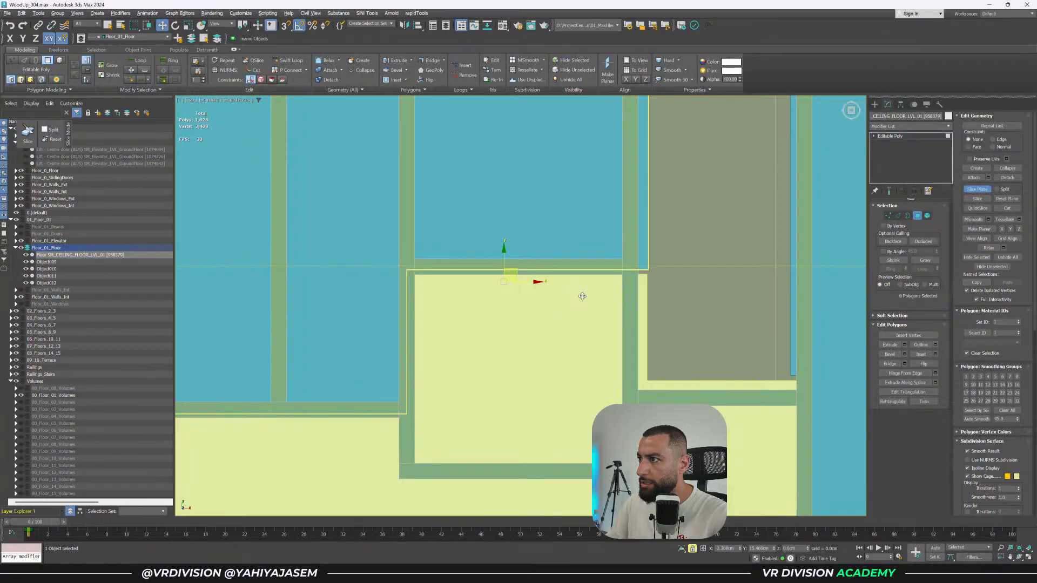
Turn the slice plane vertical and slice the selected polygons along the side wall between the blue apartment and the pale-yellow room.
key(e)
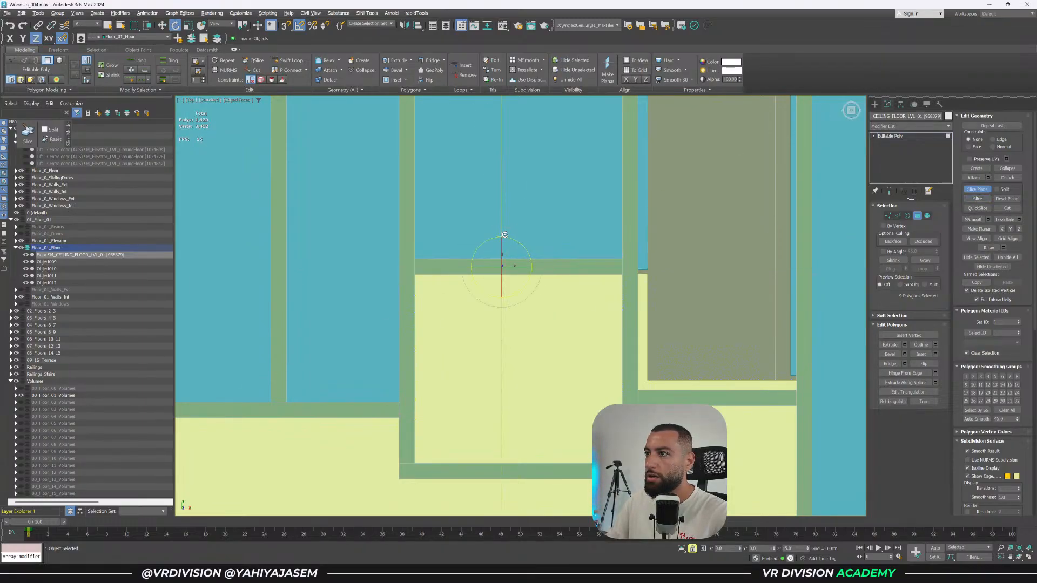
key(w)
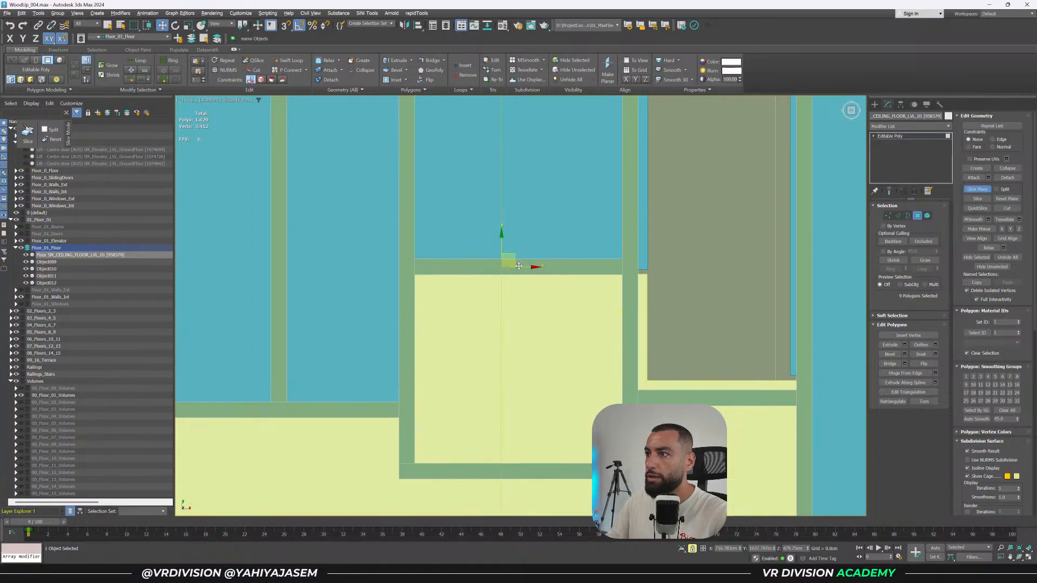
drag(432, 280, 428, 281)
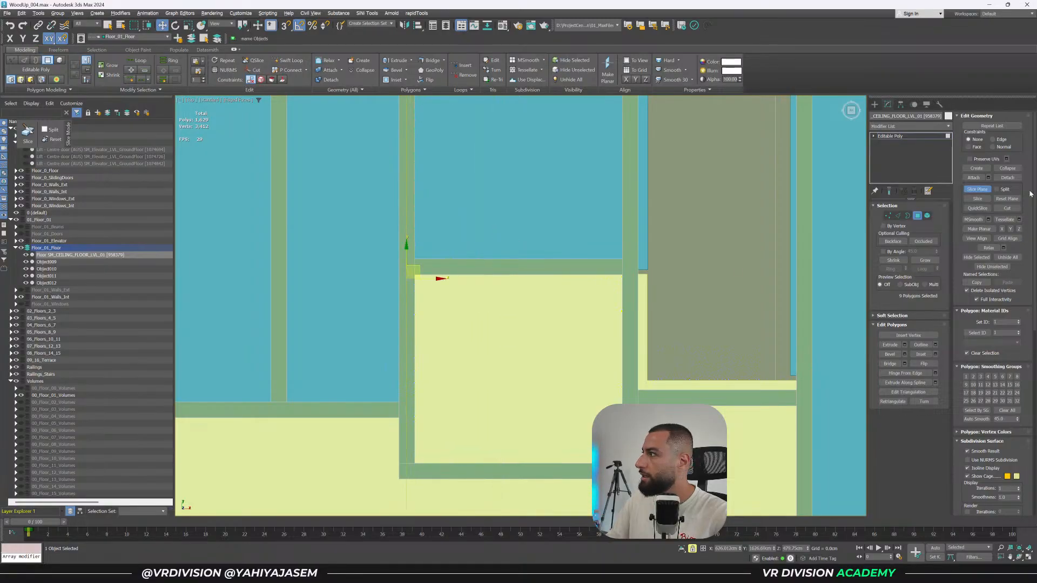
click(977, 190)
Isolate the slab and remove the small pale-yellow room's polygons from the blue apartment selection.
key(alt+q)
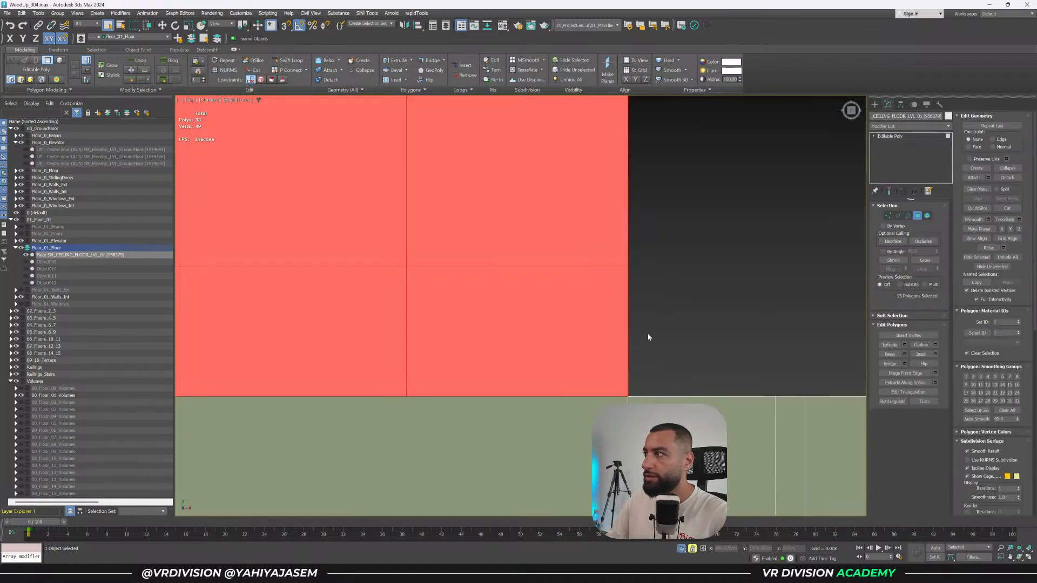
right_click(648, 337)
click(681, 305)
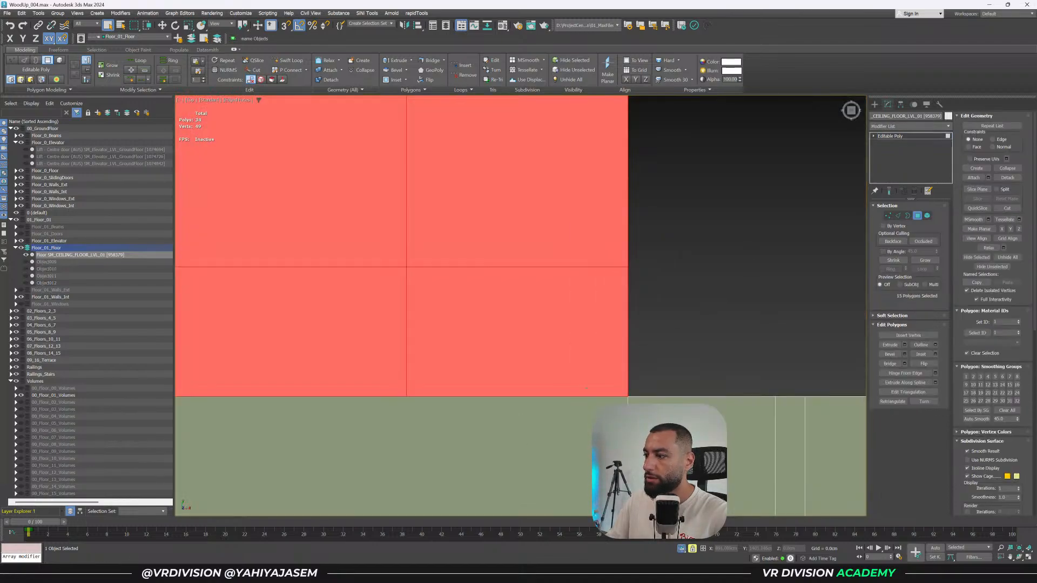
alt+drag(687, 358, 484, 476)
scroll(497, 455, down, 3)
middle_drag(500, 452, 537, 381)
scroll(537, 382, down, 3)
key(z)
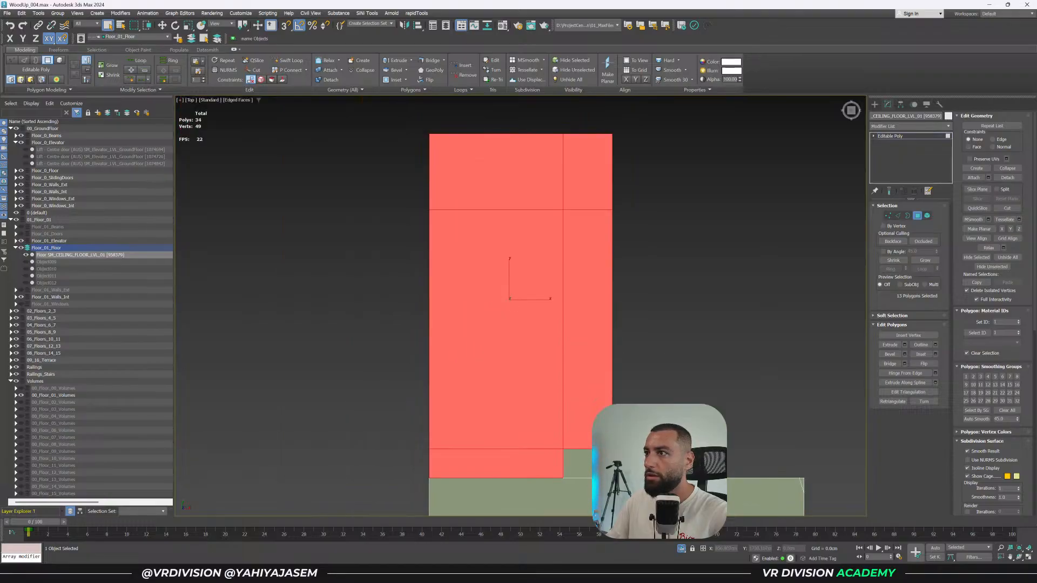
Show the full plan again and detach the blue apartment's polygons as a separate object.
click(680, 549)
click(680, 549)
click(681, 549)
key(alt+d)
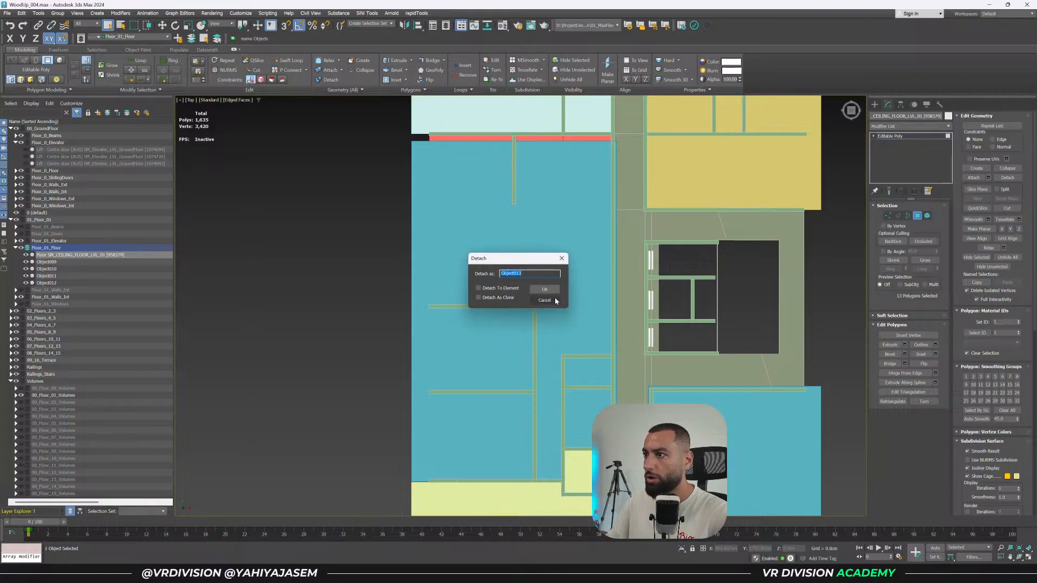
click(556, 291)
Select the slab polygons under the large pale-yellow apartment, including the narrow strip along its wall with the lower blue apartment.
scroll(599, 254, down, 3)
middle_drag(604, 250, 583, 151)
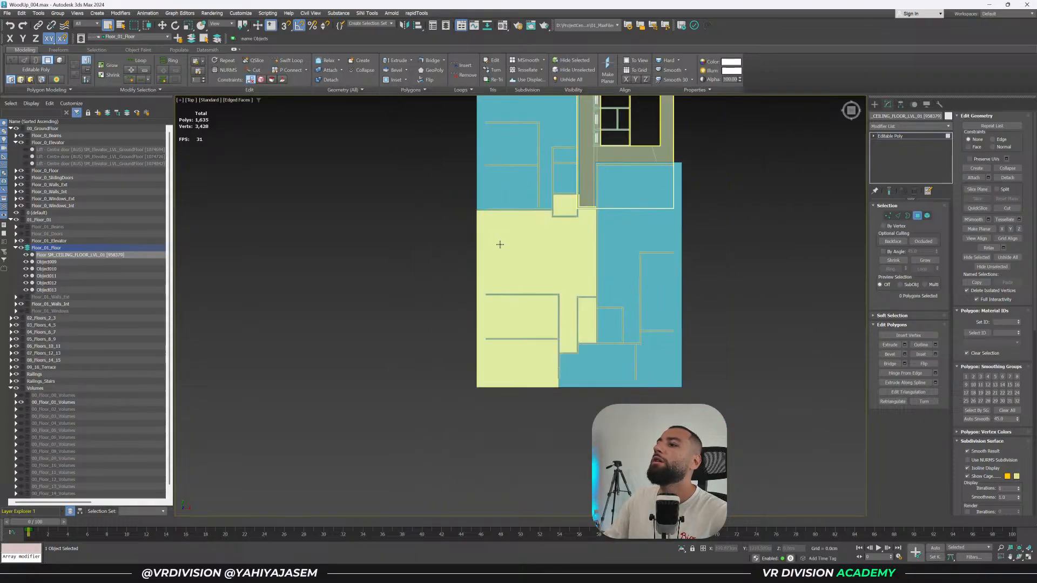
scroll(567, 262, up, 2)
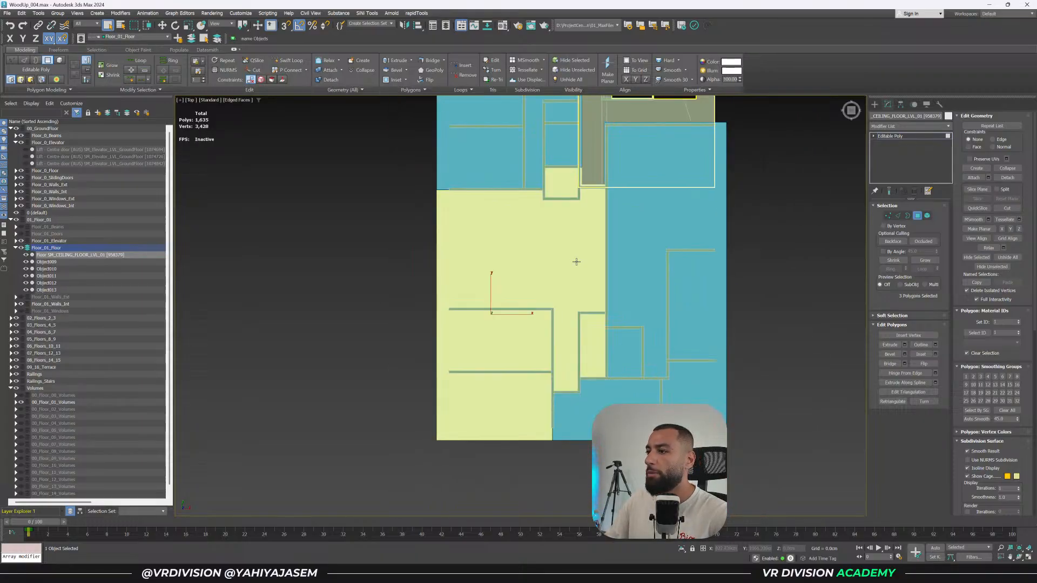
key(F3)
ctrl+click(594, 261)
key(F3)
scroll(599, 254, up, 3)
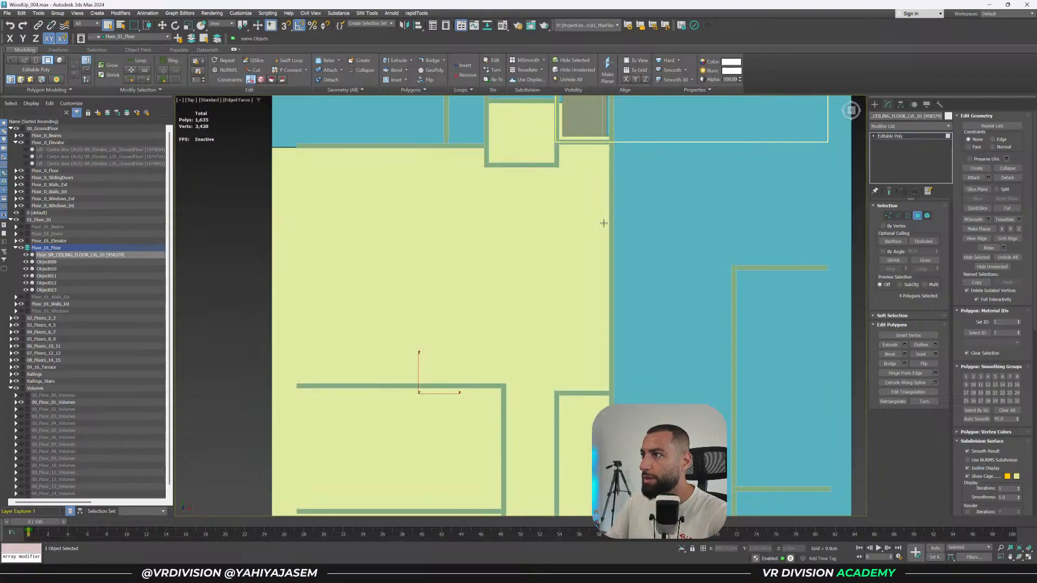
key(F3)
scroll(603, 229, down, 3)
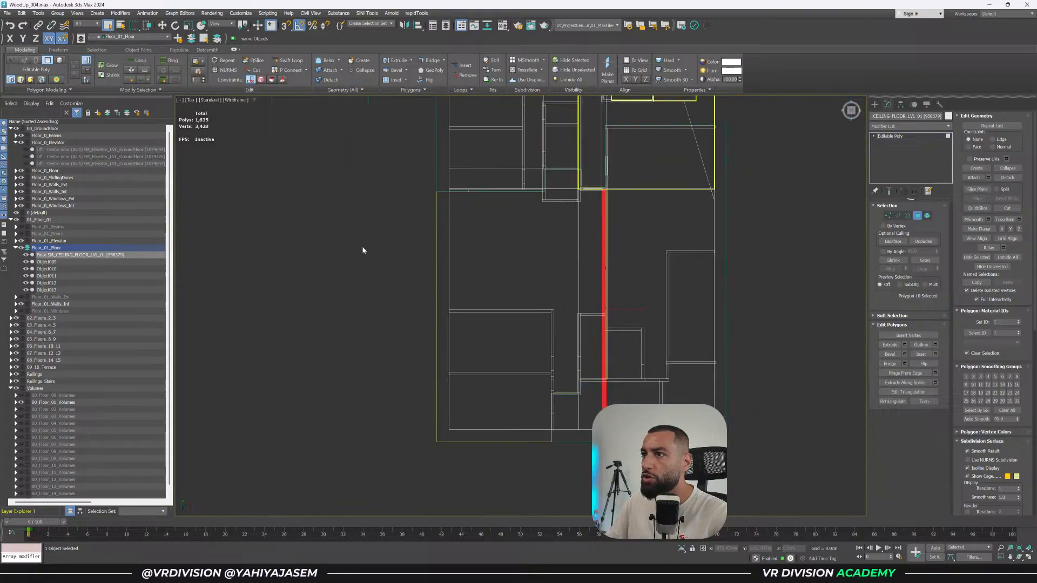
drag(598, 264, 592, 284)
key(F3)
scroll(588, 303, up, 4)
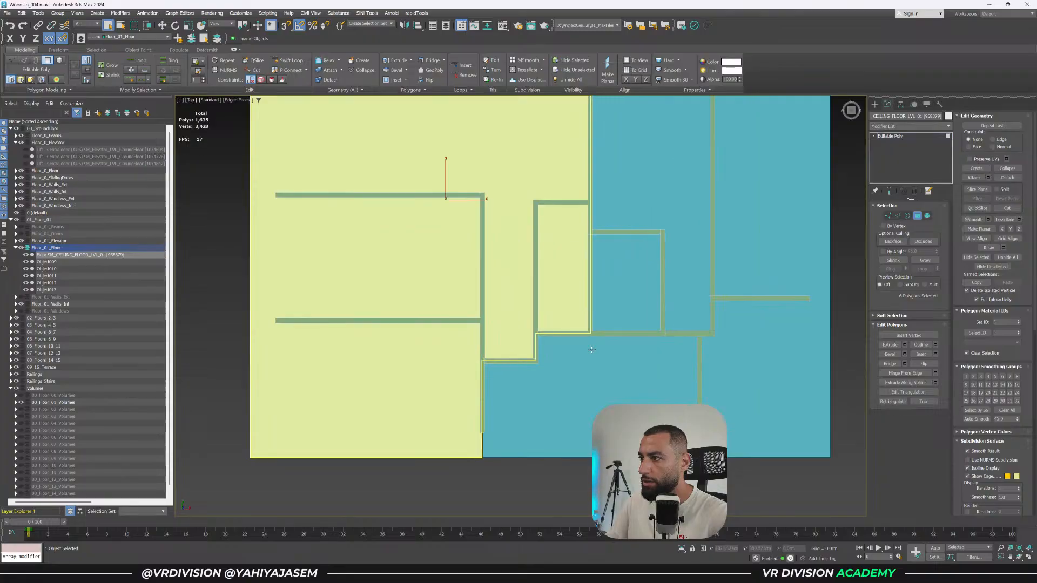
key(F3)
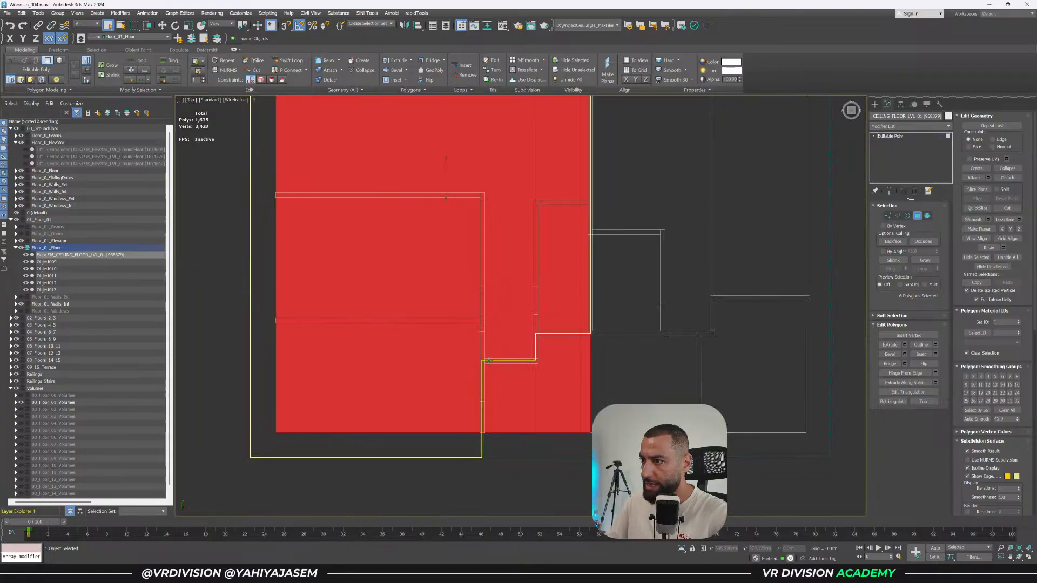
Align the vertical slice plane with the wall between the large pale-yellow and lower blue apartments and slice the selected polygons.
click(987, 189)
scroll(518, 178, down, 5)
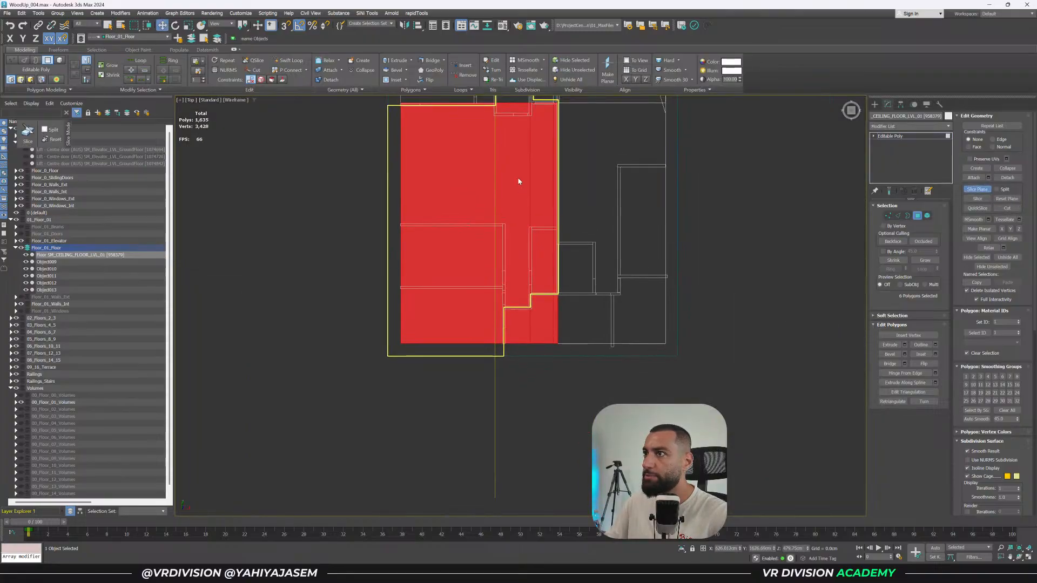
drag(501, 139, 508, 318)
scroll(500, 321, up, 5)
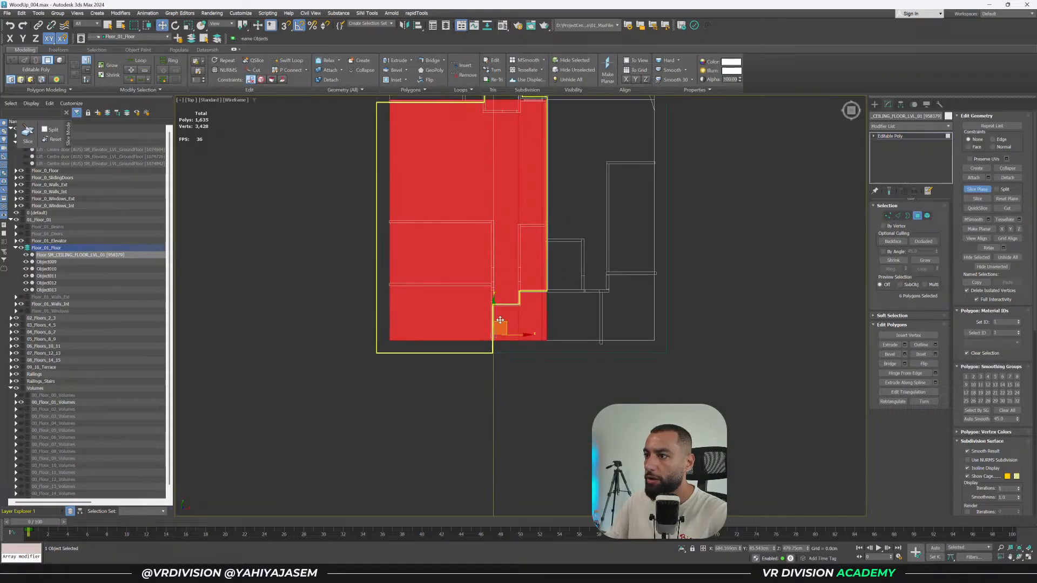
key(space)
key(F3)
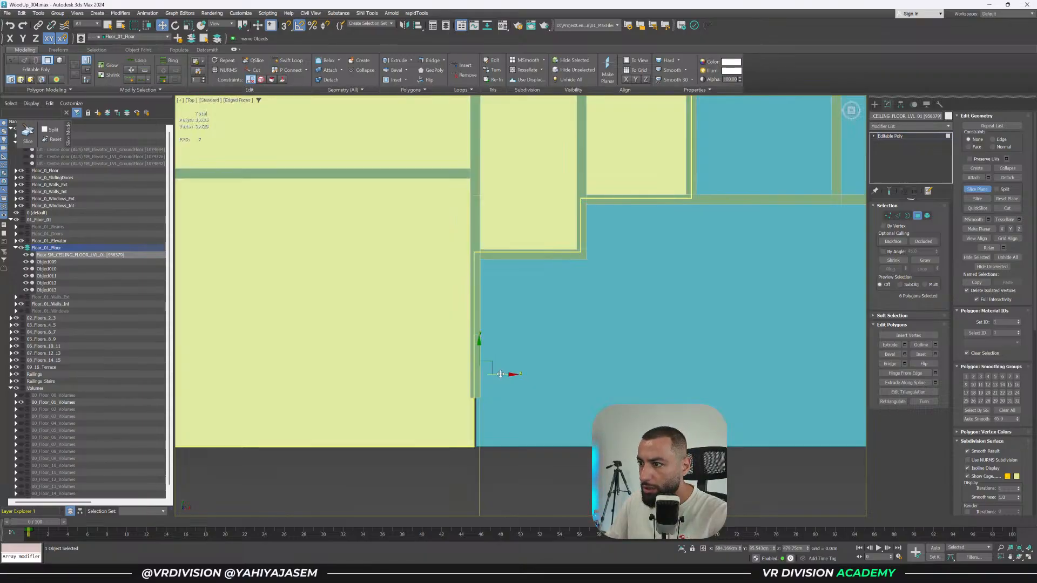
key(F3)
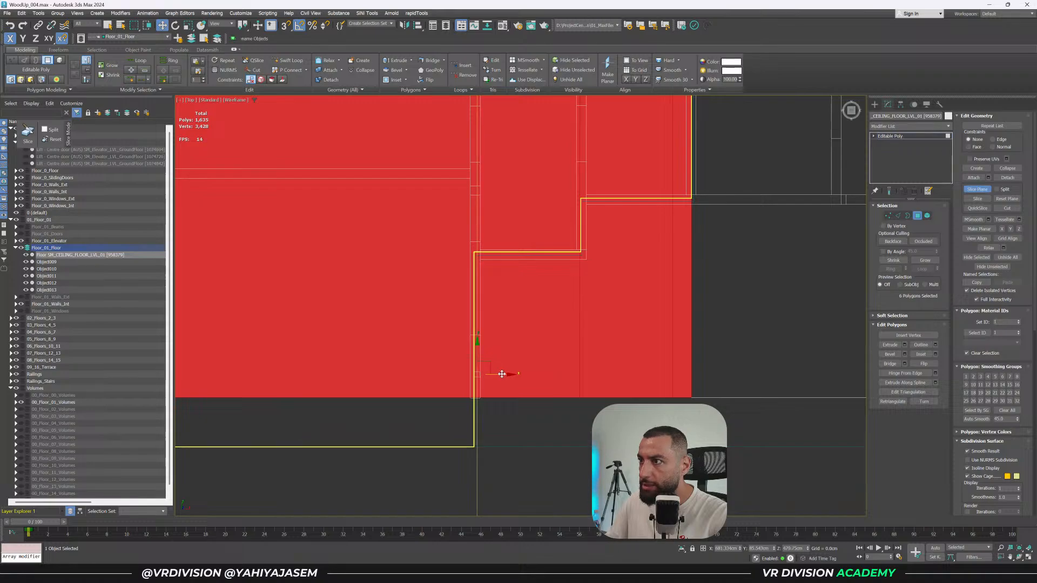
click(978, 199)
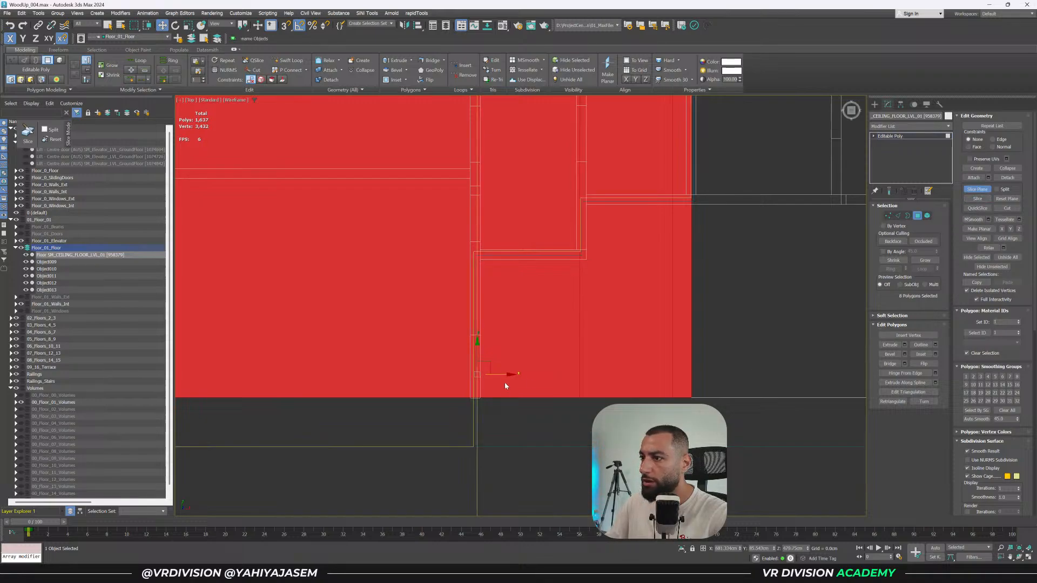
Turn the slice plane horizontal and slice the selected polygons along the lower horizontal wall of the stepped apartment boundary.
key(e)
drag(505, 349, 580, 242)
key(w)
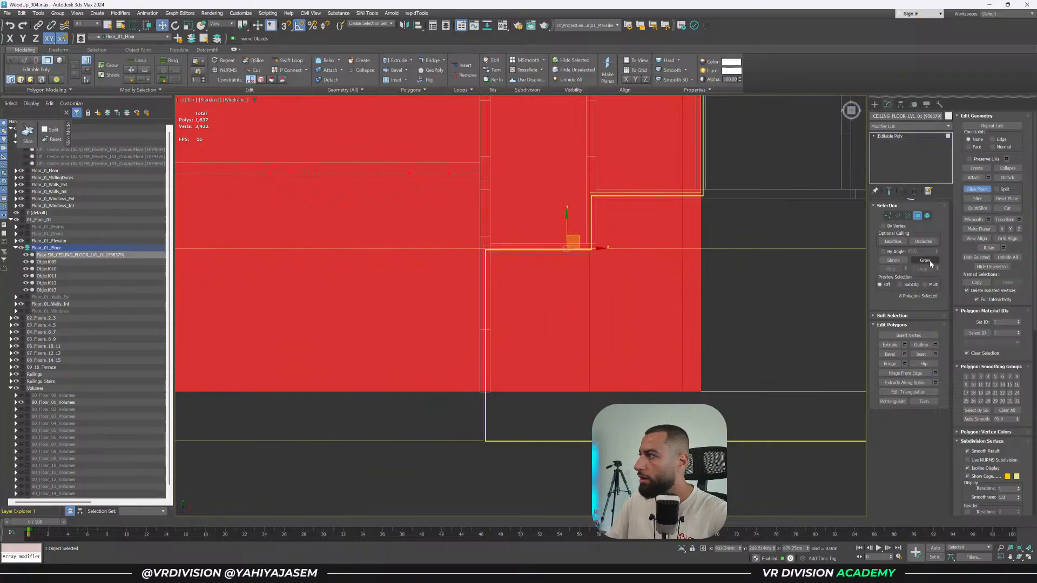
click(972, 199)
Slice the selected polygons again along the upper horizontal wall of the stepped boundary and finish slicing.
mouse_move(580, 239)
mouse_down()
mouse_move(599, 200)
mouse_move(651, 185)
mouse_up()
key(F3)
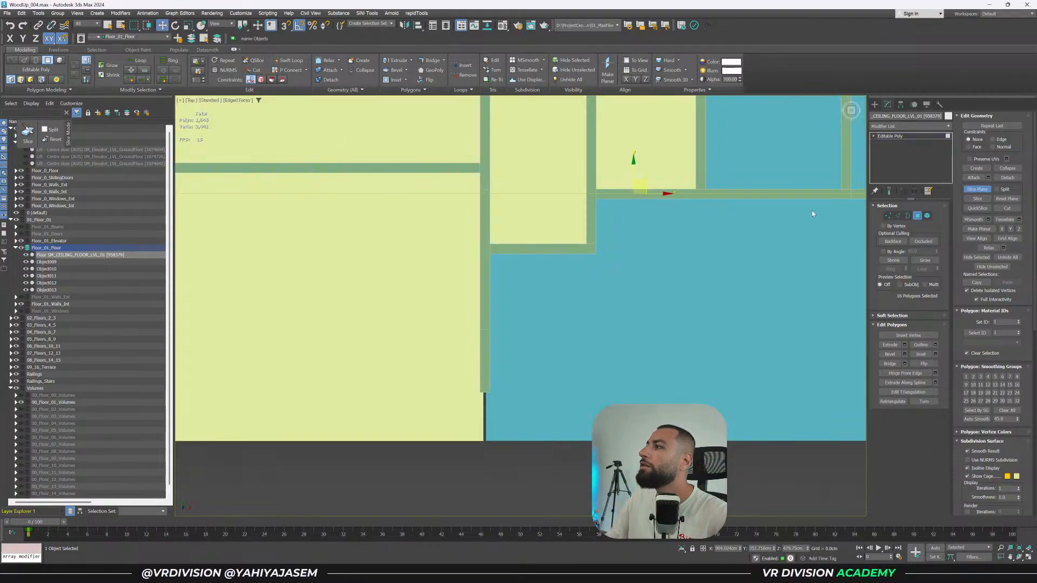
right_click(729, 251)
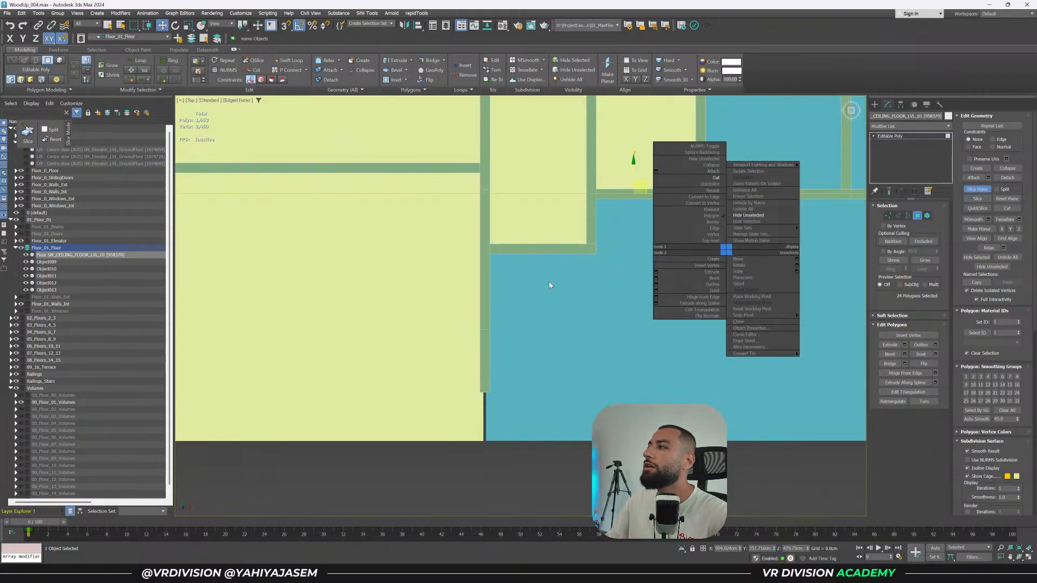
right_click(712, 248)
click(983, 190)
Remove the lower blue apartment's polygons below the stepped boundary from the selection and return to the full top view.
key(q)
key(F3)
middle_drag(685, 261, 645, 258)
alt+drag(672, 249, 580, 374)
alt+drag(507, 358, 506, 354)
scroll(511, 346, down, 2)
key(4)
key(F3)
scroll(594, 291, down, 2)
scroll(585, 338, down, 3)
middle_drag(593, 291, 596, 222)
key(4)
key(t)
middle_drag(580, 124, 580, 188)
click(679, 548)
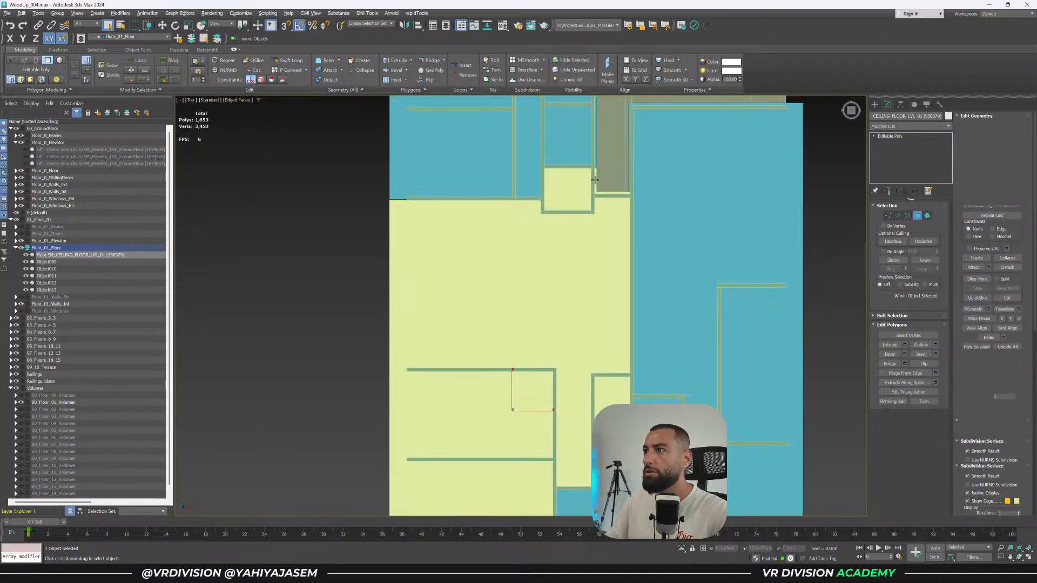
Isolate the slab, adjust the polygon selection around the small pale-yellow room, and show the full plan again.
key(alt+q)
drag(615, 154, 532, 188)
alt+middle_drag(561, 189, 597, 192)
key(t)
key(z)
click(681, 549)
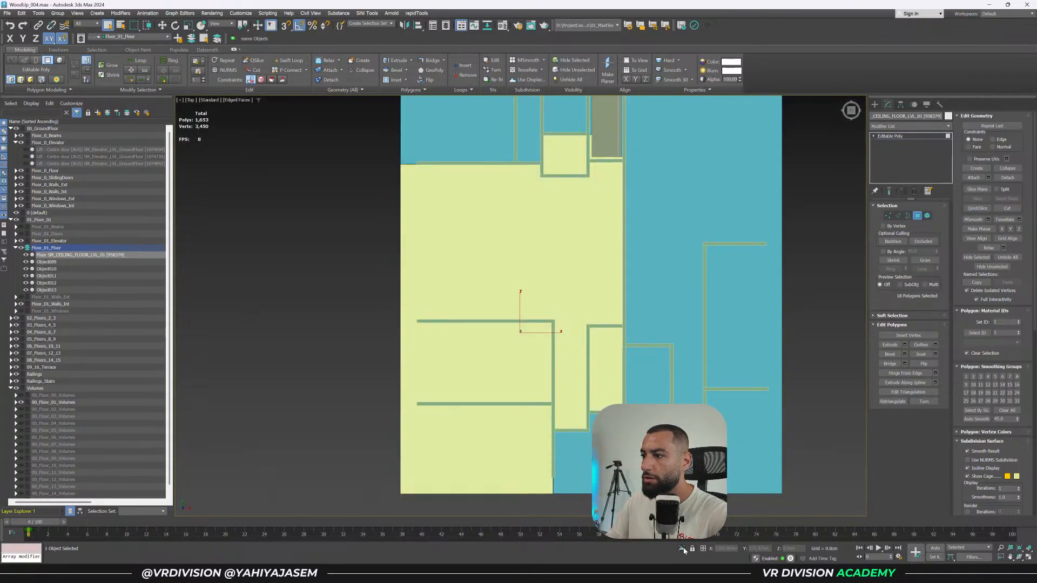
Check the large pale-yellow apartment's polygon selection in wireframe and detach it as a separate object.
key(F3)
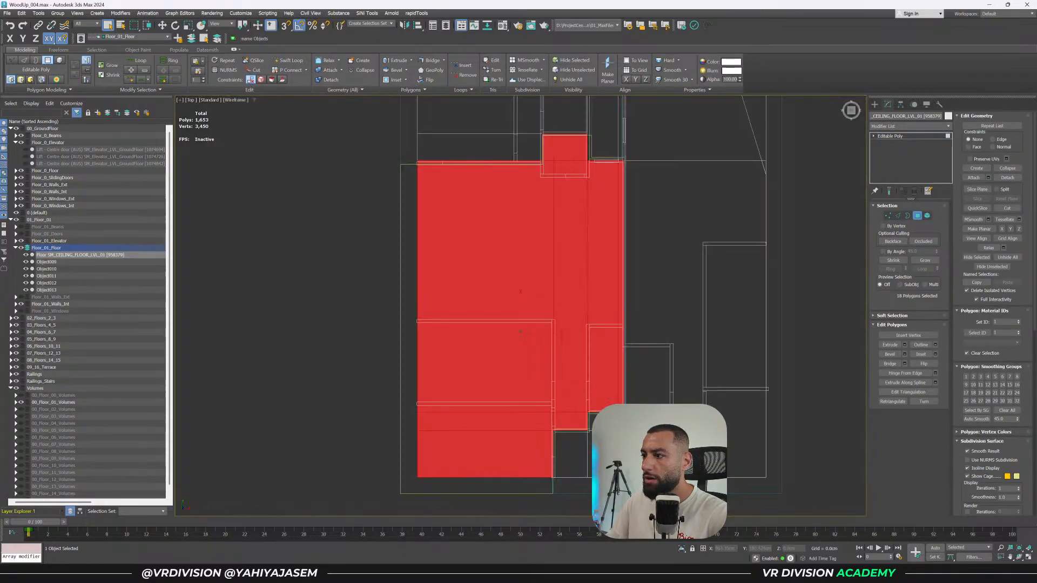
key(F3)
scroll(534, 269, down, 2)
scroll(534, 269, up, 2)
key(alt+d)
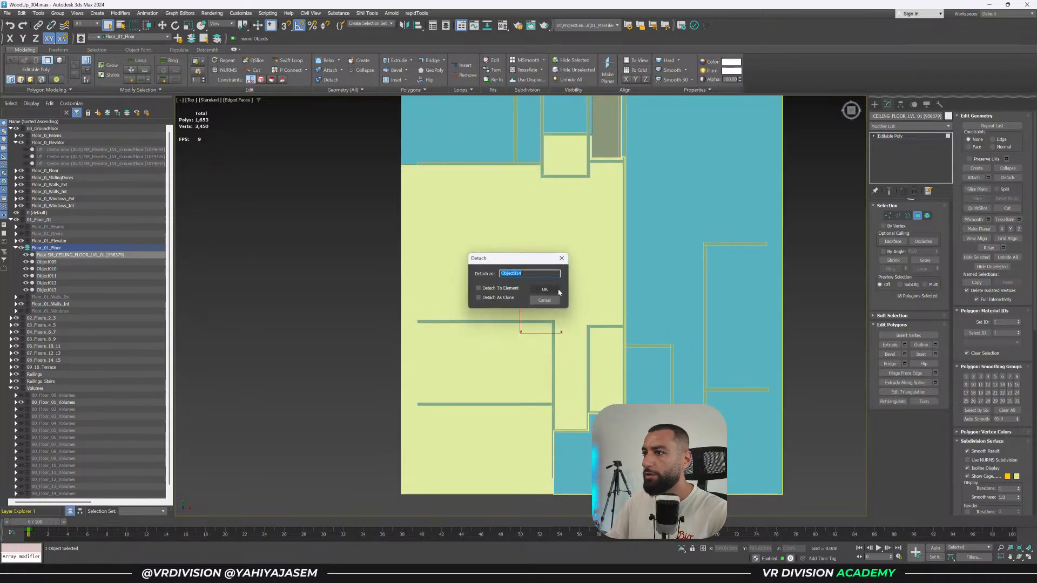
click(559, 292)
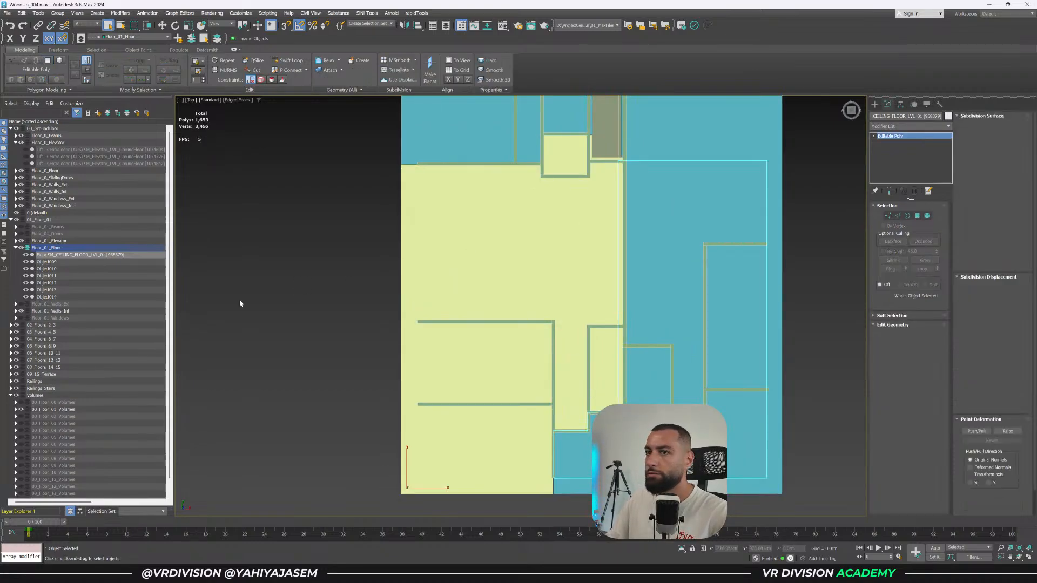
Isolate all the first-floor slab pieces to inspect the split, and compare the remaining slab with the full plan.
double_click(68, 247)
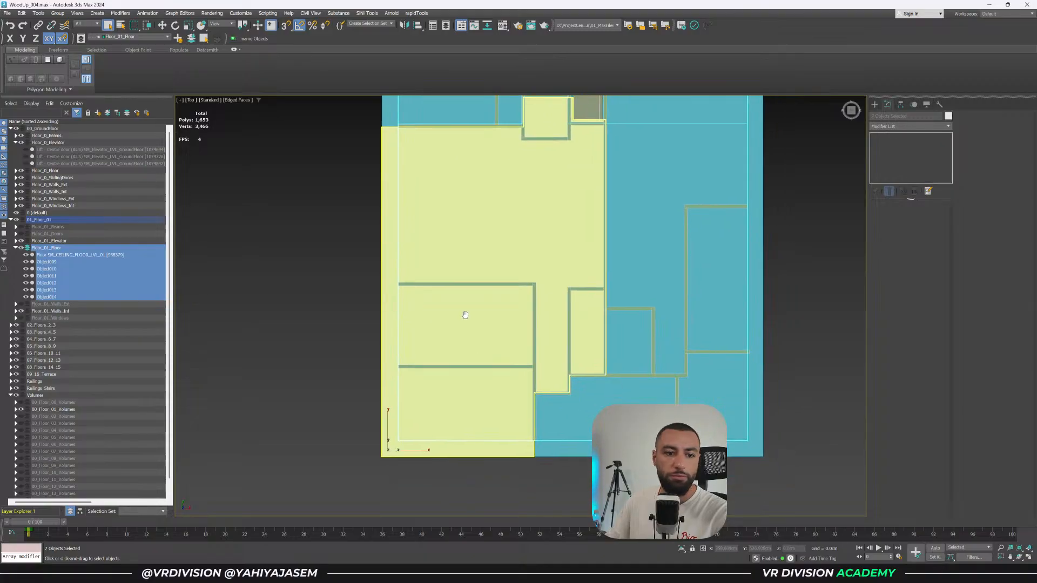
key(alt+q)
alt+middle_drag(493, 317, 560, 405)
click(559, 405)
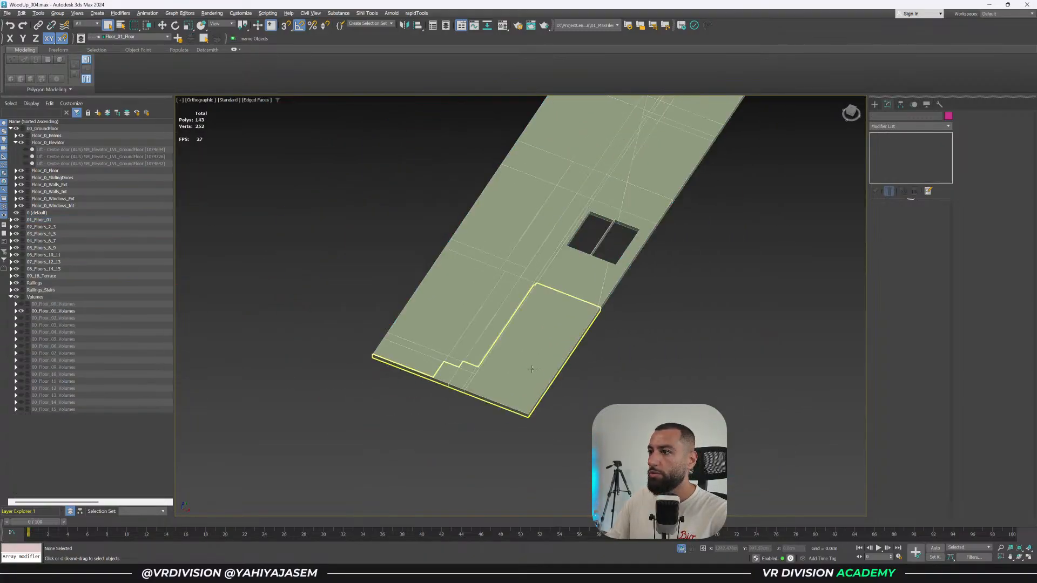
click(533, 366)
key(t)
key(z)
key(alt+q)
key(F3)
click(681, 549)
scroll(686, 171, down, 3)
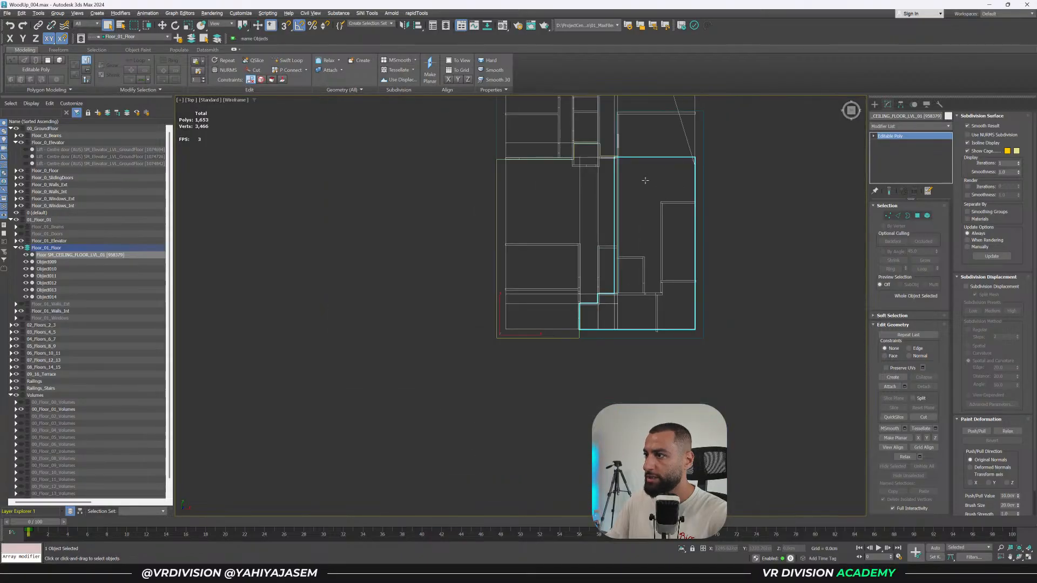
Isolate the remaining slab piece and examine the vertices and side face around its stepped corner.
key(F3)
middle_drag(663, 227, 639, 332)
key(alt+q)
mouse_move(683, 298)
alt+middle_down()
mouse_move(658, 256)
mouse_move(704, 345)
mouse_move(731, 344)
mouse_move(668, 325)
mouse_move(715, 332)
mouse_move(627, 371)
mouse_move(680, 347)
alt+middle_up()
key(2)
scroll(685, 371, up, 6)
key(1)
drag(553, 251, 604, 315)
alt+middle_drag(603, 319, 718, 398)
alt+middle_drag(718, 398, 643, 393)
middle_drag(473, 350, 558, 345)
scroll(522, 318, up, 3)
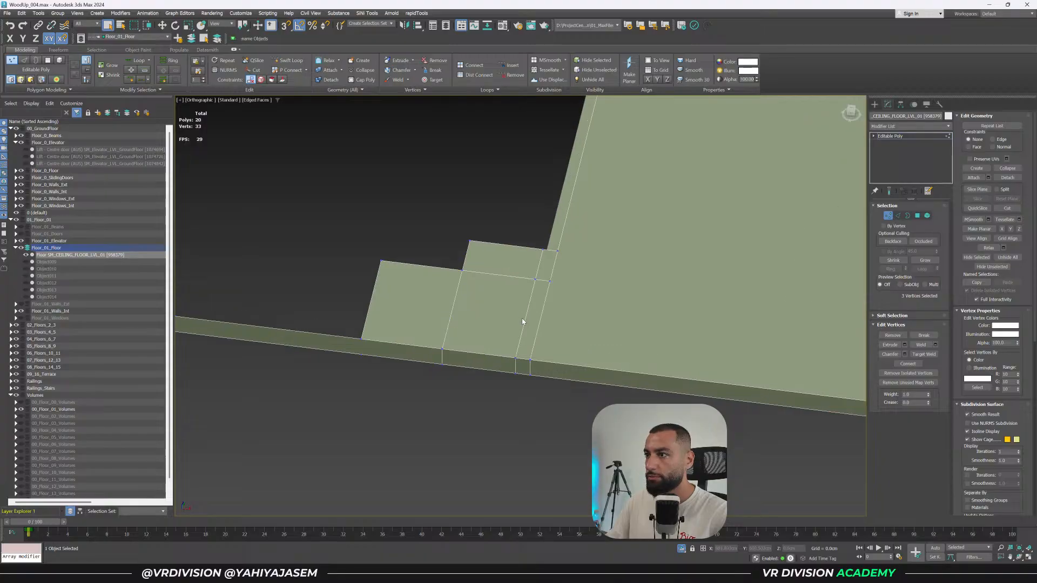
key(4)
scroll(507, 324, down, 6)
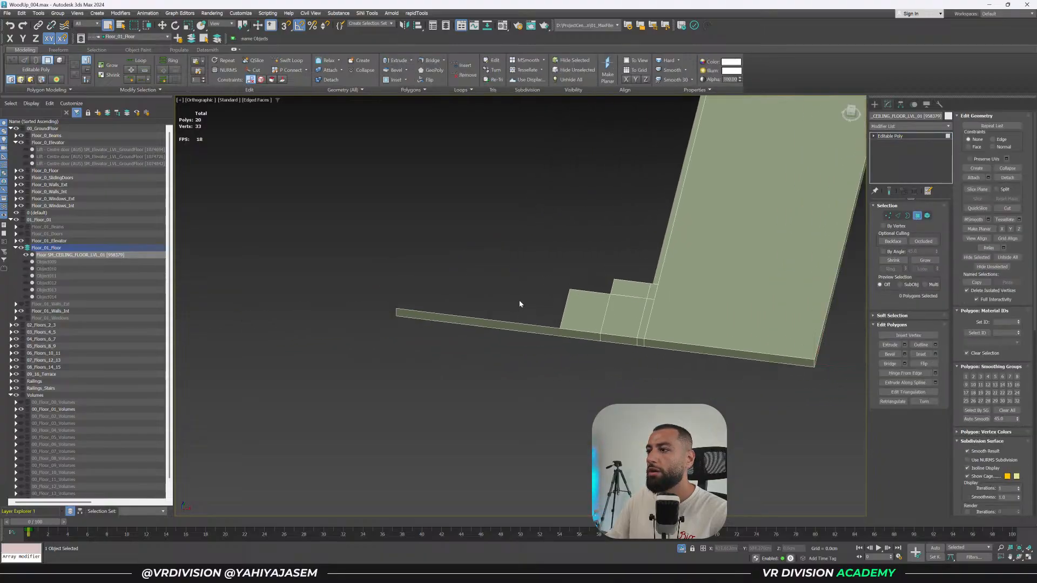
Connect the vertices at the slab's stepped corner with an edge that divides the long front side face.
key(1)
key(F3)
scroll(568, 319, up, 4)
drag(569, 319, 548, 372)
key(ctrl+shift+e)
middle_drag(481, 353, 553, 363)
Hide the first-floor volumes layer and isolate the two adjoining slab pieces.
key(1)
key(F3)
click(682, 549)
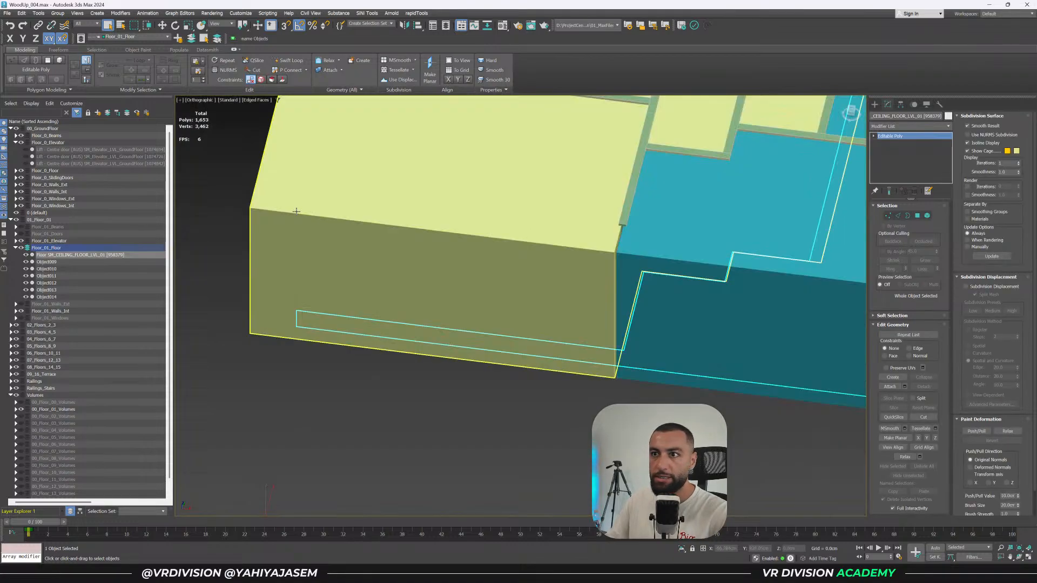
click(579, 369)
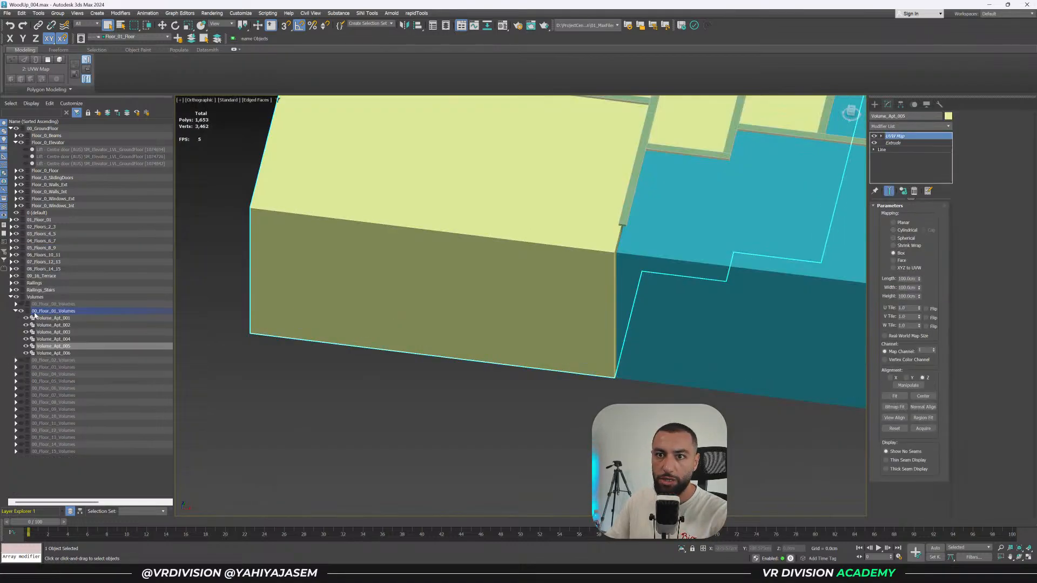
click(22, 312)
click(650, 363)
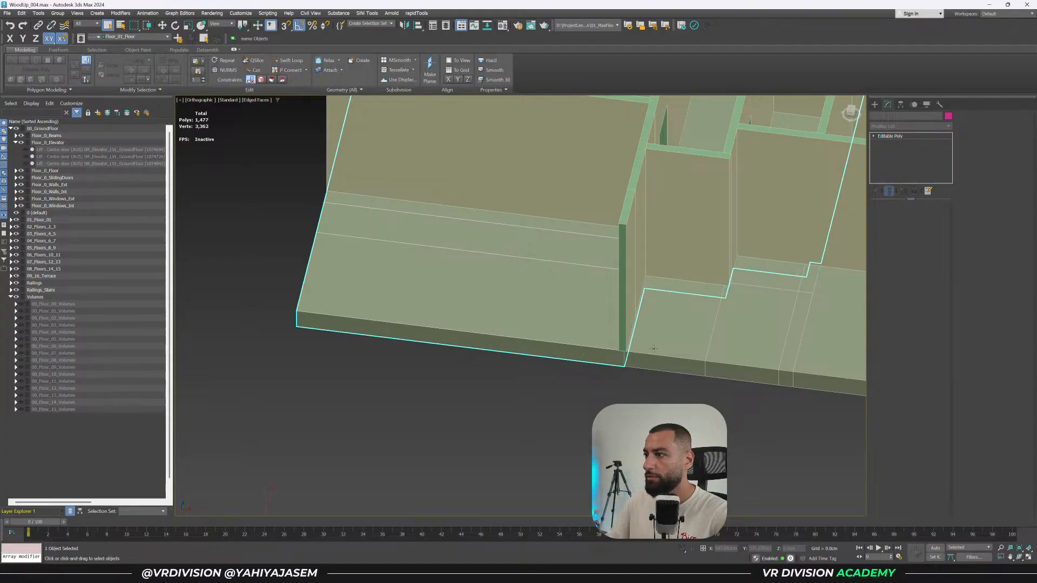
key(alt+q)
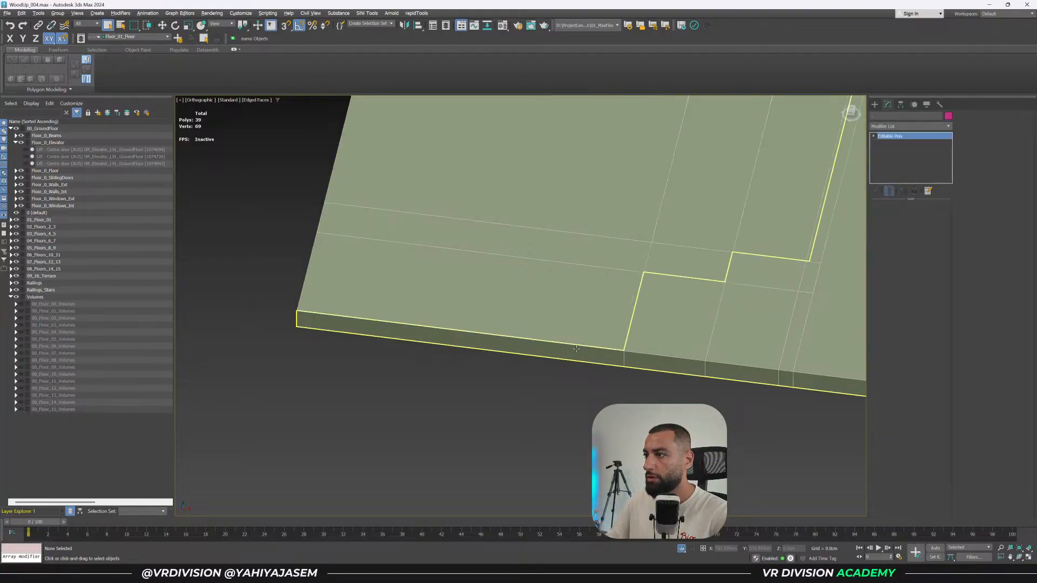
Detach the front side-face strip beneath the pale-yellow apartment from the remaining slab as its own object.
key(4)
click(570, 352)
scroll(569, 353, down, 3)
alt+middle_drag(569, 353, 590, 322)
key(alt+d)
click(546, 290)
key(4)
Attach the detached front strip to the large pale-yellow apartment's floor.
click(571, 376)
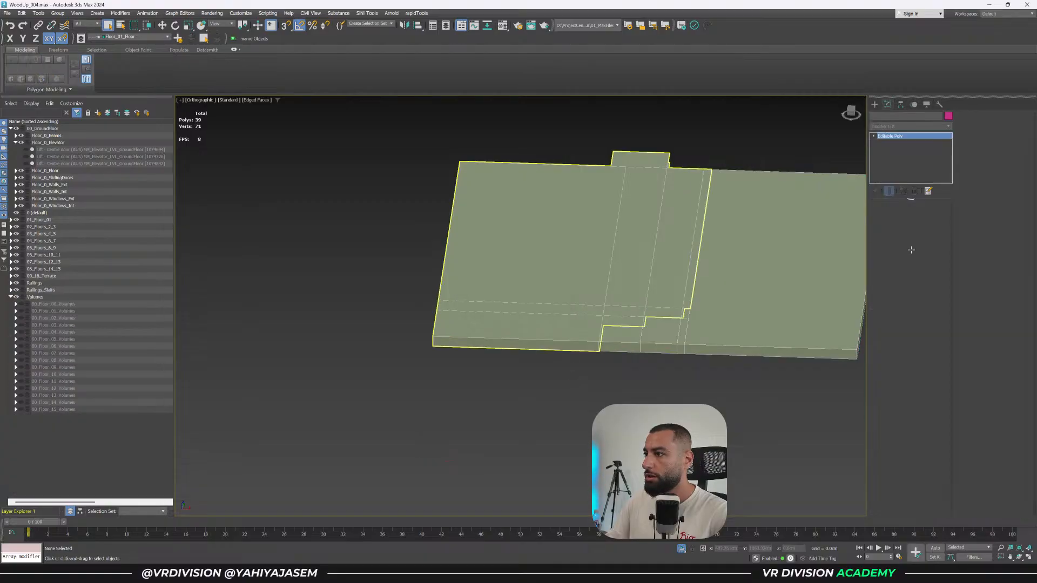
click(576, 323)
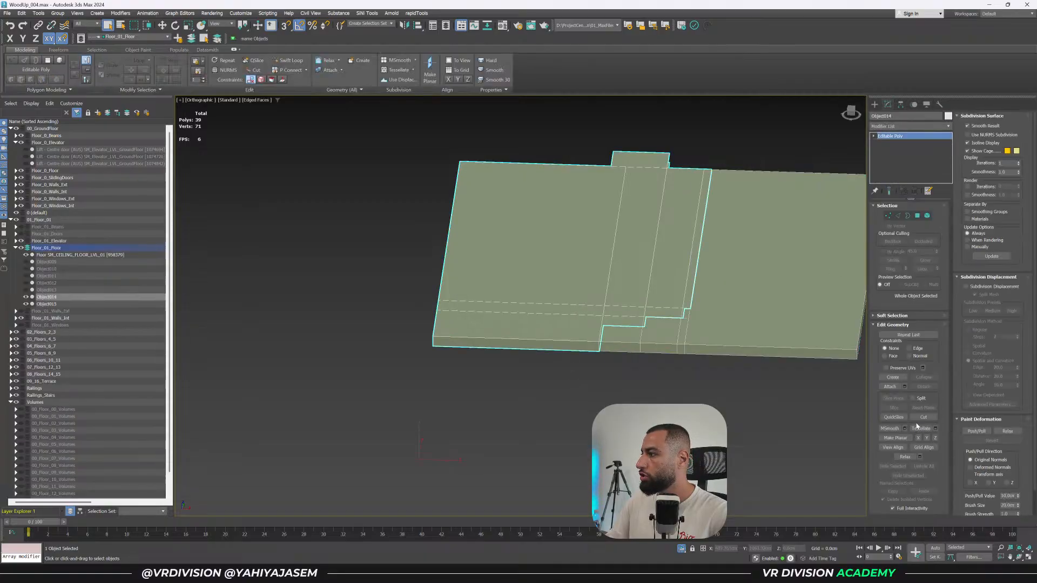
click(896, 387)
click(586, 345)
Select all vertices of the combined apartment floor, weld them, and clear the selection.
key(w)
key(1)
key(ctrl+a)
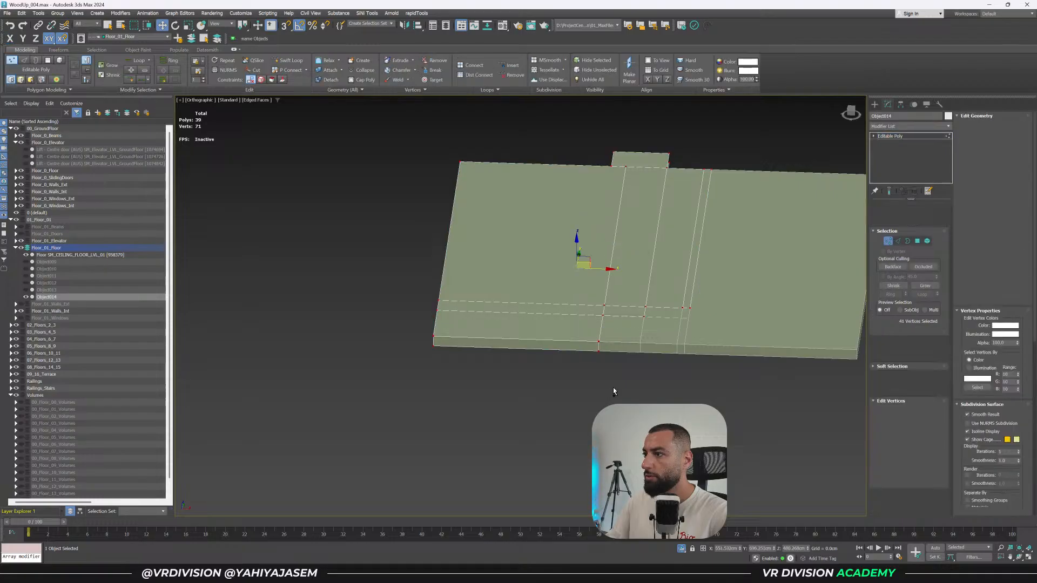
click(921, 344)
alt+middle_drag(736, 354, 687, 352)
key(1)
key(ctrl+d)
Isolate the remaining blue apartment slab and examine the narrow polygon along its long inner edge.
click(709, 362)
key(alt+q)
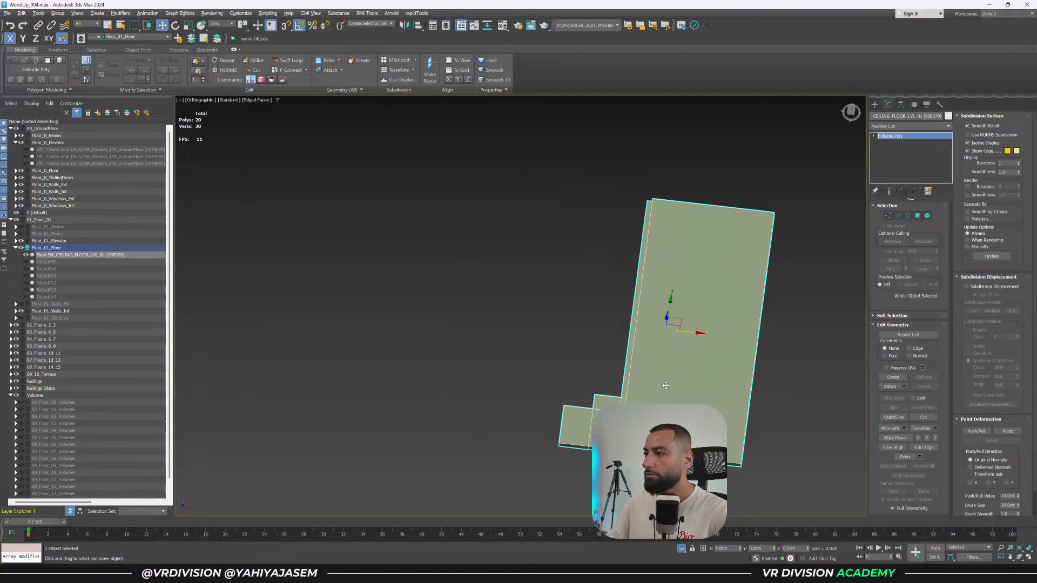
alt+middle_drag(609, 347, 569, 401)
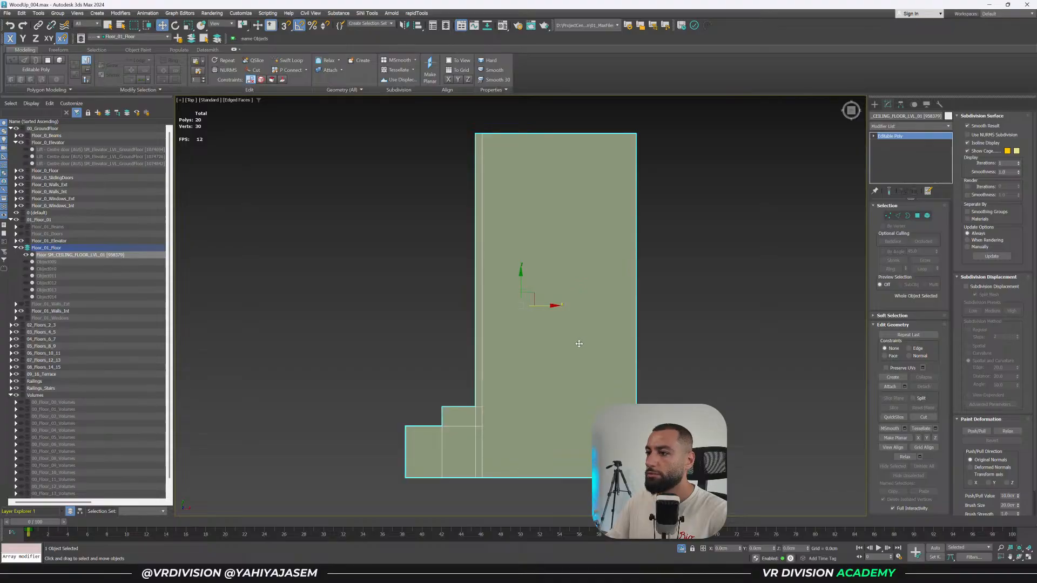
key(4)
click(478, 399)
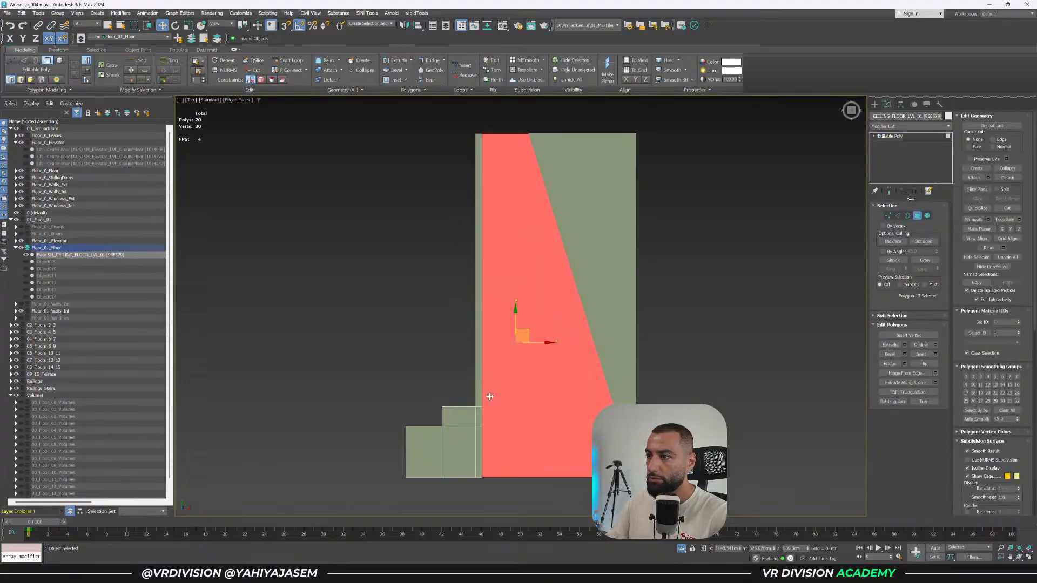
alt+middle_drag(478, 399, 569, 377)
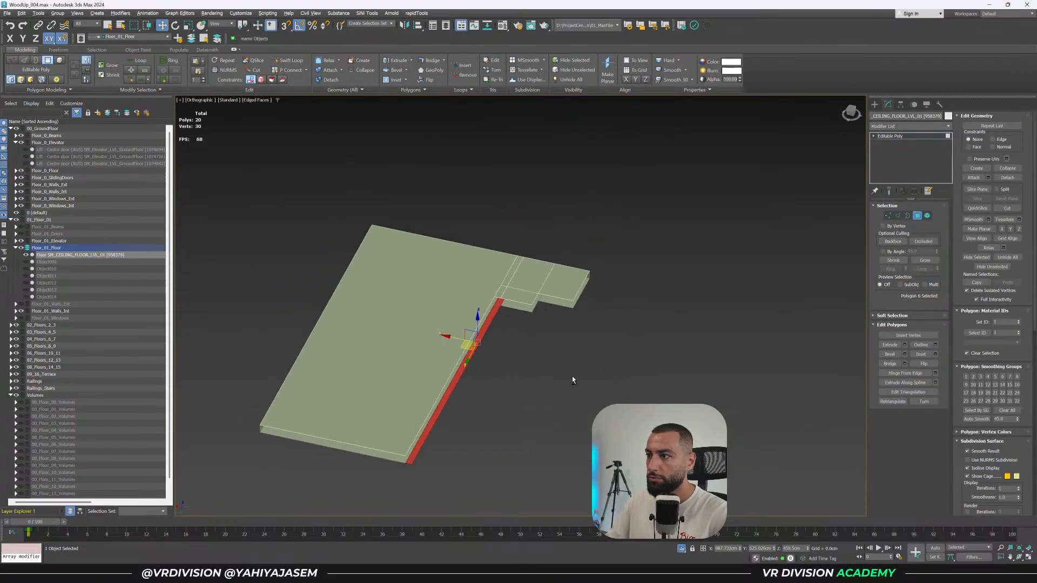
scroll(520, 306, up, 4)
Show the full plan and compare the boundary between the two floor pieces with the dividing wall.
click(682, 548)
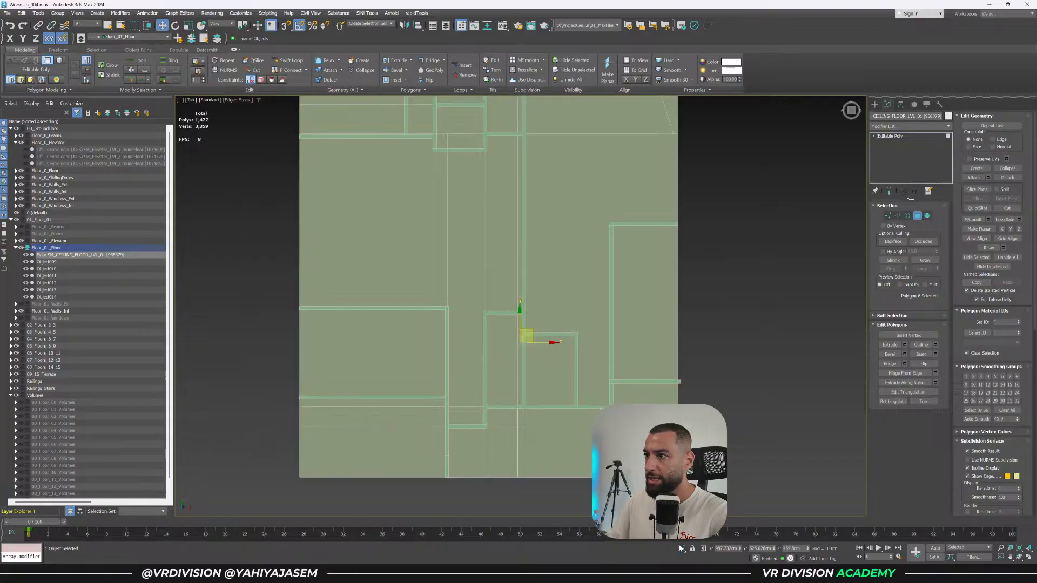
key(ctrl+d)
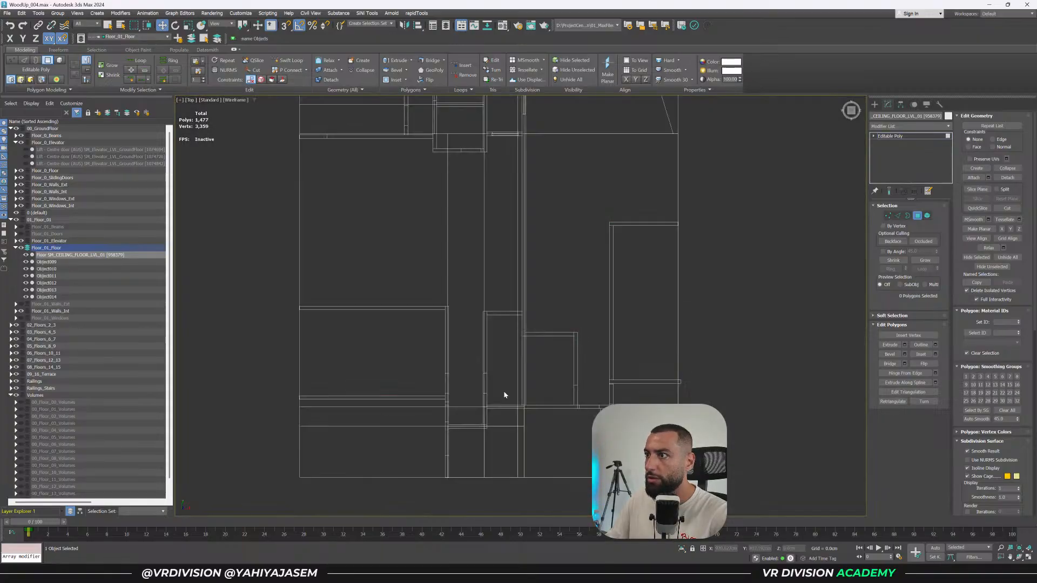
key(6)
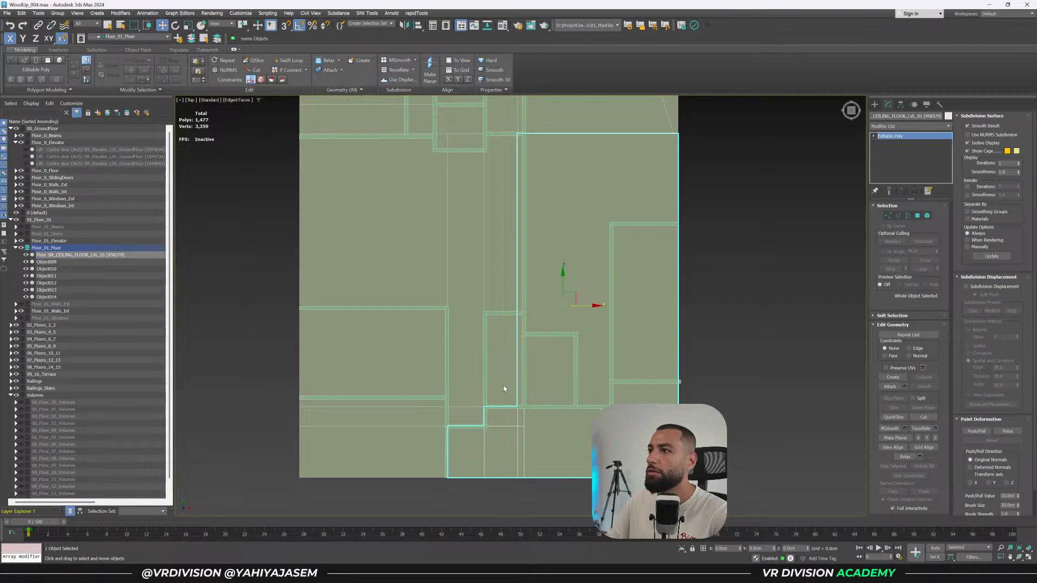
click(503, 387)
key(4)
click(519, 391)
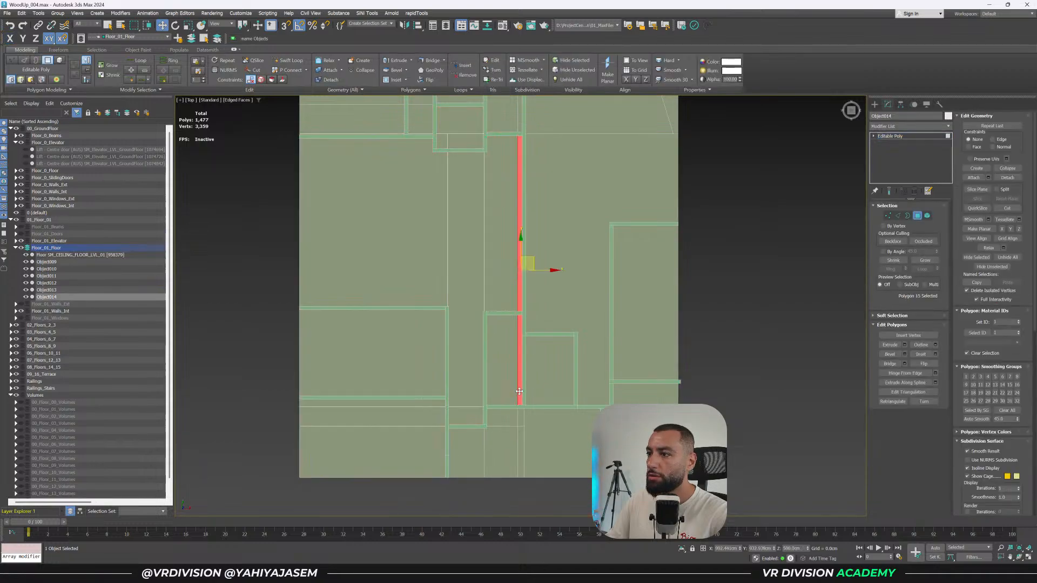
Orbit around the dividing wall and examine the polygons of the floor pieces beneath it.
alt+middle_drag(519, 391, 440, 236)
key(4)
alt+middle_drag(580, 373, 567, 276)
click(568, 276)
key(4)
click(507, 248)
alt+middle_drag(507, 248, 558, 324)
key(4)
ctrl+click(532, 321)
Isolate the adjoining floor pieces, test their separation by moving the blue apartment's floor sideways, and undo the move.
key(alt+q)
click(572, 304)
ctrl+click(496, 292)
click(553, 321)
click(598, 404)
drag(599, 402, 565, 317)
alt+middle_drag(565, 323, 563, 272)
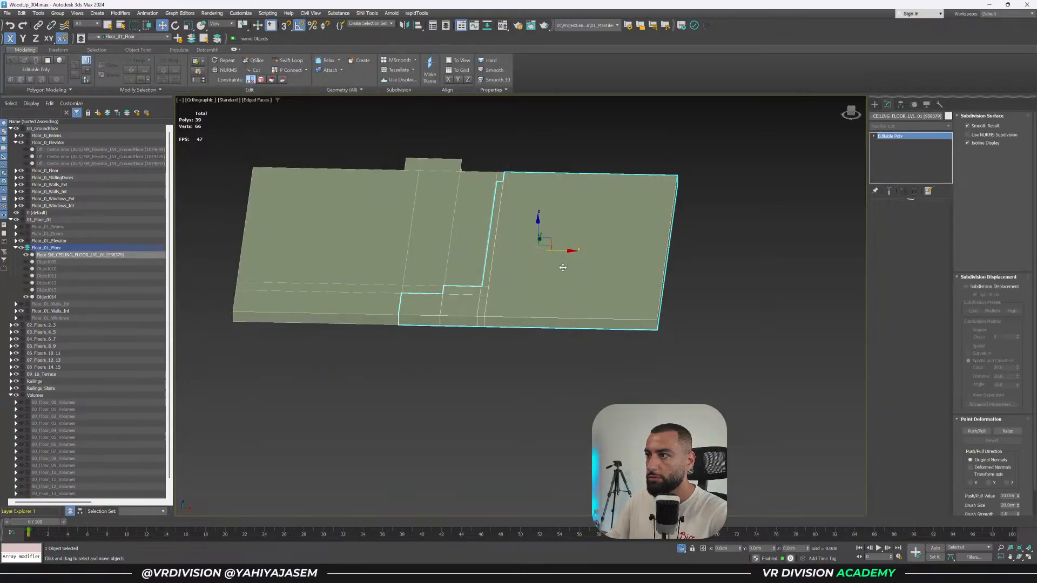
drag(565, 251, 620, 260)
key(ctrl+z)
alt+middle_drag(538, 293, 597, 262)
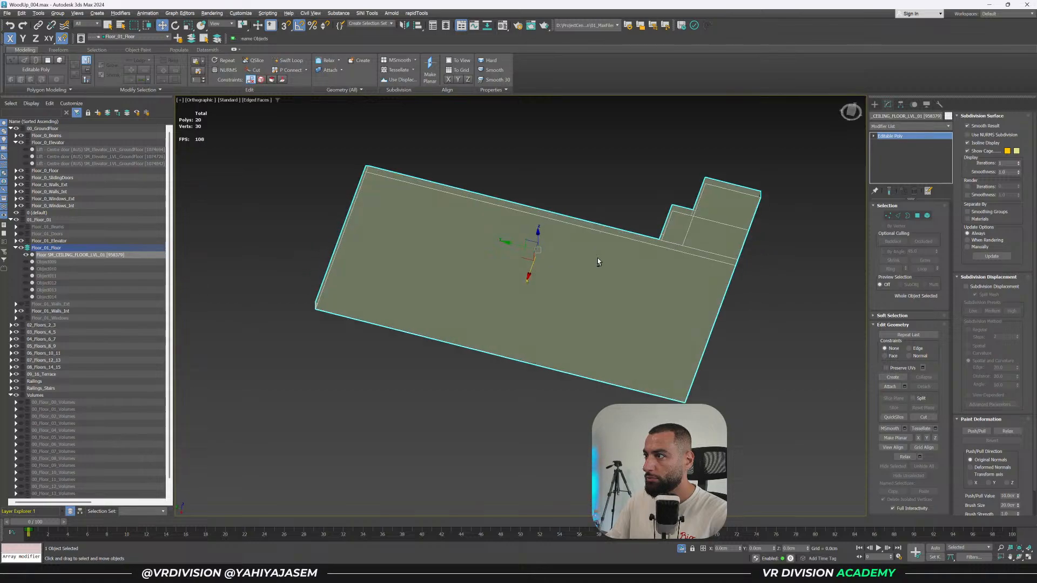
Try to split the apartment slab with an edge from its inner corner to the opposite long side.
click(773, 275)
right_click(785, 288)
click(667, 314)
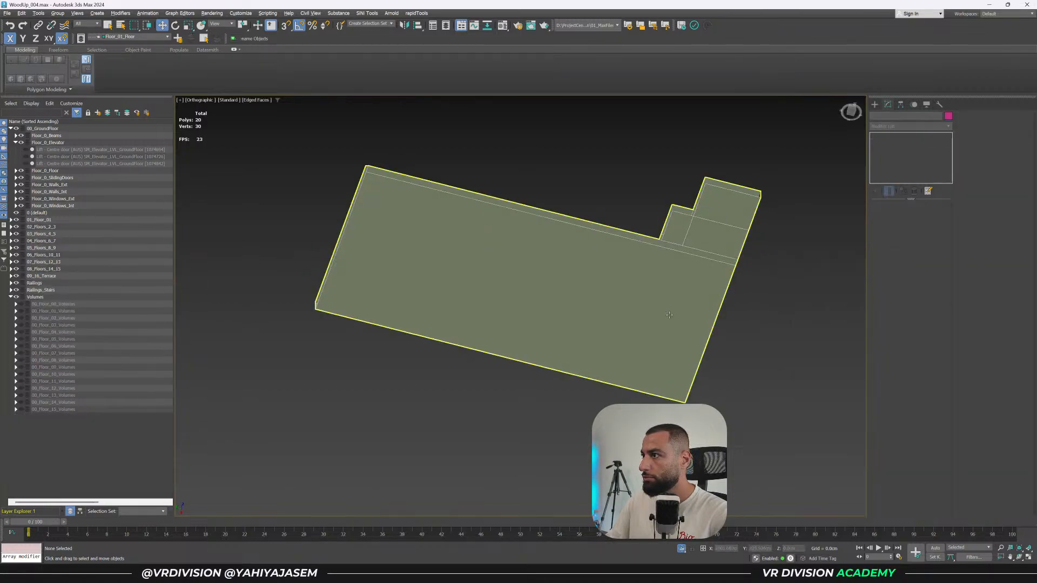
click(716, 296)
alt+middle_drag(634, 365, 648, 385)
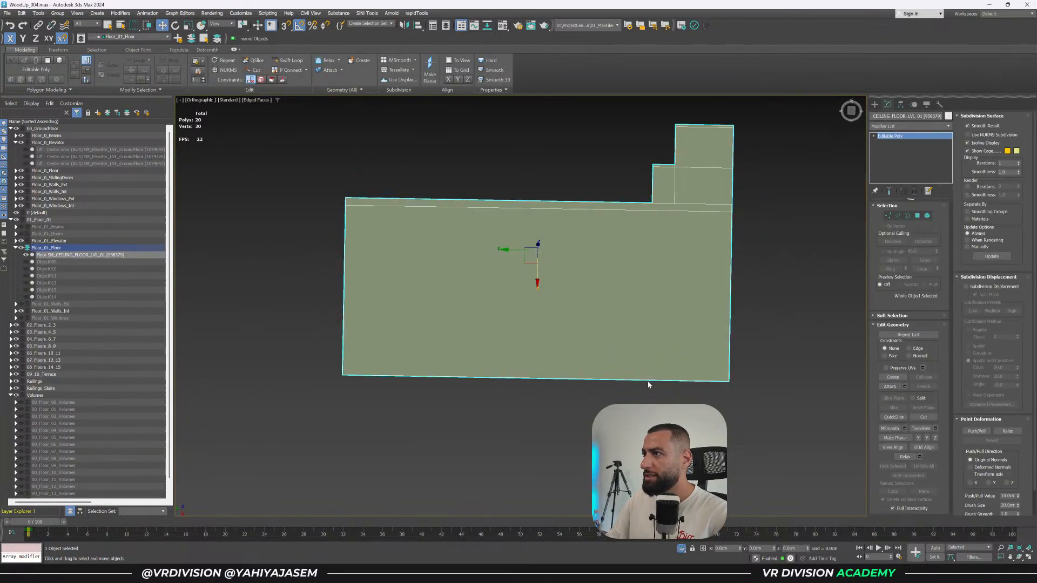
key(w)
key(1)
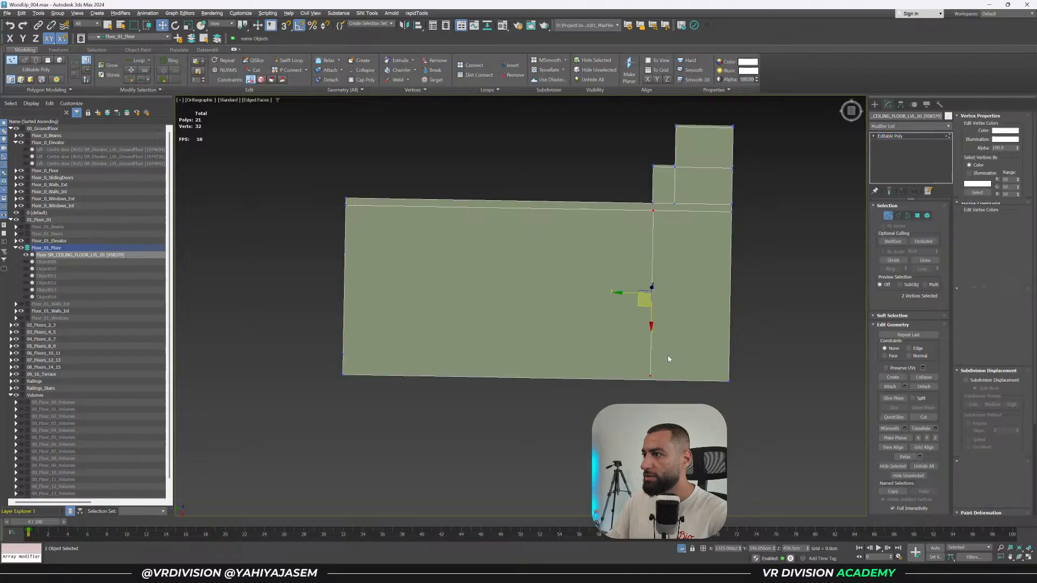
alt+middle_drag(668, 357, 643, 322)
scroll(709, 327, up, 5)
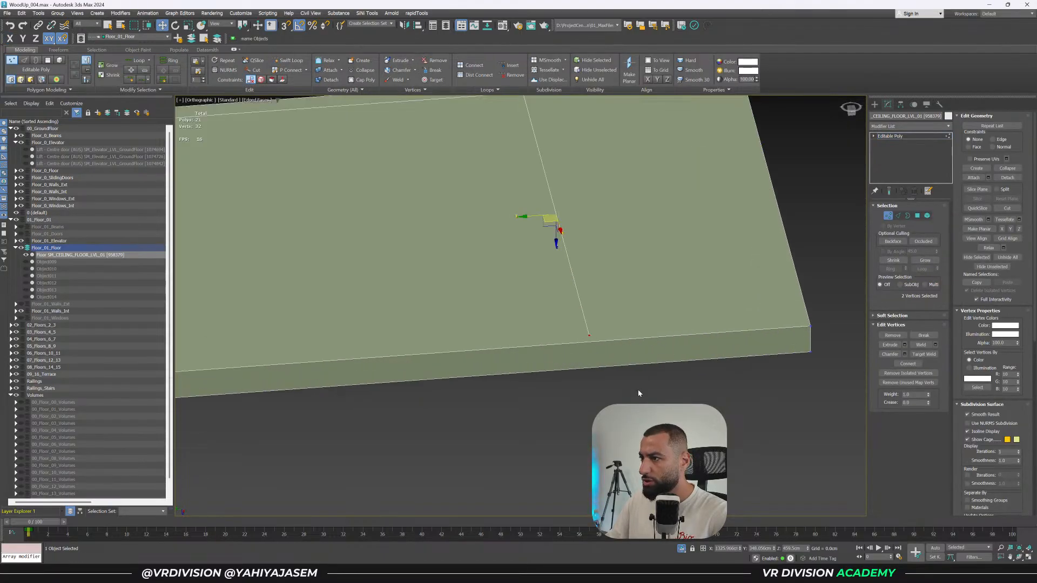
key(F3)
scroll(616, 383, down, 5)
mouse_move(617, 384)
alt+middle_down()
mouse_move(619, 367)
mouse_move(613, 382)
alt+middle_up()
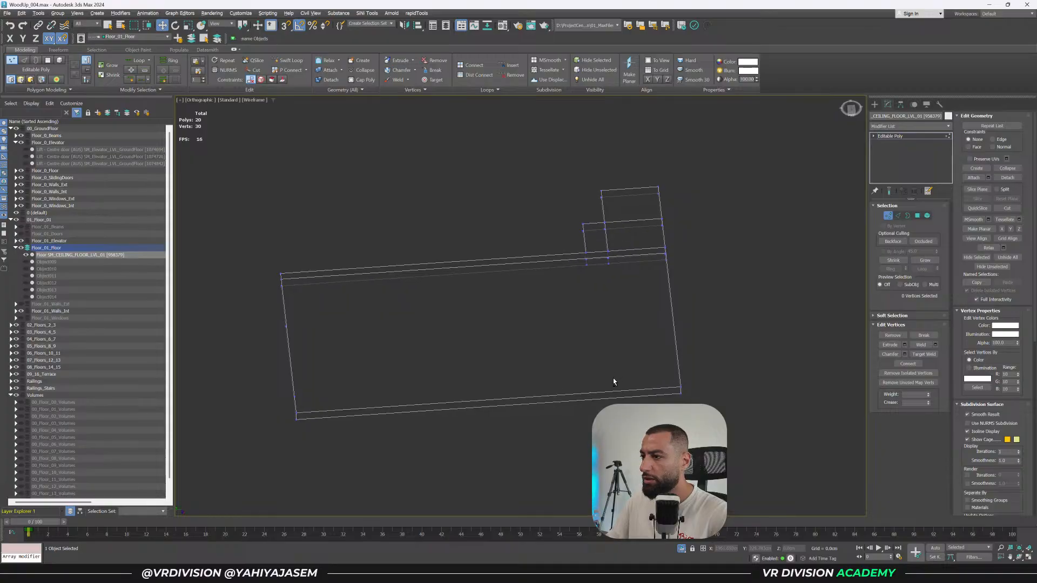
Connect the slab's long edges with a new crosswise edge and move it towards the inner corner.
key(2)
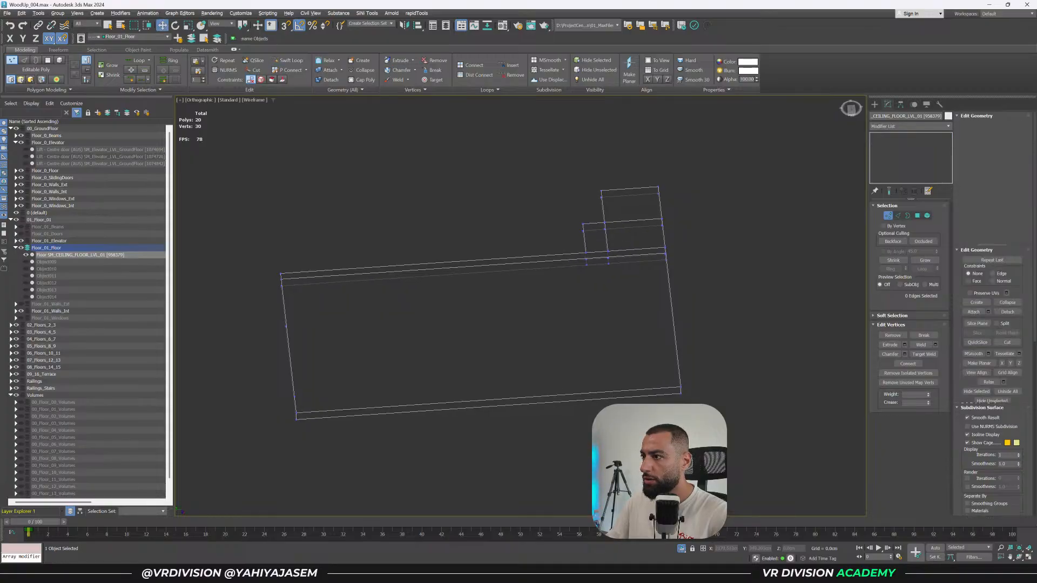
drag(610, 415, 585, 333)
key(ctrl+shift+e)
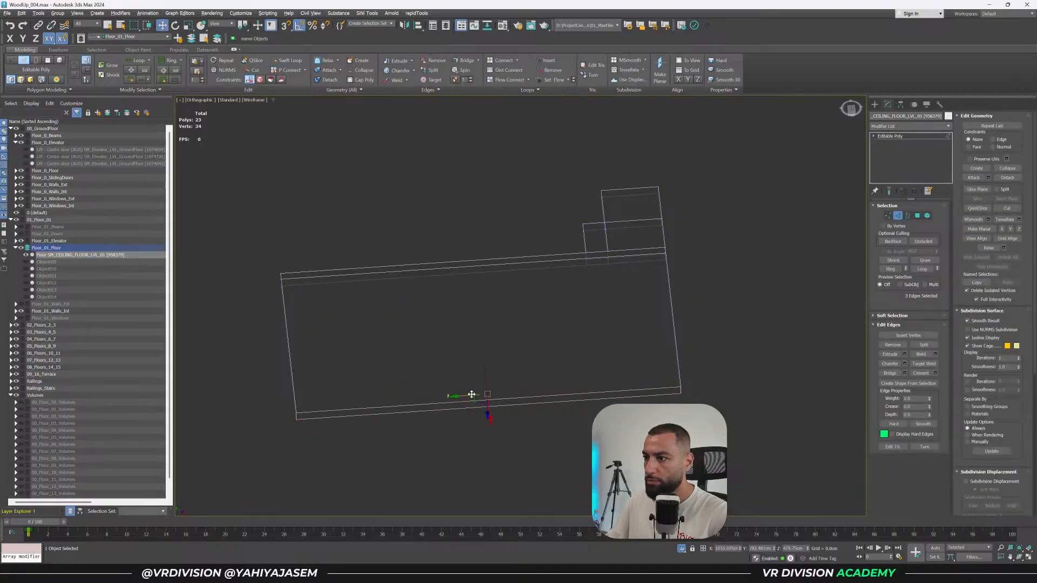
drag(487, 394, 582, 260)
key(s)
alt+middle_drag(583, 259, 661, 437)
Snap the new edge's vertices along Y into line with the slab's inner corner.
key(1)
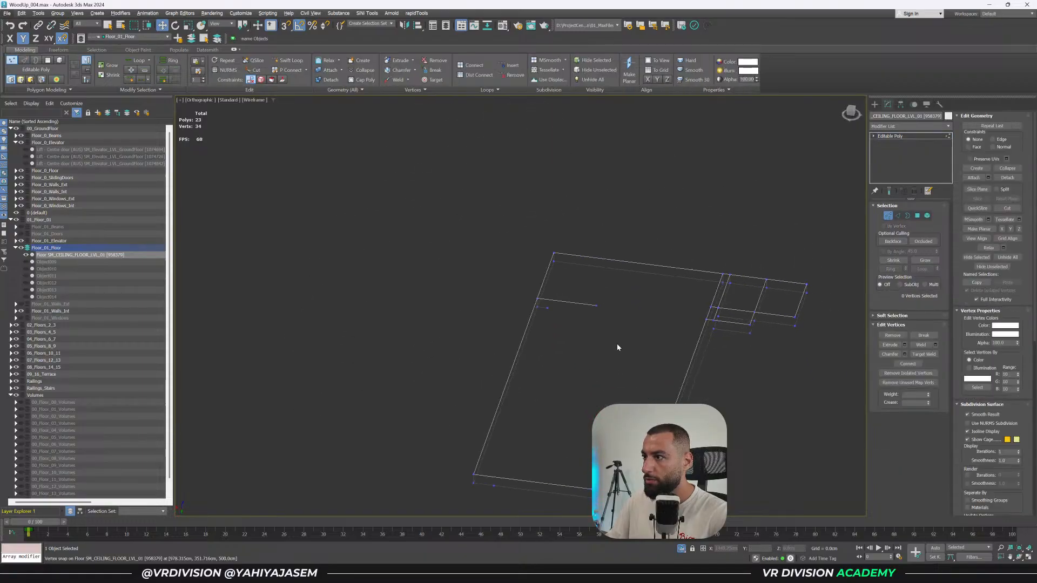
key(t)
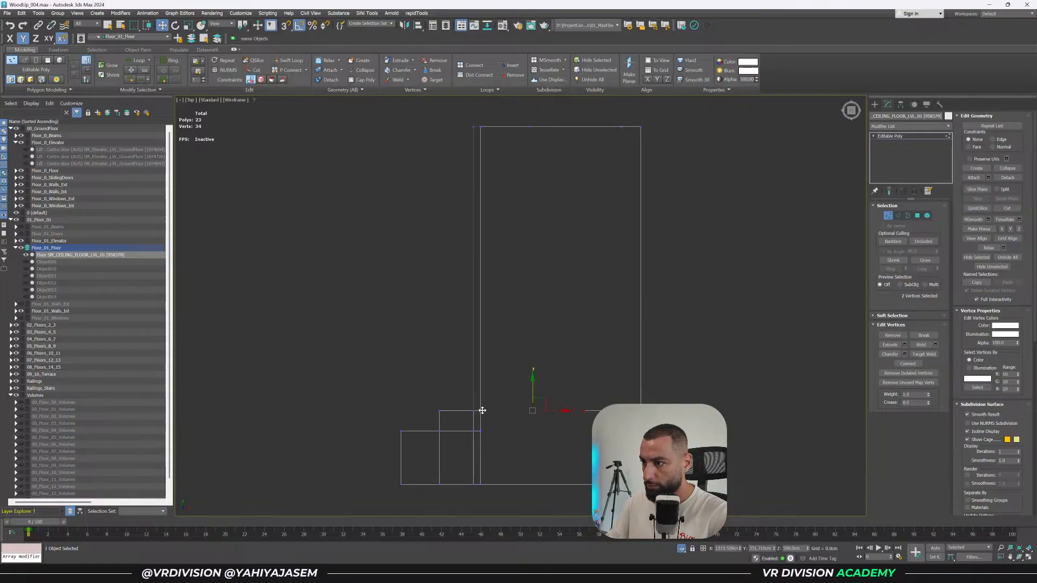
alt+middle_drag(567, 431, 574, 357)
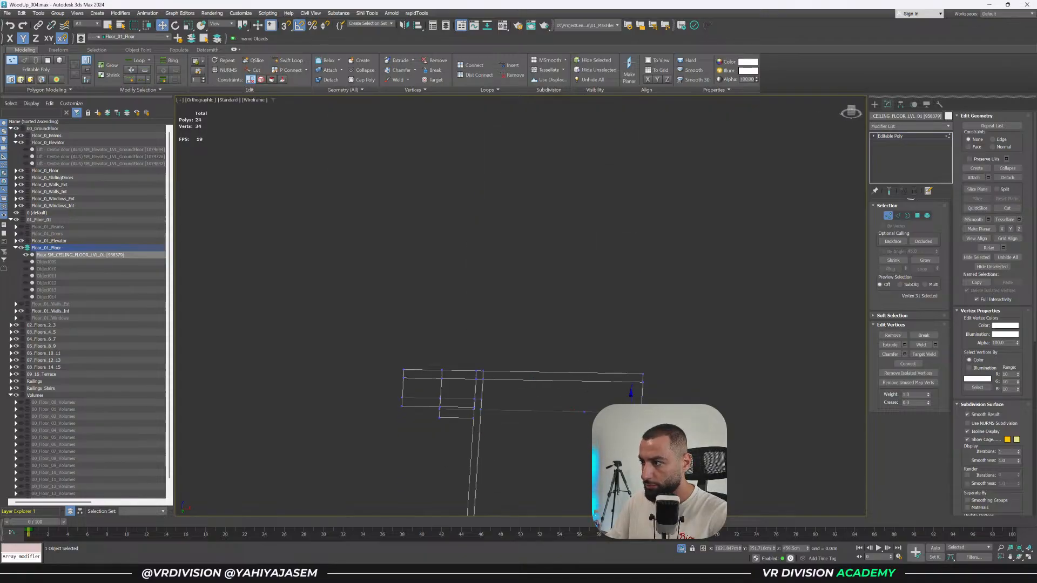
middle_drag(511, 437, 539, 394)
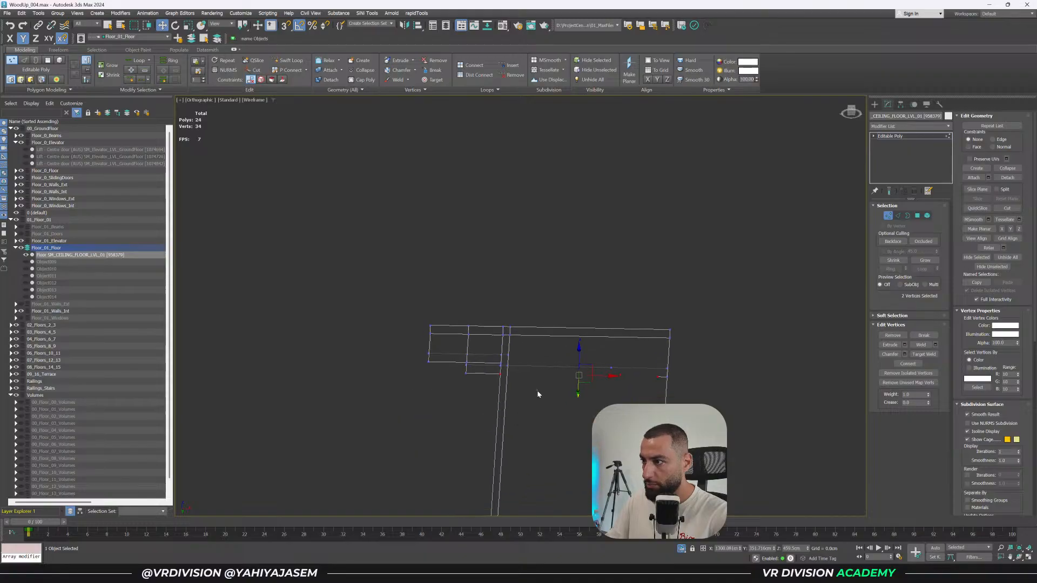
Cut the slab face from the inner corner vertex across to the aligned vertices on the opposite side.
click(559, 390)
right_click(560, 389)
click(526, 318)
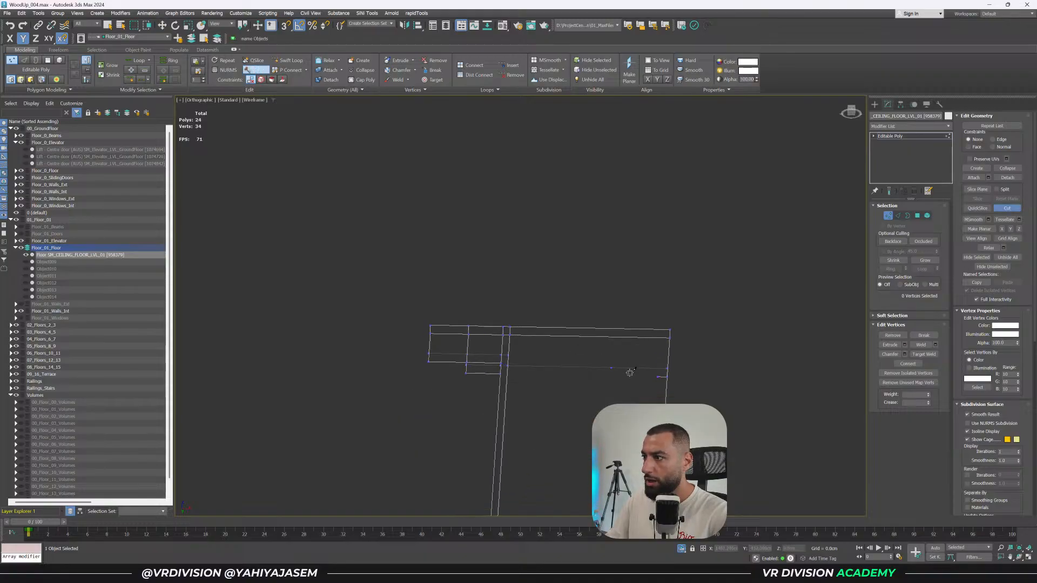
click(500, 374)
right_click(578, 396)
right_click(583, 395)
right_click(626, 377)
key(1)
key(s)
key(1)
Select the two cut vertices on the slab's outer edge and snap them along Y.
mouse_move(658, 377)
alt+middle_down()
mouse_move(594, 388)
mouse_move(620, 386)
alt+middle_up()
key(F3)
scroll(595, 389, up, 2)
click(615, 423)
right_click(615, 423)
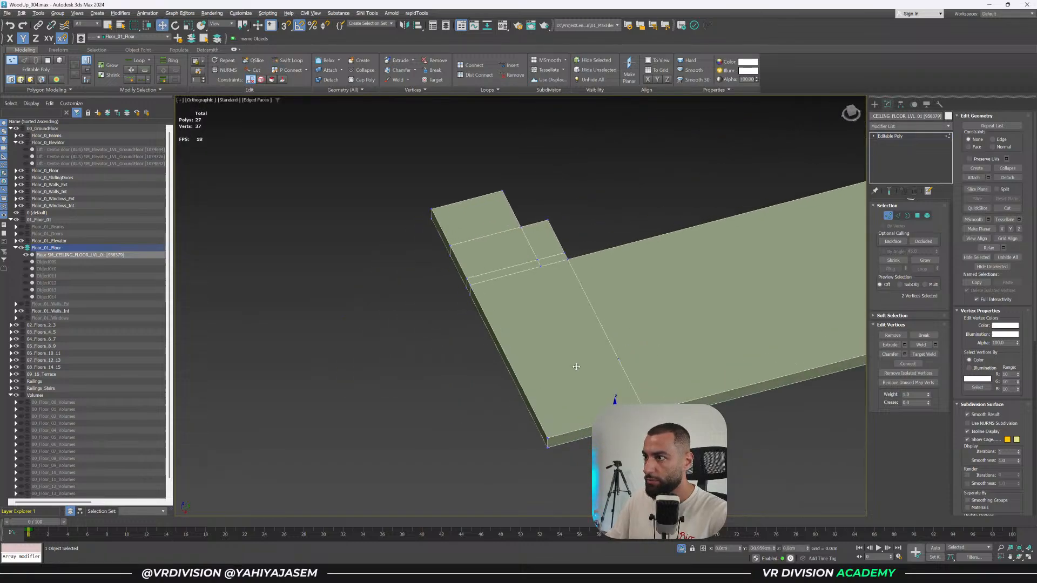
alt+middle_drag(543, 269, 593, 288)
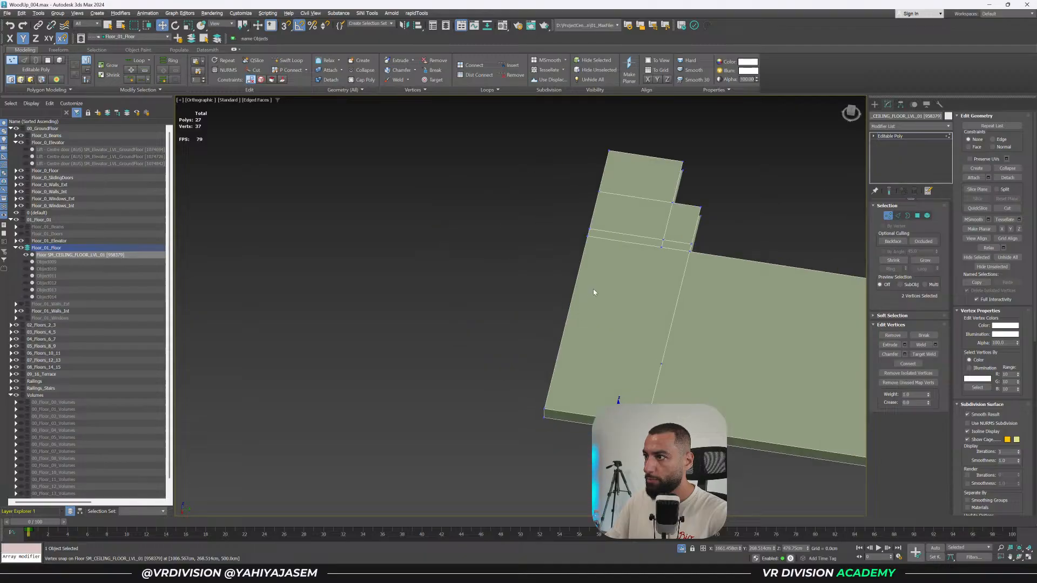
Cut a second line across the slab face, continuing the stepped part's edge to the outer long side.
key(F3)
mouse_move(677, 270)
alt+middle_down()
mouse_move(664, 261)
mouse_move(680, 319)
mouse_move(668, 359)
mouse_move(668, 325)
alt+middle_up()
key(F3)
middle_drag(621, 350, 597, 361)
click(597, 359)
right_click(603, 315)
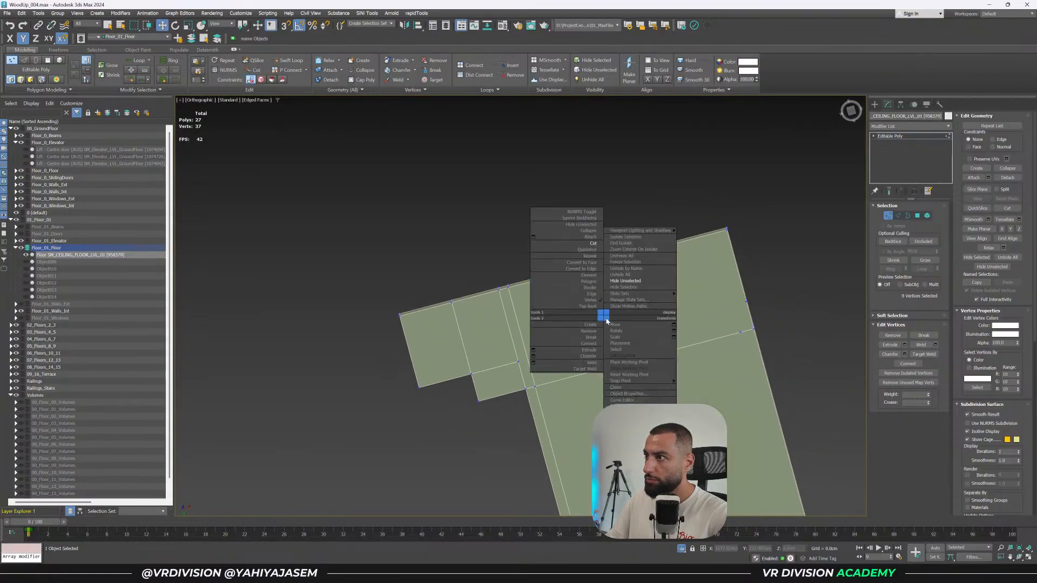
click(592, 243)
click(521, 360)
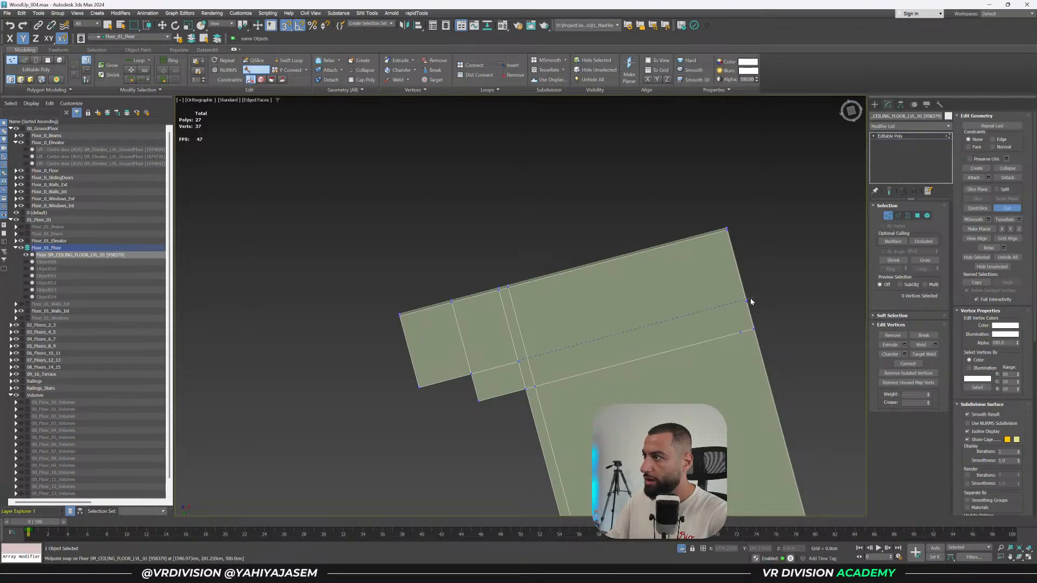
alt+middle_drag(744, 298, 586, 347)
click(503, 436)
alt+middle_drag(503, 436, 482, 431)
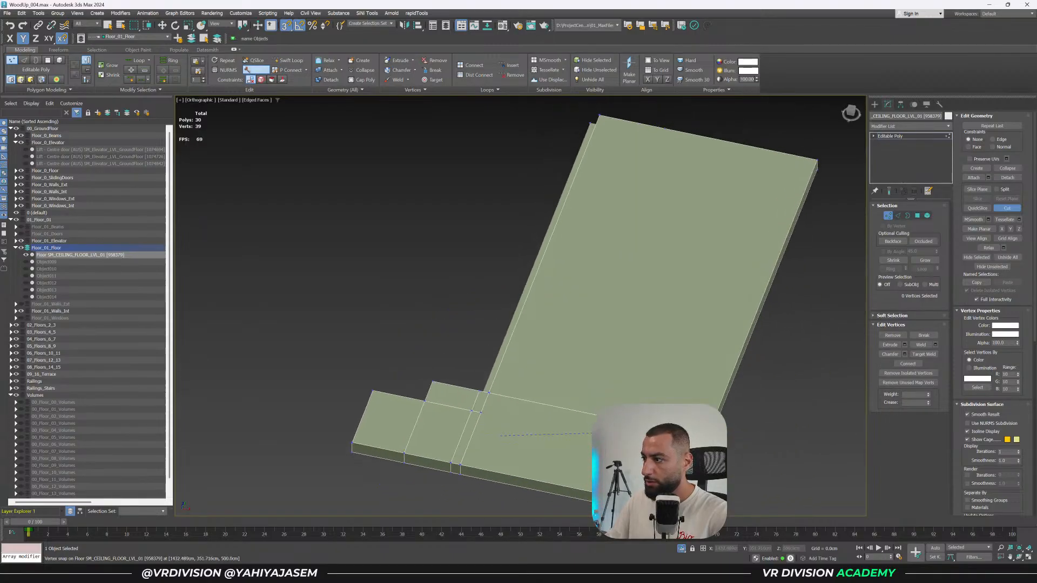
click(700, 457)
middle_drag(700, 457, 641, 415)
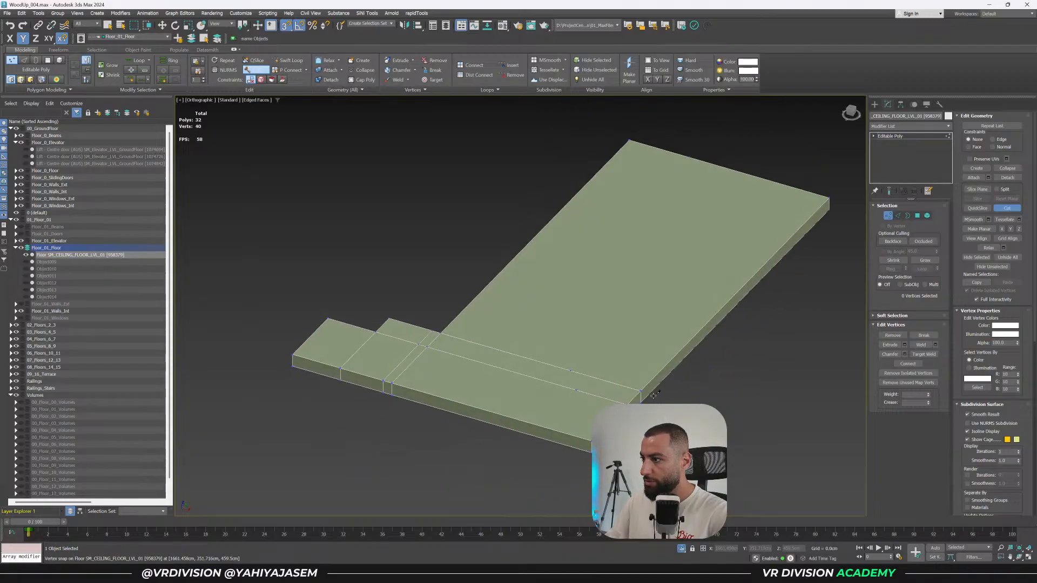
Weld all of the slab's vertices and remove the extra vertices at the outer end of the cuts.
key(w)
key(1)
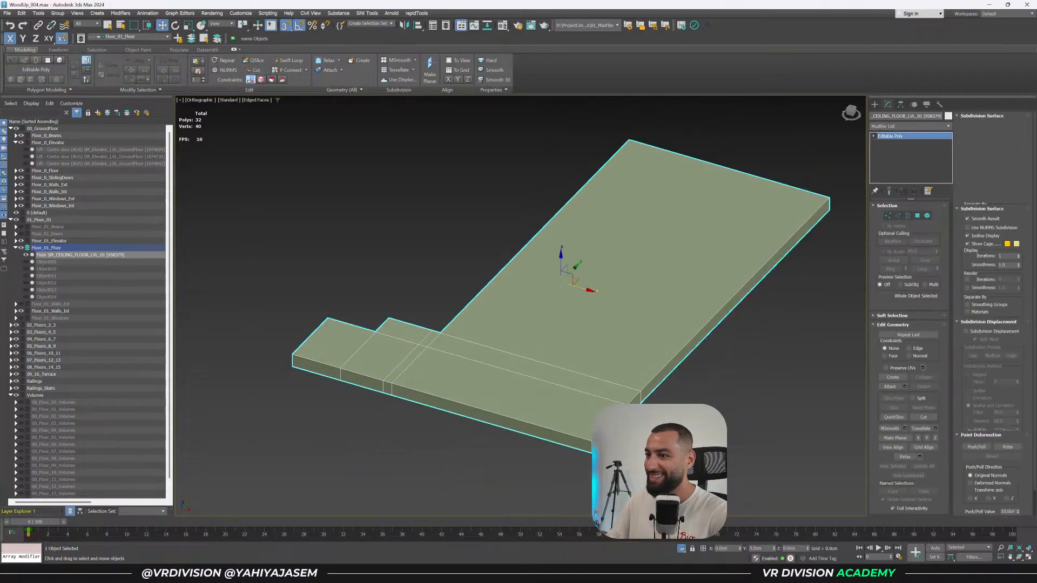
key(1)
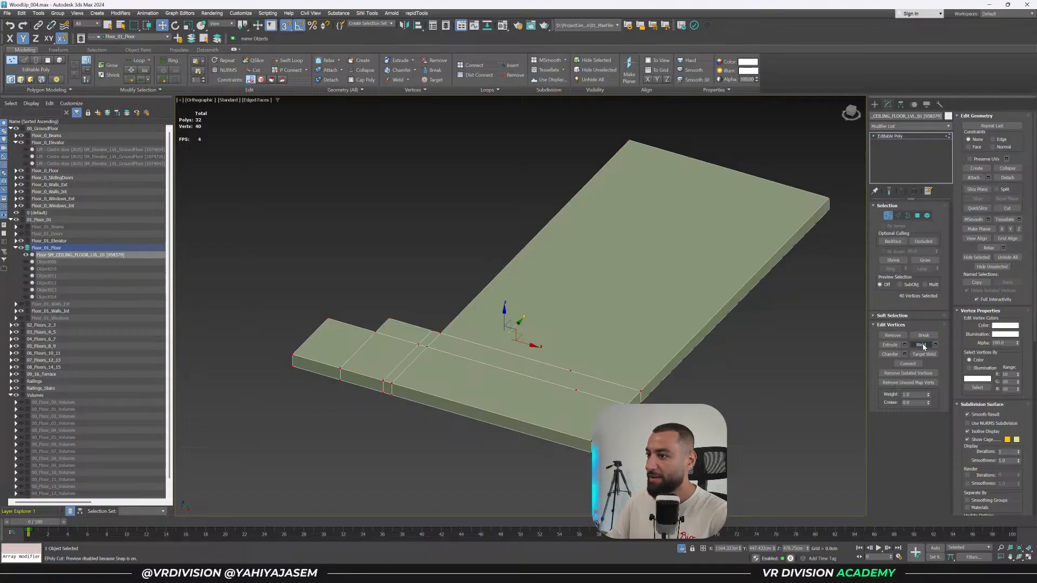
mouse_move(625, 374)
alt+middle_down()
mouse_move(623, 389)
mouse_move(630, 331)
alt+middle_up()
key(F3)
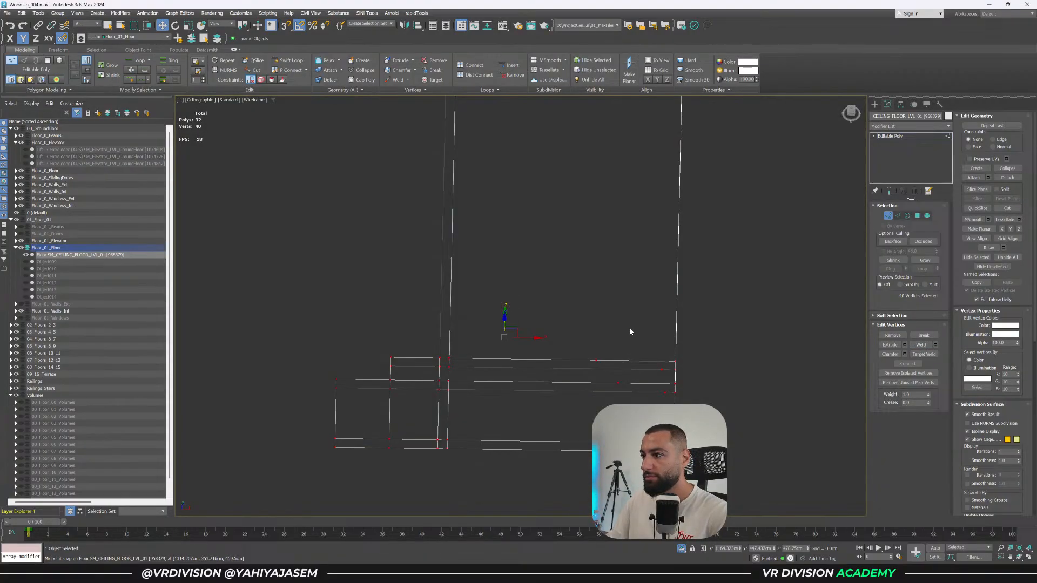
ctrl+drag(662, 369, 663, 394)
key(ctrl+z)
ctrl+click(665, 393)
key(Delete)
Line up the stray vertex at the cut's outer end and connect the vertices there.
alt+middle_drag(621, 391, 576, 398)
scroll(576, 398, up, 2)
ctrl+drag(577, 390, 551, 459)
key(ctrl+shift+e)
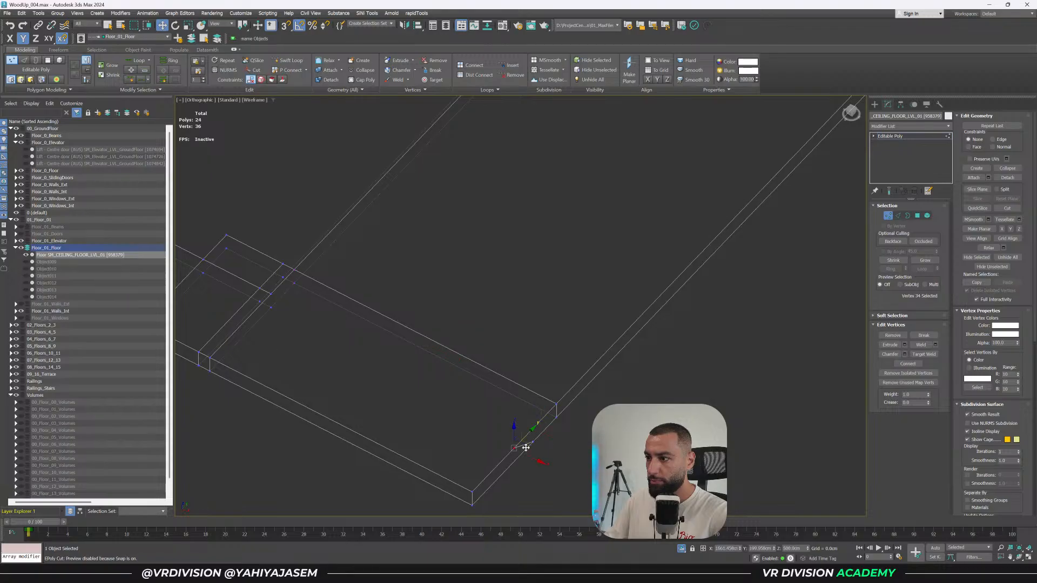
scroll(402, 366, down, 2)
key(F3)
scroll(556, 312, down, 3)
Detach the narrow strip along the slab's long inner side as a separate object.
alt+middle_drag(516, 302, 567, 309)
key(4)
click(414, 369)
alt+middle_drag(416, 373, 476, 197)
scroll(481, 216, up, 4)
click(466, 225)
key(alt+d)
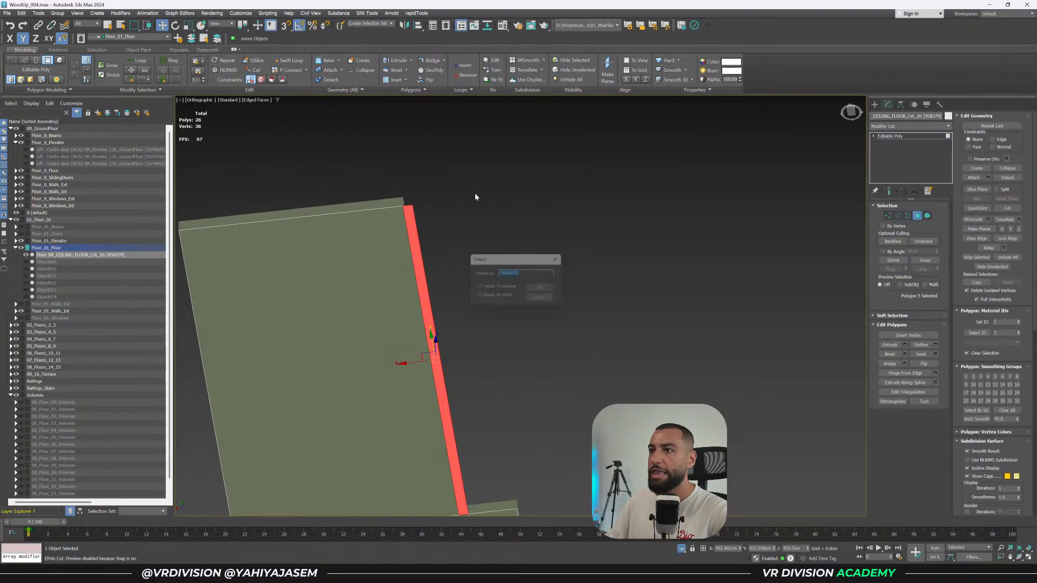
key(Return)
Attach the detached strip to the neighbouring floor piece and weld their shared vertices.
key(4)
click(432, 280)
middle_drag(495, 268, 488, 206)
key(p)
key(z)
key(alt+q)
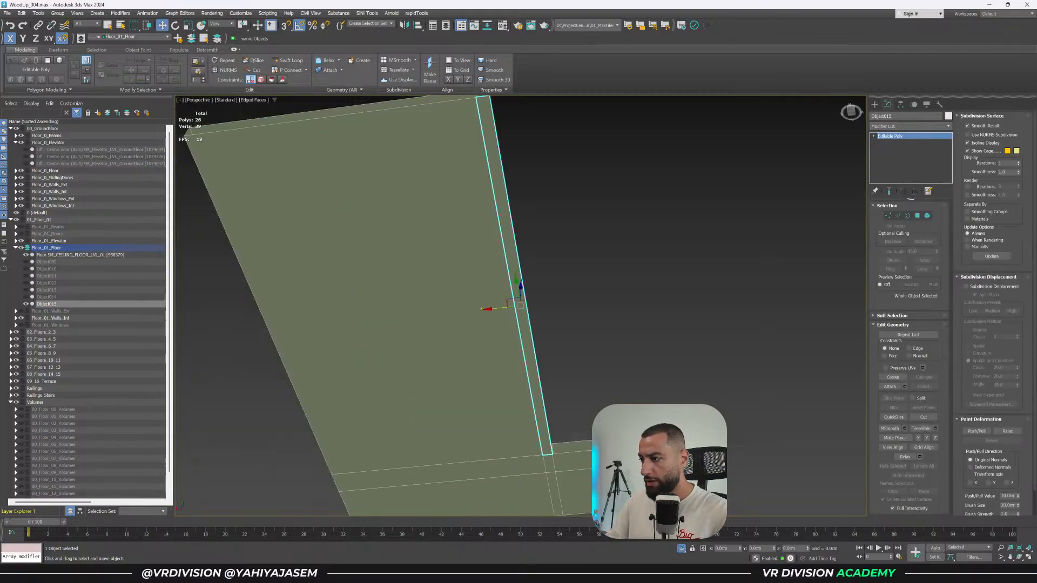
key(alt+q)
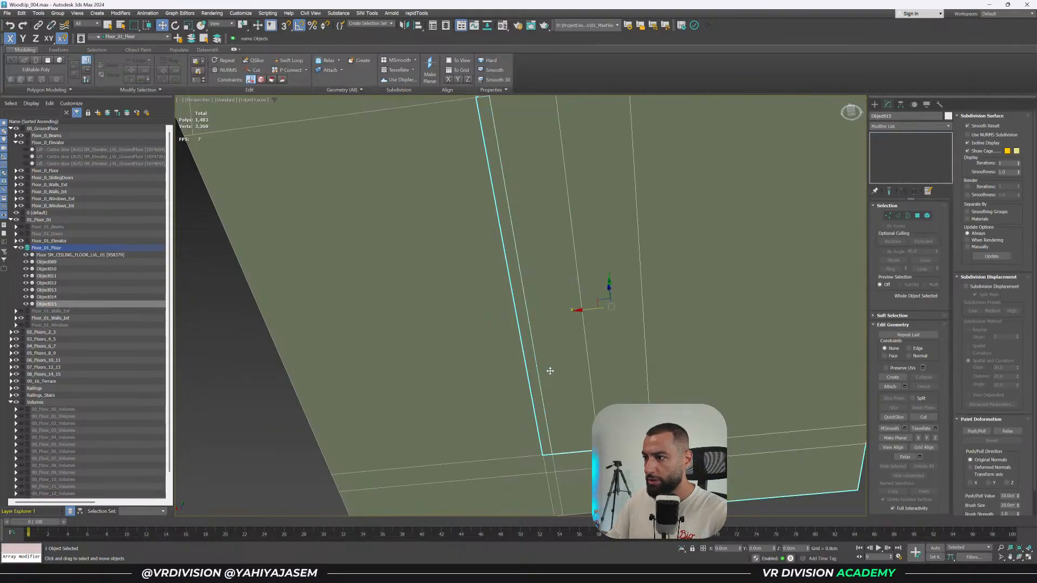
key(Delete)
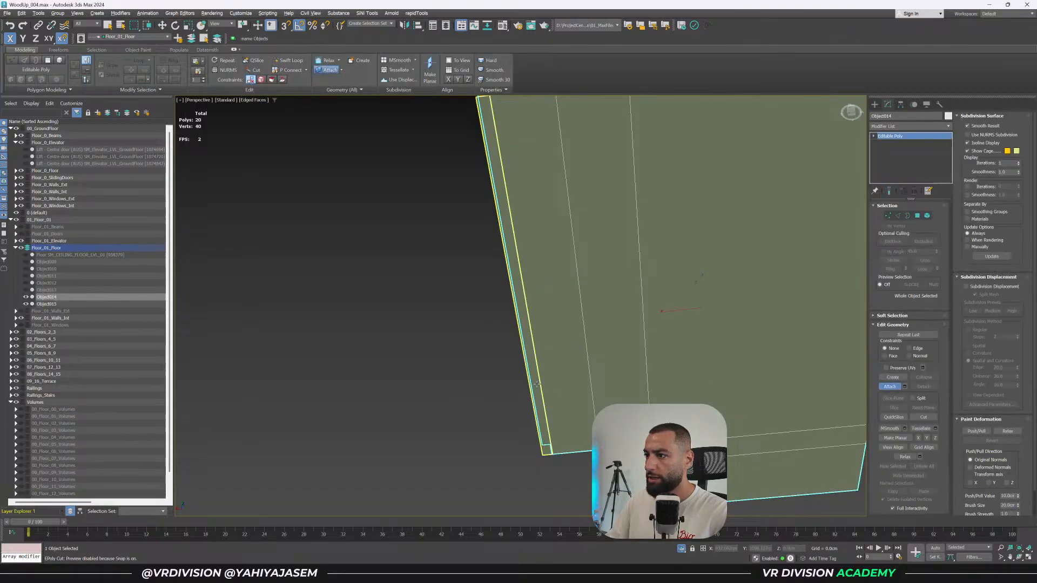
key(w)
key(1)
Snap the two vertices on the merged floor's upper edge to the projecting part's corner and weld them.
scroll(678, 289, down, 5)
alt+middle_drag(678, 289, 557, 348)
scroll(557, 334, up, 1)
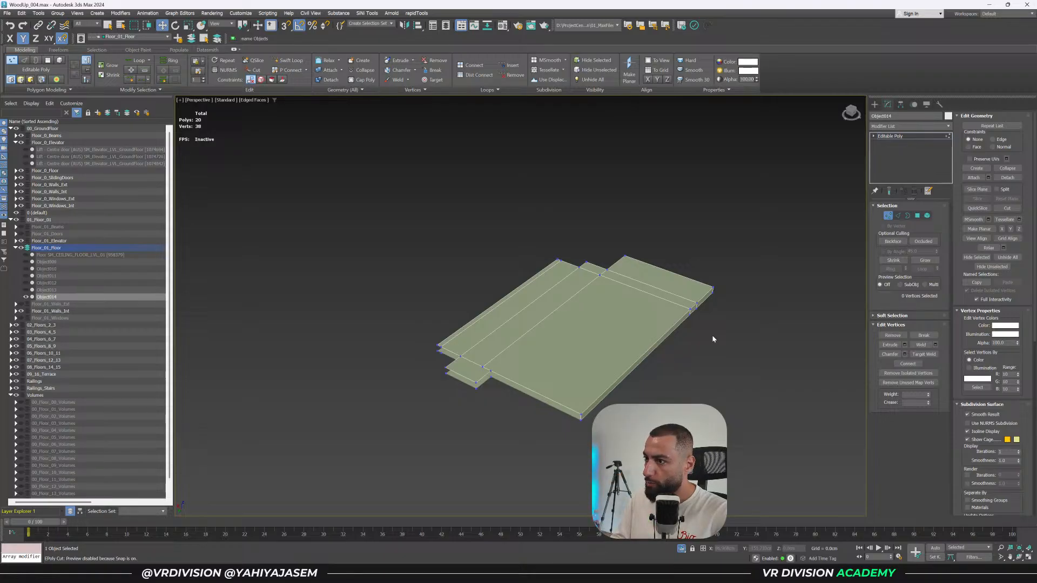
middle_drag(553, 375, 562, 370)
key(t)
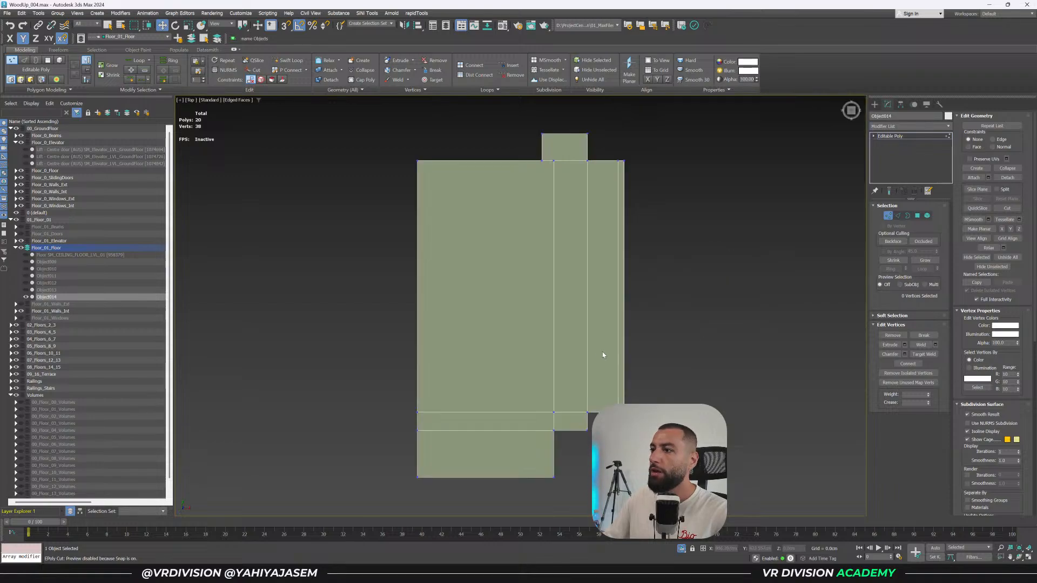
scroll(549, 181, up, 7)
key(F3)
middle_drag(572, 156, 568, 254)
key(F3)
mouse_move(606, 192)
mouse_down()
mouse_move(559, 229)
mouse_move(533, 211)
mouse_up()
scroll(668, 245, down, 2)
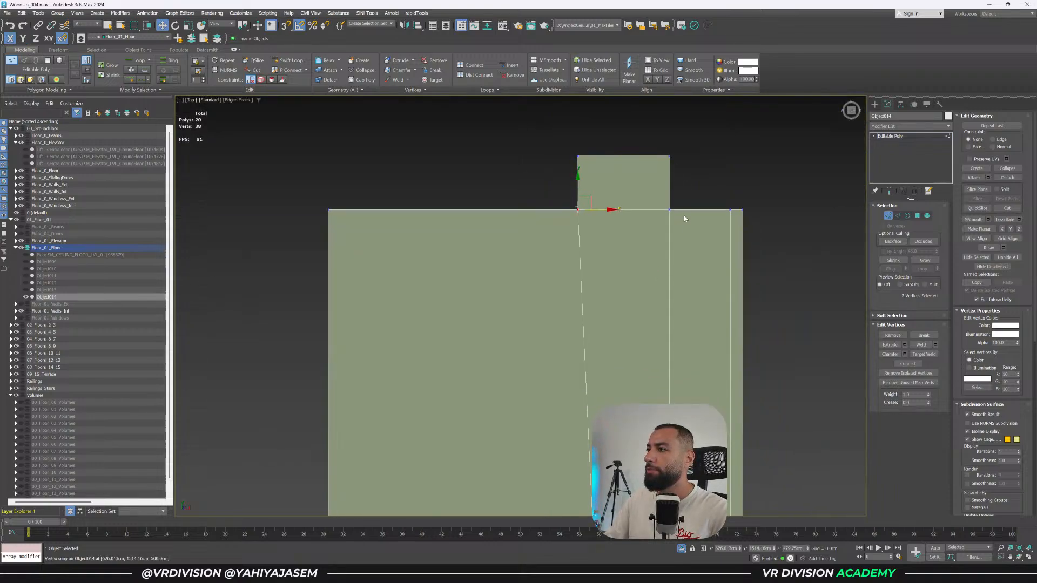
scroll(614, 272, down, 1)
middle_drag(614, 273, 586, 216)
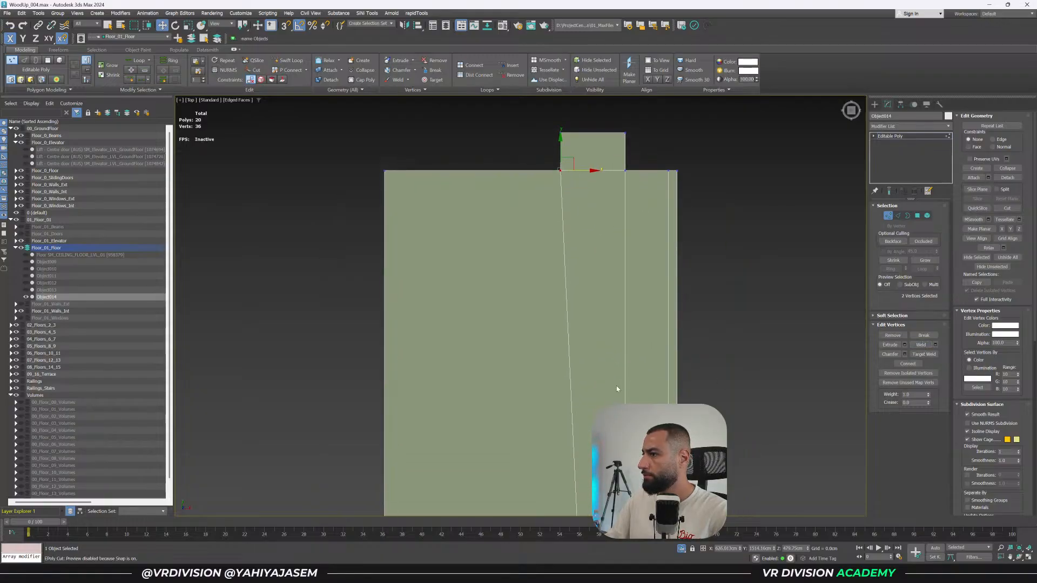
scroll(617, 388, down, 1)
middle_drag(617, 388, 602, 292)
Remove the leftover long seam edge between the attached strip and the merged floor.
key(2)
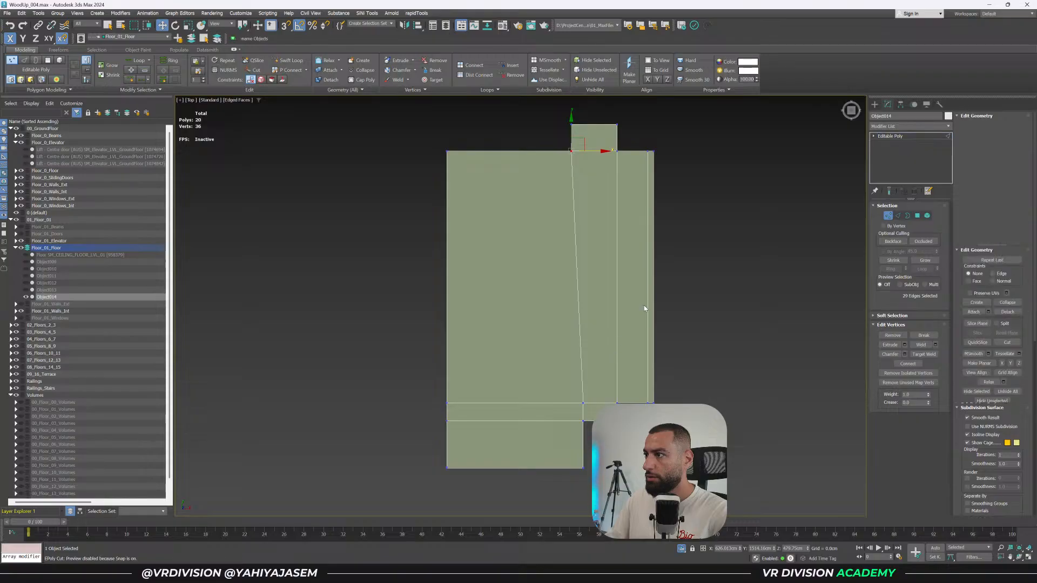
click(647, 306)
key(F3)
alt+middle_drag(658, 326, 625, 319)
key(F3)
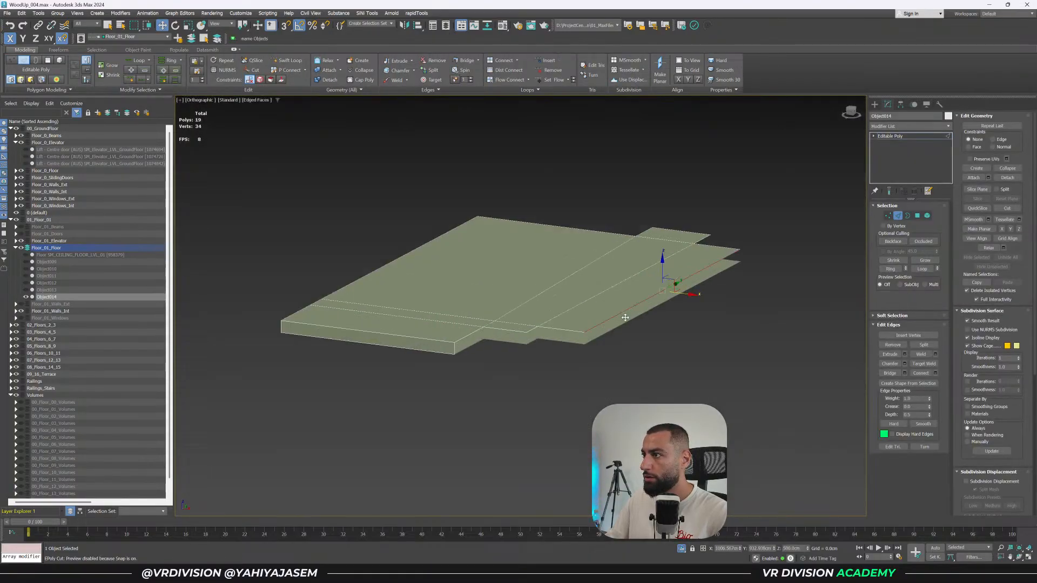
alt+middle_drag(586, 358, 660, 389)
Exit isolation to show the complete first floor and save the scene.
key(1)
key(1)
click(680, 549)
scroll(632, 389, down, 3)
scroll(621, 402, down, 2)
alt+middle_drag(575, 313, 584, 409)
key(ctrl+s)
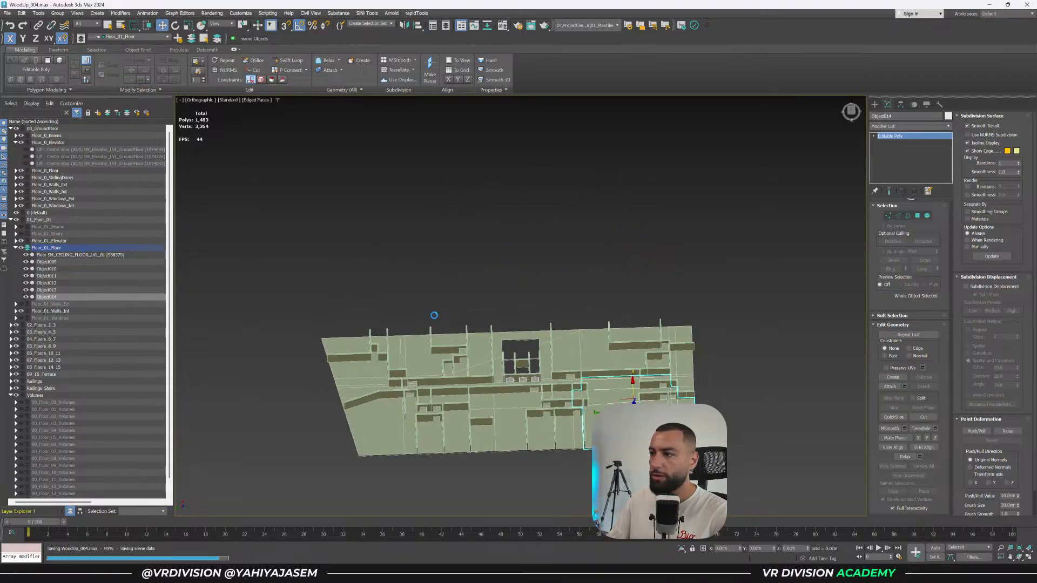
mouse_move(594, 355)
alt+middle_down()
mouse_move(597, 372)
mouse_move(595, 357)
alt+middle_up()
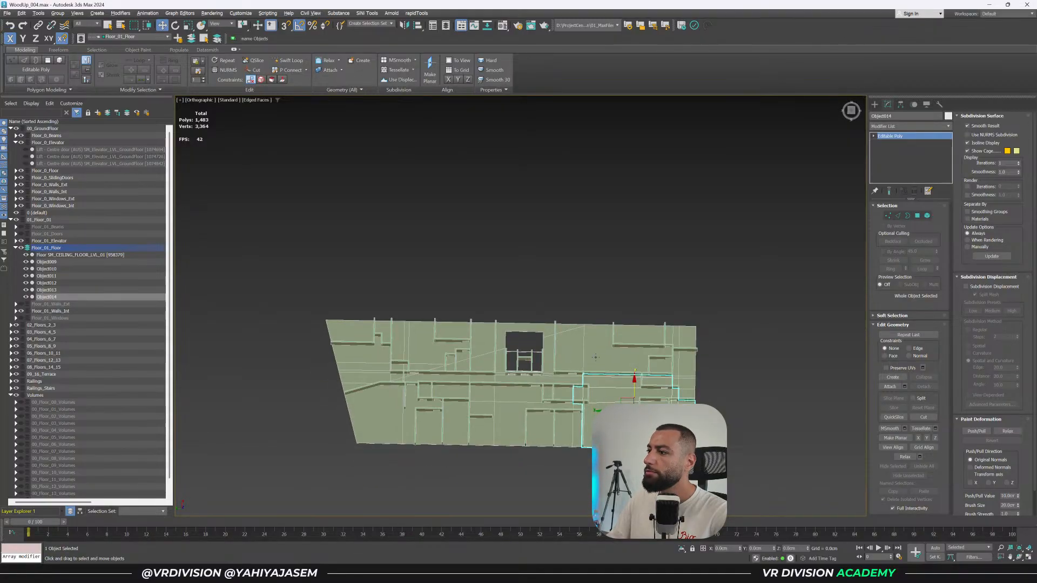
scroll(657, 365, up, 4)
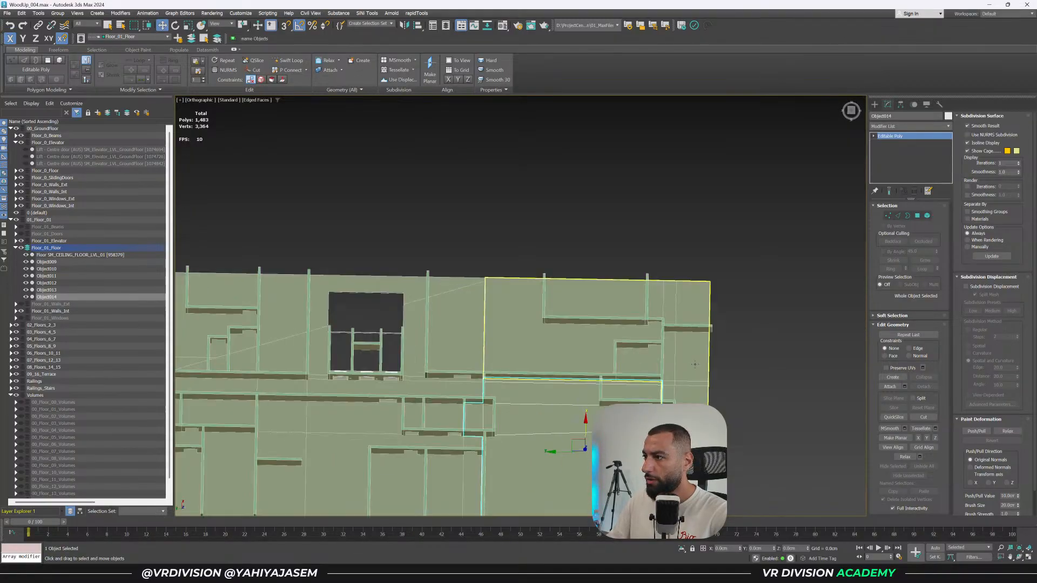
Examine the end apartment's floor piece under the interior walls, checking its top and bottom polygons and their material IDs.
click(695, 364)
alt+middle_drag(695, 365, 724, 344)
scroll(598, 303, up, 2)
alt+middle_drag(602, 305, 651, 317)
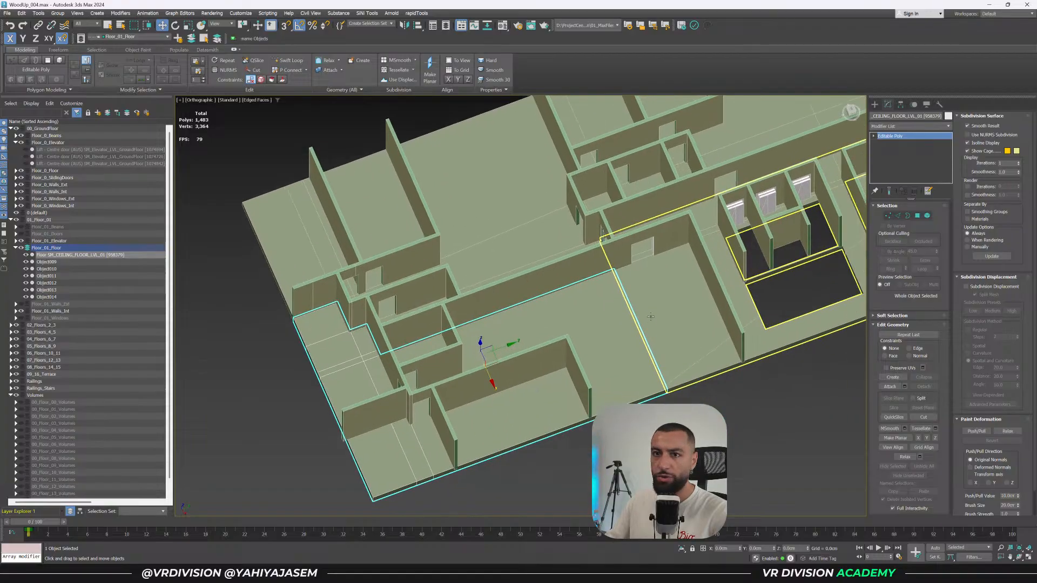
alt+middle_drag(651, 317, 609, 264)
alt+middle_drag(363, 444, 564, 383)
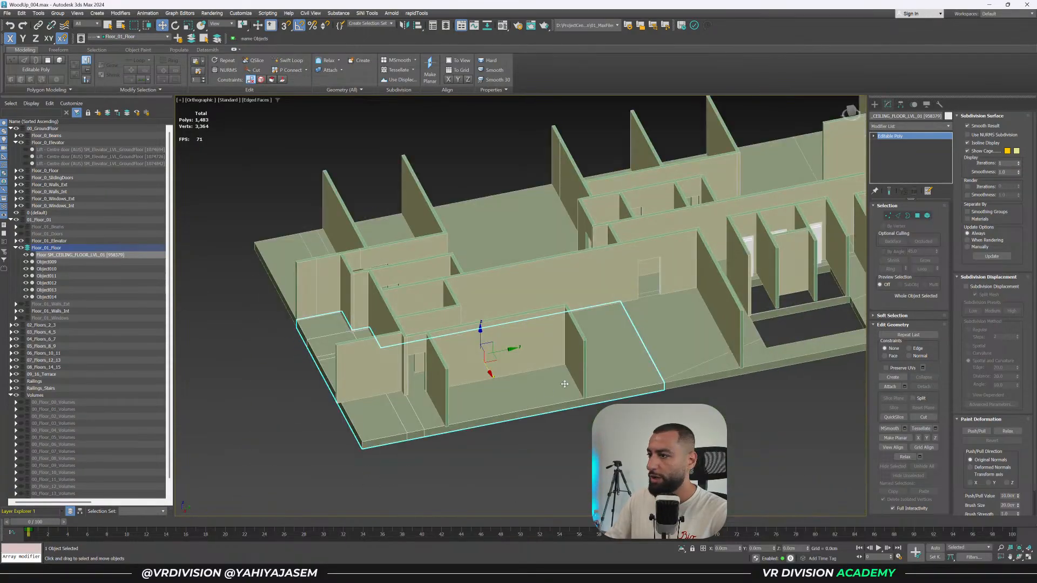
scroll(557, 382, up, 3)
key(4)
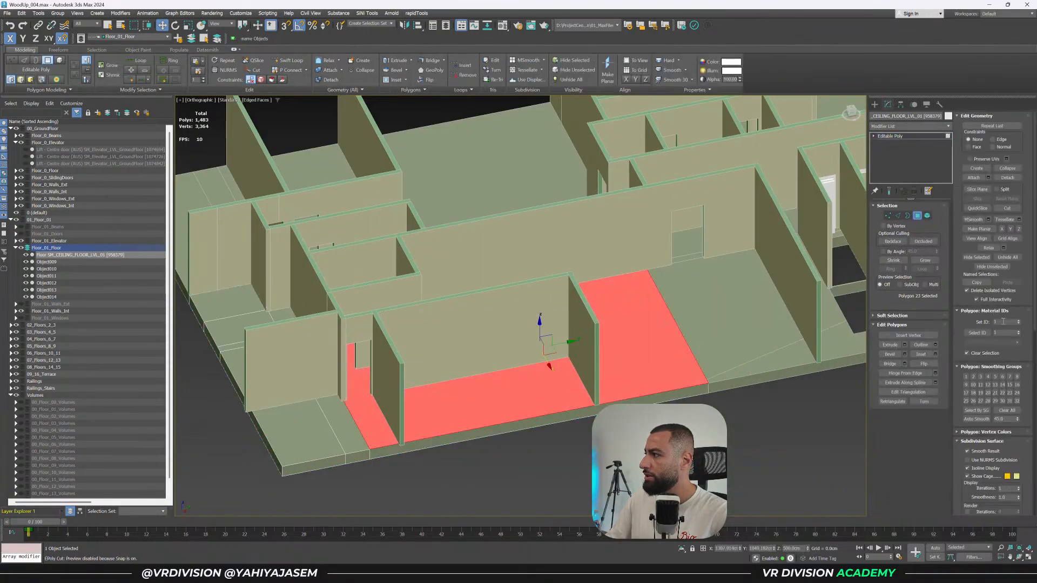
alt+middle_drag(732, 376, 743, 317)
click(650, 334)
alt+middle_drag(667, 330, 667, 367)
scroll(667, 363, down, 4)
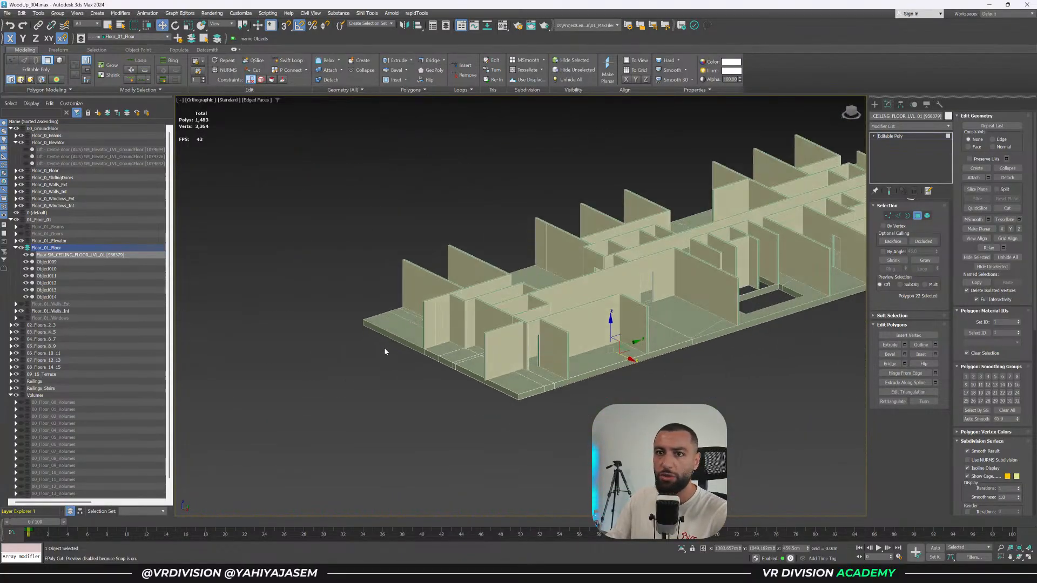
key(4)
middle_drag(714, 327, 570, 416)
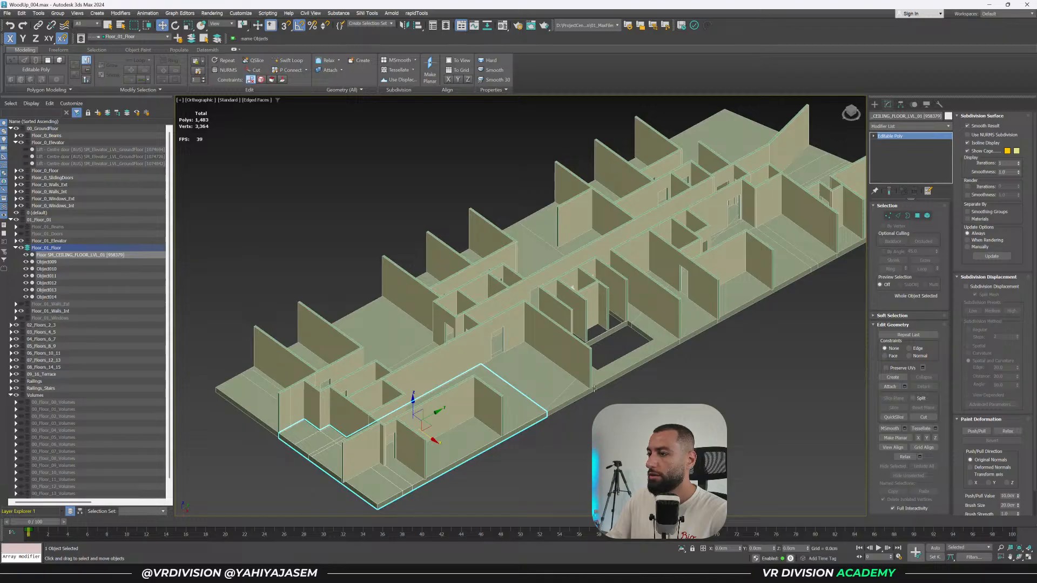
Isolate all objects in the Floor_01_Floor layer and add one shared Edit Poly modifier to them.
double_click(79, 249)
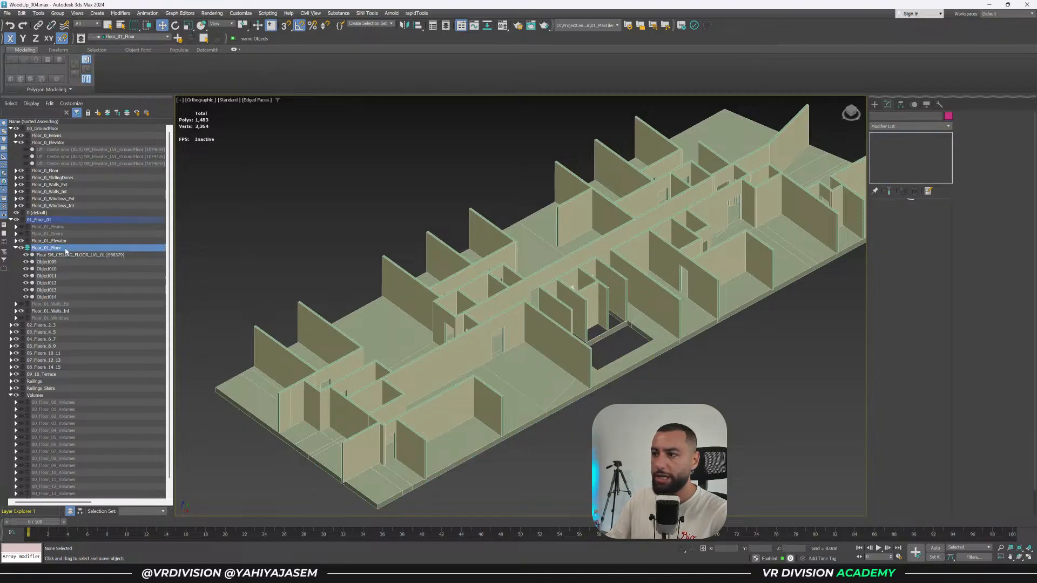
key(alt+q)
alt+middle_drag(552, 350, 701, 368)
scroll(706, 386, down, 4)
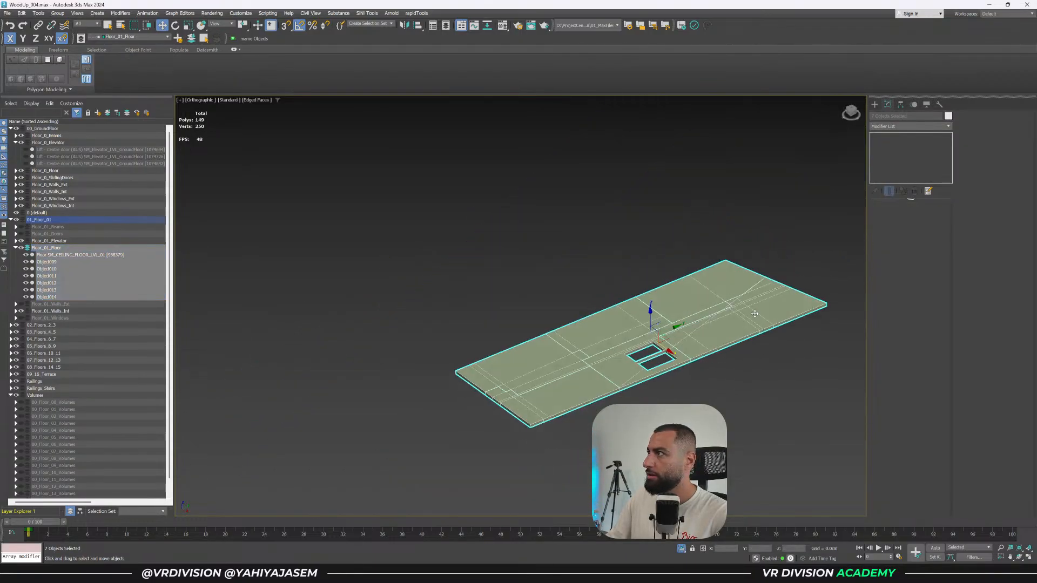
click(884, 130)
text(ed)
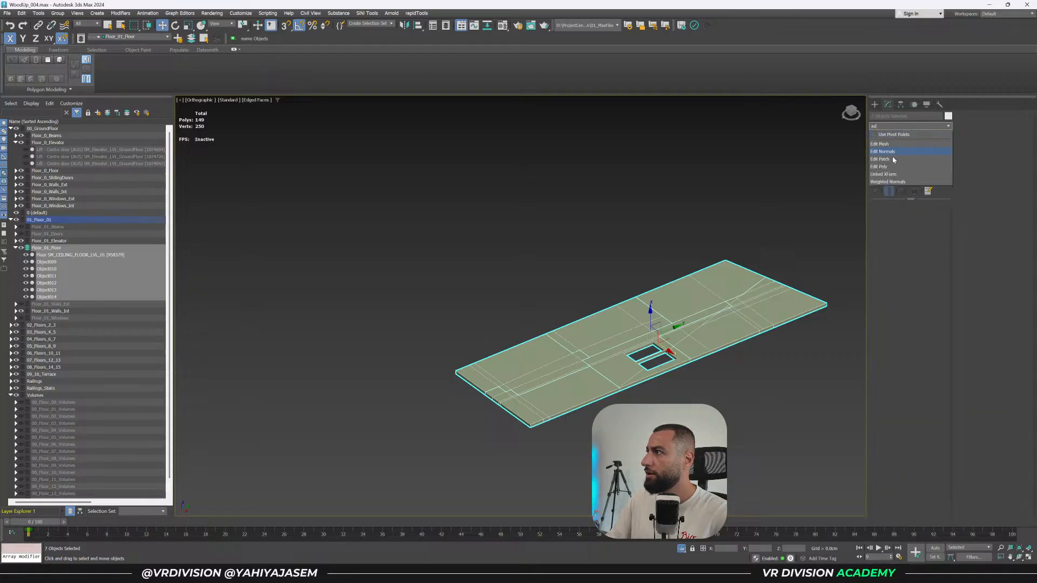
key(Return)
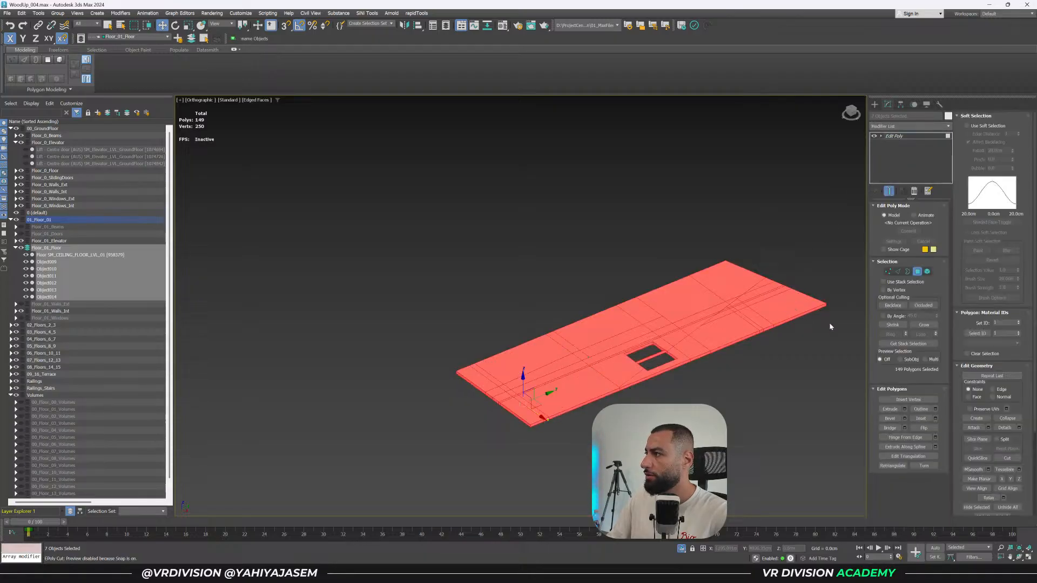
Separate the floors' faces by material ID, with ID 1 on the top polygons and ID 2 on the sides and underside.
key(f)
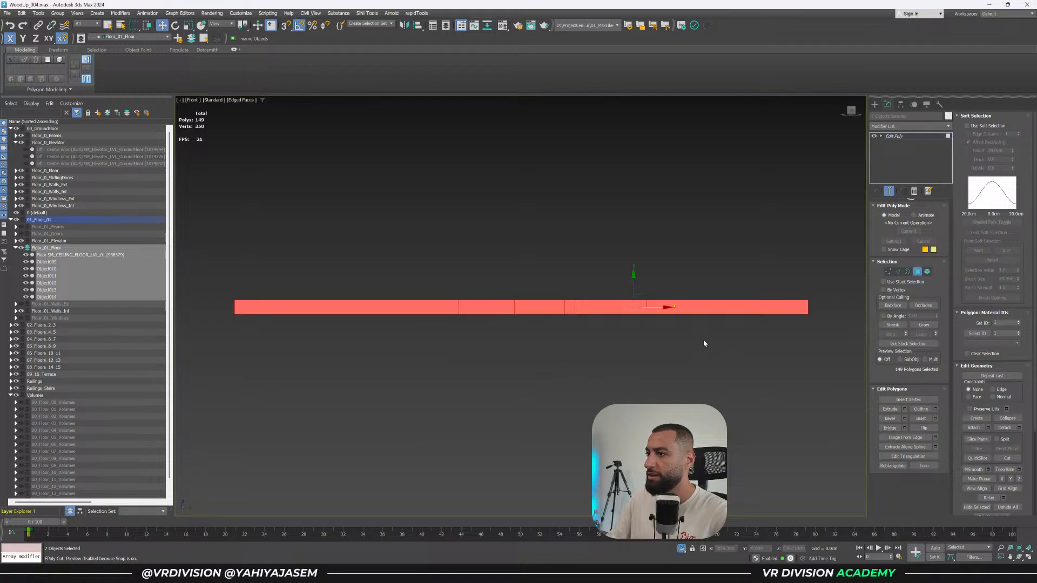
drag(701, 286, 230, 296)
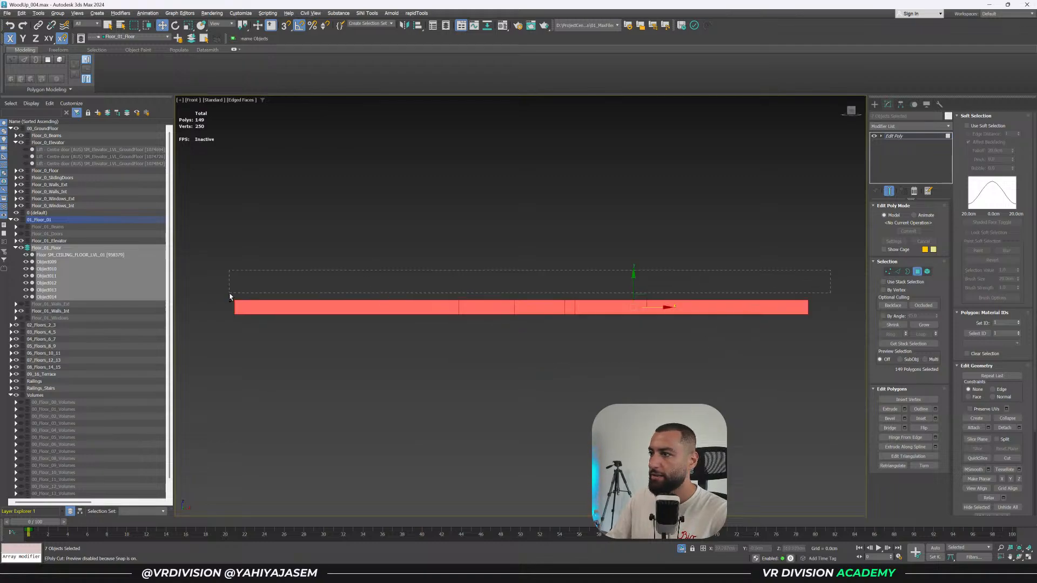
click(224, 312)
drag(912, 396, 1029, 383)
click(721, 362)
alt+middle_drag(724, 364, 711, 358)
click(894, 136)
alt+middle_drag(777, 226, 640, 213)
key(End)
Turn an unused material sample into a Multi/Sub-Object material, discarding the old material, and set its number of materials to 2.
key(m)
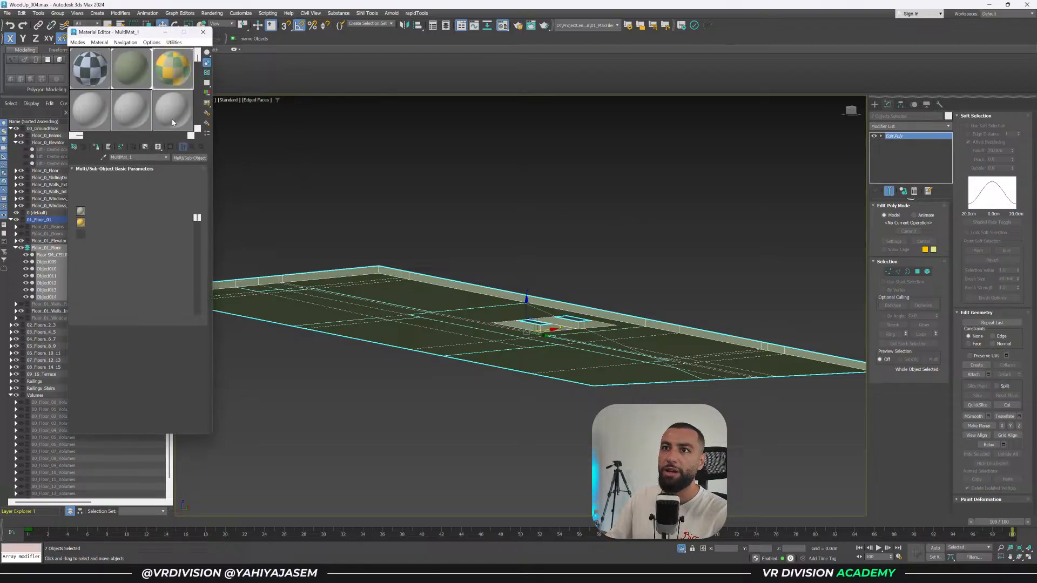
click(111, 124)
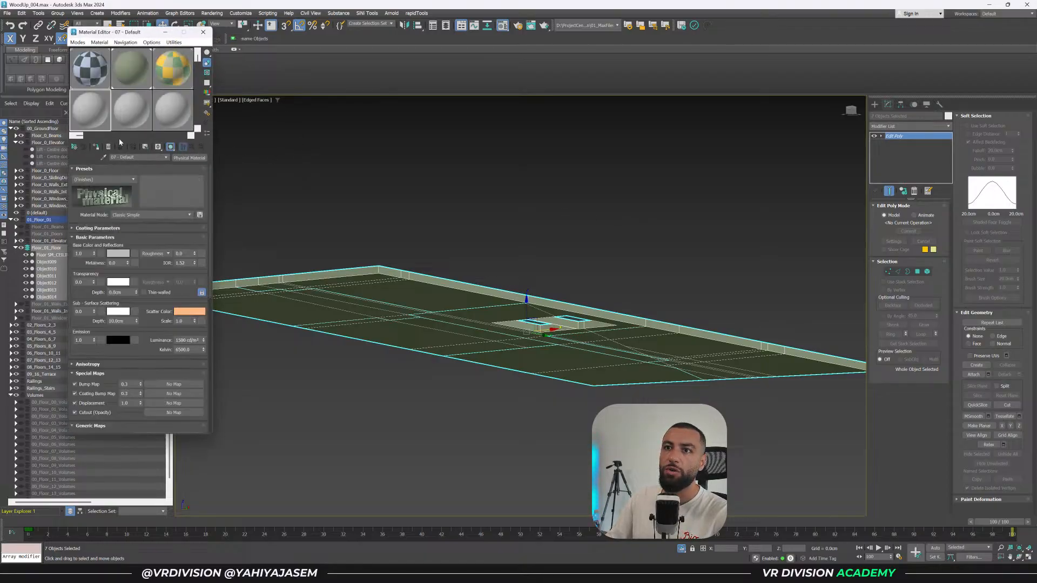
click(199, 159)
text(mult)
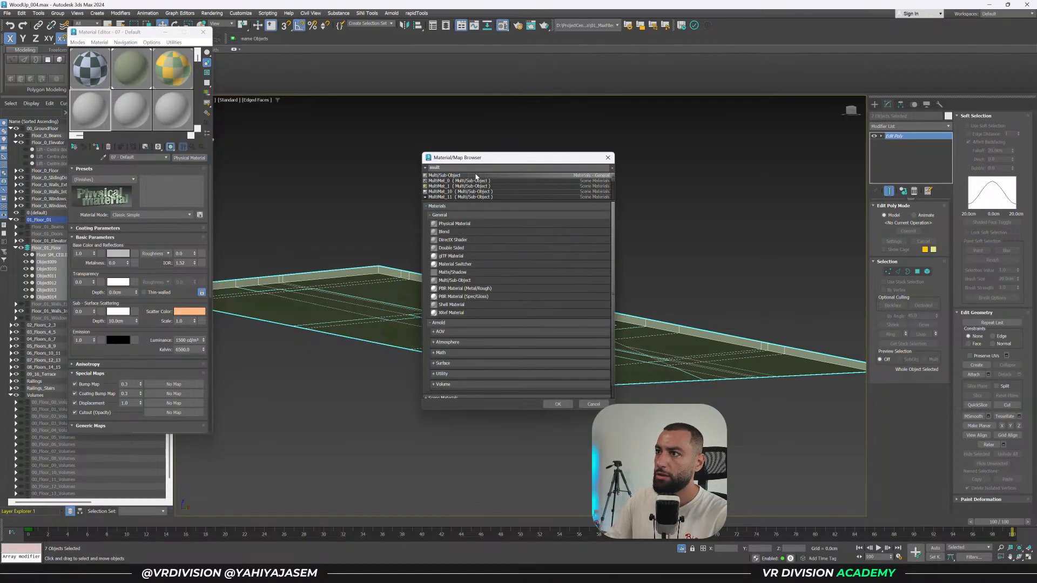
double_click(475, 174)
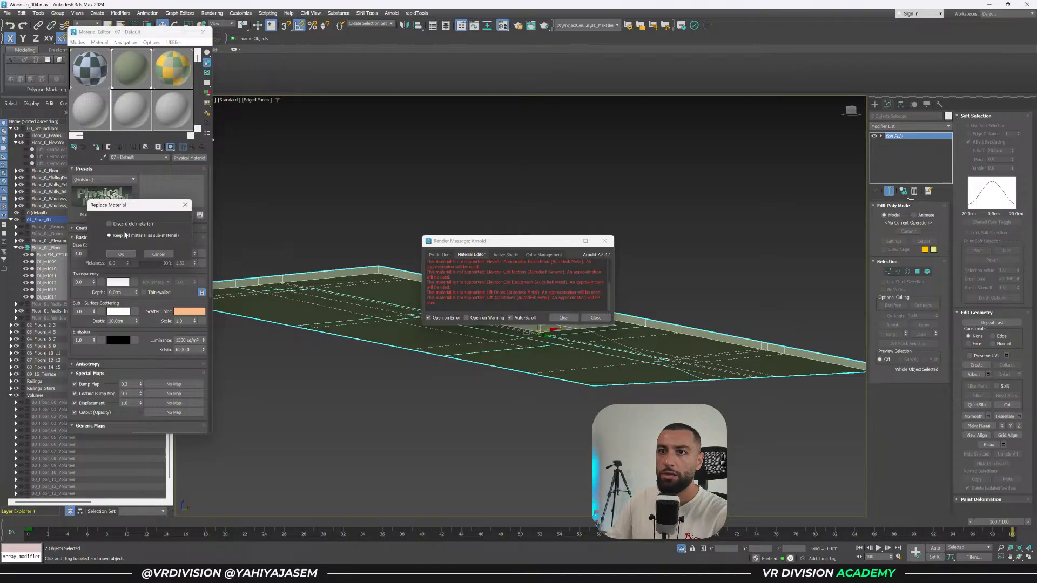
click(128, 254)
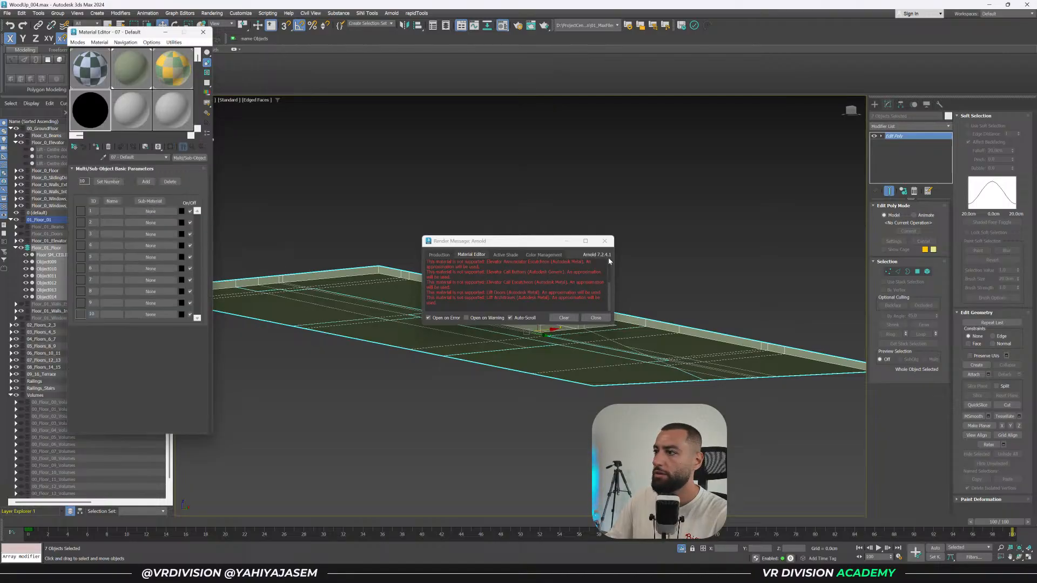
click(605, 241)
click(111, 181)
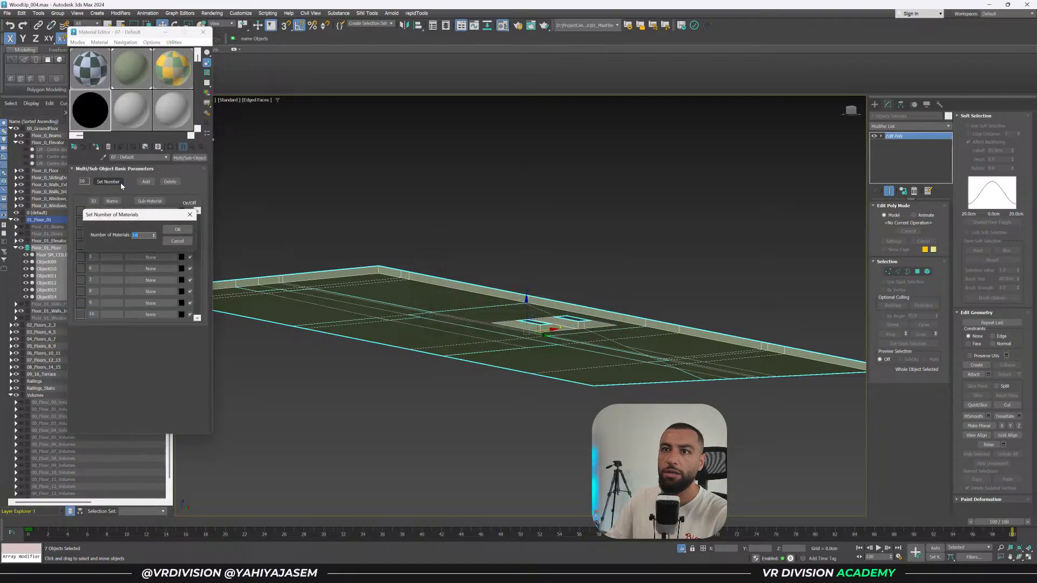
text(2)
click(186, 228)
Add a Physical Material named Floor as sub-material 1 and another named Ceiling as sub-material 2.
click(150, 211)
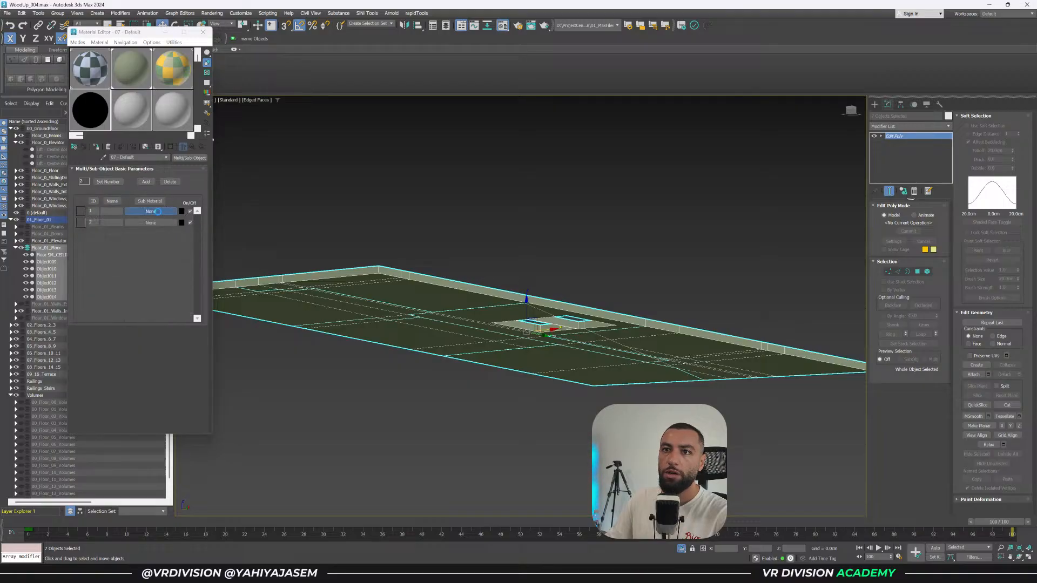
double_click(454, 196)
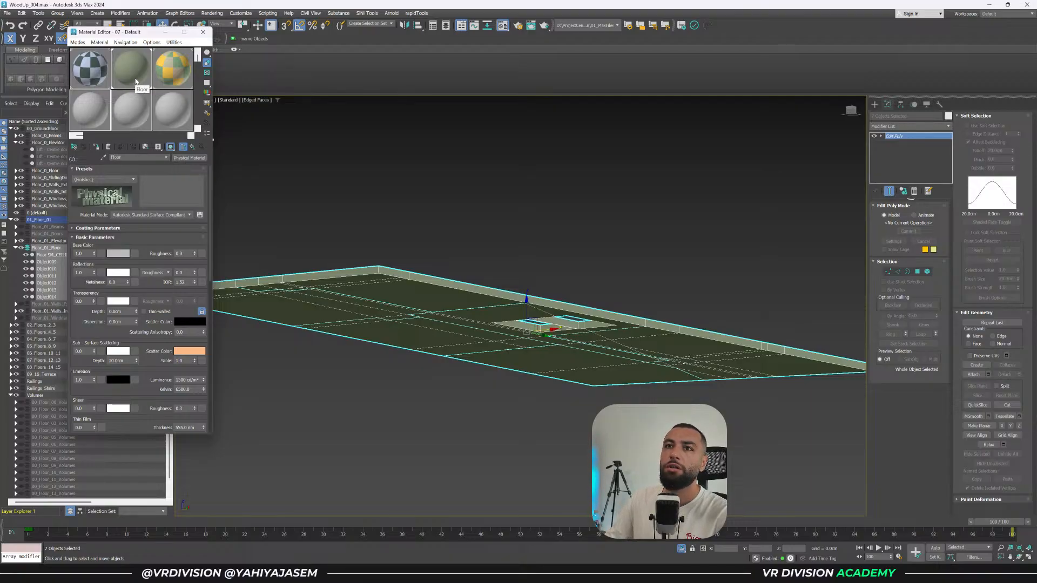
click(186, 147)
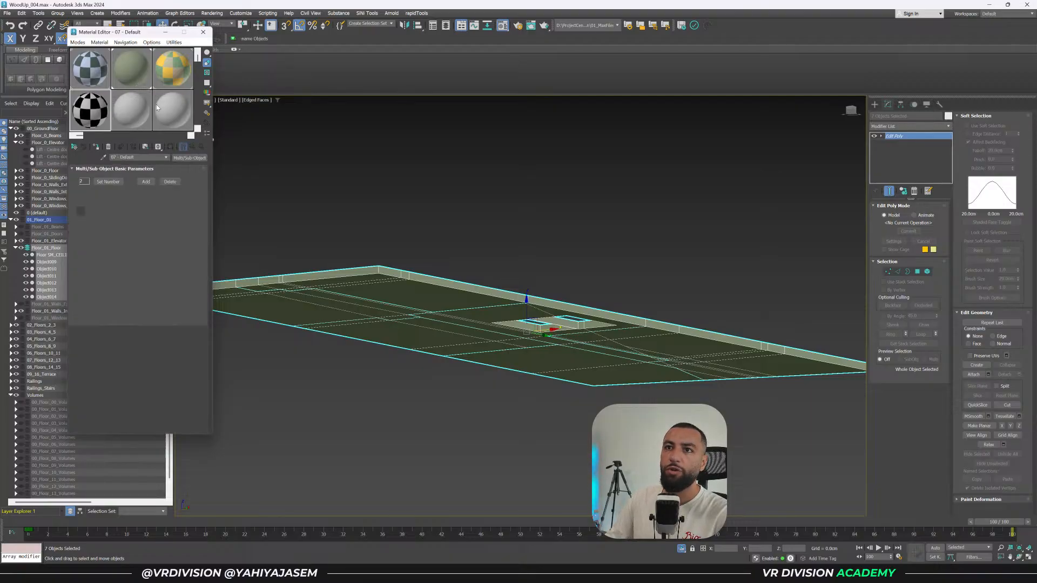
click(150, 222)
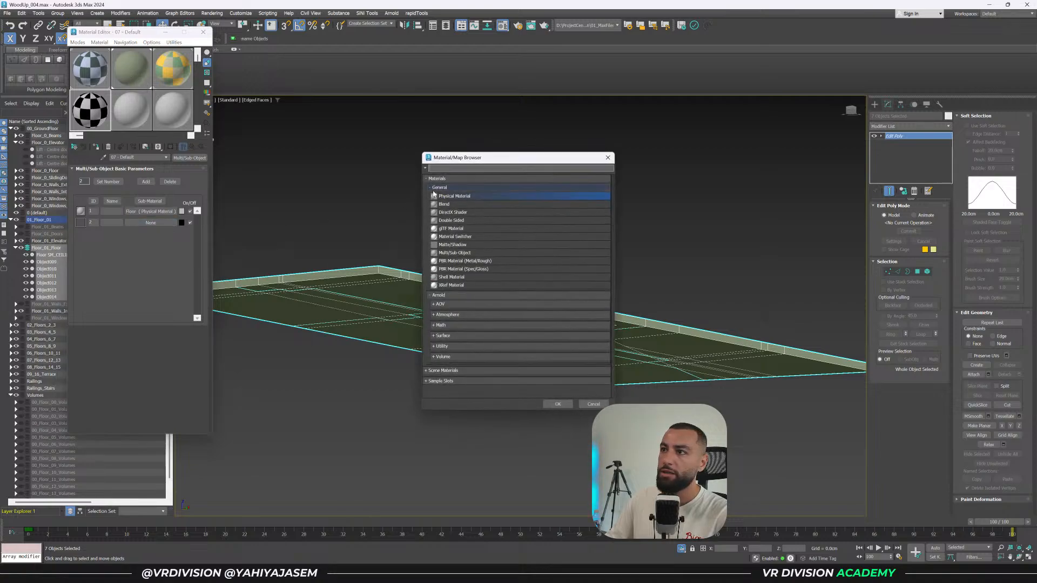
double_click(447, 197)
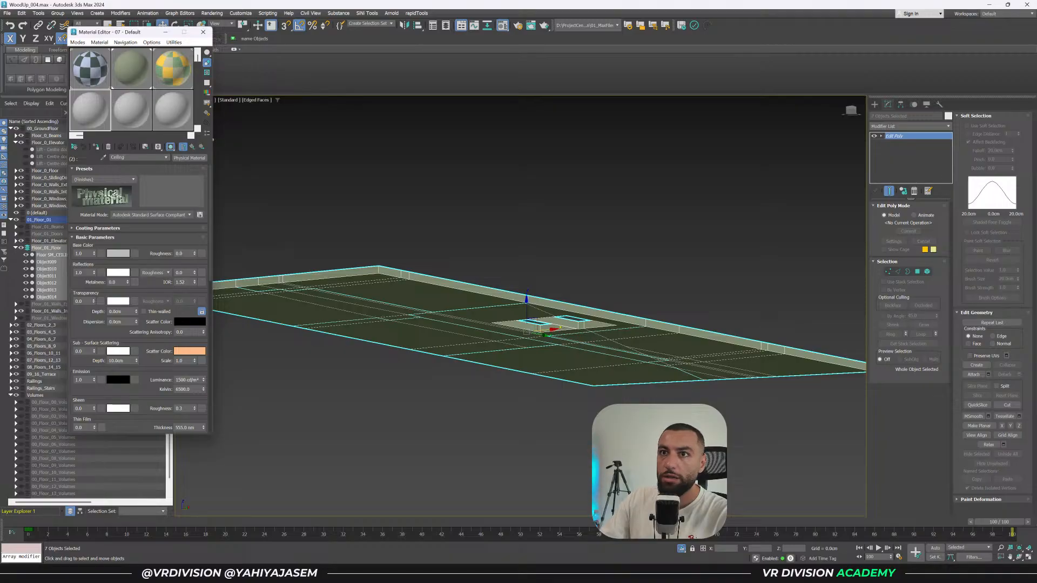
click(191, 148)
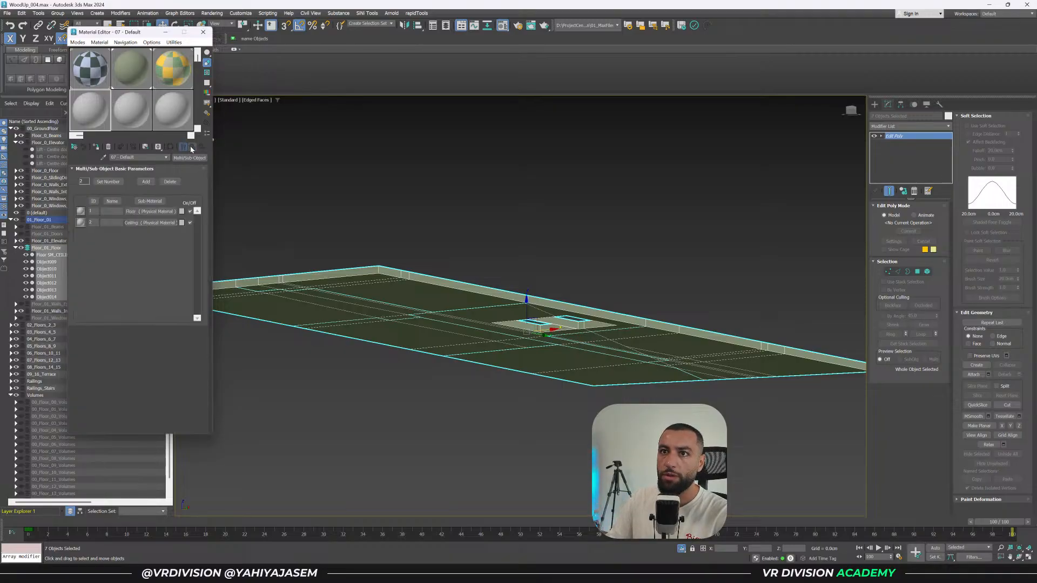
Assign the multi-material to the selected floors and replace sub-material 1 with the existing green Floor material.
click(97, 147)
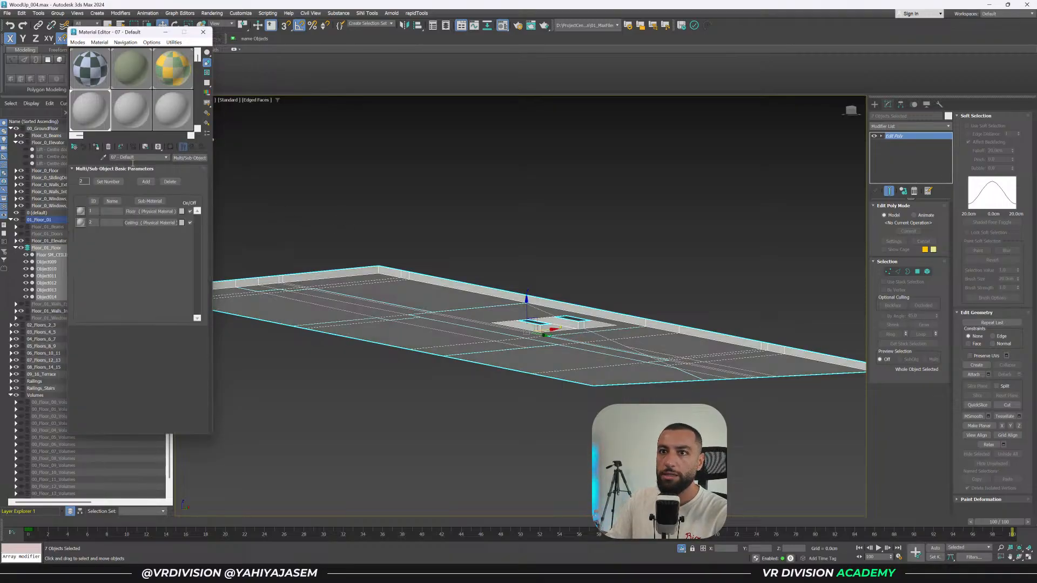
key(z)
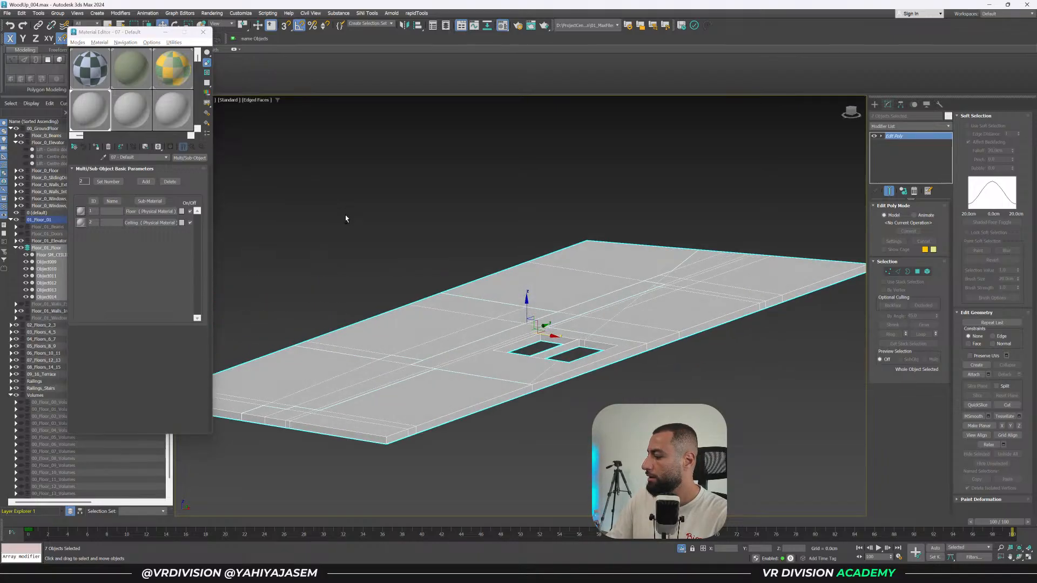
click(127, 74)
click(98, 110)
drag(137, 72, 157, 215)
click(119, 263)
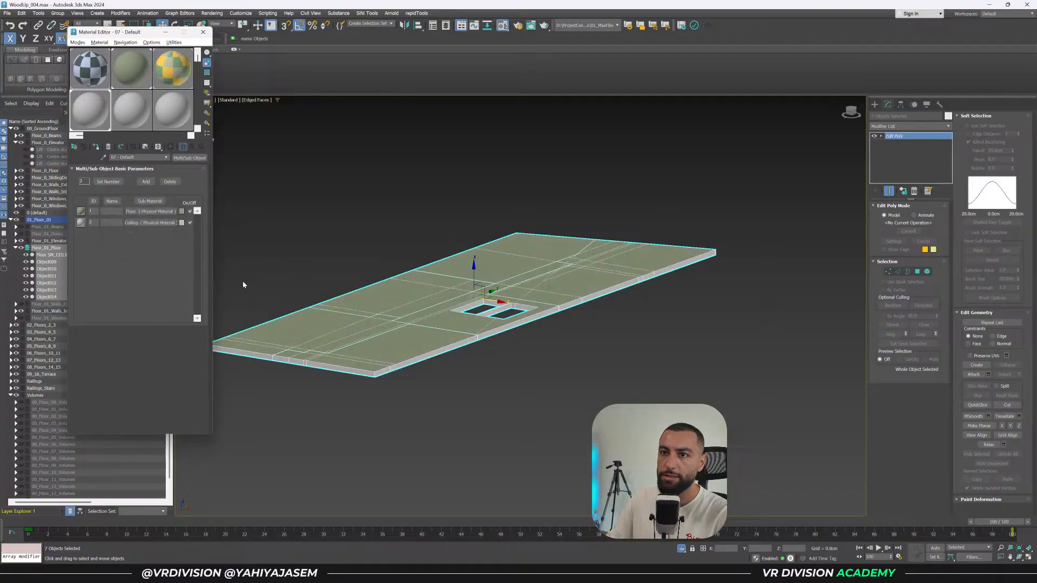
Set the Ceiling sub-material's base color to white, deselect the floors and save the scene.
click(151, 222)
click(124, 254)
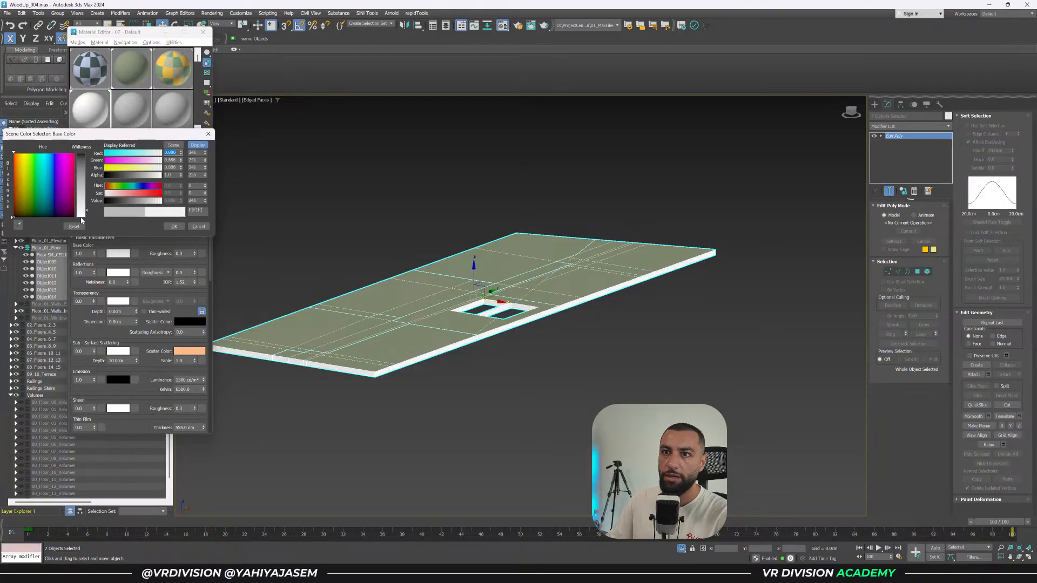
click(168, 227)
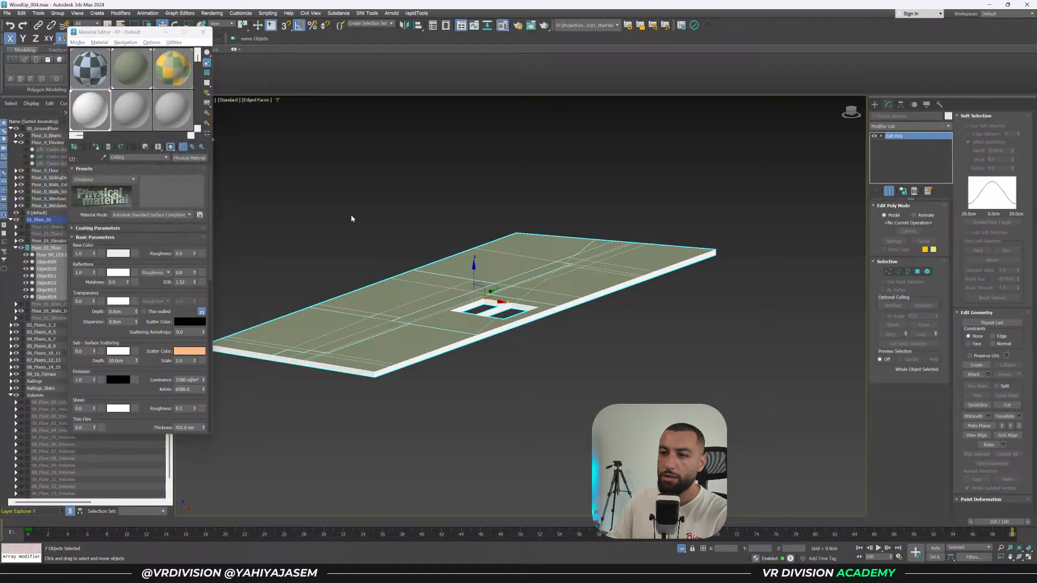
click(351, 218)
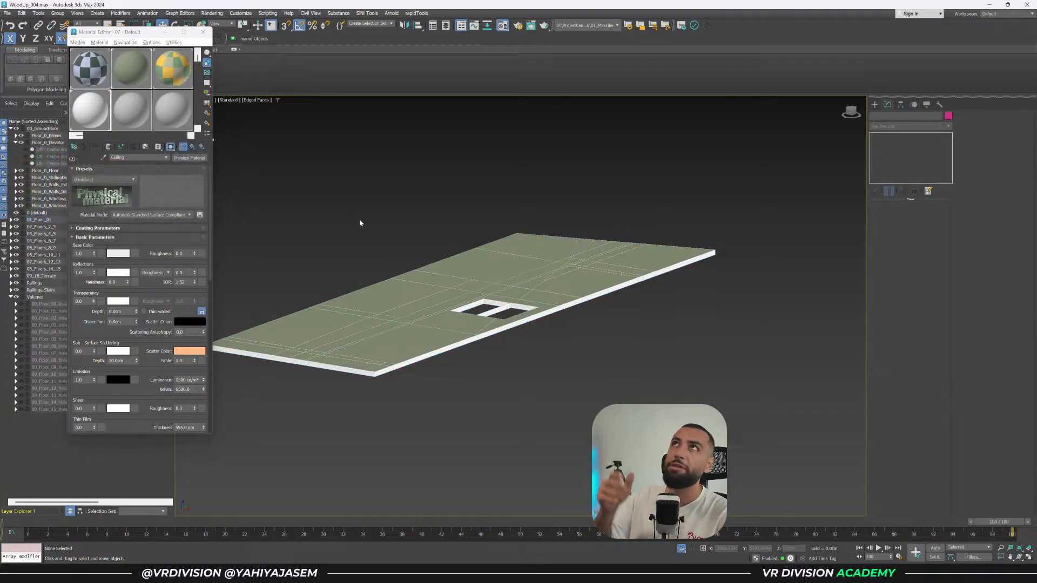
alt+middle_drag(460, 275, 563, 375)
key(ctrl+s)
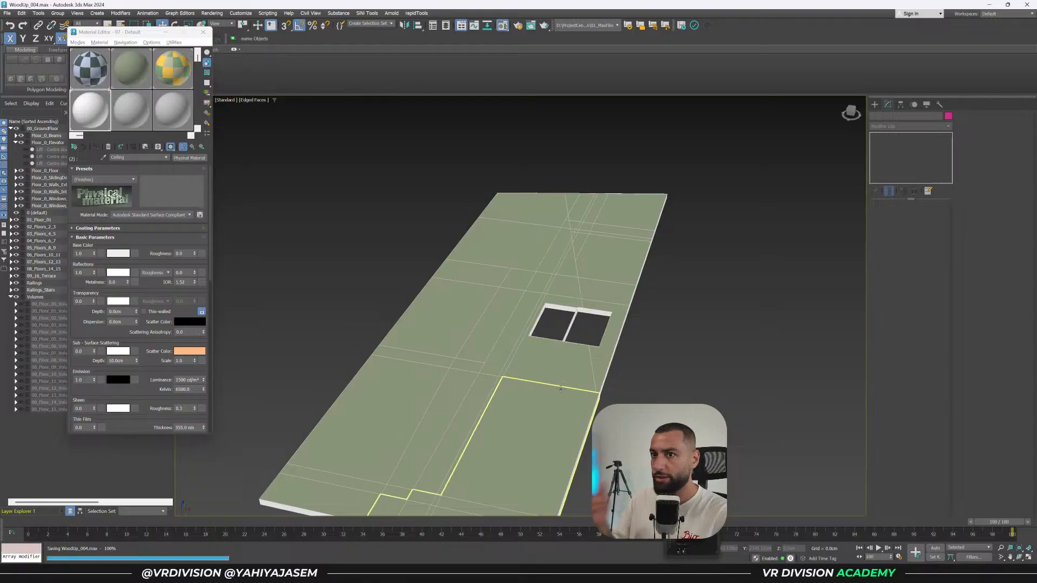
alt+middle_drag(636, 382, 690, 387)
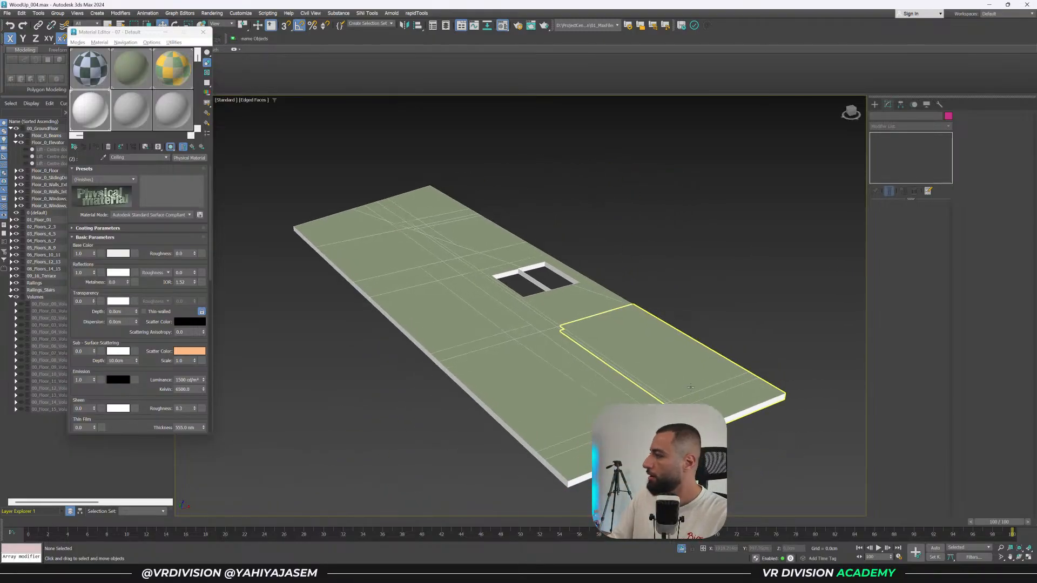
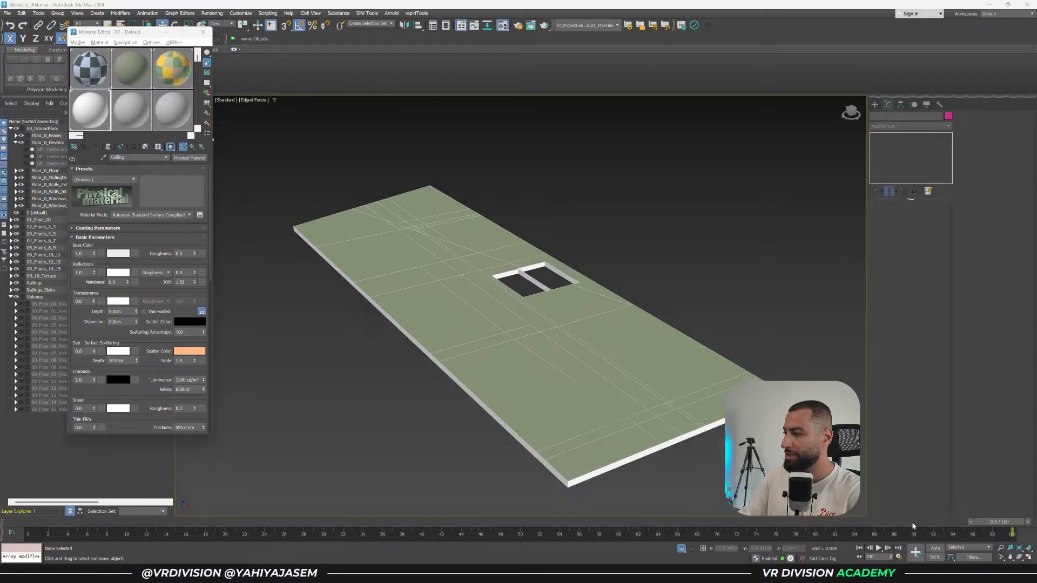
Move the time slider back to frame 0.
drag(926, 524, 36, 522)
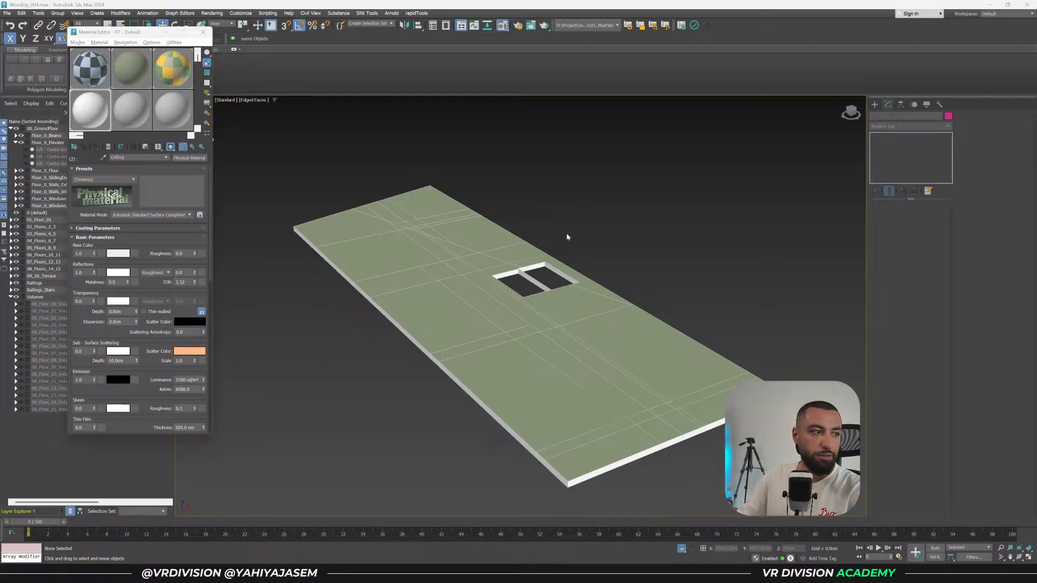
alt+middle_drag(502, 281, 651, 266)
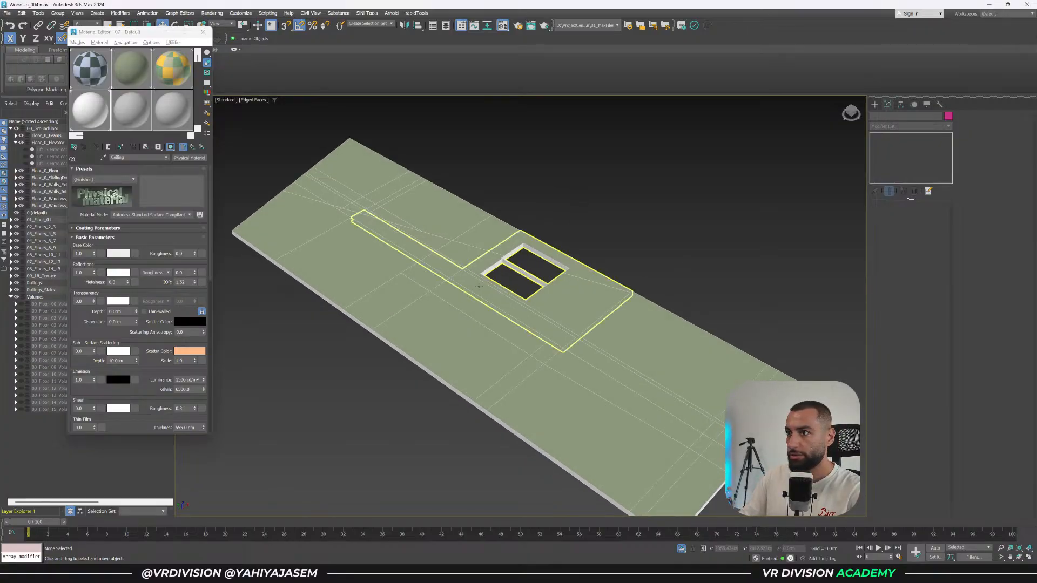
alt+middle_drag(478, 287, 482, 303)
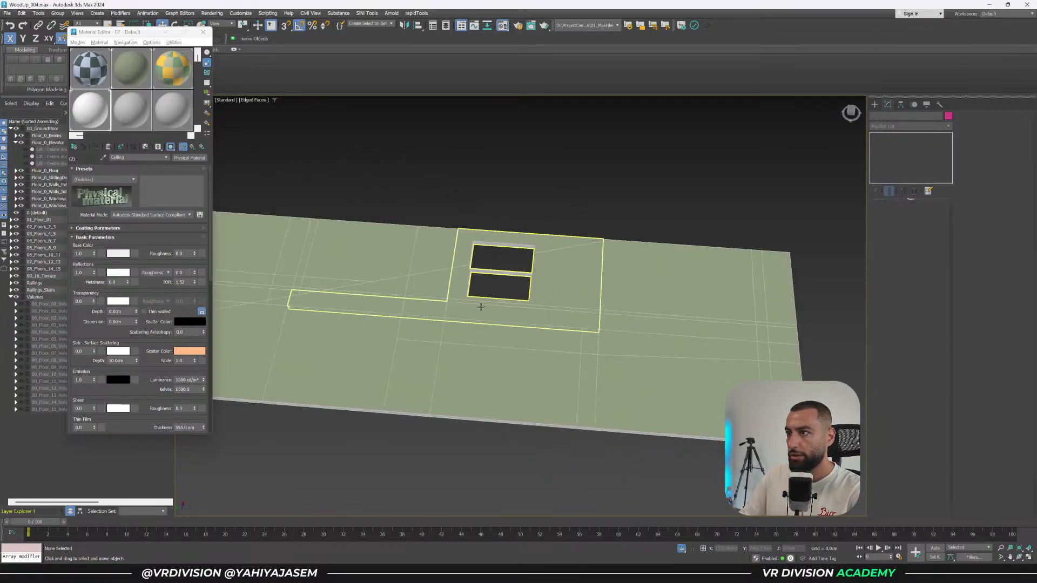
Close the Material Editor and exit isolation with the corridor floor selected.
click(482, 308)
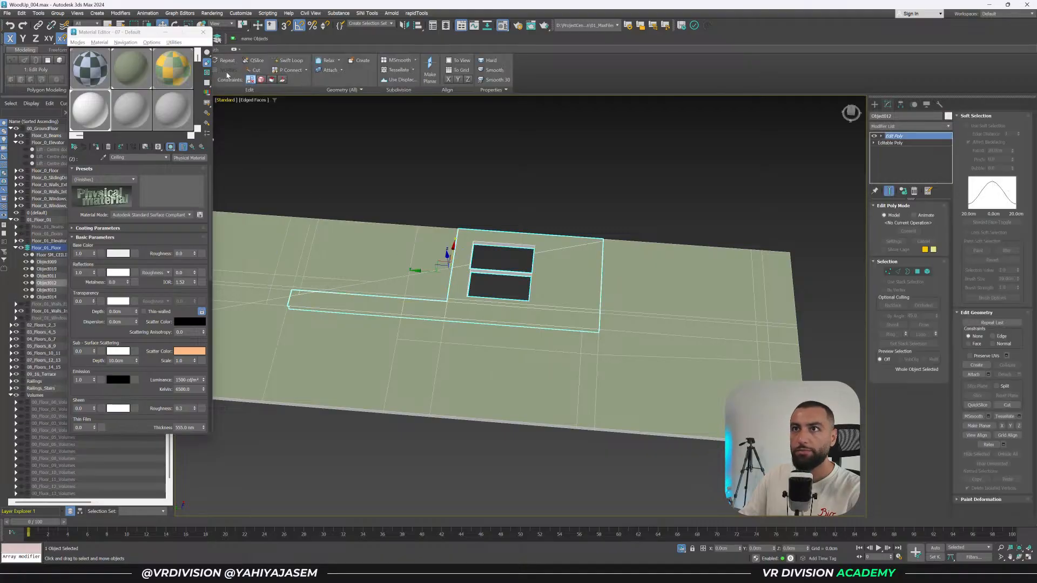
click(203, 31)
alt+middle_drag(486, 194, 500, 164)
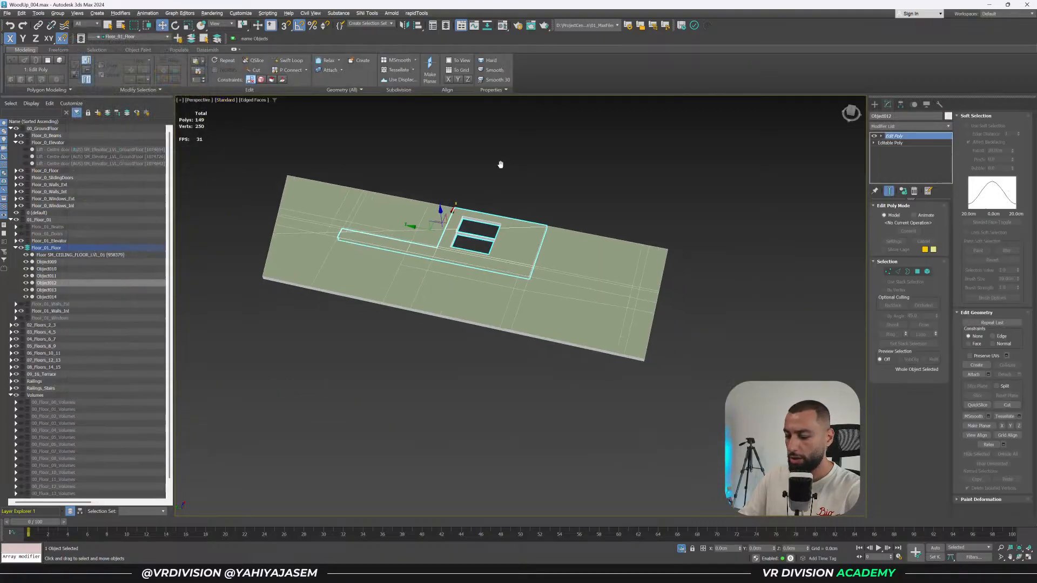
click(682, 548)
click(682, 548)
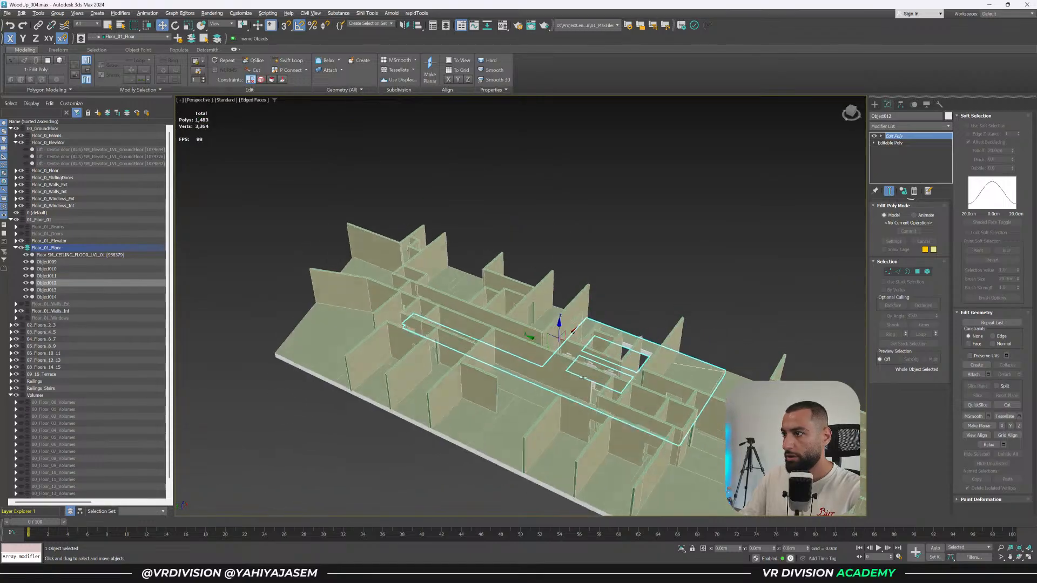
Isolate the apartment floor slab Object011 beside the elevator core and switch to edge editing.
scroll(595, 361, up, 3)
alt+middle_drag(595, 360, 597, 373)
click(484, 350)
key(alt+q)
alt+middle_drag(484, 350, 495, 345)
scroll(493, 354, up, 2)
key(2)
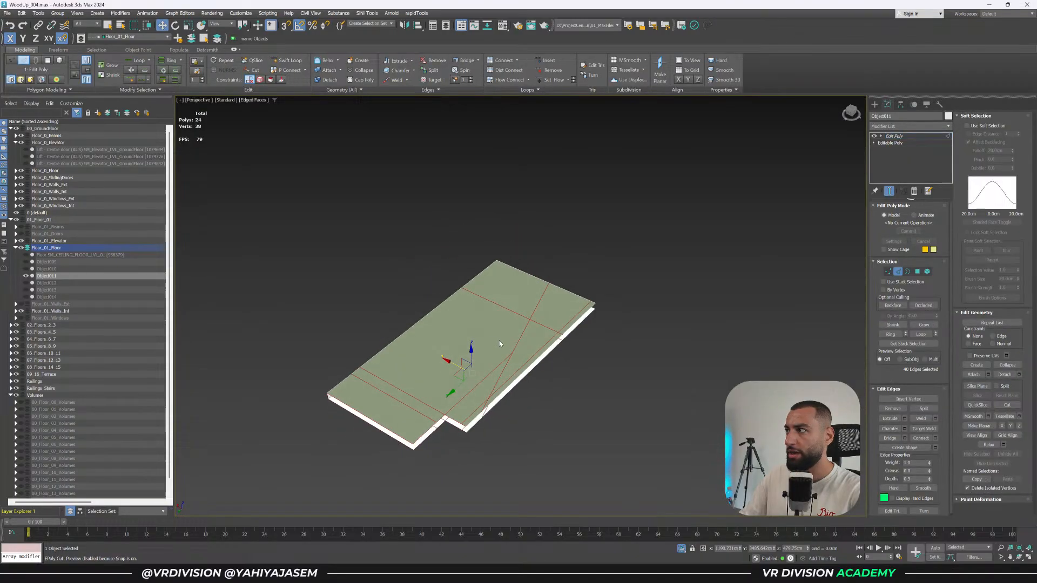
Delete the Edit Poly modifier from the isolated floor slab and apply Turn to Poly.
click(914, 191)
click(888, 136)
click(897, 127)
text(tu)
click(893, 167)
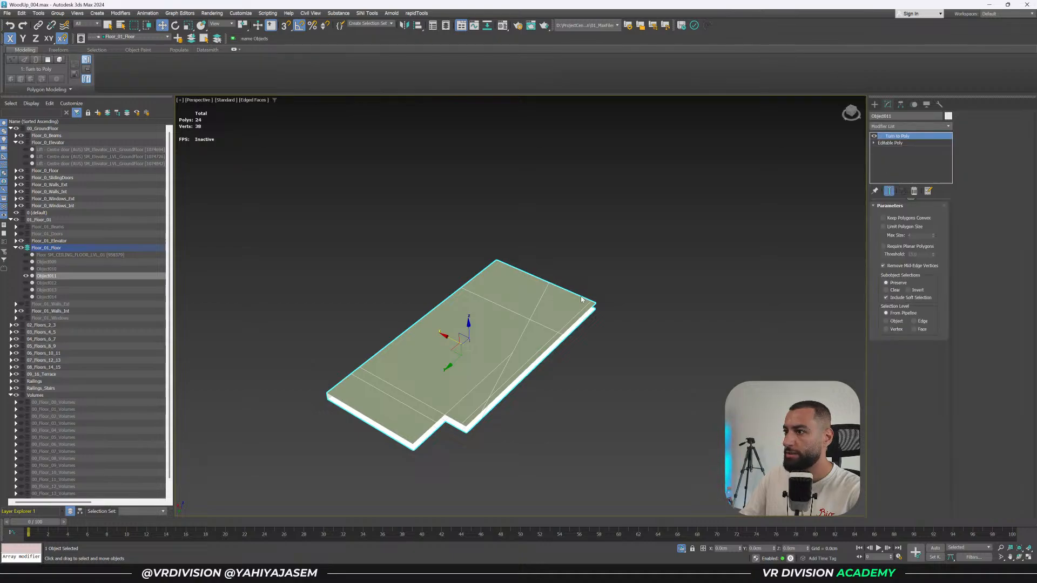
Remove the redundant edges that cross the floor slab near its wide end, working in the top wireframe view.
scroll(597, 301, up, 2)
alt+middle_drag(596, 301, 624, 254)
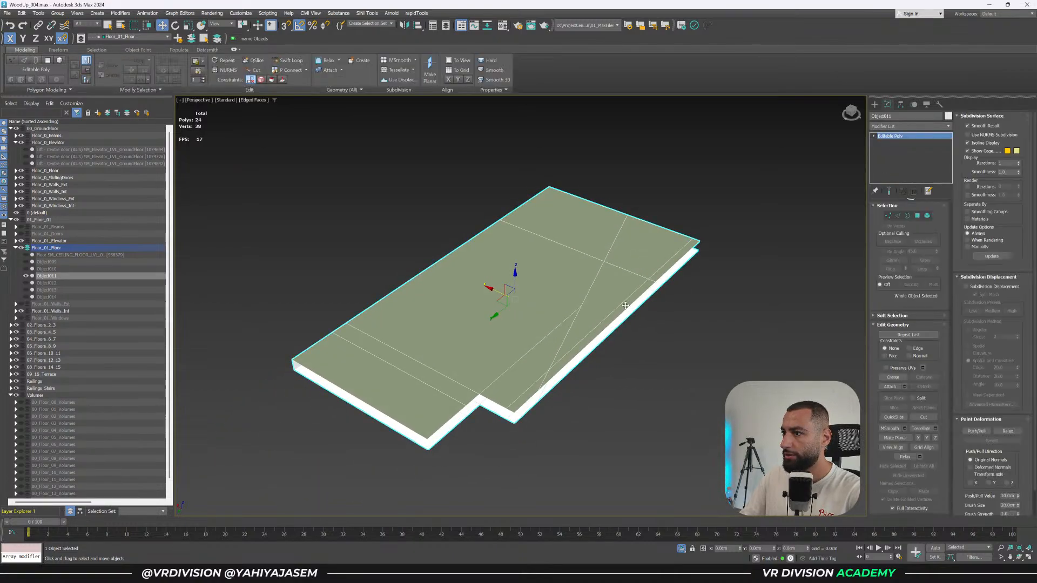
alt+middle_drag(542, 354, 524, 347)
key(2)
click(619, 272)
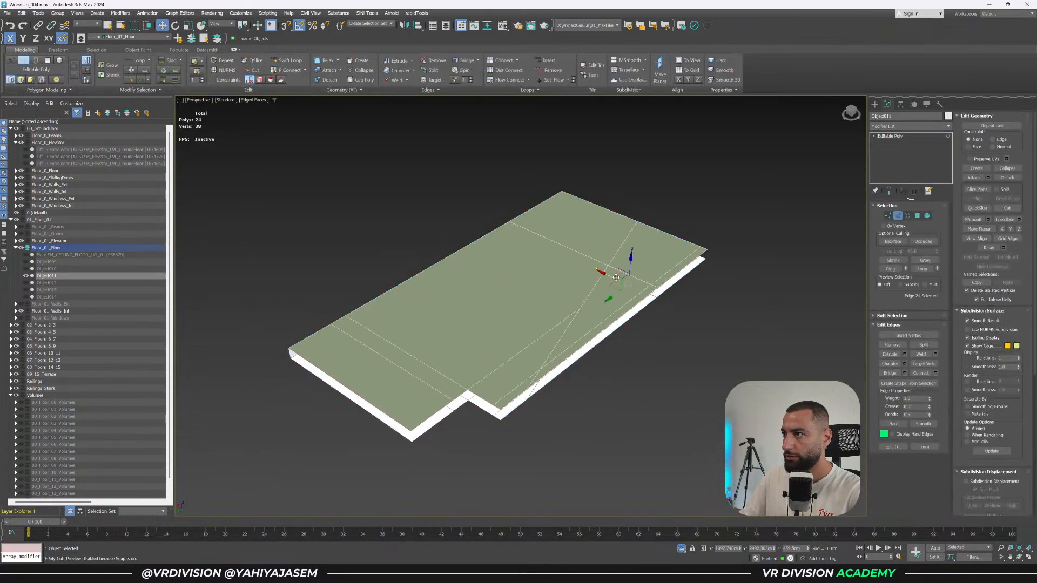
key(t)
key(z)
key(F3)
scroll(595, 310, down, 6)
scroll(595, 310, down, 6)
key(F3)
double_click(592, 320)
key(F3)
scroll(594, 338, up, 2)
key(ctrl+BackSpace)
middle_drag(589, 315, 584, 339)
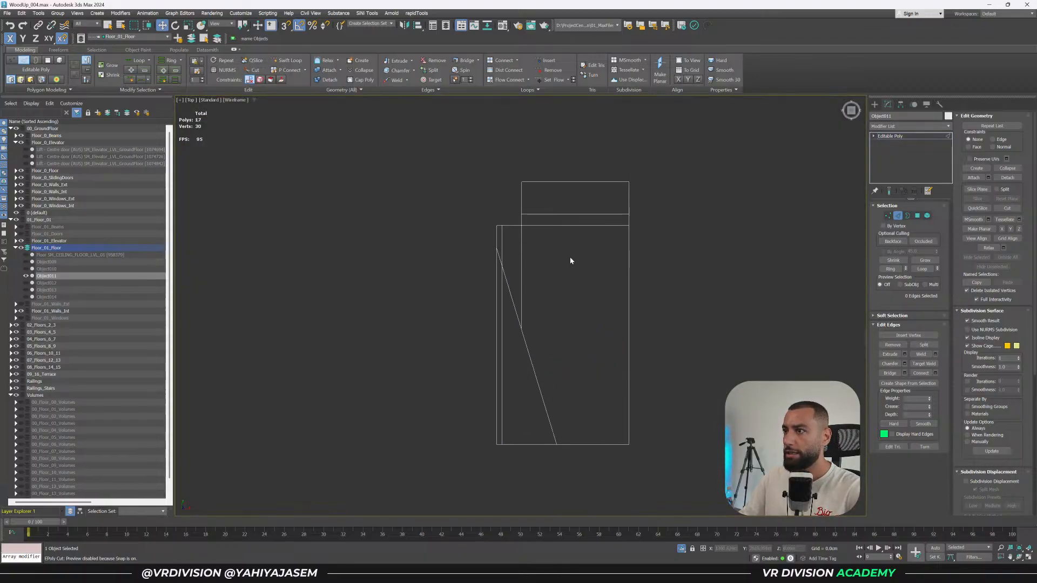
Remove the leftover cross edge by the notch, the vertical edge near the long side and the long diagonal edge.
click(560, 214)
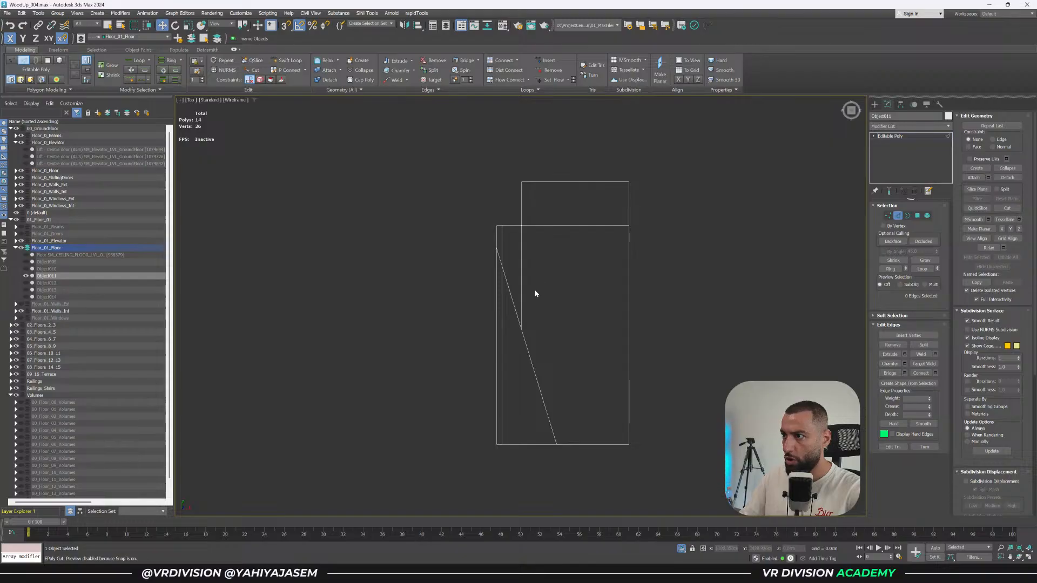
click(501, 305)
key(ctrl+BackSpace)
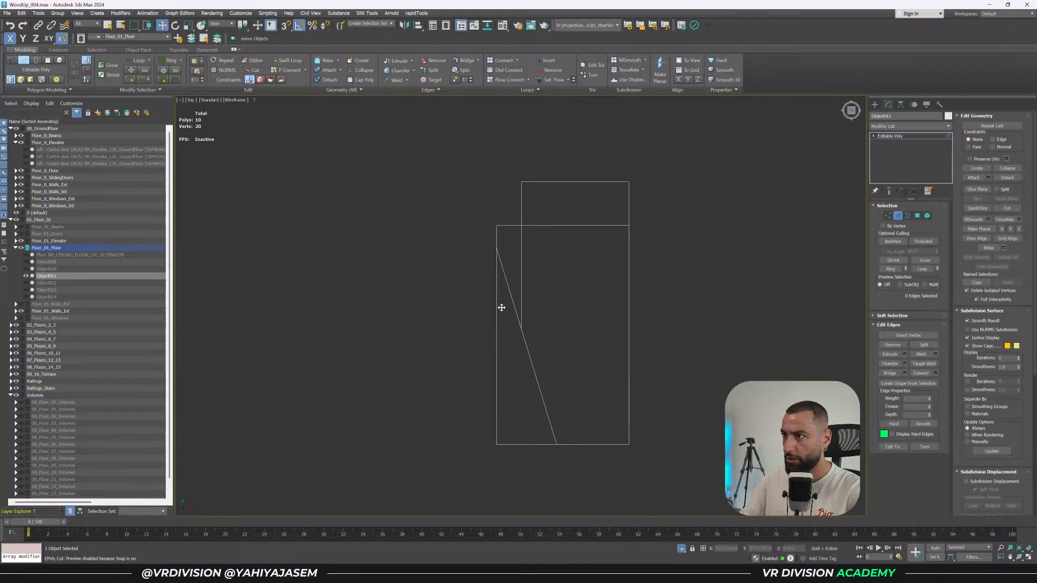
click(531, 355)
key(ctrl+BackSpace)
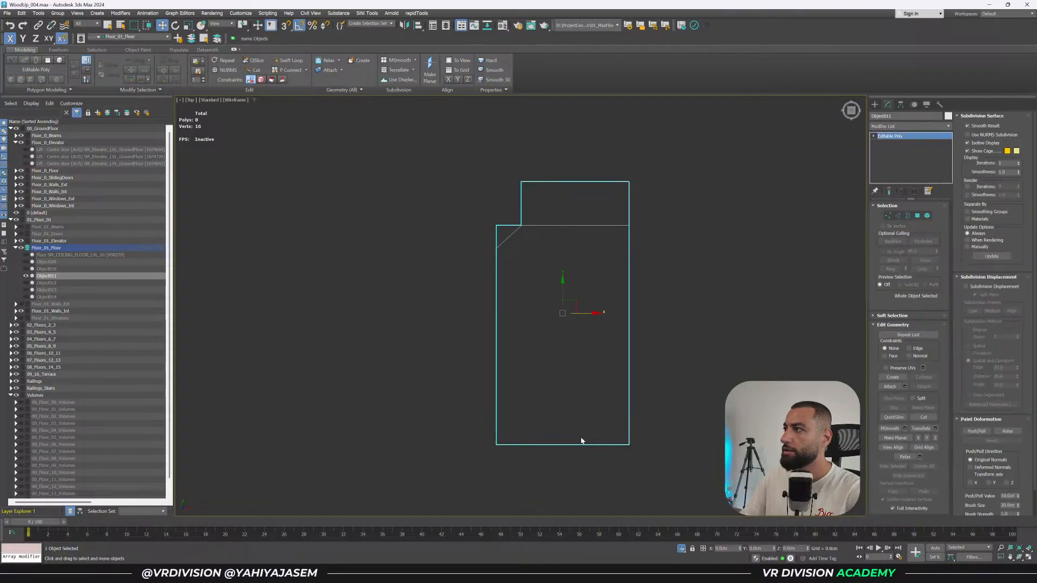
Cut a new edge across the slab's top face from the notch's inner corner to the opposite end edge.
mouse_move(576, 441)
alt+middle_down()
mouse_move(597, 412)
mouse_move(578, 371)
alt+middle_up()
key(F3)
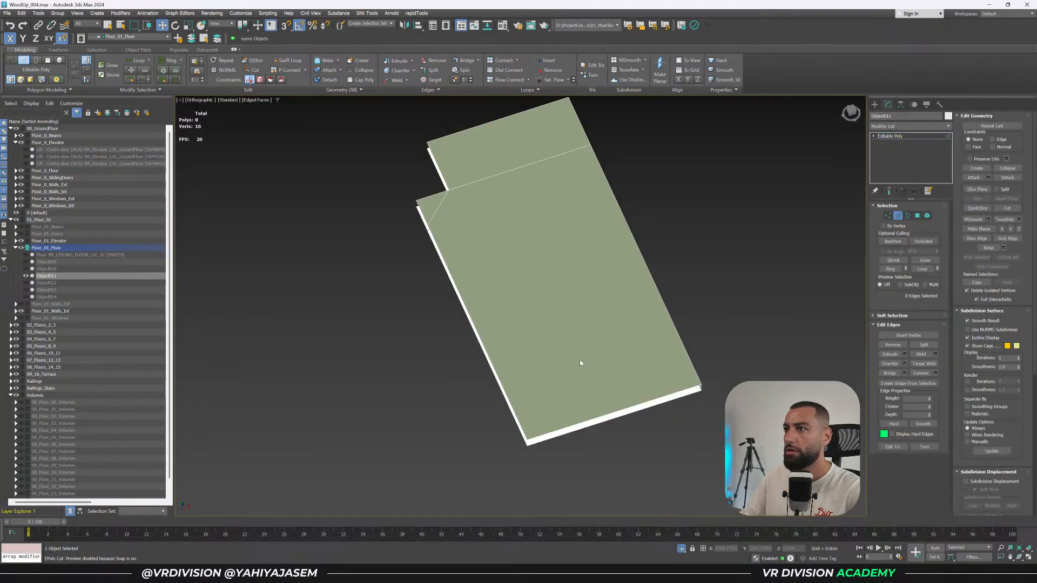
key(1)
drag(410, 218, 442, 245)
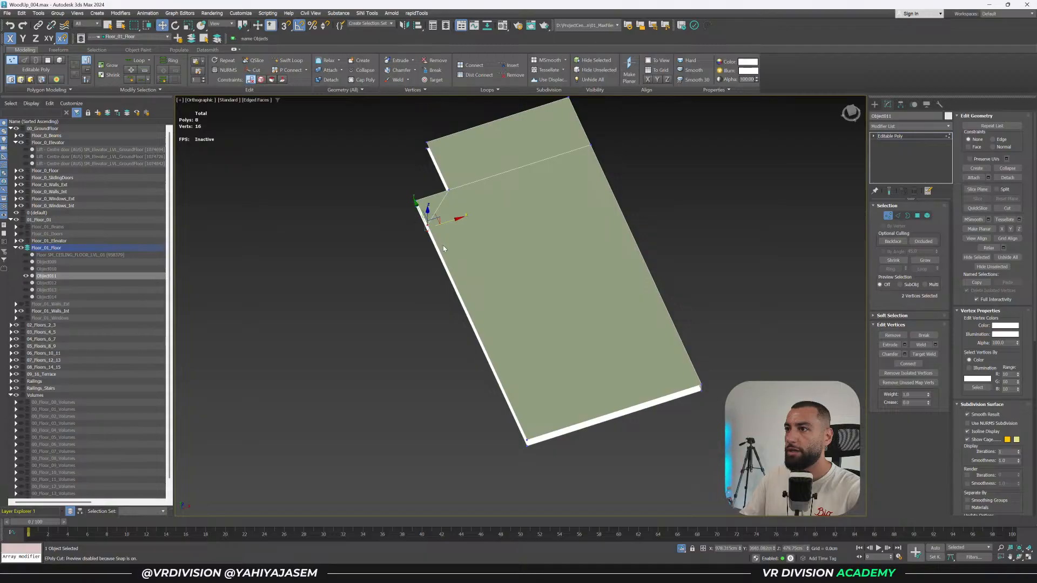
key(t)
key(z)
scroll(506, 290, down, 6)
key(F3)
click(571, 323)
middle_drag(571, 323, 539, 268)
right_click(570, 289)
click(535, 228)
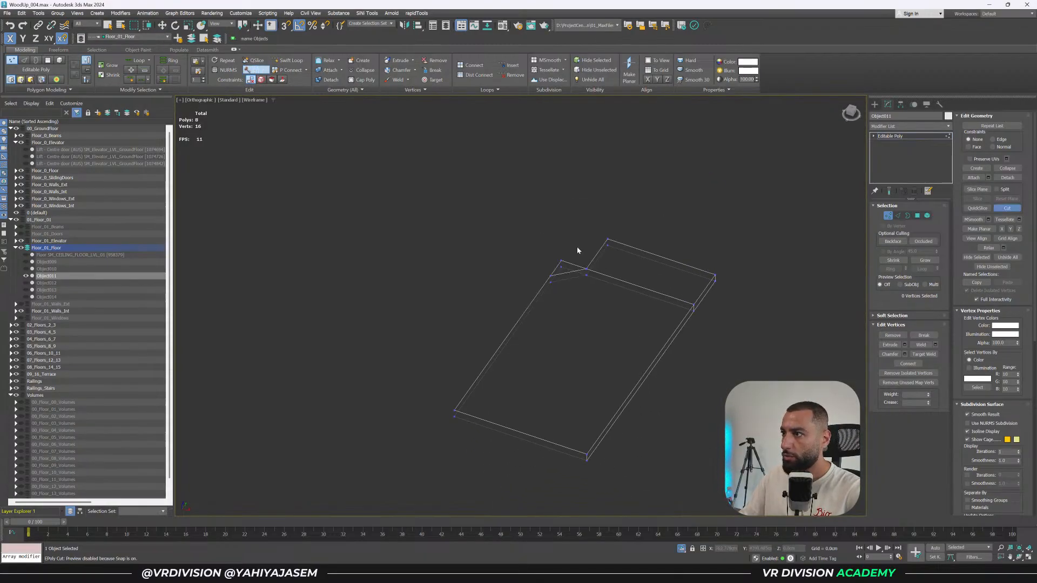
click(586, 268)
click(521, 432)
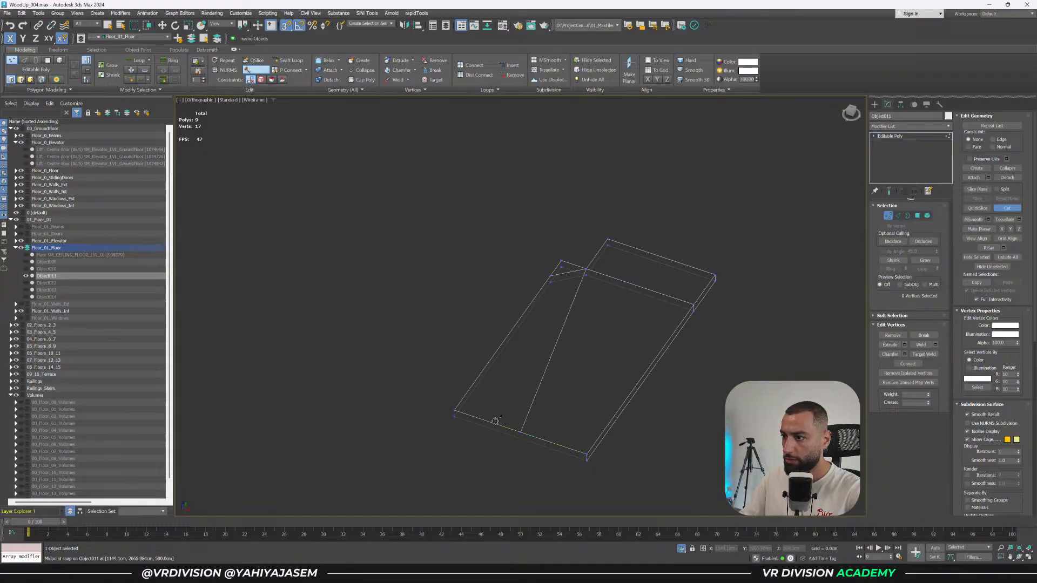
Snap the new cut's end vertex into line with the notch corner so the edge runs parallel to the slab's side.
key(w)
click(522, 432)
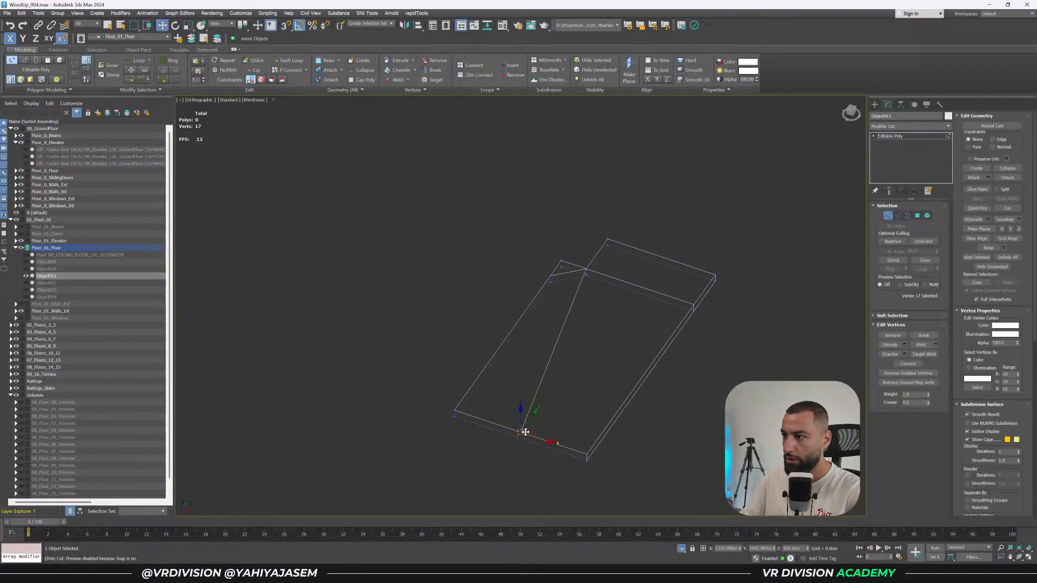
drag(543, 439, 586, 269)
key(s)
key(s)
Try mirroring the floor slab with a Symmetry modifier on the Z axis, and delete the modifier.
click(919, 137)
click(912, 127)
text(sym)
key(Return)
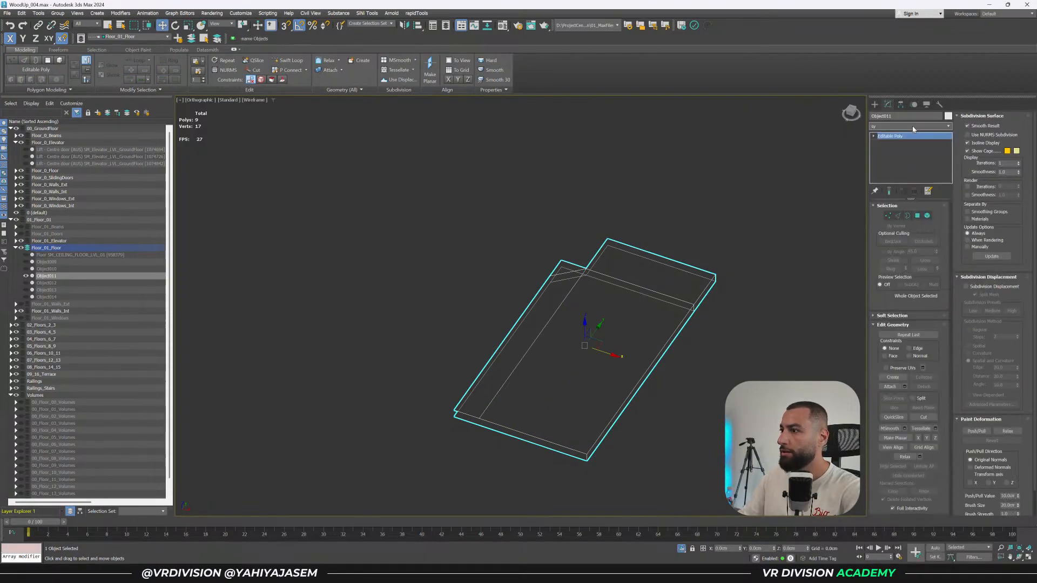
click(892, 243)
click(891, 251)
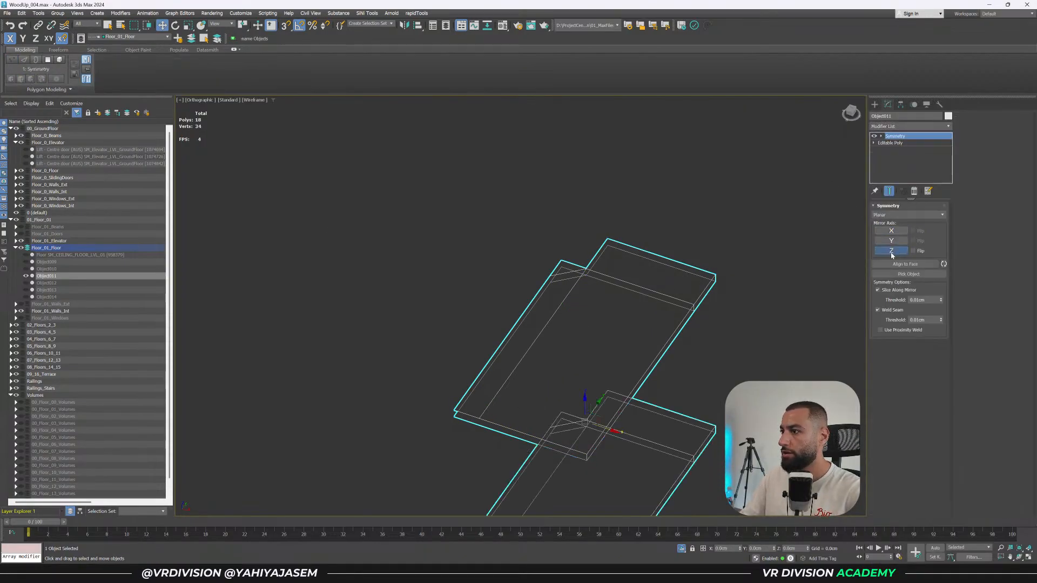
alt+middle_drag(700, 302, 700, 287)
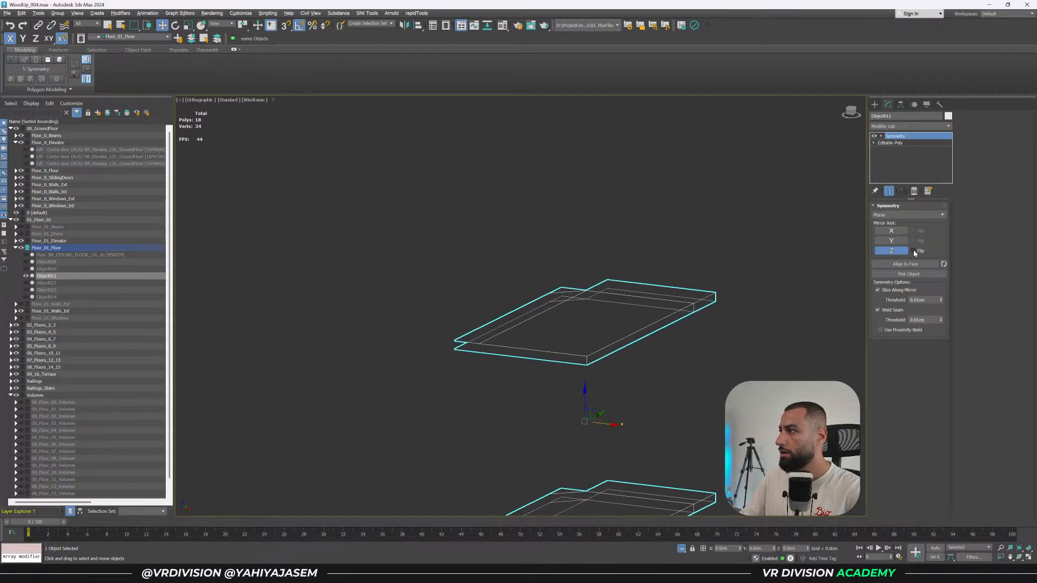
right_click(903, 149)
click(917, 155)
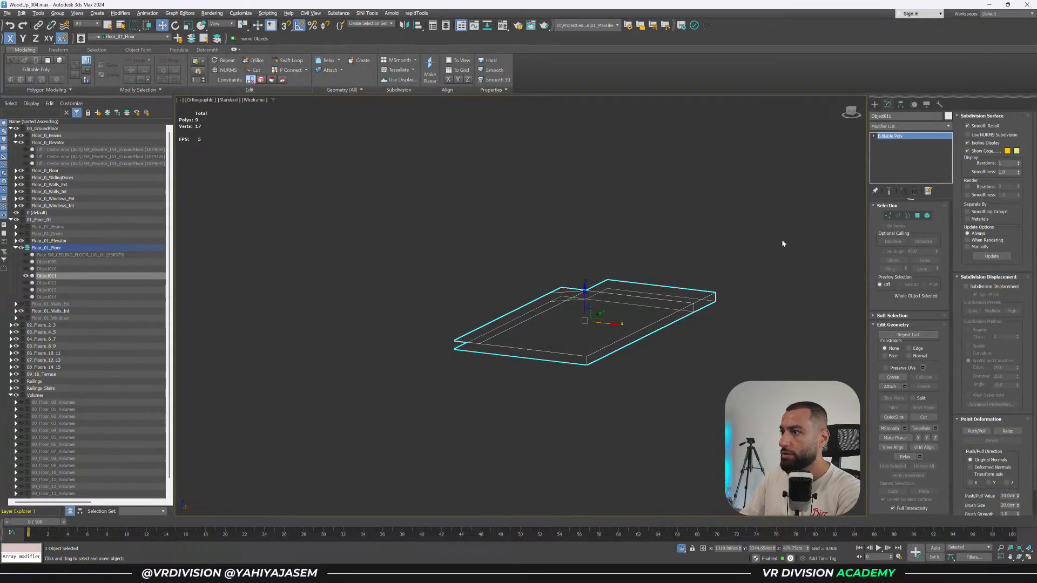
Retry the Z-axis Symmetry modifier, compare the slab with it off and on, and discard it.
click(907, 127)
text(sy)
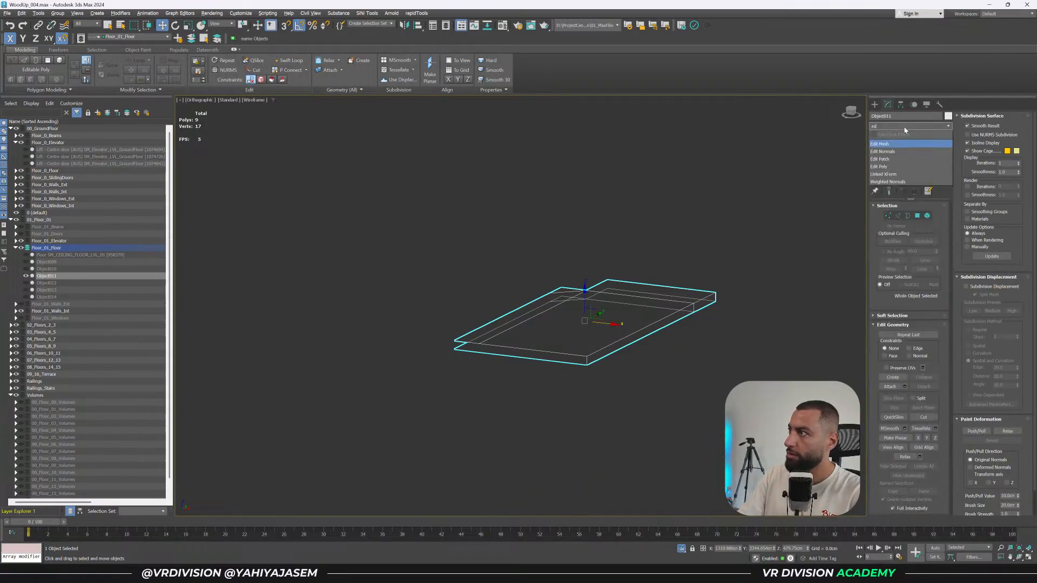
key(Return)
click(891, 251)
alt+middle_drag(759, 260, 707, 250)
key(F3)
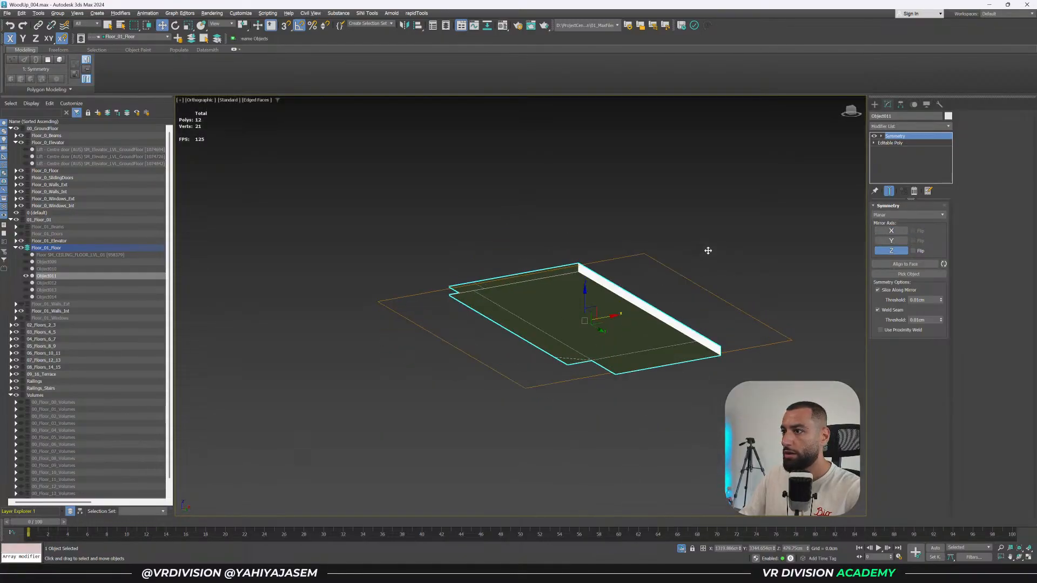
click(874, 136)
click(873, 137)
right_click(918, 136)
click(942, 151)
Cut a matching edge on the slab's underside between the end edge and the notch's inner corner.
alt+middle_drag(678, 257, 477, 433)
right_click(474, 427)
click(459, 354)
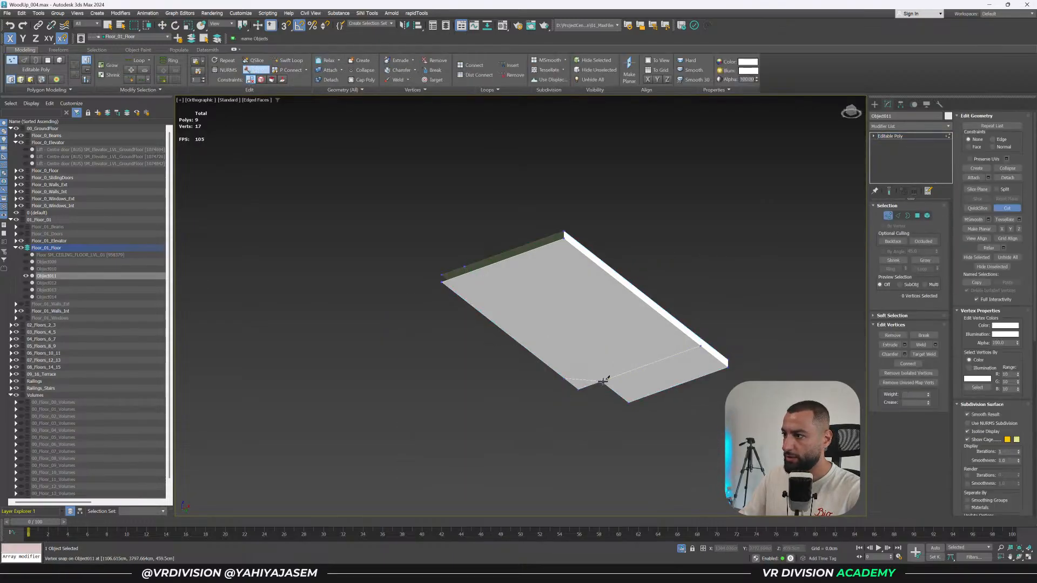
right_click(483, 276)
right_click(487, 279)
click(590, 387)
Remove the short diagonal edges at the slab's notched corner in edge mode.
key(2)
key(t)
key(z)
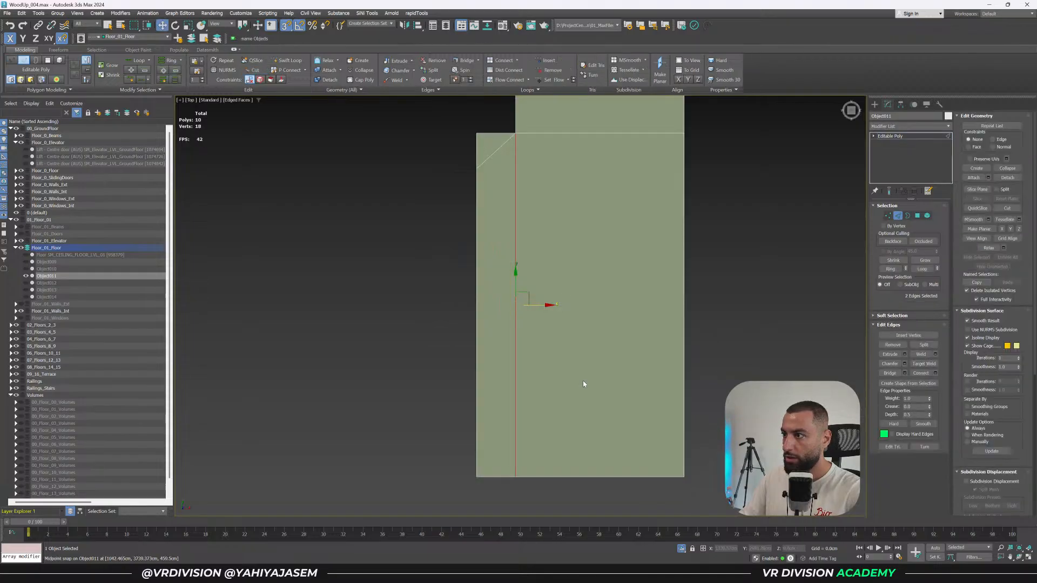
key(F3)
middle_drag(548, 292, 551, 352)
scroll(551, 352, down, 2)
middle_drag(521, 260, 519, 280)
scroll(518, 279, up, 3)
key(2)
key(F3)
key(2)
key(F3)
key(s)
drag(516, 295, 501, 265)
key(ctrl+BackSpace)
scroll(501, 265, down, 2)
middle_drag(507, 291, 511, 165)
scroll(532, 358, up, 1)
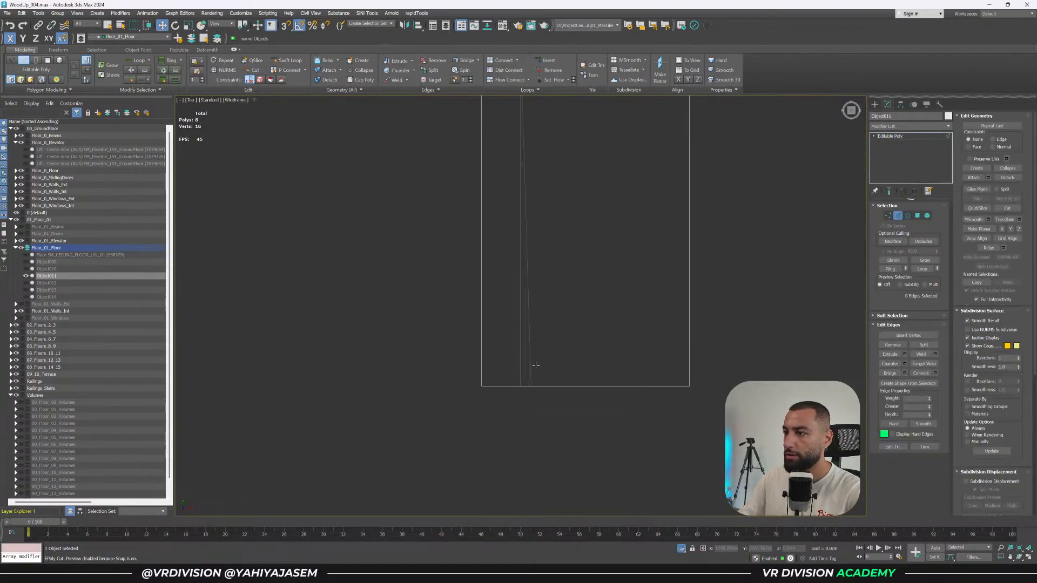
Finish editing the floor slab, end its isolation with nothing selected and save the scene.
key(1)
key(ctrl+a)
scroll(581, 318, down, 1)
mouse_move(581, 318)
middle_down()
mouse_move(581, 292)
mouse_move(566, 377)
mouse_move(602, 360)
mouse_move(637, 400)
middle_up()
scroll(566, 377, down, 2)
key(1)
key(F3)
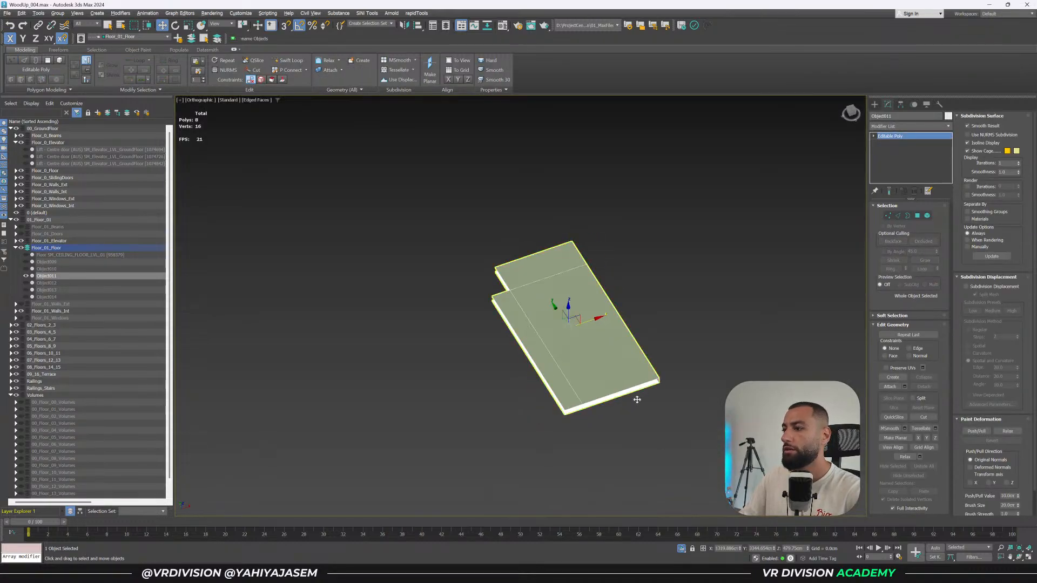
click(681, 548)
click(670, 277)
key(ctrl+s)
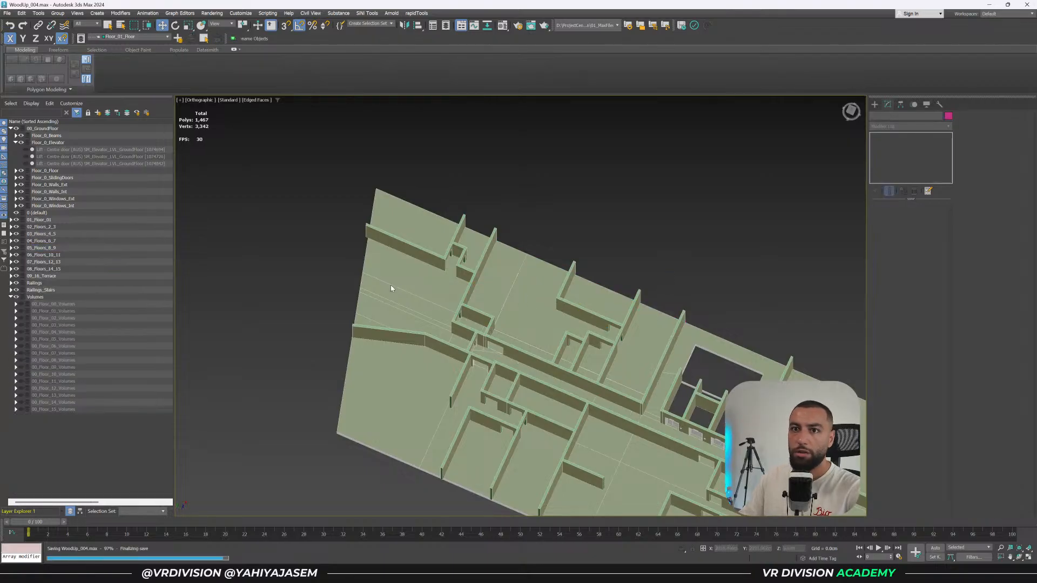
Collapse the Floor_01_Floor layer and try to isolate the contents of Floor_02 under 02_Floors_2_3.
scroll(390, 285, down, 3)
click(459, 288)
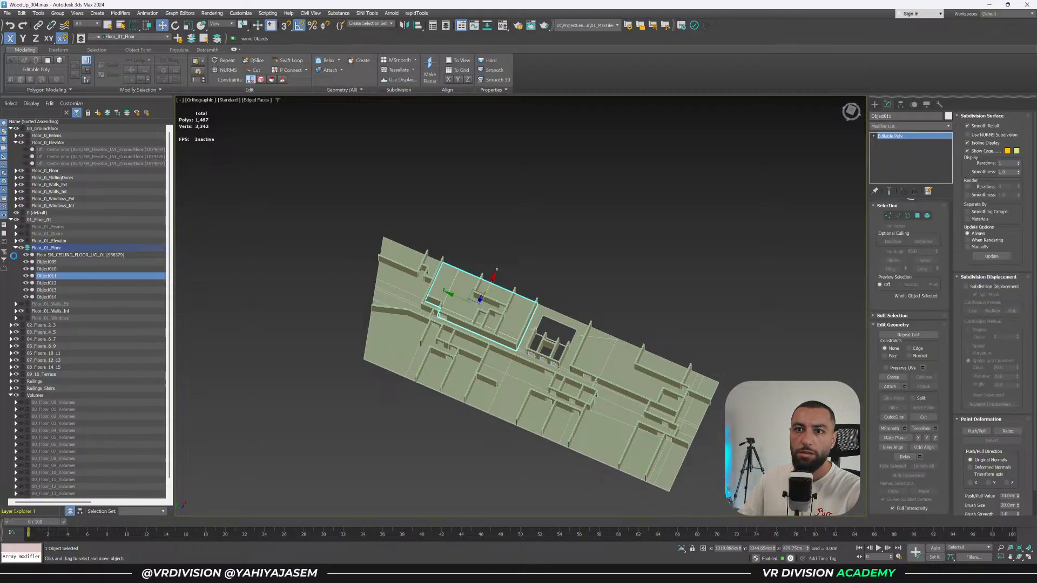
click(16, 248)
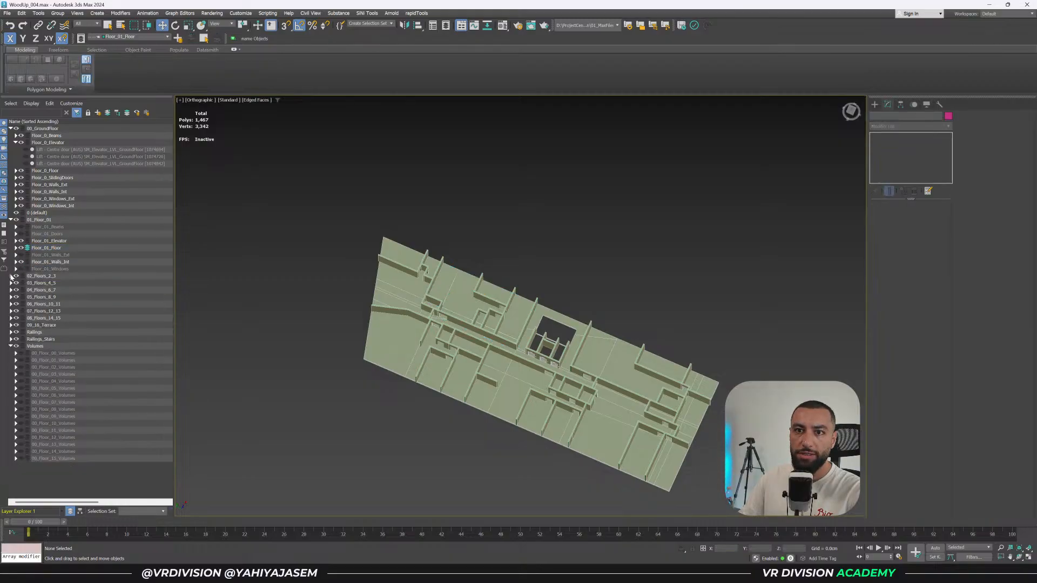
click(11, 276)
click(46, 283)
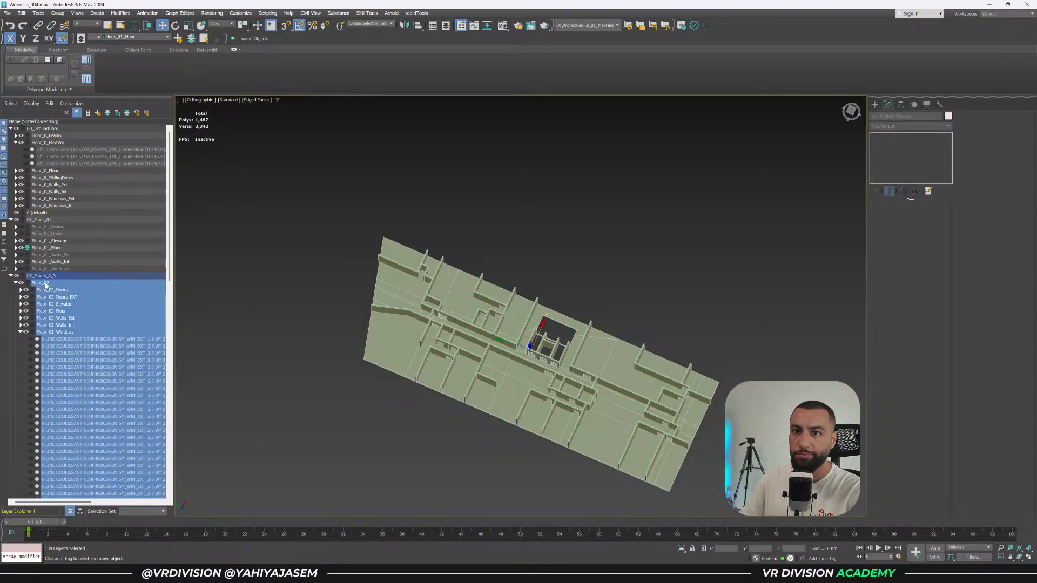
key(alt+q)
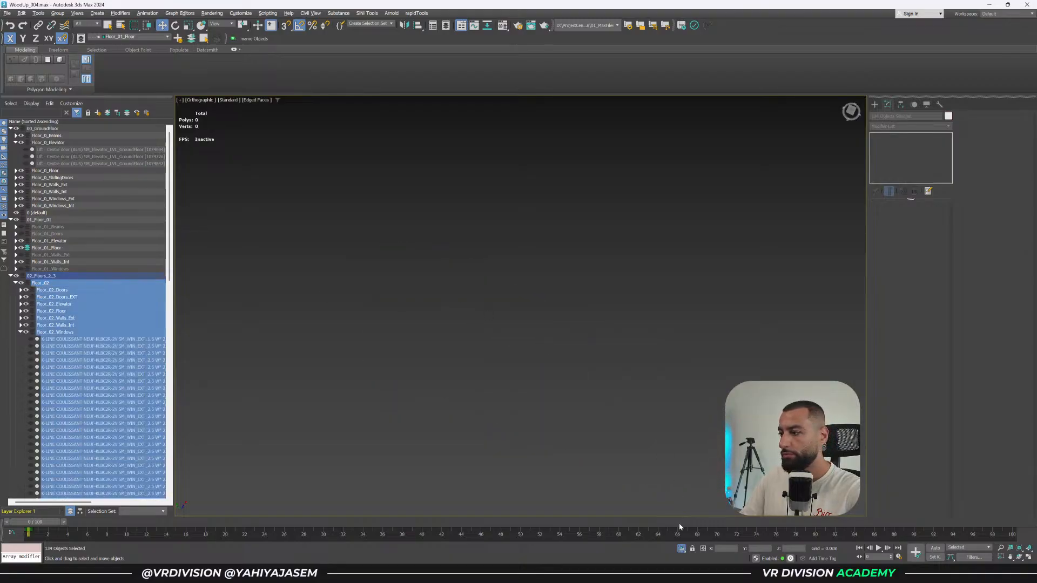
scroll(627, 439, down, 3)
alt+middle_drag(623, 416, 614, 384)
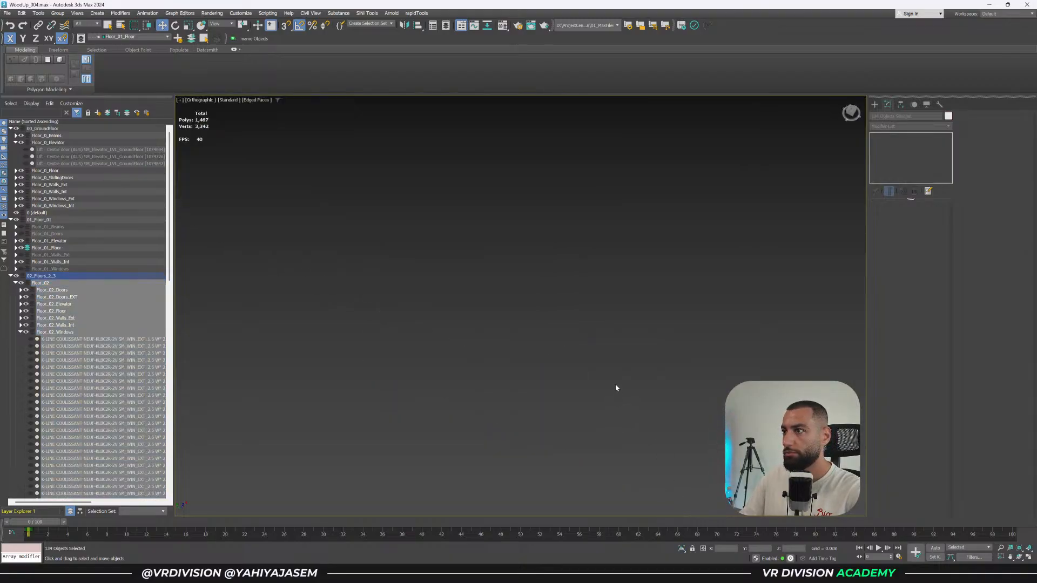
Deselect everything, unhide all objects in the building and collapse the 02_Floors_2_3 layer.
click(634, 377)
key(z)
right_click(637, 371)
click(640, 334)
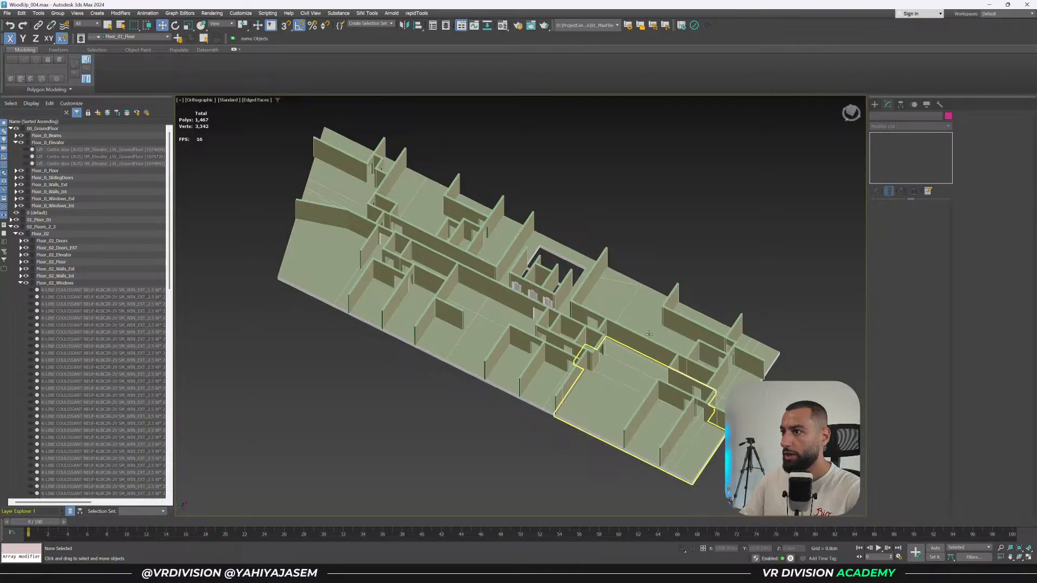
scroll(442, 311, down, 3)
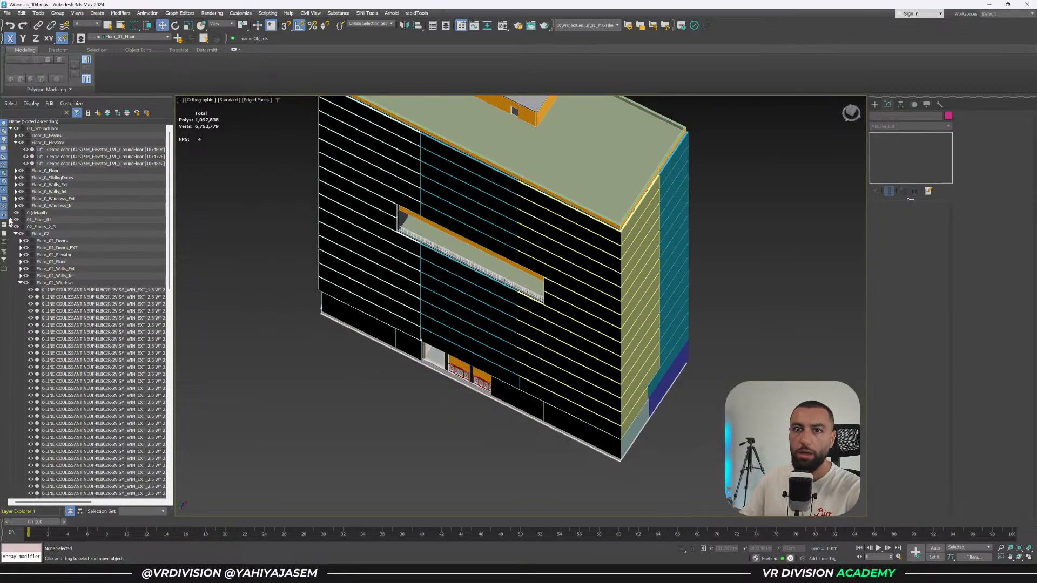
click(11, 226)
alt+middle_drag(345, 297, 359, 337)
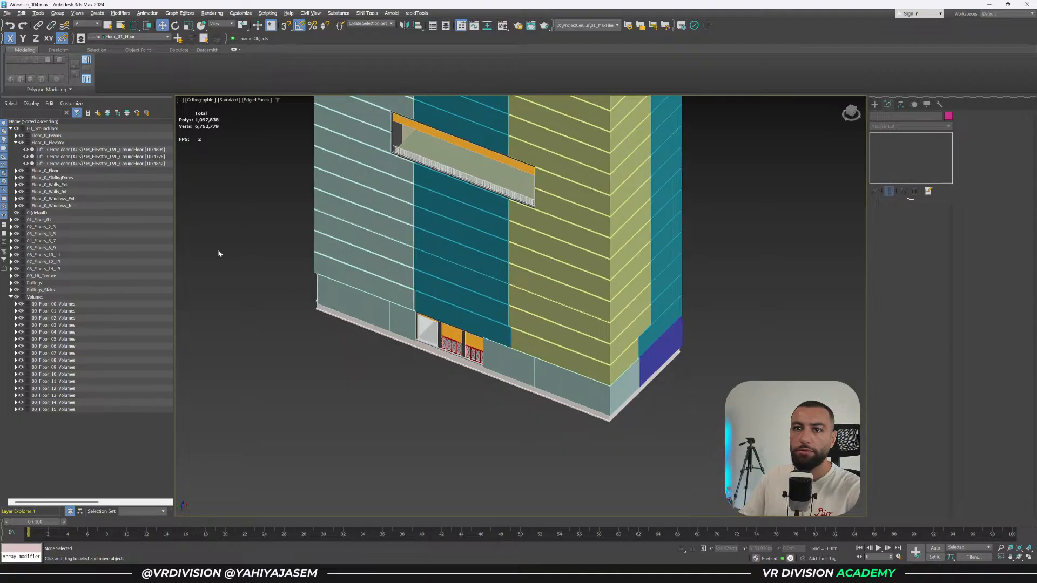
Hide the Volumes layer and isolate the Floor_02 slab together with one of its exterior walls.
click(16, 297)
scroll(502, 281, up, 4)
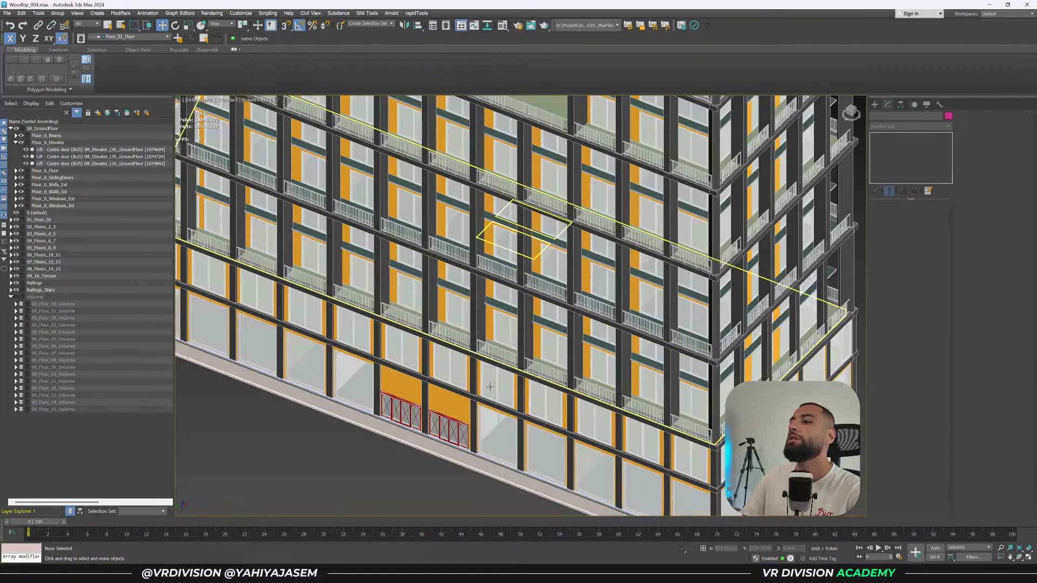
scroll(501, 344, up, 4)
click(499, 336)
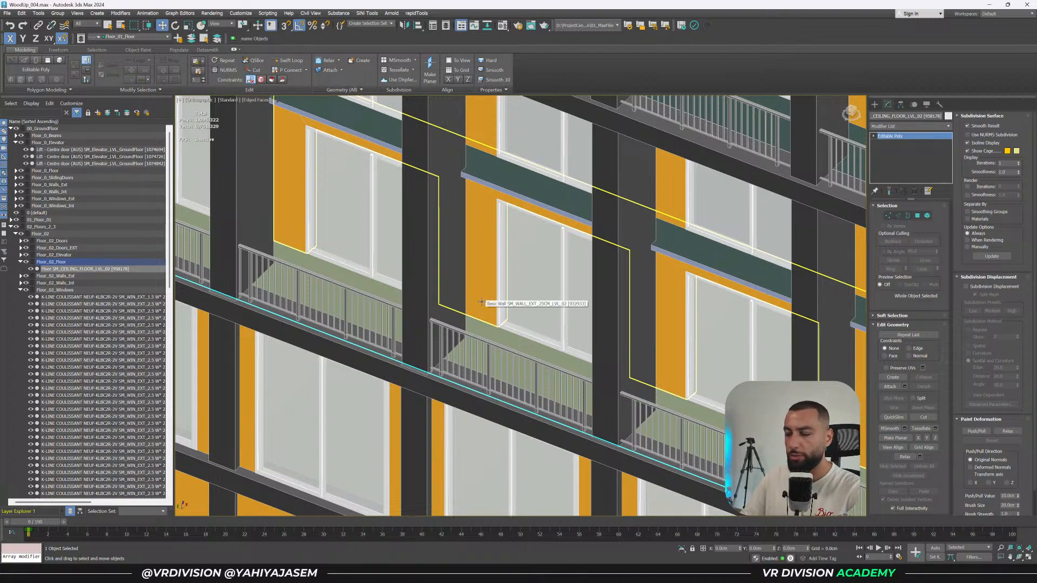
scroll(480, 301, down, 5)
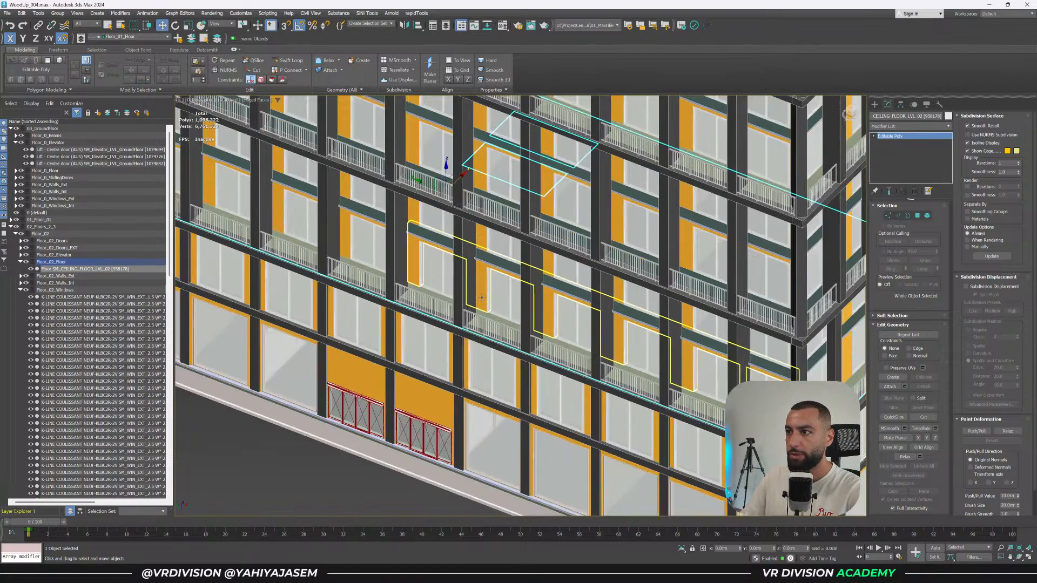
ctrl+click(481, 297)
key(alt+q)
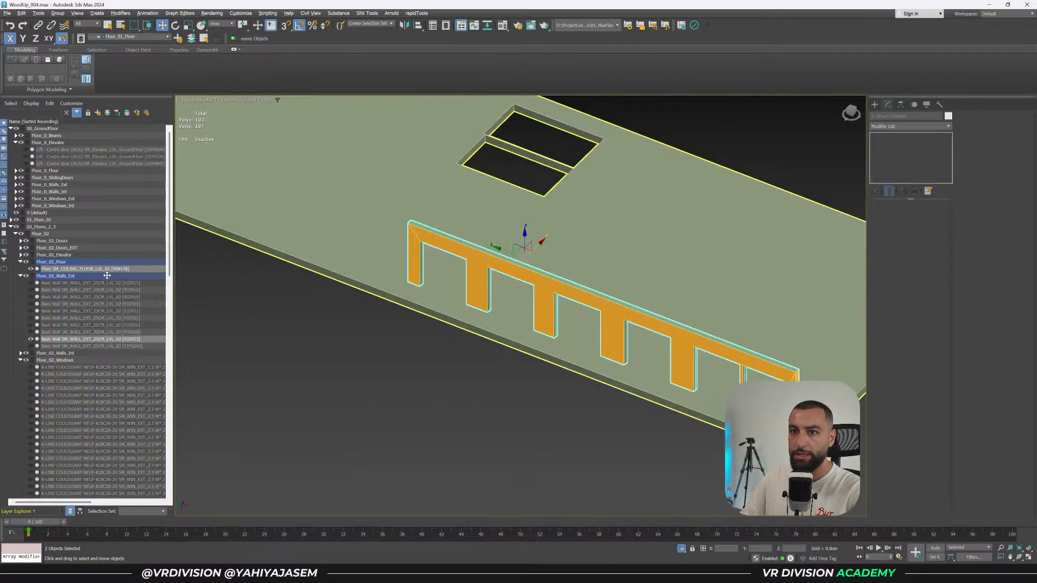
Select the Floor_02_Walls_Ext layer's contents and unhide all its exterior walls around the isolated slab.
double_click(107, 276)
click(32, 304)
scroll(456, 323, down, 4)
mouse_move(465, 320)
alt+middle_down()
mouse_move(413, 338)
mouse_move(402, 320)
mouse_move(456, 319)
alt+middle_up()
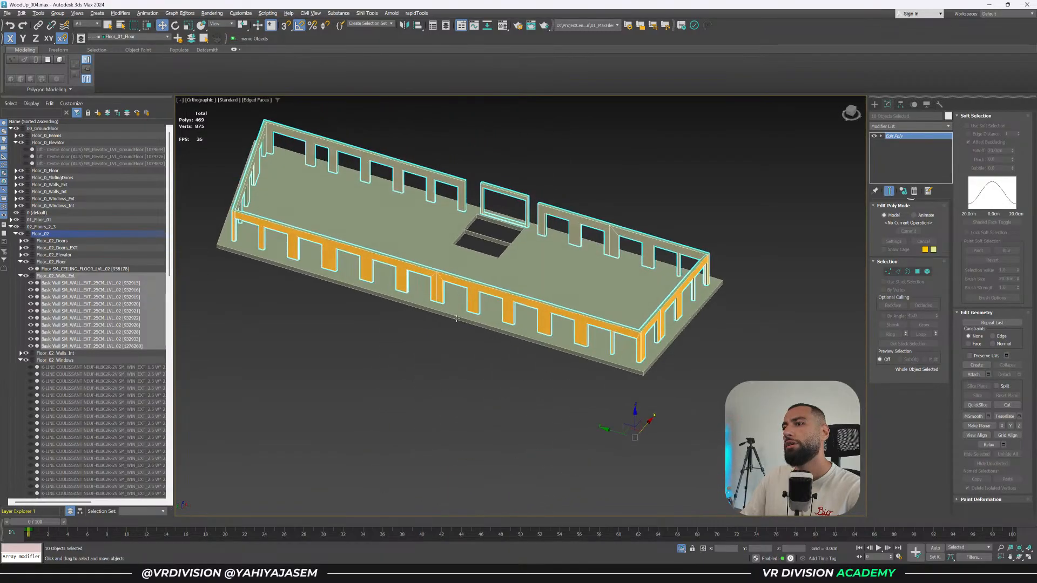
Select the slab with all its exterior walls, frame them in a perspective view and save the scene.
click(541, 364)
key(ctrl+a)
key(z)
alt+middle_drag(523, 360, 533, 362)
key(p)
key(z)
key(ctrl+s)
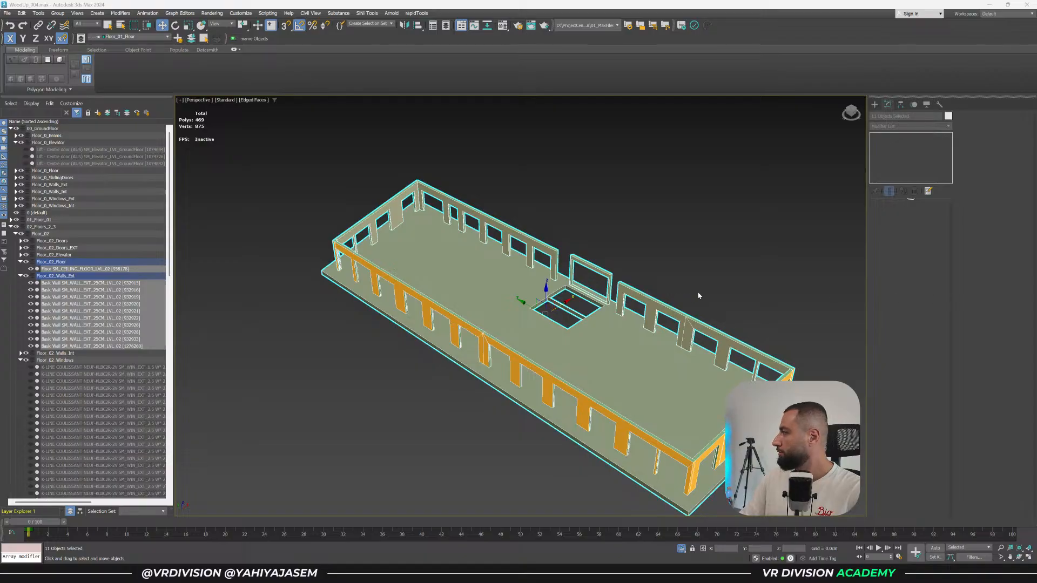
End the isolation, add the missing wall beside the stair opening to the selection and isolate the set again.
scroll(652, 309, up, 8)
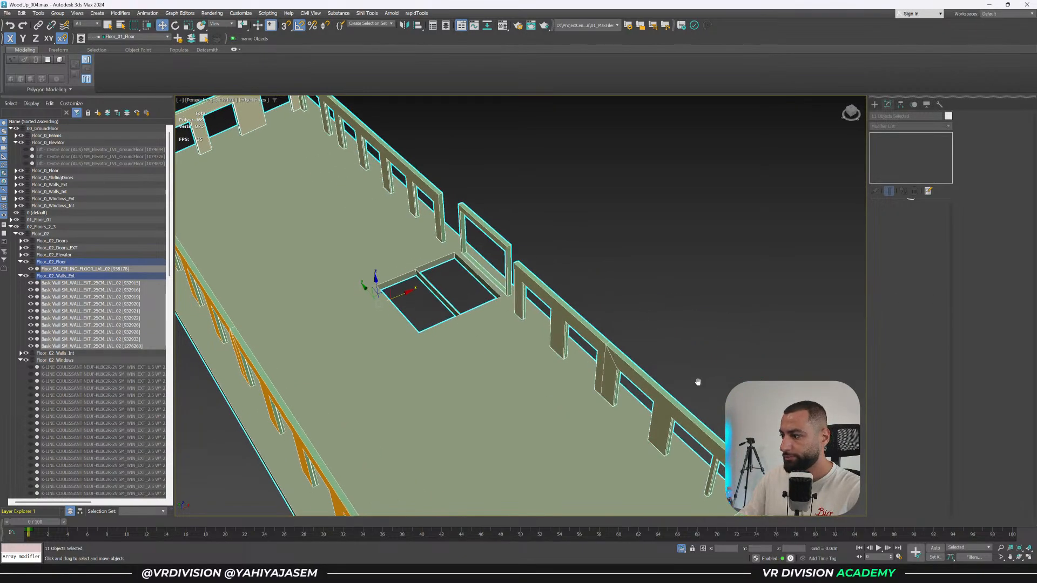
click(683, 551)
alt+middle_drag(777, 464, 653, 406)
scroll(652, 404, up, 6)
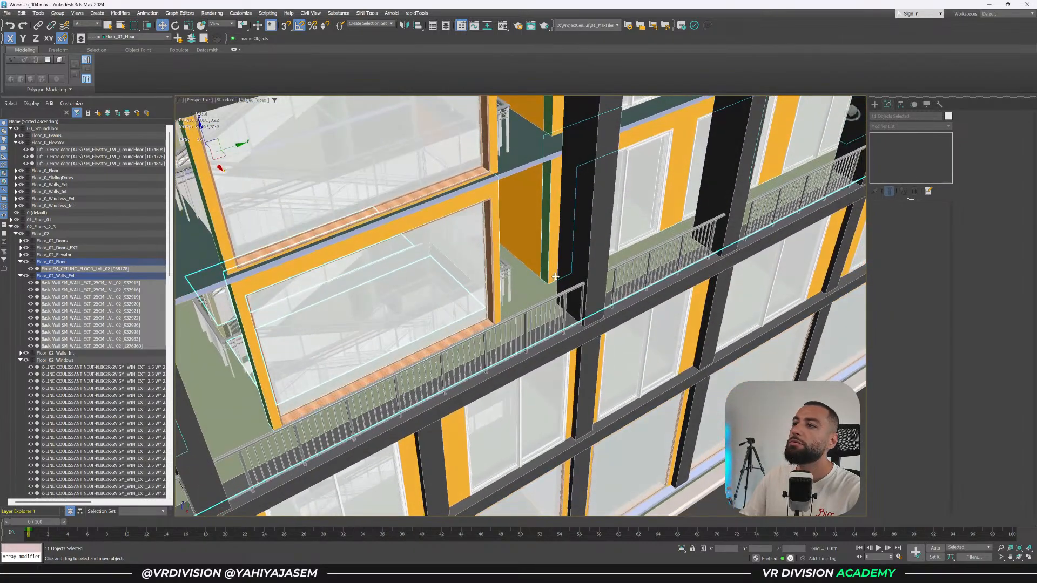
ctrl+click(521, 237)
scroll(521, 246, down, 4)
alt+middle_drag(540, 259, 548, 299)
key(alt+q)
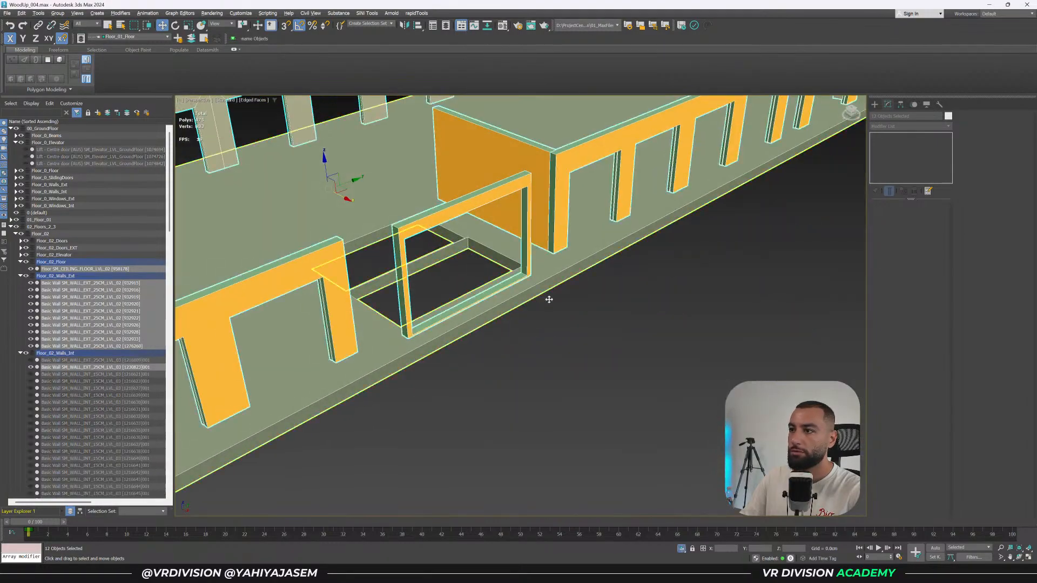
Select the Floor_02_Walls_Int layer's contents and unhide all its interior walls on the isolated slab.
click(506, 162)
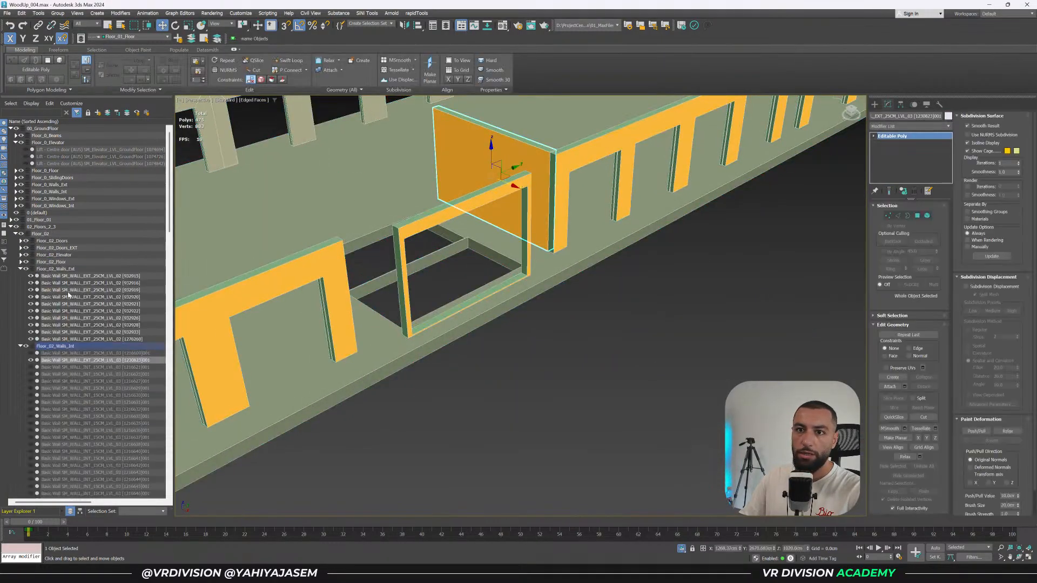
double_click(61, 346)
click(31, 368)
scroll(574, 294, down, 5)
alt+middle_drag(574, 294, 576, 309)
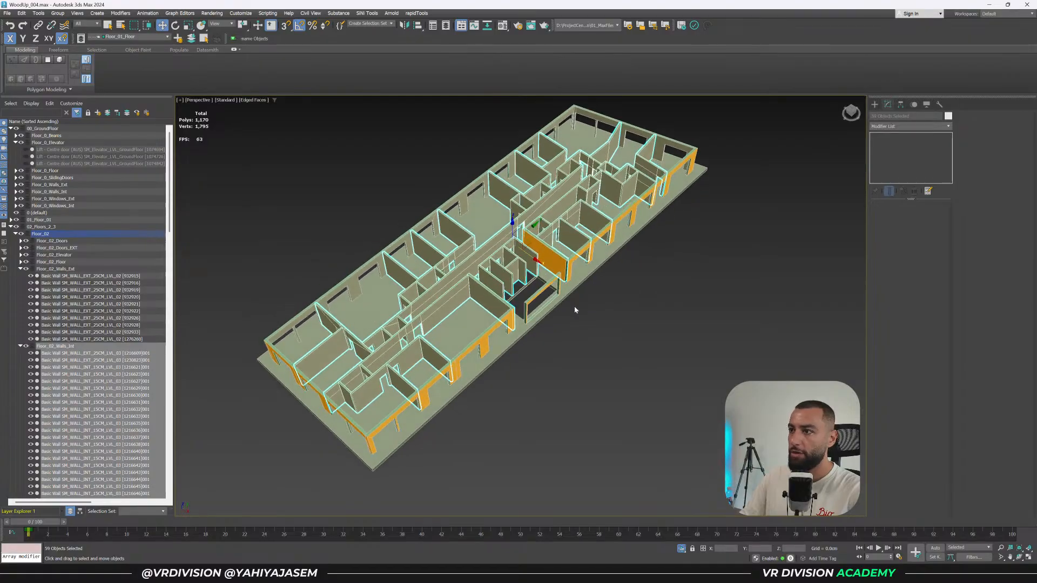
Select the slab and all its walls, end the isolation and hide every unselected object.
key(ctrl+a)
alt+middle_drag(616, 372, 632, 397)
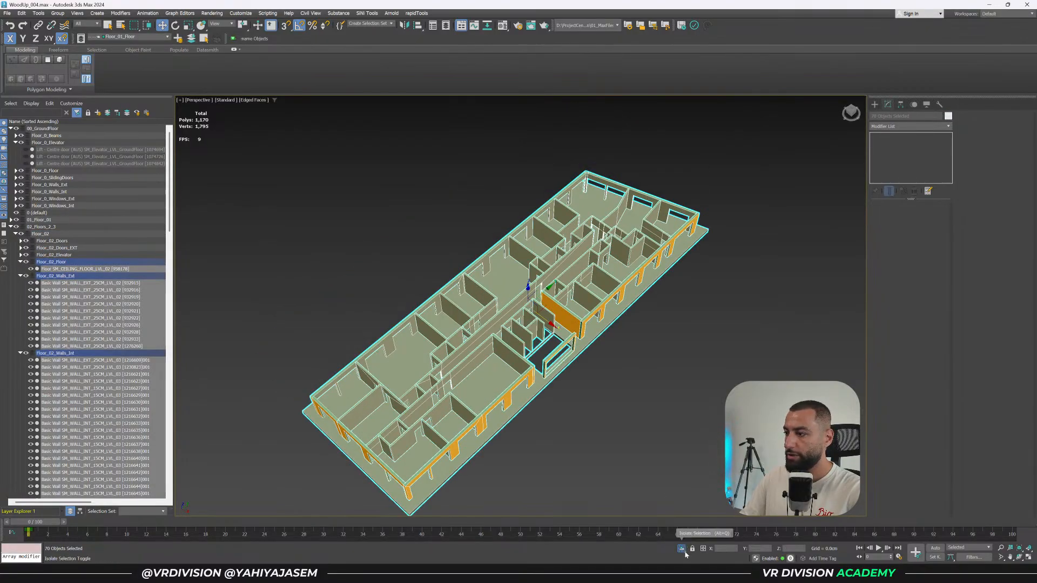
click(682, 548)
right_click(664, 450)
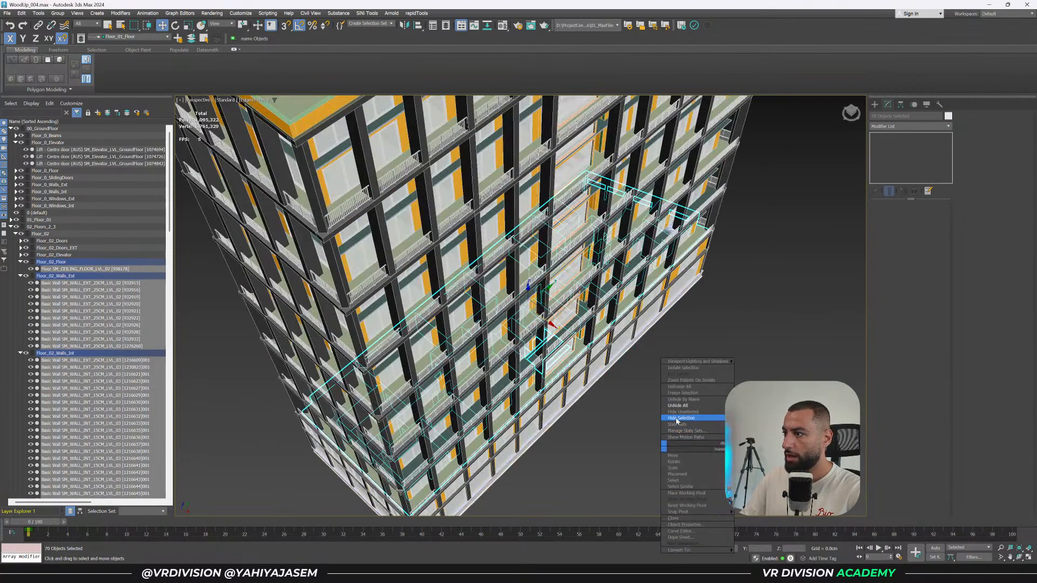
click(680, 412)
click(664, 426)
Select all polygons of the Floor_02 slab in polygon mode, seen from the top view.
click(501, 370)
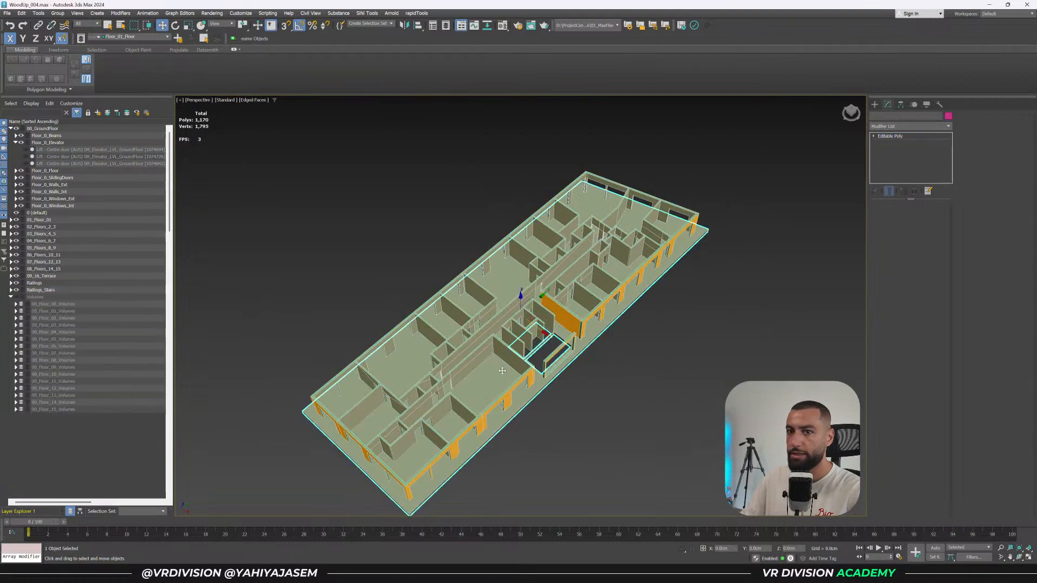
key(t)
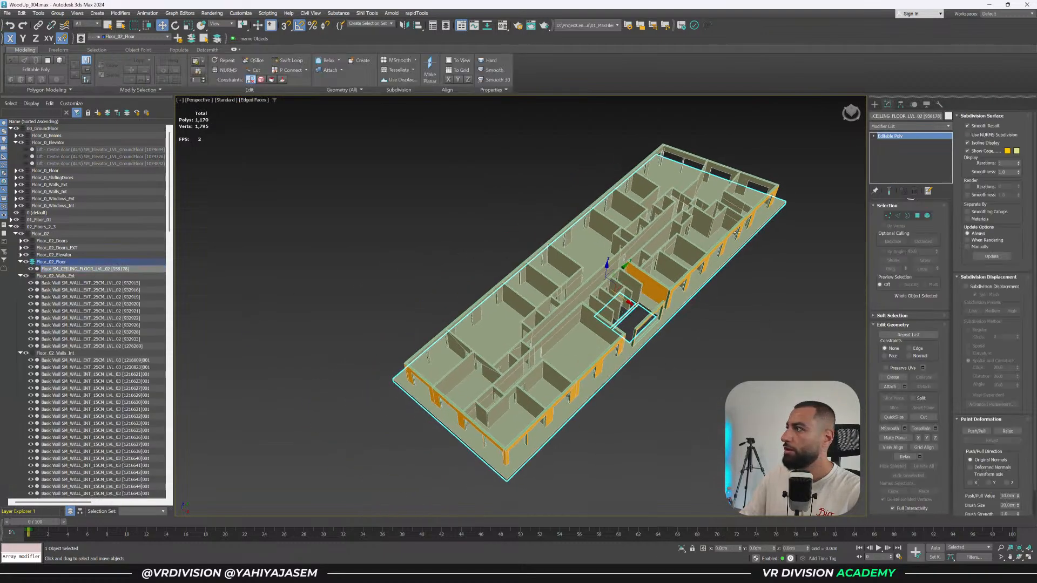
key(4)
key(ctrl+a)
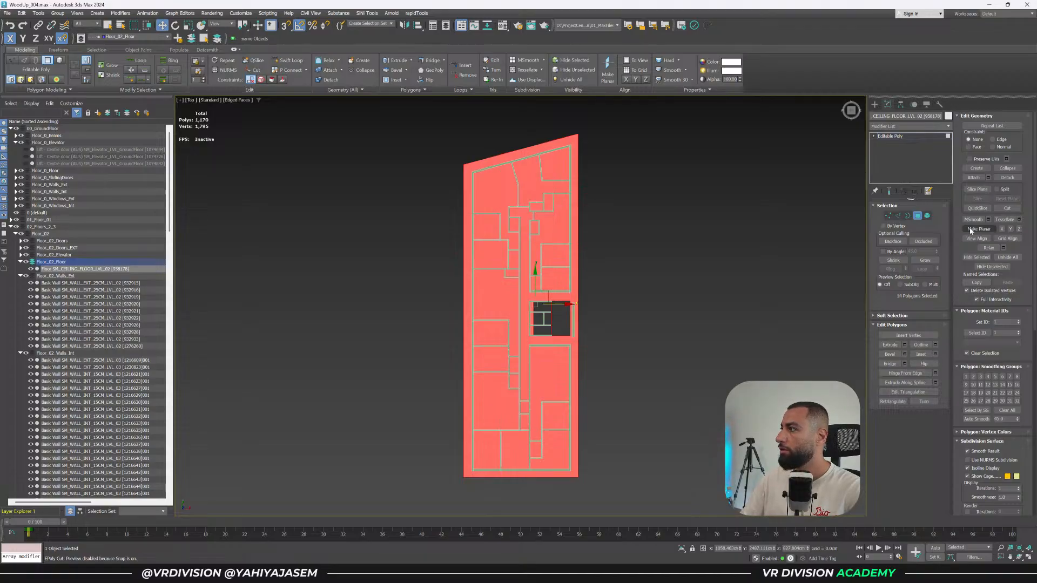
Turn the slice plane lengthwise and slice the slab along the long exterior wall on the plan's left side.
click(976, 188)
key(e)
drag(521, 295, 500, 310)
key(w)
scroll(465, 156, up, 10)
drag(562, 201, 530, 205)
scroll(454, 342, down, 10)
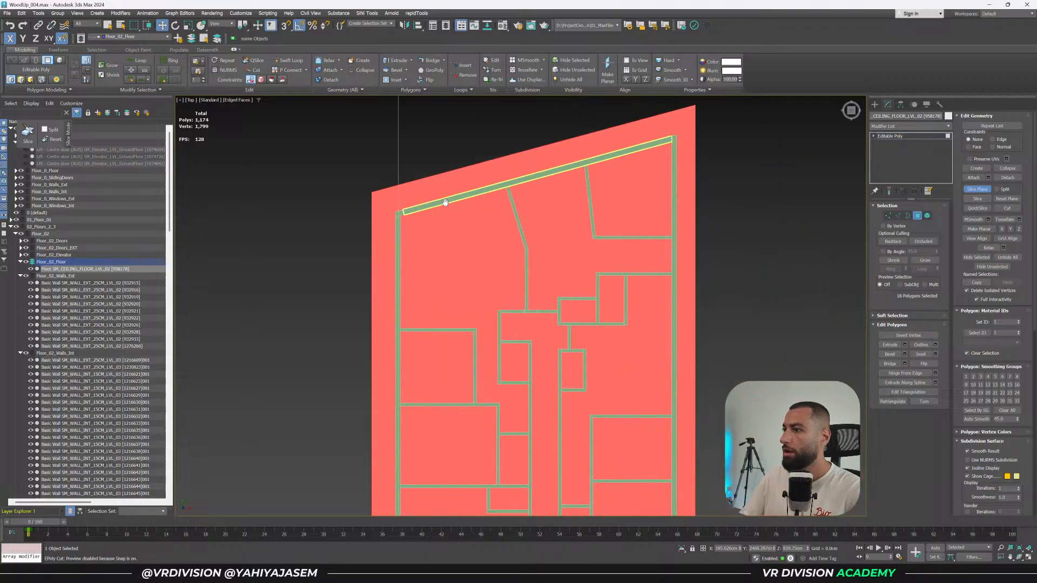
Move the slice plane to the opposite long exterior wall beside the stair opening and slice the slab there.
drag(530, 358, 539, 358)
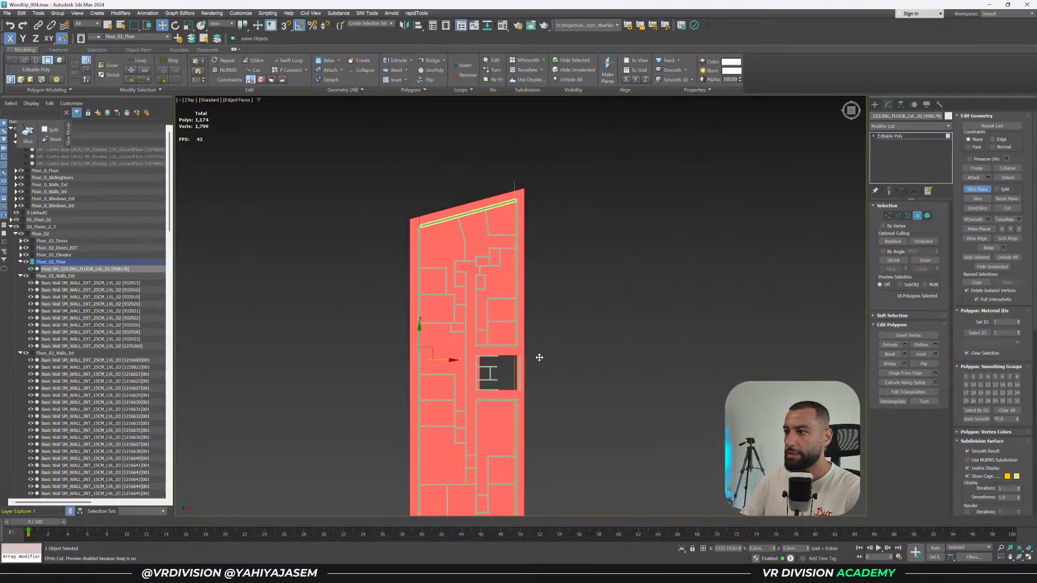
scroll(540, 358, up, 8)
drag(523, 320, 527, 321)
scroll(556, 261, down, 4)
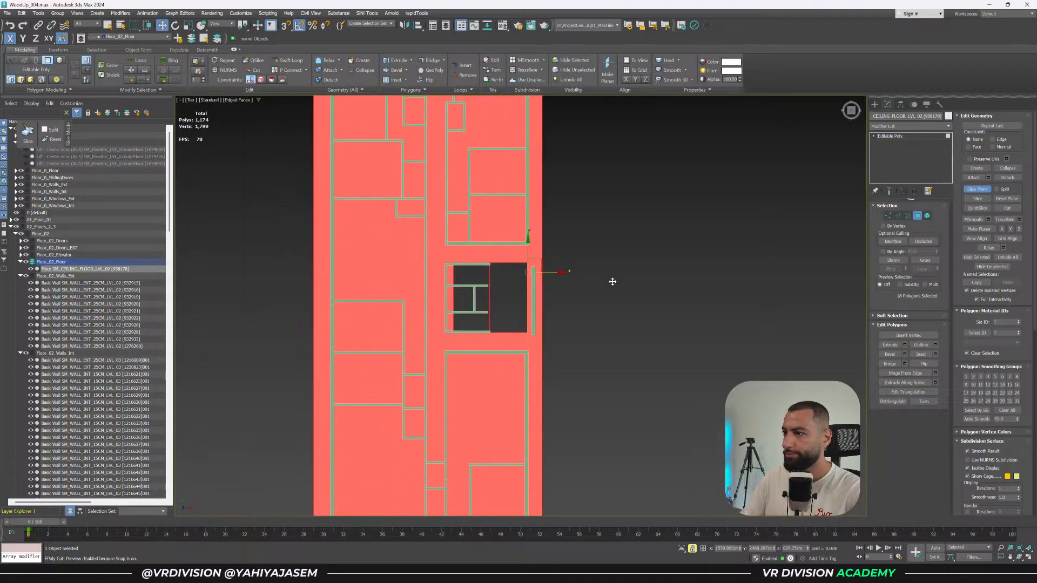
scroll(519, 257, up, 4)
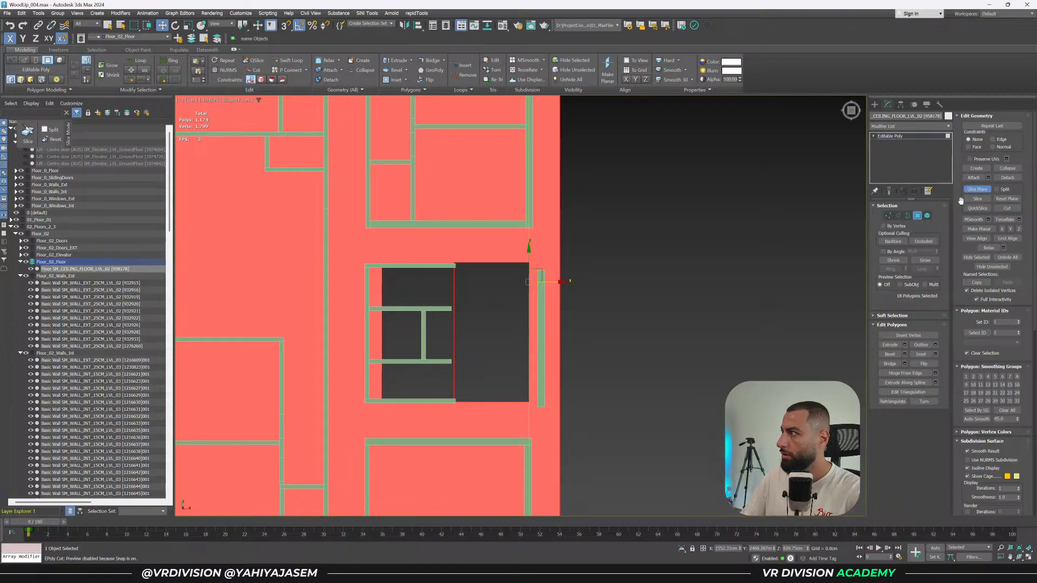
Turn the slice plane crosswise and slice the slab along the apartment walls below and above the stair core.
scroll(664, 248, down, 5)
key(e)
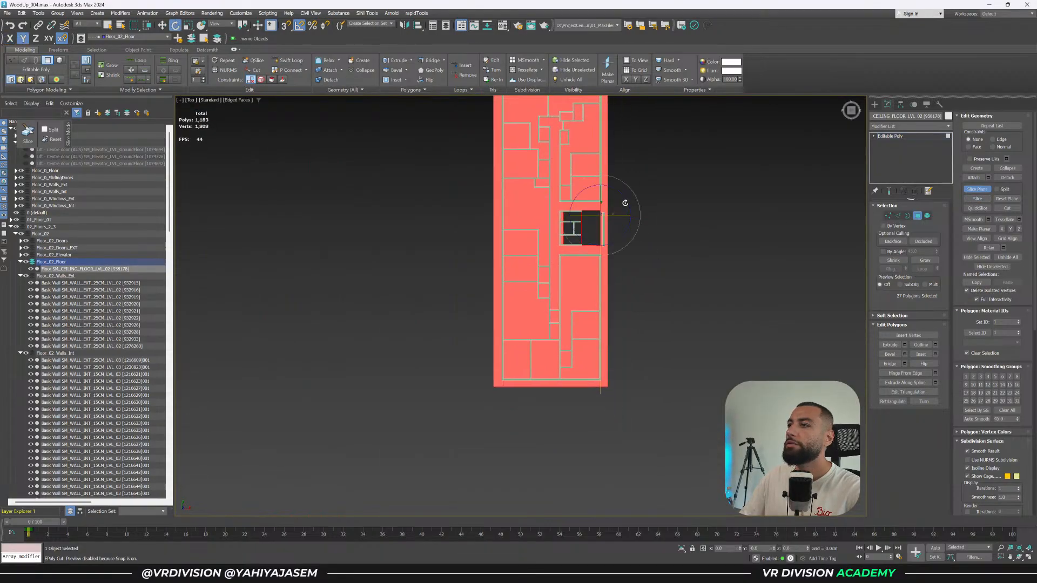
drag(623, 220, 610, 296)
key(w)
scroll(589, 236, up, 4)
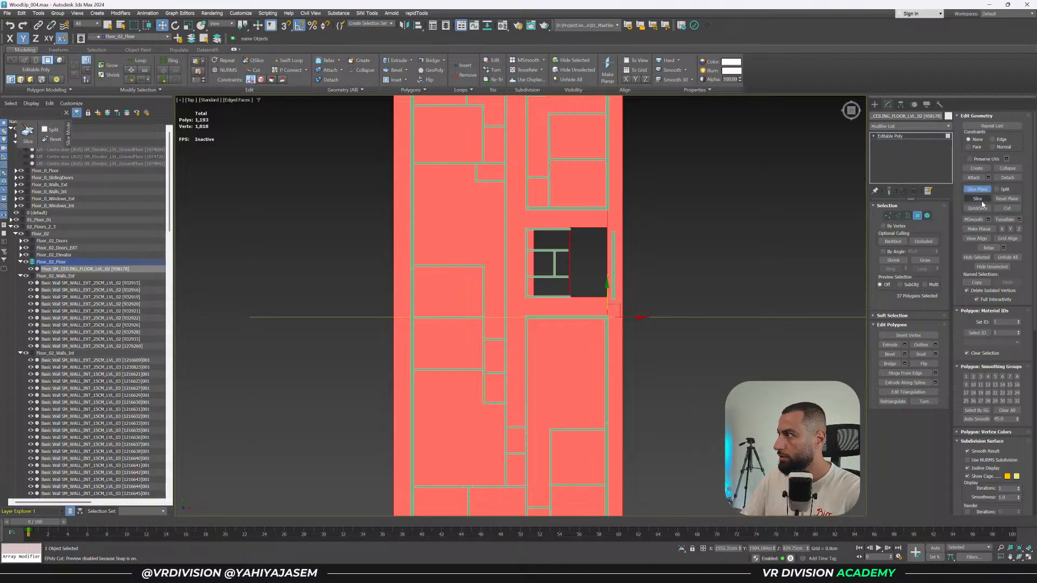
drag(608, 290, 587, 182)
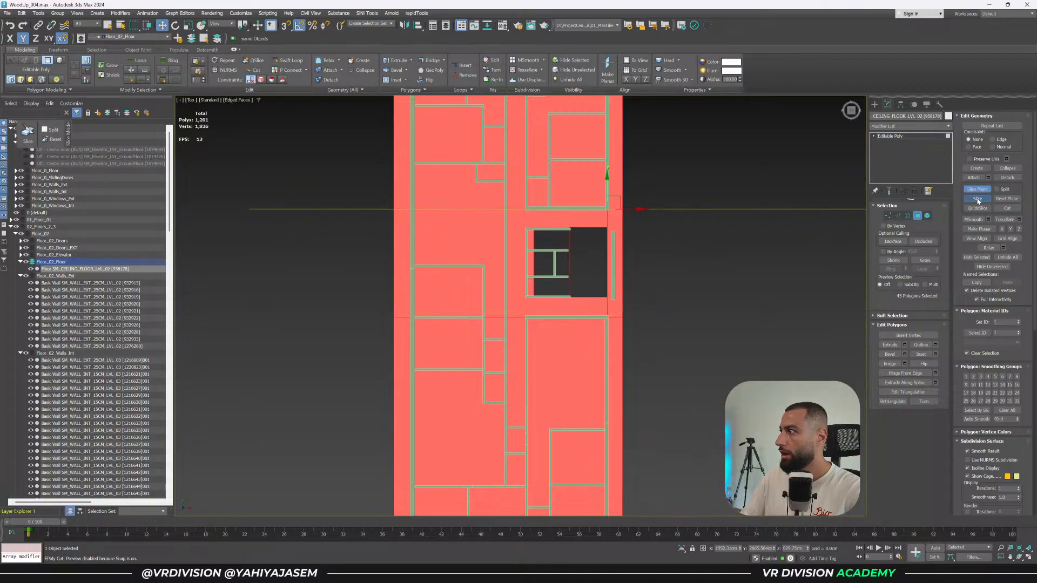
Slice the slab crosswise along the wall closing the corridor's lower end.
middle_drag(643, 248, 621, 208)
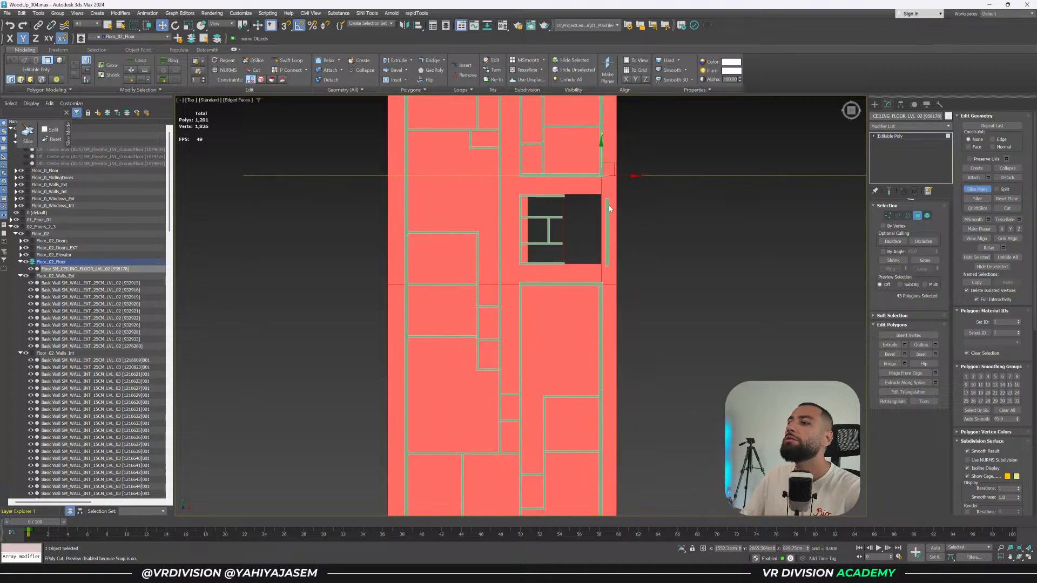
drag(603, 155, 590, 371)
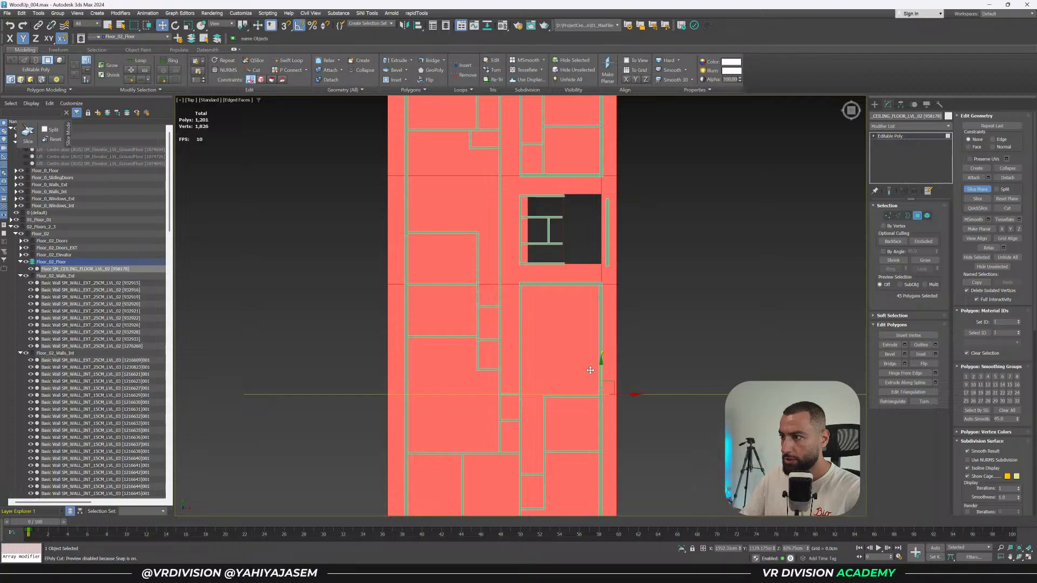
scroll(570, 389, up, 4)
click(977, 198)
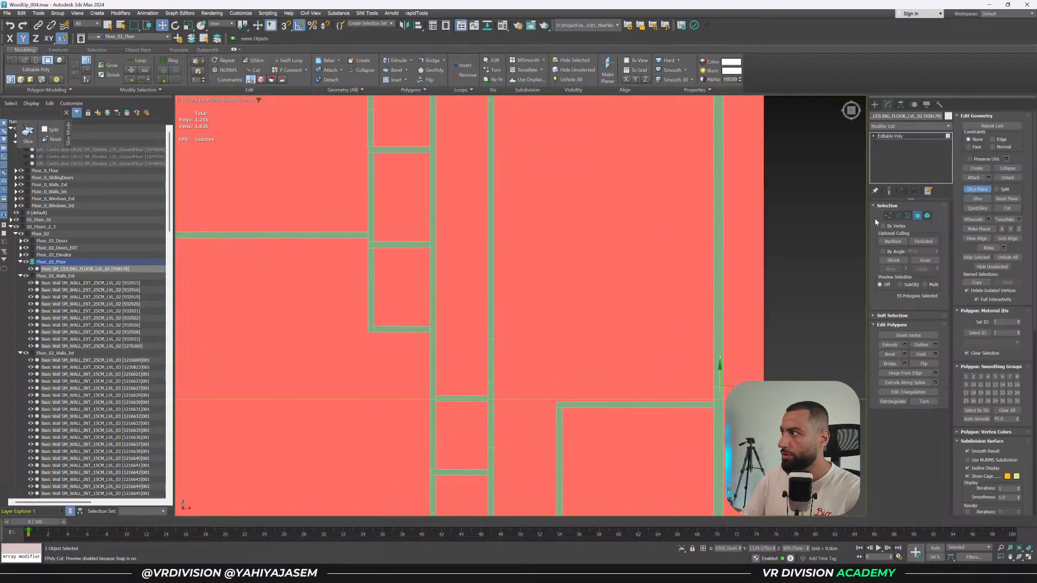
Move the crosswise slice plane to the wall closing the corridor's upper end.
scroll(574, 355, down, 6)
drag(597, 355, 594, 157)
scroll(581, 181, up, 4)
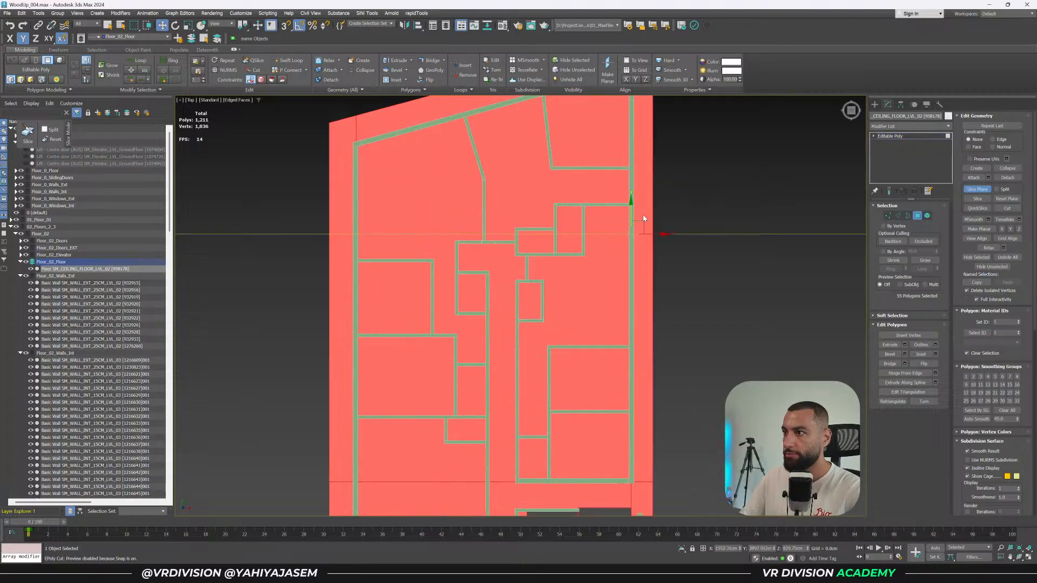
Slice the second-floor slab crosswise at the corridor's upper end and along the lower exterior wall in plan.
drag(628, 212, 633, 217)
click(970, 201)
scroll(648, 357, down, 4)
middle_drag(649, 358, 639, 196)
scroll(635, 136, down, 2)
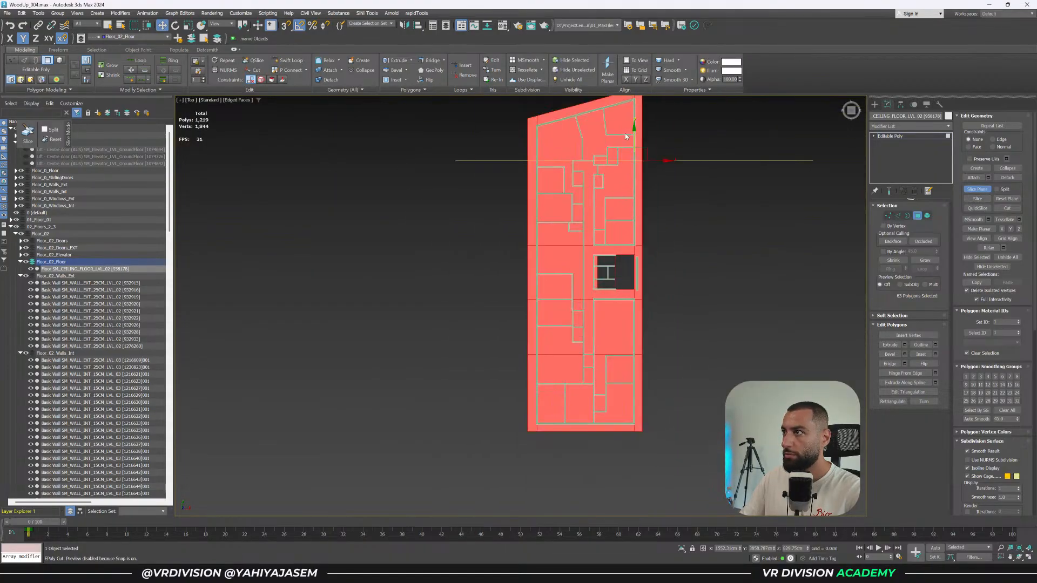
drag(633, 135, 641, 443)
scroll(620, 425, up, 6)
key(space)
drag(788, 336, 788, 341)
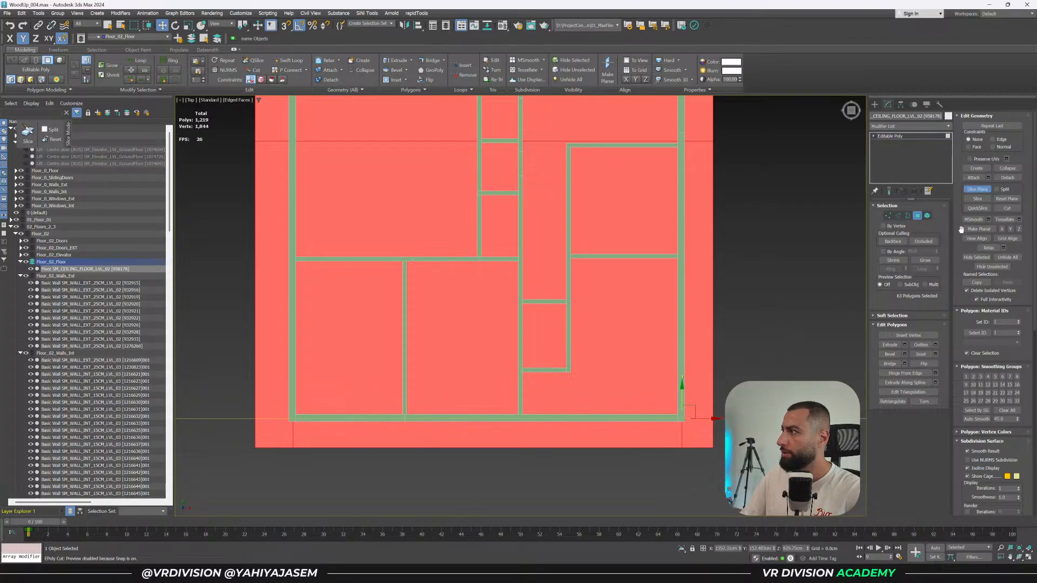
click(981, 204)
Align the slice plane with the slanted exterior wall at the building's upper end and slice the slab there.
scroll(738, 227, down, 5)
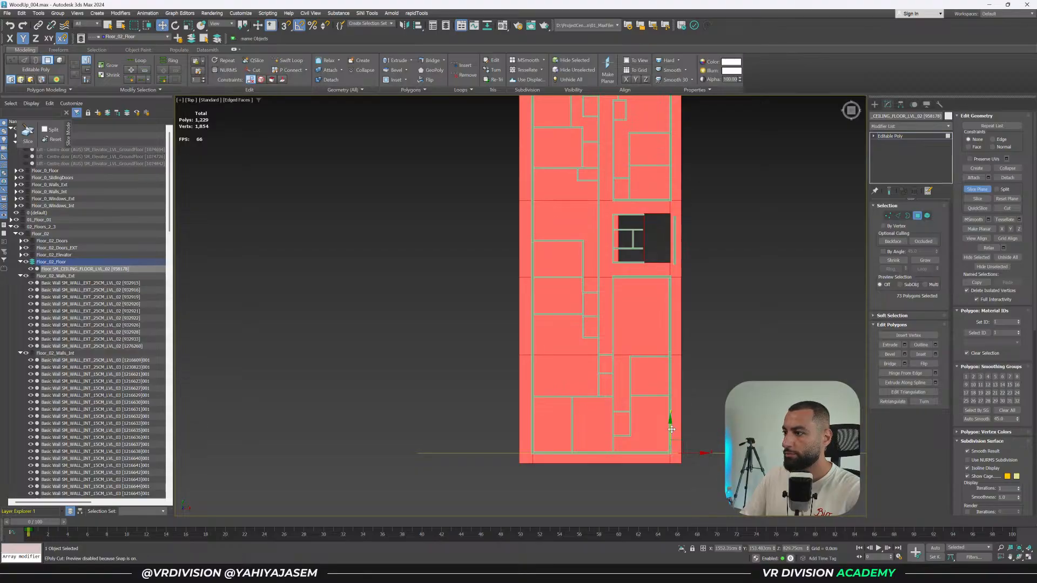
drag(666, 302, 672, 151)
middle_drag(674, 166, 668, 380)
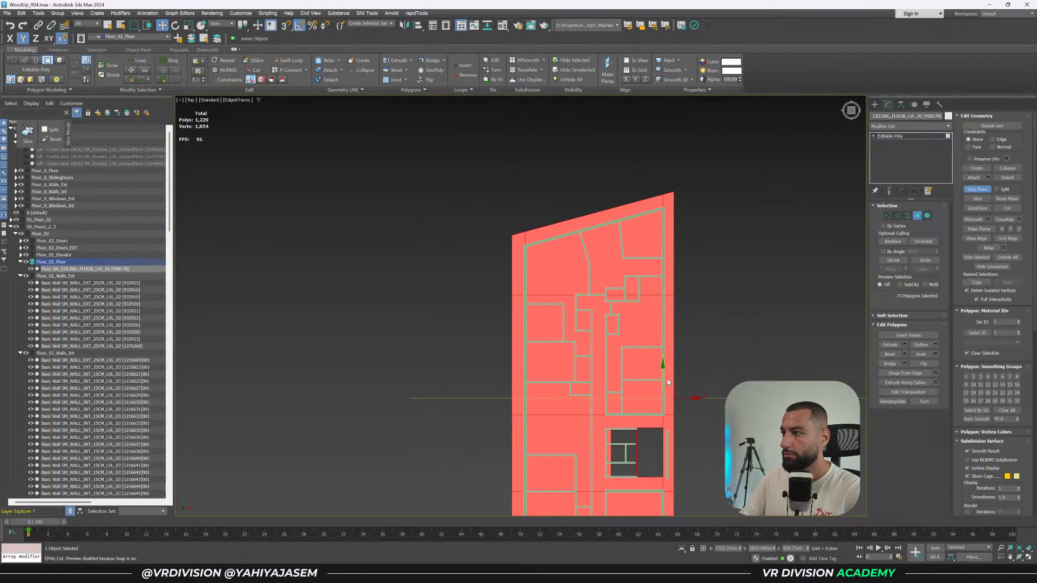
drag(663, 377, 671, 194)
key(e)
scroll(653, 206, up, 4)
key(w)
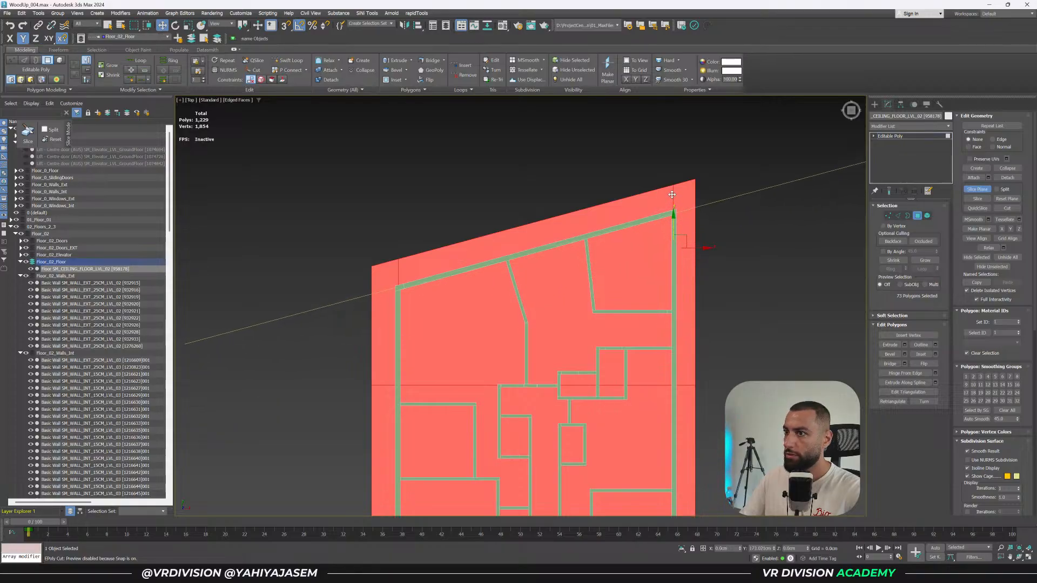
key(e)
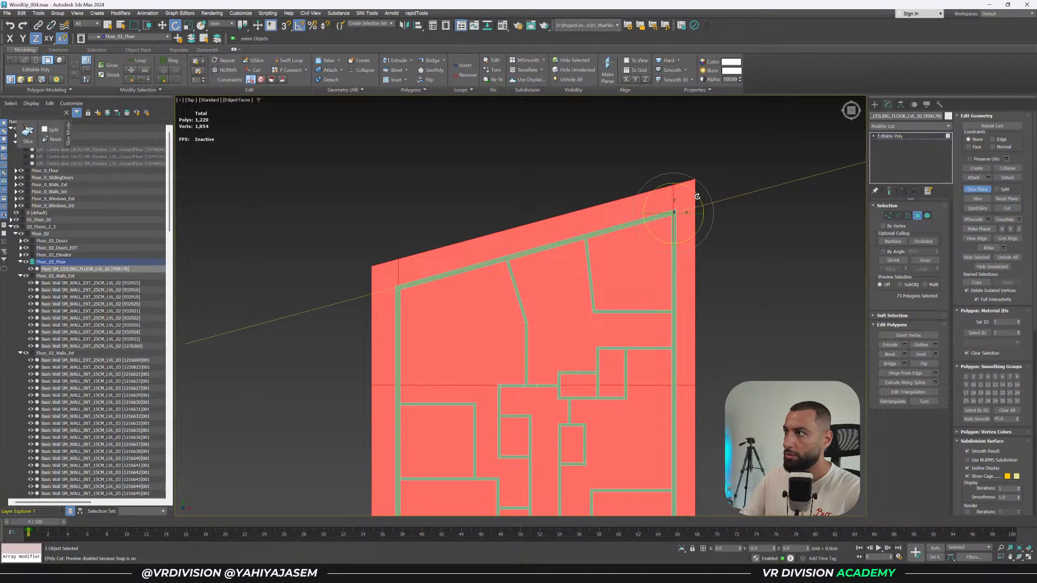
drag(695, 202, 693, 203)
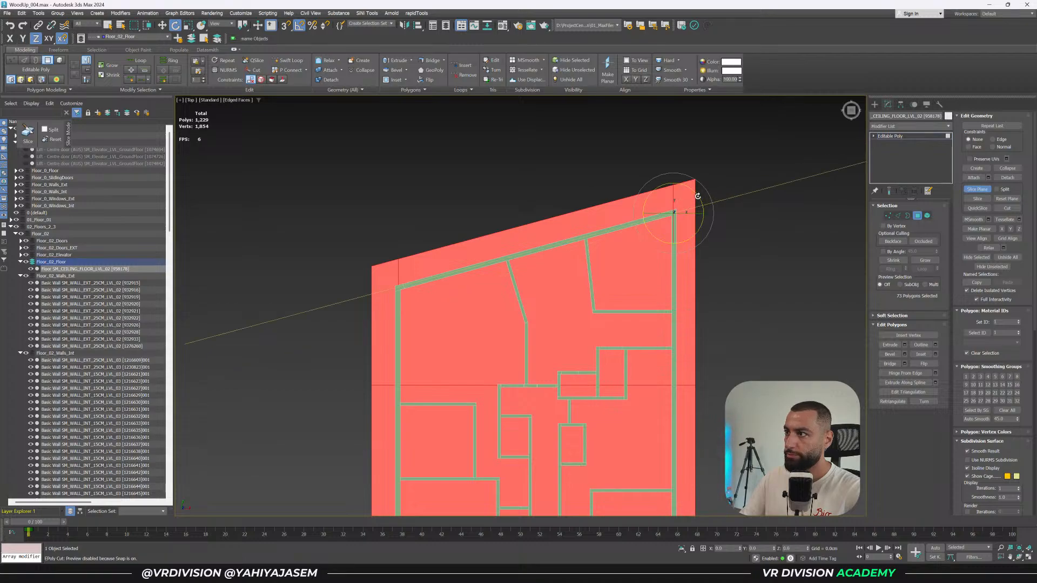
key(w)
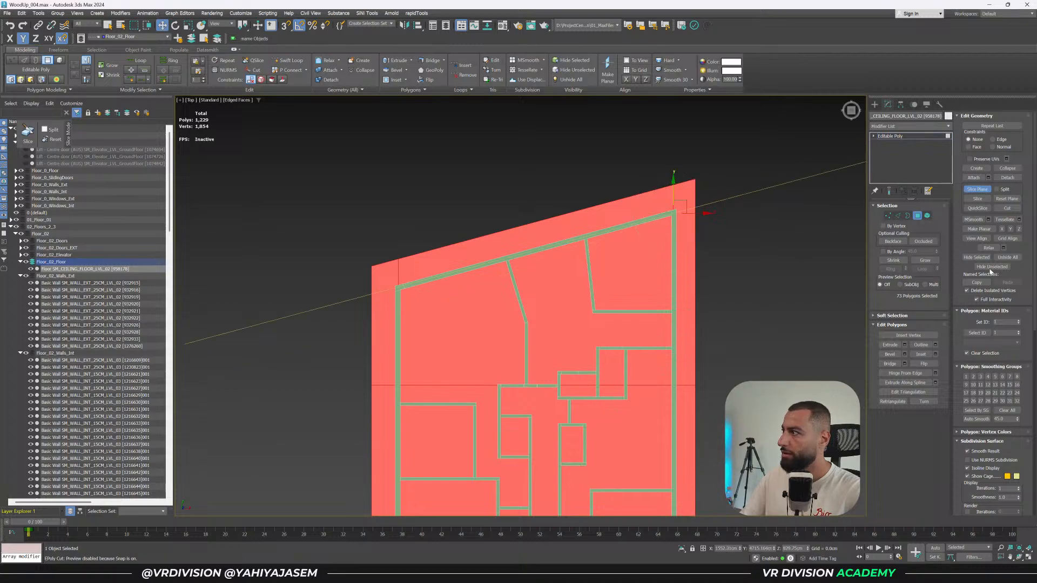
click(983, 201)
Turn the slice plane lengthwise, align it with the corridor's left wall and slice the slab.
scroll(706, 271, down, 4)
middle_drag(692, 277, 640, 180)
scroll(634, 167, up, 2)
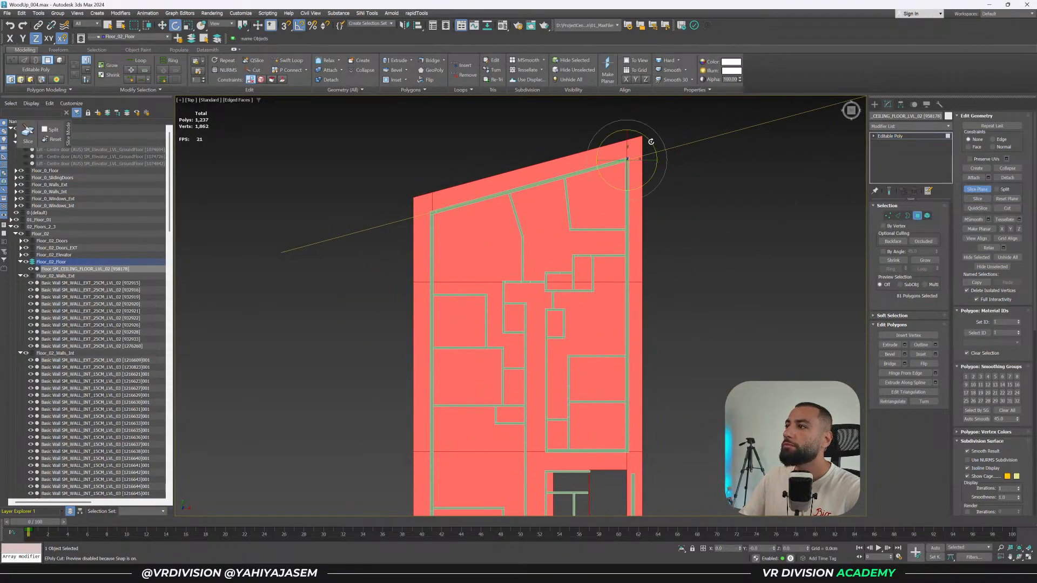
scroll(703, 245, down, 2)
middle_drag(702, 245, 679, 212)
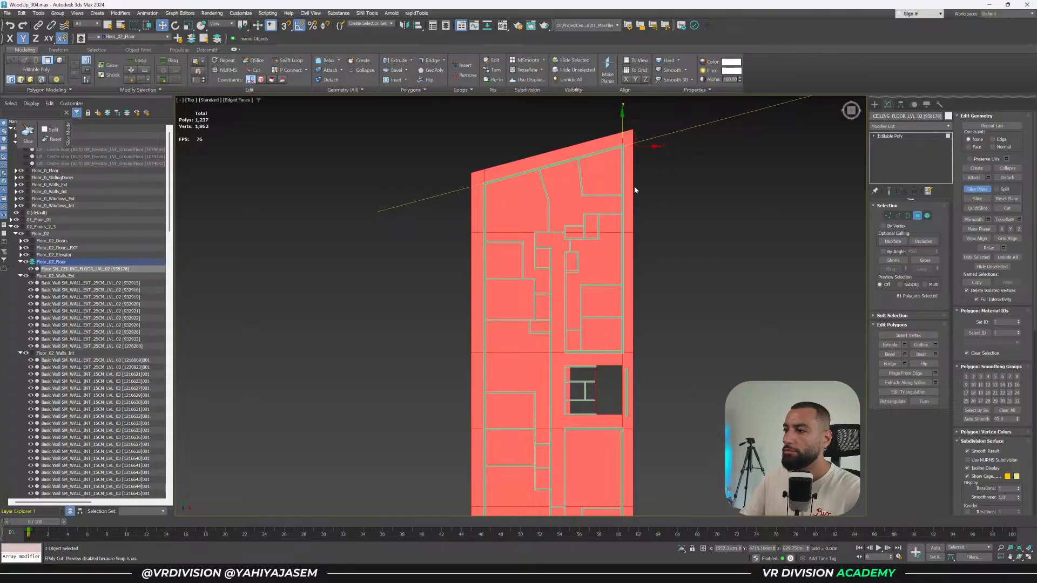
key(e)
drag(642, 135, 561, 268)
key(w)
scroll(564, 267, up, 6)
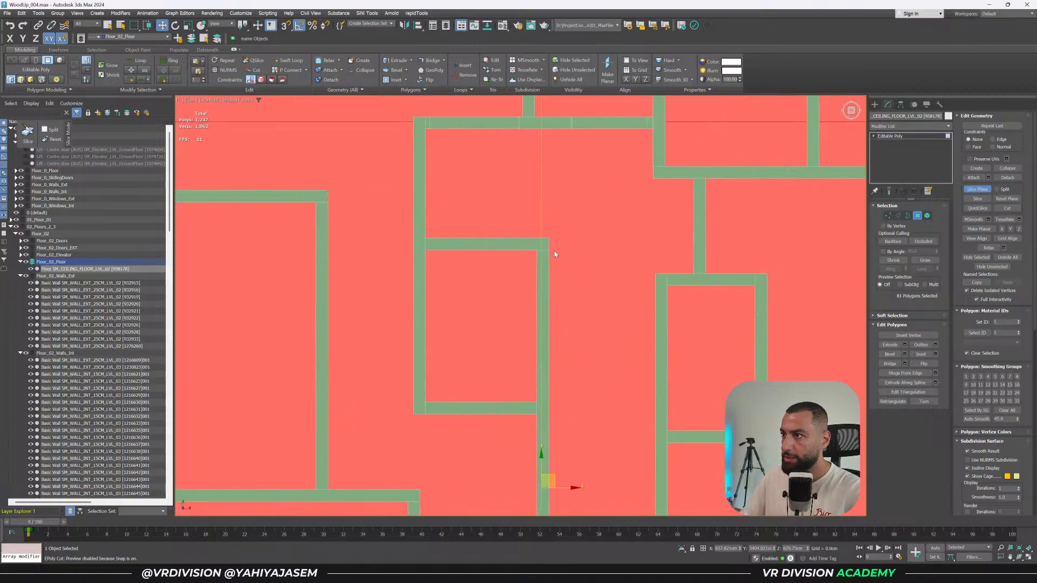
drag(558, 252, 563, 254)
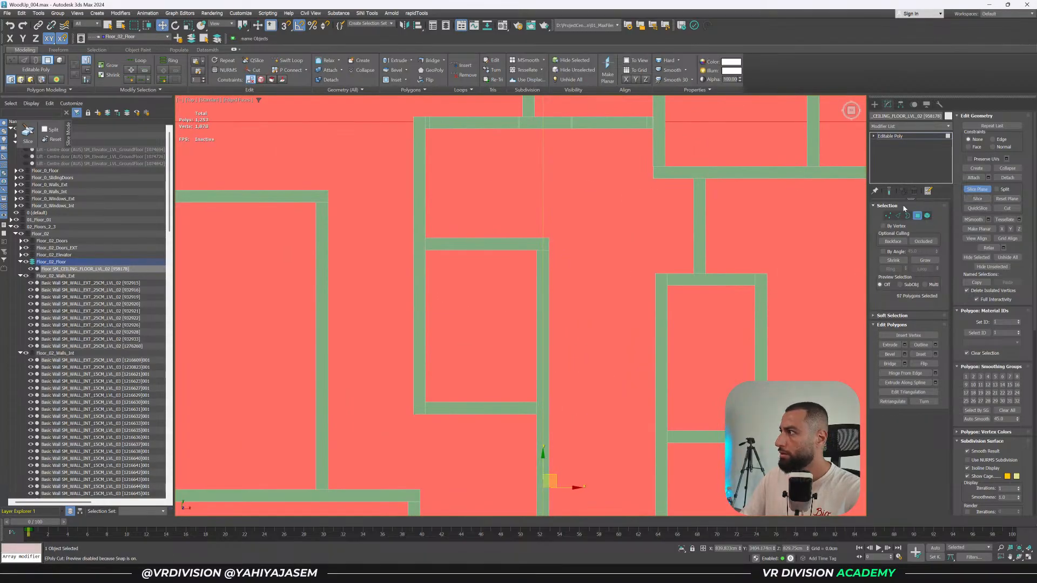
Turn the slice plane crosswise and slice the slab at the wall dividing the small rooms left of the corridor's upper end.
scroll(538, 232, down, 5)
key(e)
drag(548, 271, 516, 204)
key(w)
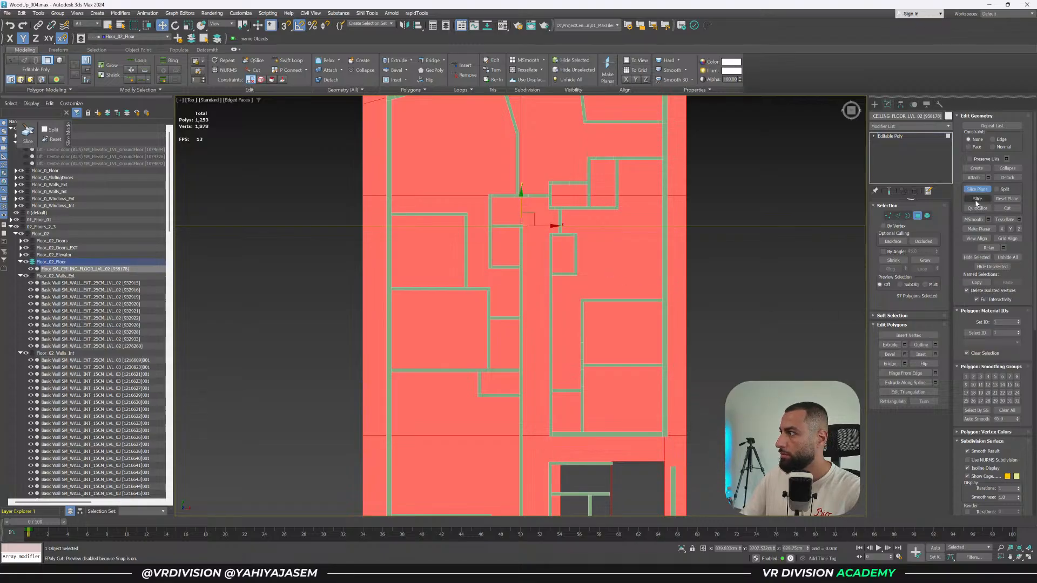
Turn the slice plane lengthwise again and slice the slab along the corridor's right wall.
middle_drag(556, 223, 554, 231)
key(e)
drag(545, 218, 532, 207)
key(w)
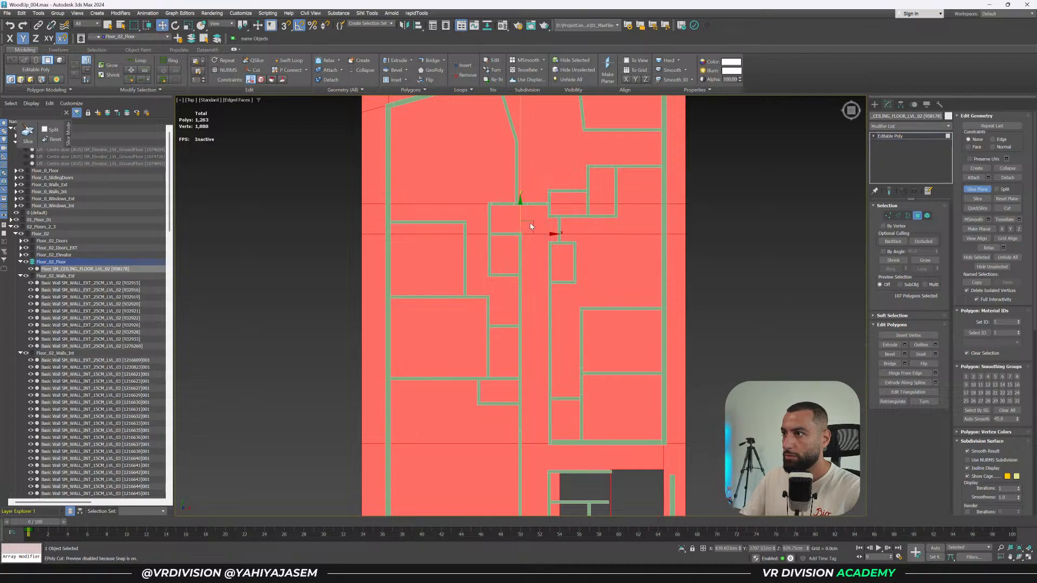
drag(532, 222, 590, 260)
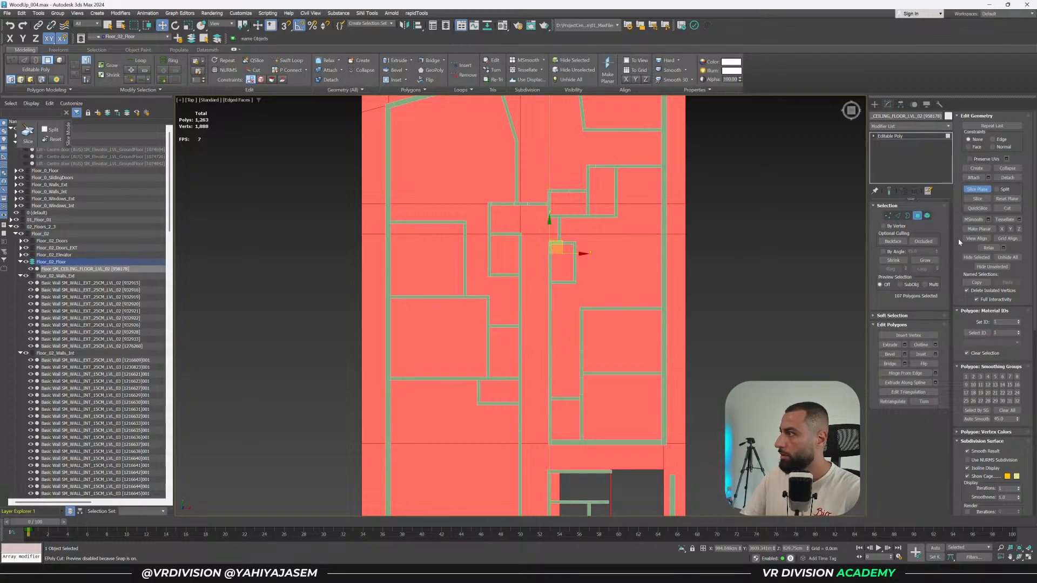
Slice the slab crosswise at both ends of the short wall right of the corridor's upper part.
scroll(571, 226, up, 5)
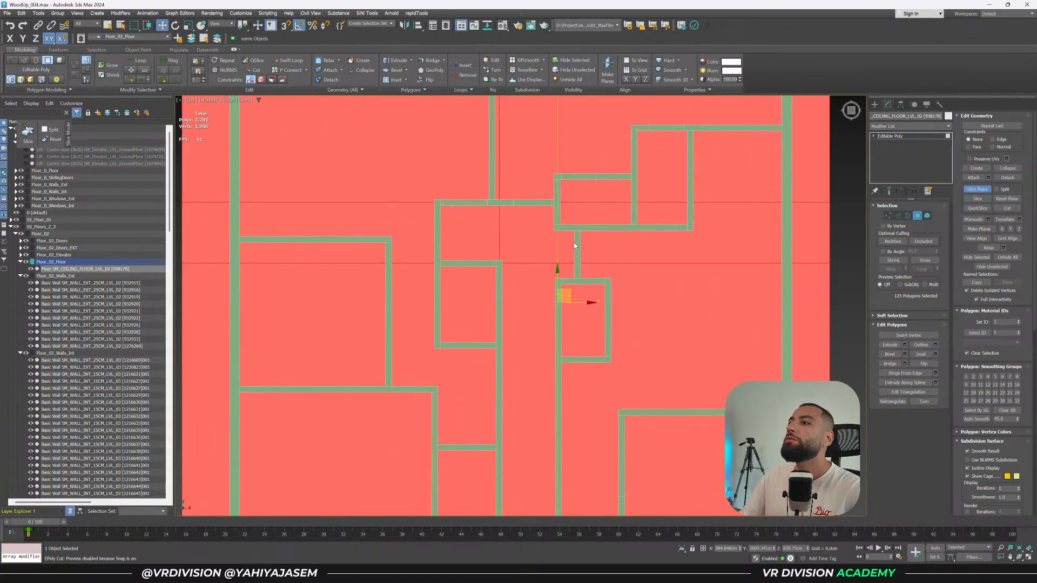
drag(573, 289, 574, 232)
key(w)
click(977, 199)
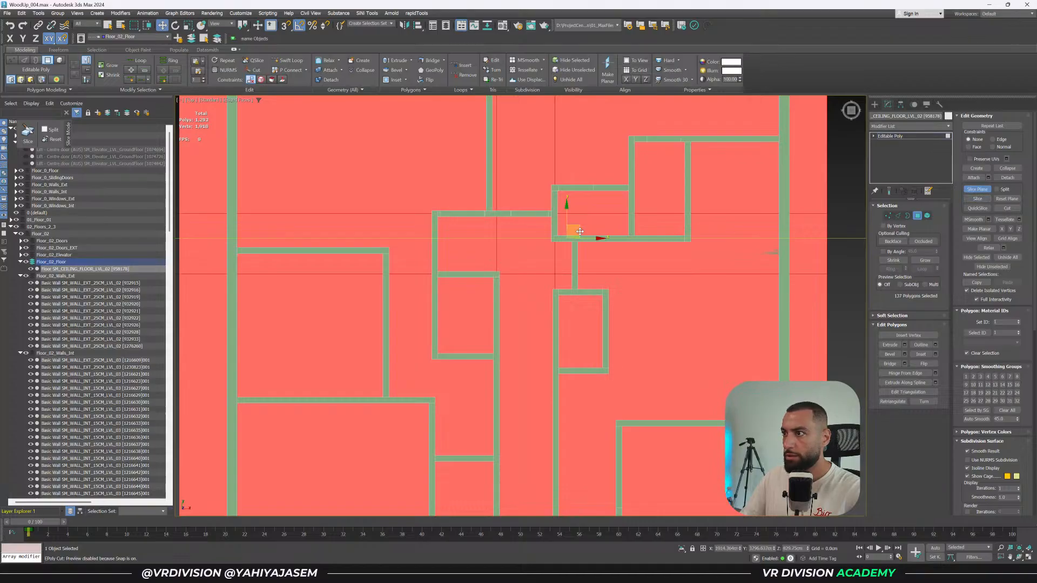
drag(580, 228, 584, 285)
click(974, 200)
Slice the slab lengthwise along the left wall of the small rooms beside the corridor, and exit Slice Plane mode.
key(z)
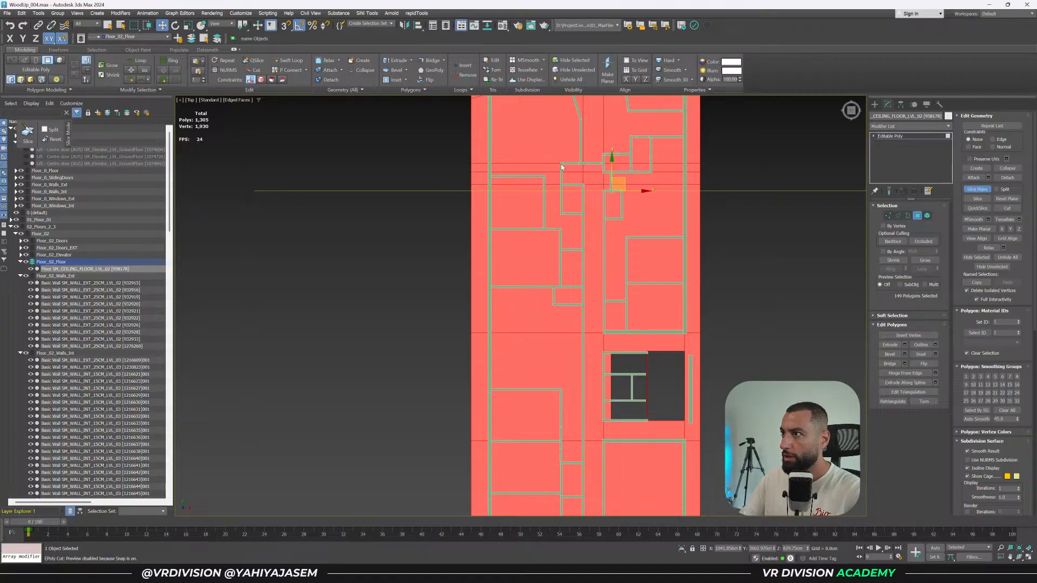
key(e)
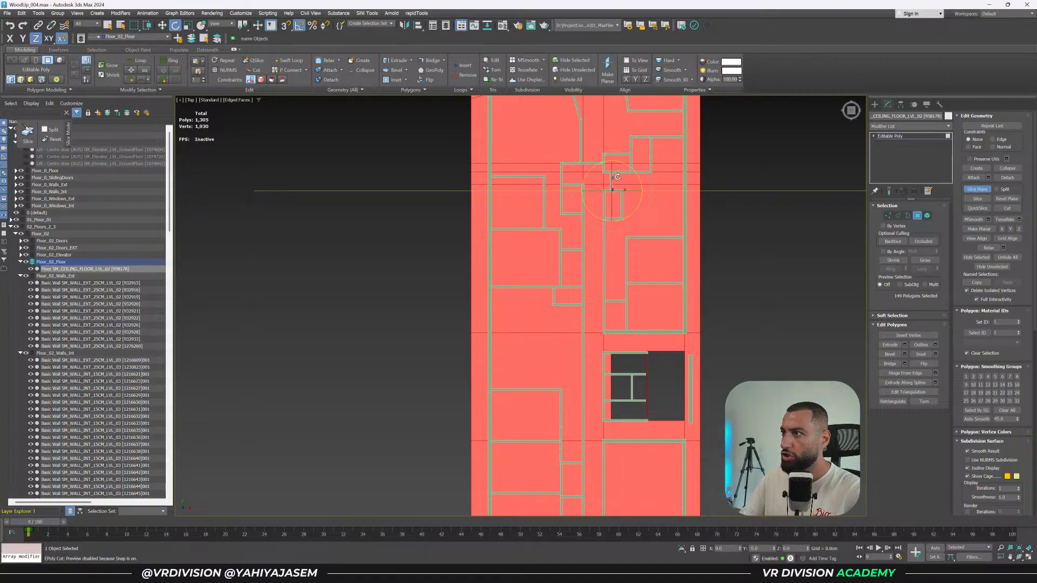
drag(633, 173, 582, 191)
key(w)
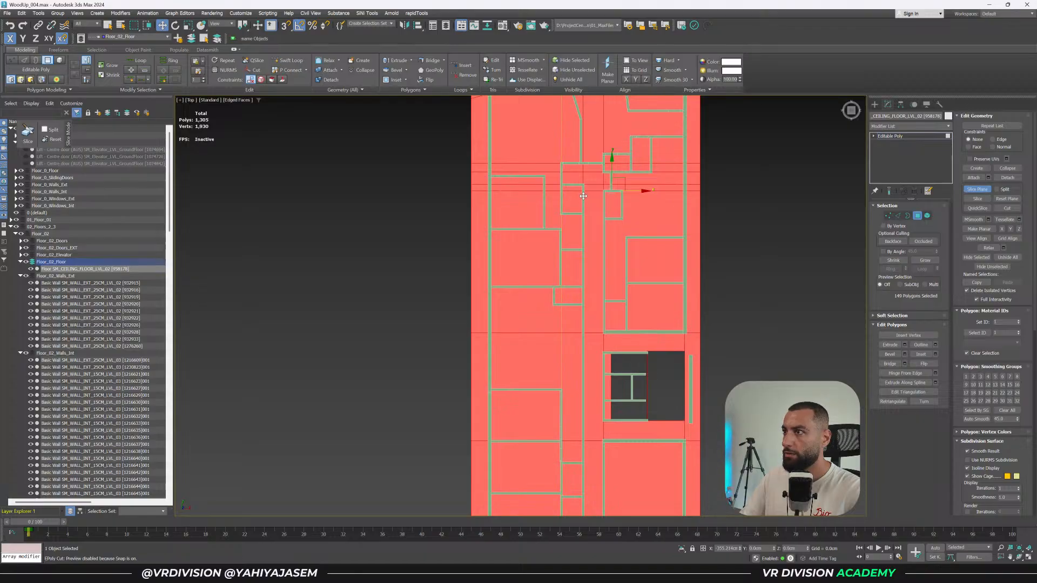
click(977, 199)
middle_drag(630, 313, 585, 254)
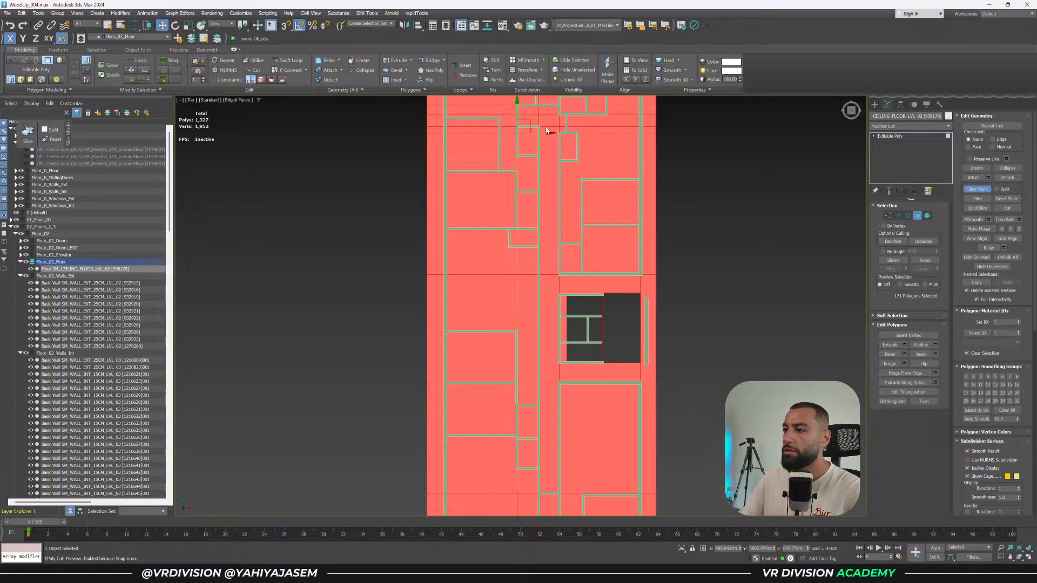
right_click(747, 267)
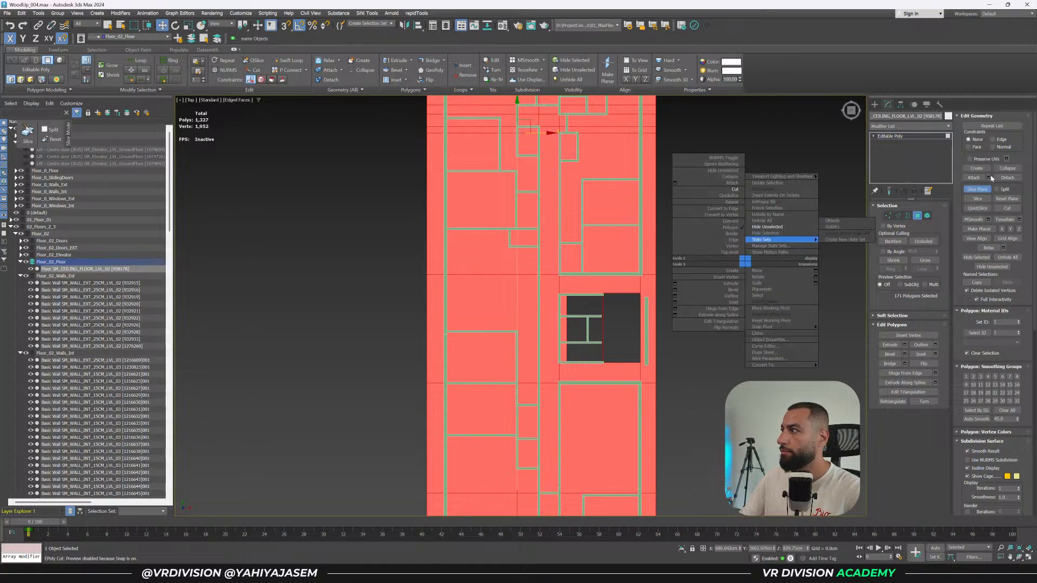
click(971, 192)
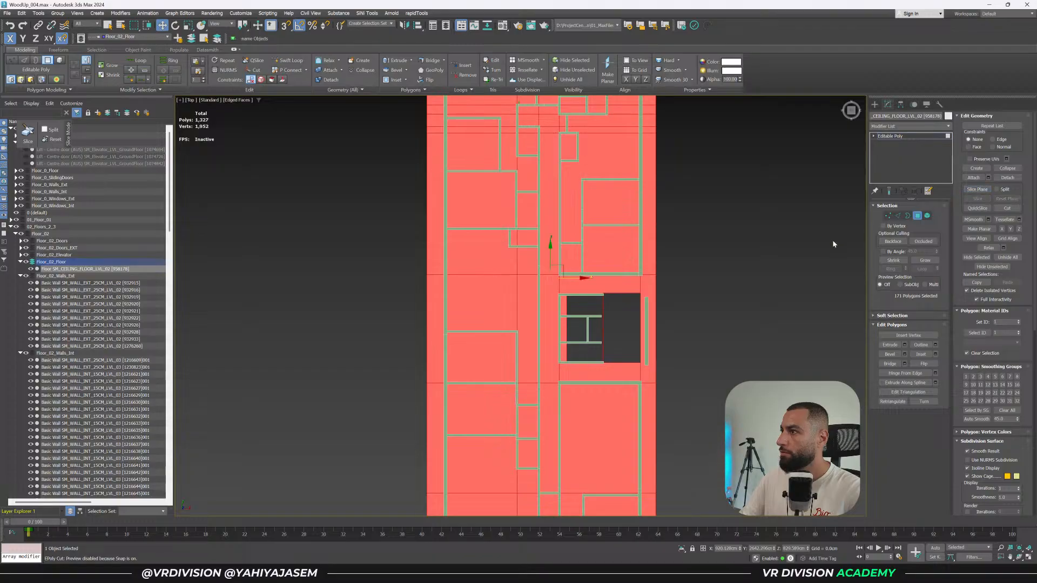
Isolate the floor slab and deselect its interior polygons, keeping only the band outside the exterior walls selected.
middle_drag(712, 280, 678, 273)
scroll(620, 276, down, 3)
key(alt+q)
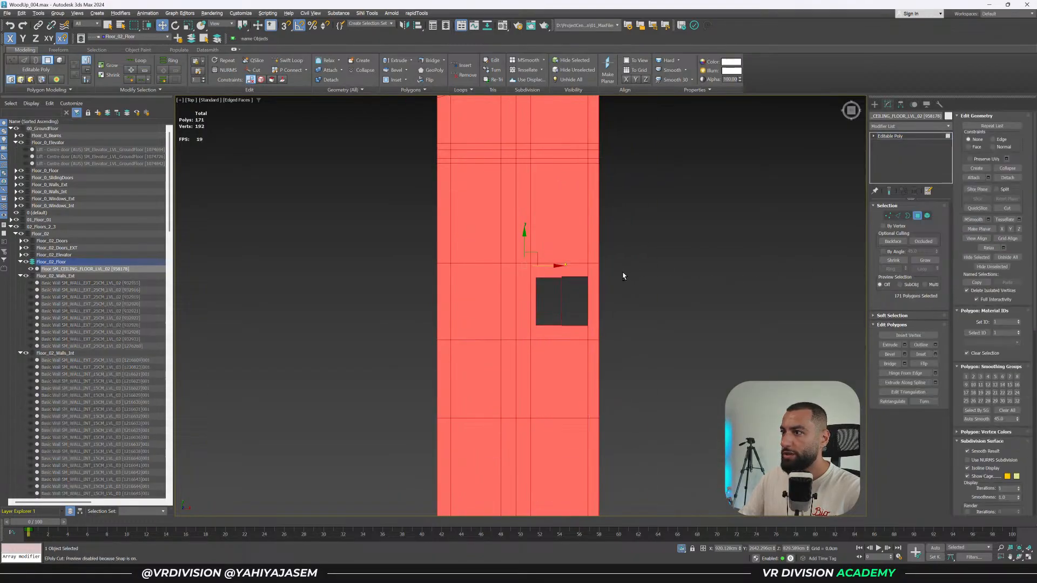
scroll(623, 276, down, 2)
middle_drag(618, 142, 615, 172)
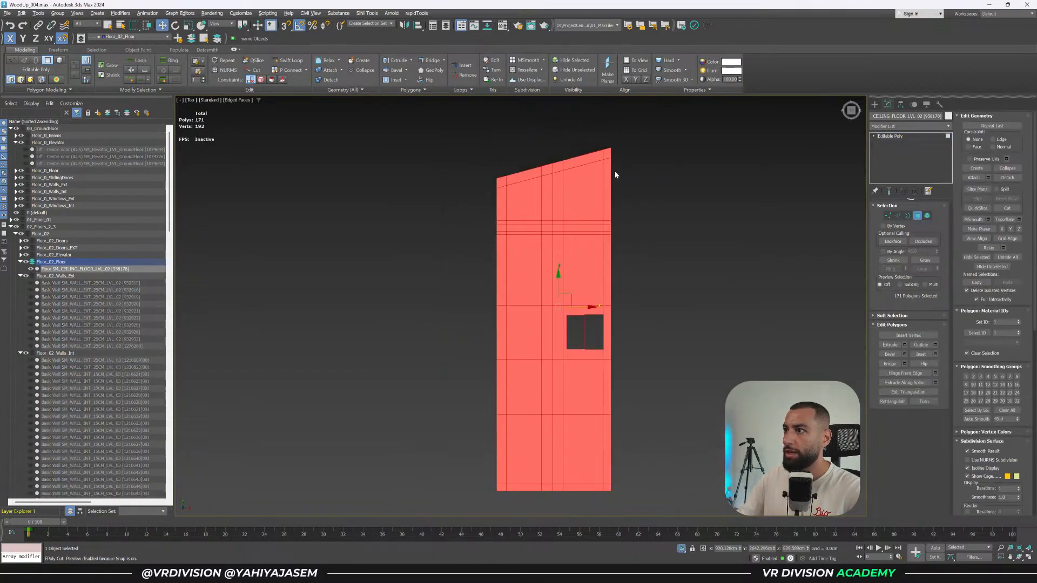
key(q)
alt+drag(531, 247, 531, 248)
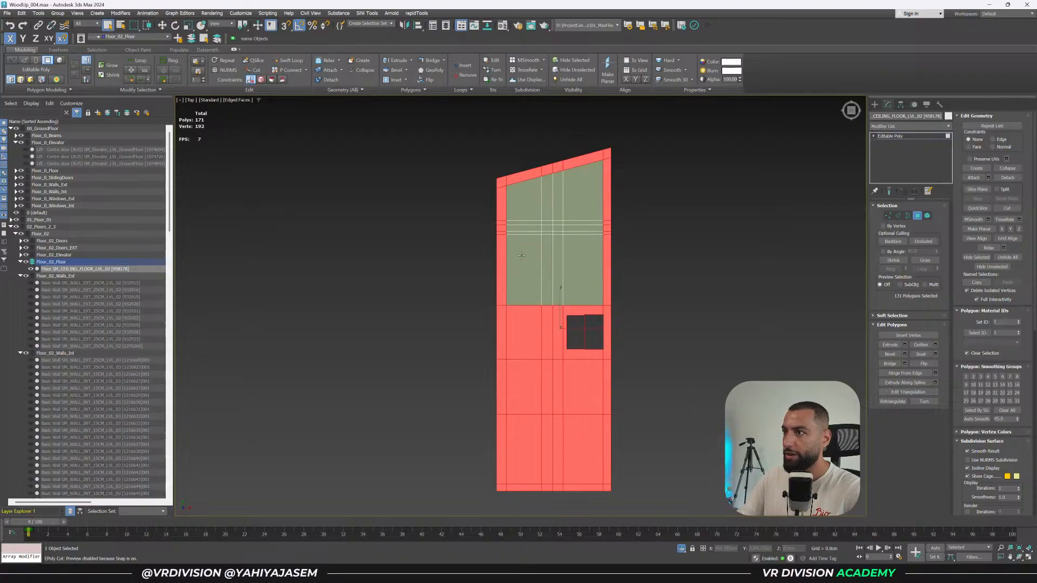
middle_drag(533, 327, 520, 246)
alt+drag(564, 365, 564, 362)
scroll(590, 332, up, 2)
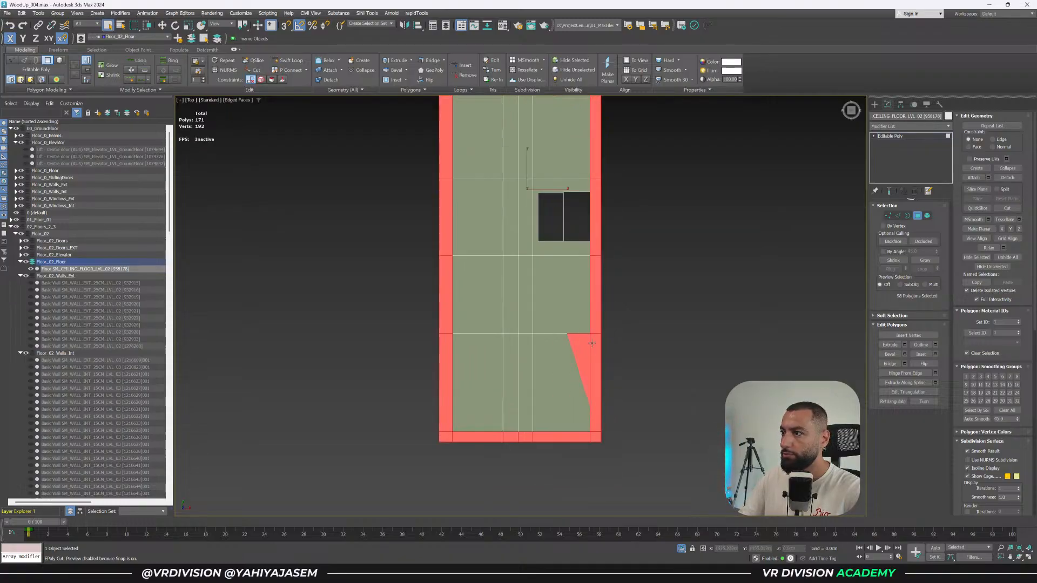
alt+middle_drag(580, 233, 589, 365)
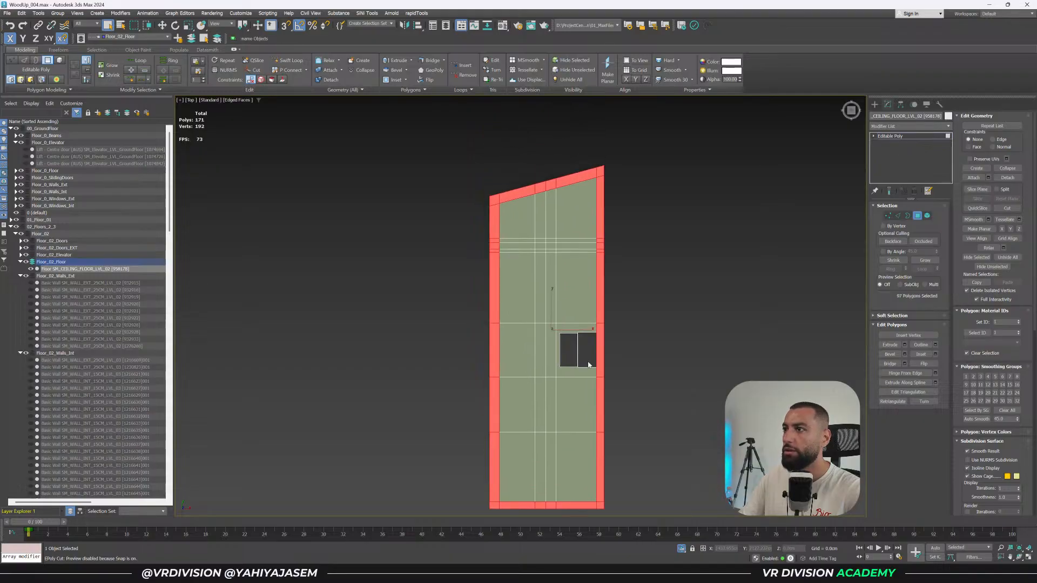
End the isolation and add the slab polygons around the stair and elevator opening to the selection.
scroll(596, 377, up, 2)
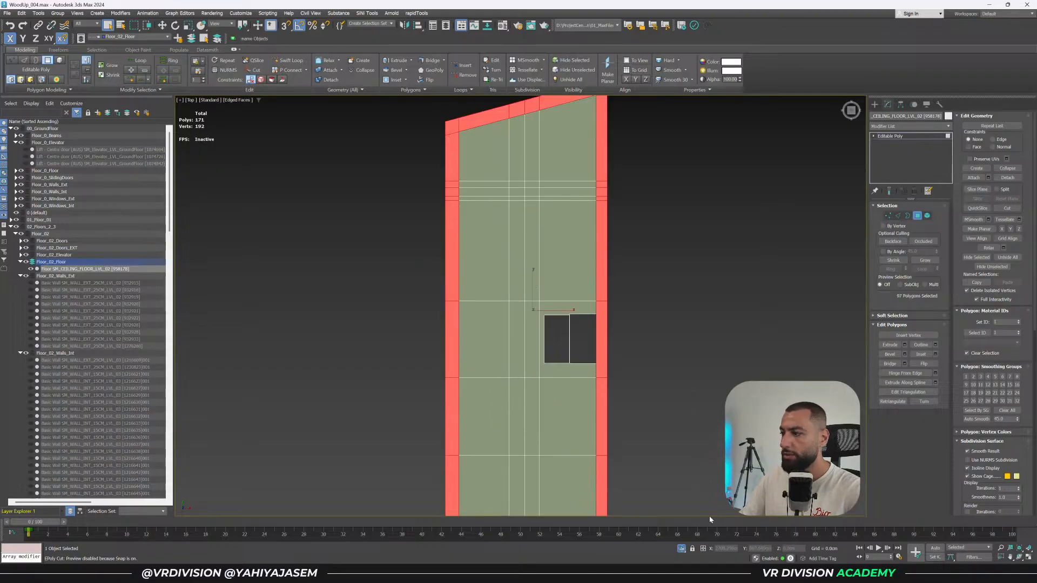
click(681, 549)
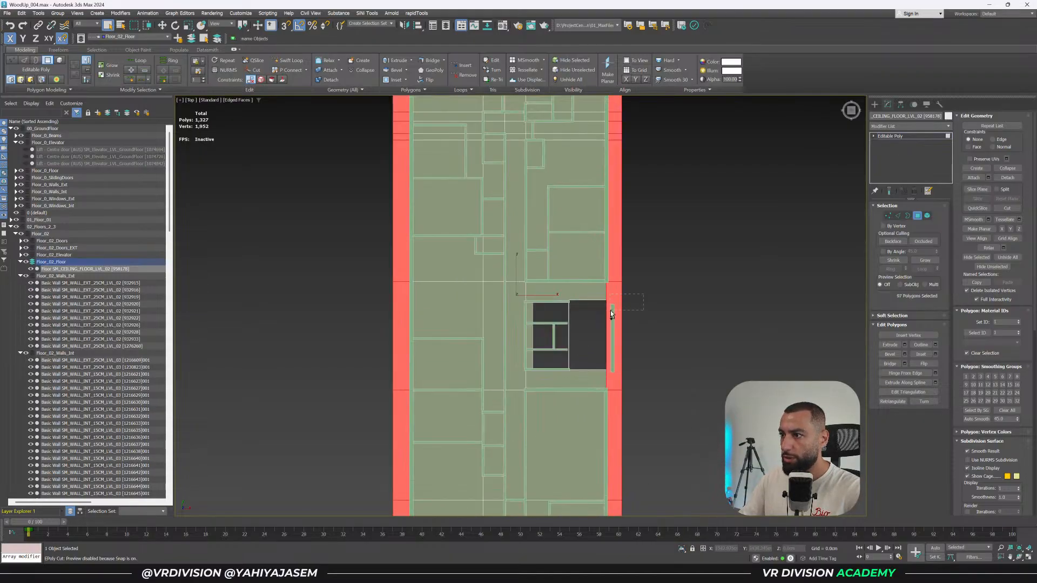
ctrl+drag(521, 374, 521, 373)
alt+middle_drag(521, 373, 576, 364)
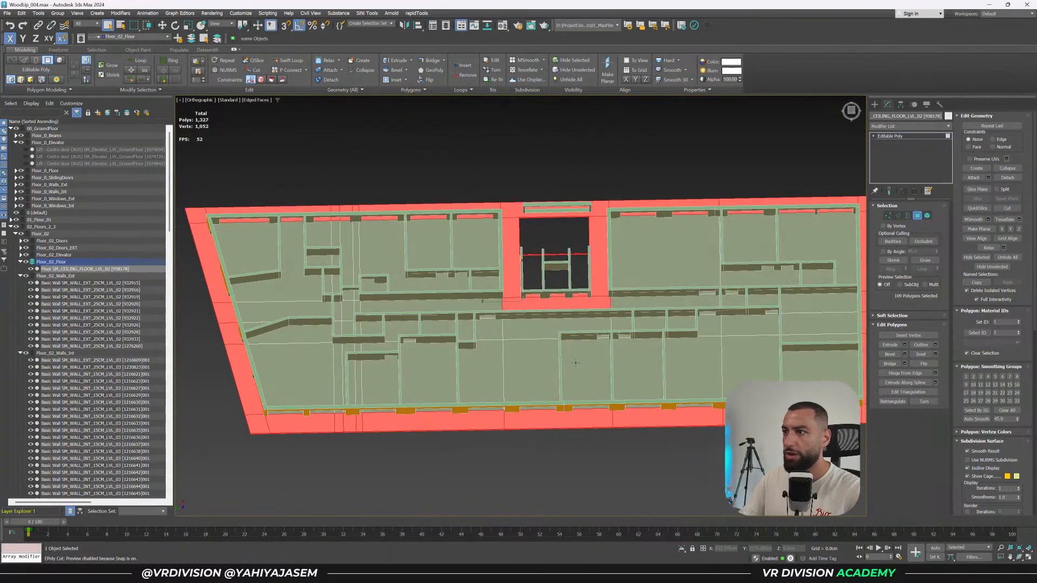
key(t)
key(z)
scroll(524, 389, up, 5)
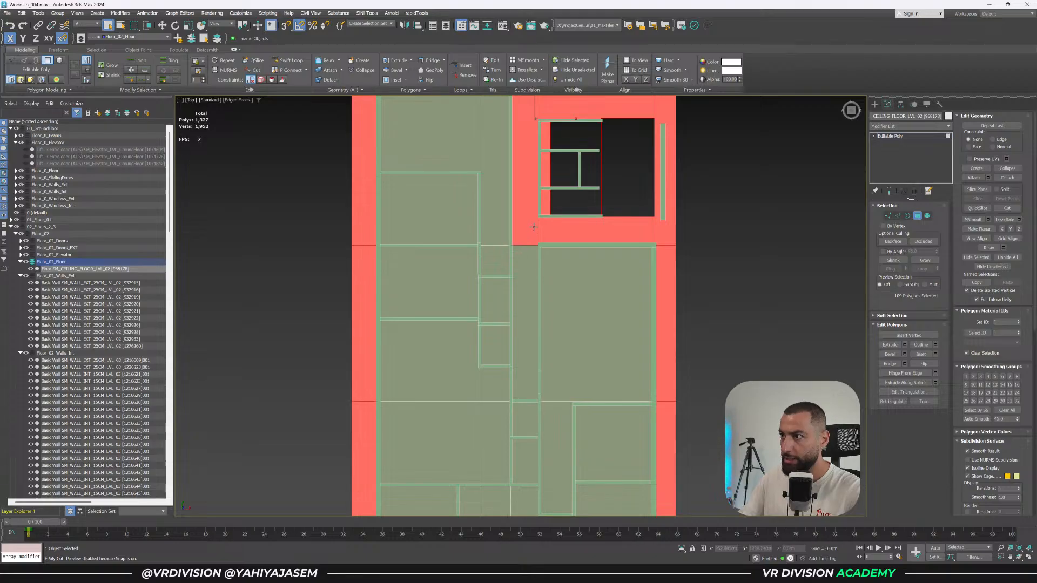
Add the central corridor's floor polygons to the selection, including those at its upper end, checking against the walls.
alt+middle_drag(534, 346, 540, 464)
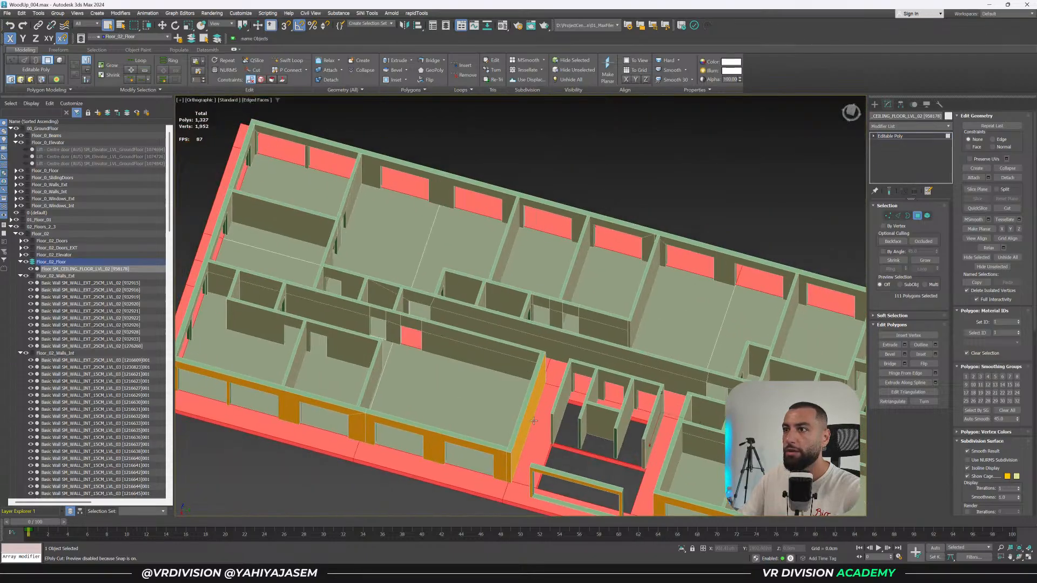
scroll(519, 324, up, 3)
alt+middle_drag(531, 265, 515, 351)
alt+middle_drag(515, 351, 497, 354)
scroll(571, 246, up, 3)
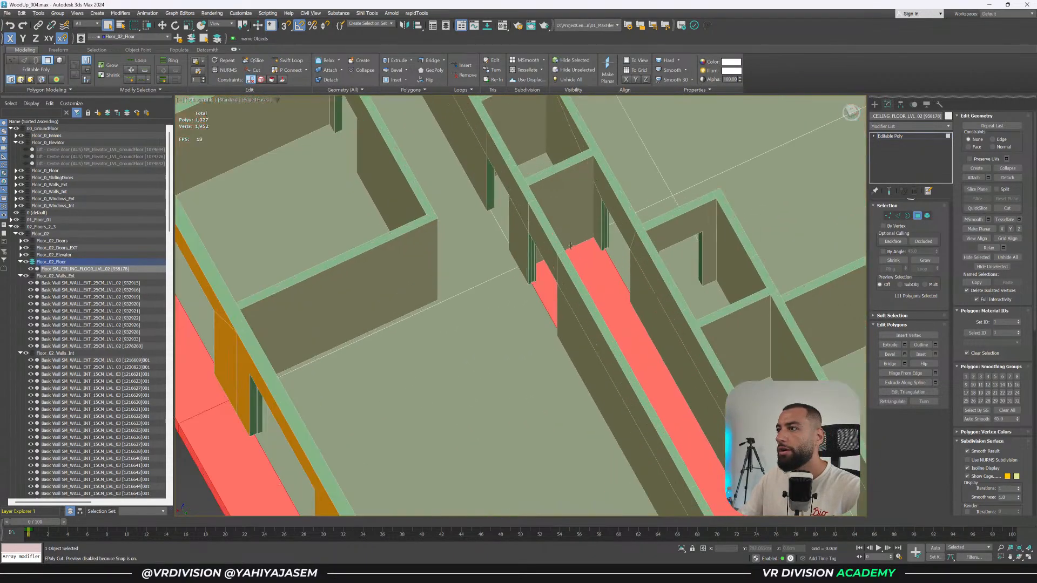
scroll(561, 243, down, 7)
alt+middle_drag(562, 243, 609, 310)
scroll(609, 322, up, 2)
ctrl+drag(704, 332, 703, 332)
middle_drag(702, 331, 494, 286)
alt+middle_drag(494, 286, 465, 303)
key(t)
key(z)
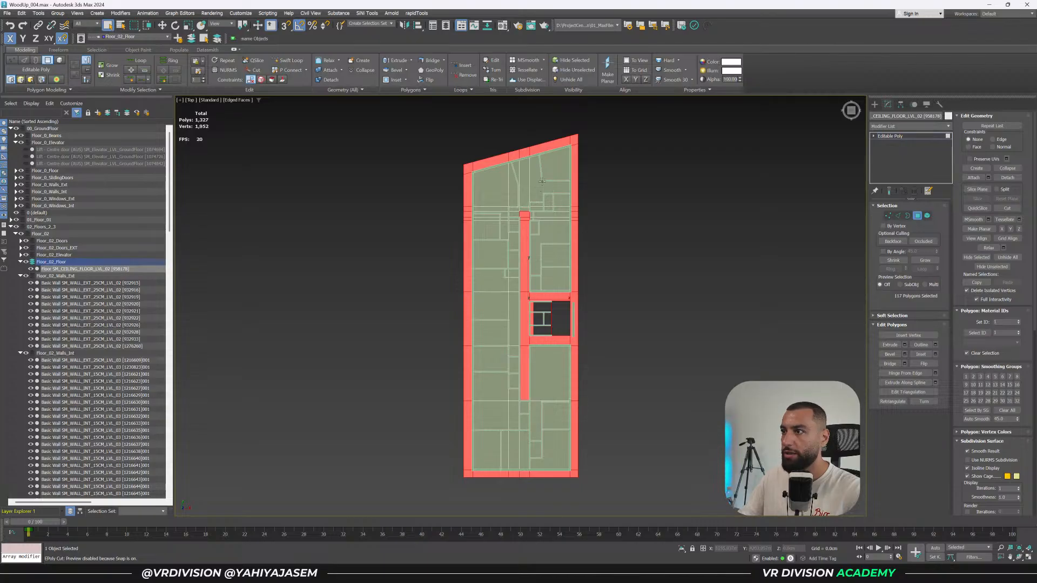
Add the remaining floor polygons on both sides of the corridor's upper end to the slab selection.
scroll(522, 211, up, 9)
ctrl+click(523, 213)
ctrl+drag(523, 218, 463, 245)
ctrl+click(594, 252)
scroll(597, 261, down, 3)
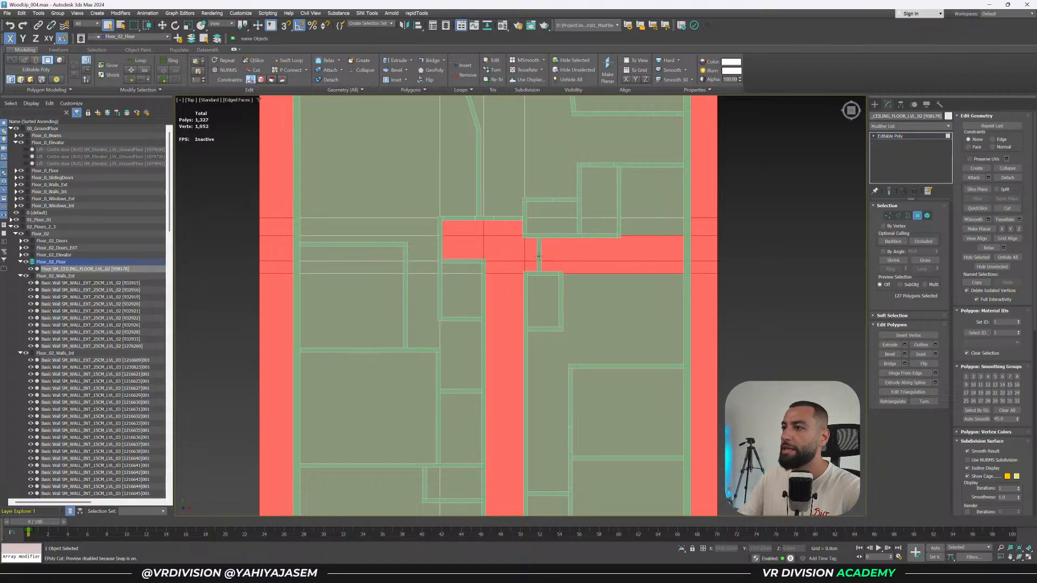
scroll(745, 277, down, 2)
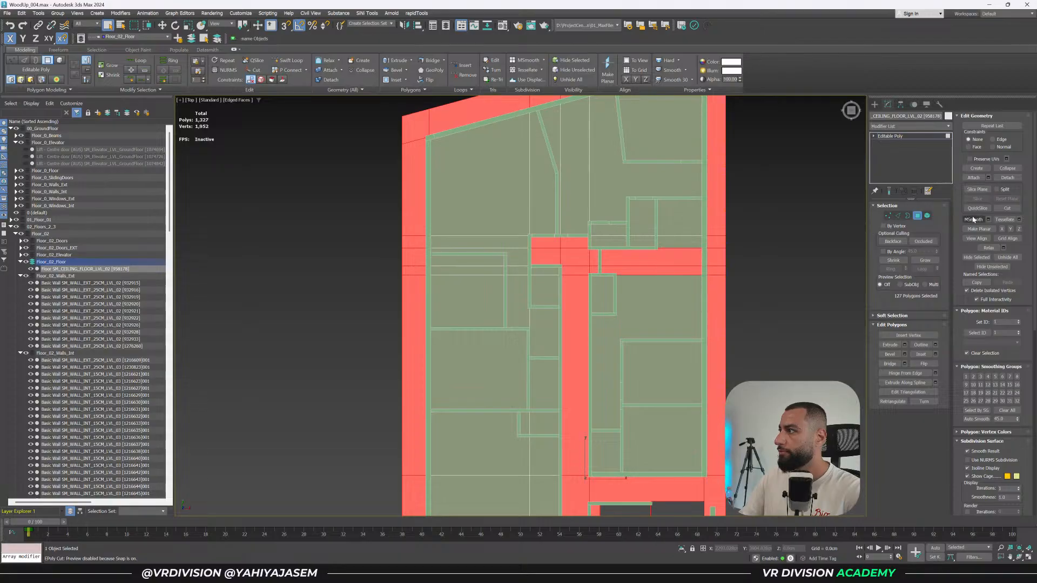
Slice the slab lengthwise along the short wall closing the corridor's upper end, and exit Slice Plane mode.
click(977, 190)
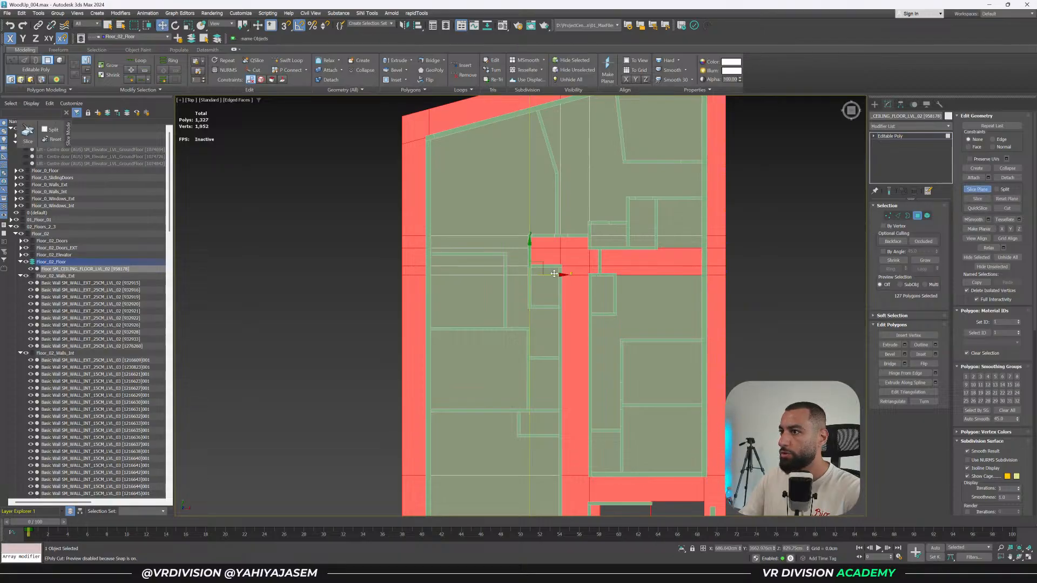
drag(619, 279, 623, 278)
click(977, 198)
click(977, 189)
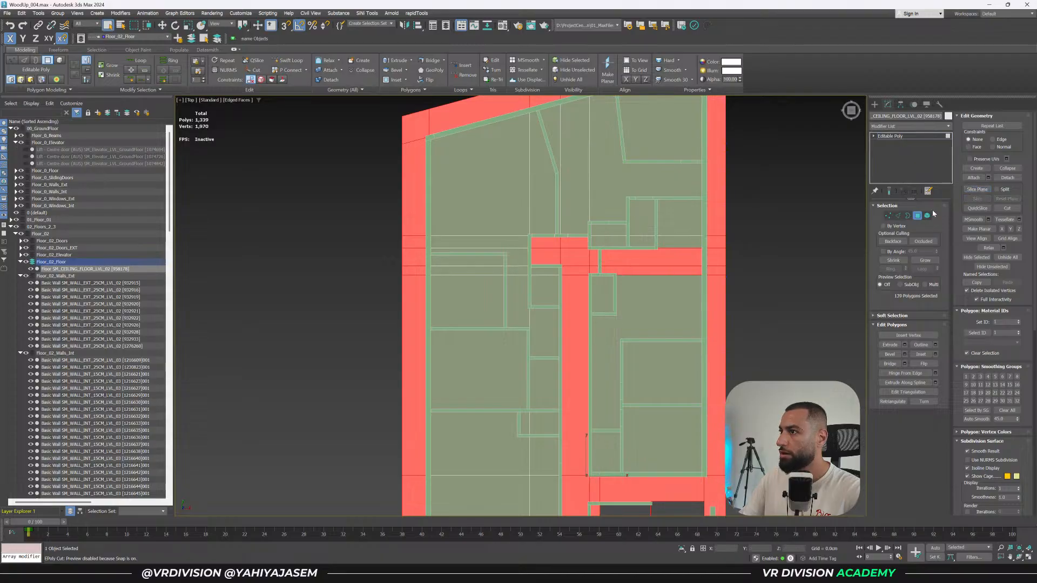
Isolate the slab, deselect the polygons beyond the corridor's short end wall, and end the isolation.
key(alt+q)
alt+drag(658, 221, 644, 307)
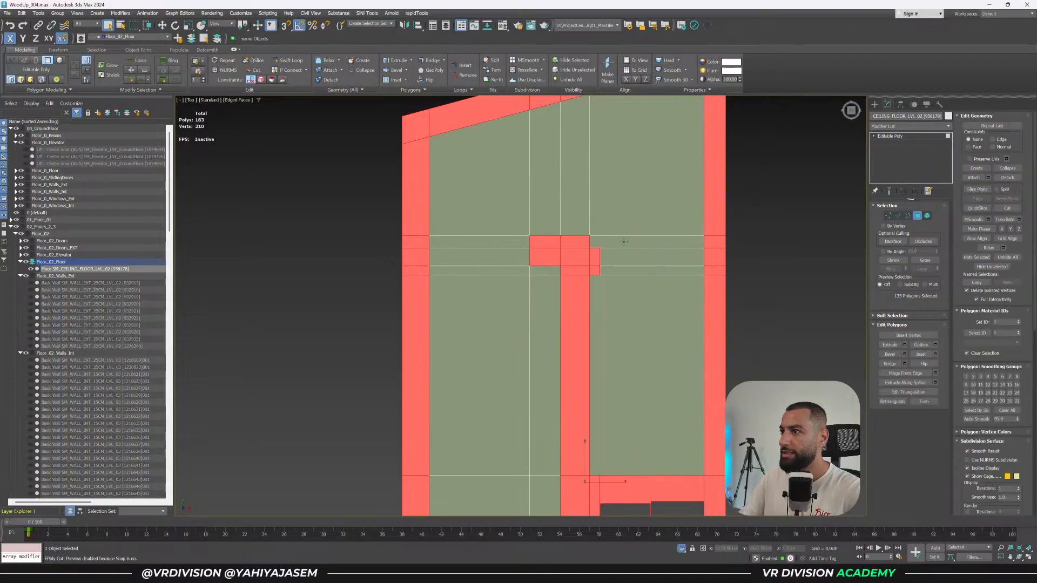
scroll(641, 307, down, 2)
middle_drag(641, 308, 611, 238)
key(alt+q)
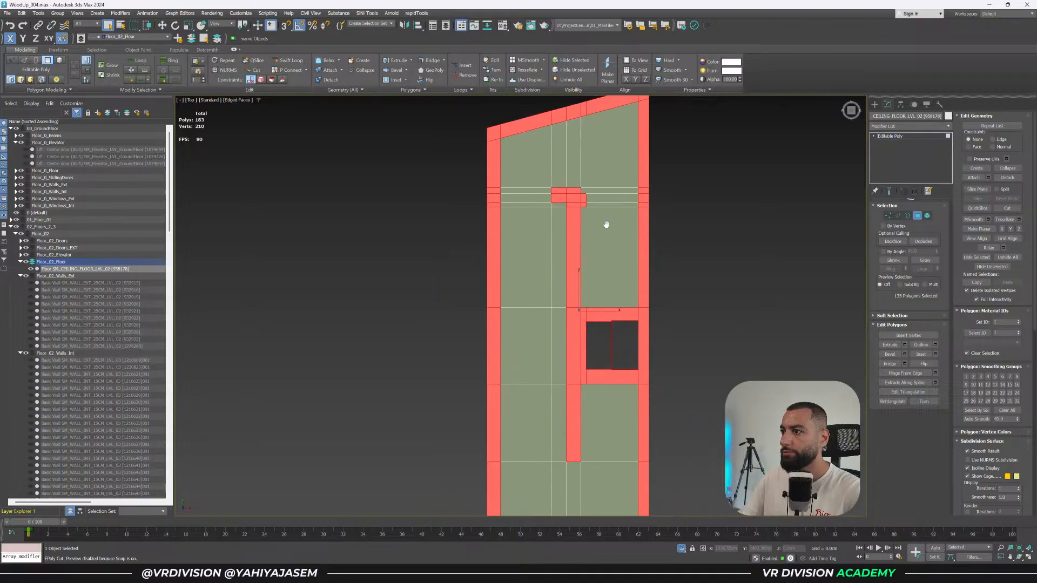
Check the selected exterior band and corridor polygons in an angled view, and detach them as a separate object.
scroll(573, 182, up, 4)
alt+middle_drag(573, 255, 563, 153)
middle_drag(633, 333, 601, 206)
middle_drag(689, 387, 656, 278)
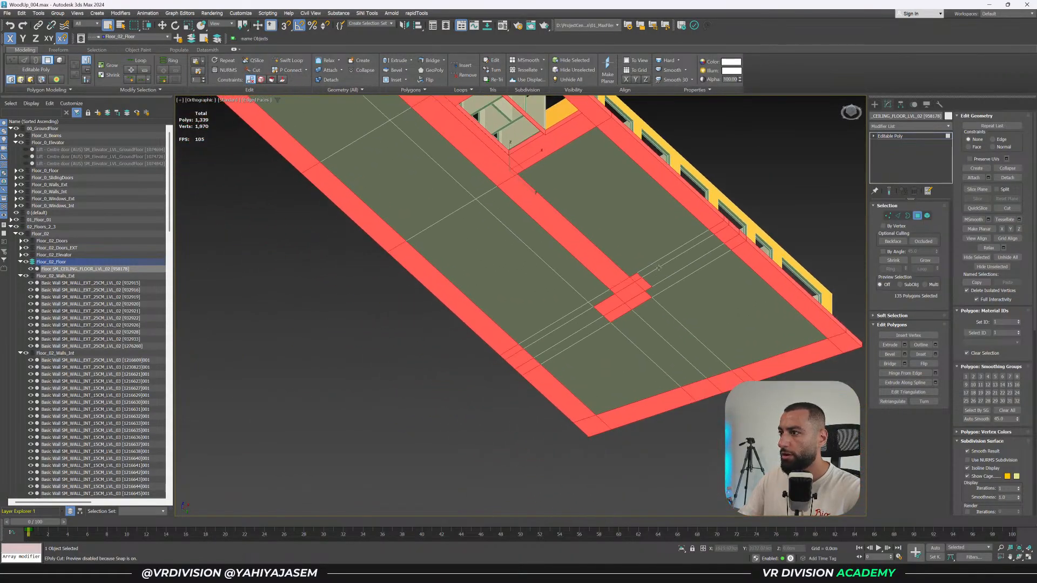
key(t)
key(z)
key(F3)
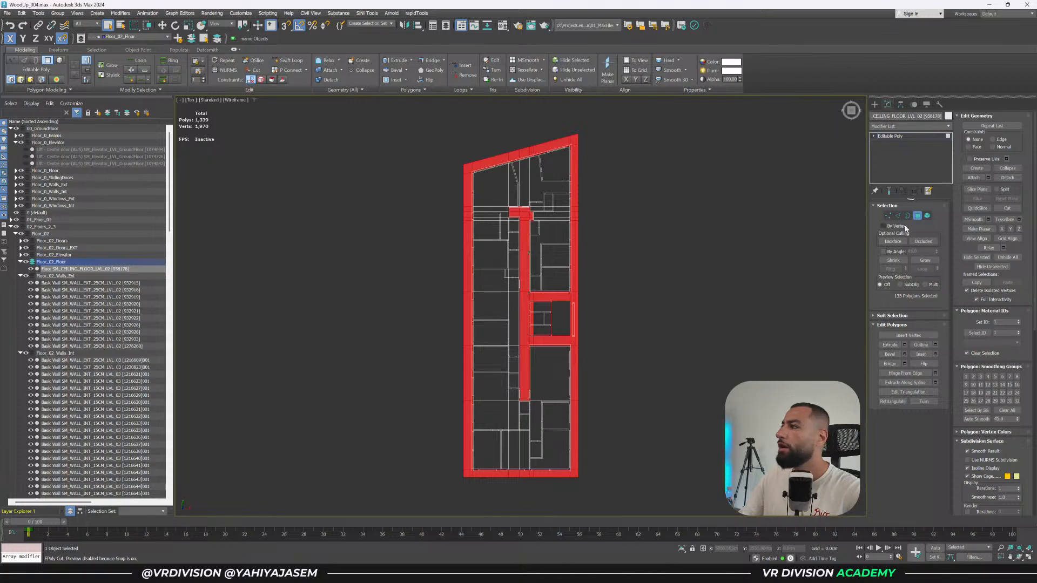
click(1007, 178)
click(544, 289)
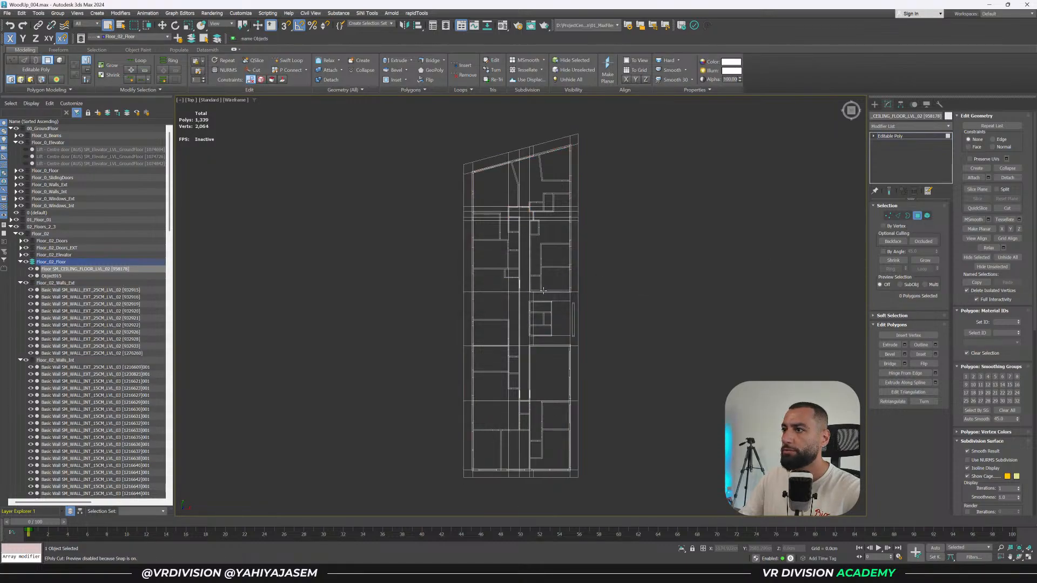
Hide the detached exterior band and corridor object, and save the scene.
click(905, 139)
click(696, 196)
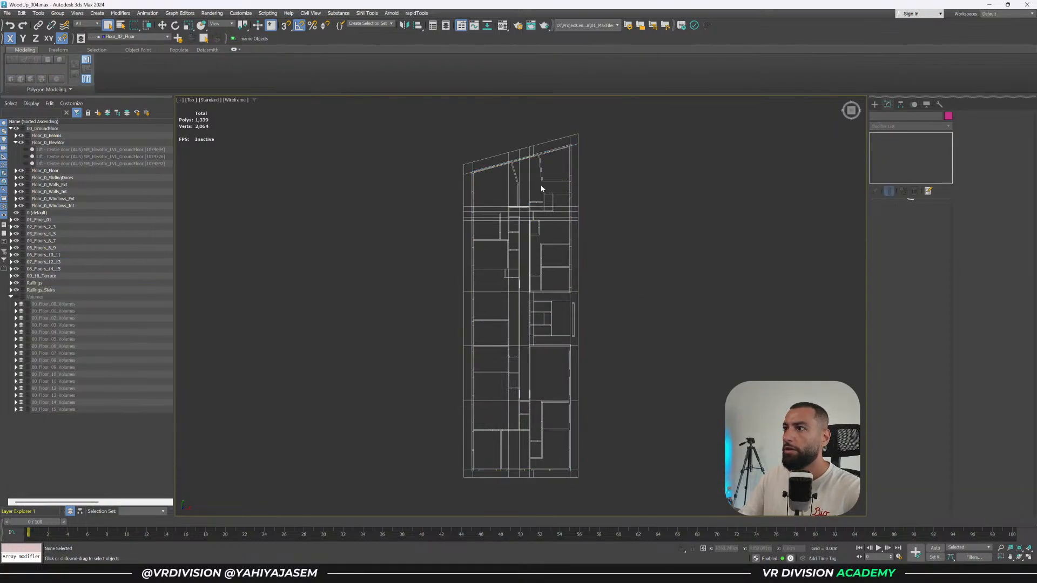
key(F3)
click(538, 149)
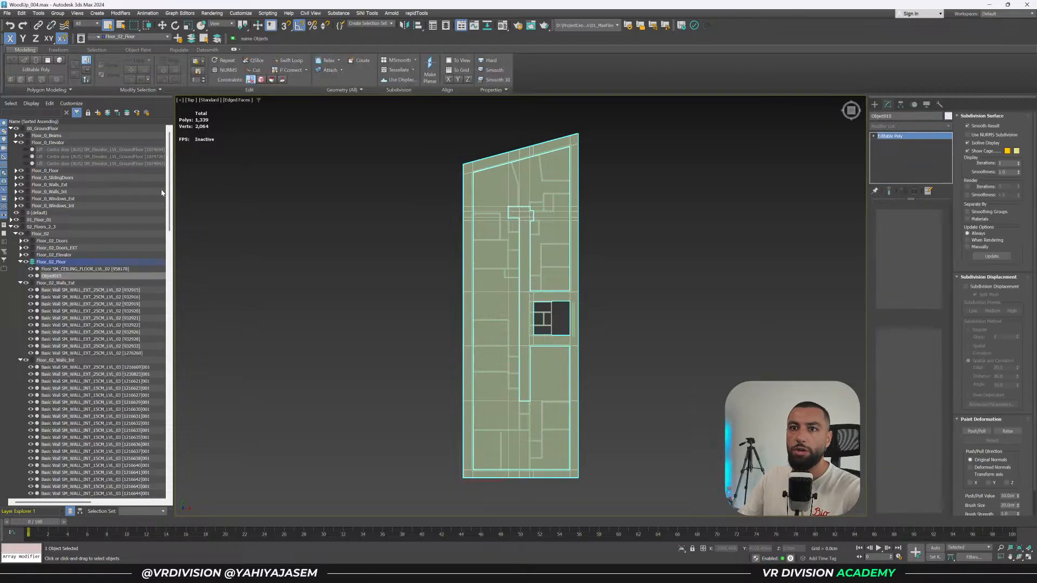
click(31, 276)
scroll(475, 313, up, 2)
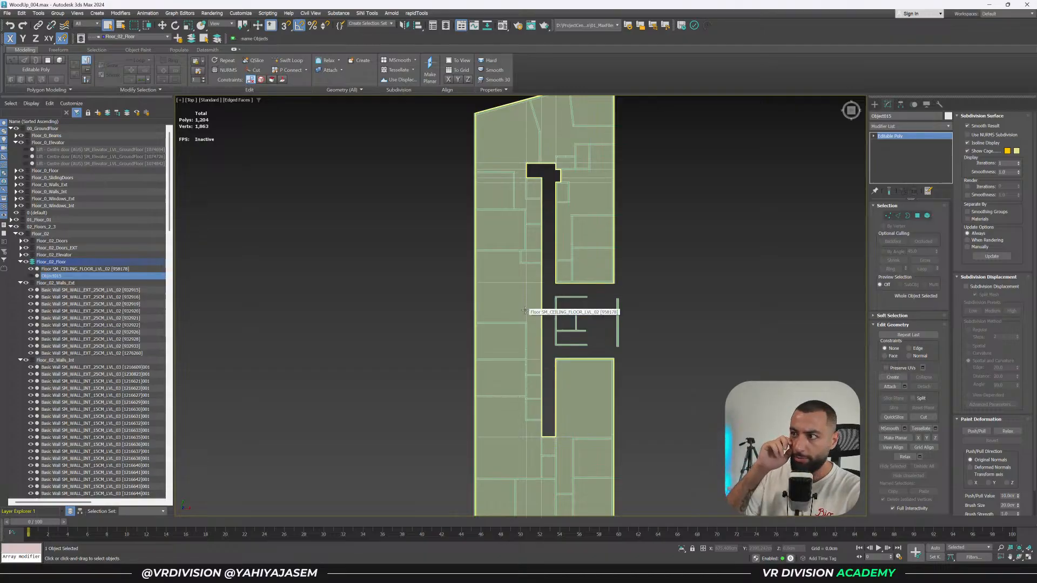
scroll(686, 180, up, 2)
middle_drag(686, 180, 736, 312)
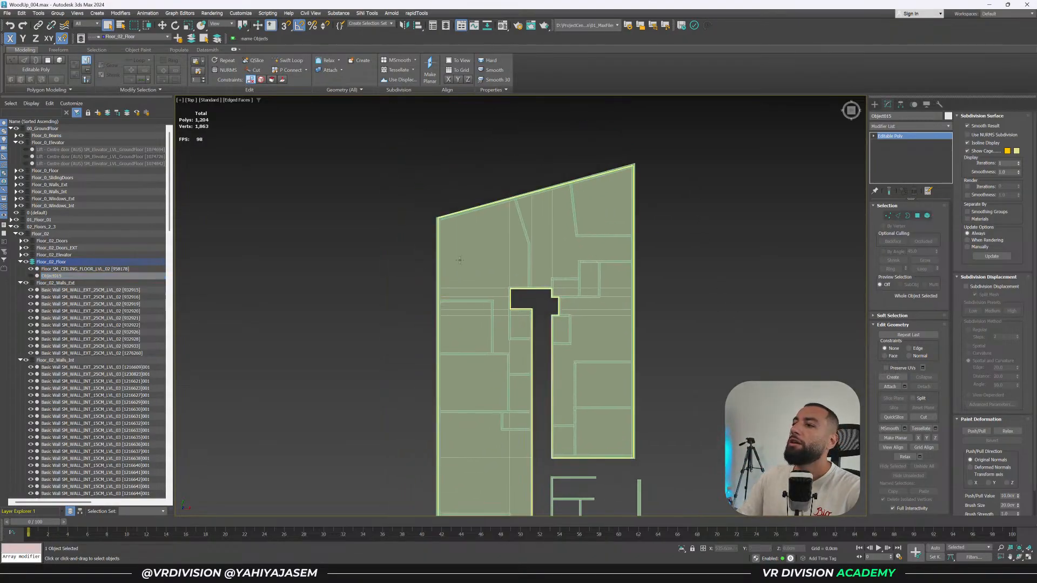
key(ctrl+s)
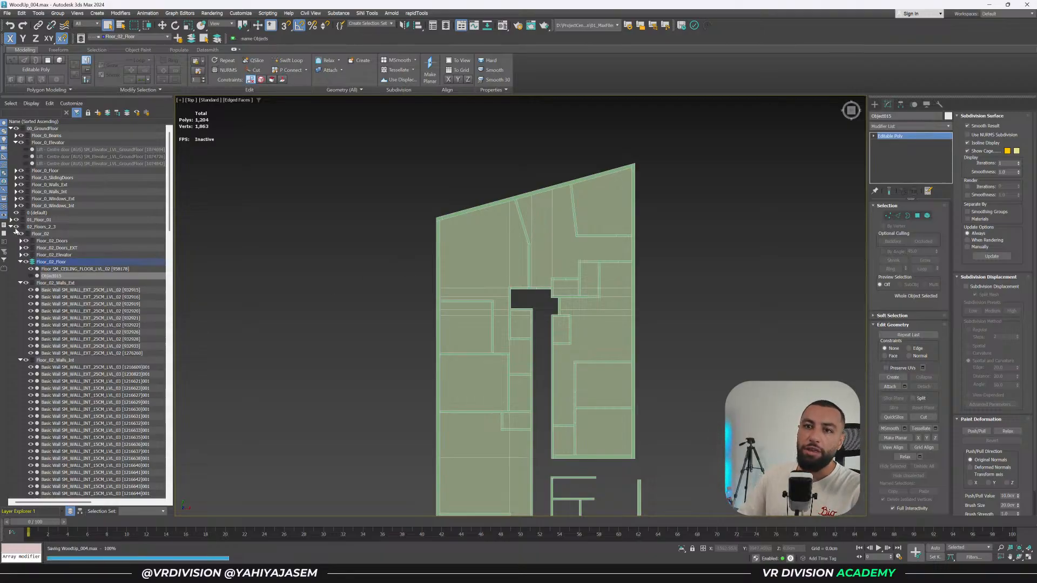
Collapse the 02_Floors_2_3 layer and show only 00_Floor_02_Volumes among the volume layers.
click(10, 228)
click(17, 297)
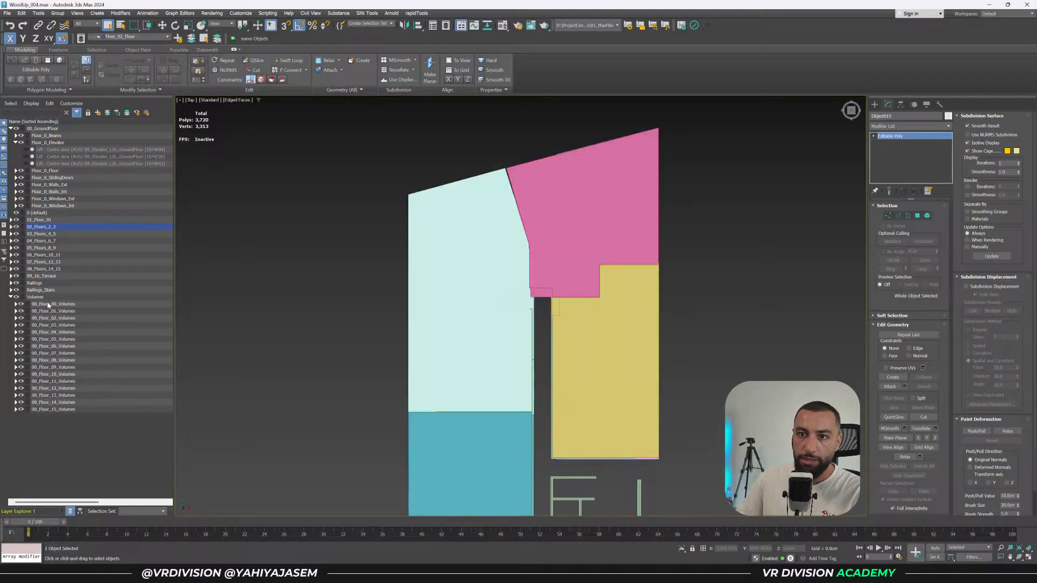
click(49, 298)
double_click(48, 299)
click(63, 411)
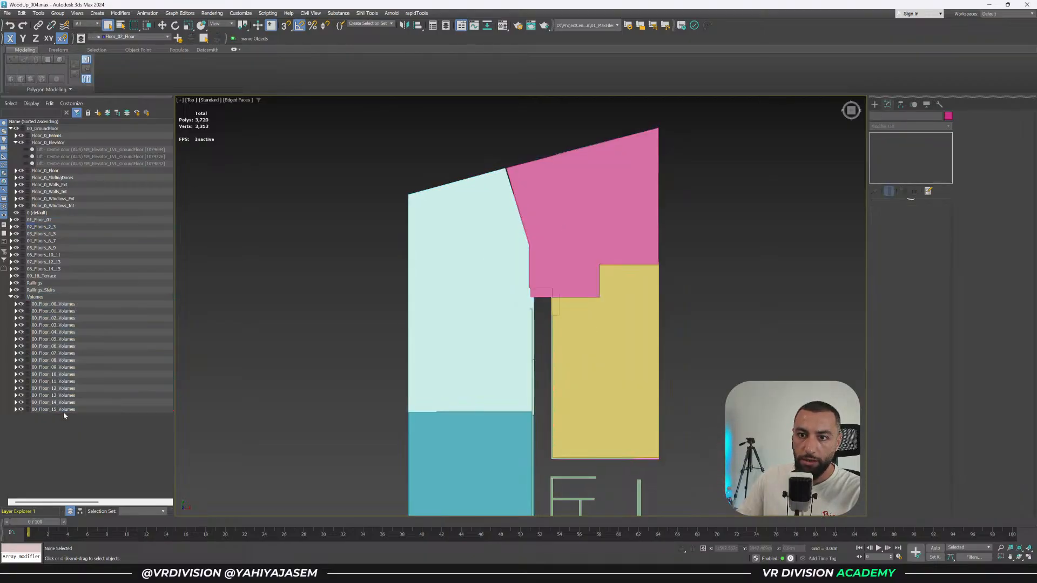
shift+click(49, 305)
click(20, 317)
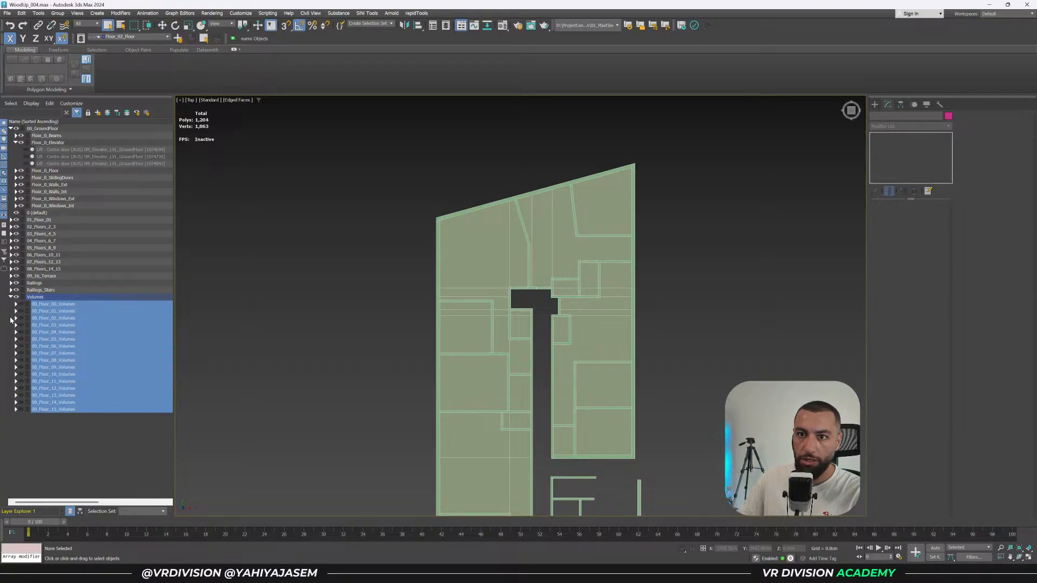
click(22, 322)
click(22, 322)
click(185, 406)
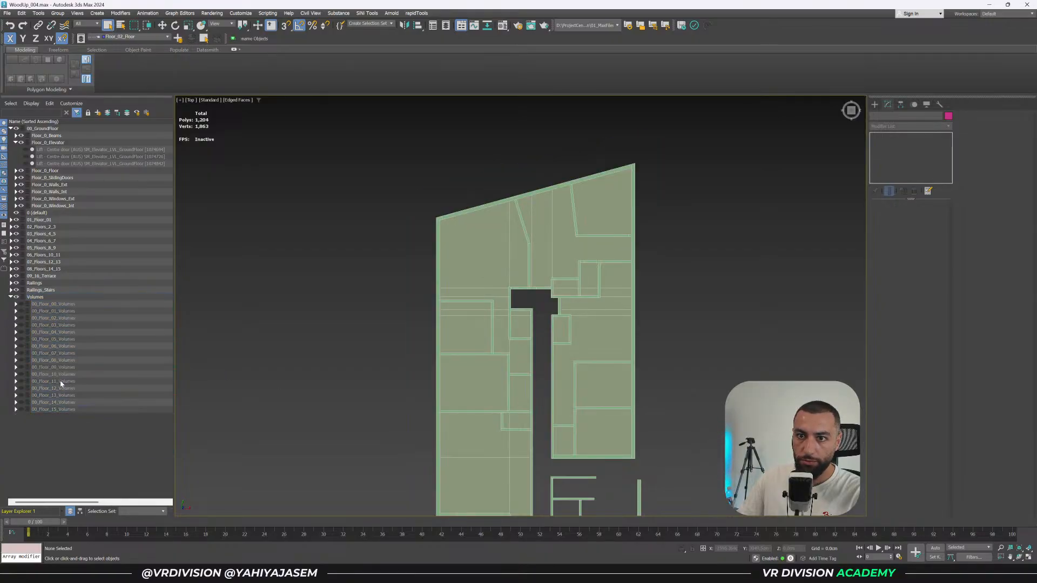
click(21, 318)
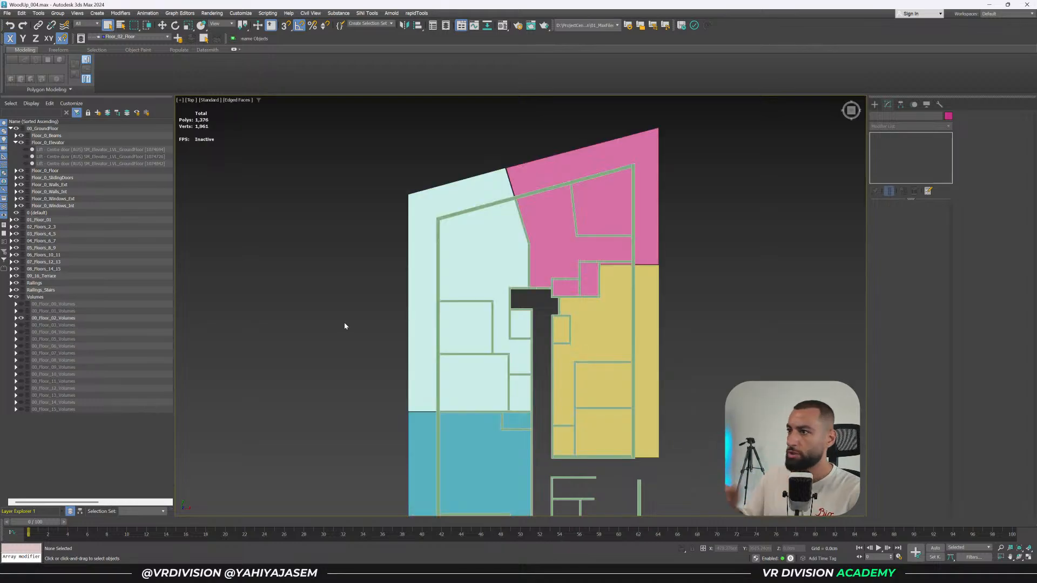
Start polygon editing on the floor slab and check its polygons near the slanted wall against the apartment volumes.
key(F3)
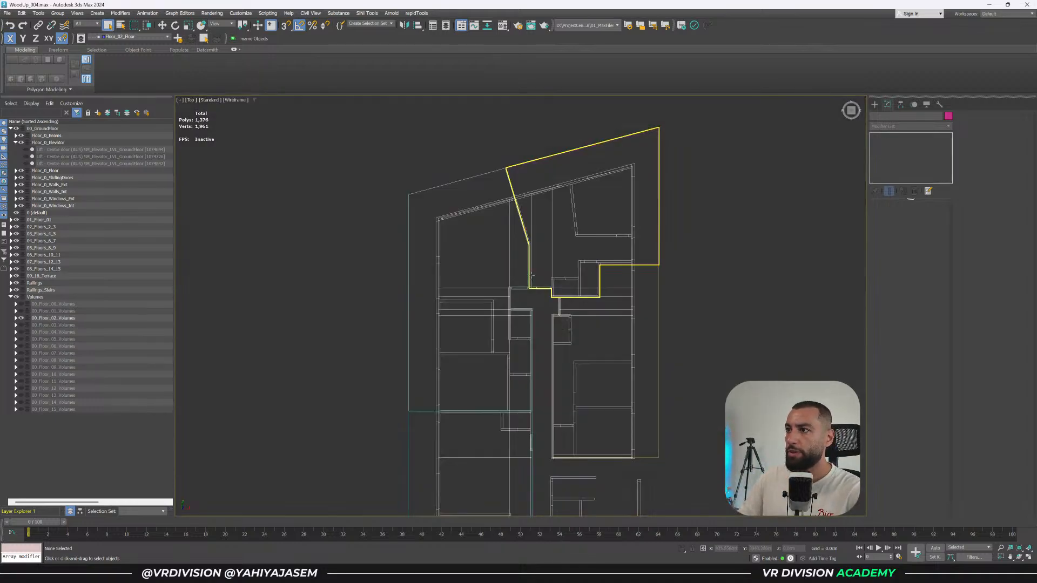
click(530, 275)
key(4)
click(469, 227)
scroll(526, 243, up, 5)
ctrl+click(524, 208)
key(F3)
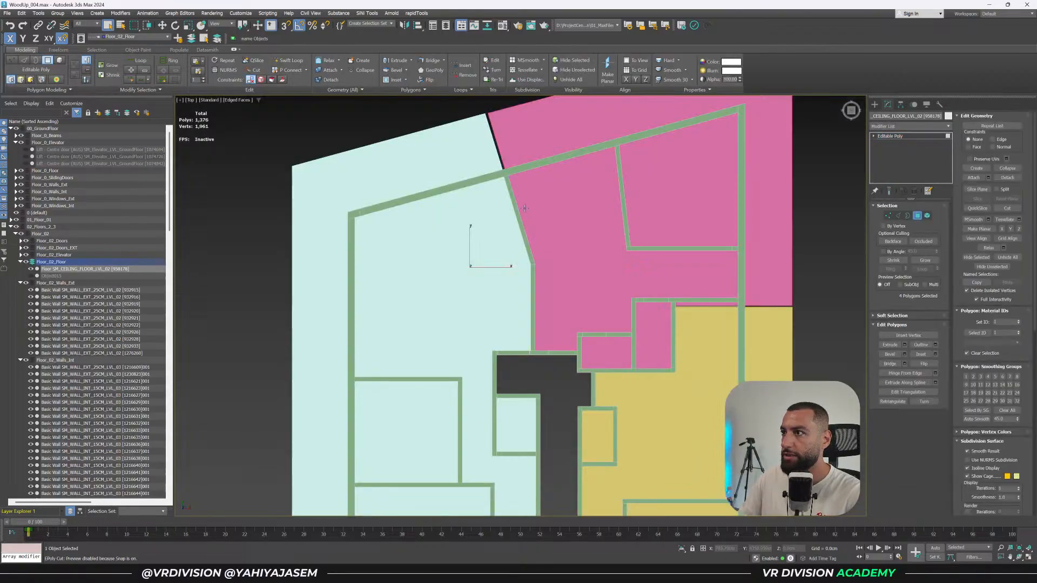
key(F3)
click(550, 203)
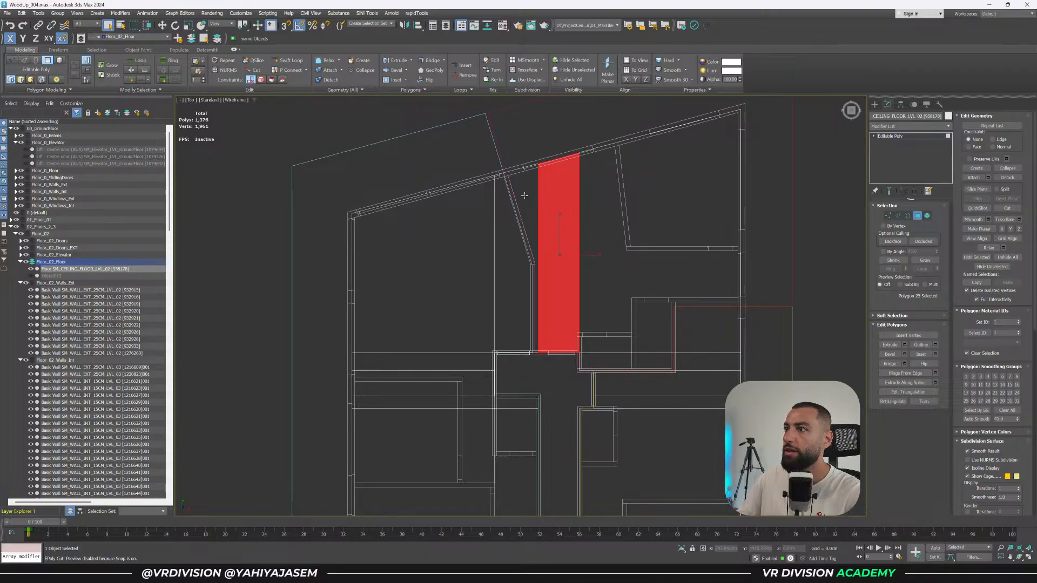
Select all of the slab's polygons and QuickSlice them along the slanted wall between the two upper apartments.
click(268, 148)
key(ctrl+shift+q)
scroll(523, 195, up, 7)
key(F3)
key(F3)
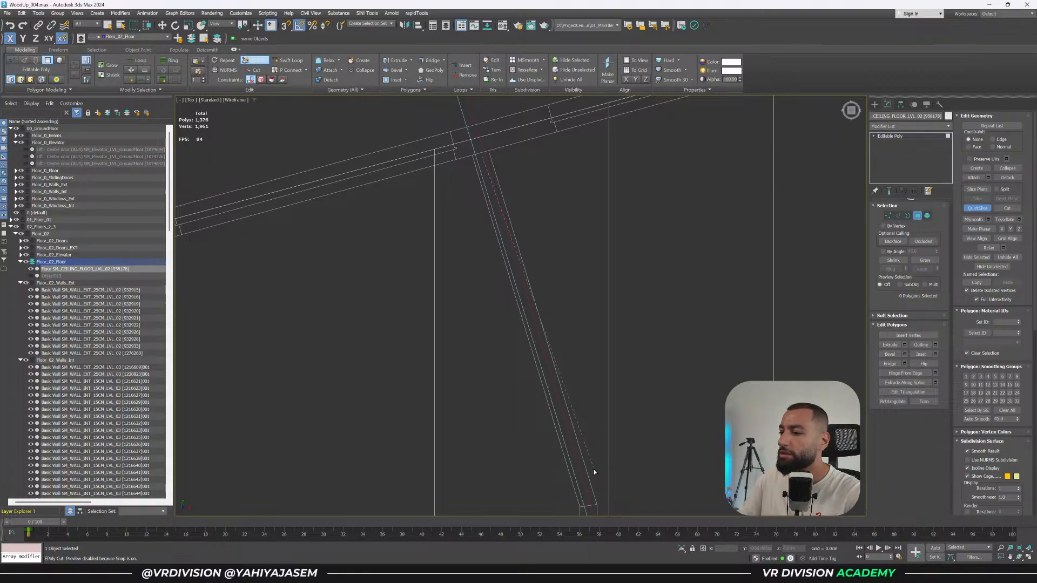
scroll(588, 486, down, 3)
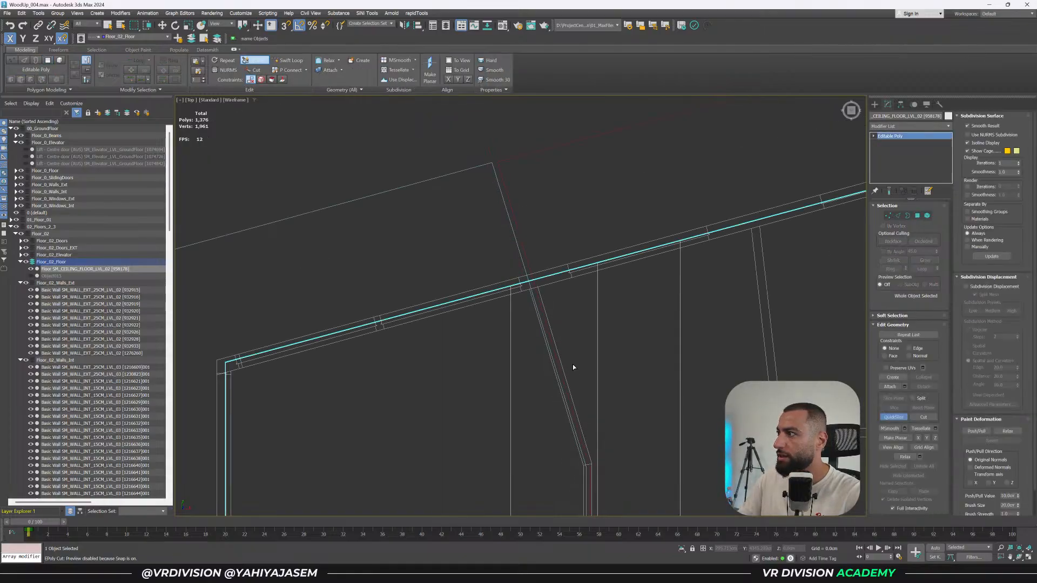
key(ctrl+a)
middle_drag(572, 362, 499, 194)
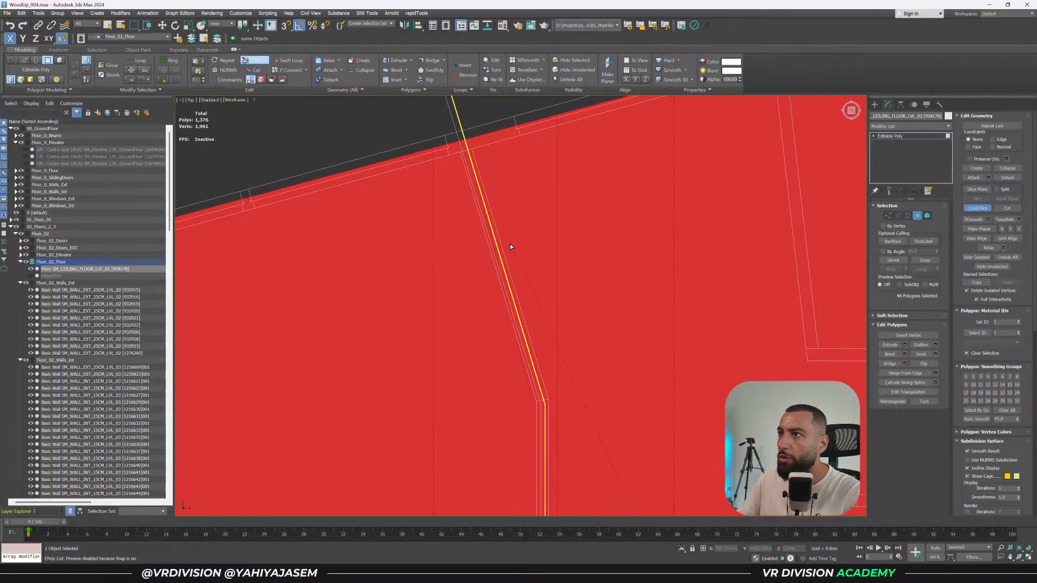
click(545, 400)
right_click(544, 418)
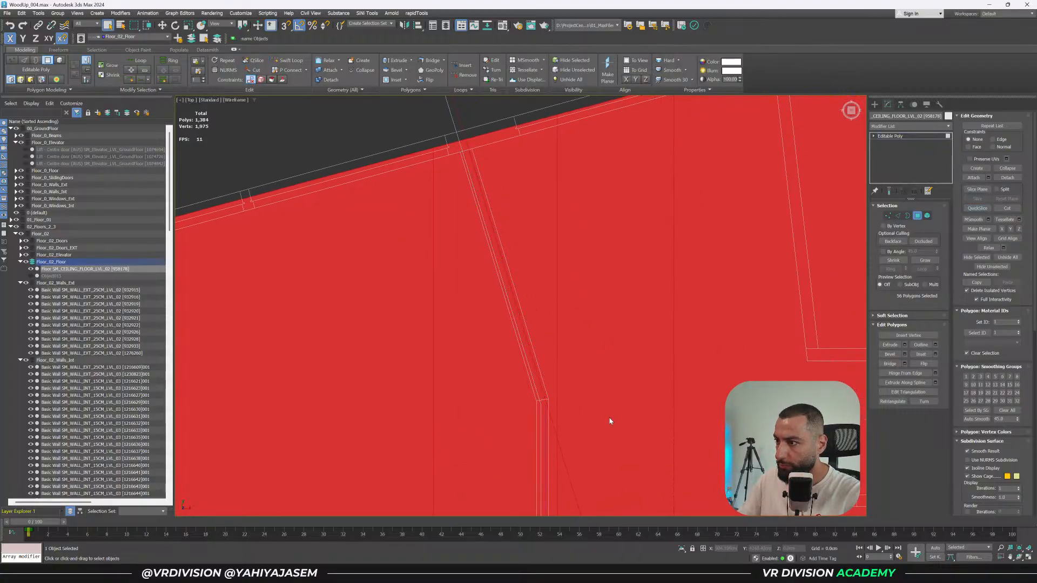
Compare the diagonal cut with the apartment volumes and the corridor outline, and reselect the floor slab.
scroll(598, 306, down, 3)
scroll(597, 318, down, 3)
middle_drag(590, 334, 576, 294)
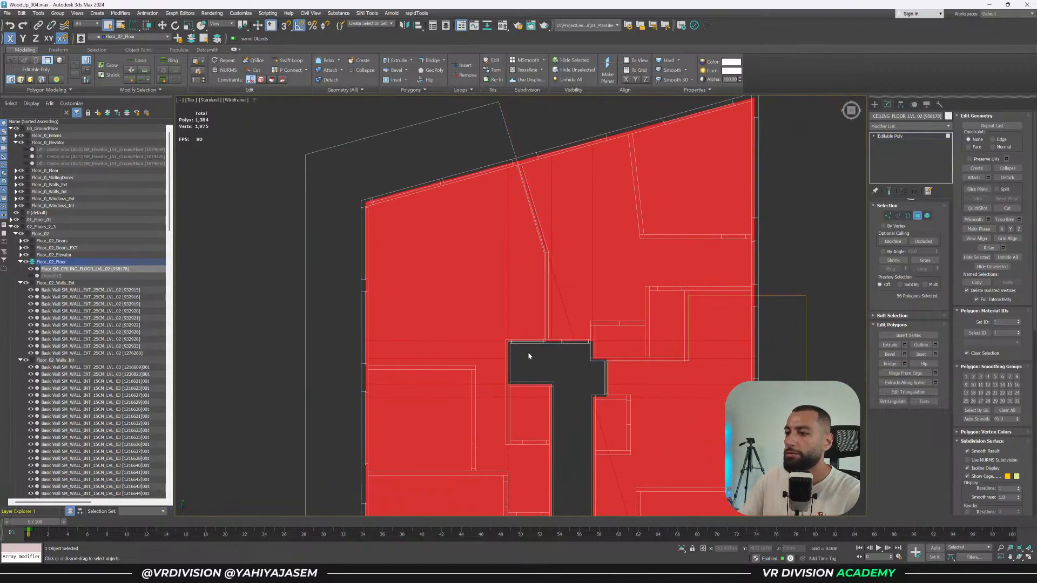
middle_drag(527, 440, 521, 375)
click(571, 377)
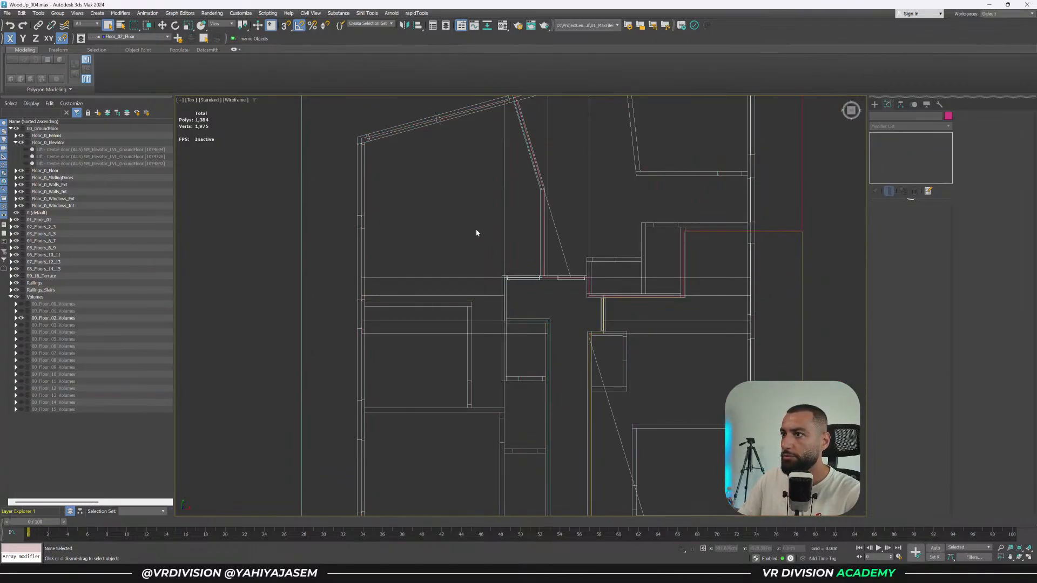
key(F3)
click(432, 238)
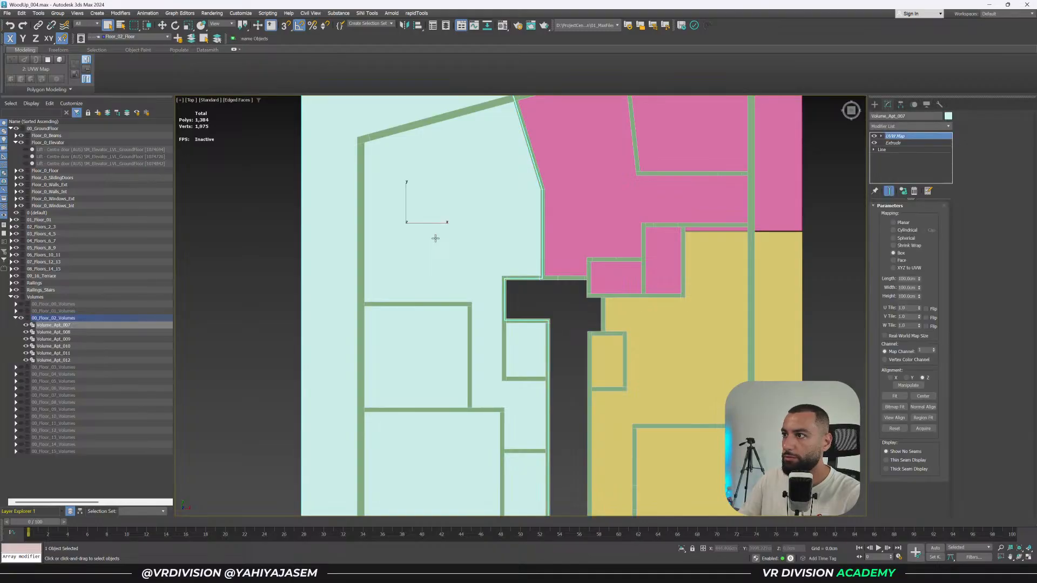
key(F3)
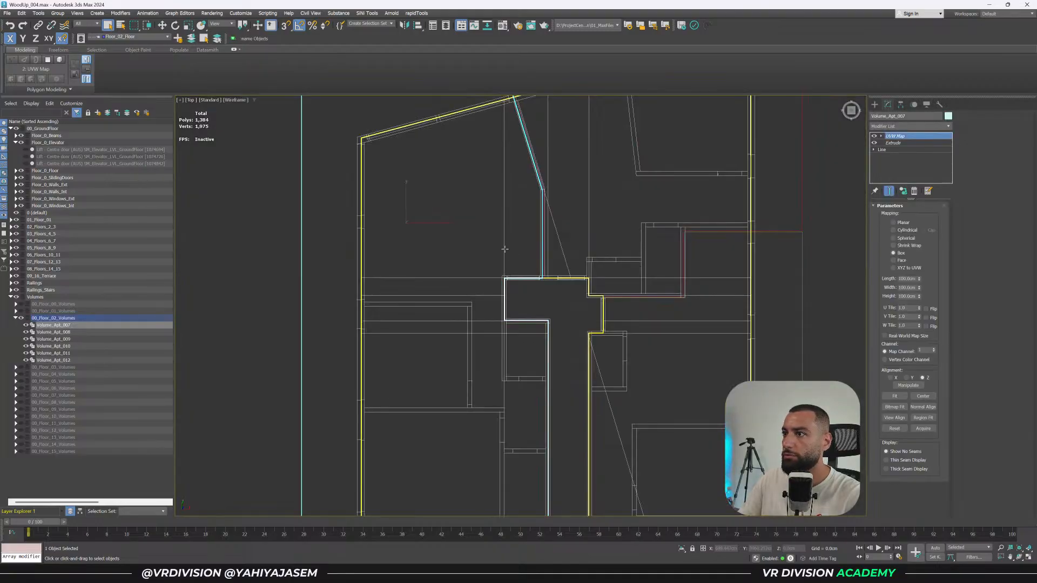
click(504, 249)
Isolate the slab and deselect the polygons of the upper apartment on the far side of the diagonal cut.
middle_drag(559, 190, 541, 245)
key(alt+q)
key(F3)
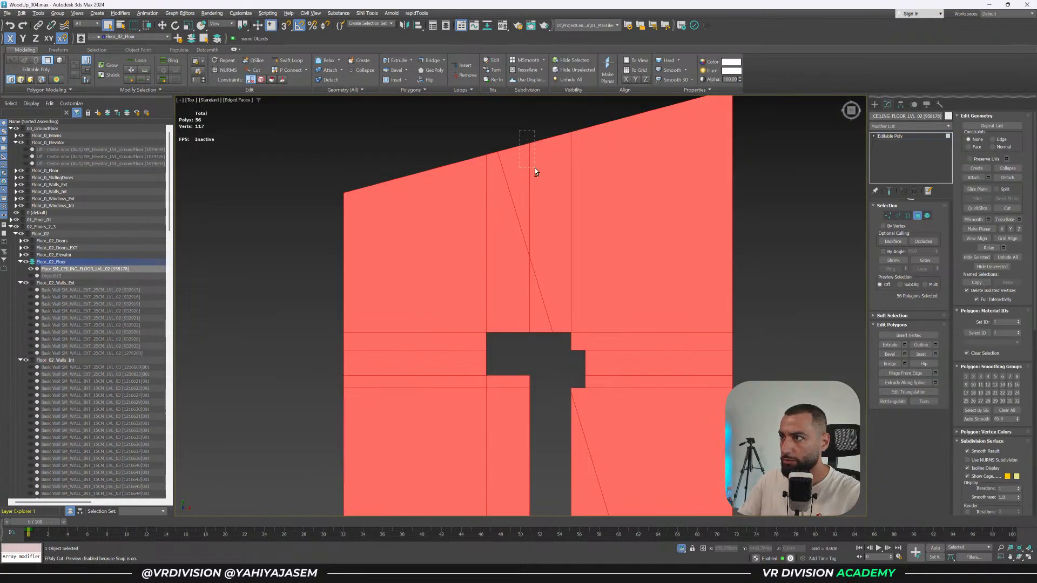
scroll(590, 179, down, 1)
alt+drag(573, 129, 755, 316)
Deselect all slab polygons from the stair opening downward, and end the isolation.
scroll(754, 317, down, 2)
middle_drag(747, 324, 678, 197)
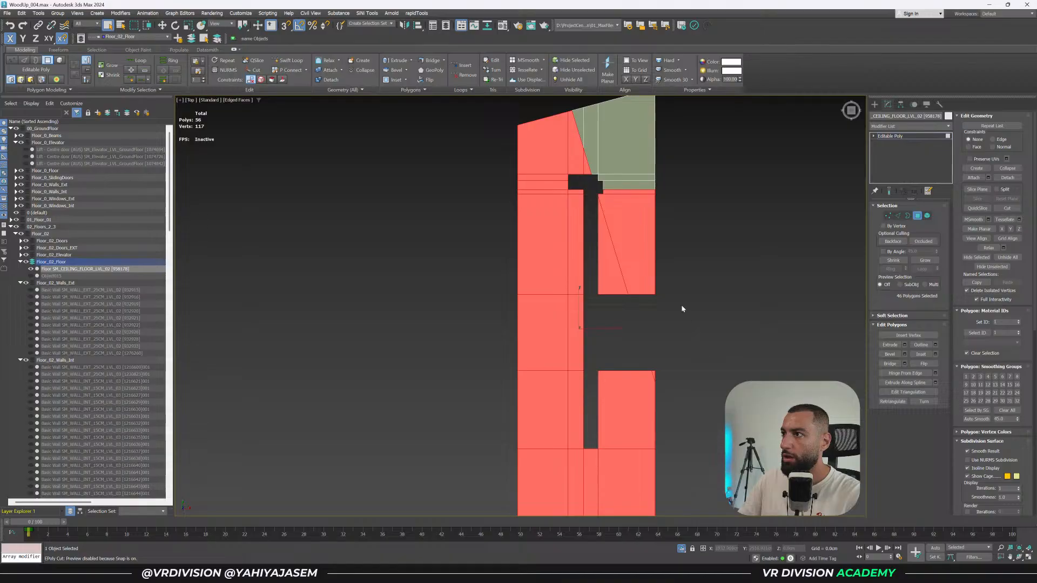
scroll(666, 333, down, 2)
middle_drag(669, 342, 646, 271)
alt+drag(714, 287, 438, 501)
scroll(614, 204, up, 2)
middle_drag(614, 204, 625, 345)
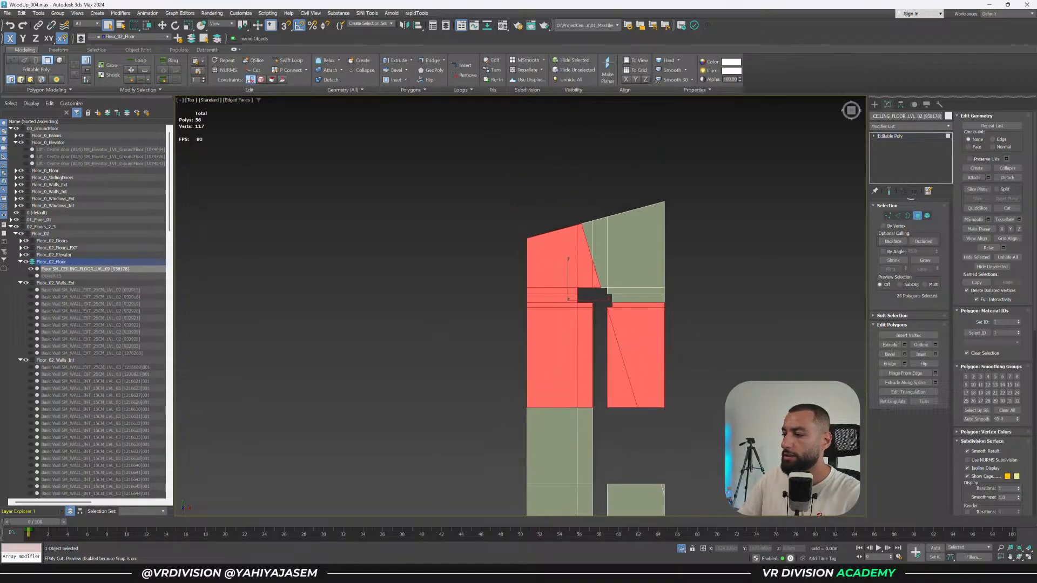
click(682, 550)
Try to deselect additional slab polygons within the blue apartment volume's area, and undo that change.
scroll(502, 315, up, 3)
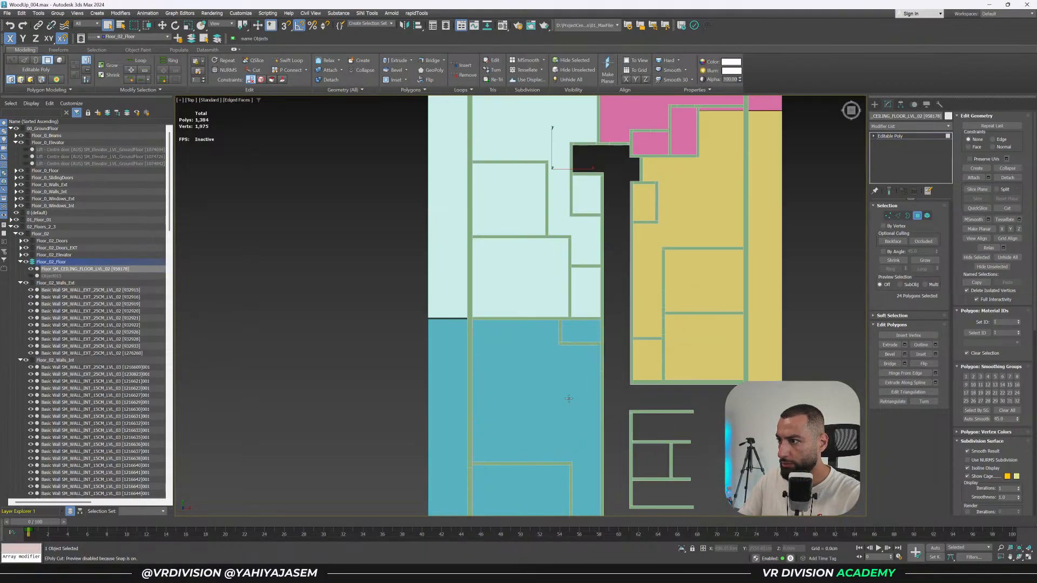
key(F3)
alt+drag(521, 404, 641, 441)
key(ctrl+z)
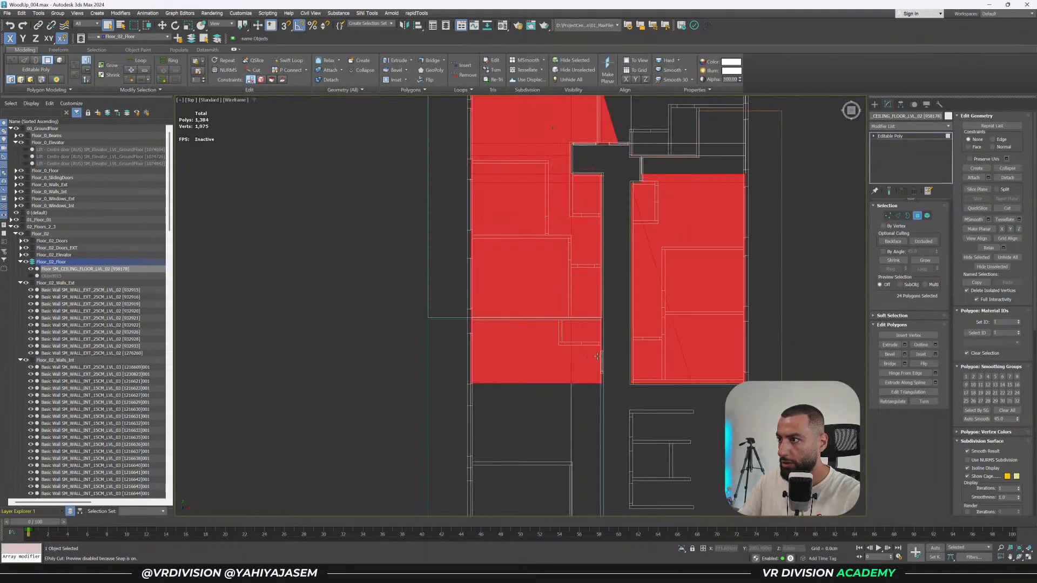
Remove the slab polygons of the apartment block across the corridor from the selection.
alt+drag(628, 420, 614, 431)
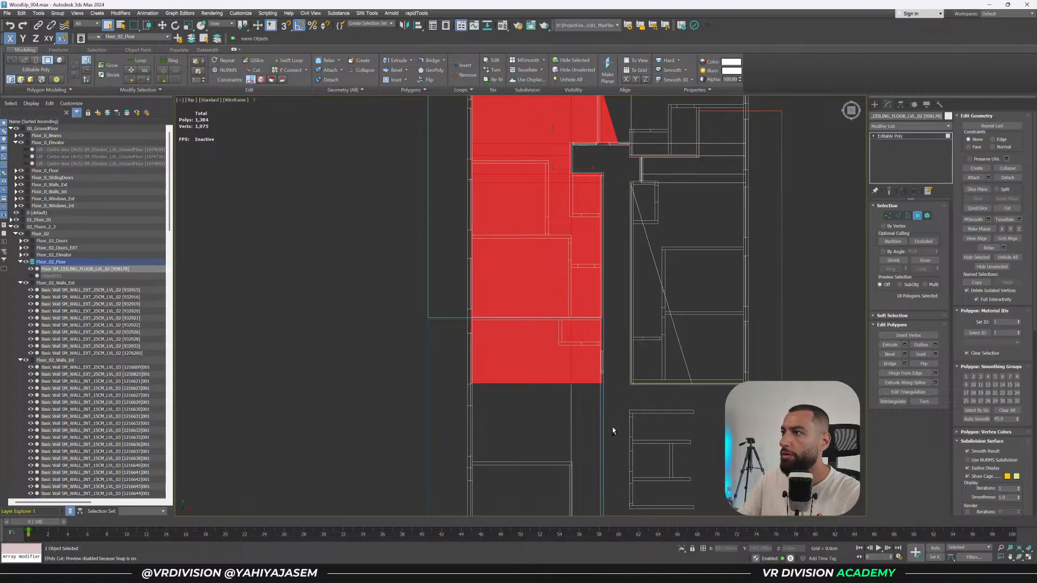
middle_drag(642, 268, 633, 306)
scroll(626, 307, down, 2)
scroll(551, 341, up, 2)
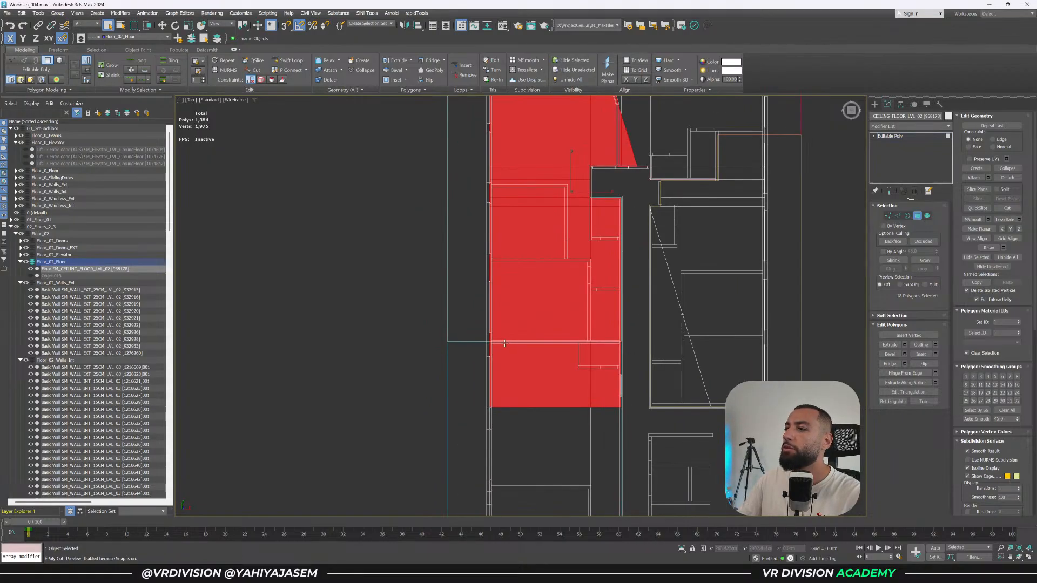
Start a slice plane on the remaining selected slab polygons, reset it, and rotate it to cut across the slab's width.
click(978, 183)
scroll(697, 346, down, 2)
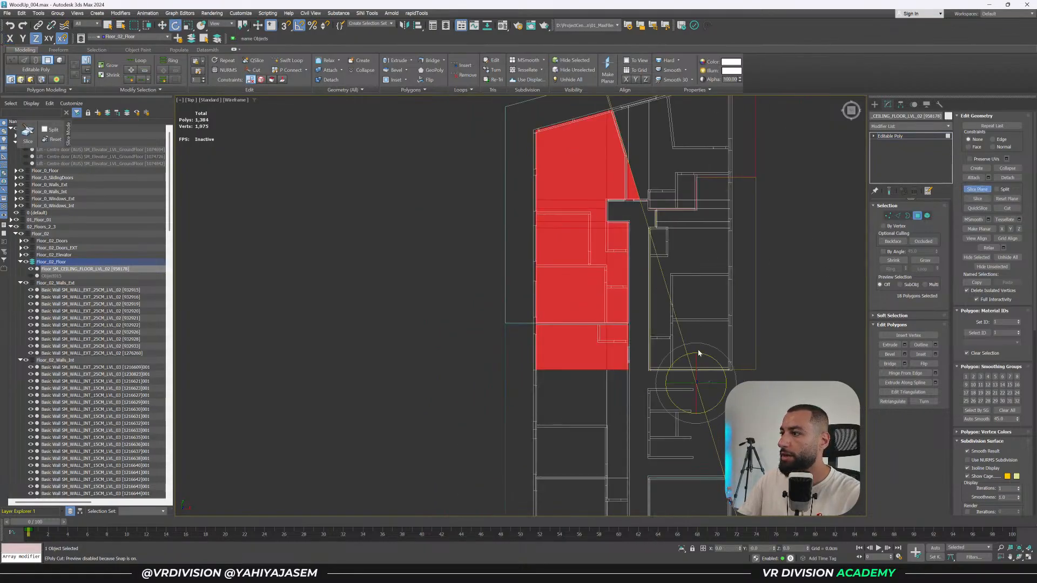
drag(709, 356, 693, 344)
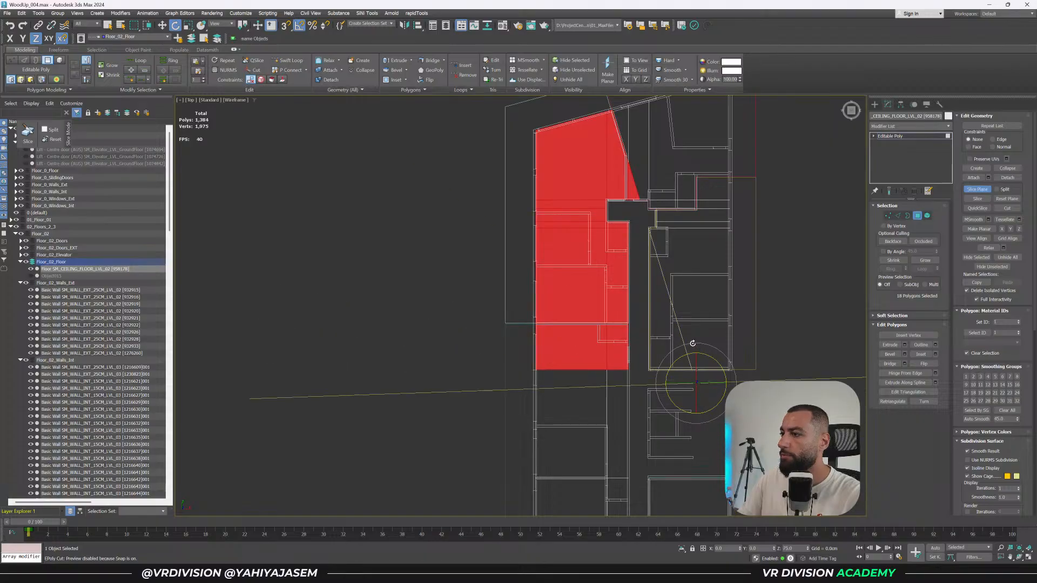
click(1005, 199)
key(F6)
drag(632, 403, 589, 310)
key(F7)
Move the slice plane onto the boundary between the light and blue apartment volumes, and slice the selected slab polygons there.
key(w)
scroll(589, 309, up, 2)
mouse_move(589, 310)
middle_down()
mouse_move(507, 306)
mouse_move(587, 303)
middle_up()
scroll(507, 306, up, 4)
mouse_move(571, 320)
mouse_down()
mouse_move(570, 335)
mouse_move(569, 320)
mouse_up()
click(977, 199)
click(978, 190)
Isolate the slab and deselect the polygons beyond the new cut, on the blue apartment's side.
scroll(550, 319, down, 5)
scroll(550, 318, down, 3)
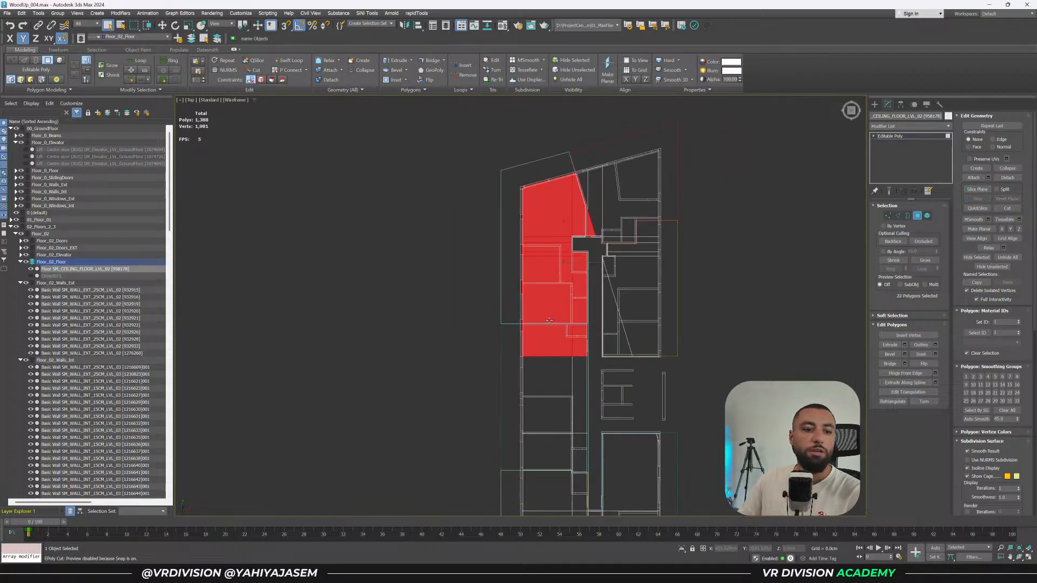
scroll(546, 327, down, 3)
alt+middle_drag(547, 327, 598, 292)
key(alt+q)
scroll(617, 295, up, 2)
scroll(616, 291, up, 3)
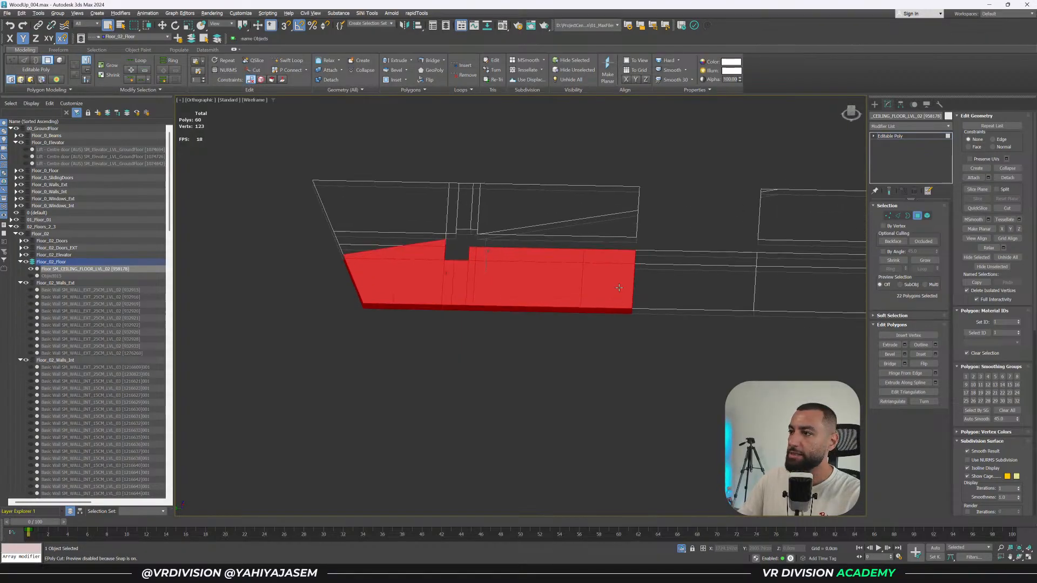
alt+drag(607, 217, 676, 352)
alt+middle_drag(552, 324, 564, 338)
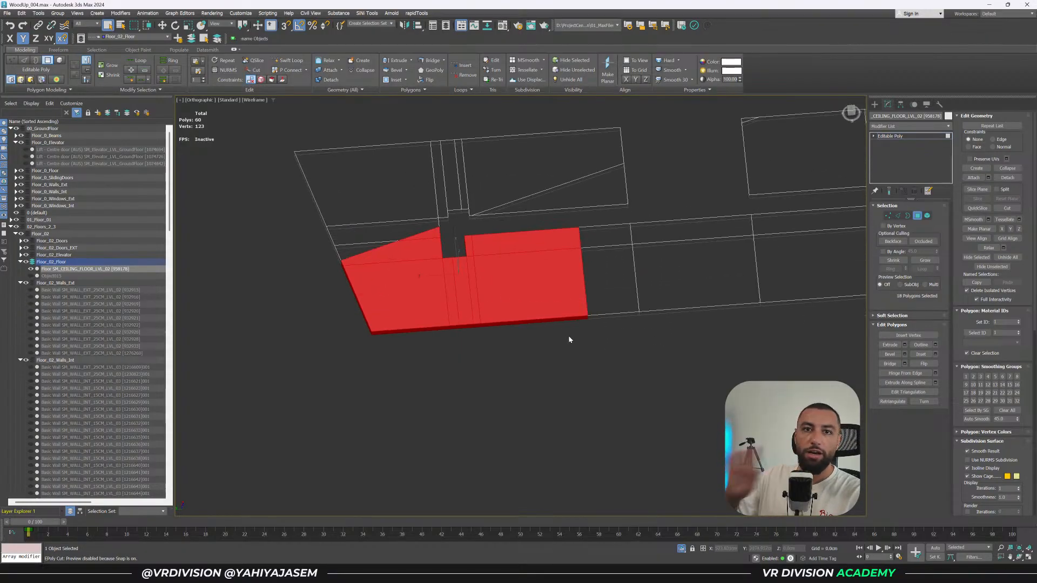
mouse_move(570, 299)
alt+middle_down()
mouse_move(659, 313)
mouse_move(681, 282)
mouse_move(655, 294)
mouse_move(658, 305)
alt+middle_up()
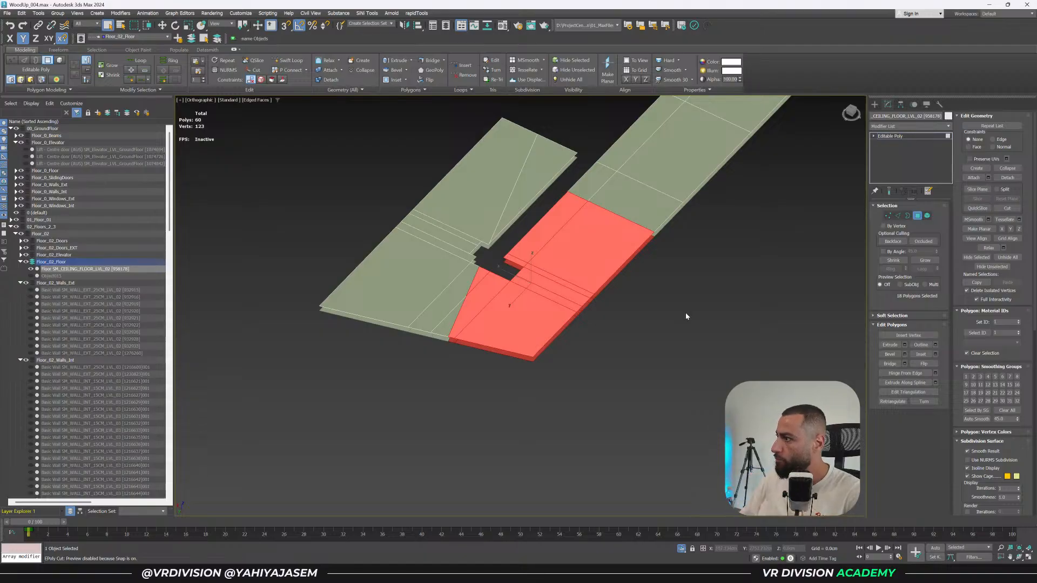
Compare the selection with the apartment volumes from above, and deselect the triangular sliver polygons beside the stair opening.
key(t)
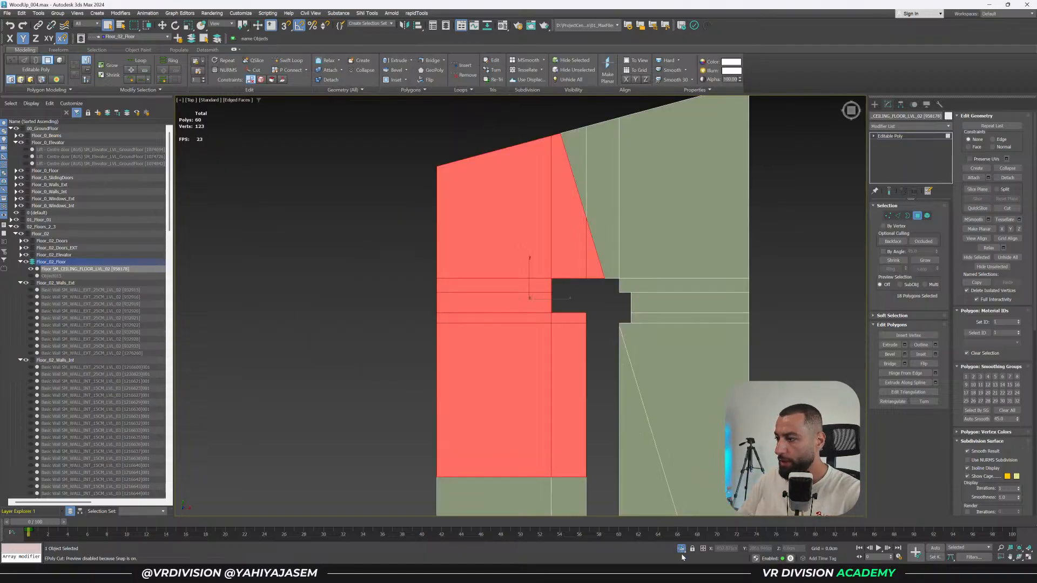
click(681, 549)
click(681, 548)
click(682, 549)
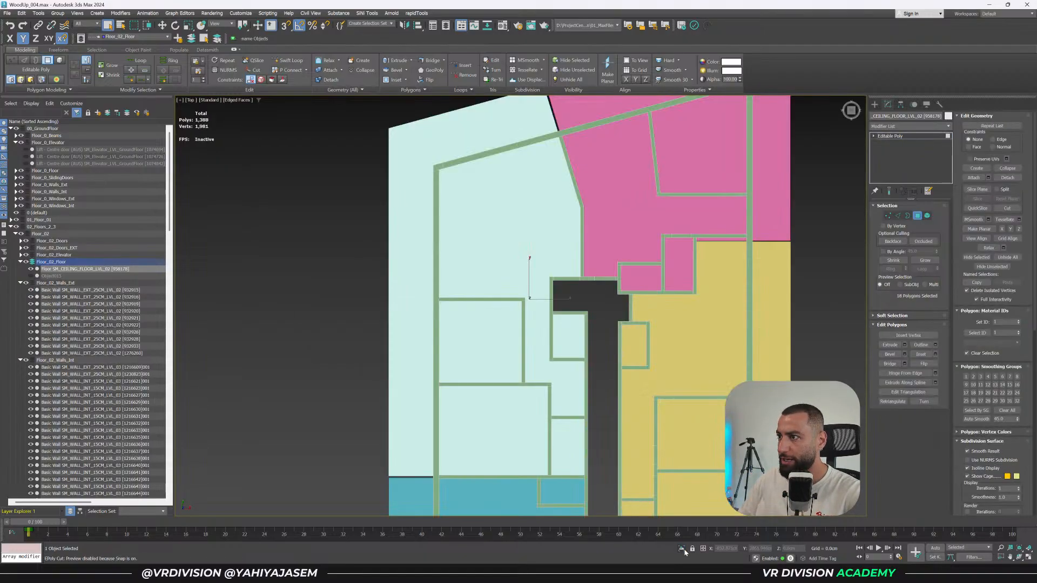
click(681, 548)
click(681, 548)
click(681, 549)
alt+drag(596, 273, 595, 299)
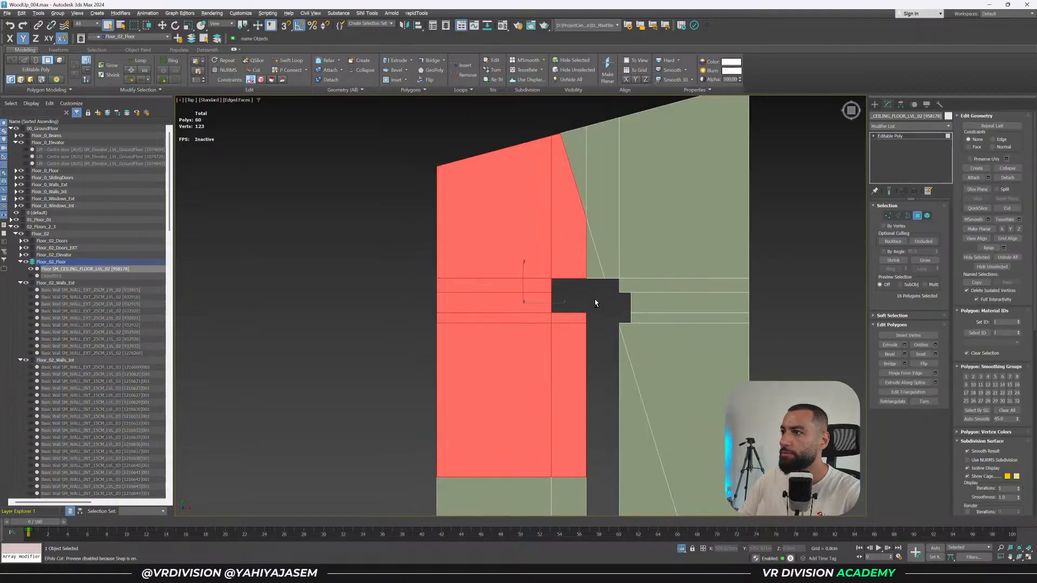
Compare the edge of the selected polygons with the apartment volumes and the angled wall's corner.
click(682, 548)
click(682, 548)
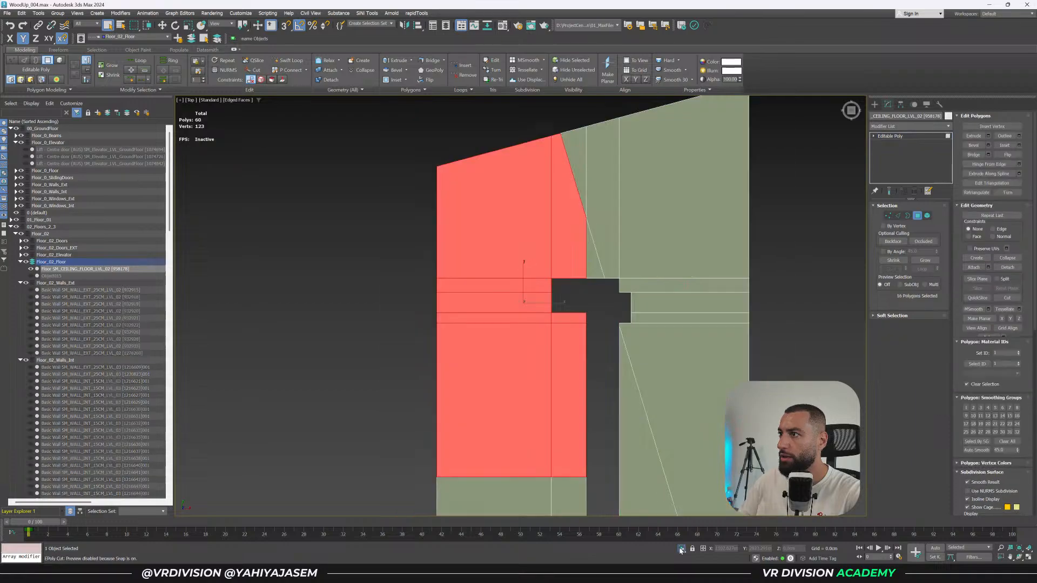
click(682, 548)
key(F3)
key(F3)
key(F3)
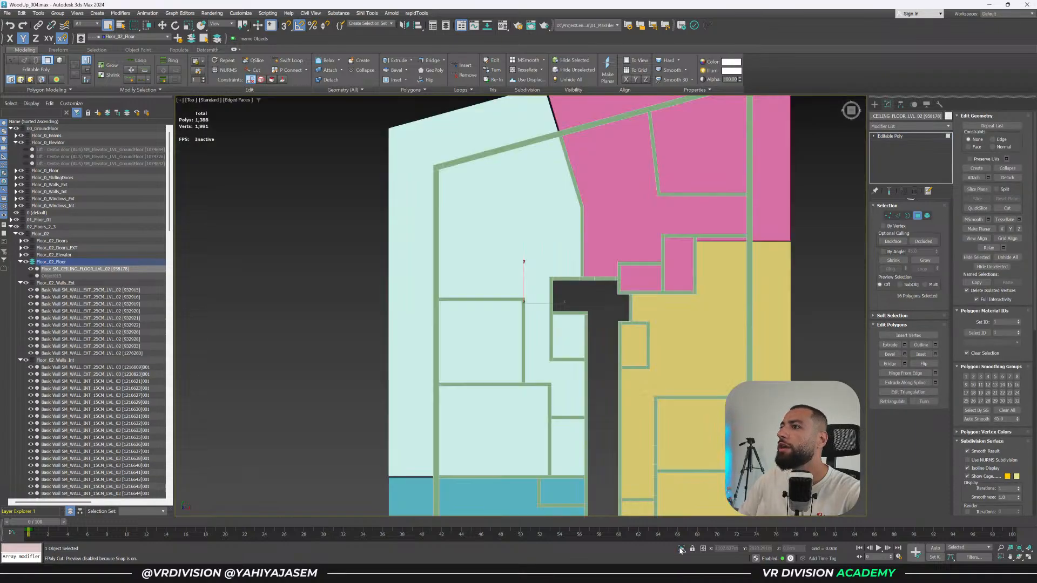
scroll(588, 228, up, 4)
scroll(588, 229, up, 2)
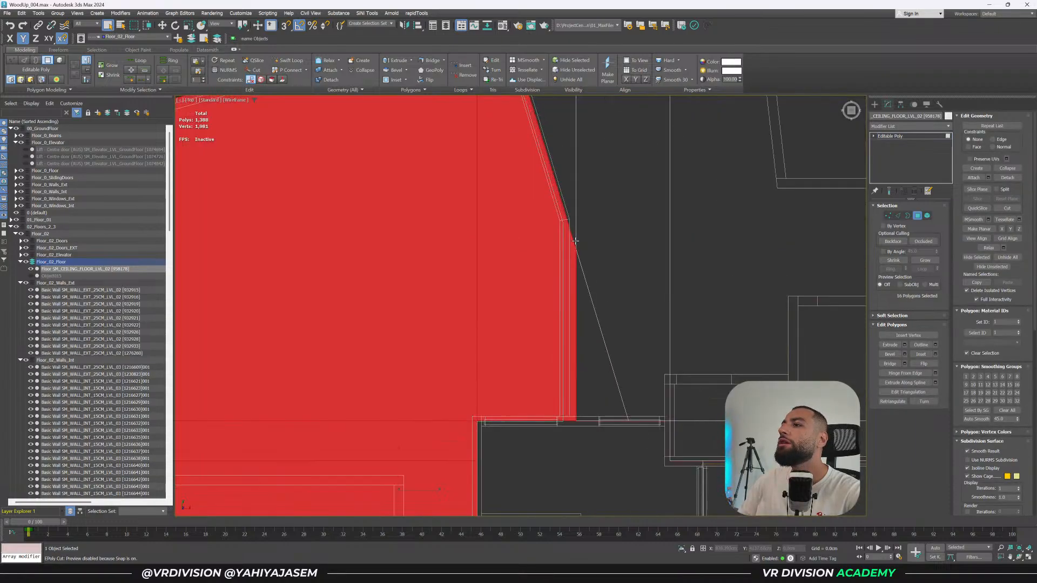
Isolate the slab and shift the vertices of the straight cut edge above the stair opening sideways toward the wall line.
key(F3)
key(alt+q)
scroll(583, 258, down, 2)
key(1)
scroll(587, 226, down, 2)
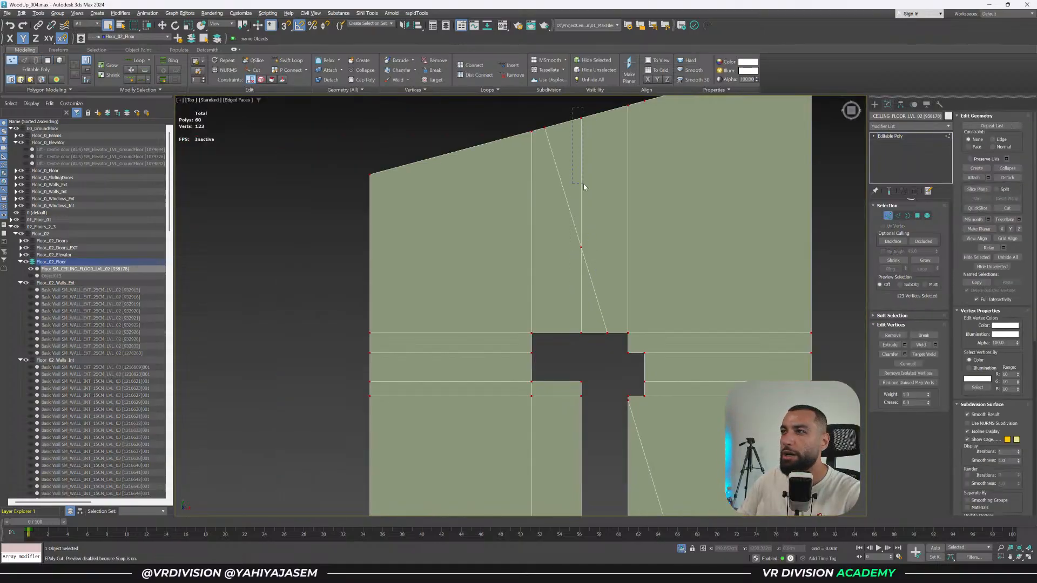
key(w)
drag(607, 290, 600, 290)
key(F3)
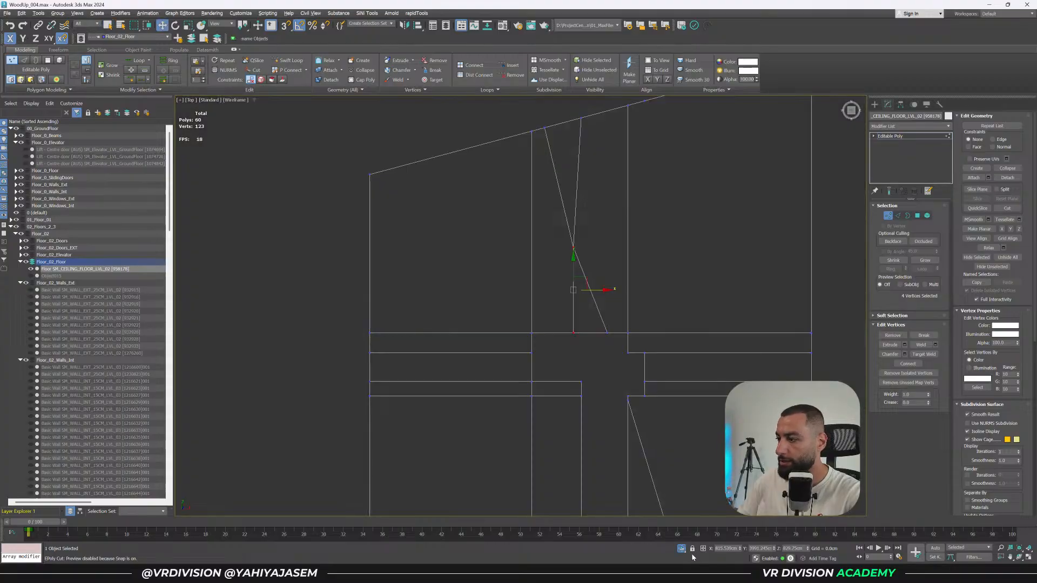
End the isolation, align the cut edge's vertices with the apartment volume's outline, and snap the bend vertices to its corner.
key(F3)
click(681, 548)
scroll(568, 277, up, 4)
key(F3)
mouse_move(593, 301)
mouse_down()
mouse_move(616, 308)
mouse_move(607, 307)
mouse_up()
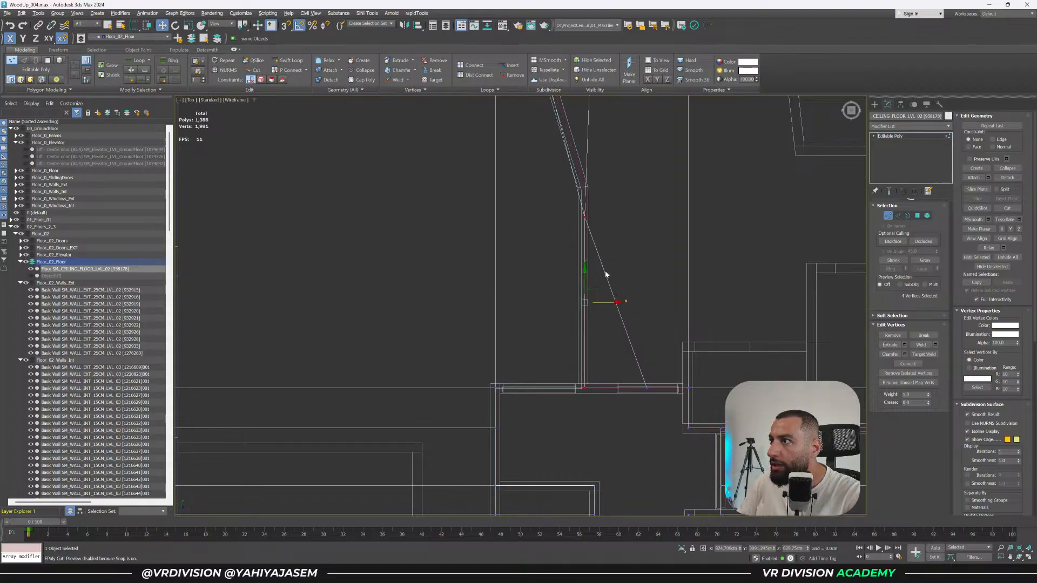
middle_drag(601, 221, 606, 303)
drag(588, 294, 590, 261)
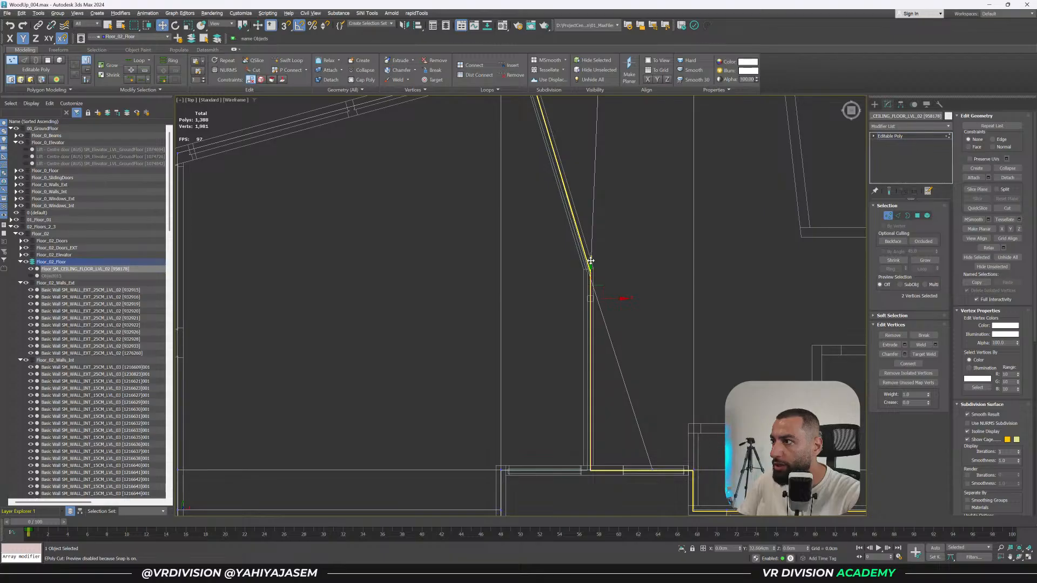
Isolate the slab and detach the selected upper apartment floor polygons as a separate object.
key(F3)
scroll(591, 258, down, 4)
key(4)
key(F3)
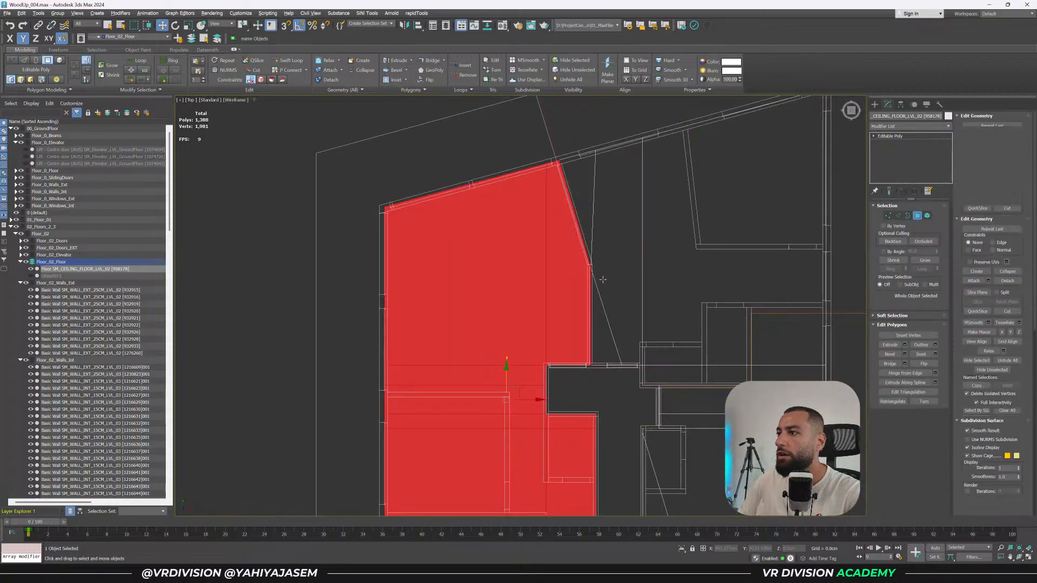
key(alt+q)
scroll(590, 273, down, 3)
middle_drag(589, 273, 580, 212)
key(alt+d)
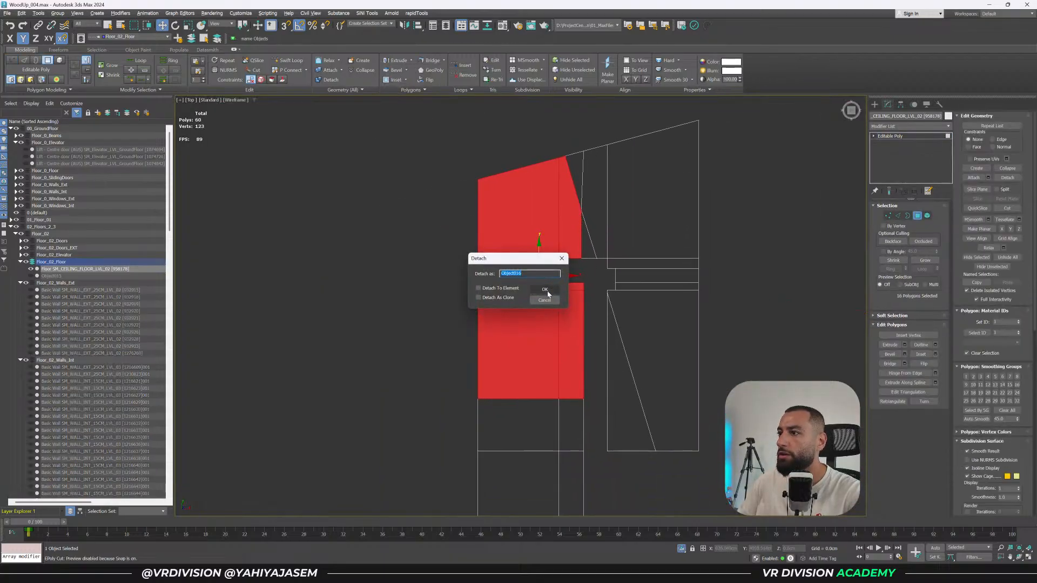
click(546, 292)
key(4)
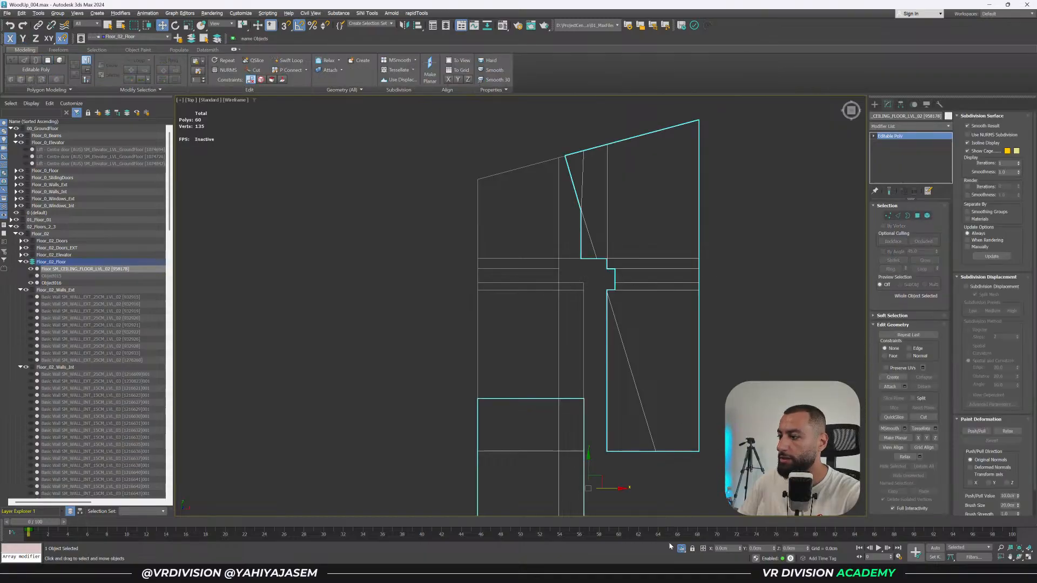
End the isolation and examine the boundary between the pink and yellow apartment volumes against the interior walls.
click(681, 549)
key(F3)
click(687, 468)
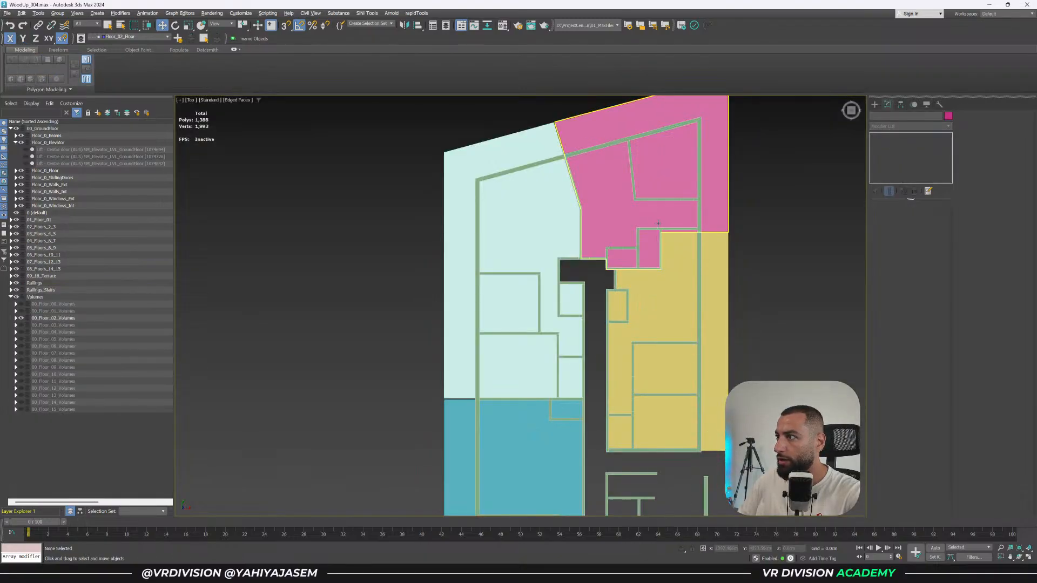
key(F3)
scroll(708, 223, up, 5)
key(F3)
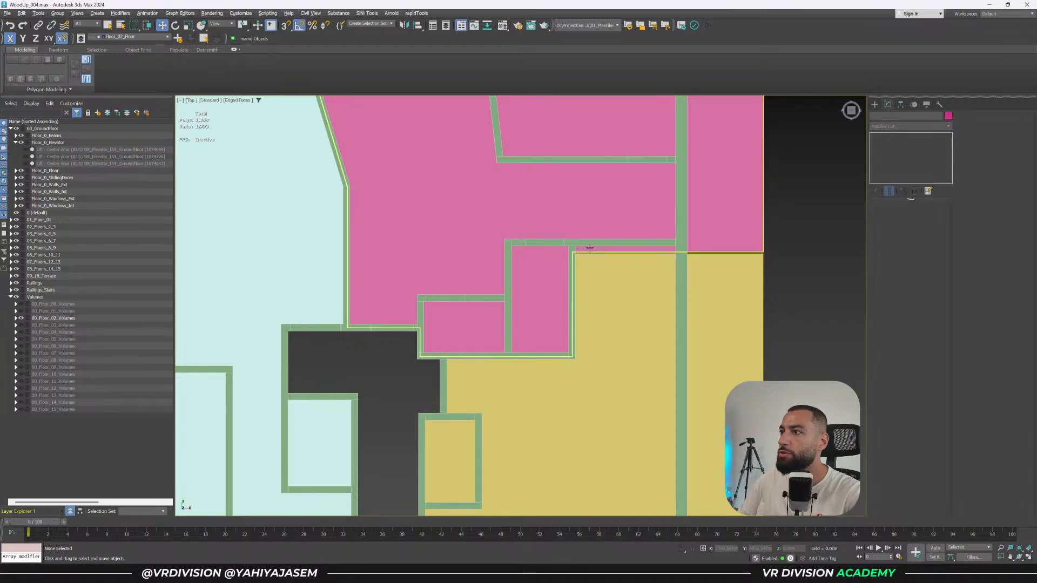
middle_drag(592, 289, 572, 309)
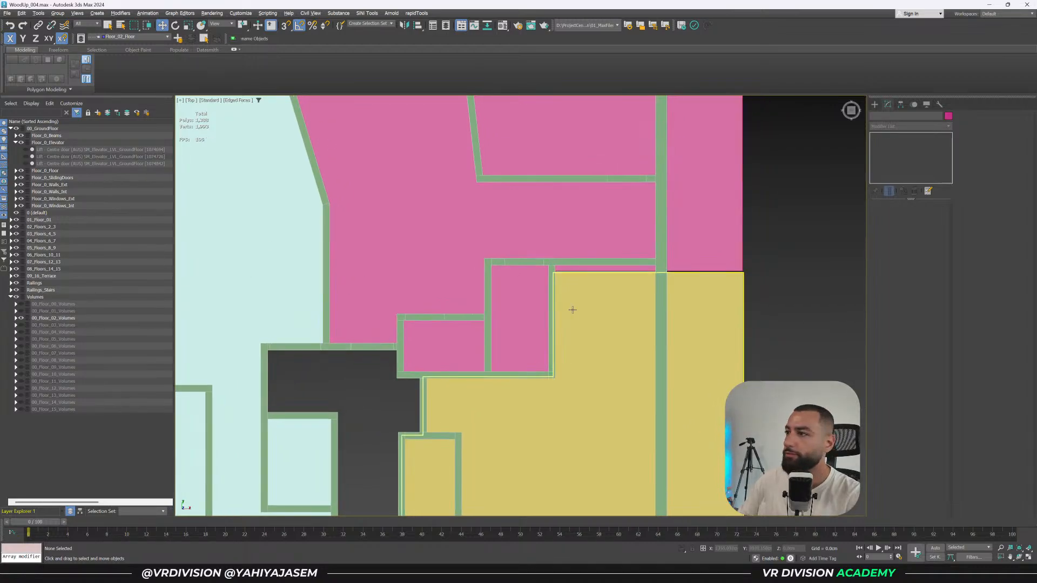
key(F3)
scroll(573, 310, up, 5)
key(F3)
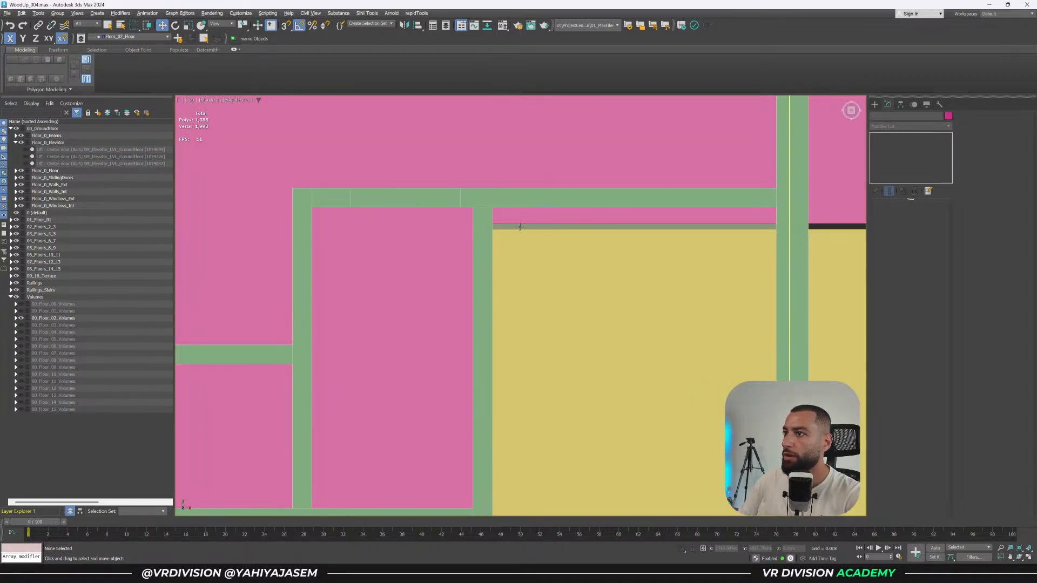
Reselect the floor slab and select its polygons under the upper part of the pink apartment volume.
click(519, 227)
scroll(519, 227, down, 9)
key(F3)
scroll(529, 286, down, 3)
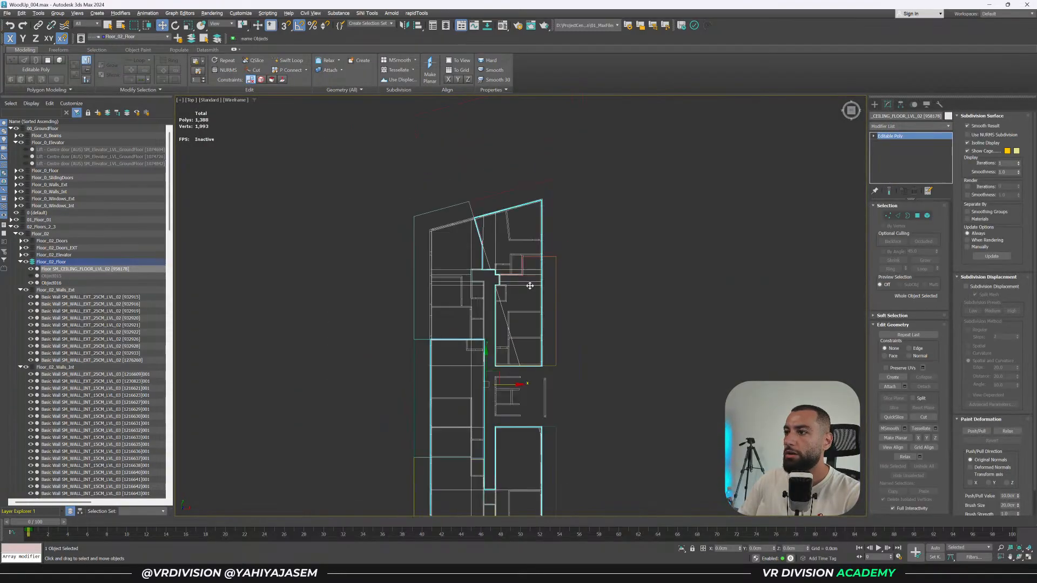
key(4)
middle_drag(582, 209, 595, 164)
drag(464, 221, 585, 204)
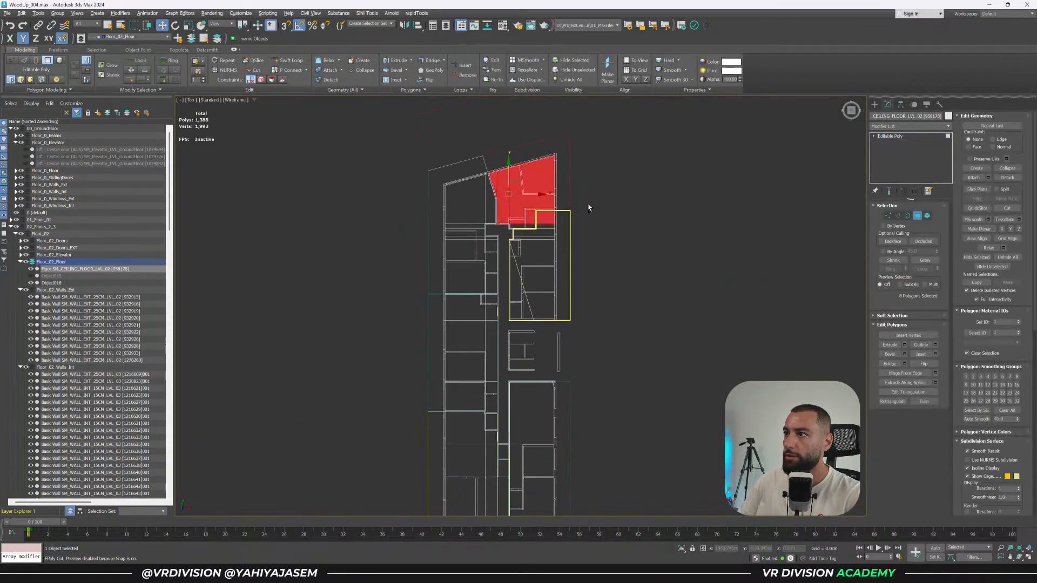
Add the slab strip down to the pink volume's lowest edge and the remaining faces of that area to the polygon selection.
scroll(585, 203, up, 8)
key(F3)
middle_drag(766, 211, 730, 320)
key(F3)
key(F3)
key(F3)
key(F3)
key(F3)
ctrl+click(474, 440)
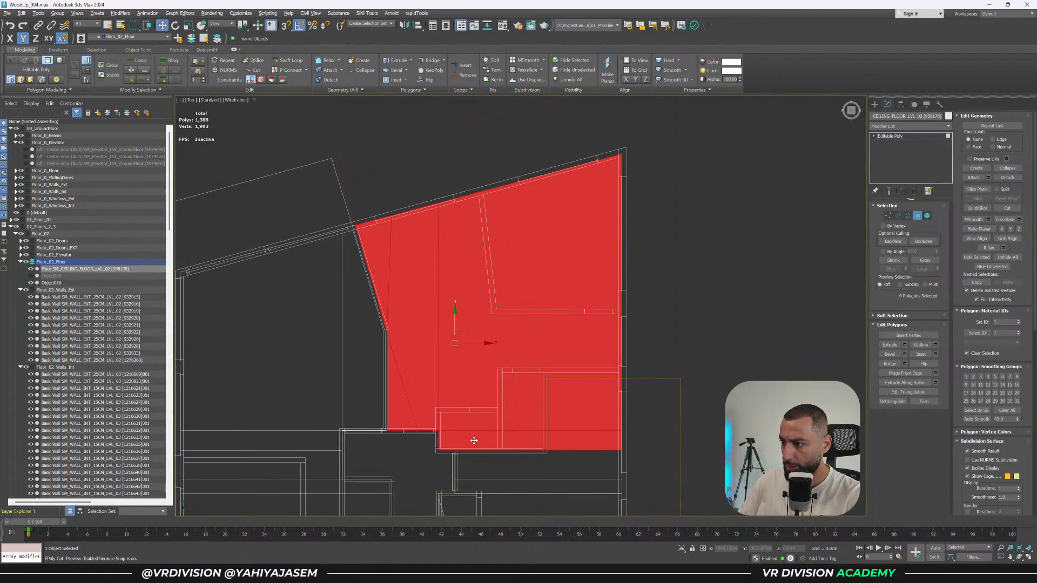
key(F3)
middle_drag(540, 436, 584, 345)
key(F3)
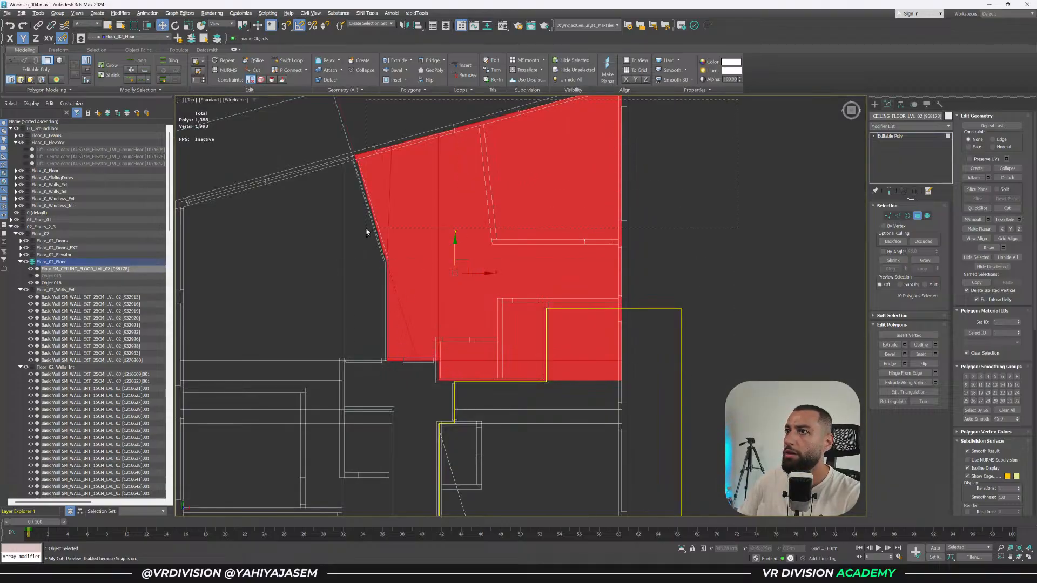
Compare the selected slab polygons with the stepped boundary between the pink and yellow apartment volumes.
middle_drag(693, 288, 686, 239)
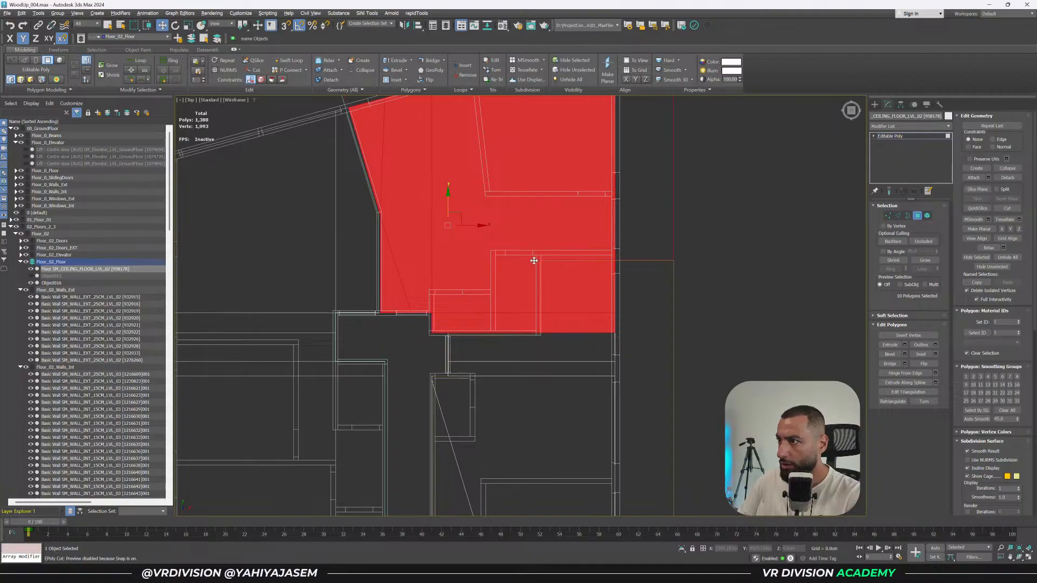
key(F3)
scroll(534, 261, up, 2)
key(alt+q)
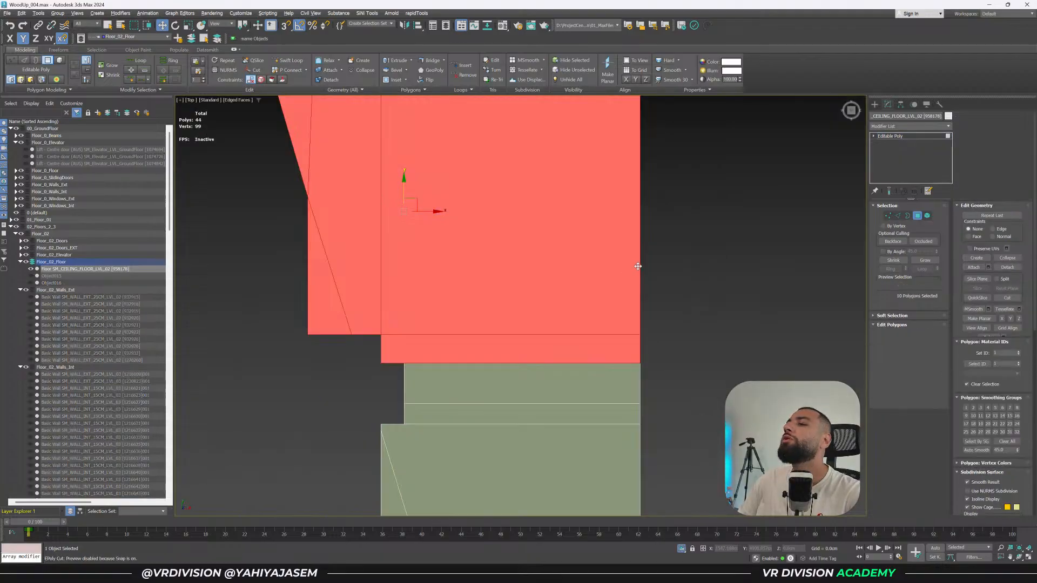
key(alt+q)
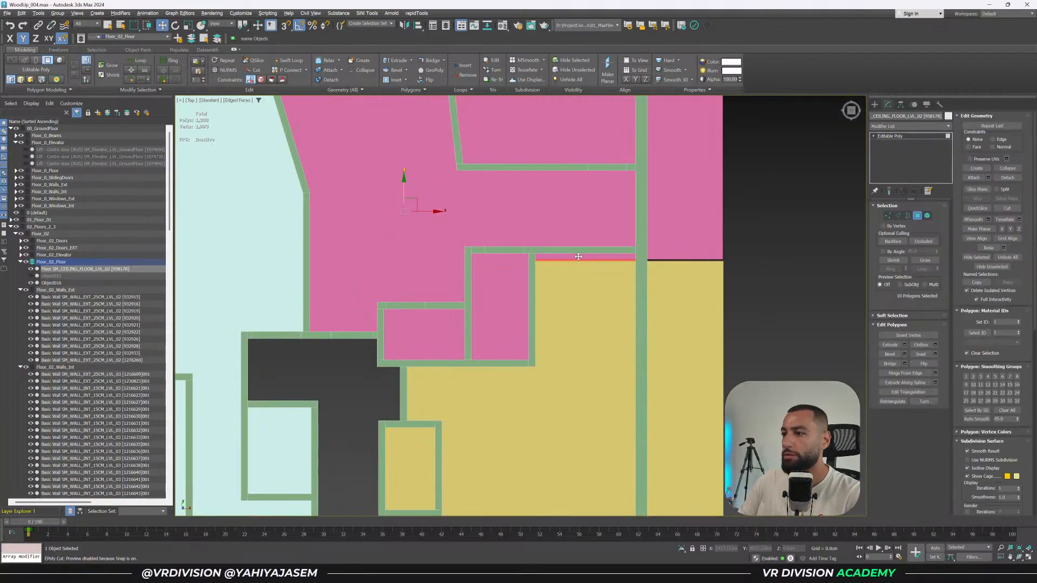
key(1)
scroll(578, 258, down, 2)
key(1)
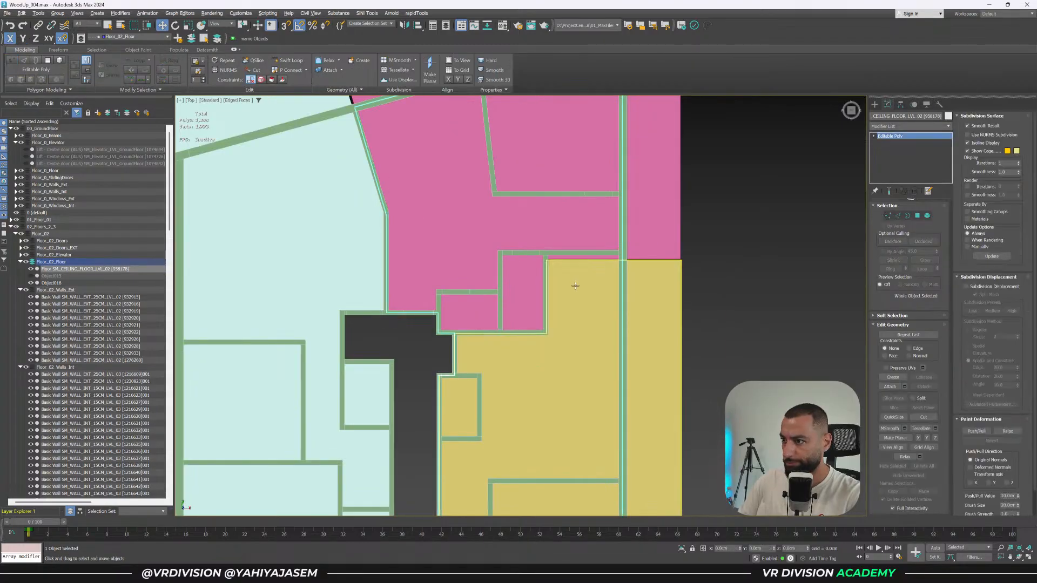
Hide the yellow apartment volume, Volume_Apt_009, and reselect the floor slab.
click(489, 354)
click(25, 339)
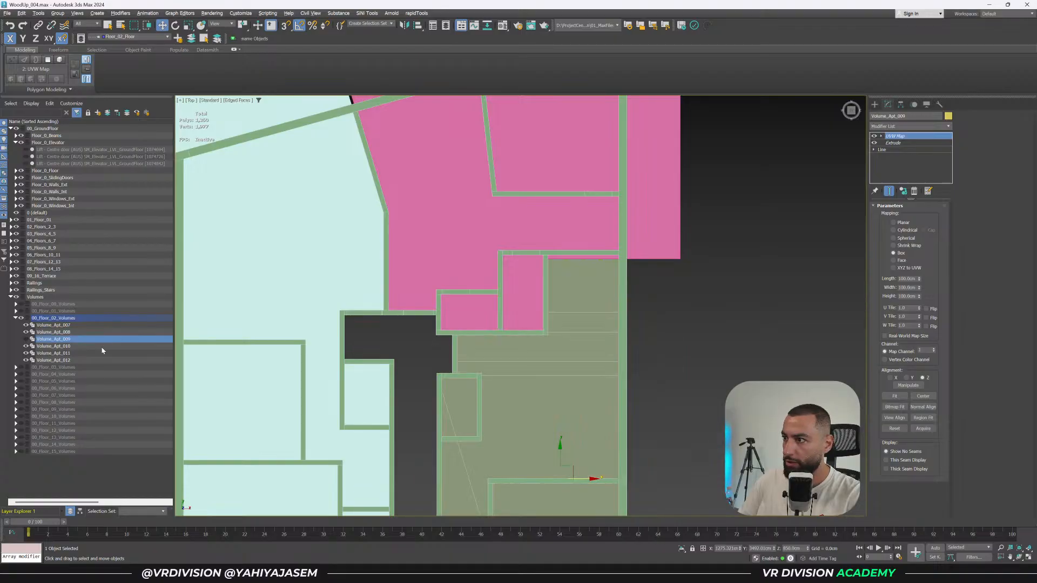
click(701, 322)
click(617, 302)
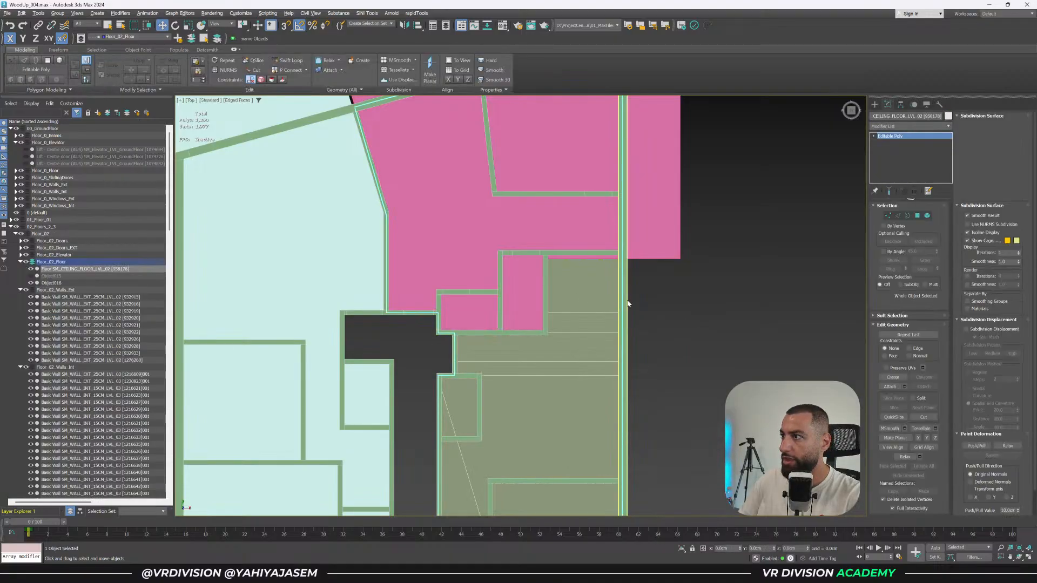
Select the floor slab polygons under the pink apartment volume and around its stepped lower corner.
key(4)
scroll(637, 298, down, 2)
key(F3)
key(alt+c)
drag(687, 334, 404, 230)
key(F3)
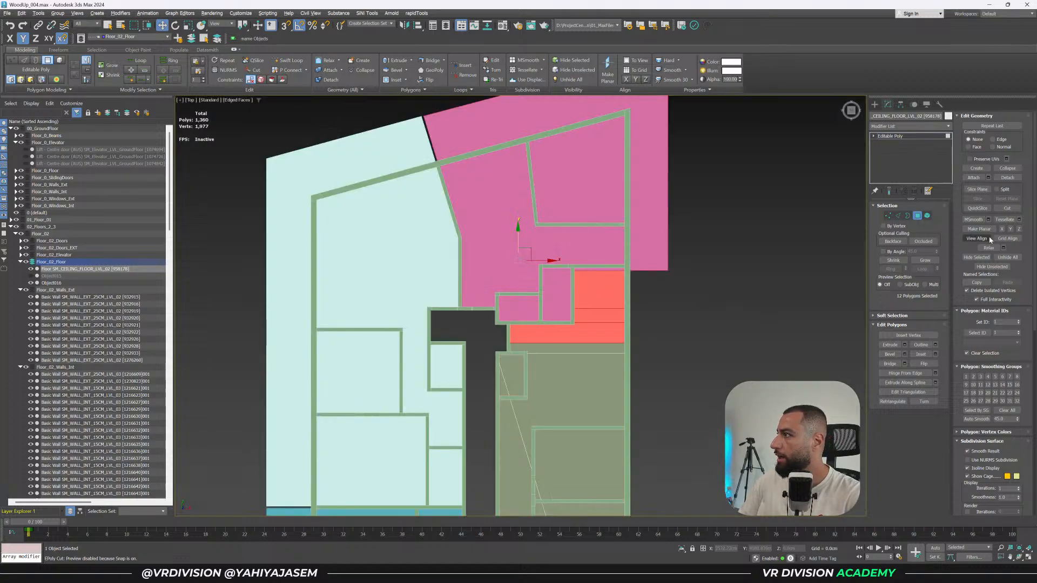
Slice the selected slab polygons with a slice plane turned vertical in plan, aligned with the side edge of the pink volume's lower step.
click(978, 209)
click(976, 189)
drag(399, 494, 608, 326)
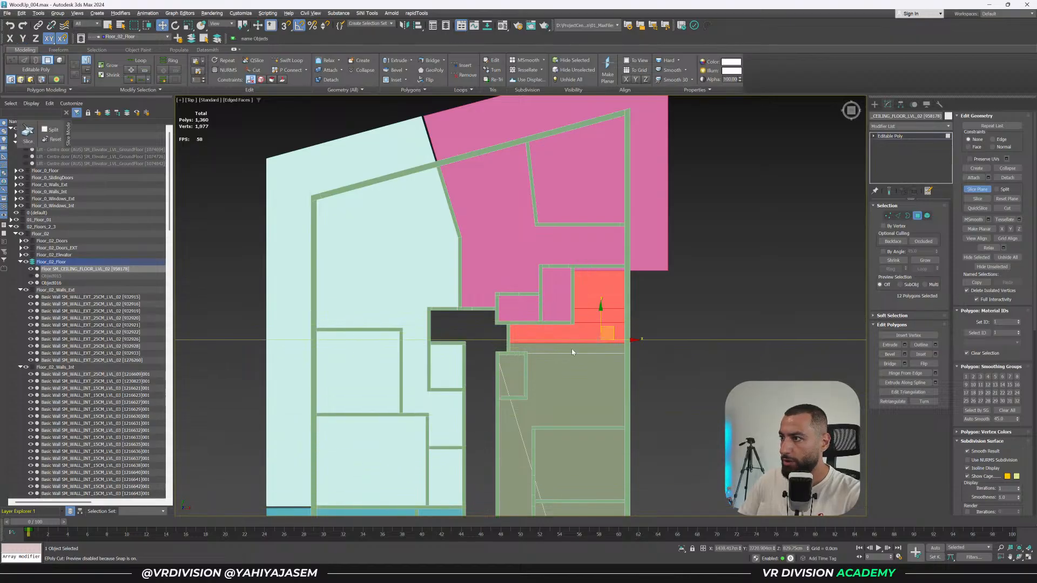
scroll(571, 360, up, 2)
key(e)
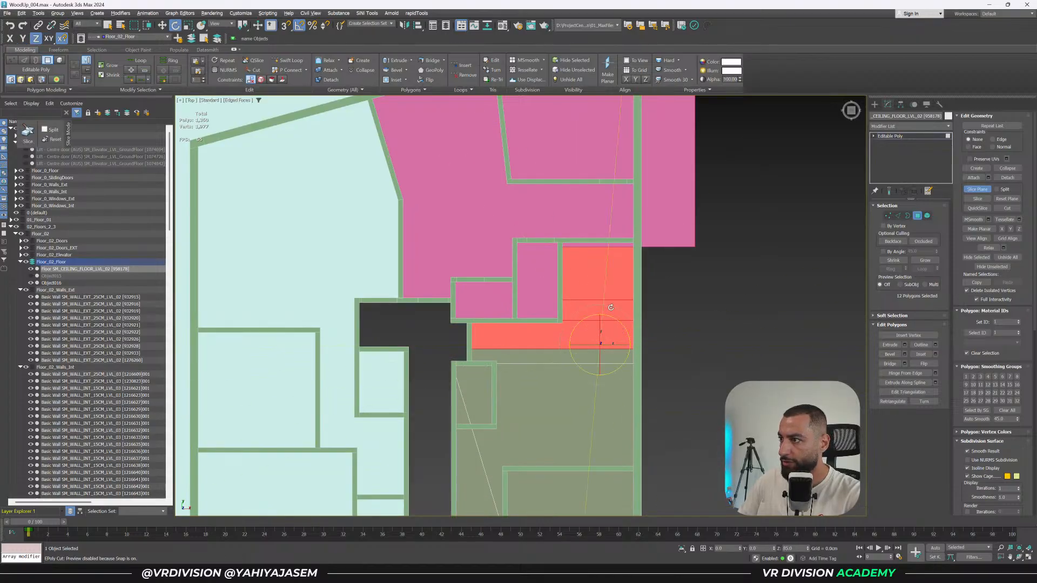
key(w)
drag(625, 345, 595, 345)
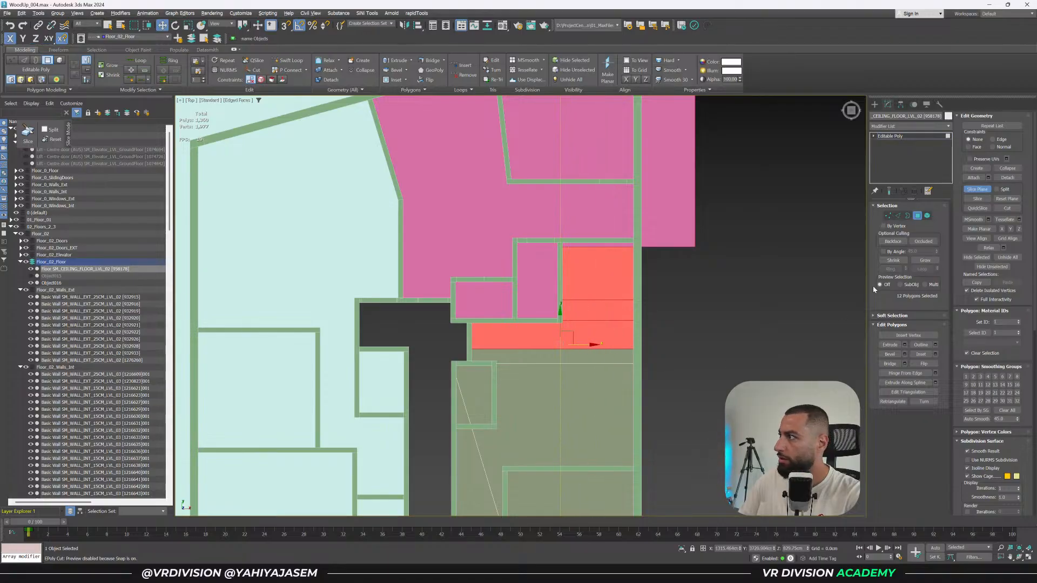
click(978, 190)
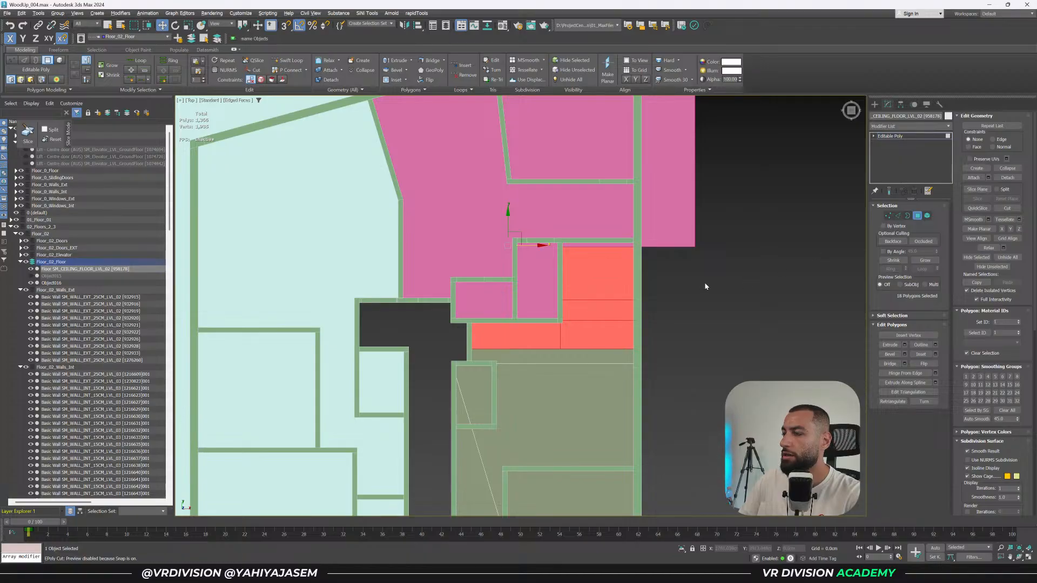
Reduce the polygon selection to the slab area down to the pink volume's lowest edge, and isolate the slab.
alt+drag(584, 368, 583, 368)
alt+click(502, 339)
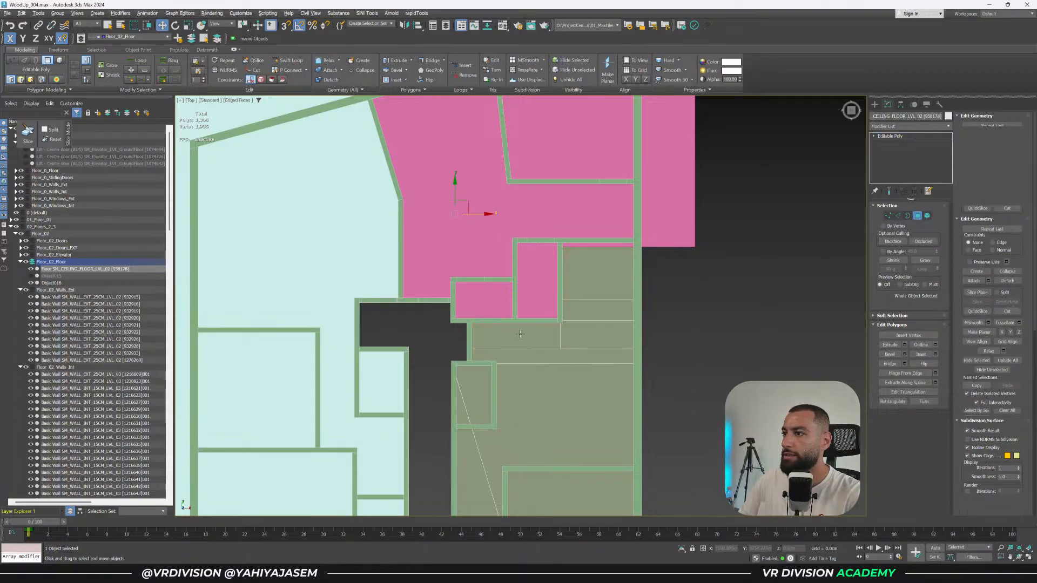
key(alt+q)
key(alt+q)
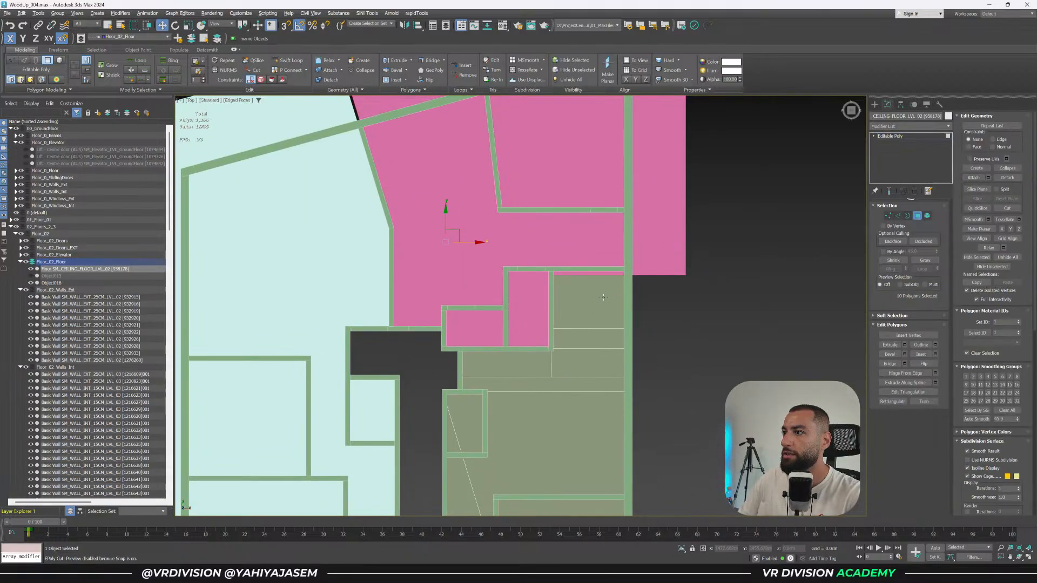
key(F3)
scroll(621, 302, down, 2)
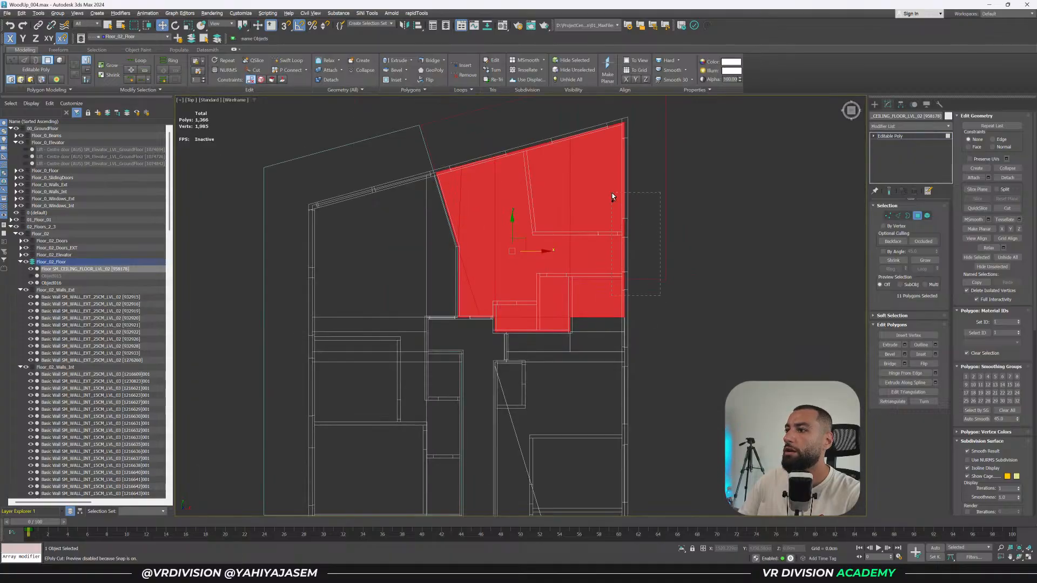
key(F3)
key(alt+q)
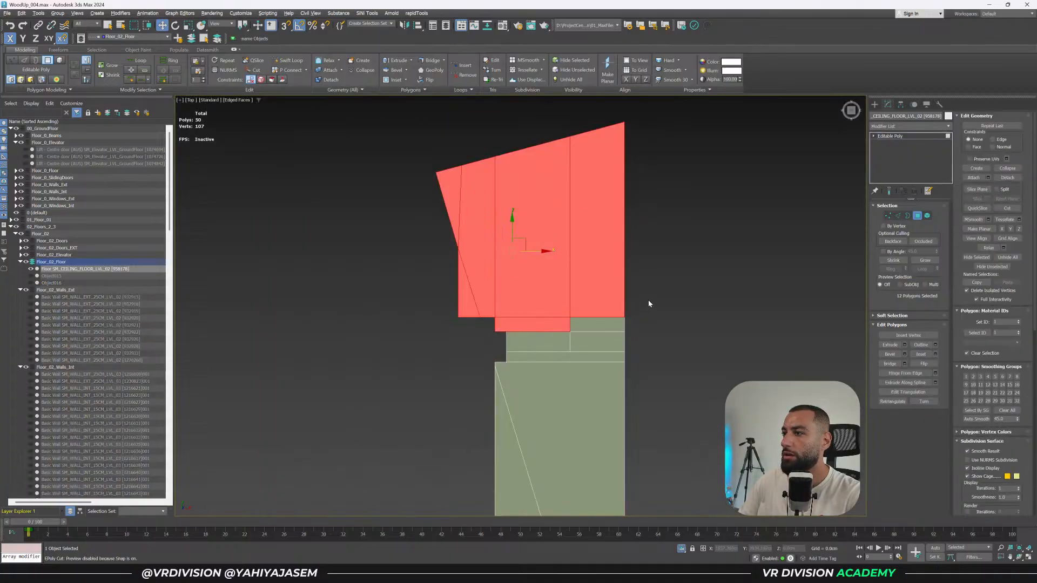
Undo the last selection changes, show all objects again, and add the strip along the pink volume's lowest edge to the polygon selection.
click(653, 266)
drag(653, 266, 248, 271)
key(ctrl+z)
key(ctrl+z)
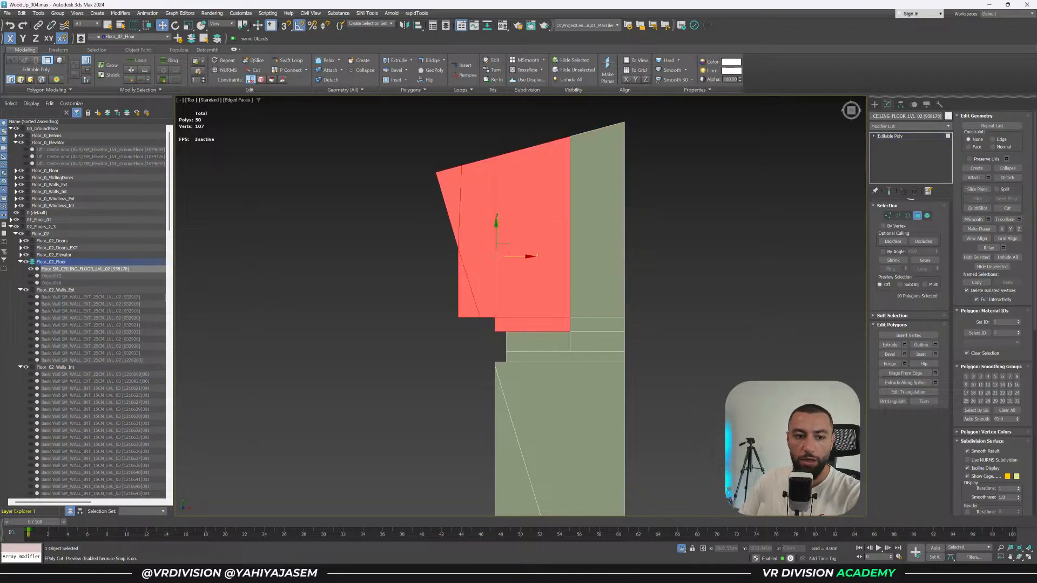
key(alt+q)
scroll(649, 272, up, 2)
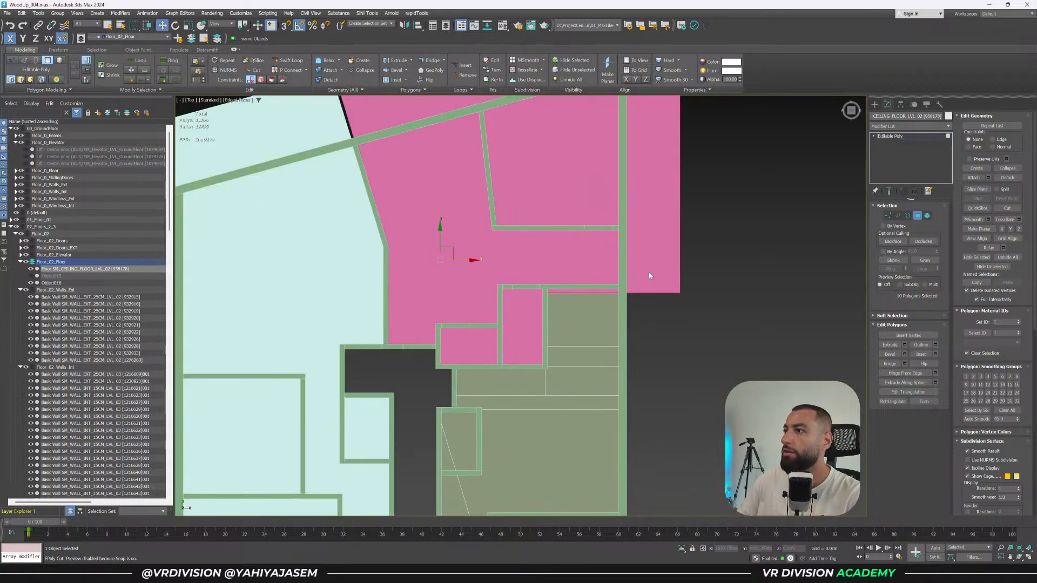
key(F3)
drag(311, 125, 311, 126)
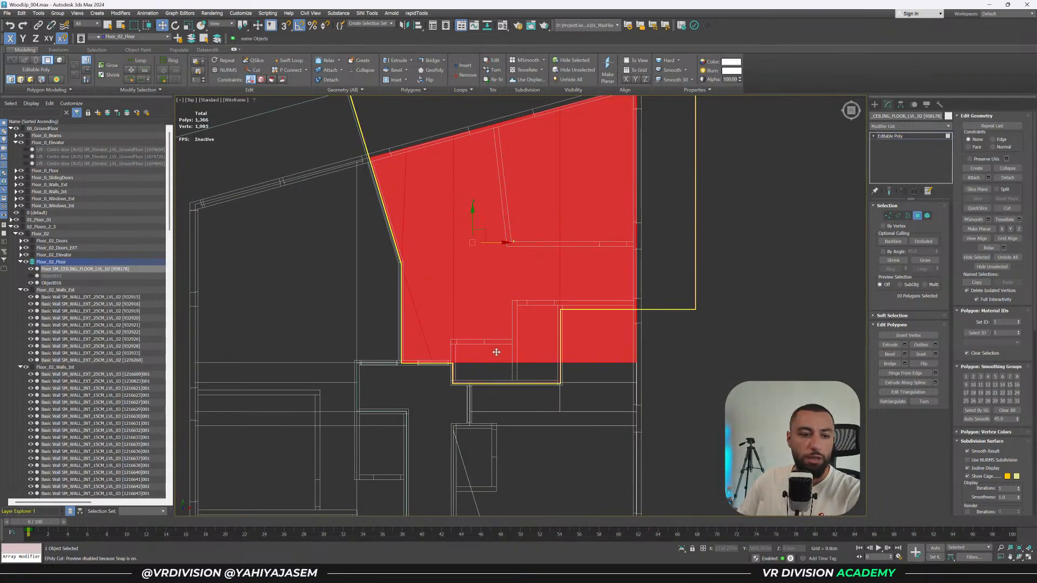
ctrl+drag(423, 376, 541, 319)
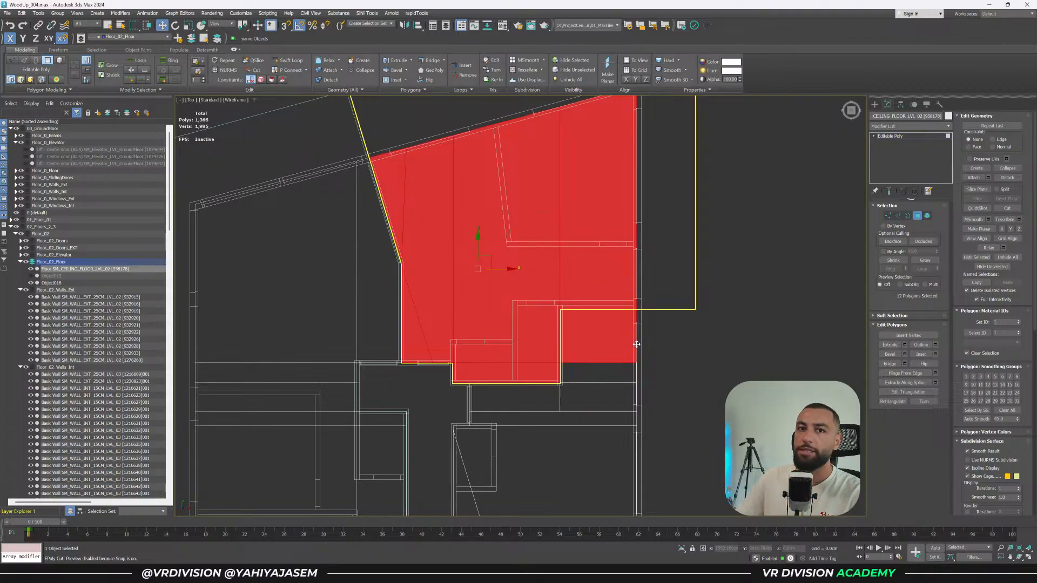
key(F3)
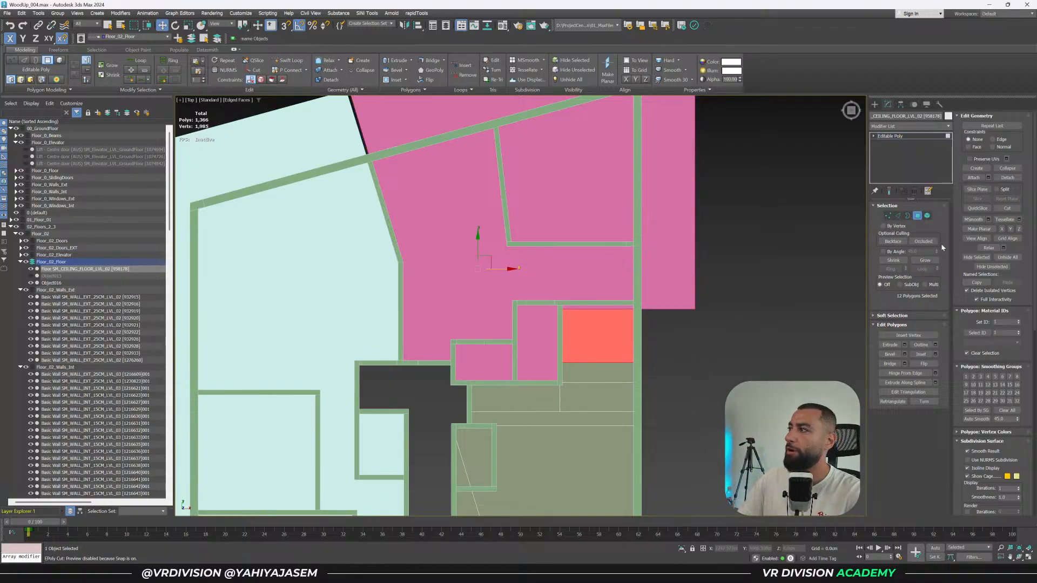
Slice the selected slab polygons horizontally in plan along the pink volume's edge above the uncovered block.
click(977, 189)
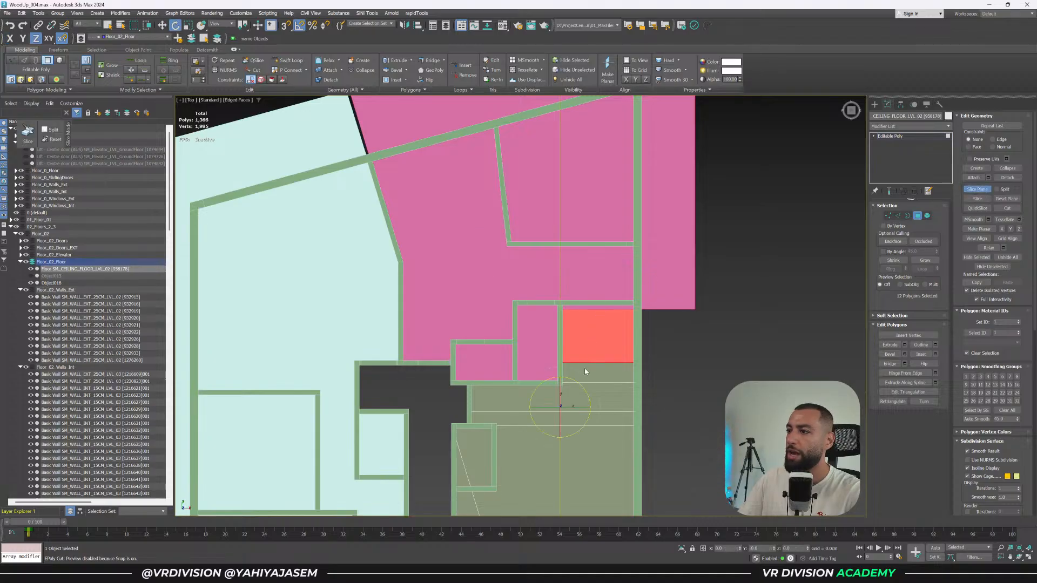
drag(589, 404, 588, 400)
key(w)
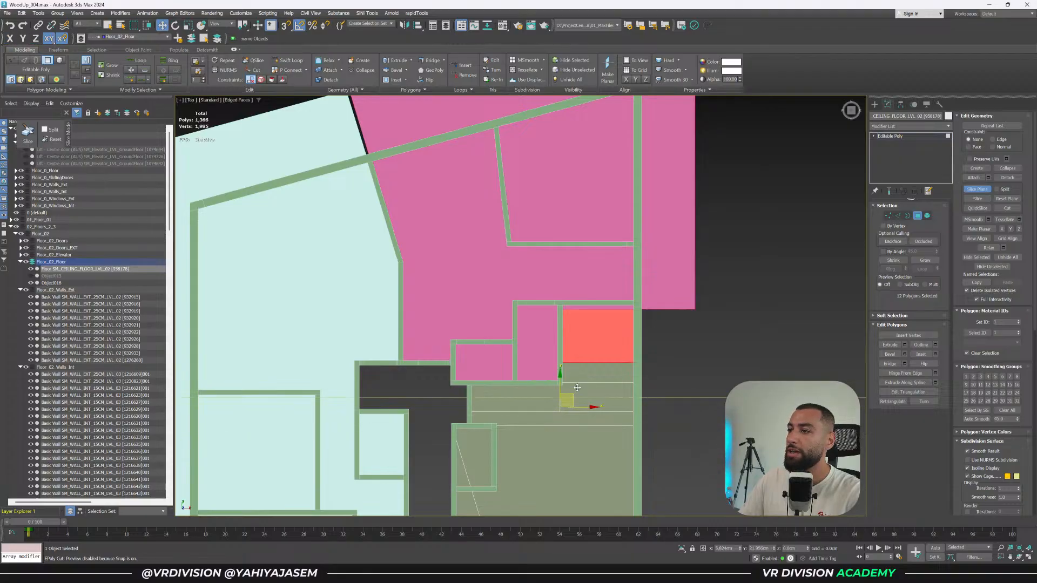
drag(577, 387, 601, 294)
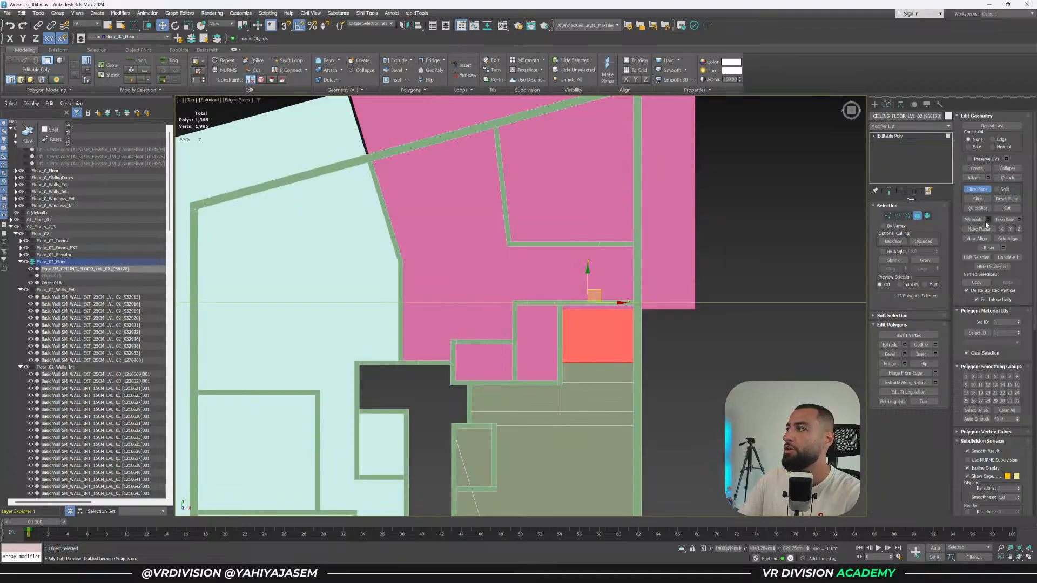
click(978, 199)
click(977, 190)
Isolate the slab, remove the block outside the pink volume's step from the polygon selection, and show the other objects again.
key(alt+q)
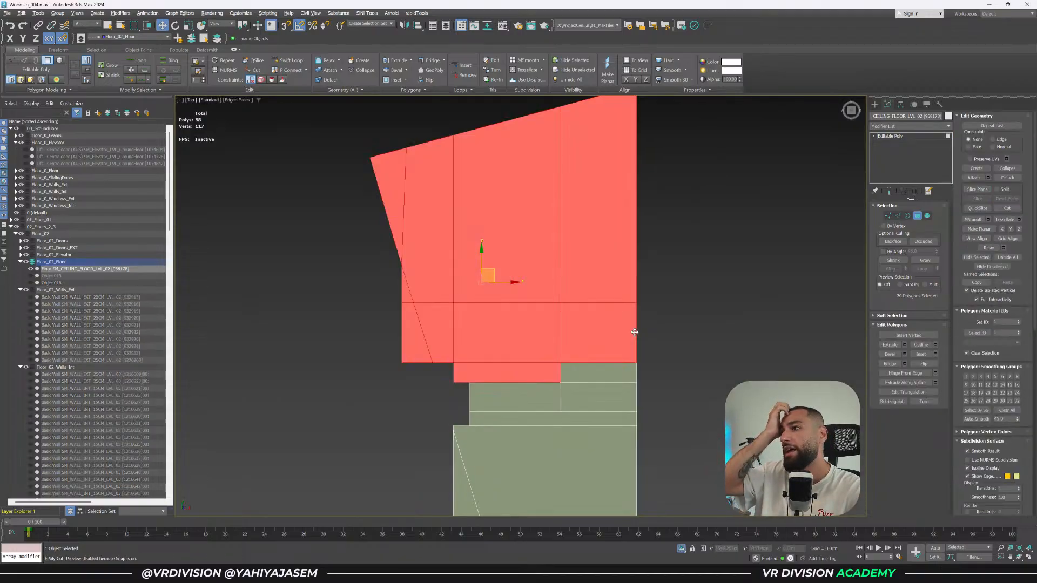
alt+click(635, 332)
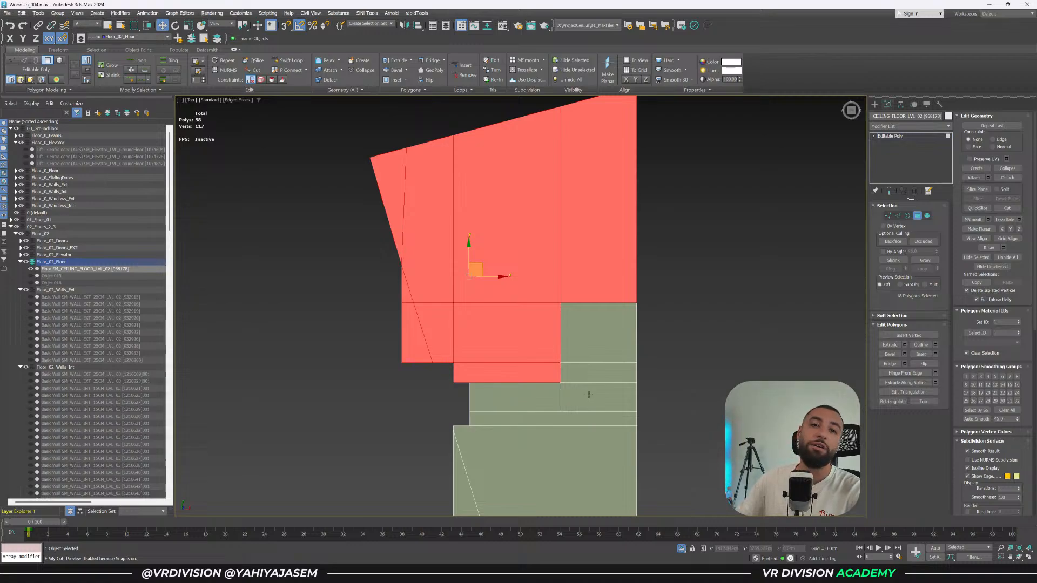
click(681, 549)
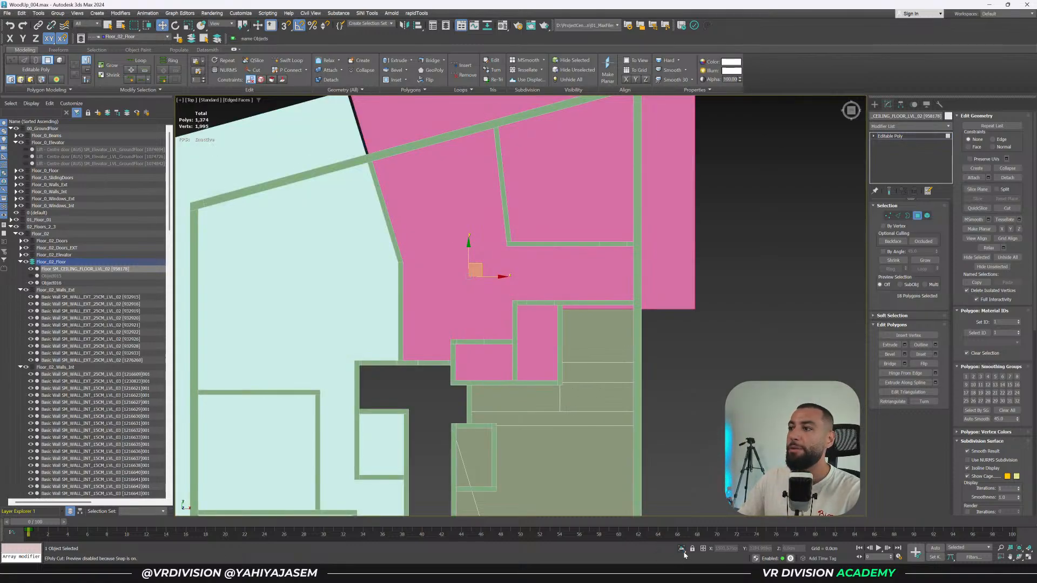
Inspect the selected slab polygons against the pink apartment volume in orbit and top views, with and without isolation.
alt+middle_drag(613, 344, 574, 329)
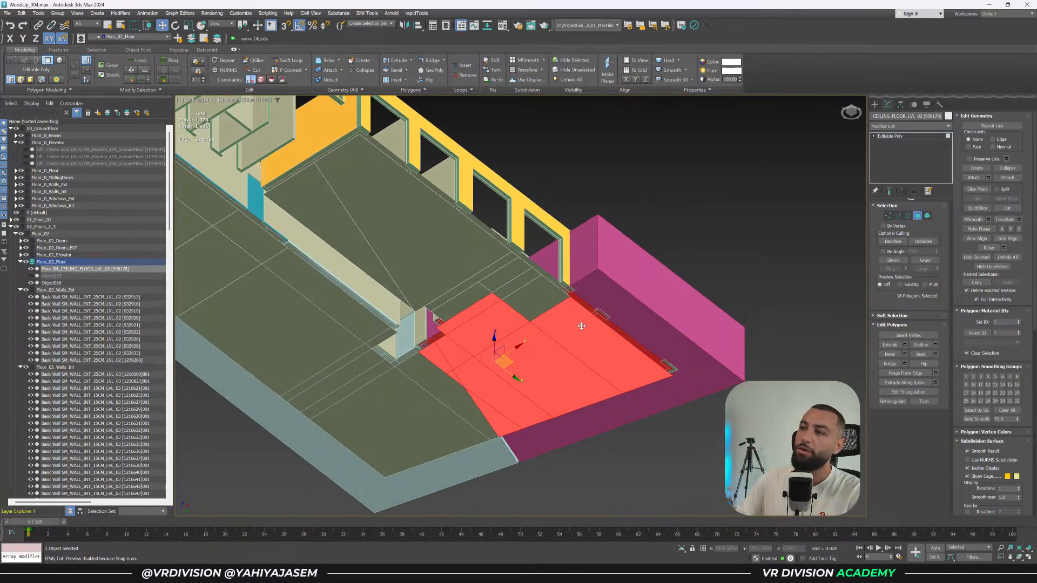
alt+middle_drag(581, 318, 584, 319)
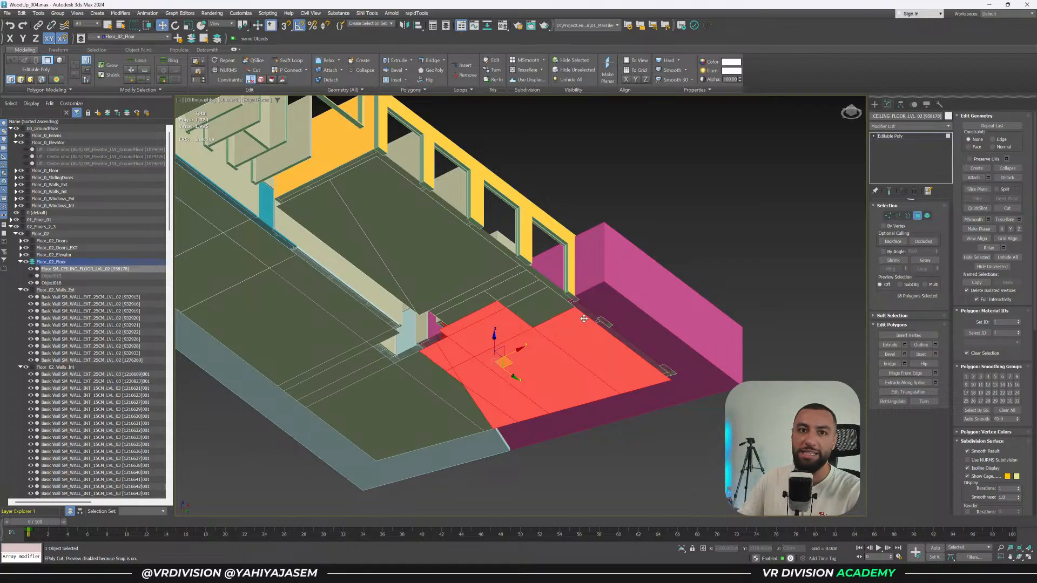
key(alt+q)
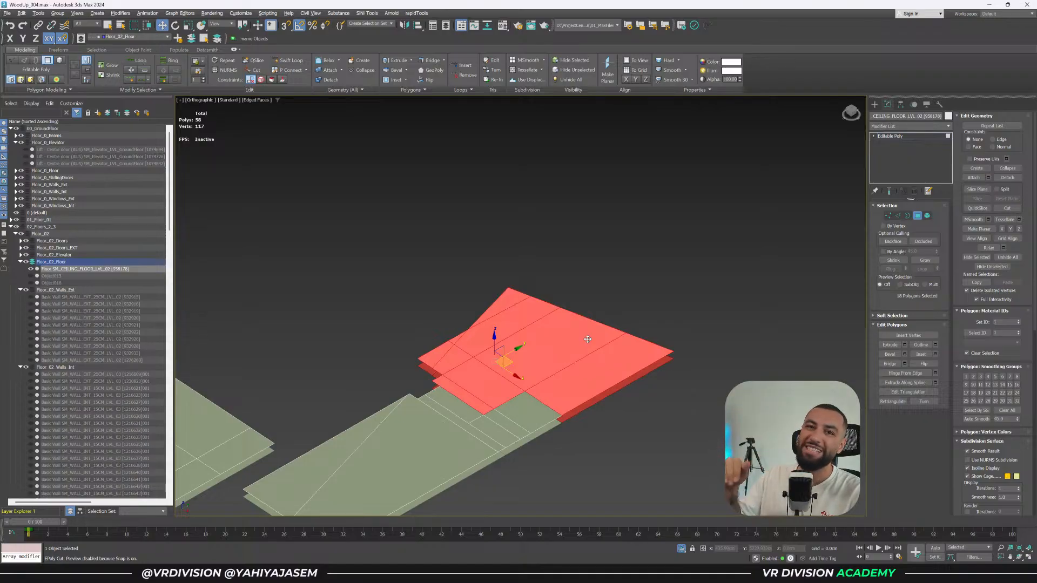
alt+middle_drag(588, 339, 567, 385)
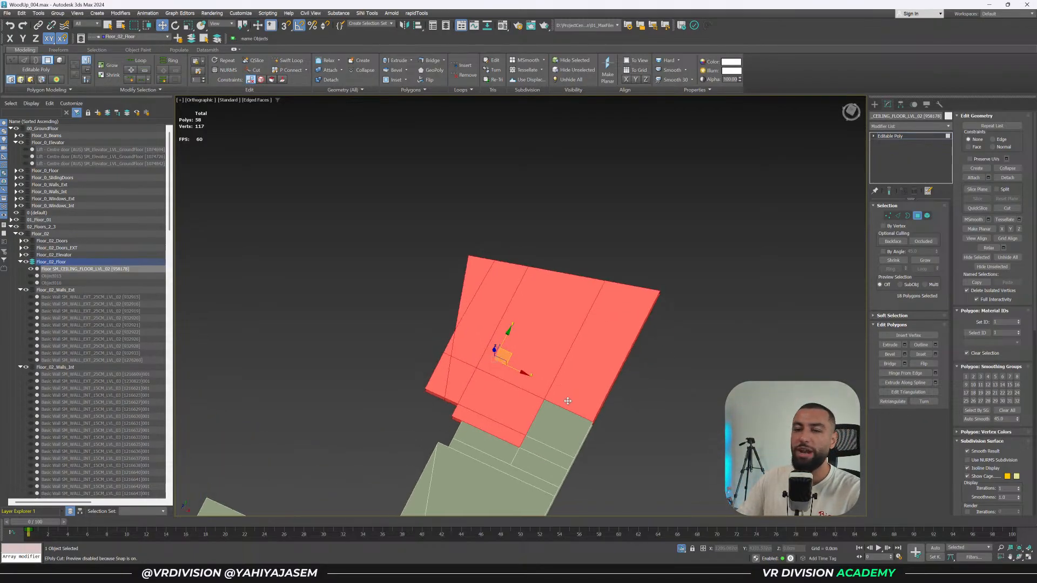
key(t)
key(z)
click(681, 549)
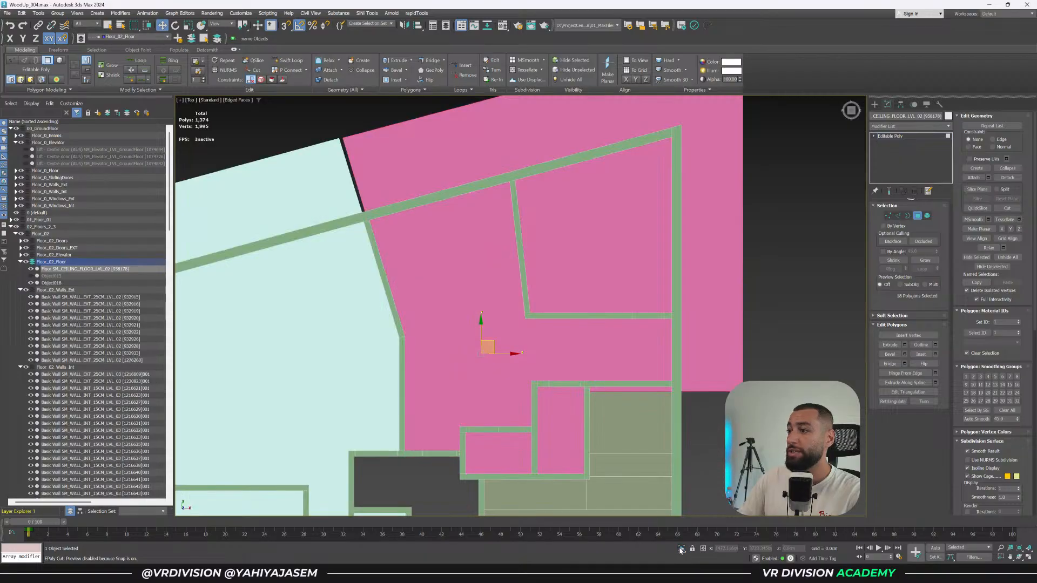
key(F3)
key(F3)
key(F3)
key(F3)
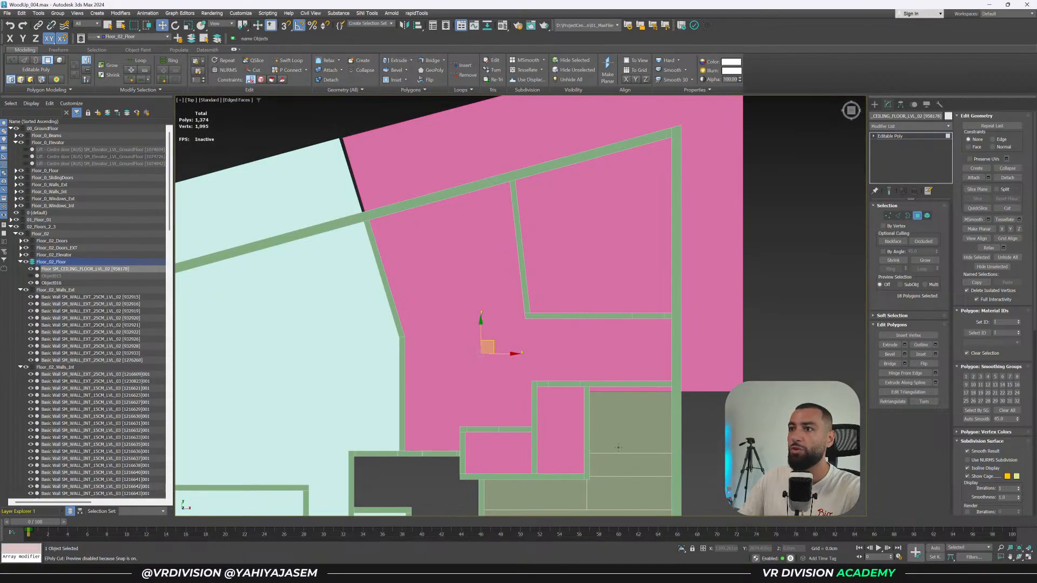
click(681, 549)
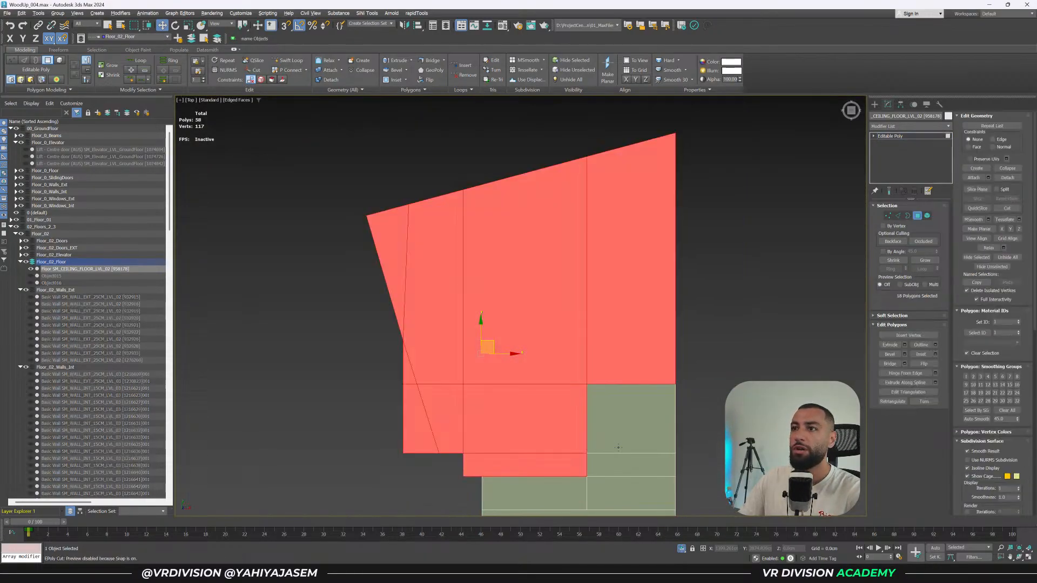
Detach the selected polygons under the pink apartment volume from the floor slab as a separate object.
middle_drag(616, 428, 612, 332)
key(alt+d)
click(546, 290)
scroll(554, 297, down, 3)
key(4)
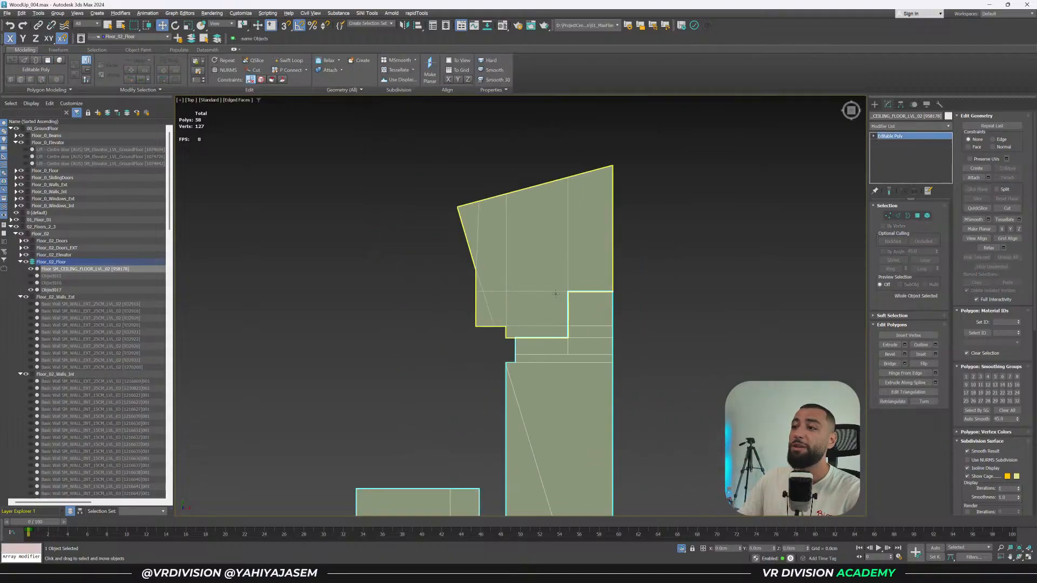
Check the detached apartment floor from several angles, then reselect the main slab for polygon editing with all objects shown.
click(536, 288)
alt+middle_drag(542, 294, 619, 331)
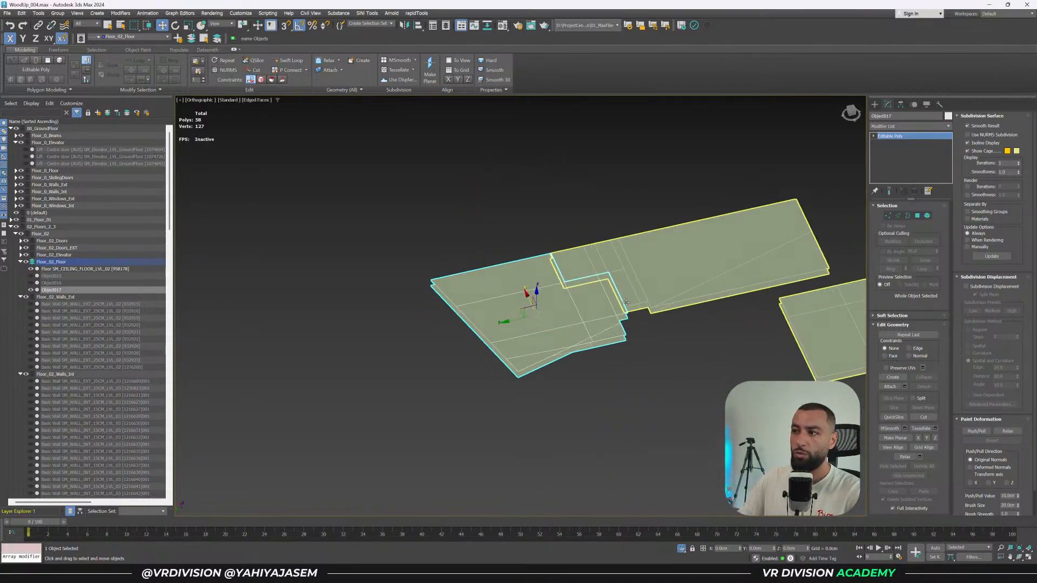
alt+middle_drag(637, 296, 660, 322)
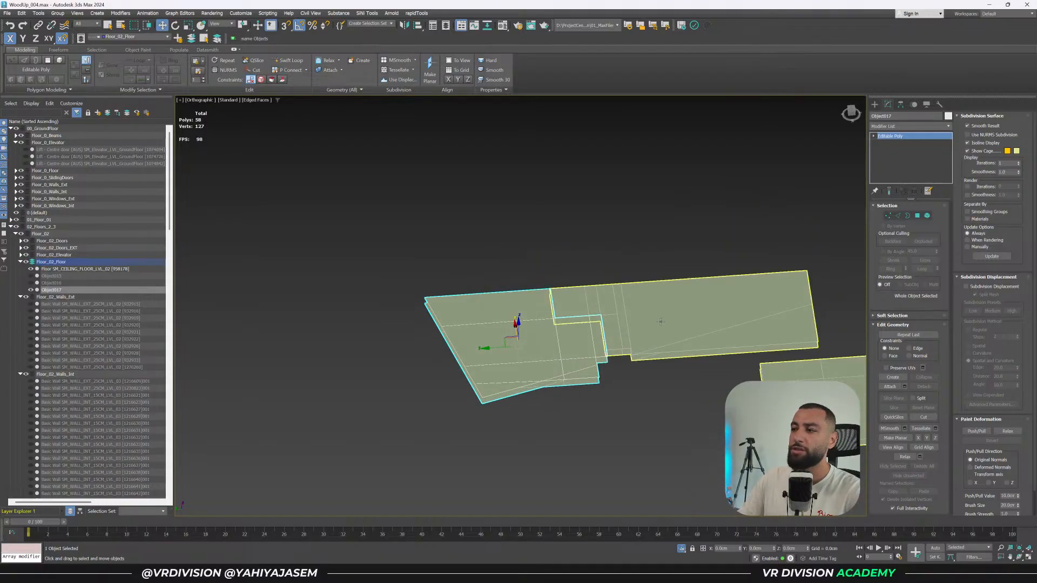
click(663, 322)
key(4)
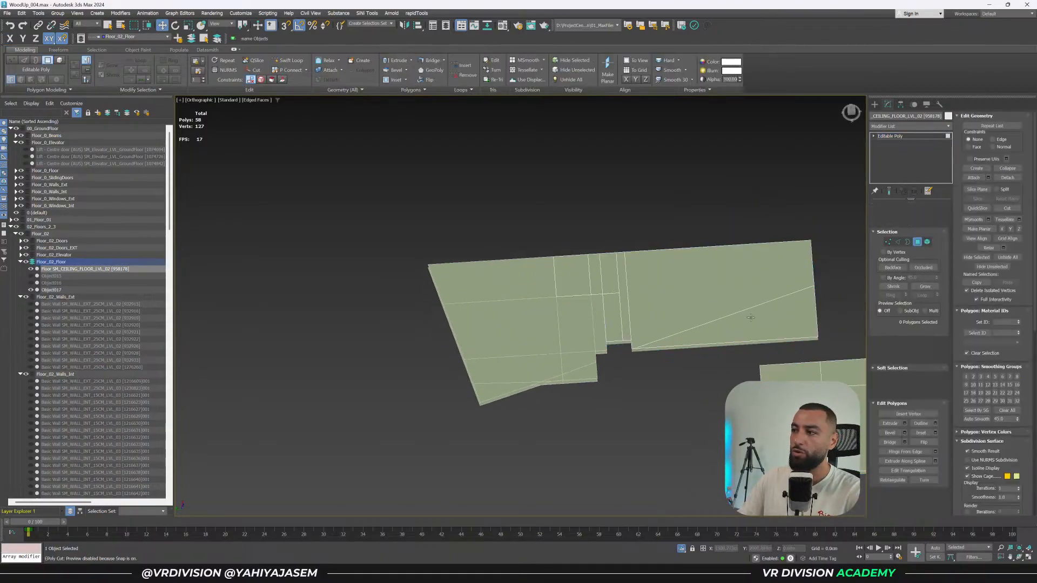
click(681, 549)
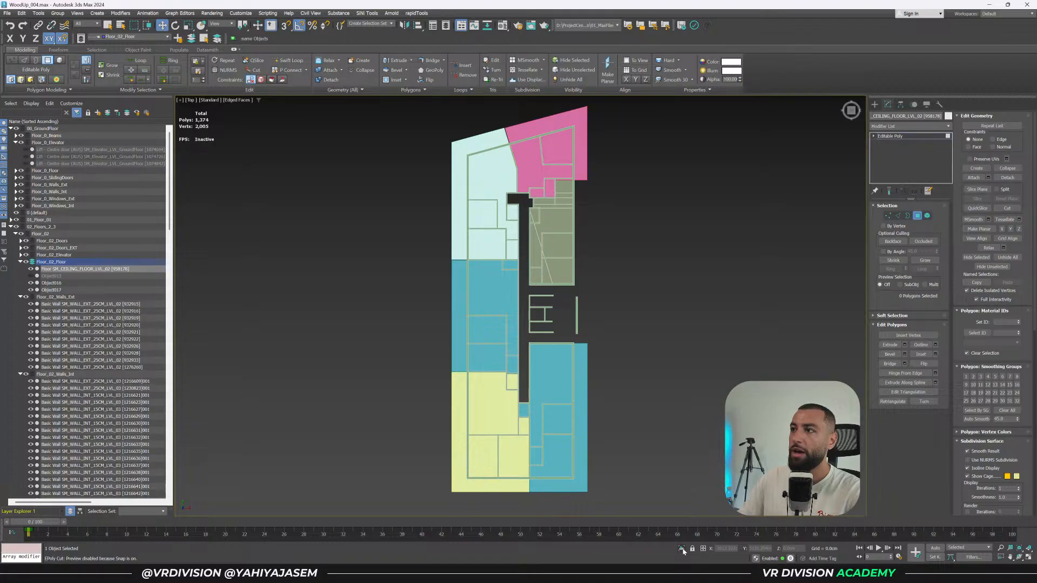
Detach the slab polygons of the uncovered apartment below the pink volume as a separate object, and save the scene.
scroll(544, 169, up, 4)
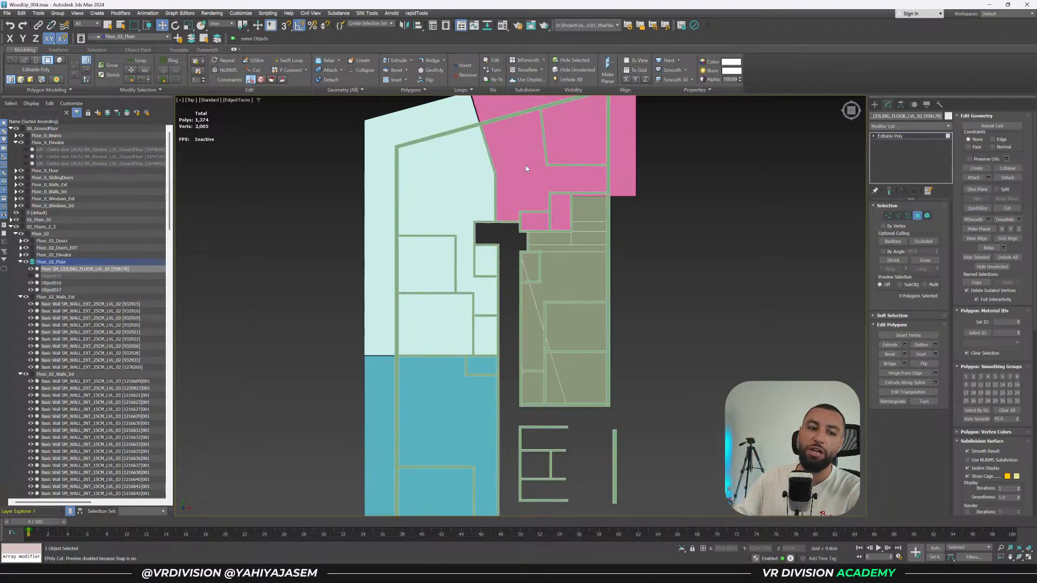
drag(568, 383, 513, 417)
scroll(566, 405, down, 2)
middle_drag(566, 405, 563, 252)
scroll(562, 314, down, 2)
key(alt+d)
click(544, 288)
key(6)
key(ctrl+s)
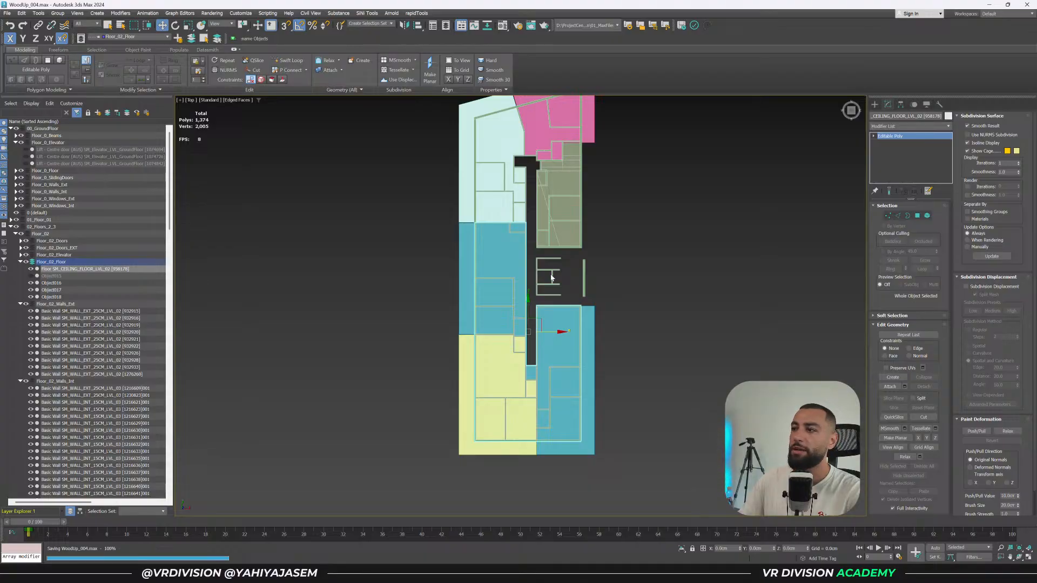
Examine the boundary between the blue and yellow apartment volumes up close in wireframe and shaded top views.
scroll(553, 295, up, 2)
scroll(457, 382, up, 2)
key(F3)
scroll(453, 408, up, 3)
key(F3)
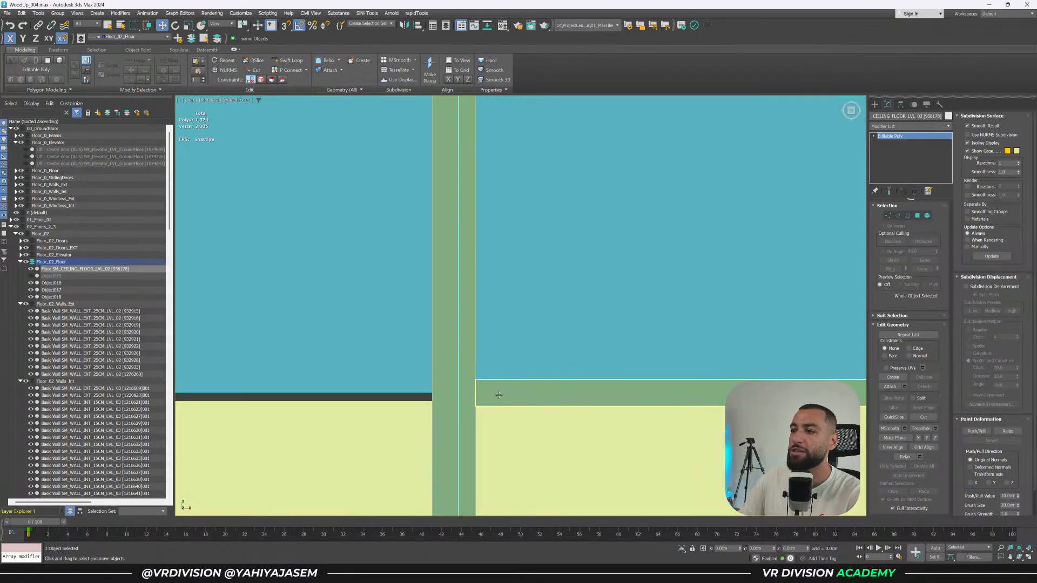
key(F3)
scroll(498, 395, down, 3)
key(F3)
scroll(613, 293, down, 3)
middle_drag(627, 313, 547, 319)
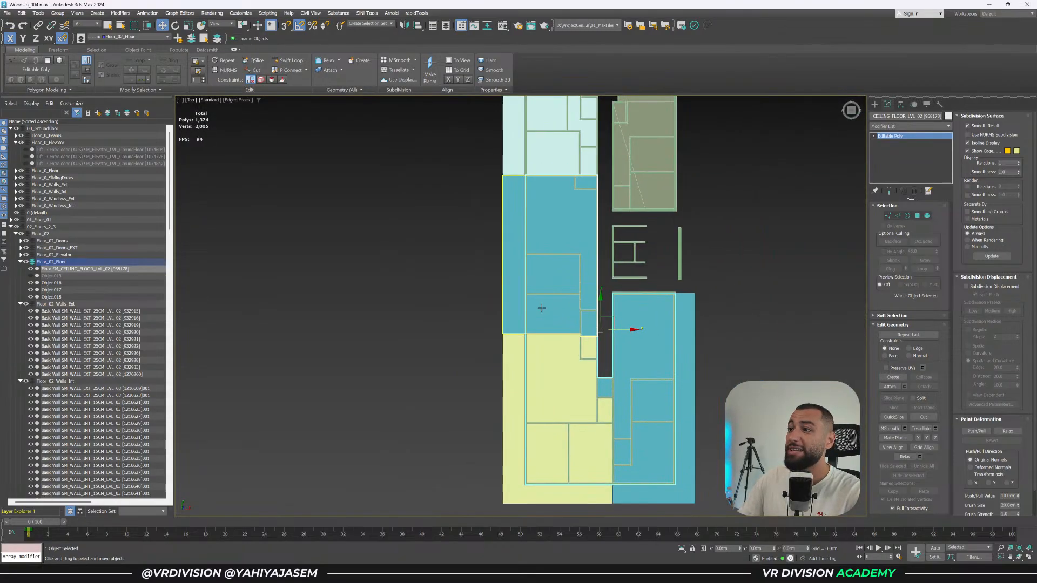
Hide the blue apartment volume beside the corridor and reselect the main floor slab.
click(537, 311)
click(26, 347)
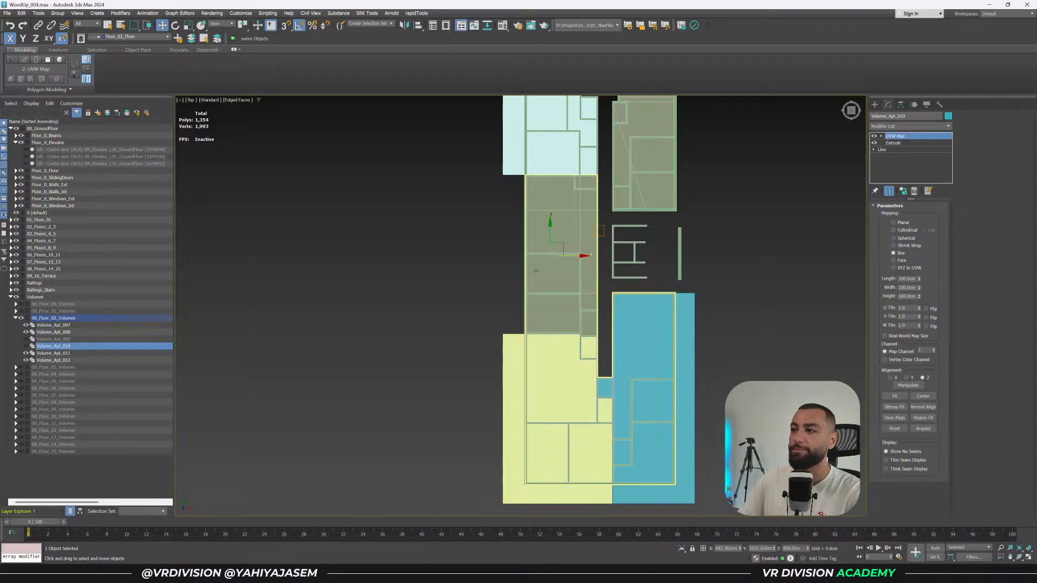
click(555, 316)
scroll(616, 350, up, 3)
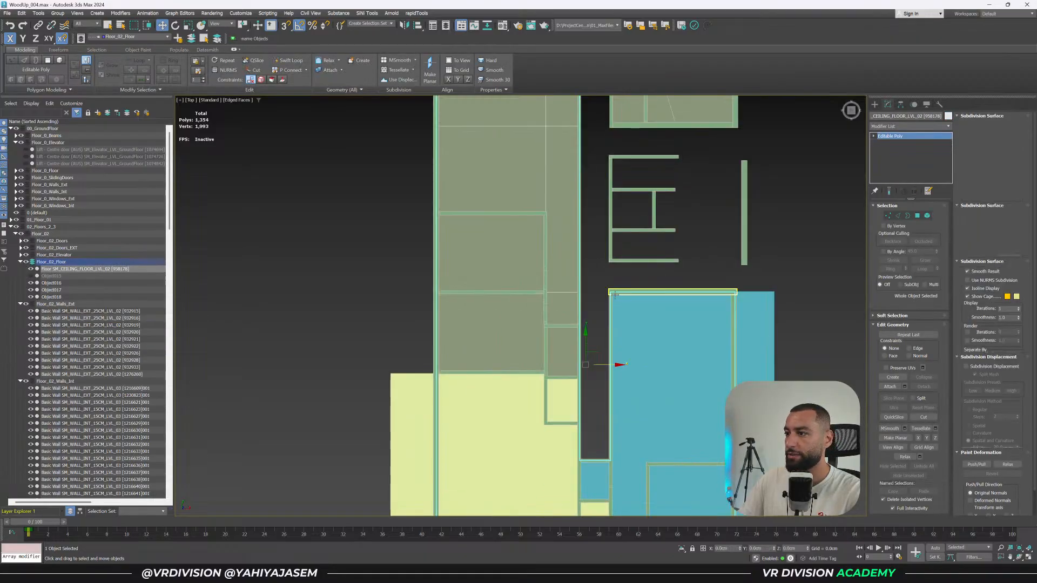
Try selecting the uncovered apartment's slab polygons and moving them aside, and undo the move.
drag(593, 351, 423, 328)
key(F3)
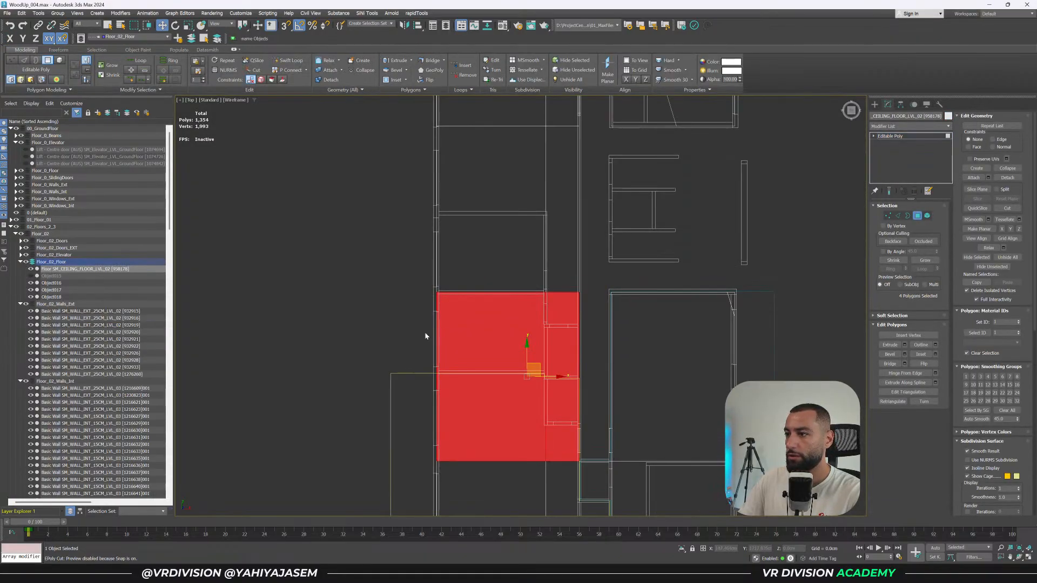
click(425, 335)
scroll(461, 297, down, 3)
drag(571, 260, 570, 260)
key(F3)
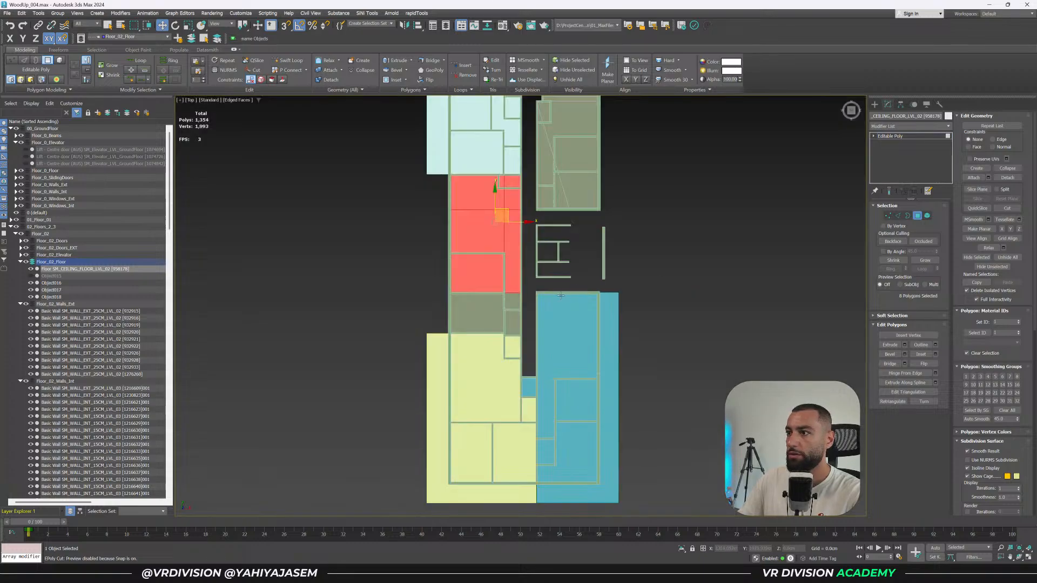
drag(502, 216, 274, 156)
key(ctrl+z)
click(350, 223)
Select the slab polygons of the uncovered apartment, including those crossing into the yellow apartment volume.
drag(462, 196, 526, 332)
scroll(534, 326, up, 3)
key(F3)
middle_drag(531, 326, 593, 309)
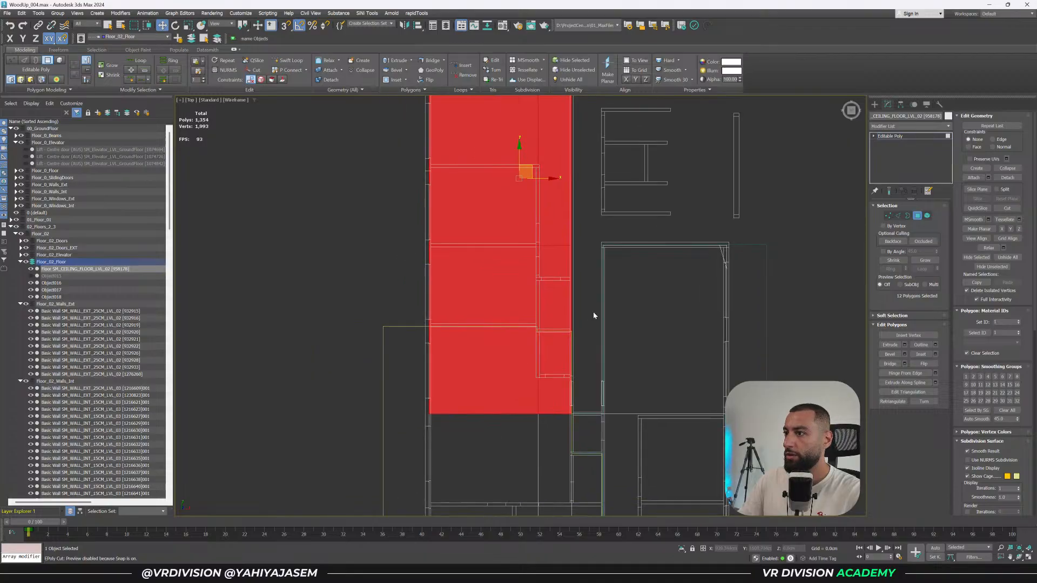
scroll(583, 330, down, 3)
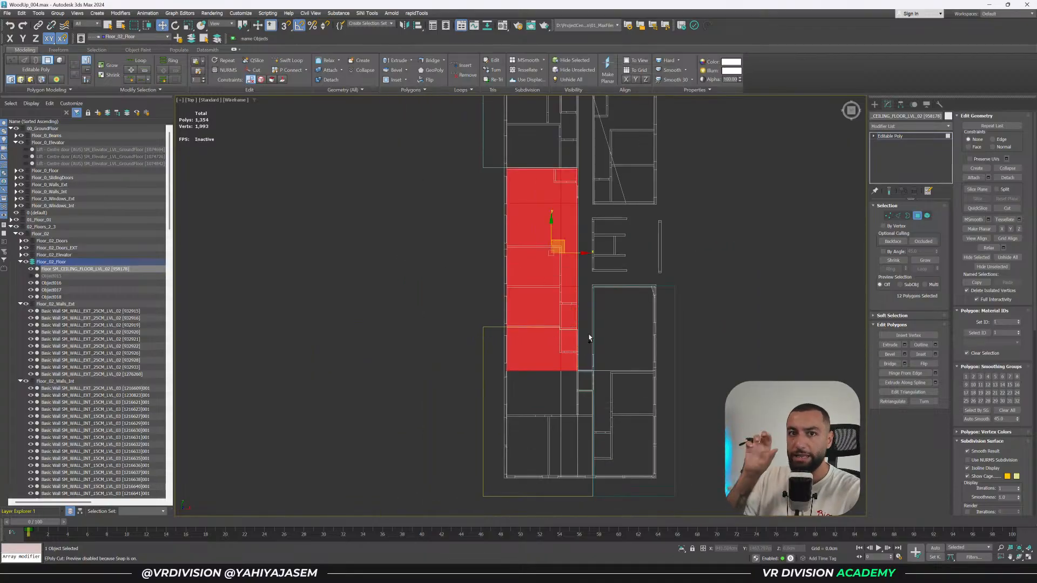
scroll(563, 294, up, 3)
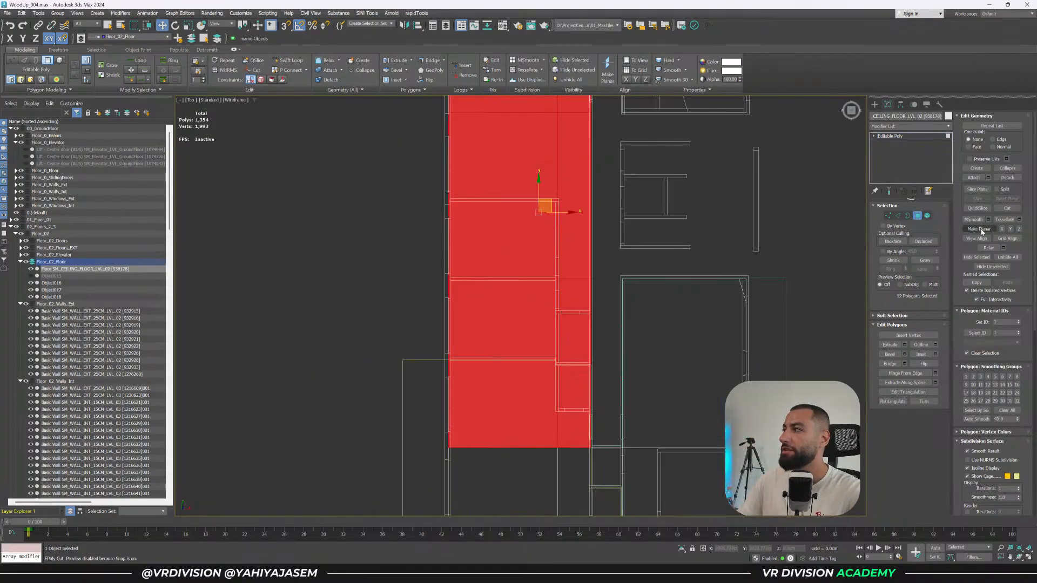
Slice the selected polygons horizontally along both offset walls that form the stepped boundary with the yellow apartment.
click(978, 190)
key(F3)
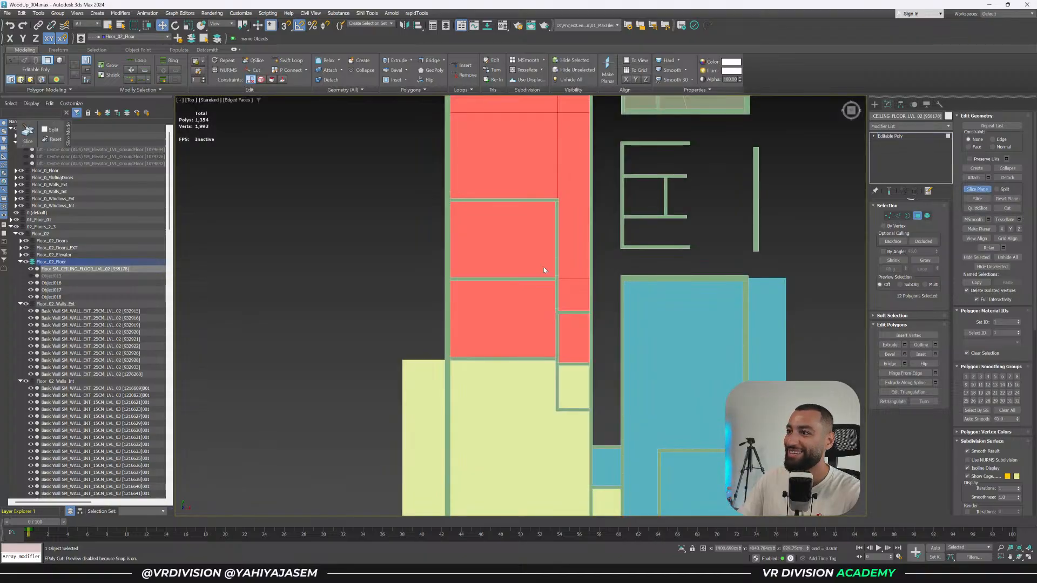
scroll(570, 226, down, 5)
drag(587, 138, 571, 284)
scroll(571, 284, up, 6)
key(F3)
drag(541, 321, 523, 324)
scroll(533, 321, up, 3)
click(976, 200)
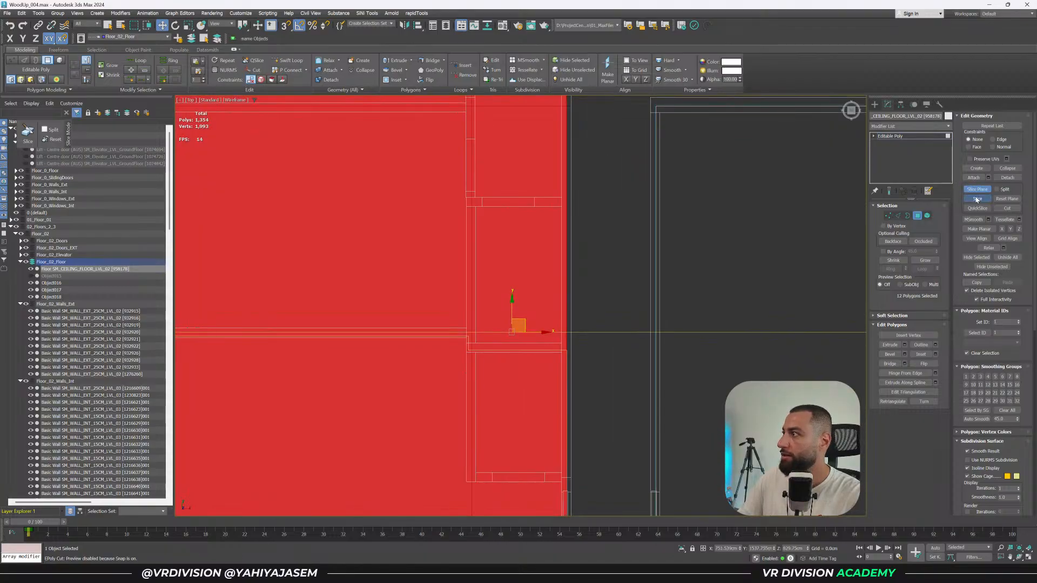
drag(521, 323, 522, 351)
click(978, 198)
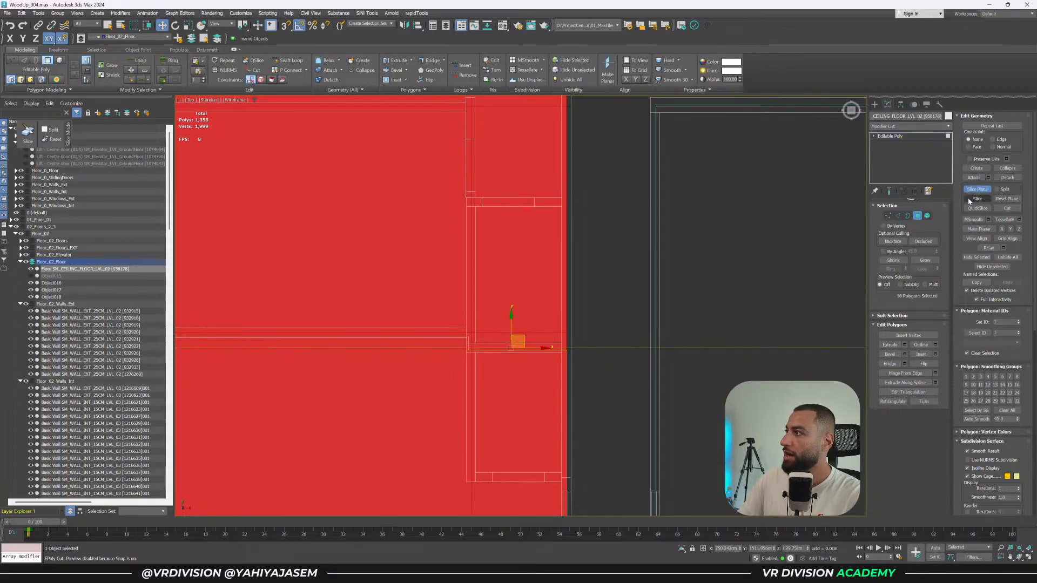
Isolate the slab, deselect the polygons below the stepped boundary with the yellow apartment, and show all objects again.
scroll(602, 298, down, 2)
middle_drag(573, 319, 601, 307)
key(F3)
key(4)
key(alt+q)
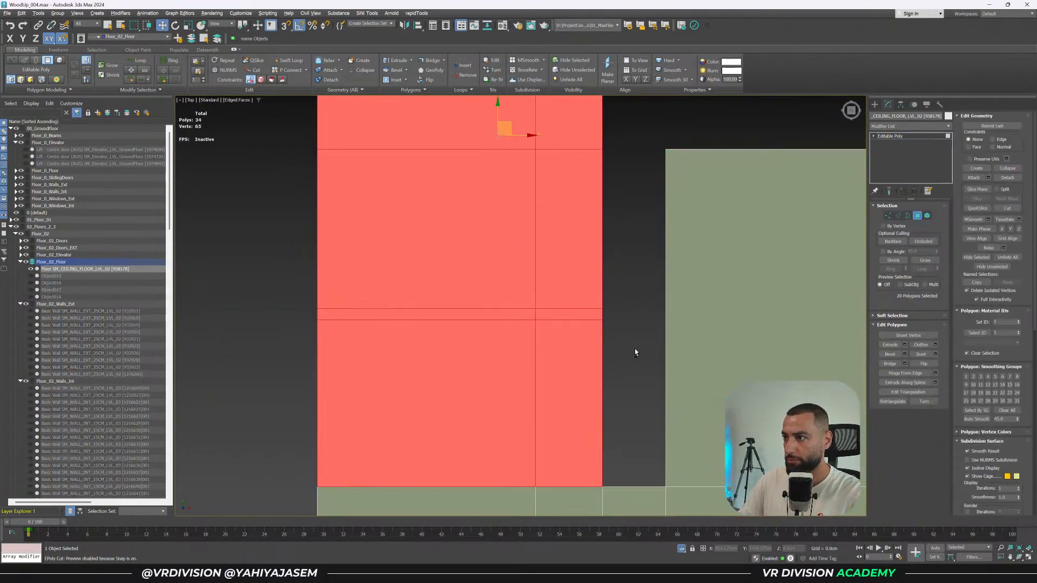
alt+drag(241, 385, 410, 522)
alt+drag(648, 440, 448, 547)
alt+drag(304, 316, 392, 361)
scroll(496, 385, down, 5)
key(F3)
scroll(488, 385, up, 3)
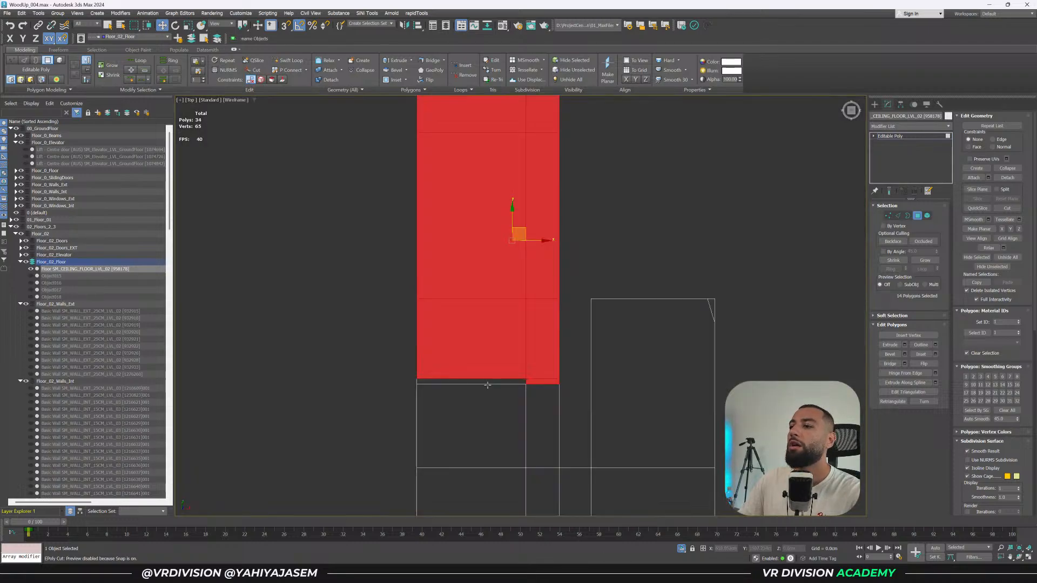
key(F3)
click(681, 549)
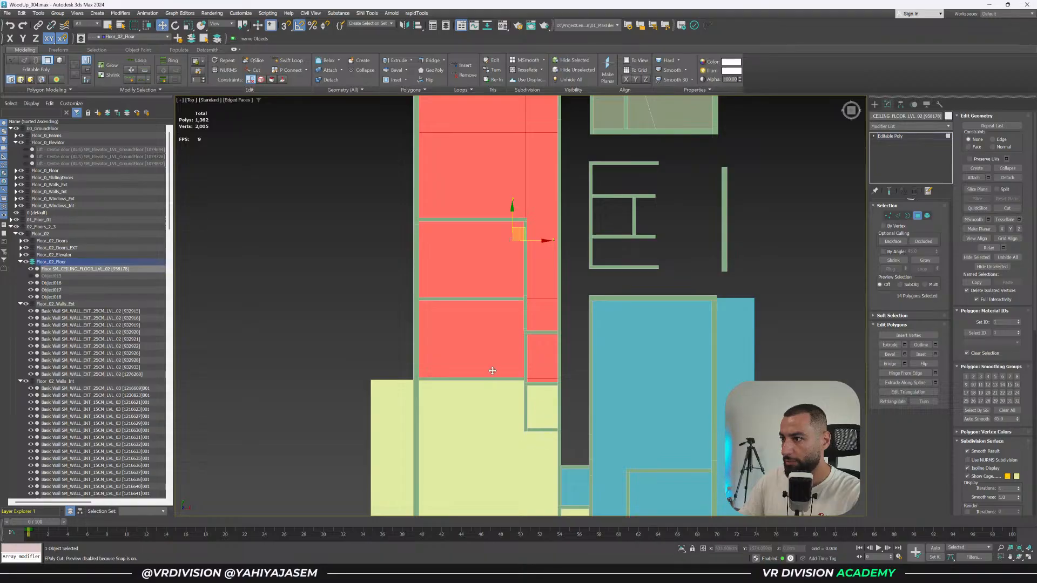
Check the stepped boundary up close and detach the selected apartment floor polygons as a separate object.
scroll(492, 371, up, 2)
key(F3)
key(F3)
scroll(532, 386, up, 2)
scroll(535, 384, down, 2)
middle_drag(536, 384, 575, 223)
scroll(574, 223, down, 3)
key(ctrl+d)
click(544, 291)
key(4)
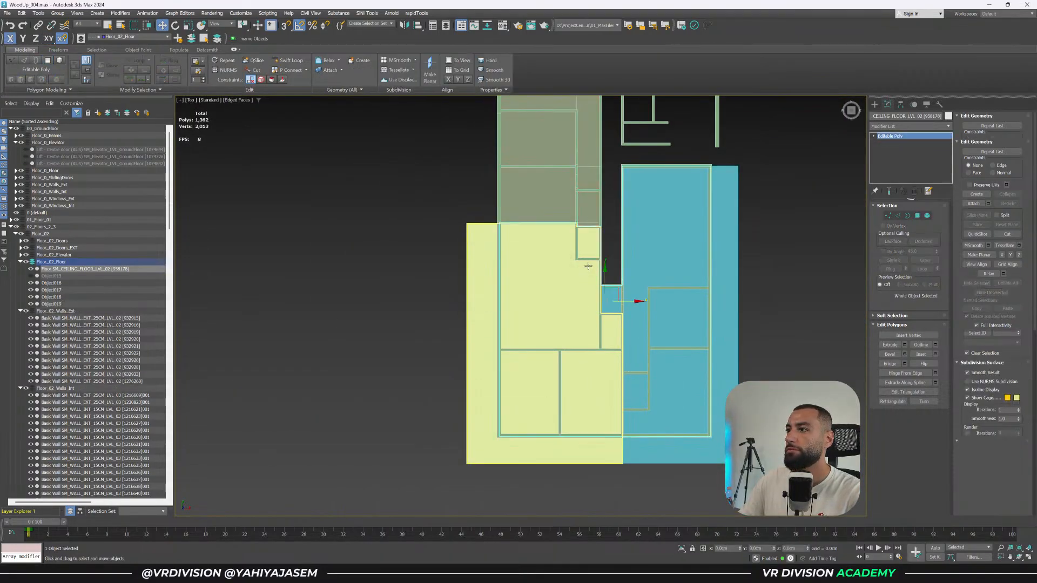
Hide the yellow apartment volume and select the slab polygons beneath it, leaving out the neighbouring blue apartment's polygons.
click(608, 452)
click(25, 352)
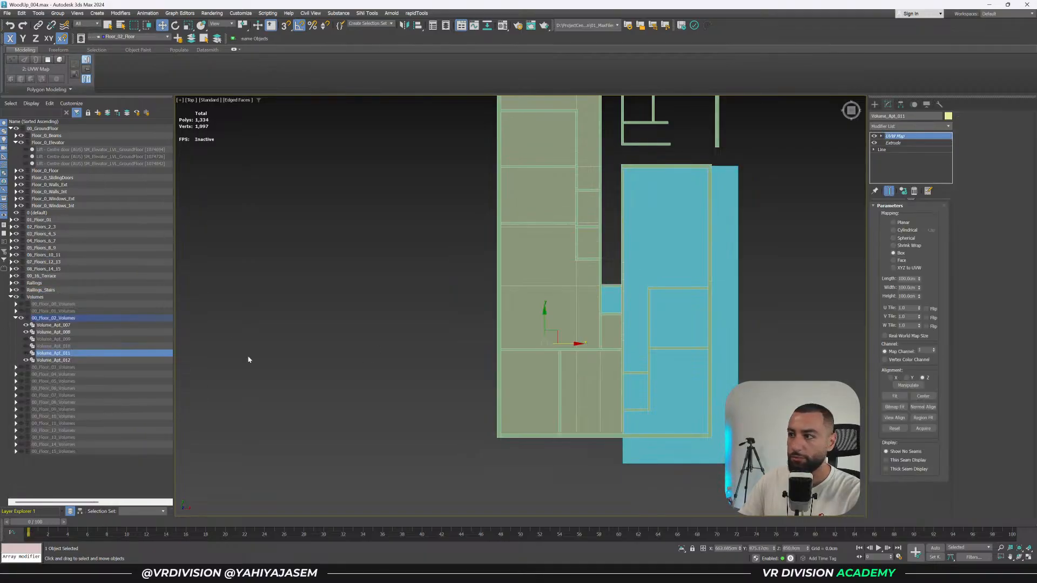
click(609, 297)
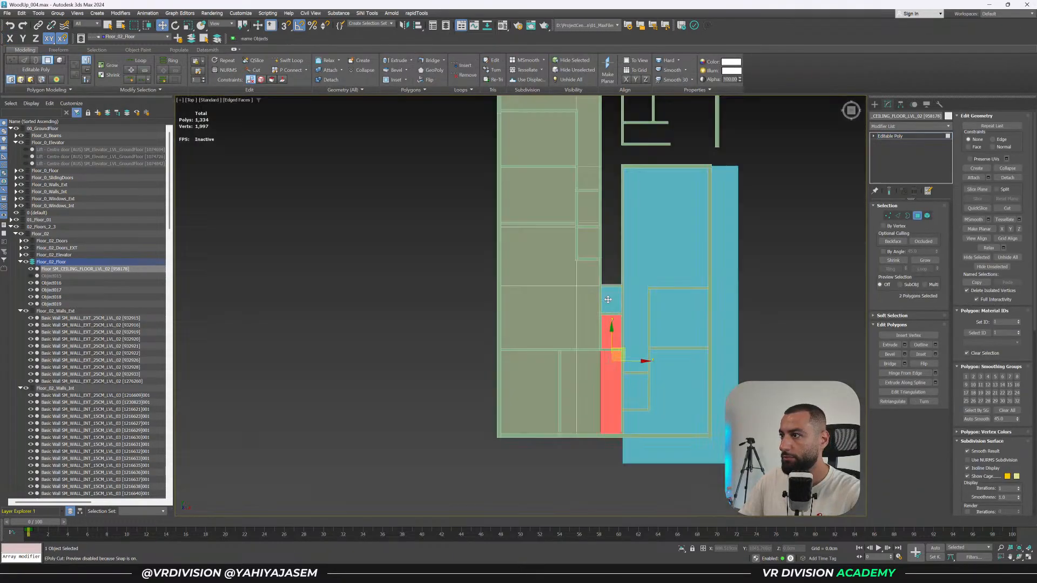
scroll(608, 299, up, 2)
double_click(495, 310)
key(F3)
middle_drag(723, 311, 647, 359)
alt+drag(760, 139, 540, 233)
key(F3)
middle_drag(704, 321, 684, 255)
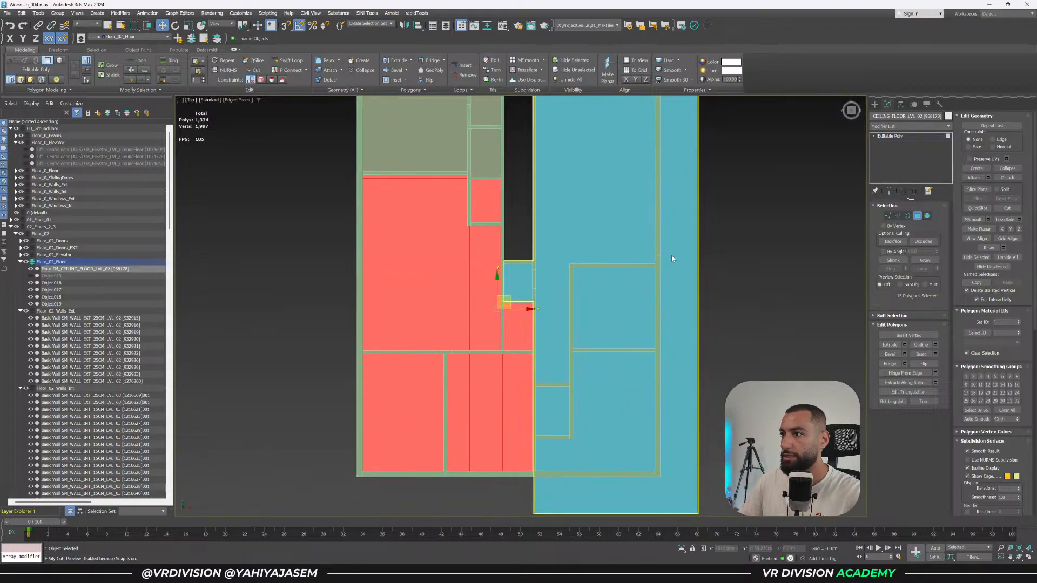
Refine the polygon selection of the yellow apartment's floor and check it in wireframe, orbit and top views.
key(F3)
alt+drag(571, 477, 571, 479)
key(F3)
middle_drag(586, 437, 614, 361)
mouse_move(613, 362)
alt+middle_down()
mouse_move(645, 342)
mouse_move(634, 363)
mouse_move(646, 375)
alt+middle_up()
alt+middle_drag(532, 291, 537, 261)
key(t)
key(z)
Try deselecting the strip beside the blue apartment and slicing only the remaining polygons, then undo these changes.
alt+drag(620, 257, 620, 254)
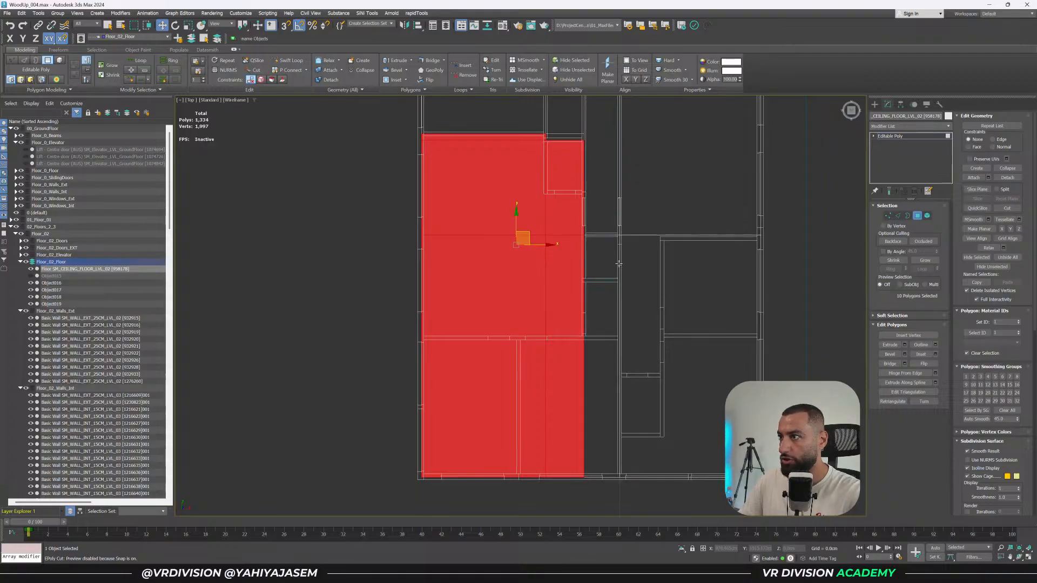
key(F3)
click(976, 189)
drag(573, 127, 607, 268)
click(978, 199)
click(976, 189)
drag(589, 494, 438, 323)
key(alt+q)
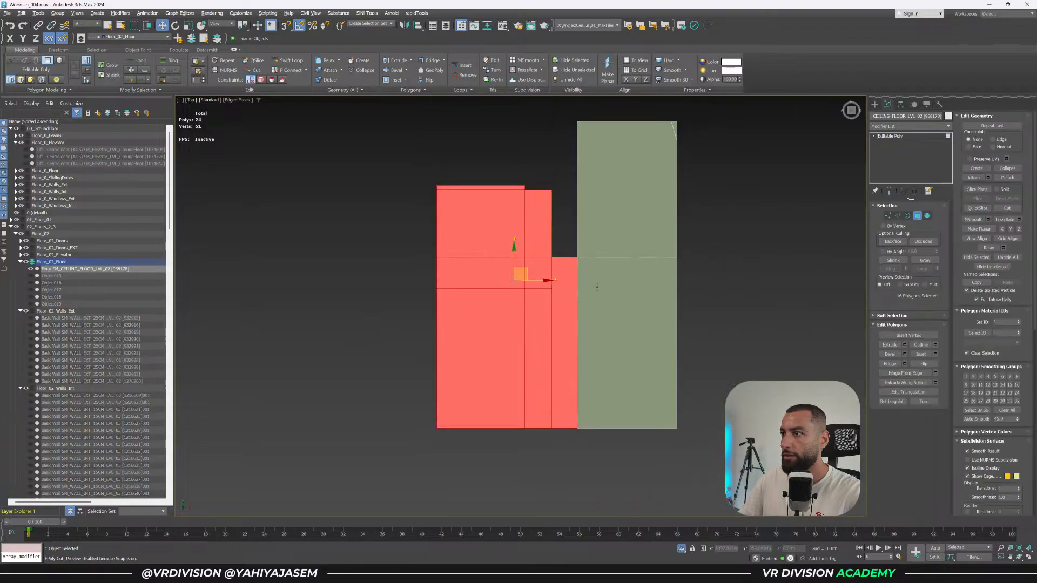
key(alt+q)
key(ctrl+z)
key(ctrl+z)
key(ctrl+z)
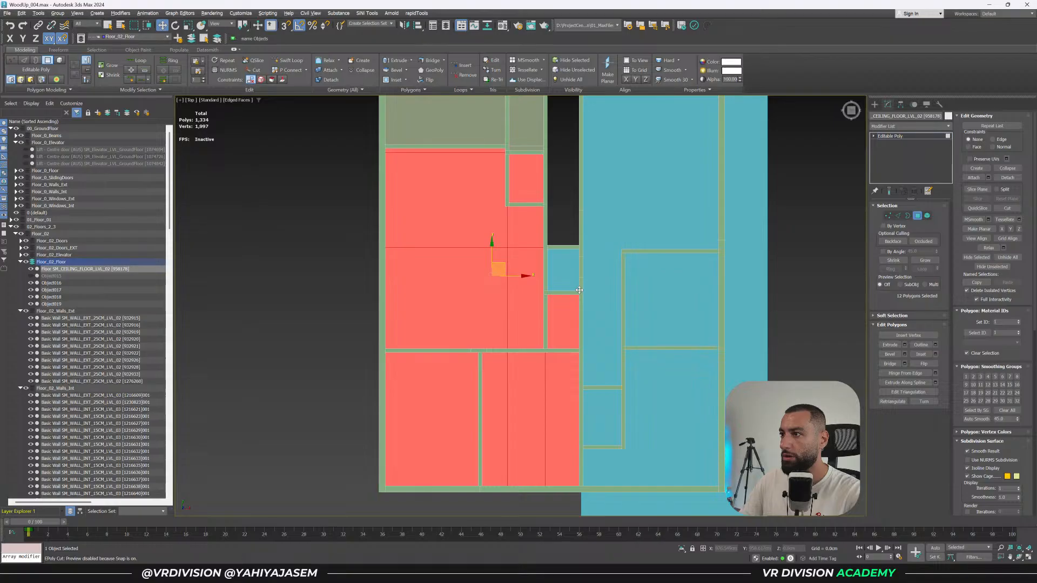
Add the blue apartment's polygons to the selection and slice horizontally along the wall below its corridor entrance.
scroll(568, 227, down, 2)
key(F3)
ctrl+drag(568, 225, 731, 244)
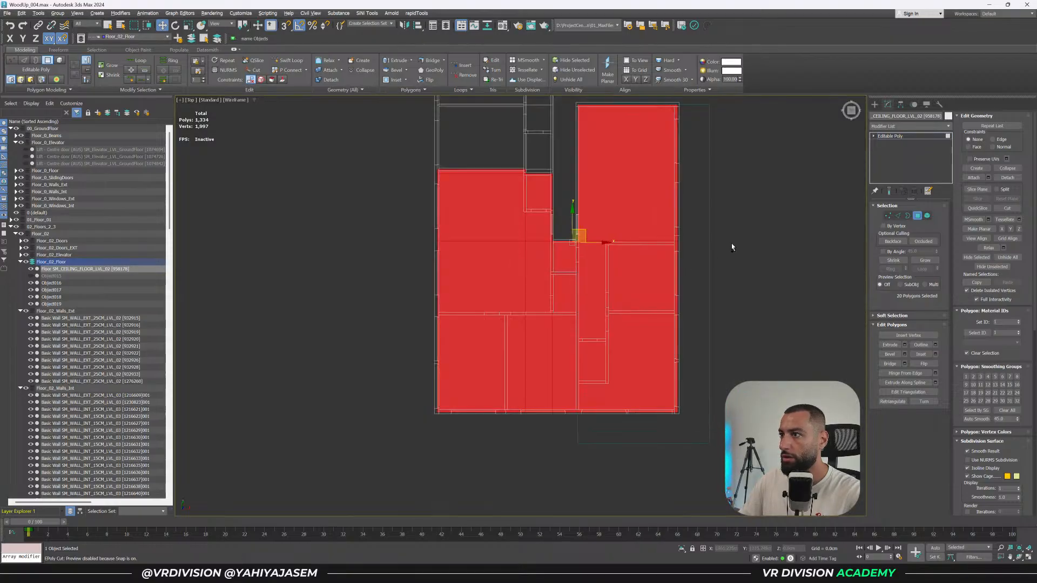
click(972, 189)
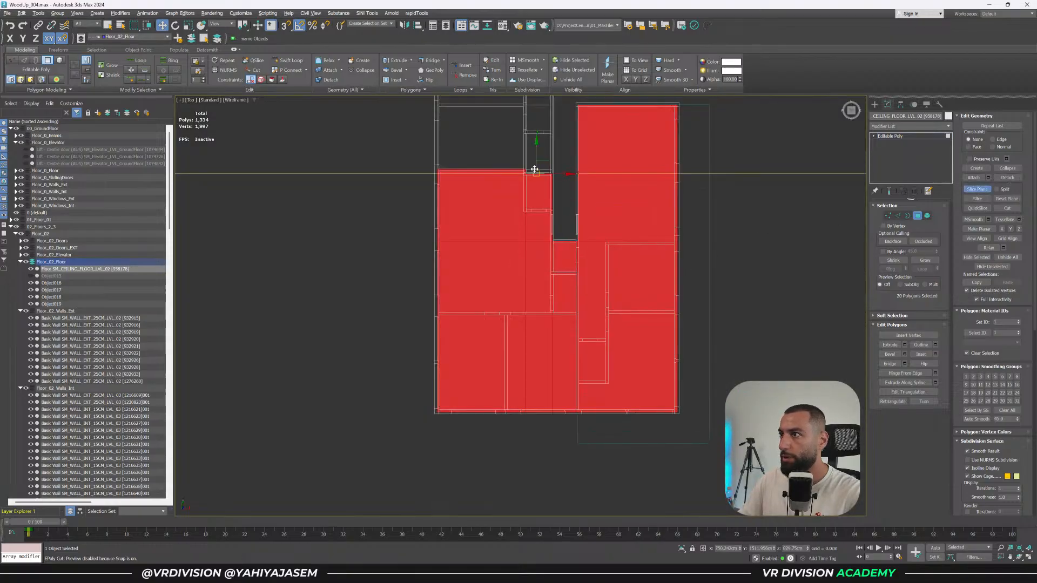
drag(540, 159, 575, 262)
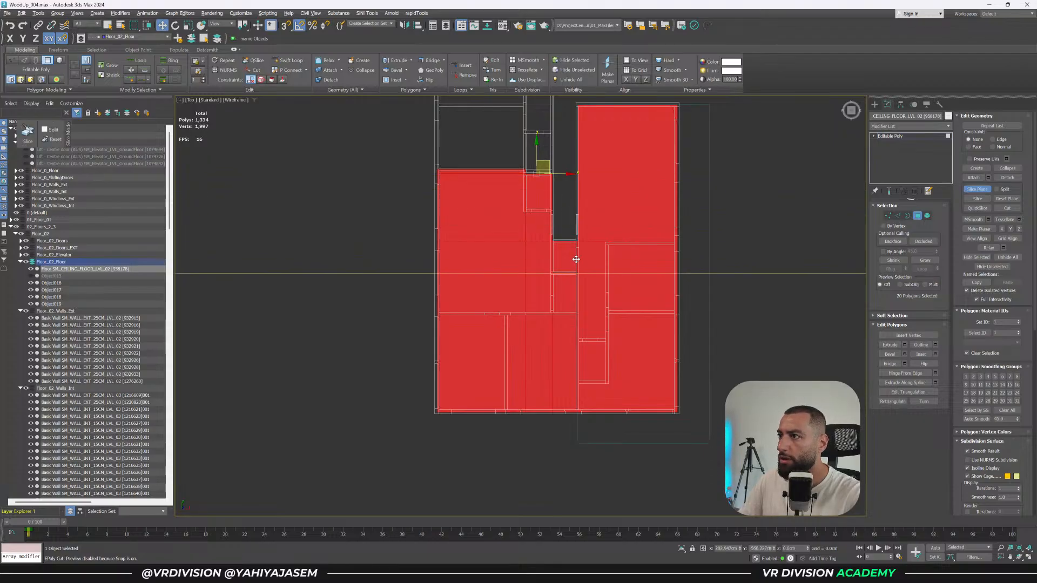
scroll(575, 264, up, 5)
click(977, 198)
click(977, 190)
key(F3)
scroll(640, 260, down, 4)
middle_drag(640, 260, 558, 261)
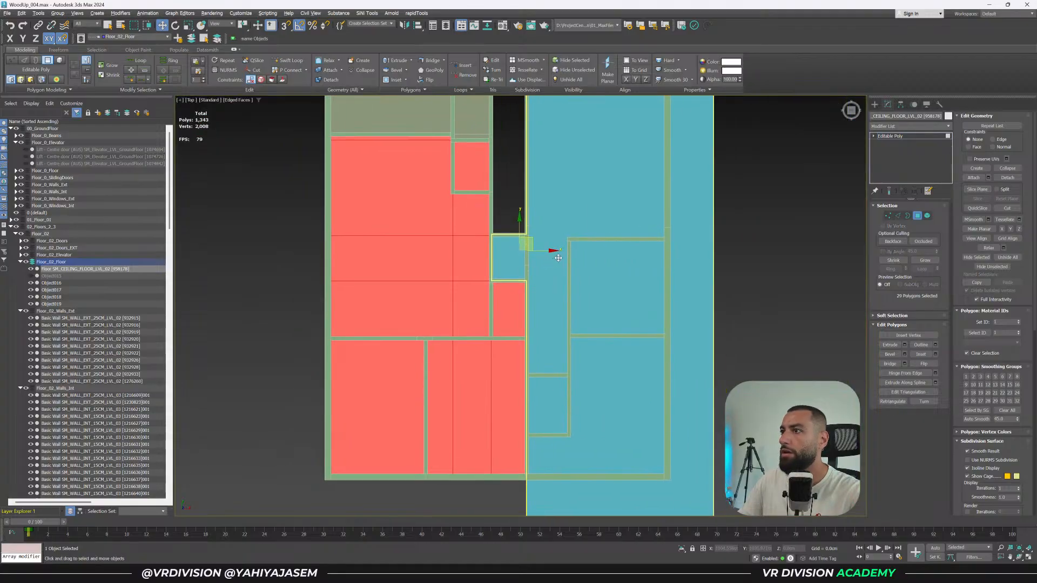
Isolate the slab, deselect the blue apartment's polygons including its entrance recess, and show all objects again.
key(alt+q)
alt+drag(793, 196, 516, 262)
scroll(555, 233, down, 2)
middle_drag(555, 233, 544, 319)
scroll(544, 319, down, 2)
alt+drag(642, 280, 567, 488)
alt+drag(586, 208, 660, 230)
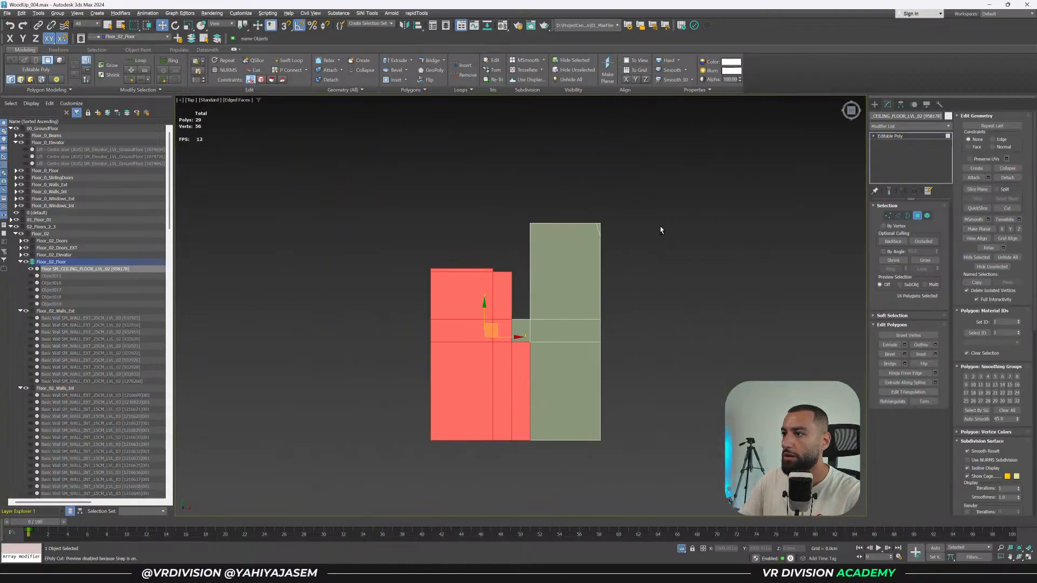
click(680, 549)
middle_drag(489, 376, 539, 340)
scroll(543, 349, up, 2)
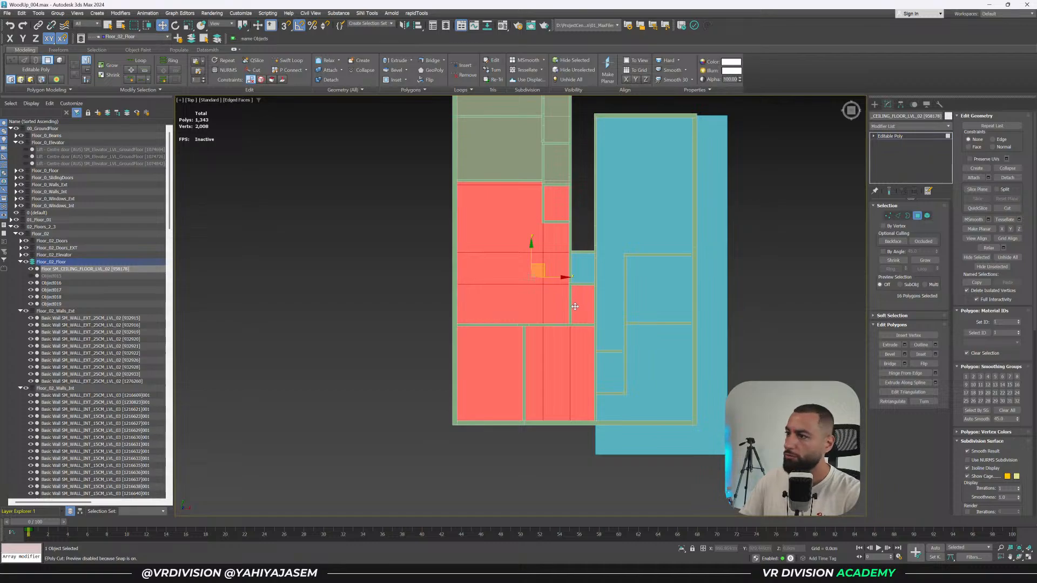
Detach the selected corner apartment floor polygons as a separate object and leave polygon editing.
scroll(576, 309, down, 2)
alt+middle_drag(575, 312, 588, 295)
key(alt+d)
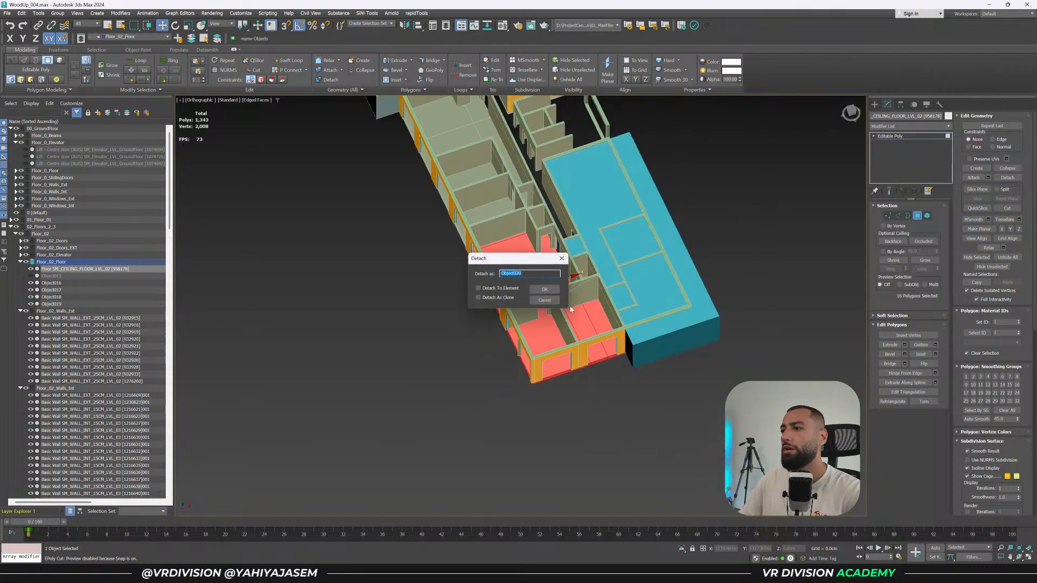
click(546, 290)
alt+middle_drag(548, 292, 555, 283)
click(896, 136)
Hide the remaining blue apartment volume Volume_Apt_012 and select the slab part beneath it.
middle_drag(751, 199, 706, 292)
click(705, 293)
click(522, 286)
alt+middle_drag(522, 286, 479, 298)
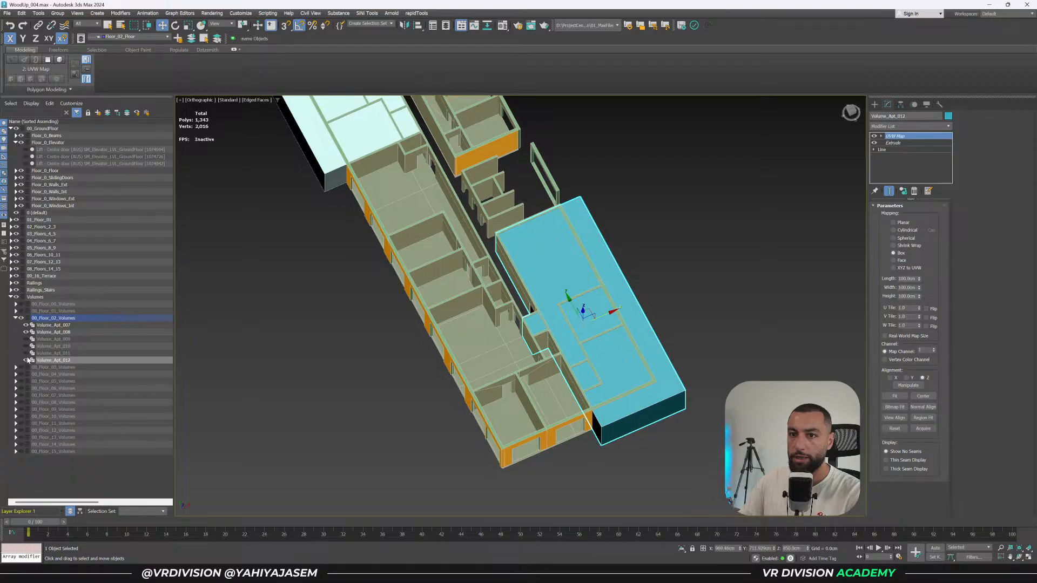
click(28, 360)
alt+middle_drag(540, 286, 583, 258)
click(568, 275)
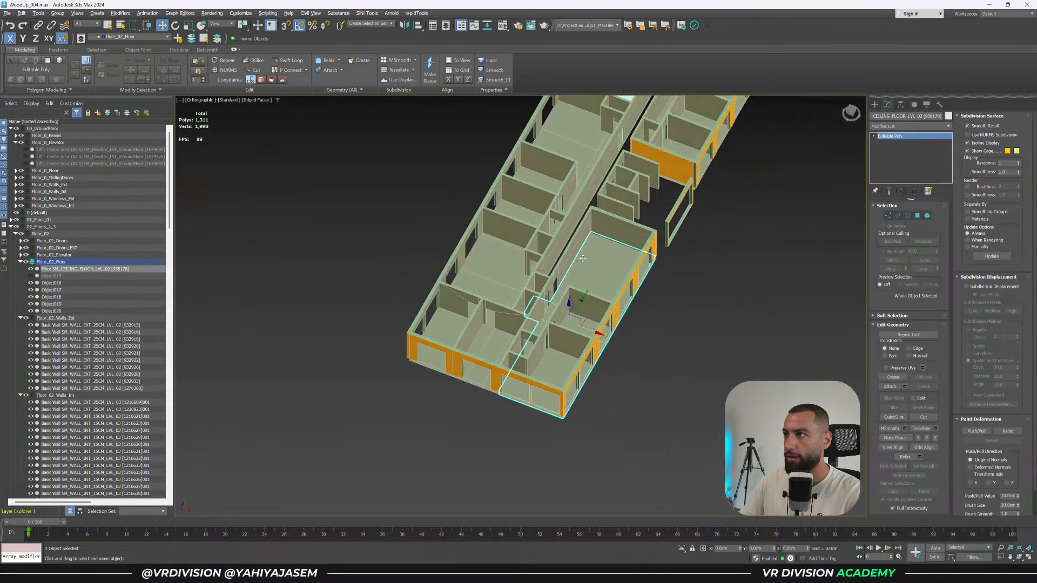
Review the separated apartment floors across the whole storey and save the scene.
scroll(582, 258, down, 3)
middle_drag(470, 309, 448, 344)
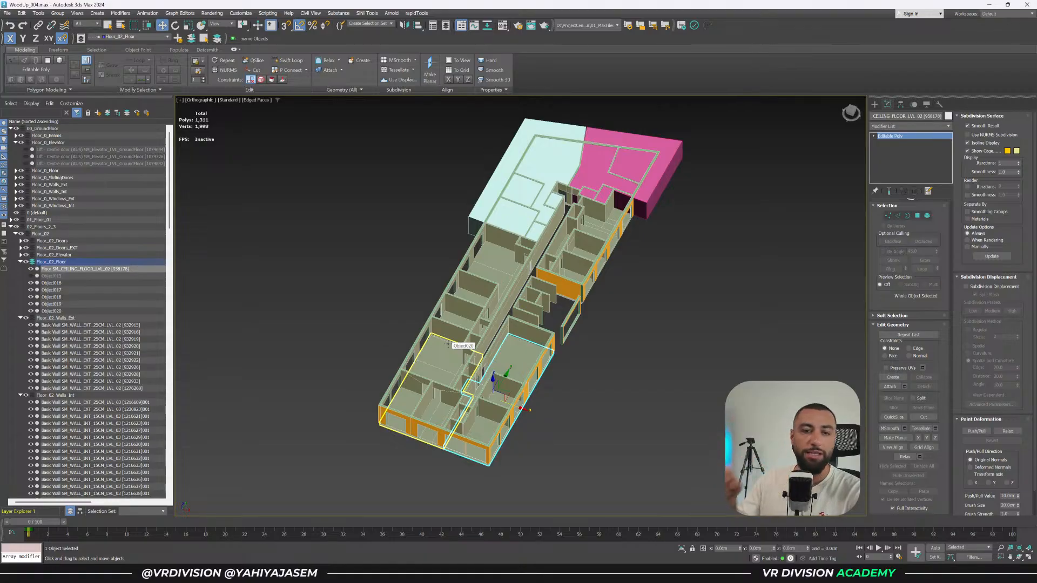
scroll(489, 243, up, 1)
scroll(458, 251, down, 1)
key(ctrl+s)
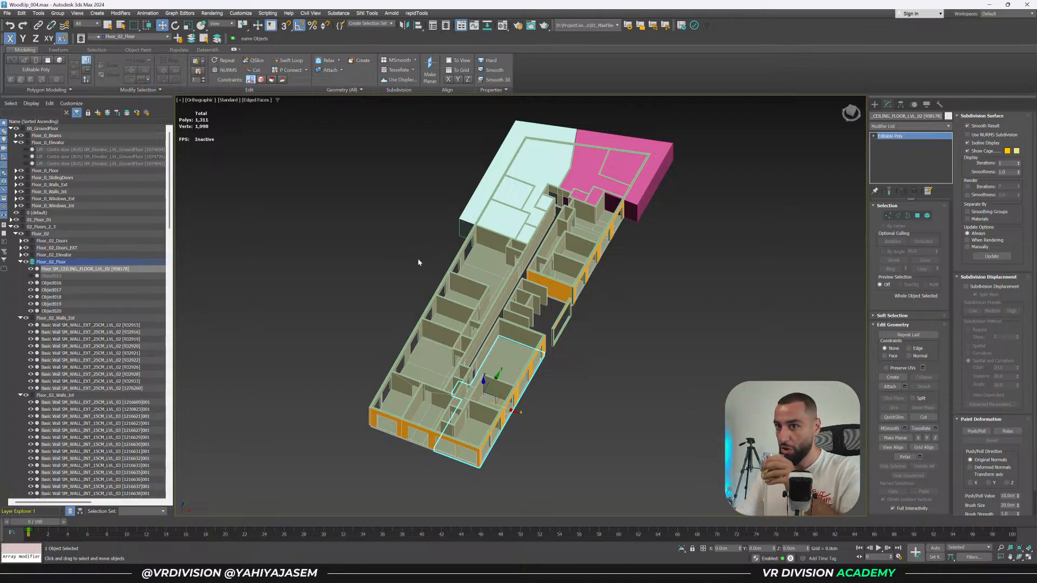
Select all objects in the Floor_02_Floor layer and unhide the exterior slab part Object015.
double_click(53, 262)
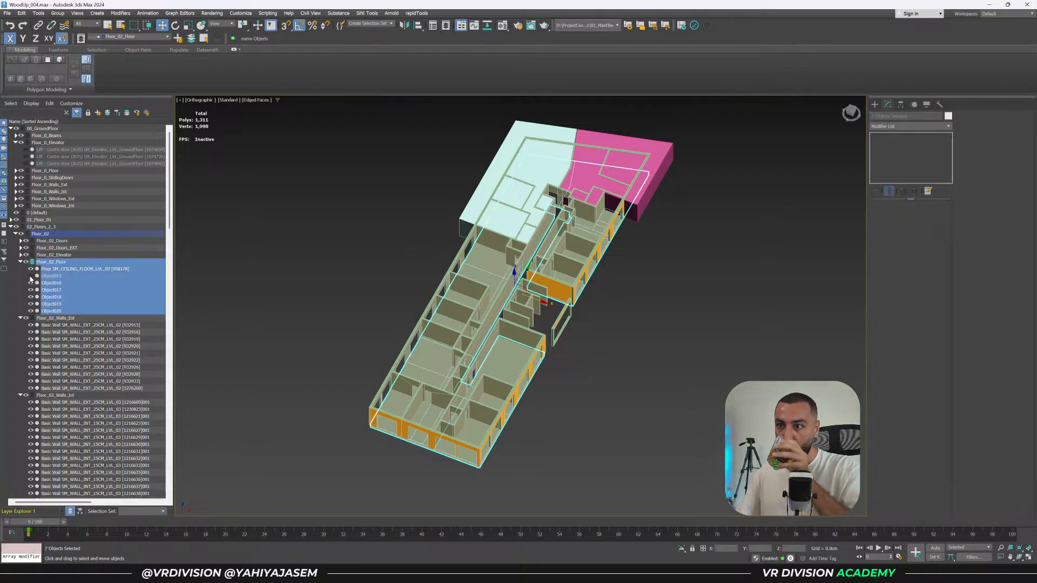
click(31, 276)
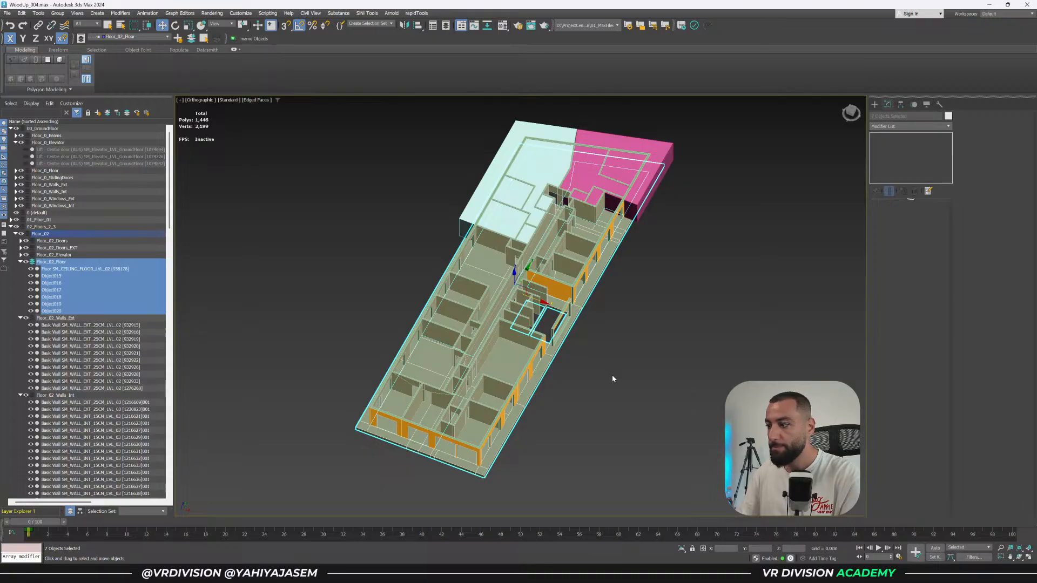
Save the scene with nothing selected, and examine the apartment floor Object018 beside the pink volume.
click(622, 416)
key(ctrl+s)
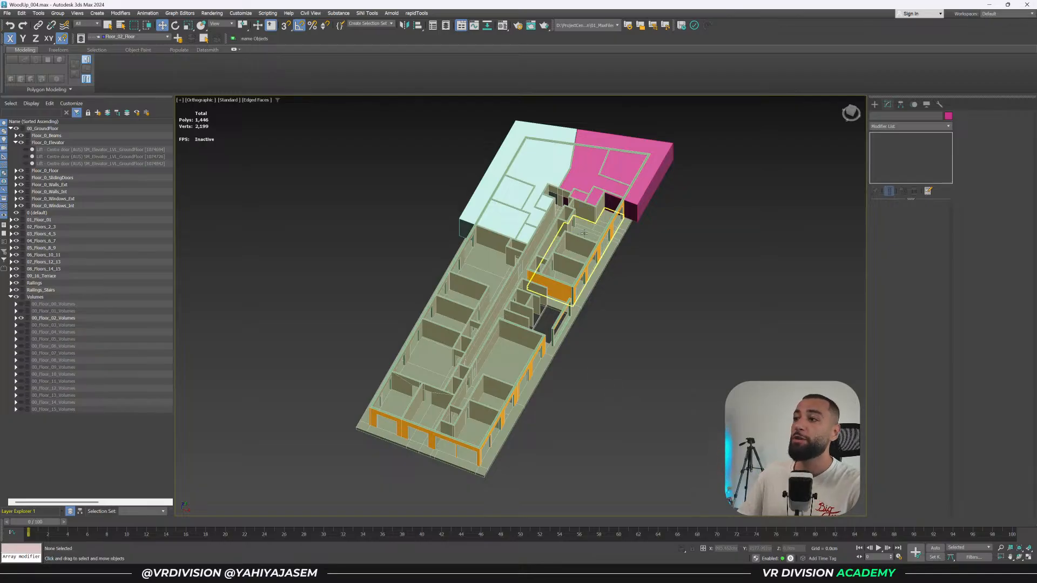
scroll(588, 244, up, 4)
scroll(608, 286, up, 3)
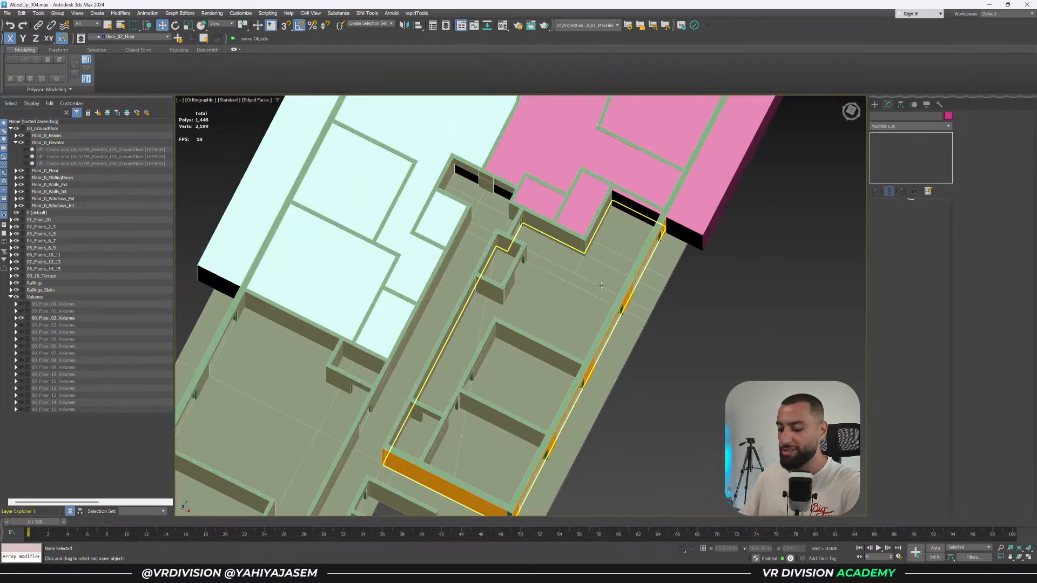
click(601, 285)
key(p)
alt+middle_drag(601, 285, 510, 265)
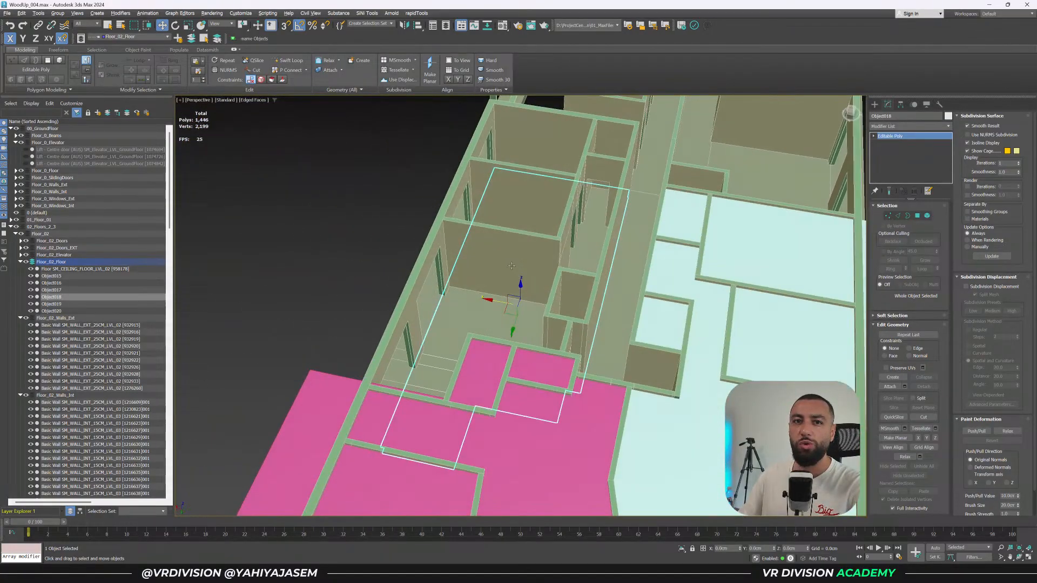
middle_drag(574, 244, 560, 331)
scroll(541, 362, down, 3)
scroll(584, 345, down, 1)
Hide Volume_Apt_008 and Volume_Apt_007 and examine the separated floor objects across the whole storey.
click(510, 384)
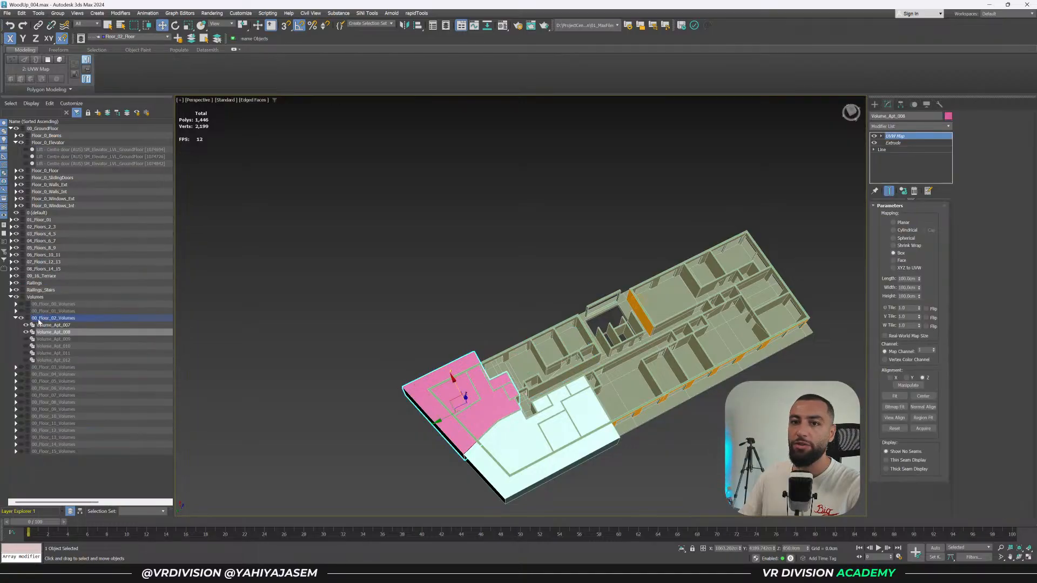
click(26, 333)
click(25, 325)
alt+middle_drag(477, 317, 477, 325)
scroll(477, 325, up, 1)
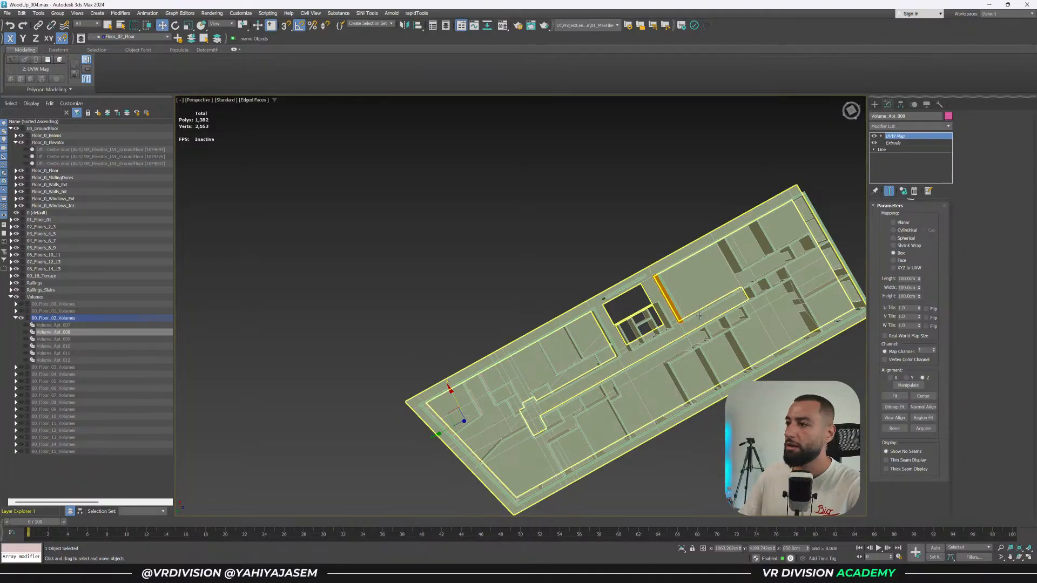
alt+middle_drag(708, 349, 650, 243)
scroll(642, 257, up, 3)
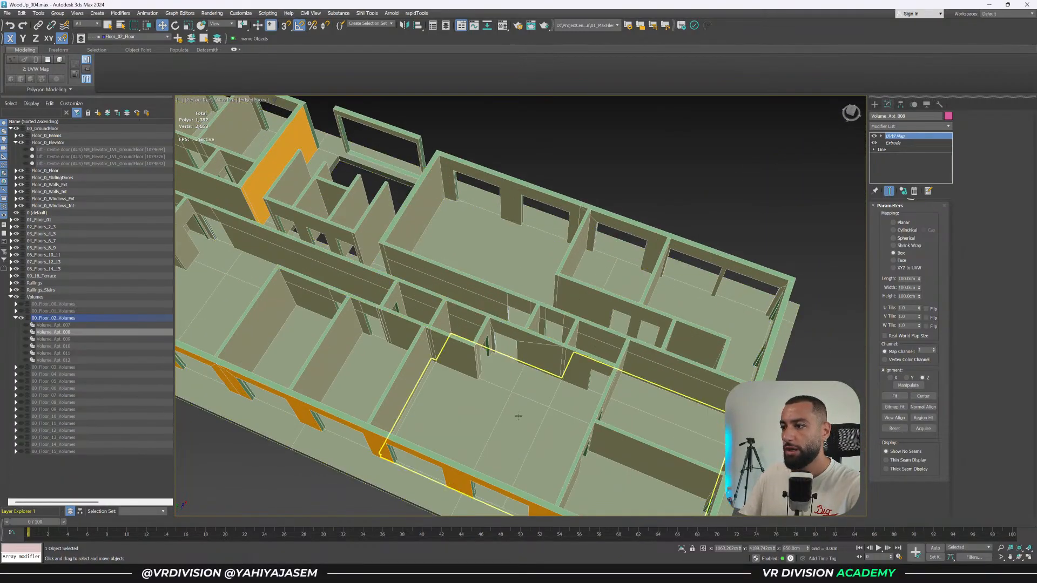
scroll(514, 402, down, 5)
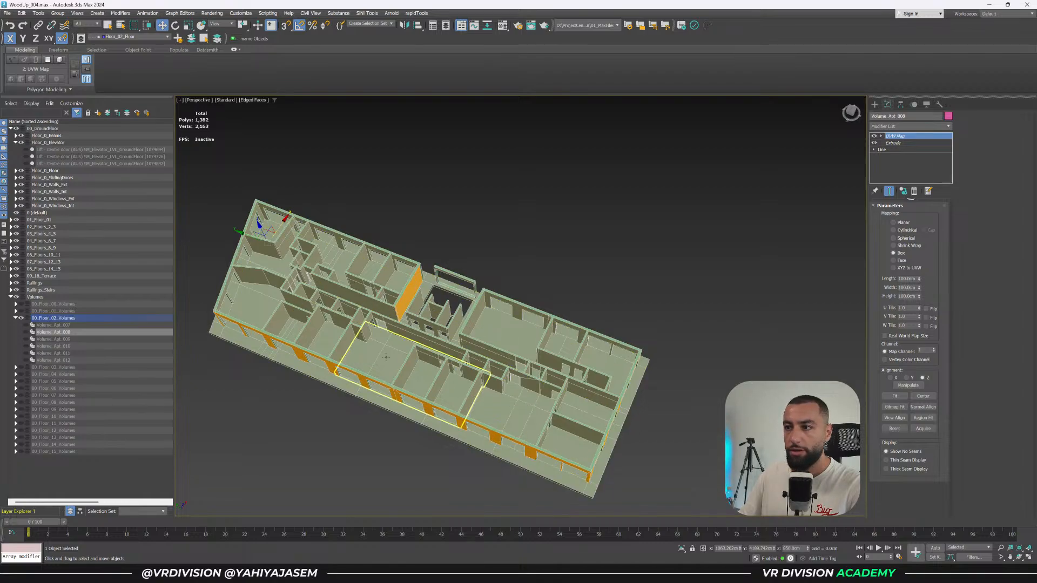
Collapse the expanded floor, wall and window sub-layers of Floor_02 and Floor_03 in the layer list.
click(376, 360)
click(127, 283)
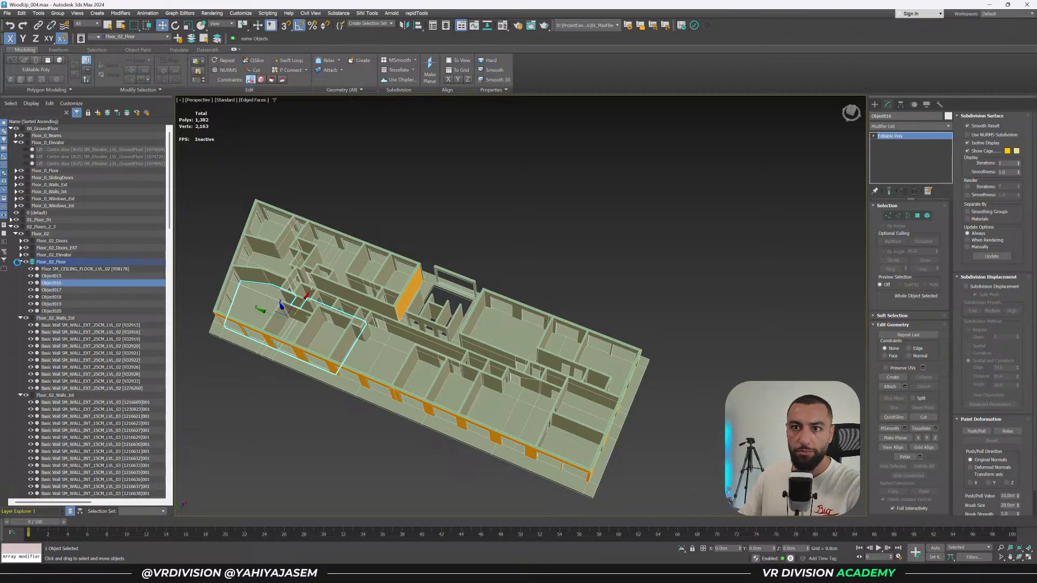
click(19, 263)
click(20, 269)
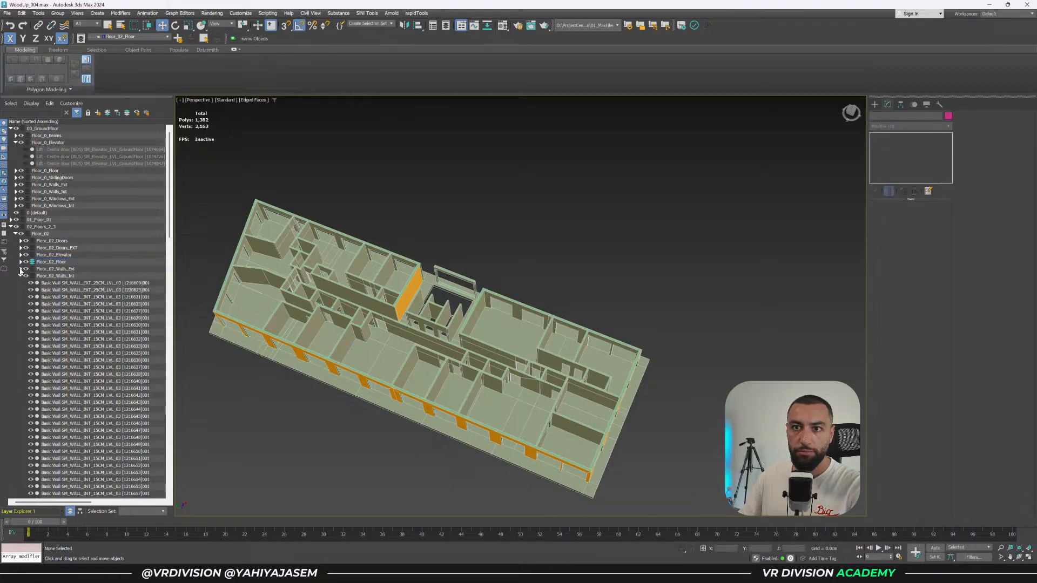
click(20, 277)
click(20, 283)
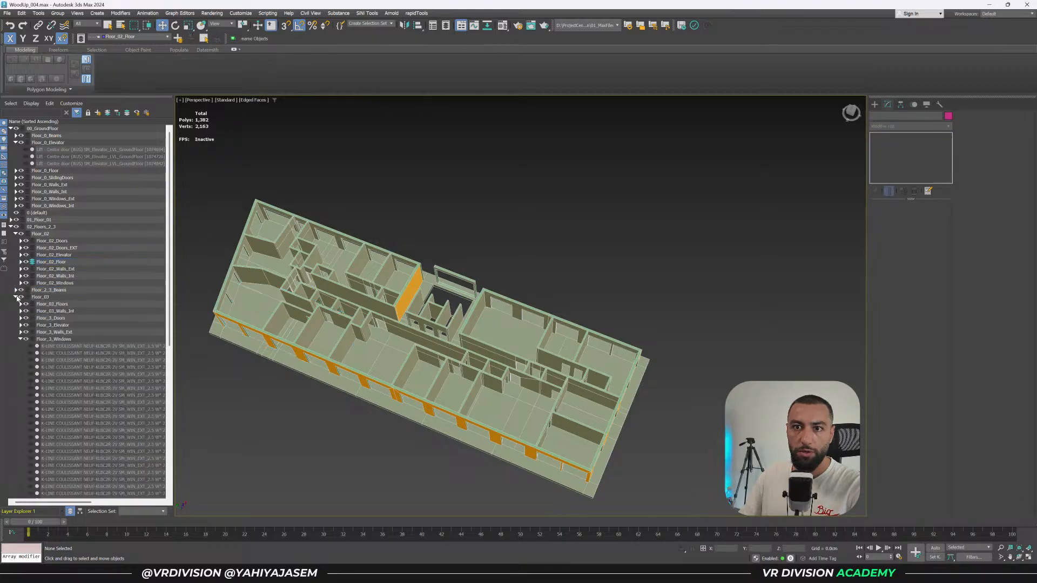
click(20, 339)
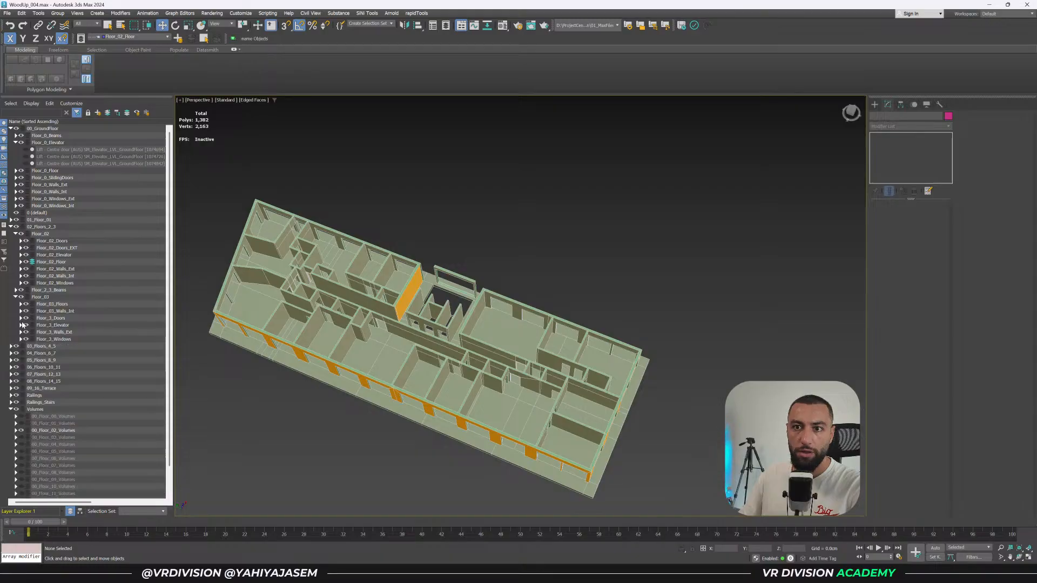
Unhide the level 03 slab, make Floor_03_Floors the active layer, and isolate the slab together with all Floor_02_Floor objects.
click(20, 304)
click(30, 311)
alt+middle_drag(283, 345, 253, 316)
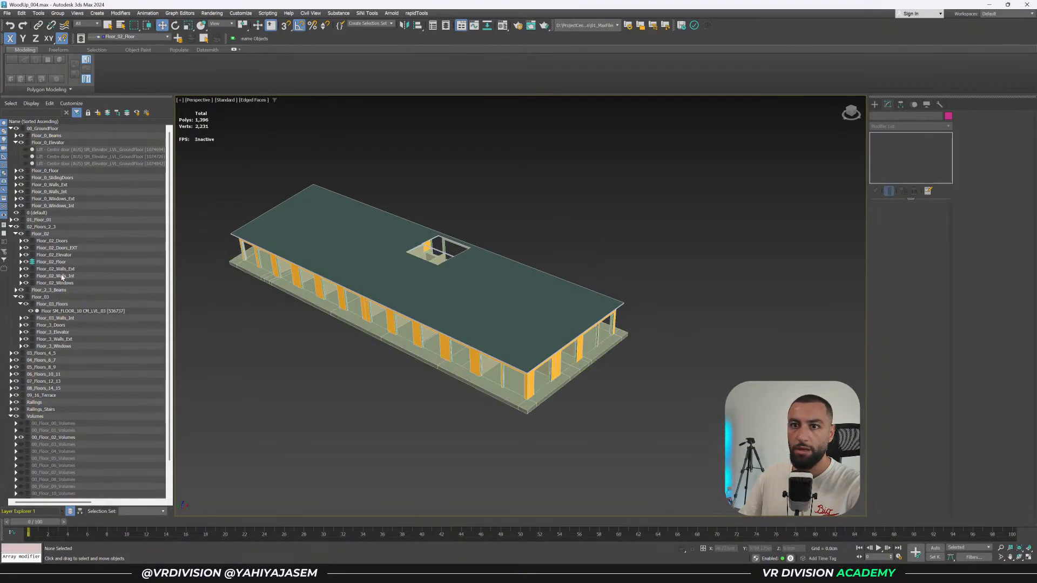
click(32, 304)
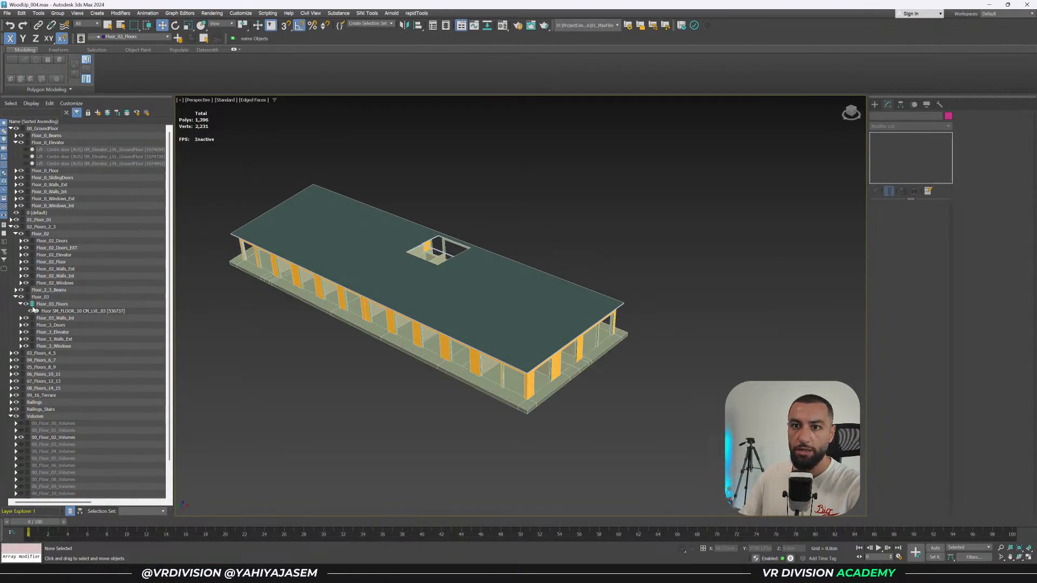
double_click(56, 263)
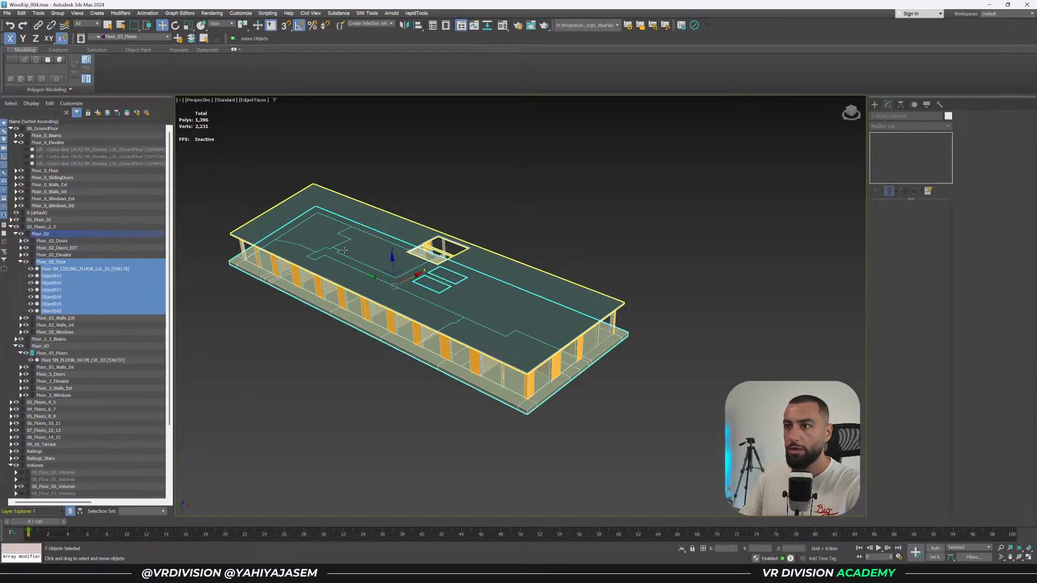
key(alt+q)
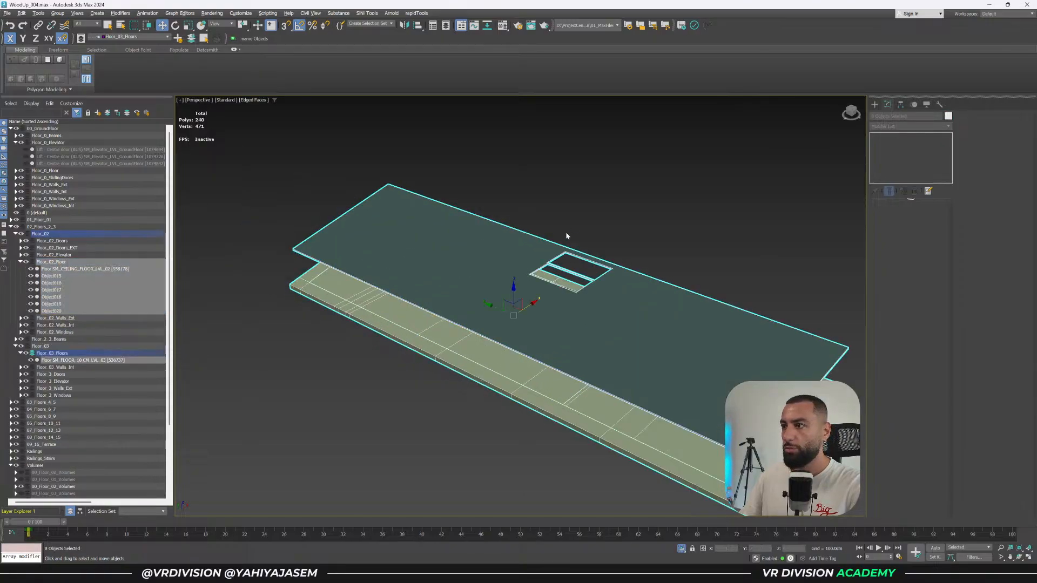
Clone all second-floor slab parts upward in the front view and snap their undersides to the underside of the level 03 slab.
click(597, 196)
key(f)
drag(838, 336, 814, 358)
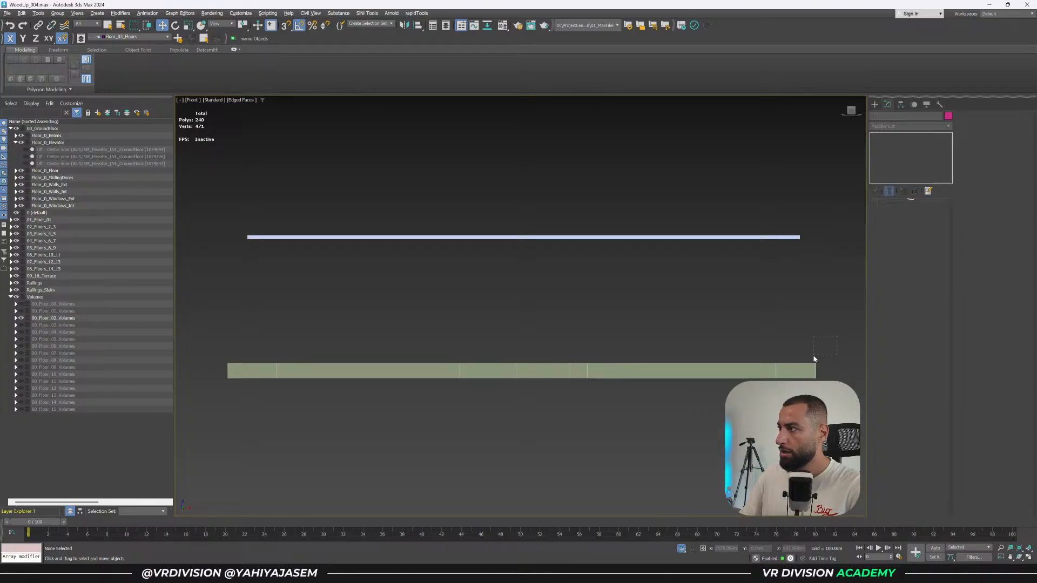
drag(184, 446, 184, 445)
mouse_move(531, 348)
shift+mouse_down()
mouse_move(503, 296)
mouse_move(502, 269)
shift+mouse_up()
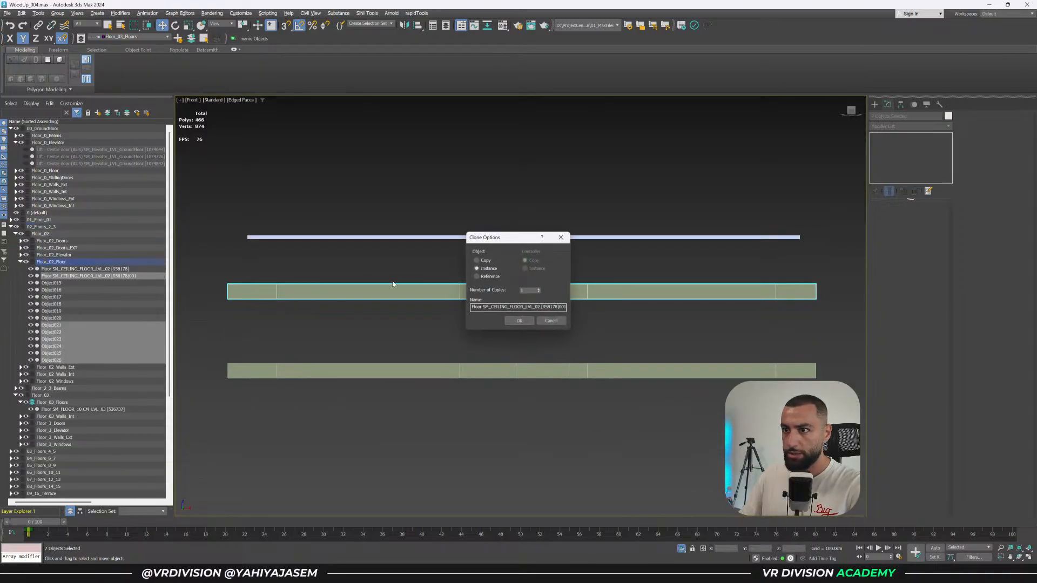
click(519, 320)
drag(230, 300, 243, 238)
click(826, 199)
key(F3)
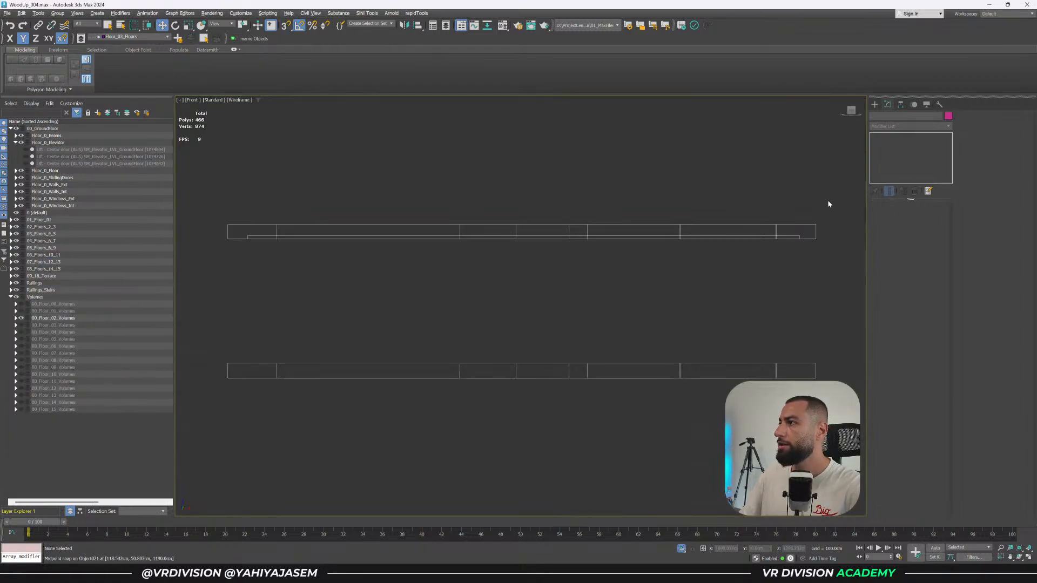
Add Edit Poly to the cloned slab parts and lower their top vertices to the top of the level 03 slab.
drag(373, 226, 201, 229)
click(909, 126)
text(ed)
click(894, 166)
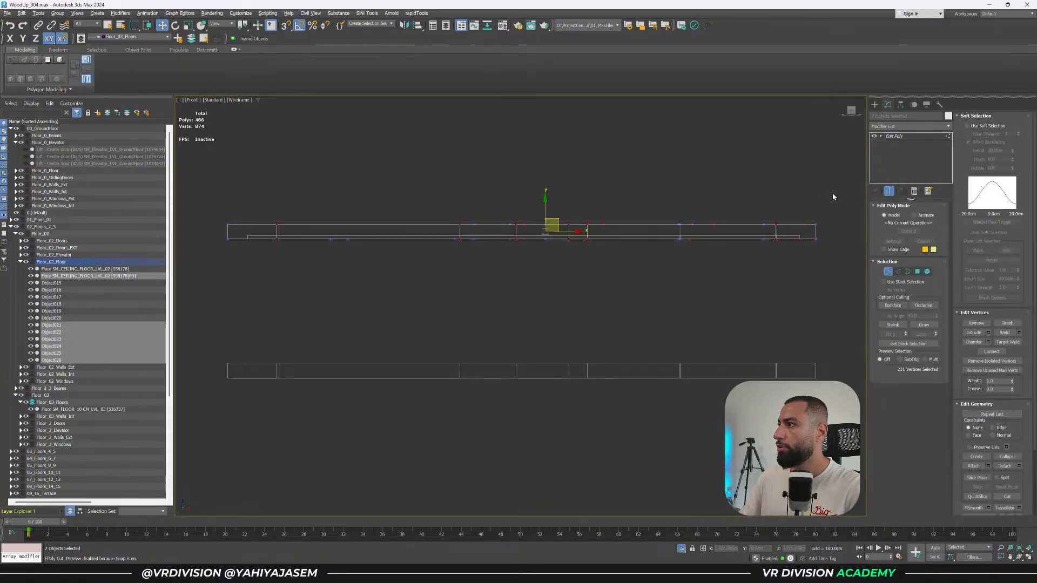
drag(195, 236, 196, 236)
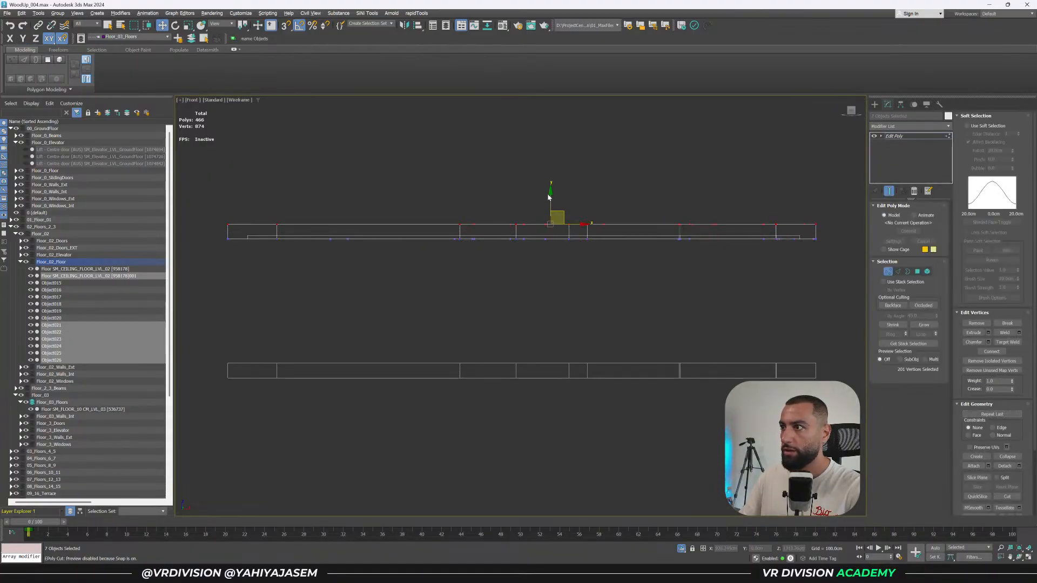
drag(551, 192, 801, 231)
key(s)
key(t)
key(z)
key(1)
key(F3)
Examine the level 03 slab beneath the cloned exterior and corridor part in the top view.
click(769, 249)
click(577, 137)
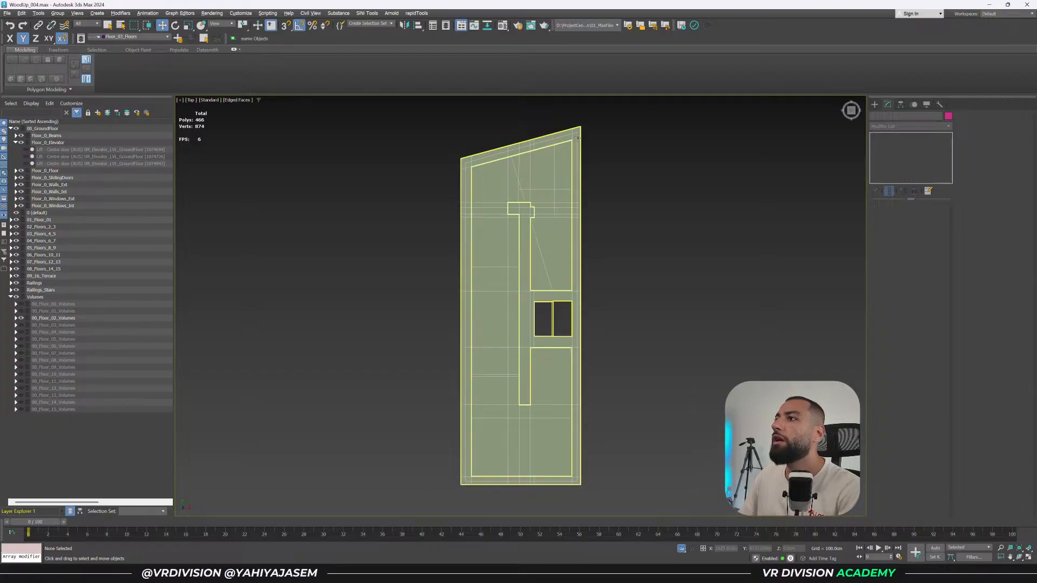
click(616, 207)
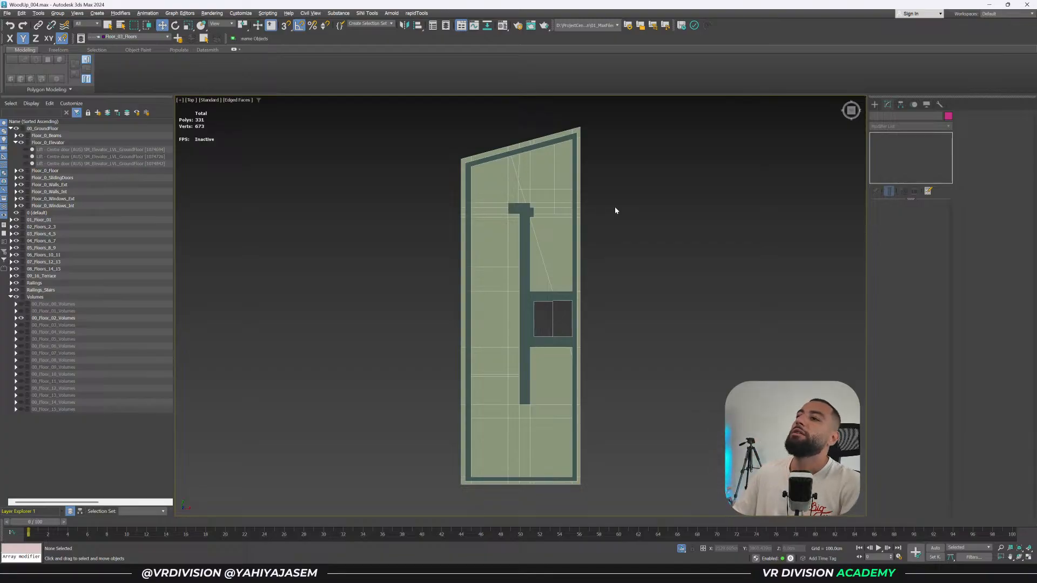
Isolate the cloned slab part Object021 and delete its exterior band polygons along the slanted end.
scroll(522, 233, up, 4)
click(565, 270)
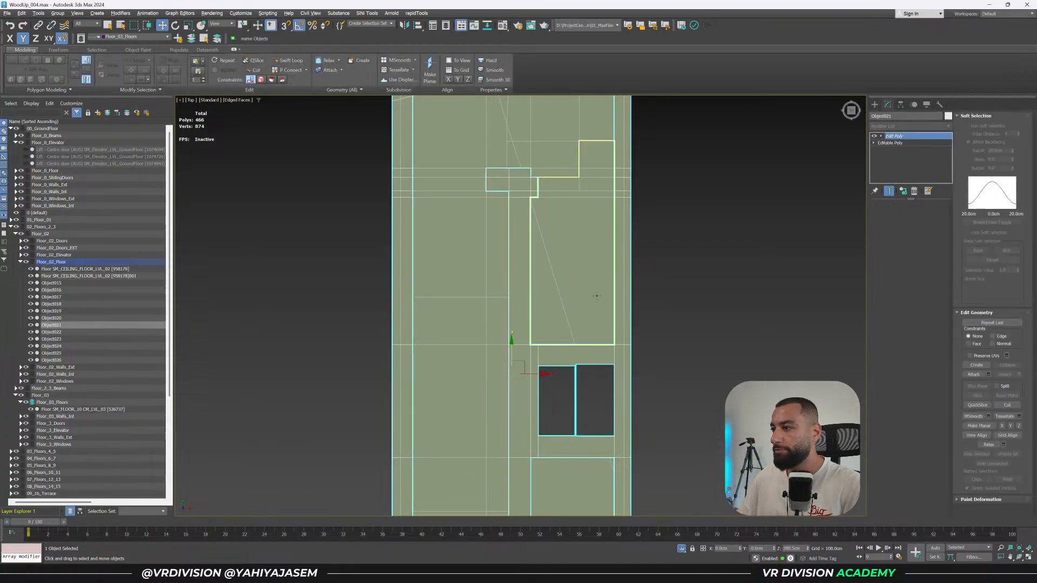
scroll(679, 336, down, 5)
click(689, 205)
drag(688, 180, 468, 183)
key(Delete)
key(Delete)
drag(560, 176, 392, 114)
scroll(439, 139, down, 2)
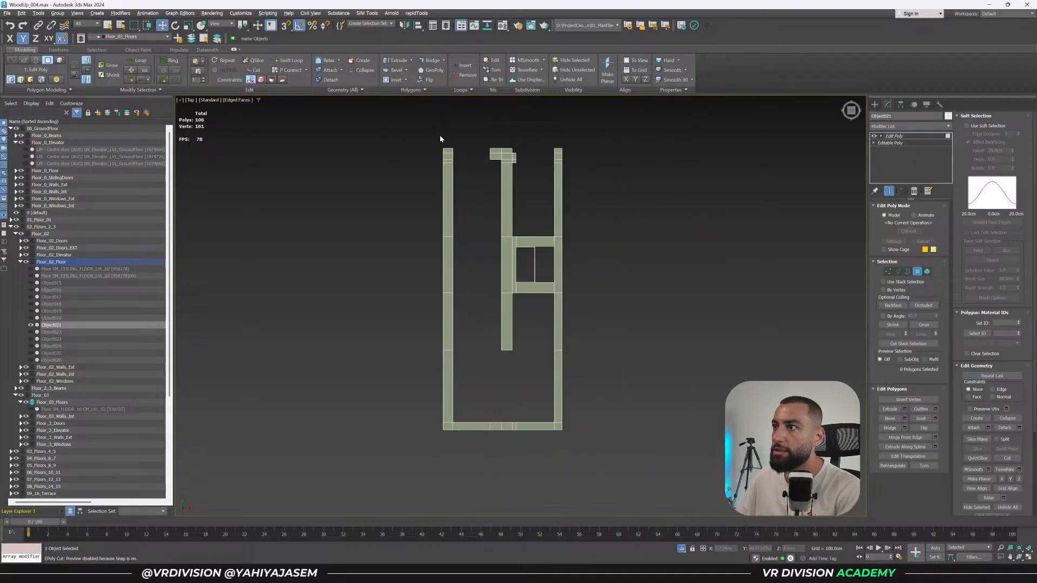
Delete Object021's band polygons at the straight end and along the long side away from the elevator openings.
drag(469, 401, 468, 459)
key(Delete)
drag(581, 459, 479, 453)
key(Delete)
key(Delete)
Delete the leftover band polygons above and below the elevator surround, keeping only the corridor and elevator area.
scroll(571, 330, up, 3)
middle_drag(571, 333, 573, 399)
drag(540, 121, 603, 194)
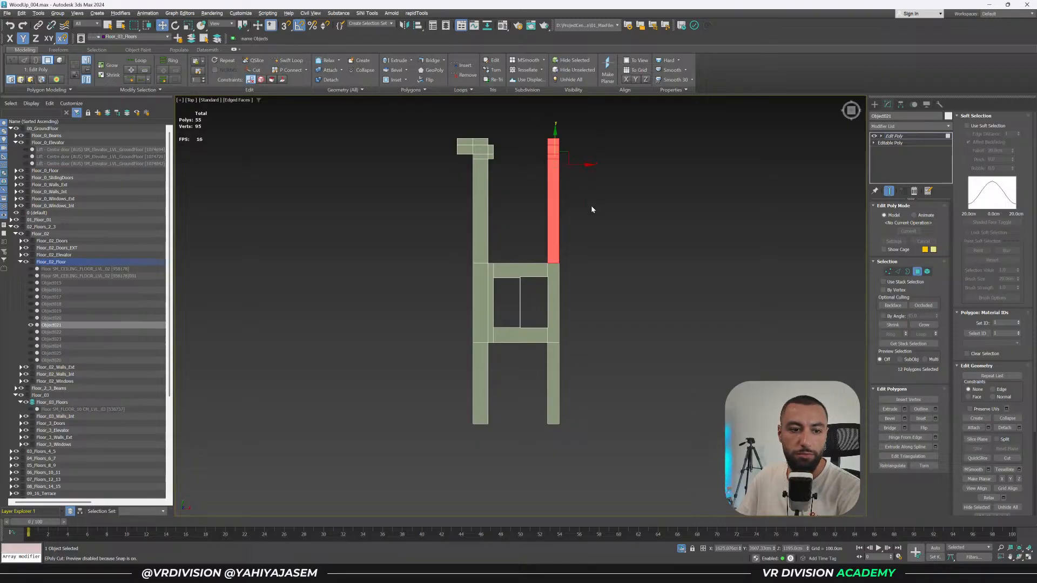
key(Delete)
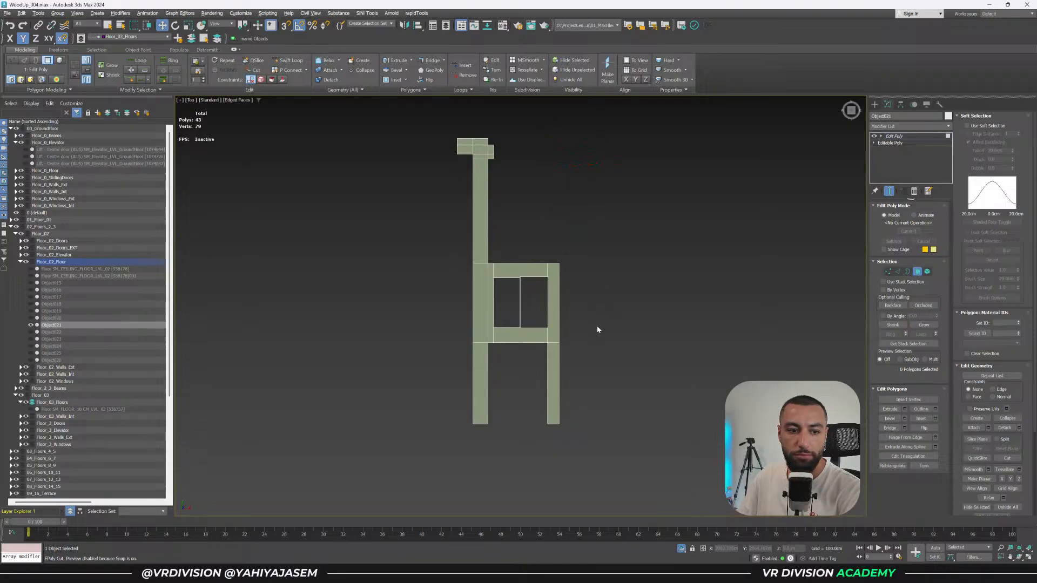
drag(564, 428, 527, 402)
key(Delete)
Leave sub-object editing of the trimmed corridor slab, deselect it and save the scene.
scroll(550, 328, up, 2)
scroll(551, 331, down, 2)
middle_drag(549, 339, 557, 372)
key(4)
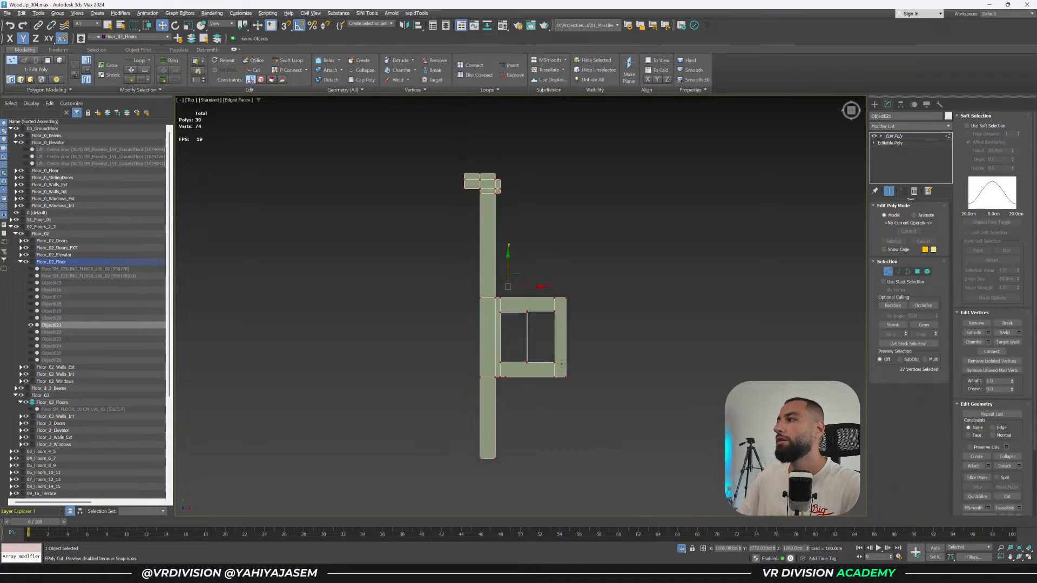
key(ctrl+s)
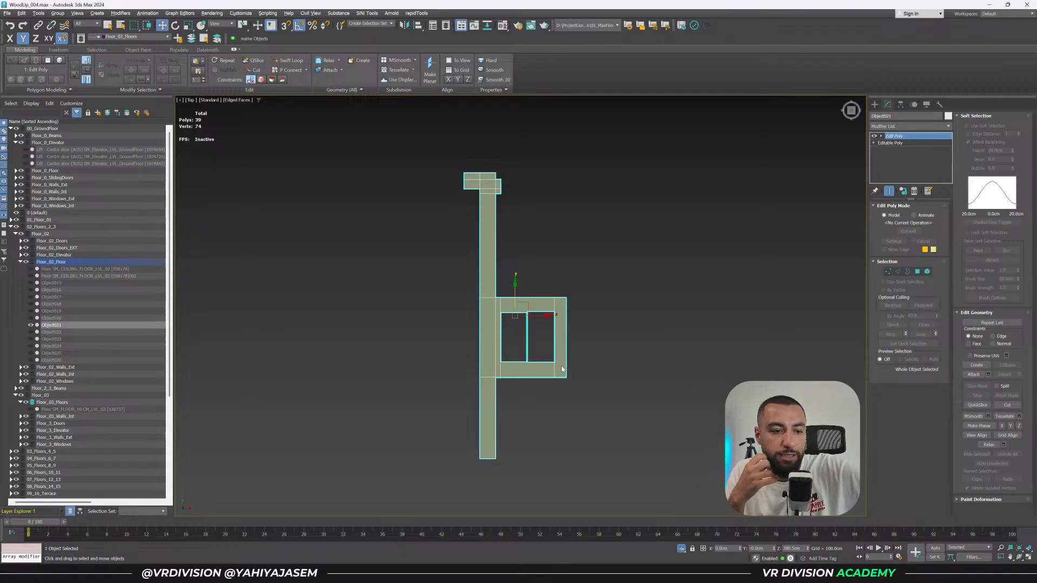
click(552, 414)
key(Caps_Lock)
key(ctrl+s)
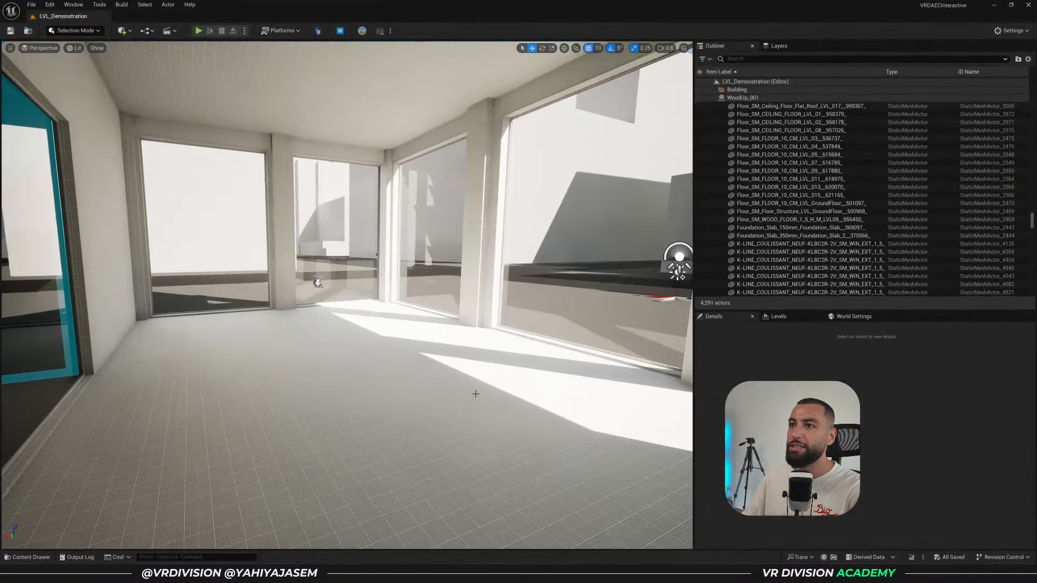
Switch to Unreal Engine, select the level 01 ceiling floor mesh and examine it from inside the ground-floor room.
right_drag(475, 394, 473, 329)
click(402, 209)
right_drag(403, 208, 449, 217)
key(s)
scroll(403, 209, up, 5)
key(w)
scroll(346, 295, down, 3)
key(w)
key(w)
key(w)
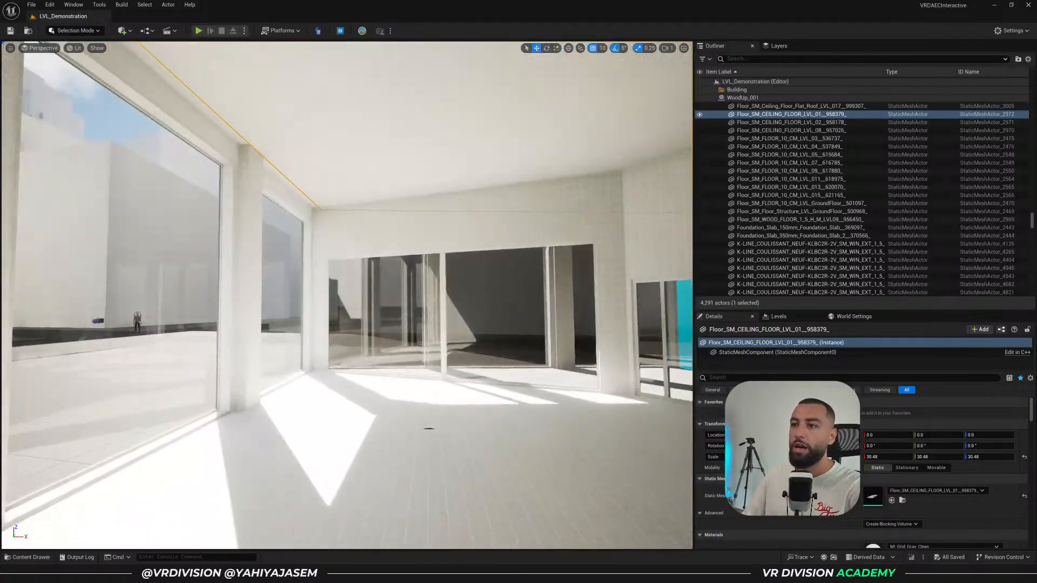
Select the fixed interior ground-floor window and examine the adjoining walls and glazing in the room.
right_drag(346, 291, 486, 288)
click(346, 313)
right_drag(399, 257, 631, 226)
click(399, 257)
mouse_move(400, 257)
right_down()
mouse_move(60, 269)
mouse_move(413, 268)
right_up()
key(d)
key(w)
right_click(413, 268)
text(d)
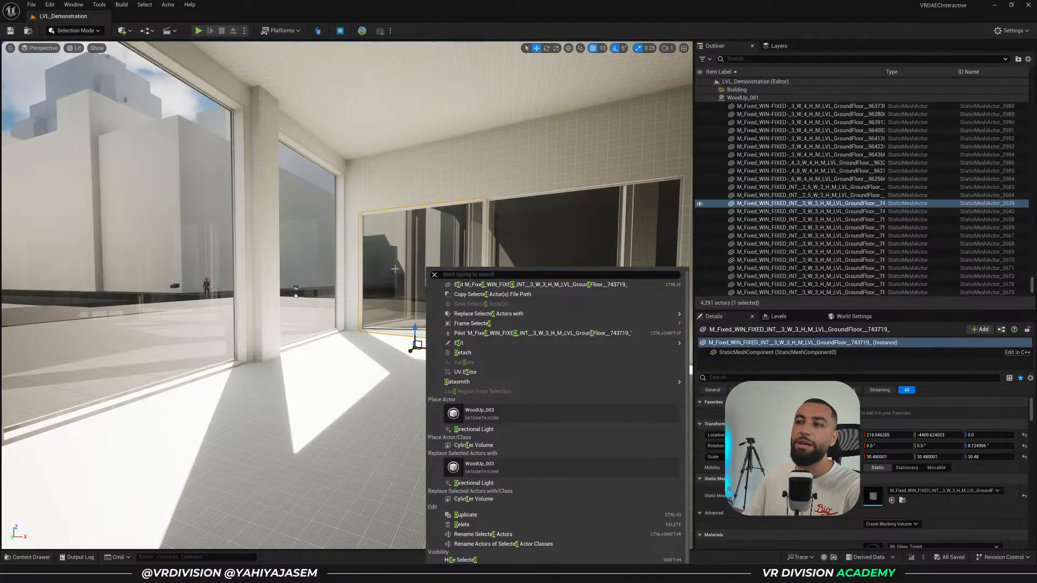
Clear the window selection and save the LVL_Demonstration level.
click(393, 266)
right_drag(396, 272, 373, 271)
key(ctrl+s)
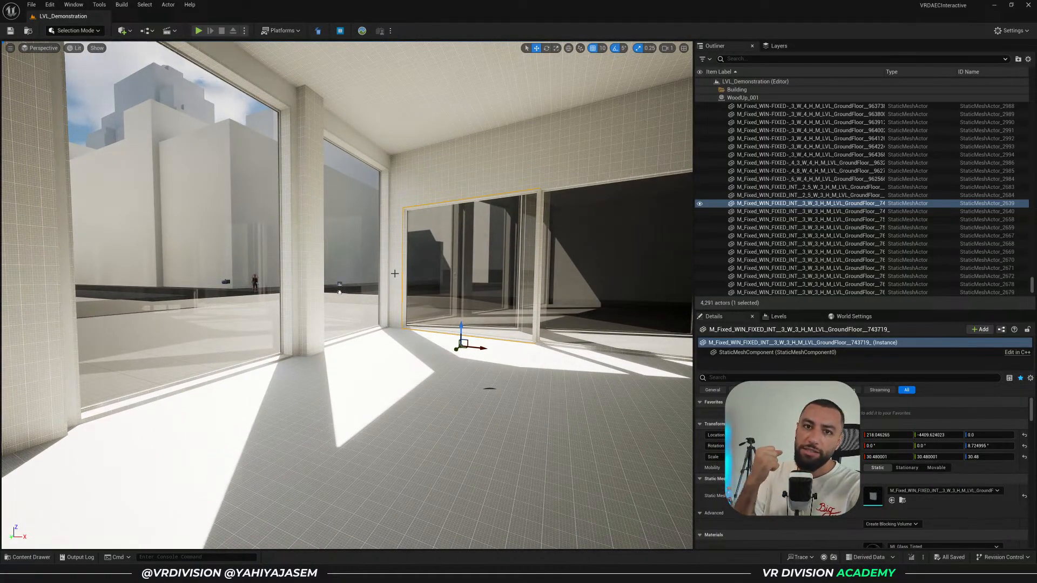
mouse_move(413, 306)
right_down()
mouse_move(459, 313)
mouse_move(416, 317)
right_up()
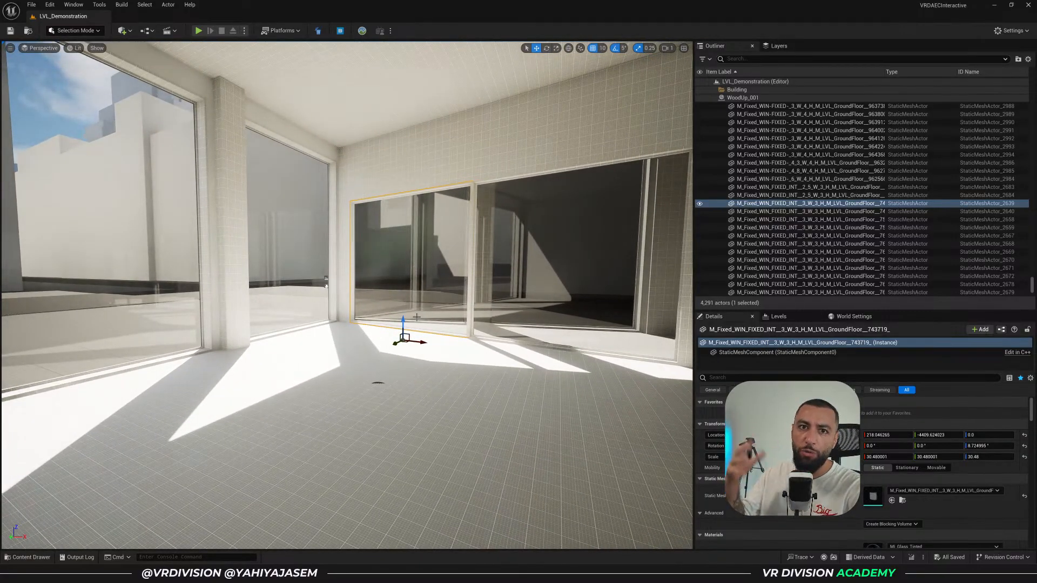
key(Escape)
key(ctrl+s)
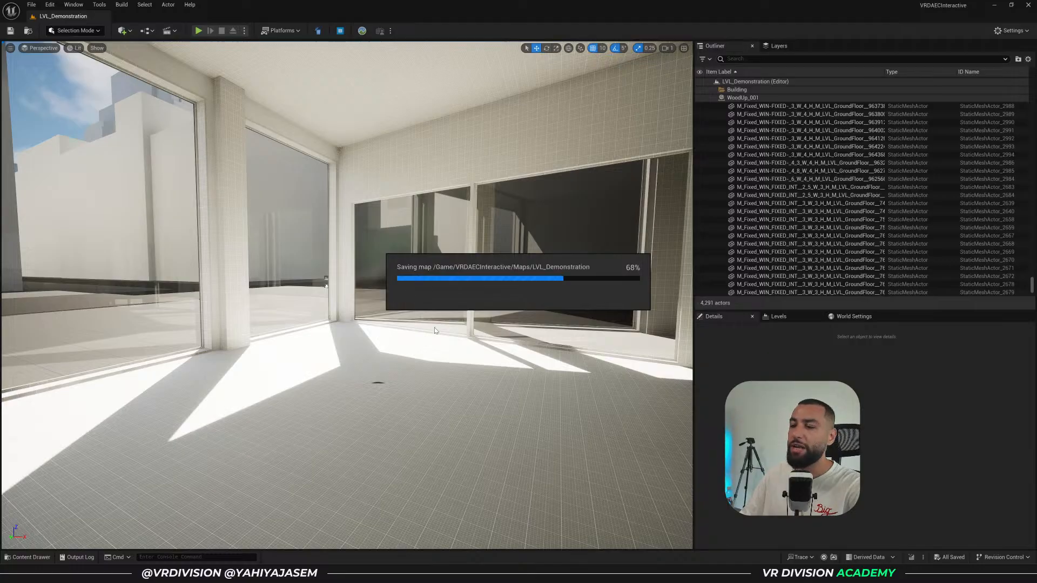
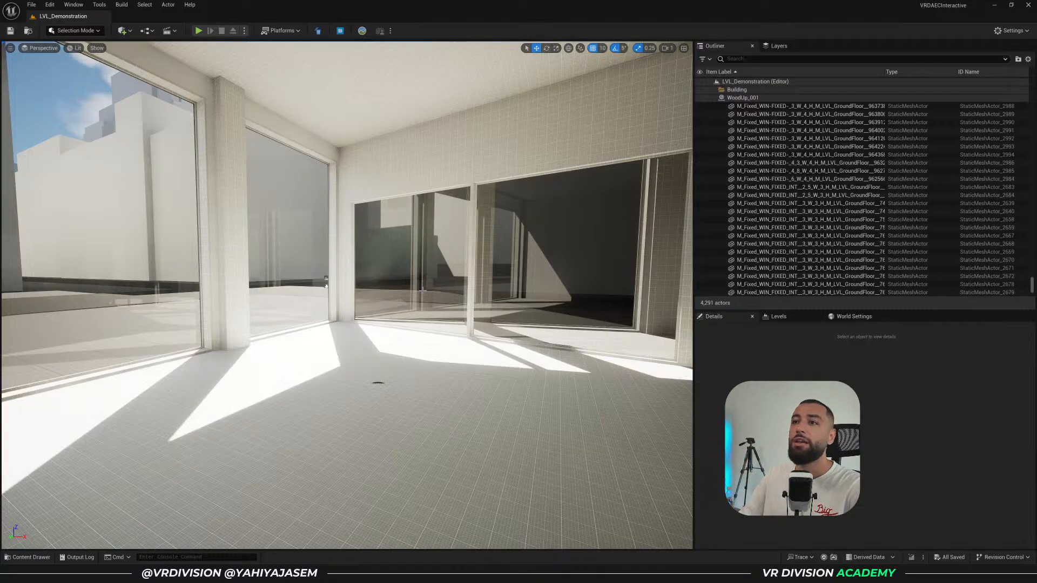
Select the 10 cm ground-floor slab mesh and examine how it runs through the room towards the walls and interior glazing.
click(393, 372)
key(f)
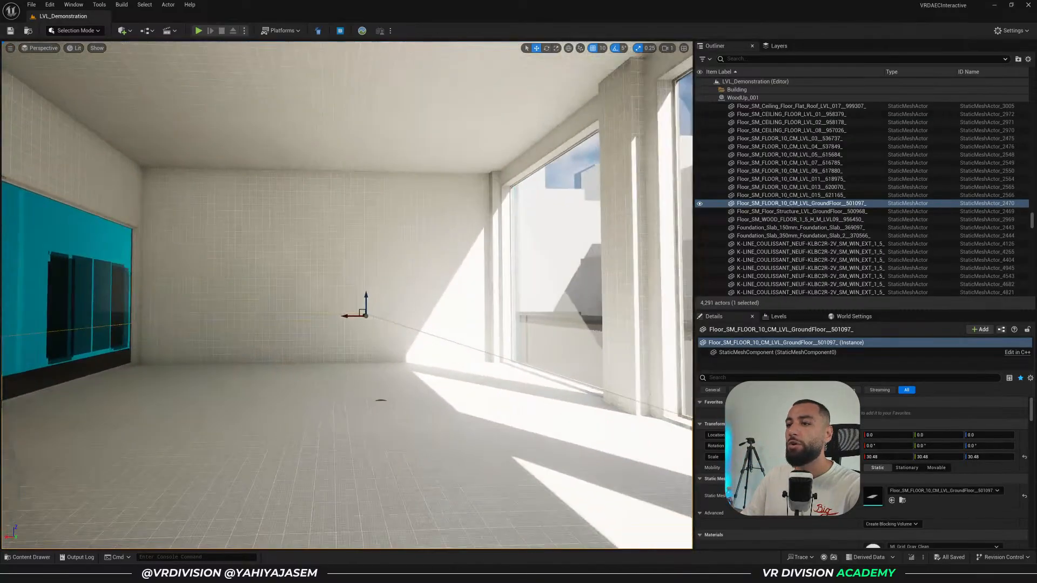
key(s)
scroll(393, 371, up, 4)
right_drag(393, 371, 375, 359)
key(w)
scroll(345, 362, down, 4)
key(w)
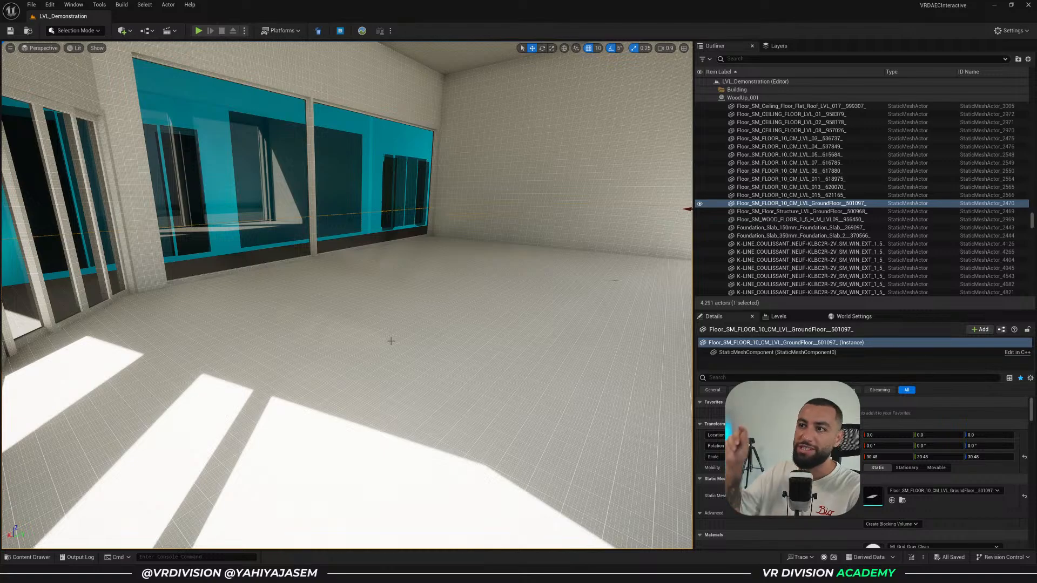
Examine the sunlit ground-floor surface and ceiling, and move into the room on the level above.
right_drag(393, 345, 334, 395)
scroll(388, 352, down, 3)
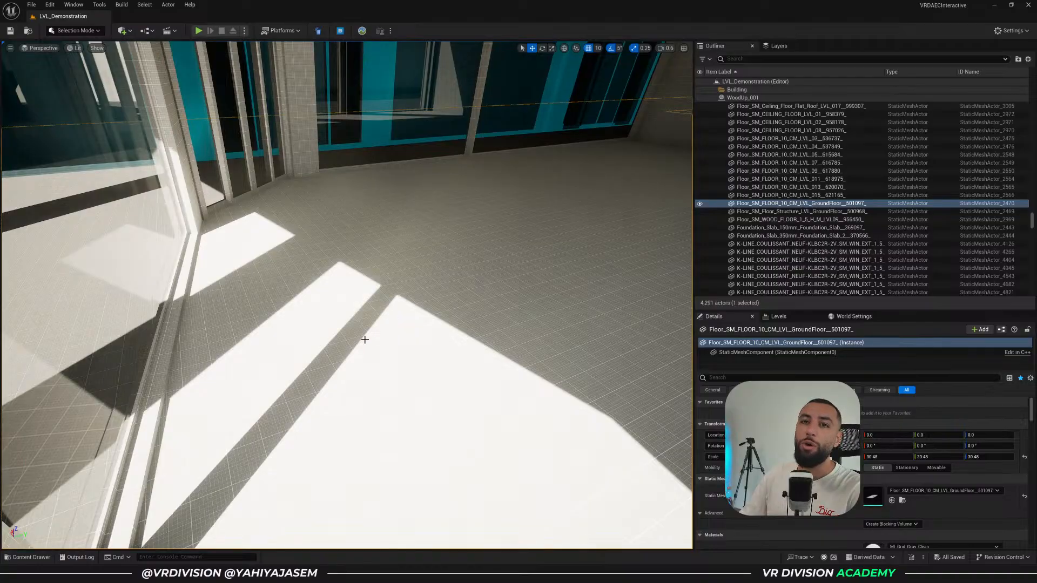
right_drag(384, 315, 345, 286)
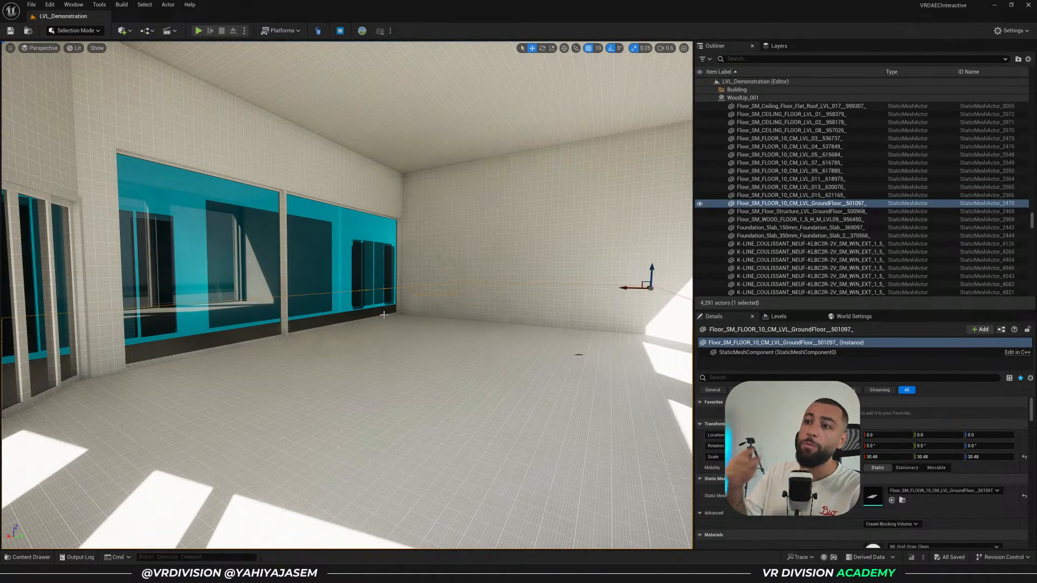
key(w)
right_drag(383, 314, 337, 306)
key(w)
key(w)
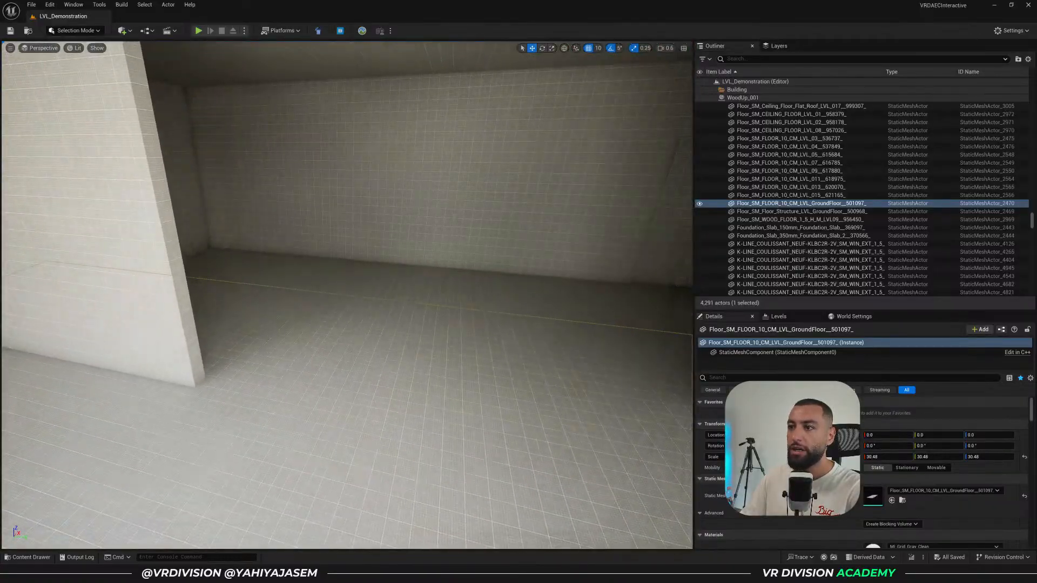
Select the level 01 ceiling floor mesh and assign it the MI_Grid_Blue material.
click(432, 63)
scroll(907, 475, down, 3)
click(902, 469)
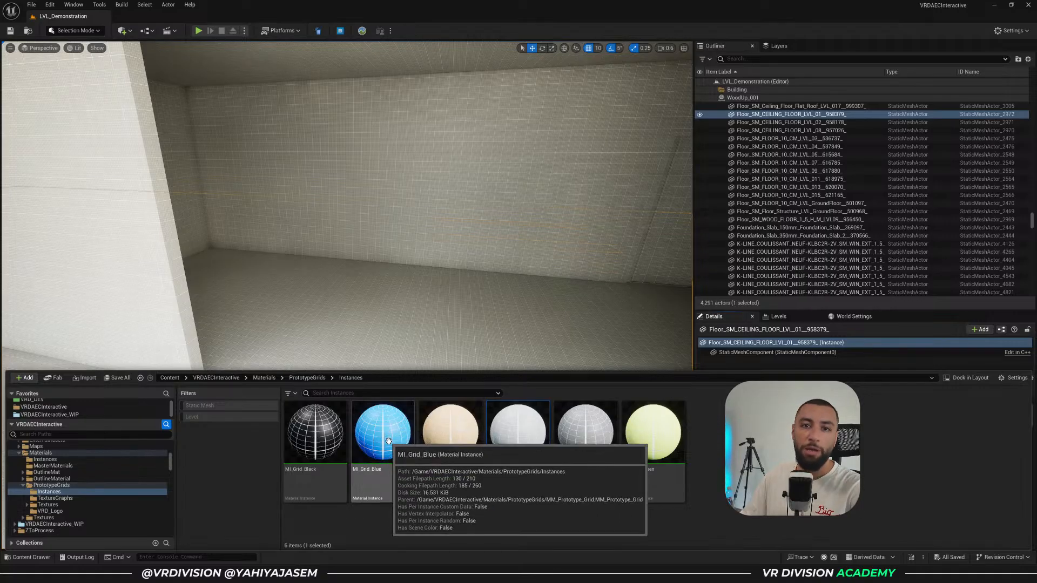
drag(388, 440, 380, 309)
Isolate the level 01 ceiling floor in unlit view and compare its outline with the corridor slab in 3ds Max.
mouse_move(409, 337)
right_down()
mouse_move(281, 335)
mouse_move(416, 336)
mouse_move(600, 377)
mouse_move(550, 373)
mouse_move(640, 330)
mouse_move(686, 332)
mouse_move(398, 348)
mouse_move(434, 435)
mouse_move(391, 336)
right_up()
scroll(640, 330, down, 1)
key(shift+h)
key(s)
scroll(432, 432, up, 5)
key(d)
scroll(390, 335, down, 3)
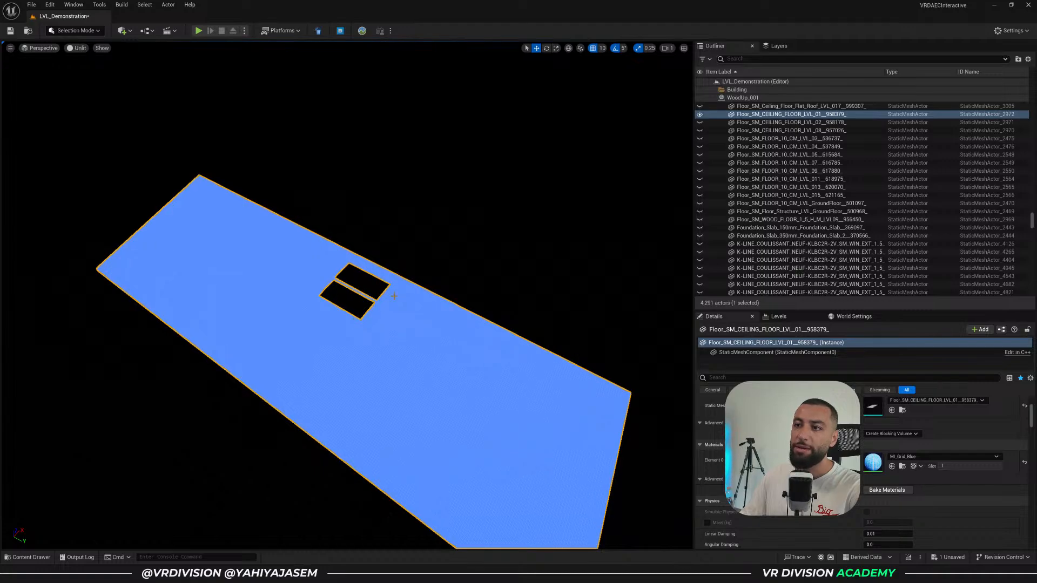
key(alt+Tab)
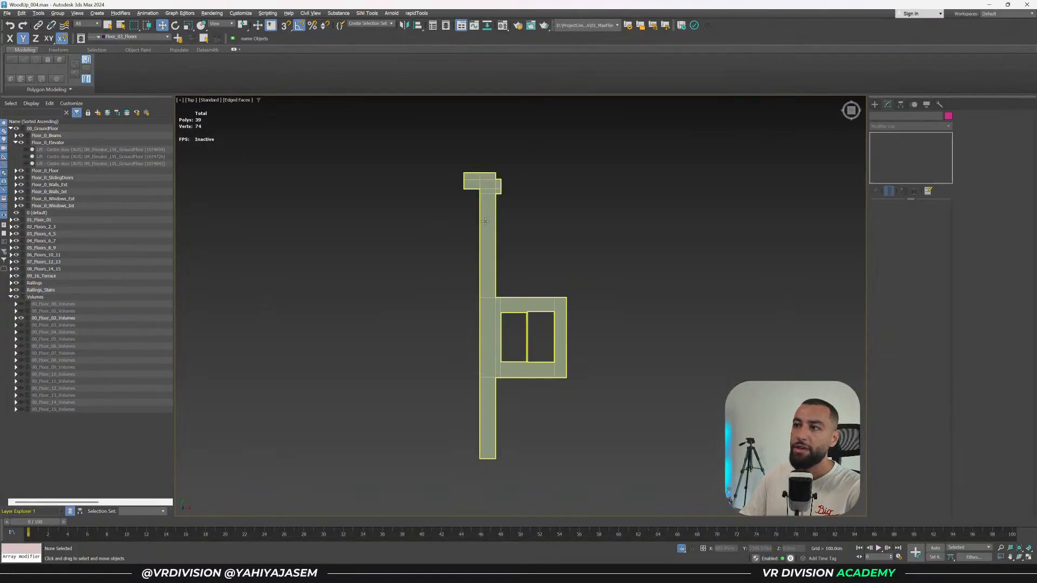
key(alt+Tab)
Unhide all actors, restore lit shading and move into the room with the blue grid floor.
mouse_move(330, 314)
right_down()
mouse_move(380, 301)
mouse_move(346, 300)
mouse_move(345, 320)
right_up()
key(ctrl+h)
key(w)
scroll(340, 317, down, 1)
key(alt+4)
key(w)
scroll(346, 315, down, 3)
key(d)
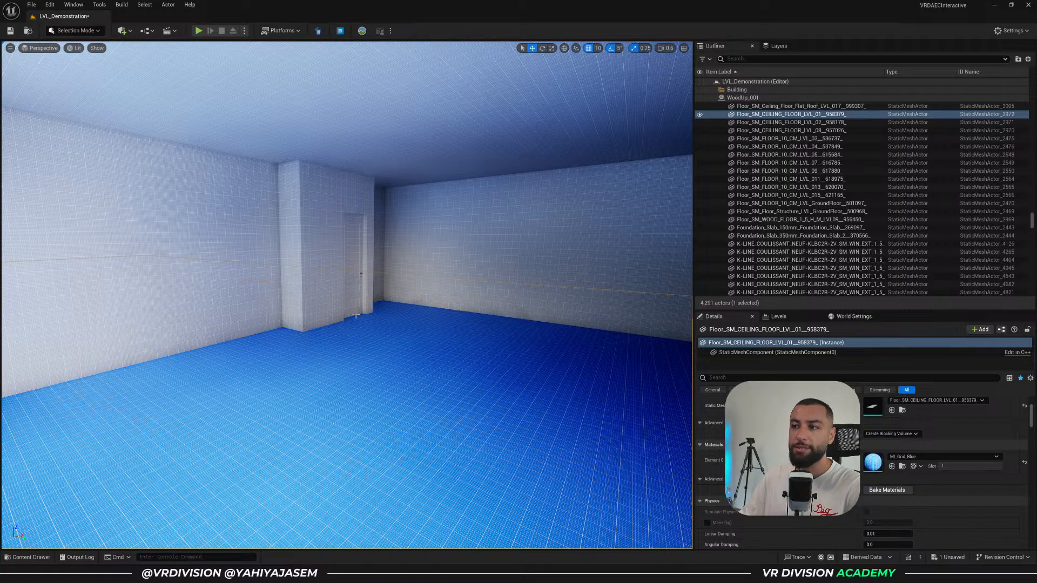
Examine how the blue floor tints the walls and ceiling of the rooms, and view the coloured facade outside.
right_drag(357, 315, 325, 307)
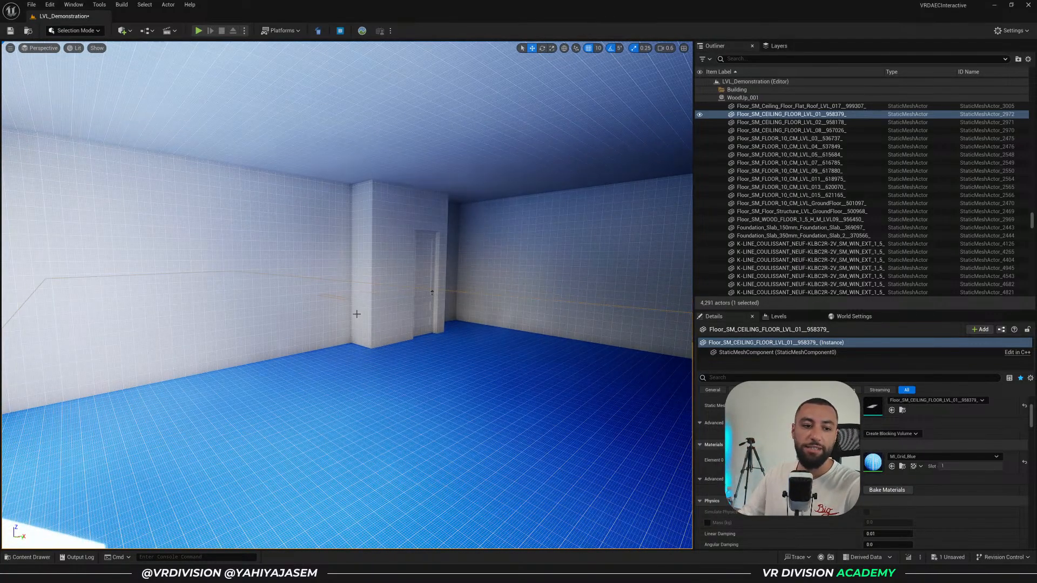
right_drag(395, 316, 384, 316)
key(w)
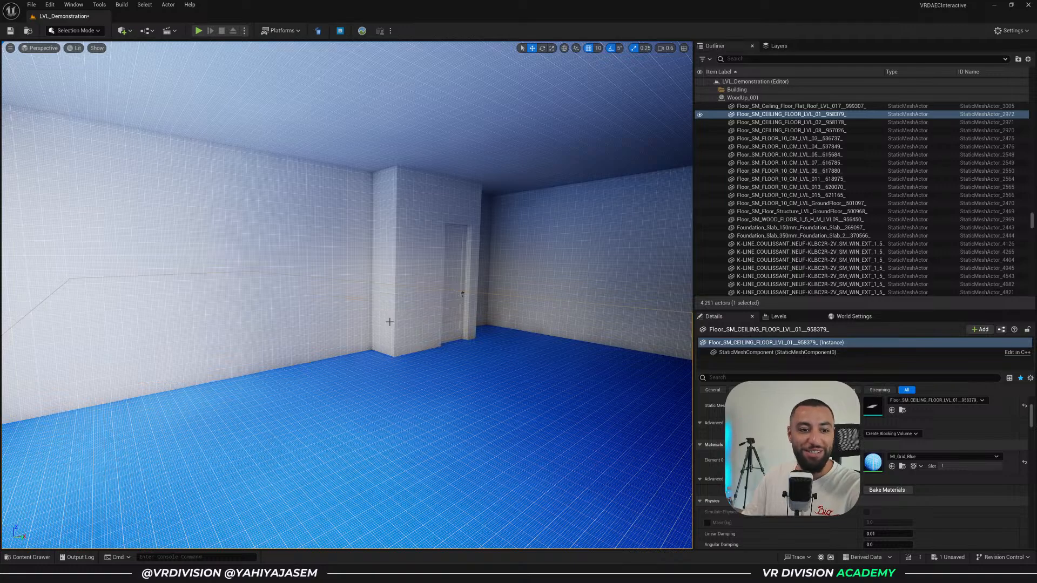
scroll(389, 322, up, 3)
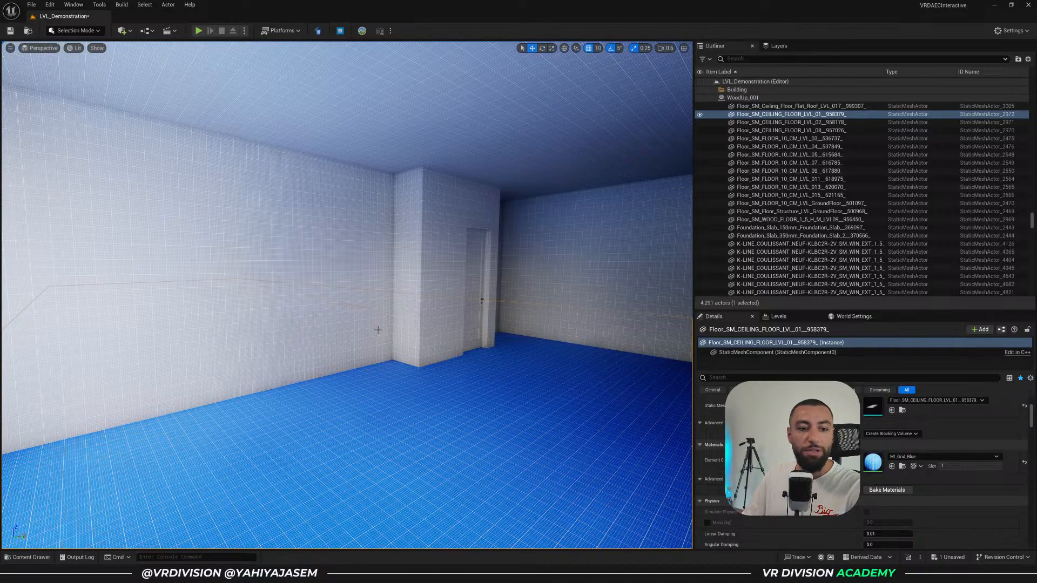
mouse_move(375, 337)
right_down()
mouse_move(243, 330)
mouse_move(378, 336)
mouse_move(369, 343)
right_up()
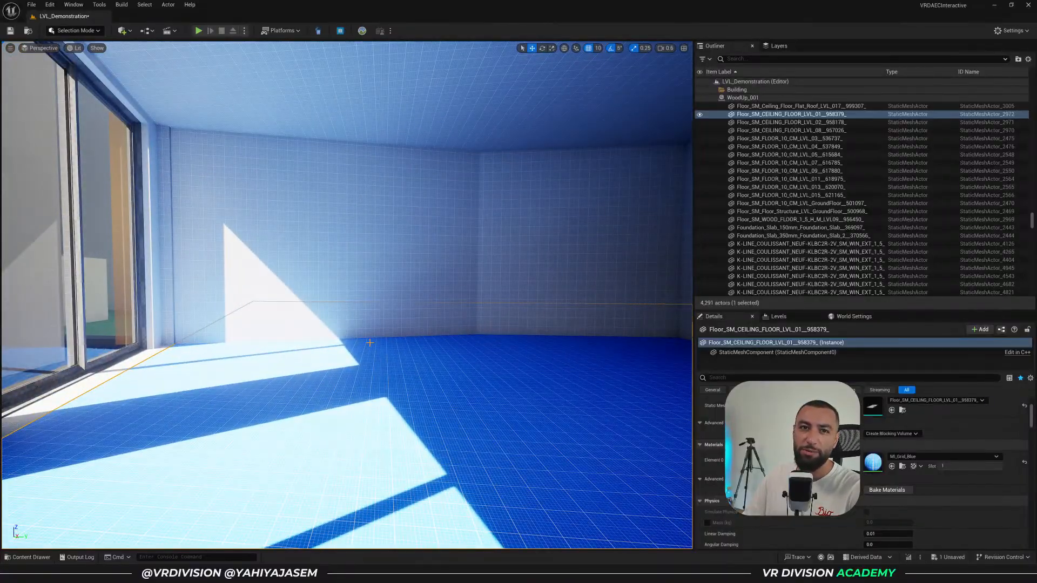
mouse_move(373, 345)
right_down()
mouse_move(432, 343)
mouse_move(378, 342)
right_up()
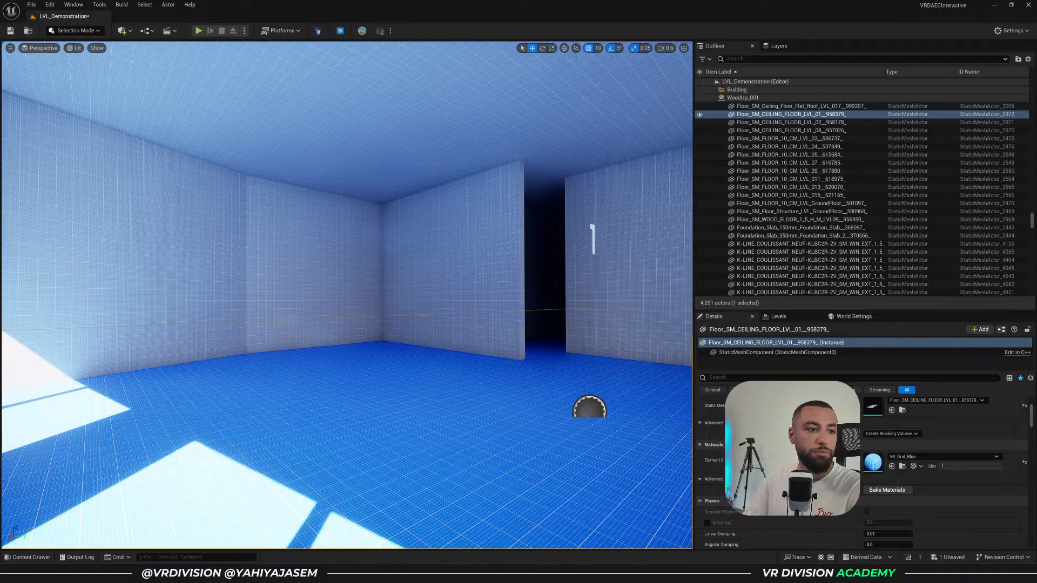
key(s)
right_drag(452, 239, 461, 239)
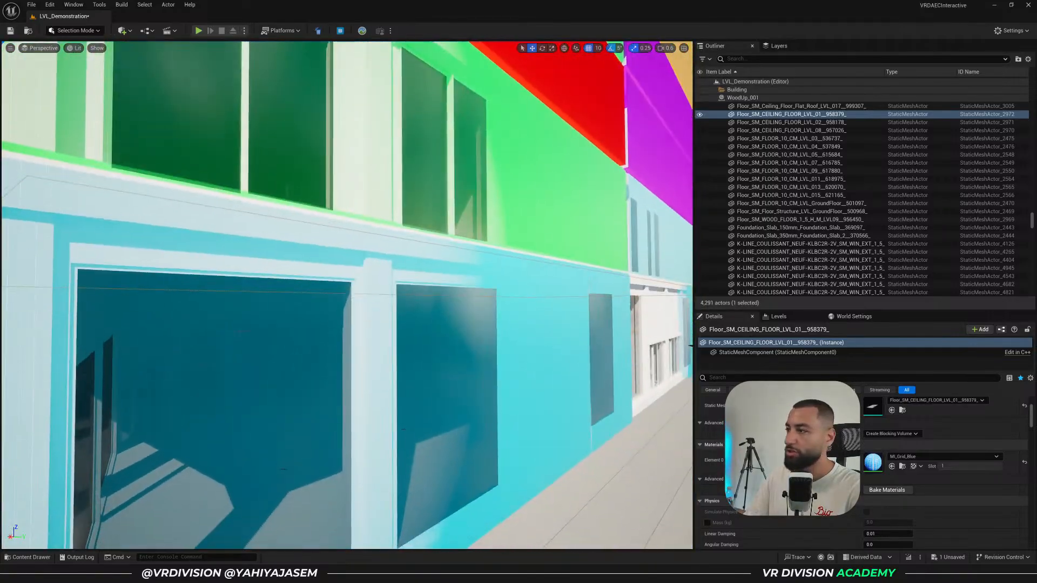
Switch to 3ds Max and isolate all objects on the Floor_02_Floor layer.
key(alt+Tab)
key(alt+Tab)
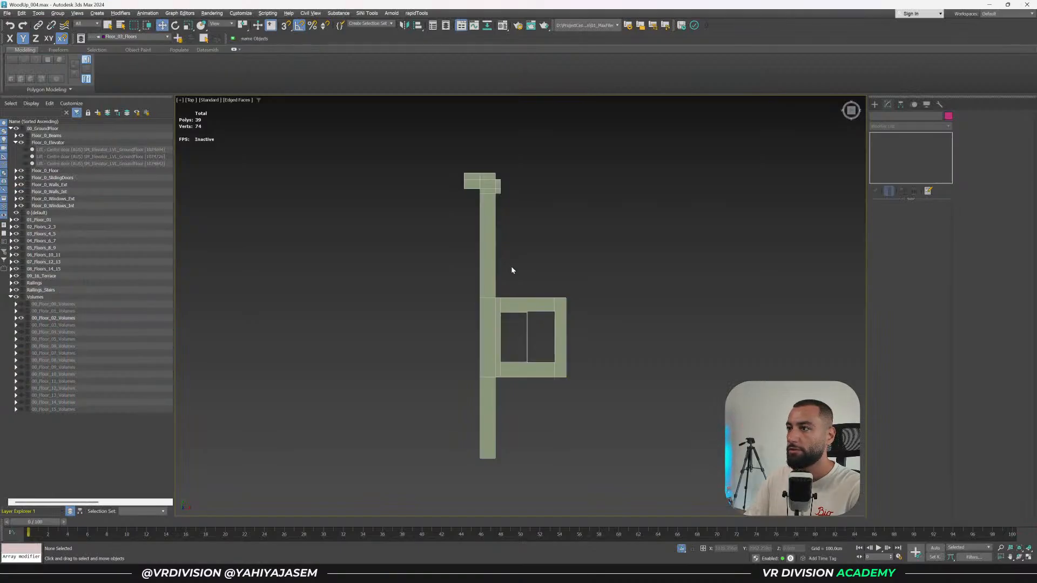
scroll(511, 270, up, 4)
drag(690, 299, 331, 393)
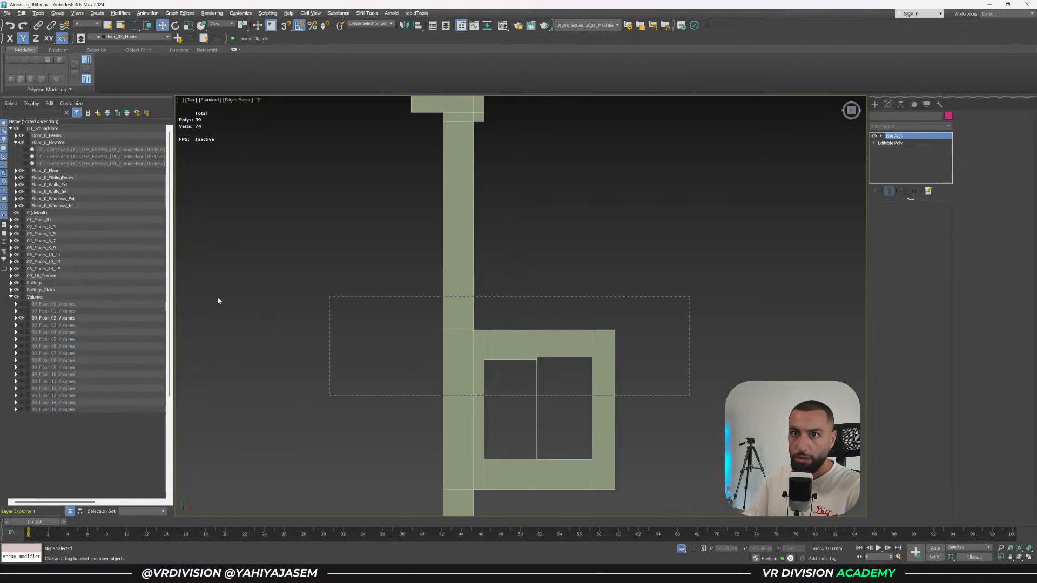
click(79, 264)
double_click(79, 265)
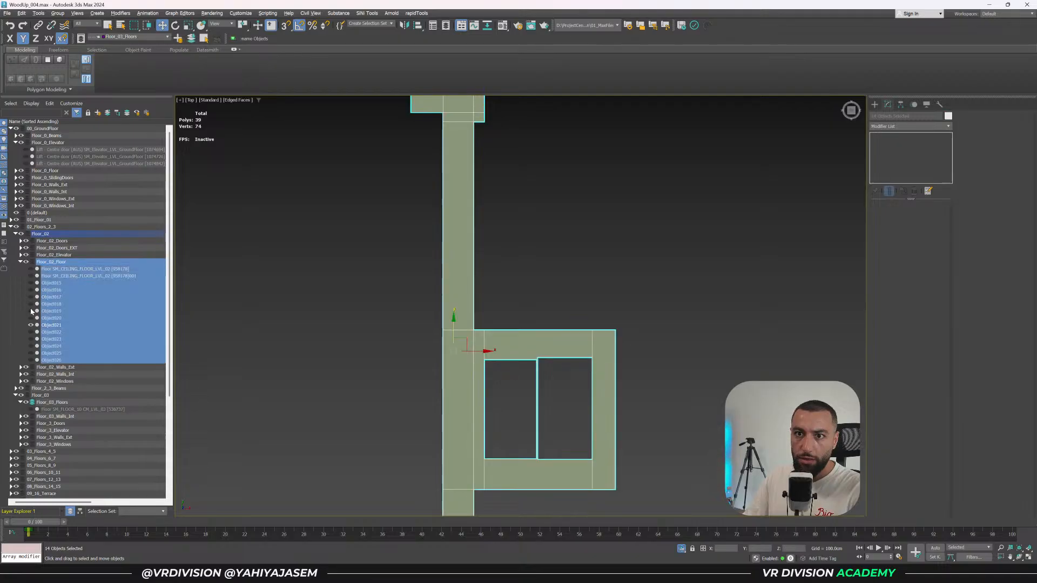
key(alt+q)
Select the corridor slab in the upper set of floor copies and isolate it.
scroll(491, 319, down, 8)
alt+middle_drag(491, 319, 506, 271)
scroll(490, 264, up, 4)
click(685, 315)
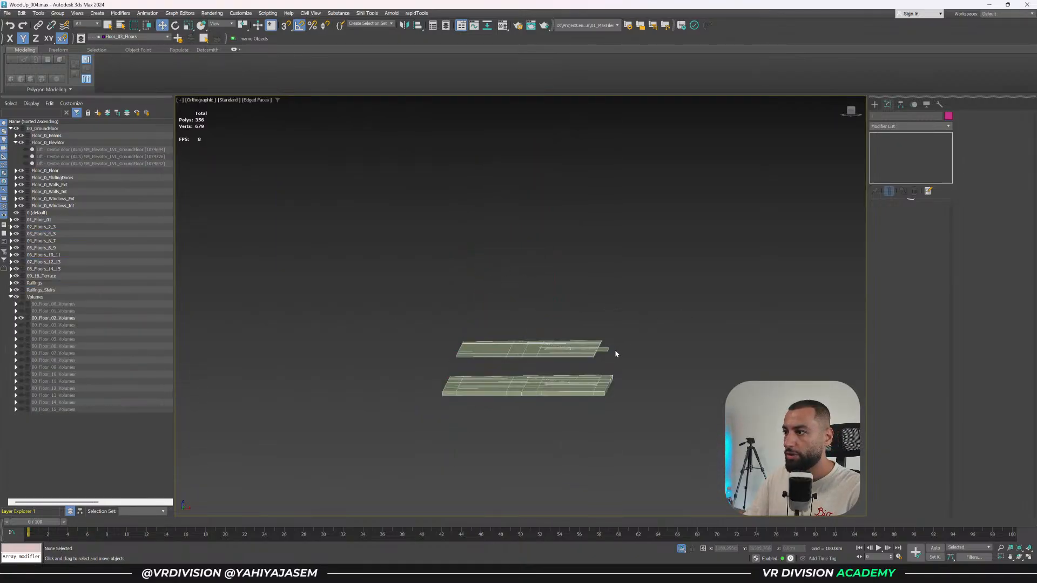
scroll(613, 352, up, 5)
click(601, 350)
alt+middle_drag(601, 351, 617, 365)
key(alt+q)
key(alt+q)
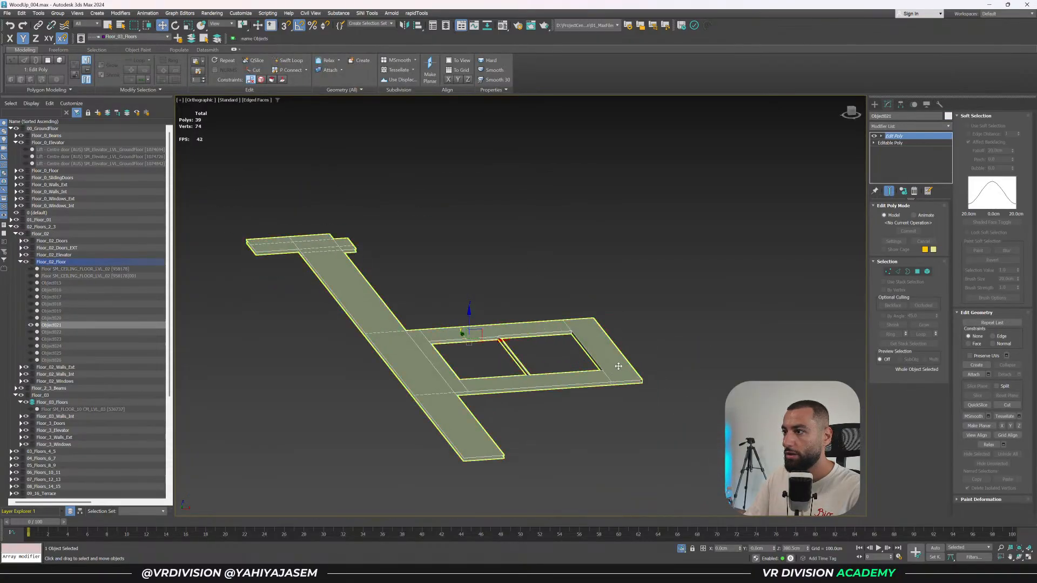
Delete the upper corridor slab's outer polygons joining its two side arms and the leftover polygon at one arm's end.
key(4)
alt+middle_drag(669, 342, 659, 355)
drag(659, 355, 580, 367)
scroll(580, 367, up, 5)
key(Delete)
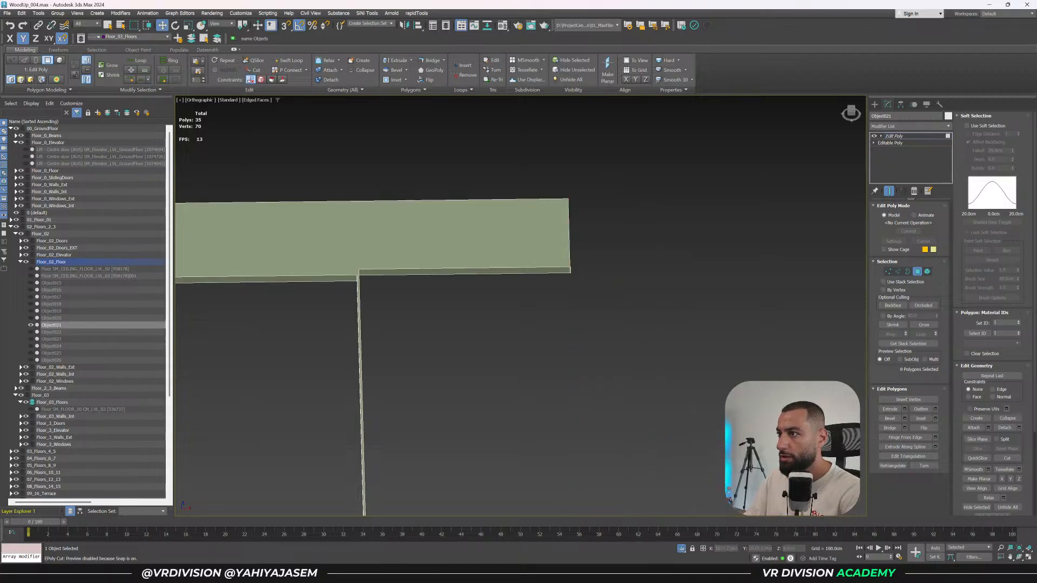
scroll(675, 332, down, 2)
scroll(608, 256, up, 8)
drag(603, 469, 602, 470)
key(Delete)
scroll(620, 474, down, 6)
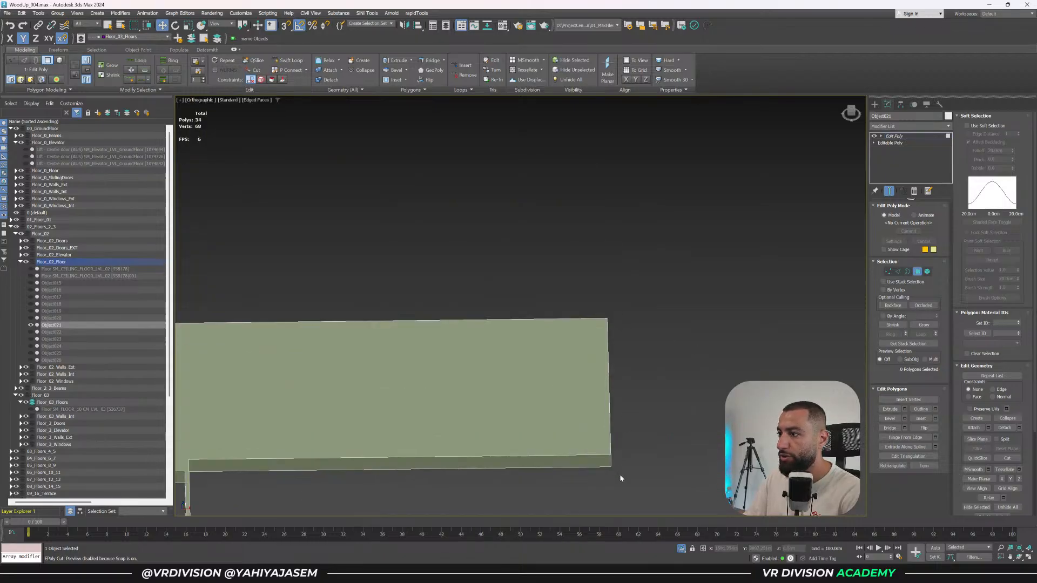
Delete the leftover polygon at the other side arm's end and leave polygon editing of the corridor slab.
middle_drag(620, 474, 587, 201)
middle_drag(595, 355, 576, 236)
scroll(576, 236, down, 2)
middle_drag(563, 273, 558, 247)
scroll(578, 428, up, 3)
drag(578, 428, 572, 421)
key(Delete)
scroll(578, 419, down, 4)
scroll(589, 405, down, 3)
alt+middle_drag(581, 374, 562, 349)
key(4)
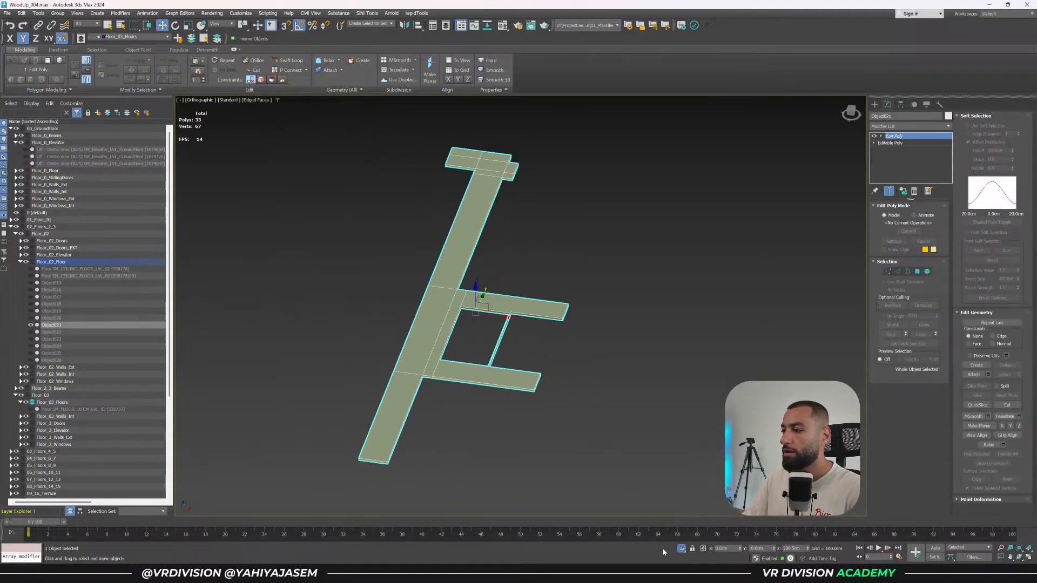
Exit isolation, select the 10 cm level 03 floor slab and examine it against the surrounding floor parts in top view.
click(682, 549)
alt+middle_drag(635, 435, 588, 377)
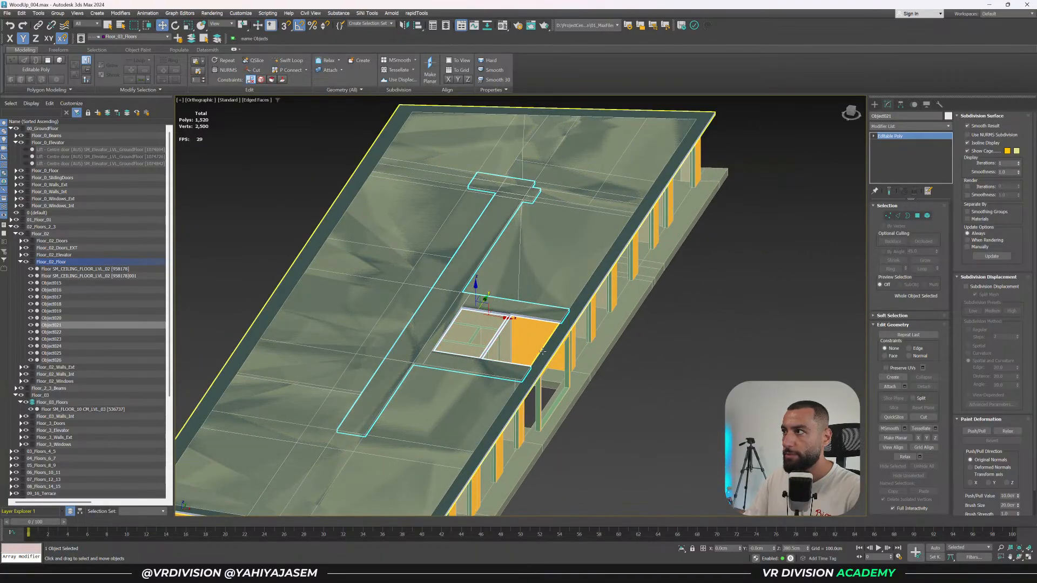
click(543, 351)
scroll(542, 351, down, 2)
alt+middle_drag(543, 352, 569, 374)
key(t)
key(z)
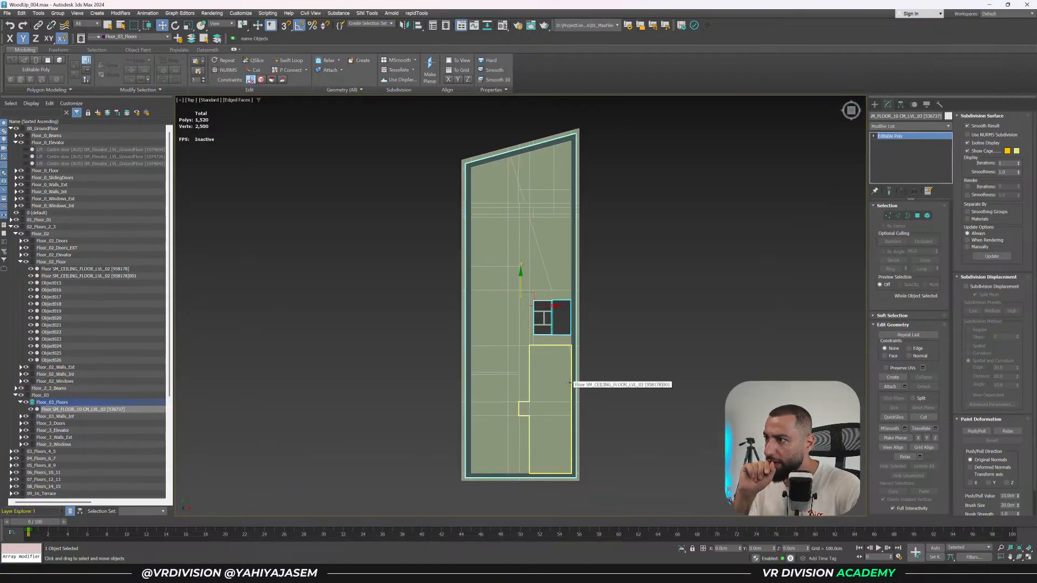
alt+middle_drag(569, 383, 599, 346)
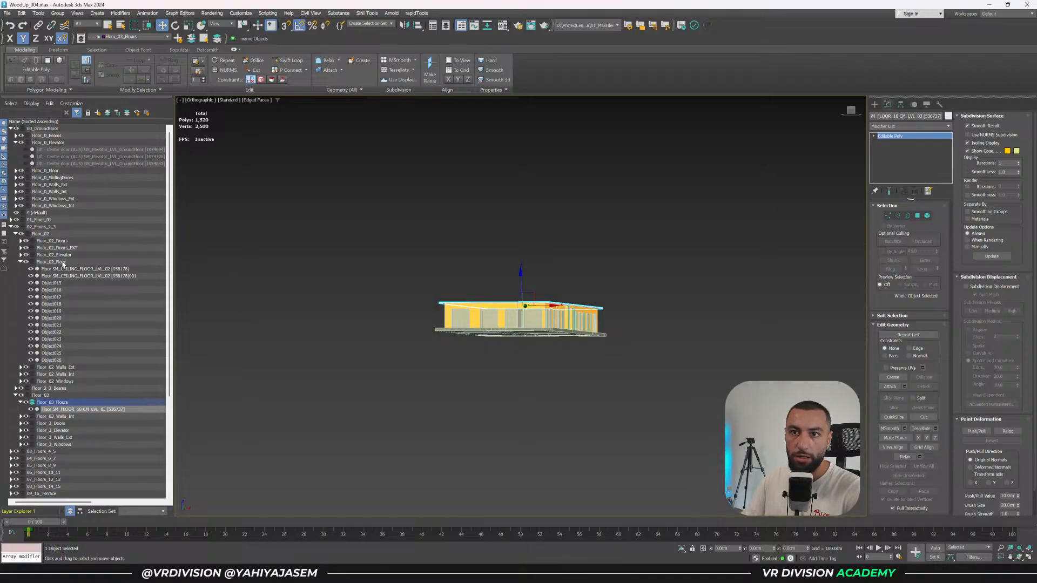
Isolate the Floor_02_Floor objects in front view and delete the upper set of copied slab parts.
double_click(63, 264)
key(alt+q)
key(f)
key(z)
drag(800, 279, 199, 156)
key(Delete)
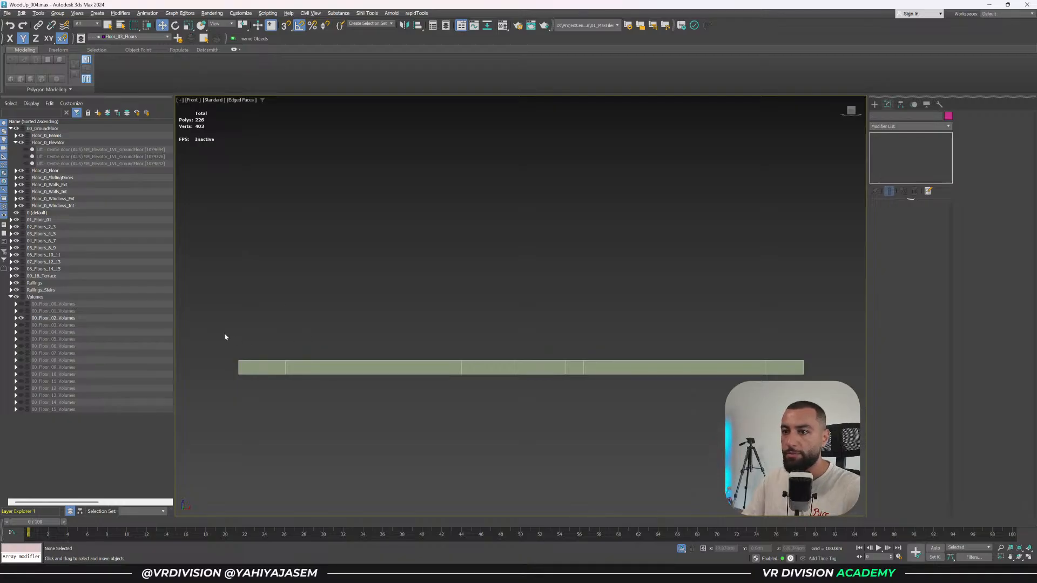
Show the level 03 floor slab and copy all the second-floor slab parts to a position above it.
drag(619, 372, 618, 372)
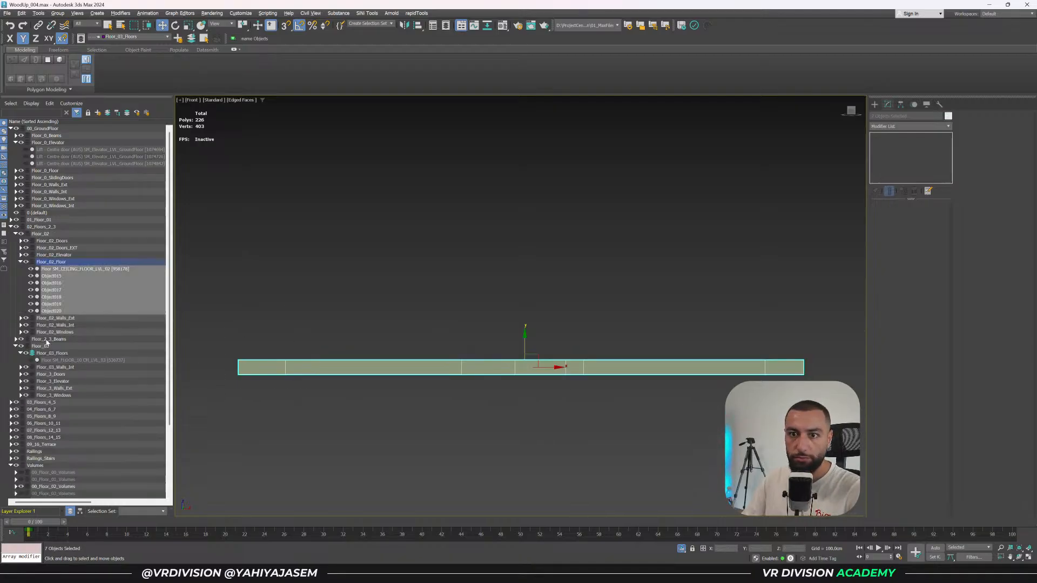
click(31, 360)
click(225, 331)
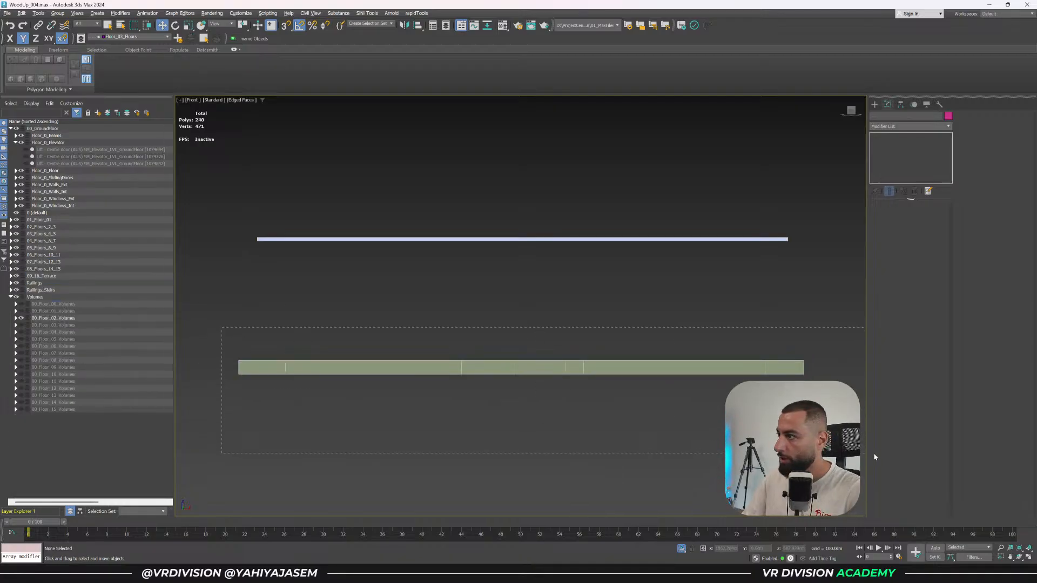
drag(875, 456, 875, 457)
shift+drag(528, 347, 479, 162)
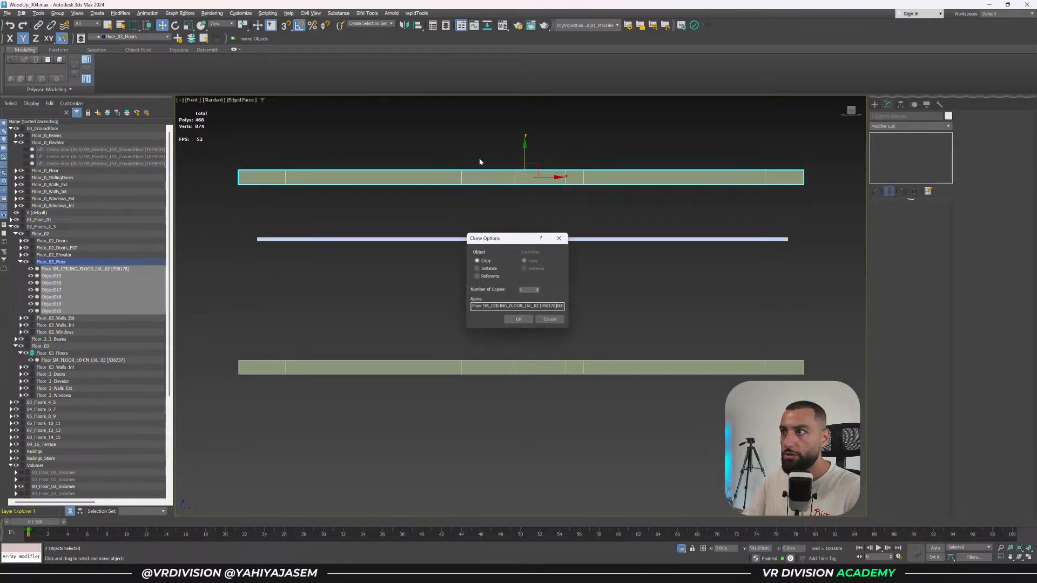
click(518, 324)
Select the copied slab parts and move them to the Floor_03_Floors layer.
click(199, 184)
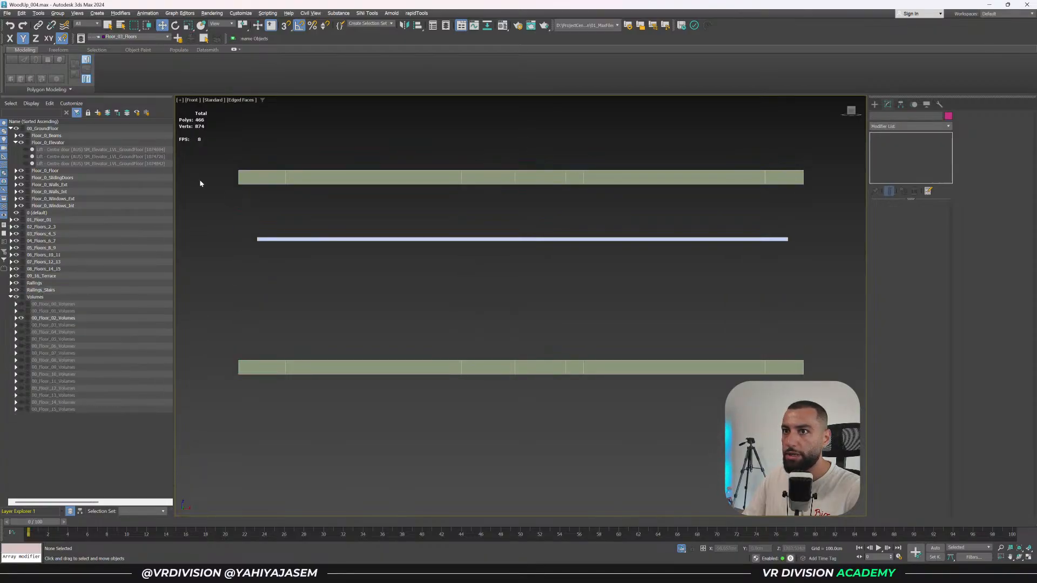
drag(947, 198, 947, 198)
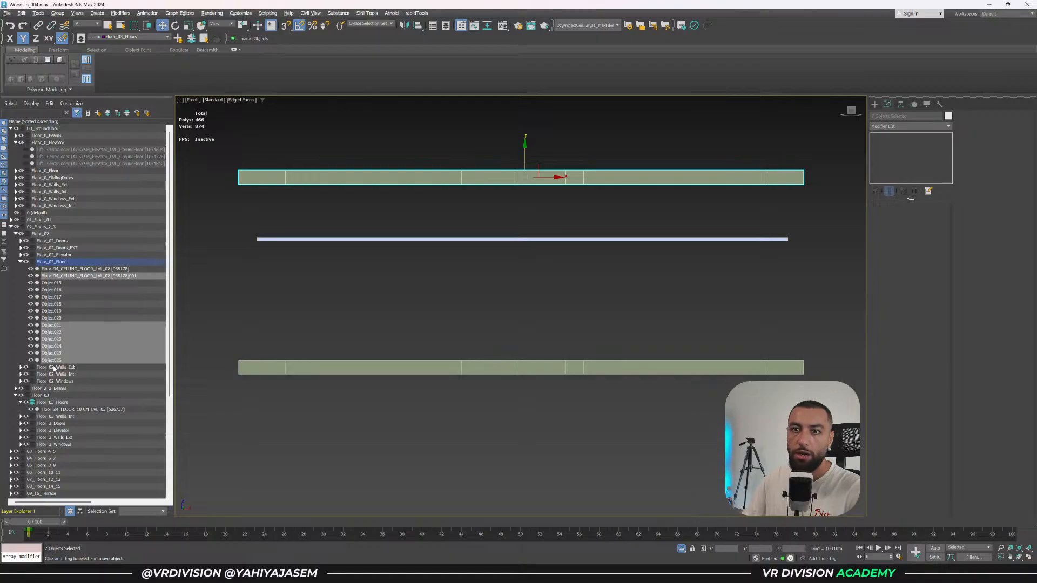
click(199, 40)
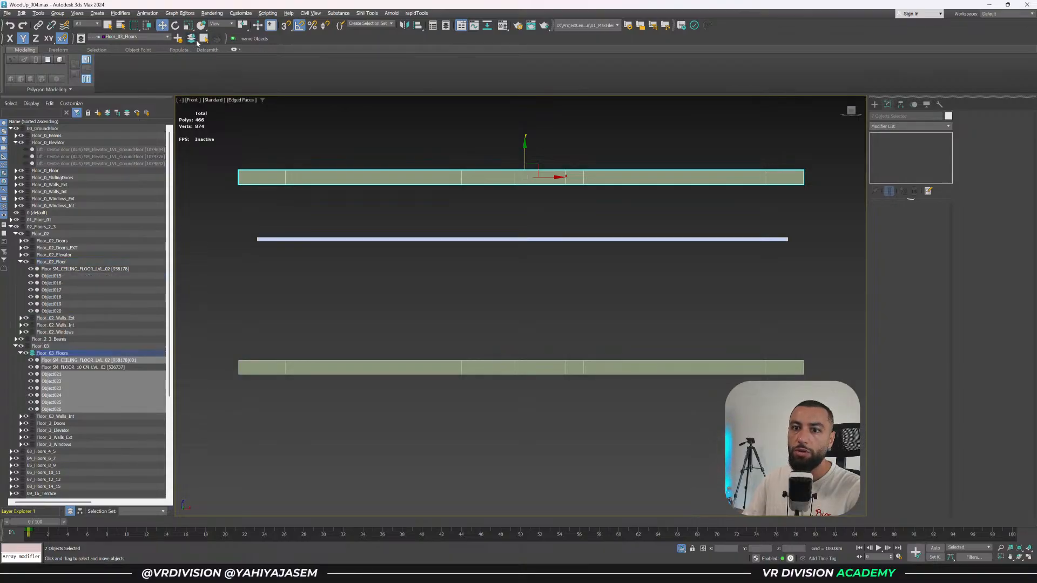
Lower the copied slab parts with snapping enabled so their underside aligns with the level 03 slab's underside.
middle_drag(267, 204, 277, 200)
key(s)
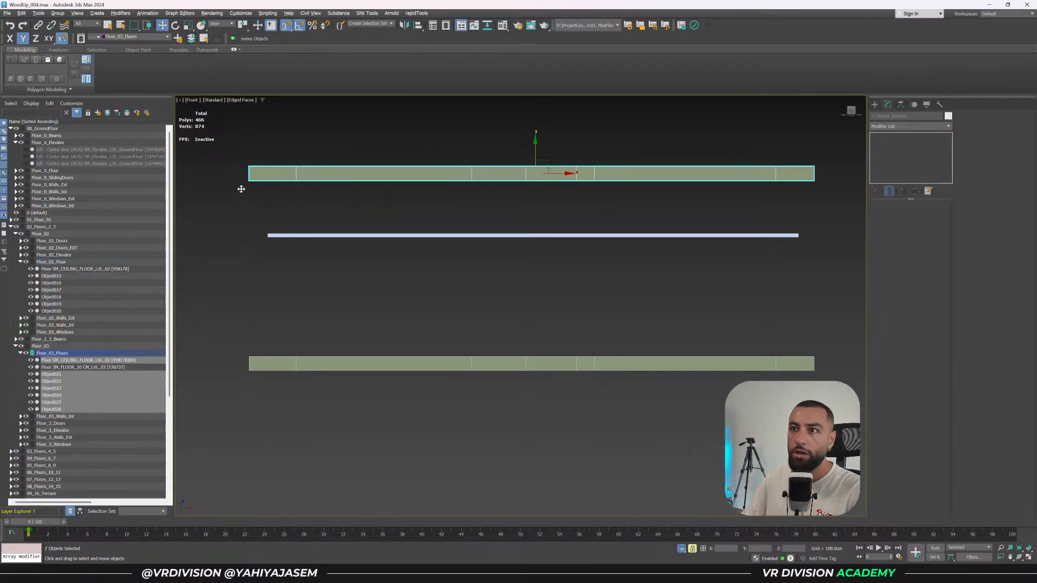
drag(246, 184, 248, 238)
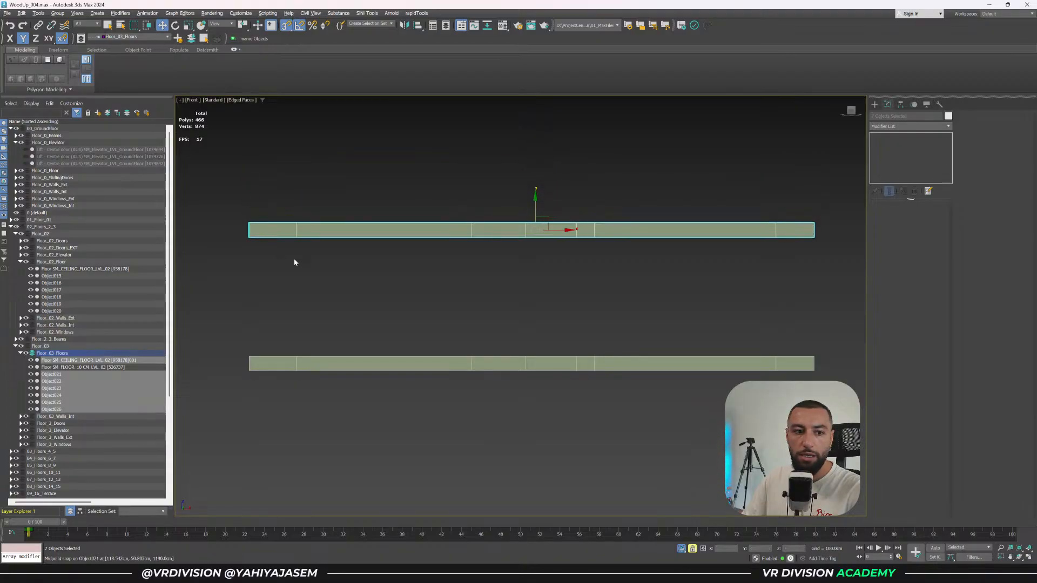
Add an Edit Poly modifier to the copied slab parts and lower their top vertices to the level 03 slab's thickness.
click(871, 127)
text(ed)
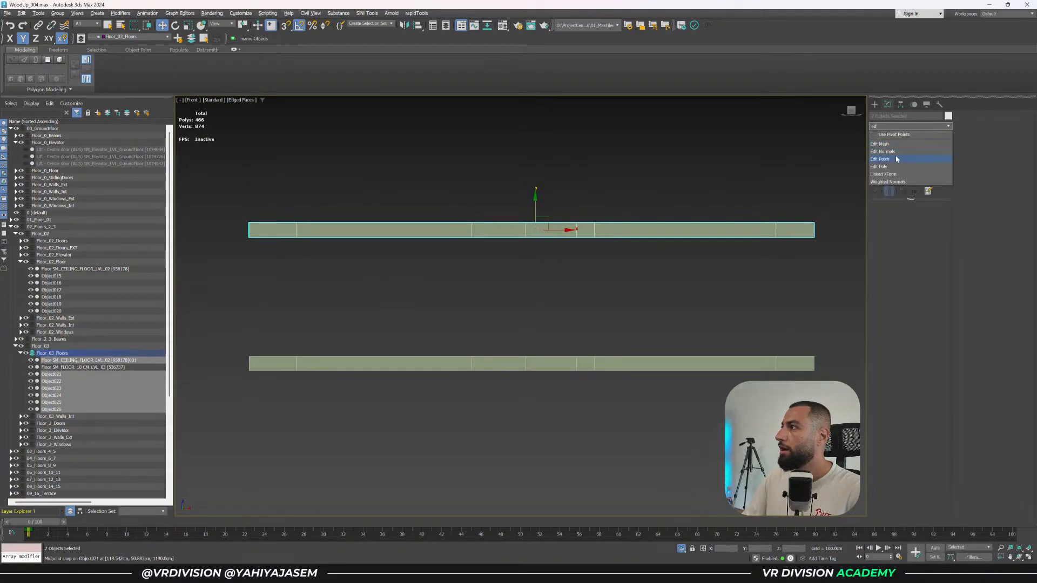
key(Return)
key(F3)
key(1)
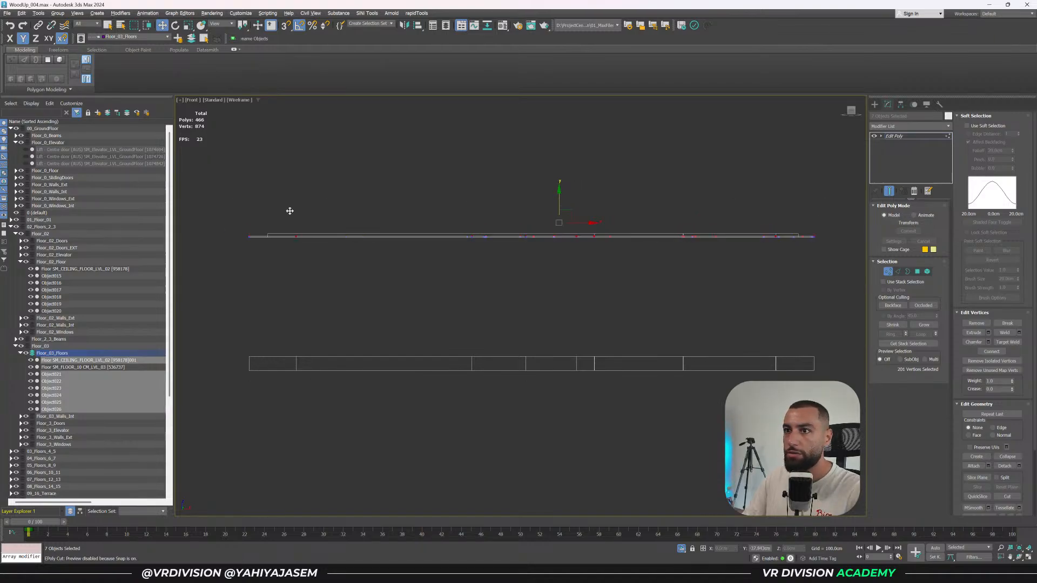
key(t)
key(z)
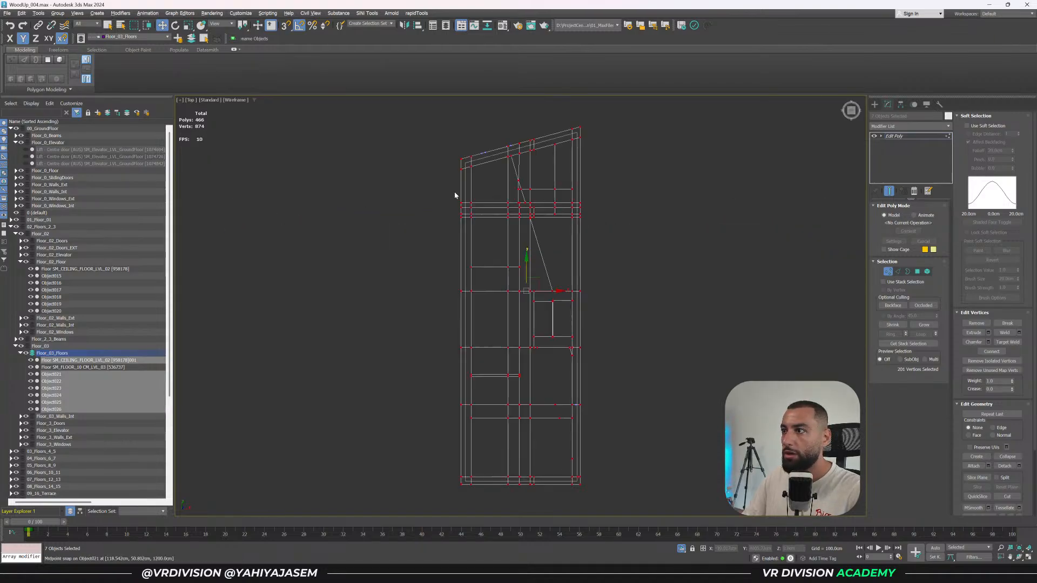
key(1)
key(f)
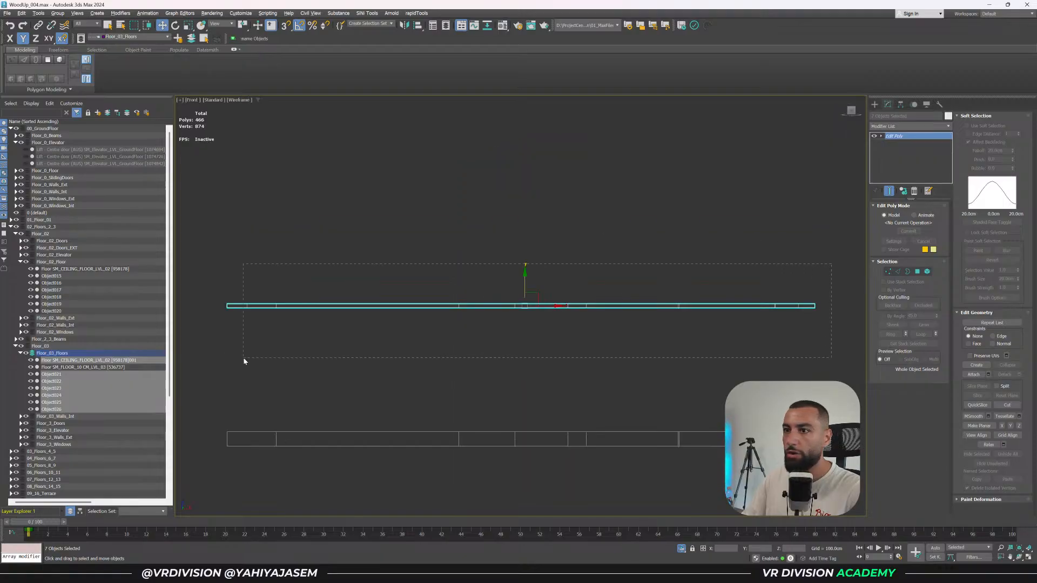
Isolate the level 03 slab parts in a shaded top view and select the exterior floor part.
drag(244, 358, 241, 357)
key(alt+q)
key(t)
key(z)
click(387, 358)
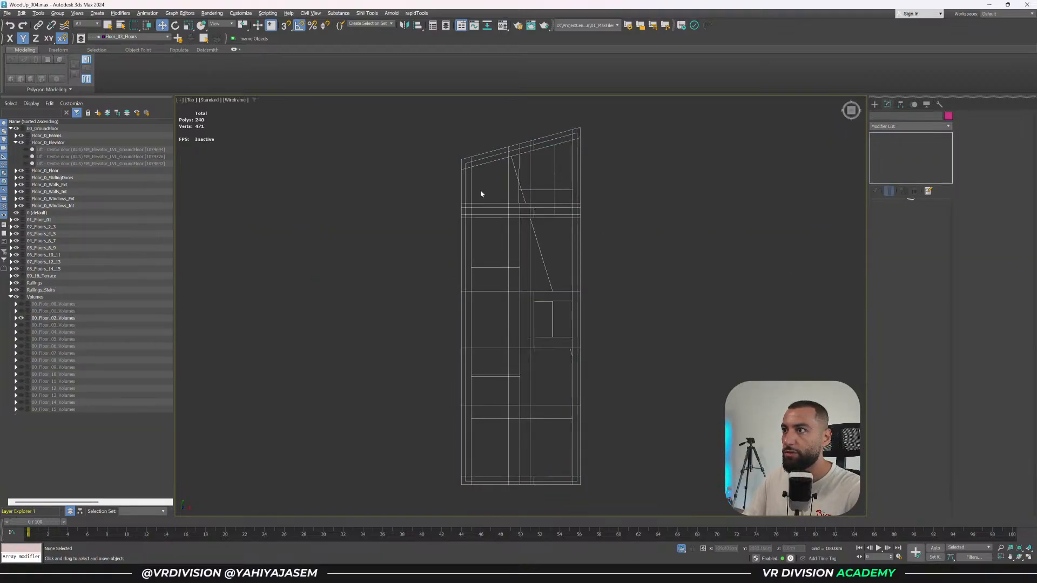
key(F3)
scroll(481, 191, up, 4)
click(448, 129)
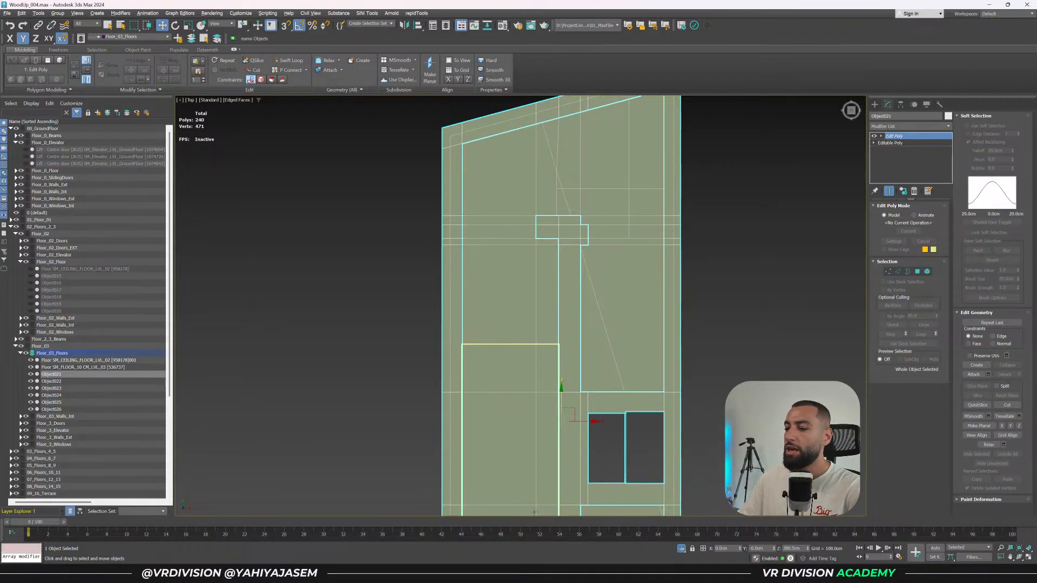
Switch to Unreal Engine and examine the walls, ceiling slab and floor inside the building.
mouse_move(585, 573)
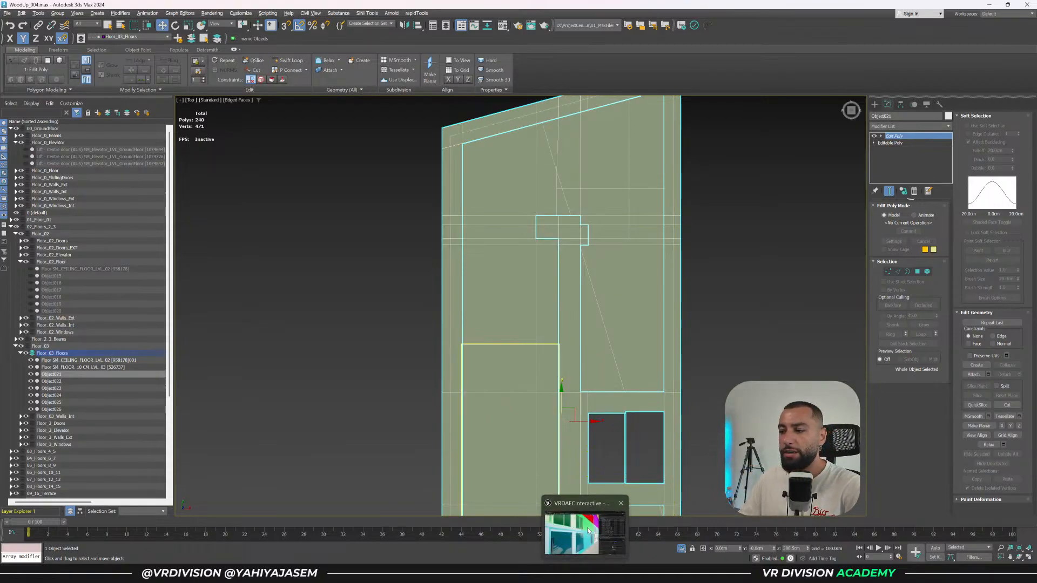
click(586, 526)
right_drag(507, 345, 551, 310)
right_drag(362, 358, 372, 362)
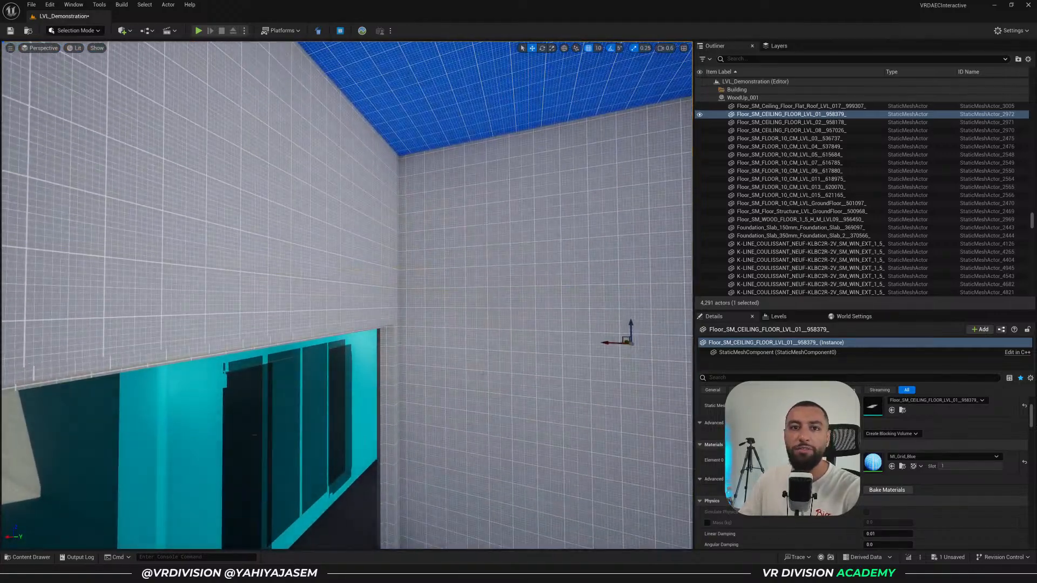
right_drag(244, 305, 265, 297)
right_drag(468, 306, 534, 278)
mouse_move(240, 301)
right_down()
mouse_move(231, 310)
mouse_move(266, 302)
mouse_move(240, 302)
mouse_move(260, 304)
mouse_move(238, 291)
mouse_move(237, 304)
right_up()
key(Escape)
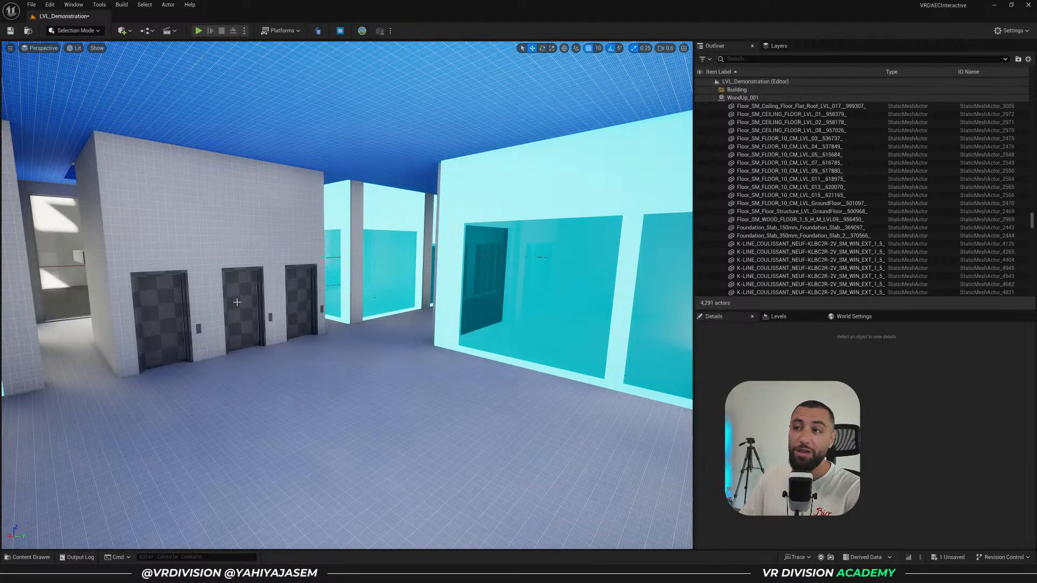
Inspect the level 01 ceiling slab above the elevator lobby, deselect it and save the LVL_Demonstration map.
click(372, 103)
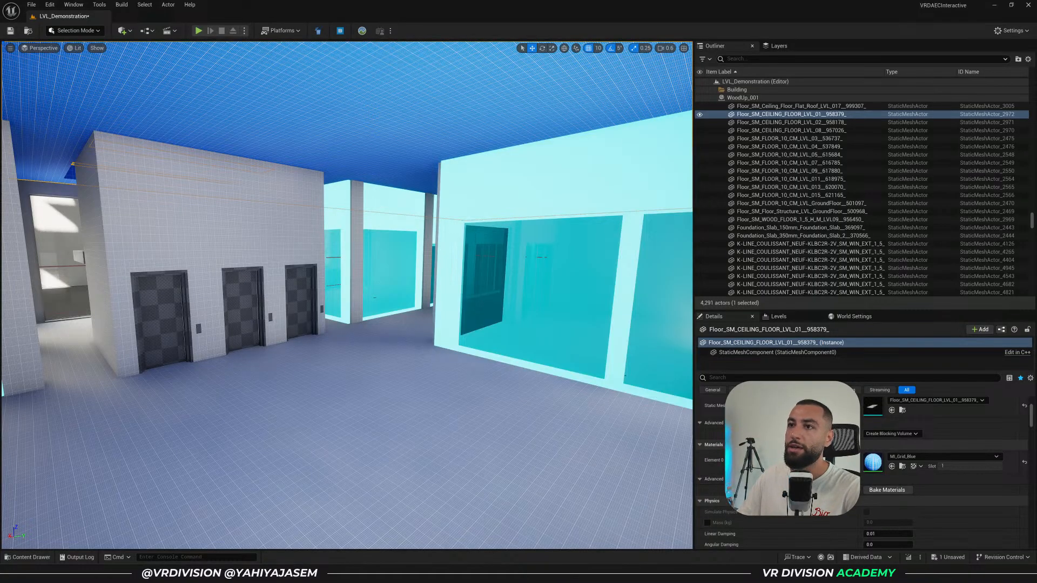
right_drag(366, 139, 355, 133)
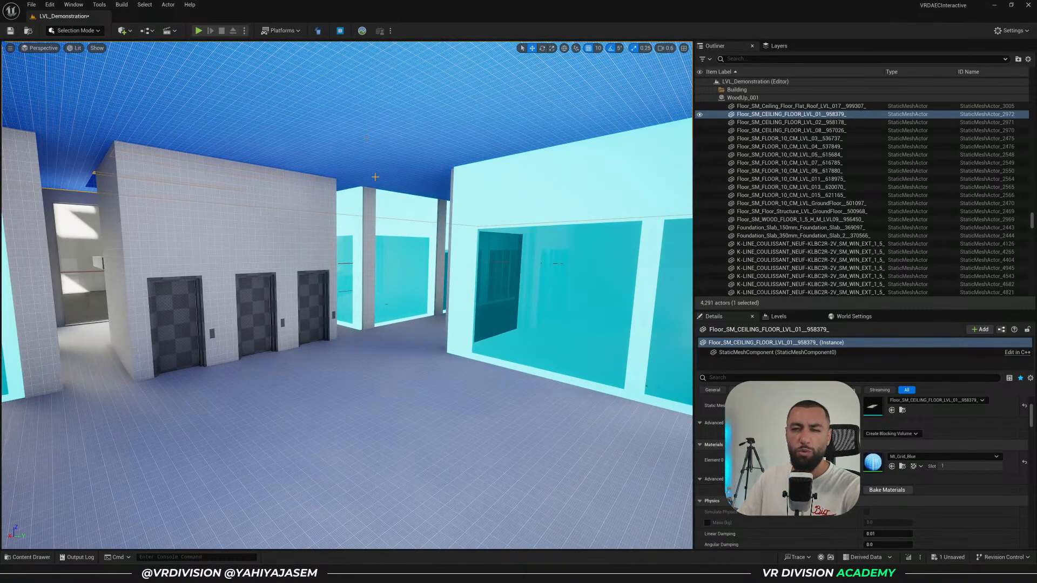
right_drag(387, 220, 388, 220)
key(Escape)
key(ctrl+s)
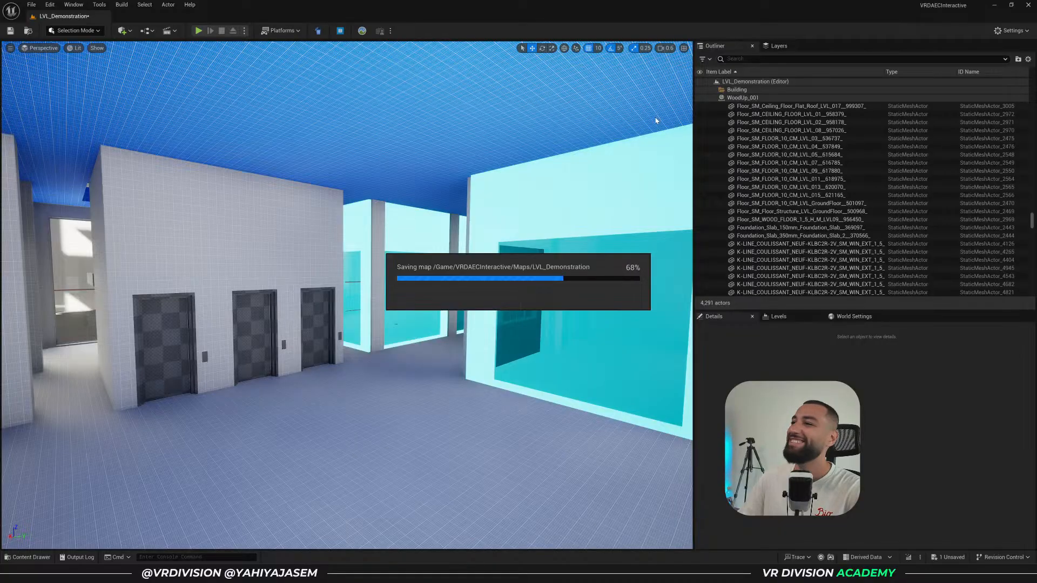
Switch back to 3ds Max and pick the exterior floor part from the Floor_03_Floors slab parts.
key(alt+Tab)
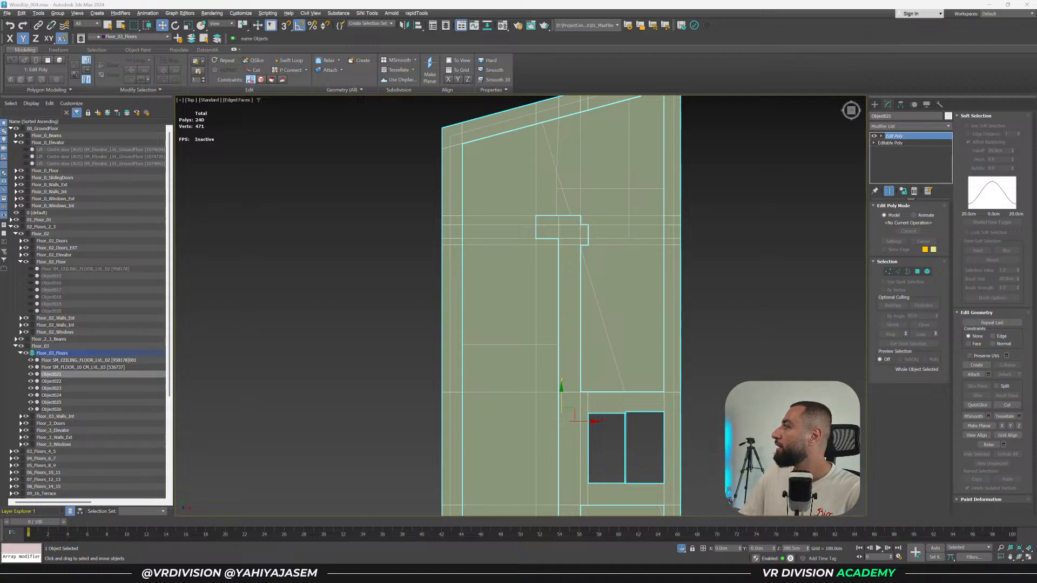
scroll(481, 313, down, 4)
alt+middle_drag(480, 313, 483, 282)
key(t)
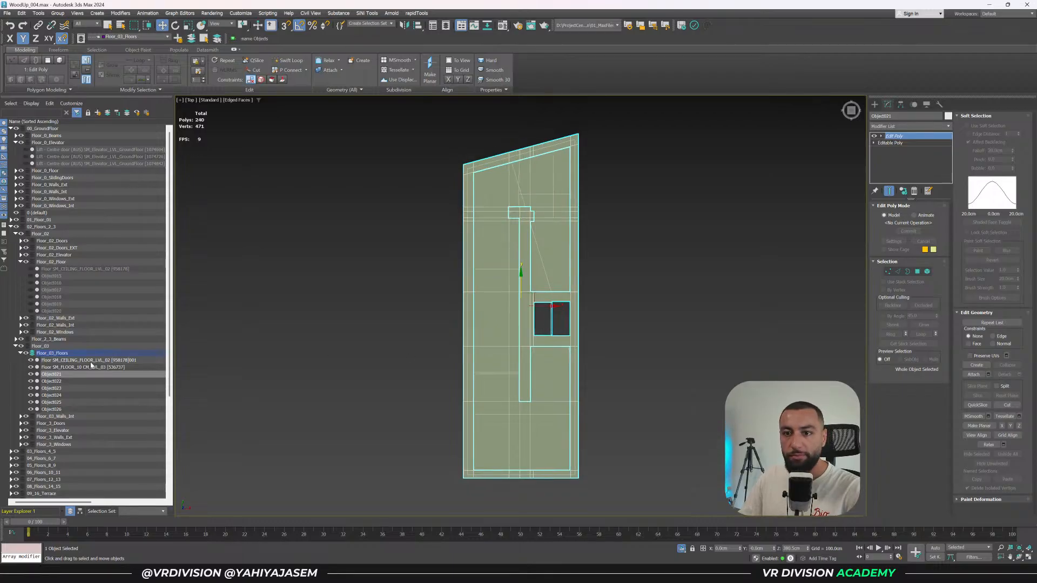
double_click(86, 353)
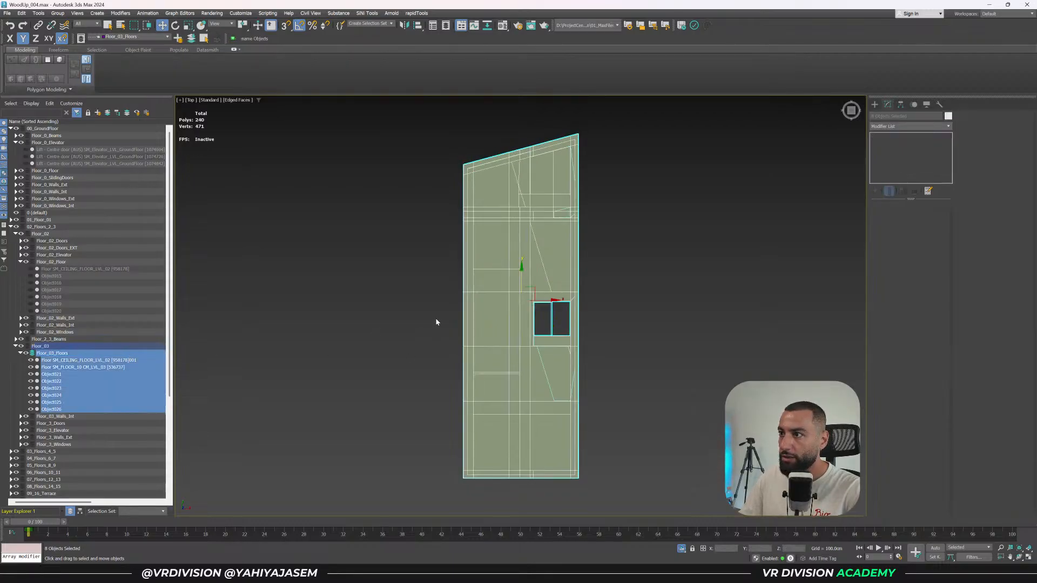
scroll(435, 321, up, 2)
click(467, 270)
click(479, 267)
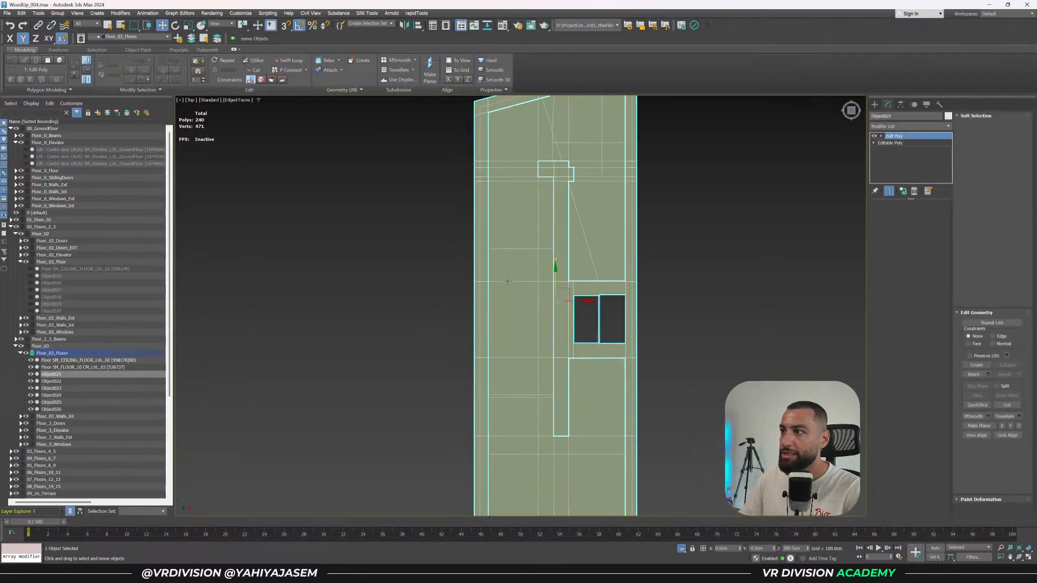
alt+middle_drag(506, 280, 260, 340)
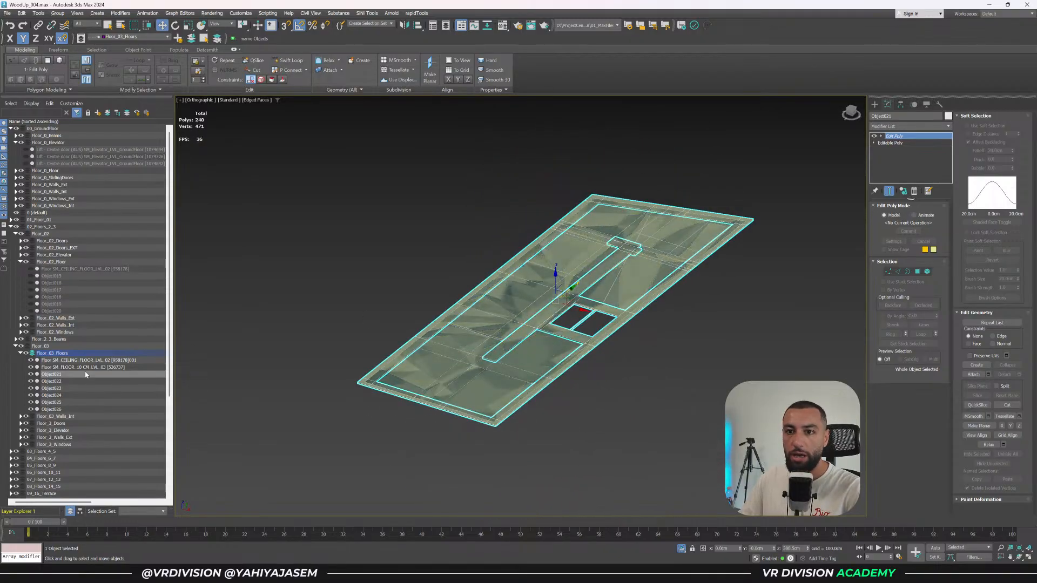
ctrl+click(87, 360)
key(alt+q)
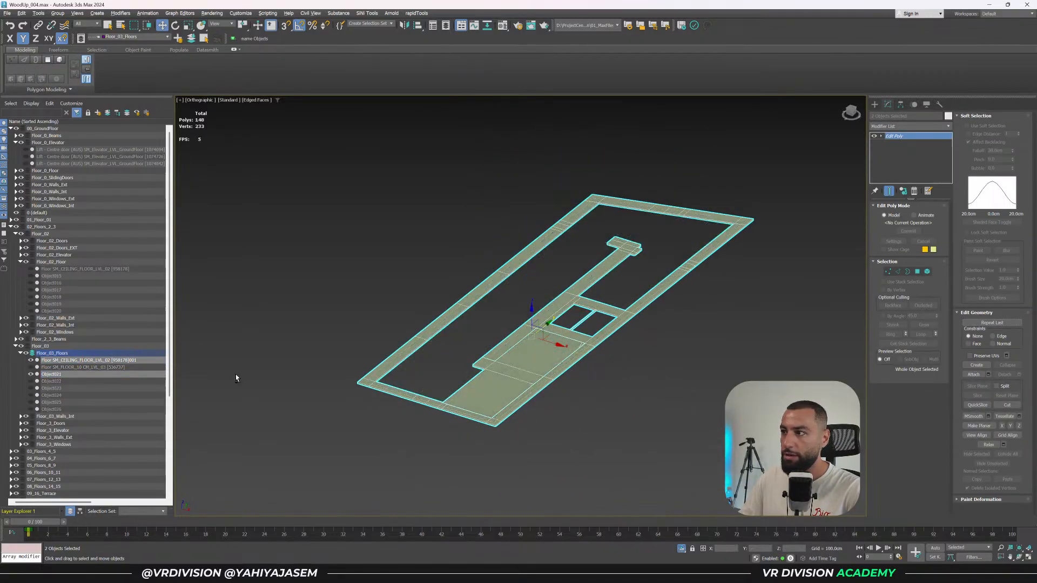
key(alt+q)
ctrl+click(85, 361)
Isolate the exterior floor part together with the Floor SM_FLOOR_10 CM_LVL_03 slab and clear the selection.
ctrl+click(87, 368)
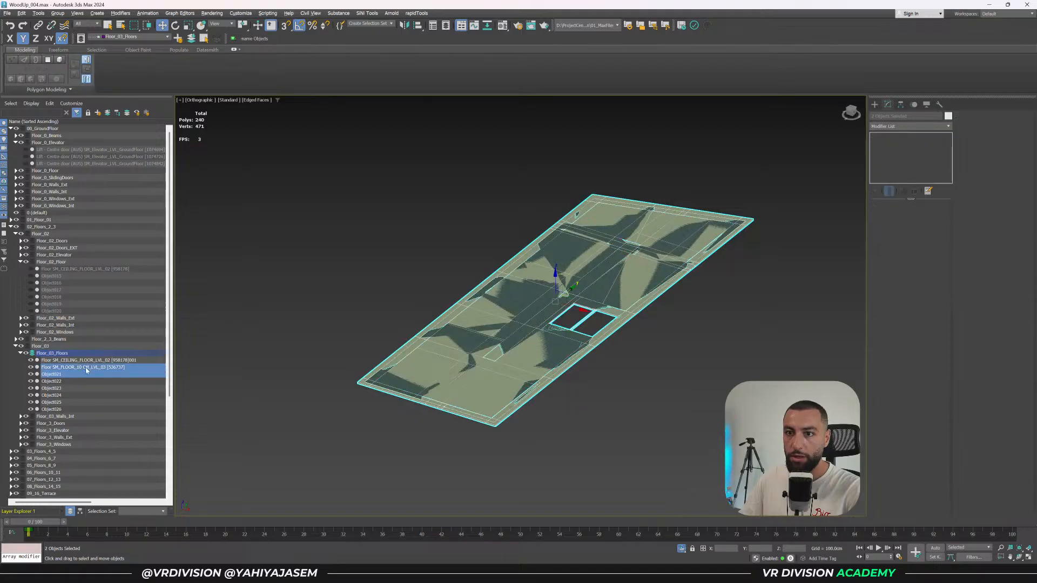
key(alt+q)
alt+middle_drag(324, 336, 366, 403)
click(368, 438)
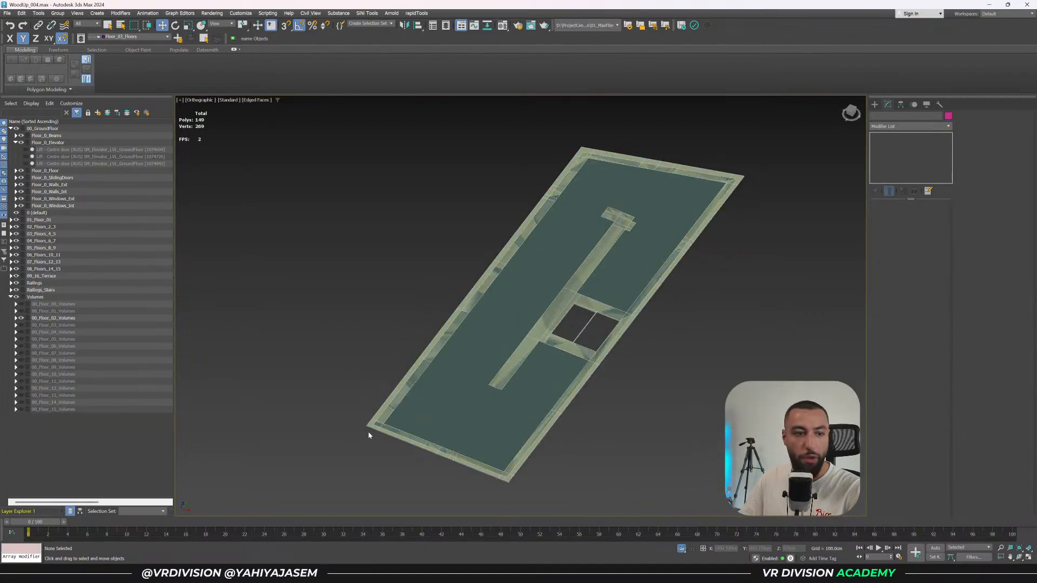
Select the exterior floor part and frame it in top view.
scroll(369, 432, up, 4)
scroll(369, 433, up, 3)
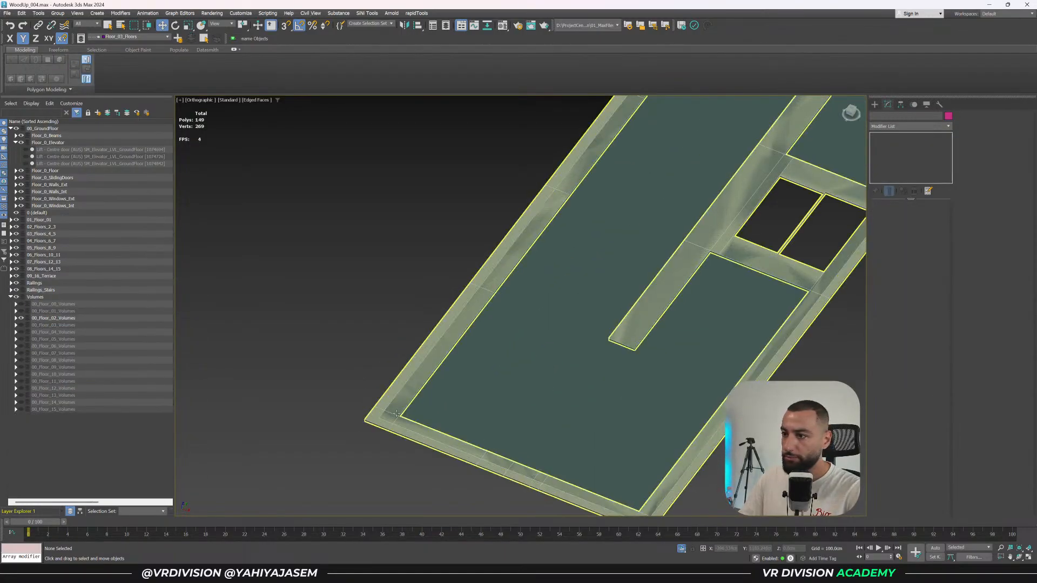
click(379, 415)
key(t)
key(z)
key(4)
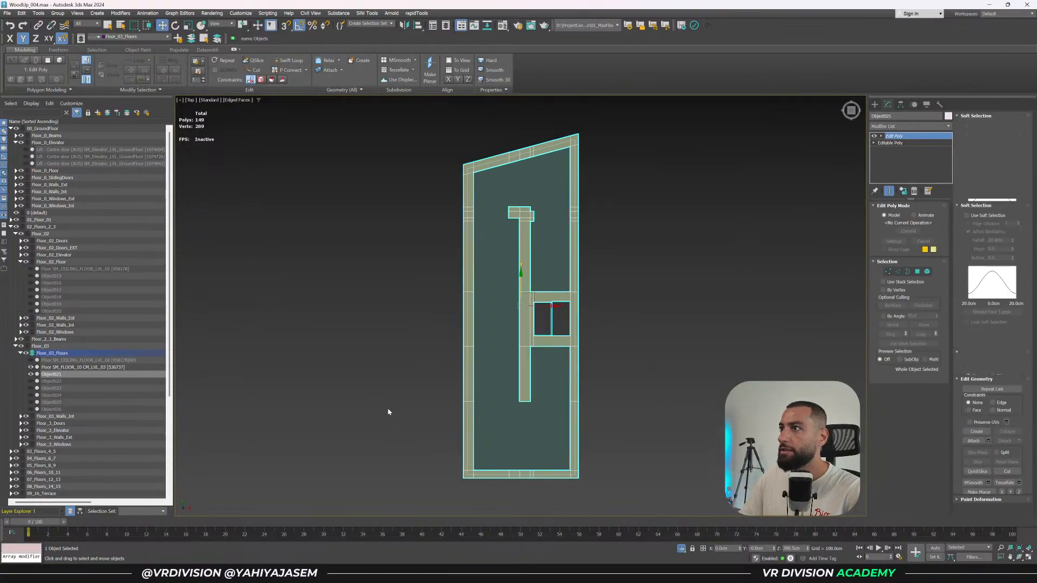
key(ctrl+a)
click(722, 295)
key(ctrl+a)
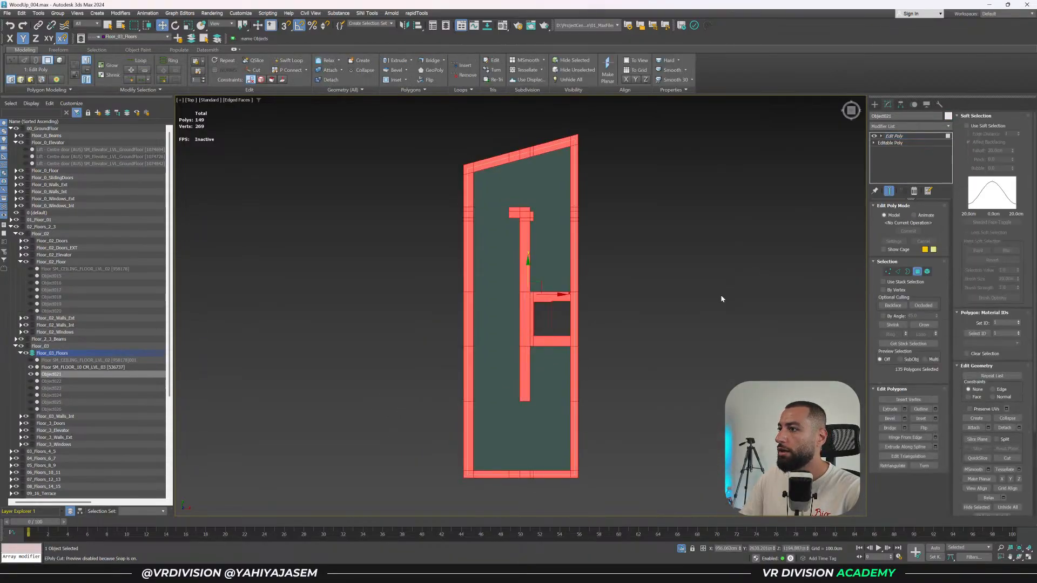
click(722, 296)
key(F3)
key(F3)
key(ctrl+a)
Move the outer vertices at the exterior floor part's lower end onto the level 03 slab's outer edge with snapping.
key(1)
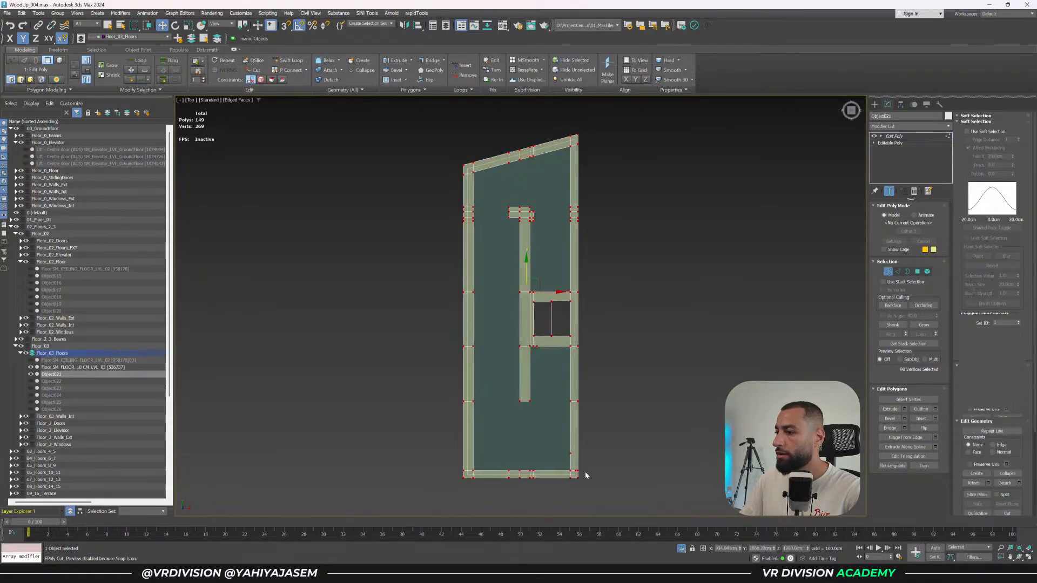
scroll(548, 485, up, 4)
drag(664, 497, 664, 497)
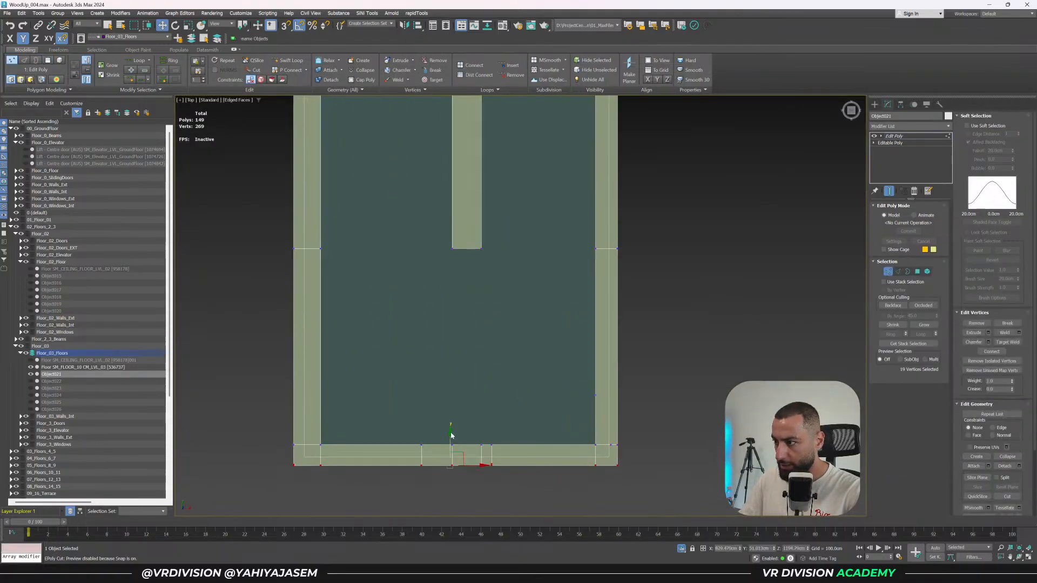
mouse_move(449, 439)
mouse_down()
mouse_move(423, 419)
mouse_move(305, 458)
mouse_up()
scroll(361, 340, down, 5)
click(323, 169)
scroll(324, 190, up, 2)
scroll(498, 216, down, 4)
middle_drag(477, 373, 505, 369)
scroll(462, 373, up, 2)
Select all polygons of the exterior floor part and rotate a slice plane to run along the slab's length.
key(4)
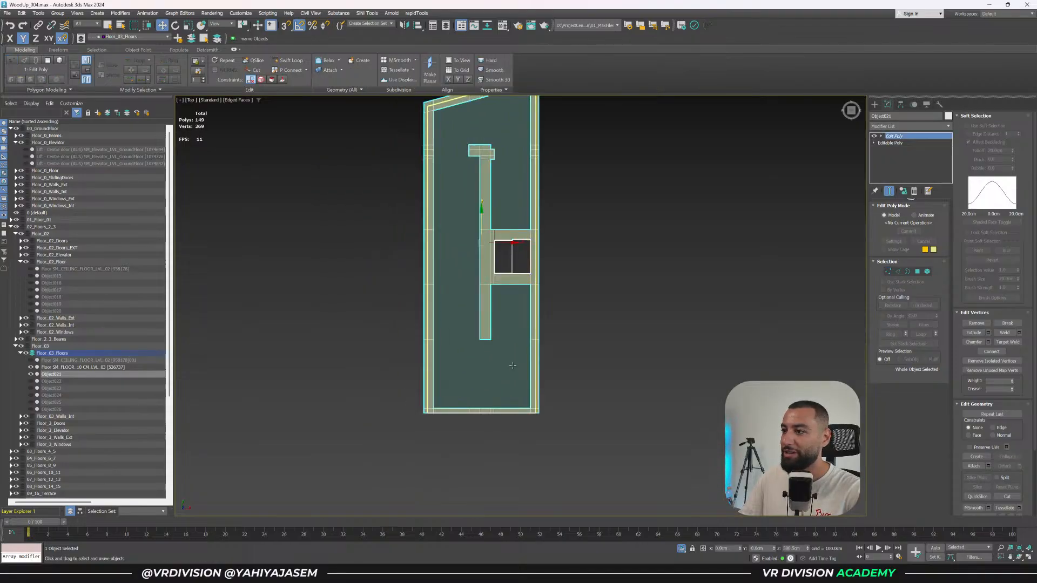
key(ctrl+a)
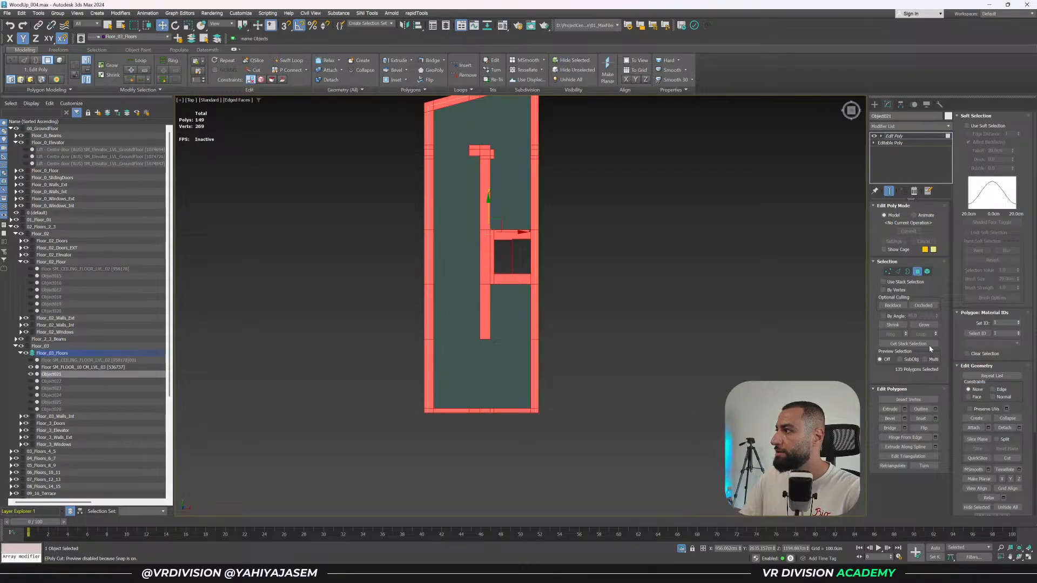
click(980, 440)
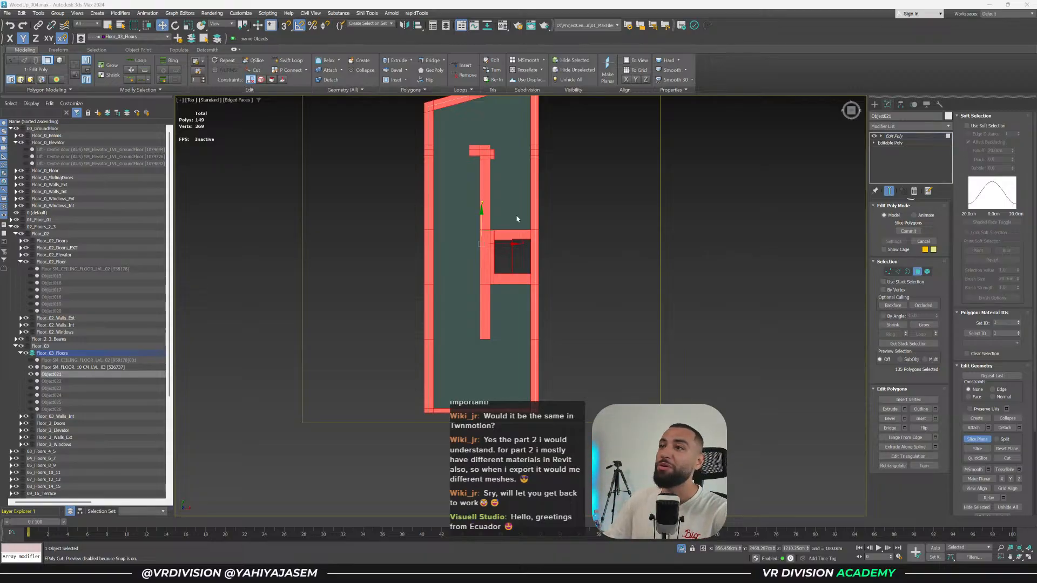
middle_drag(474, 217, 510, 227)
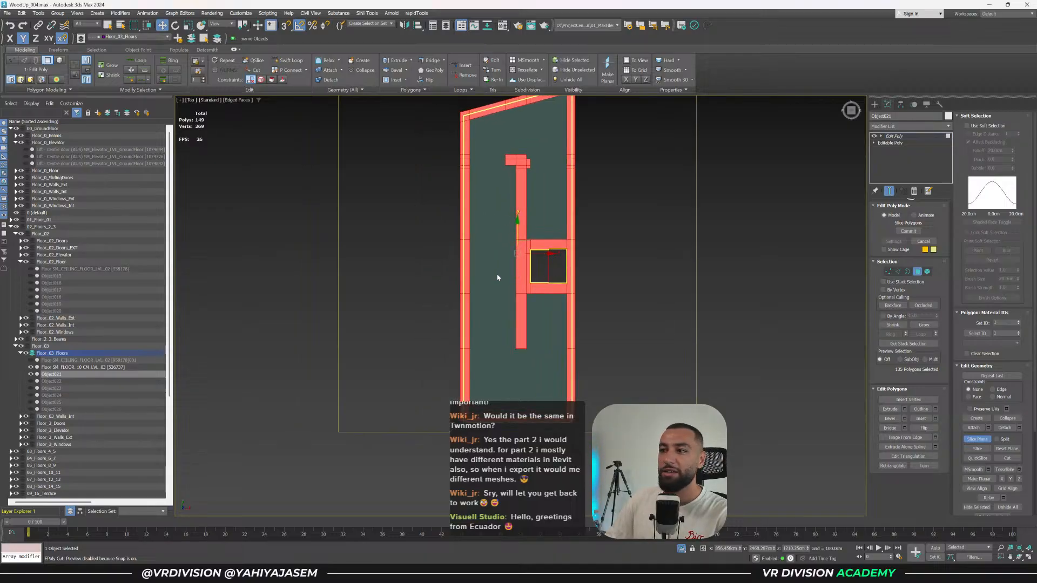
scroll(594, 307, up, 3)
scroll(562, 303, down, 5)
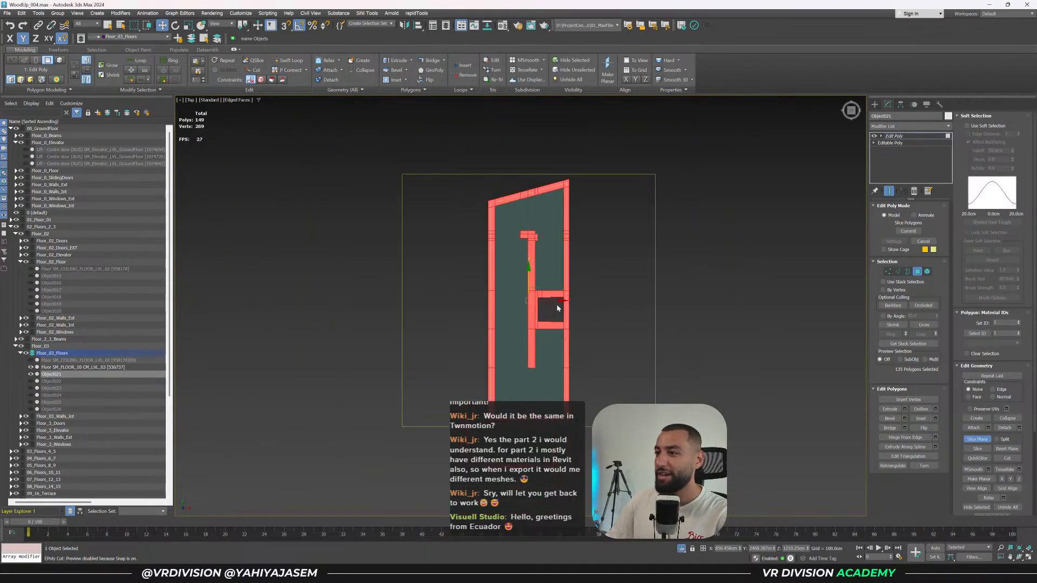
key(e)
key(F6)
drag(553, 300, 483, 236)
key(w)
Snap the slice plane to the level 03 slab's left long edge and slice the exterior floor part there.
scroll(493, 219, up, 4)
scroll(493, 165, up, 6)
key(s)
key(s)
scroll(508, 278, down, 6)
middle_drag(509, 277, 496, 151)
middle_drag(546, 296, 530, 97)
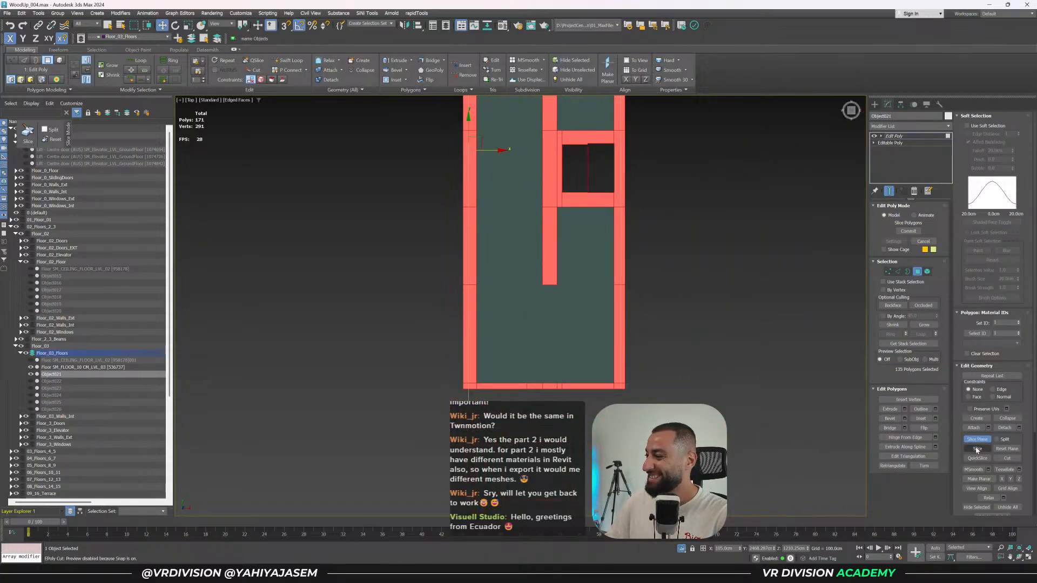
middle_drag(597, 289, 636, 379)
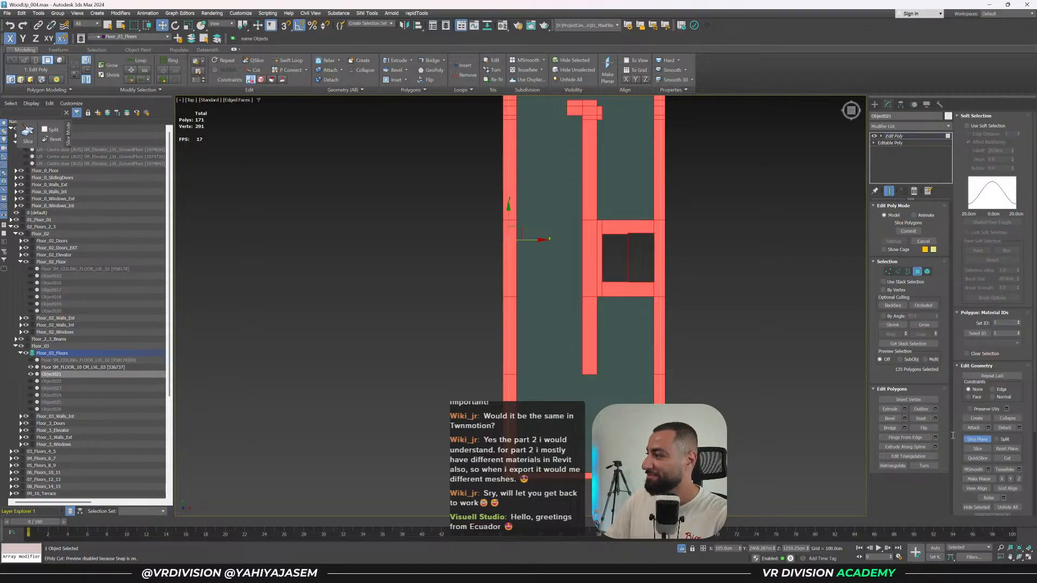
Snap the slice plane to the level 03 slab's right long edge, slice the exterior floor part and leave Slice Plane.
middle_drag(641, 335, 594, 348)
drag(480, 253, 572, 504)
scroll(656, 484, up, 3)
key(s)
key(s)
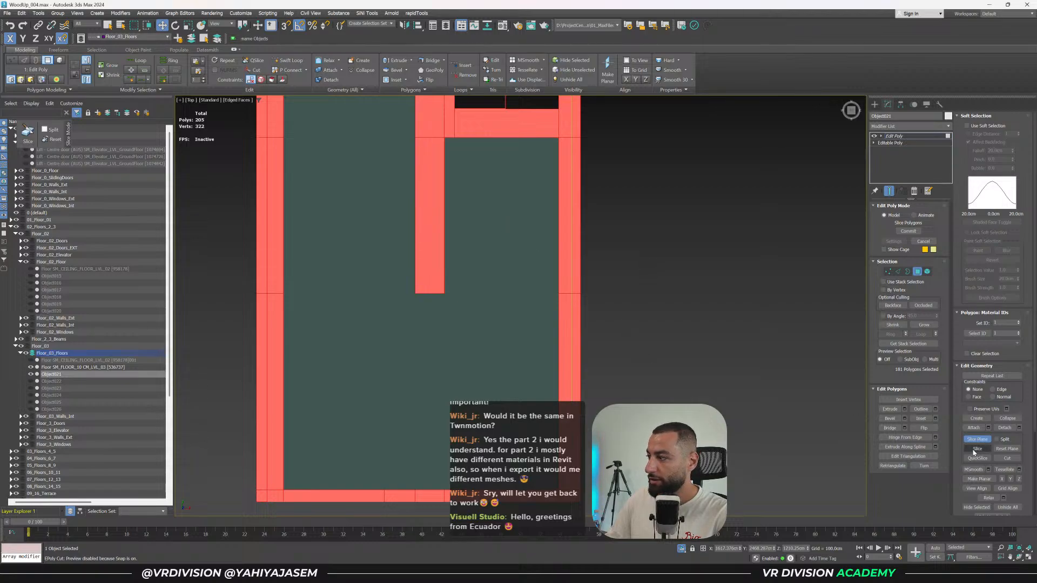
scroll(581, 400, down, 2)
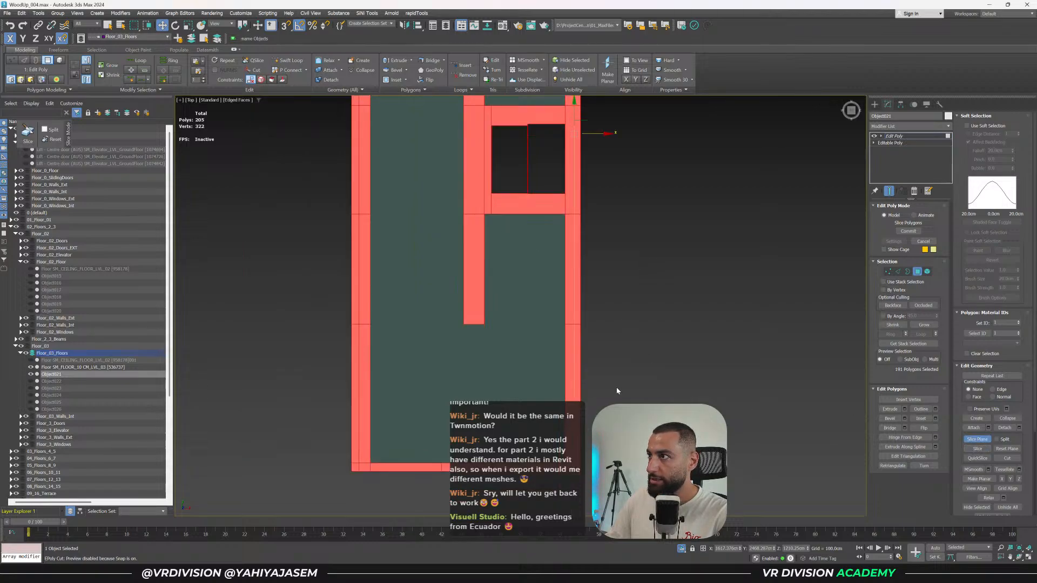
click(969, 440)
alt+middle_drag(754, 389, 606, 404)
scroll(499, 169, up, 4)
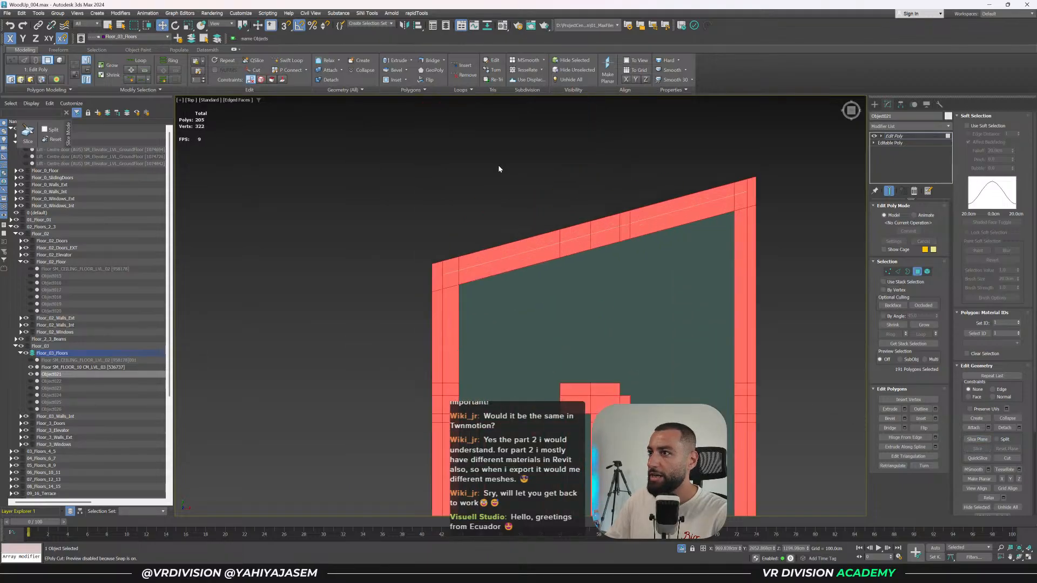
In wireframe, quick-slice the exterior floor part's polygons along the level 03 slab's sloped end edge with snapping.
click(977, 458)
key(F3)
click(443, 276)
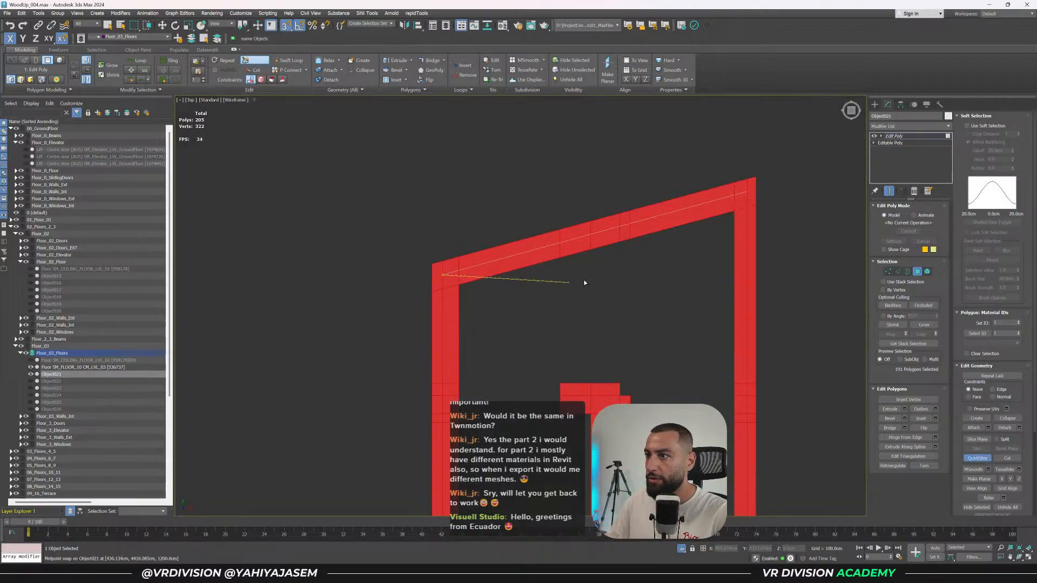
click(747, 190)
right_click(792, 200)
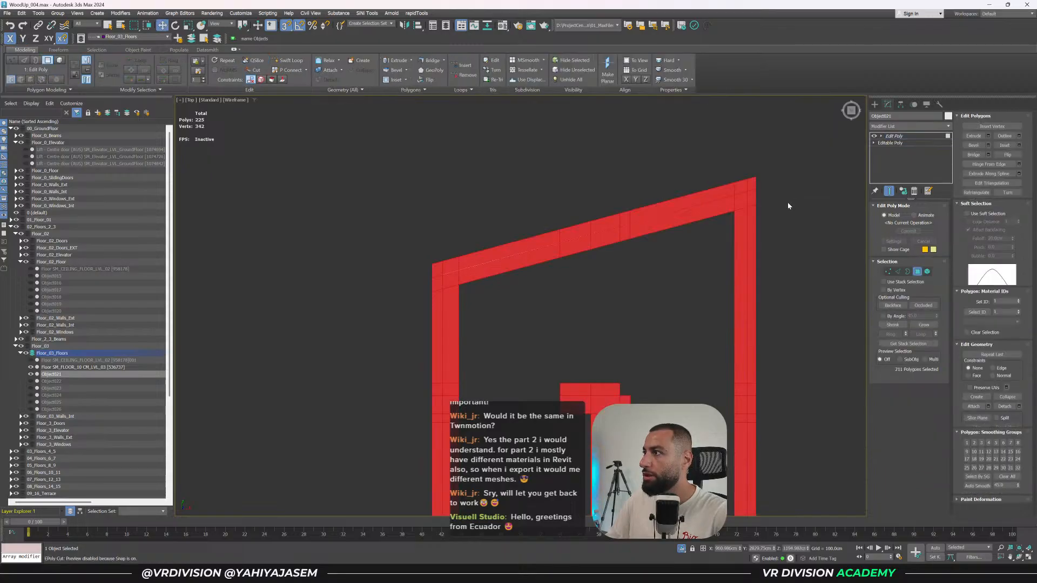
Delete the exterior floor part's polygons that lie outside the slice along the sloped end.
click(777, 165)
drag(776, 165, 717, 185)
key(Delete)
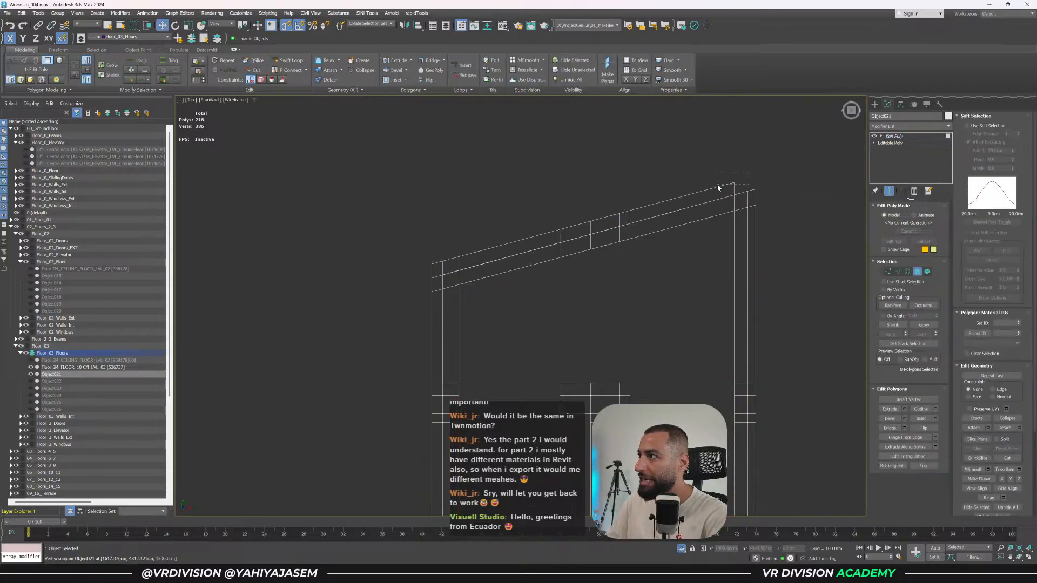
scroll(624, 214, up, 2)
key(Delete)
drag(632, 205, 510, 243)
key(Delete)
key(Delete)
drag(317, 279, 380, 286)
key(Delete)
Delete the overhanging strip of polygons outside the slice along the exterior floor part's left long side.
scroll(435, 302, down, 3)
middle_drag(435, 299, 427, 253)
scroll(402, 255, up, 5)
drag(416, 296, 416, 297)
scroll(413, 280, down, 3)
key(Delete)
drag(410, 441, 409, 441)
key(Delete)
middle_drag(410, 441, 411, 212)
drag(411, 416, 411, 417)
key(Delete)
Delete the overhanging strip along the exterior floor part's right long side and the leftover polygon at the corner.
alt+middle_drag(579, 257, 549, 146)
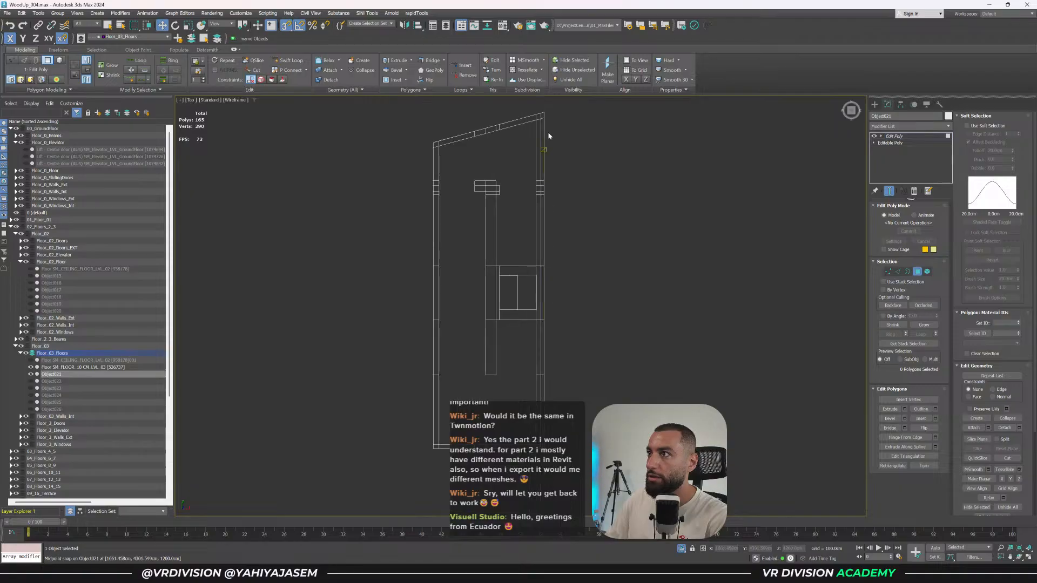
key(Delete)
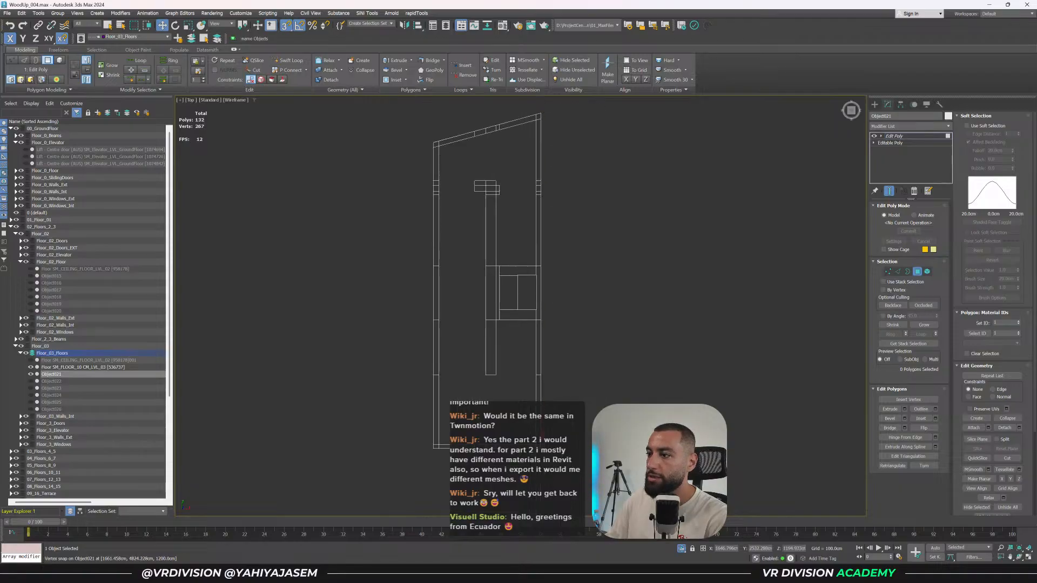
scroll(436, 455, up, 5)
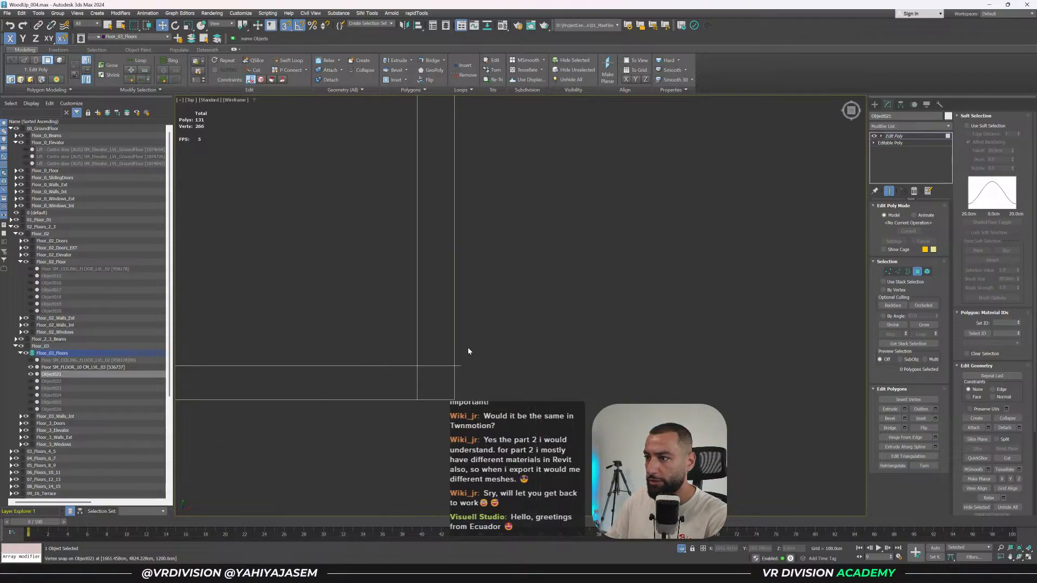
drag(479, 365, 457, 356)
key(Delete)
scroll(486, 355, down, 5)
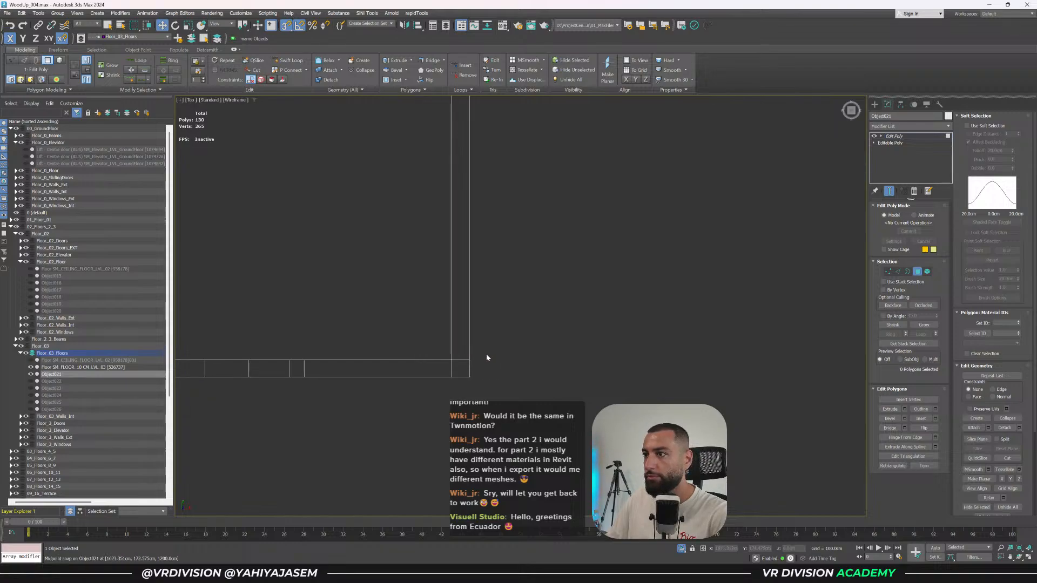
Isolate the exterior floor part in shaded view with edges, seen at an oblique angle.
key(F3)
key(q)
key(z)
alt+middle_drag(498, 356, 576, 333)
key(alt+q)
scroll(567, 331, up, 2)
middle_drag(452, 336, 519, 301)
alt+middle_drag(627, 257, 581, 273)
scroll(581, 273, up, 10)
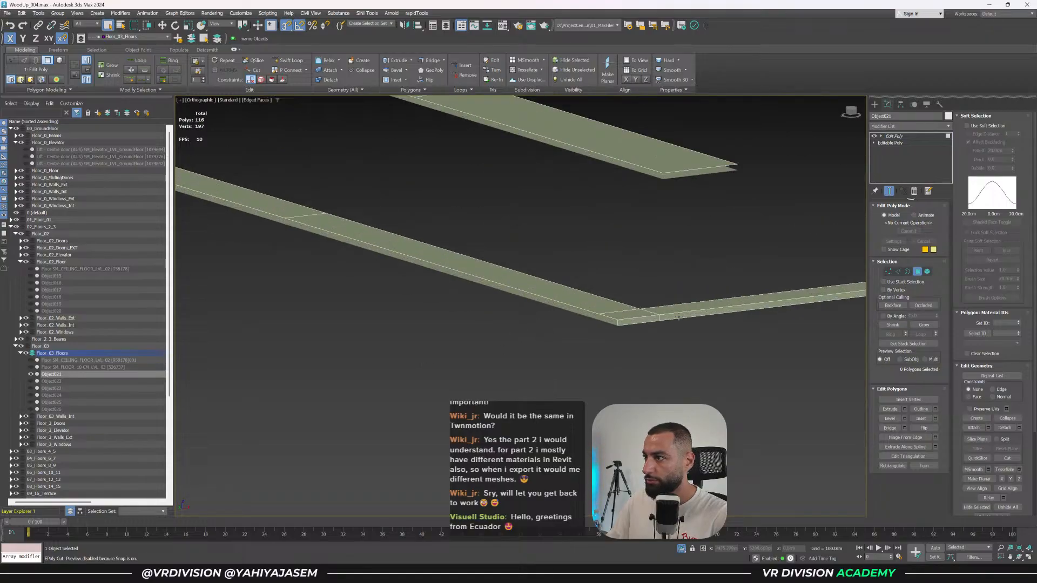
Collapse the exterior floor part's Edit Poly modifier into its editable poly.
click(620, 324)
scroll(685, 325, down, 5)
alt+middle_drag(685, 326, 540, 331)
scroll(733, 416, down, 4)
alt+middle_drag(691, 345, 658, 338)
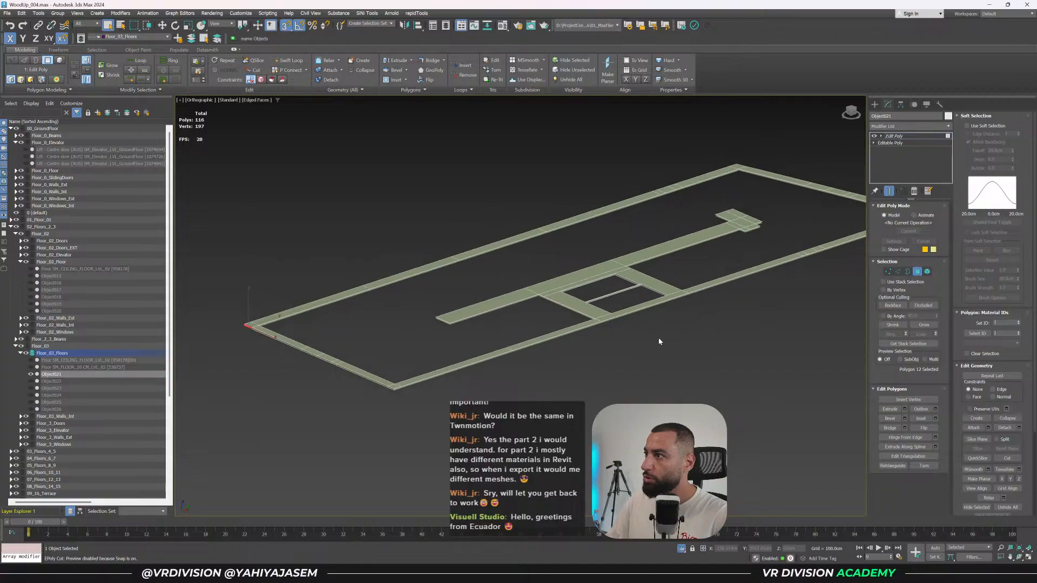
click(909, 136)
key(Delete)
Bridge the upper and lower outer edges at the first corner of the exterior floor part.
scroll(416, 384, up, 5)
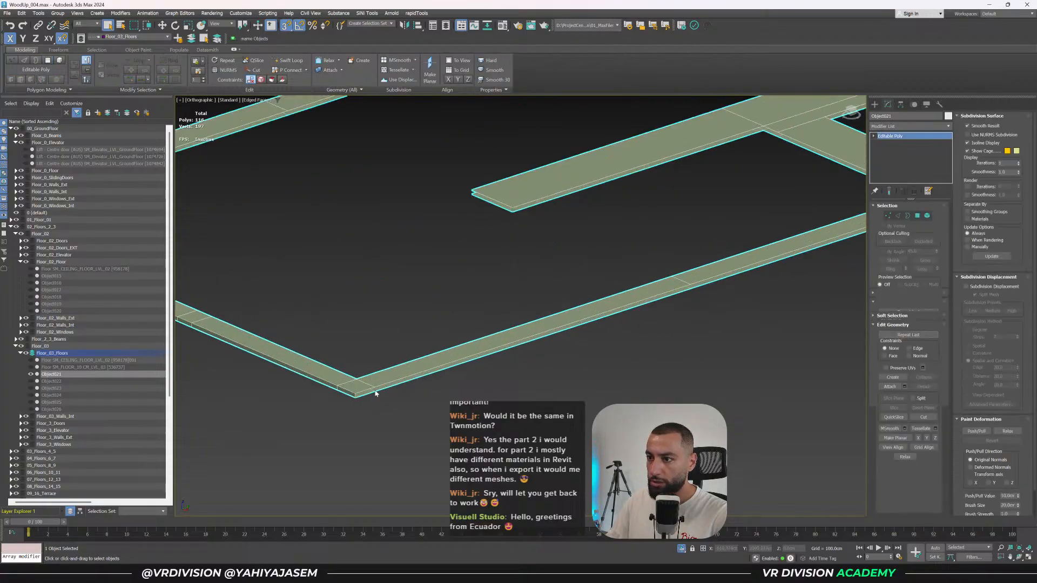
scroll(378, 394, up, 3)
key(1)
key(alt+c)
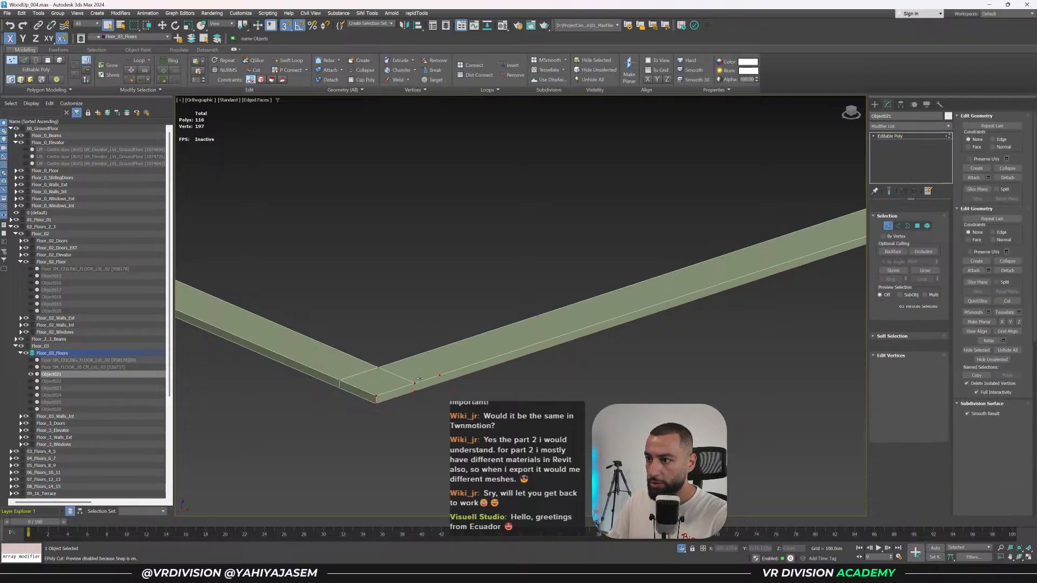
key(3)
key(2)
scroll(540, 334, down, 5)
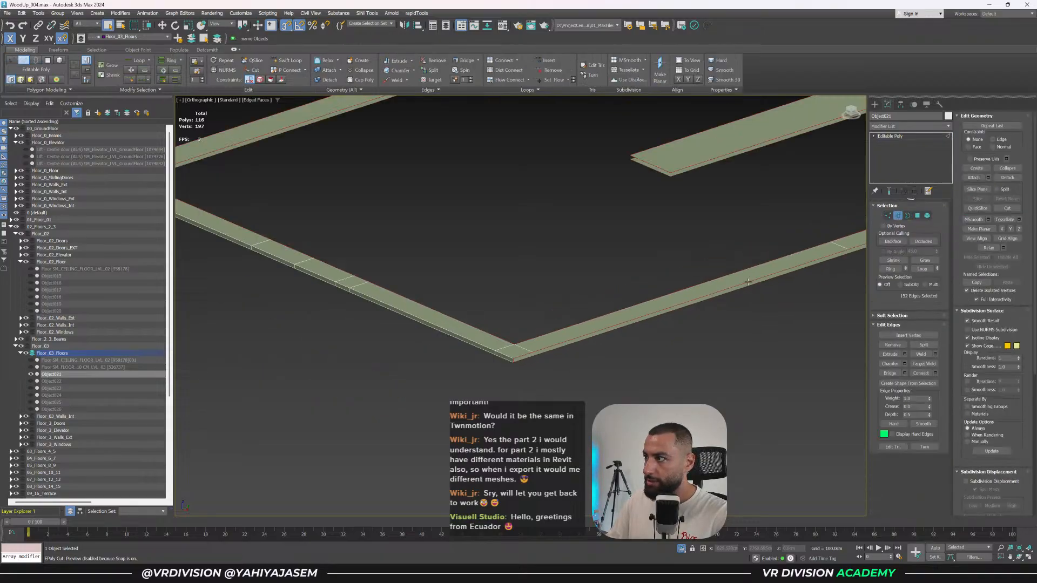
middle_drag(639, 306, 604, 310)
scroll(548, 327, up, 5)
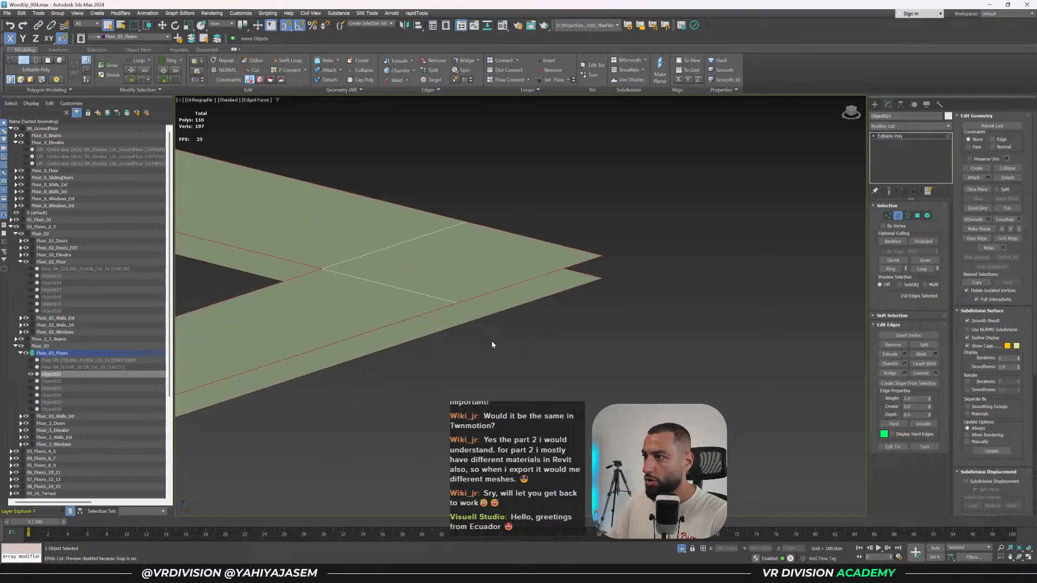
click(513, 283)
ctrl+click(519, 304)
alt+middle_drag(521, 303, 711, 317)
click(889, 373)
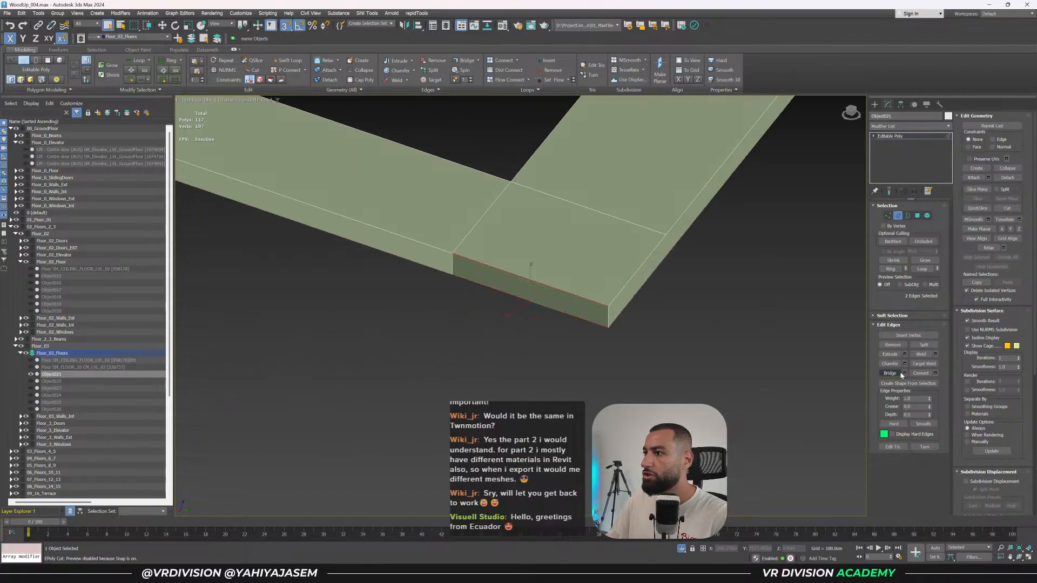
Bridge the upper and lower outer edges at the next corner of the exterior floor part.
scroll(763, 235, down, 8)
alt+middle_drag(673, 292, 610, 297)
middle_drag(799, 294, 621, 351)
scroll(623, 357, up, 5)
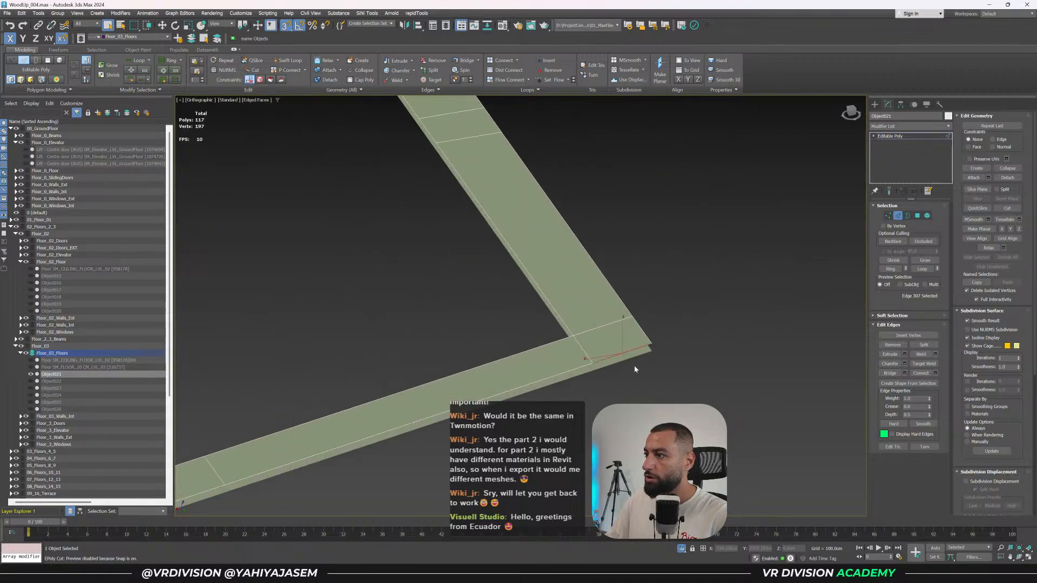
alt+middle_drag(636, 370, 633, 352)
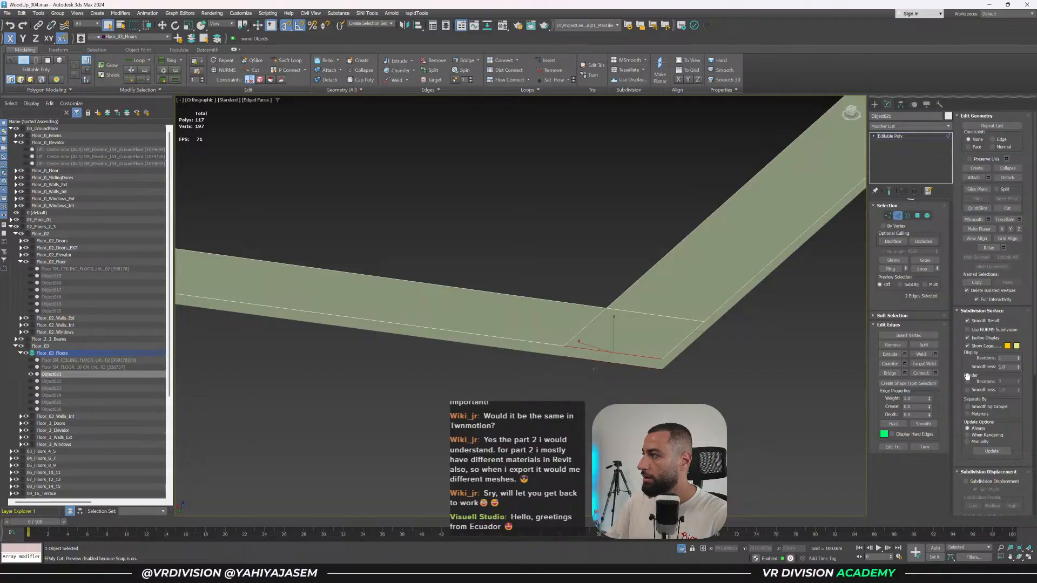
click(894, 372)
Switch to border selection, select the open border along the floor part's long outer side and show the wireframe.
scroll(782, 317, down, 5)
middle_drag(783, 317, 561, 378)
scroll(599, 335, down, 2)
middle_drag(599, 335, 512, 397)
scroll(576, 369, down, 4)
middle_drag(783, 203, 576, 358)
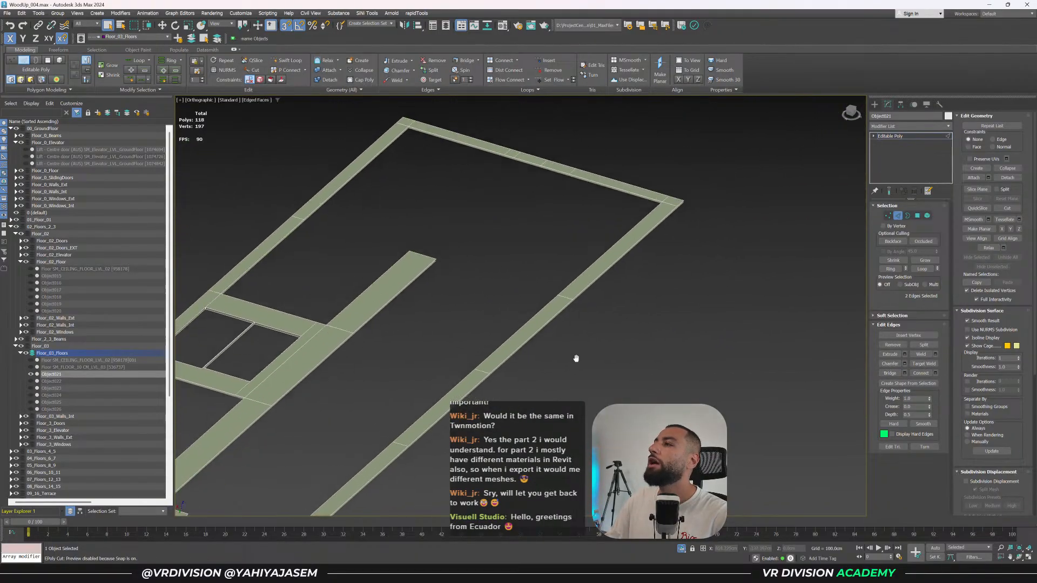
scroll(672, 222, up, 5)
scroll(682, 192, up, 4)
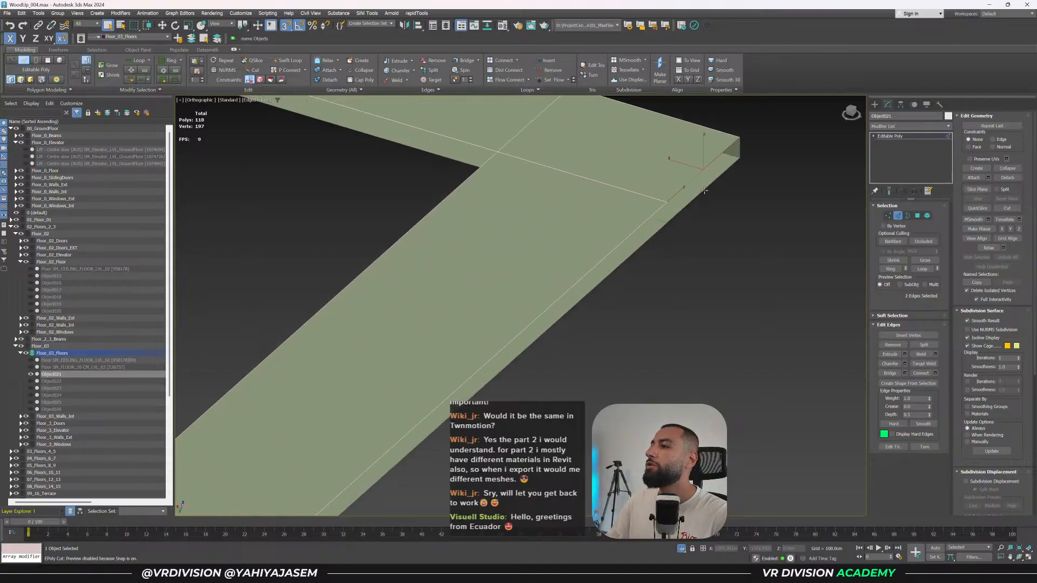
right_click(707, 221)
click(692, 209)
click(622, 243)
scroll(621, 244, down, 5)
key(F3)
scroll(476, 370, up, 3)
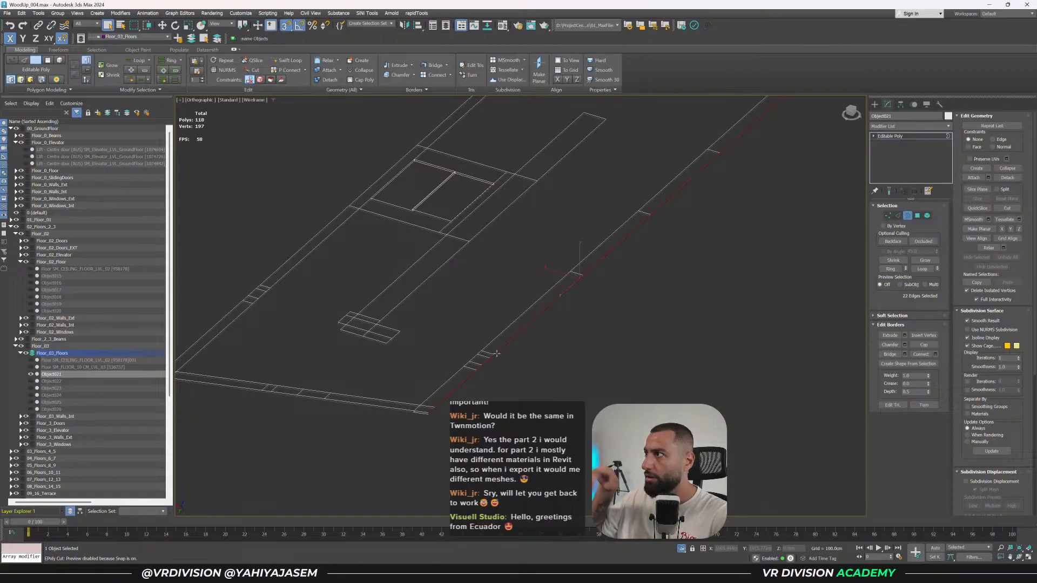
scroll(609, 273, down, 5)
scroll(627, 247, up, 7)
scroll(625, 270, down, 5)
scroll(569, 250, up, 4)
click(416, 12)
click(555, 132)
middle_drag(623, 218, 602, 266)
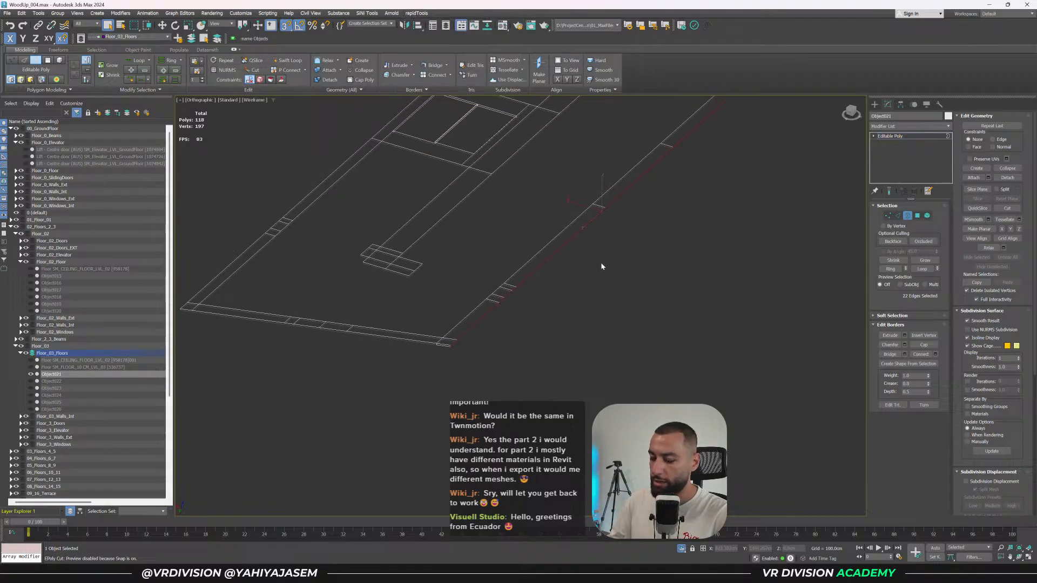
Search the computer for "rapidtools" and open the folder containing rapidToolsInstaller_v1.14.mzp.
key(ctrl)
key(ctrl)
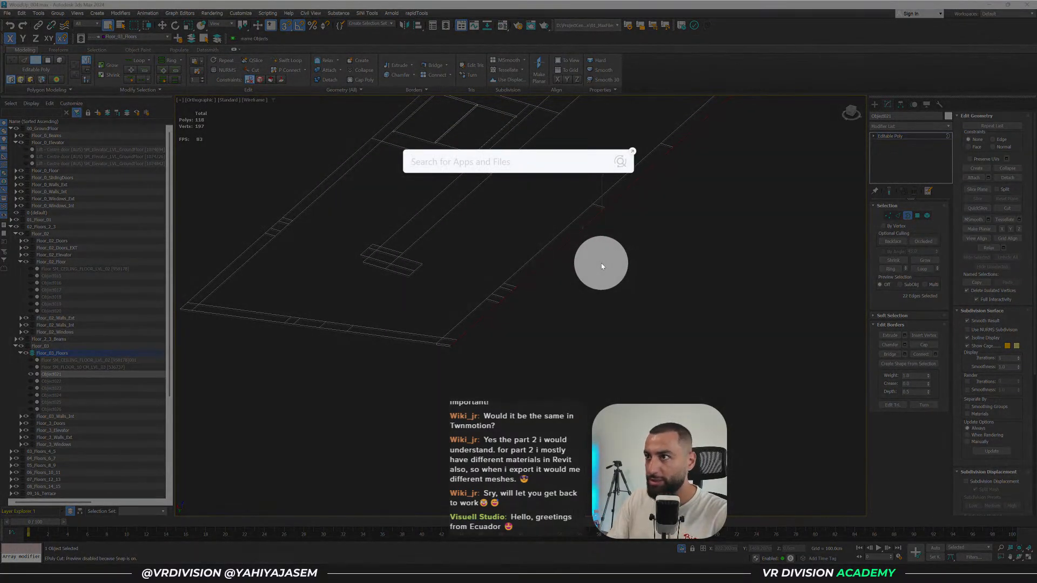
text(rap)
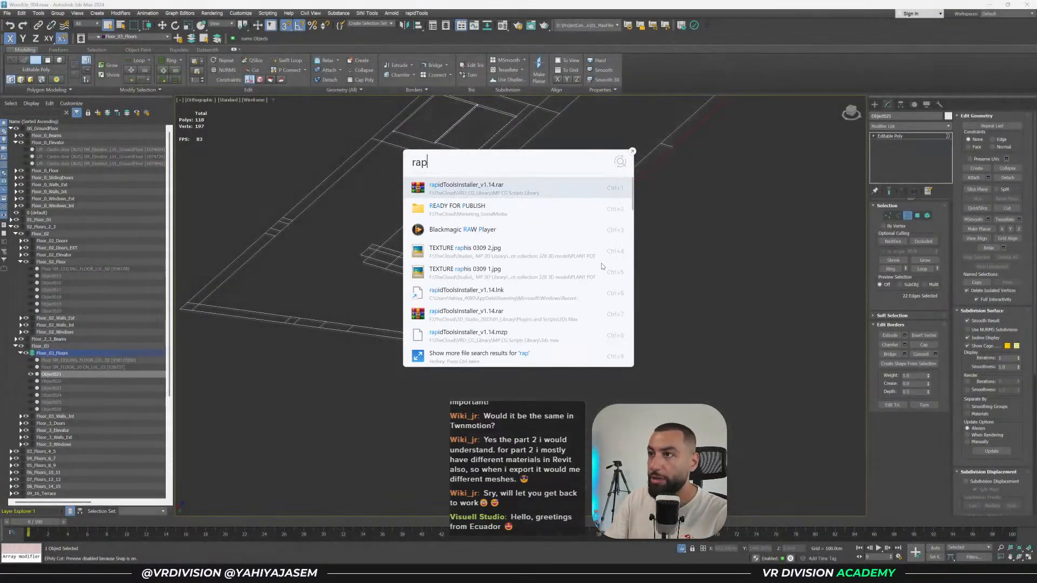
text(idtools)
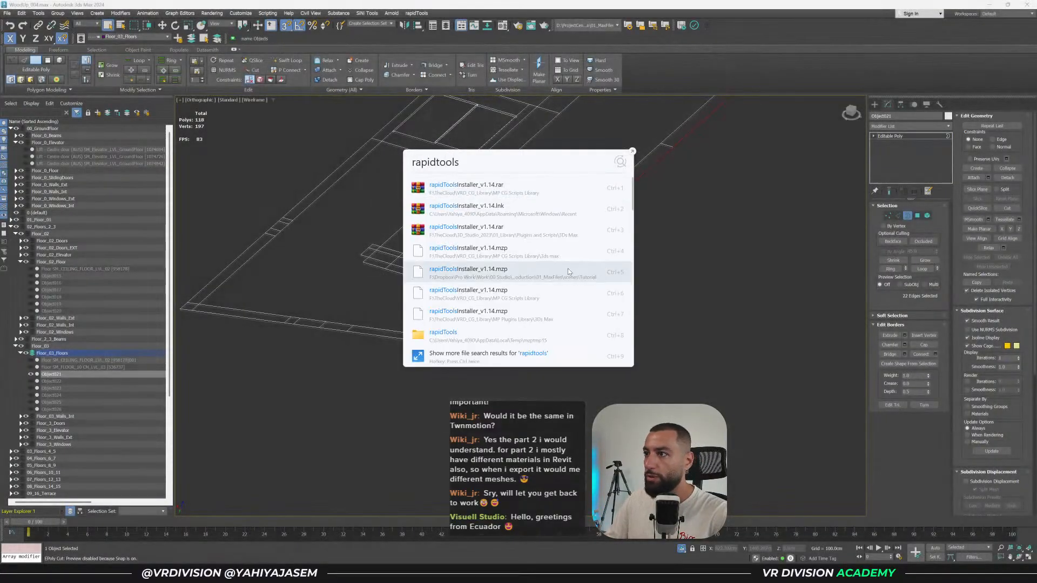
right_click(549, 230)
click(505, 185)
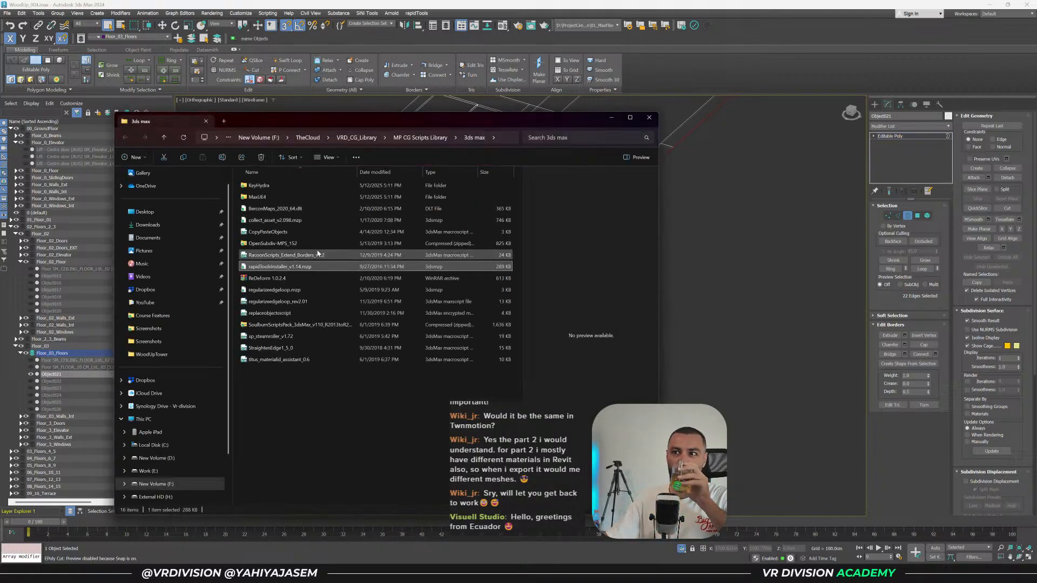
Install rapidTools in 3ds Max from rapidToolsInstaller_v1.14.mzp and close the script folder.
drag(276, 266, 678, 239)
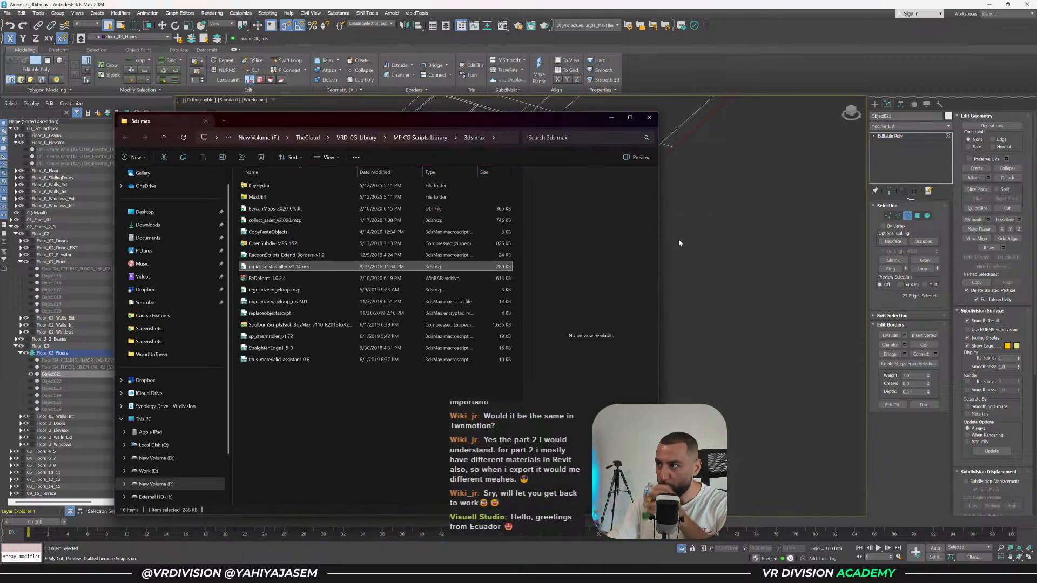
click(611, 118)
click(518, 311)
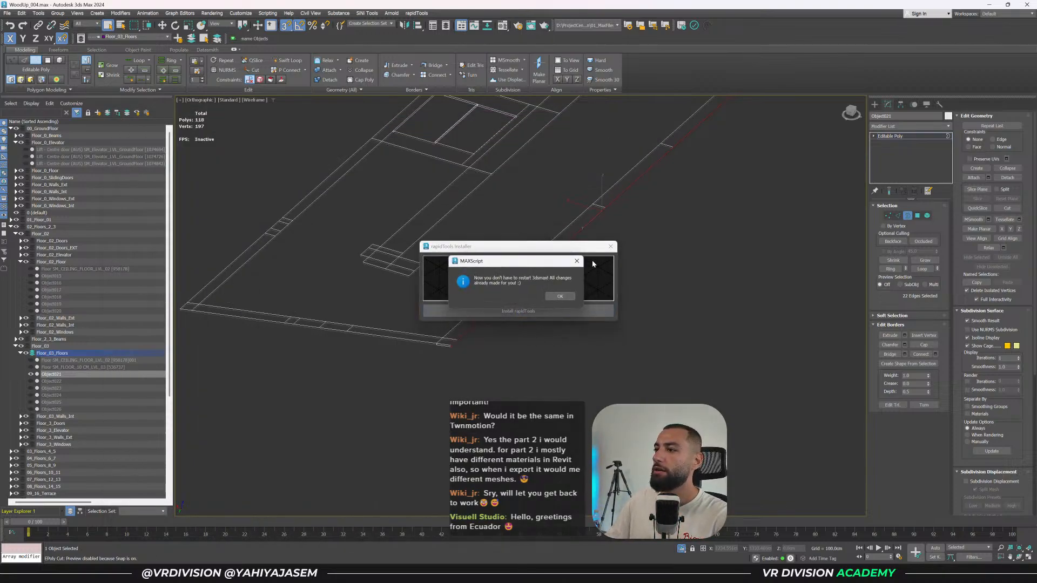
click(559, 297)
scroll(562, 255, up, 2)
middle_drag(563, 255, 568, 268)
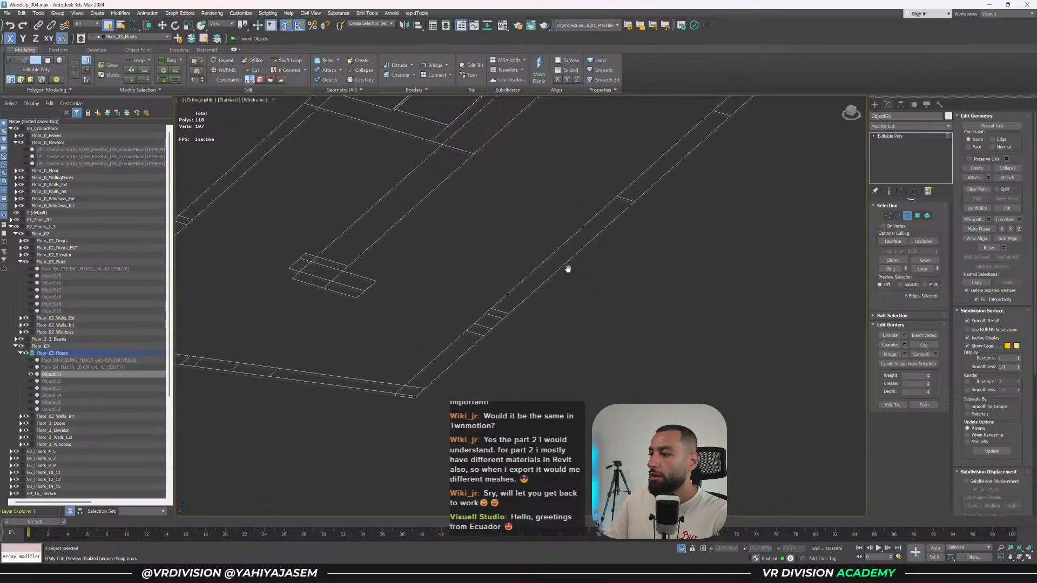
right_click(717, 572)
click(718, 552)
Cap the open border along the exterior floor part's first long outer side with rapidQCap.
middle_drag(553, 298, 564, 342)
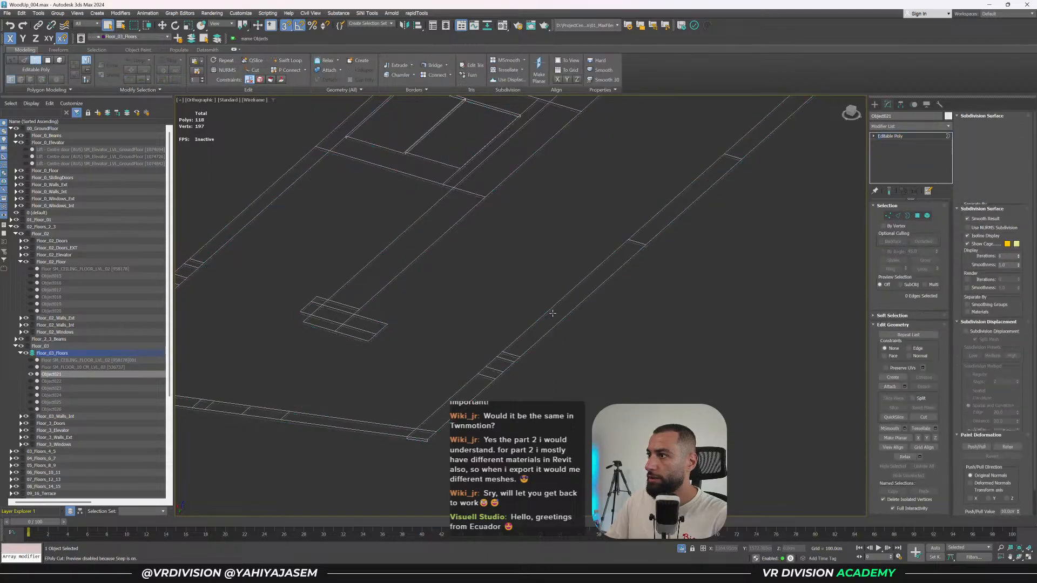
click(565, 317)
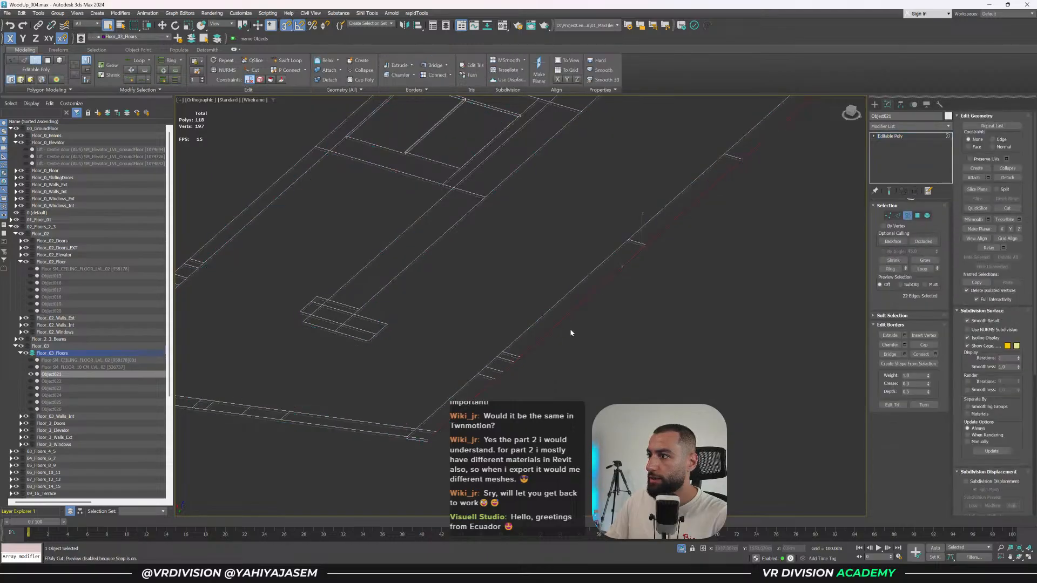
click(417, 13)
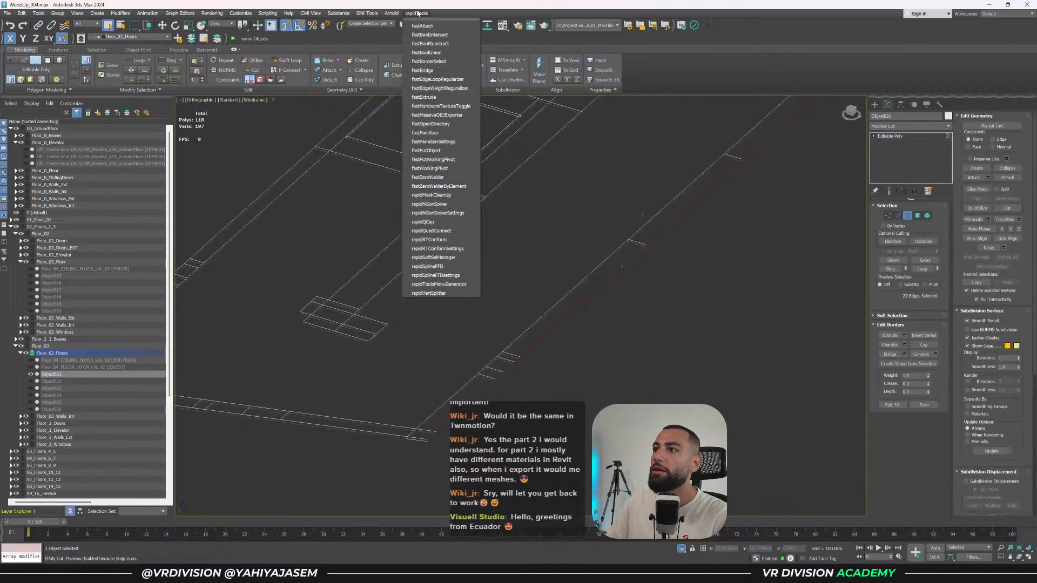
click(430, 222)
key(F3)
alt+middle_drag(603, 263, 592, 249)
scroll(421, 372, up, 3)
Cap the open border along the exterior floor part's short outer side with rapidQCap.
click(398, 368)
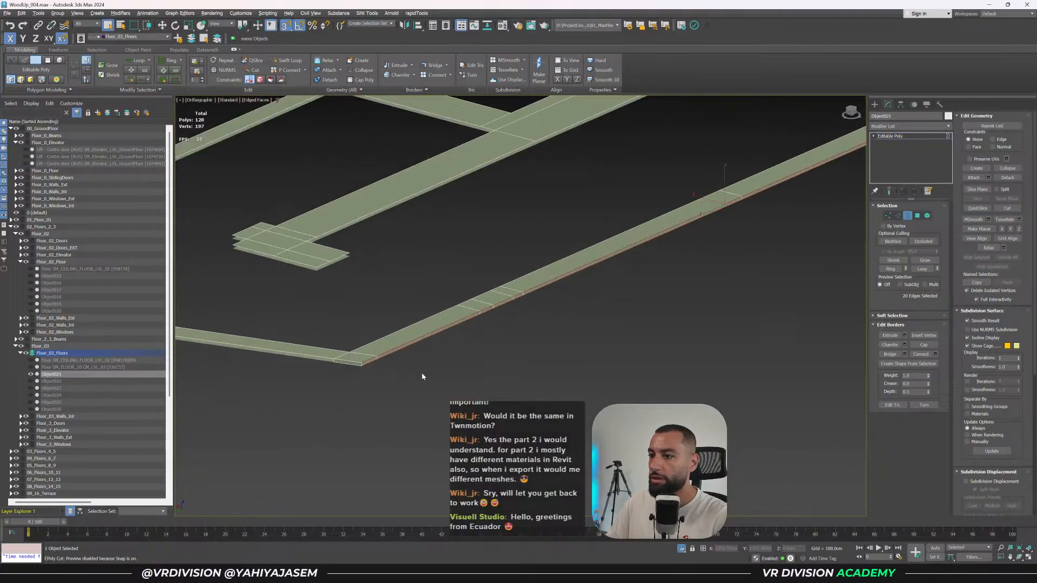
middle_drag(675, 261, 410, 426)
middle_drag(772, 227, 797, 232)
scroll(540, 359, down, 2)
middle_drag(408, 341, 854, 163)
scroll(482, 314, up, 3)
click(478, 312)
scroll(479, 312, down, 3)
alt+middle_drag(501, 329, 529, 340)
scroll(382, 342, up, 3)
alt+middle_drag(382, 341, 422, 300)
scroll(424, 294, up, 2)
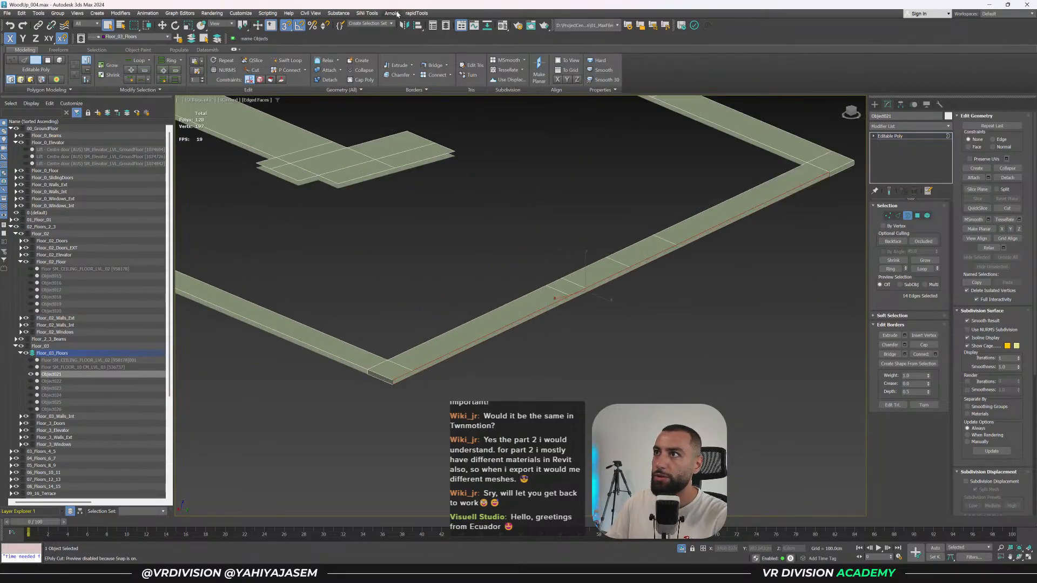
click(414, 14)
click(433, 221)
Cap the open border along the exterior floor part's other long outer side with rapidQCap.
middle_drag(227, 216, 501, 203)
click(440, 236)
click(442, 229)
click(423, 13)
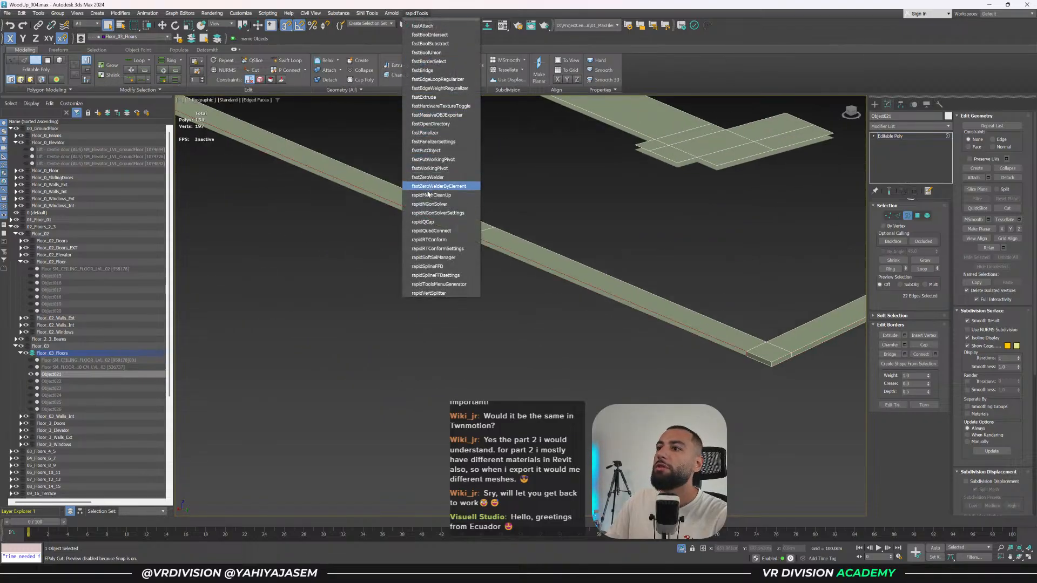
click(438, 222)
Examine the exterior floor part's outer corners and capped sides for remaining gaps, and leave polygon selection.
alt+middle_drag(441, 231, 456, 359)
scroll(454, 357, up, 4)
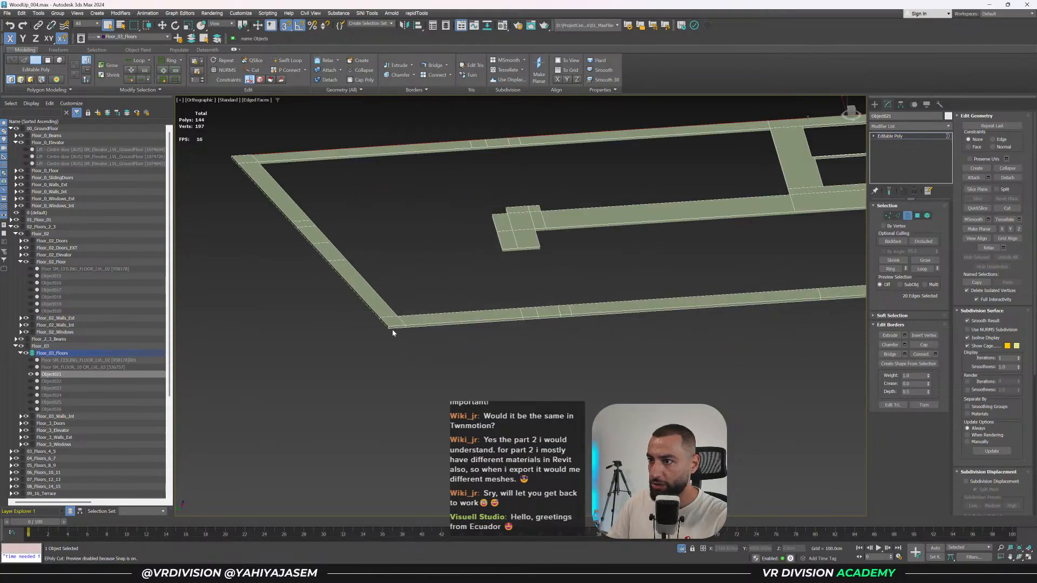
scroll(395, 330, up, 5)
key(4)
click(389, 324)
scroll(389, 324, down, 3)
alt+middle_drag(390, 324, 637, 202)
scroll(443, 320, down, 4)
scroll(402, 354, up, 5)
scroll(415, 353, down, 6)
alt+middle_drag(370, 326, 530, 299)
scroll(514, 312, up, 6)
click(498, 321)
key(4)
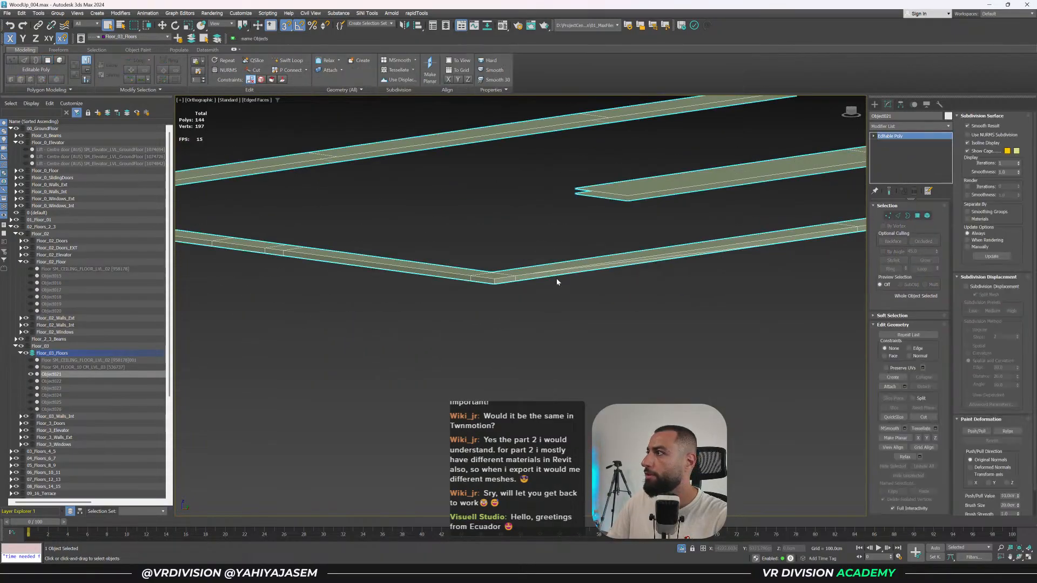
Frame the finished exterior floor part and save the WoodUp_004.max scene.
key(z)
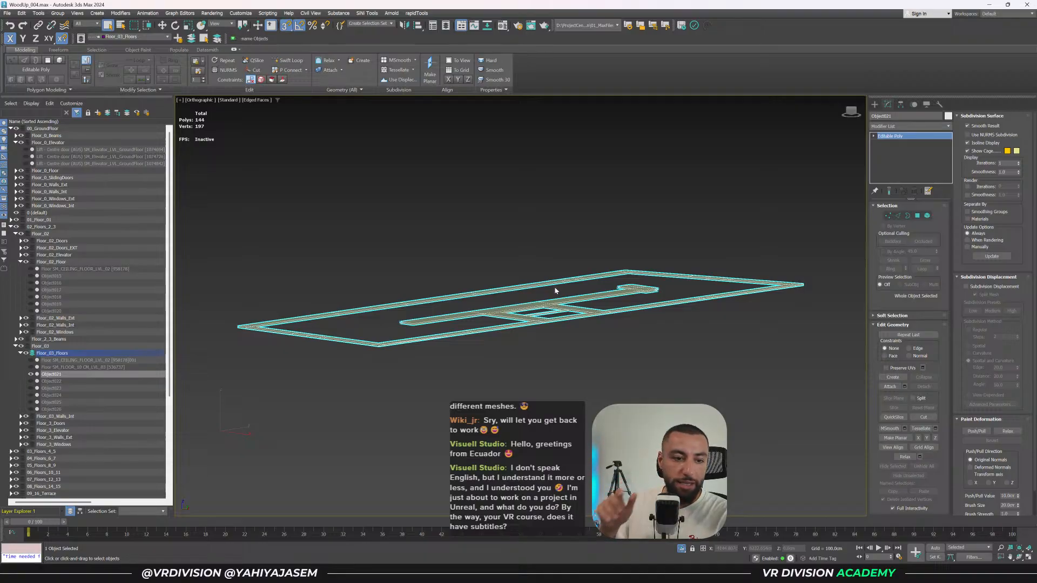
key(ctrl+s)
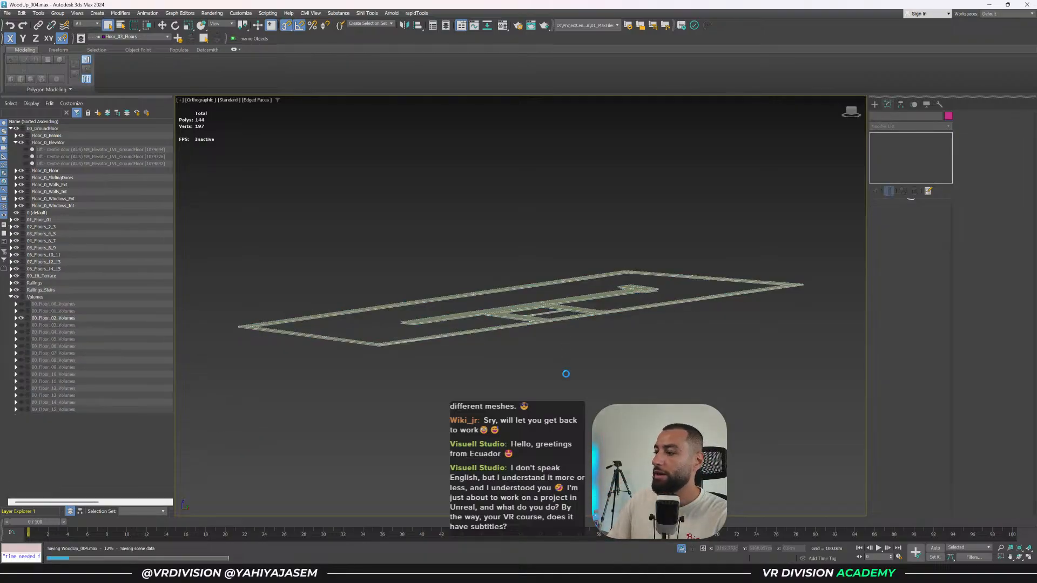
Switch to Unreal Editor, play the LVL_Demonstration level and look over the building's facade from outside.
key(alt+Tab)
right_drag(460, 328, 432, 321)
key(s)
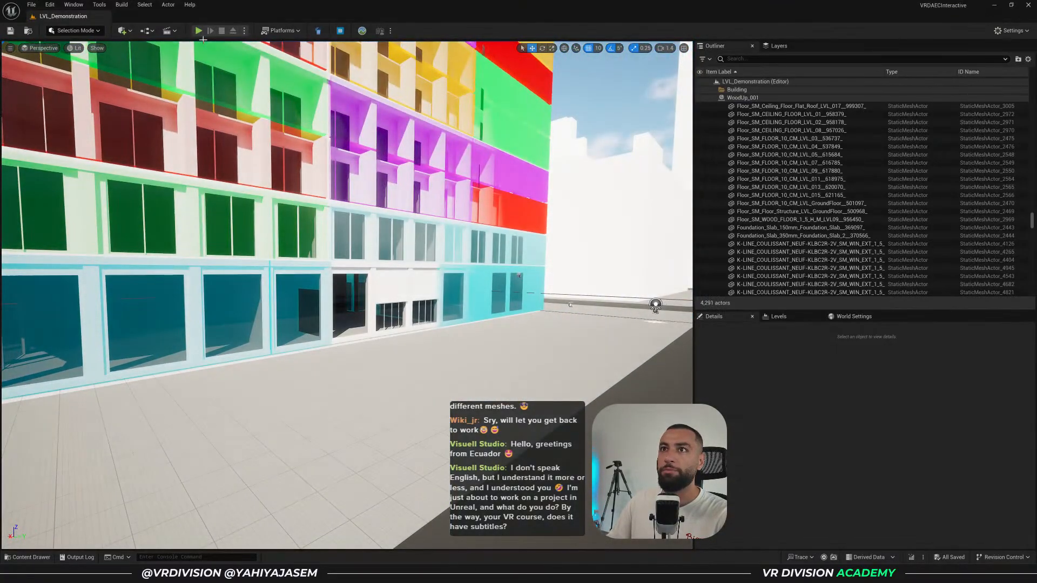
key(alt+p)
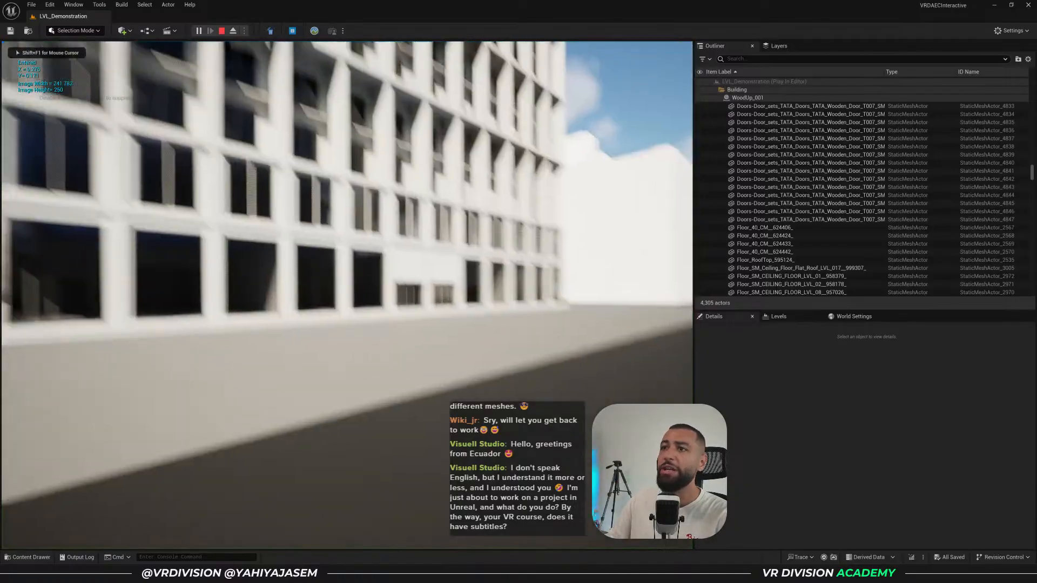
key(Tab)
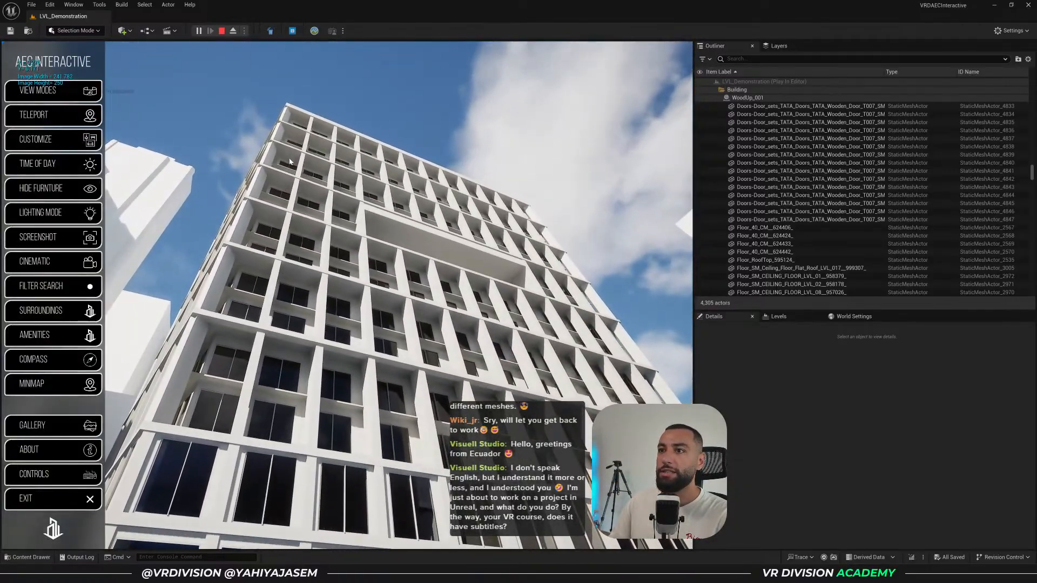
key(Tab)
scroll(348, 296, up, 6)
scroll(347, 295, up, 8)
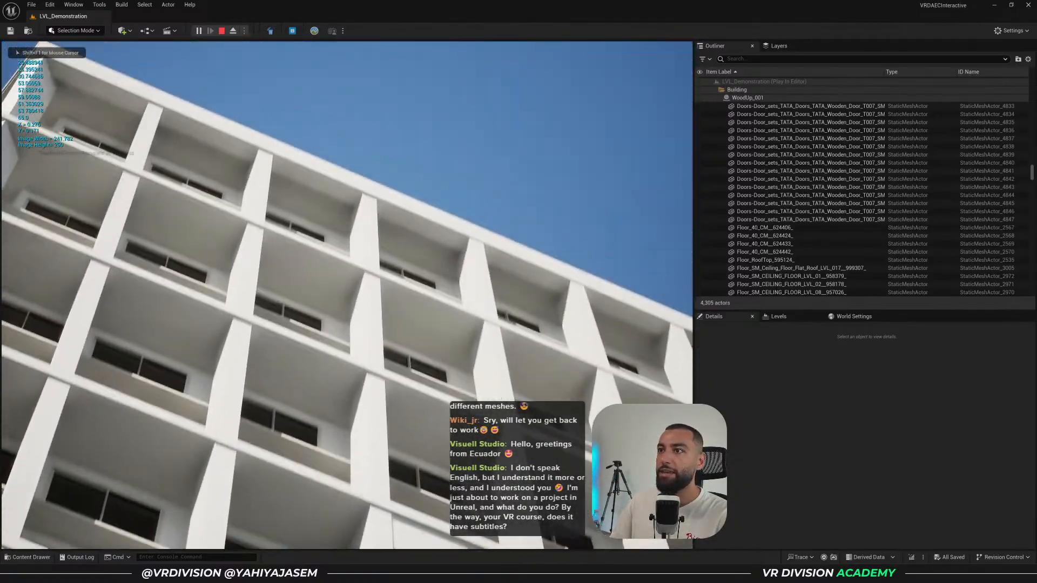
scroll(348, 295, down, 7)
scroll(348, 296, down, 5)
key(Tab)
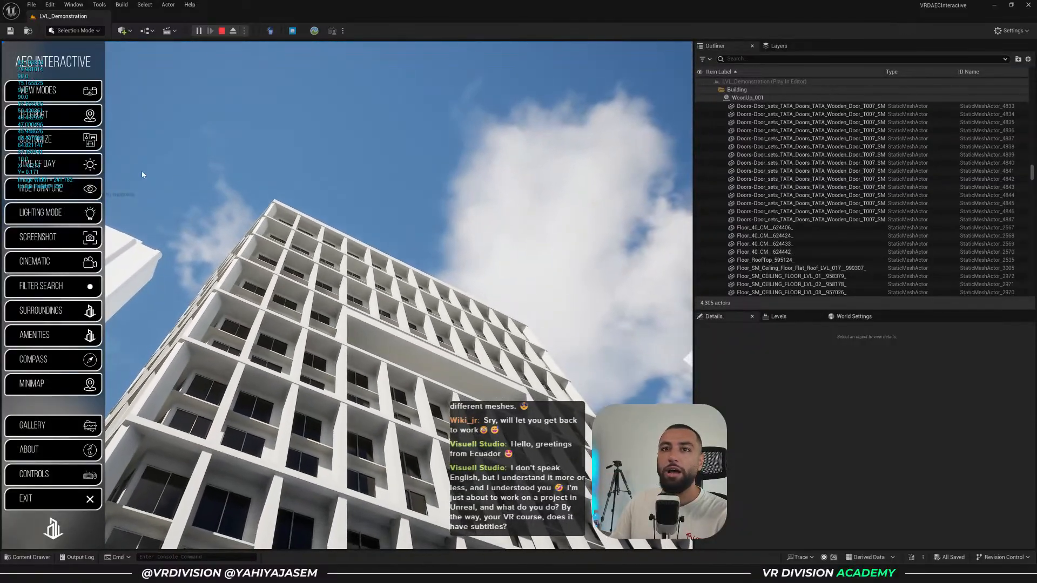
Teleport to the fifth floor's Nice View point and close the teleportation points list.
click(53, 115)
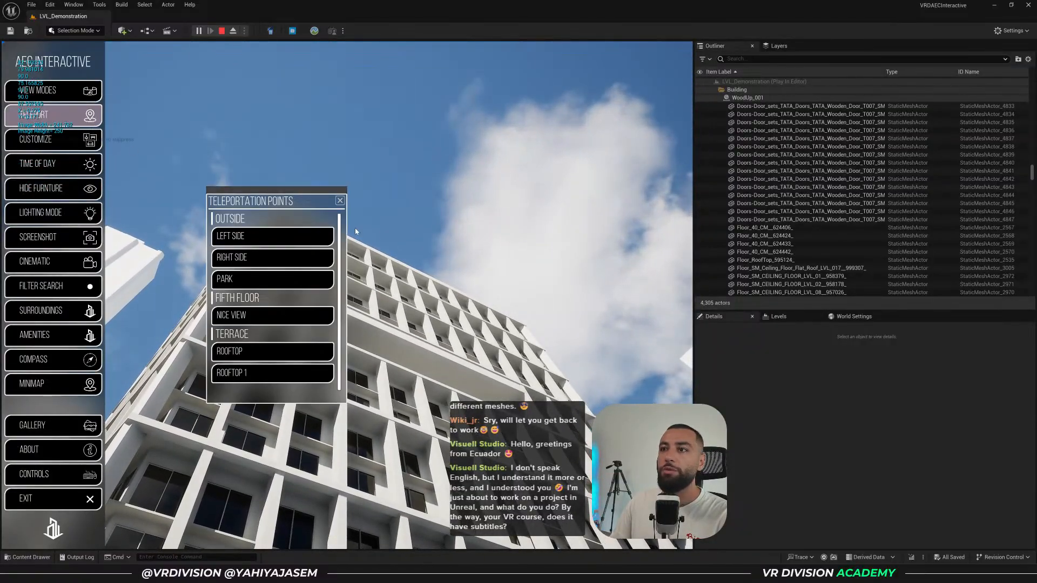
click(296, 316)
key(Tab)
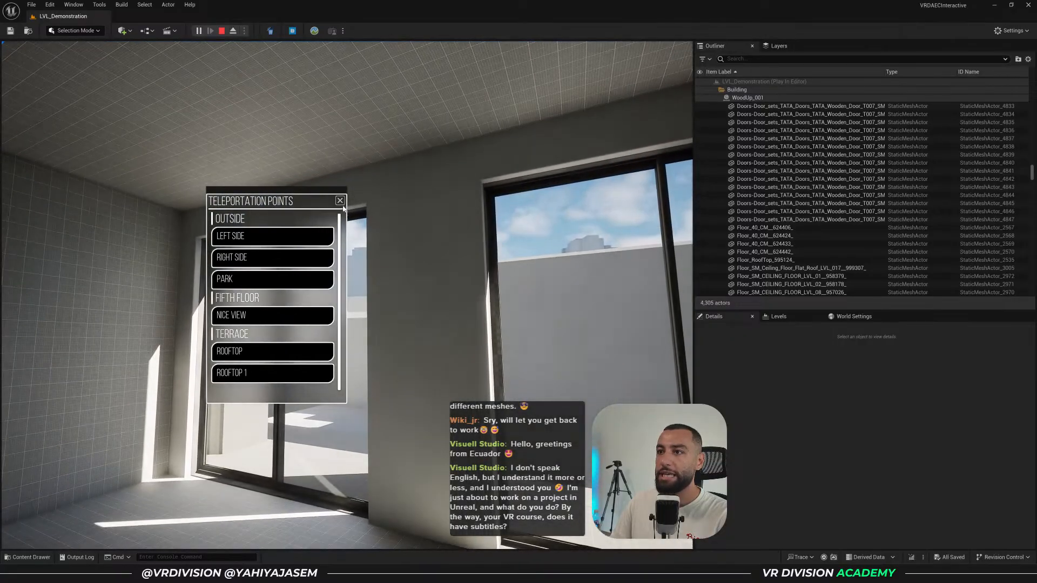
click(339, 200)
key(Tab)
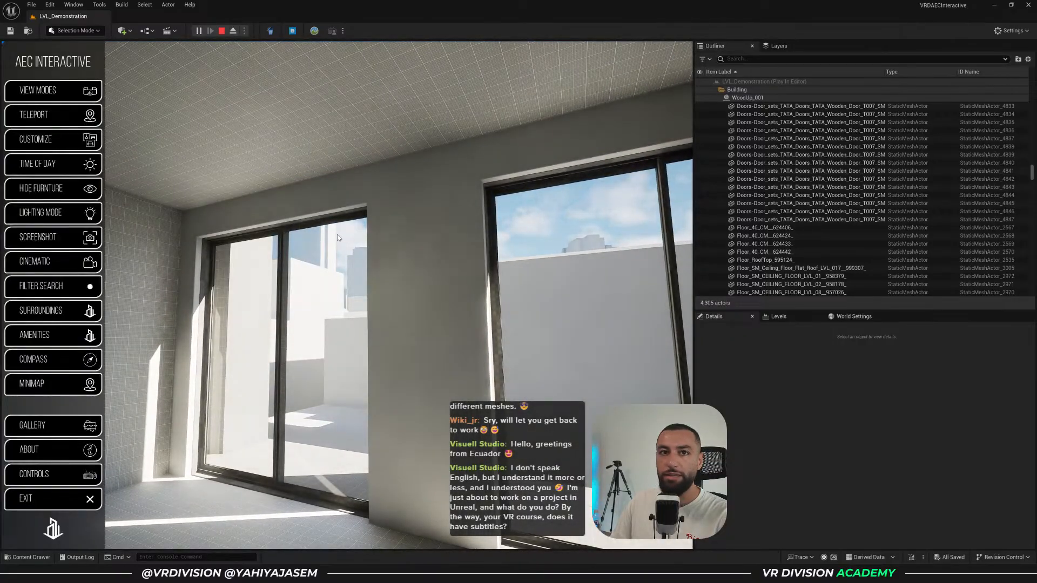
key(Tab)
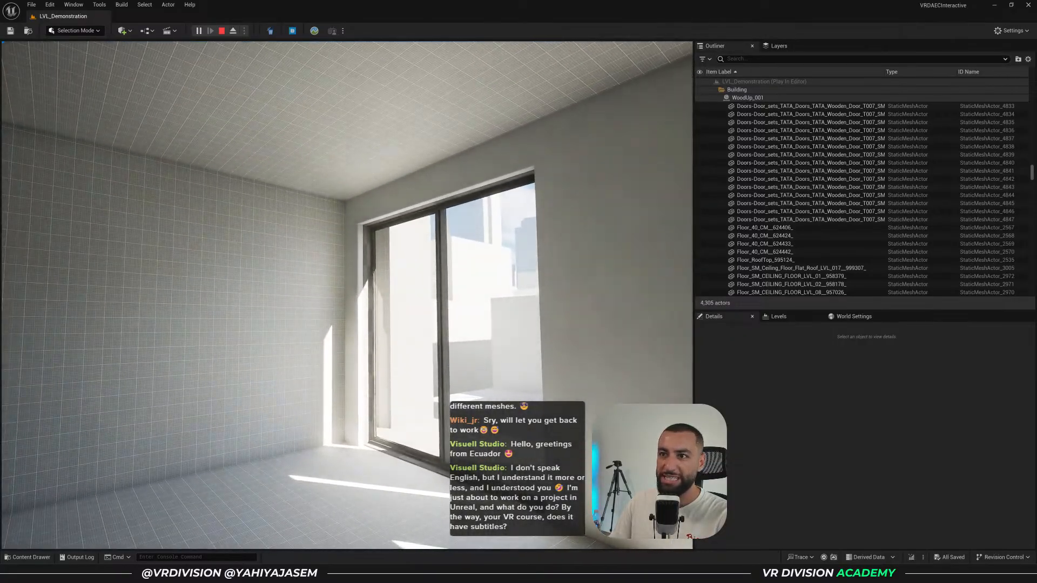
Walk through the fifth-floor apartment's rooms and doorways to examine the interior, and stop the play session.
click(273, 246)
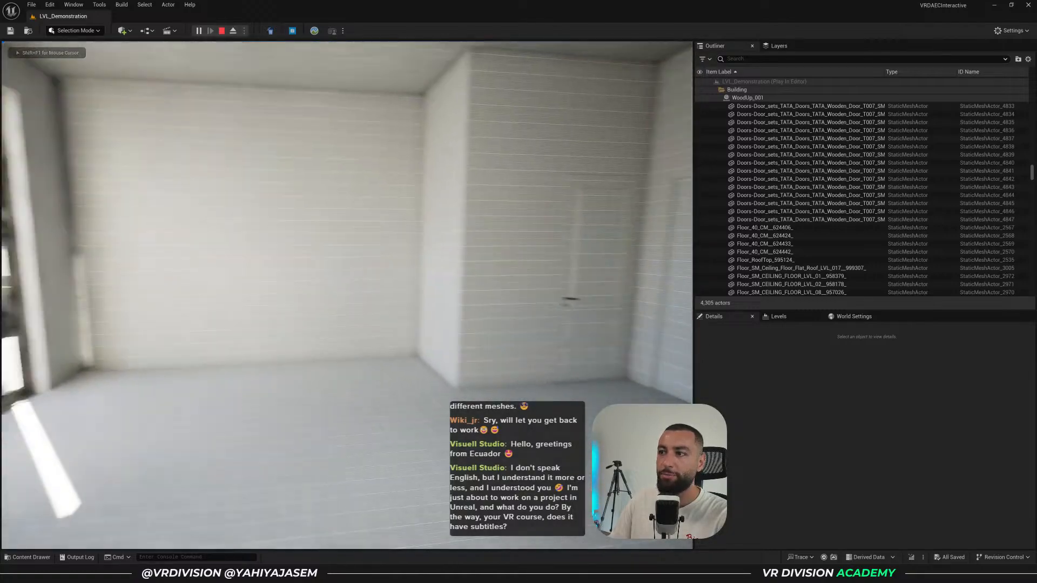
key(Tab)
click(325, 338)
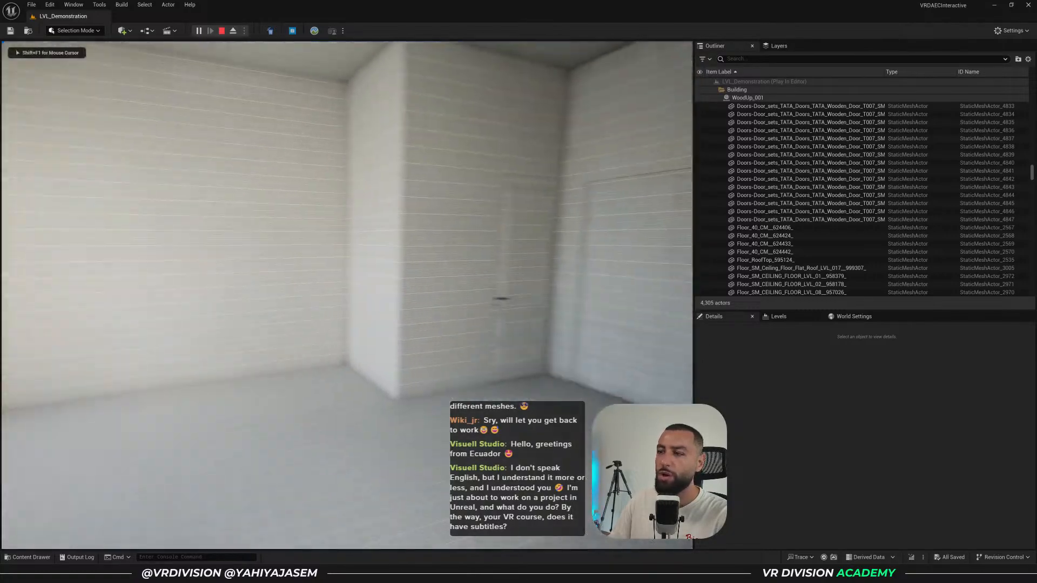
key(w)
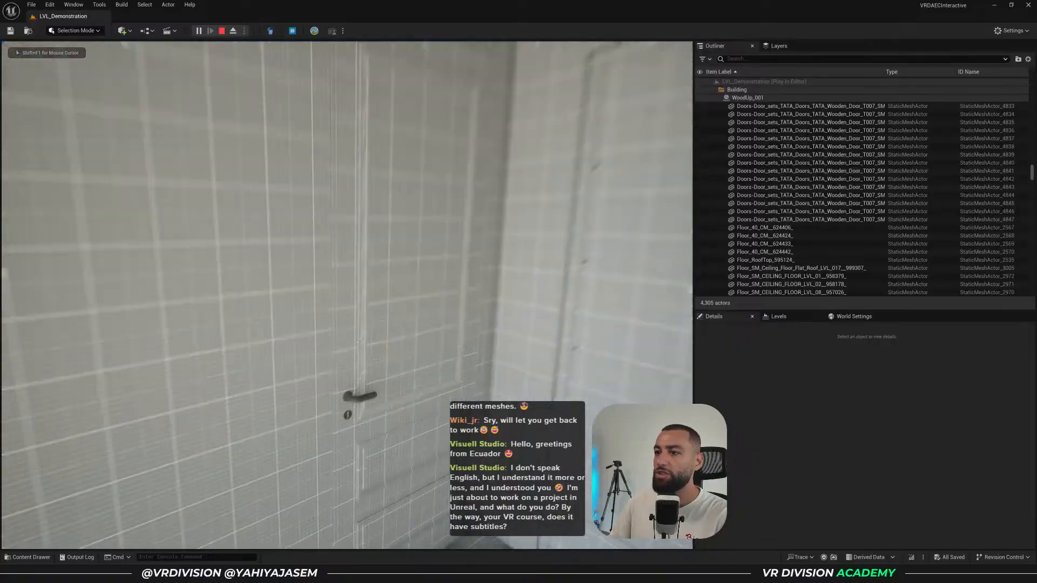
key(w)
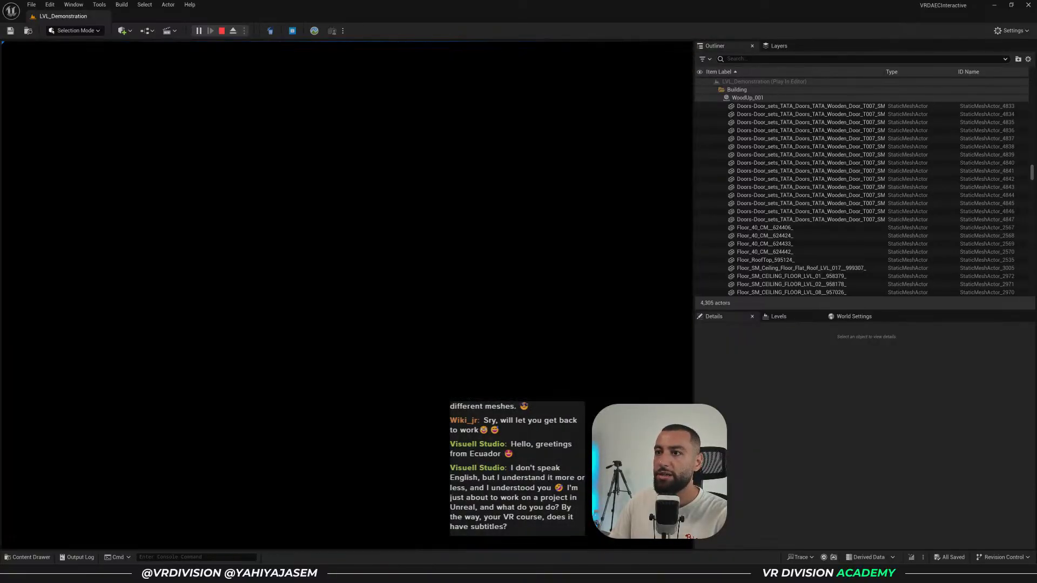
key(w)
key(shift+F1)
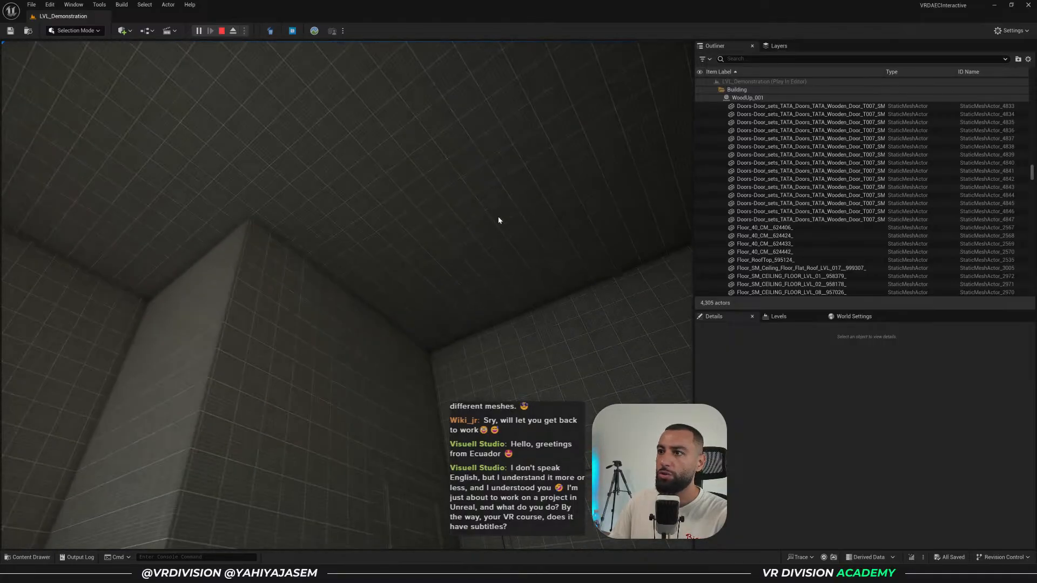
click(458, 243)
key(w)
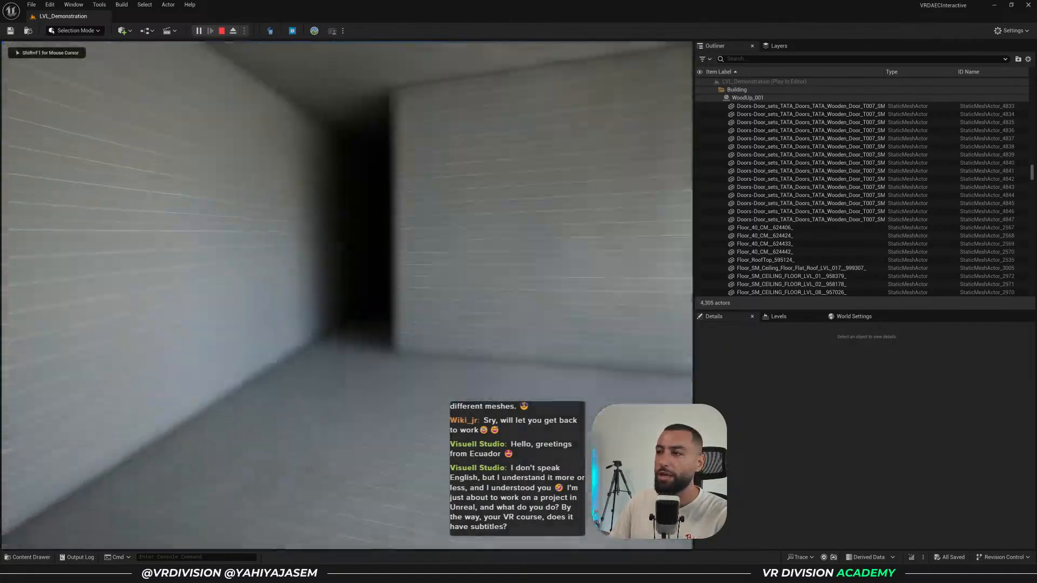
key(w)
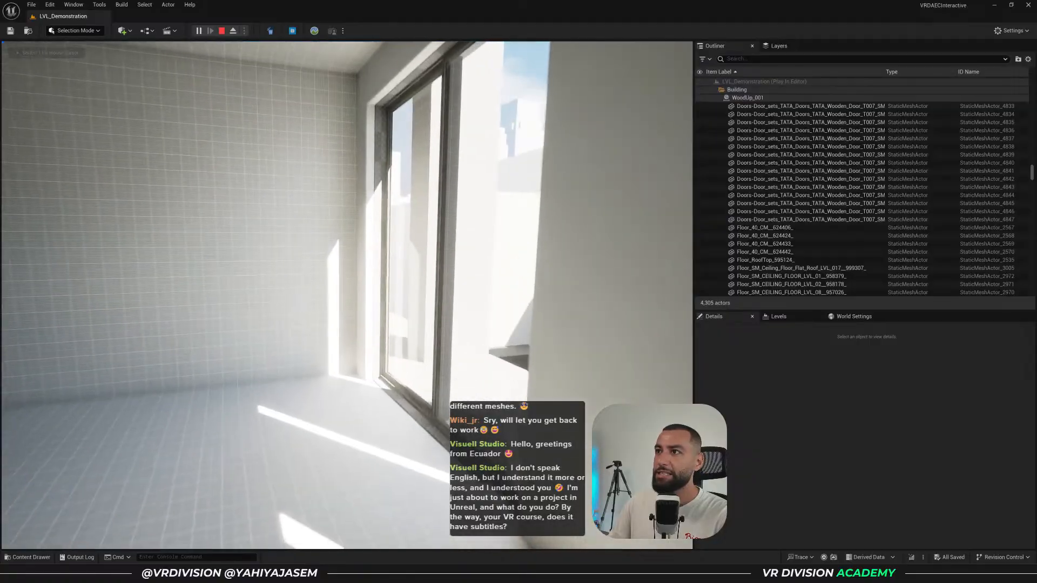
key(Escape)
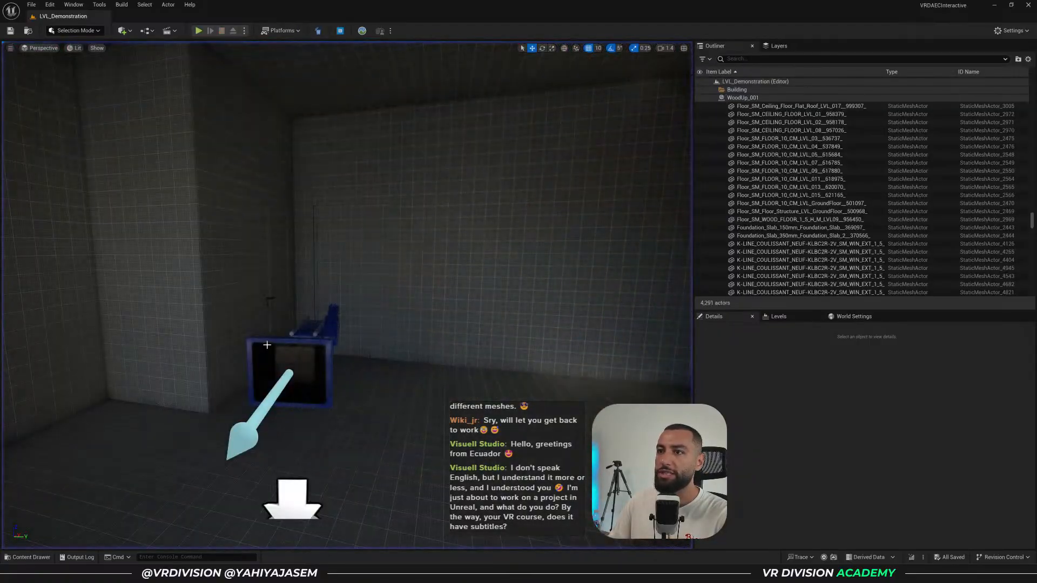
Examine the level 04 exterior door, window and interior corridor in the level editor, from inside and outside the building.
click(357, 281)
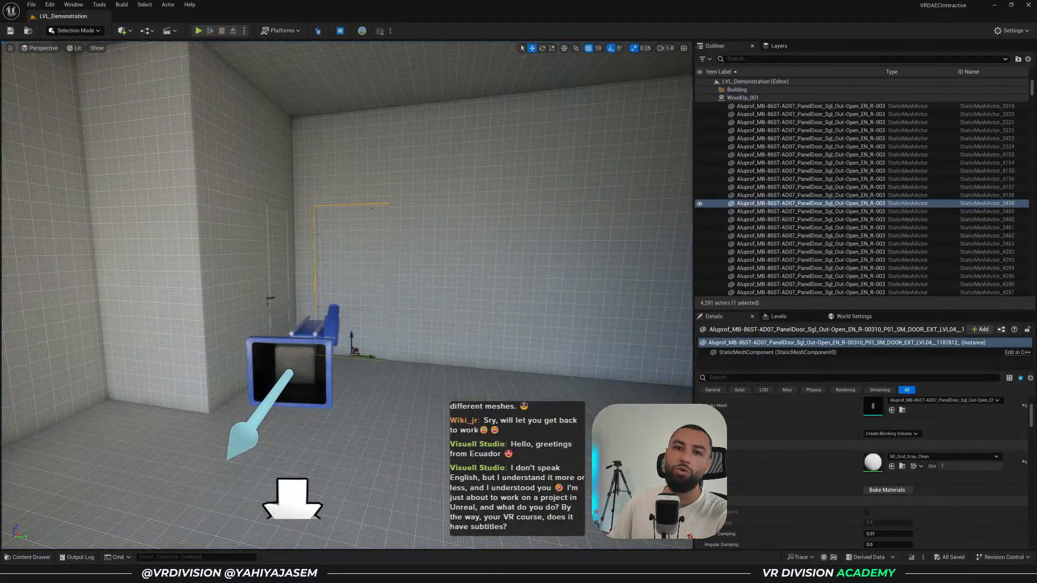
right_drag(357, 281, 572, 283)
click(358, 280)
right_drag(357, 281, 32, 302)
key(w)
key(s)
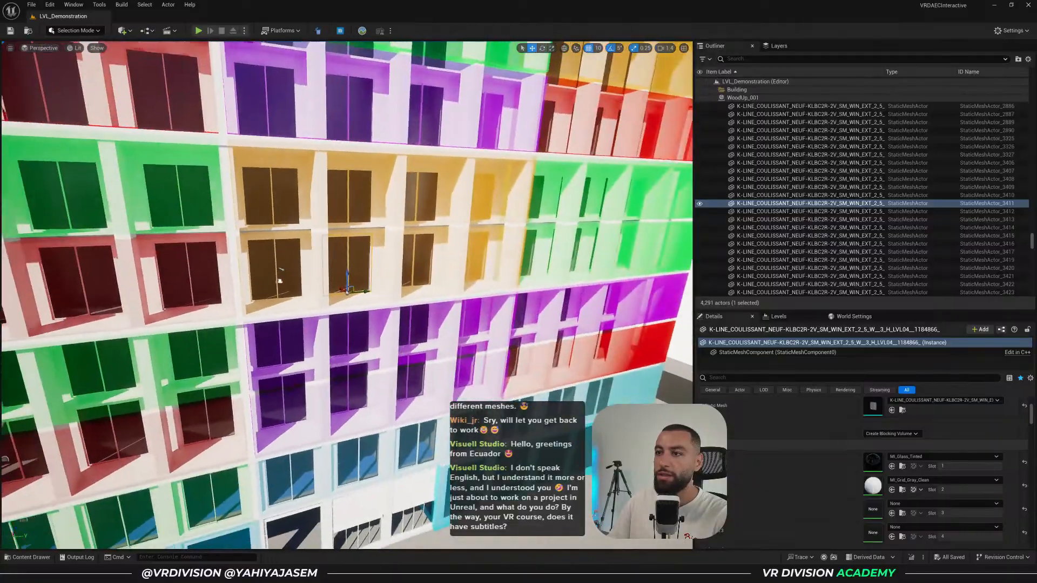
key(w)
mouse_move(383, 259)
right_down()
mouse_move(307, 237)
mouse_move(389, 242)
mouse_move(375, 278)
right_up()
scroll(383, 259, down, 7)
scroll(375, 278, down, 1)
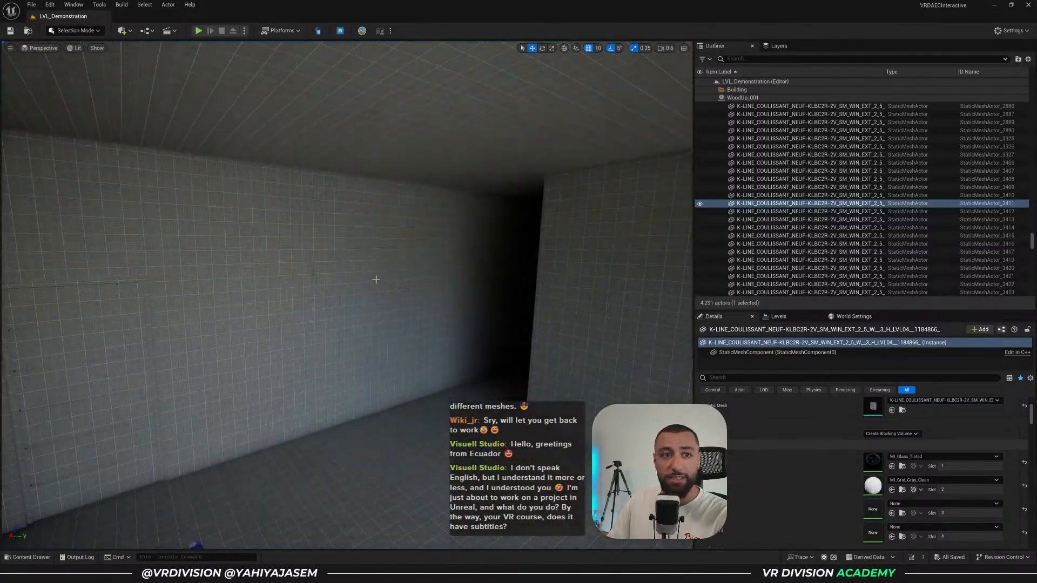
right_drag(632, 234, 626, 314)
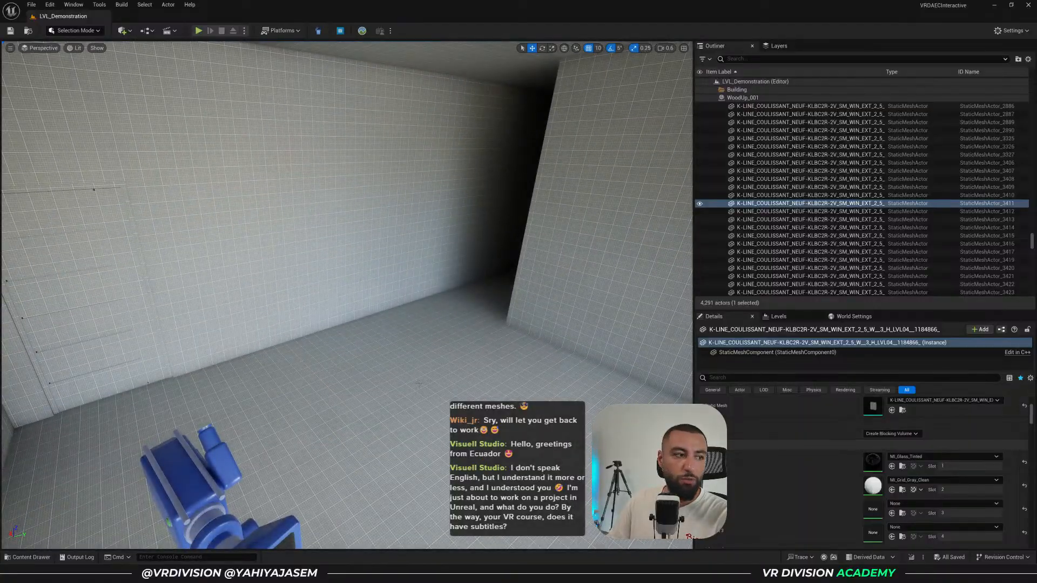
Isolate the Floor_SM_FLOOR_10_CM_LVL_04 slab and examine its whole mesh in wireframe.
click(588, 373)
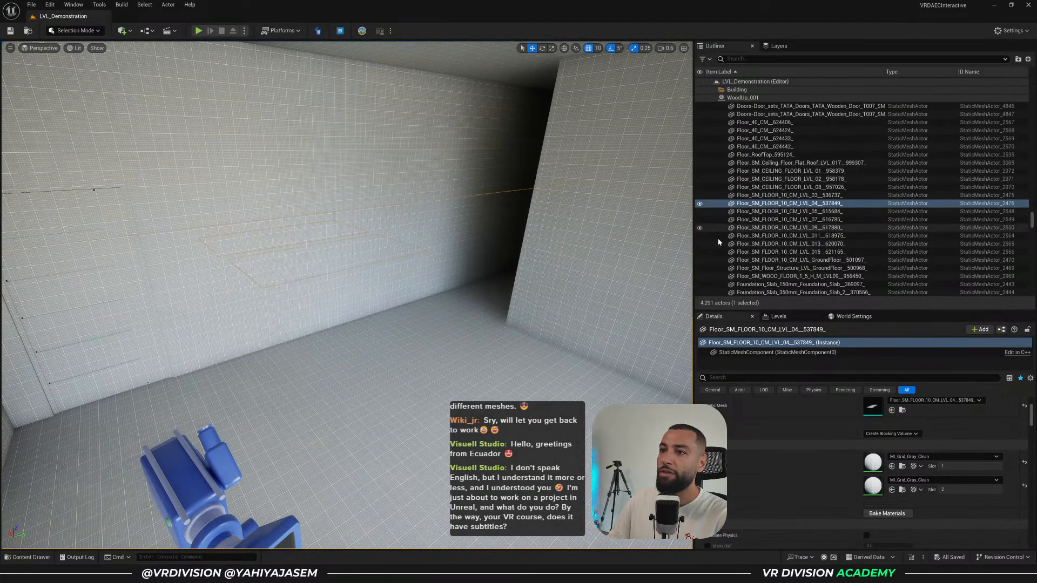
key(alt+q)
key(alt+2)
key(f)
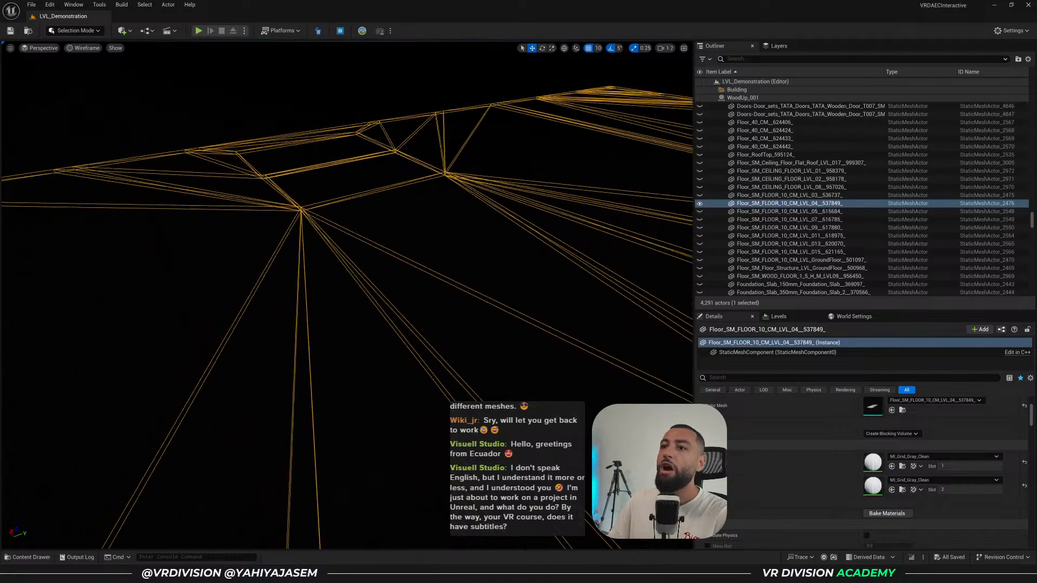
right_drag(356, 292, 343, 286)
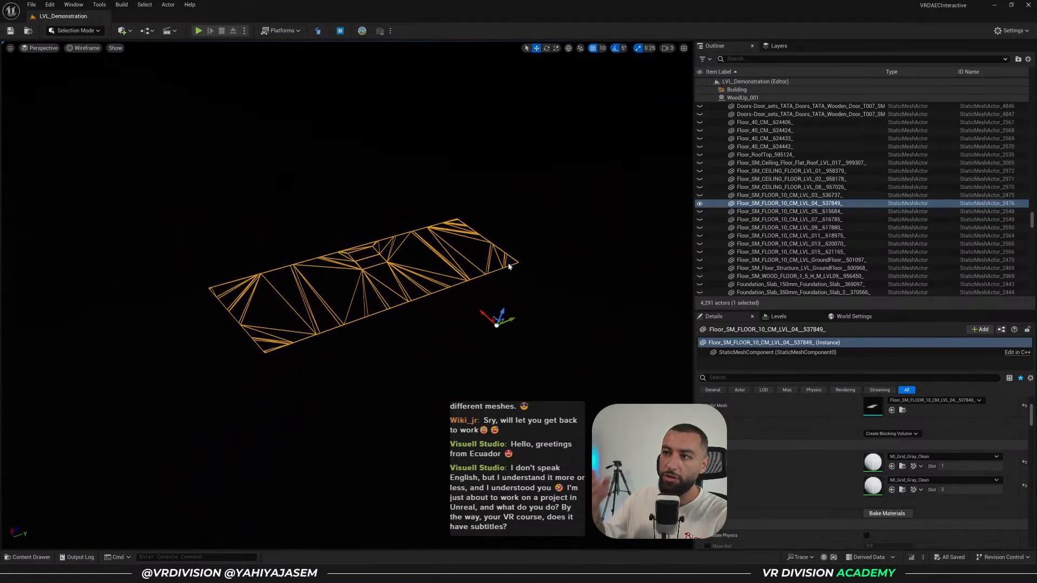
Switch back to 3ds Max and bring all hidden objects of the Floor_03_Floors layer back into view.
key(alt+Tab)
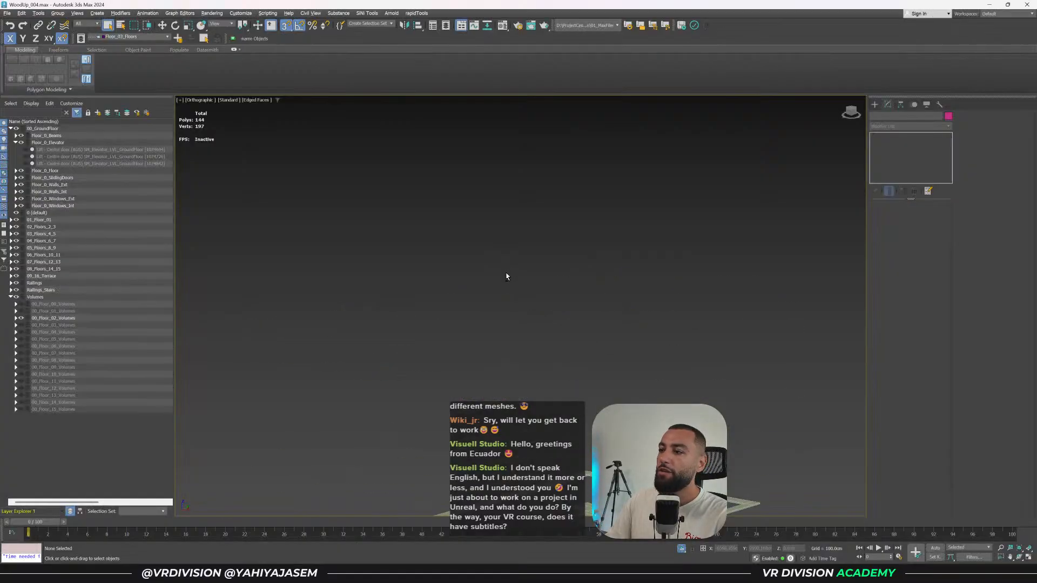
key(z)
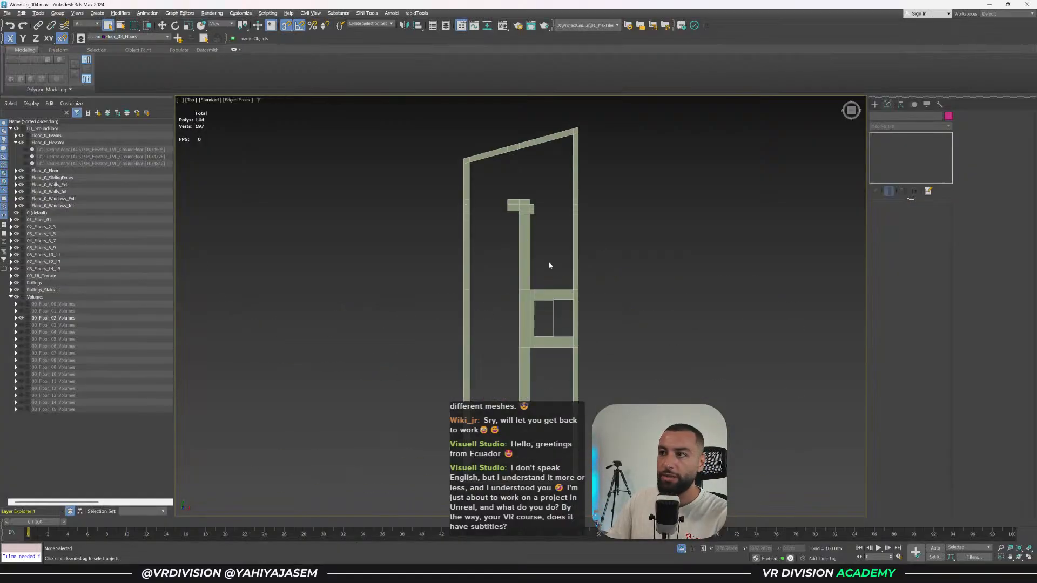
drag(701, 225, 371, 306)
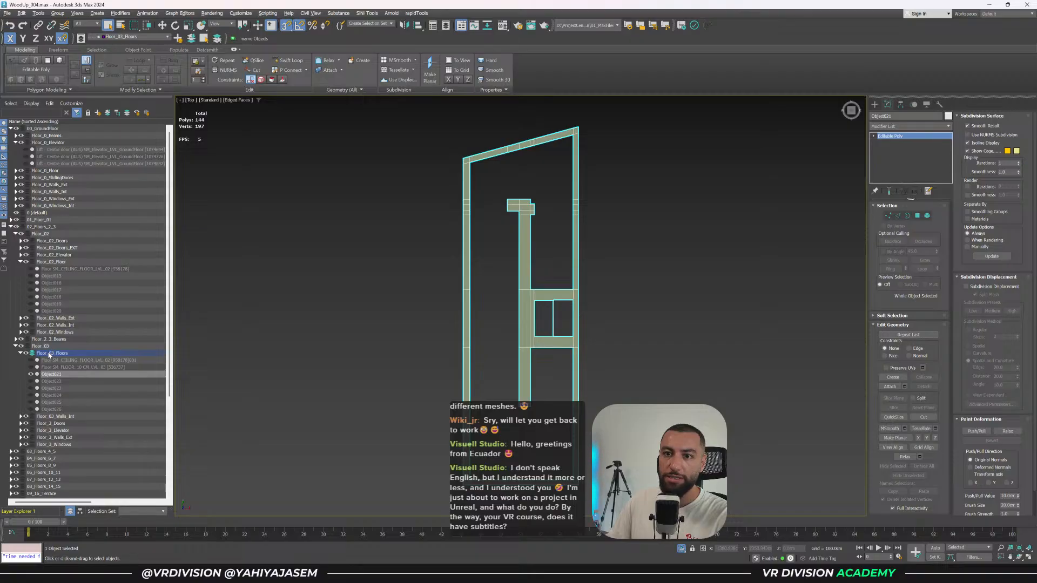
double_click(49, 354)
key(z)
alt+middle_drag(354, 331, 644, 292)
Delete the original, unsplit Floor SM_FLOOR_10 CM LVL_03 slab from the Floor_03_Floors layer.
click(551, 298)
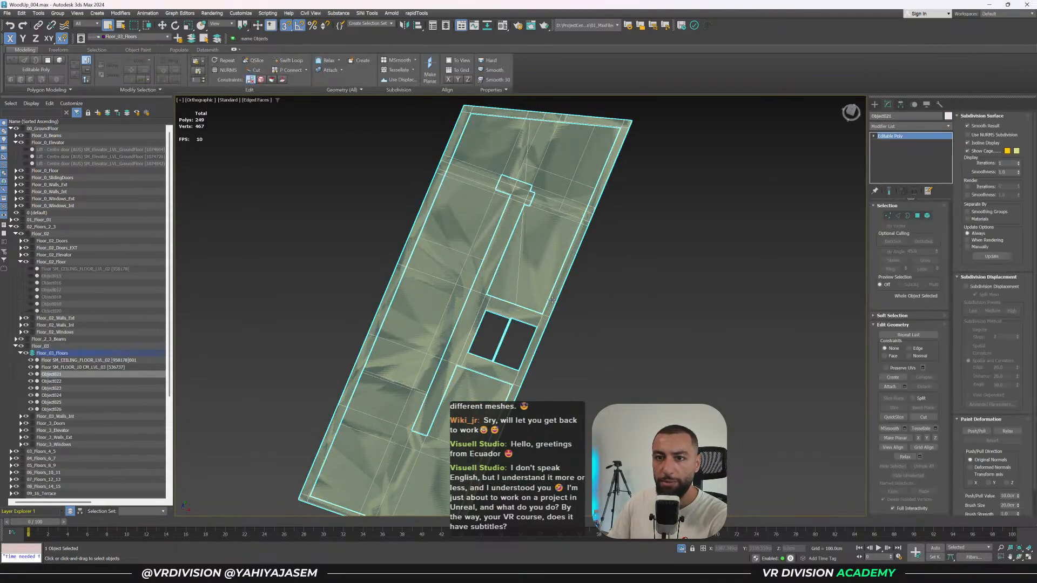
click(197, 364)
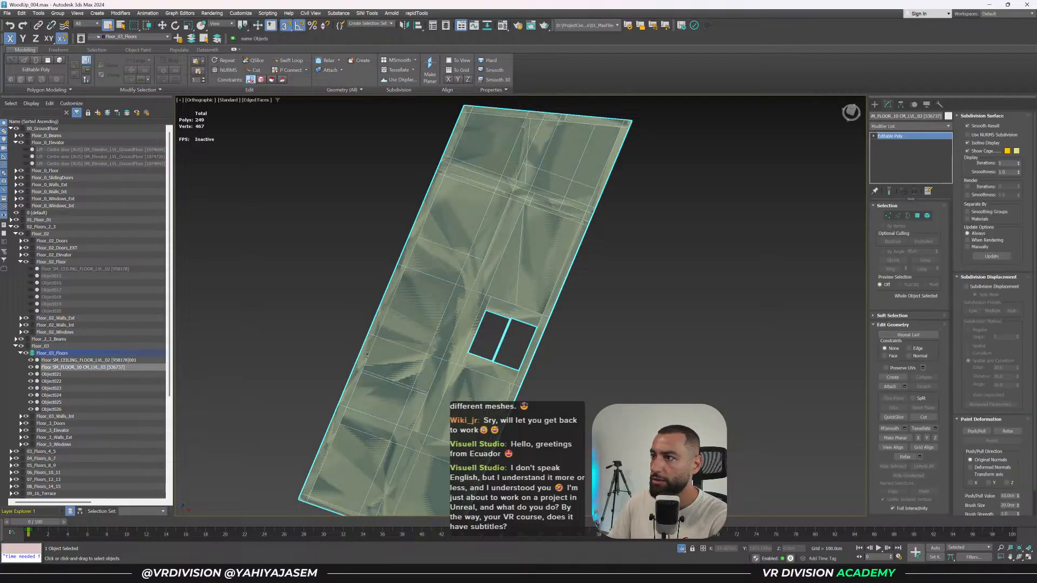
scroll(721, 315, down, 3)
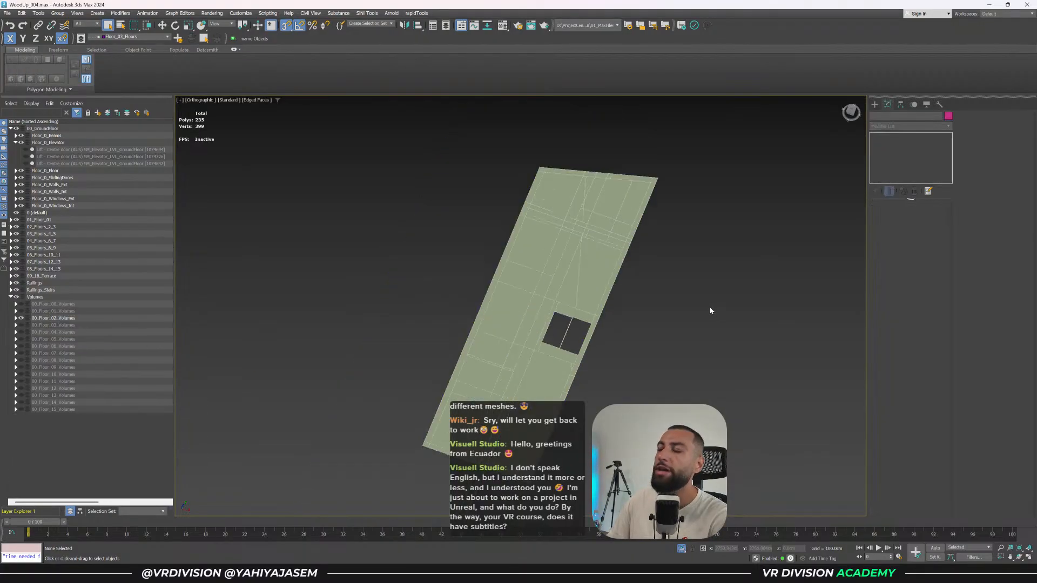
Check the separate apartment floor parts of level 03 by selecting them one after another.
click(556, 227)
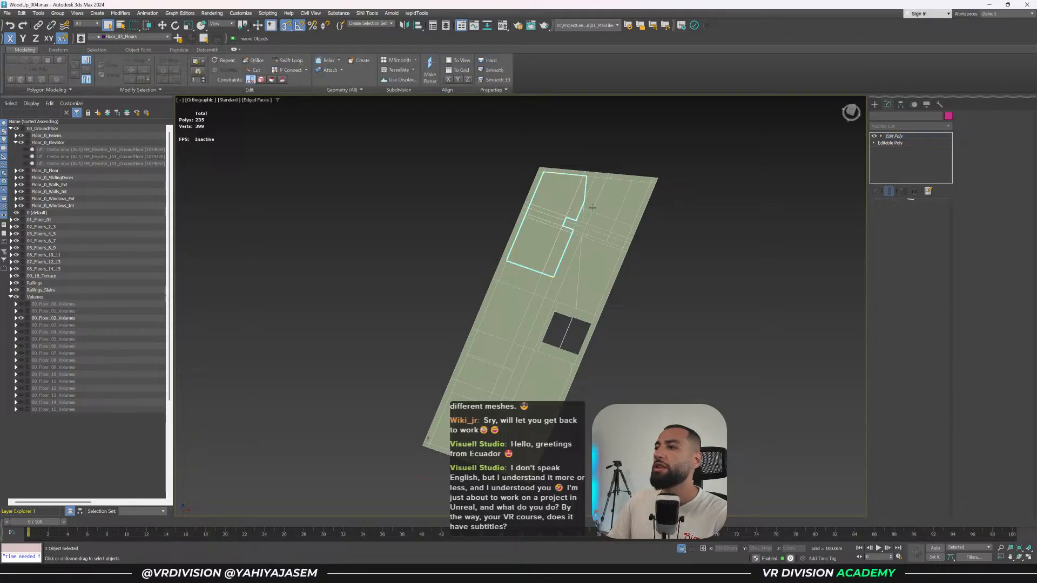
click(596, 207)
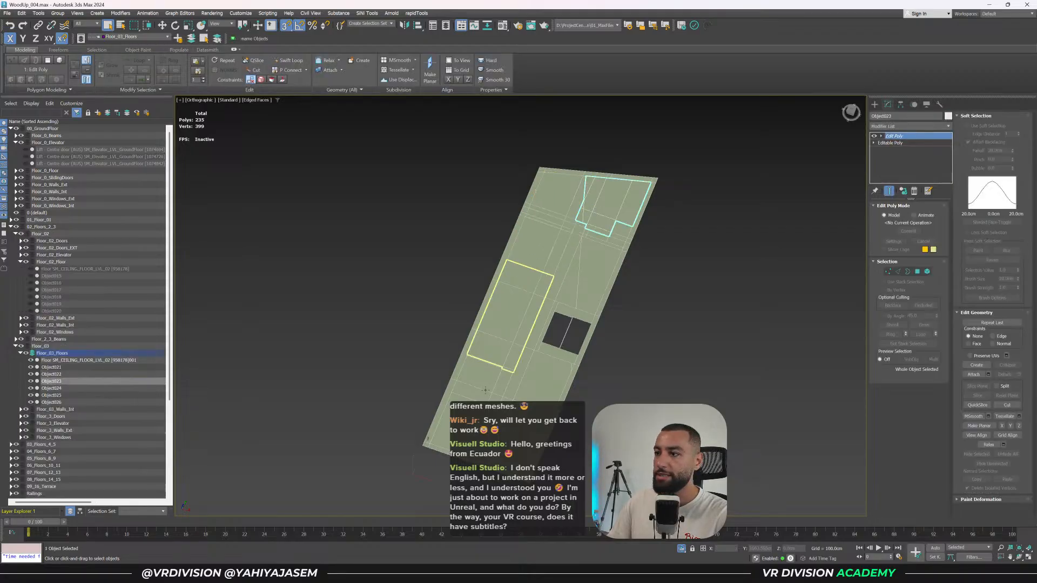
click(442, 413)
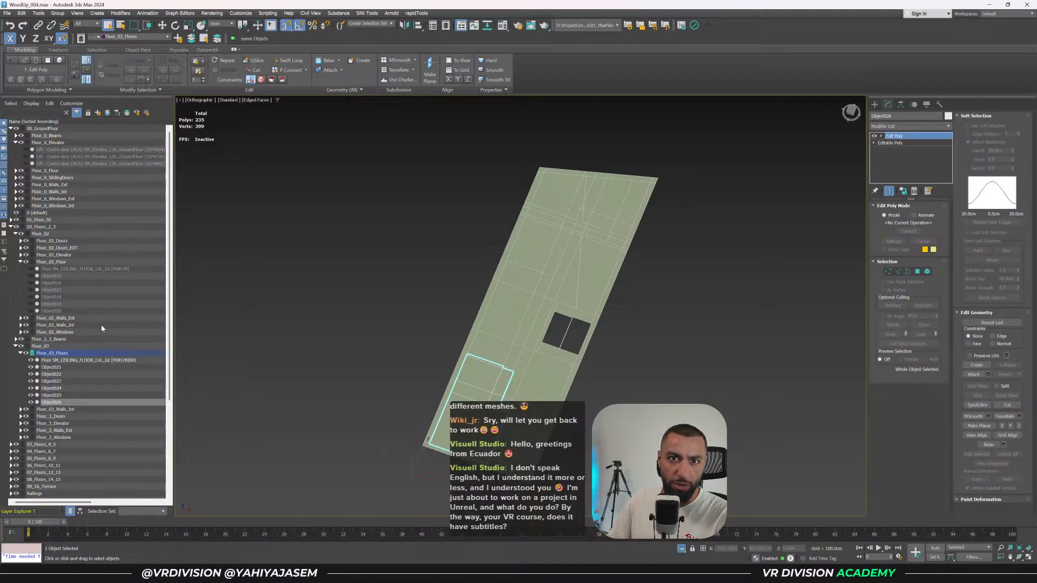
Isolate the selected apartment floor part of level 03 in the viewport.
scroll(102, 328, down, 2)
scroll(102, 328, down, 1)
key(alt+Tab)
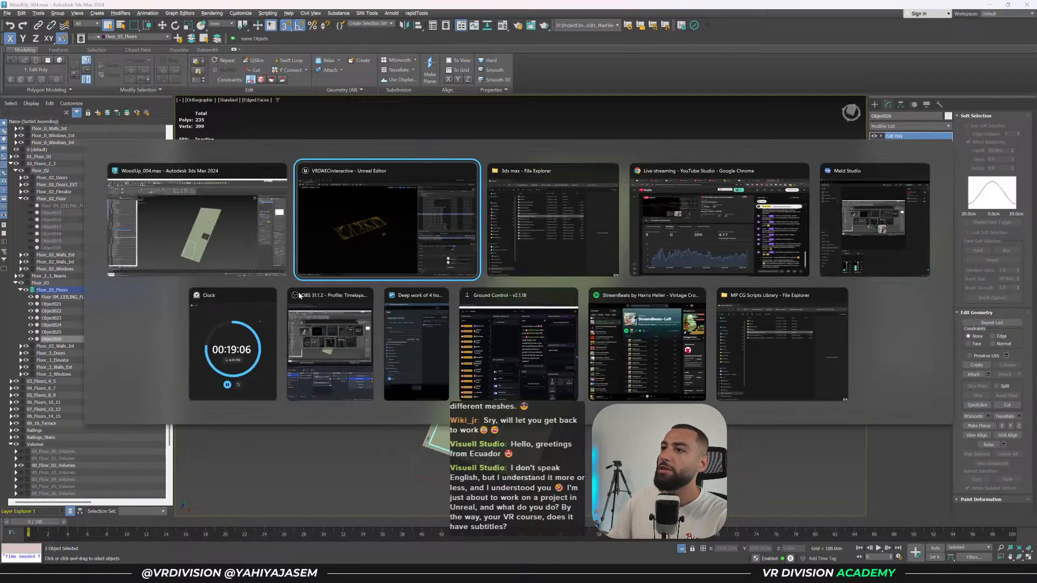
key(alt+Tab)
key(alt+Tab)
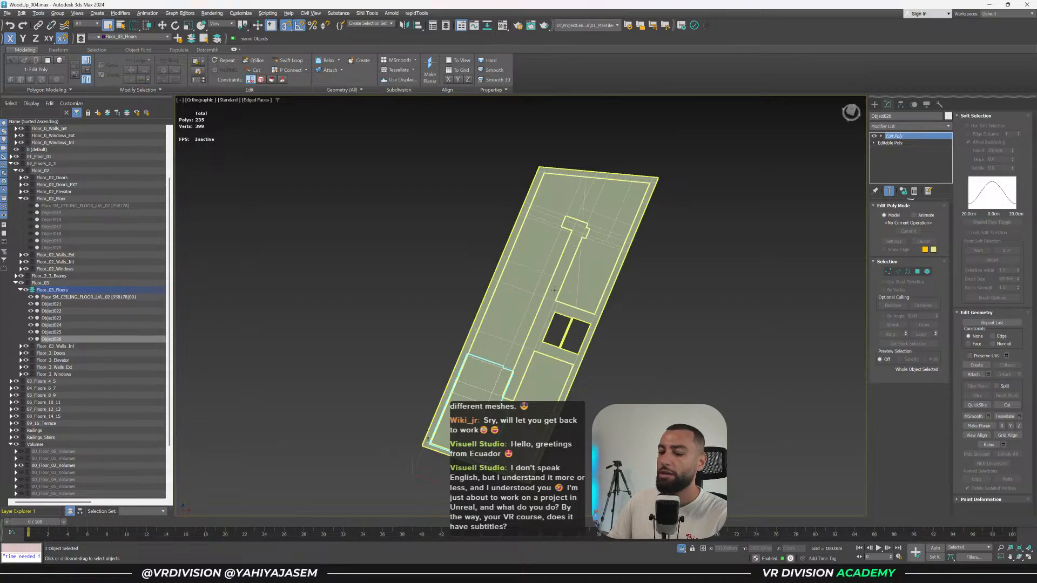
click(682, 549)
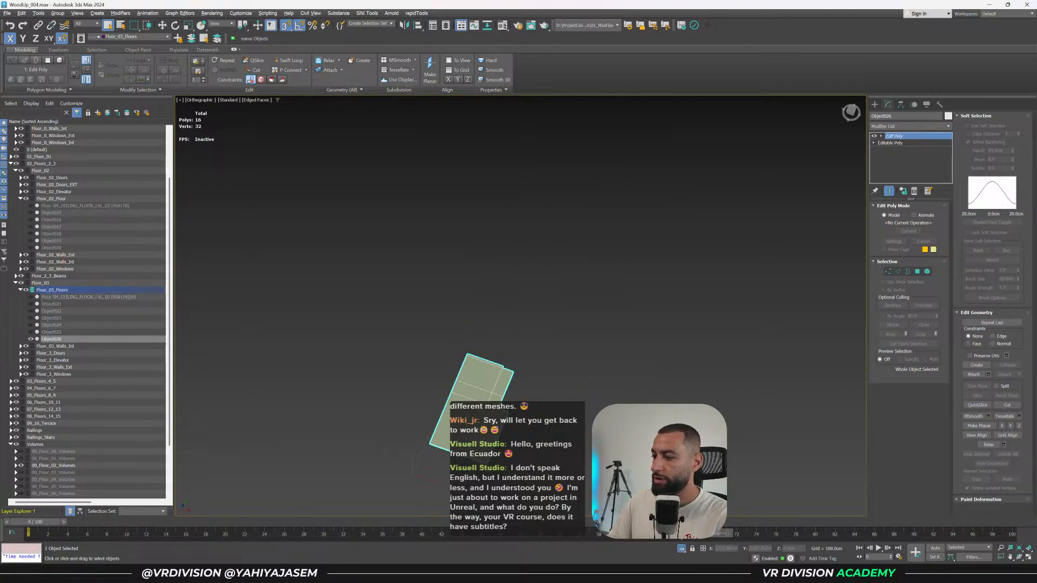
Compare the unsplit LVL_04 slab and its actor list in Unreal Editor with the isolated apartment floor part in 3ds Max.
key(alt+Tab)
scroll(767, 162, up, 8)
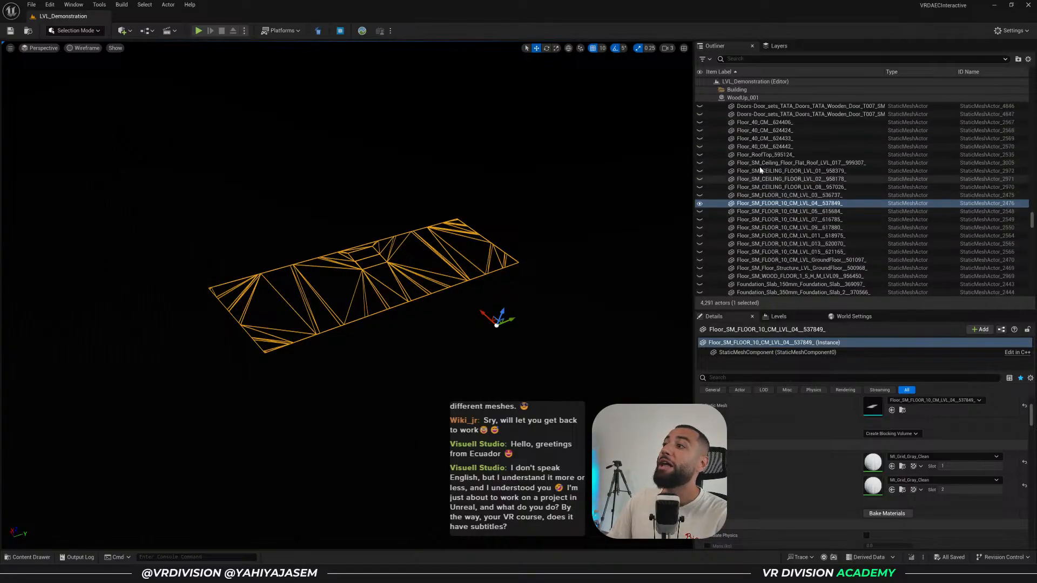
scroll(759, 188, up, 3)
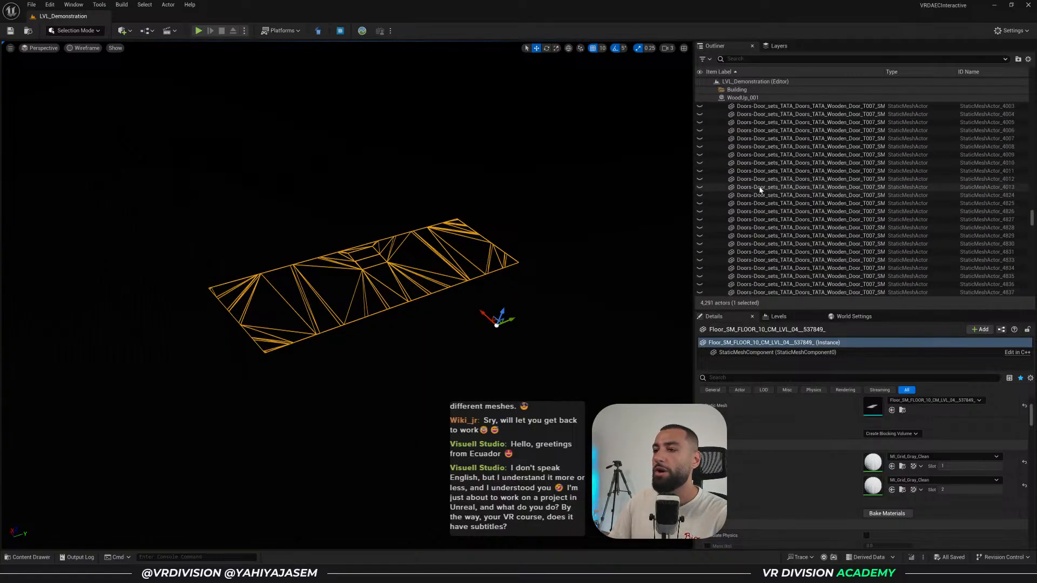
key(alt+Tab)
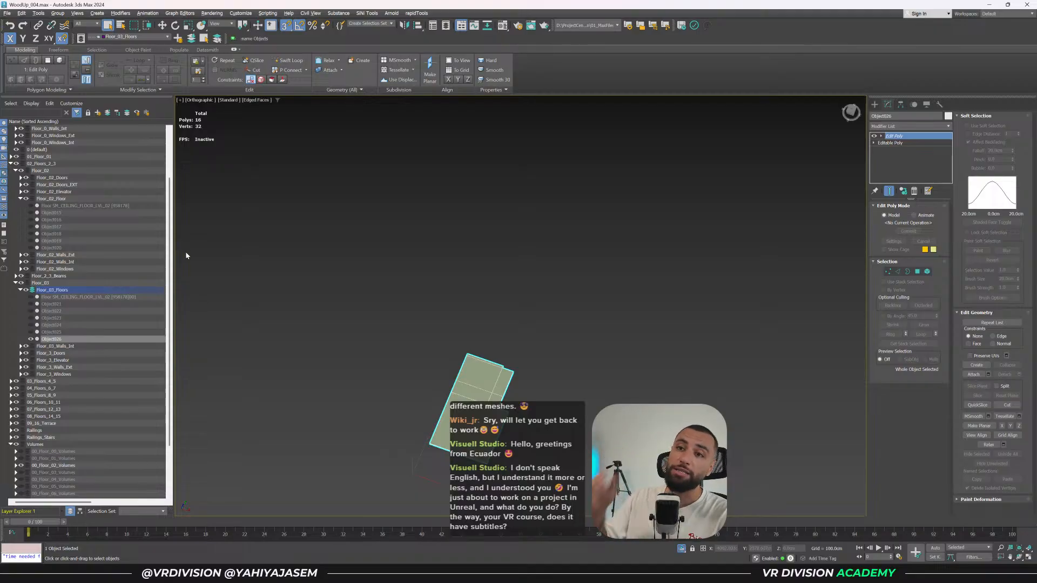
middle_drag(321, 295, 331, 214)
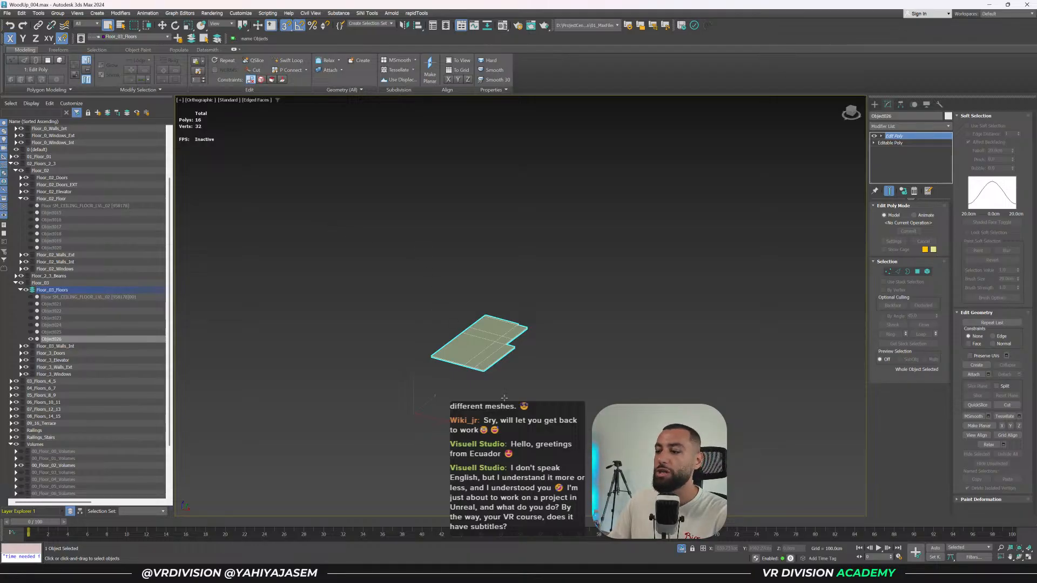
Switch to Unreal Editor, unhide all actors, clear the selection and show the building in Lit view mode.
key(alt+Tab)
key(alt+Tab)
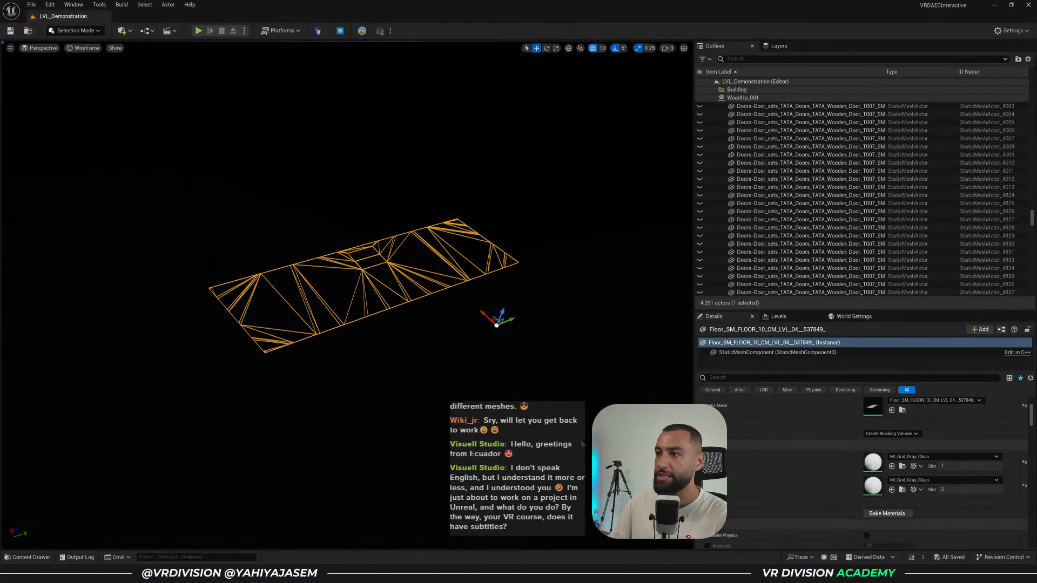
key(ctrl+h)
key(Escape)
right_drag(548, 378, 548, 291)
key(s)
key(alt+3)
mouse_move(546, 382)
right_down()
mouse_move(494, 451)
mouse_move(547, 382)
right_up()
key(alt+4)
key(w)
scroll(502, 440, down, 1)
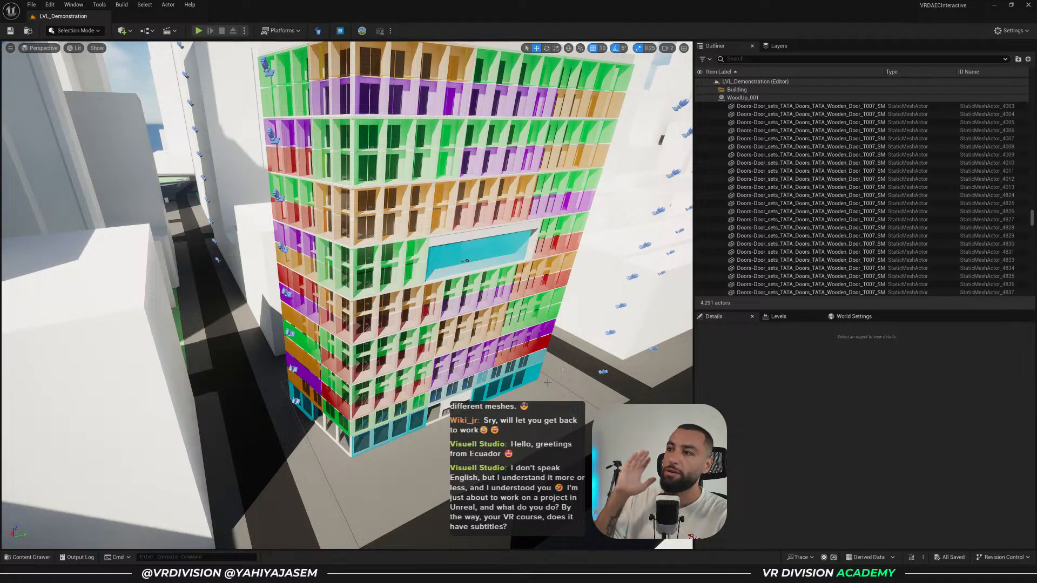
Save the LVL_Demonstration level and start playing it in the editor in front of the building.
right_drag(540, 364, 544, 303)
key(ctrl+s)
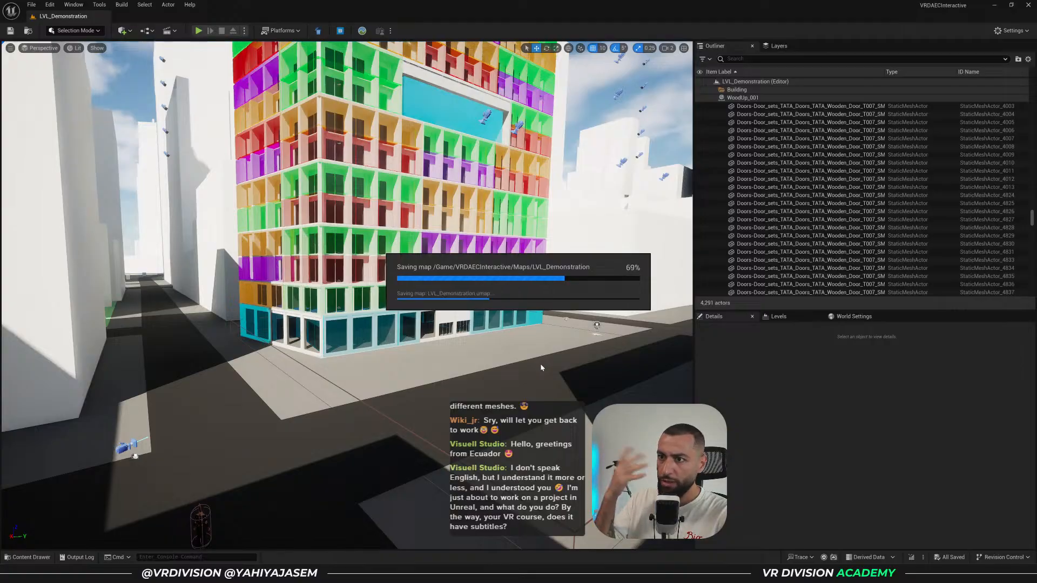
mouse_move(540, 364)
right_down()
mouse_move(545, 321)
mouse_move(539, 360)
right_up()
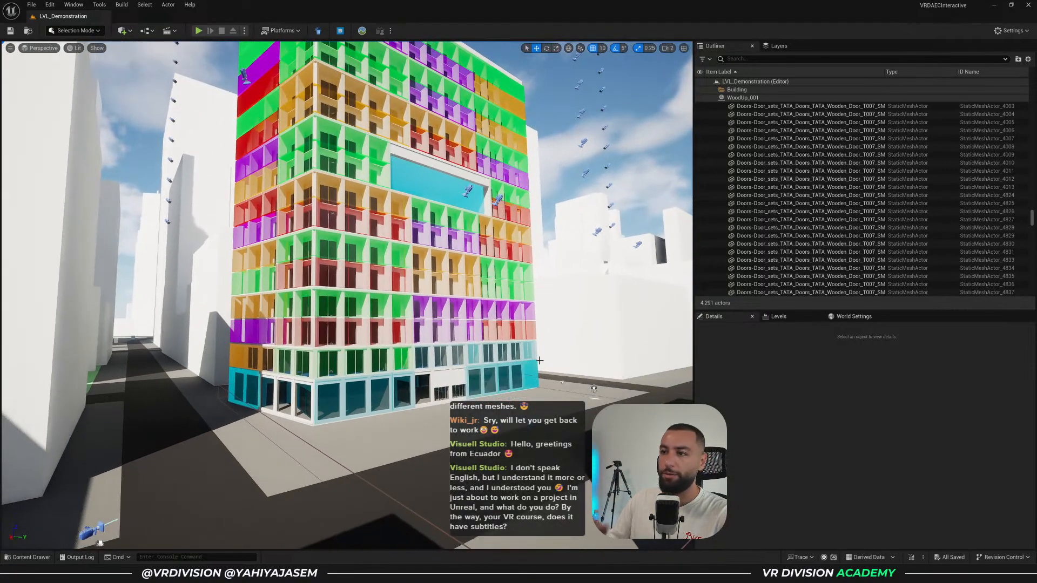
right_drag(594, 389, 482, 341)
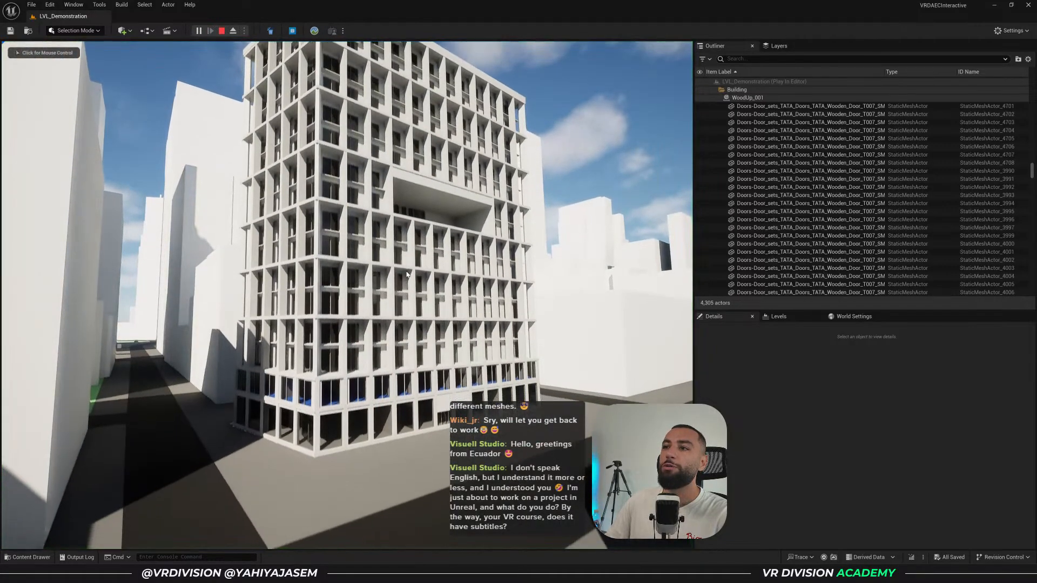
Open the AEC Interactive menu in the running level and set the time of day to 08:17 AM.
key(Tab)
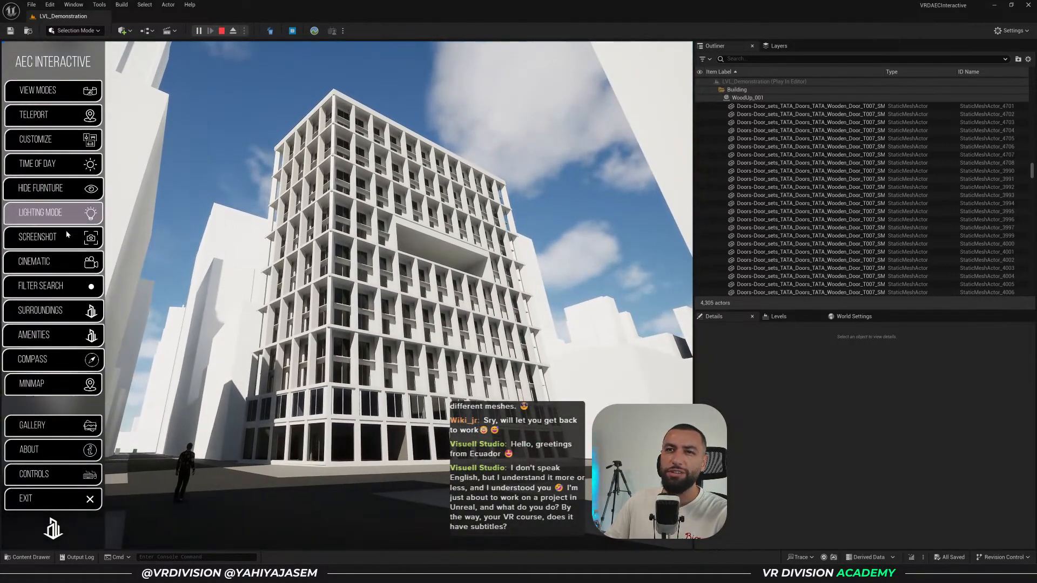
click(53, 163)
drag(655, 297, 659, 324)
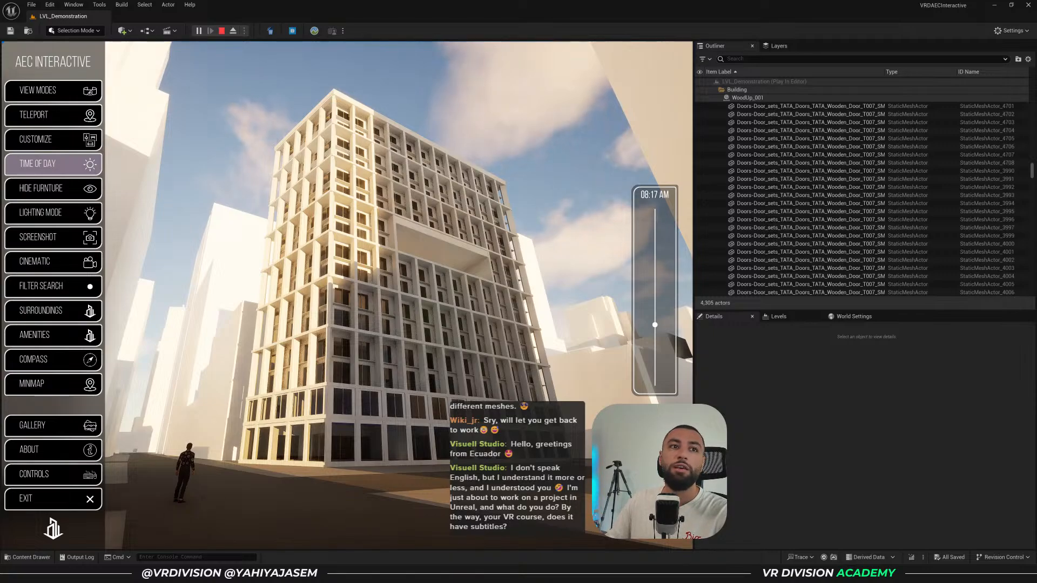
Bring up the Unreal Engine blueprint course page in the browser and examine its systems and features overview.
drag(0, 6, 422, 105)
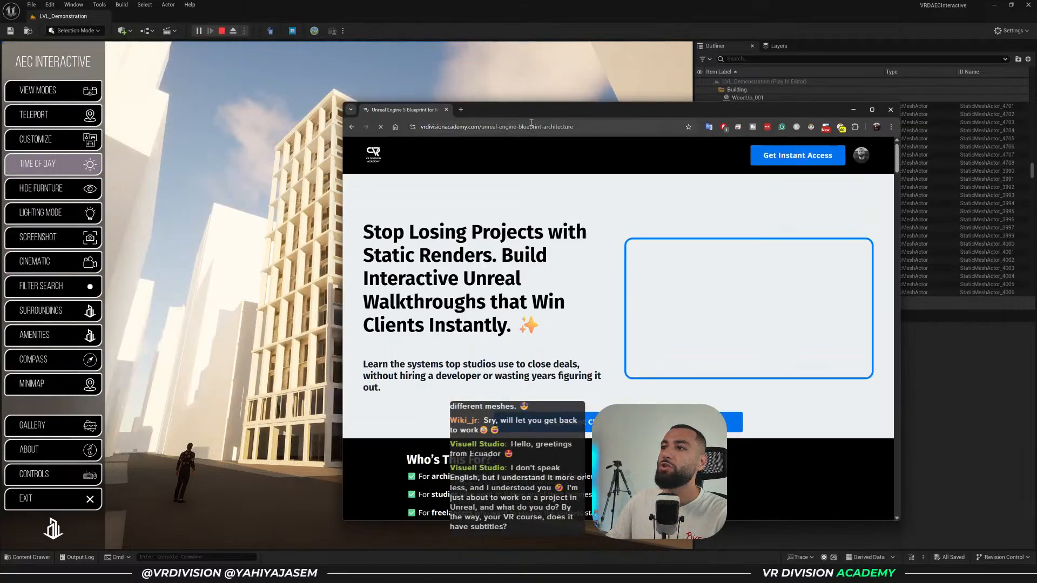
drag(536, 119, 461, 91)
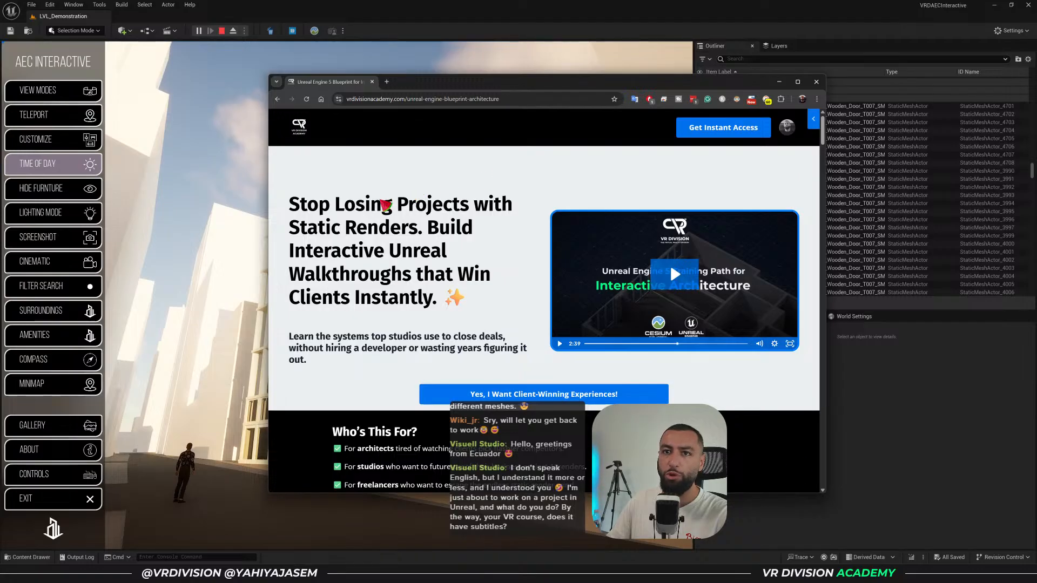
scroll(383, 205, down, 6)
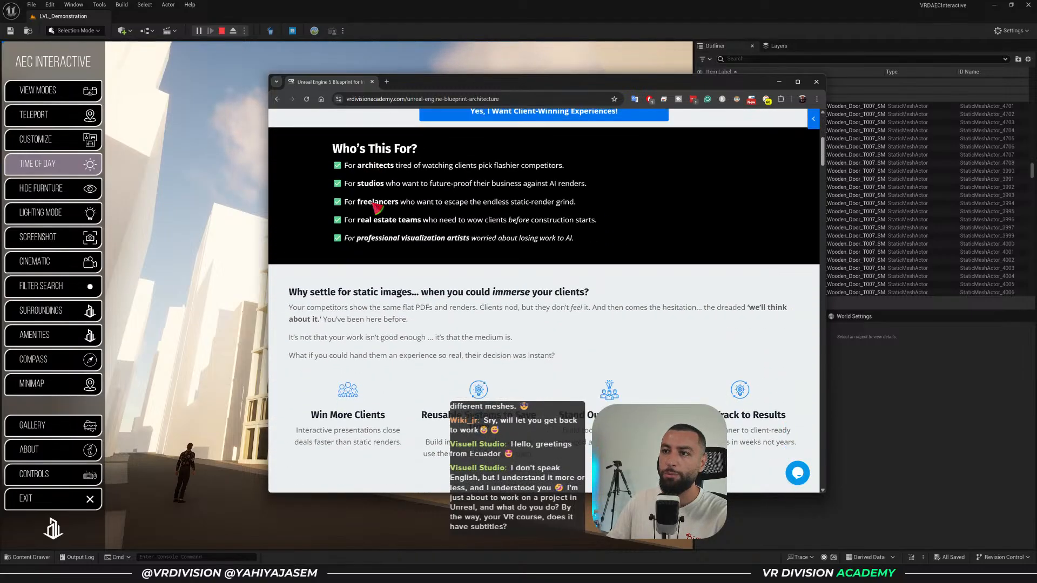
scroll(374, 206, down, 10)
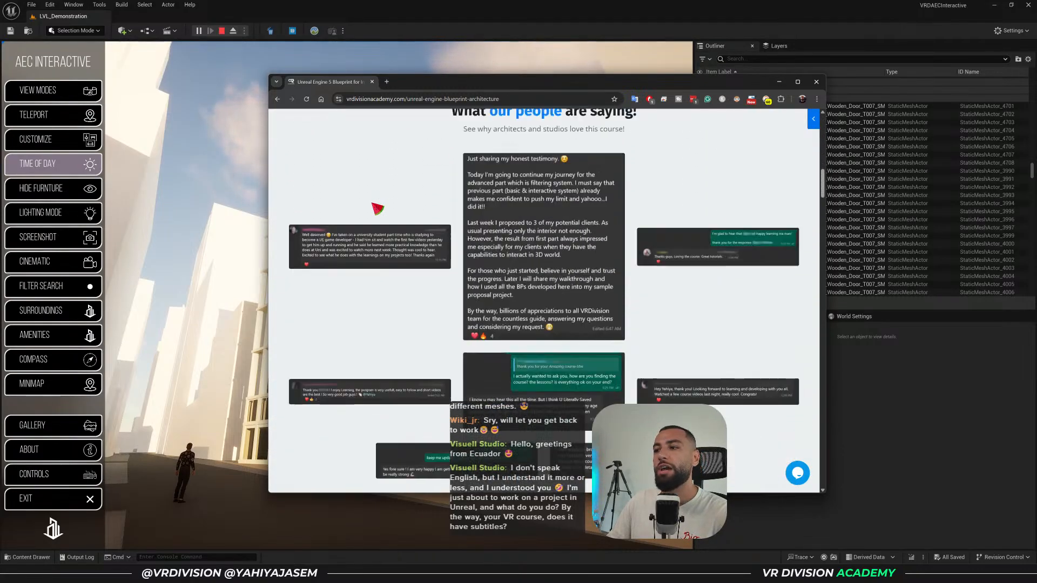
scroll(375, 208, down, 10)
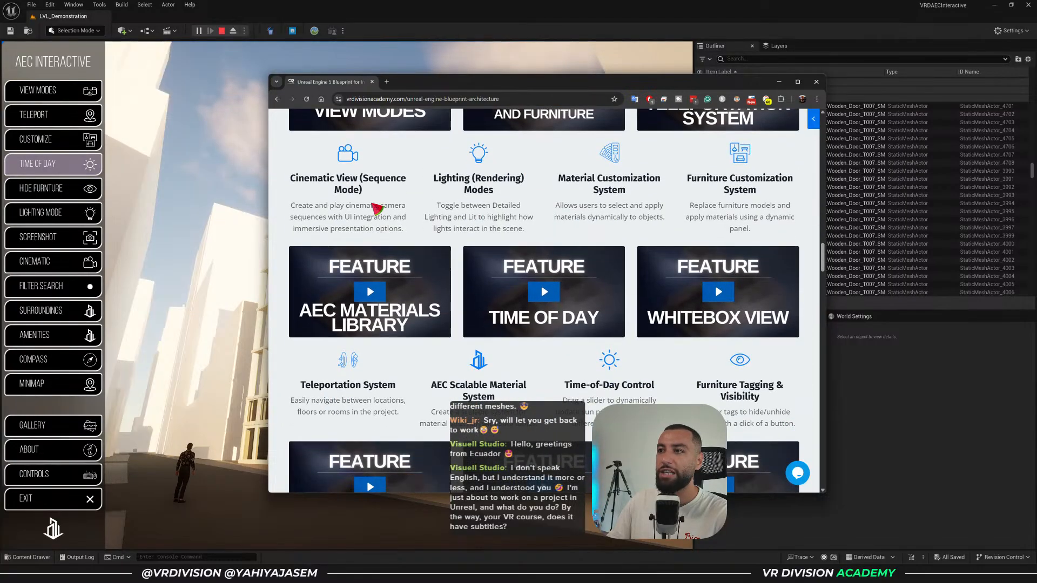
scroll(373, 208, up, 3)
drag(333, 238, 782, 298)
click(781, 298)
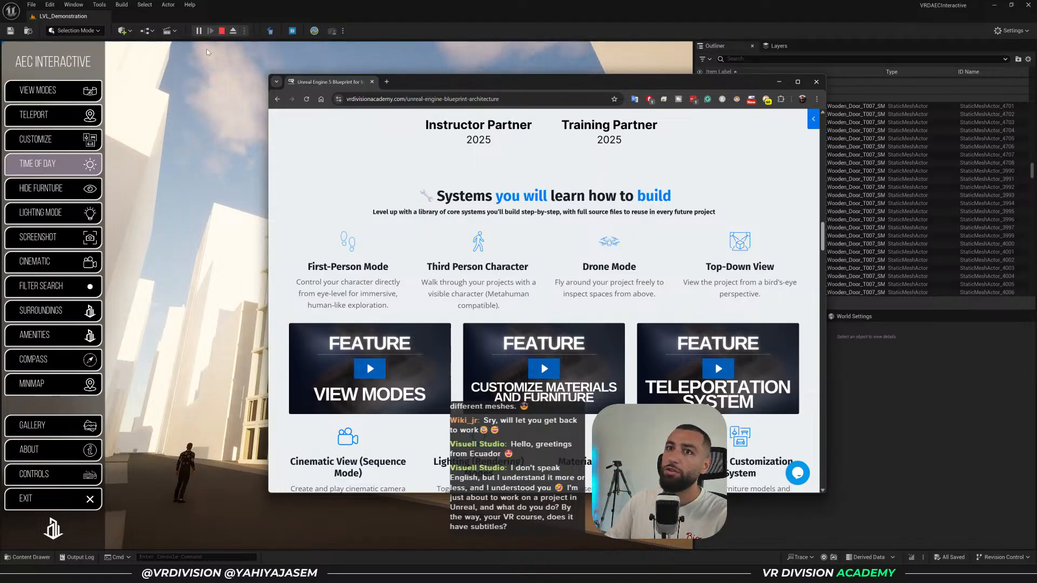
Return to the running Unreal level, switch to the drone view mode and fly over the city towards the building.
click(65, 90)
click(594, 80)
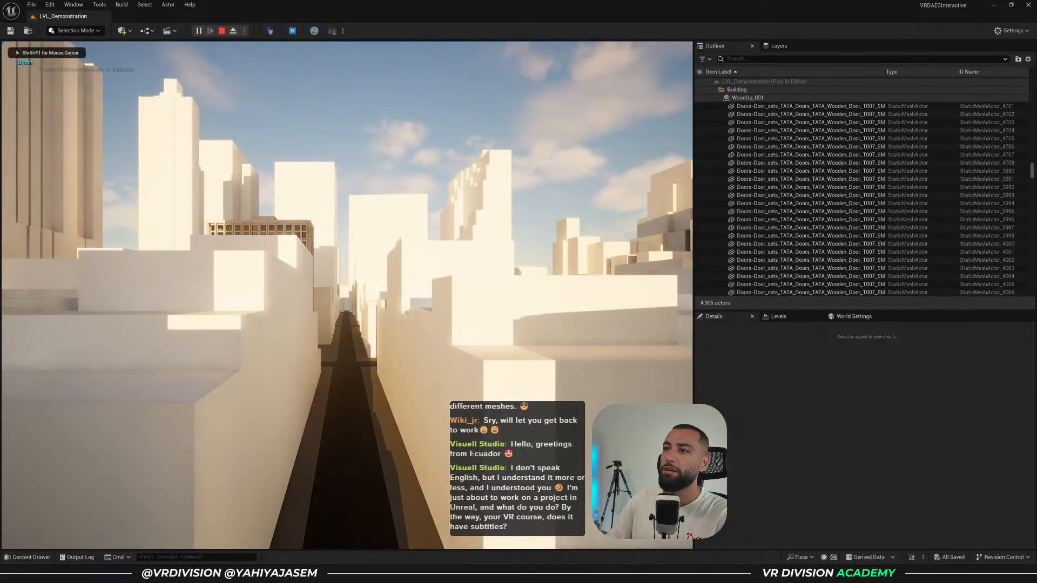
key(w)
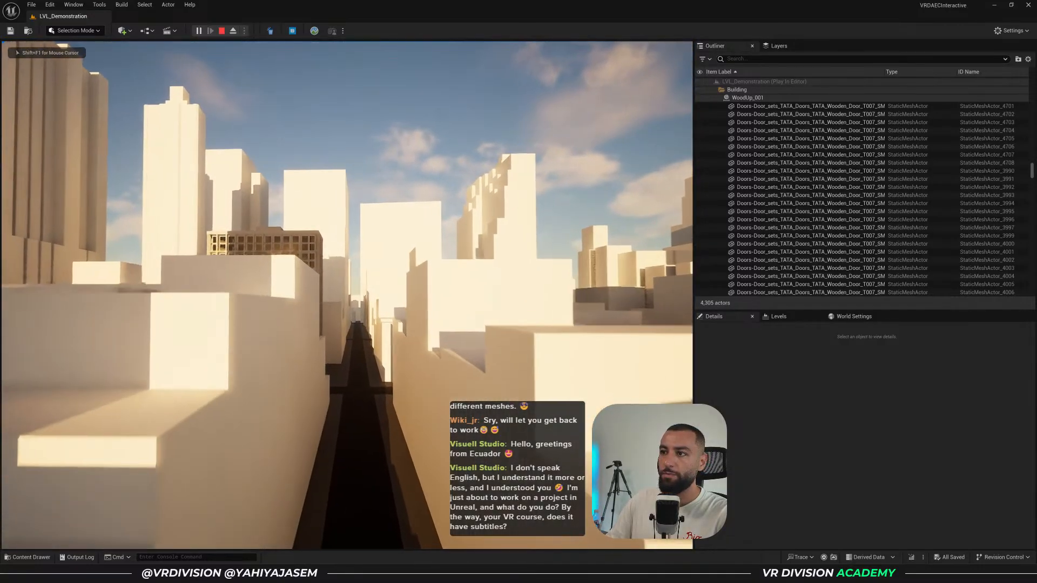
key(e)
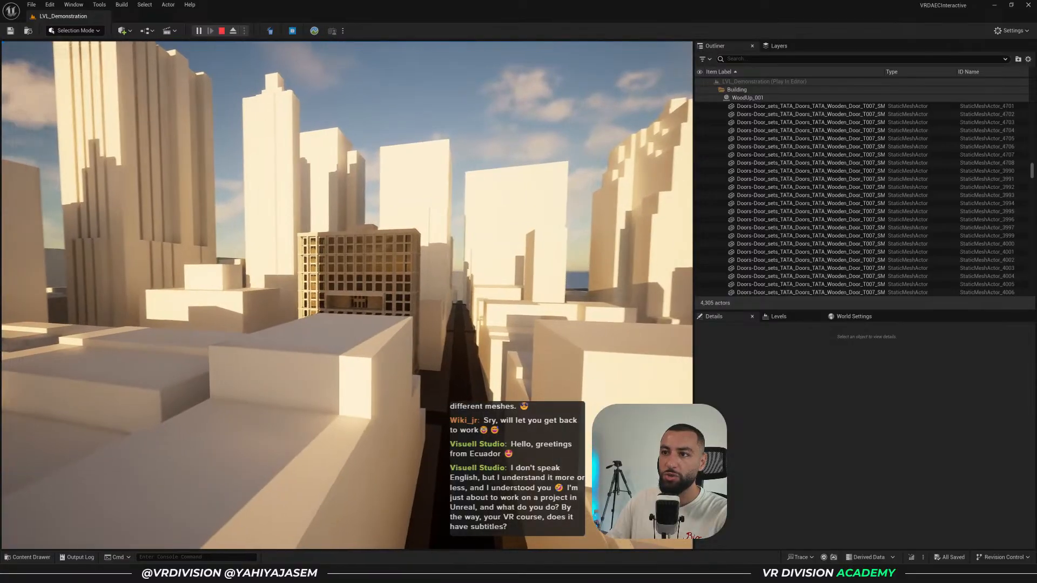
Open the interactive menu and preview the City Landmark, Important Building and Another City Park locations in the surroundings.
key(w)
key(d)
key(Tab)
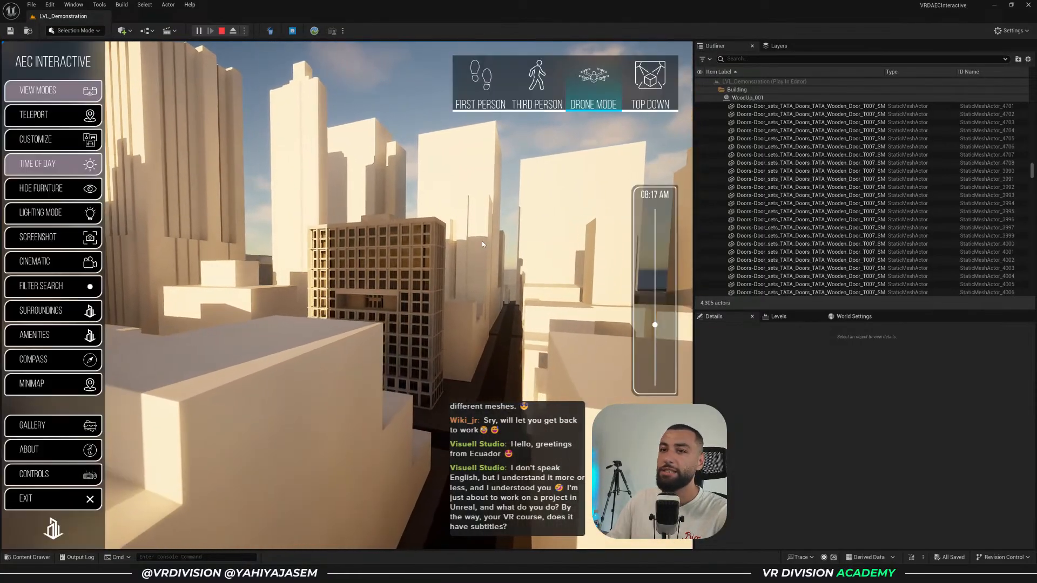
click(77, 312)
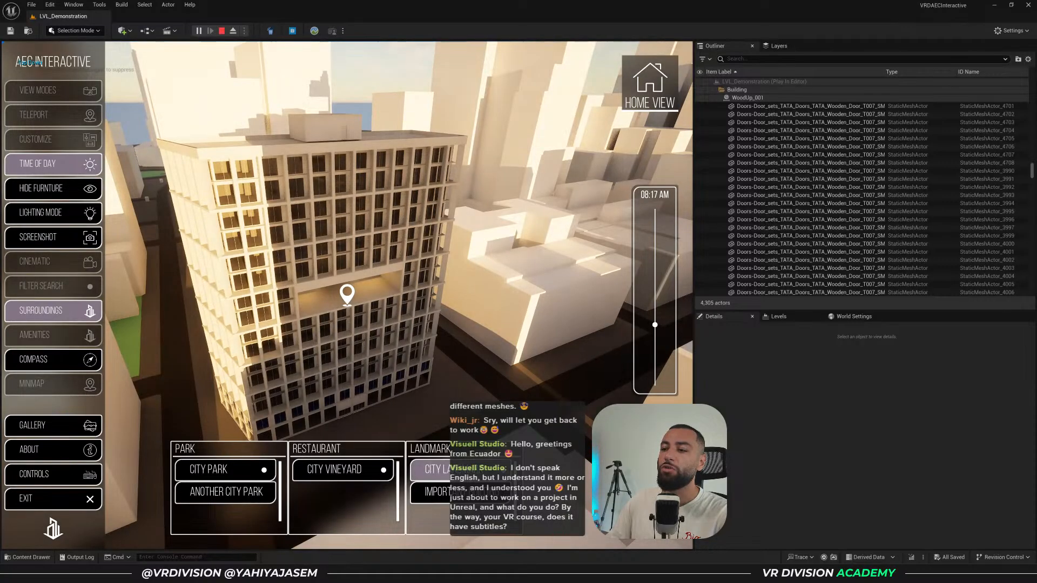
click(473, 470)
click(467, 492)
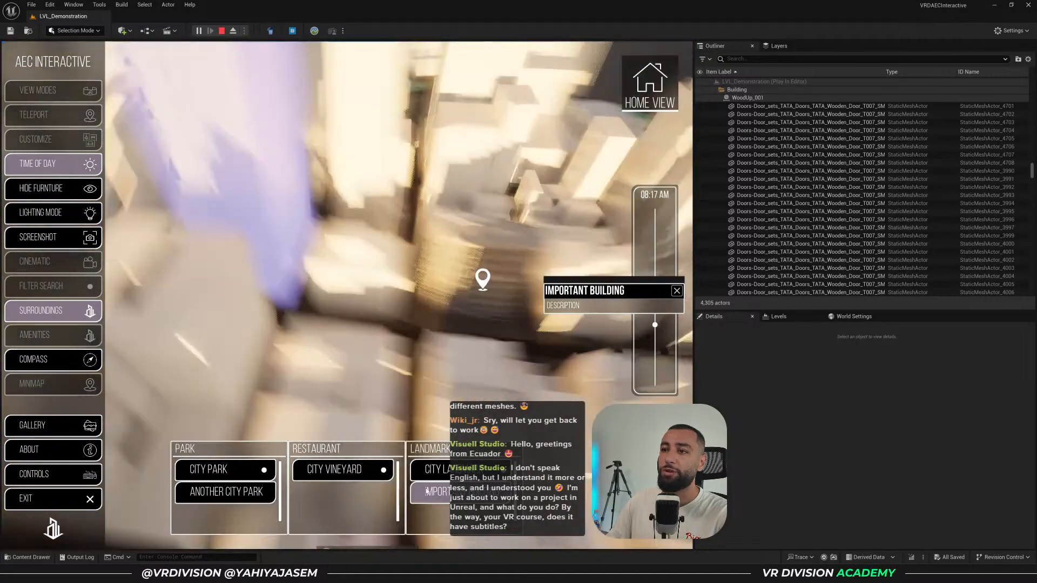
click(255, 474)
click(242, 488)
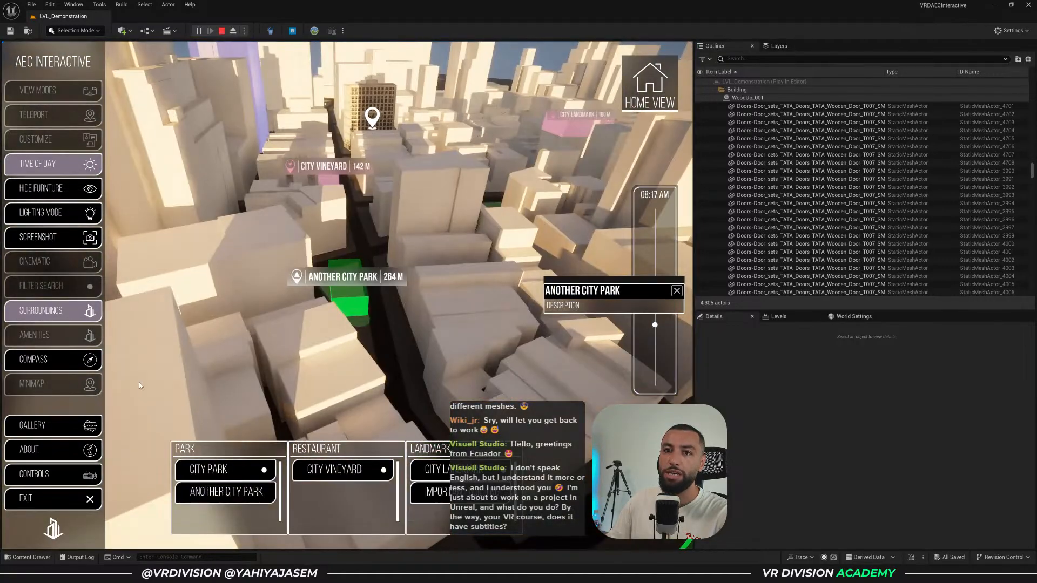
Show the building's amenities and focus the view on the Commercial 8 space.
click(53, 335)
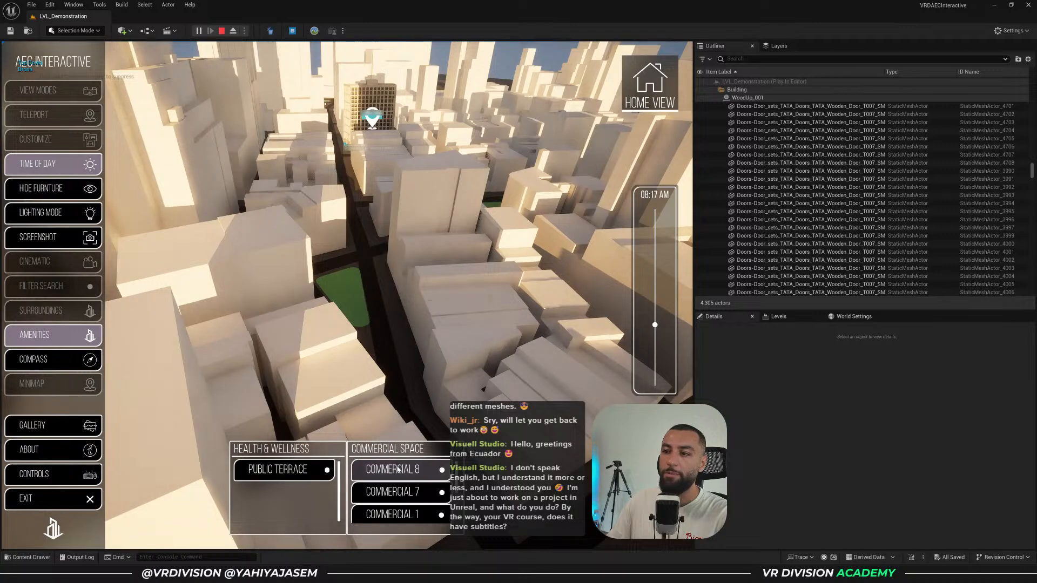
click(394, 469)
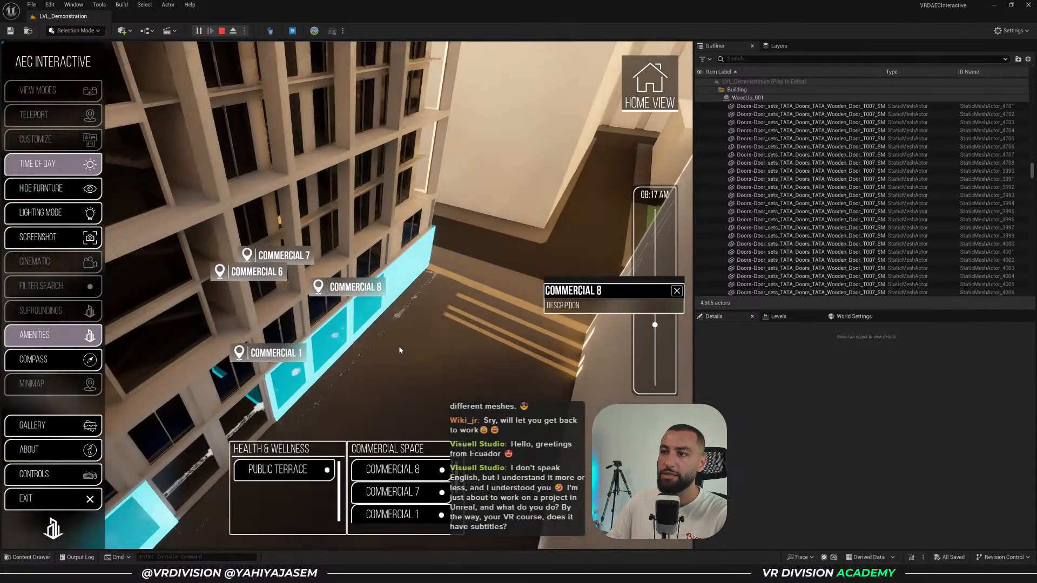
mouse_move(399, 346)
mouse_down()
mouse_move(451, 349)
mouse_move(437, 337)
mouse_move(395, 336)
mouse_up()
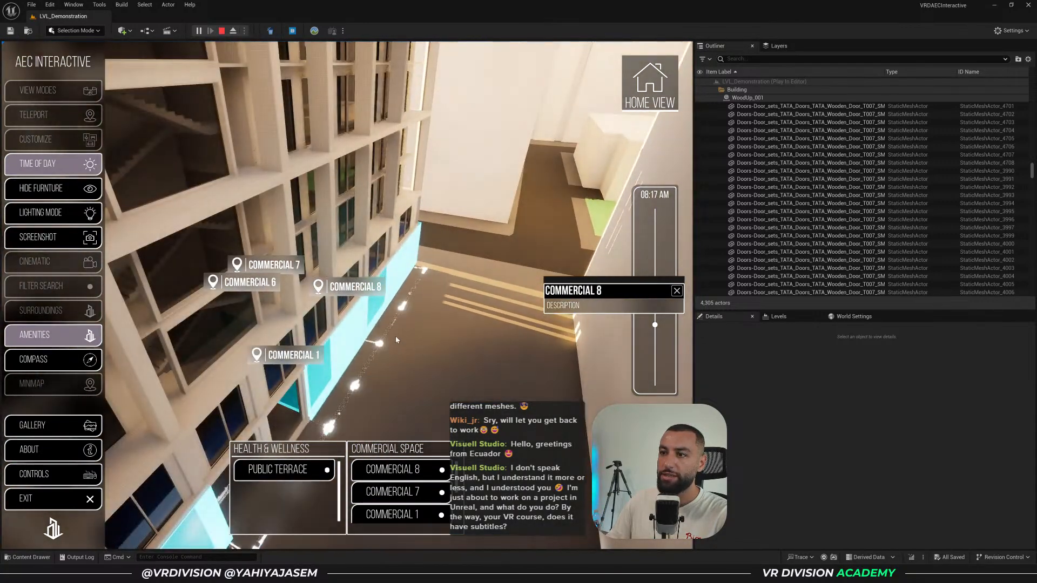
Leave the amenities view, enable the minimap and fly the drone towards the building.
click(81, 337)
click(78, 383)
key(w)
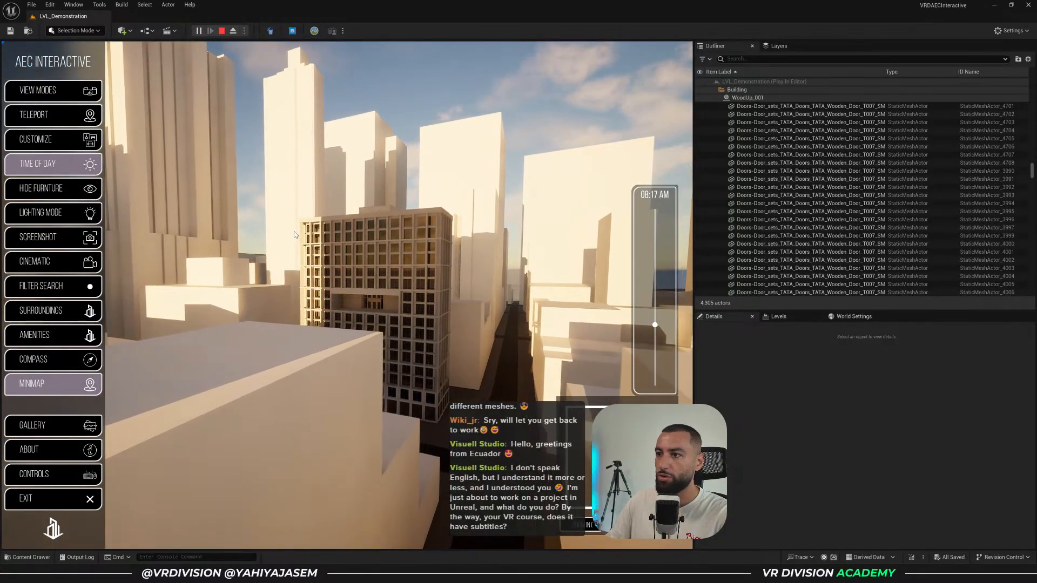
key(Tab)
key(Tab)
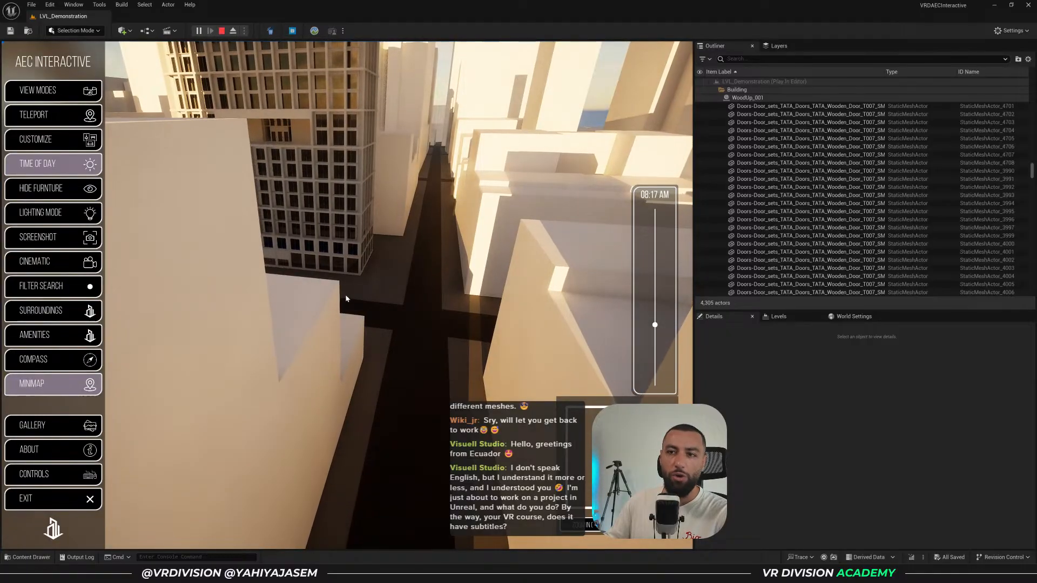
Switch to first-person mode and teleport to the outside Right Side point, followed by Left Side.
click(66, 111)
click(65, 93)
click(491, 92)
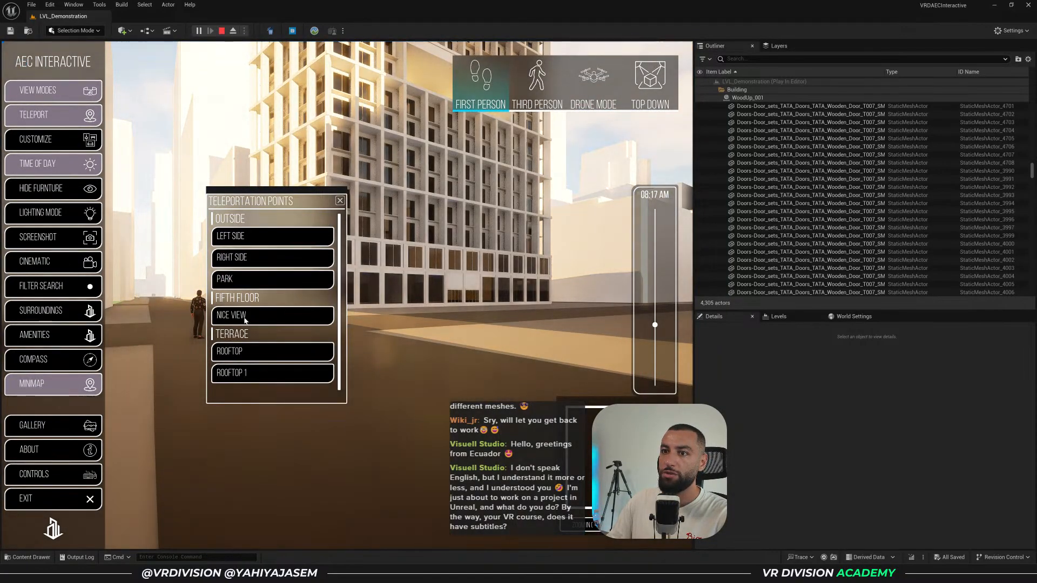
click(267, 258)
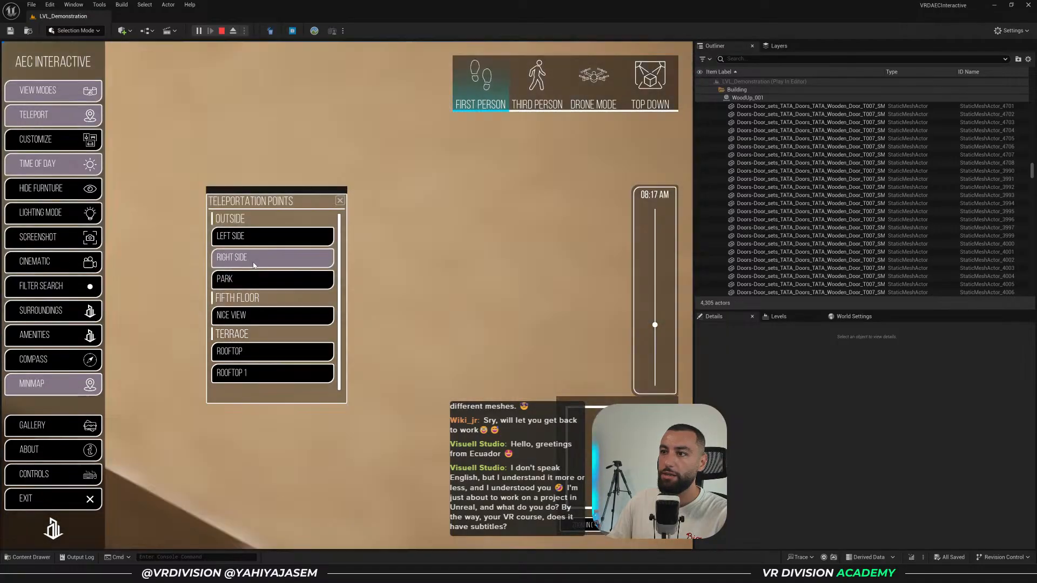
click(265, 238)
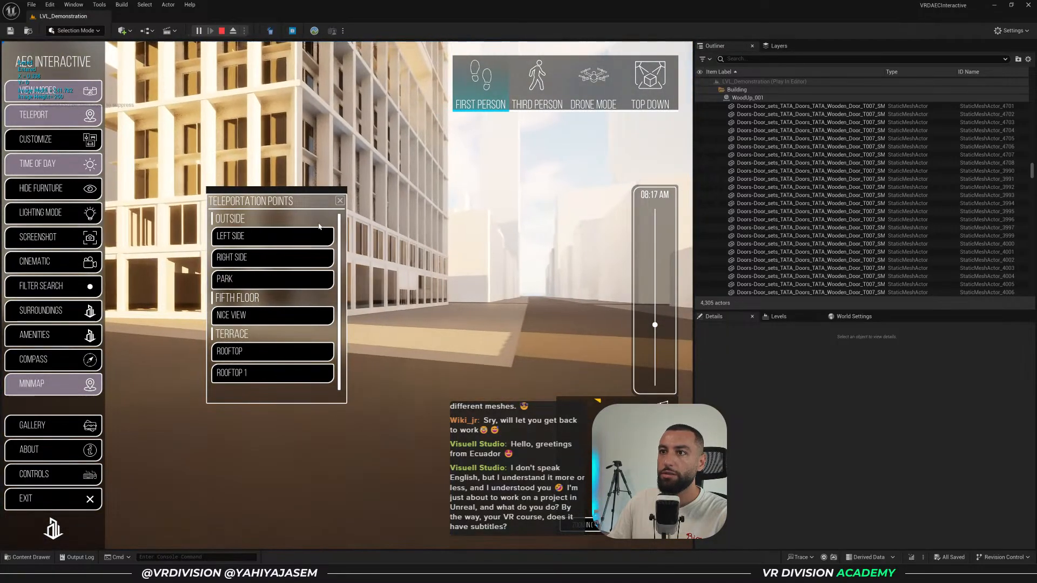
Walk from the street into the building's ground floor and zoom the minimap to level 3.
key(Tab)
key(w)
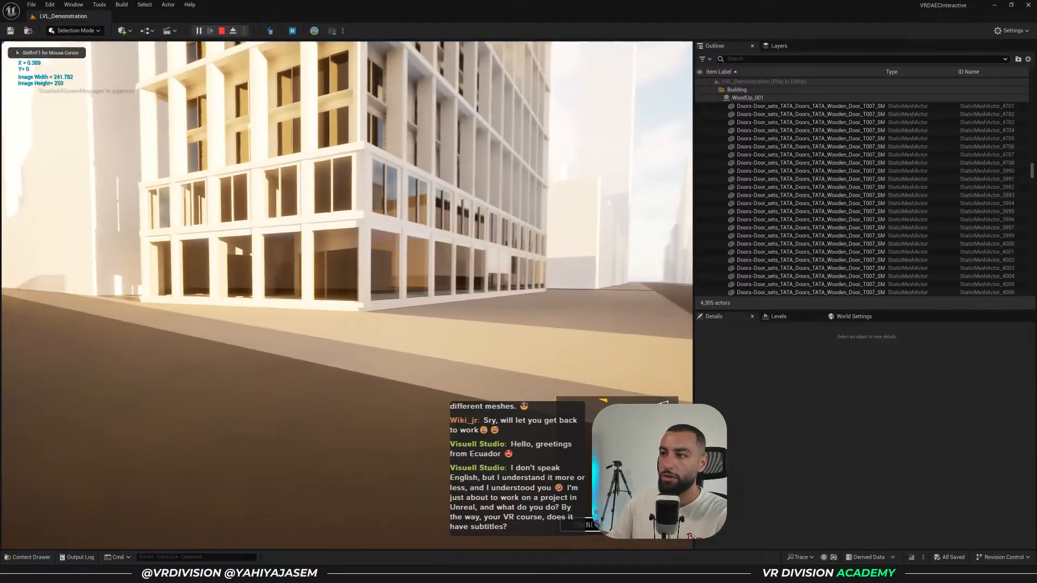
key(w)
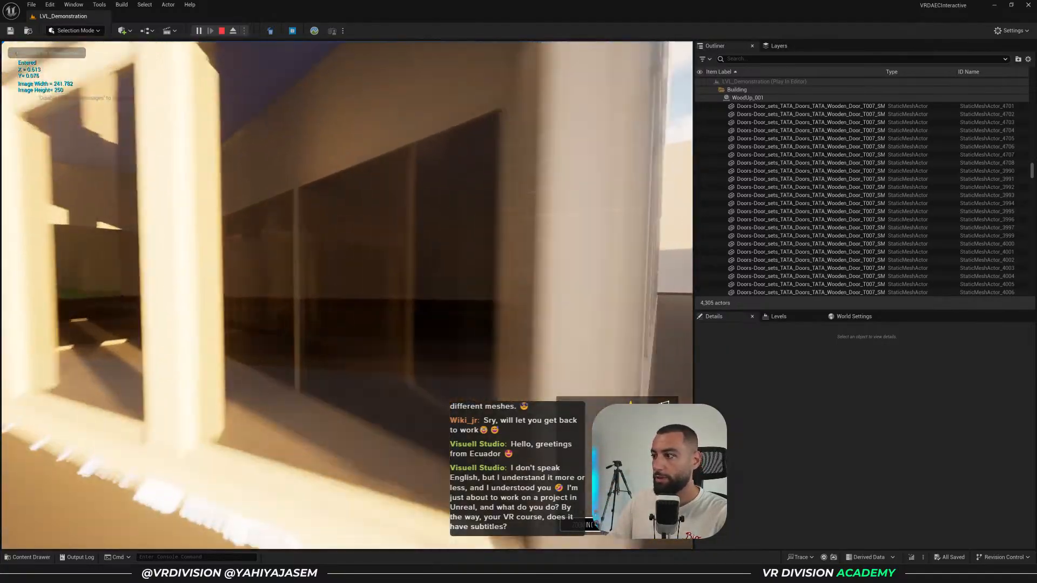
key(Tab)
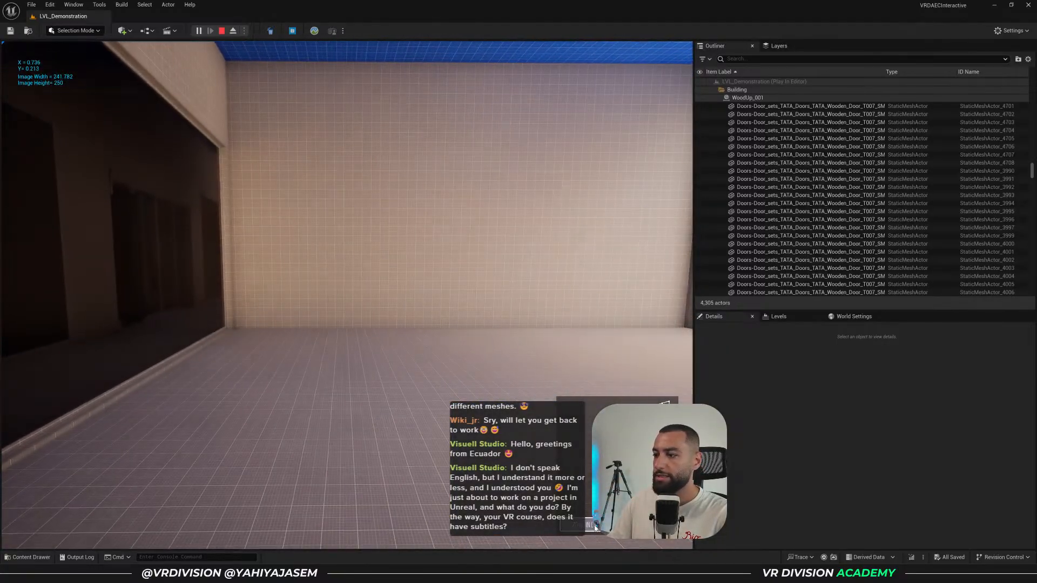
key(w)
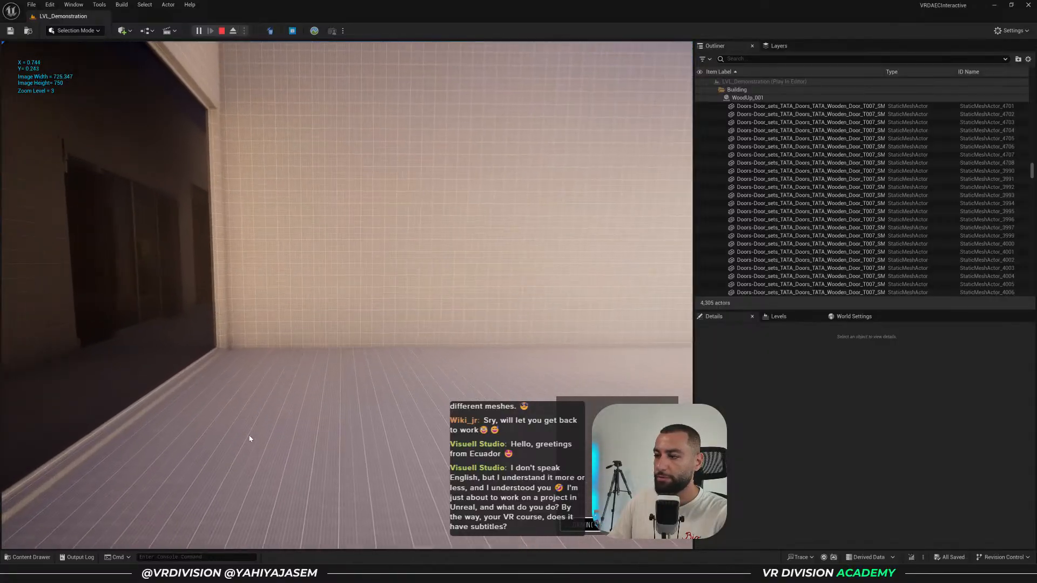
Walk through the ground-floor corridor past the glazed rooms to the elevator doors.
key(Tab)
key(Tab)
key(w)
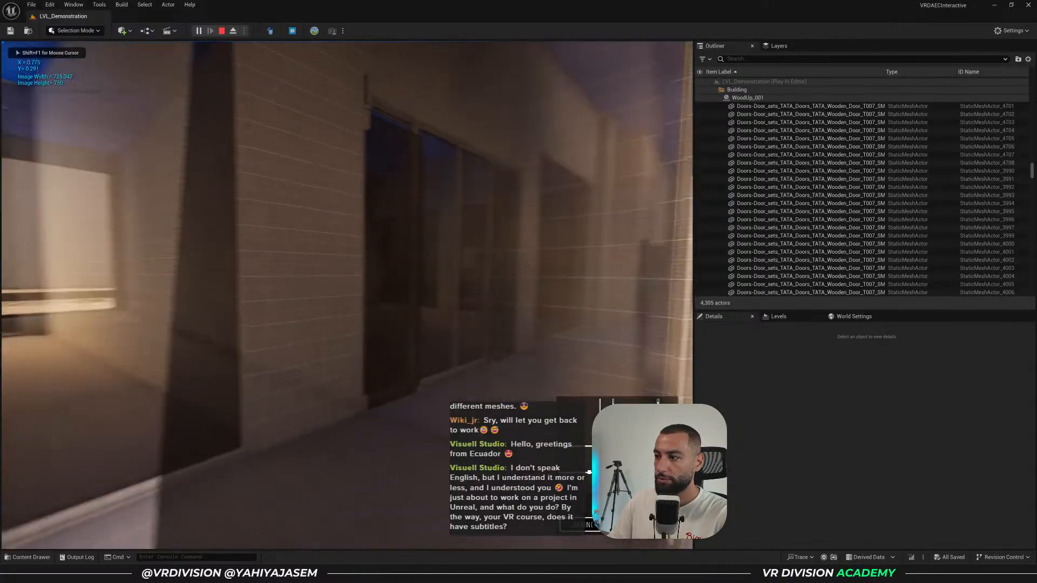
key(w)
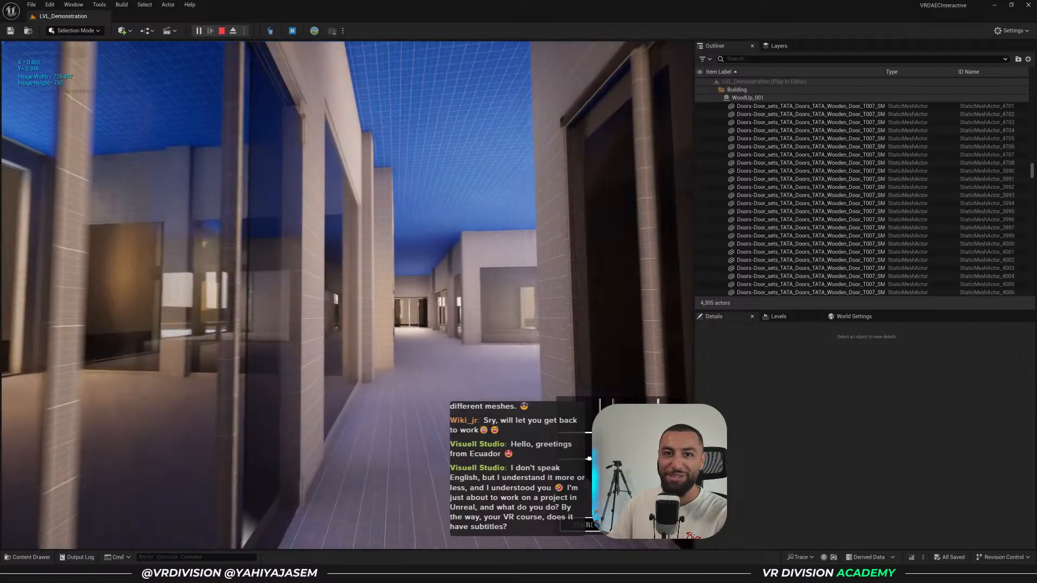
key(w)
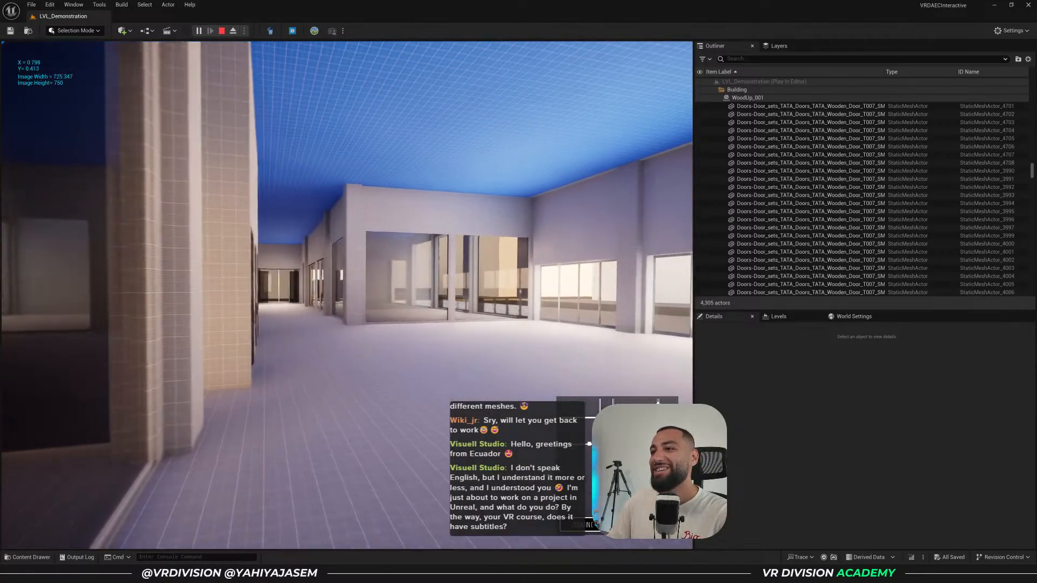
key(w)
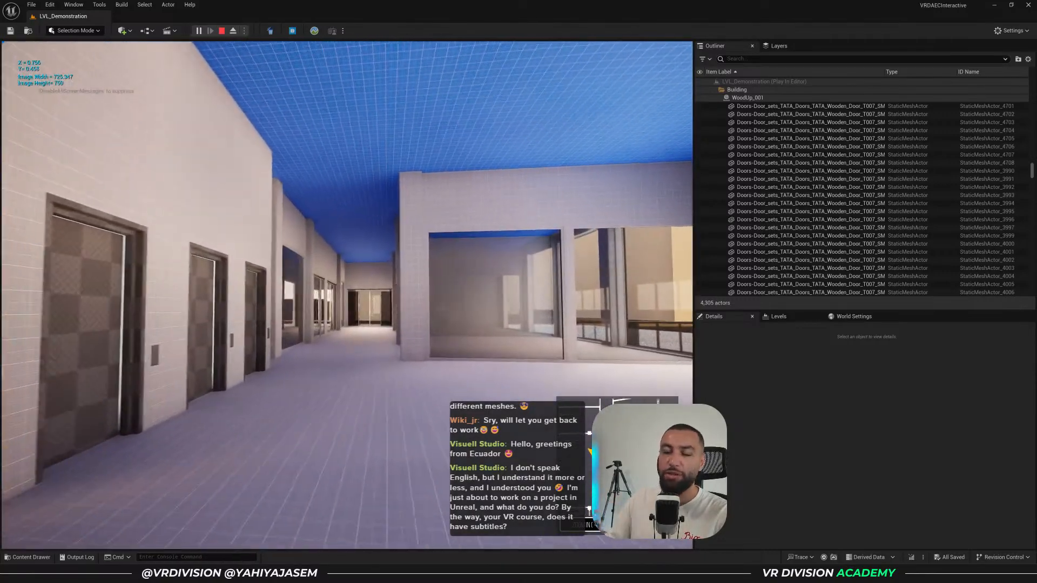
Stop the play session and review the feature list on the Unreal Engine Blueprint architecture course page in the browser.
key(Escape)
key(alt+Tab)
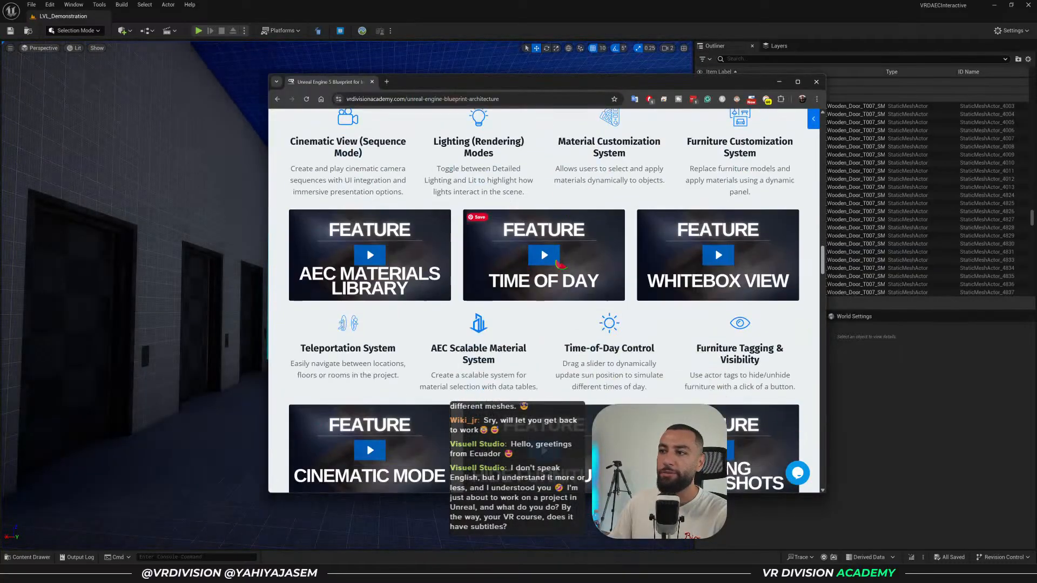
scroll(560, 264, down, 15)
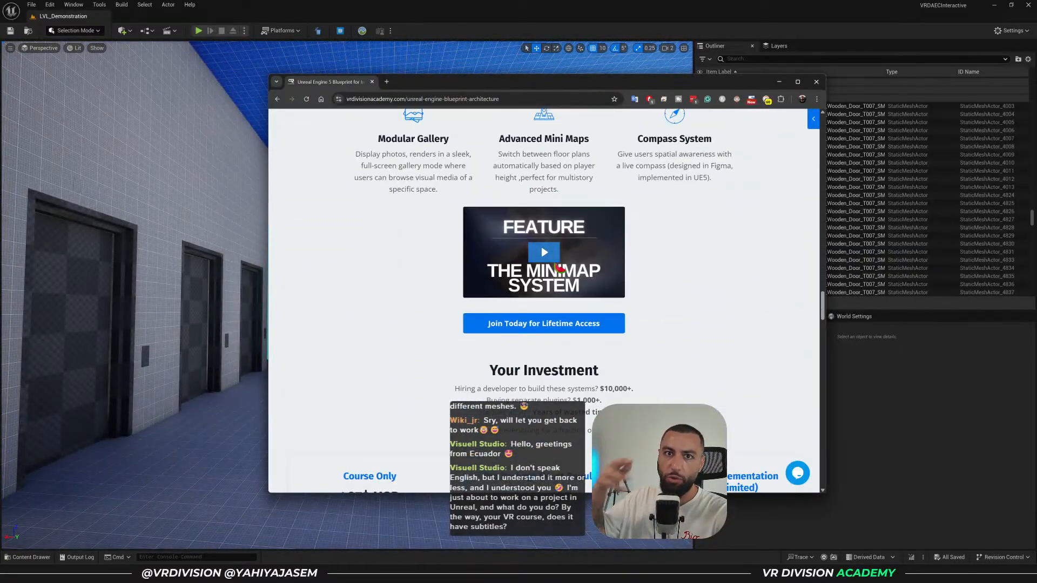
click(529, 4)
right_drag(508, 218, 486, 189)
key(w)
scroll(509, 219, down, 1)
right_drag(480, 248, 480, 215)
Switch to 3ds Max, end the isolation of the selected floor piece and clear the selection.
key(alt+Tab)
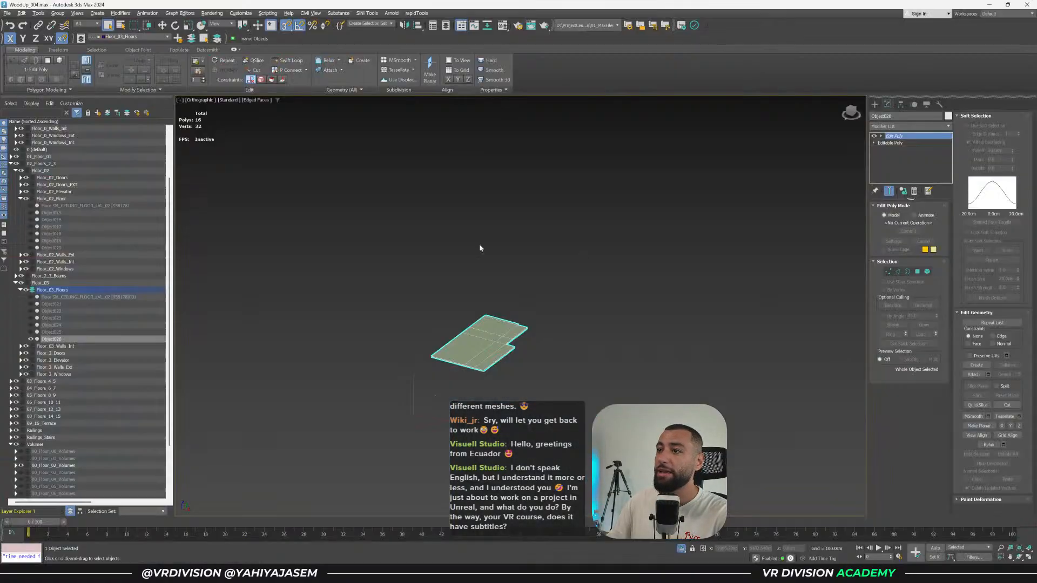
mouse_move(446, 279)
alt+middle_down()
mouse_move(444, 296)
mouse_move(439, 278)
alt+middle_up()
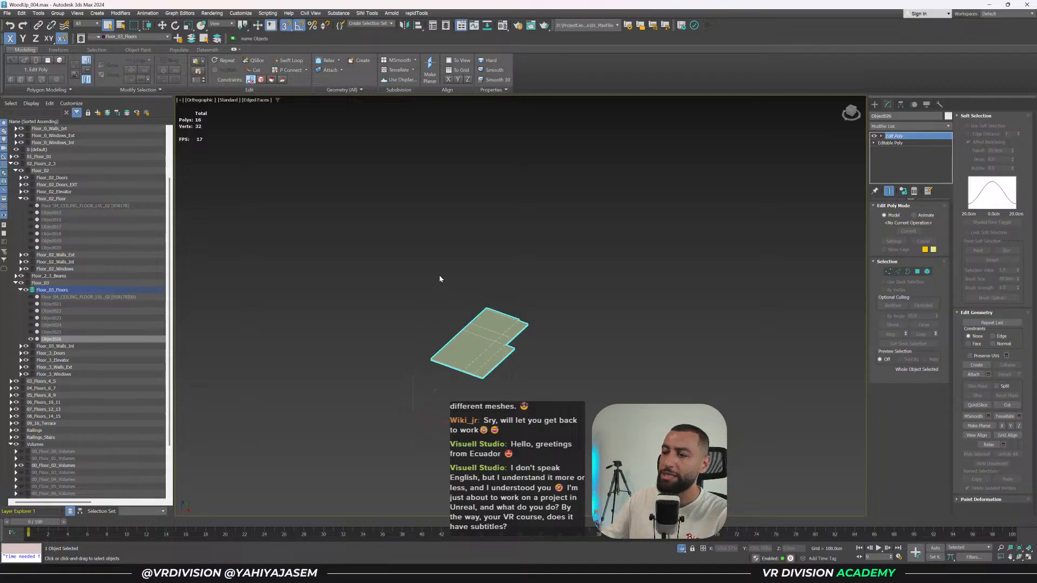
click(682, 549)
scroll(491, 310, down, 3)
alt+middle_drag(459, 305, 499, 302)
scroll(499, 301, up, 3)
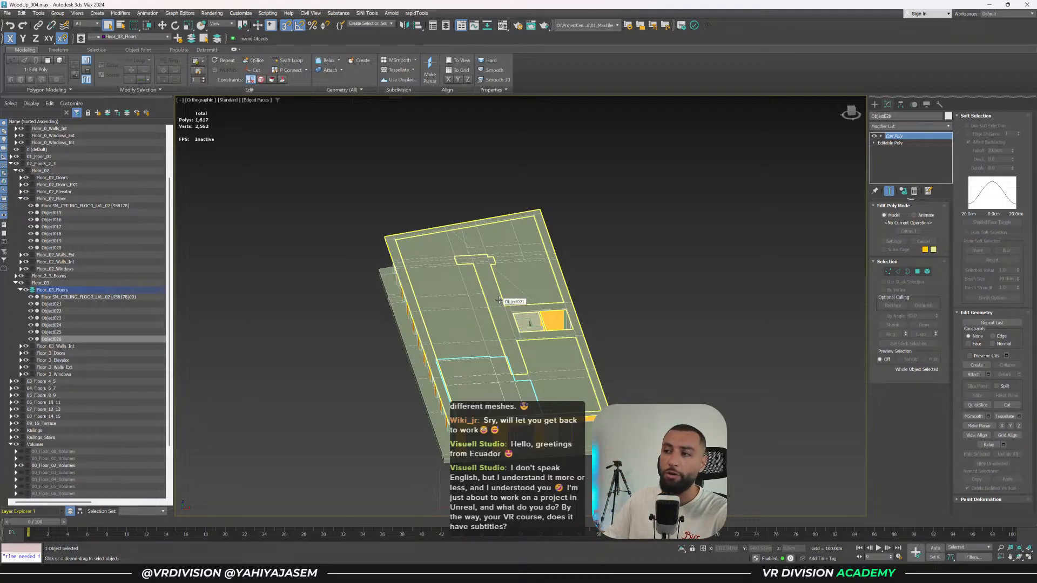
alt+middle_drag(502, 302, 514, 297)
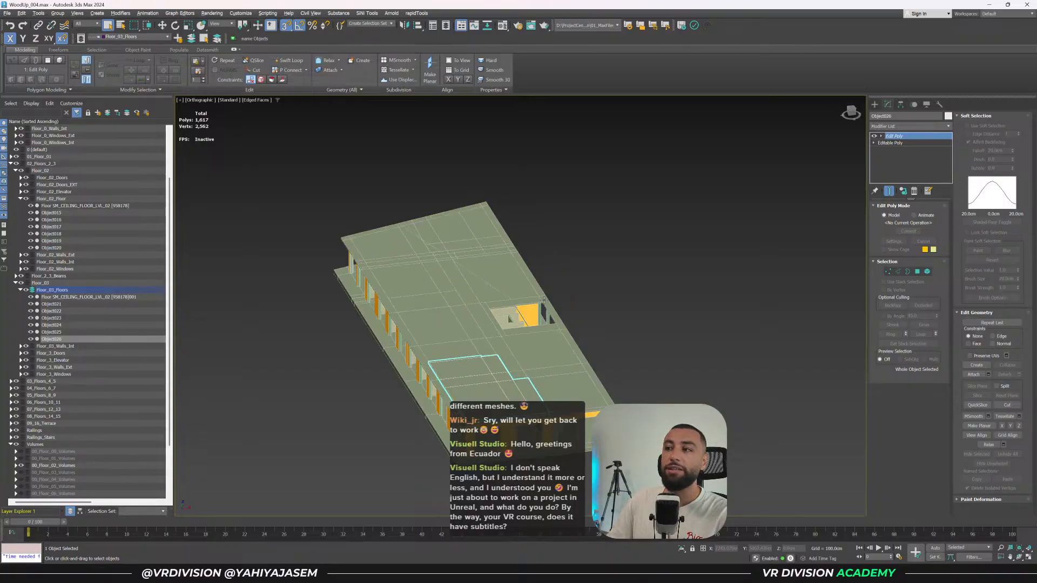
alt+middle_drag(562, 294, 574, 303)
click(574, 303)
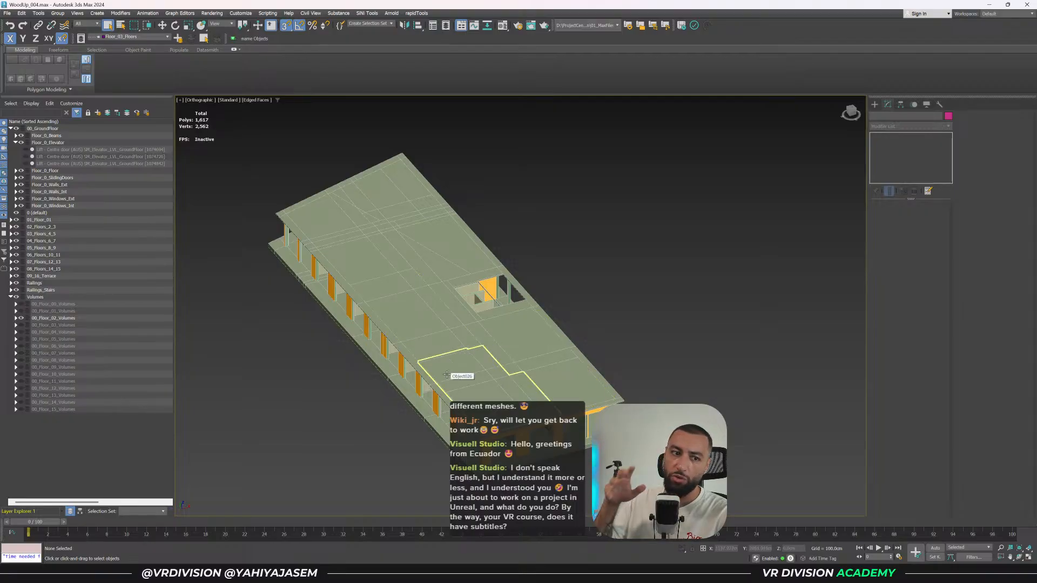
alt+middle_drag(446, 374, 474, 284)
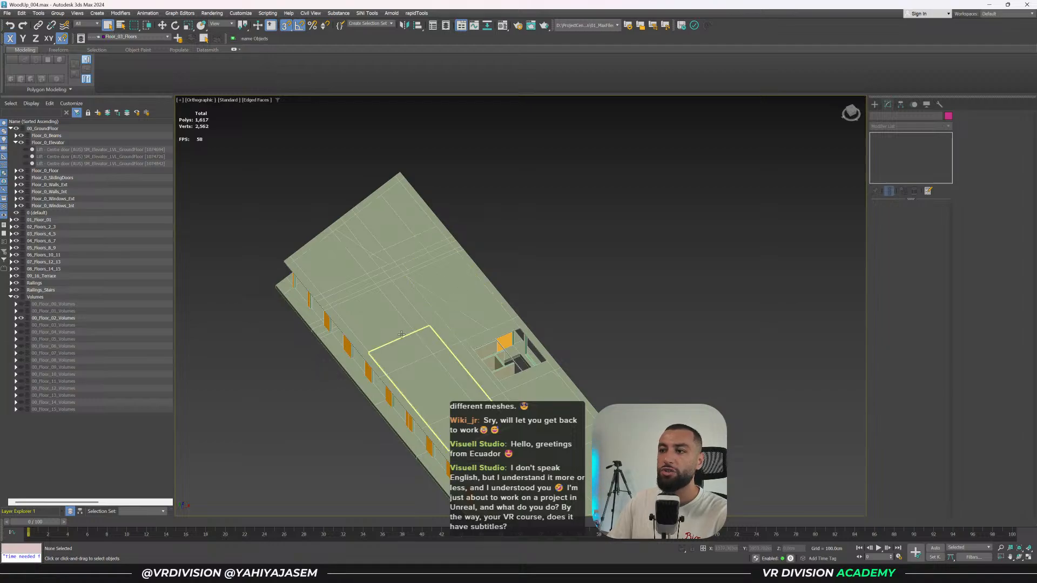
Select the Object022 floor piece on floor 3 and inspect its notched edge in a perspective view.
click(374, 325)
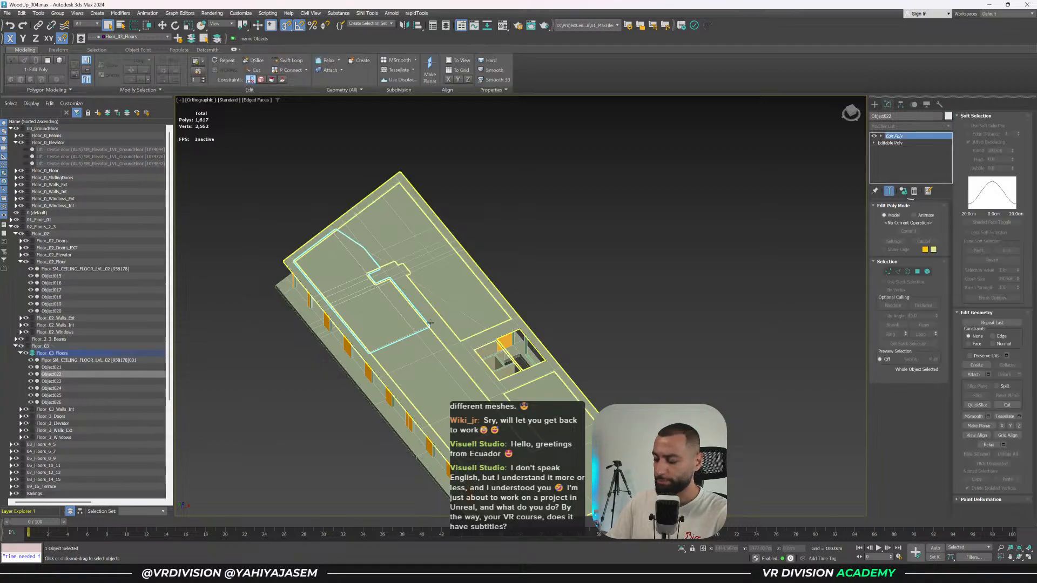
alt+middle_drag(429, 323, 600, 237)
key(p)
scroll(493, 207, up, 1)
key(z)
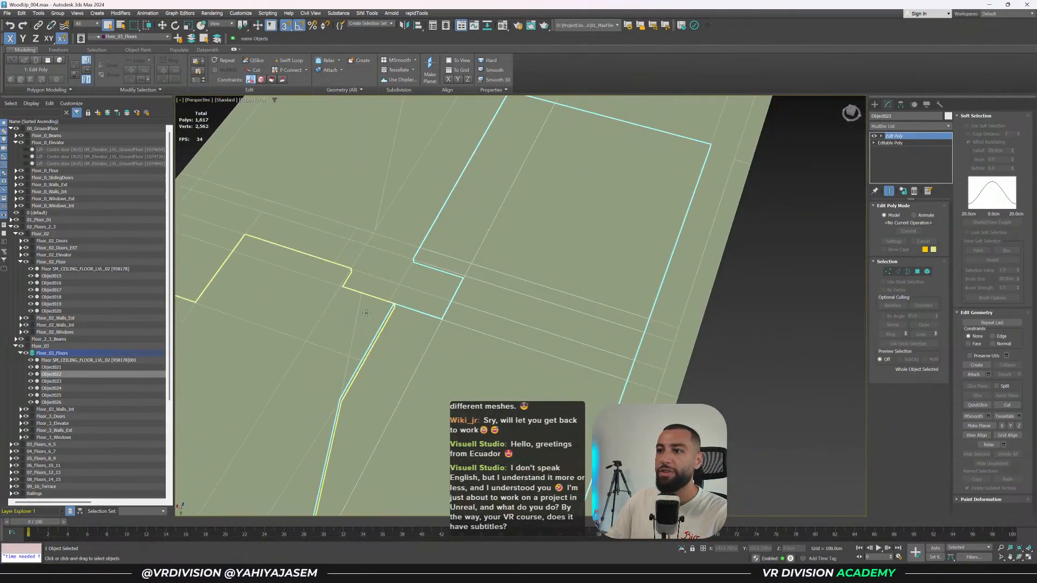
alt+middle_drag(350, 359, 388, 346)
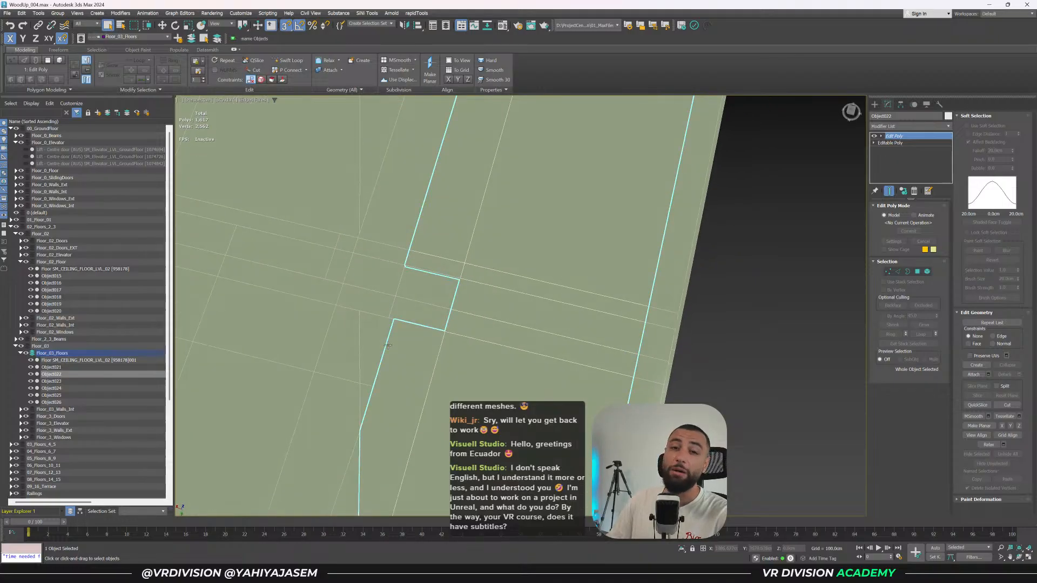
Review the whole floor slab with its separated pieces and save the scene.
scroll(388, 345, down, 6)
scroll(452, 238, up, 3)
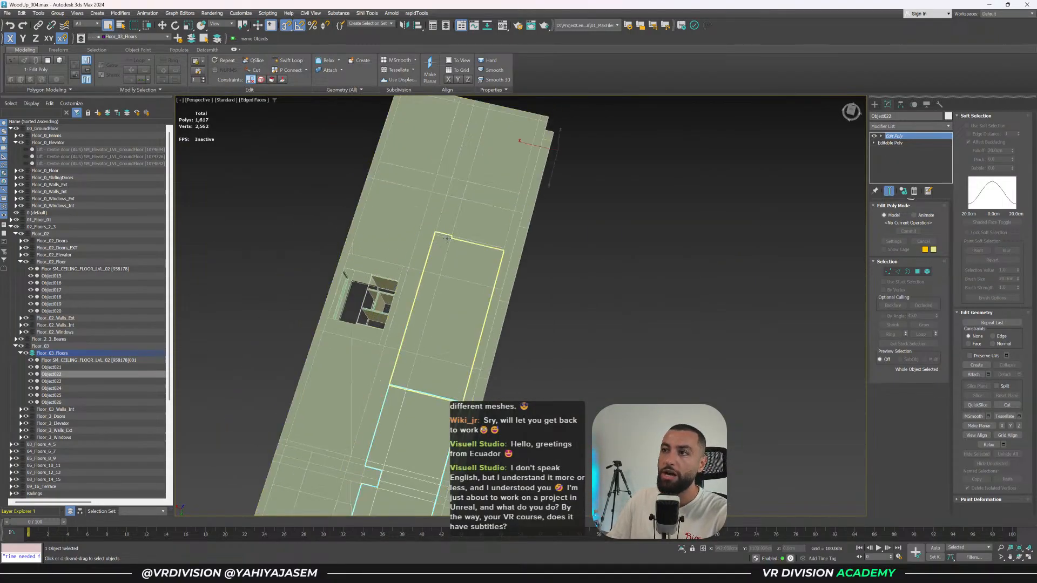
middle_drag(452, 240, 569, 247)
middle_drag(507, 271, 579, 185)
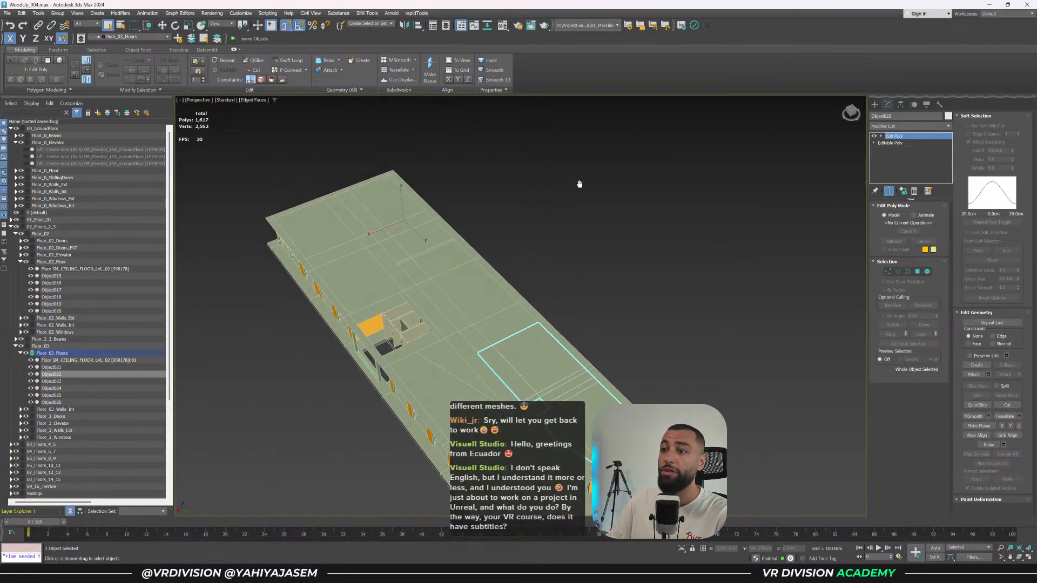
alt+middle_drag(511, 310, 613, 268)
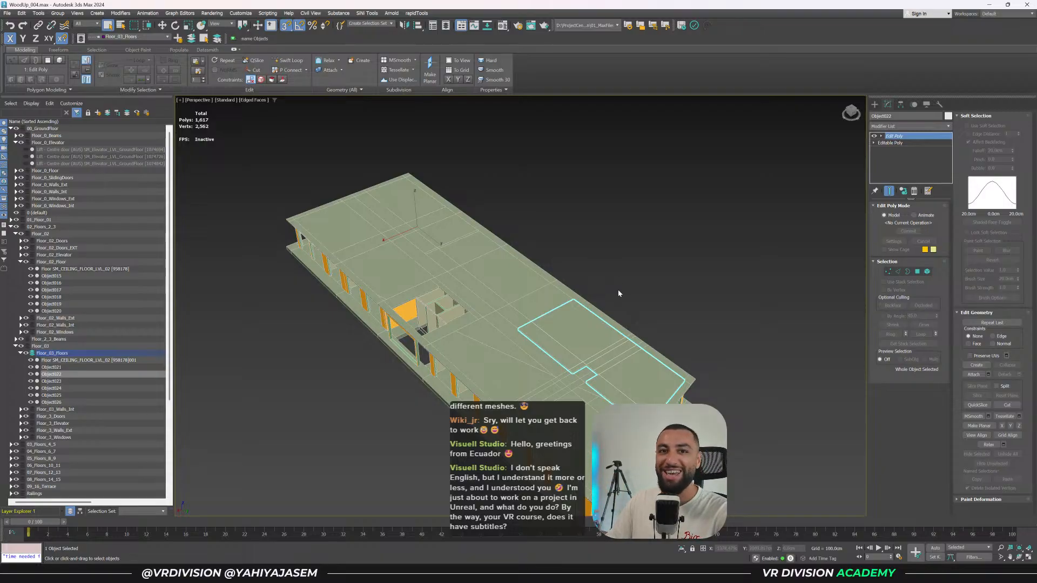
key(ctrl+s)
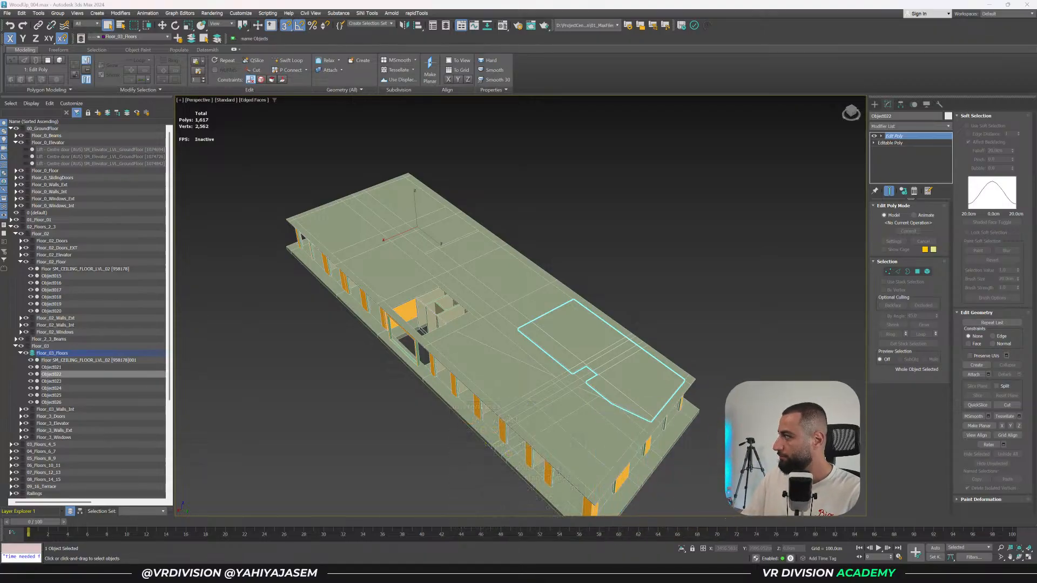
Select the Object024 floor piece on floor 3 and examine its place within the slab in a perspective view.
alt+middle_drag(575, 258, 523, 215)
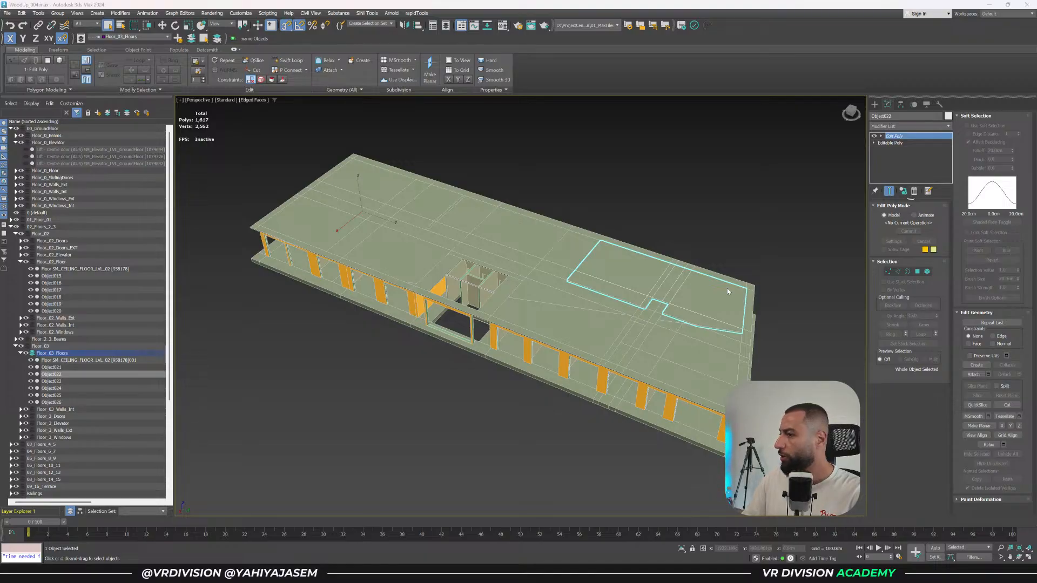
alt+middle_drag(523, 302, 516, 297)
click(513, 295)
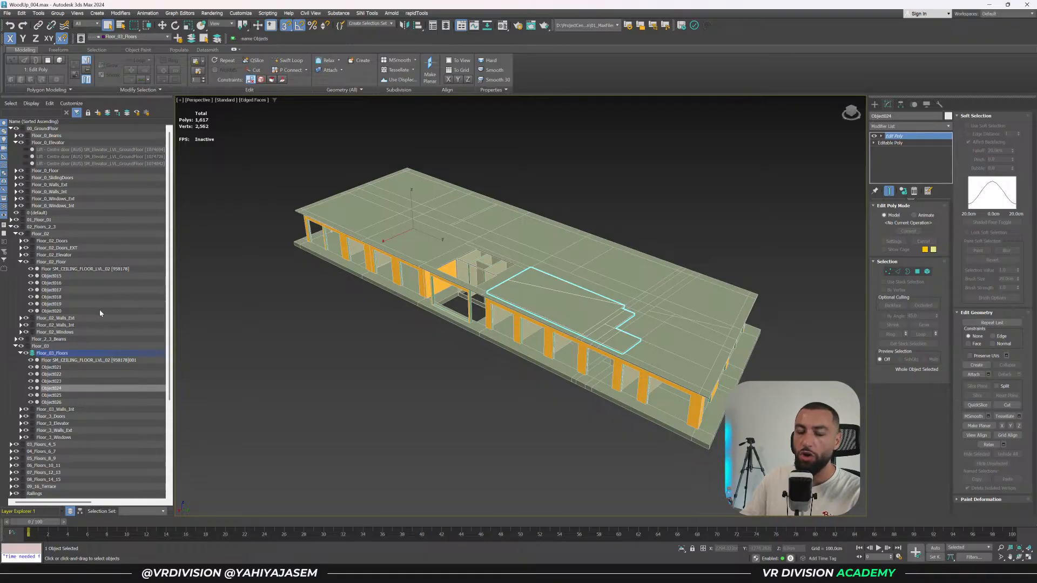
Select every object on the Floor_03_Floors layer and view the complete set of floor pieces from above.
double_click(68, 354)
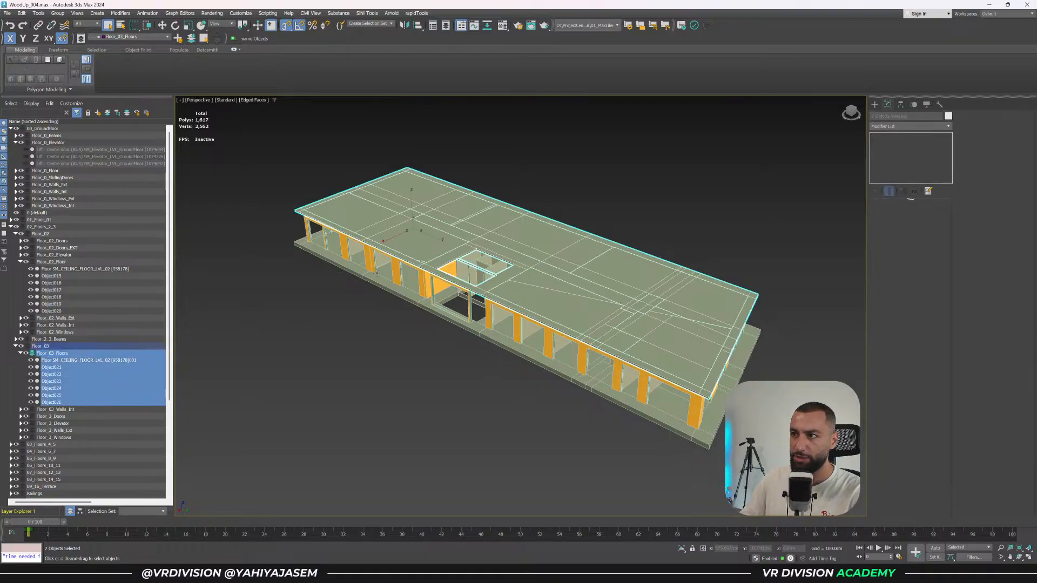
alt+middle_drag(416, 259, 419, 273)
scroll(417, 259, up, 3)
scroll(361, 364, up, 2)
scroll(361, 364, down, 6)
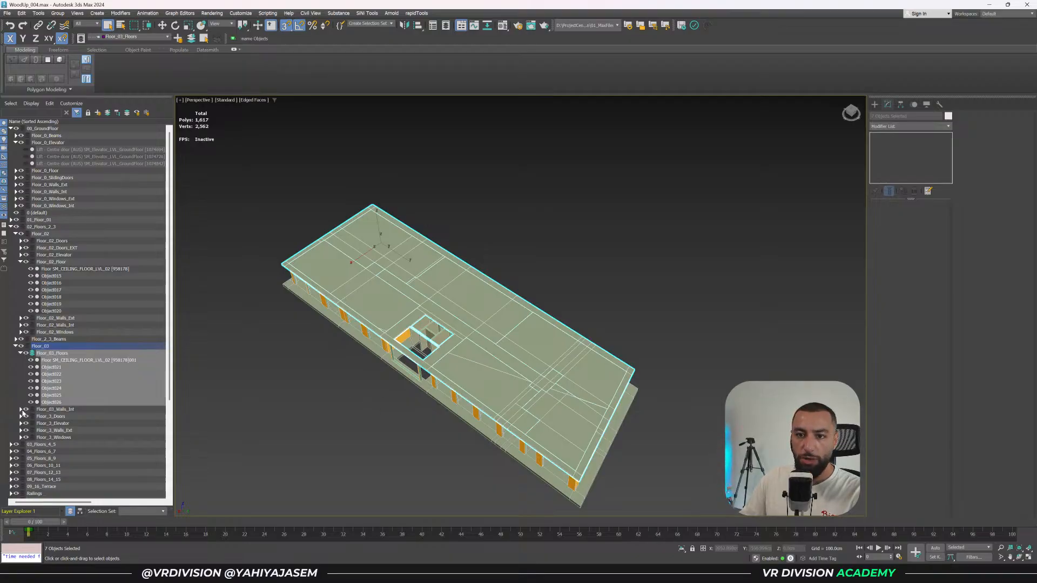
Unhide the 00_Floor_03_Volumes layer and show the apartment volumes with the floor pieces in a top view.
scroll(19, 427, down, 6)
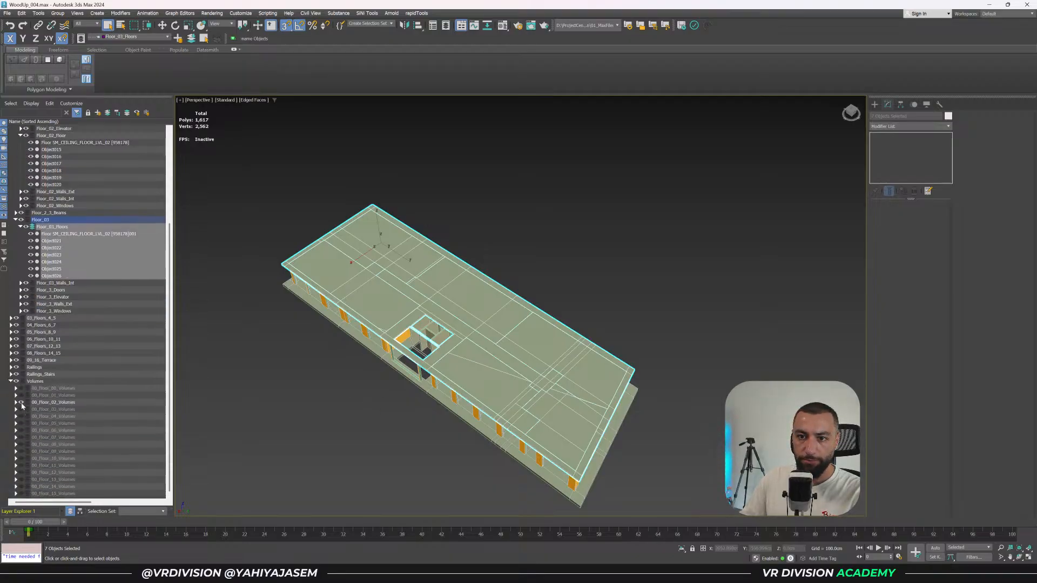
click(20, 409)
scroll(342, 378, up, 4)
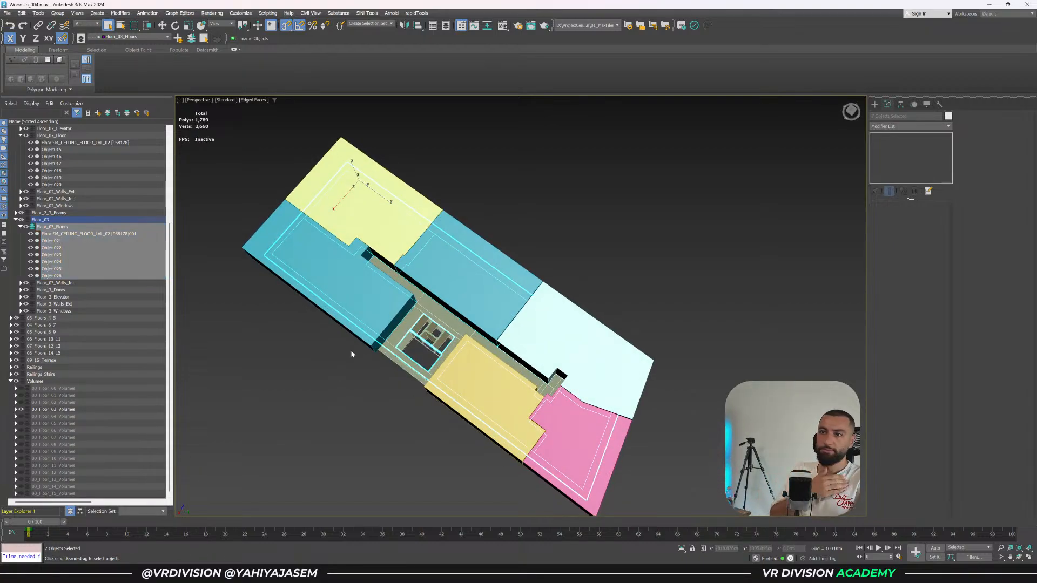
key(t)
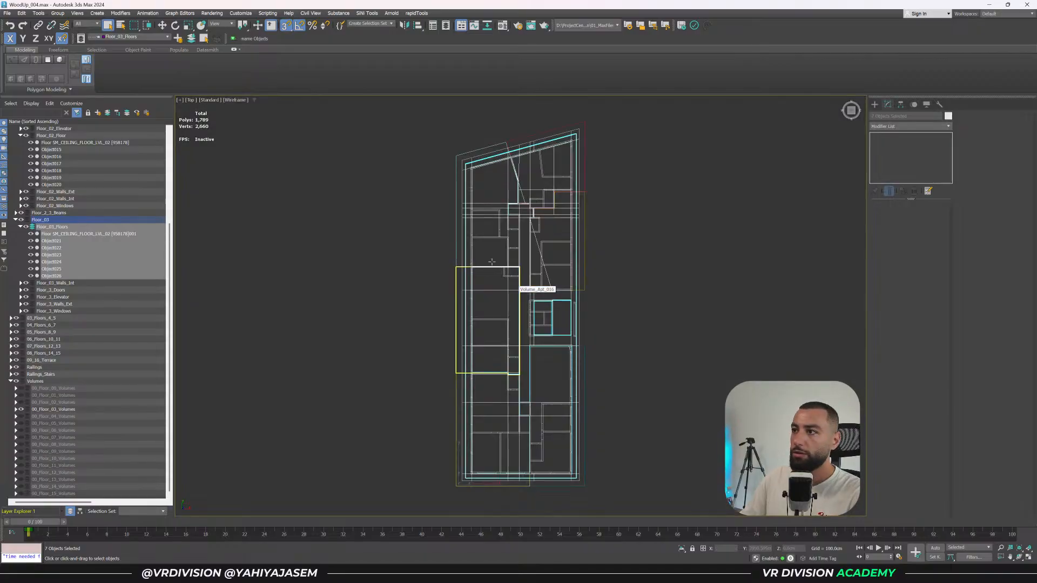
scroll(489, 182, up, 3)
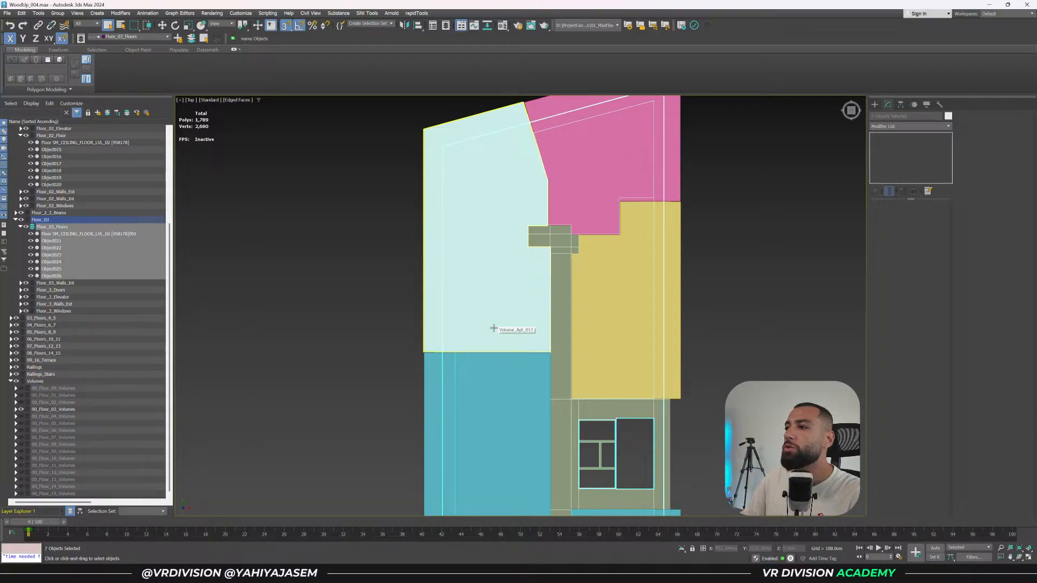
Select the SM_CEILING_FLOOR_LVL_02 piece on floor 3 and compare its outline with the matching blue apartment volume.
key(F3)
click(59, 234)
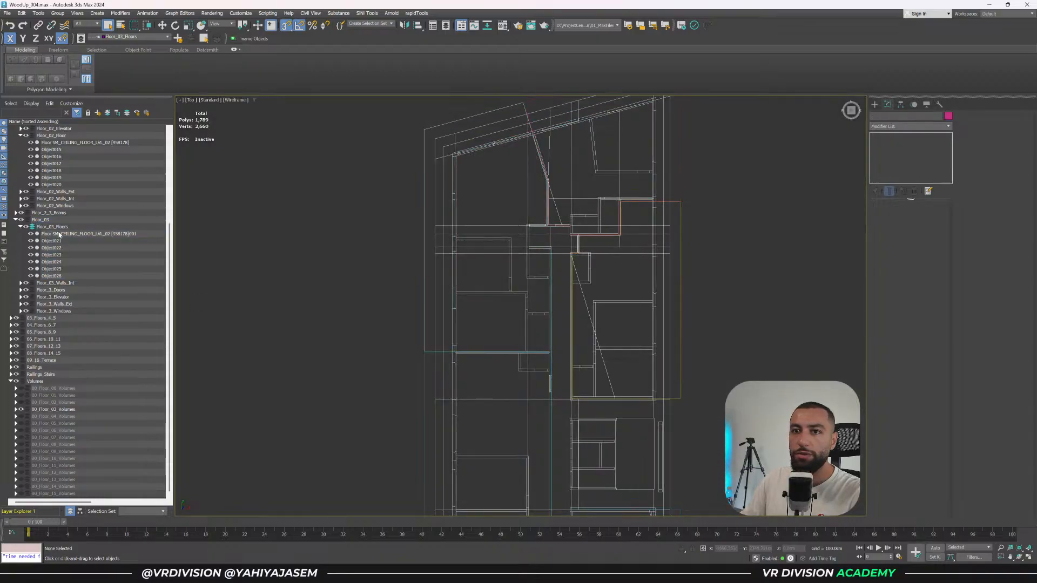
scroll(346, 316, down, 4)
key(F3)
middle_drag(345, 315, 347, 230)
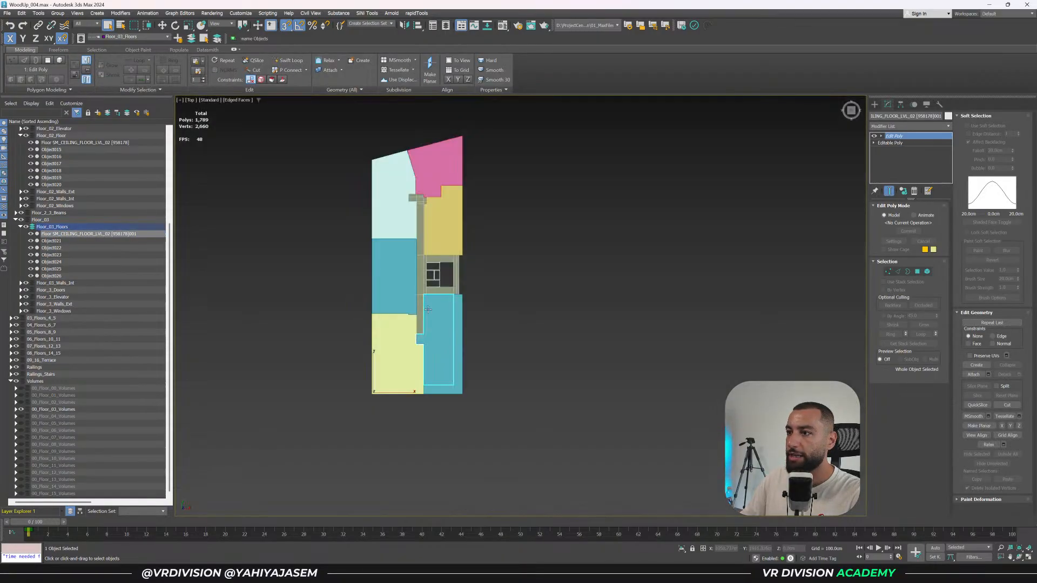
scroll(433, 312, up, 4)
scroll(543, 320, up, 3)
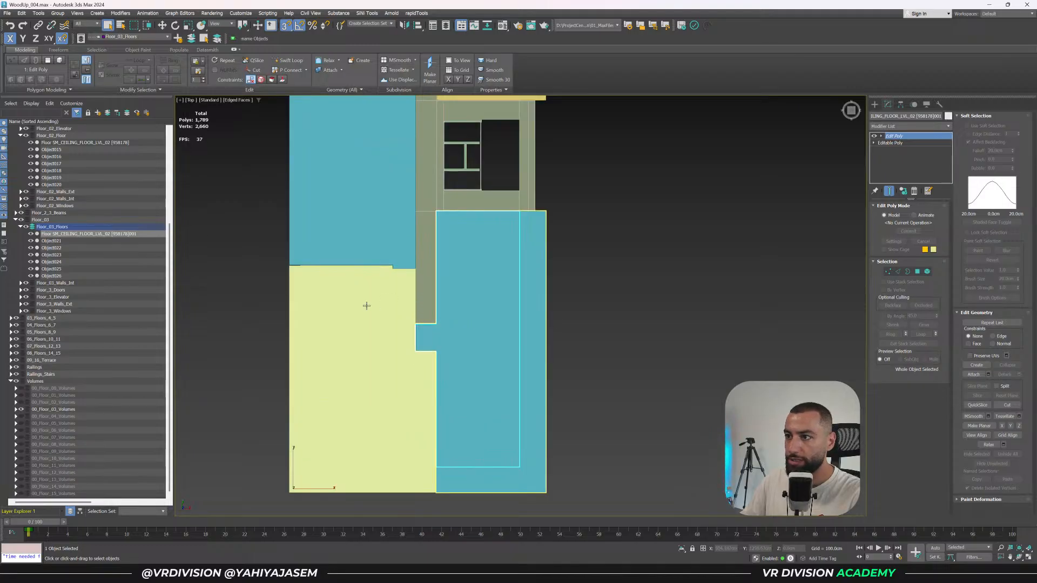
Check the Object021 and Object022 floor pieces against the volumes, including the slanted edge between the white and pink volumes.
click(54, 240)
key(z)
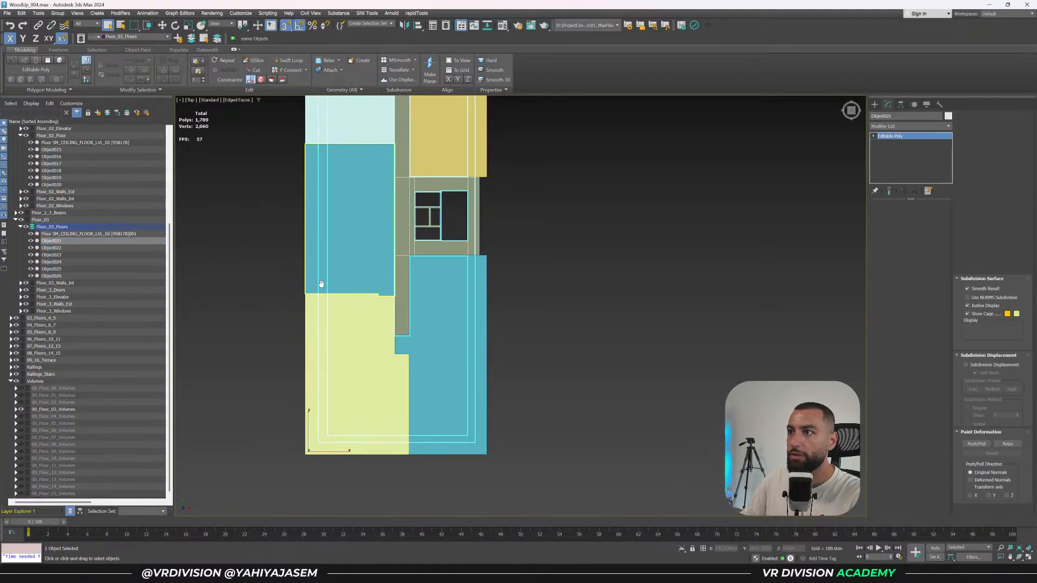
click(57, 248)
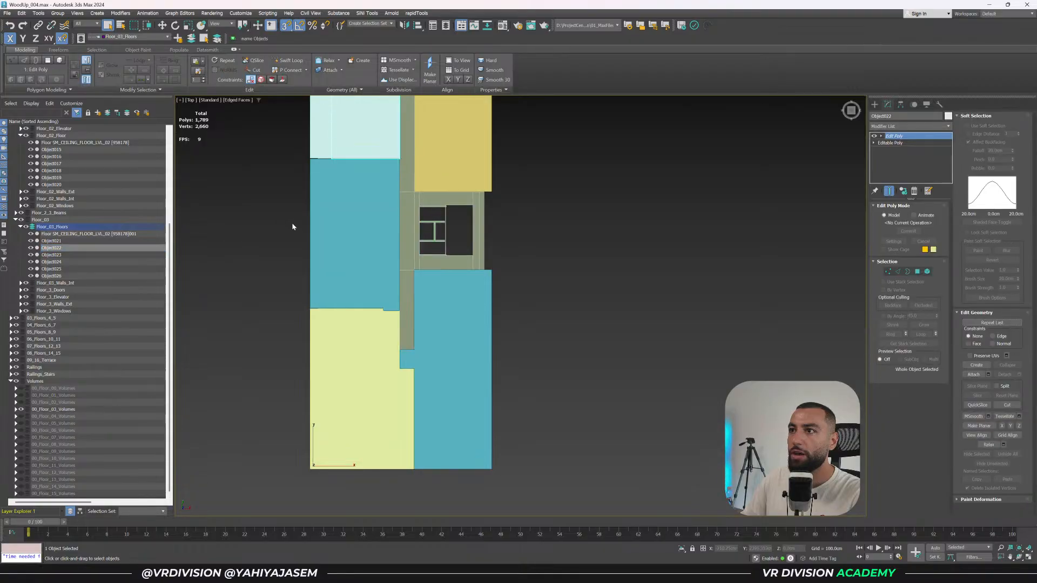
middle_drag(292, 223, 320, 349)
scroll(389, 130, up, 6)
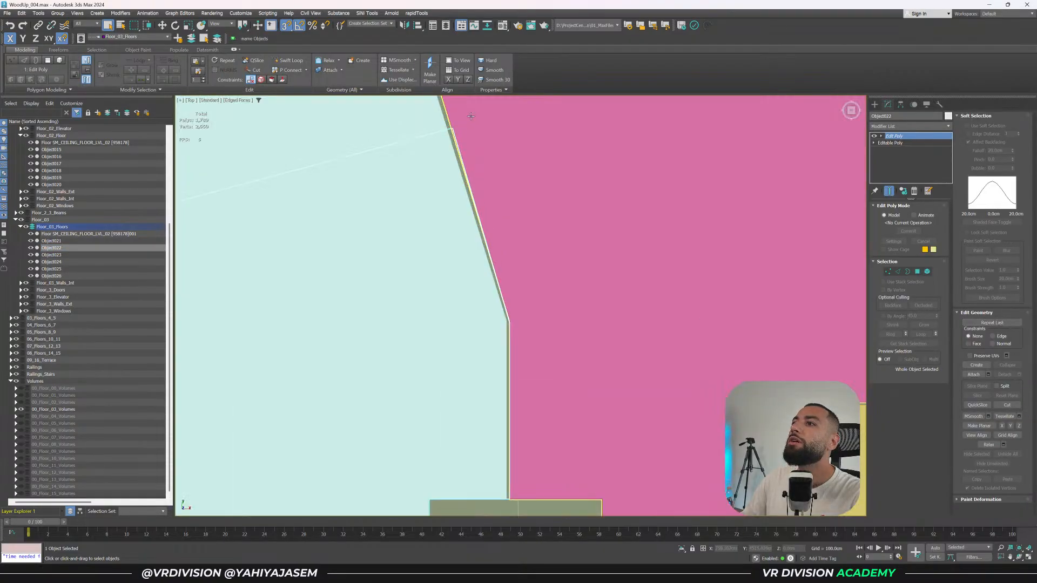
mouse_move(471, 115)
middle_down()
mouse_move(448, 210)
mouse_move(421, 218)
middle_up()
scroll(421, 219, down, 5)
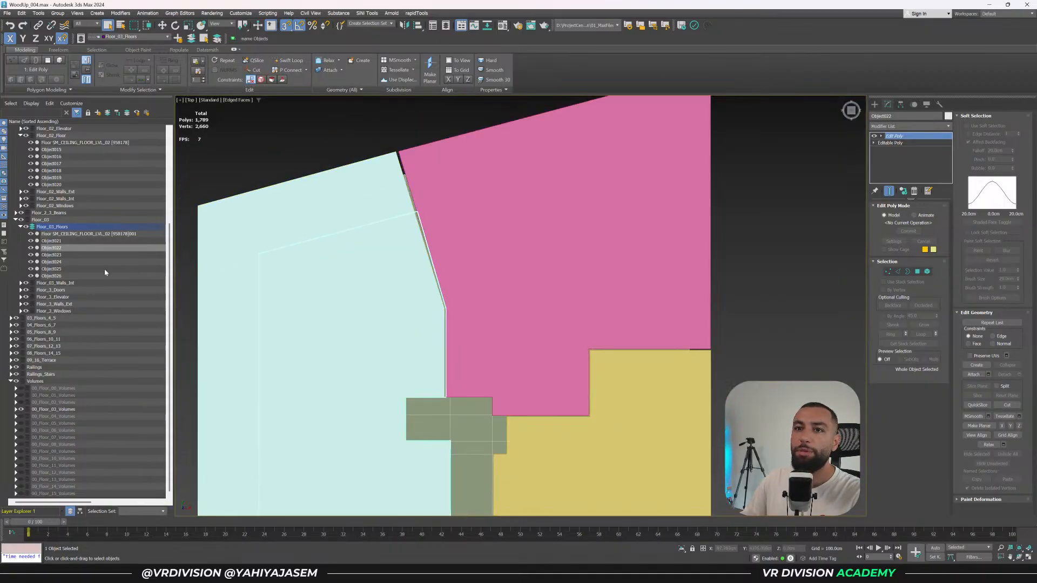
Select the Object023 floor piece and compare its stepped outline with the pink apartment volume, toggling wireframe and shaded display.
click(51, 255)
scroll(500, 324, down, 3)
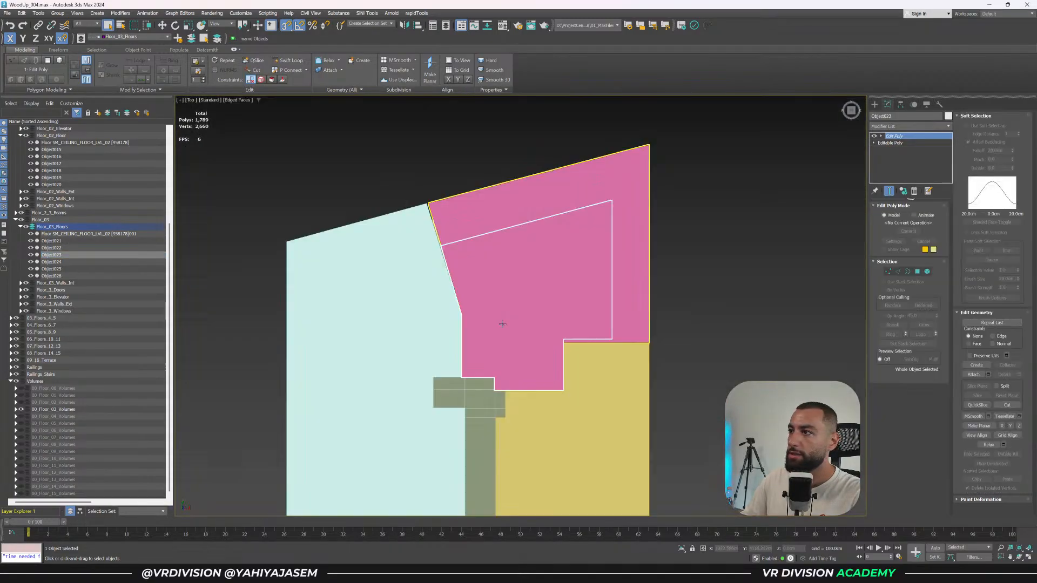
middle_drag(499, 281, 497, 238)
key(F3)
key(F3)
scroll(594, 254, up, 5)
key(F3)
key(F3)
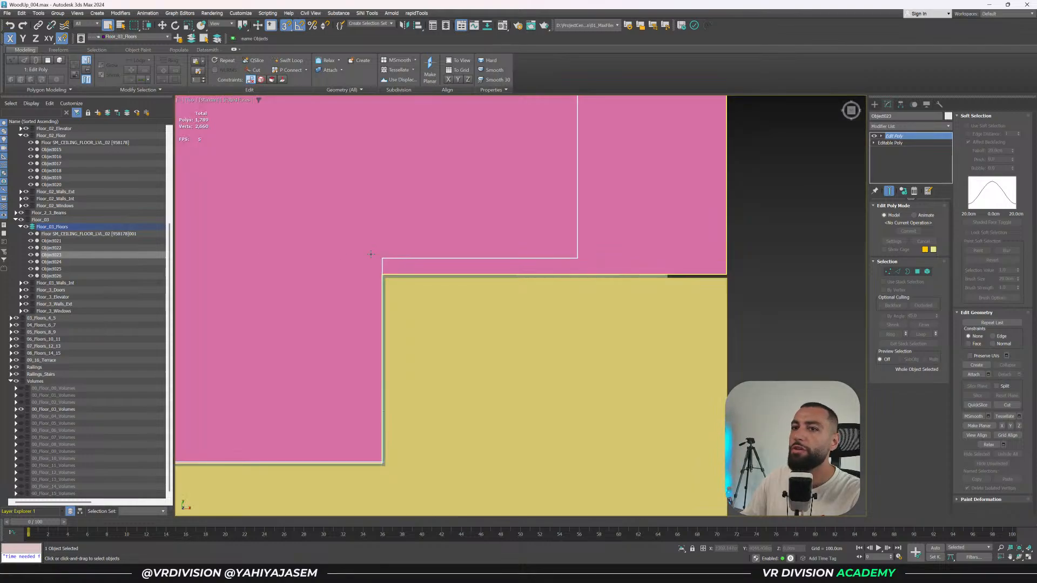
Select the Object024 floor piece and compare its outline with the dark yellow apartment volume.
click(588, 311)
scroll(587, 309, down, 4)
middle_drag(583, 266, 582, 143)
key(F3)
key(F3)
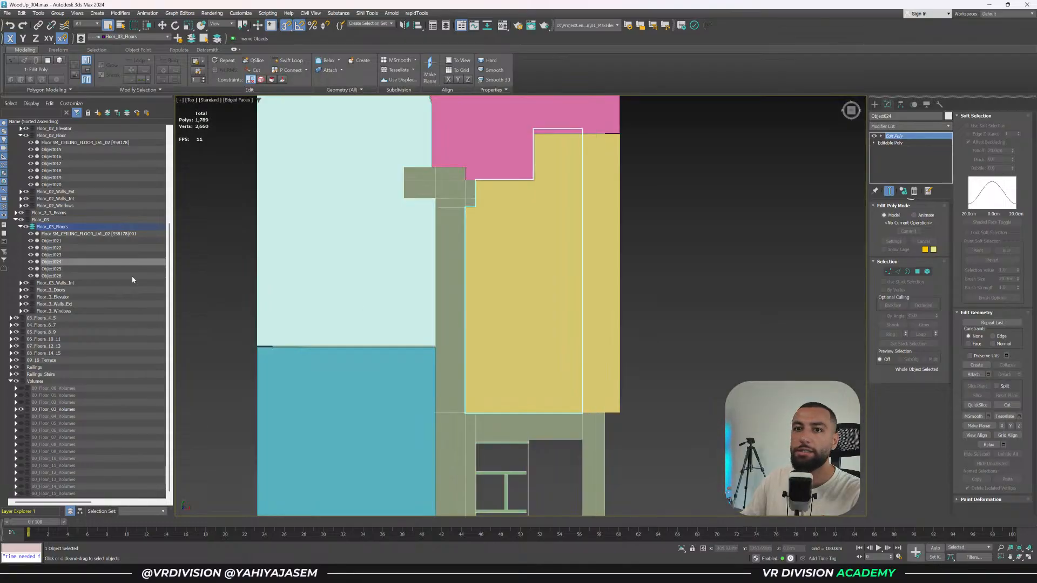
Check the Object025 and Object026 floor pieces against their apartment volumes, viewing Object026 in wireframe.
click(132, 268)
scroll(430, 299, down, 4)
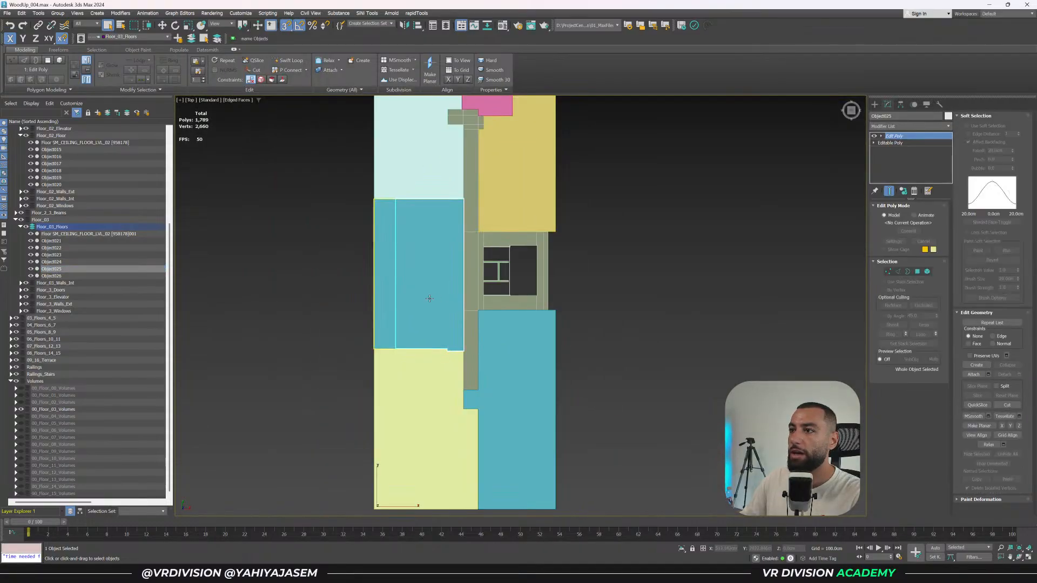
scroll(430, 298, up, 3)
click(65, 276)
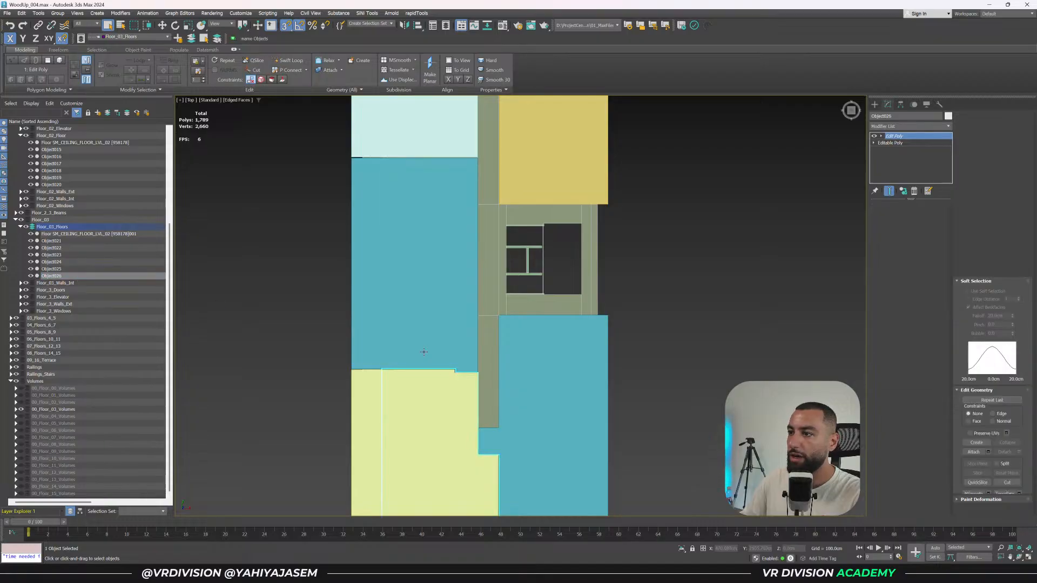
middle_drag(424, 352, 424, 218)
scroll(405, 298, up, 2)
middle_drag(405, 299, 405, 204)
key(F3)
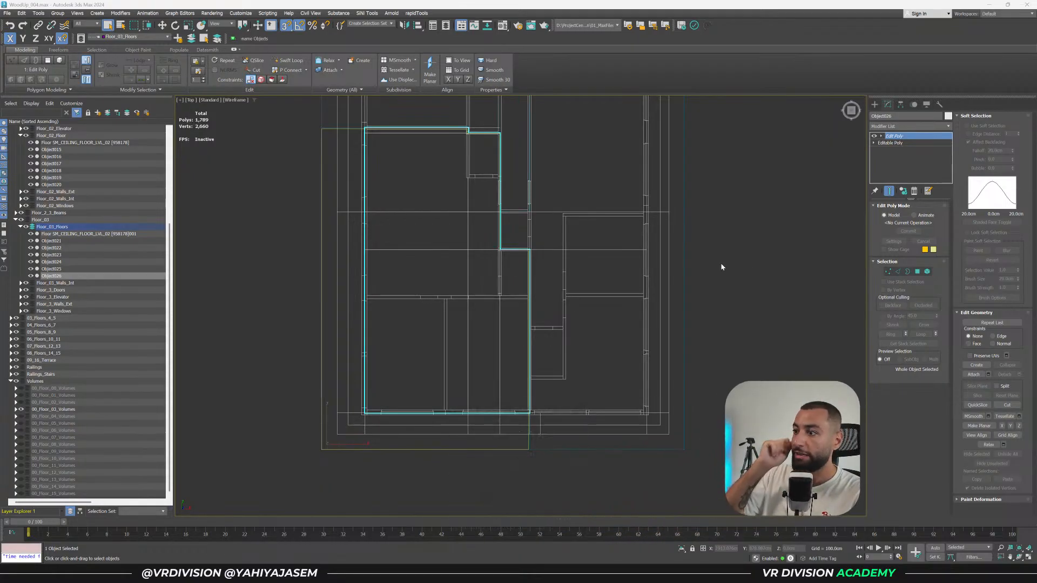
Clear the selection, view the shaded volumes in an orthographic view and save the scene.
scroll(718, 326, down, 4)
mouse_move(712, 263)
middle_down()
mouse_move(718, 326)
mouse_move(735, 275)
mouse_move(663, 350)
mouse_move(687, 324)
middle_up()
scroll(736, 276, down, 2)
key(F3)
click(686, 326)
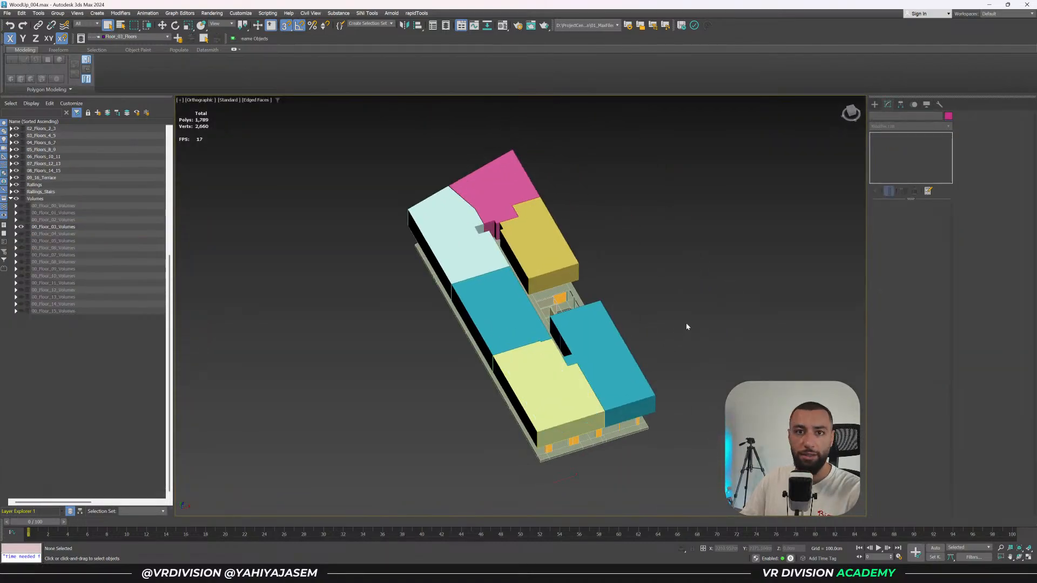
key(ctrl+s)
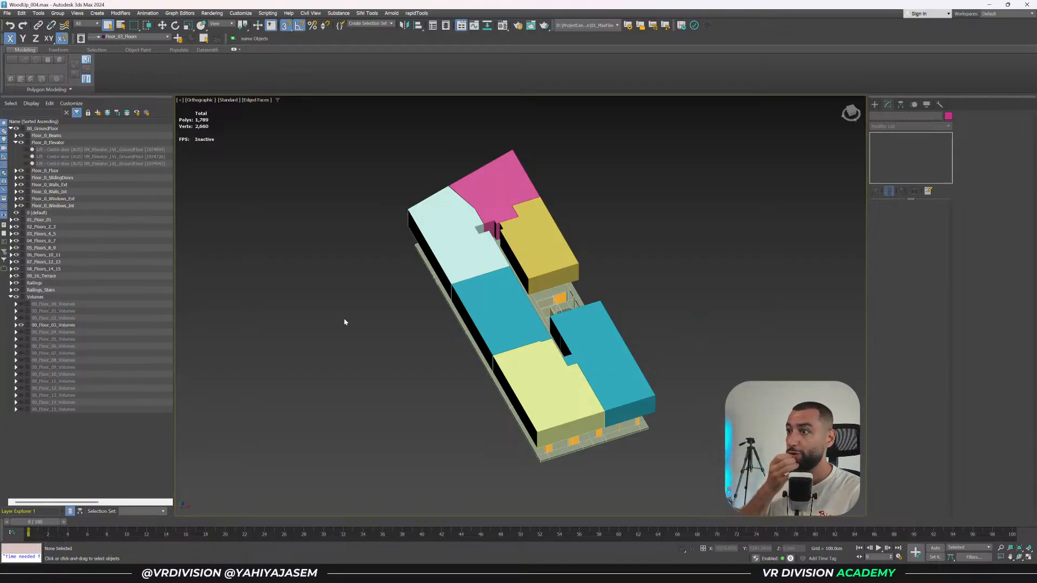
alt+middle_drag(358, 309, 344, 337)
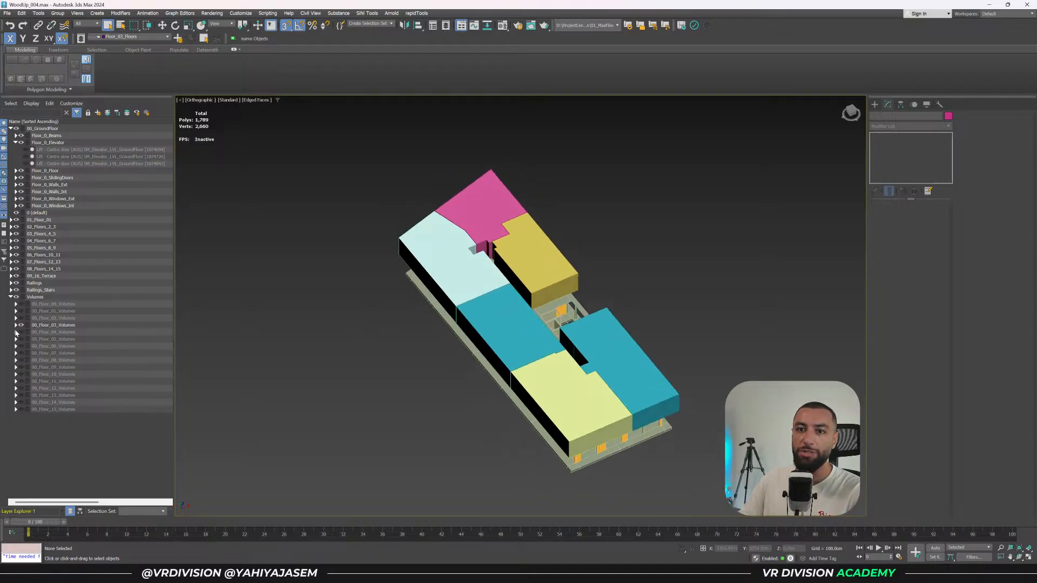
Switch to the browser and review the course page's curriculum and pricing packages, focusing on the Pro Package.
click(459, 518)
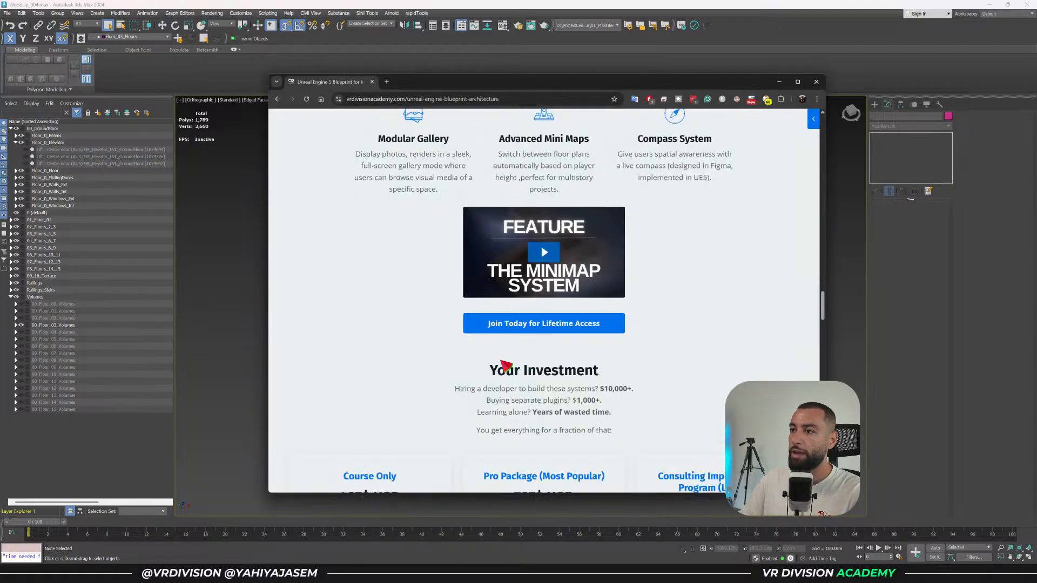
scroll(538, 298, down, 10)
scroll(538, 298, down, 20)
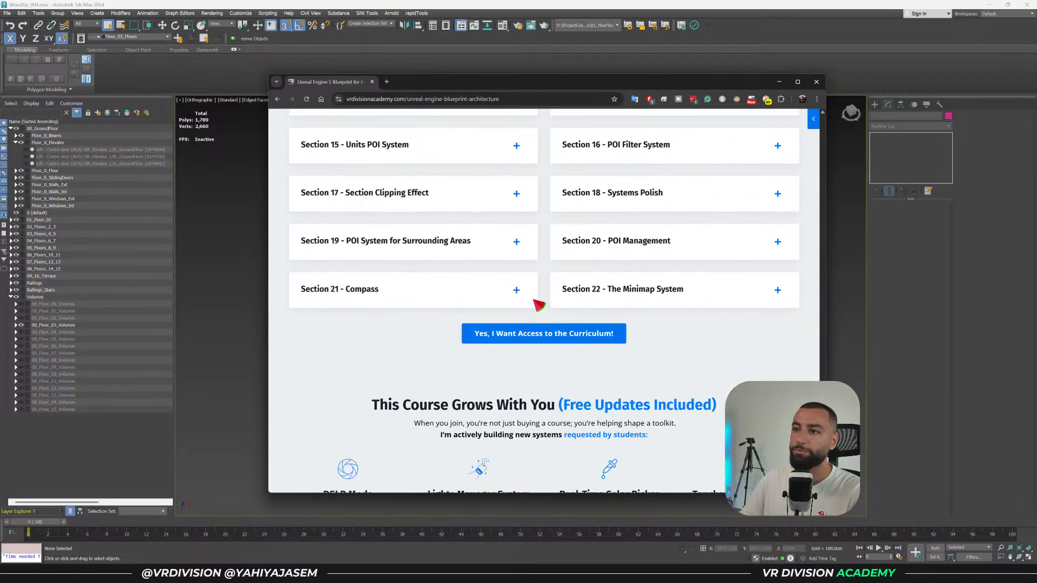
scroll(539, 307, up, 8)
scroll(539, 307, up, 12)
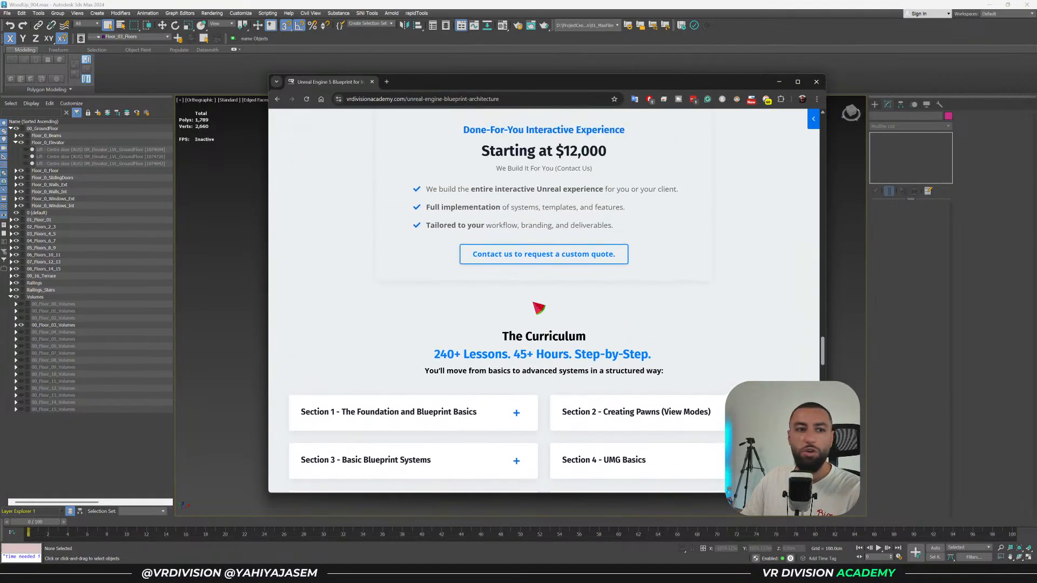
scroll(534, 311, up, 4)
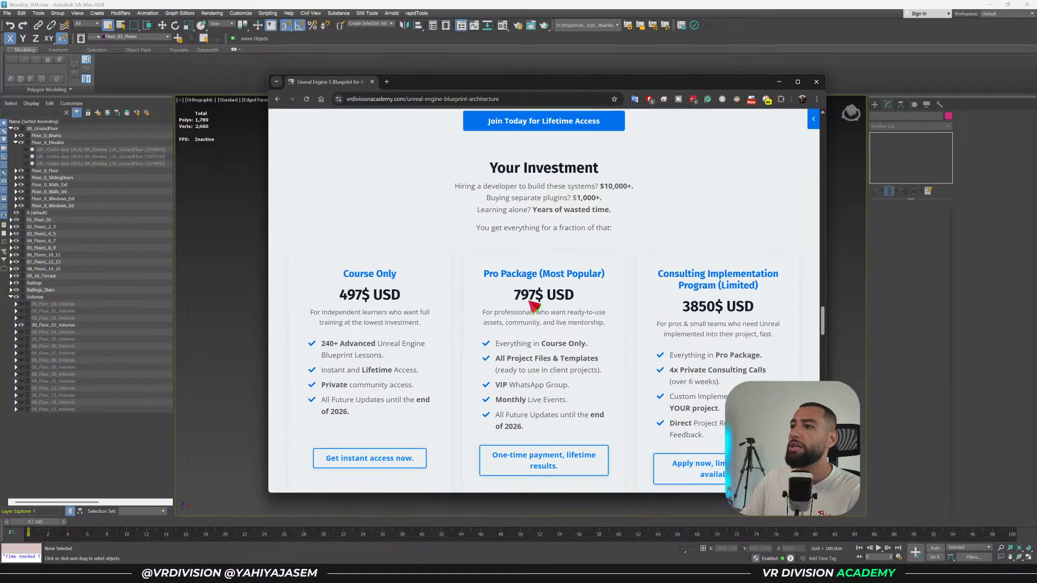
drag(483, 274, 591, 292)
click(592, 292)
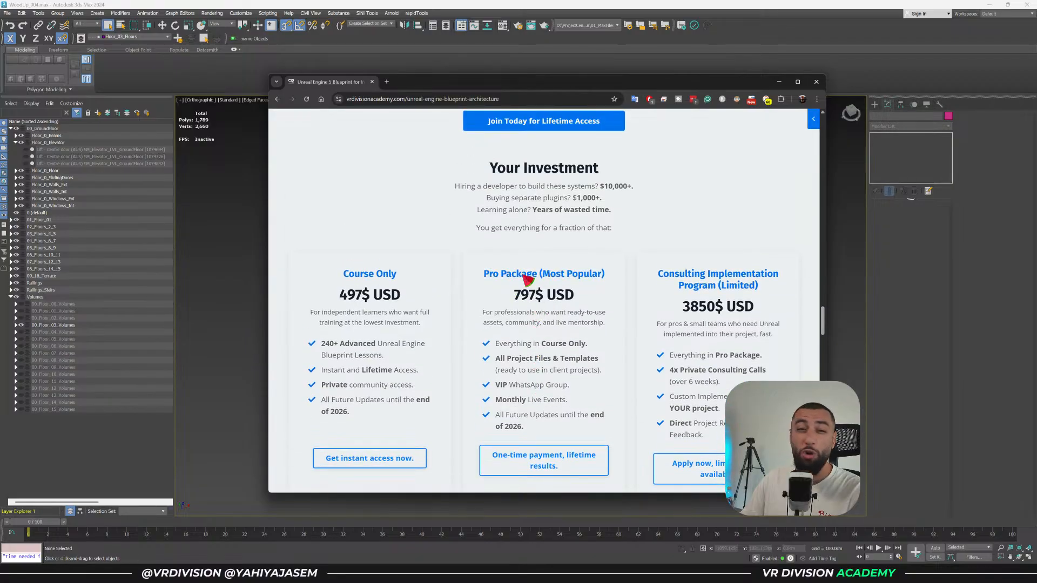
scroll(525, 301, down, 1)
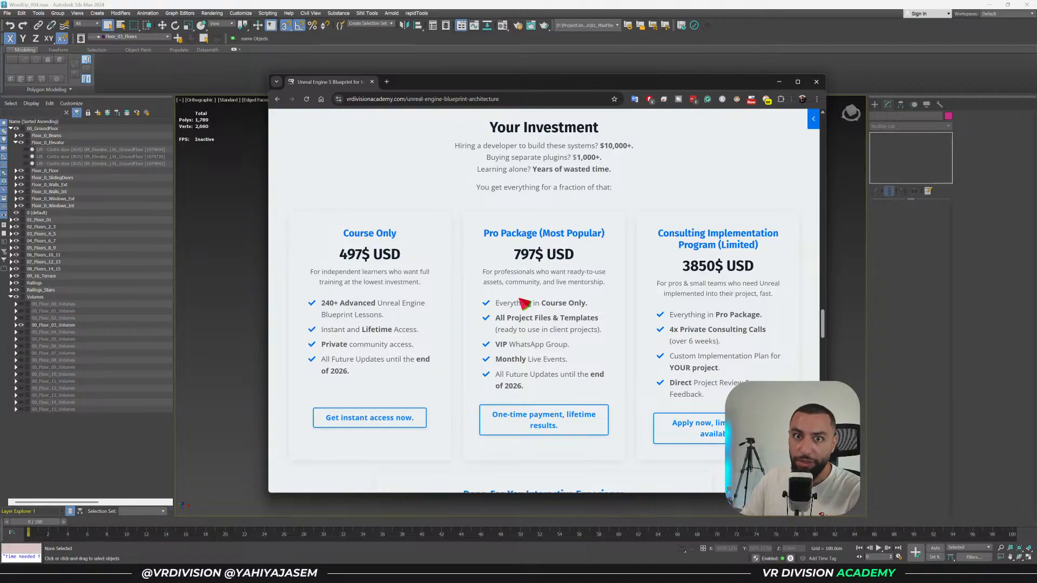
Open the Pro Package checkout, apply the coupon code First30 and review the discounted order summary.
click(544, 425)
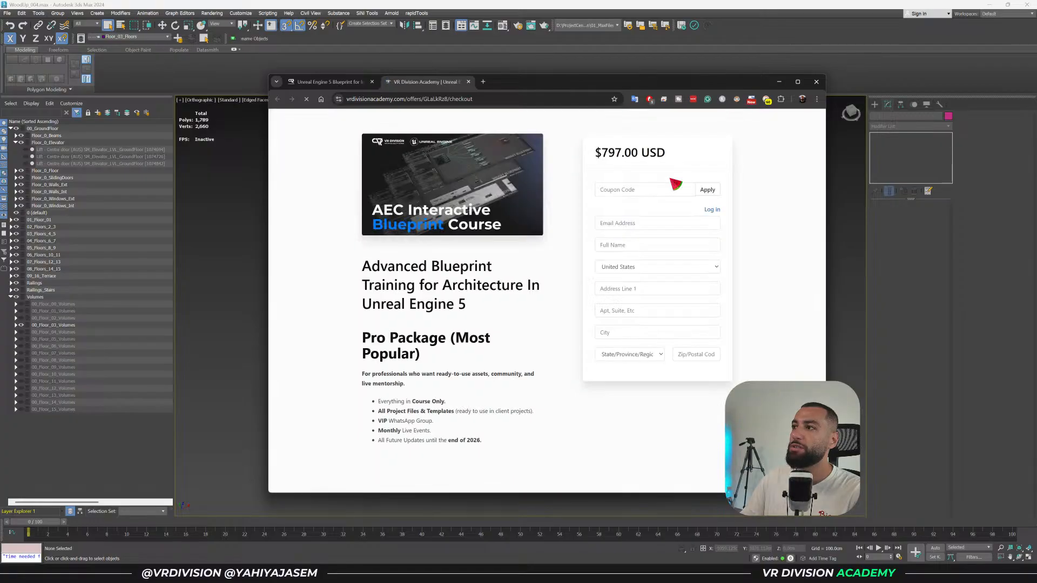
click(636, 193)
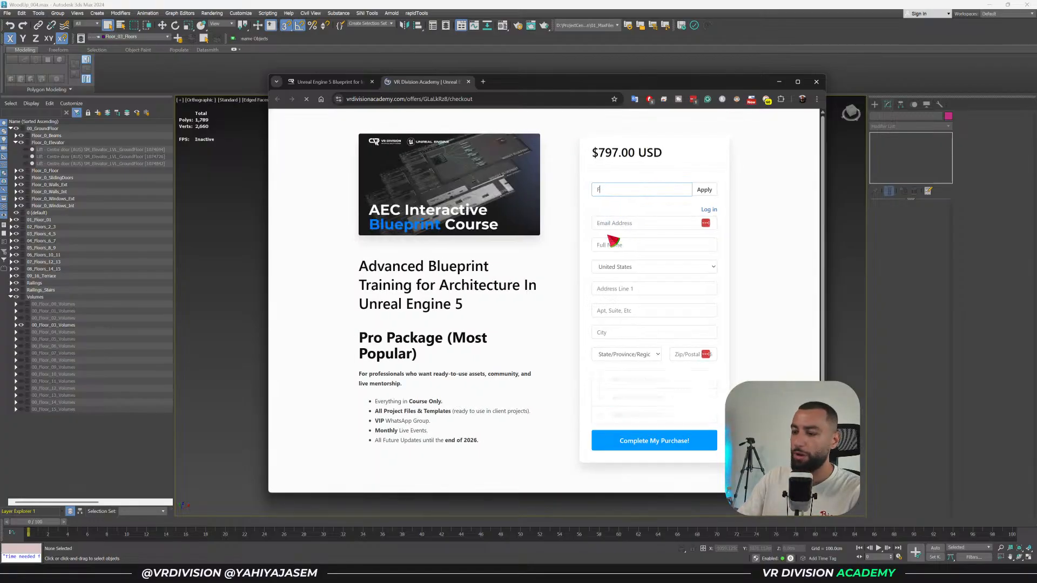
text(First30)
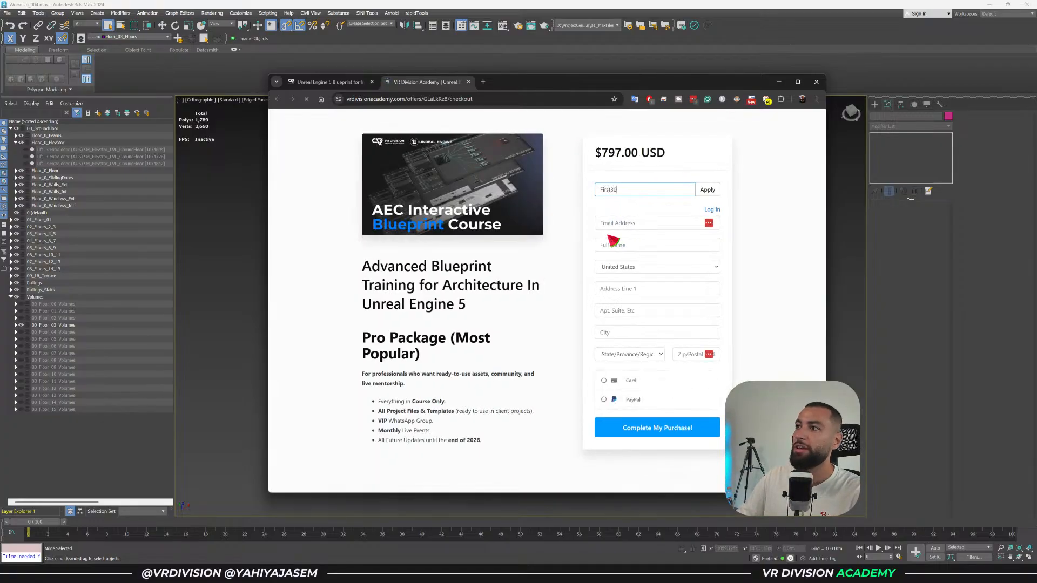
click(707, 191)
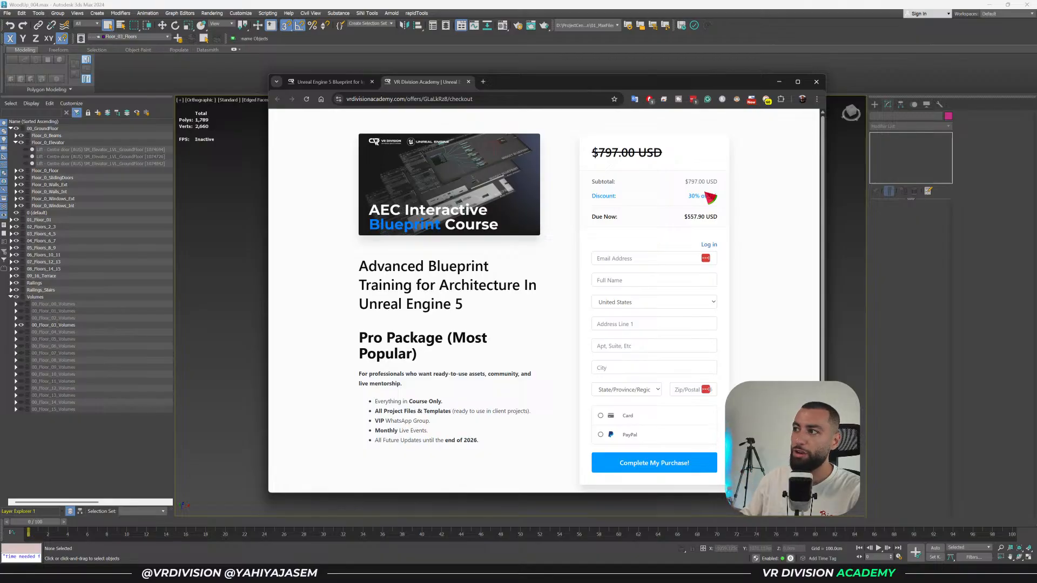
drag(713, 180, 718, 218)
click(730, 222)
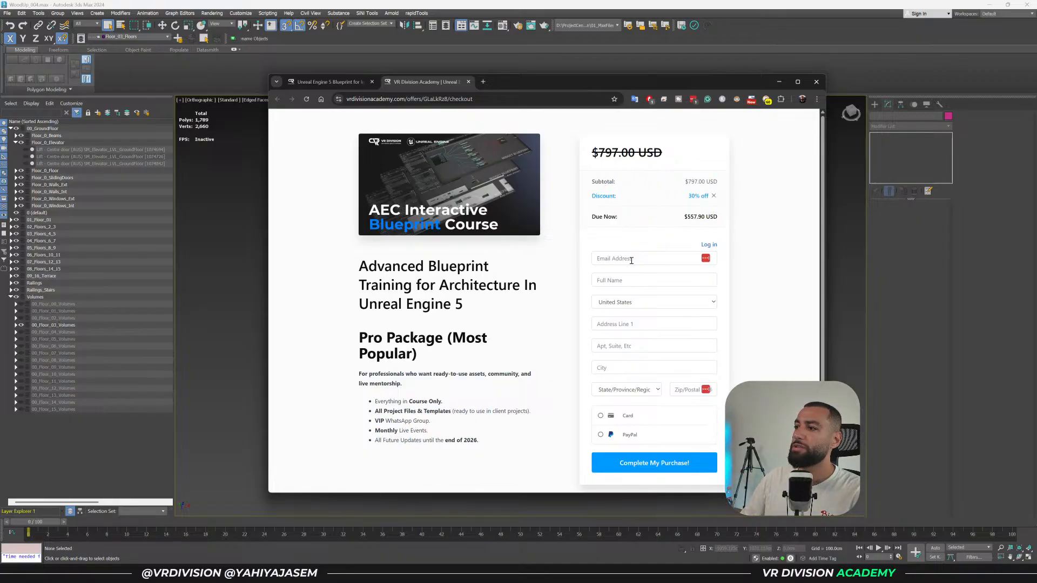
Remove the applied discount from the Pro Package checkout, re-enter the coupon code First30 and close the checkout page.
click(714, 196)
click(653, 186)
text(First30)
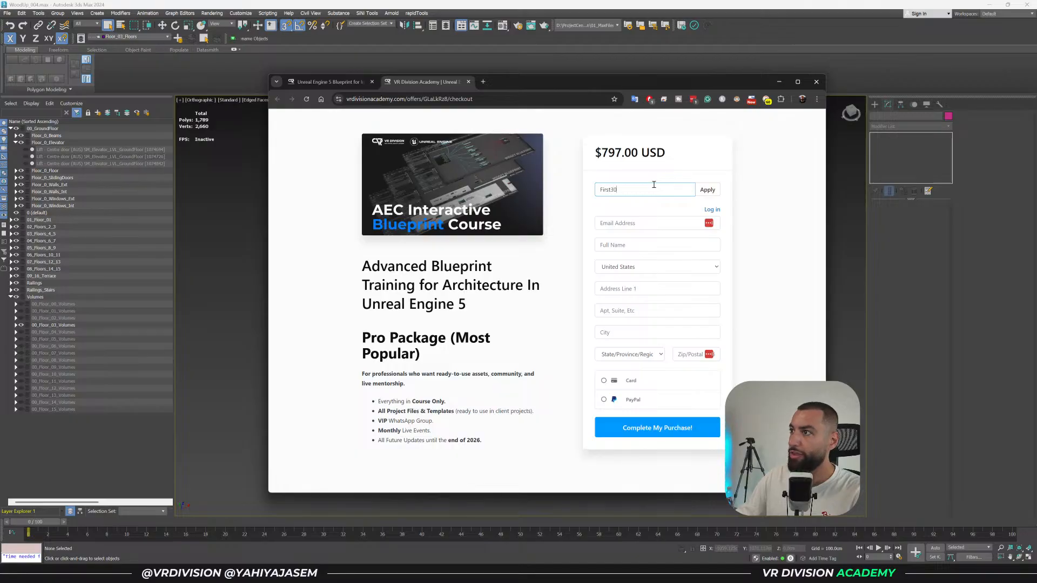
double_click(653, 184)
click(771, 219)
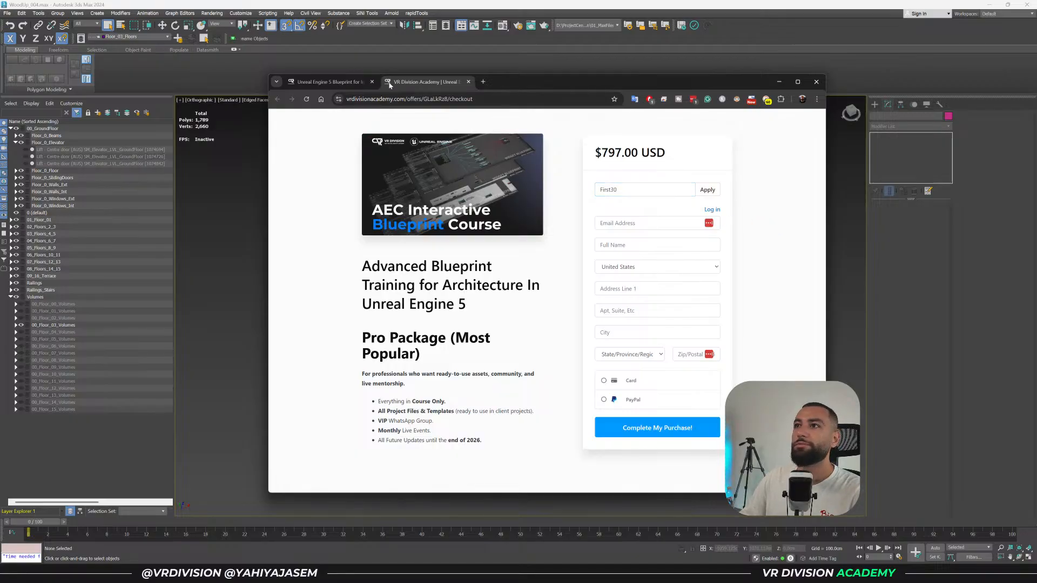
key(ctrl+w)
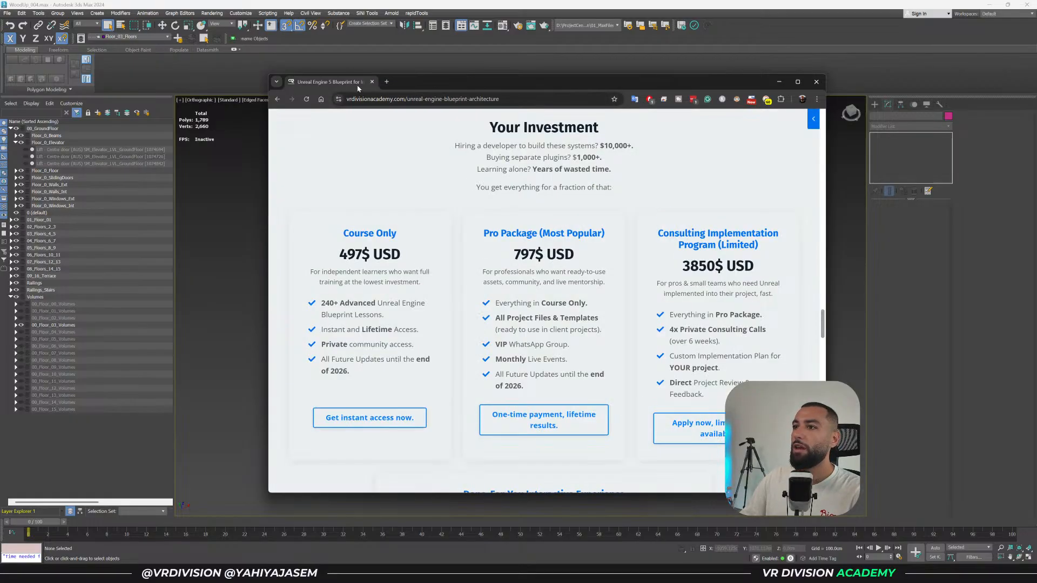
Review the Consulting Implementation Program, Done-For-You Interactive Experience and Course Only offers in the pricing section.
drag(659, 232, 744, 332)
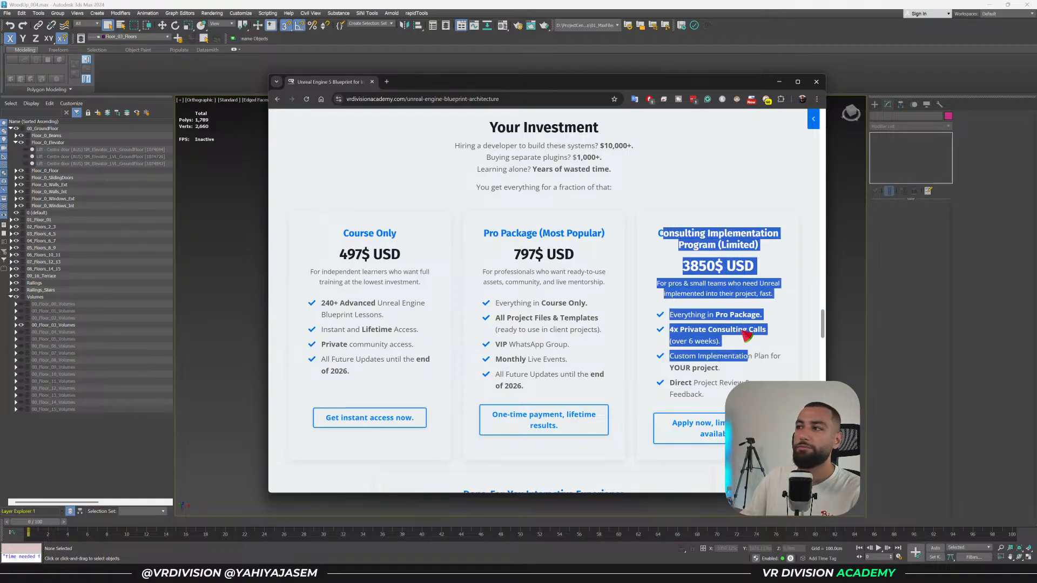
click(742, 331)
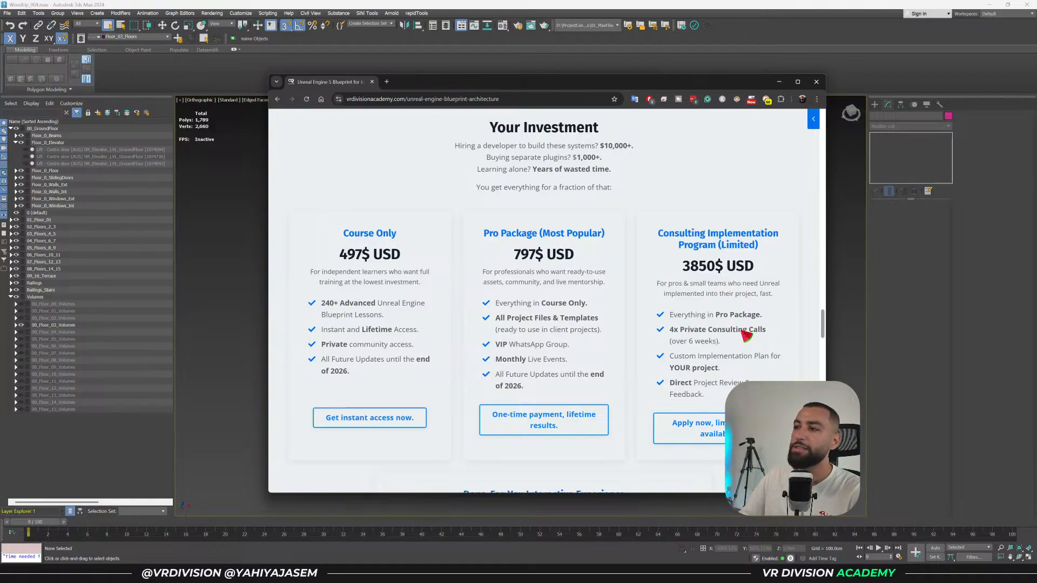
scroll(745, 335, down, 5)
drag(481, 273, 459, 350)
click(460, 351)
scroll(463, 356, up, 3)
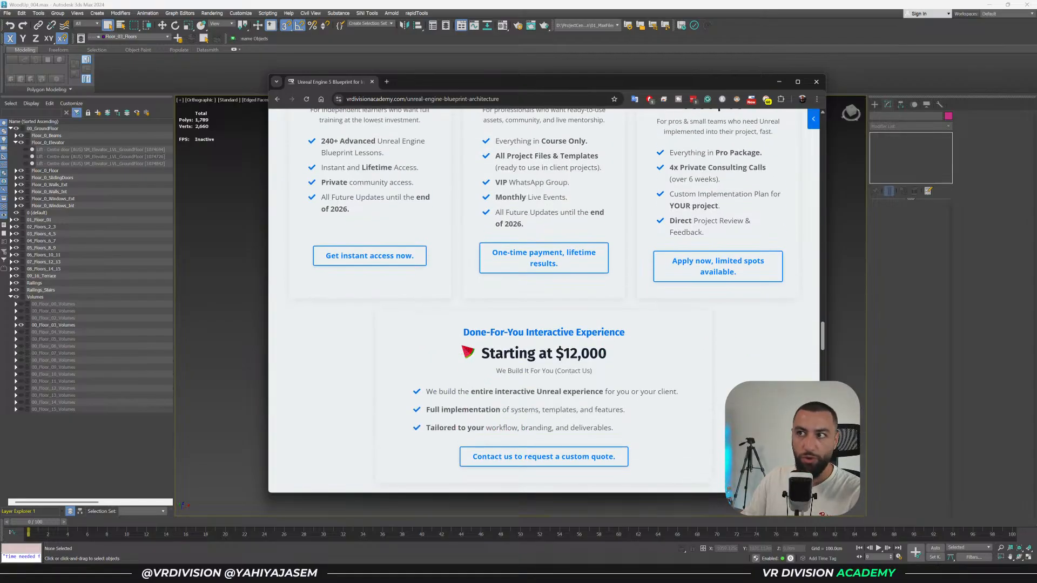
scroll(464, 360, up, 2)
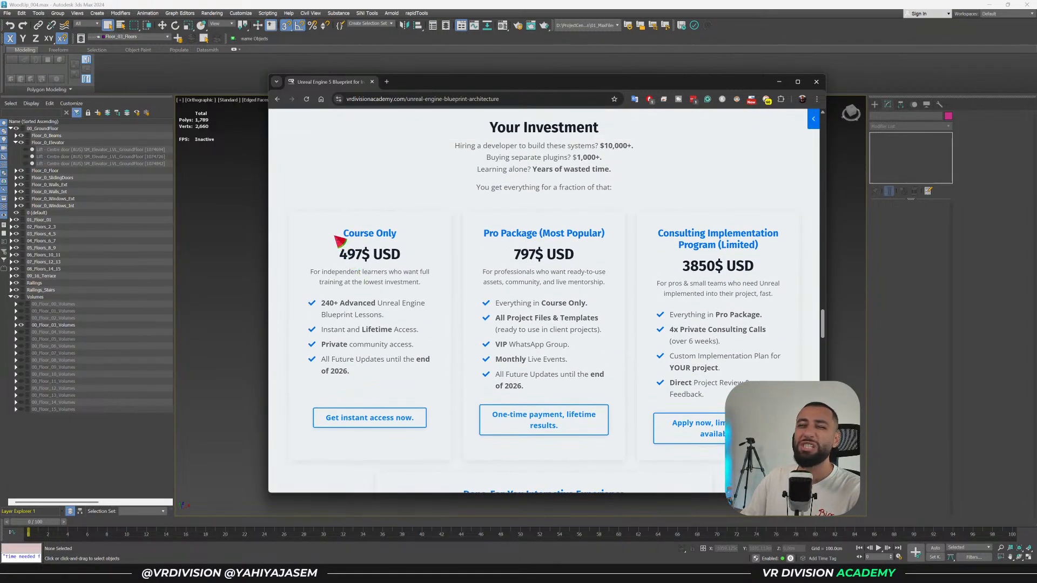
drag(348, 255, 391, 331)
click(393, 352)
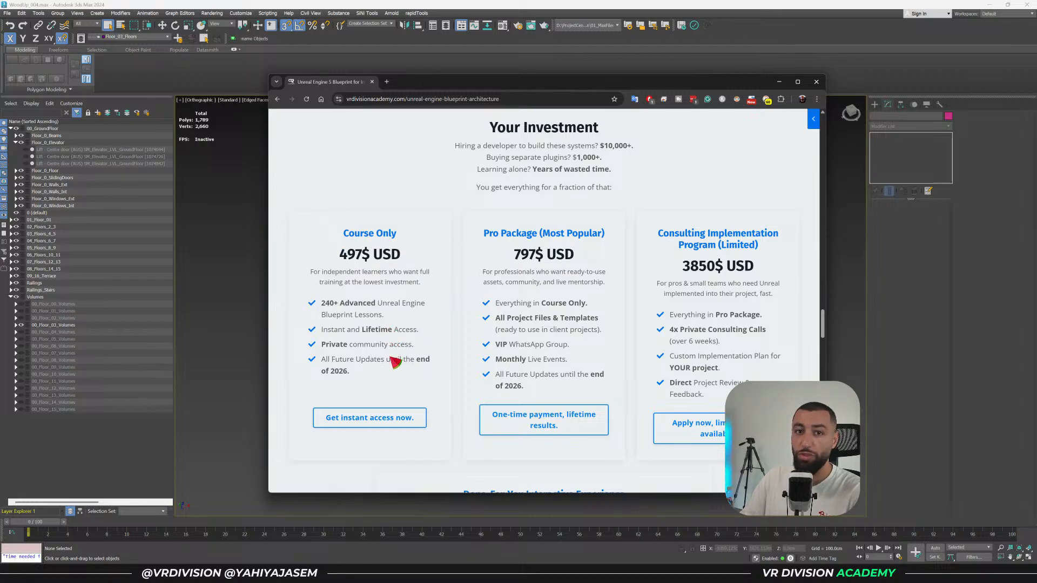
drag(386, 373, 336, 231)
click(348, 270)
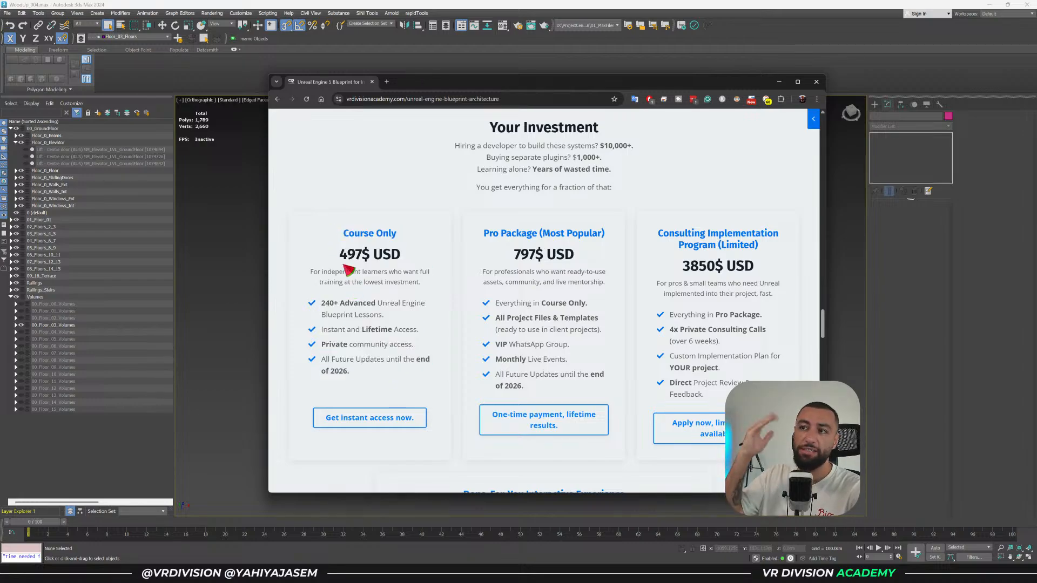
Review the course page from Your Investment through the curriculum and free updates sections to Behind the Scenes.
scroll(363, 300, up, 6)
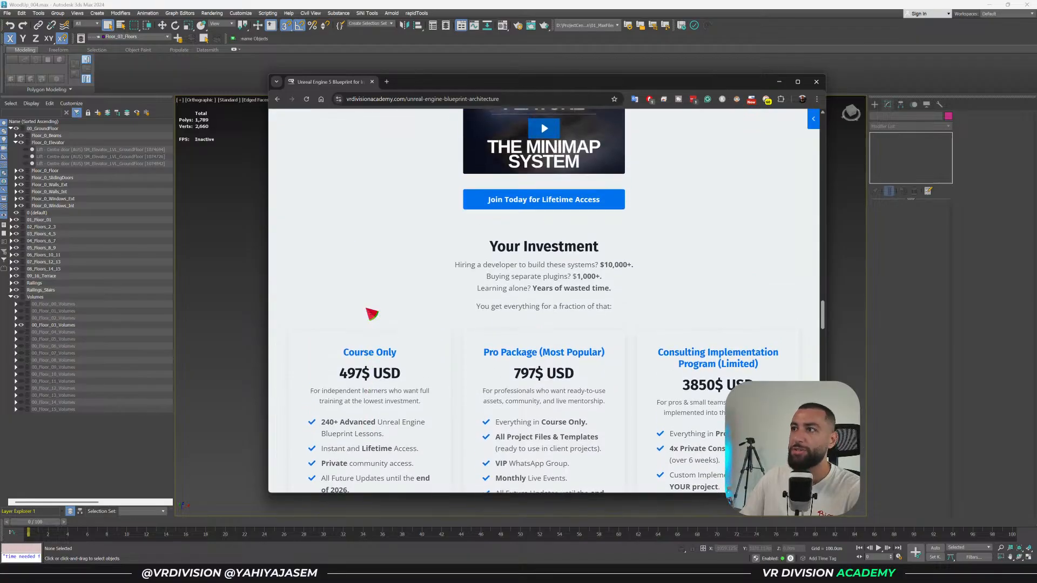
scroll(373, 314, up, 3)
scroll(300, 319, down, 7)
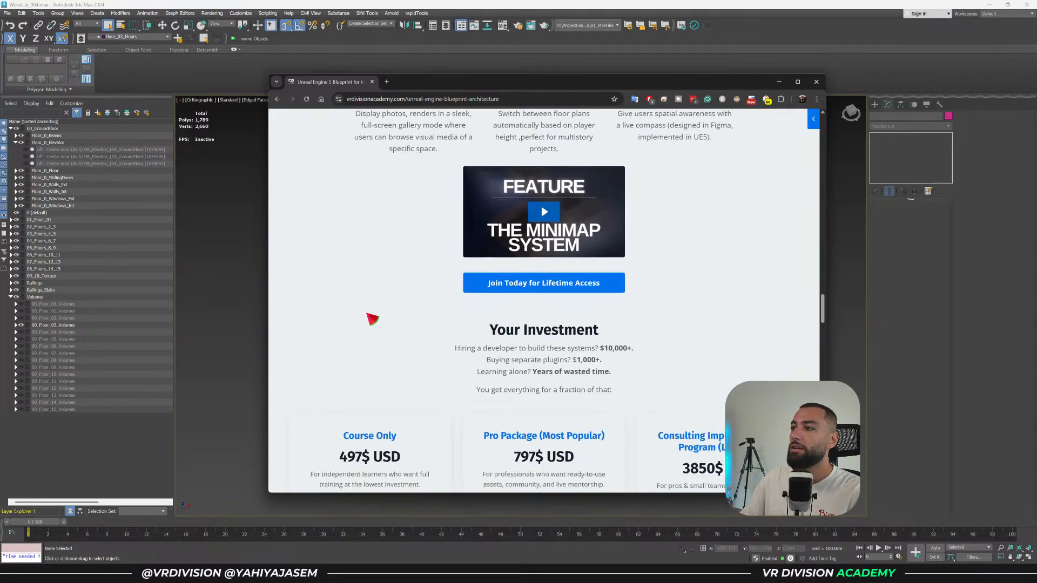
drag(499, 251, 594, 385)
click(587, 384)
scroll(459, 202, down, 20)
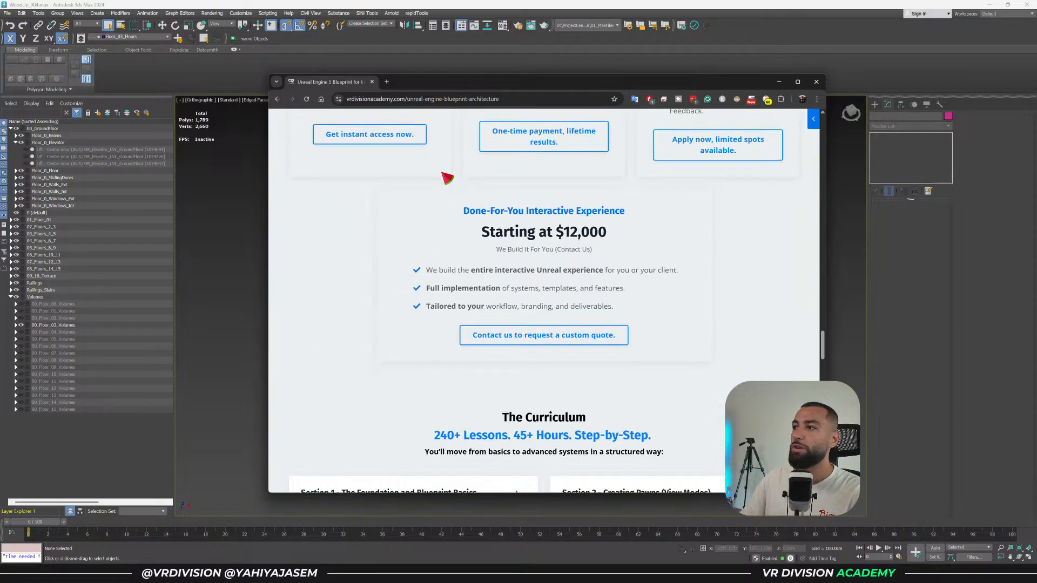
scroll(459, 202, down, 5)
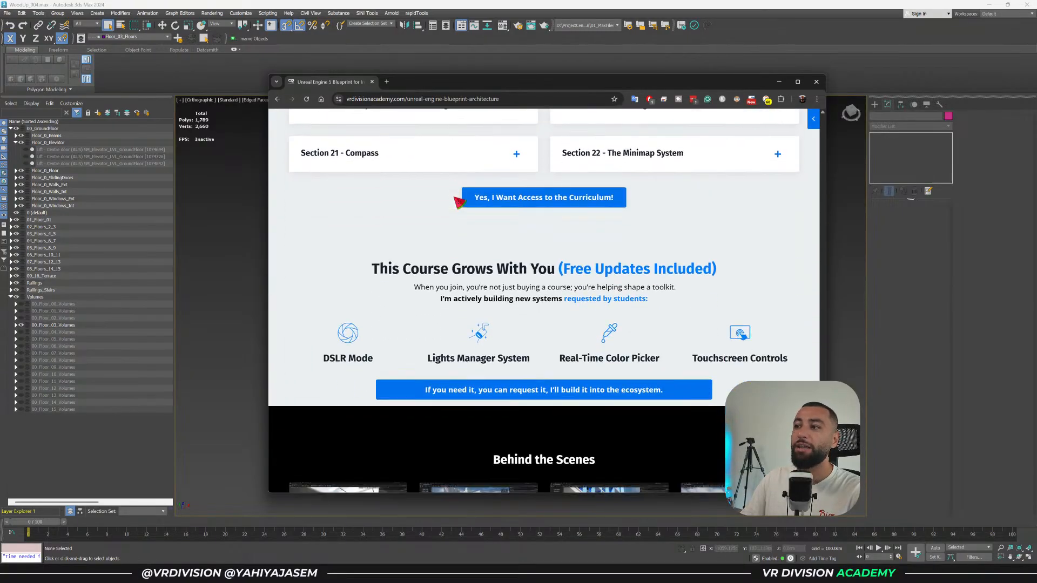
drag(721, 209, 540, 324)
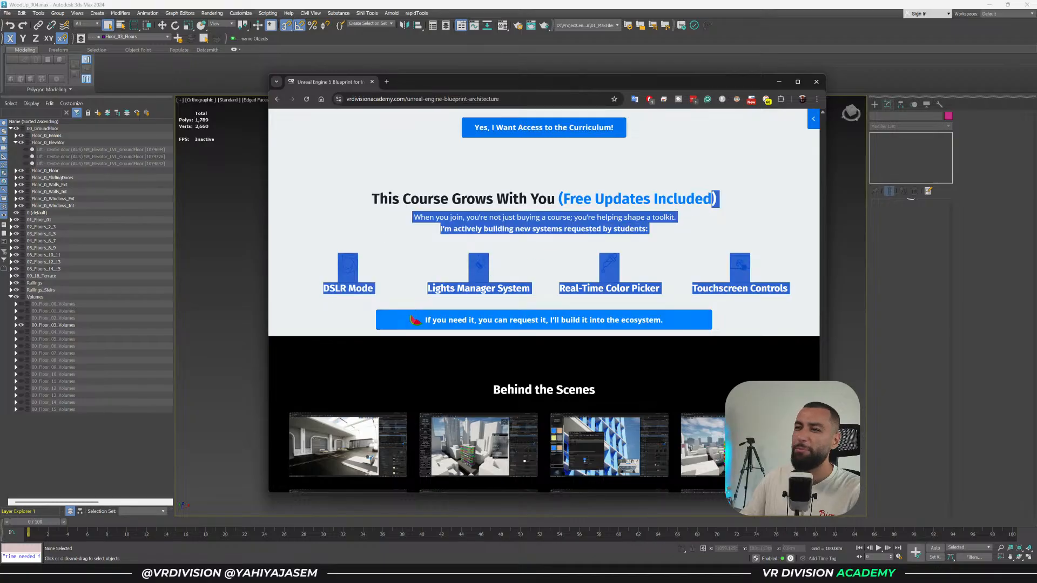
click(454, 228)
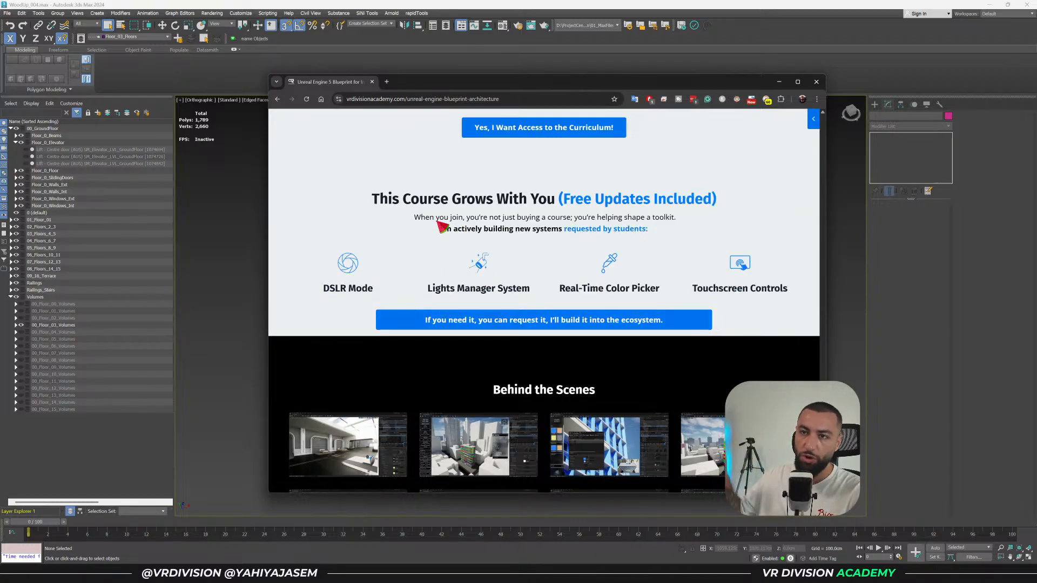
scroll(440, 227, down, 5)
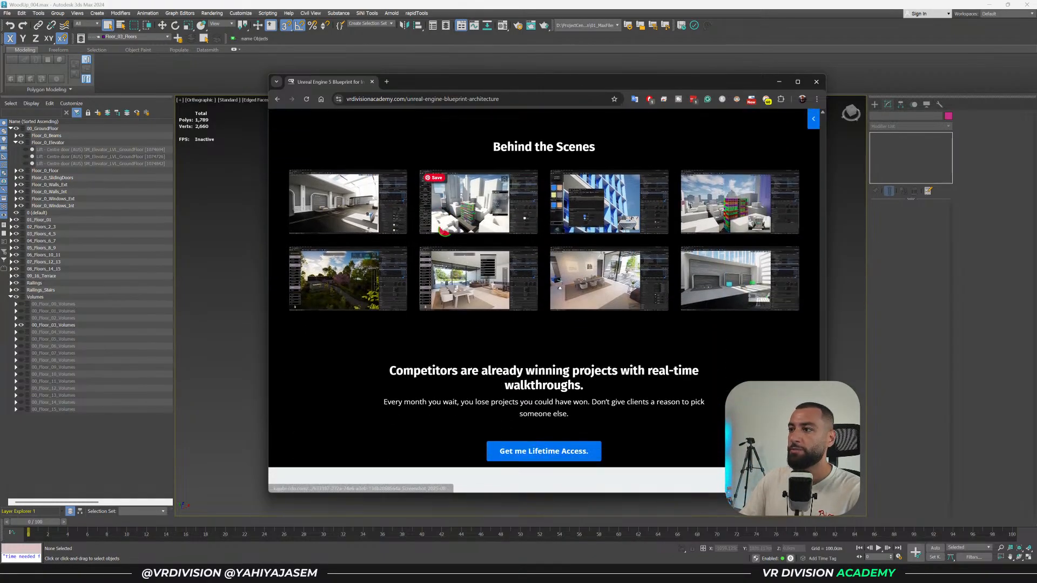
Move the browser window away, return to 3ds Max, switch the viewport to perspective and save the scene.
drag(326, 82, 0, 43)
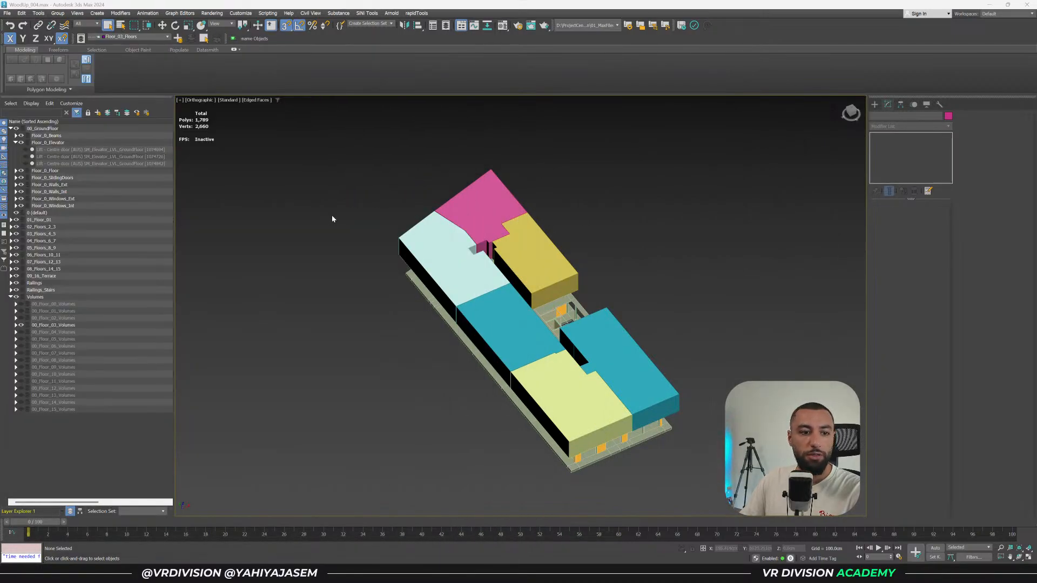
click(648, 325)
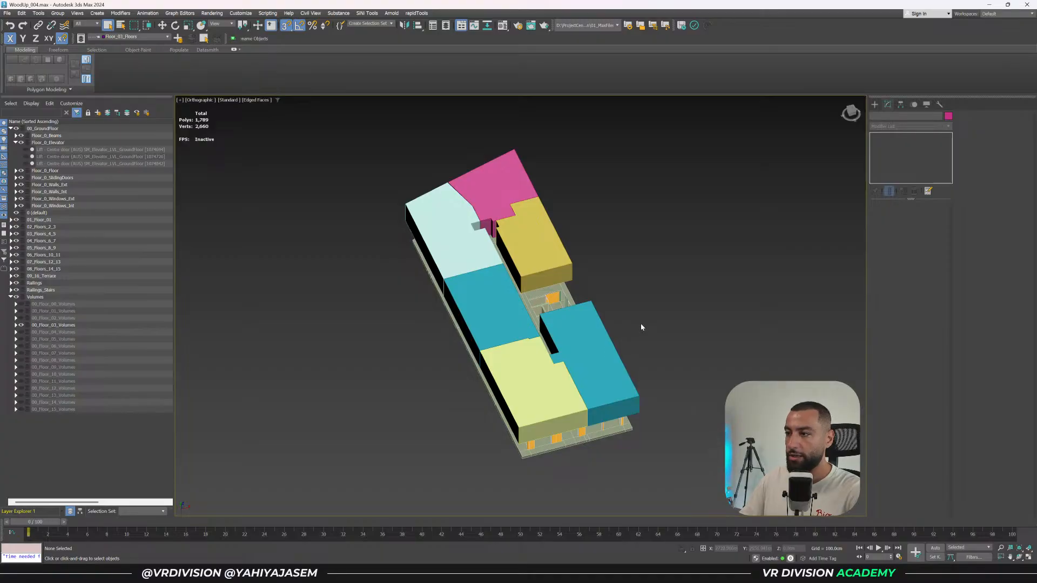
key(p)
key(ctrl+s)
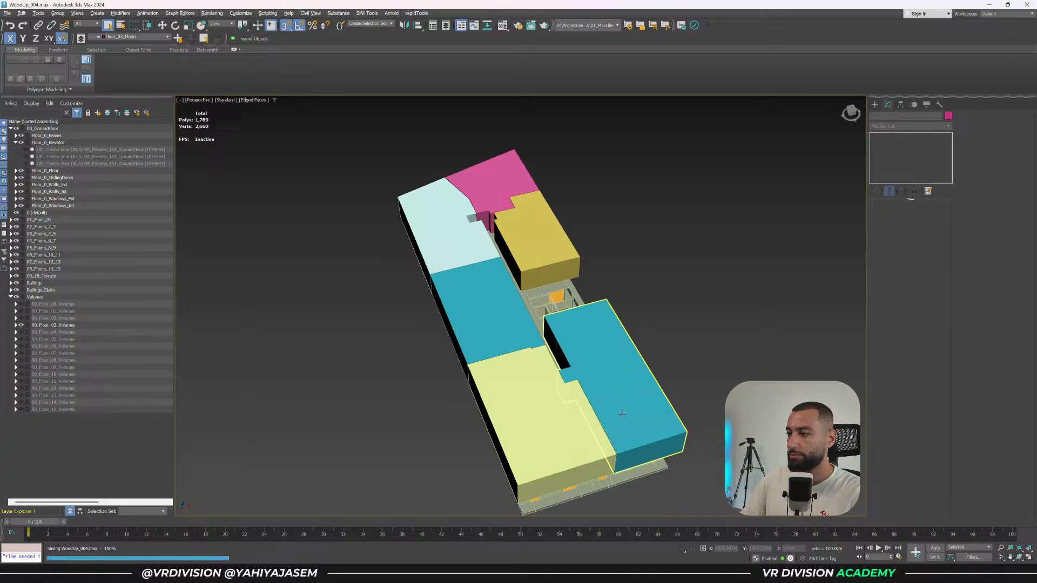
alt+middle_drag(620, 415, 617, 384)
scroll(617, 384, up, 2)
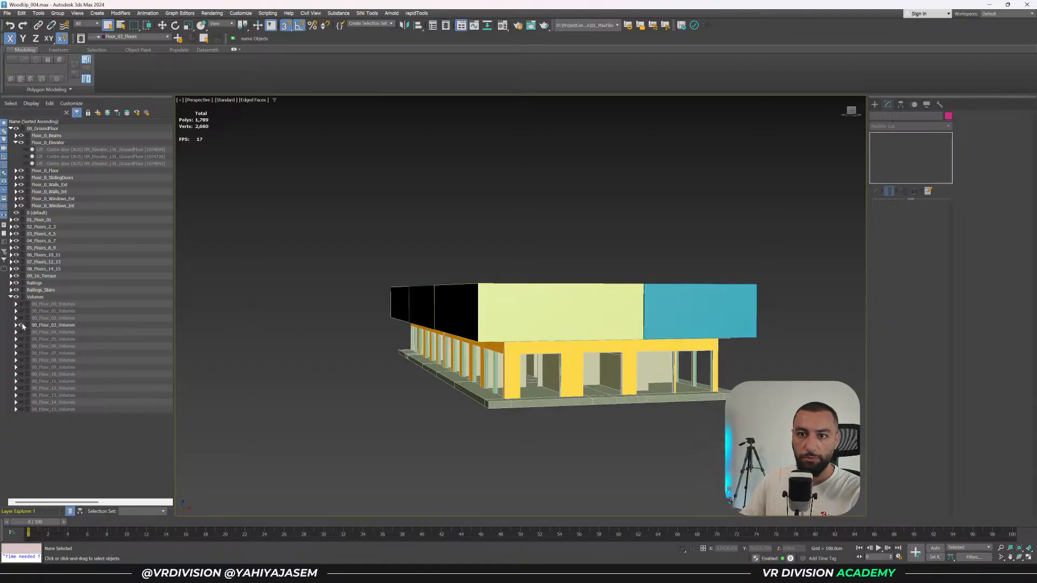
Hide the 00_Floor_03_Volumes layer, select the Object023 floor piece and frame it in the top view.
click(21, 325)
alt+middle_drag(474, 301, 601, 356)
scroll(523, 324, up, 2)
scroll(584, 350, up, 3)
alt+middle_drag(508, 319, 611, 354)
alt+middle_drag(418, 295, 528, 273)
alt+middle_drag(457, 408, 535, 356)
click(504, 372)
key(t)
key(z)
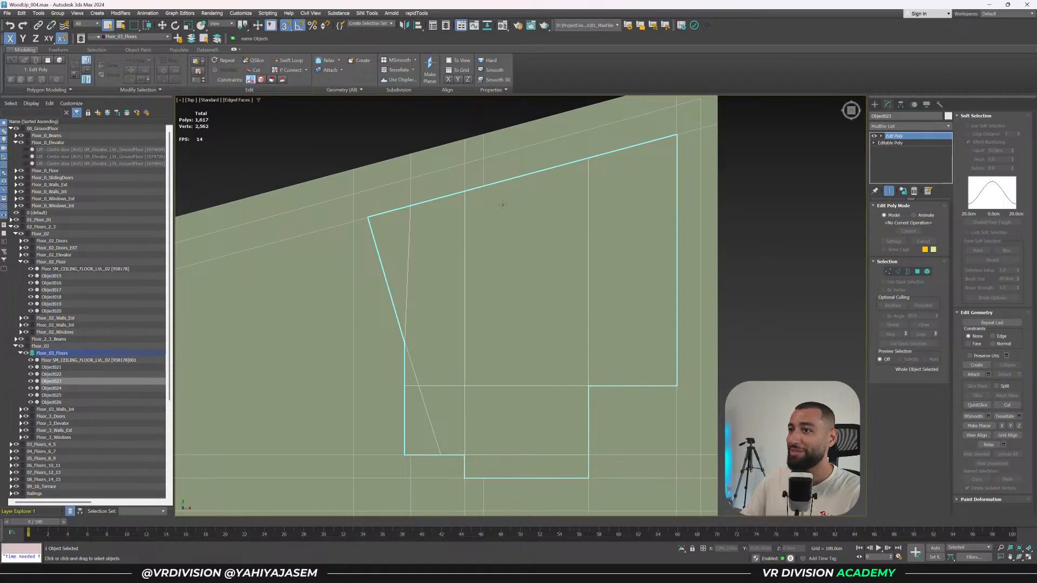
Examine the borders between Object023 and the neighbouring Floor_03 pieces, including Object022 and Object024, in the top view.
scroll(486, 211, down, 4)
scroll(388, 264, up, 5)
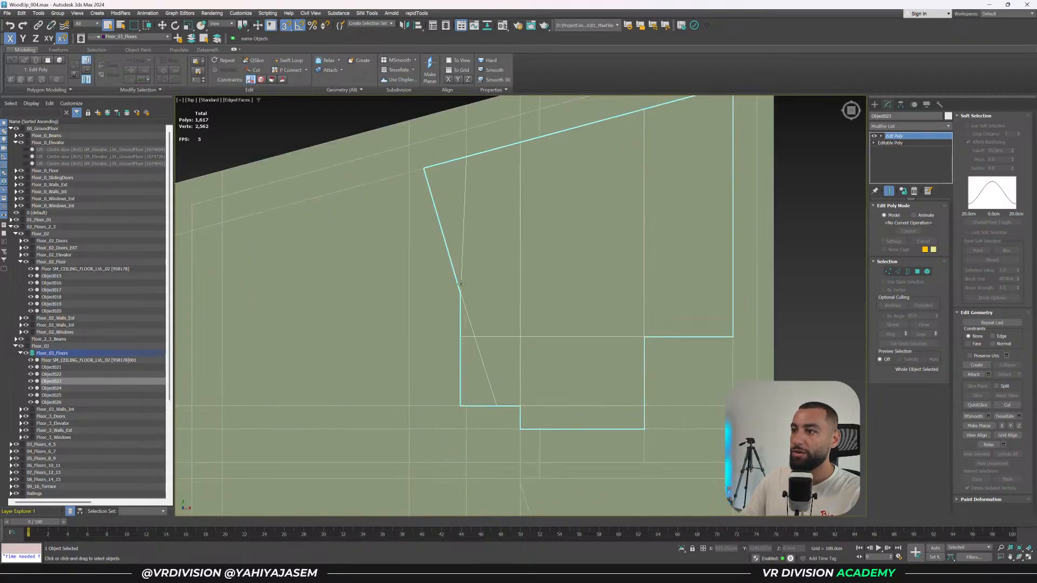
scroll(388, 264, down, 3)
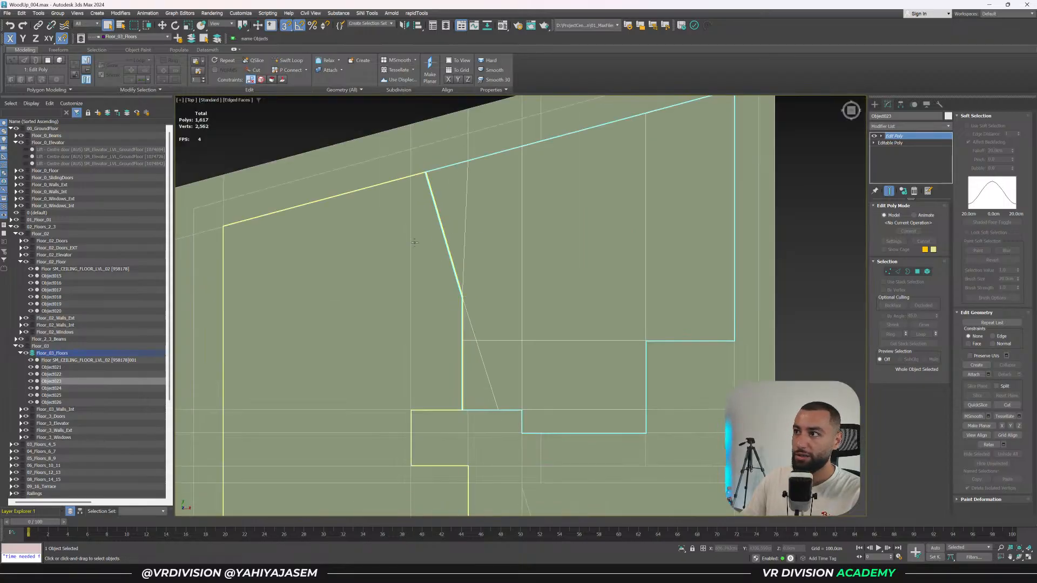
scroll(424, 245, down, 1)
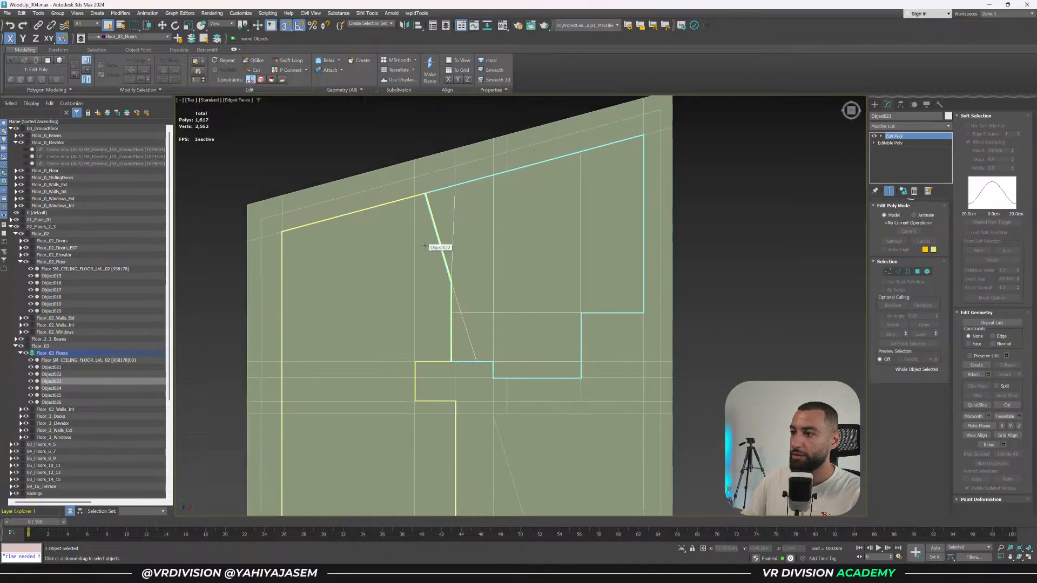
middle_drag(424, 246, 453, 198)
scroll(469, 214, down, 2)
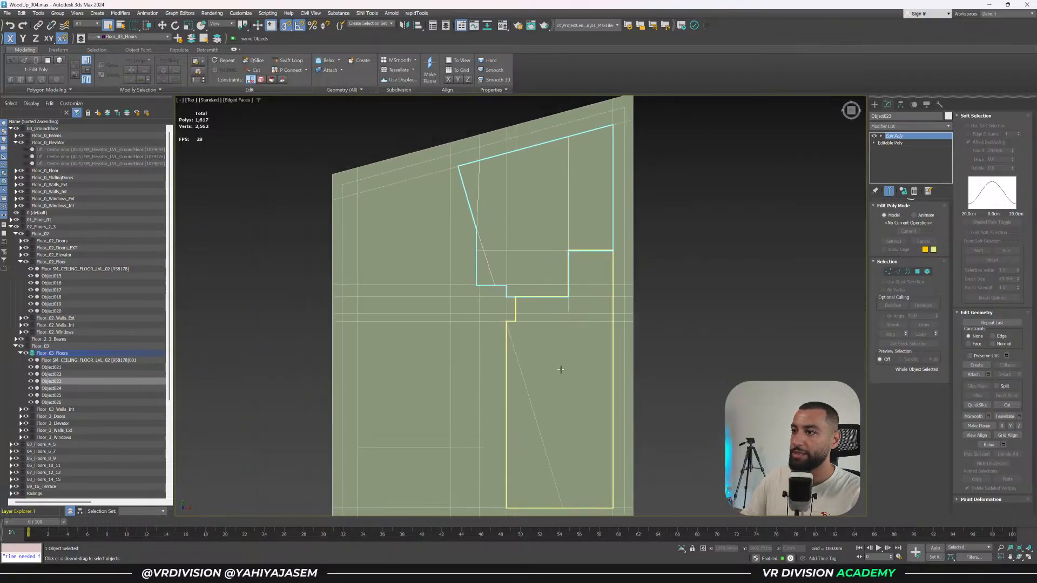
middle_drag(535, 342, 565, 257)
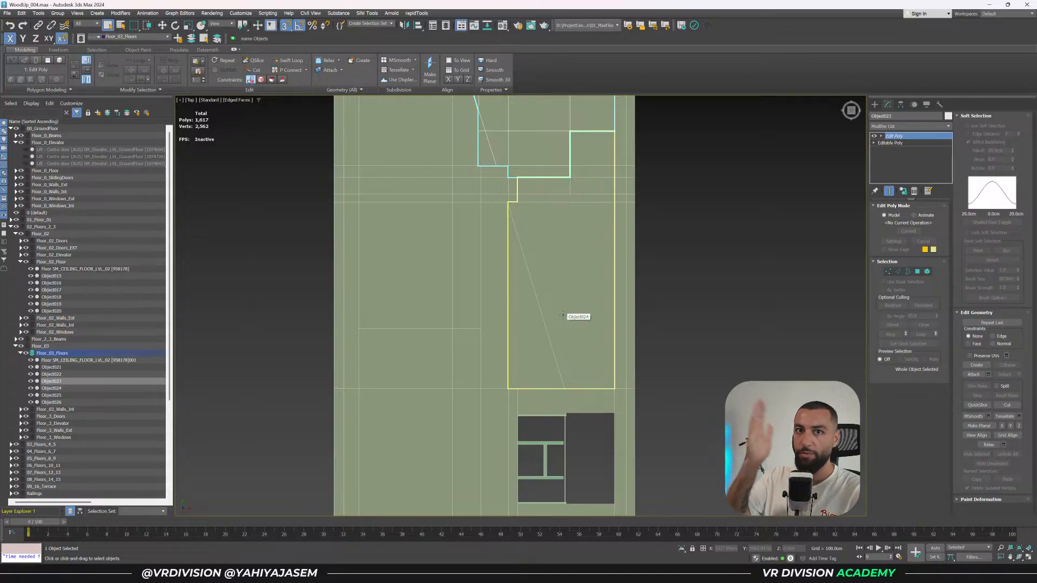
middle_drag(564, 319, 567, 234)
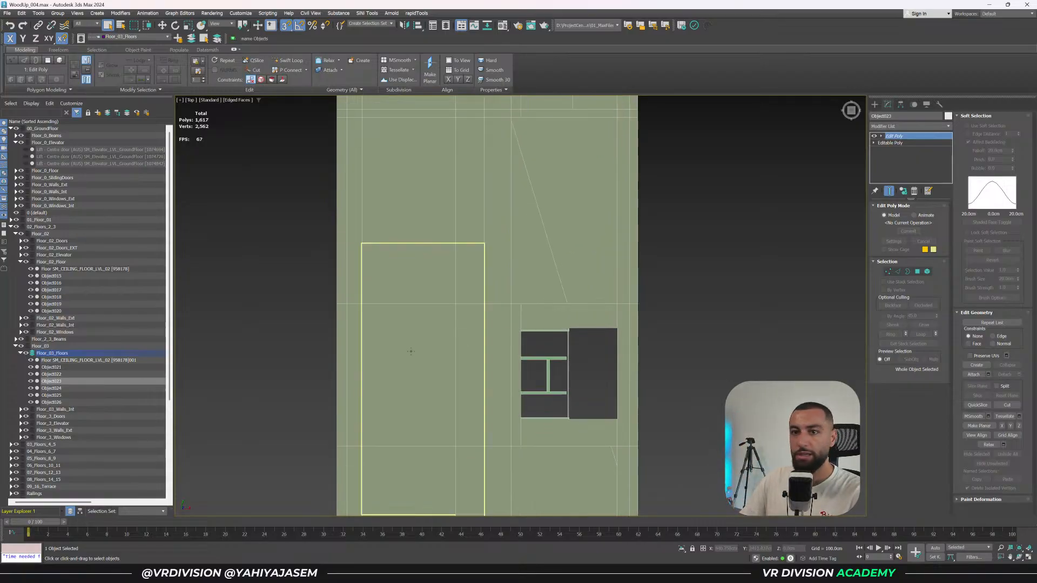
Clear the selection, collapse the Floor_03_Floors and Floor_02_Floor layers, and inspect the floor pieces in an orthographic view.
click(20, 353)
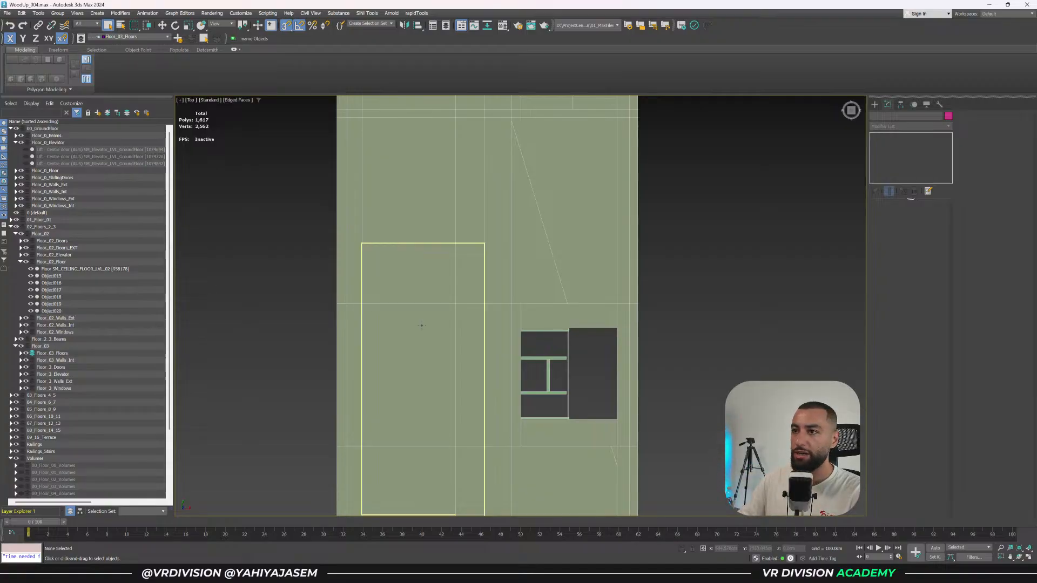
click(20, 262)
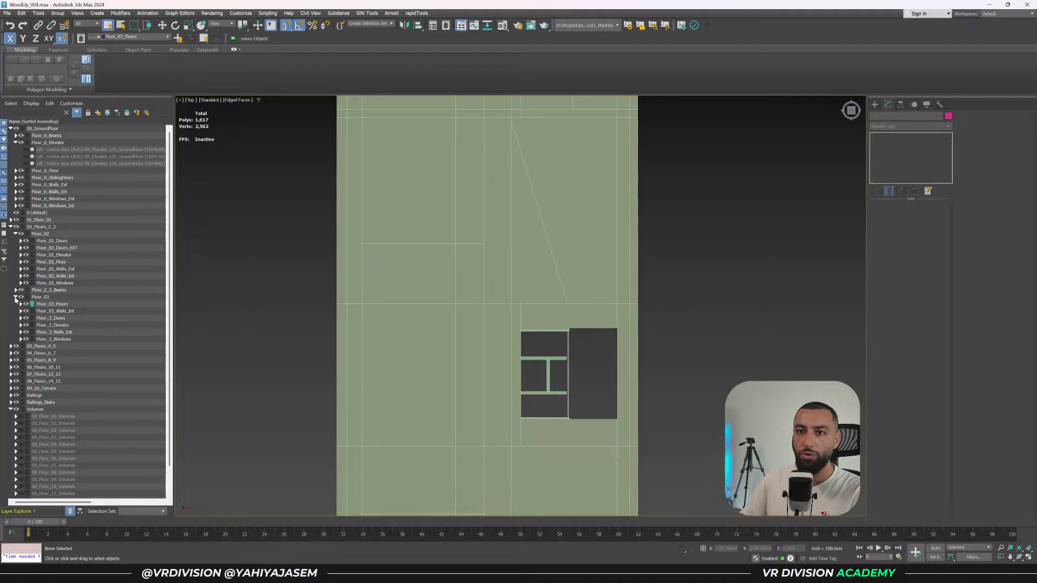
scroll(565, 389, down, 2)
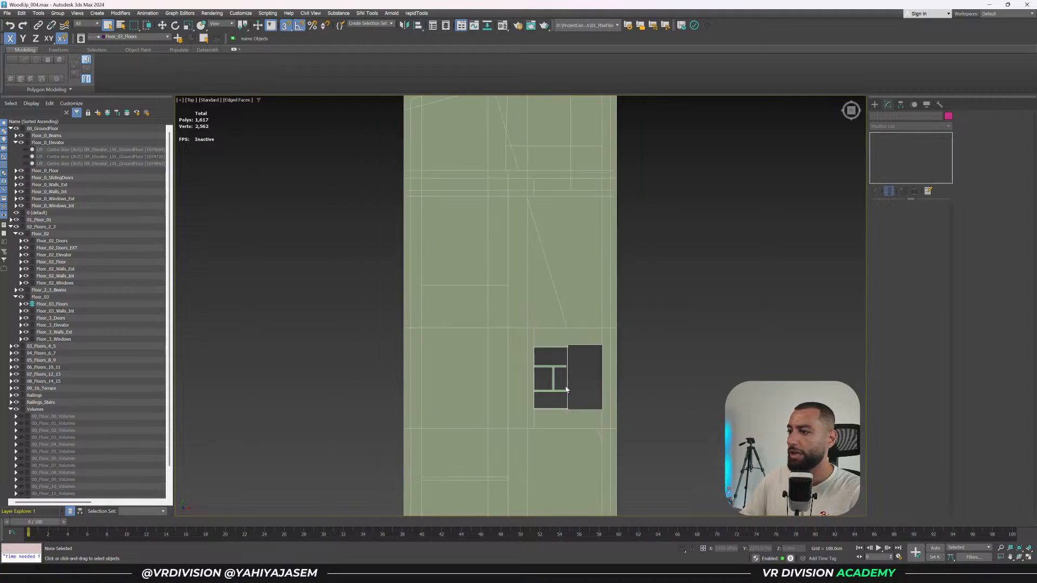
scroll(566, 386, up, 3)
alt+middle_drag(566, 386, 580, 227)
scroll(562, 254, down, 2)
scroll(562, 308, down, 2)
scroll(445, 301, down, 2)
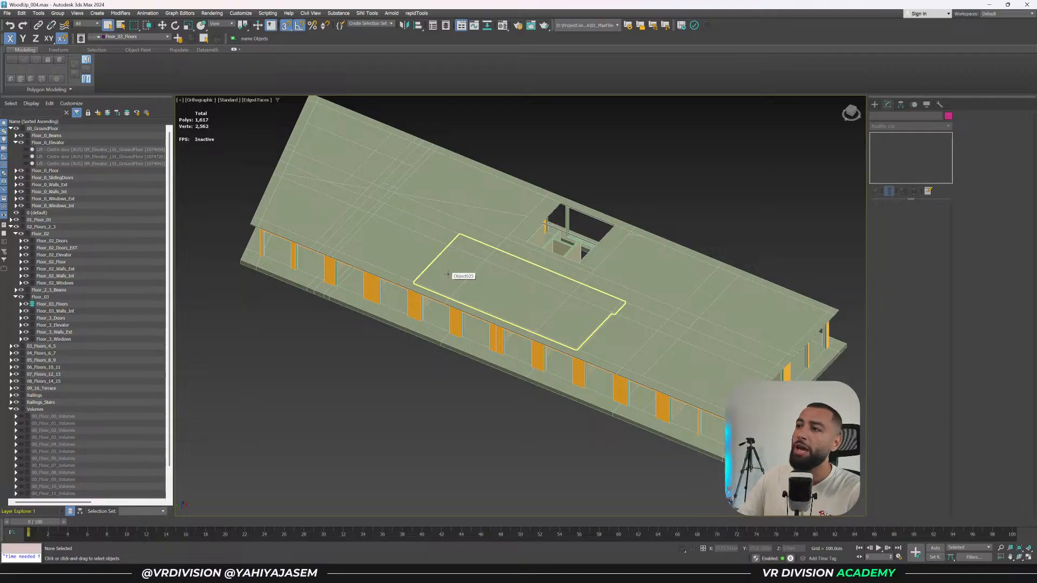
middle_drag(649, 221, 626, 283)
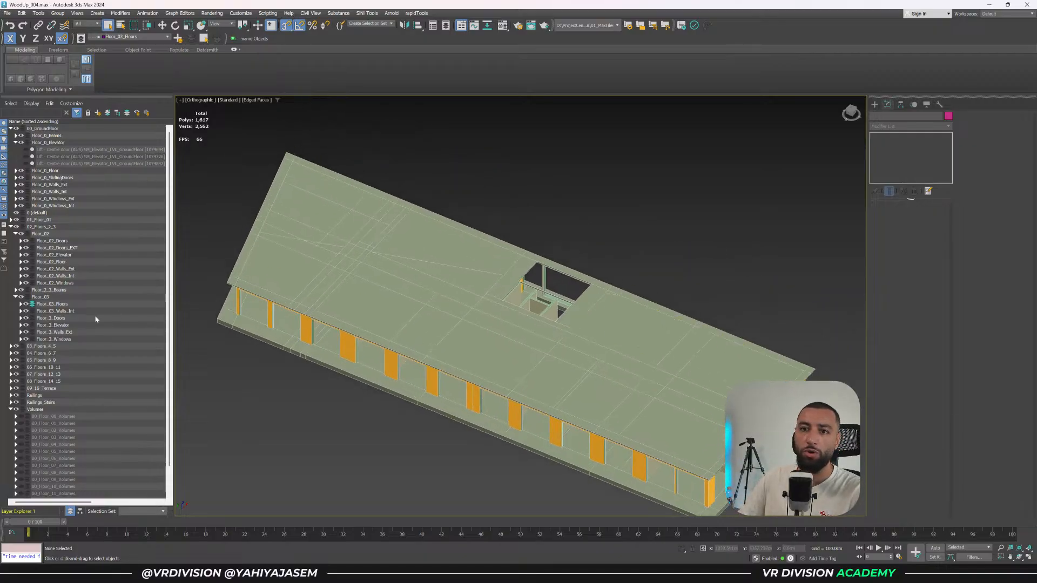
Collapse the Floor_03 layer, expand 03_Floors_4_5, collapse Floor_04_Walls_Ext and Floor_04_Windows, and save the scene.
click(16, 297)
click(10, 304)
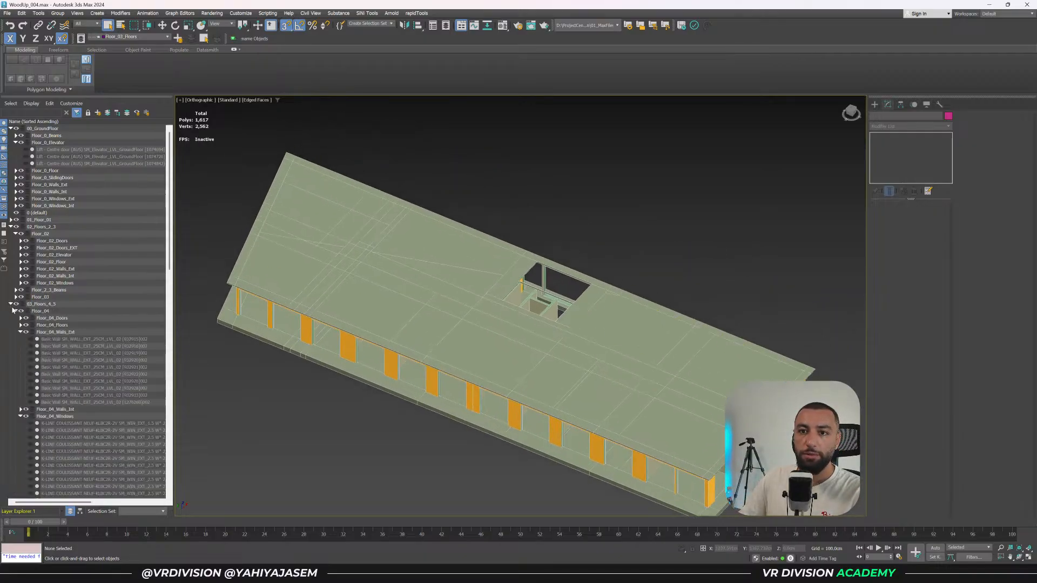
click(20, 332)
click(20, 346)
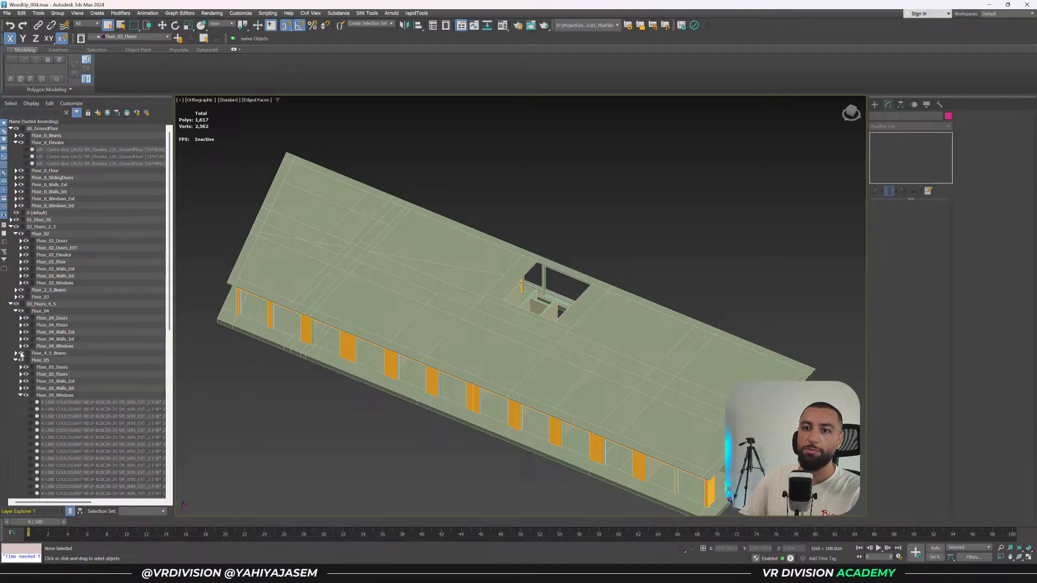
middle_drag(398, 361, 447, 333)
scroll(502, 334, down, 3)
key(ctrl+s)
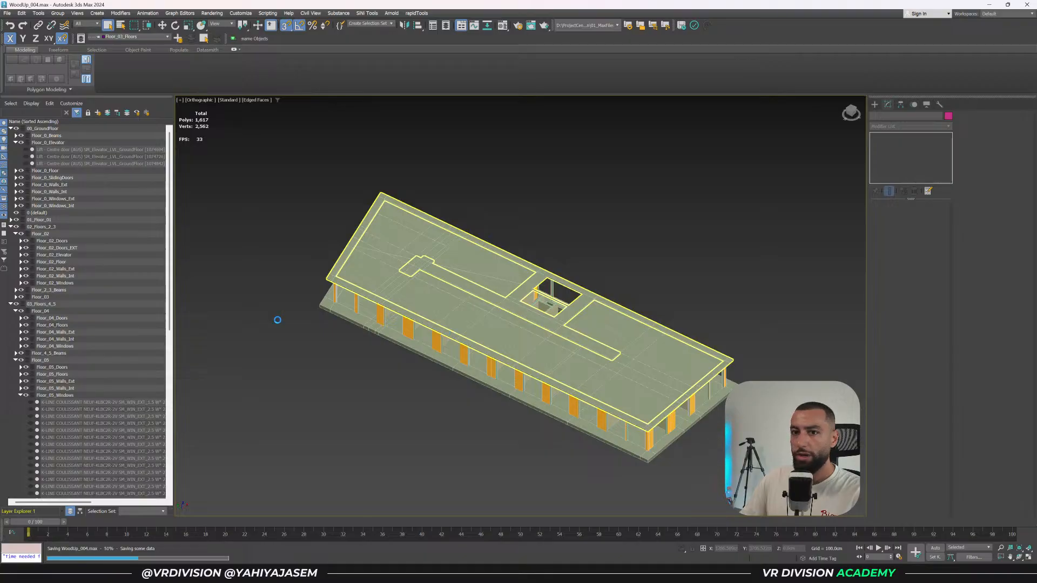
Collapse the 02_Floors_2_3 layer.
click(11, 226)
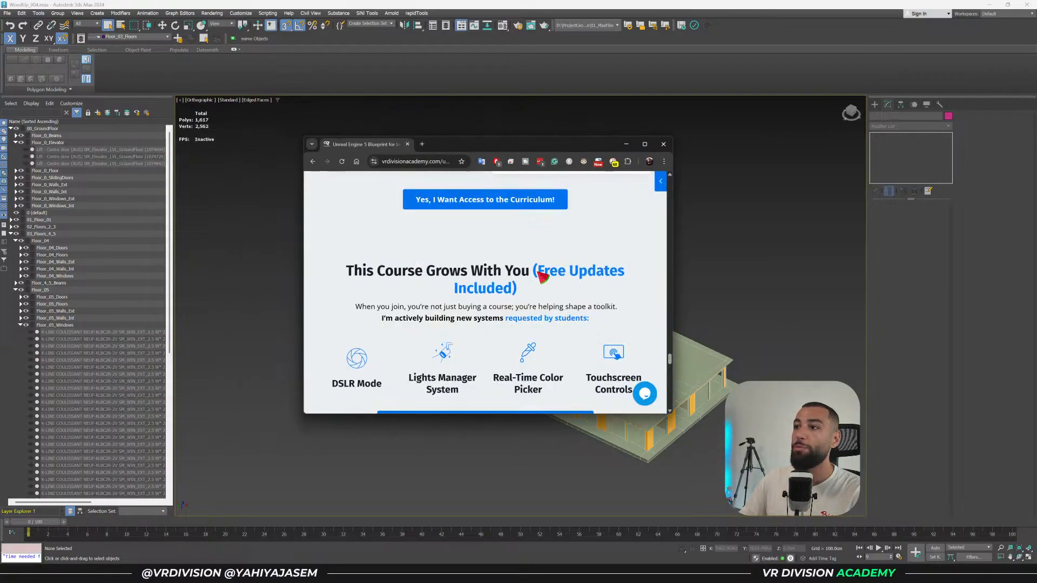
Switch to the browser, highlight the Pro Package offer on the course page, and enlarge the browser window.
scroll(542, 279, up, 15)
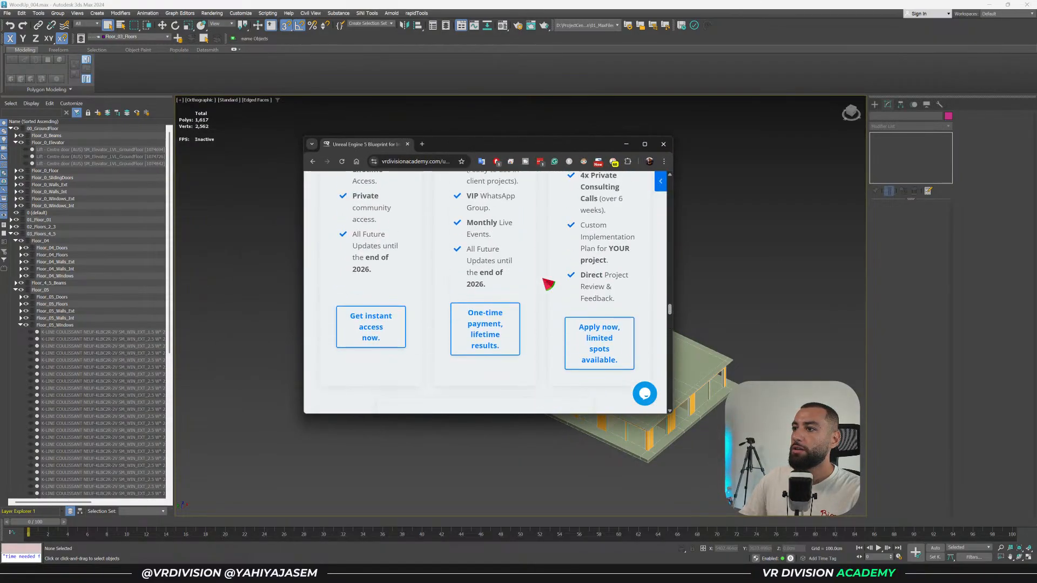
drag(443, 201, 527, 307)
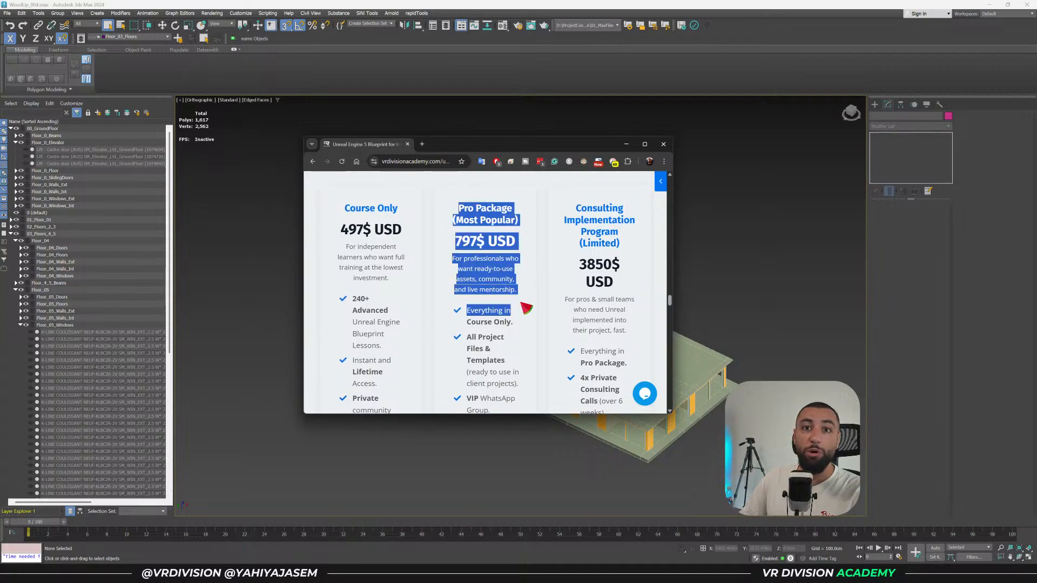
click(510, 297)
drag(463, 209, 518, 374)
click(482, 266)
drag(456, 205, 517, 317)
drag(673, 234, 819, 234)
drag(301, 136, 211, 85)
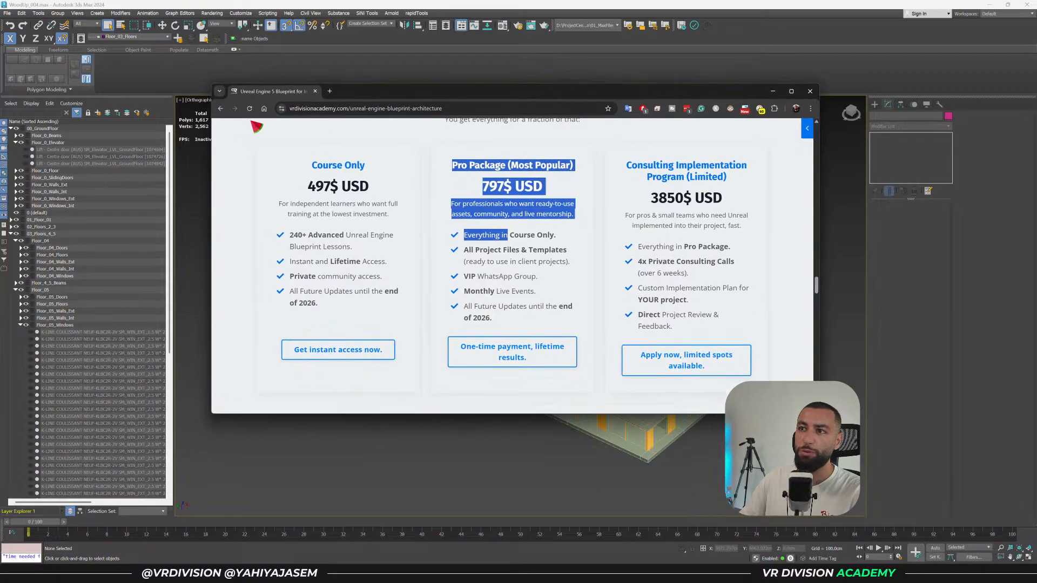
Highlight the Course Only offer and the Consulting Implementation Program offer on the pricing section.
click(455, 166)
drag(279, 201, 370, 303)
click(397, 298)
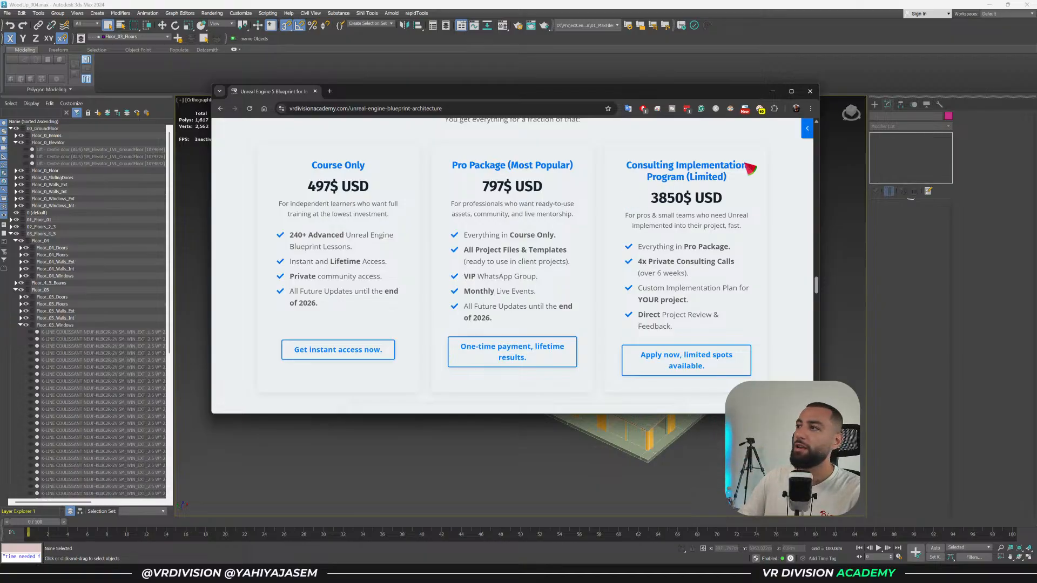
drag(673, 161, 748, 315)
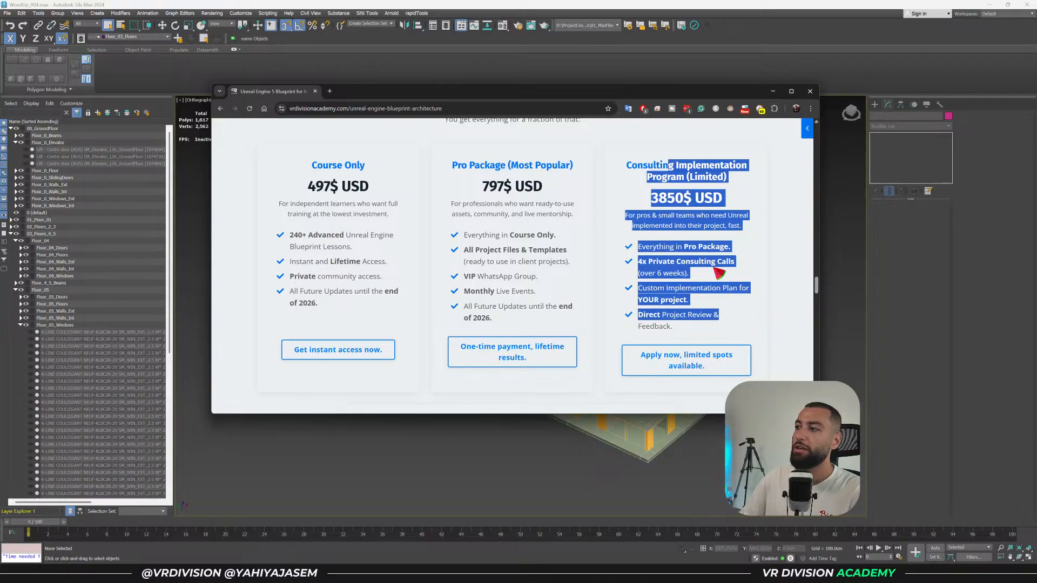
Highlight the Done-For-You Interactive Experience offer below the three packages and clear the highlight.
scroll(715, 272, down, 3)
drag(494, 264, 565, 340)
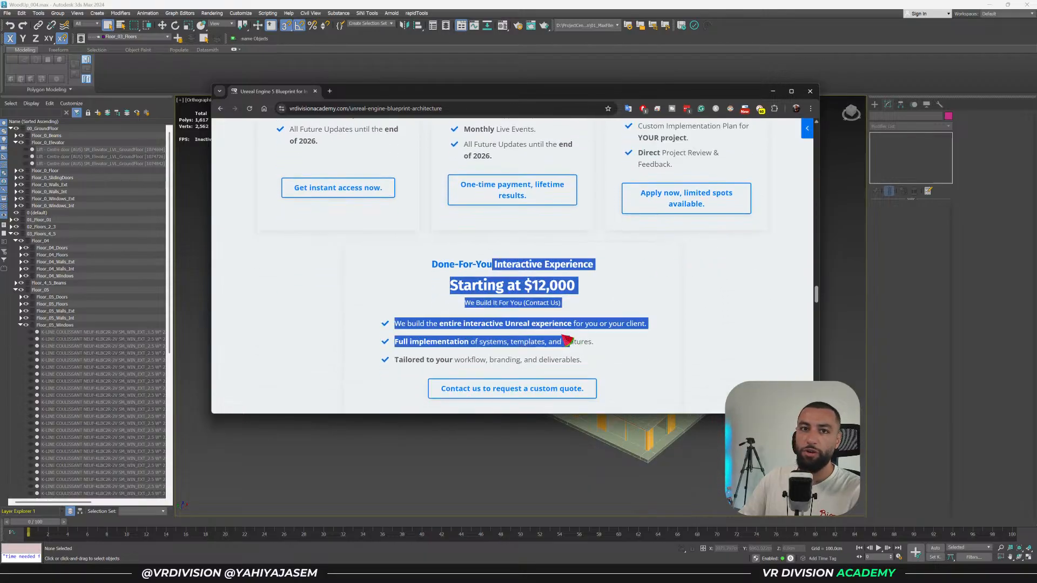
scroll(565, 337, up, 1)
scroll(564, 336, up, 2)
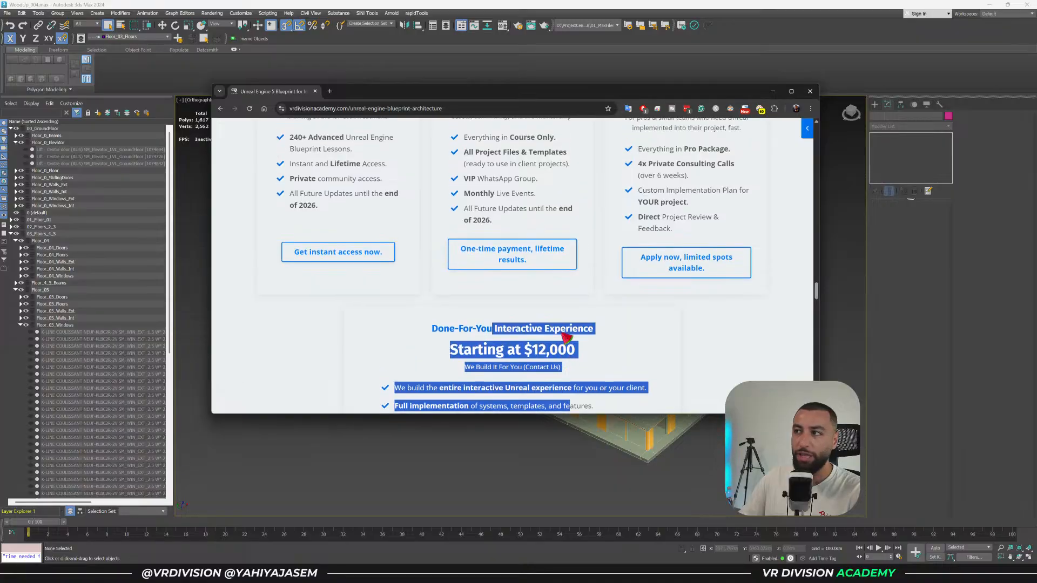
scroll(561, 336, down, 1)
click(492, 358)
Return to the Pro Package offer and close the course page to get back to 3ds Max.
scroll(554, 360, up, 2)
scroll(540, 324, up, 1)
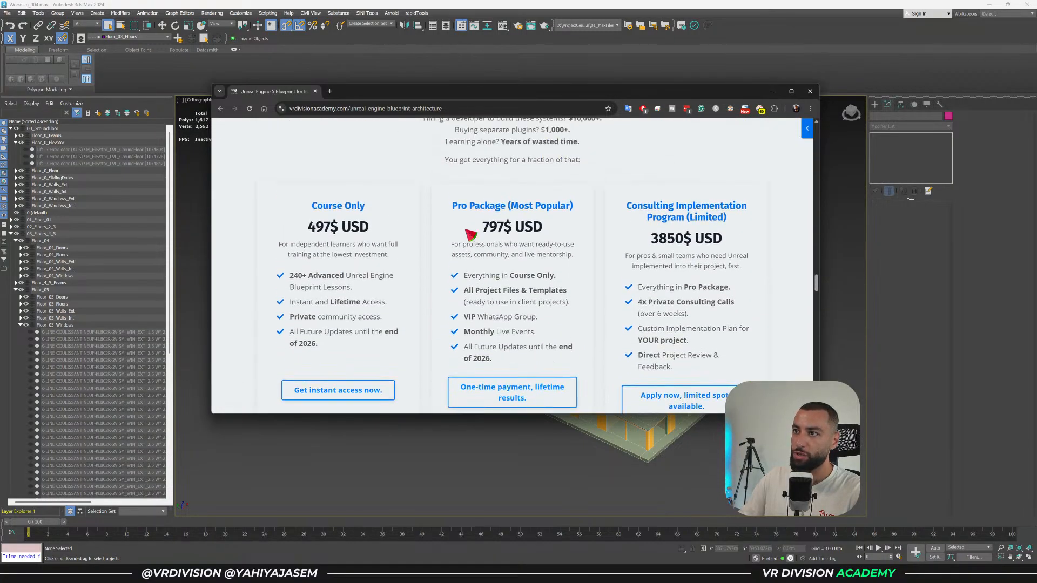
mouse_move(452, 207)
mouse_down()
mouse_move(549, 358)
mouse_move(519, 338)
mouse_move(441, 209)
mouse_up()
click(447, 212)
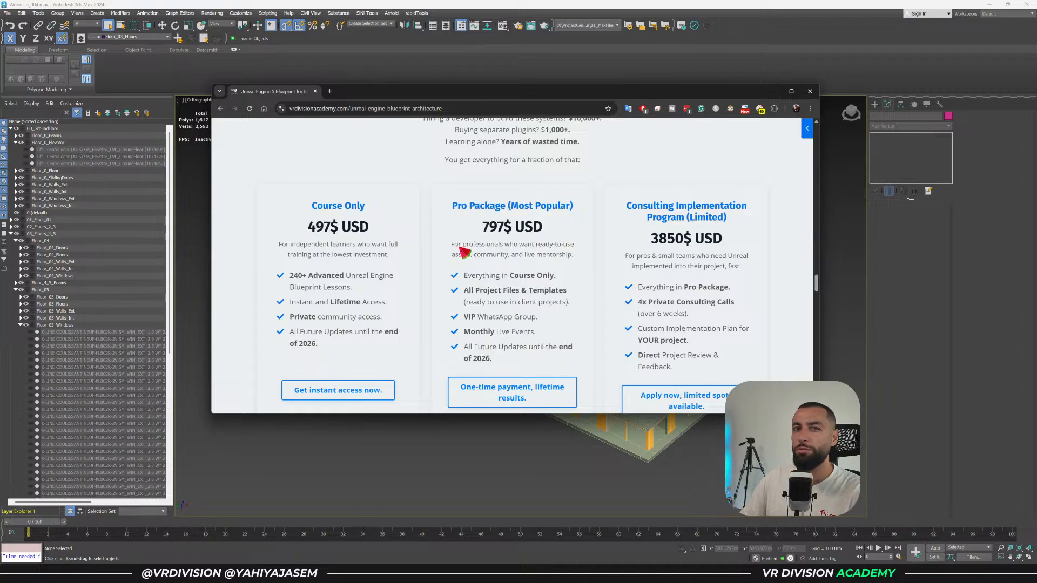
middle_click(293, 95)
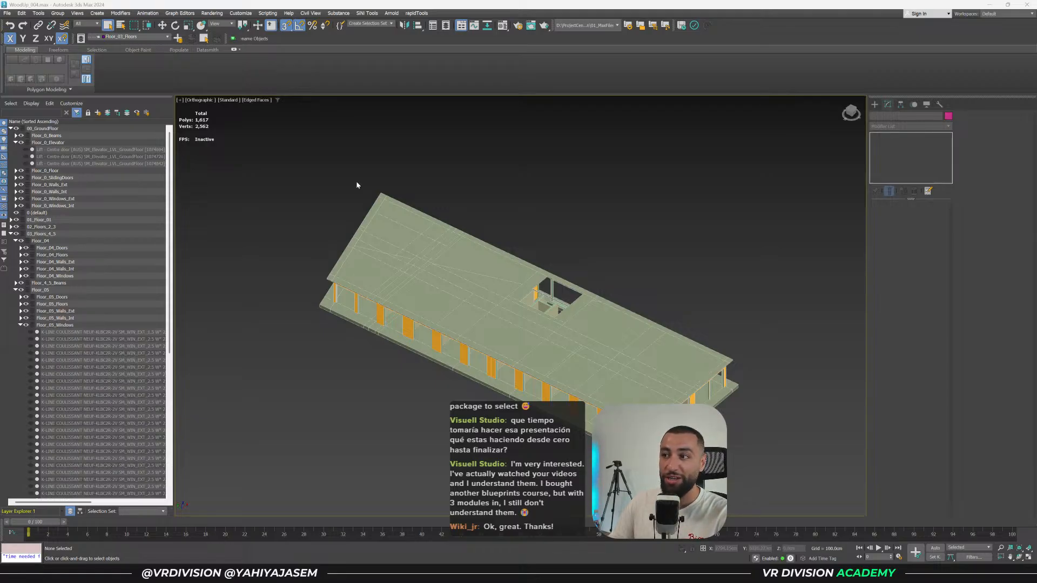
Select the Object021 floor piece around the elevator opening and switch the viewport to perspective.
scroll(577, 365, up, 4)
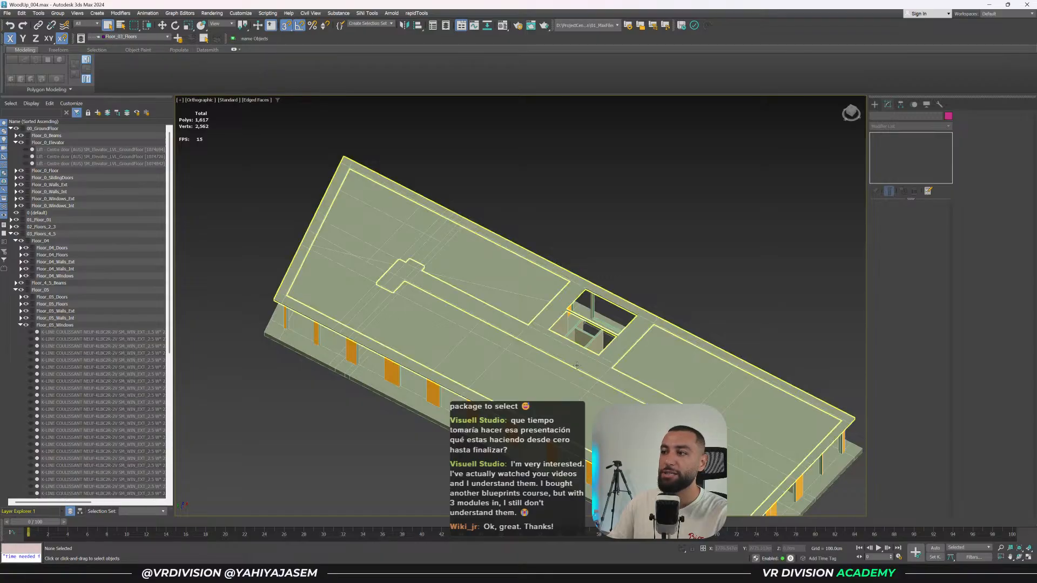
scroll(576, 365, up, 4)
scroll(562, 332, down, 2)
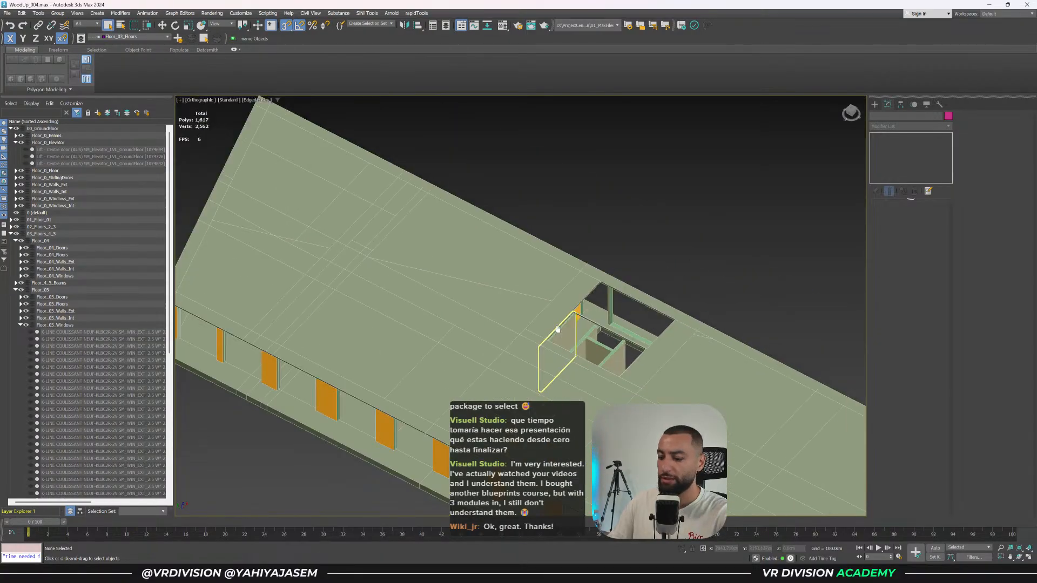
click(557, 329)
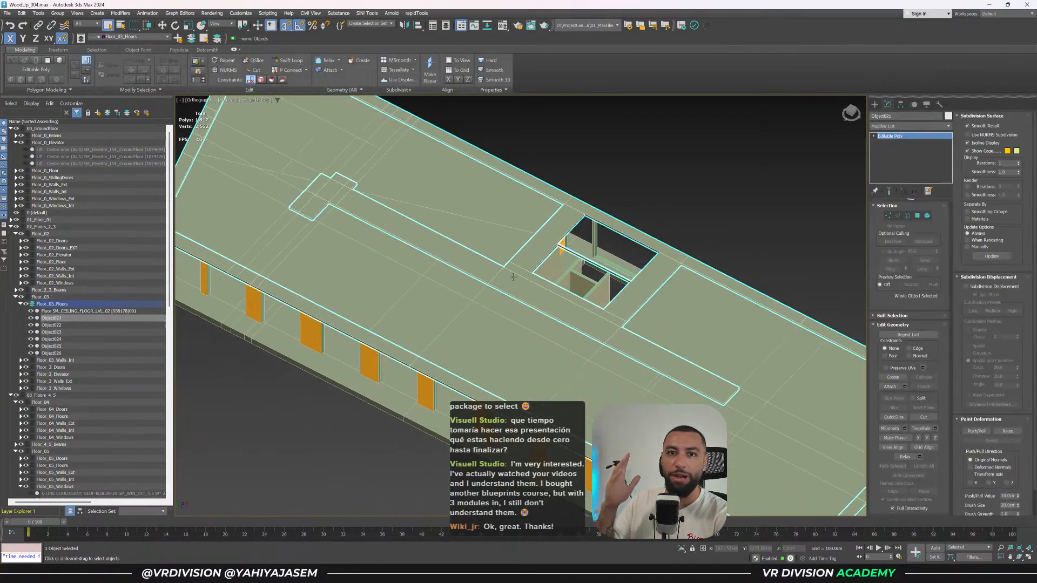
key(p)
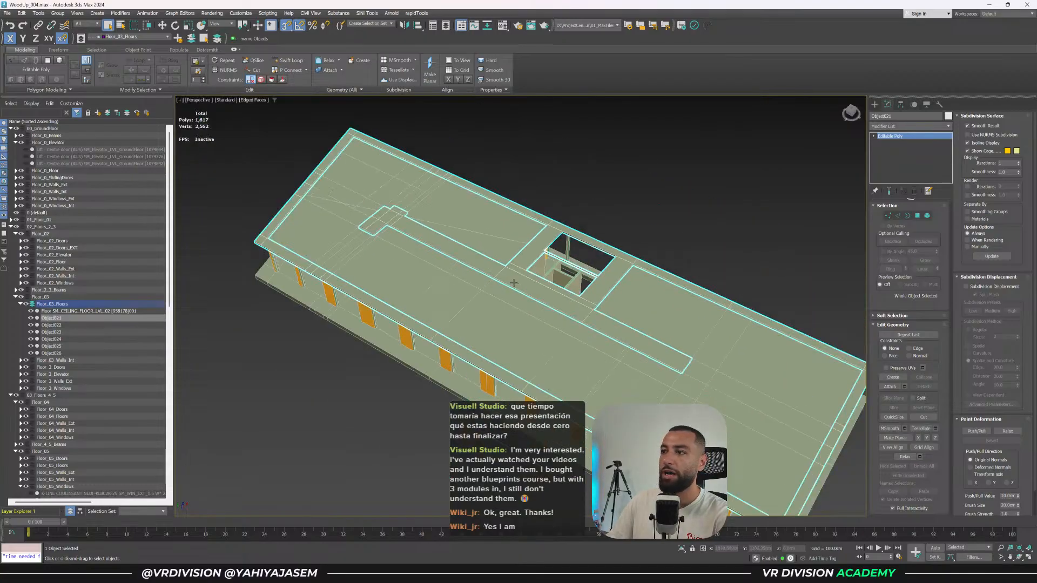
Collapse the Floor_03_Floors layer, clear the selection, and save the scene.
click(21, 304)
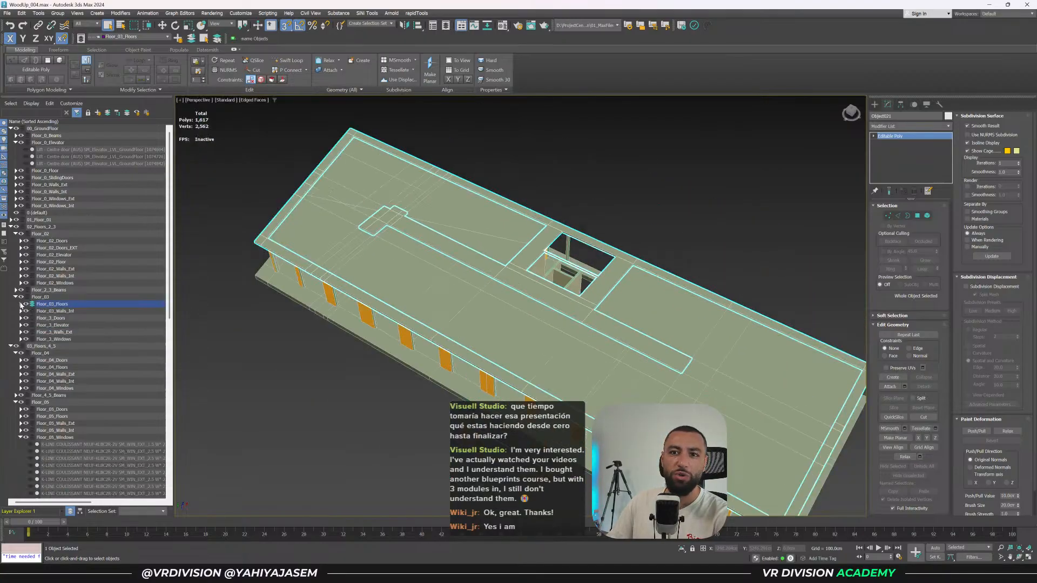
scroll(423, 427, down, 3)
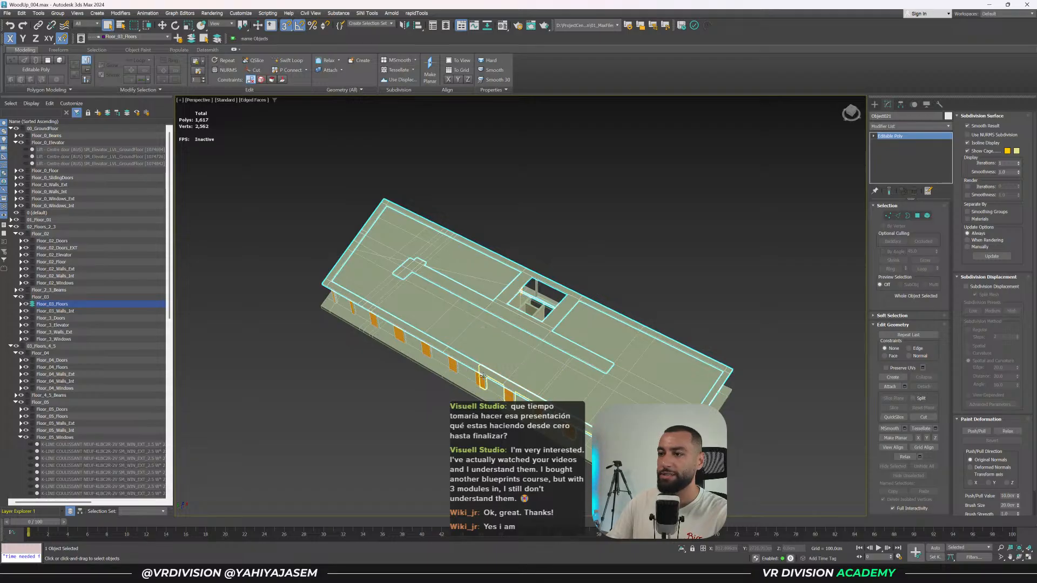
click(428, 430)
key(ctrl+s)
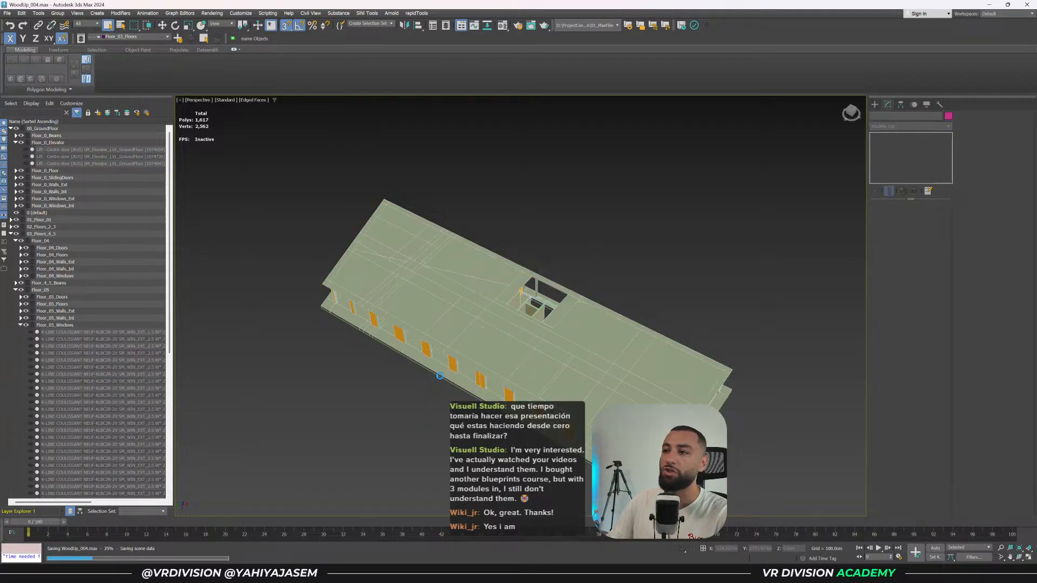
Check the Object023 floor piece by selecting it, clear the selection, and collapse the Floor_03_Floors layer.
click(382, 249)
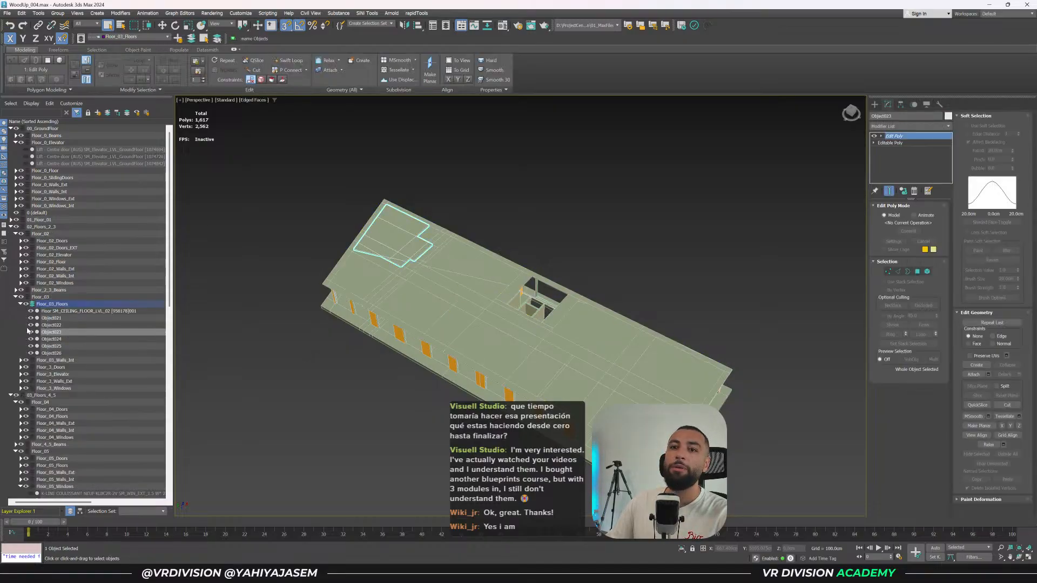
click(313, 354)
click(21, 305)
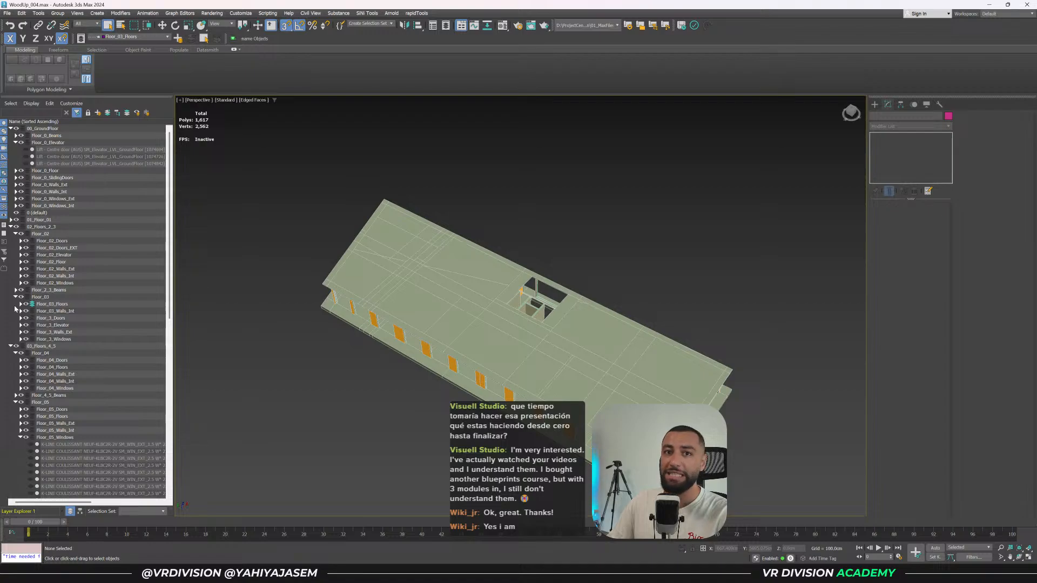
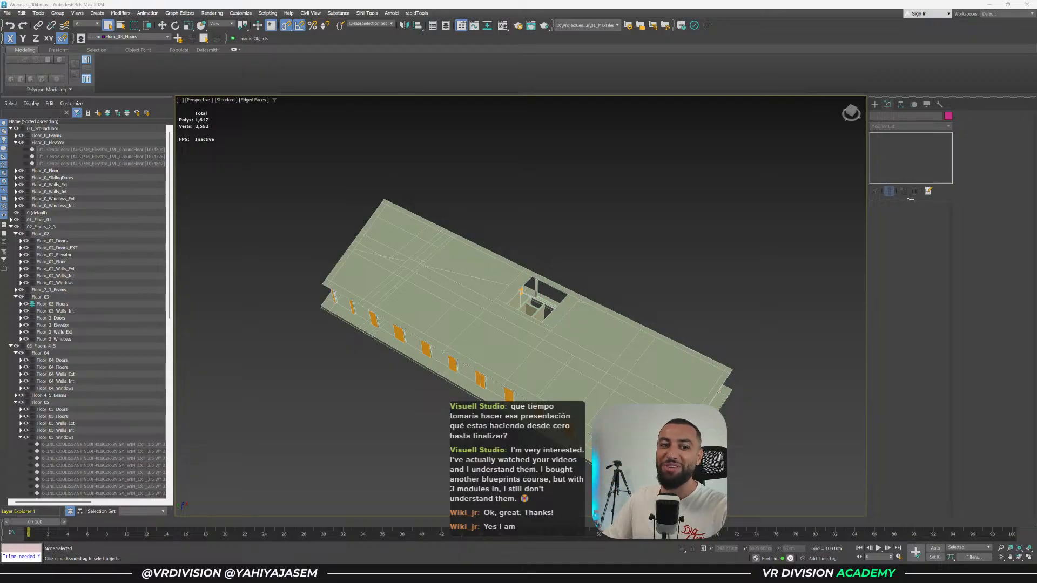
Inspect the building's floors from several angles in the perspective view and save the scene.
alt+middle_drag(433, 390, 430, 384)
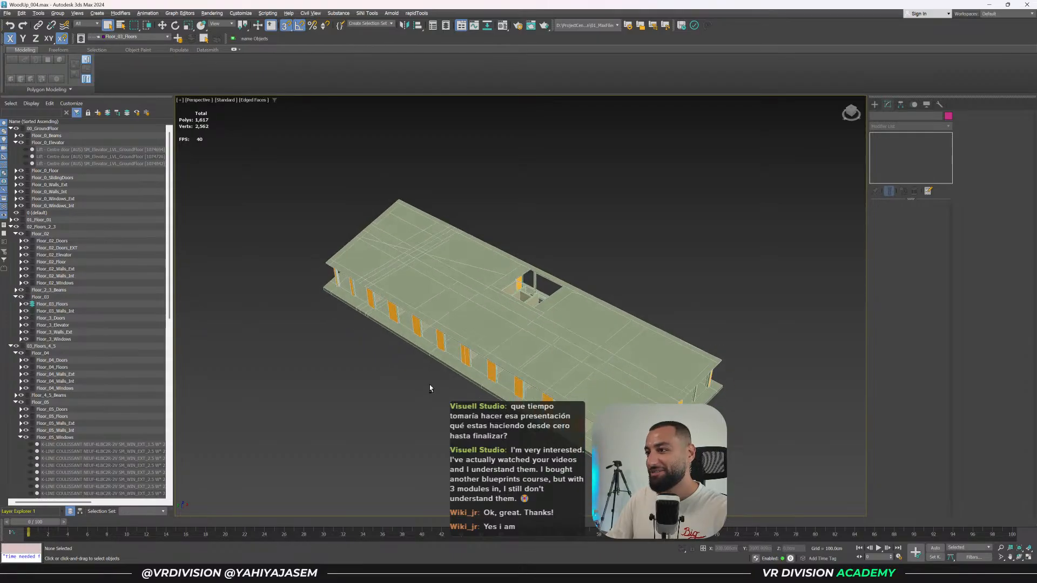
scroll(88, 342, down, 5)
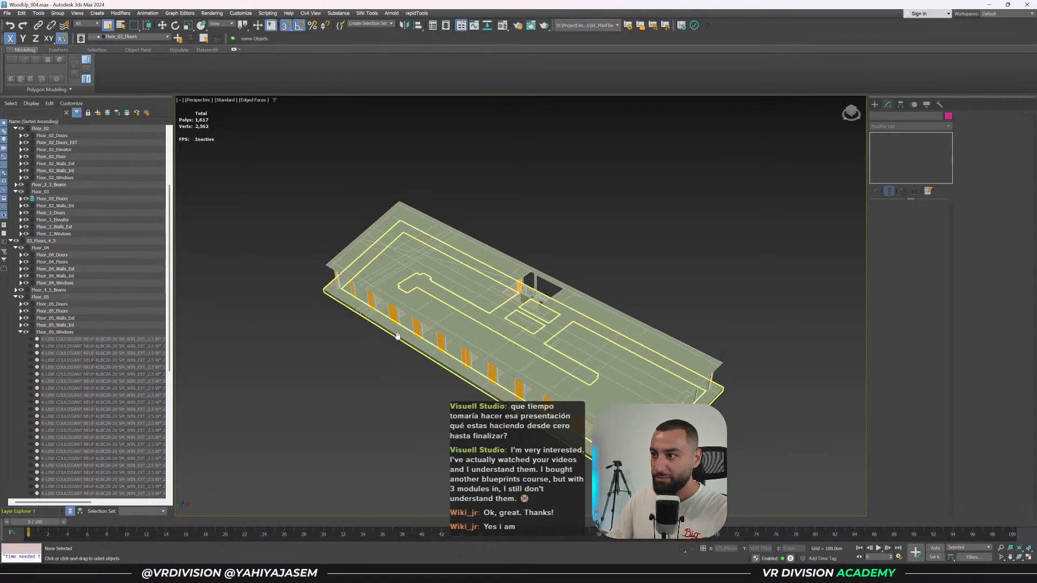
middle_drag(407, 331, 415, 350)
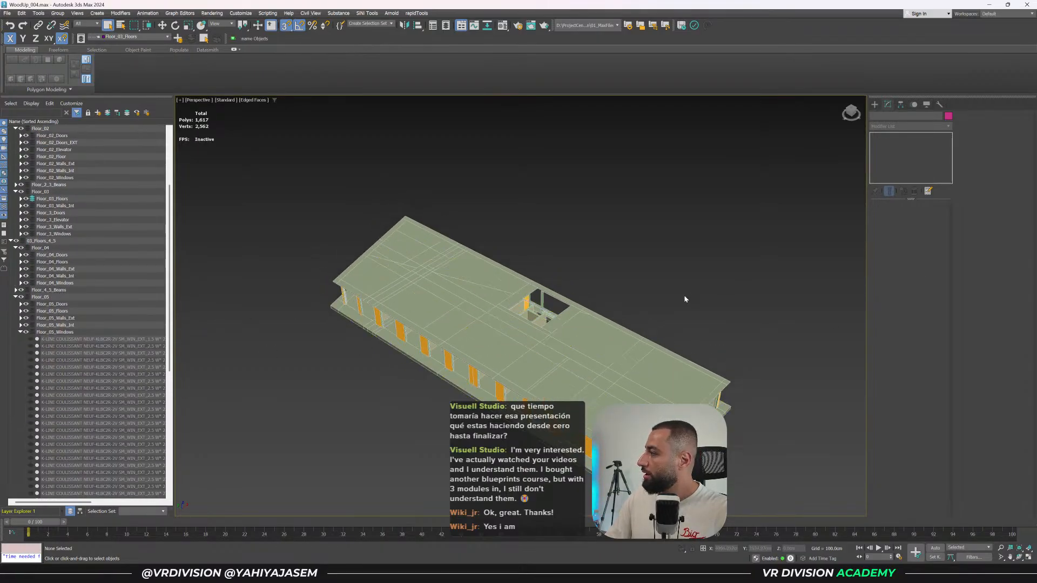
alt+middle_drag(296, 277, 338, 269)
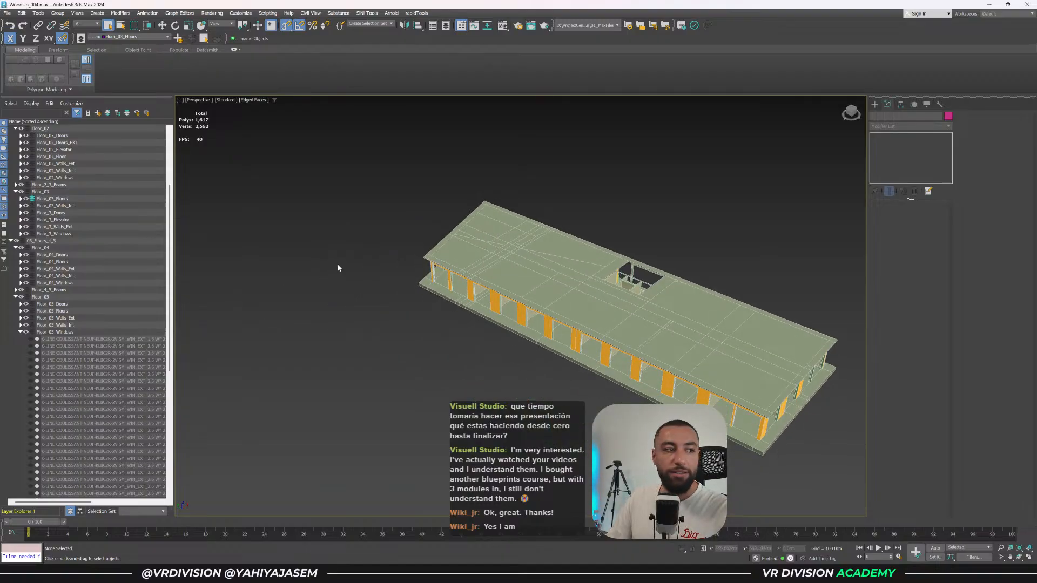
key(ctrl+s)
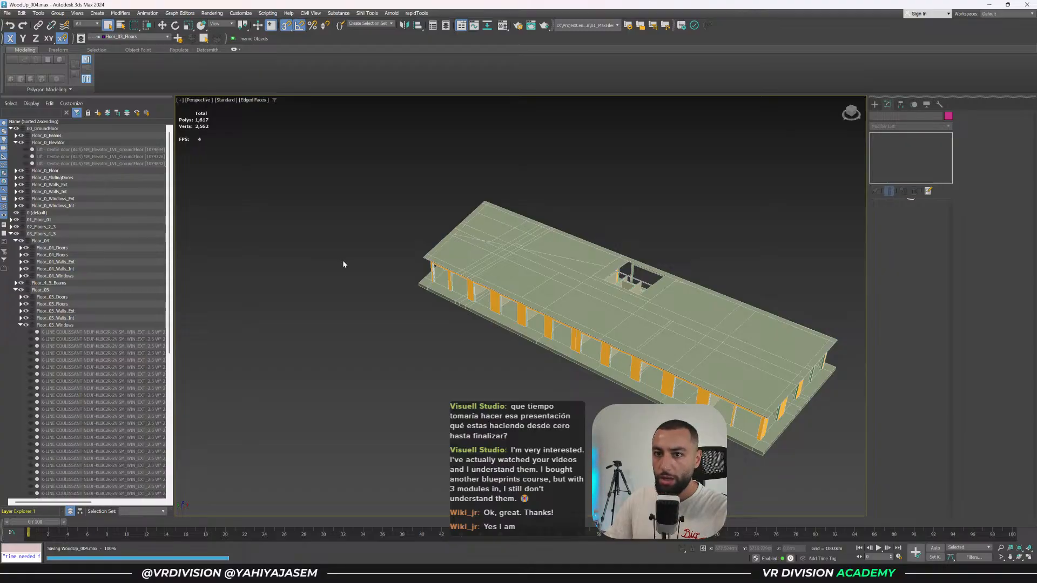
Collapse the Floor_05_Windows and Floor_03 layers and select the Object025 floor piece.
click(20, 325)
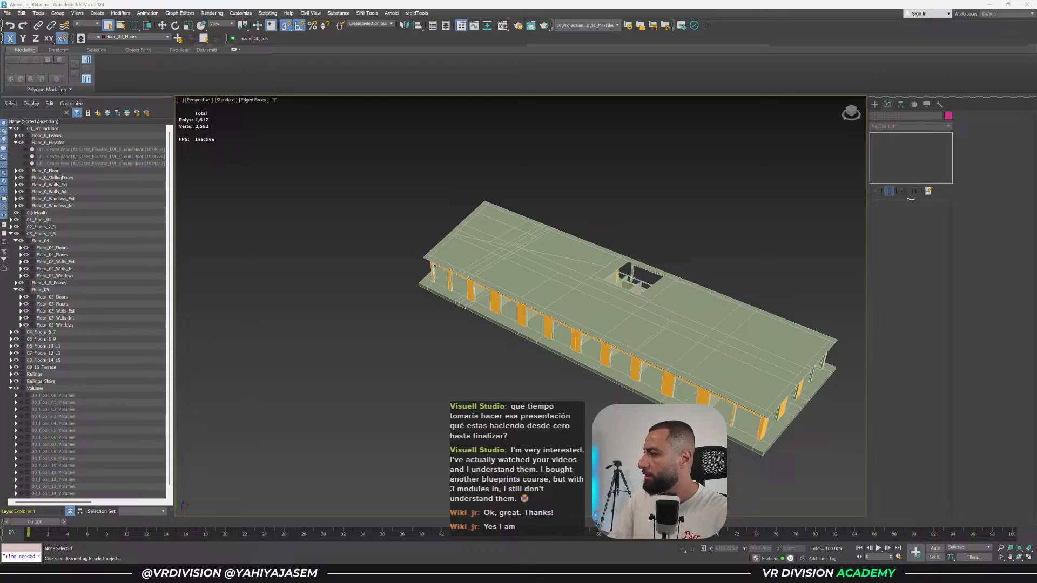
click(609, 322)
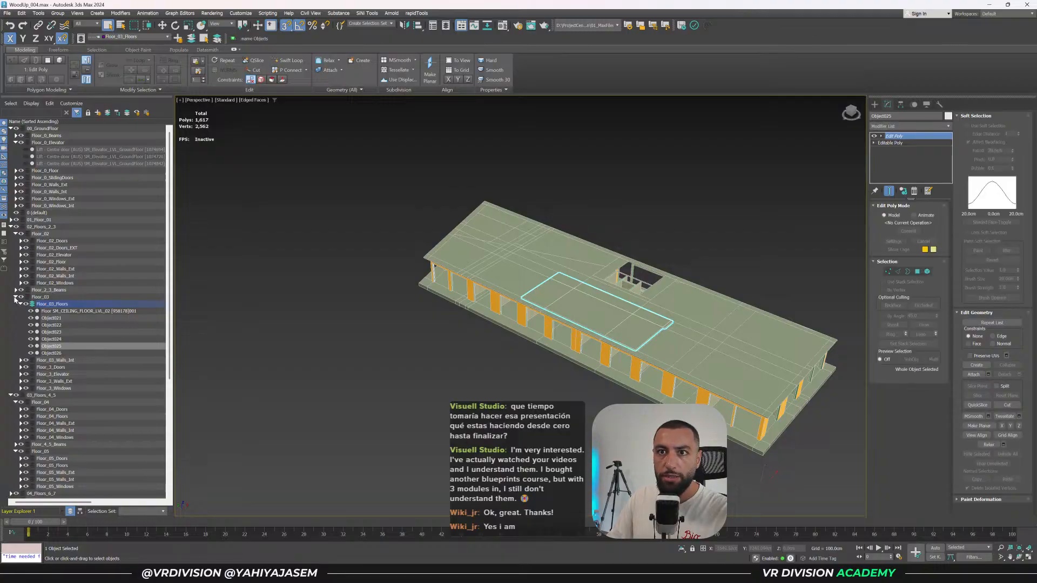
click(16, 297)
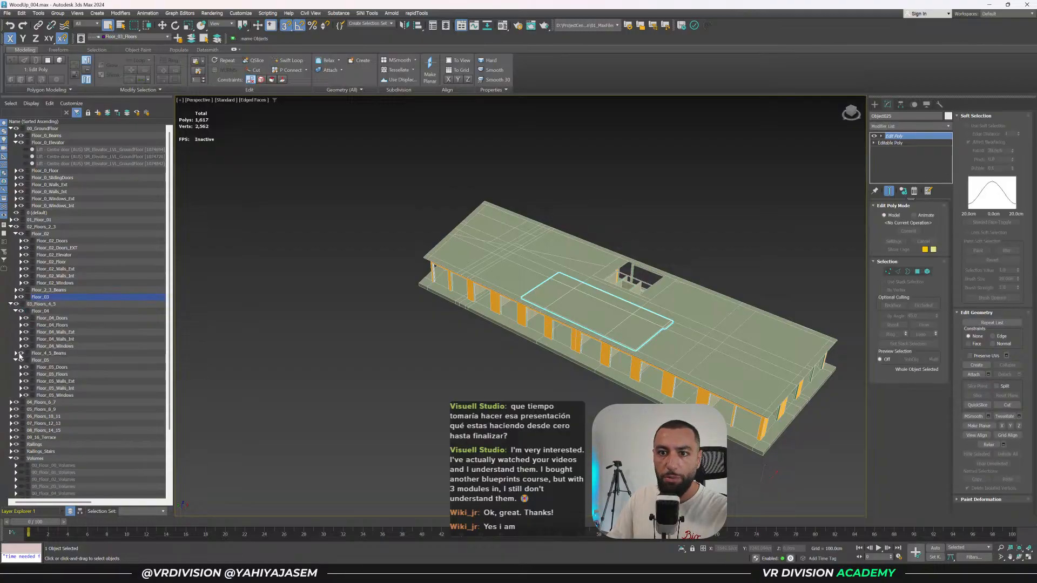
Unhide the floor slabs in the Floor_04_Floors and Floor_05_Floors layers and view them from the side.
click(20, 325)
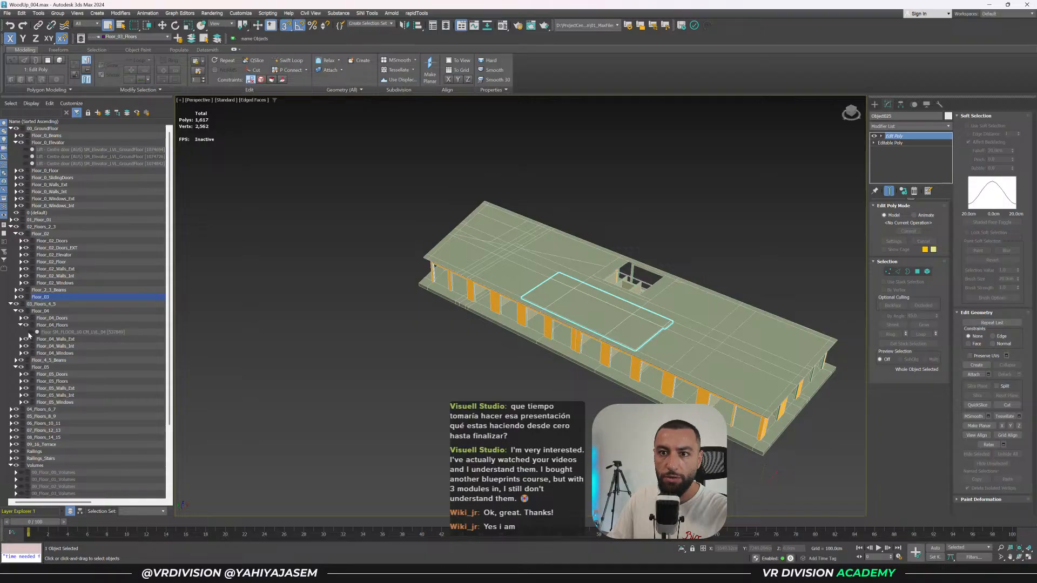
click(31, 333)
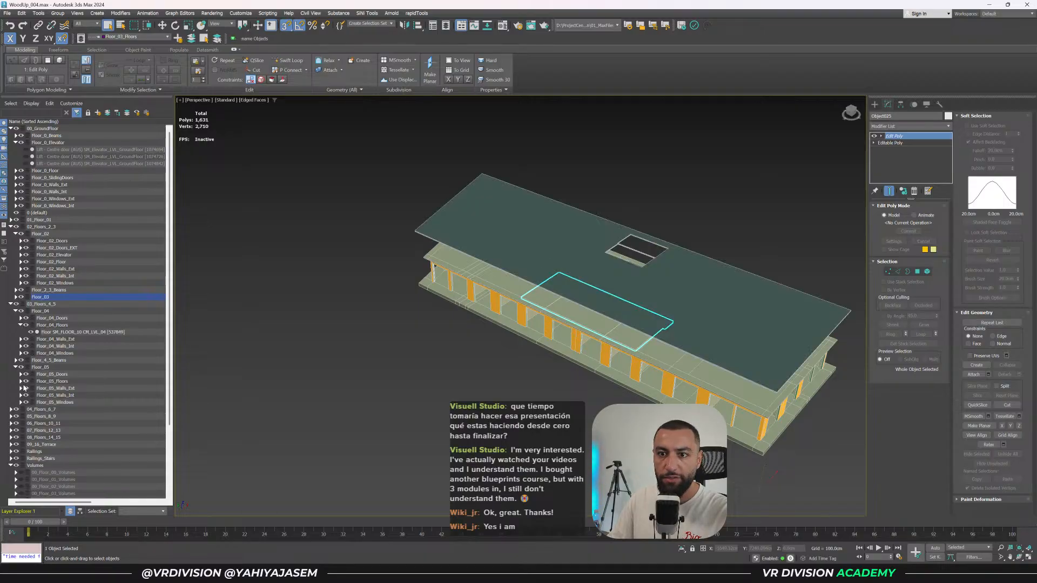
click(21, 381)
click(31, 388)
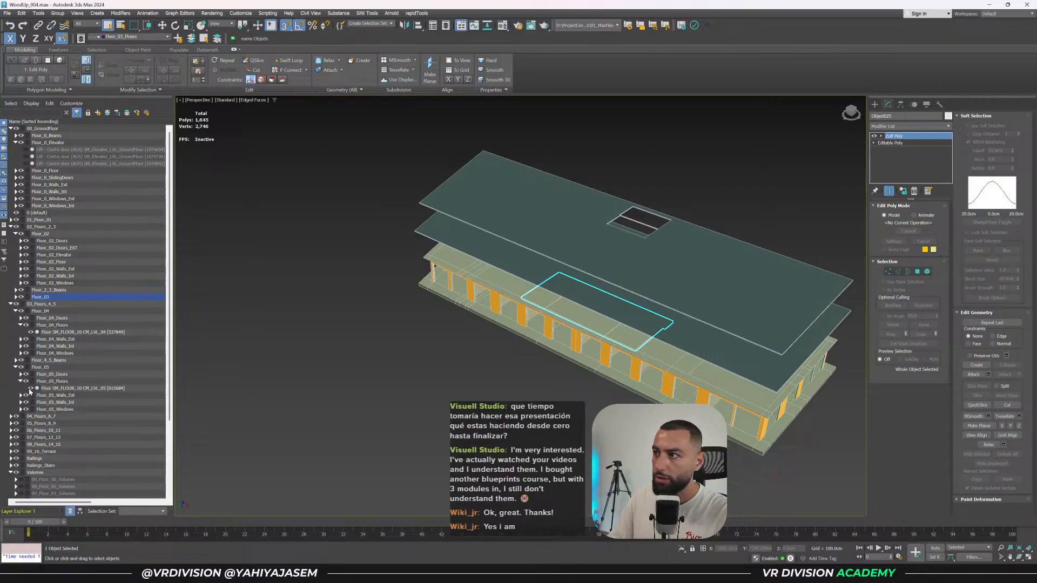
alt+middle_drag(390, 352, 385, 330)
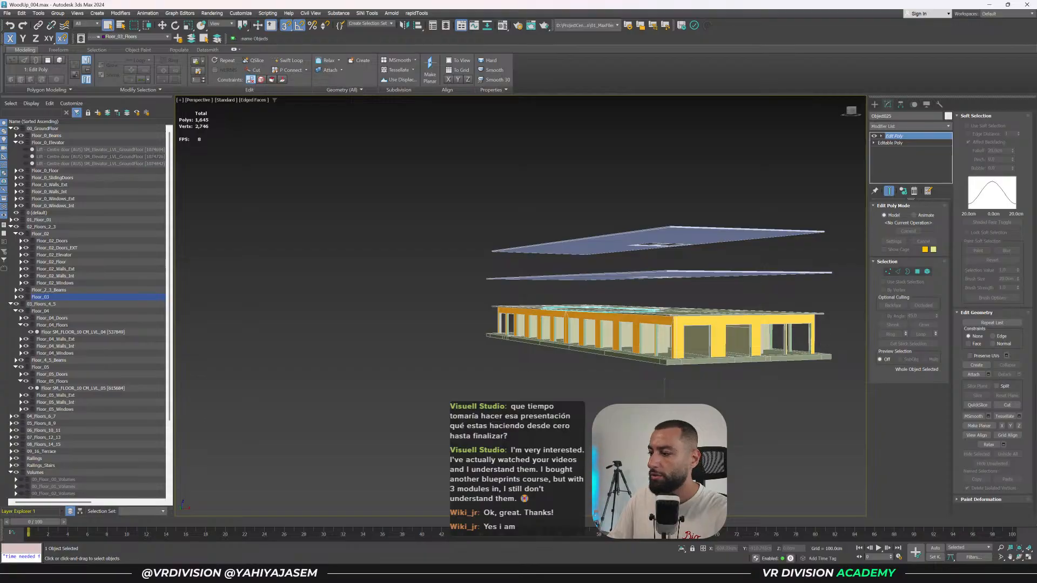
Switch to the LVL_Demonstration level in Unreal Engine, toggle the game view, and unhide all hidden actors.
click(610, 573)
right_drag(513, 391, 502, 432)
right_drag(517, 342, 526, 342)
key(g)
right_click(516, 345)
key(ctrl+h)
Examine the facade and floor levels of the tower in Unreal Engine, and return to the floor slabs in 3ds Max.
right_drag(468, 302, 419, 302)
scroll(468, 301, down, 1)
scroll(469, 301, down, 6)
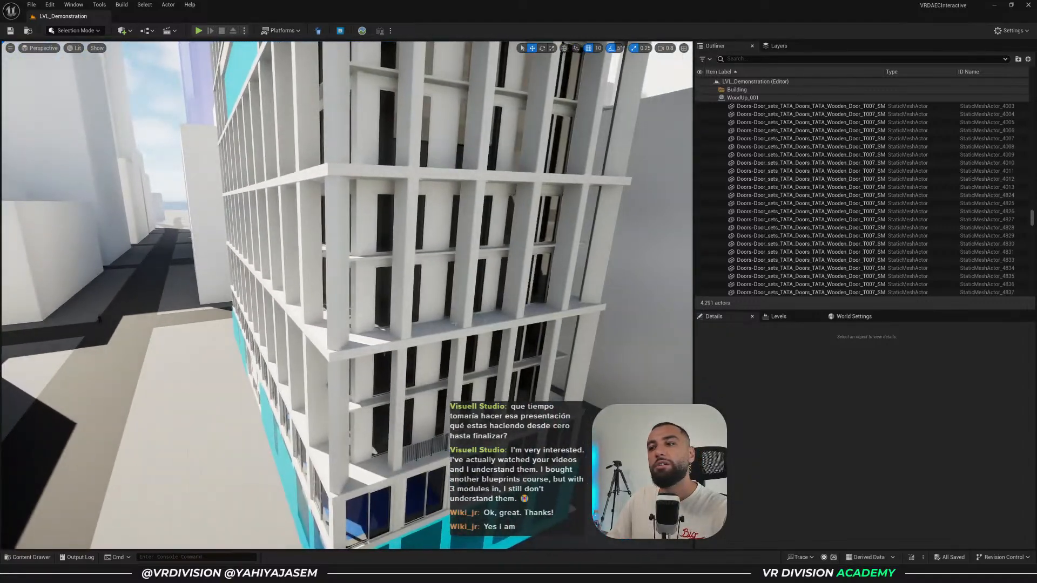
click(364, 341)
click(359, 334)
right_drag(359, 334, 400, 338)
key(alt+Tab)
alt+middle_drag(400, 338, 509, 324)
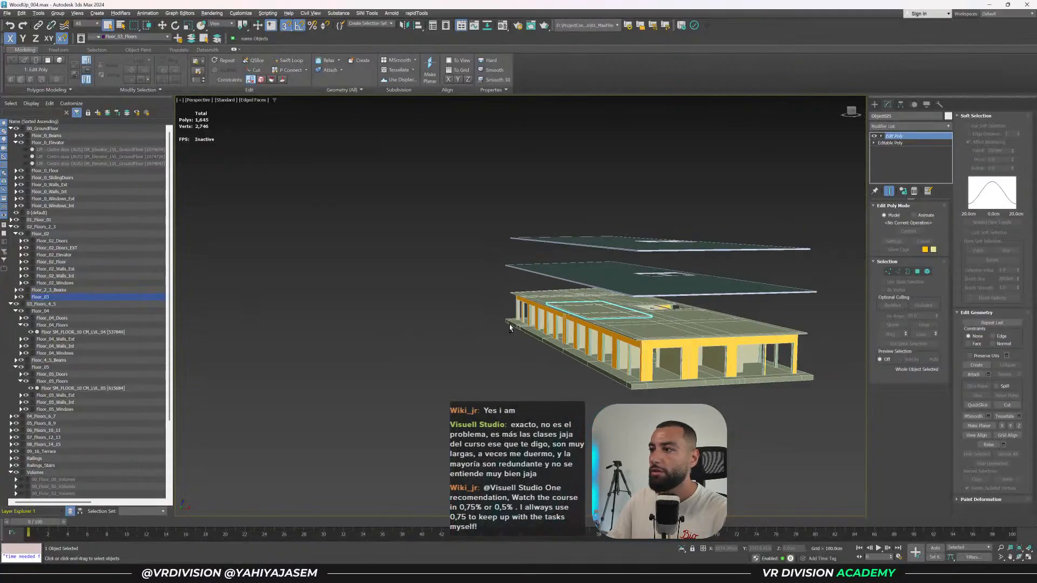
Isolate the Floor_03_Floors pieces together with the Floor_04 slab and show them in the Front view.
scroll(561, 329, up, 3)
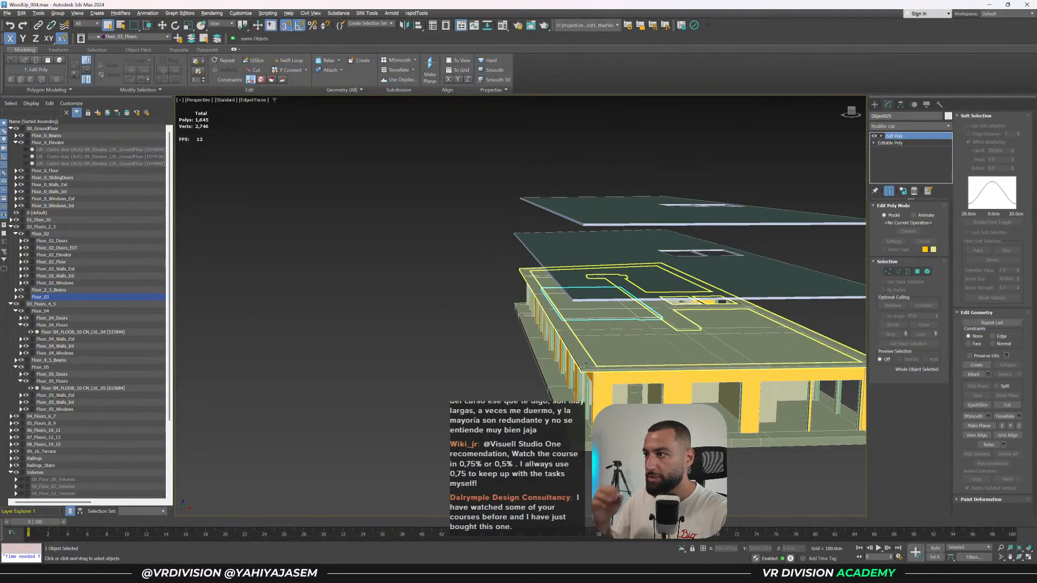
click(586, 363)
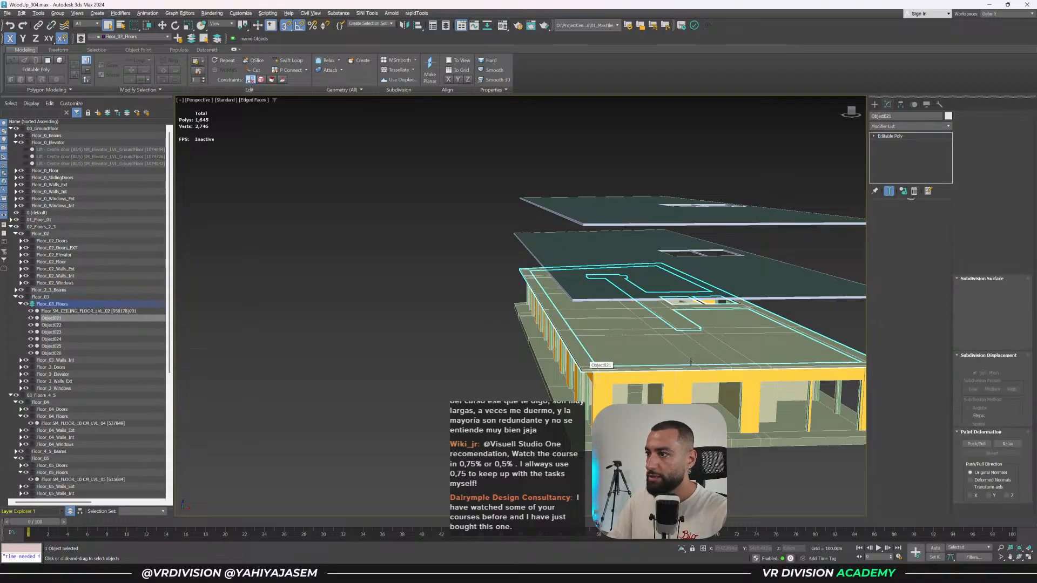
double_click(89, 305)
middle_drag(558, 301, 429, 324)
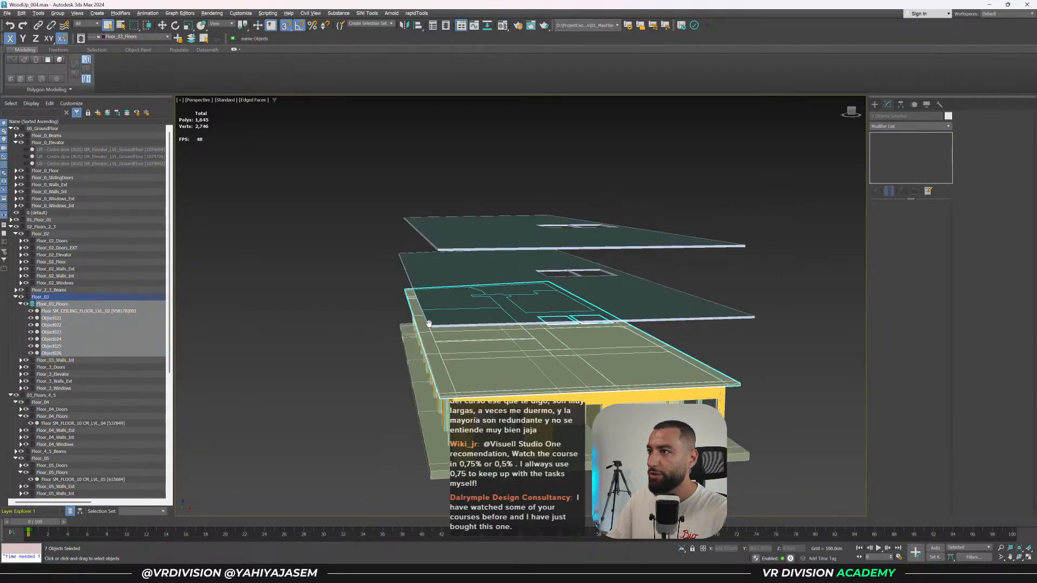
ctrl+click(428, 323)
key(alt+q)
key(f)
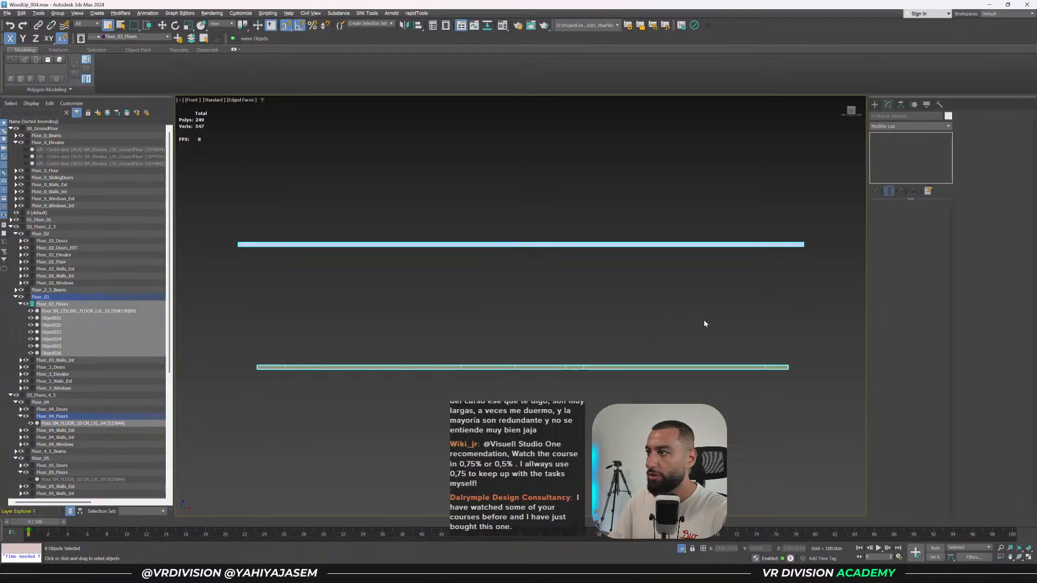
click(704, 323)
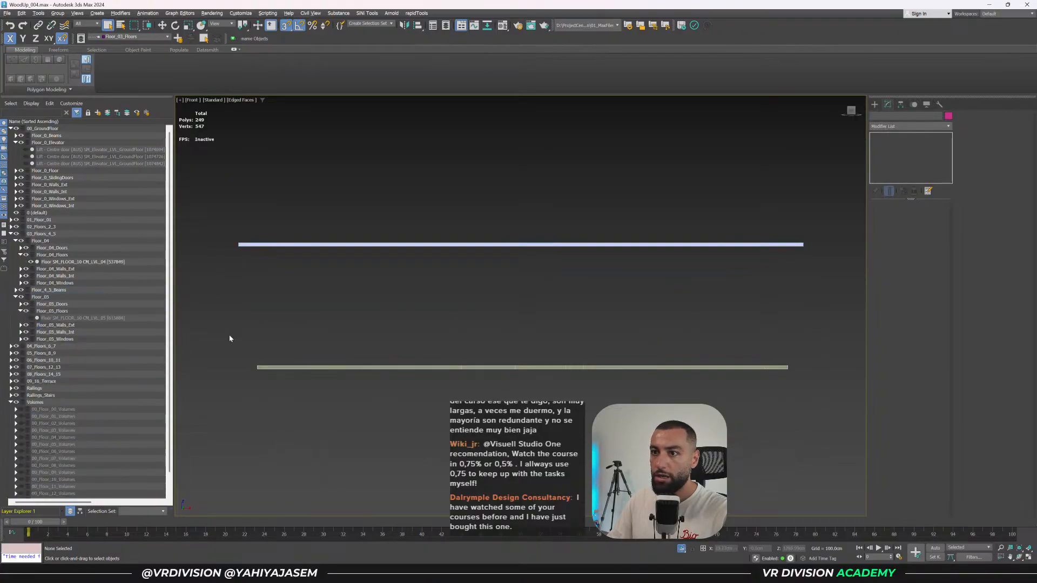
Hide the Floor_03_Floors pieces below the Floor_04 slab, leaving only that slab displayed.
scroll(252, 282, down, 2)
drag(235, 247, 677, 315)
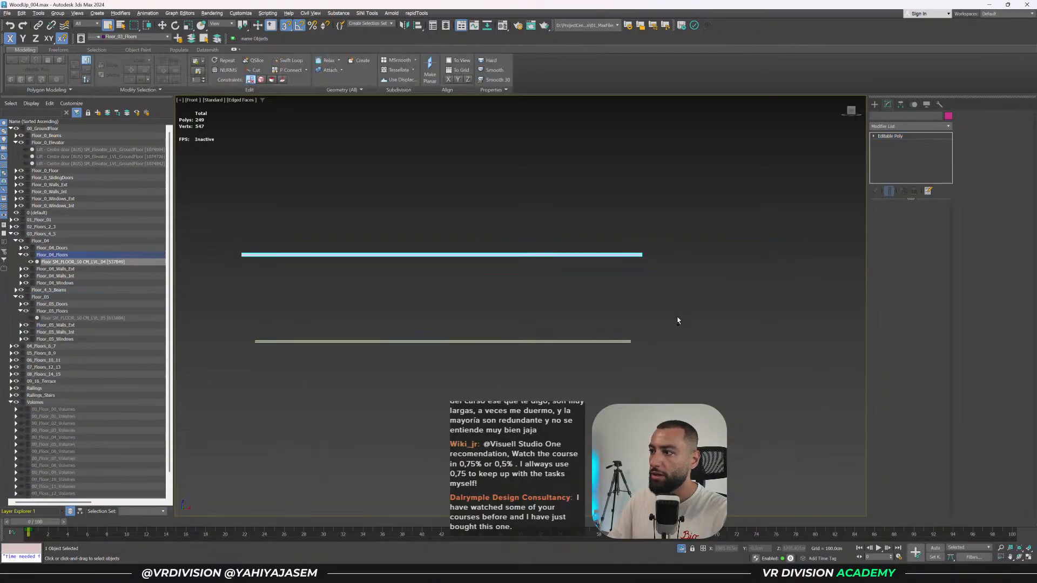
alt+middle_drag(677, 315, 673, 322)
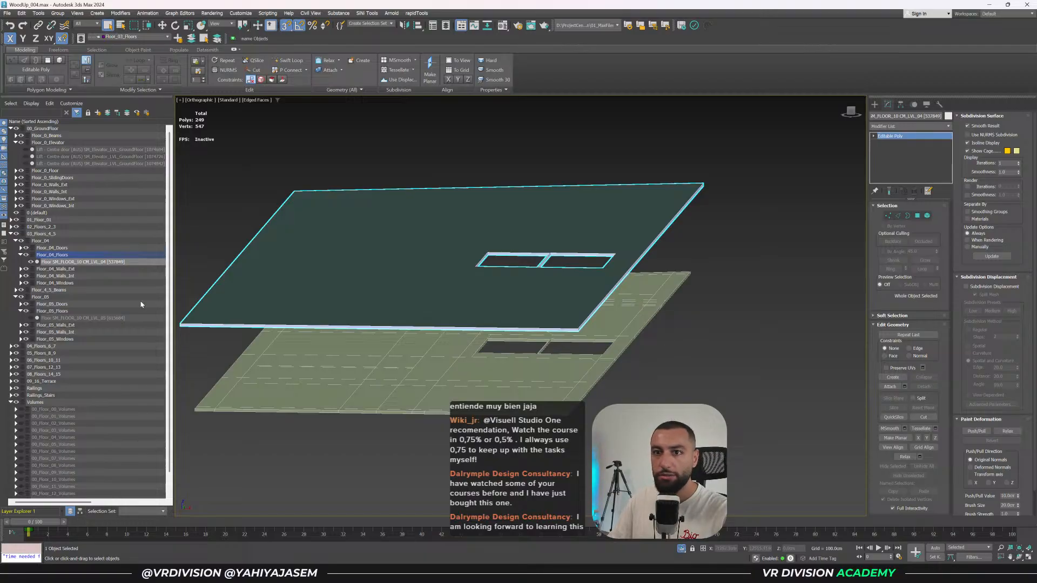
drag(448, 433, 410, 379)
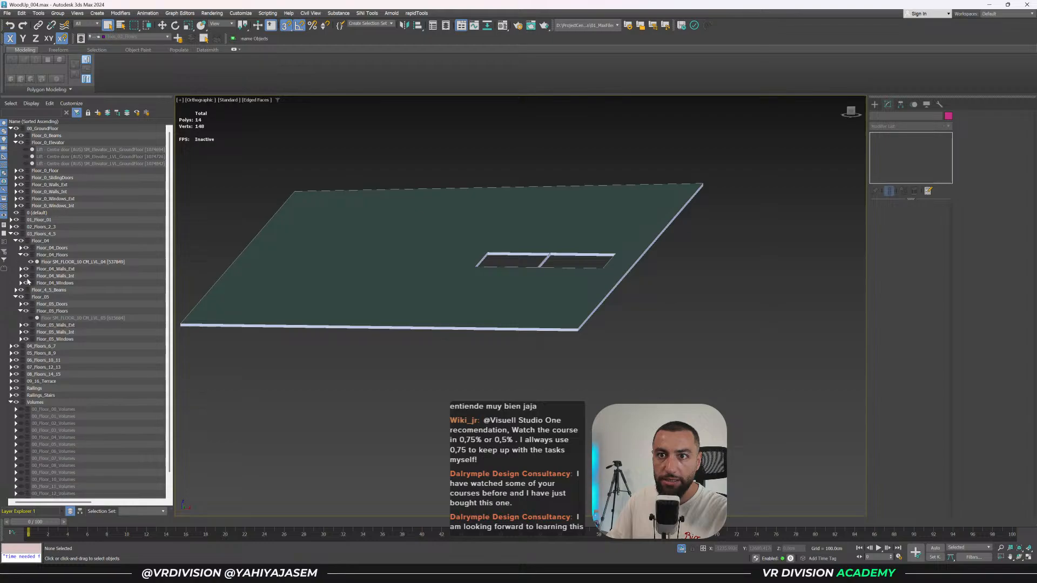
Expand the Floor_02_Floor layer, show its floor pieces below the Floor_04 slab, and select them.
click(11, 227)
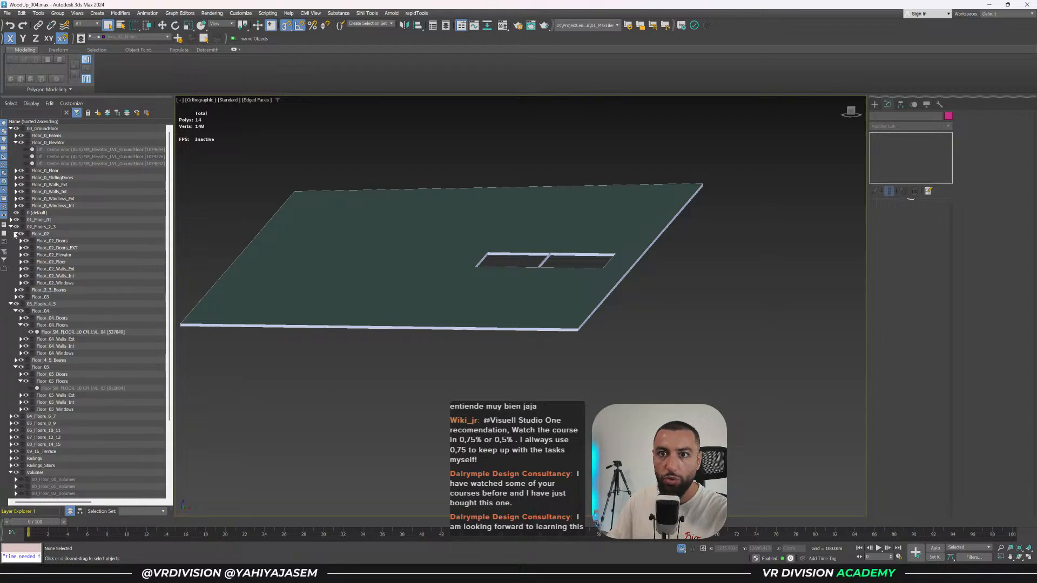
click(21, 262)
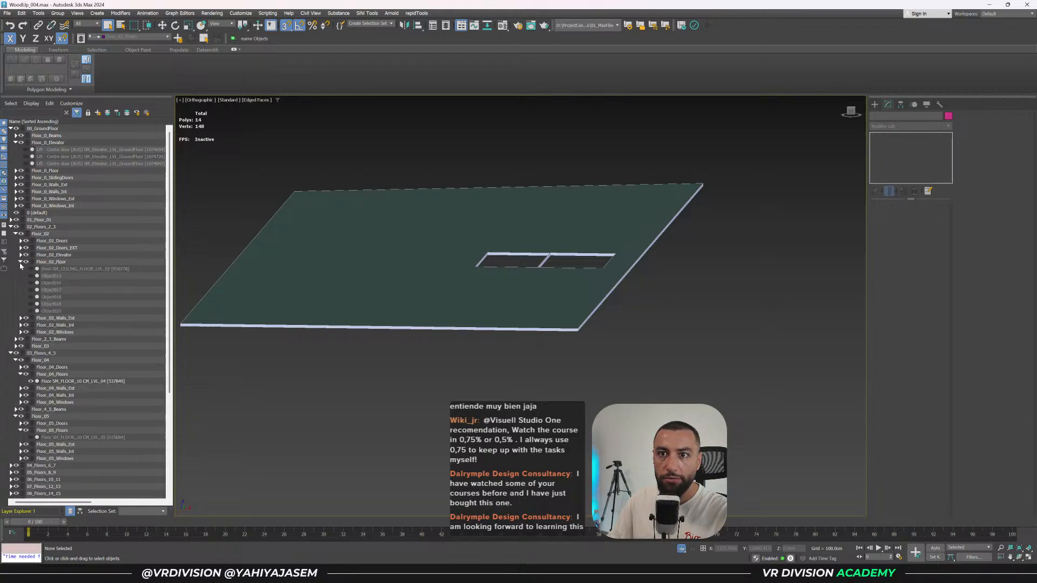
double_click(52, 262)
scroll(458, 294, down, 3)
middle_drag(429, 321, 465, 287)
click(678, 345)
drag(693, 324, 275, 453)
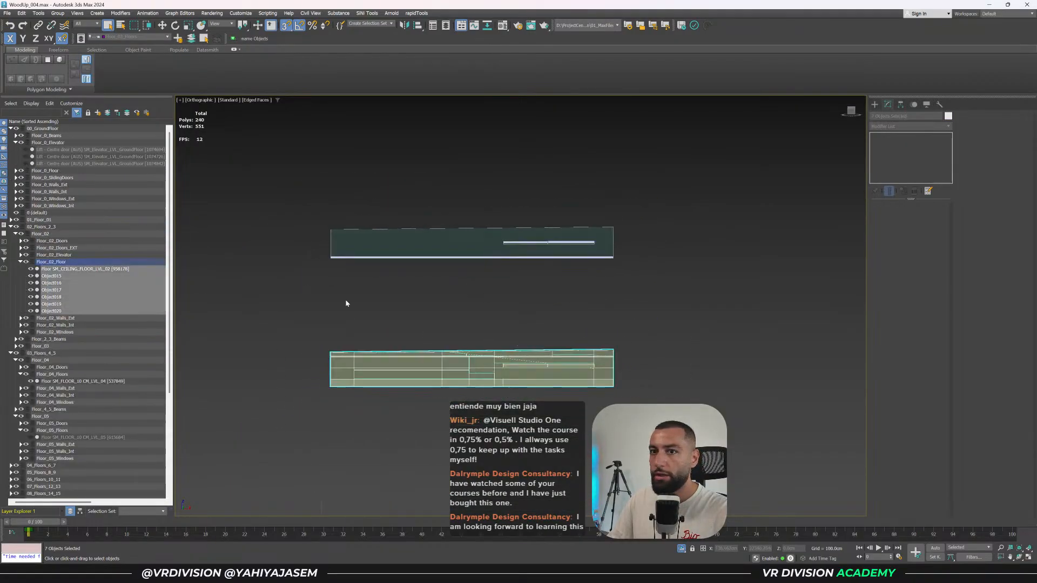
Make Floor_04_Floors the active layer and save the scene.
click(54, 184)
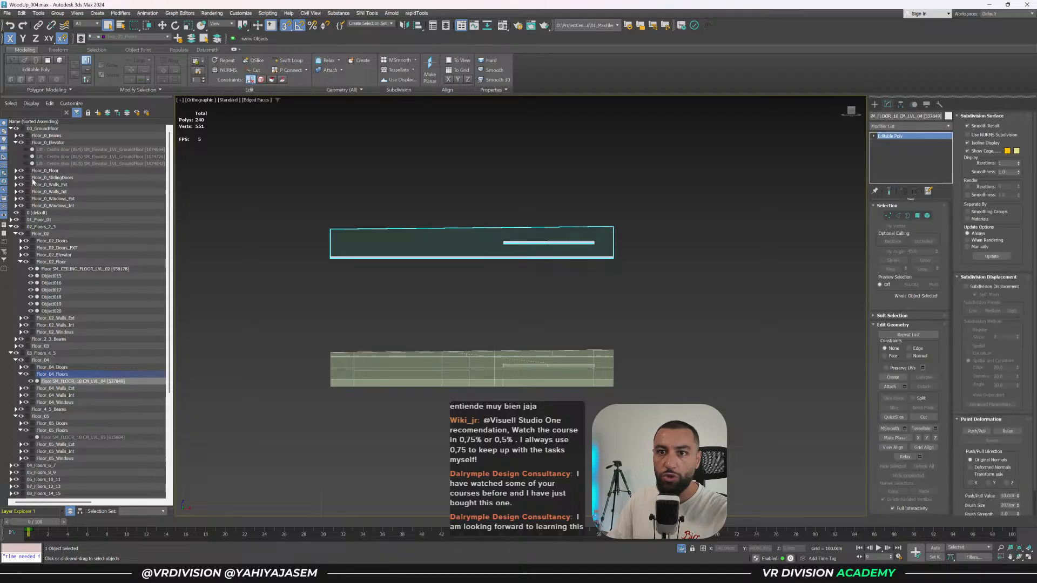
click(32, 374)
key(ctrl+s)
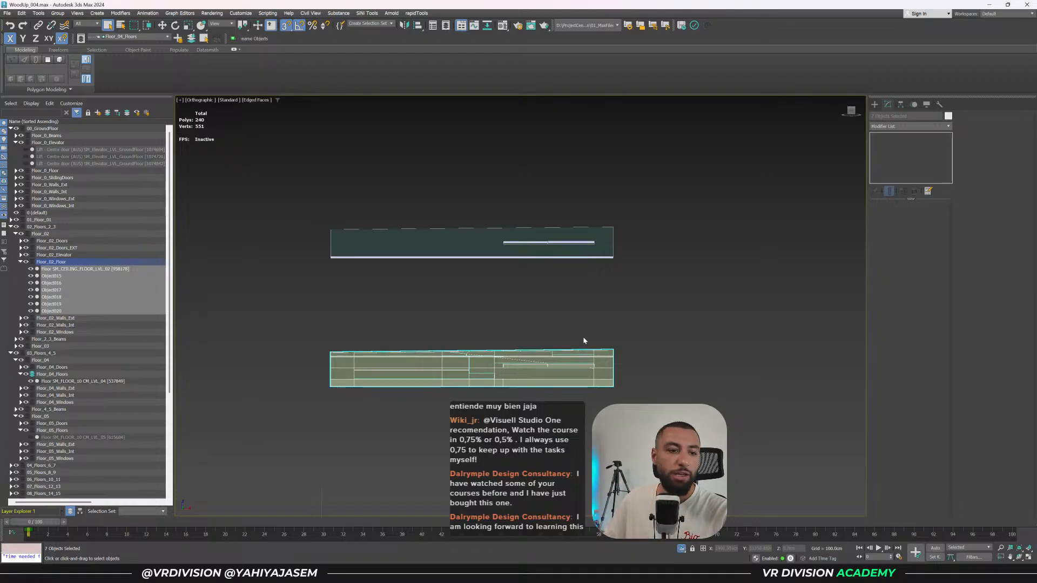
Clone the Floor_02_Floor pieces straight up in the Front view as one copy, placed just below the Floor_04 slab.
middle_drag(605, 352, 607, 336)
key(w)
key(f)
key(z)
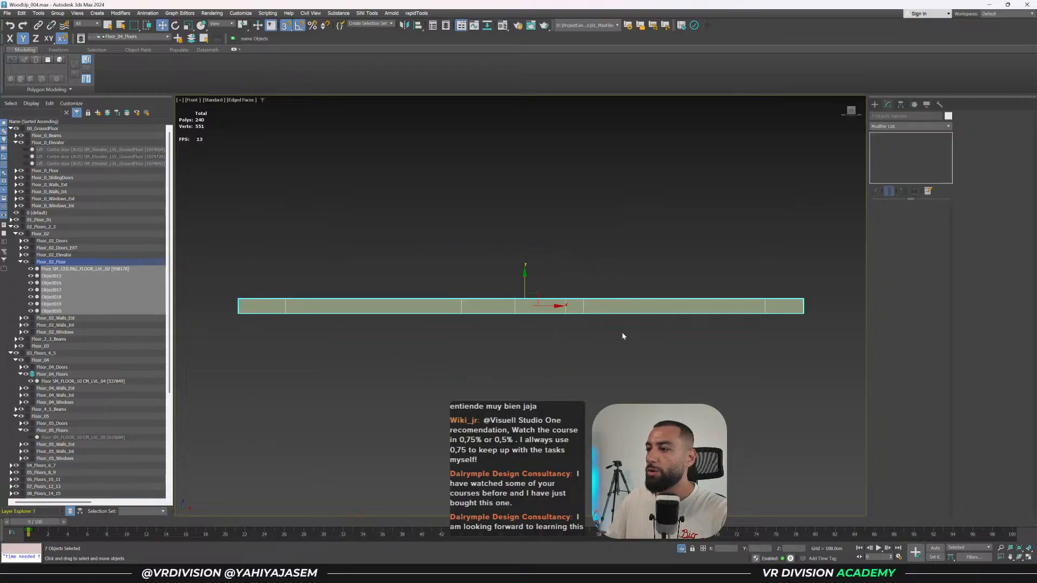
click(766, 331)
scroll(766, 331, down, 3)
drag(815, 291, 424, 356)
middle_drag(614, 312, 533, 350)
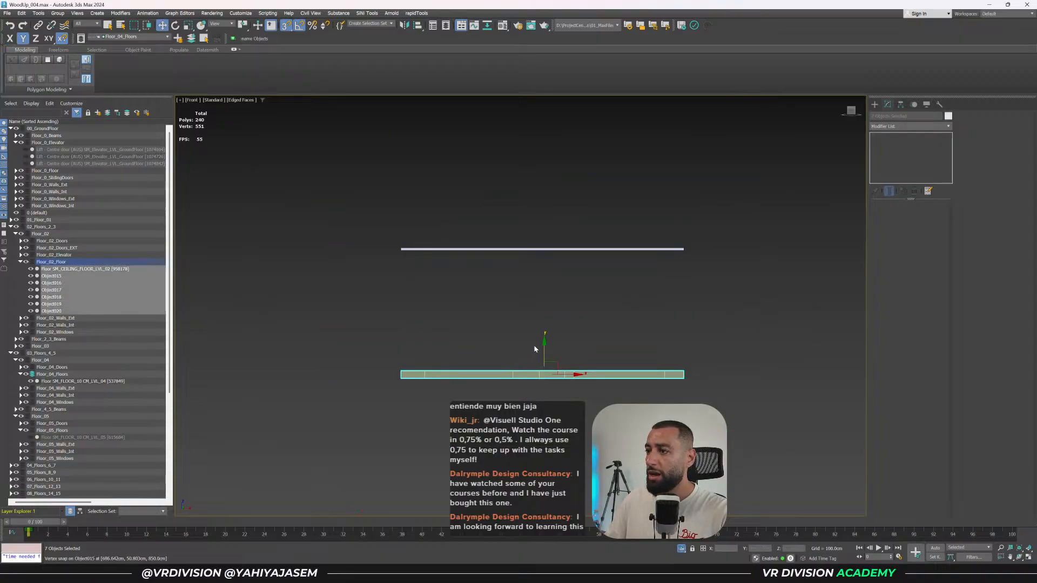
shift+drag(544, 345, 544, 197)
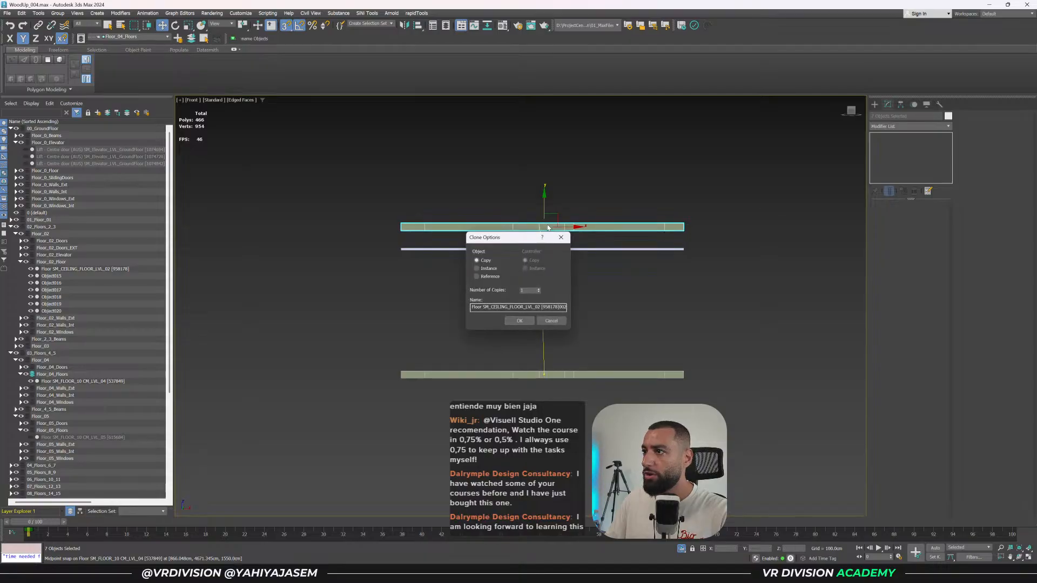
click(553, 319)
shift+drag(544, 345, 544, 240)
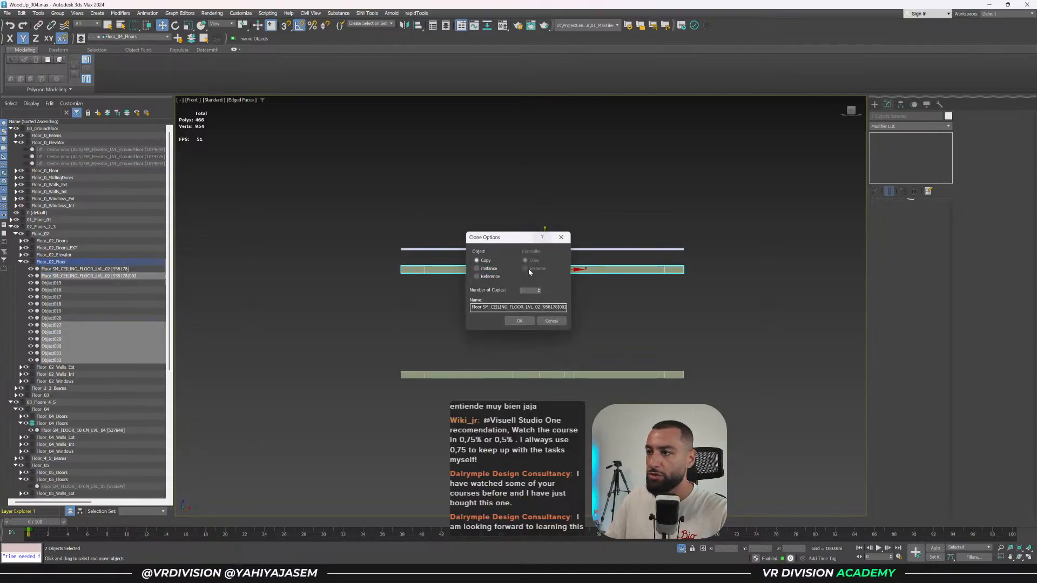
click(519, 320)
scroll(548, 259, up, 3)
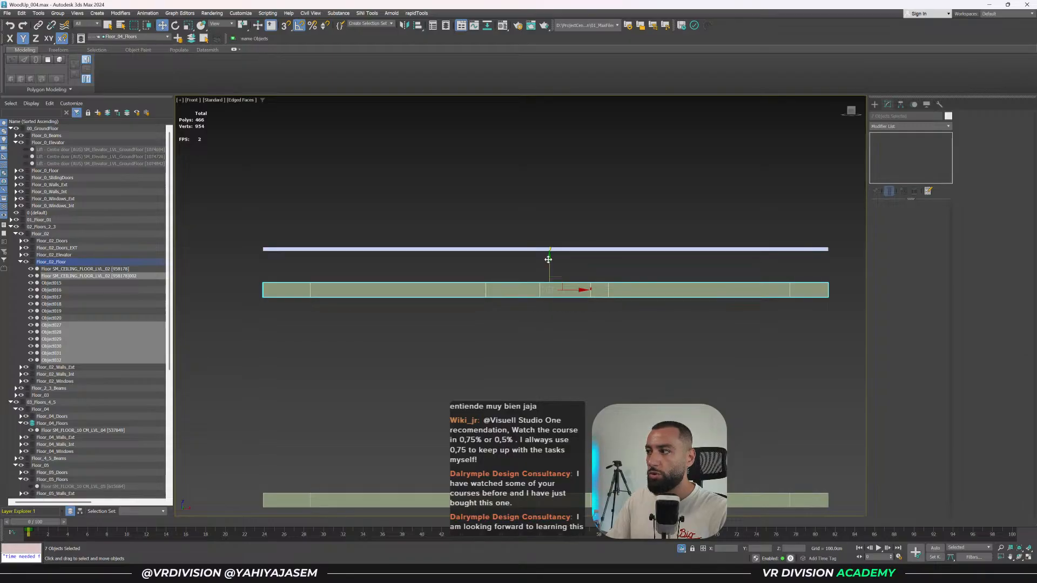
Move the cloned floor pieces up and snap their underside to the bottom of the Floor_04 slab.
drag(548, 259, 548, 204)
key(s)
drag(831, 242, 831, 250)
key(s)
key(space)
click(834, 223)
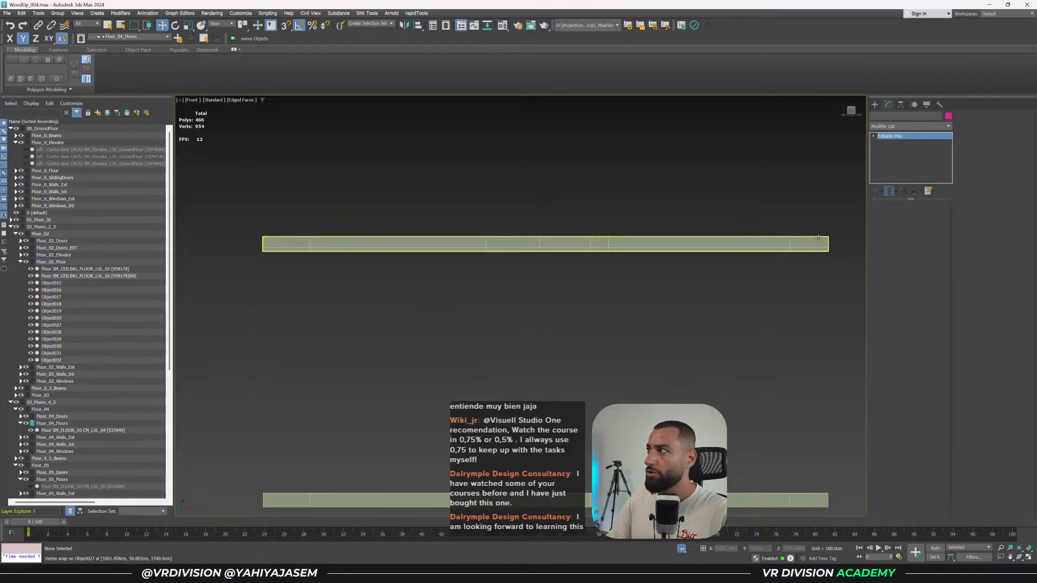
Select all the cloned floor pieces, excluding the original Floor_04 slab, and check the selection in wireframe.
click(818, 238)
drag(398, 293, 260, 283)
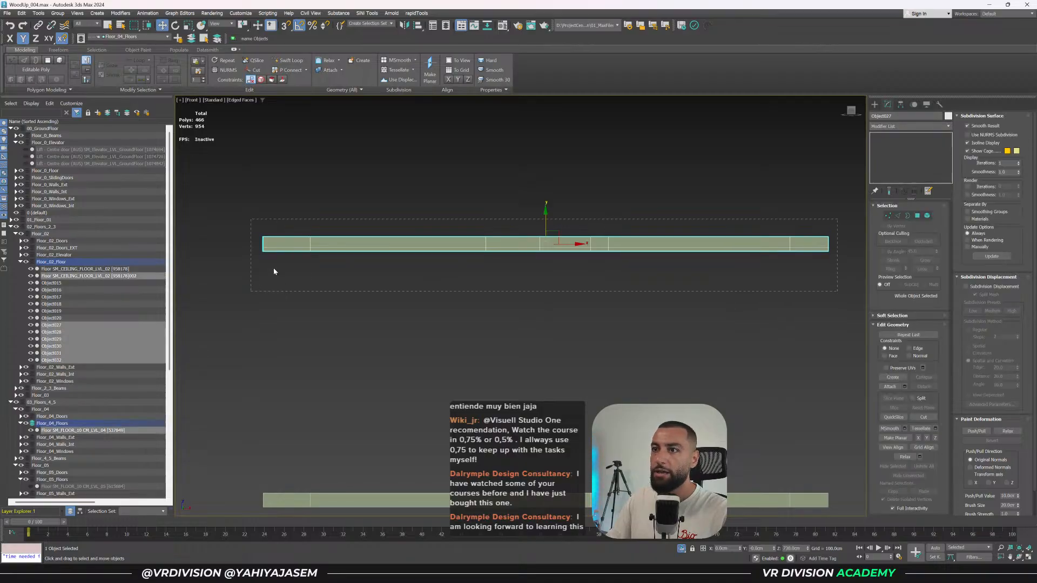
key(F3)
scroll(277, 243, up, 3)
alt+click(297, 252)
alt+middle_drag(326, 254, 422, 278)
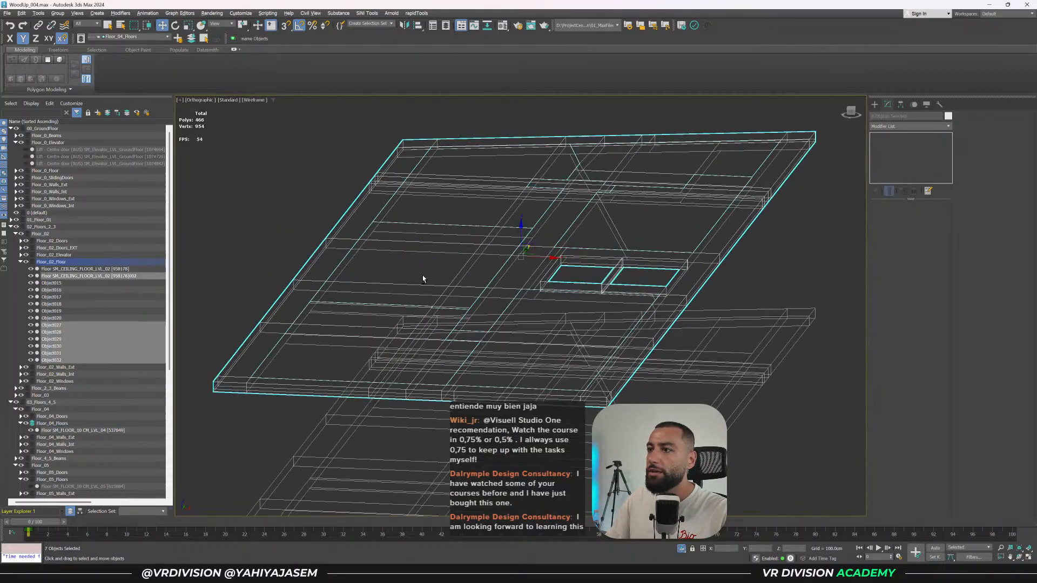
key(F3)
alt+middle_drag(521, 237, 587, 316)
key(f)
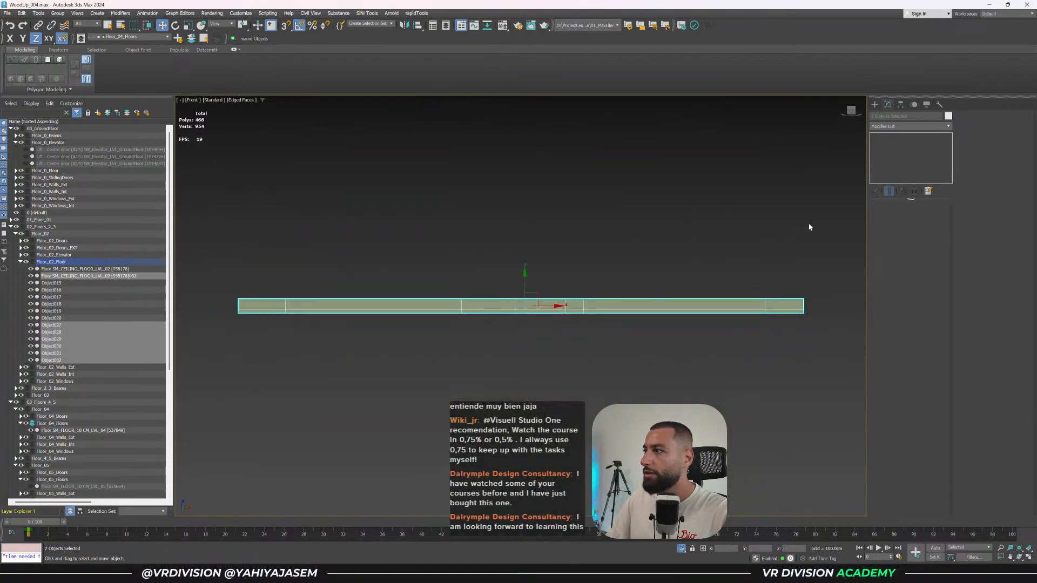
Move the selected cloned floor pieces into the Floor_04_Floors layer.
click(894, 126)
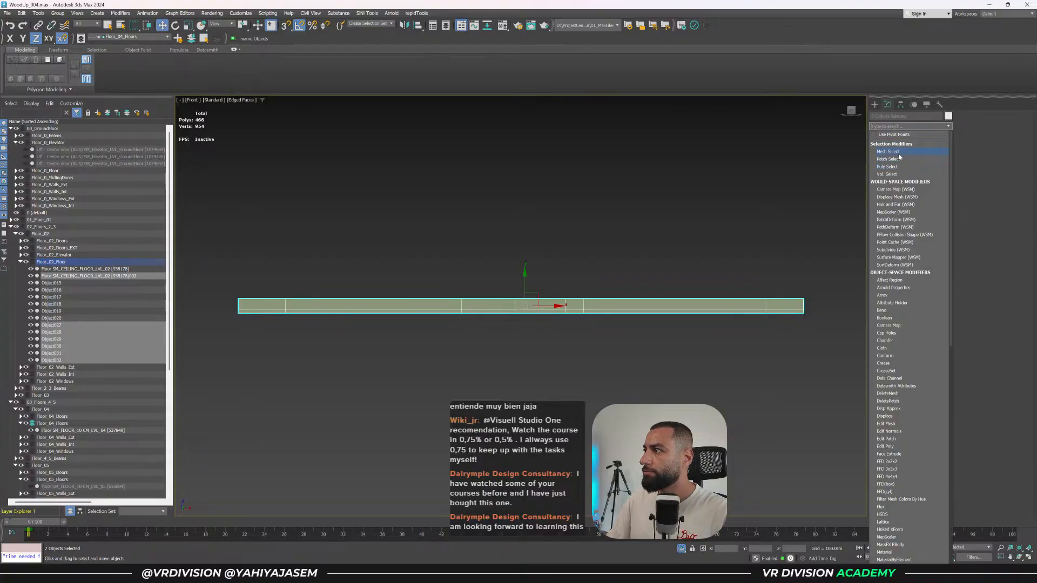
middle_drag(507, 196, 514, 182)
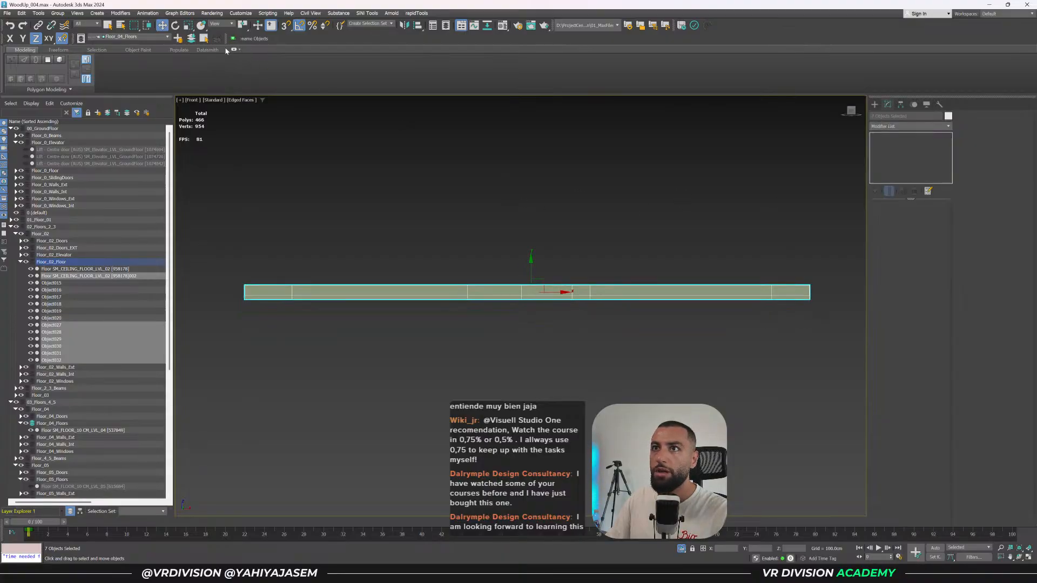
click(191, 39)
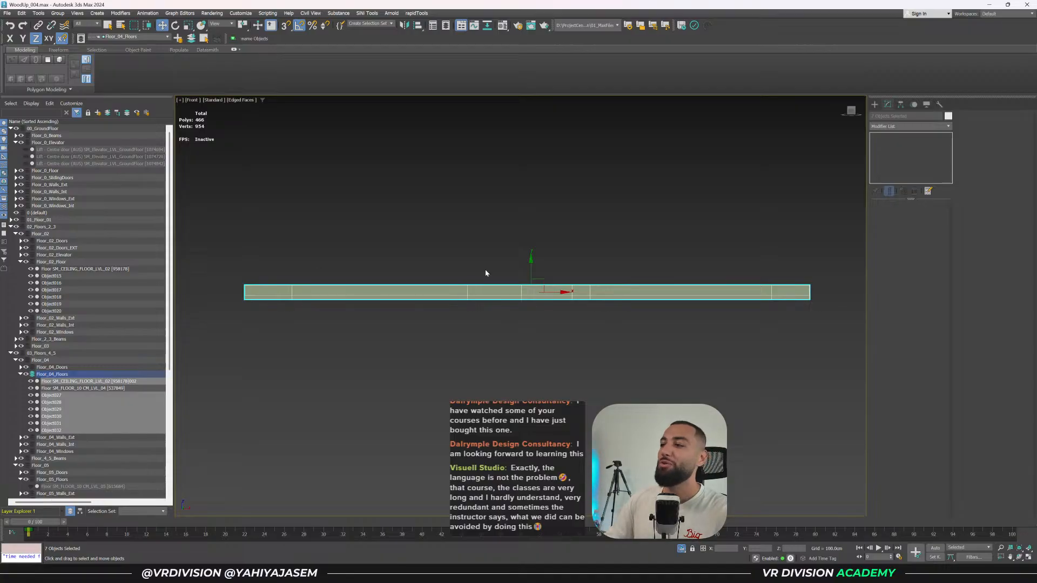
Apply an Edit Poly modifier to the cloned floor pieces and enter vertex editing.
drag(531, 276, 530, 374)
right_click(531, 372)
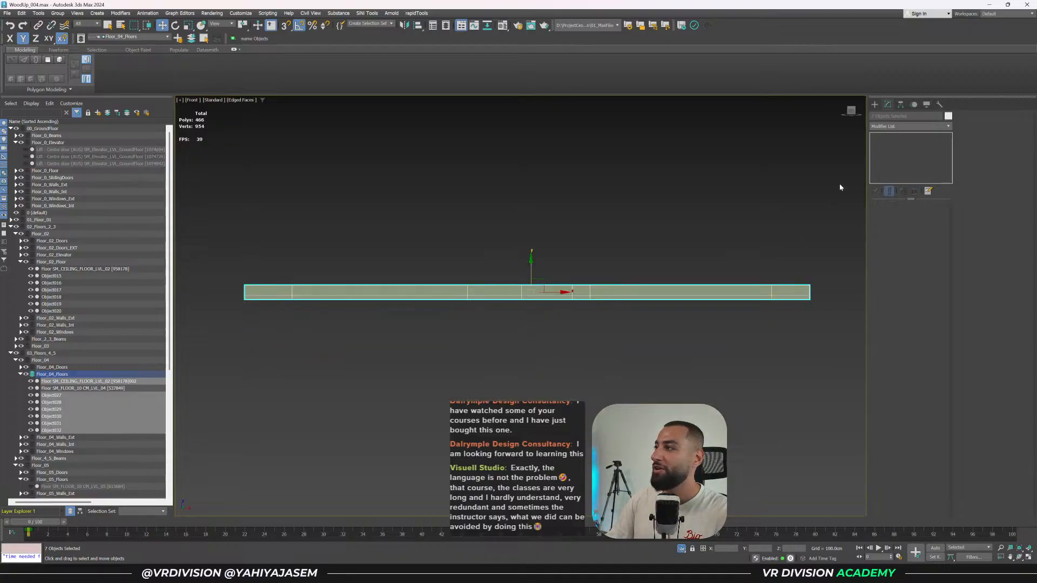
click(883, 129)
text(ed)
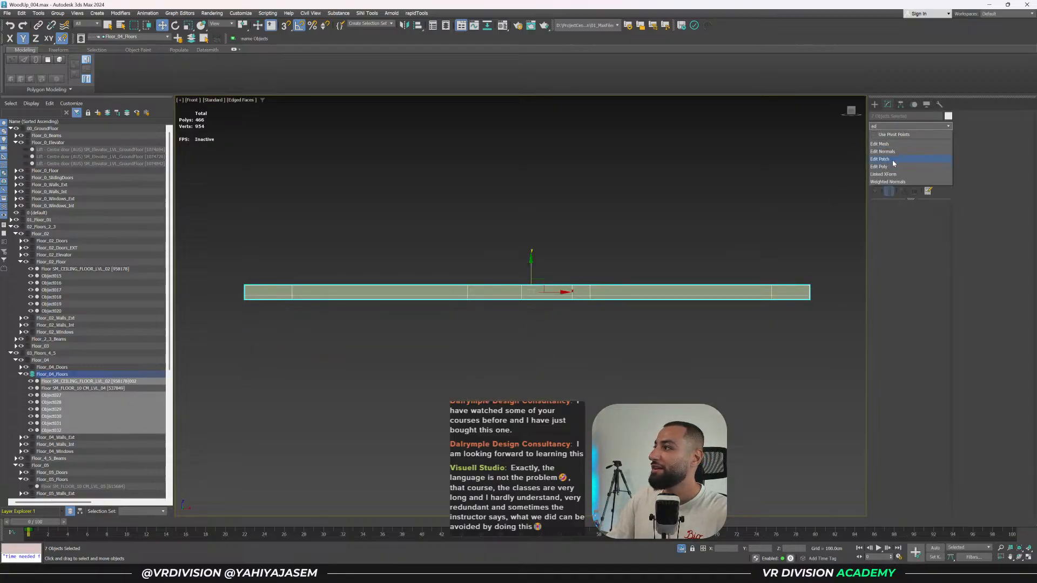
click(892, 168)
key(1)
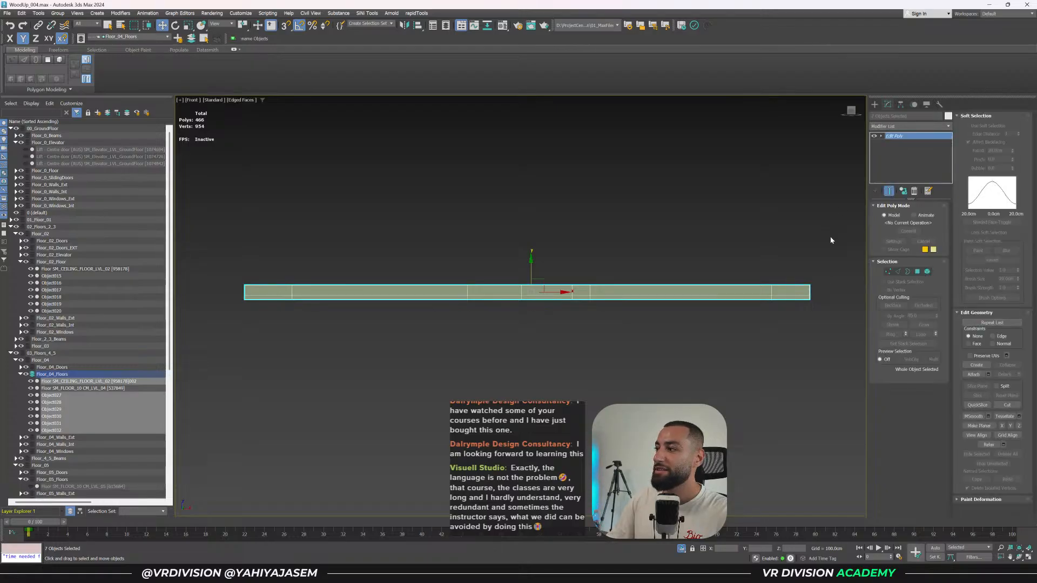
Lower the top vertices of the cloned floor pieces to snap to the Floor_04 slab's top surface, and exit vertex editing.
middle_drag(831, 235, 827, 215)
drag(827, 215, 216, 267)
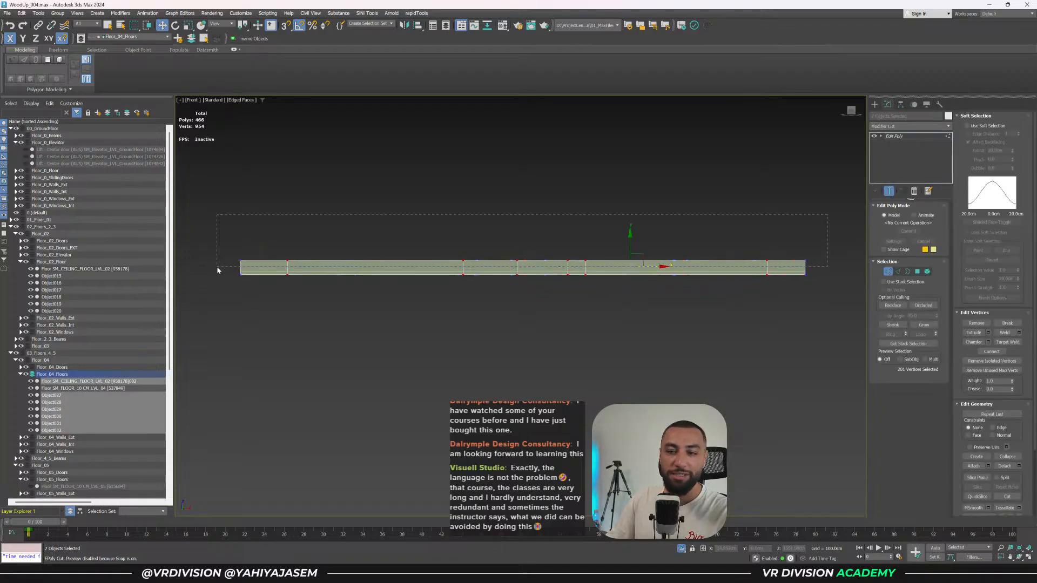
drag(656, 234, 805, 269)
key(s)
alt+middle_drag(691, 222, 594, 292)
scroll(683, 265, down, 3)
scroll(667, 301, up, 5)
scroll(666, 301, down, 3)
scroll(594, 292, down, 5)
key(1)
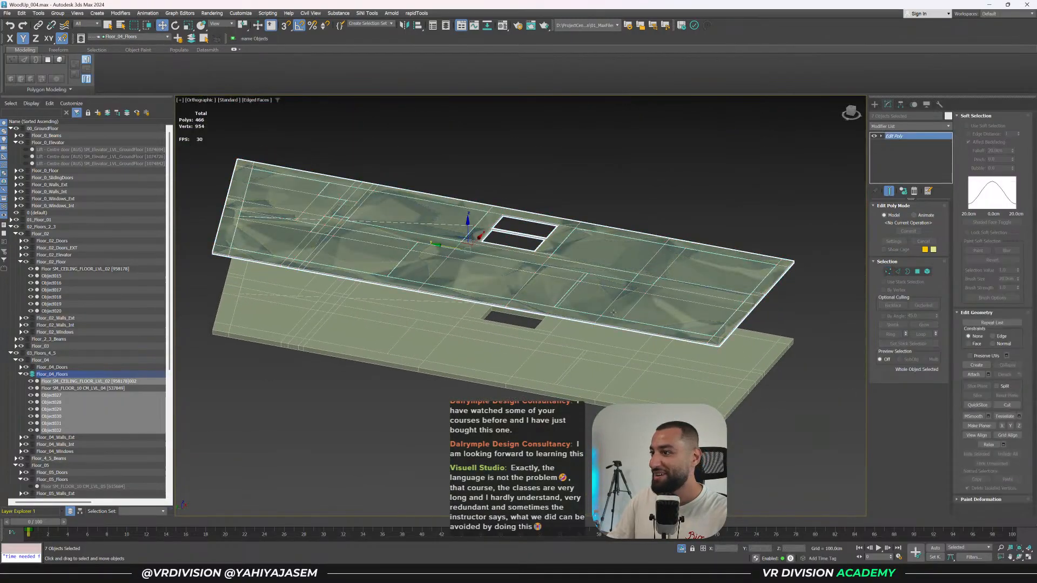
alt+middle_drag(475, 239, 463, 227)
drag(467, 224, 375, 200)
key(ctrl+z)
Lift the original Floor_04 slab off the overlapping cloned pieces and delete it, and select one of the cloned pieces.
mouse_move(627, 264)
alt+middle_down()
mouse_move(577, 258)
mouse_move(585, 289)
mouse_move(613, 275)
alt+middle_up()
scroll(577, 258, up, 3)
scroll(614, 274, down, 5)
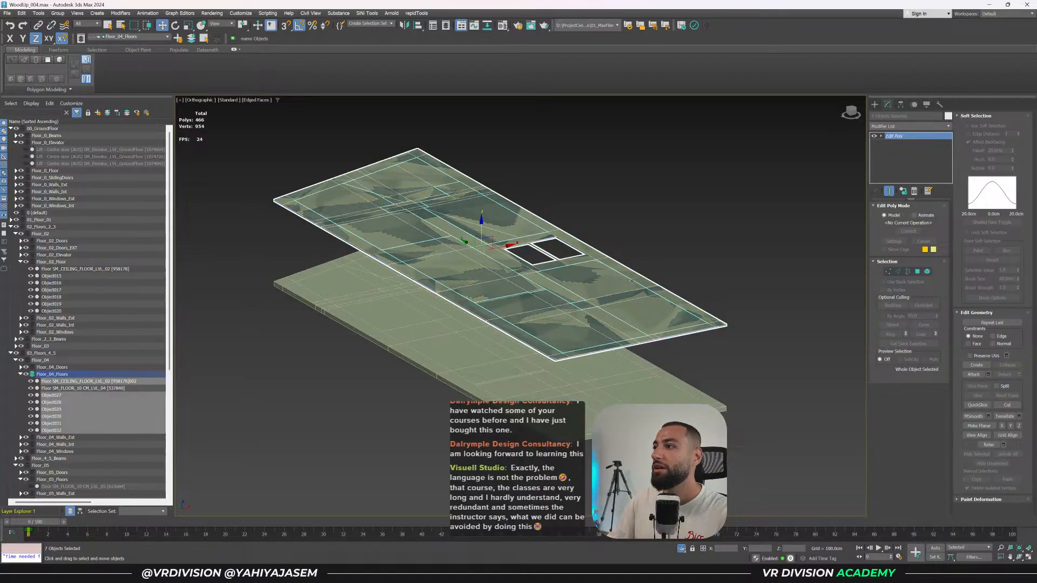
middle_drag(535, 203, 541, 217)
alt+middle_drag(542, 218, 555, 218)
click(555, 217)
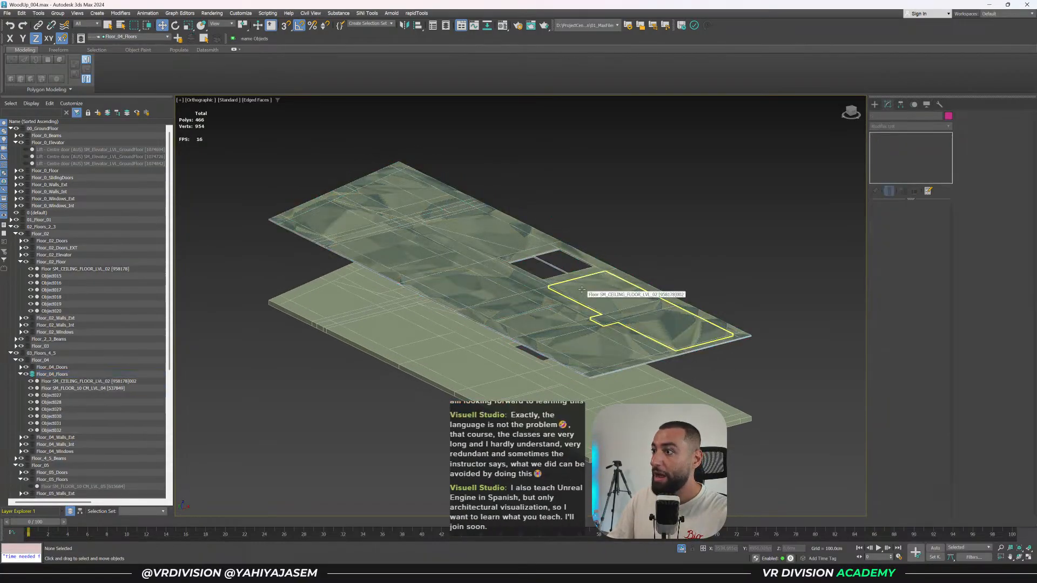
click(578, 278)
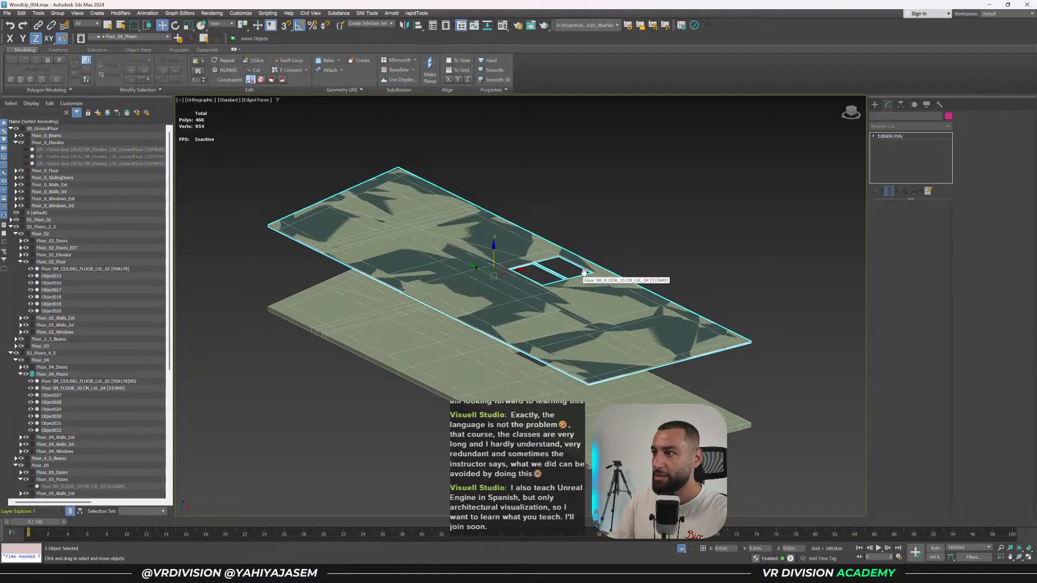
middle_drag(578, 279, 569, 303)
drag(485, 272, 504, 207)
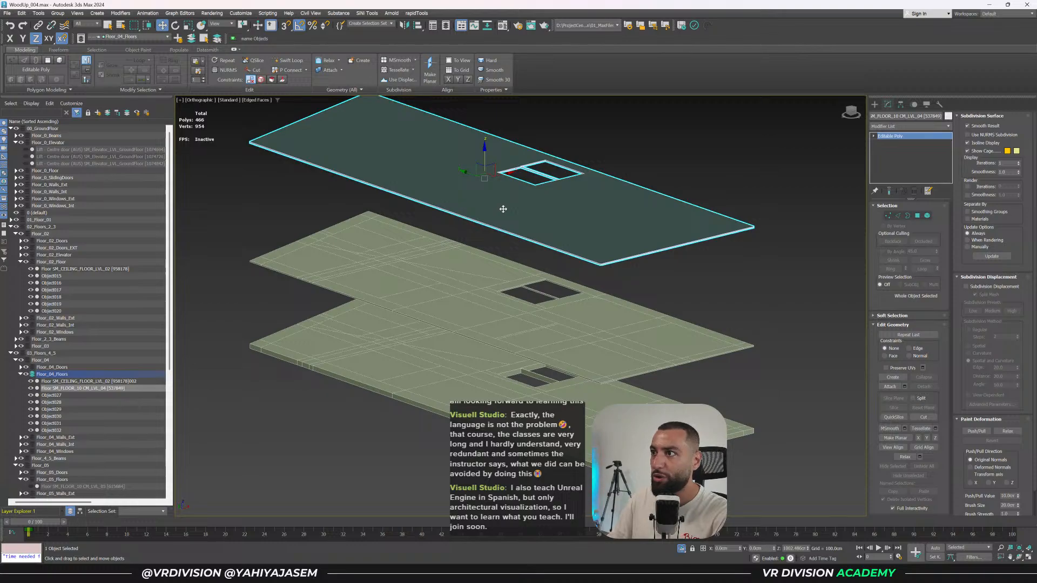
key(Delete)
click(467, 259)
alt+middle_drag(582, 260, 572, 258)
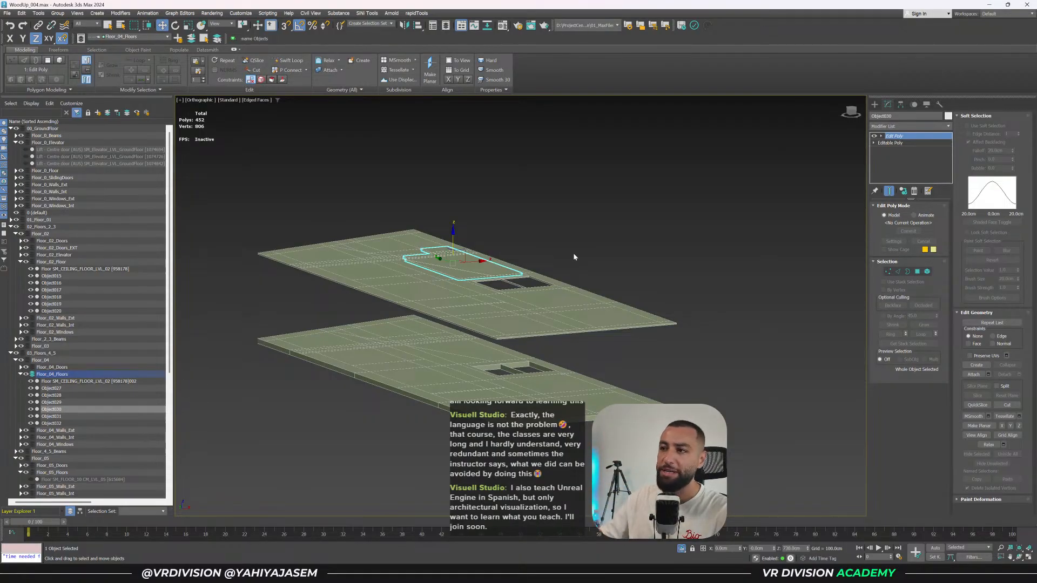
Clear the floor piece selection and unhide the original slab in the Floor_05_Floors layer.
drag(222, 200, 439, 248)
alt+middle_drag(440, 249, 481, 229)
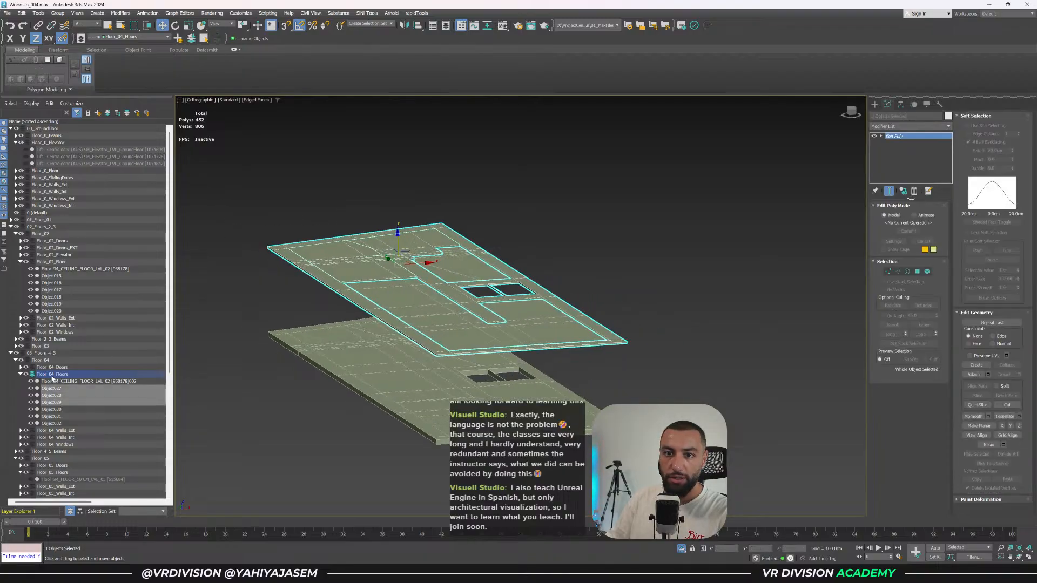
key(ctrl+d)
scroll(15, 382, down, 3)
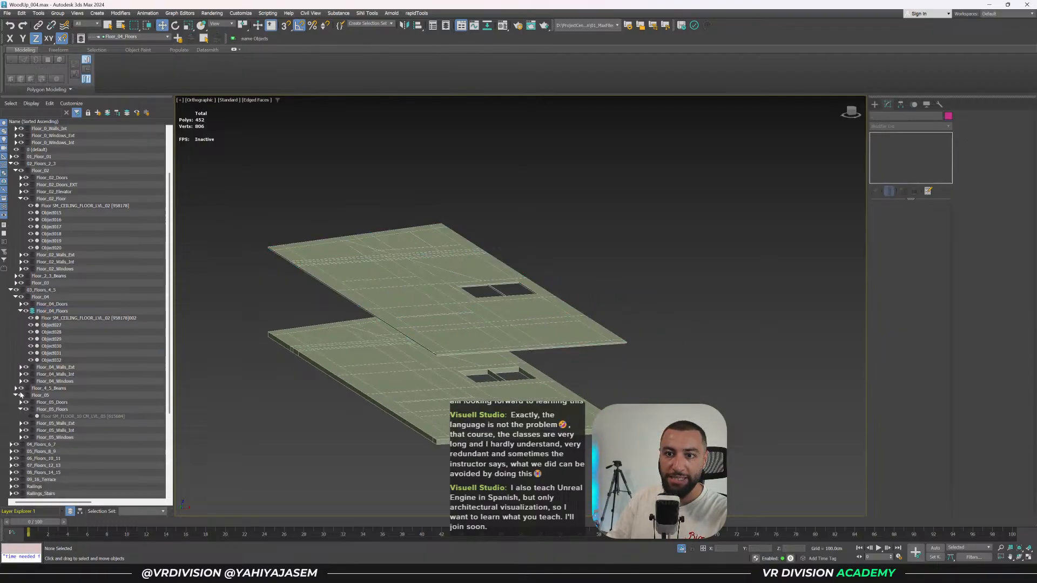
click(31, 416)
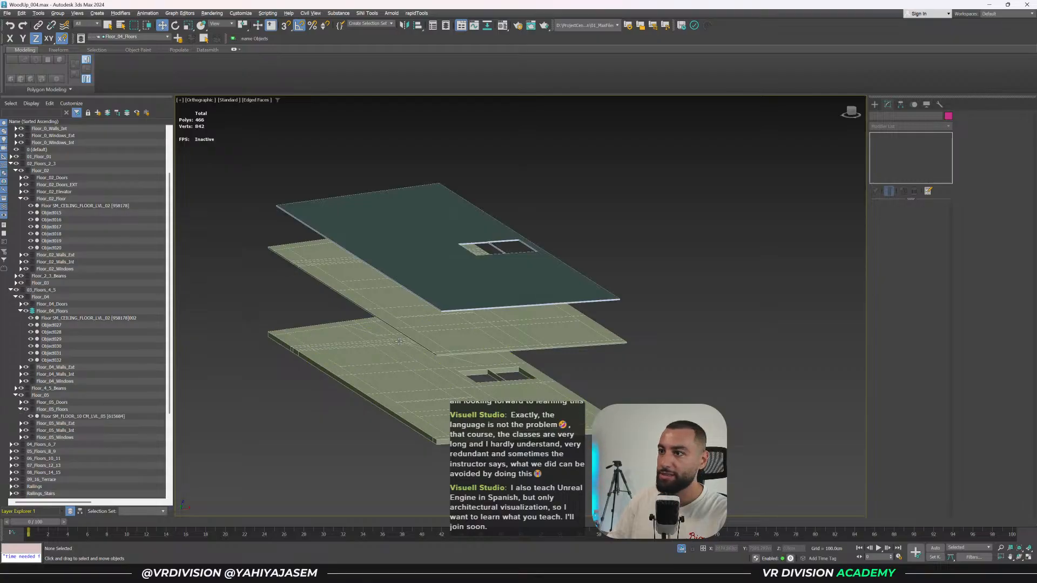
key(f)
drag(801, 216, 196, 307)
middle_drag(538, 251, 530, 285)
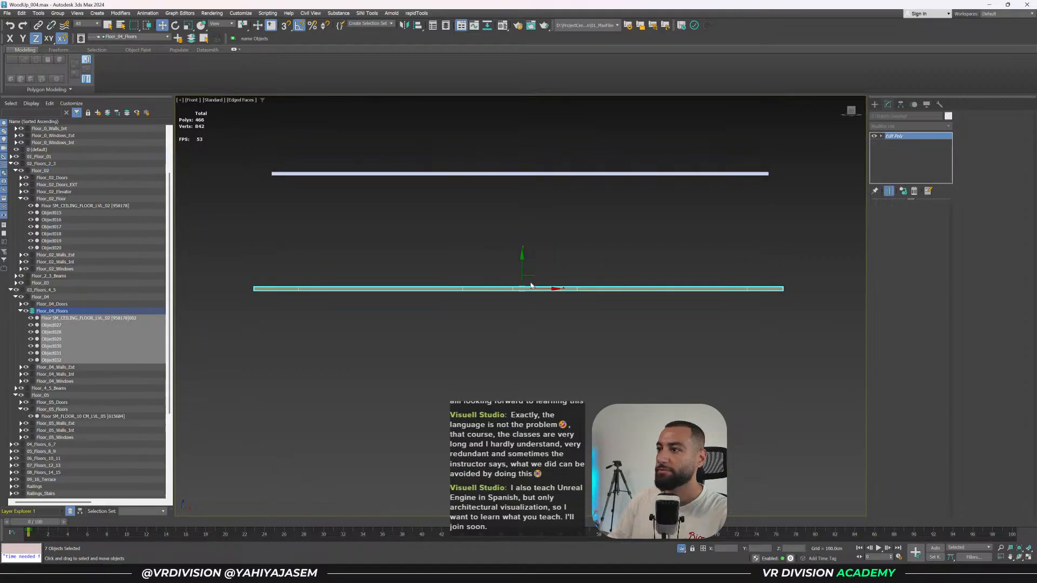
shift+drag(520, 260, 508, 217)
click(516, 319)
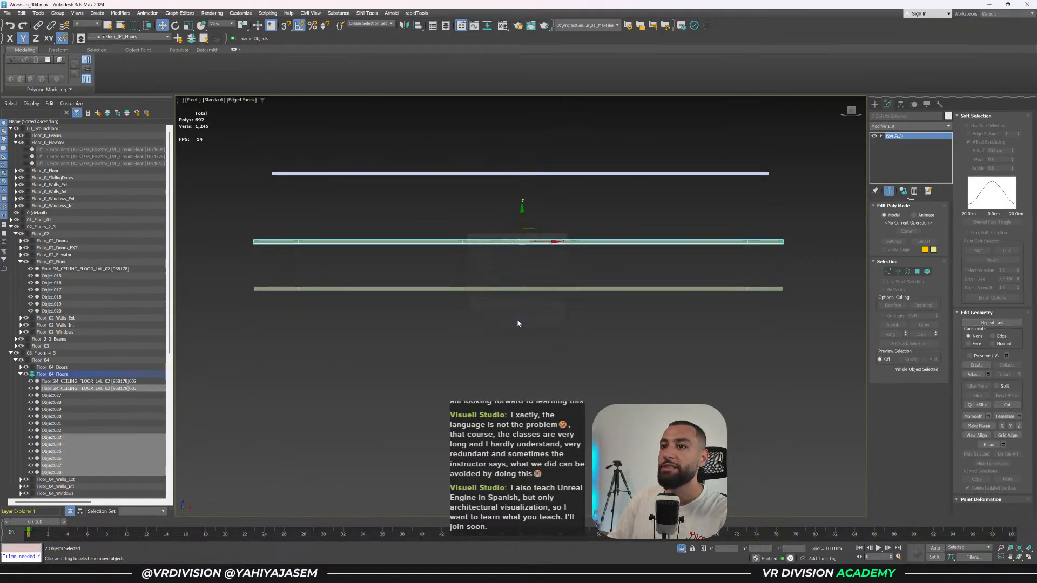
alt+middle_drag(506, 234, 500, 282)
key(f)
drag(503, 268, 500, 251)
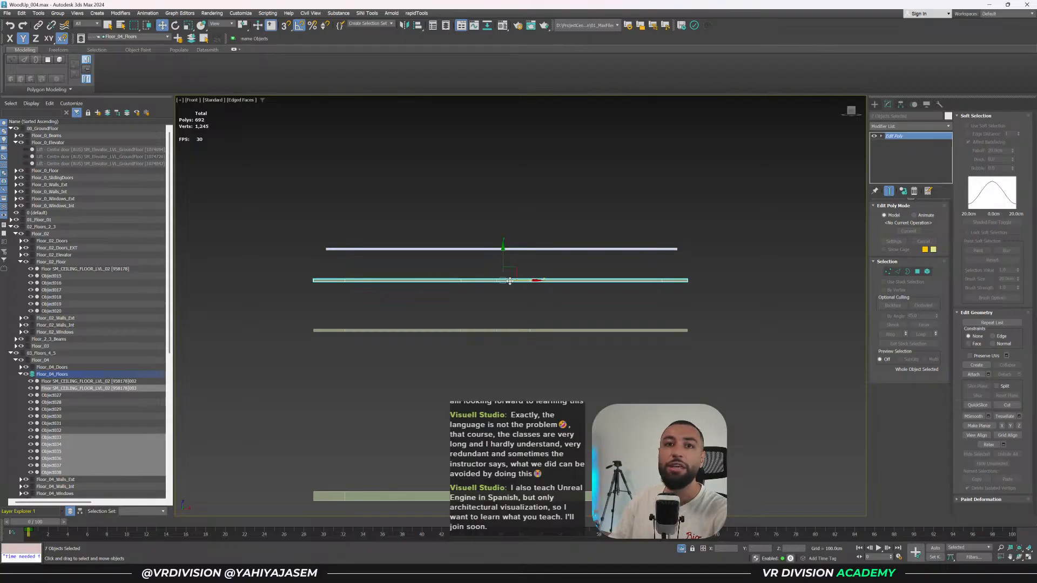
key(Delete)
Expand the Floor_03 layer and unhide the floor pieces in its Floor_03_Floors sublayer.
scroll(503, 342, down, 2)
drag(356, 373, 700, 413)
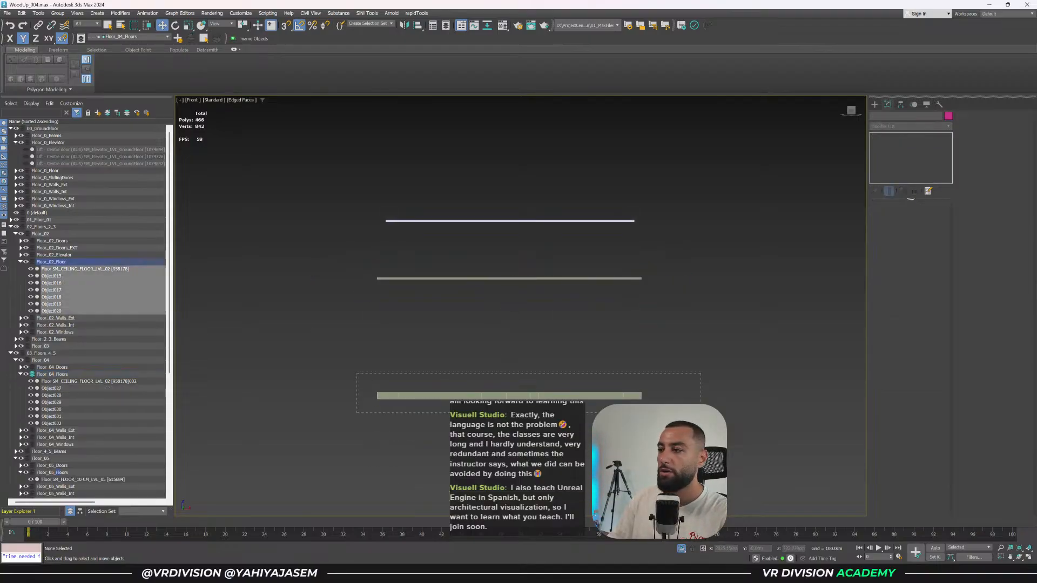
click(23, 310)
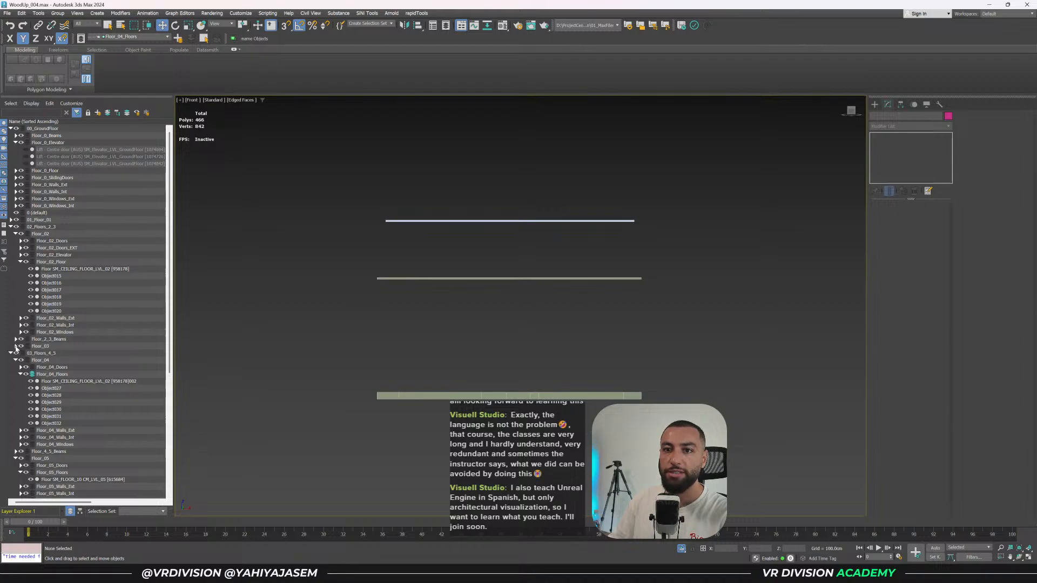
click(17, 346)
click(26, 354)
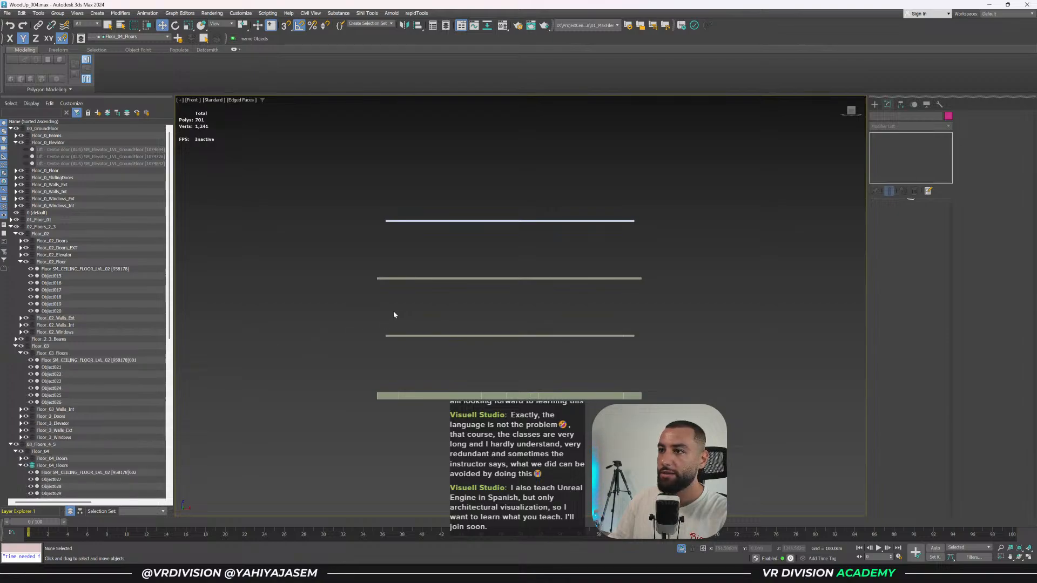
Clone the Floor_03 floor pieces as a single copy straight up to the level of the Floor_05 slab.
drag(659, 343, 659, 340)
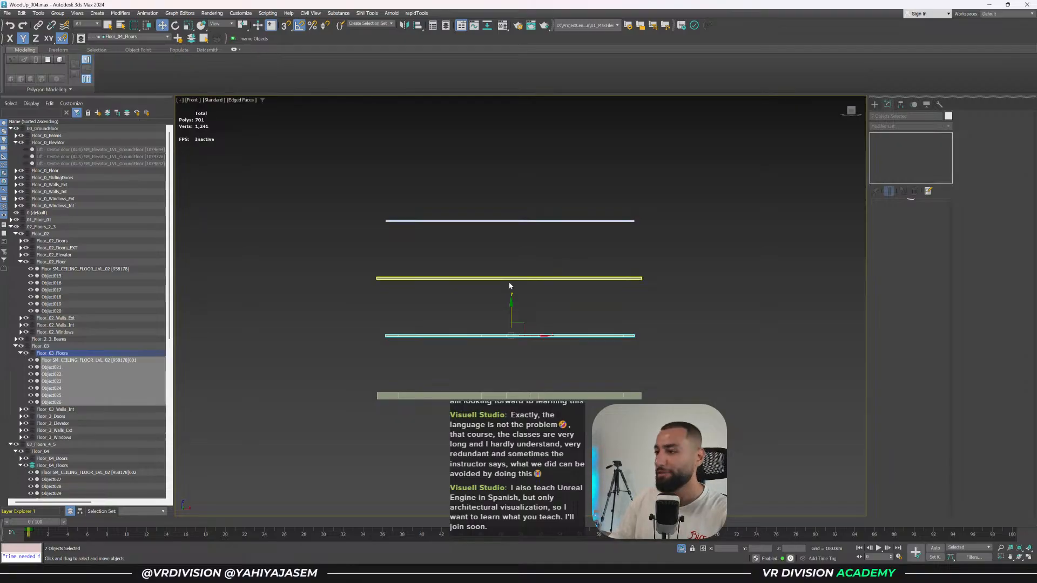
shift+drag(511, 304, 509, 191)
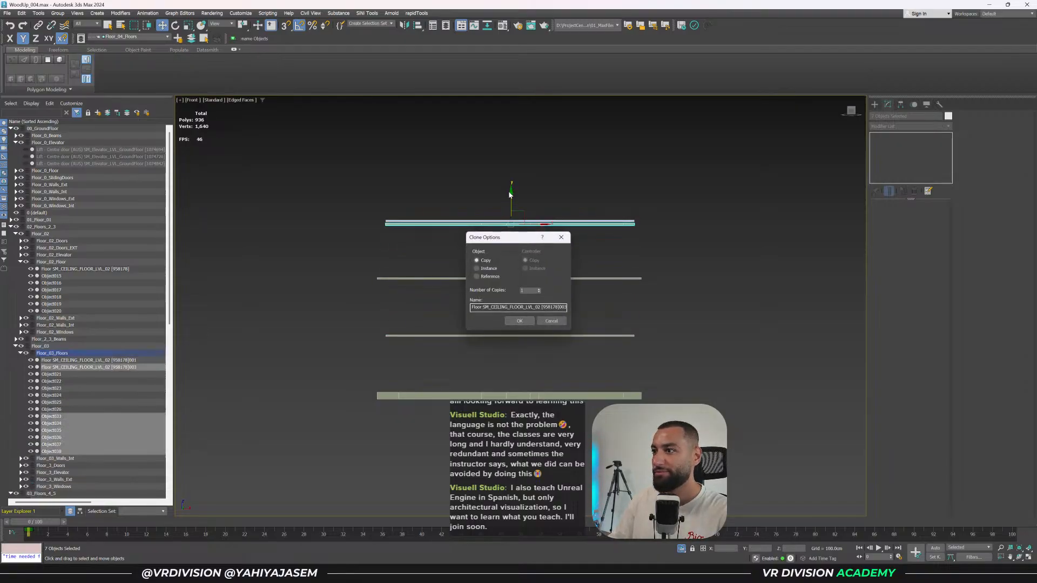
click(520, 320)
scroll(385, 222, up, 4)
alt+middle_drag(385, 222, 360, 278)
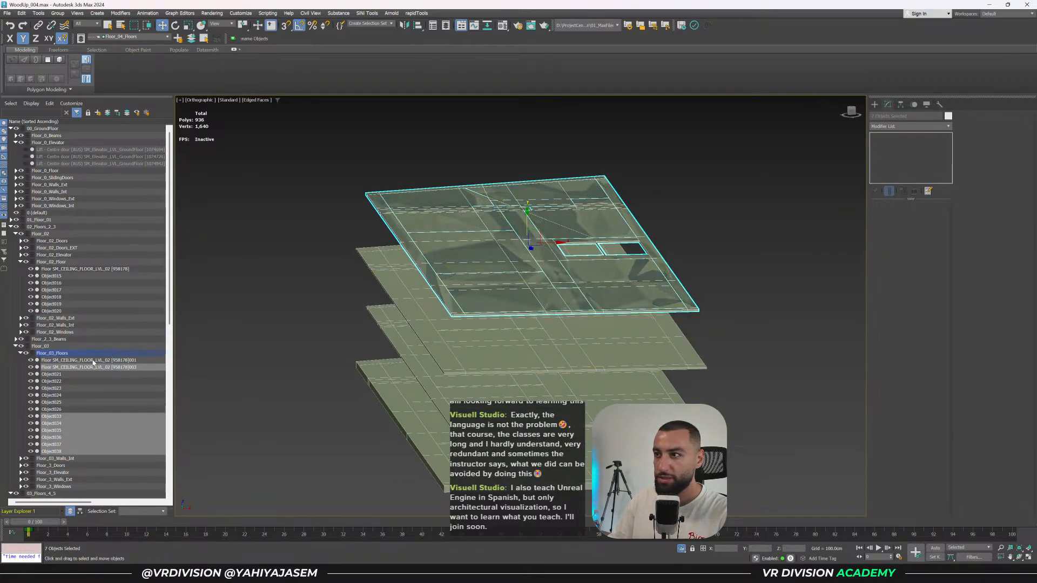
Move the selected cloned floor pieces into the Floor_05_Floors layer.
scroll(64, 369, down, 6)
scroll(54, 397, down, 4)
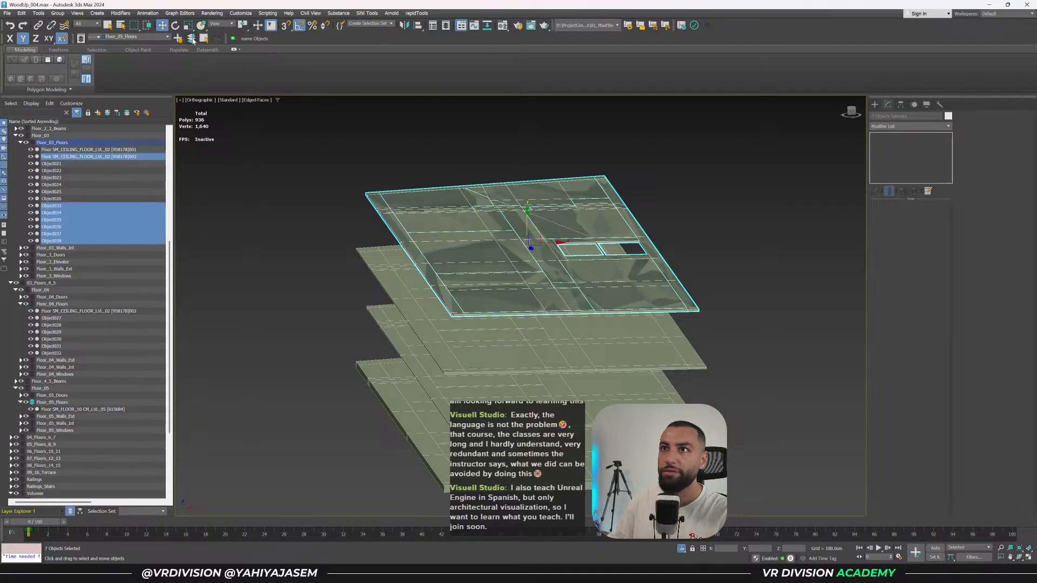
click(191, 37)
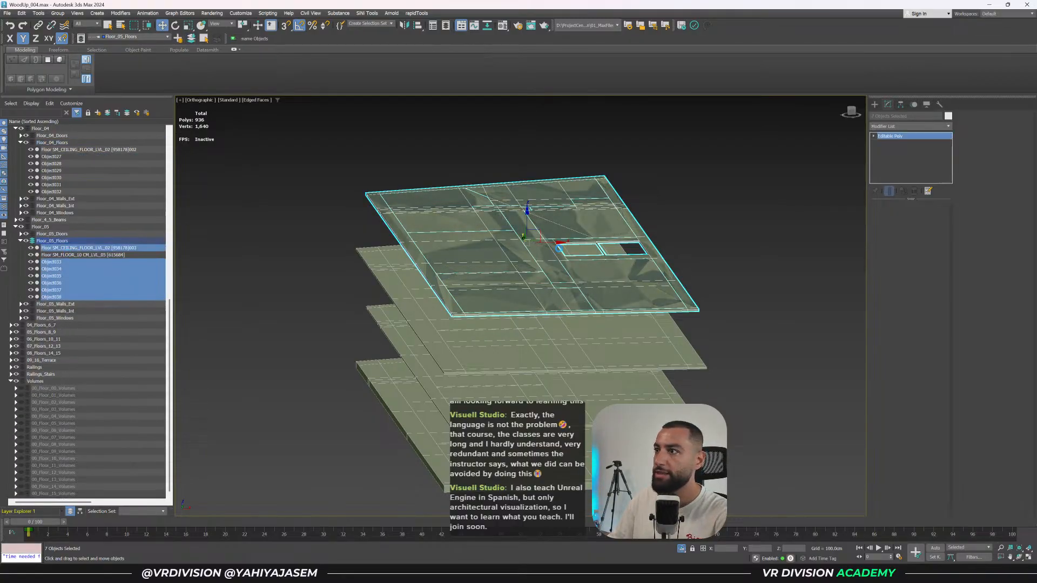
Delete the original Floor_05 slab that overlaps the cloned pieces.
click(559, 248)
scroll(562, 248, up, 2)
middle_drag(562, 248, 541, 256)
key(Delete)
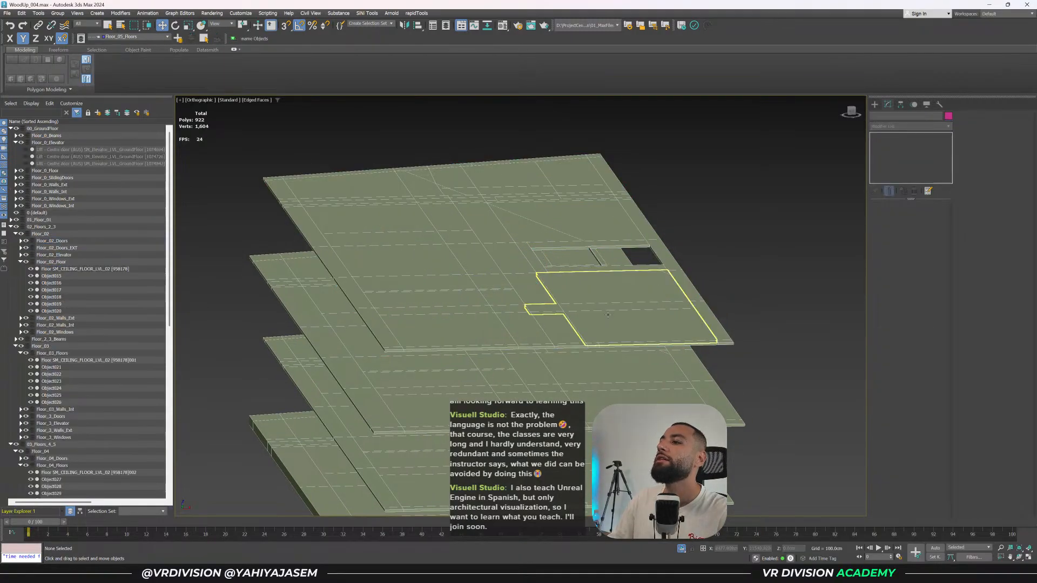
Check the stacked floor slabs in the front view, clear the selection and save the scene.
scroll(608, 315, down, 2)
alt+middle_drag(615, 315, 608, 403)
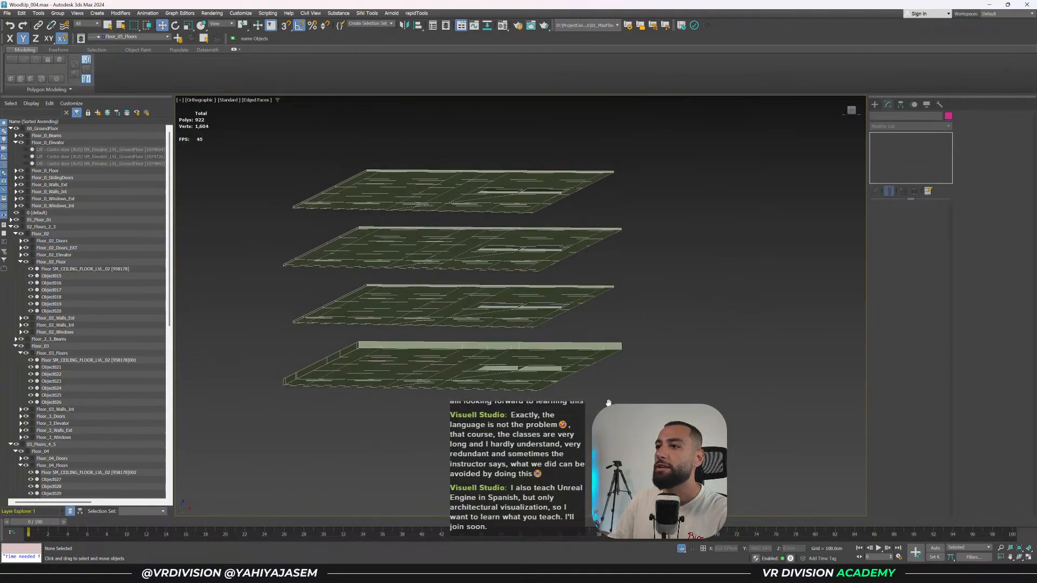
key(f)
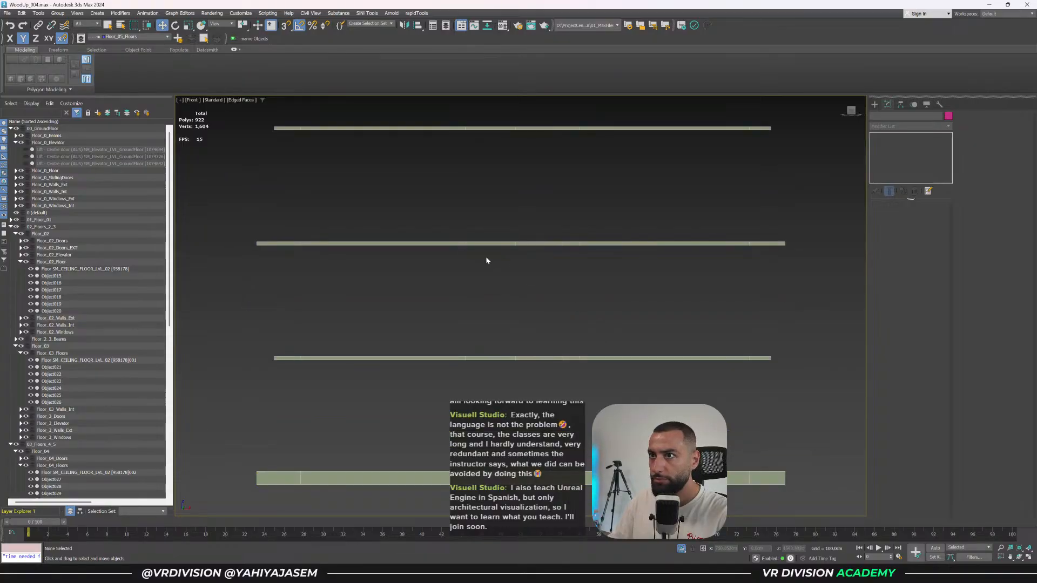
drag(246, 210, 851, 249)
drag(827, 168, 238, 71)
click(578, 172)
scroll(578, 171, down, 3)
middle_drag(578, 171, 574, 214)
key(f)
key(ctrl+s)
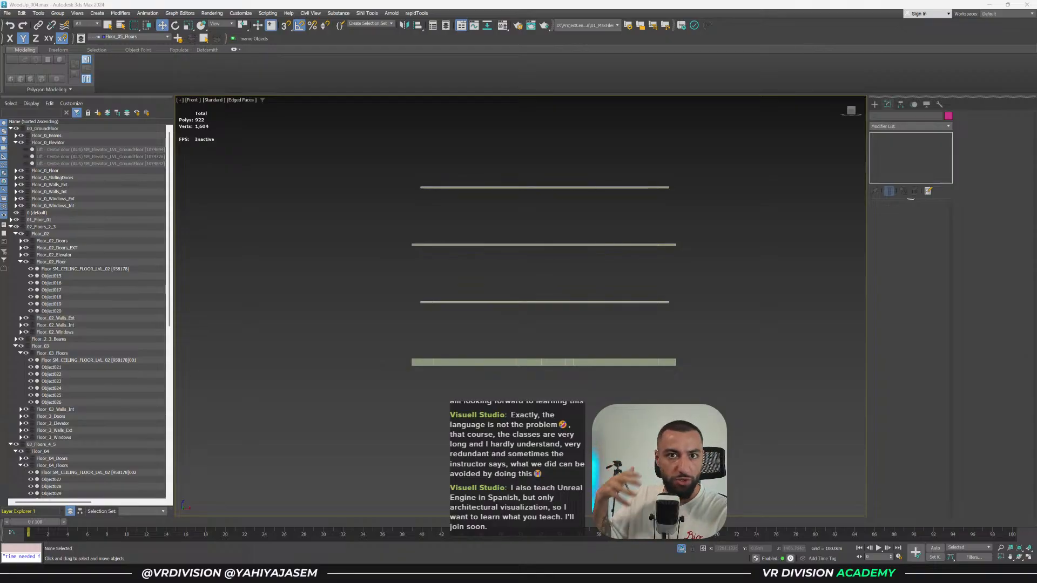
drag(702, 238, 358, 254)
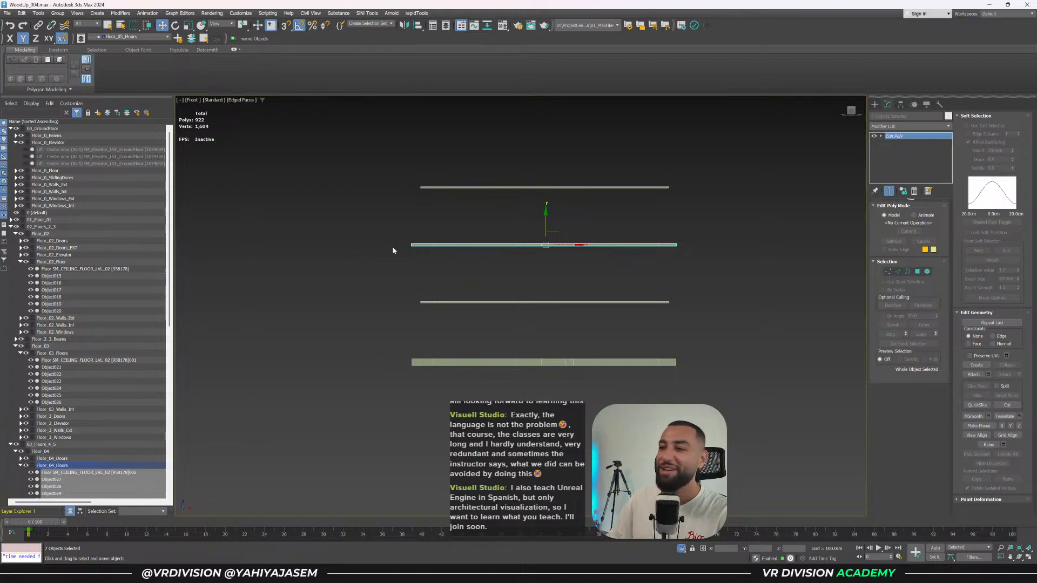
drag(379, 162, 706, 258)
click(712, 261)
click(328, 156)
click(707, 258)
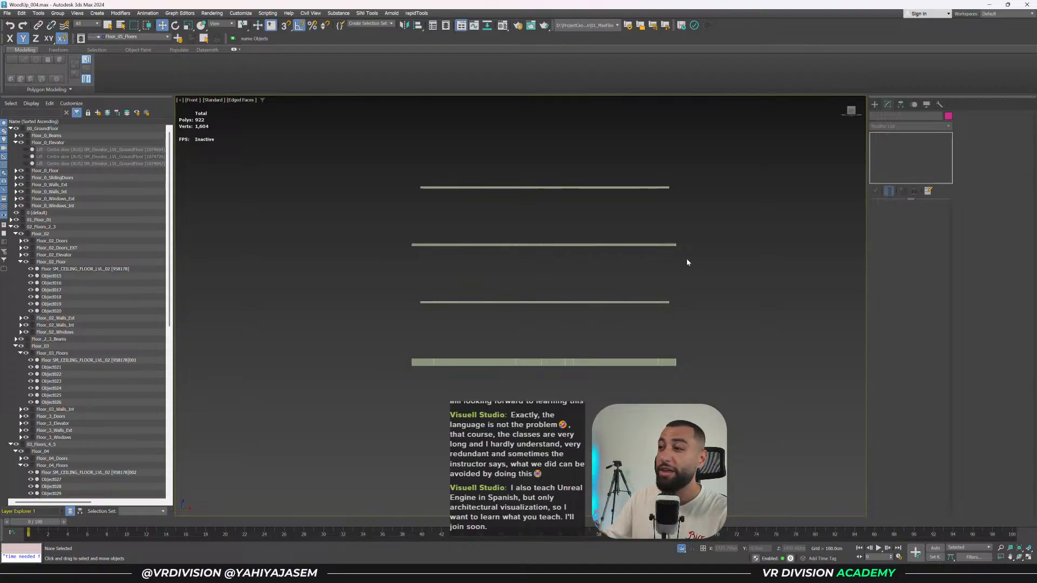
Select the Floor_04 and Floor_05 floor pieces, switch to the perspective view and end isolation to show the lower floors.
drag(625, 195, 472, 213)
alt+middle_drag(473, 213, 480, 262)
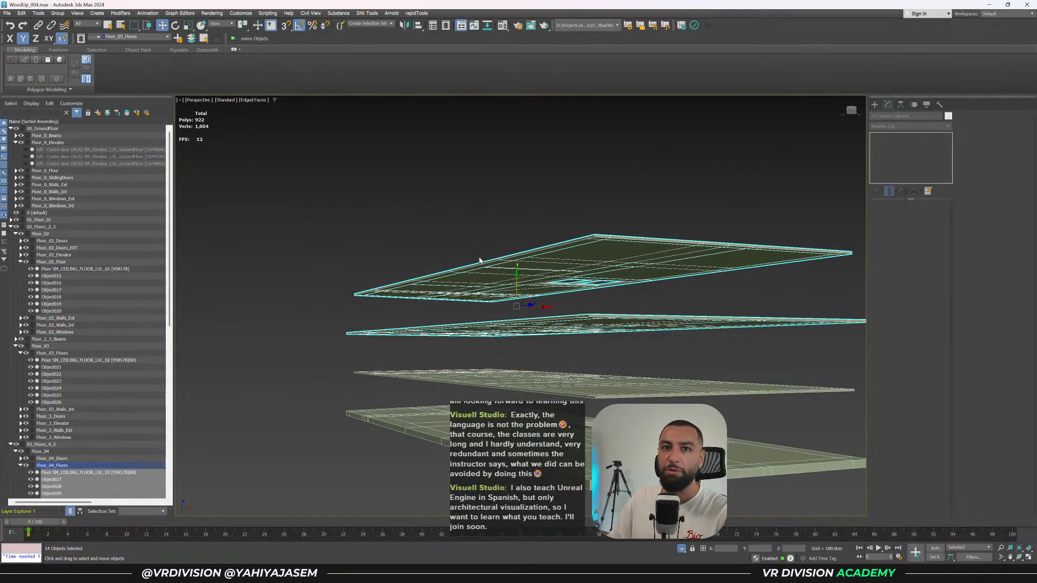
key(p)
alt+middle_drag(593, 304, 598, 297)
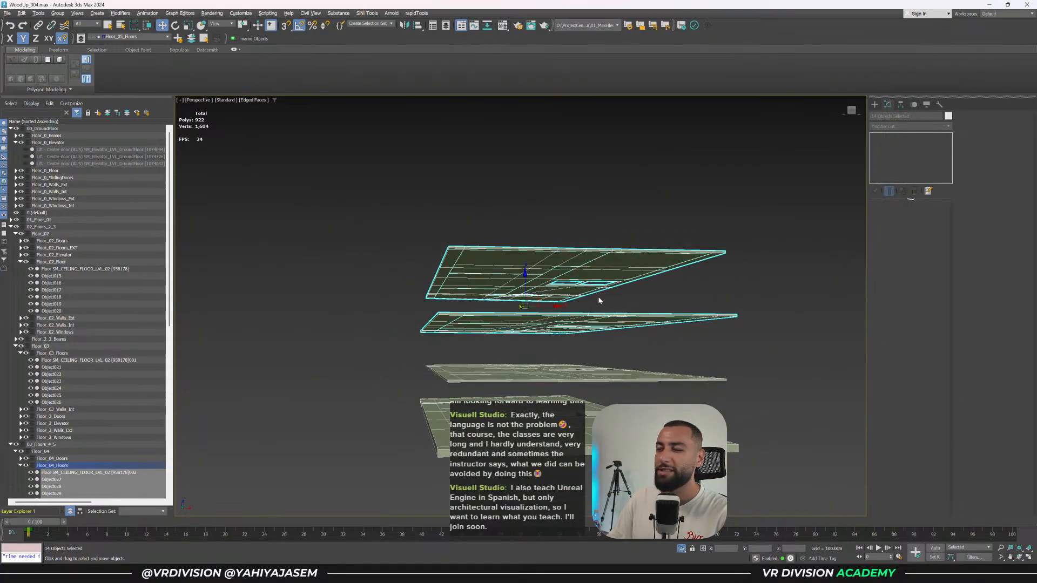
click(681, 549)
click(681, 549)
alt+middle_drag(489, 323, 460, 327)
Expand the 04_Floors_6_7 layer group and collapse the Floor_06 exterior wall and window sublayers.
scroll(102, 355, down, 13)
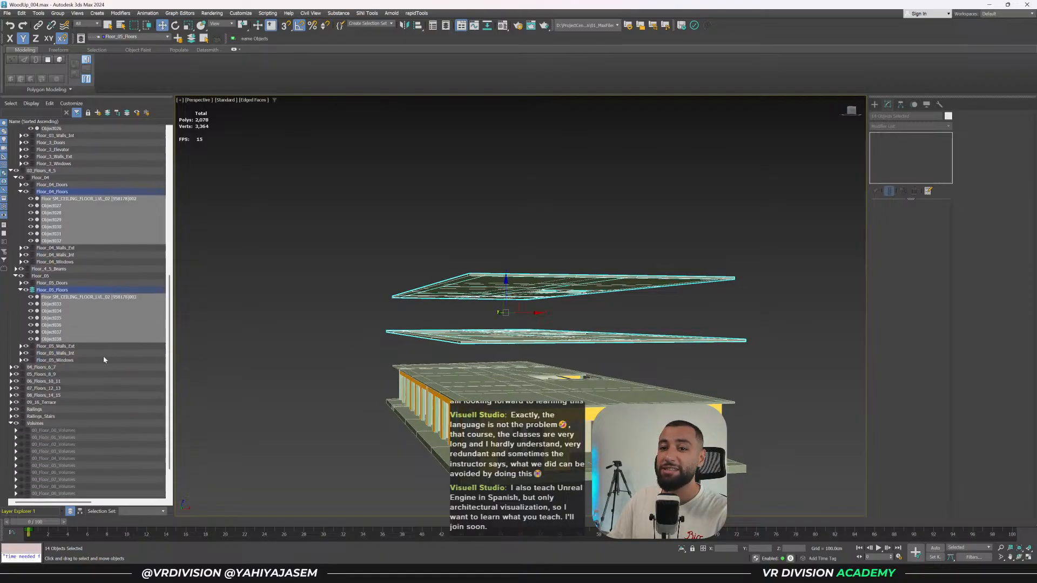
click(12, 367)
scroll(13, 368, down, 3)
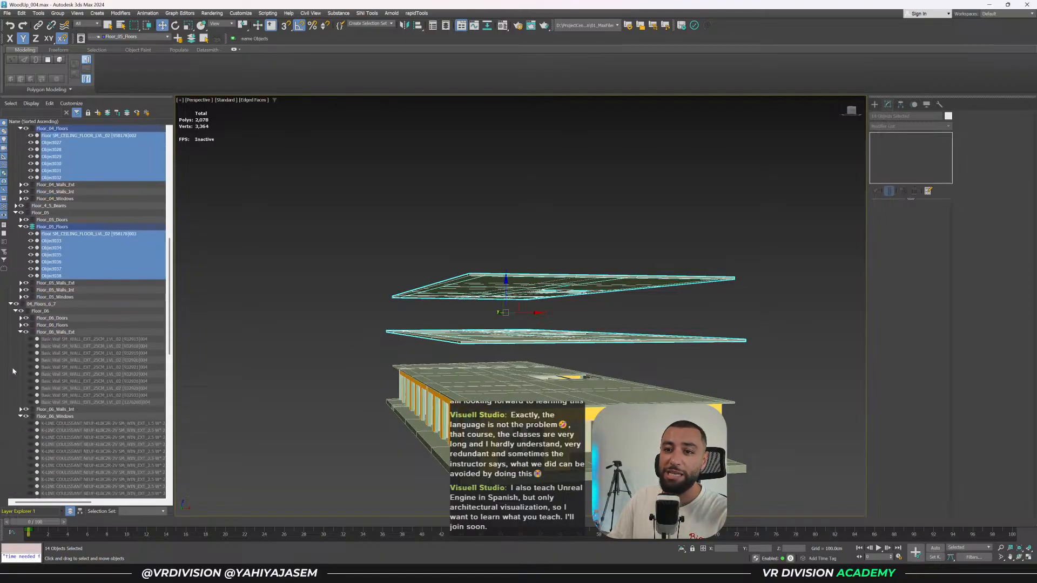
click(20, 332)
click(21, 346)
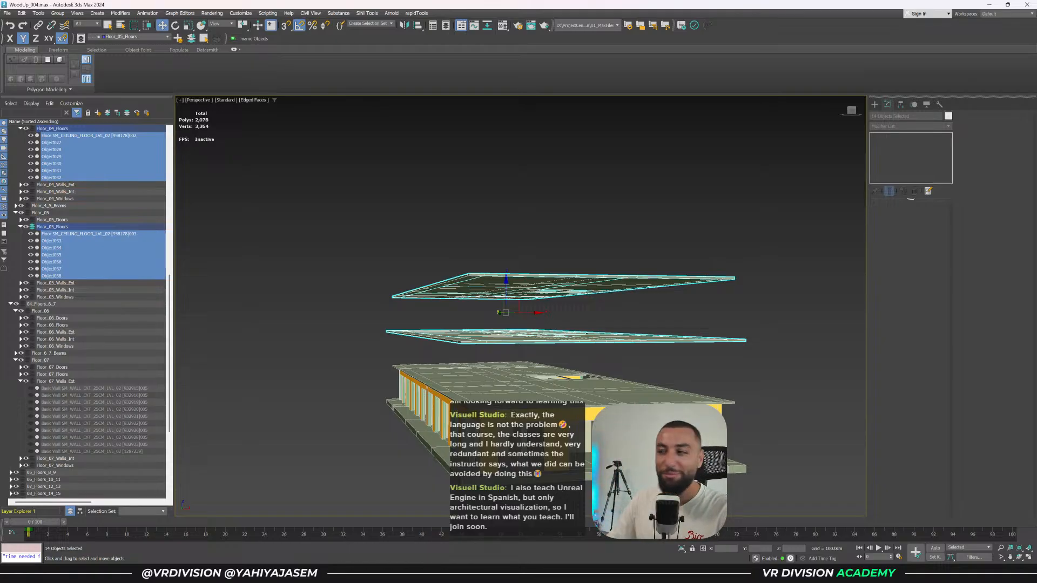
Frame the selected floor pieces in the perspective view and save the scene.
alt+middle_drag(513, 246, 503, 267)
alt+middle_drag(627, 401, 597, 322)
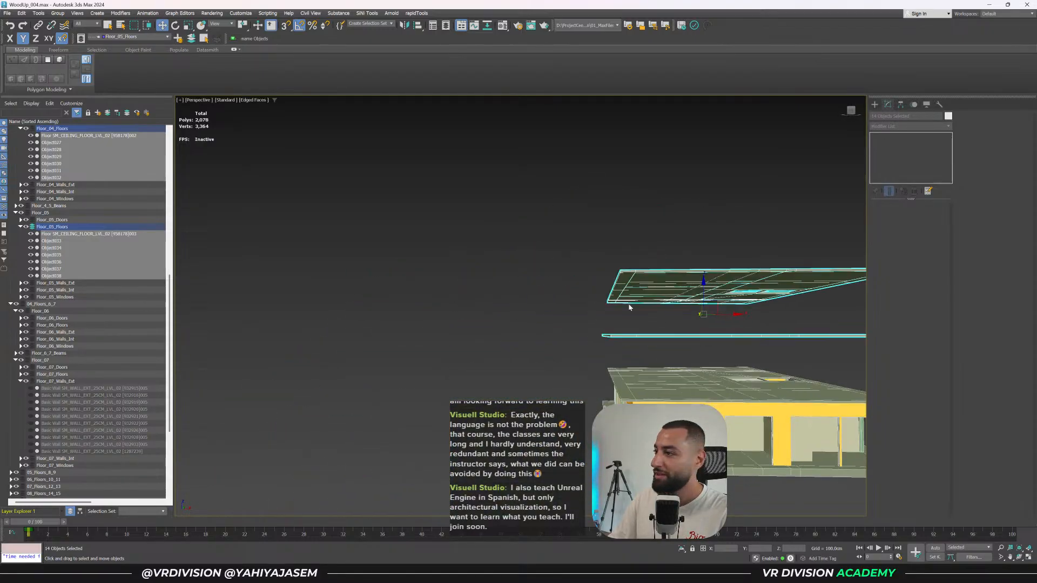
key(z)
middle_drag(536, 316, 521, 325)
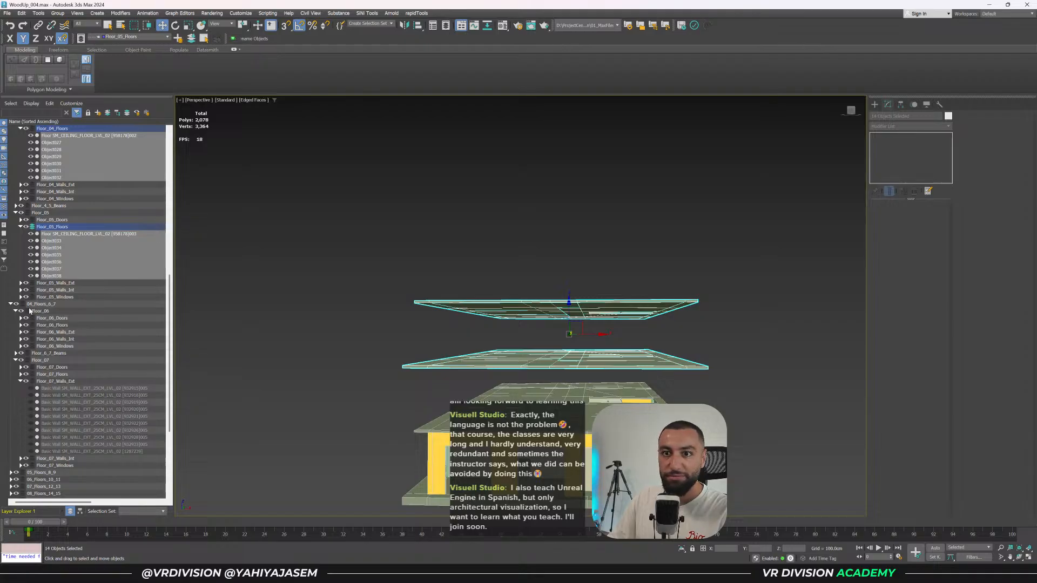
click(21, 346)
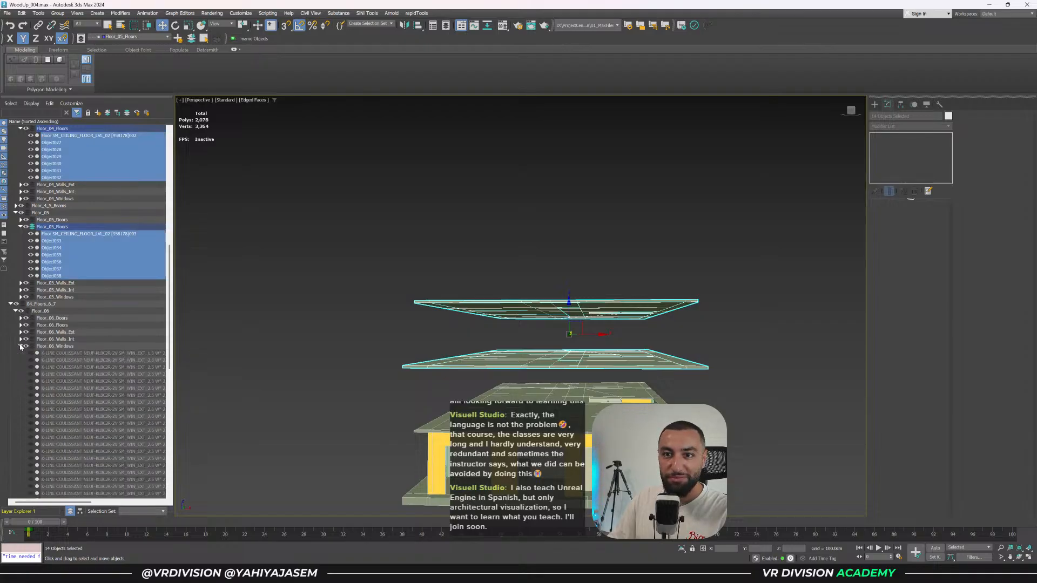
click(20, 346)
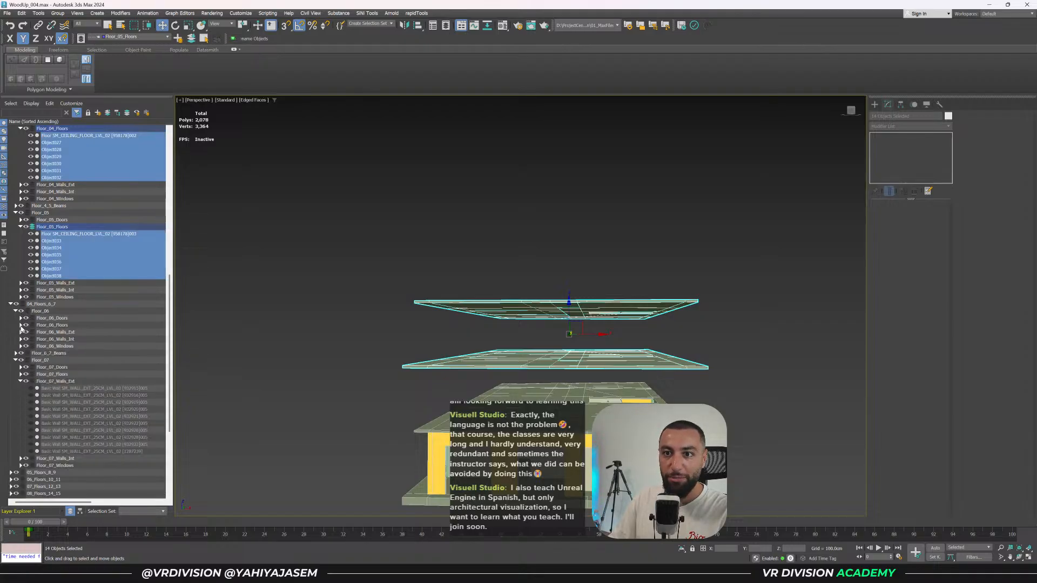
middle_drag(375, 333, 369, 331)
key(ctrl+s)
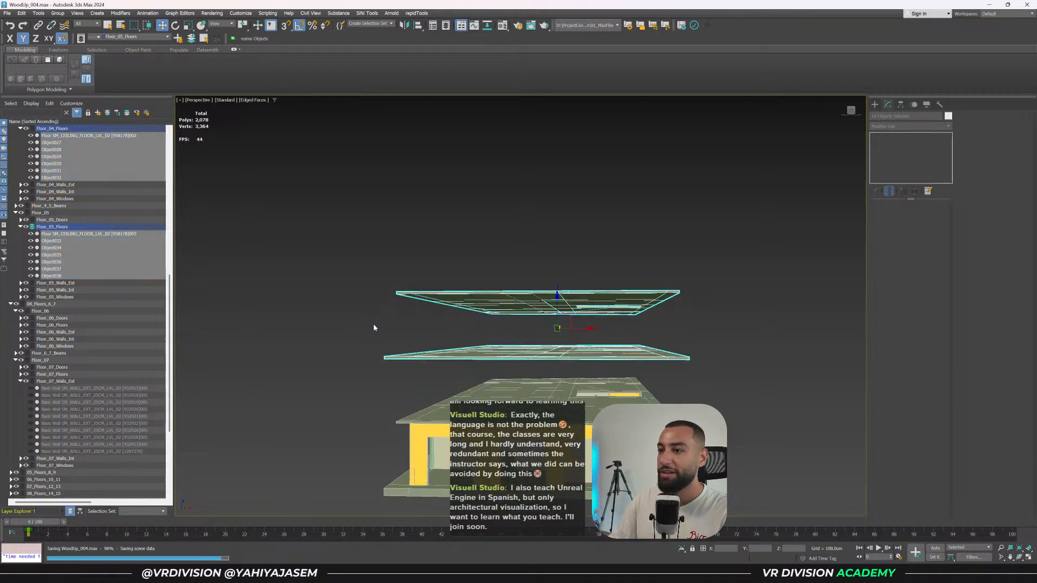
Expand the Floor_06_Floors sublayer and unhide its original 40 cm floor slab.
scroll(54, 331, up, 7)
scroll(54, 331, down, 3)
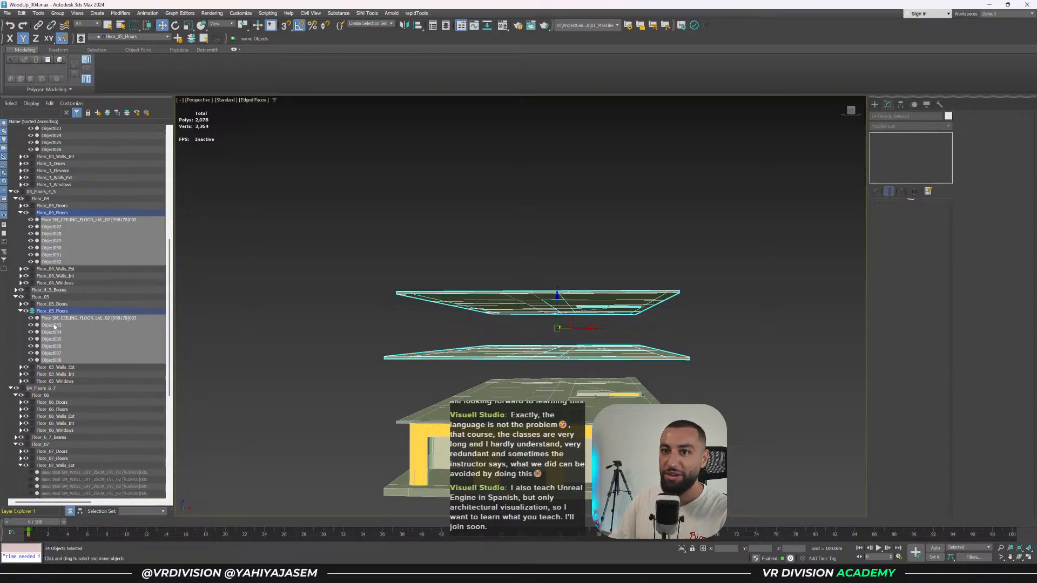
scroll(34, 363, down, 2)
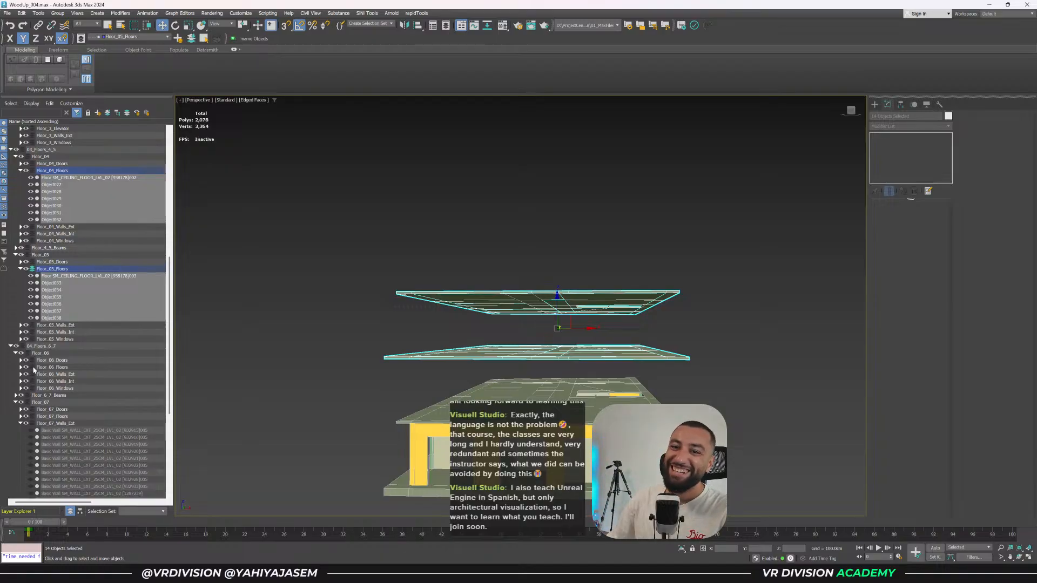
scroll(31, 364, down, 1)
double_click(21, 368)
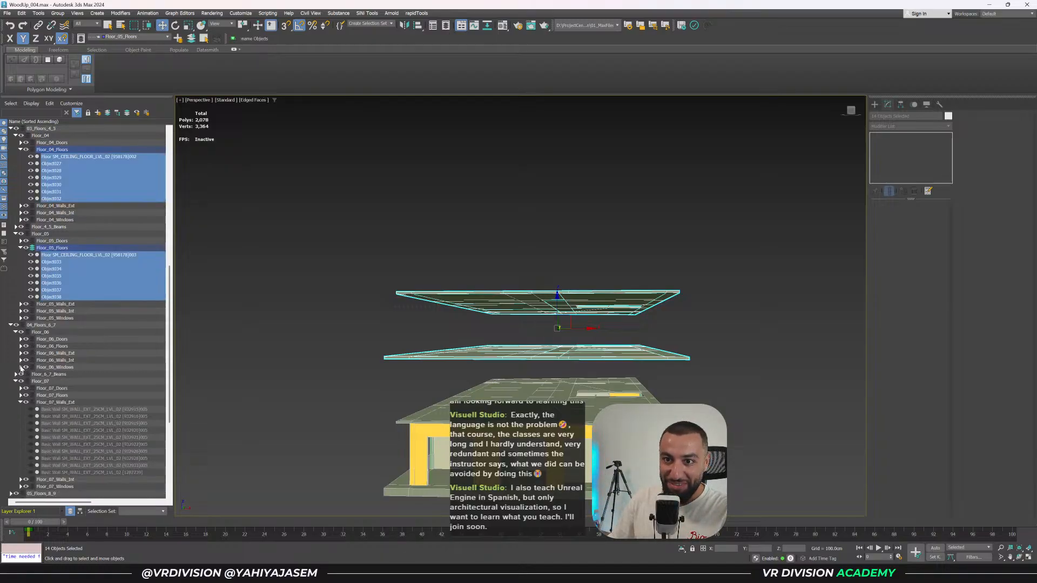
click(21, 360)
click(21, 361)
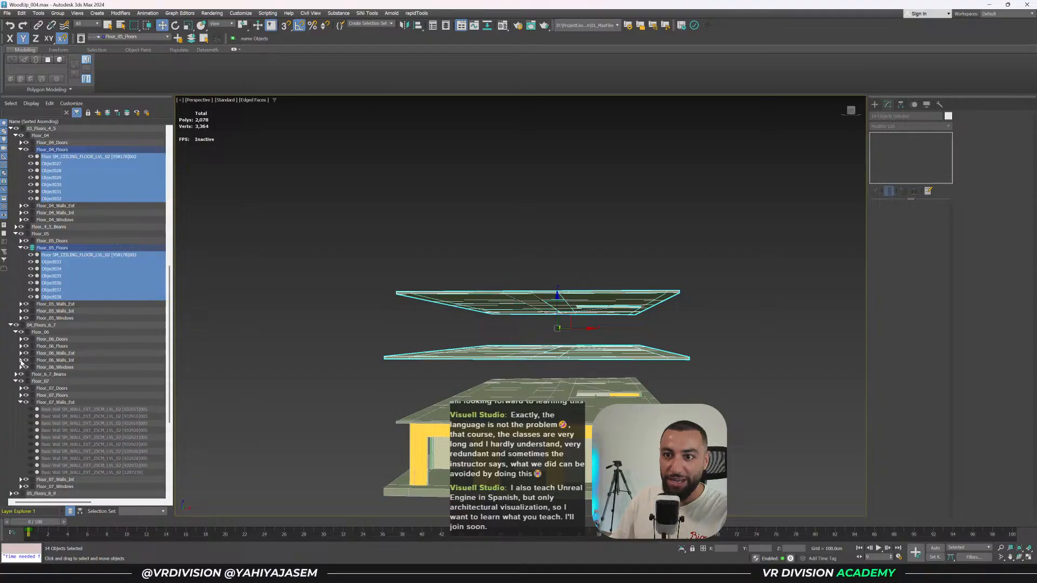
click(21, 346)
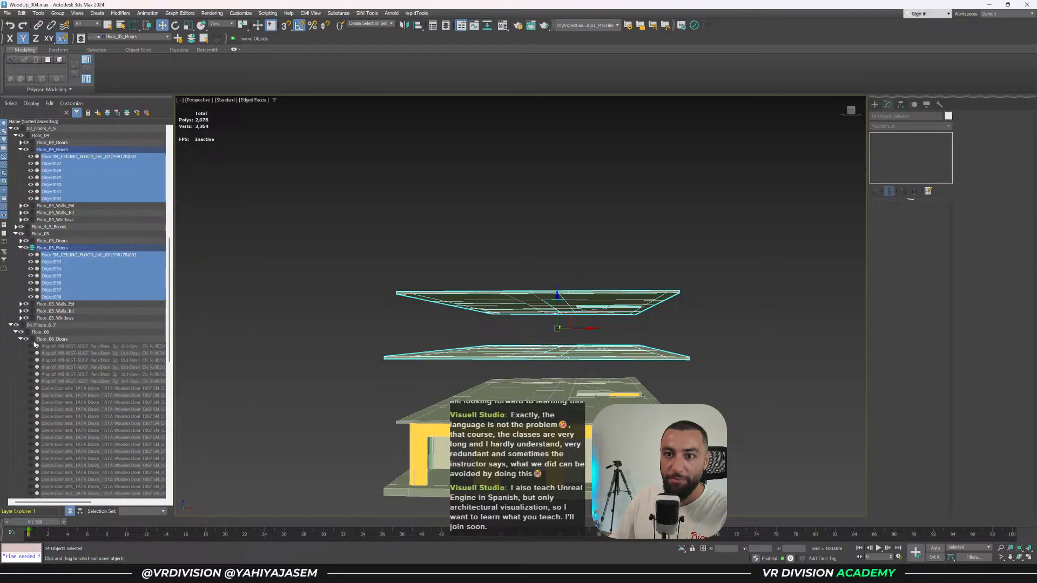
click(30, 353)
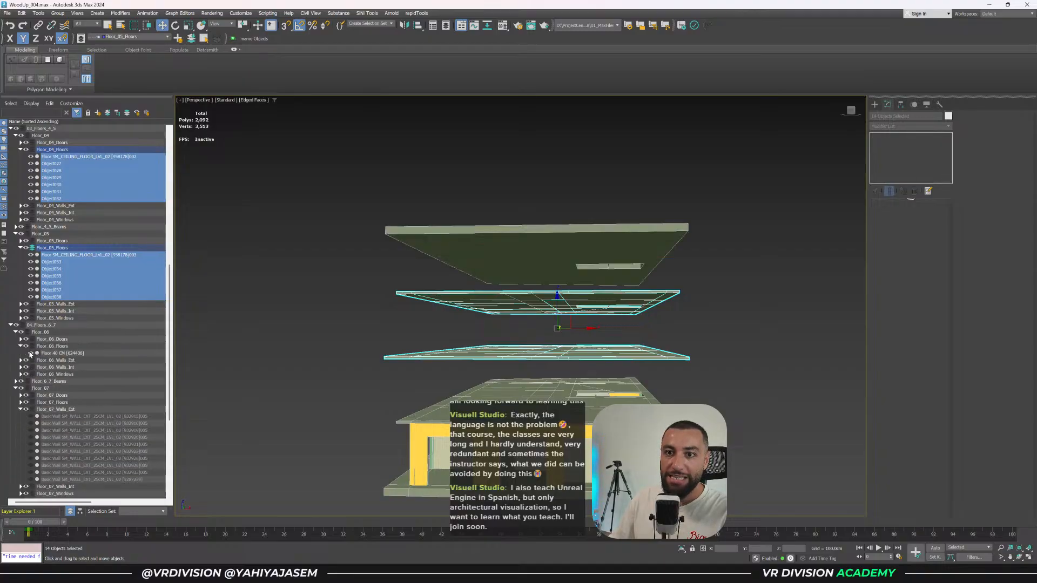
Collapse the Floor_07_Walls_Ext sublayer, expand Floor_07_Floors and unhide its original slab.
click(21, 410)
click(21, 402)
click(30, 409)
middle_drag(330, 324, 334, 361)
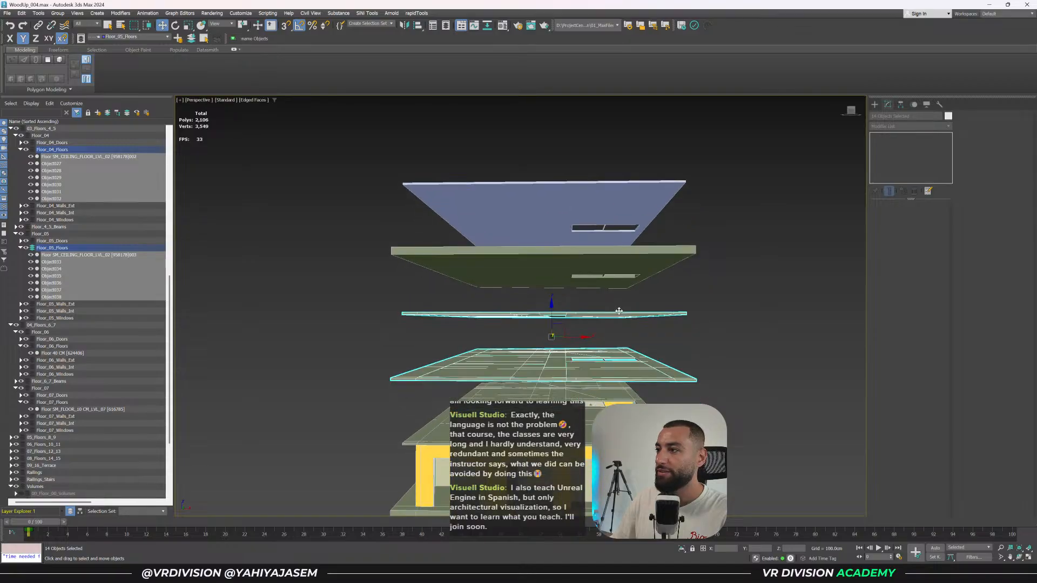
In the front view, select the Floor_06 slab together with the Floor_02 floor pieces and isolate them.
key(f)
scroll(734, 230, down, 3)
middle_drag(733, 230, 691, 260)
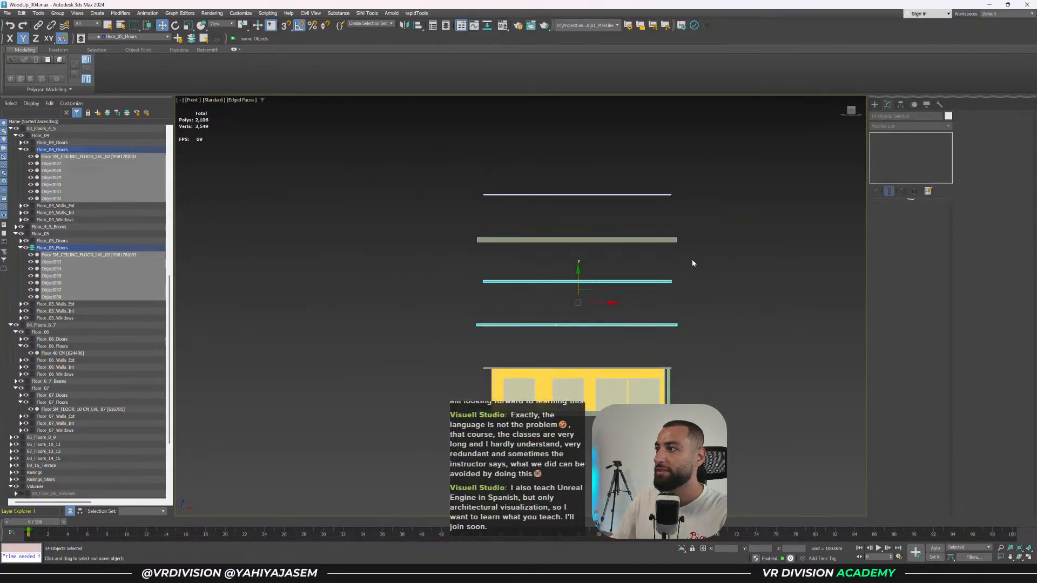
drag(448, 337, 449, 338)
scroll(599, 316, up, 2)
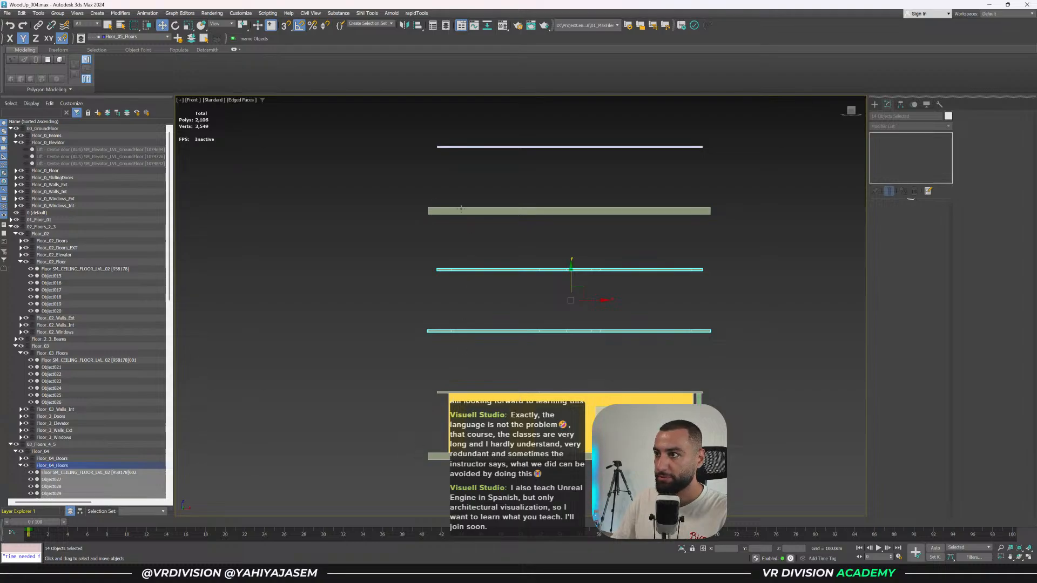
drag(401, 197, 779, 241)
ctrl+drag(756, 475, 315, 491)
key(alt+q)
Make the isolated upper slab's layer, Floor_06_Floors, active and reselect the Floor_02 floor pieces.
drag(505, 153, 306, 257)
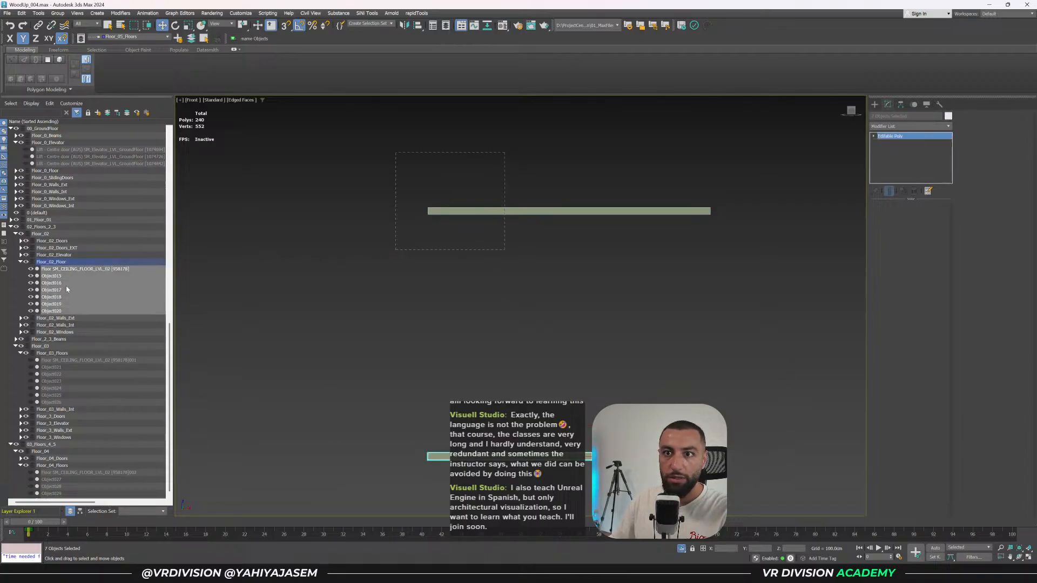
drag(395, 249, 395, 249)
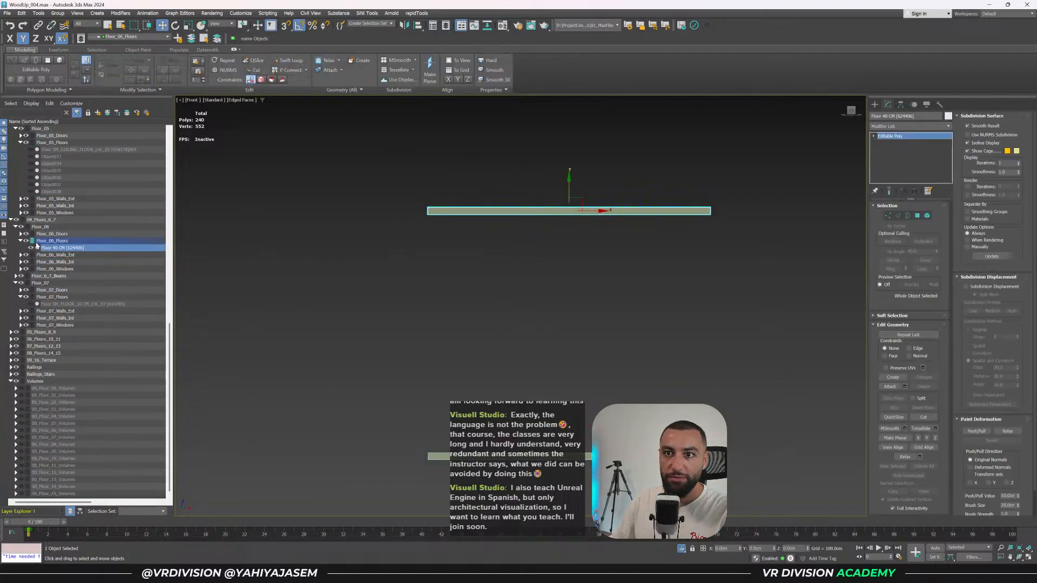
click(827, 405)
drag(426, 474, 427, 473)
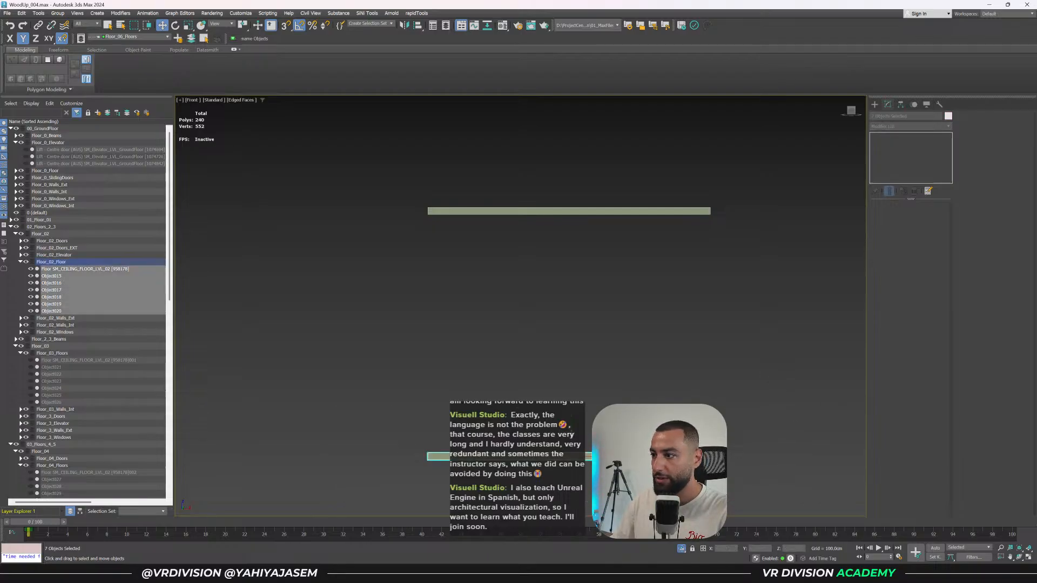
Copy the Floor_02 floor pieces upward and align them by vertex snap with the original Floor_06 slab.
shift+drag(550, 452, 550, 234)
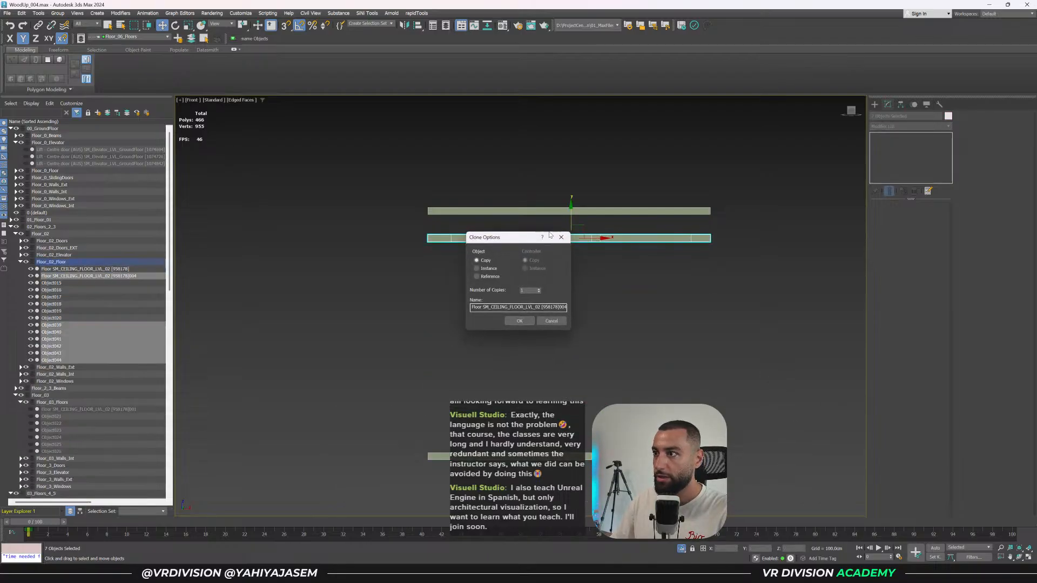
click(517, 321)
key(s)
drag(427, 238, 427, 215)
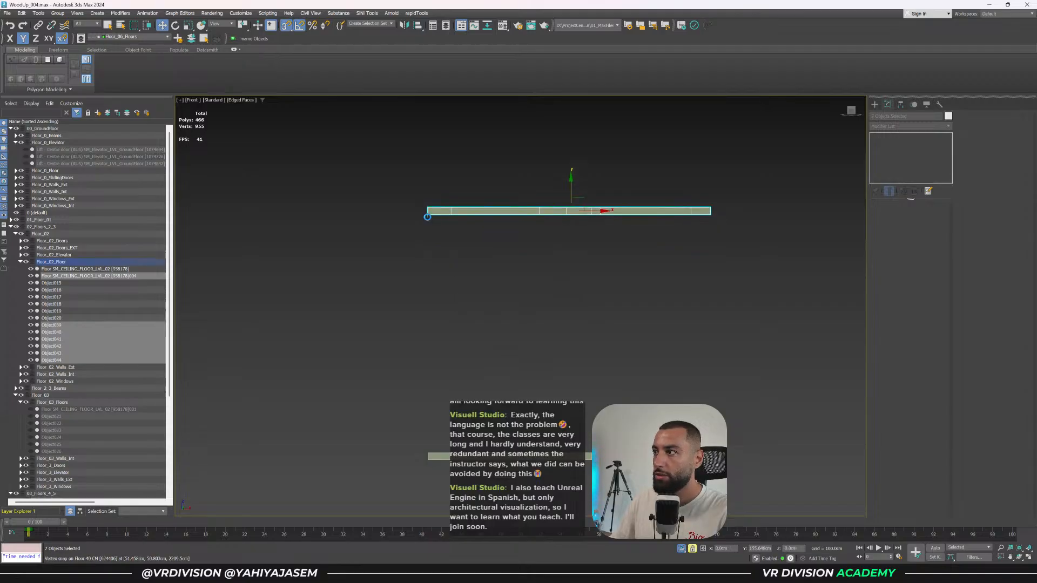
key(s)
scroll(423, 221, up, 2)
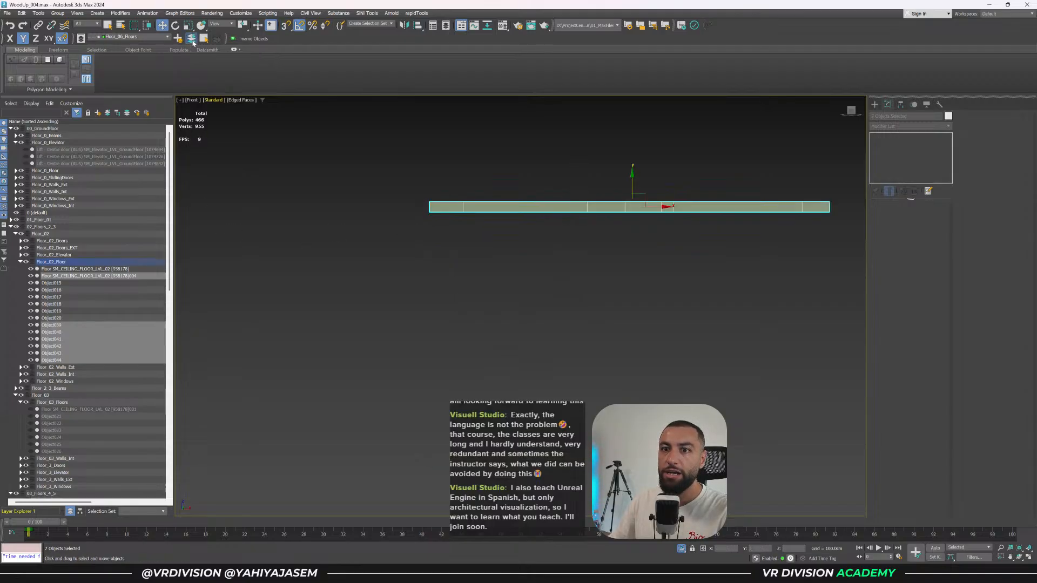
Assign the copied pieces to the Floor_06_Floors layer and delete the original Floor 40 CM slab.
click(60, 198)
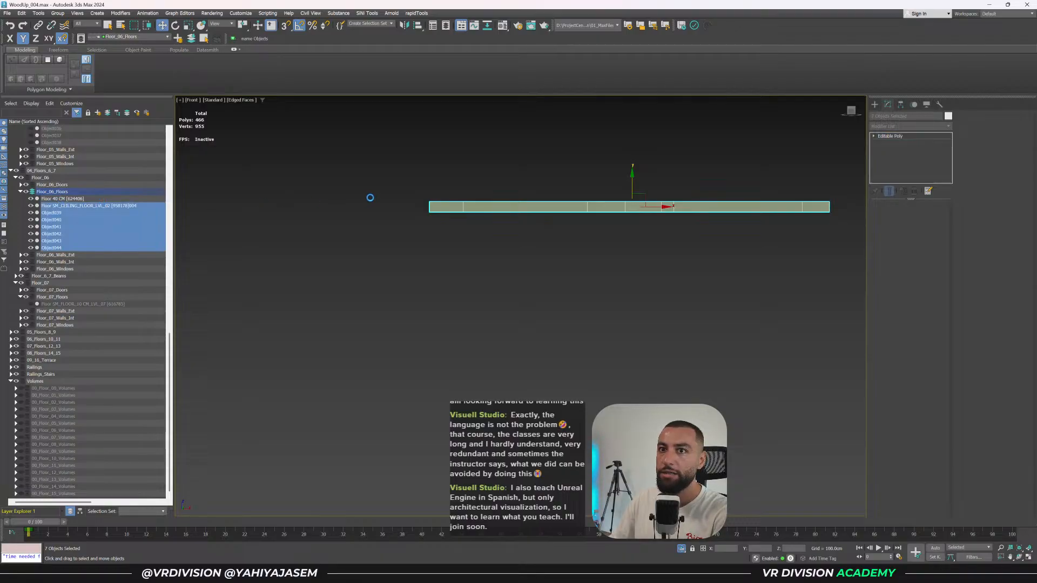
middle_drag(438, 215, 468, 329)
key(Delete)
scroll(553, 275, down, 4)
key(f)
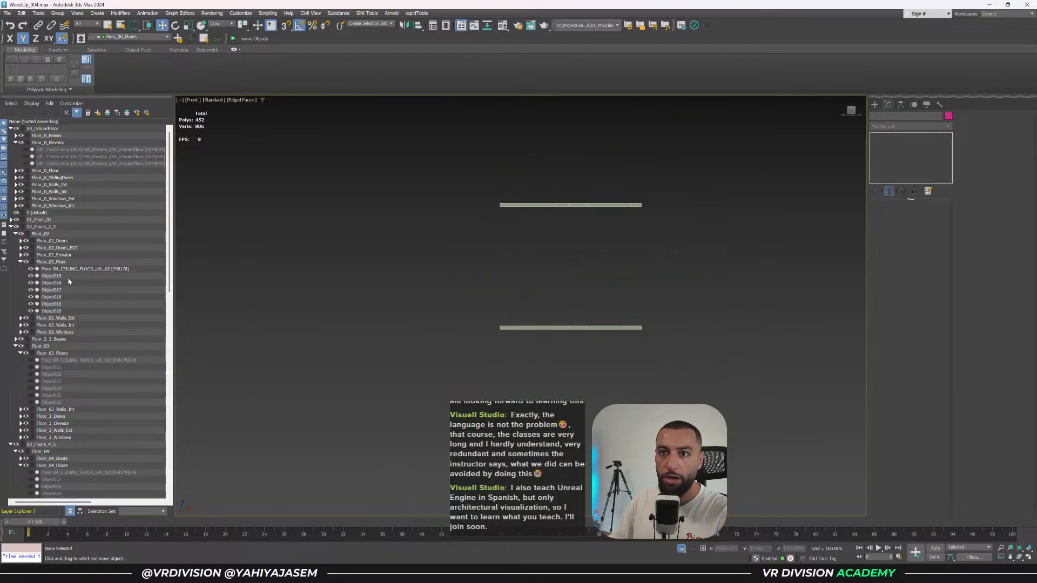
Unhide the original Floor_07 slab and the Floor_05 floor pieces within the isolated front view.
drag(419, 179, 673, 242)
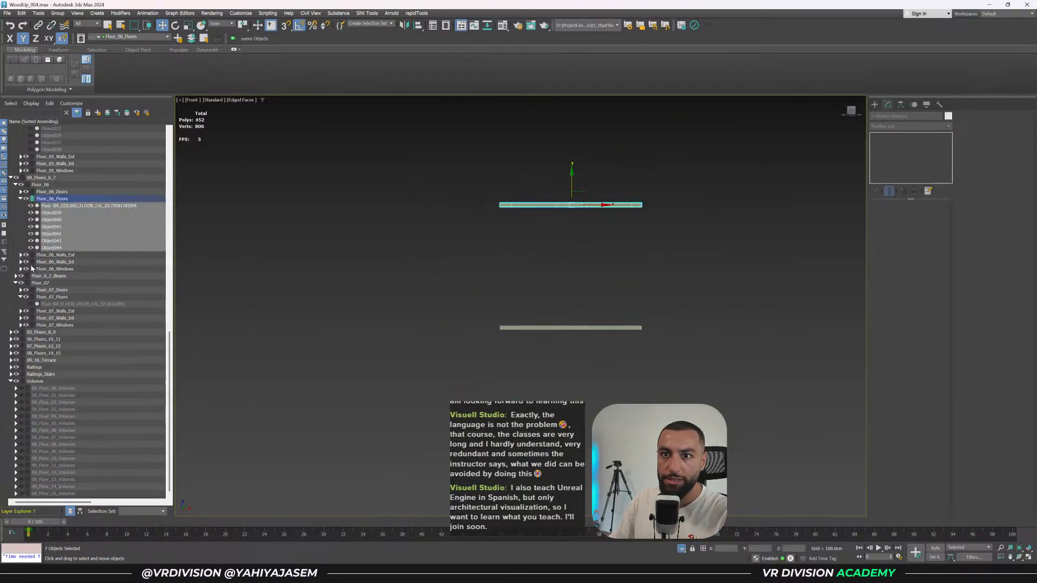
click(30, 303)
scroll(554, 166, up, 3)
scroll(46, 228, up, 2)
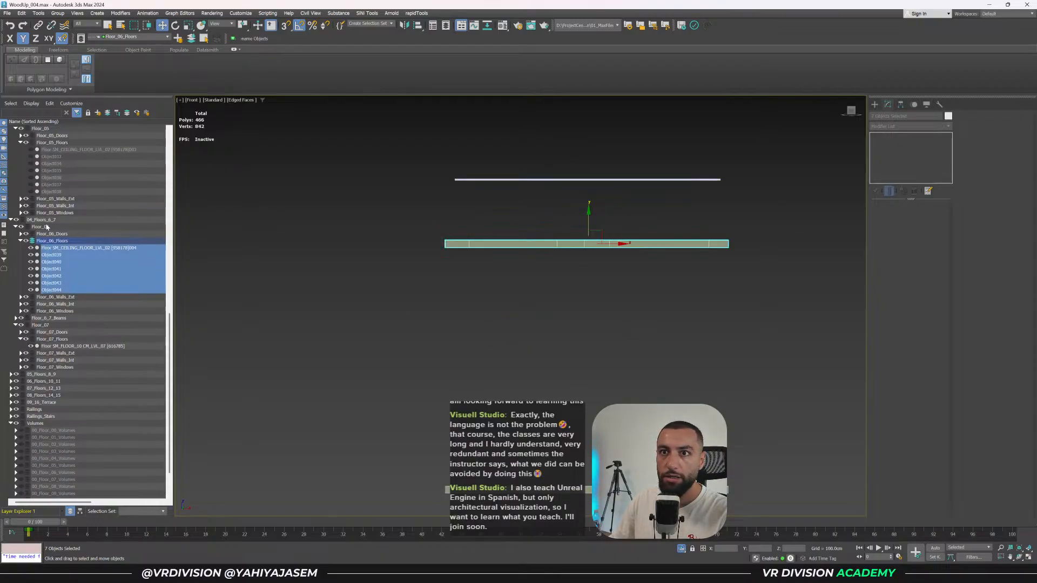
scroll(37, 200, up, 1)
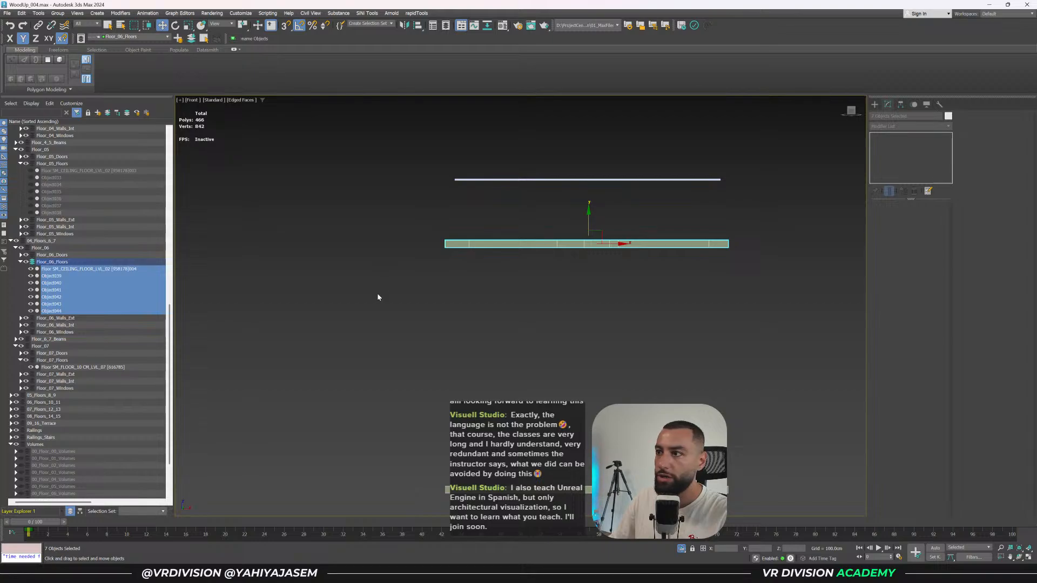
click(40, 164)
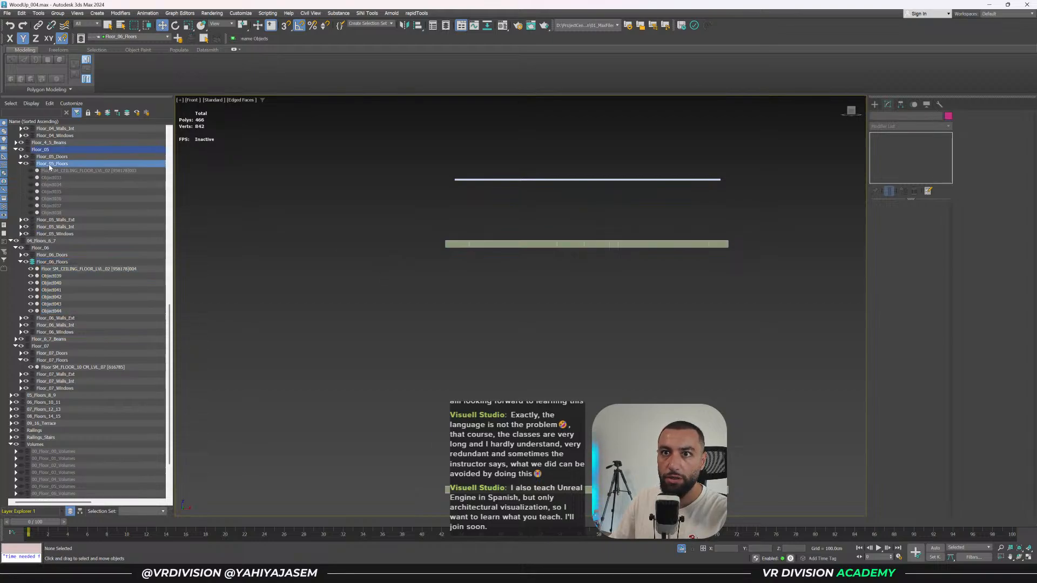
double_click(49, 165)
click(30, 178)
Copy the Floor_05 floor pieces upward, placing the copy between the Floor_06 and Floor_07 slabs.
drag(395, 291, 804, 335)
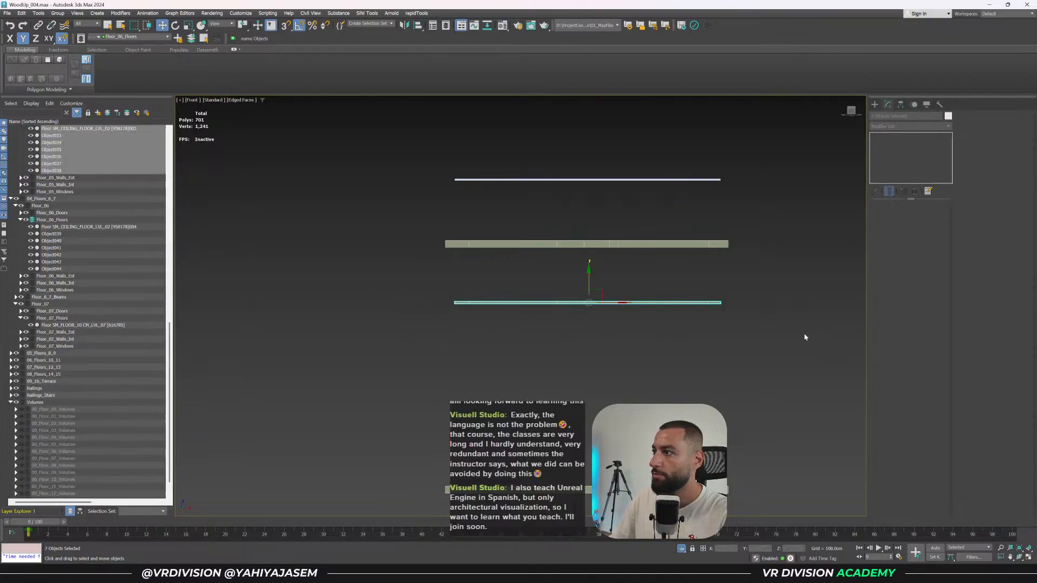
shift+drag(593, 281, 575, 190)
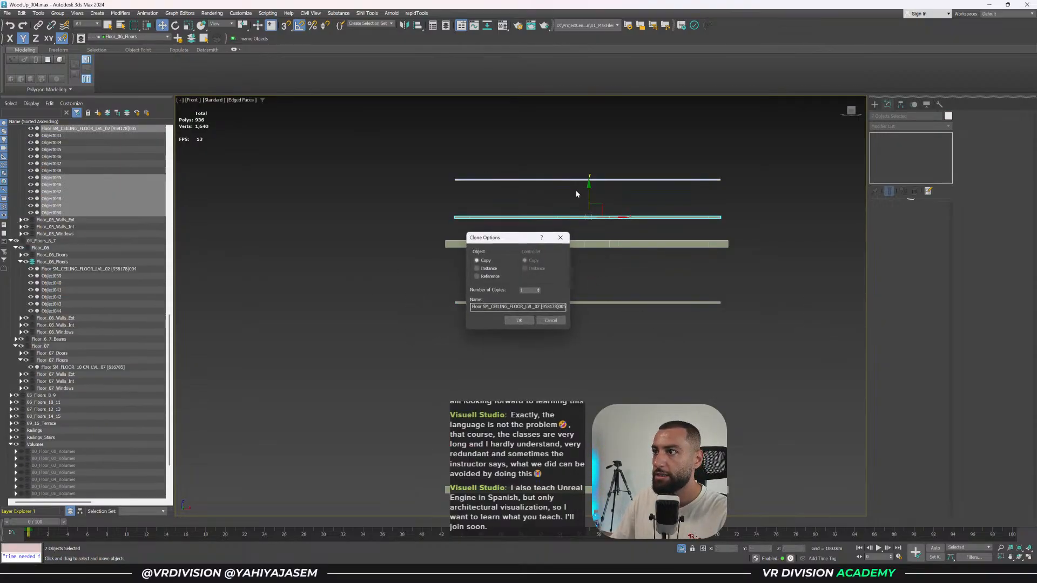
click(519, 320)
Make the topmost slab's layer, Floor_07_Floors, active and reselect the newly copied floor pieces.
drag(816, 204, 835, 198)
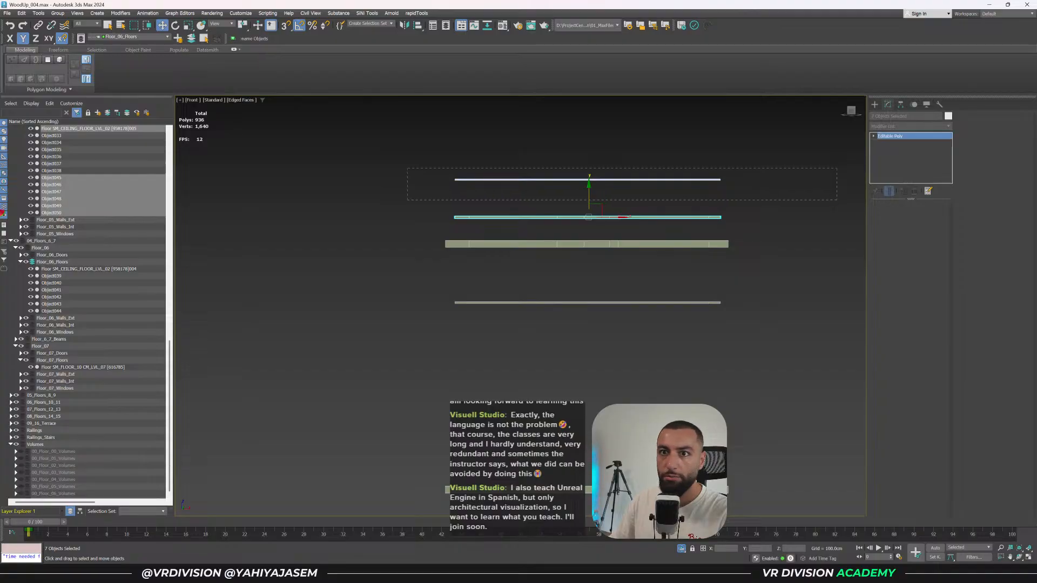
click(33, 297)
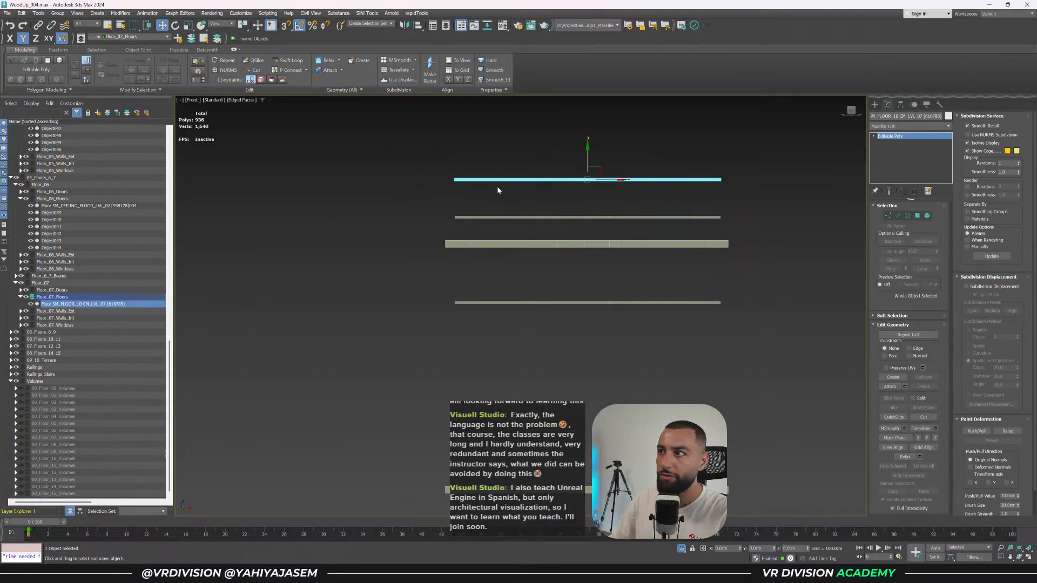
scroll(497, 186, up, 2)
drag(550, 232, 415, 232)
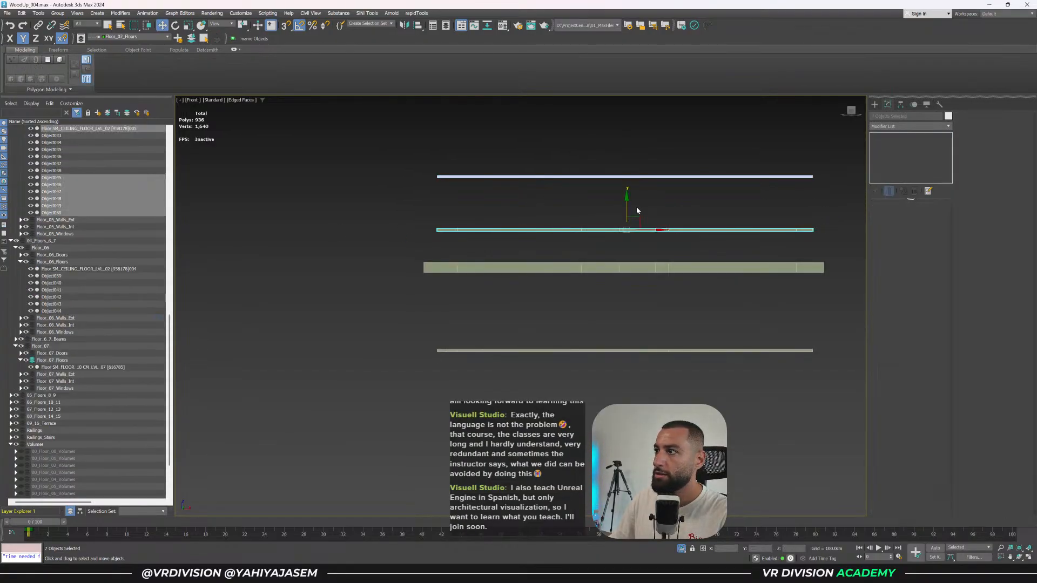
Raise the copied floor pieces and snap them vertex to vertex onto the original Floor_07 slab.
drag(627, 202, 624, 190)
key(s)
drag(437, 220, 438, 182)
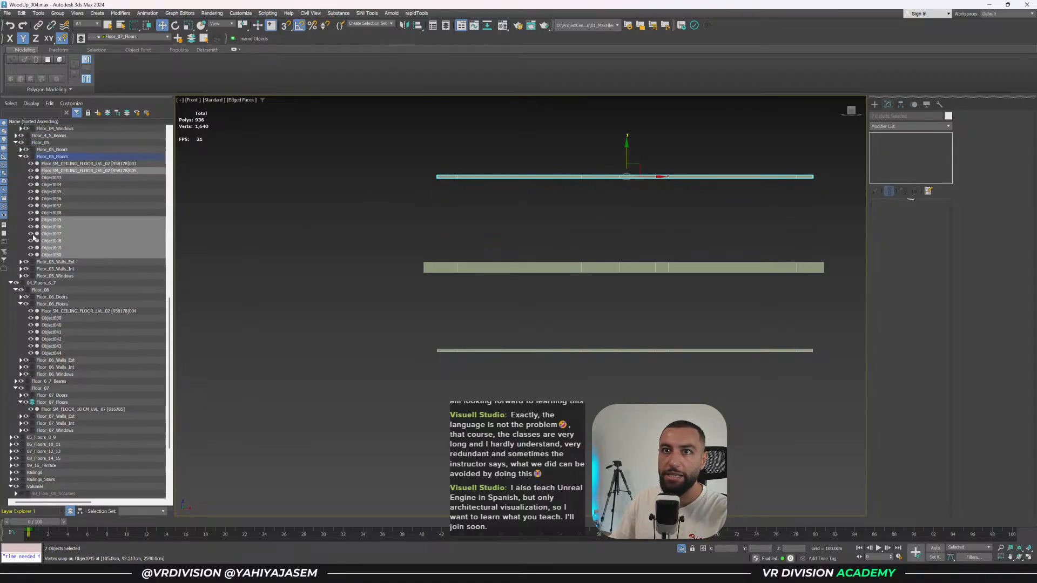
Assign the copied pieces to the Floor_07_Floors layer and delete the original 10 cm Floor_07 slab.
click(192, 38)
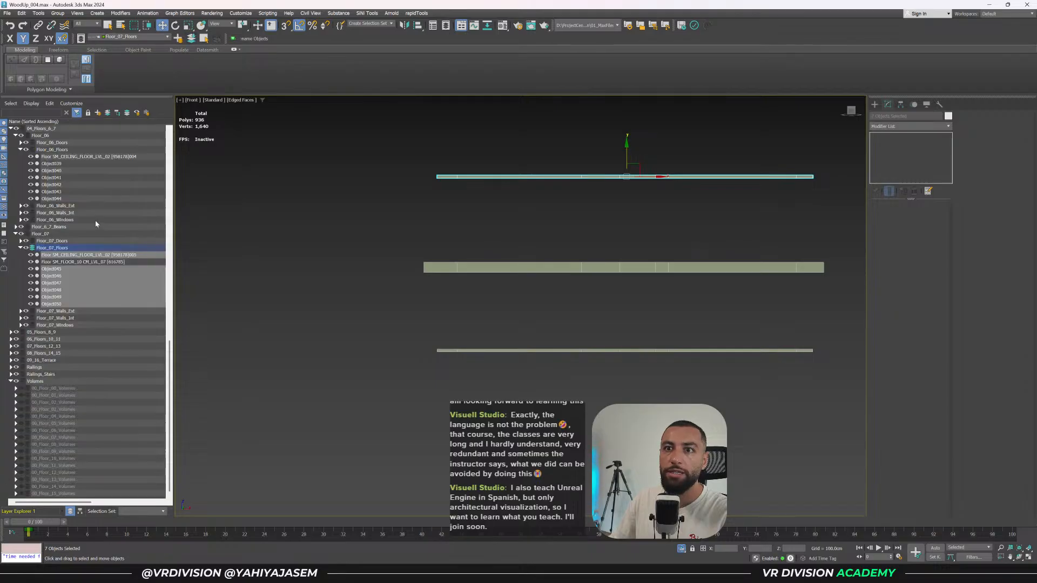
click(69, 263)
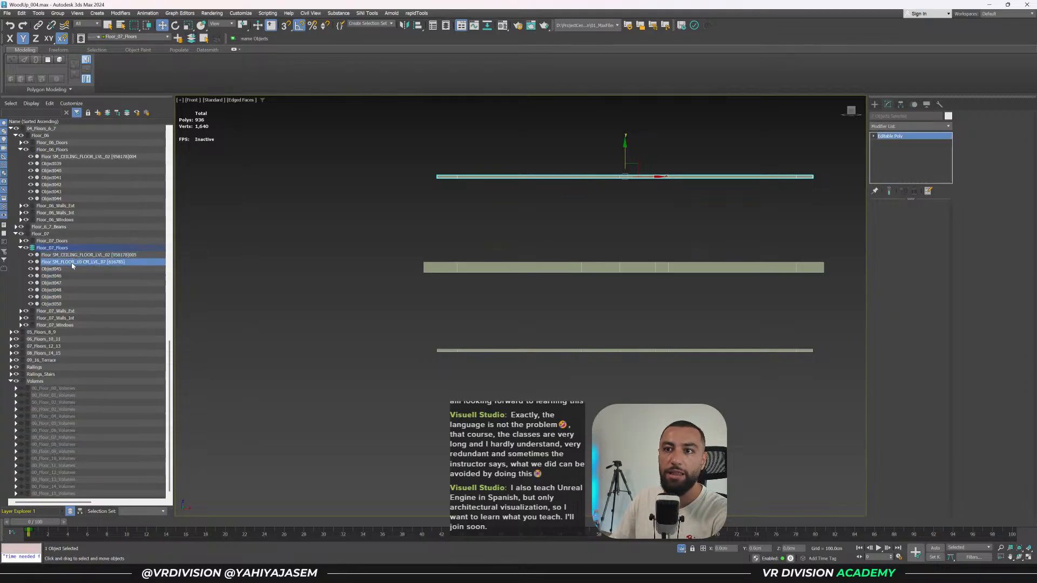
key(Delete)
scroll(600, 190, down, 2)
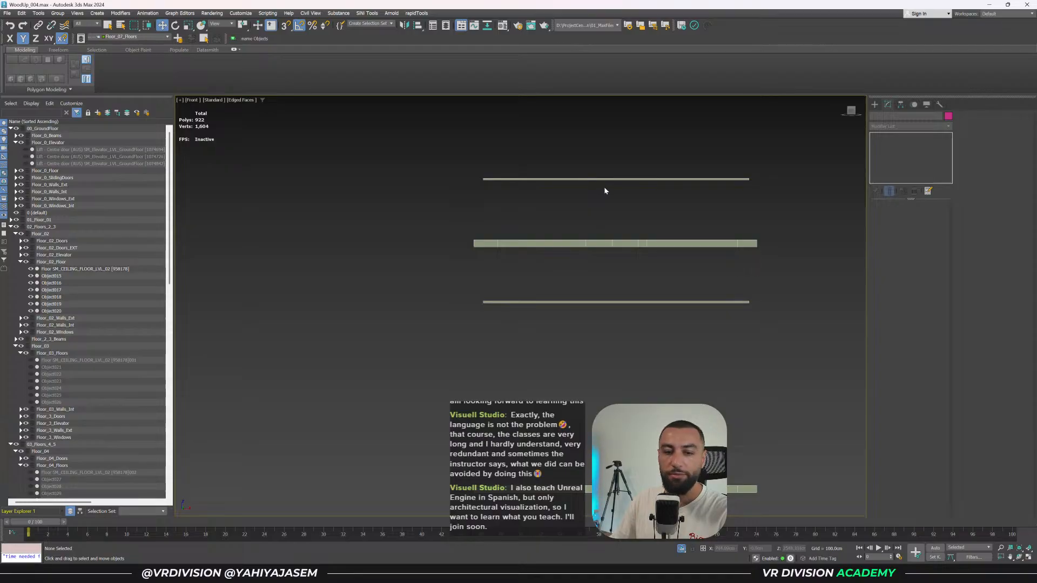
Switch to the perspective view, save the scene and inspect the stacked floor slabs from several angles.
alt+middle_drag(599, 190, 590, 202)
key(p)
middle_drag(569, 273, 570, 244)
key(ctrl+s)
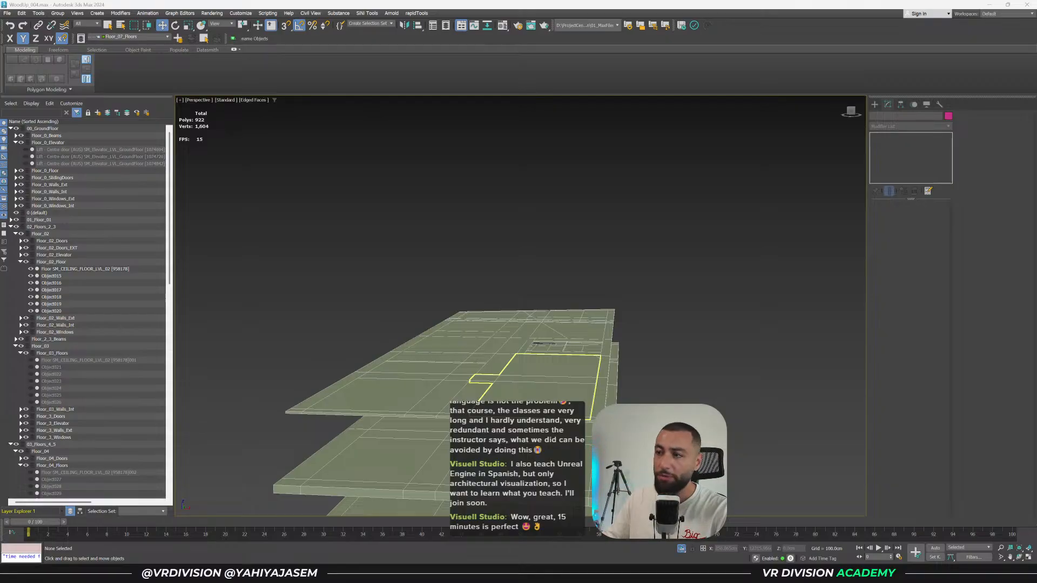
alt+middle_drag(639, 364, 687, 305)
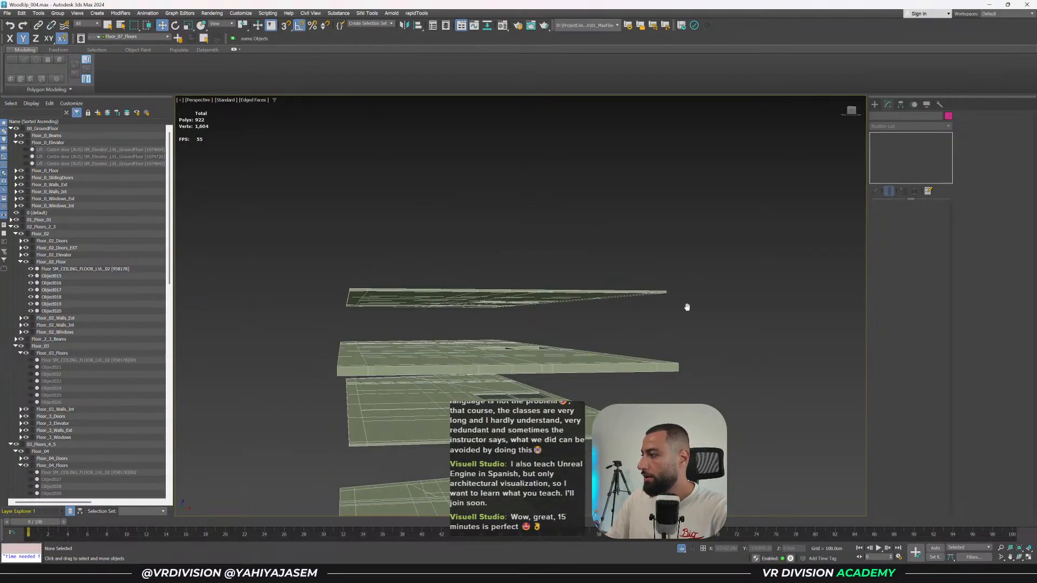
alt+middle_drag(269, 309, 382, 295)
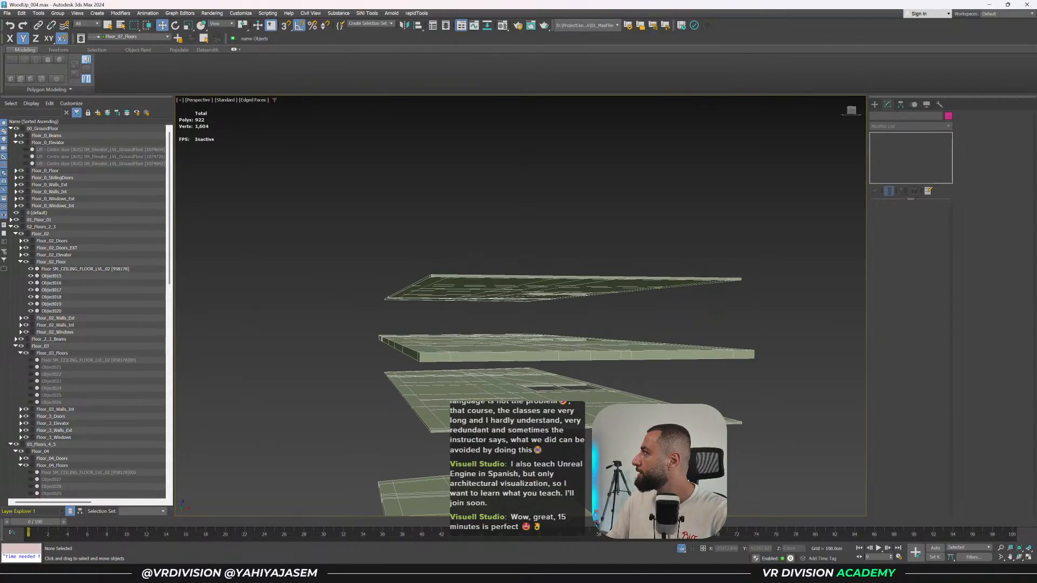
Save the scene again and collapse the Floor_02_Floor sublayer.
click(257, 290)
key(ctrl+s)
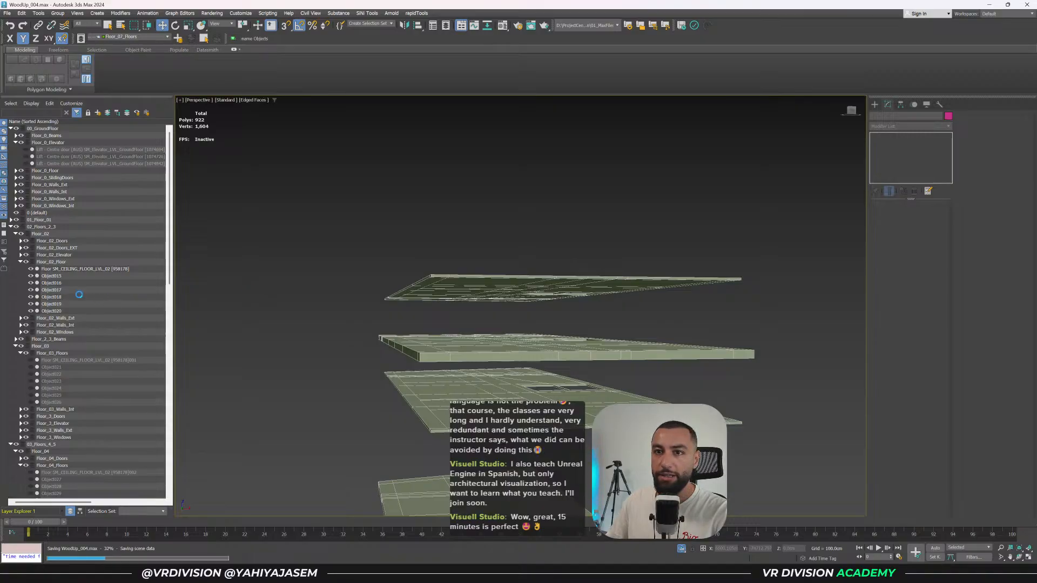
click(21, 262)
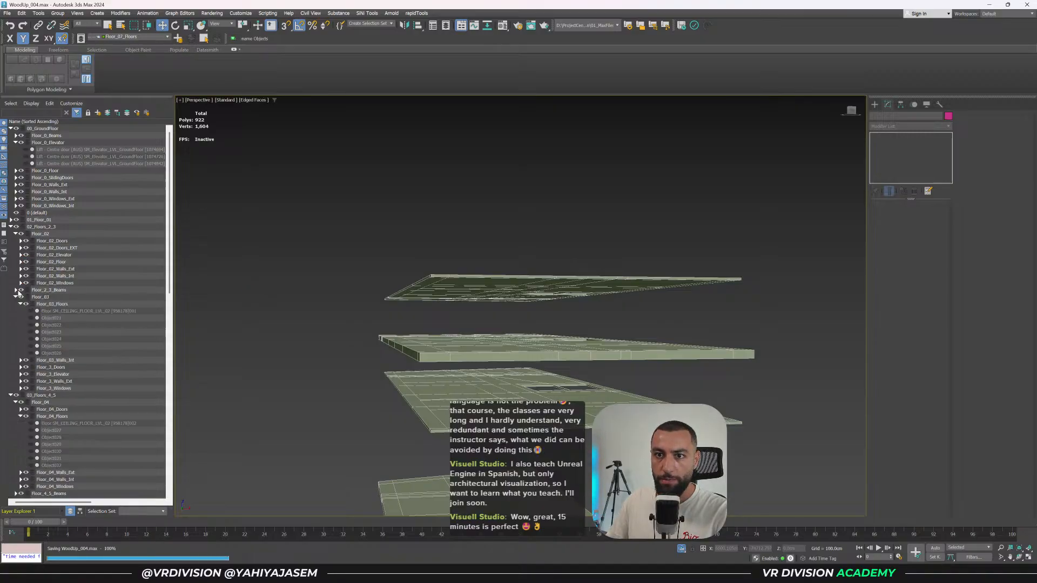
Collapse the Floor_03 and Floor_05 layers and the Floor_04_Floors, Floor_06_Floors and Floor_07_Floors sublayers.
click(15, 297)
click(15, 298)
click(15, 298)
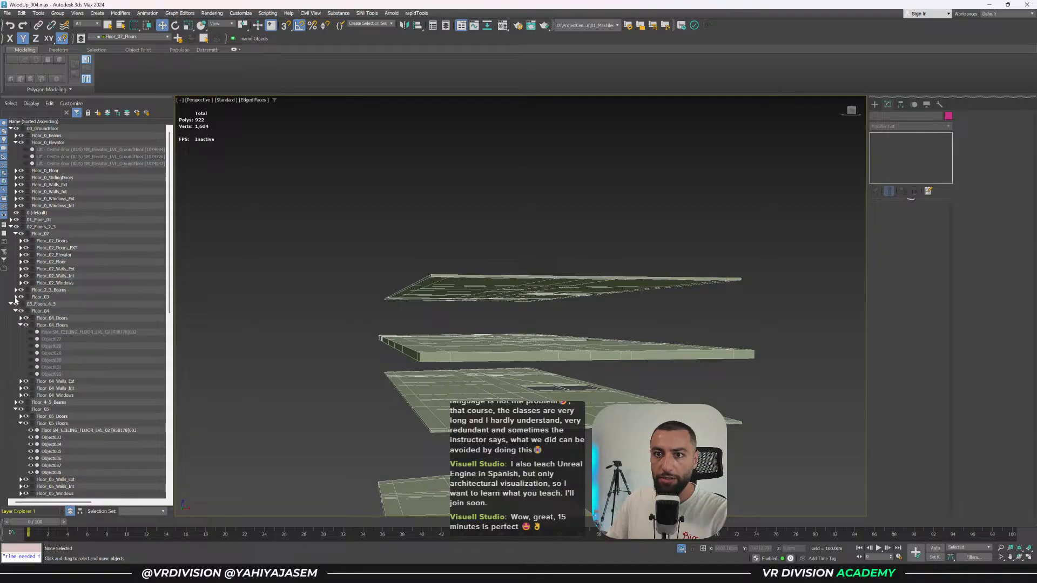
scroll(555, 331, down, 6)
scroll(614, 316, up, 5)
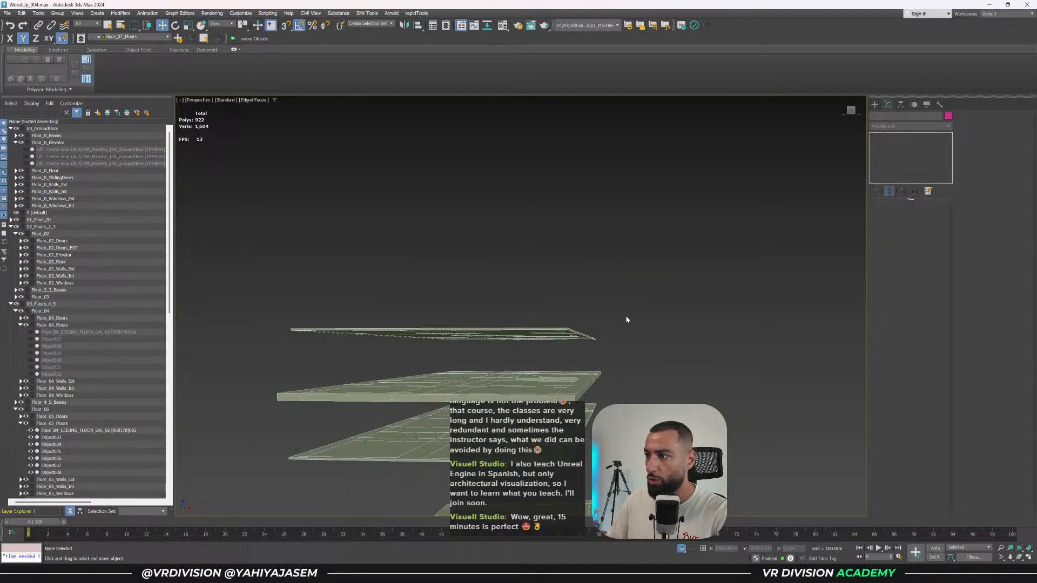
click(20, 326)
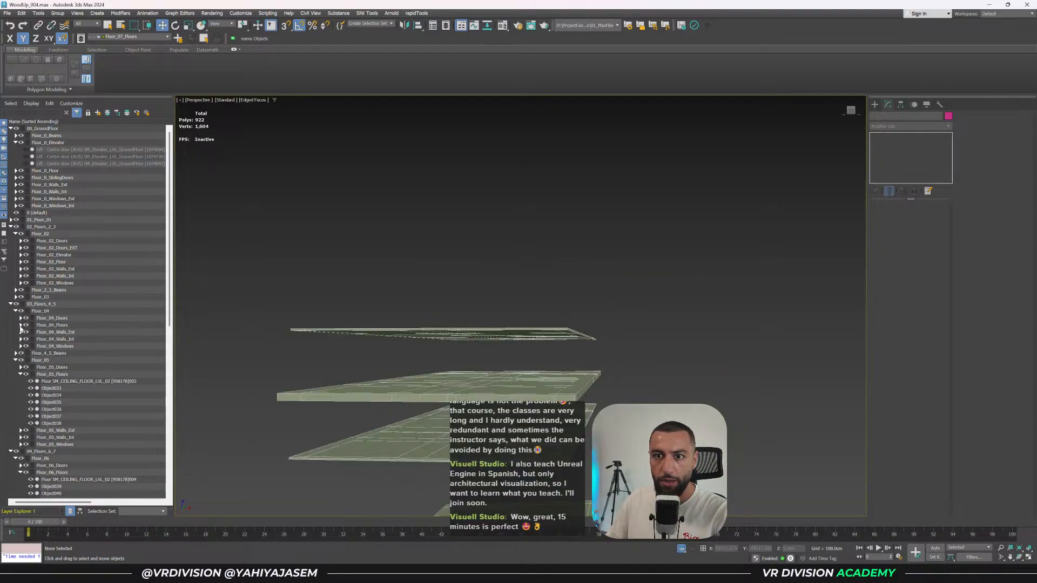
click(16, 359)
scroll(14, 371, down, 2)
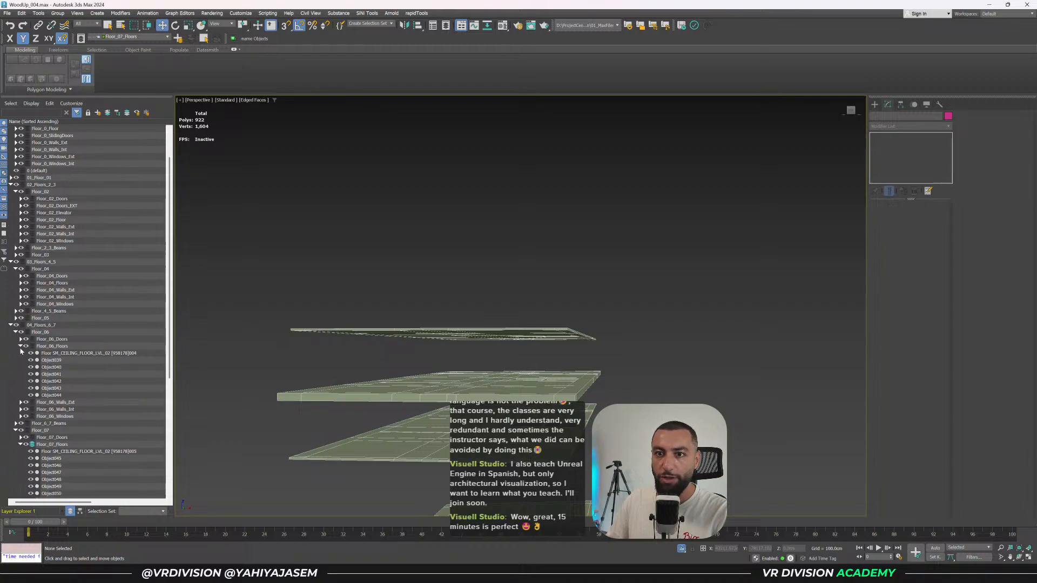
click(20, 347)
click(20, 395)
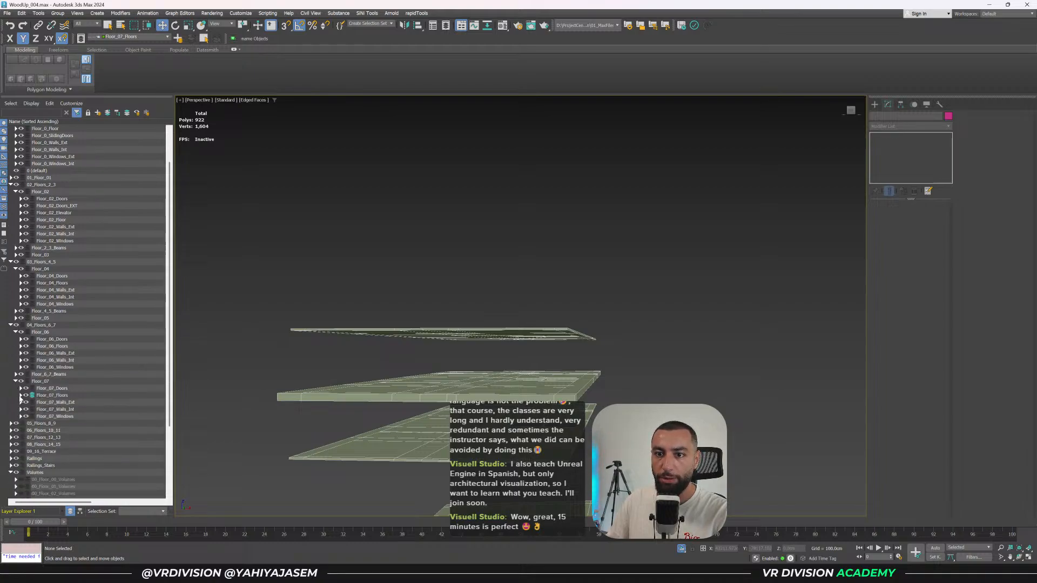
scroll(25, 409, down, 3)
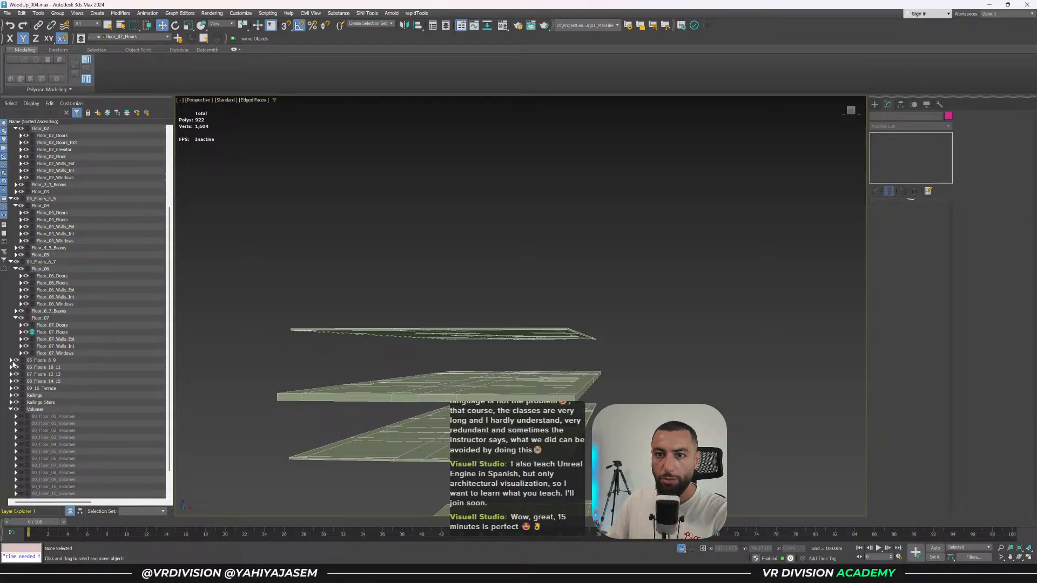
Expand 05_Floors_8_9, collapse its open wall sublayers and unhide the original slab in Floor_08_Floors.
click(12, 361)
click(20, 389)
click(20, 403)
click(21, 382)
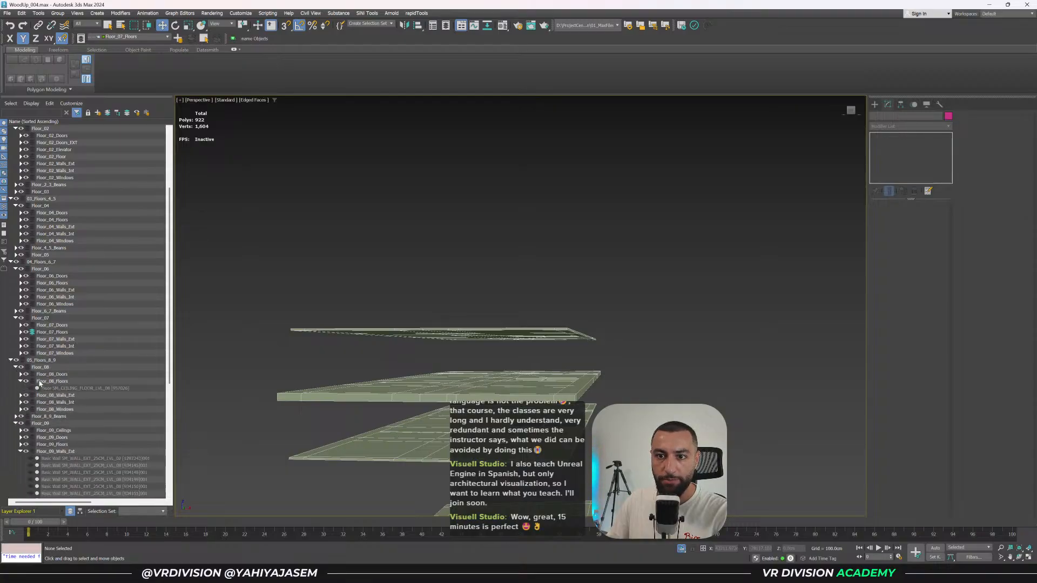
click(31, 388)
middle_drag(477, 346, 492, 325)
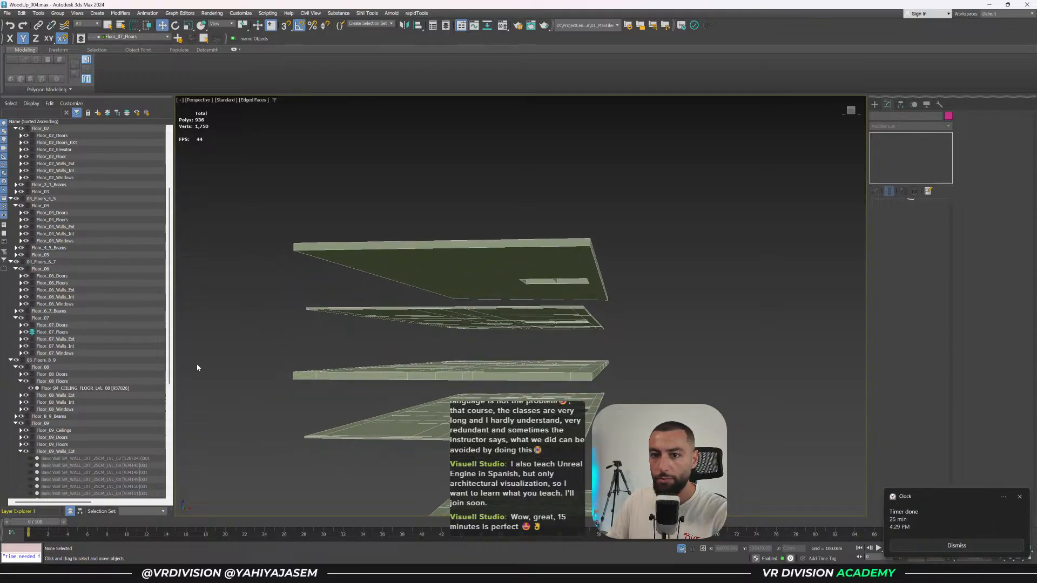
click(947, 516)
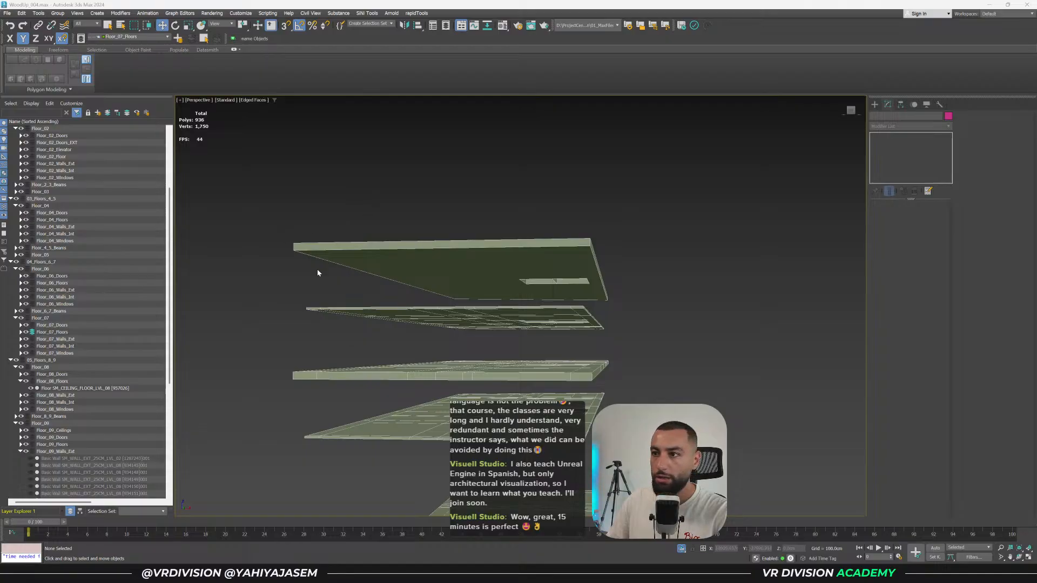
middle_drag(406, 354, 529, 332)
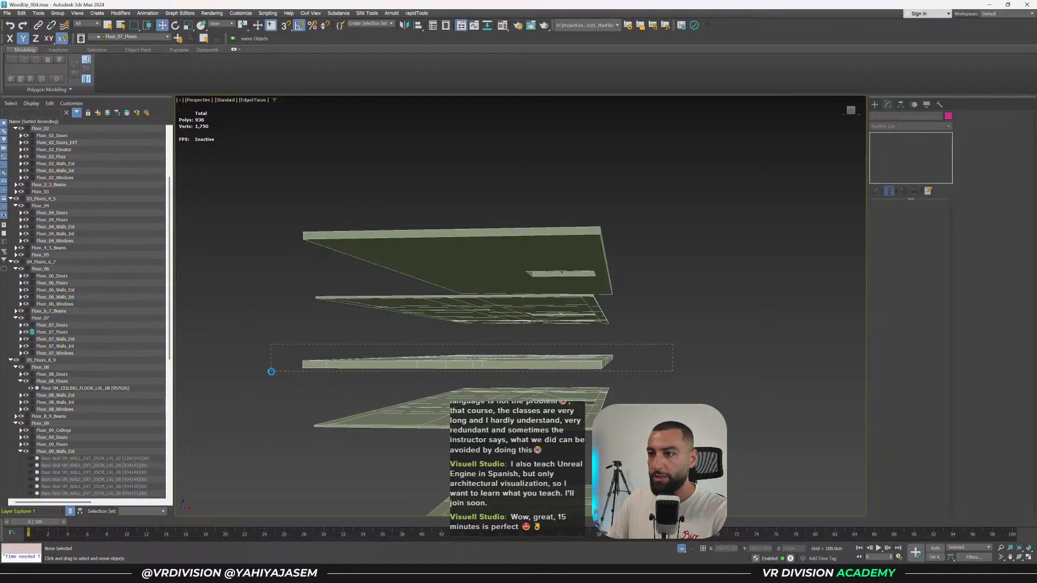
Make Floor_08_Floors the current layer and copy the Floor_06 floor pieces upward to just below the Floor_08 slab in front view.
click(308, 364)
key(f)
key(z)
middle_drag(514, 279, 512, 296)
scroll(500, 286, up, 2)
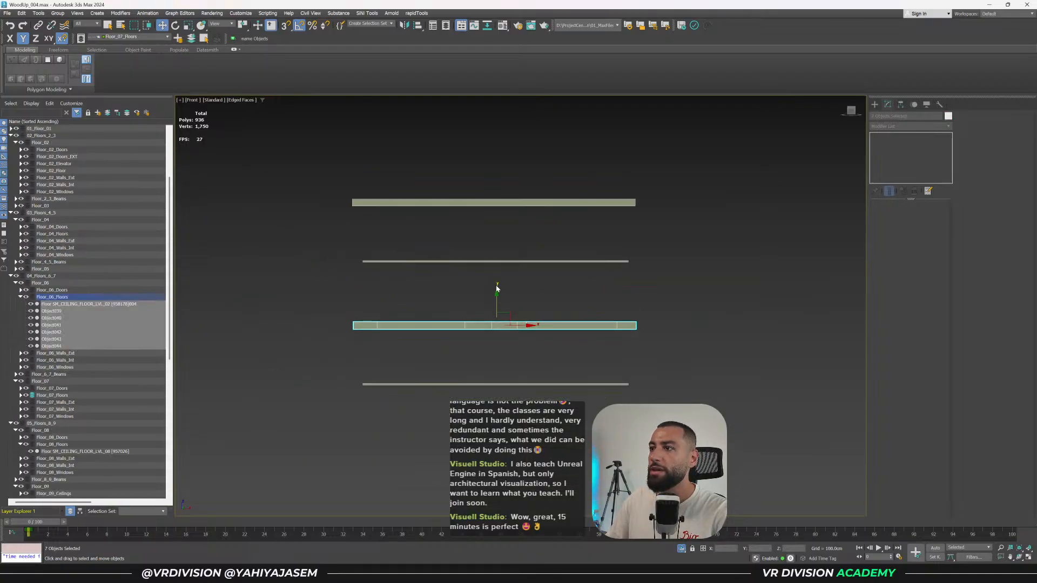
drag(319, 153, 752, 240)
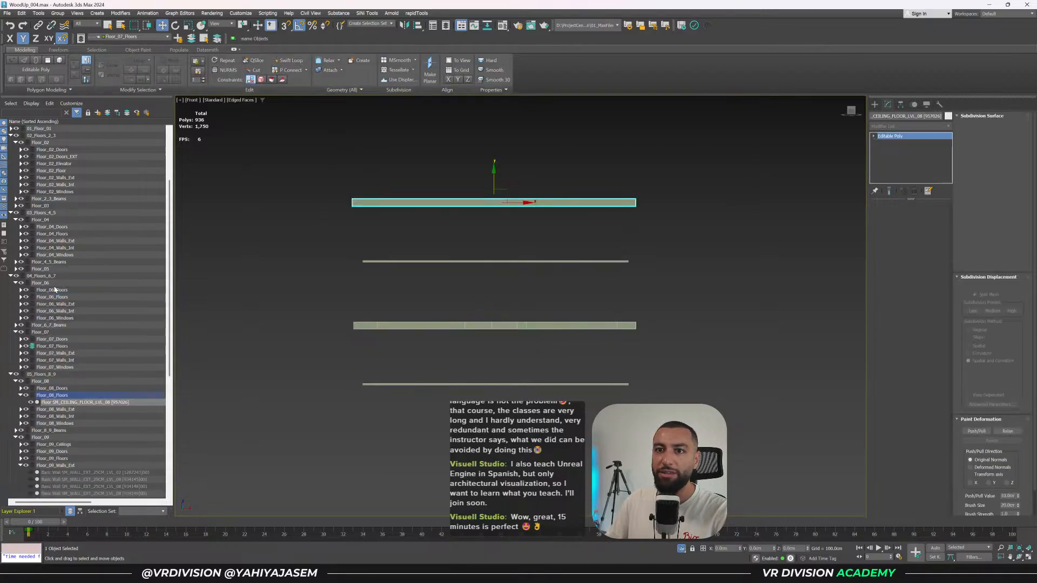
drag(347, 302, 724, 353)
shift+drag(496, 295, 496, 192)
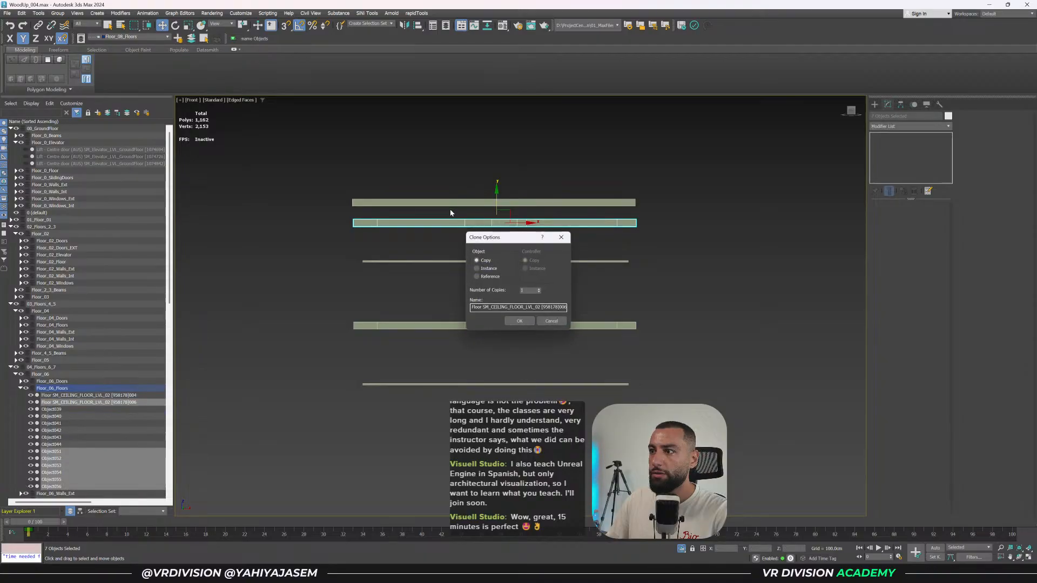
key(Return)
Snap the copied floor pieces vertex to vertex onto the original Floor_08 slab and check the corner alignment.
key(s)
drag(354, 226, 354, 204)
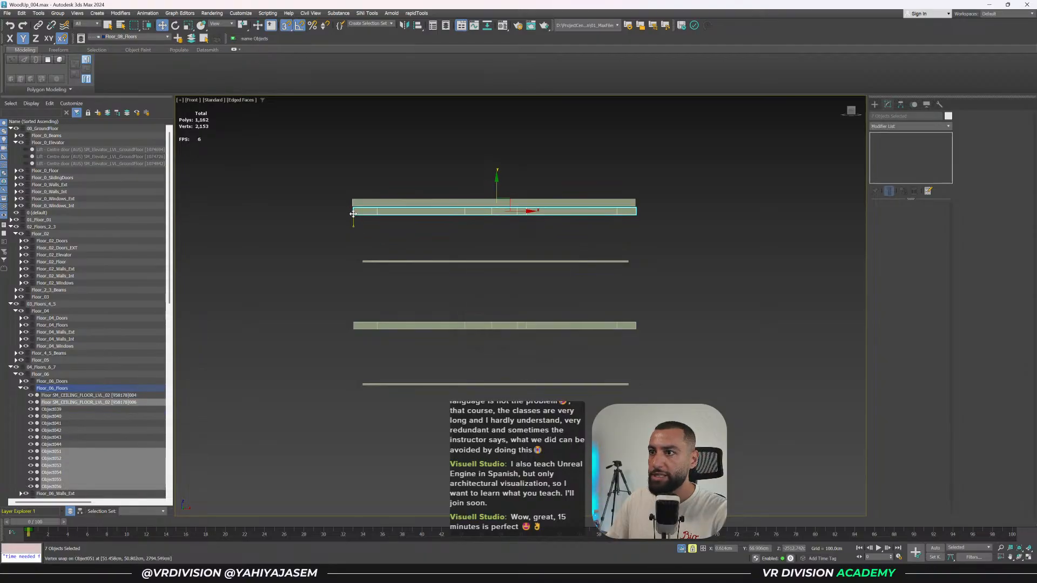
scroll(368, 195, up, 3)
scroll(317, 222, up, 4)
scroll(317, 222, down, 3)
alt+middle_drag(317, 222, 360, 235)
key(s)
scroll(360, 238, down, 4)
alt+middle_drag(367, 305, 382, 322)
scroll(583, 314, down, 3)
alt+middle_drag(587, 315, 596, 315)
scroll(322, 209, up, 6)
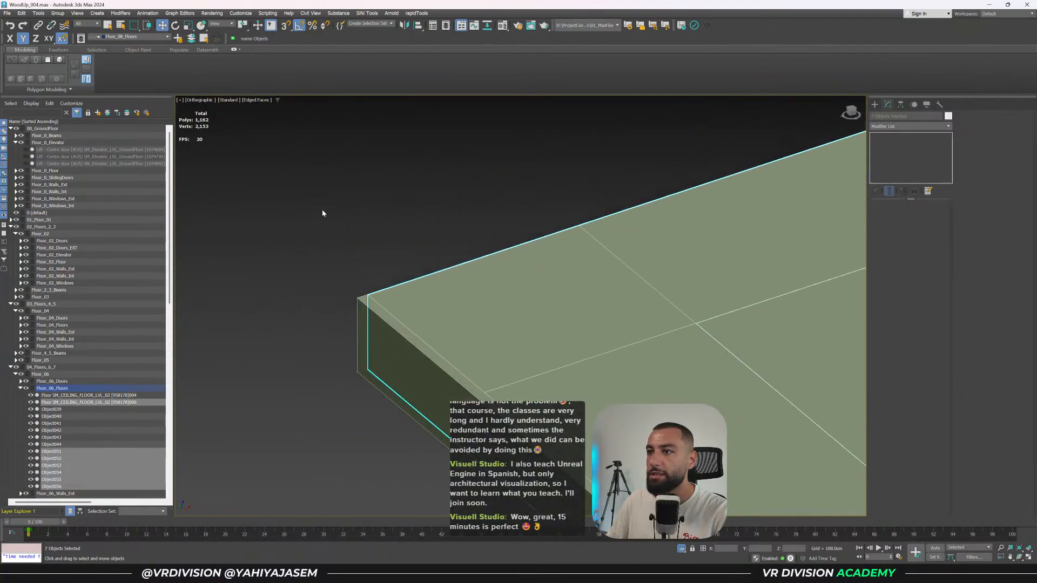
scroll(322, 208, down, 5)
middle_drag(756, 290, 550, 236)
middle_drag(643, 405, 527, 192)
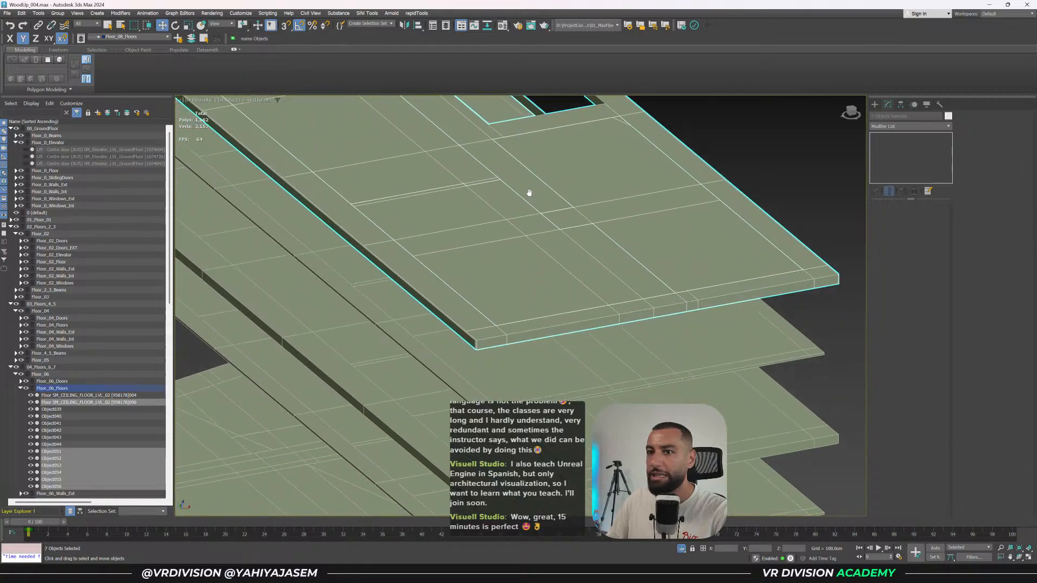
Assign the copied pieces to the Floor_08_Floors layer and delete the original Floor_08 slab.
click(189, 38)
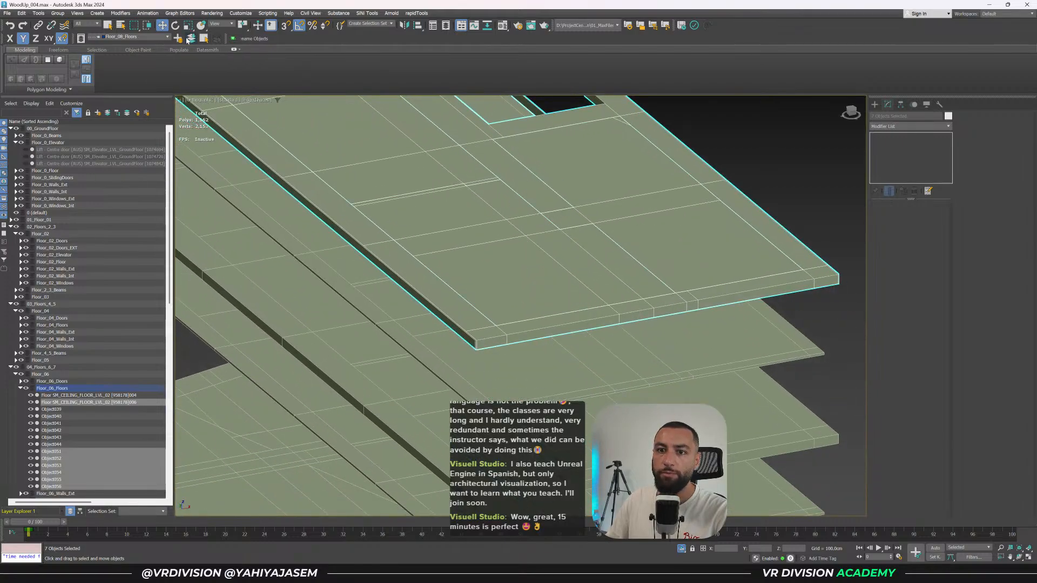
scroll(83, 318, down, 7)
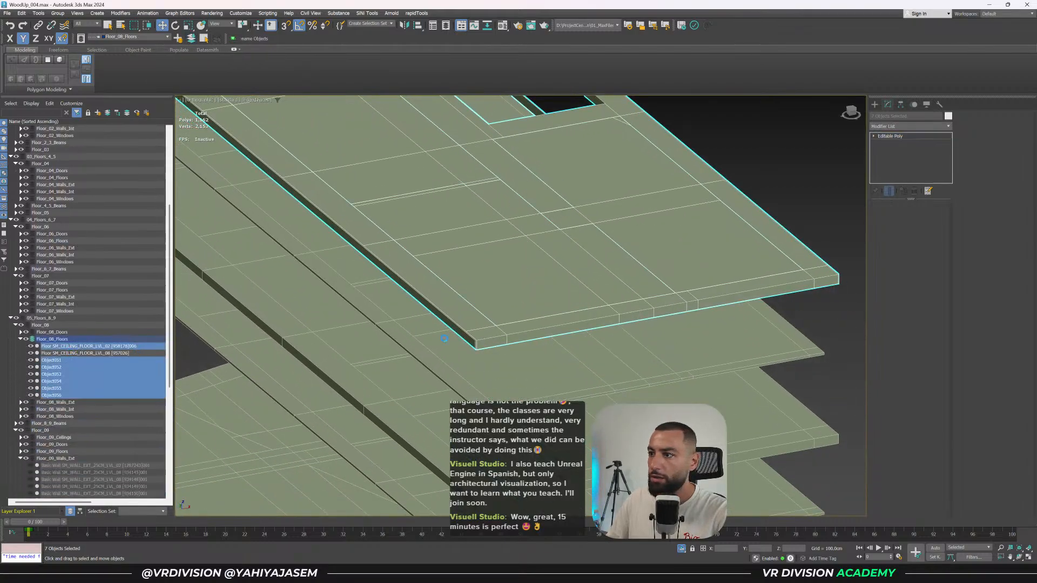
click(475, 344)
scroll(476, 344, up, 3)
key(Delete)
scroll(508, 347, down, 7)
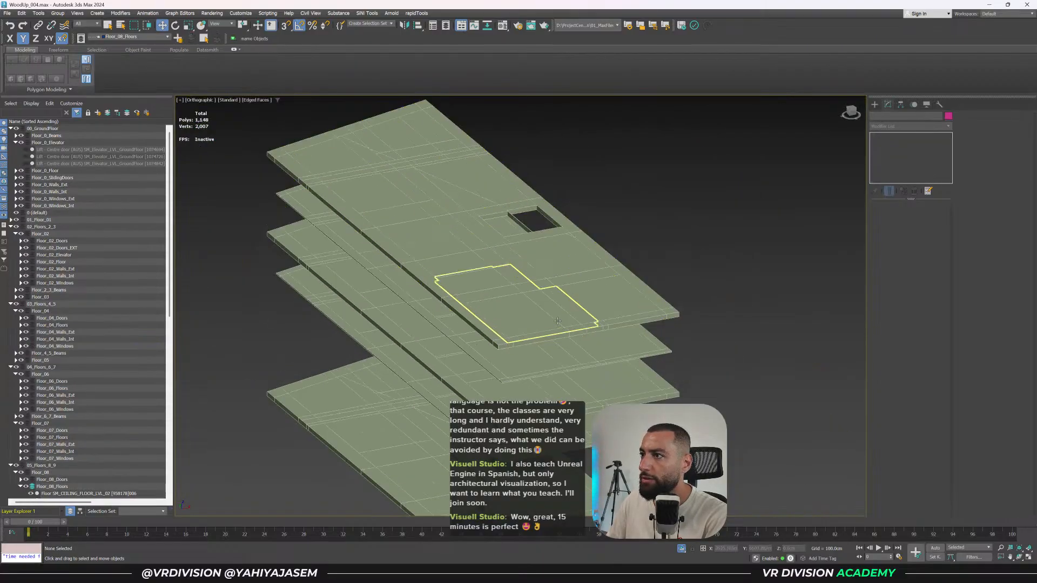
Undo the slab deletion, the layer assignment, the snapping and the copying of the Floor_06 pieces.
middle_drag(557, 321, 558, 303)
key(ctrl+z)
key(ctrl+z)
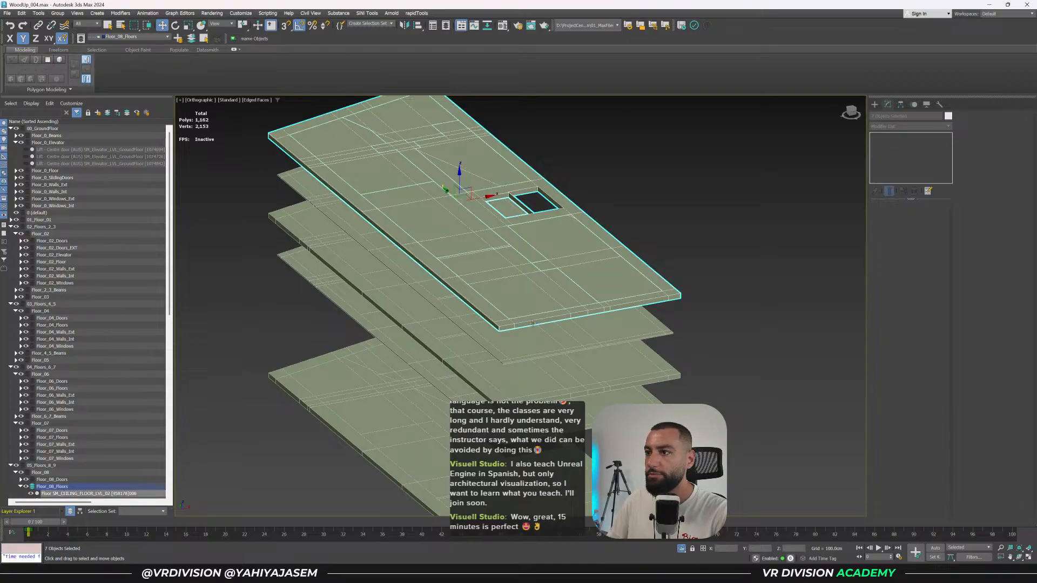
key(ctrl+z)
key(ctrl+z)
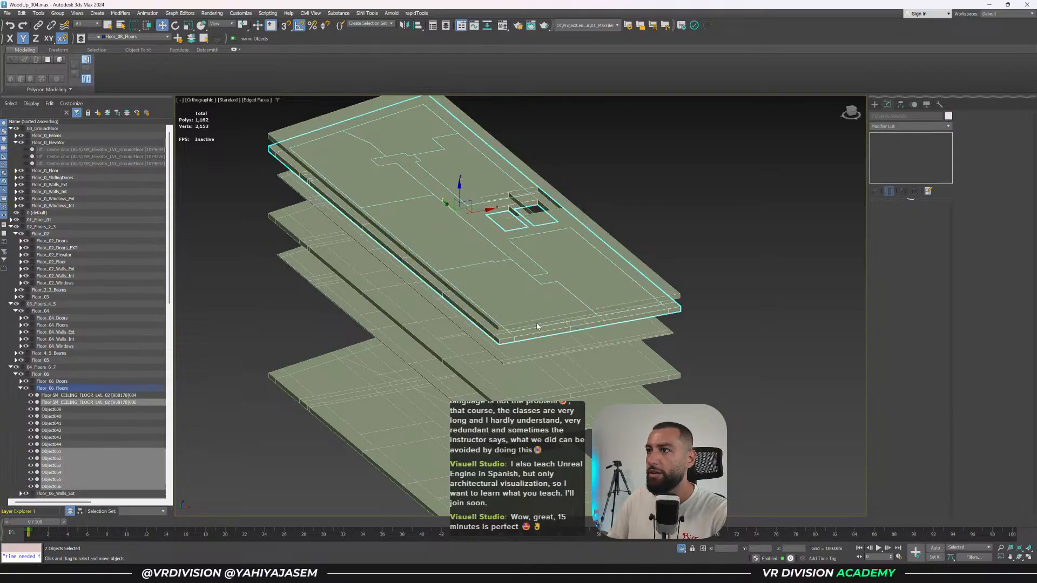
key(ctrl+z)
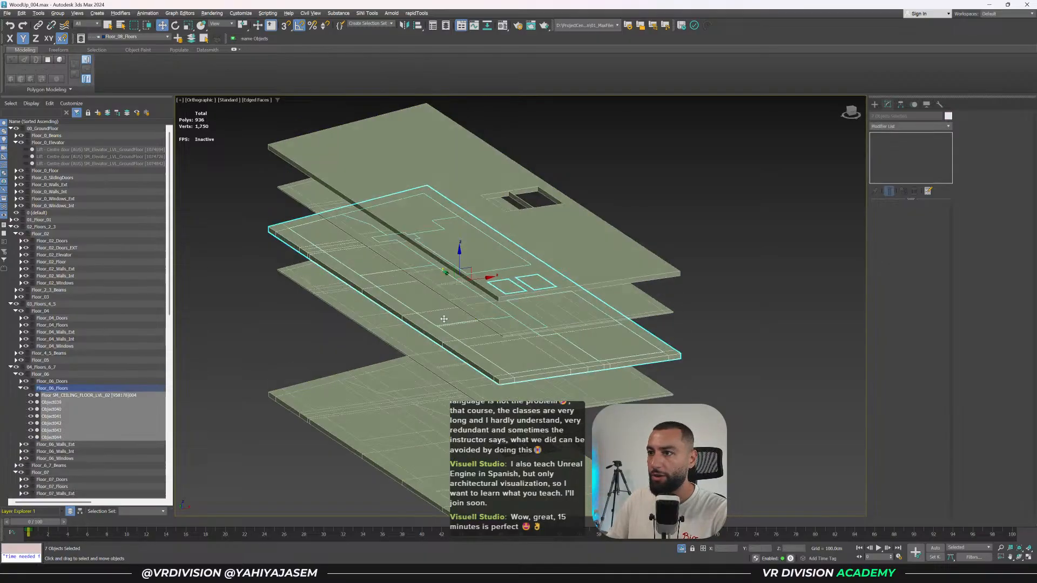
Select the Floor_08 slab to locate its layer, then collapse and hide the 05_Floors_8_9 layer.
alt+middle_drag(444, 318, 444, 310)
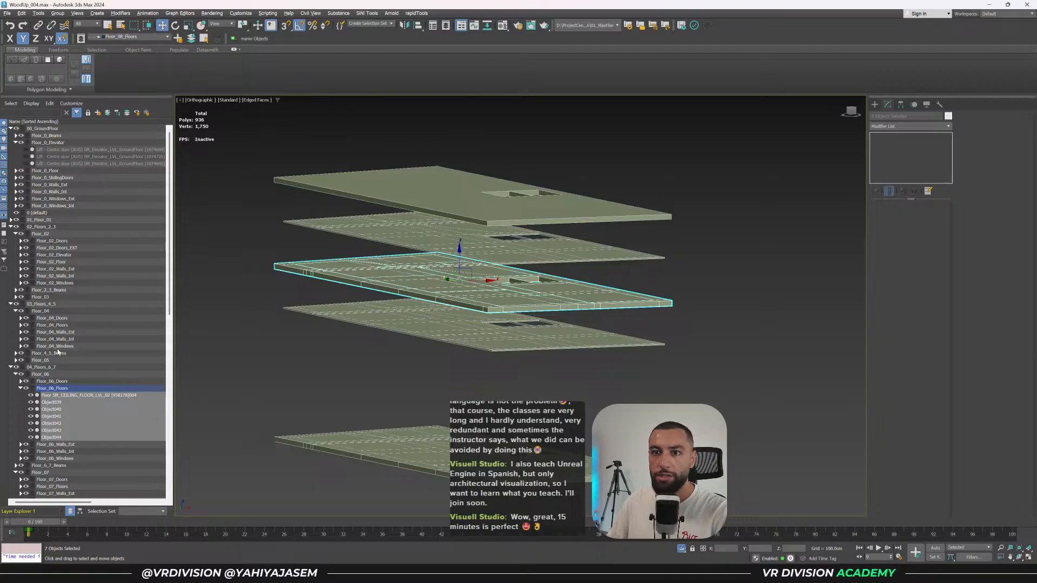
click(410, 192)
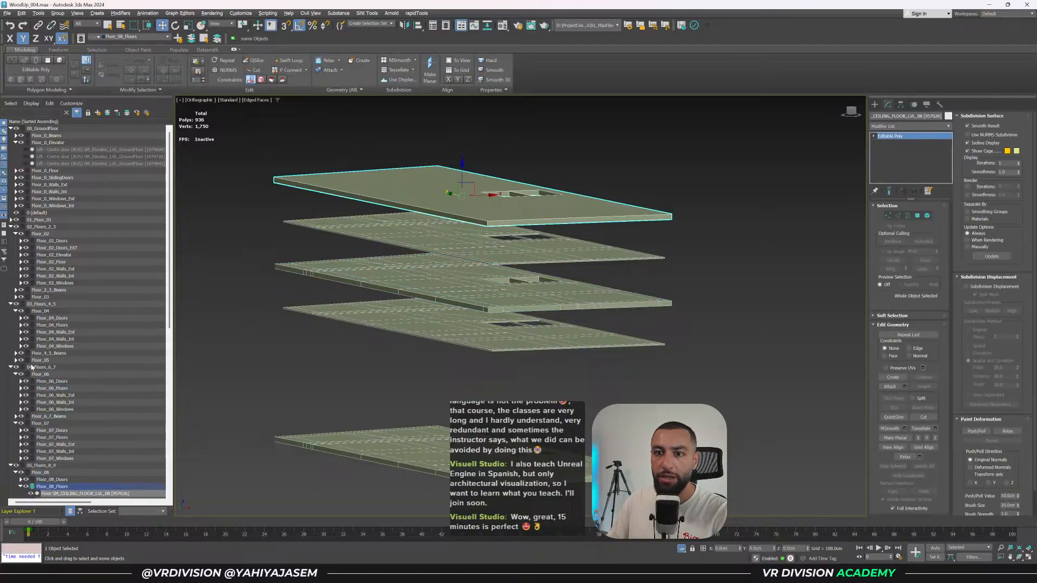
scroll(31, 367, down, 5)
click(10, 361)
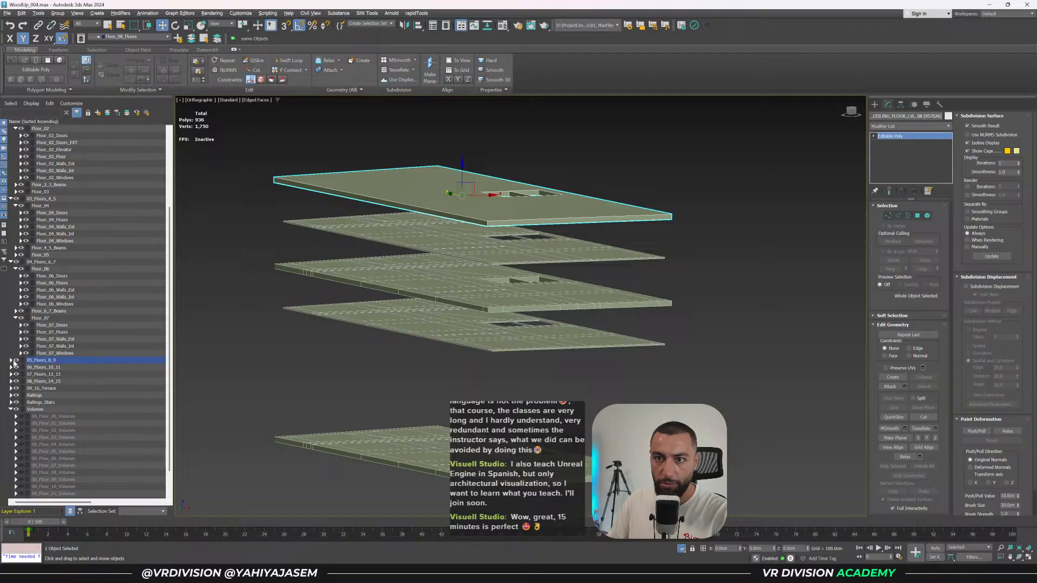
click(16, 361)
Expand 06_Floors_10_11, tidy its open sublayers and unhide the 40 cm slab in Floor_10_Floors.
click(11, 367)
click(20, 396)
click(20, 408)
click(21, 388)
click(30, 395)
scroll(81, 386, down, 4)
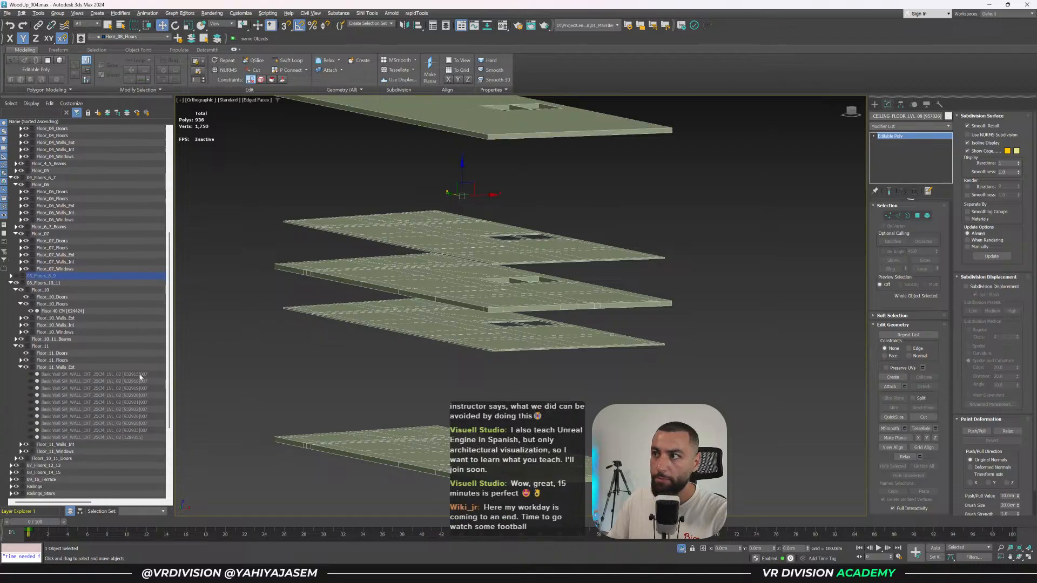
scroll(77, 403, down, 1)
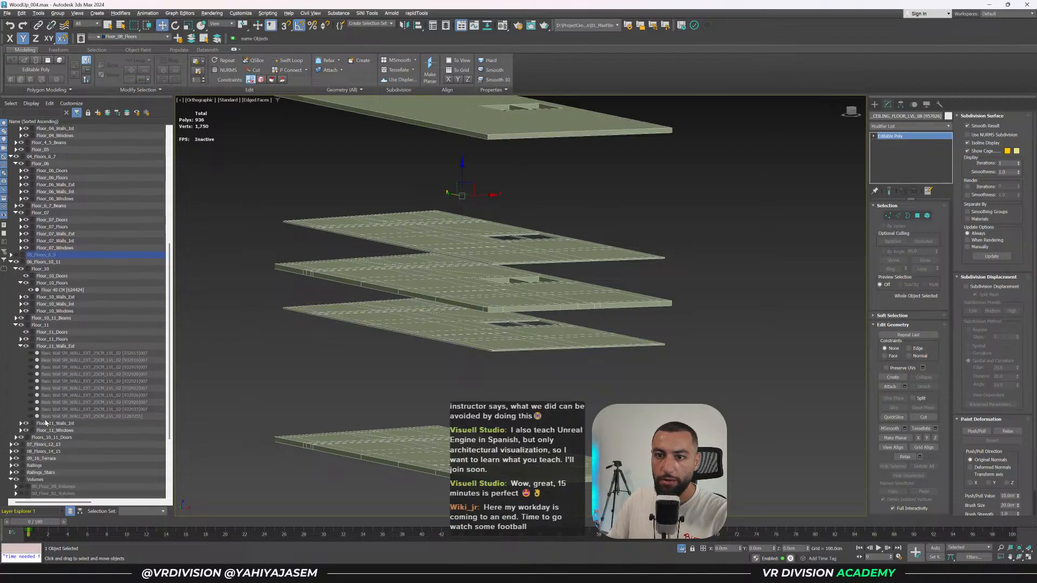
scroll(18, 429, down, 1)
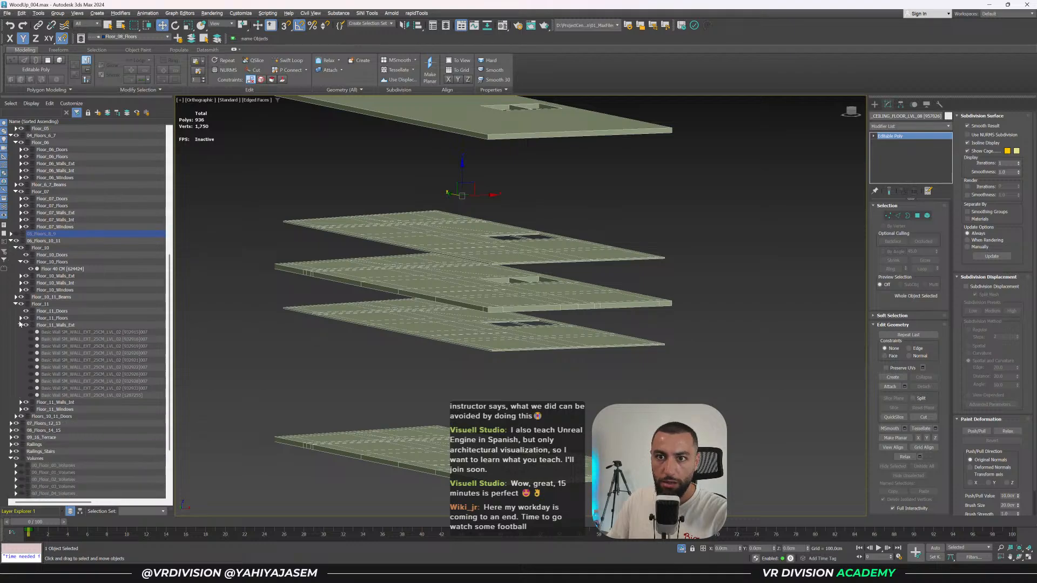
Collapse Floor_11_Walls_Ext, expand Floor_11_Floors and unhide its 10 cm slab.
click(20, 325)
click(21, 319)
click(31, 325)
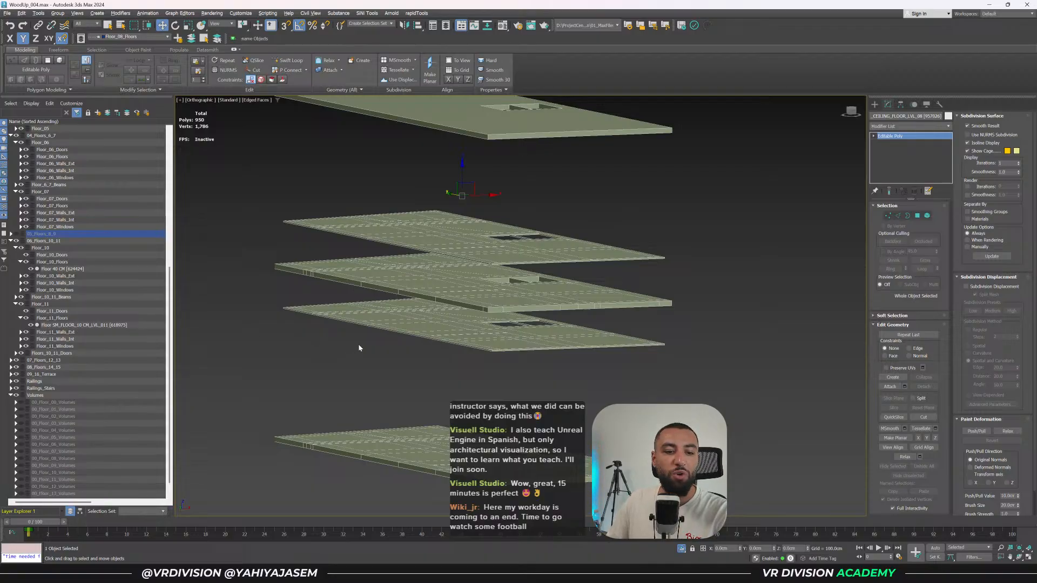
Copy the Floor_06 and Floor_07 floor pieces together and raise the copy near the Floor_10 and Floor_11 slabs.
middle_drag(558, 308, 554, 358)
alt+middle_drag(553, 358, 536, 357)
mouse_move(609, 305)
alt+middle_down()
mouse_move(602, 342)
mouse_move(628, 299)
alt+middle_up()
drag(222, 390, 222, 390)
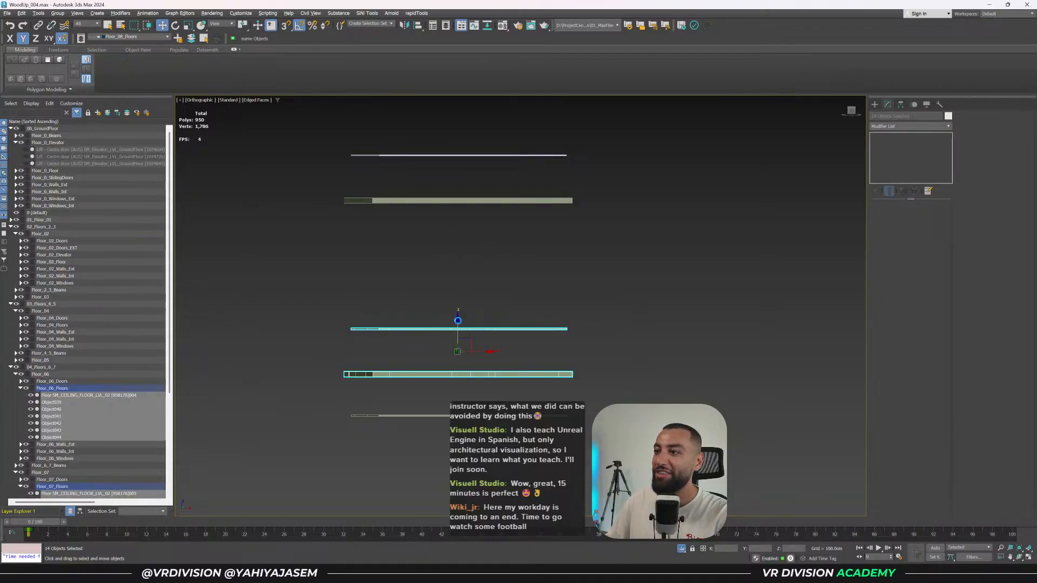
shift+drag(461, 323, 459, 214)
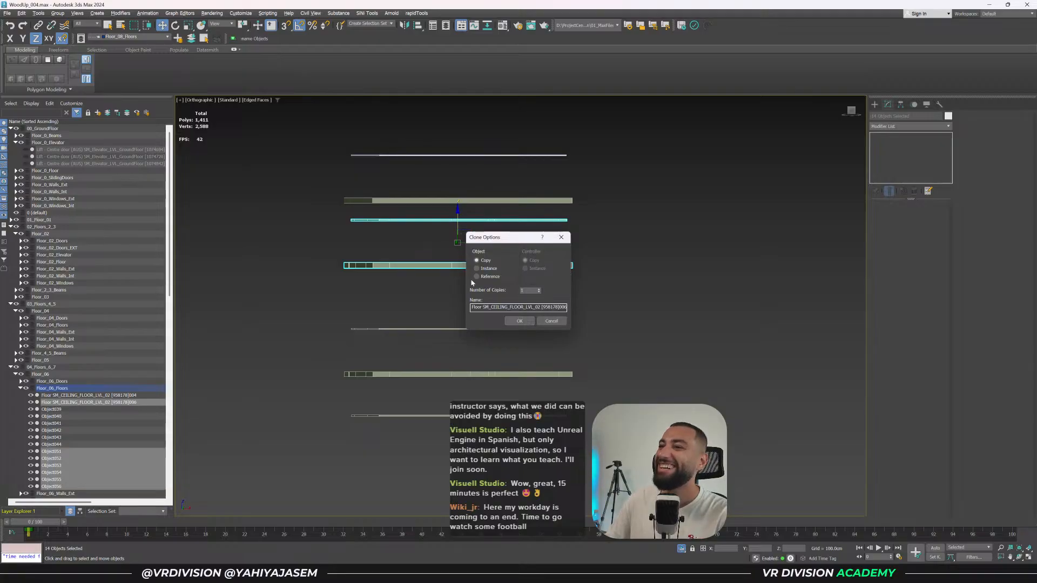
click(519, 321)
middle_drag(493, 253, 491, 285)
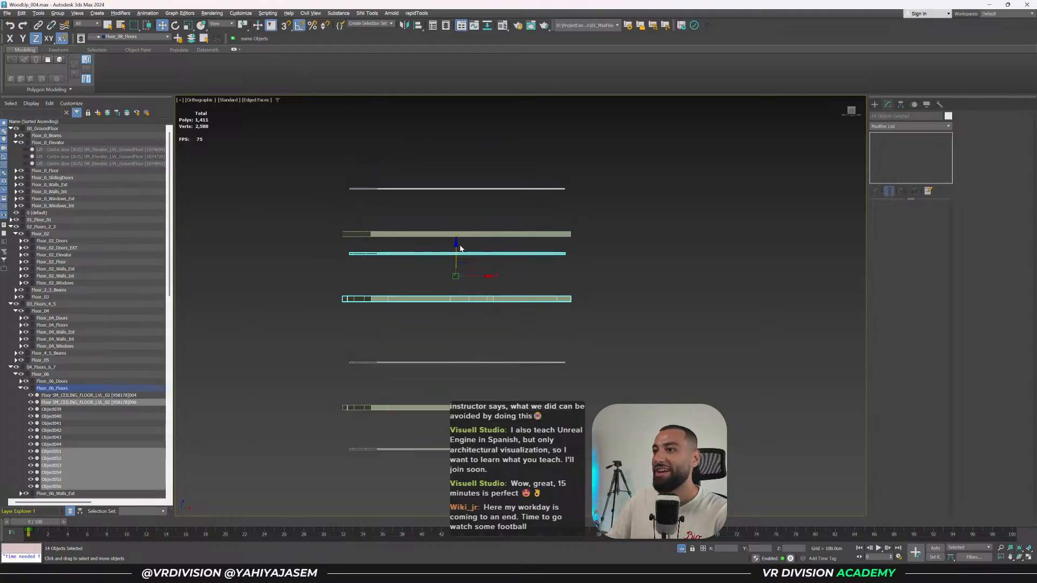
drag(455, 249, 445, 164)
Snap the copied pair of floors vertex to vertex onto the bottom corner of the original Floor_10 slab.
scroll(402, 188, up, 2)
scroll(396, 191, up, 3)
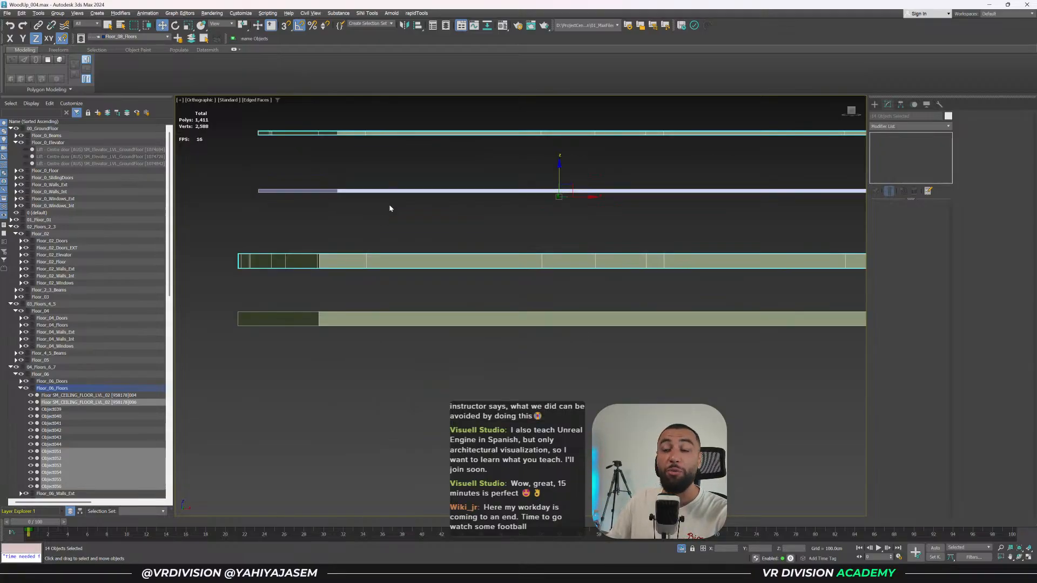
alt+middle_drag(354, 260, 396, 286)
key(s)
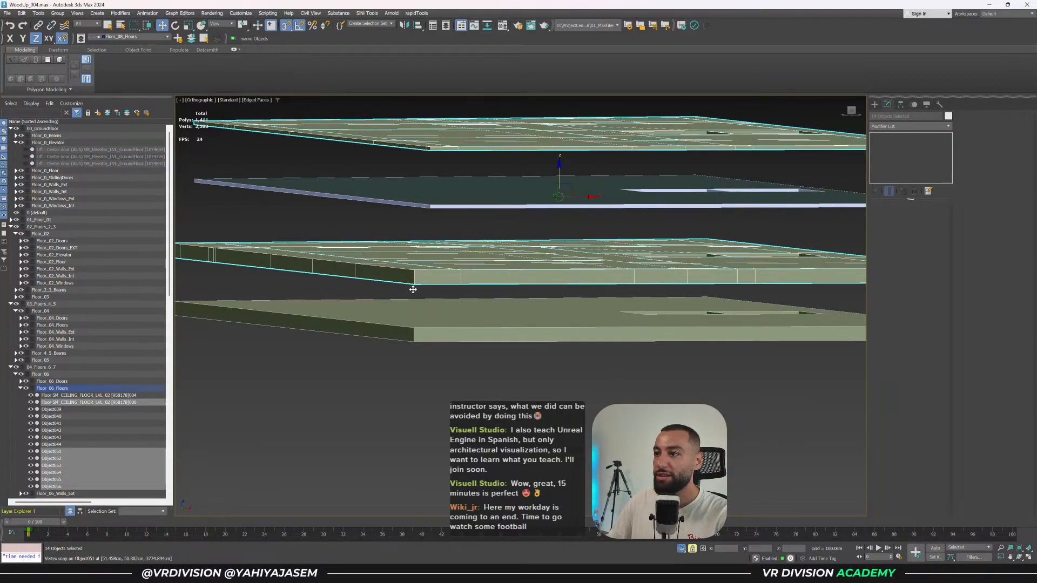
drag(413, 287, 414, 342)
alt+middle_drag(414, 341, 380, 355)
scroll(115, 378, down, 10)
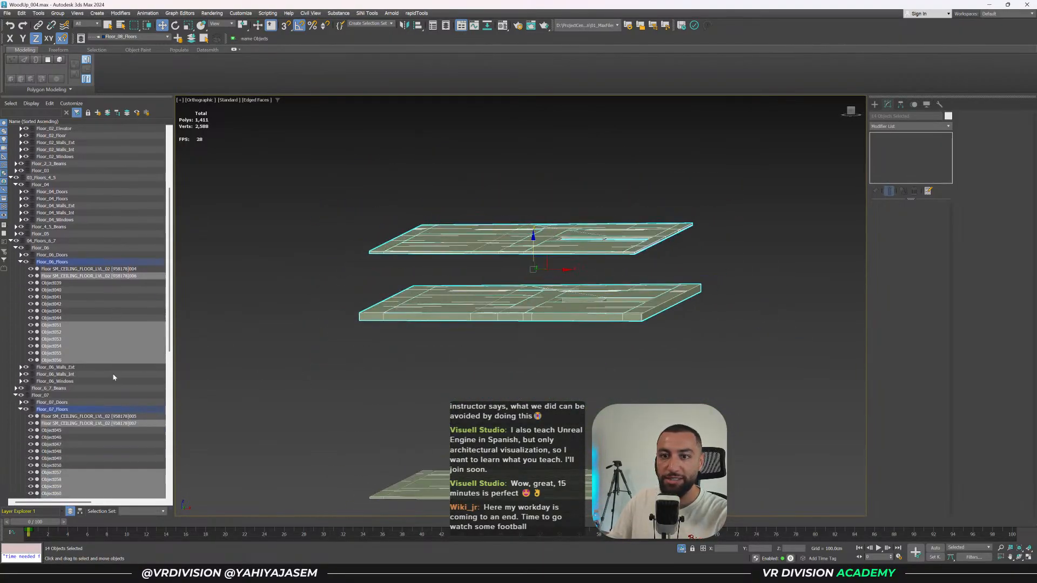
scroll(121, 363, down, 1)
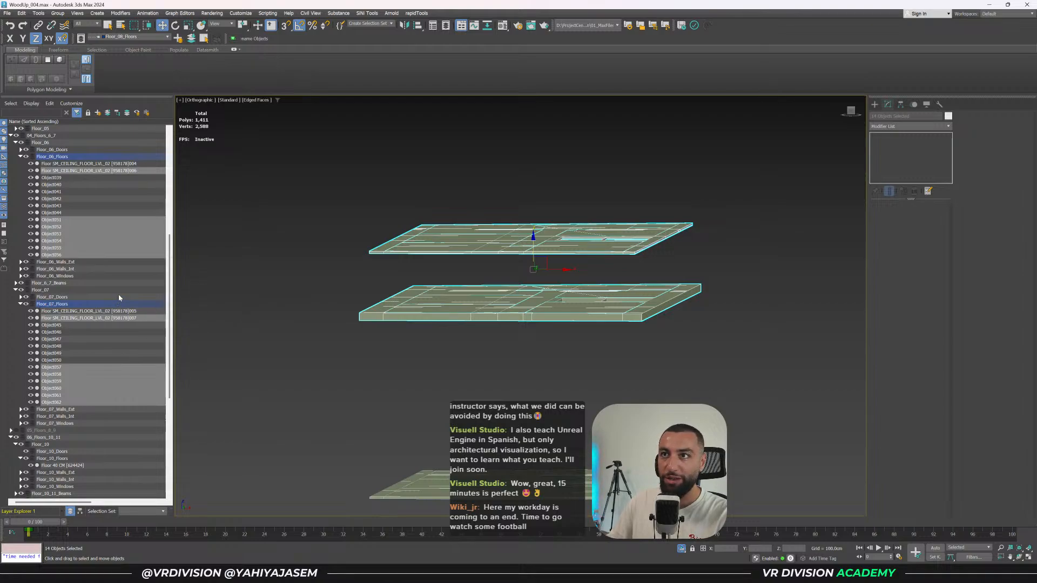
click(199, 41)
scroll(72, 341, down, 2)
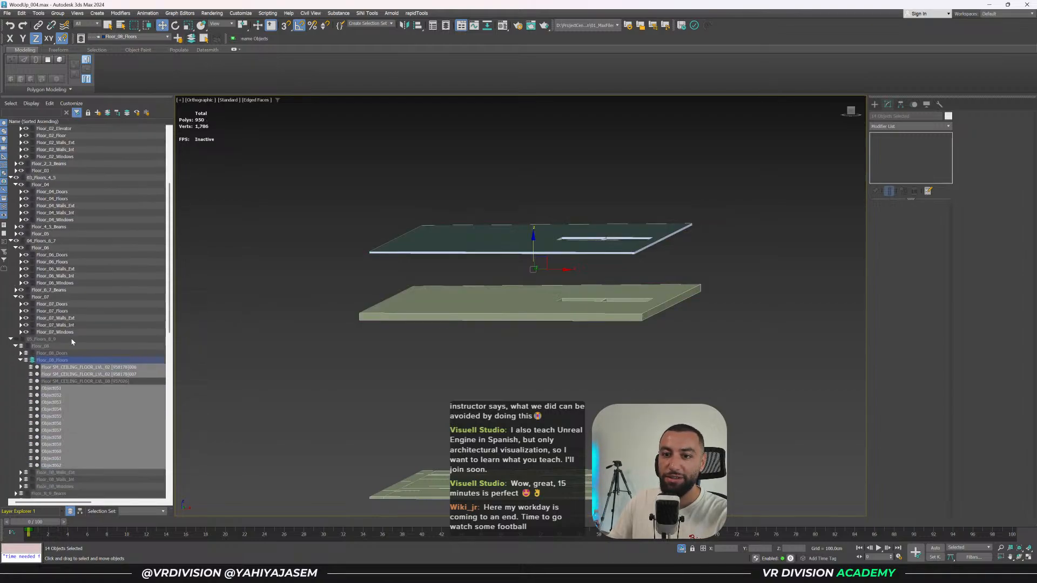
key(ctrl+z)
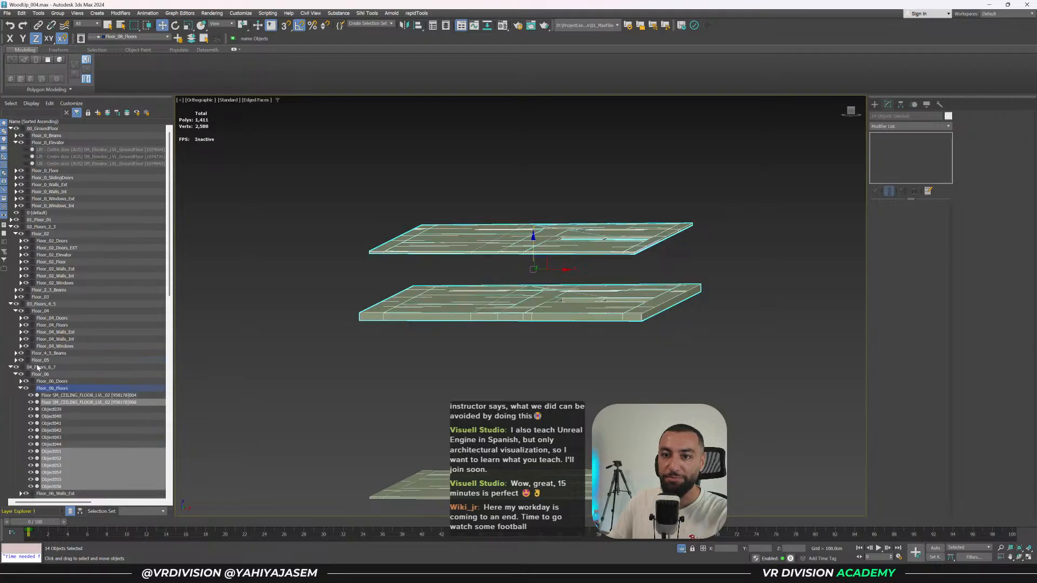
Move the selected copied floor pieces into the Floor_10_Floors layer and delete the original Floor 40 CM slab there.
scroll(42, 371, down, 5)
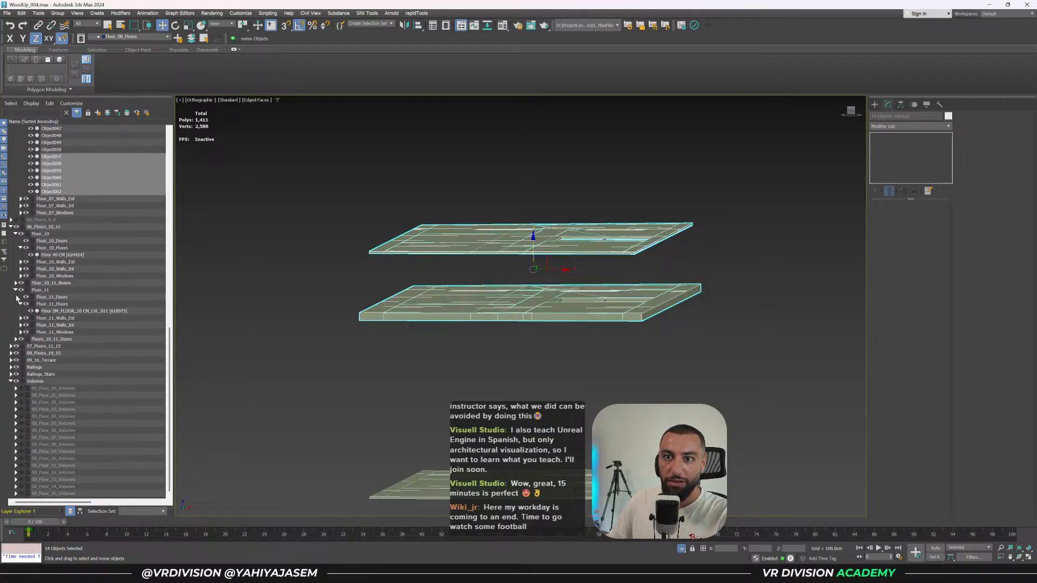
click(34, 247)
middle_drag(312, 237, 282, 270)
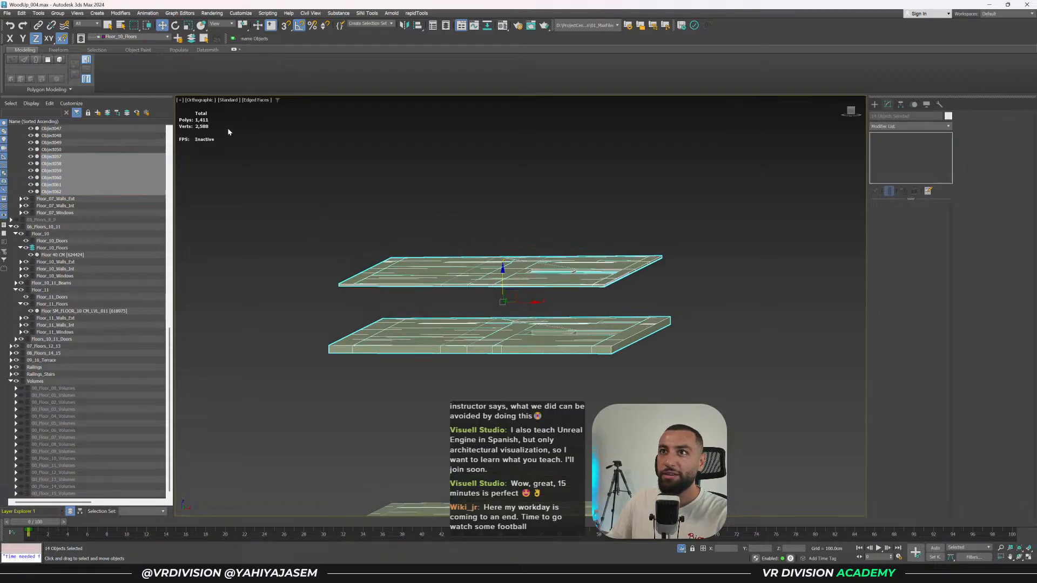
click(196, 39)
middle_drag(477, 302, 459, 324)
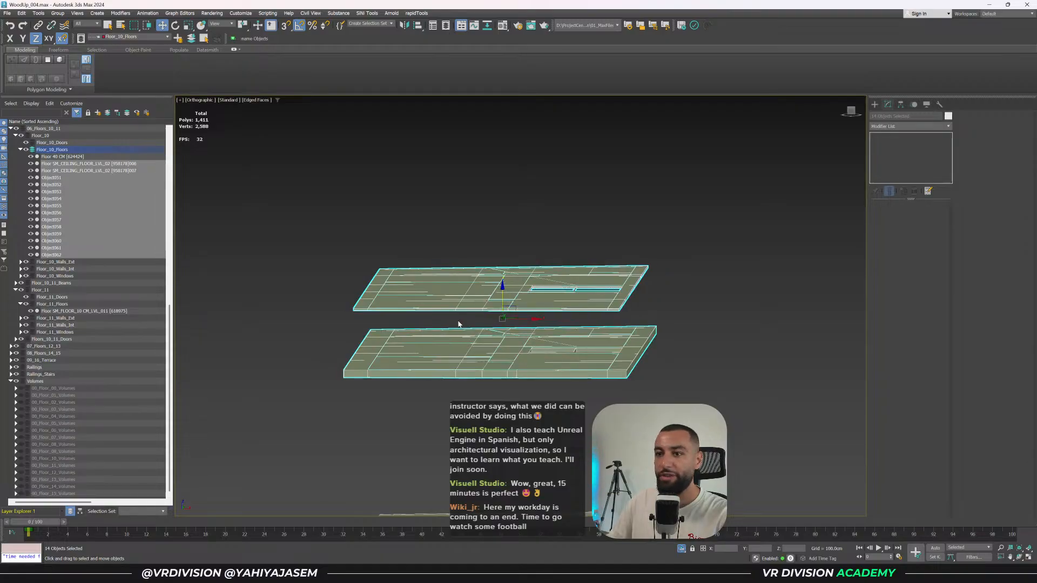
click(58, 156)
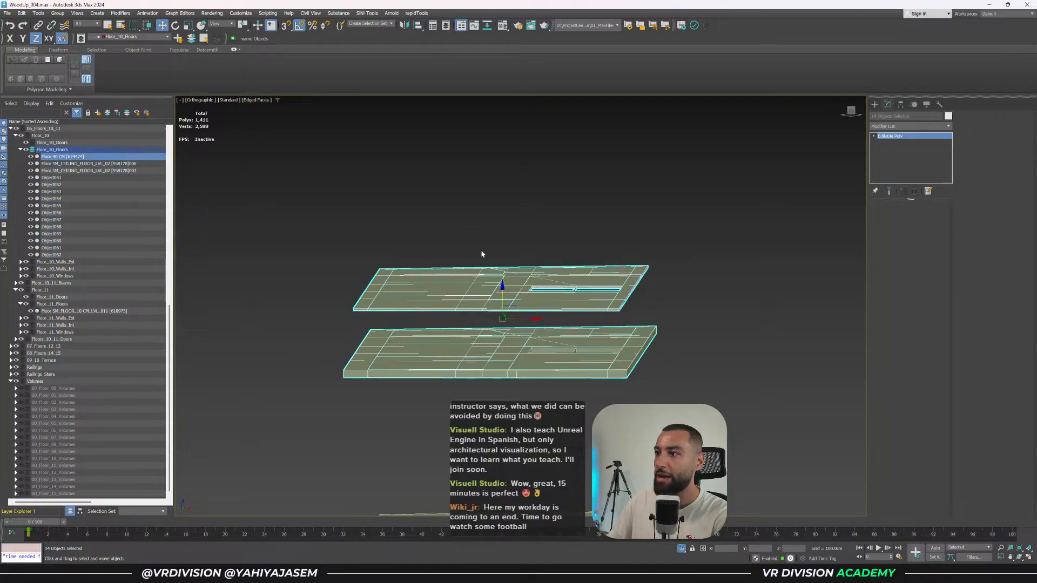
click(218, 320)
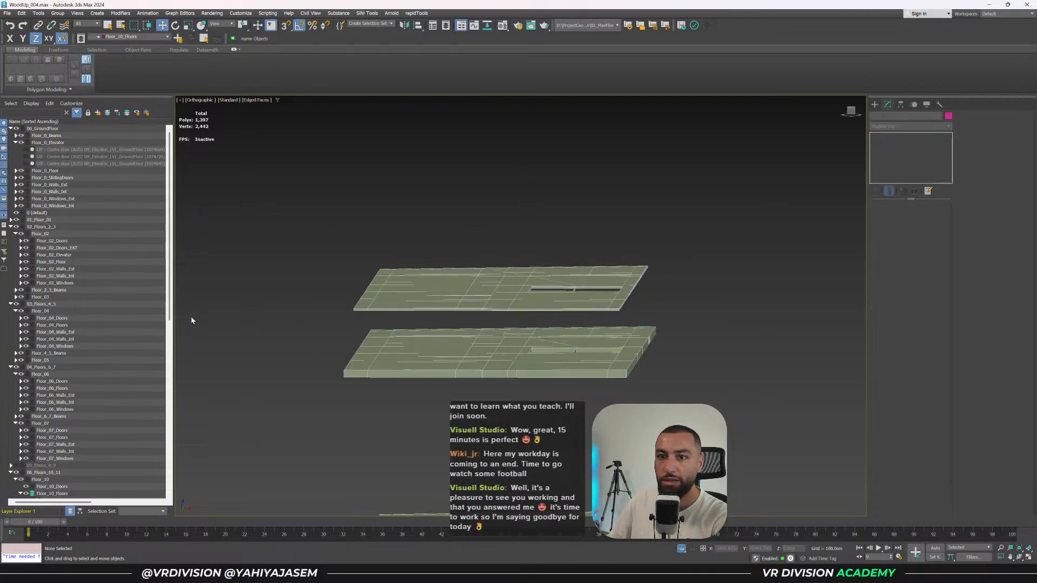
Make Floor_11_Floors the current layer and move all pieces of the upper copied floor into it.
scroll(65, 319, down, 8)
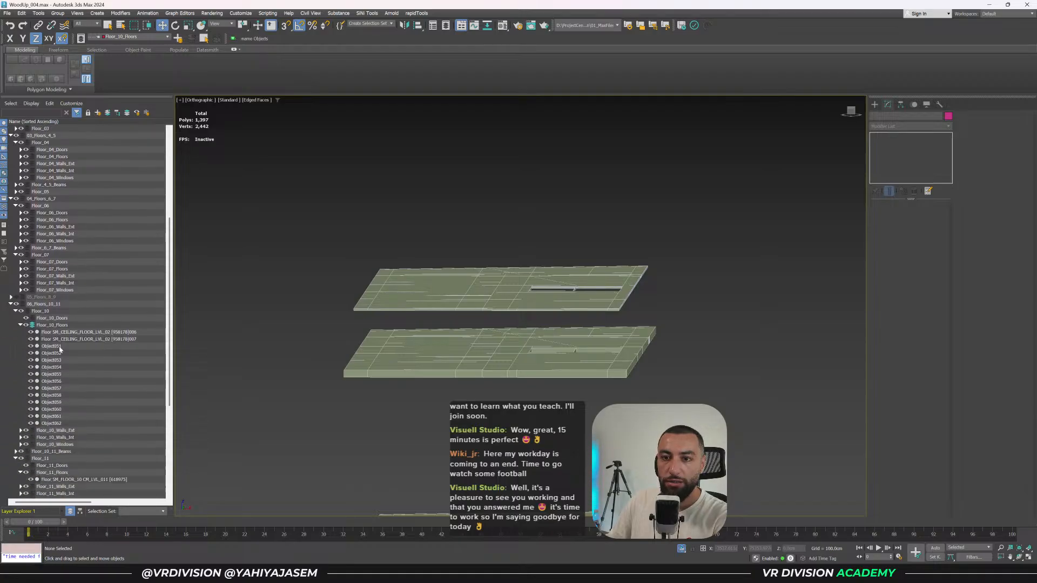
click(32, 472)
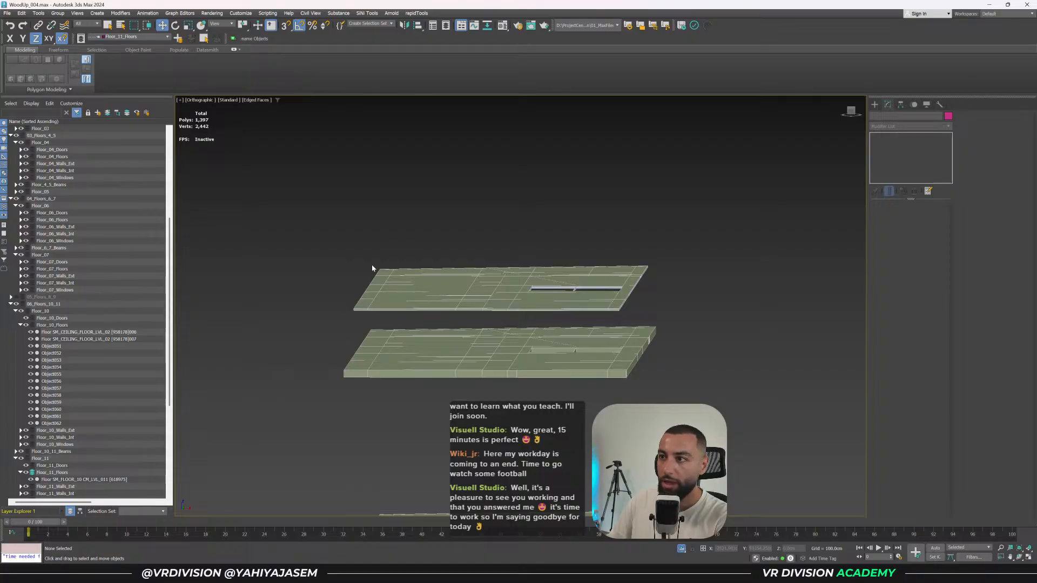
click(71, 479)
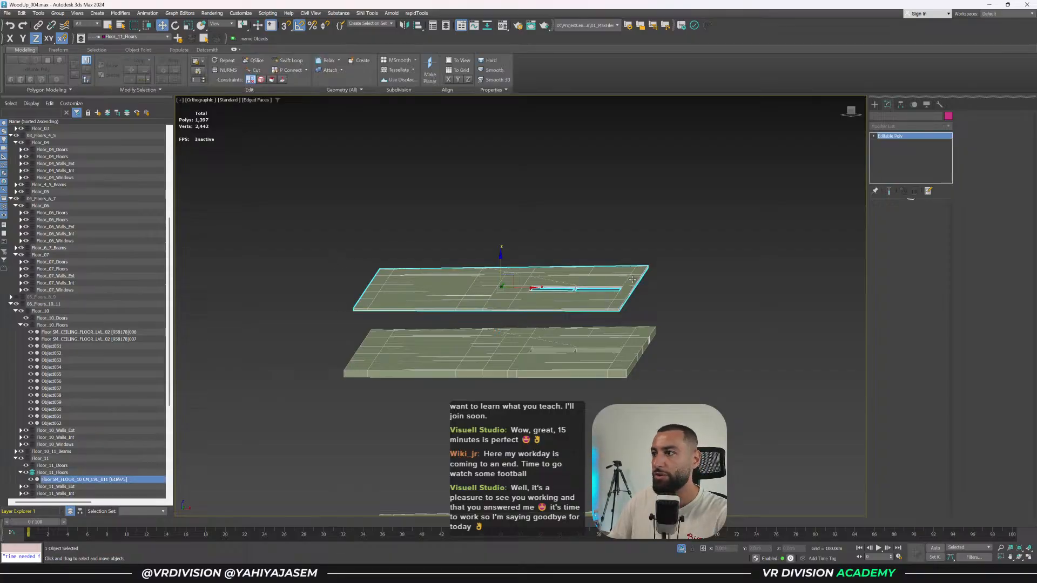
key(z)
alt+middle_drag(631, 278, 711, 260)
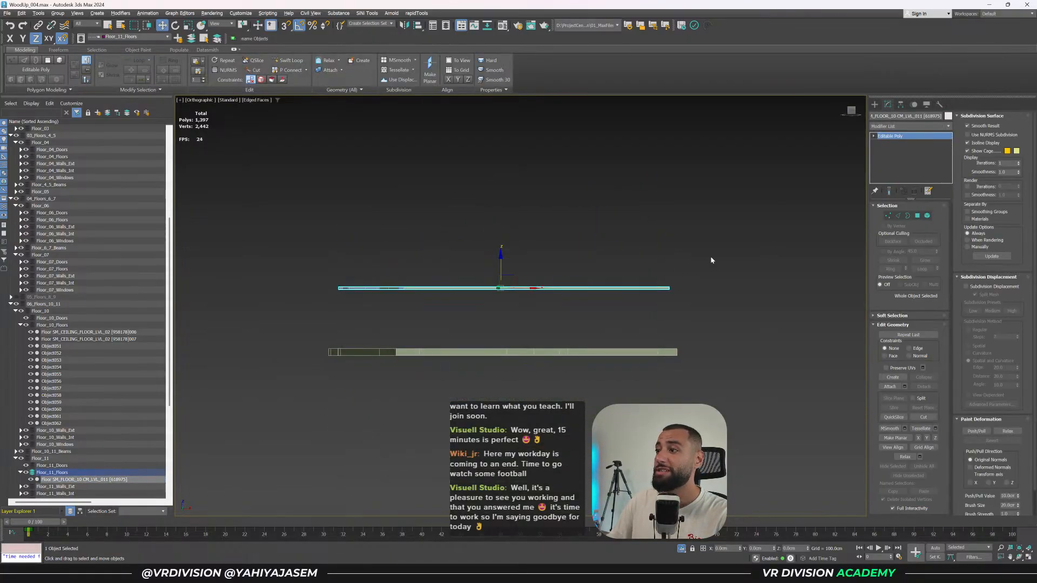
drag(261, 307, 259, 308)
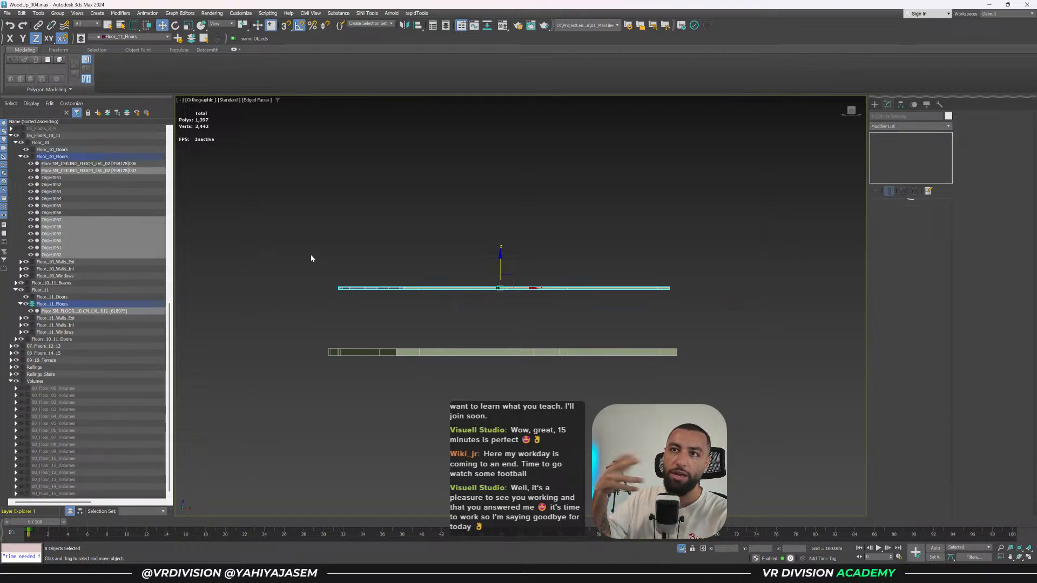
click(193, 40)
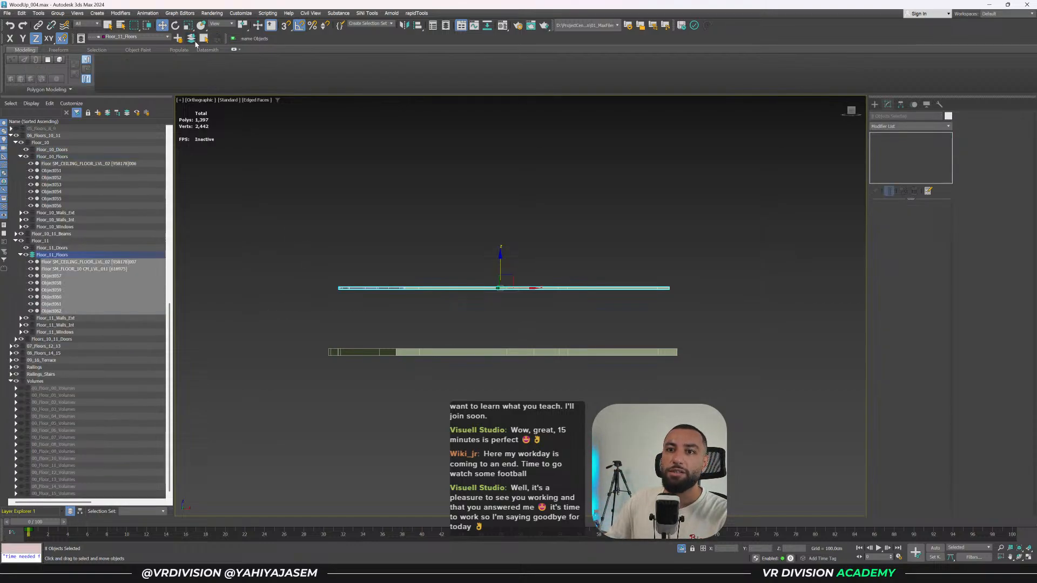
Identify the original 10 cm slab in Floor_11_Floors by shifting it aside, undo the shift and delete the slab.
click(15, 284)
click(60, 263)
alt+middle_drag(500, 242, 499, 258)
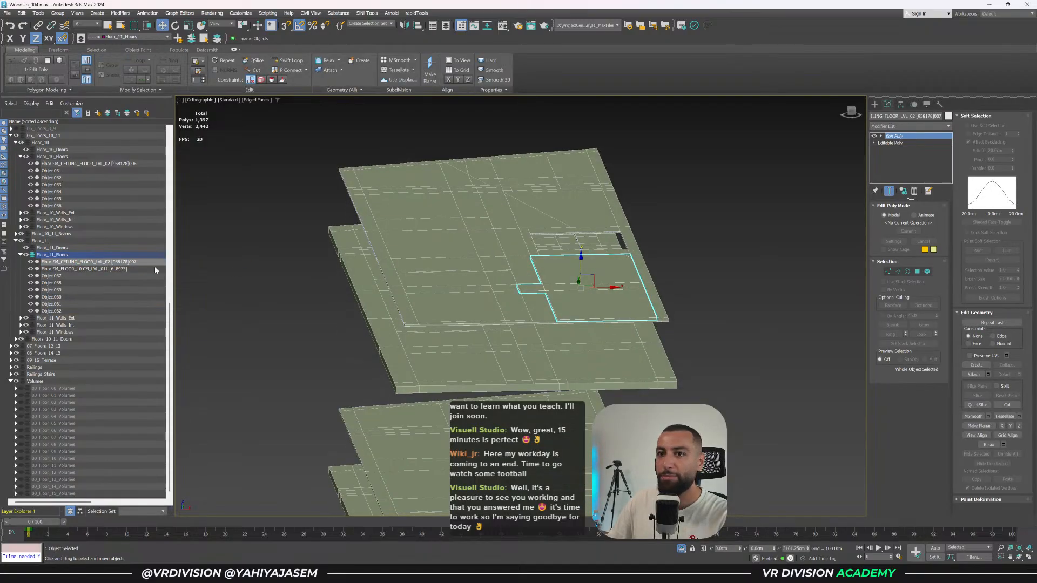
click(81, 269)
key(z)
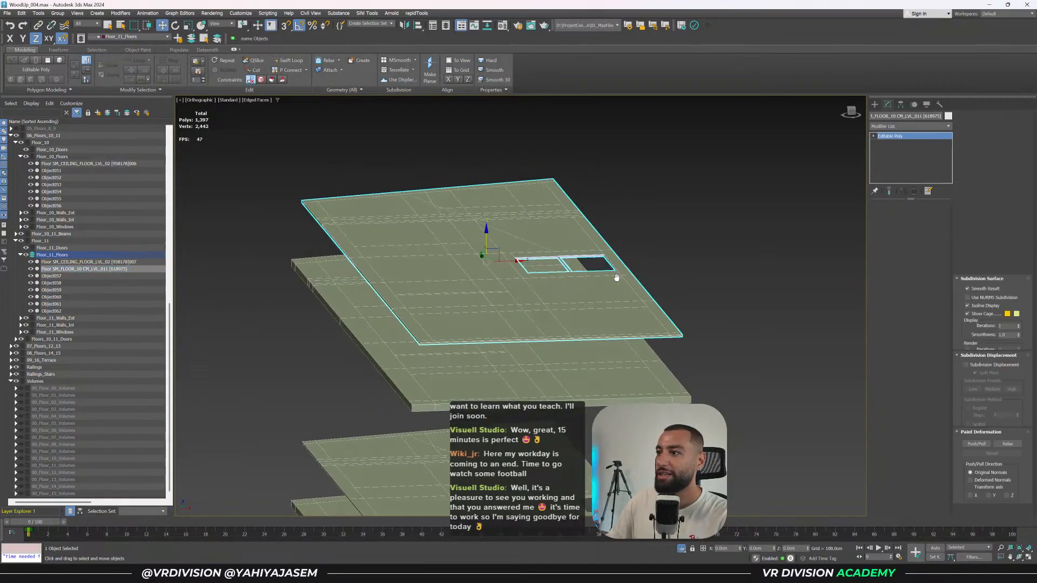
drag(474, 277, 760, 252)
mouse_move(606, 259)
alt+middle_down()
mouse_move(616, 262)
mouse_move(608, 255)
mouse_move(602, 267)
alt+middle_up()
key(ctrl+z)
key(Delete)
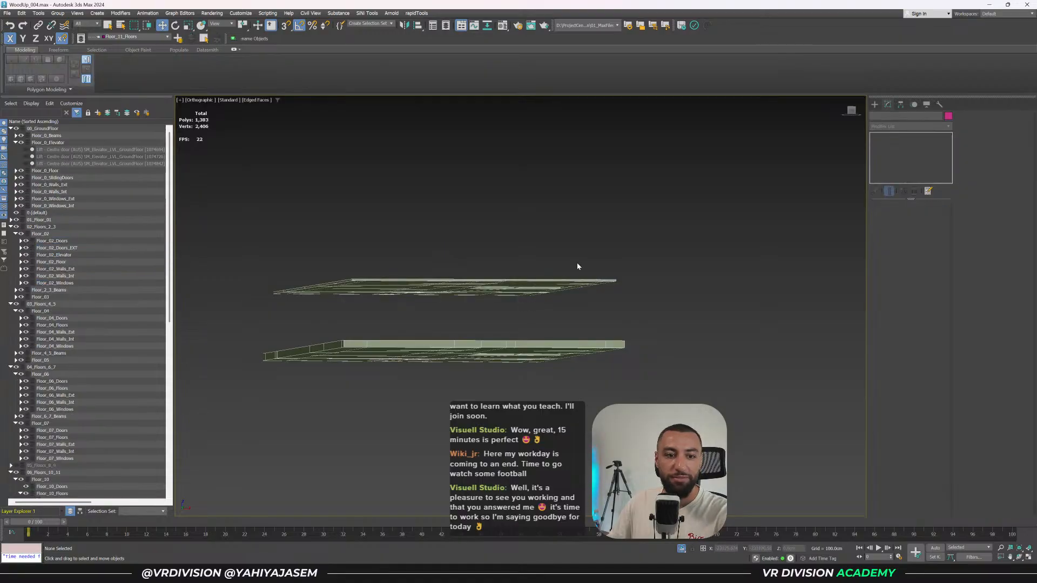
Select both copied floors to check their pieces in the Floor_10 and Floor_11 layers, and save the scene.
alt+middle_drag(470, 262, 563, 238)
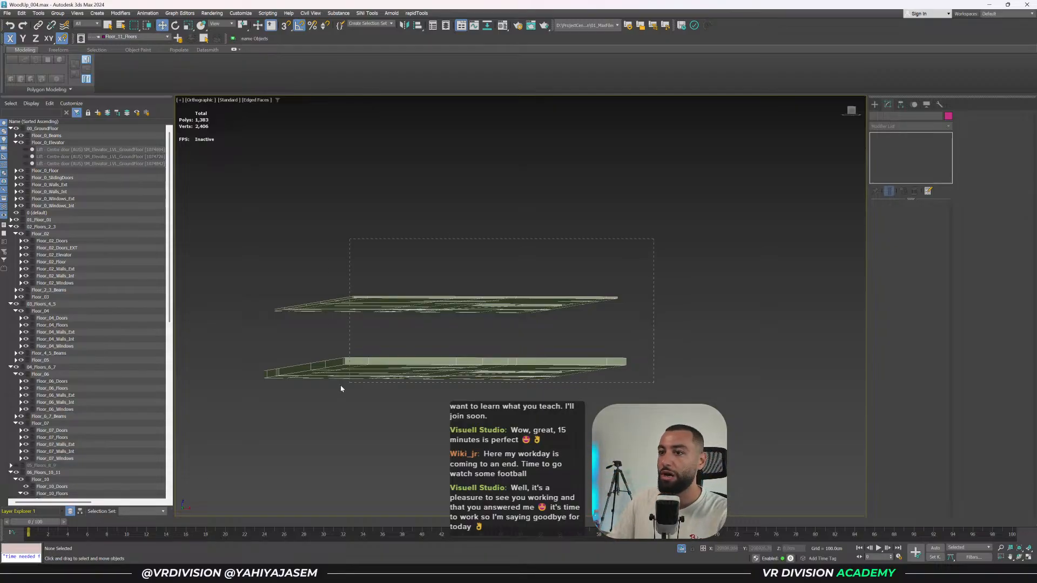
drag(203, 428, 203, 422)
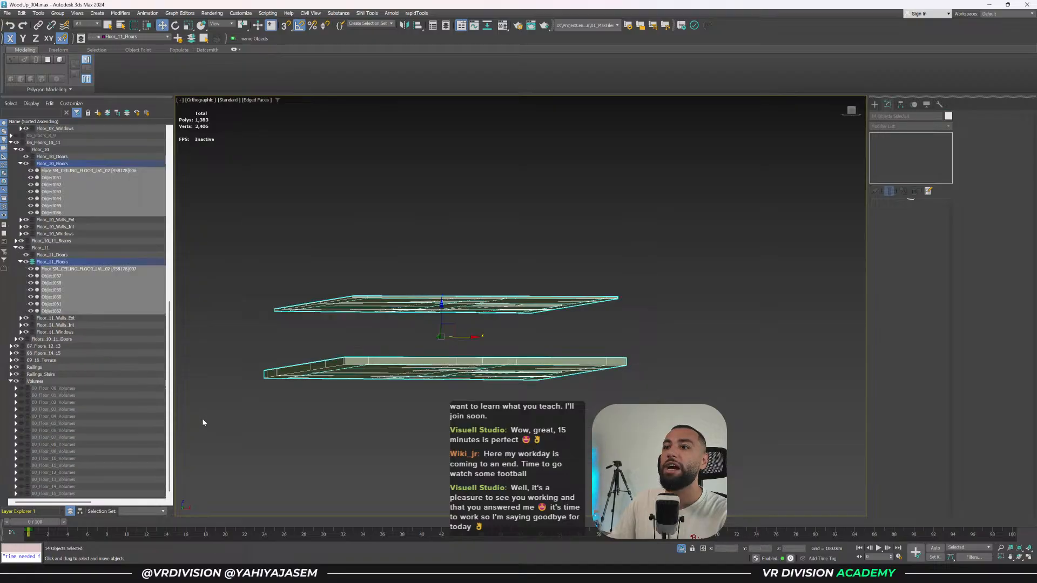
click(316, 422)
key(ctrl+s)
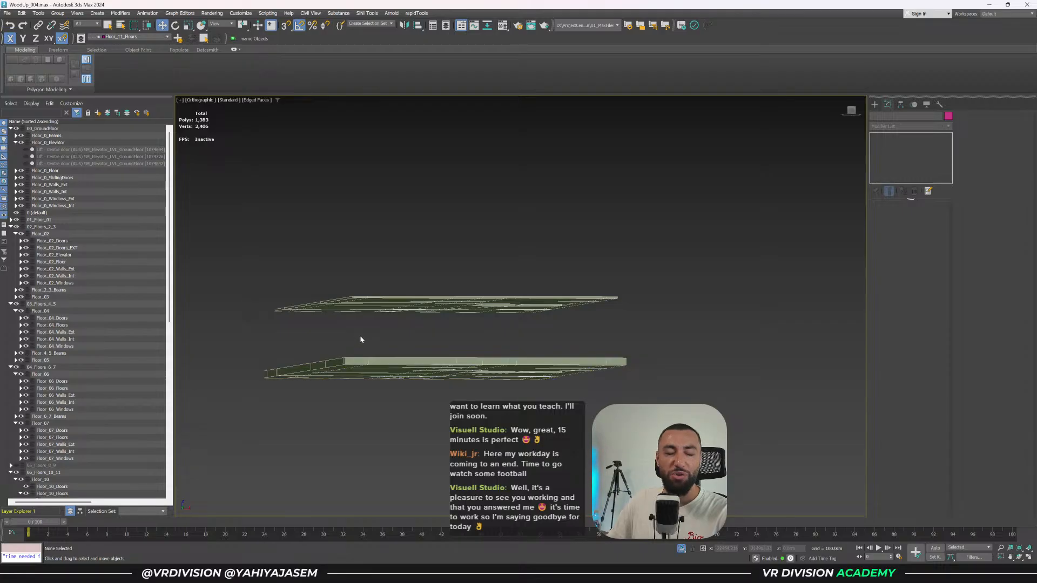
drag(675, 261, 194, 413)
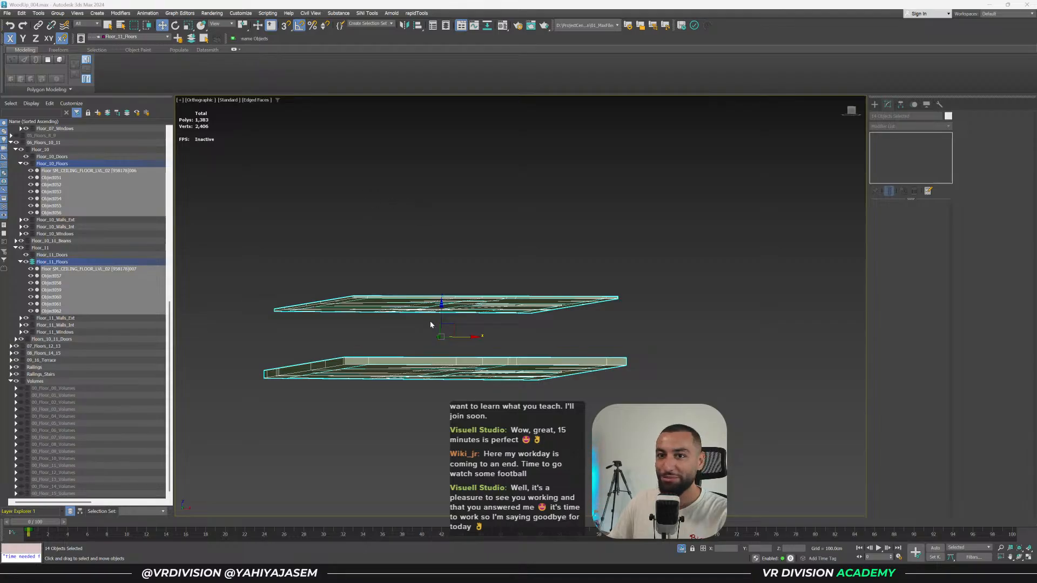
click(347, 328)
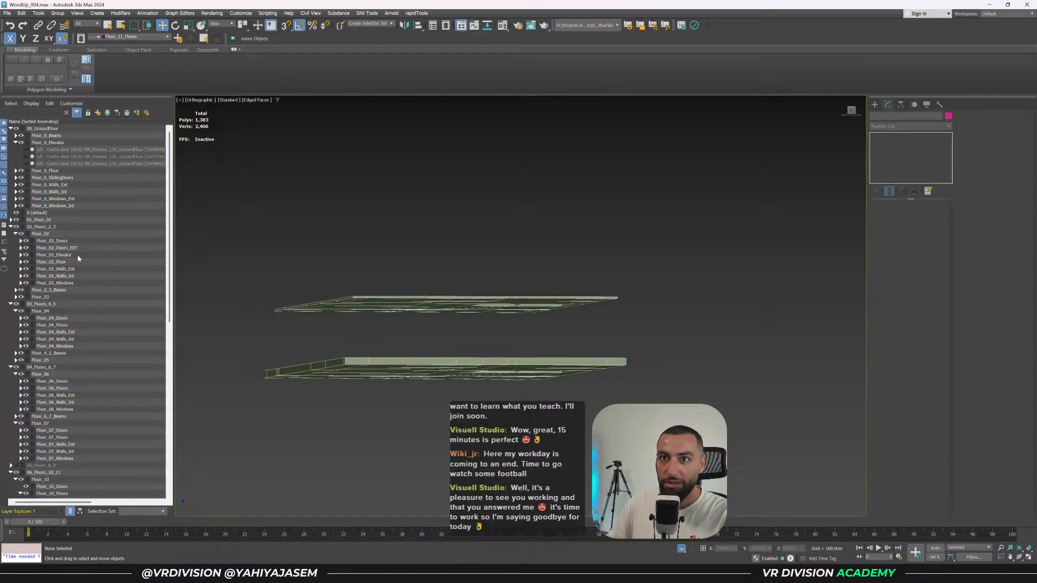
Expand 07_Floors_12_13 and collapse its Floor_12_Walls_Ext, Floor_12_Windows and Floor_13 sublayers.
scroll(72, 255, down, 10)
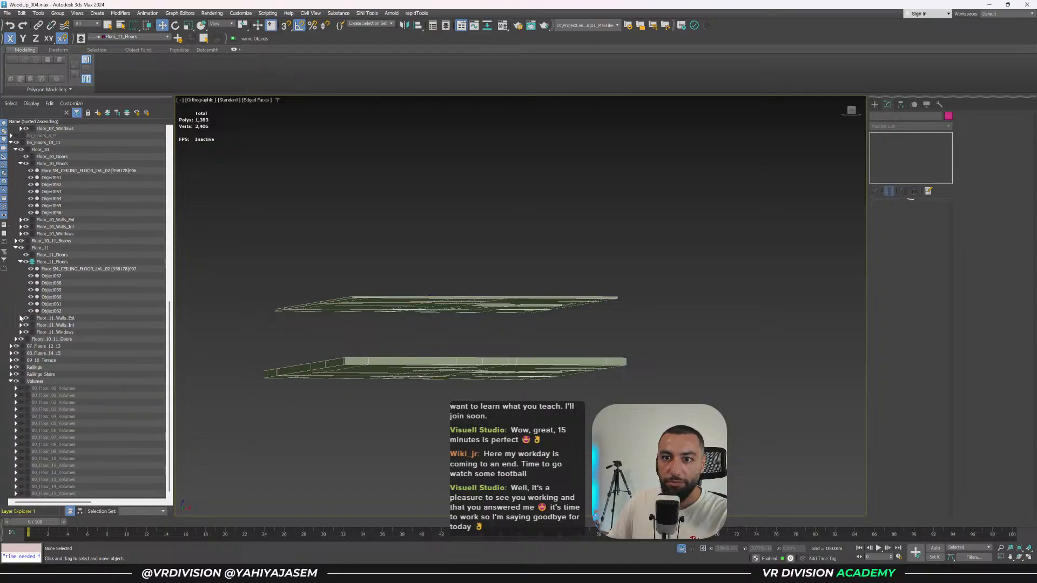
click(10, 346)
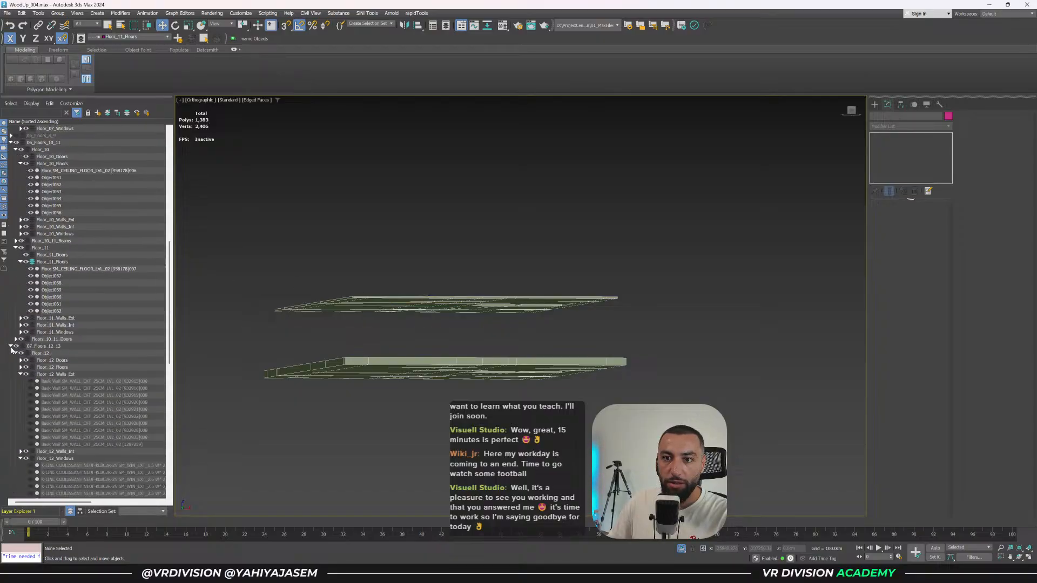
click(20, 374)
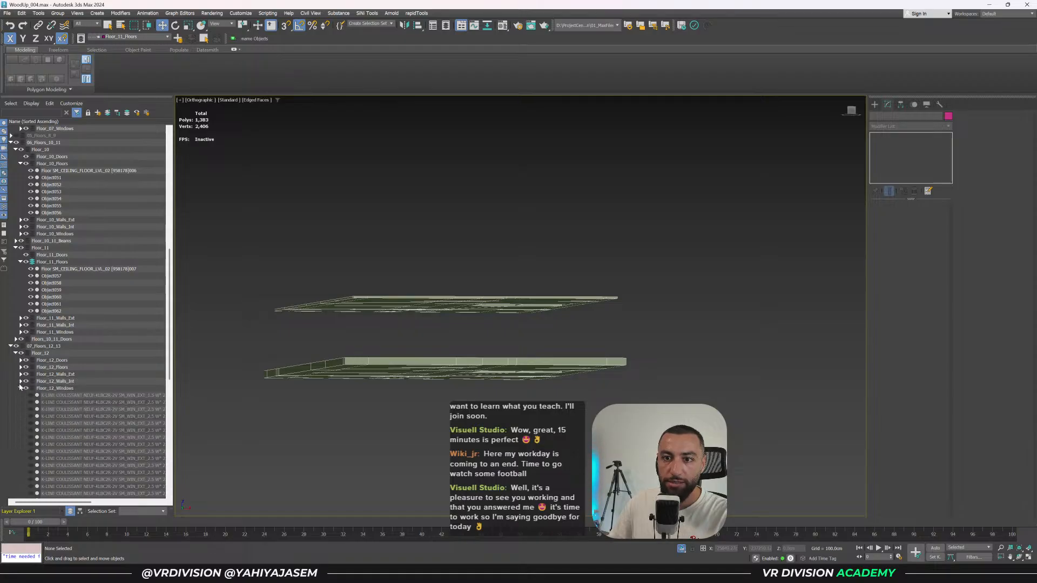
click(21, 388)
click(15, 402)
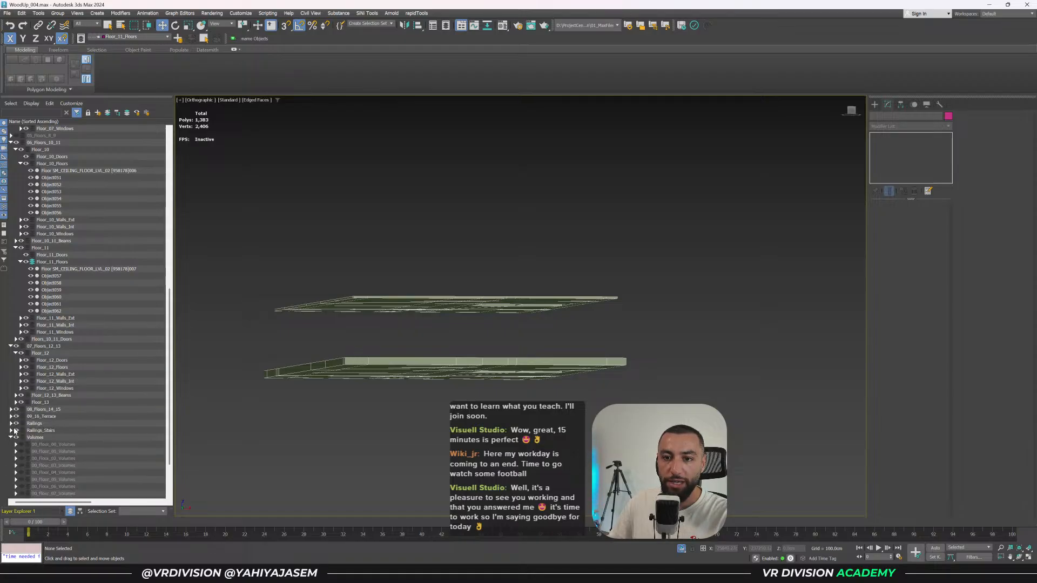
Collapse Volumes, expand 08_Floors_14_15 and collapse the open wall and window sublayers of Floor_14 and Floor_15.
click(11, 437)
click(12, 410)
scroll(19, 412, down, 3)
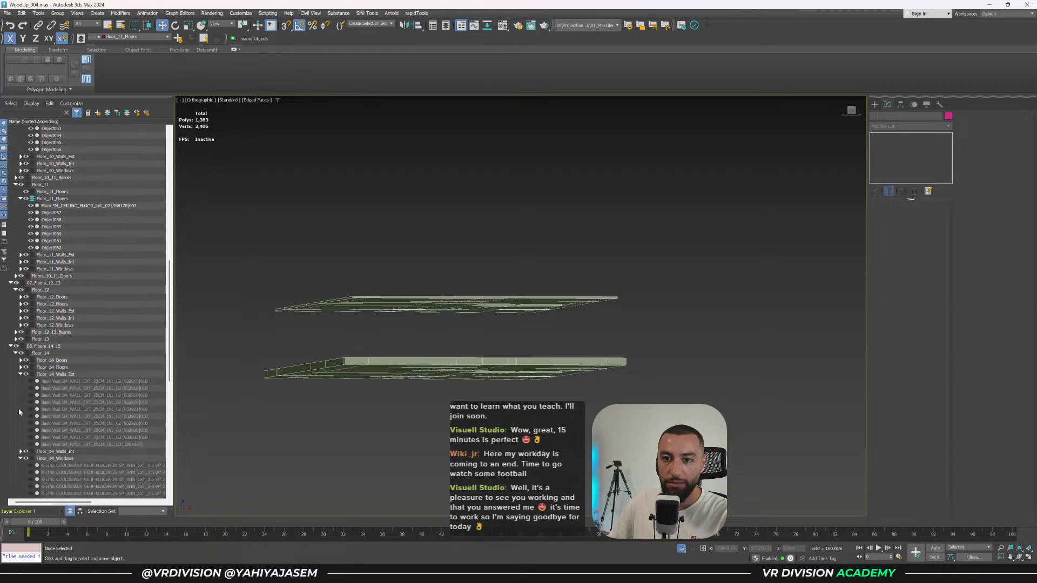
click(20, 374)
click(21, 388)
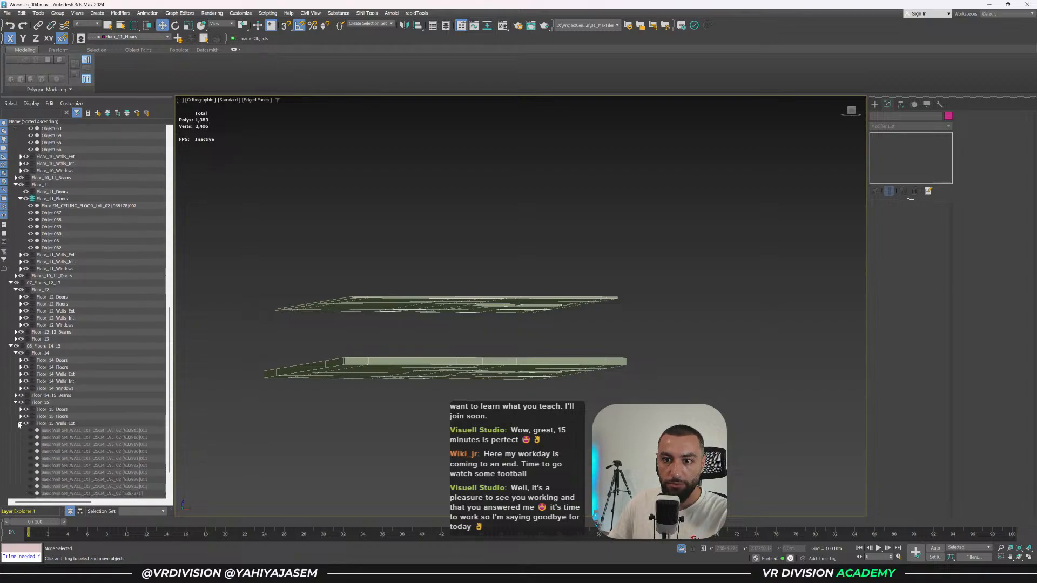
click(20, 424)
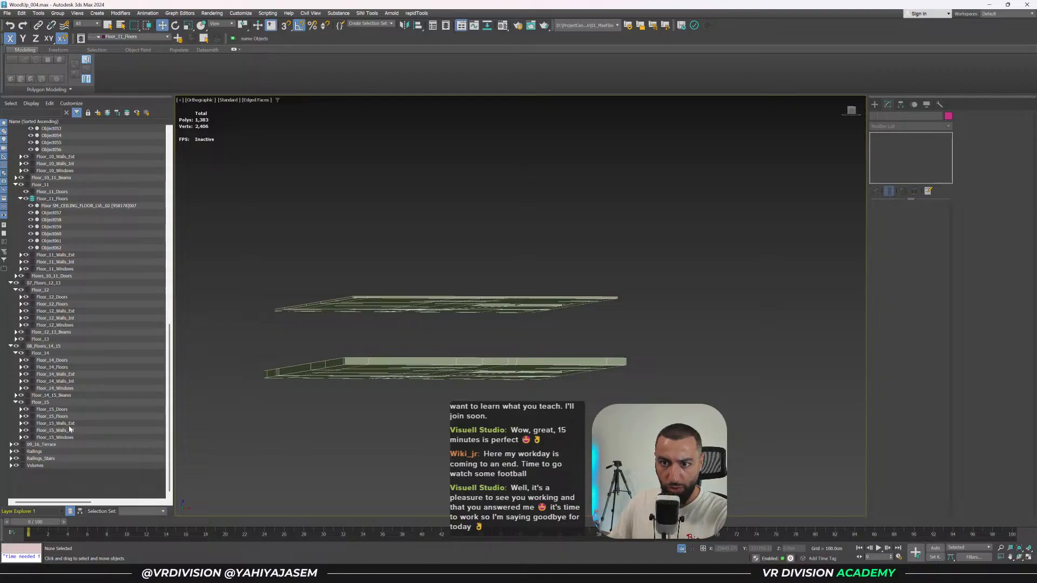
click(21, 423)
click(21, 424)
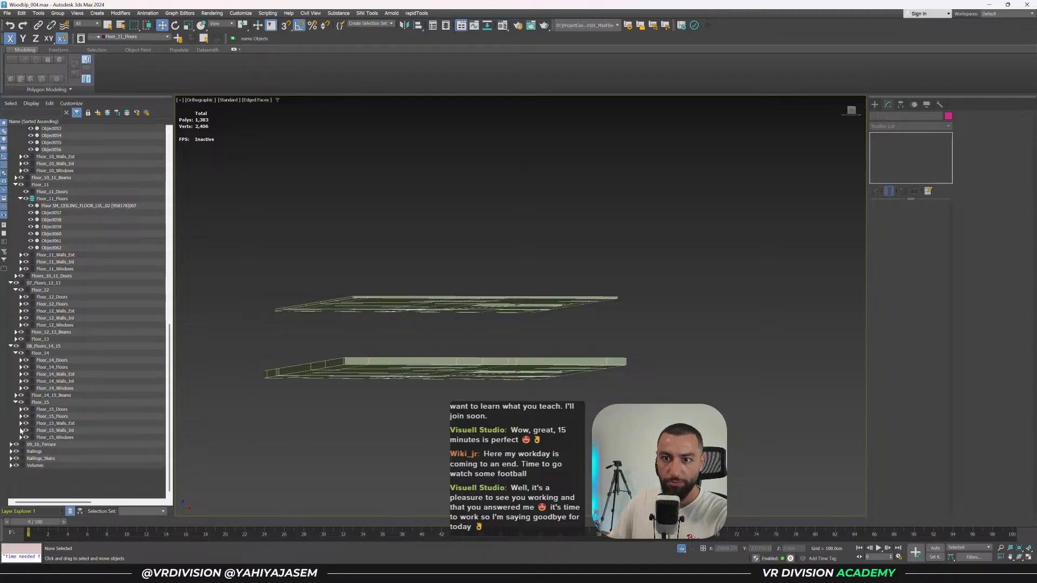
Expand Floor_15_Floors and Floor_14_Floors and unhide the 10 cm and 40 cm slabs inside them.
click(20, 410)
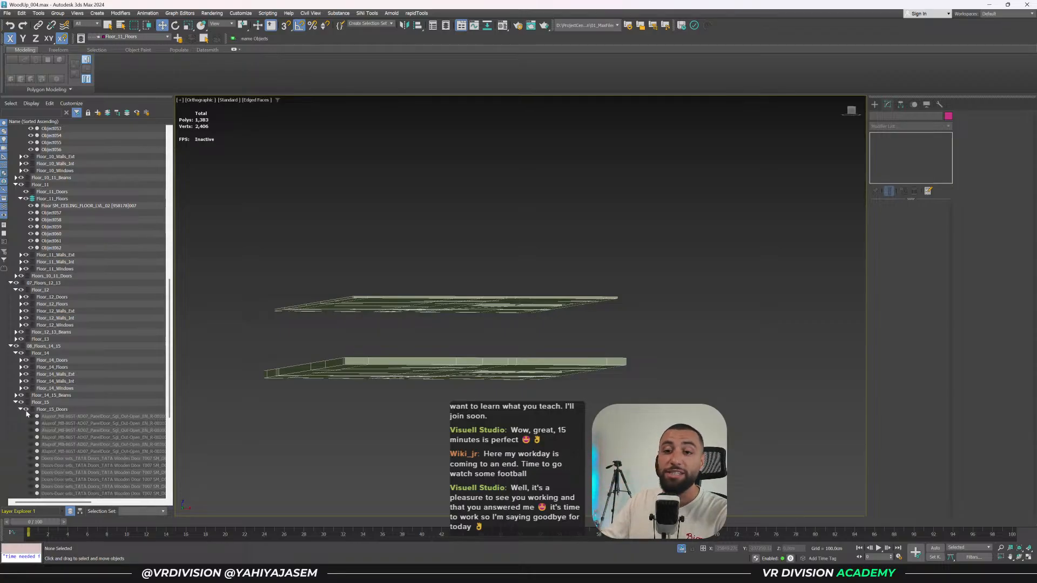
click(20, 410)
click(21, 417)
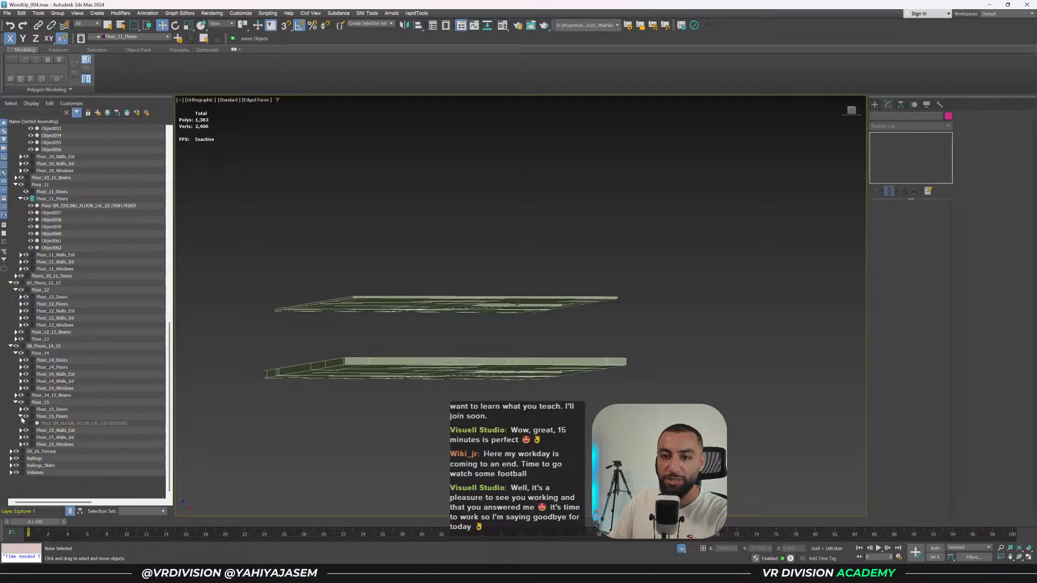
click(31, 423)
click(21, 368)
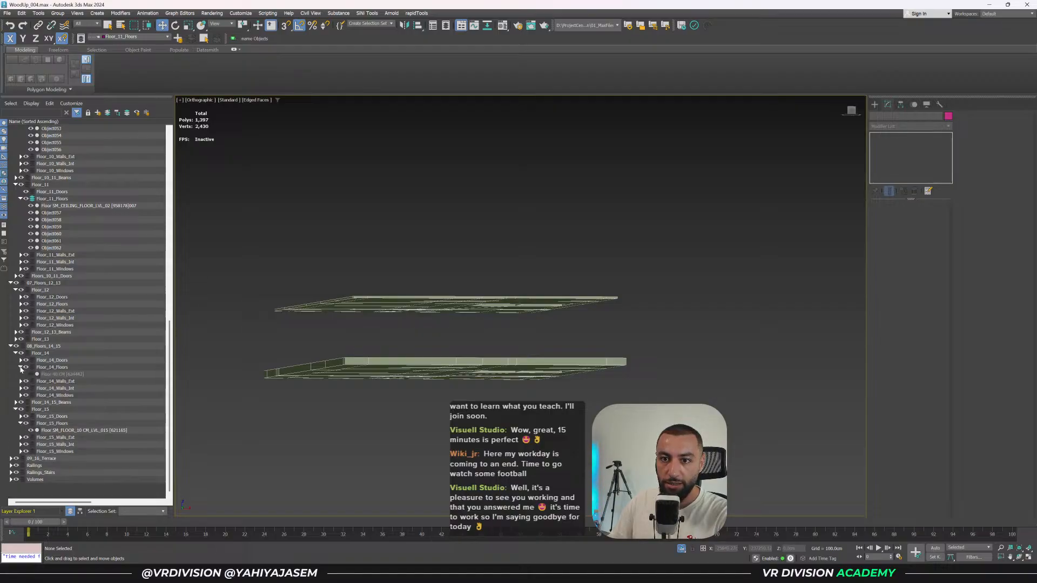
click(30, 374)
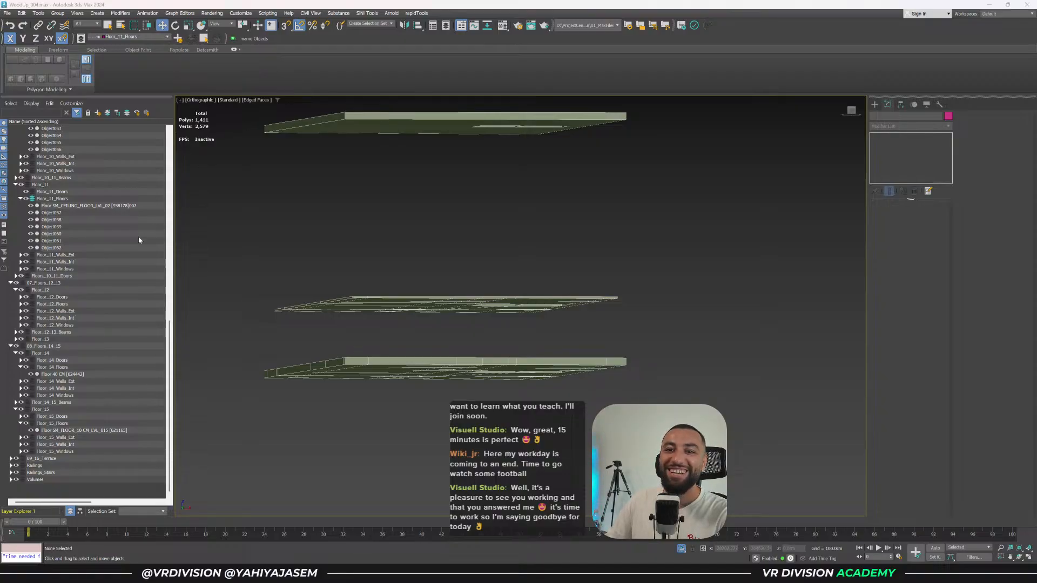
Expand Floor_13 and its Floor_13_Floors sublayer plus Floor_12_Floors, and unhide the 10 cm and 40 cm slabs inside them.
click(16, 339)
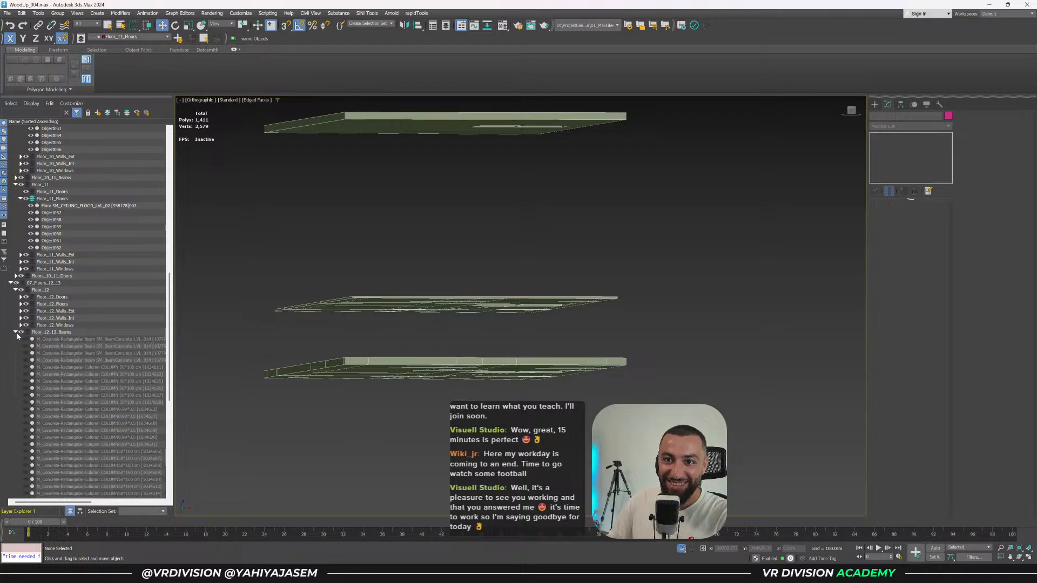
click(17, 339)
click(17, 339)
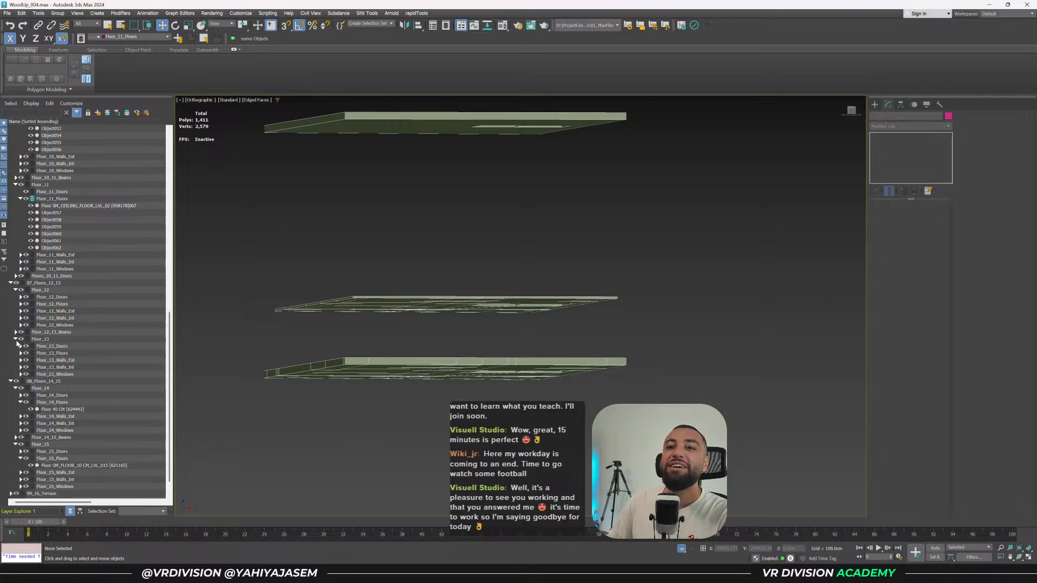
click(21, 353)
click(30, 360)
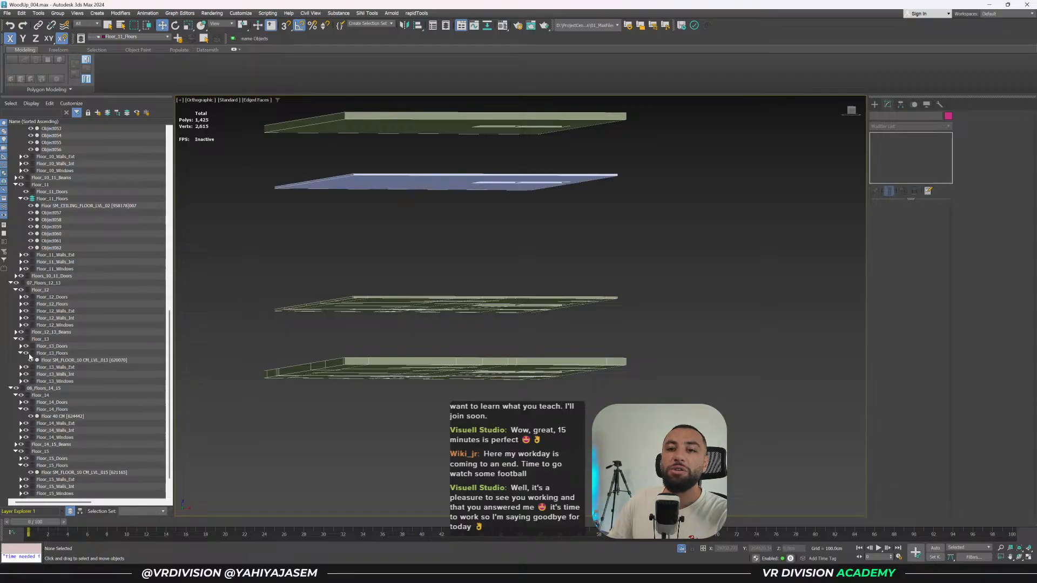
click(21, 304)
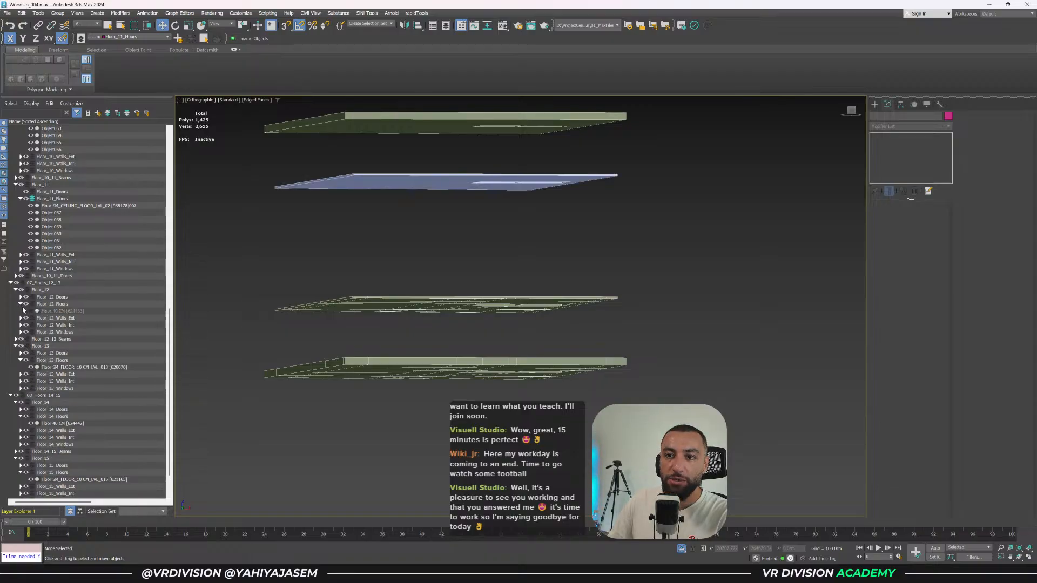
click(31, 311)
scroll(555, 198, down, 3)
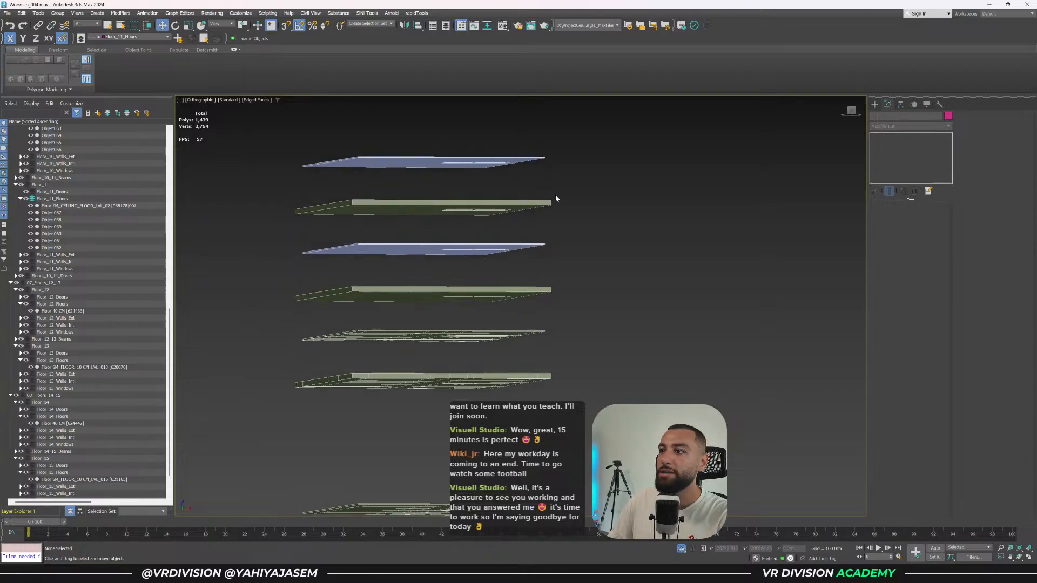
Select the six stacked floors from Floor 10 to Floor 15 and examine them in front and angled views.
drag(604, 141, 246, 412)
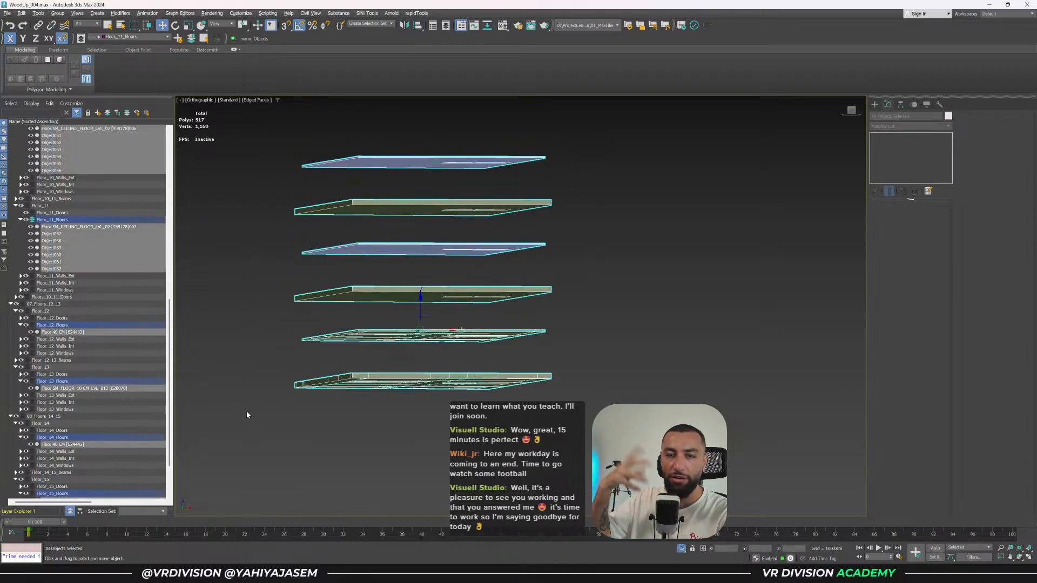
key(f)
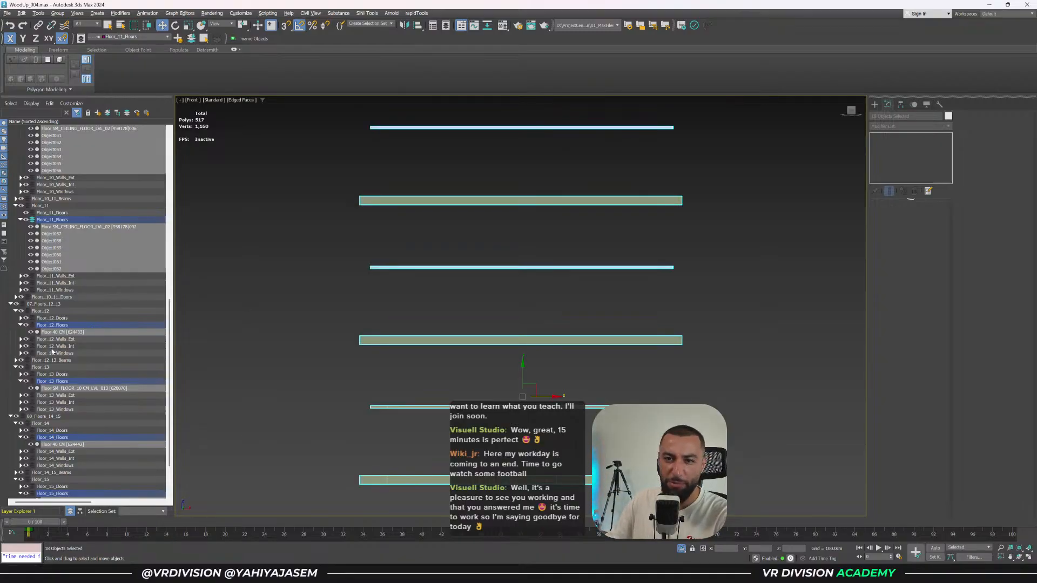
scroll(461, 288, down, 4)
click(591, 295)
scroll(581, 303, up, 2)
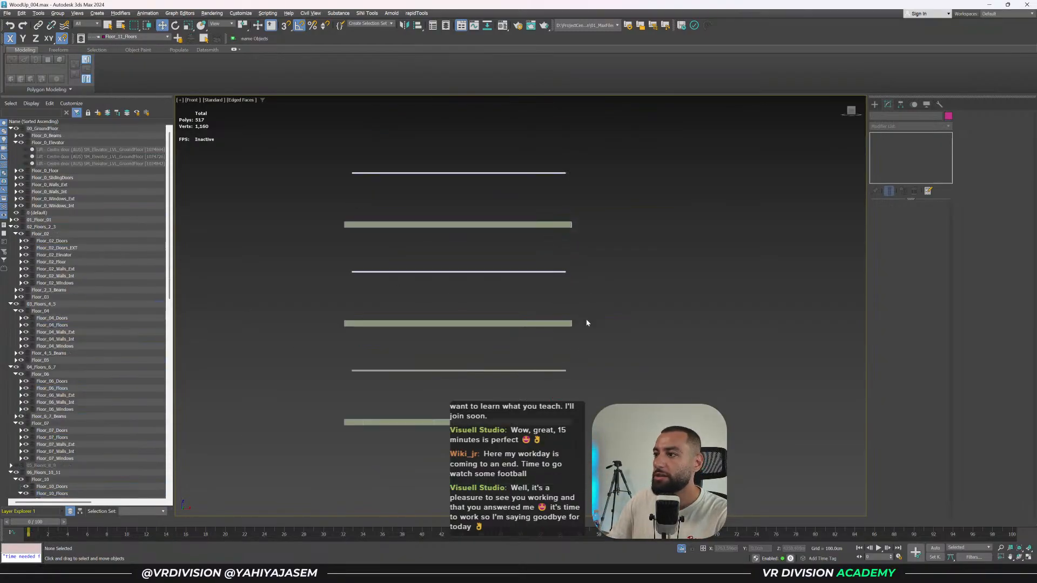
alt+middle_drag(591, 315, 605, 316)
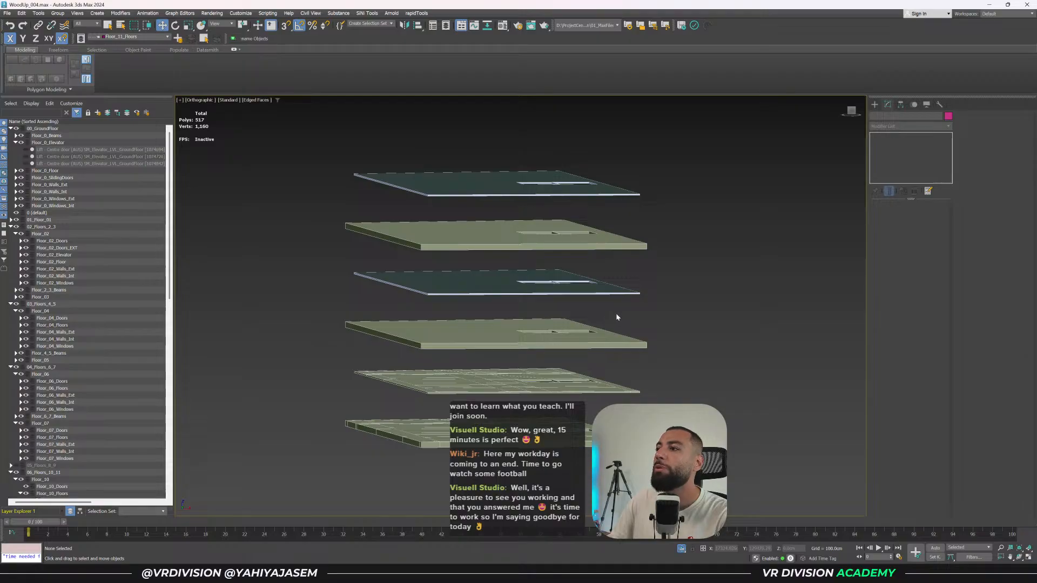
Make Floor_12_Floors the current layer and clone the seven Floor 10 pieces upward as one Copy near Floor 12's slab.
key(f)
click(486, 327)
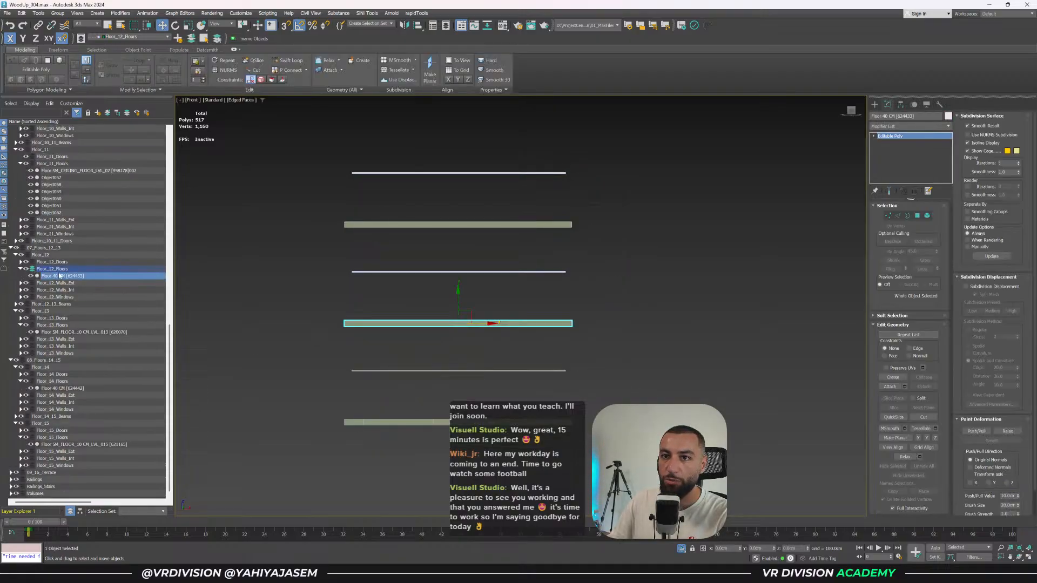
drag(504, 439, 504, 440)
shift+drag(465, 392, 465, 314)
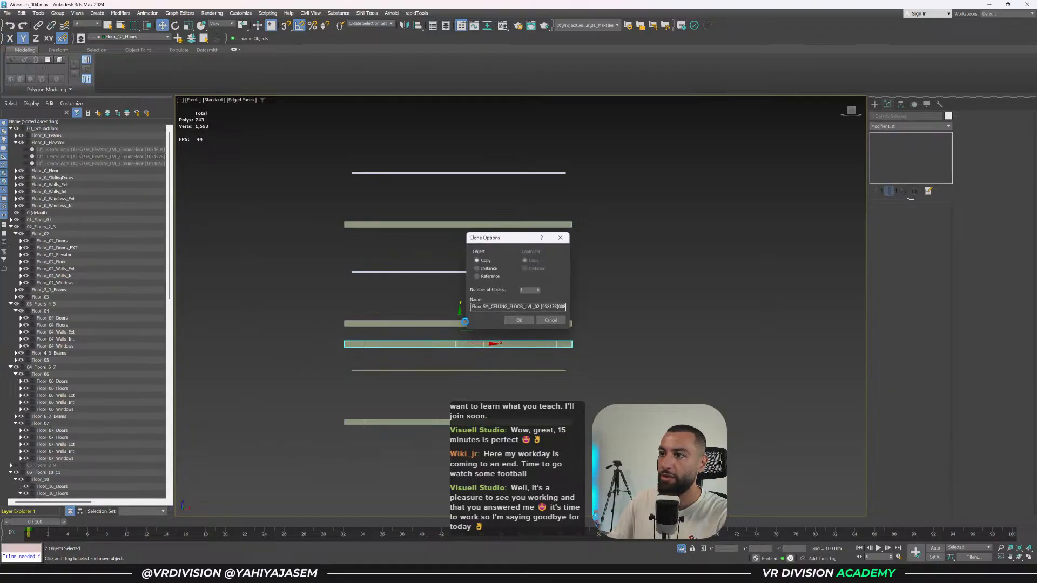
click(519, 321)
Snap the copied floor pieces vertically to the height of Floor 12's original 40 cm slab.
scroll(564, 344, up, 3)
key(s)
drag(576, 347, 575, 321)
key(s)
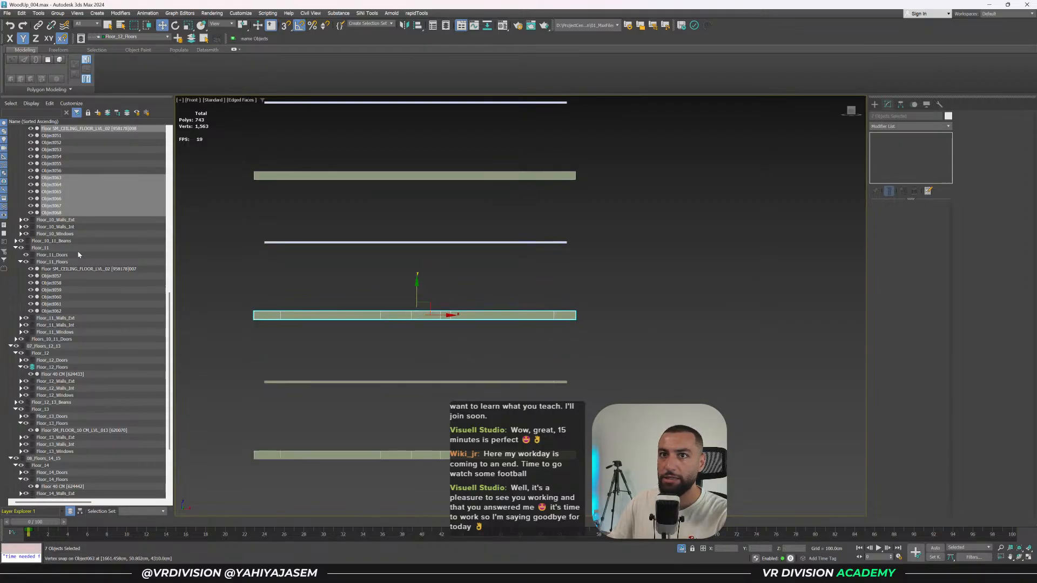
Move the copied pieces into the Floor_12_Floors layer and delete the original Floor 40 CM slab there.
scroll(80, 251, up, 4)
click(178, 38)
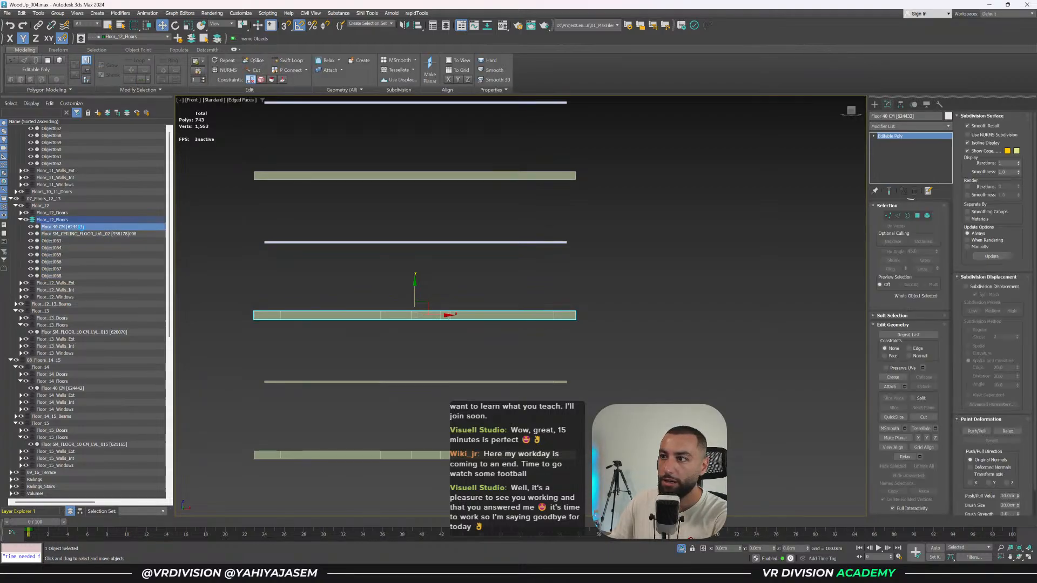
click(516, 346)
Make Floor_13_Floors the current layer and clone the seven Floor 11 pieces upward as one Copy near Floor 13's slab.
drag(403, 398, 403, 399)
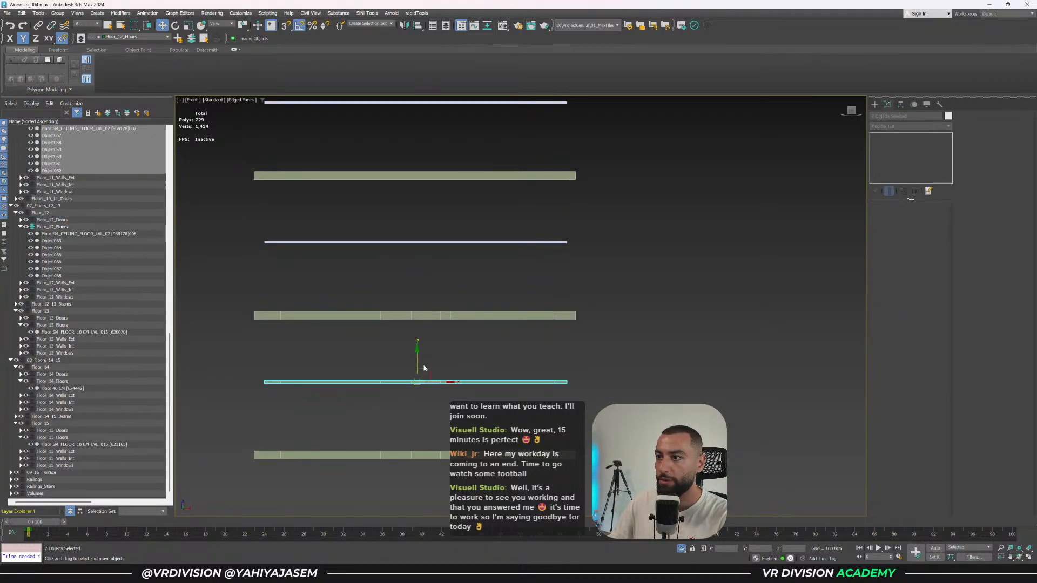
drag(388, 219, 316, 256)
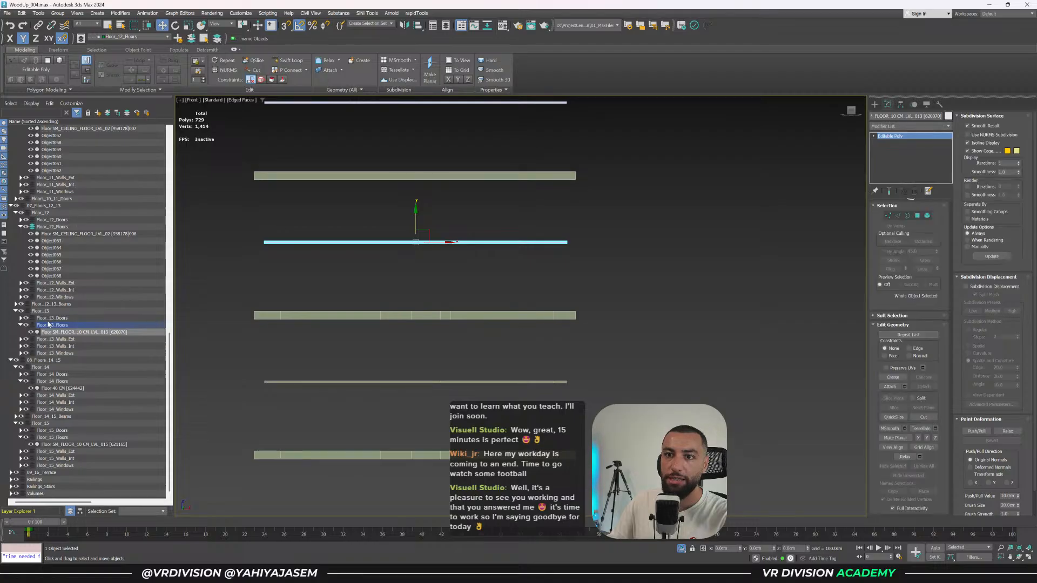
drag(634, 402, 633, 403)
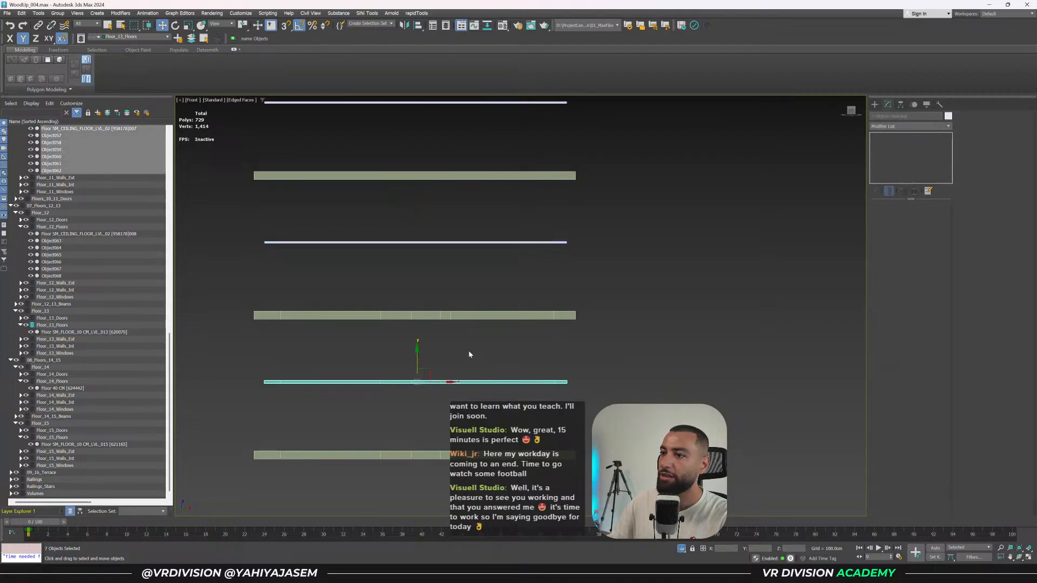
shift+drag(416, 357, 415, 256)
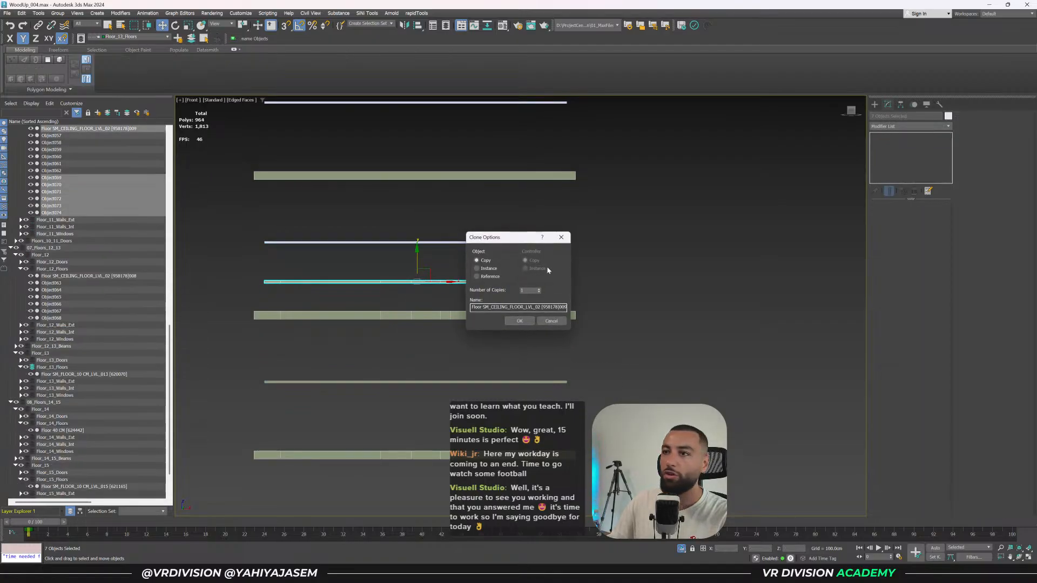
key(Return)
Snap the copied thin floor vertically to the height of Floor 13's original 10 cm slab.
key(s)
drag(565, 281, 566, 247)
key(s)
Move the copied pieces into the Floor_13_Floors layer and delete the original 10 cm slab there.
scroll(118, 206, up, 3)
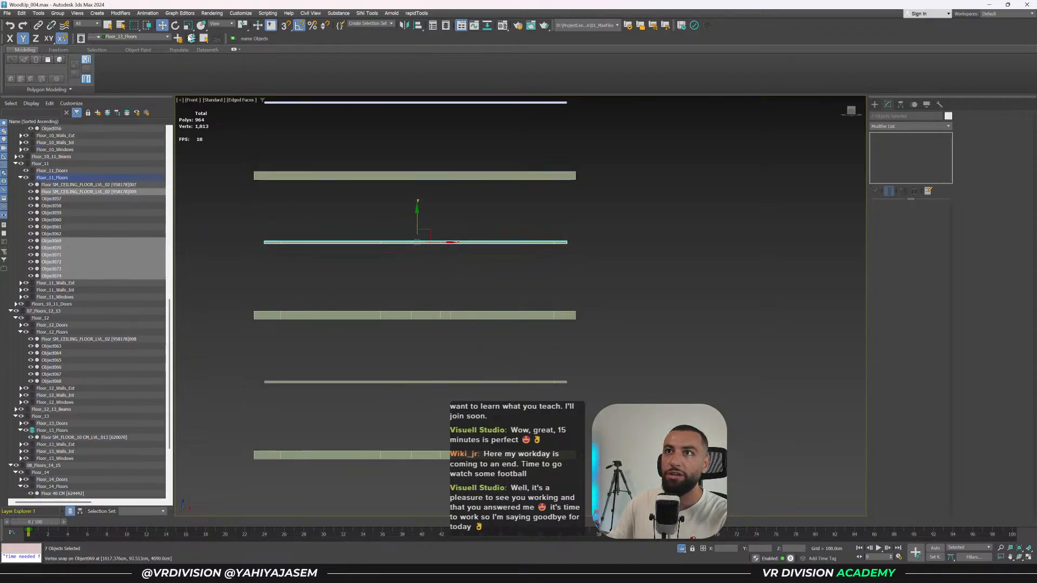
click(190, 39)
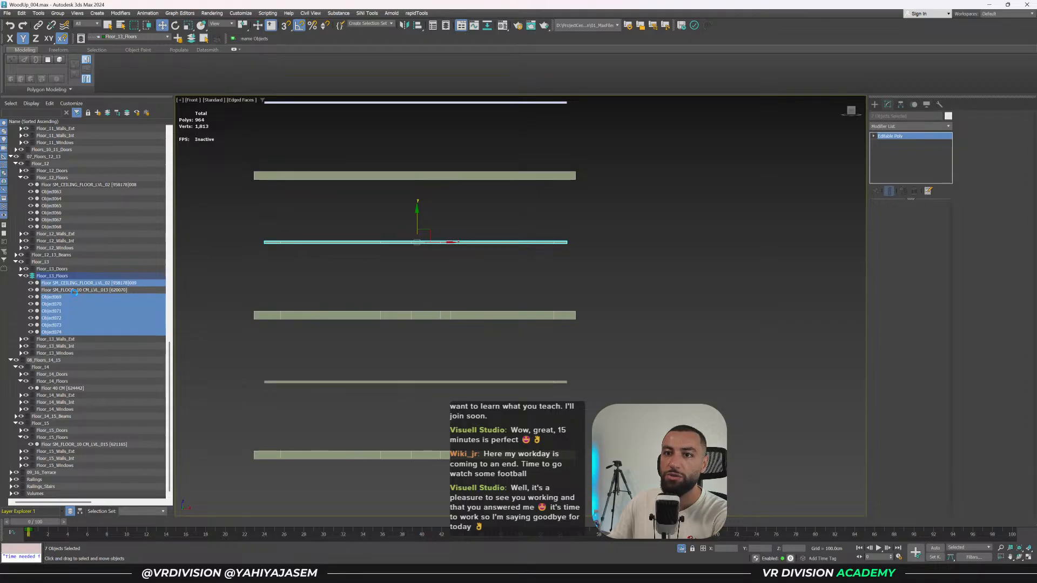
key(Delete)
Make Floor_14_Floors the current layer and clone the seven Floor 12 pieces upward as one Copy near Floor 14's slab.
scroll(417, 270, down, 3)
middle_drag(416, 271, 464, 316)
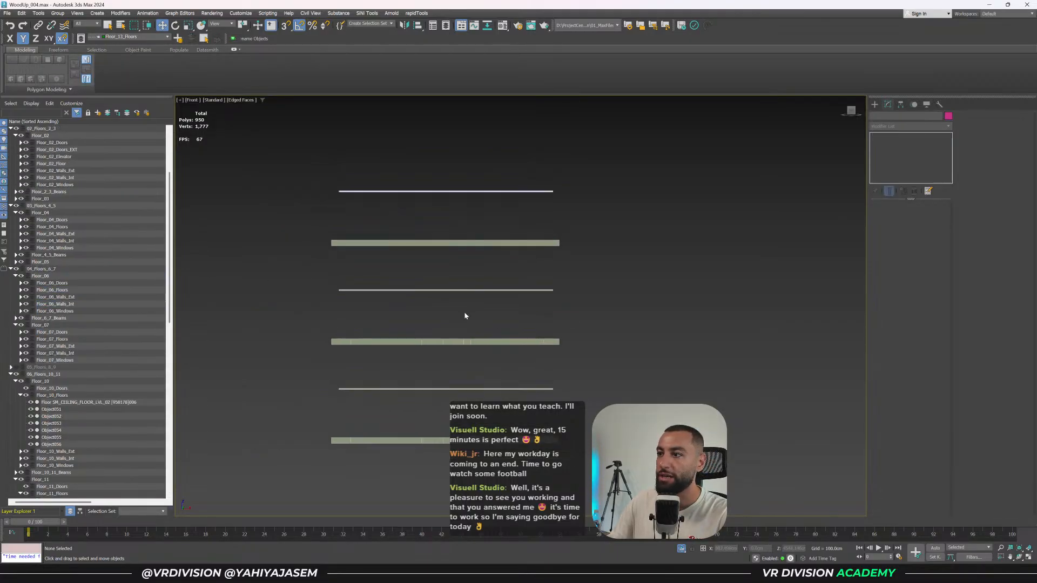
drag(576, 232, 475, 253)
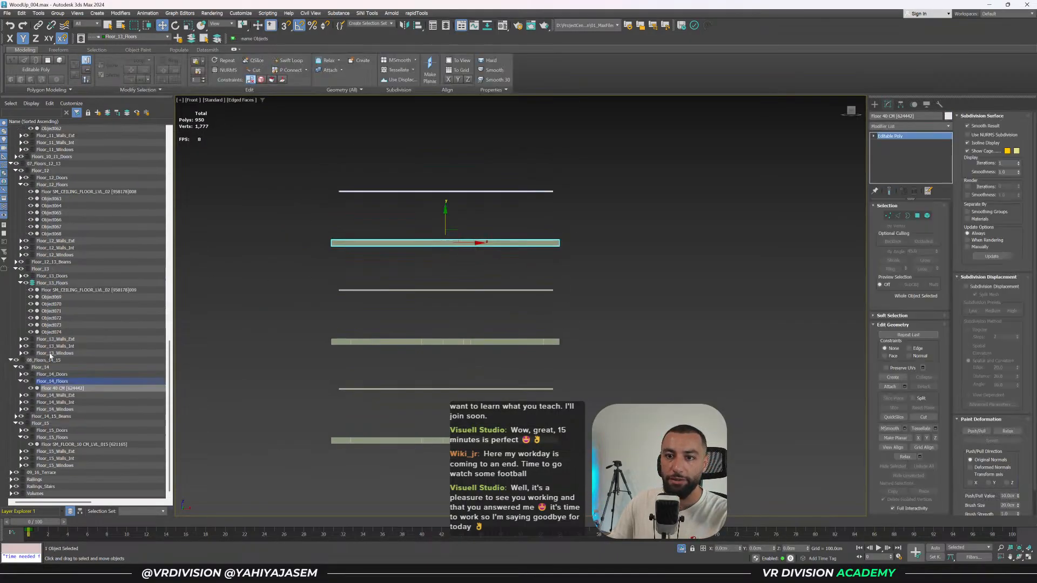
click(33, 382)
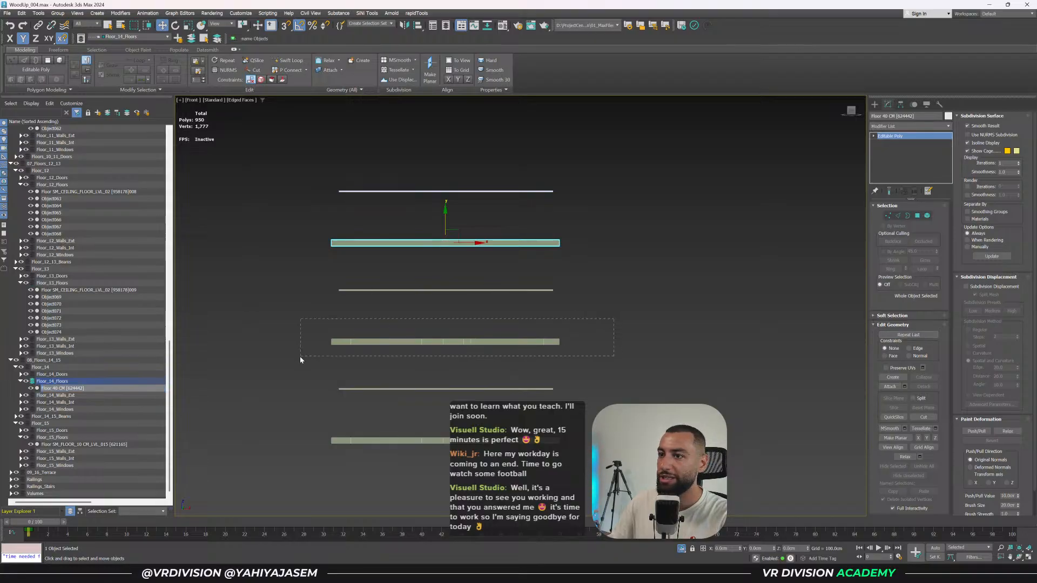
drag(300, 359, 300, 358)
shift+drag(447, 342, 448, 251)
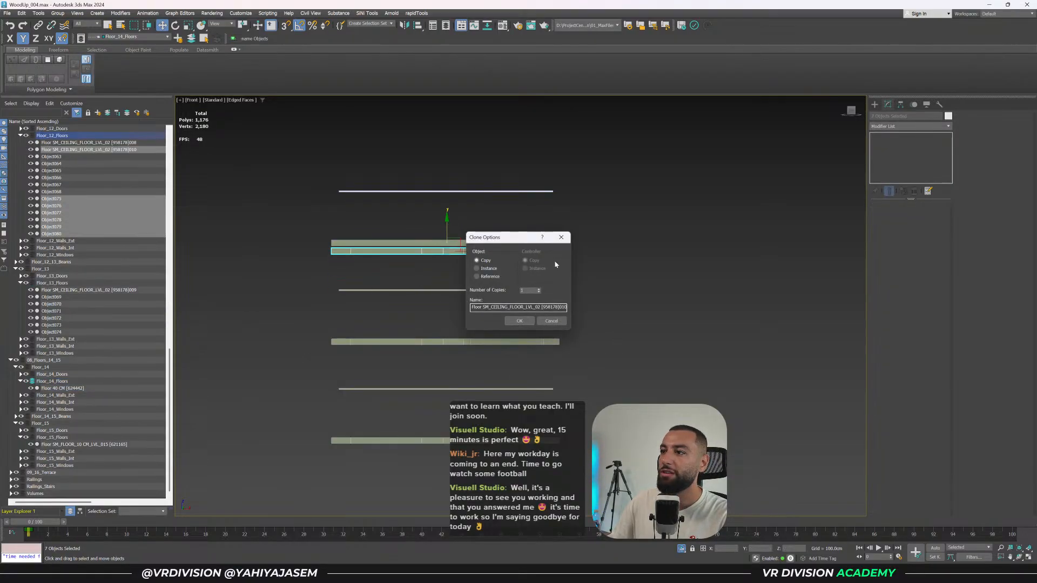
key(Return)
Snap the copied floor pieces vertically to the height of Floor 14's original 40 cm slab.
scroll(555, 253, up, 6)
key(s)
key(space)
drag(570, 257, 570, 230)
key(space)
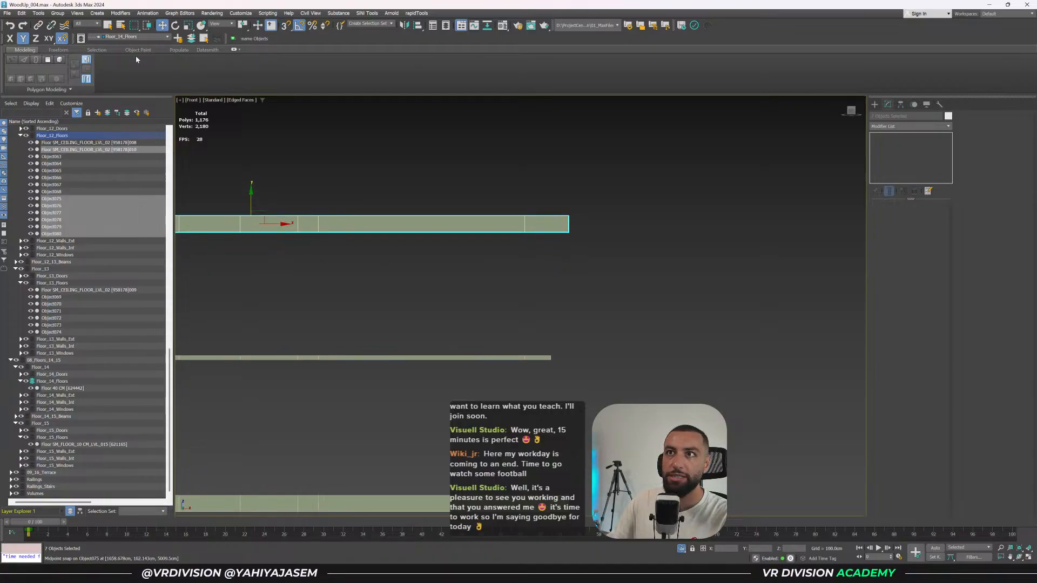
Move the copied pieces into the Floor_14_Floors layer and delete the original Floor 40 CM slab there.
click(202, 39)
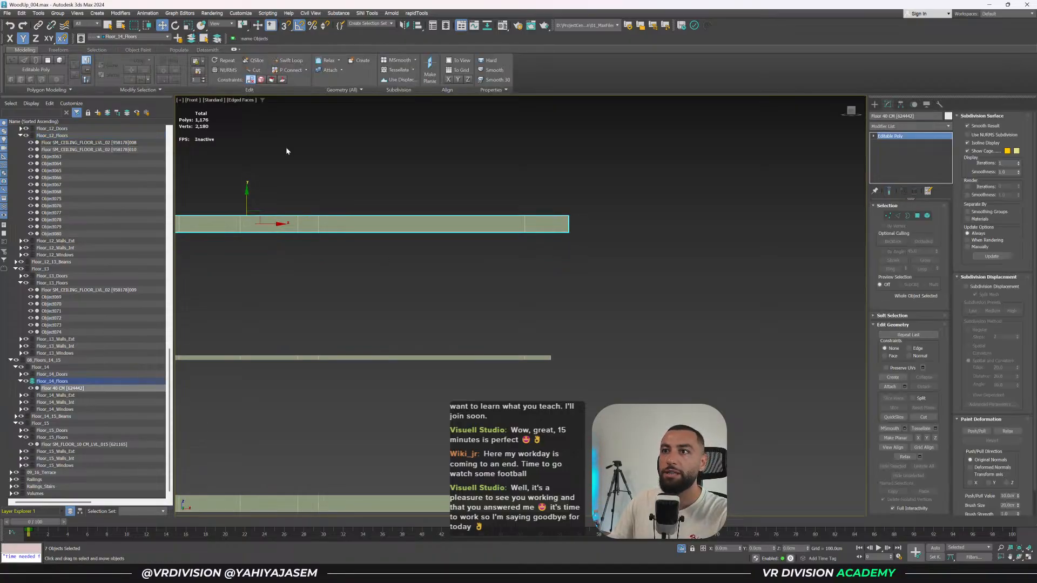
middle_drag(286, 151, 421, 173)
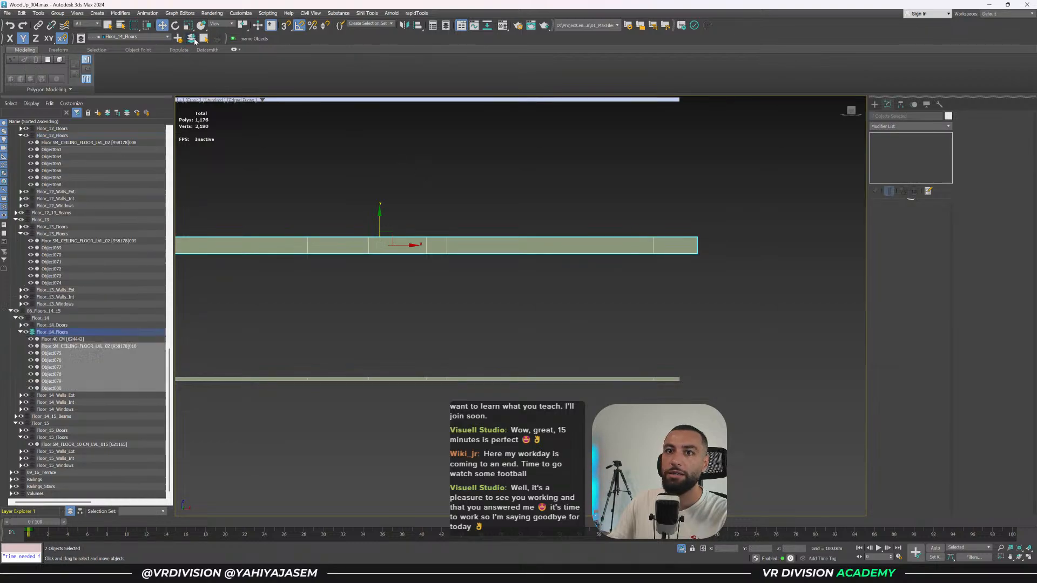
click(58, 339)
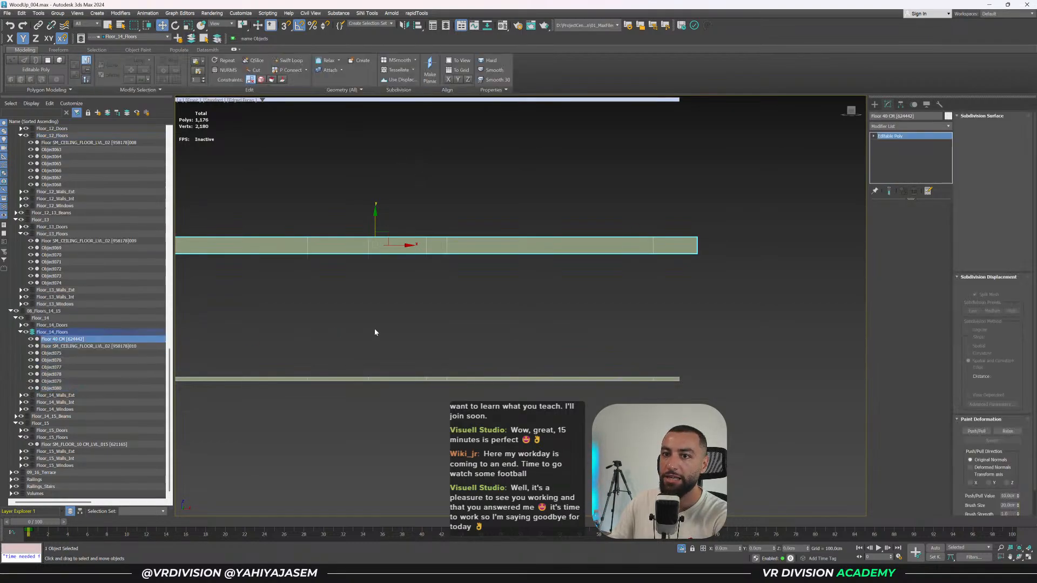
click(376, 329)
Make Floor_15_Floors the current layer and clone the seven Floor 13 pieces upward as one Copy near Floor 15's slab.
scroll(376, 328, down, 4)
middle_drag(398, 320, 512, 341)
drag(686, 211, 280, 264)
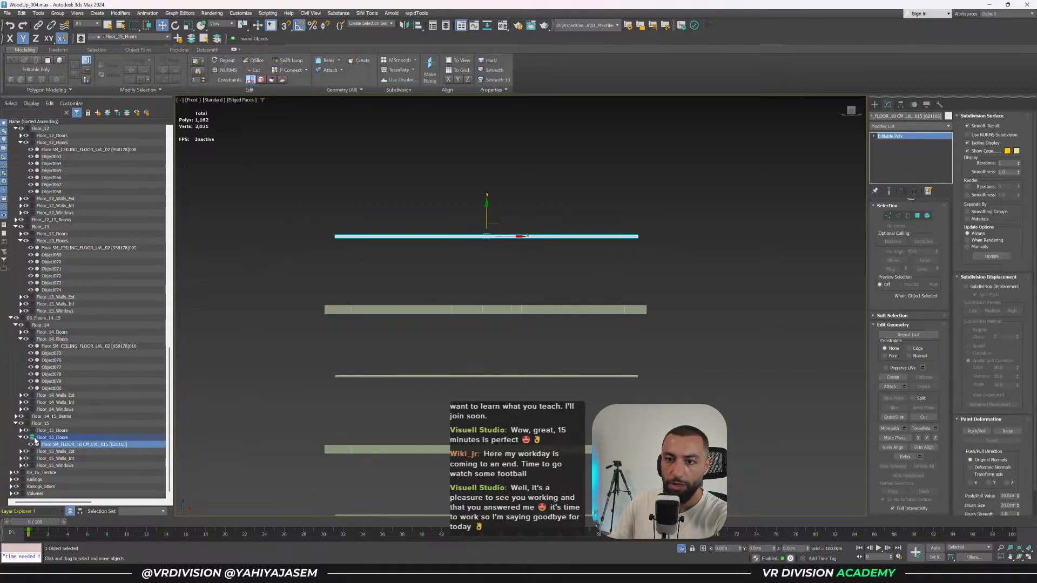
drag(313, 340, 663, 397)
shift+drag(488, 352, 488, 250)
click(519, 321)
Snap the copied pieces vertically to the height of Floor 15's 10 cm slab and move them into the Floor_15_Floors layer.
scroll(627, 266, up, 3)
key(s)
key(space)
drag(651, 293, 650, 209)
click(286, 24)
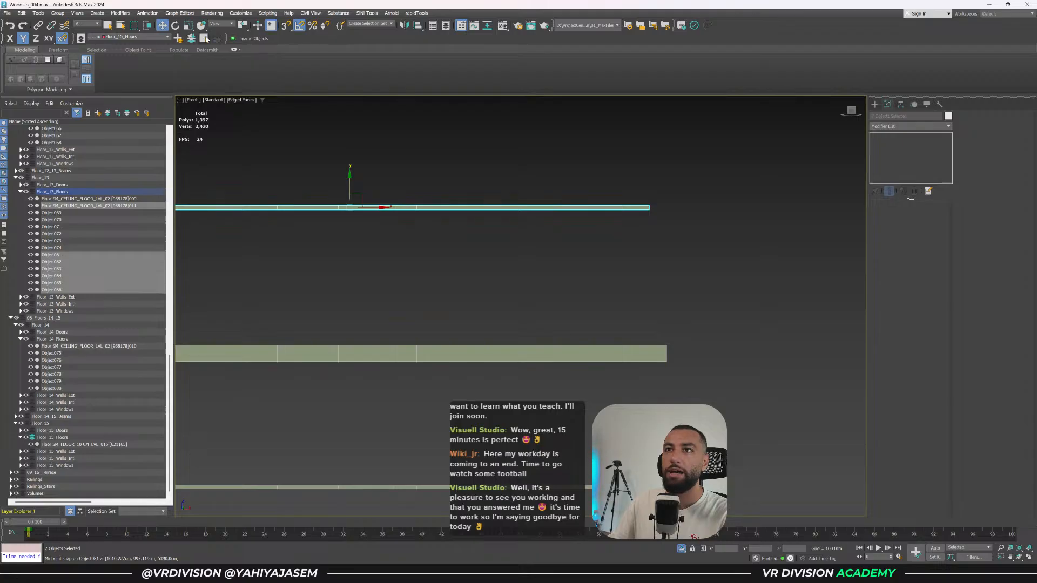
click(205, 39)
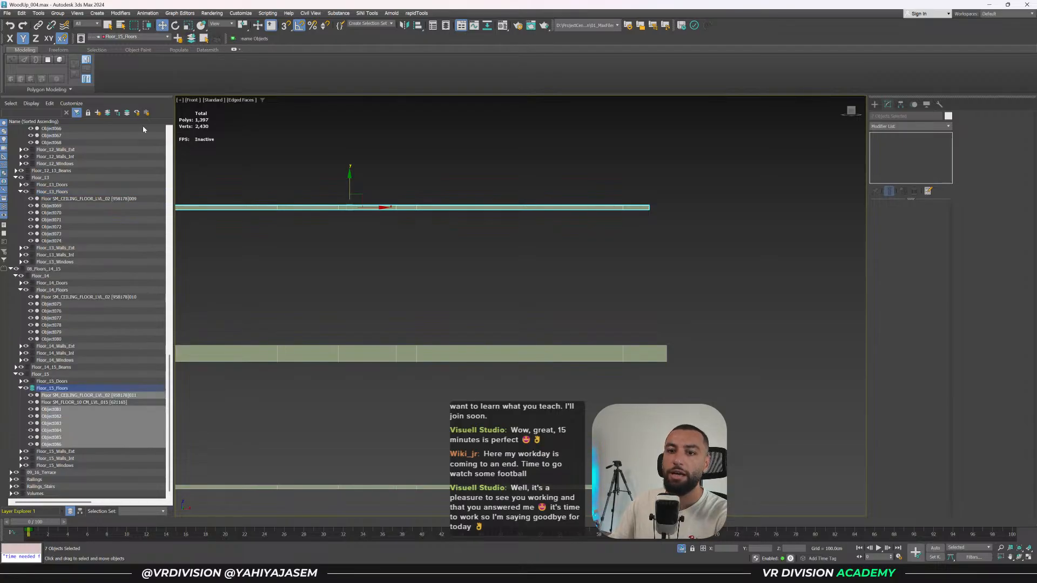
Select the original 10 cm slab in Floor_15_Floors and raise it along Z clear of the copied floor pieces.
click(64, 402)
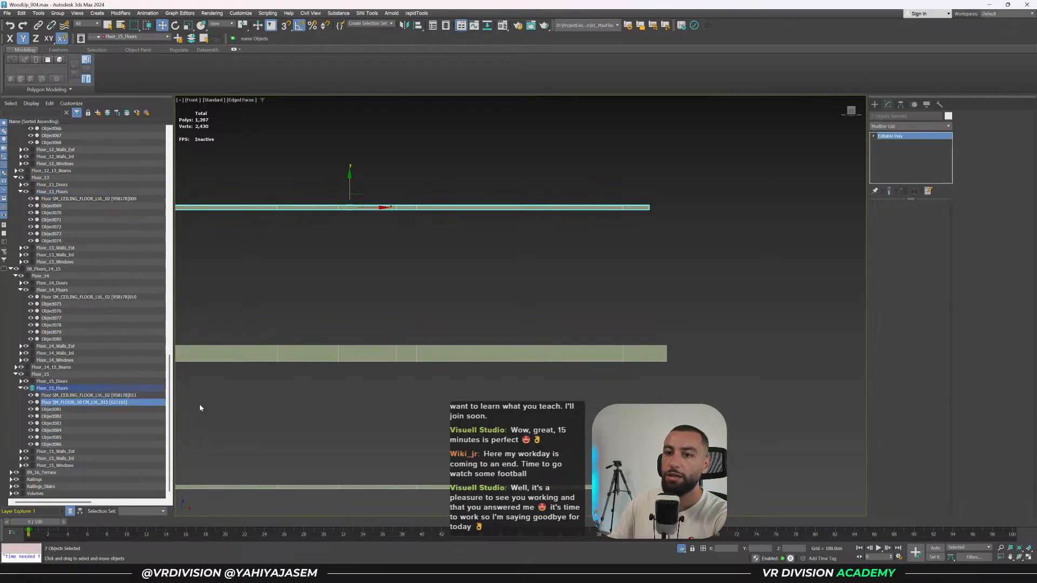
scroll(393, 278, down, 3)
scroll(386, 265, up, 4)
mouse_move(386, 265)
alt+middle_down()
mouse_move(413, 287)
mouse_move(393, 245)
alt+middle_up()
scroll(412, 287, down, 2)
drag(386, 233, 387, 112)
middle_drag(400, 158, 458, 239)
middle_drag(367, 182, 419, 207)
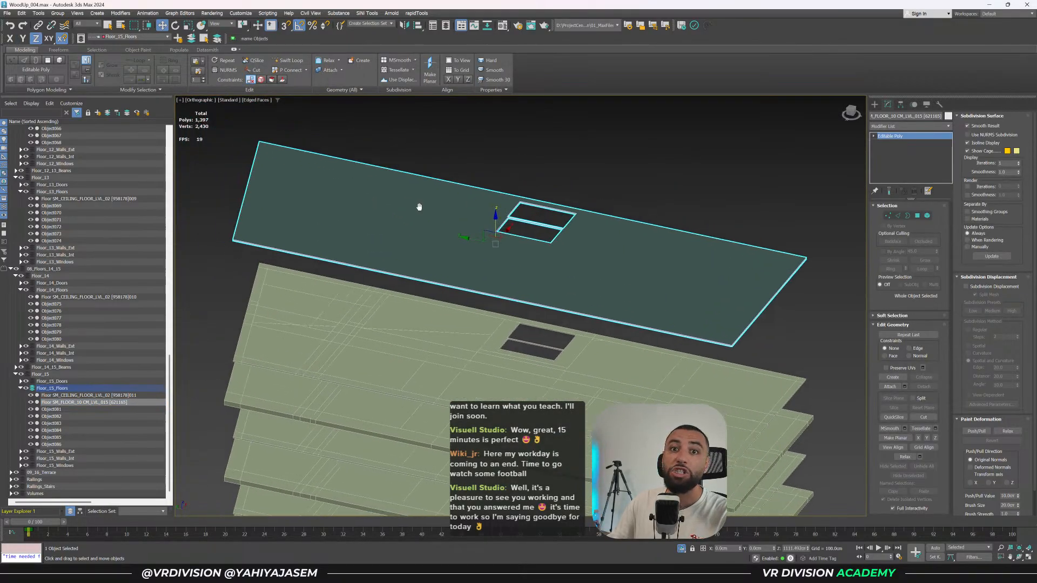
Select individual room pieces of the copied Floor 15 floor to compare them with the raised original slab.
click(302, 308)
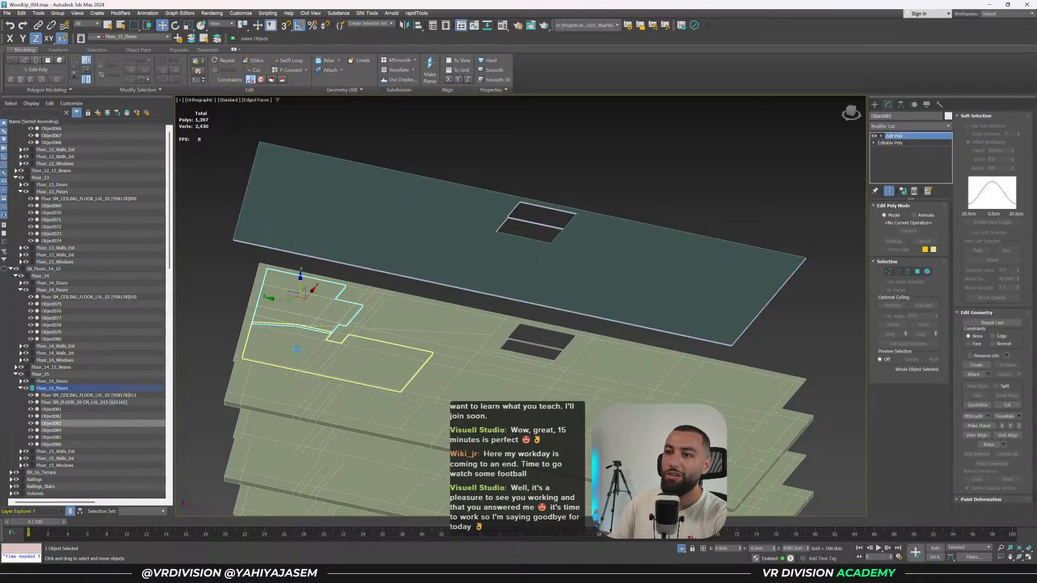
click(297, 349)
click(482, 381)
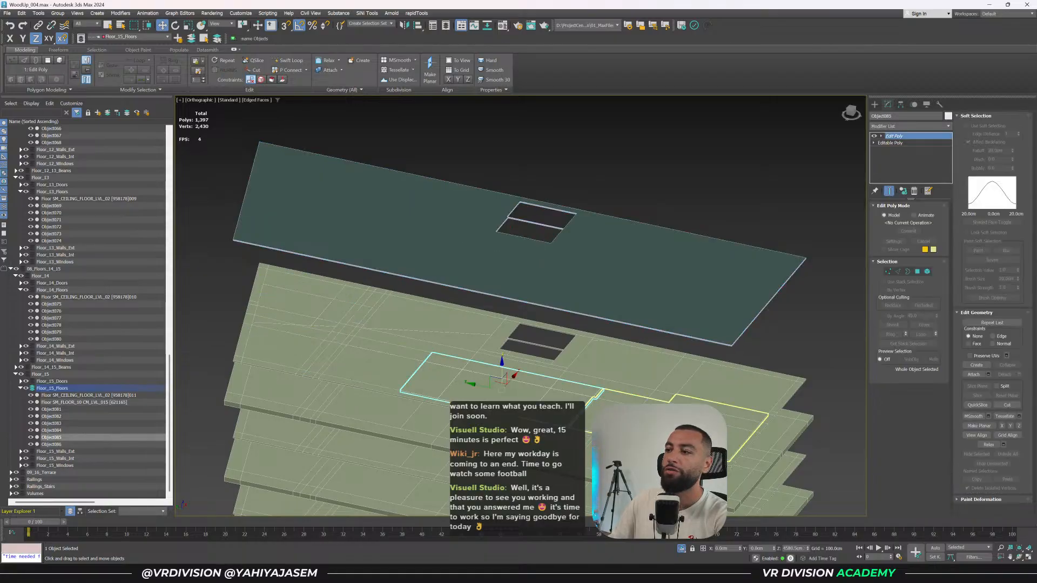
click(670, 399)
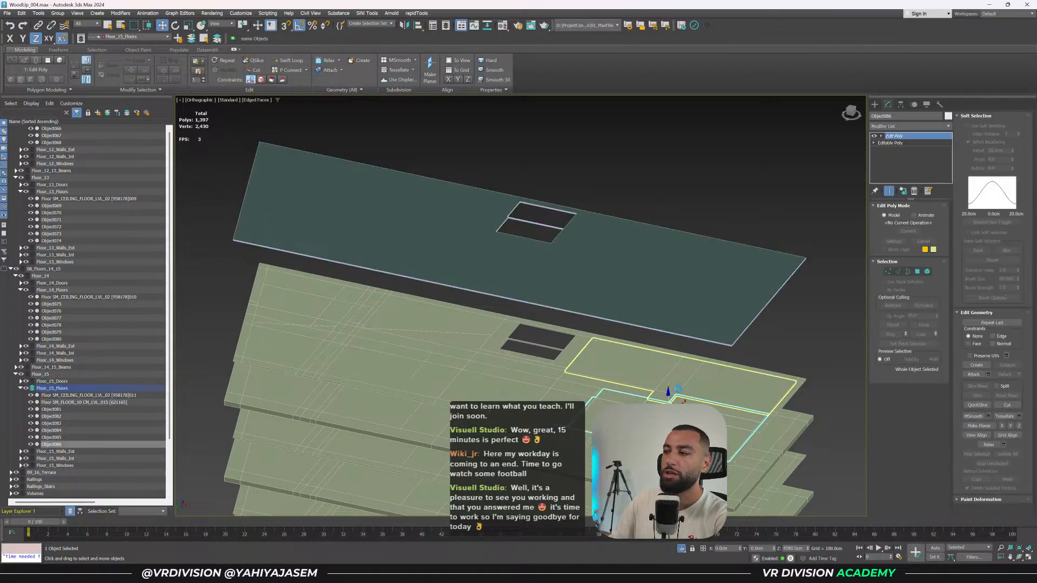
Delete the raised original 10 cm slab and isolate Floor 15's outer frame and corridor piece.
click(626, 273)
key(Delete)
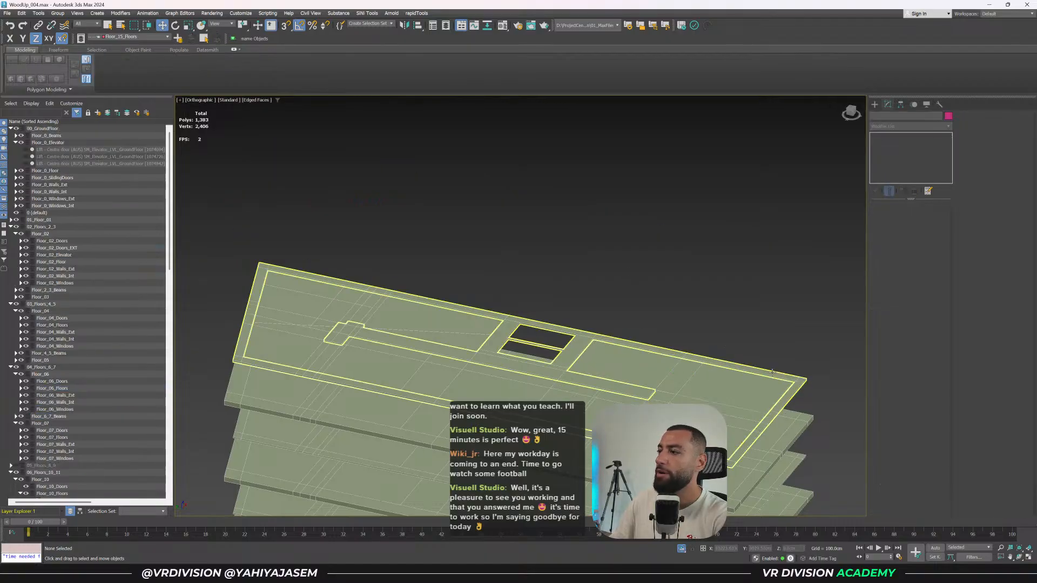
click(472, 313)
scroll(511, 312, down, 2)
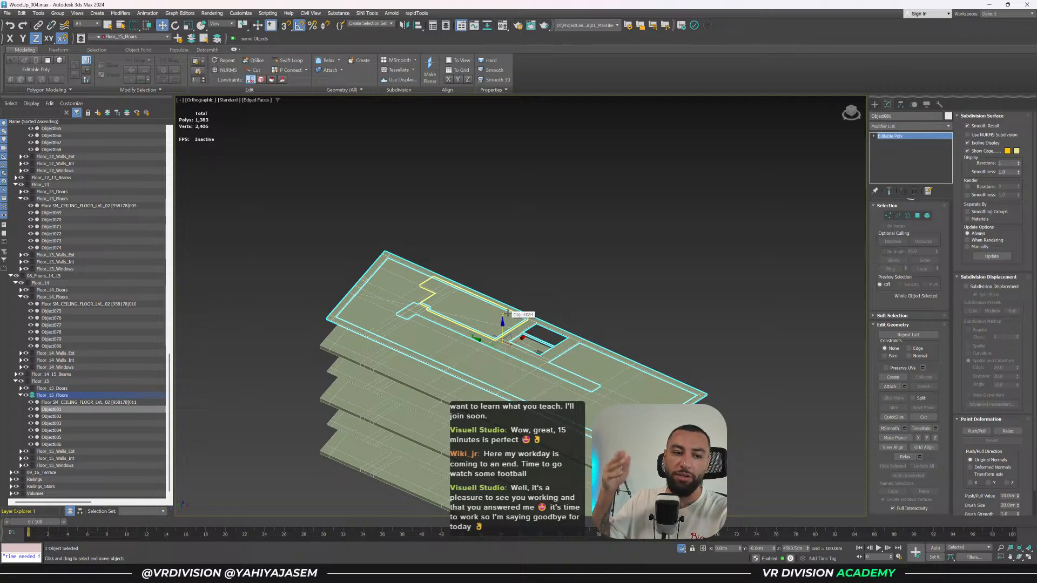
key(alt+q)
Select the polygons along the isolated piece's long front edge, leave polygon editing, and save the scene.
alt+middle_drag(589, 345, 626, 355)
key(4)
drag(609, 382, 663, 424)
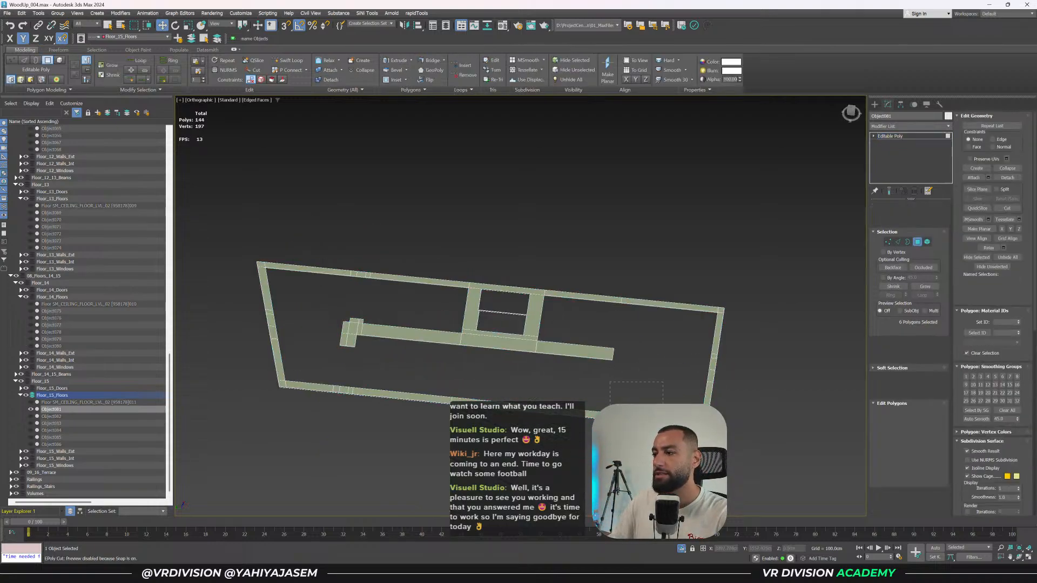
ctrl+drag(470, 378, 426, 416)
ctrl+drag(355, 376, 327, 411)
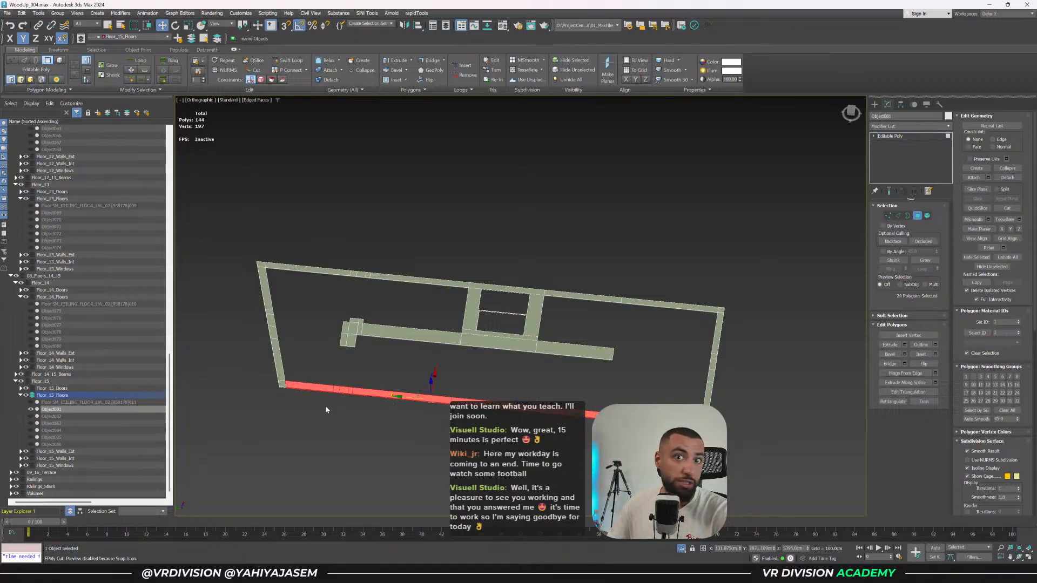
key(4)
key(ctrl+s)
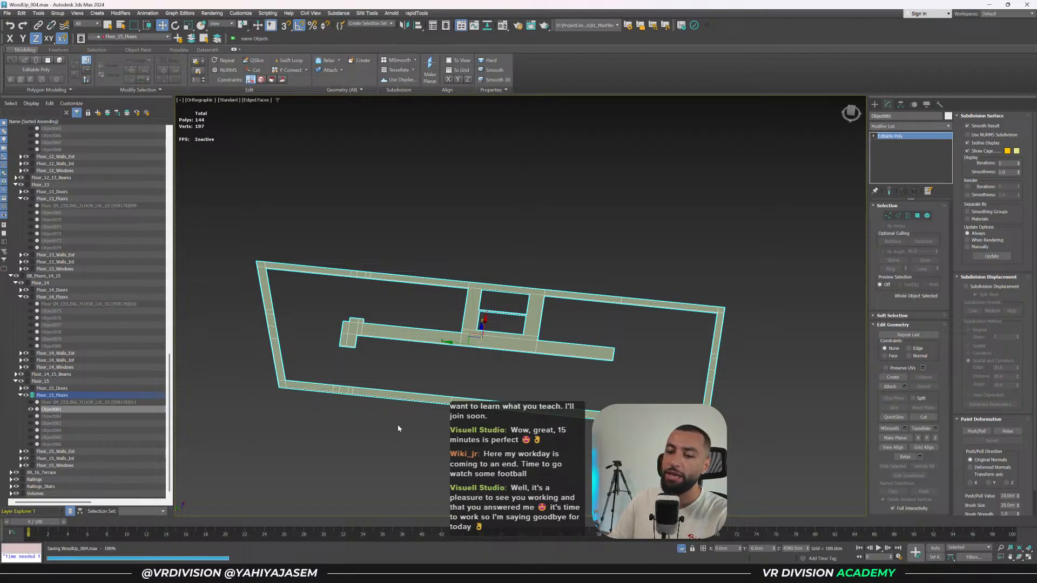
Collapse the expanded layer groups from 04_Floors_6_7 through 08_Floors_14_15 and save the scene.
alt+middle_drag(398, 428, 402, 427)
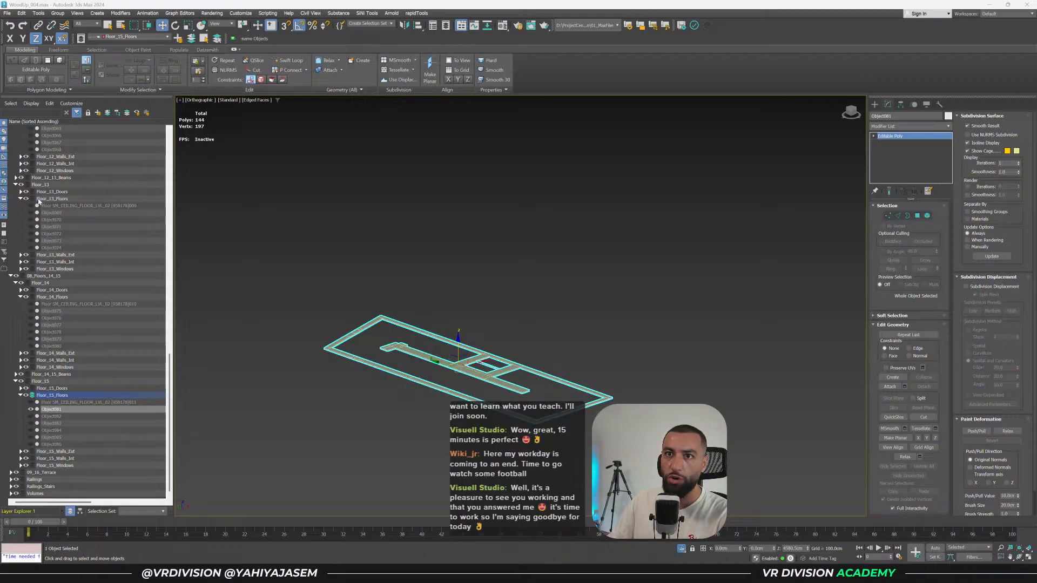
scroll(38, 201, up, 6)
scroll(31, 221, up, 8)
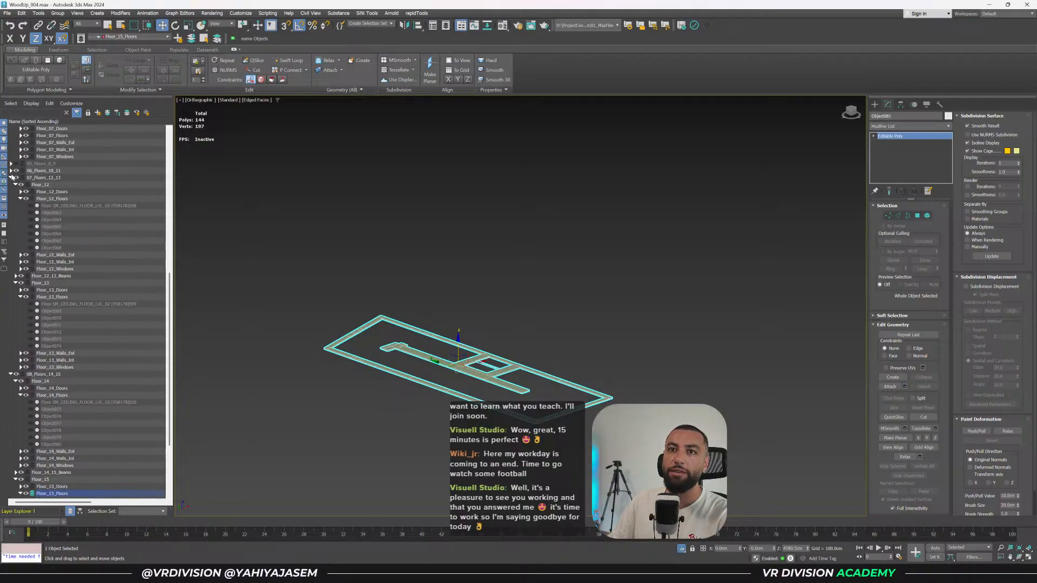
click(11, 170)
click(11, 254)
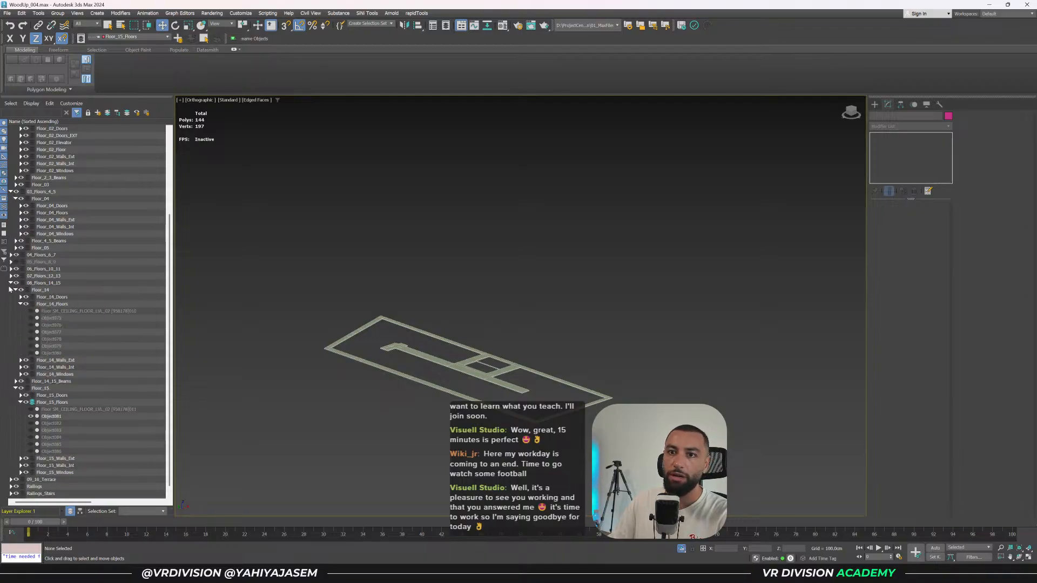
click(10, 284)
key(ctrl+s)
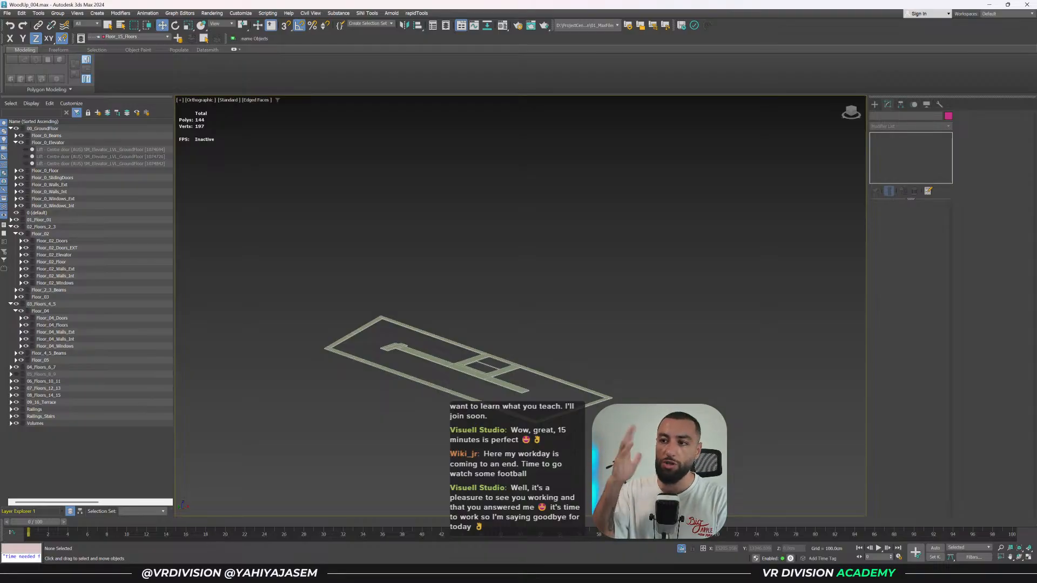
Switch to Unreal Editor, frame the tower from street level, and save the LVL_Demonstration level.
click(989, 4)
right_drag(432, 227, 437, 194)
key(s)
scroll(441, 216, up, 1)
key(Escape)
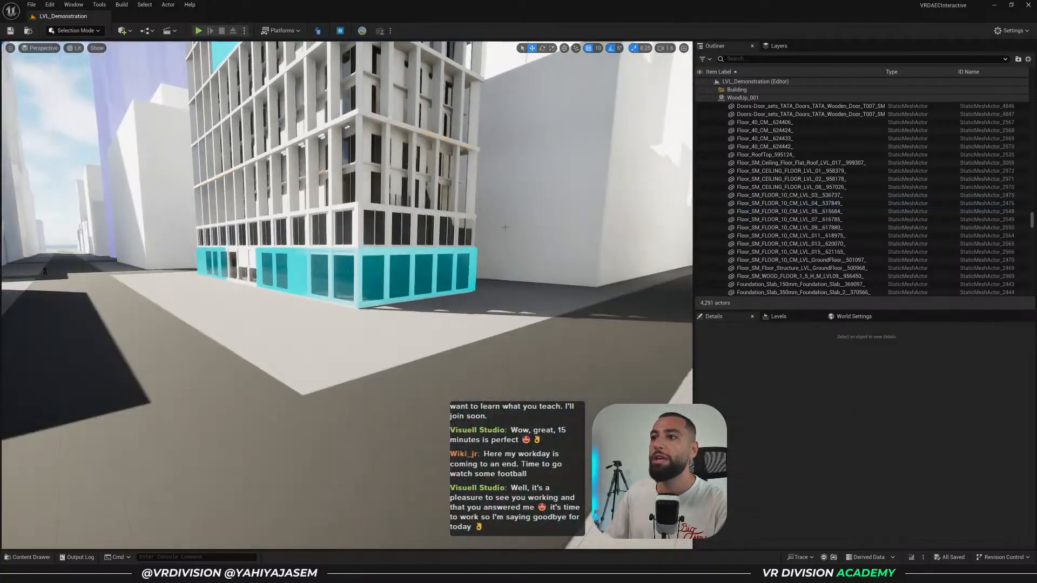
right_drag(254, 85, 251, 70)
key(ctrl+s)
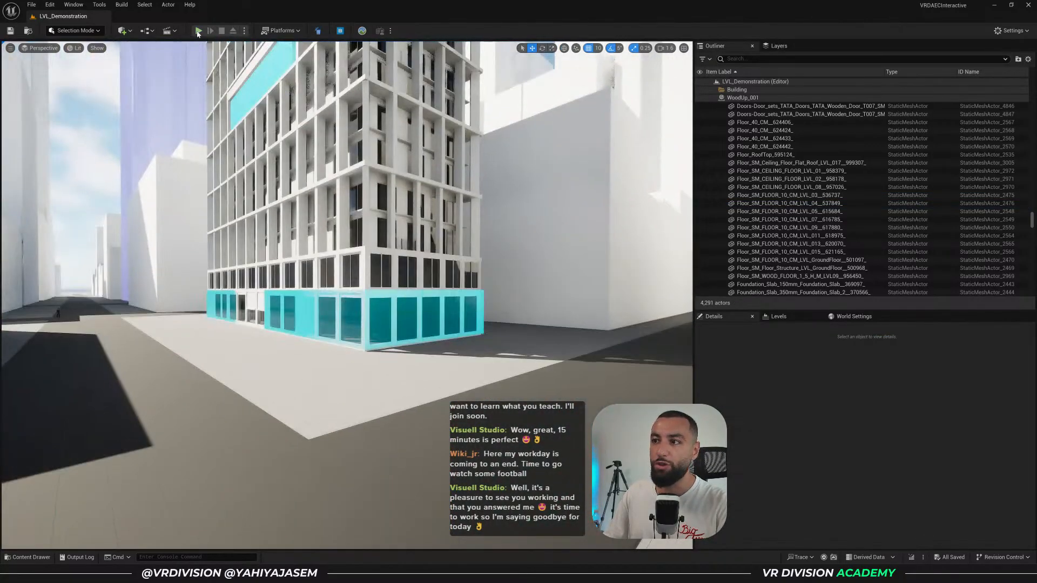
Run the level to preview the tower in play mode, stop the session, and save the level.
click(198, 30)
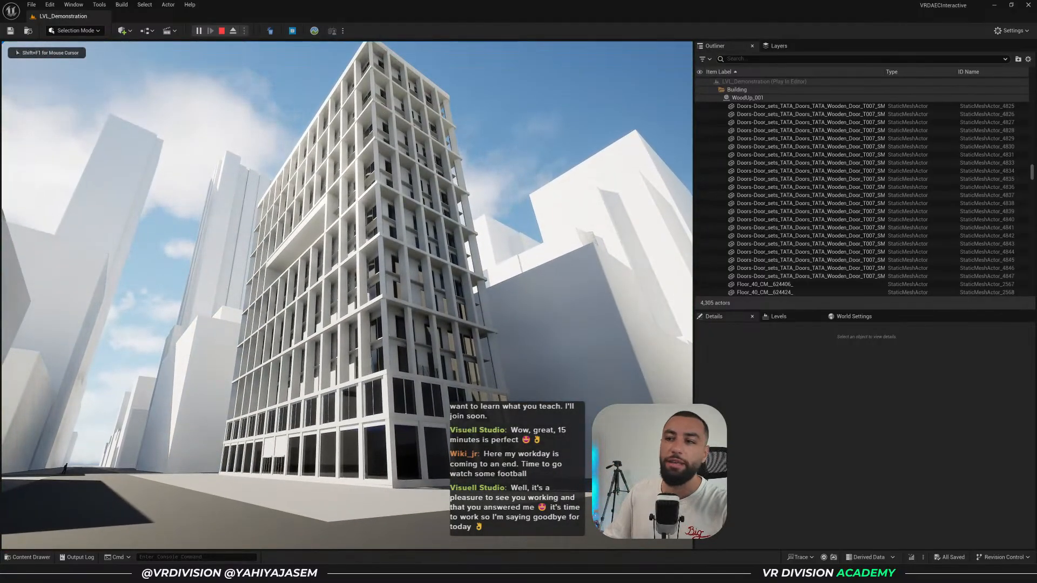
key(shift+F1)
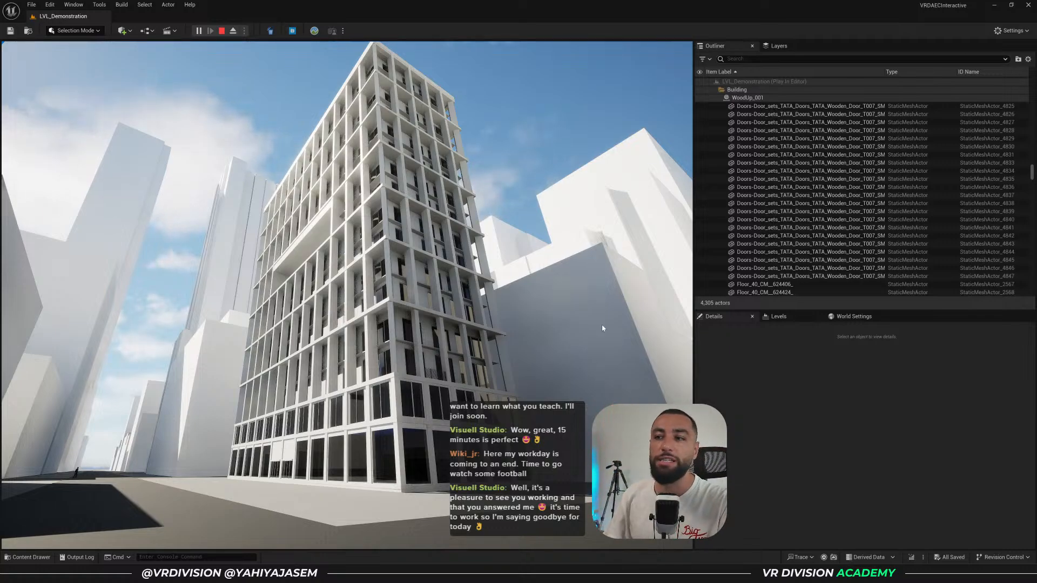
key(Escape)
key(ctrl+s)
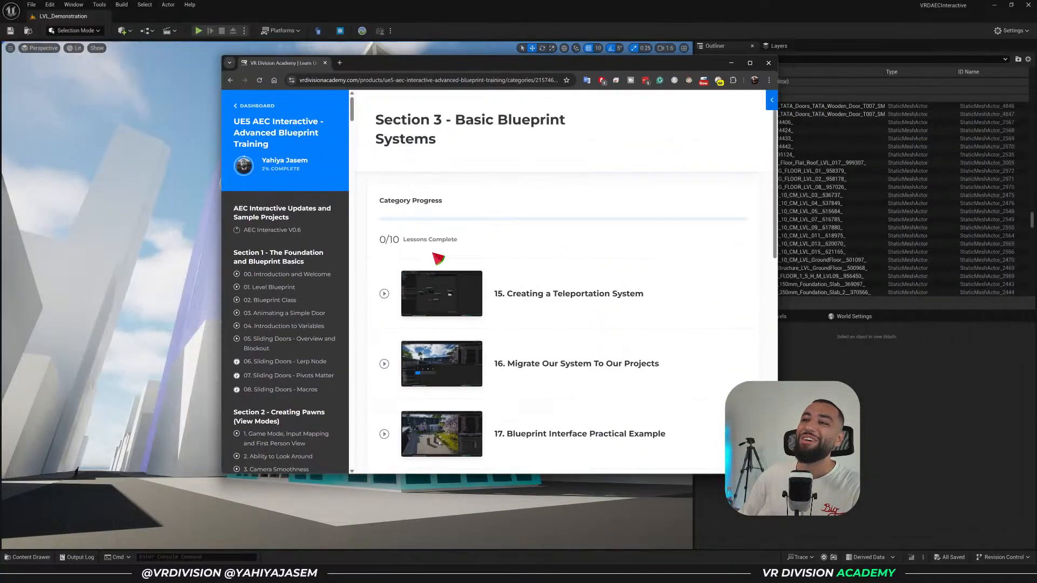
Browse the lesson list of the UE5 AEC Interactive - Advanced Blueprint Training course in the browser.
scroll(298, 267, down, 20)
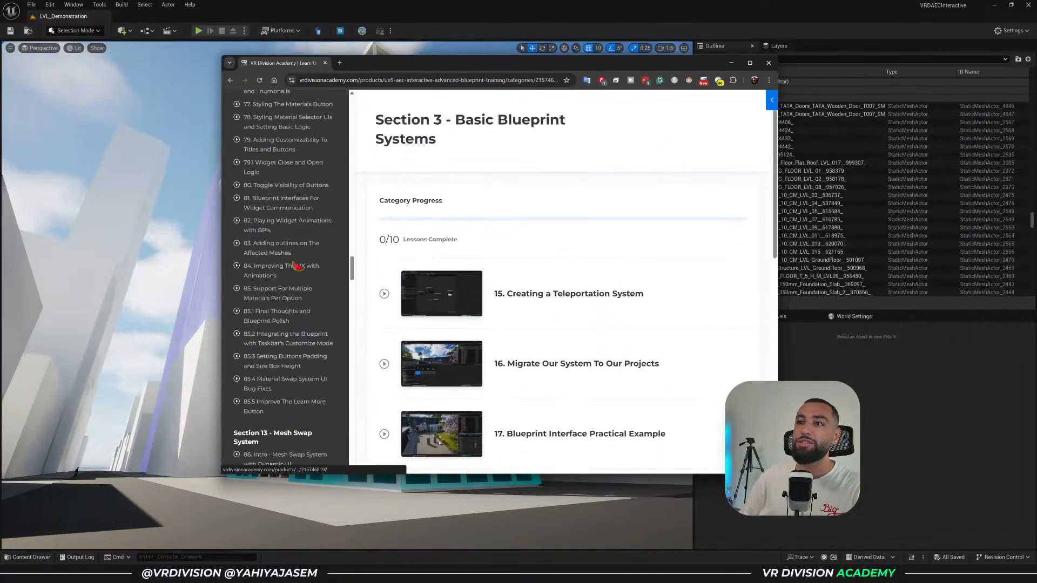
scroll(298, 268, down, 5)
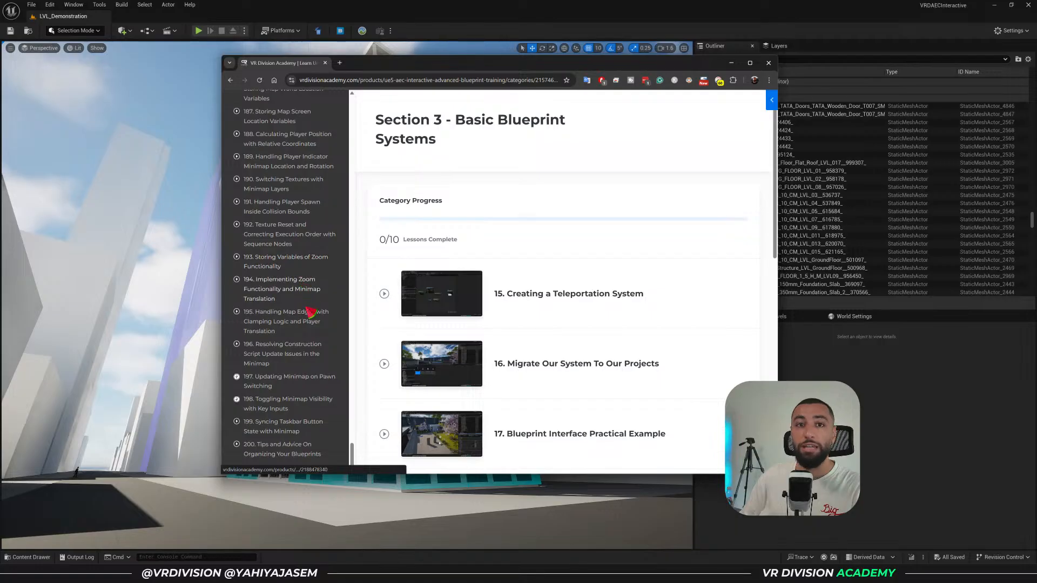
scroll(311, 317, up, 20)
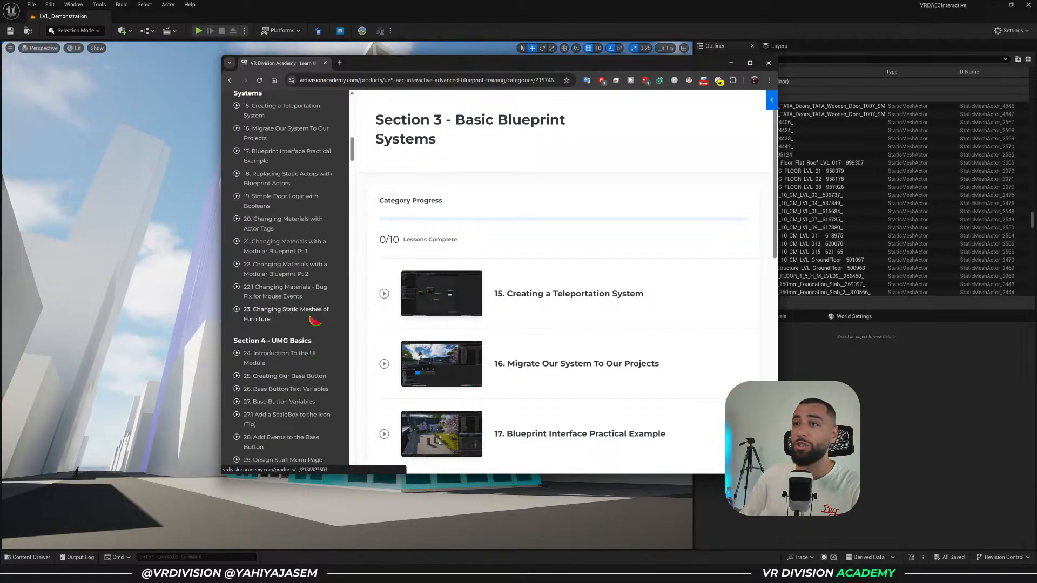
scroll(313, 317, down, 8)
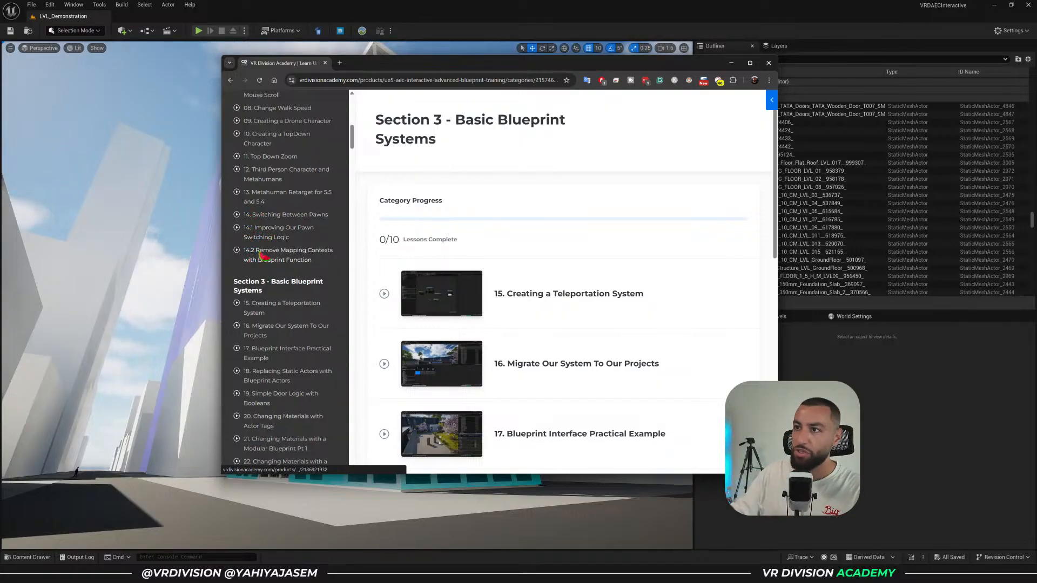
scroll(322, 127, up, 3)
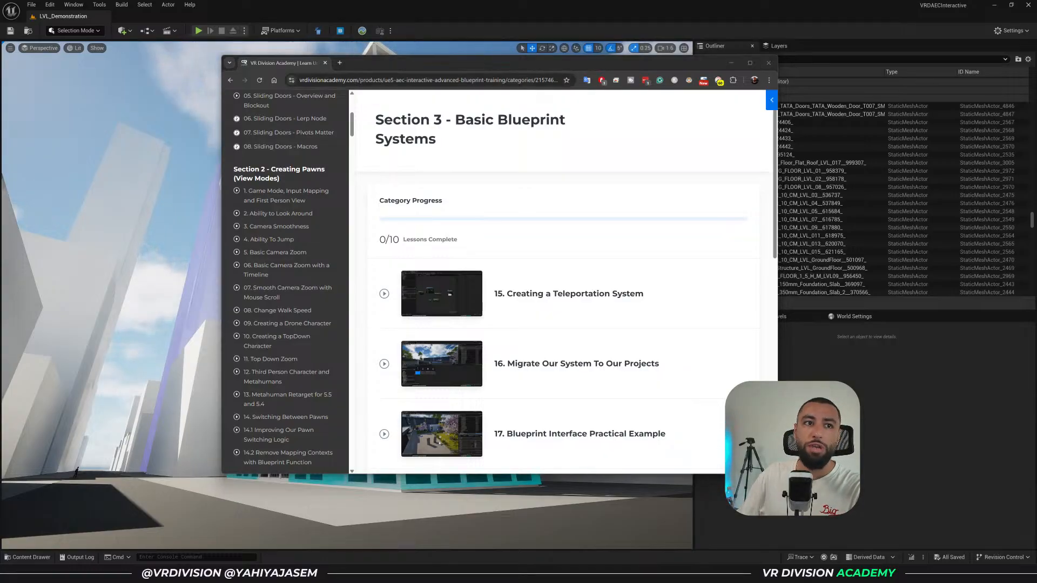
Bring the Unreal Engine blueprint course's sales page into the browser window and review its systems and pricing sections.
drag(198, 96, 514, 63)
scroll(528, 161, down, 20)
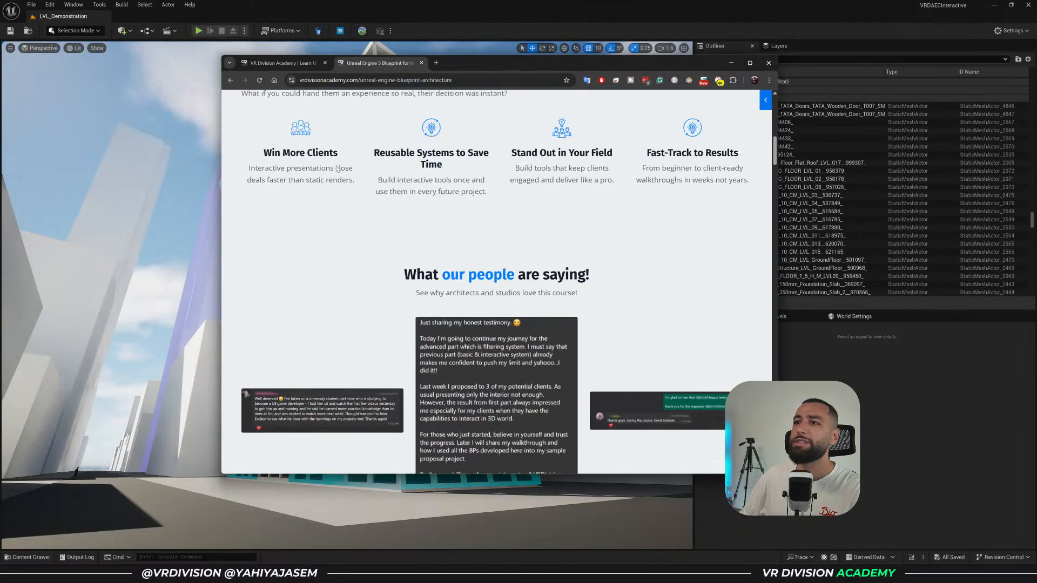
scroll(301, 193, down, 15)
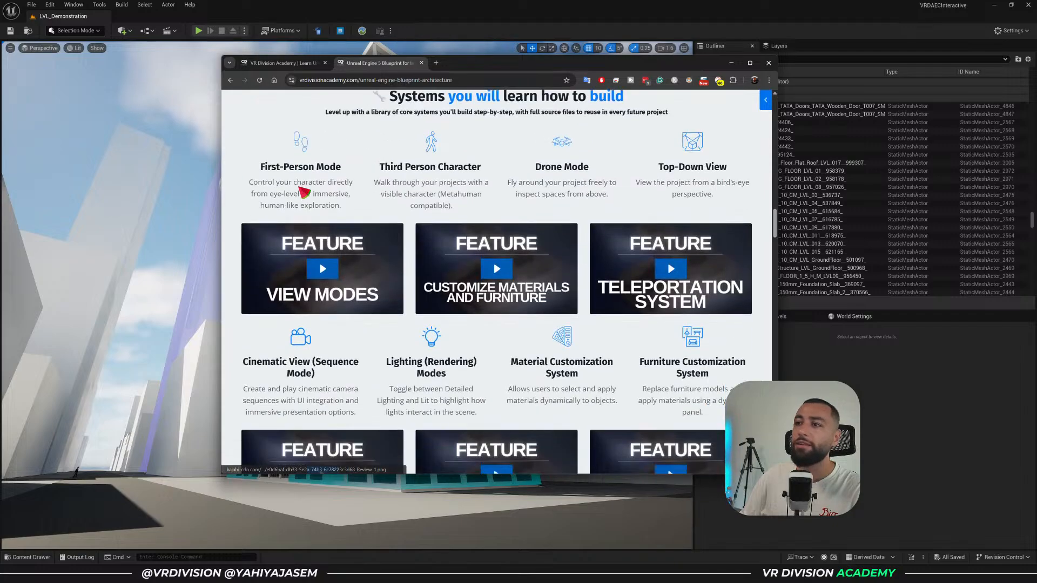
scroll(343, 197, down, 15)
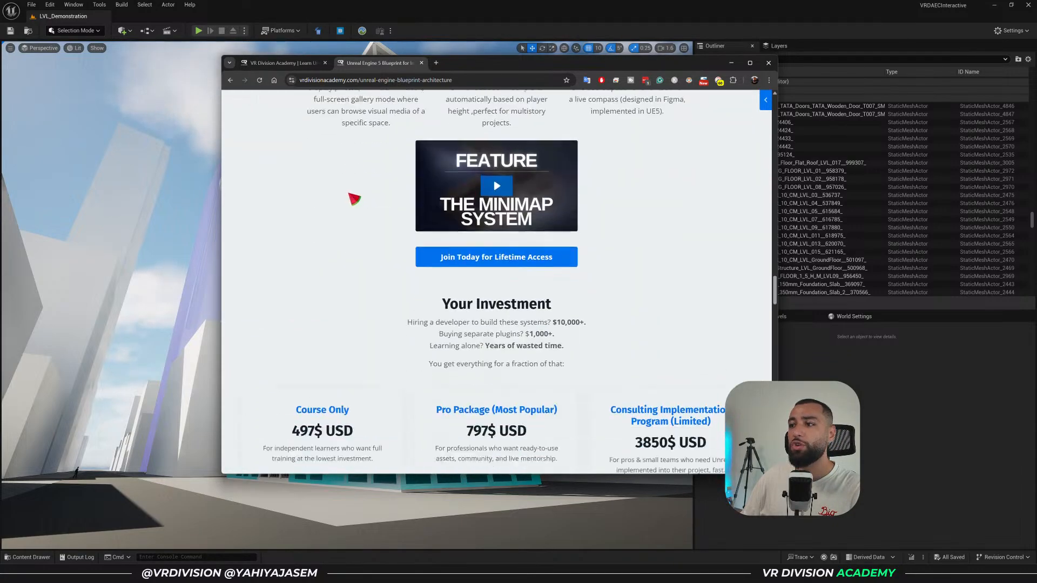
scroll(358, 198, down, 15)
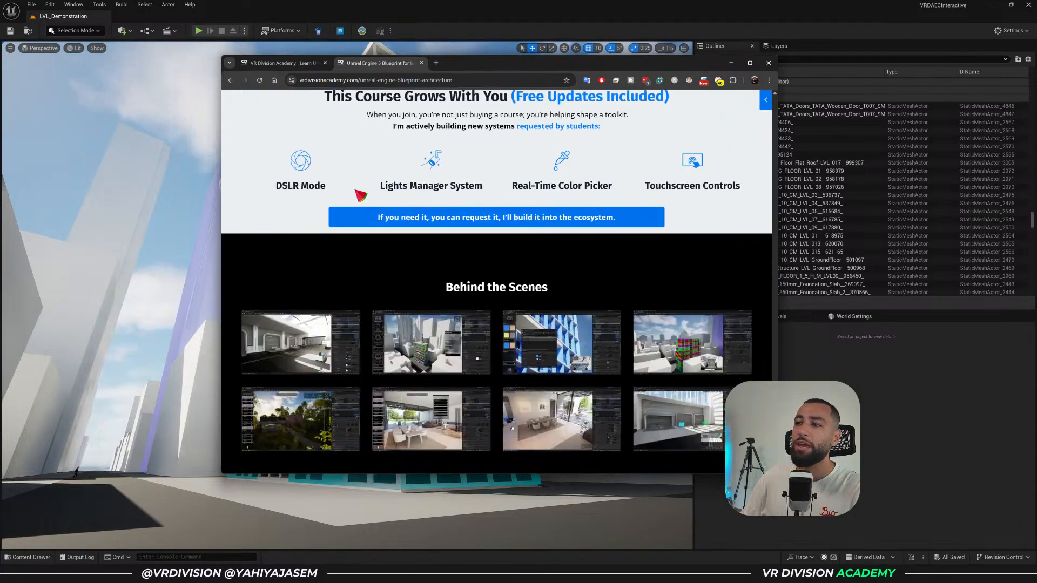
Examine the student-requested systems in the free updates section, from DSLR Mode to Touchscreen Controls.
scroll(358, 238, up, 3)
drag(358, 200, 641, 283)
click(567, 279)
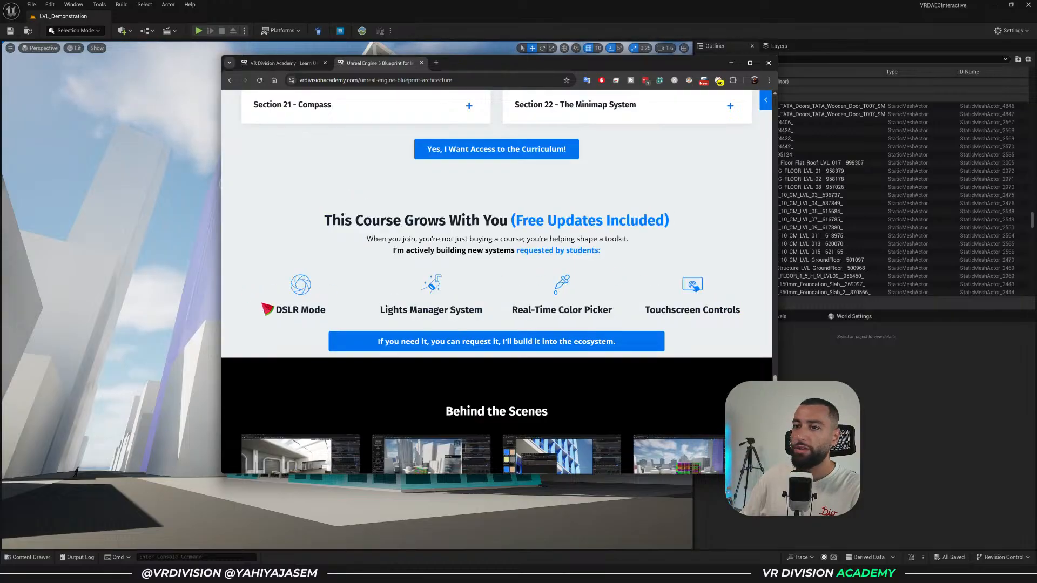
drag(647, 322, 743, 319)
click(746, 318)
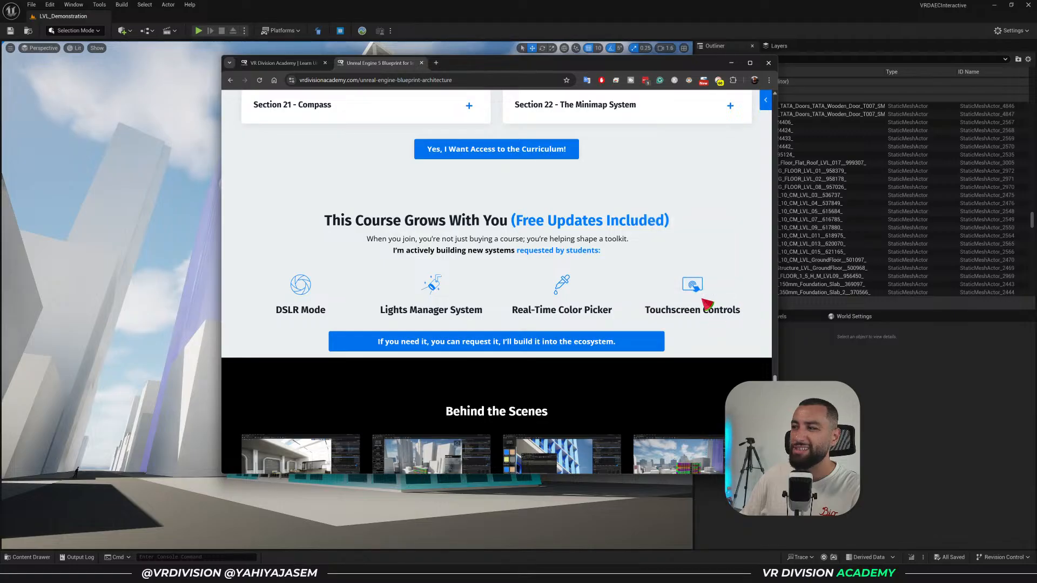
drag(629, 318, 331, 318)
click(341, 317)
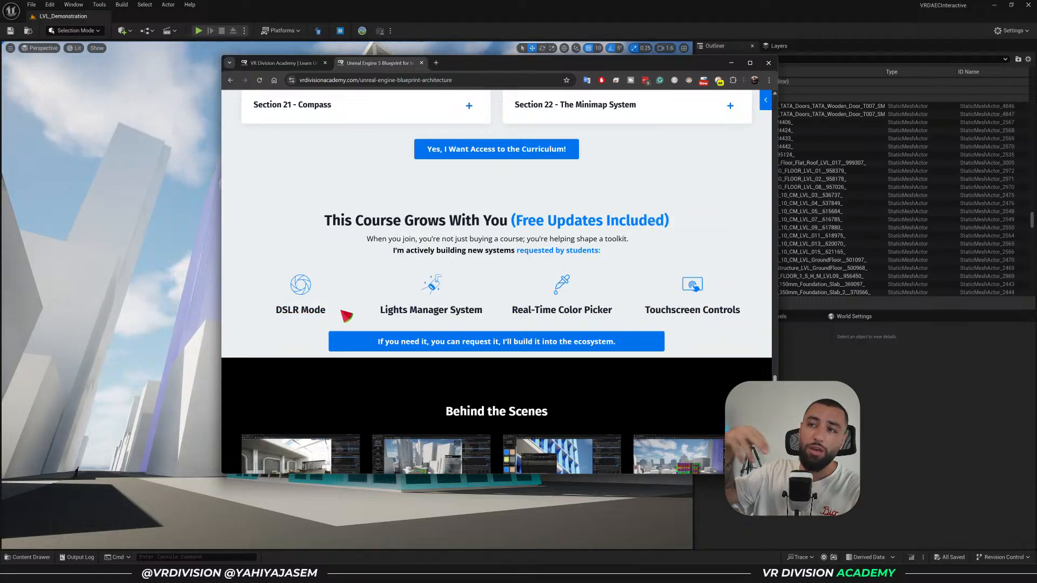
Close both course pages and return to the tower view in Unreal Editor.
middle_click(356, 66)
middle_click(300, 64)
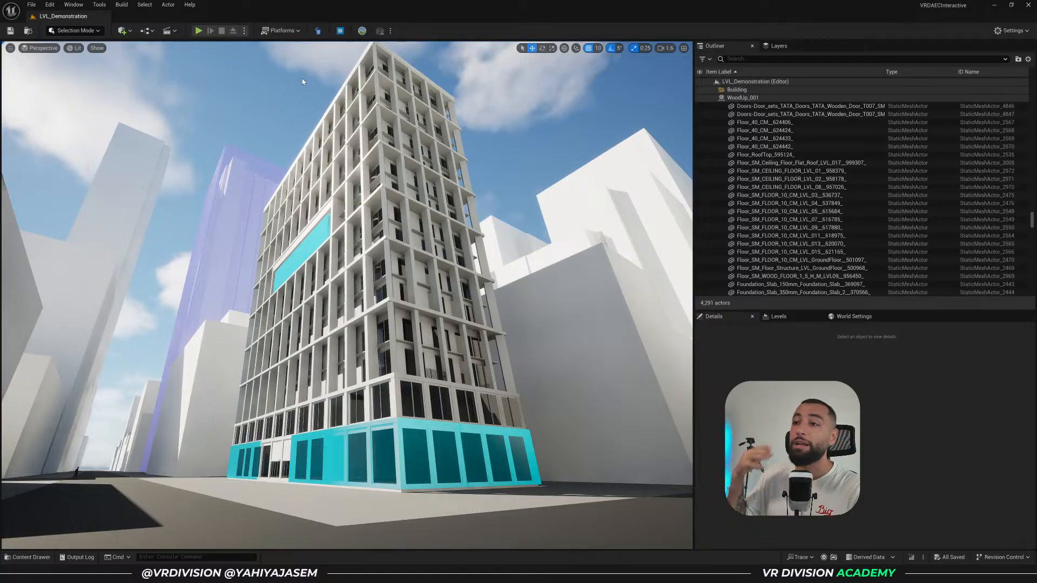
right_drag(303, 82, 304, 82)
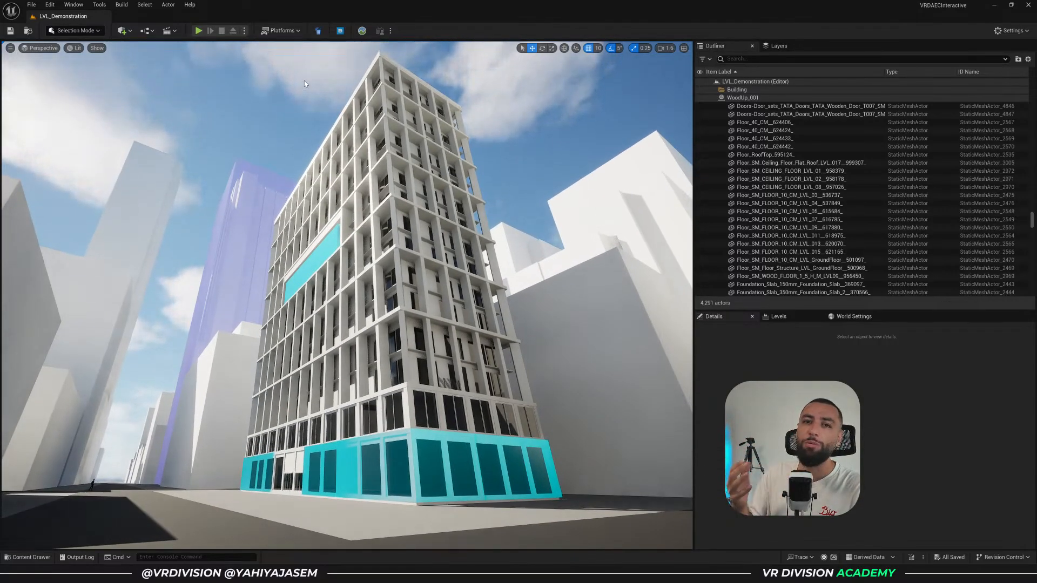